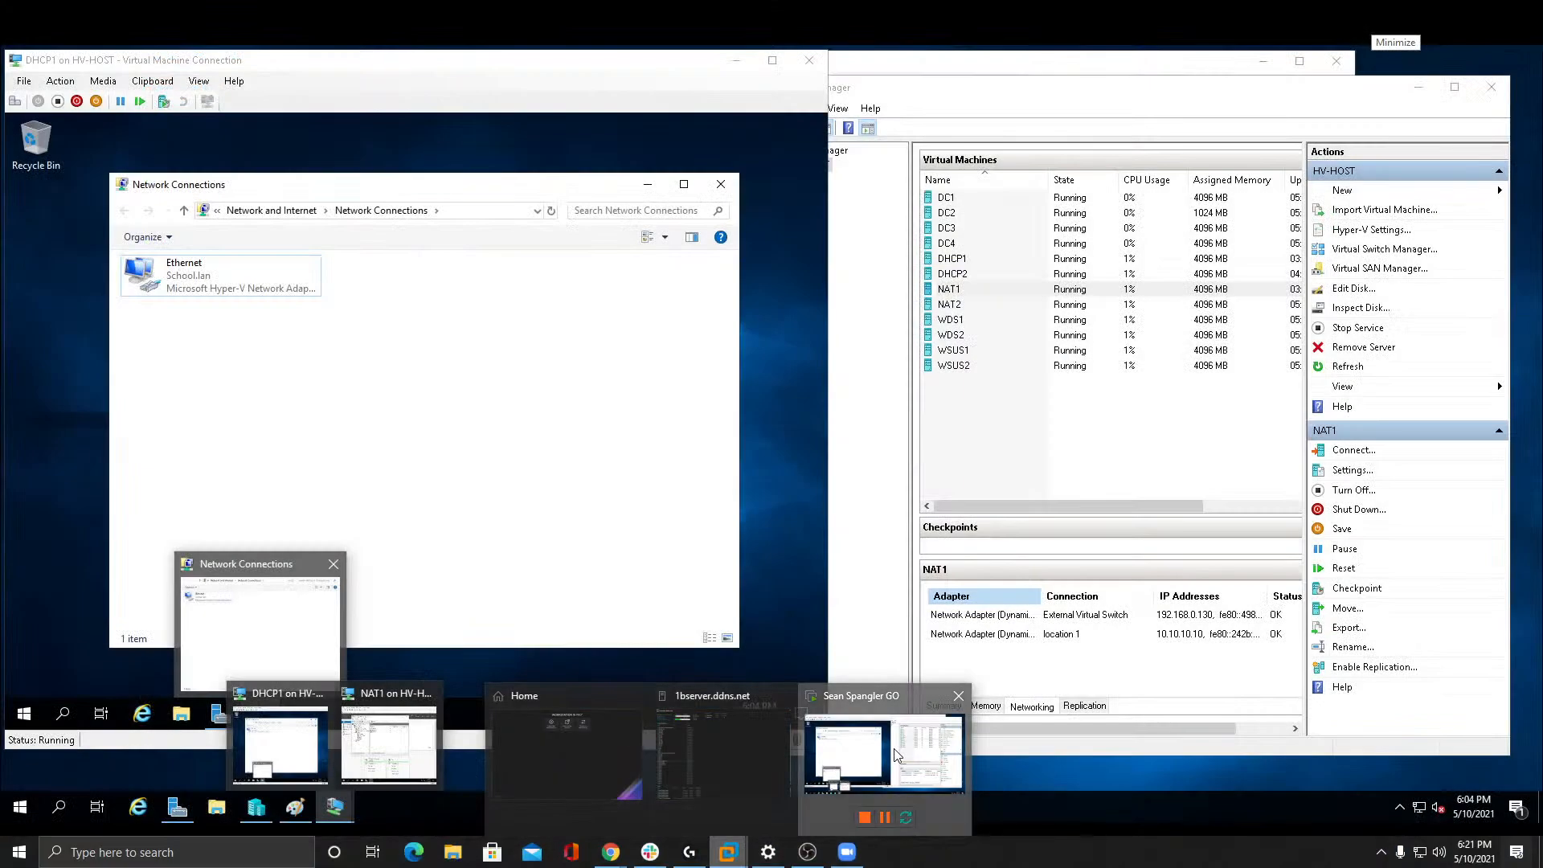
Switch to the powered-on Hyper-V host's console, show the DHCP1 virtual machine connection full screen and unlock it.
click(895, 756)
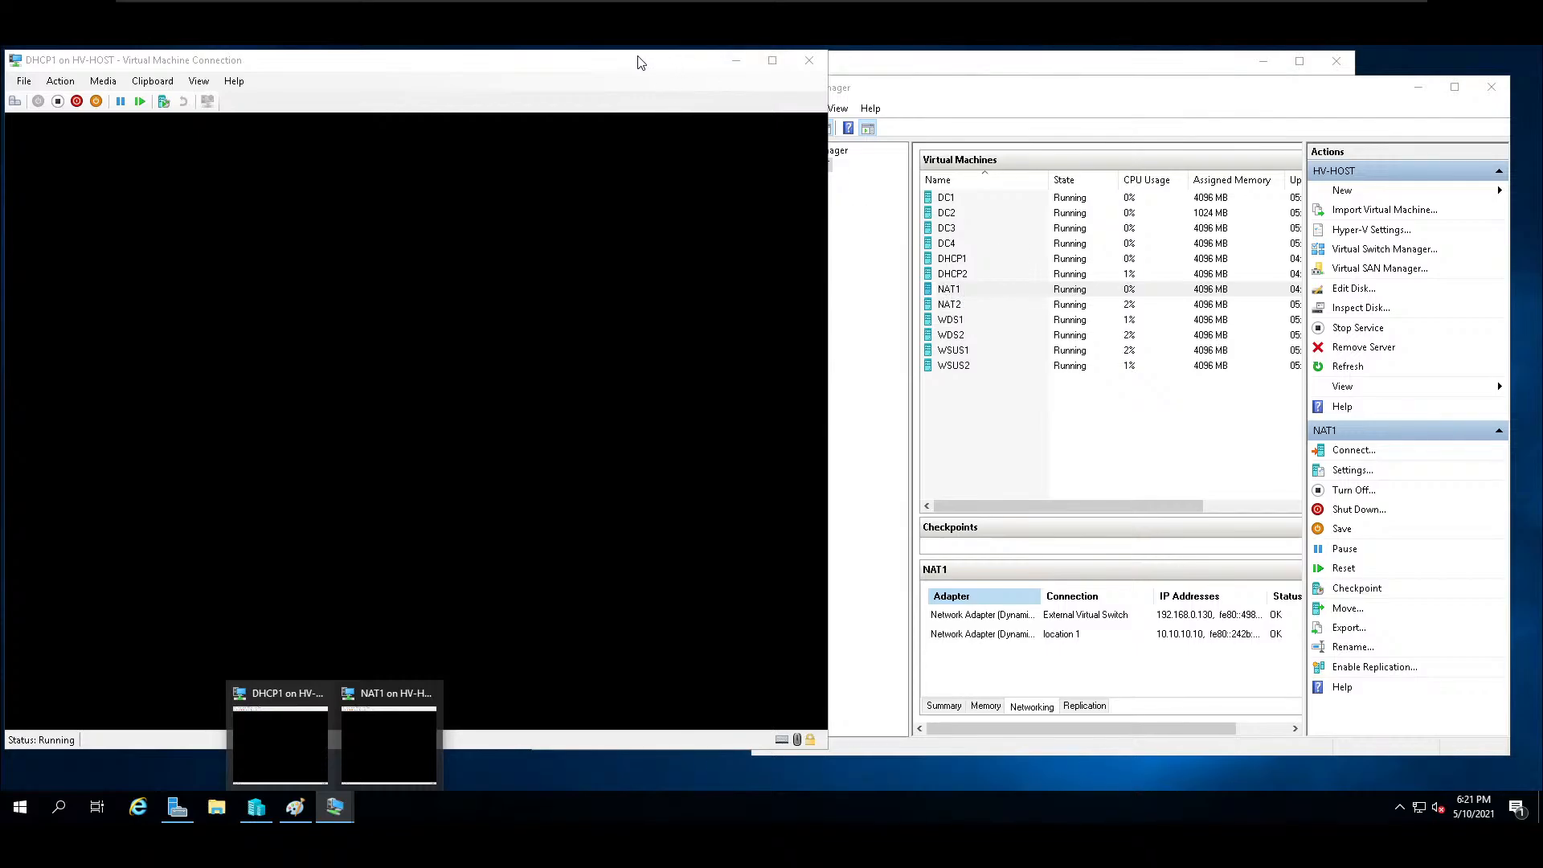
drag(635, 68, 807, 71)
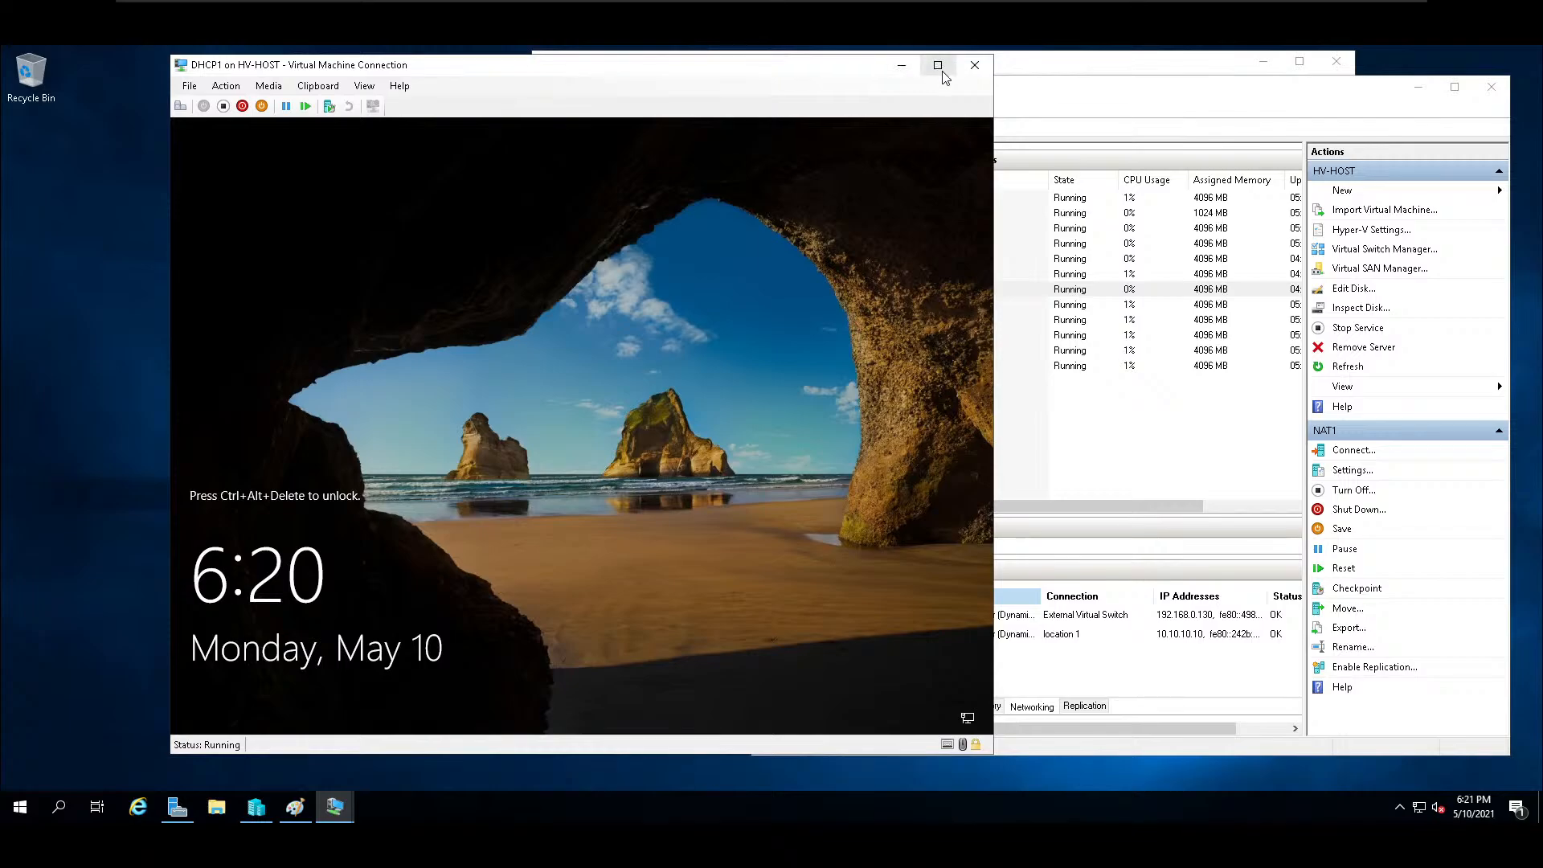
click(944, 64)
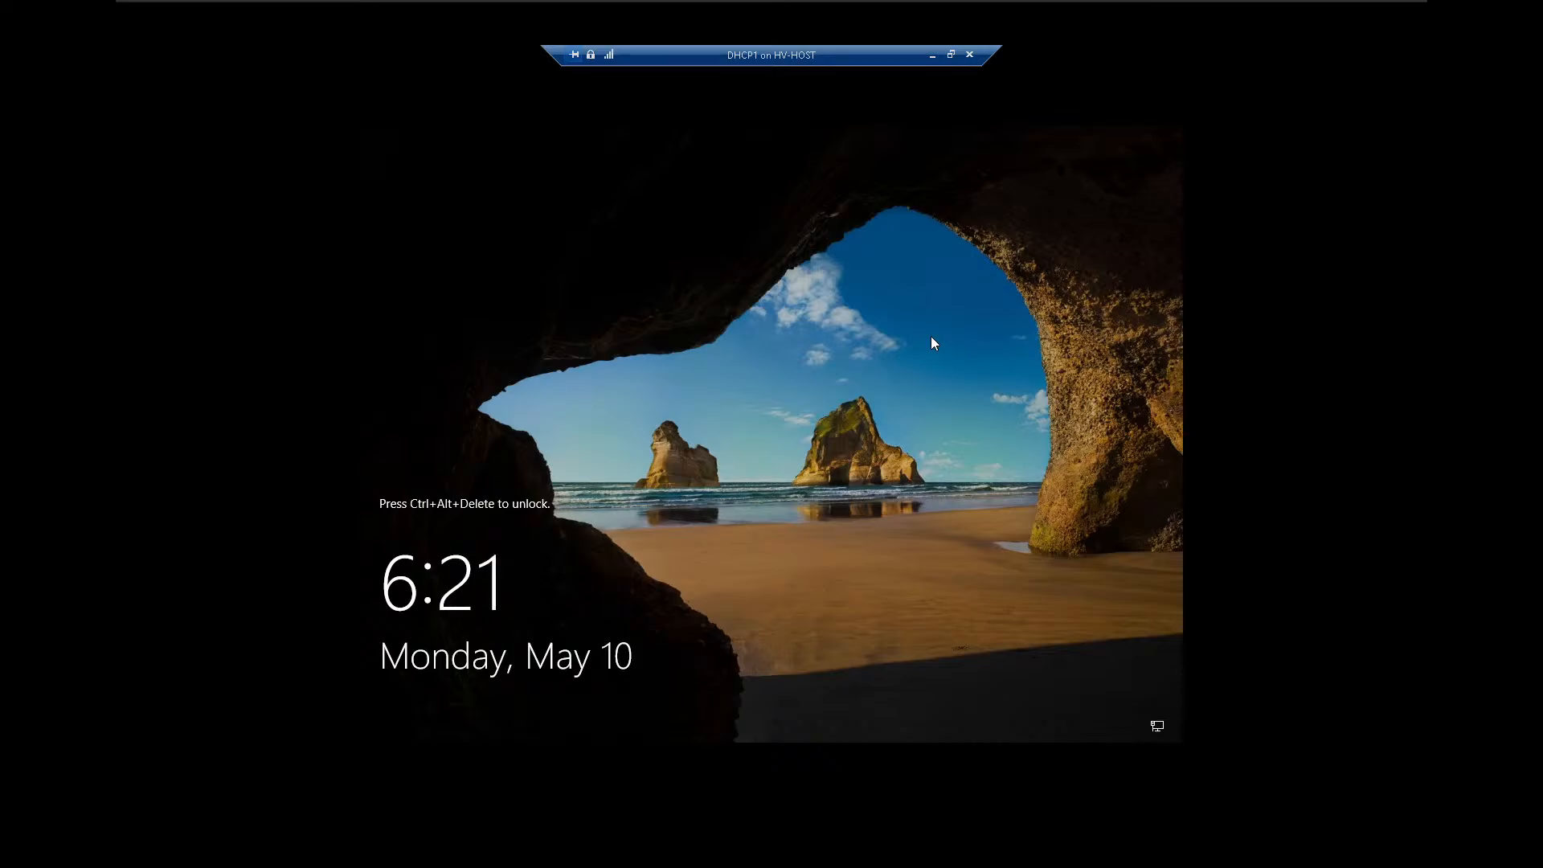
key(ctrl+alt+End)
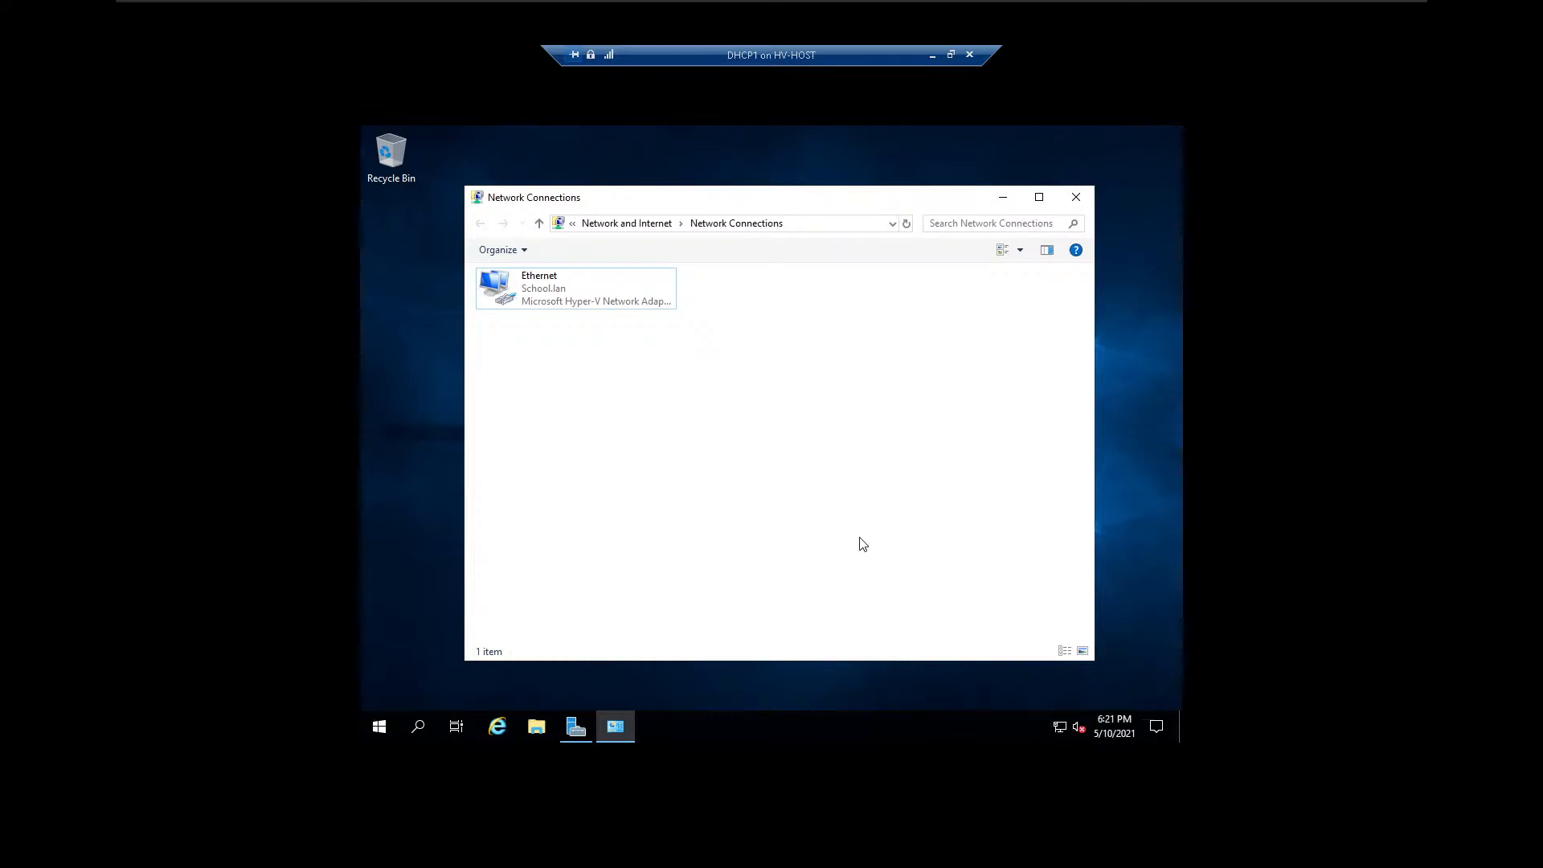
Open the DNS server list in the Ethernet adapter's advanced TCP/IPv4 settings.
click(507, 309)
right_click(507, 308)
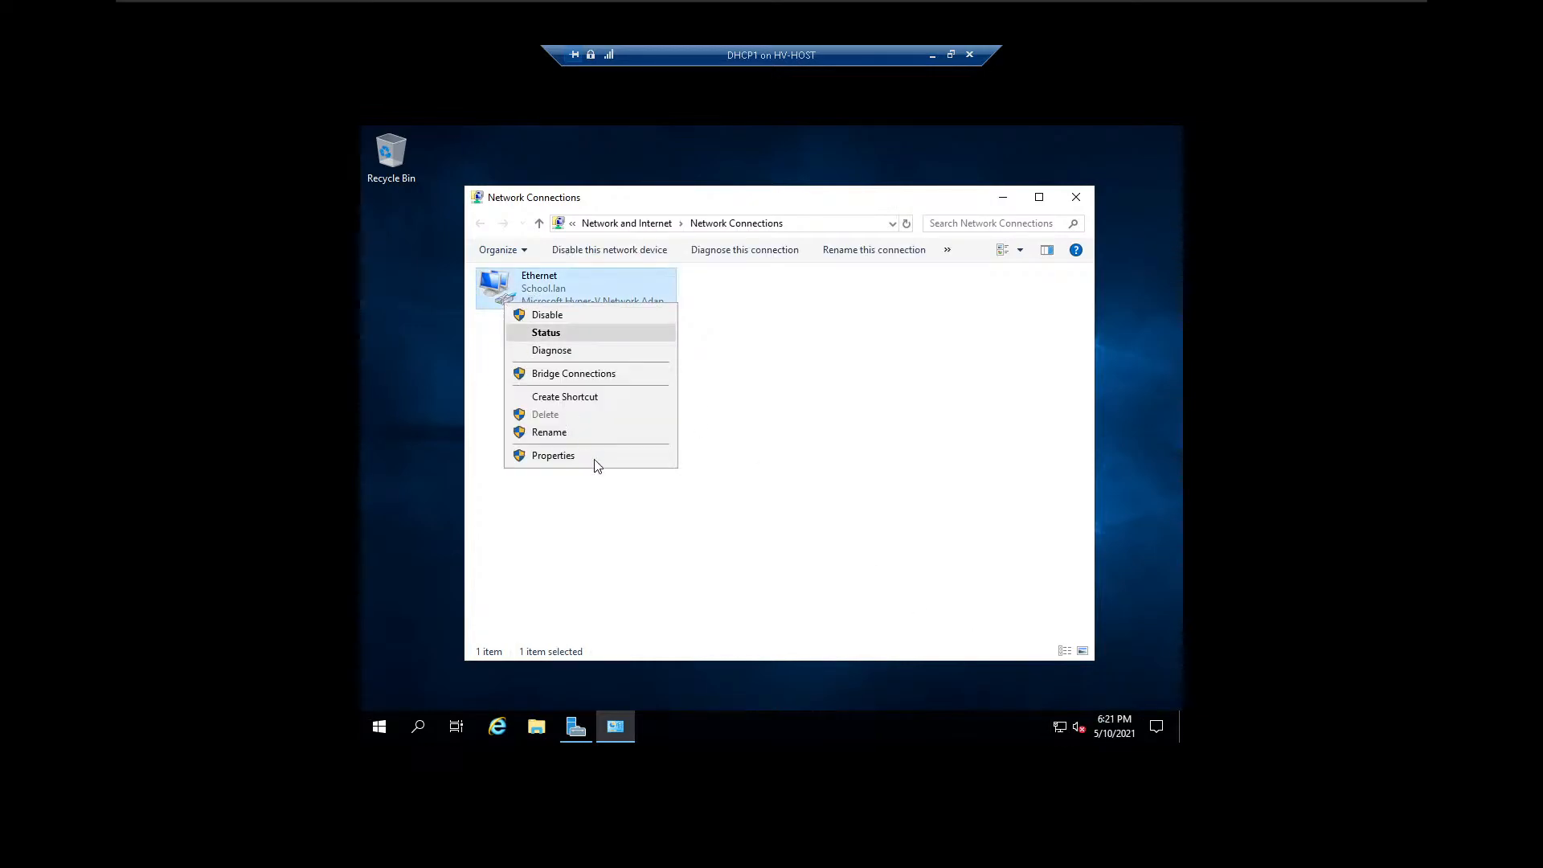
click(595, 453)
click(626, 435)
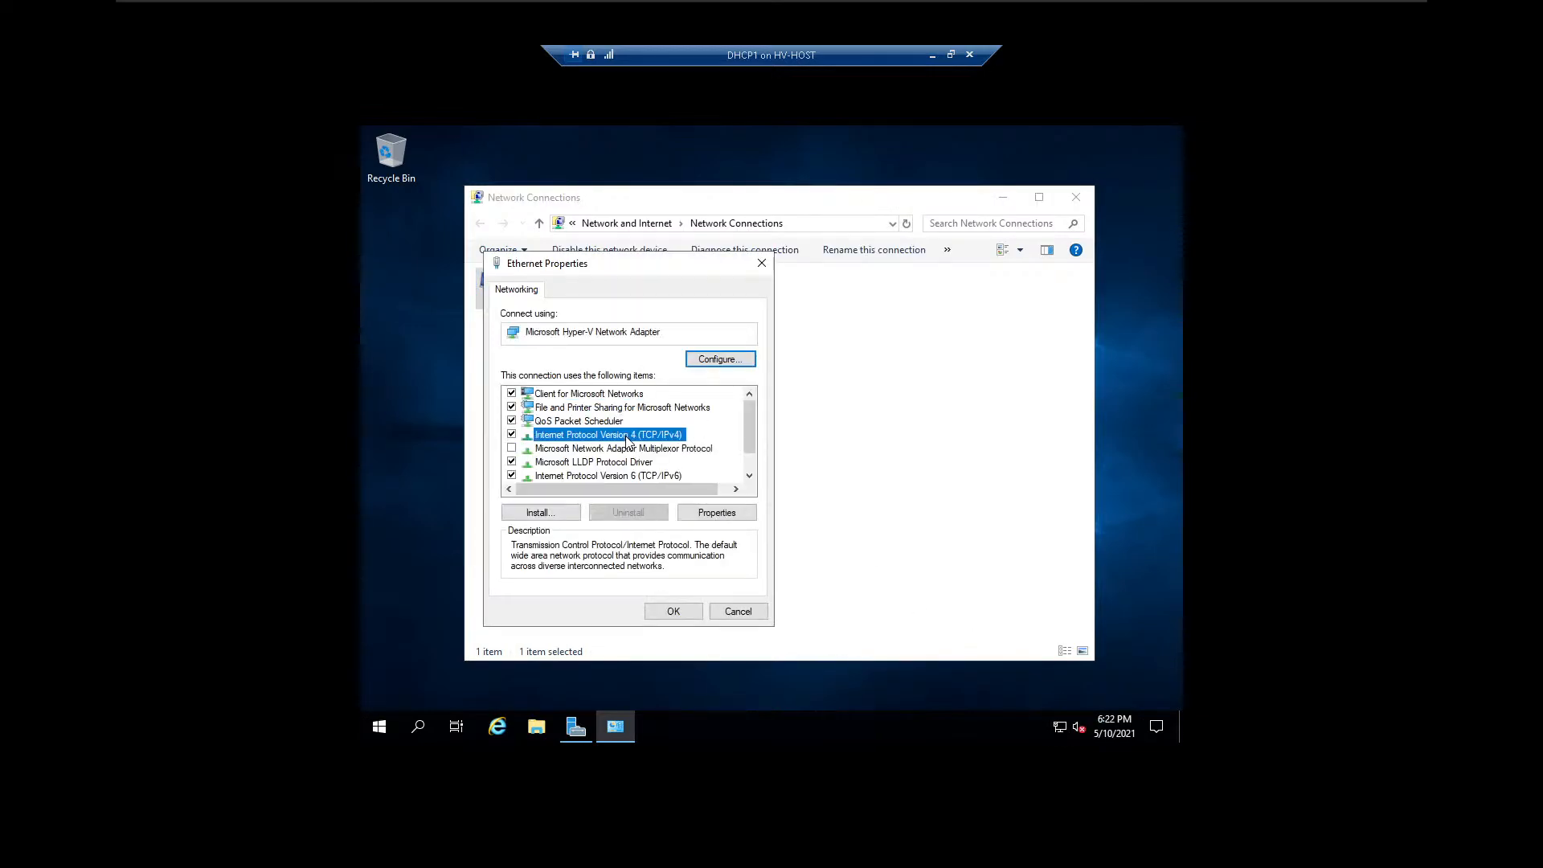
double_click(640, 435)
click(764, 621)
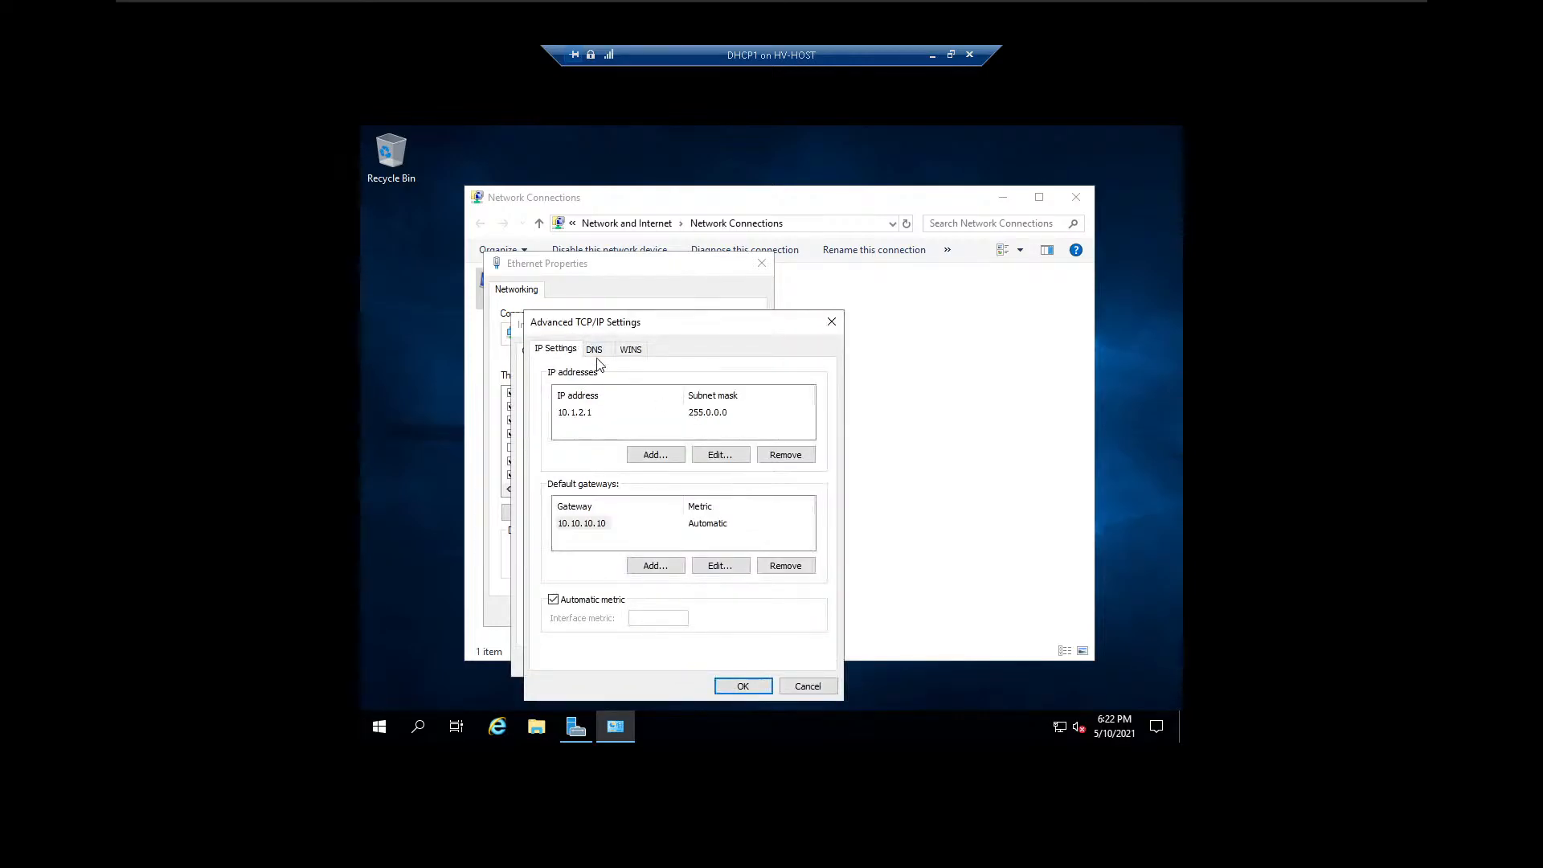
click(595, 350)
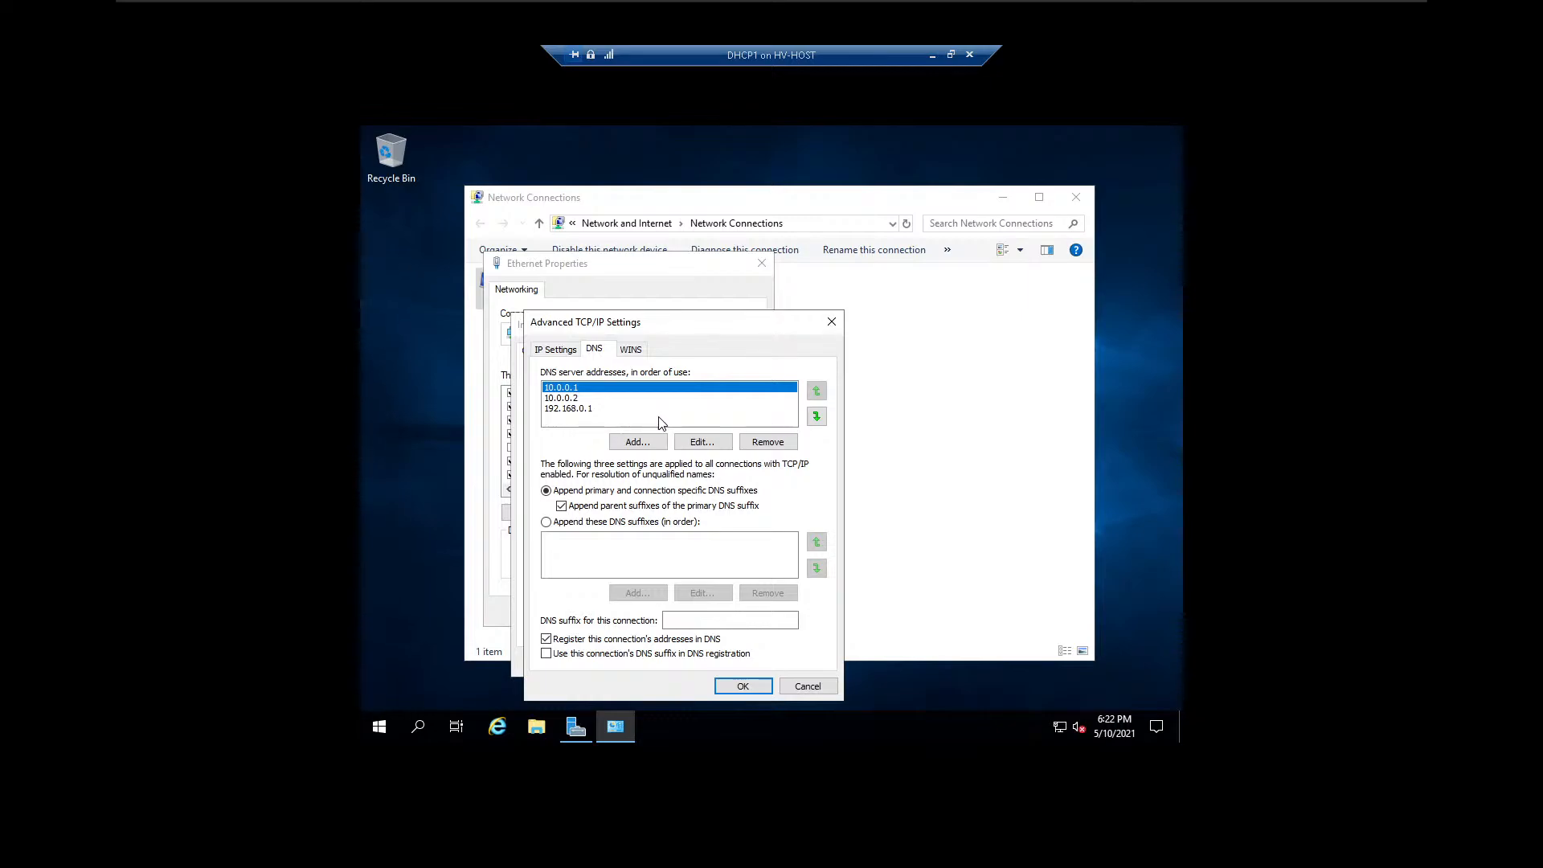
Add 8.8.8.8 to the Ethernet adapter's DNS server addresses.
click(635, 443)
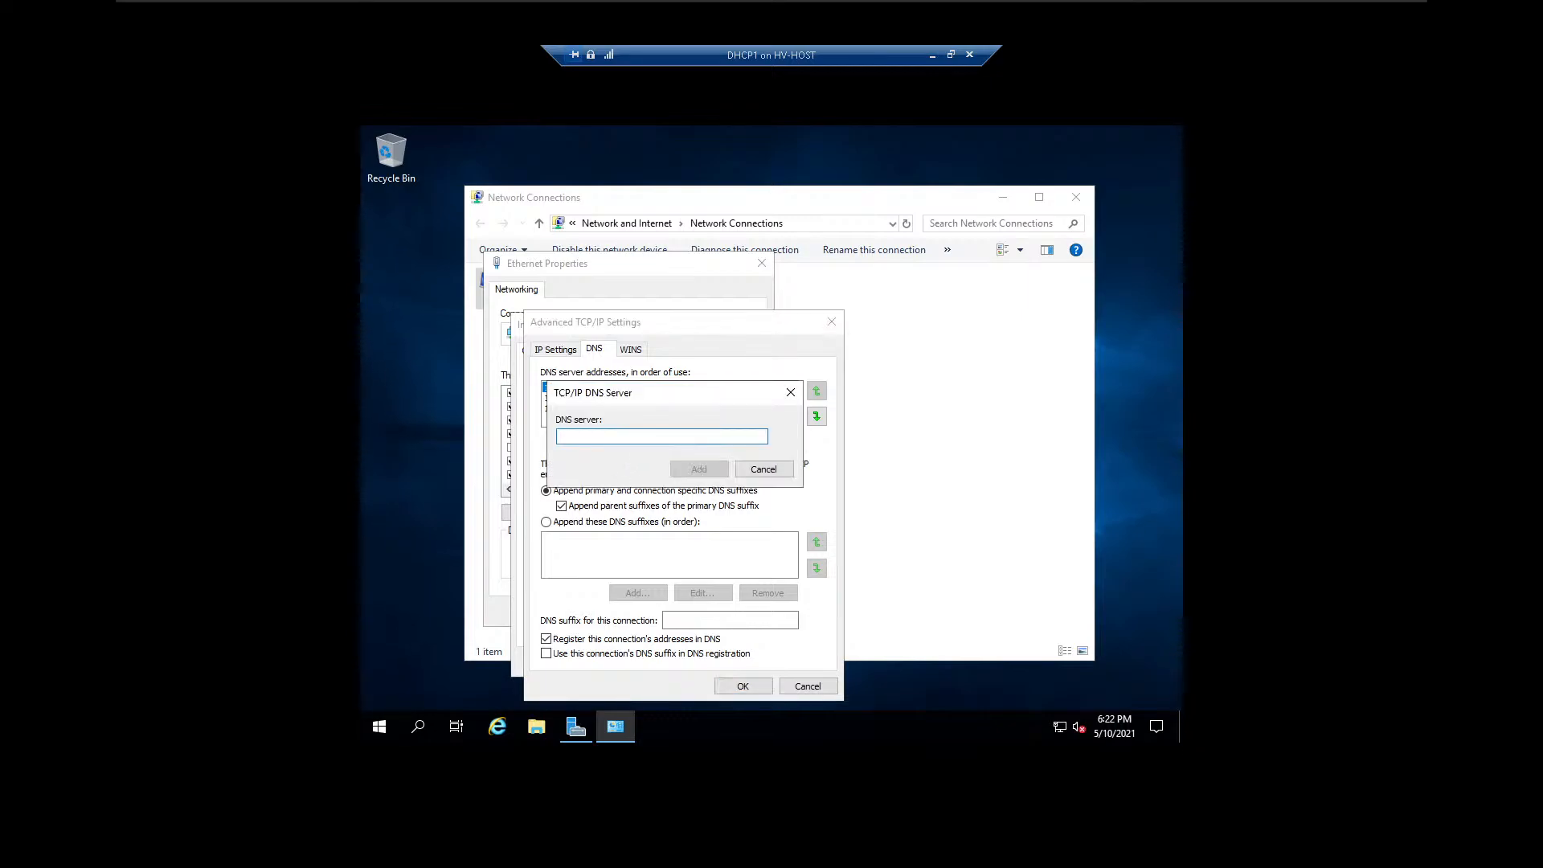
text(8.8.8.8)
click(711, 474)
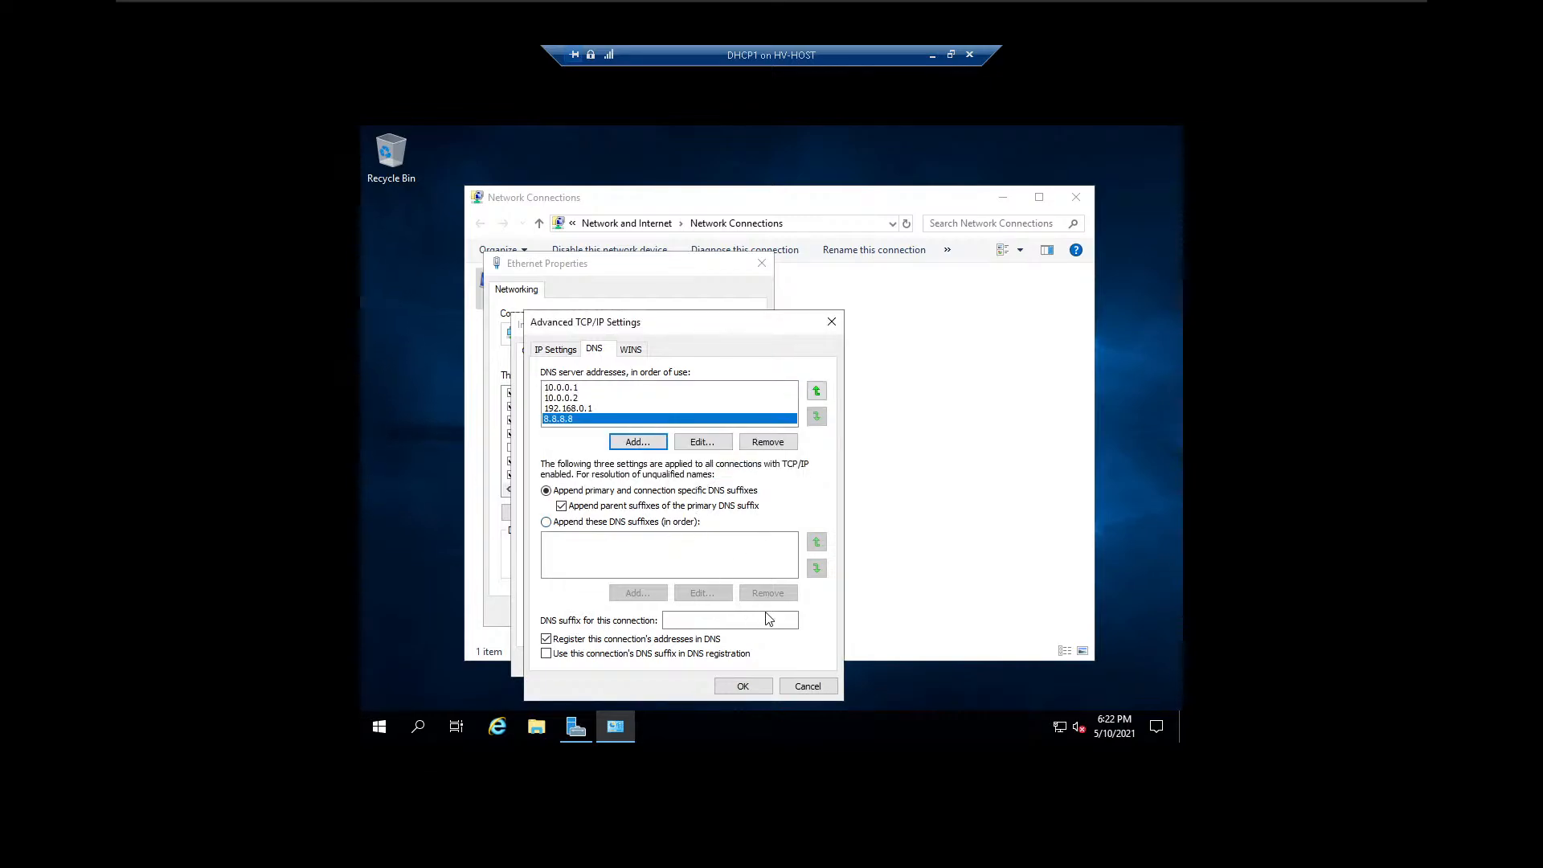
Remove 8.8.8.8 and 192.168.0.1 from the DNS server addresses and apply the Ethernet adapter's settings.
click(775, 444)
click(768, 442)
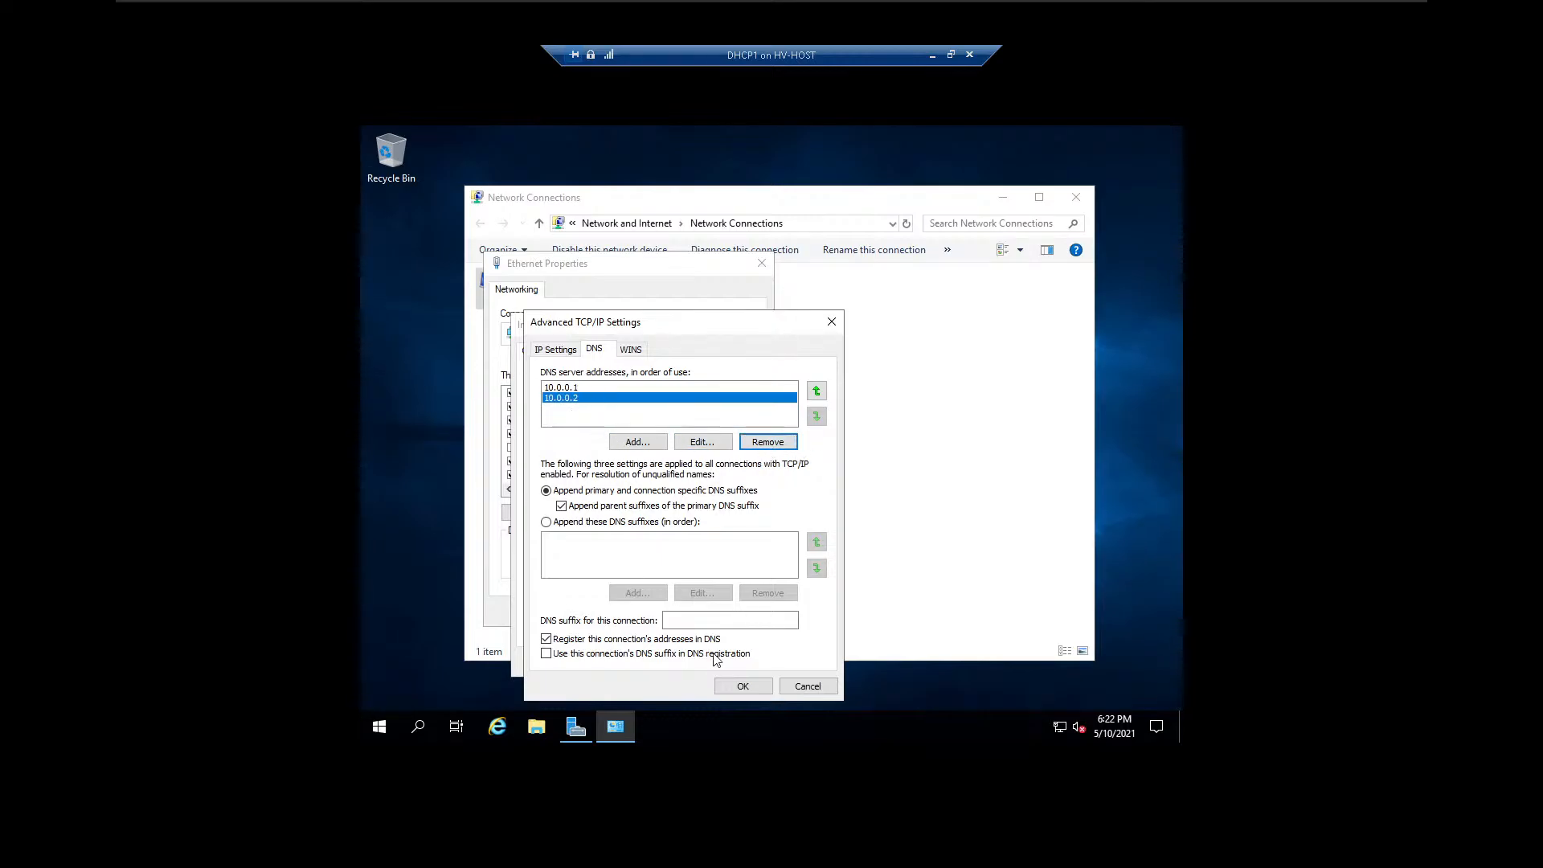
click(742, 686)
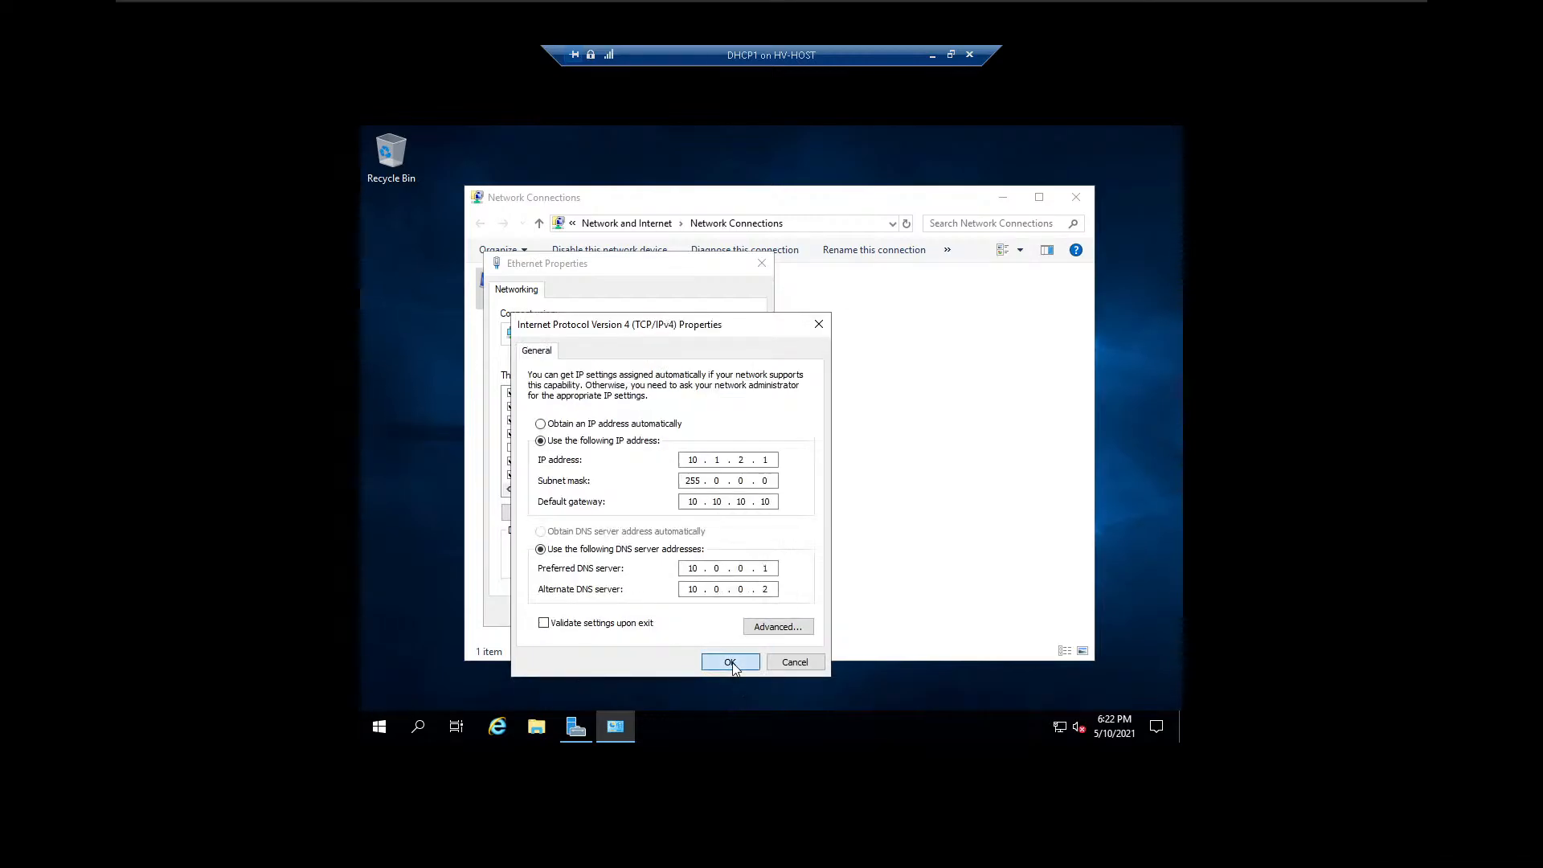
click(728, 664)
click(673, 612)
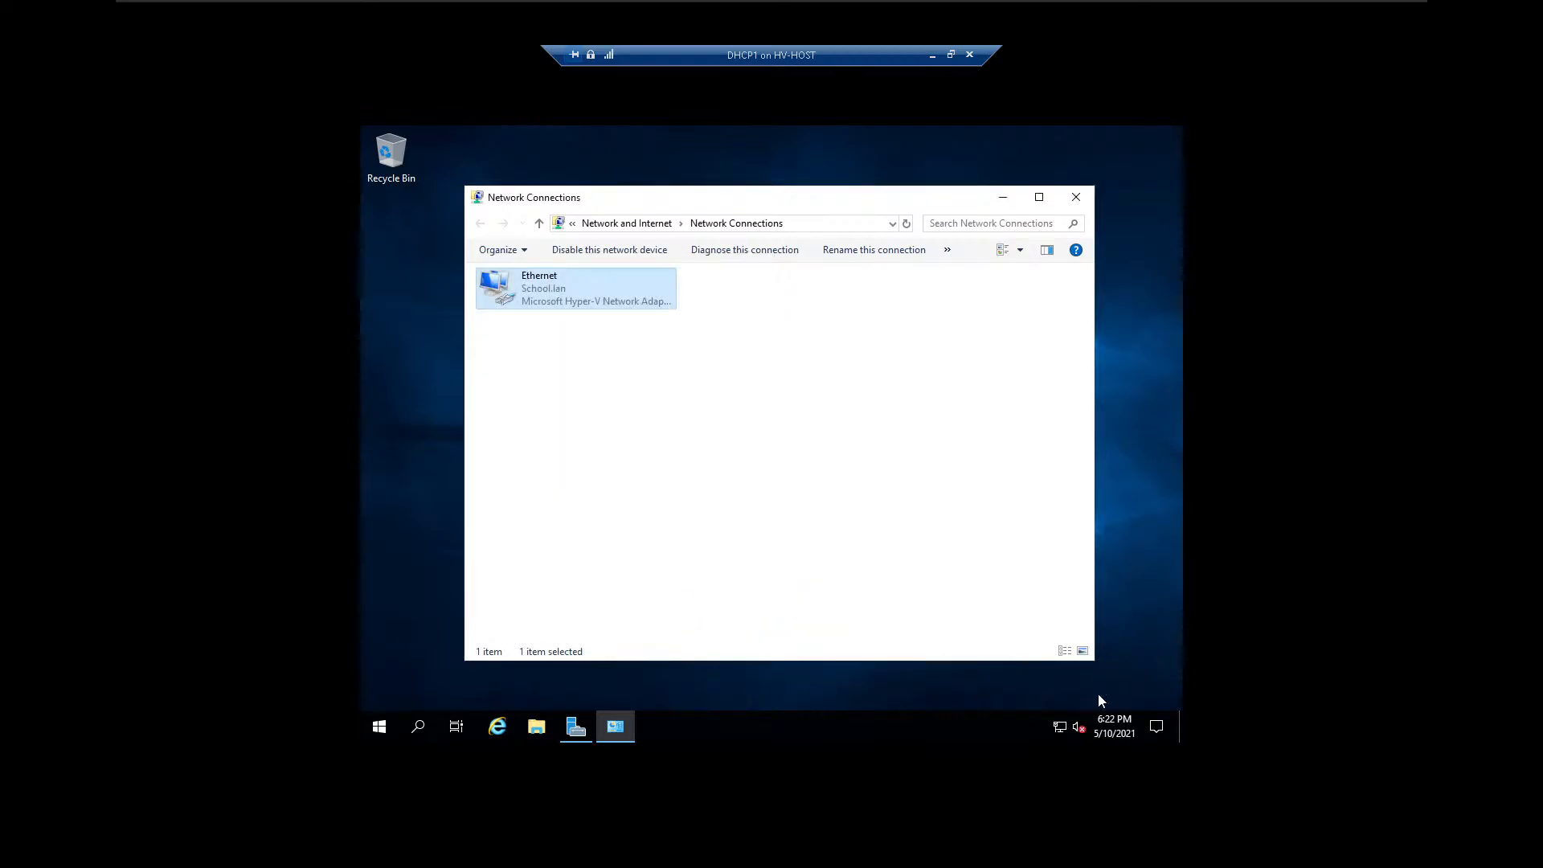
Disable the Ethernet network device and enable it again, checking the network connection status.
mouse_move(1064, 730)
click(586, 256)
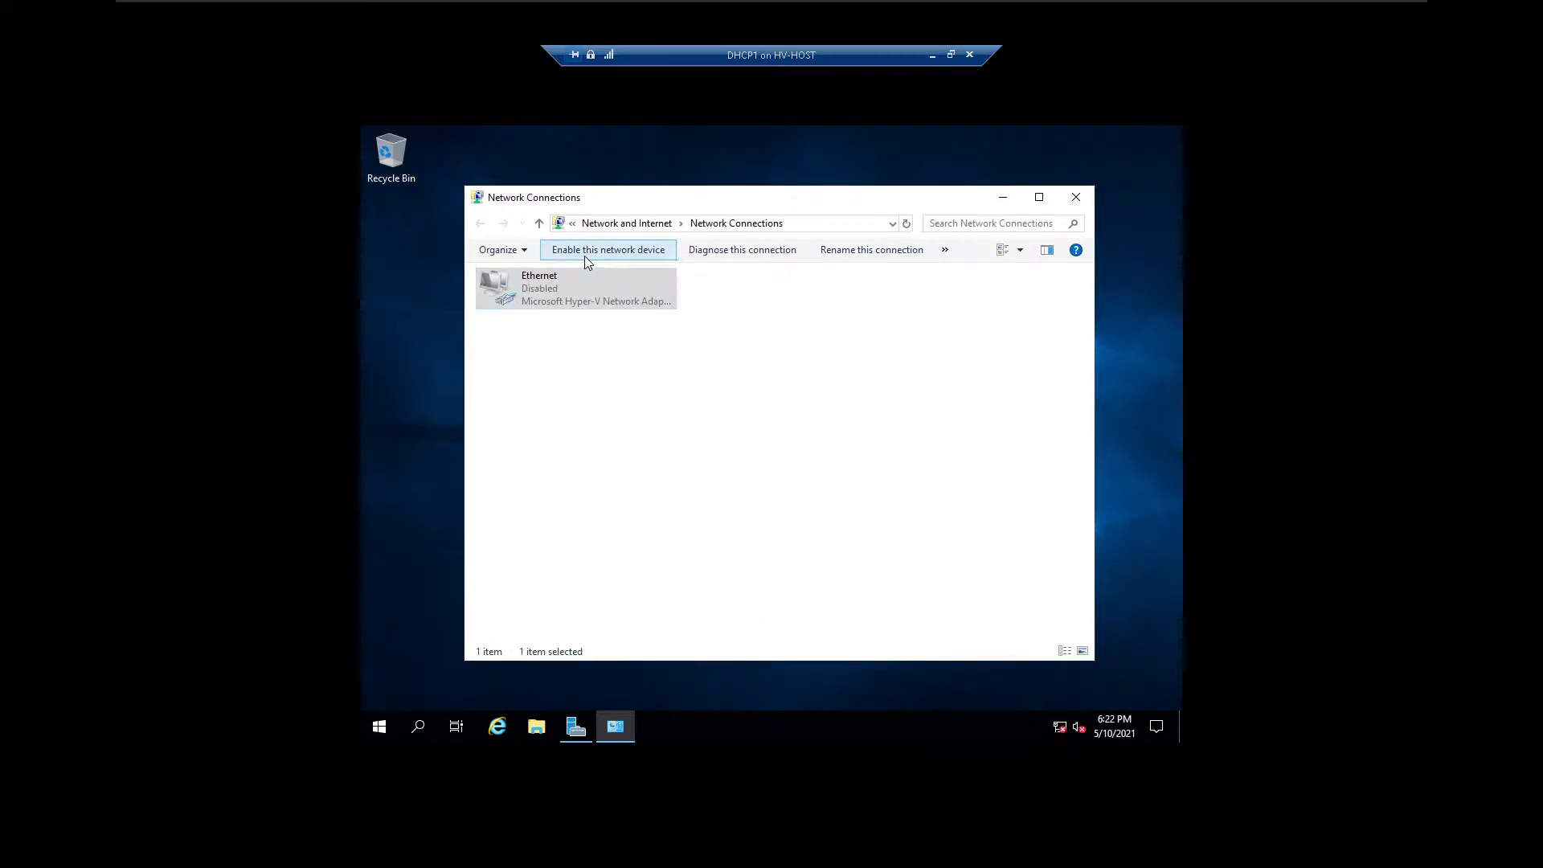
click(585, 255)
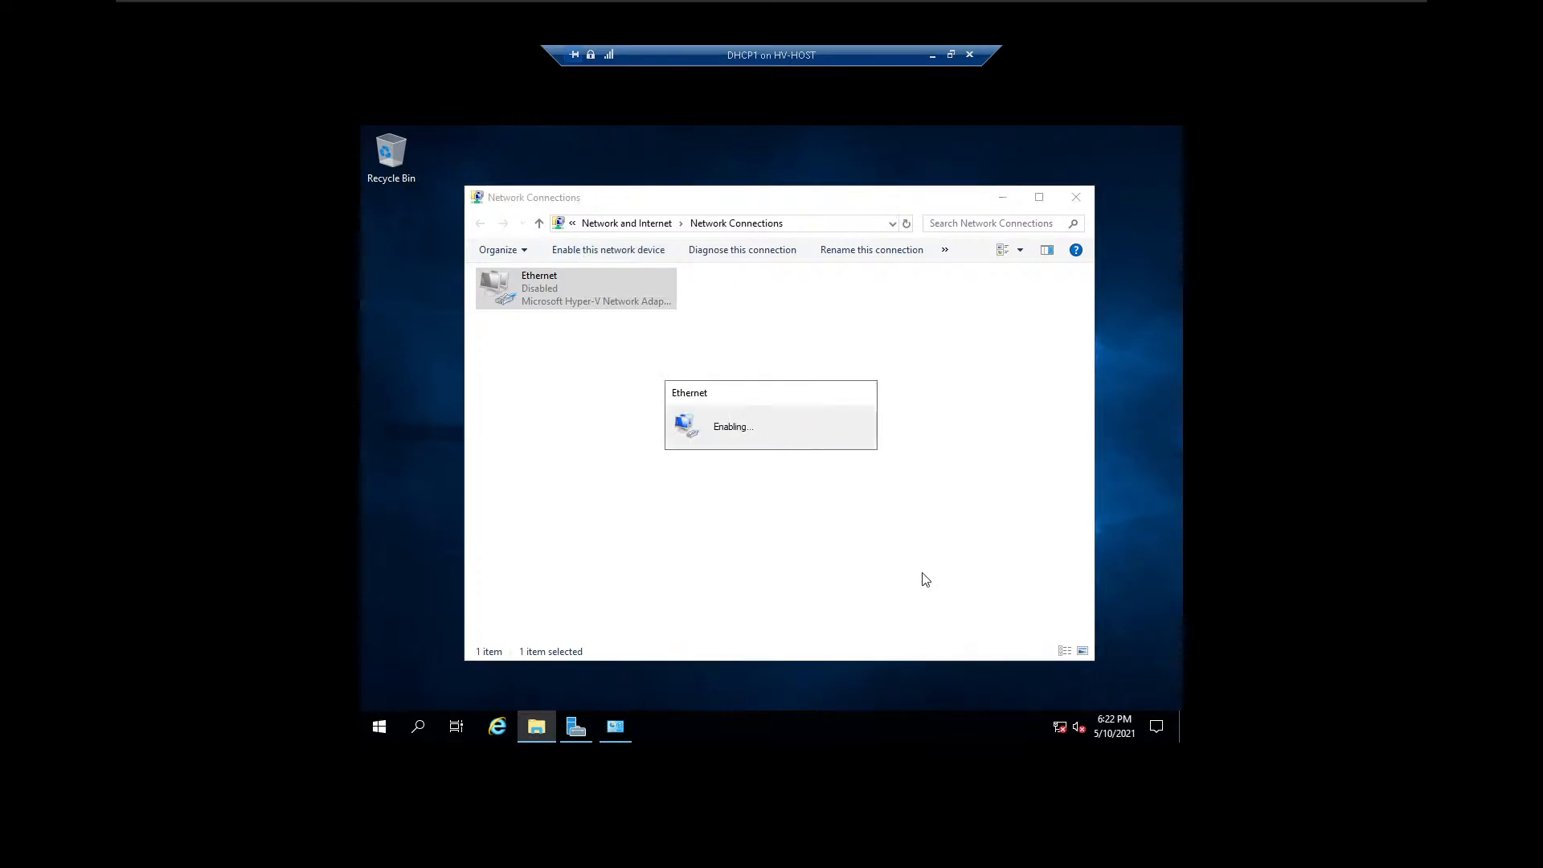
mouse_move(1065, 742)
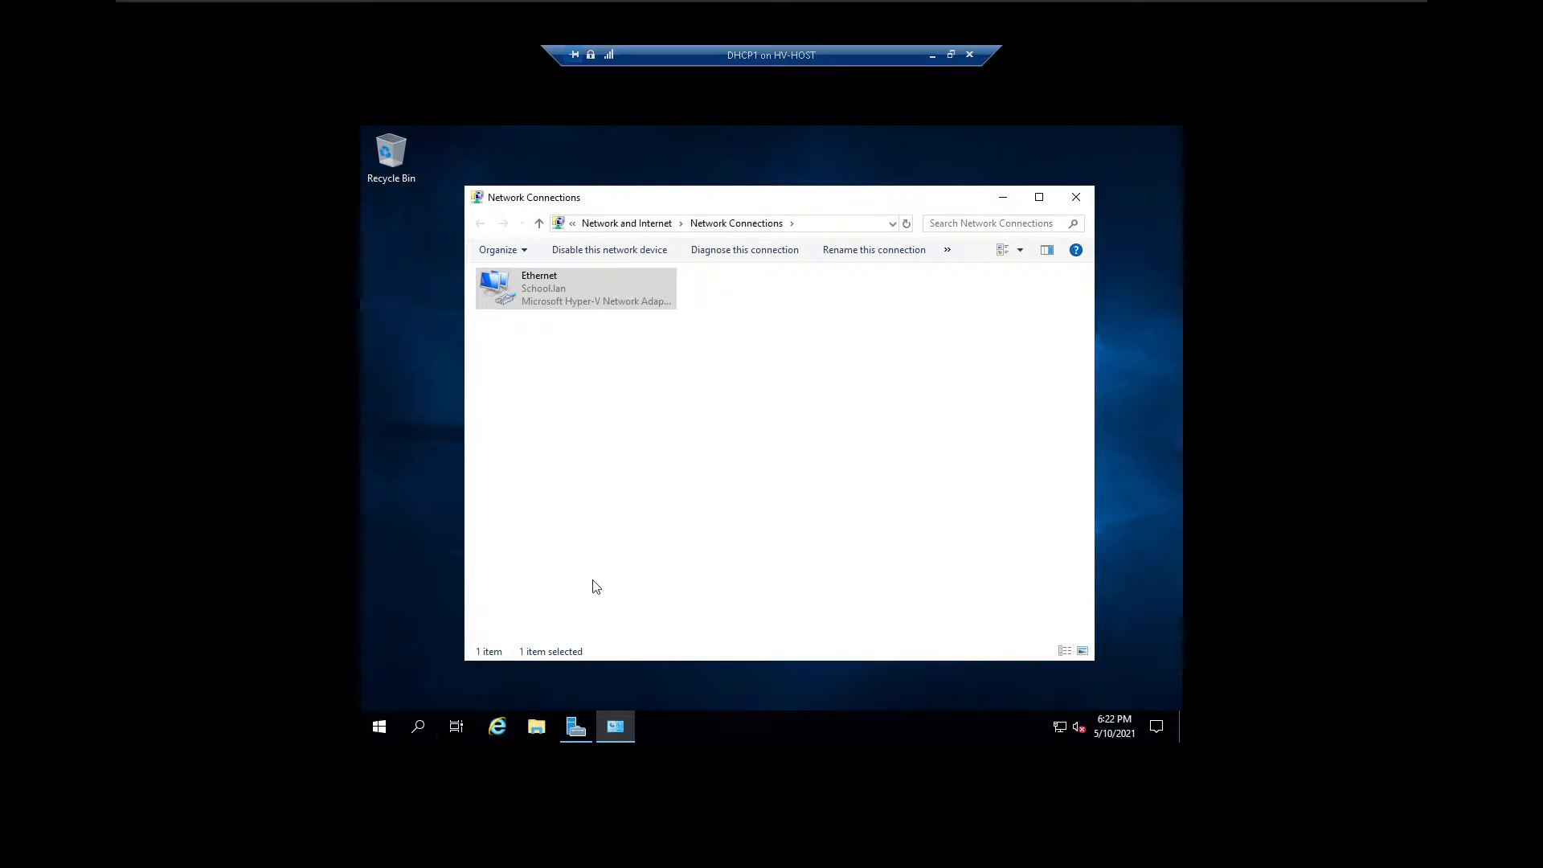
Close Network Connections, restart Server Manager and dismiss the Windows Admin Center message.
click(1076, 200)
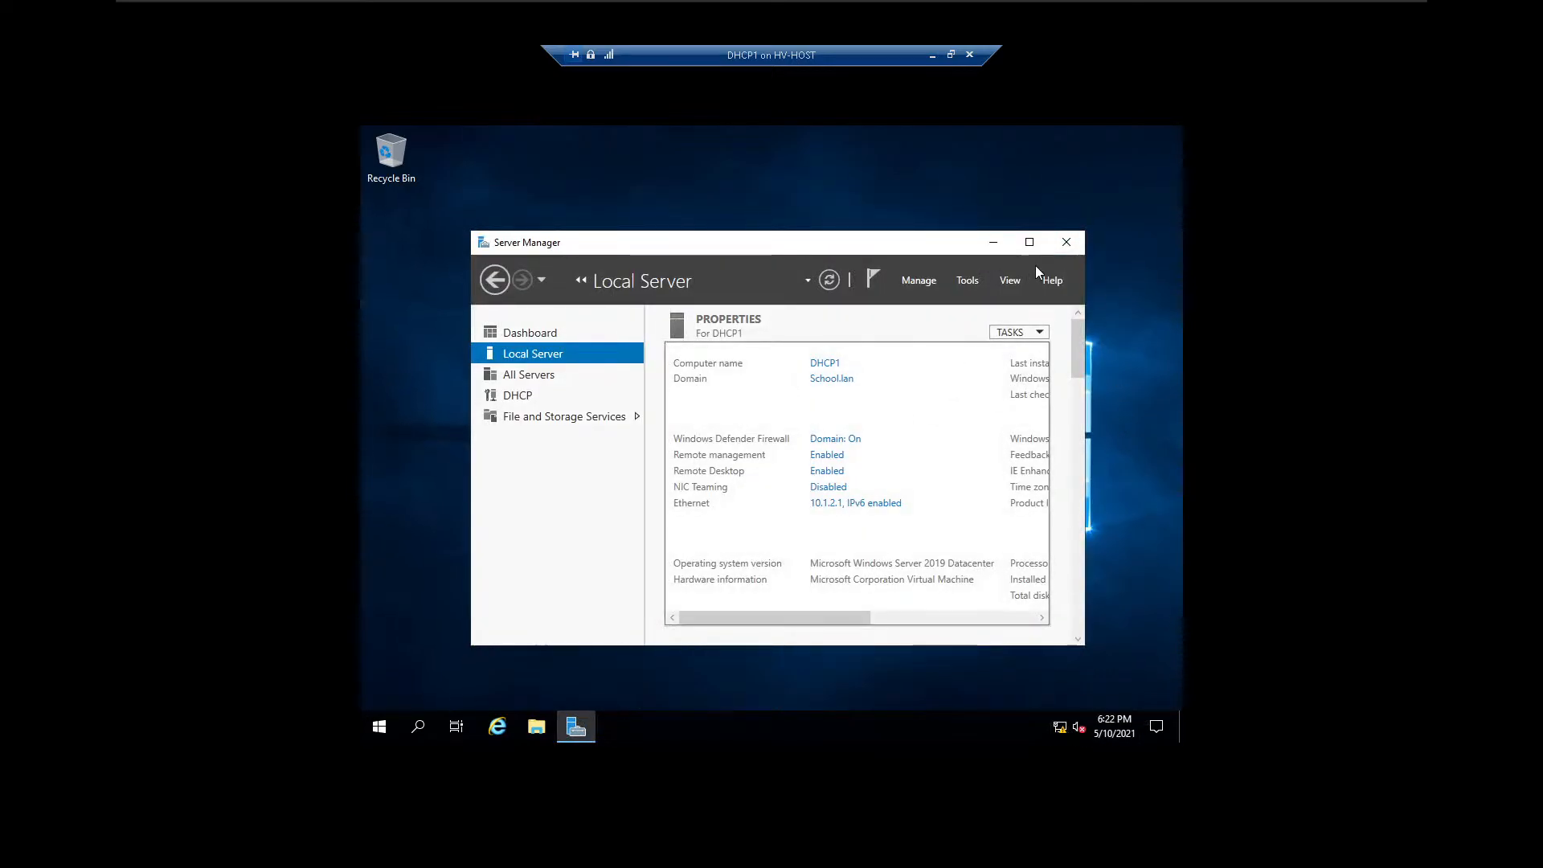
click(1075, 245)
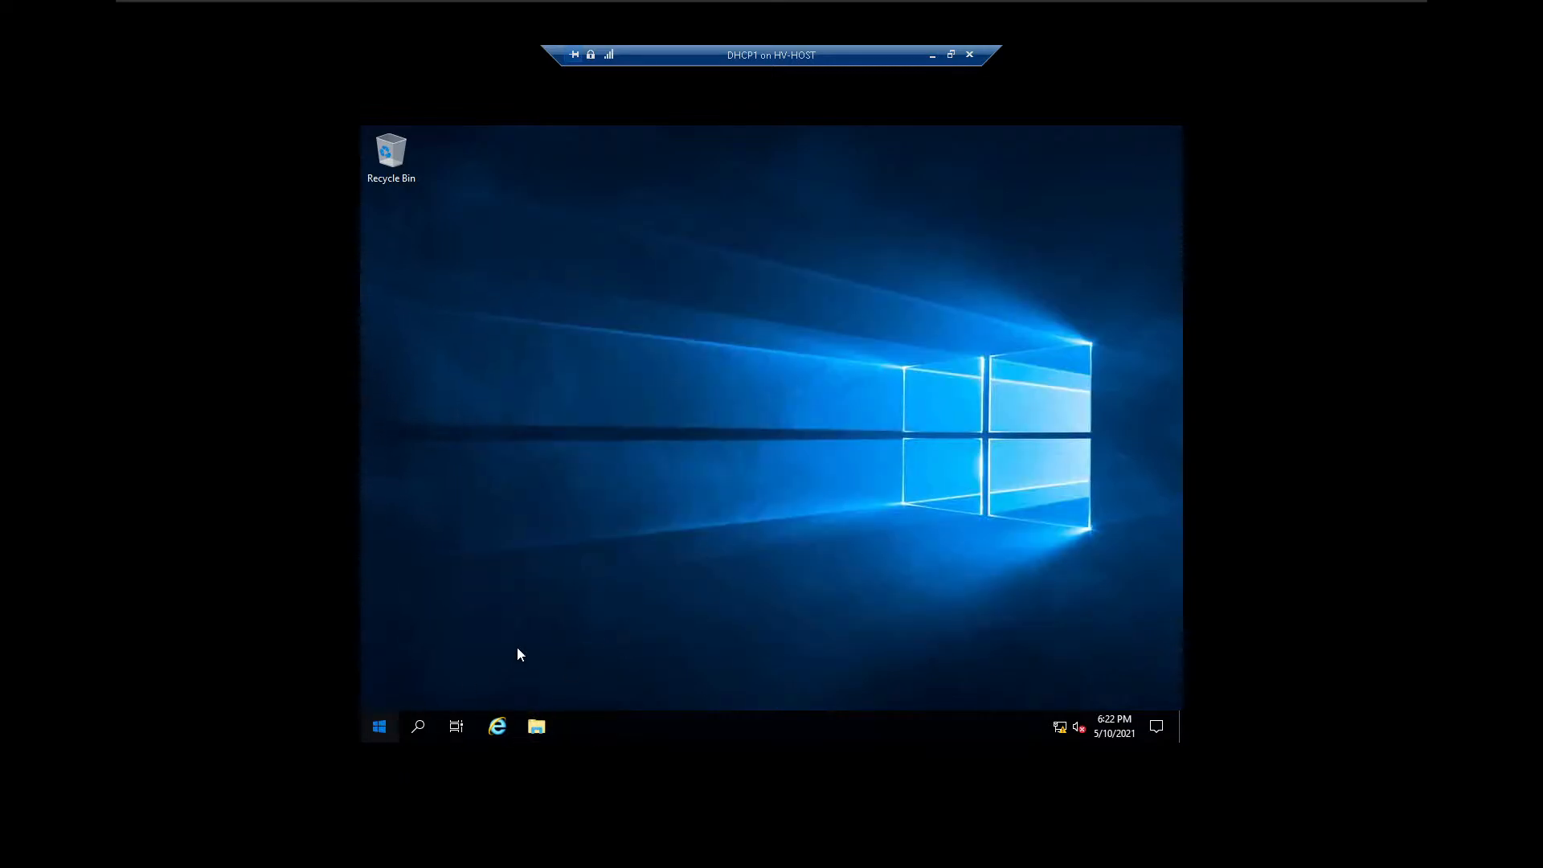
key(super)
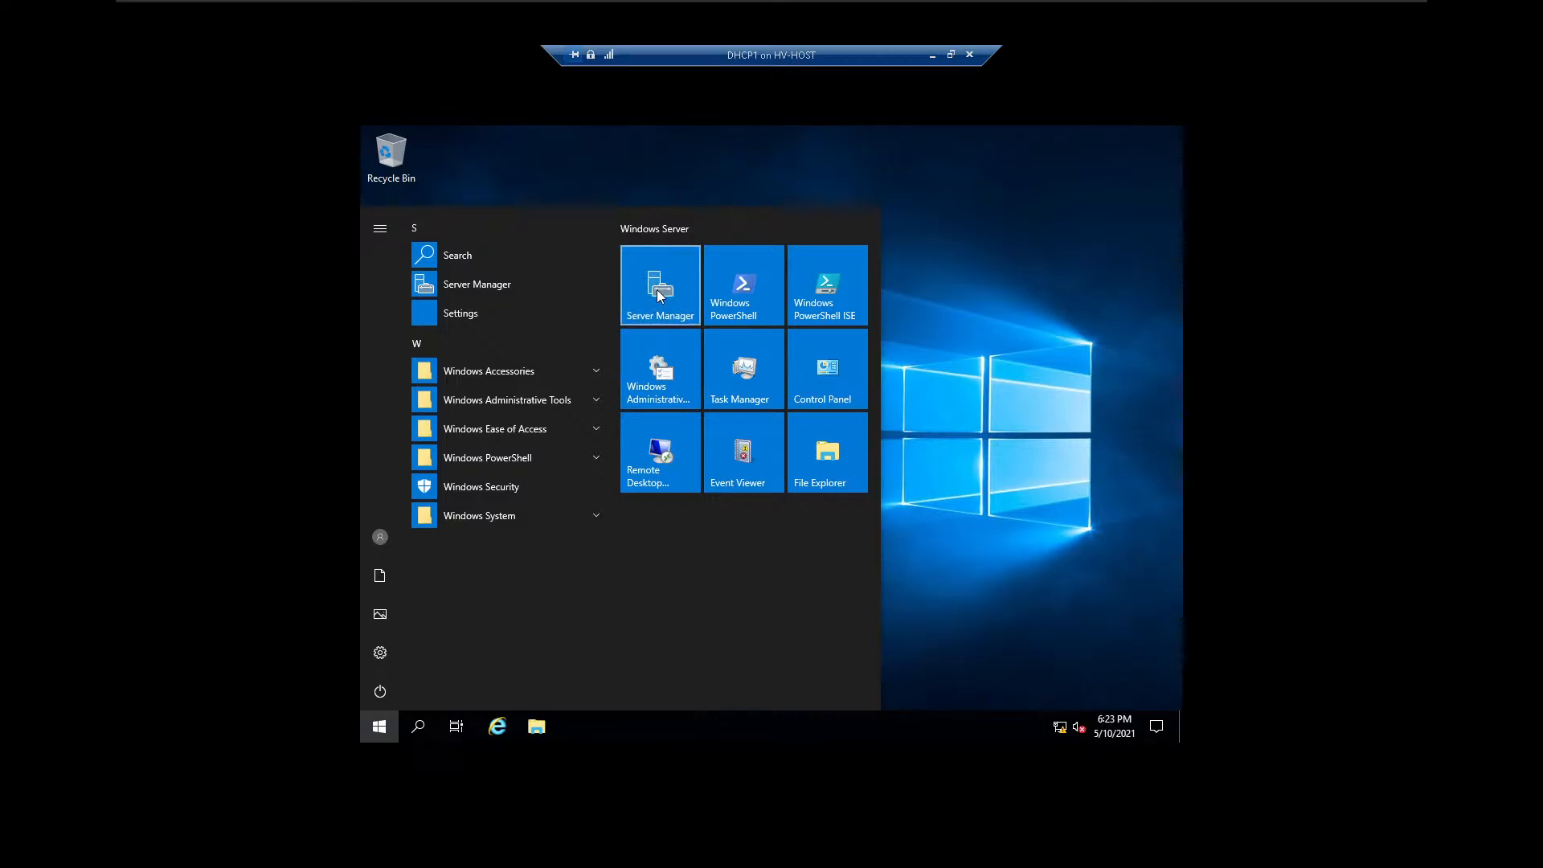
click(659, 296)
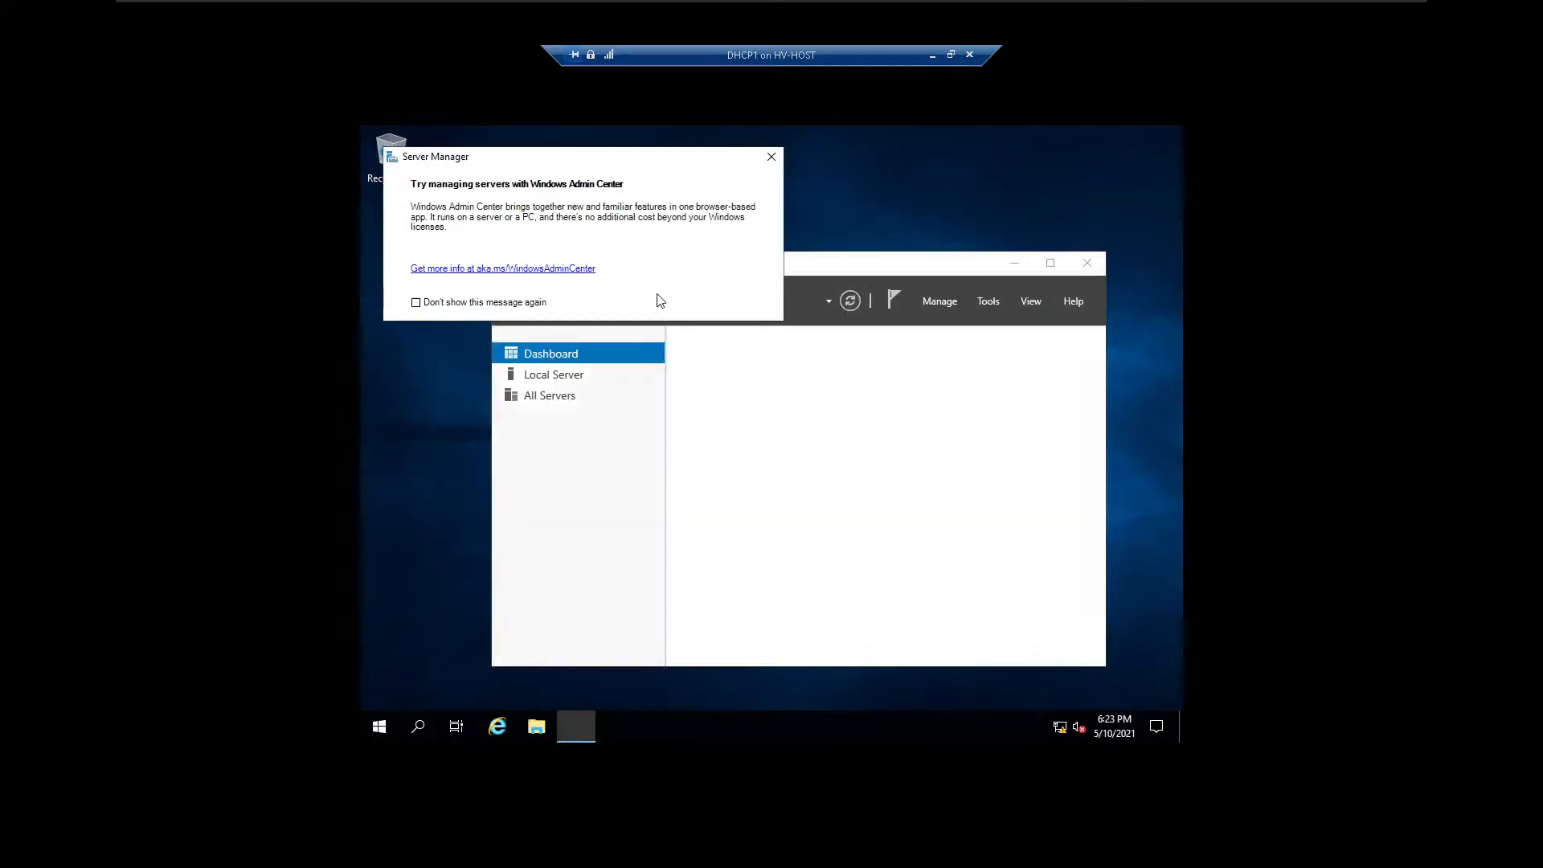
click(764, 161)
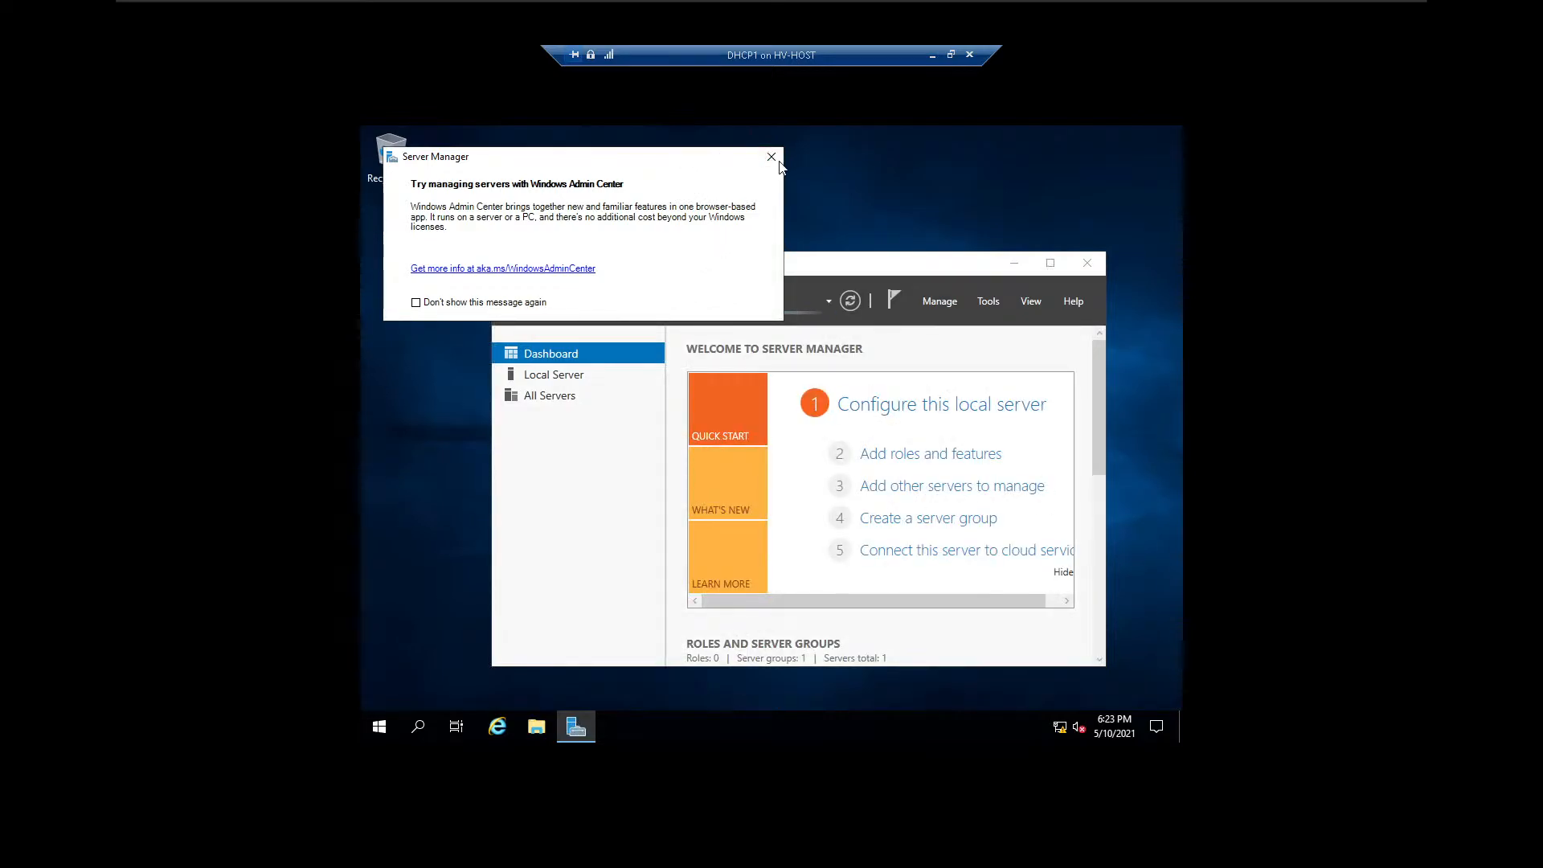
click(770, 159)
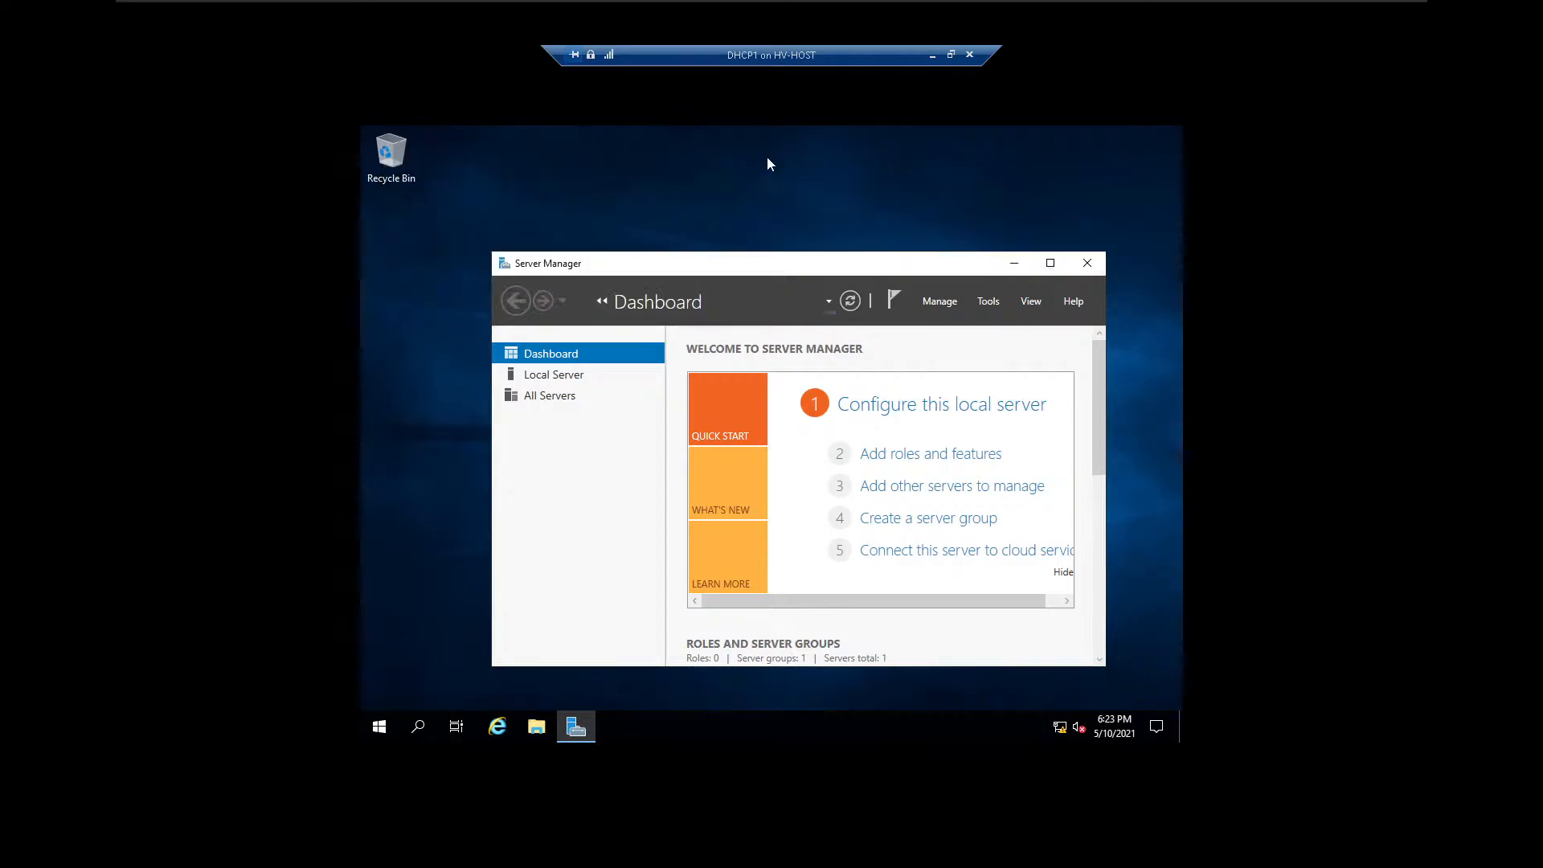
Open the DHCP management console, expand dhcp1.school.lan and its IPv4 node, and widen the console tree.
click(989, 302)
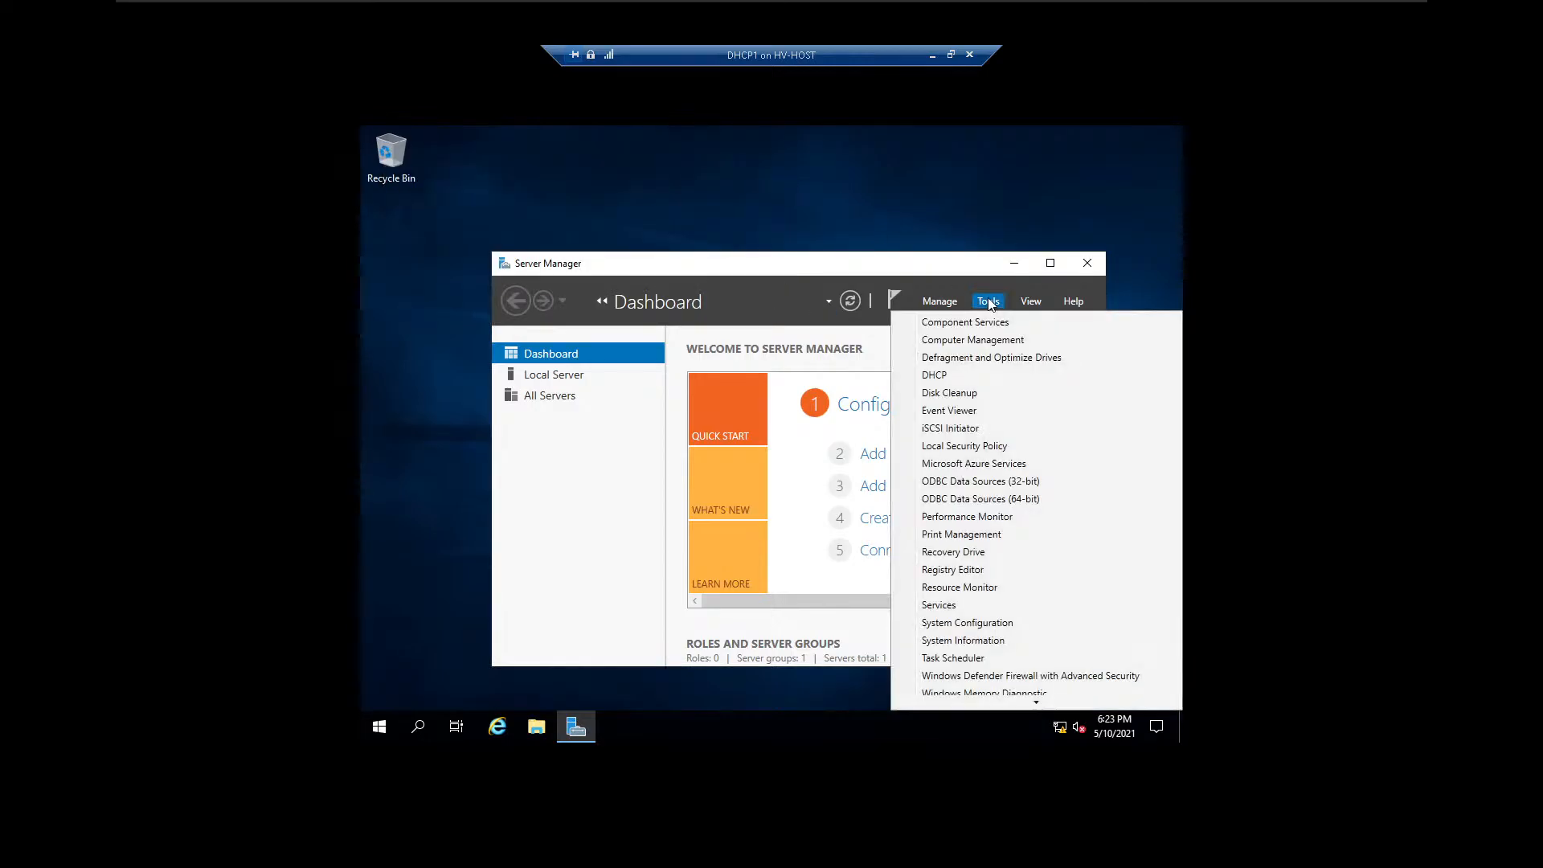
click(958, 377)
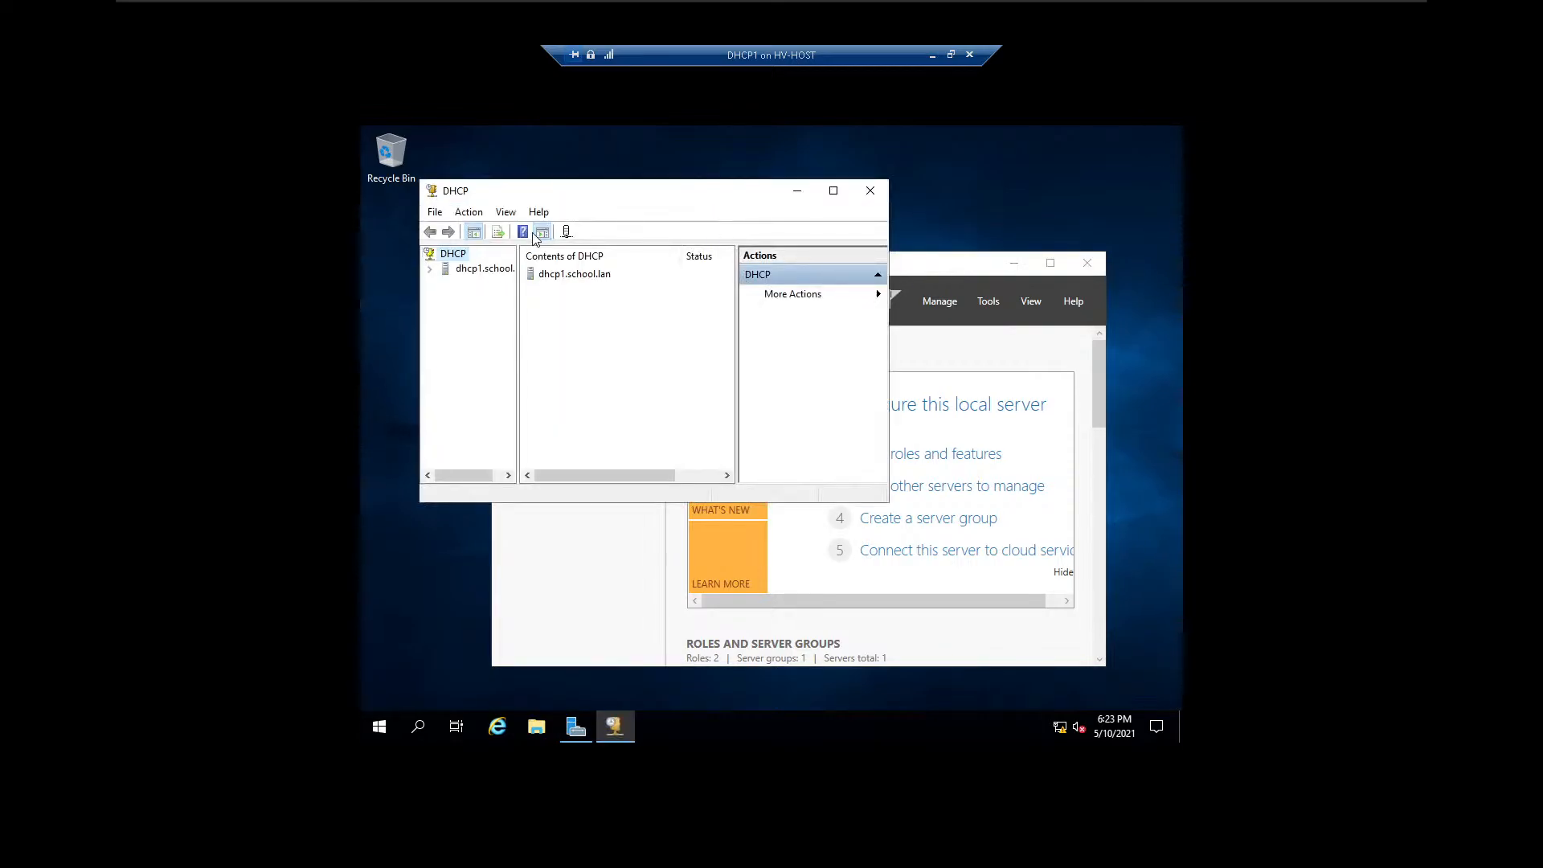
click(431, 269)
right_click(466, 283)
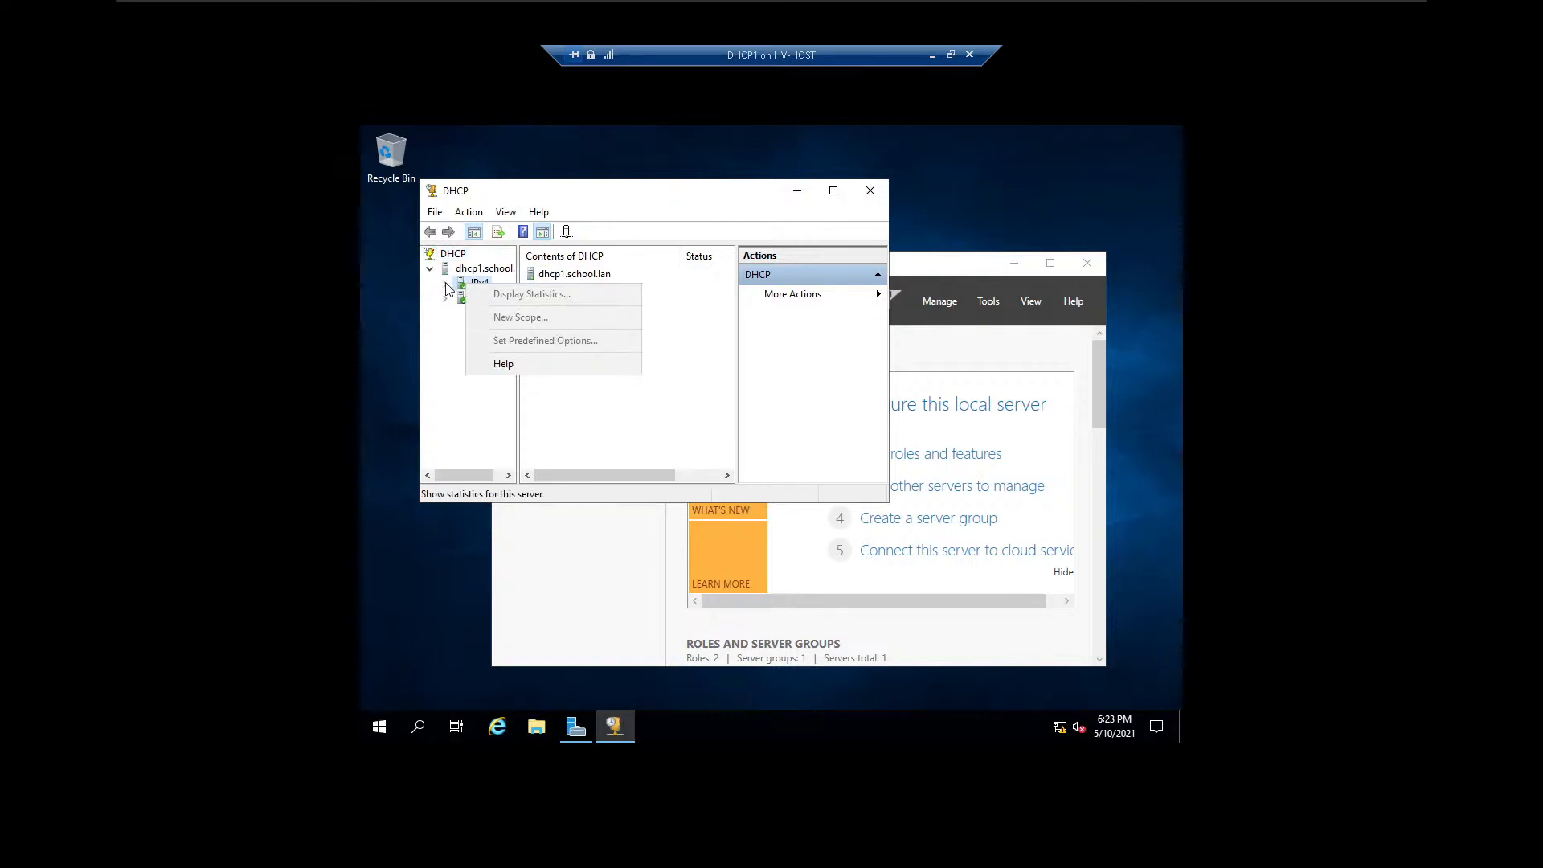
click(446, 284)
drag(517, 347, 623, 348)
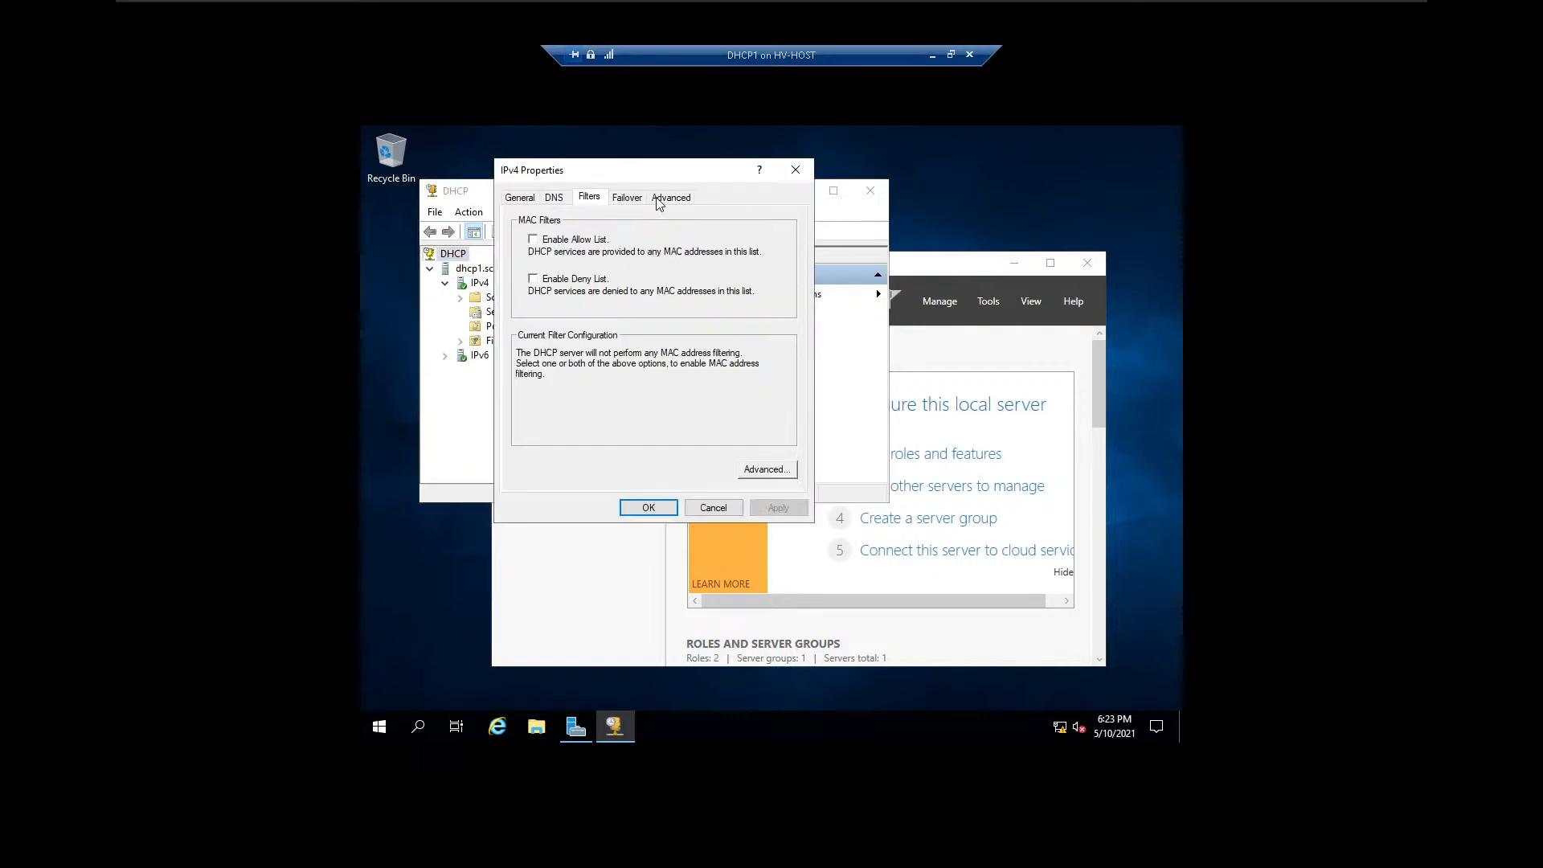
Review the Advanced, Failover, Filters and DNS settings in the IPv4 properties without changing them.
click(670, 198)
click(632, 199)
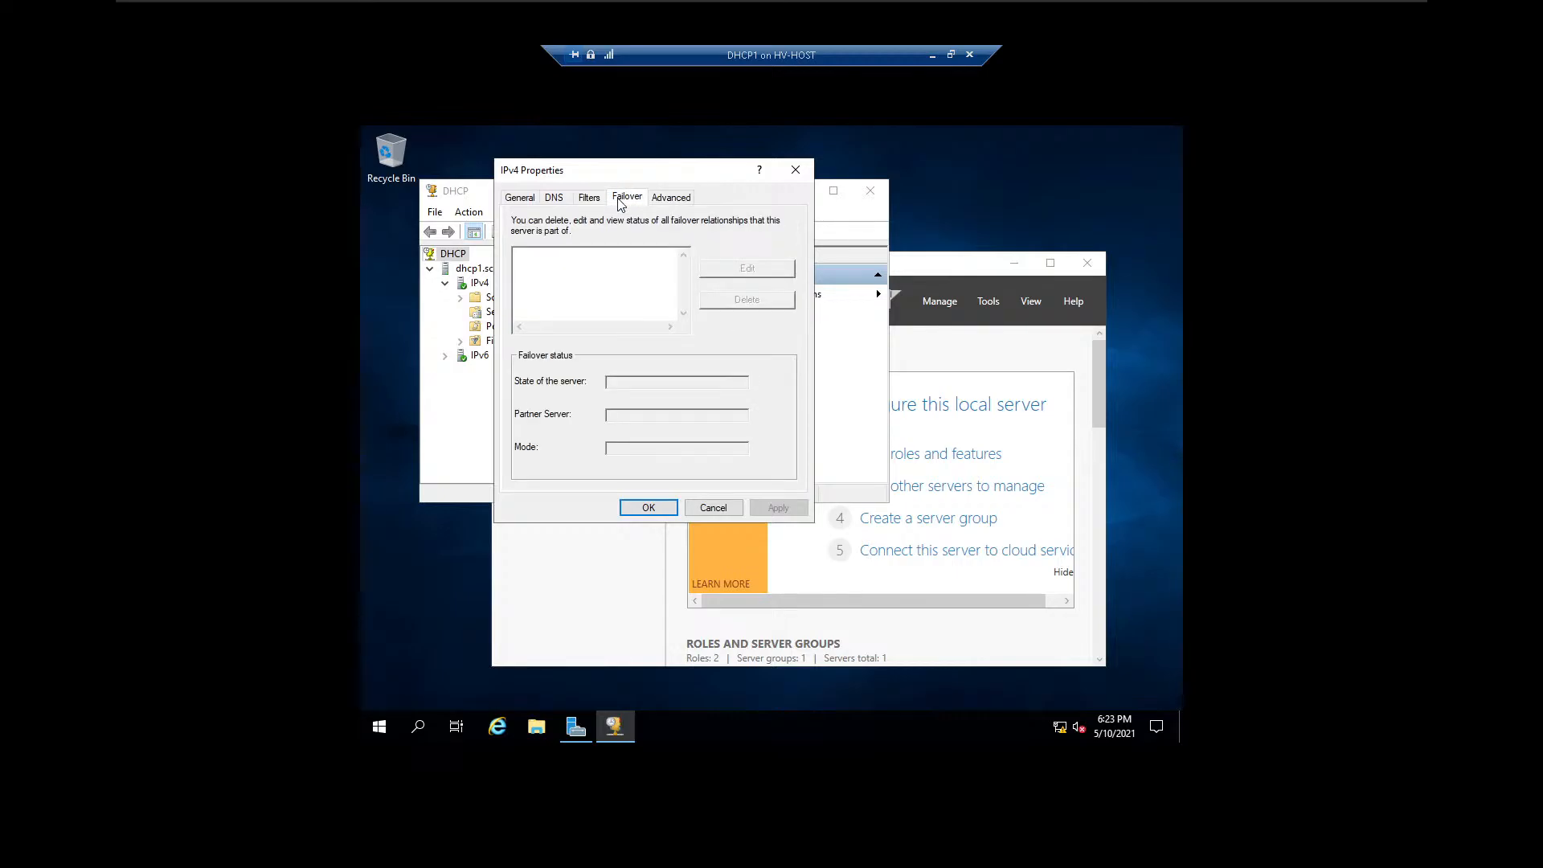
click(592, 201)
click(559, 201)
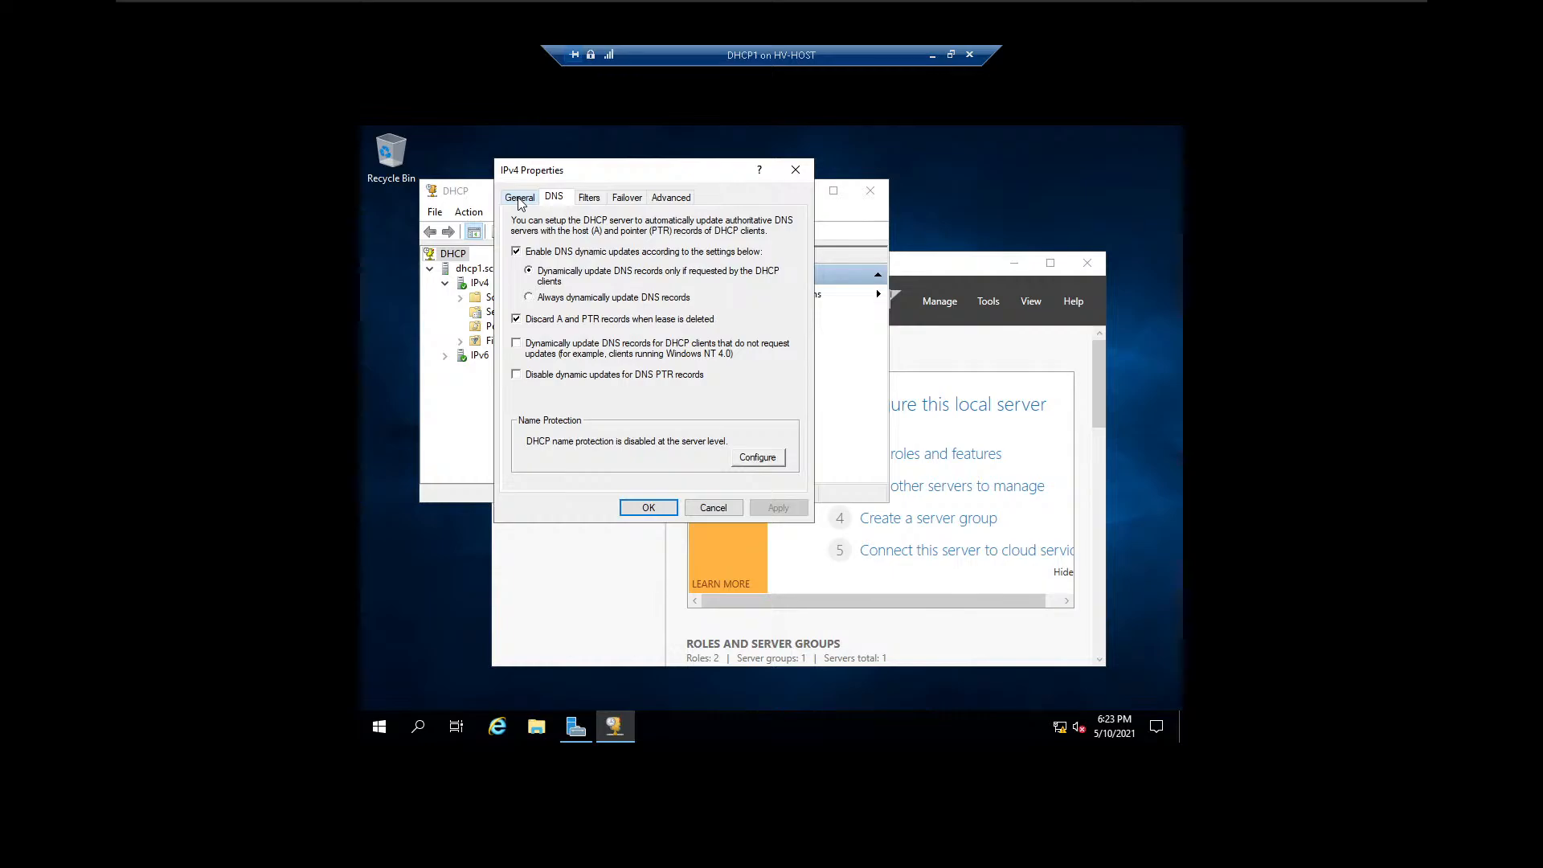
click(795, 170)
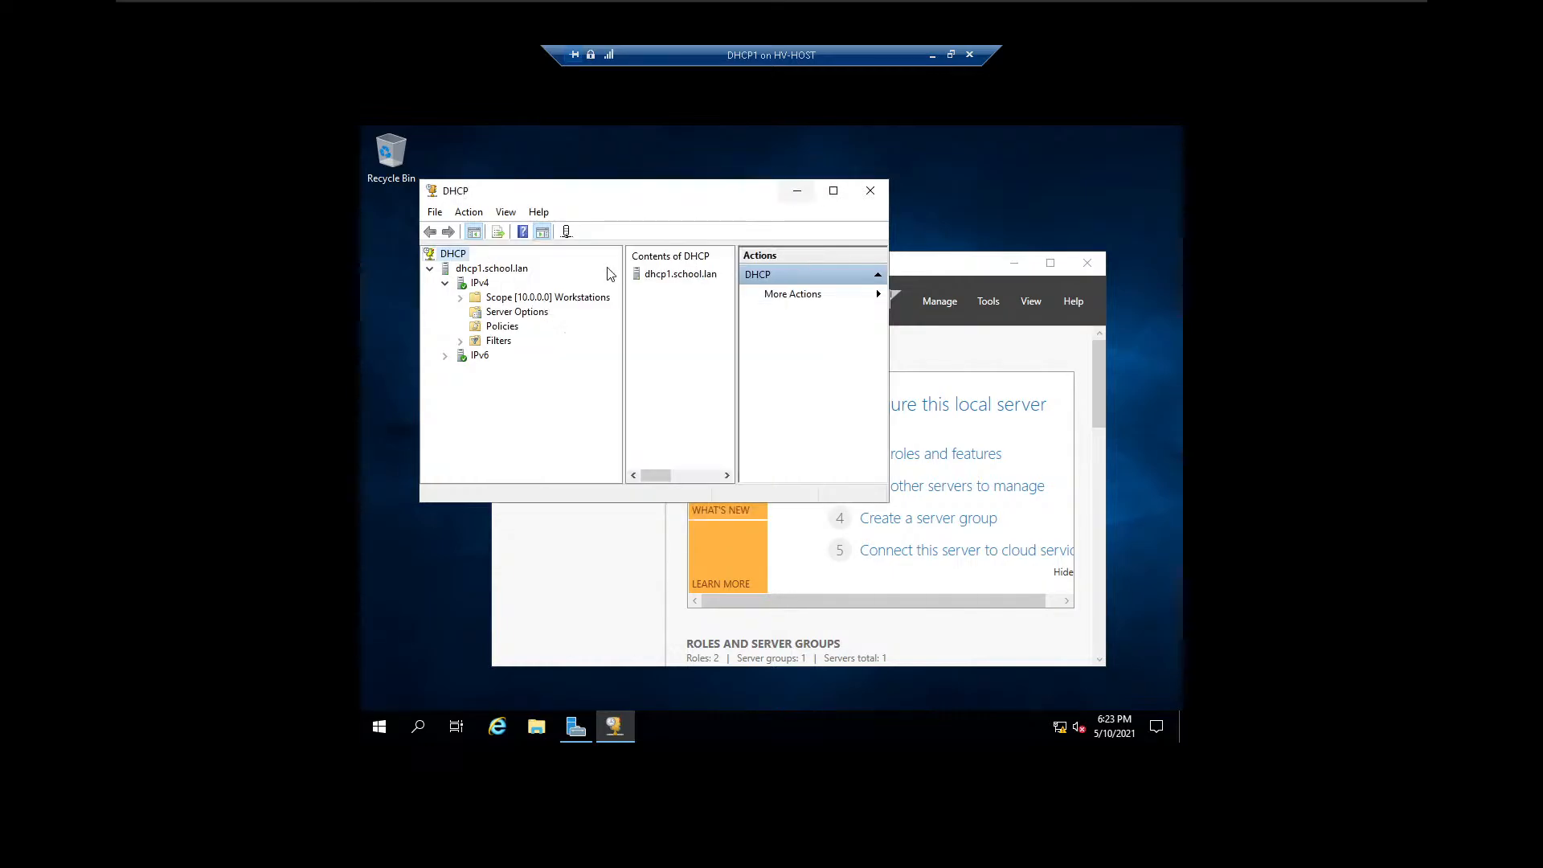
Expand the Workstations scope and inspect the address range in its address pool.
double_click(521, 298)
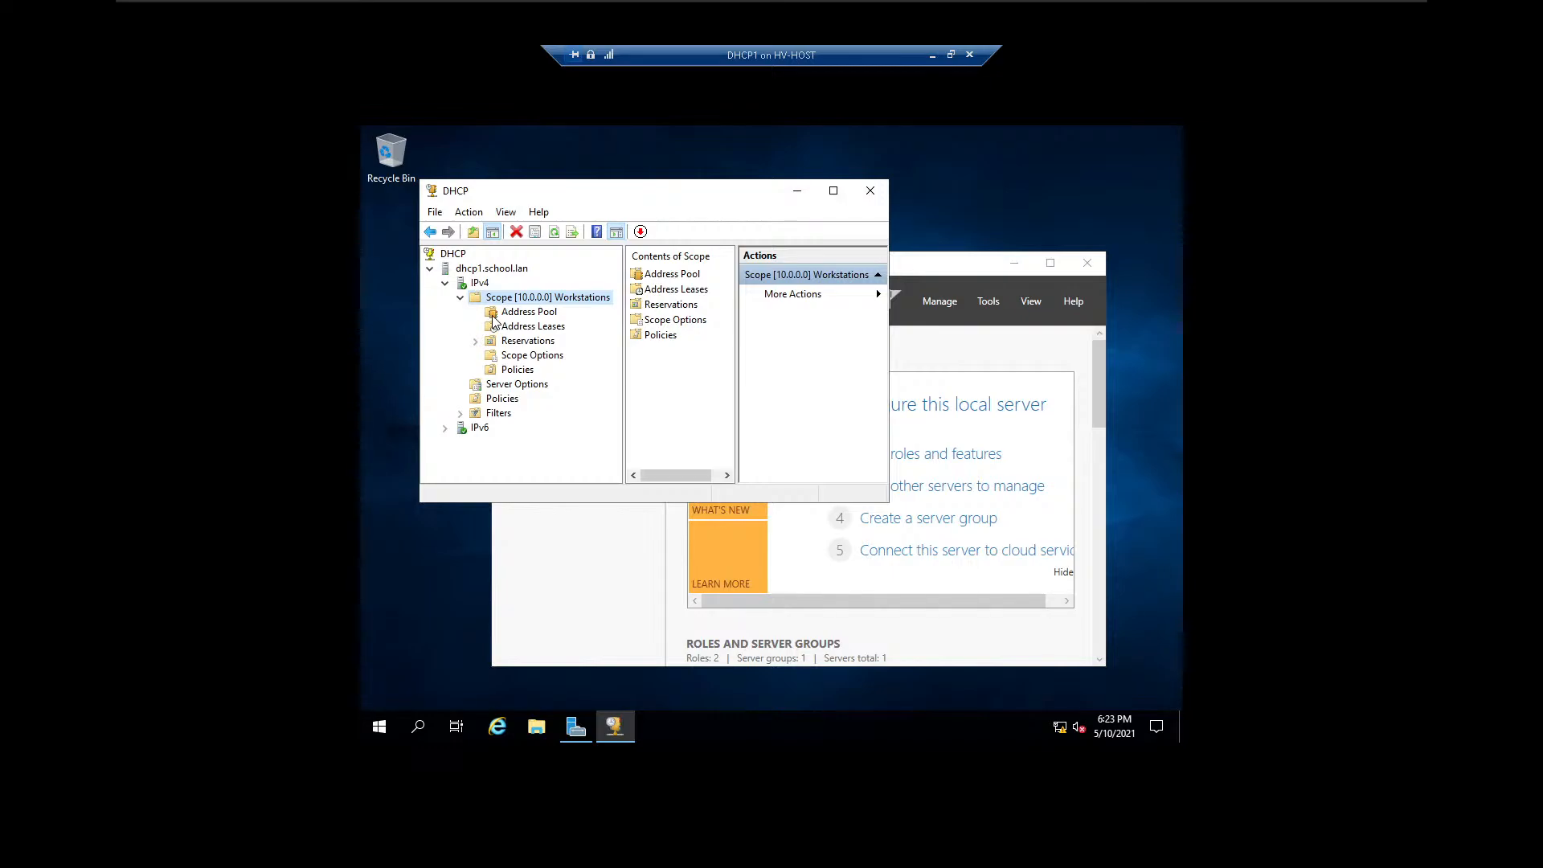
click(493, 316)
click(670, 274)
right_click(671, 274)
click(648, 277)
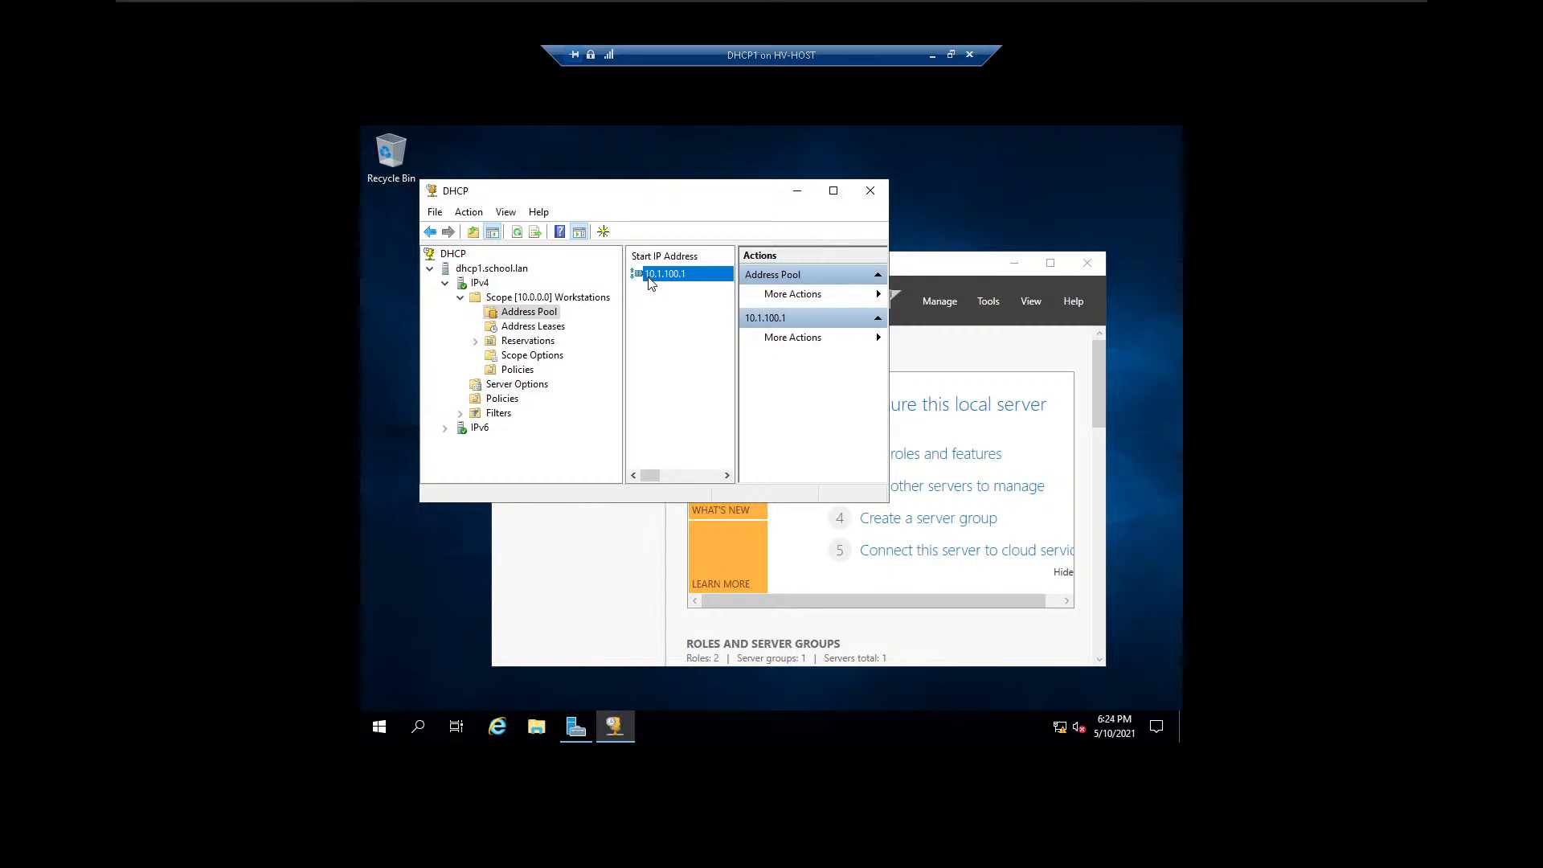
Review the General, DNS and Advanced settings in the Workstations scope properties without changing them.
click(584, 298)
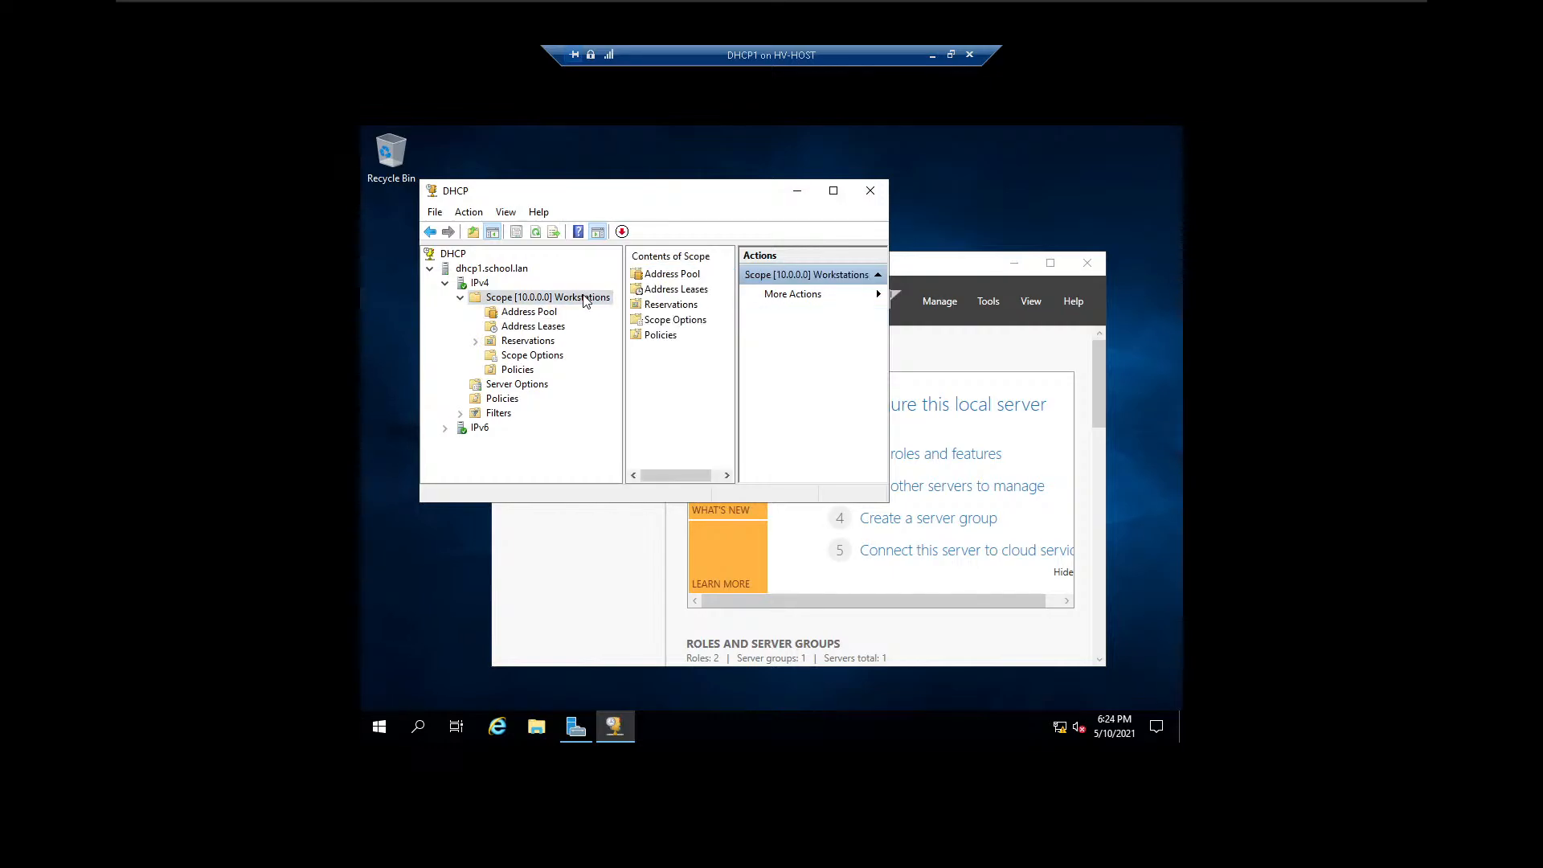
right_click(584, 300)
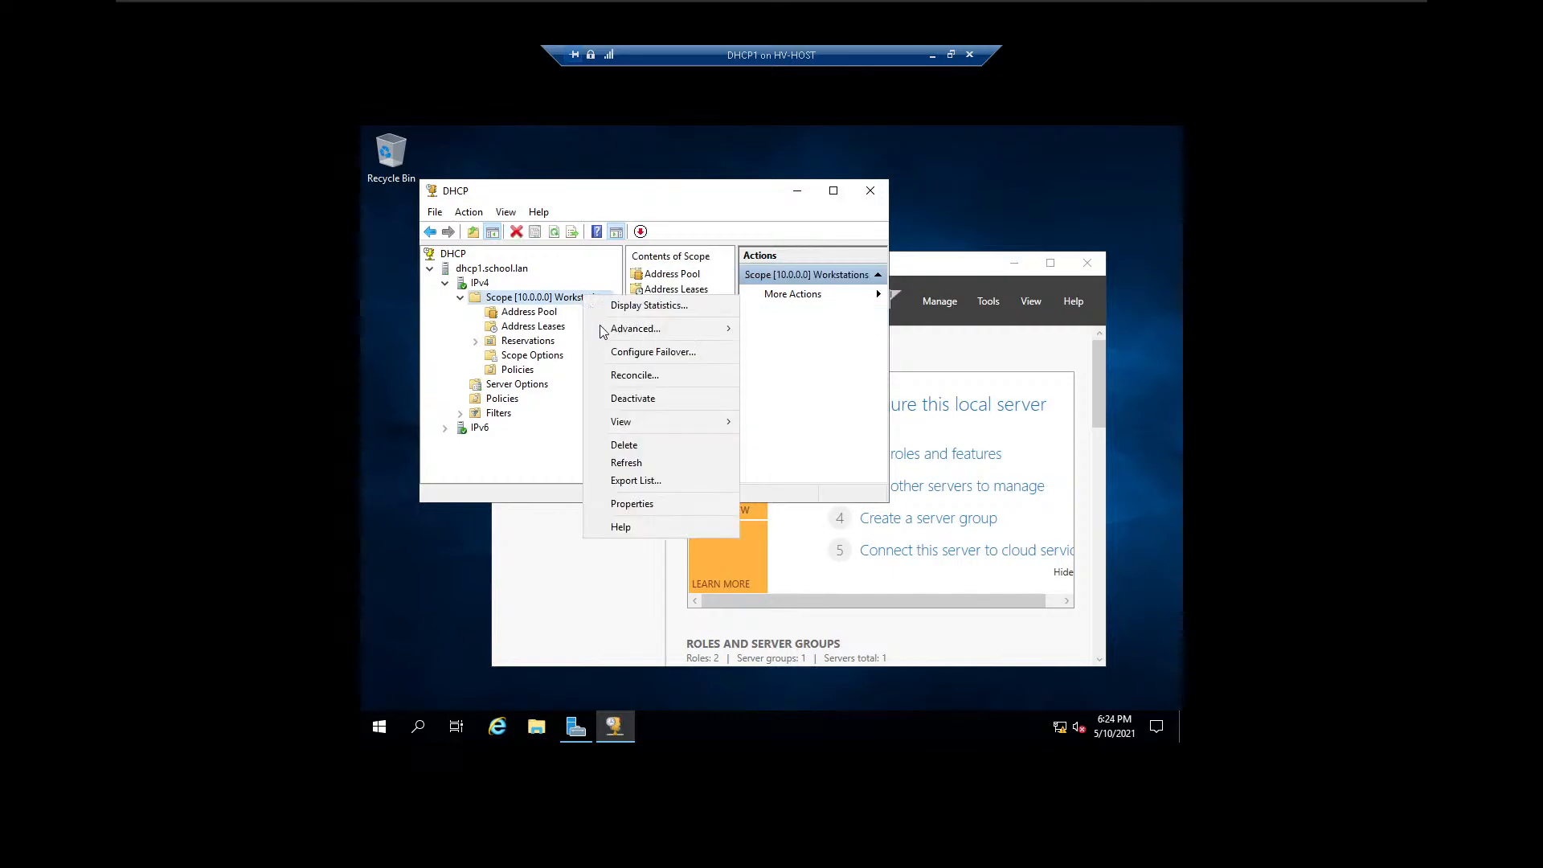
click(652, 501)
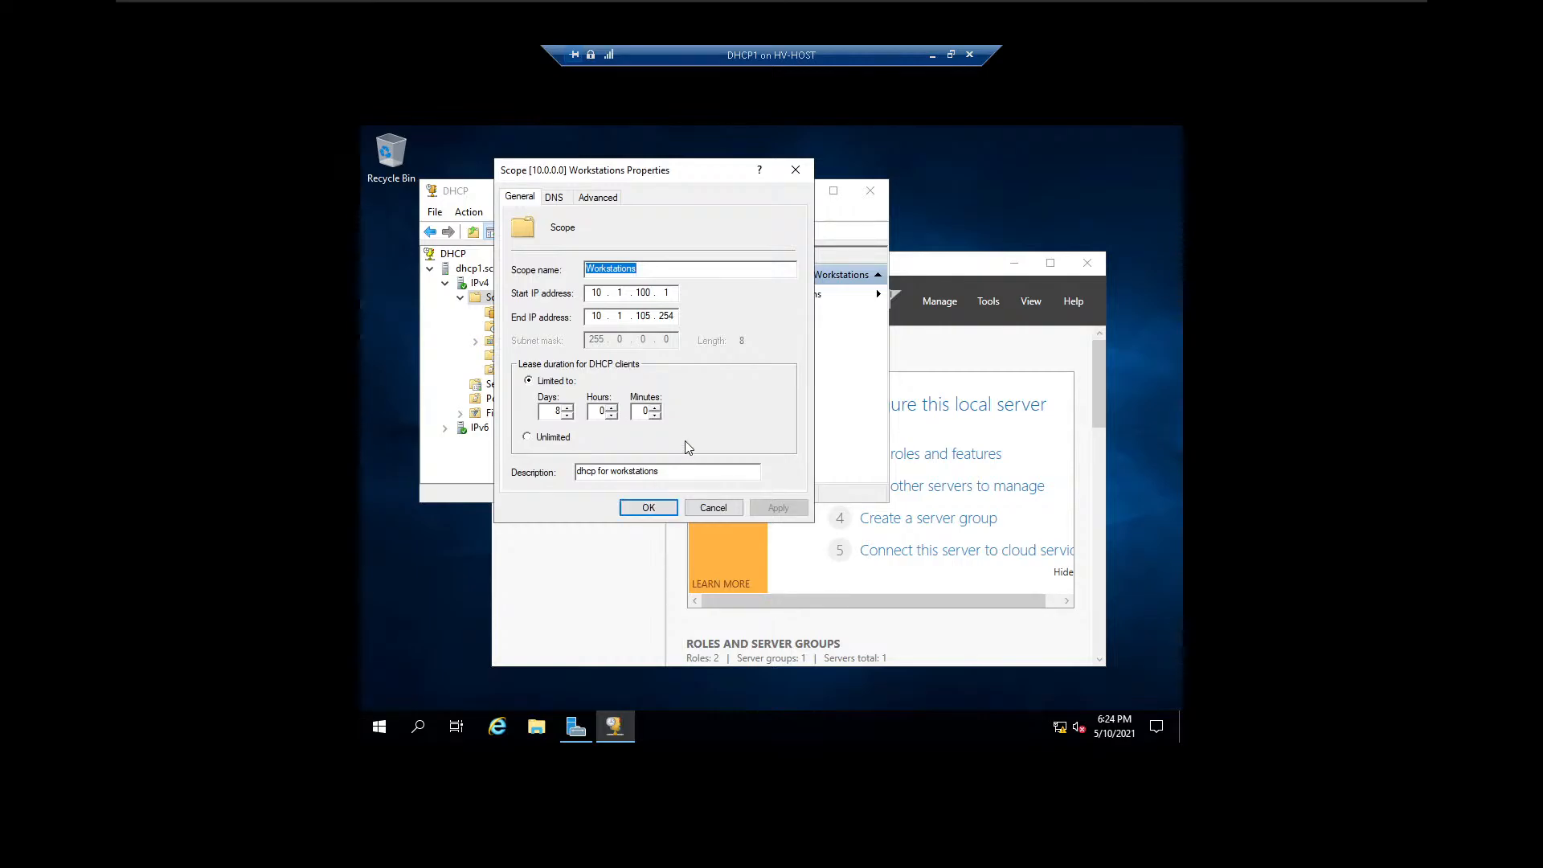
click(553, 200)
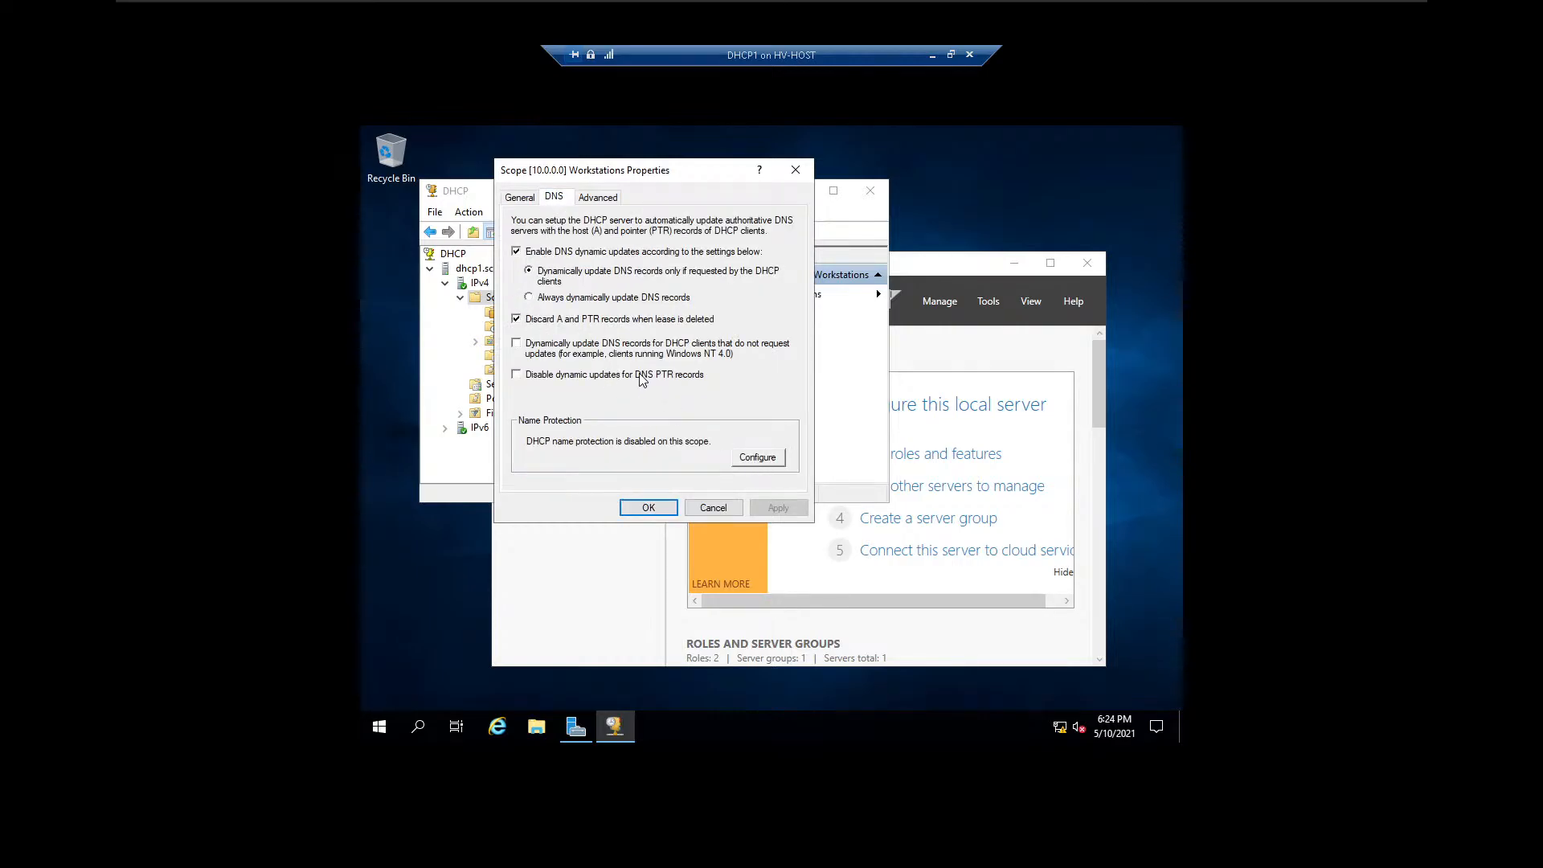
click(597, 199)
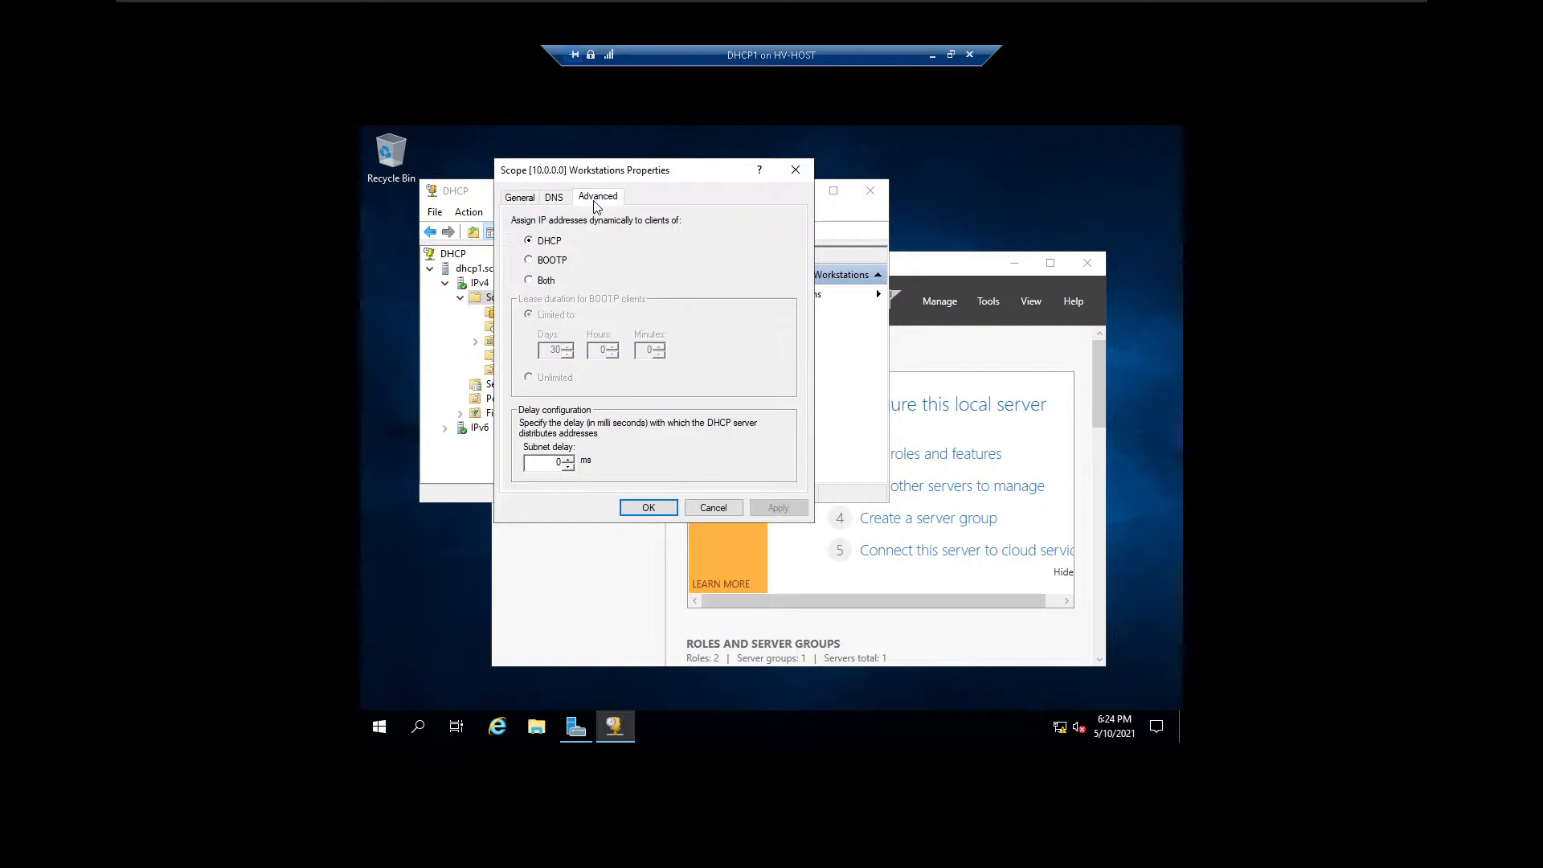
click(519, 198)
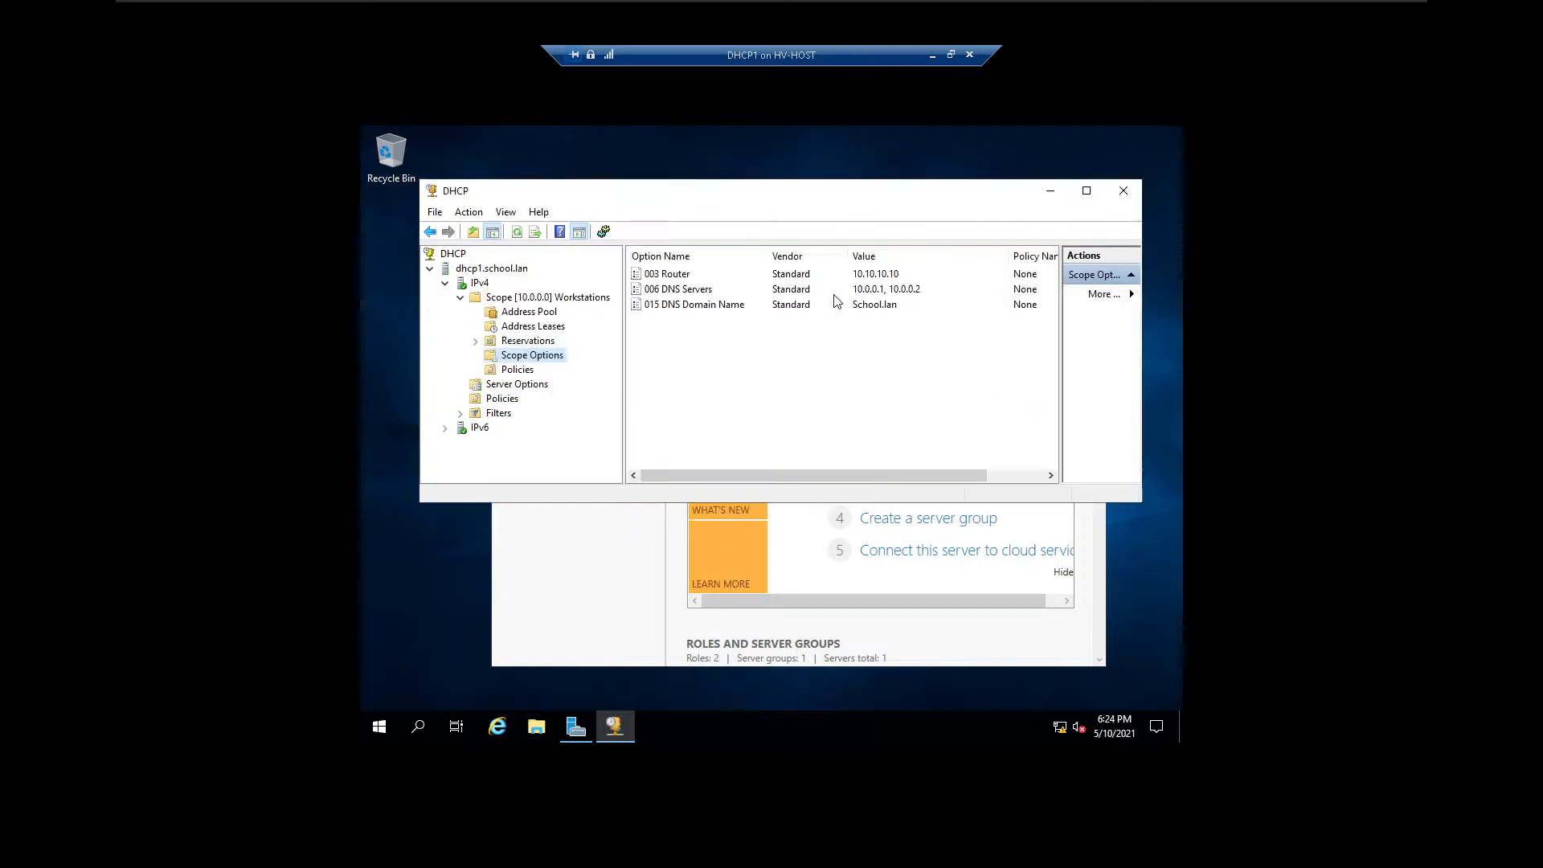
Open the 006 DNS Servers option in the Workstations scope options and add 192.168.0.1 to its address list.
click(835, 294)
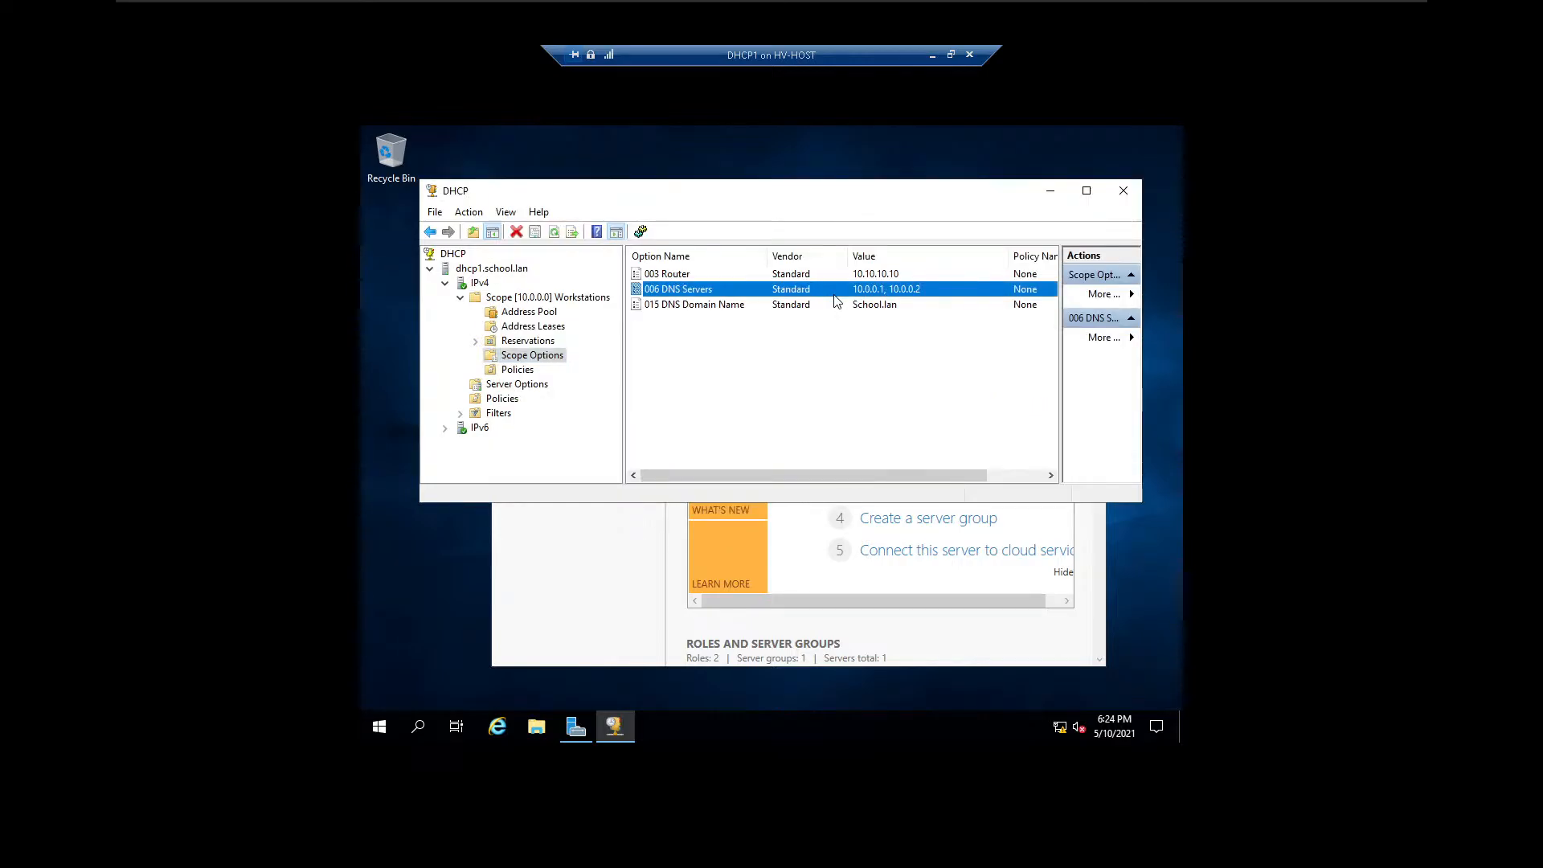
double_click(835, 294)
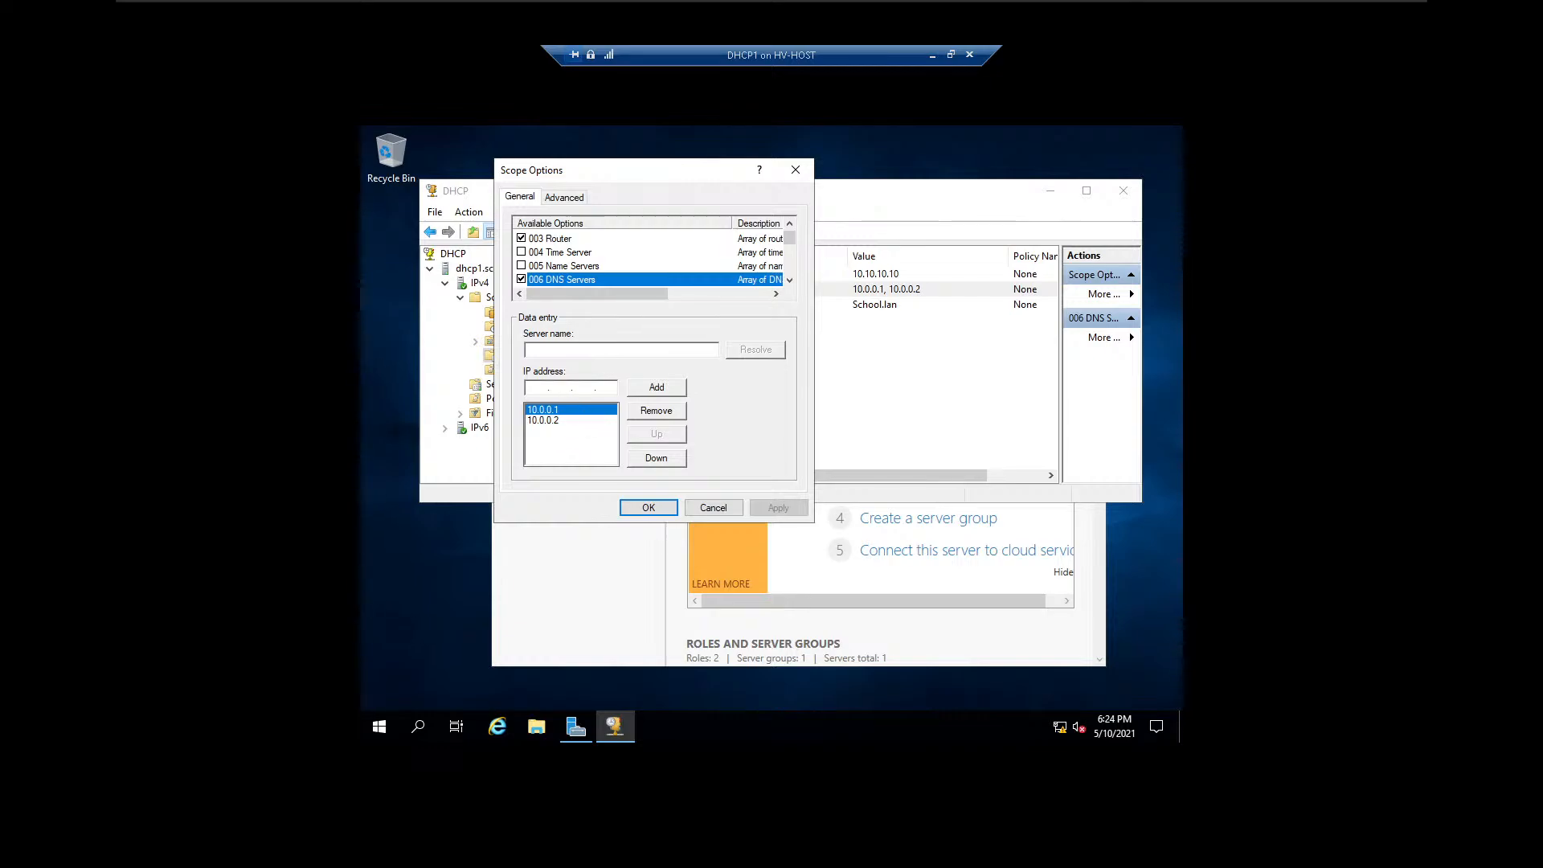
click(537, 388)
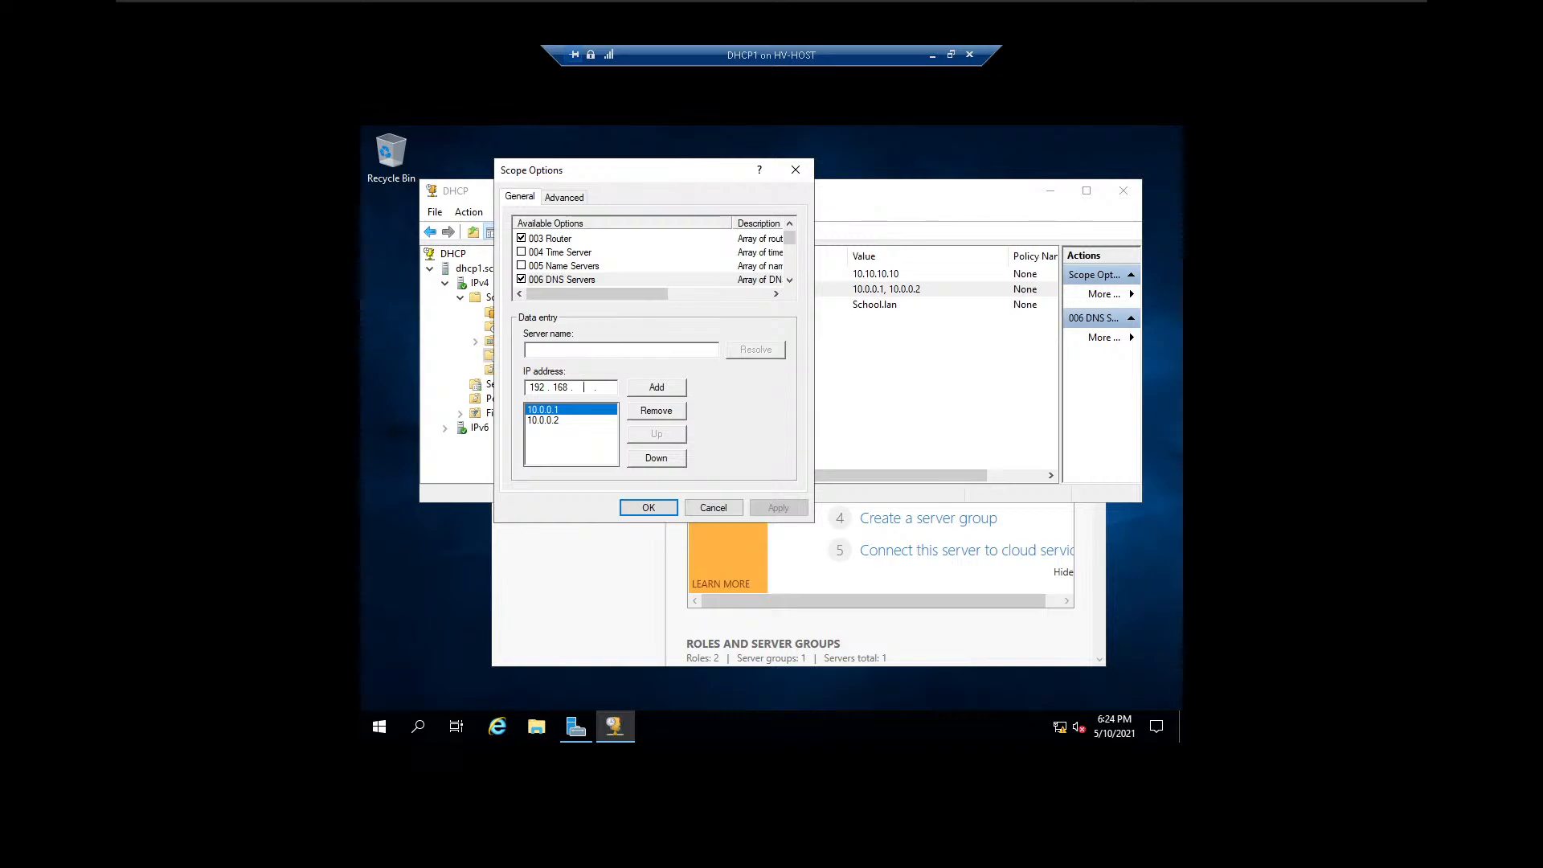
text(192.168.0.1)
click(643, 390)
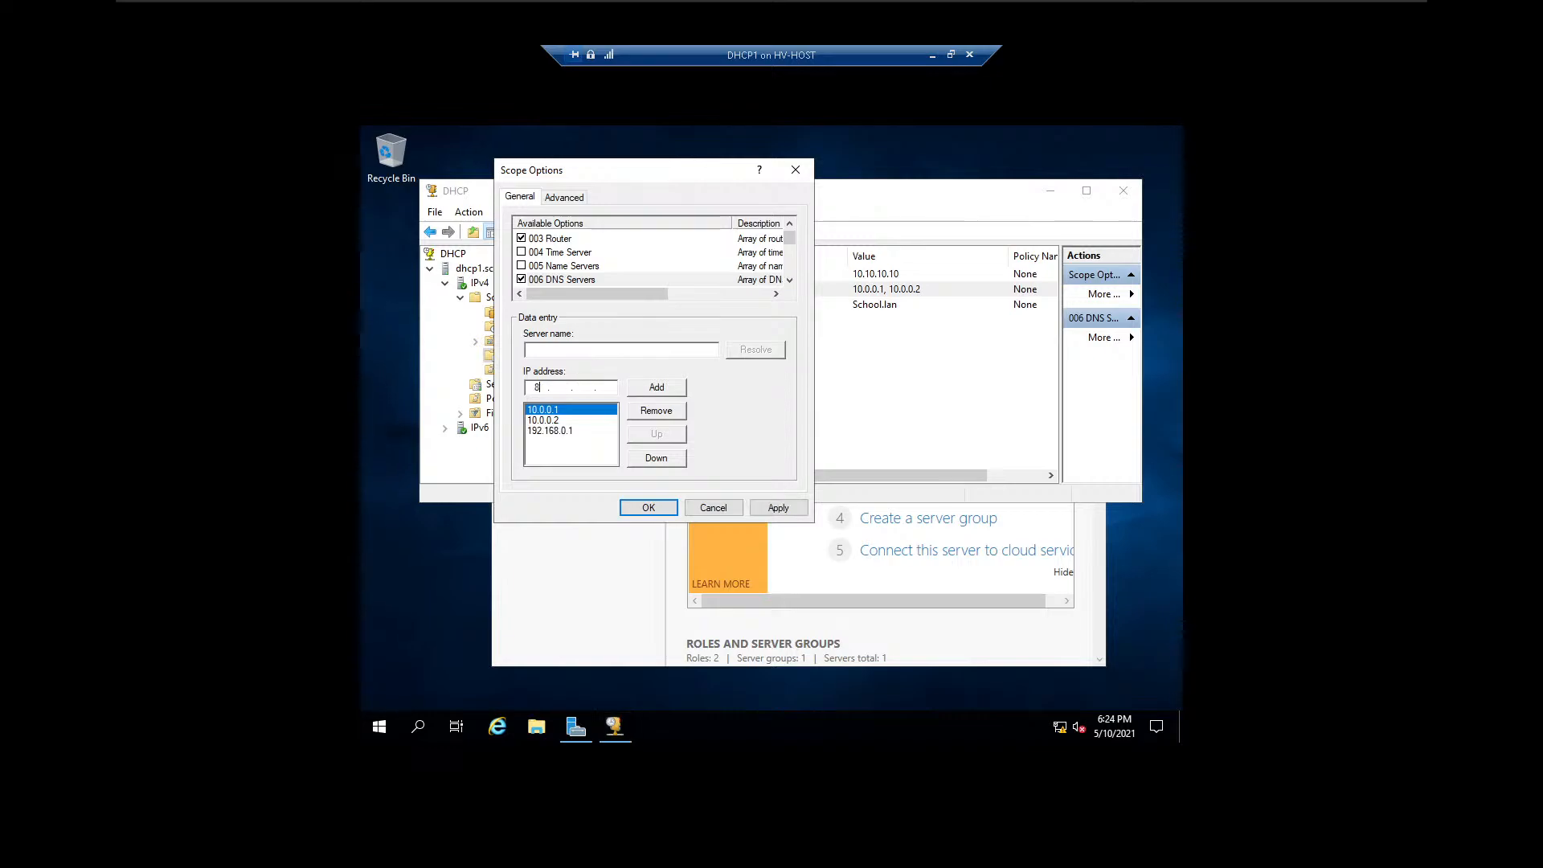
Add 8.8.8.8 to the scope's DNS server list, apply the change and close the Scope Options dialog.
text(8.8.8.)
click(783, 509)
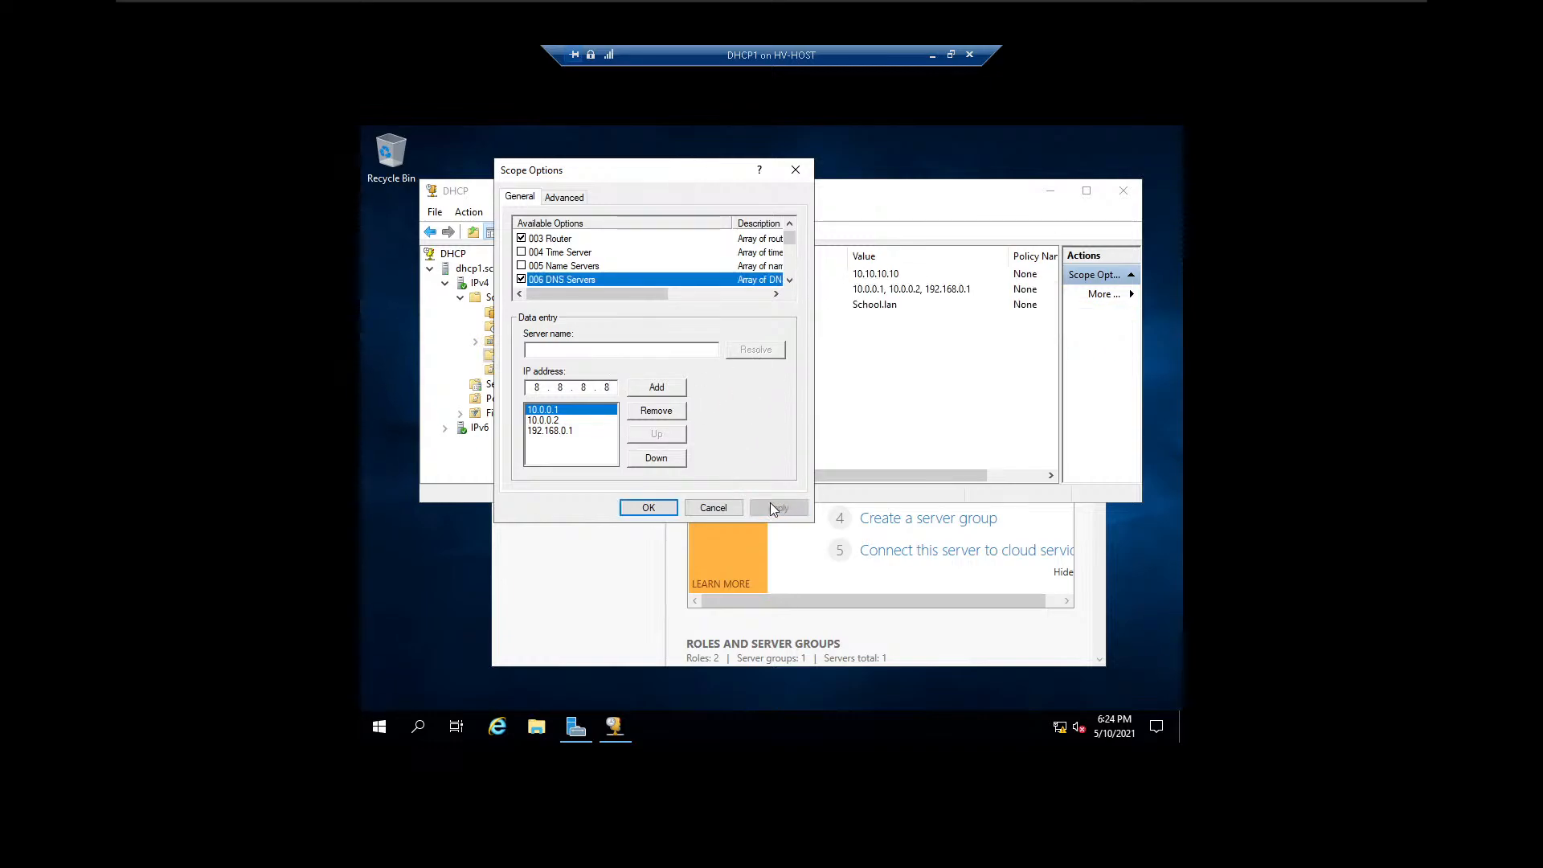
click(643, 388)
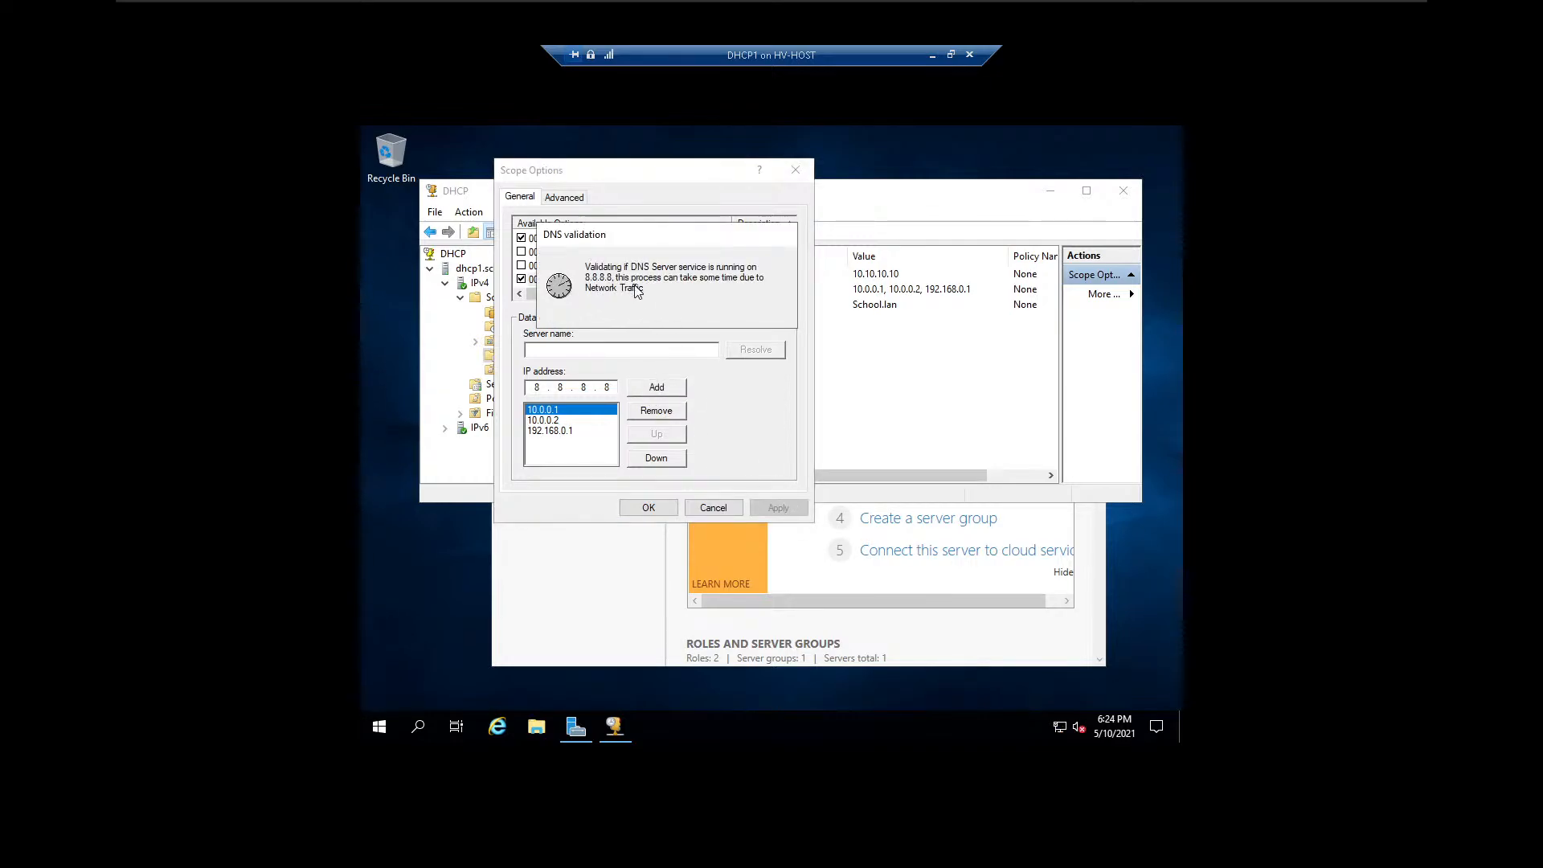
click(778, 508)
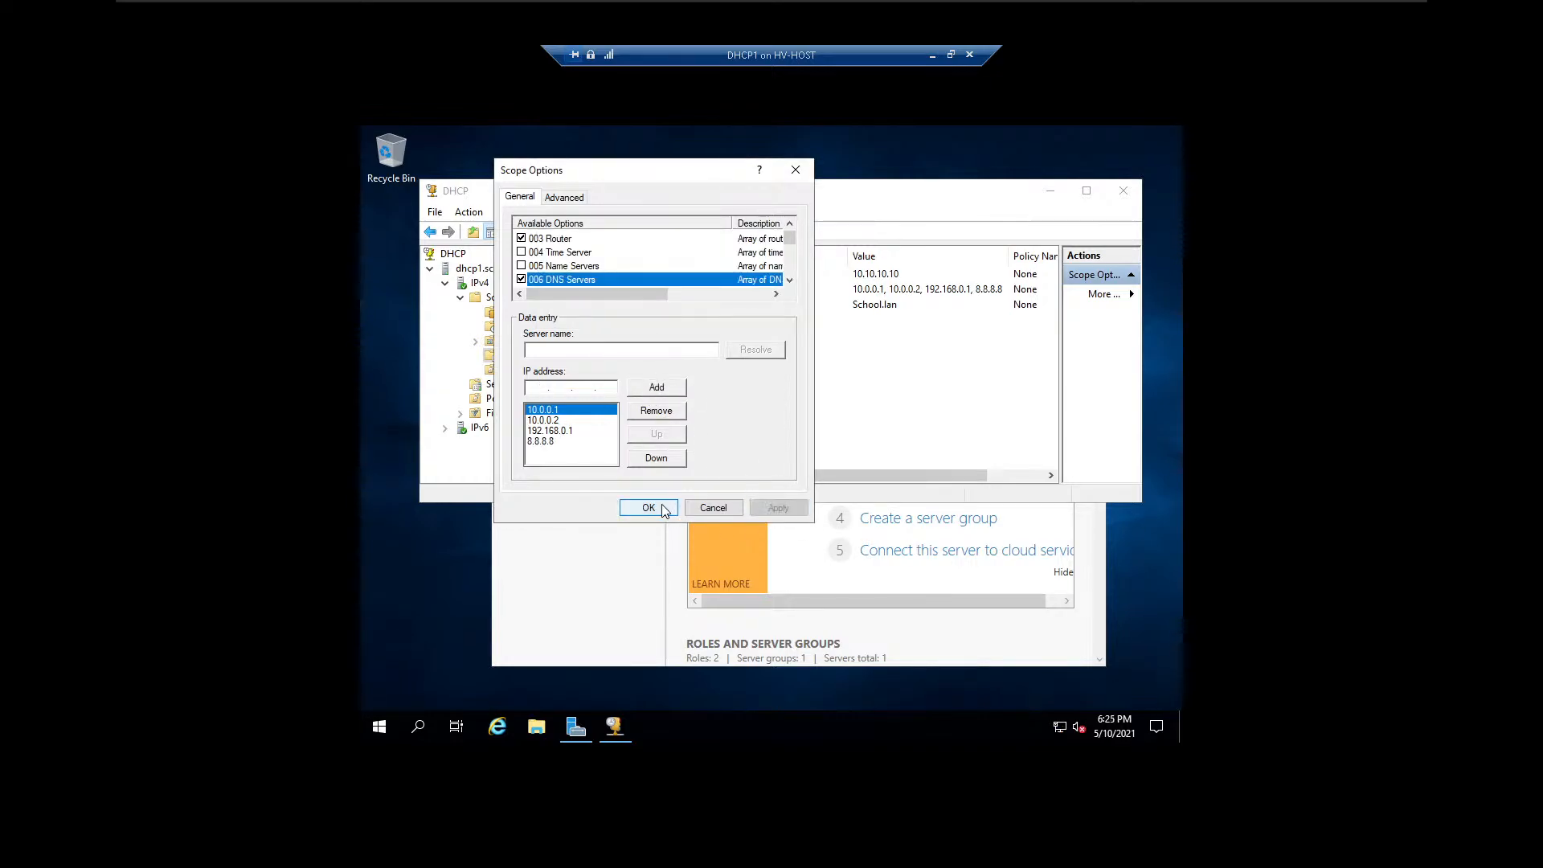
click(662, 510)
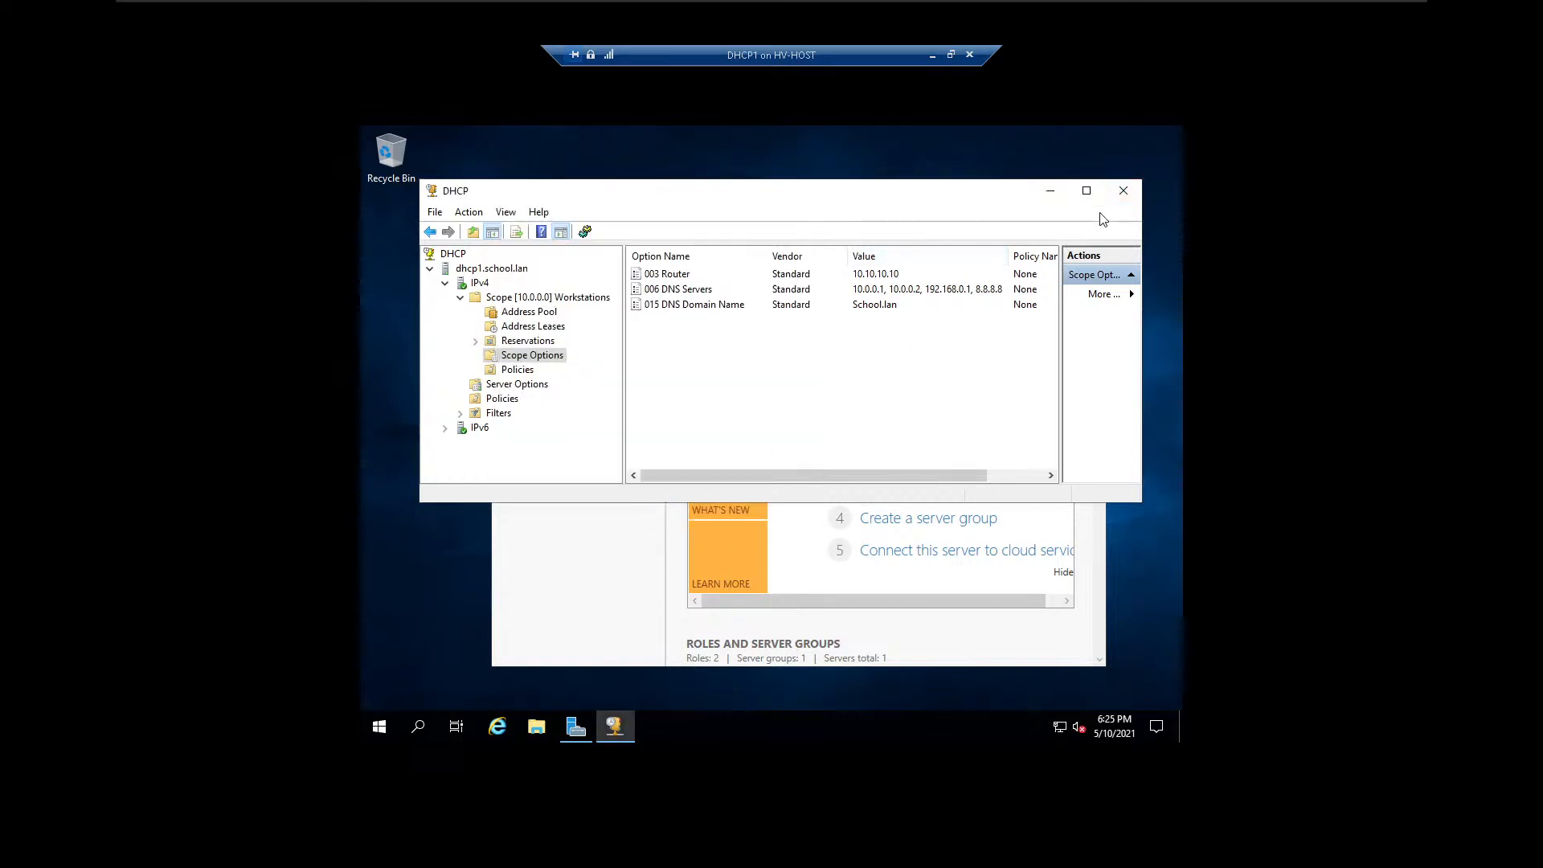
Refresh the IPv4 node and restart the DHCP service on dhcp1.school.lan.
right_click(463, 285)
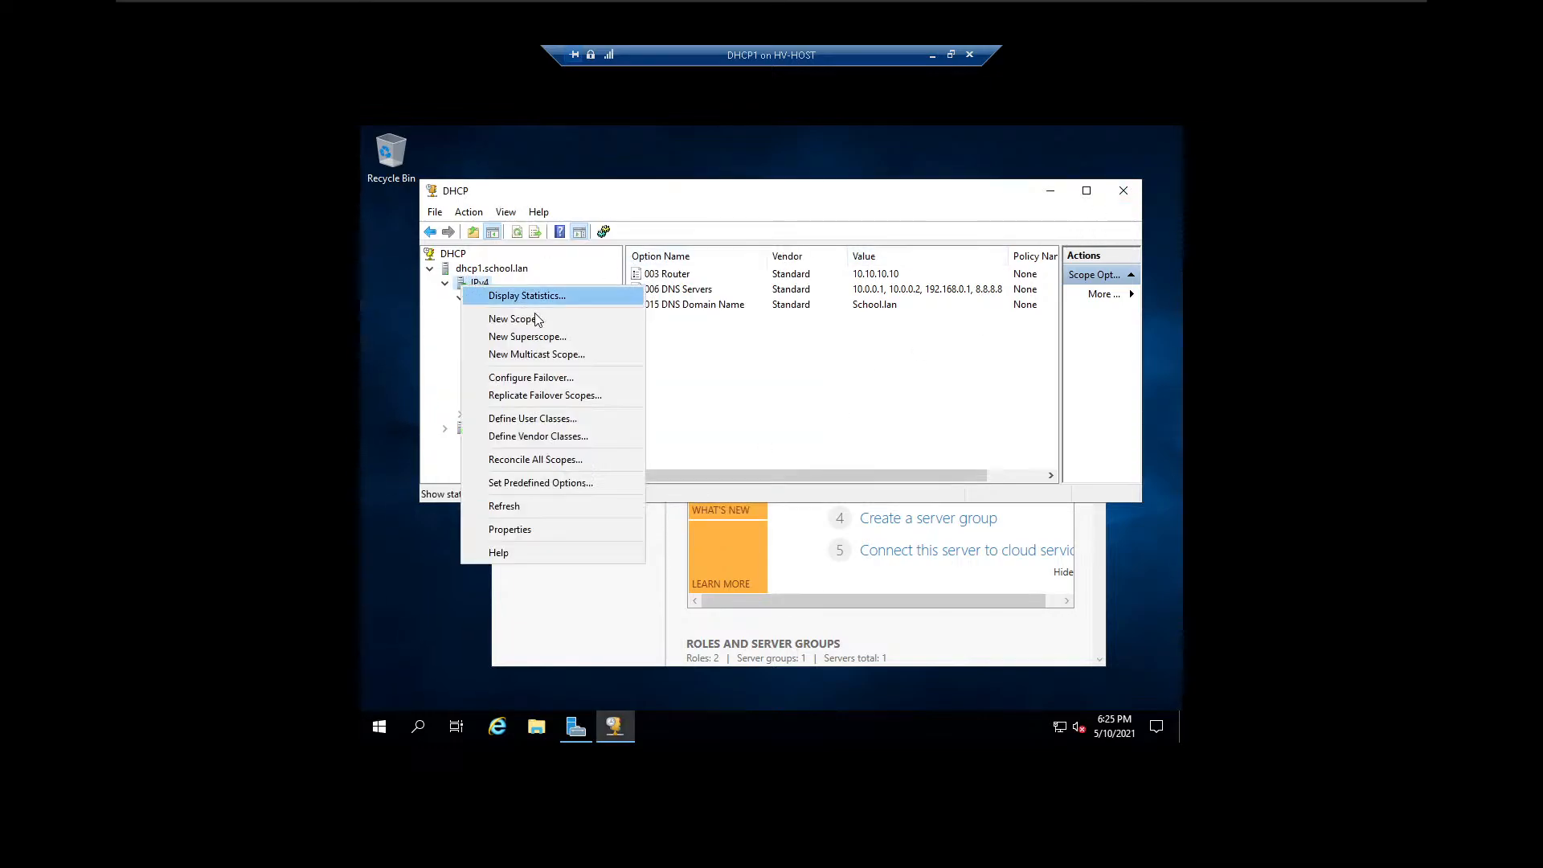
click(508, 508)
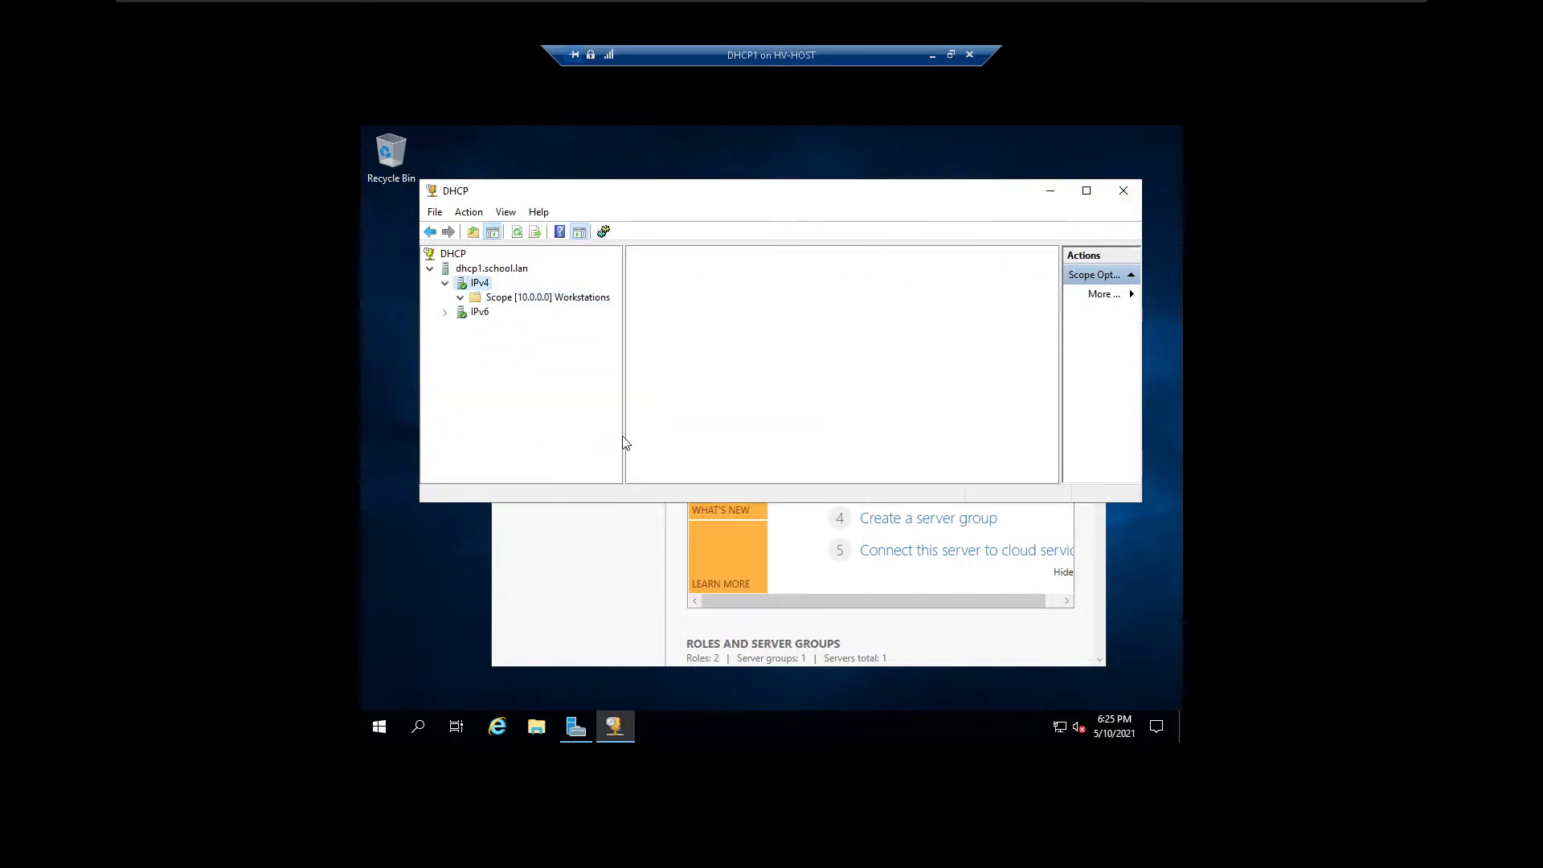
right_click(481, 283)
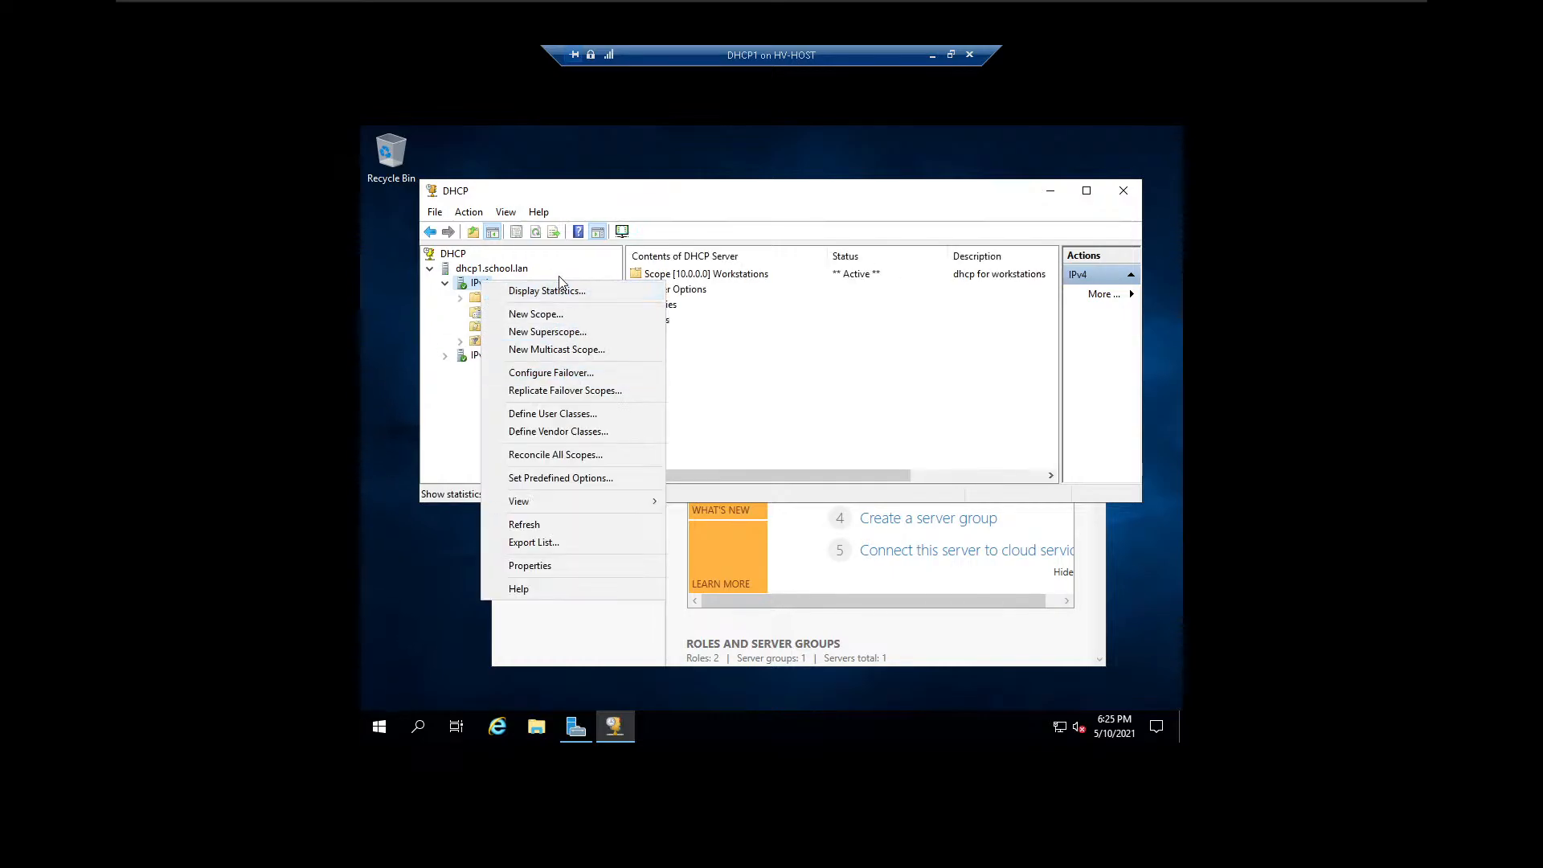
right_click(470, 272)
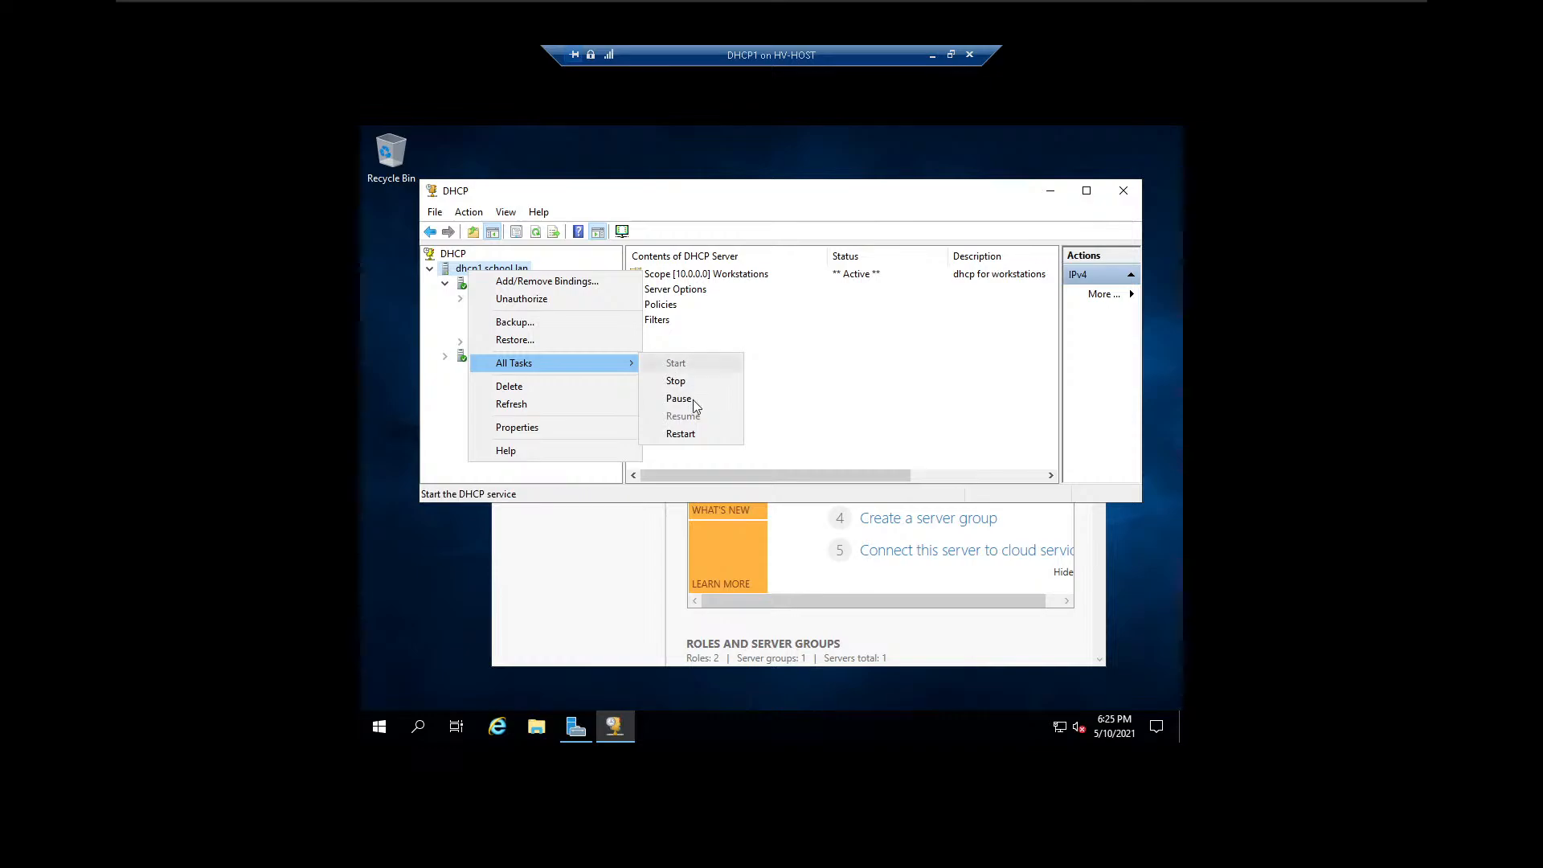
click(689, 433)
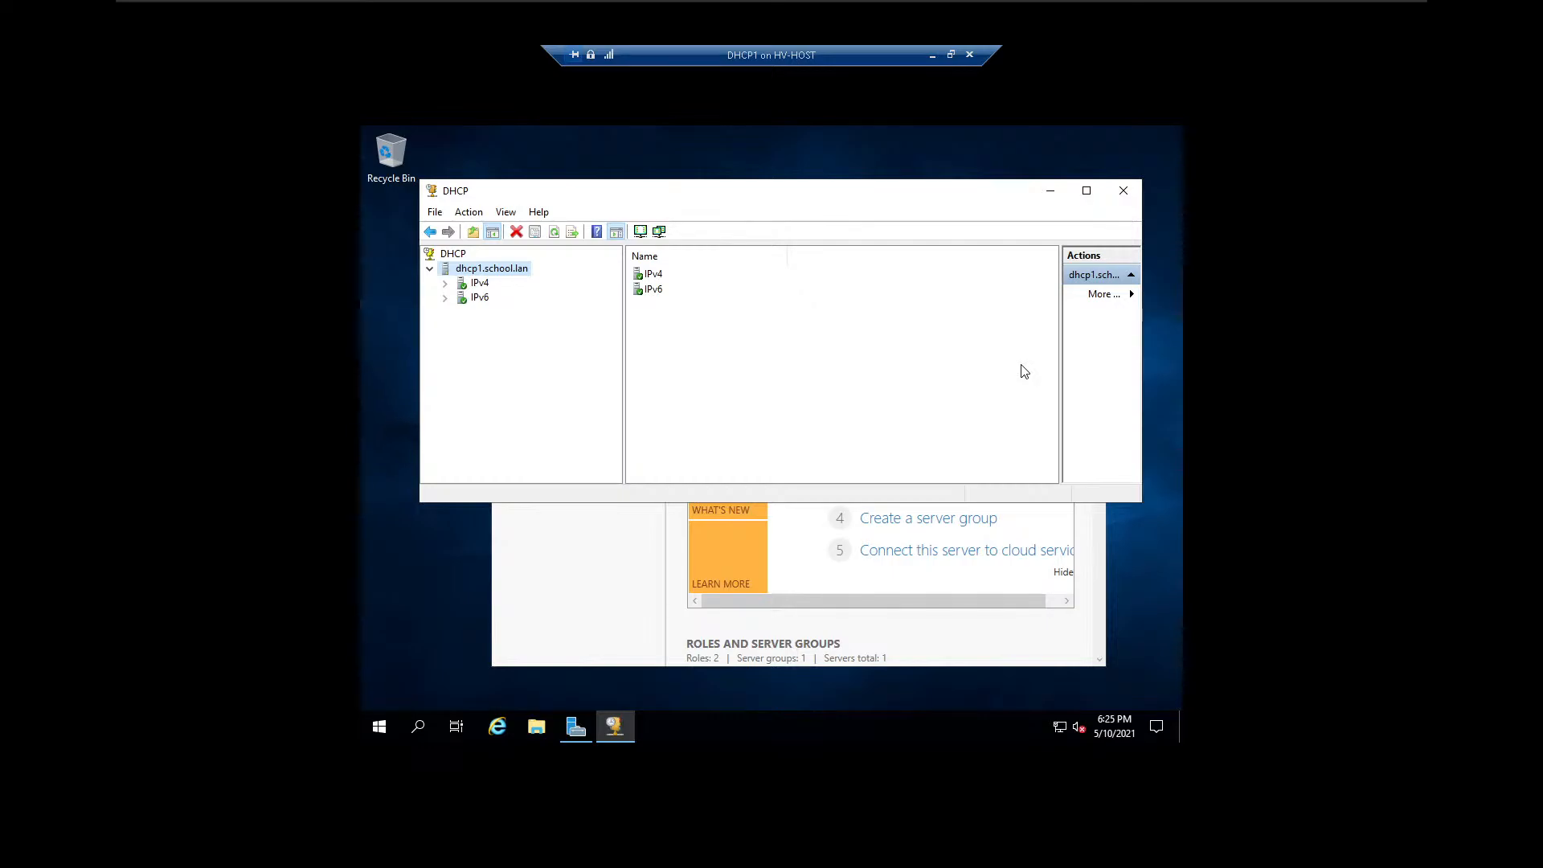
Close the DHCP console and the DHCP1 virtual machine connection, and reposition the Hyper-V Manager window.
click(1123, 193)
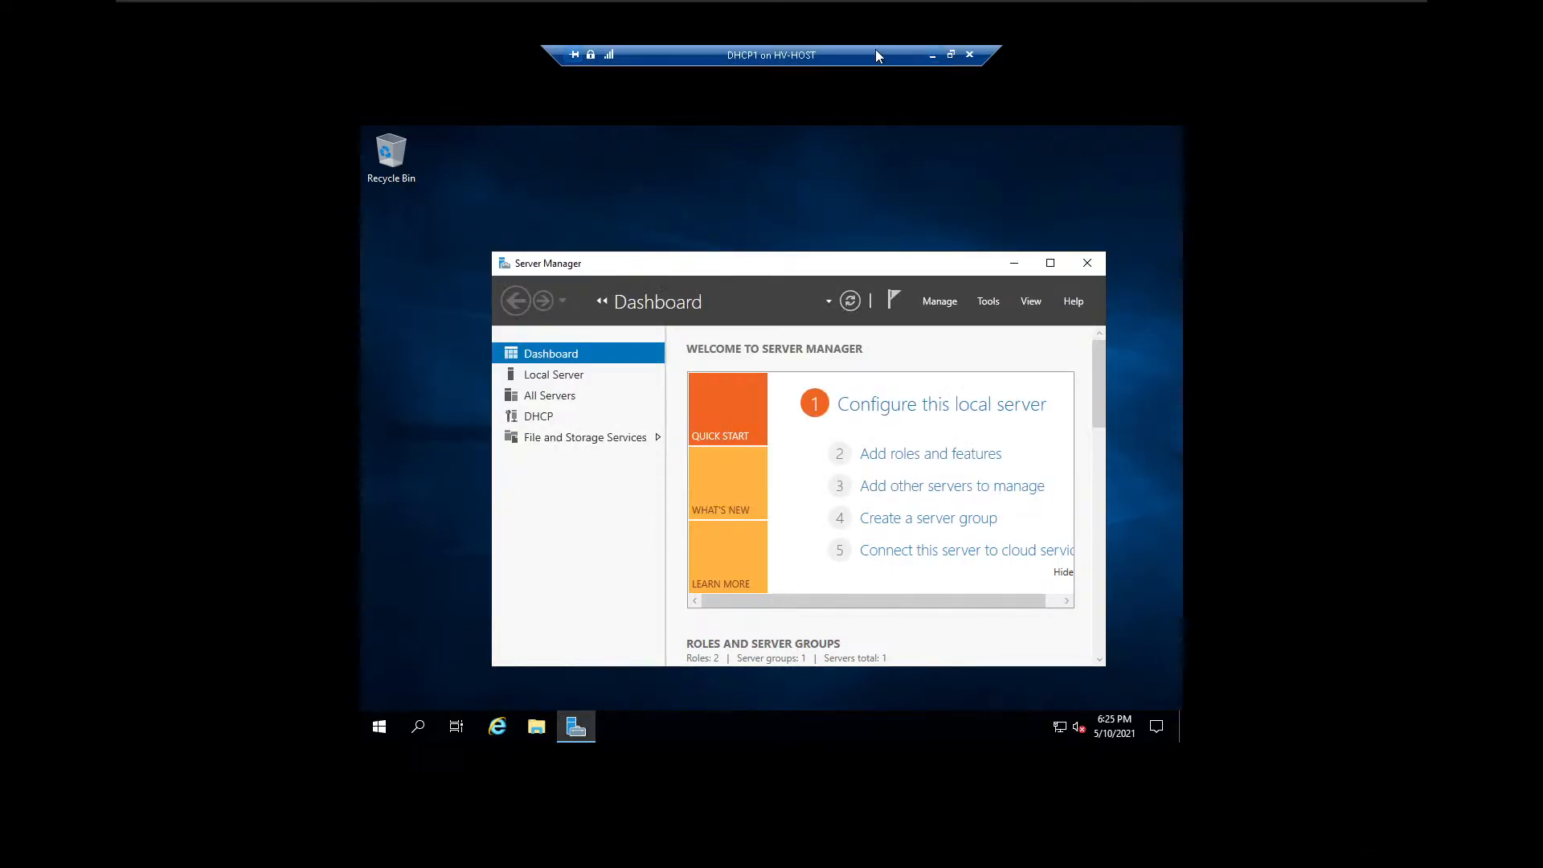
click(970, 55)
drag(1047, 93, 515, 100)
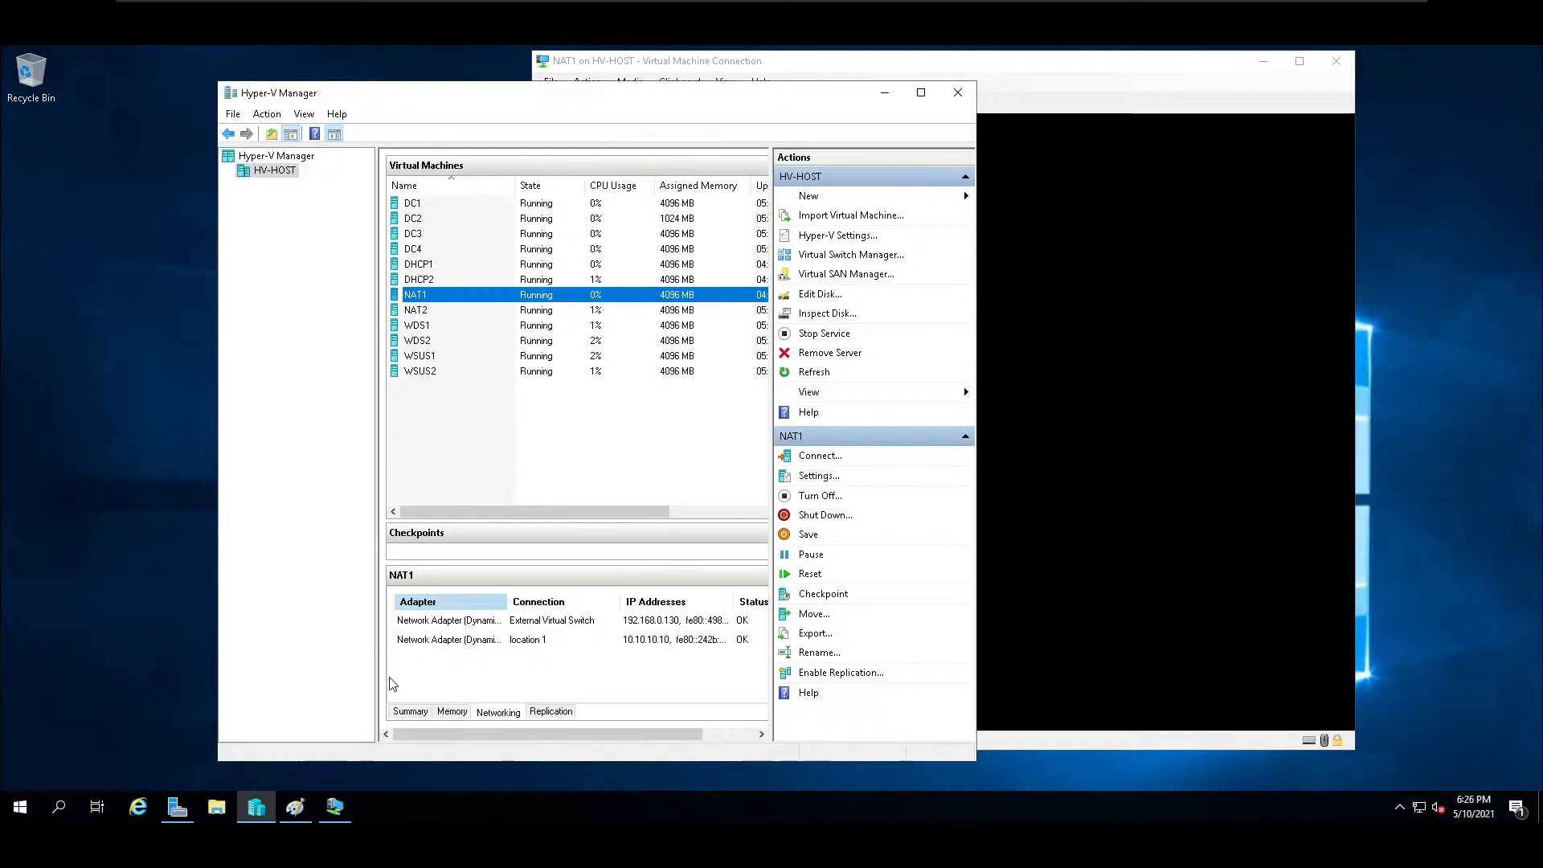
Switch to Paint, reposition its window and delete the whole existing network diagram from the canvas.
click(294, 806)
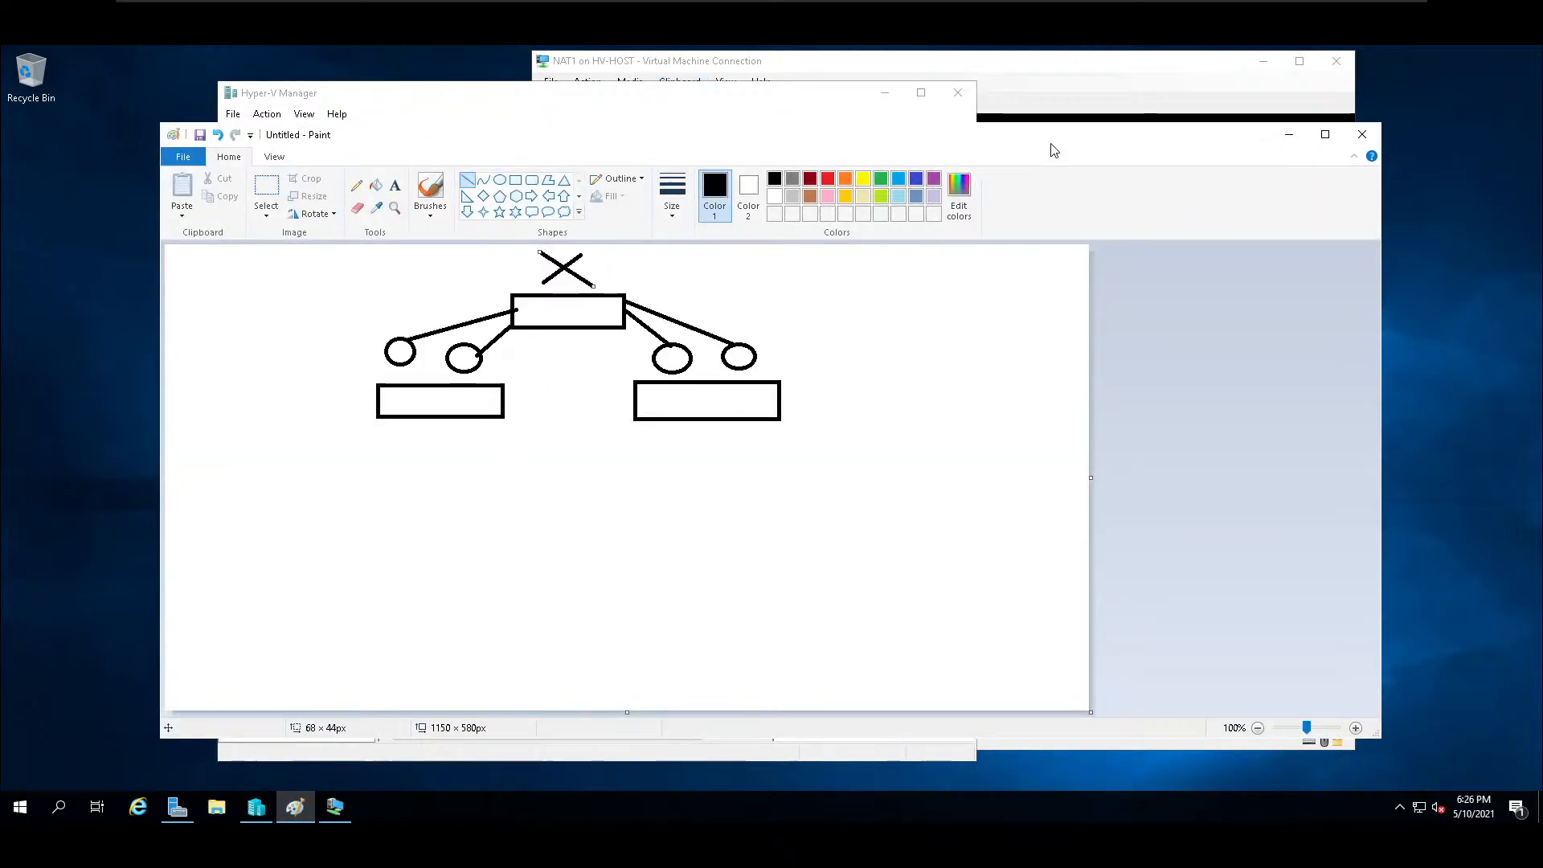
drag(1051, 145, 1151, 154)
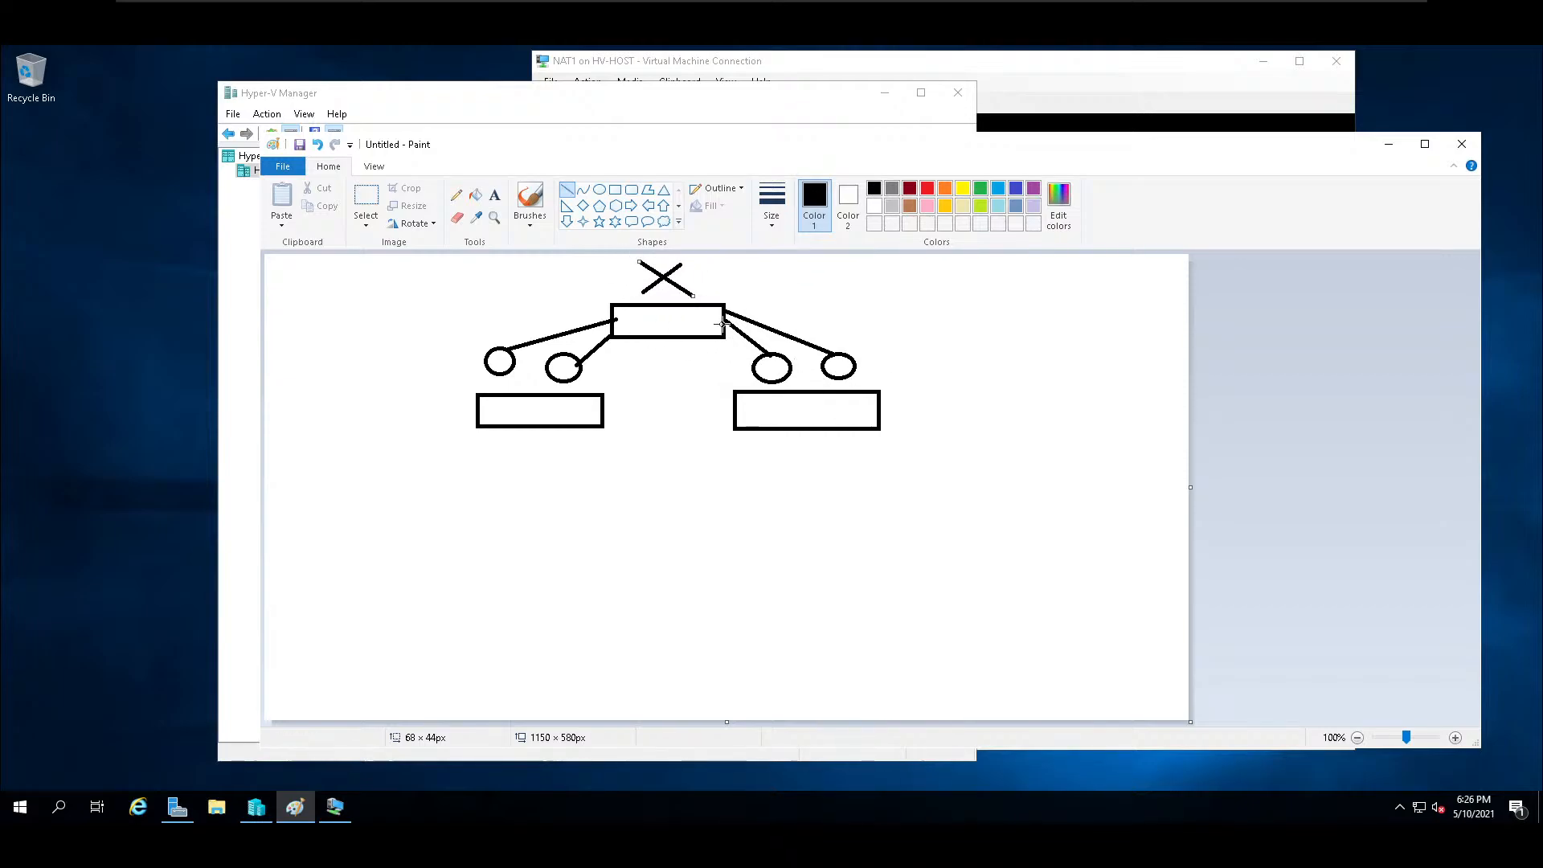
click(366, 197)
mouse_move(955, 468)
mouse_down()
mouse_move(968, 476)
mouse_move(538, 358)
mouse_move(479, 316)
mouse_move(433, 251)
mouse_up()
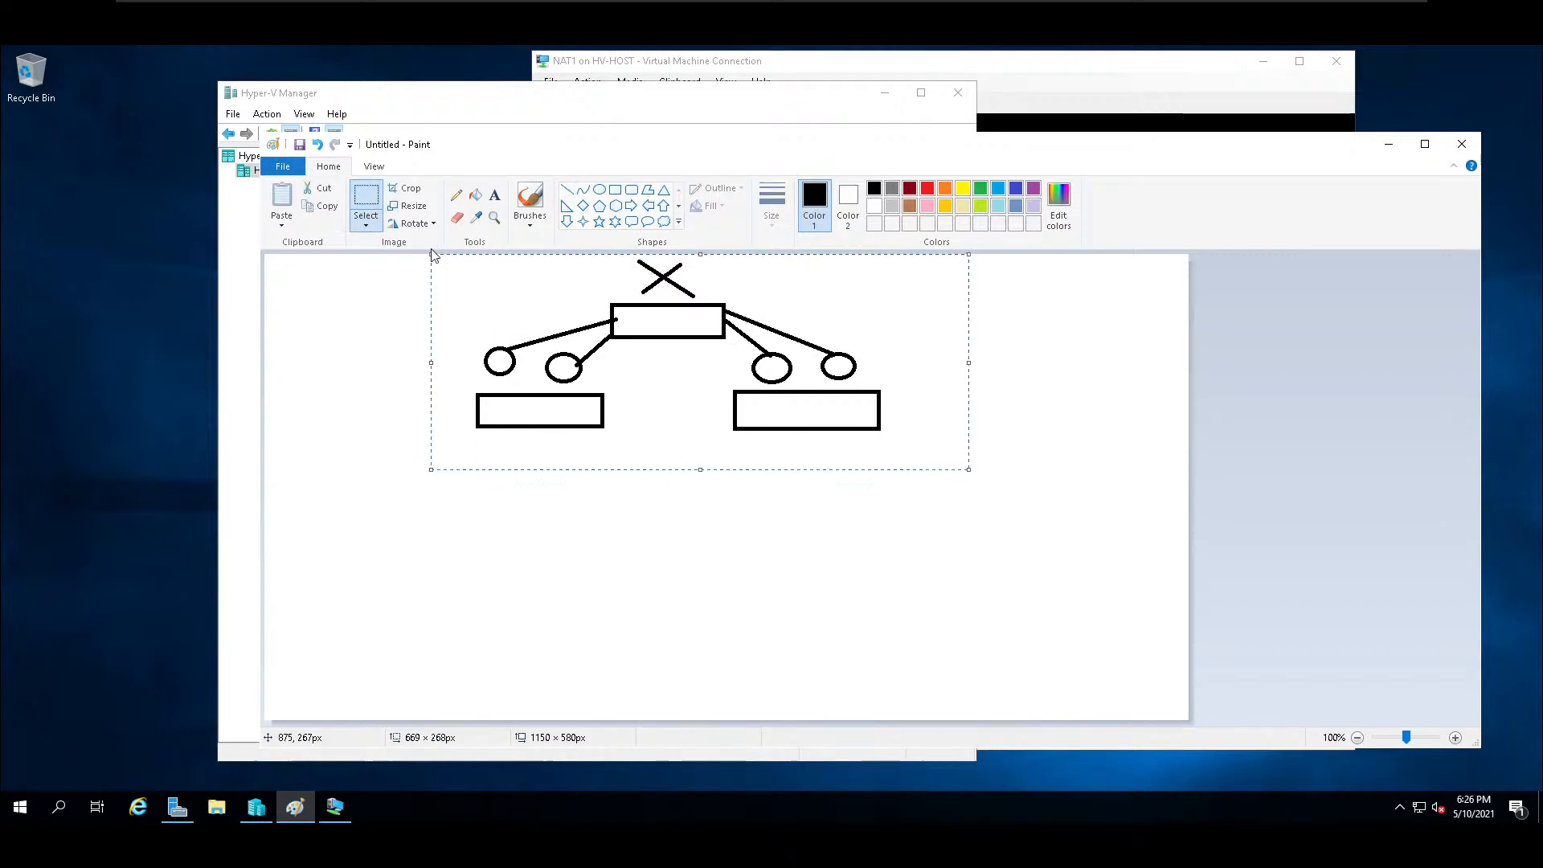
key(Delete)
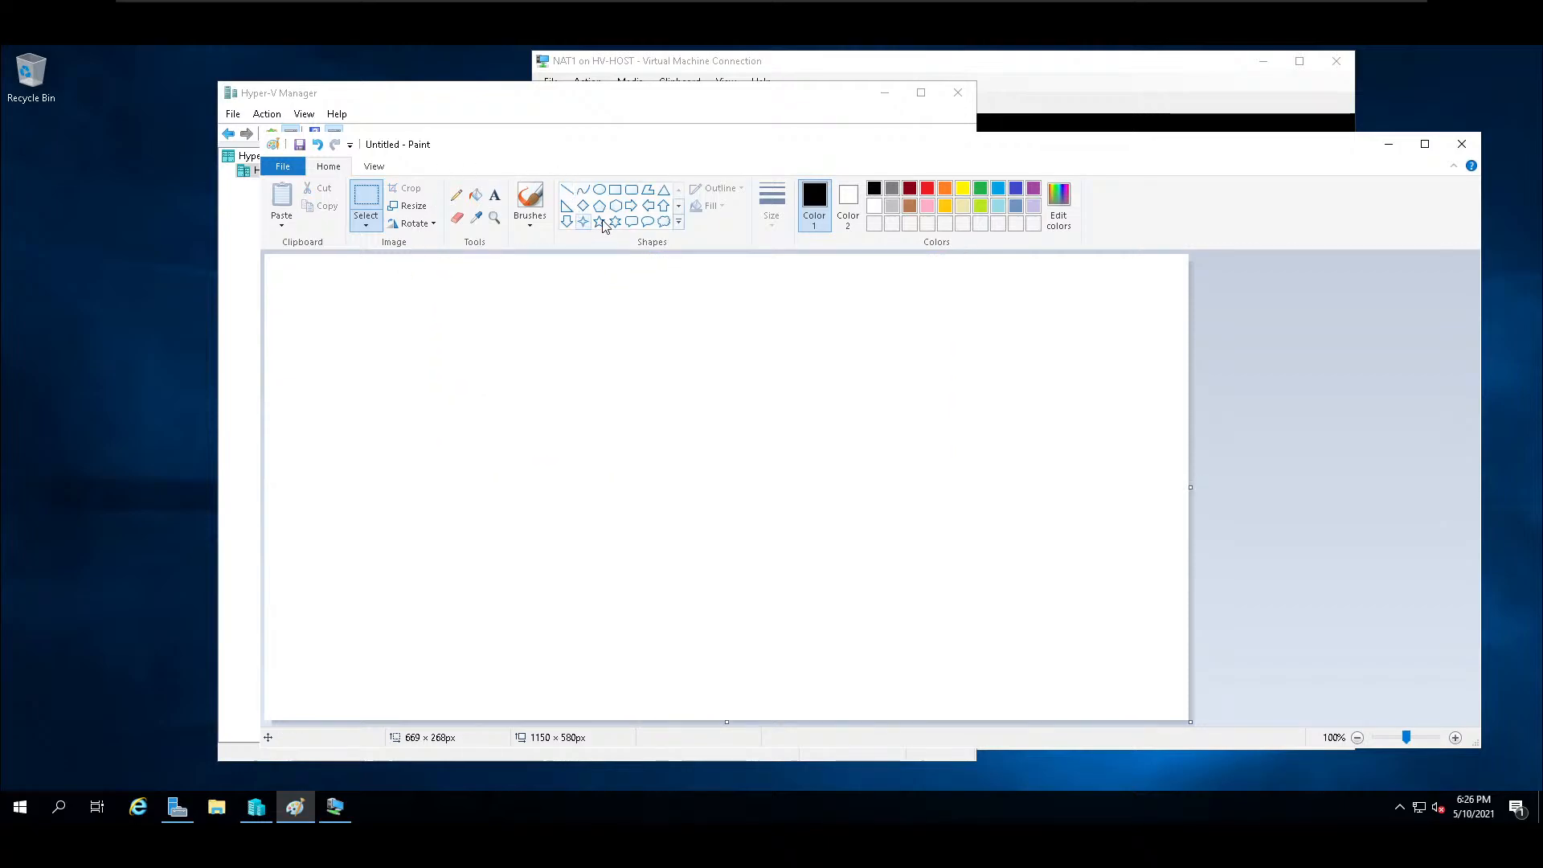
click(616, 191)
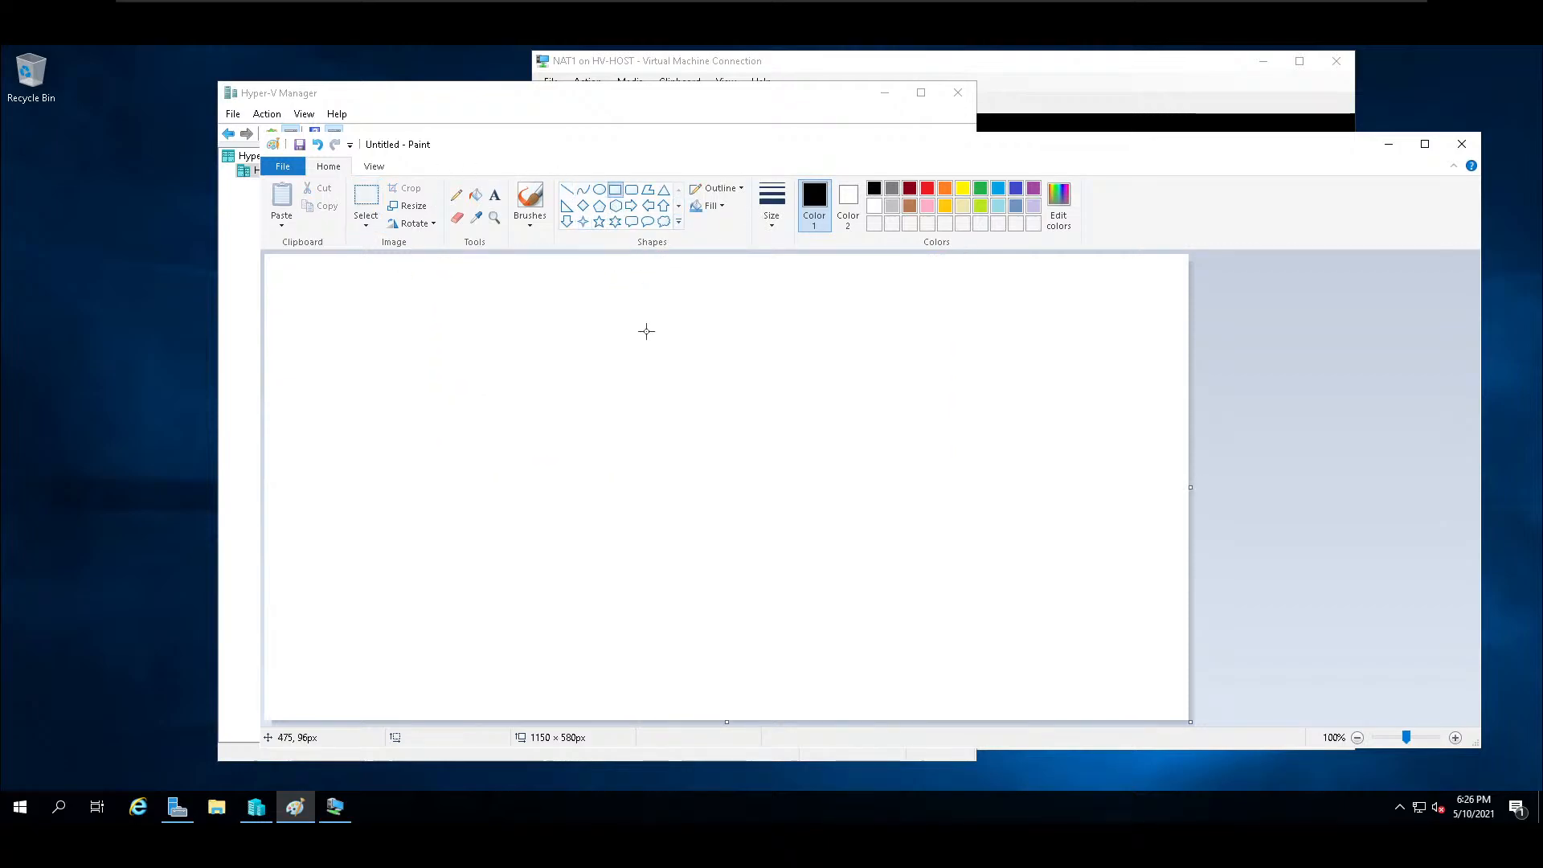
mouse_move(579, 312)
mouse_down()
mouse_move(745, 360)
mouse_move(797, 417)
mouse_up()
key(ctrl+z)
Draw a cloud callout about 156 × 182 px near the canvas's upper middle and enlarge the canvas to about 1522 × 1182 px.
click(664, 221)
drag(595, 323, 720, 470)
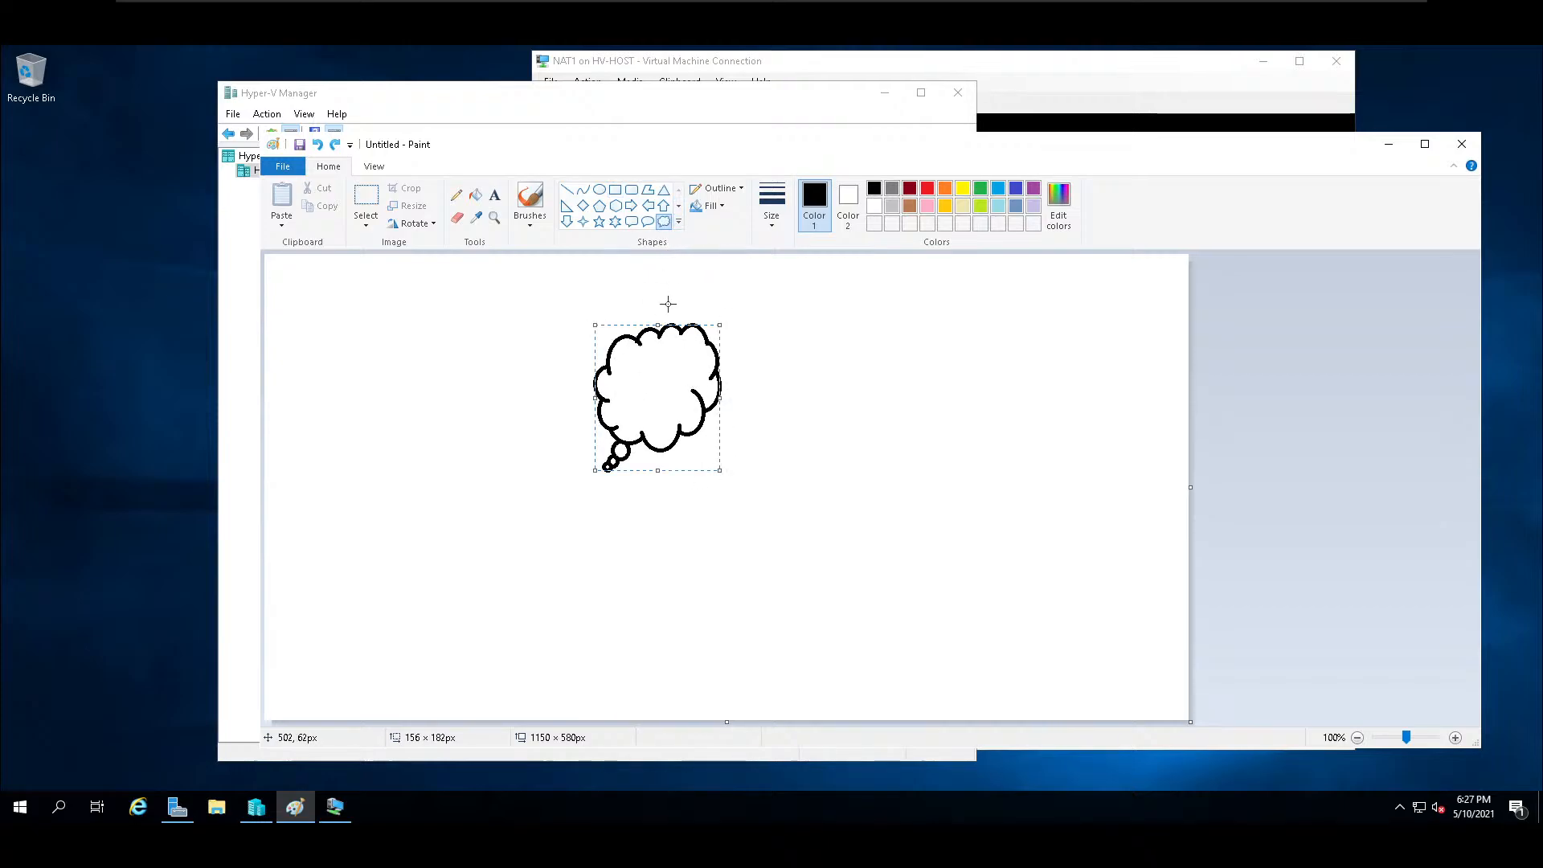
click(600, 190)
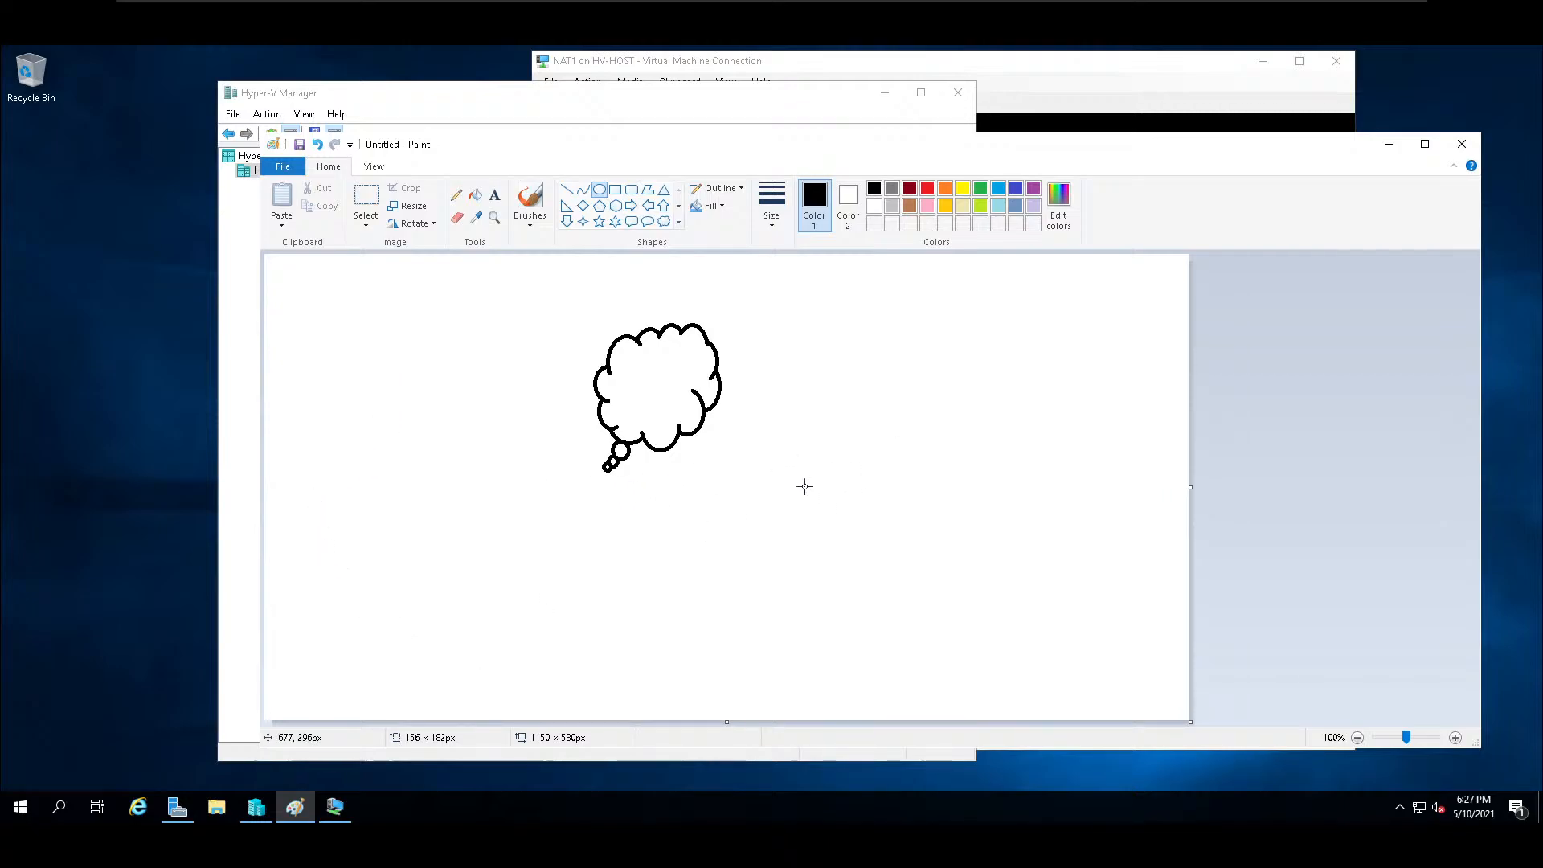
scroll(804, 485, down, 2)
scroll(804, 486, up, 2)
scroll(805, 487, down, 1)
mouse_move(728, 489)
mouse_down()
mouse_move(729, 544)
mouse_move(878, 729)
mouse_up()
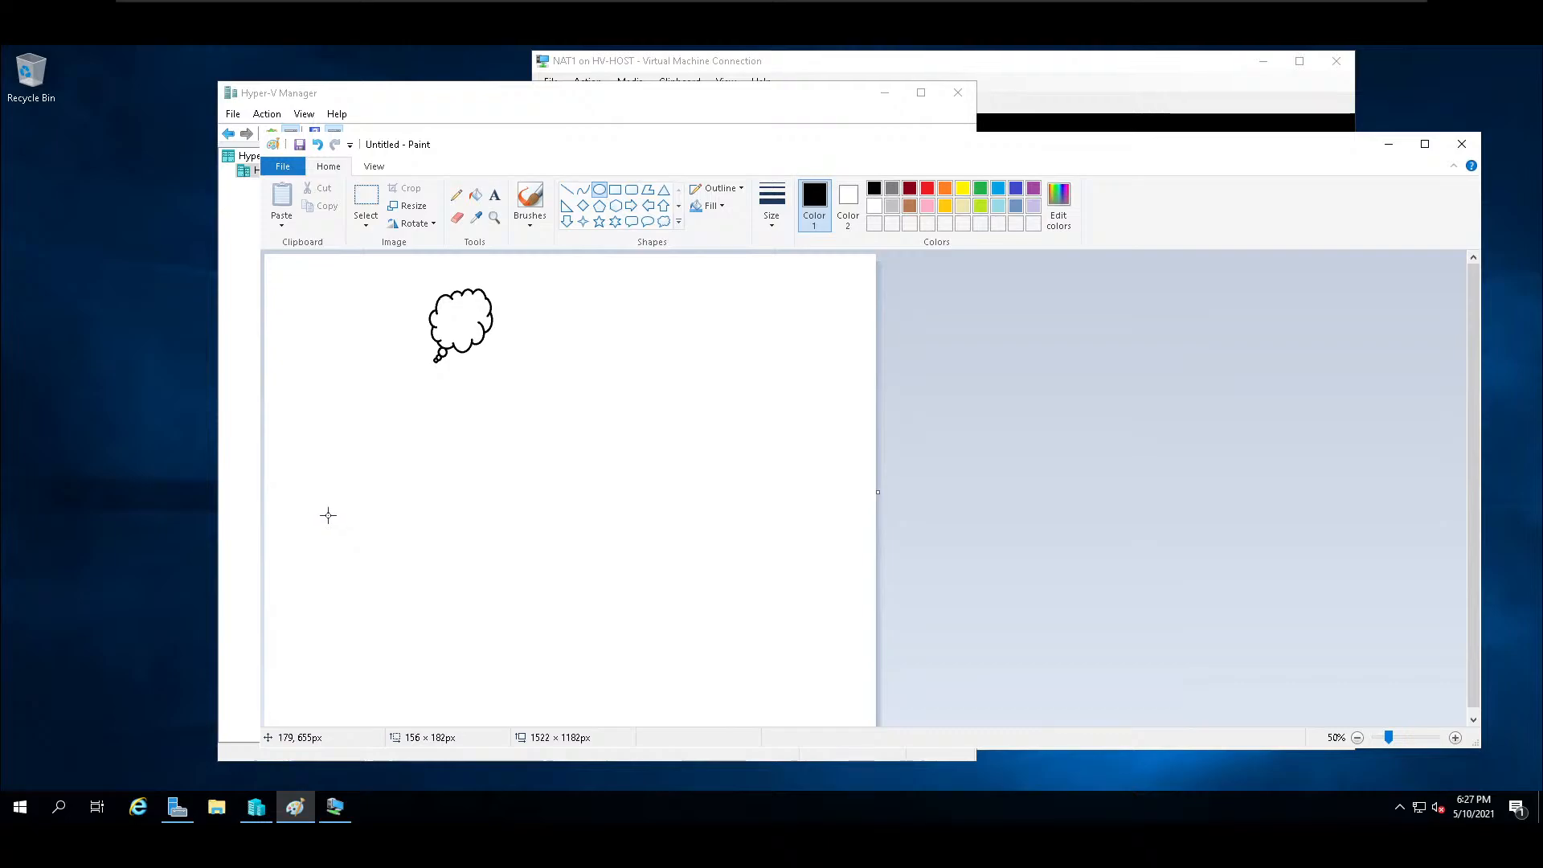
Draw four circles of about 100 px in a row below the cloud, grouped as a left pair and a right pair.
drag(297, 448, 339, 492)
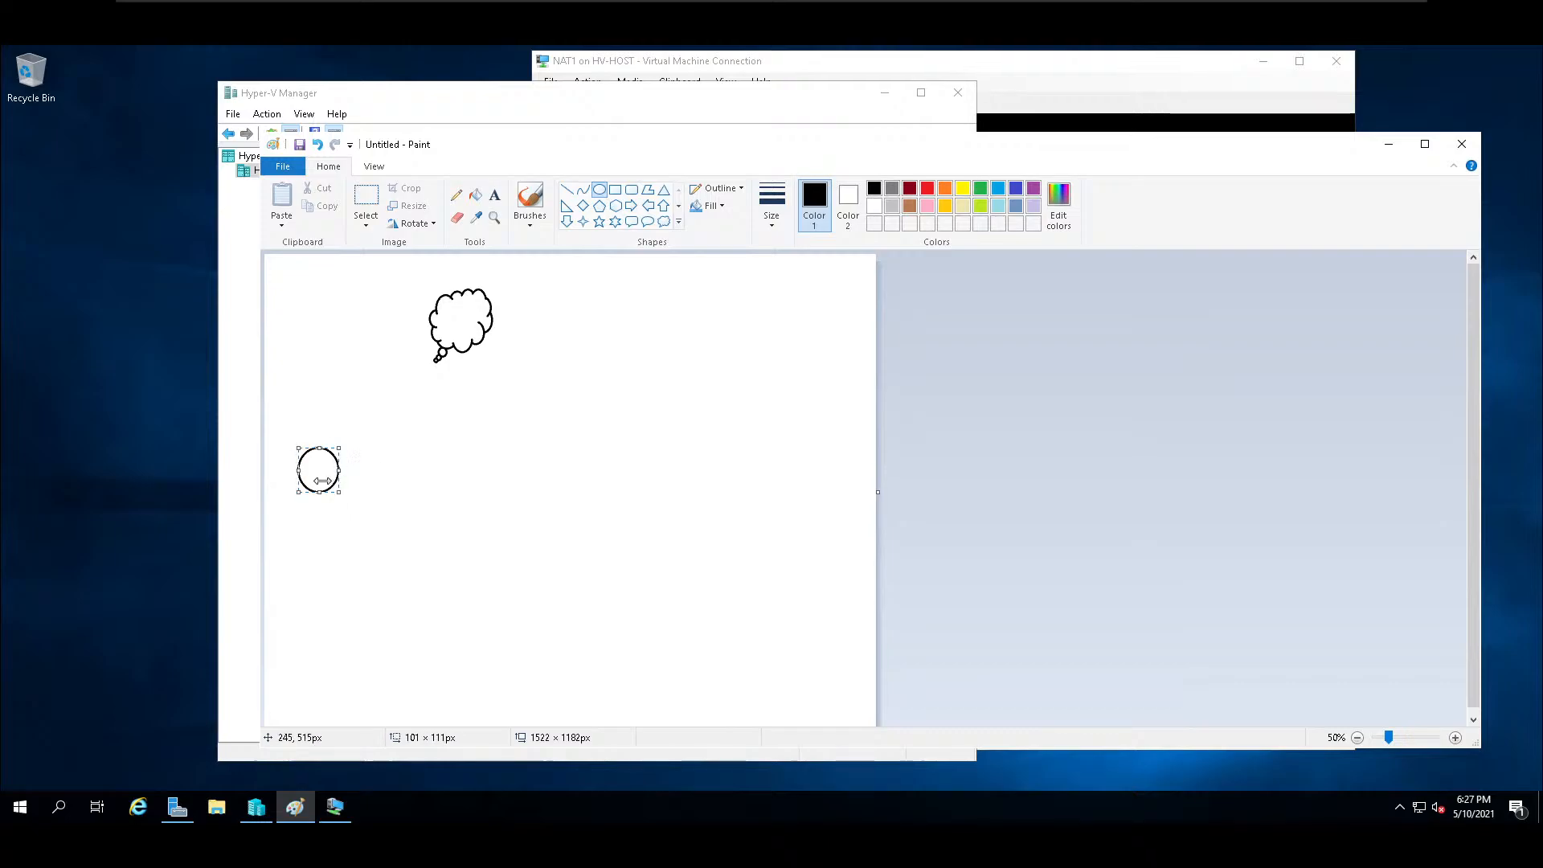
click(370, 478)
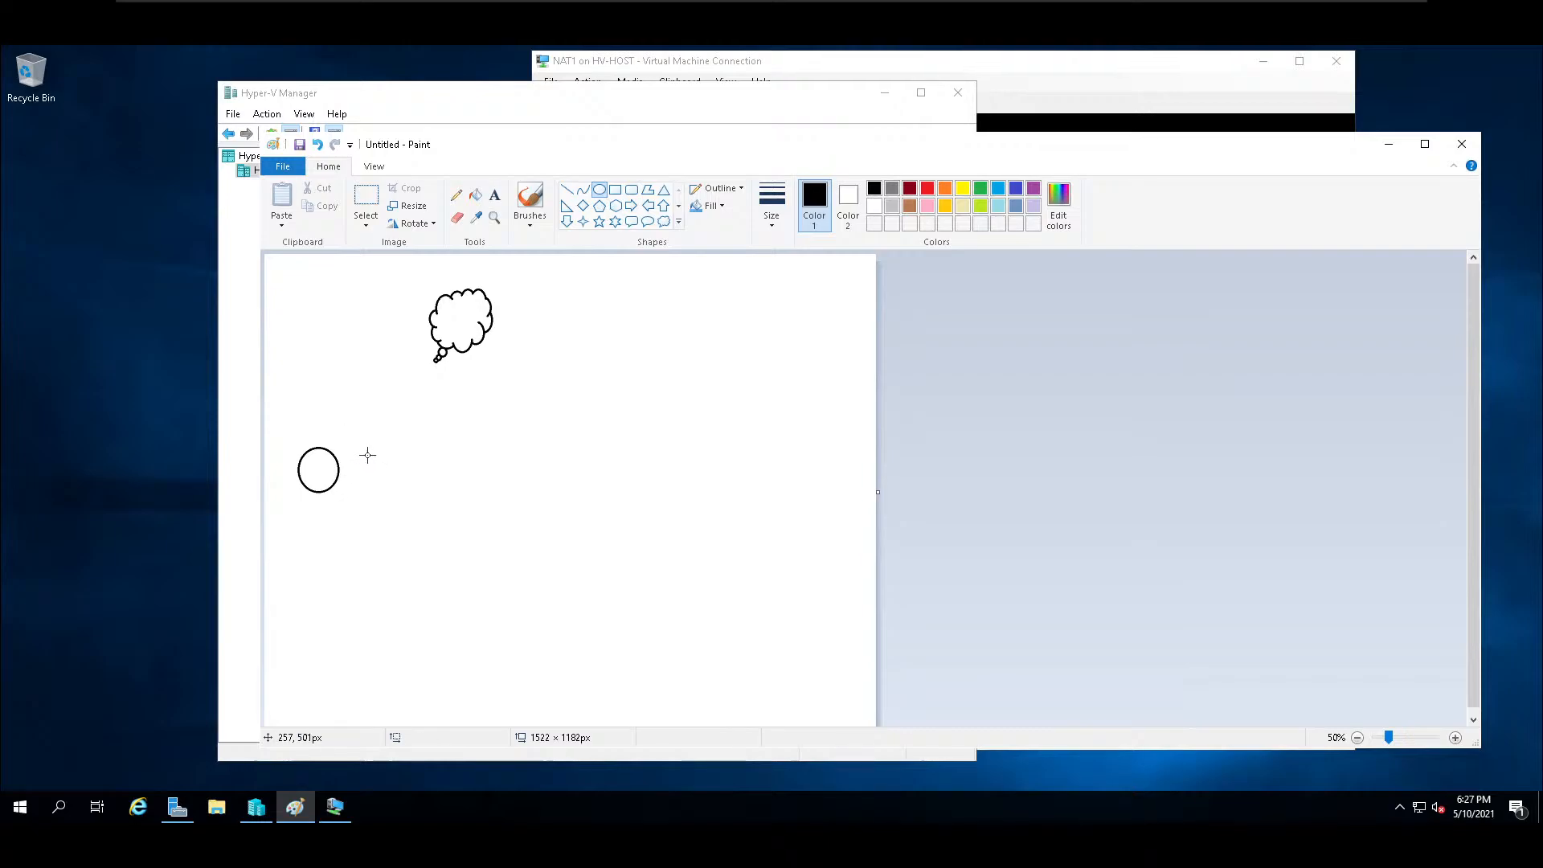
mouse_move(365, 457)
mouse_down()
mouse_move(413, 486)
mouse_move(420, 509)
mouse_move(407, 483)
mouse_move(440, 506)
mouse_move(400, 495)
mouse_up()
drag(536, 459, 574, 497)
drag(597, 459, 664, 506)
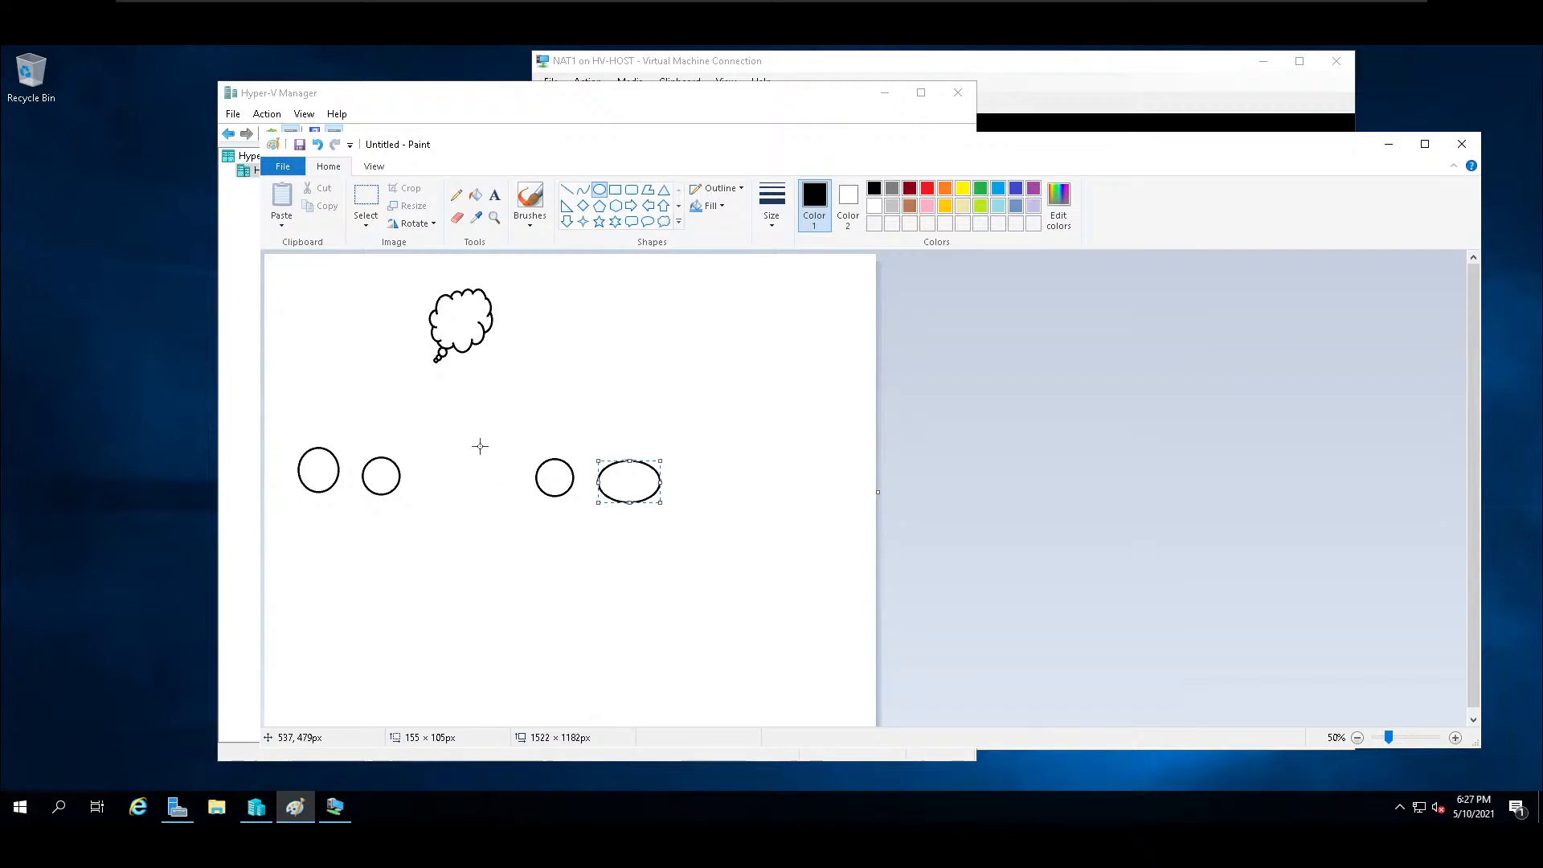
key(Delete)
drag(590, 463, 632, 506)
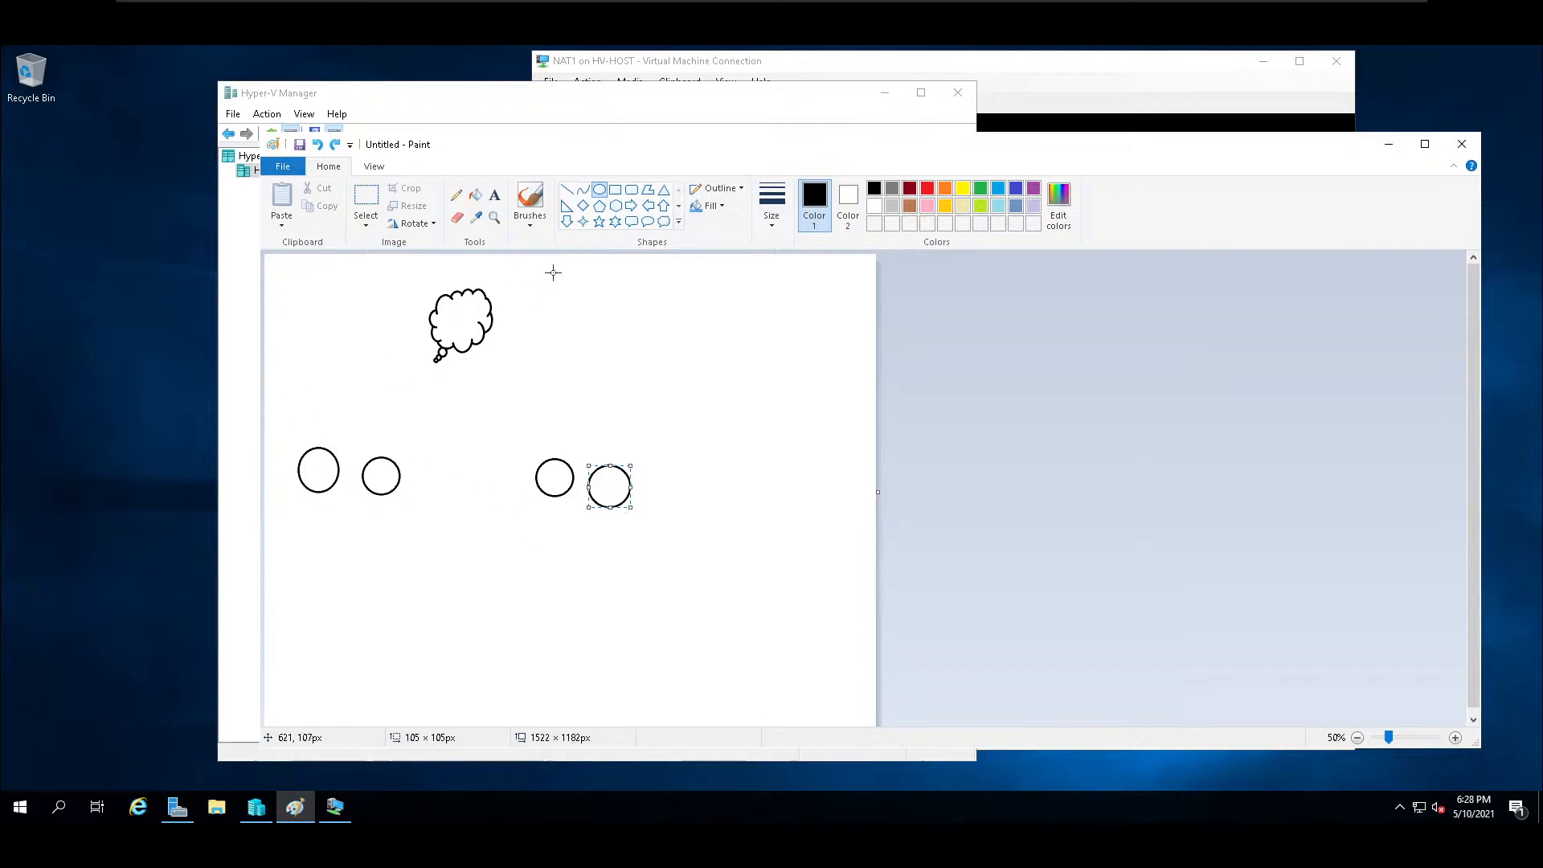
Draw a five-point star about 121 × 95 px beside the left pair of circles and one about 147 × 107 px beside the right pair.
click(600, 224)
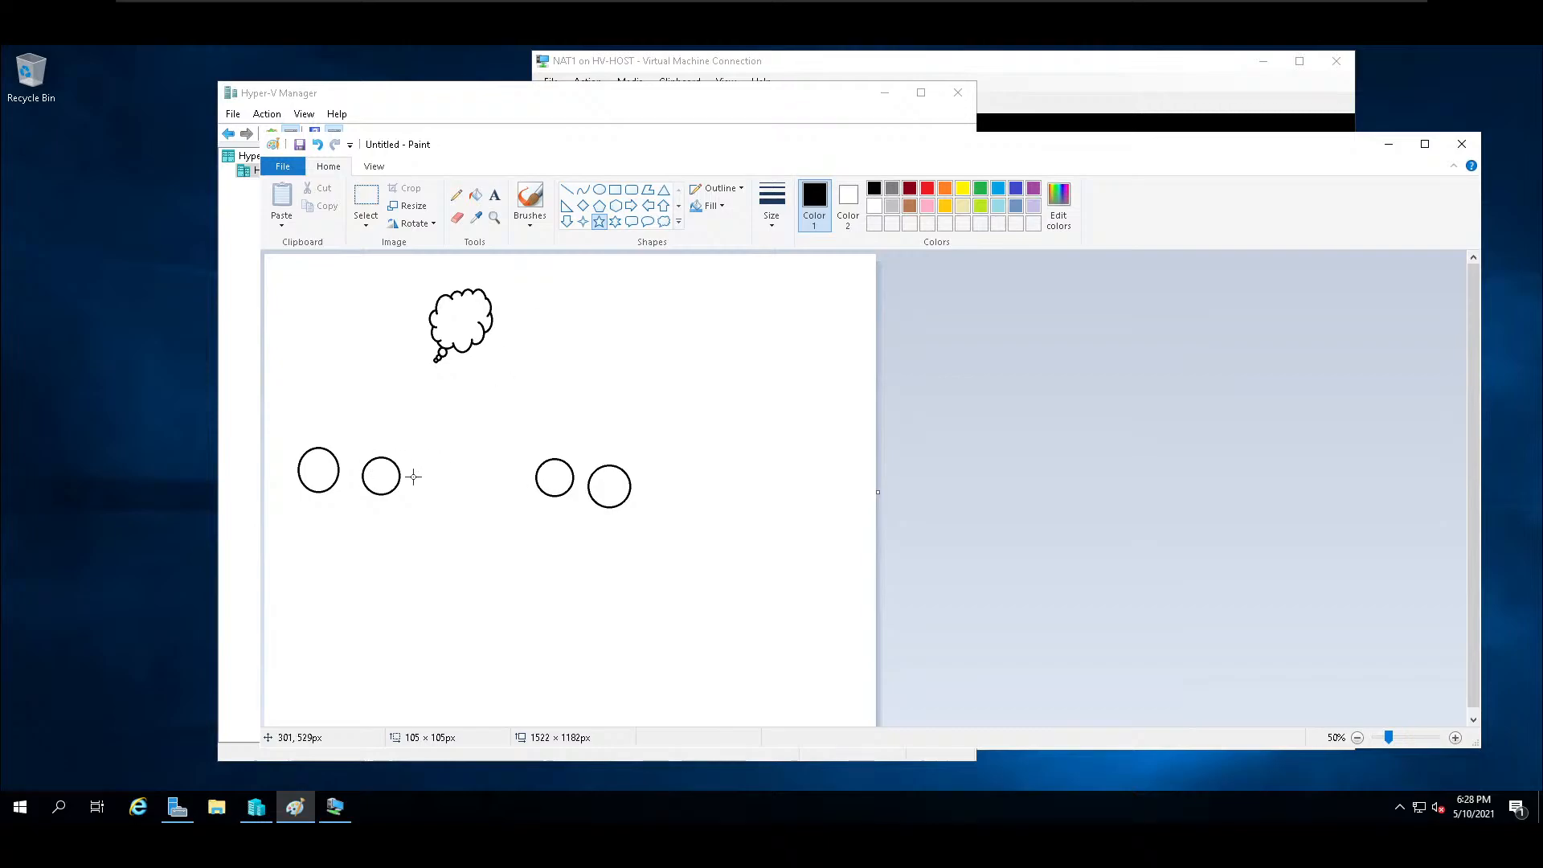
drag(413, 464, 463, 503)
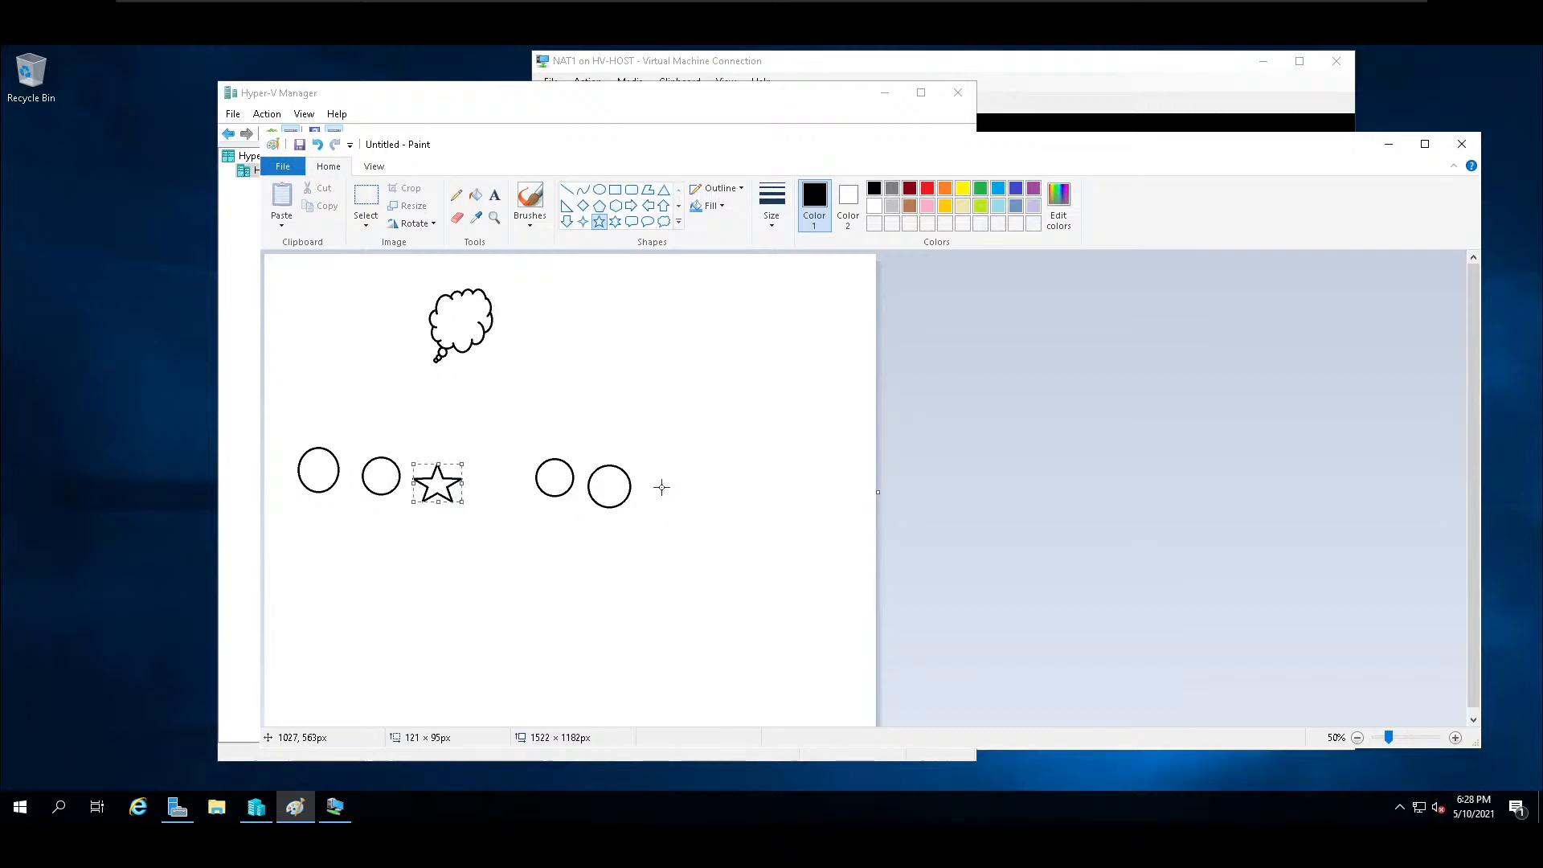
drag(645, 472, 705, 513)
Draw a rectangle about 321 × 83 px below the left group of shapes and one about 391 × 97 px below the right group.
click(567, 190)
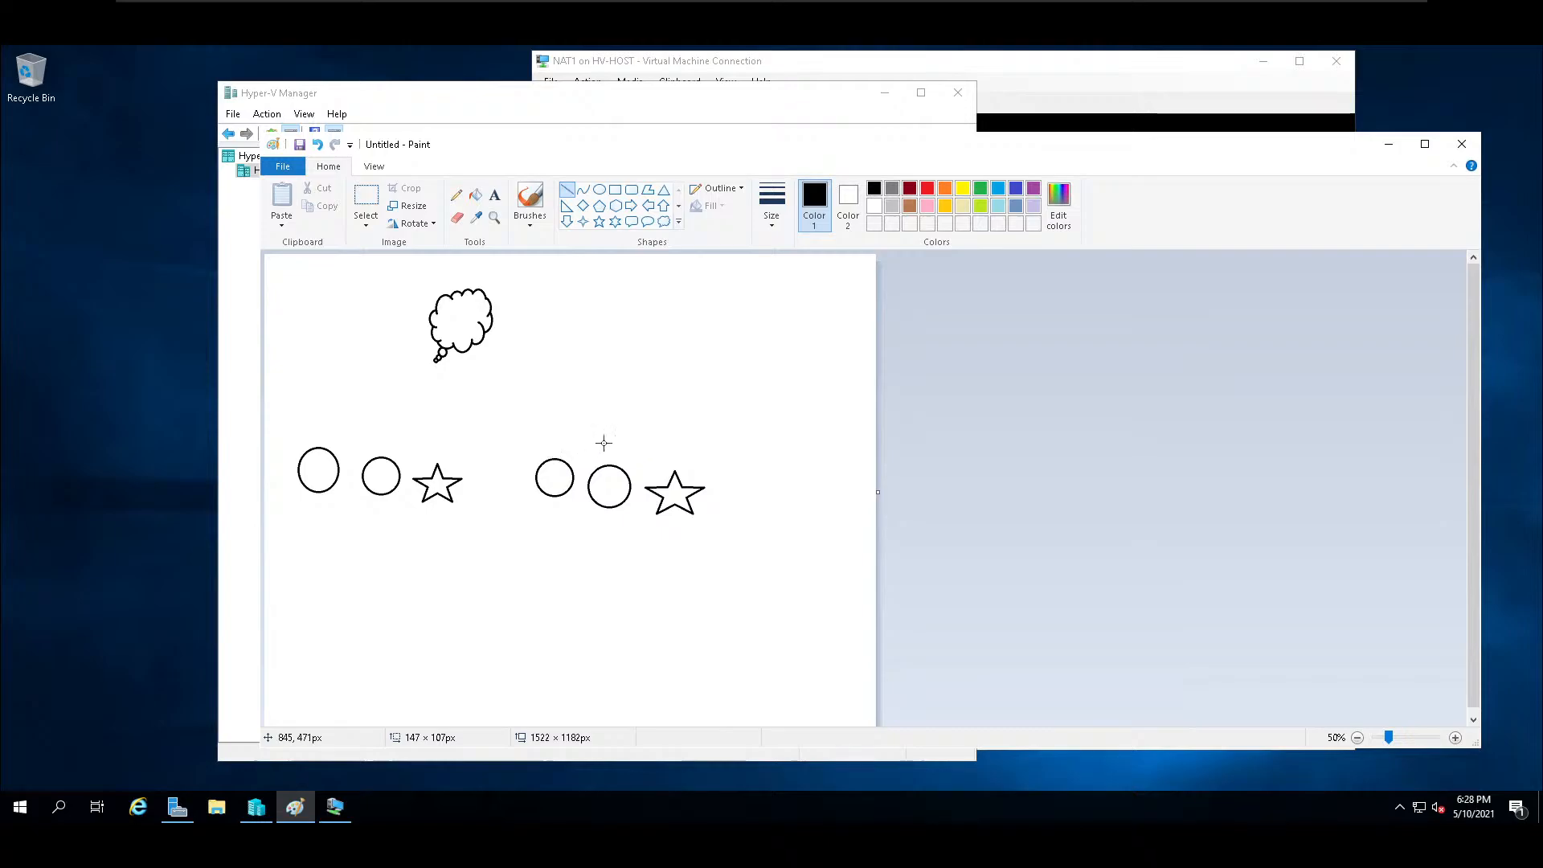
click(615, 190)
drag(315, 577, 444, 611)
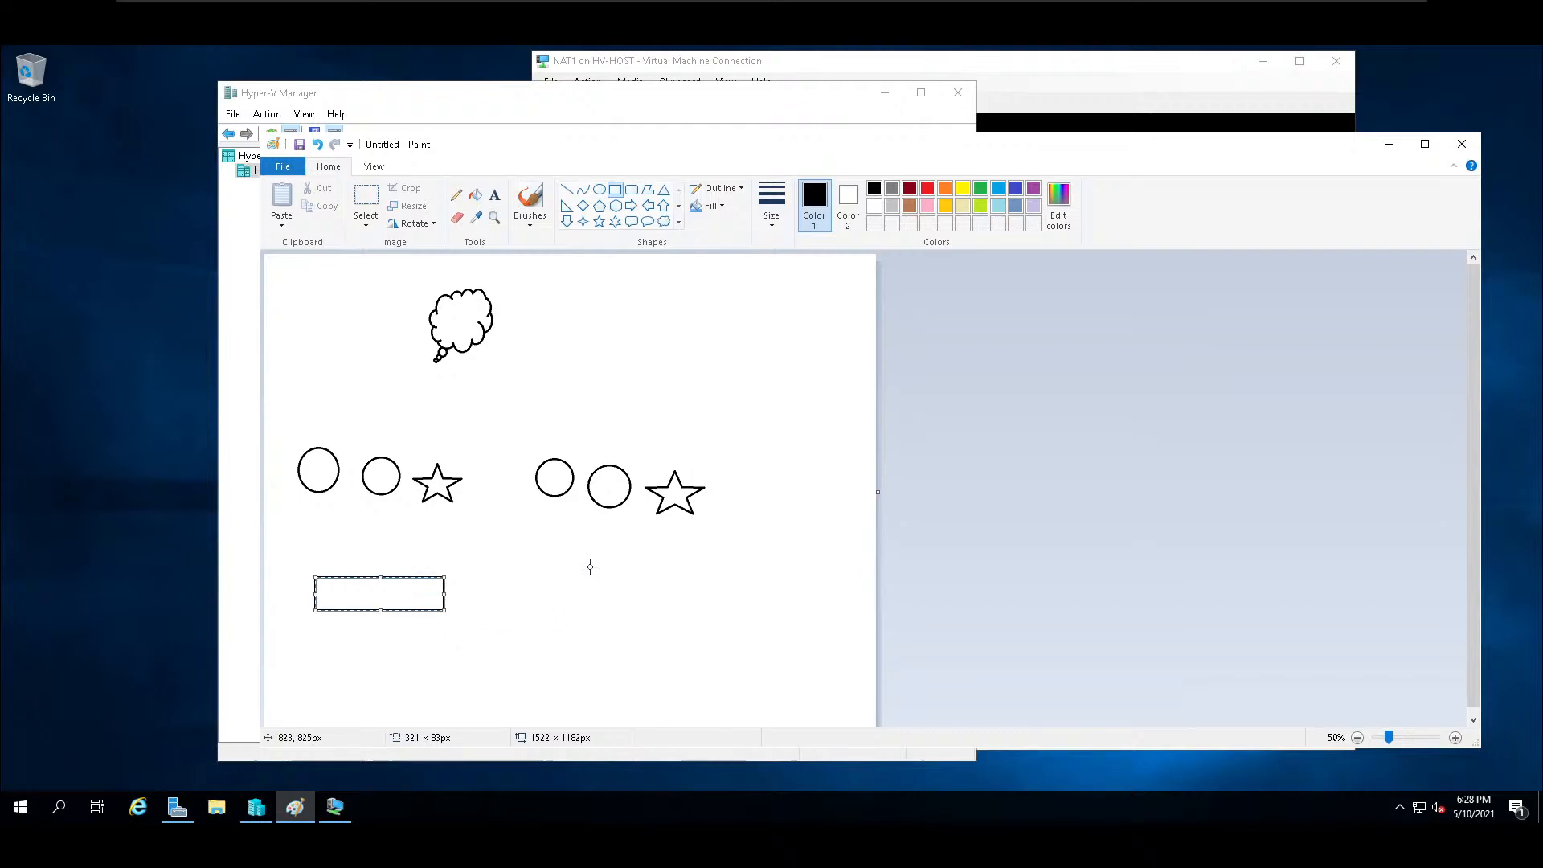
drag(567, 565, 725, 603)
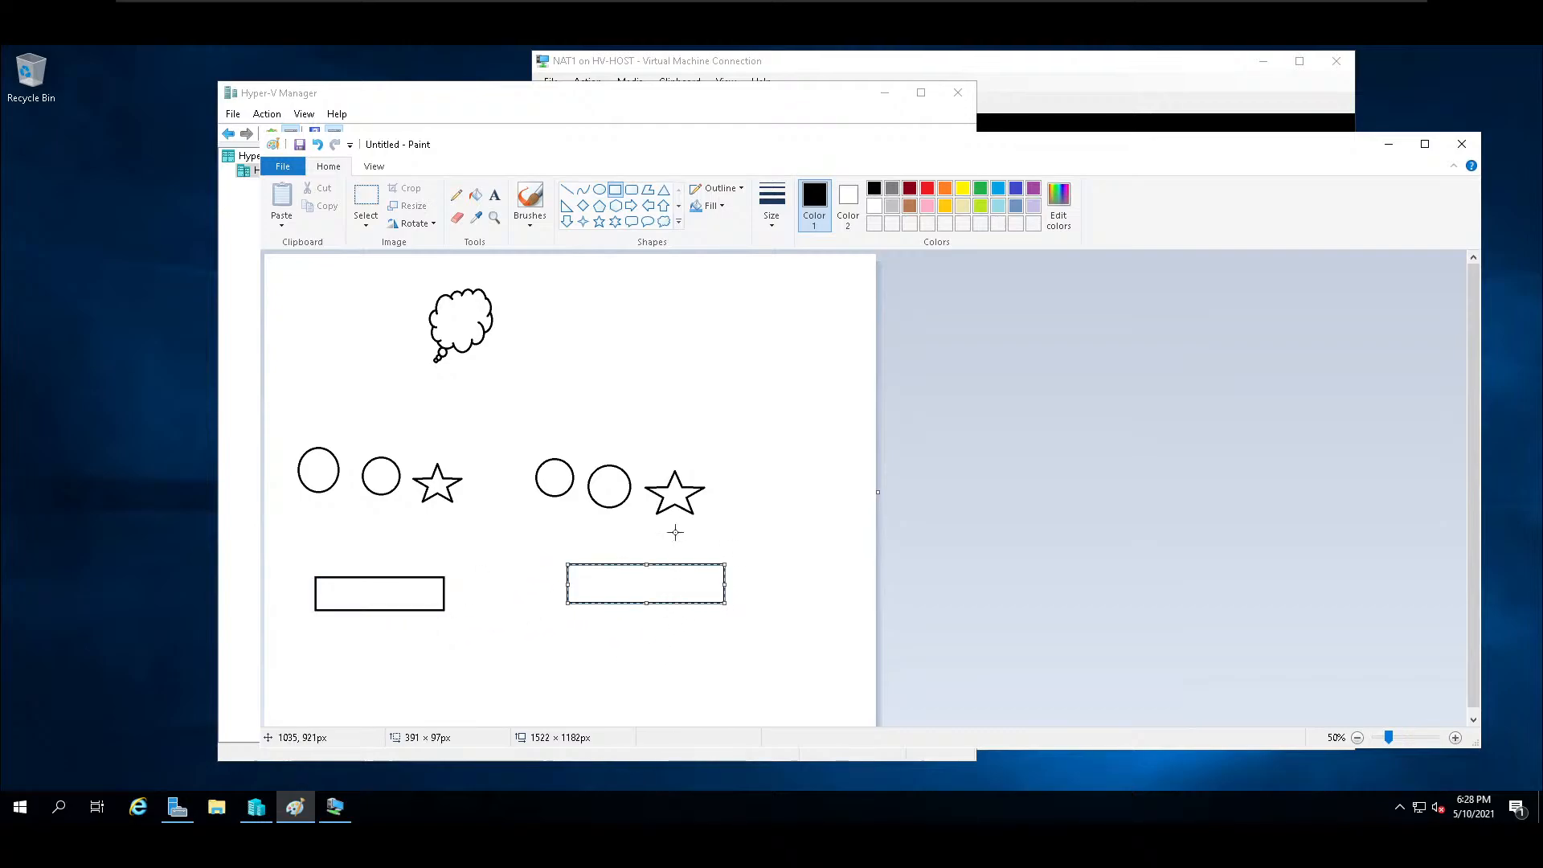
Connect the left group's two circles and star with straight lines up to the cloud and down to the left rectangle.
click(572, 193)
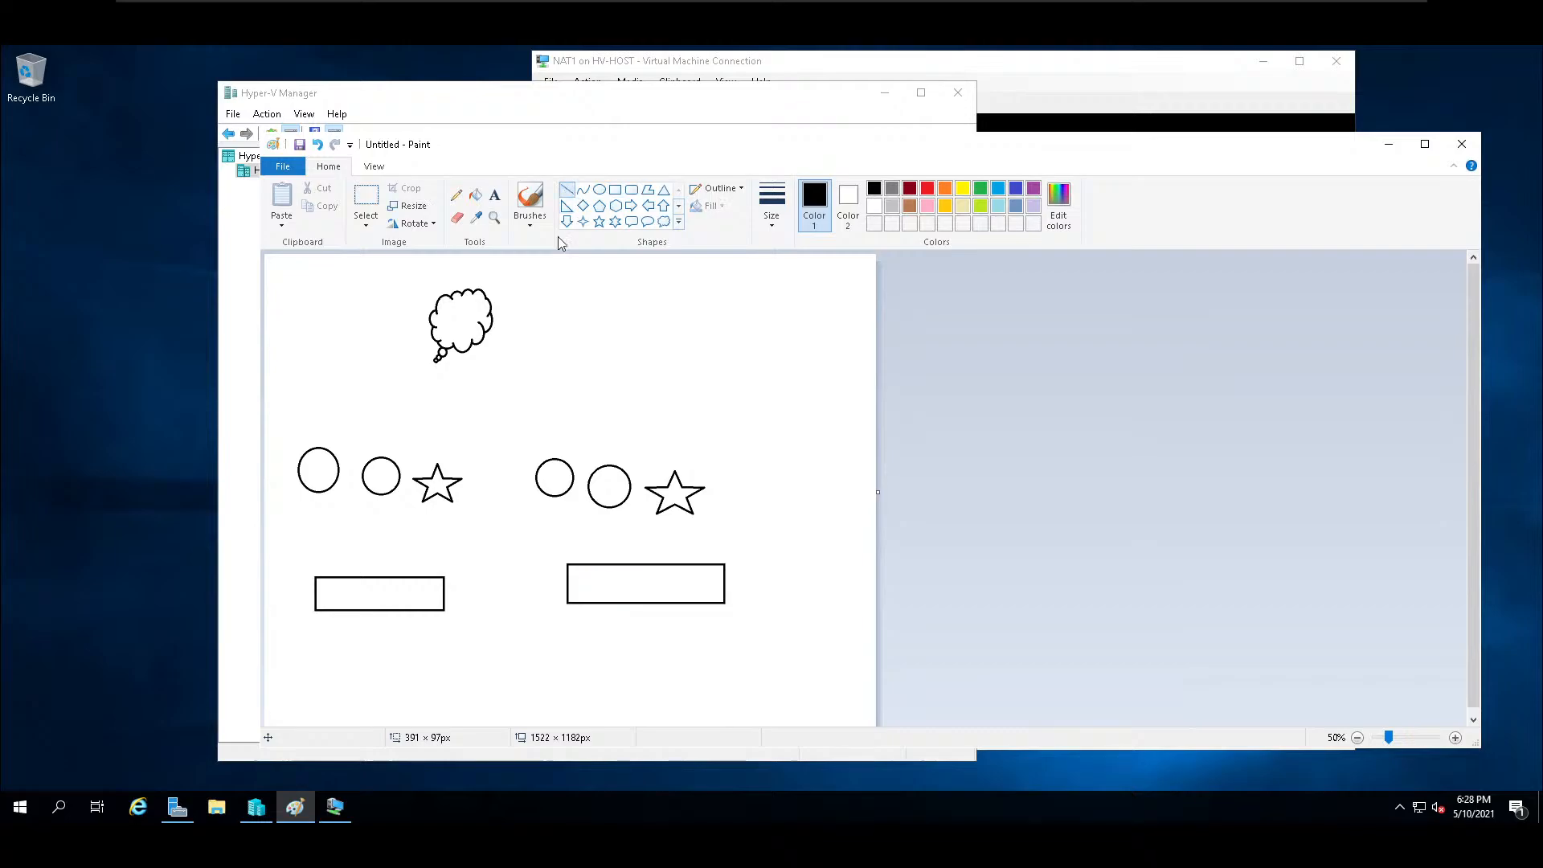
mouse_move(325, 451)
mouse_down()
mouse_move(386, 351)
mouse_move(441, 330)
mouse_up()
drag(386, 458, 448, 350)
drag(315, 491, 341, 577)
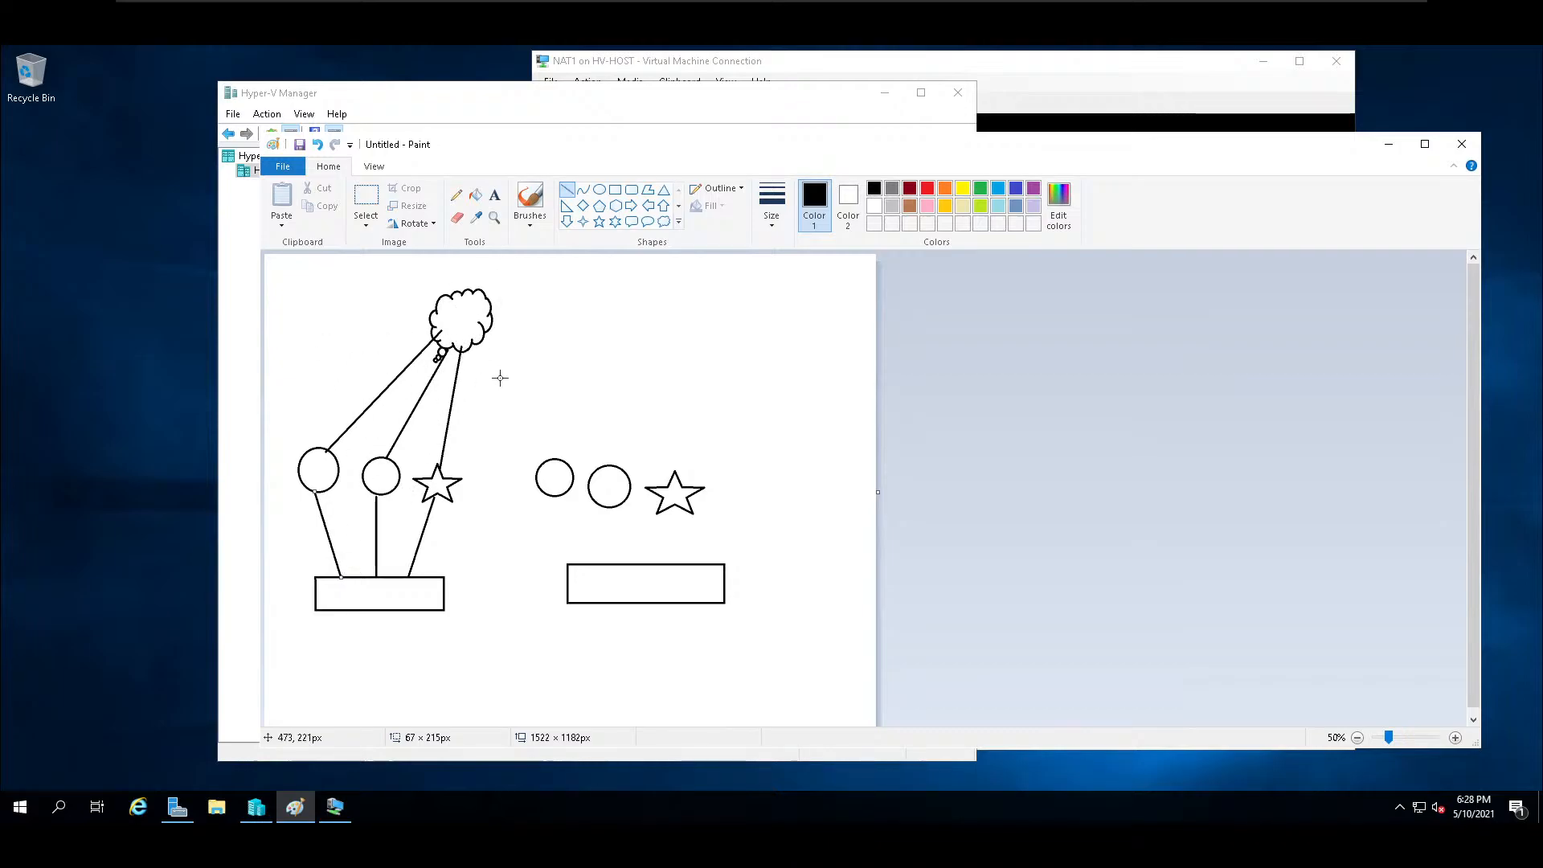
Connect the right group's two circles and star with straight lines up to the cloud and down to the right rectangle.
drag(485, 336, 545, 460)
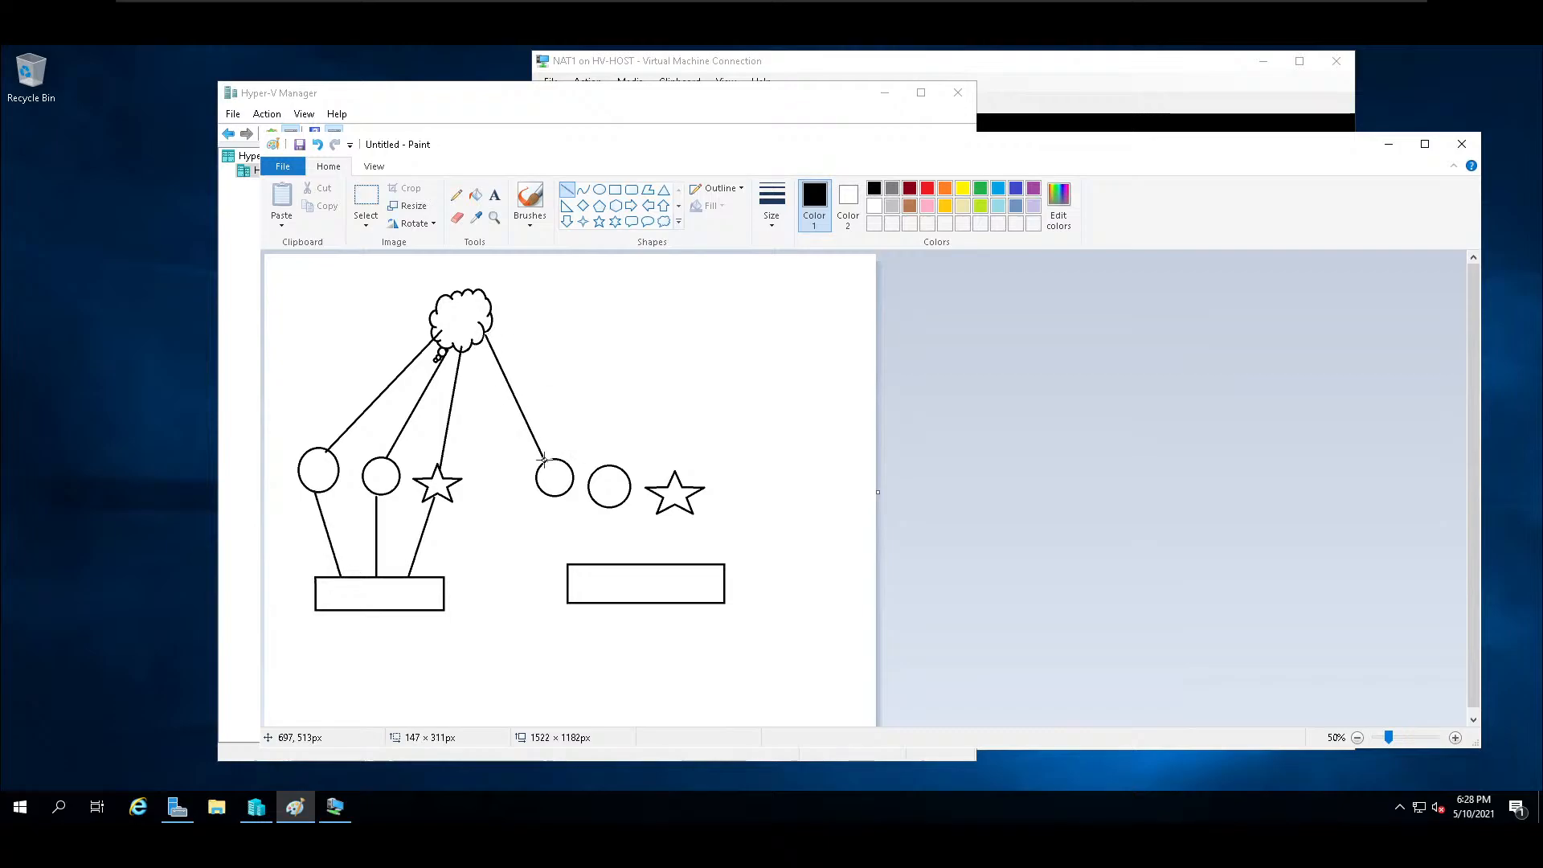
drag(489, 322, 518, 347)
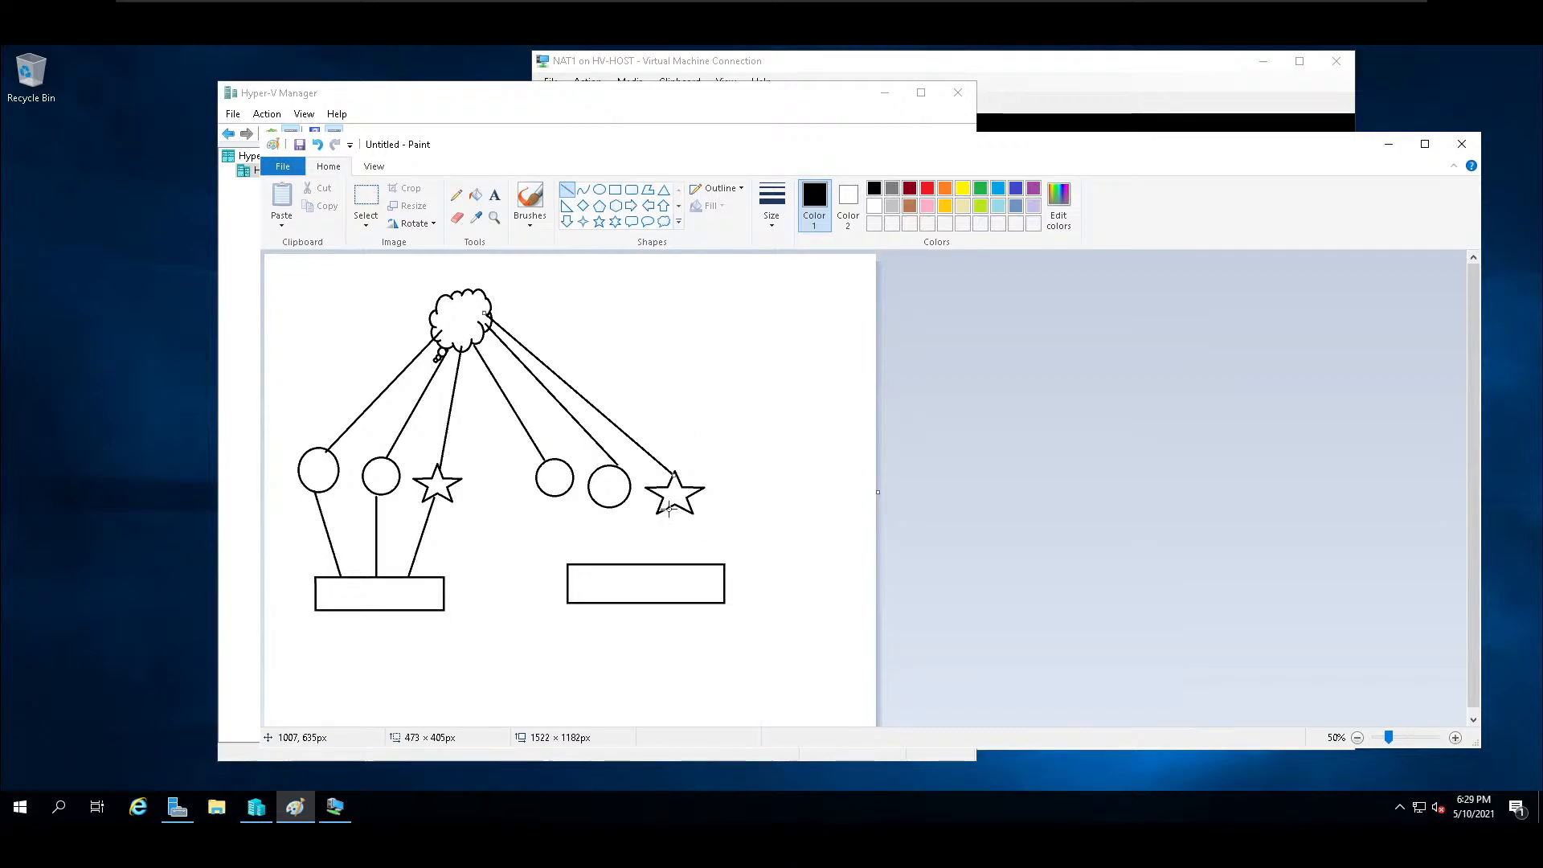
drag(668, 527, 666, 565)
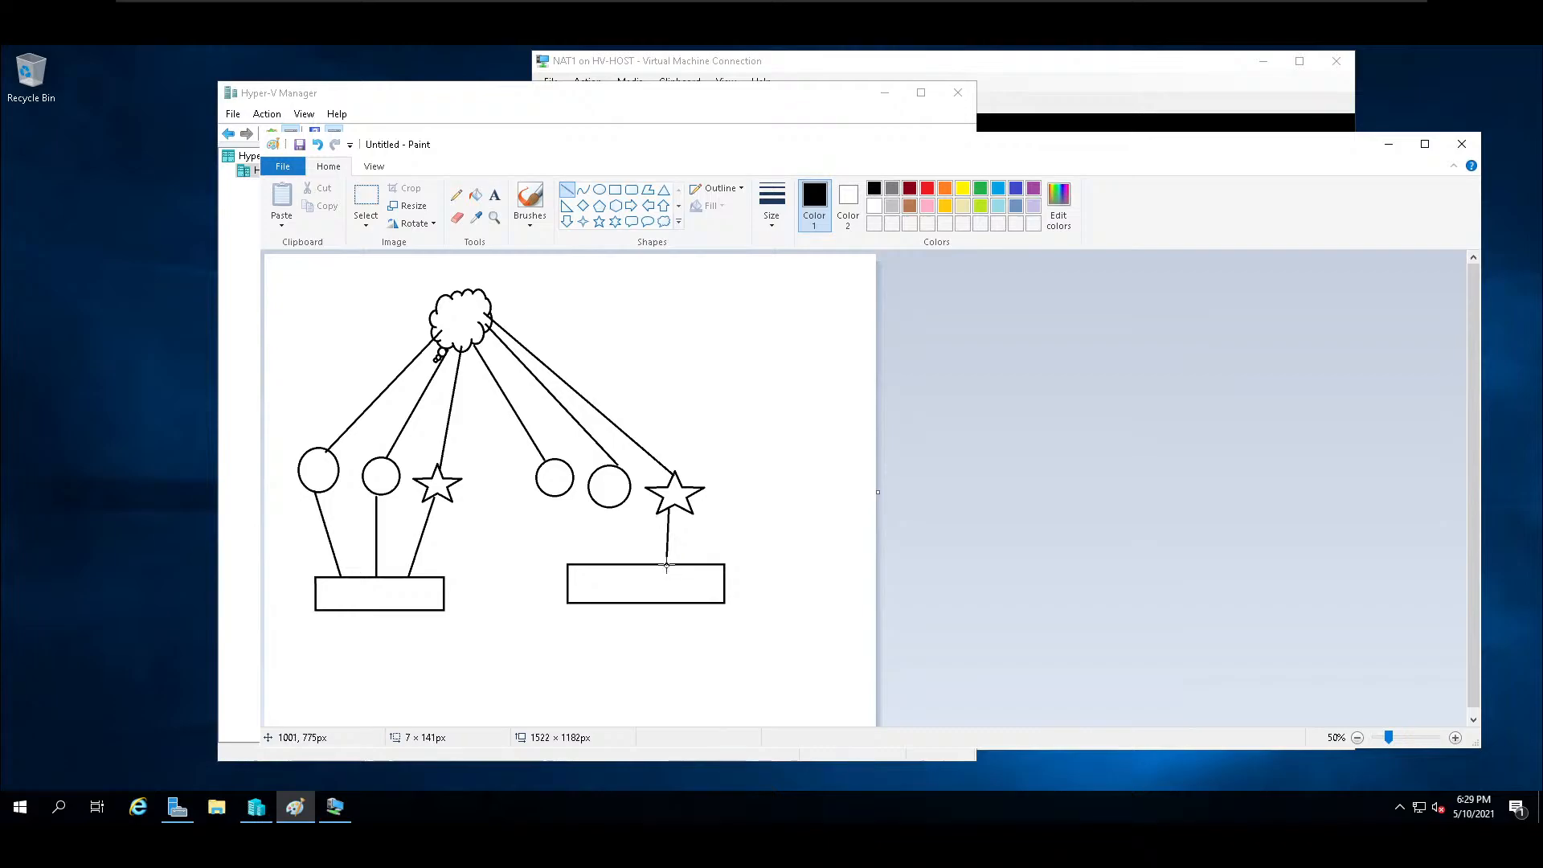
drag(617, 507, 633, 567)
mouse_move(562, 495)
mouse_down()
mouse_move(594, 528)
mouse_move(599, 567)
mouse_up()
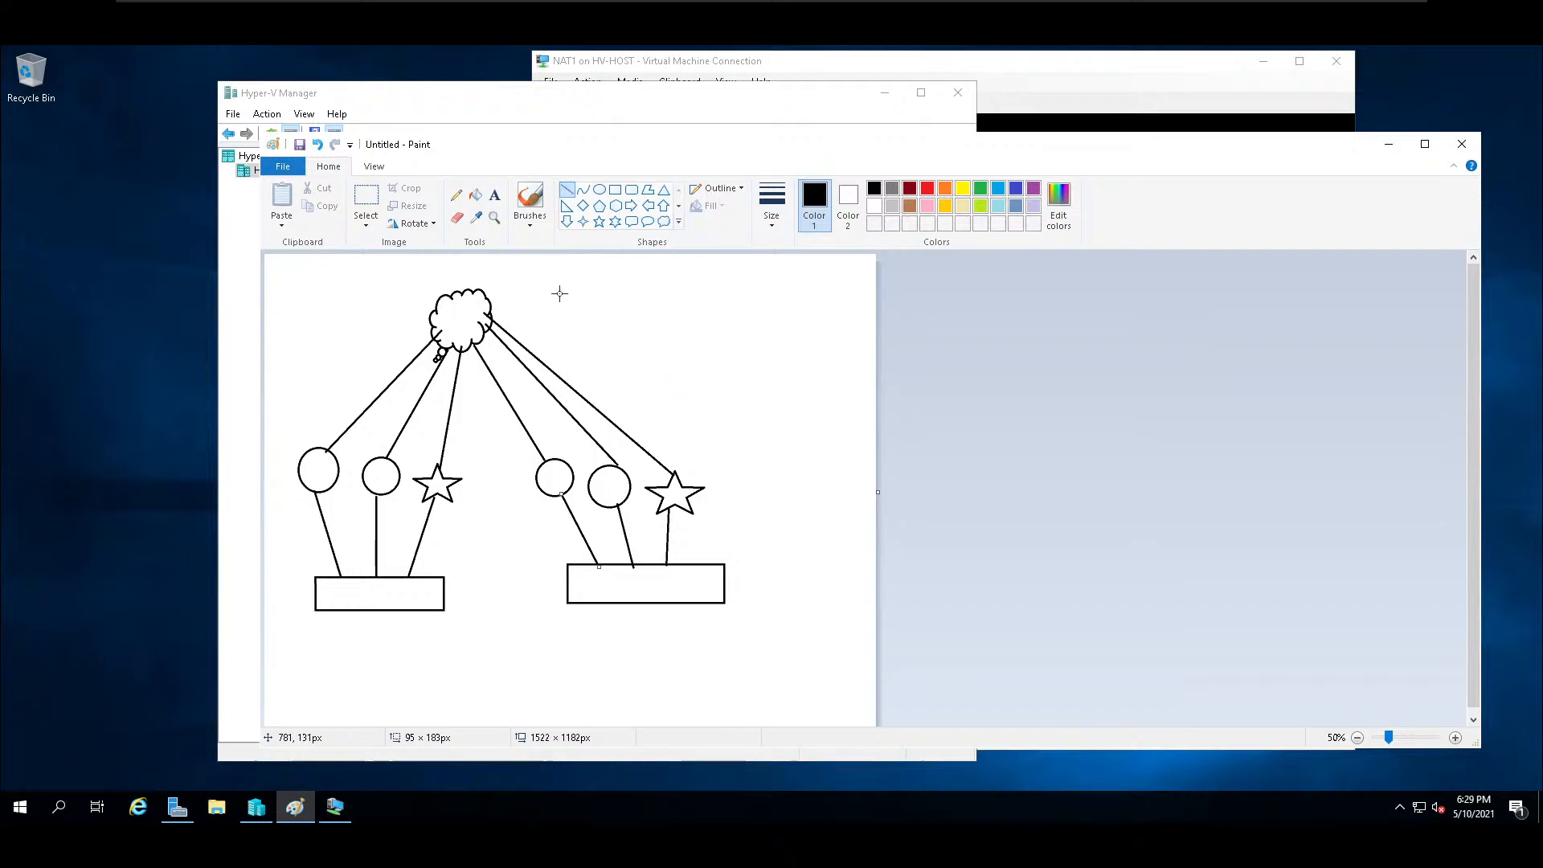
Erase the middle of the two lines linking the cloud to the left pair of circles.
click(458, 219)
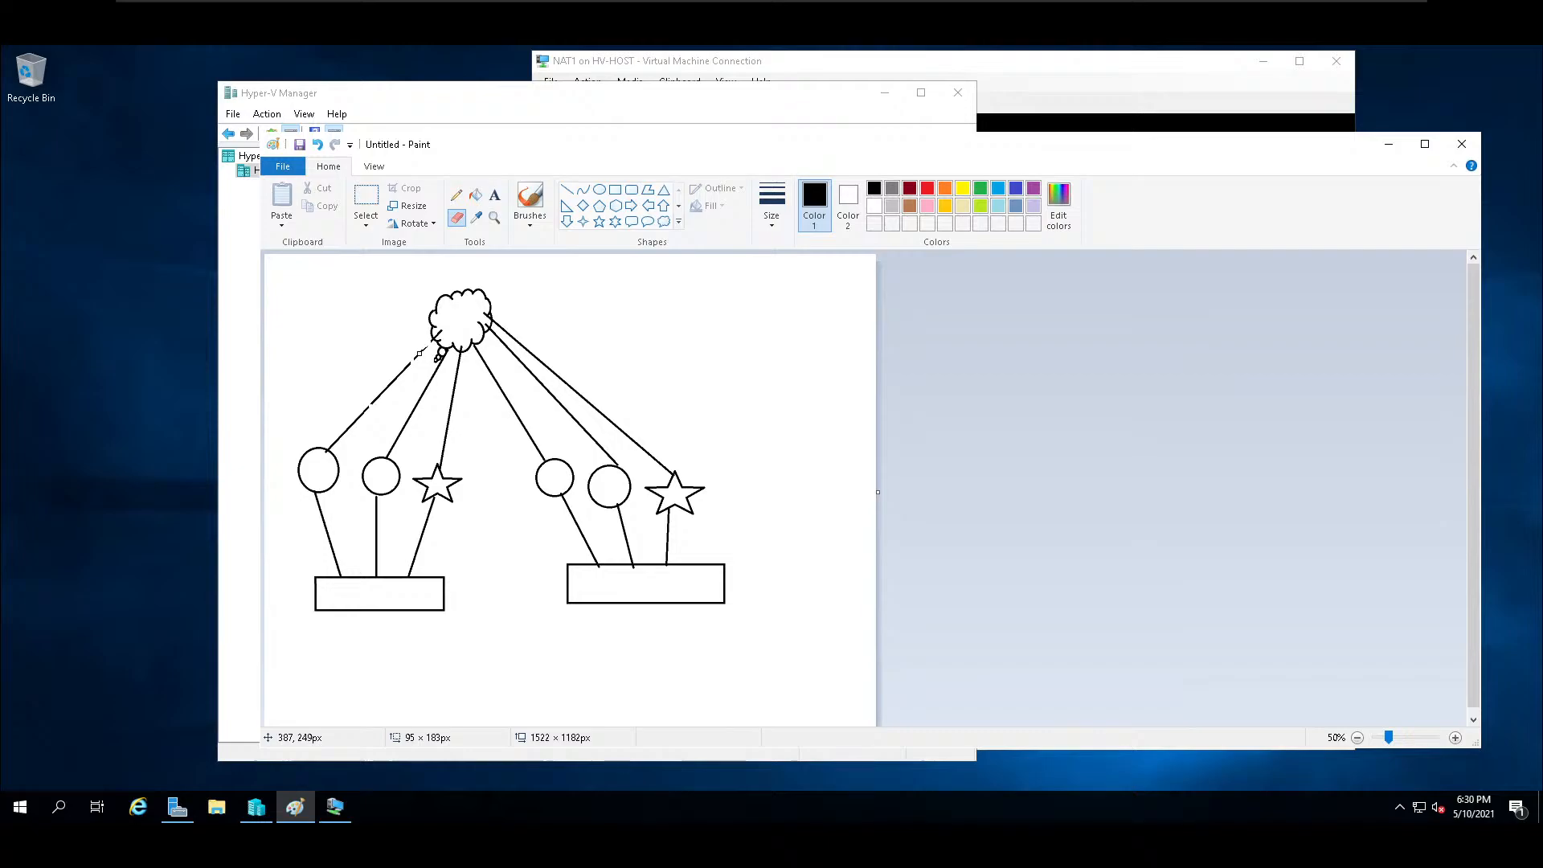
drag(402, 372, 372, 401)
click(365, 197)
mouse_move(307, 345)
mouse_down()
mouse_move(425, 446)
mouse_move(556, 410)
mouse_move(595, 443)
mouse_up()
key(Delete)
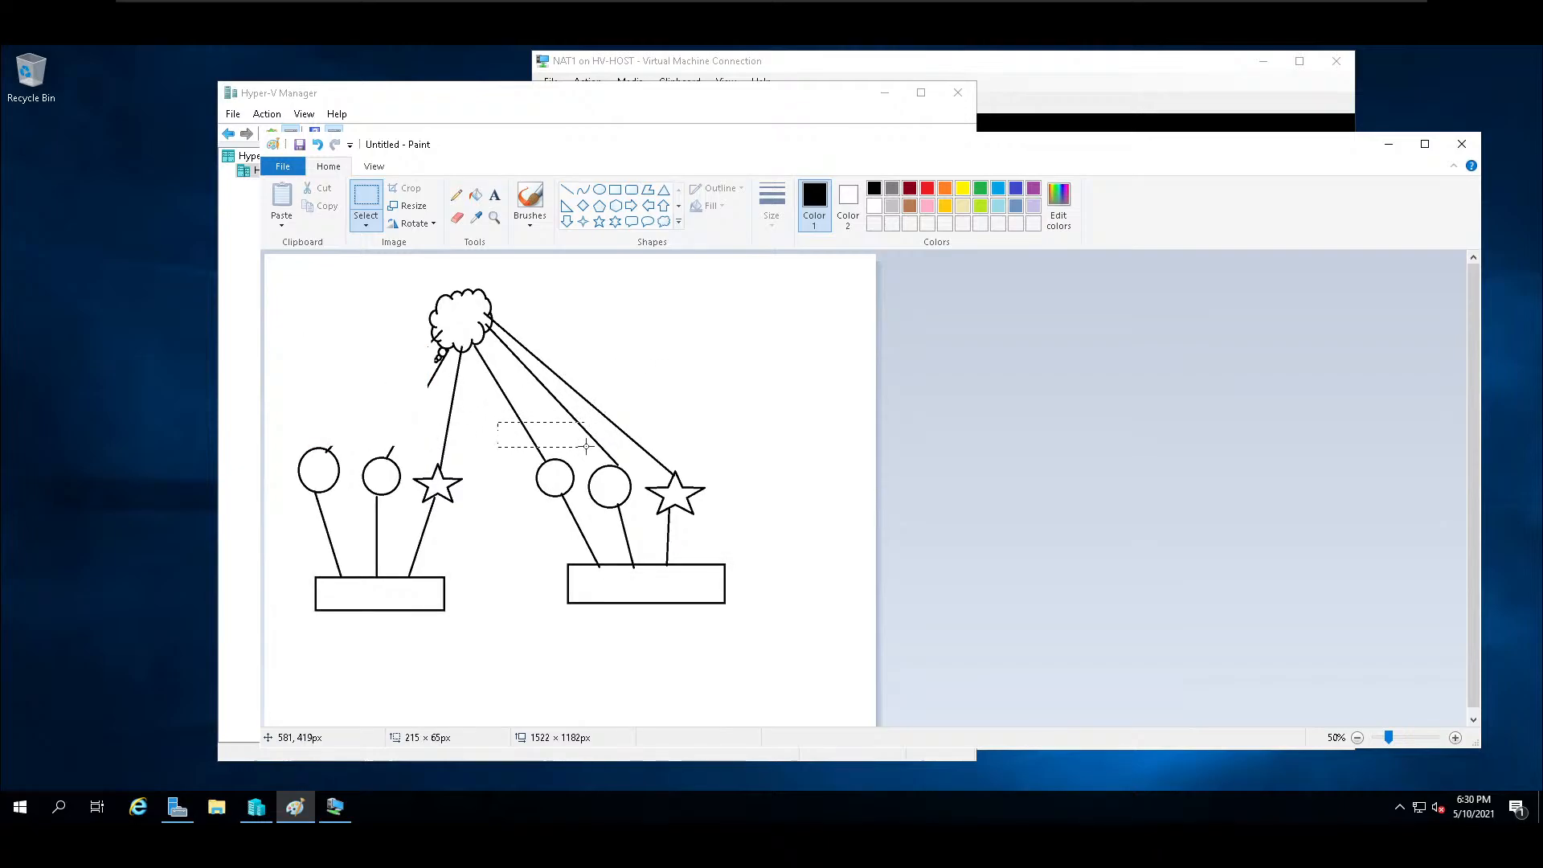
Delete the middle of the lines linking the cloud to the right pair of circles, and the line remnant above the left group's second circle.
key(Delete)
drag(472, 368, 542, 420)
key(Delete)
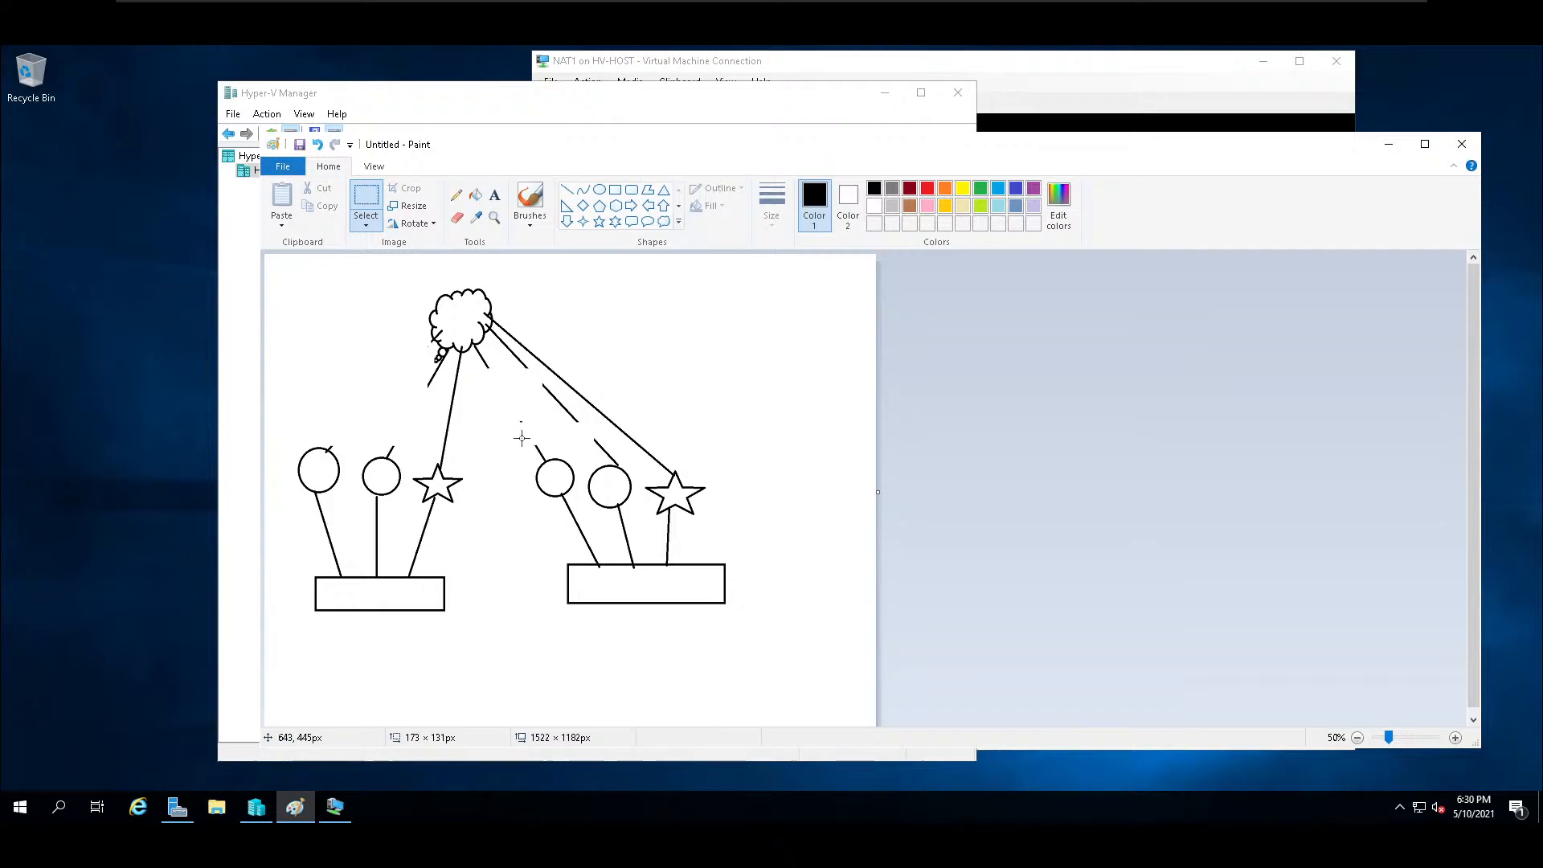
drag(490, 387, 559, 453)
mouse_move(531, 385)
mouse_down()
mouse_move(587, 451)
mouse_move(553, 436)
mouse_move(546, 405)
mouse_move(581, 434)
mouse_up()
key(Delete)
key(Delete)
drag(364, 426, 414, 452)
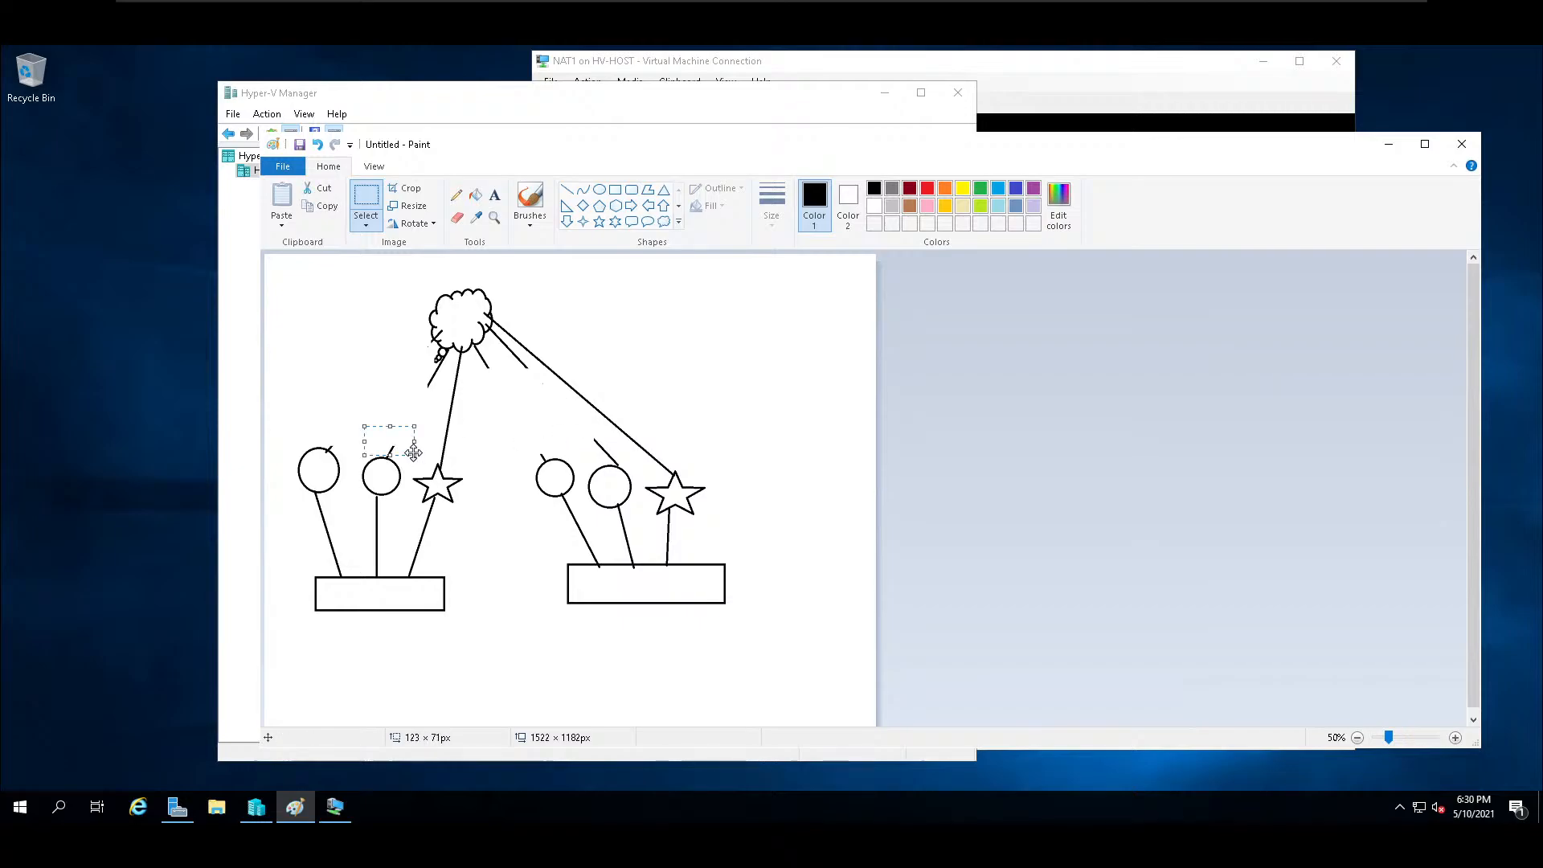
key(Delete)
Draw two small triangles below the left rectangle, the second about 137 × 91 px, and one about 245 × 119 px below the right rectangle.
scroll(499, 606, down, 1)
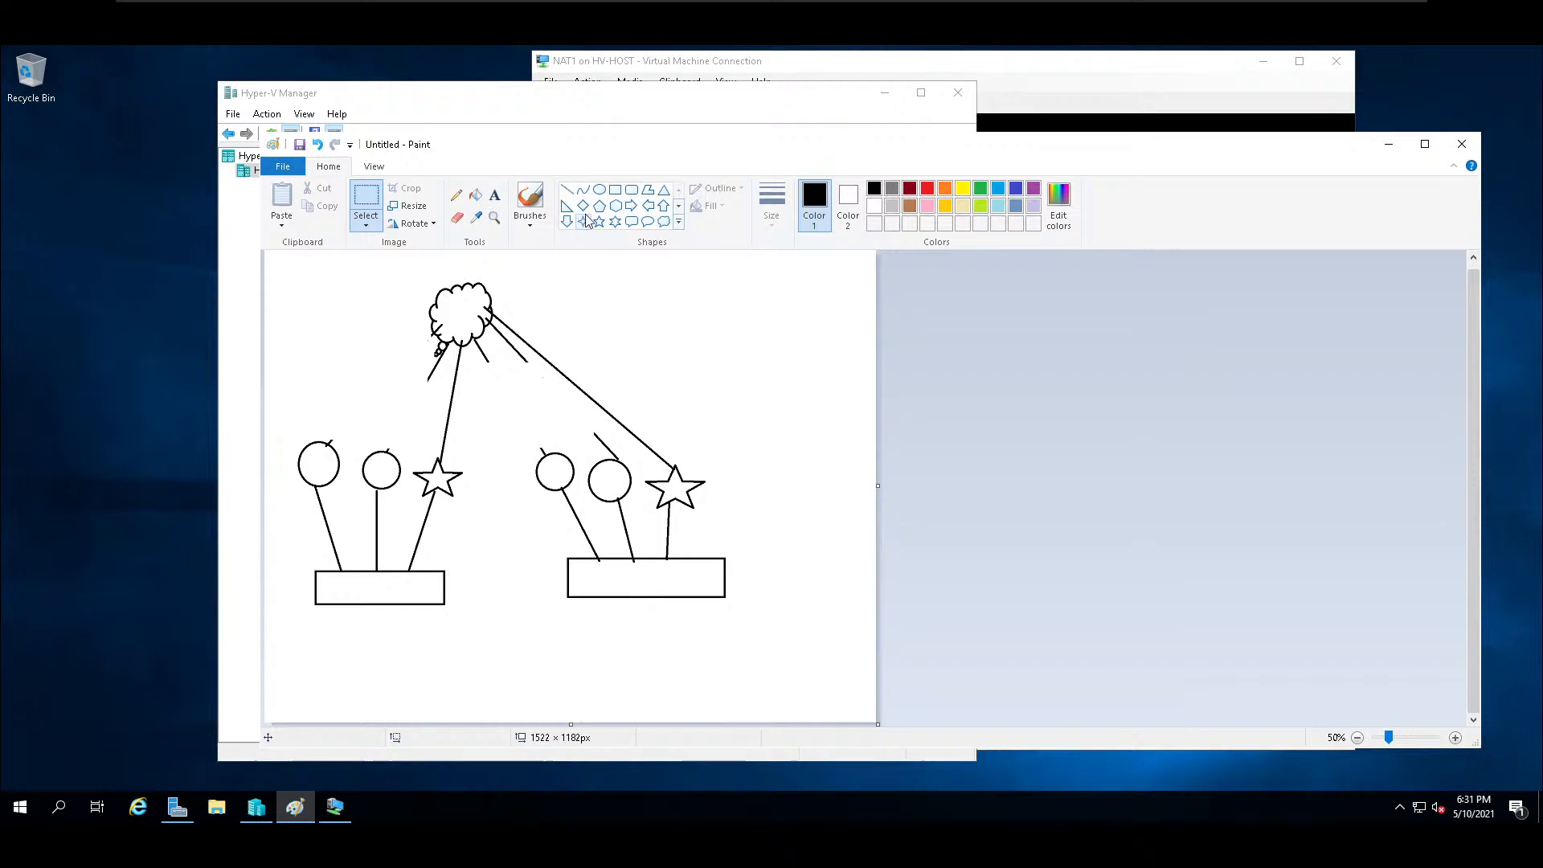
scroll(598, 197, down, 1)
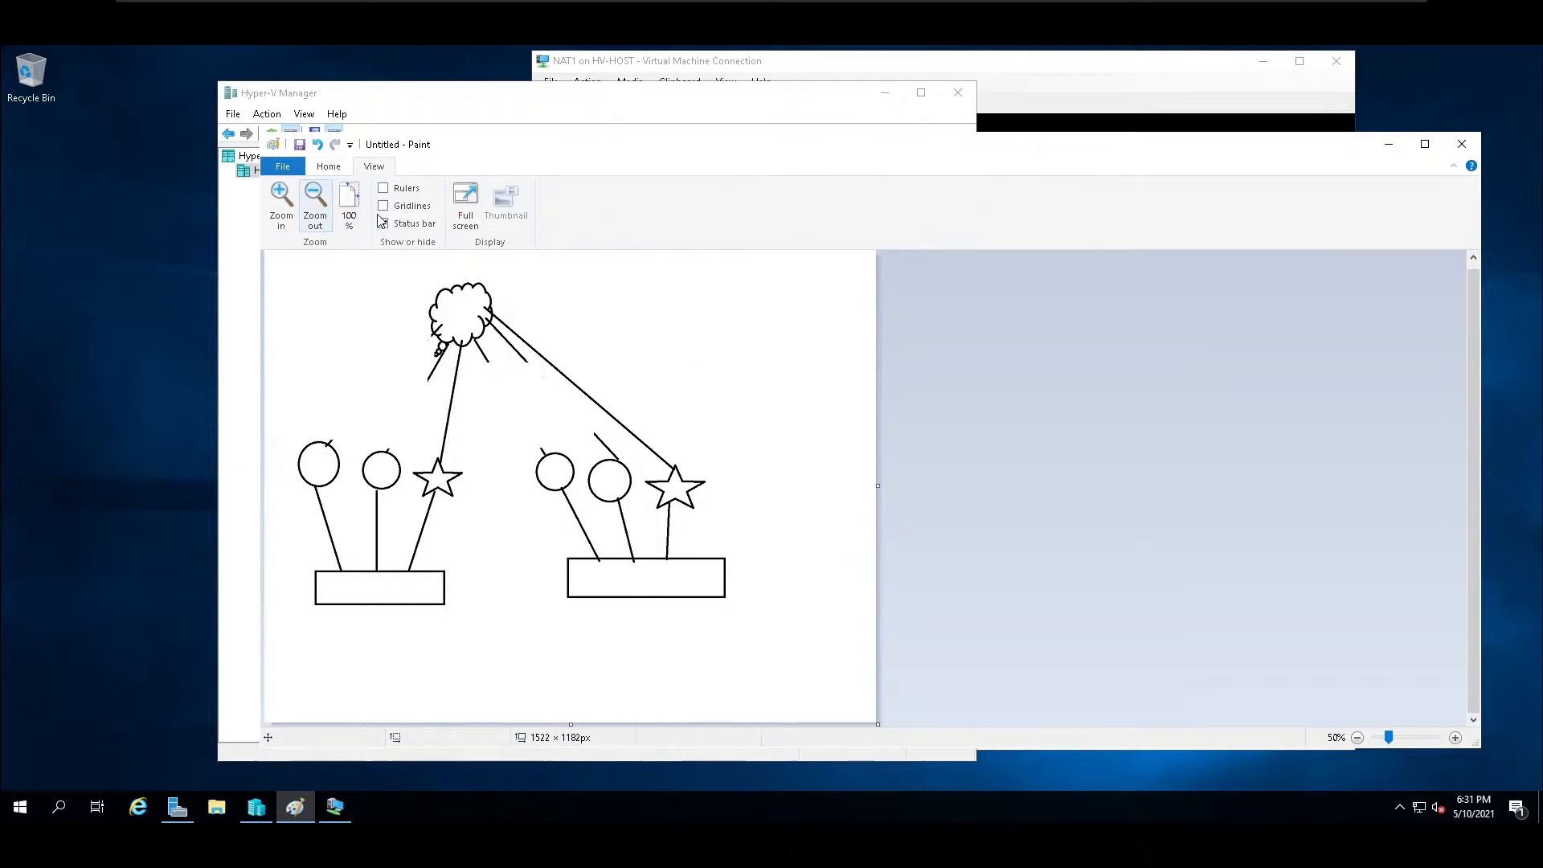
scroll(487, 221, up, 1)
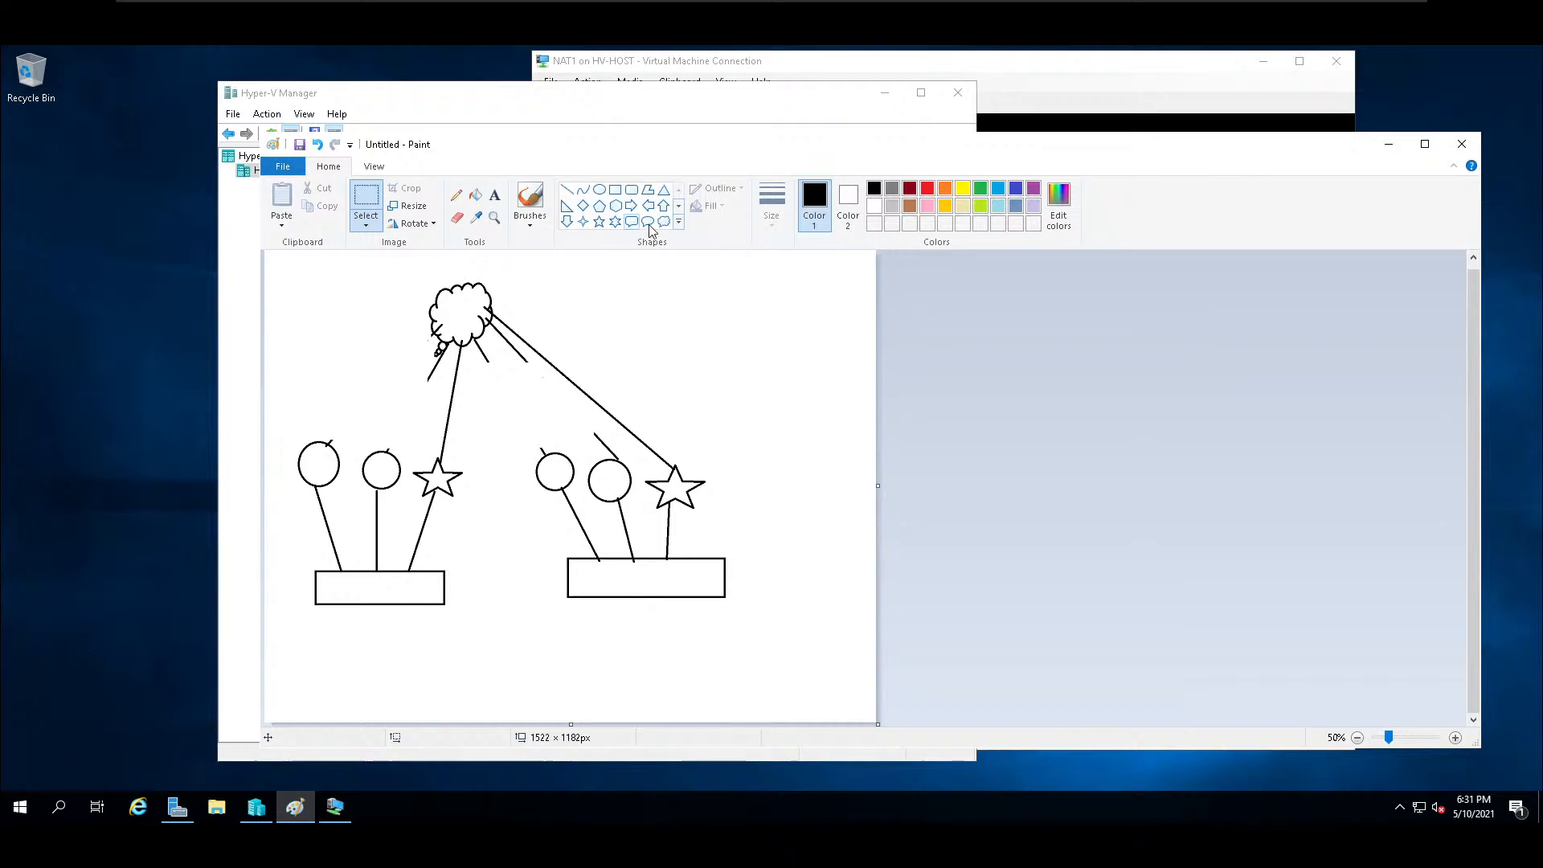
click(616, 190)
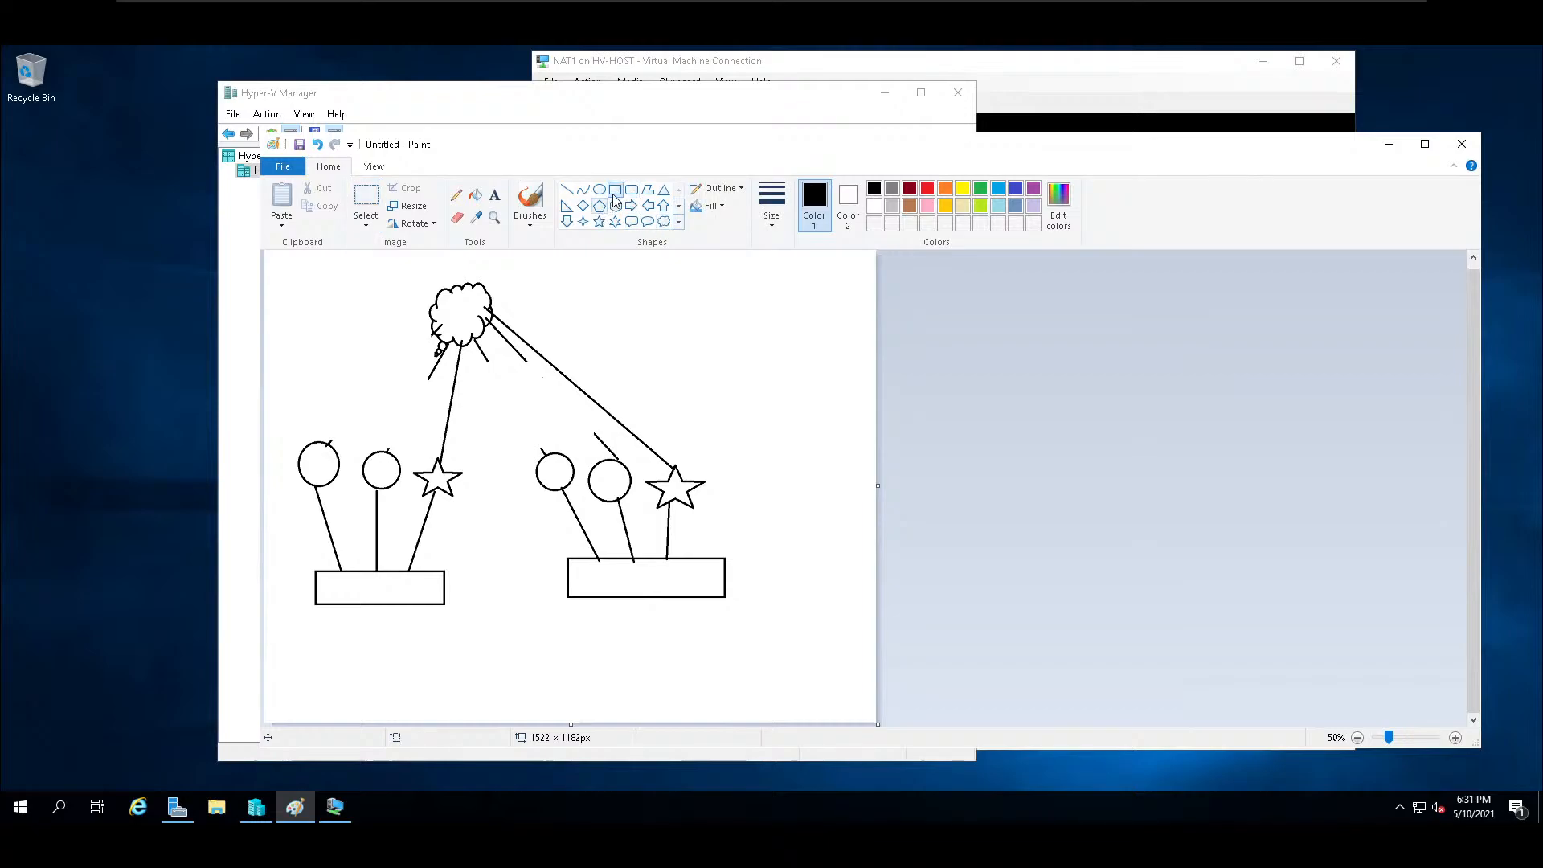
click(663, 190)
drag(287, 657, 412, 692)
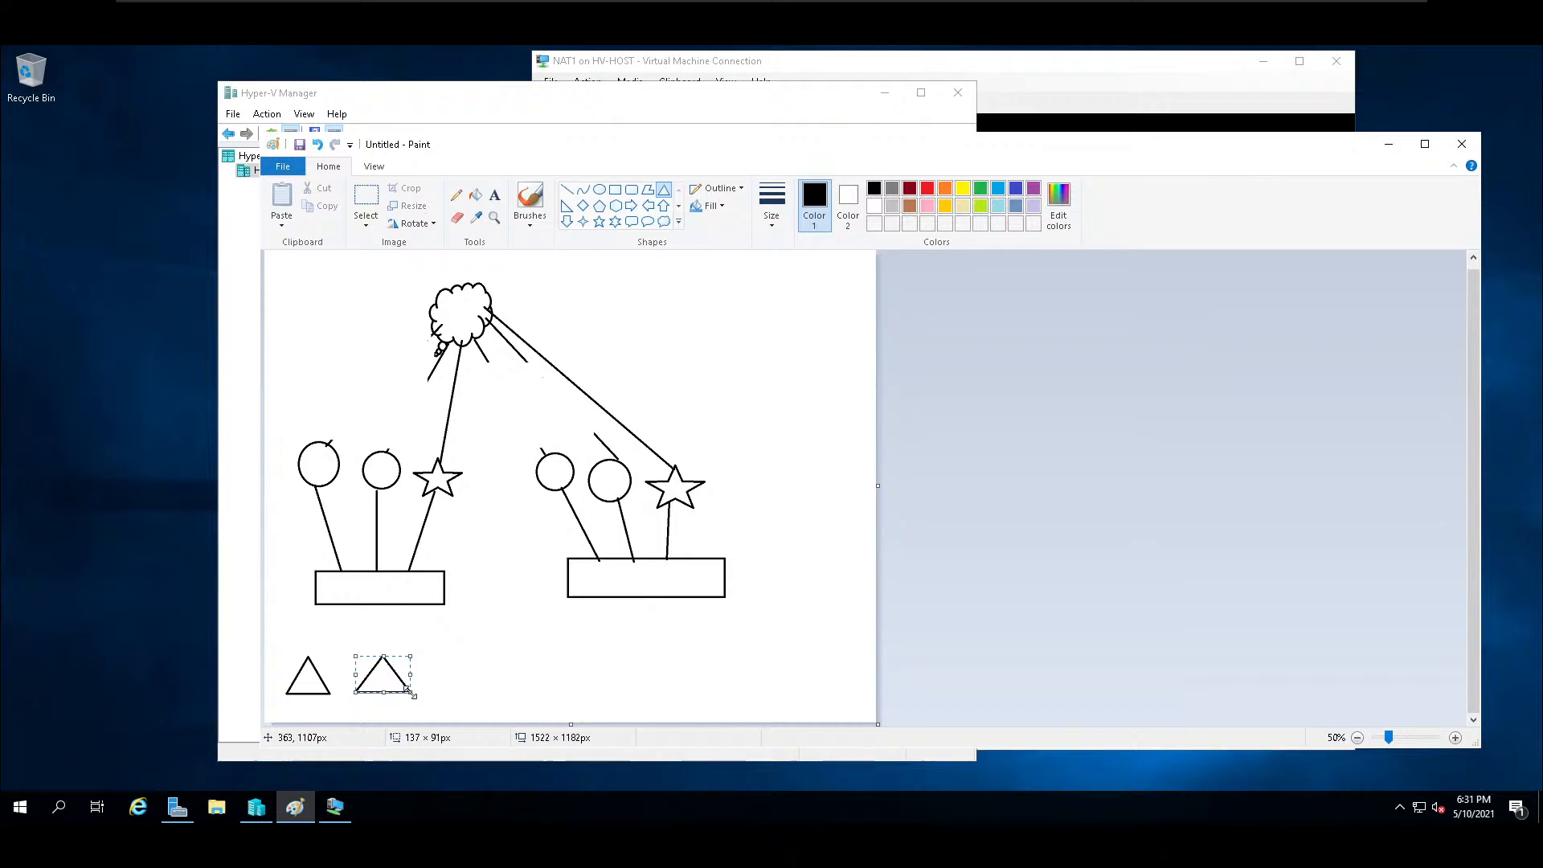
drag(566, 625, 615, 684)
mouse_move(618, 625)
mouse_down()
mouse_move(665, 659)
mouse_move(616, 636)
mouse_up()
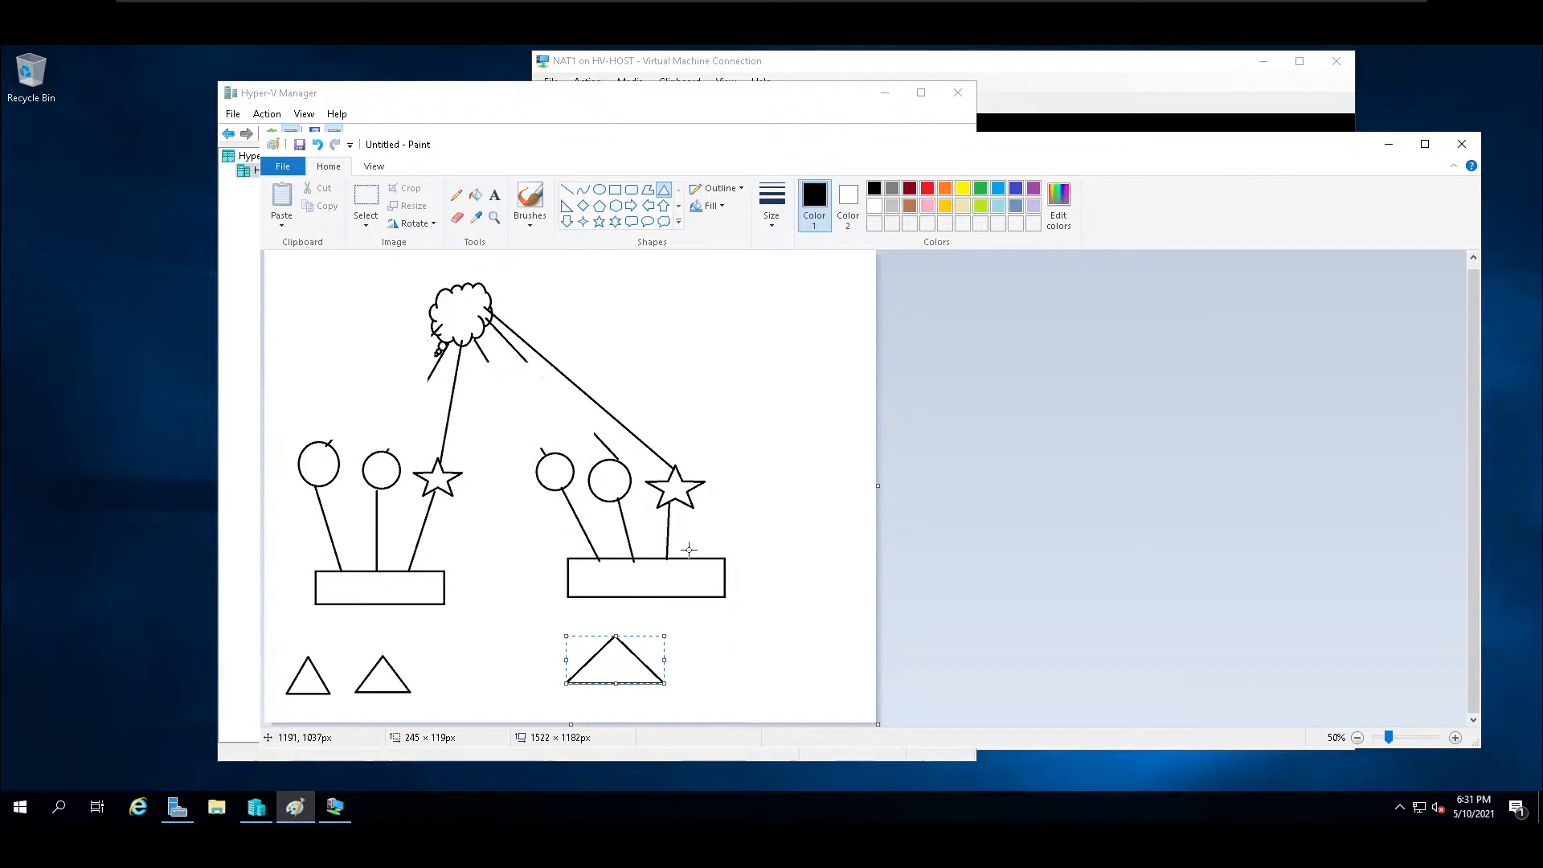
Connect the top of each of the three triangles to the rectangle above it with a straight line.
click(567, 190)
drag(308, 657, 330, 600)
drag(384, 657, 361, 606)
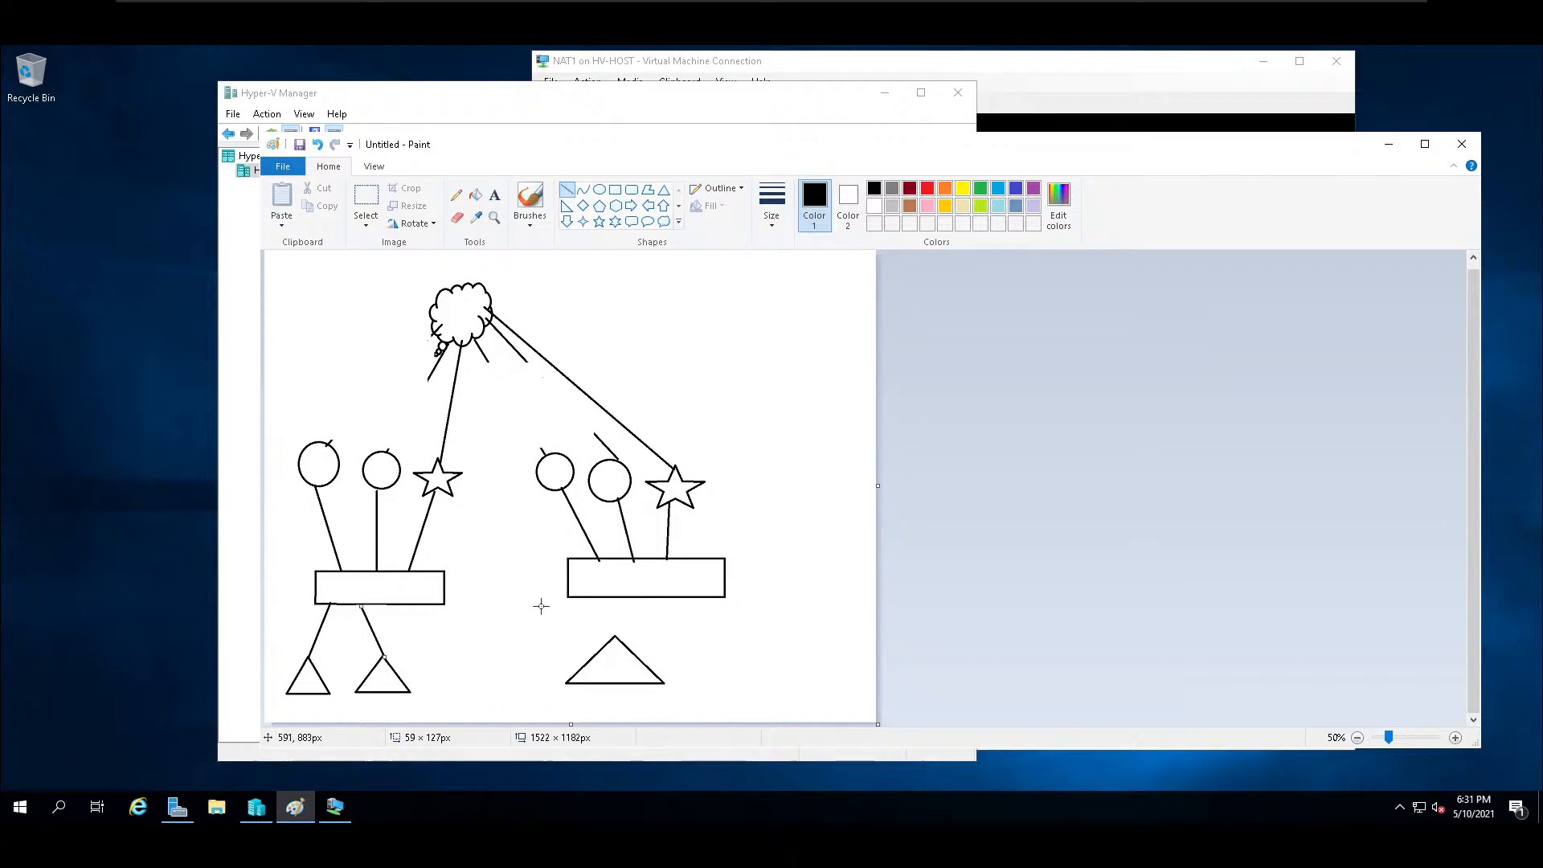
drag(615, 635, 593, 595)
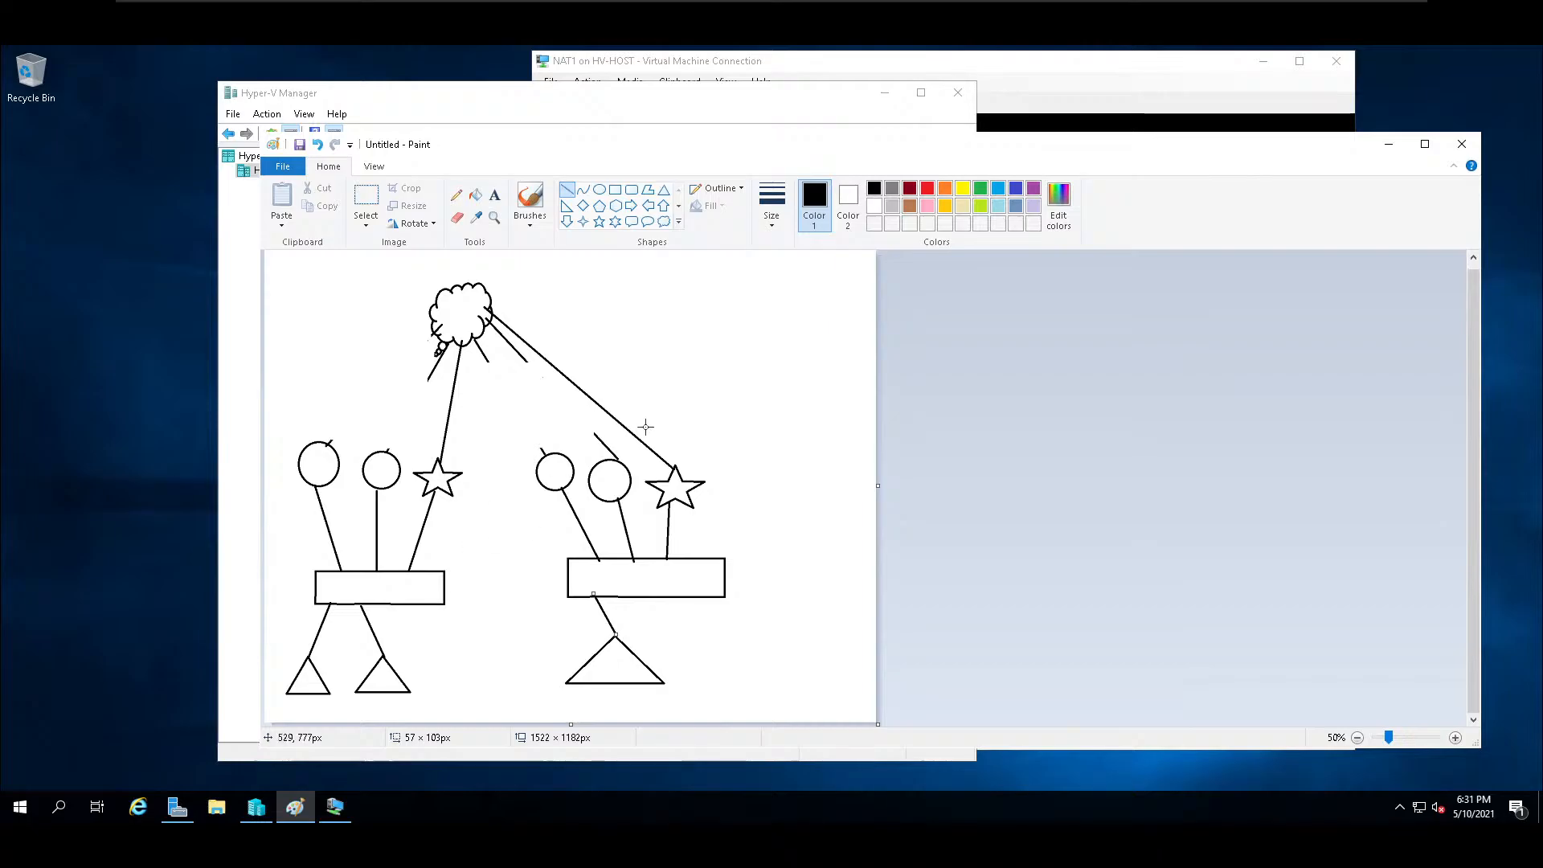
Switch from Paint to Hyper-V Manager and open the NAT2 virtual machine connection in full-screen mode.
click(1393, 151)
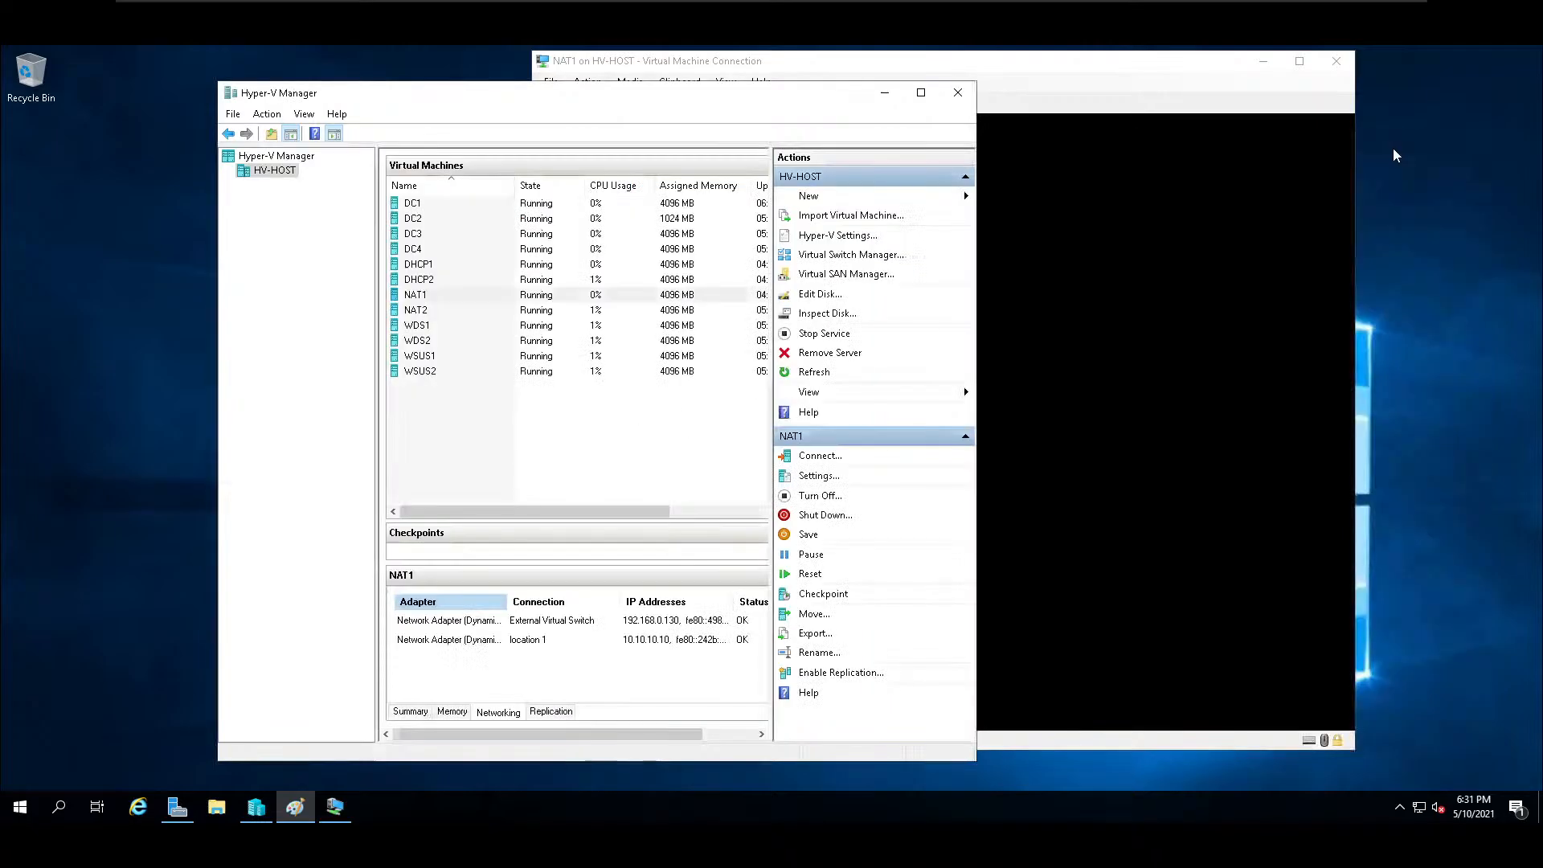
click(693, 296)
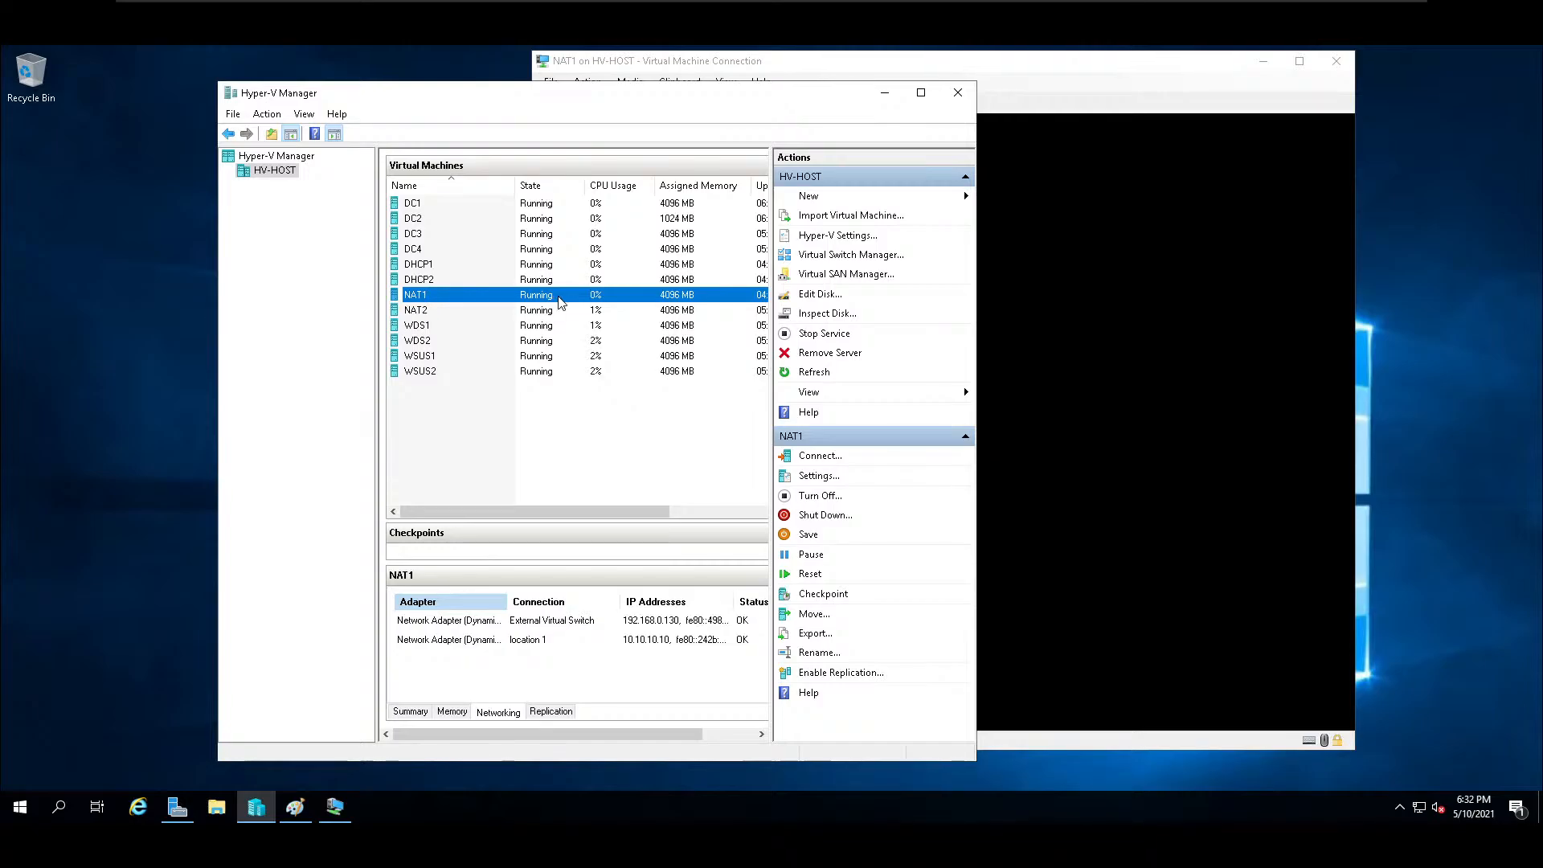
click(422, 312)
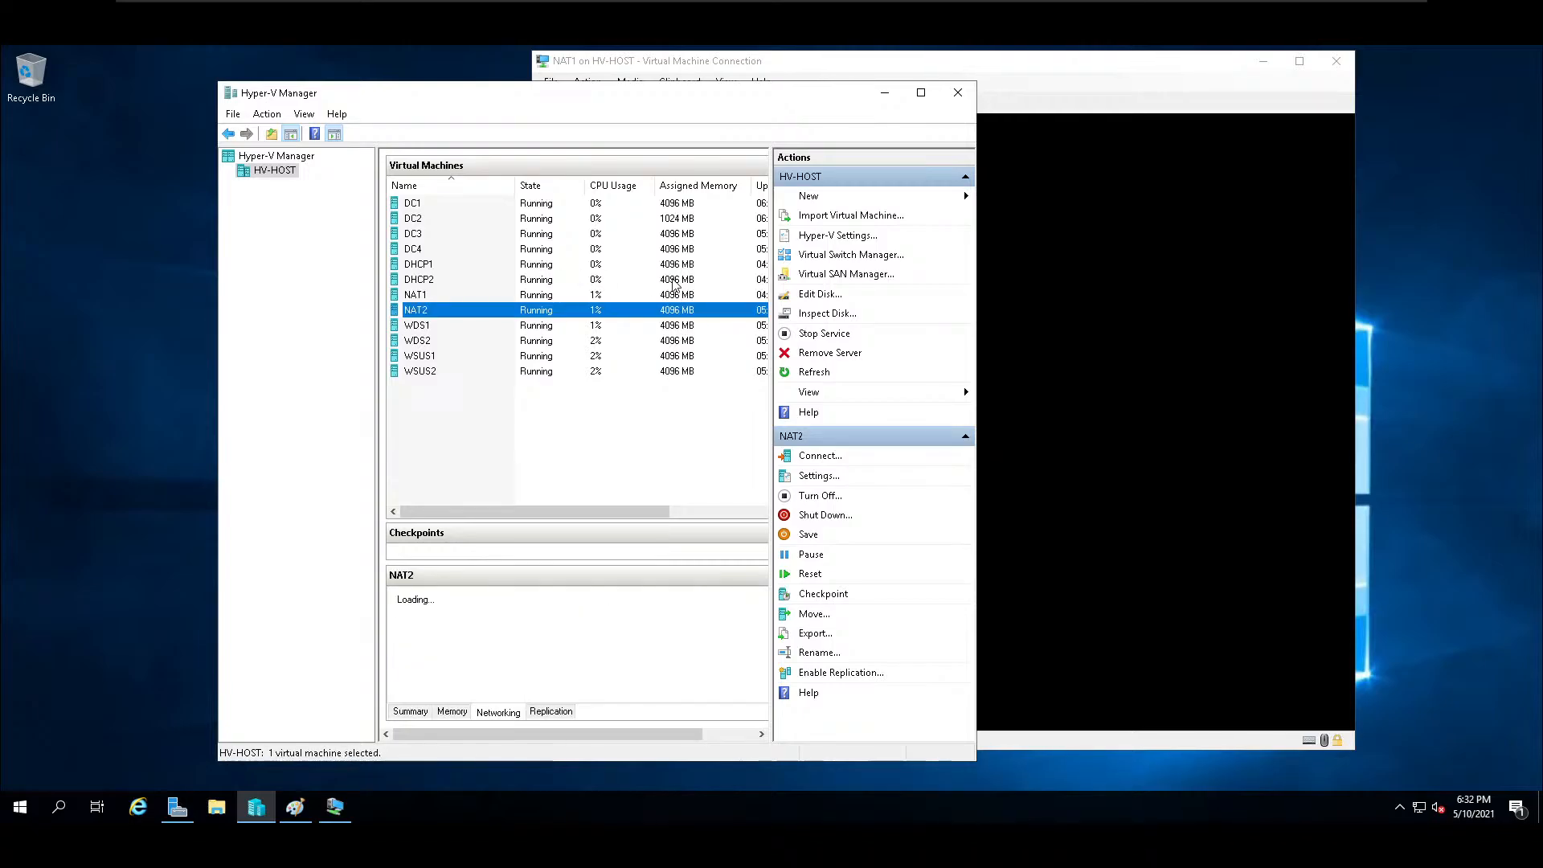
double_click(423, 314)
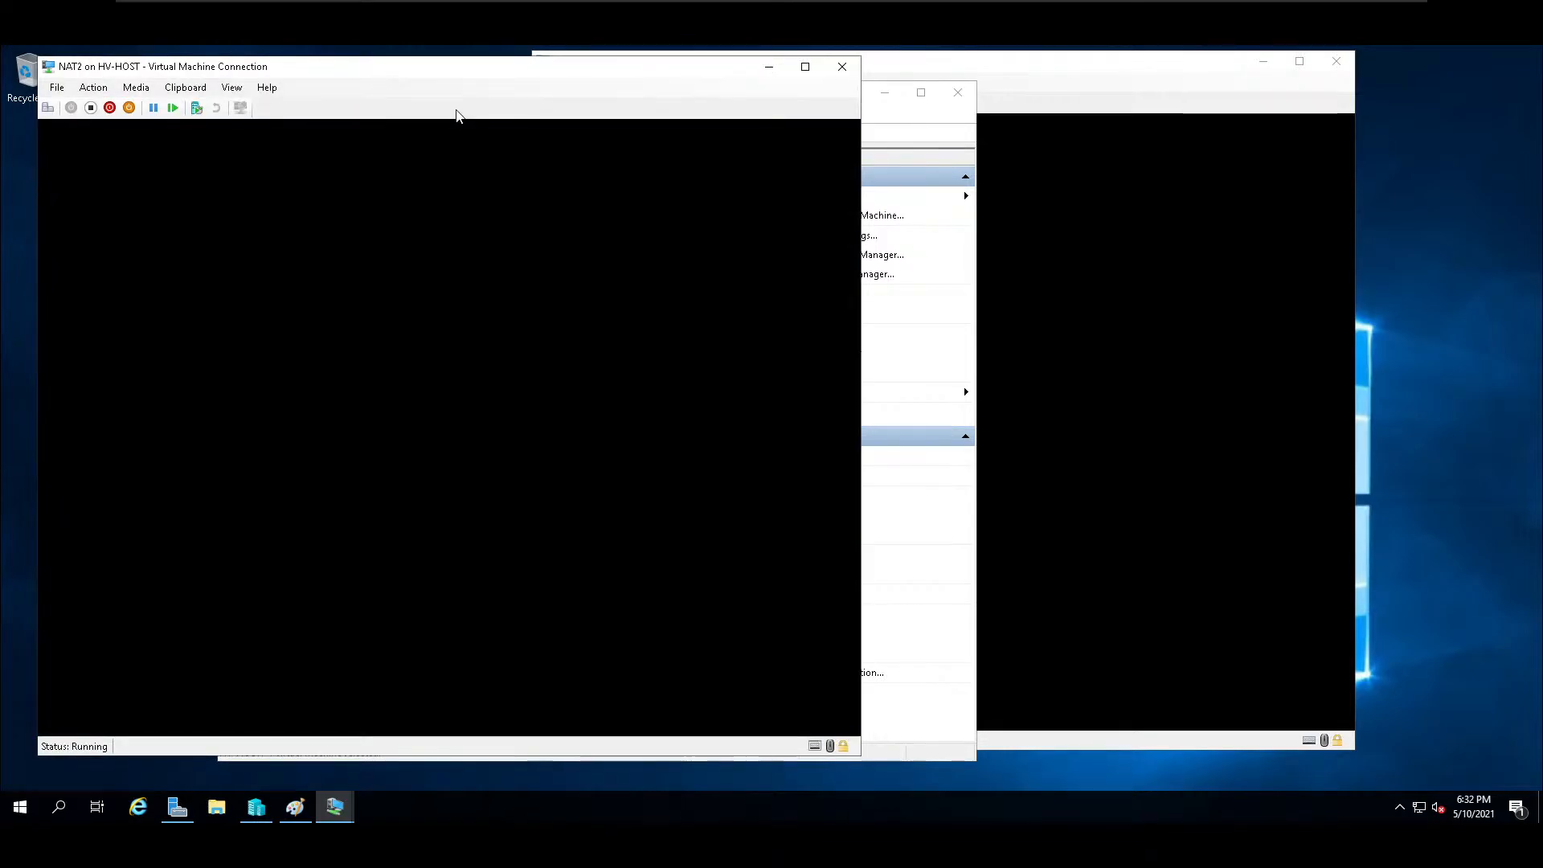
drag(336, 78, 710, 85)
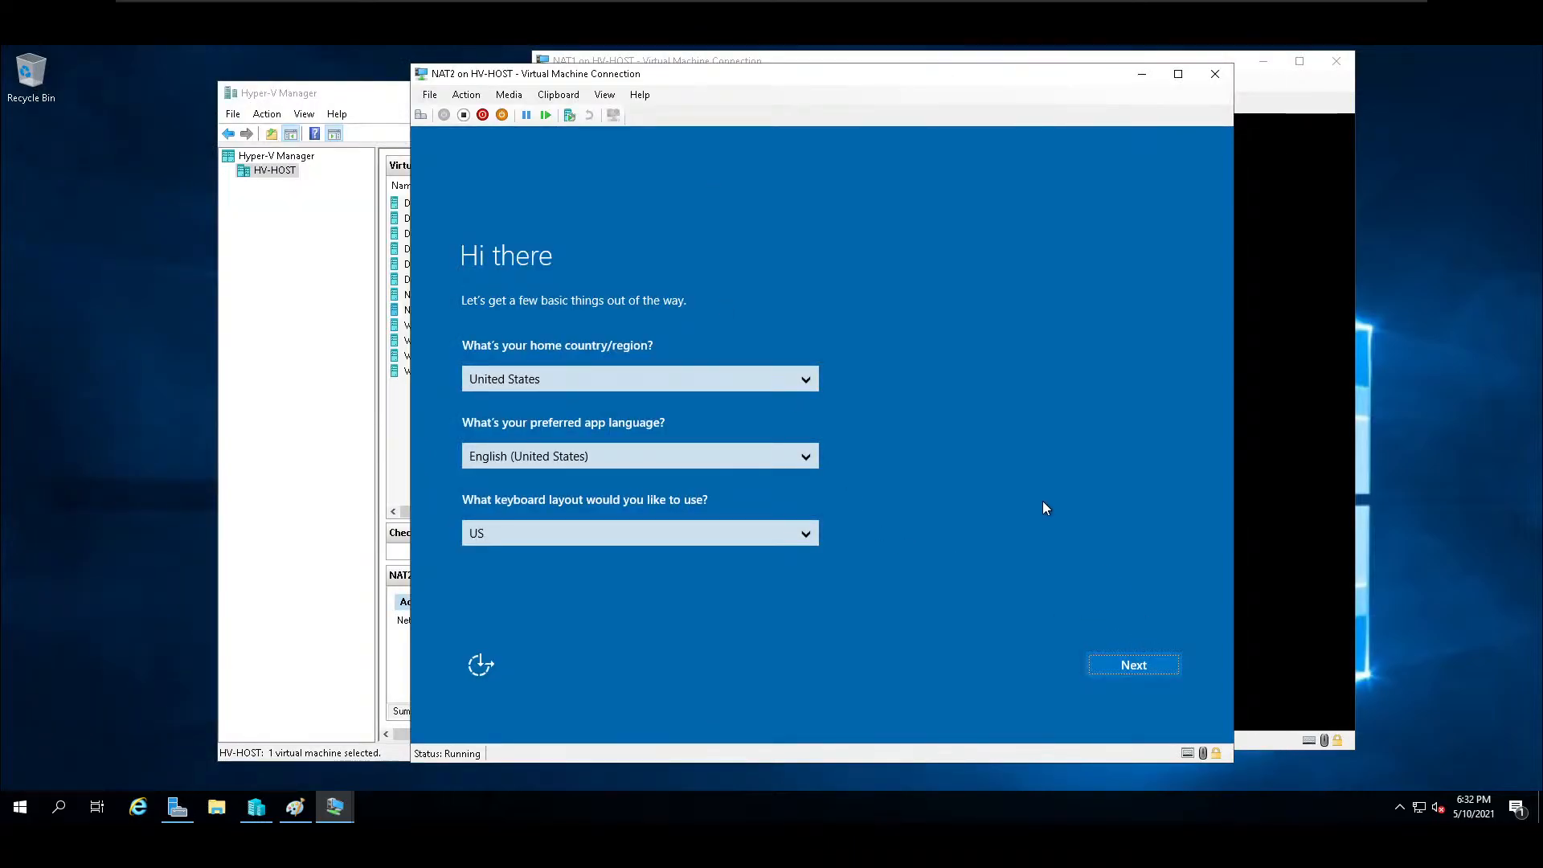
click(605, 94)
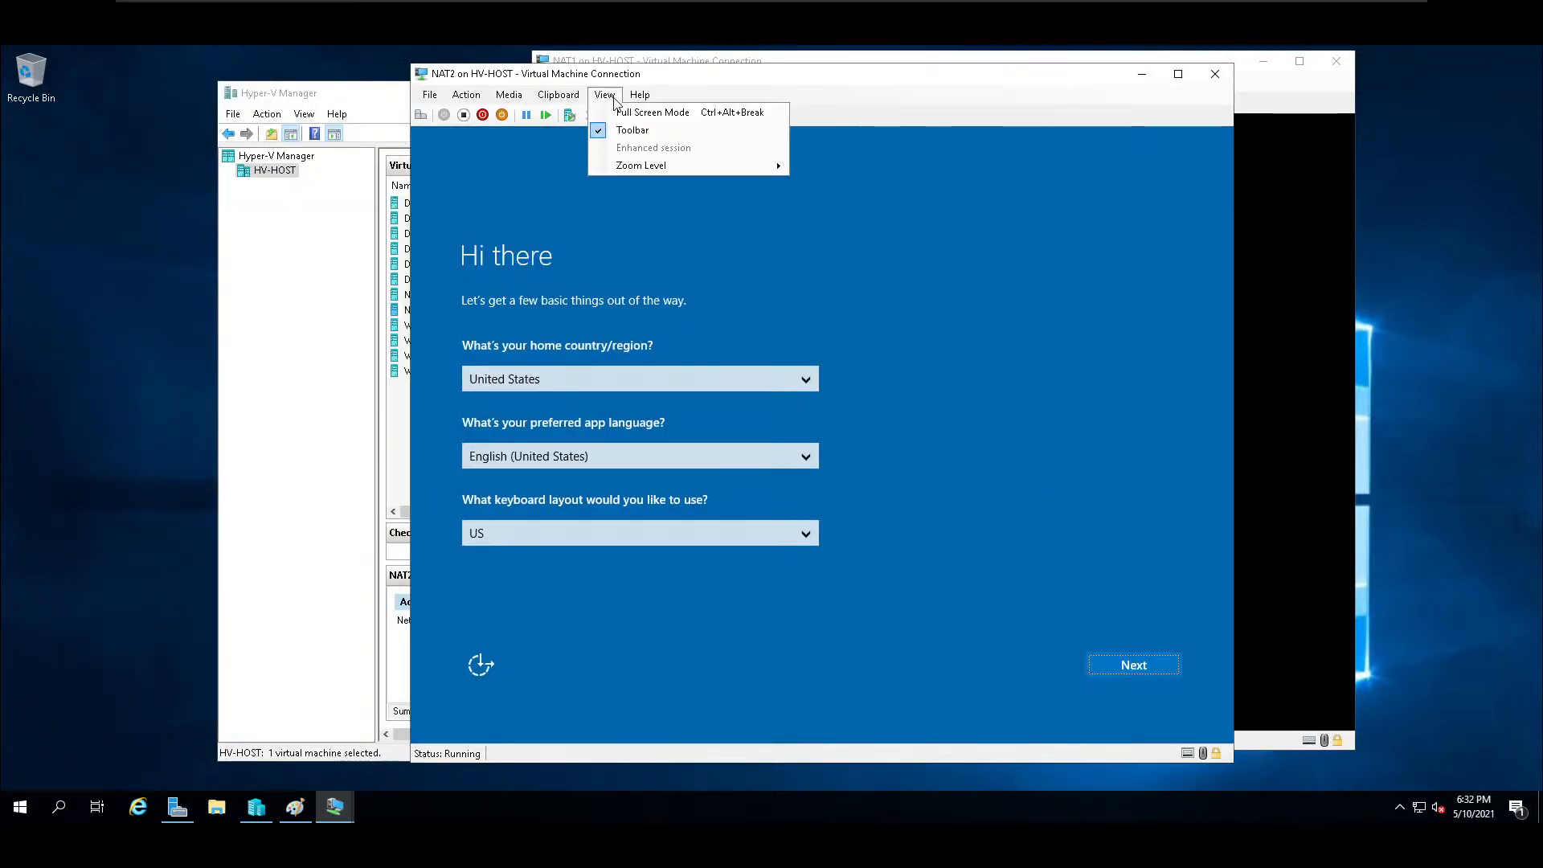
click(663, 122)
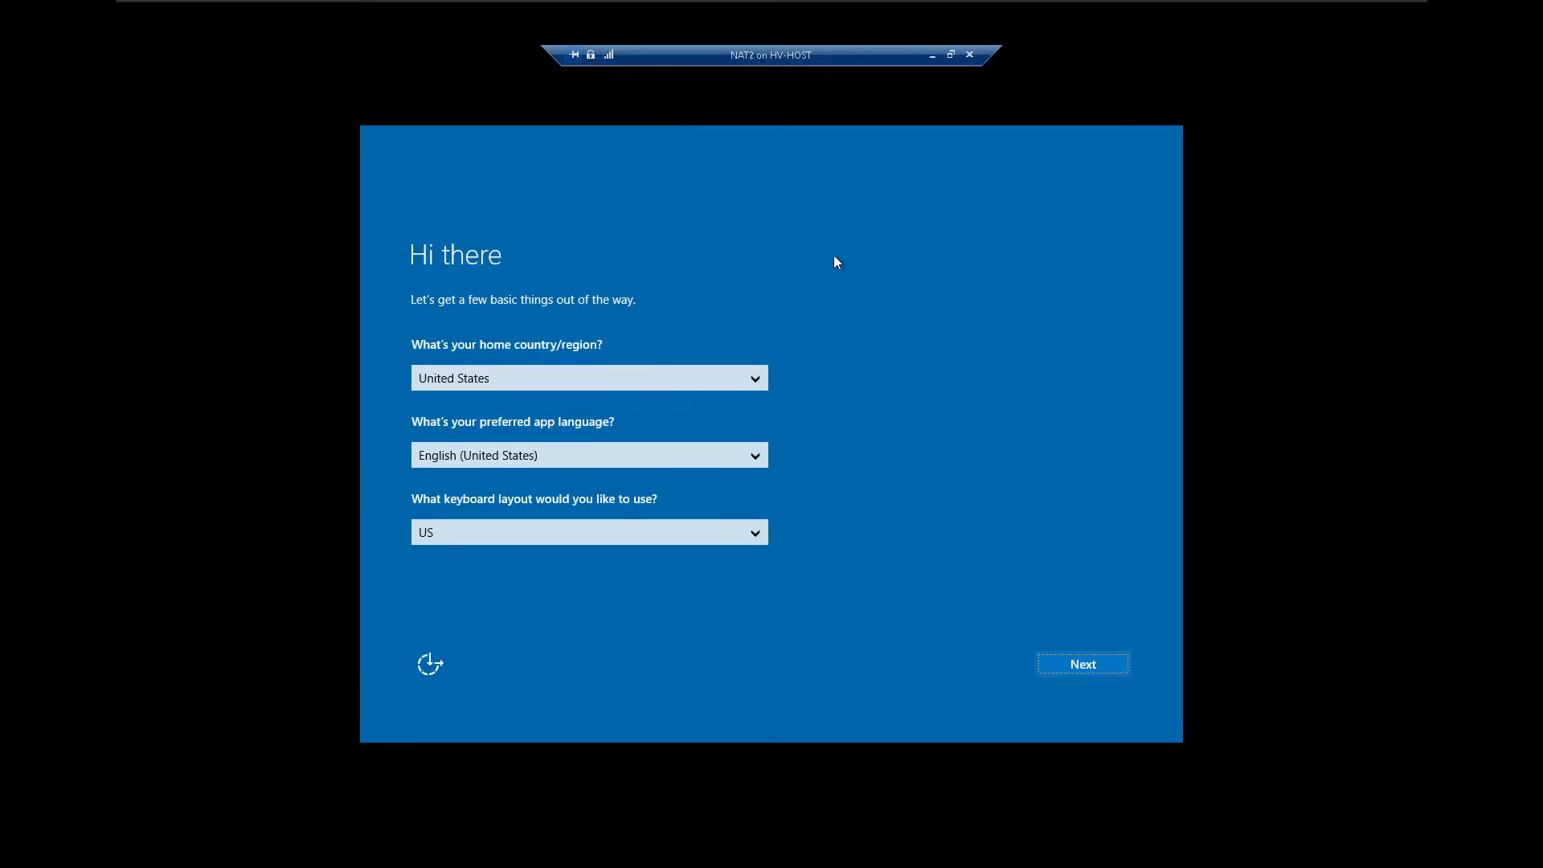
Accept NAT2's United States, English (United States) and US keyboard settings, and accept the license terms.
click(1073, 662)
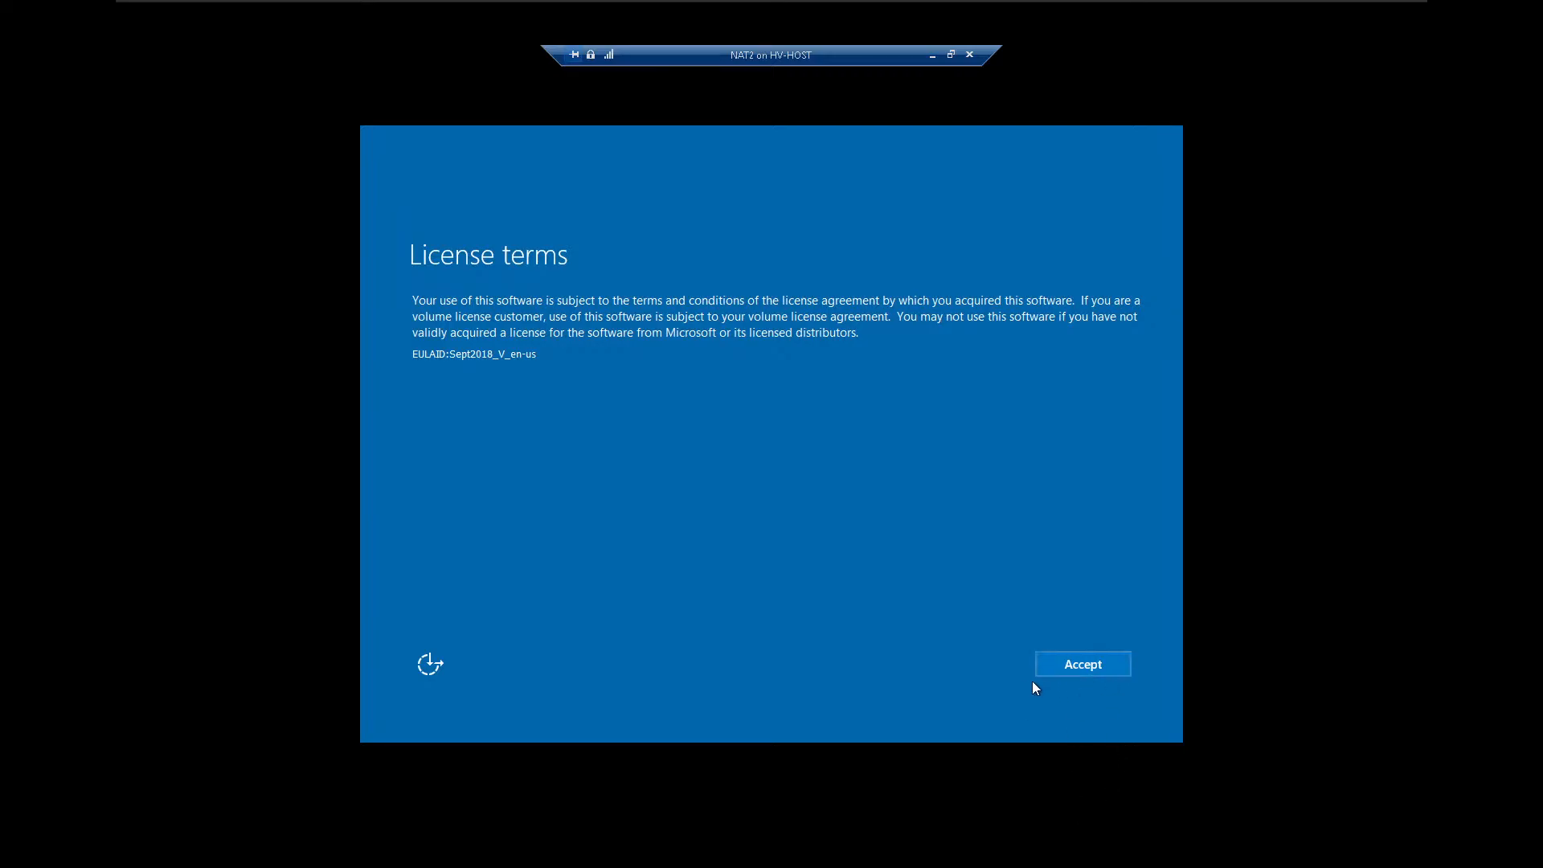
click(1077, 664)
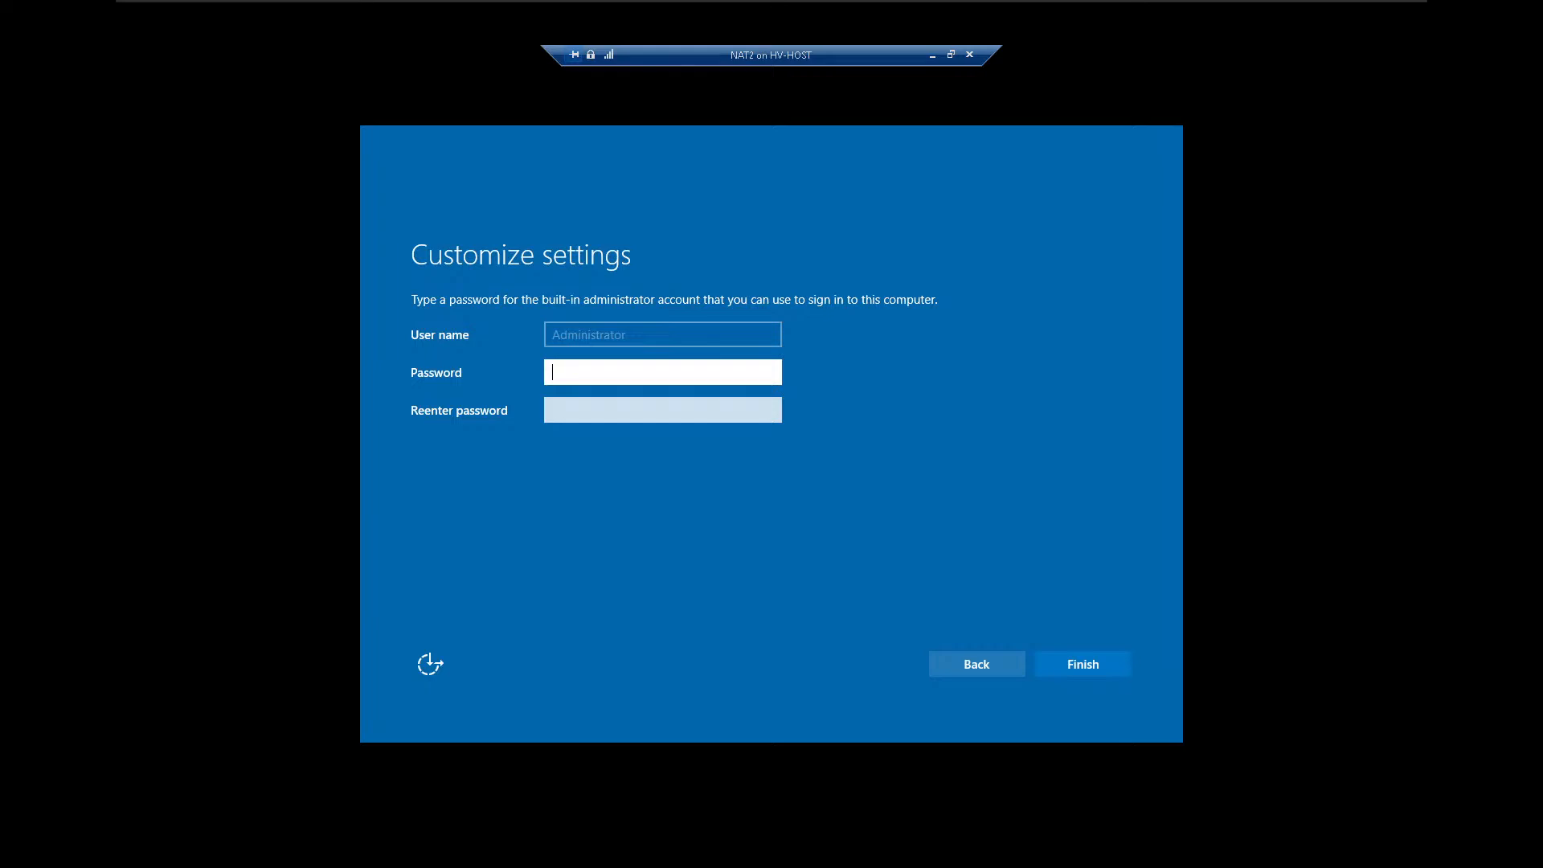
Enter and re-enter the password of NAT2's built-in administrator account and finish the initial Windows setup.
text(•••••••••)
key(Return)
text(••••••••)
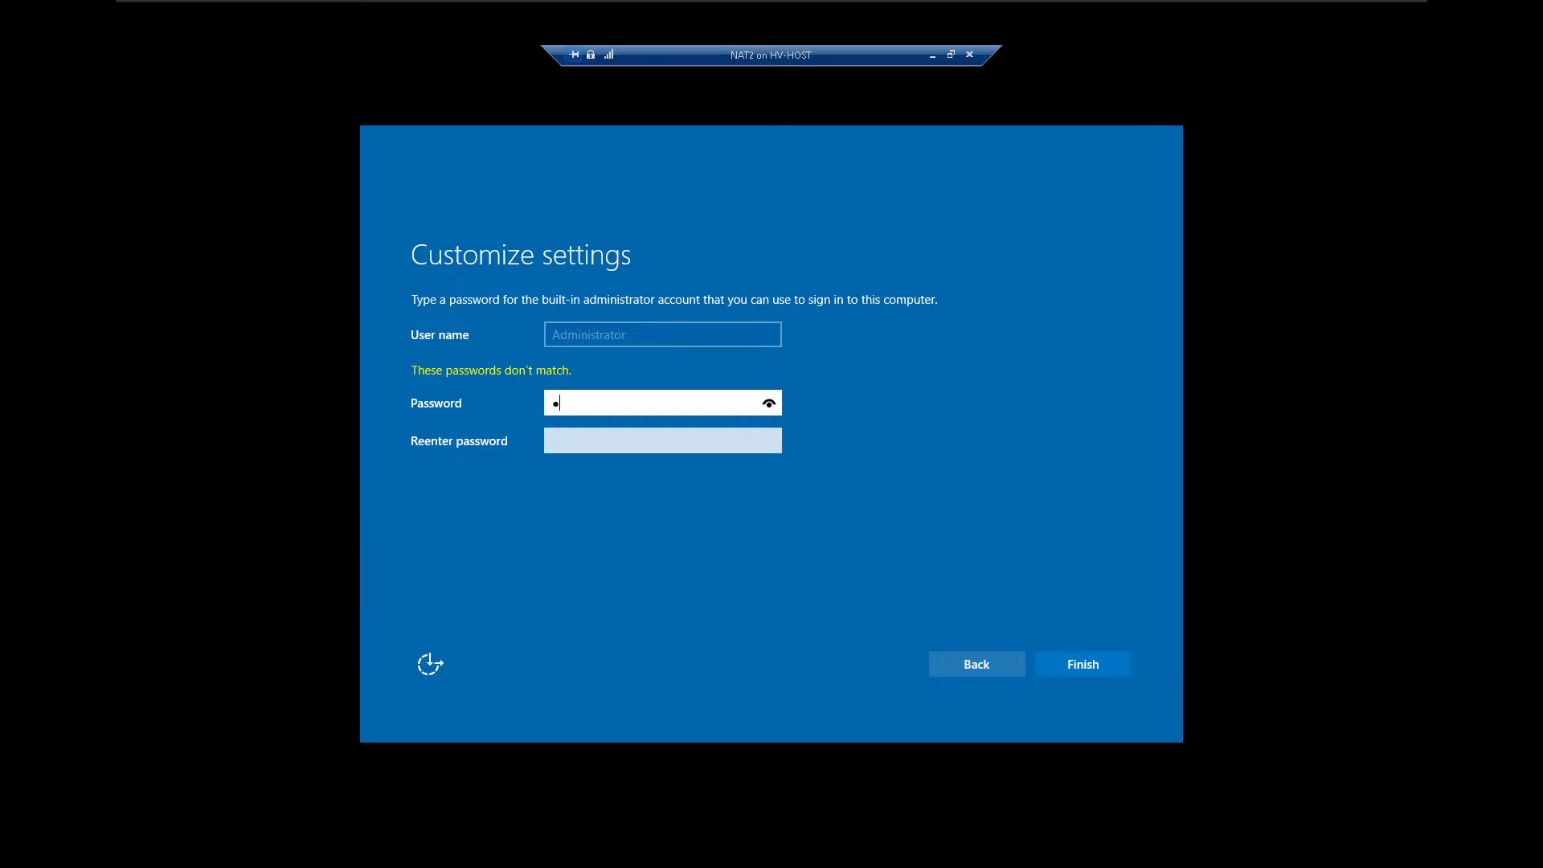
text(•••)
key(Tab)
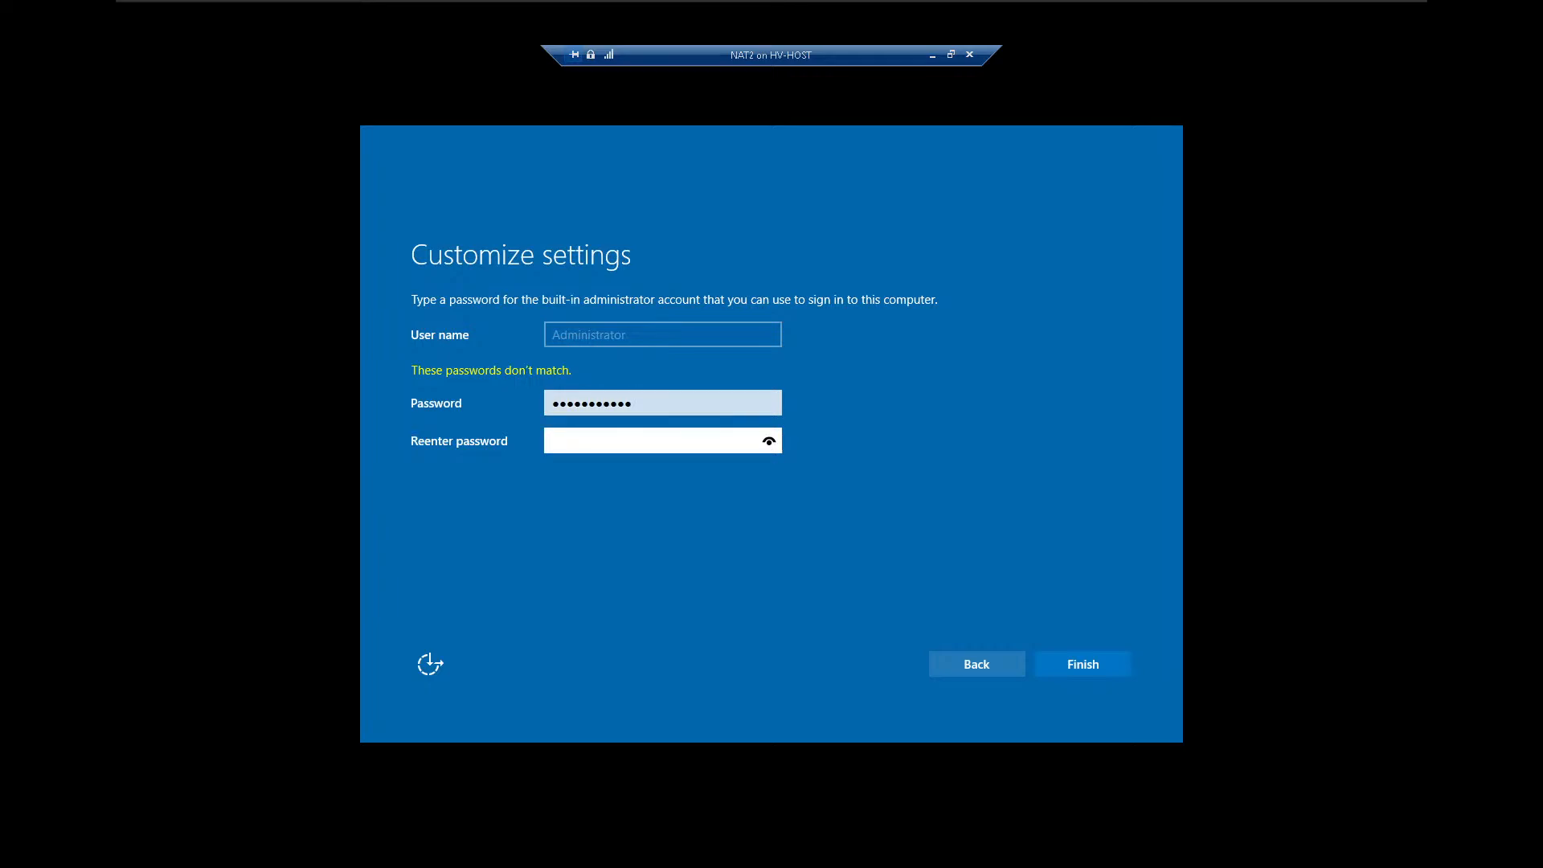
text(•••••••••••)
click(1098, 668)
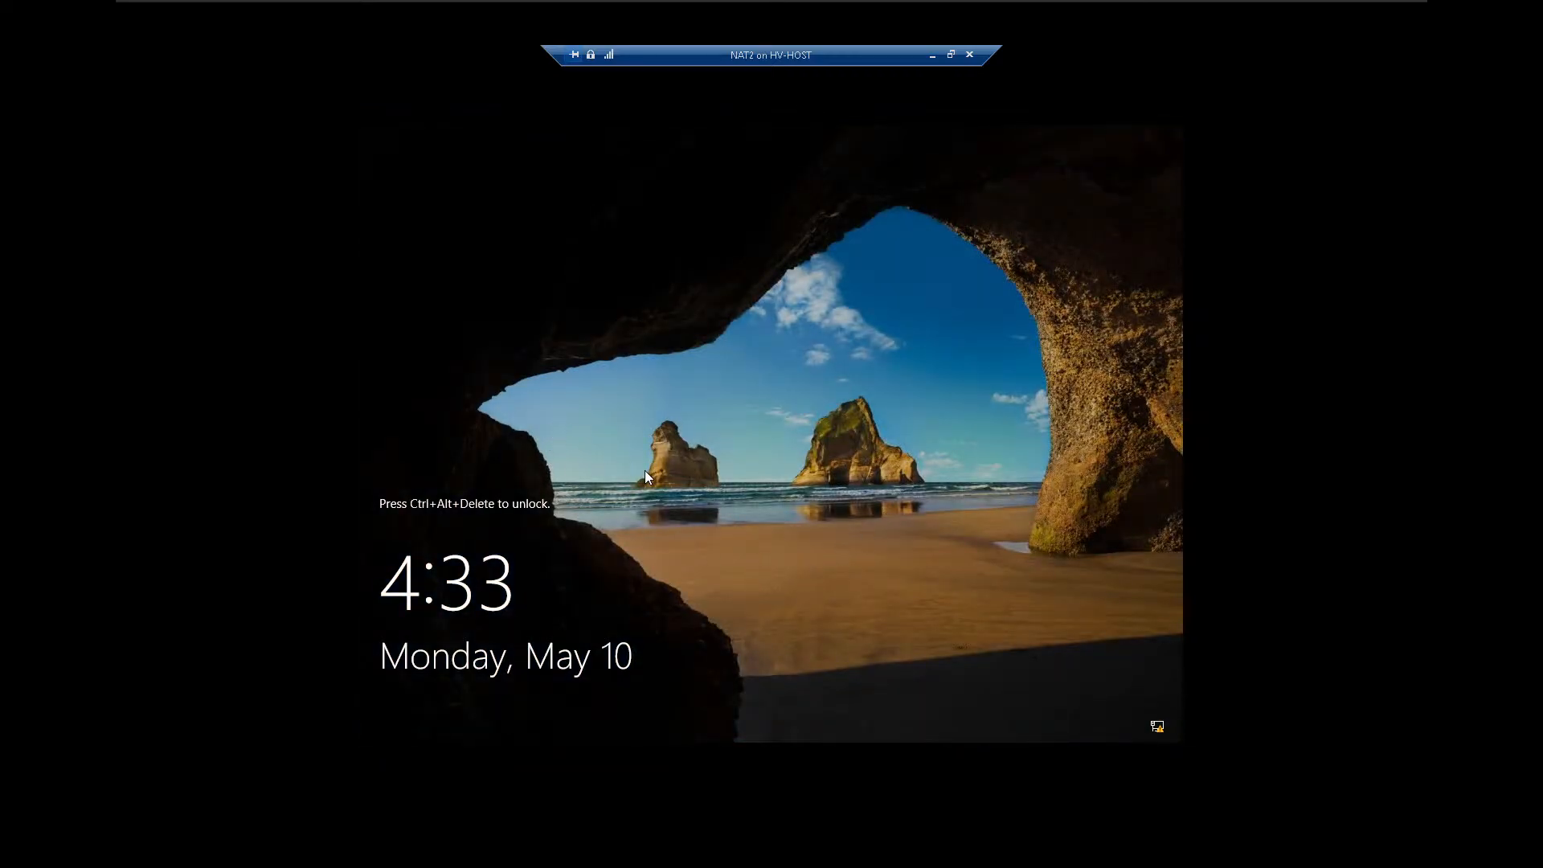
Sign in to NAT2 with the administrator account password and allow the PC to be discoverable on the School.lan network.
key(ctrl+alt+End)
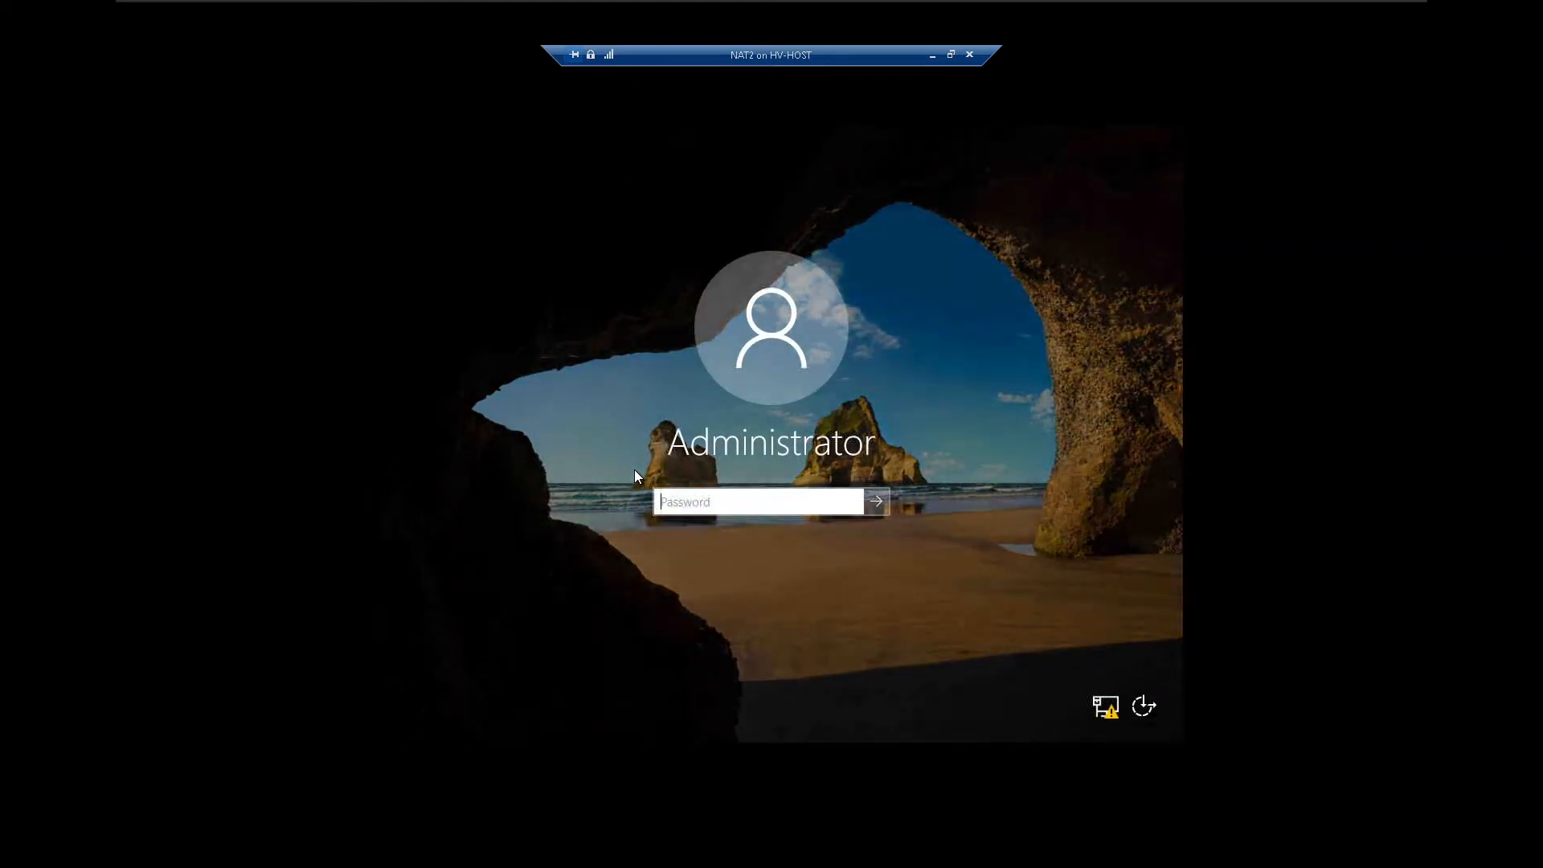
text(•••••••••••)
key(Return)
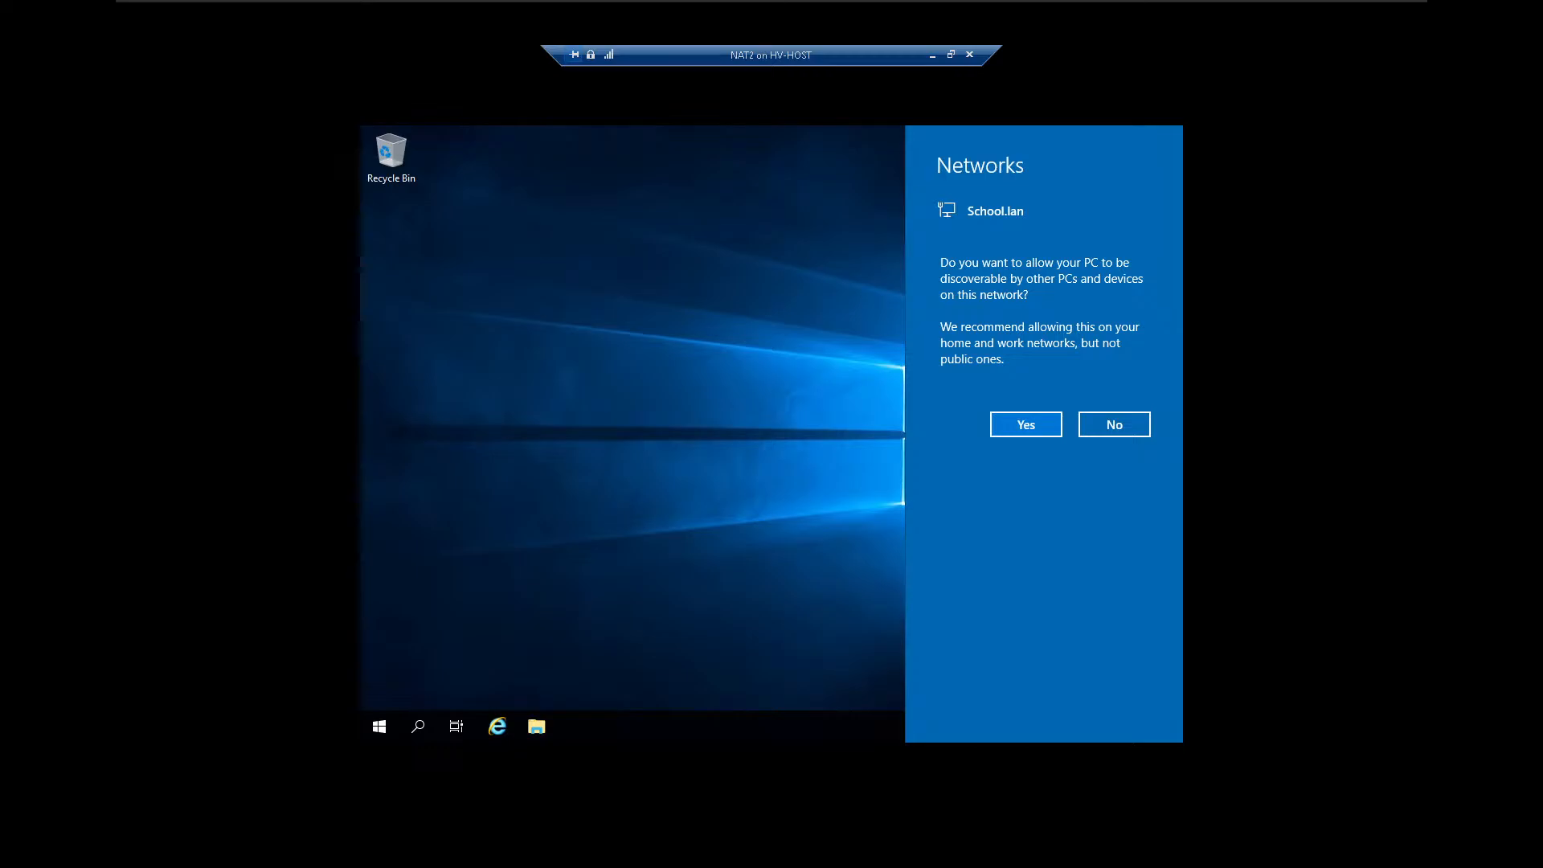
click(1026, 427)
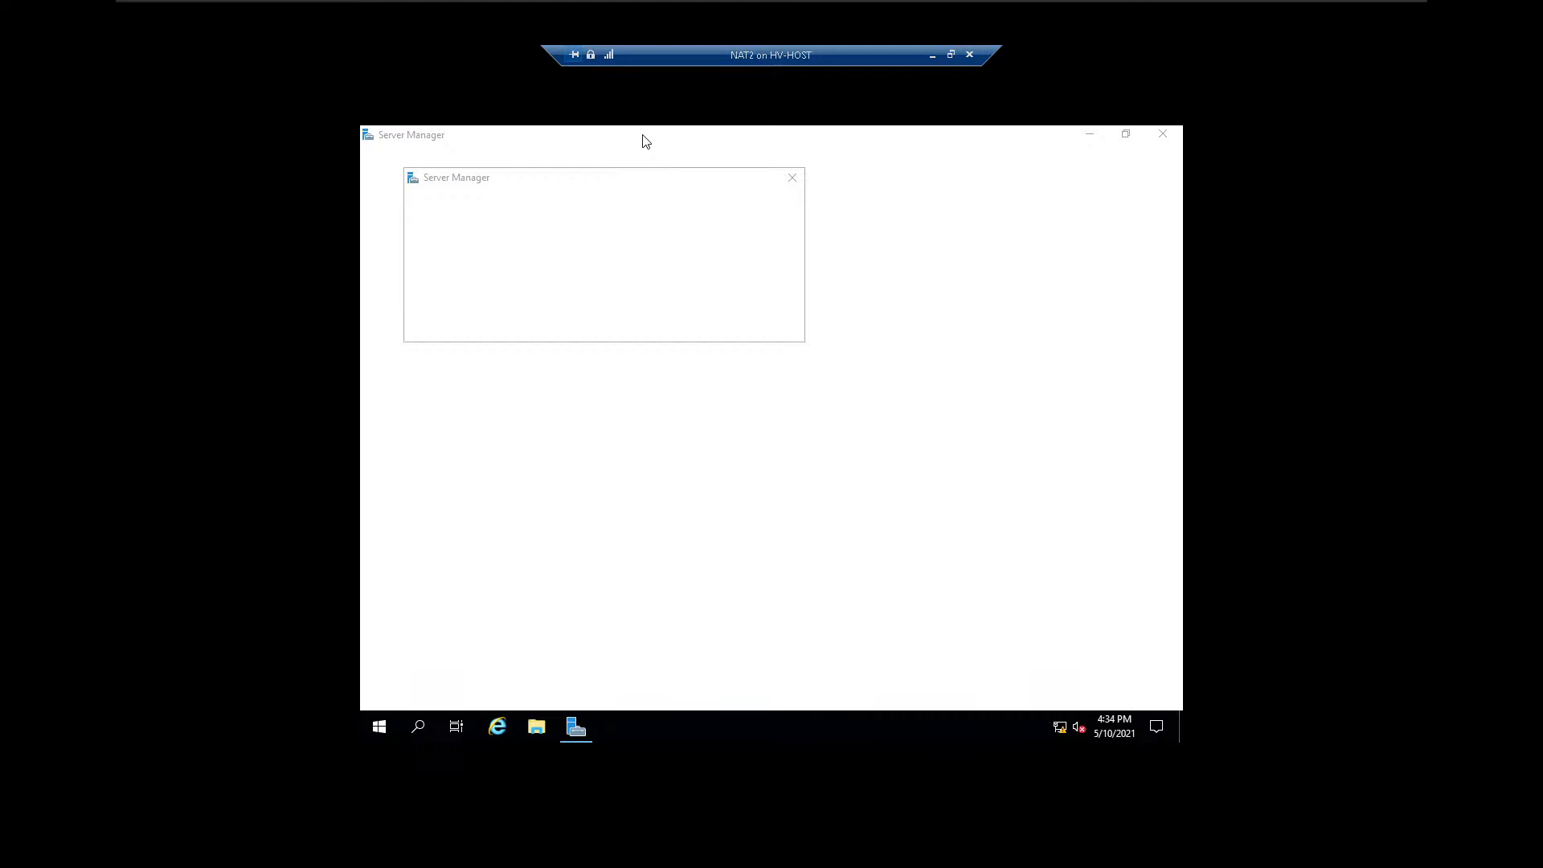
Show the Local Server properties in Server Manager and take the NAT2 connection out of full-screen mode.
click(794, 181)
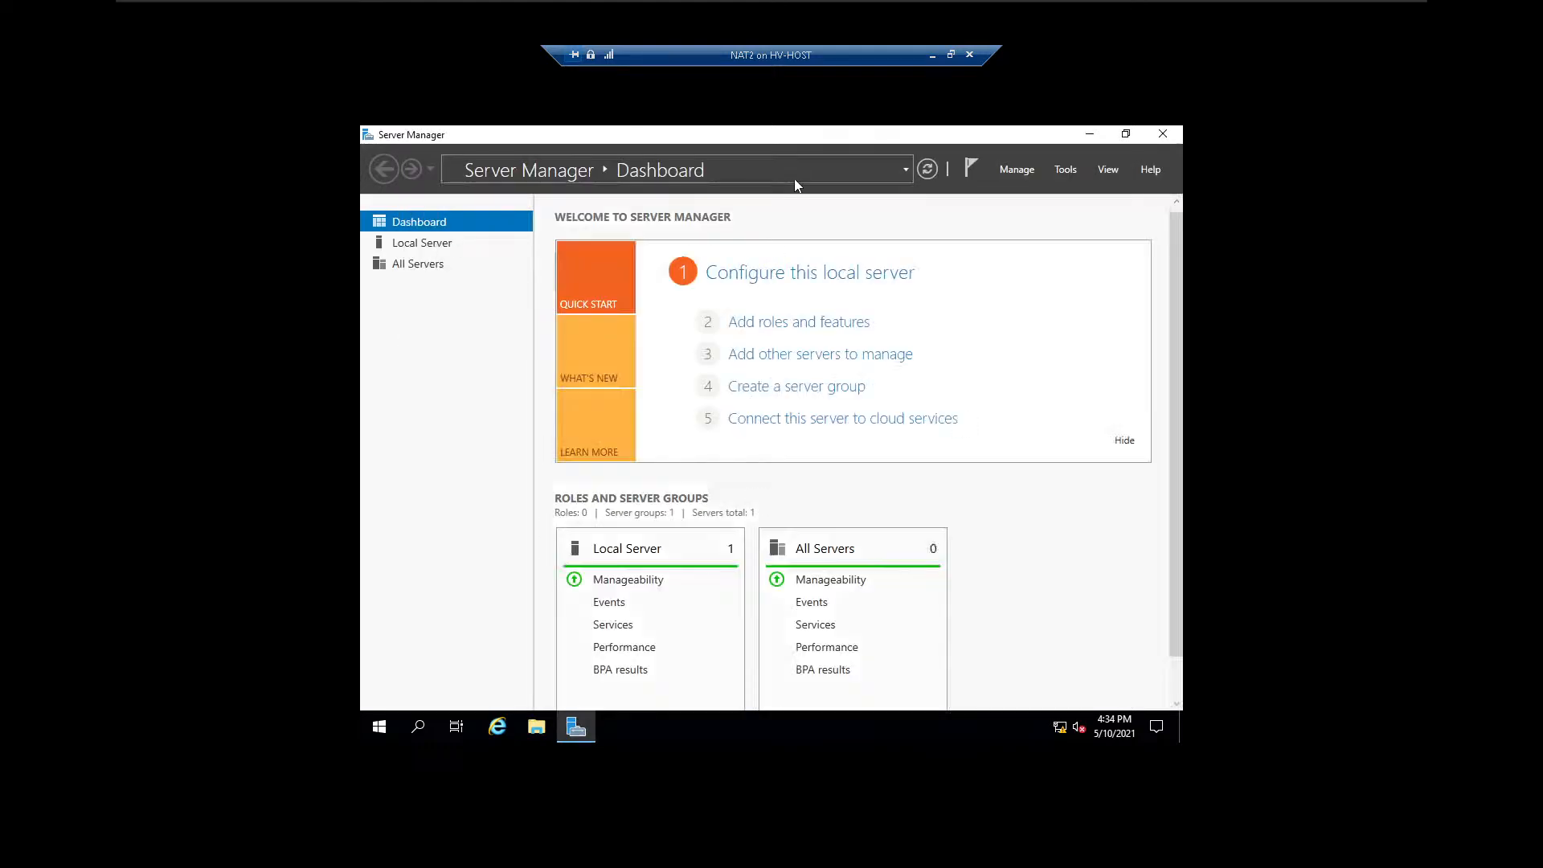
click(453, 247)
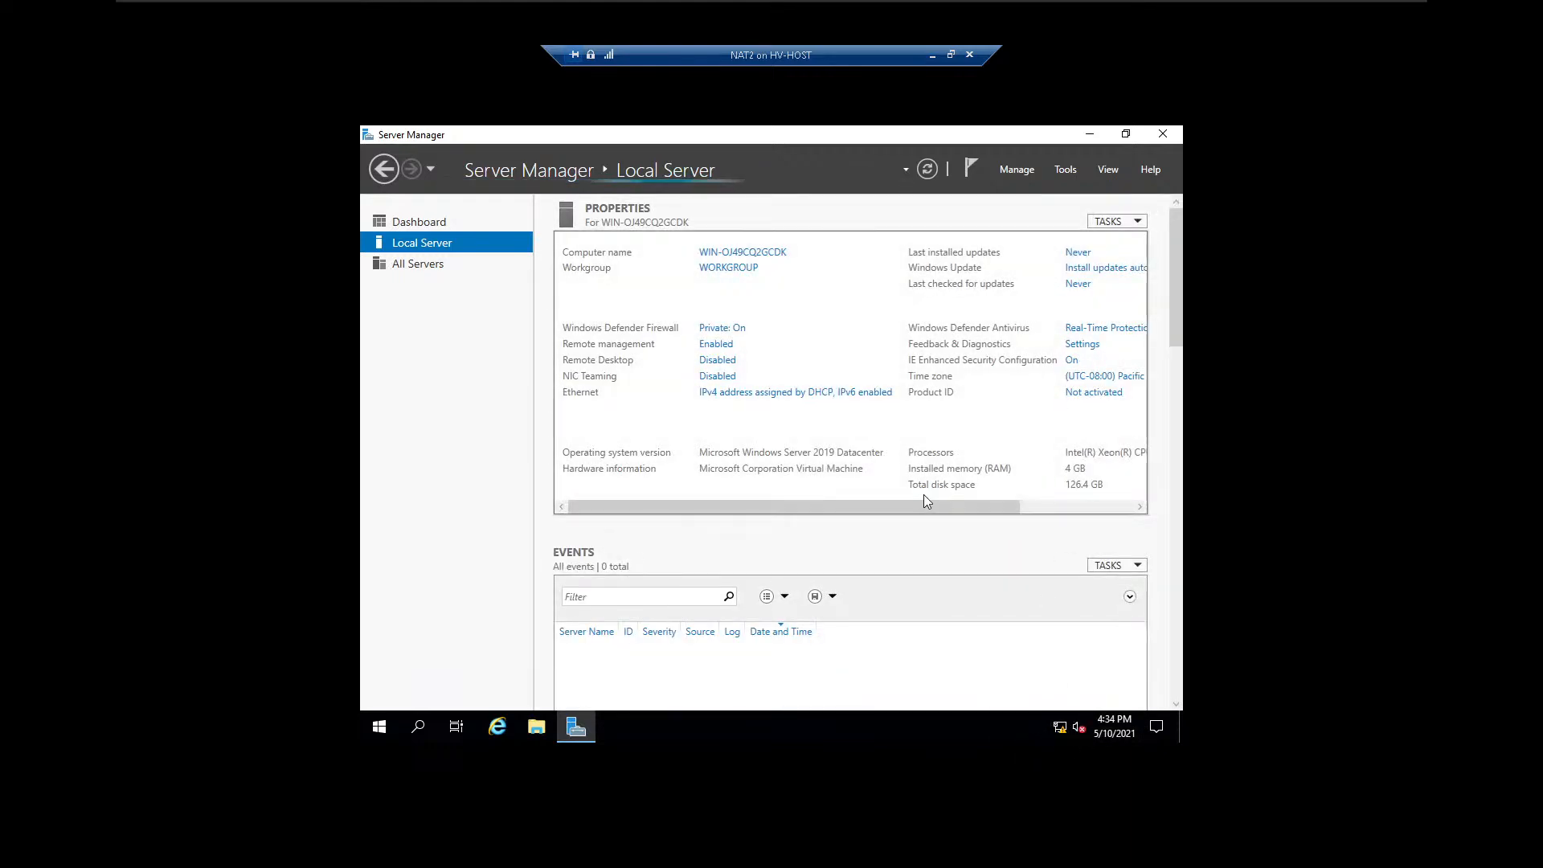
click(952, 55)
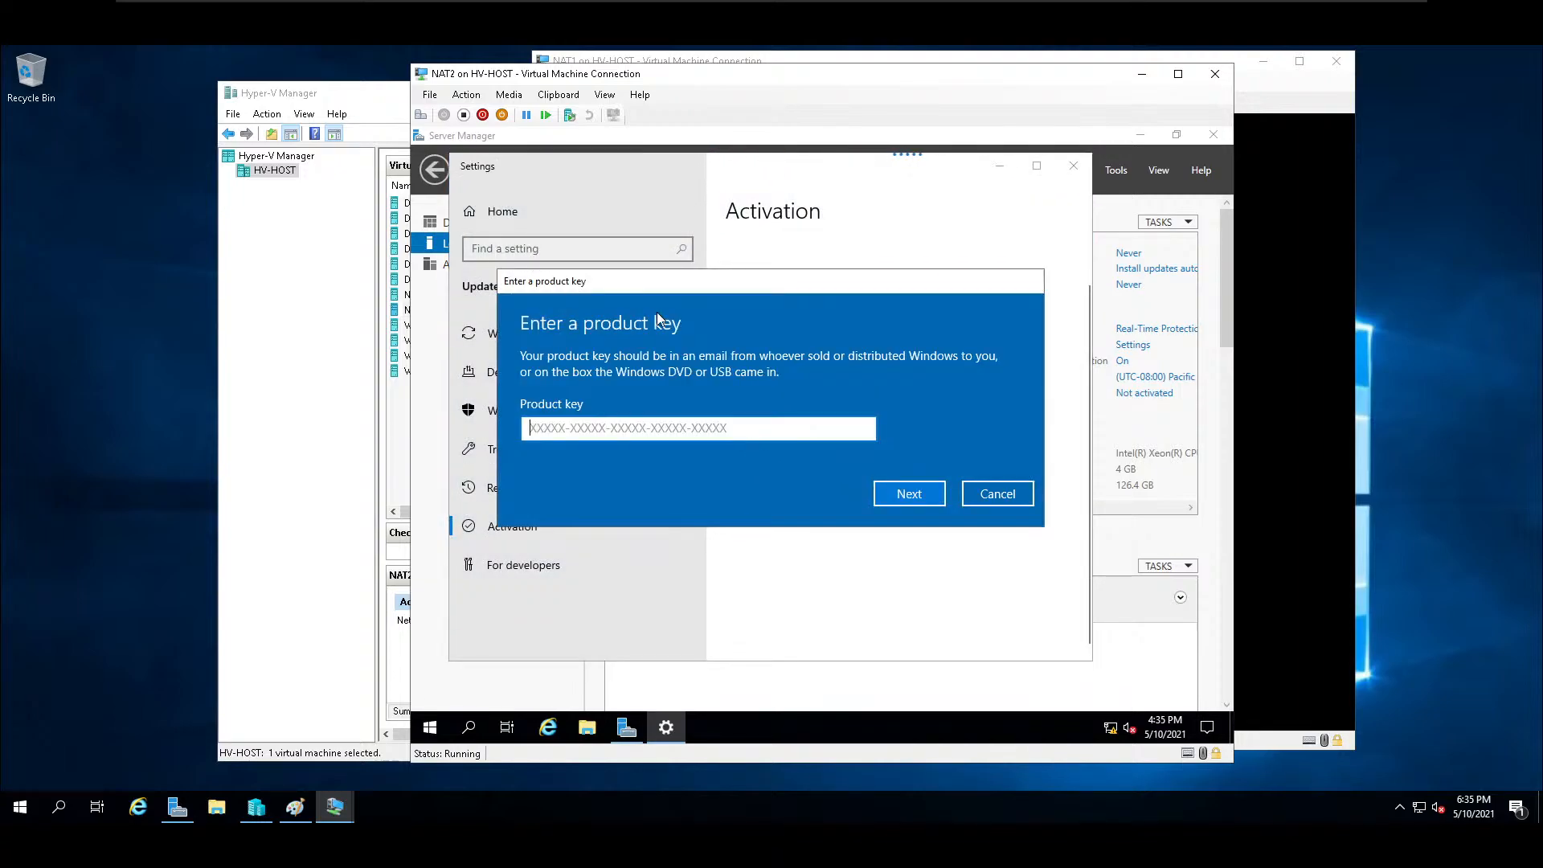
Paste the Windows product key into NAT2 as clipboard text and activate Windows.
click(558, 95)
click(569, 113)
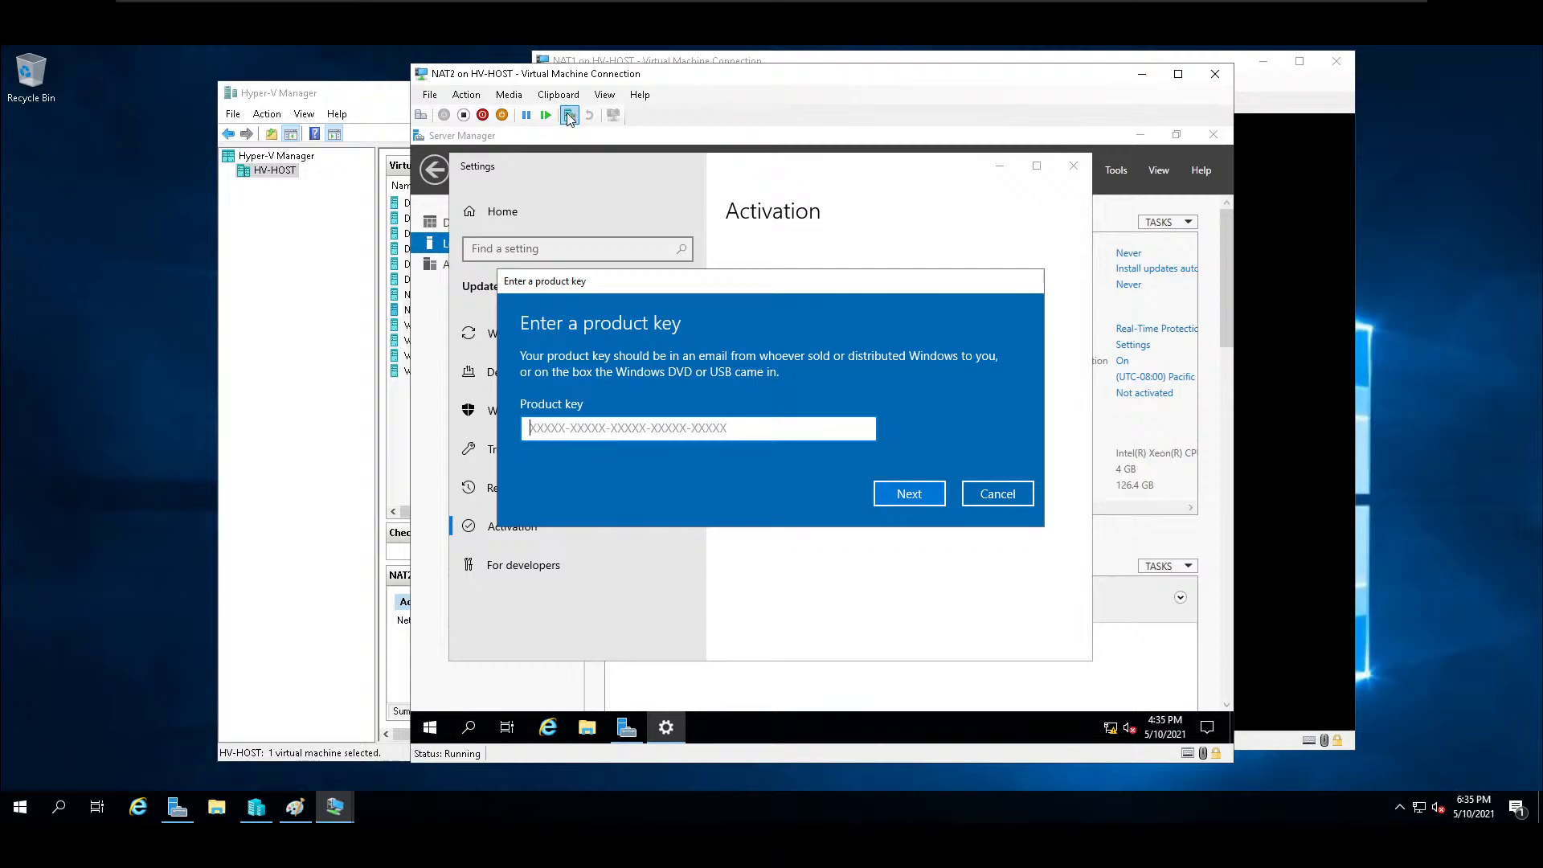
click(909, 494)
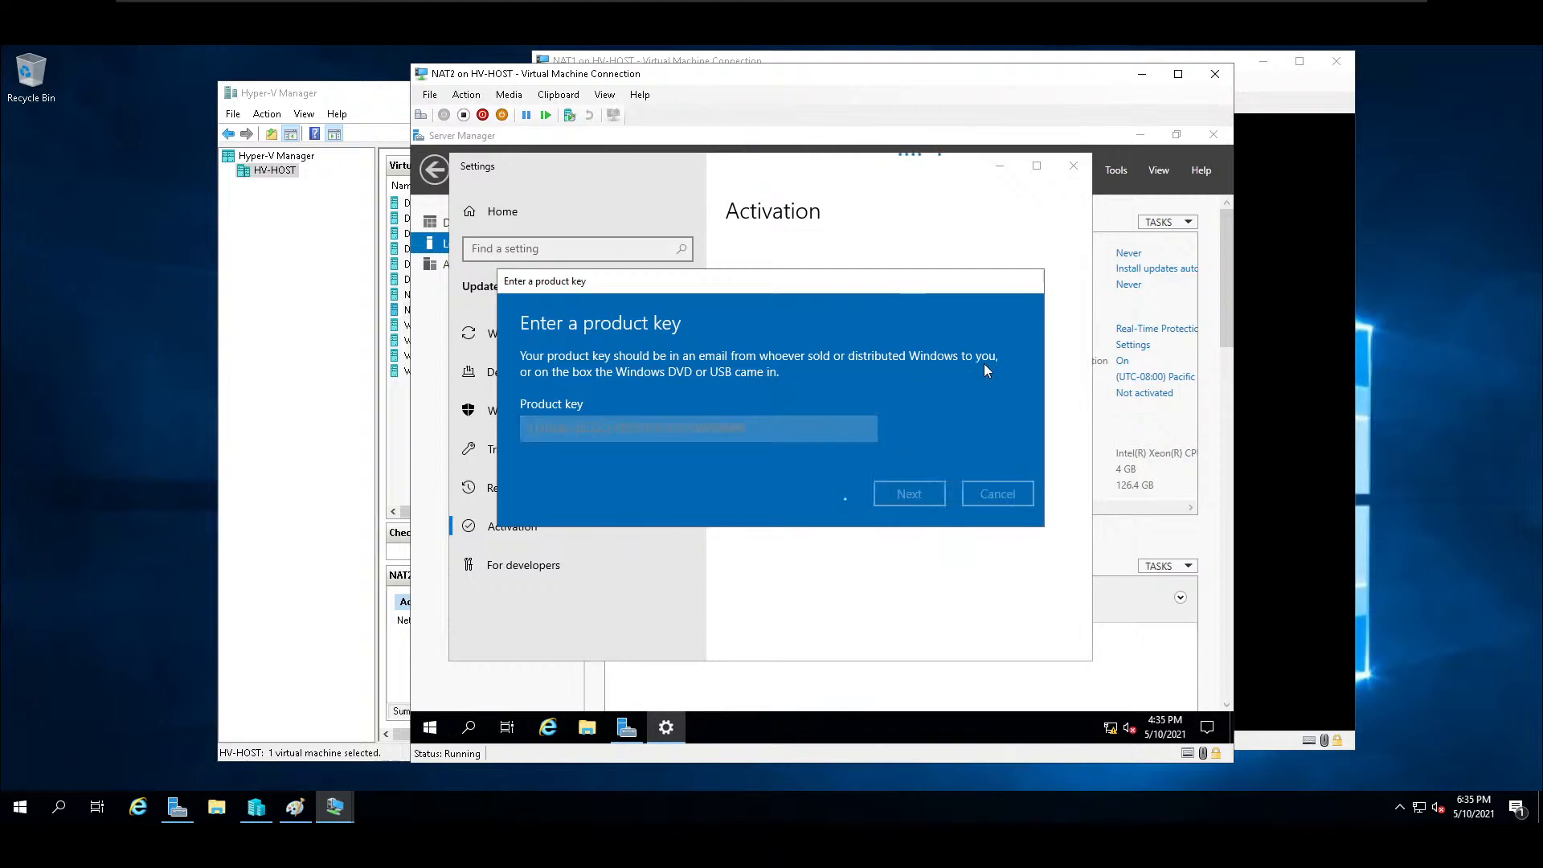
click(914, 455)
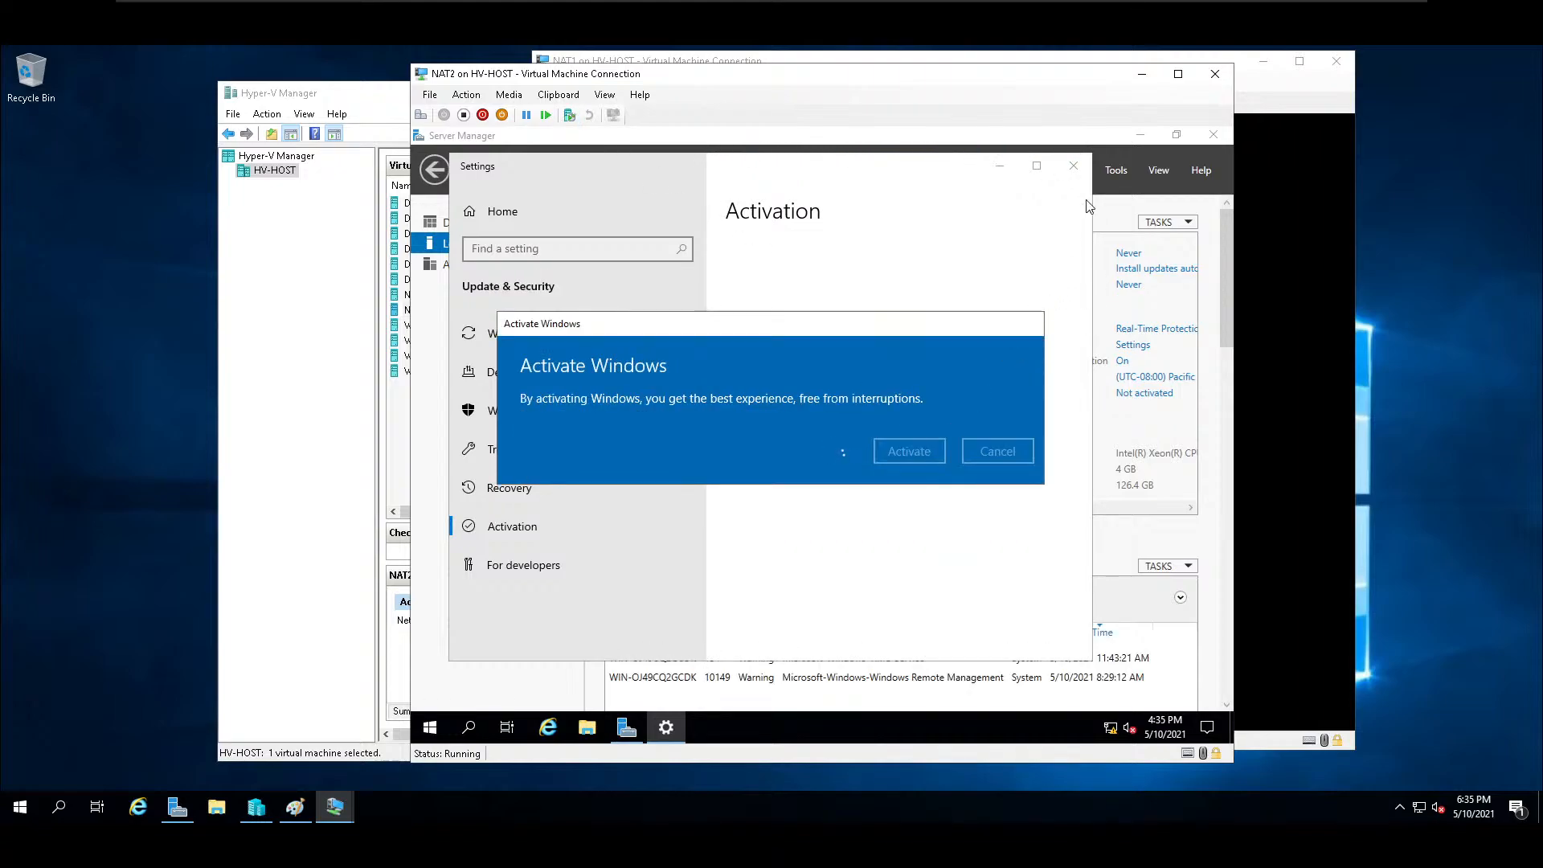
Set NAT2's time zone to (UTC-06:00) Central Time (US & Canada).
click(1173, 190)
click(1138, 379)
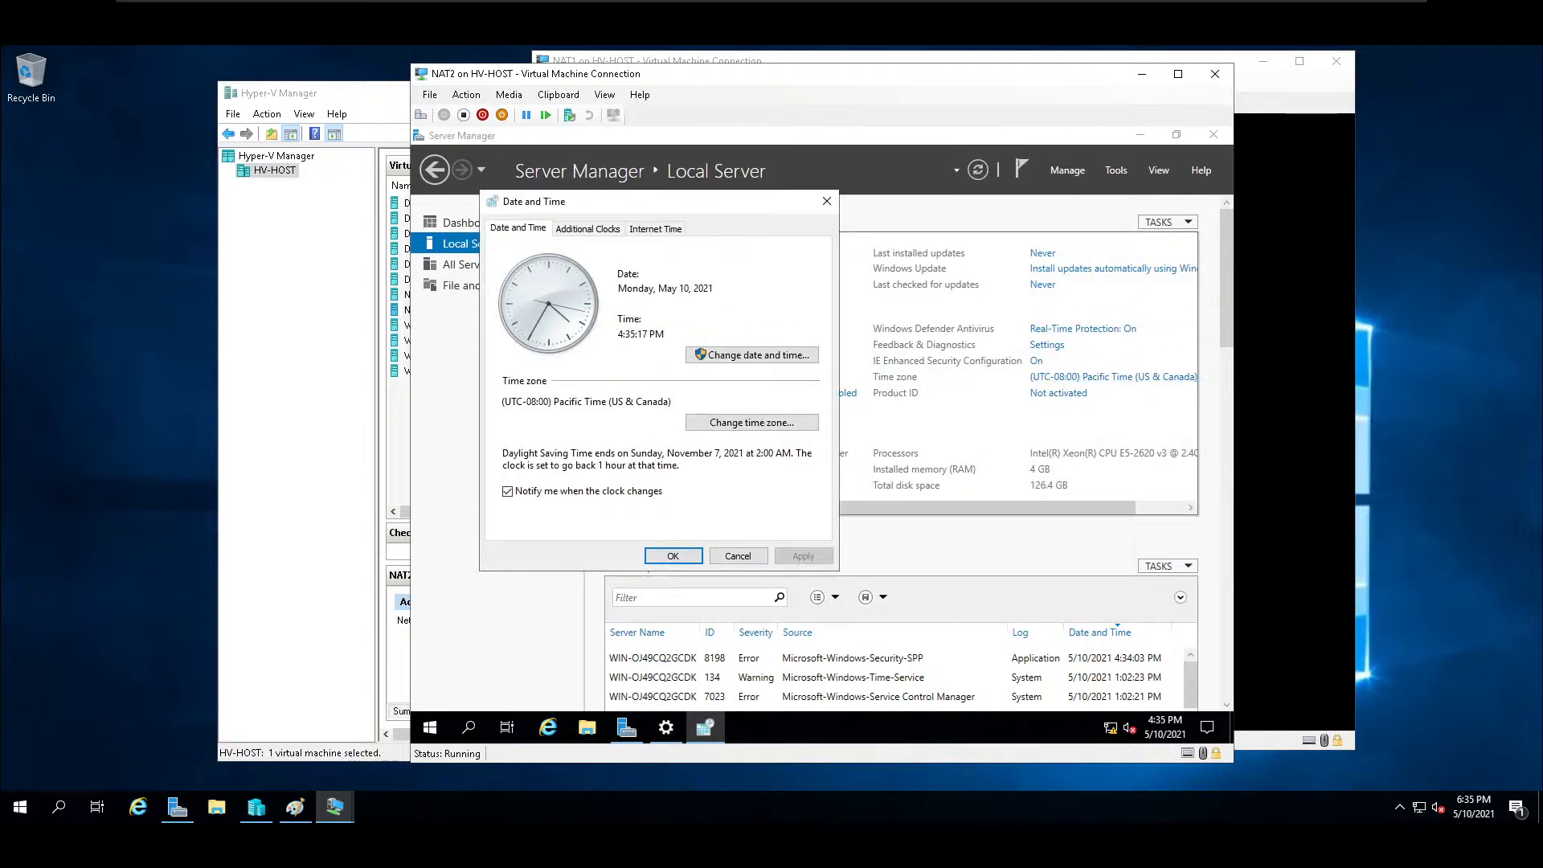
click(756, 421)
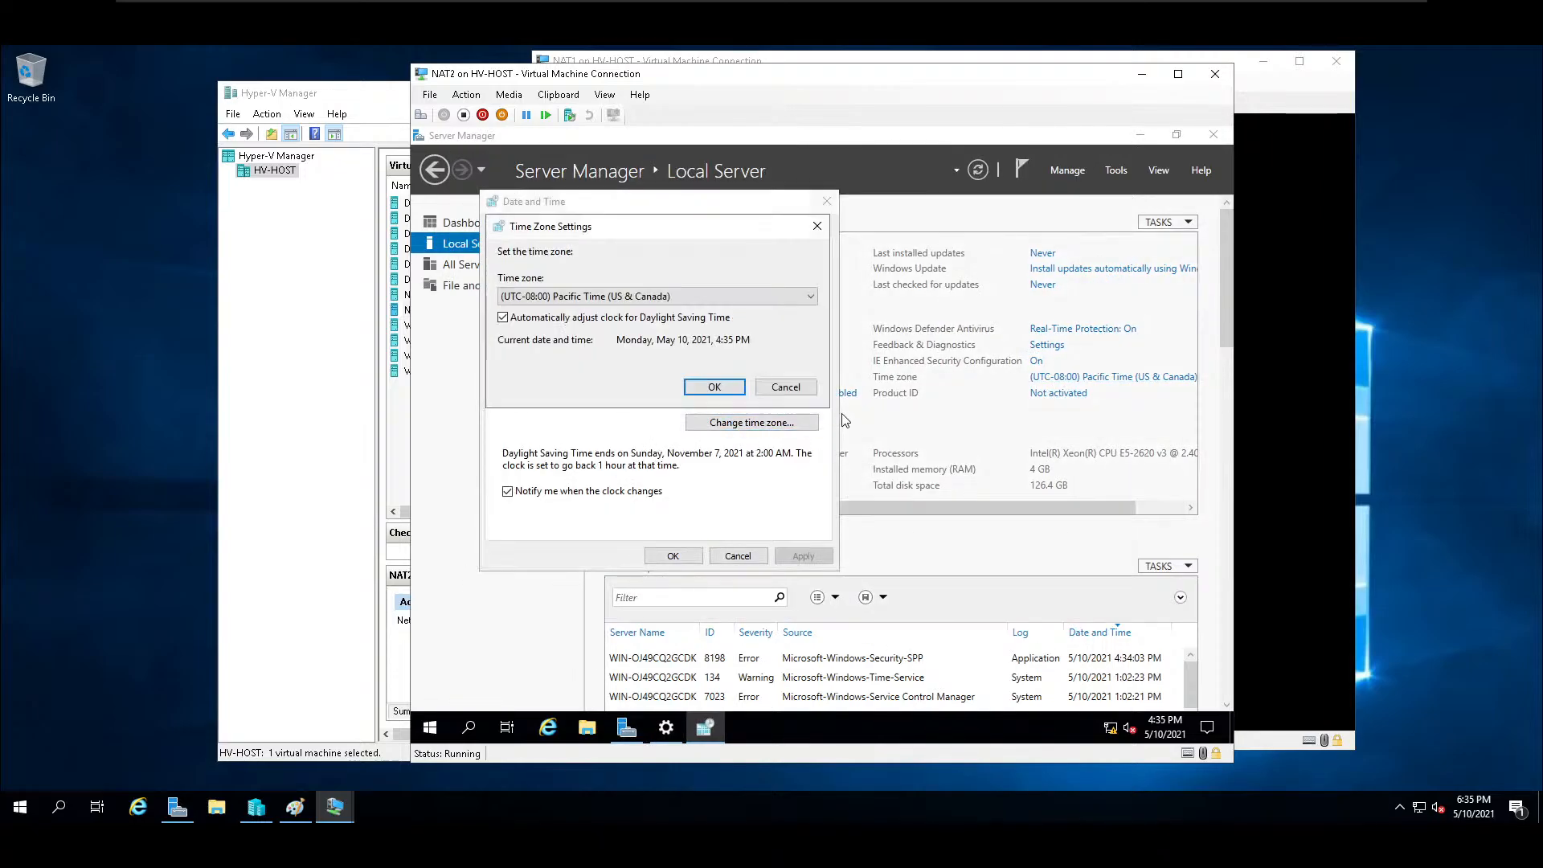
click(728, 296)
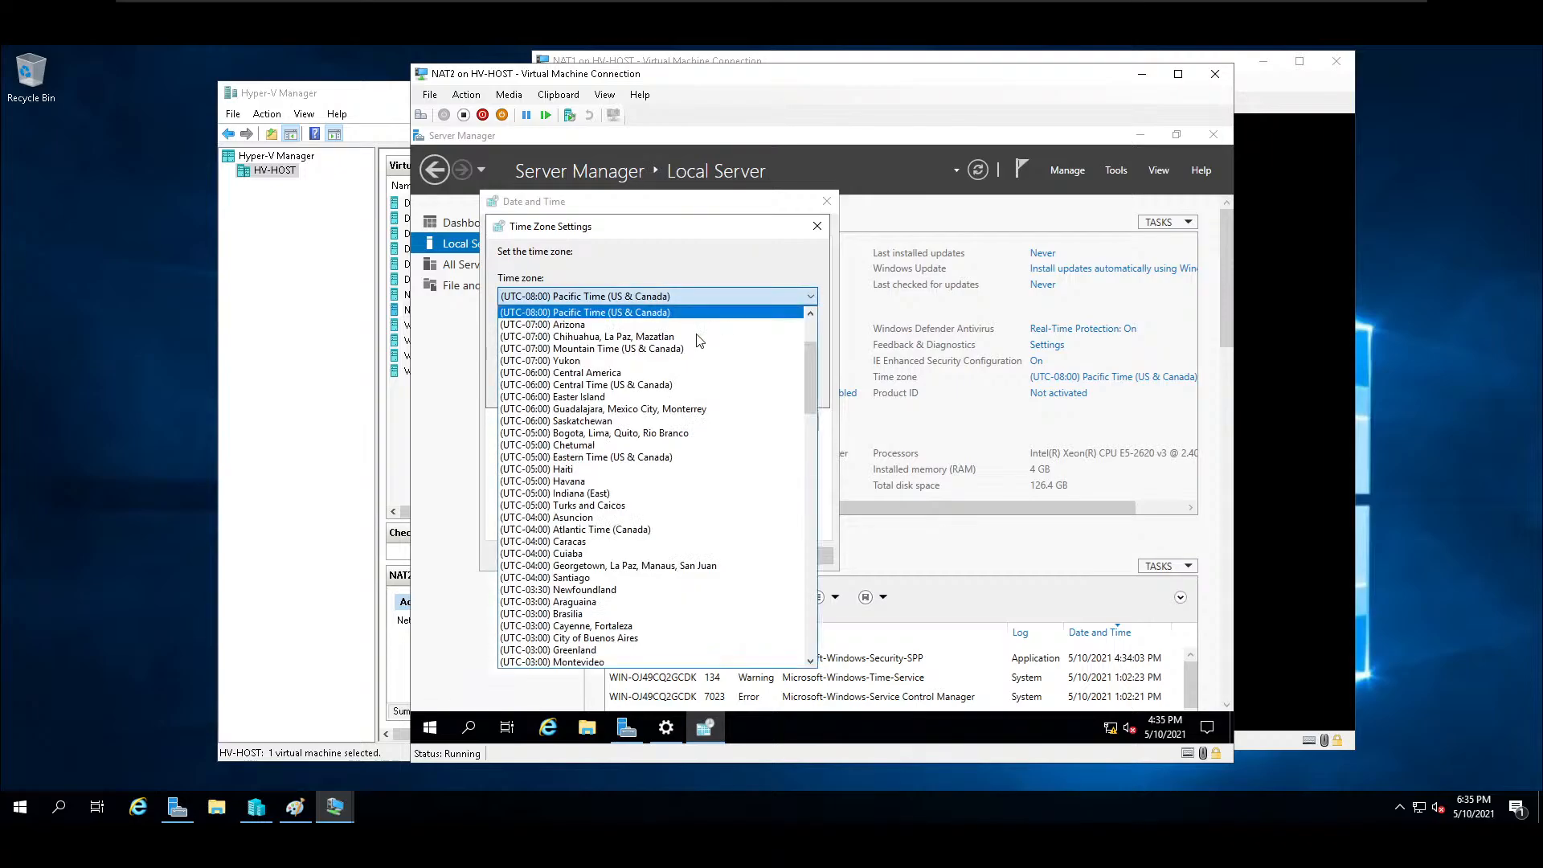
click(653, 385)
click(724, 394)
click(672, 556)
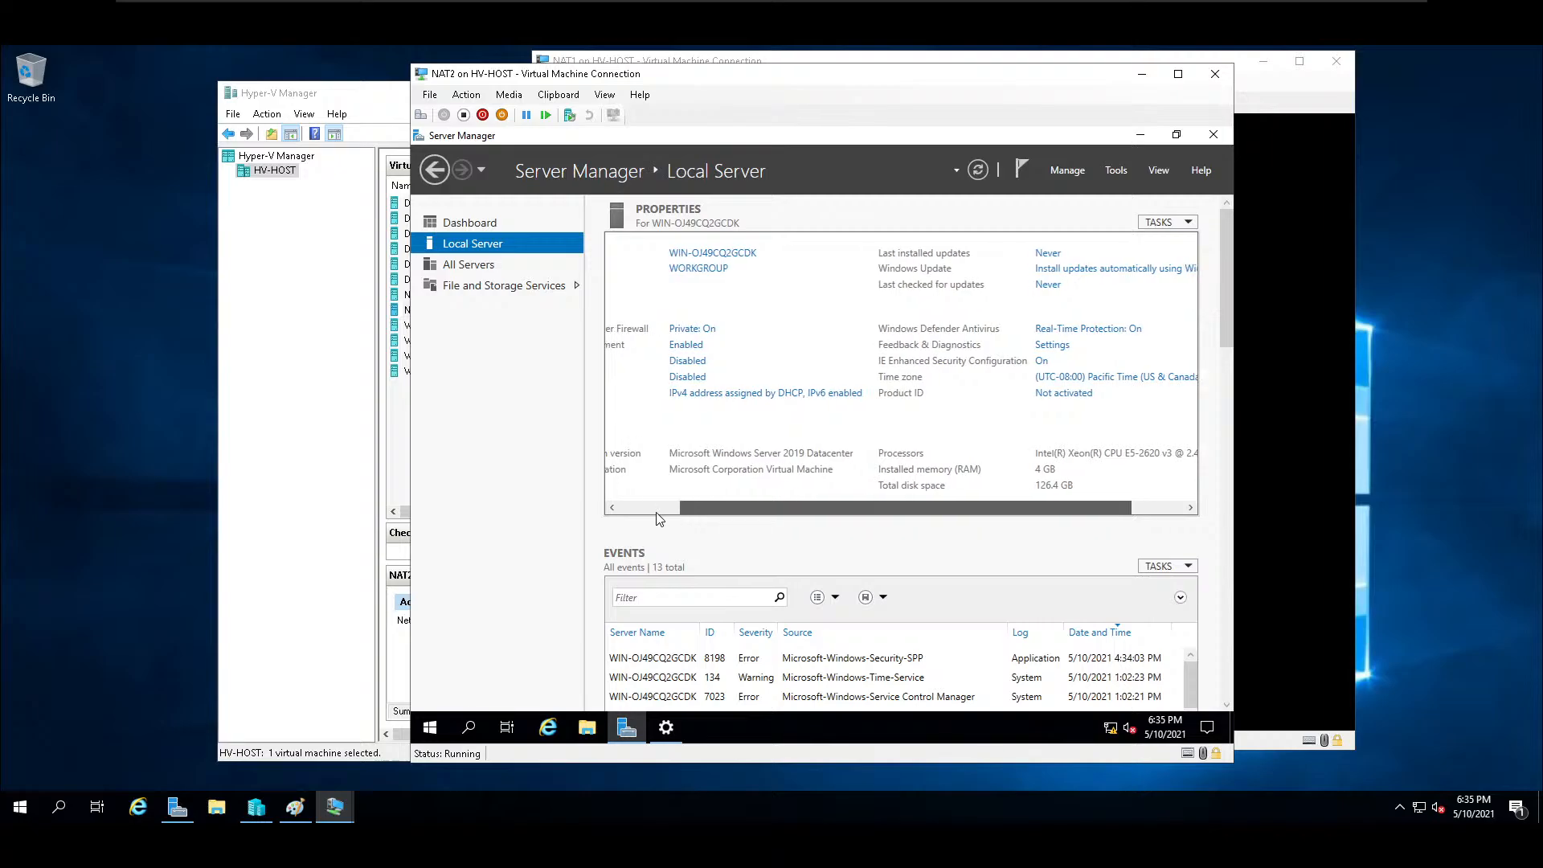
drag(727, 508, 604, 512)
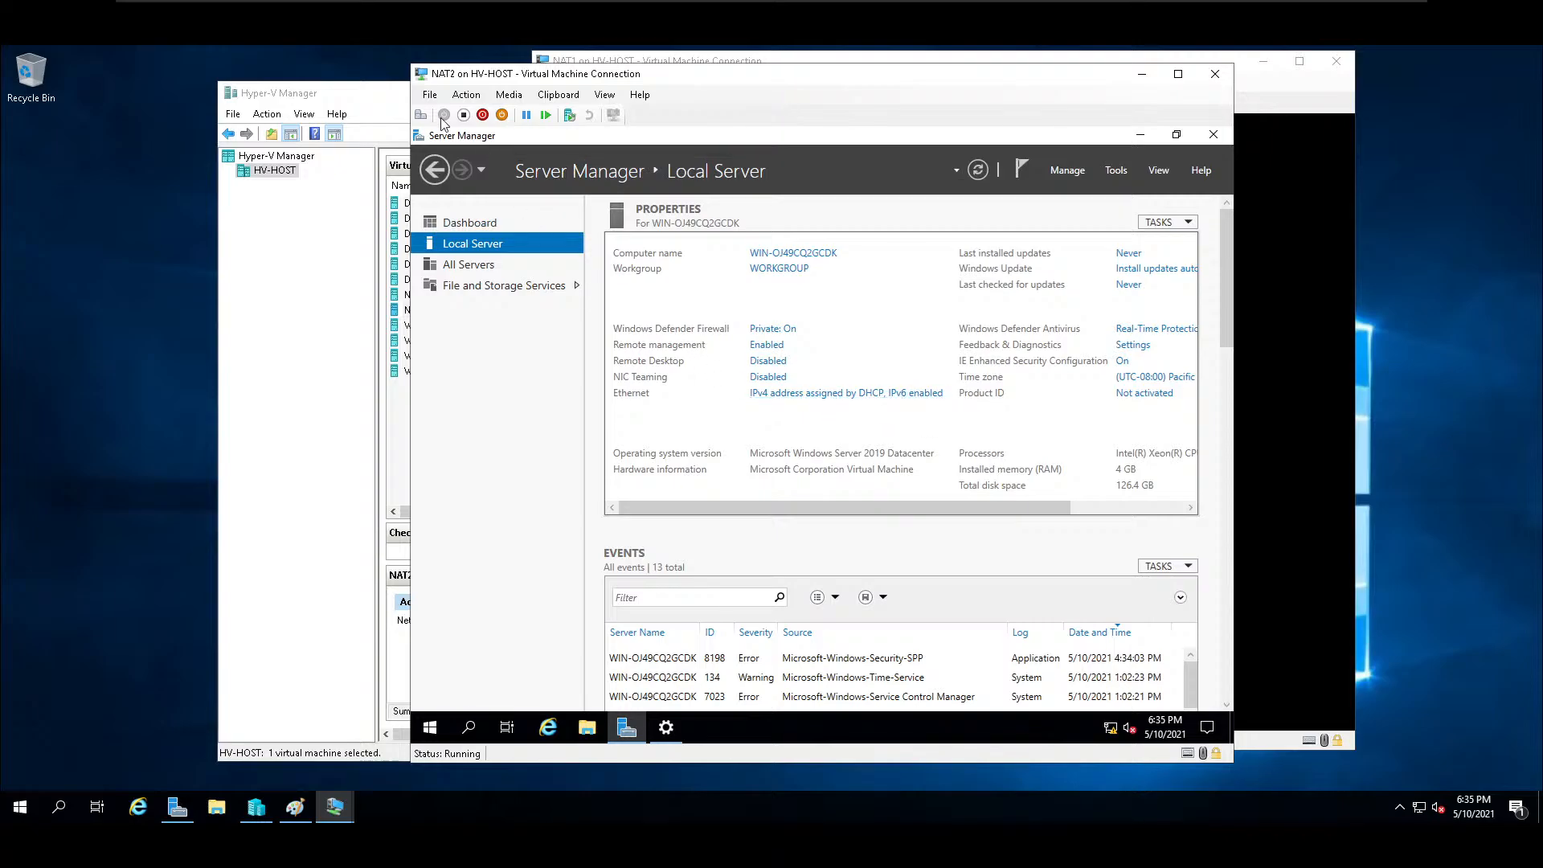
Add a second network adapter to the NAT2 virtual machine, connect it to External Virtual Switch, and apply the settings.
click(428, 97)
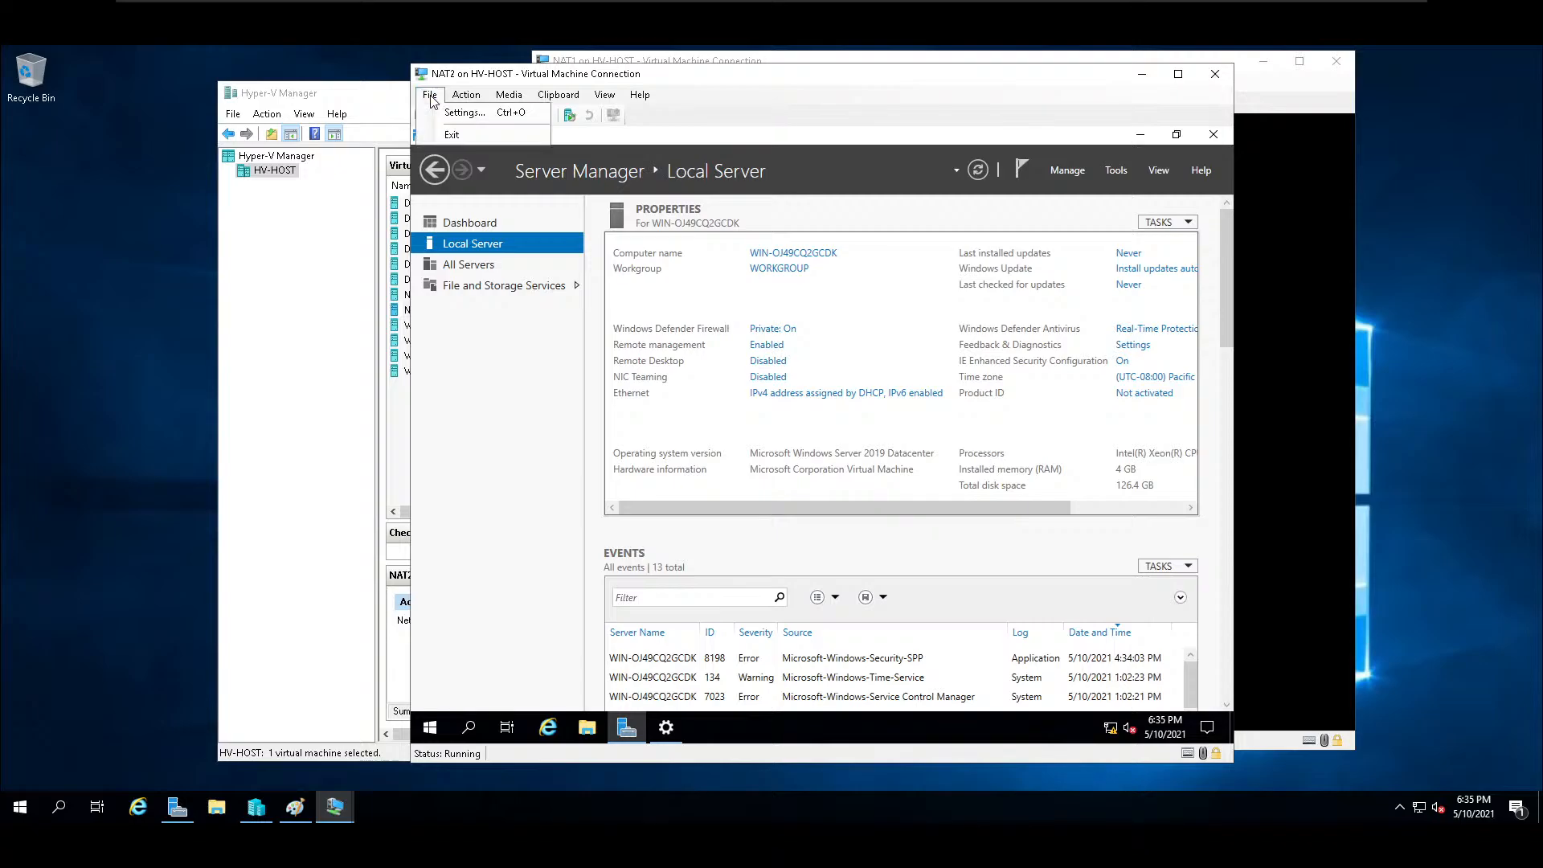
click(438, 114)
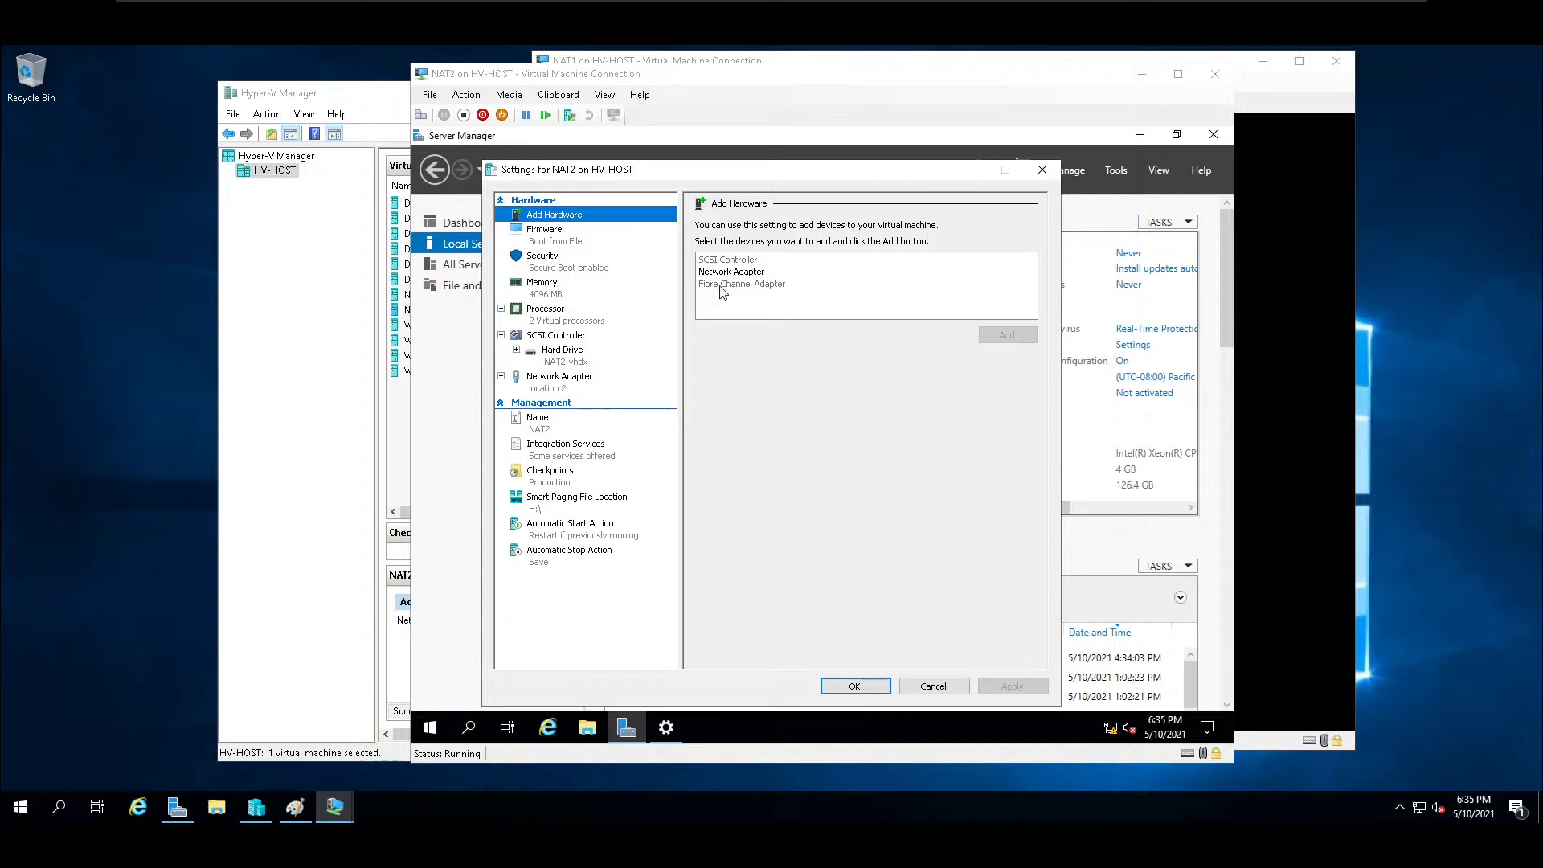
click(738, 272)
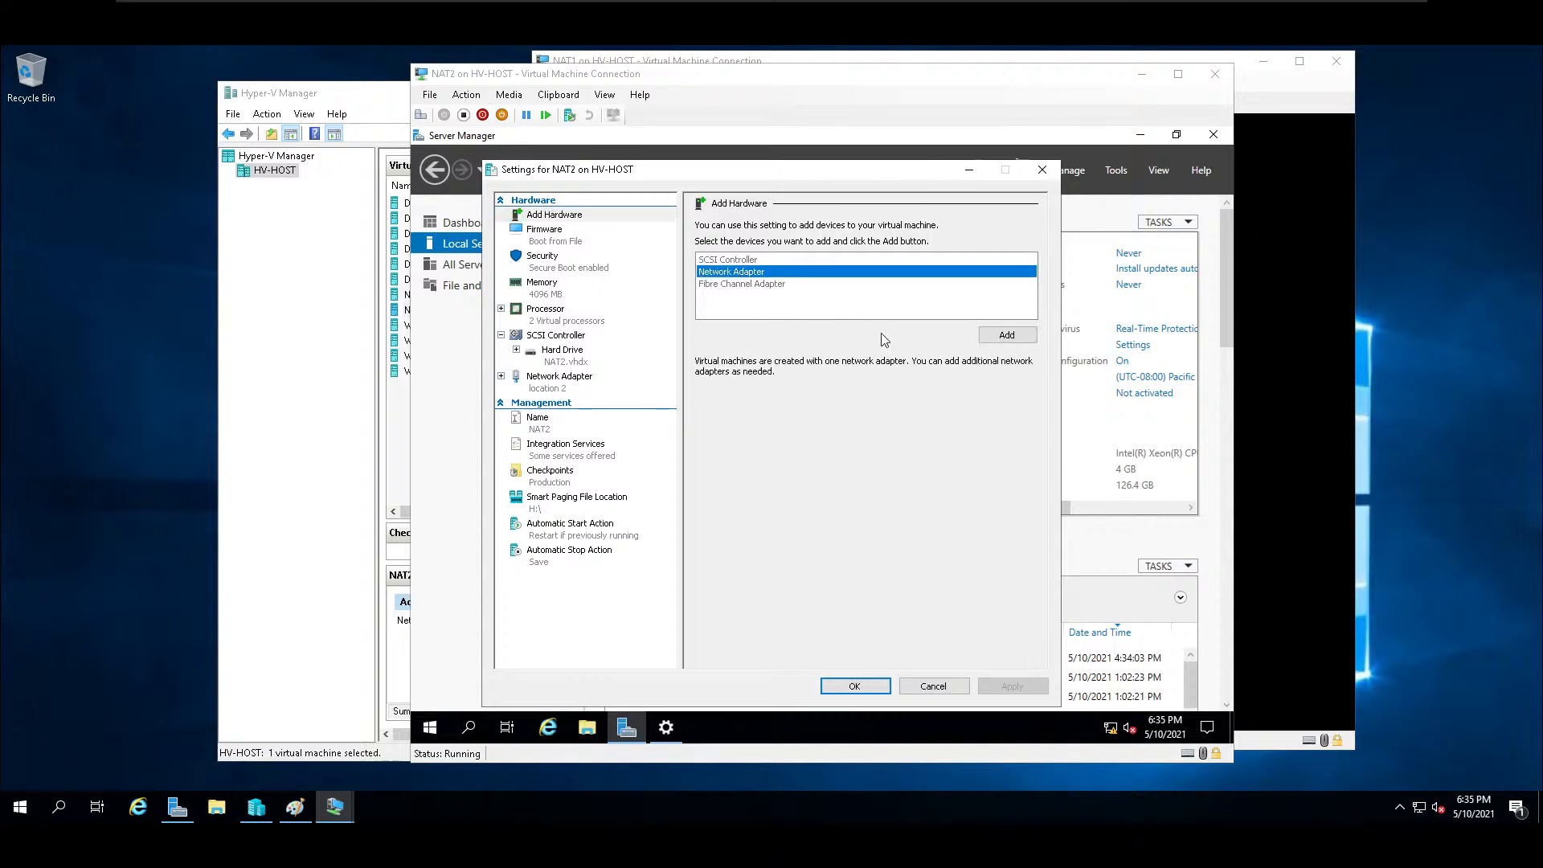
click(1004, 336)
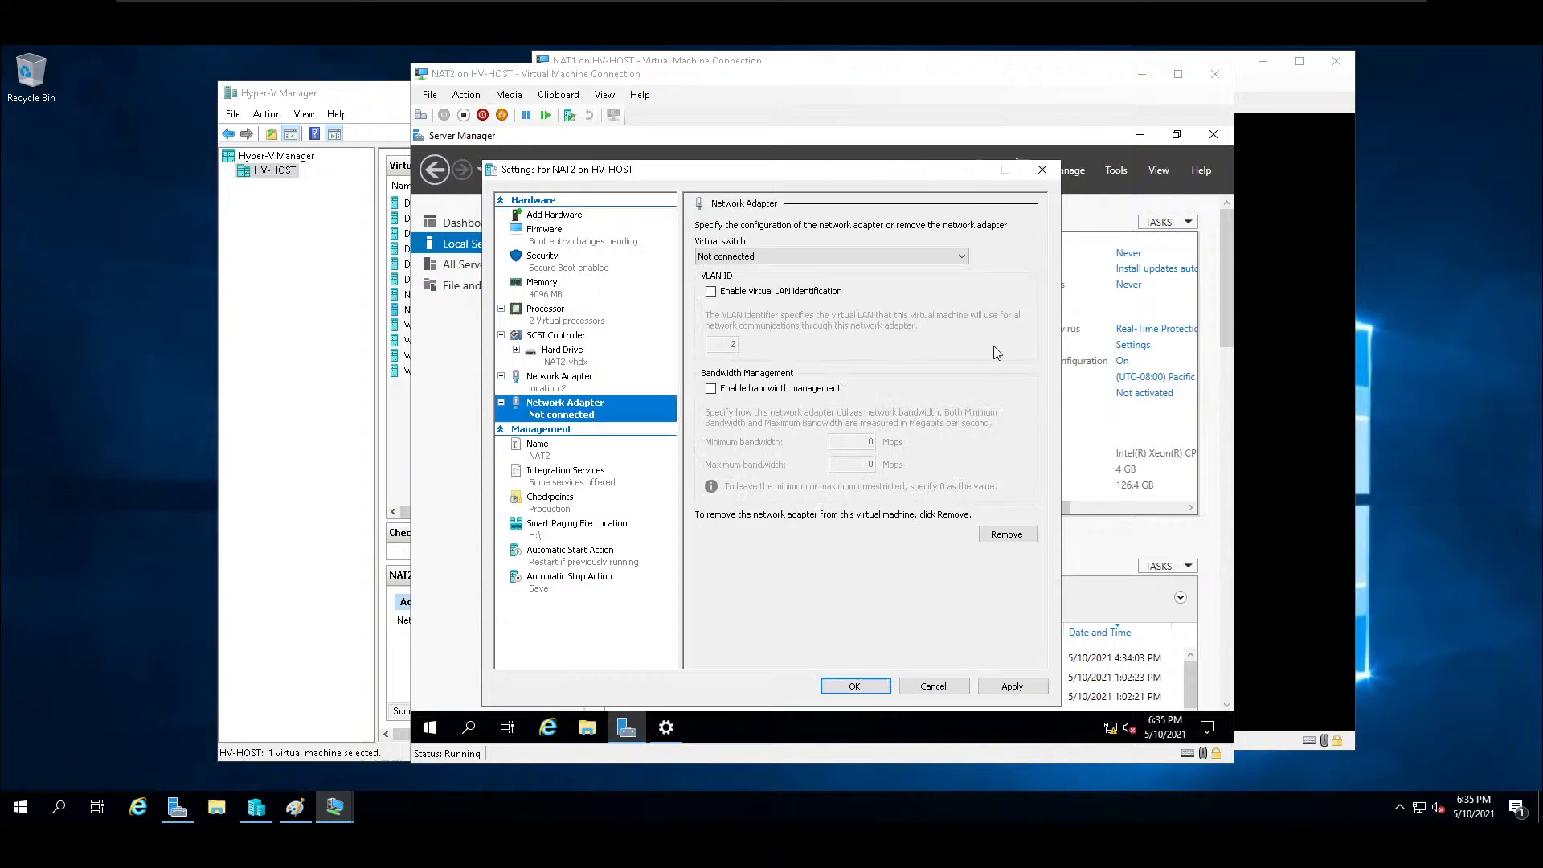
click(794, 258)
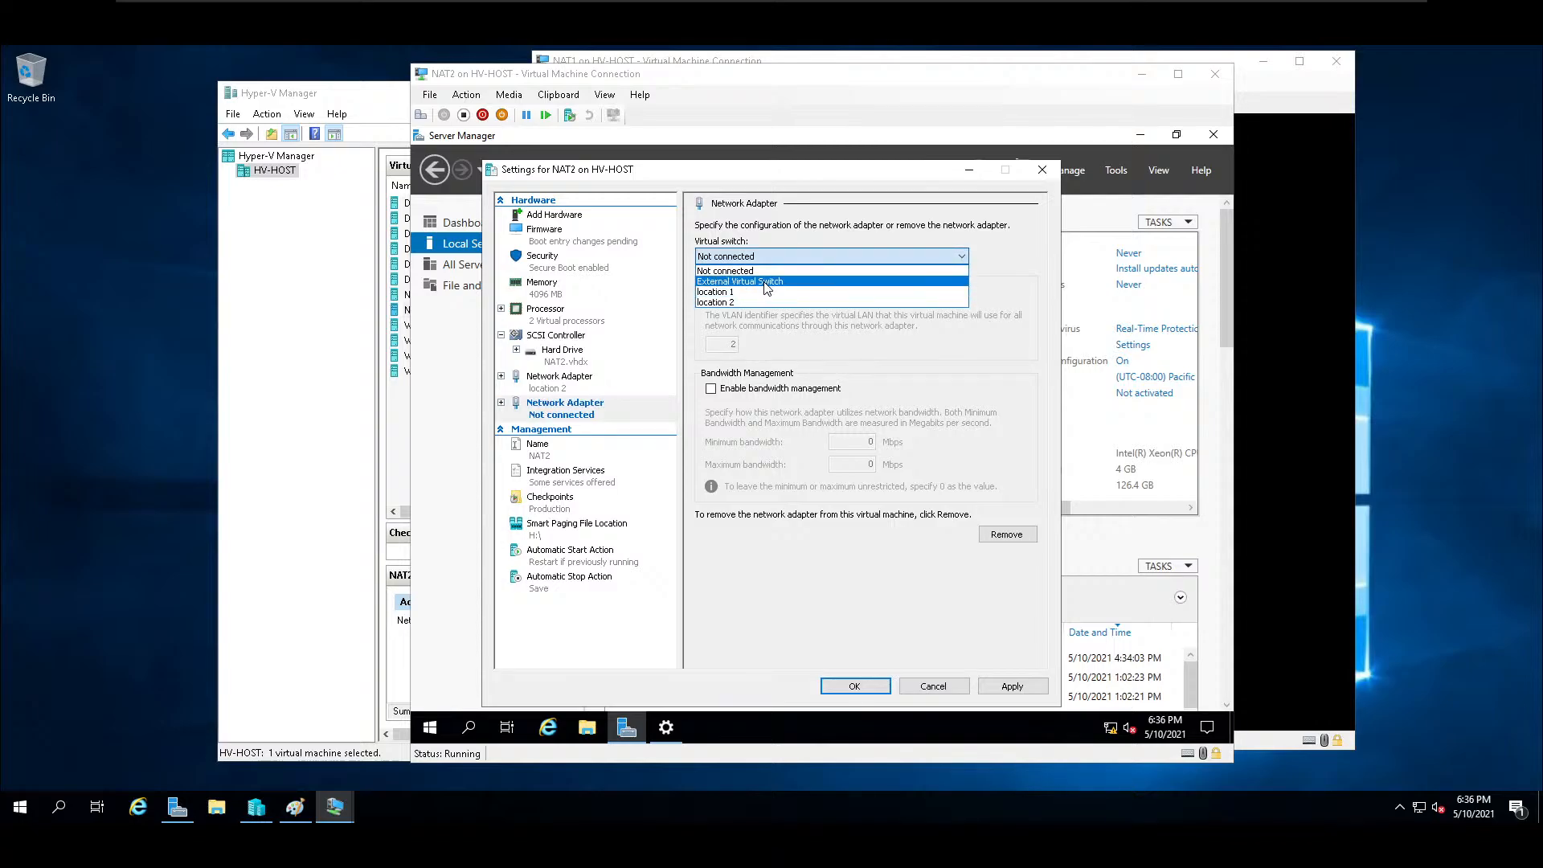
click(762, 282)
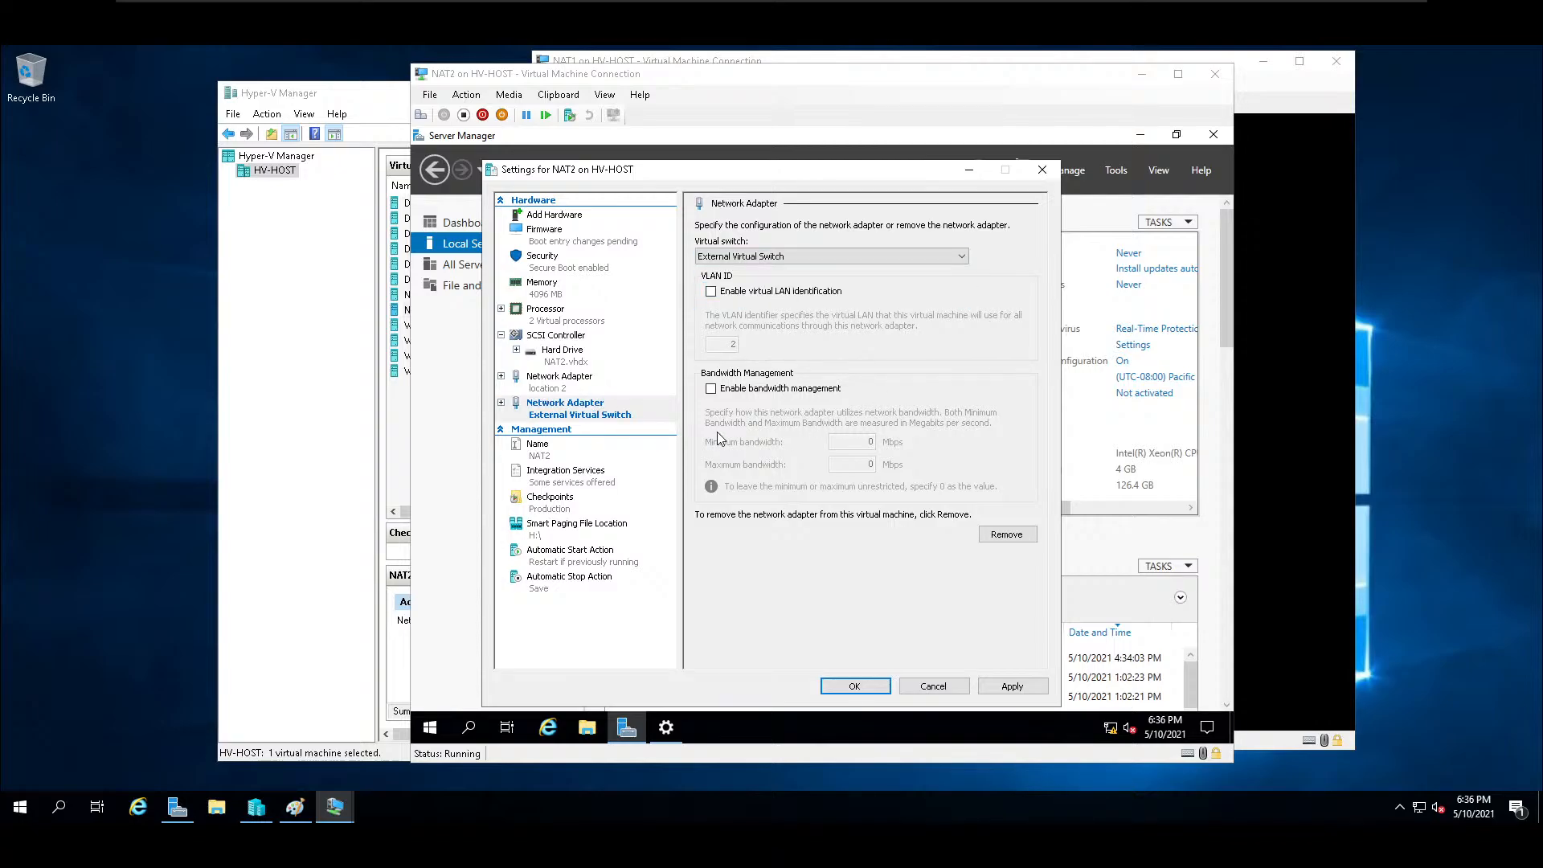
click(1012, 687)
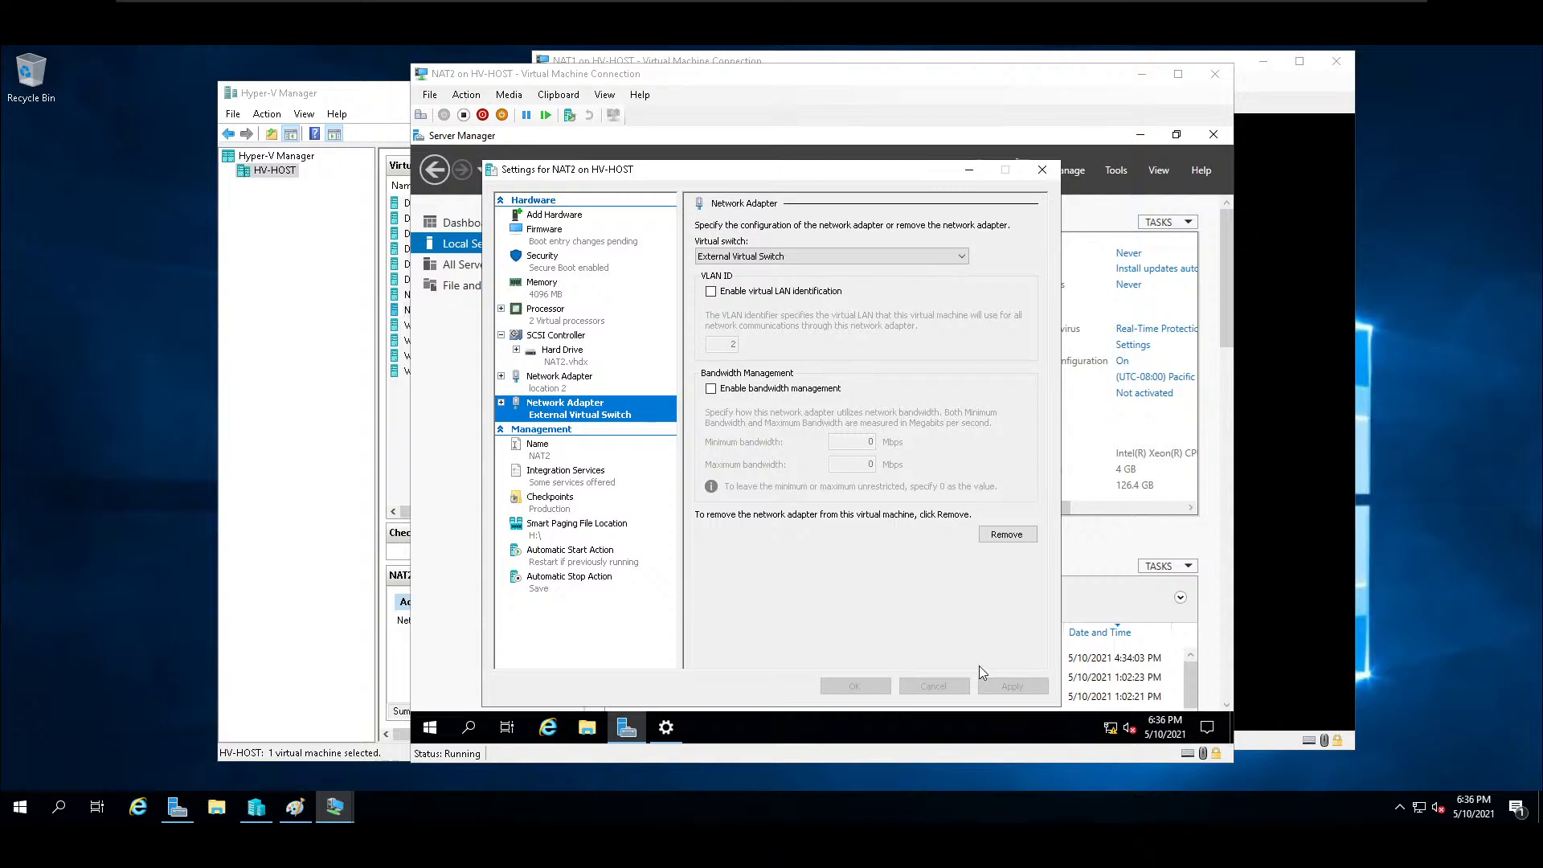
click(855, 686)
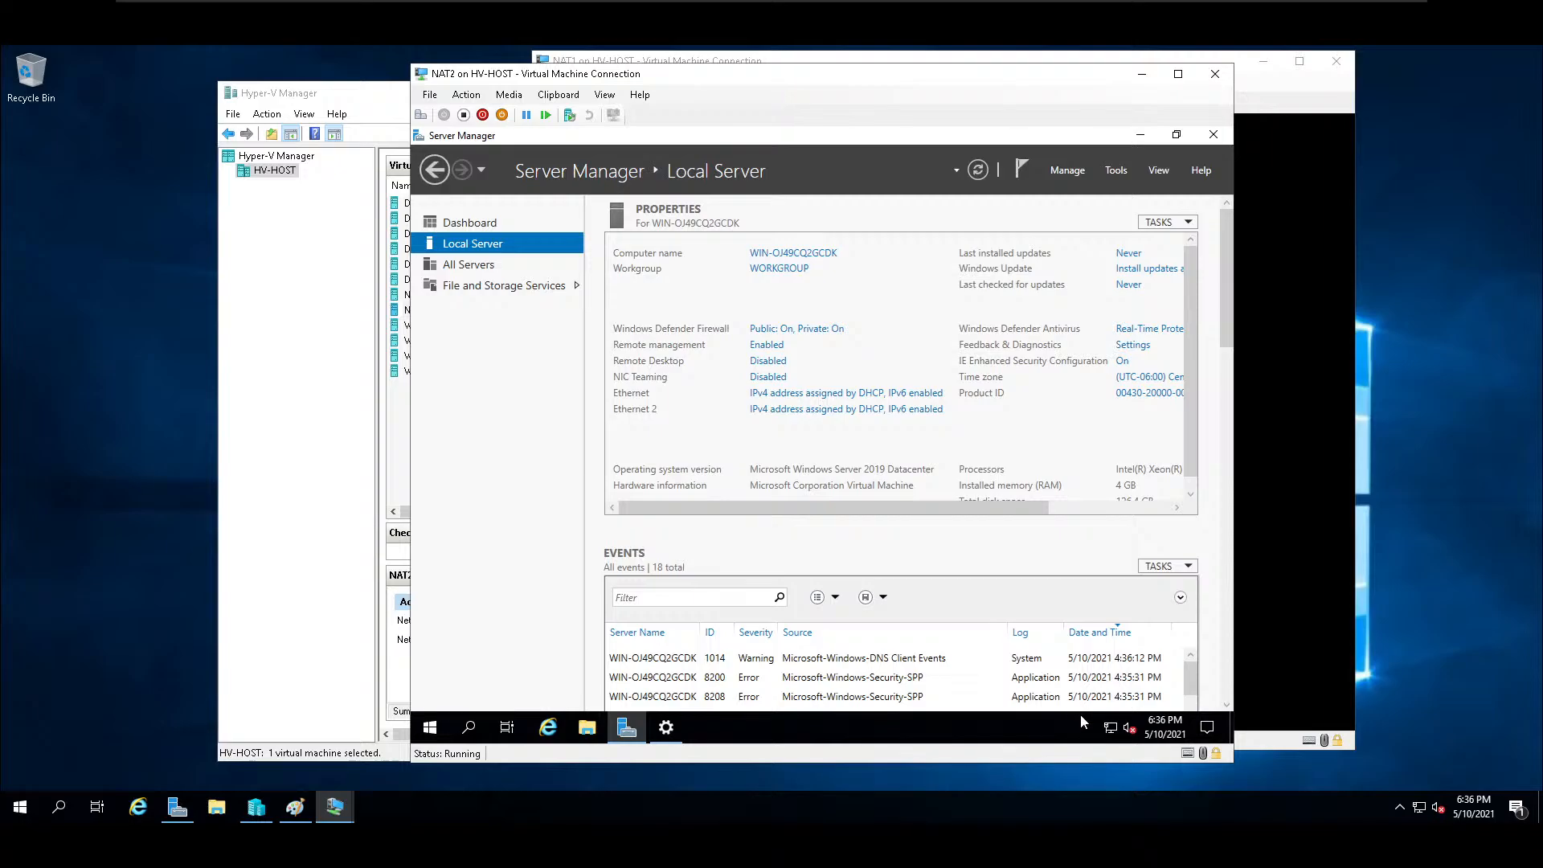
Switch NAT2's Ethernet adapter to a manually assigned IPv4 address, and allow the PC to be discoverable on the new network.
mouse_move(1116, 731)
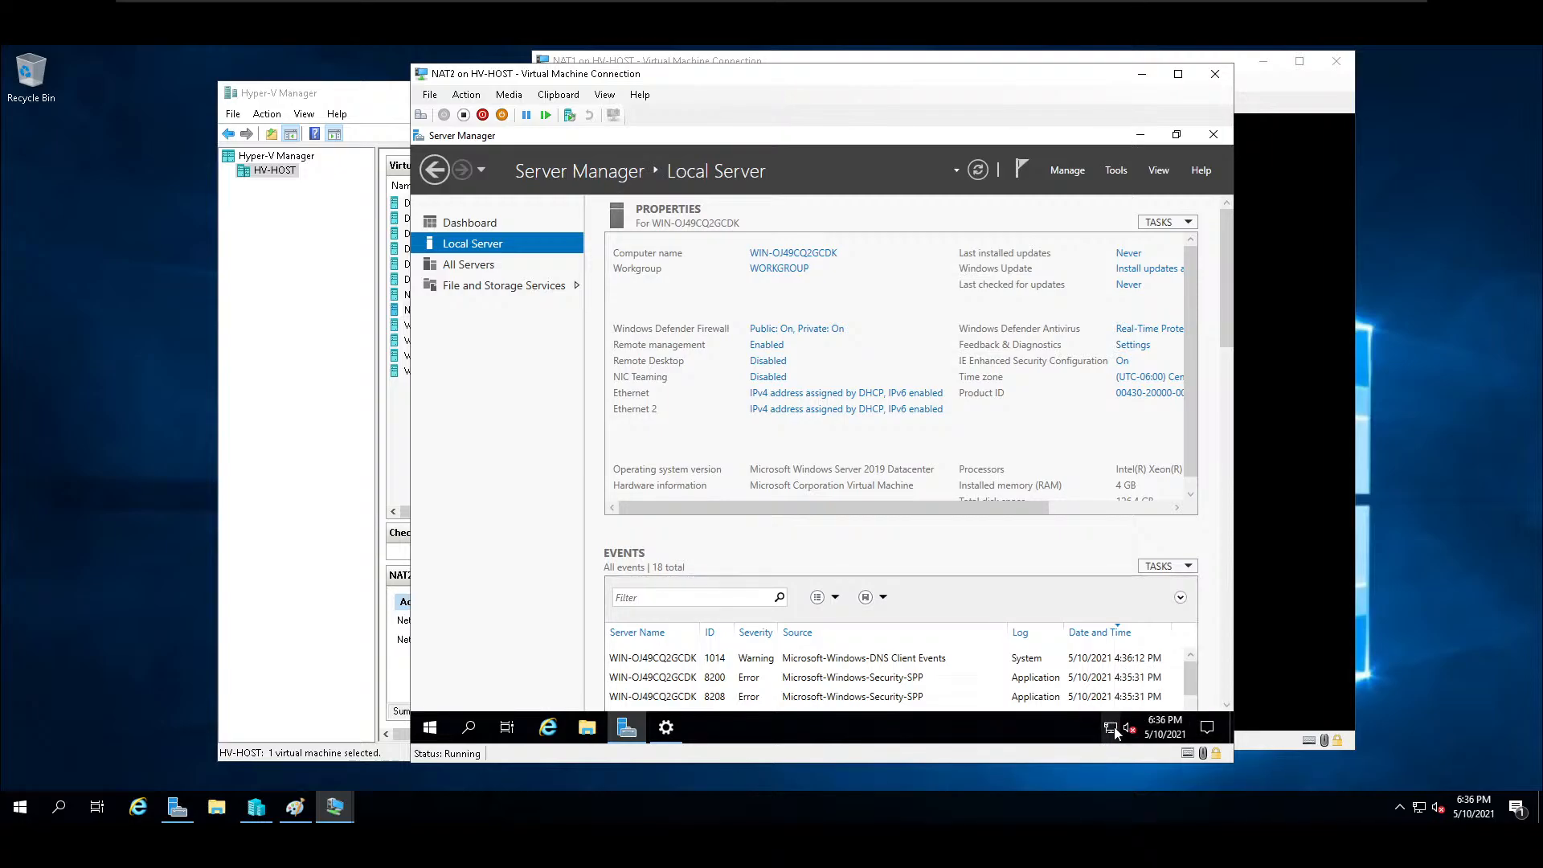
click(784, 396)
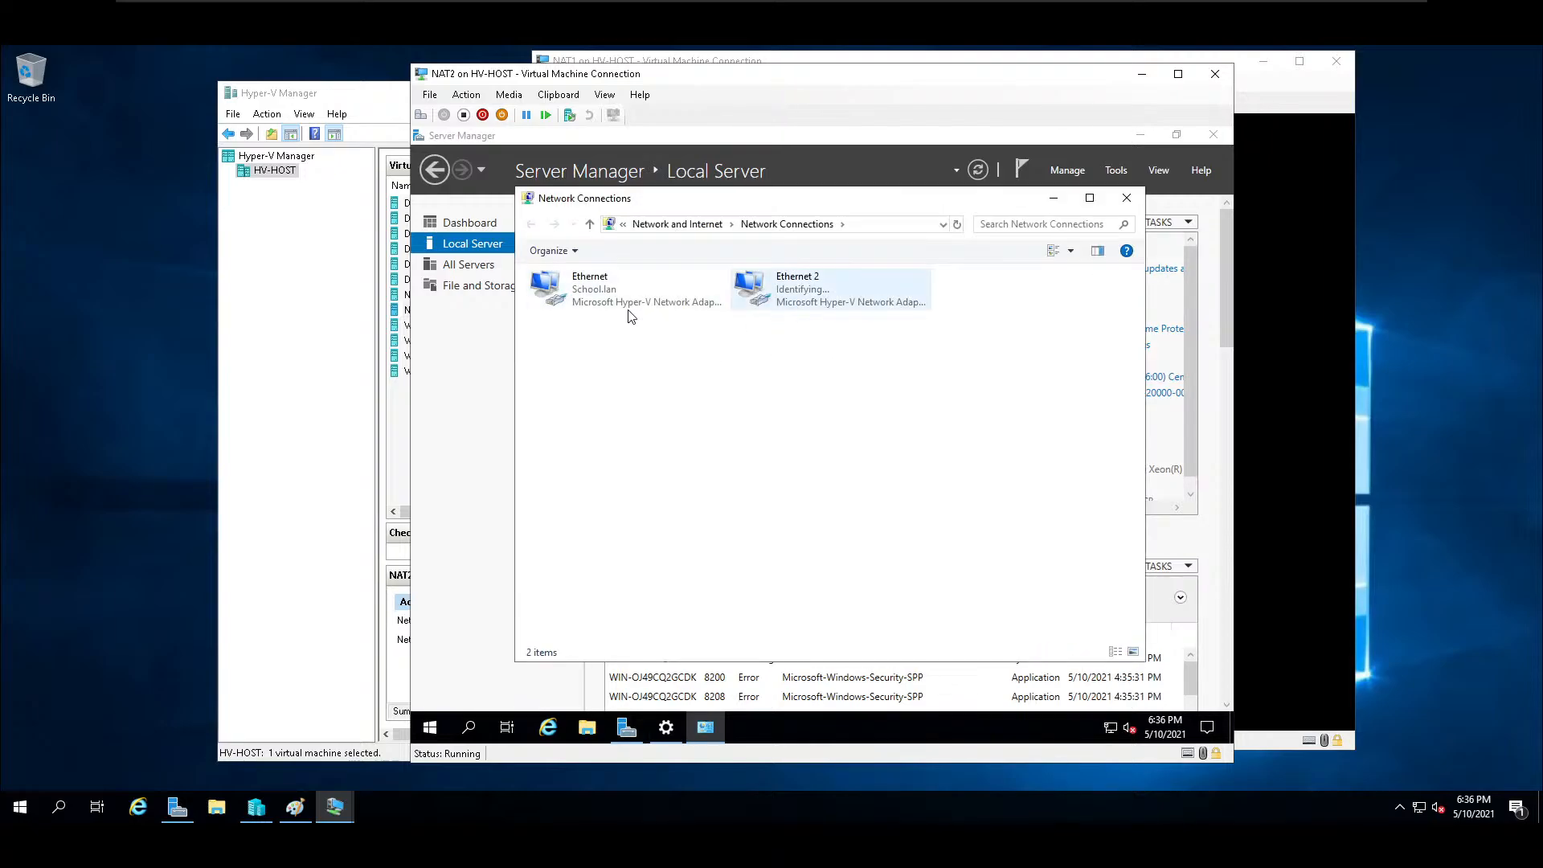
right_click(587, 286)
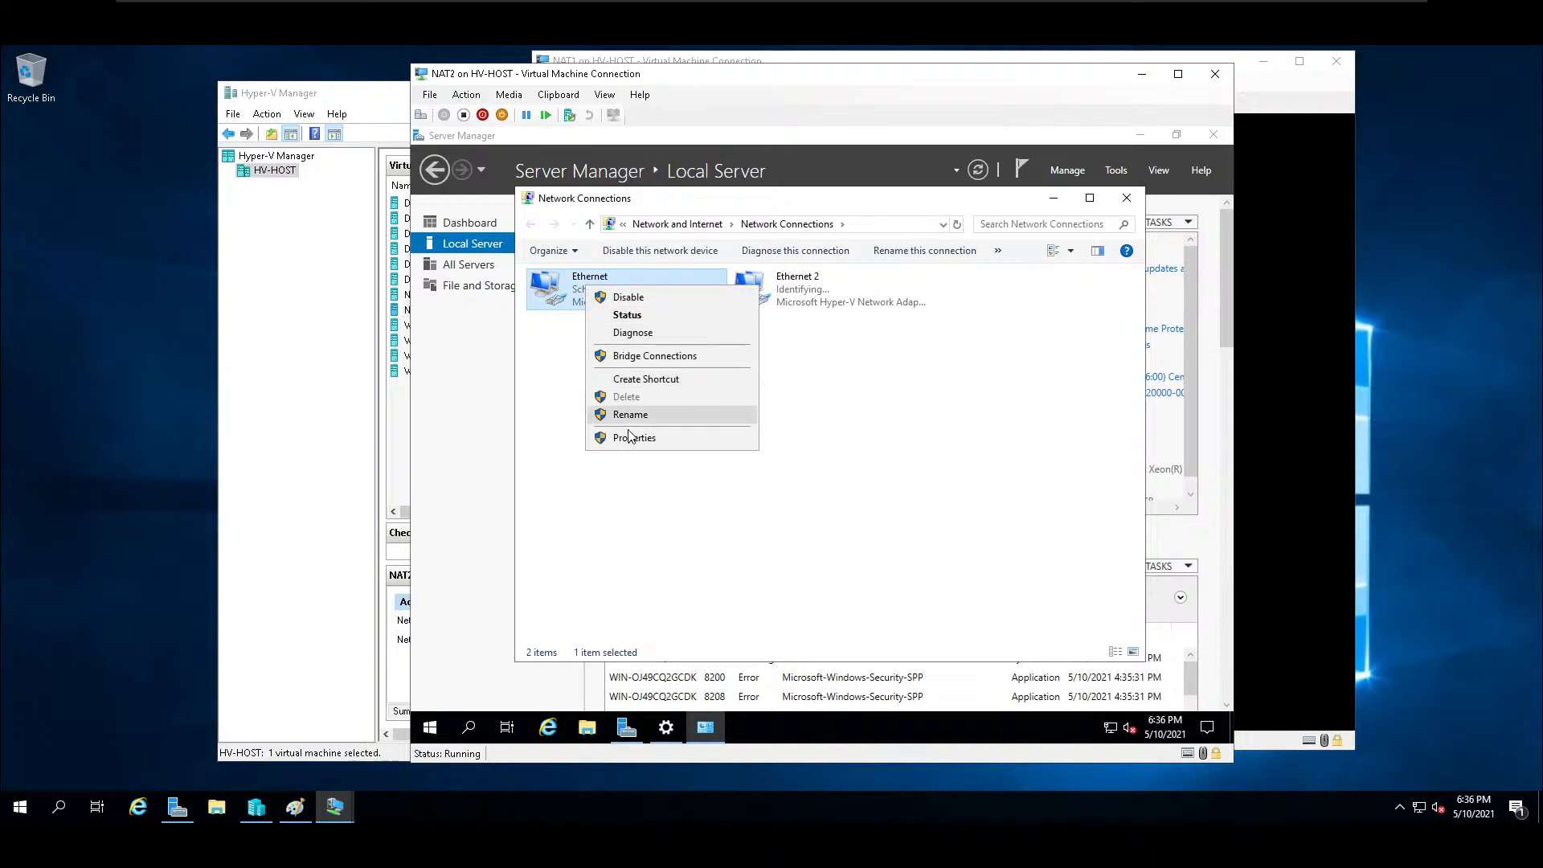
click(632, 437)
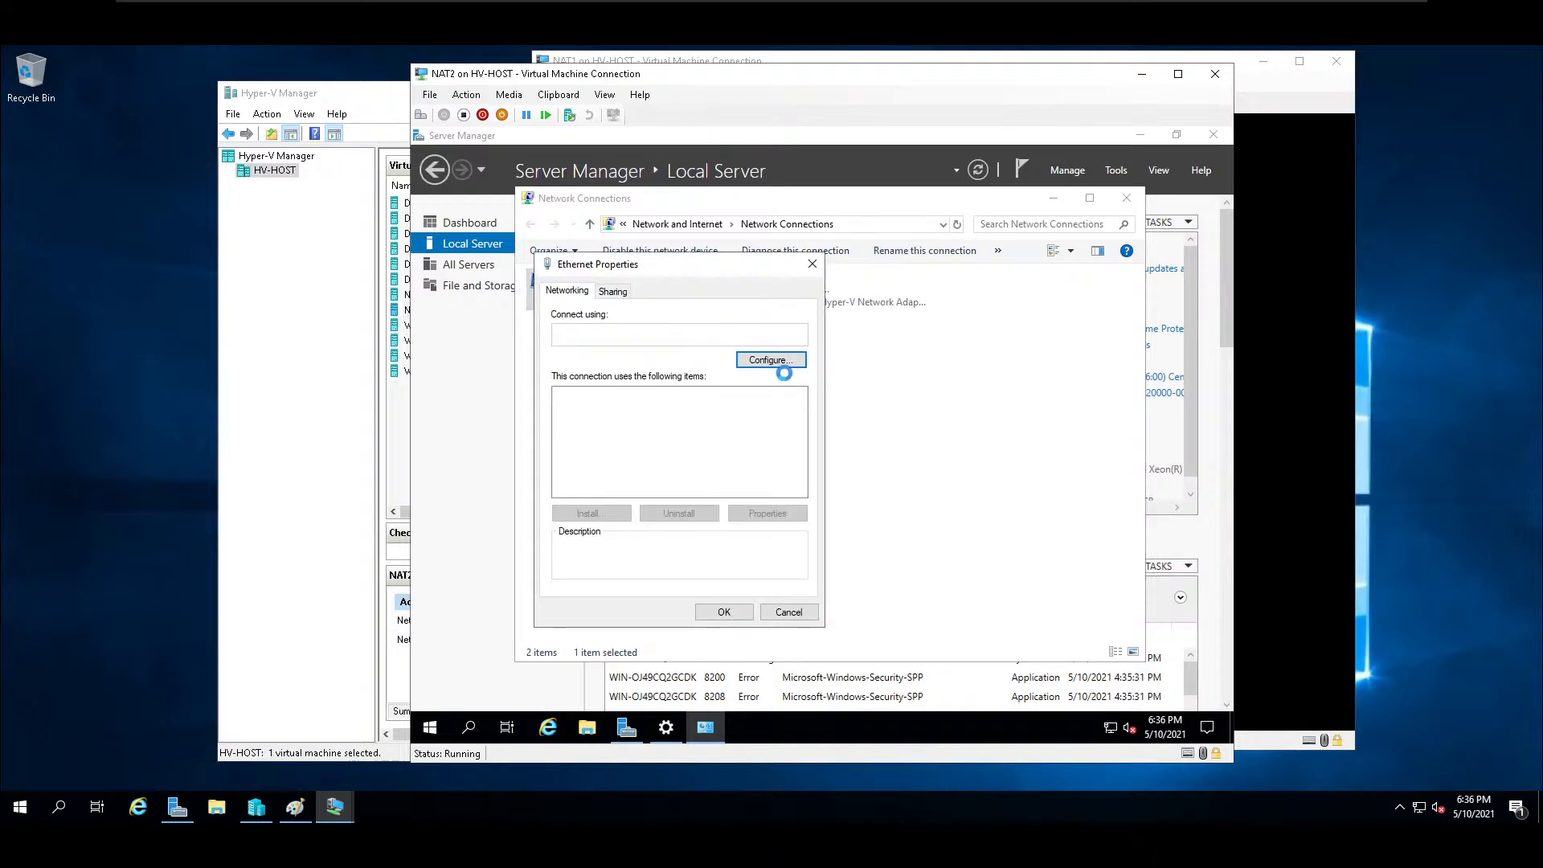
double_click(671, 435)
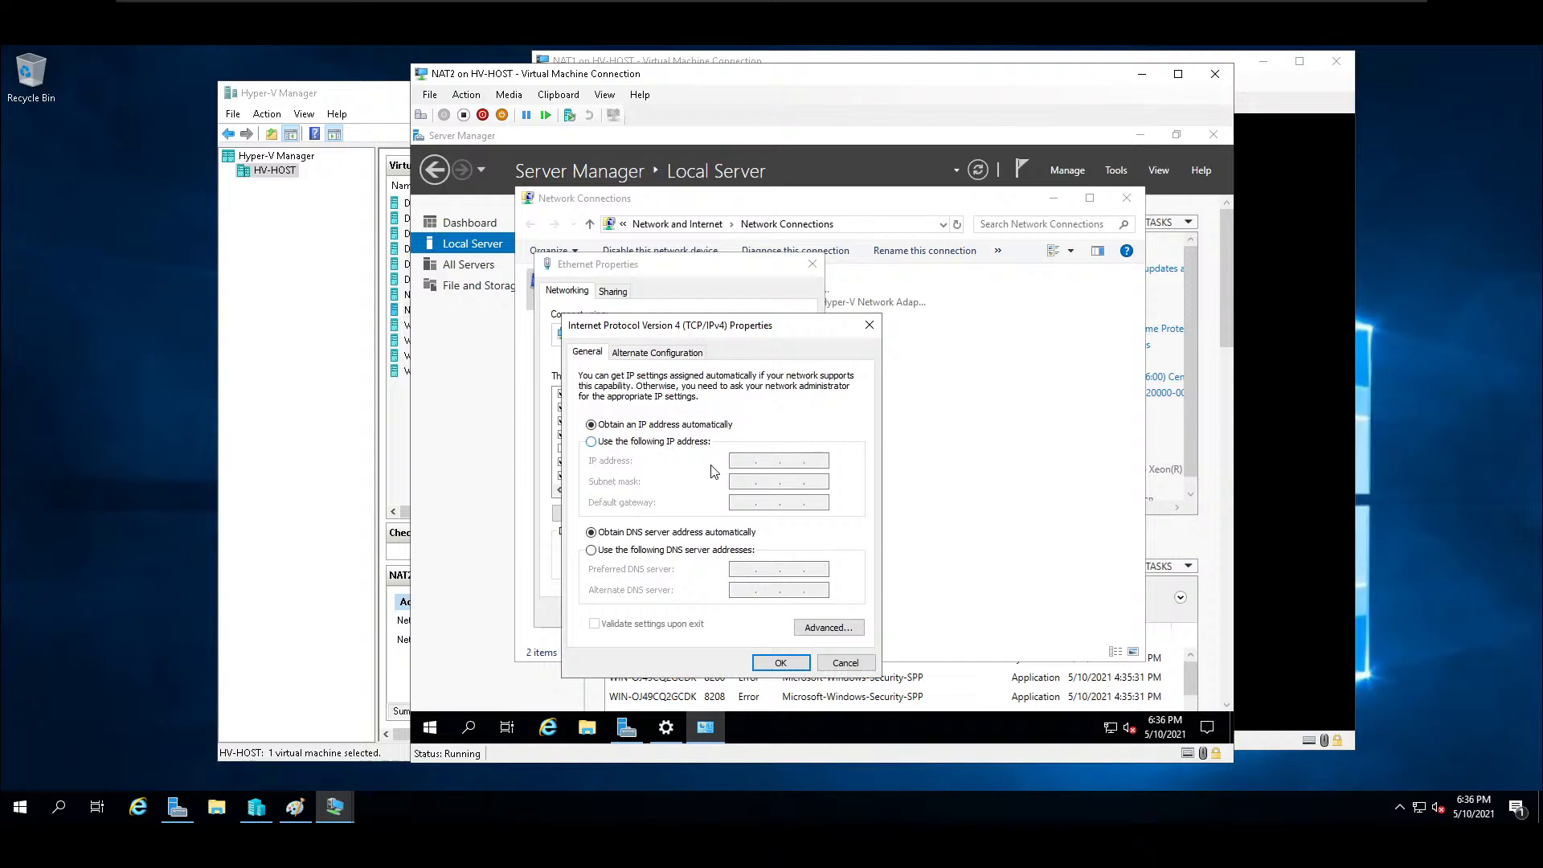
click(592, 441)
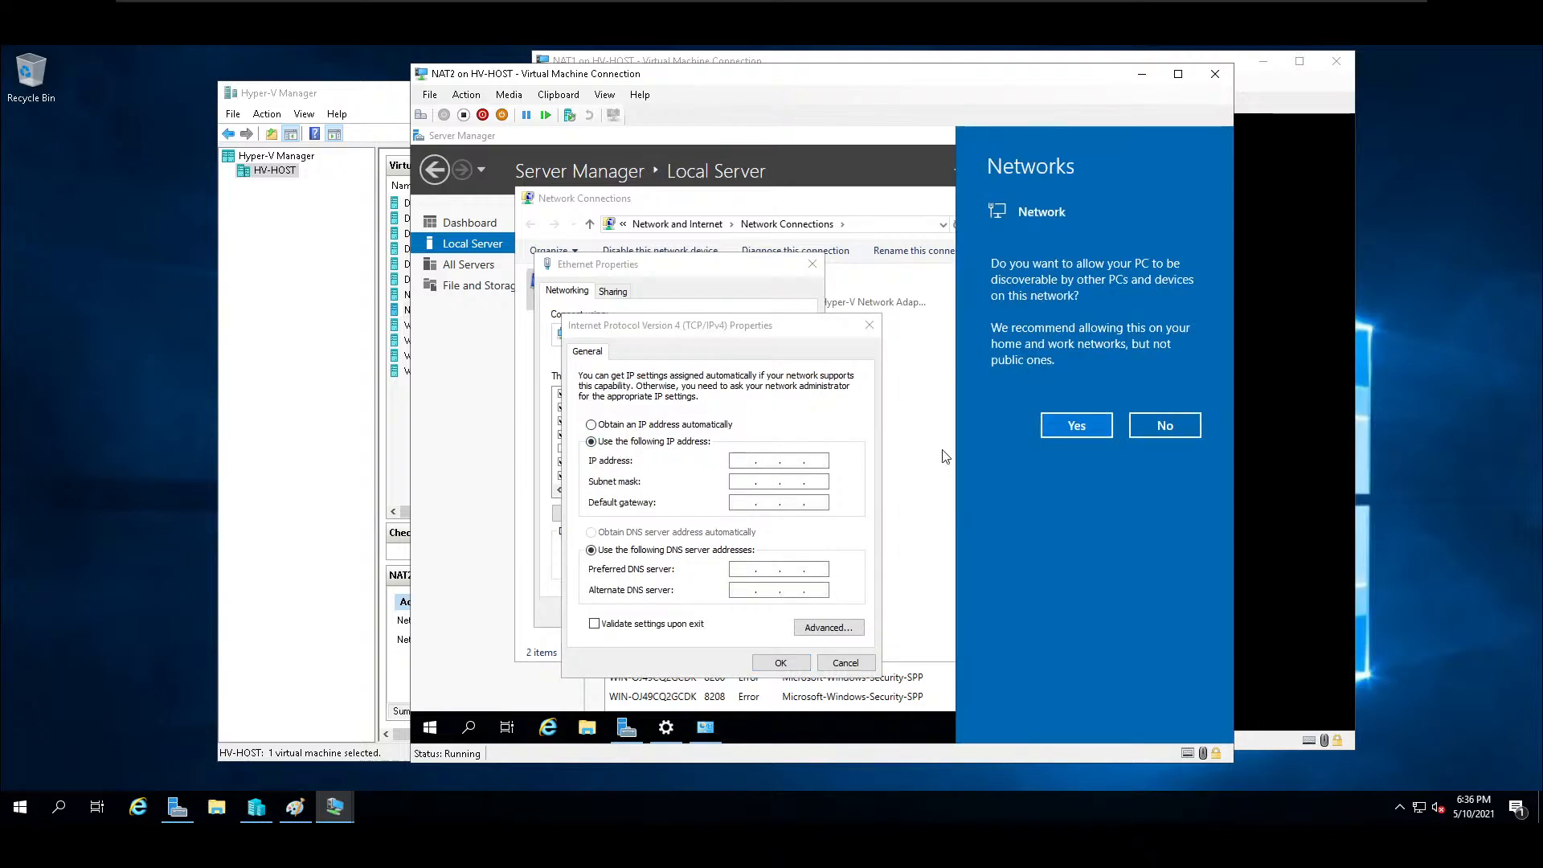
click(1078, 426)
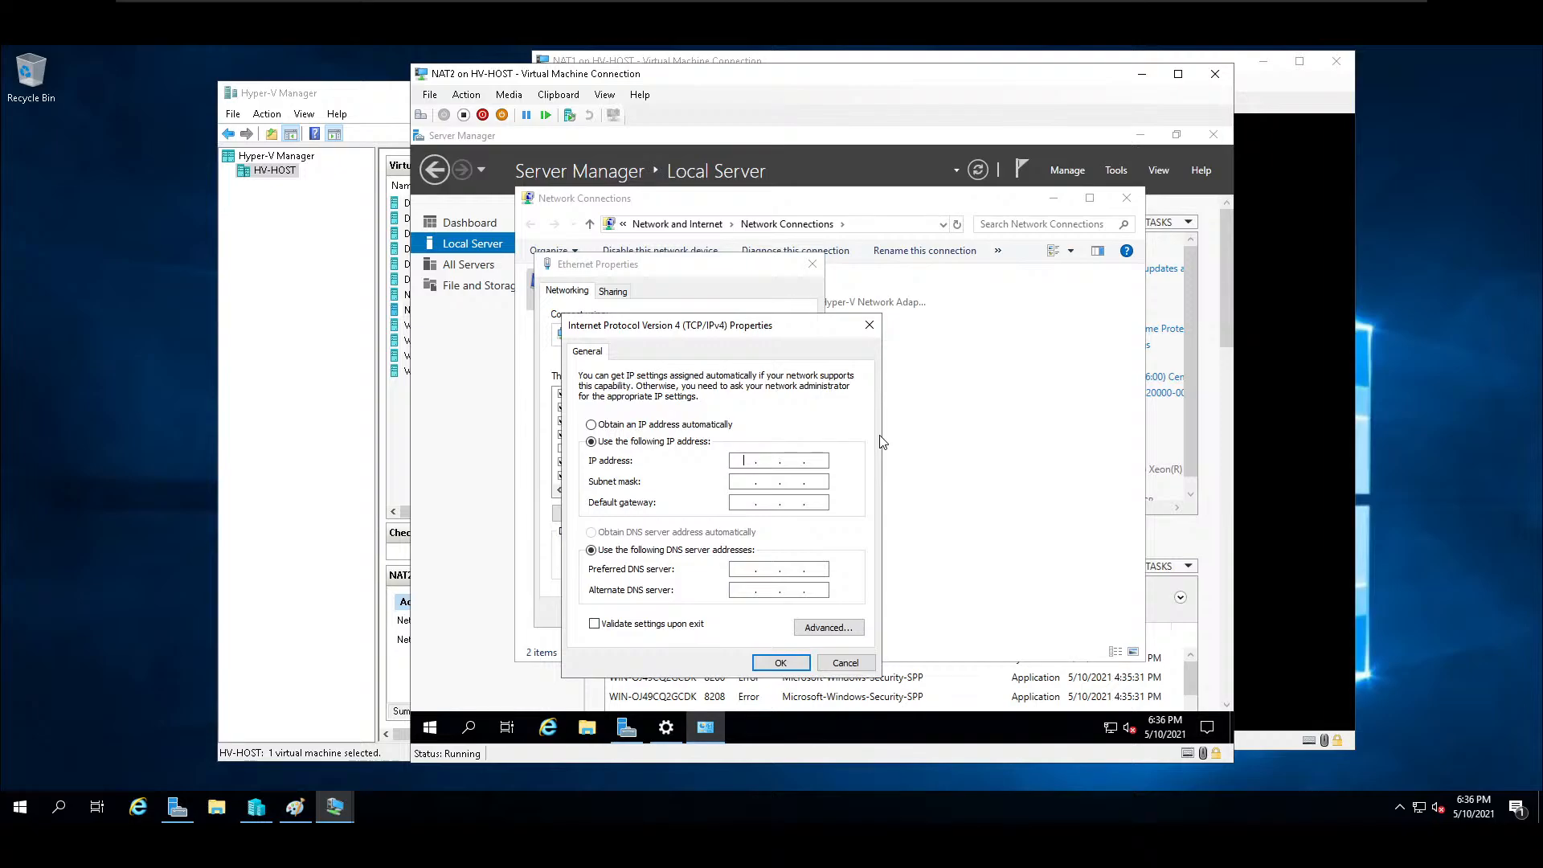
Give the Ethernet adapter IP address 10.10.10.10 with subnet mask 255.0.0.0 and start entering the preferred DNS server address.
click(757, 458)
text(10)
text(.10.10.10)
key(Tab)
text(10 . 2 . .)
Move the NAT2 connection window aside and look up DC3's network adapter IP addresses in Hyper-V Manager.
drag(700, 66, 892, 86)
click(441, 310)
mouse_move(447, 450)
mouse_down()
mouse_move(432, 276)
mouse_move(417, 304)
mouse_move(425, 434)
mouse_up()
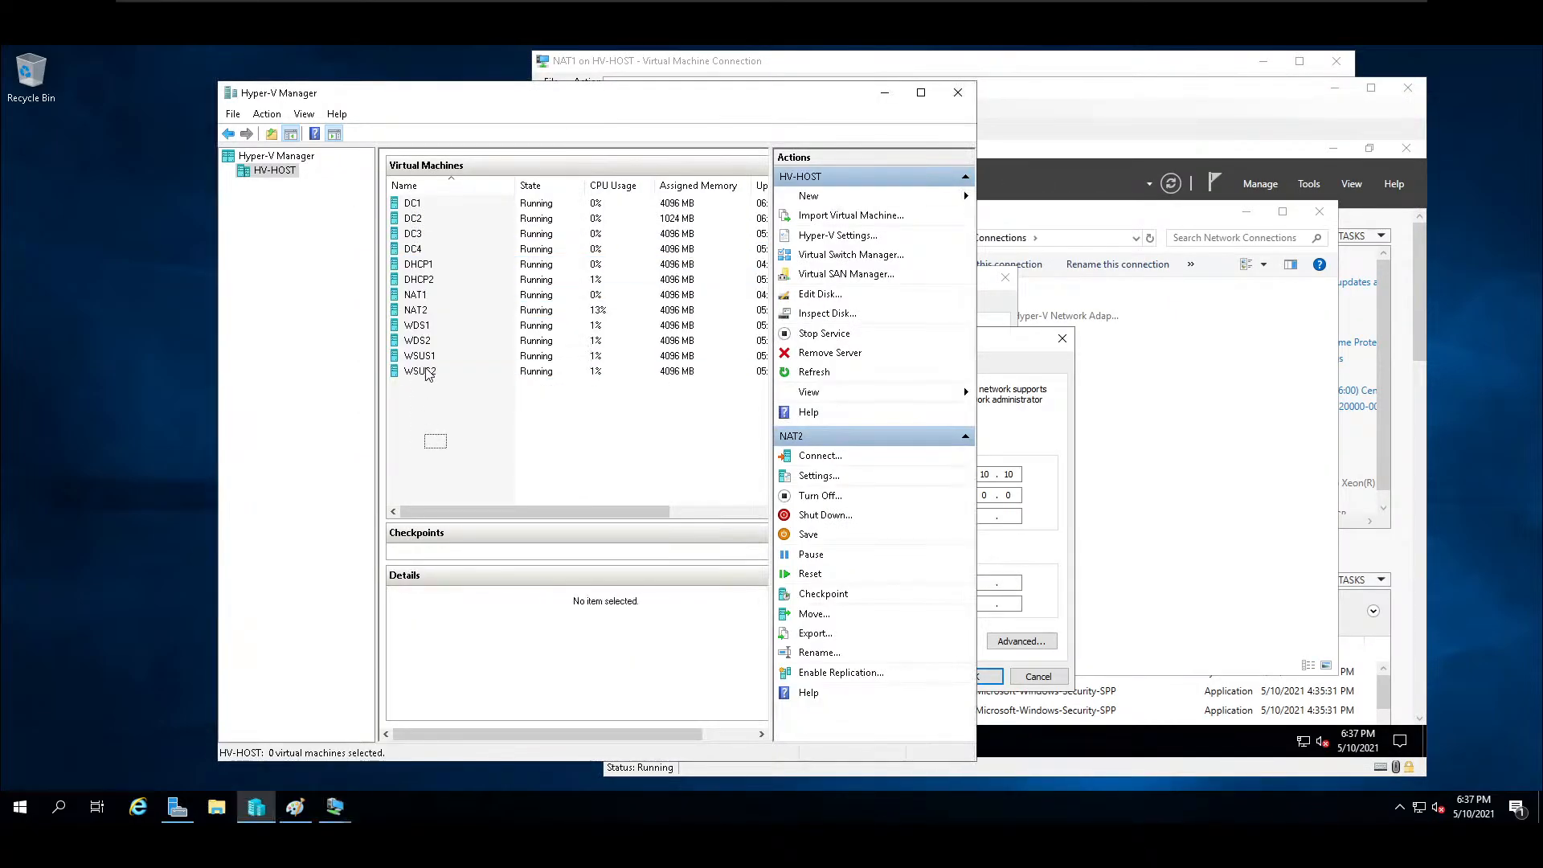
click(422, 235)
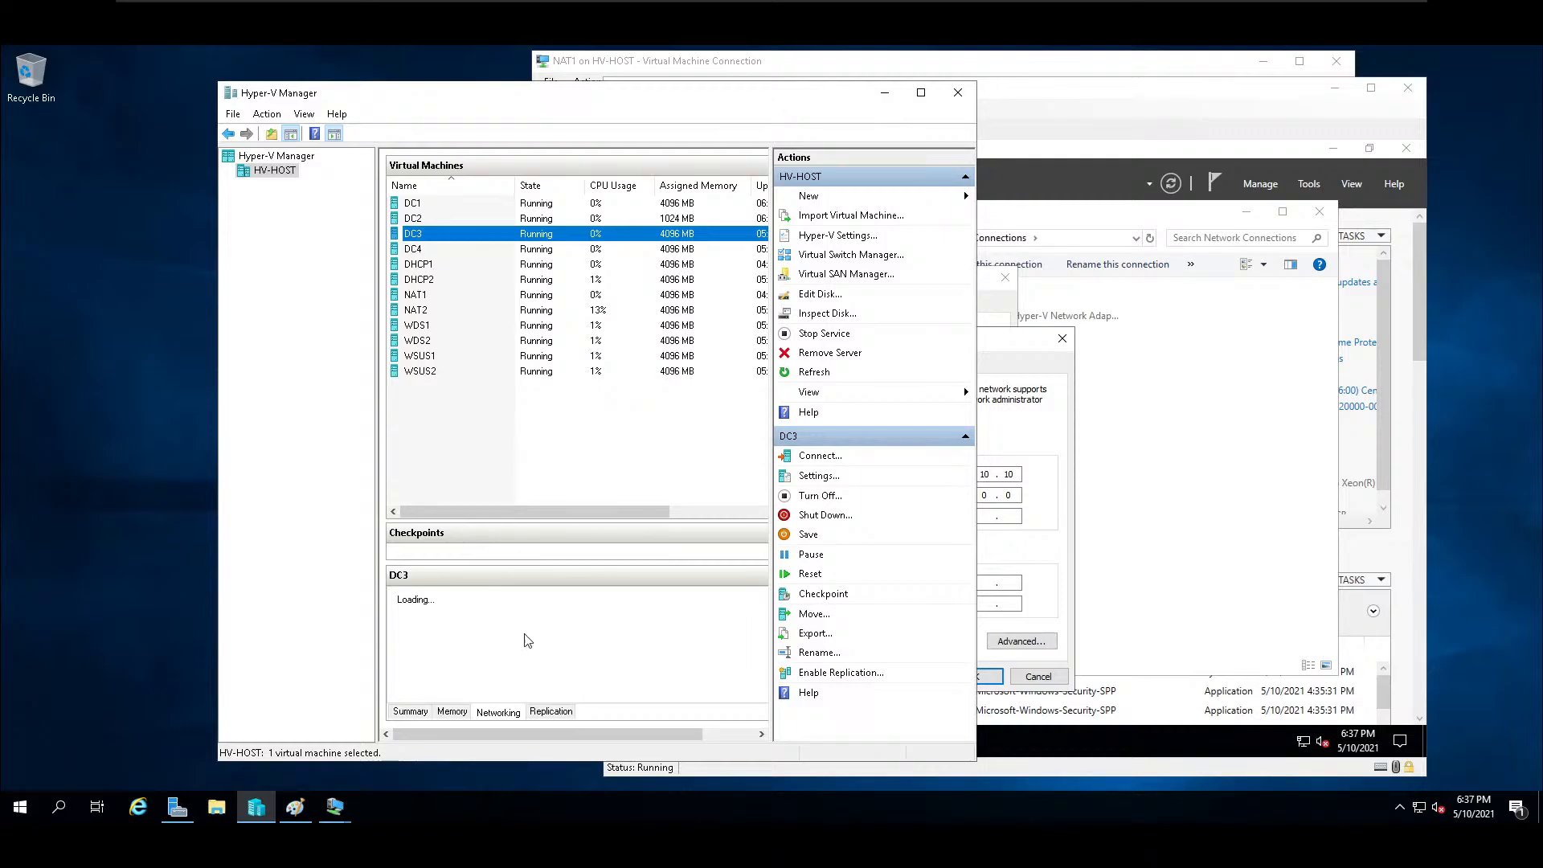
click(513, 712)
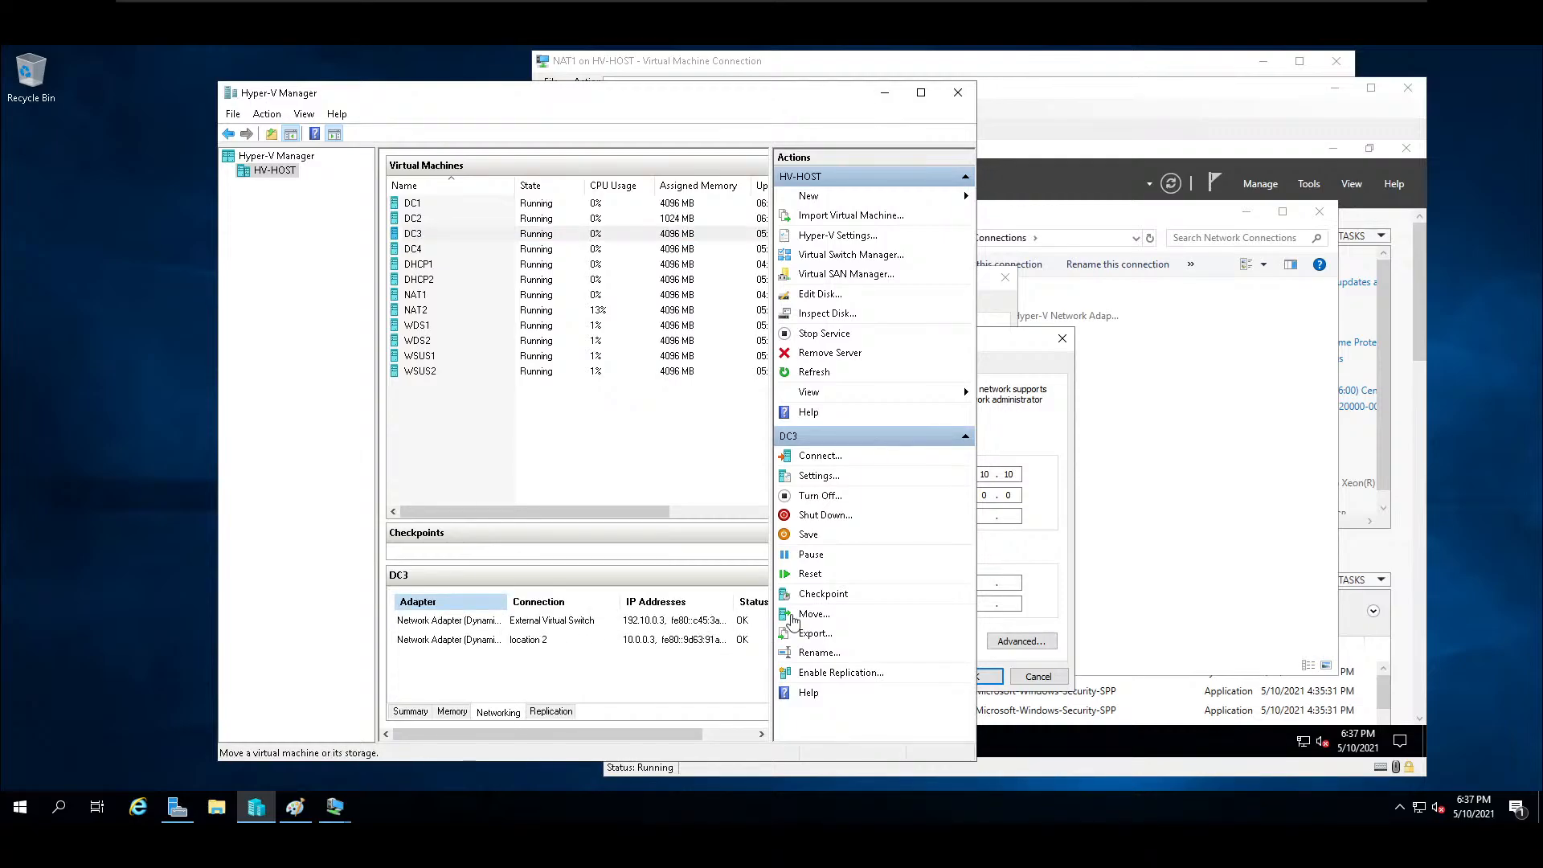
Return to NAT2, finish the Ethernet adapter's preferred DNS server address, and accept the IPv4 and adapter properties.
click(1054, 499)
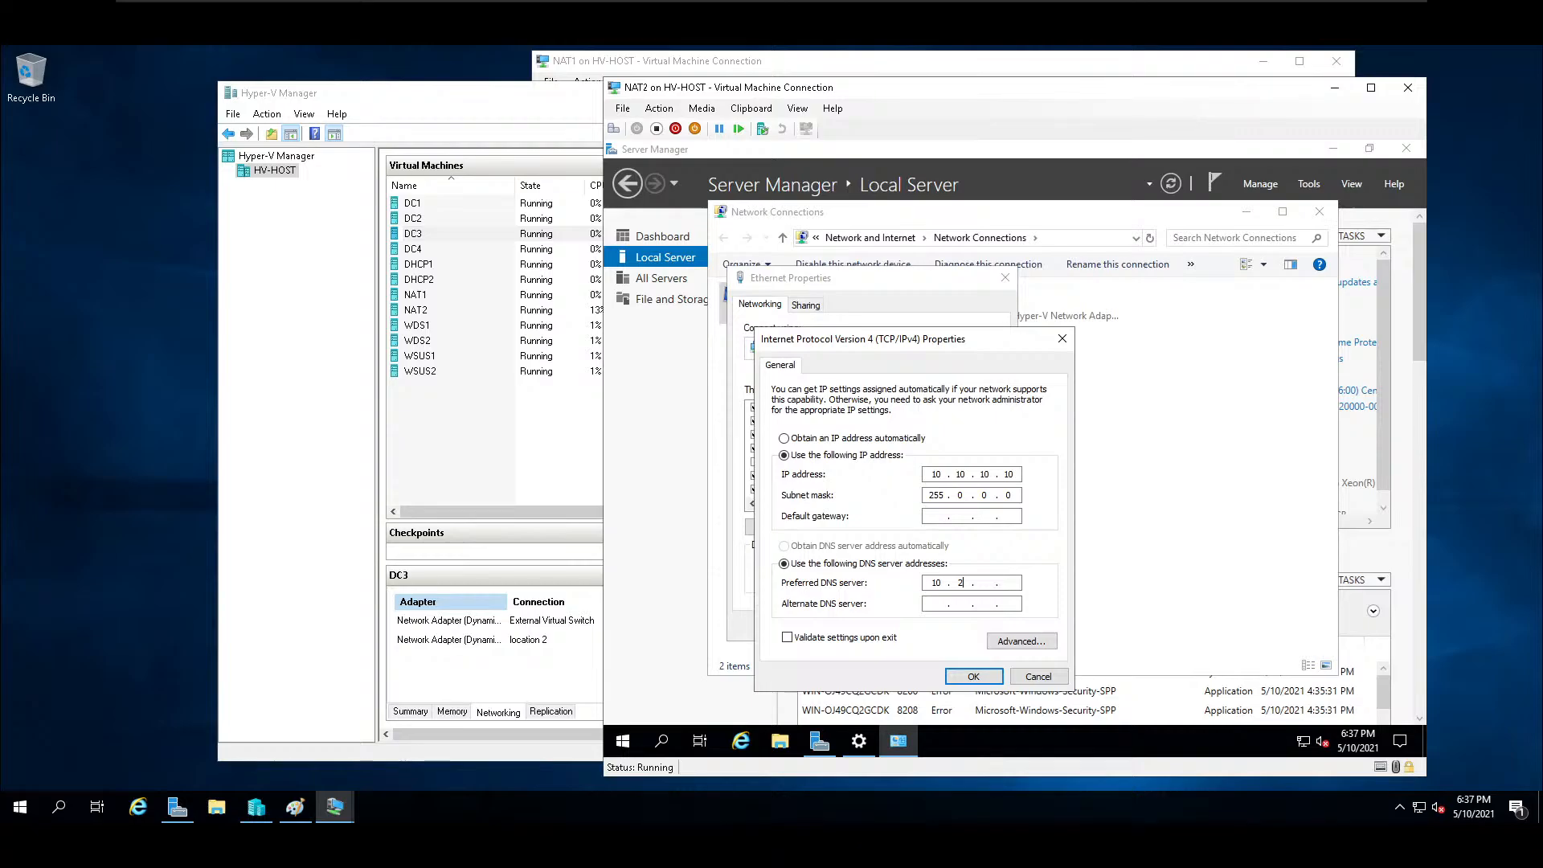
text(0)
text(10)
click(997, 677)
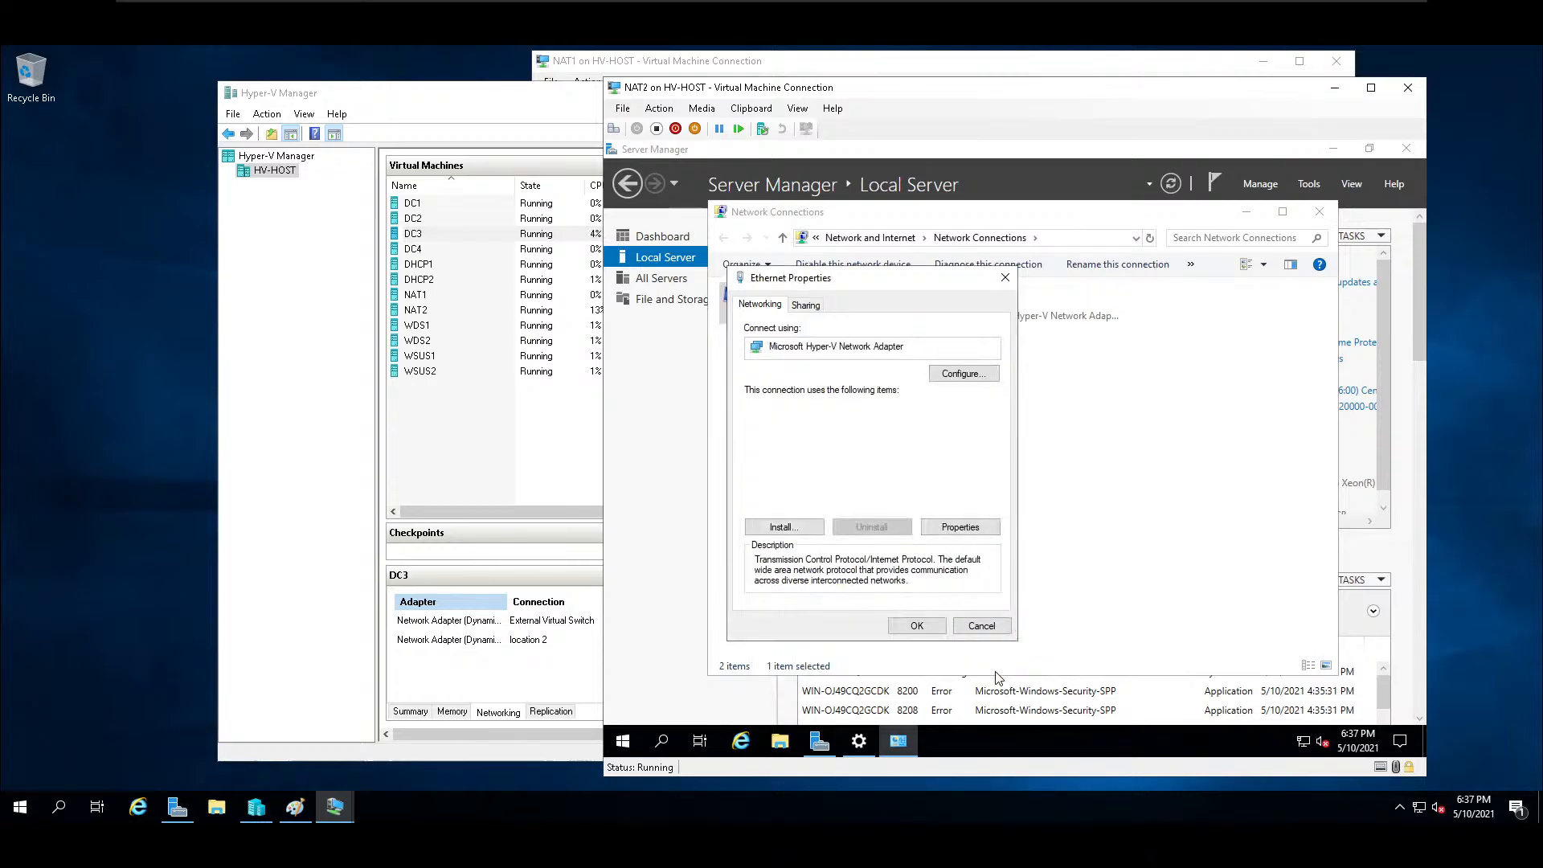
click(929, 629)
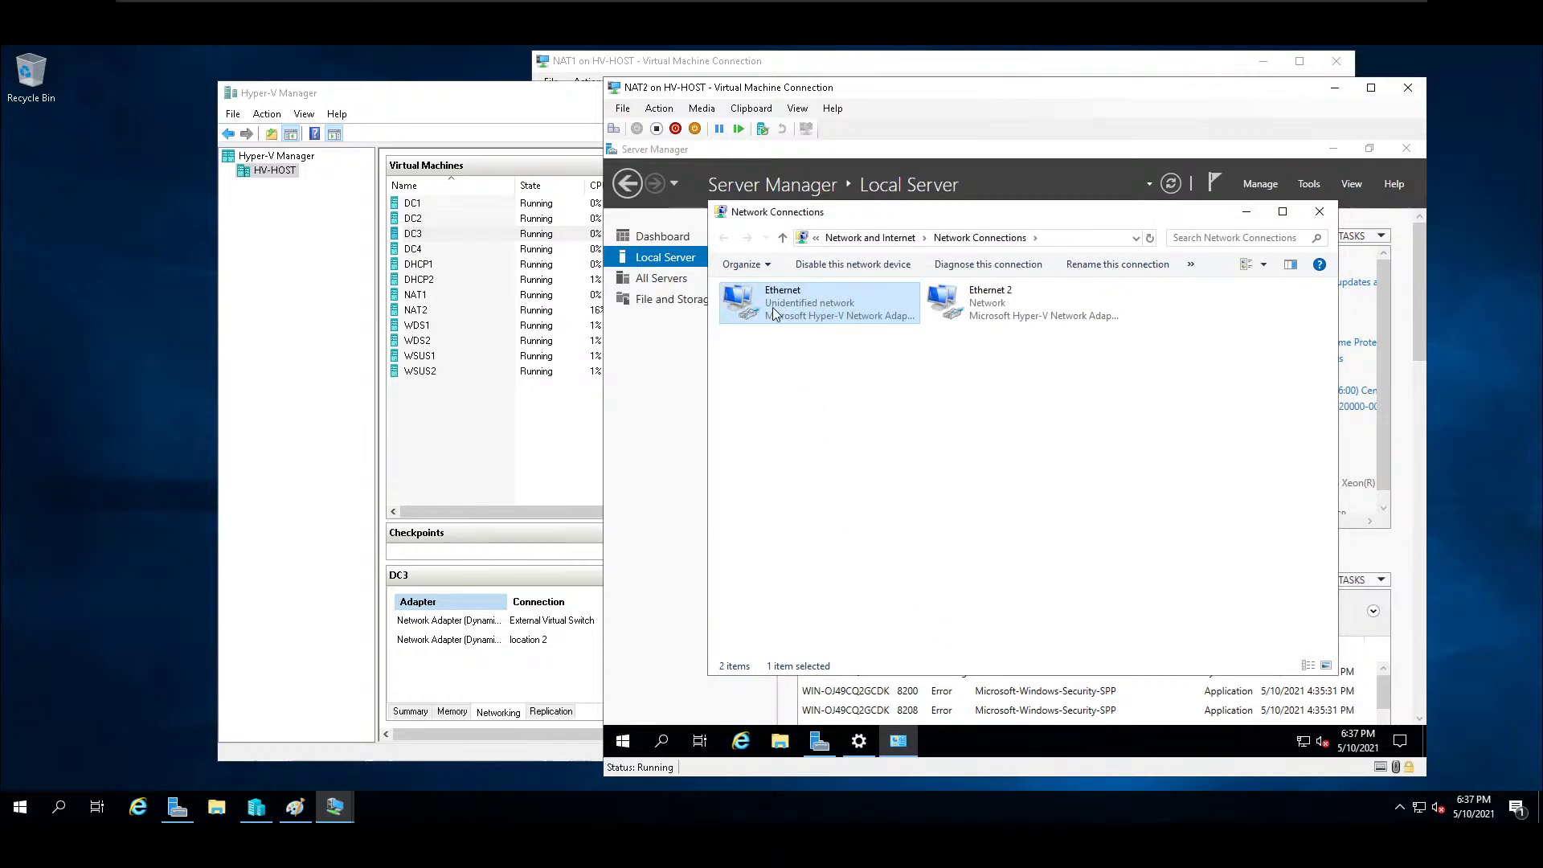
Close NAT2's network connections and allow remote desktop connections to this computer, accepting the firewall exception.
click(672, 365)
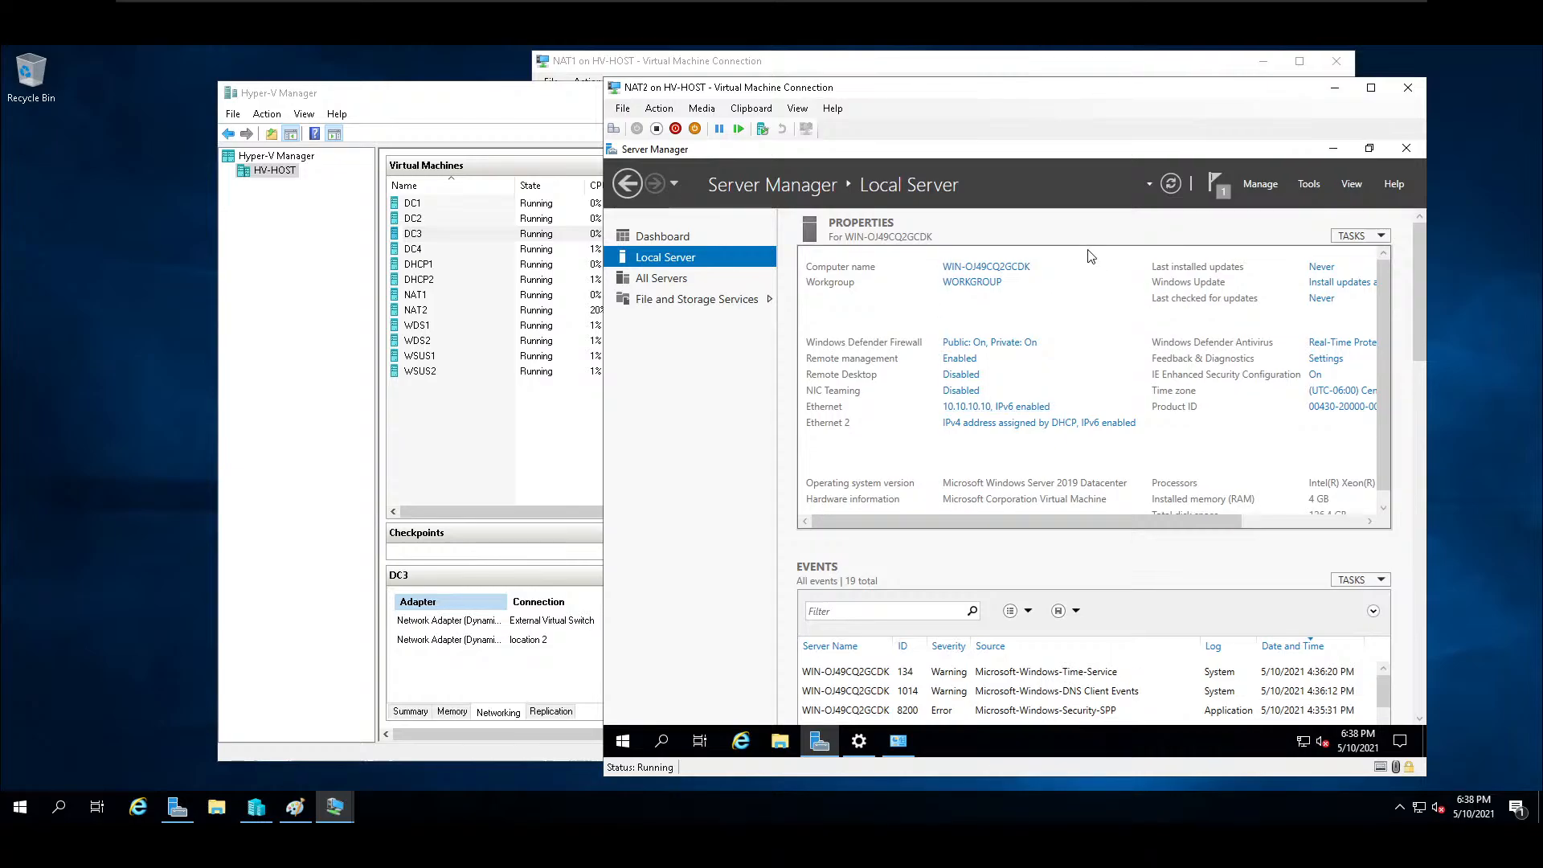
click(967, 375)
click(688, 408)
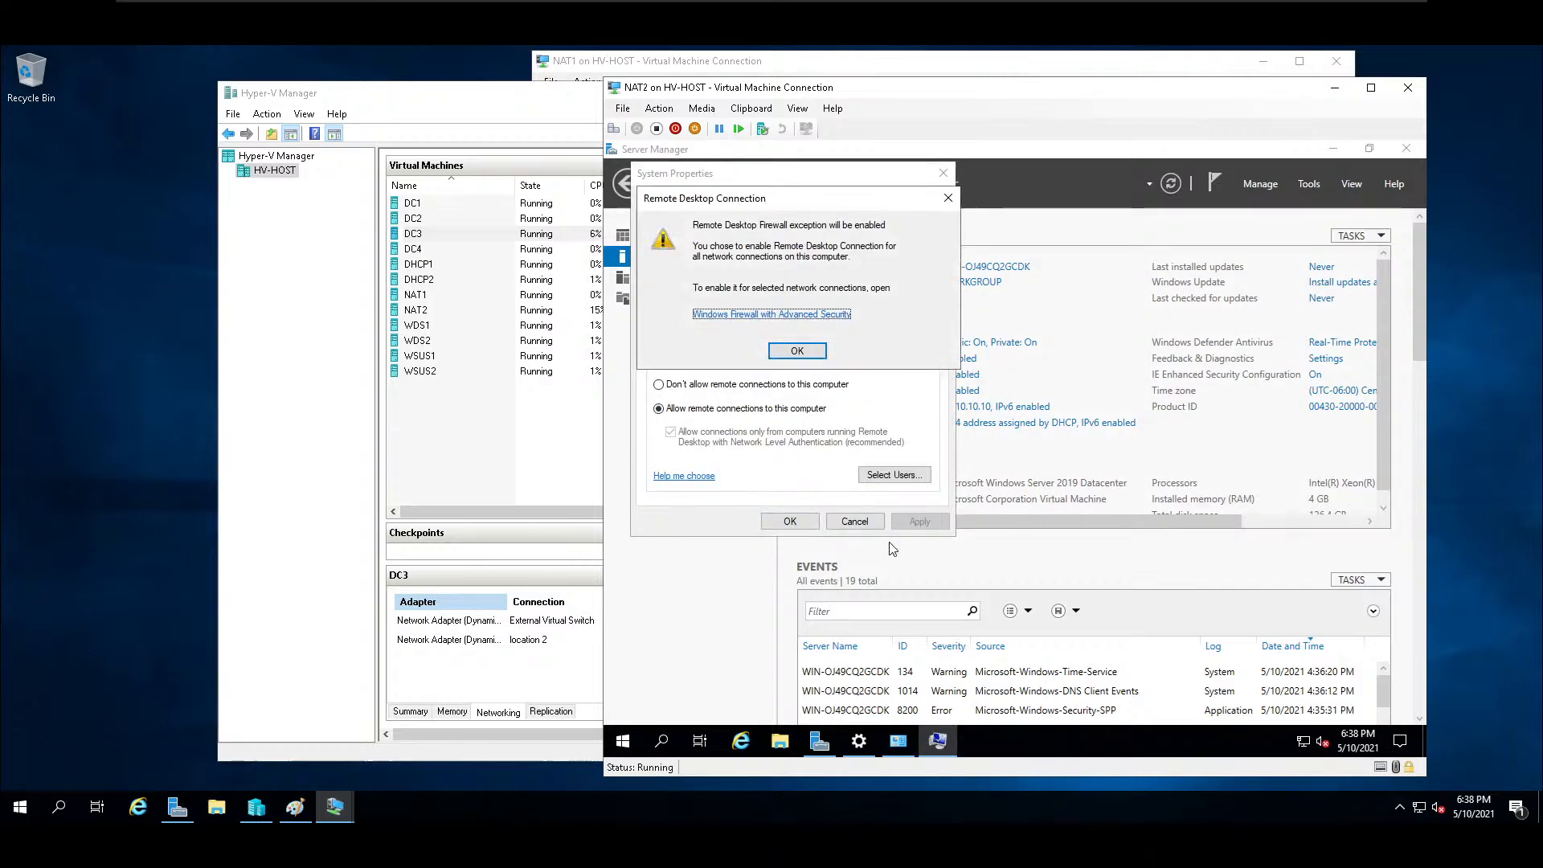
click(796, 352)
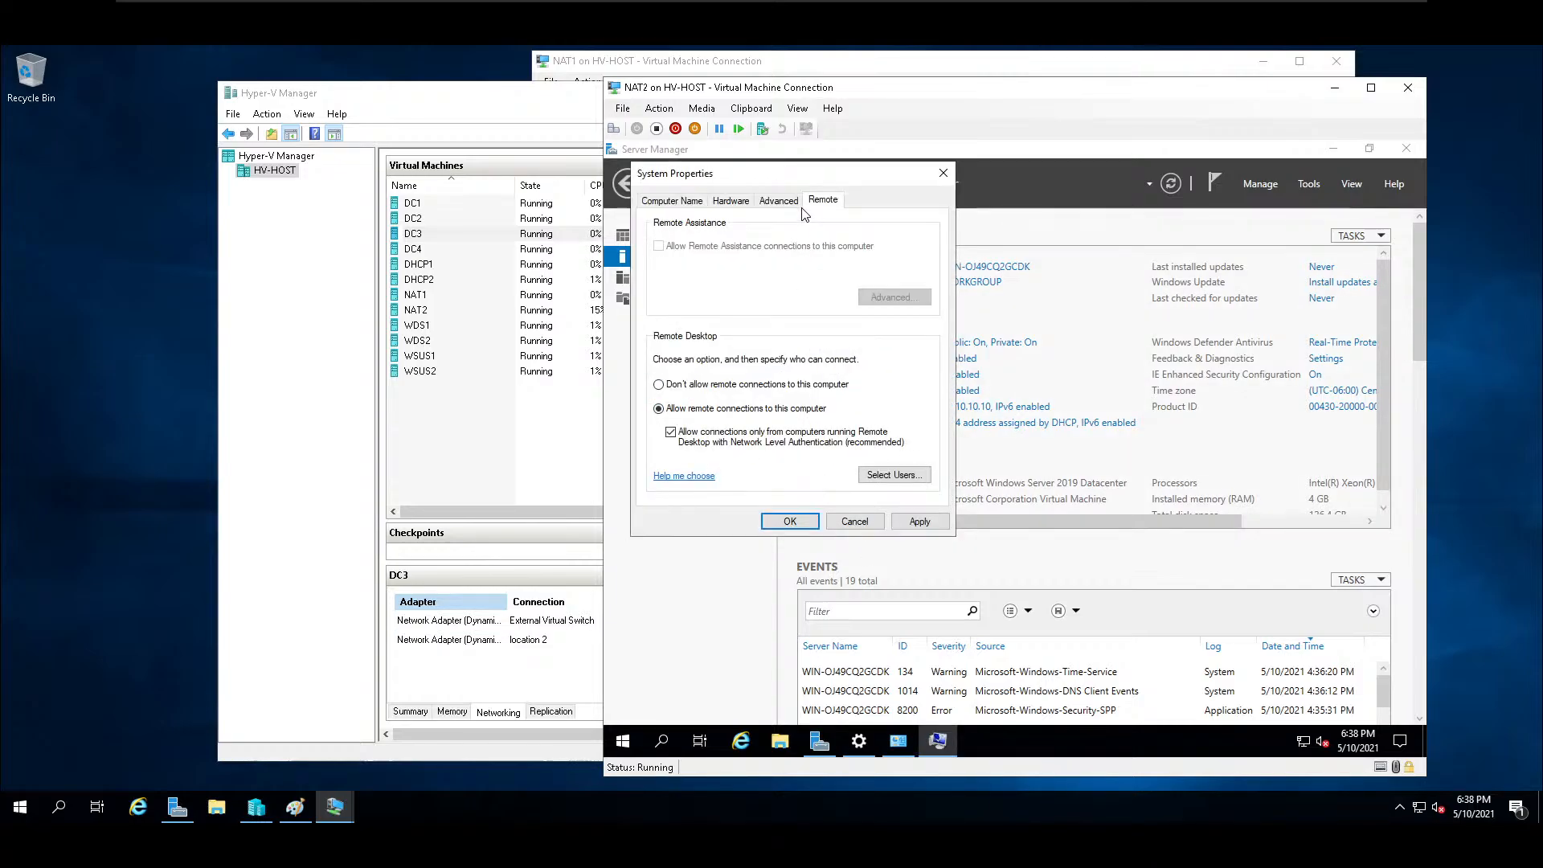
Set the computer name to NAT2 and make it a member of the domain school.
click(680, 208)
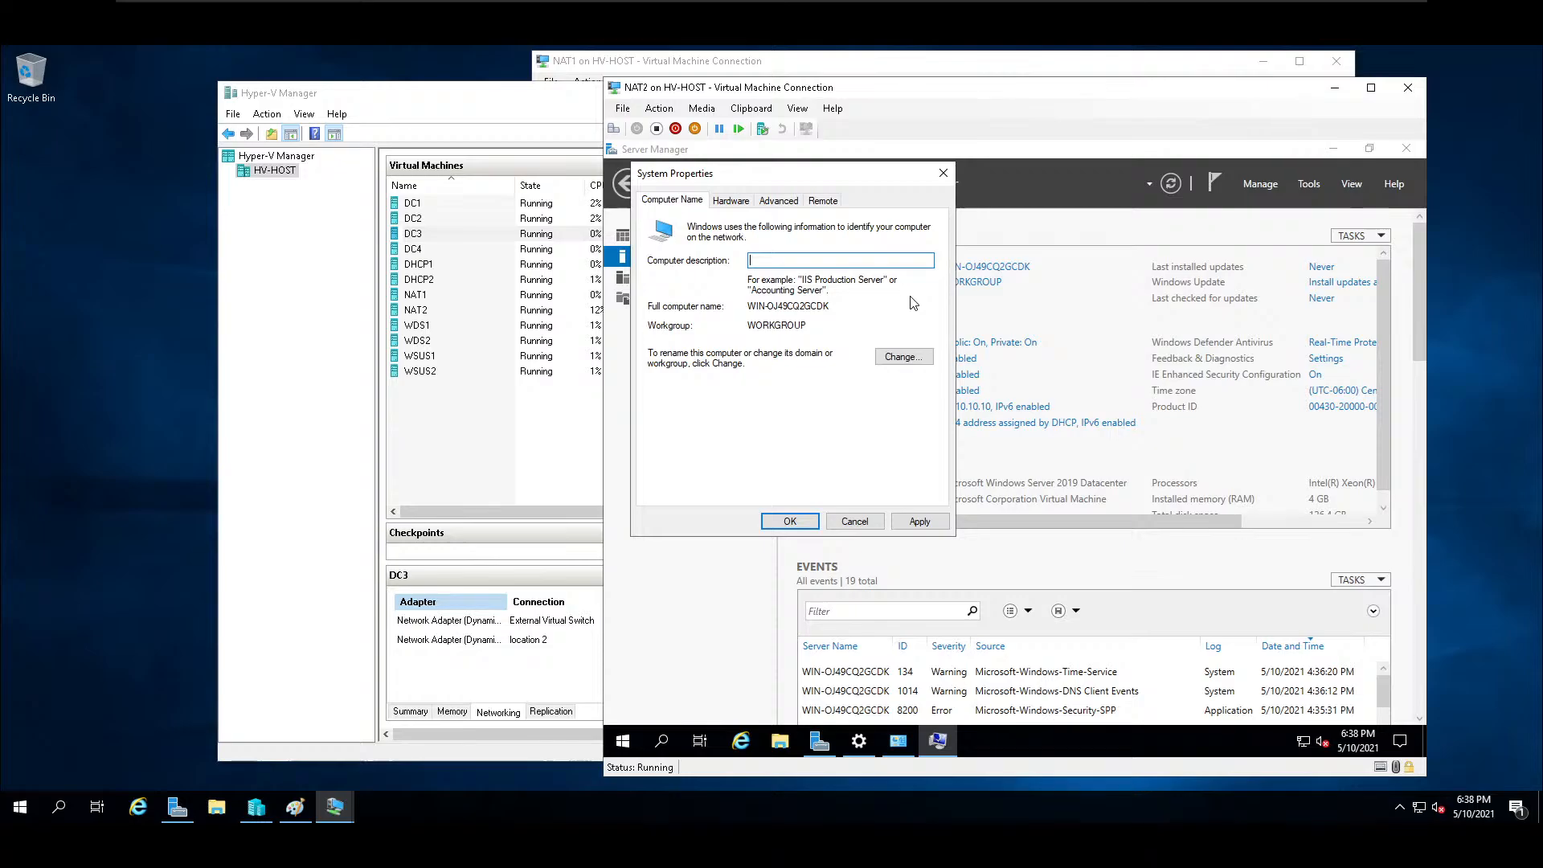
click(913, 357)
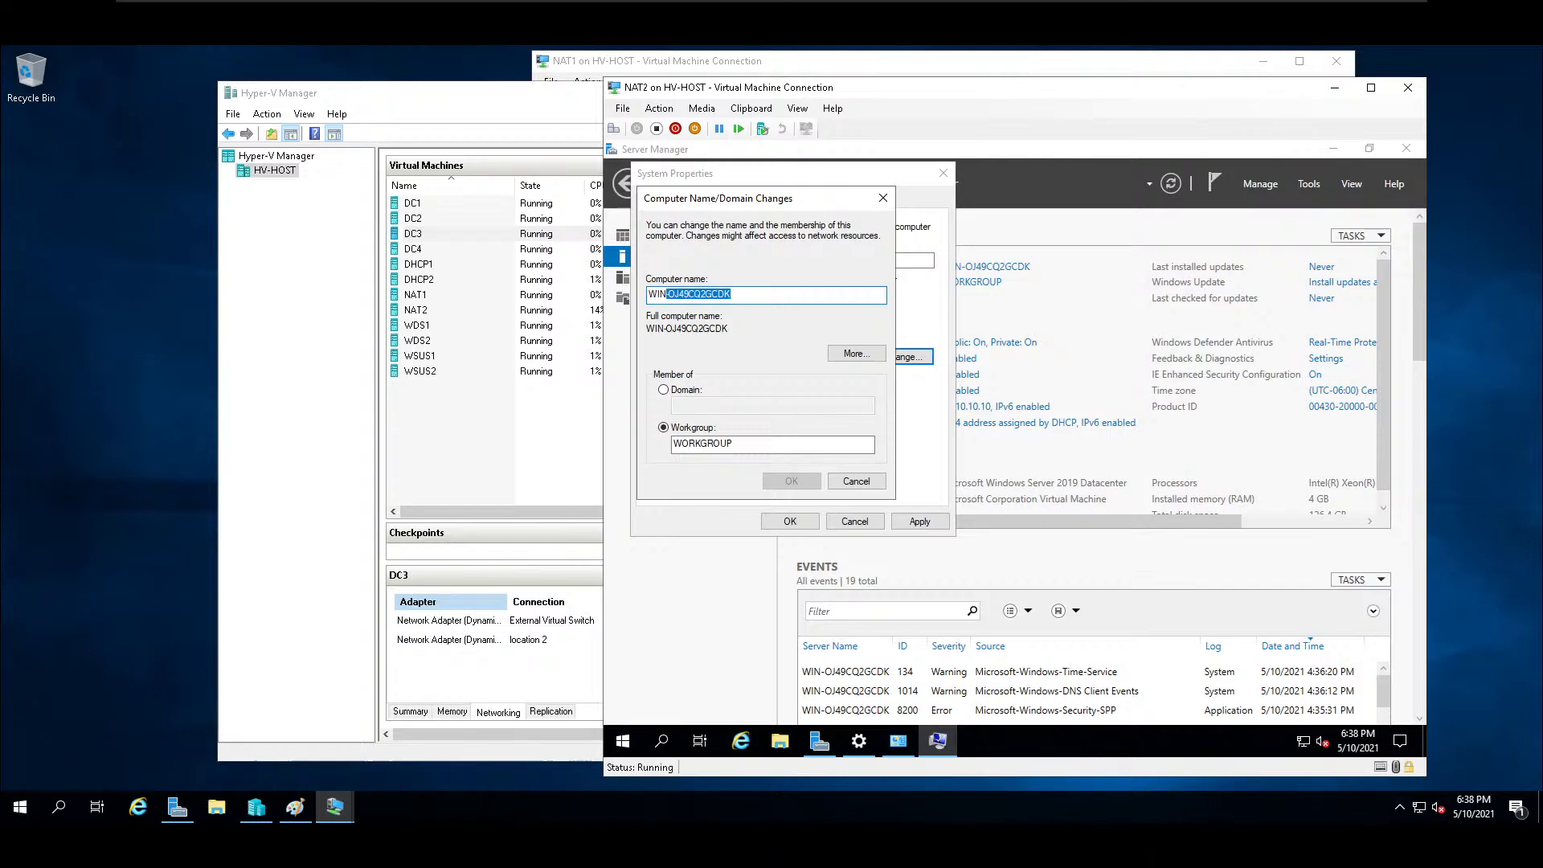
key(BackSpace)
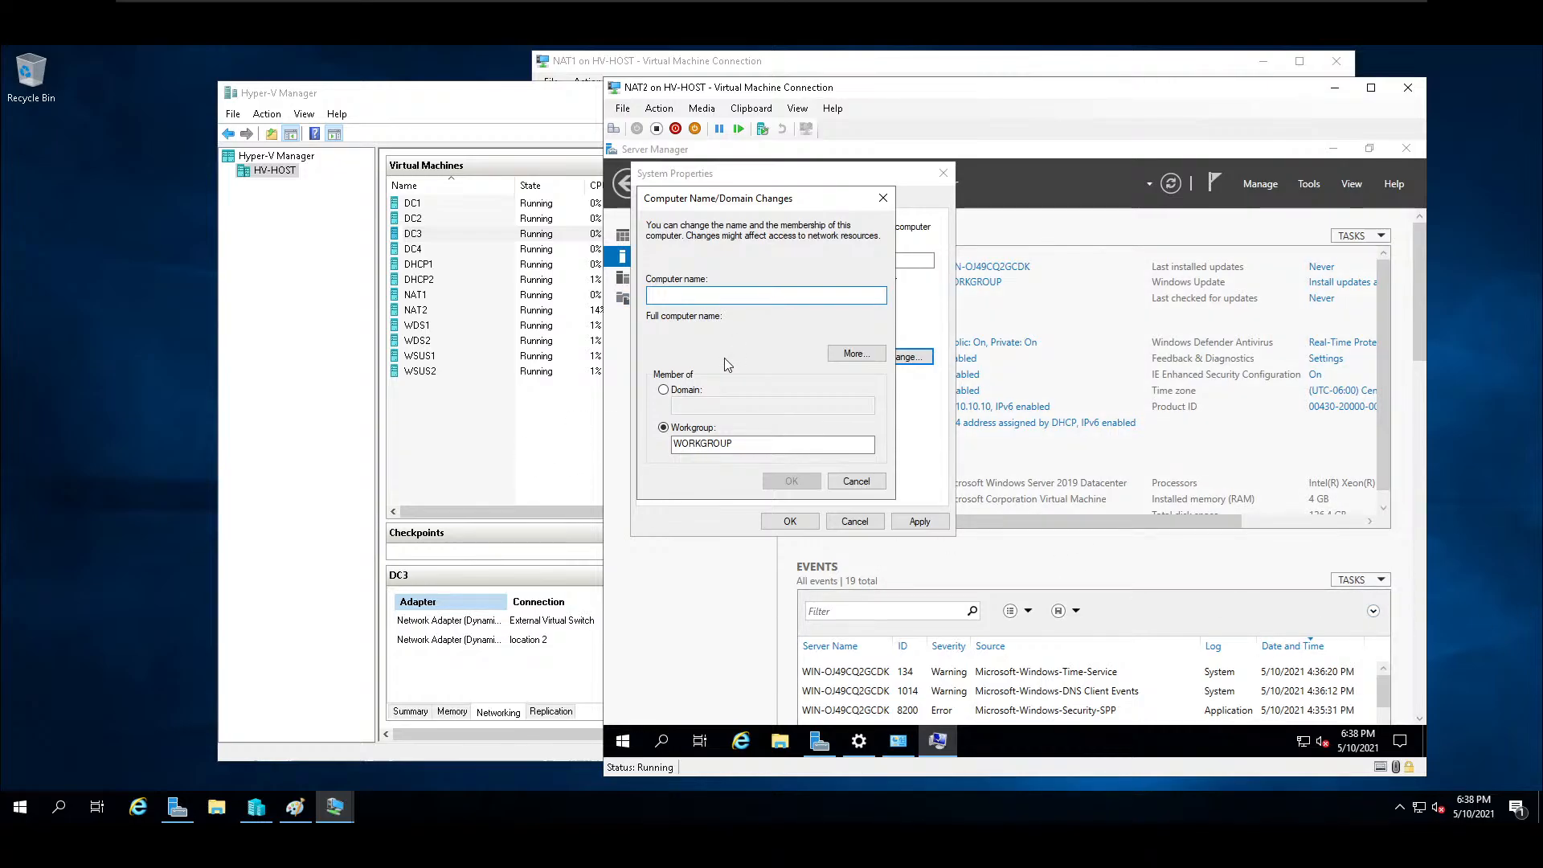
text(NAT2)
click(666, 390)
click(696, 405)
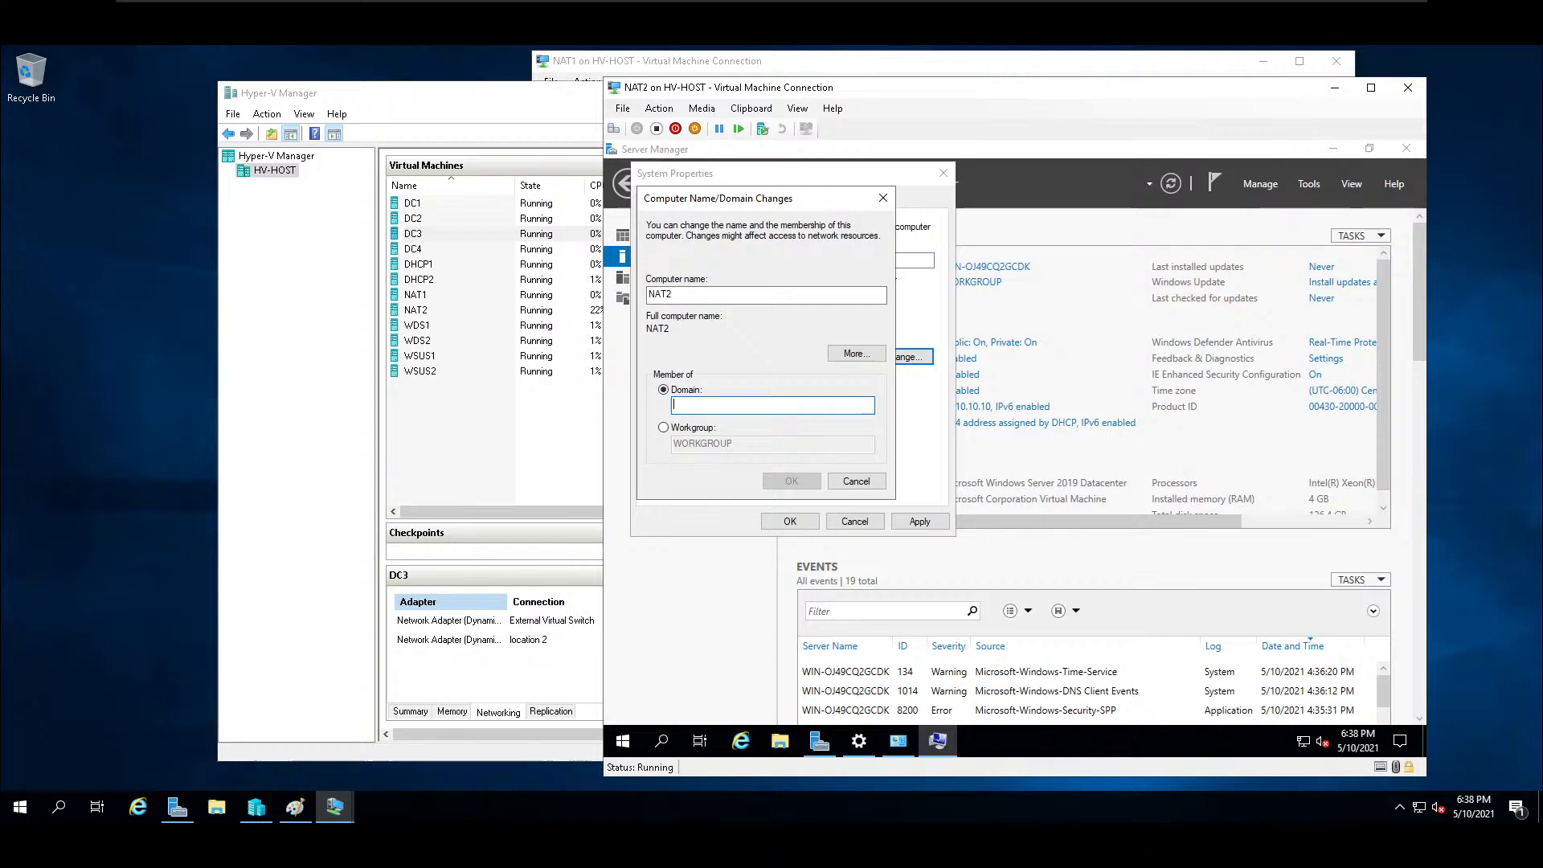
text(school)
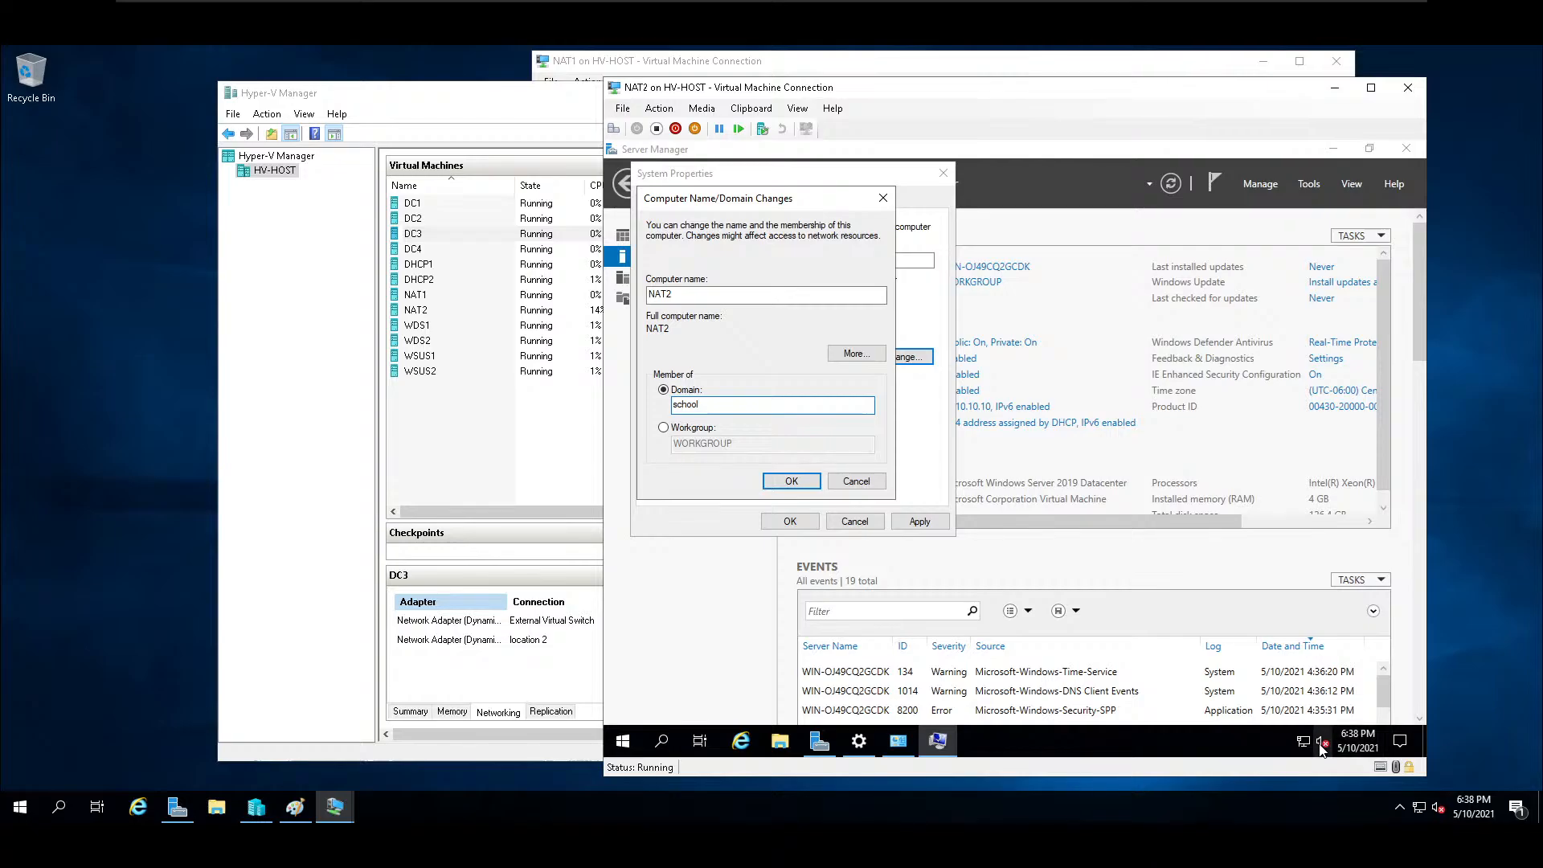
Authorize the domain join with the administrator account and its password.
mouse_move(1306, 751)
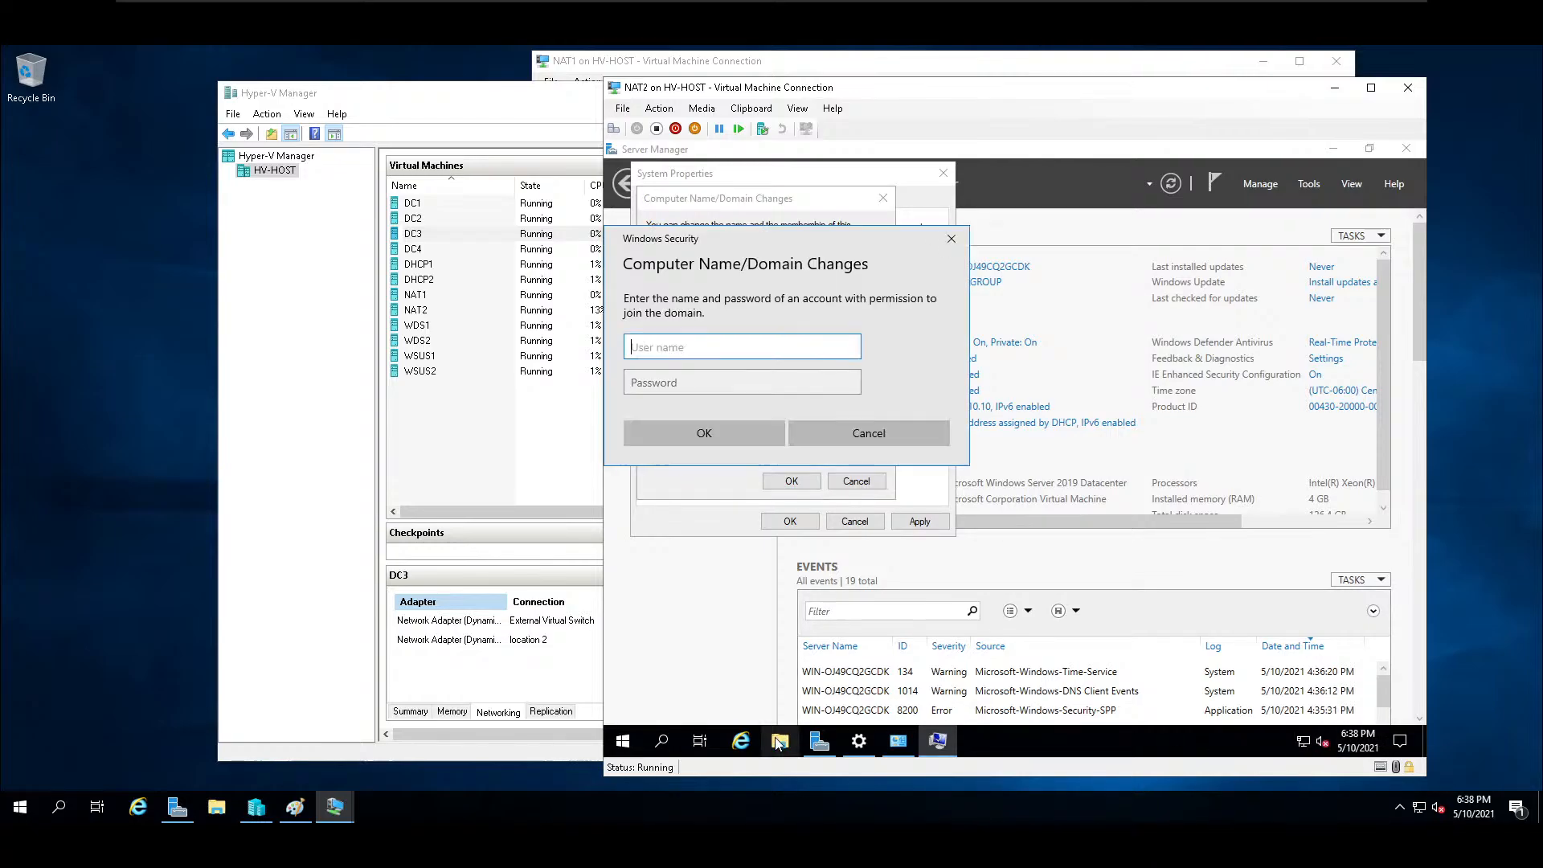
text(a)
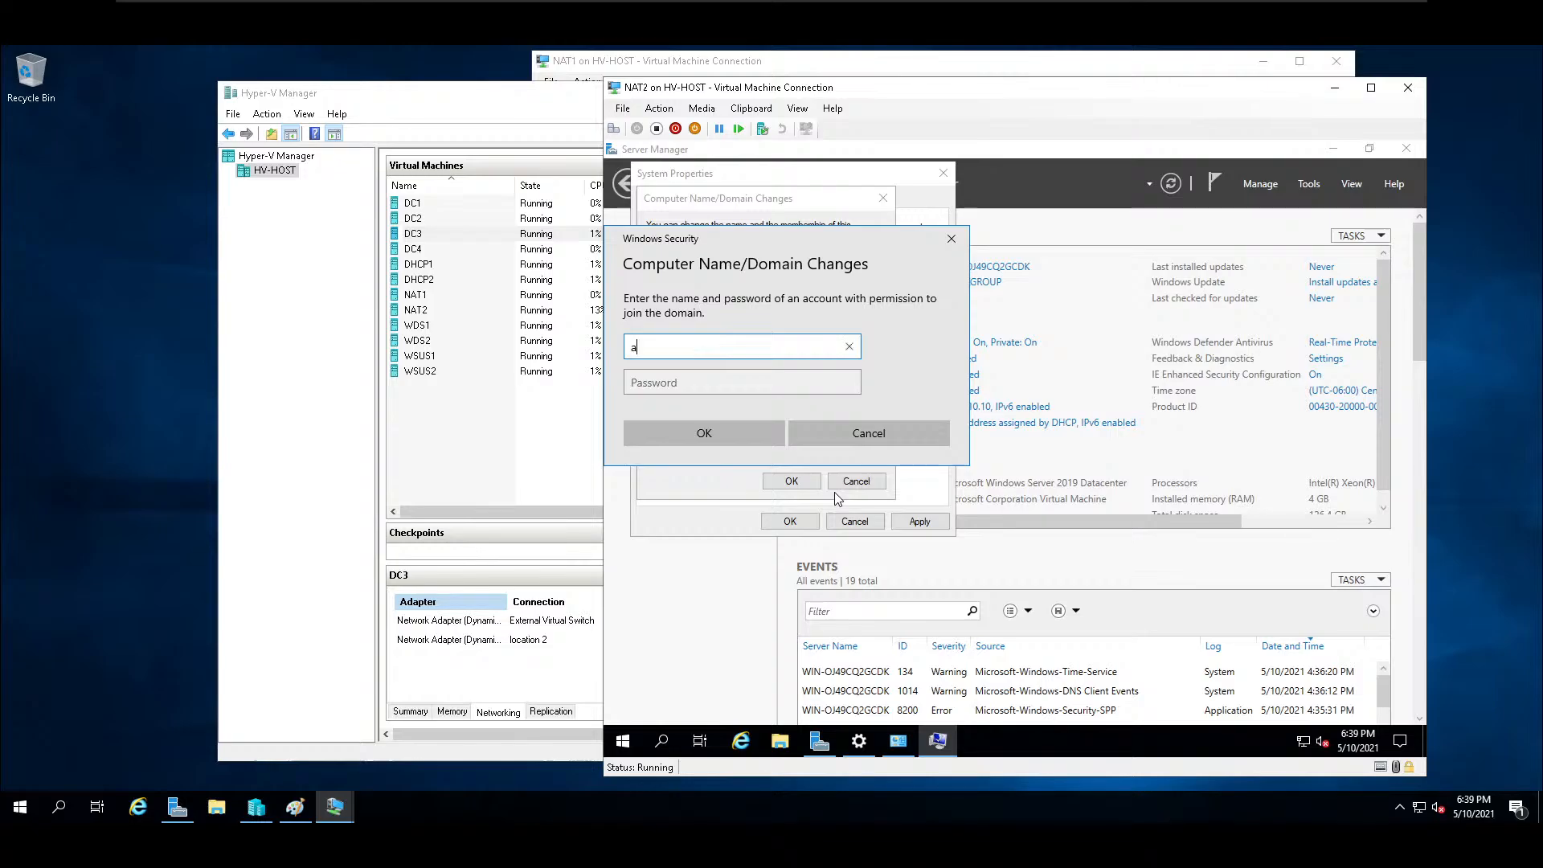
text(dministrator)
key(Tab)
text(•••••••••••)
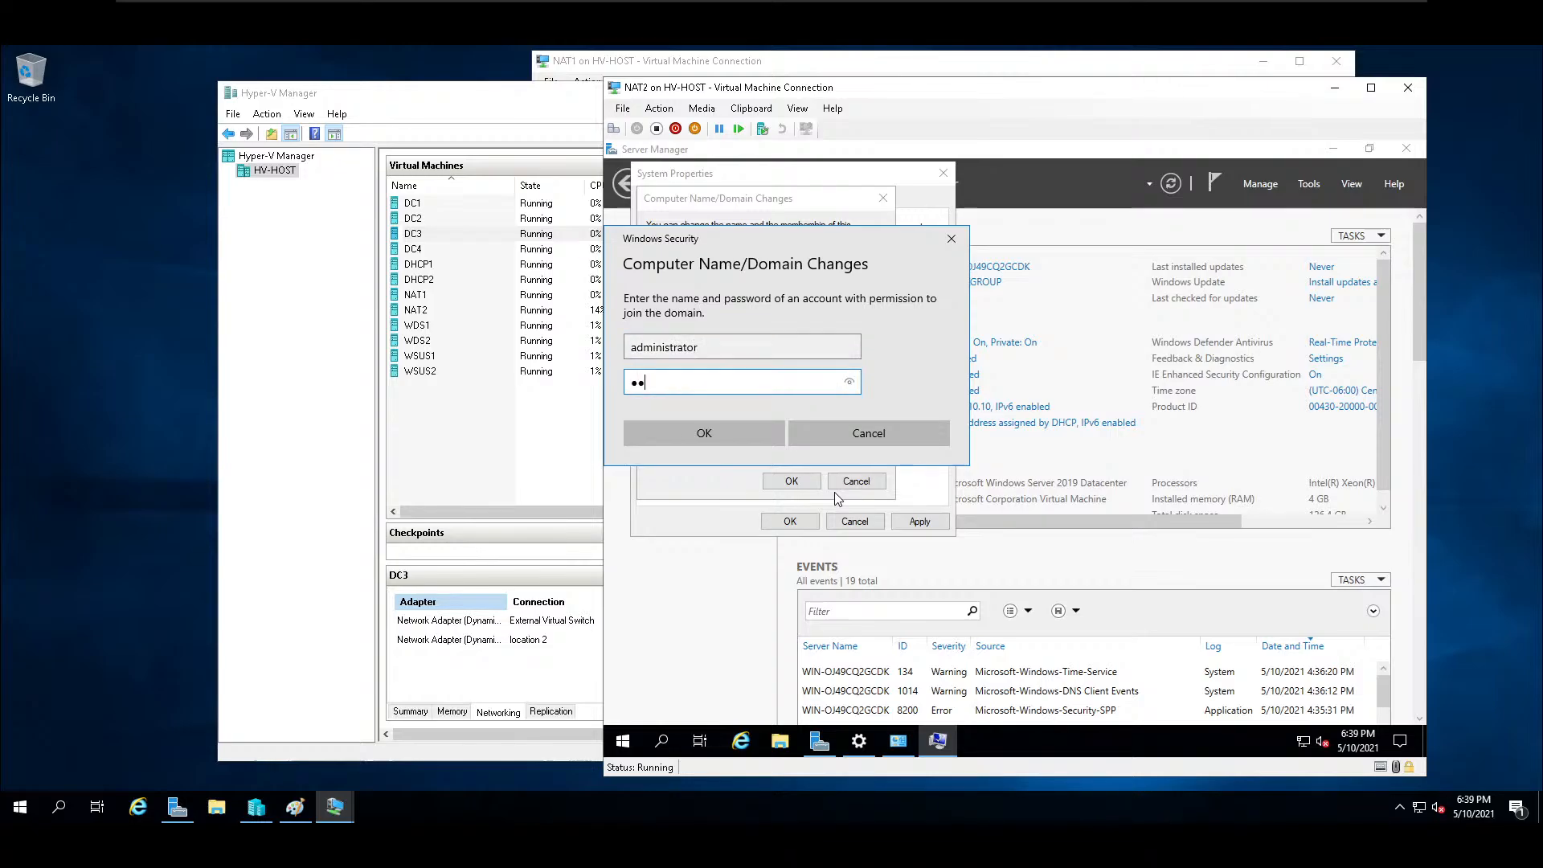
key(Return)
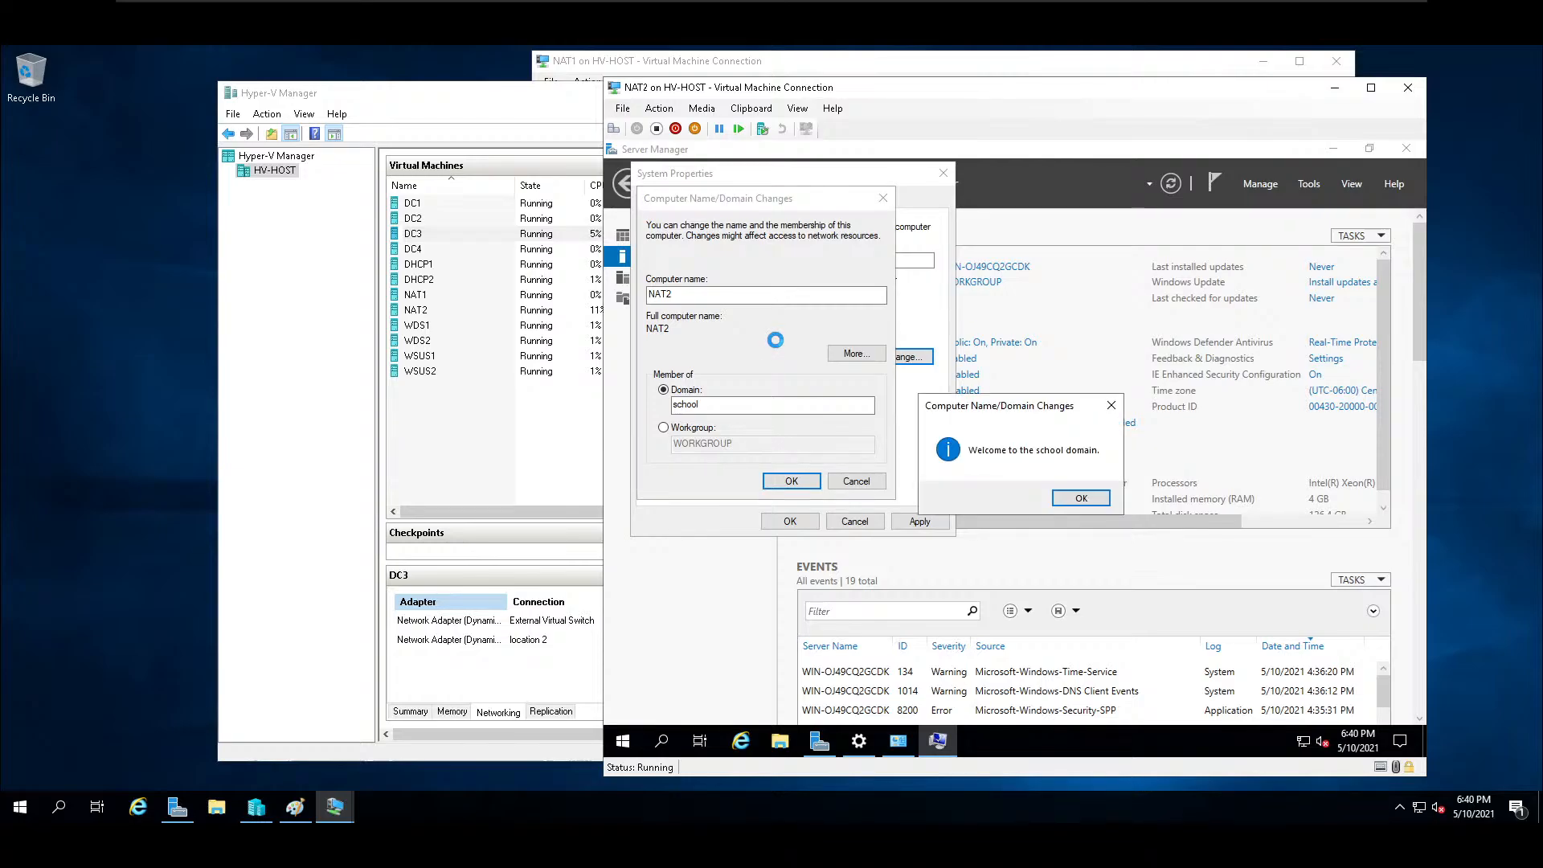
Acknowledge the domain membership change, close the system properties, and restart NAT2 immediately.
click(1094, 501)
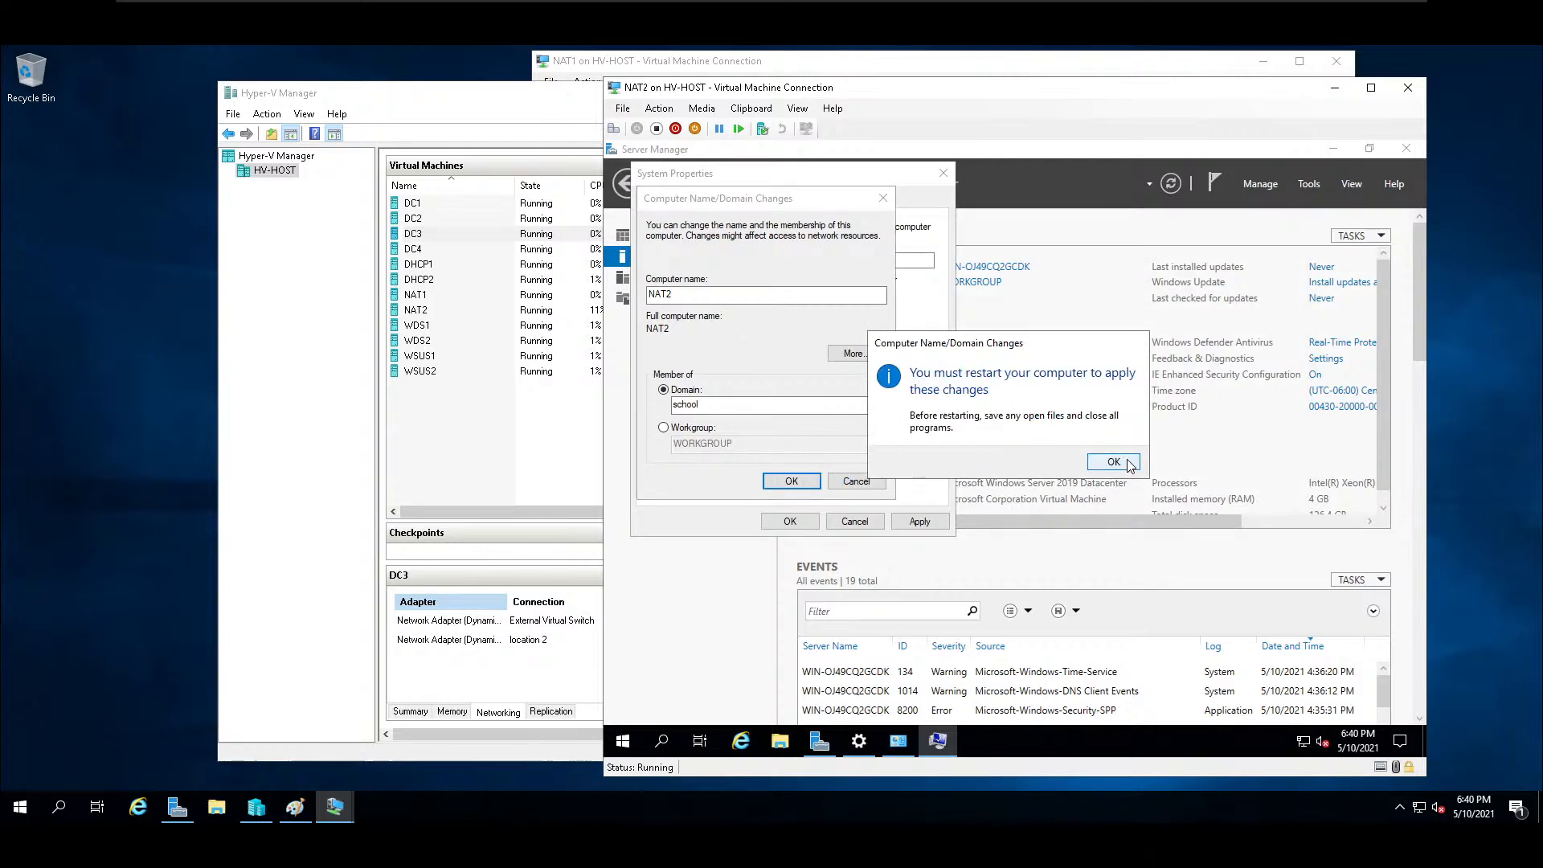
click(1128, 463)
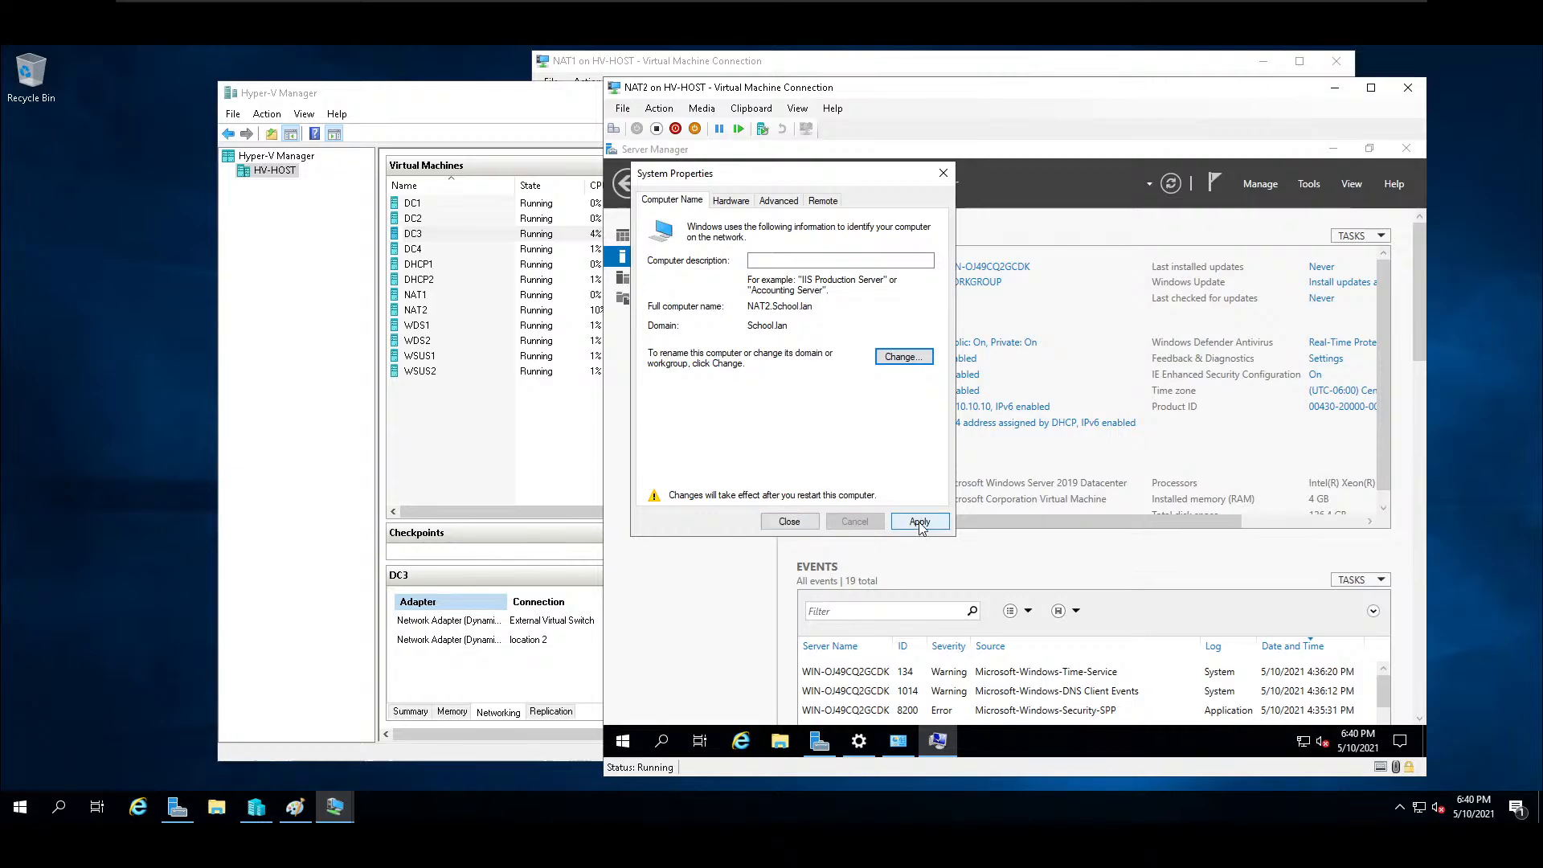
click(789, 521)
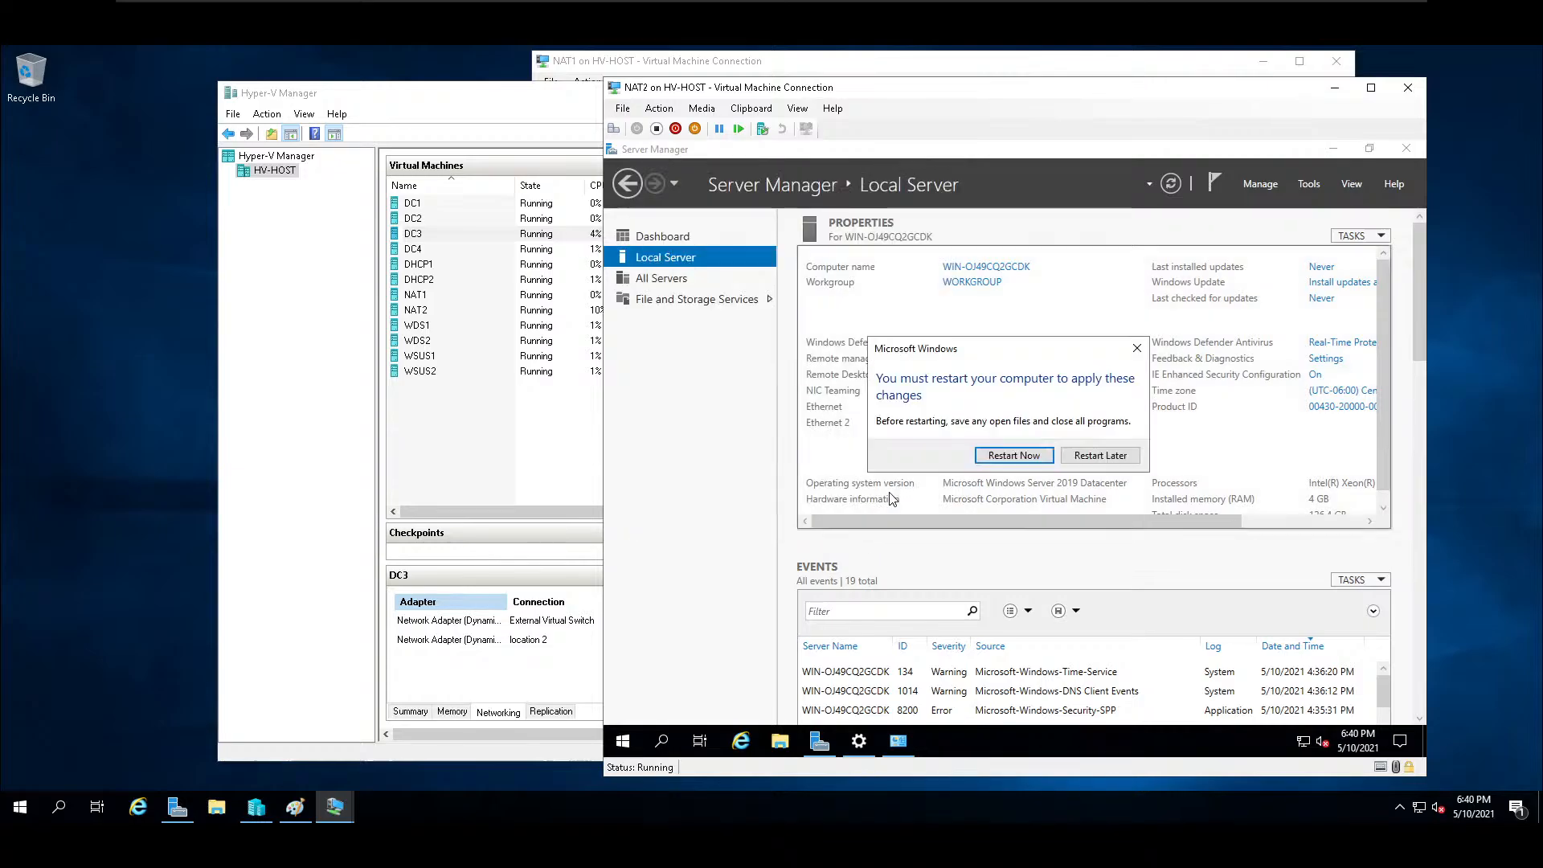
click(1015, 463)
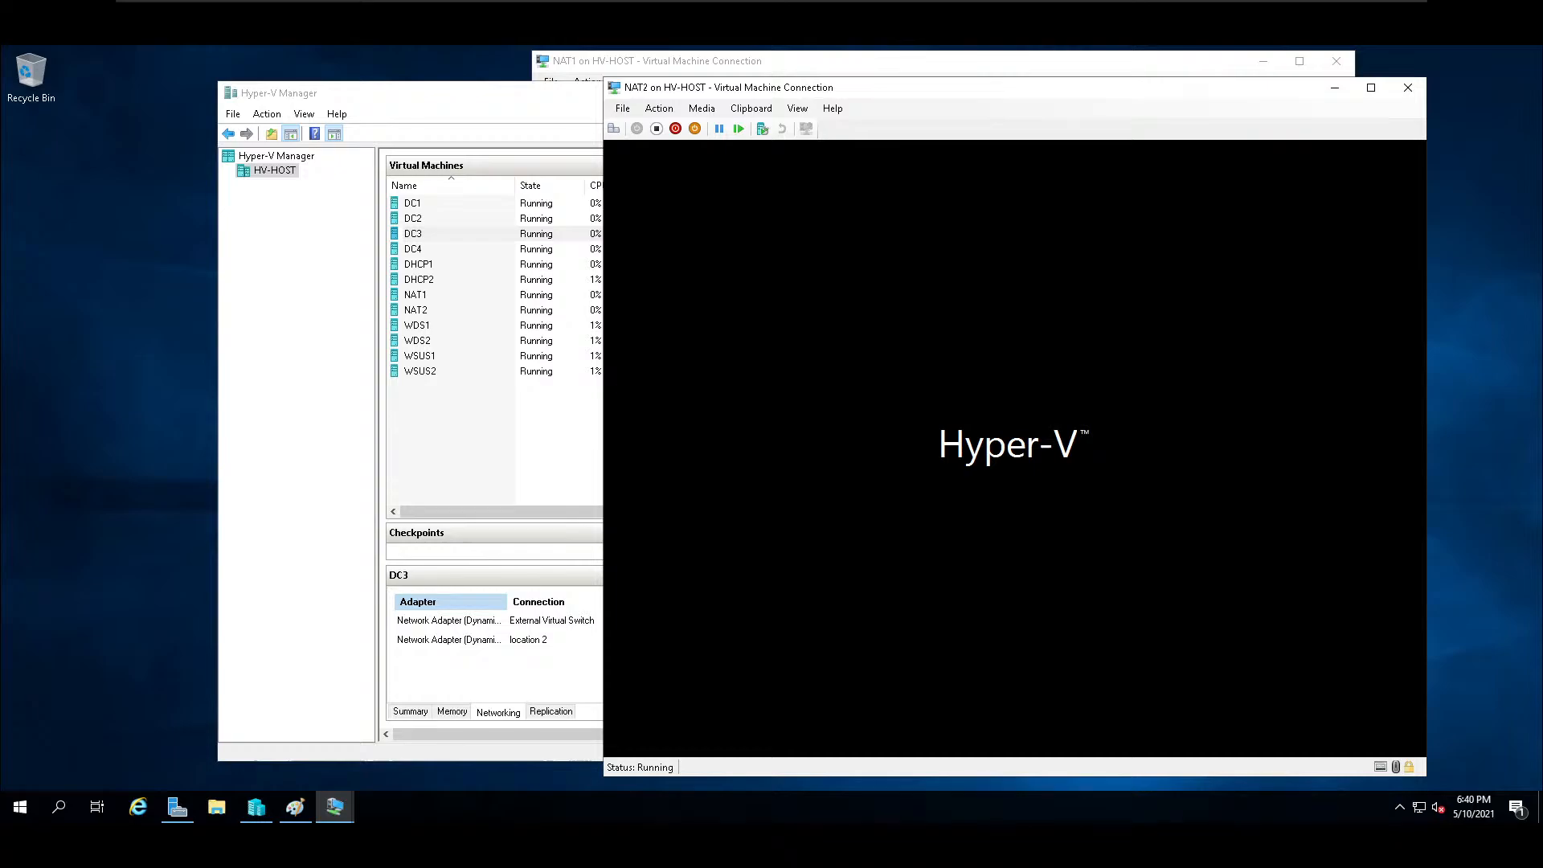
Show NAT2 in full screen and sign in as another user with the school domain's administrator account and password.
click(798, 109)
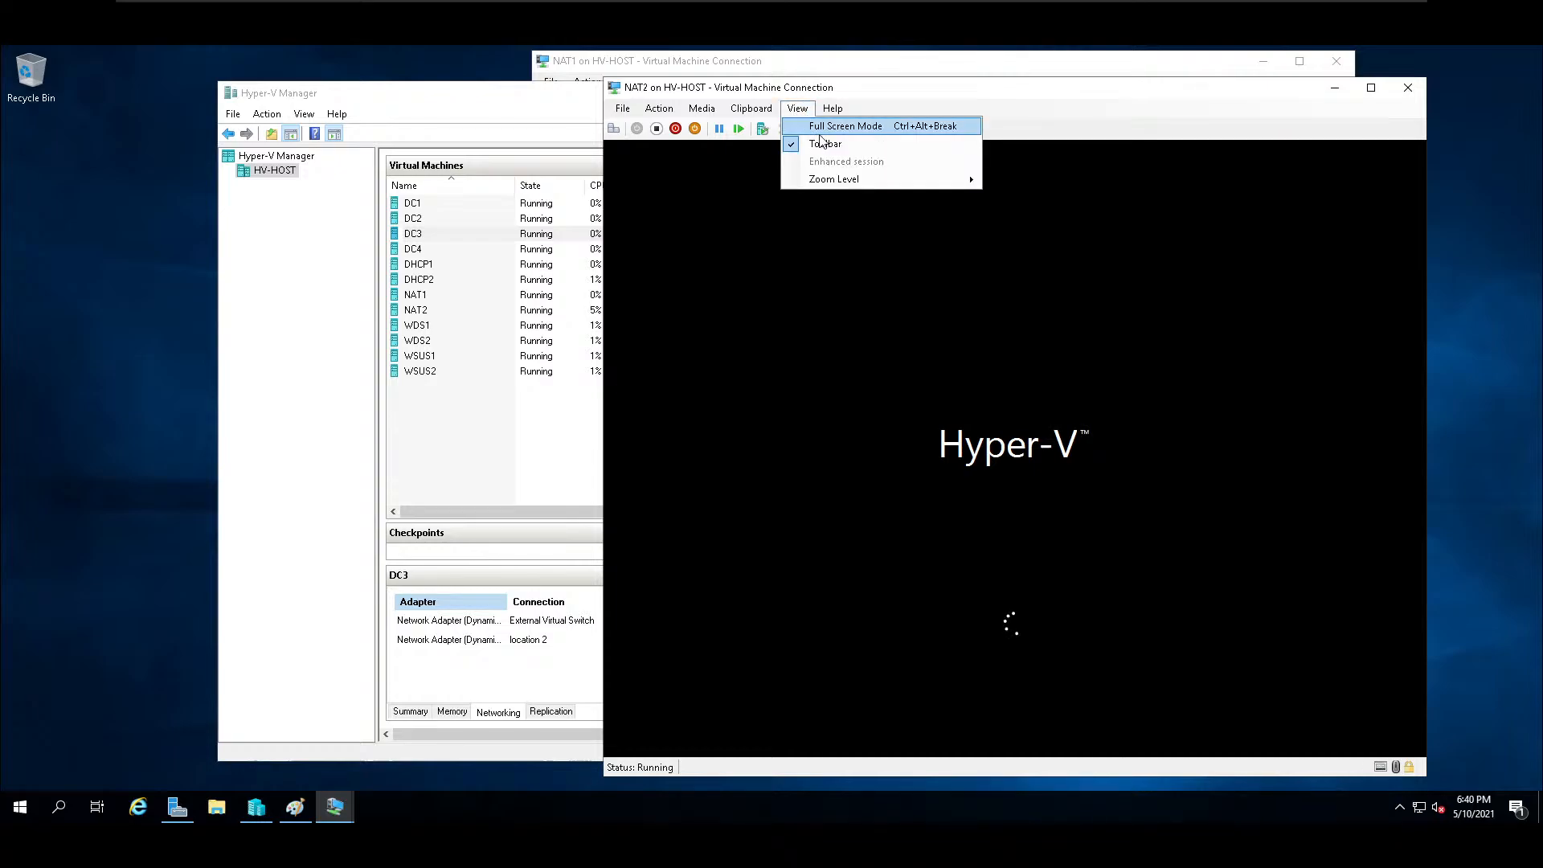
click(817, 131)
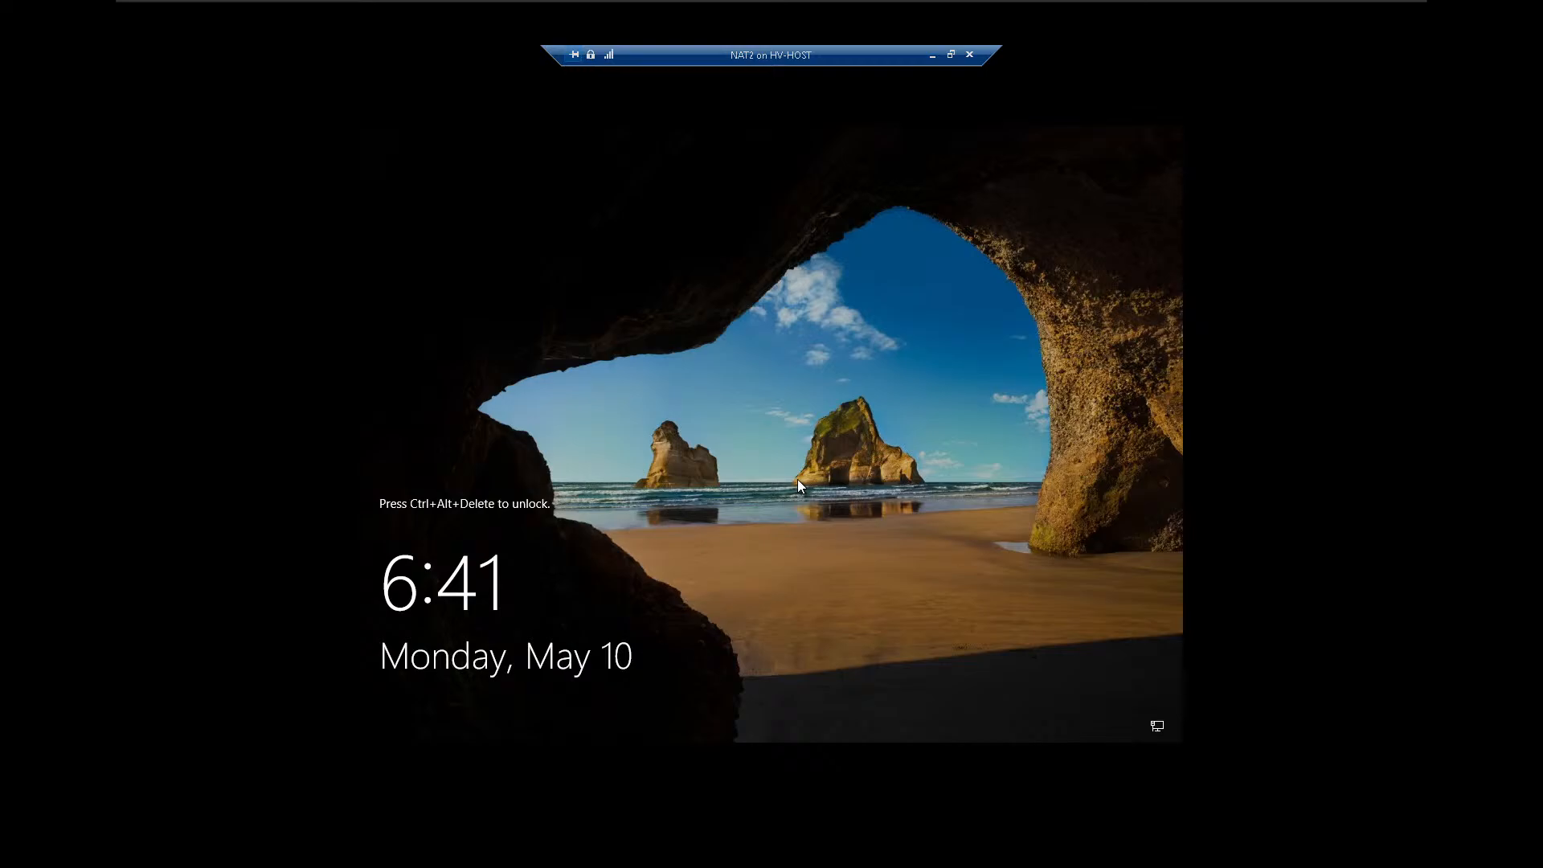
key(ctrl+alt+End)
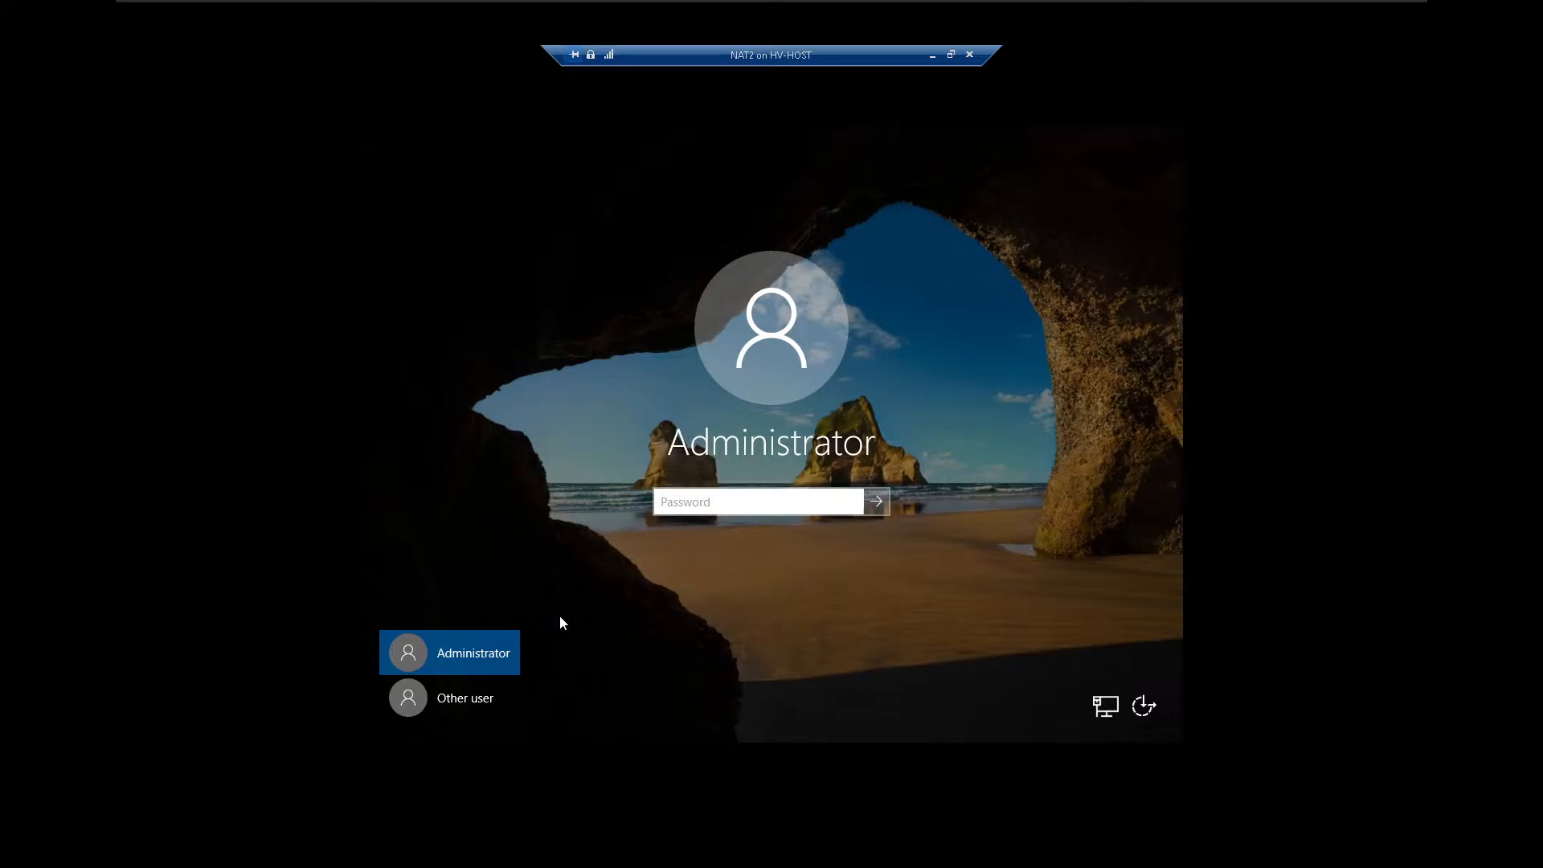
click(477, 704)
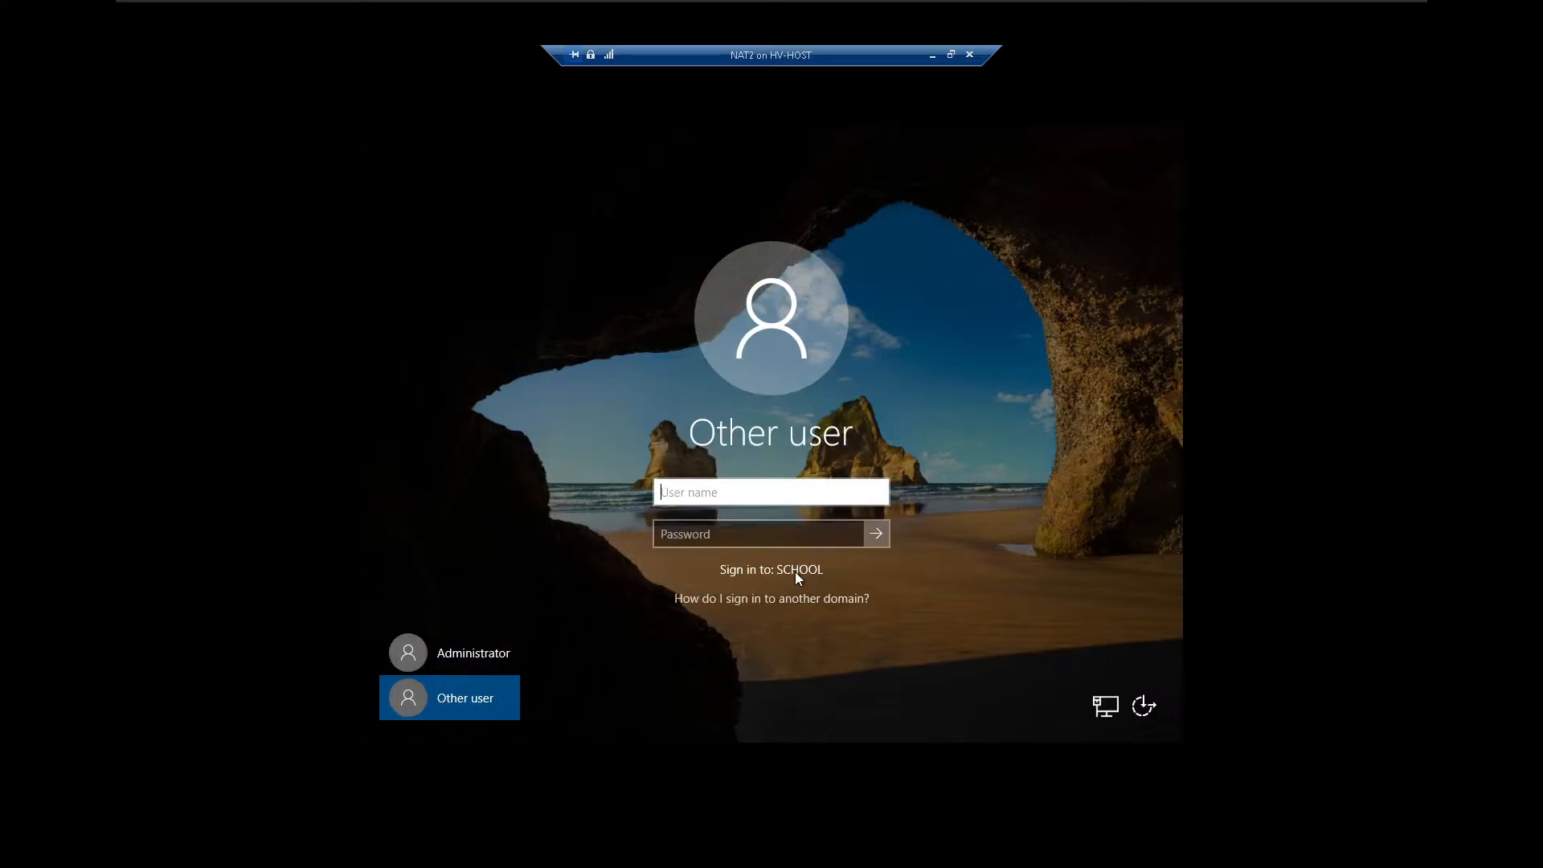
text(administrator)
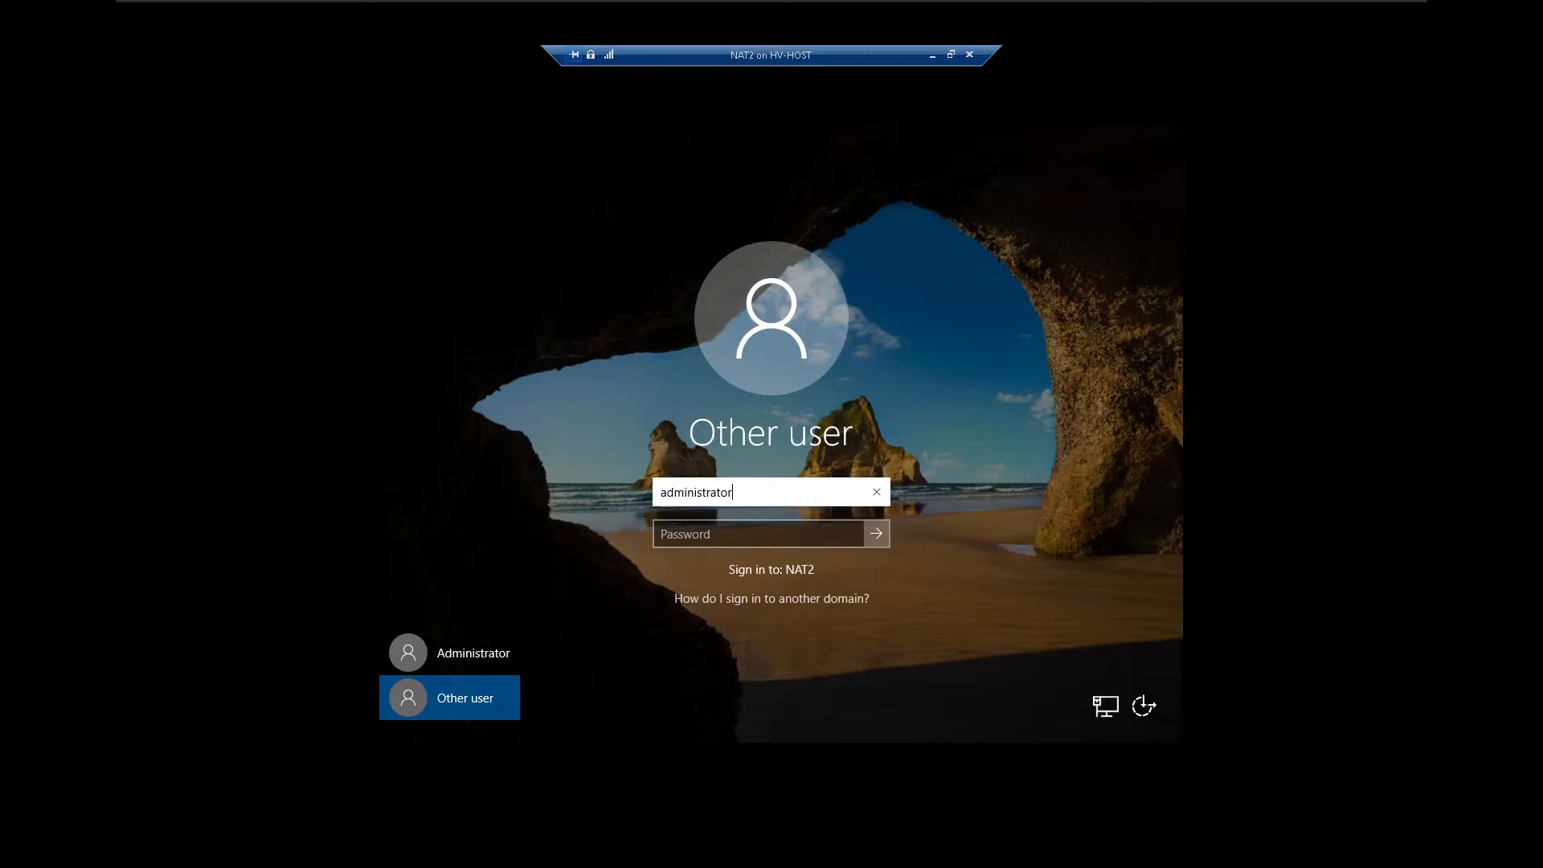
text(@school)
key(Tab)
text(*********)
key(Return)
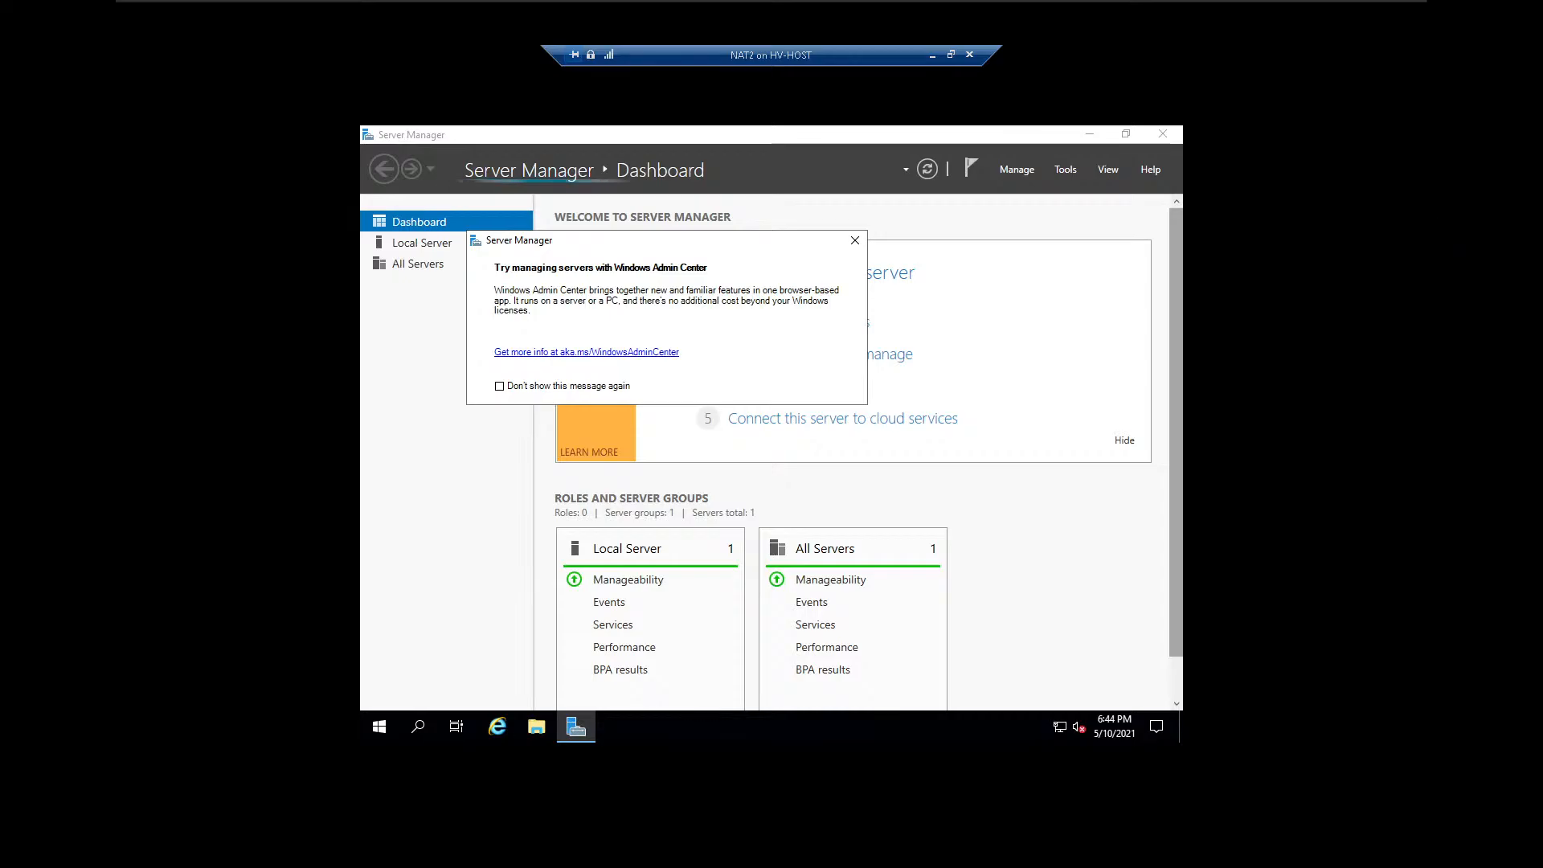
Switch to YouTube Studio, pop the live chat out into its own window, and move the browser off this screen.
drag(1542, 37, 554, 99)
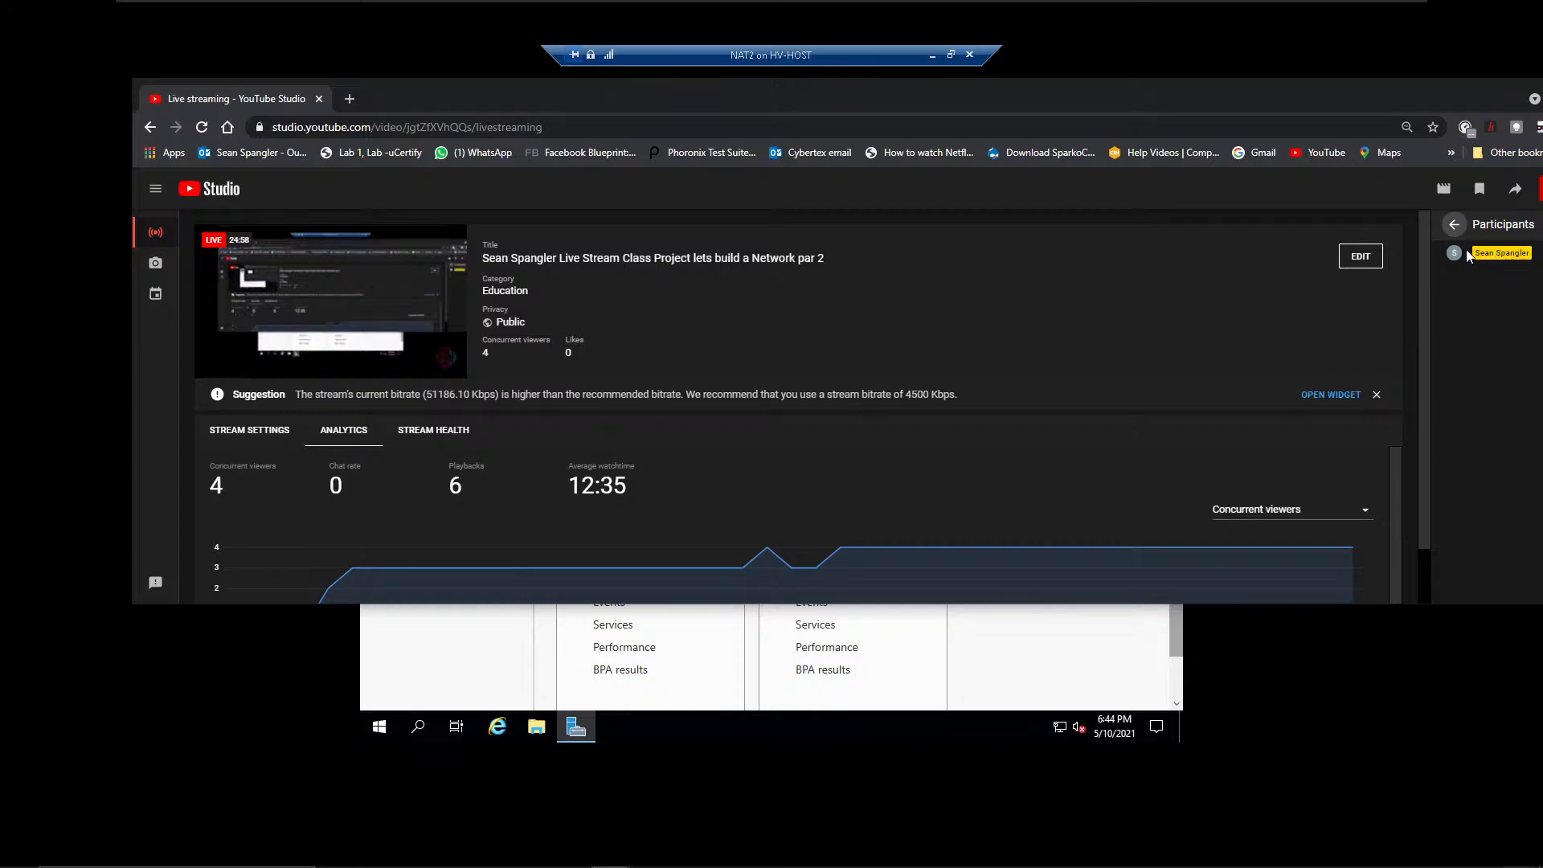
drag(1449, 102, 1277, 103)
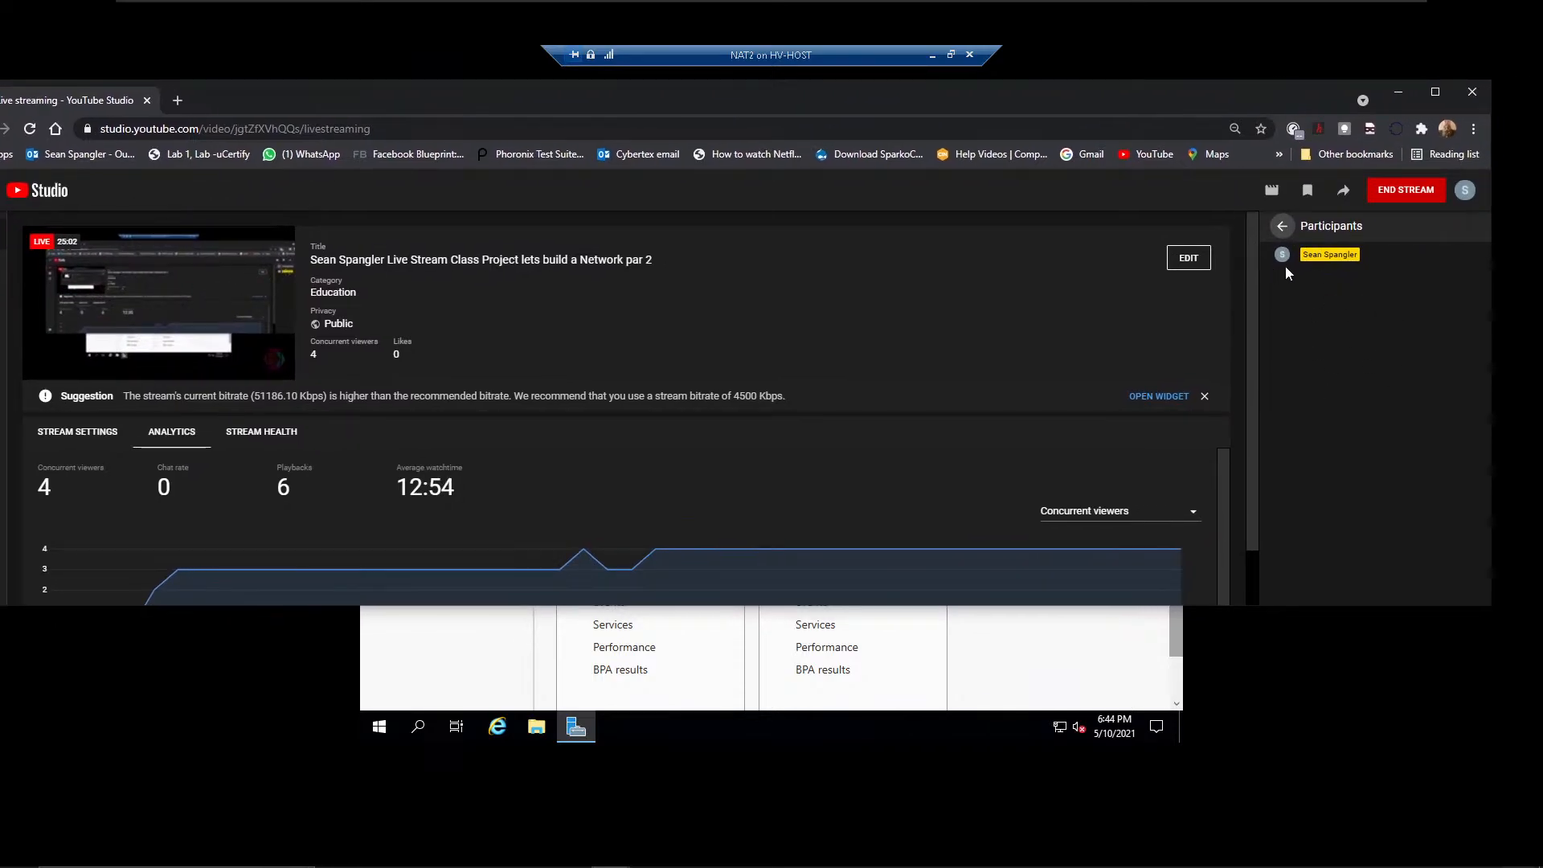
click(1284, 227)
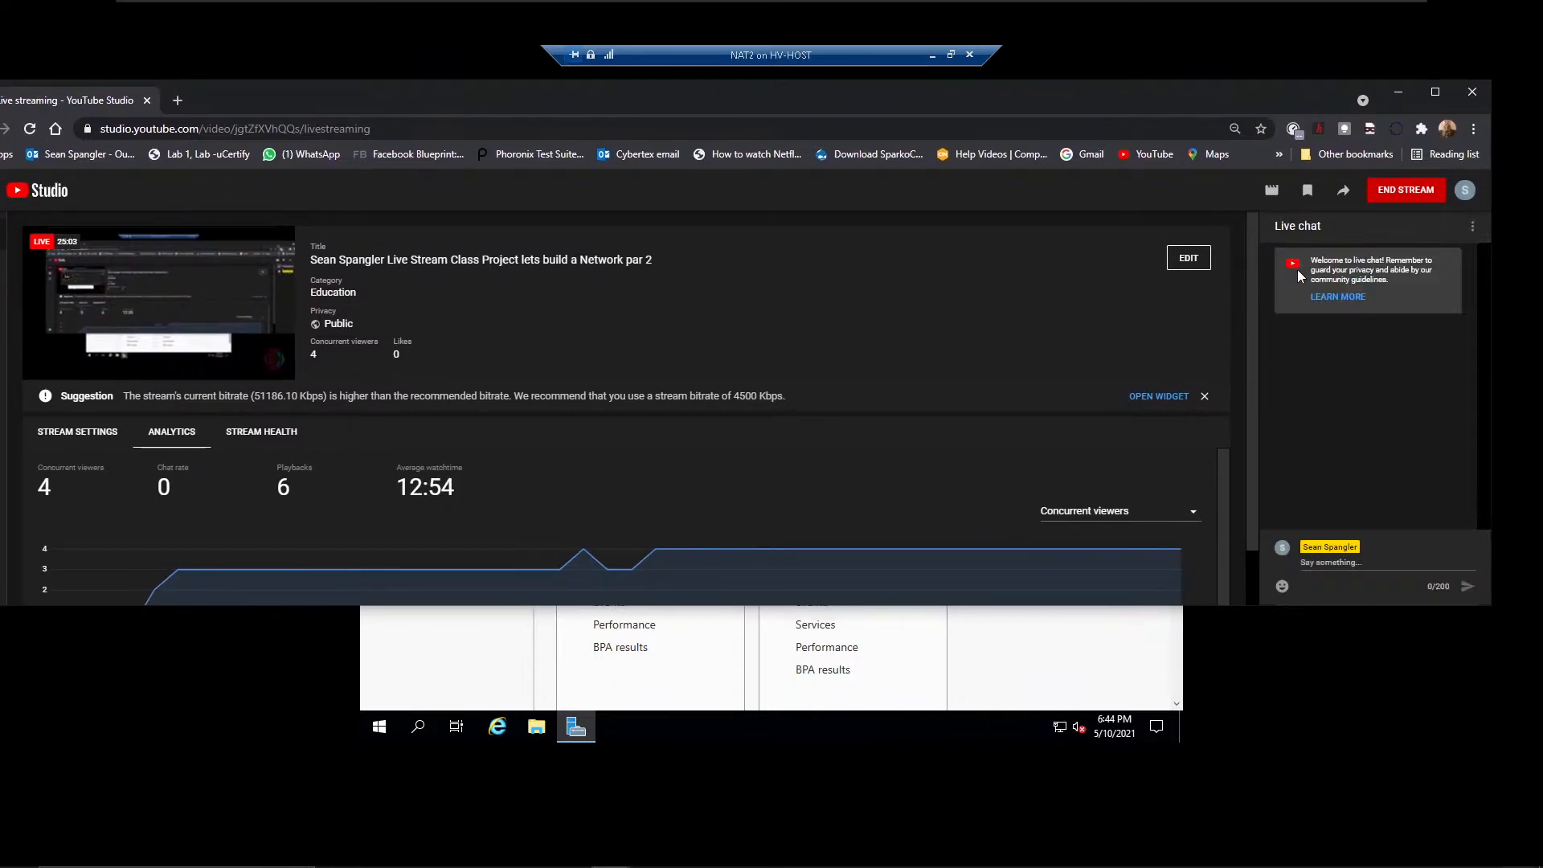
click(1473, 226)
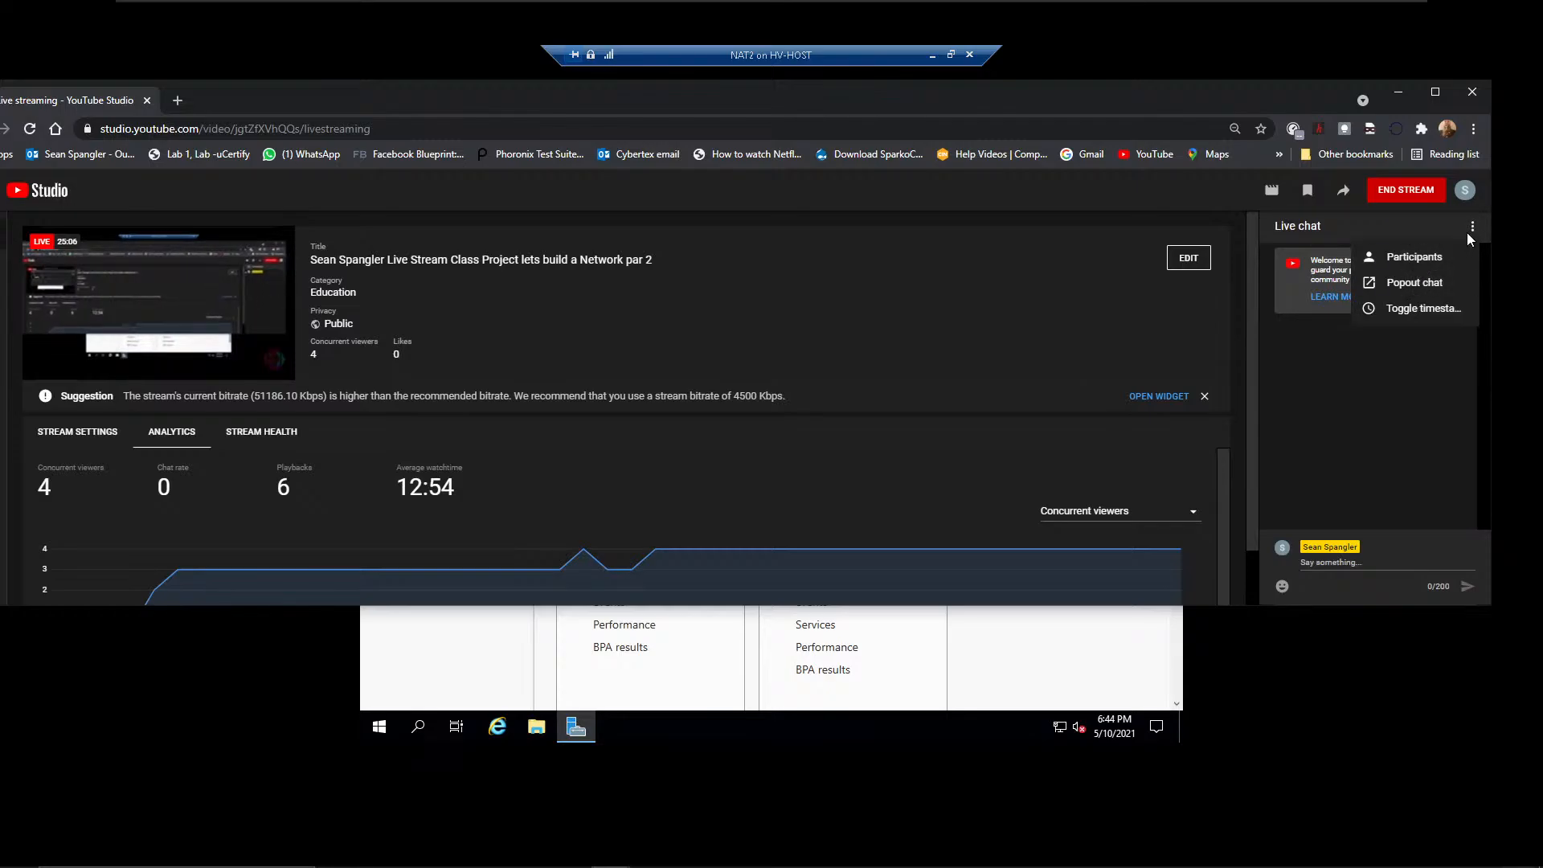
click(1412, 285)
drag(911, 101, 1542, 161)
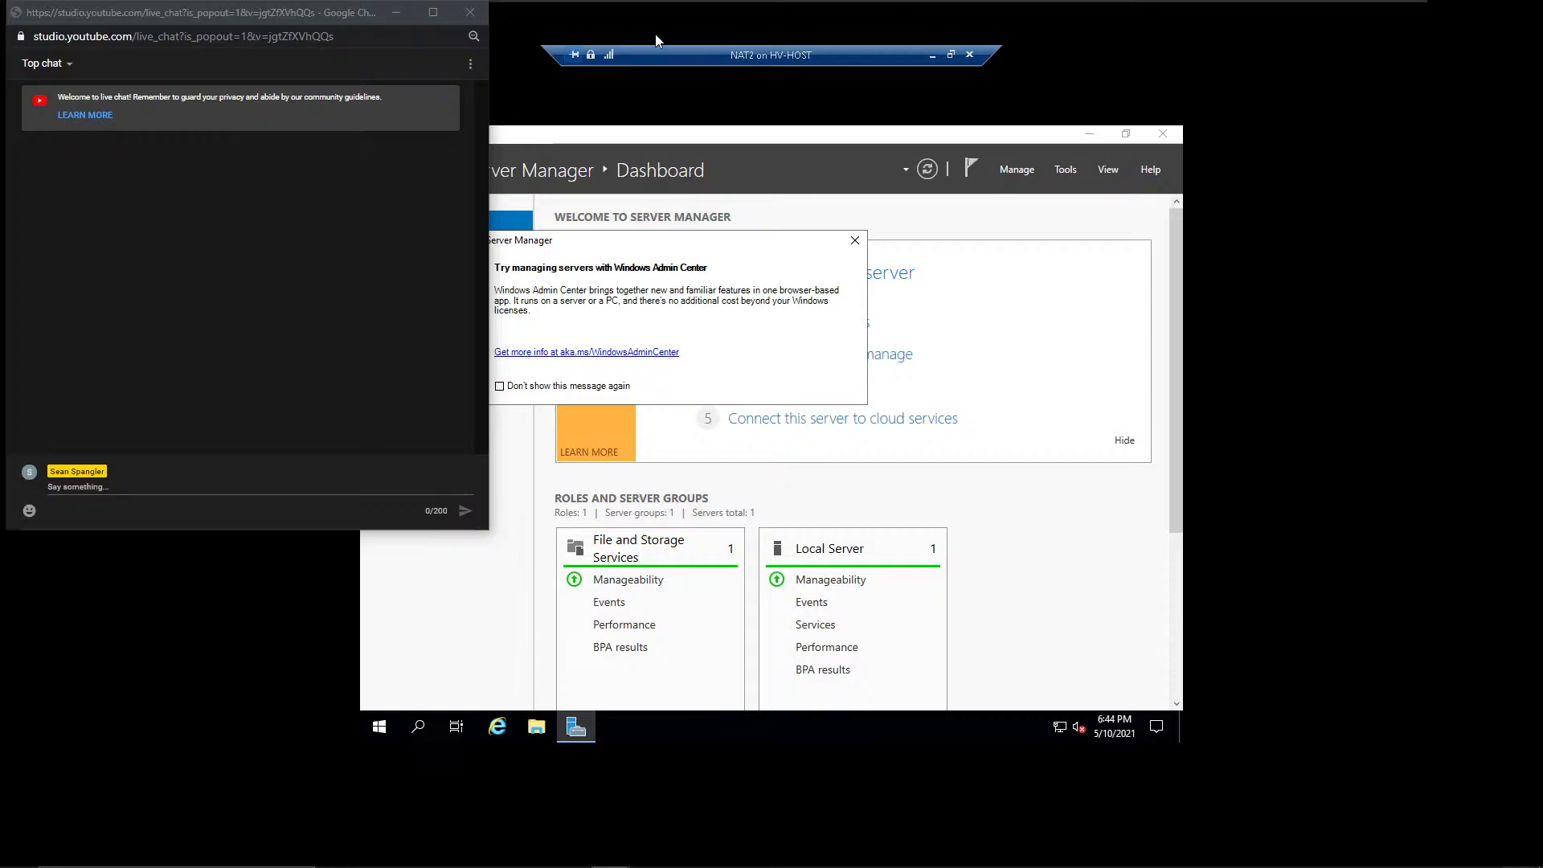
Send the message "test" in the popped-out live chat and move the chat window off this screen.
drag(309, 16, 1408, 79)
click(1194, 537)
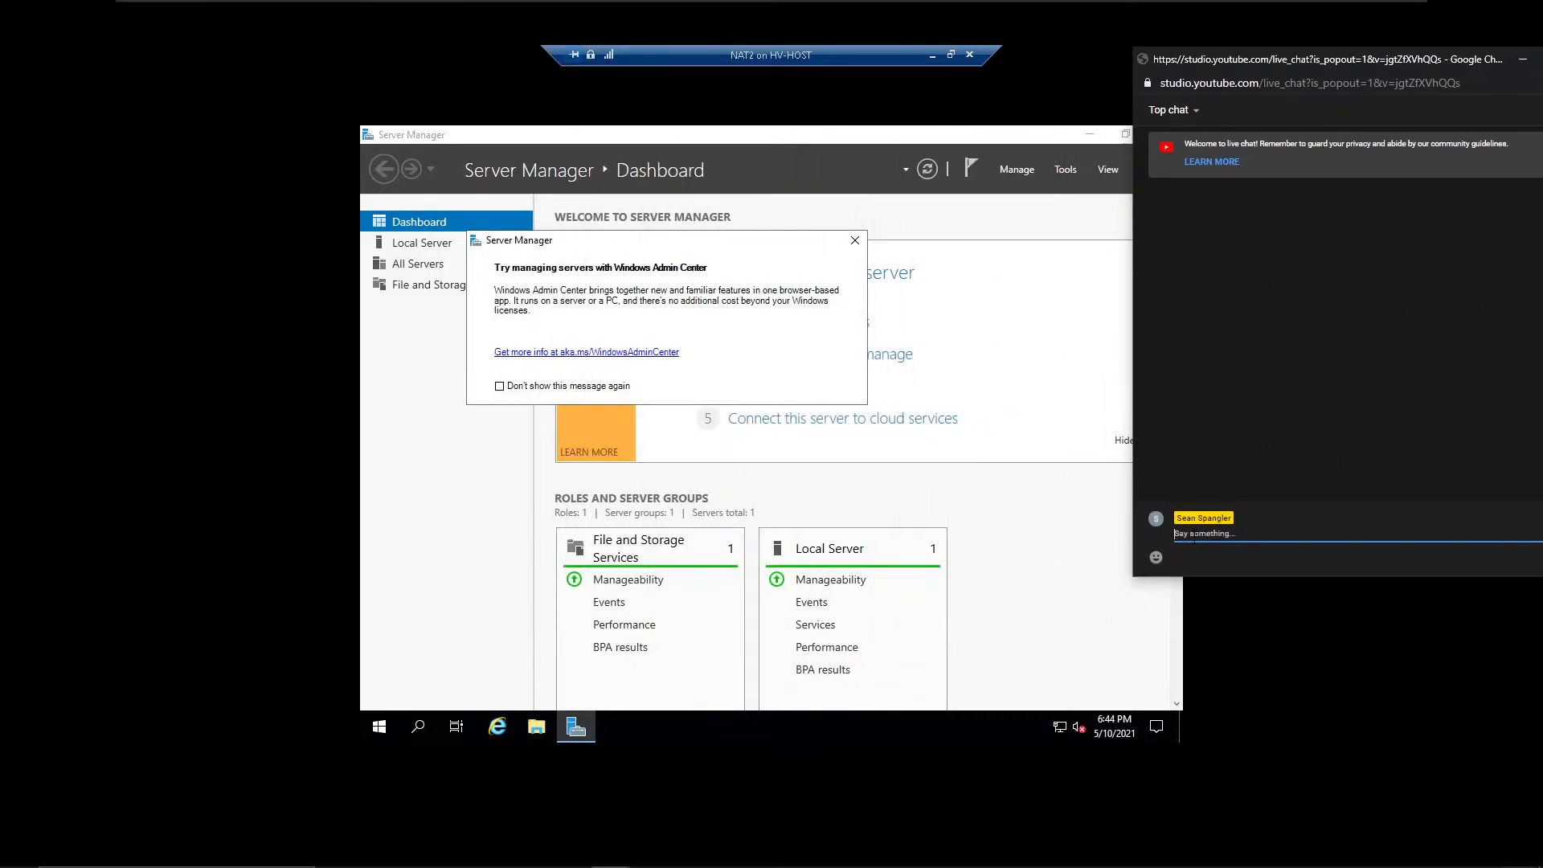
text(test)
key(Return)
drag(1270, 64, 1542, 64)
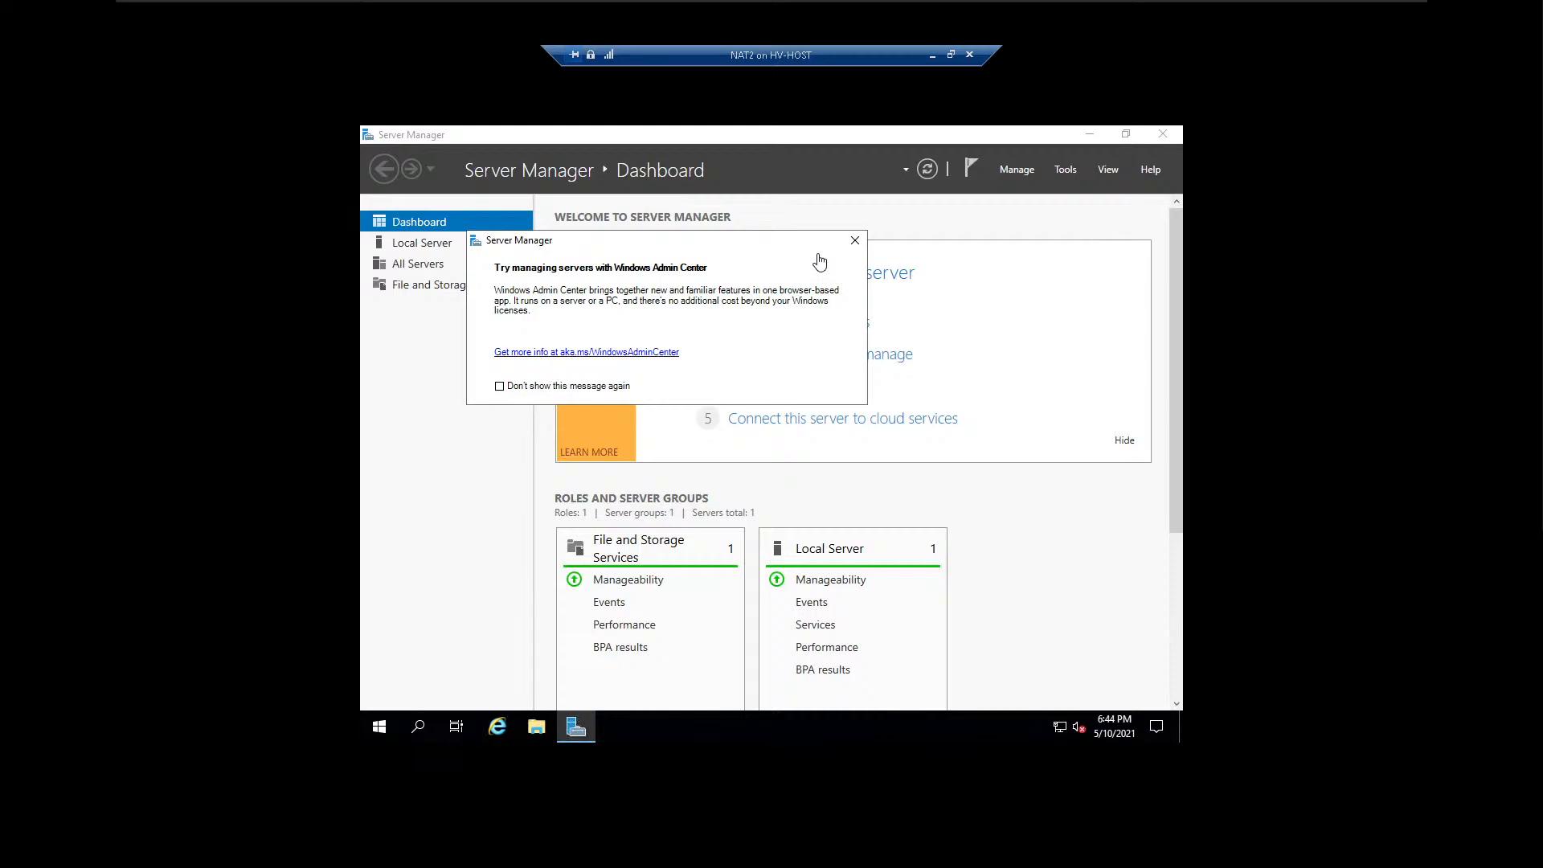
Dismiss NAT2's Windows Admin Center notice, open the local server's network connections, and disable and re-enable the Ethernet adapter.
click(854, 243)
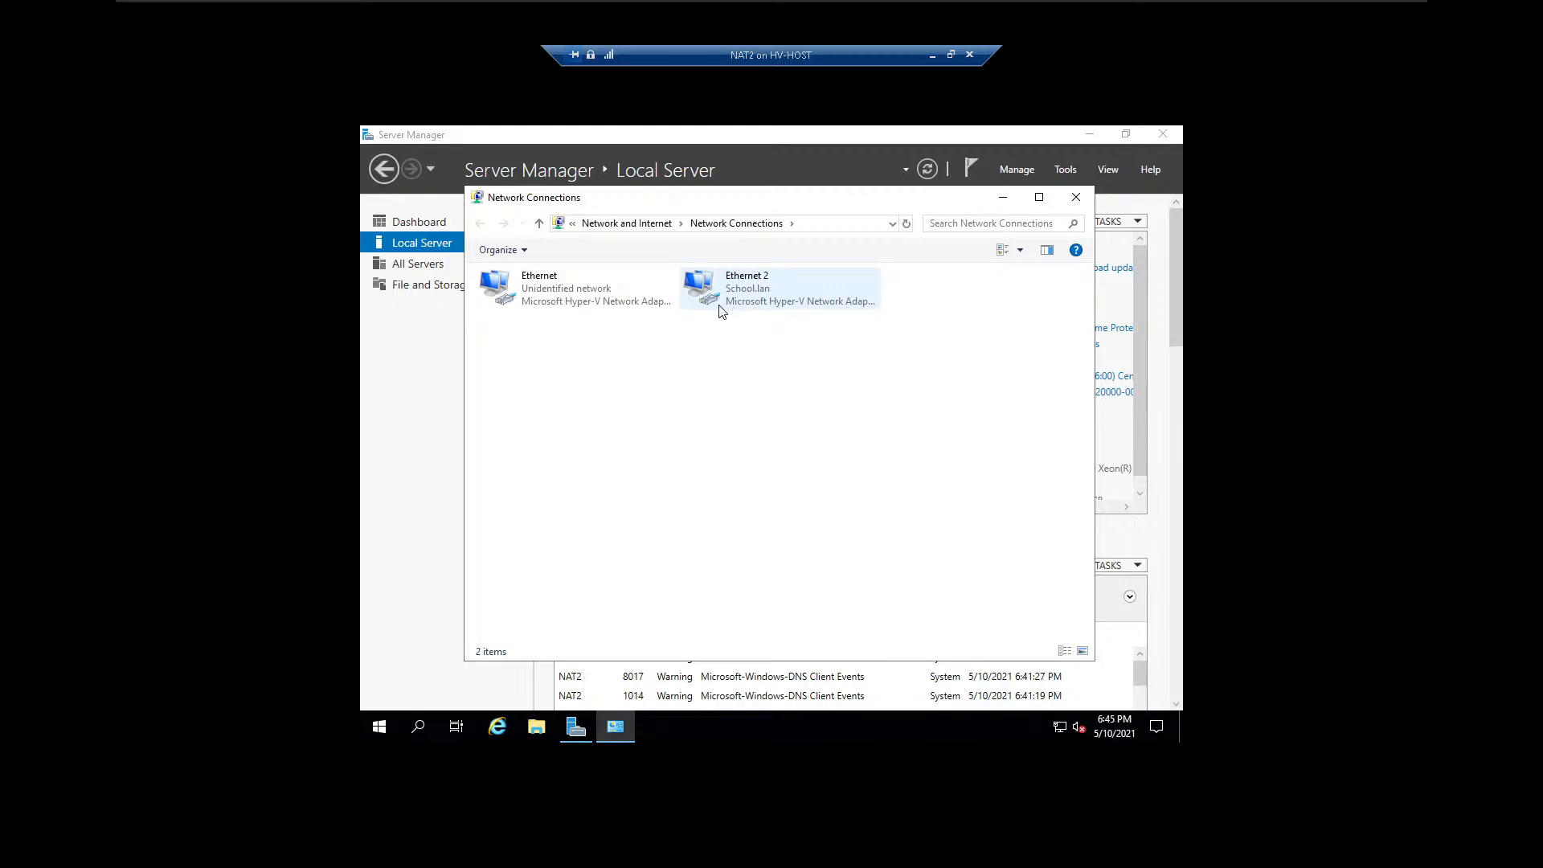
click(573, 301)
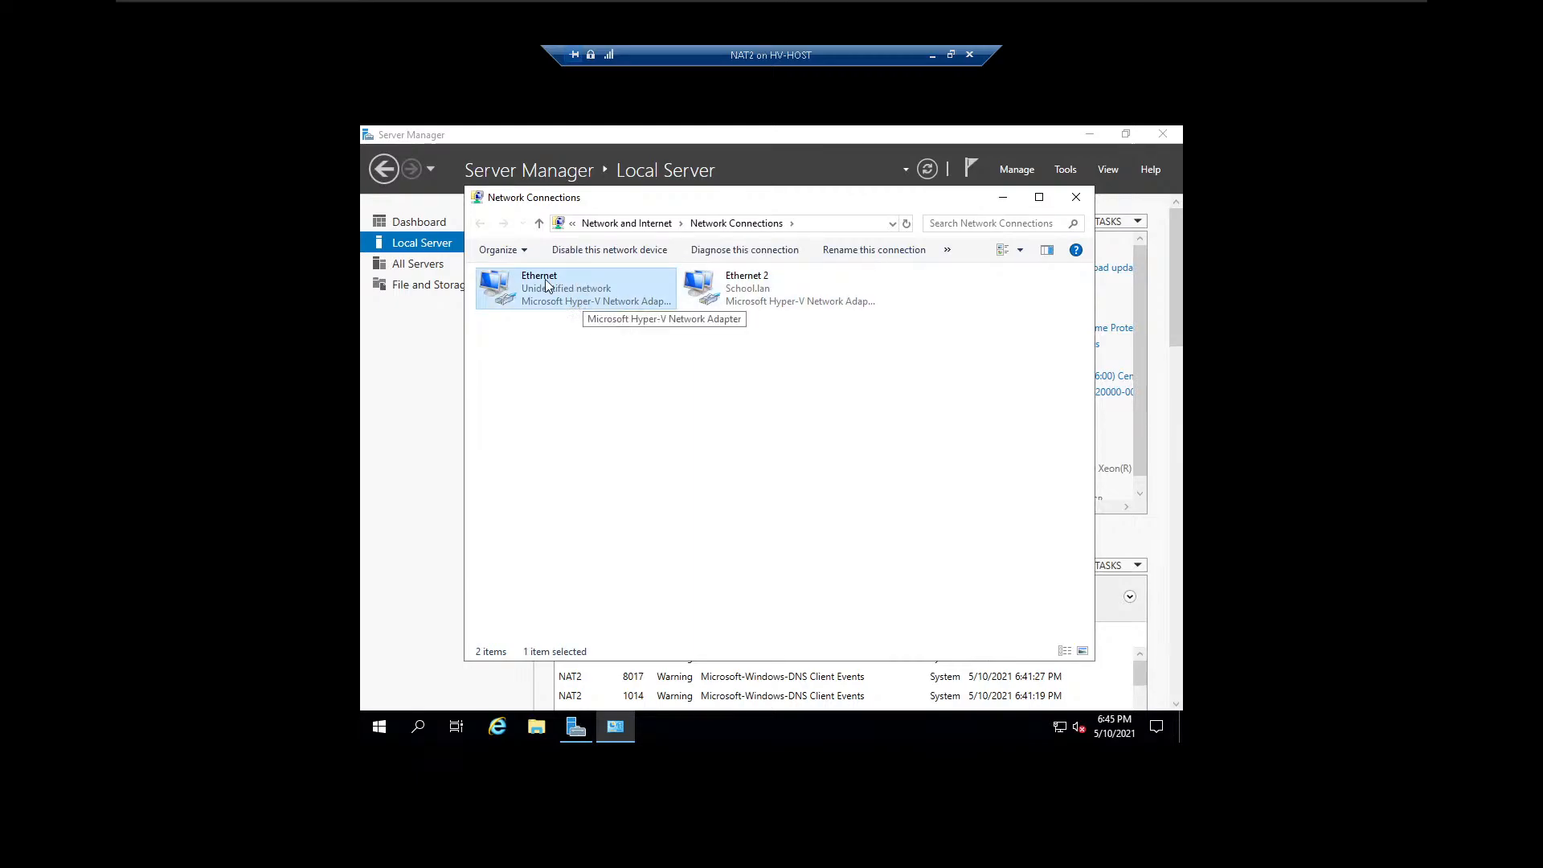
click(607, 251)
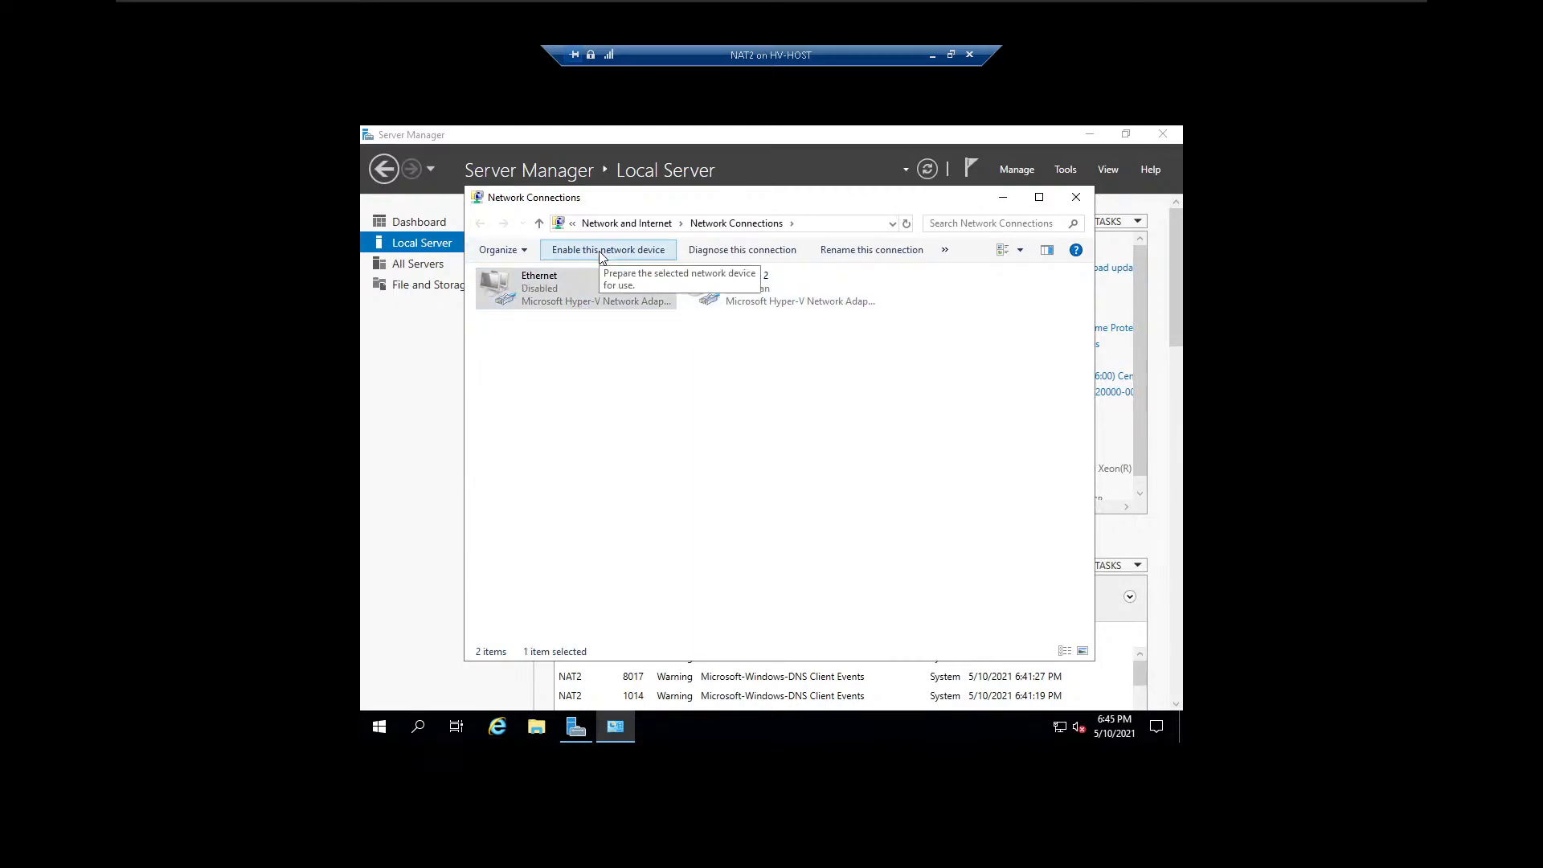
click(600, 251)
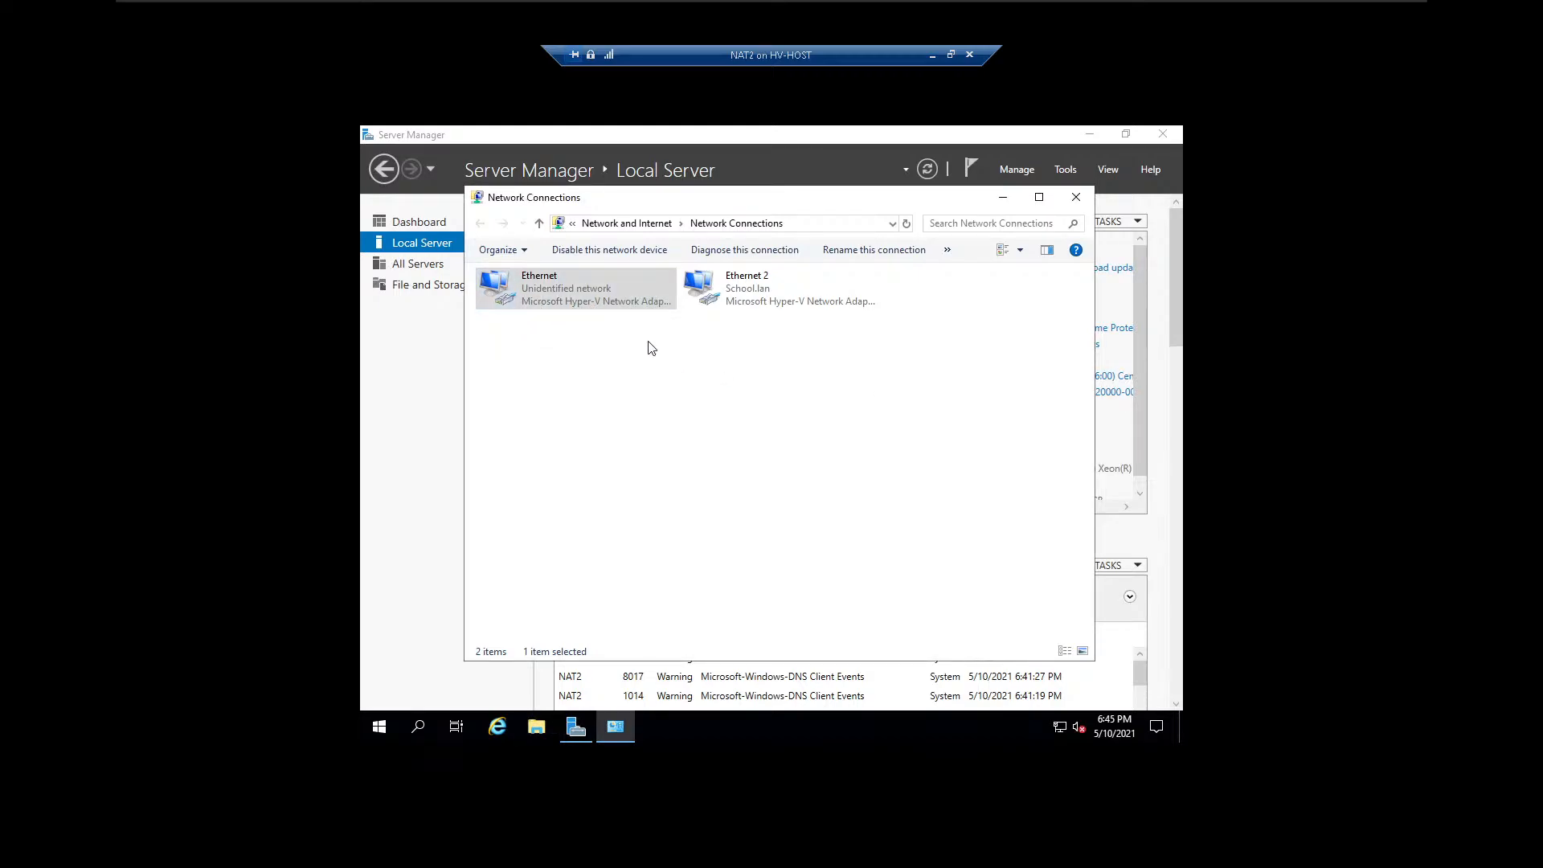
Check the Ethernet adapter's Internet Protocol Version 4 settings and close its properties without changes.
right_click(576, 302)
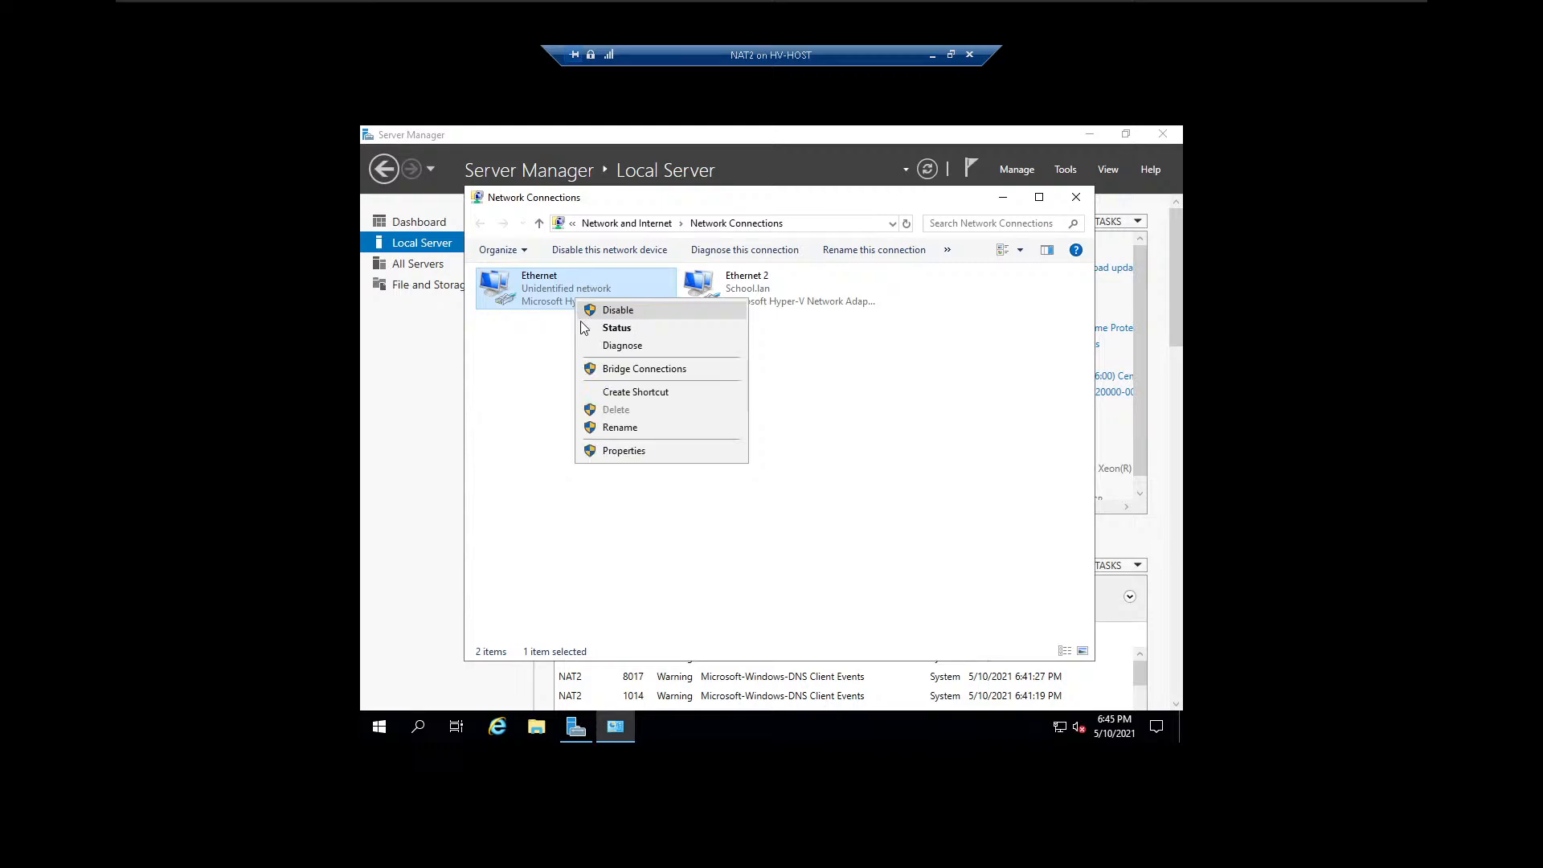
click(619, 453)
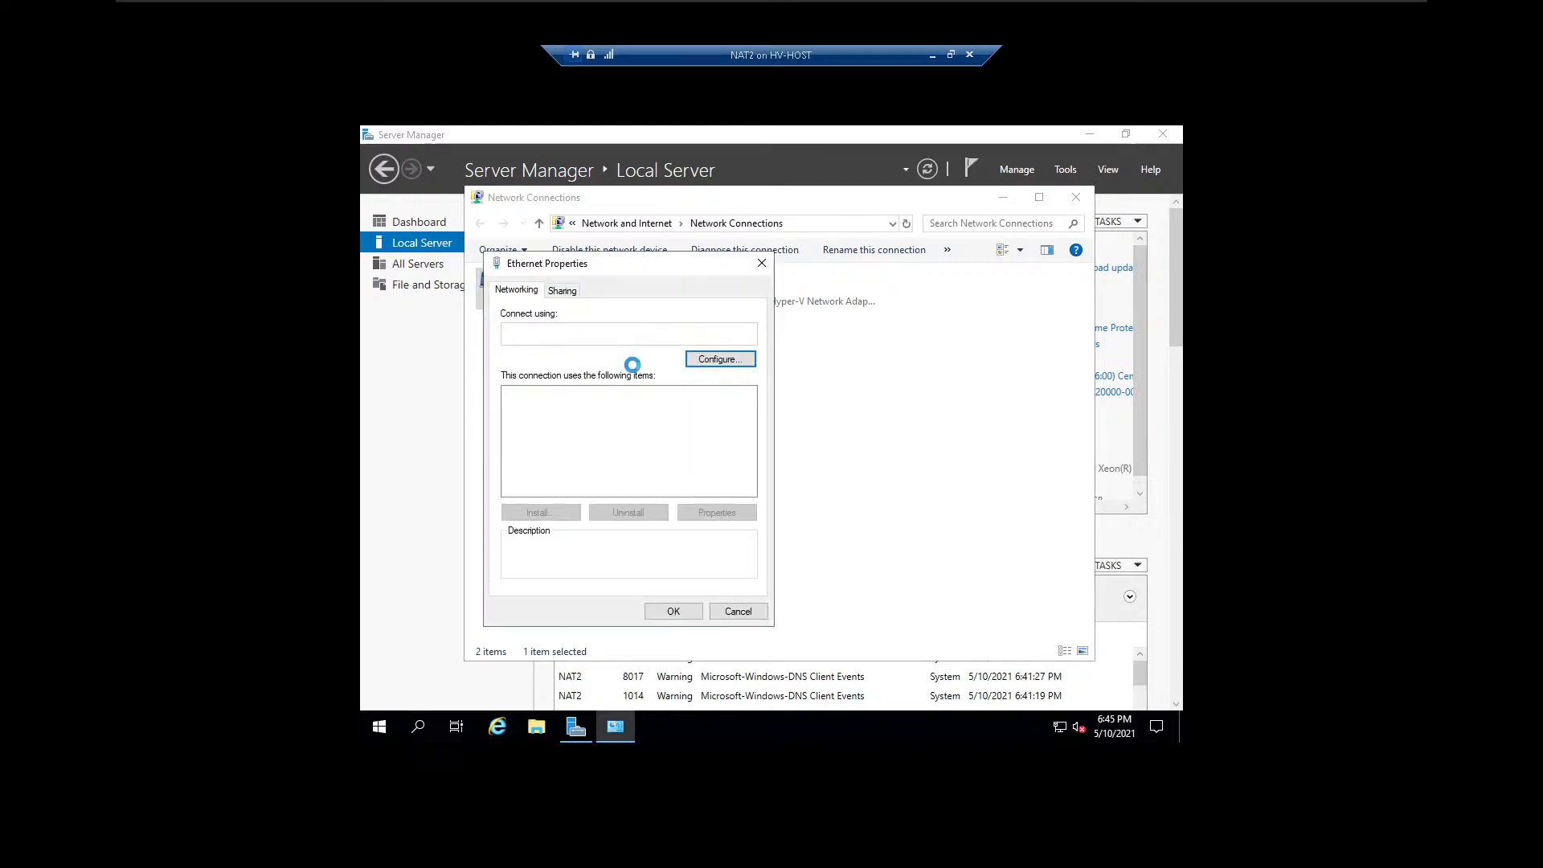
double_click(631, 435)
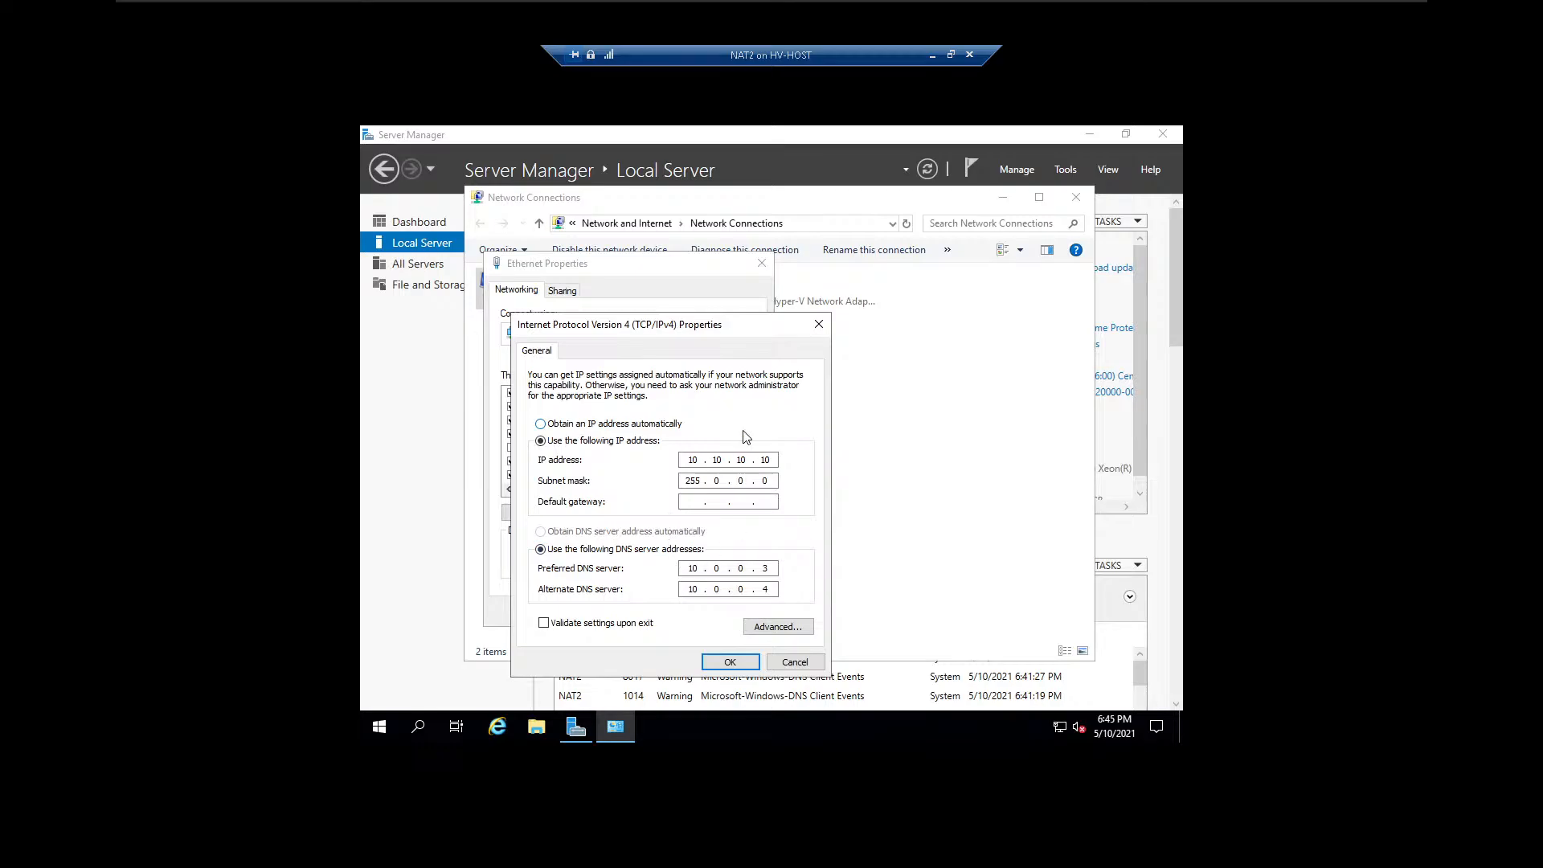
click(819, 325)
click(762, 263)
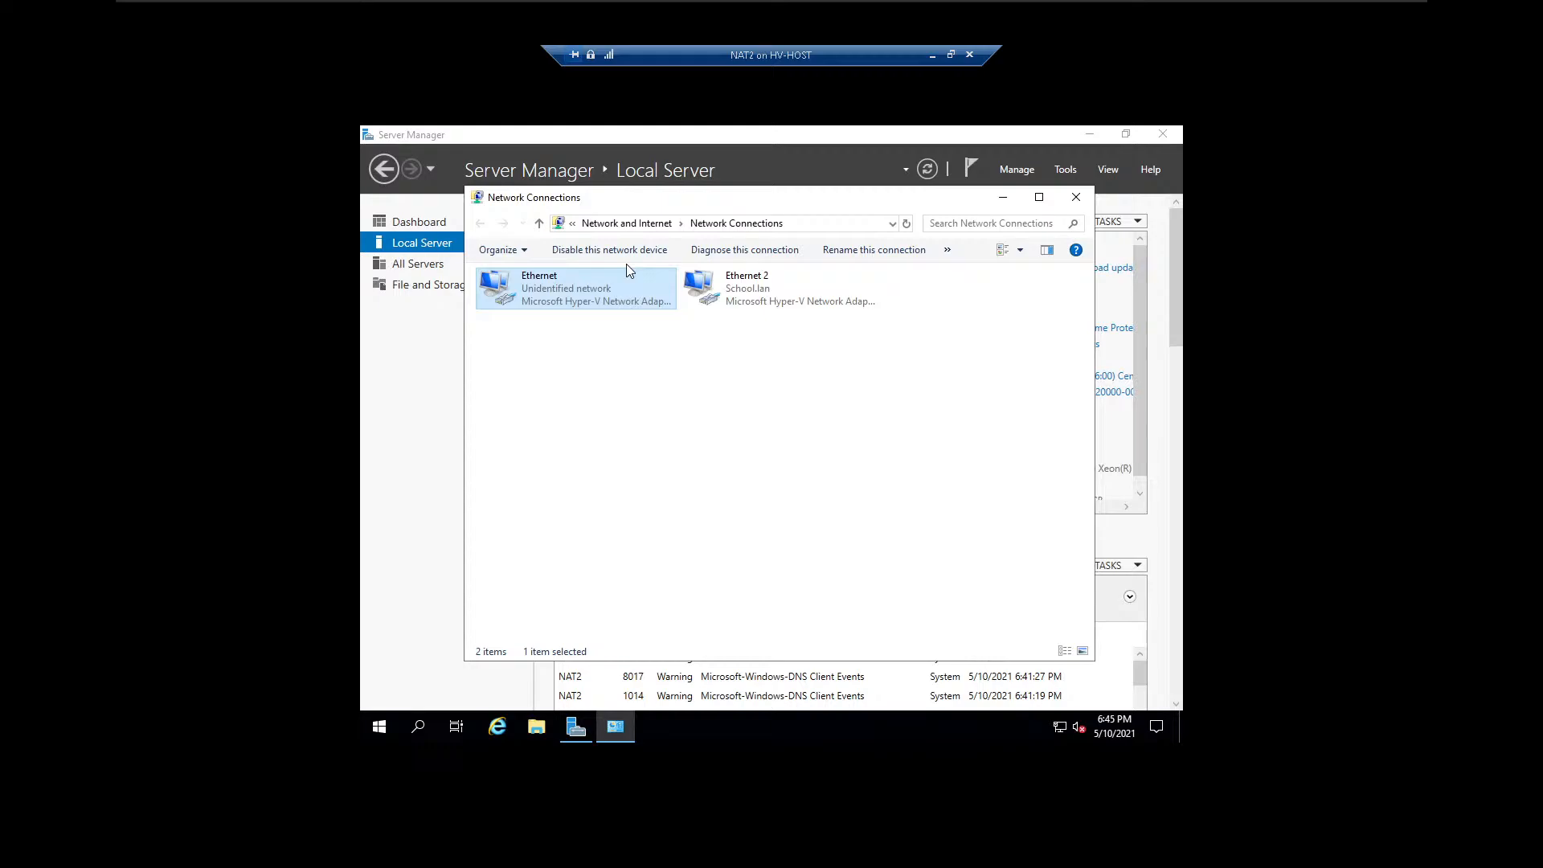
Disable and re-enable the Ethernet adapter, do the same for Ethernet 2, and close the network connections.
click(580, 251)
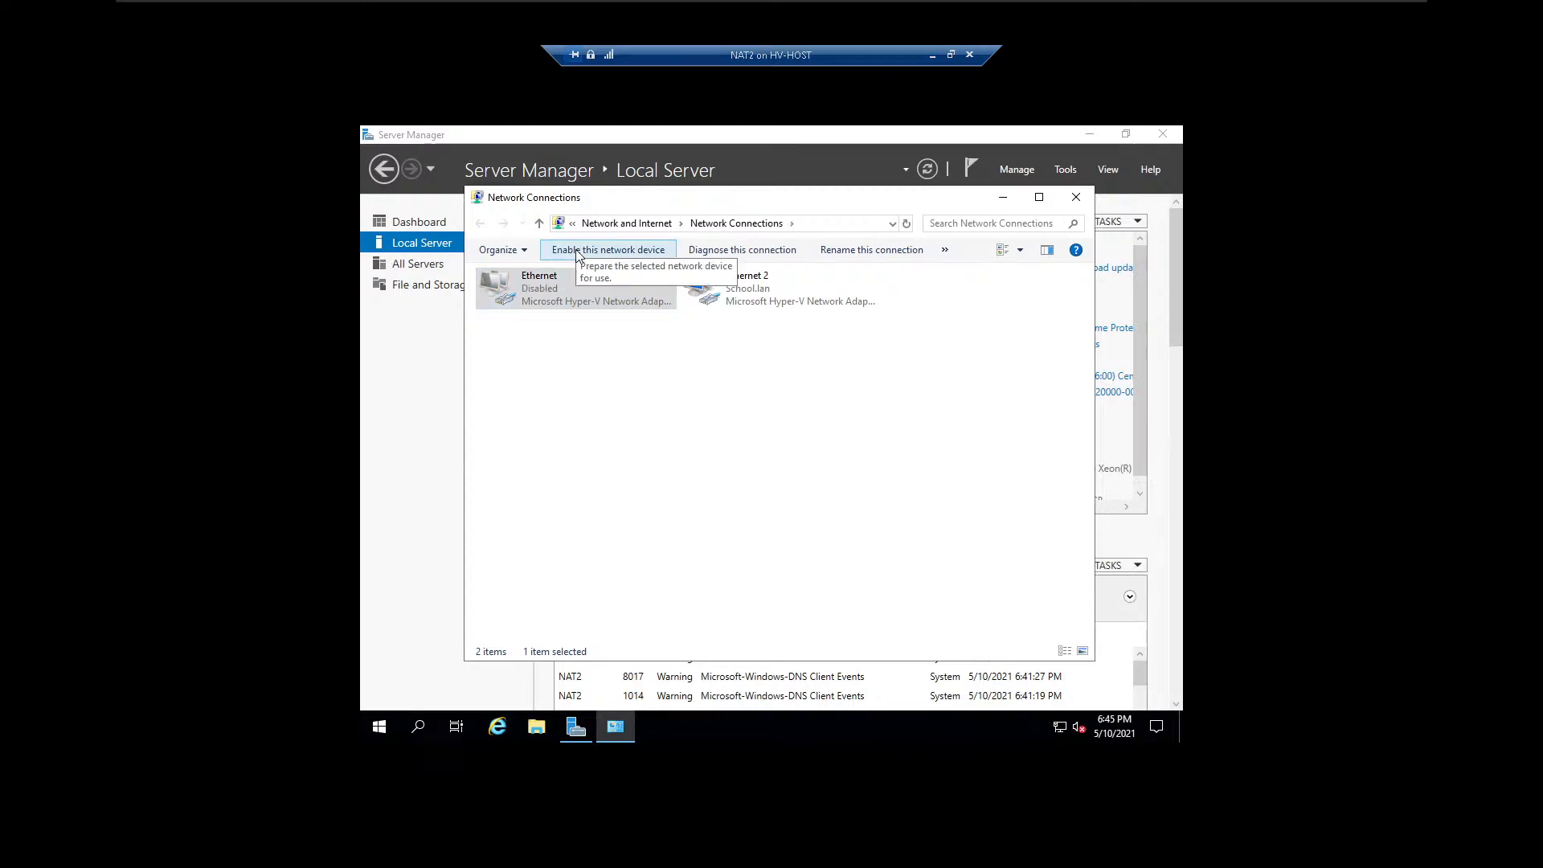
click(579, 250)
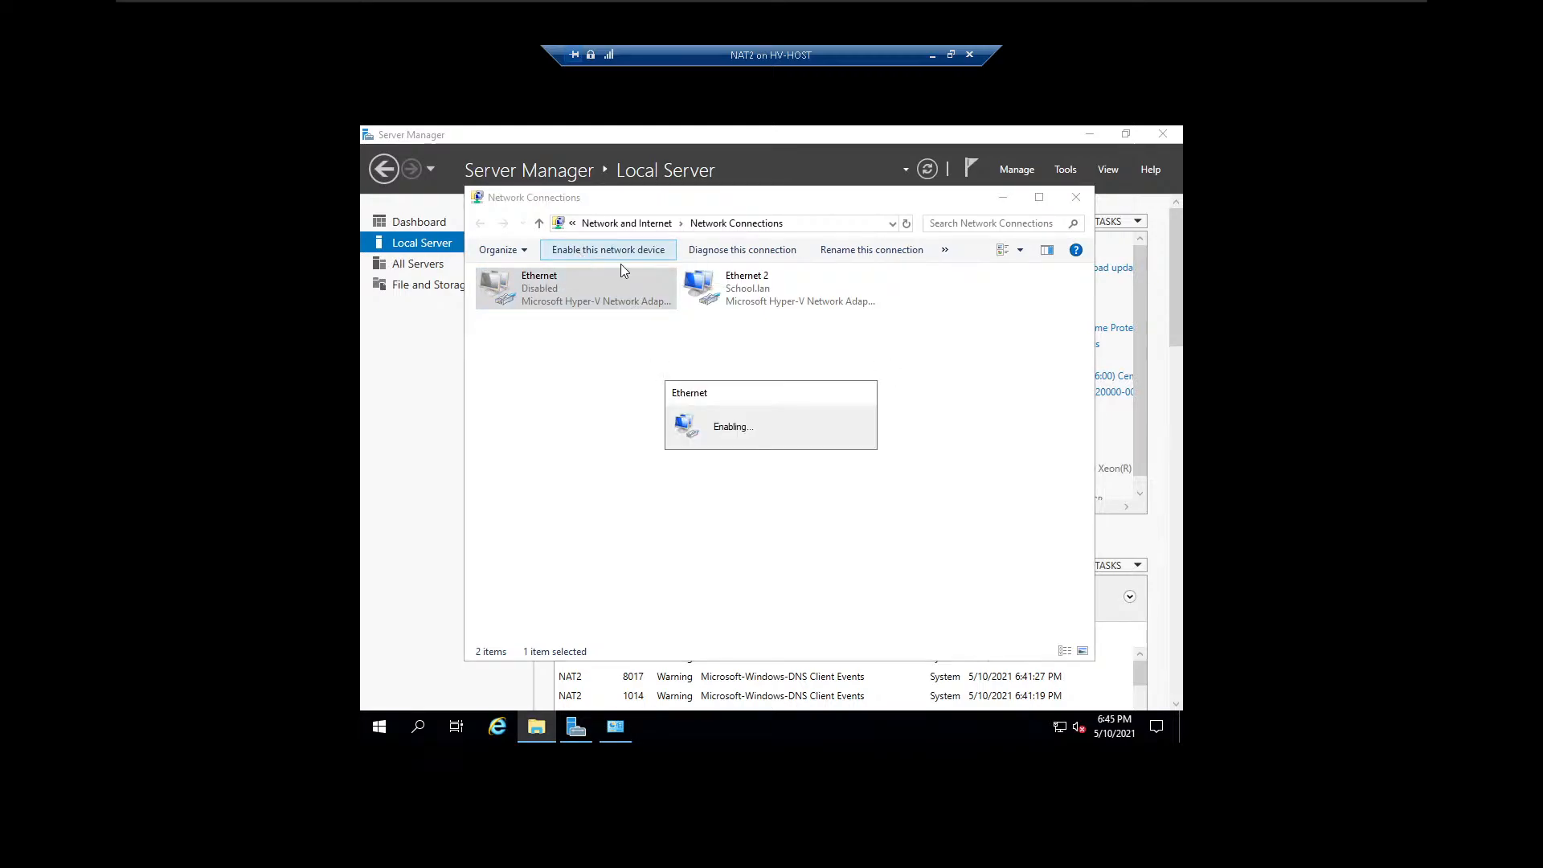
click(748, 305)
click(648, 253)
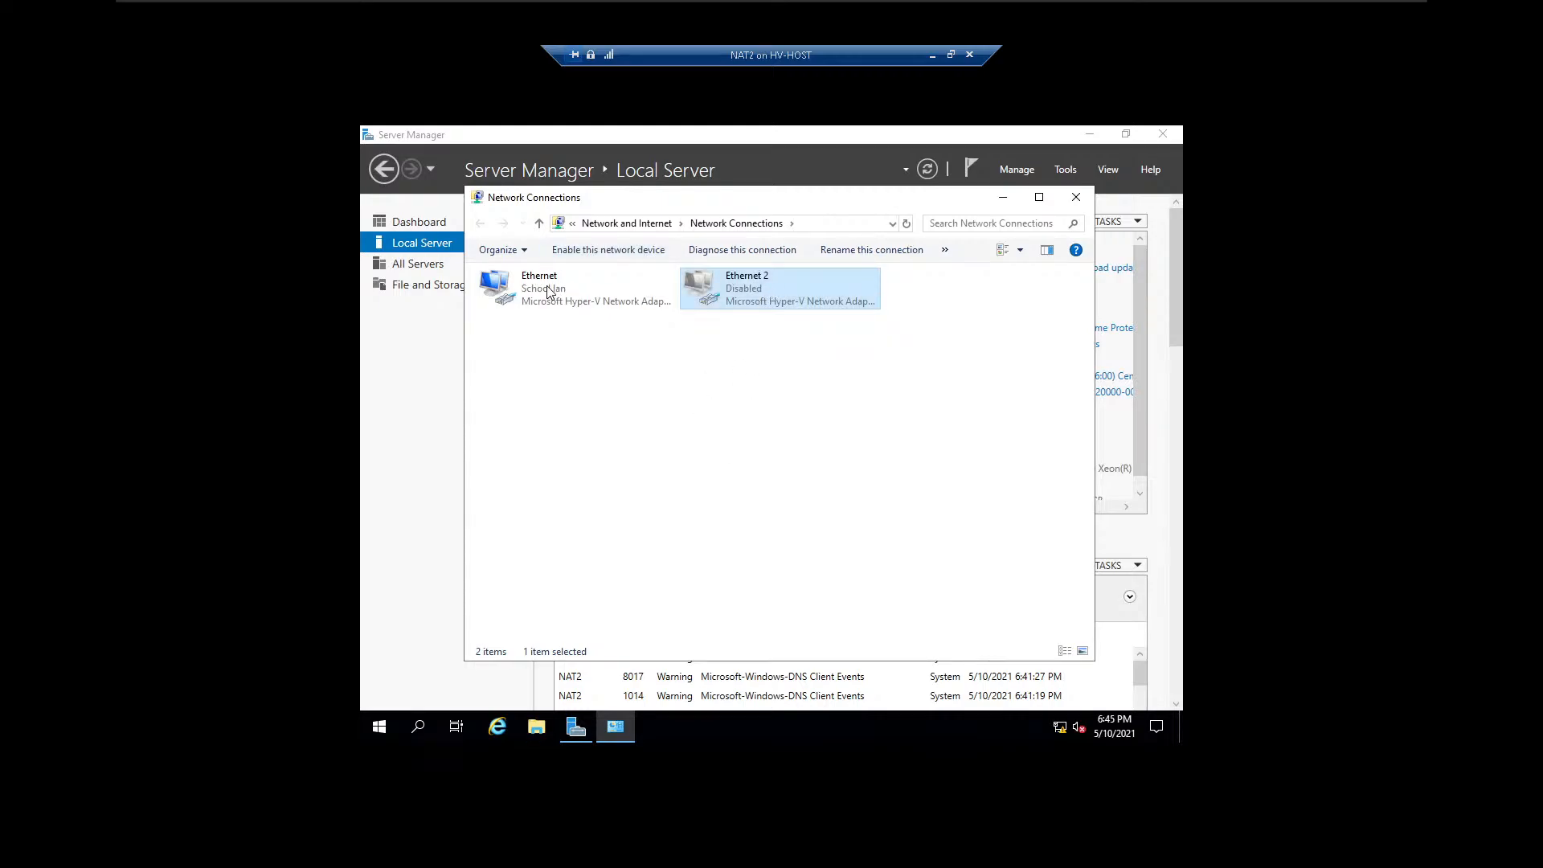
click(611, 251)
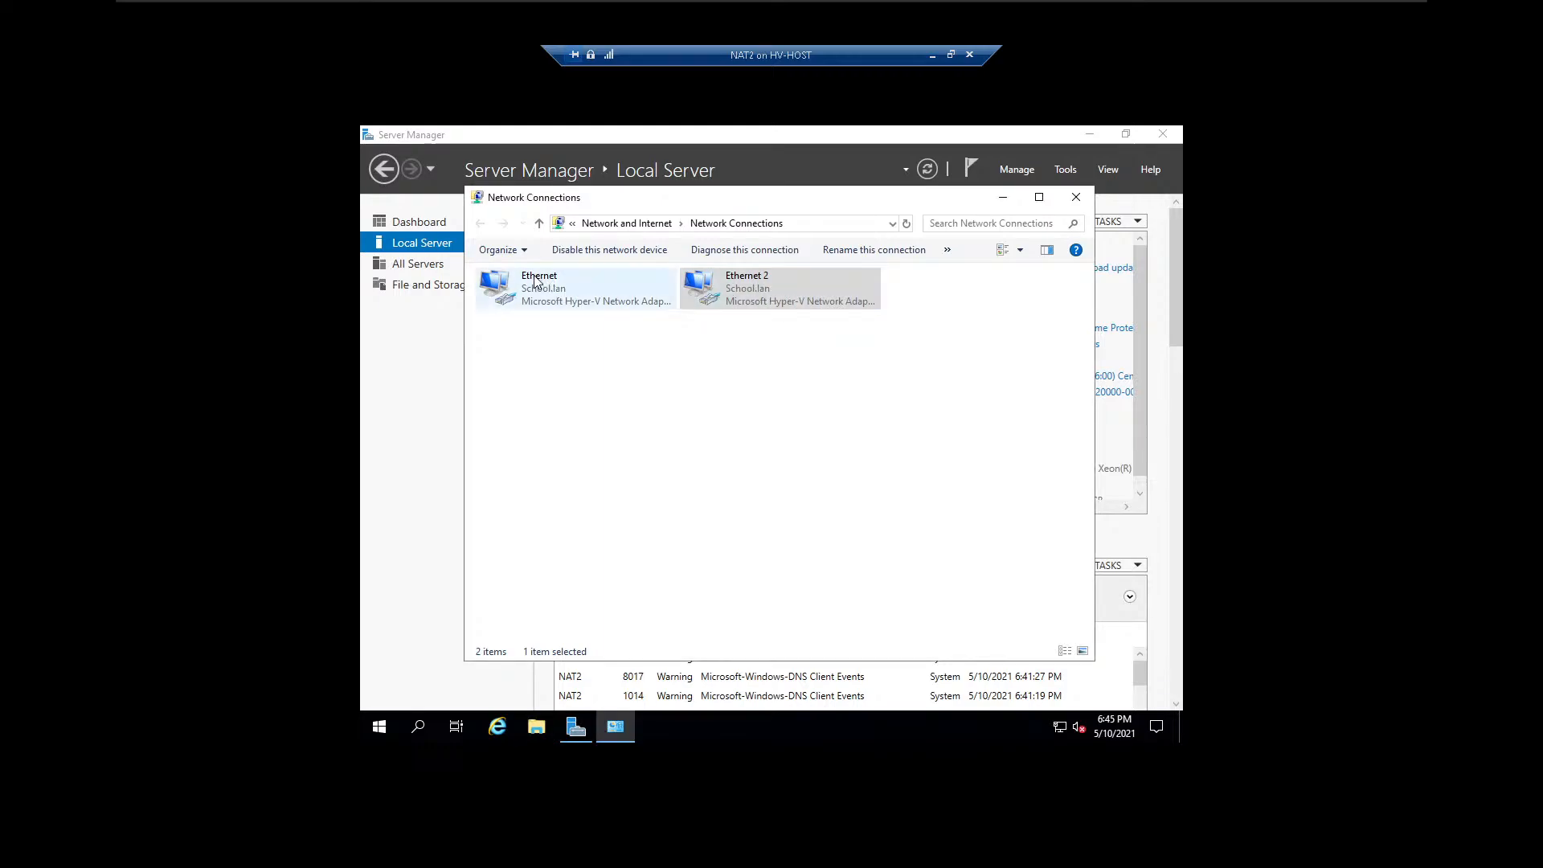
click(1086, 200)
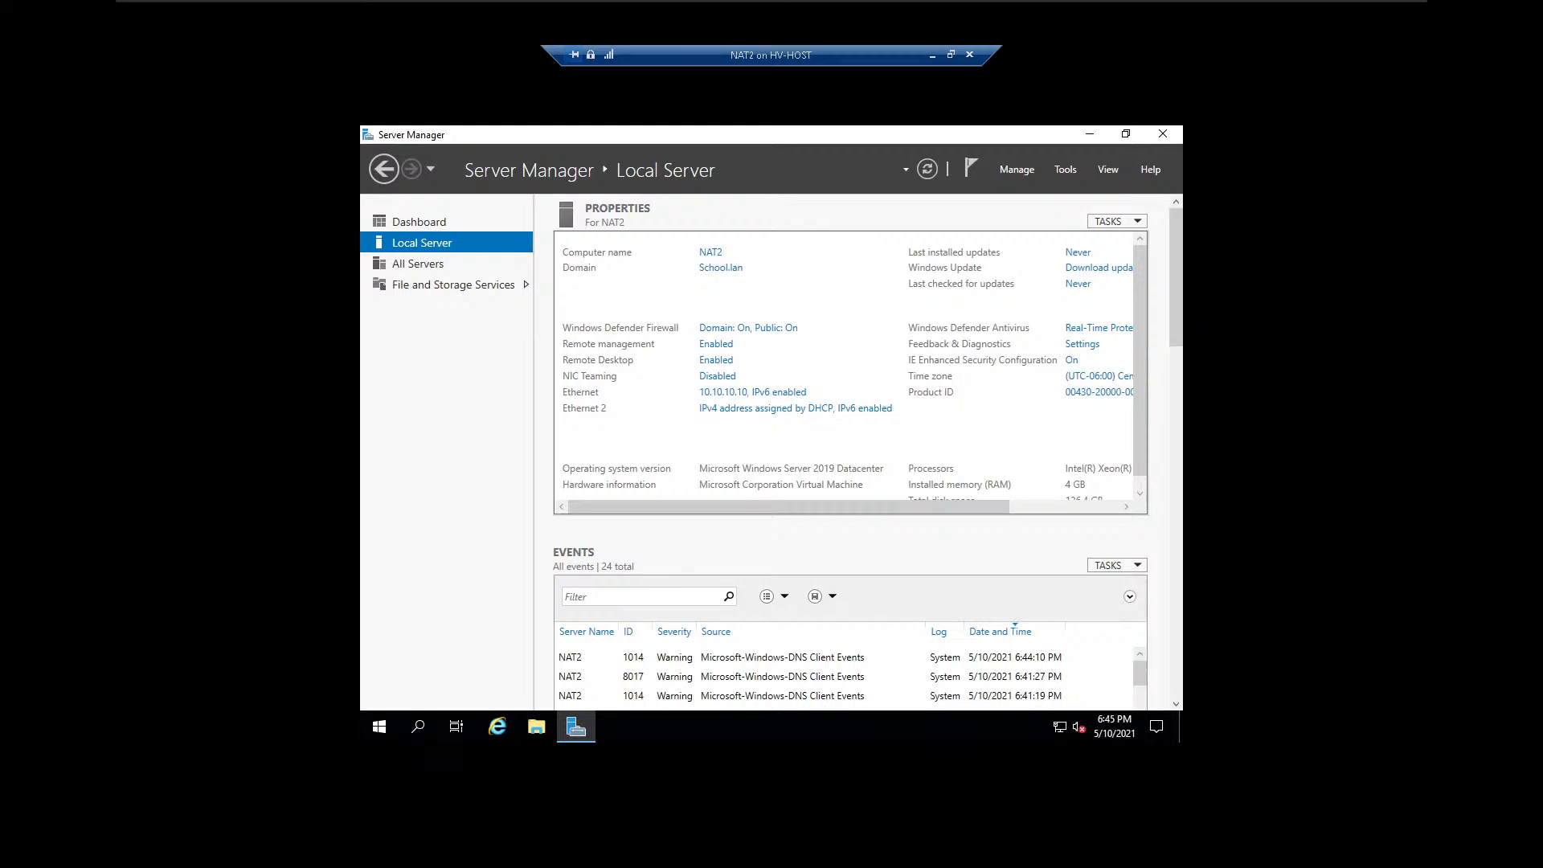
Start adding roles and features with a role-based or feature-based installation on the server NAT2.School.lan.
click(1014, 170)
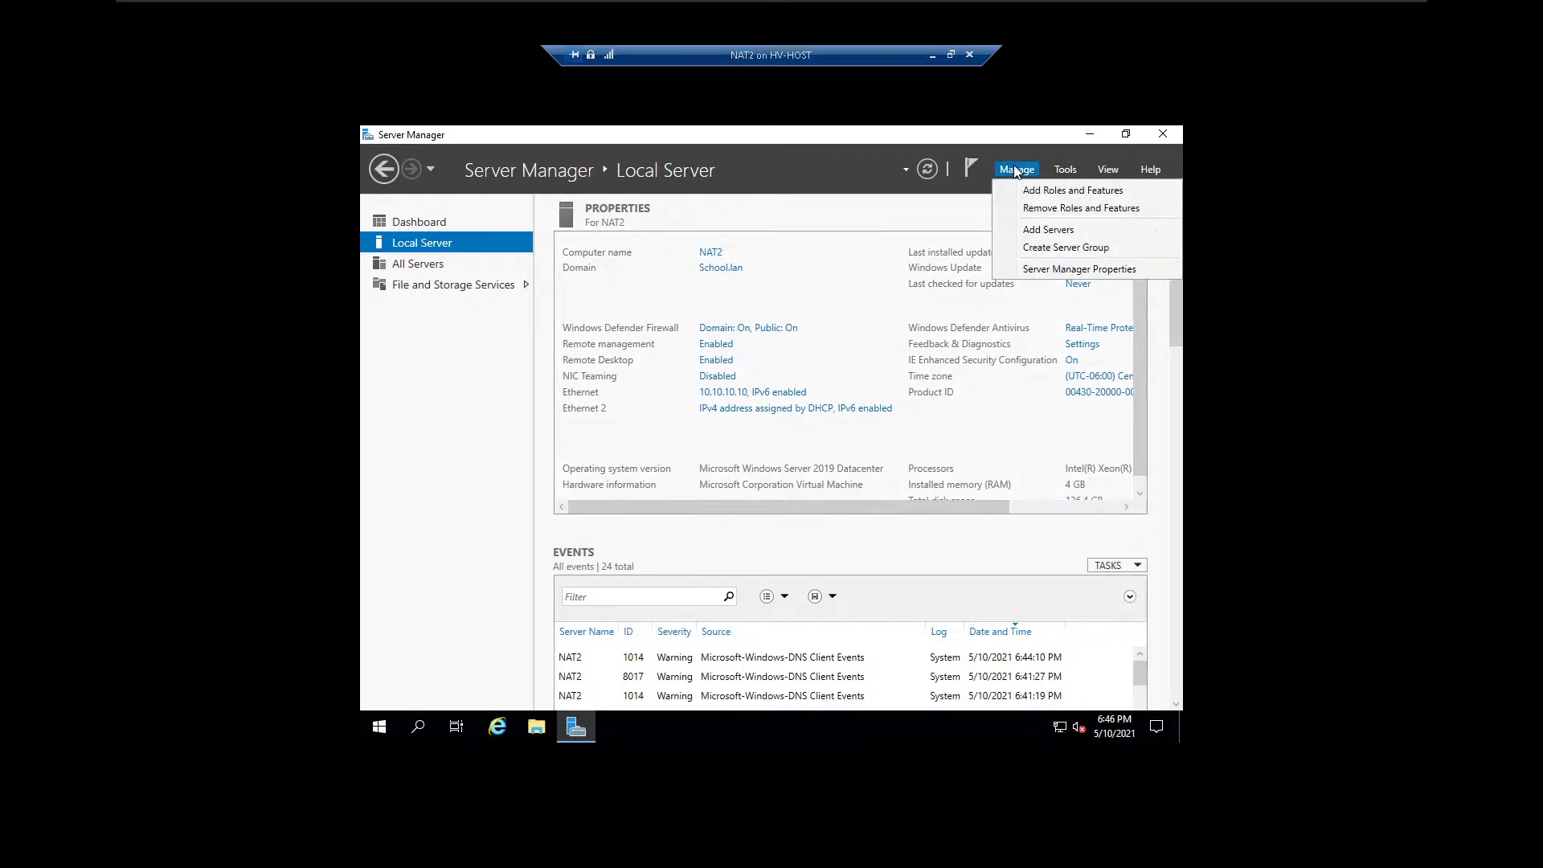
click(1048, 192)
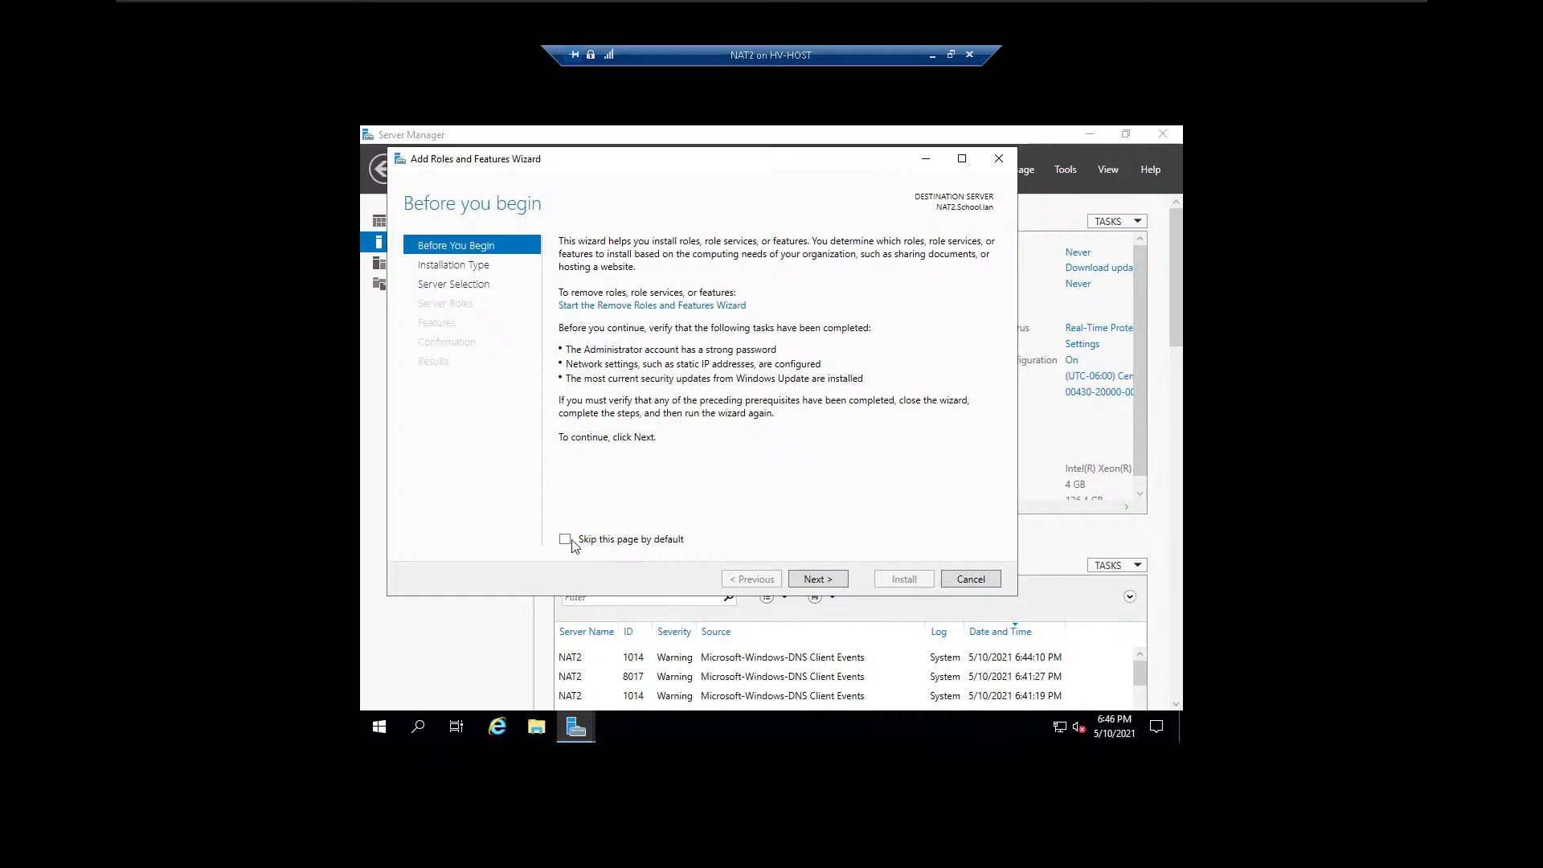
click(820, 581)
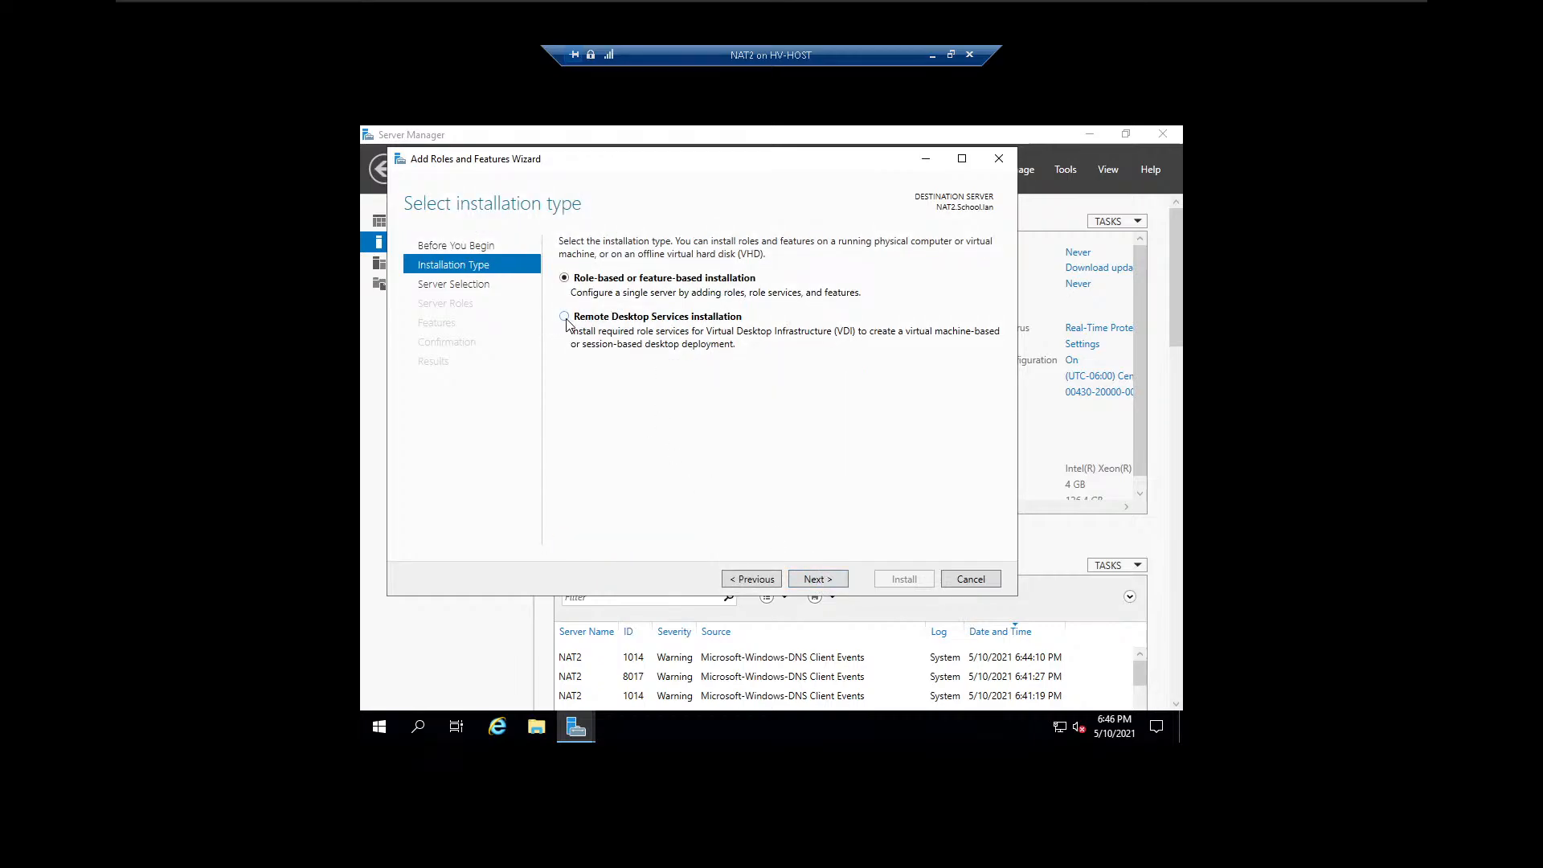
click(830, 580)
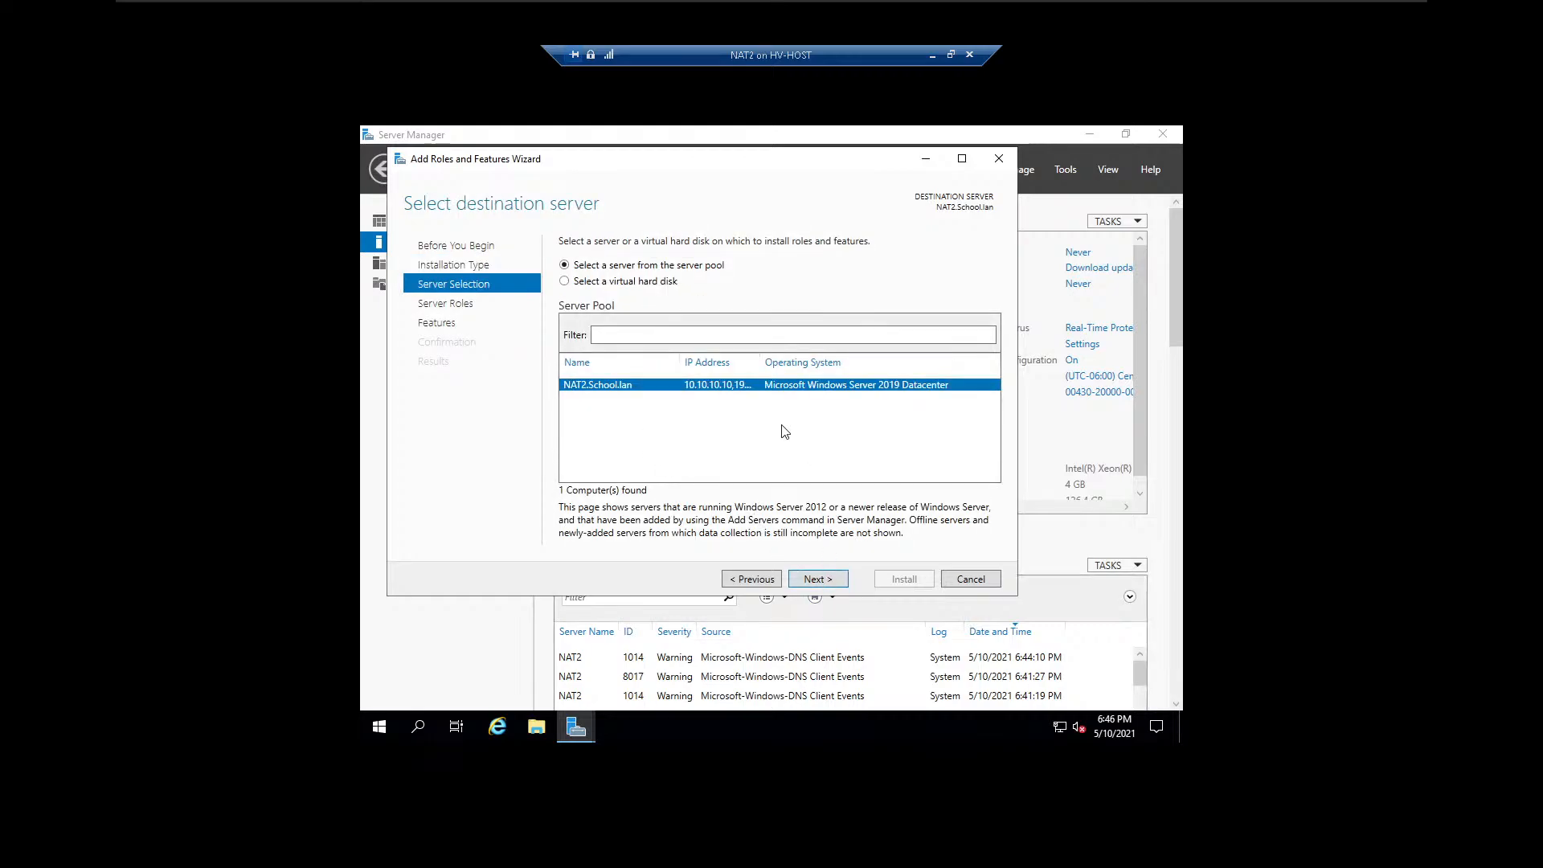
drag(761, 363, 922, 363)
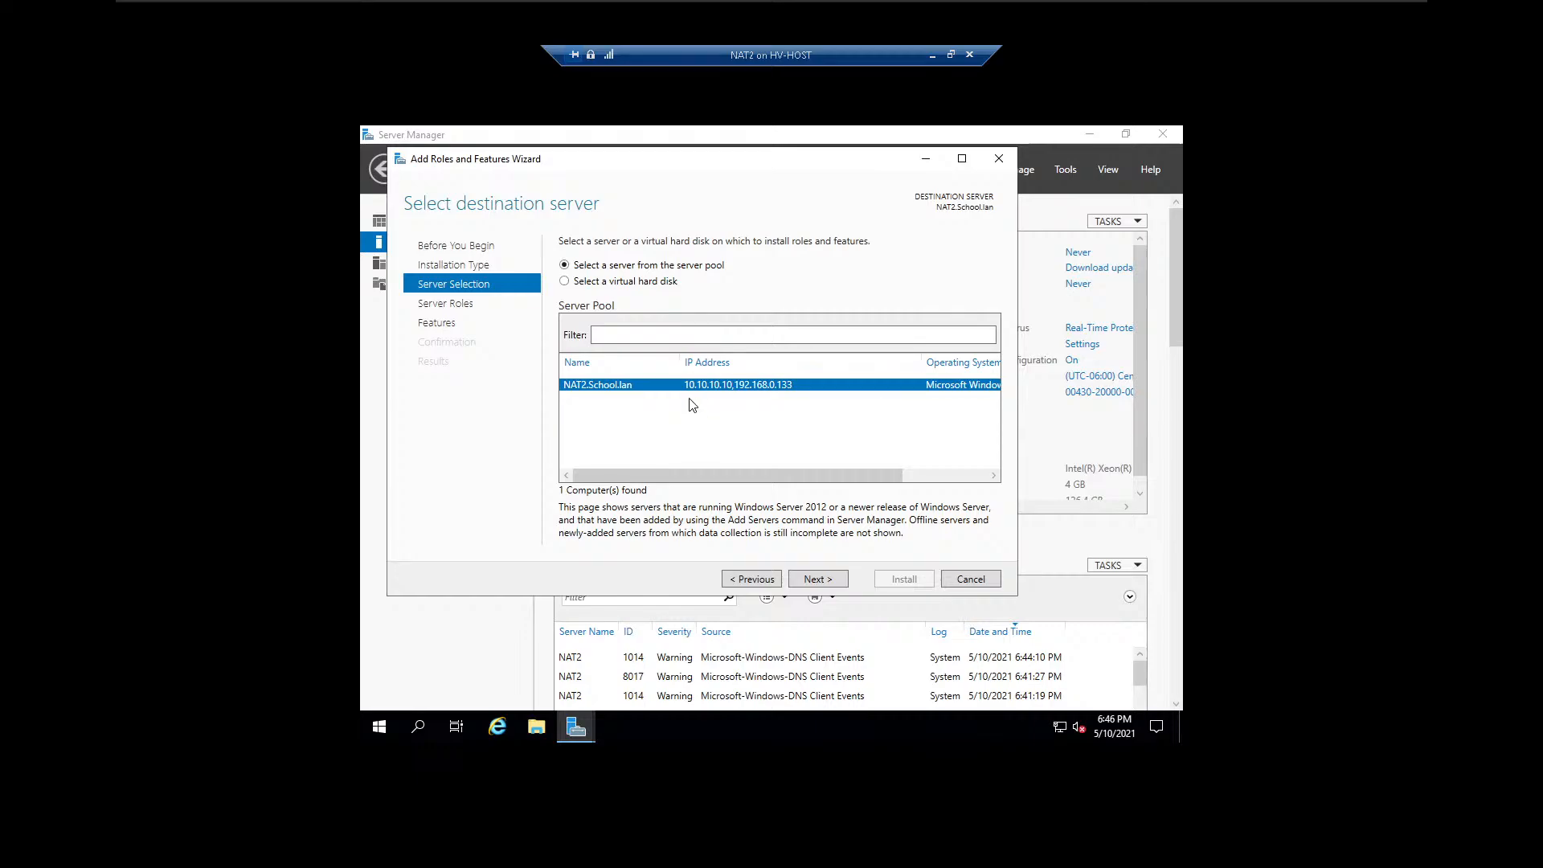
click(834, 581)
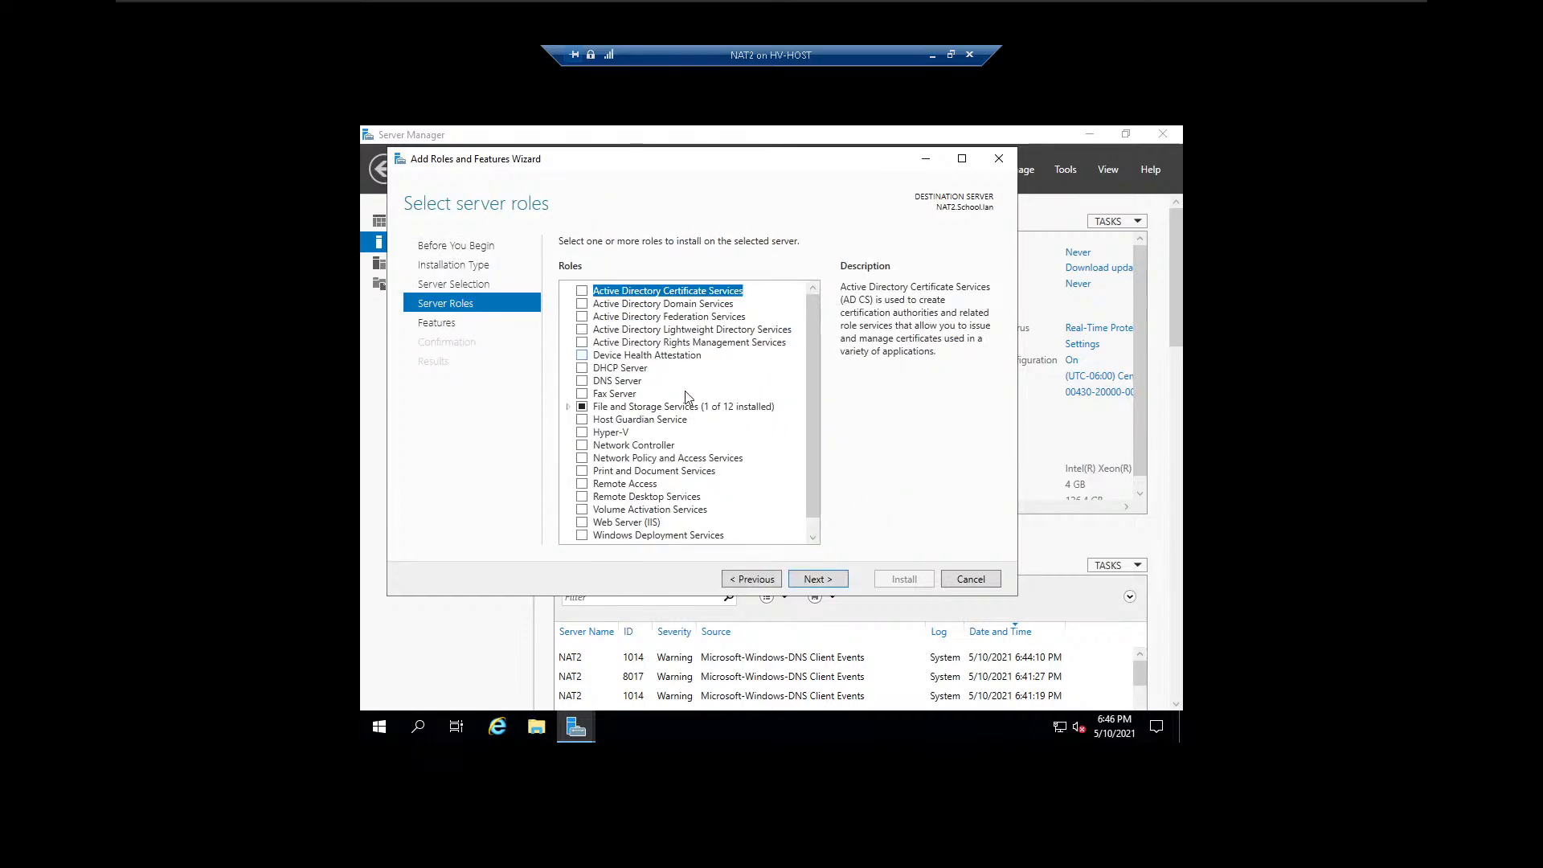
Select the Remote Access server role, keep the default features, and continue to its role services.
scroll(688, 398, down, 1)
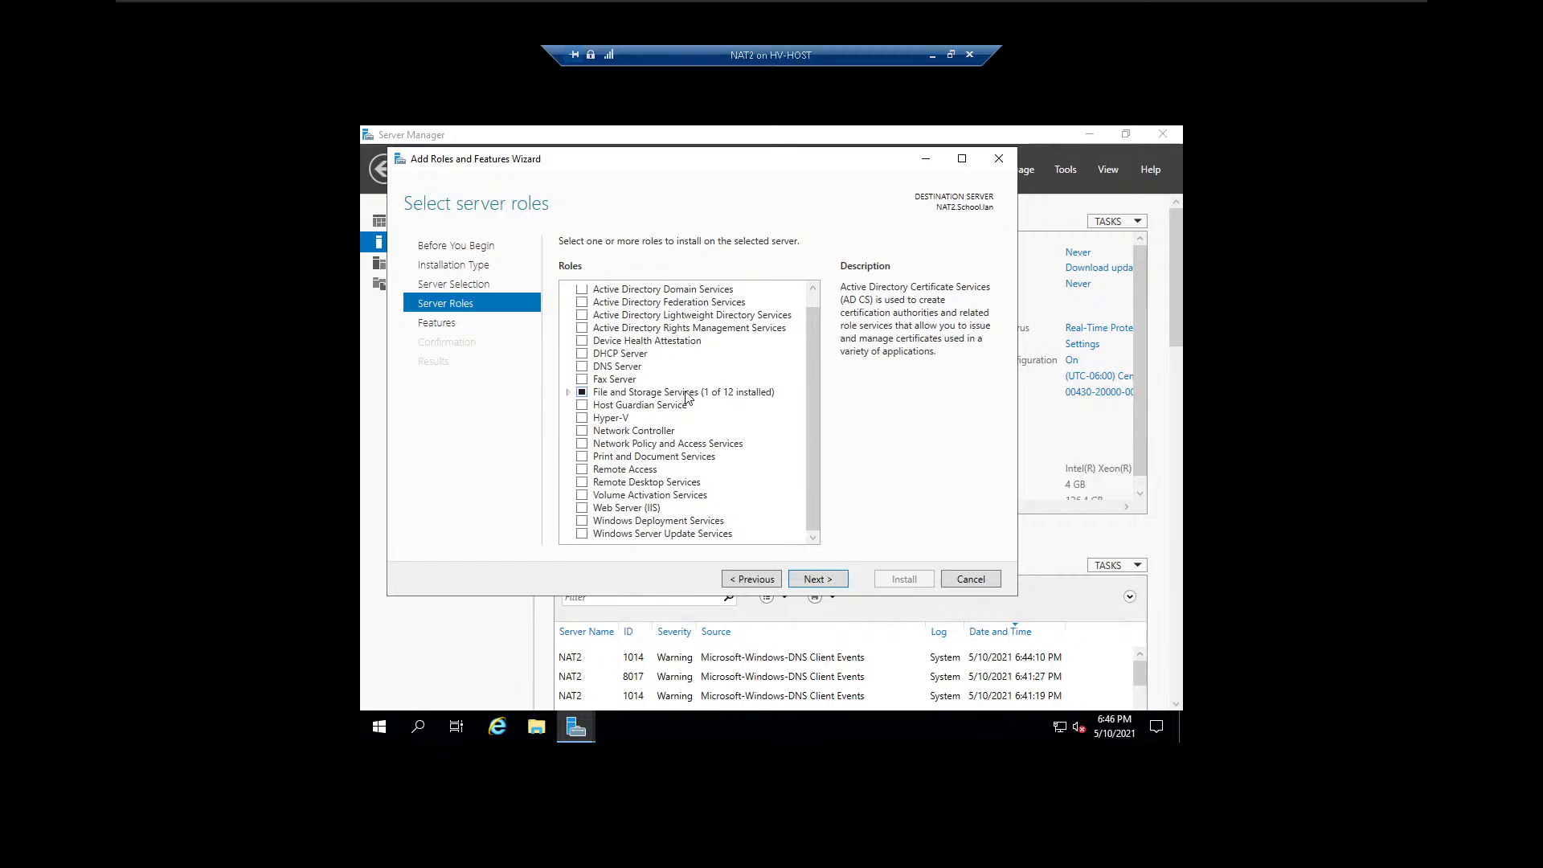
click(582, 470)
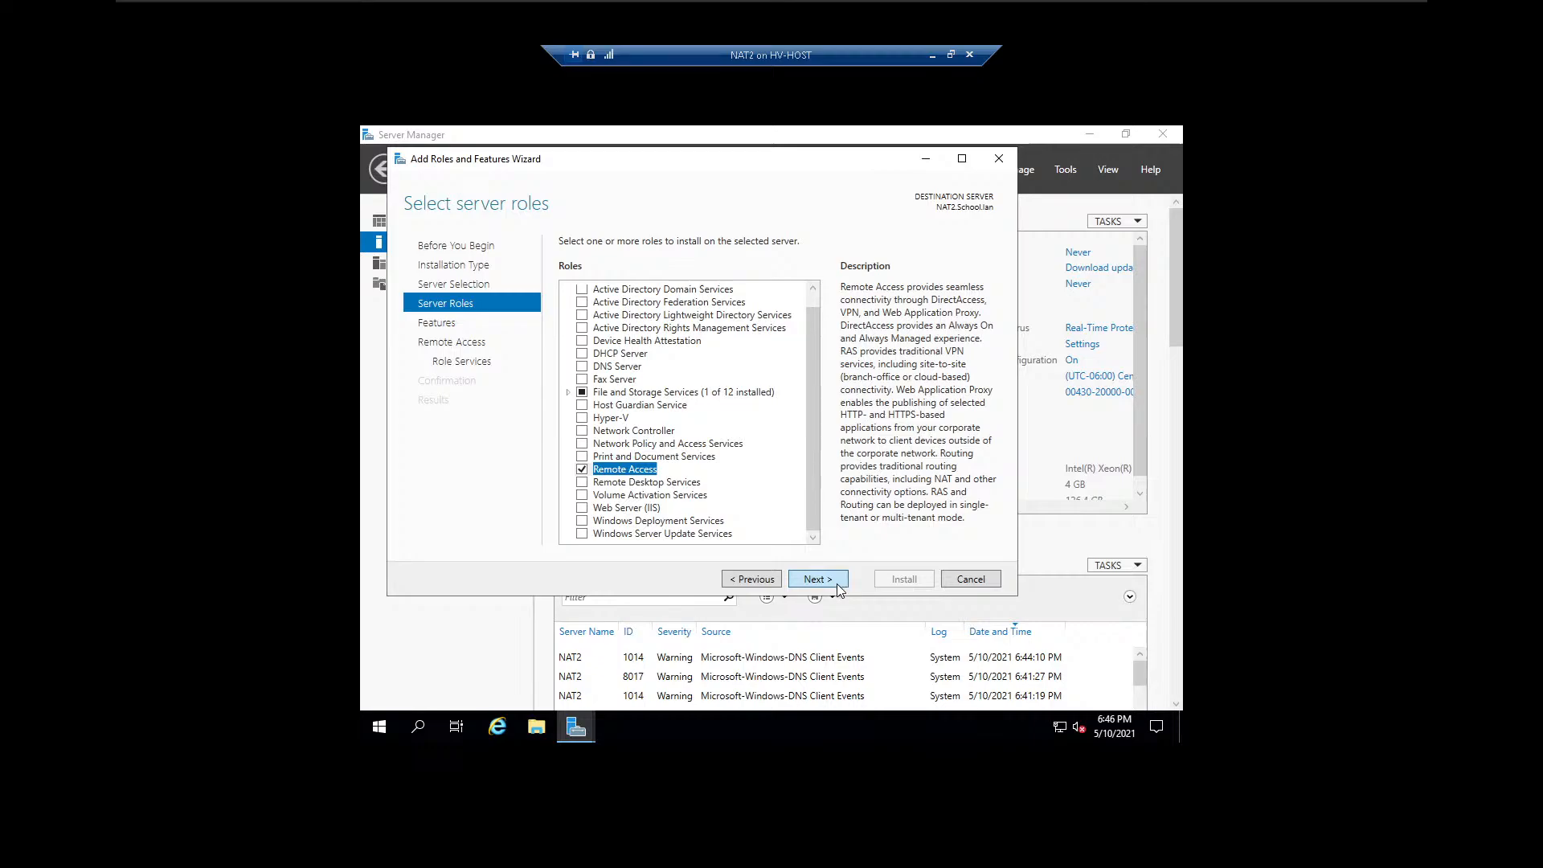
click(840, 583)
click(841, 583)
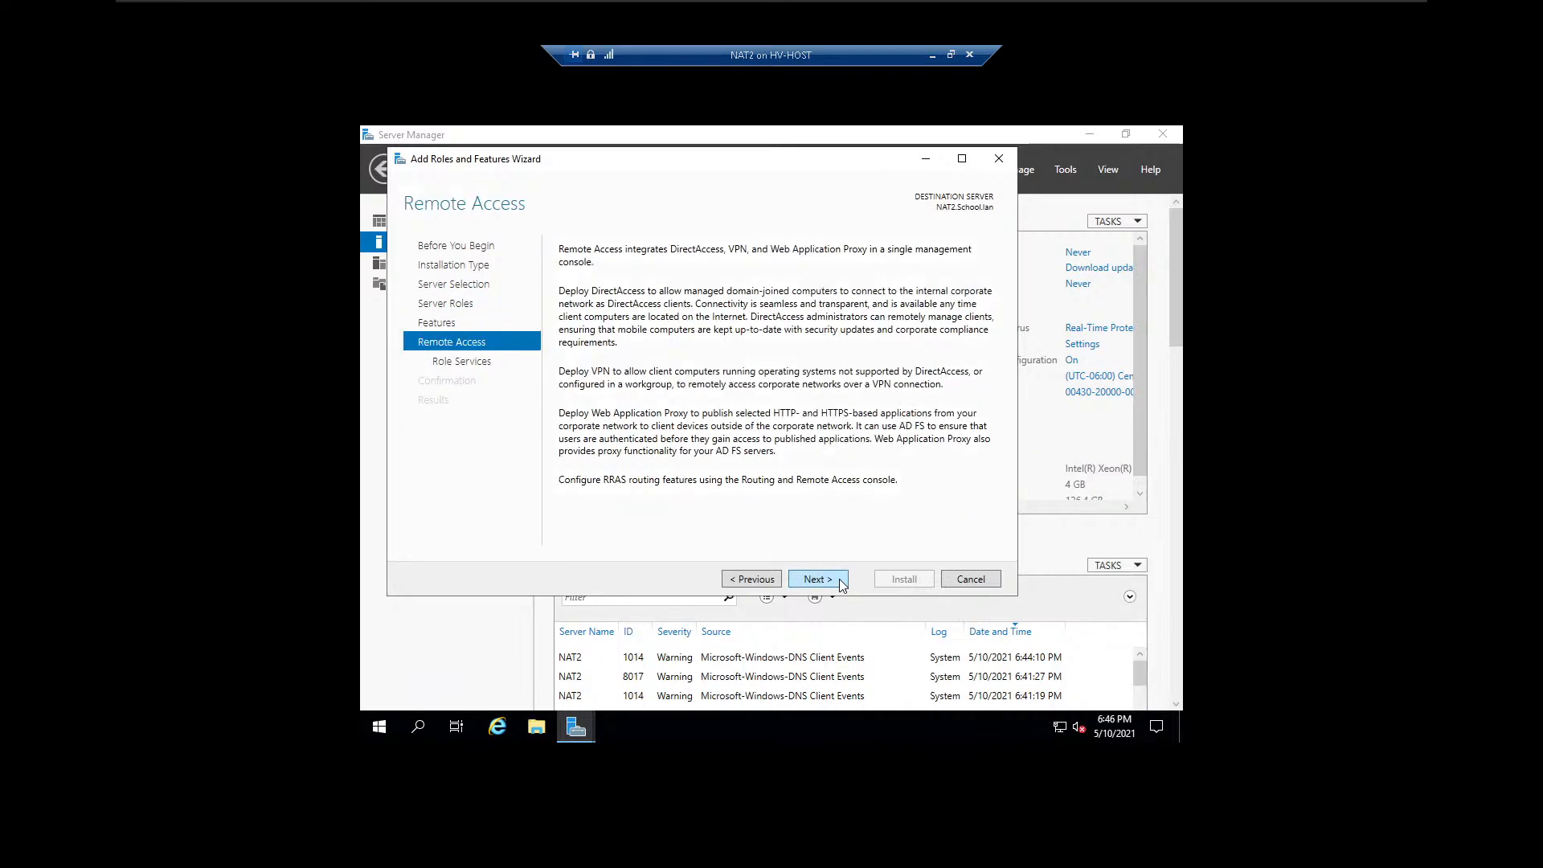
click(841, 583)
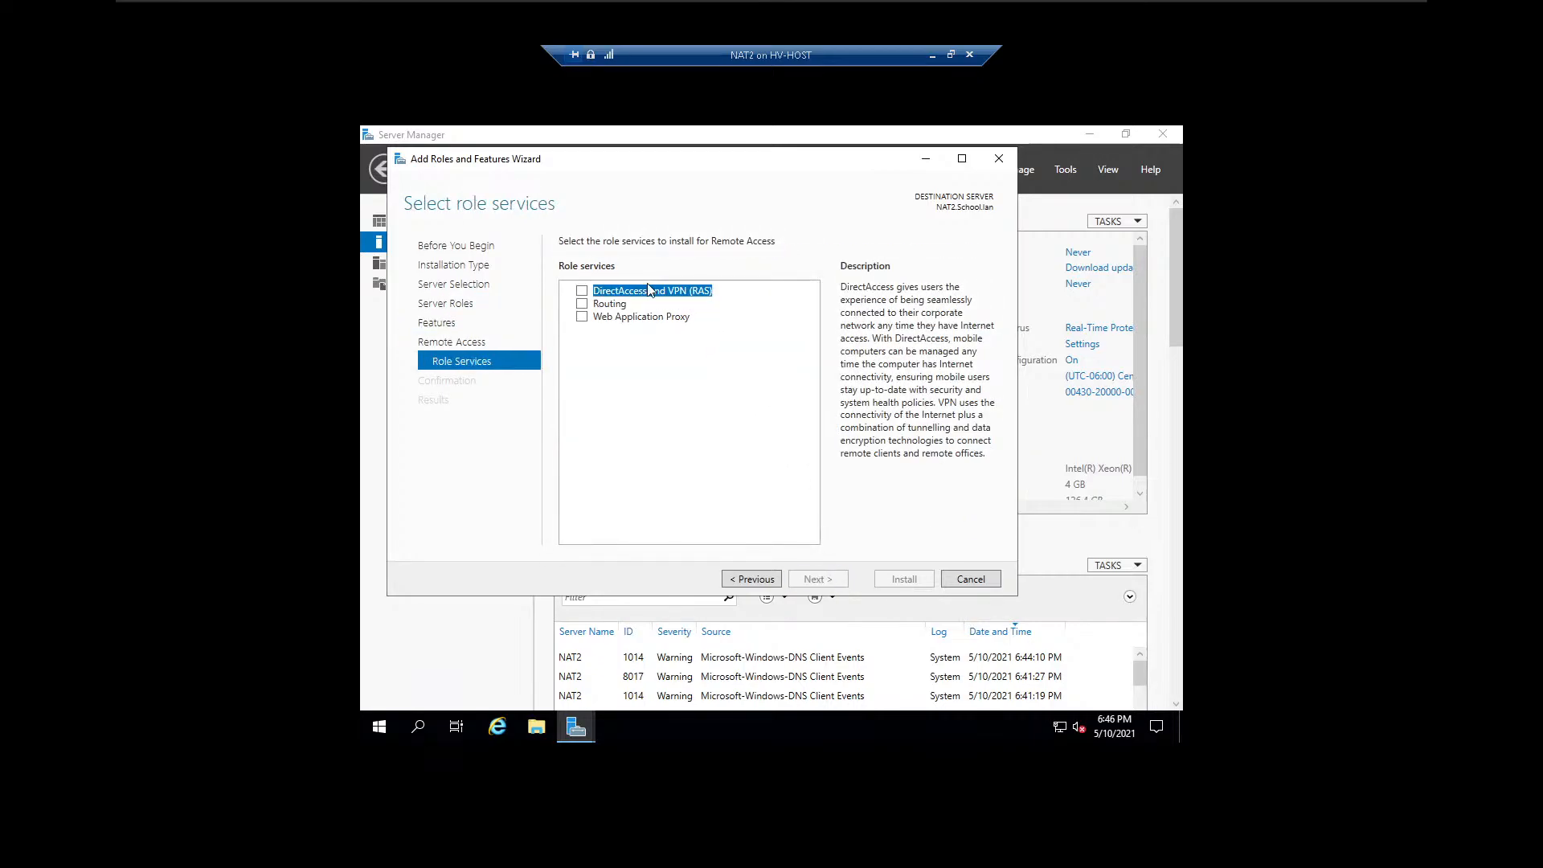
Add the Routing role service with its required features and accept the default Web Server (IIS) role services.
click(582, 304)
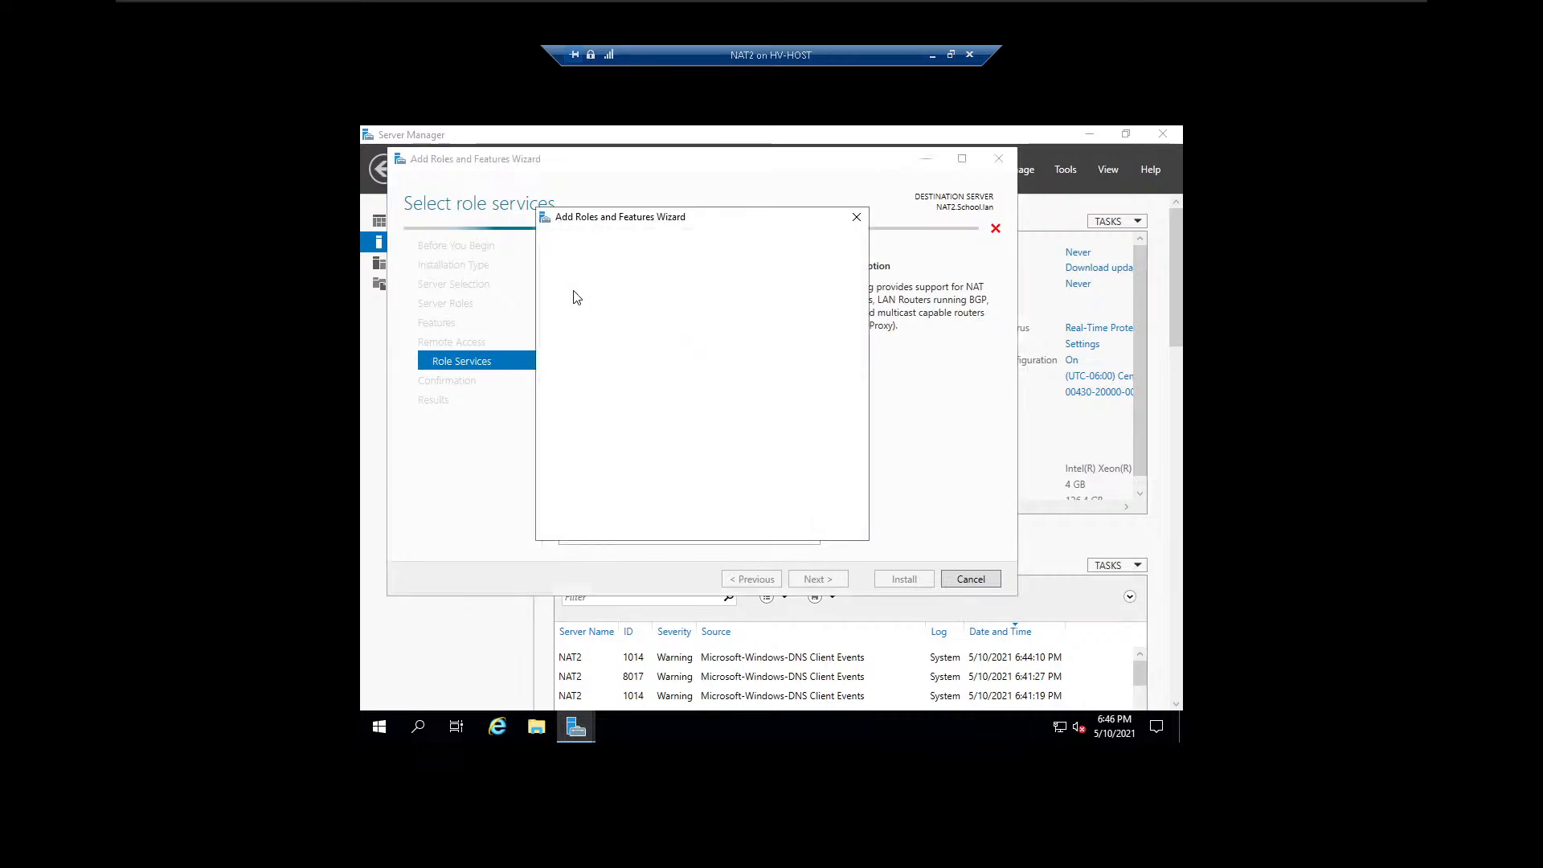
click(755, 507)
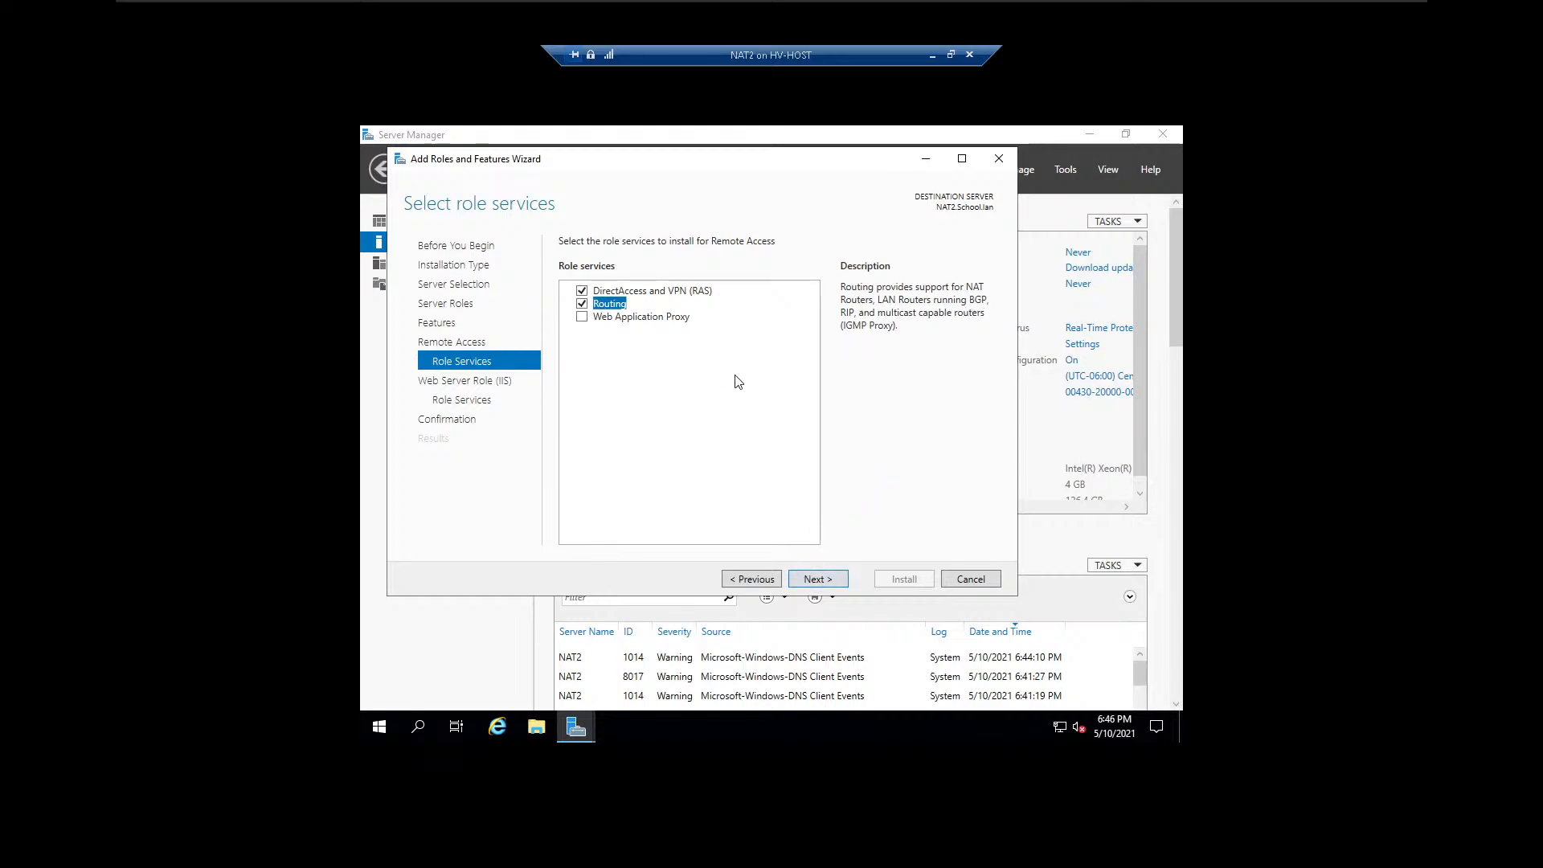
click(839, 586)
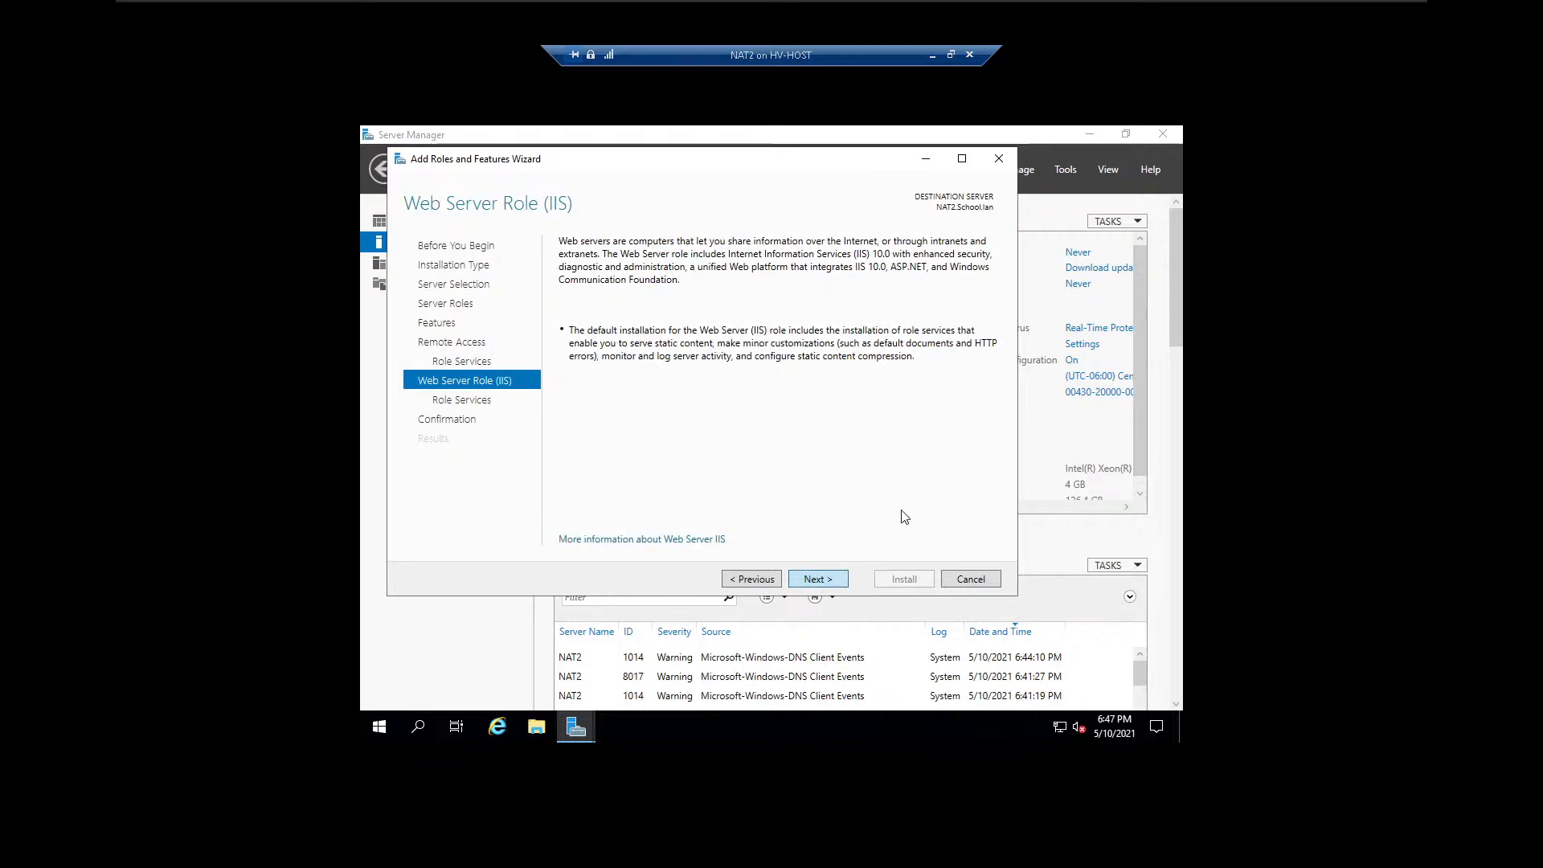
click(820, 580)
Allow the destination server to restart automatically if required and start the role installation.
click(565, 266)
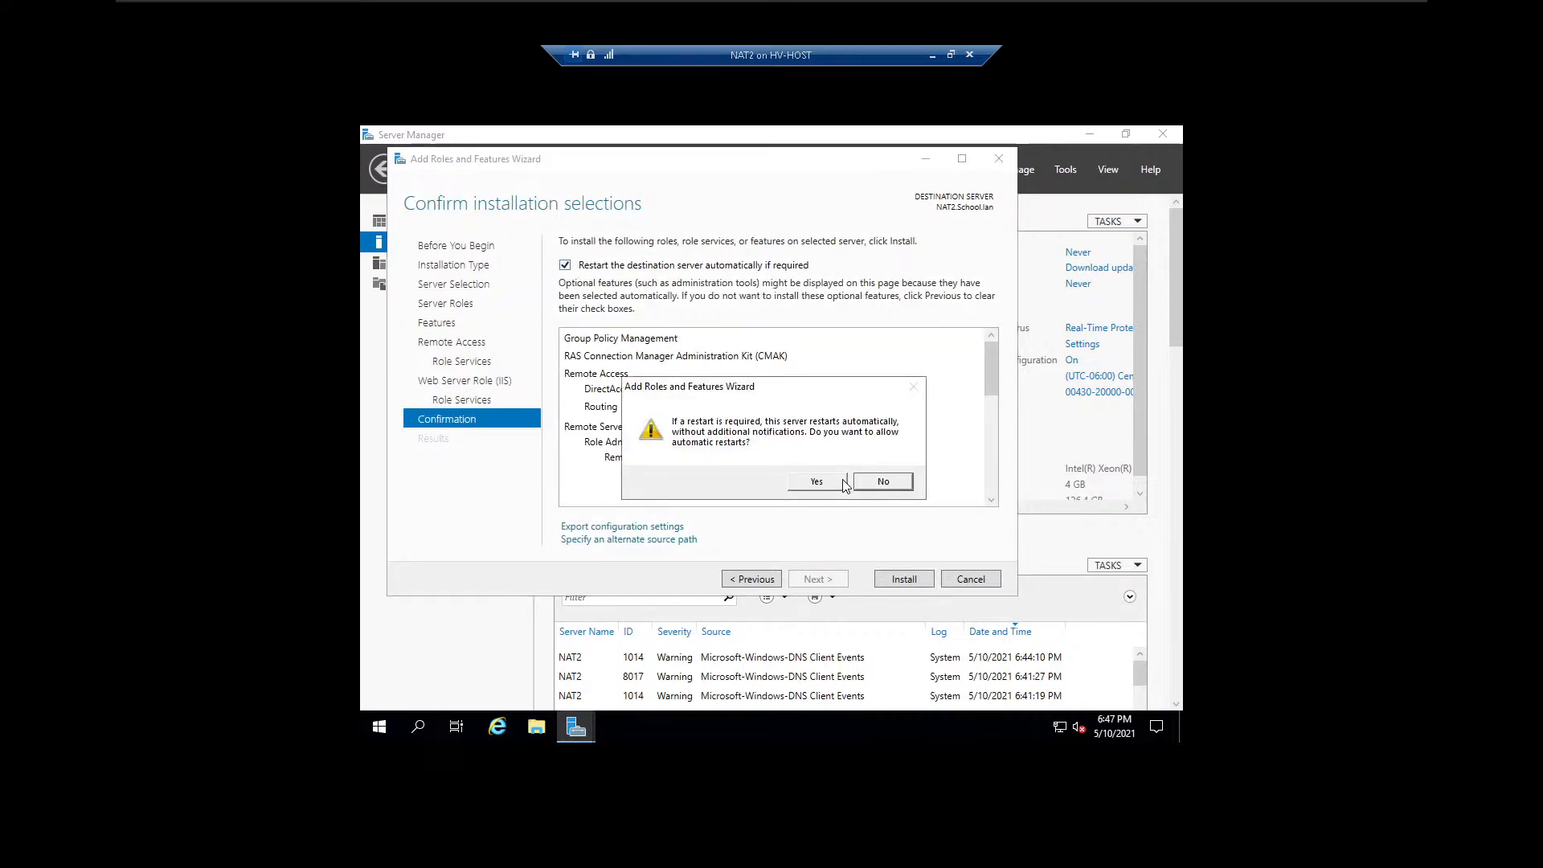
click(816, 482)
click(903, 580)
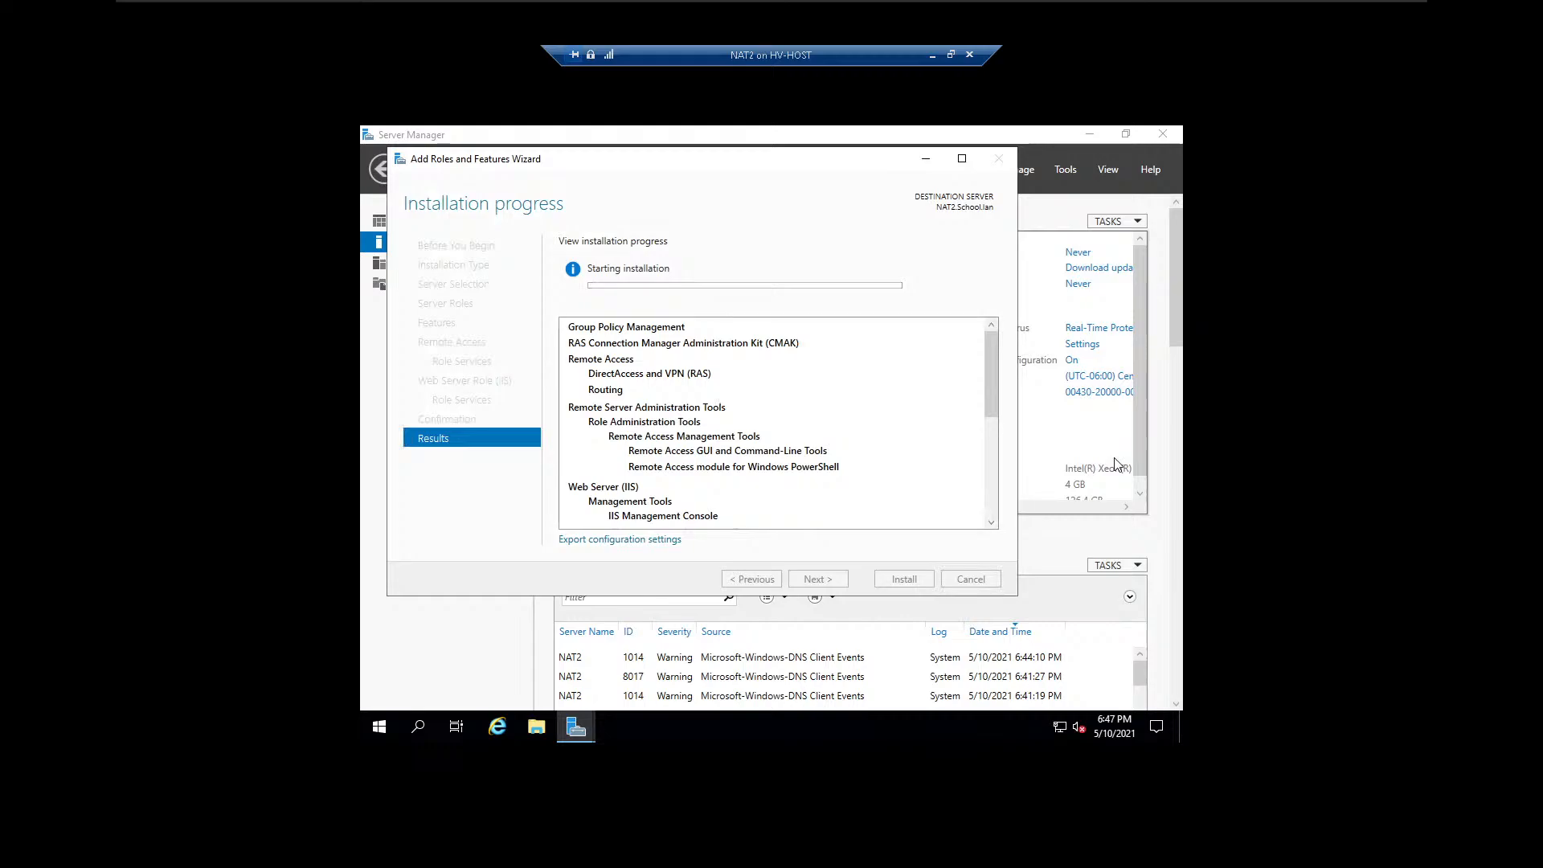
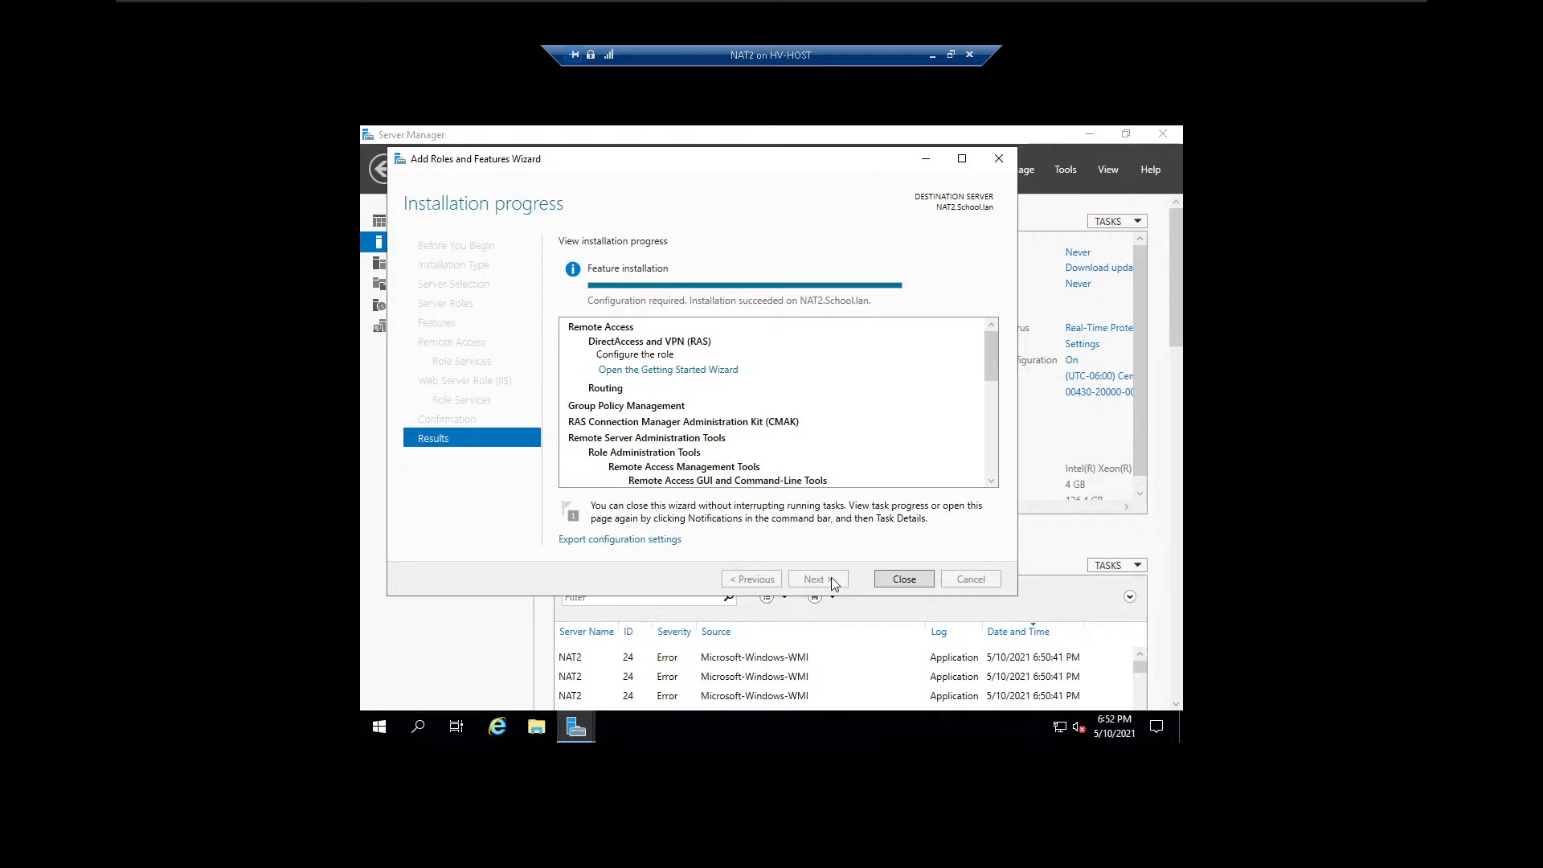
Close the Add Roles and Features Wizard after the Remote Access installation.
click(919, 579)
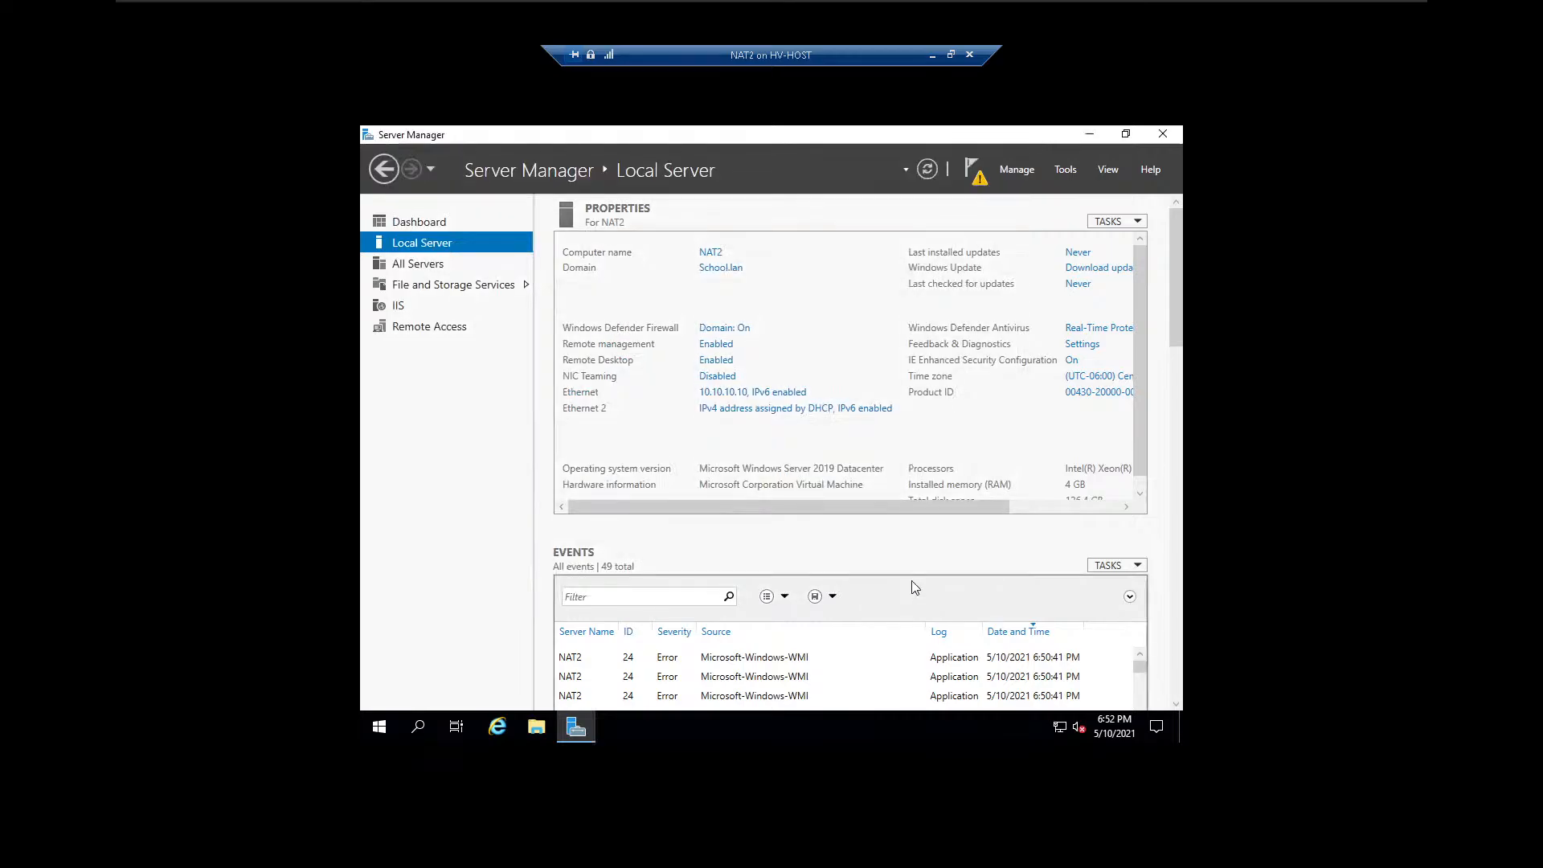
click(972, 172)
click(851, 277)
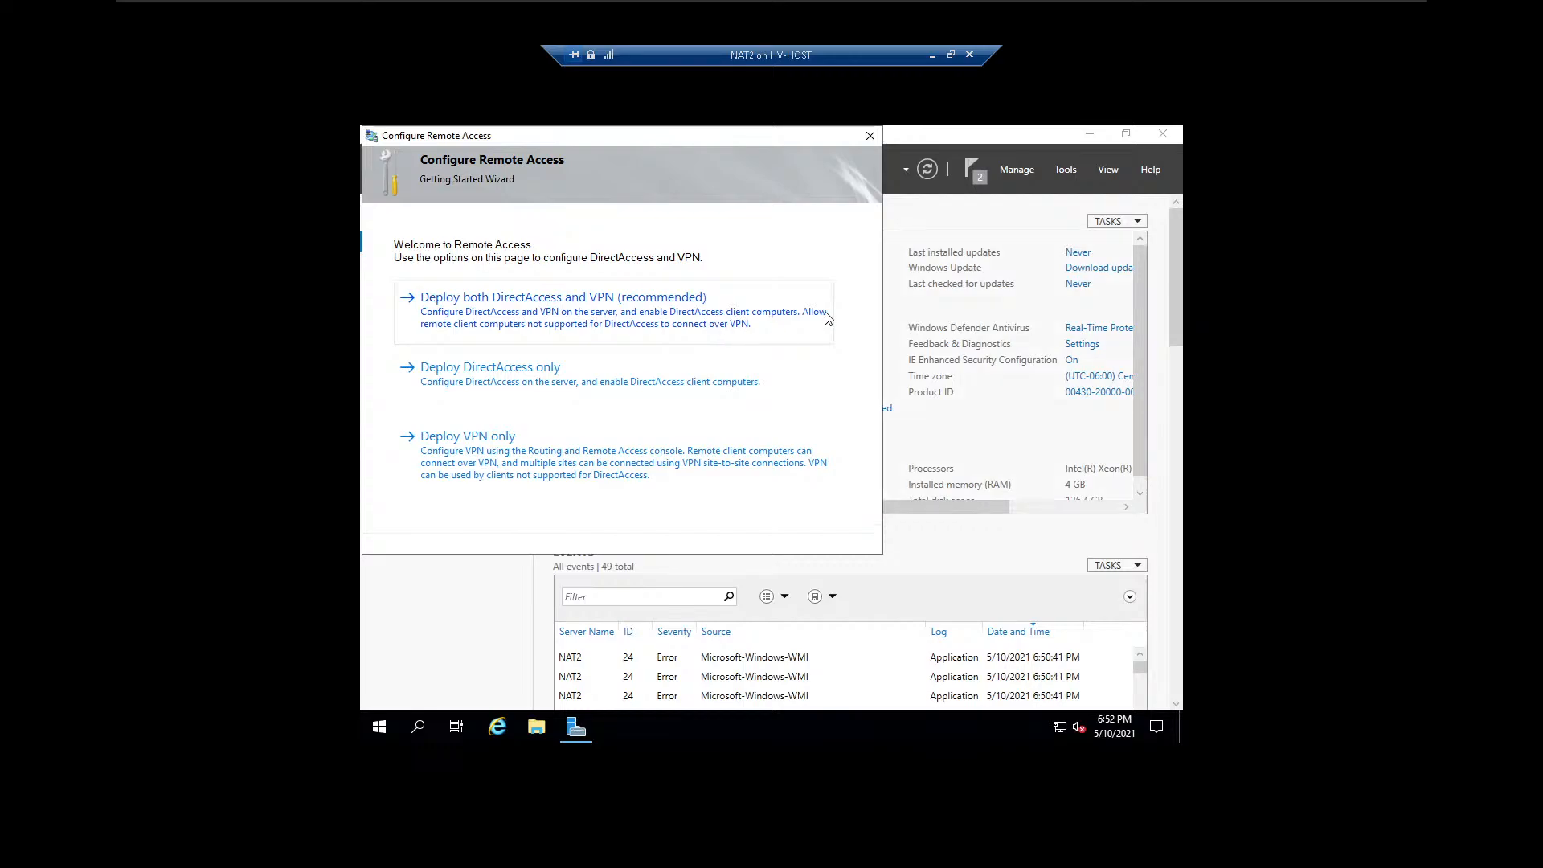
click(869, 138)
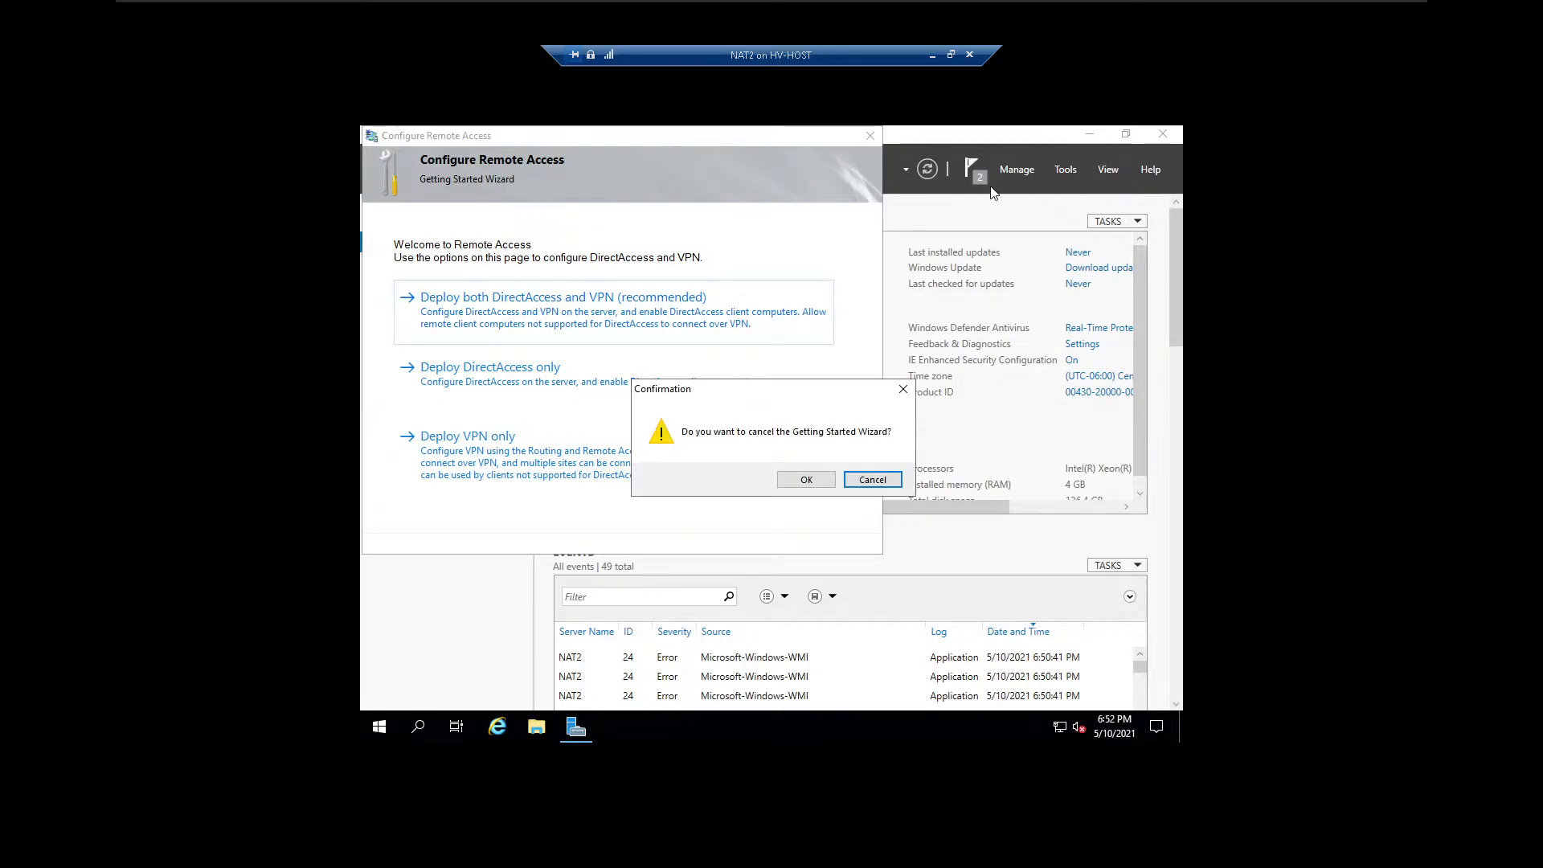
click(811, 480)
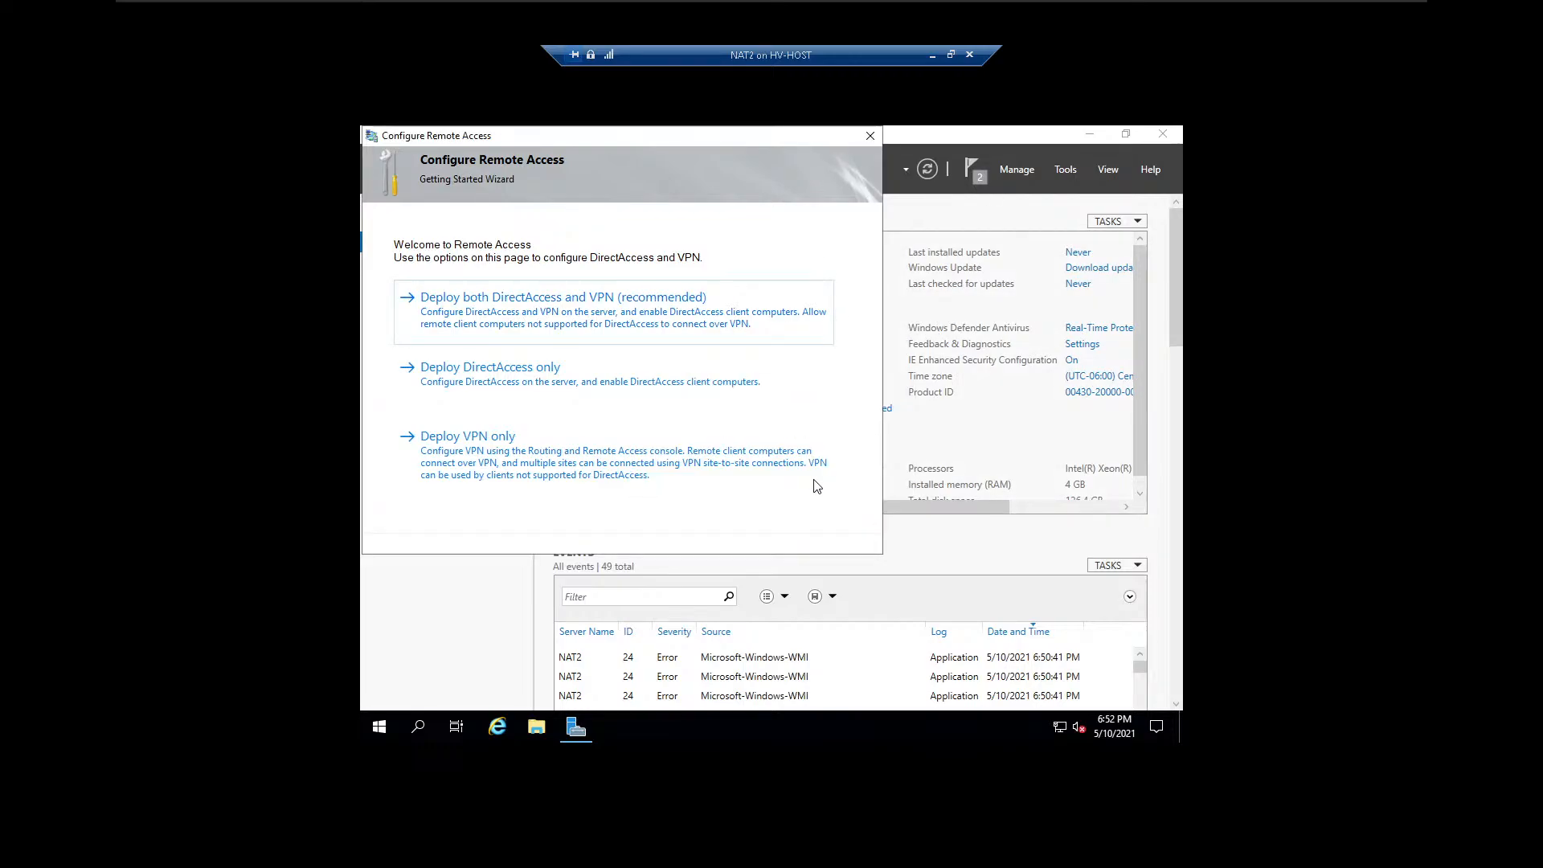
Open the Routing and Remote Access console and select the NAT2 (local) server.
click(1066, 169)
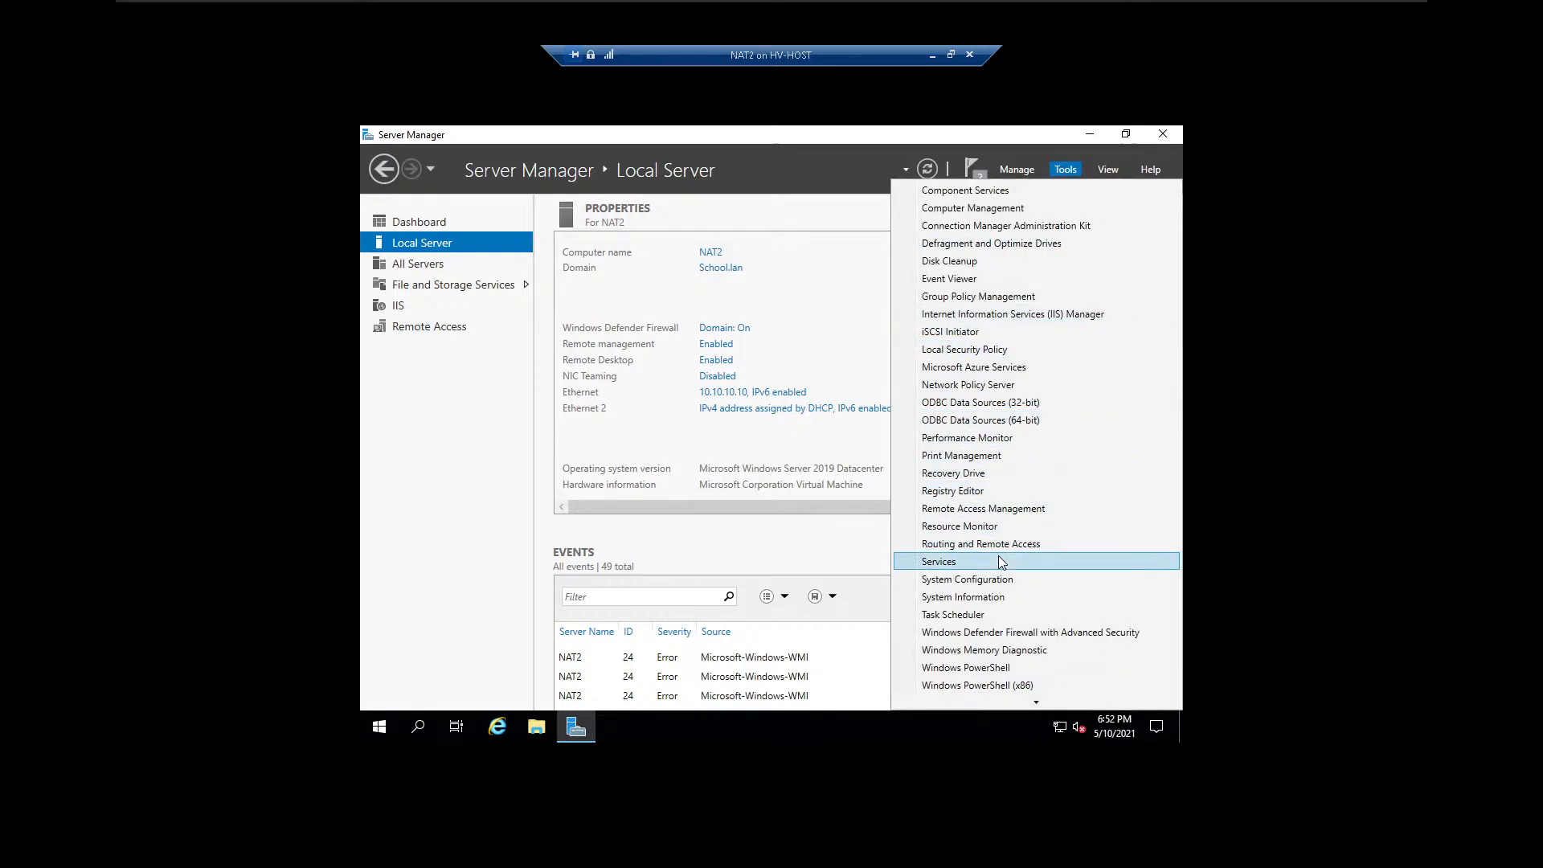
click(1035, 546)
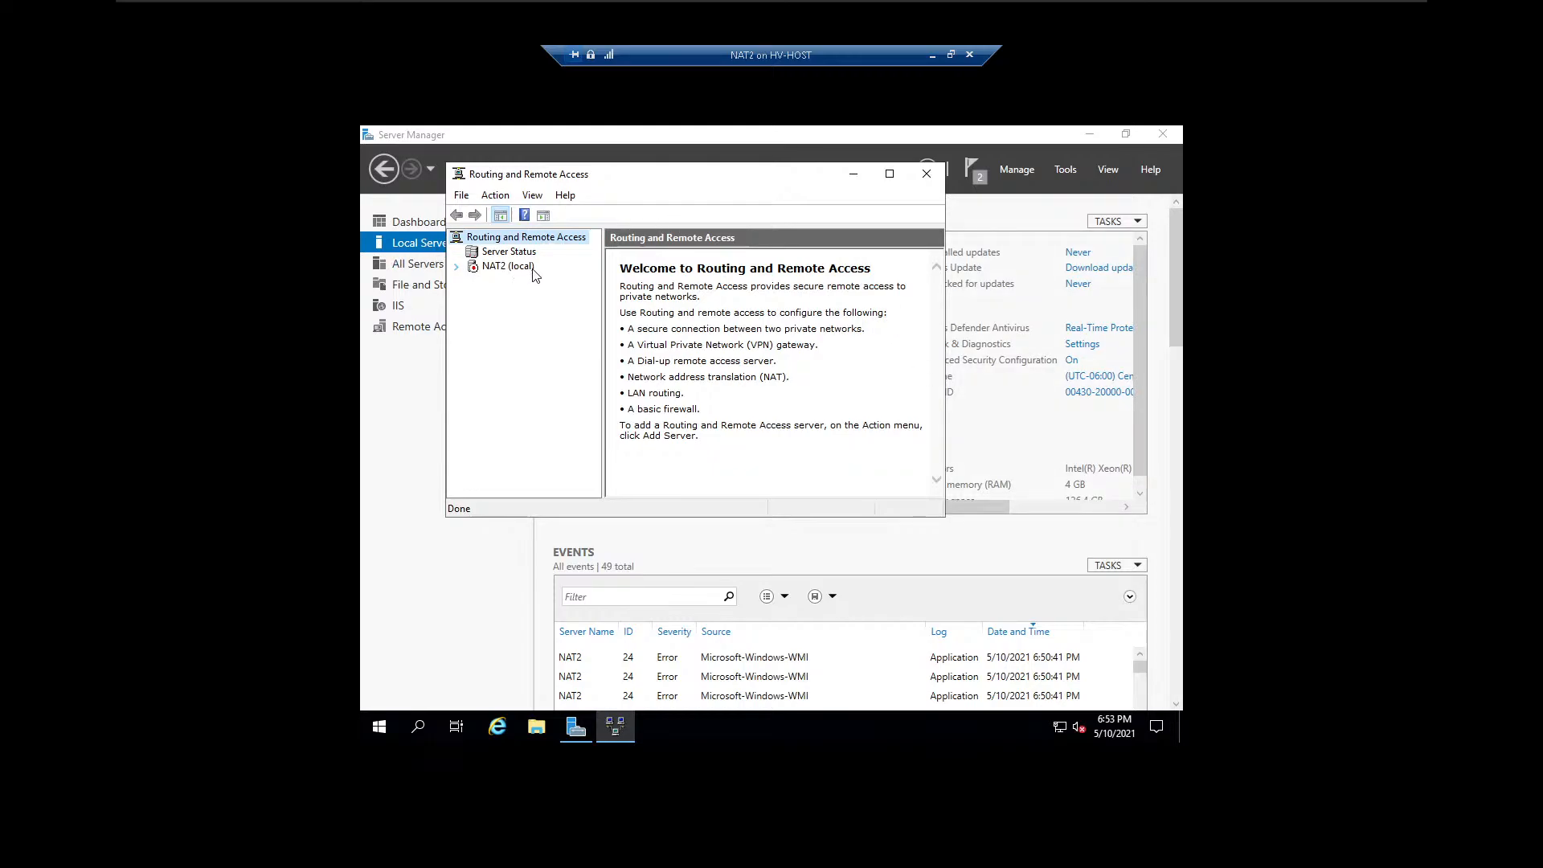
click(455, 267)
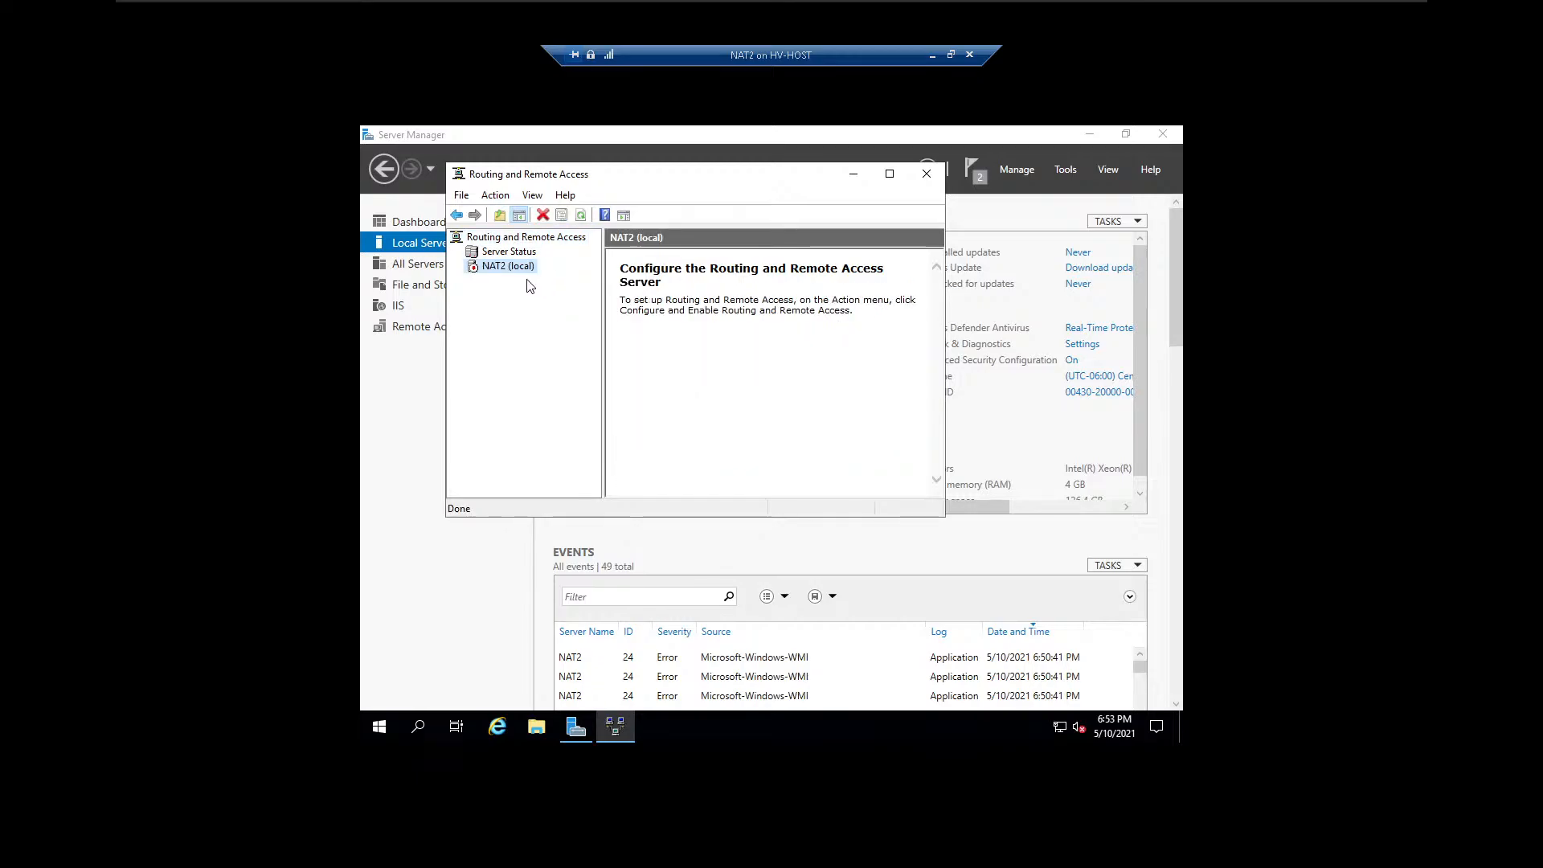
right_click(515, 267)
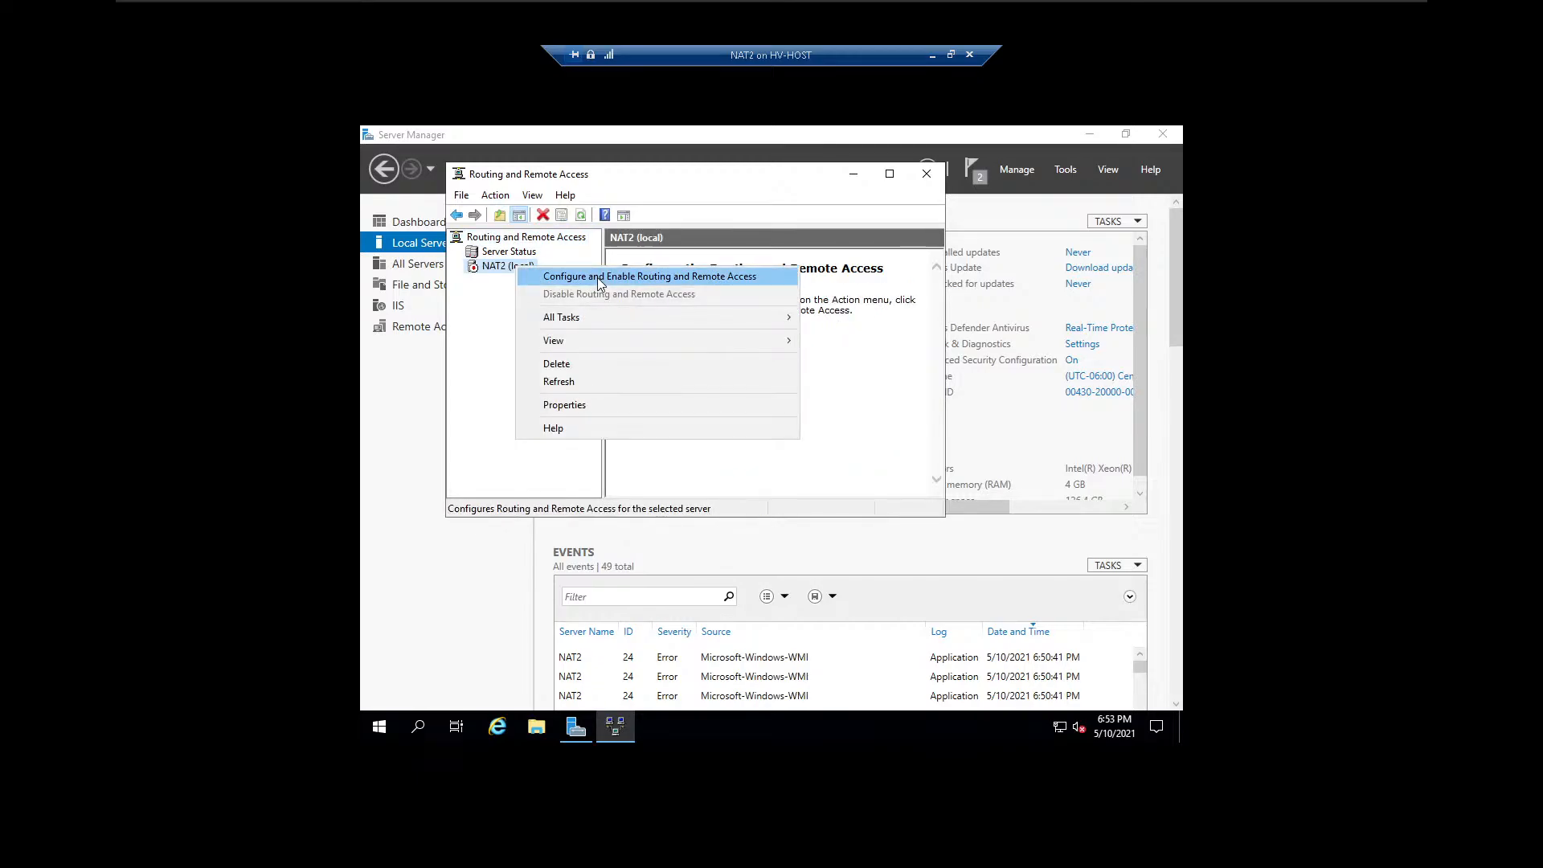
click(597, 277)
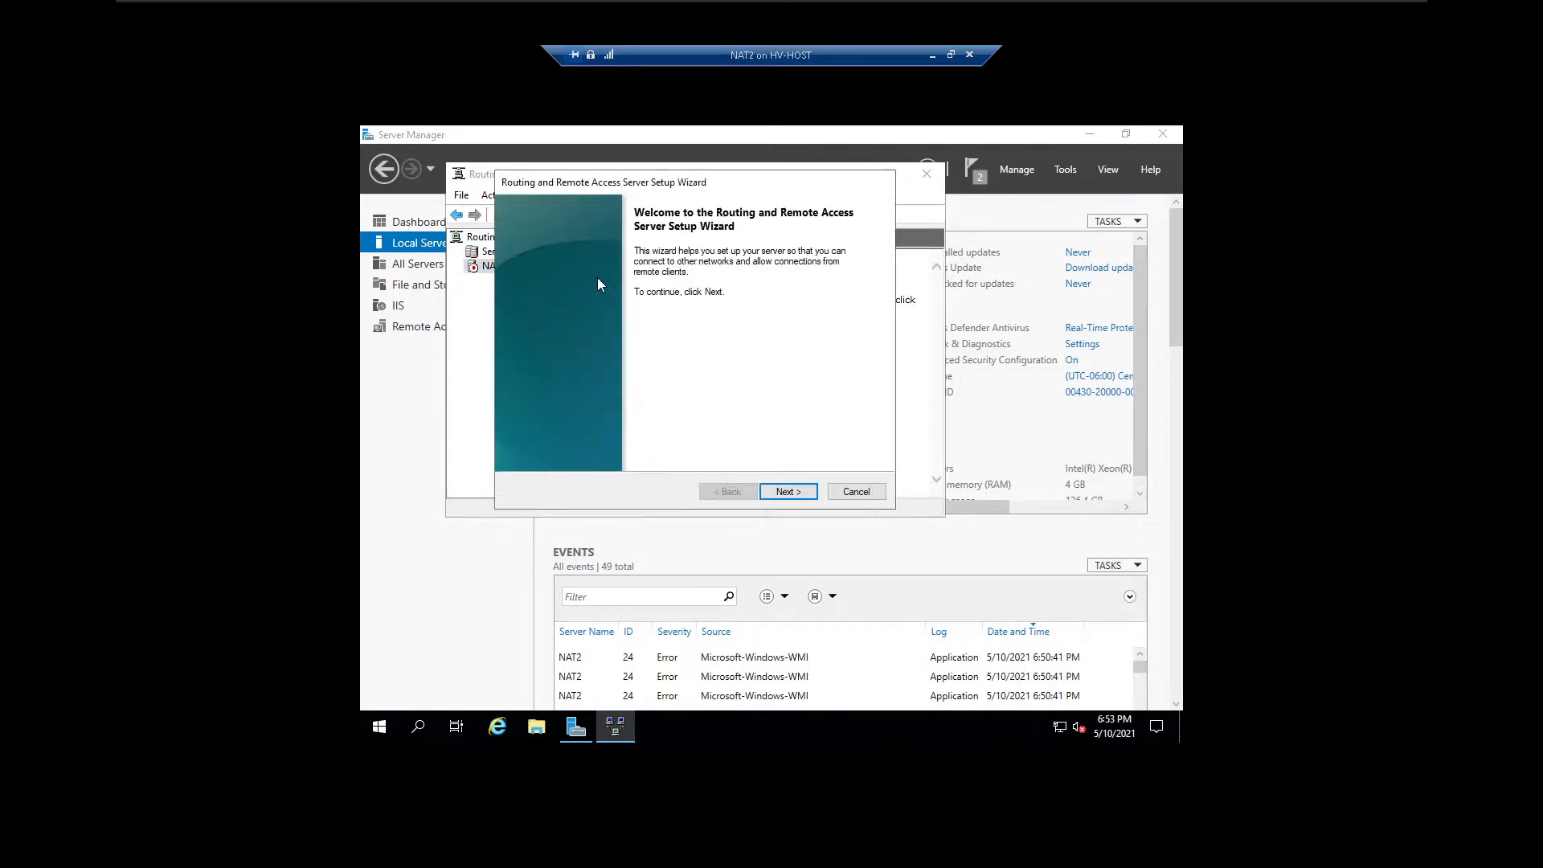
click(788, 490)
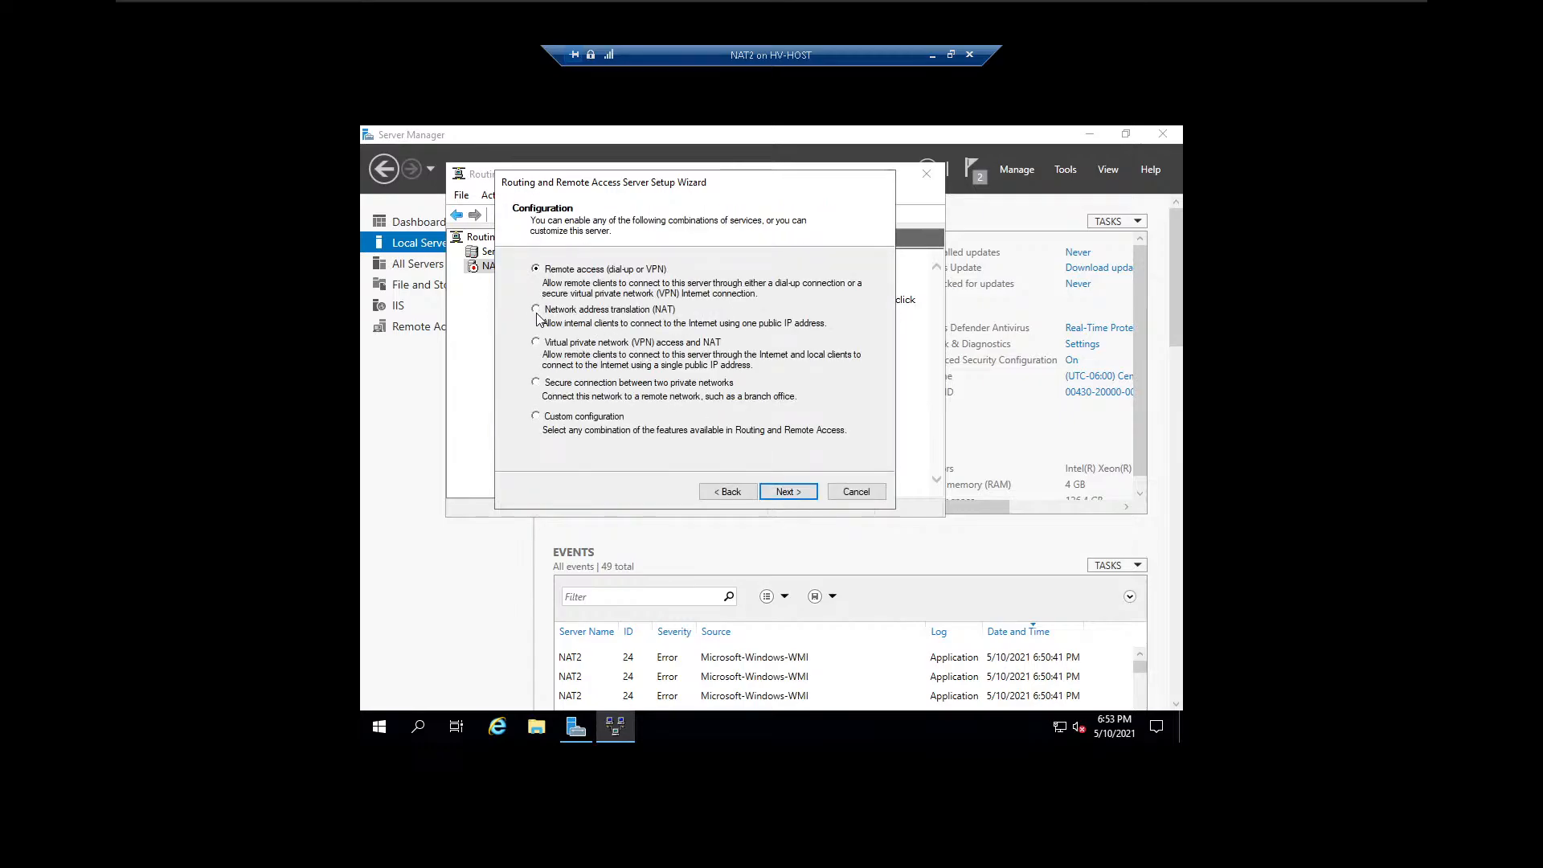
click(789, 491)
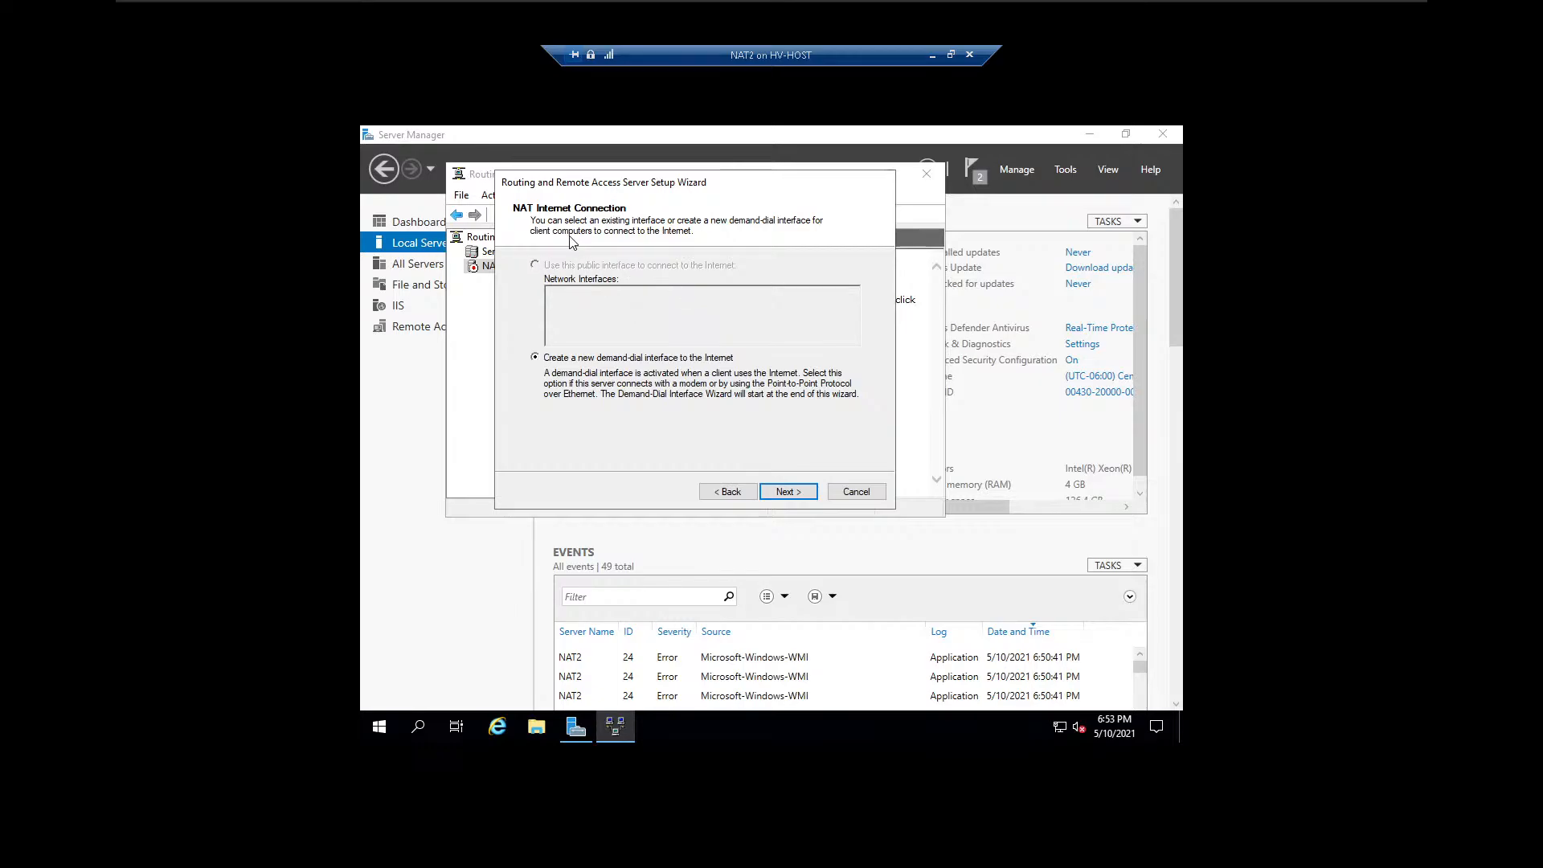
click(731, 492)
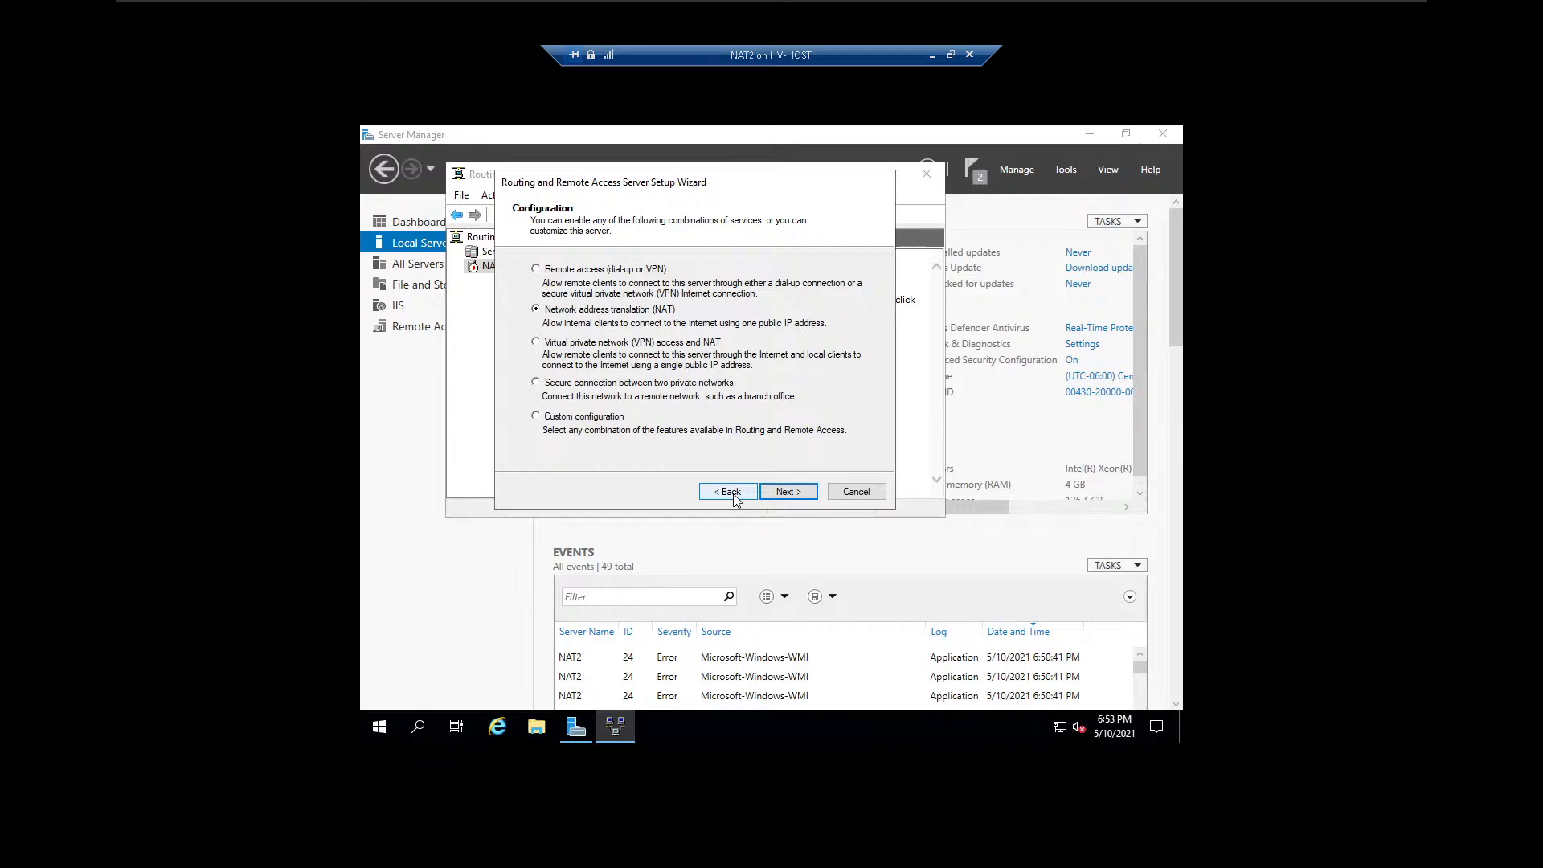
click(796, 493)
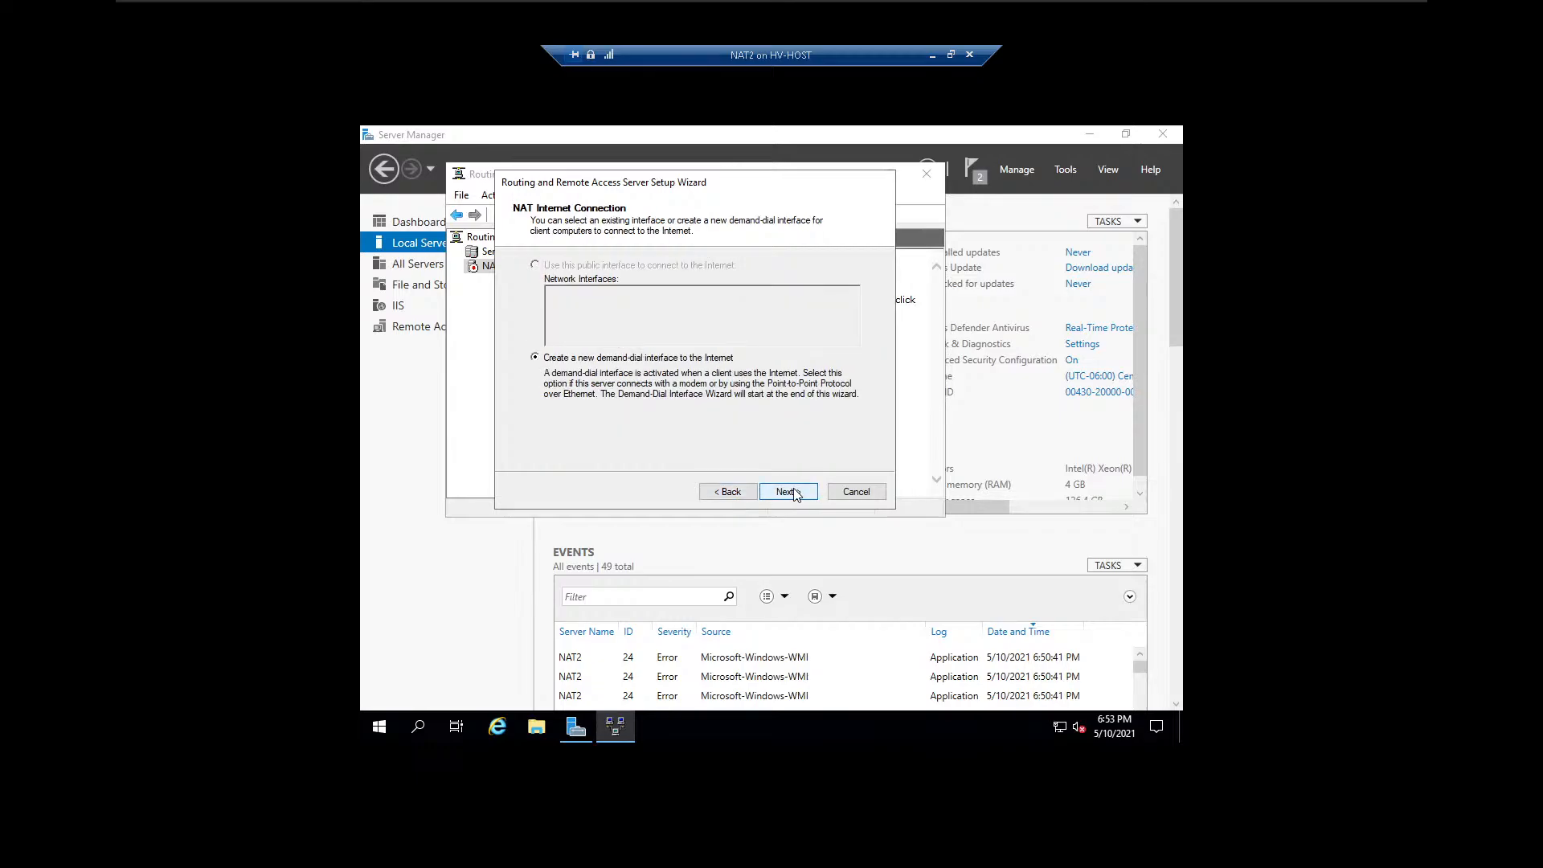
click(750, 493)
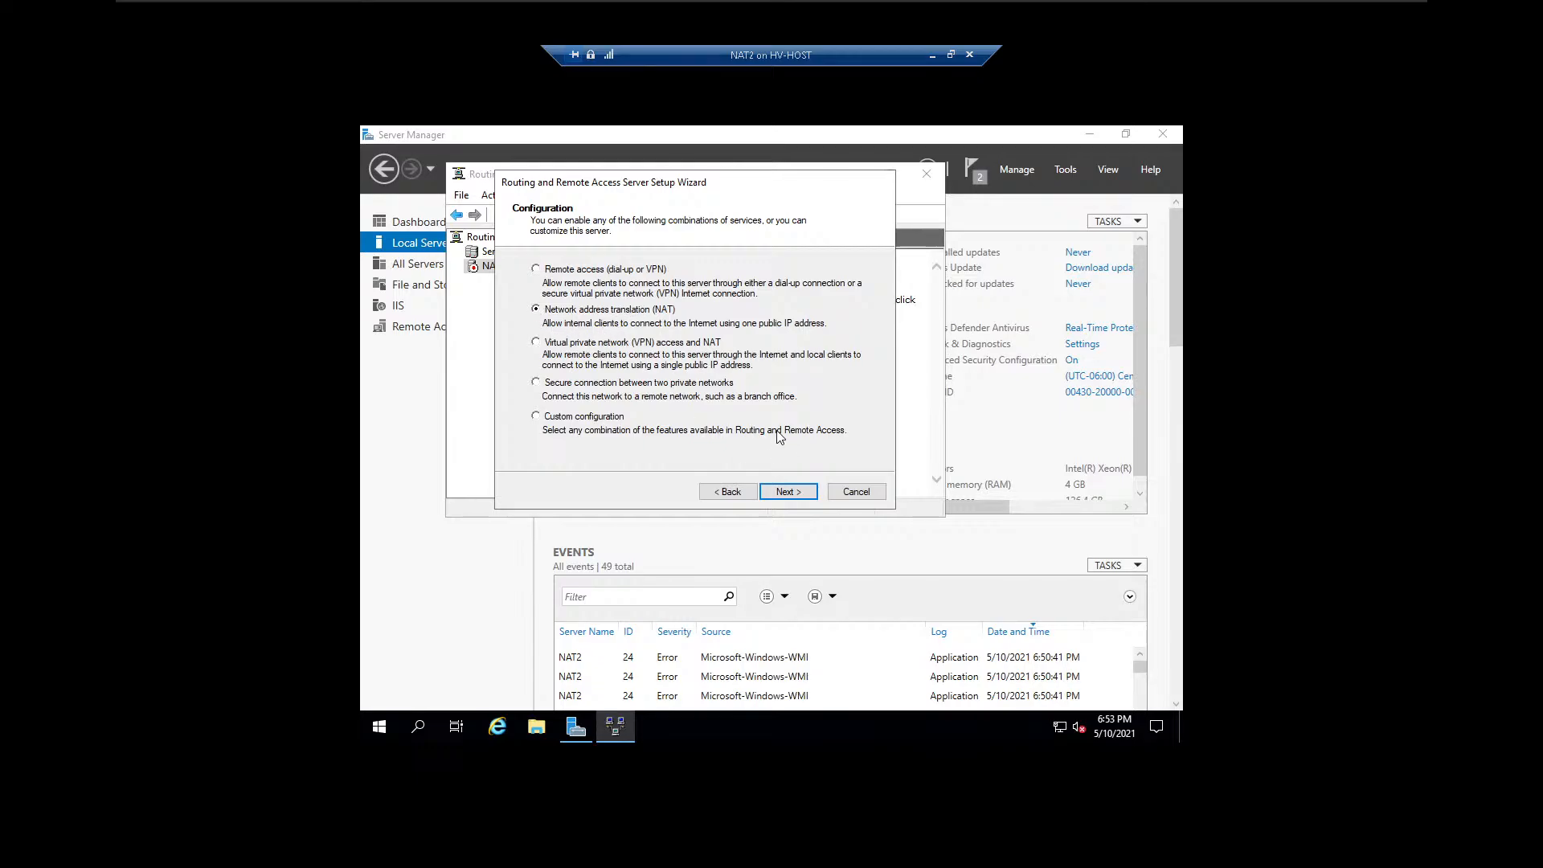
click(787, 493)
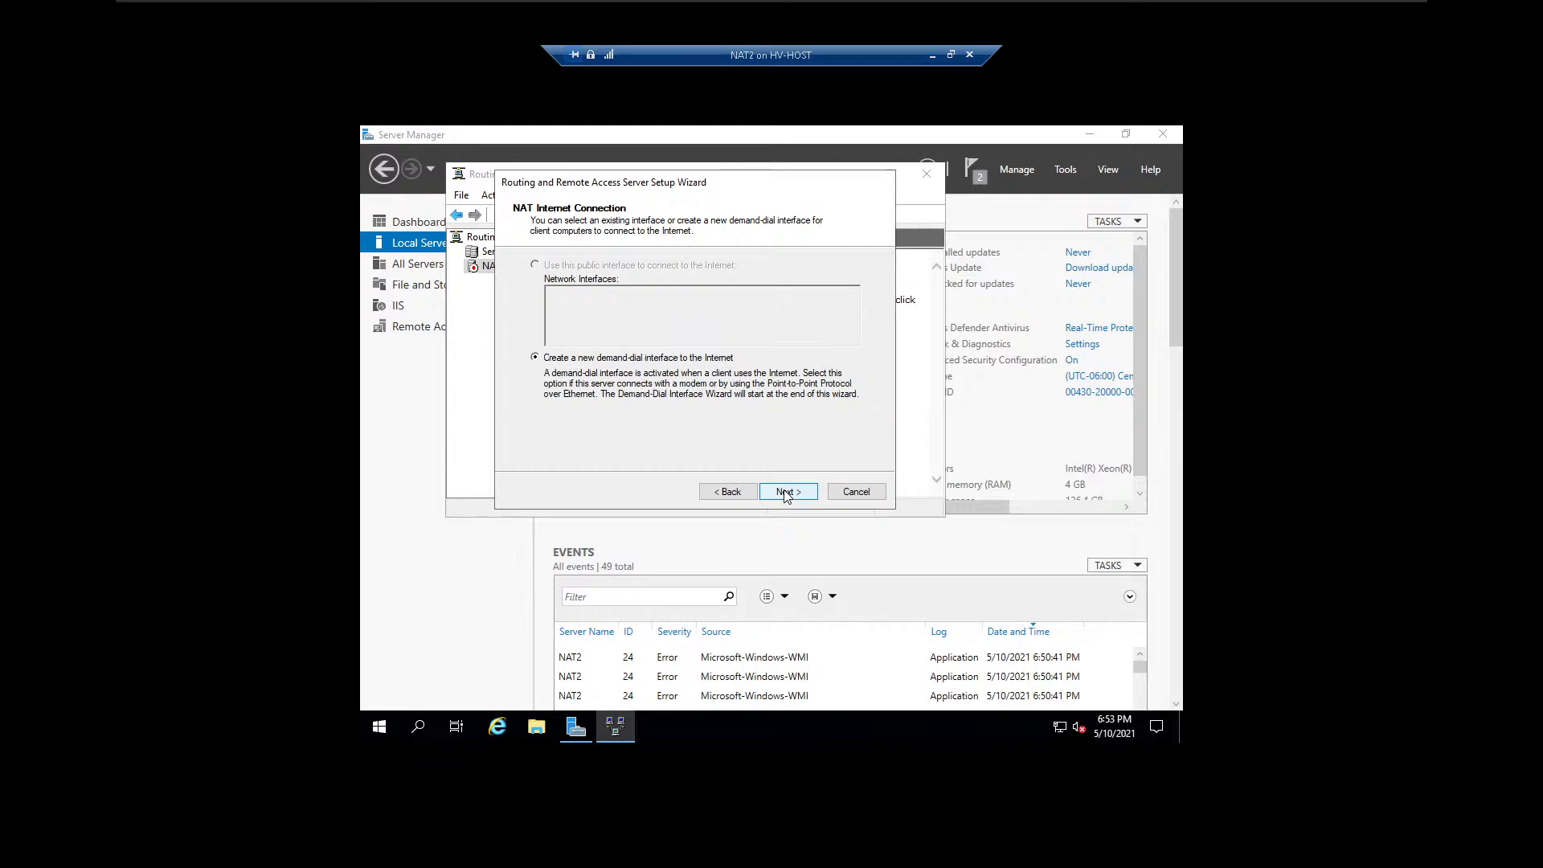
click(787, 493)
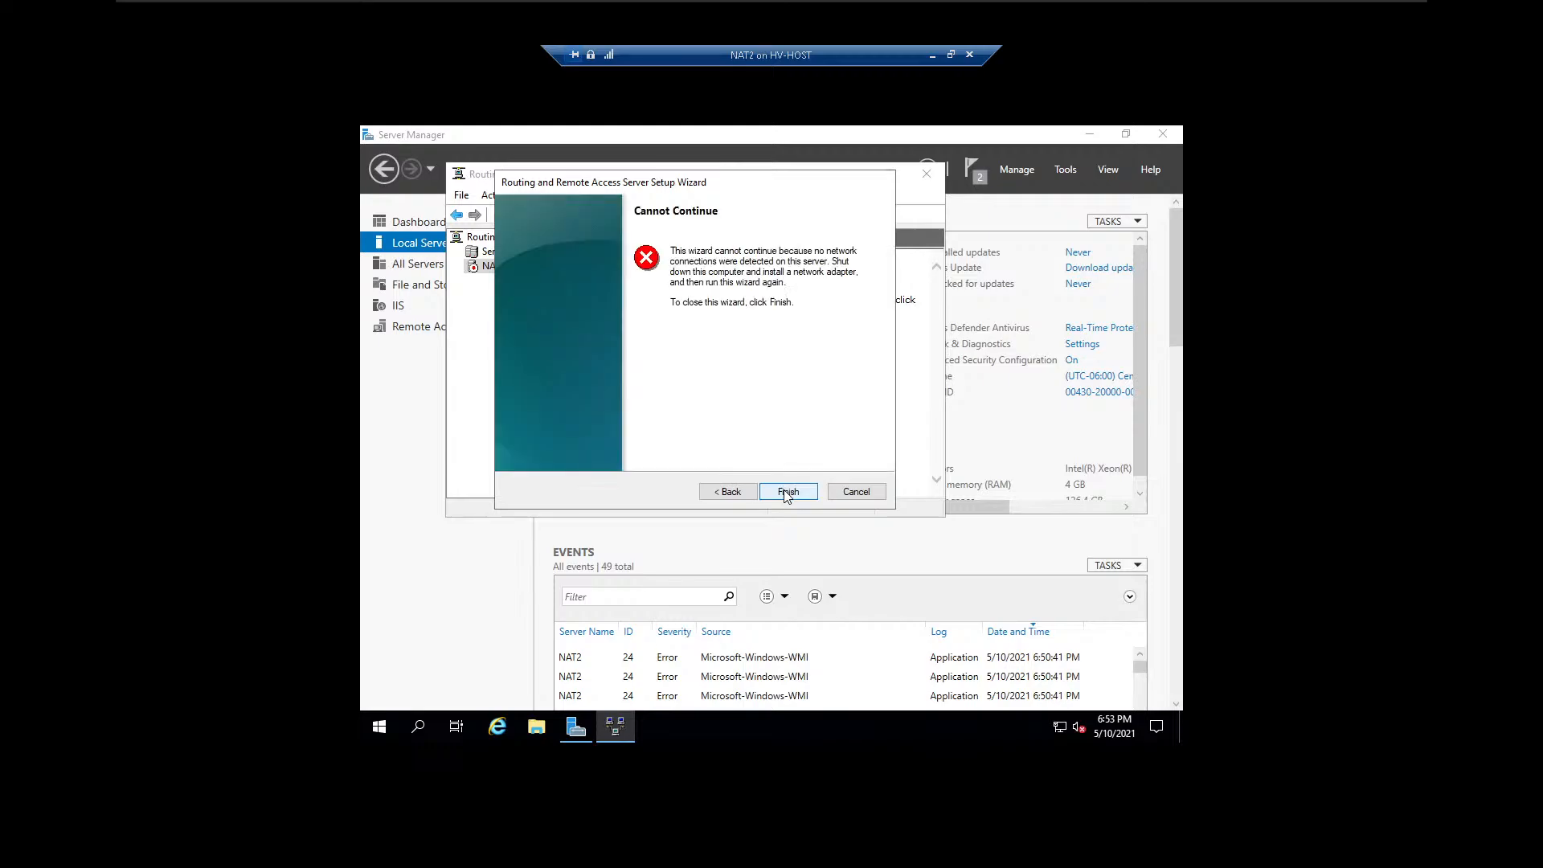
click(714, 492)
click(713, 493)
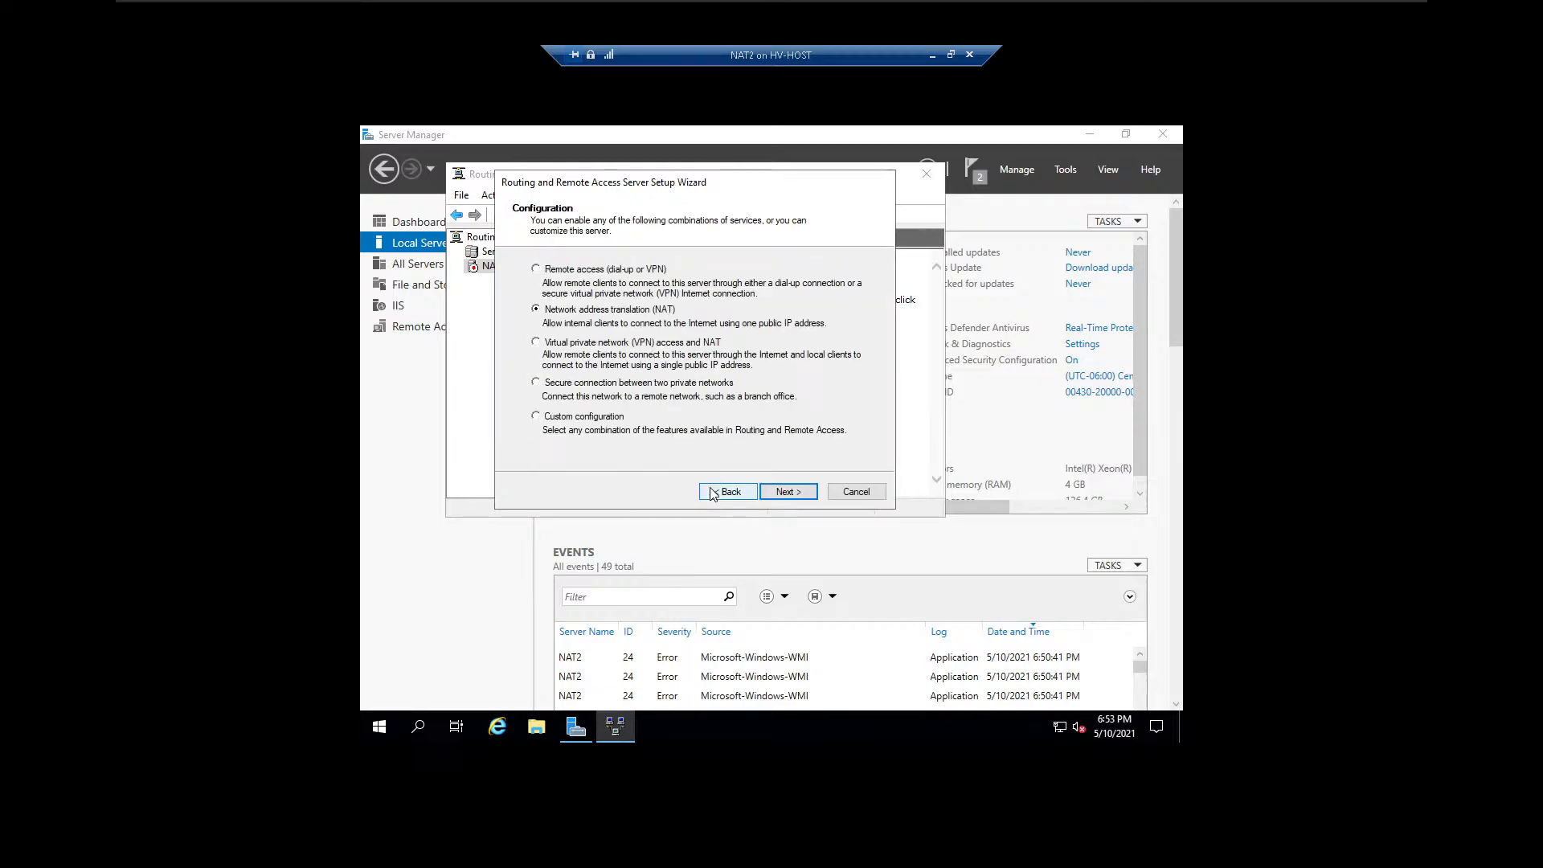
click(856, 491)
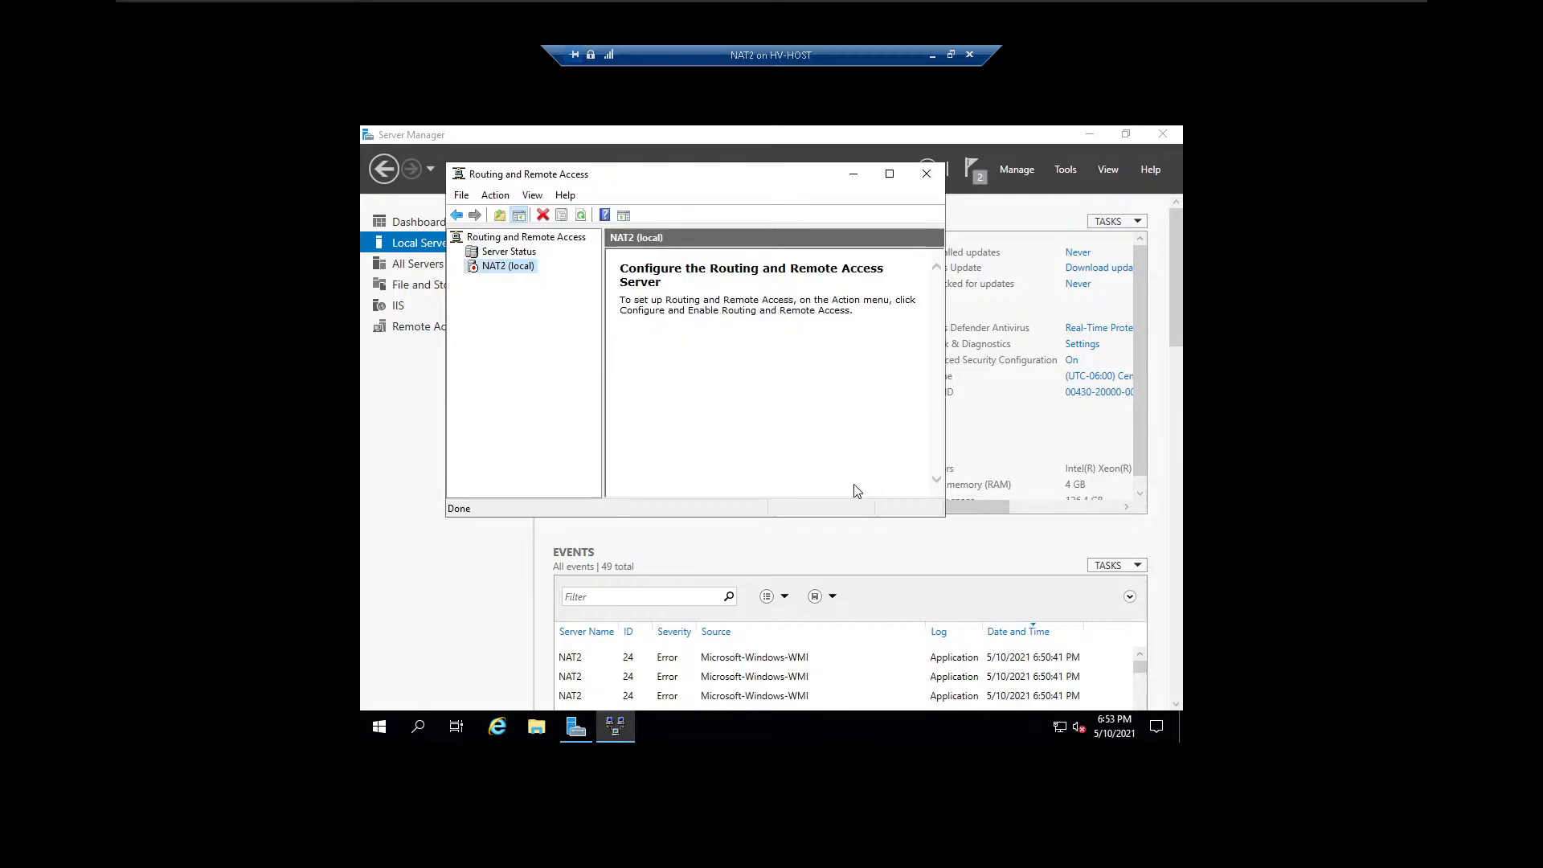
Start configuring and enabling Routing and Remote Access on NAT2 (local) with the Network address translation (NAT) configuration.
right_click(479, 270)
click(574, 285)
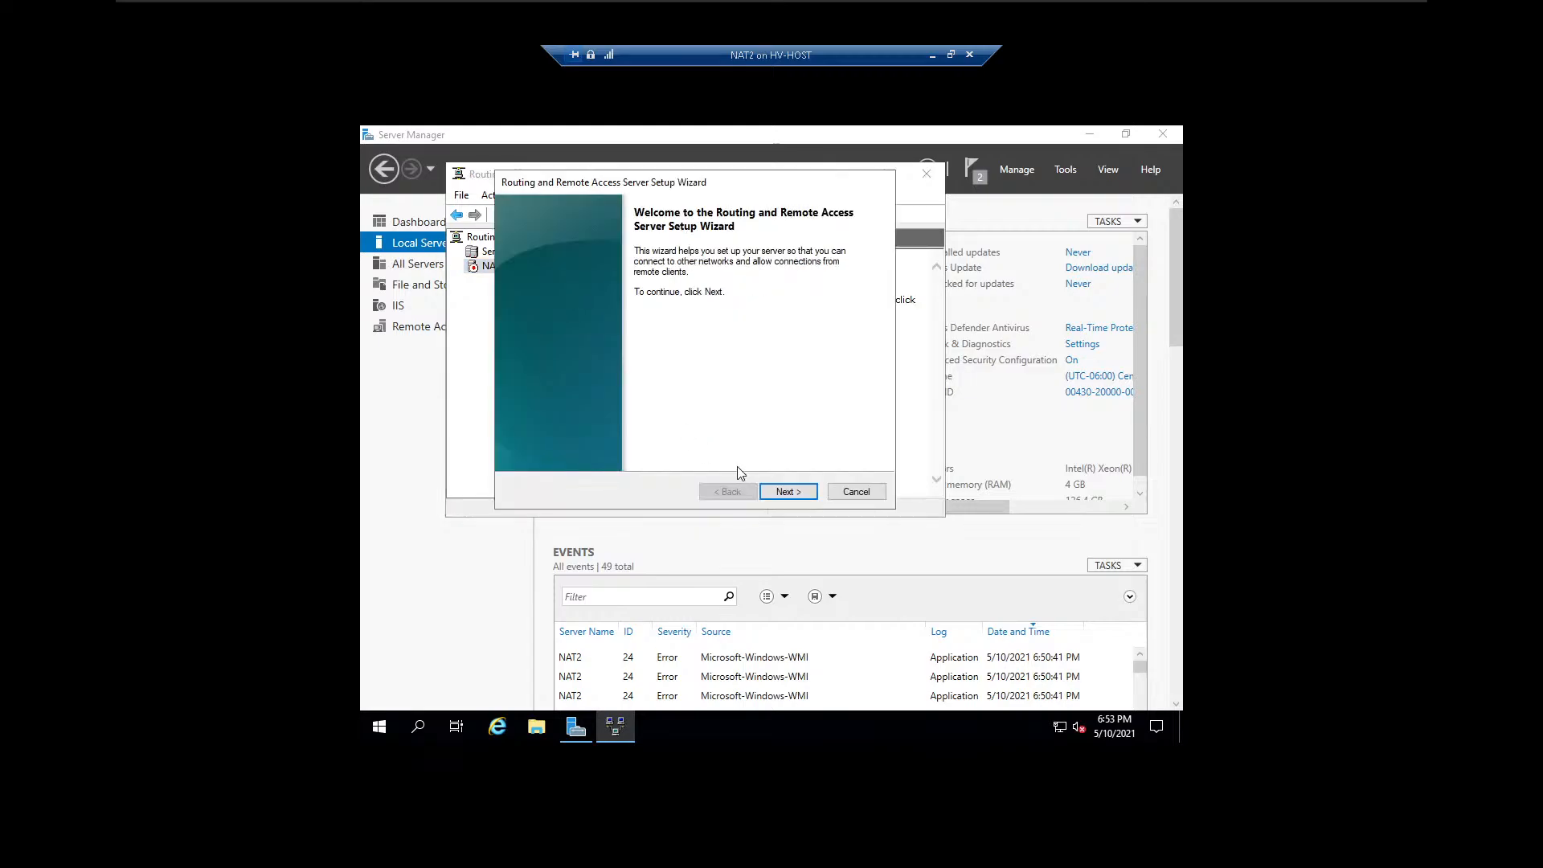
click(781, 494)
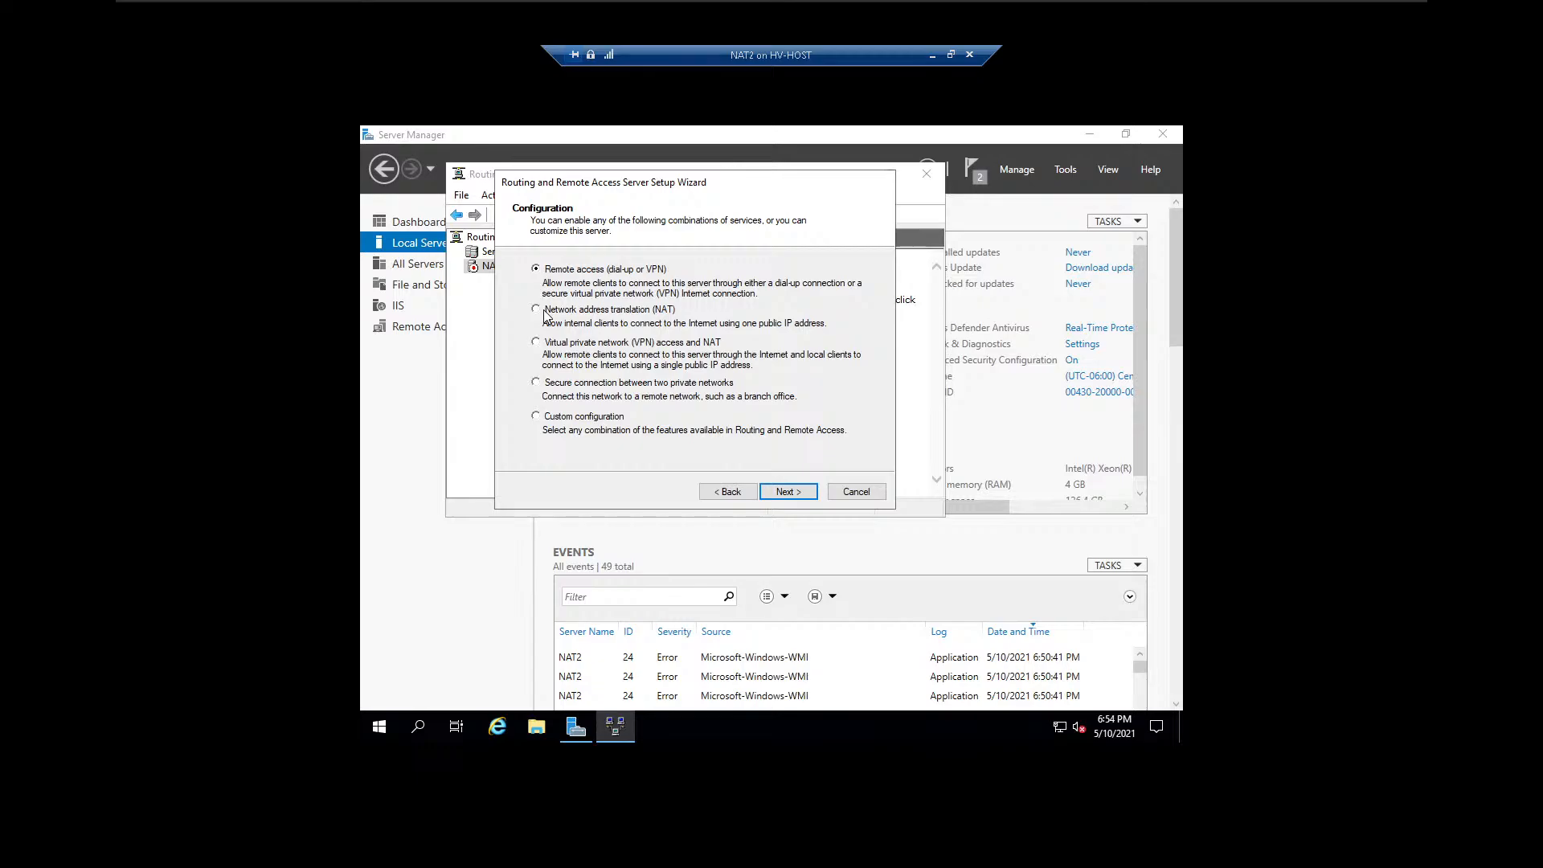
click(536, 310)
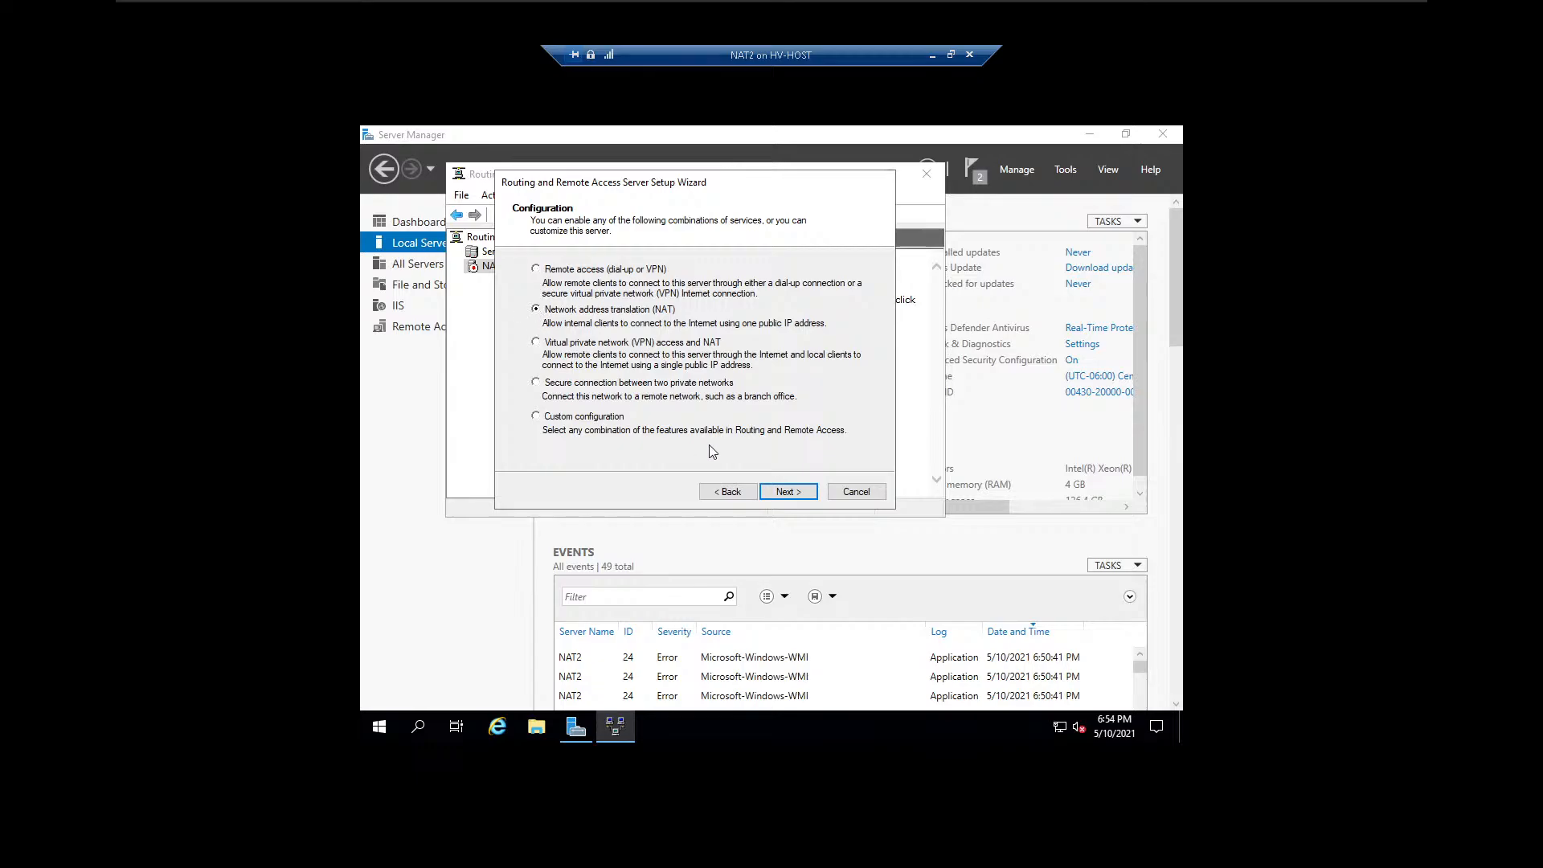
click(792, 490)
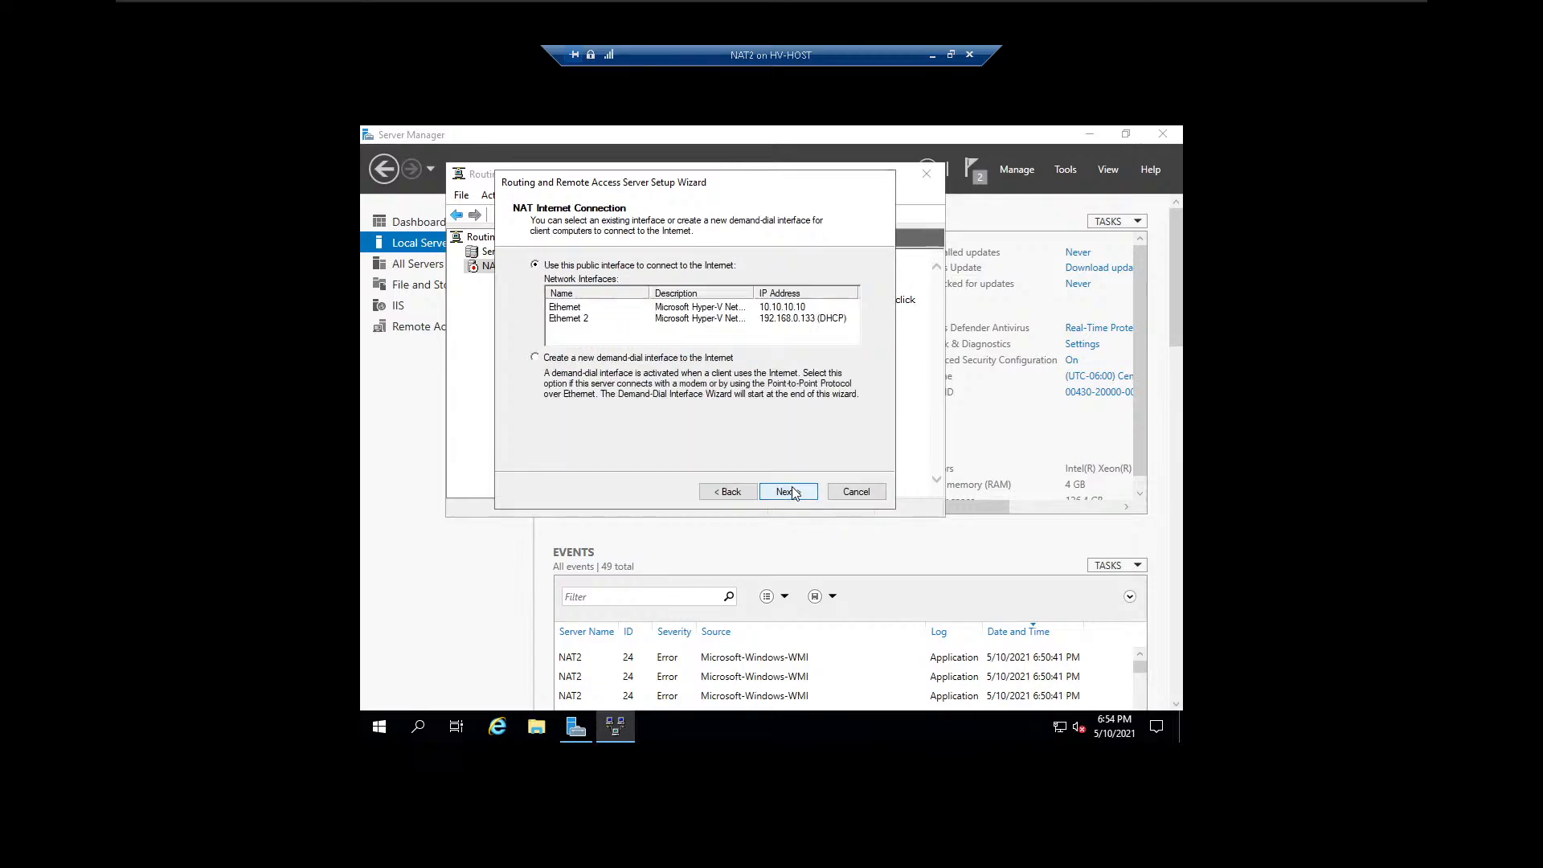
Use Ethernet 2 as the public interface for the NAT Internet connection and finish the server setup wizard.
click(824, 320)
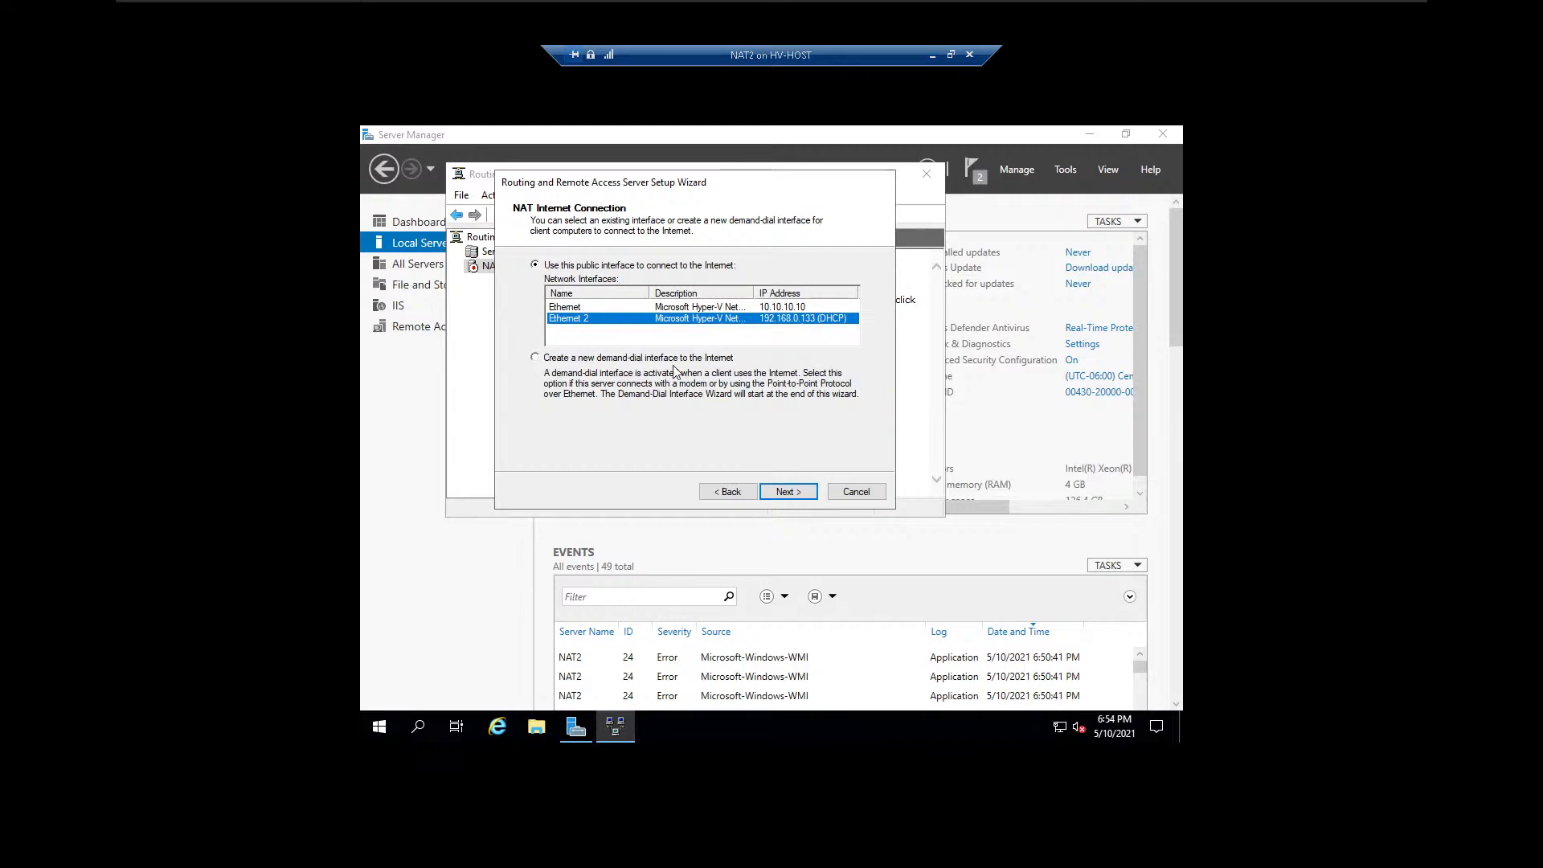
click(790, 495)
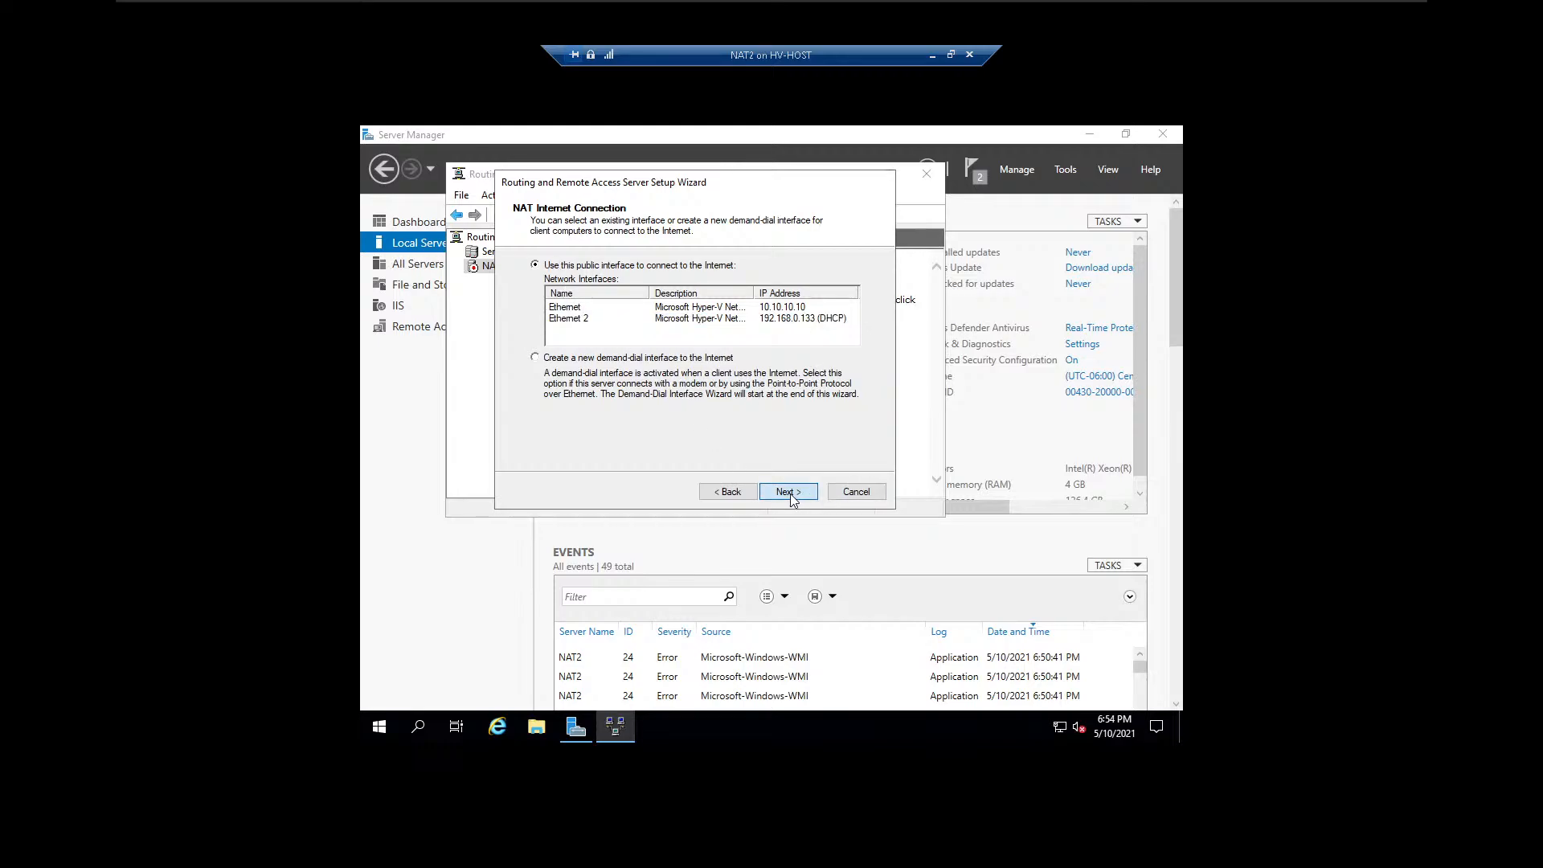
click(614, 320)
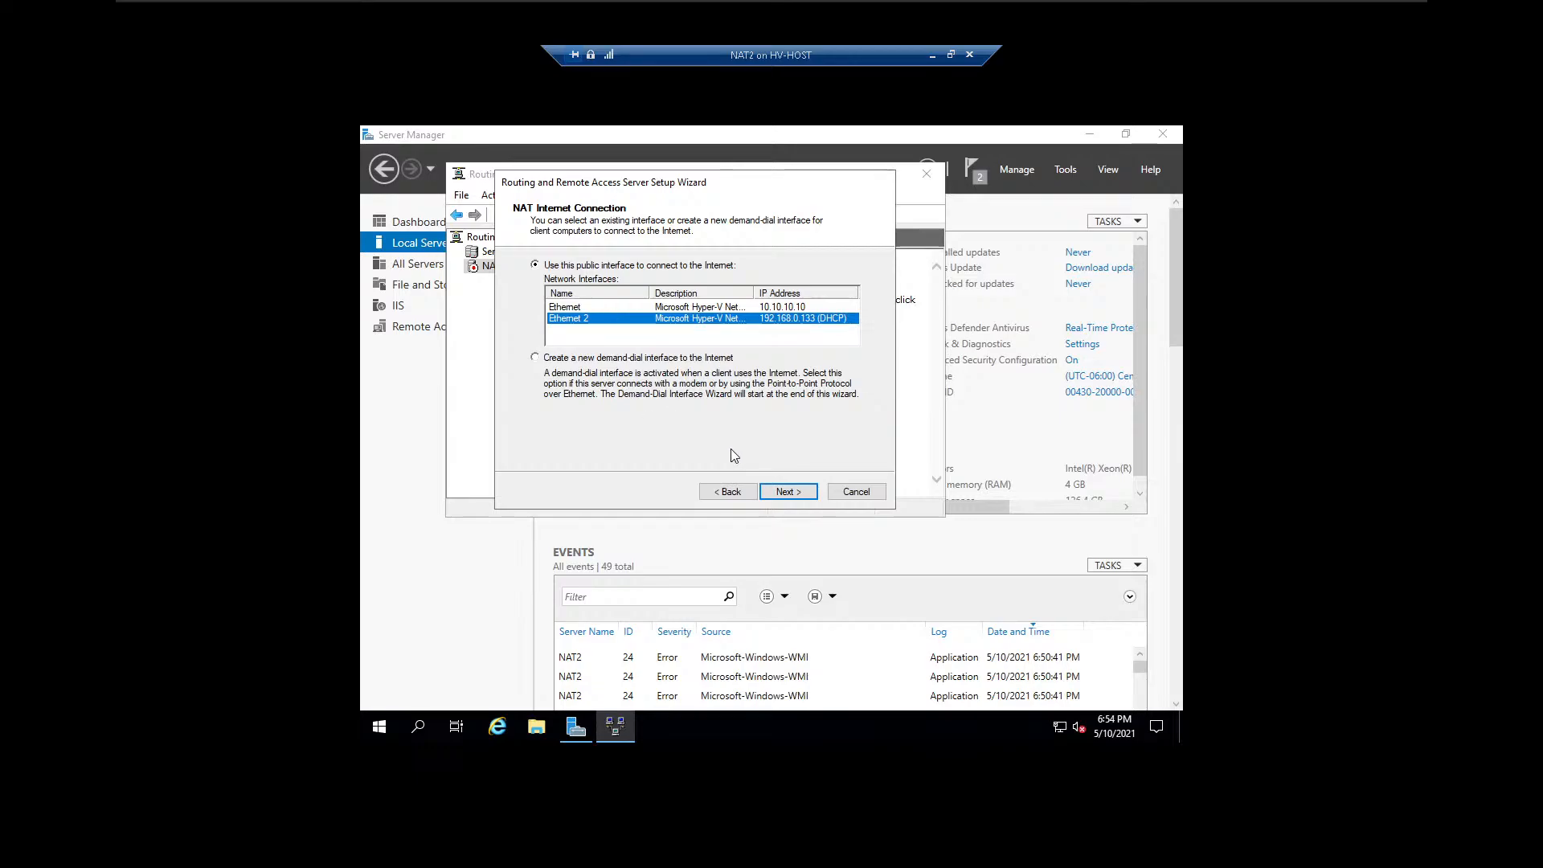
click(786, 491)
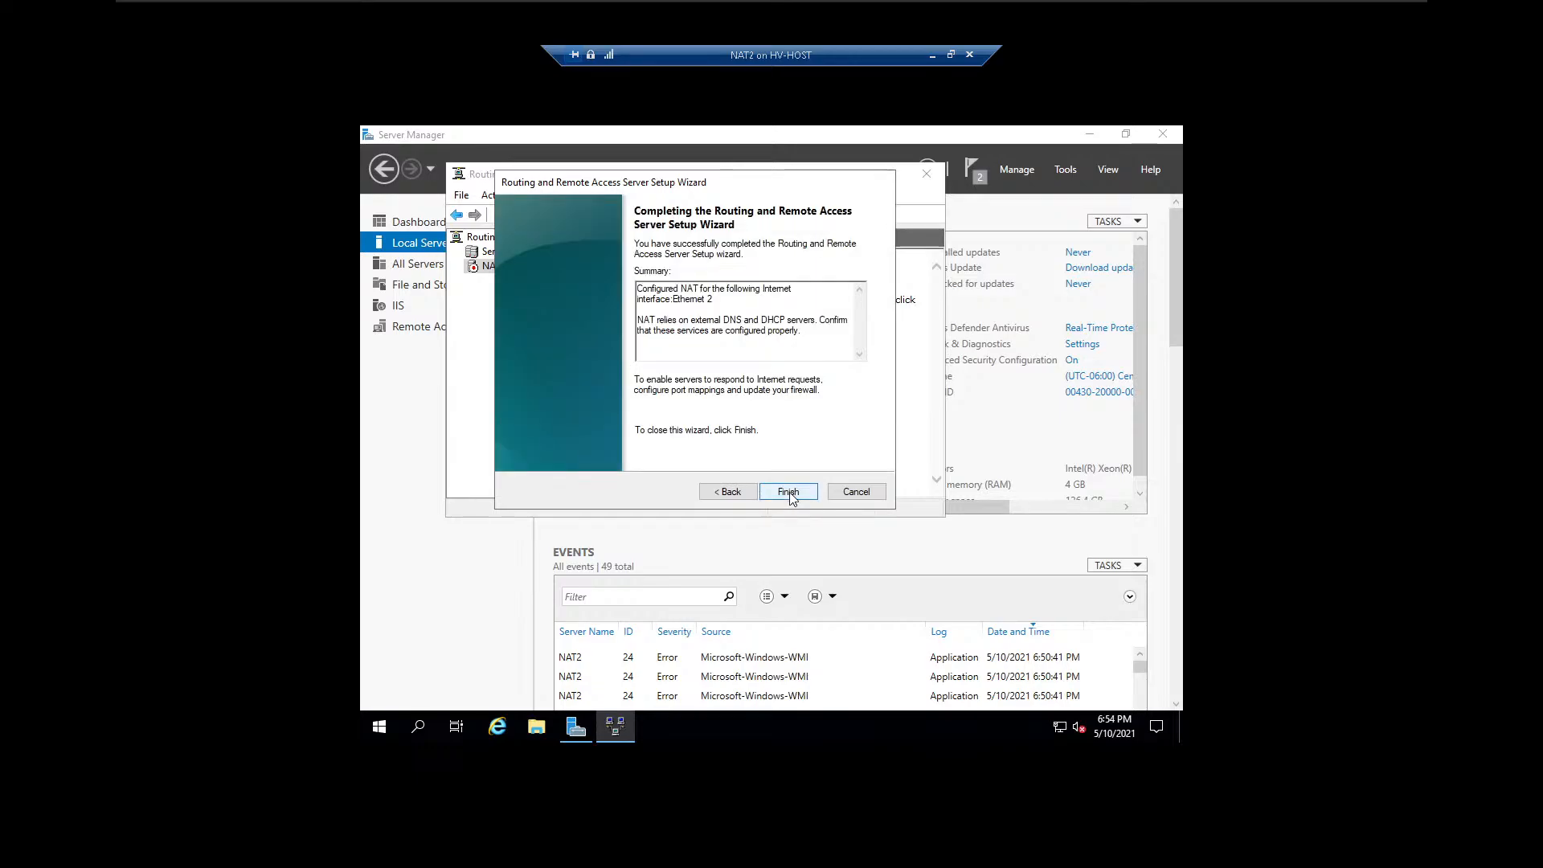
click(787, 492)
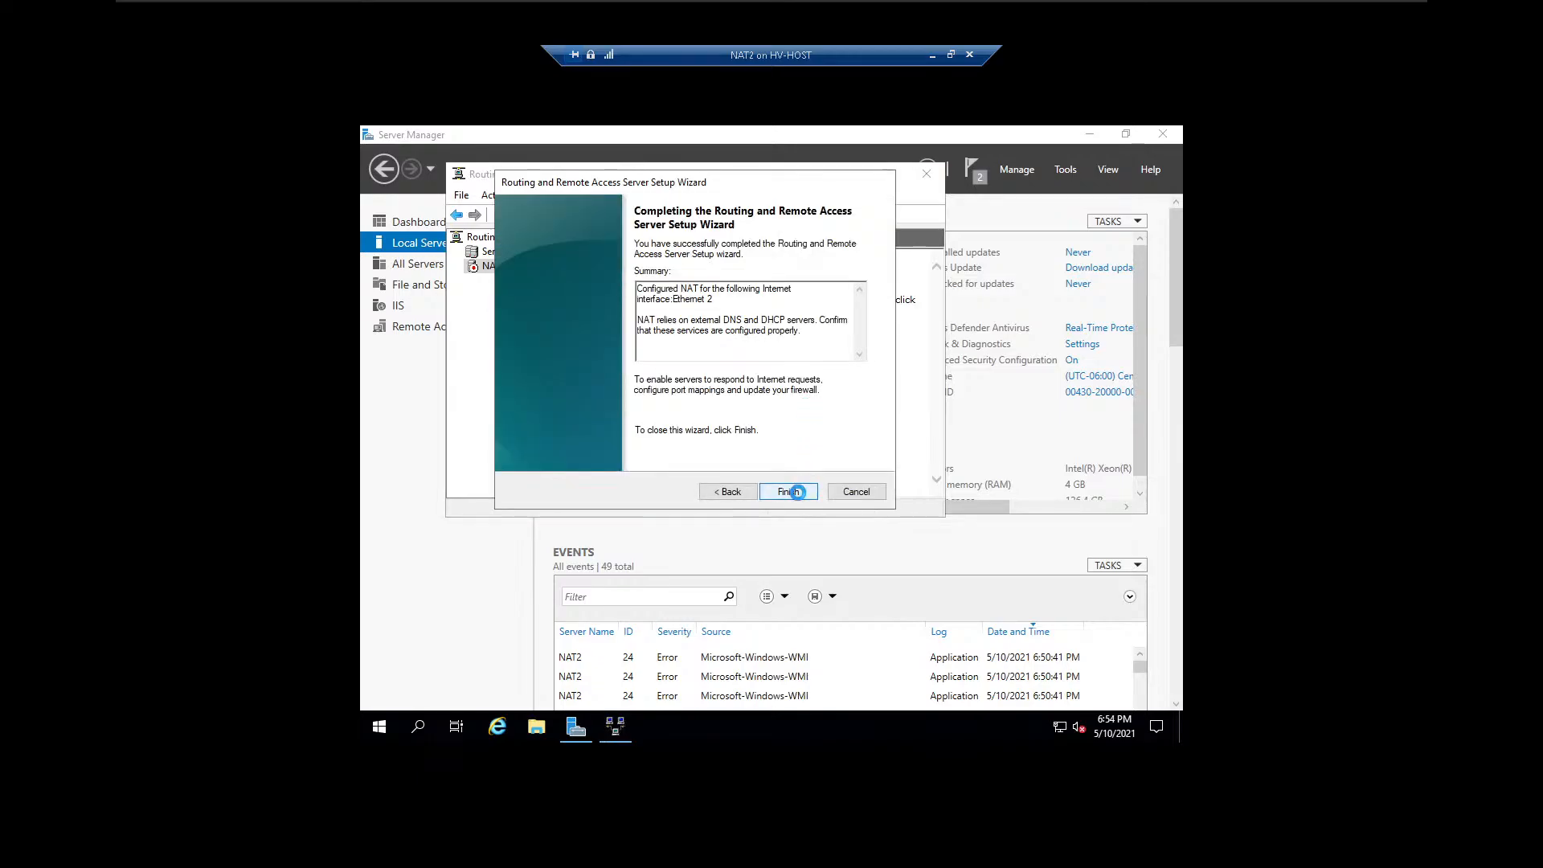
click(792, 491)
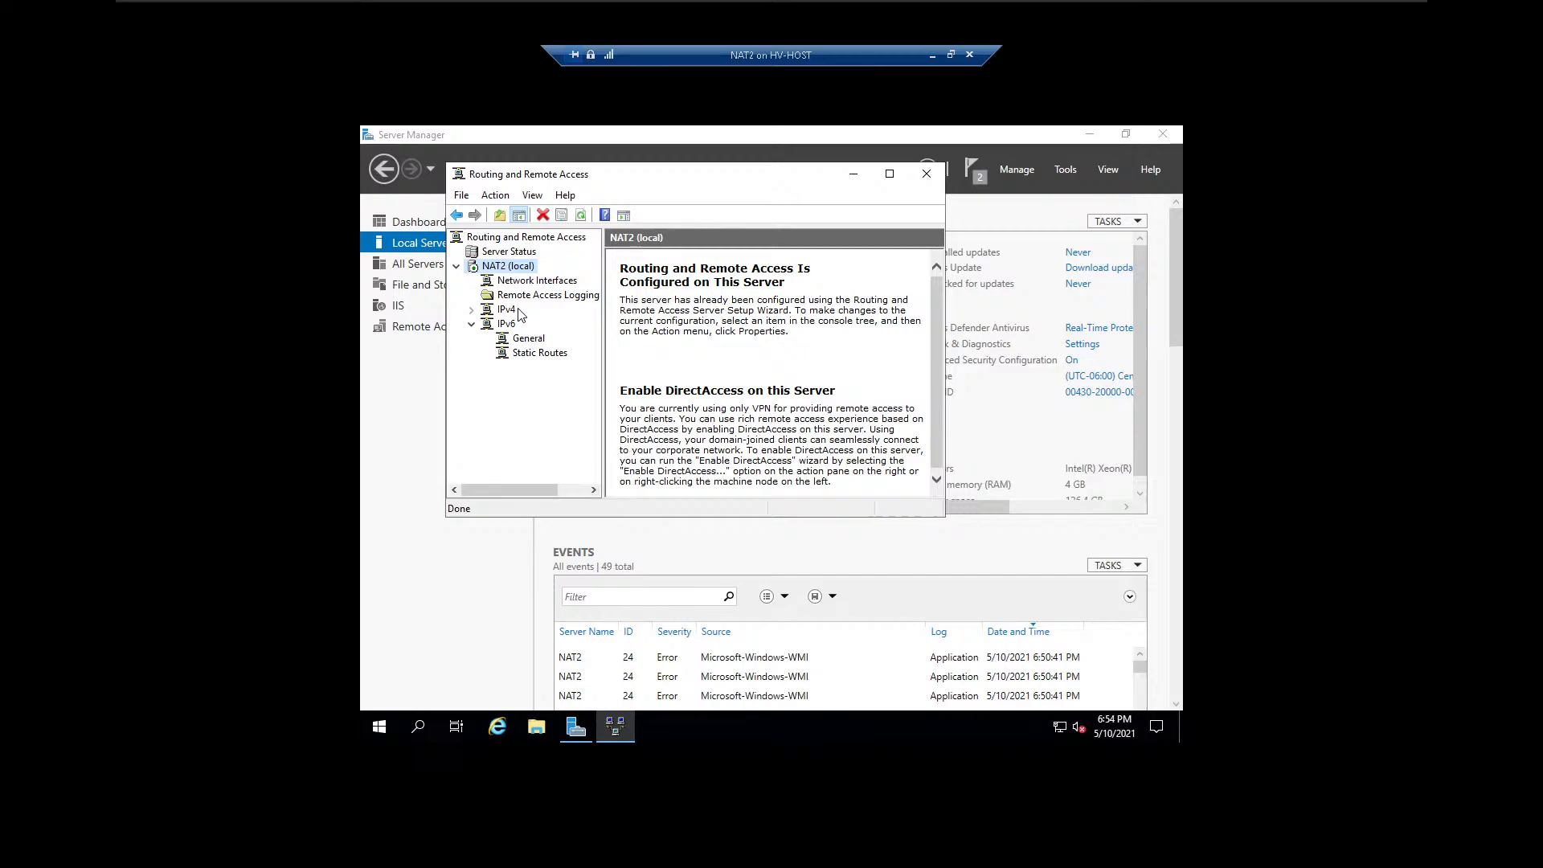
View the NAT interfaces under IPv4 and widen the console window to examine their mapping and packet columns.
click(508, 310)
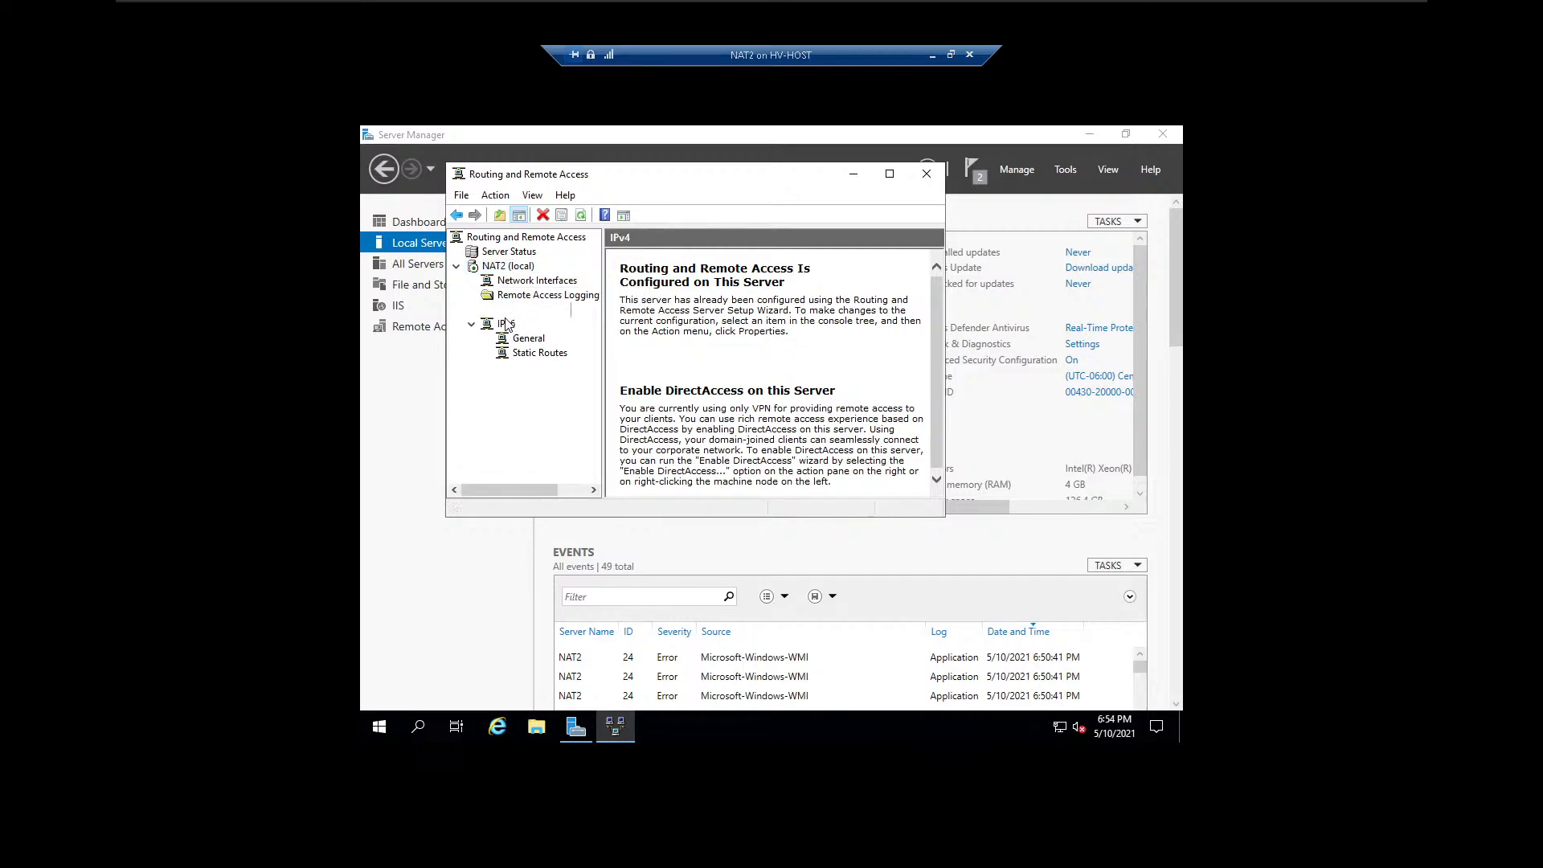
click(635, 323)
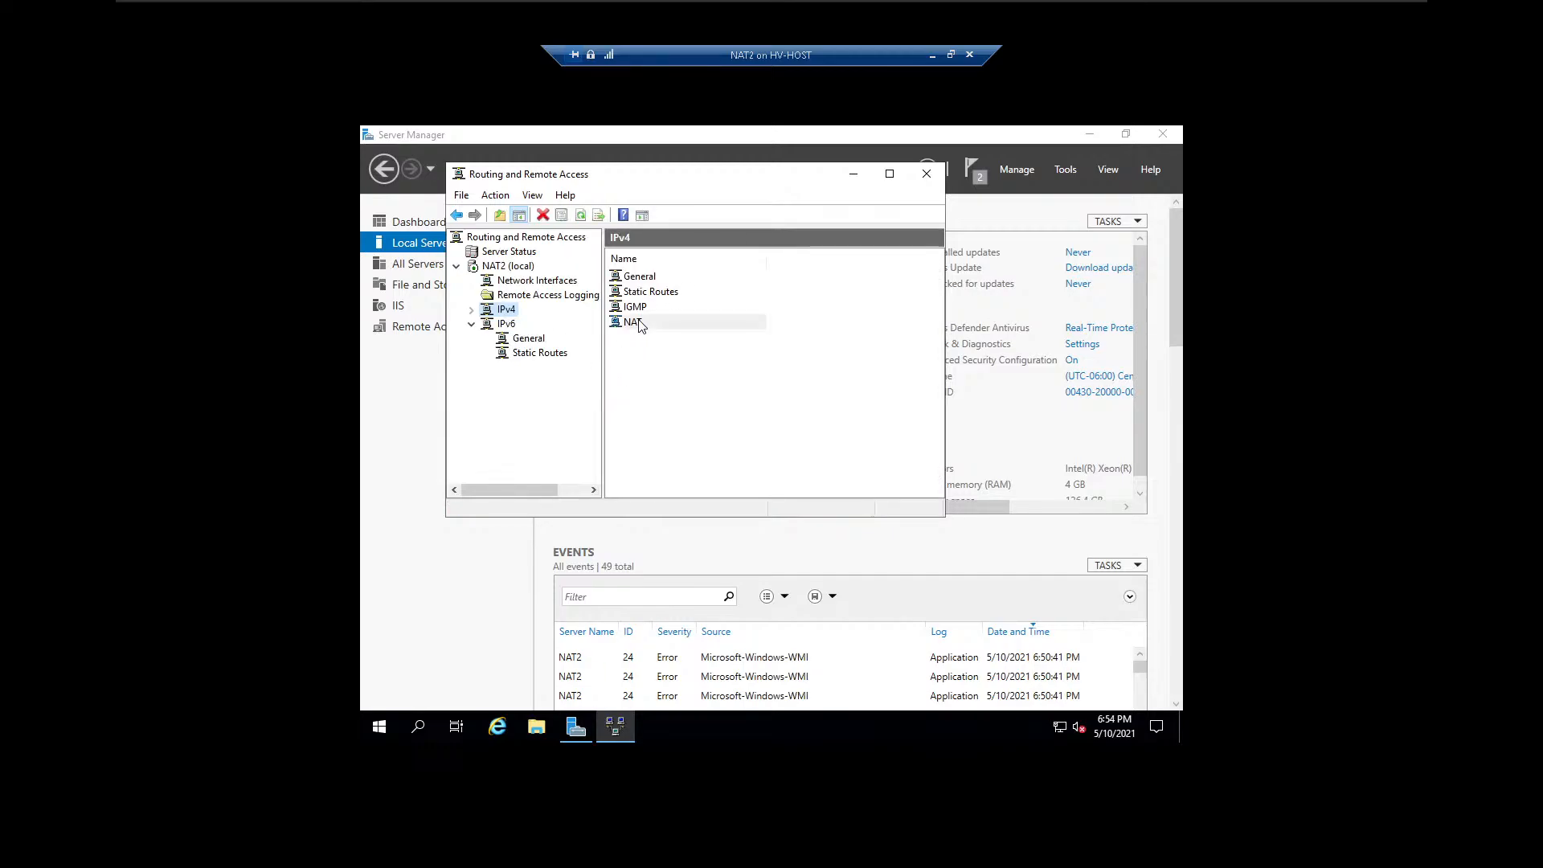
double_click(720, 323)
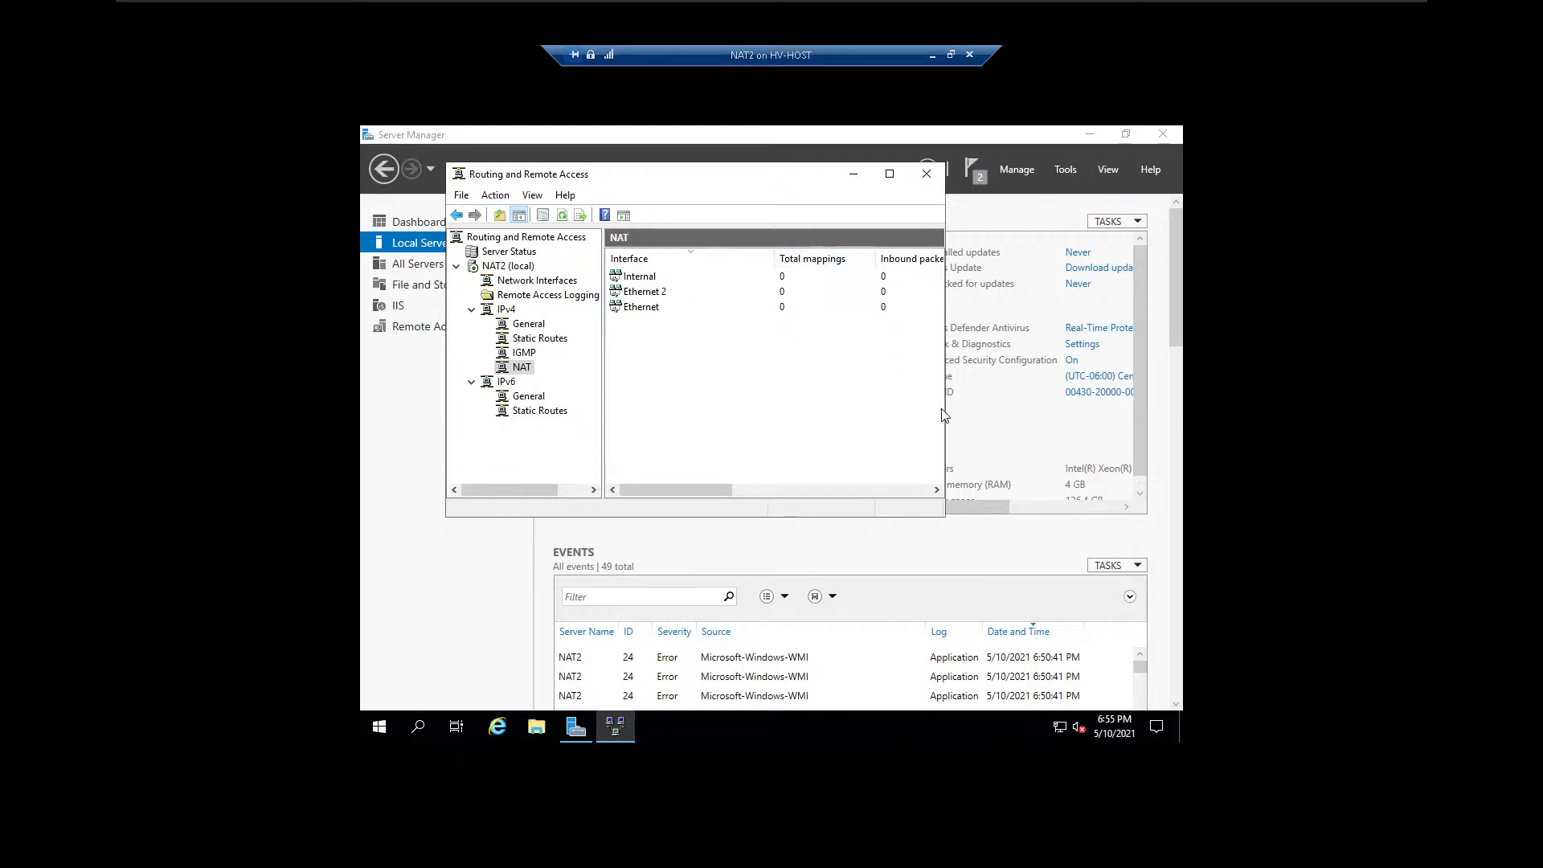
drag(945, 507, 1182, 506)
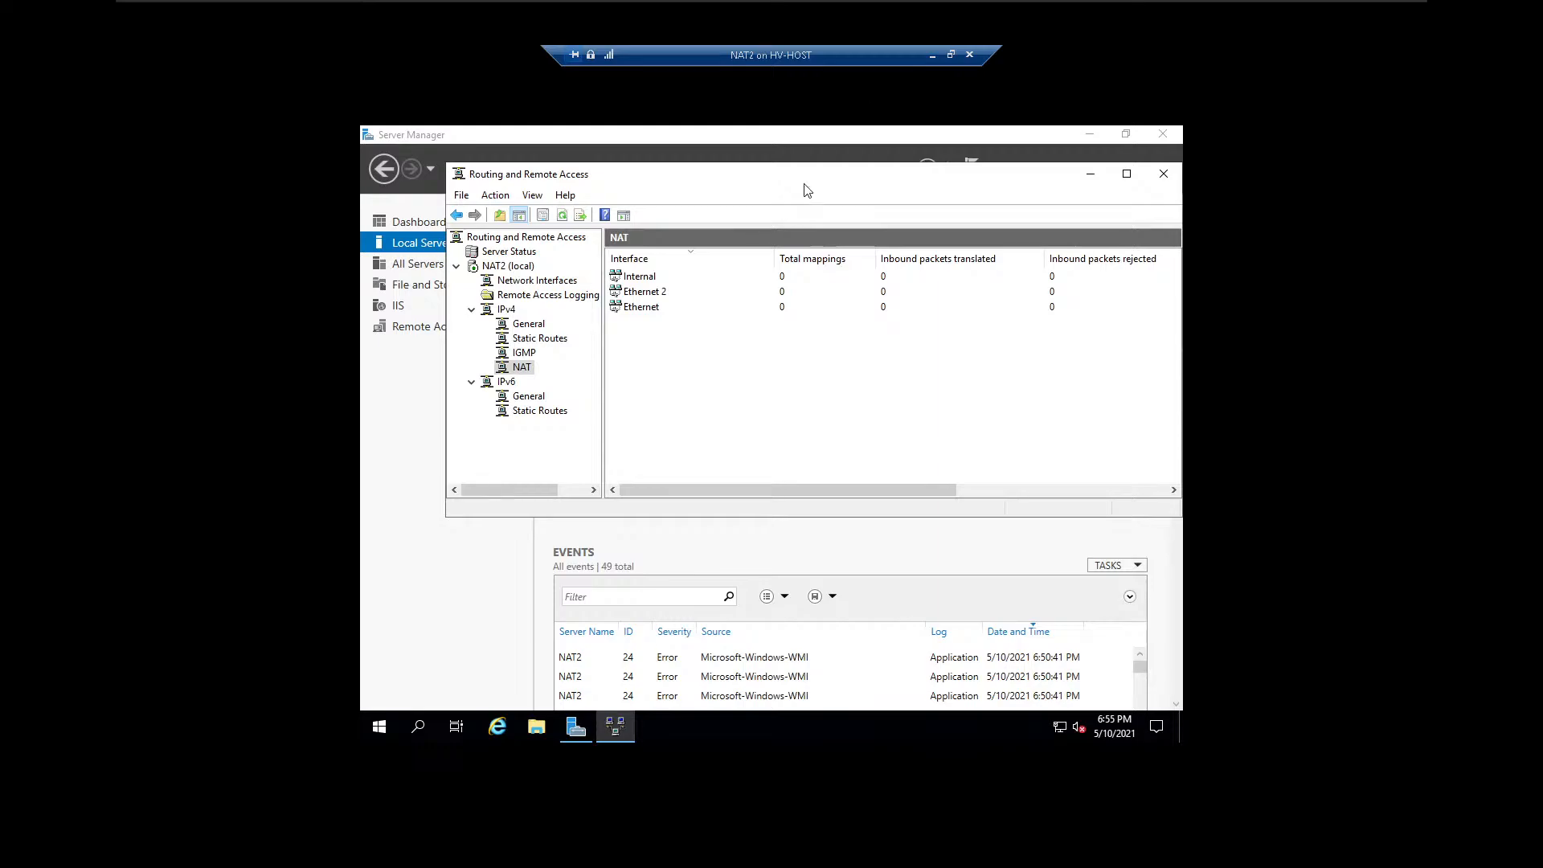
Minimize the NAT2 session, connect to the DHCP2 virtual machine from Hyper-V Manager, and reposition its connection window.
click(931, 56)
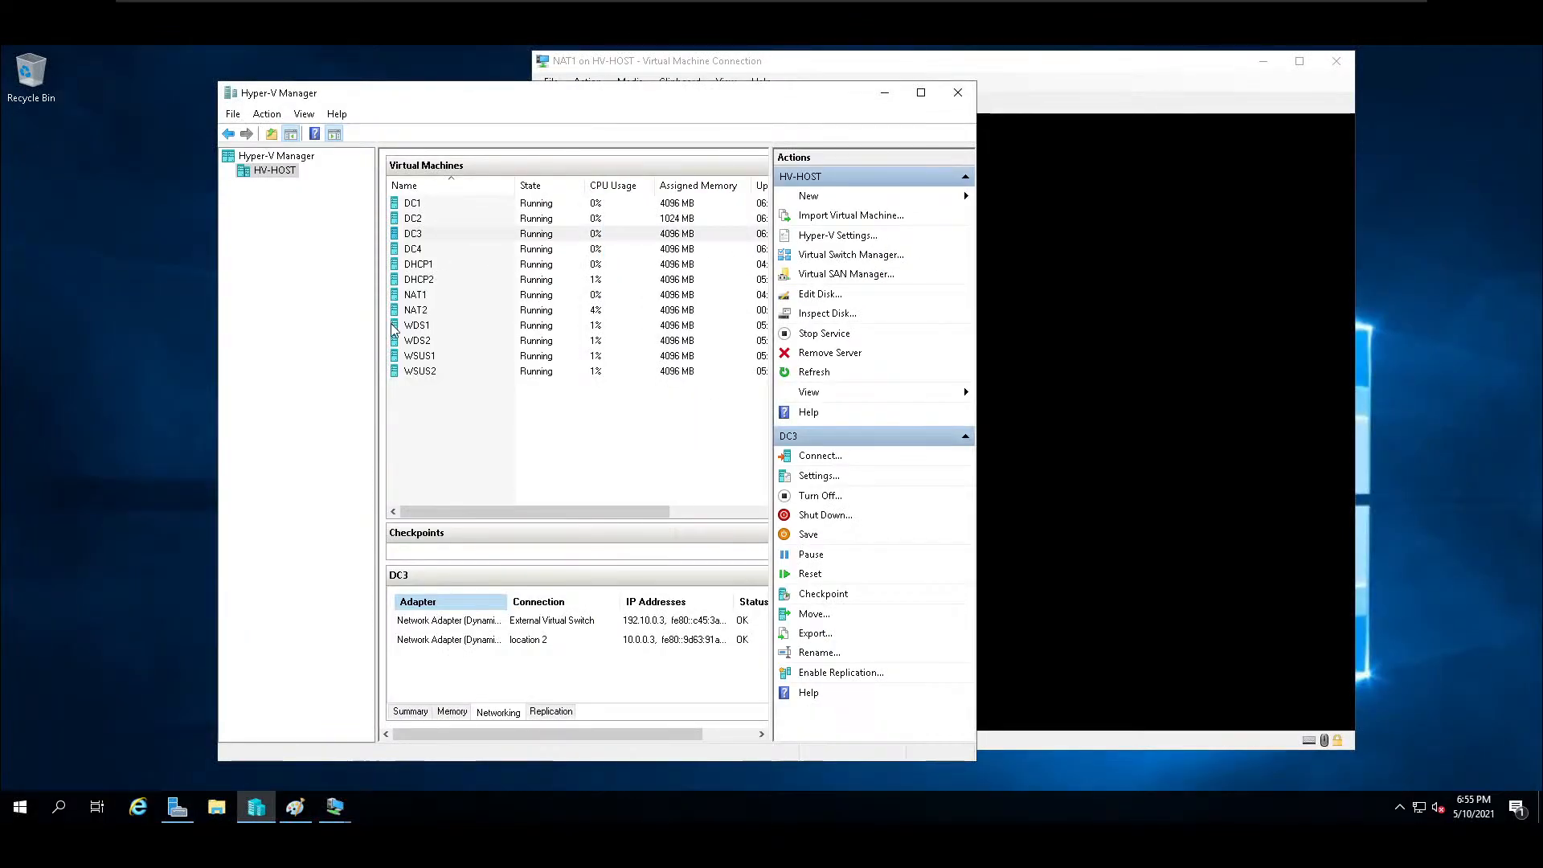
click(430, 282)
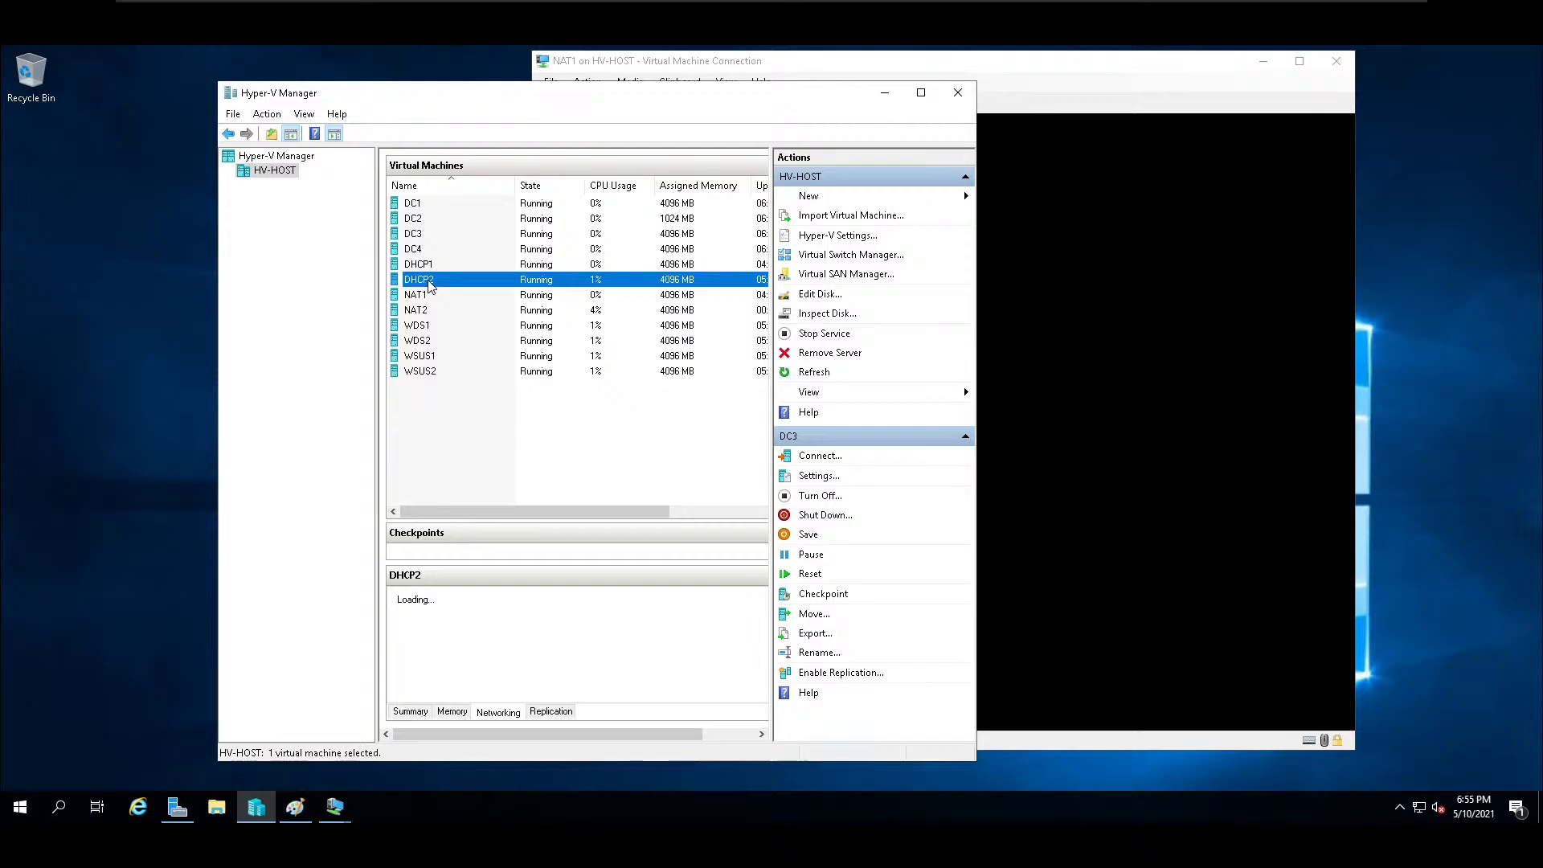
double_click(430, 283)
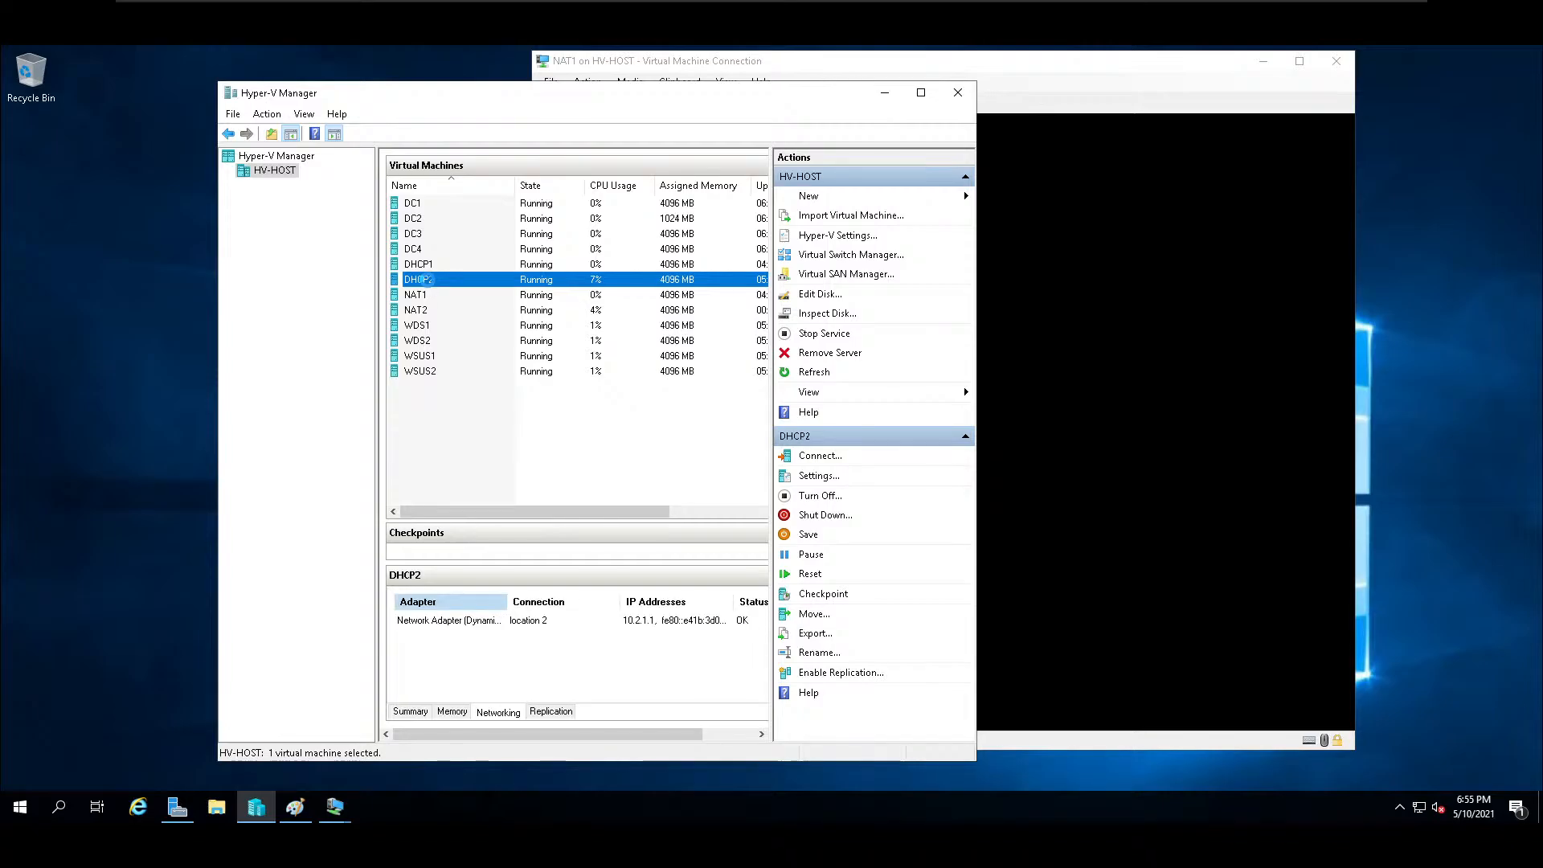
drag(314, 78, 770, 161)
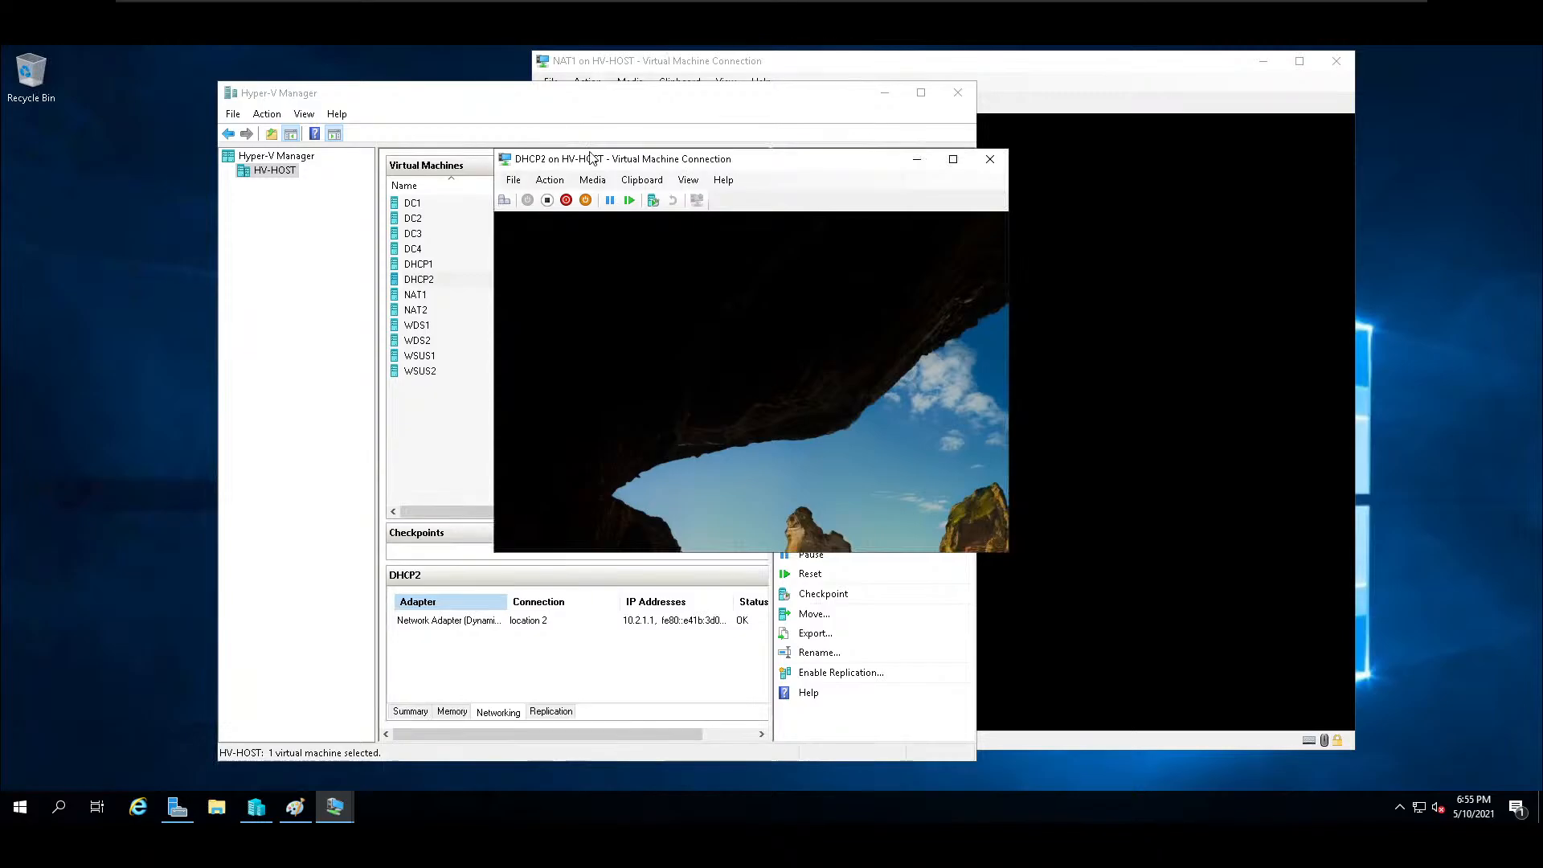
Switch the DHCP2 connection to full screen and sign in as SCHOOL\administrator with the account password.
click(688, 180)
click(702, 198)
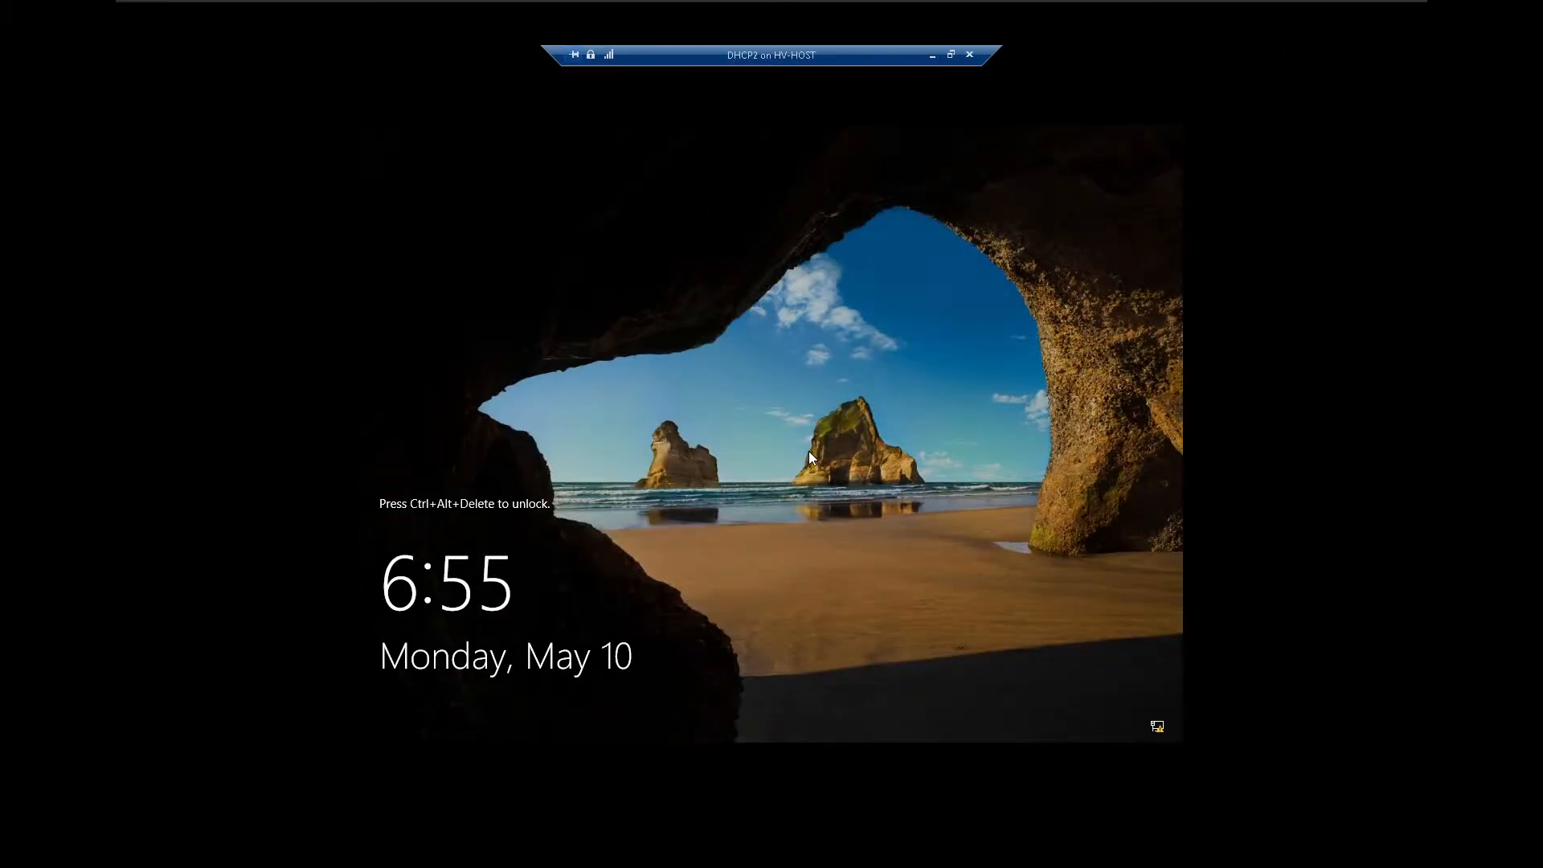
key(ctrl+alt+End)
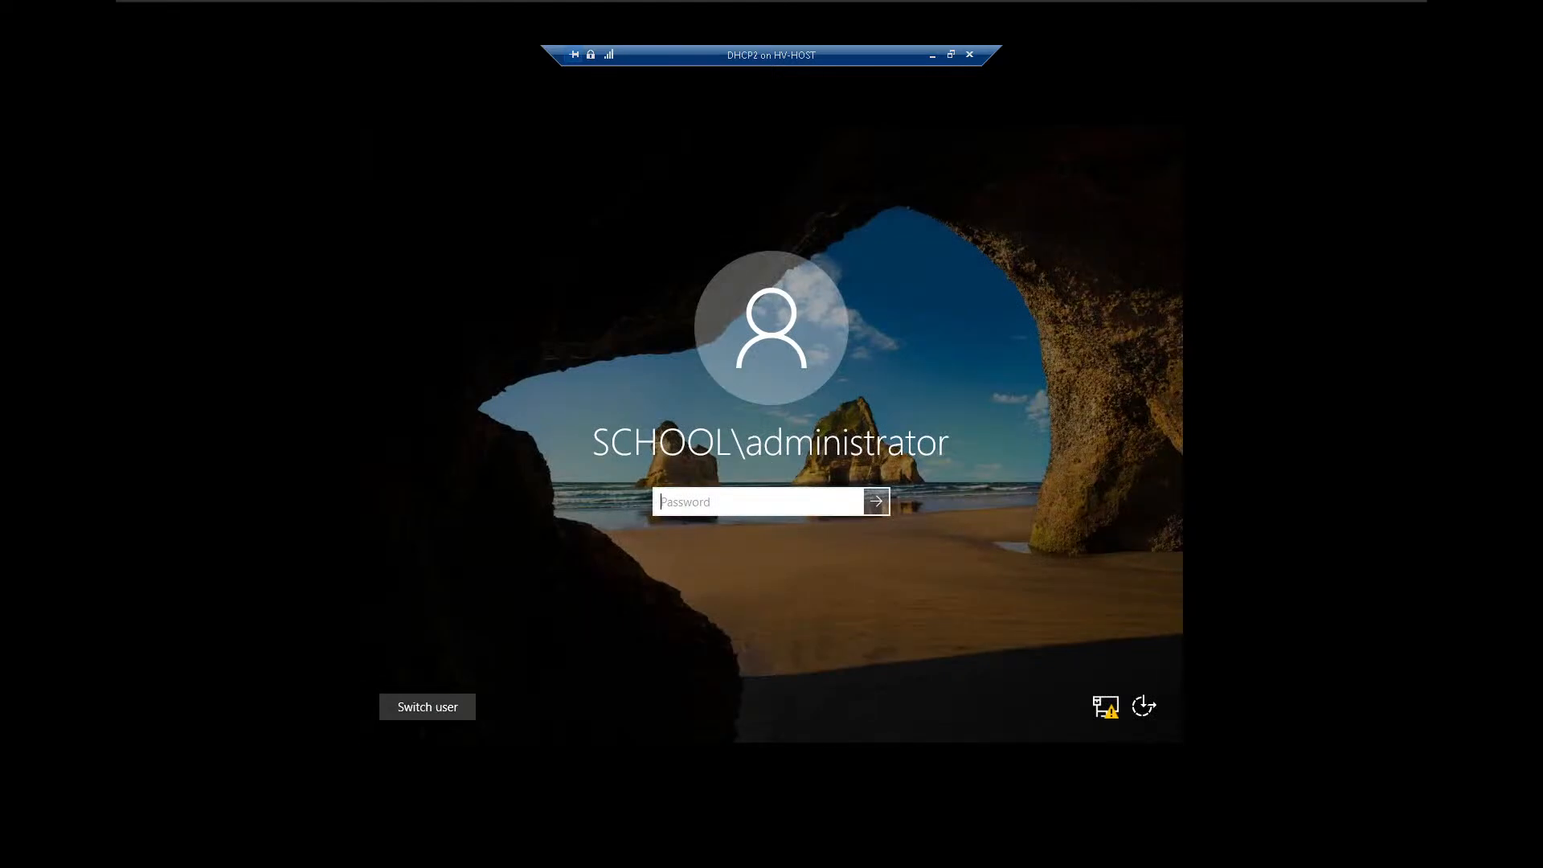
text(P•••••••••)
key(Return)
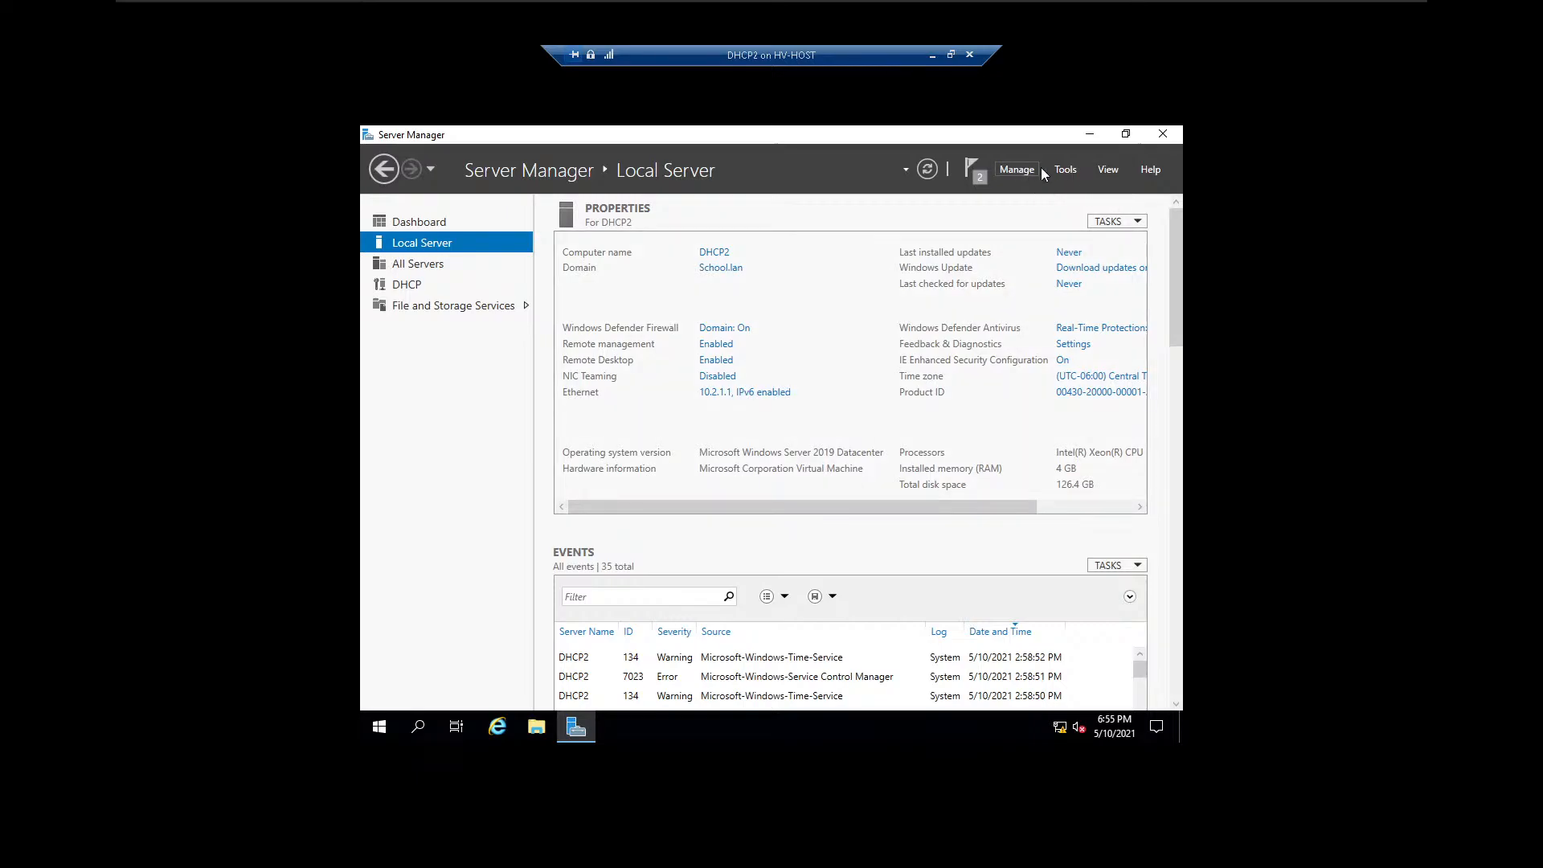
Open the DHCP console and display the scope options of Scope [10.0.0.0] Workstaions under IPv4, widening the panes to read them.
click(1067, 170)
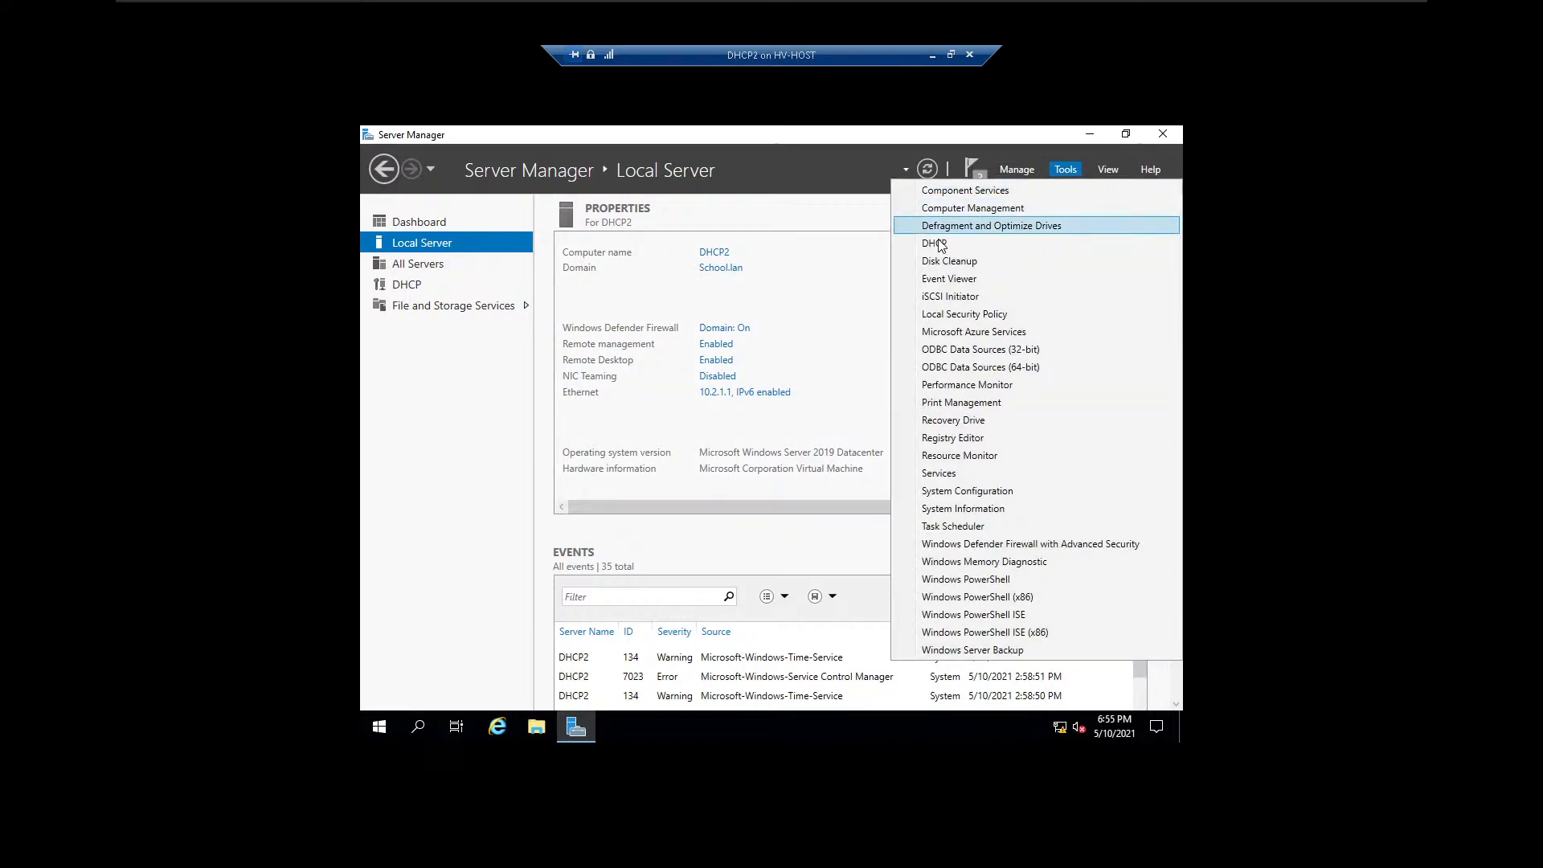
click(981, 230)
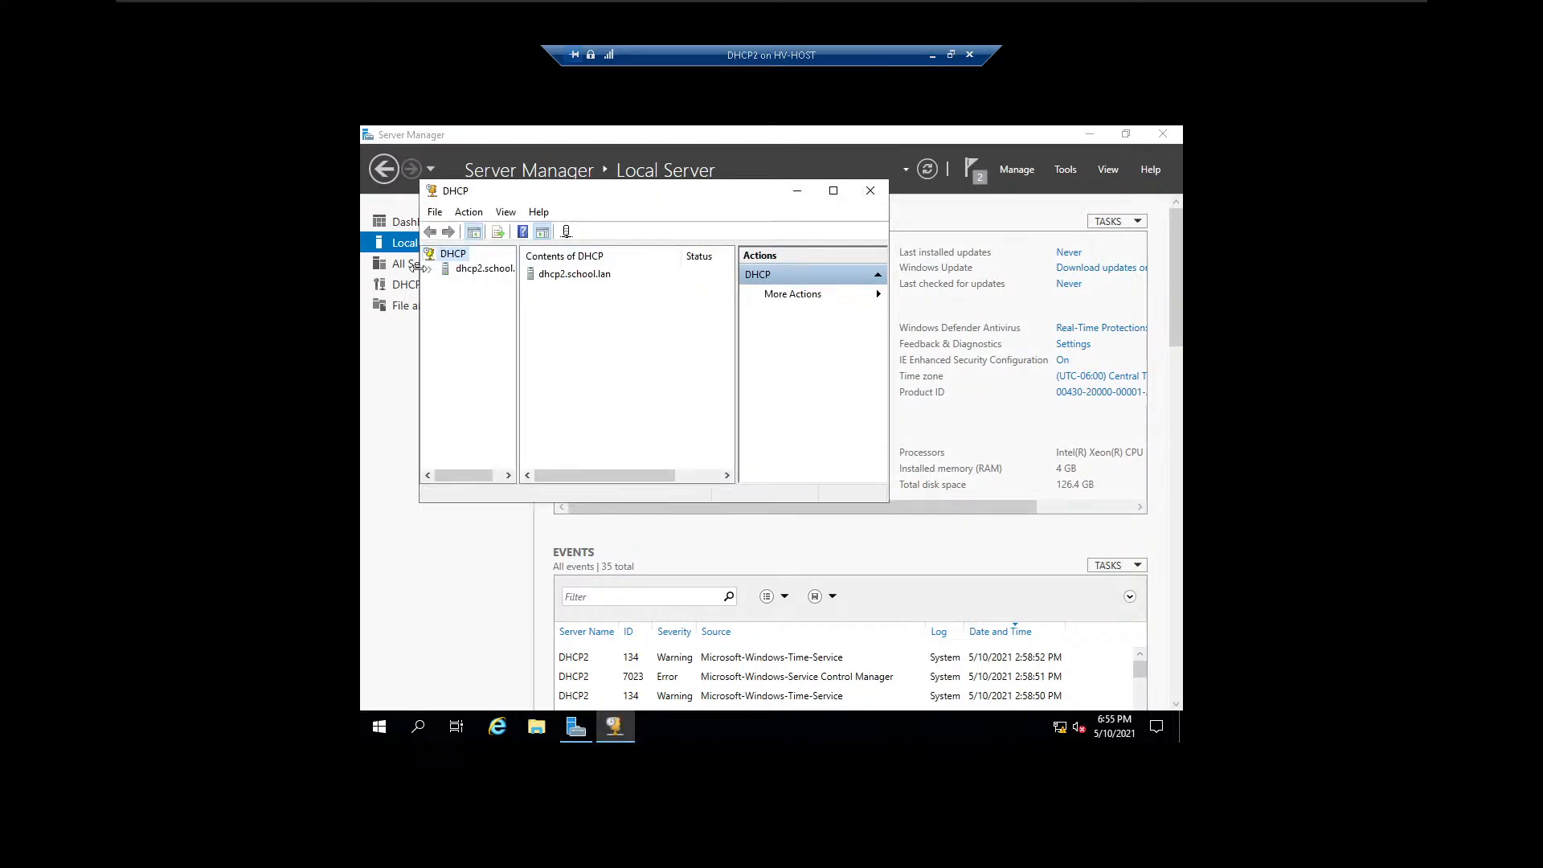
click(431, 270)
click(445, 284)
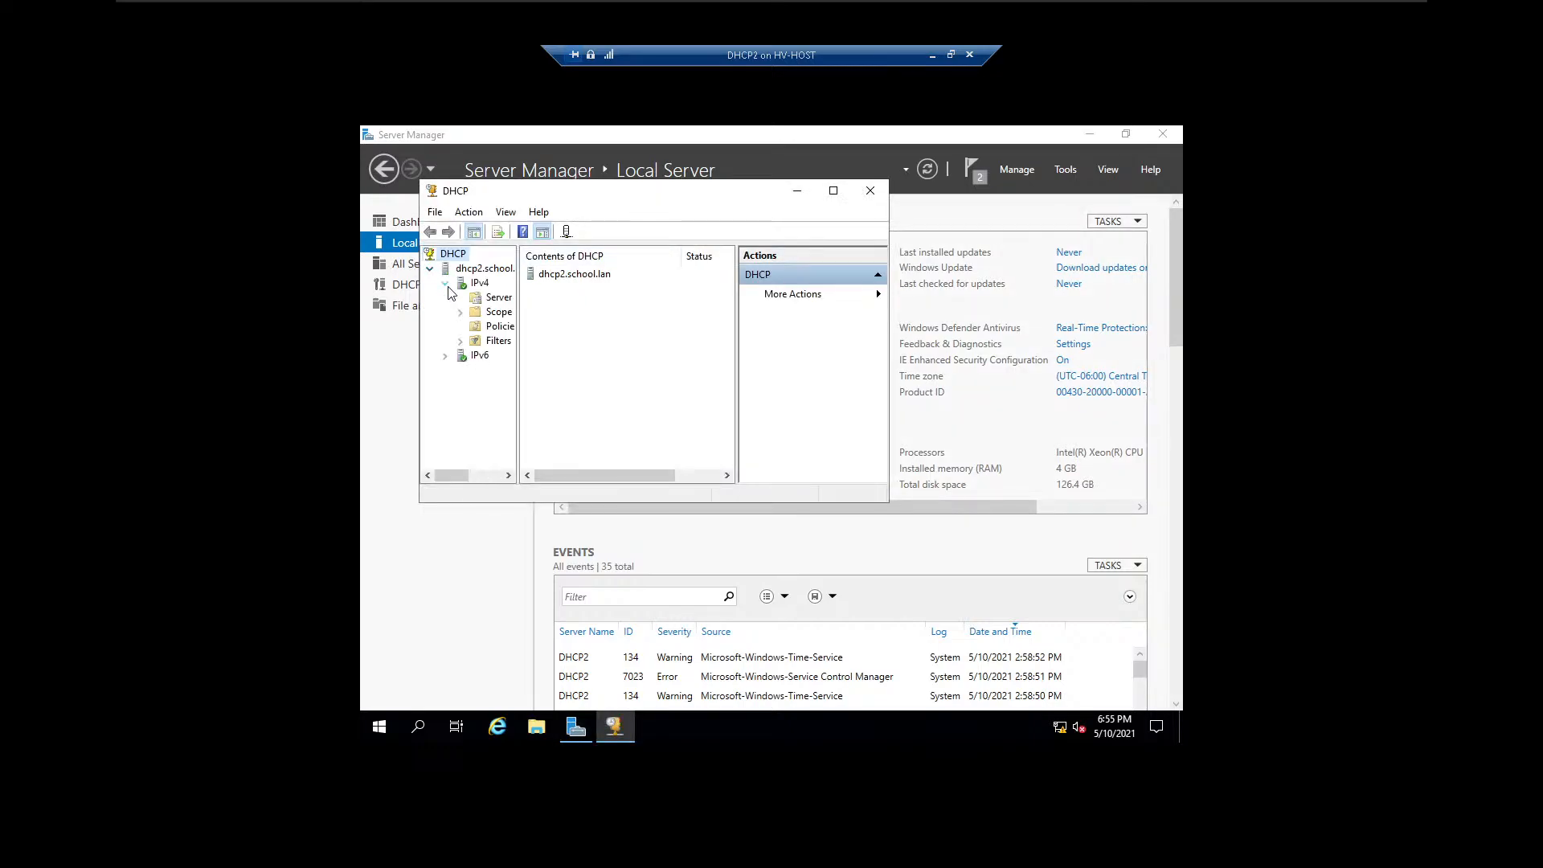
click(460, 312)
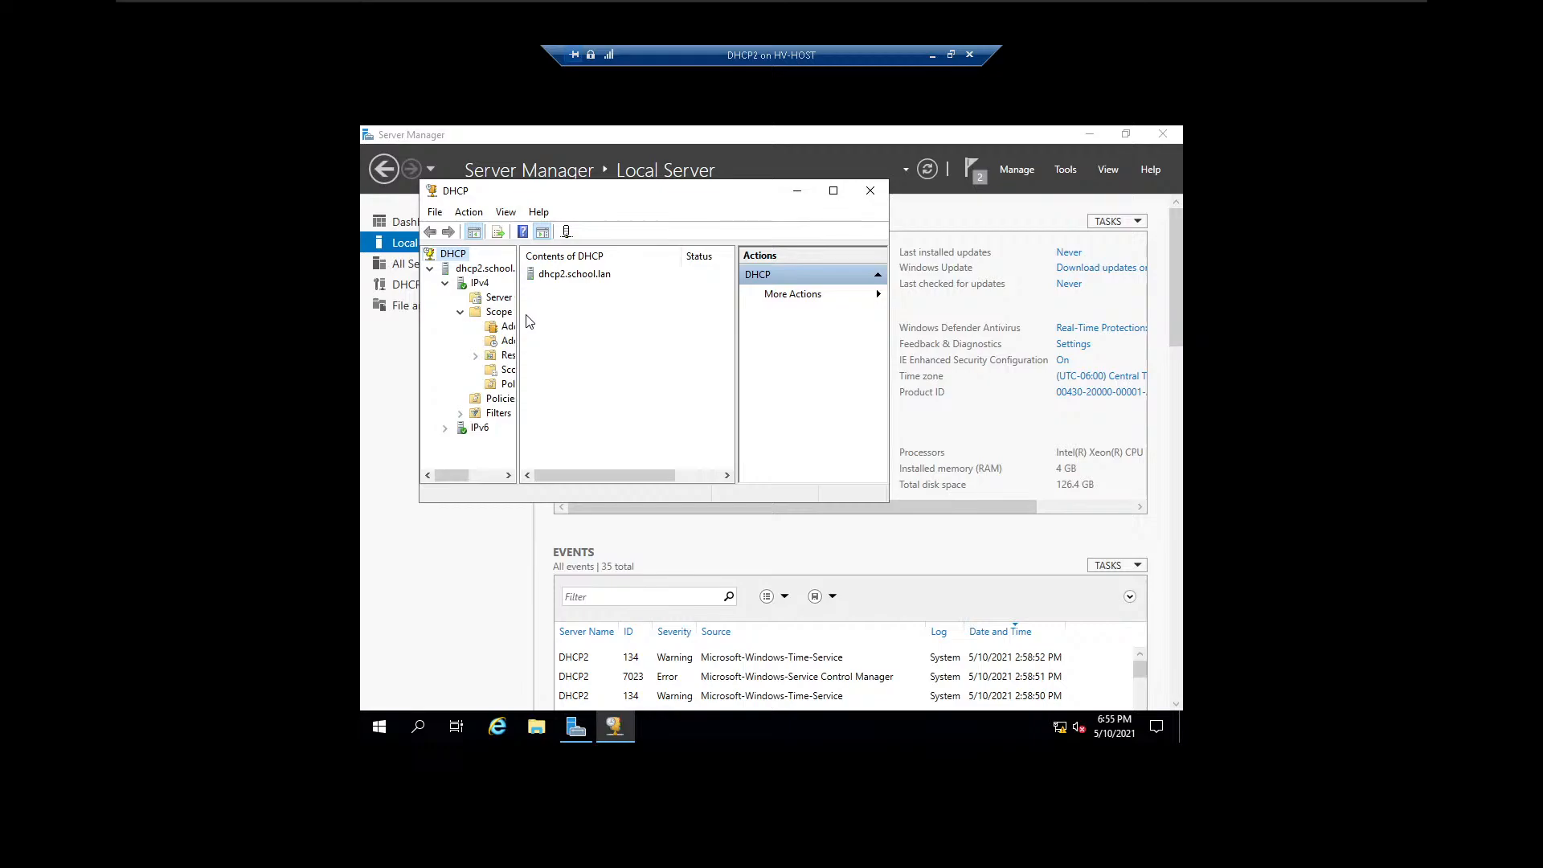
drag(519, 323, 653, 325)
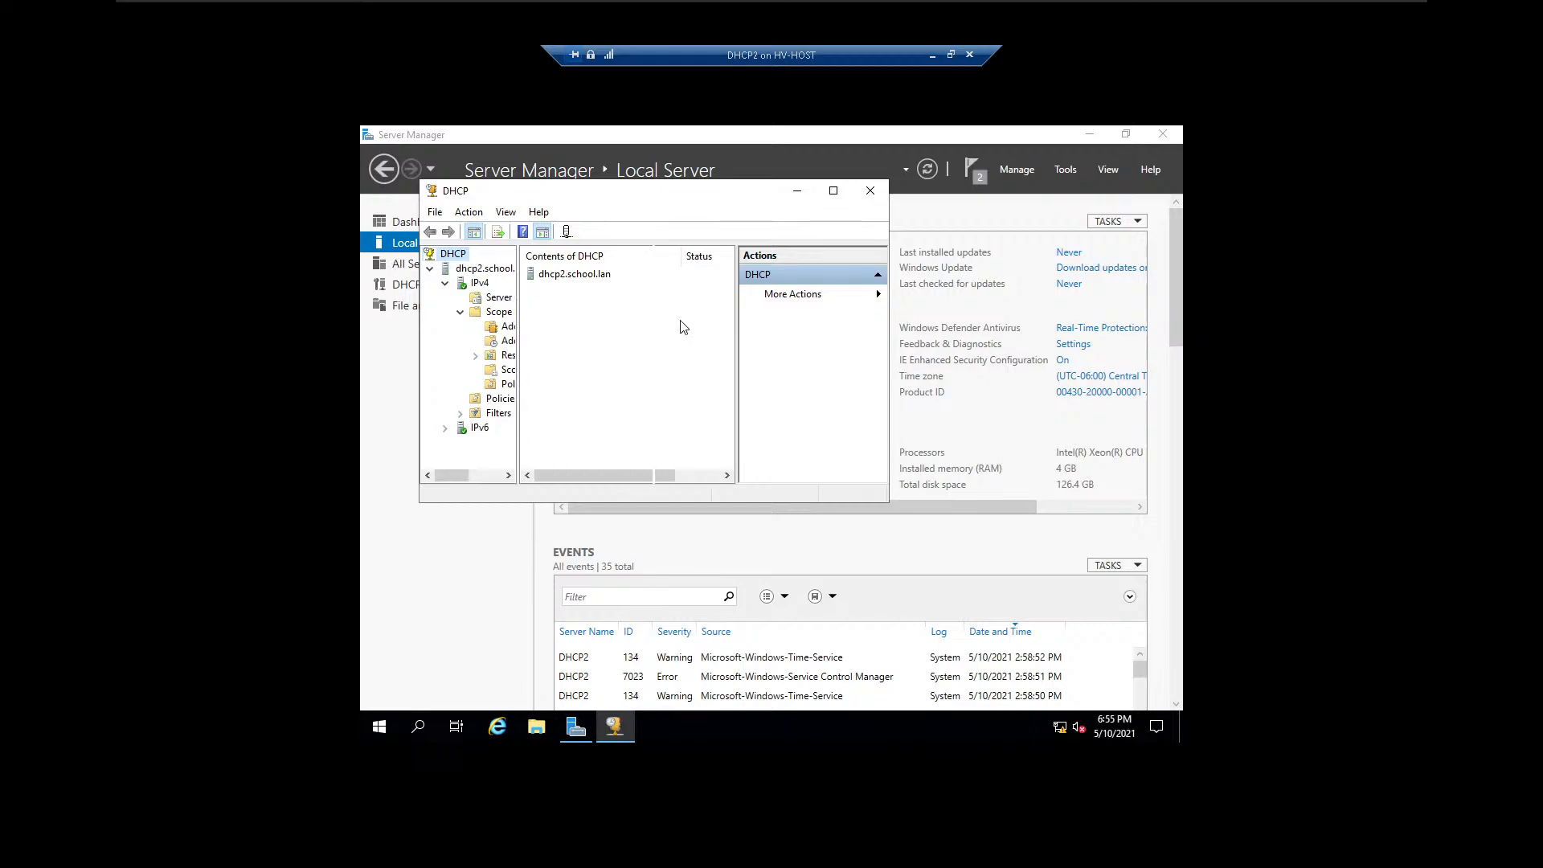
click(514, 372)
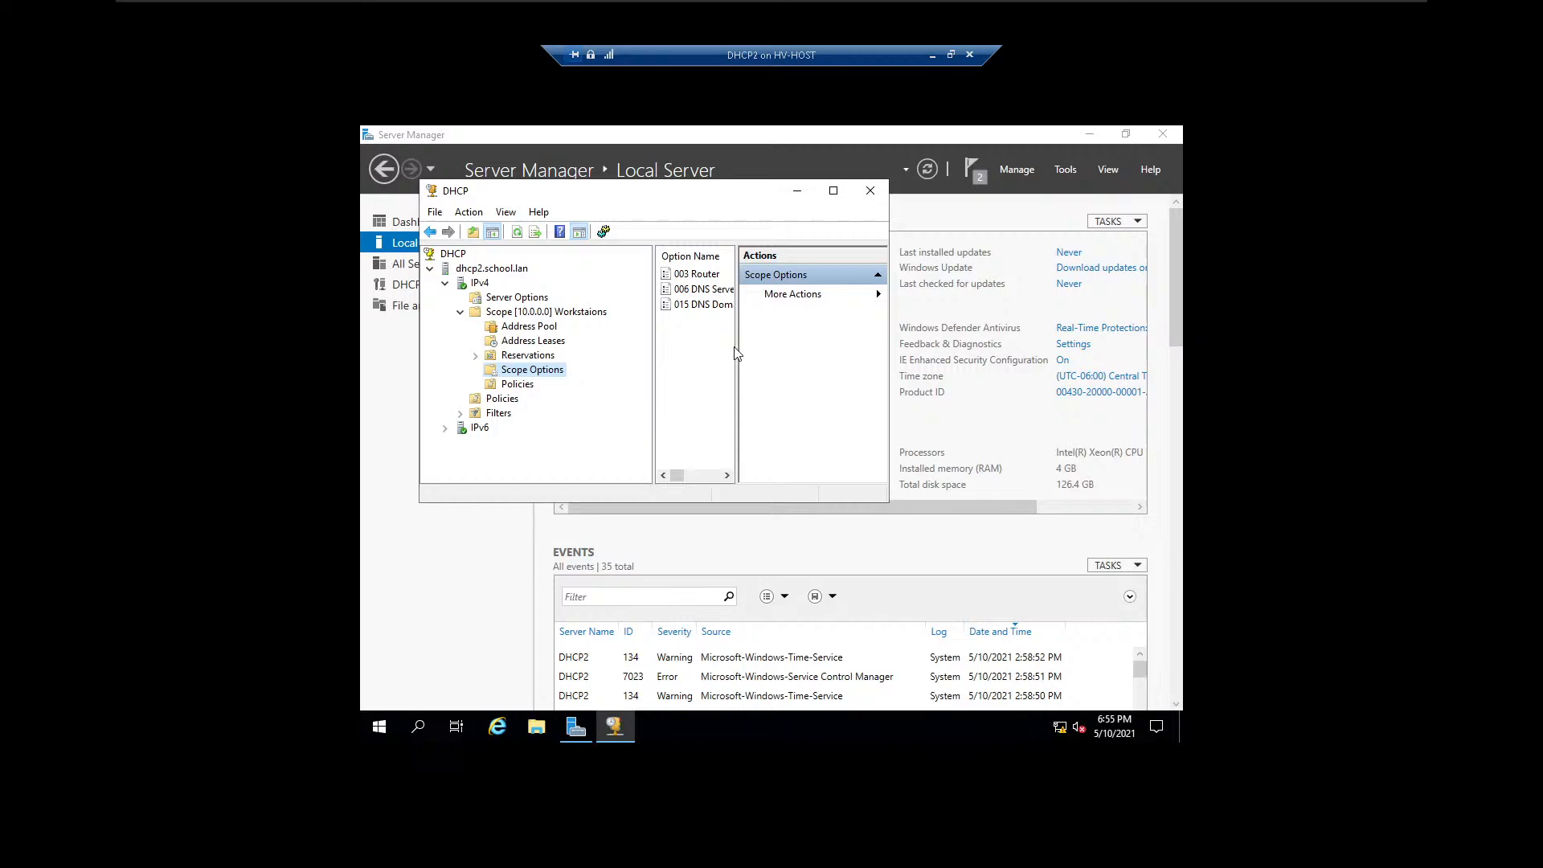
drag(739, 351, 804, 337)
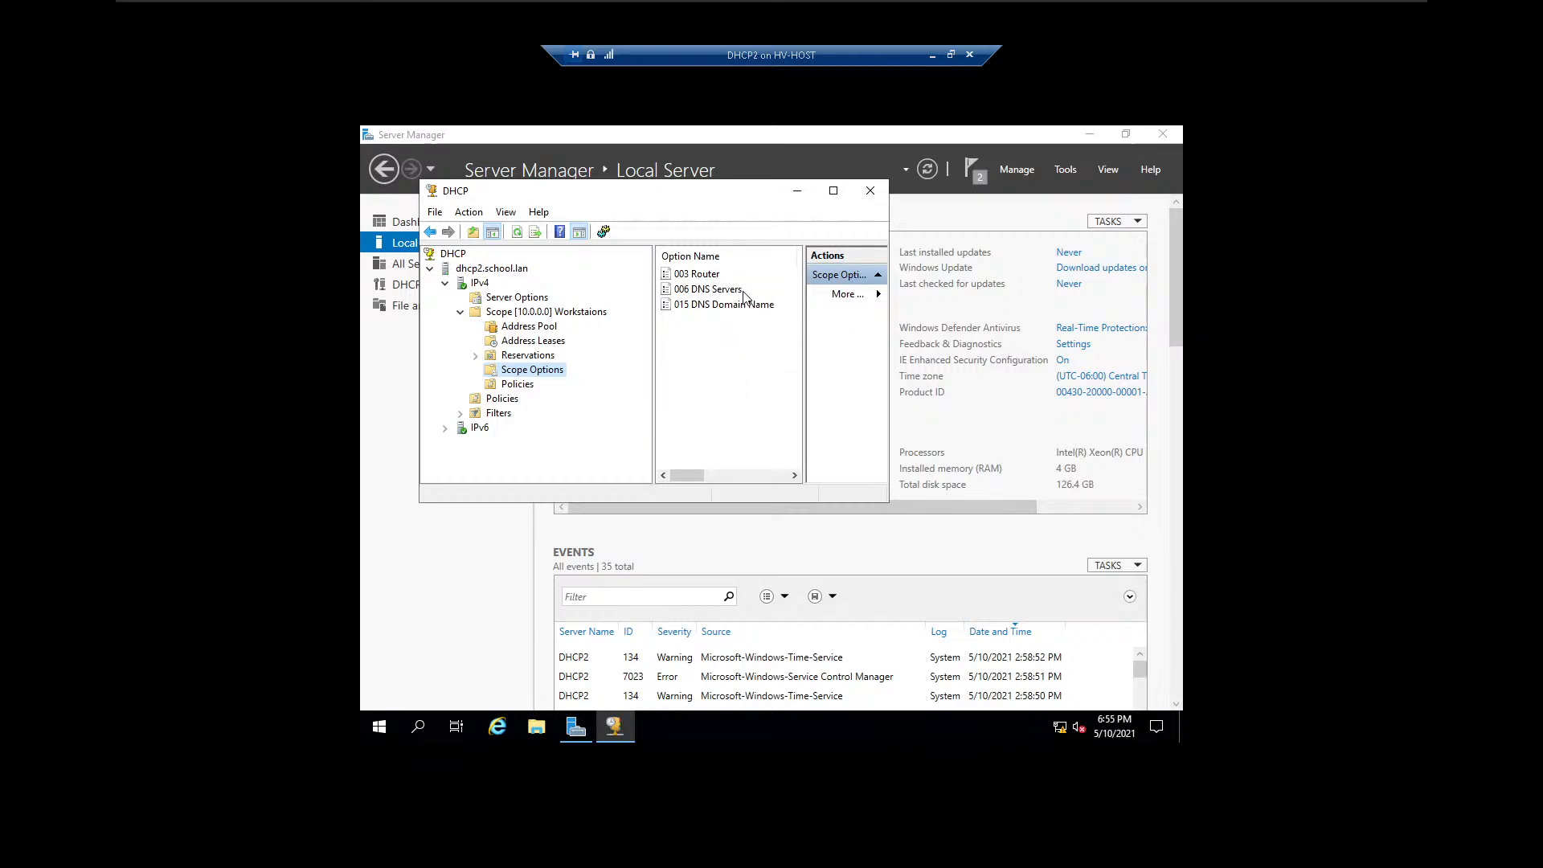
Add 192.168.0.1 and 8.8.8.8 to the scope's 006 DNS Servers option, apply the change, and close the DHCP console.
double_click(743, 290)
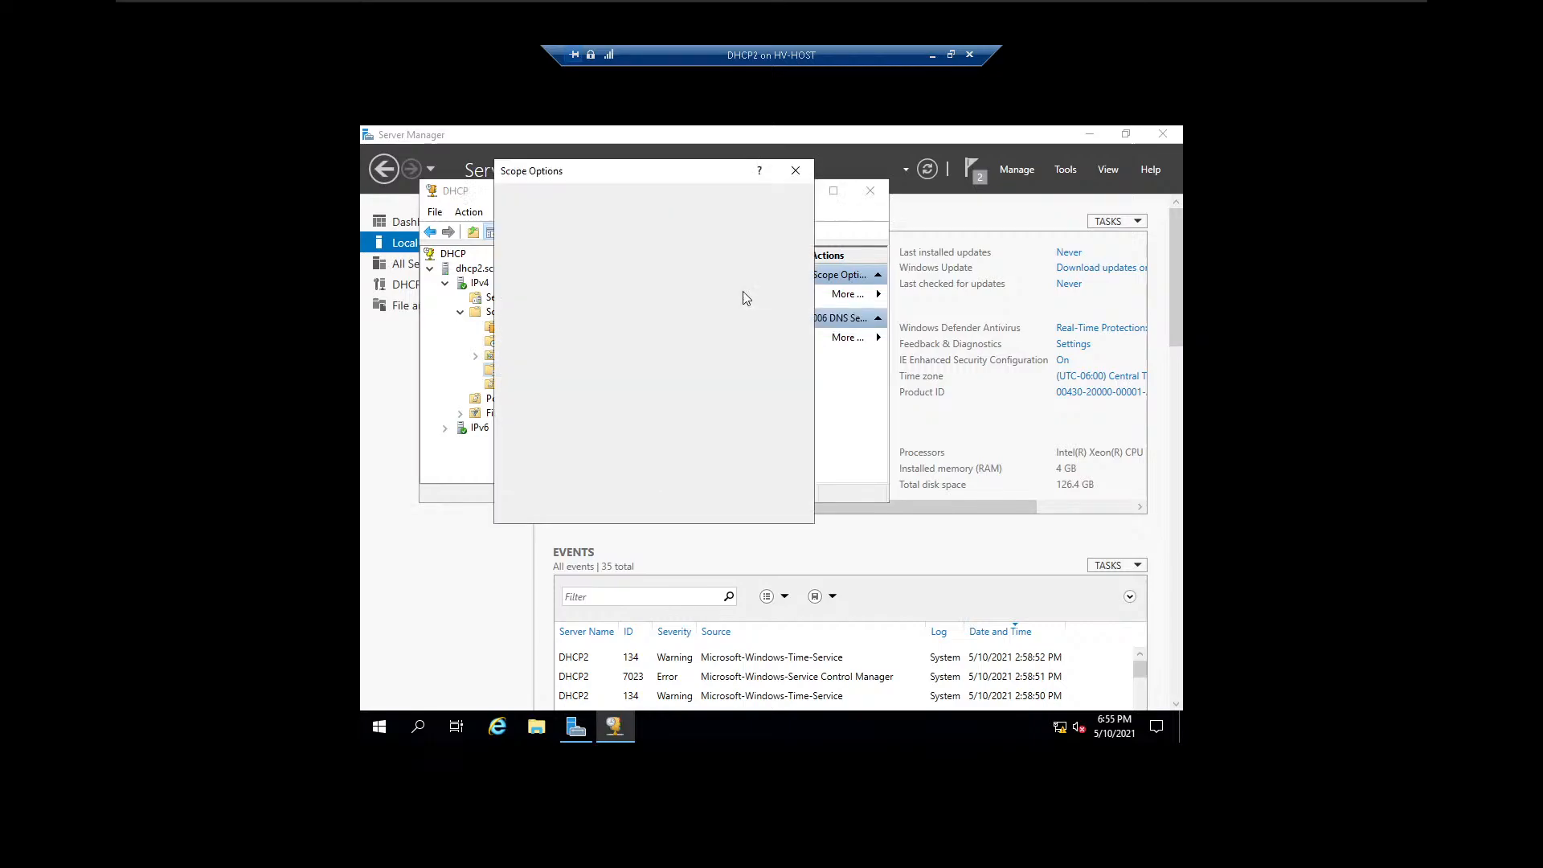
click(795, 169)
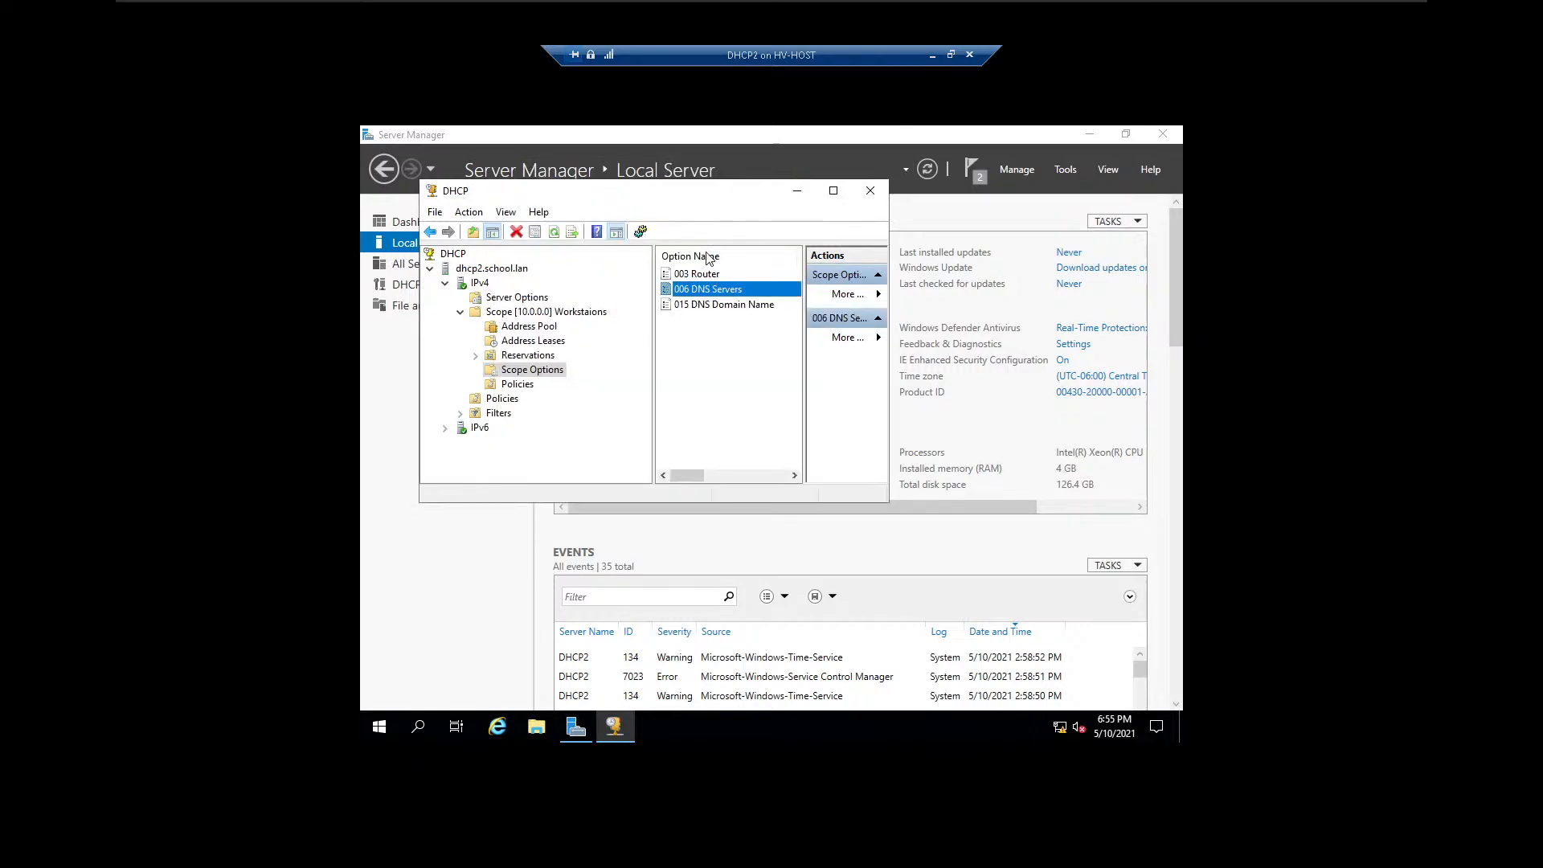
double_click(773, 293)
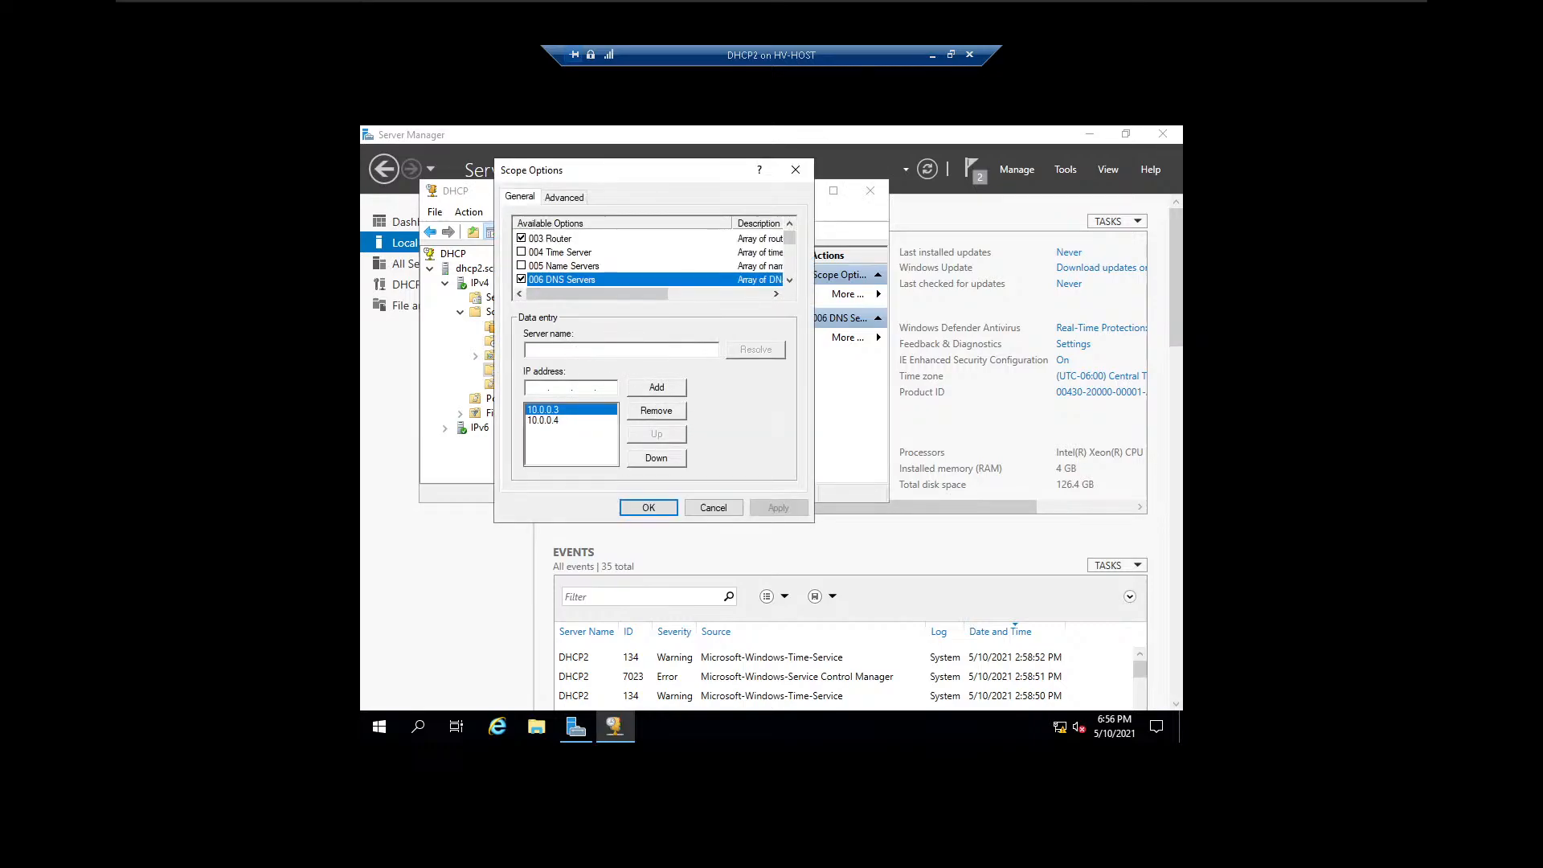
click(538, 387)
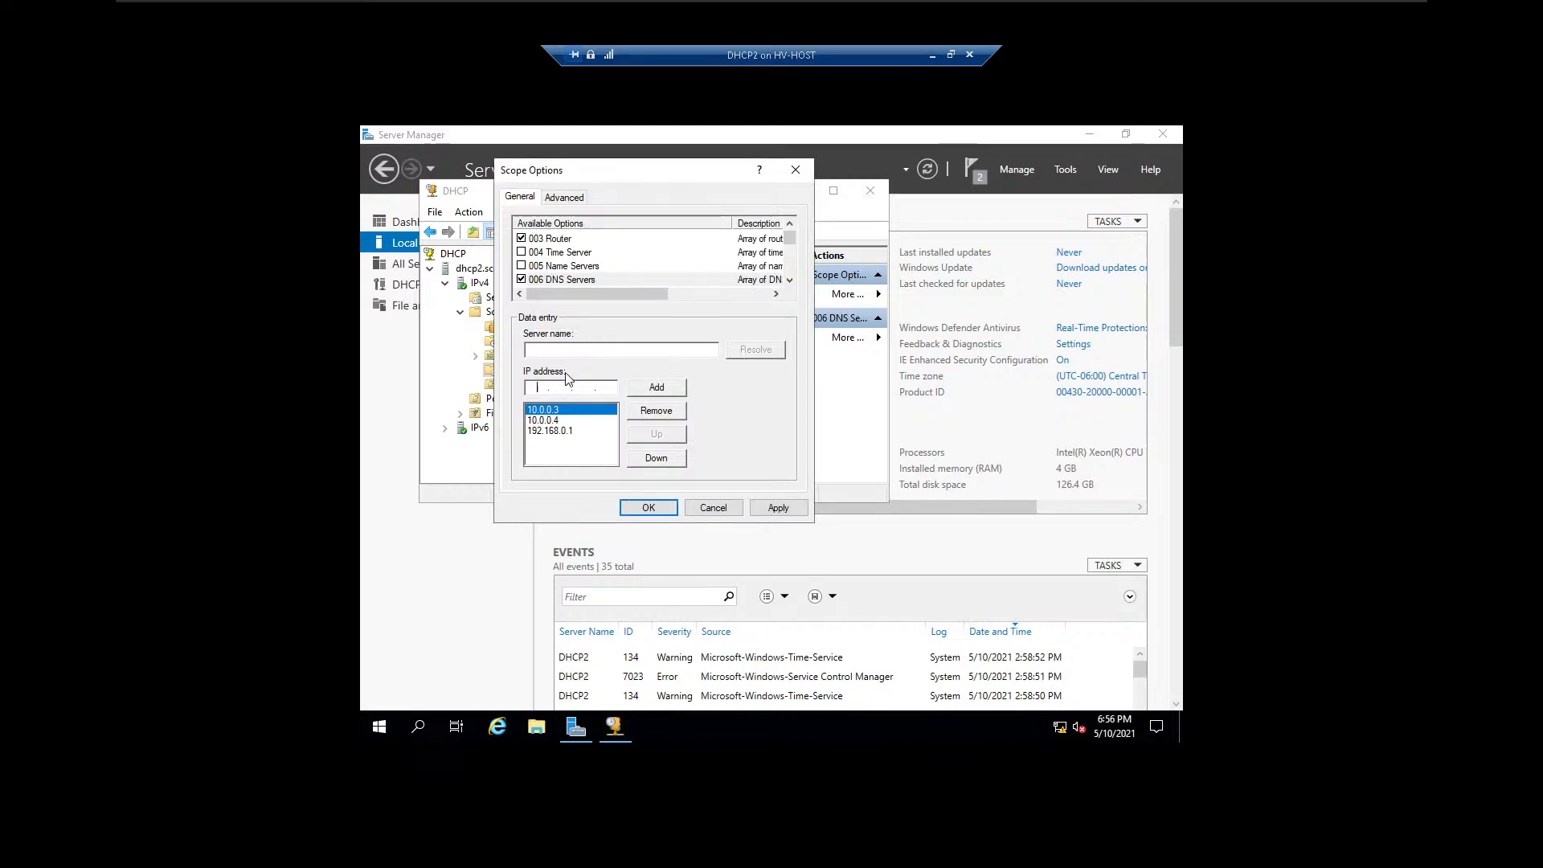
text(8.8.8.8)
click(681, 389)
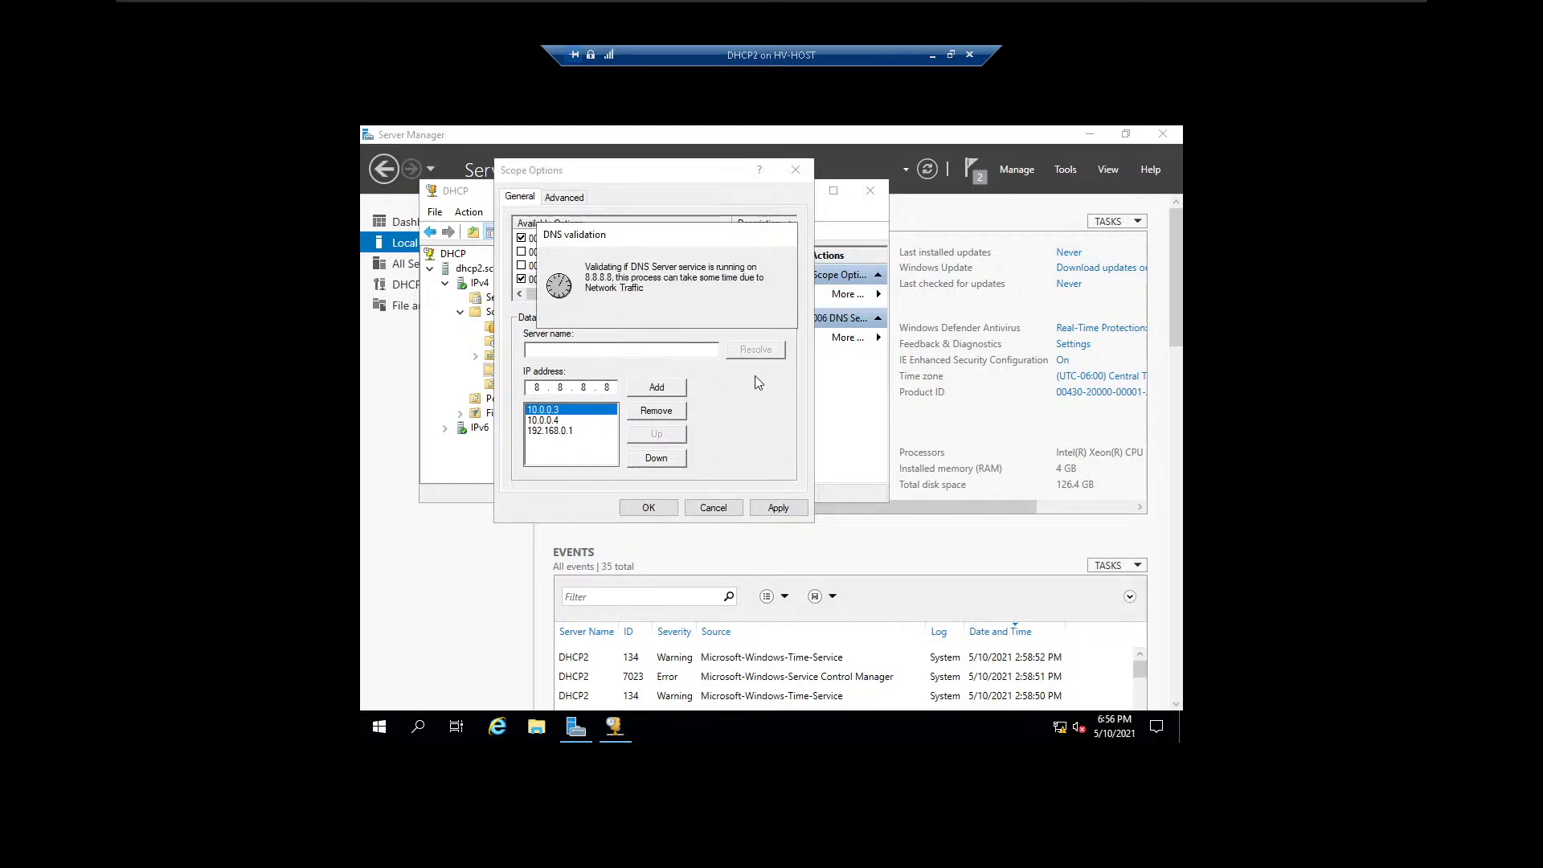
click(764, 509)
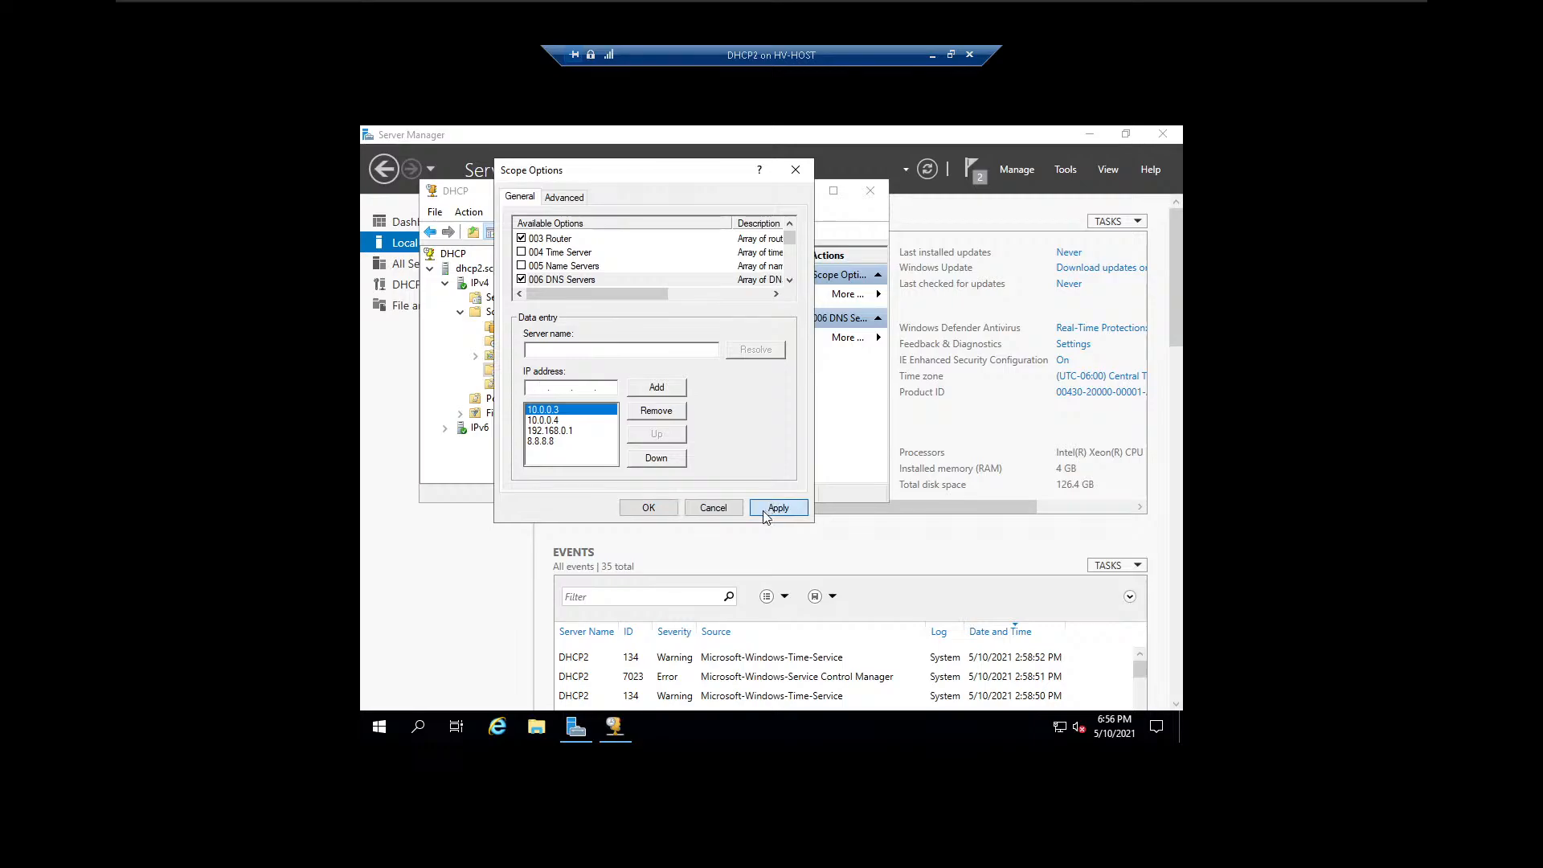
click(649, 509)
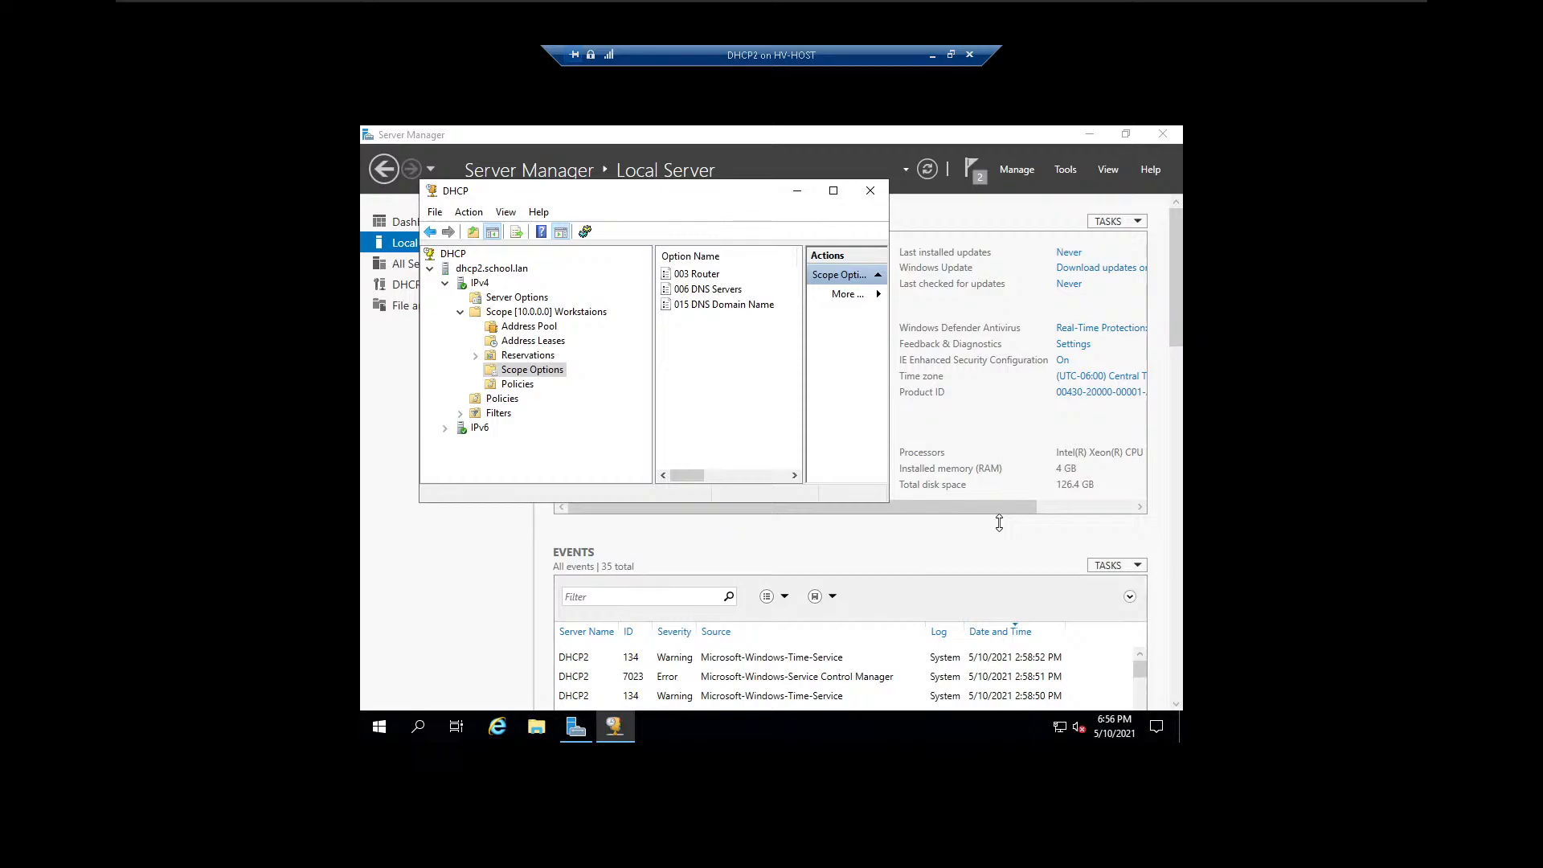
click(867, 193)
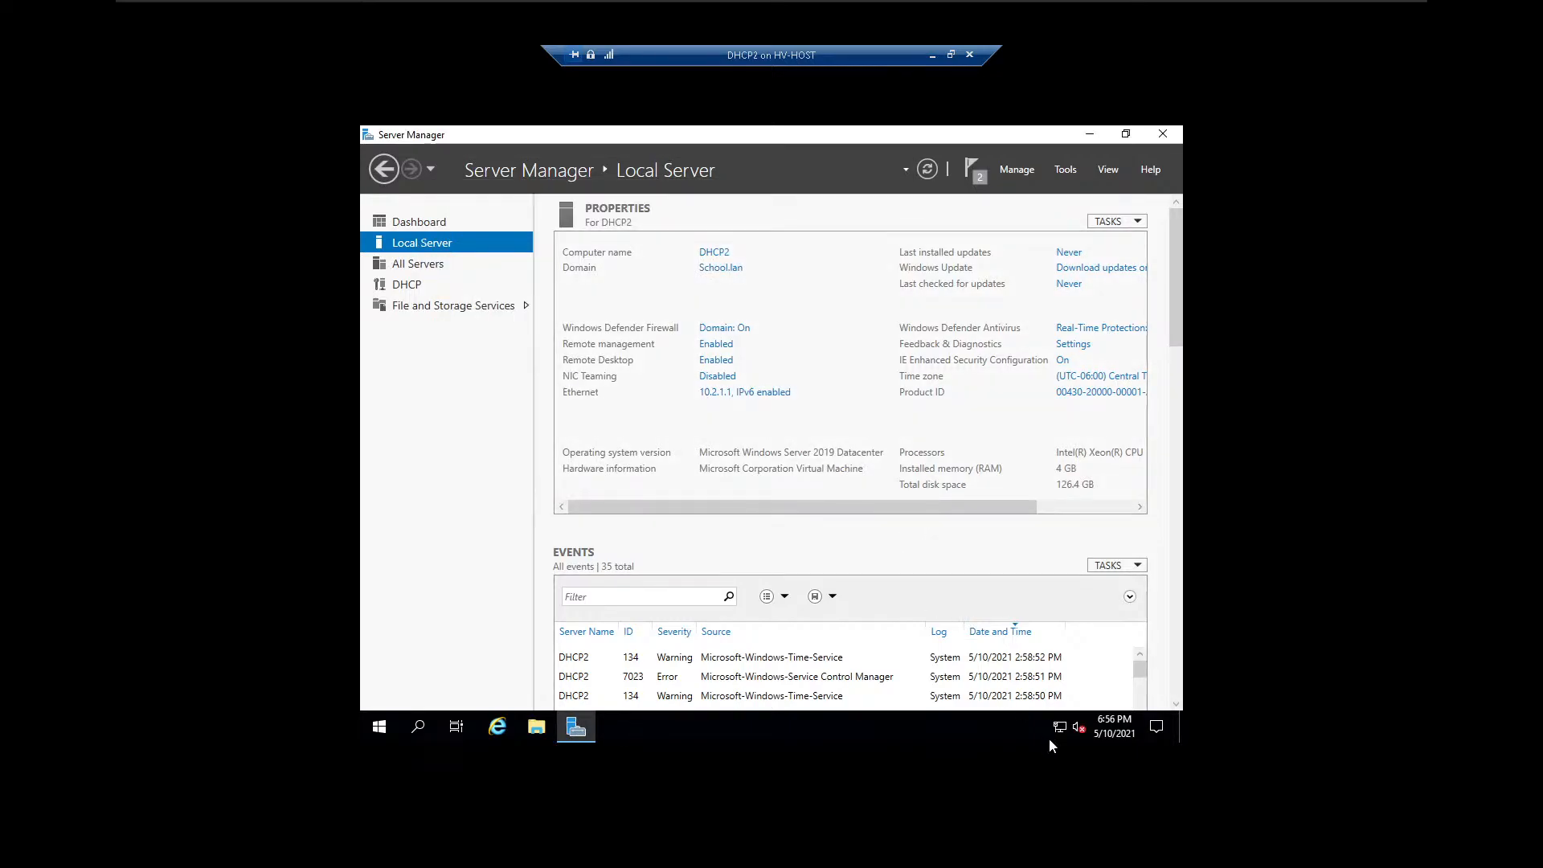
Open Internet Explorer on DHCP2 and set it up with the recommended security, privacy, and compatibility settings.
mouse_move(1061, 728)
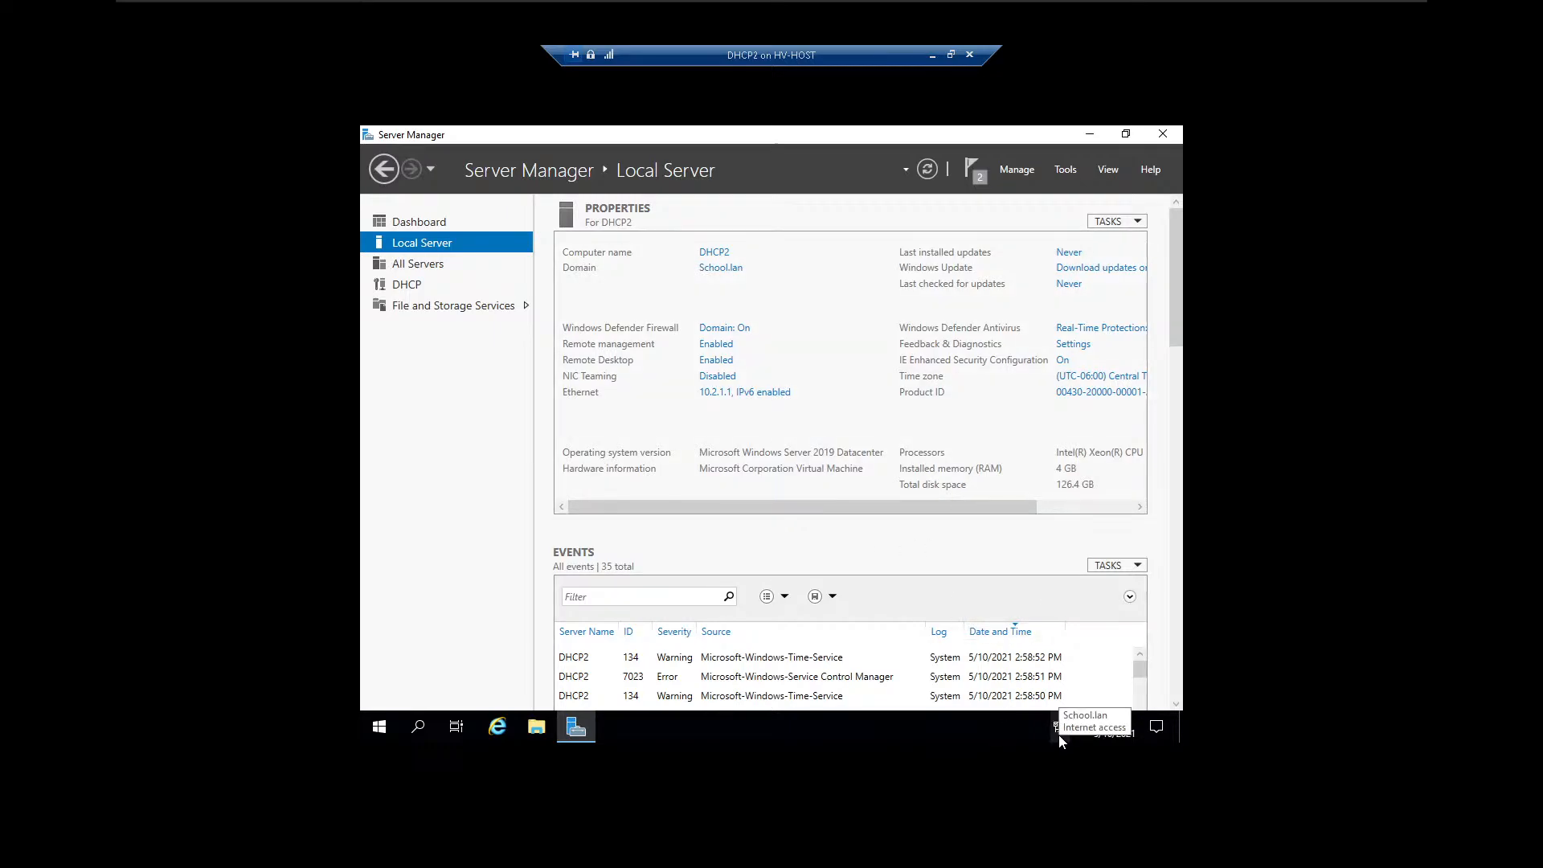
click(496, 734)
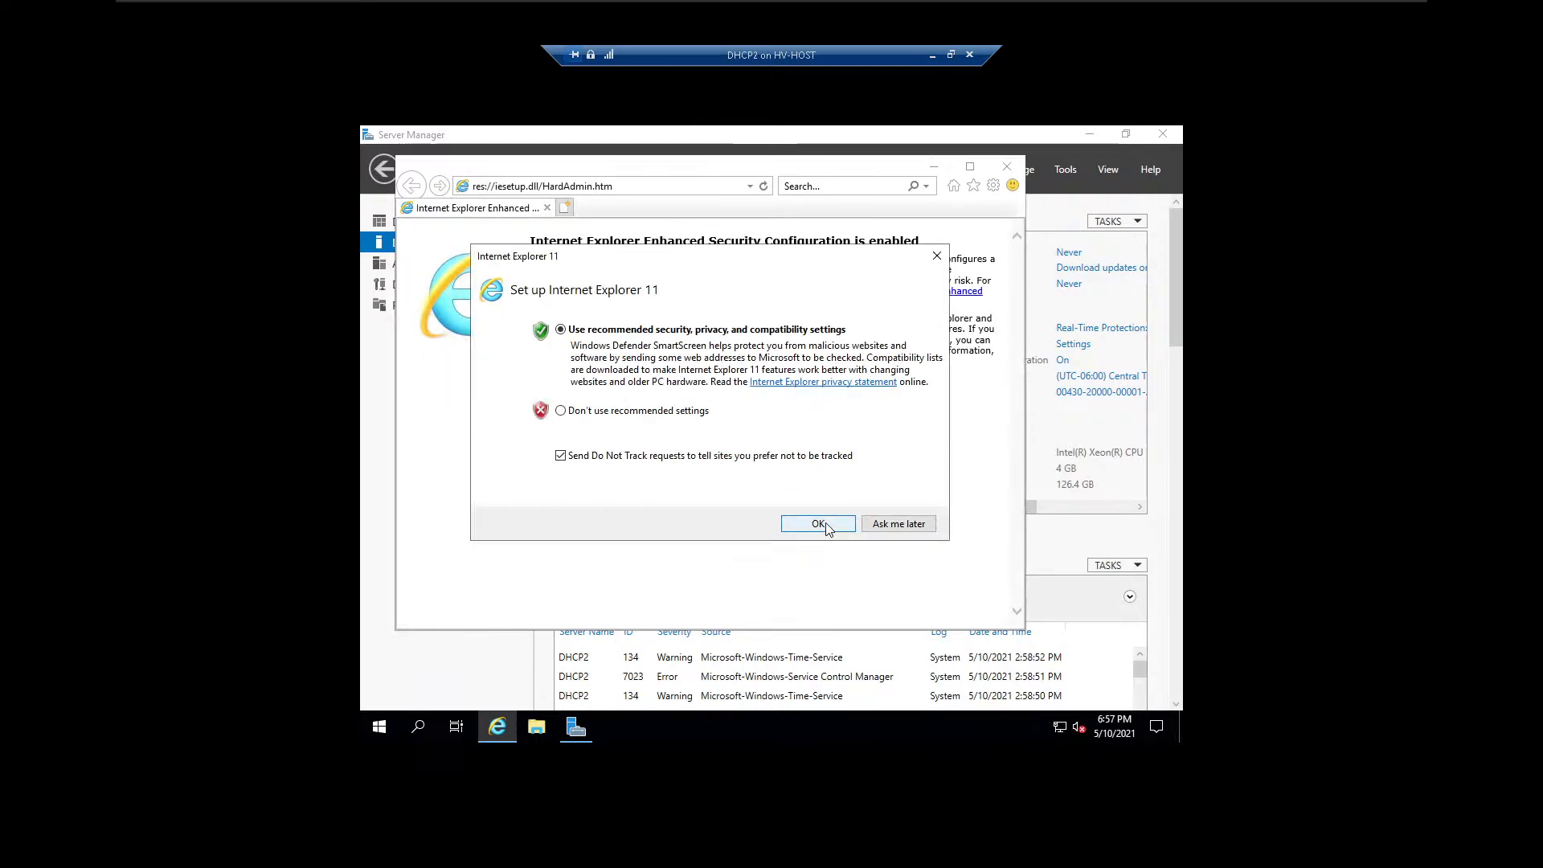
click(819, 524)
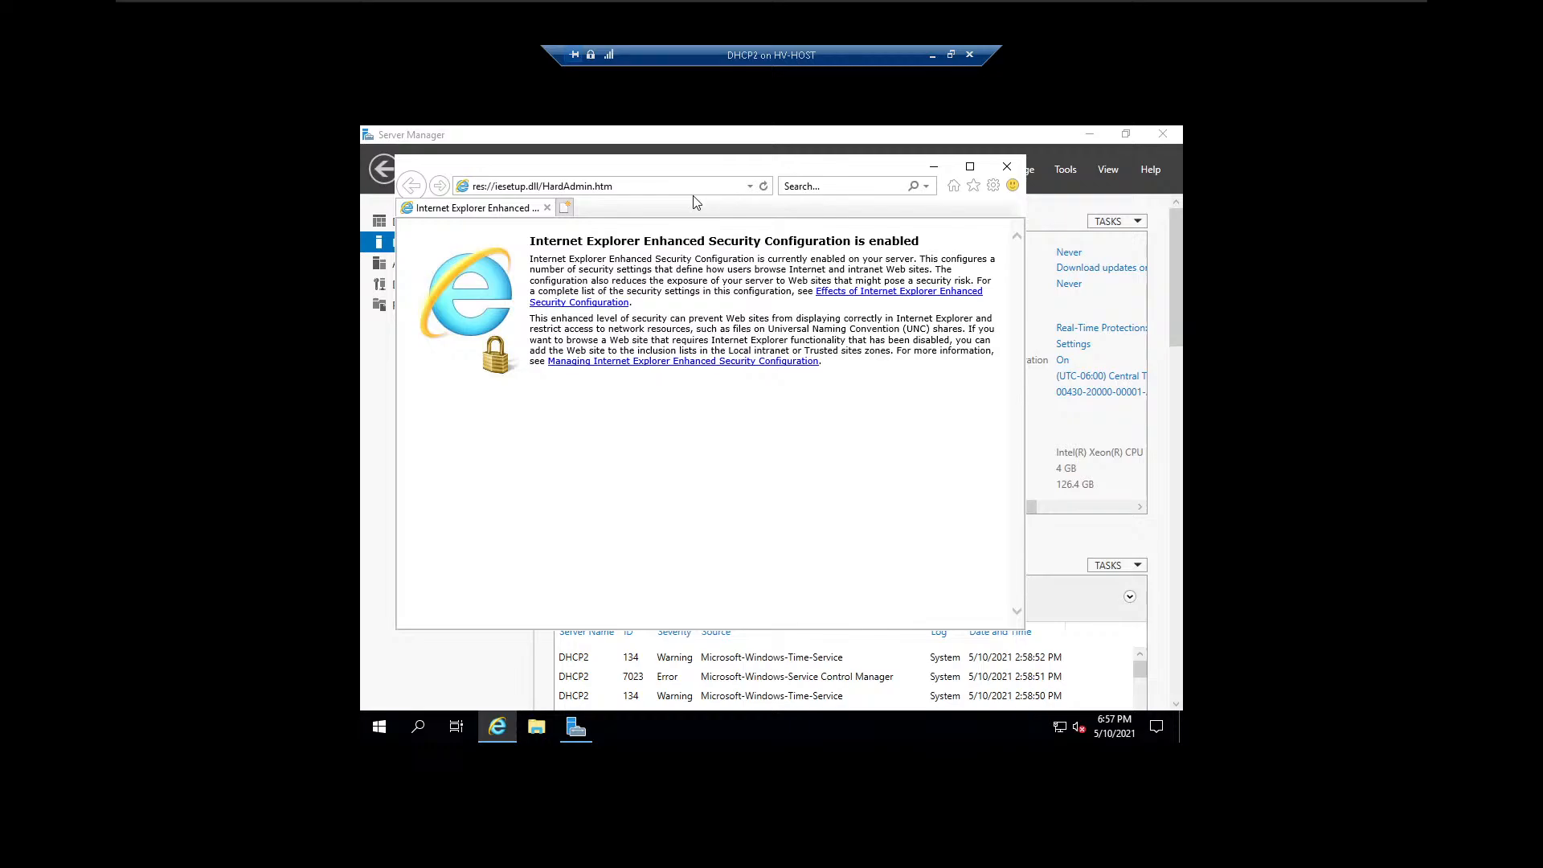
Test the internet connection by browsing to google.com, start fixing connection problems, and close the browser.
click(579, 187)
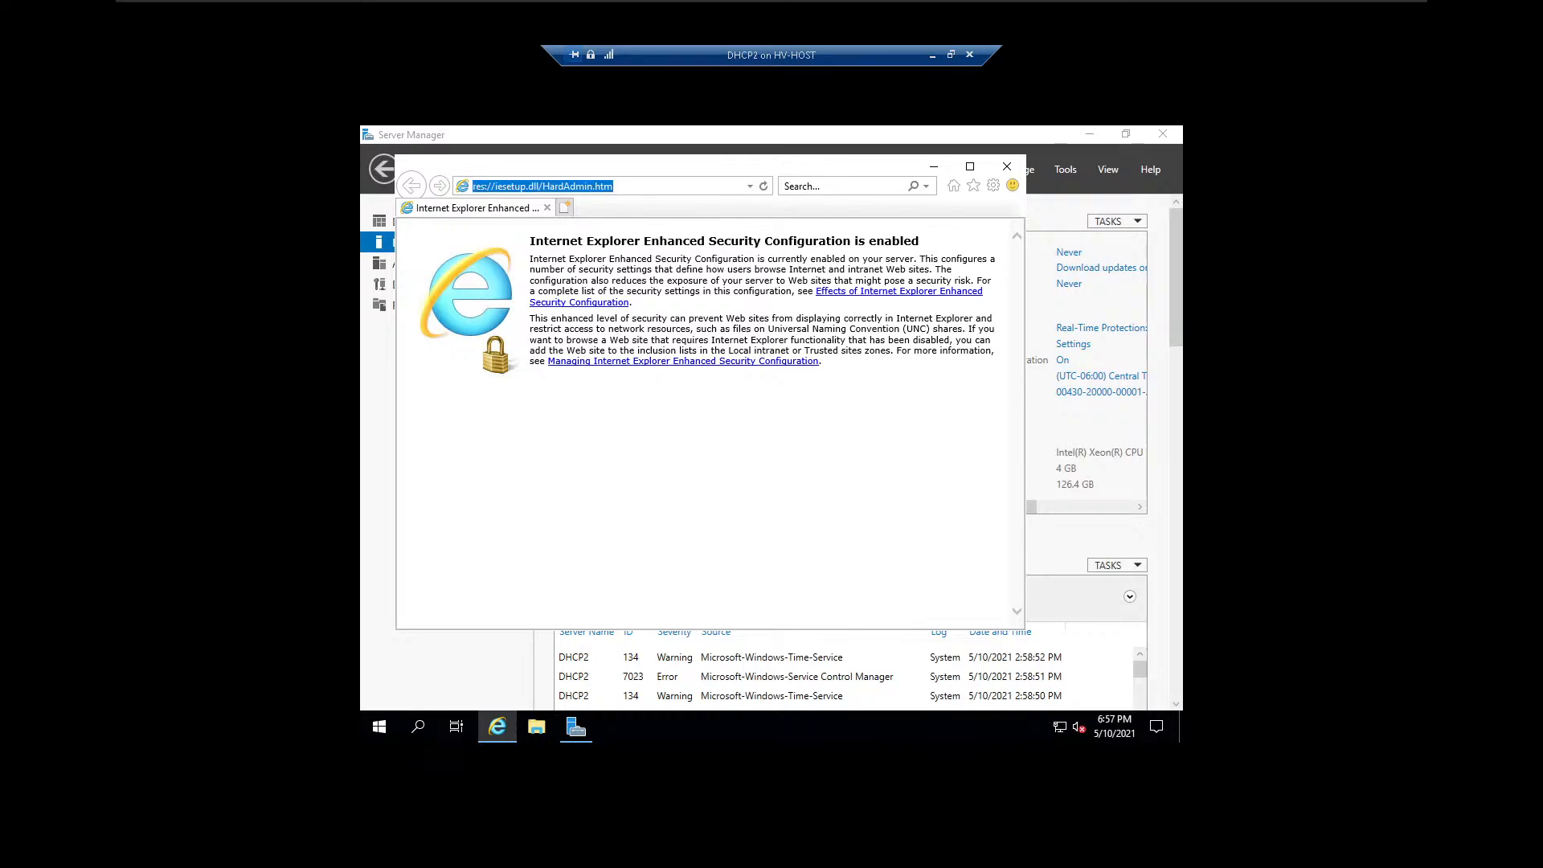
text(google.com)
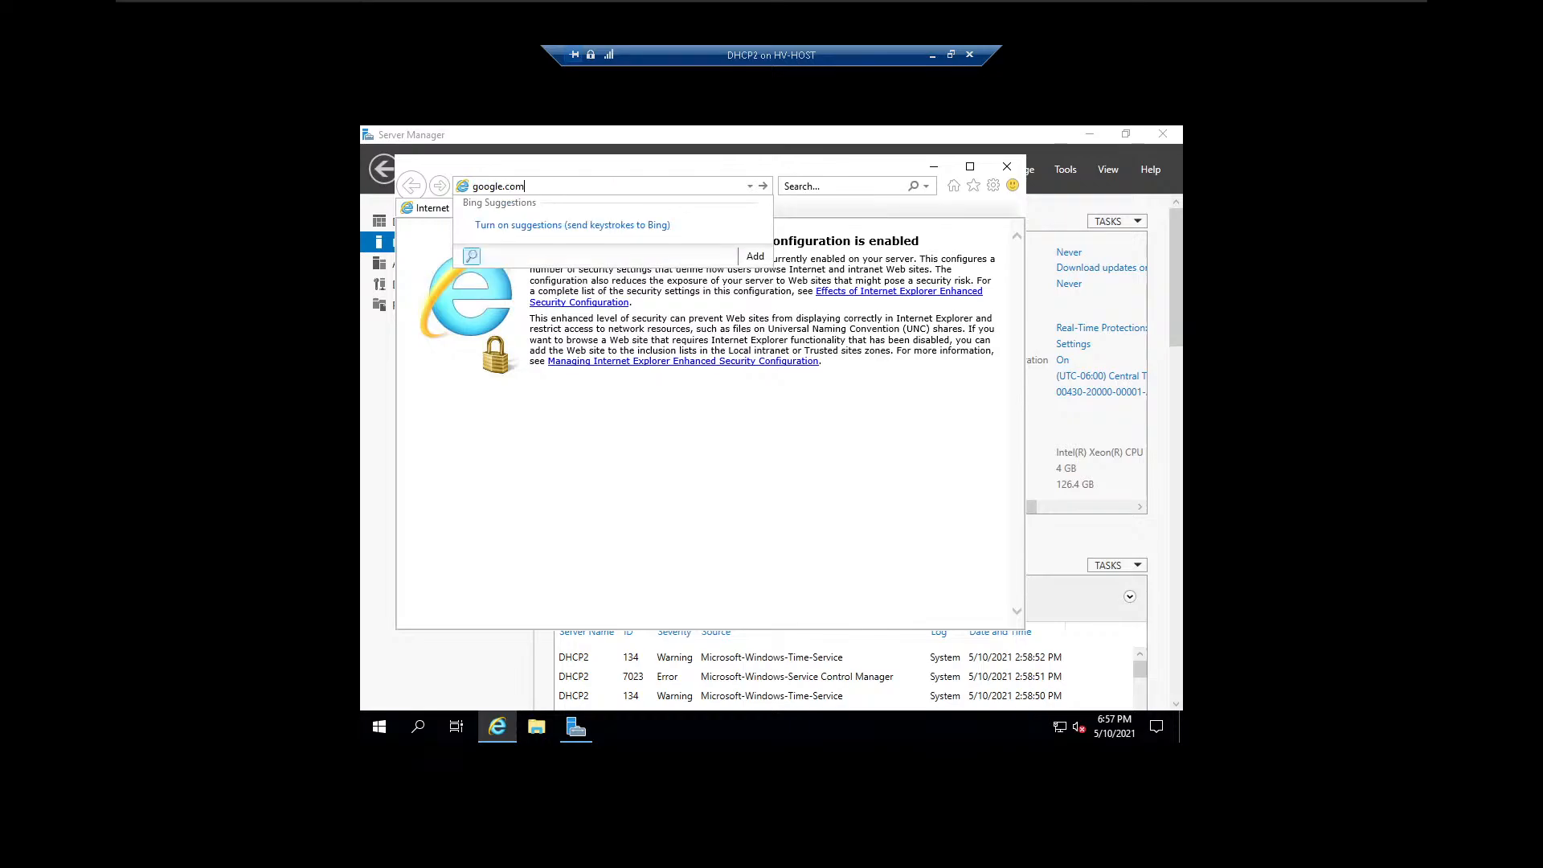
key(Return)
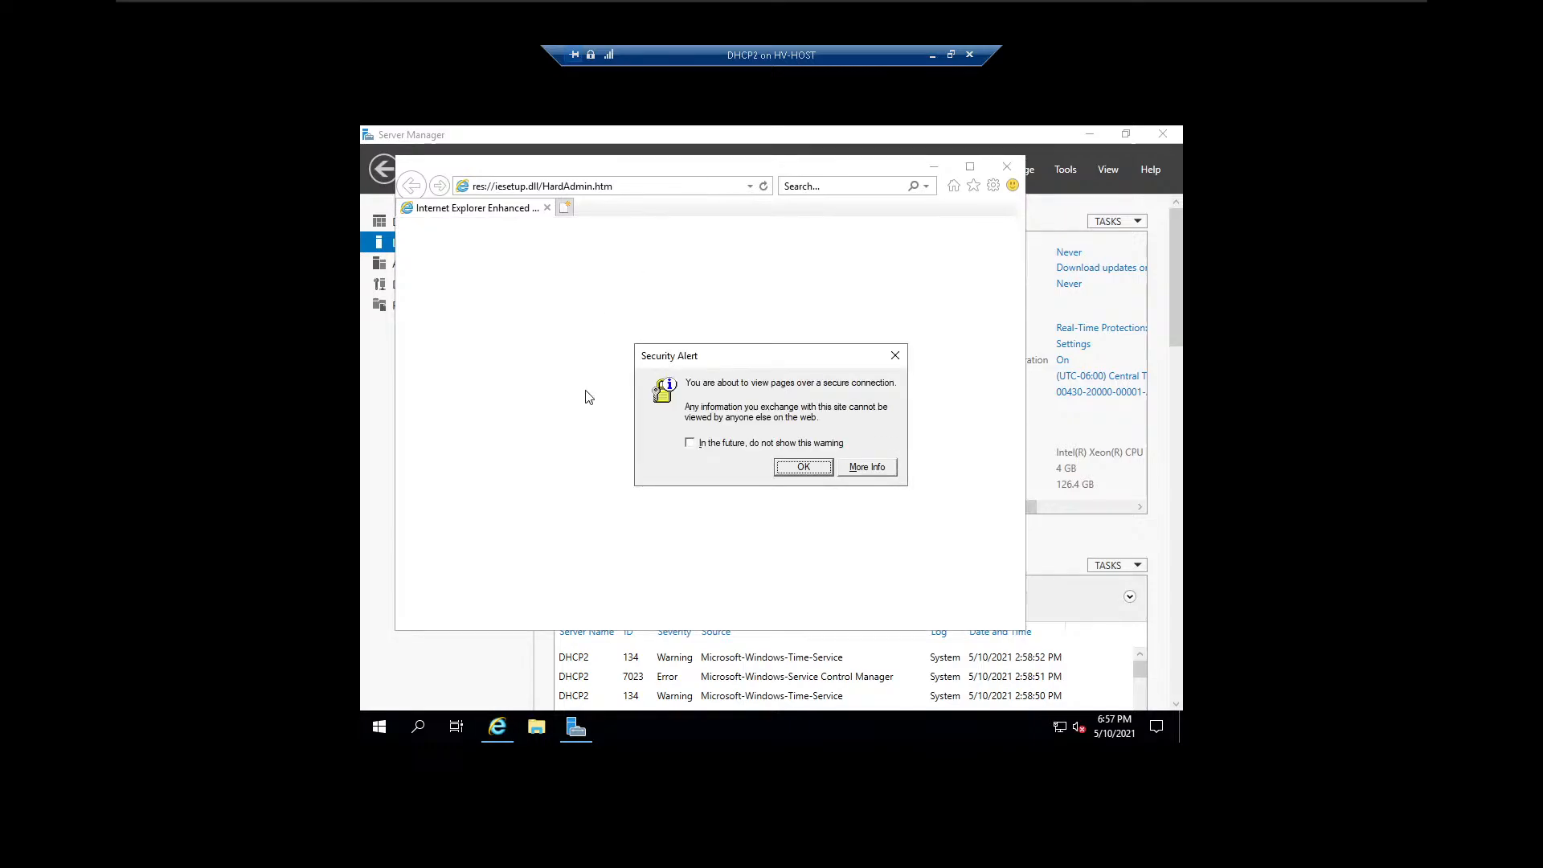
click(808, 464)
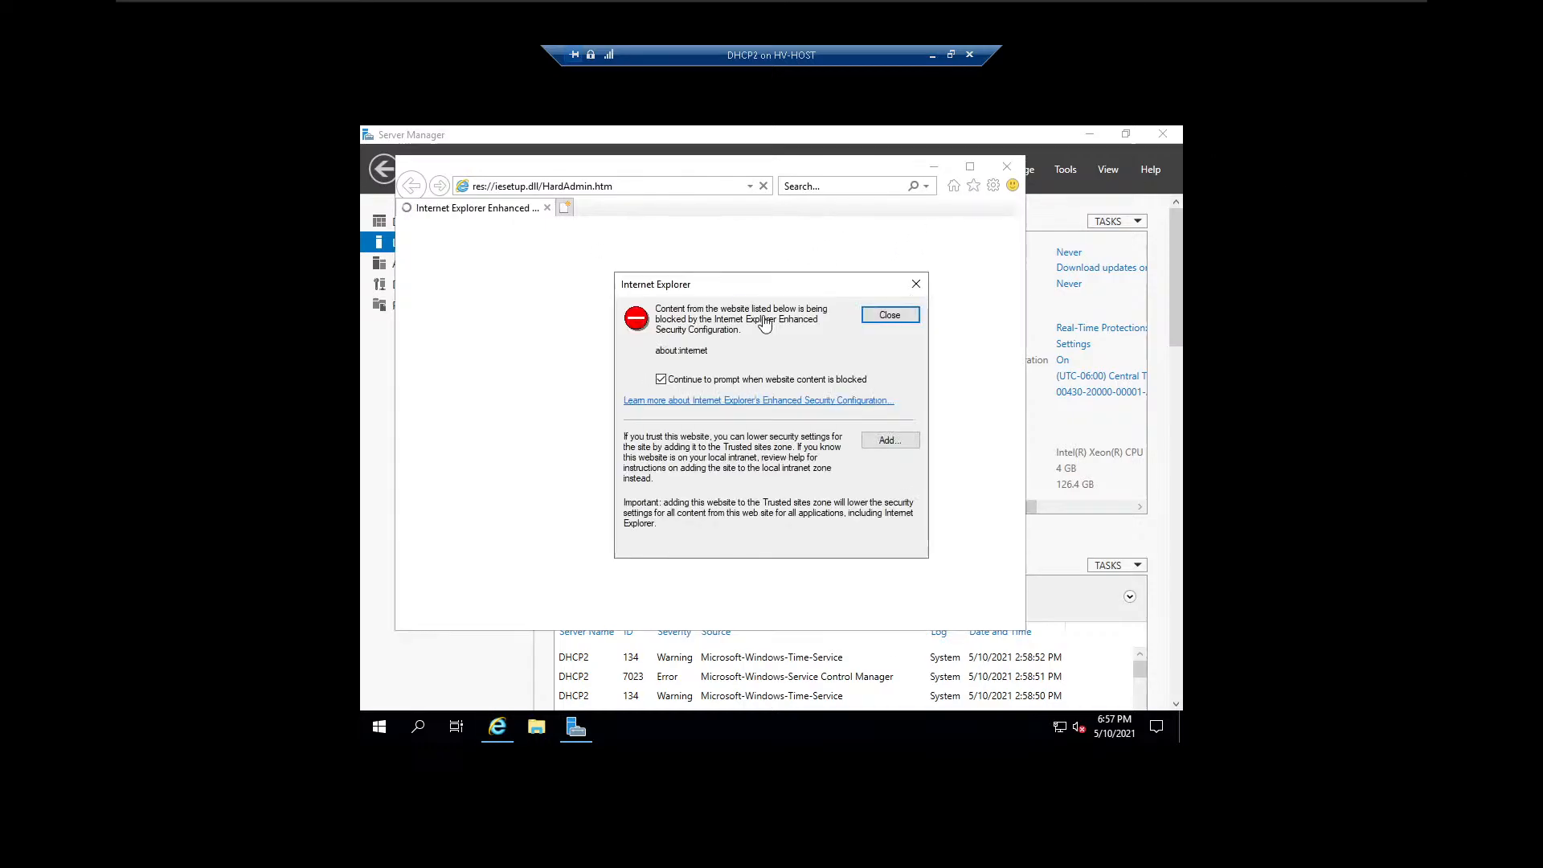
click(903, 315)
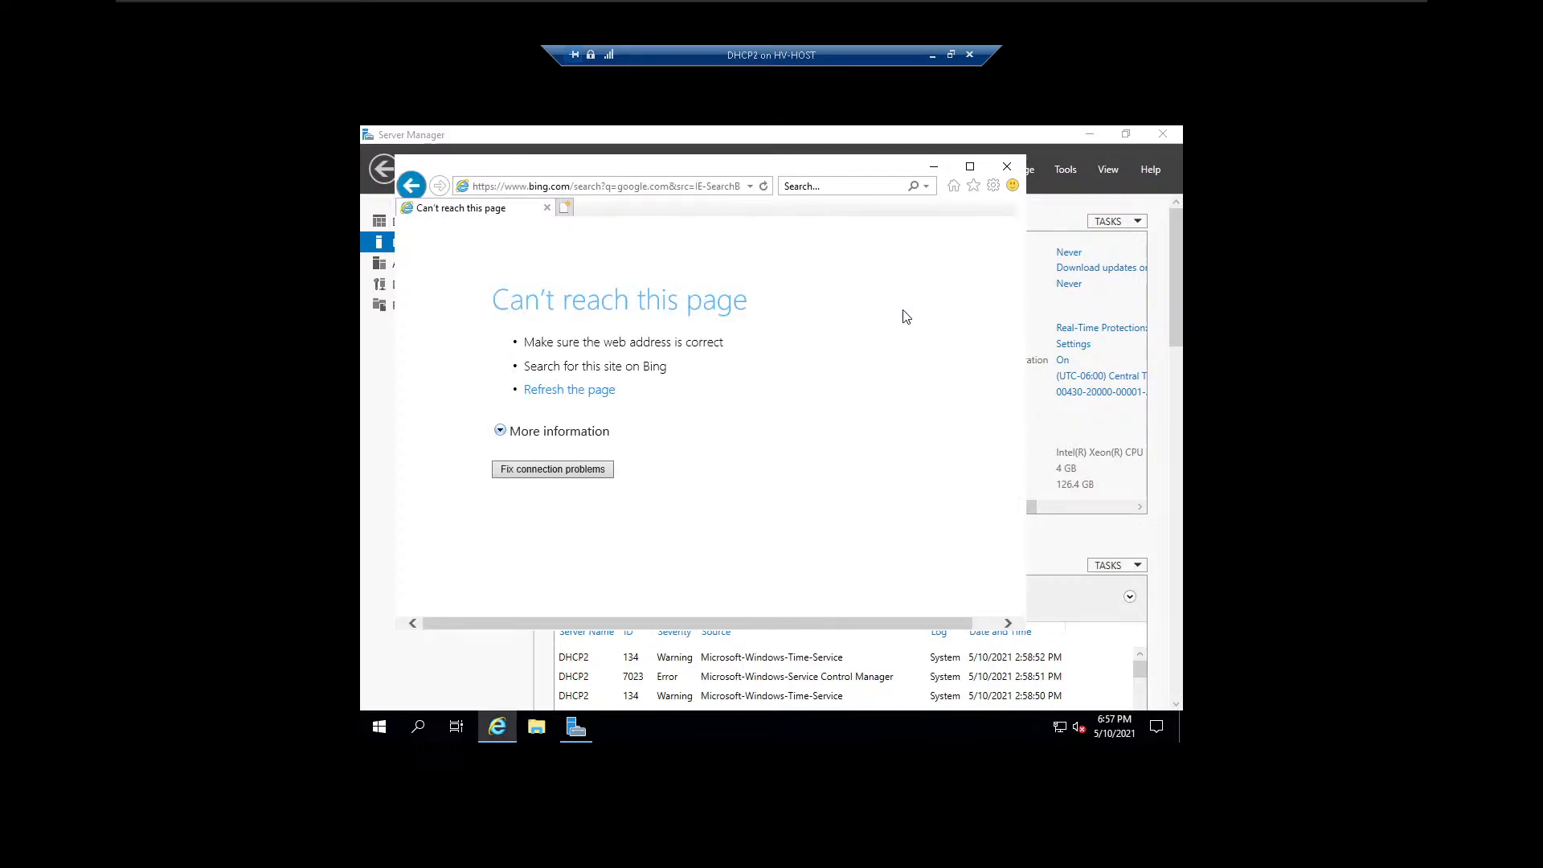
click(552, 471)
click(1007, 167)
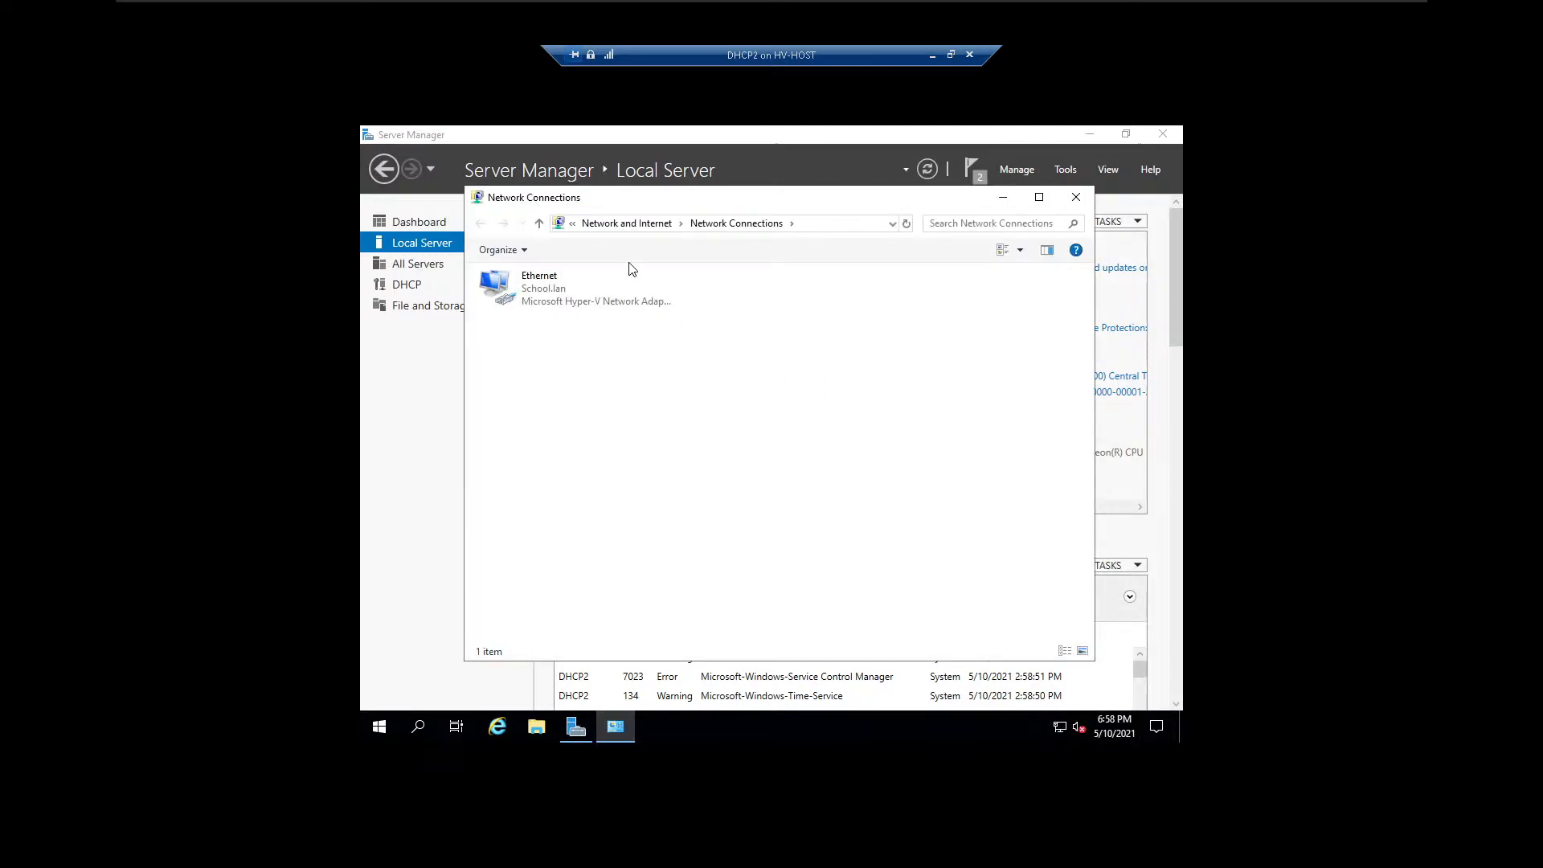
Open the advanced DNS settings for Internet Protocol Version 4 (TCP/IPv4) on the Ethernet adapter in Network Connections.
right_click(542, 300)
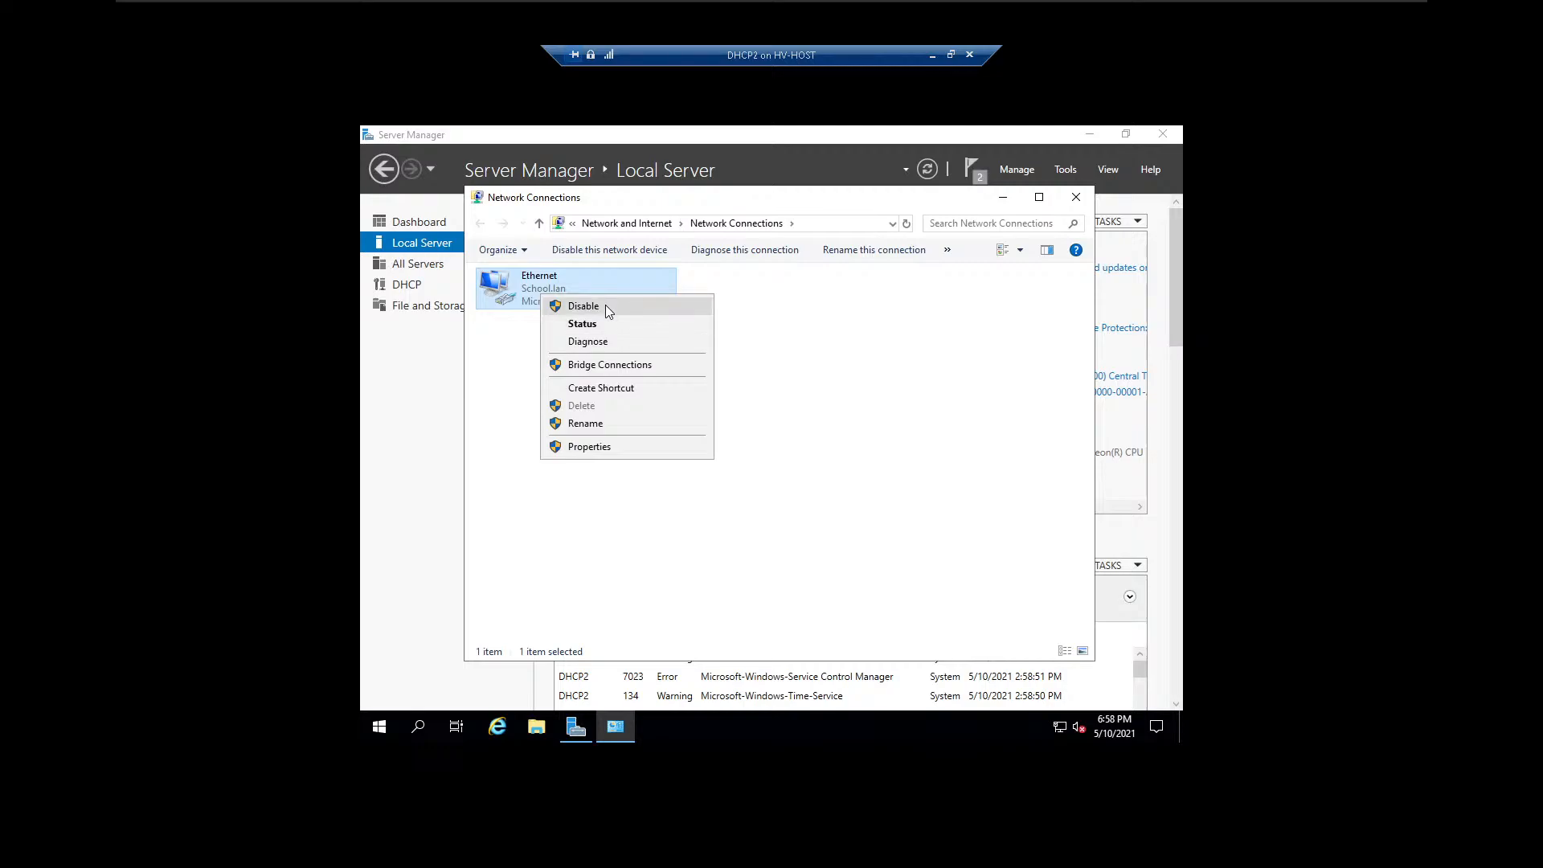
click(603, 447)
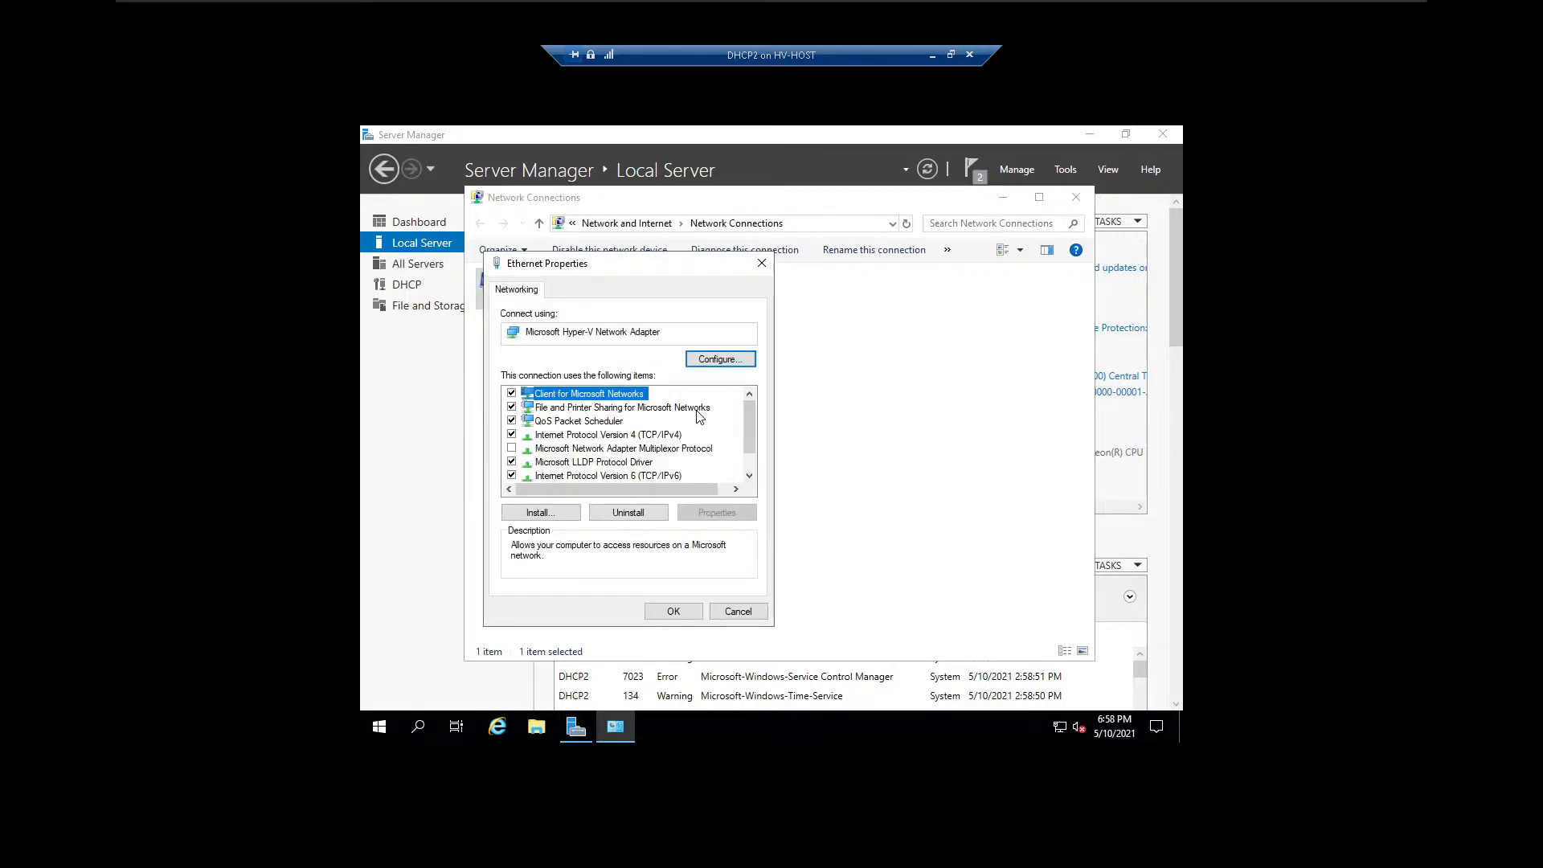
double_click(616, 436)
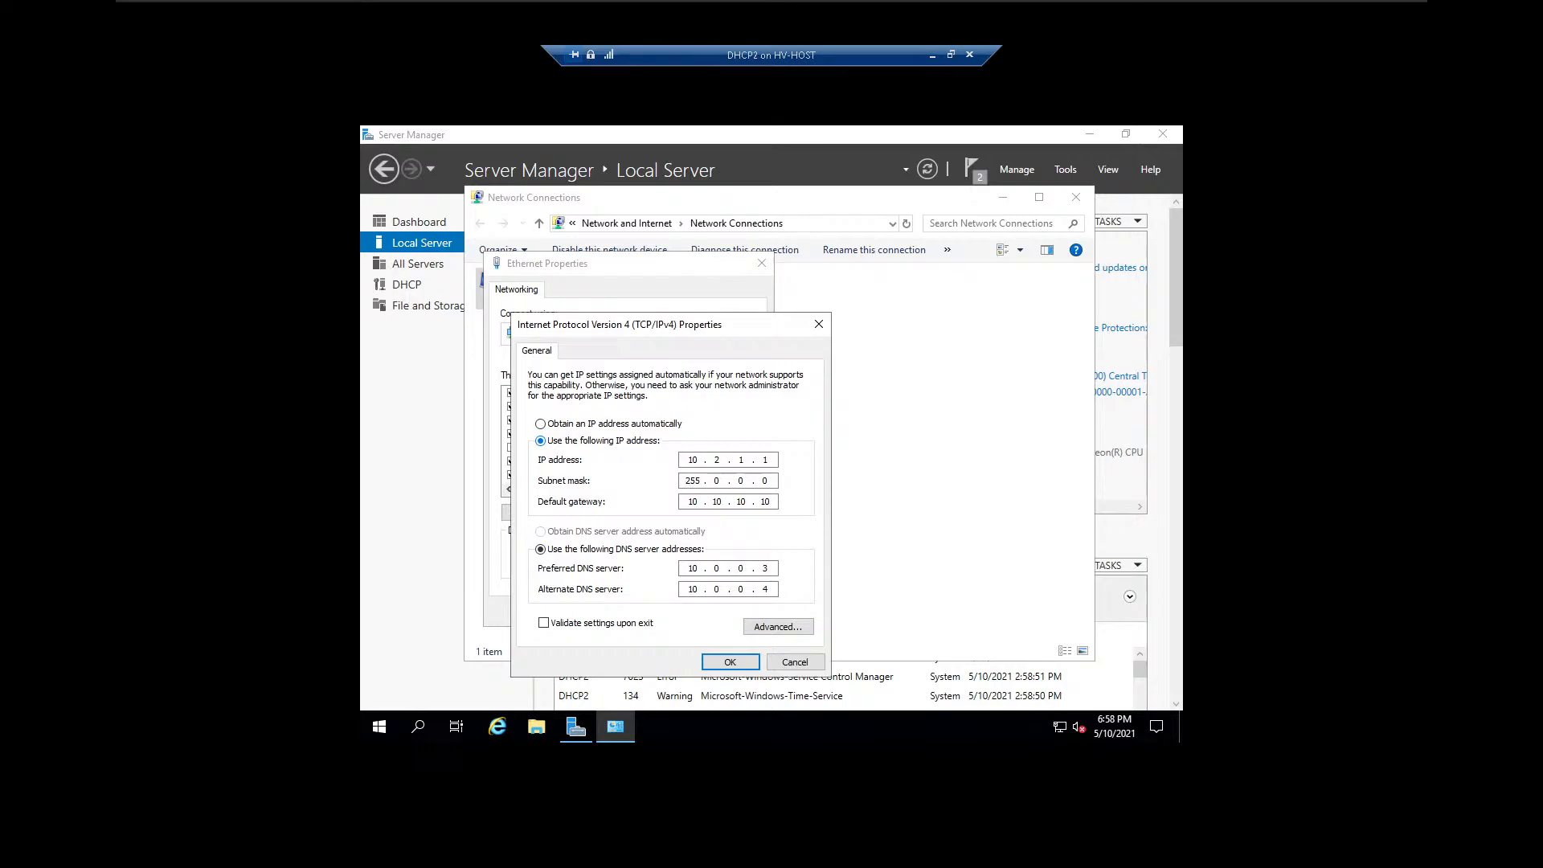
click(779, 628)
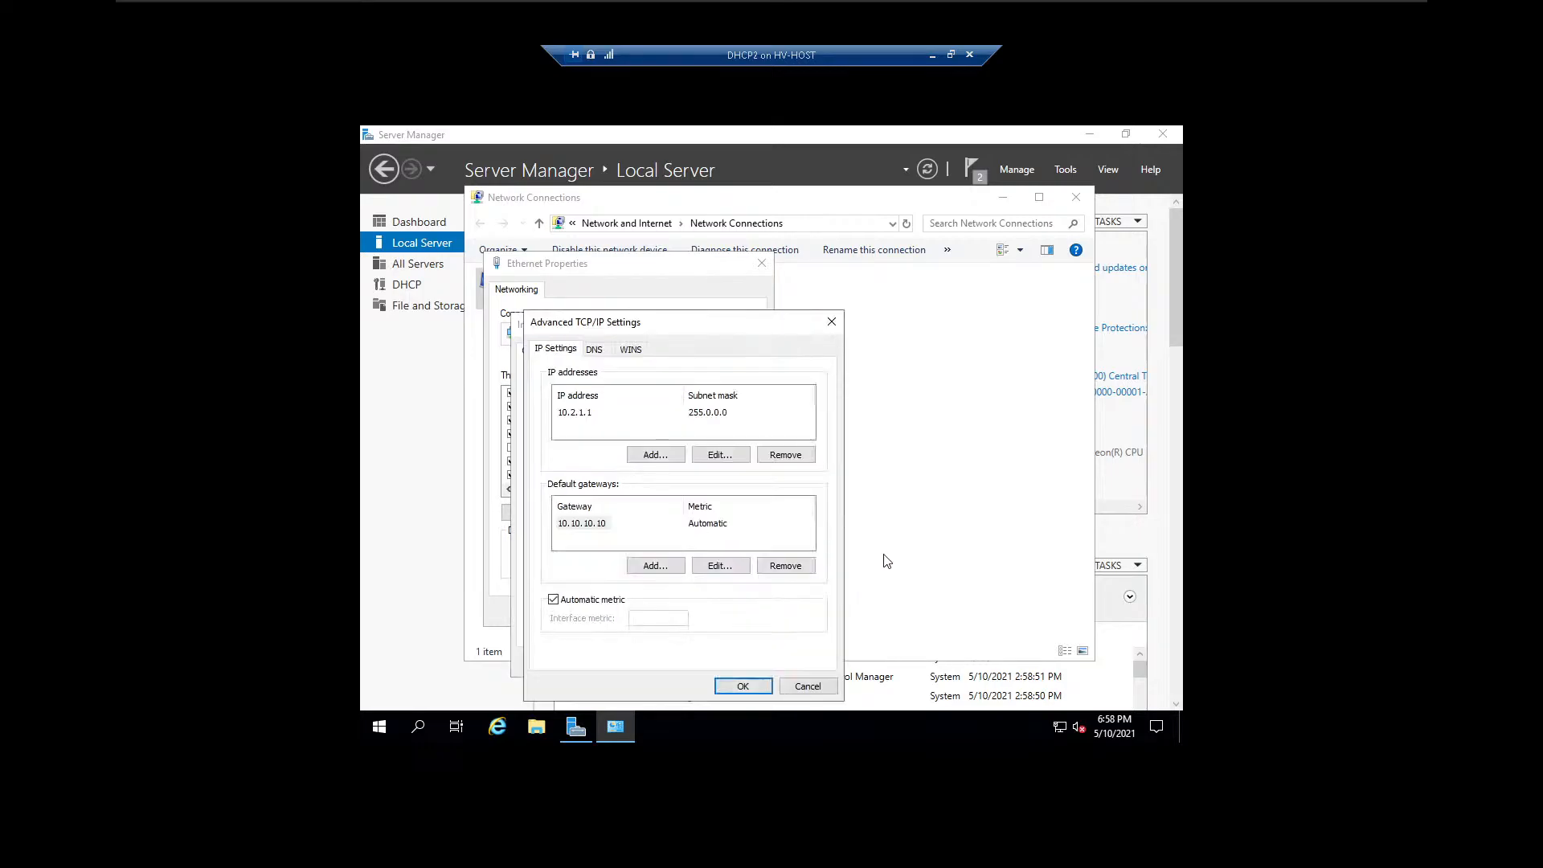
click(598, 350)
Add 8.8.8.8 to the Ethernet adapter's DNS server addresses.
click(636, 441)
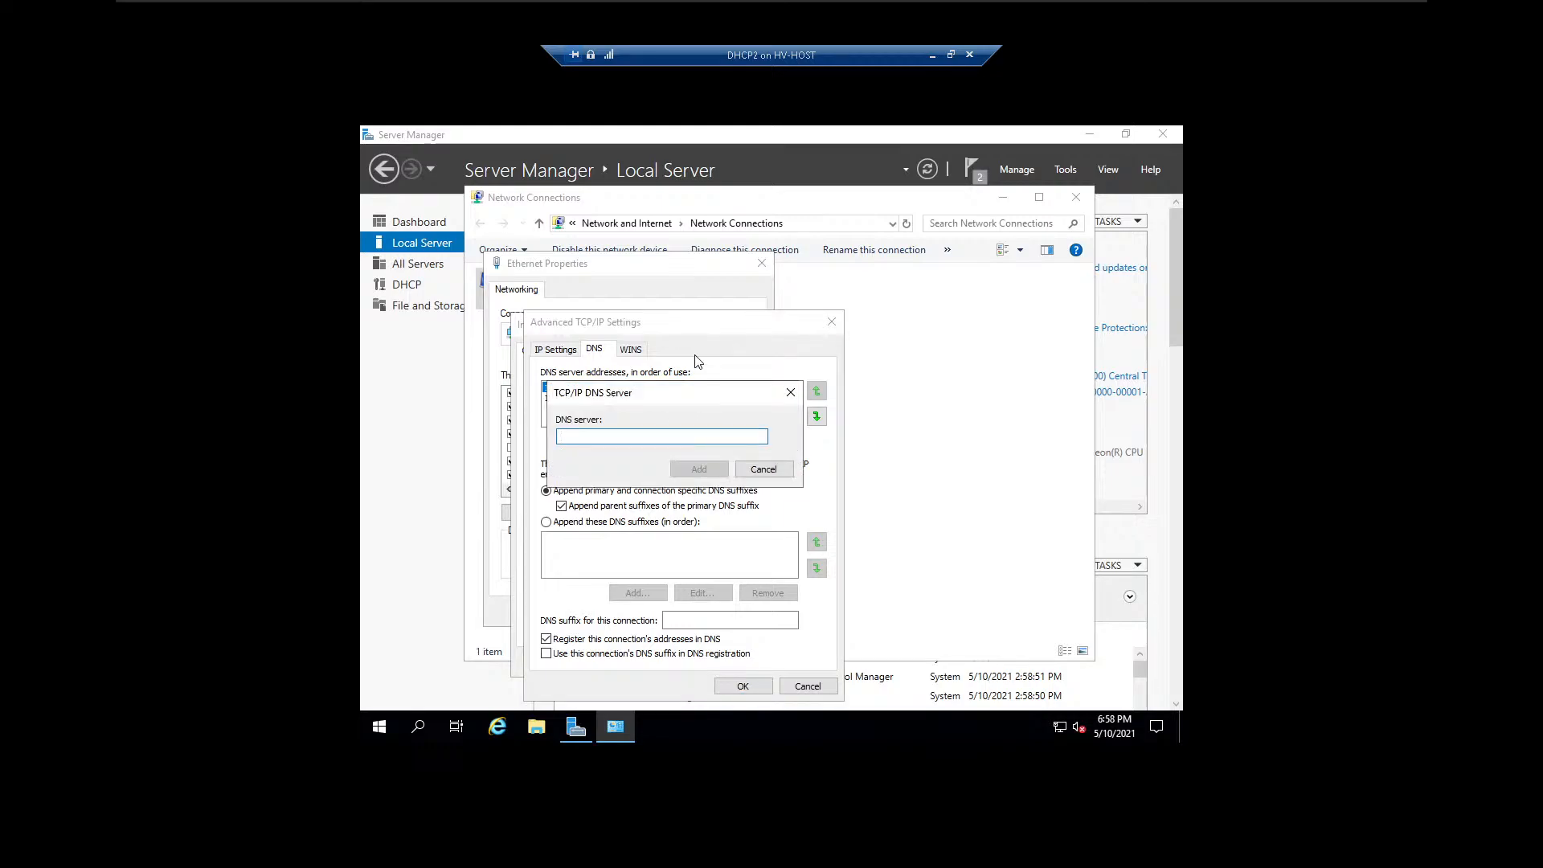
text(80.)
key(BackSpace)
key(BackSpace)
key(BackSpace)
key(BackSpace)
key(BackSpace)
key(BackSpace)
key(BackSpace)
text(8.8.8.8)
click(685, 466)
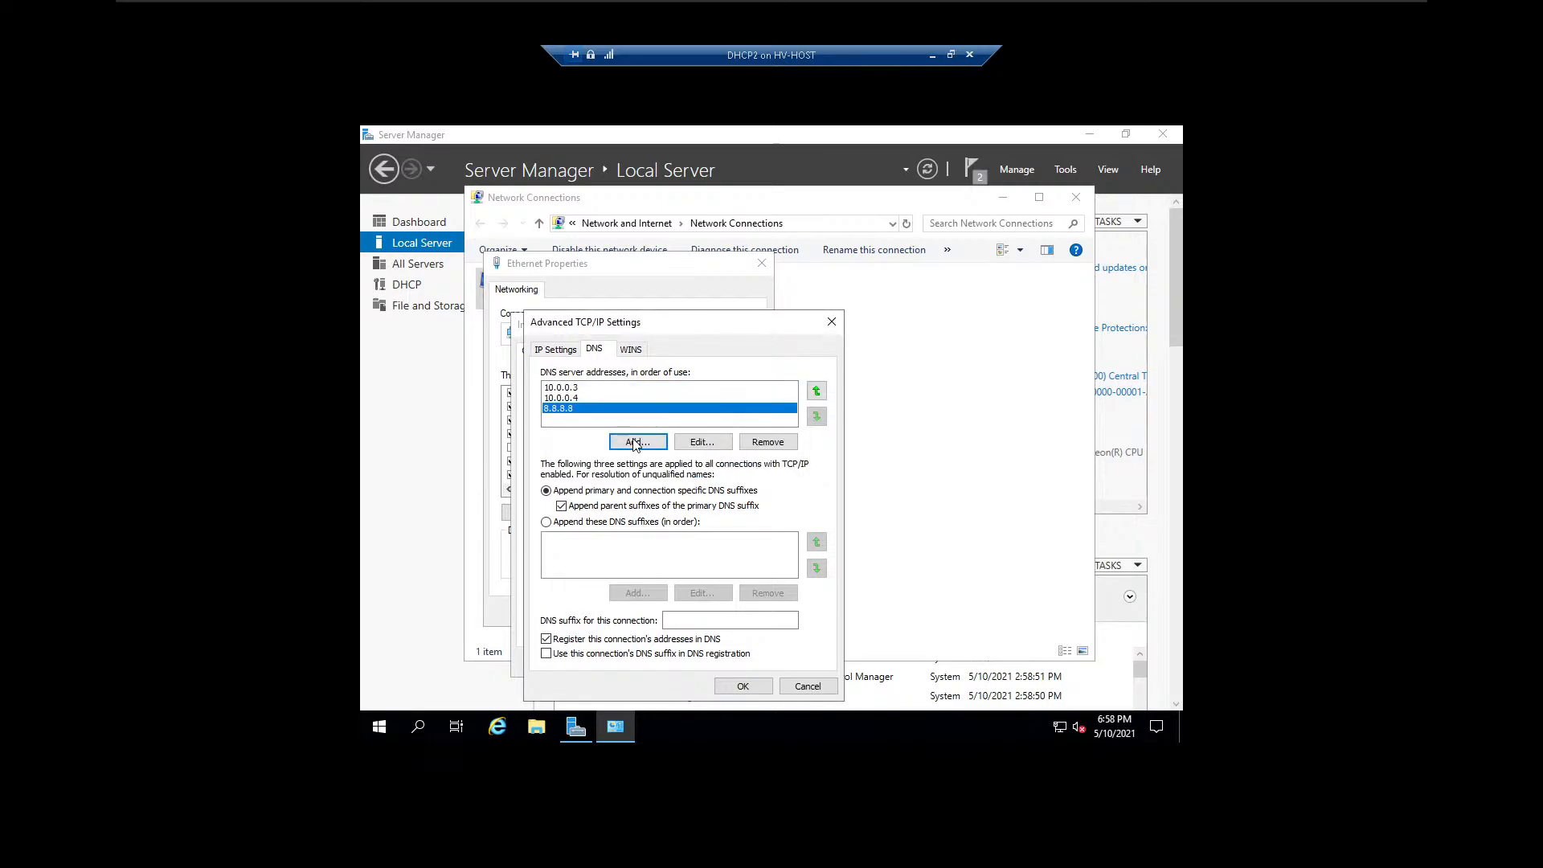
Add 192.168.0.1 as another DNS server address for the Ethernet adapter.
click(638, 441)
text(192.168.0.1)
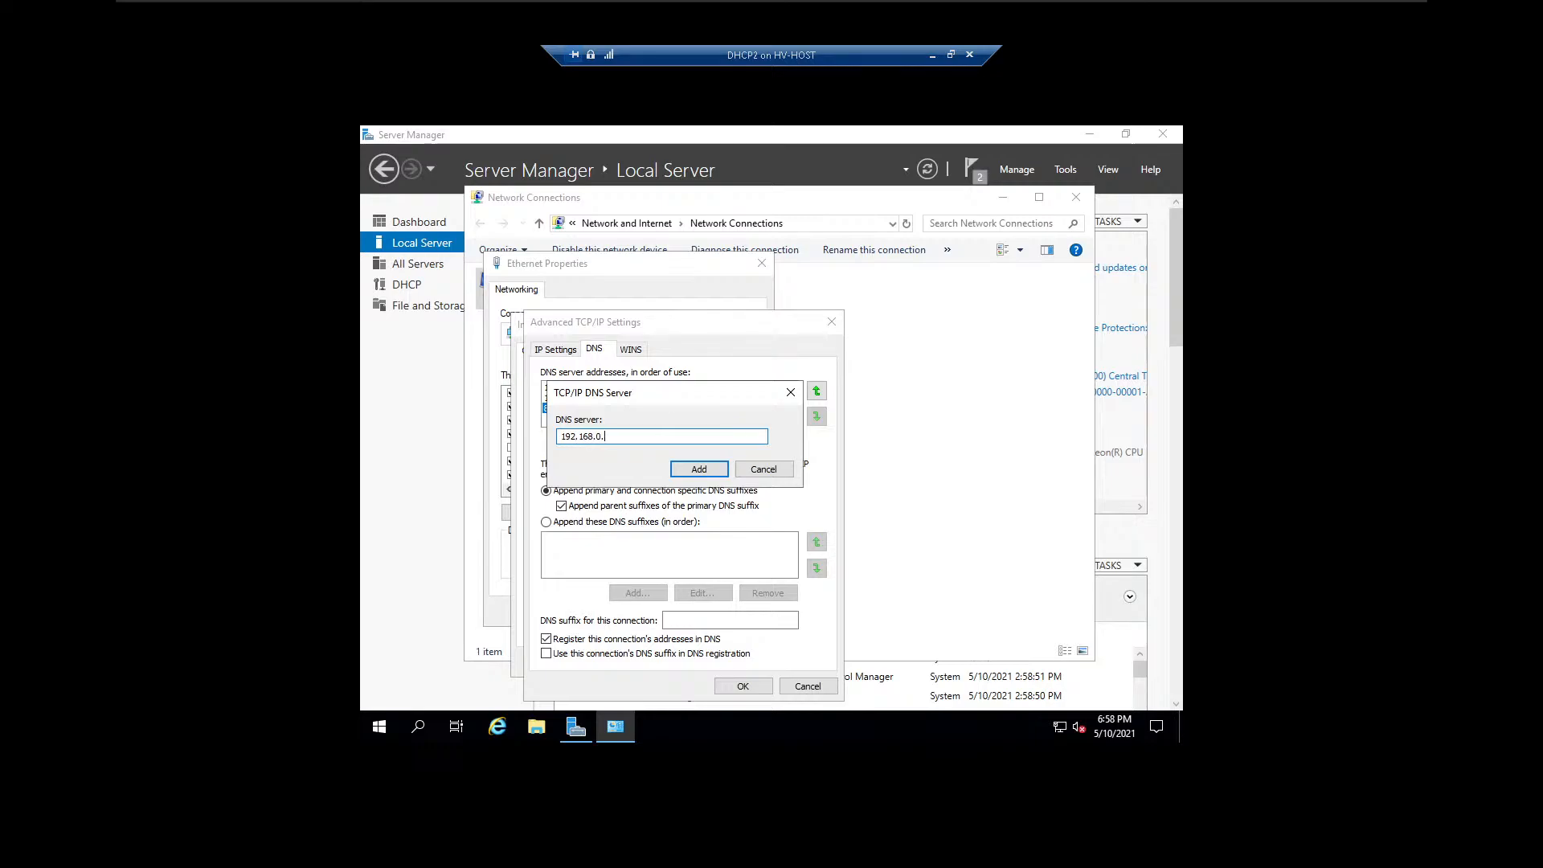
click(720, 473)
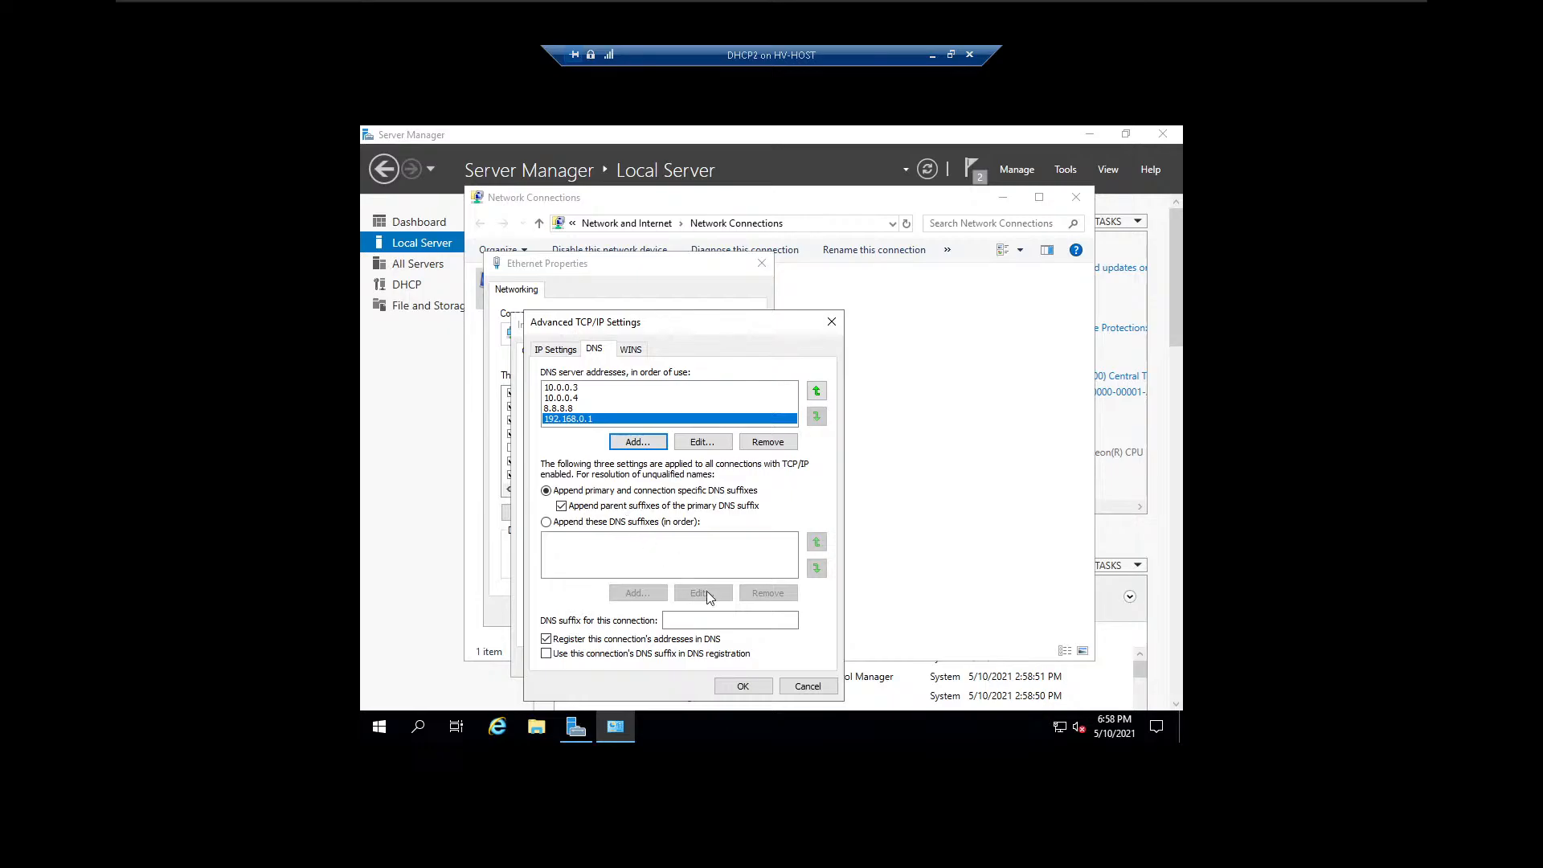
Apply the Ethernet adapter's DNS and IPv4 settings, and restart the adapter by disabling and re-enabling it.
click(743, 686)
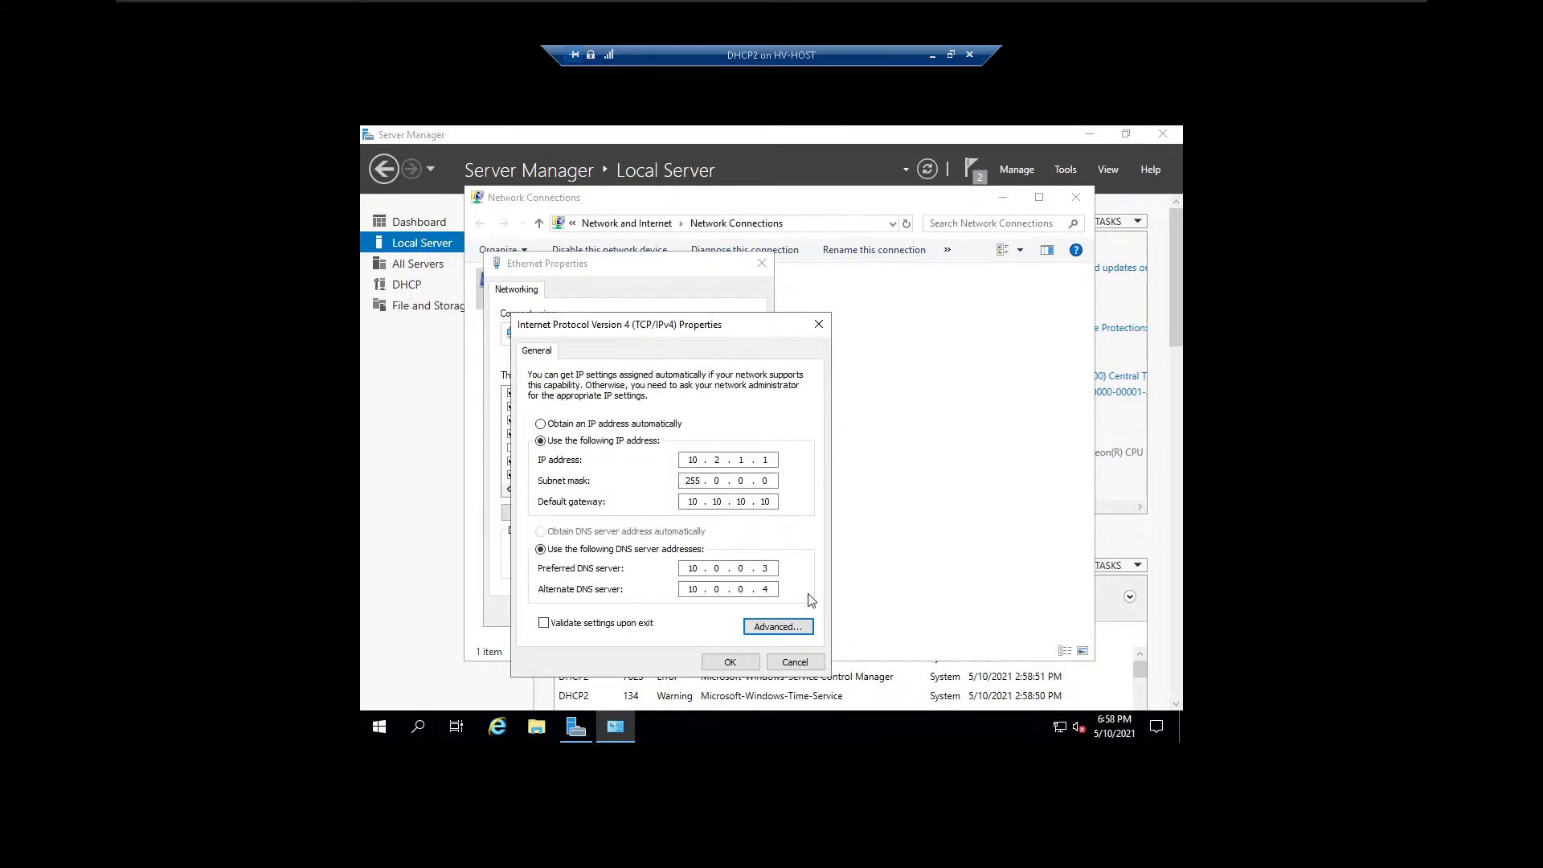
click(731, 661)
click(674, 612)
click(608, 250)
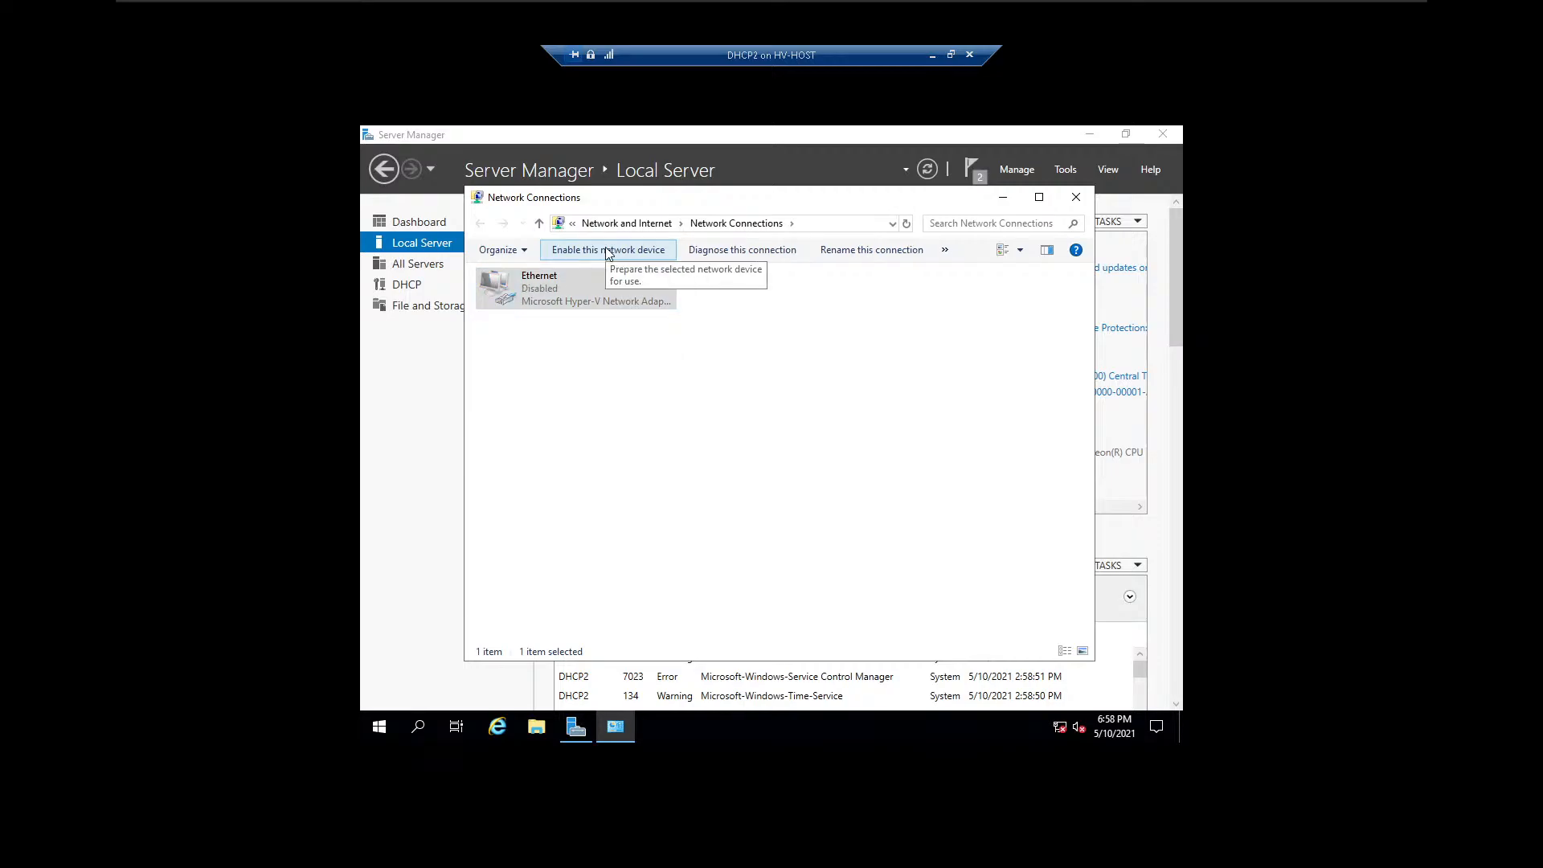
click(608, 249)
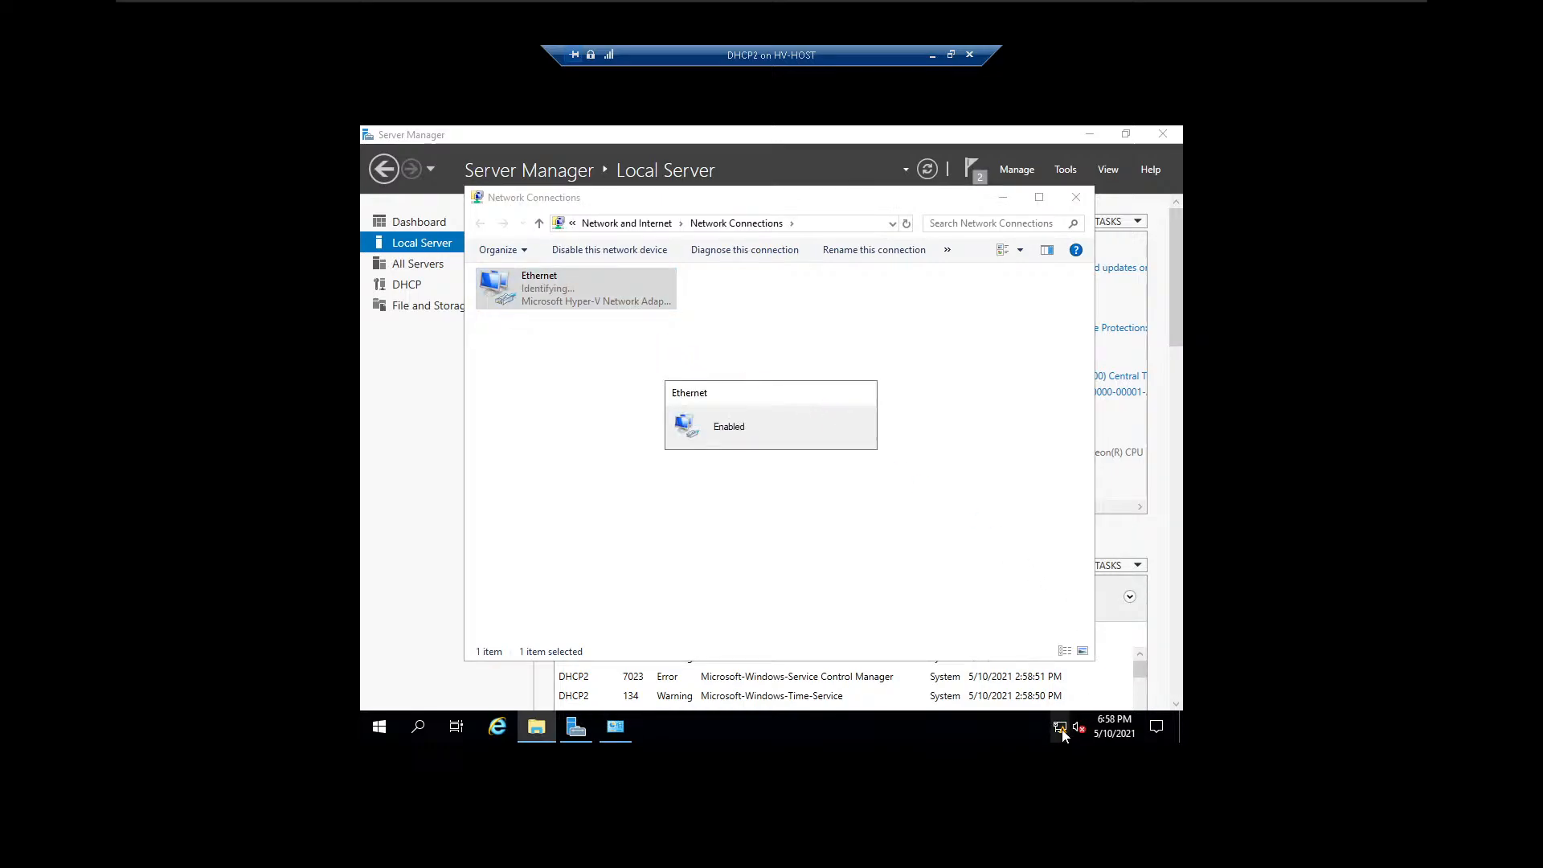
mouse_move(1069, 730)
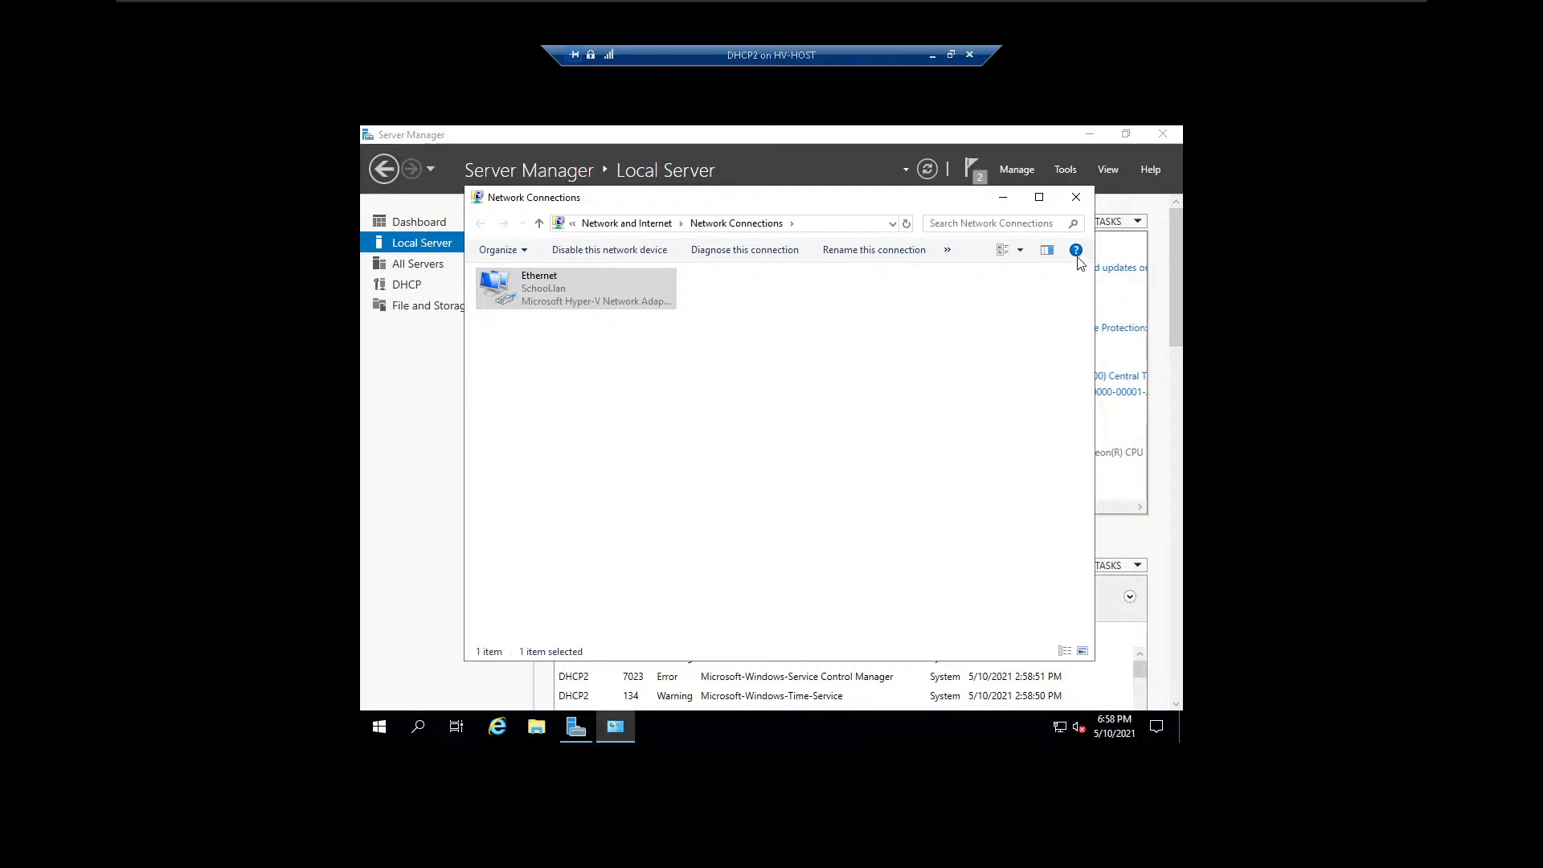
Minimize the open windows and test internet access by browsing to google.com in Internet Explorer, dismissing the security prompts.
click(1003, 197)
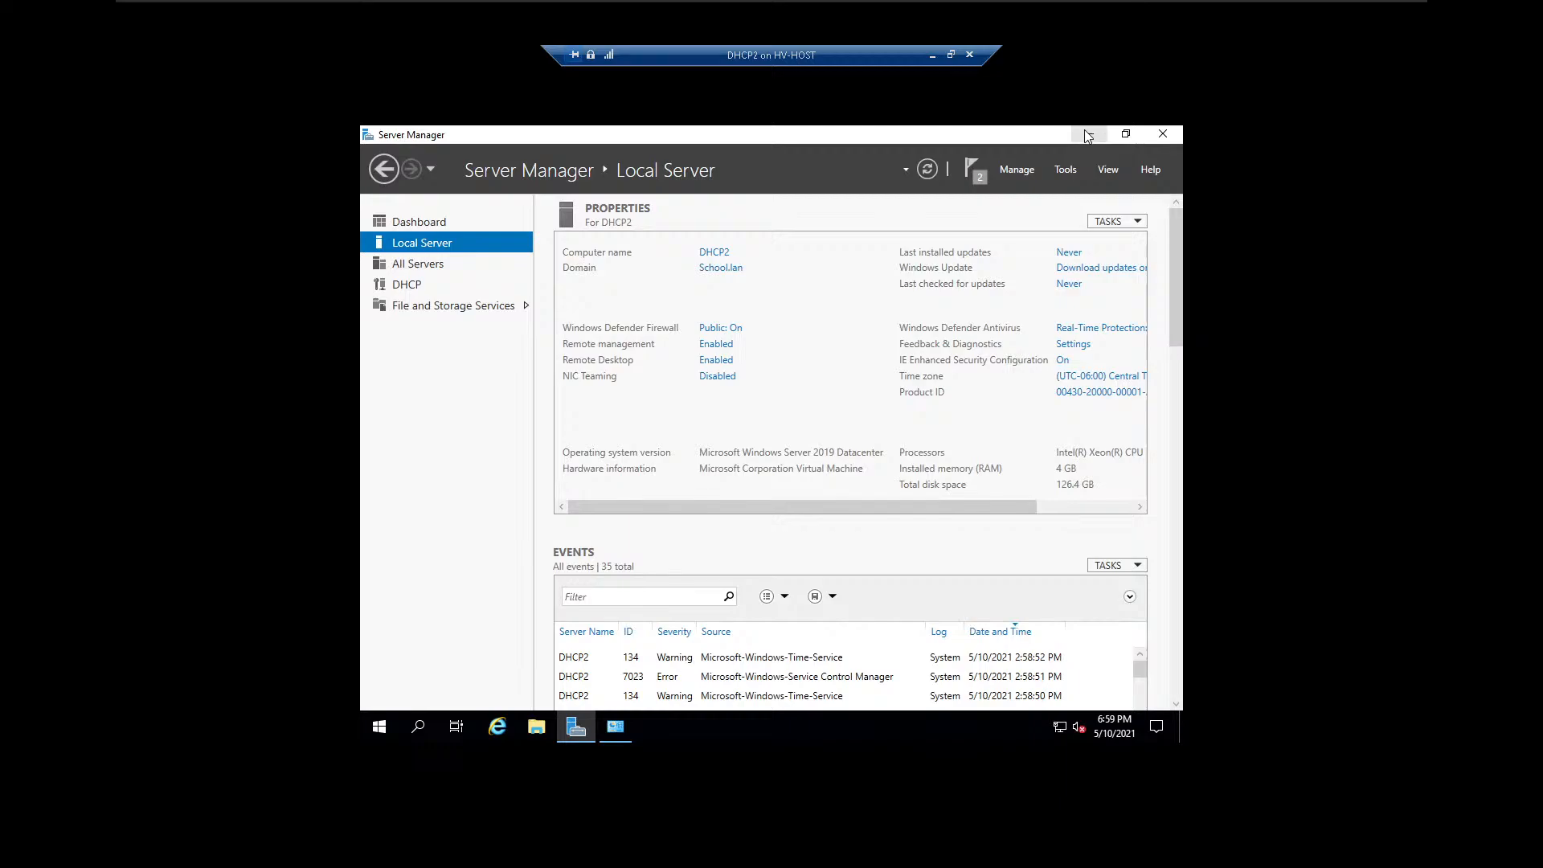
click(1088, 135)
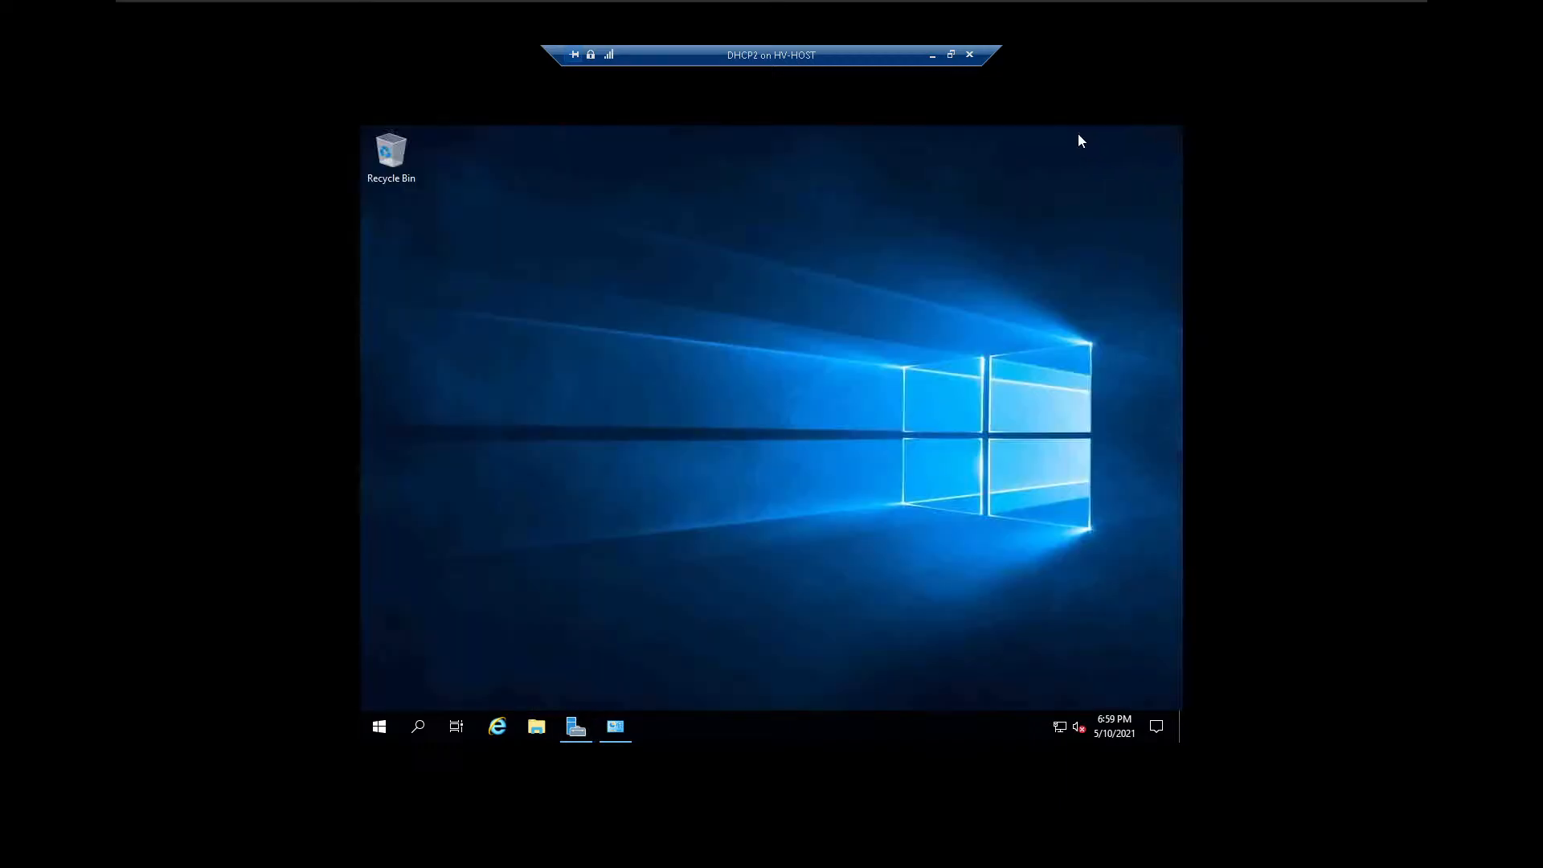
click(496, 728)
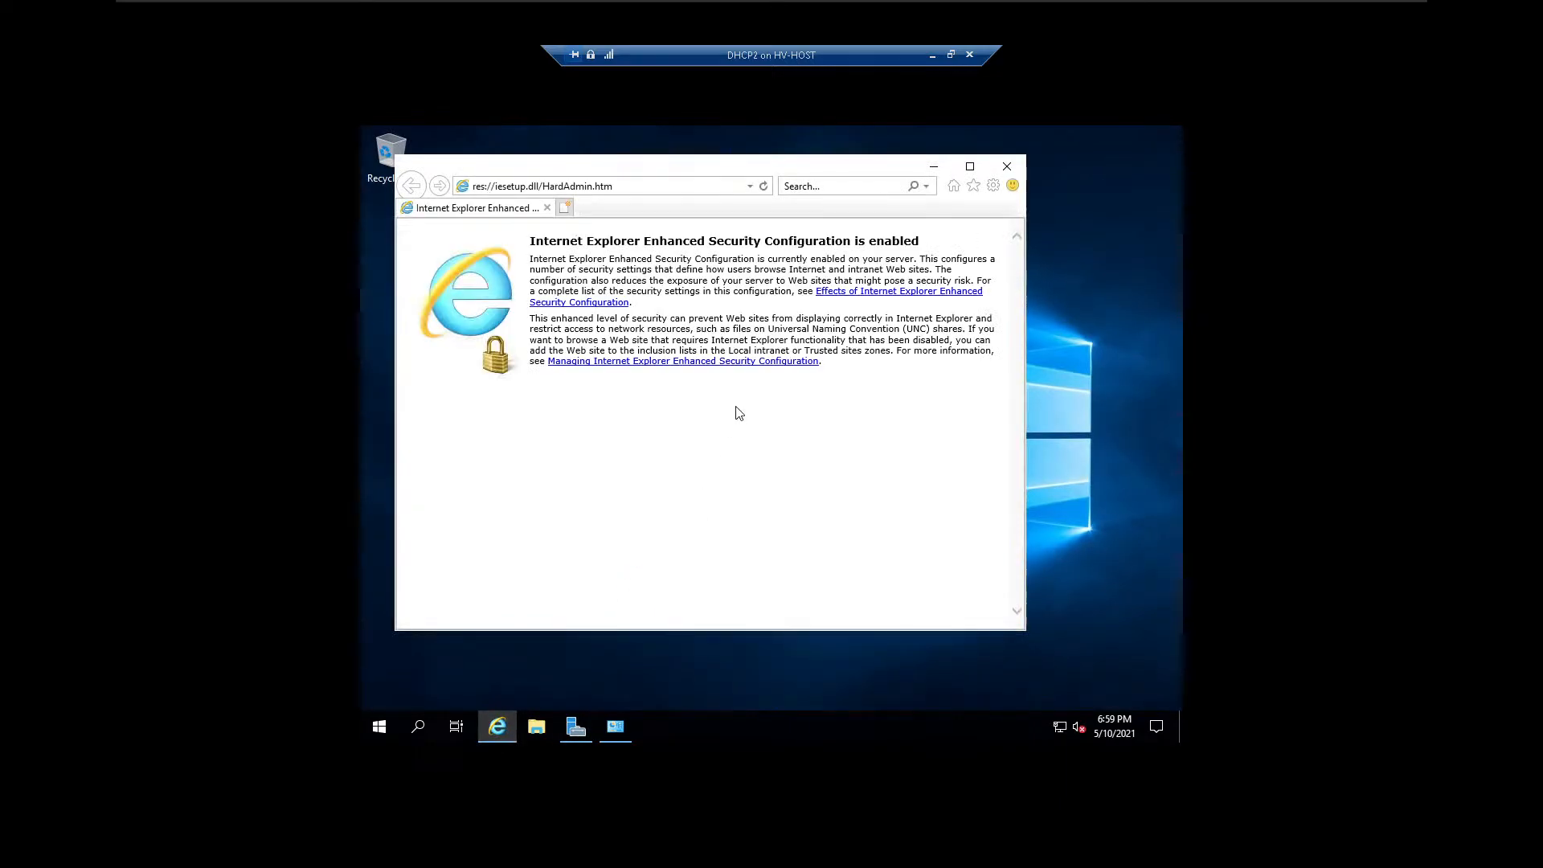
click(695, 186)
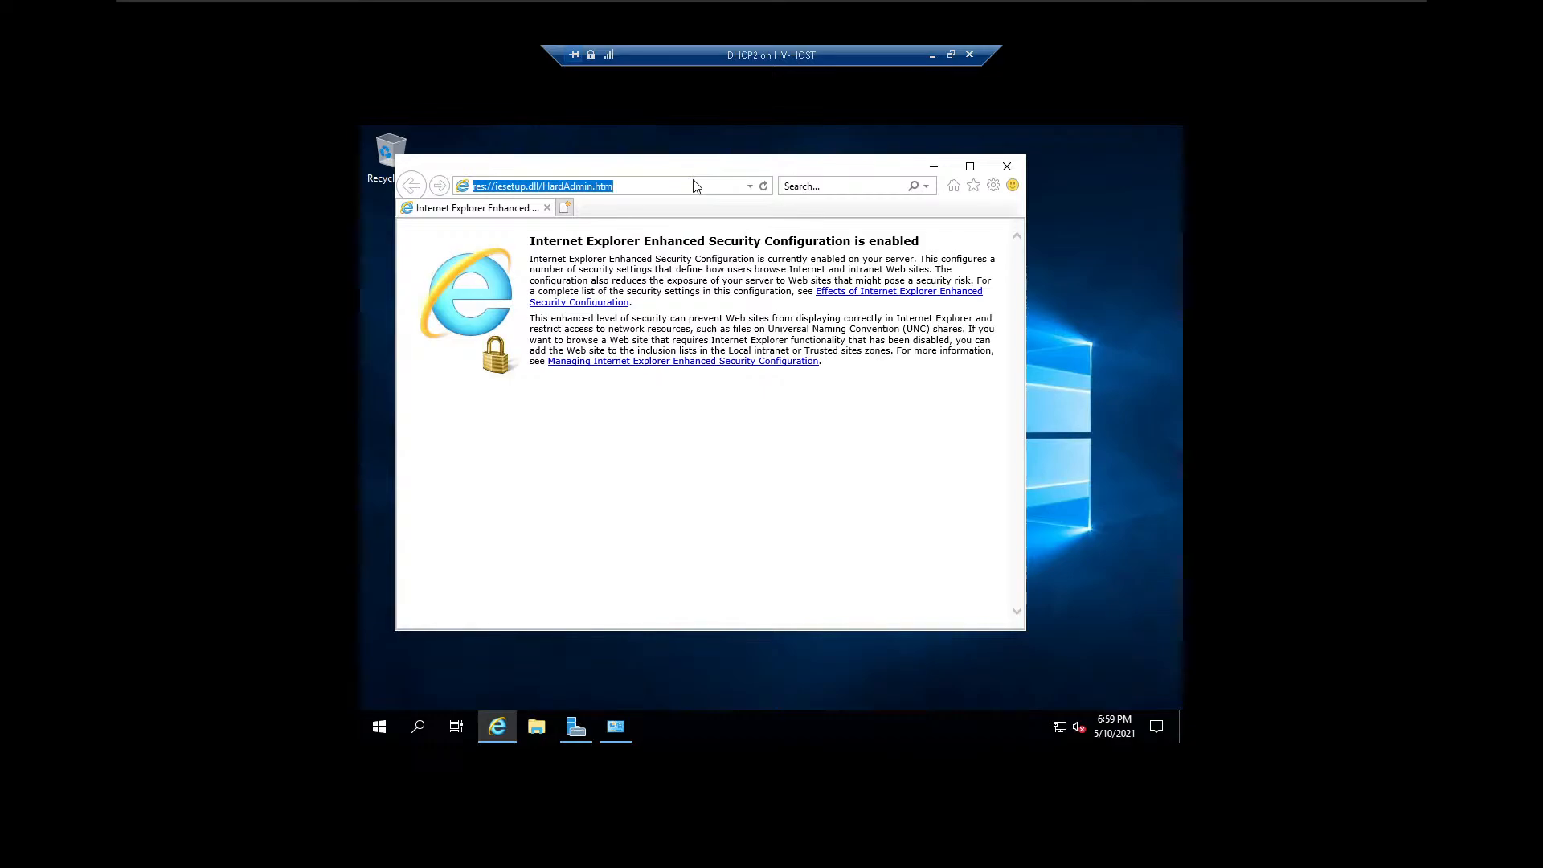
text(google.com)
key(Return)
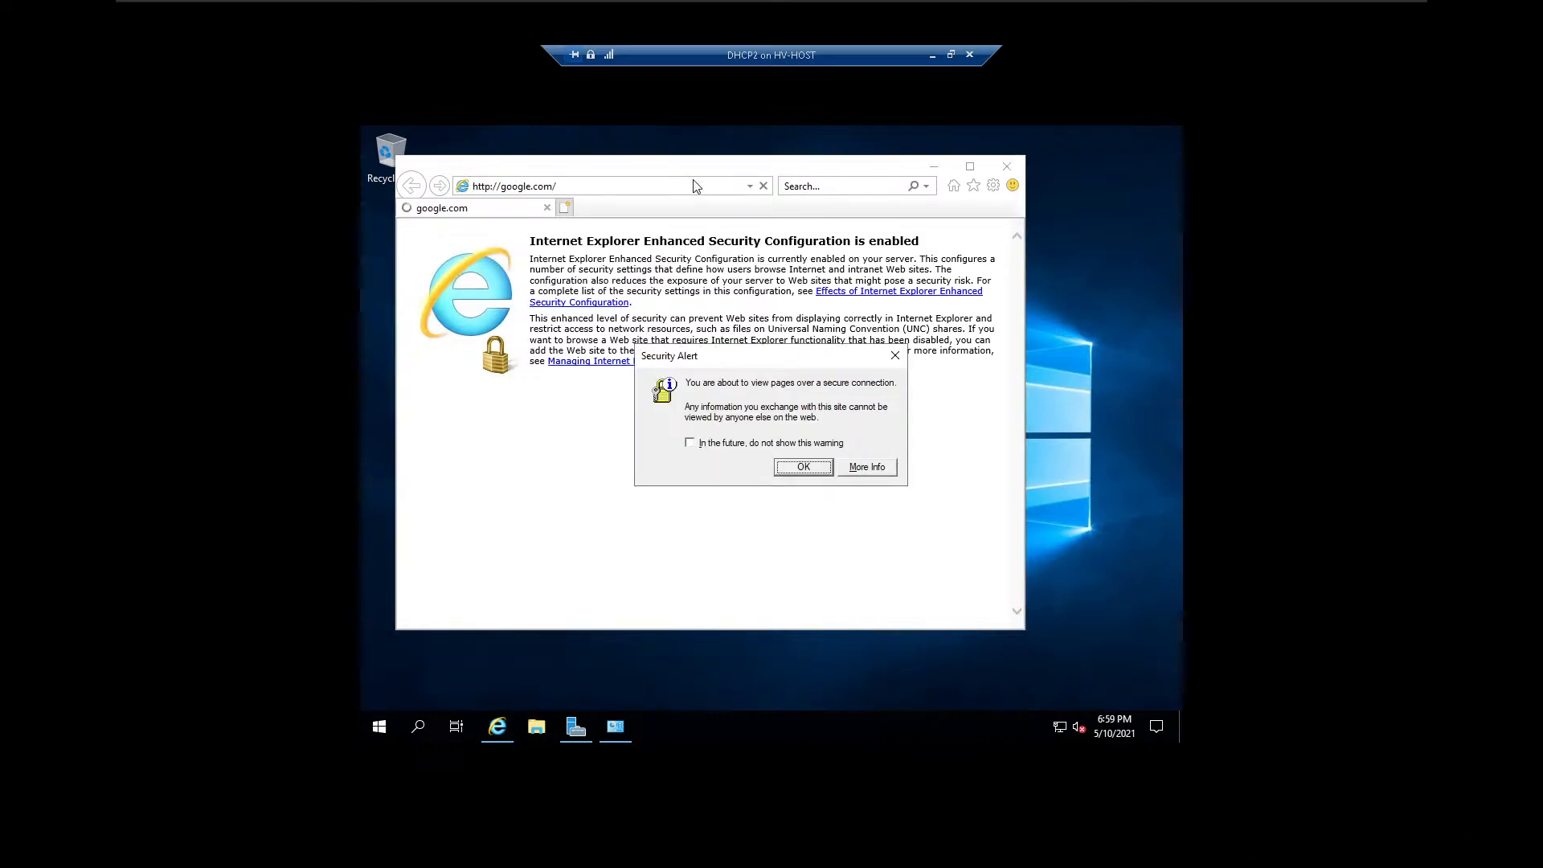
key(Return)
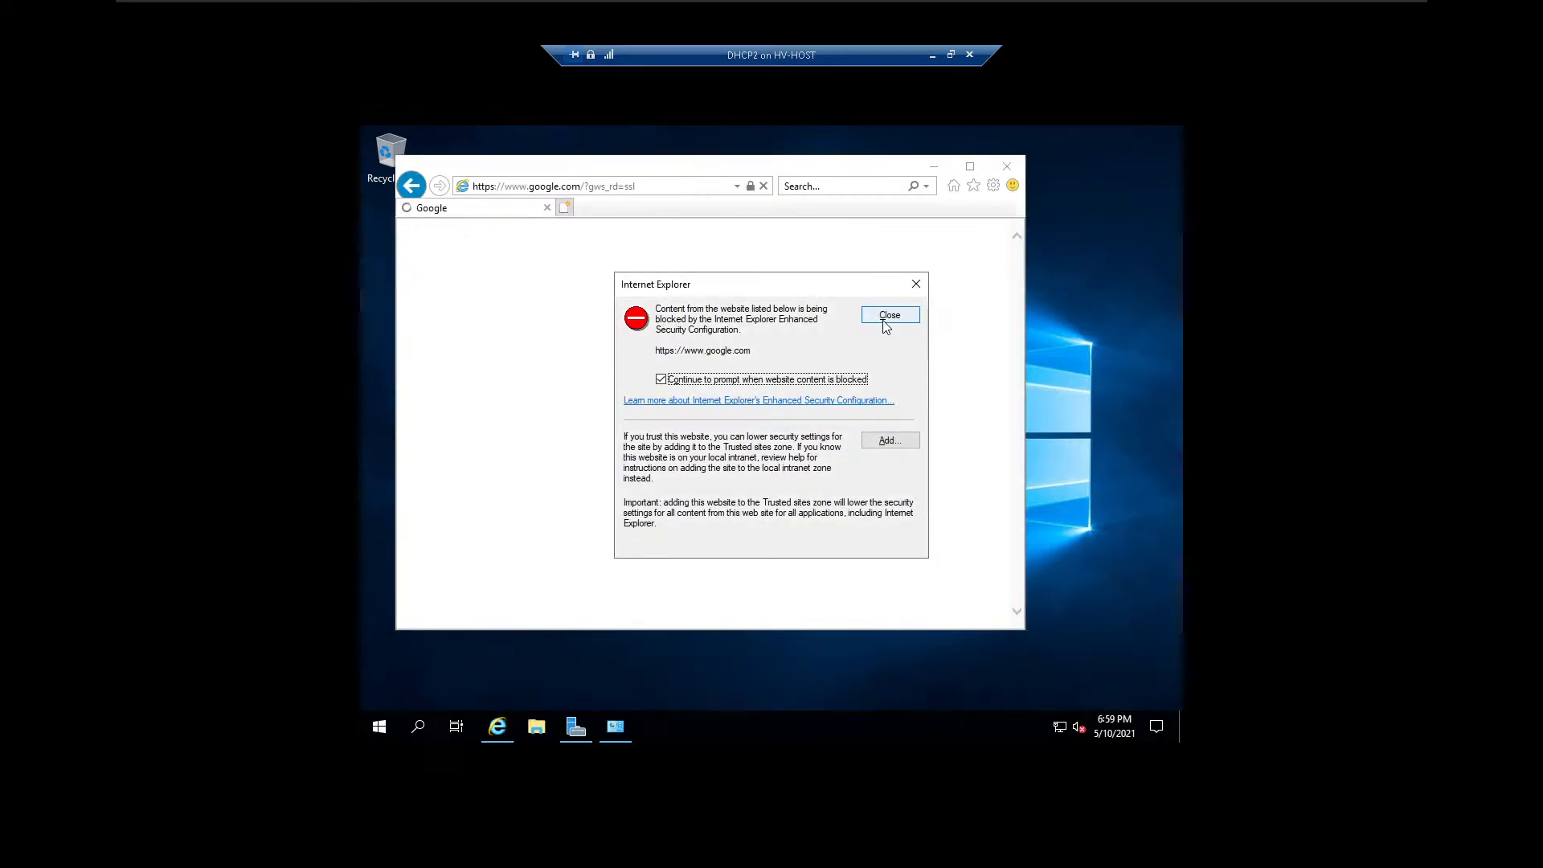
click(885, 315)
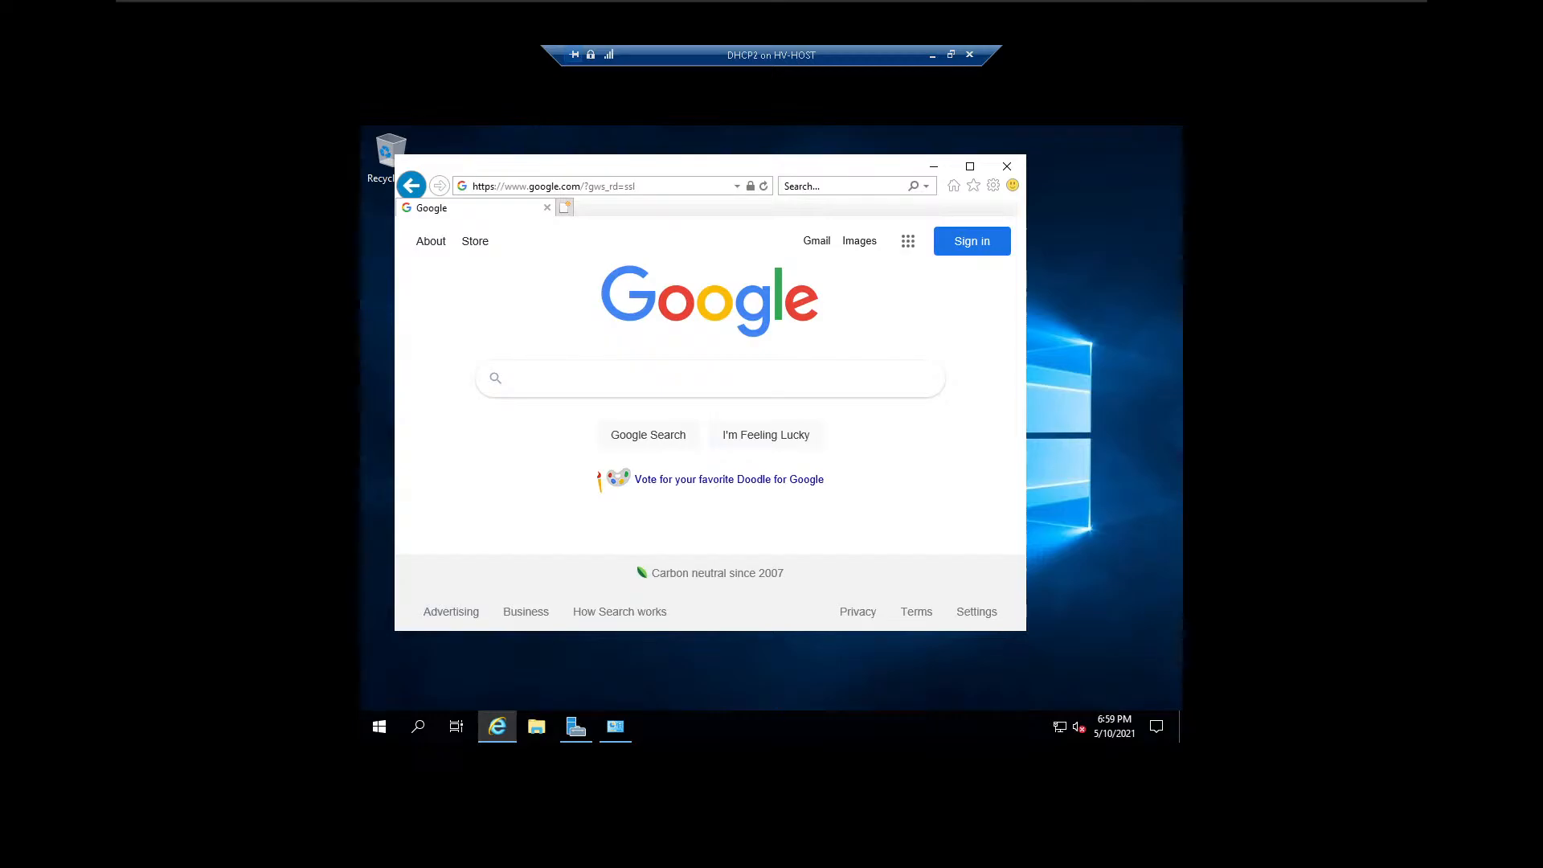
Search Google for pizza, look through the results page, and close the browser.
text(zza)
key(Return)
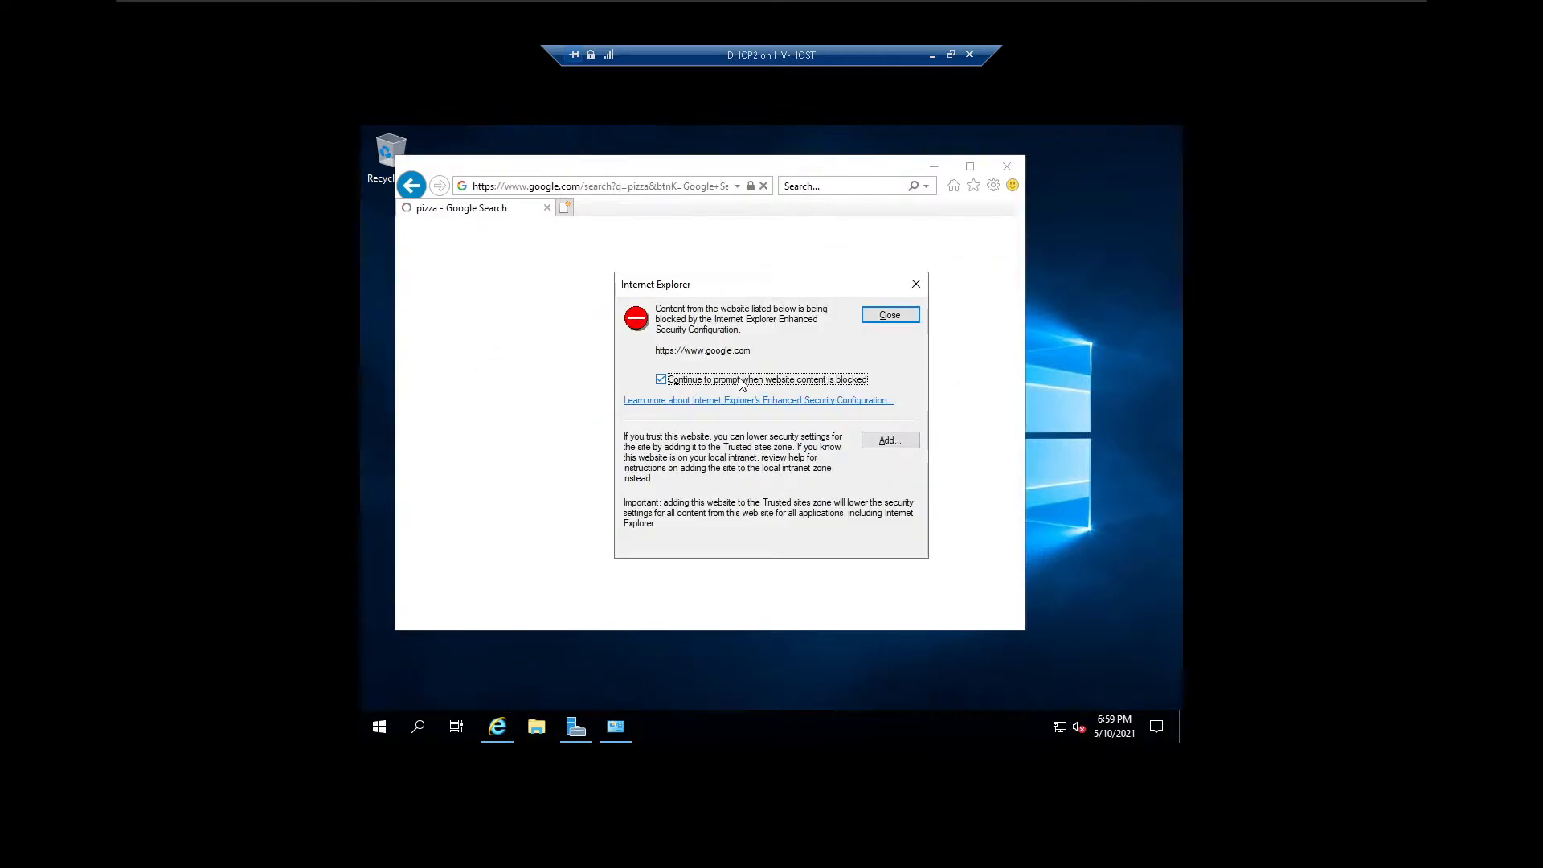
key(Return)
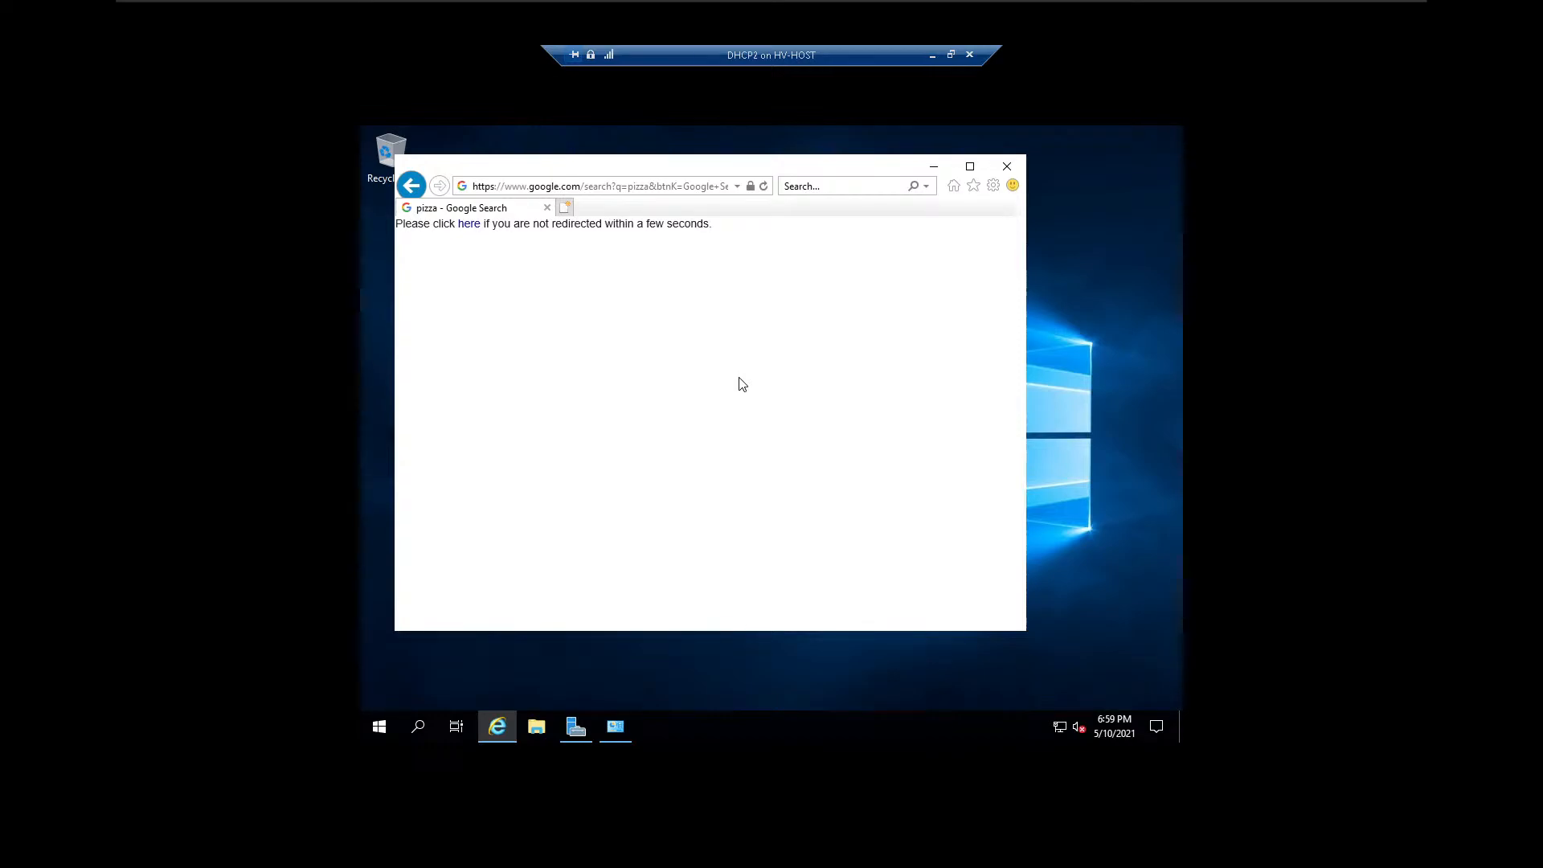
click(469, 224)
click(907, 315)
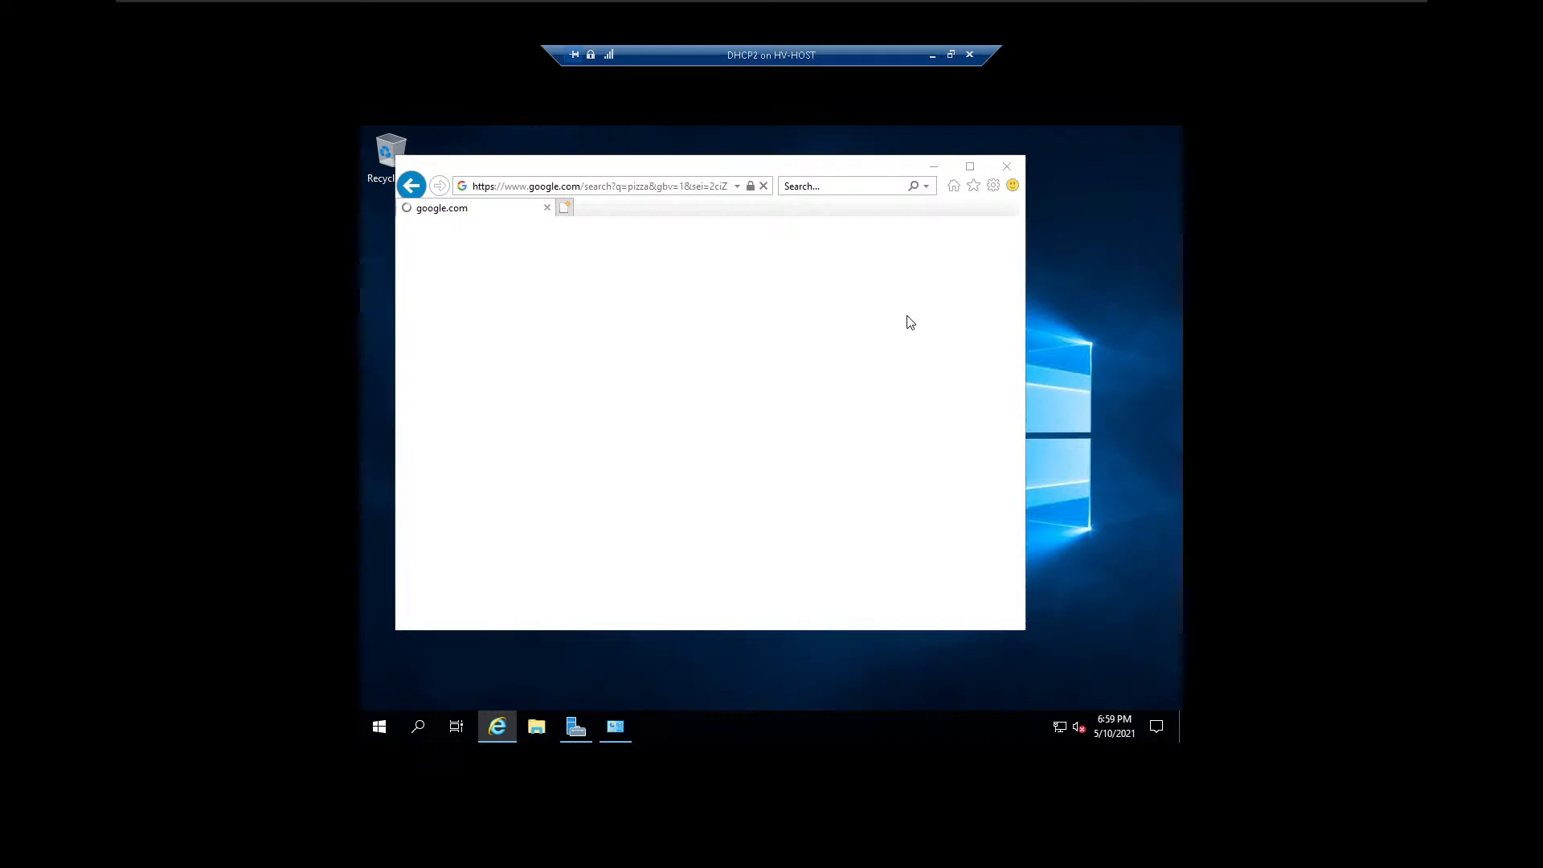
click(908, 317)
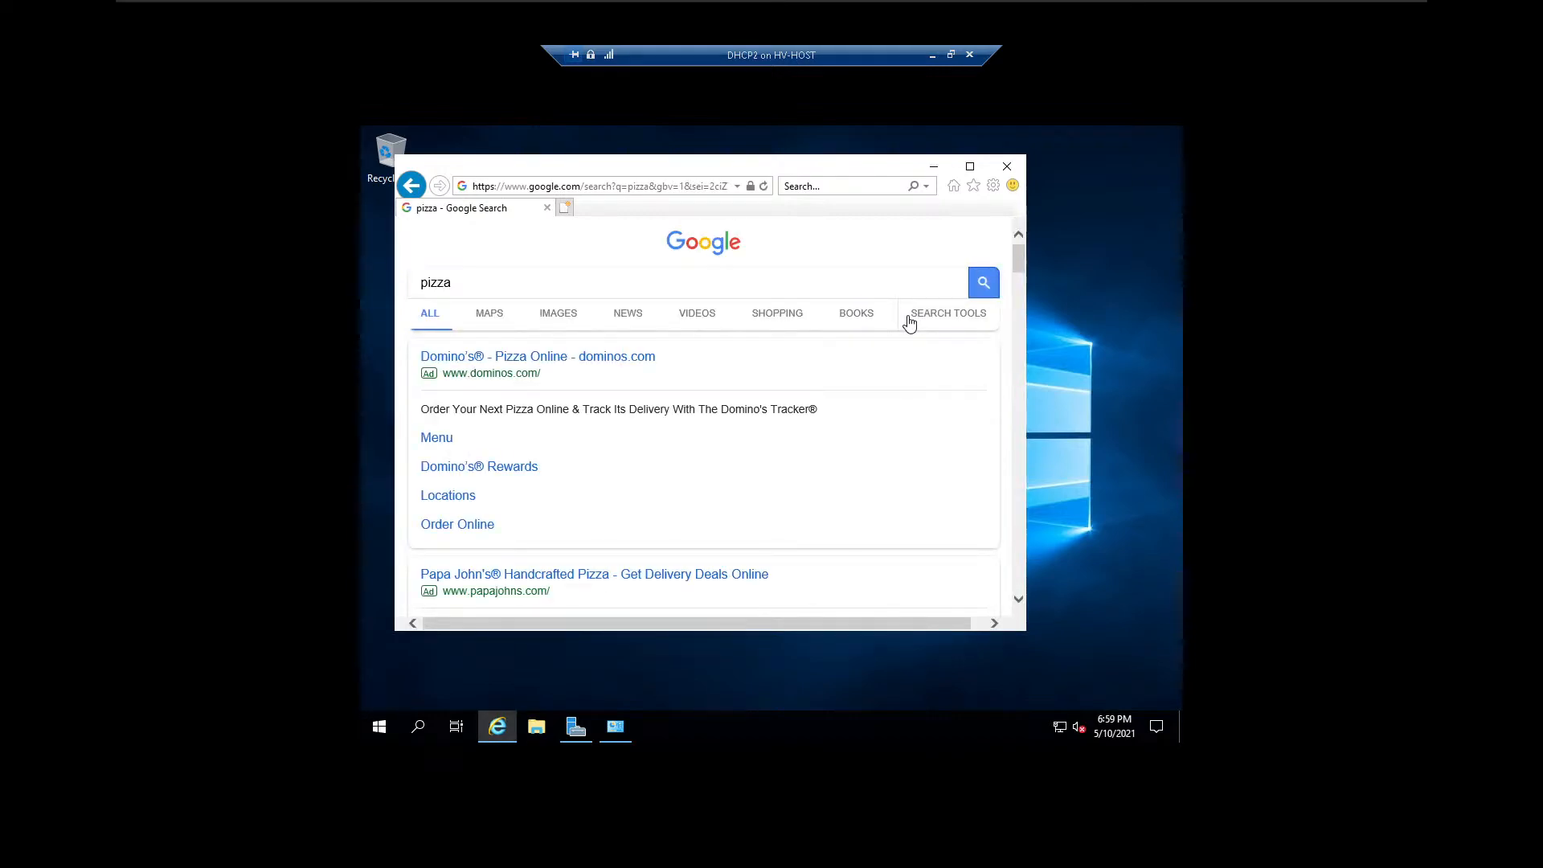
scroll(699, 386, down, 15)
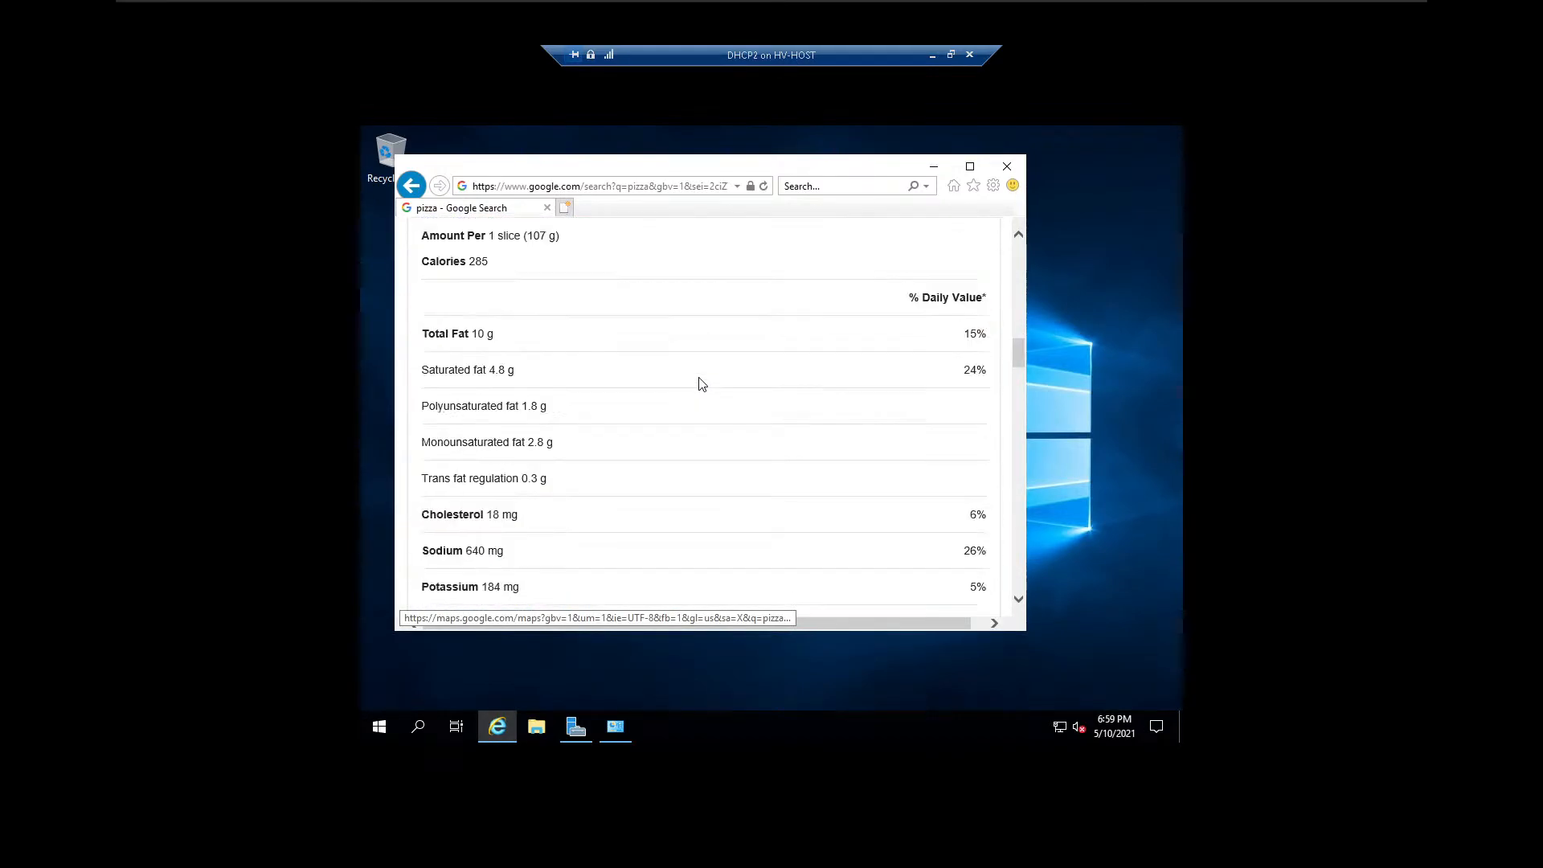
scroll(700, 384, down, 3)
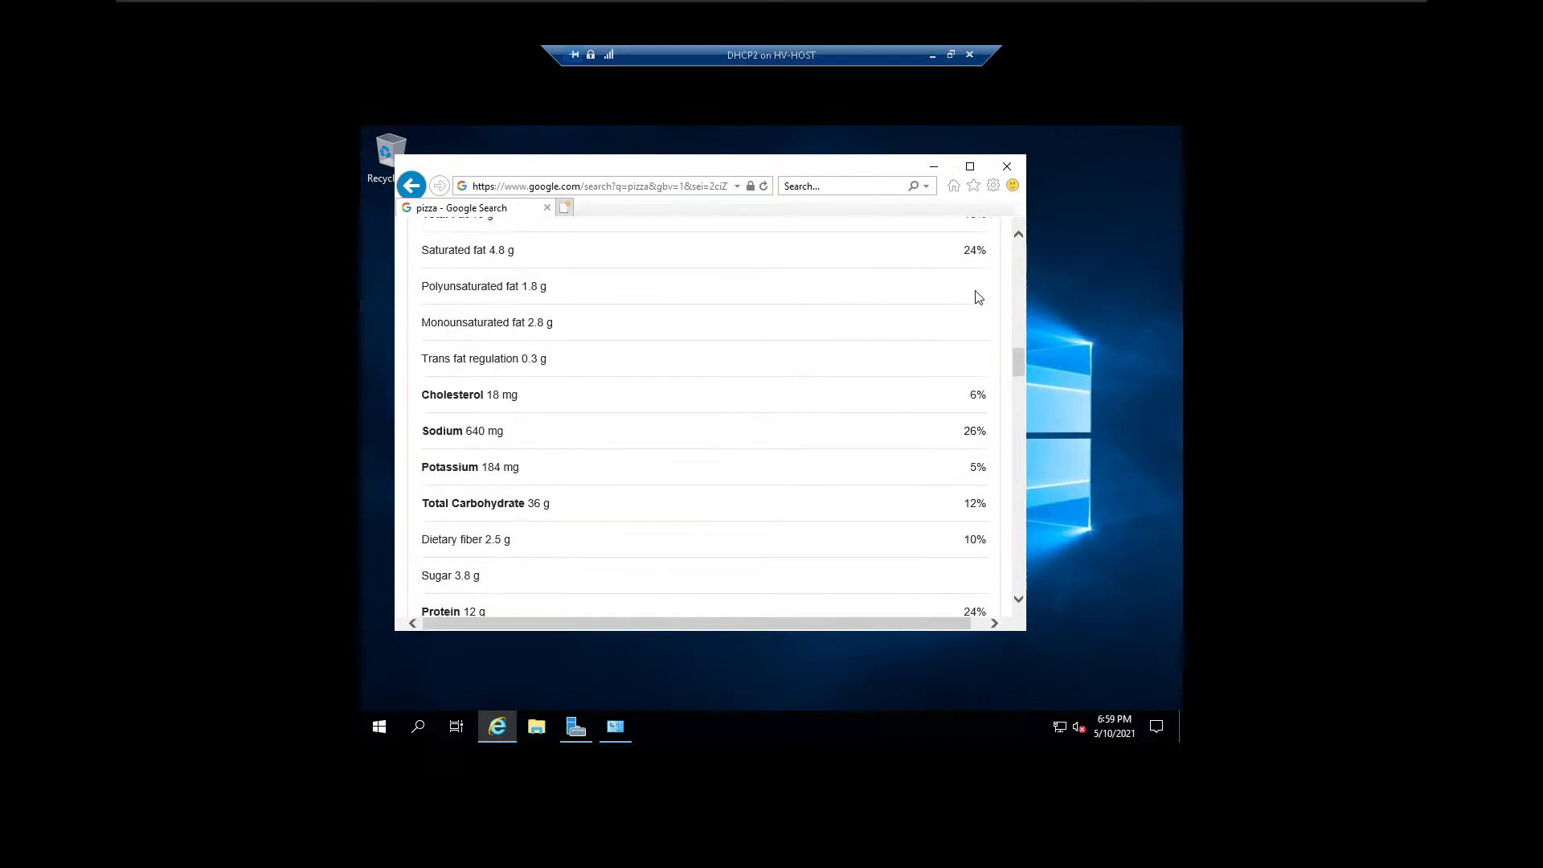
click(1014, 172)
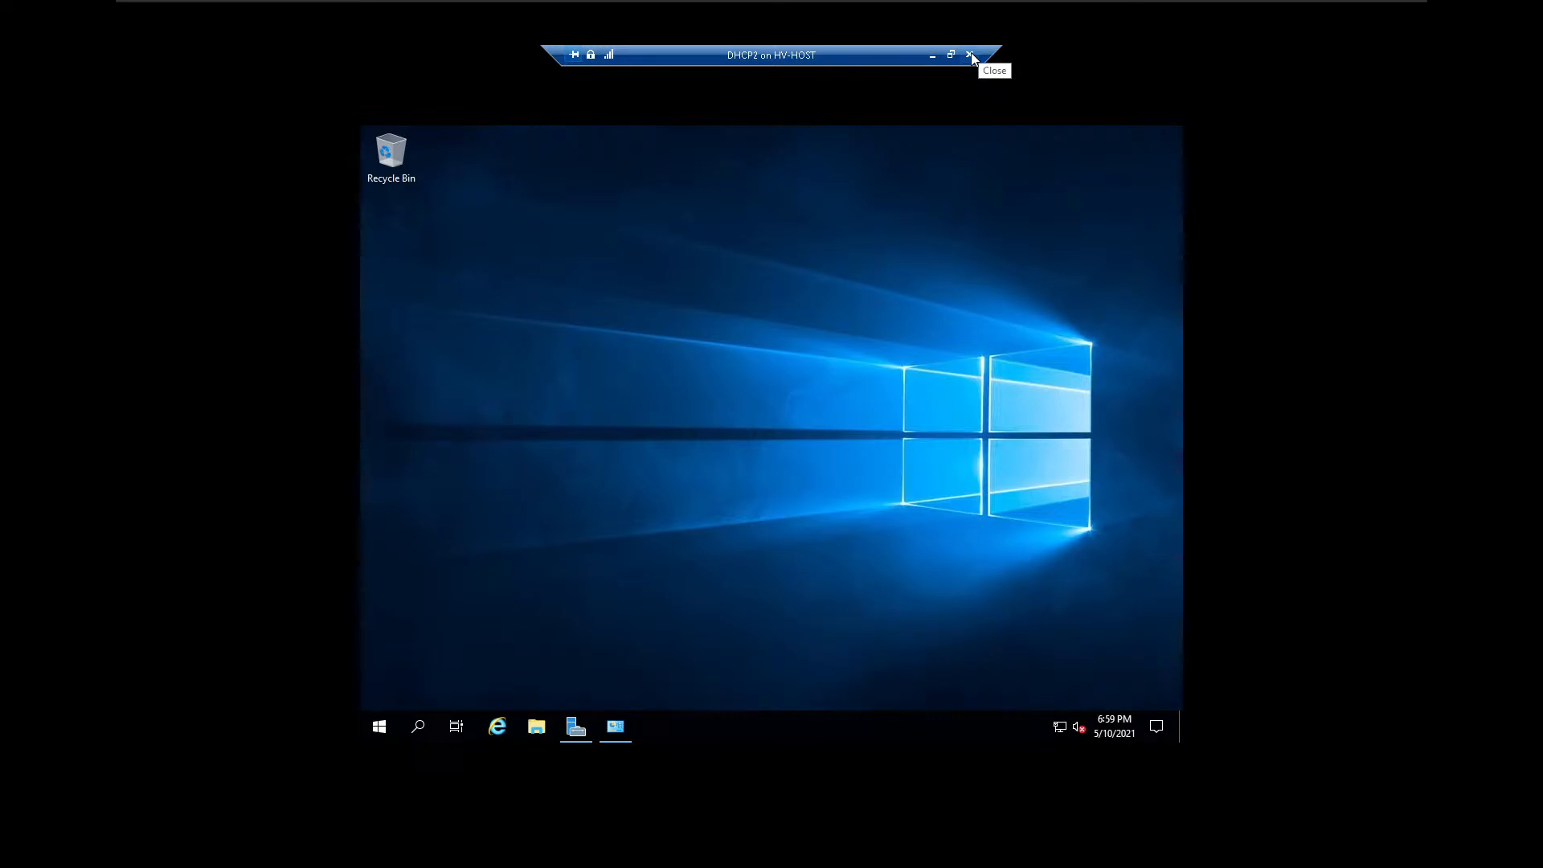
Sign out of DHCP2 and close its virtual machine connection.
right_click(383, 727)
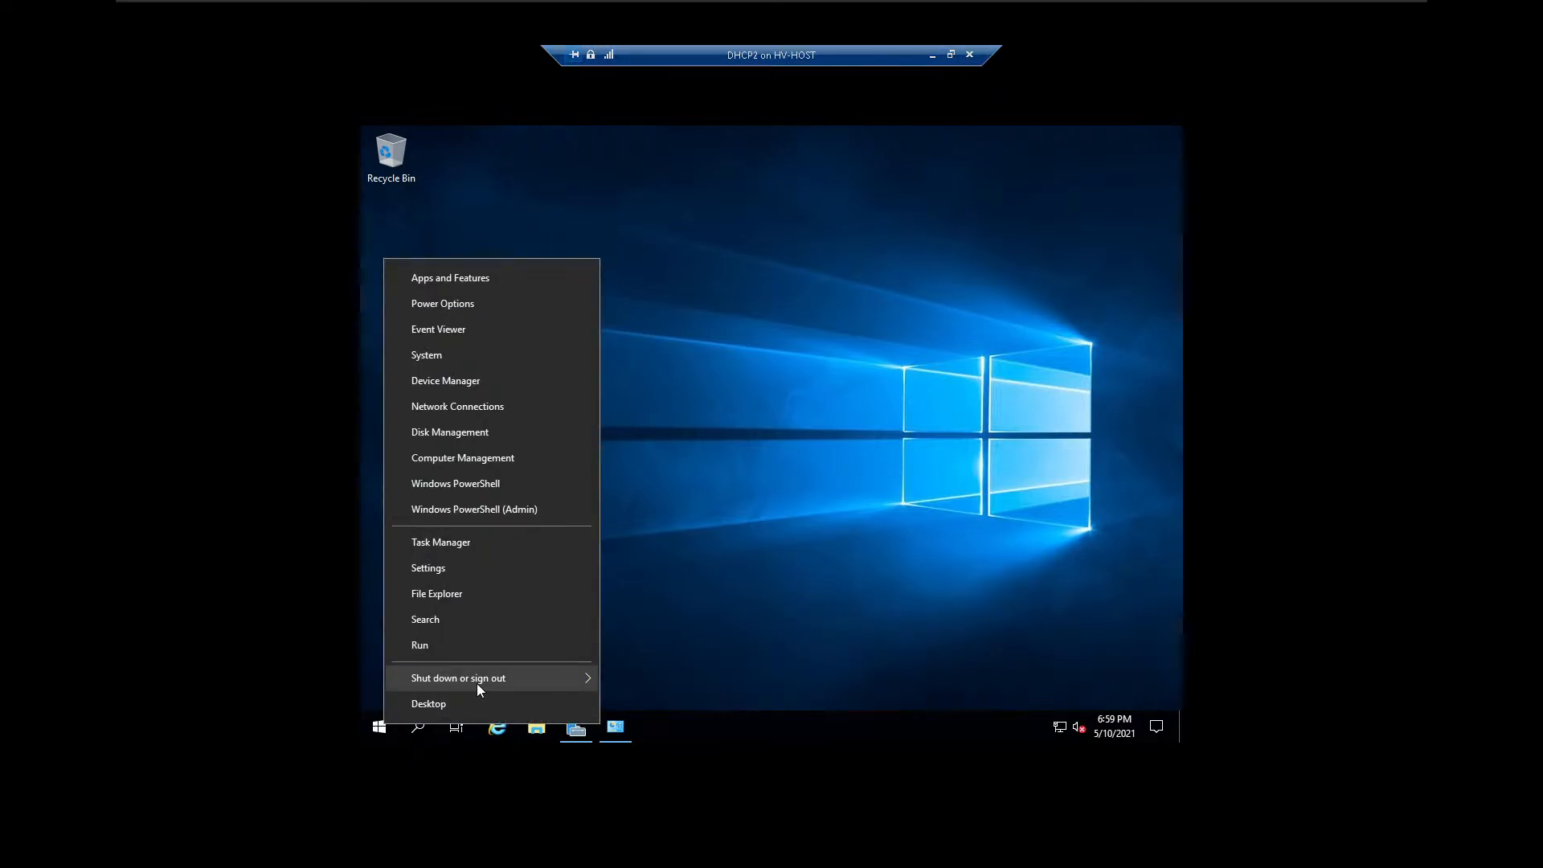
mouse_move(476, 681)
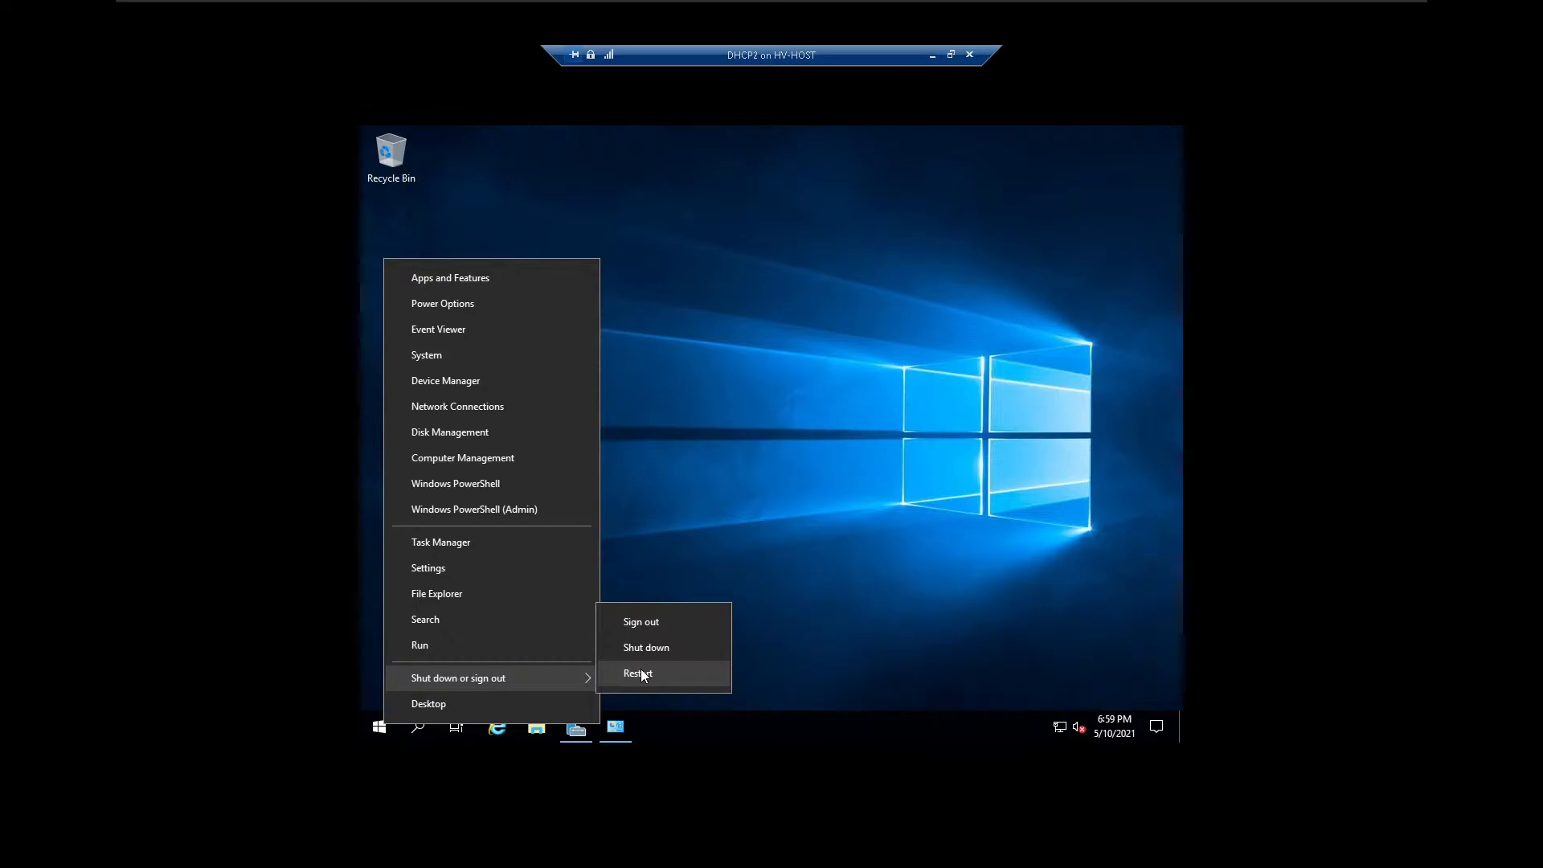
click(641, 621)
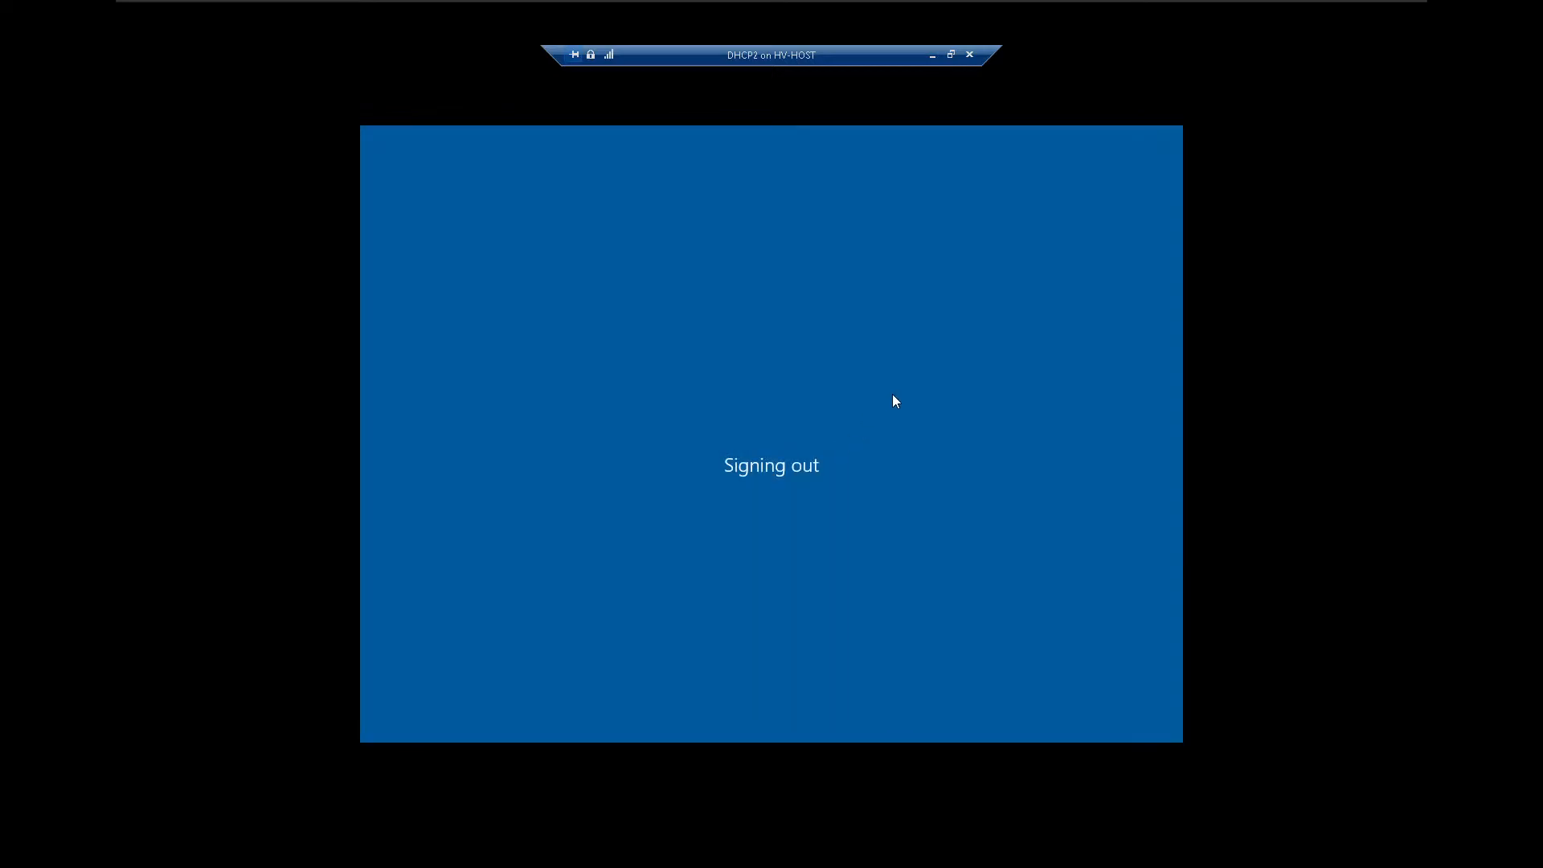
click(970, 53)
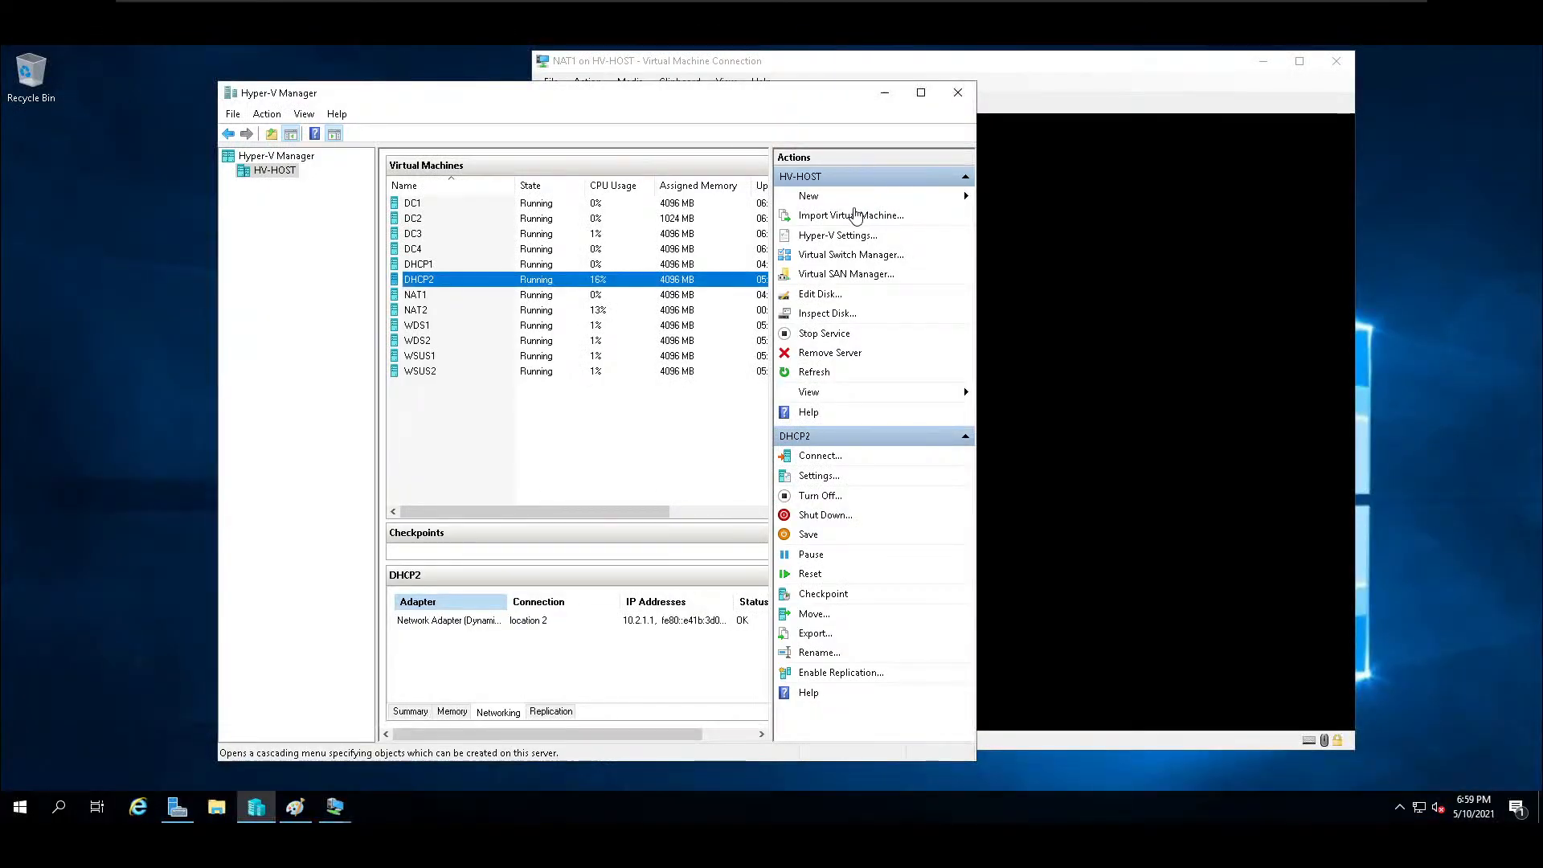
Connect to the WDS1 virtual machine from Hyper-V Manager and enlarge its connection window to full screen.
click(423, 326)
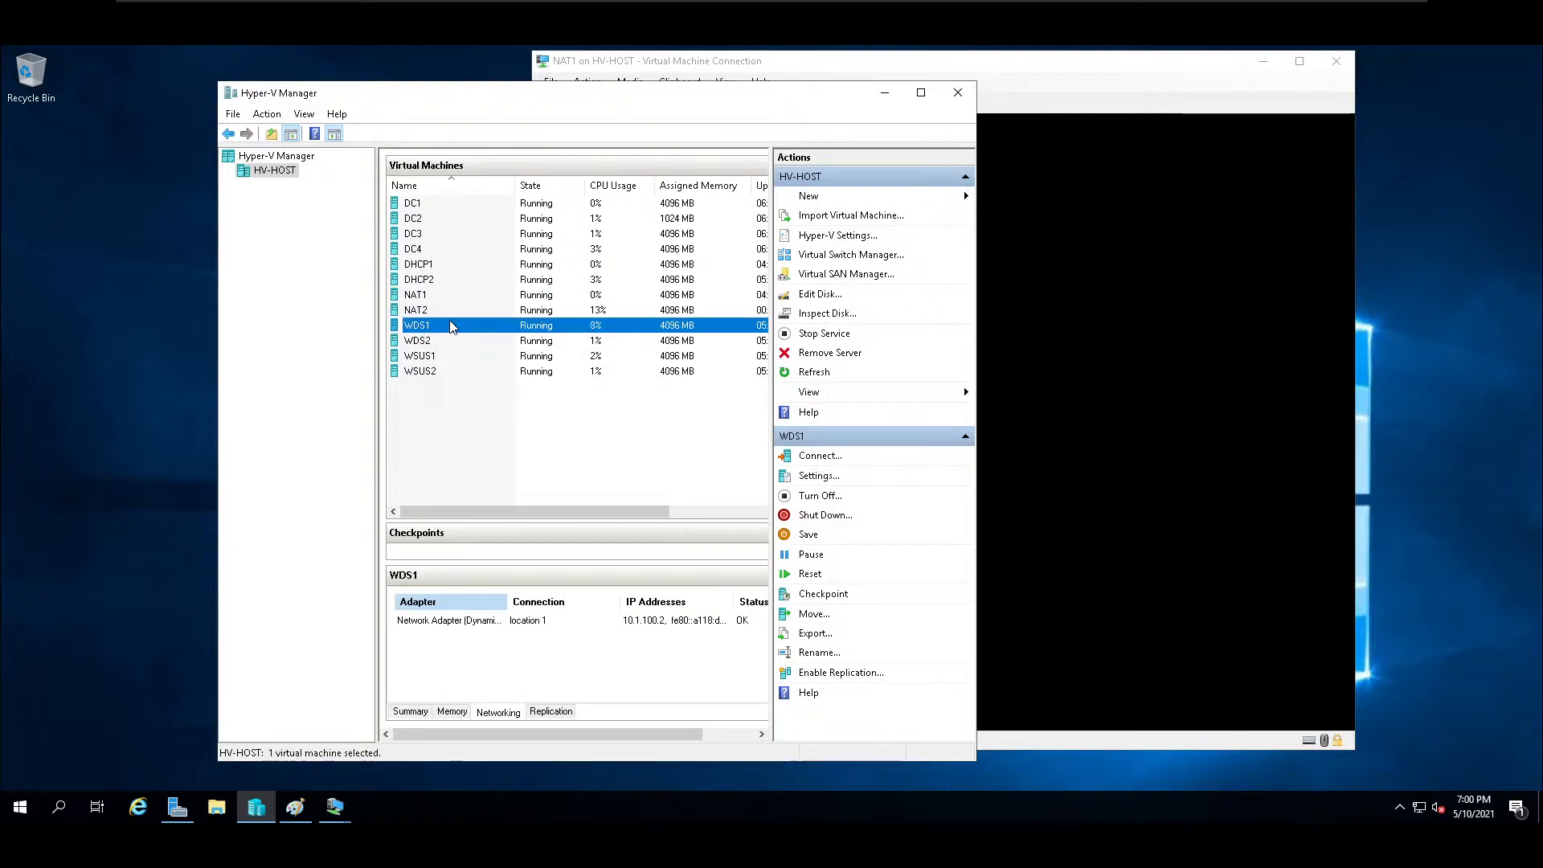
double_click(451, 325)
drag(378, 68, 802, 203)
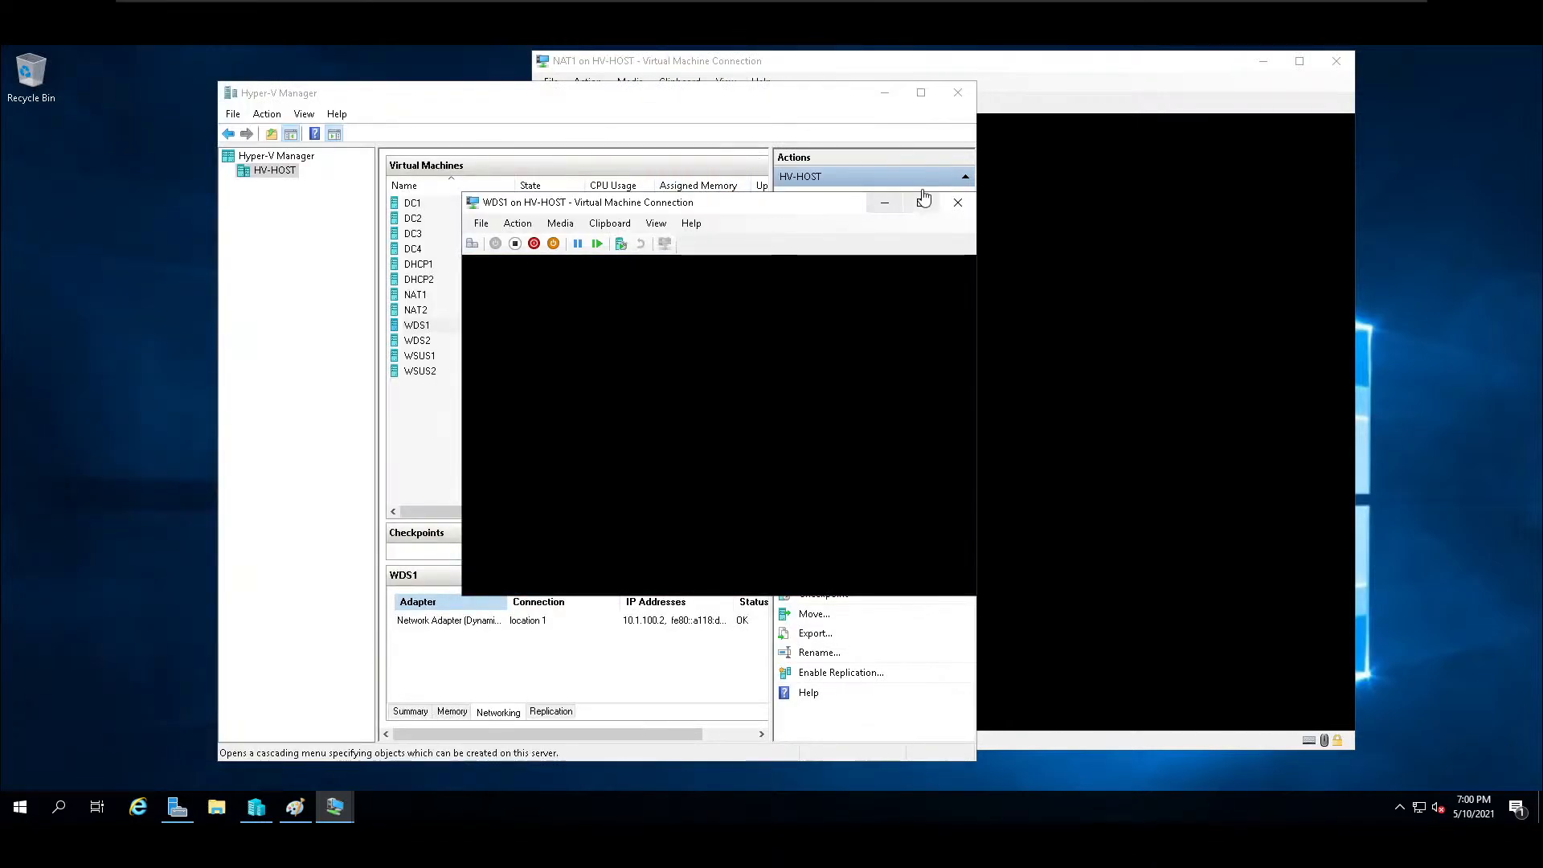
click(923, 201)
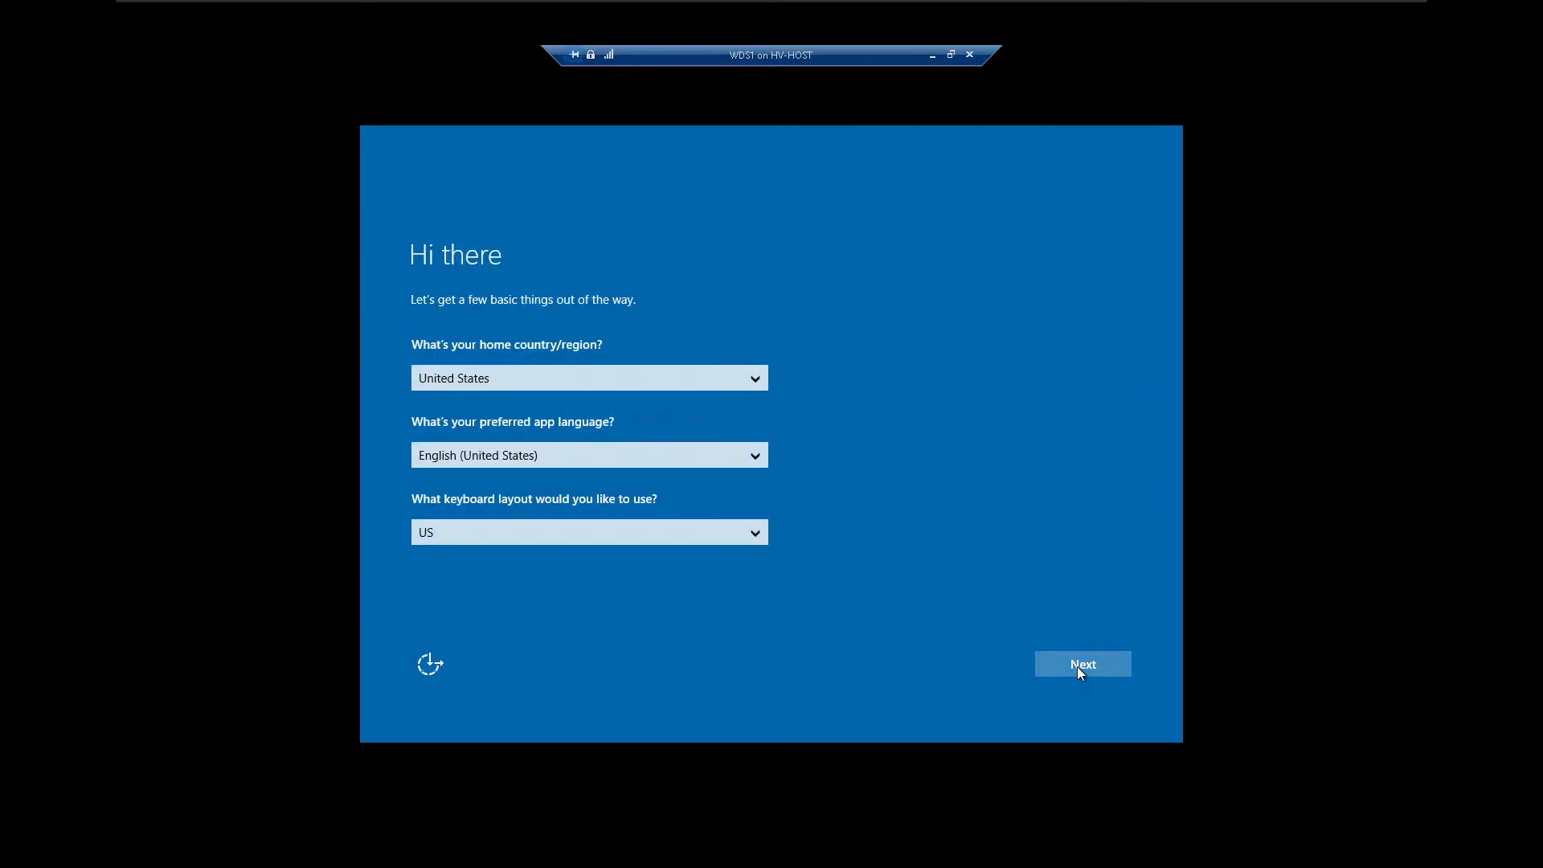
Complete WDS1's initial Windows setup, accepting the default regional settings and license terms and entering the built-in Administrator password twice.
click(1077, 667)
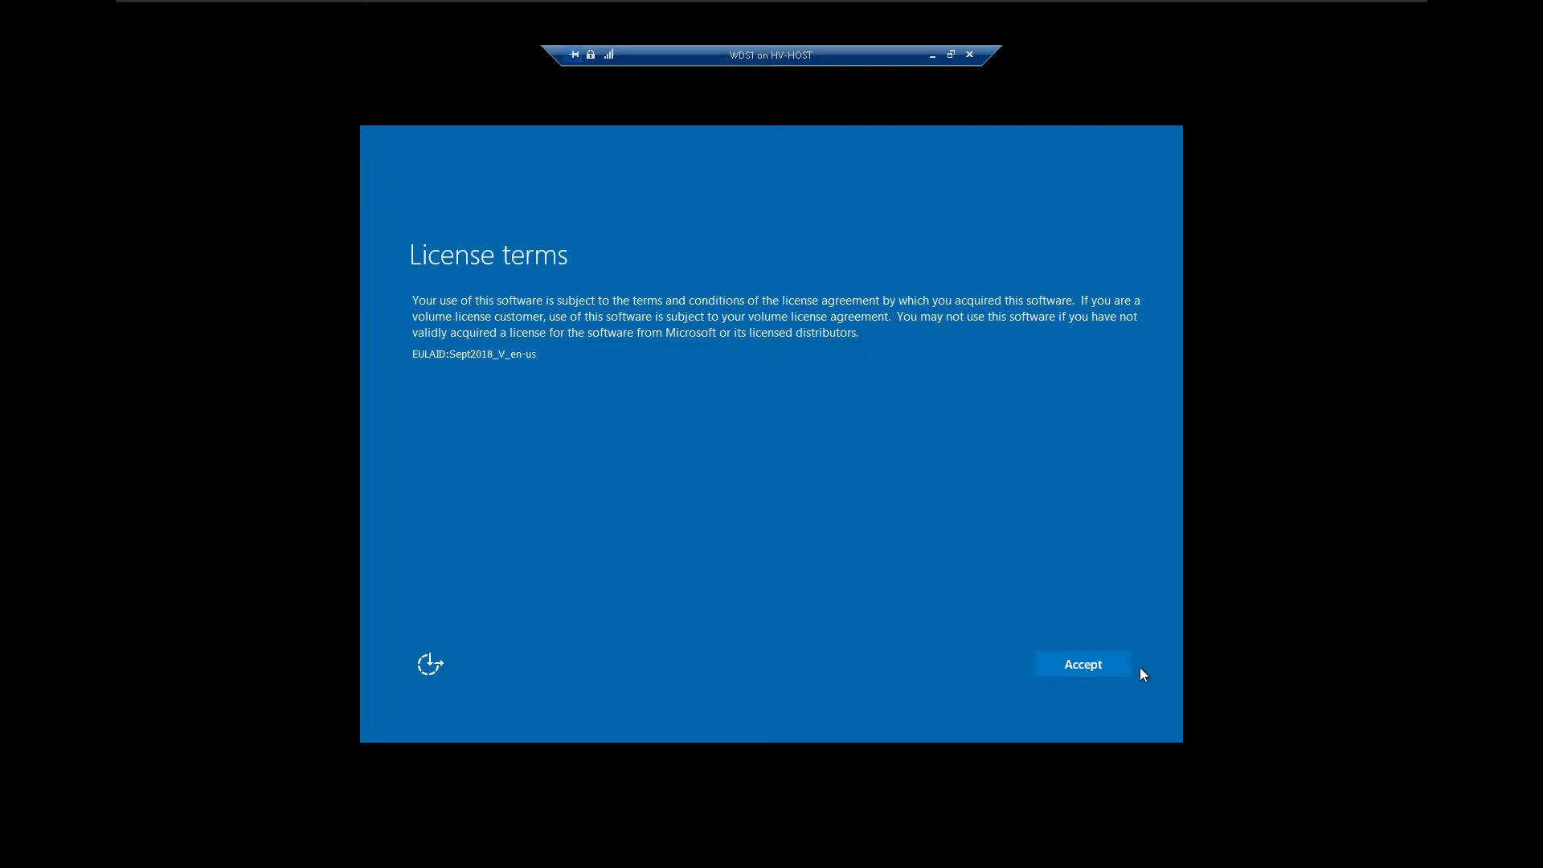
click(1083, 666)
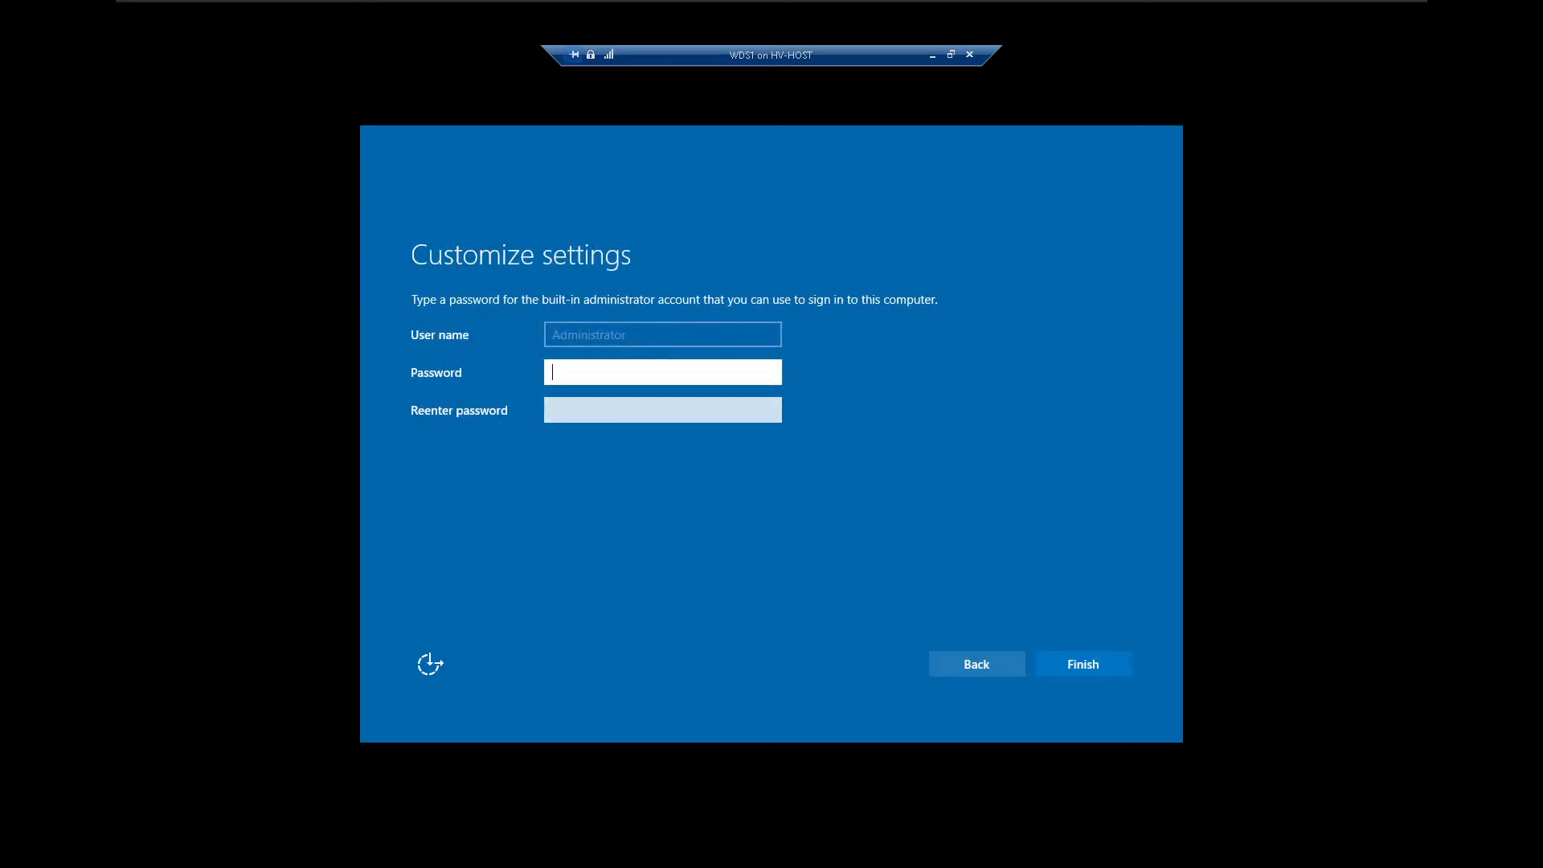
text(***********)
key(Tab)
text(**********)
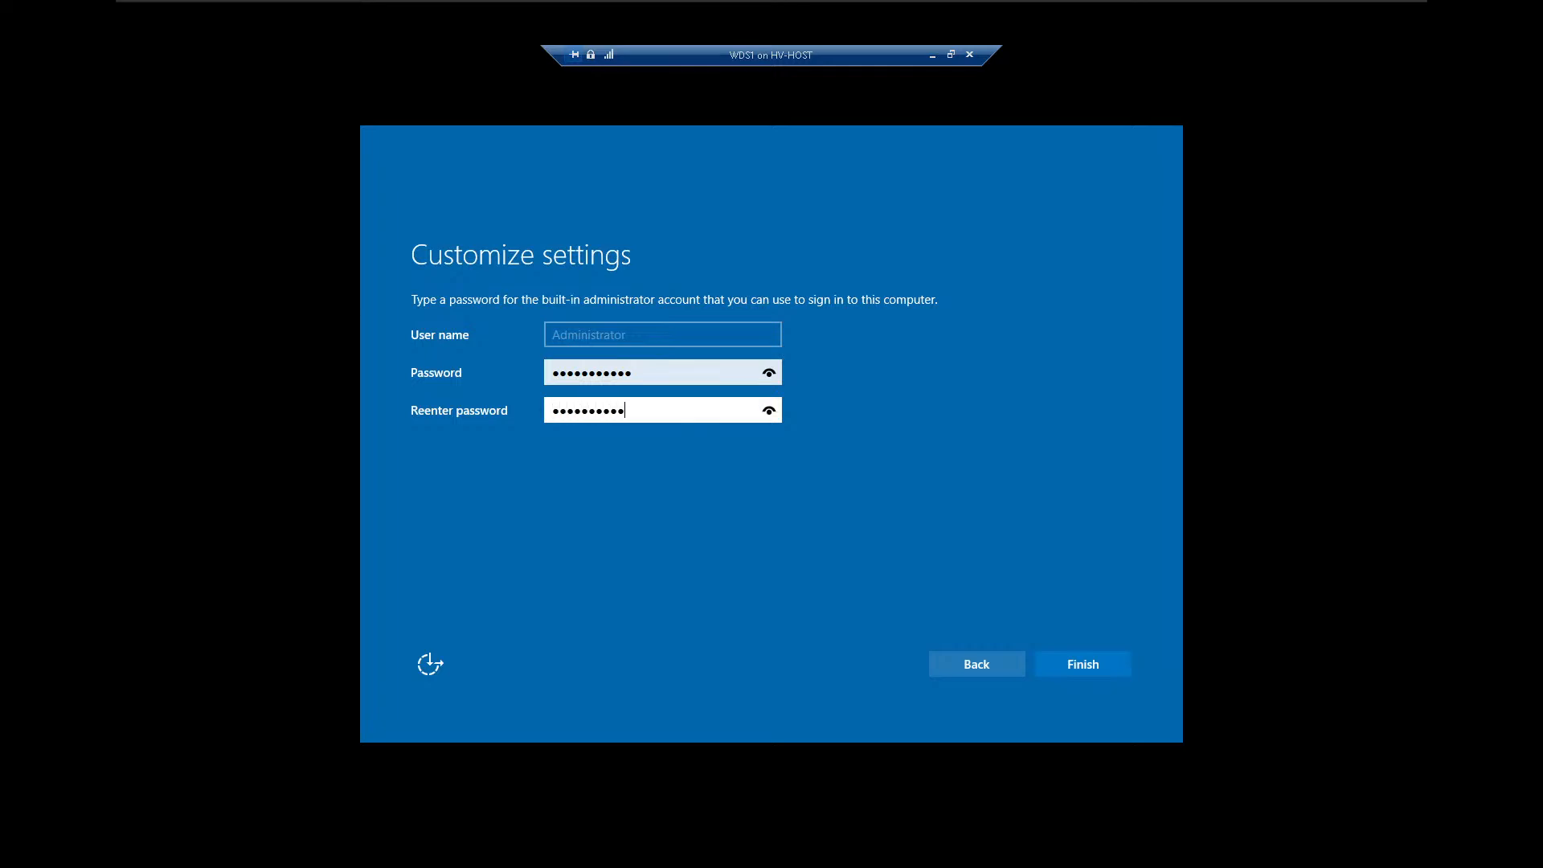
text(*)
key(Return)
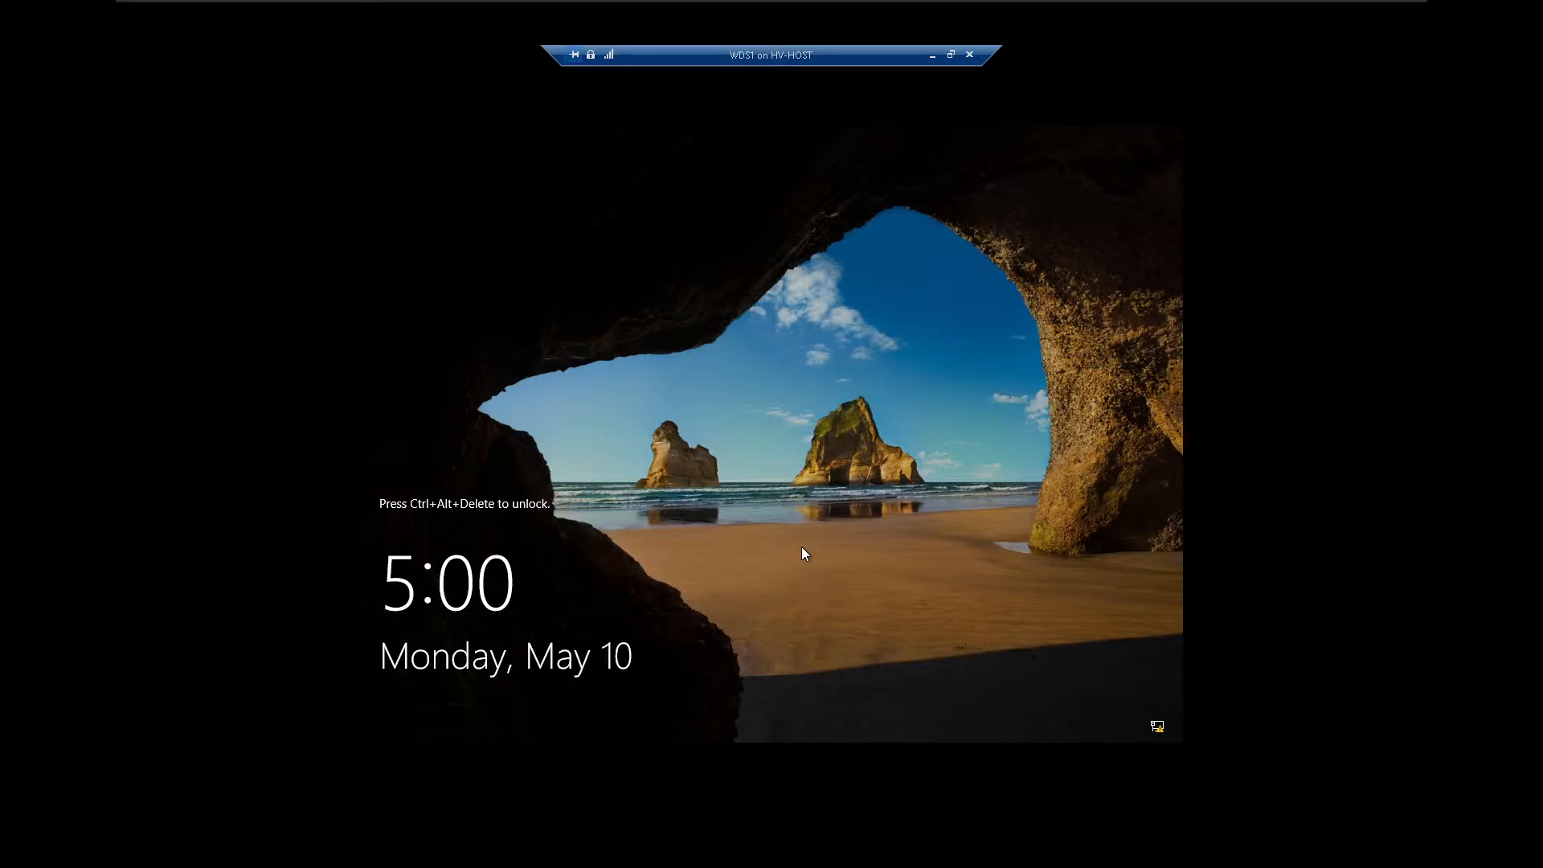
Sign in to WDS1 as Administrator with the account password and allow the server to be discoverable on the network.
key(ctrl+alt+End)
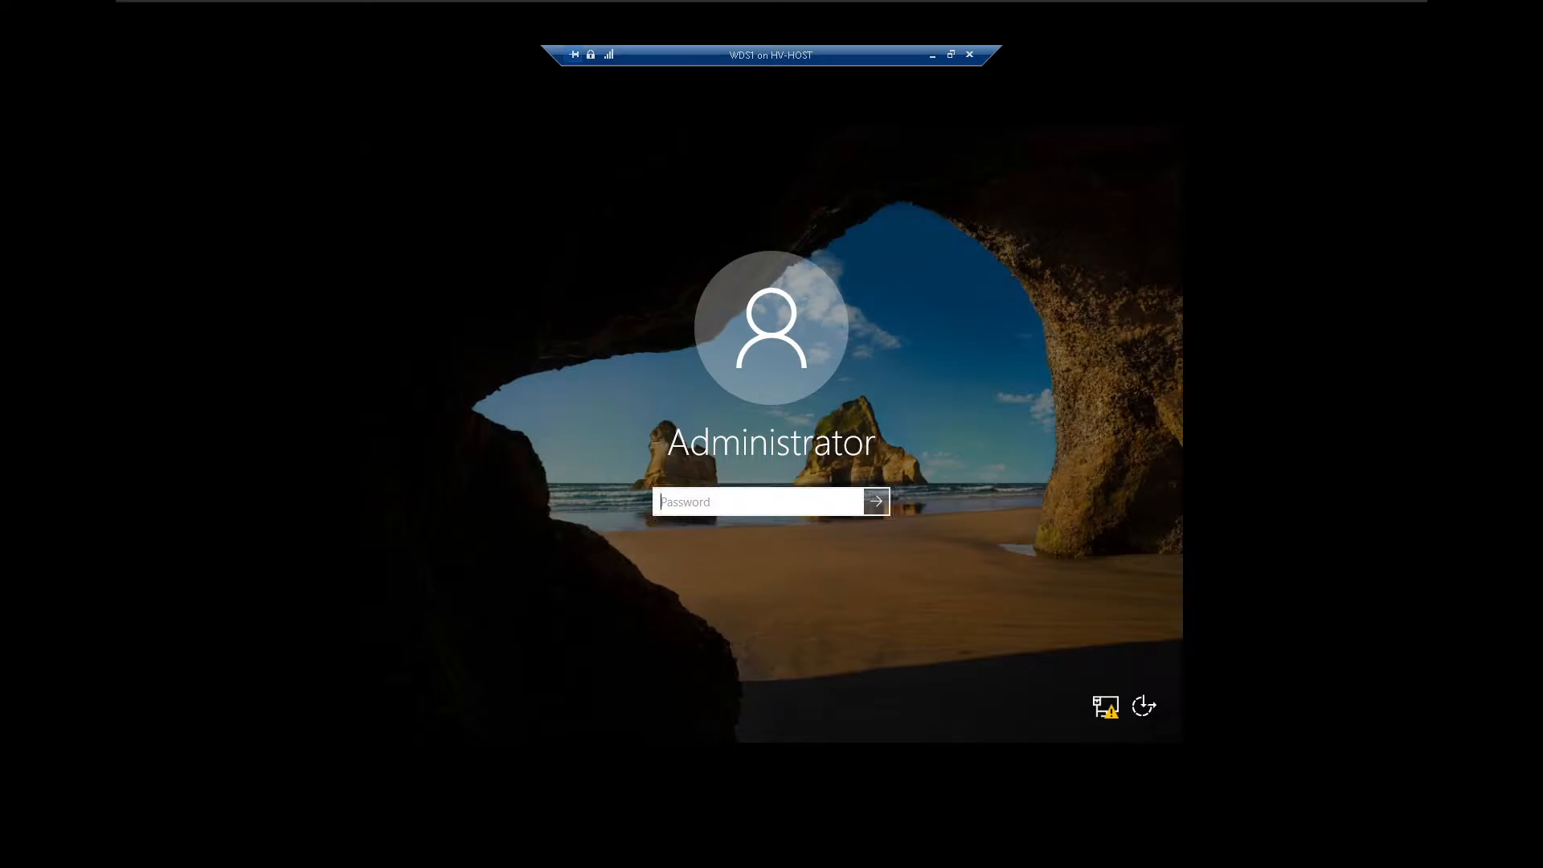
text(**********)
key(Return)
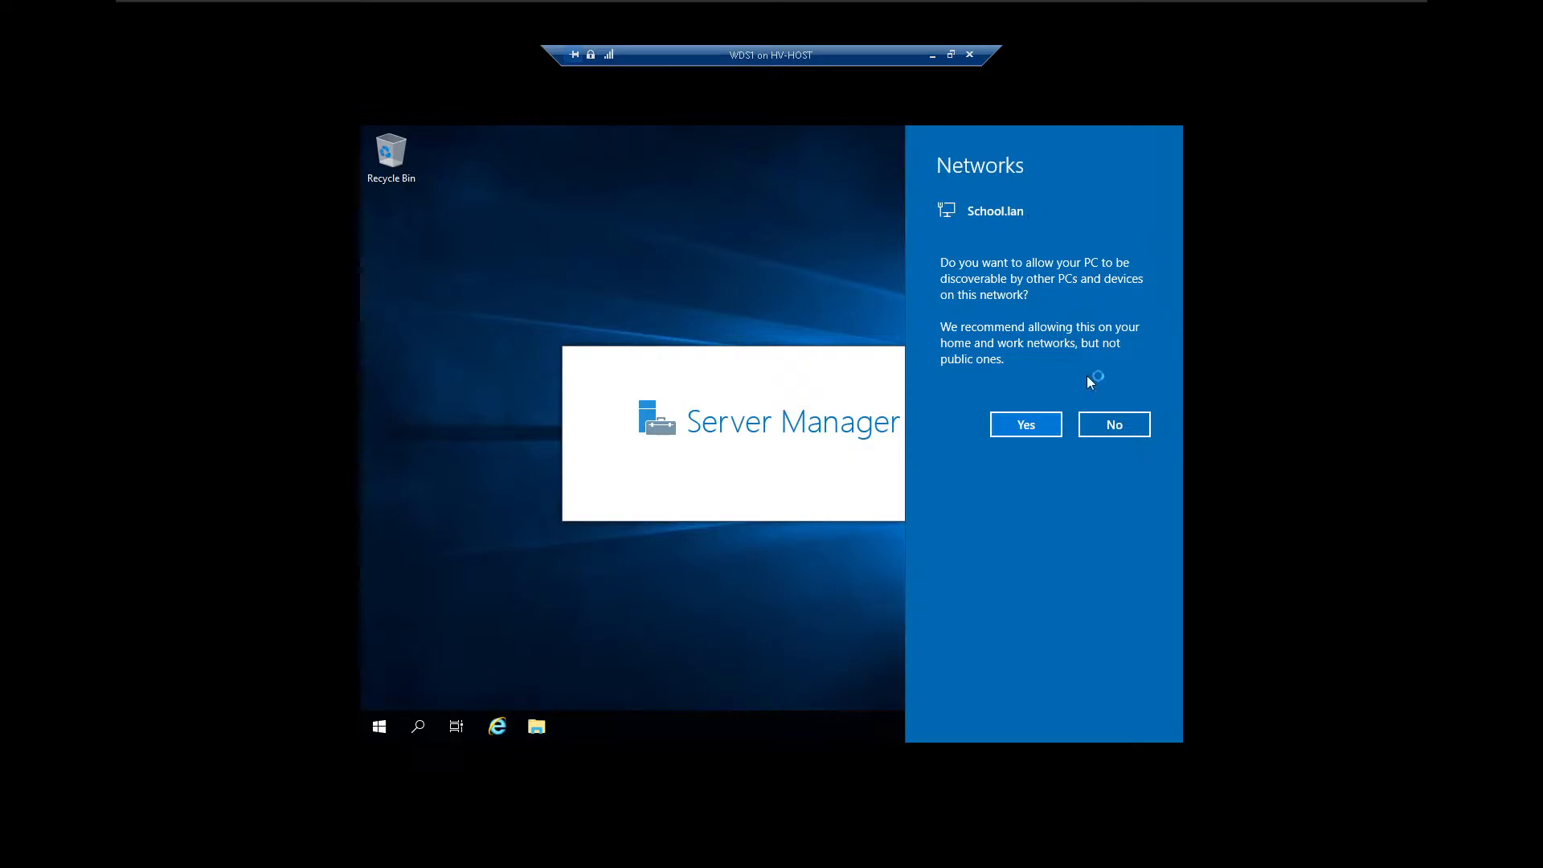
click(1029, 428)
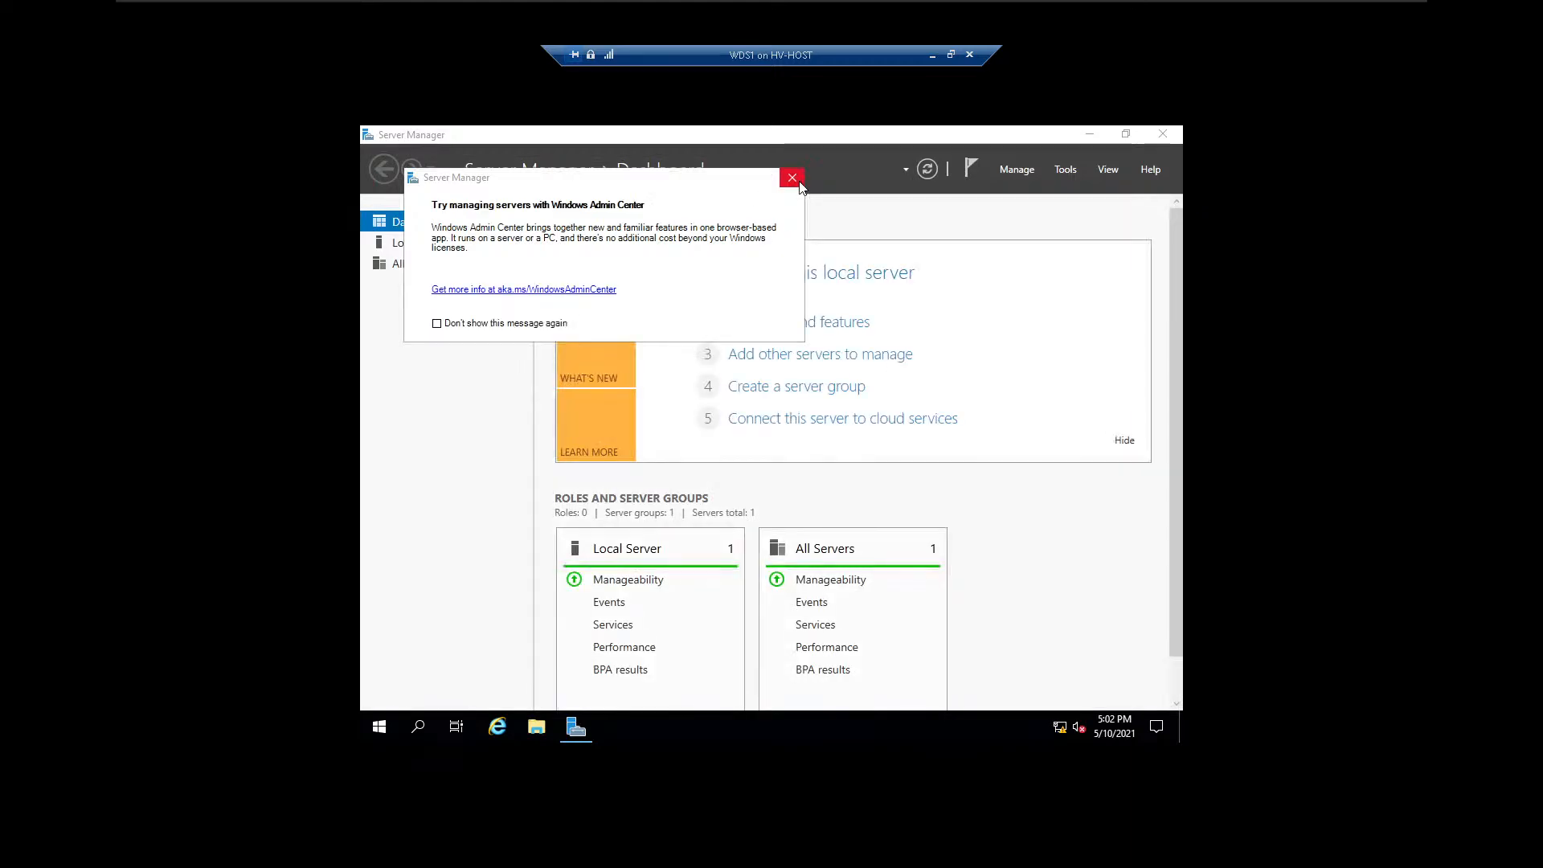
Dismiss the Windows Admin Center message, open the Local Server properties in Server Manager, and take the WDS1 connection out of full screen.
click(799, 184)
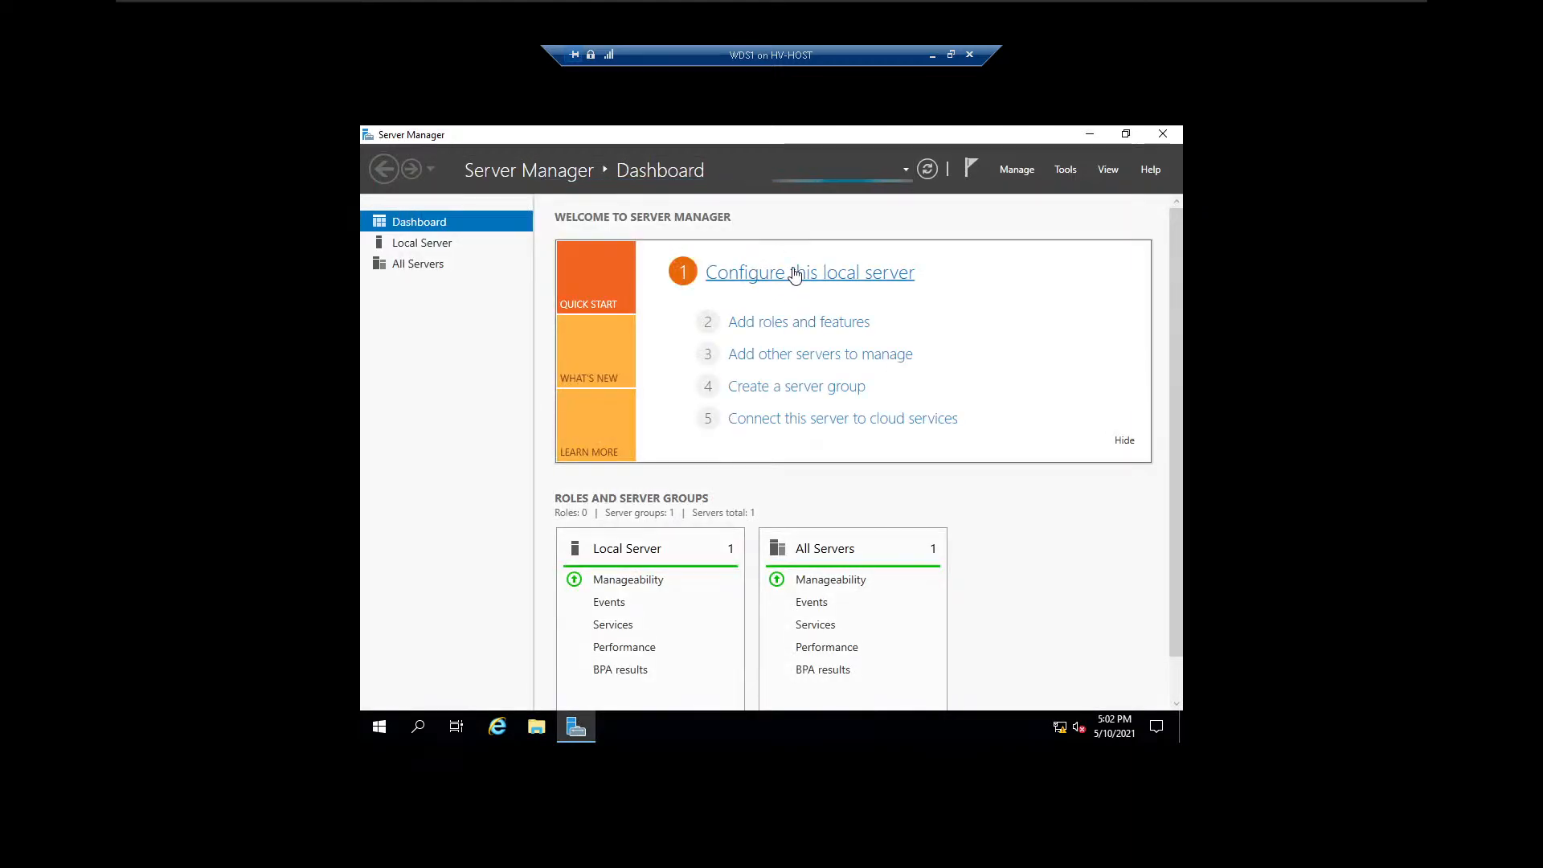
click(795, 272)
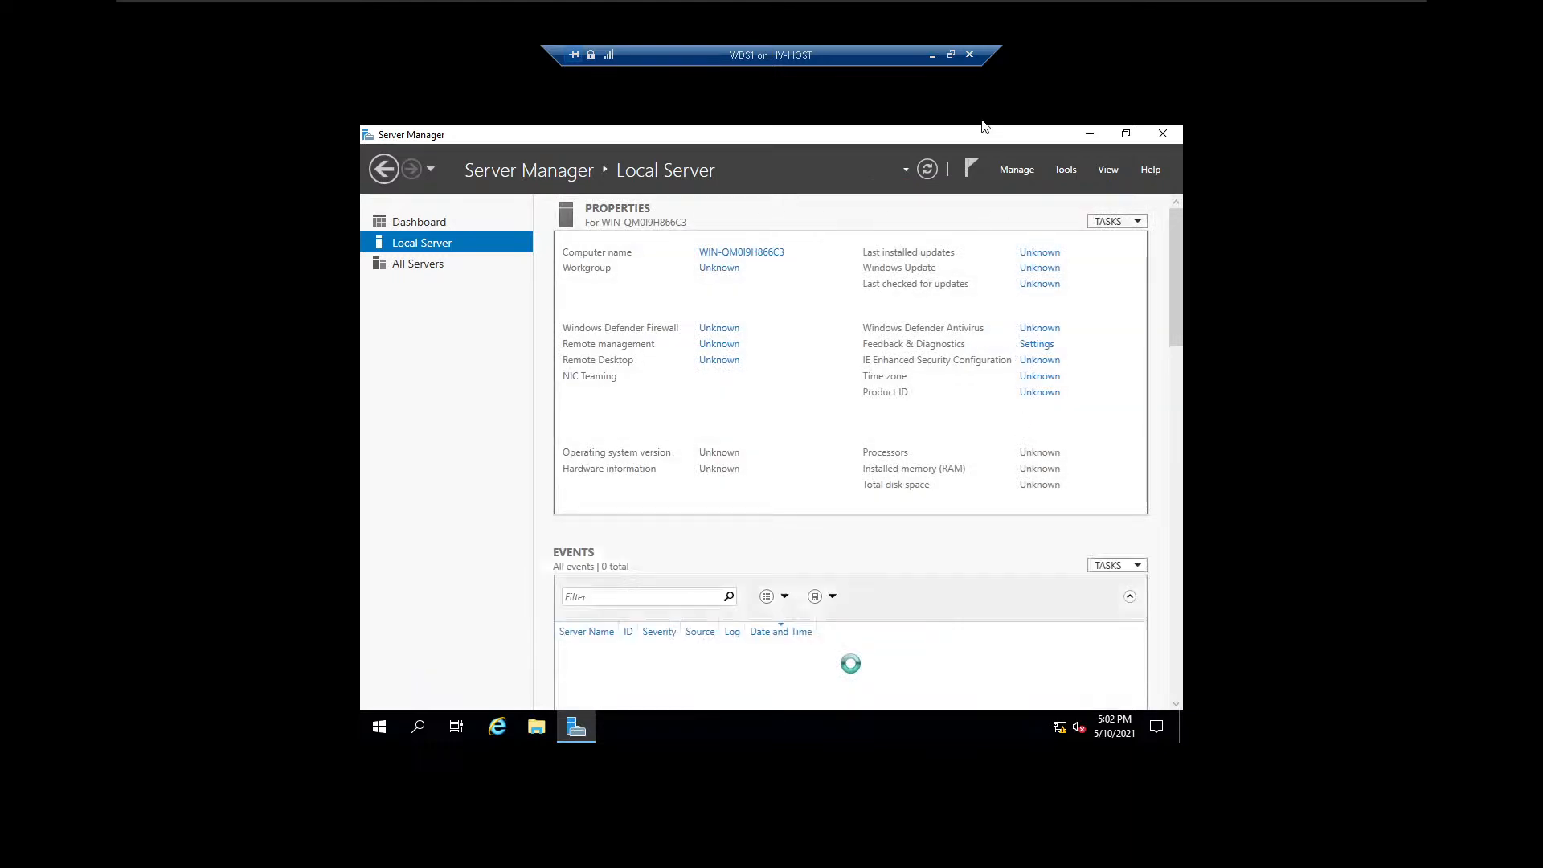
click(952, 54)
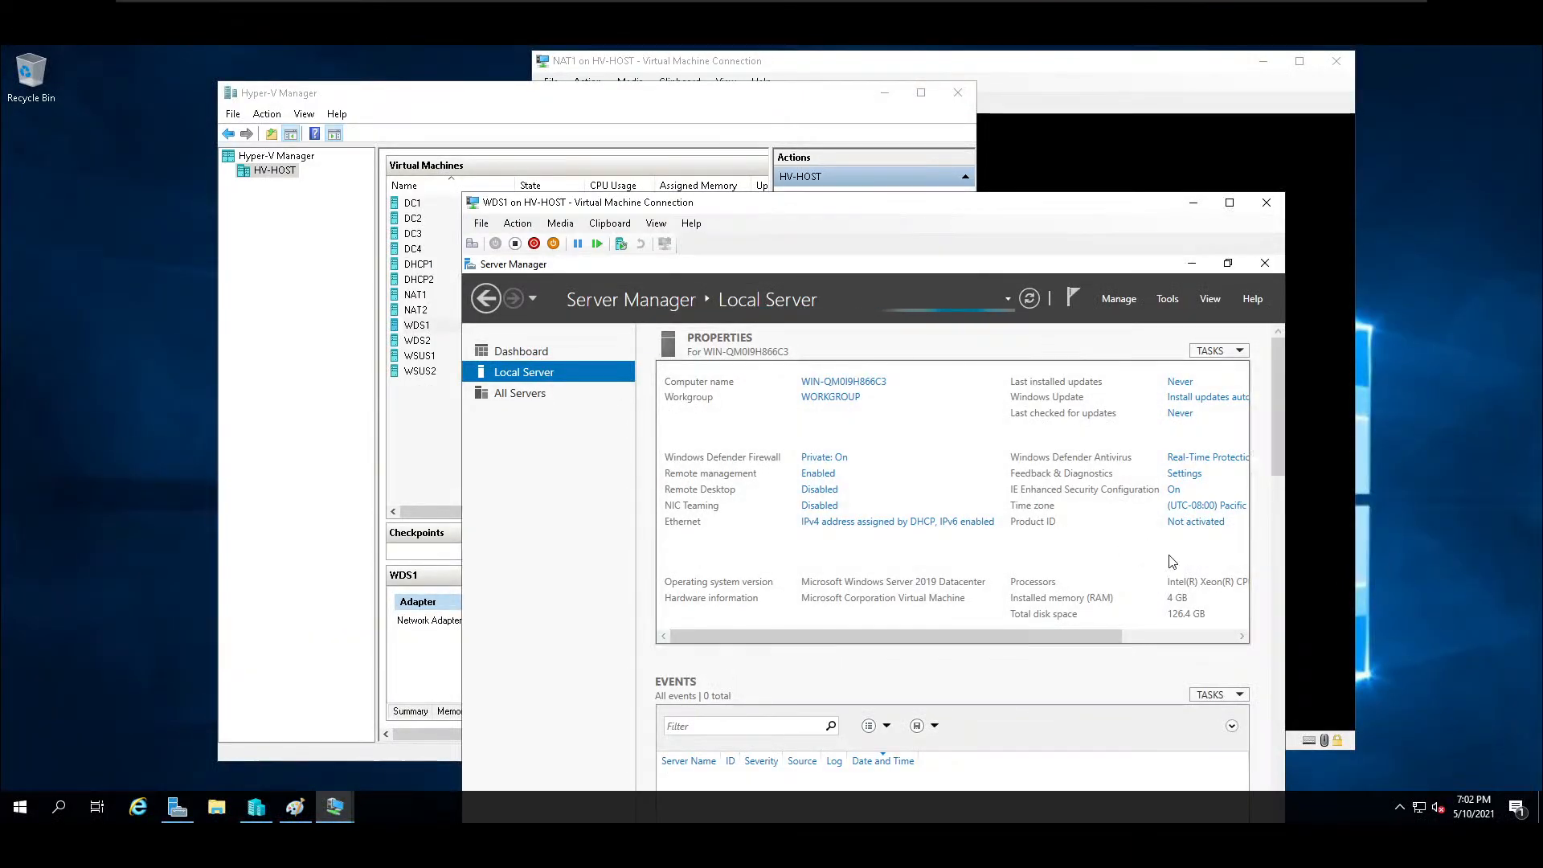
Activate Windows on WDS1 by pasting the product key and starting activation, and return to the Local Server properties.
click(1190, 523)
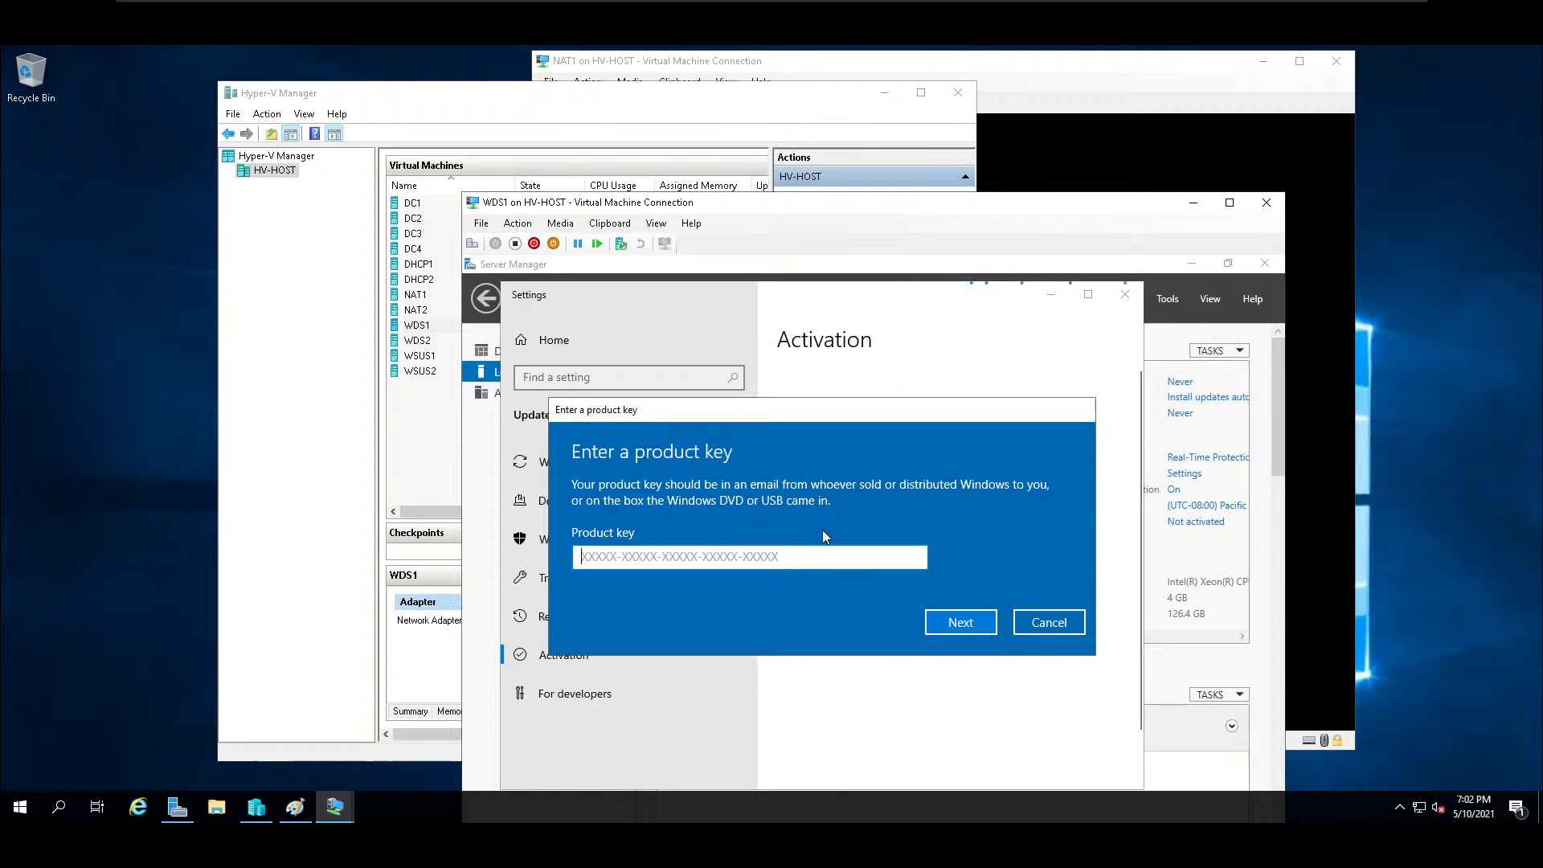
click(618, 232)
click(620, 240)
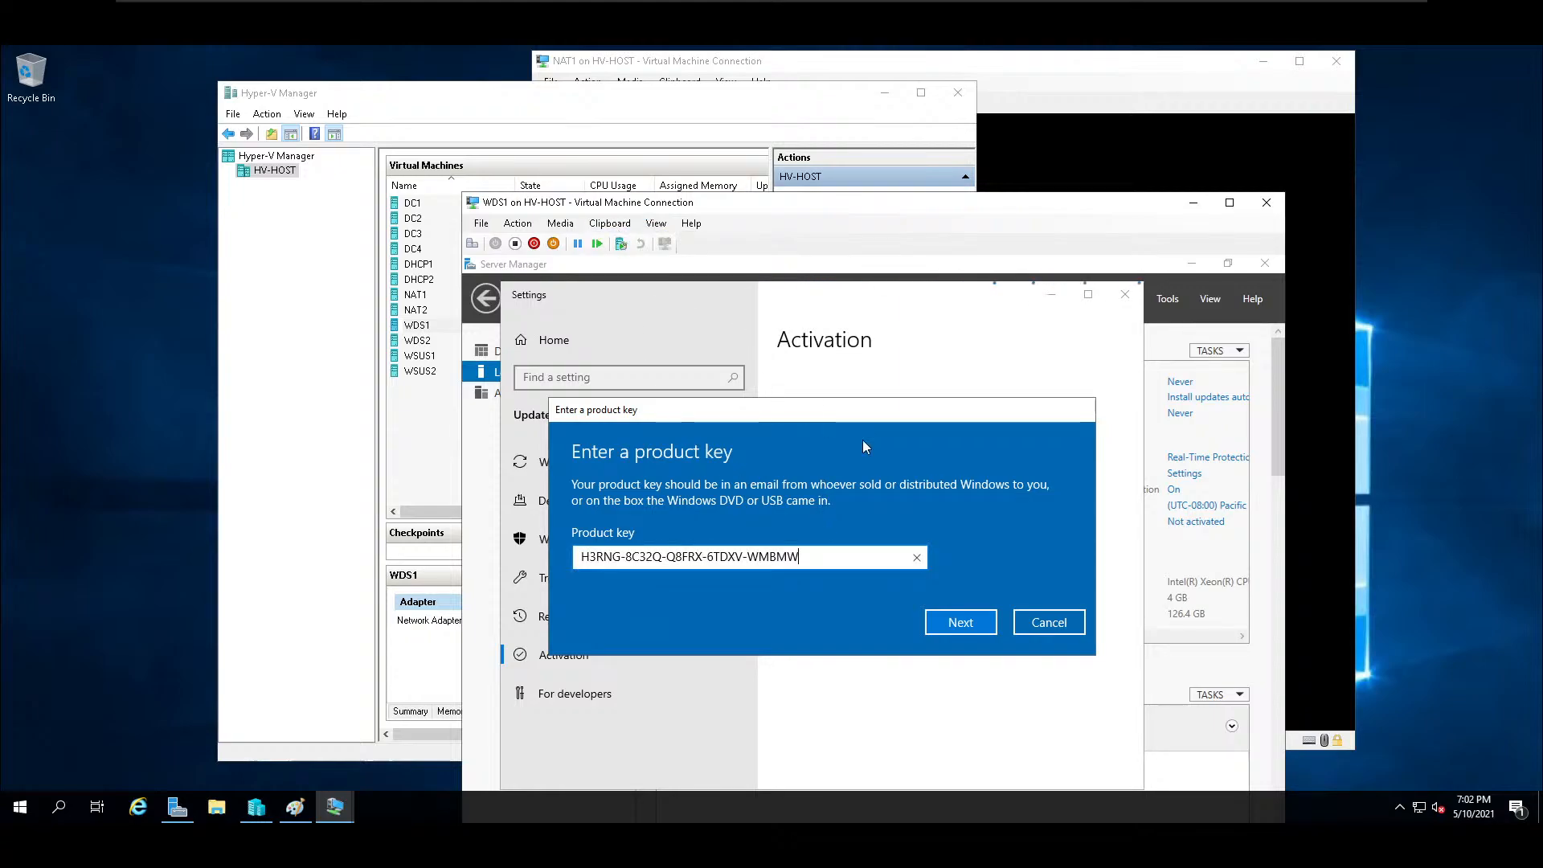
click(980, 622)
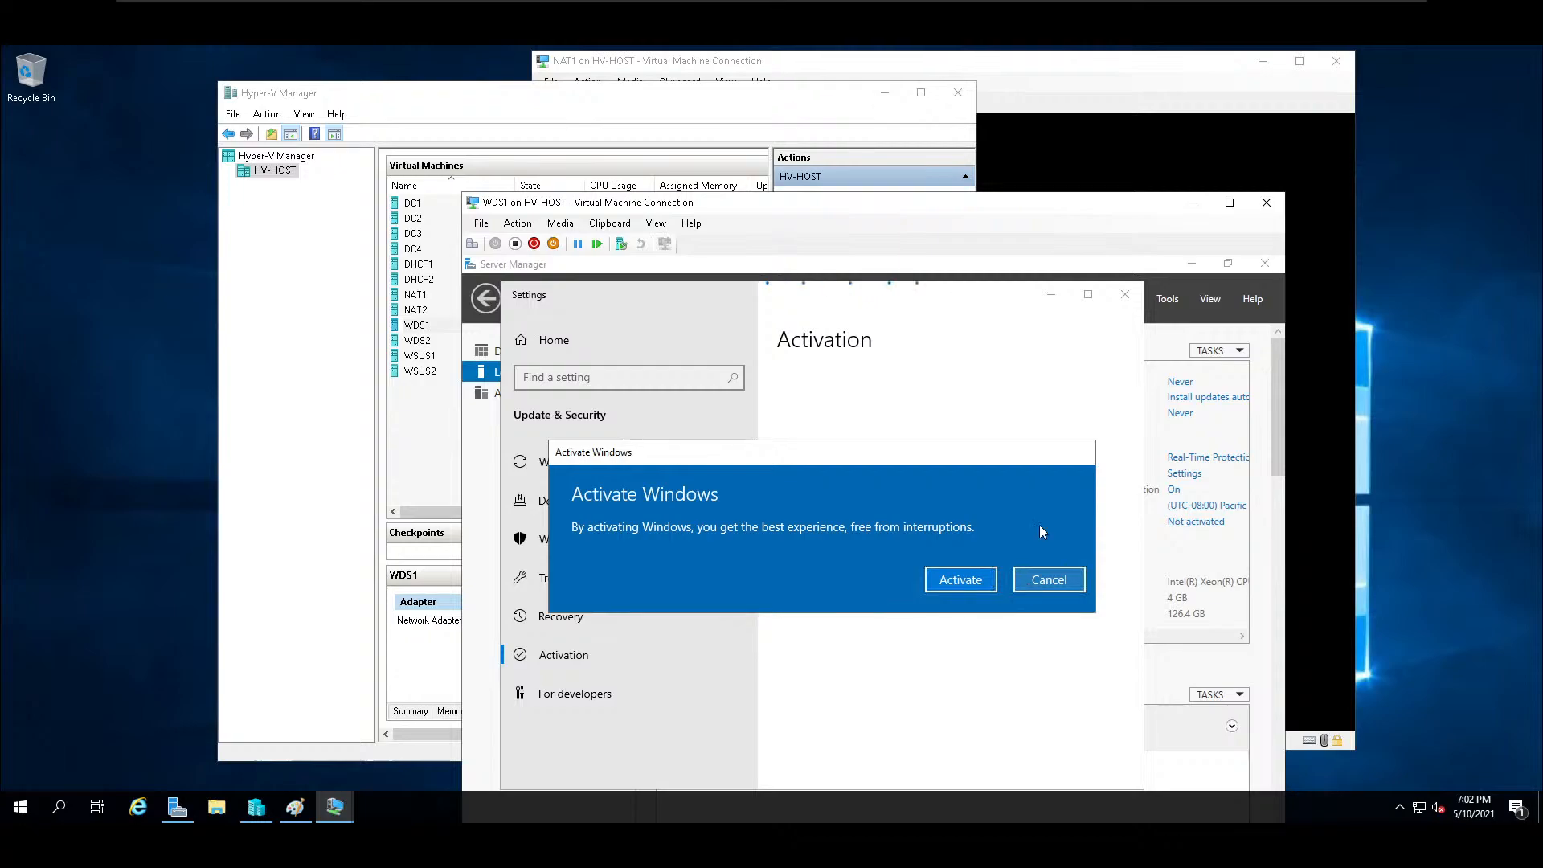
click(995, 579)
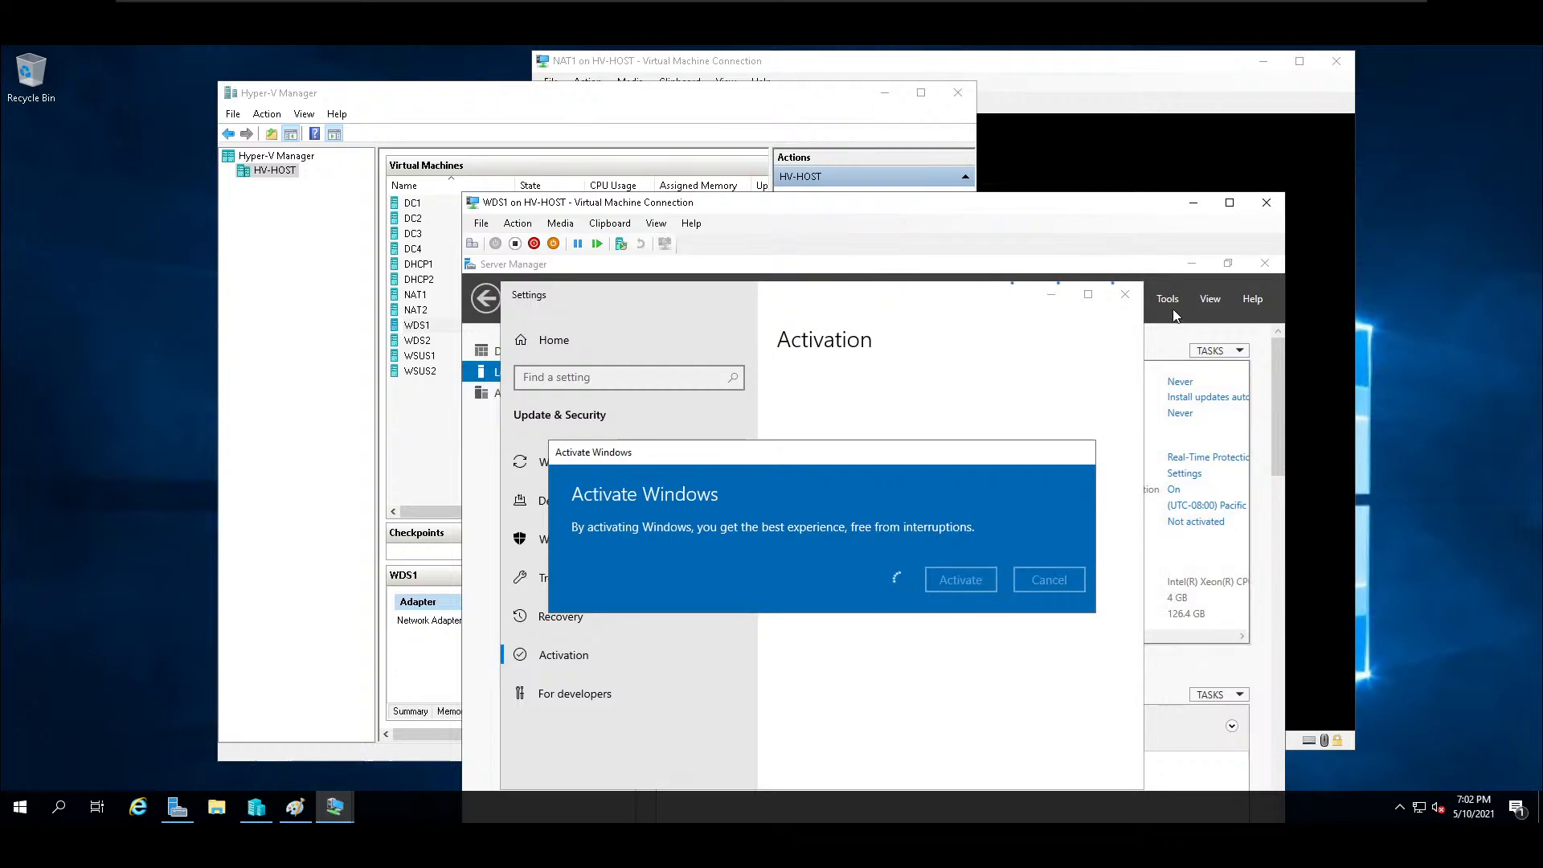
click(1115, 287)
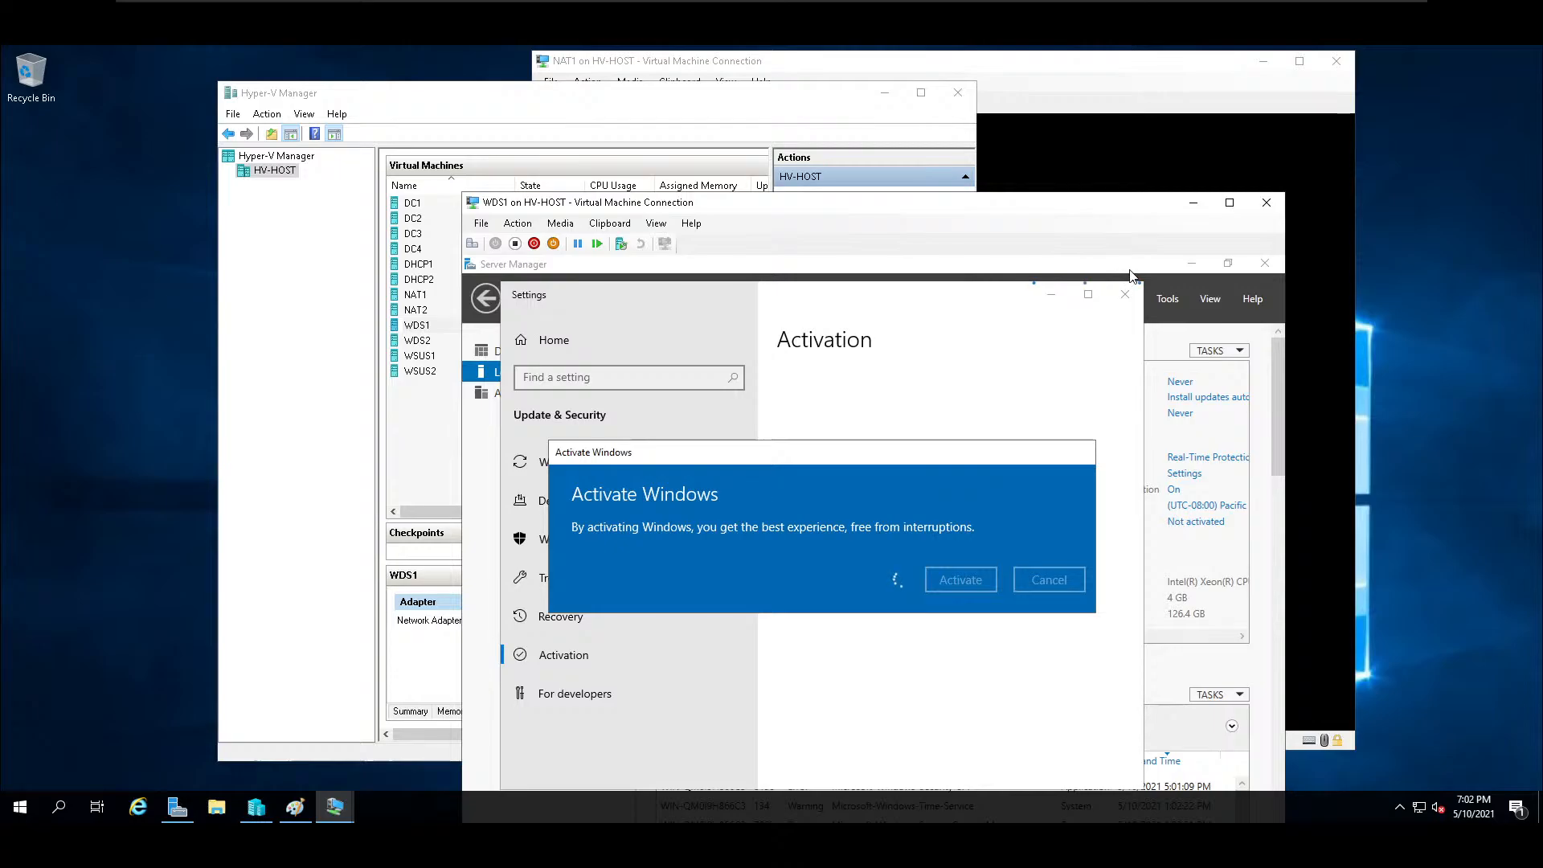
click(1130, 270)
Set WDS1's time zone to (UTC-06:00) Central Time (US & Canada).
click(1208, 507)
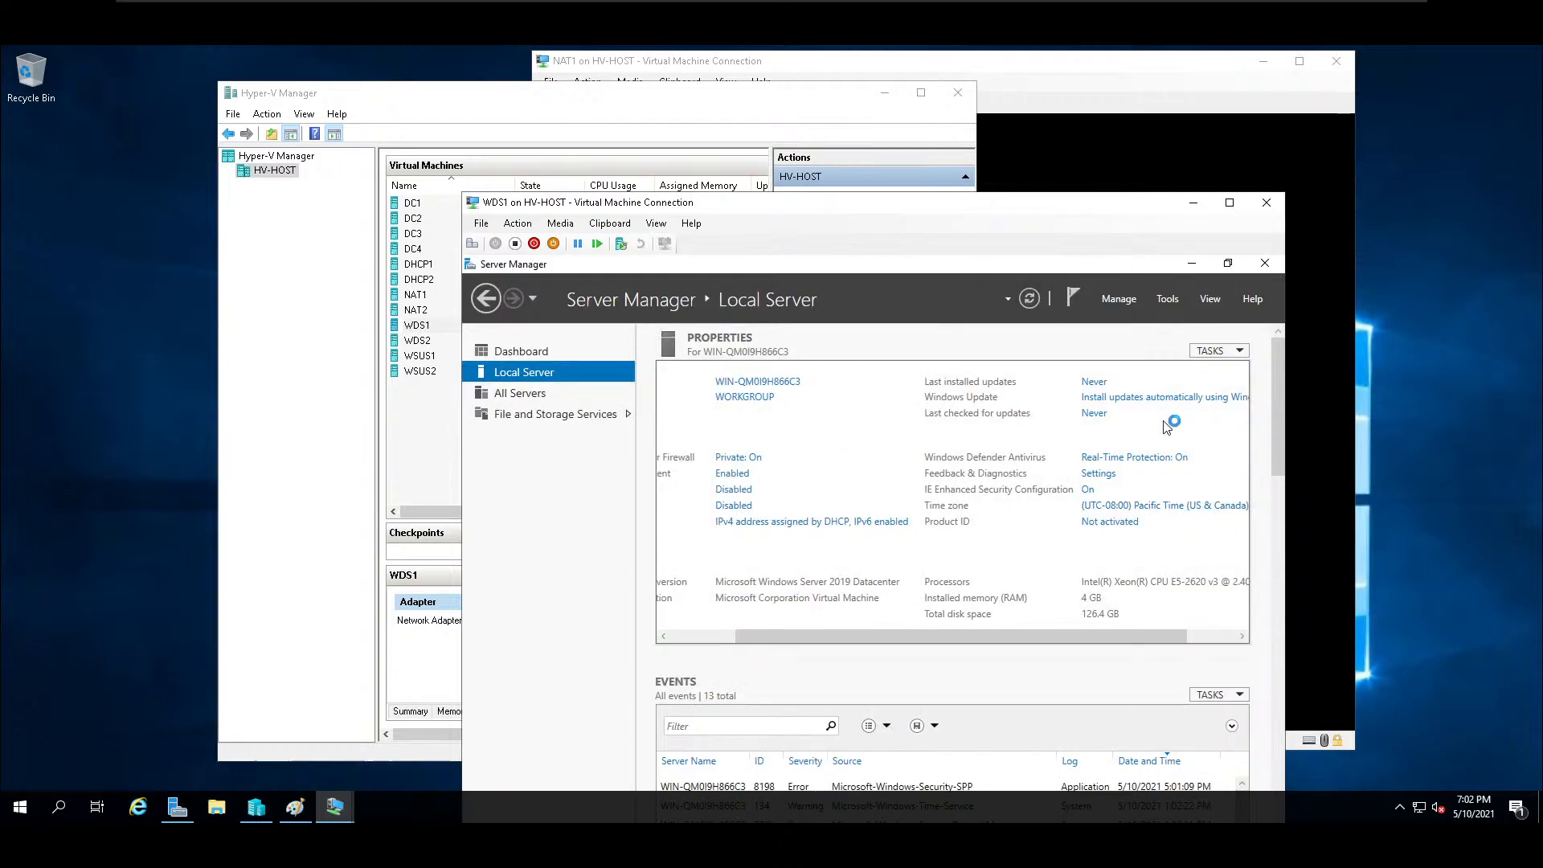
click(802, 552)
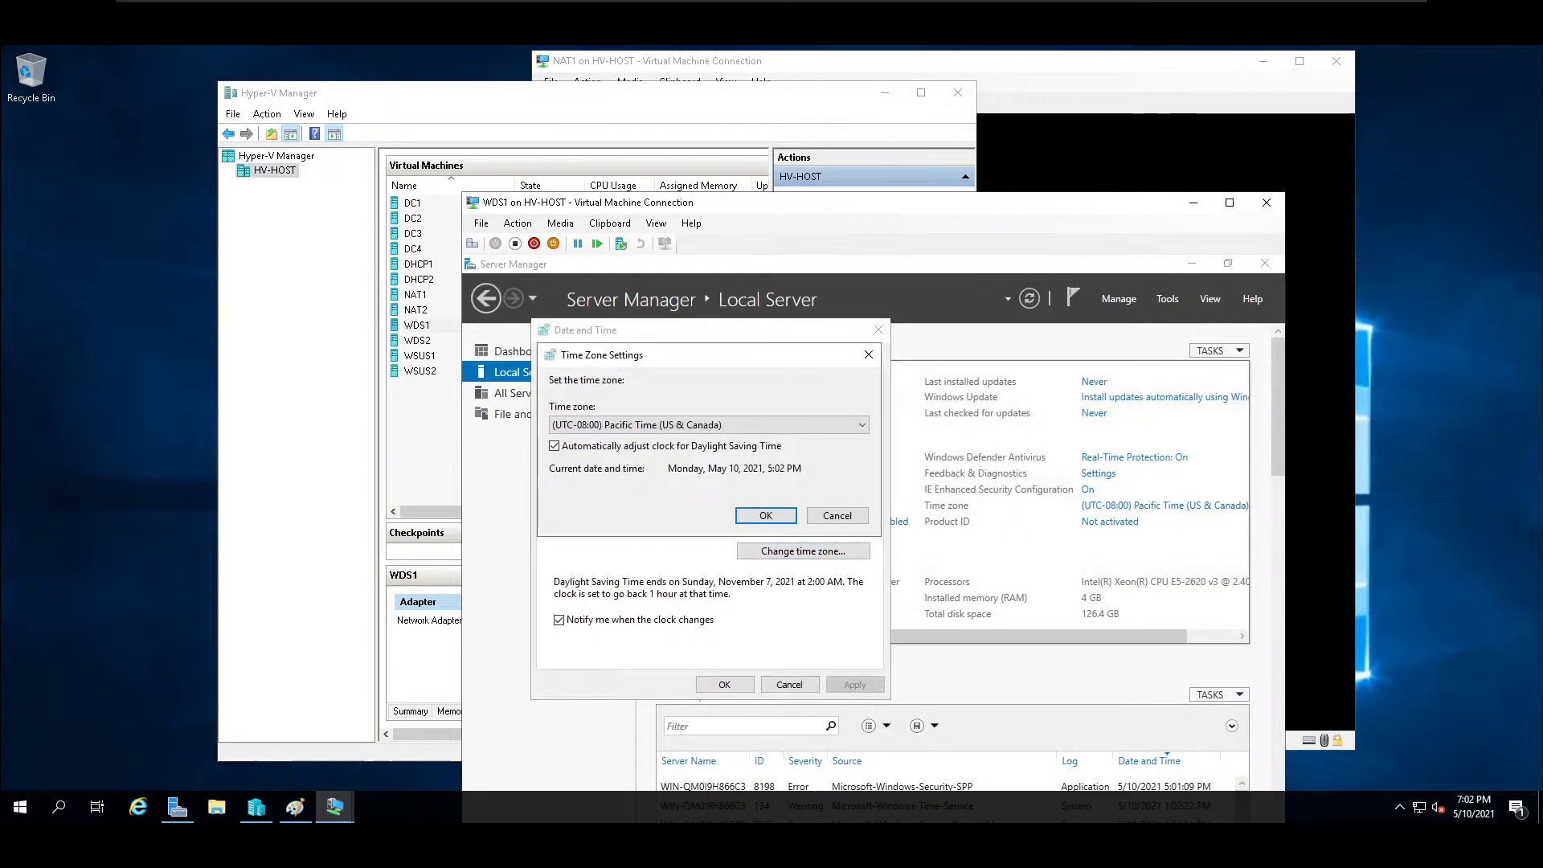
click(765, 424)
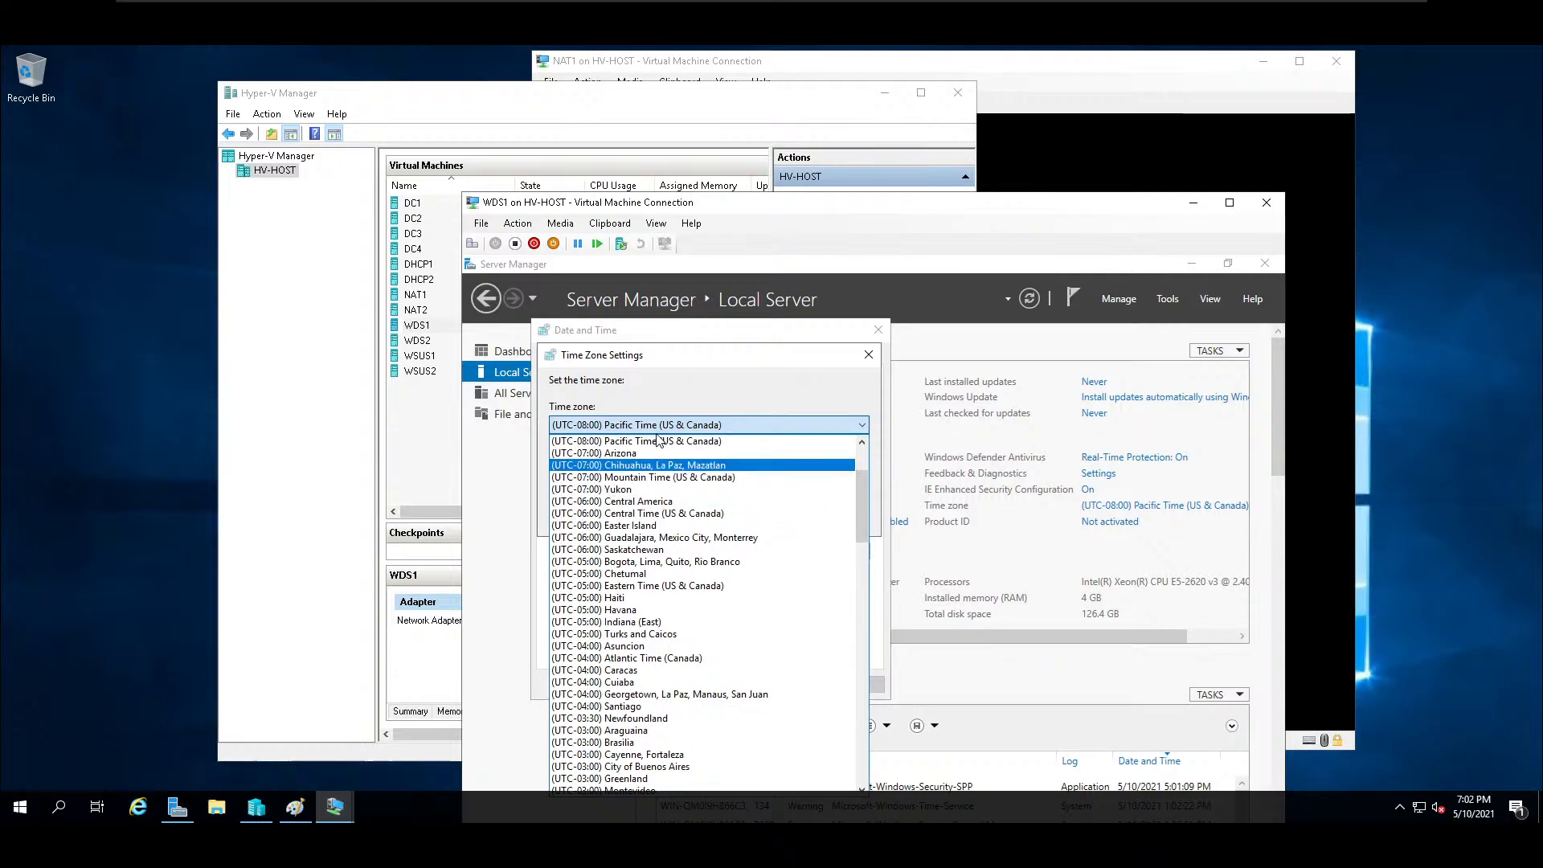
click(646, 478)
click(765, 431)
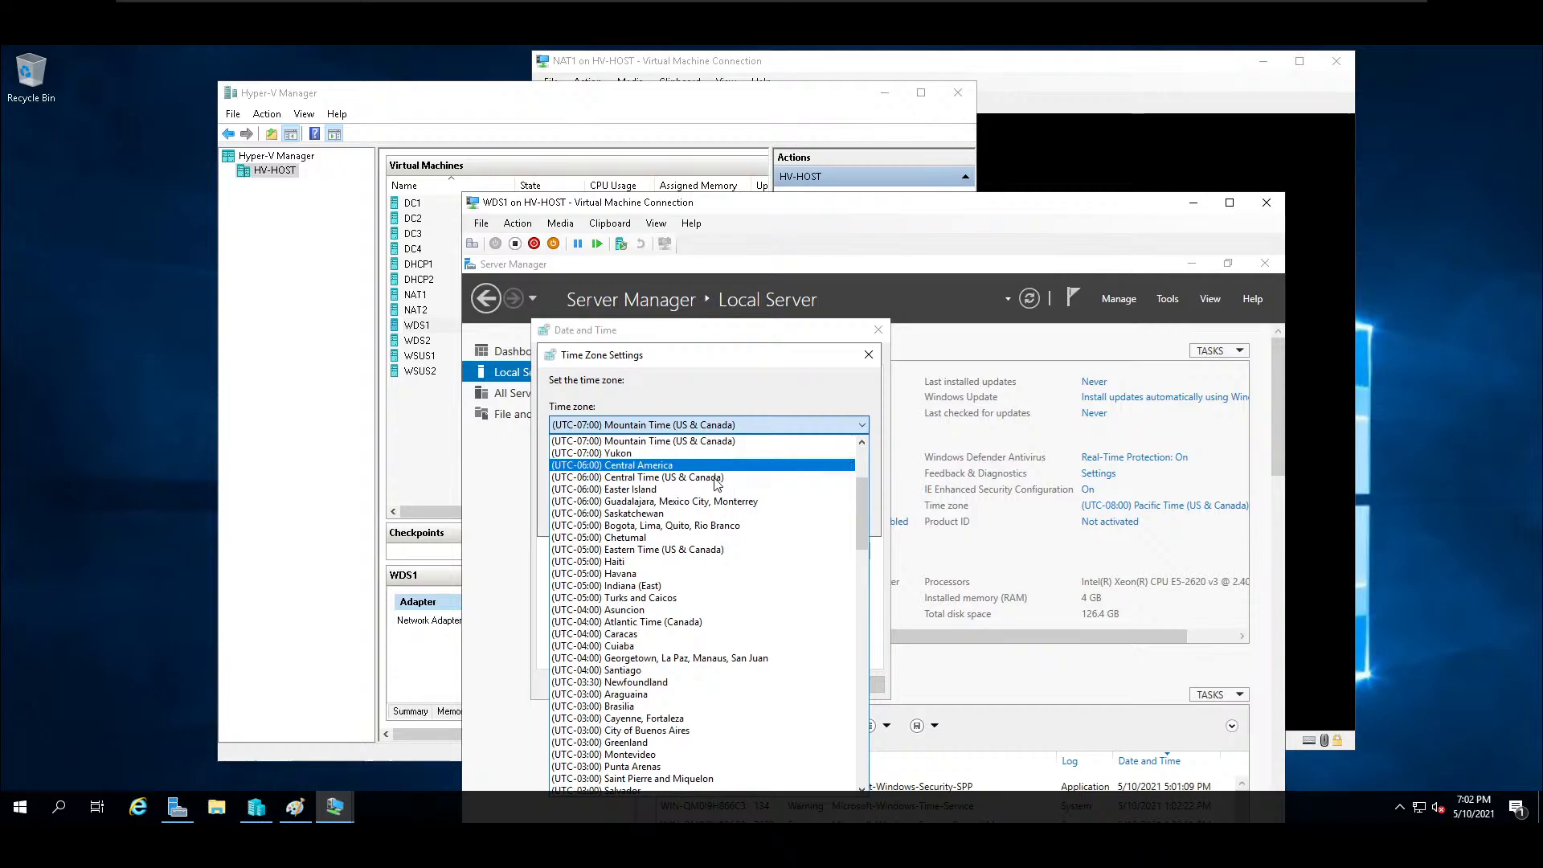
click(718, 479)
click(765, 521)
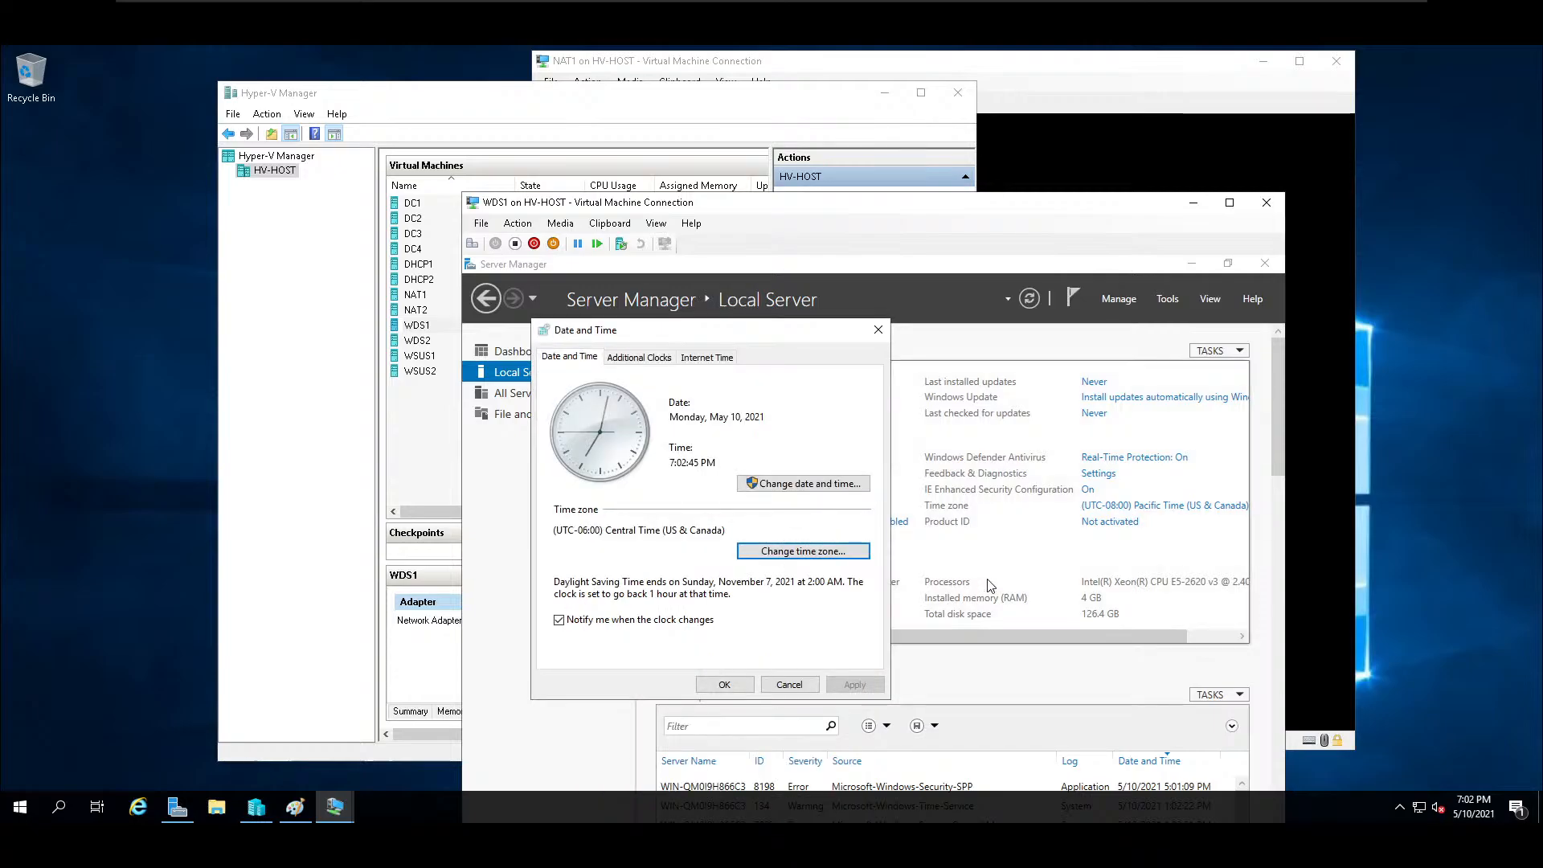
click(748, 685)
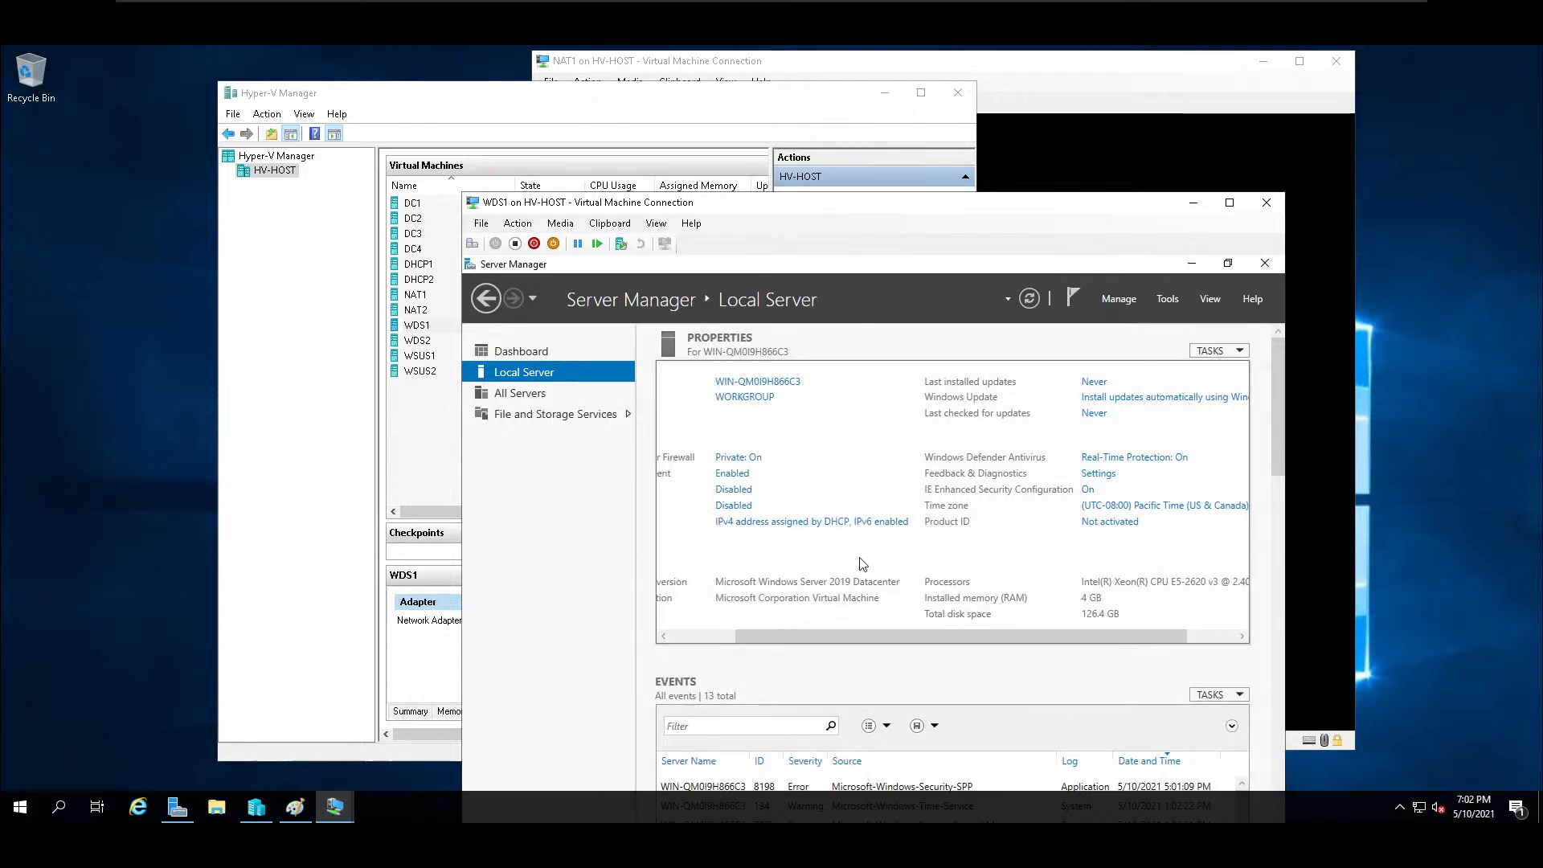
Allow remote connections to WDS1 through Remote Desktop and accept the firewall exception.
click(745, 507)
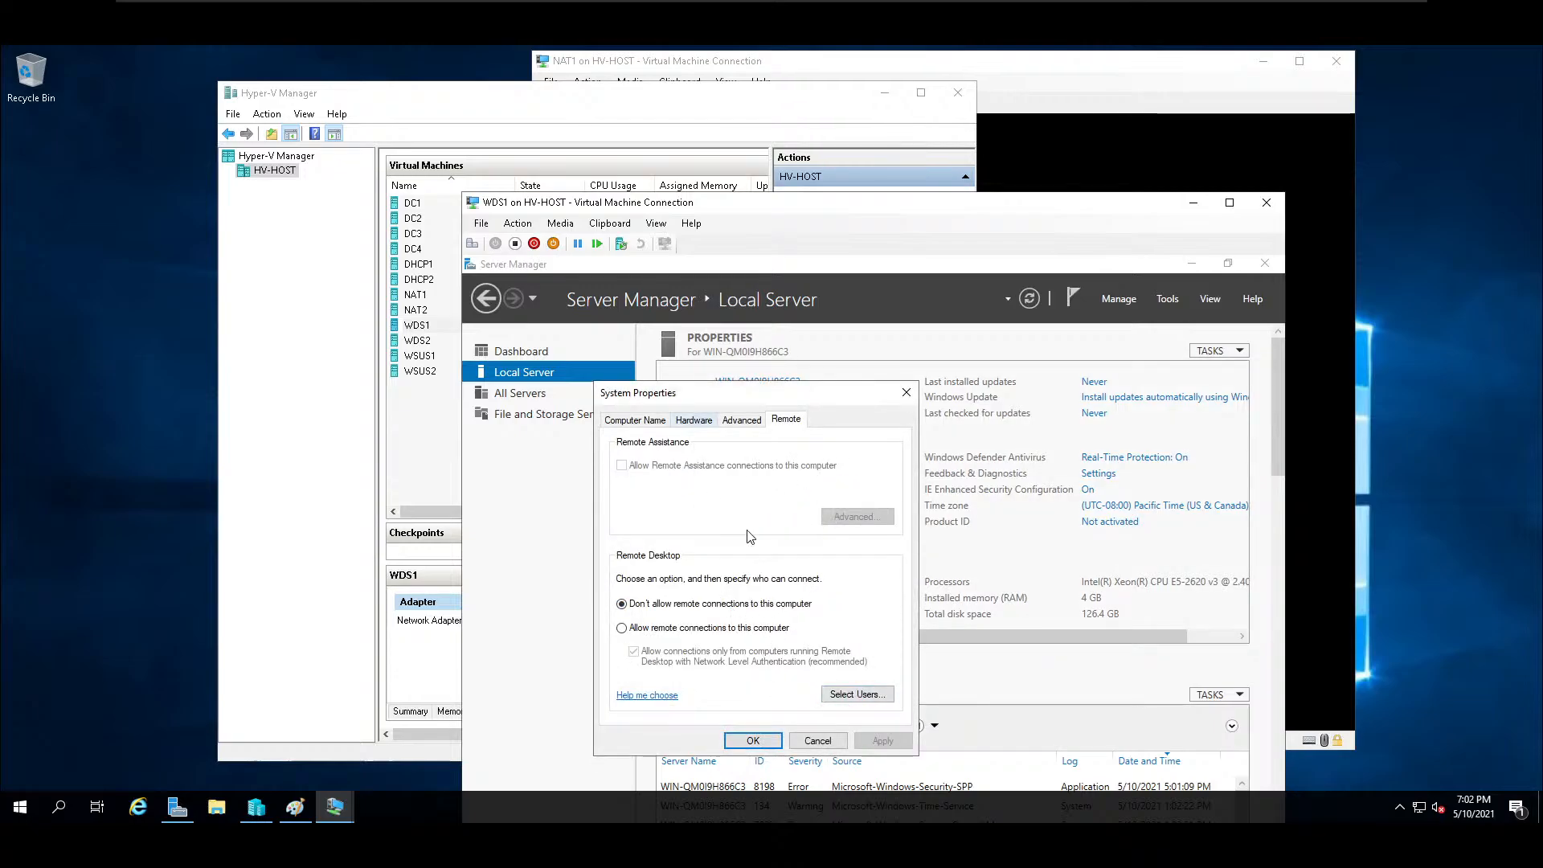
click(622, 627)
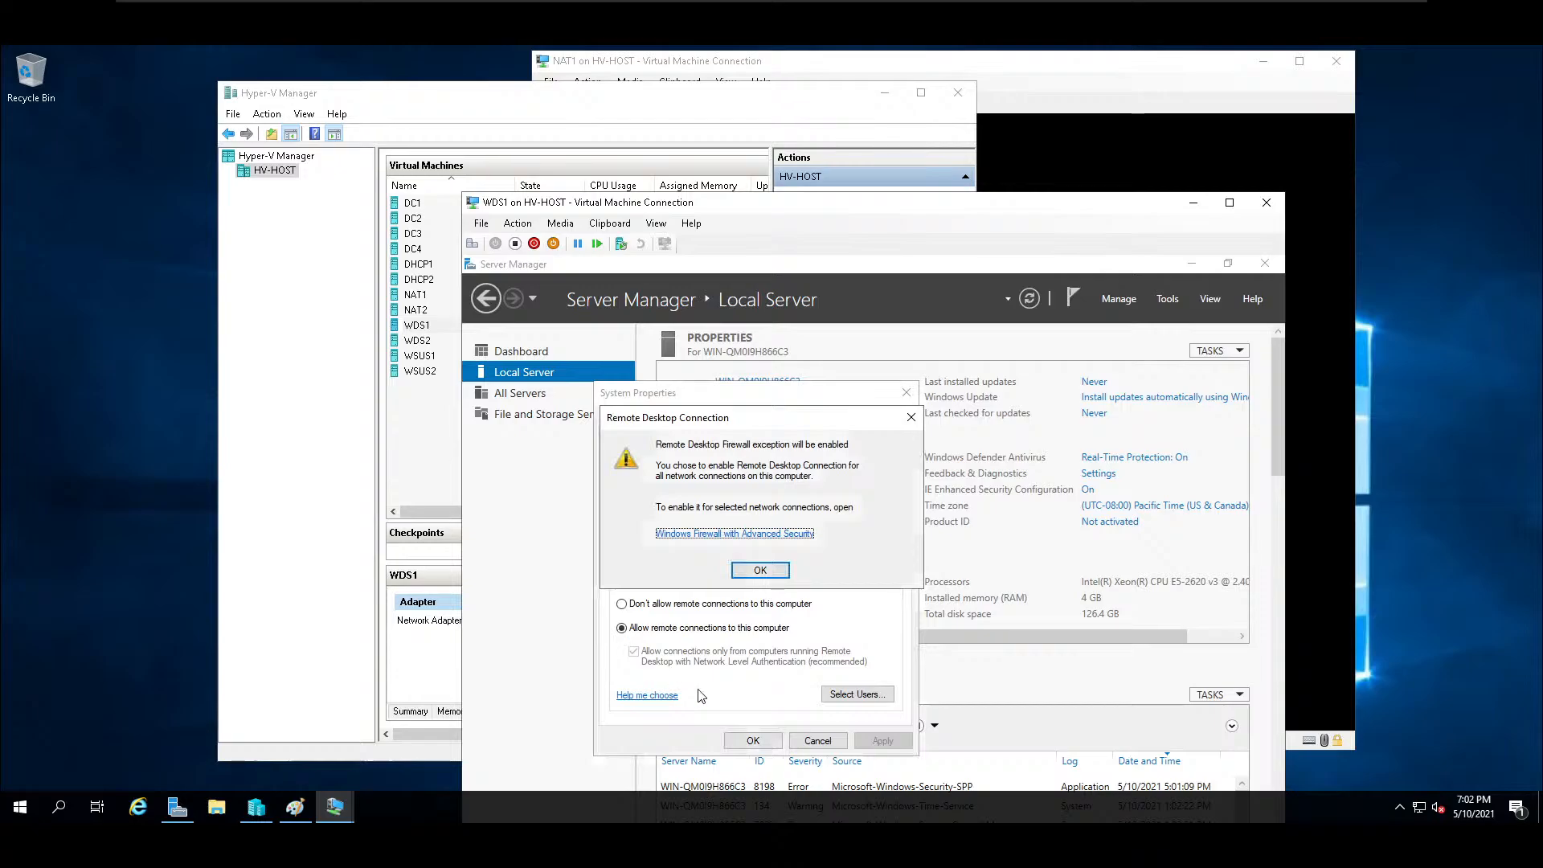
click(778, 576)
click(883, 741)
click(749, 739)
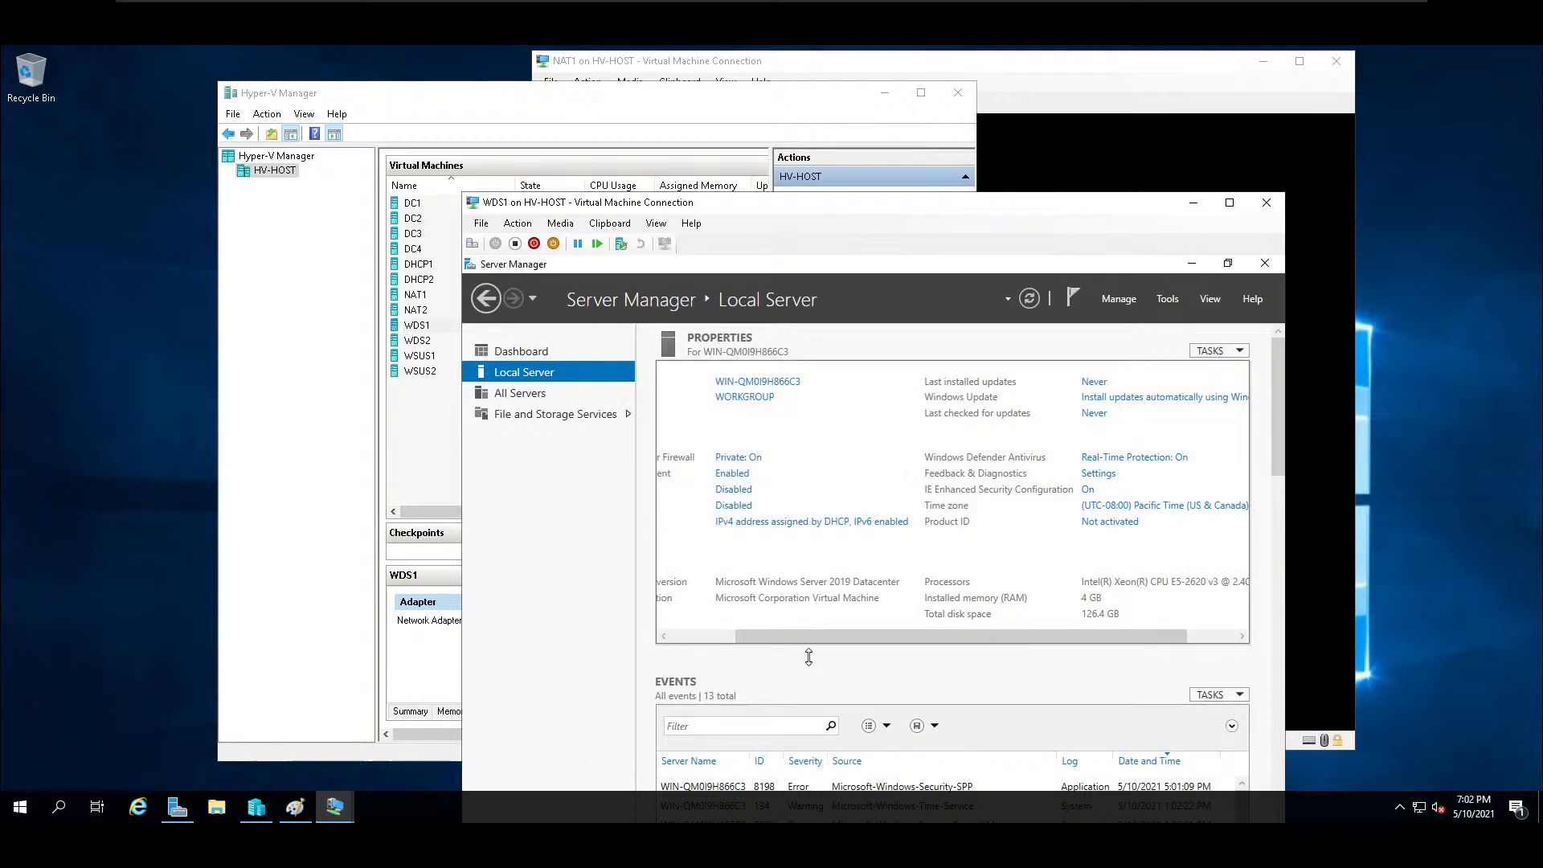
Change the computer name to WDS1 and submit its membership in the school domain.
drag(796, 634, 663, 609)
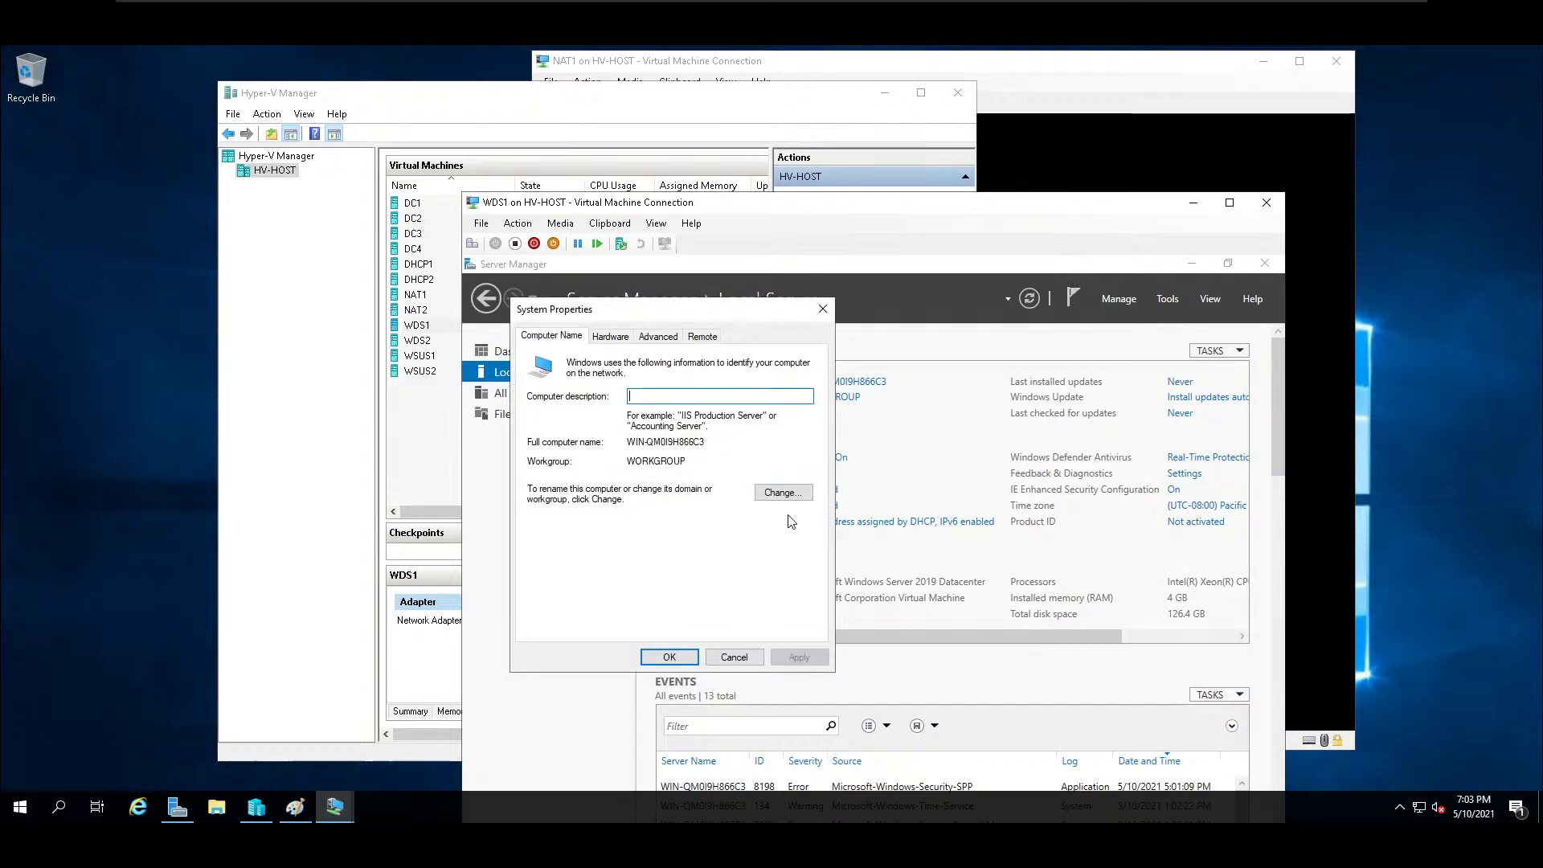
click(782, 492)
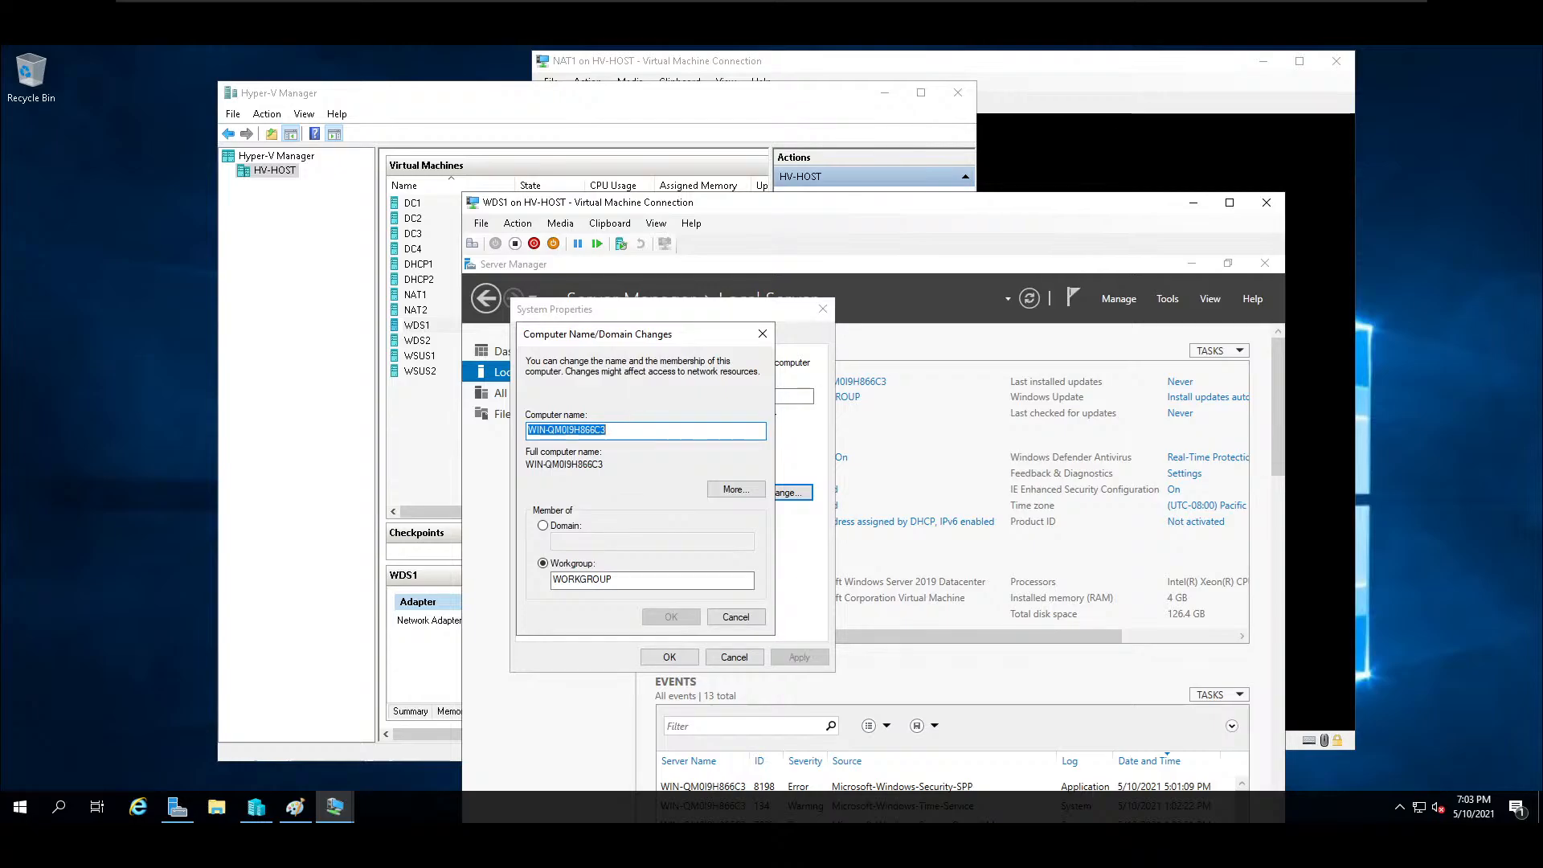
text(WDS1)
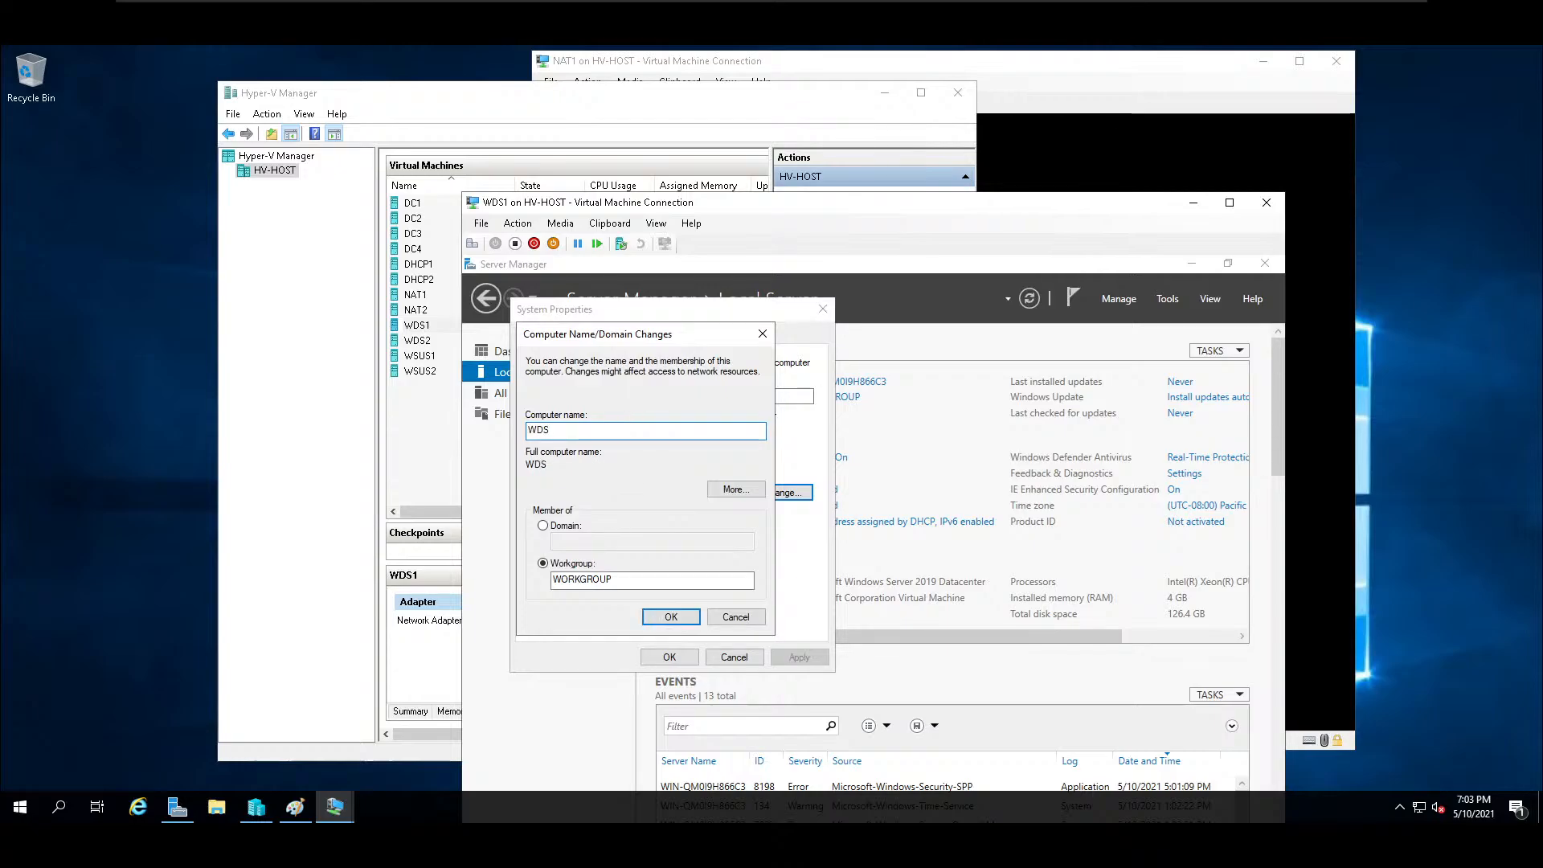
click(543, 525)
text(school)
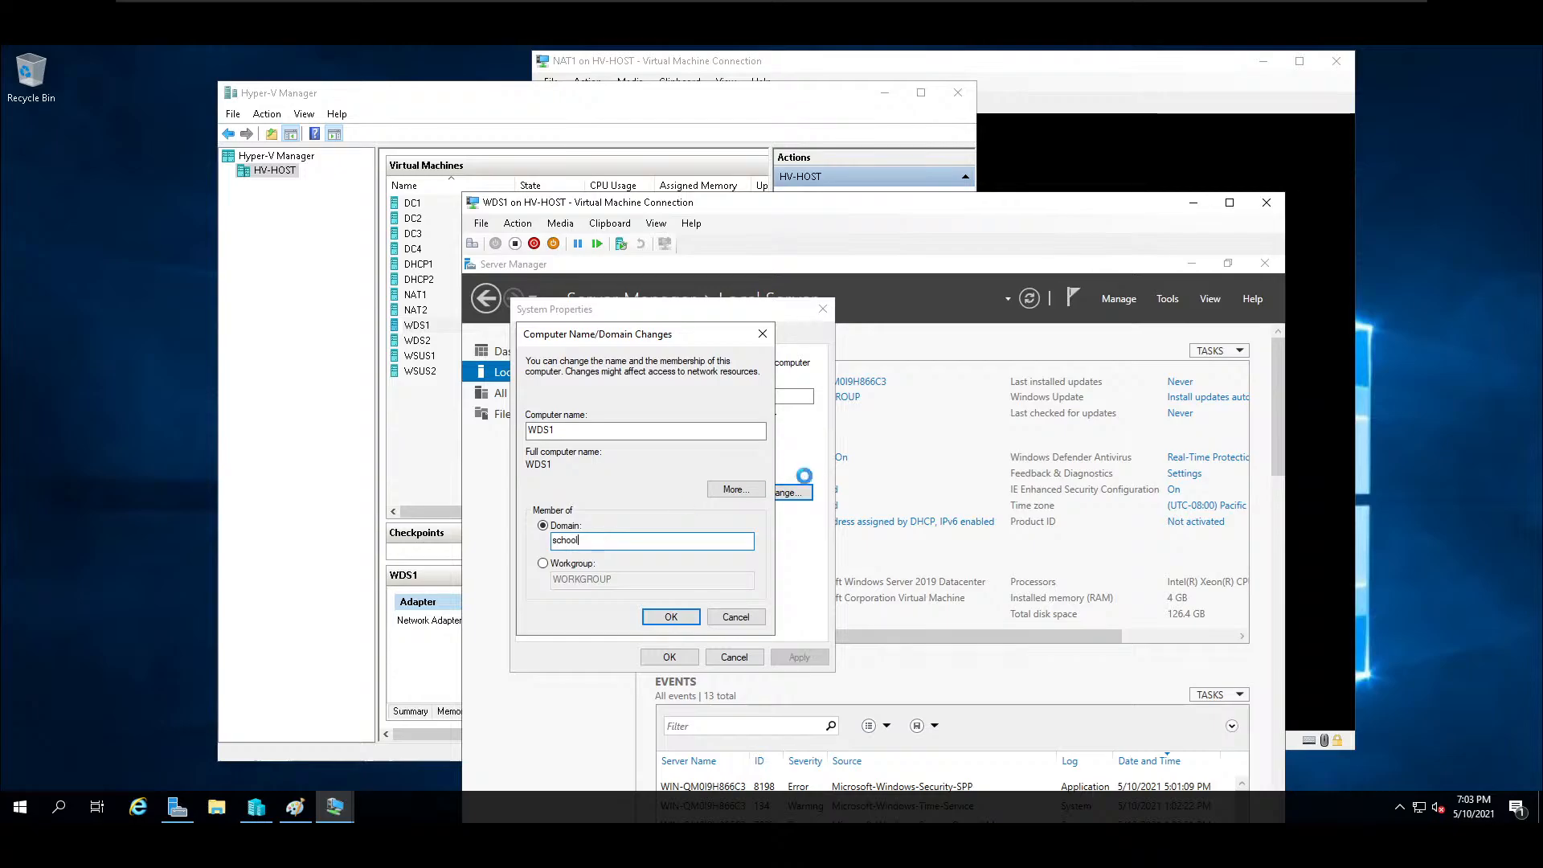
key(Return)
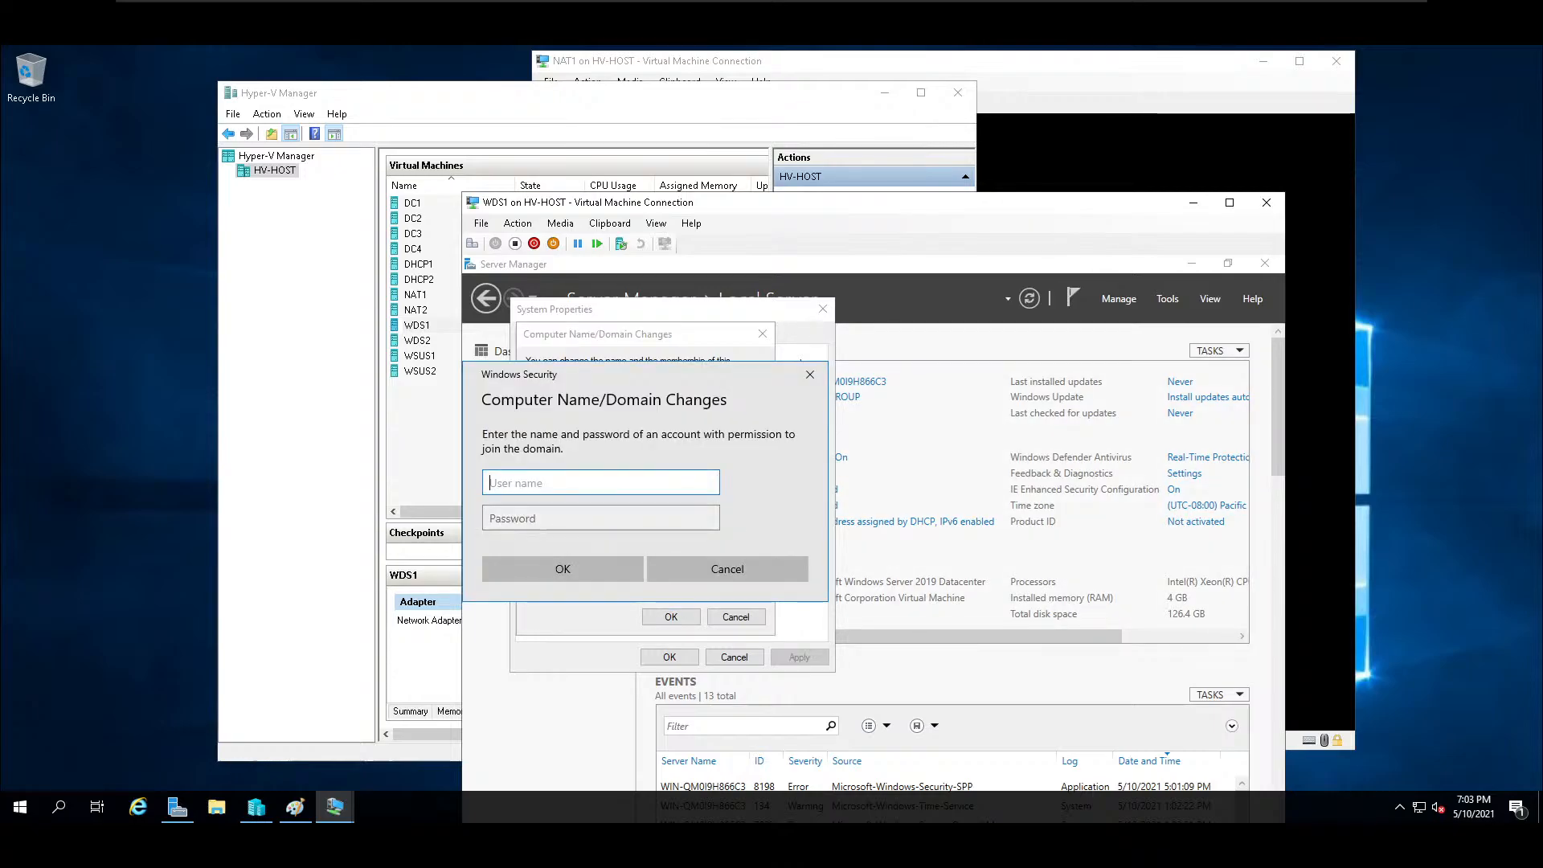
Authorize the domain join with the administrator account and its password, and restart WDS1 to apply the changes.
text(administrator)
key(Tab)
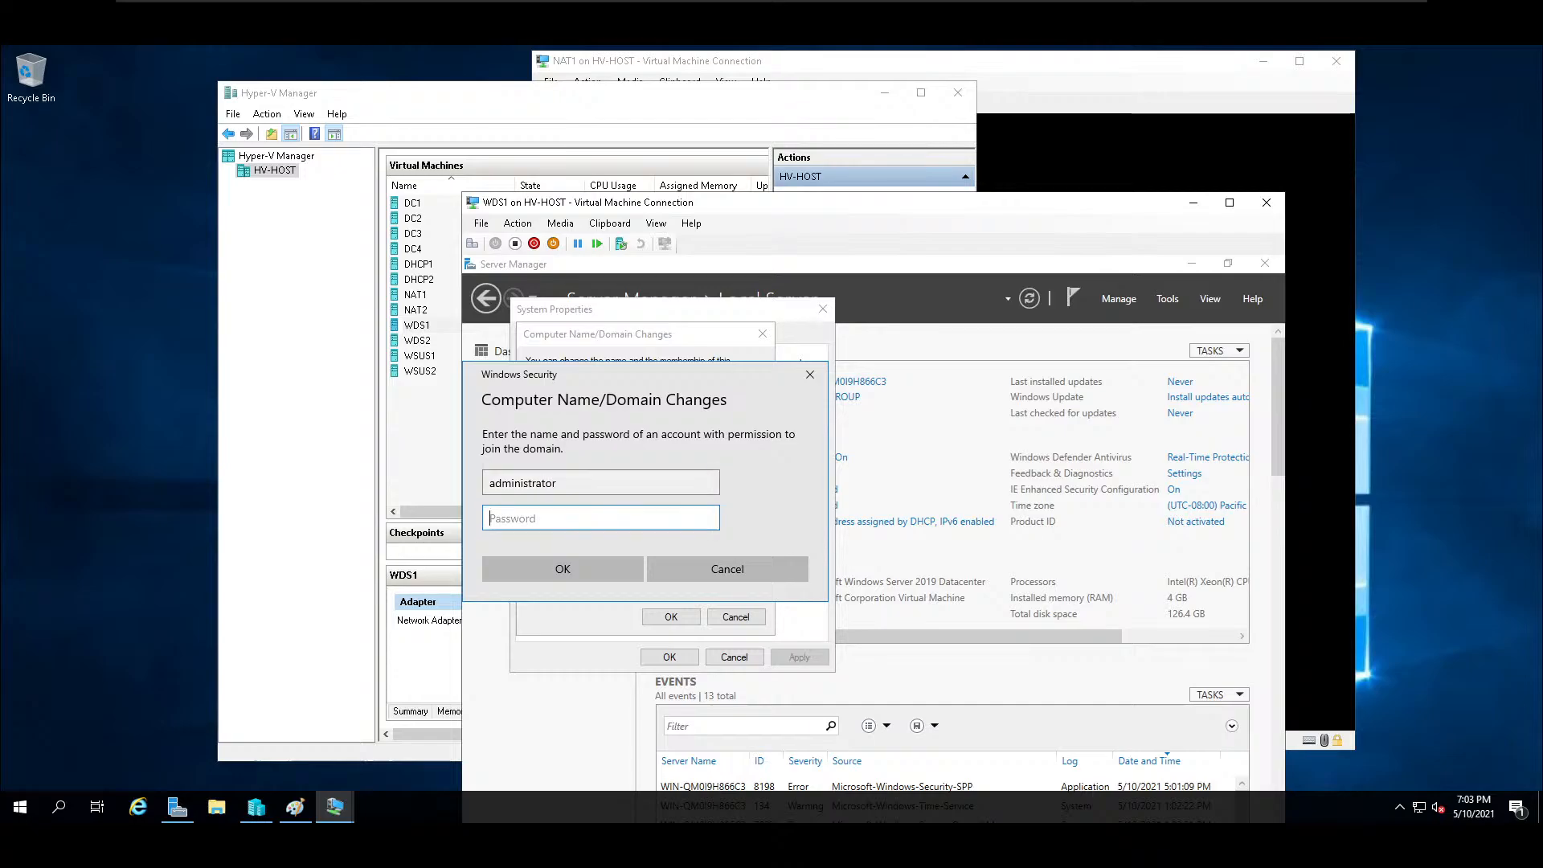
text(Pa•••••••••)
key(Return)
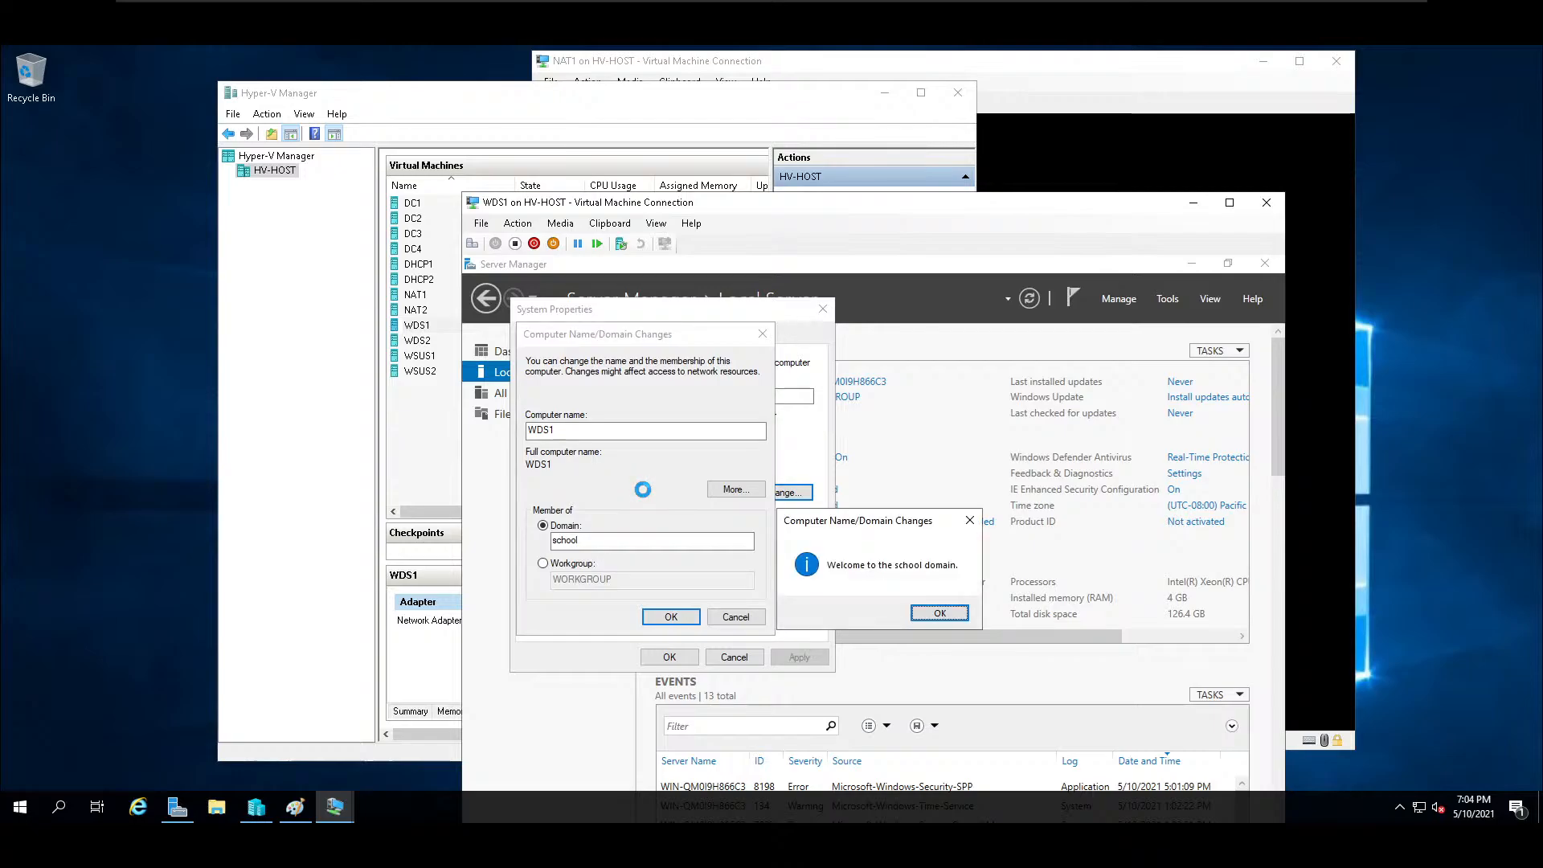
key(Return)
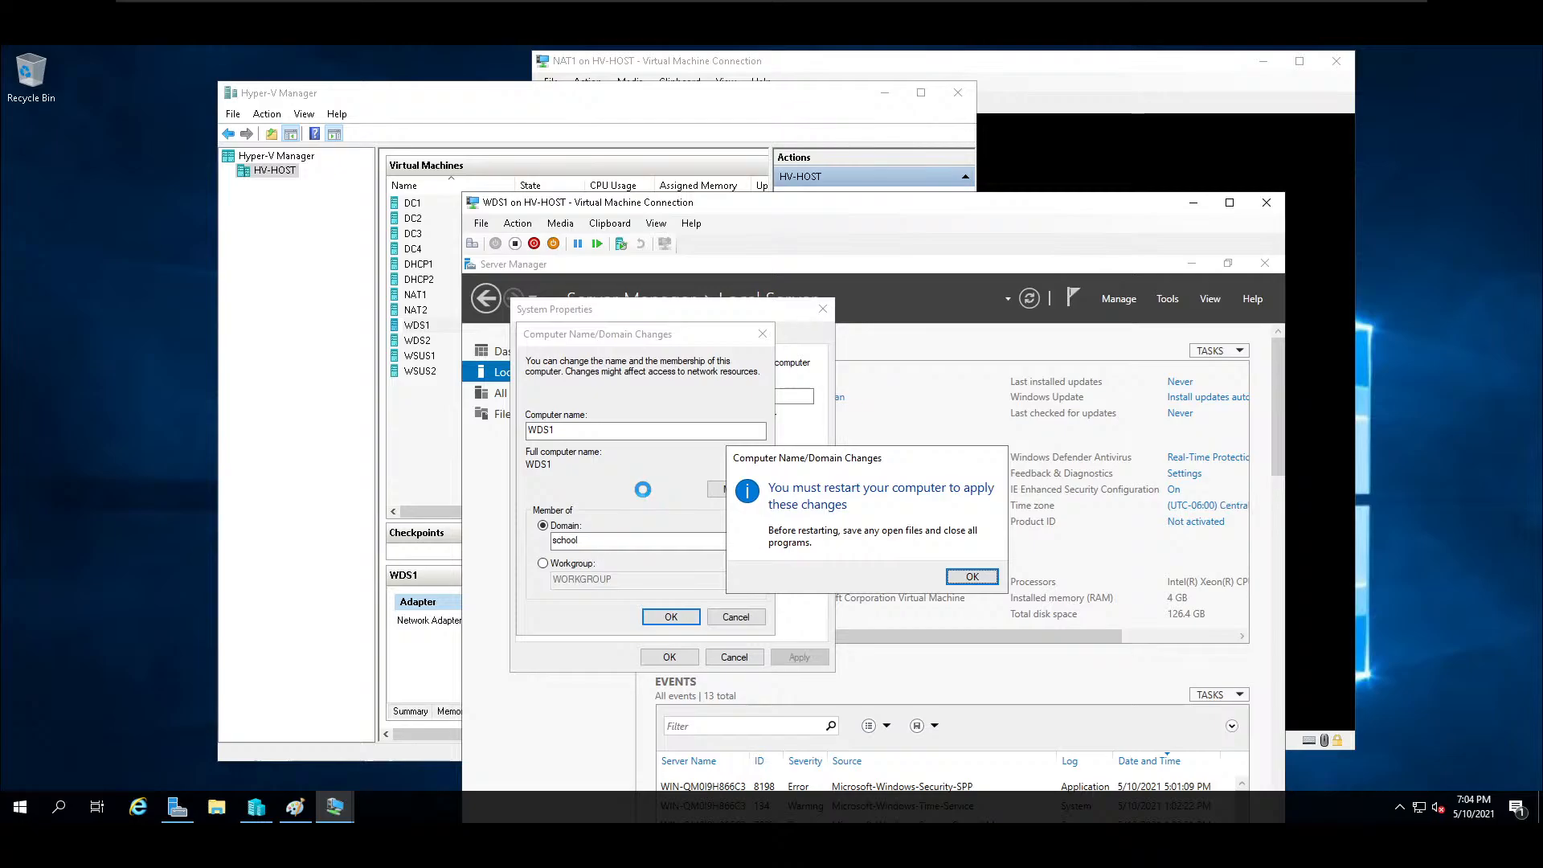
key(Return)
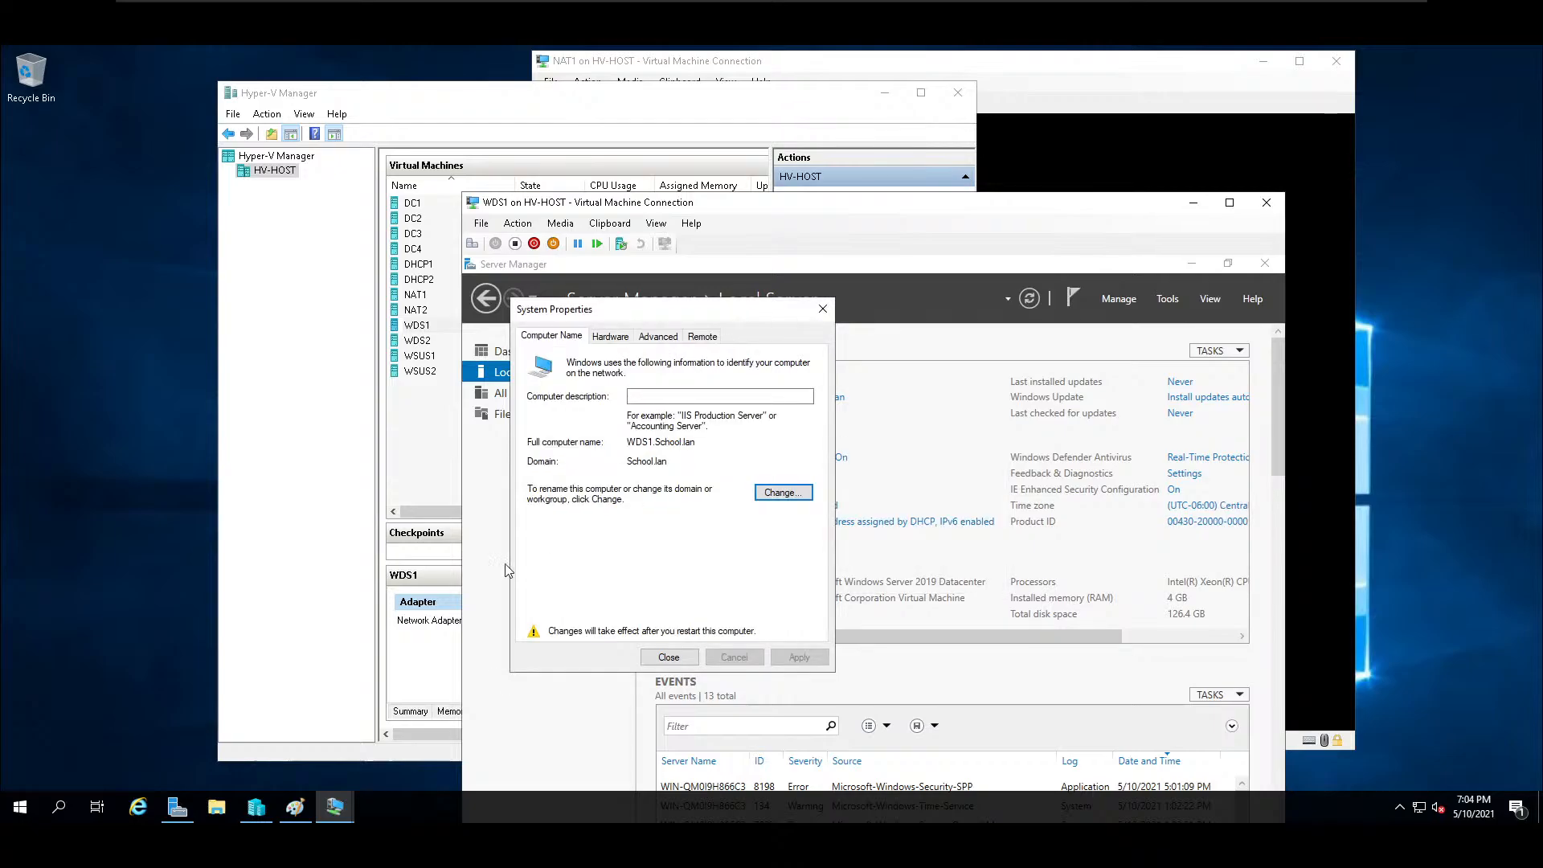
click(668, 657)
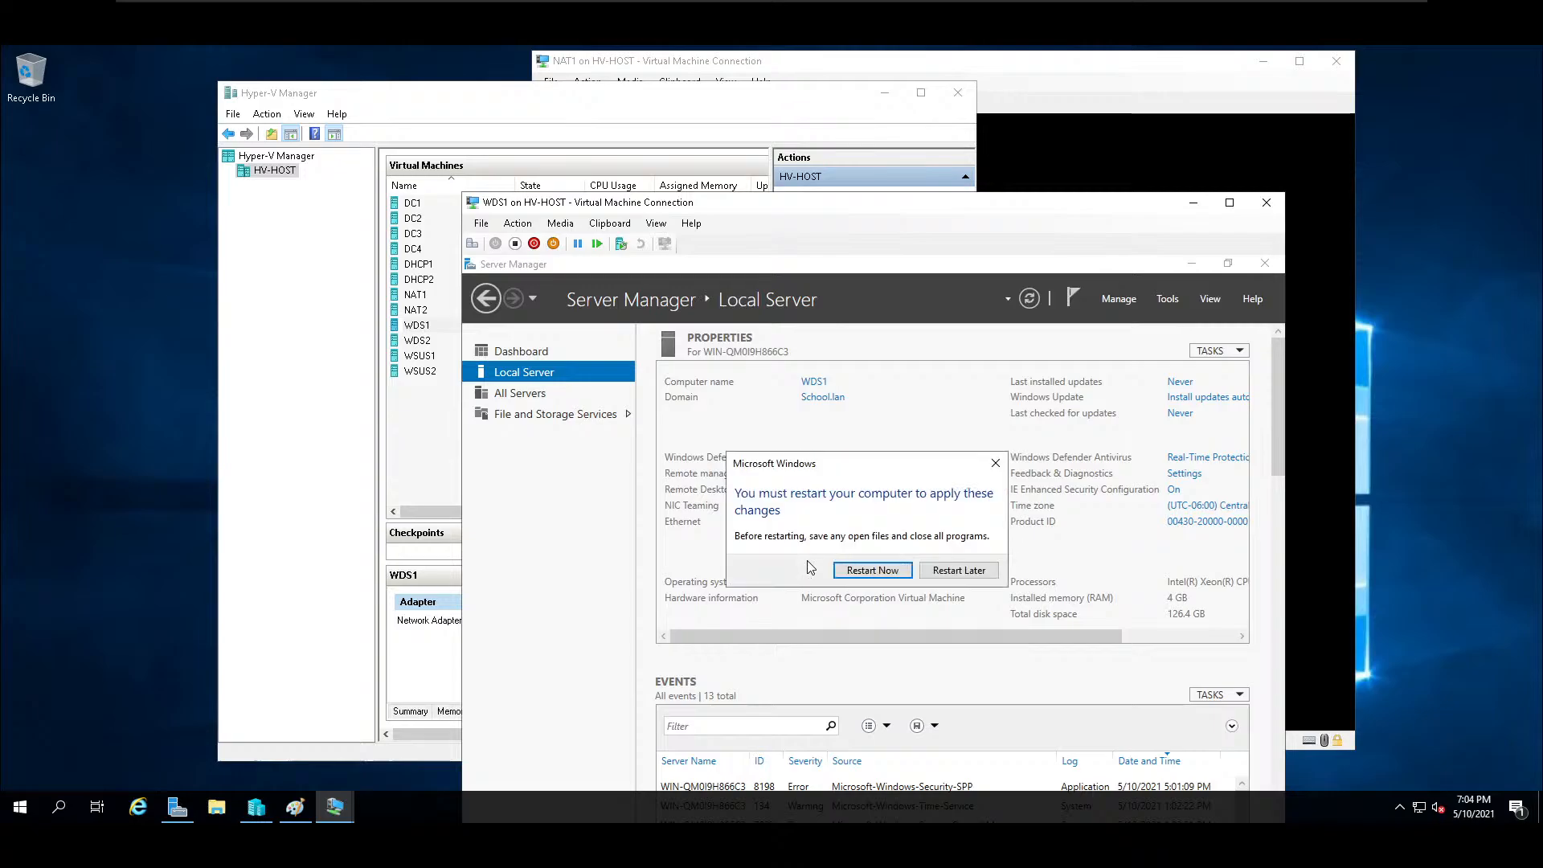
click(873, 570)
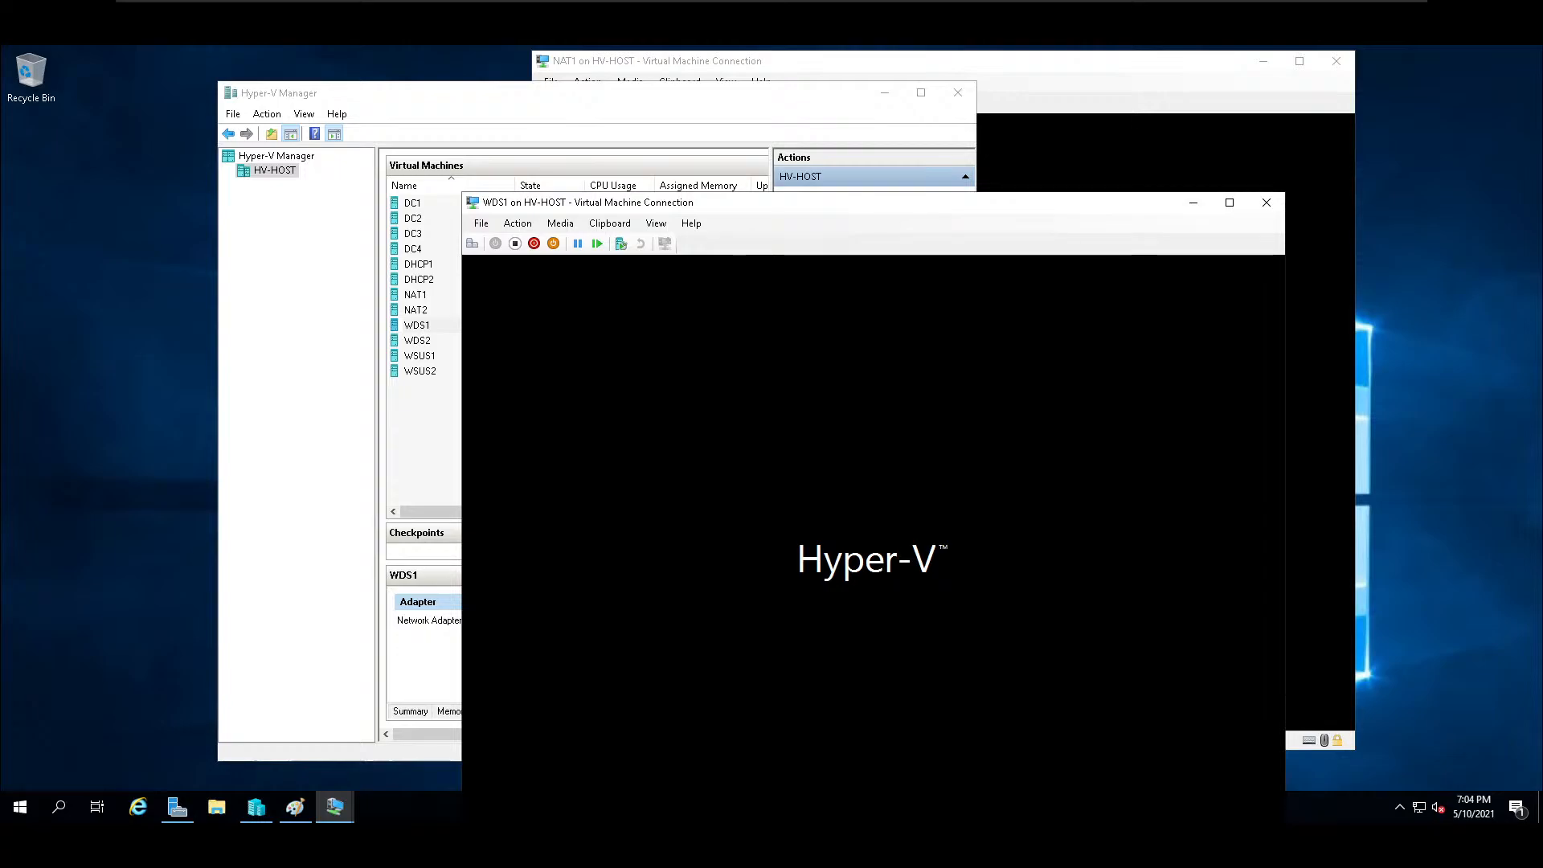
Bring up WDS1's sign-in screen after the restart and show its connection window in full screen.
drag(563, 210, 691, 211)
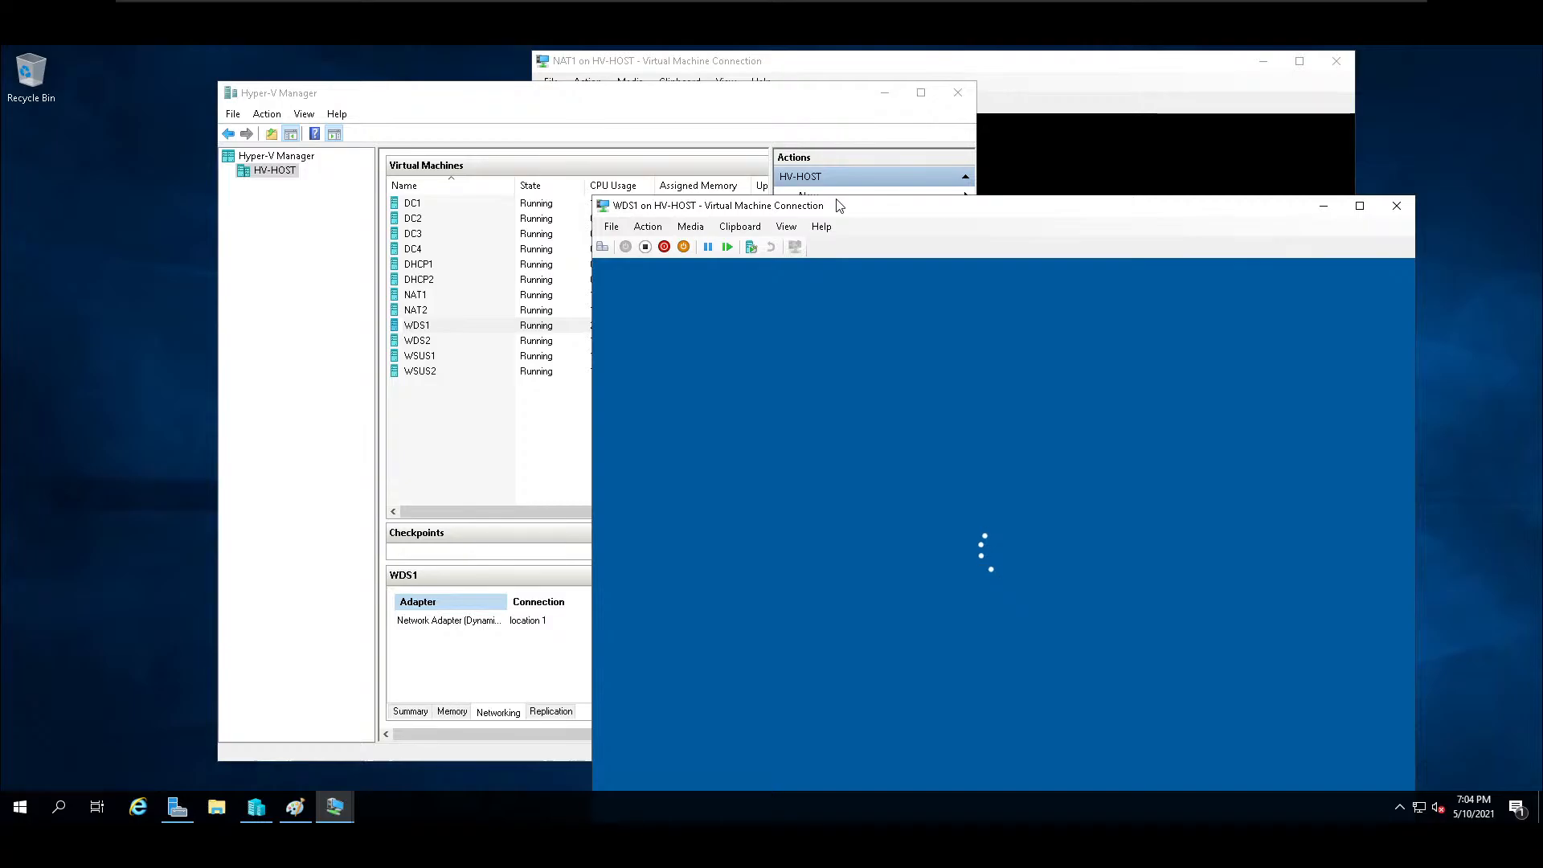
drag(823, 213, 618, 89)
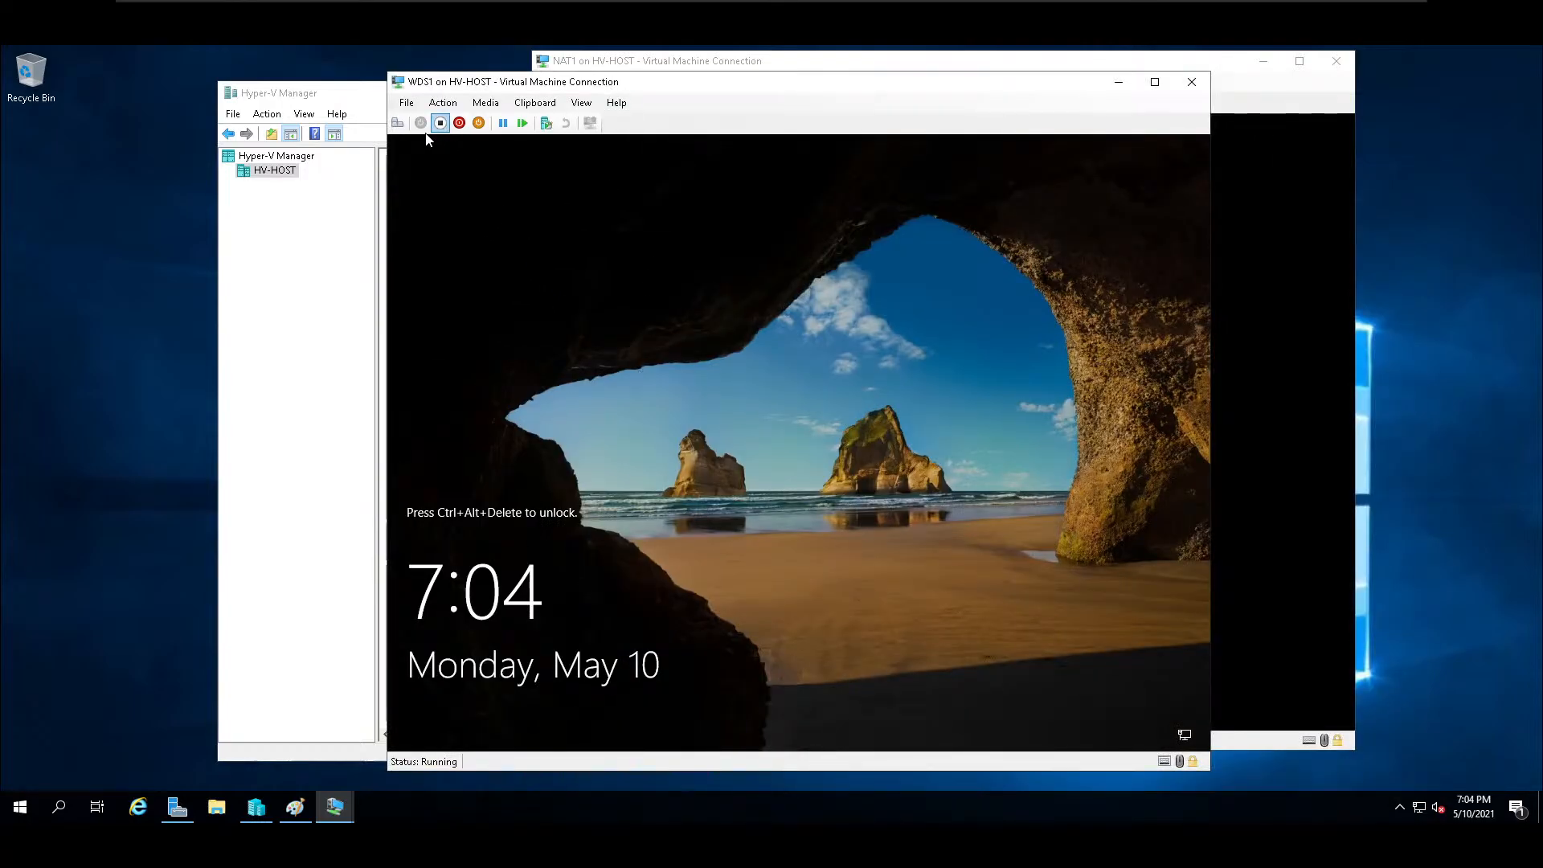
click(397, 122)
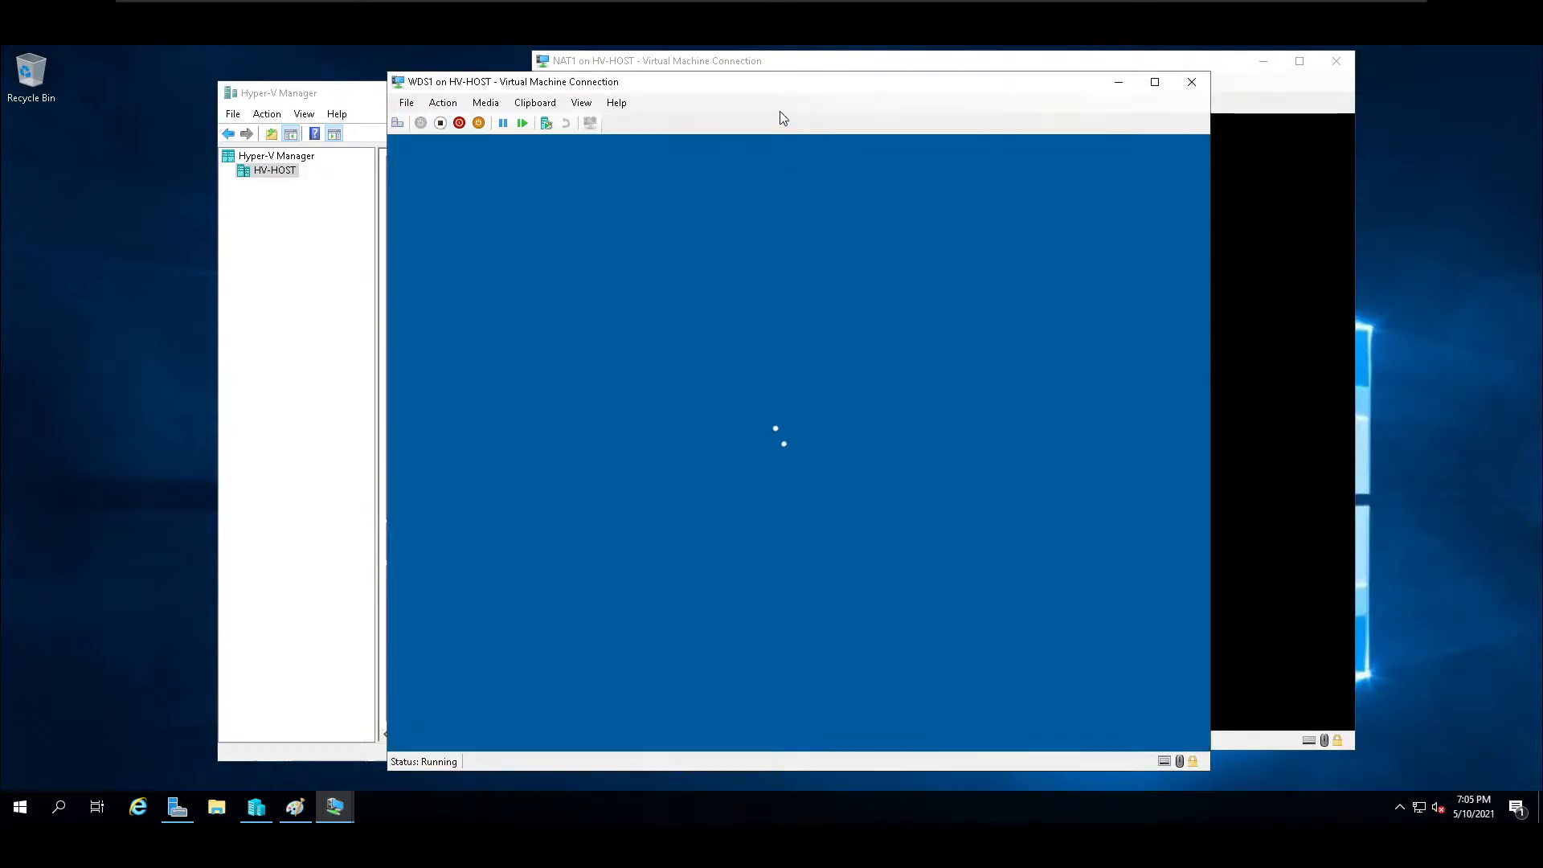
click(581, 103)
click(623, 118)
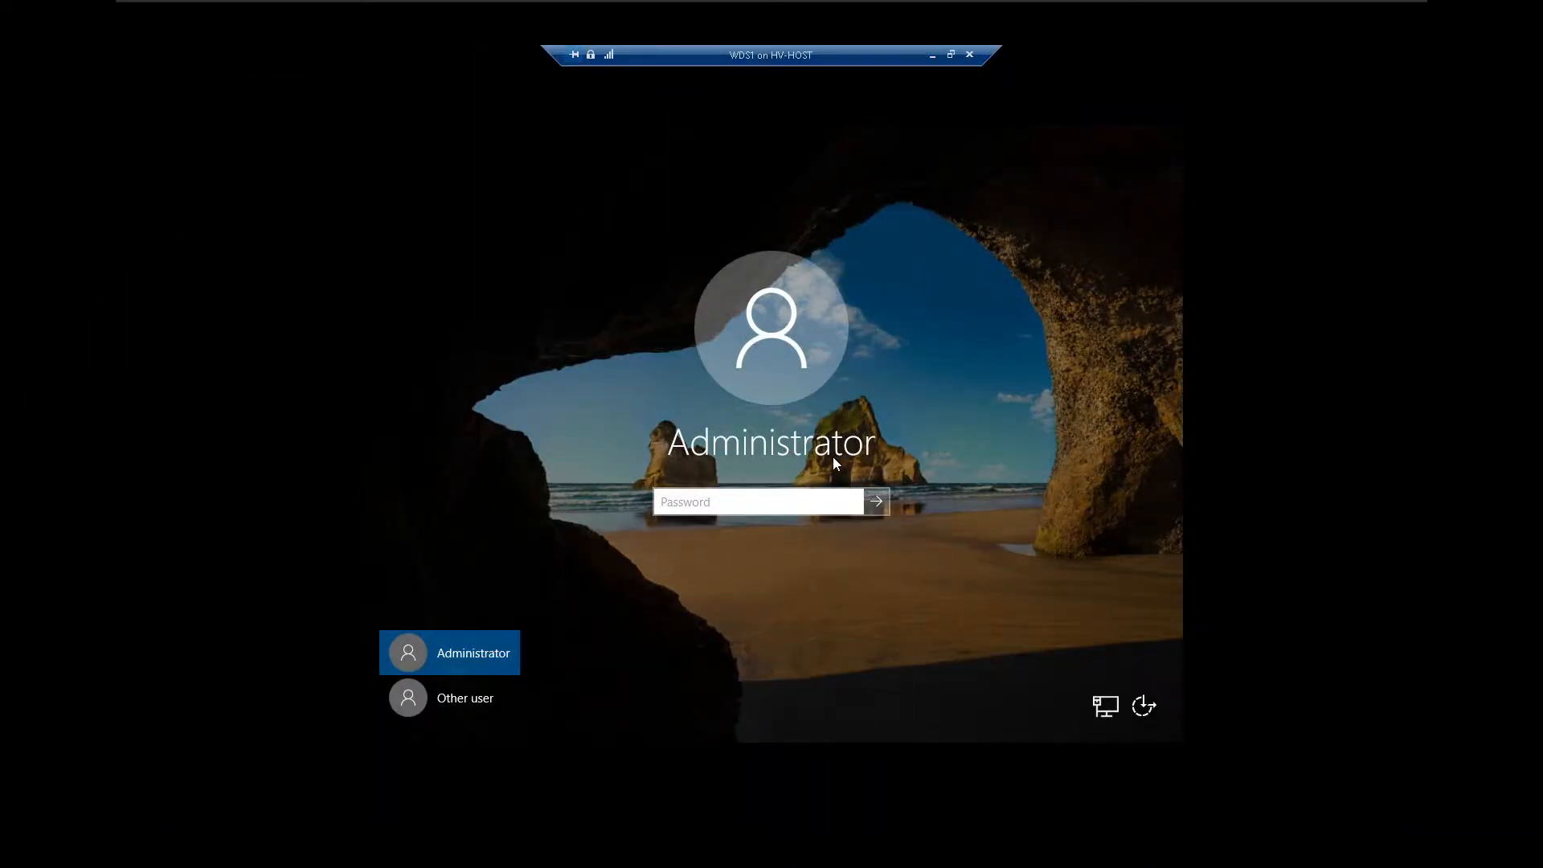
Sign in to WDS1 as the other user school\administrator with the domain account password.
click(461, 709)
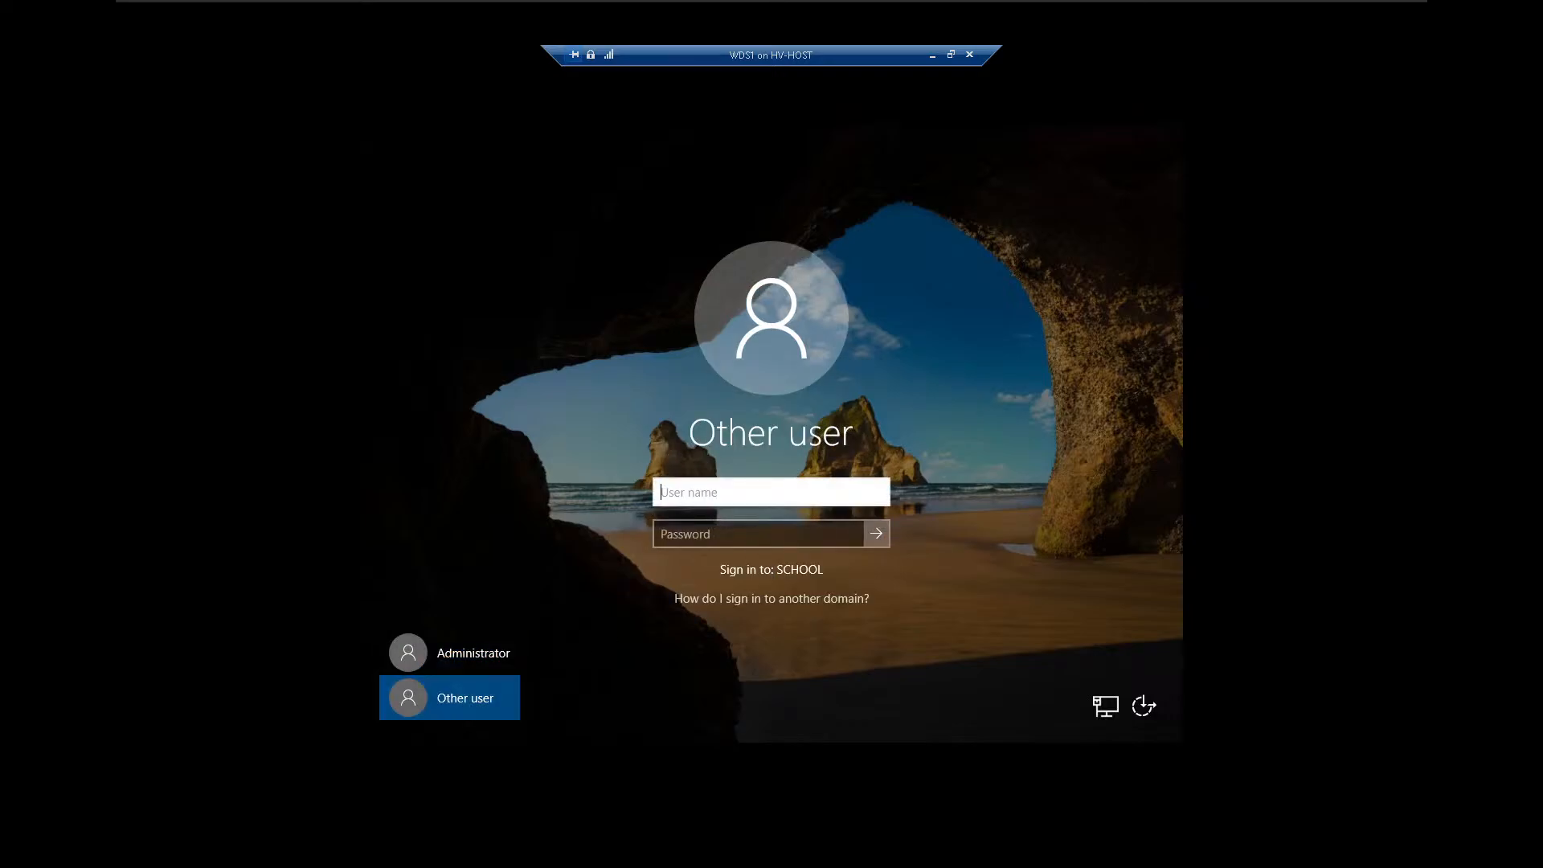
text(school\administrator)
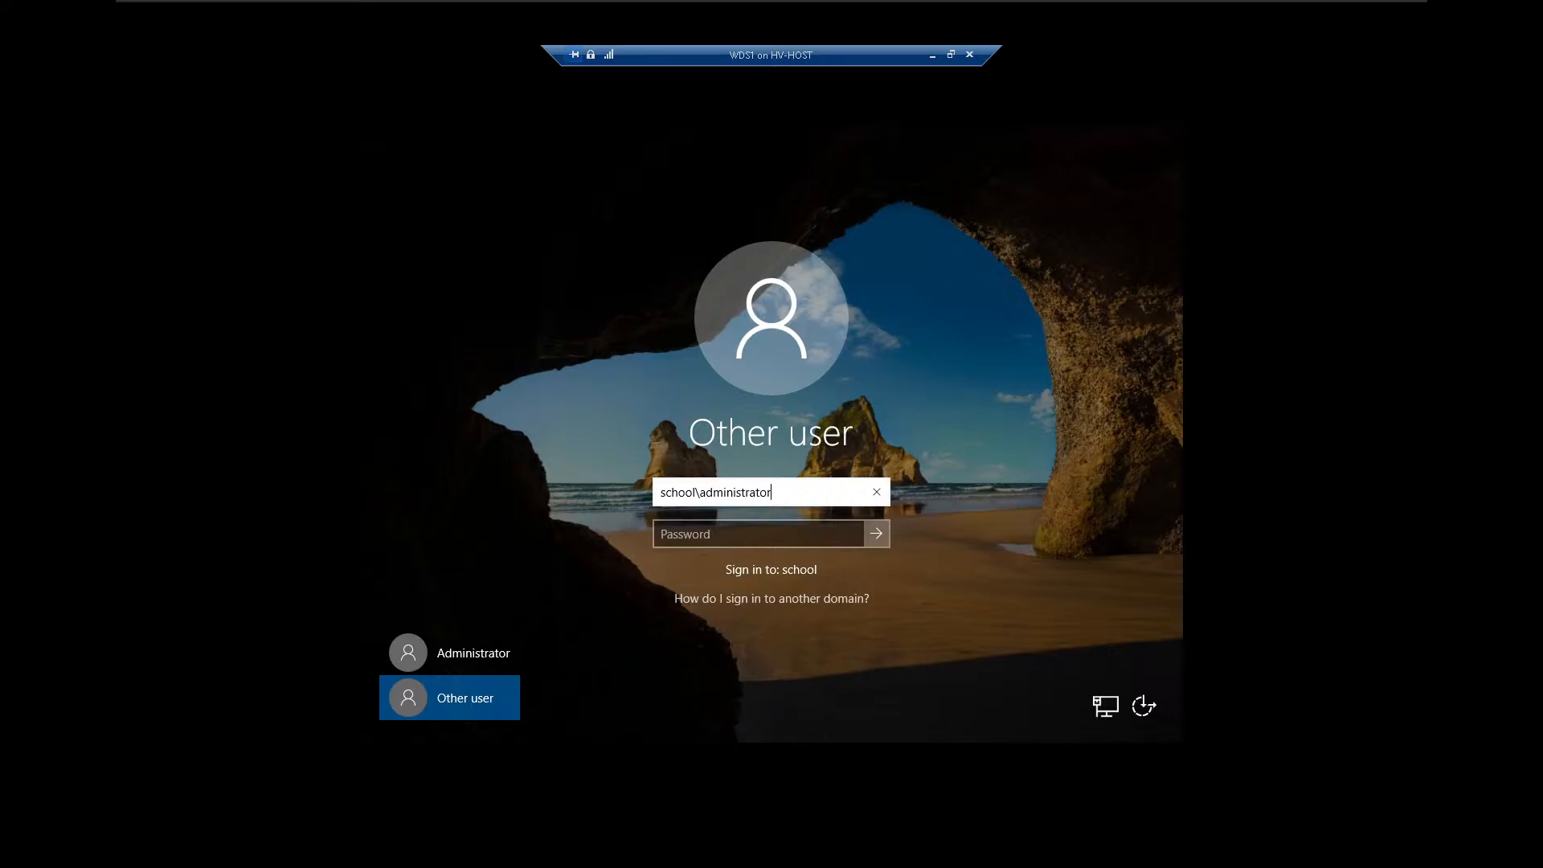
key(Tab)
text(●●●●●●●●●●●)
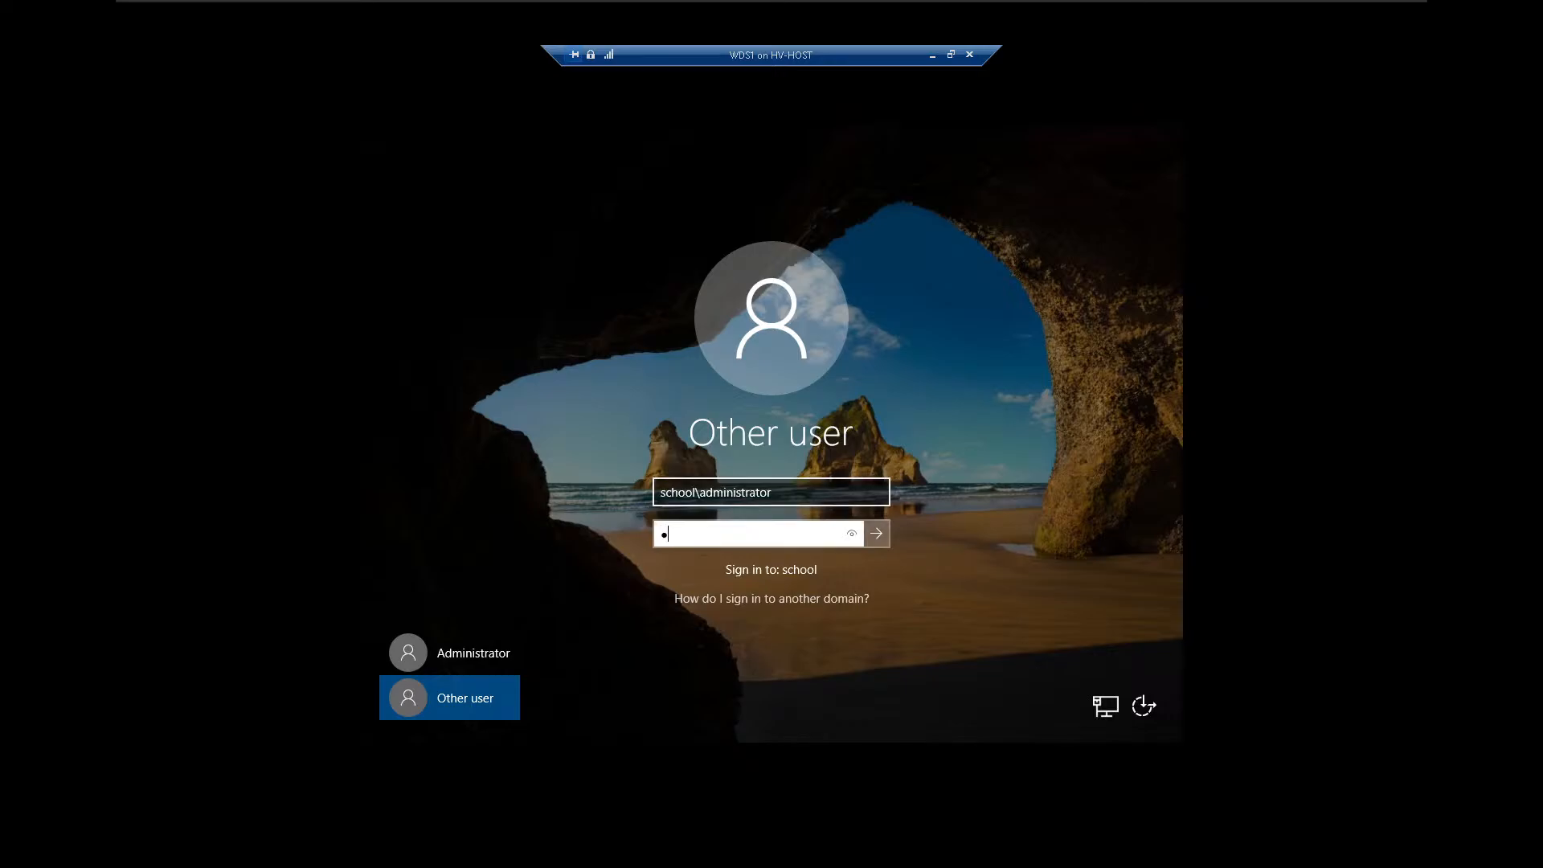
key(Return)
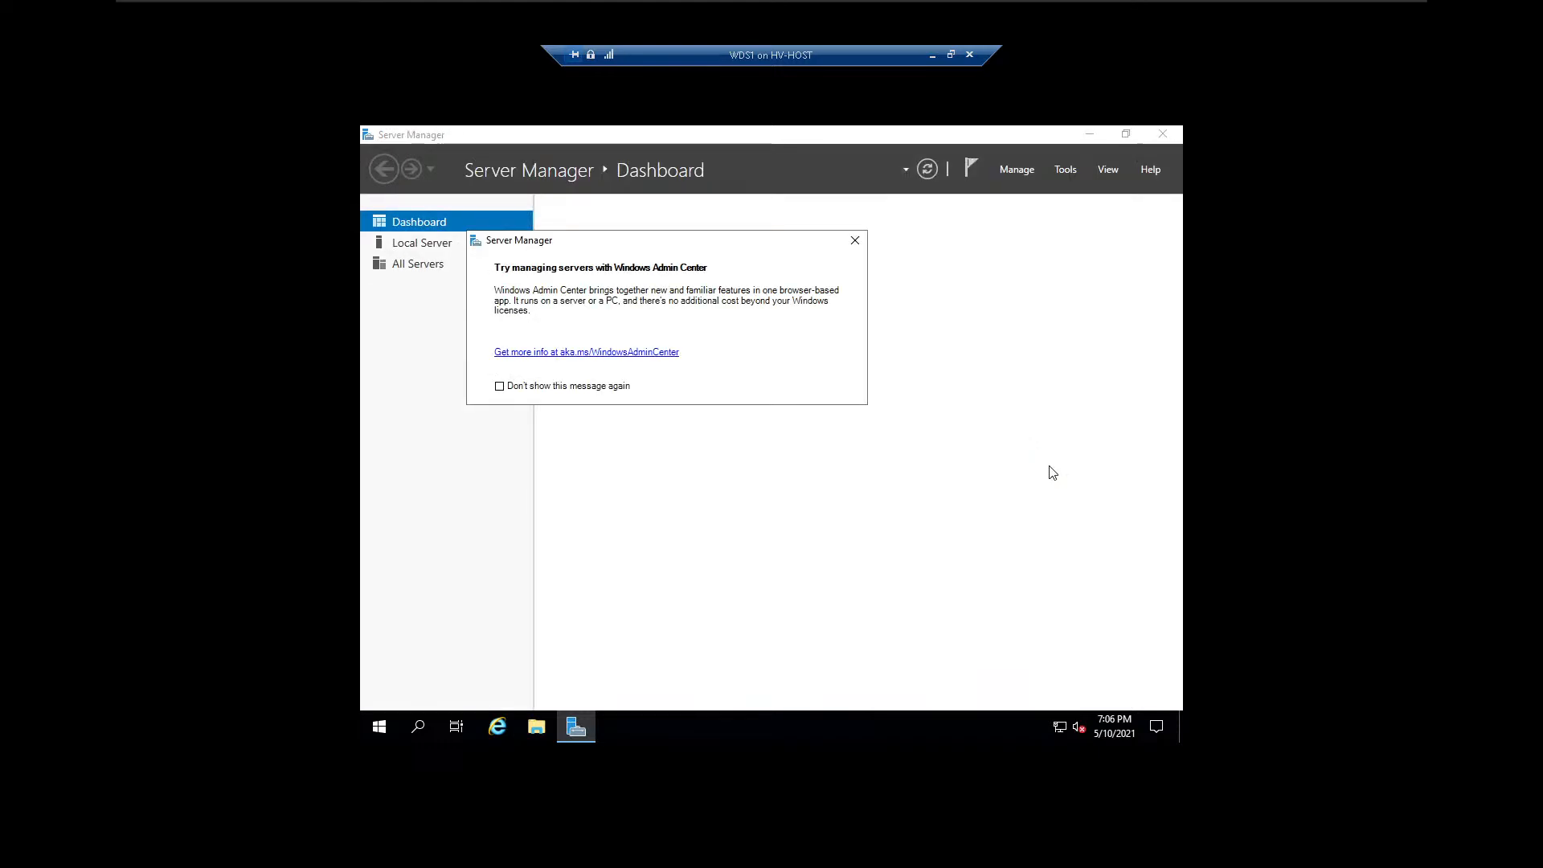
Dismiss the Windows Admin Center message and try to start the Add Roles and Features Wizard.
click(855, 241)
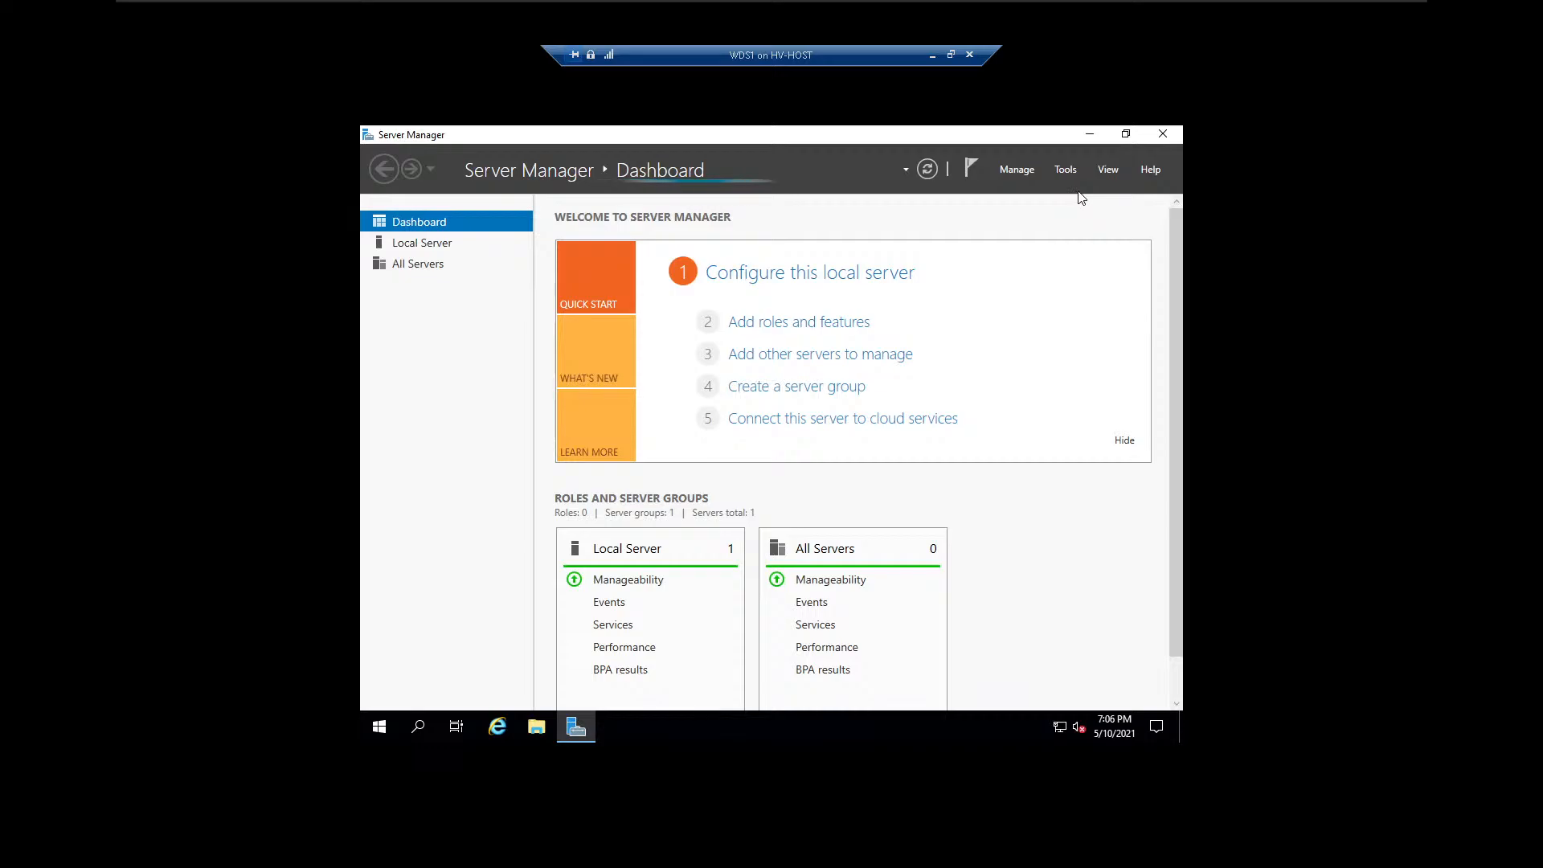
click(1016, 170)
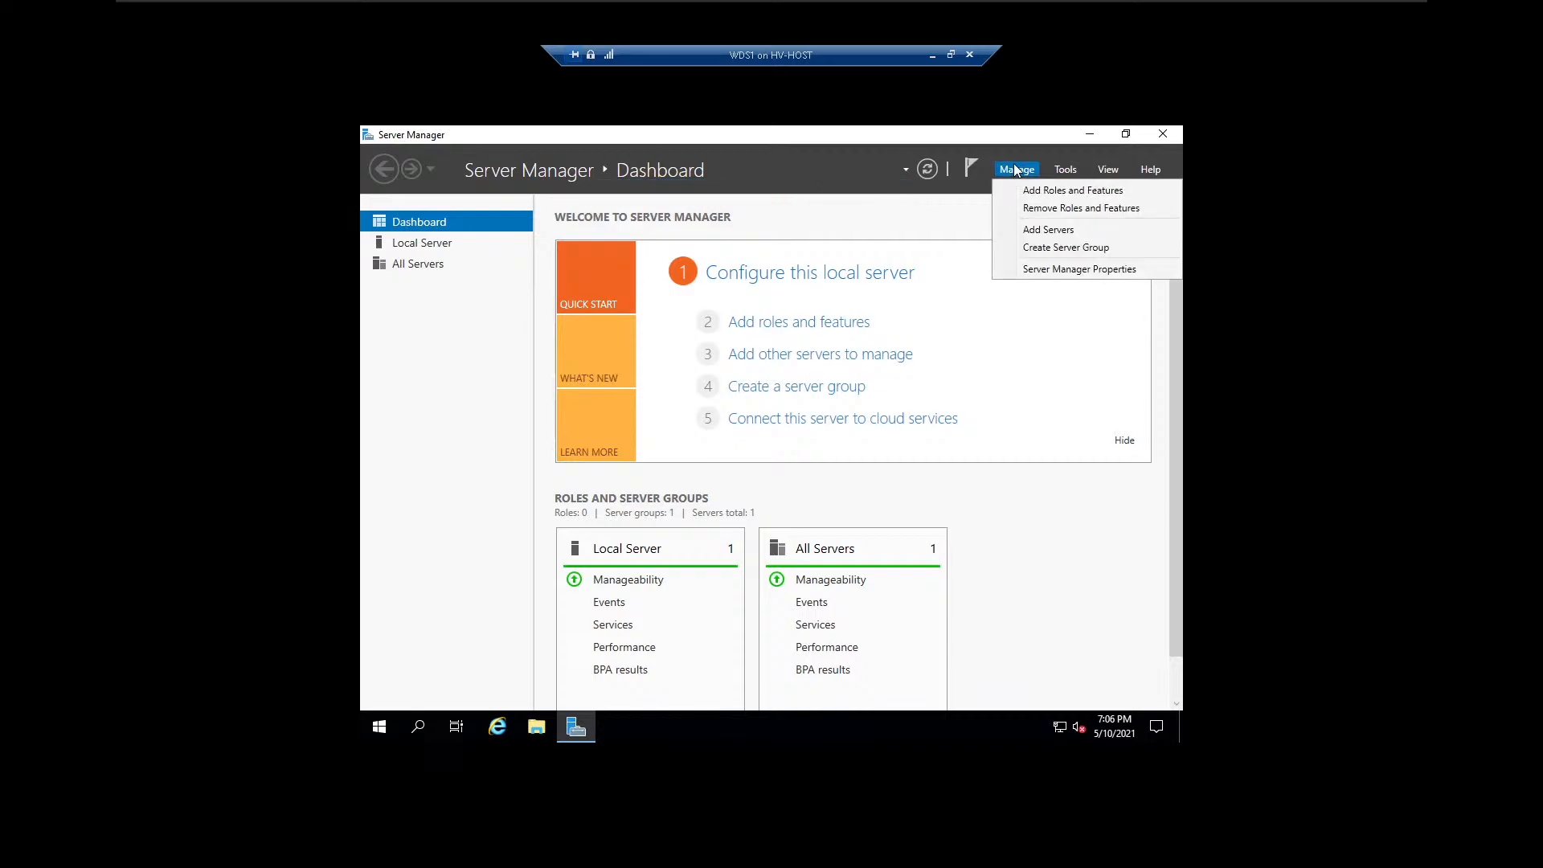
click(1042, 195)
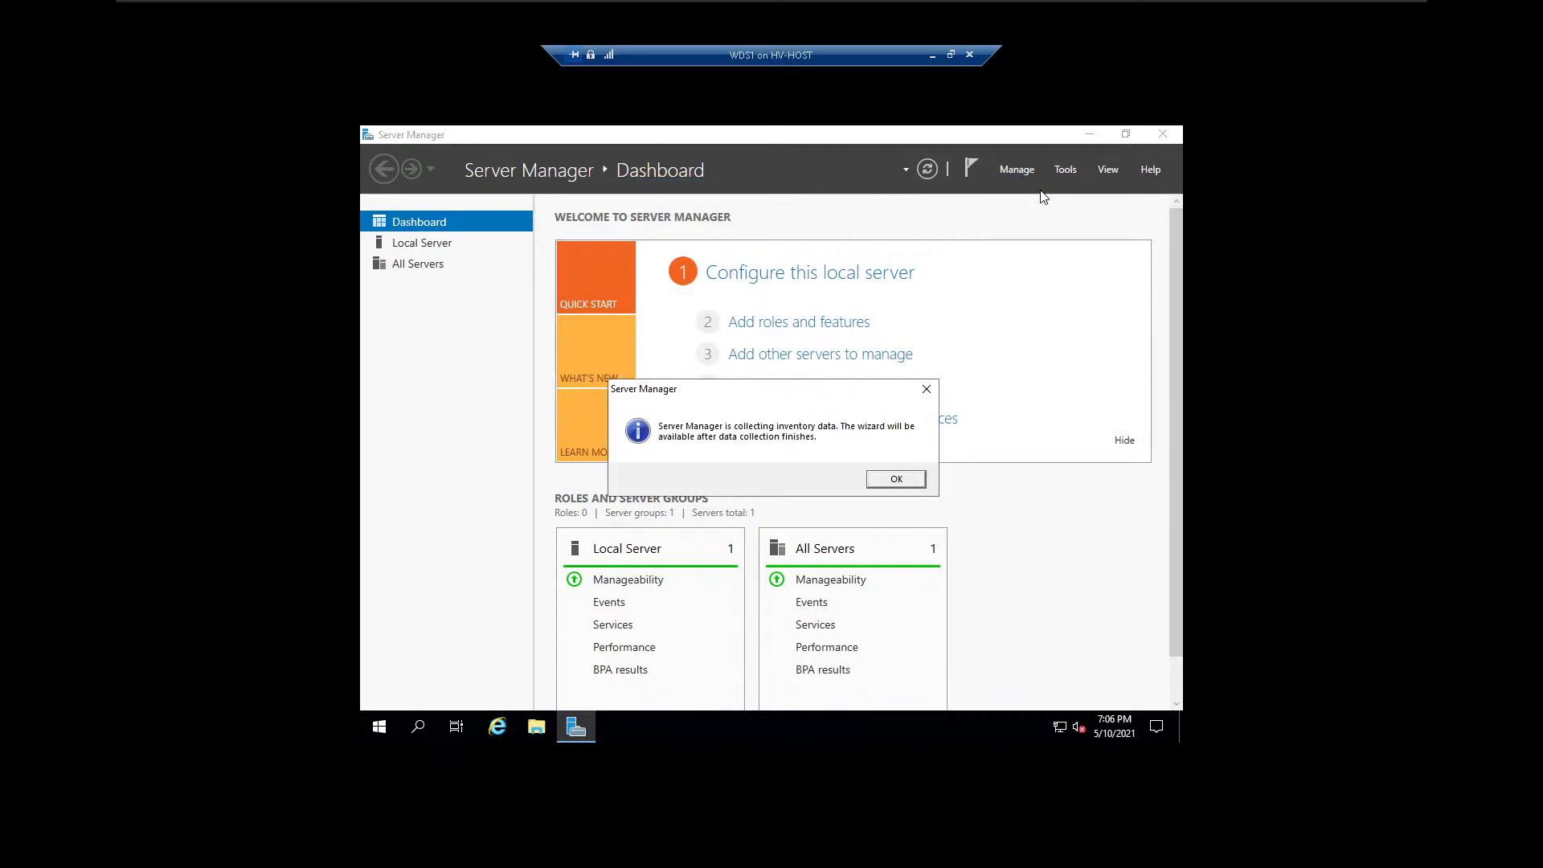
click(896, 478)
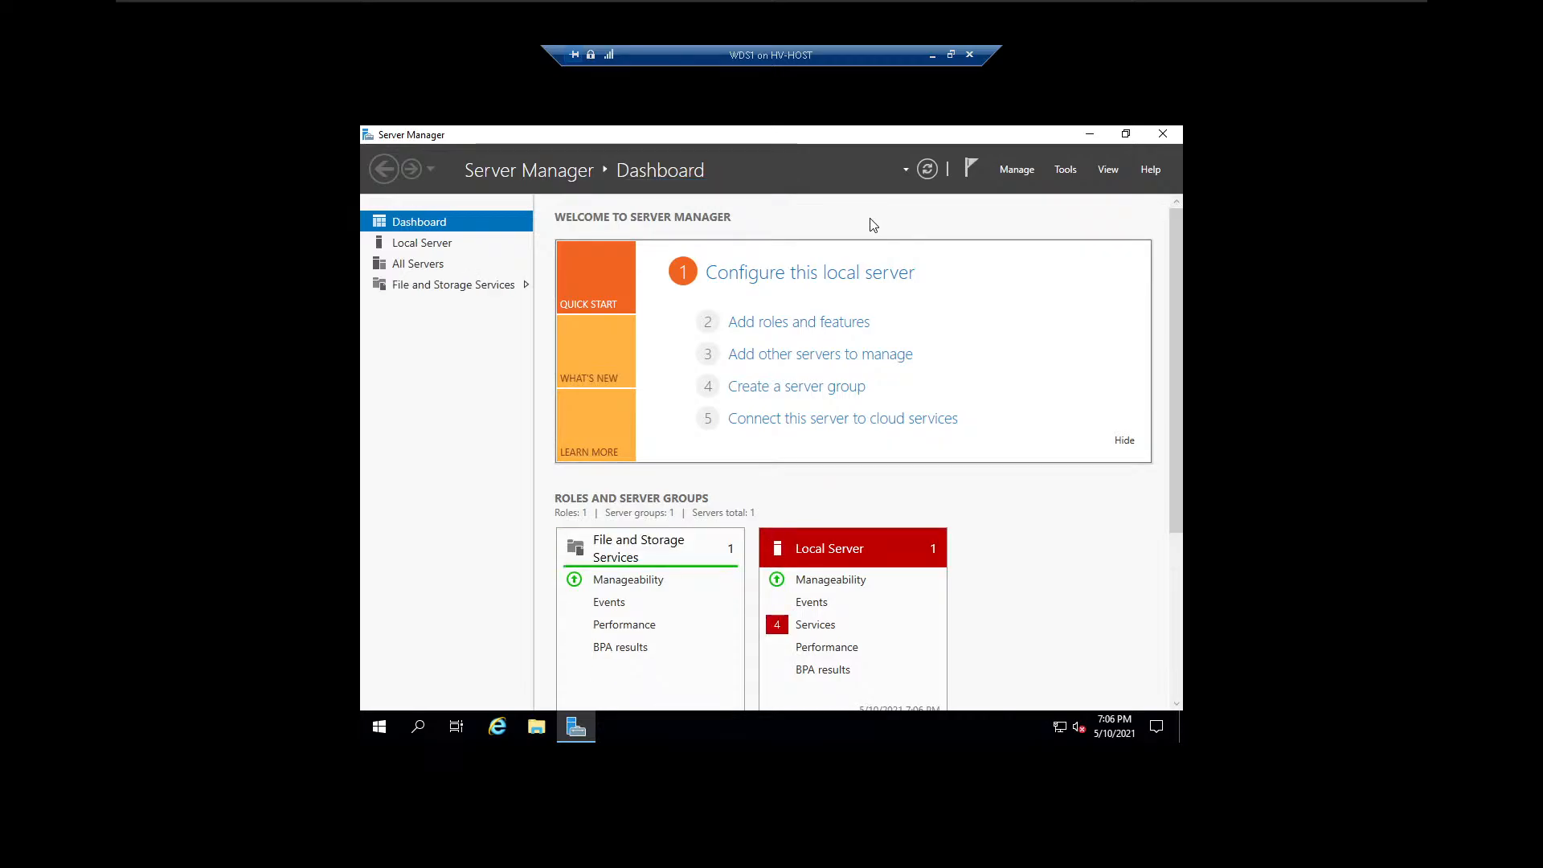
Start the Add Roles and Features Wizard and continue to the server roles with a role-based installation on WDS1.
click(1015, 172)
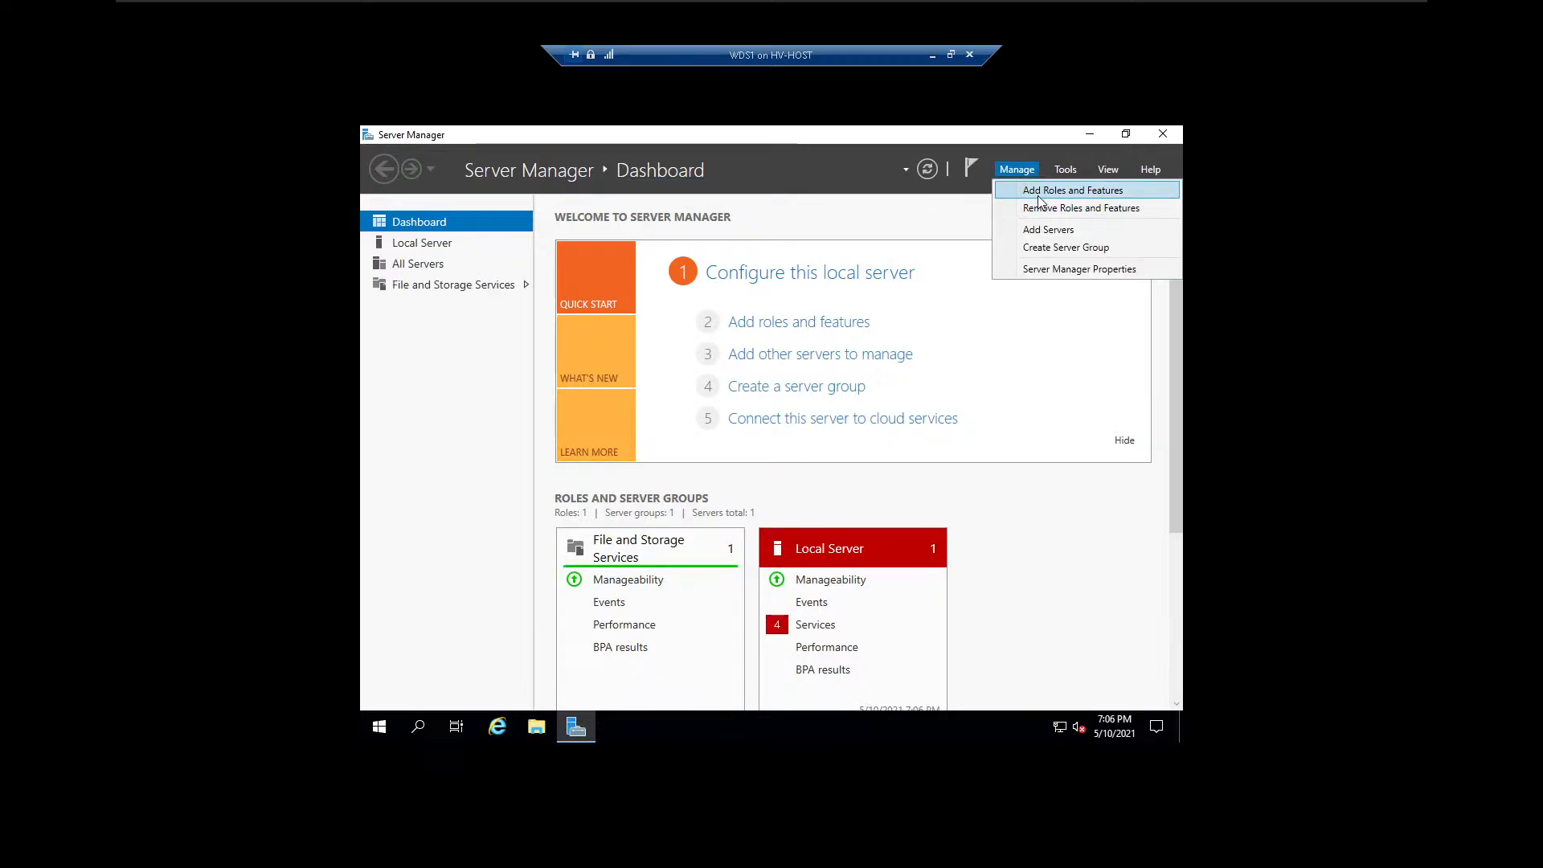
click(1039, 193)
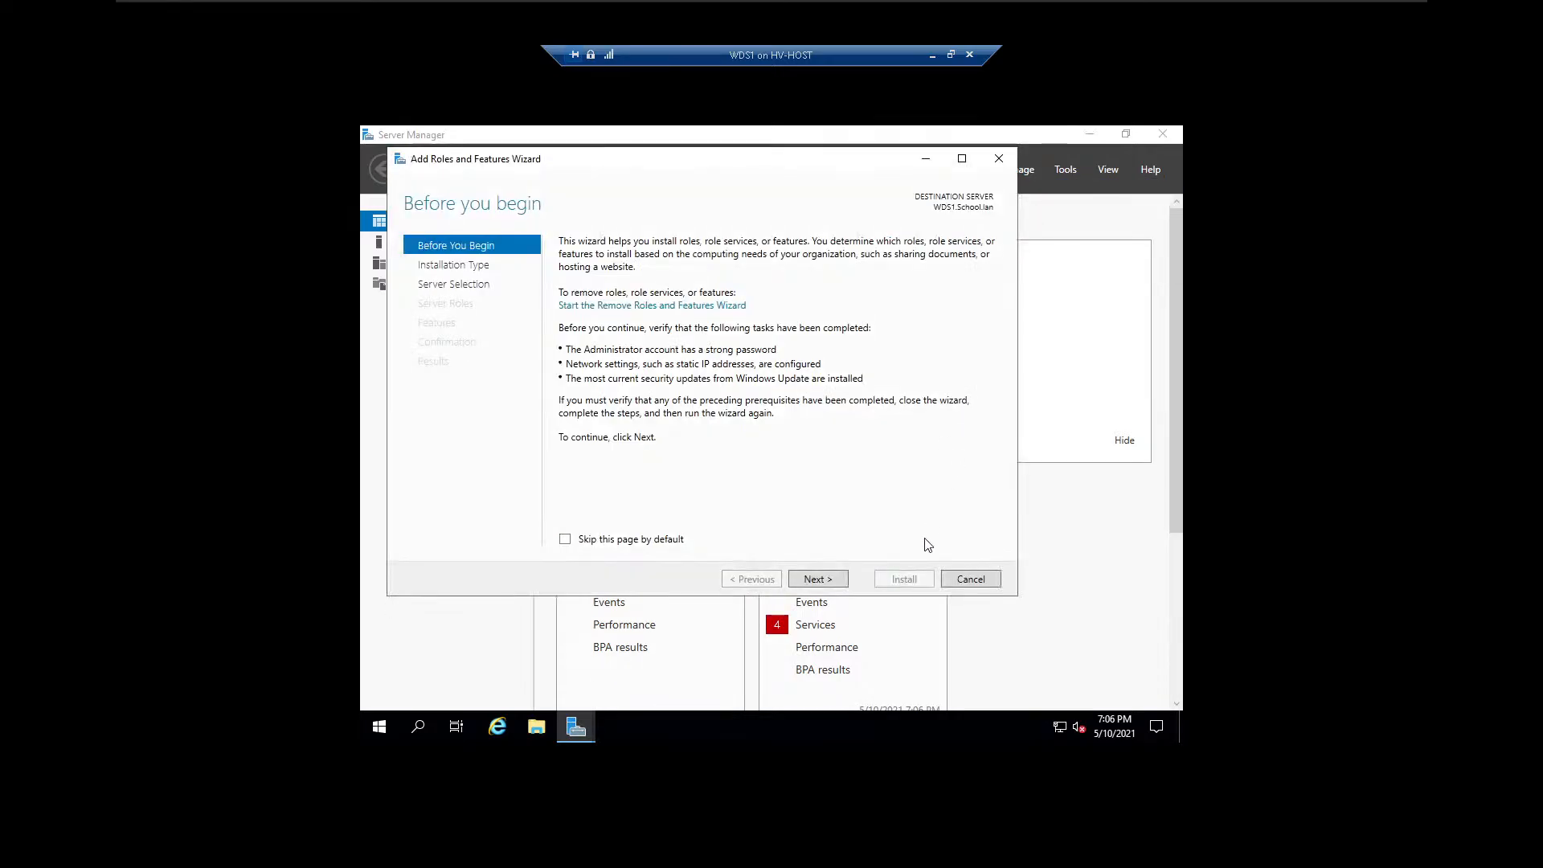
click(830, 585)
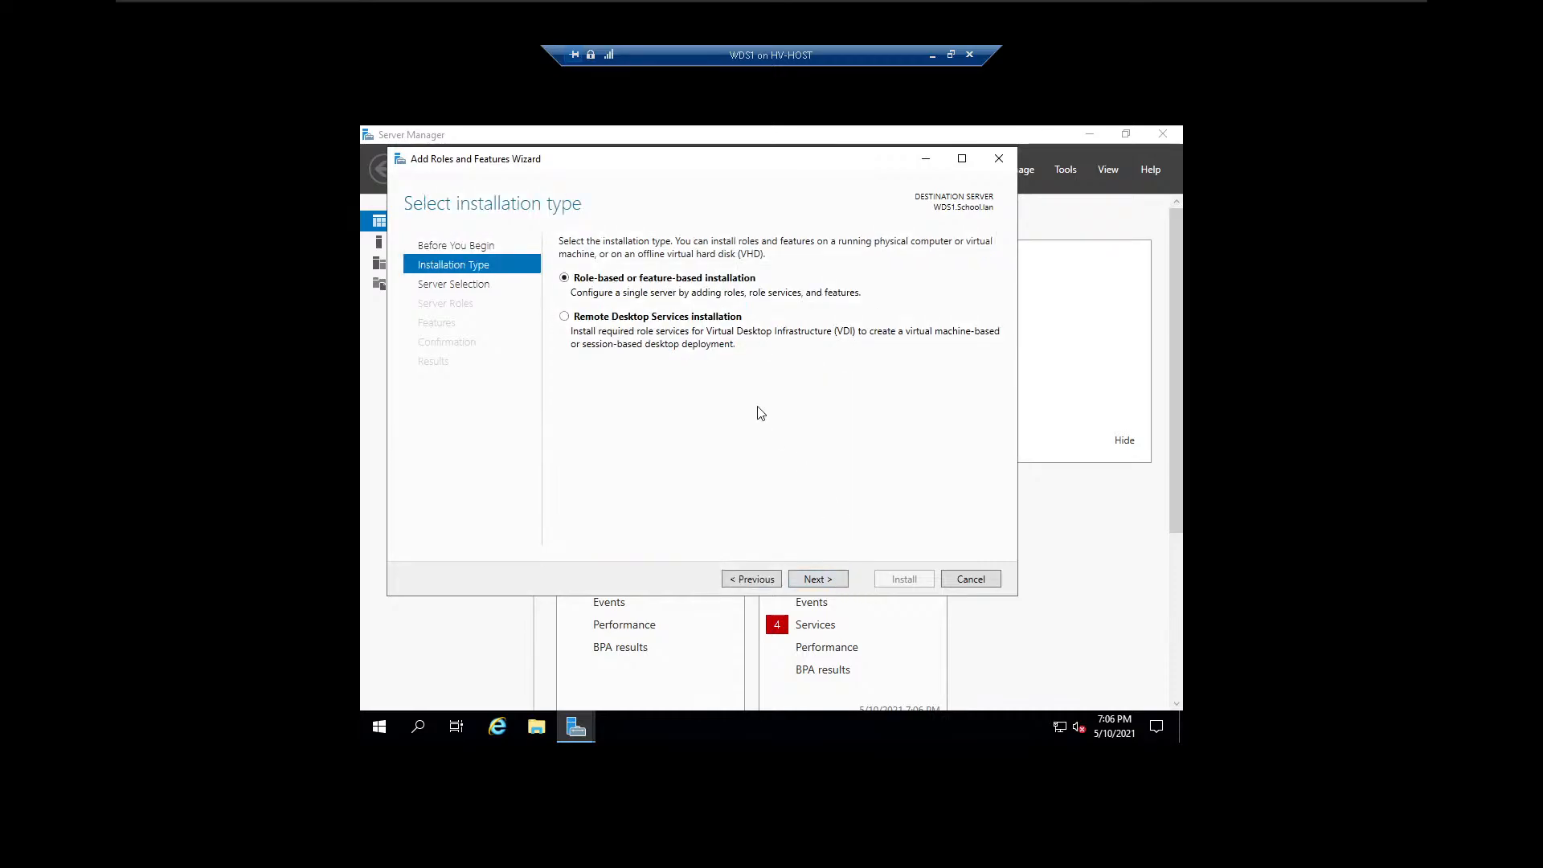
click(830, 581)
click(831, 580)
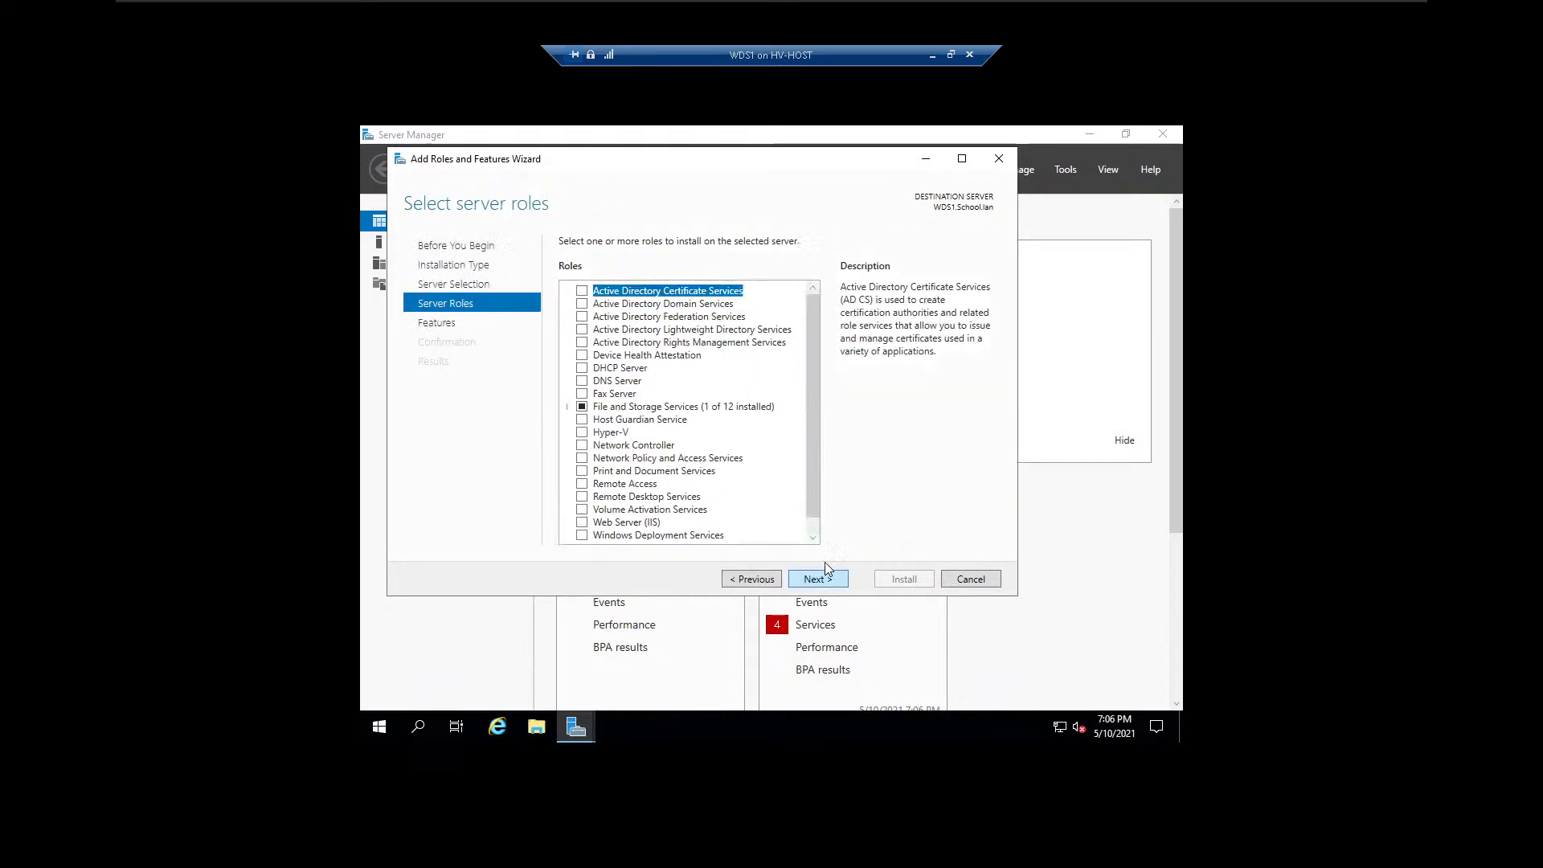
Select the Windows Deployment Services role, including its management tools, and continue to the features selection.
scroll(683, 446, down, 1)
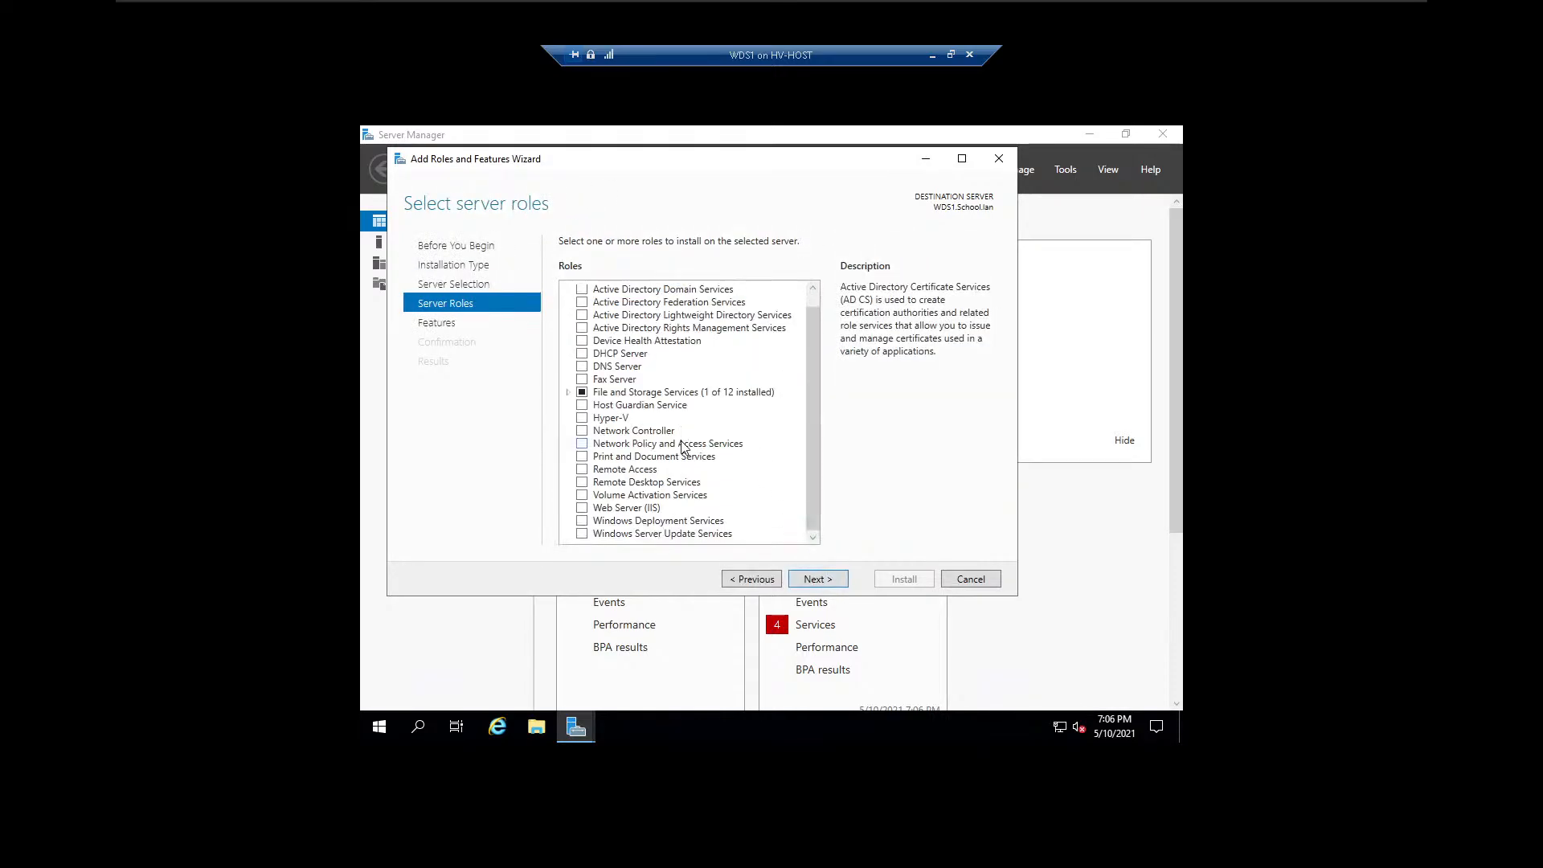
click(623, 522)
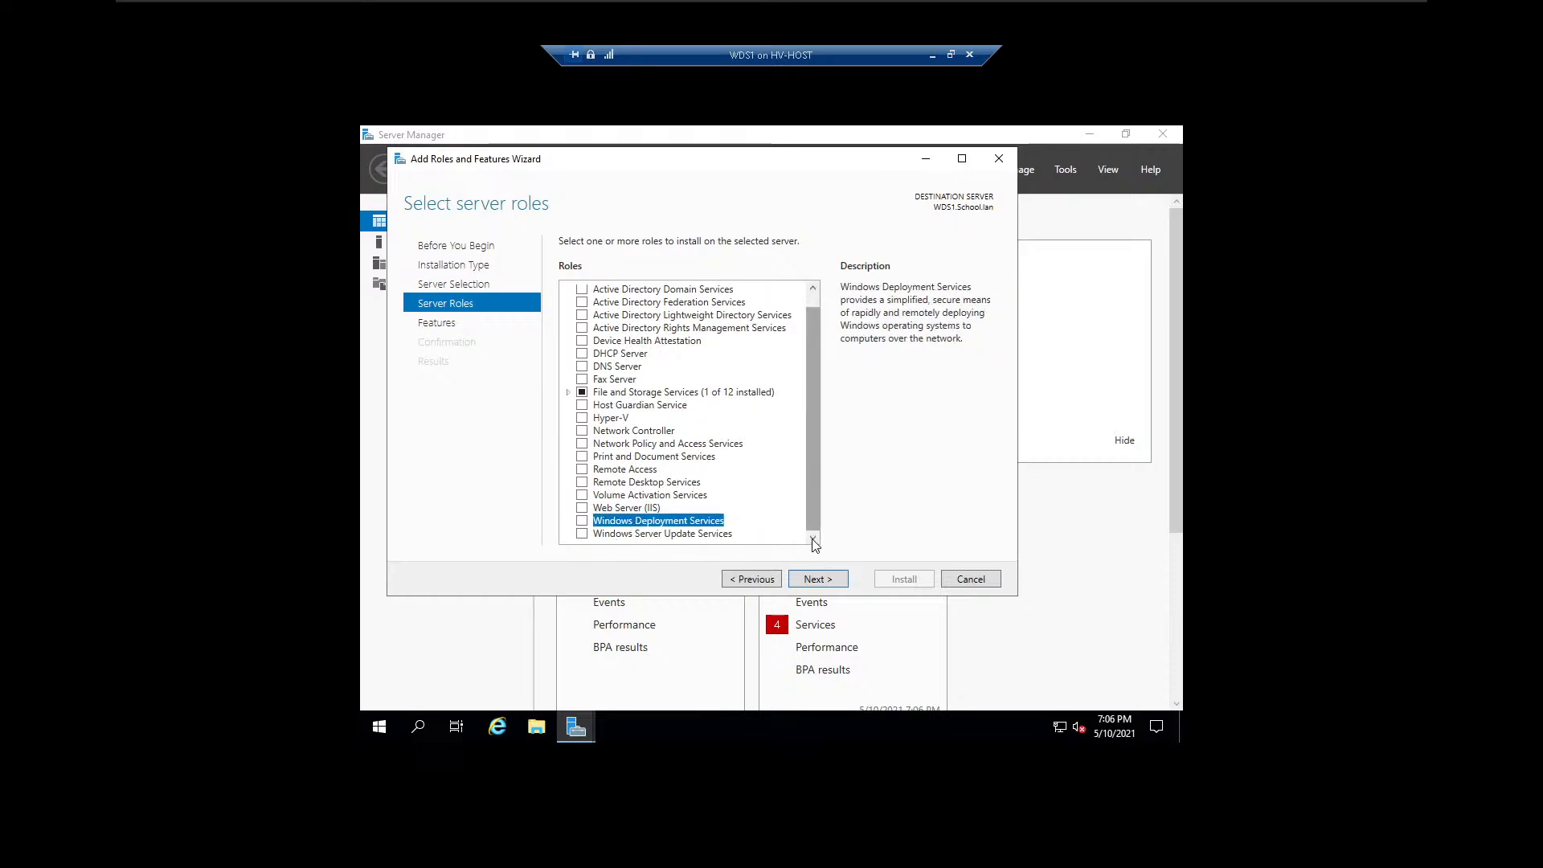
click(582, 521)
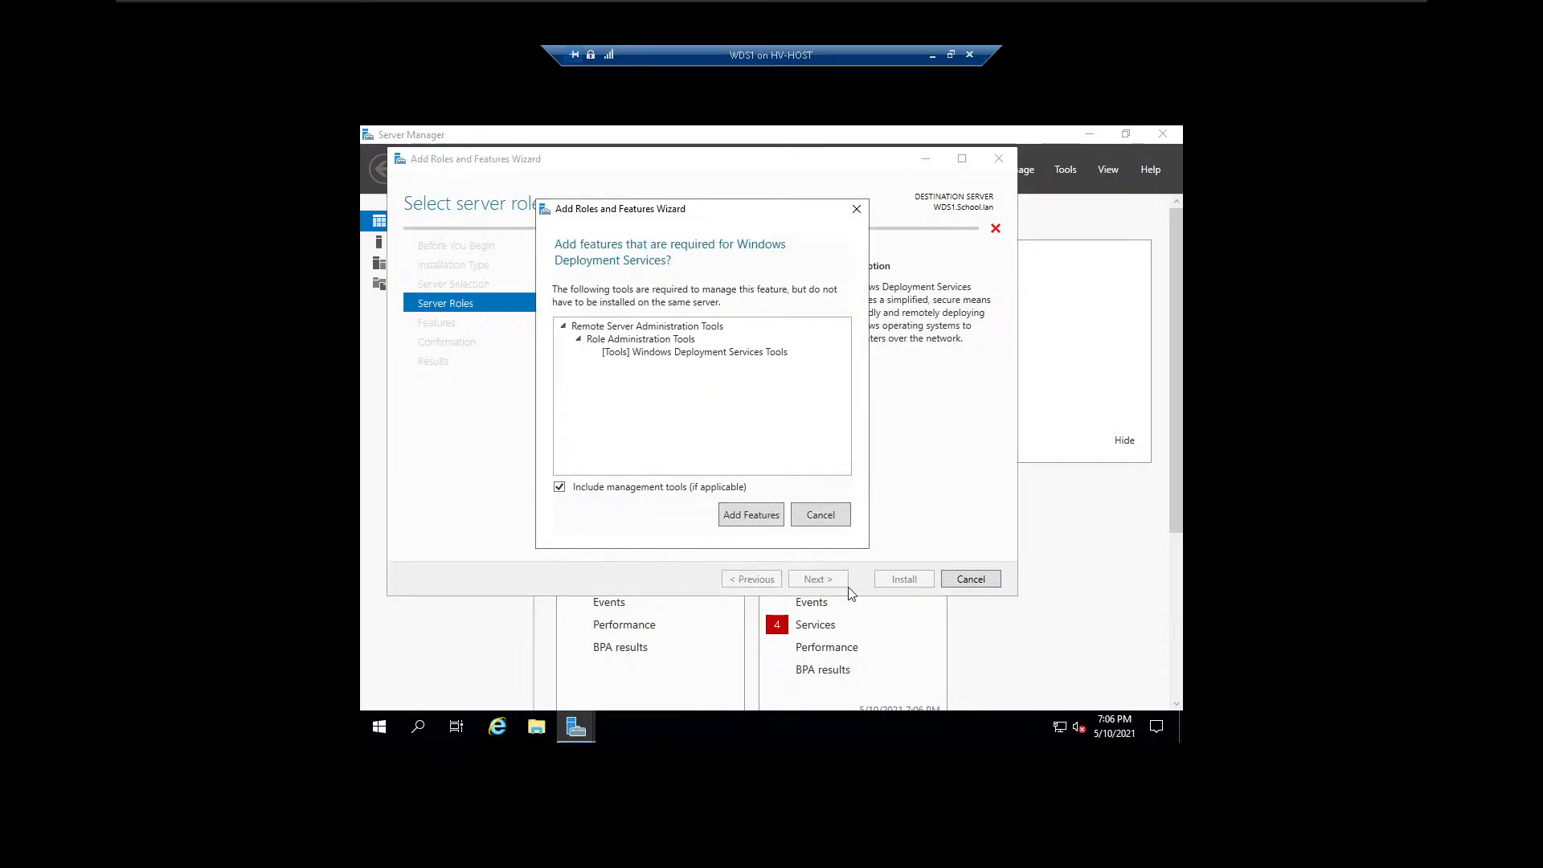
click(765, 524)
click(842, 586)
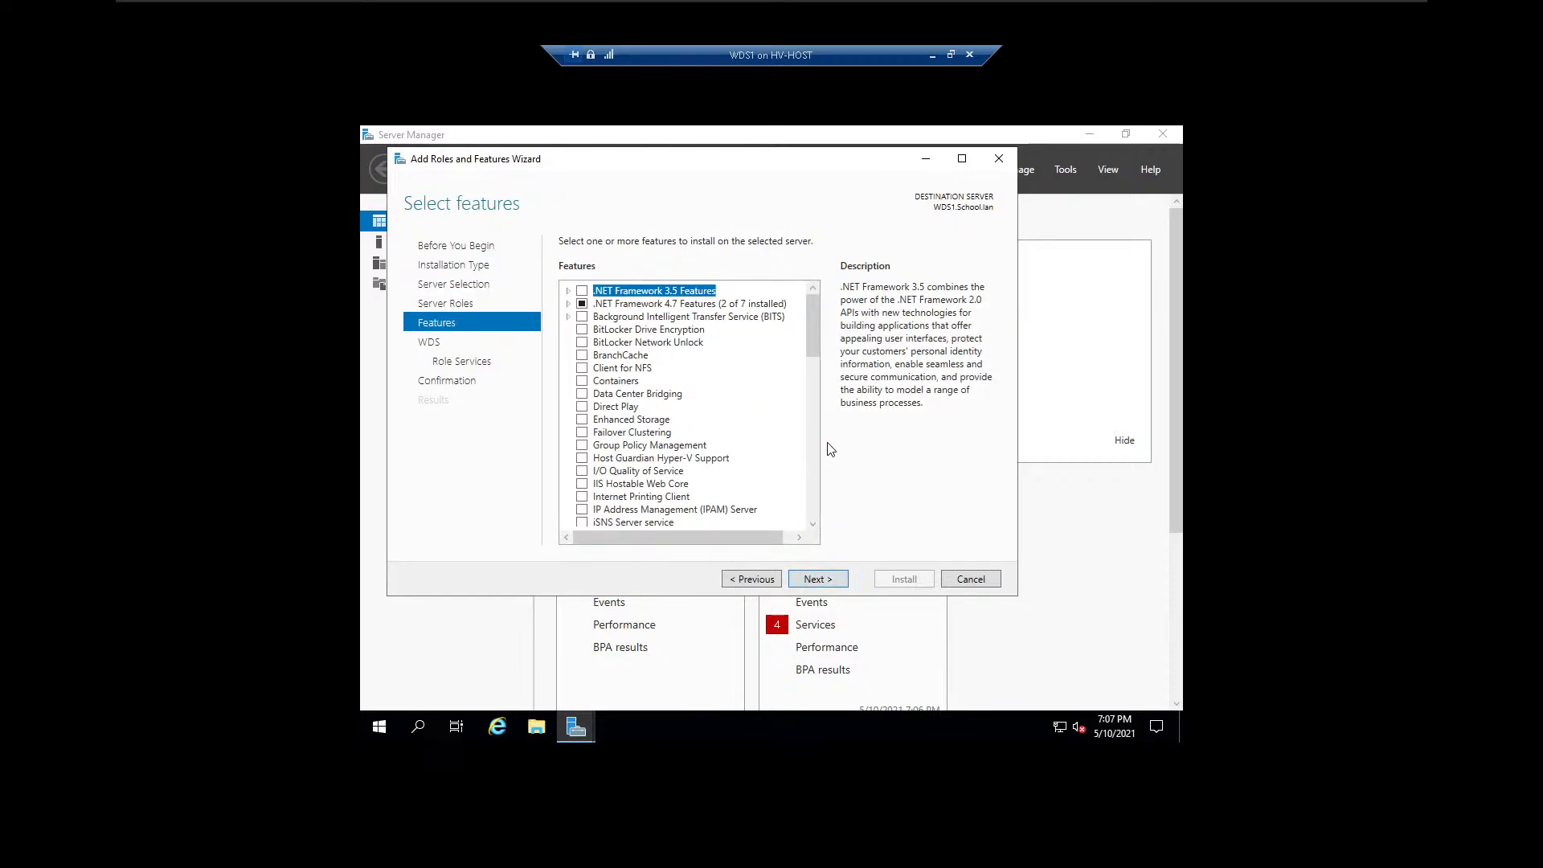
Accept the default features and WDS role services, allow automatic restart, and install the role.
drag(813, 325, 812, 484)
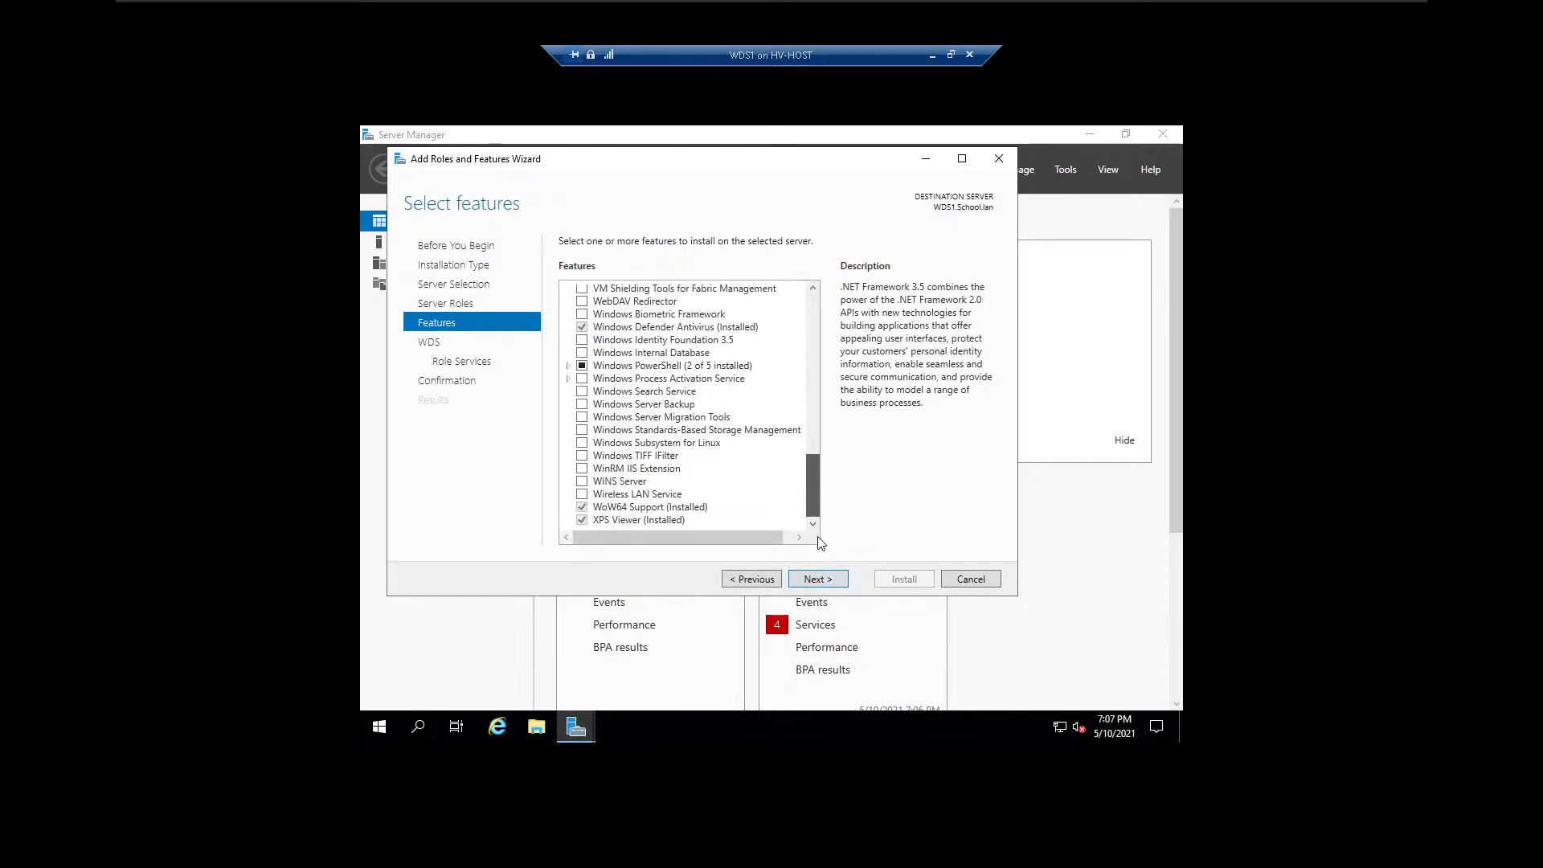
click(834, 581)
click(833, 580)
click(833, 581)
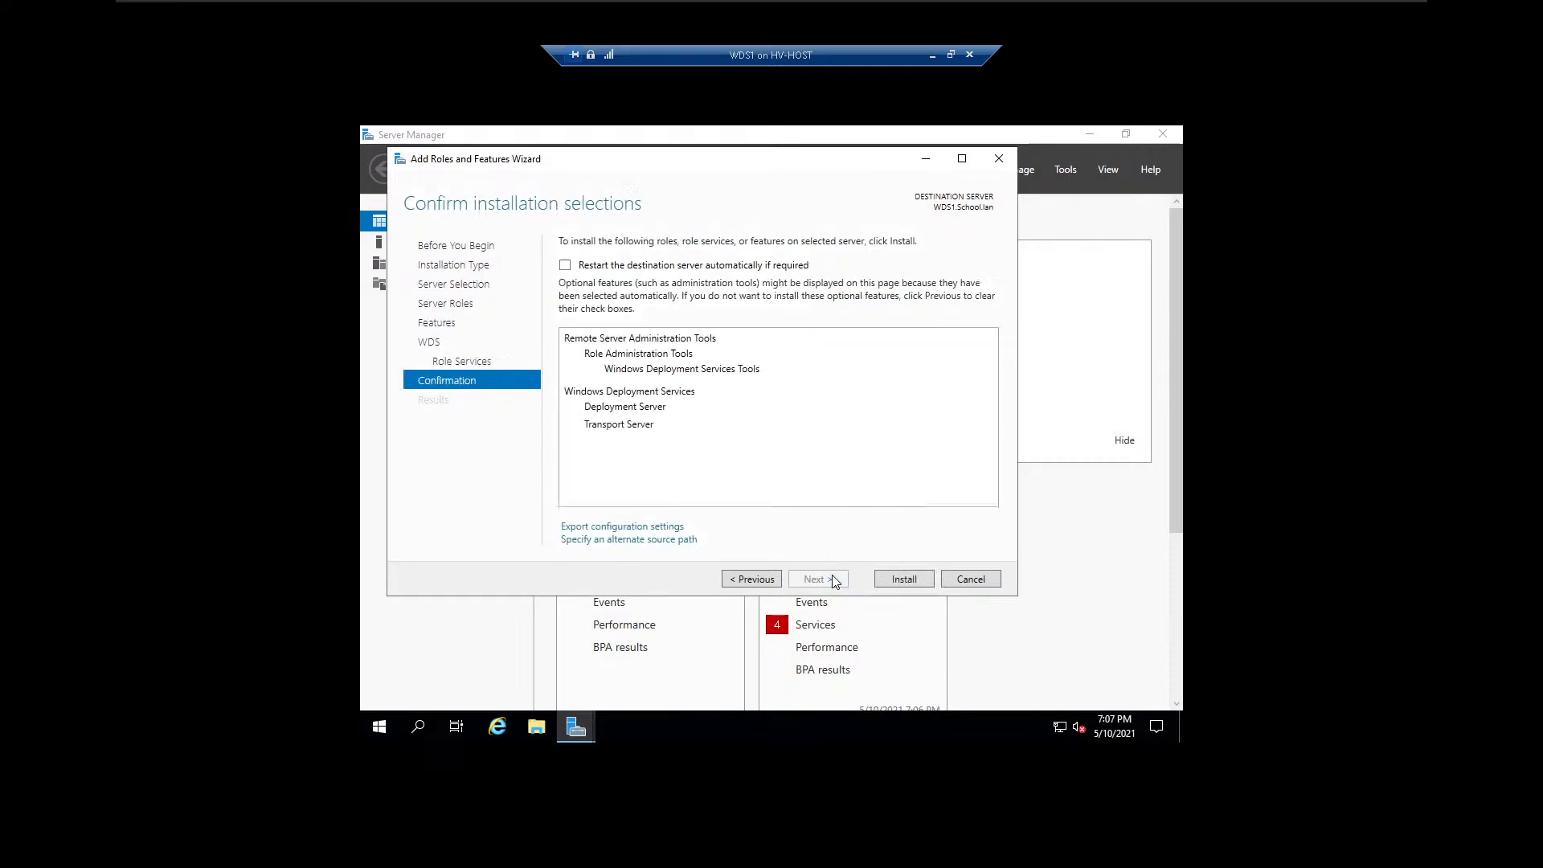
click(565, 265)
click(814, 482)
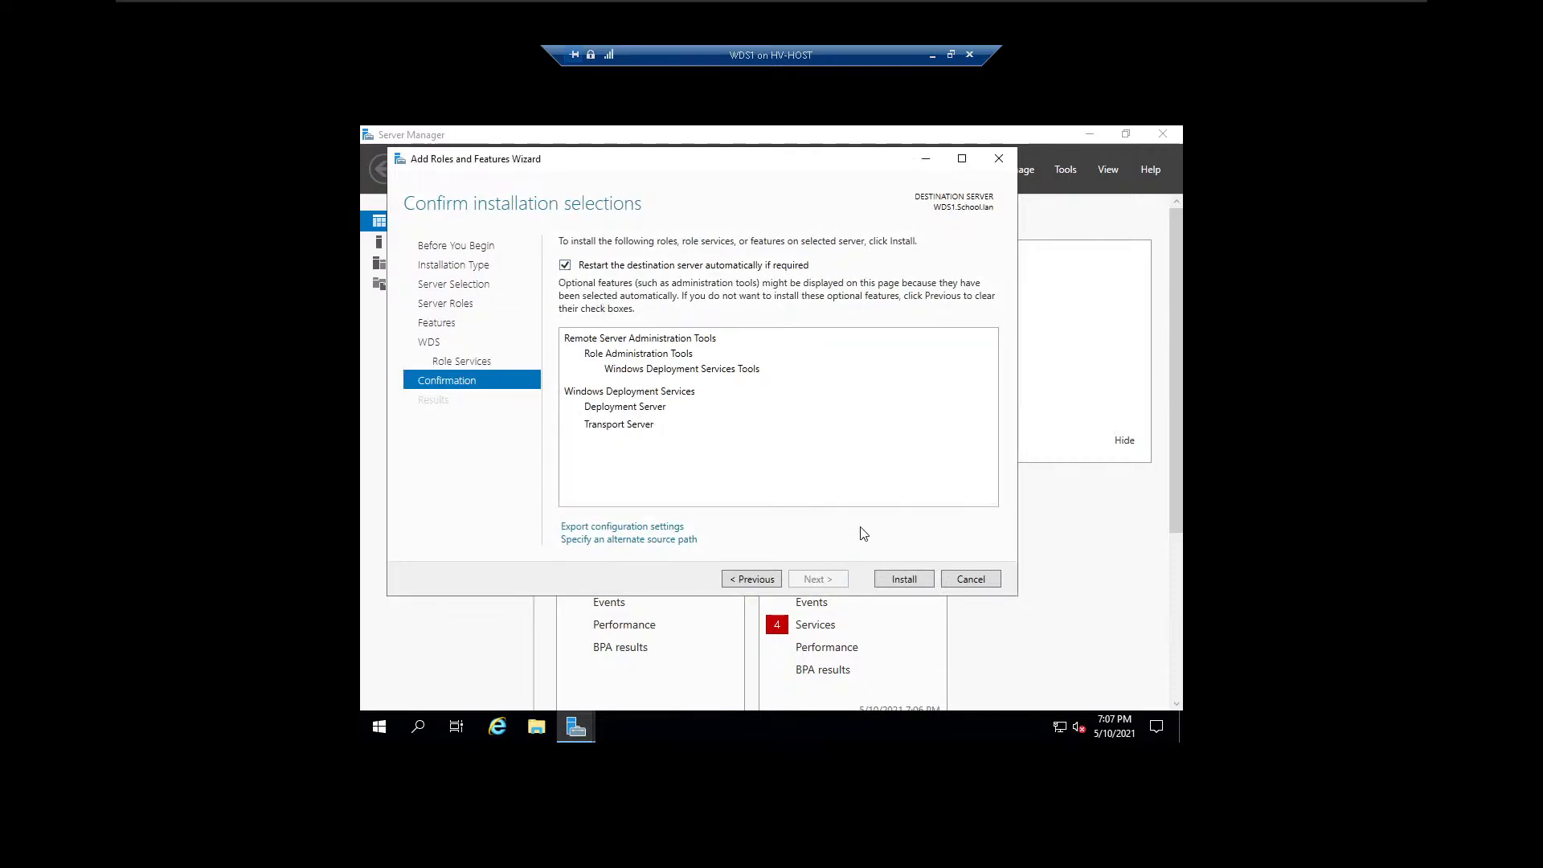
click(904, 580)
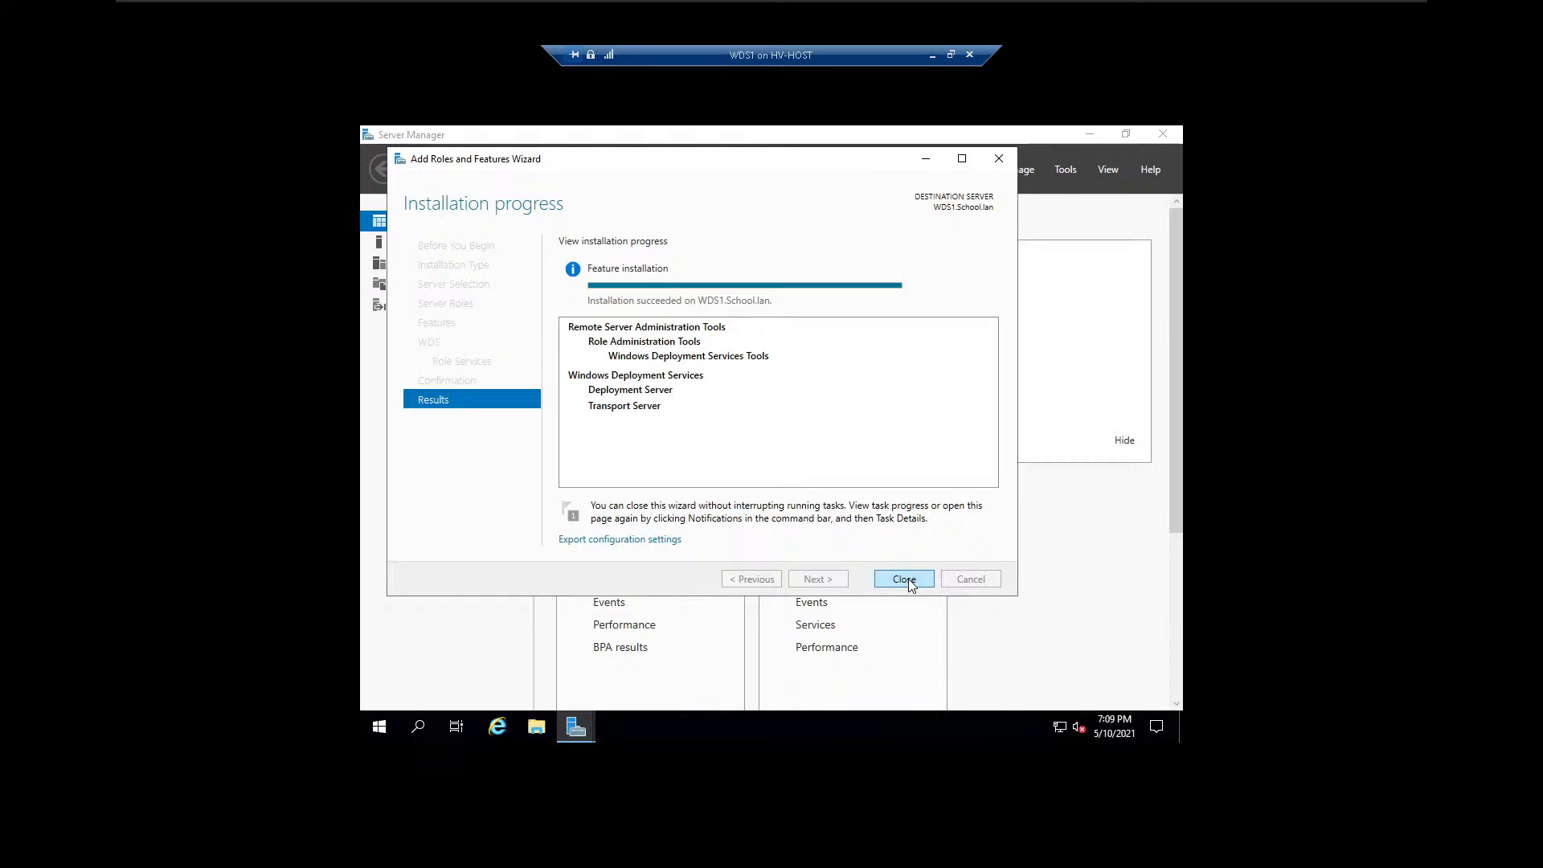
click(904, 579)
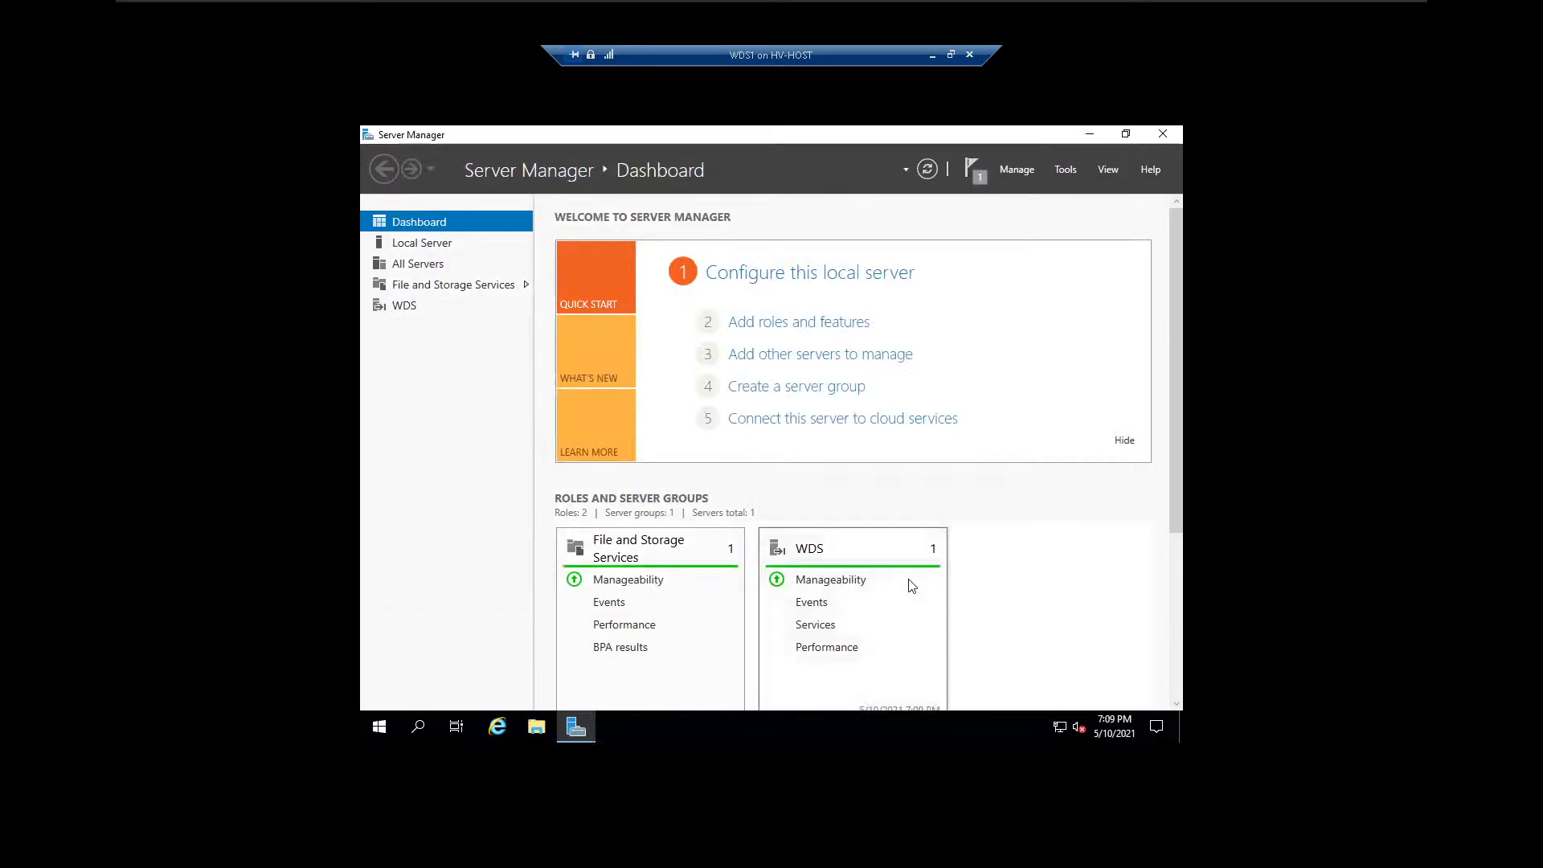
Review the feature installation results for WDS1 through the server notifications.
click(1066, 170)
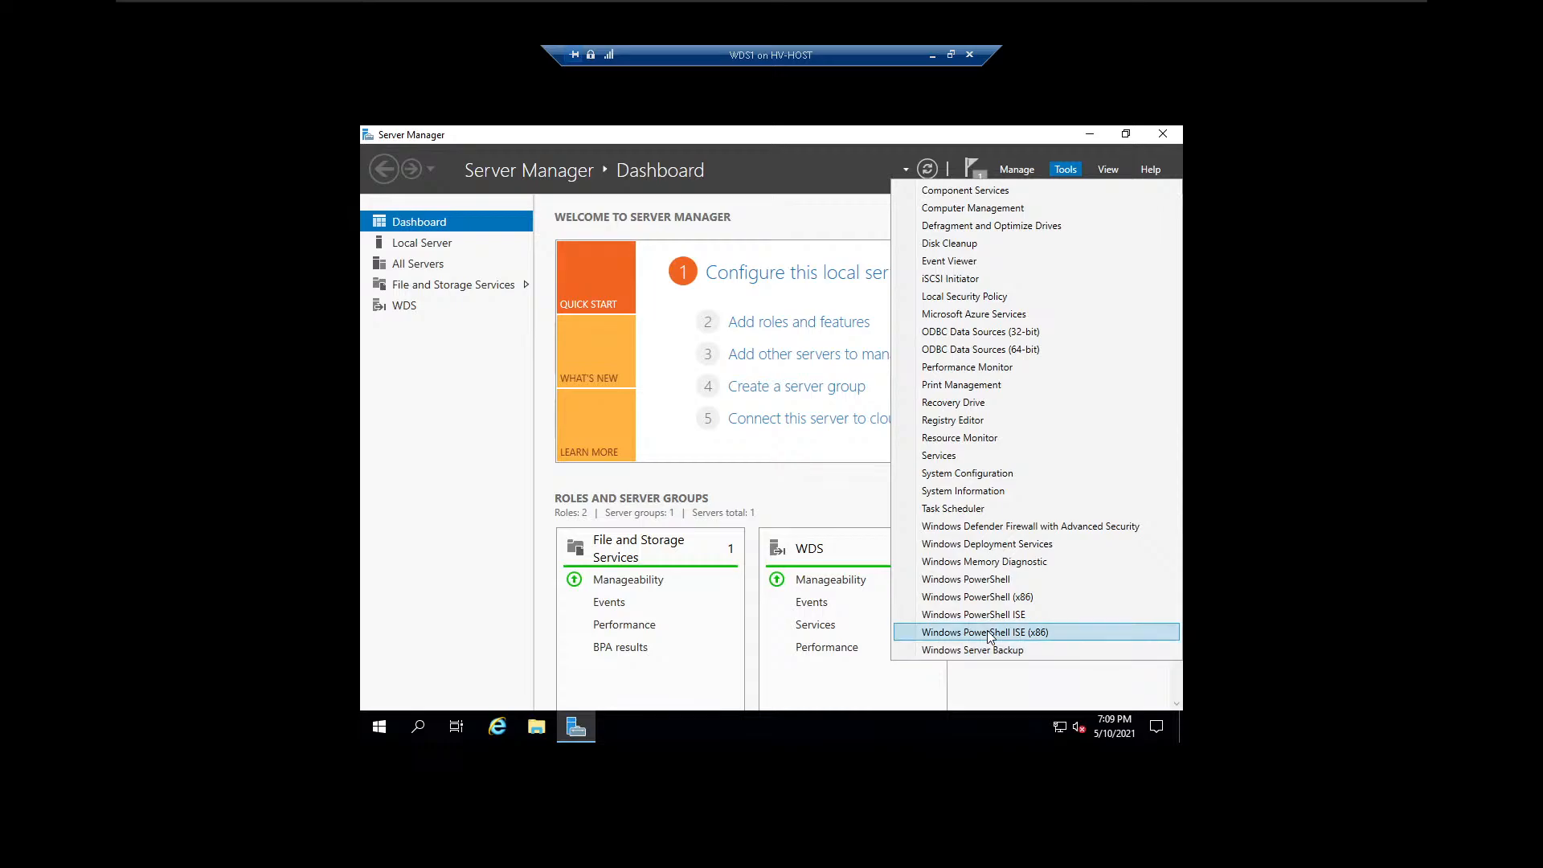
click(808, 199)
click(971, 171)
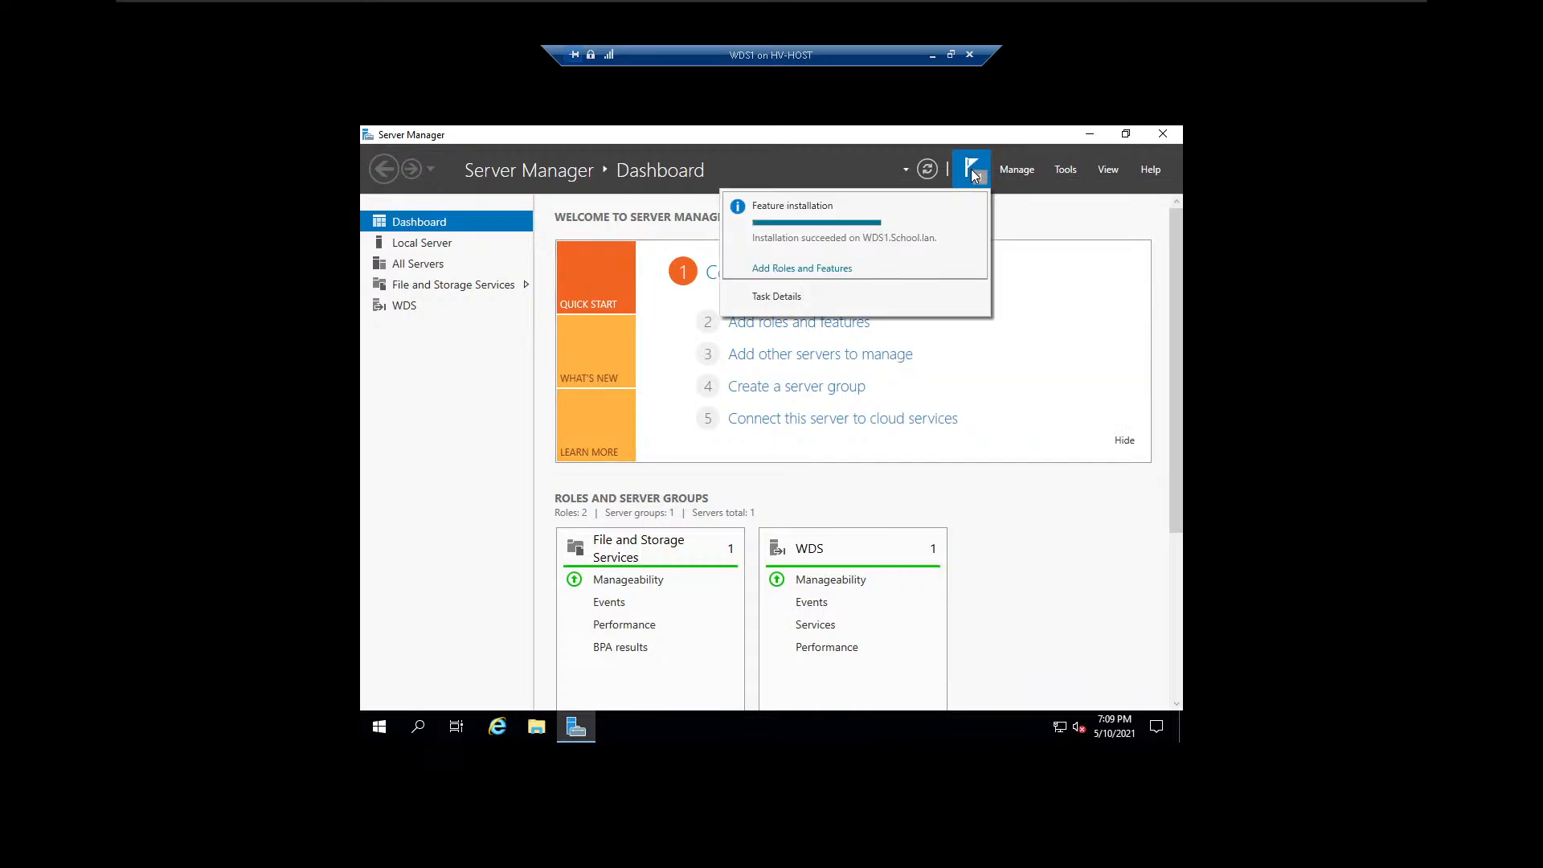
click(836, 268)
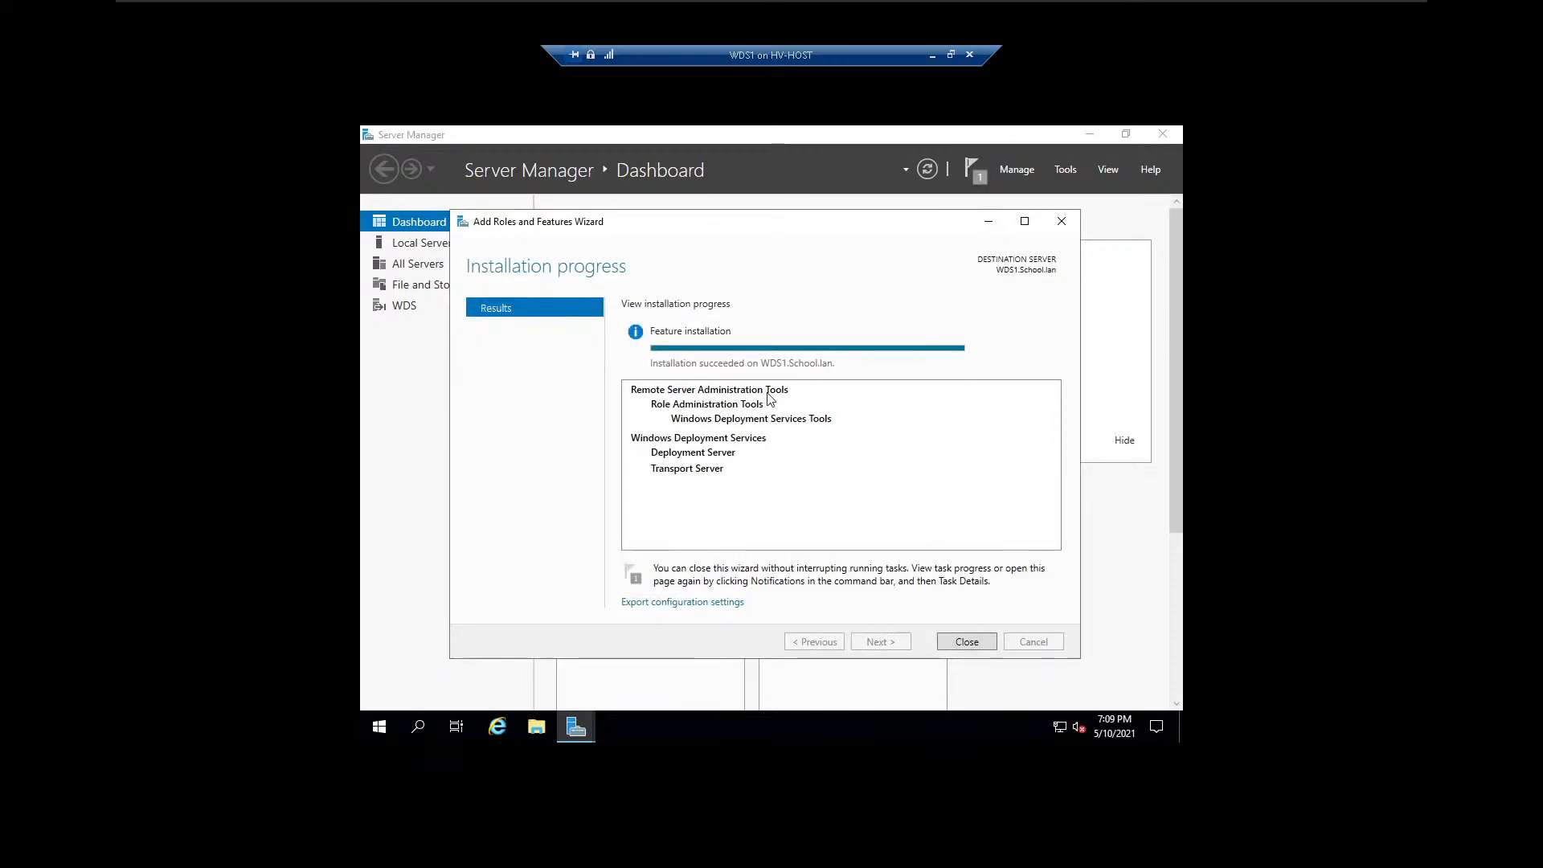
click(958, 641)
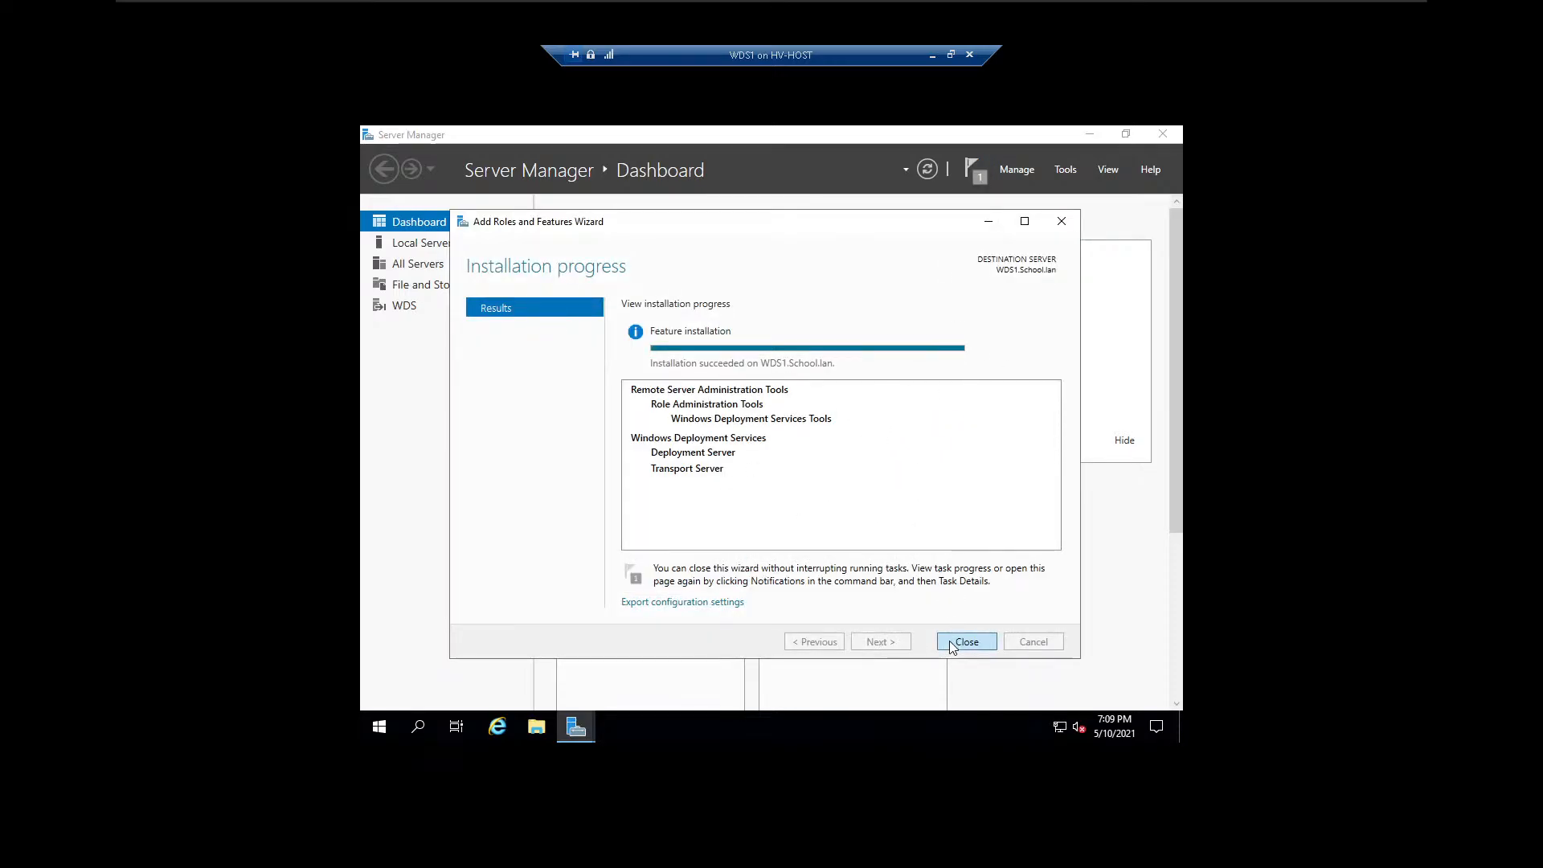
Open the Windows Deployment Services console and start configuring the WDS1.School.lan server.
click(1064, 170)
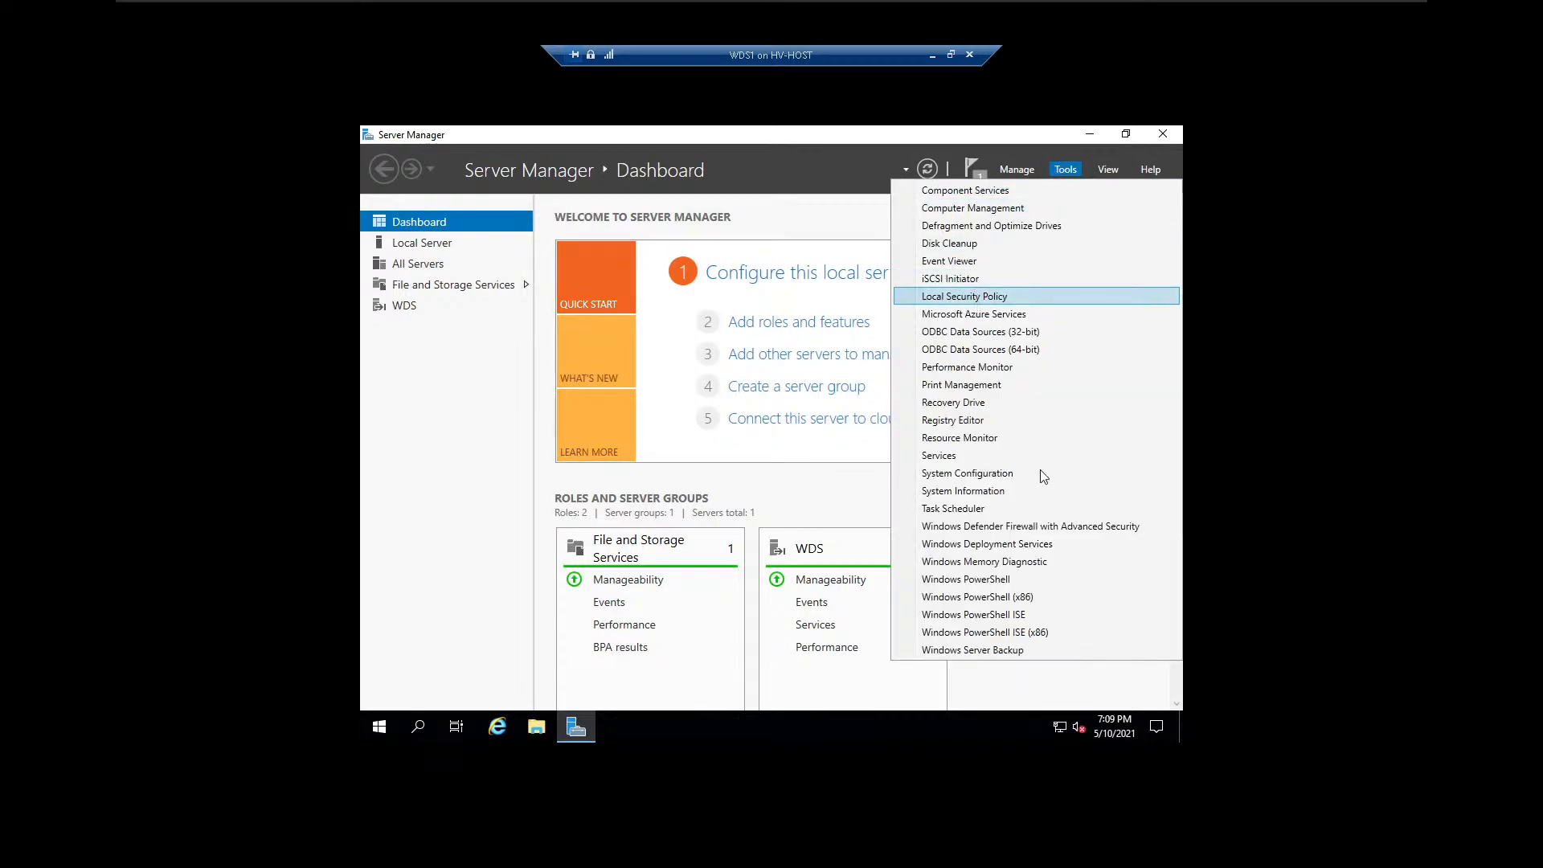
click(1058, 544)
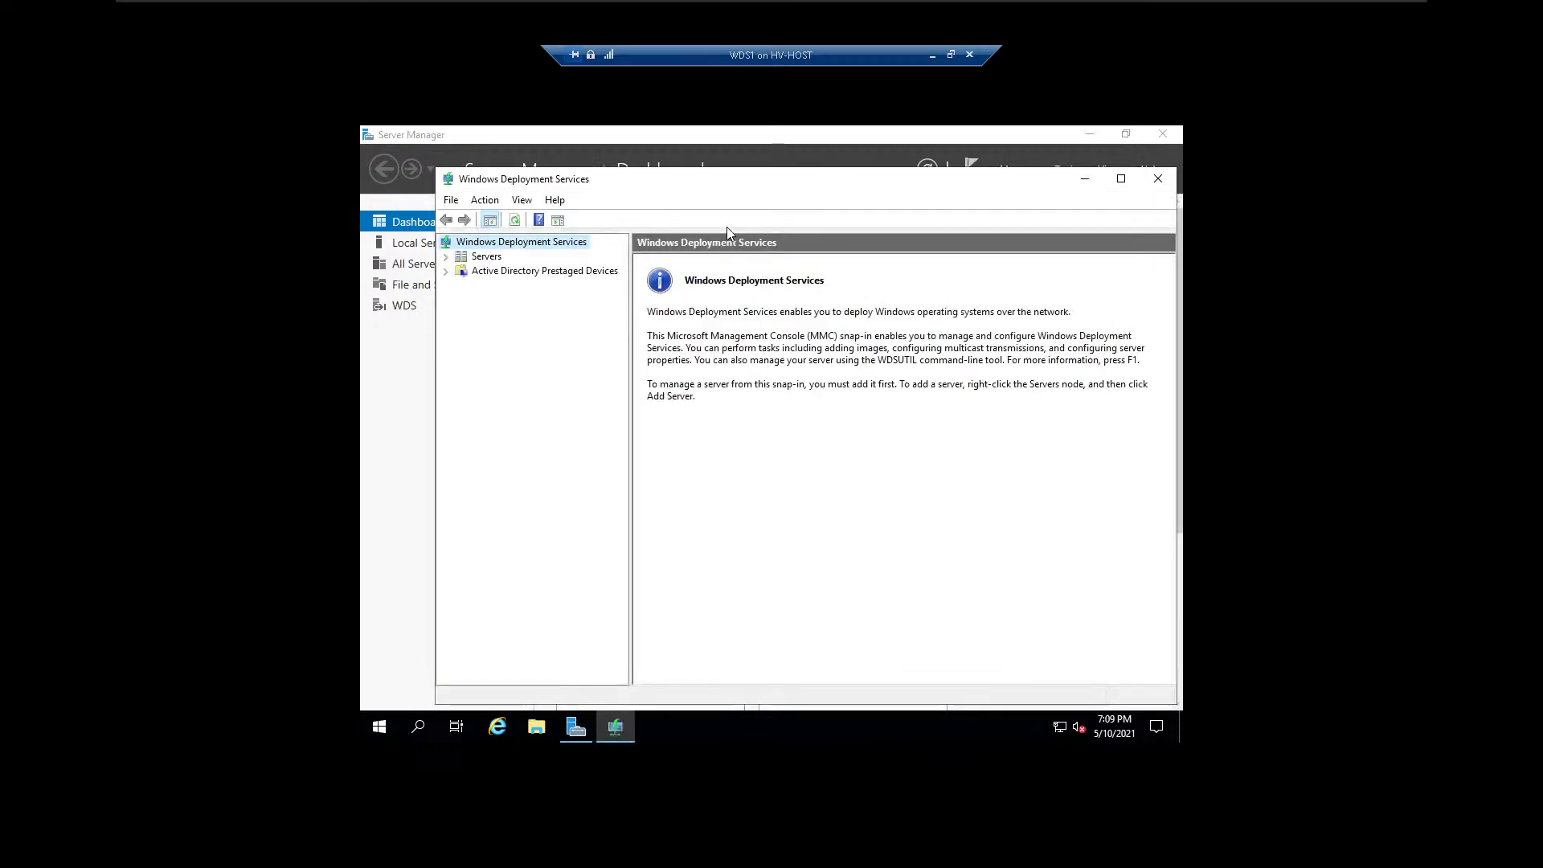
click(446, 257)
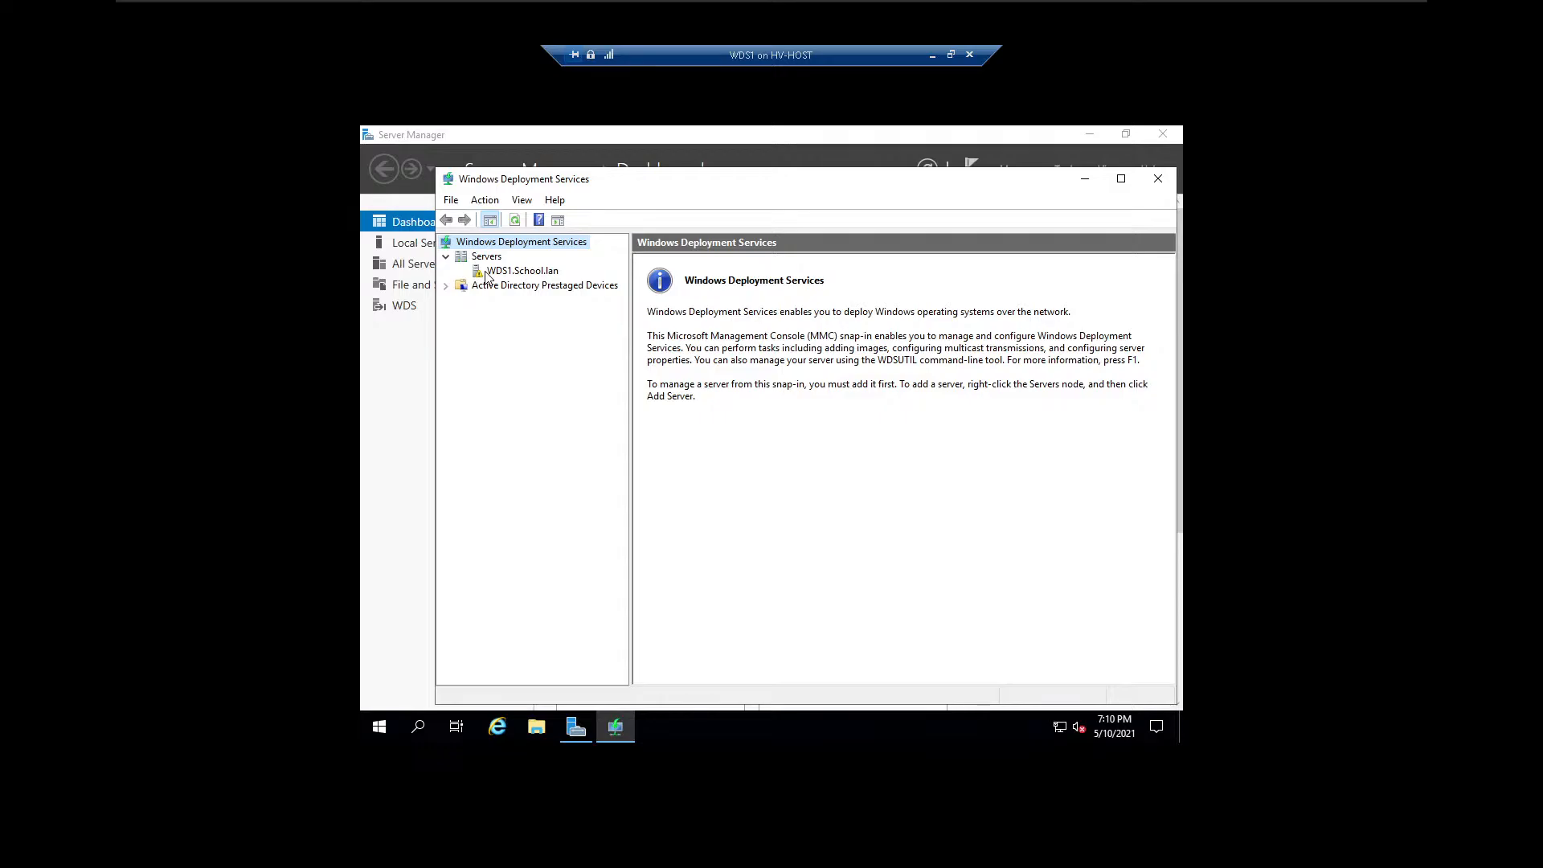
click(486, 275)
right_click(487, 275)
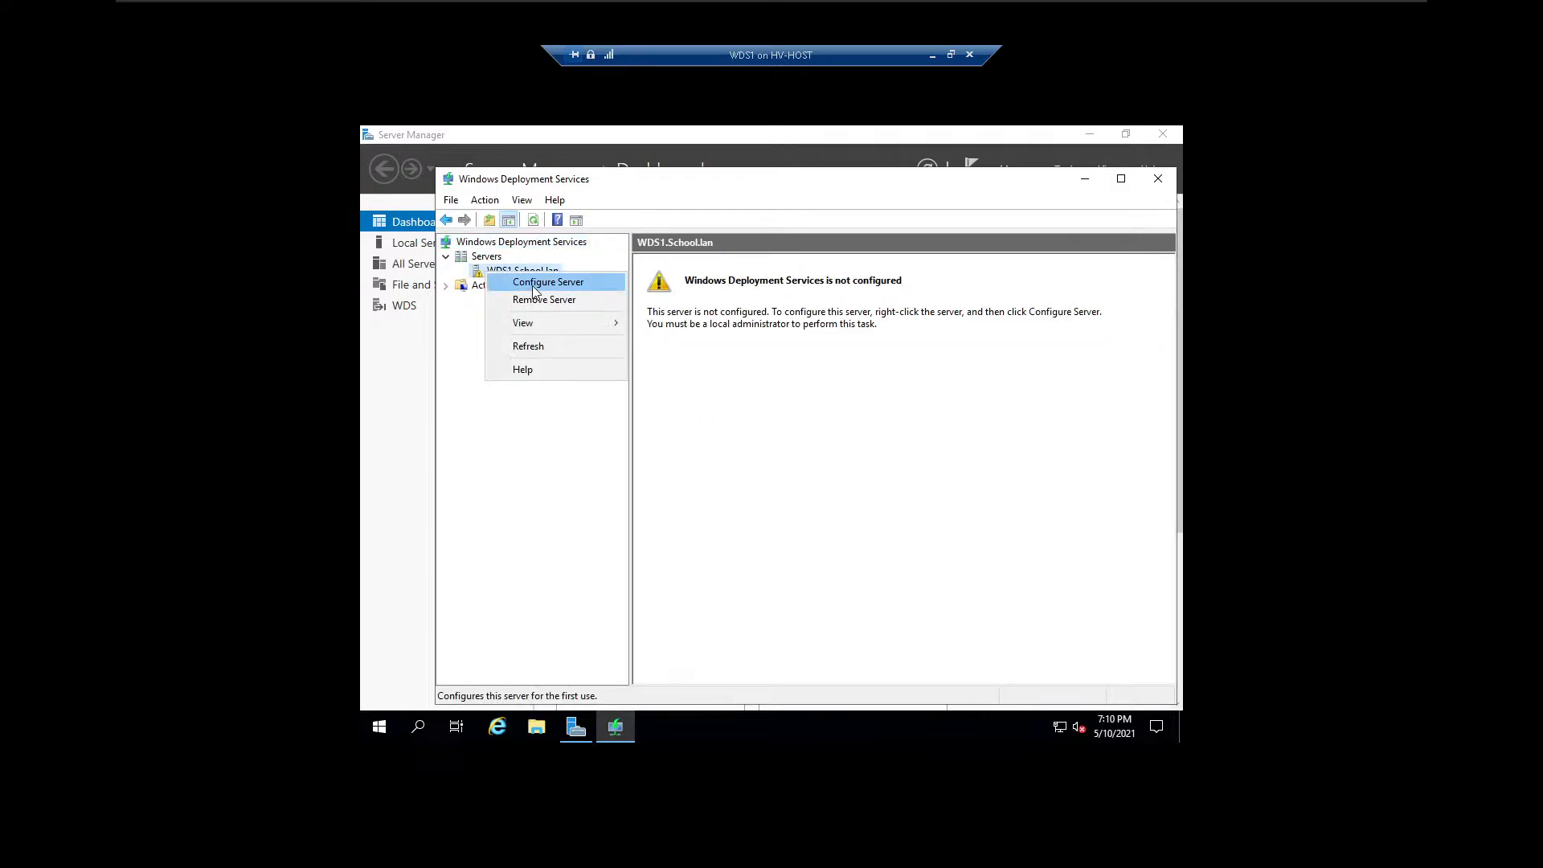
click(531, 282)
Try to configure WDS as integrated with Active Directory, using C:\RemoteInstall and responding to all client computers (known and unknown).
click(898, 590)
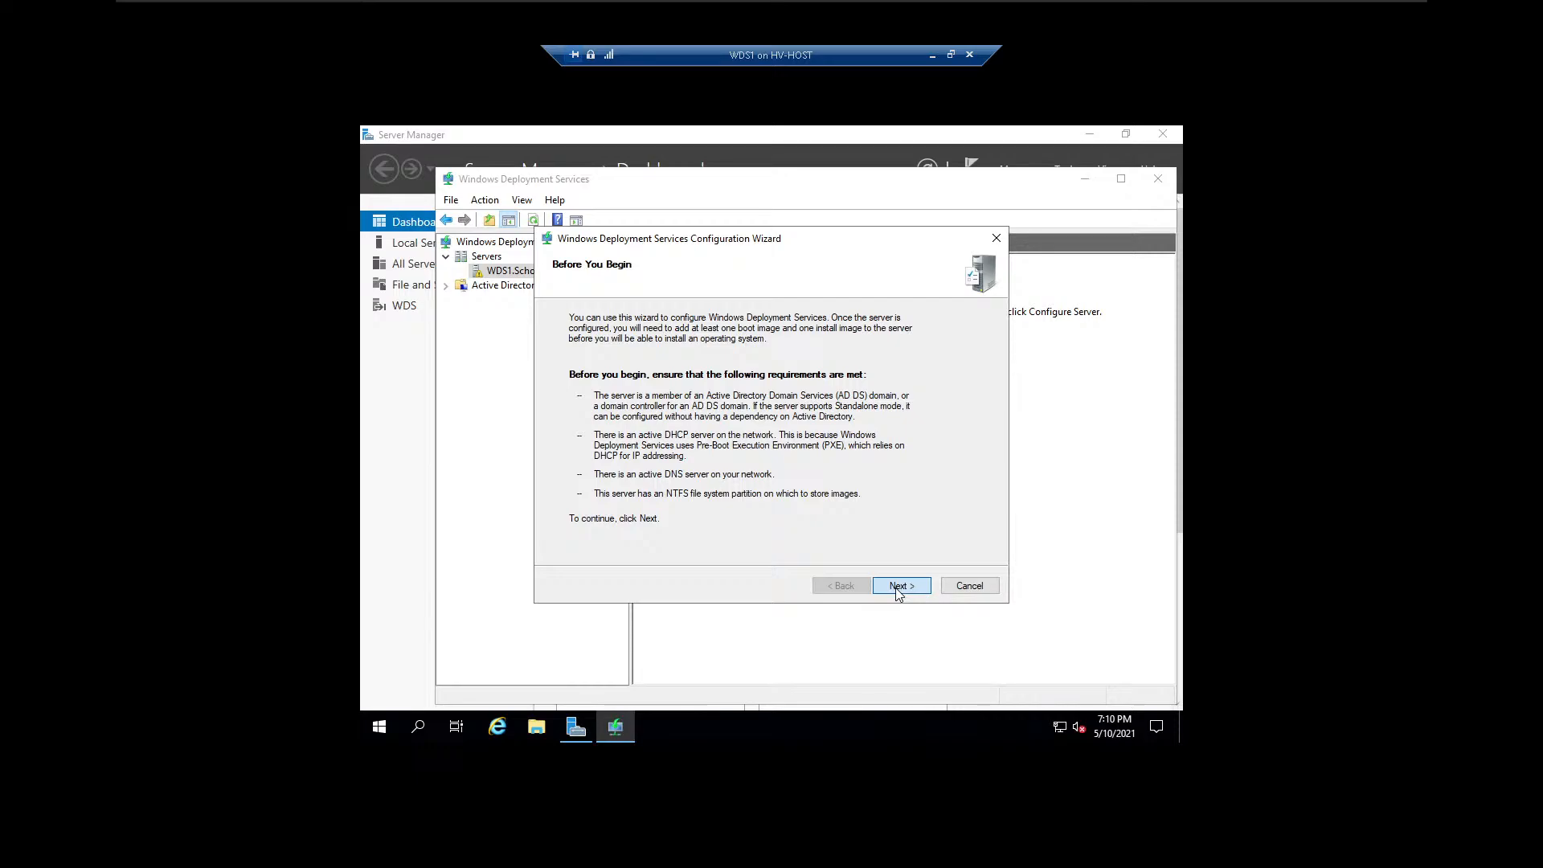
click(898, 590)
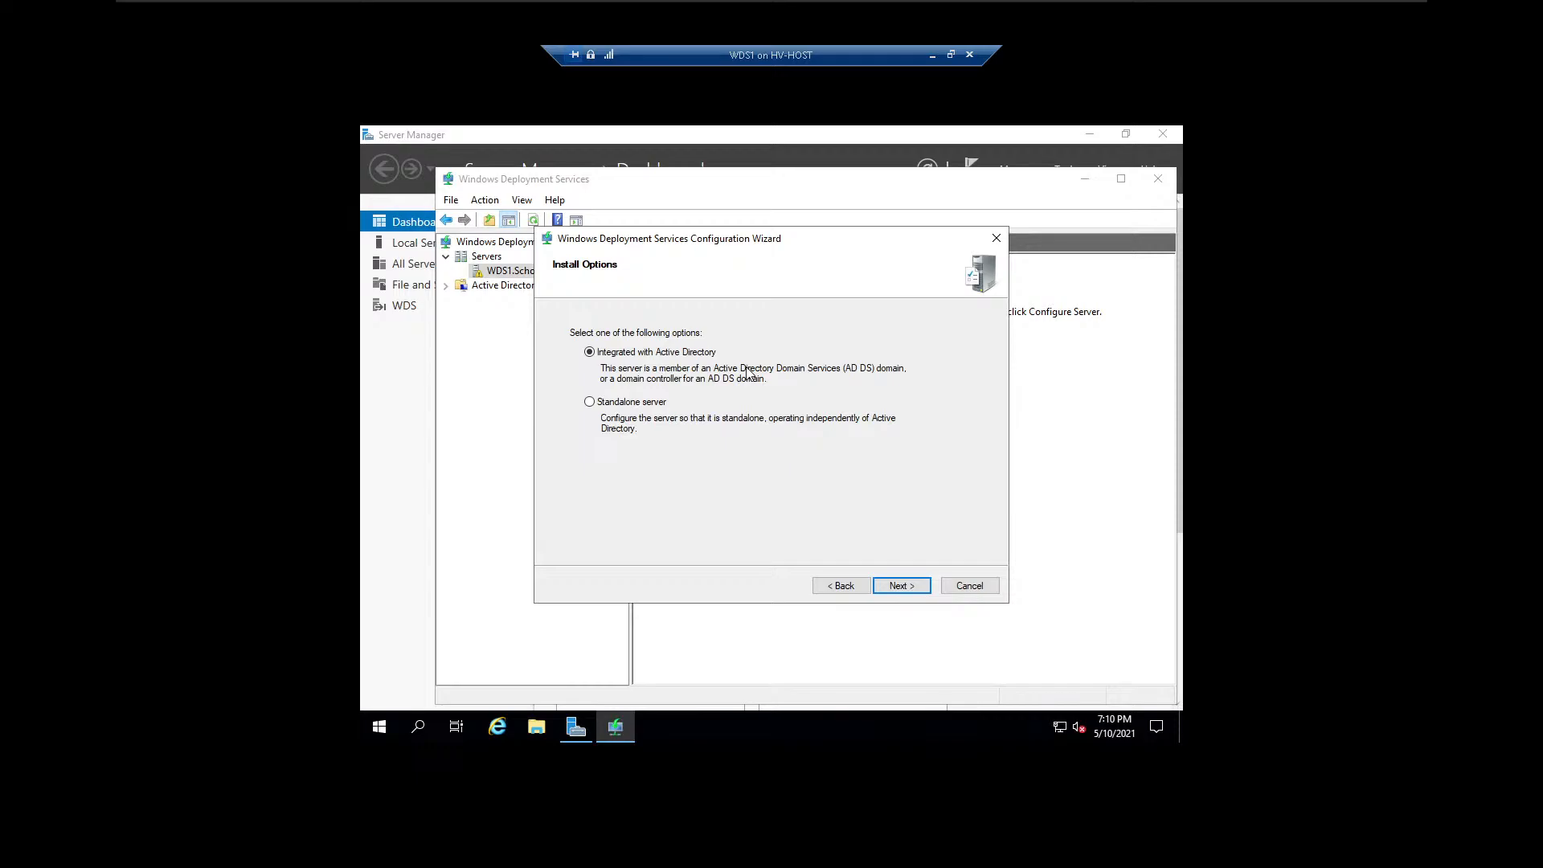
click(928, 591)
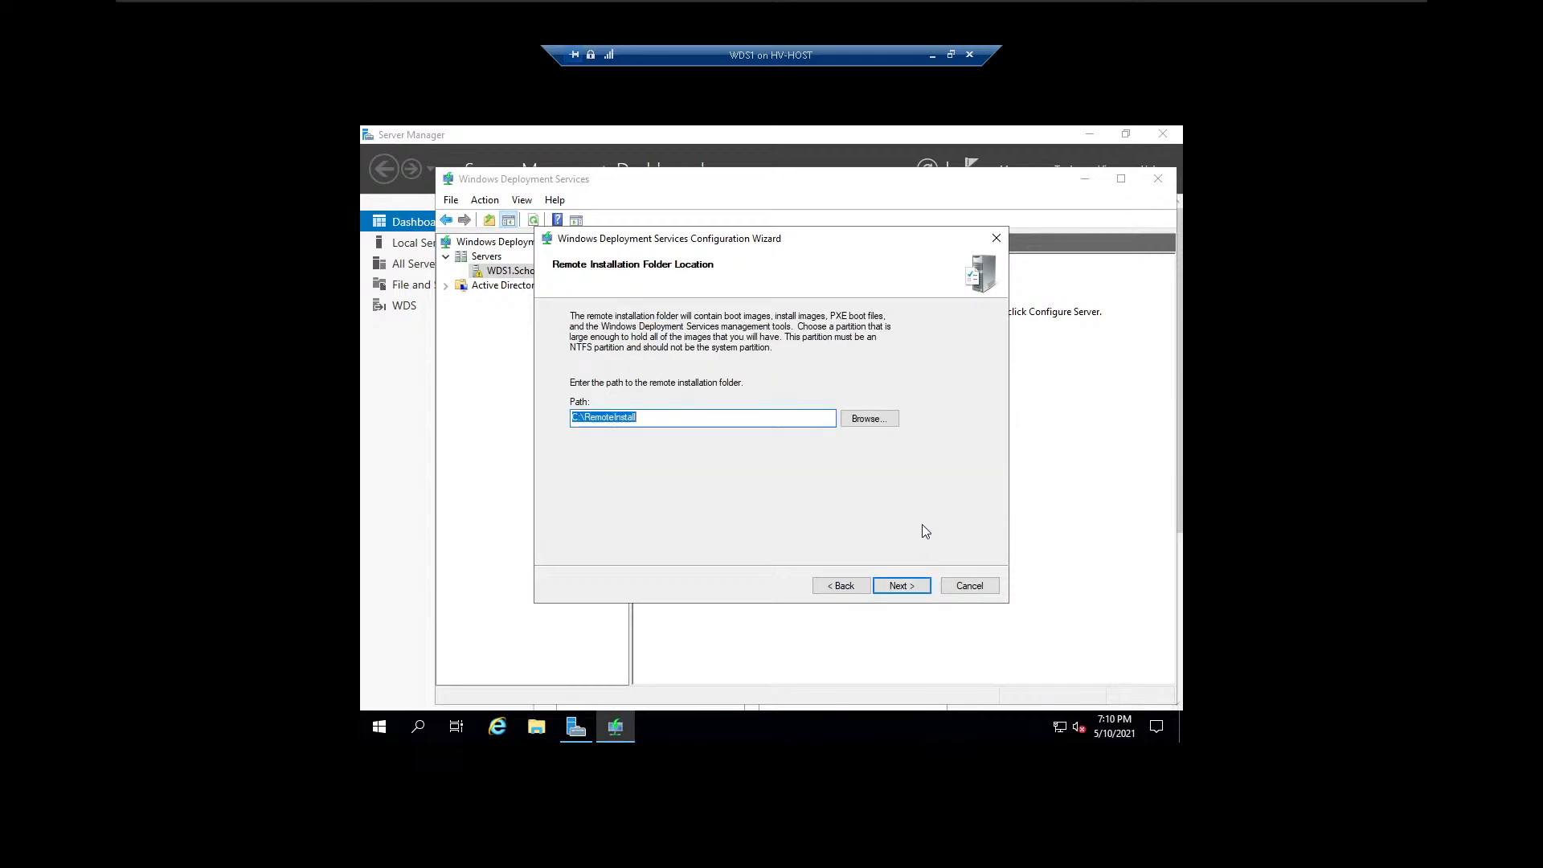
click(904, 587)
click(814, 474)
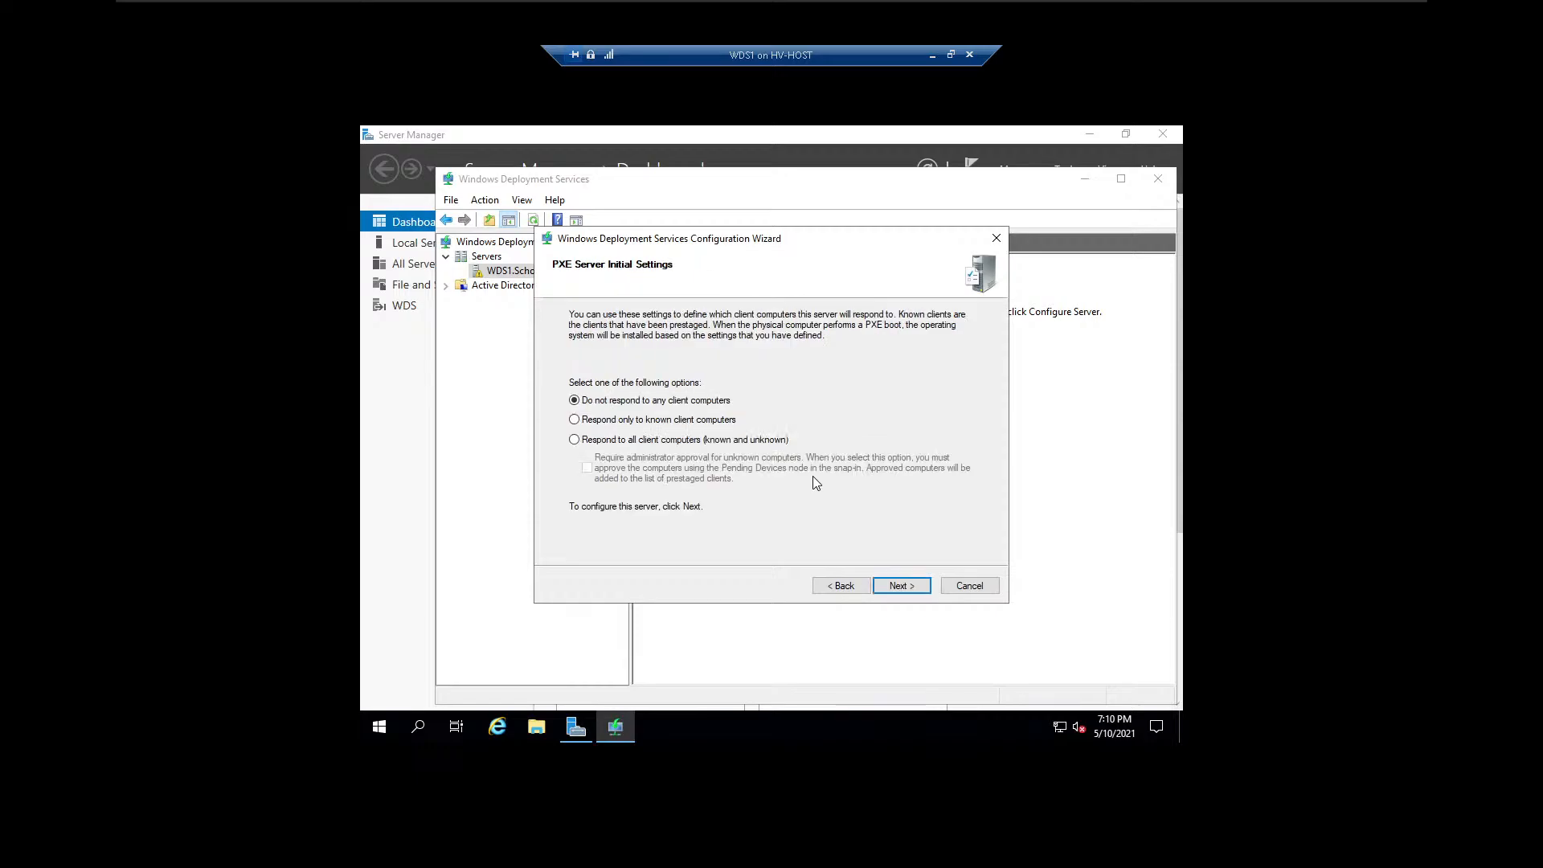
click(595, 440)
click(901, 586)
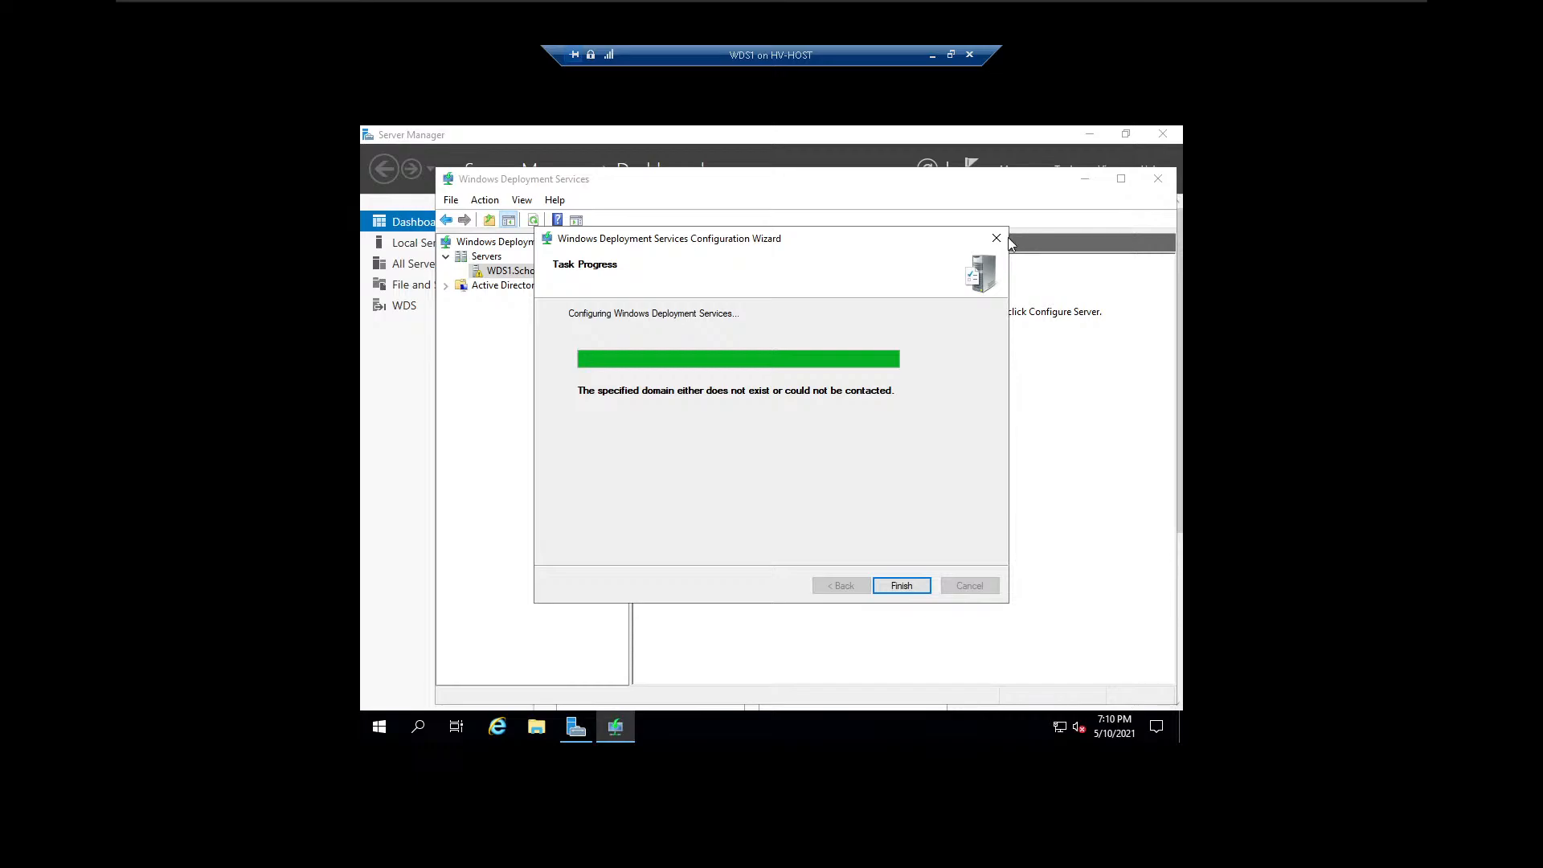
Browse the Network location in File Explorer, turn on network discovery, and close the Network window.
click(536, 727)
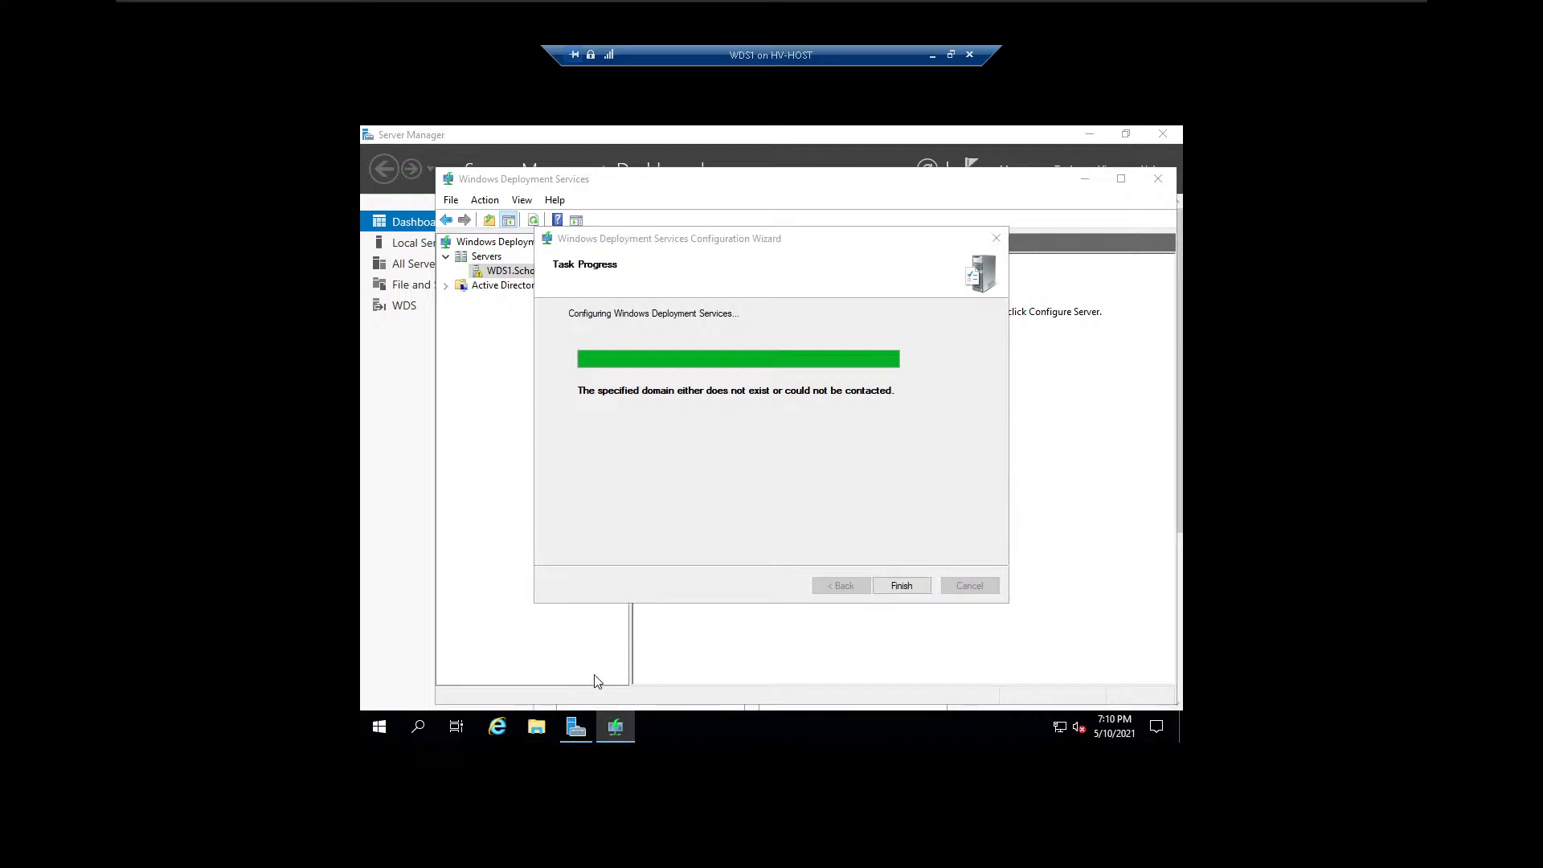
click(537, 727)
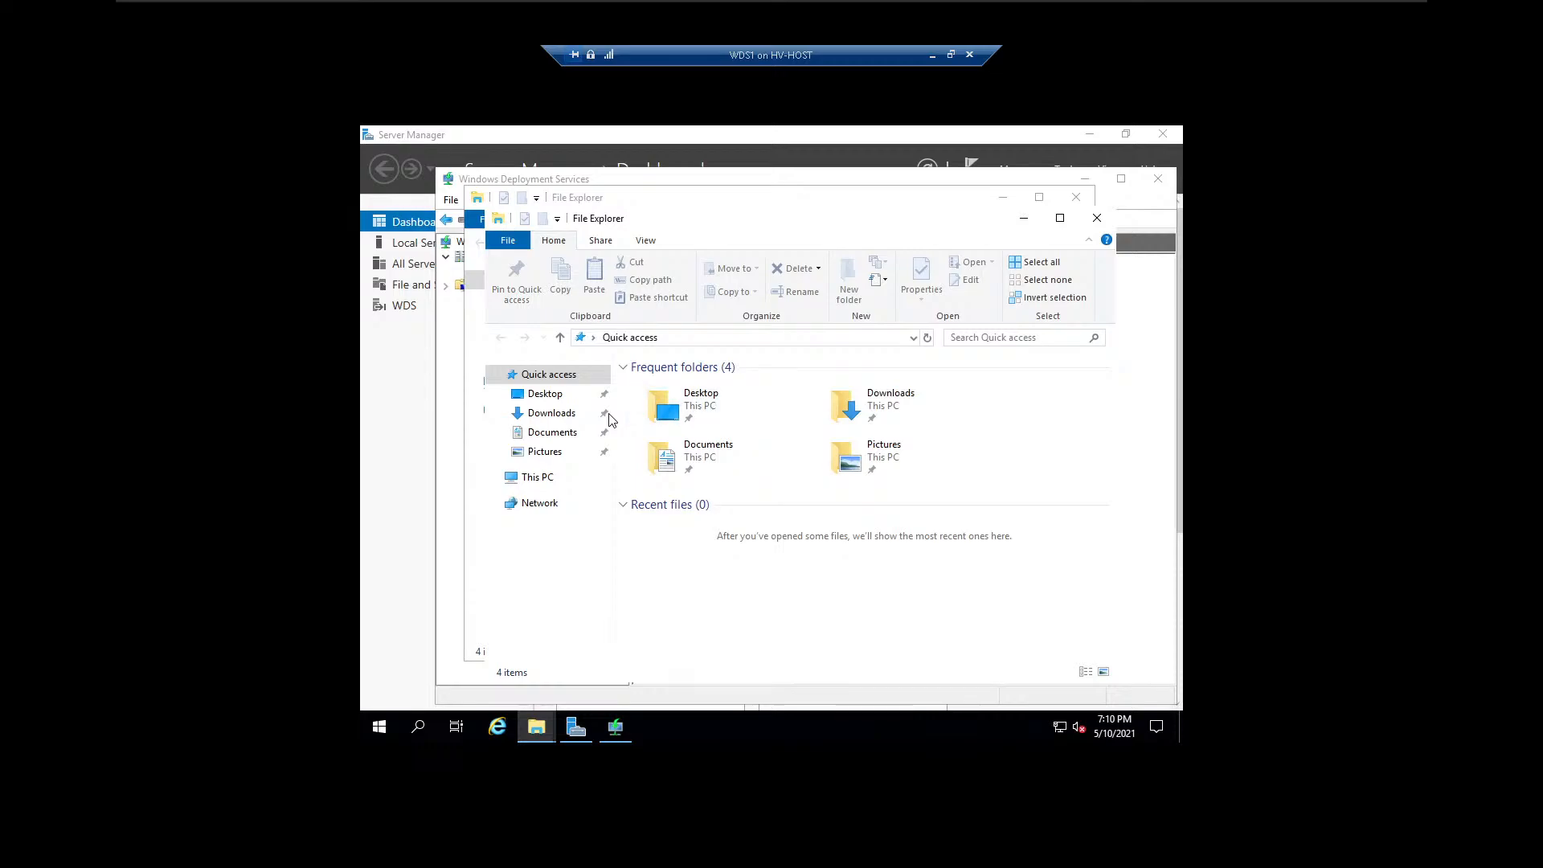
click(555, 505)
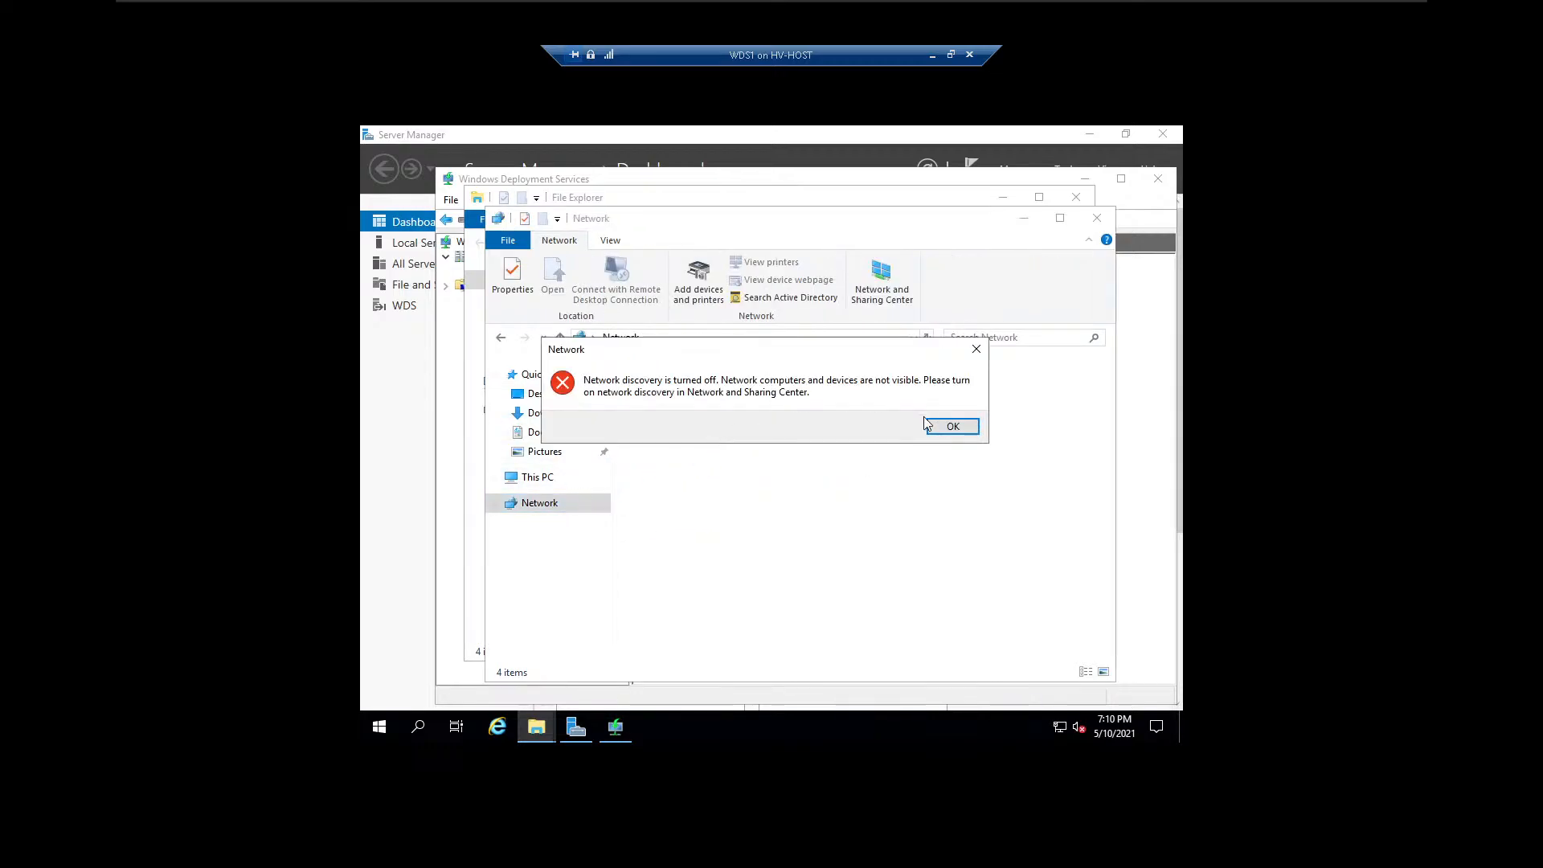
click(940, 426)
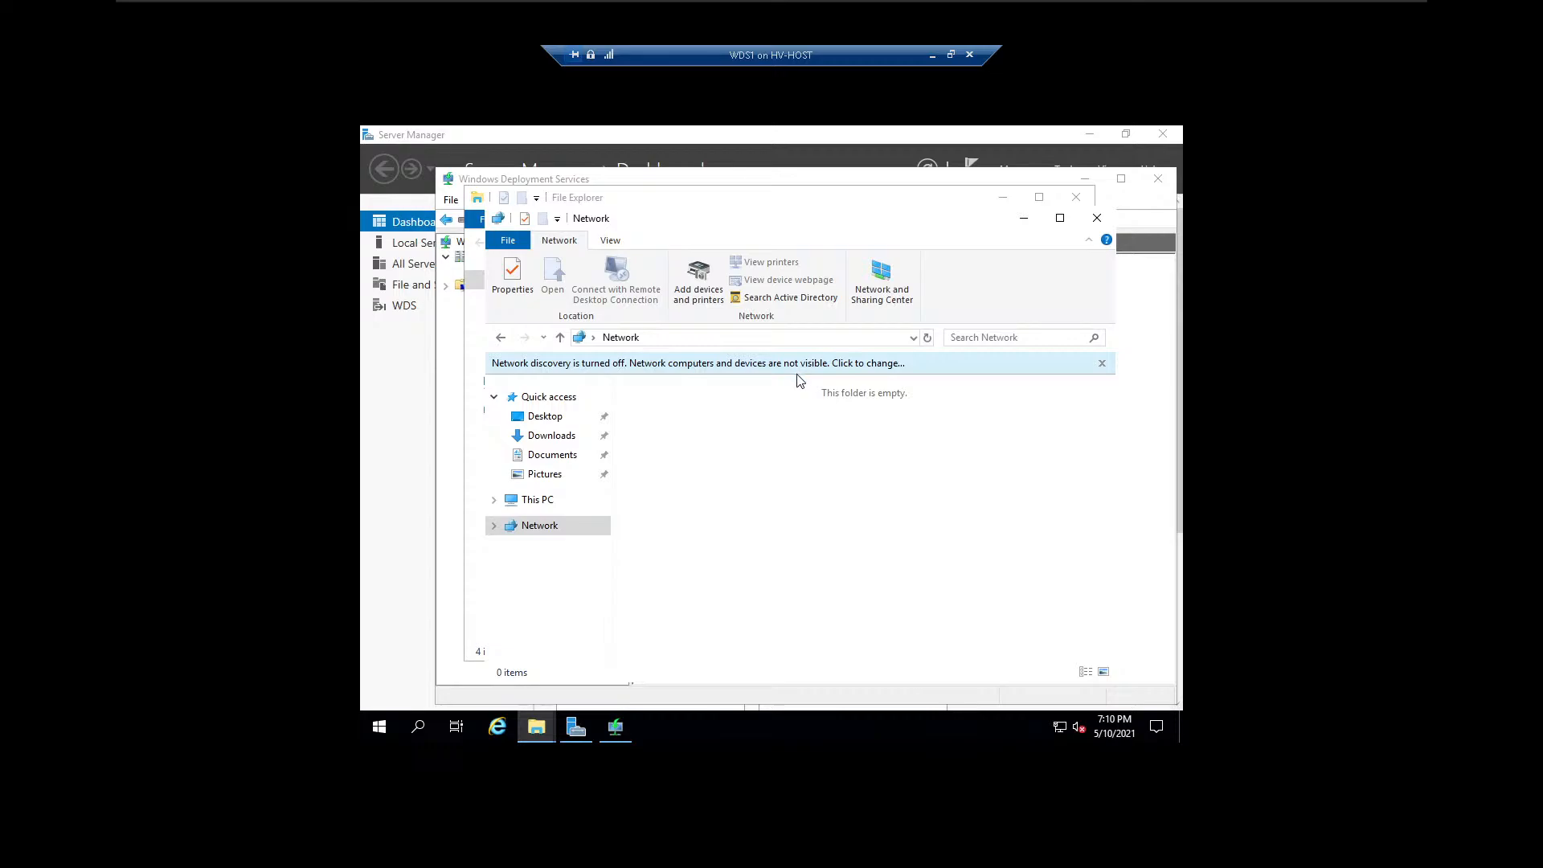
click(797, 374)
click(635, 362)
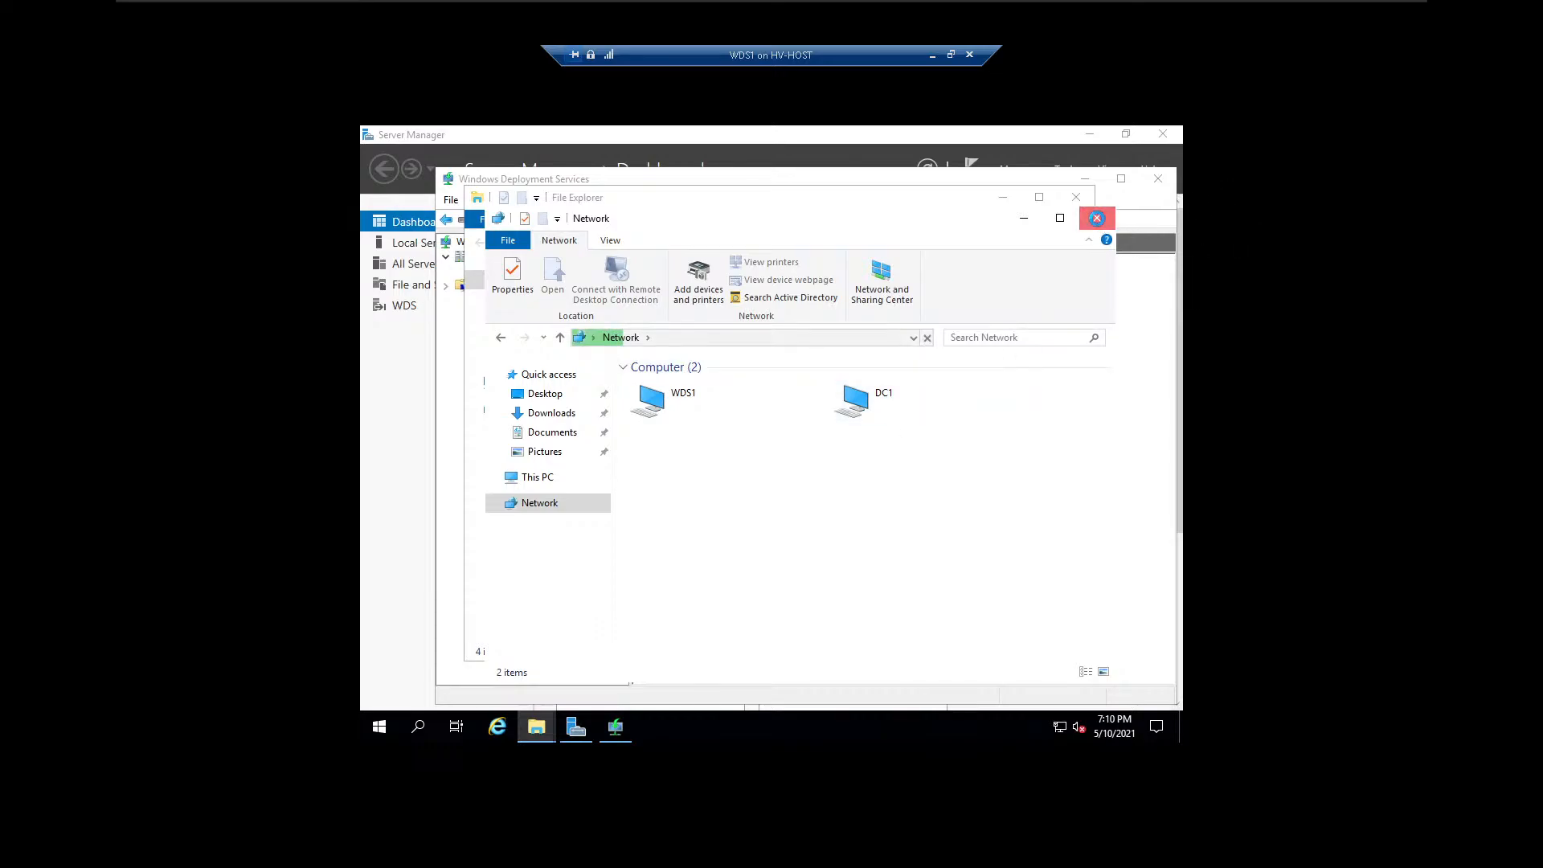
click(1097, 218)
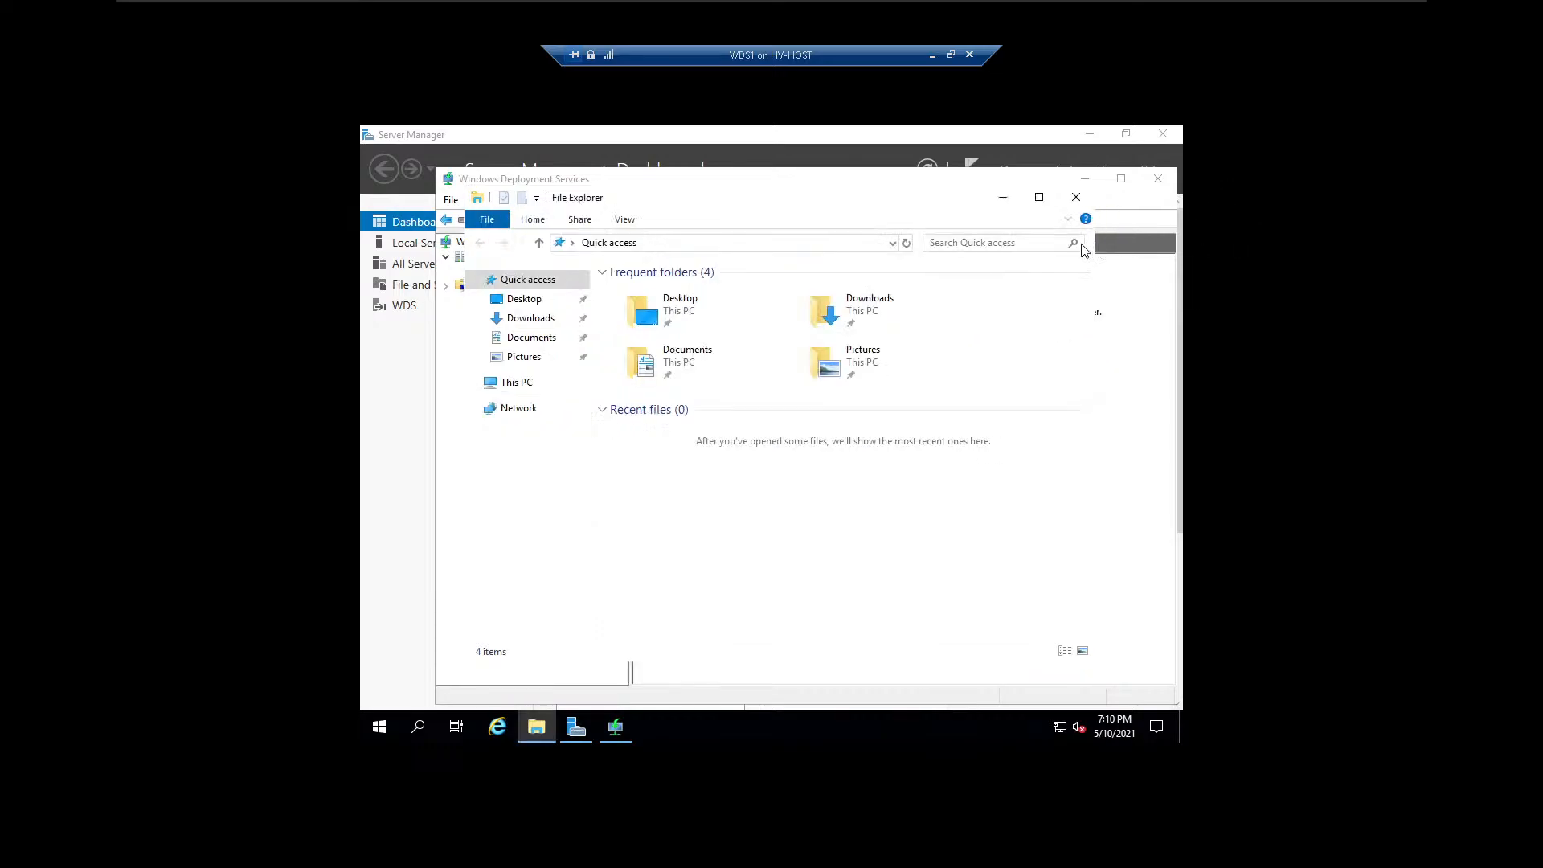
Try again to configure WDS1.School.lan using the C:\RemoteInstall folder on the system volume and responding to all client computers (known and unknown).
click(1078, 199)
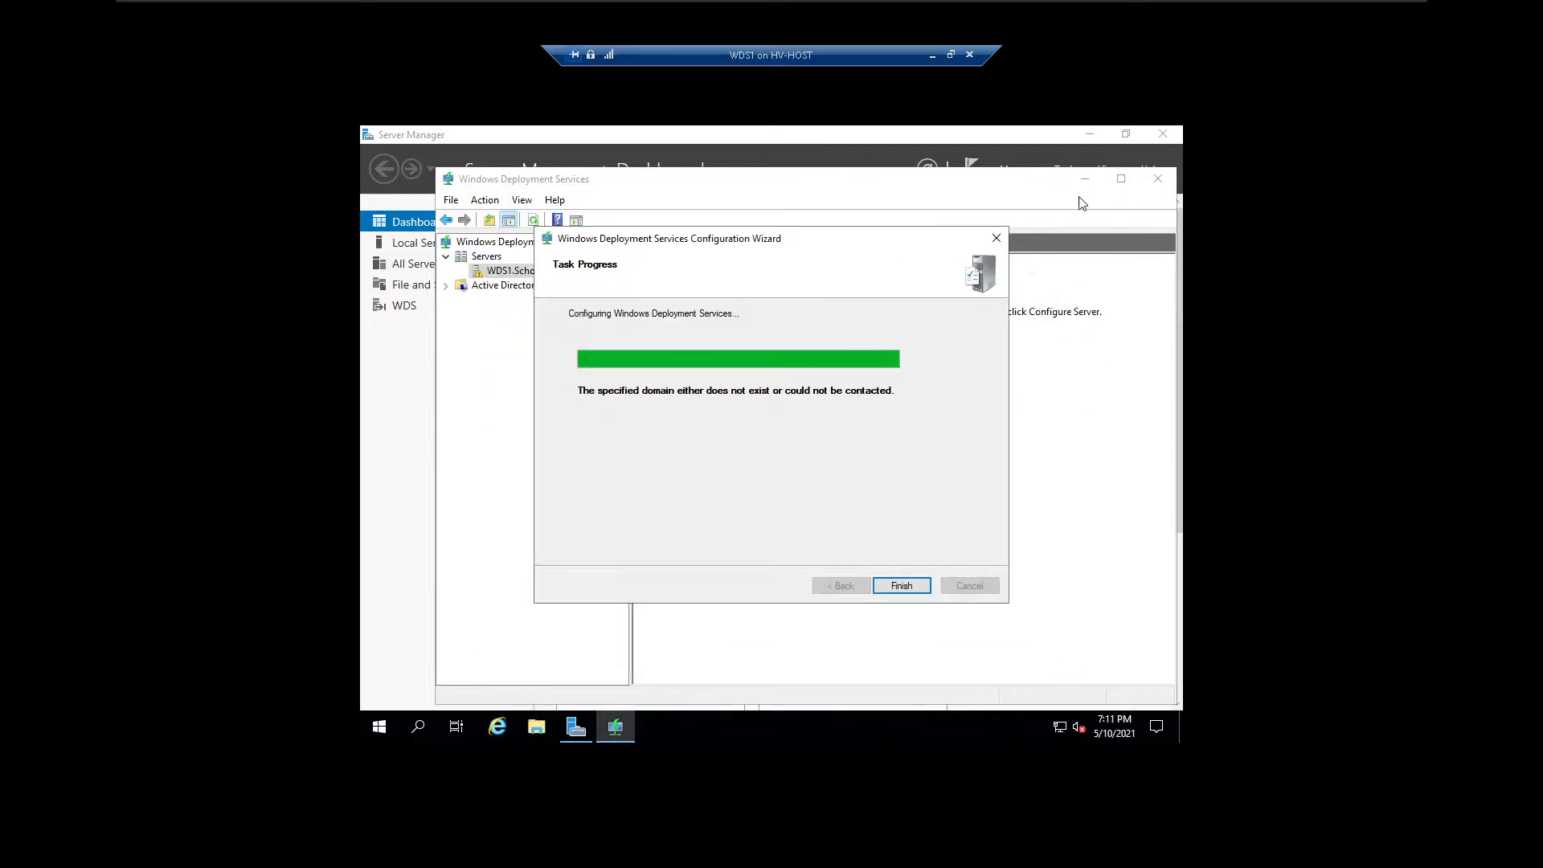
click(896, 587)
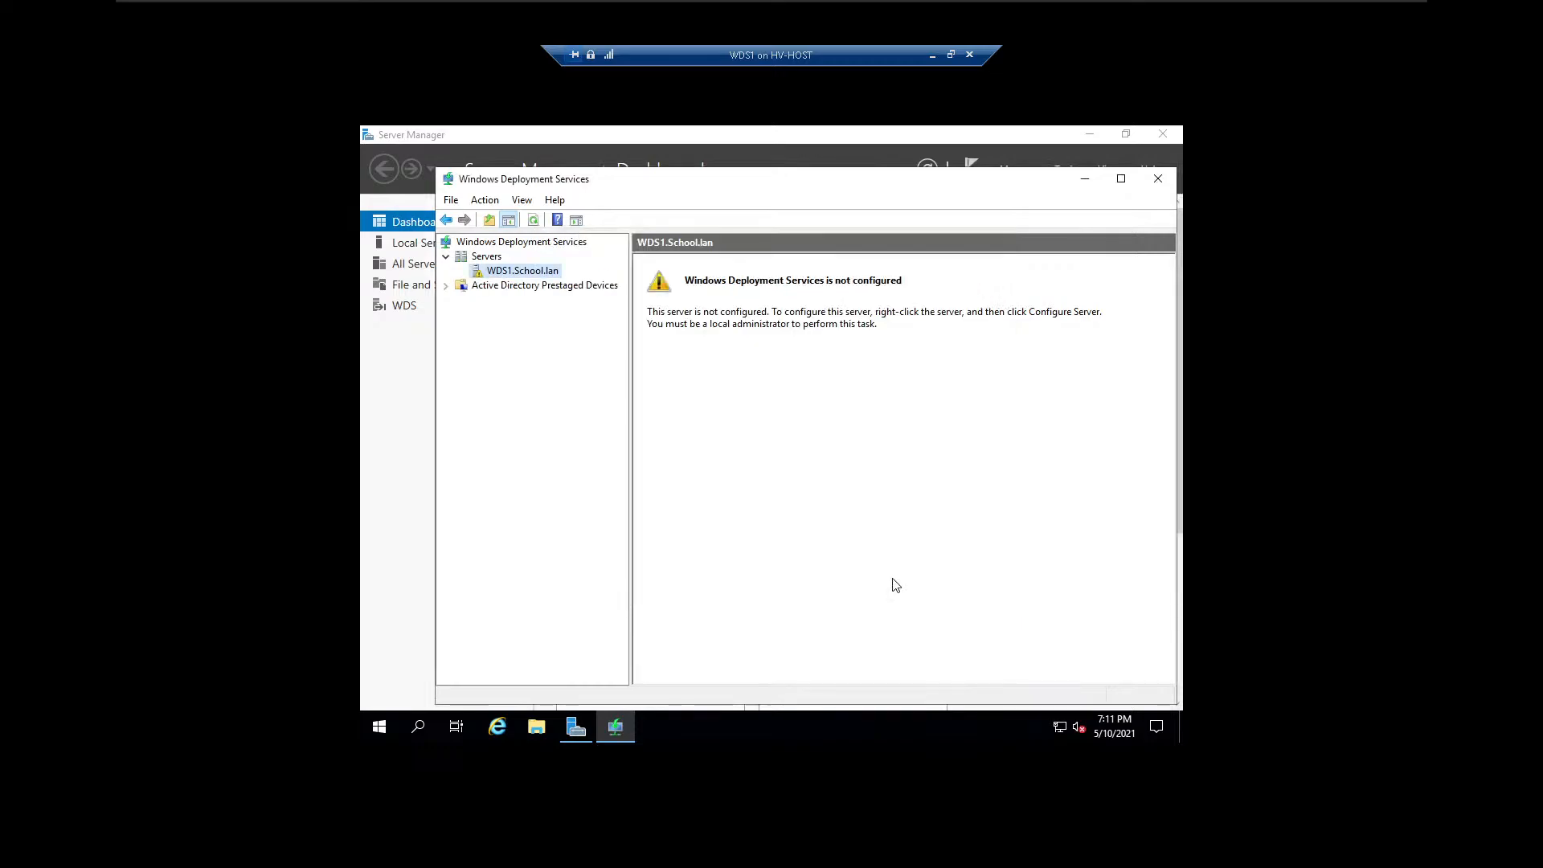
right_click(523, 277)
click(563, 283)
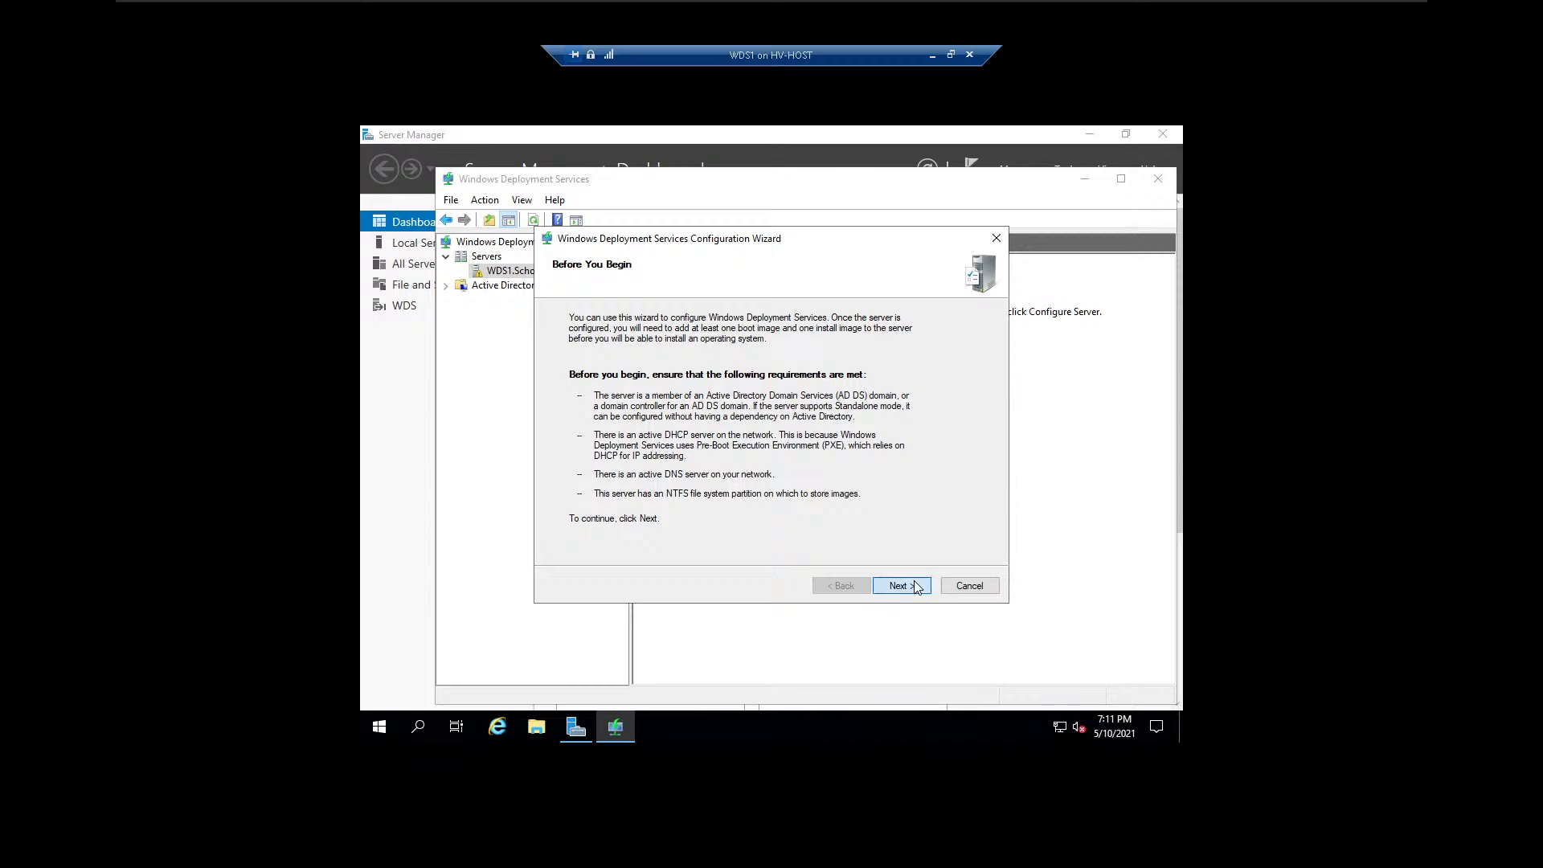
click(902, 586)
click(900, 586)
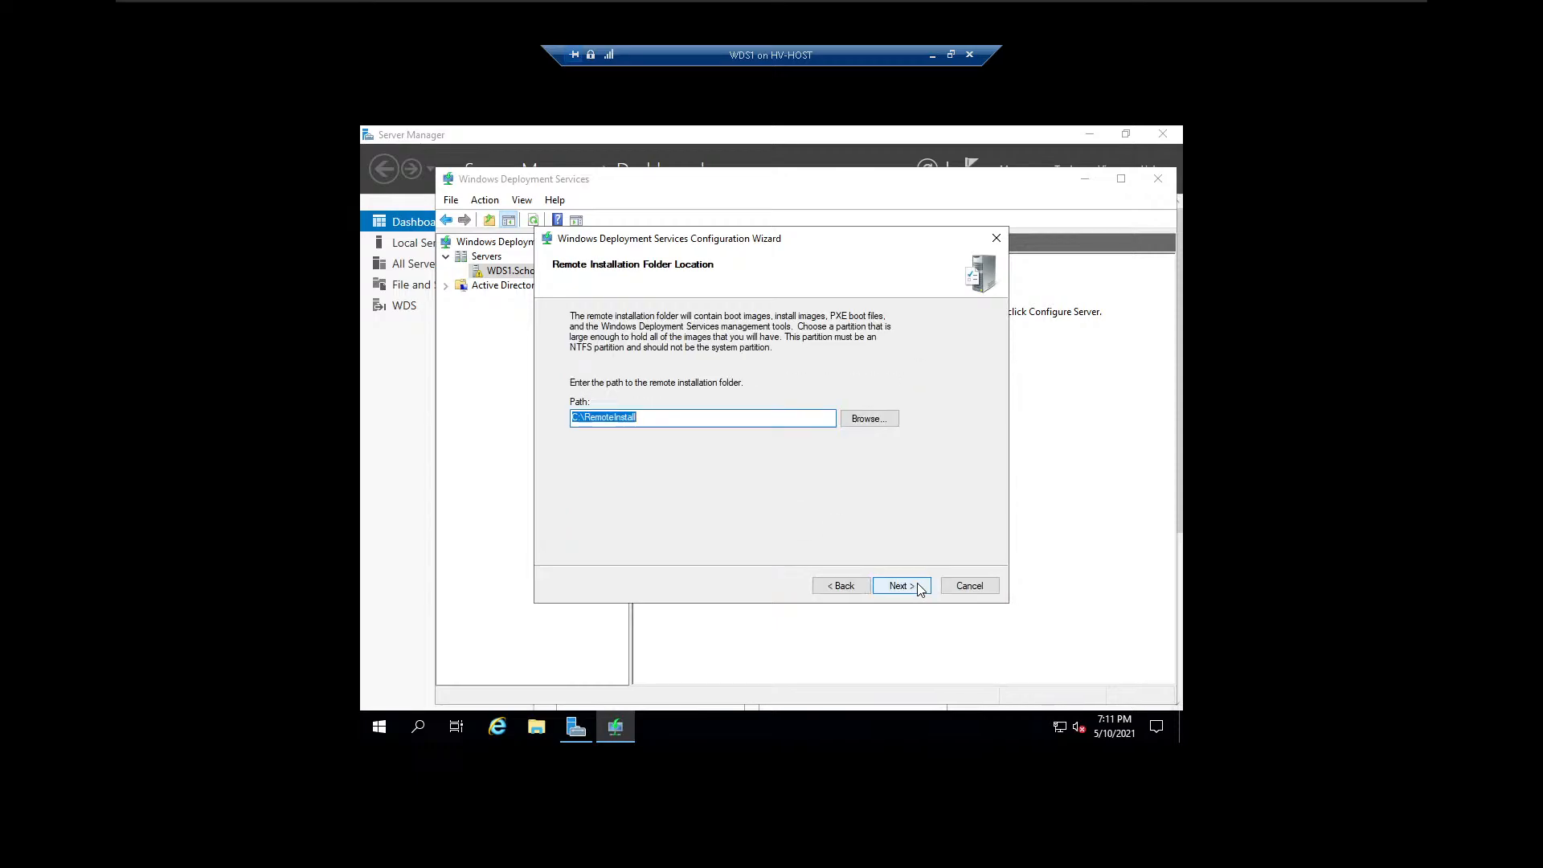
click(913, 592)
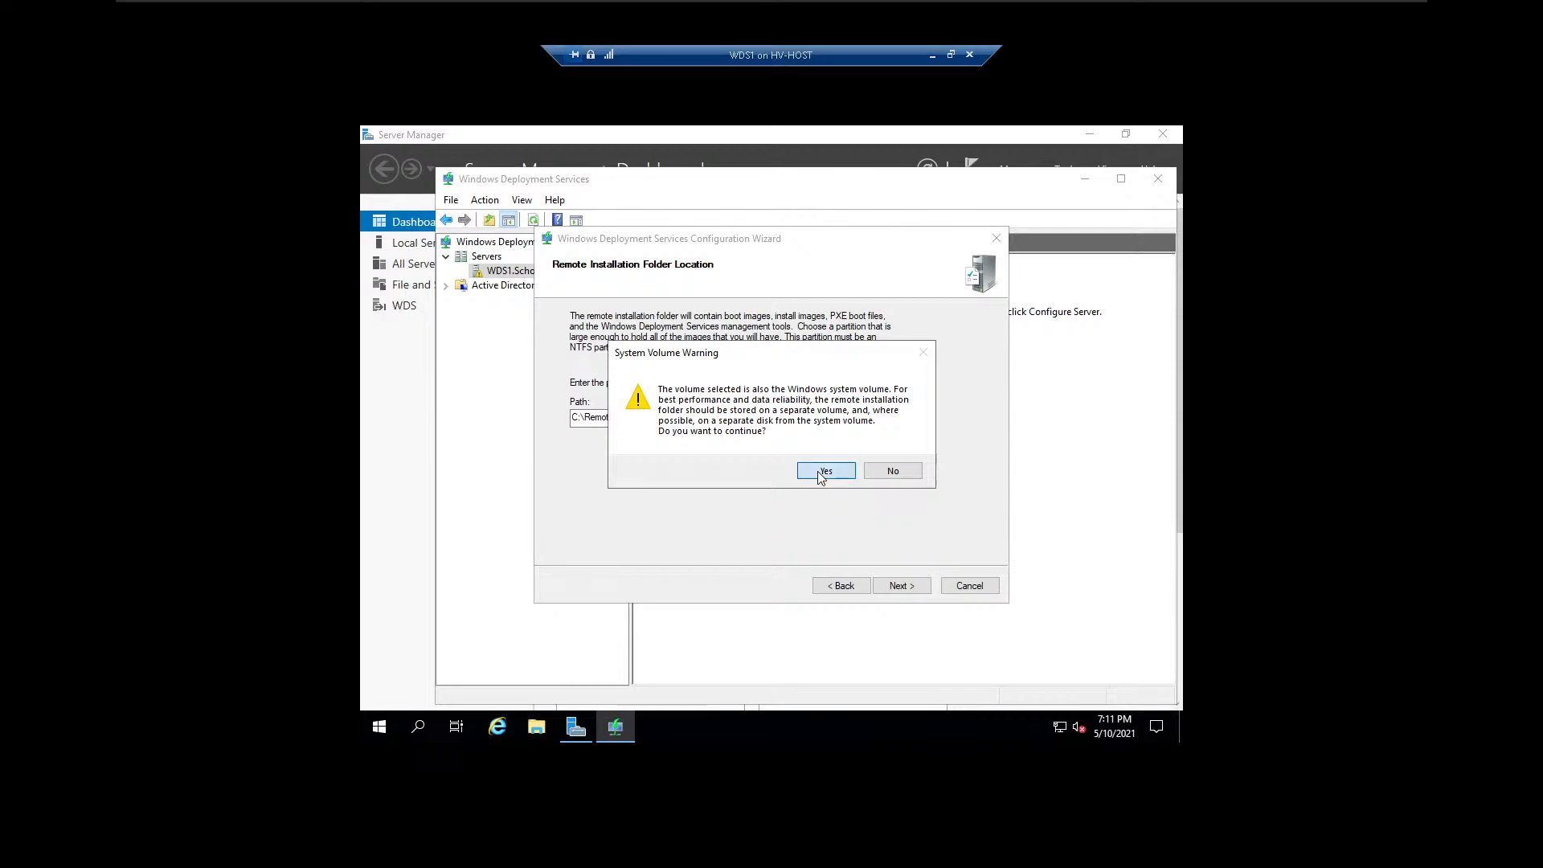
click(821, 470)
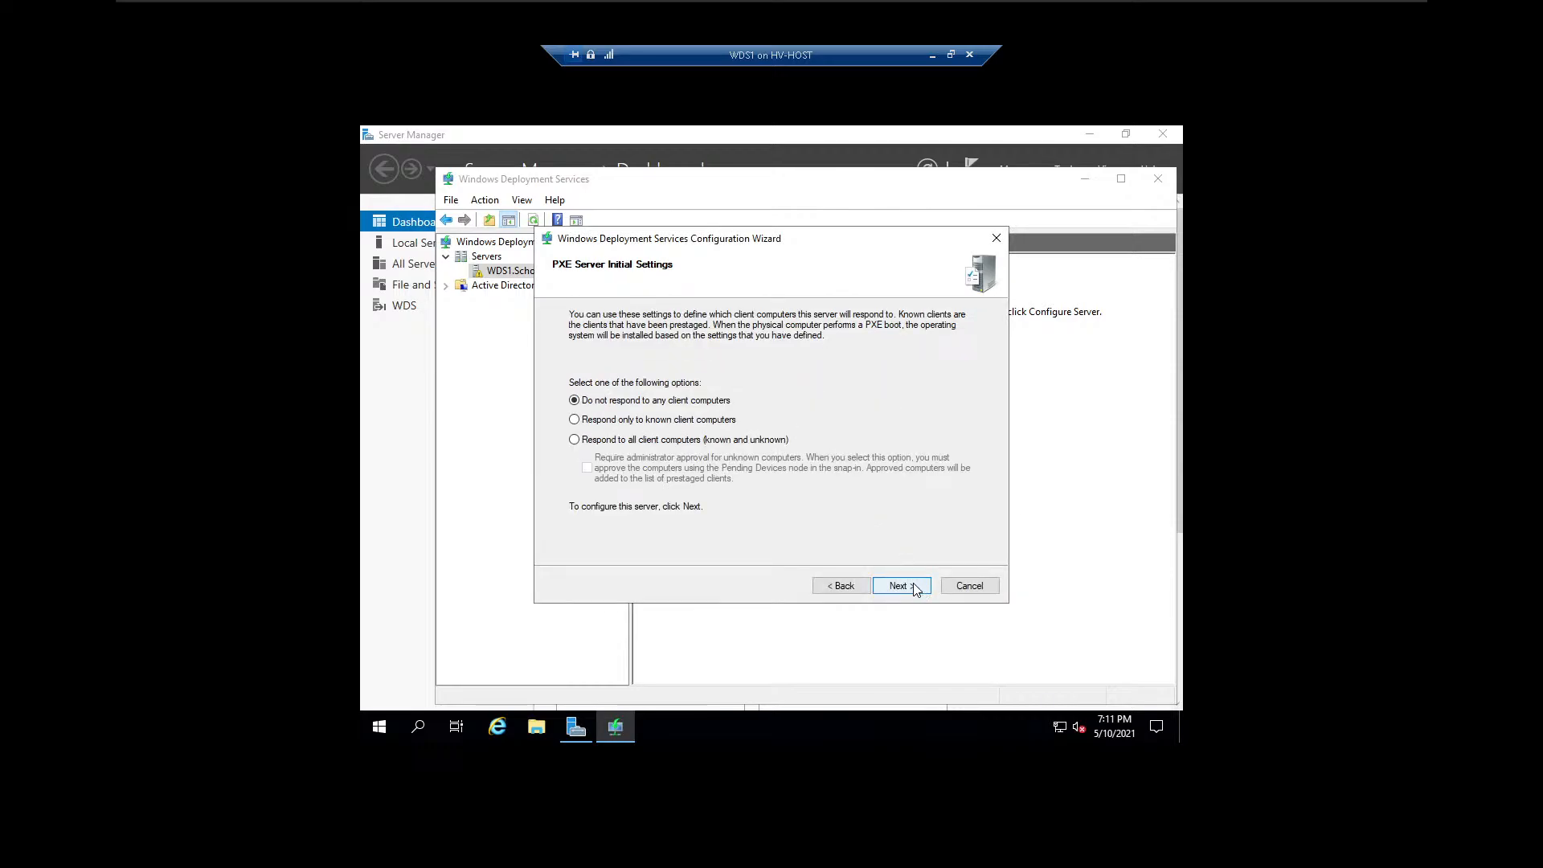
click(662, 440)
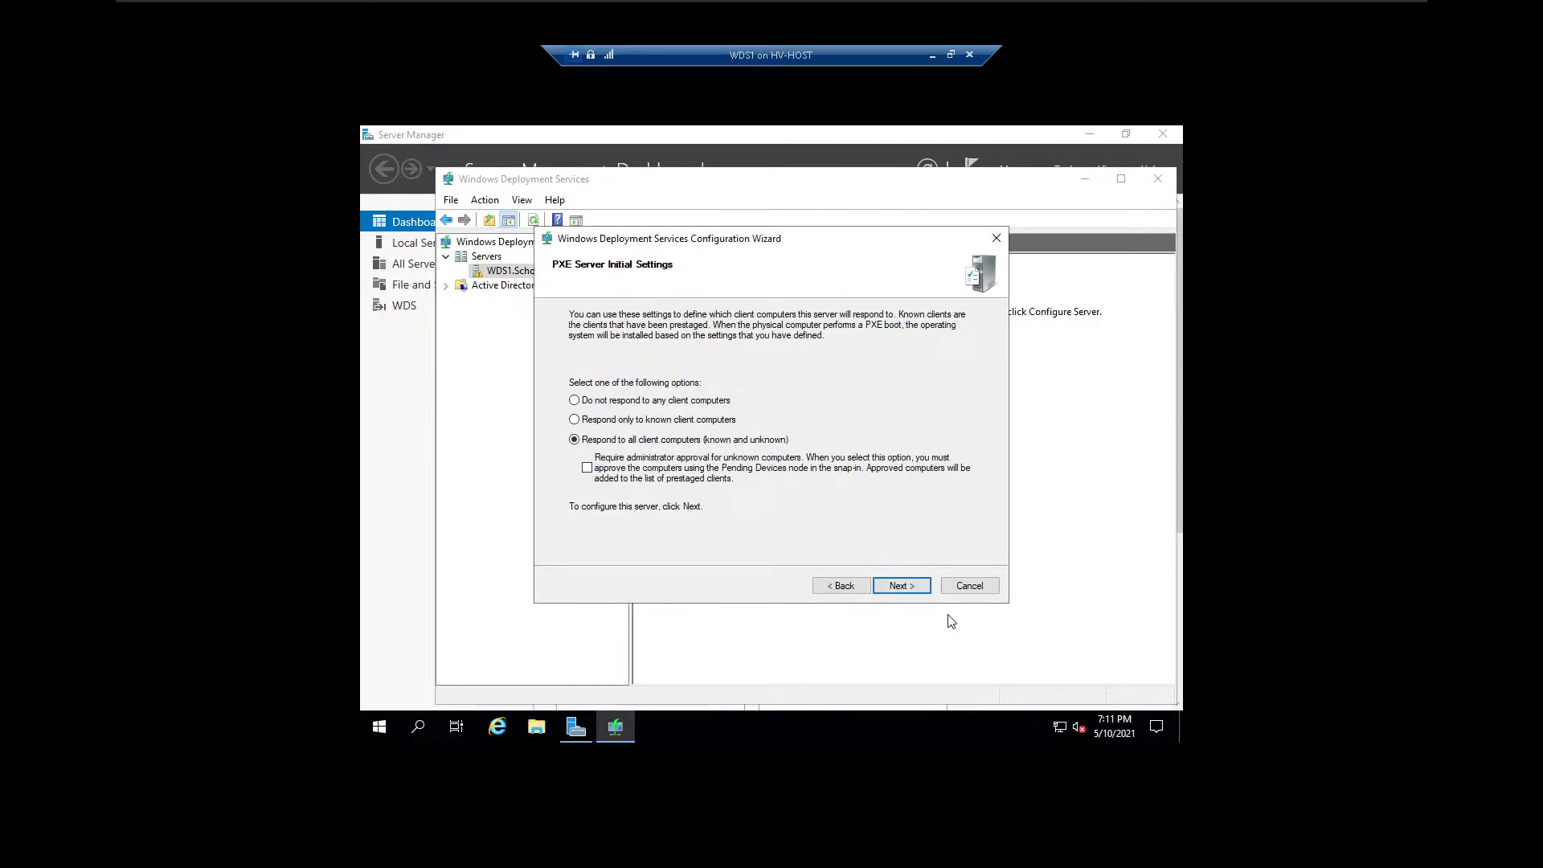
click(916, 588)
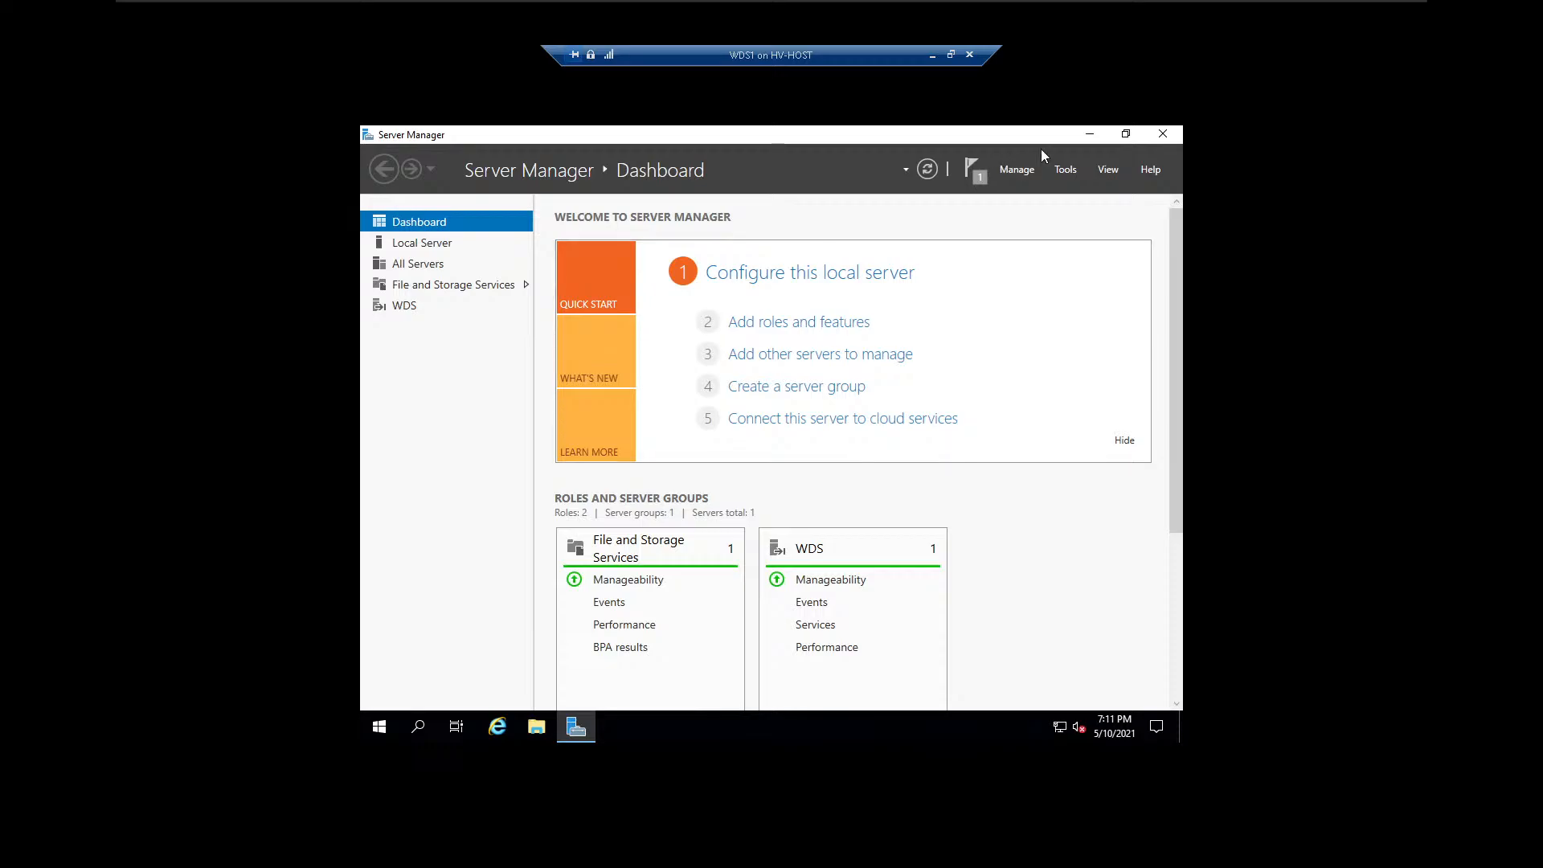
Reopen the Windows Deployment Services console from Server Manager and select the WDS1.School.lan server.
click(1087, 135)
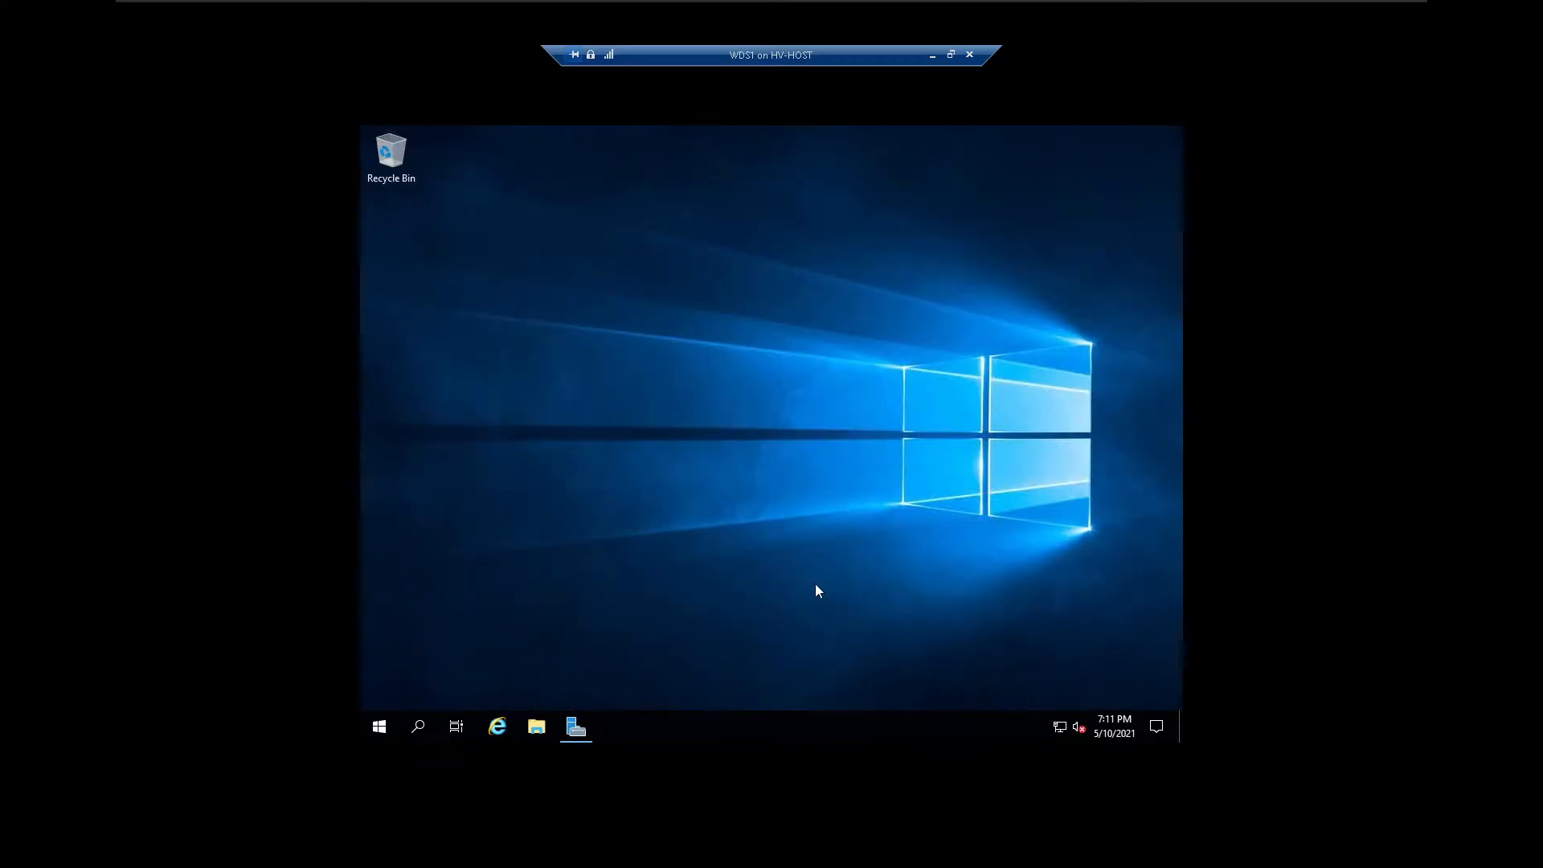
click(587, 721)
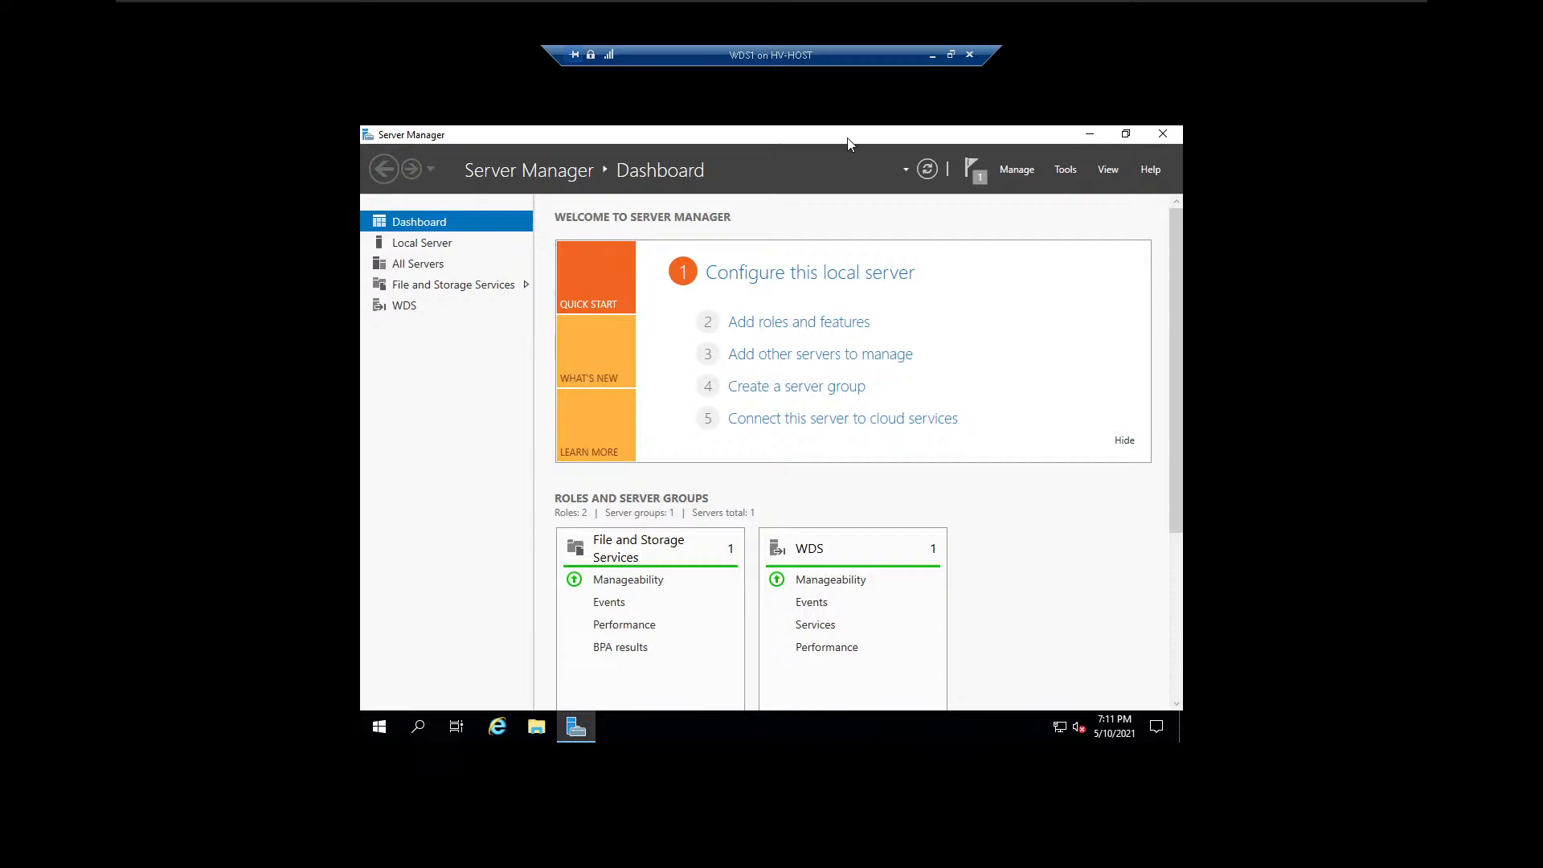
drag(848, 149, 866, 223)
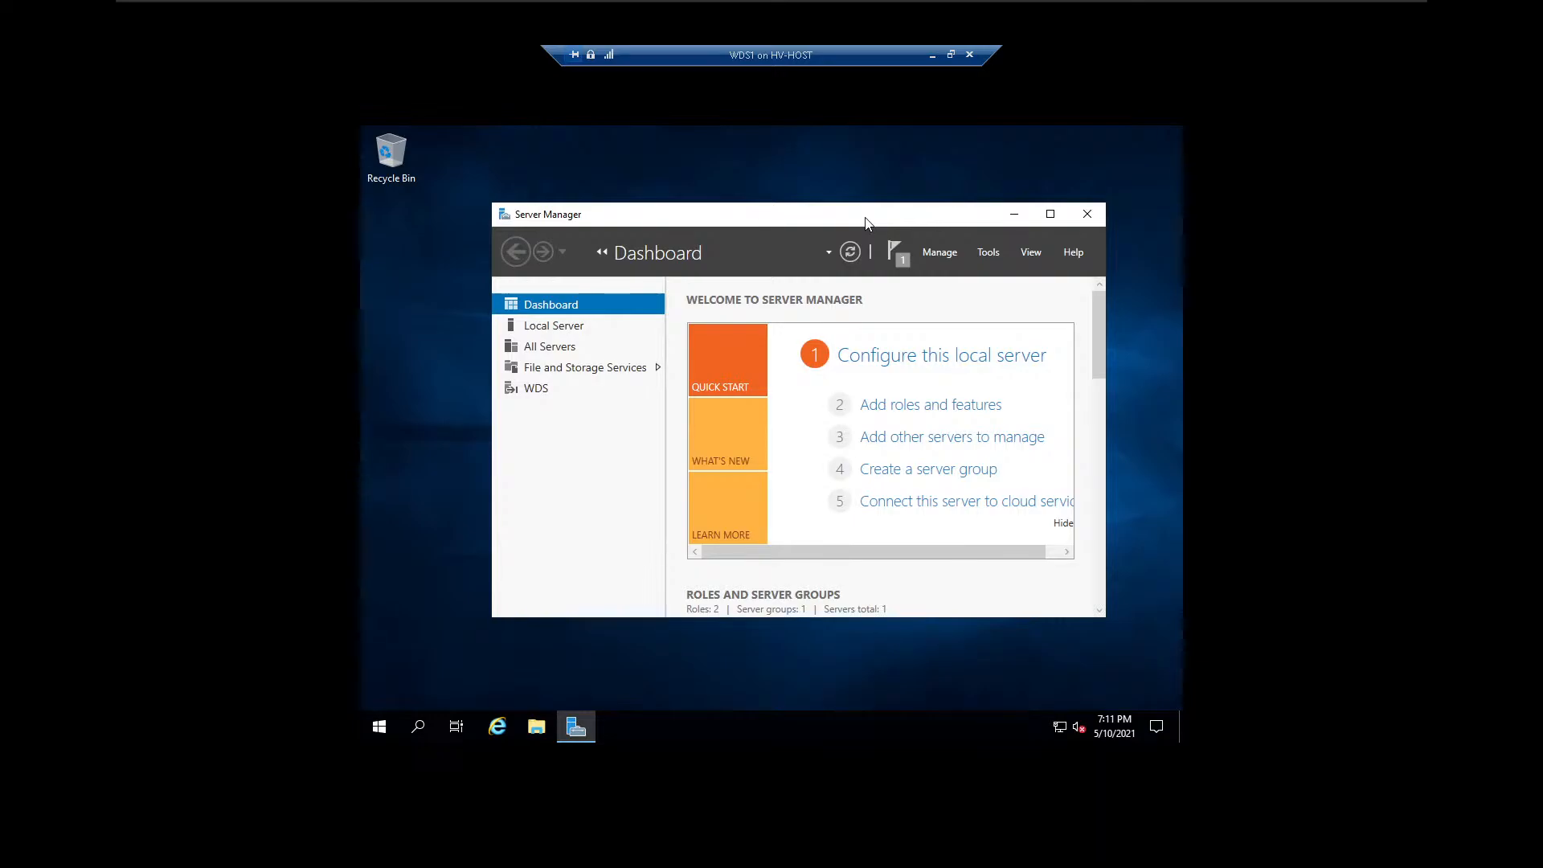
click(1036, 253)
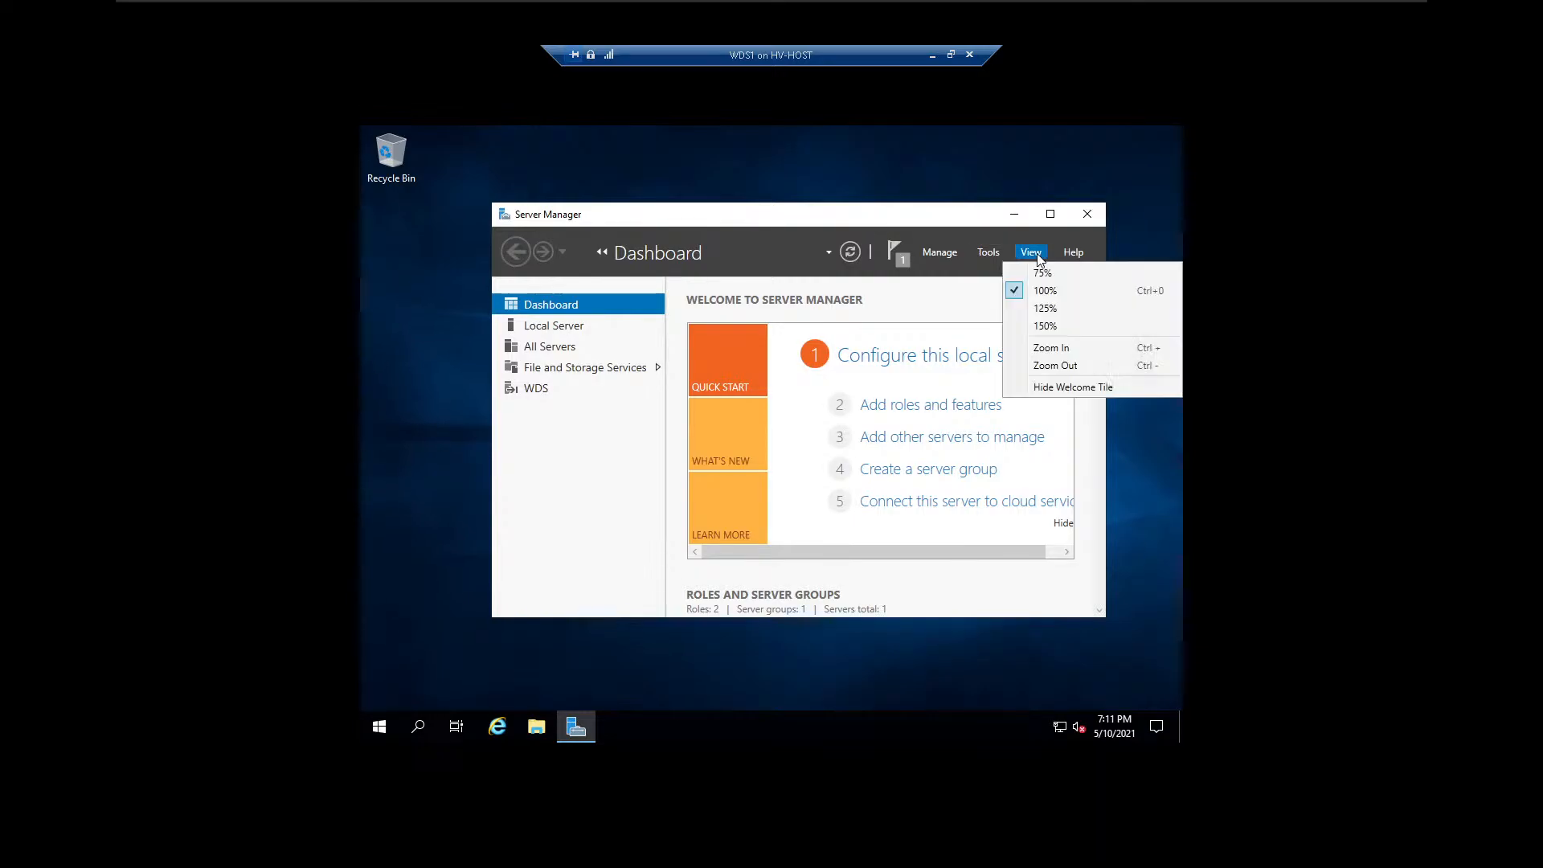
click(989, 254)
click(989, 254)
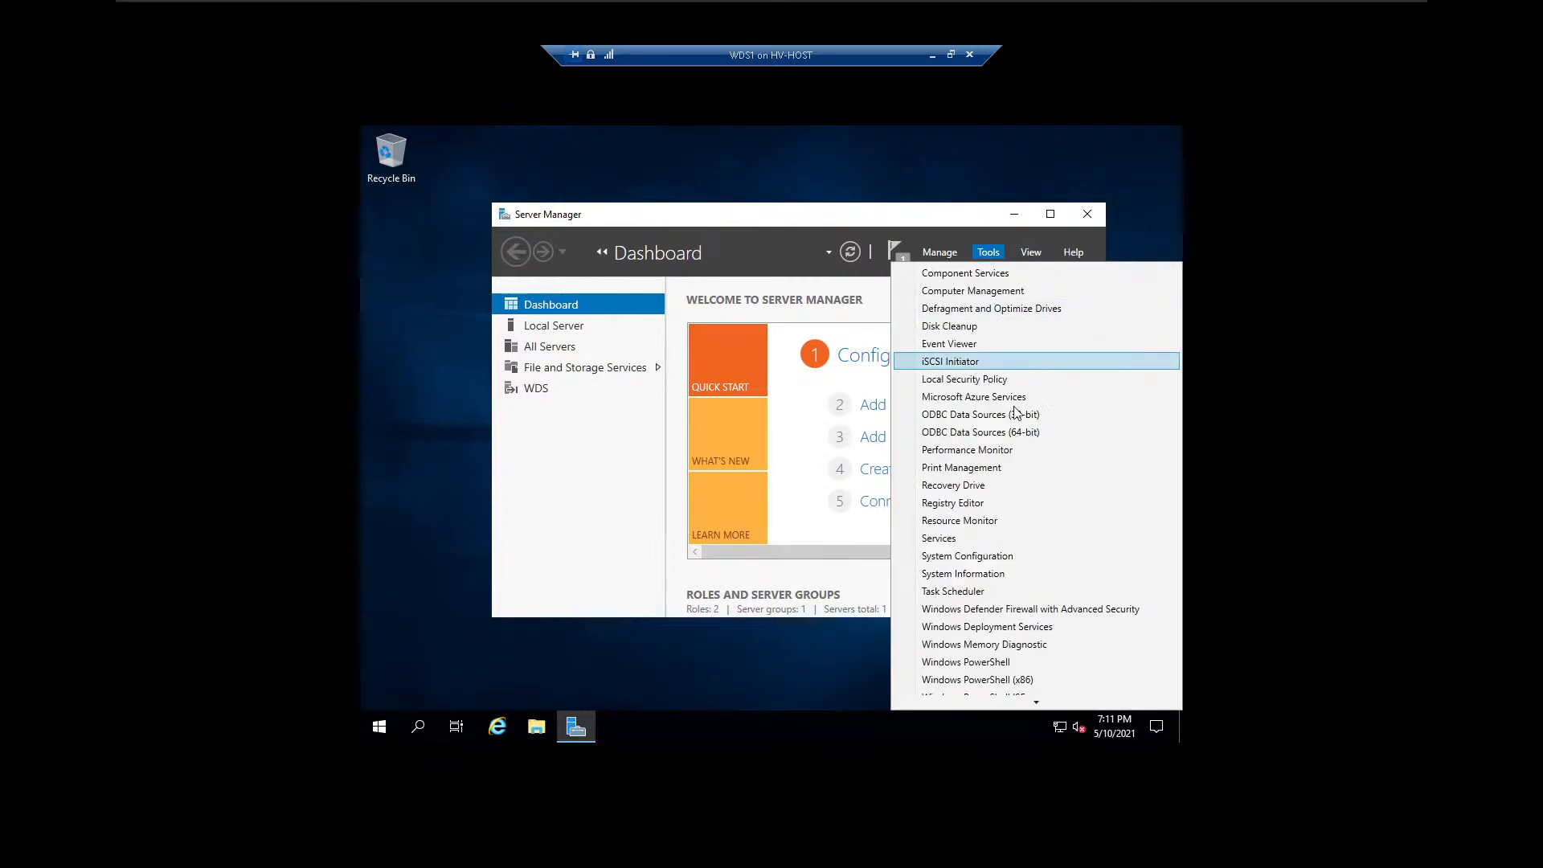
click(1037, 627)
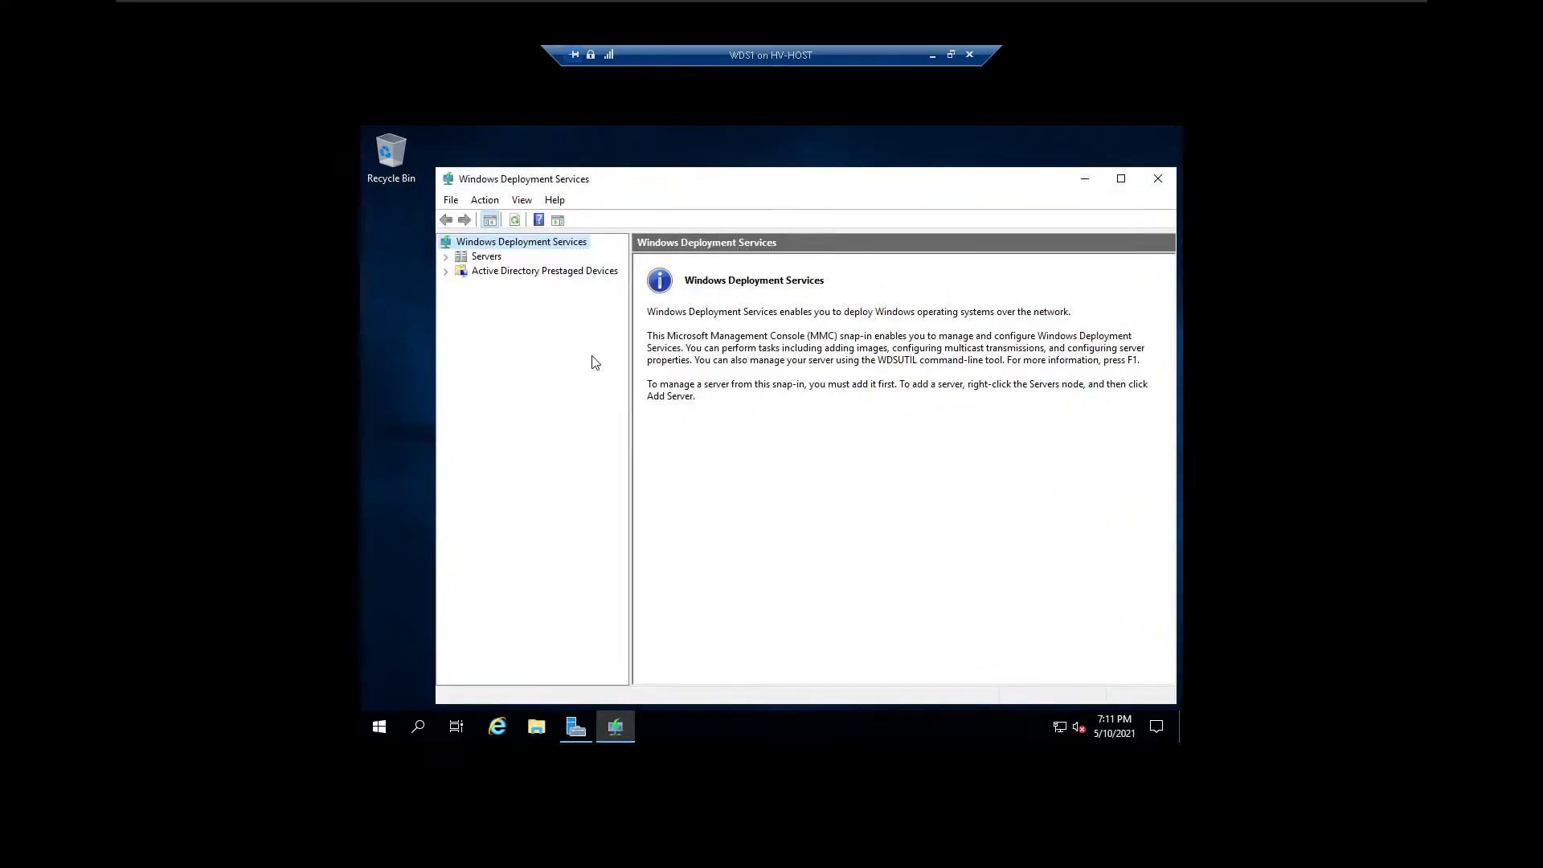
click(446, 256)
click(505, 270)
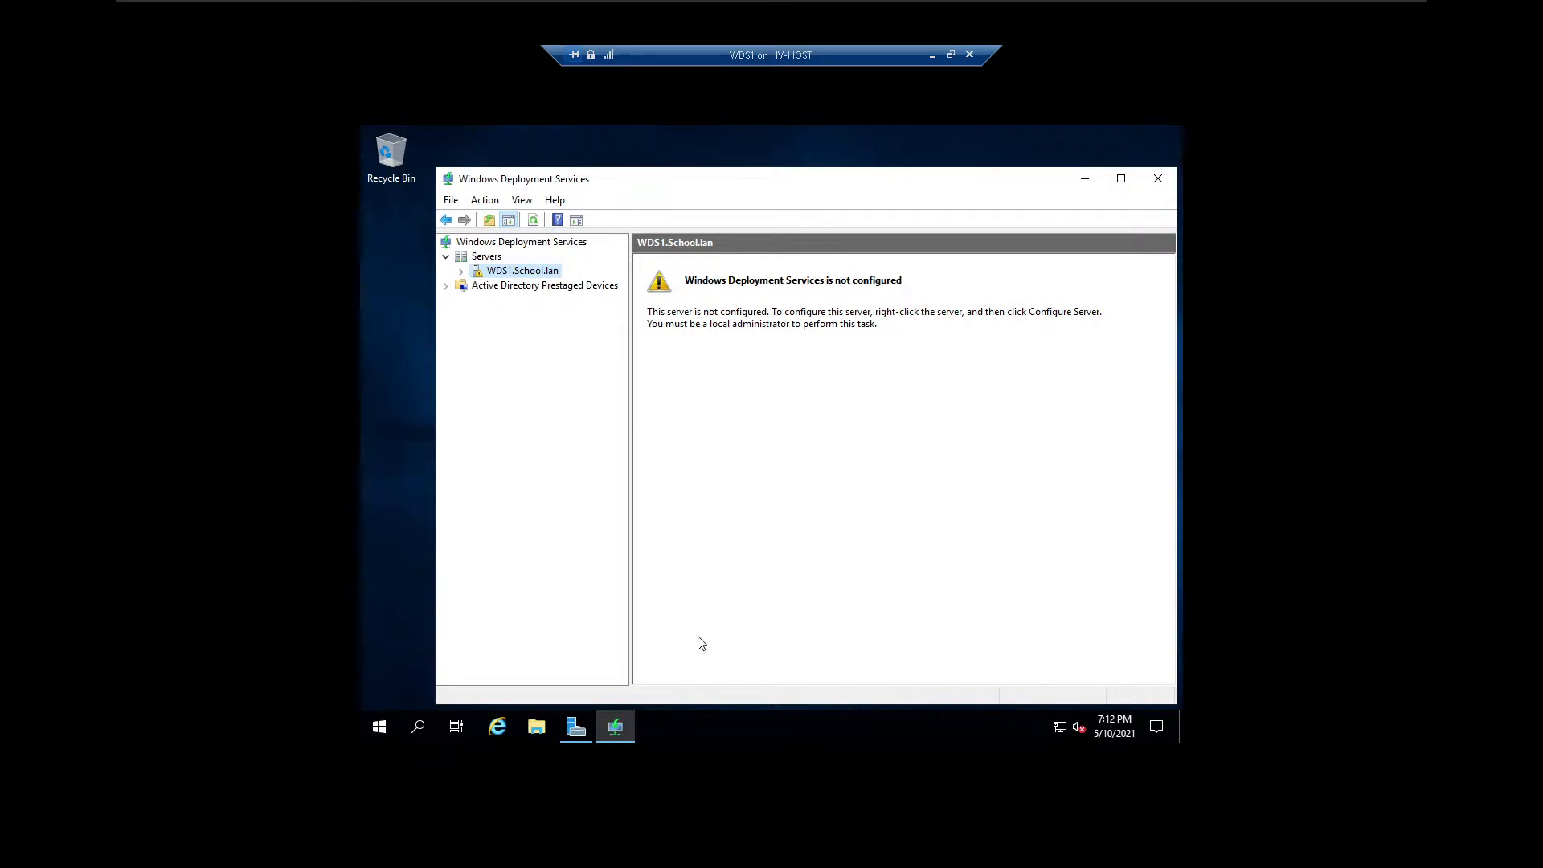
Check the running processes in the detailed view of Task Manager, then close it.
click(616, 729)
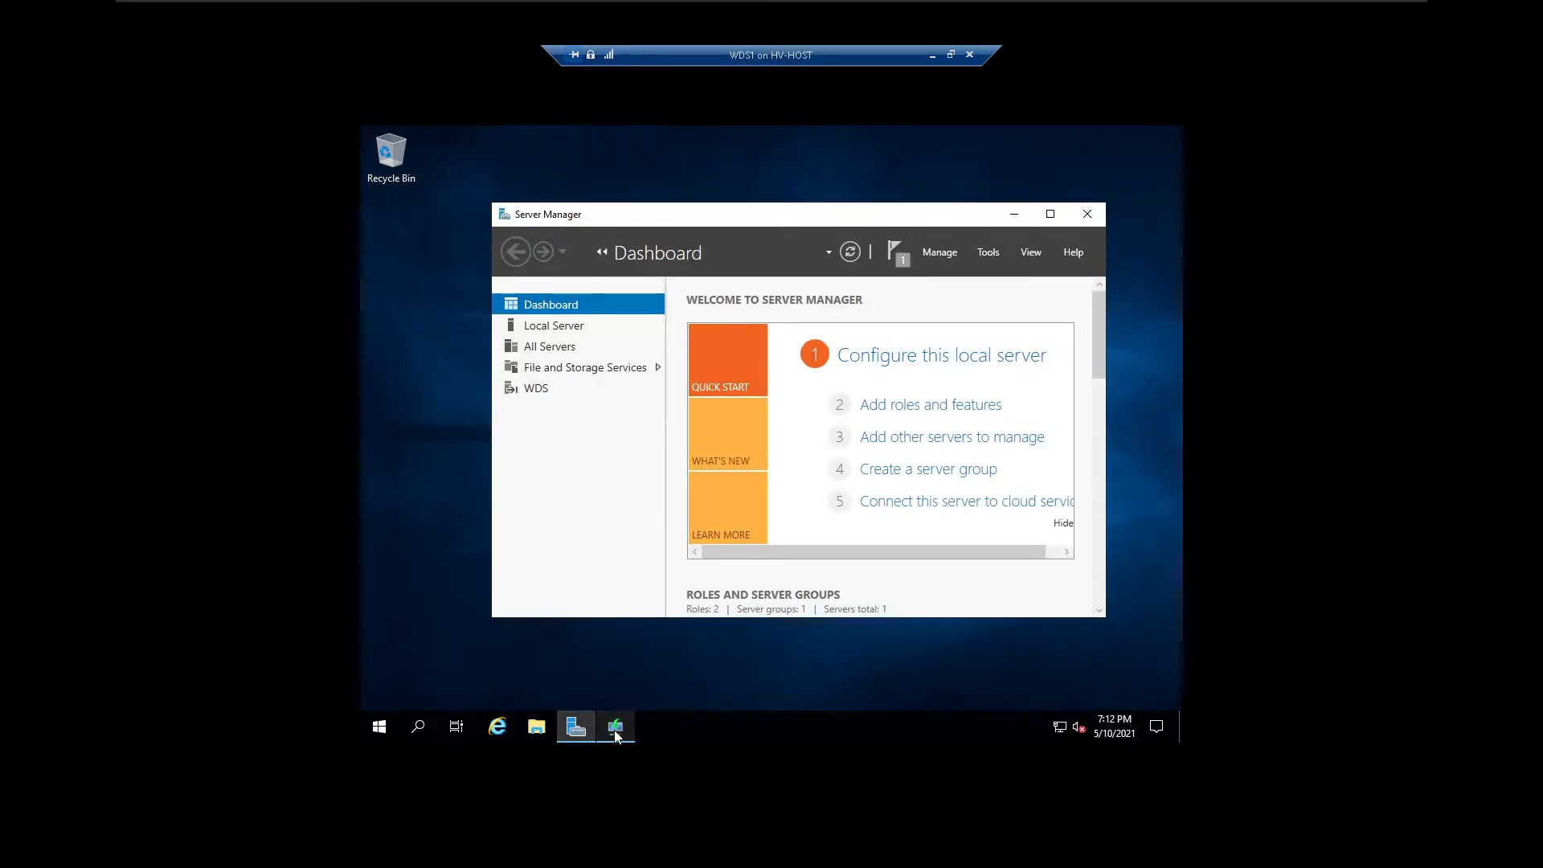
click(616, 730)
right_click(723, 729)
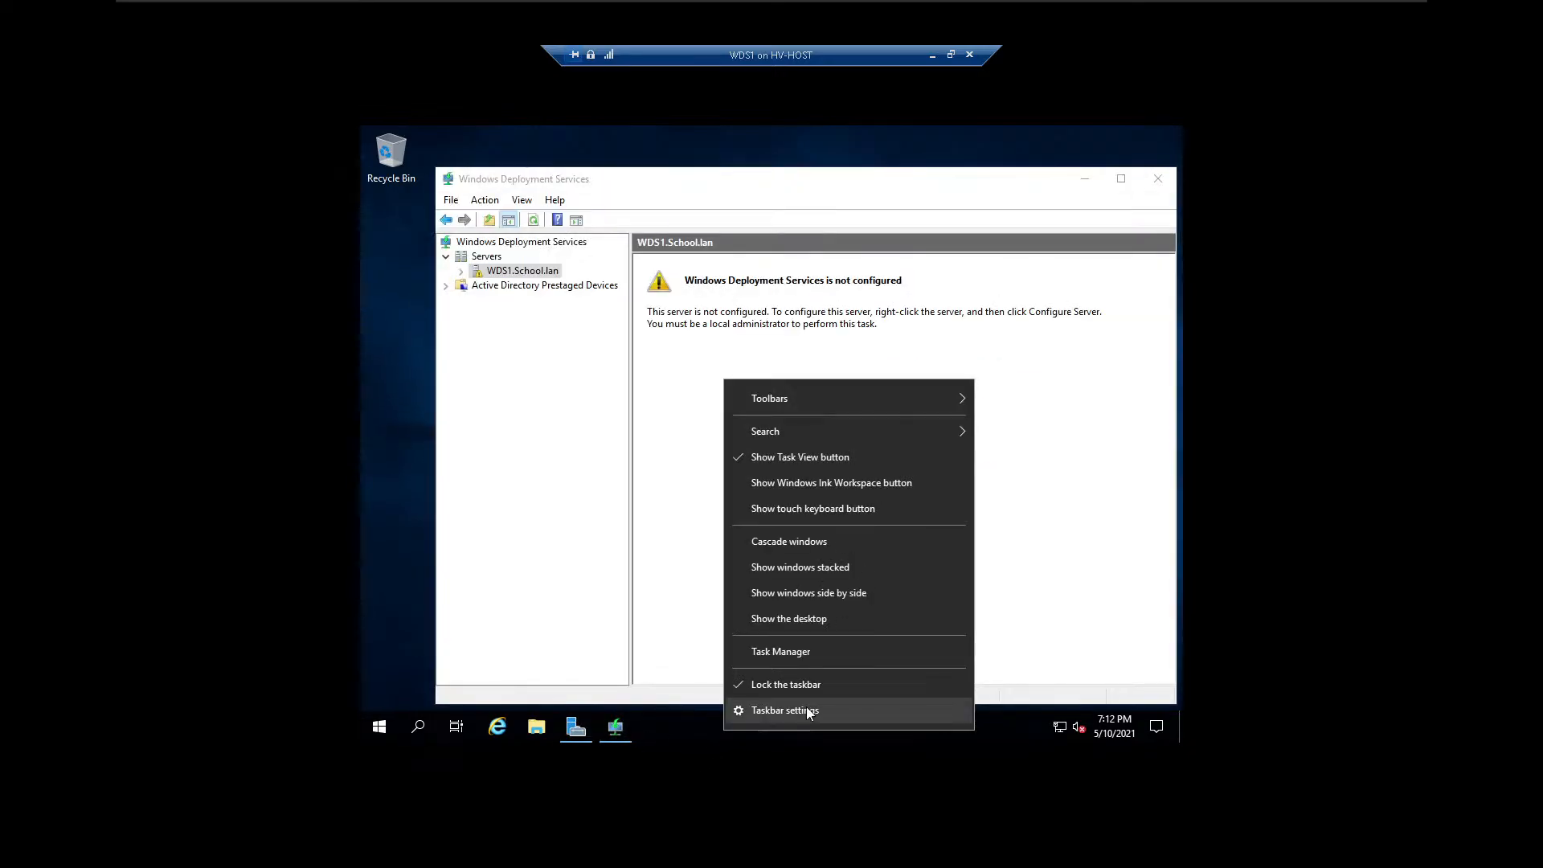
click(796, 655)
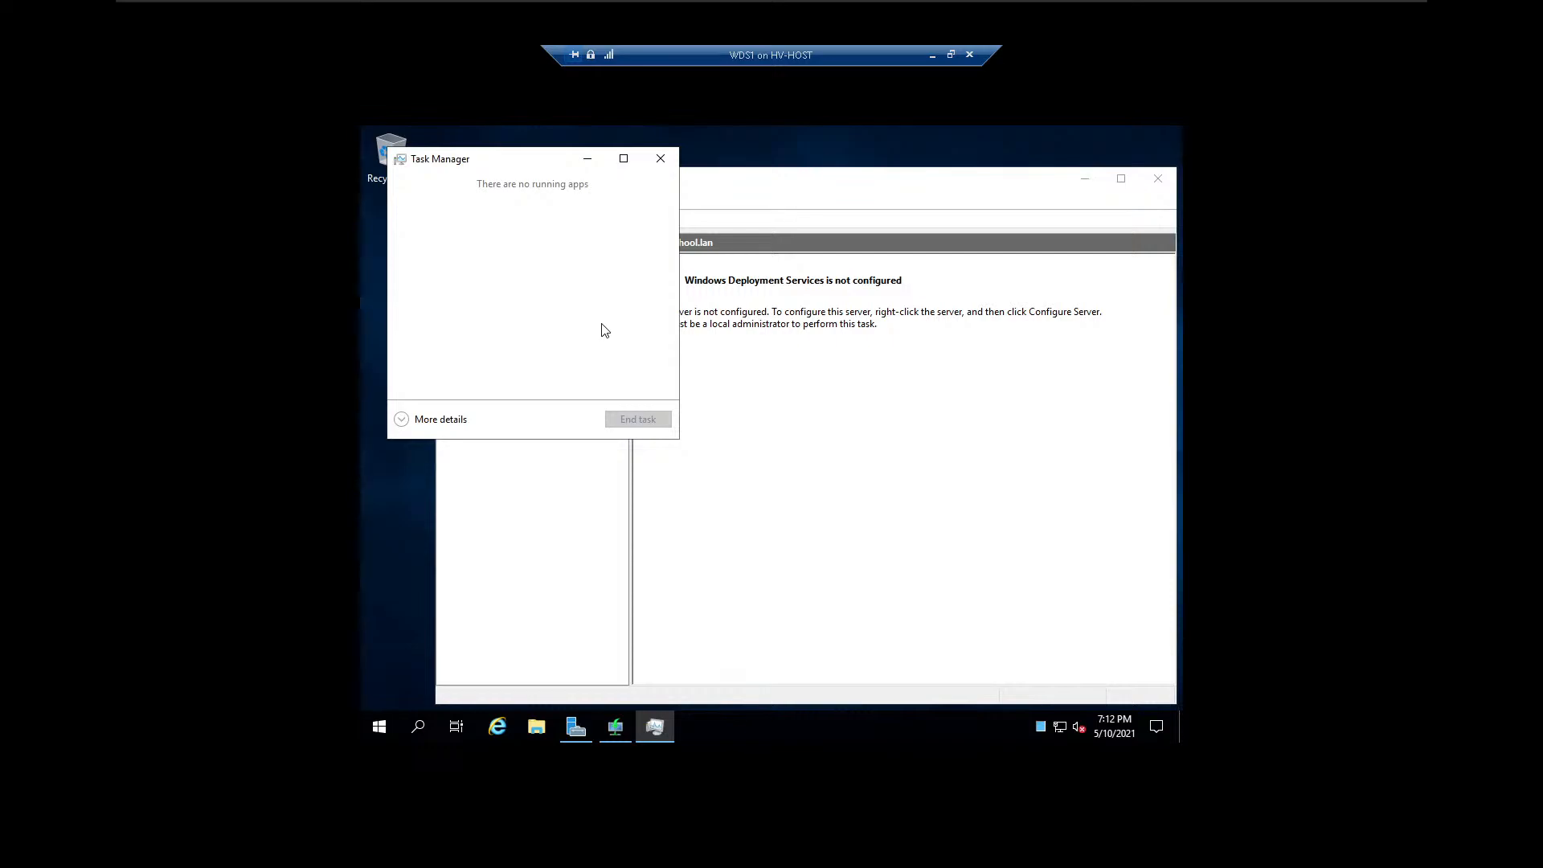
click(402, 420)
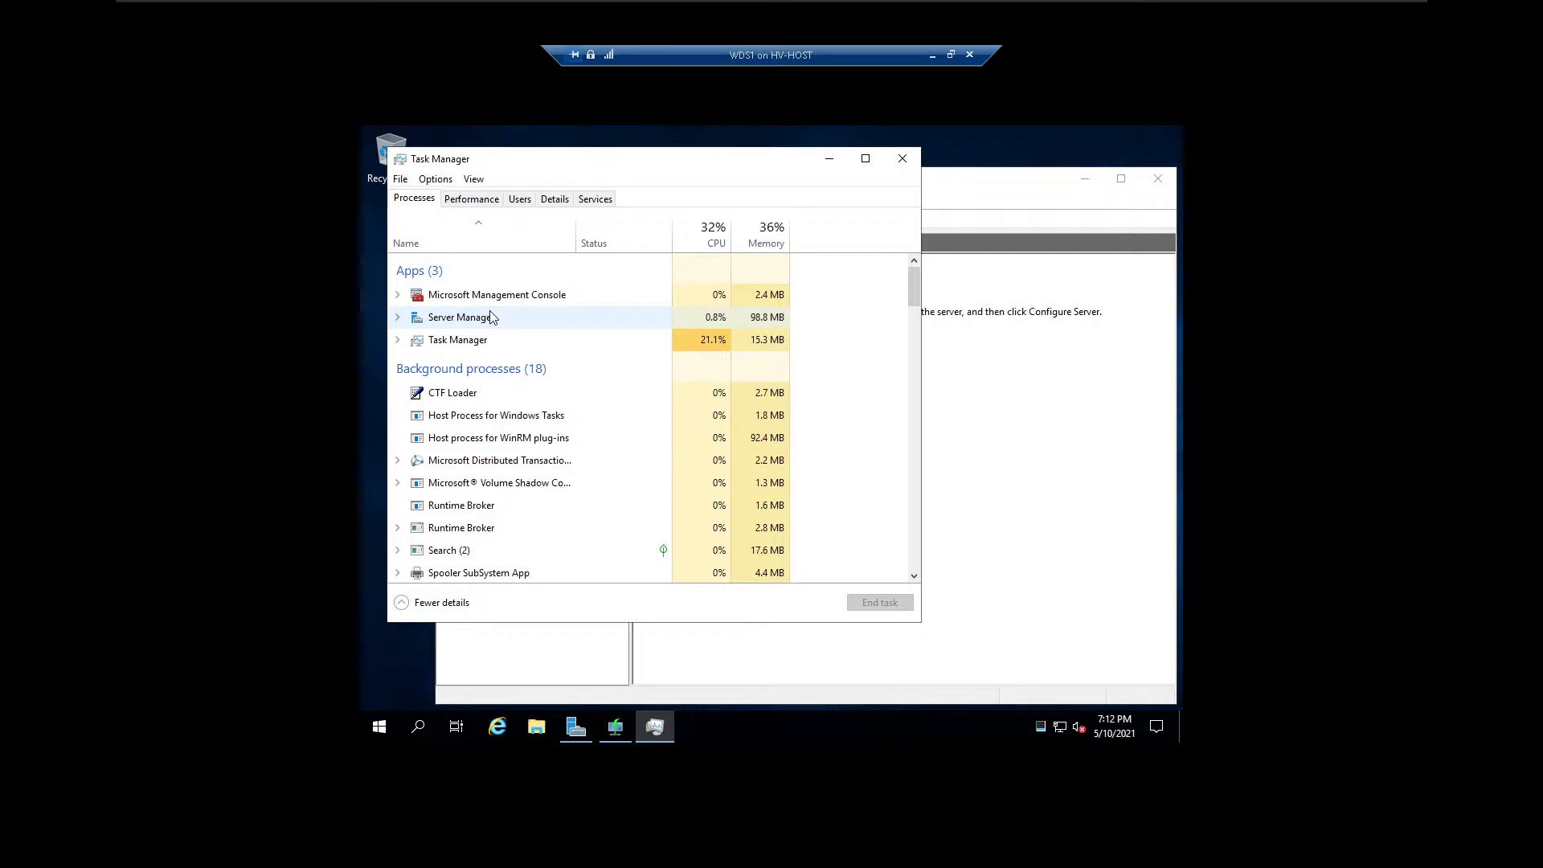
click(901, 160)
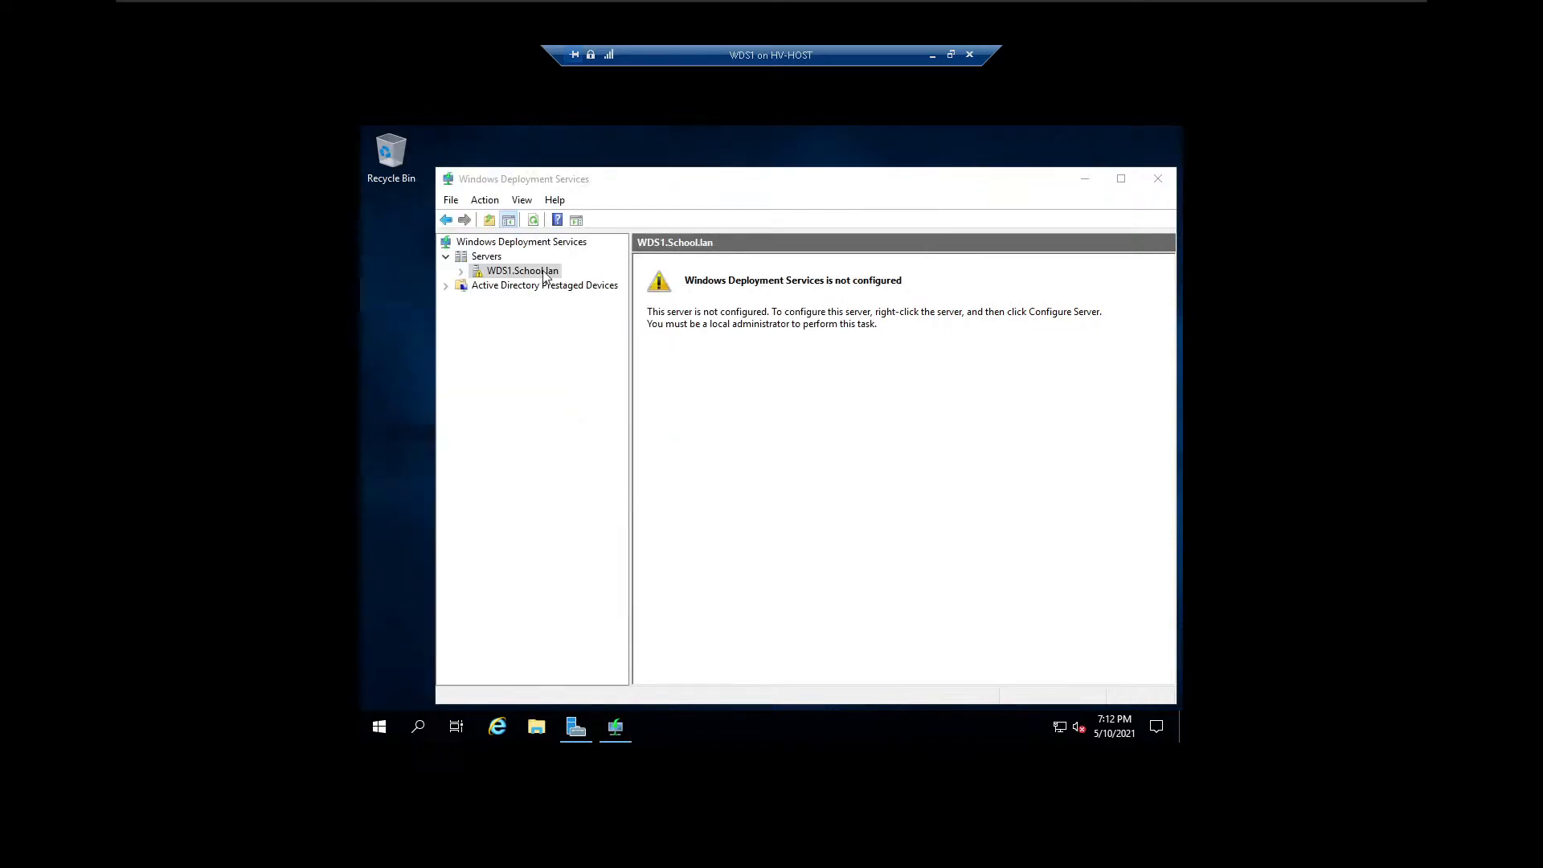
Try to configure WDS1.School.lan as integrated with Active Directory, using C:\RemoteInstall and responding to all known and unknown clients.
right_click(521, 275)
click(561, 286)
click(902, 591)
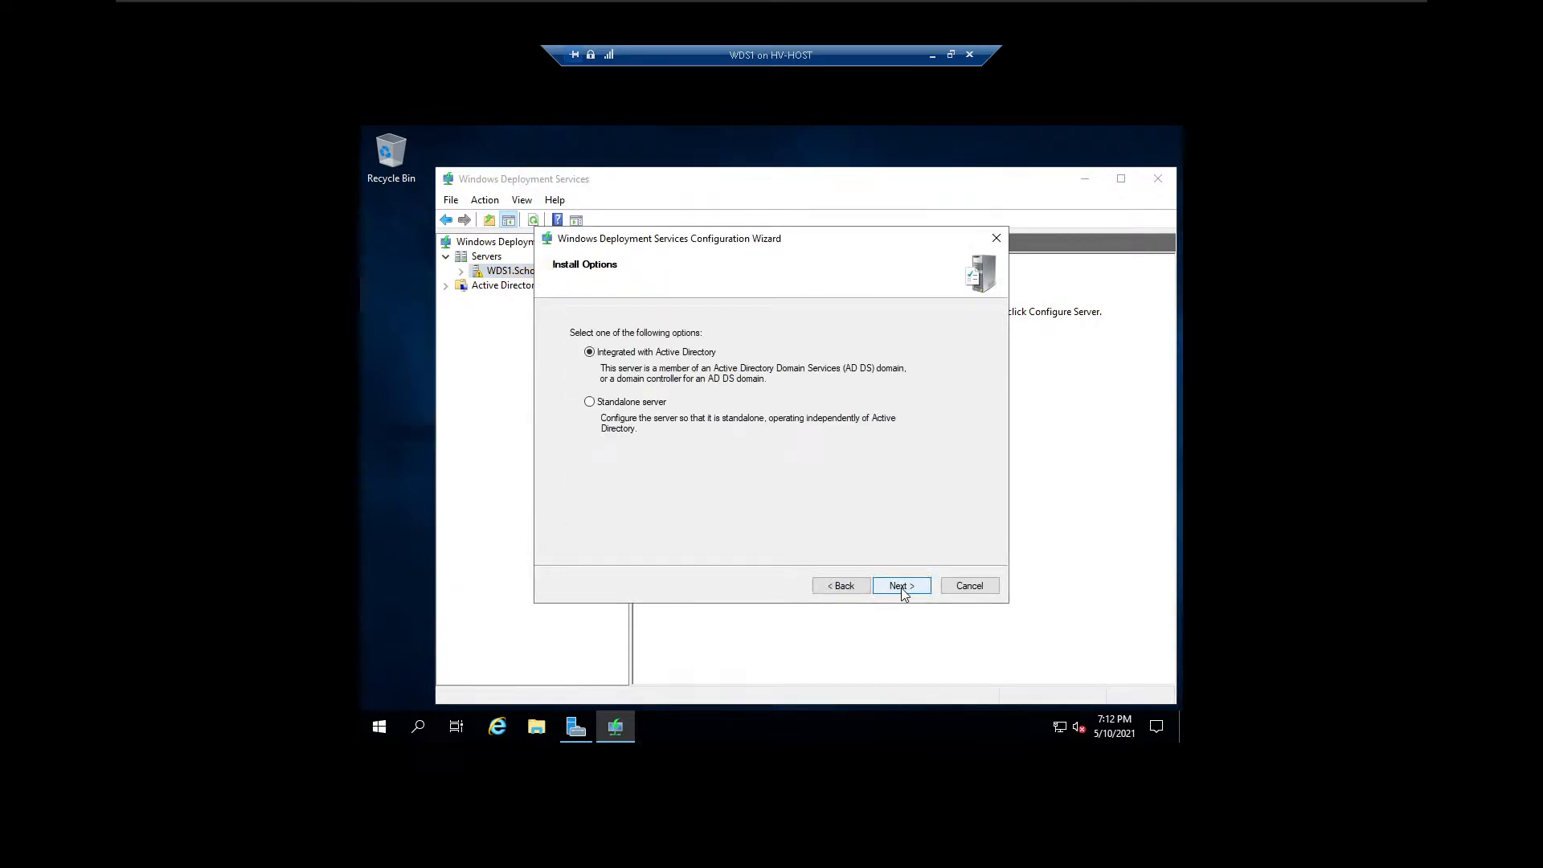
click(900, 587)
click(900, 587)
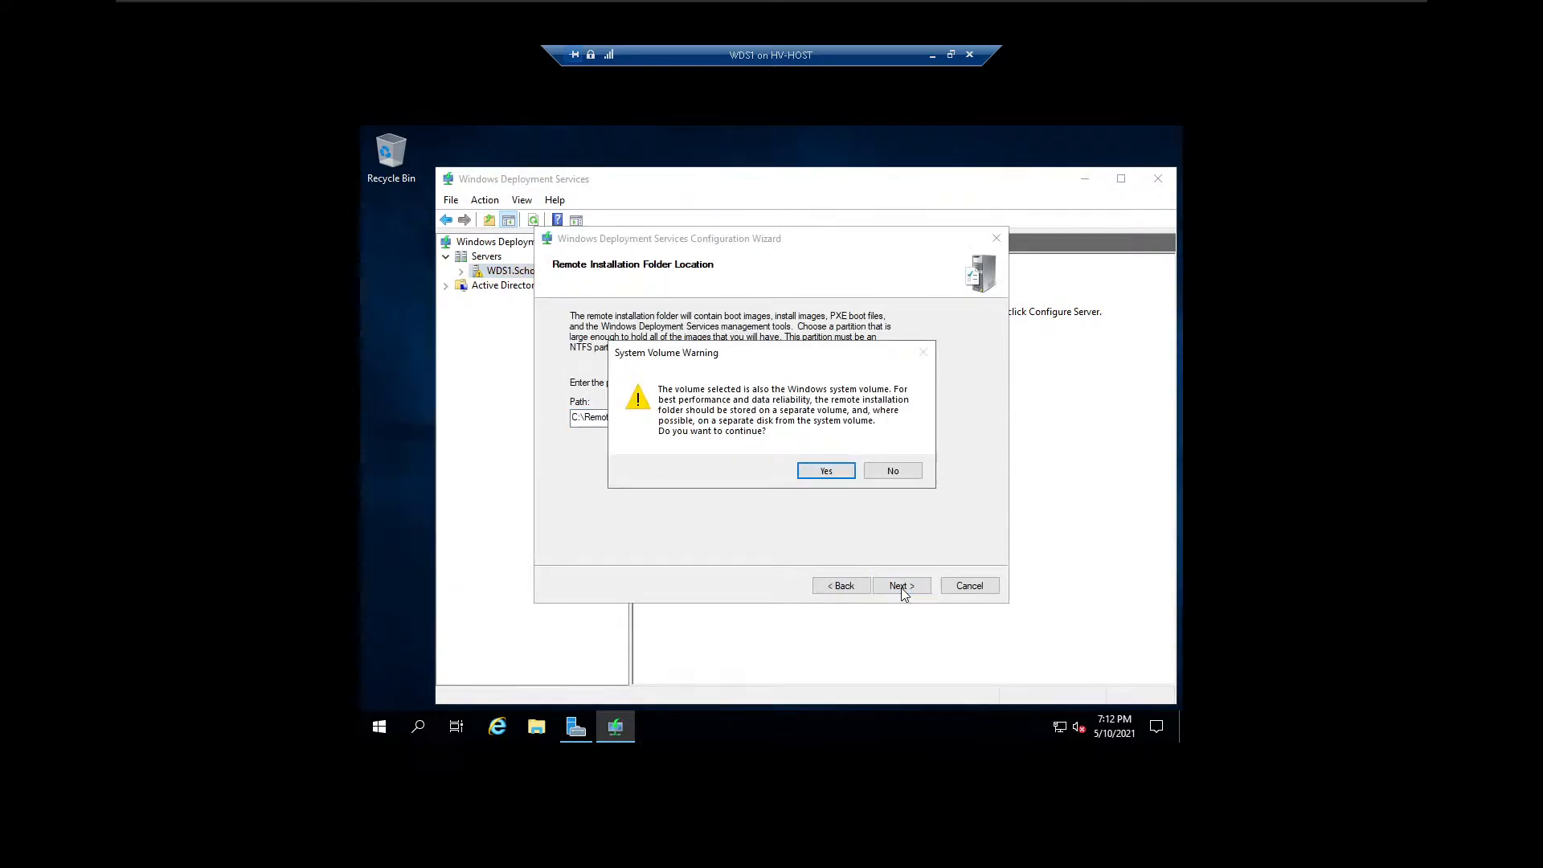
click(817, 476)
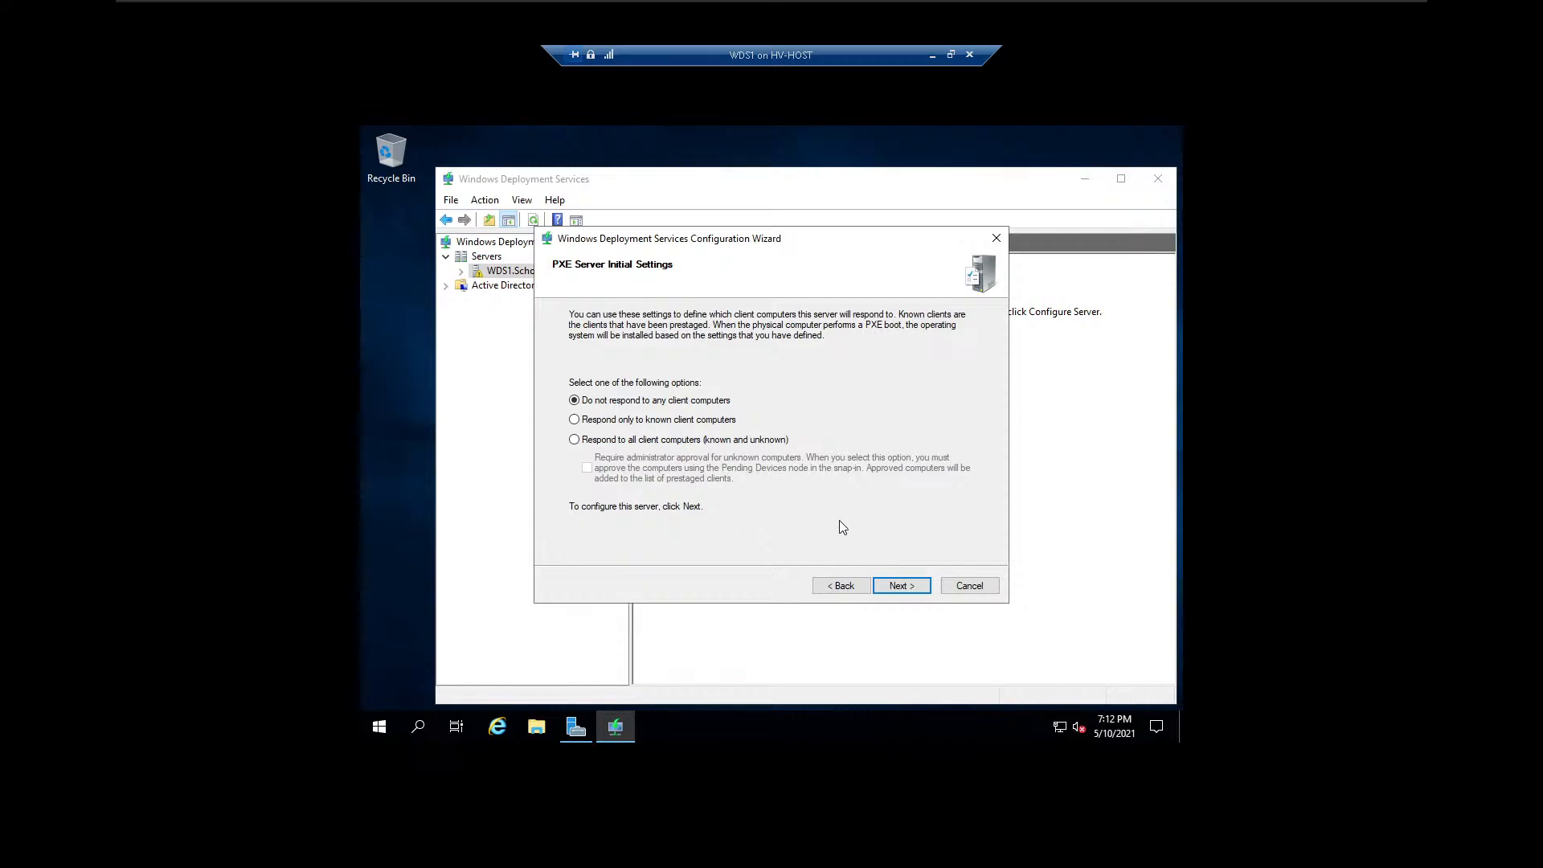
click(698, 441)
click(917, 587)
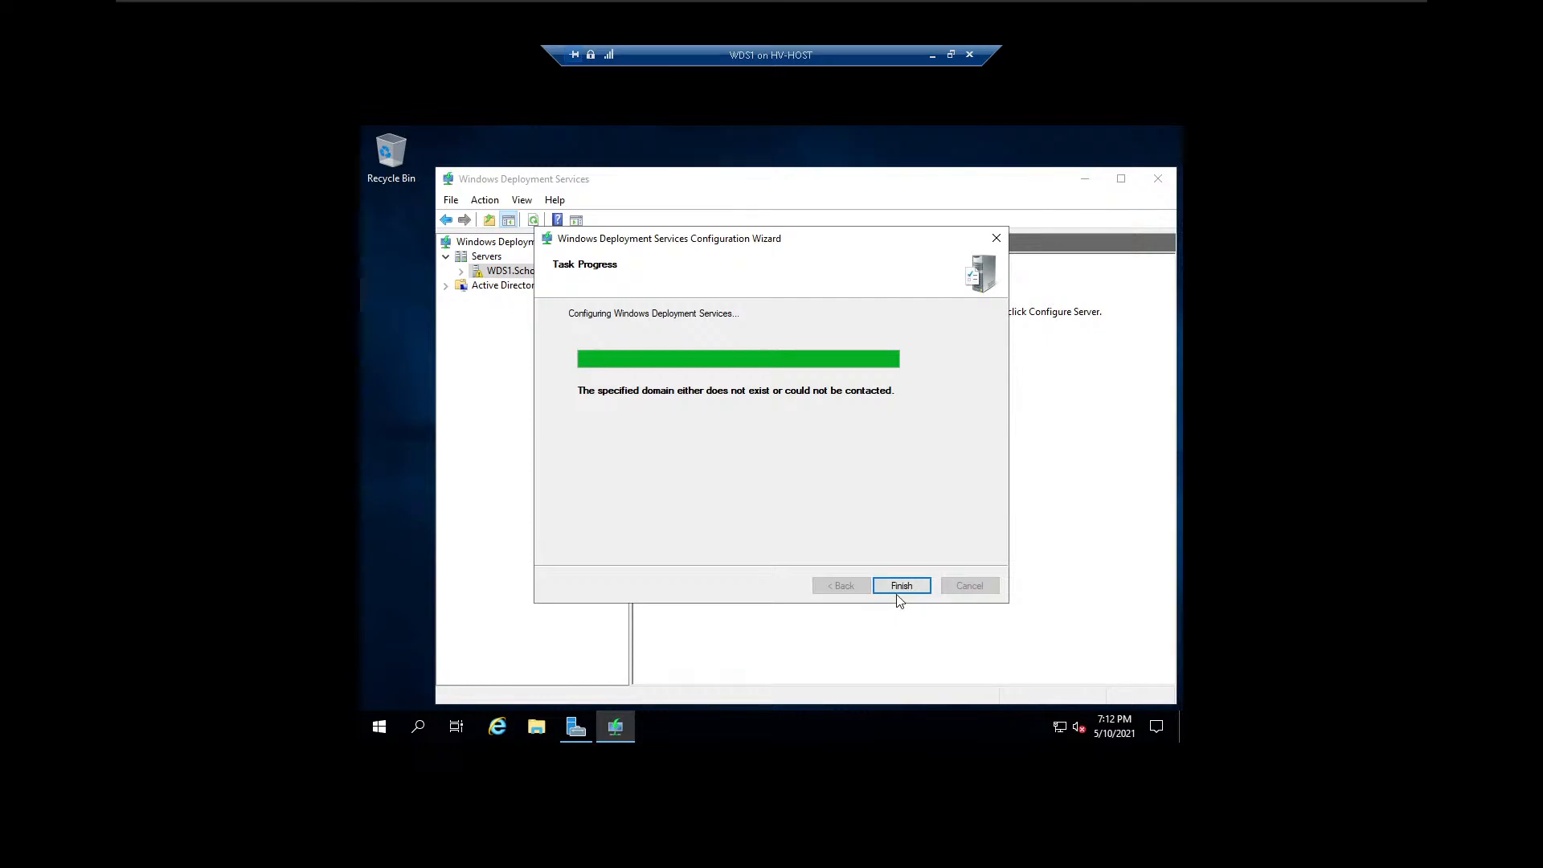
click(902, 586)
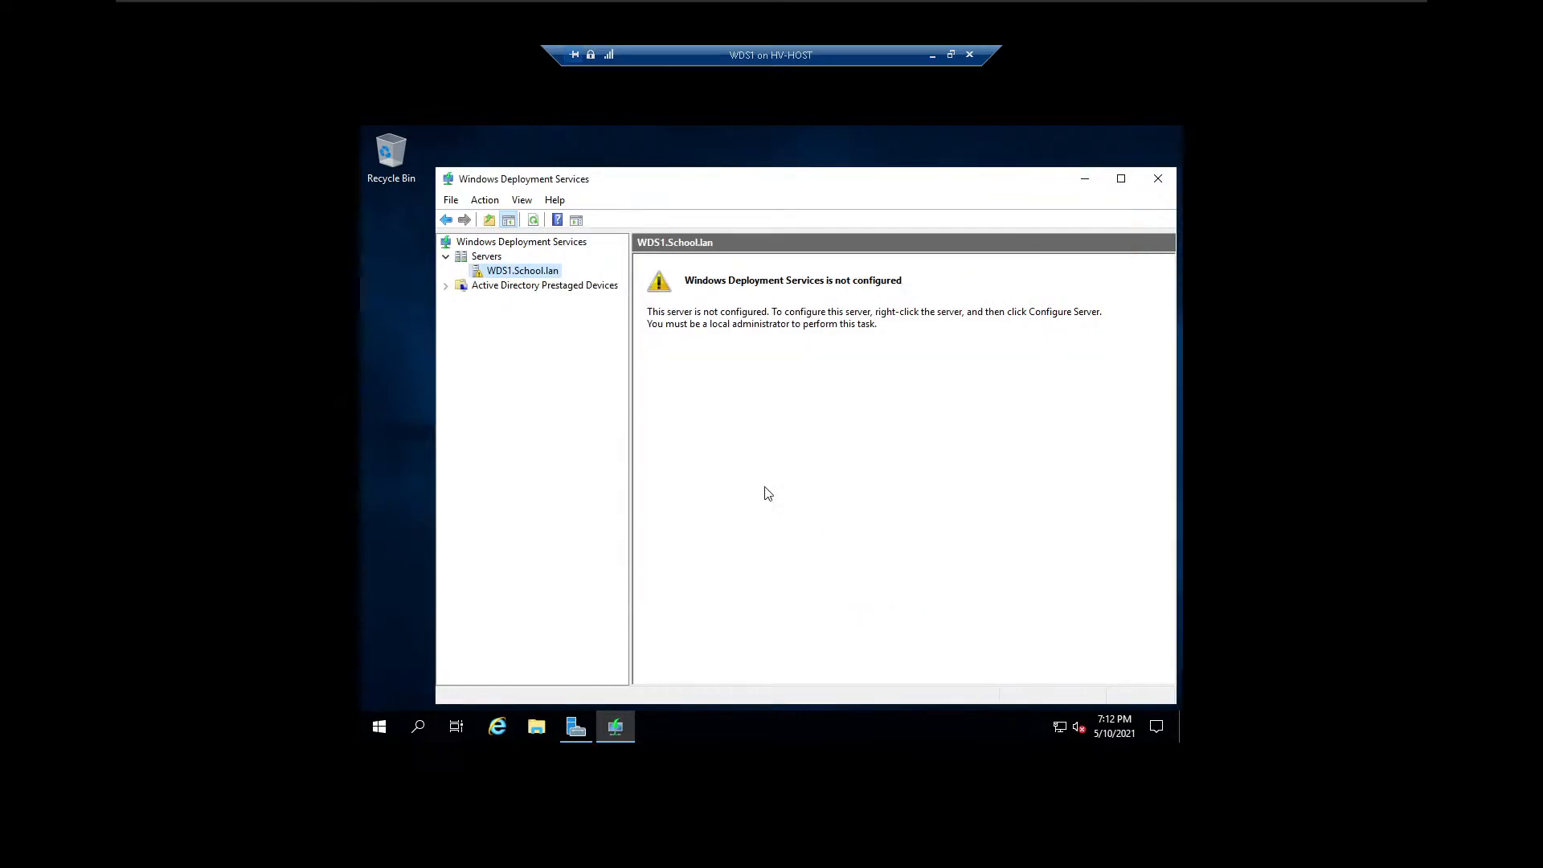
Start configuring WDS1.School.lan as a standalone server and accept C:\RemoteInstall on the system volume as the remote installation folder.
right_click(528, 274)
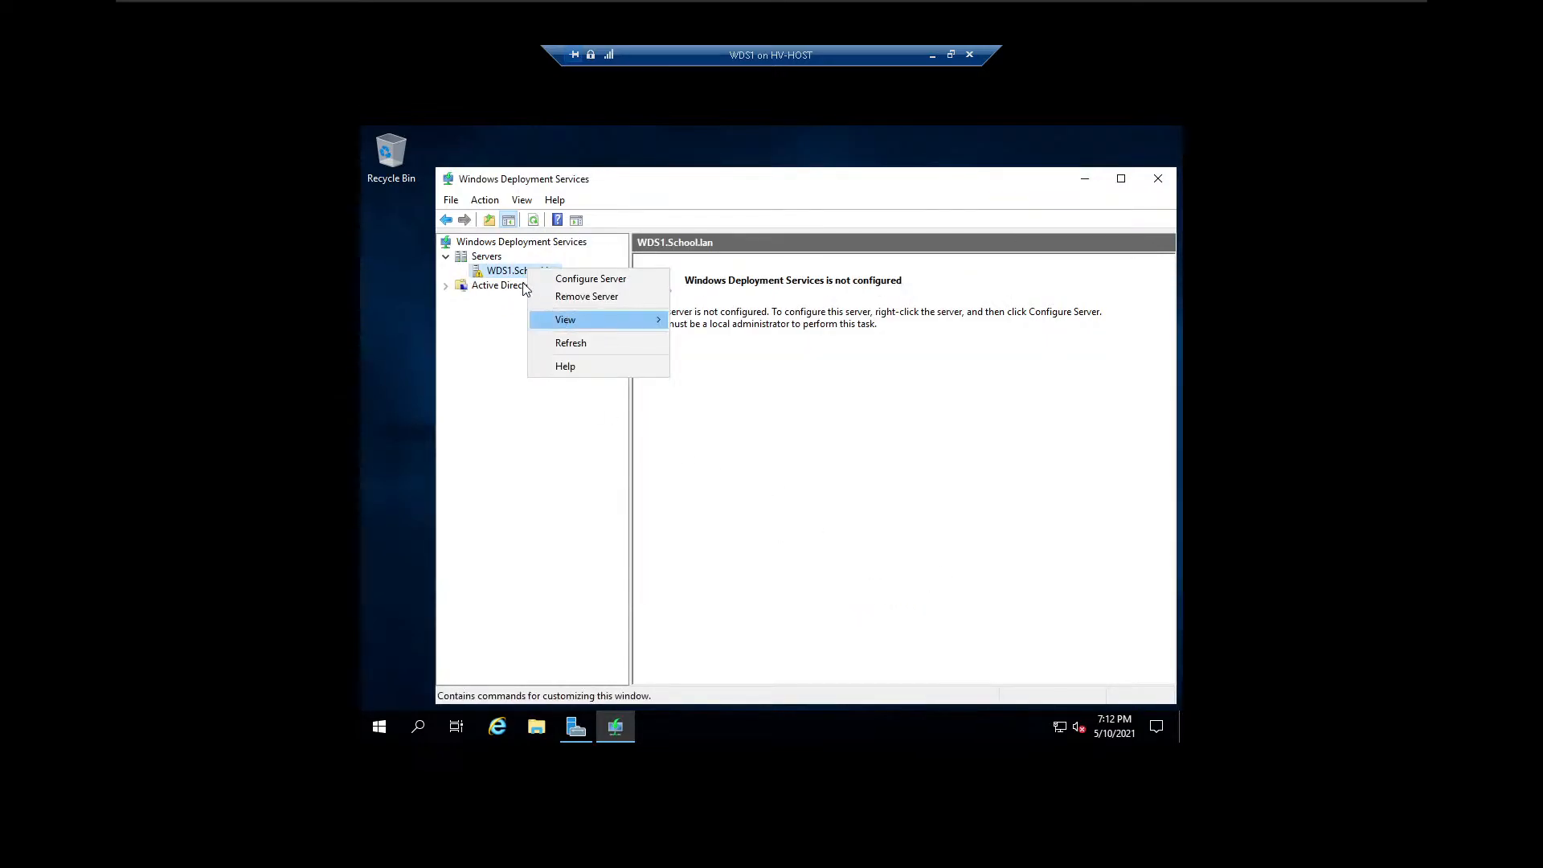
click(500, 277)
right_click(501, 277)
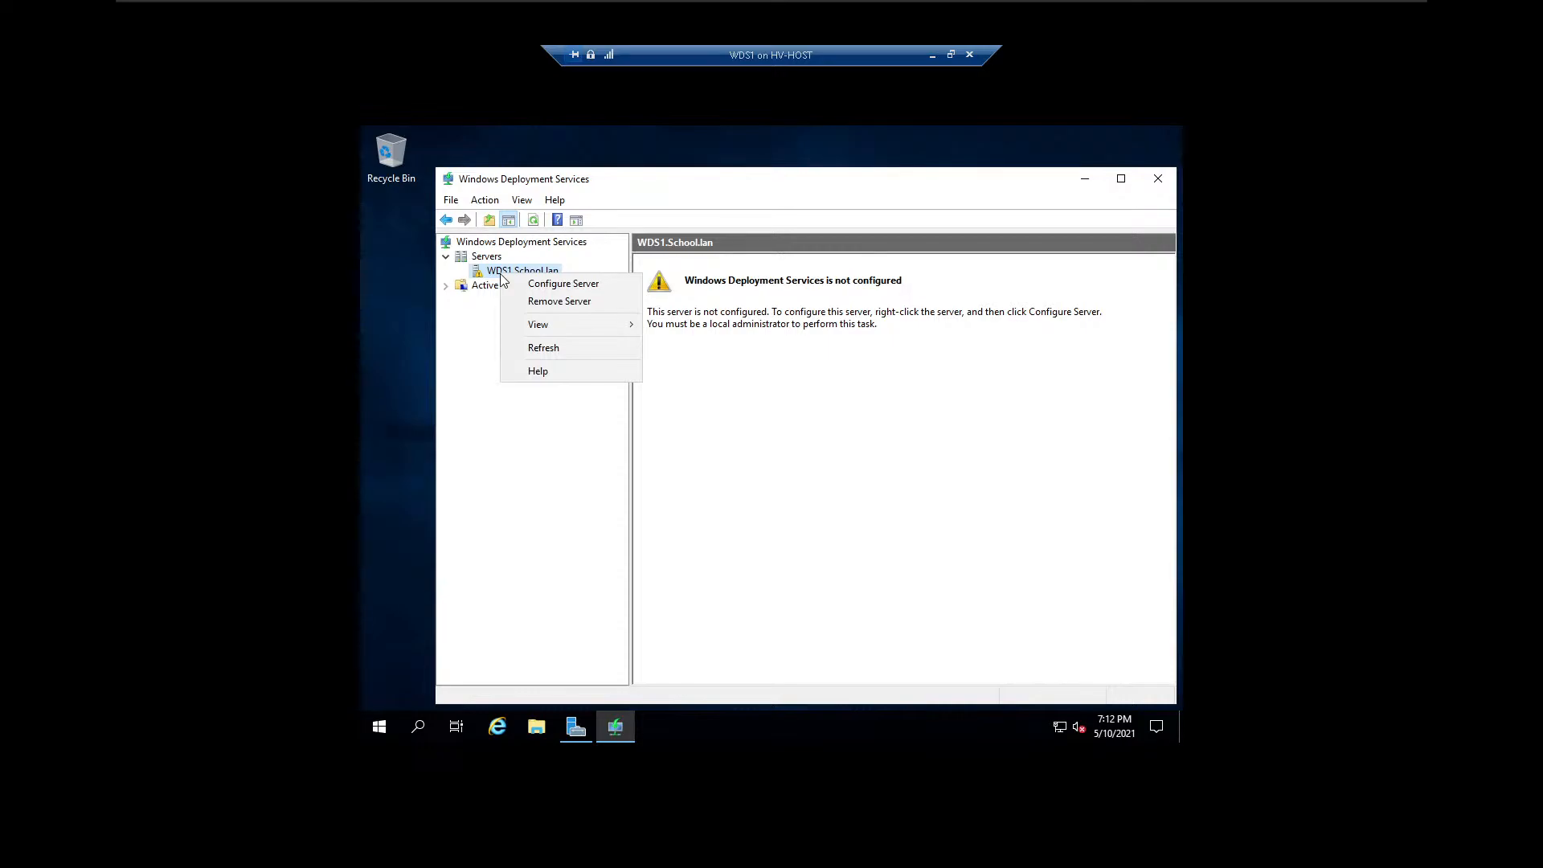
click(563, 283)
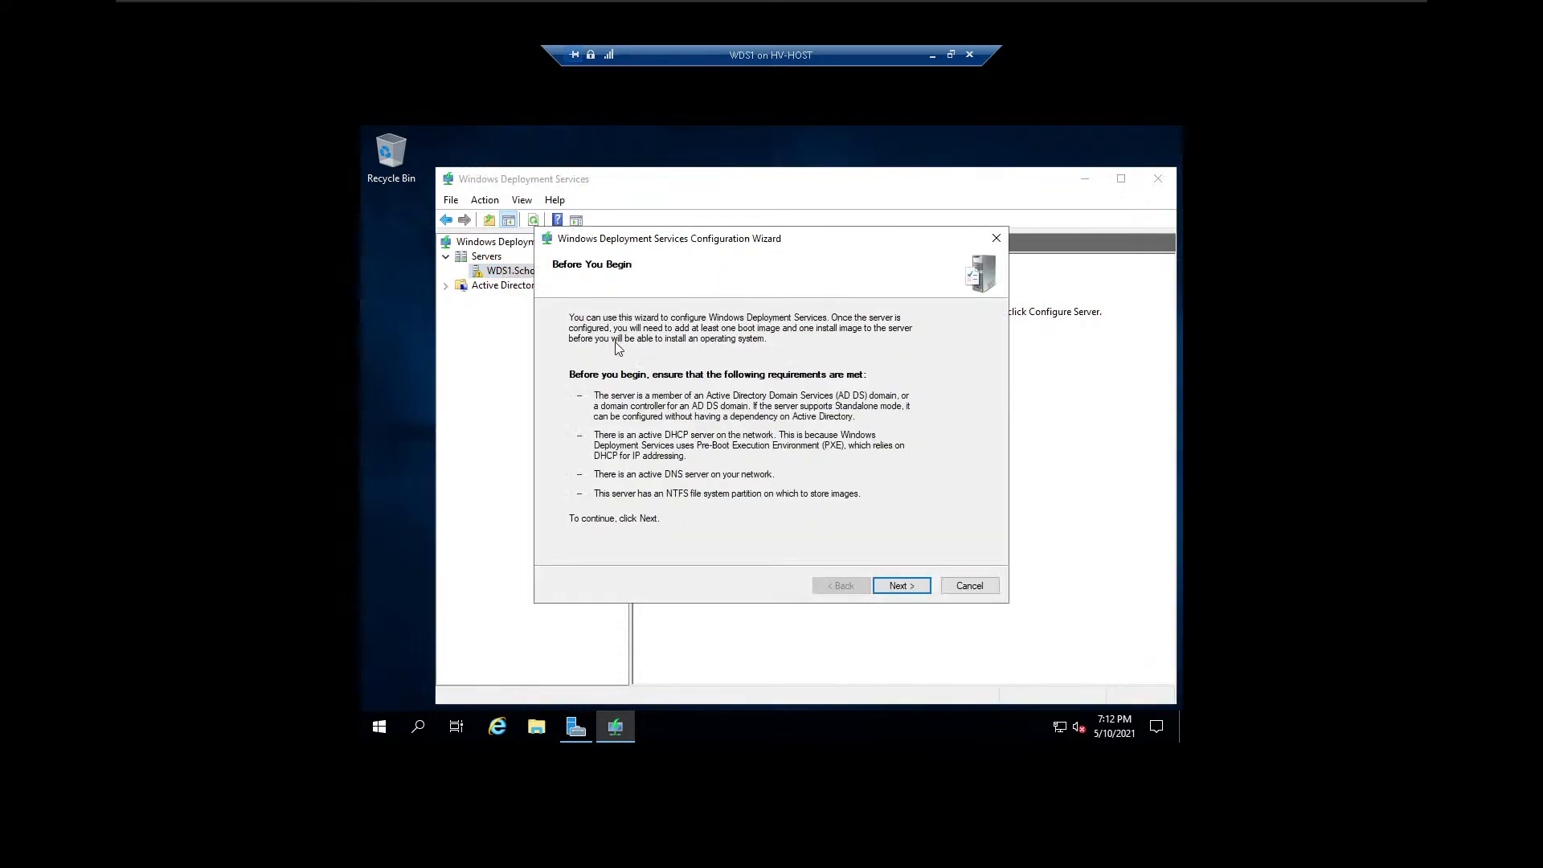
click(902, 586)
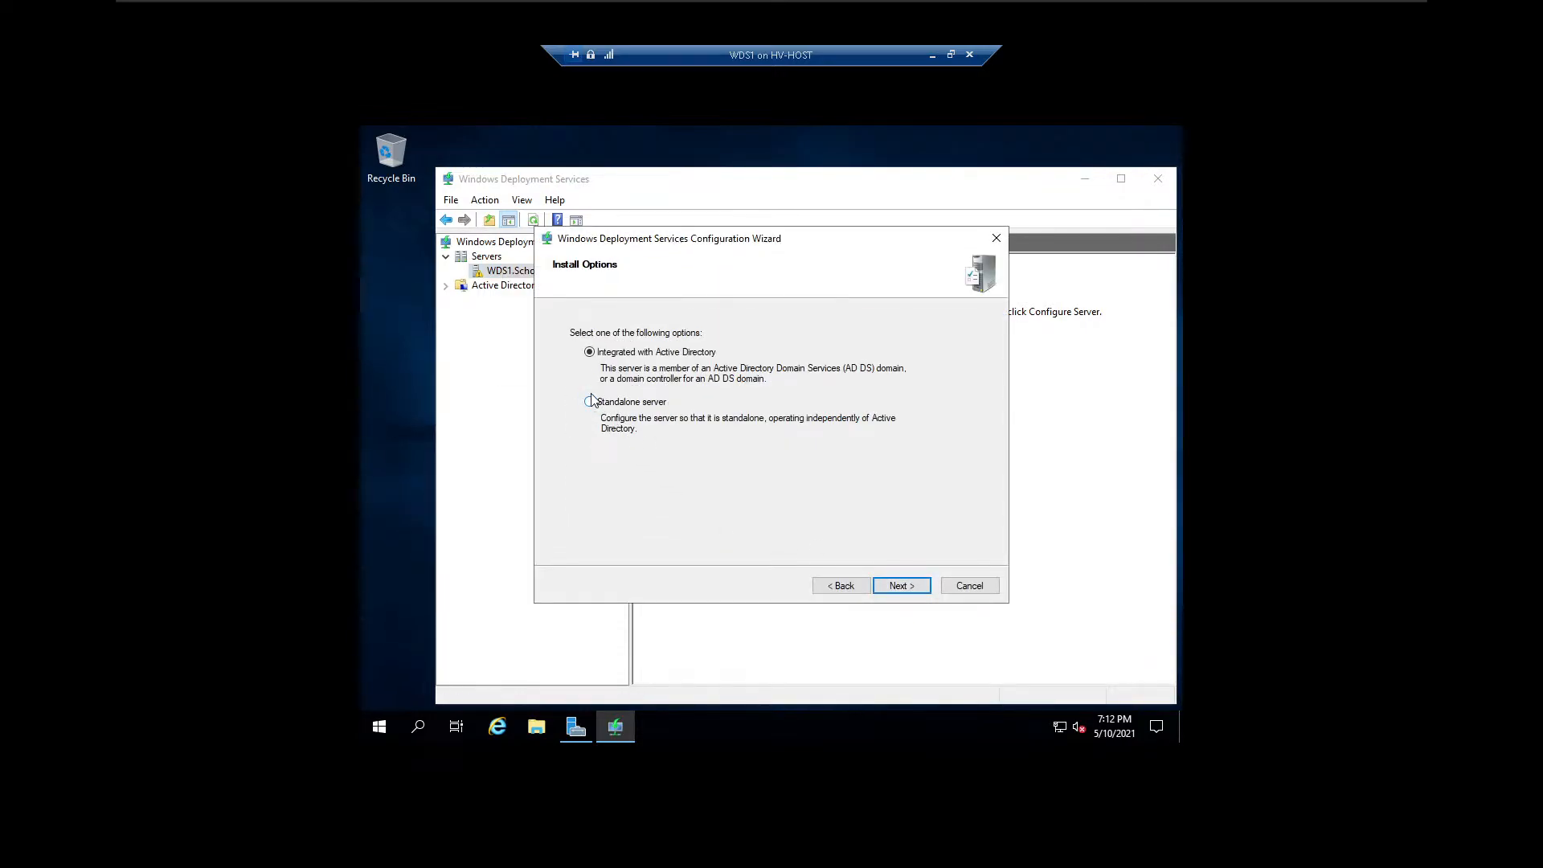
click(903, 587)
click(903, 586)
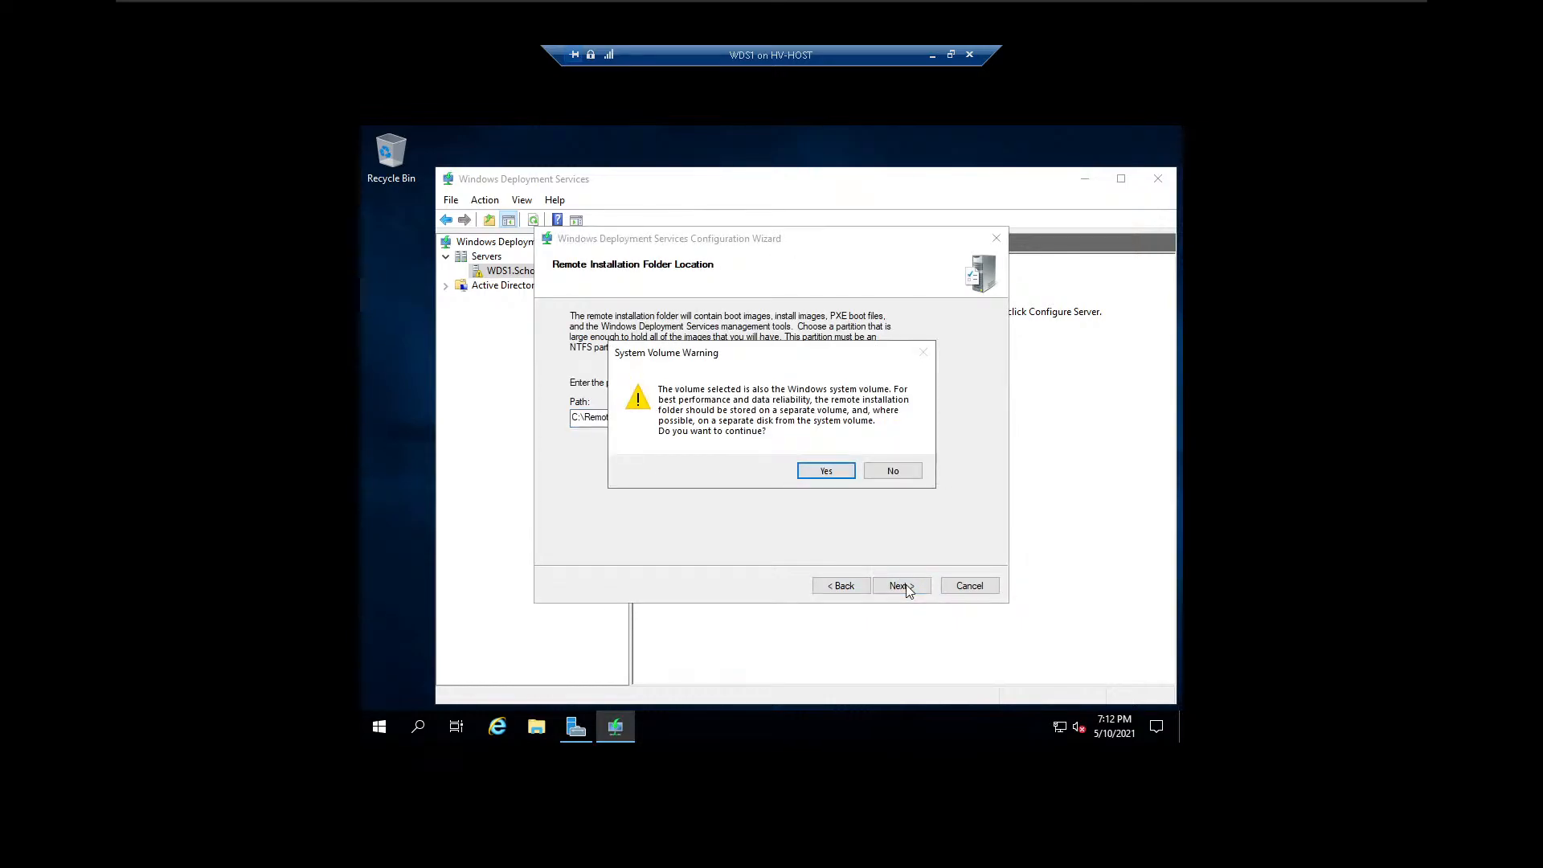
click(828, 471)
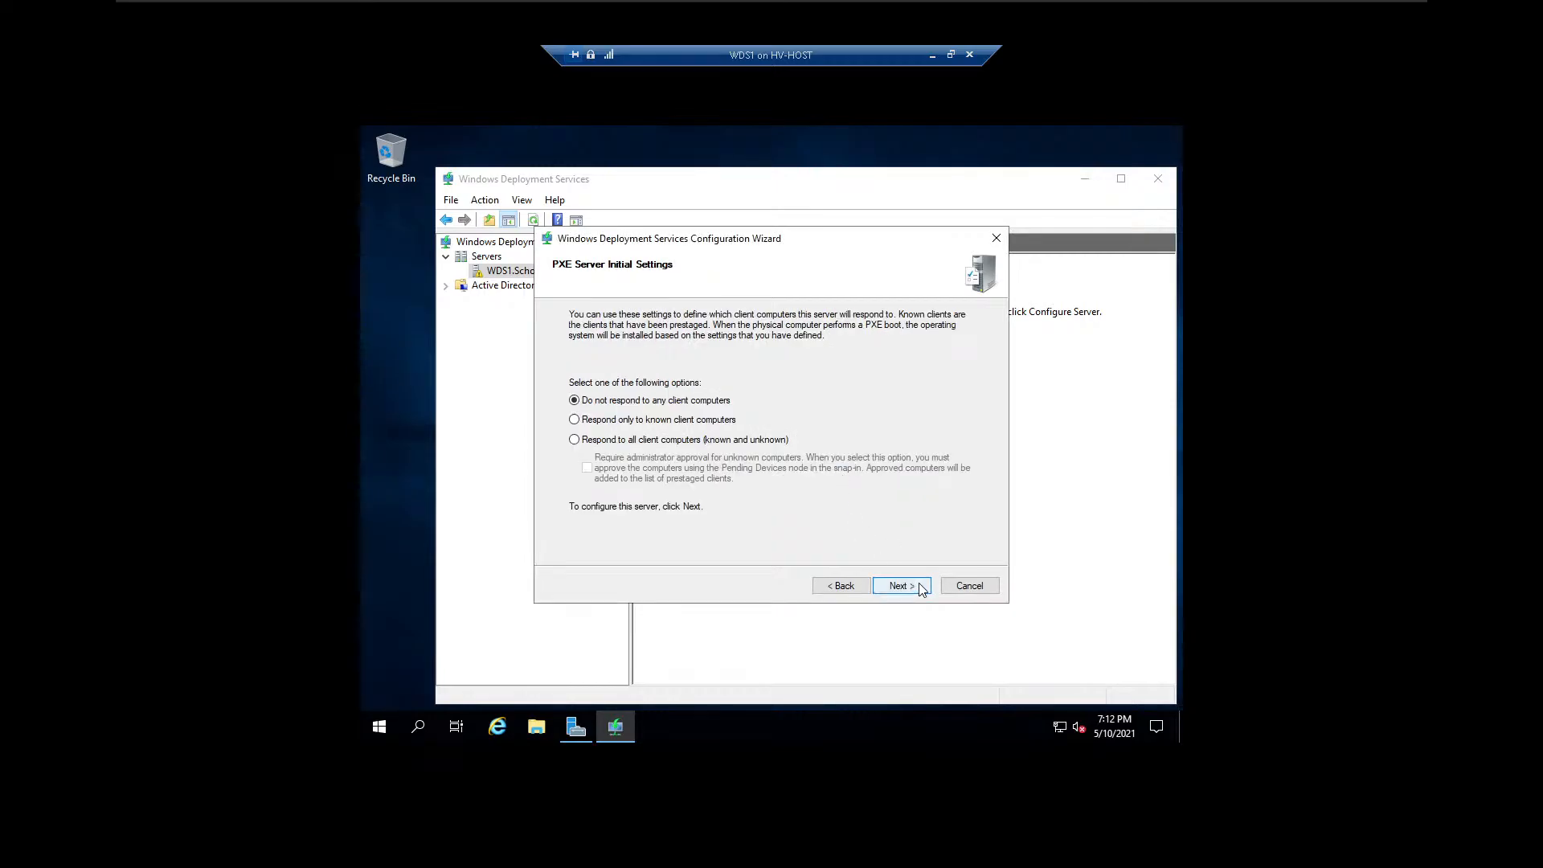
Respond to all client computers (known and unknown), complete the server configuration, and continue to adding images to the server.
click(574, 440)
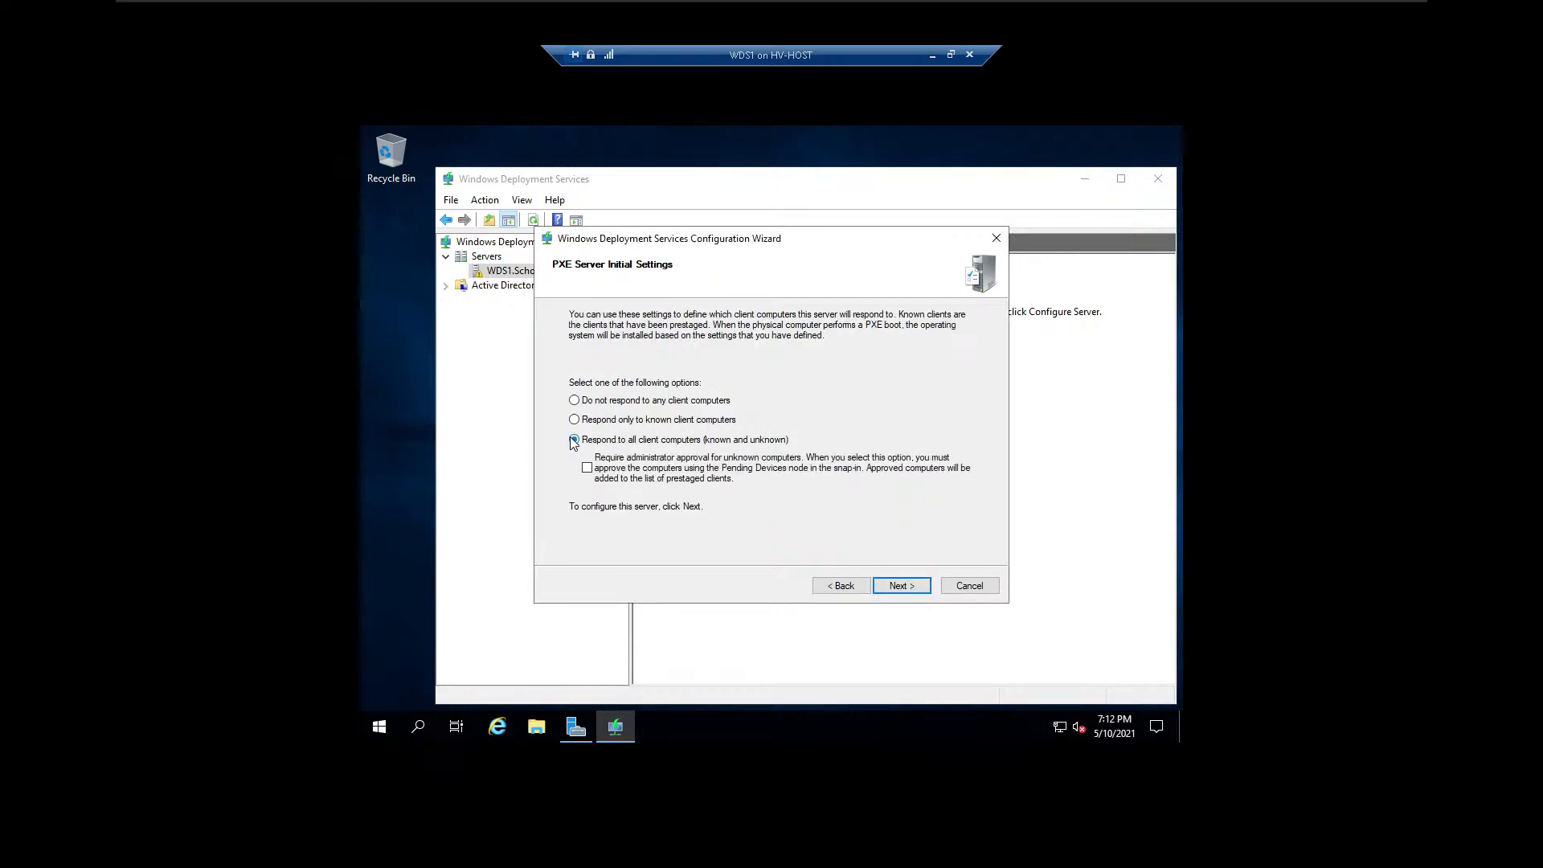
click(901, 587)
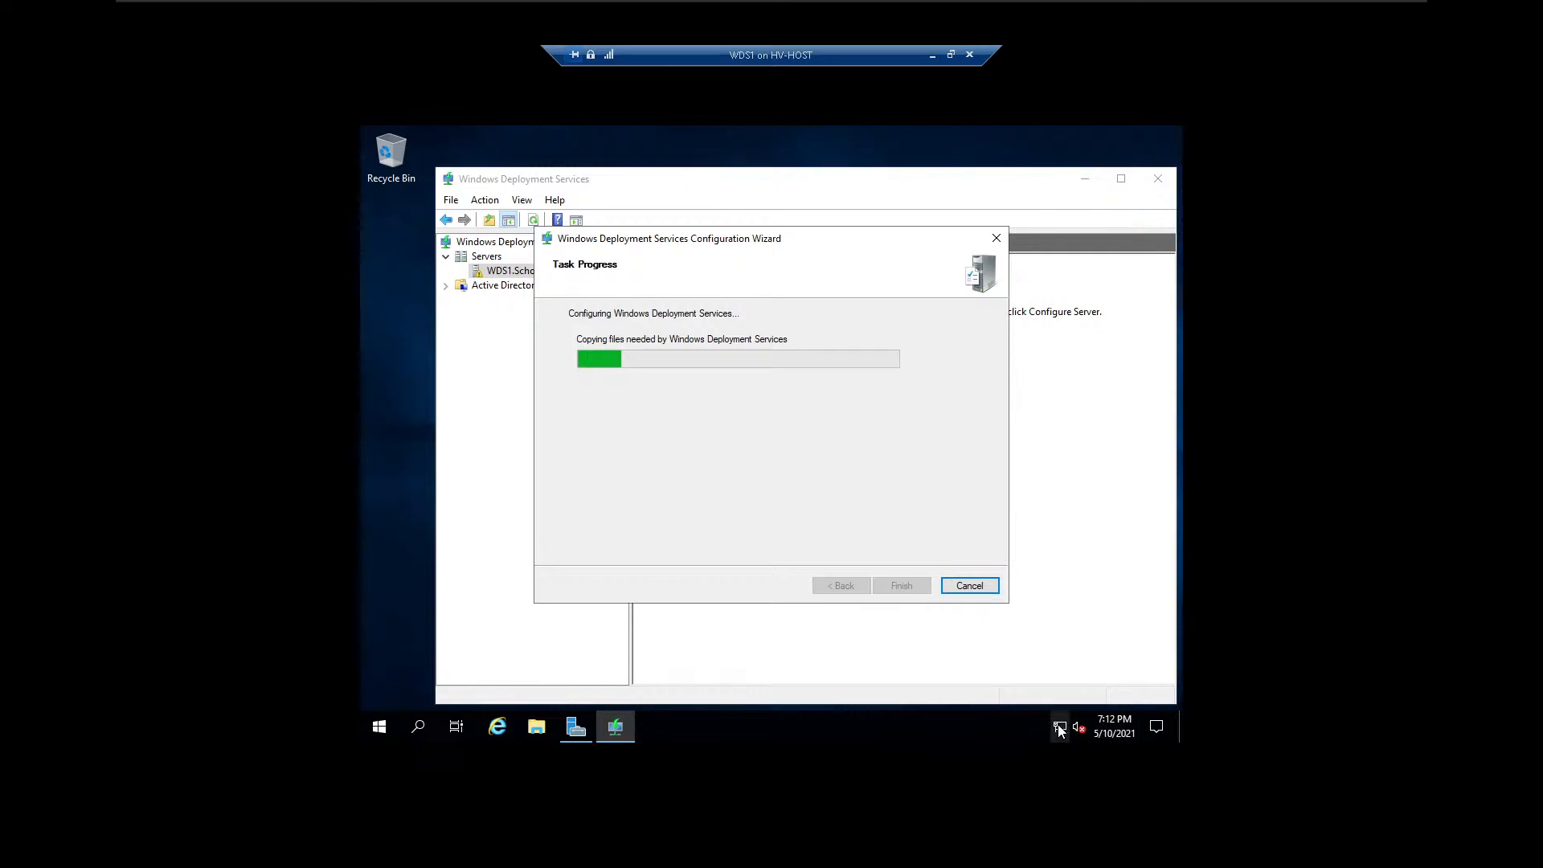
mouse_move(1057, 726)
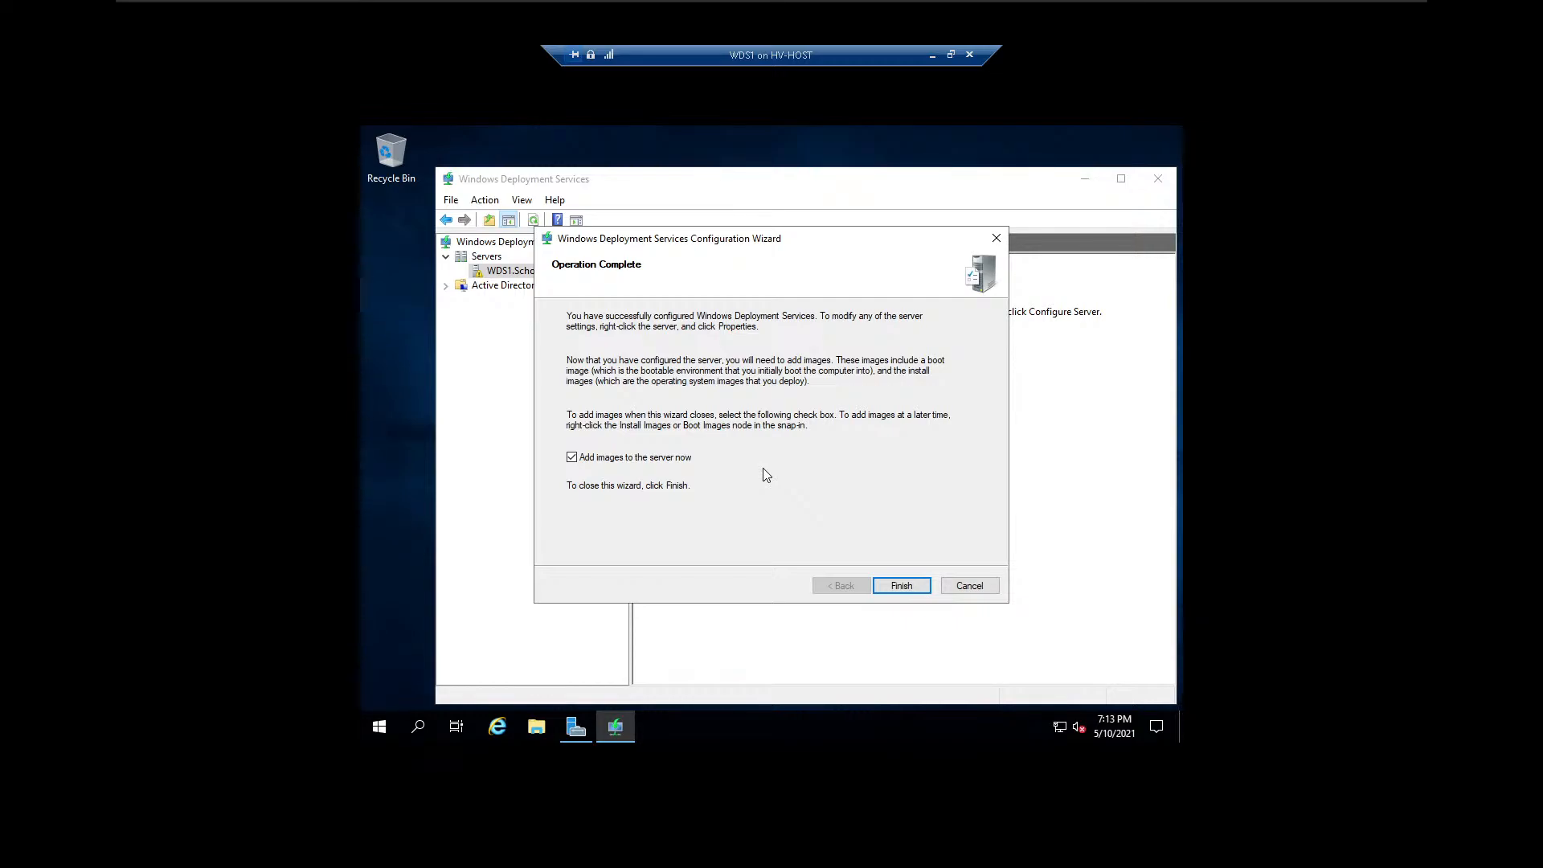
click(902, 586)
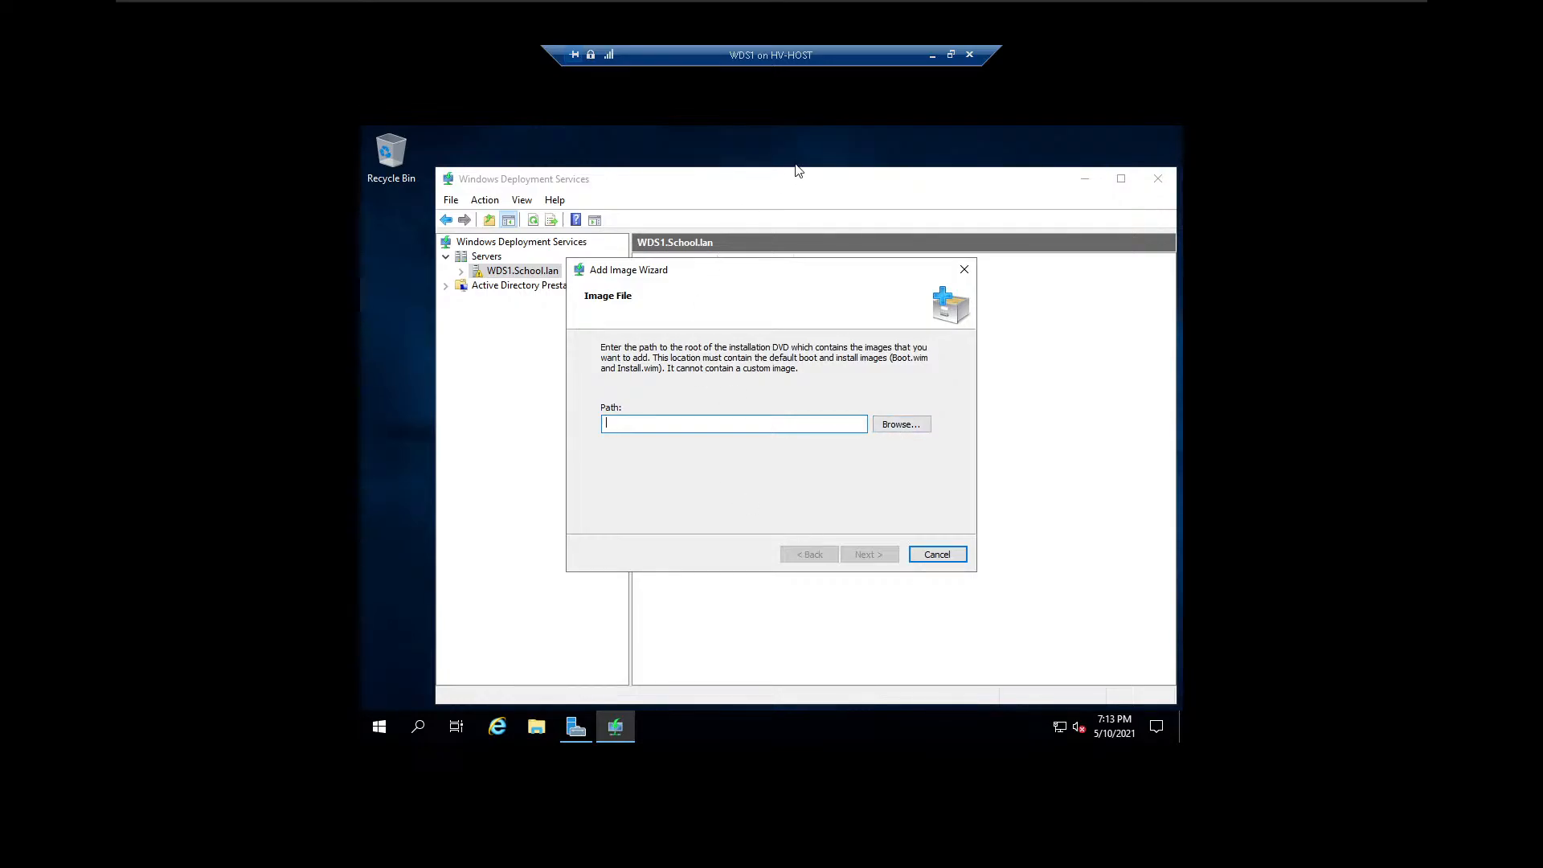
Open the settings of the WDS1 virtual machine and add a DVD drive to its SCSI controller.
click(952, 56)
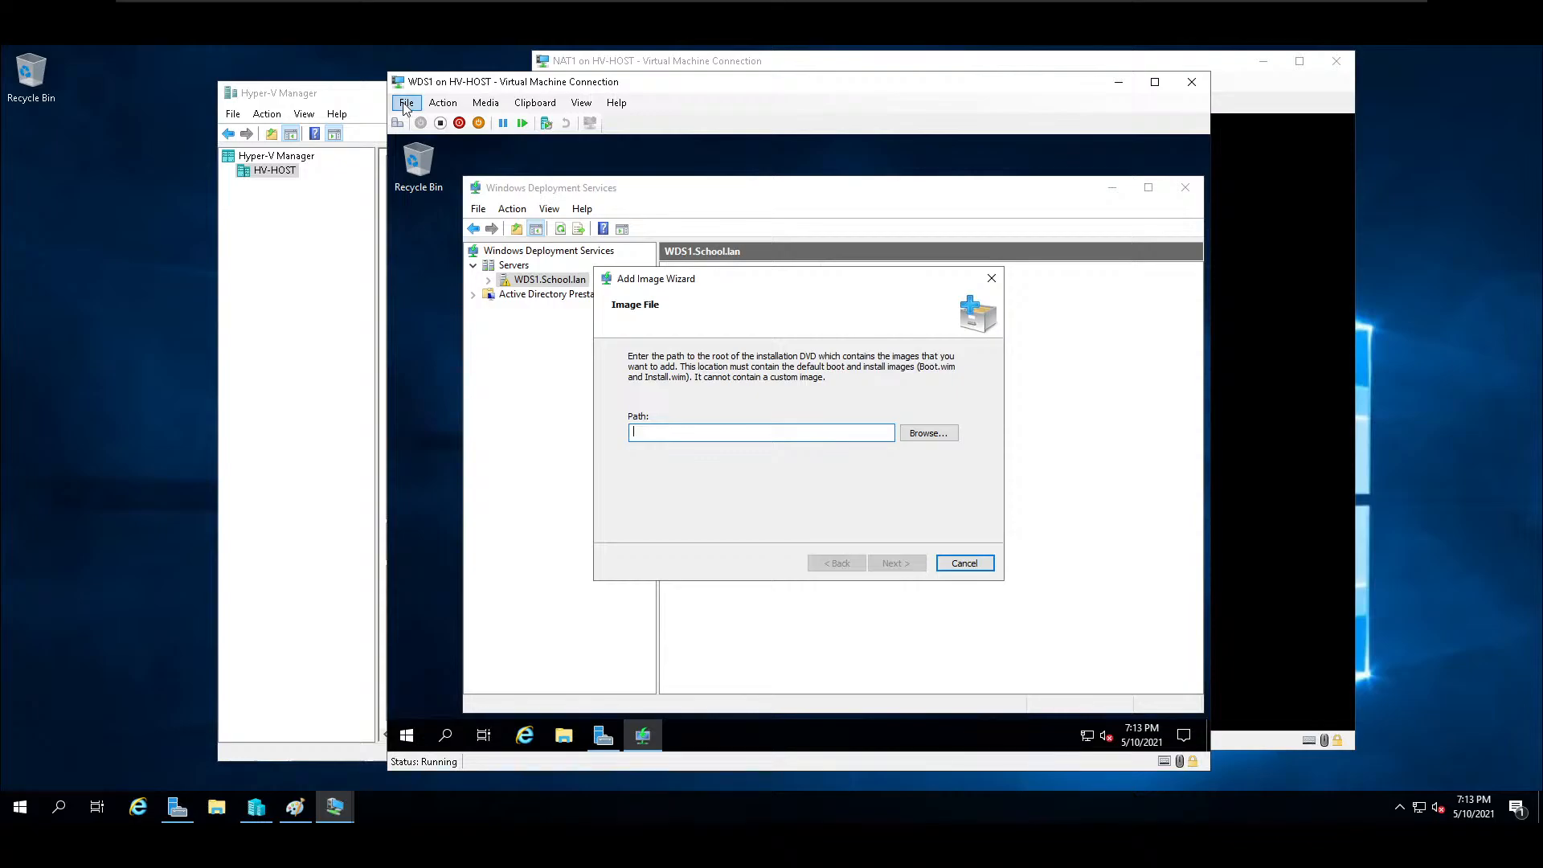
click(405, 104)
click(426, 126)
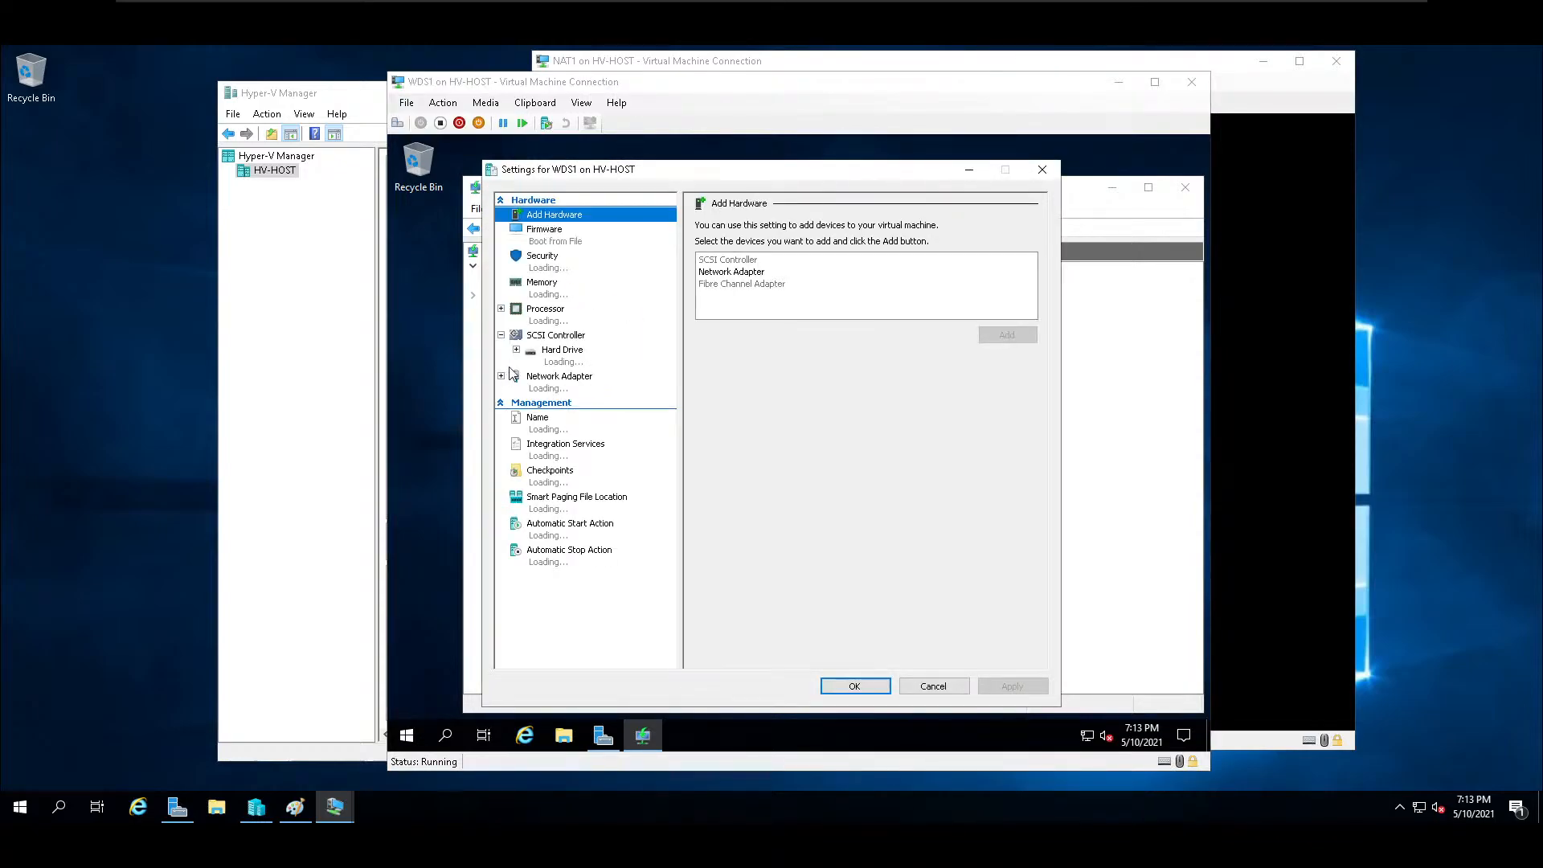
click(555, 336)
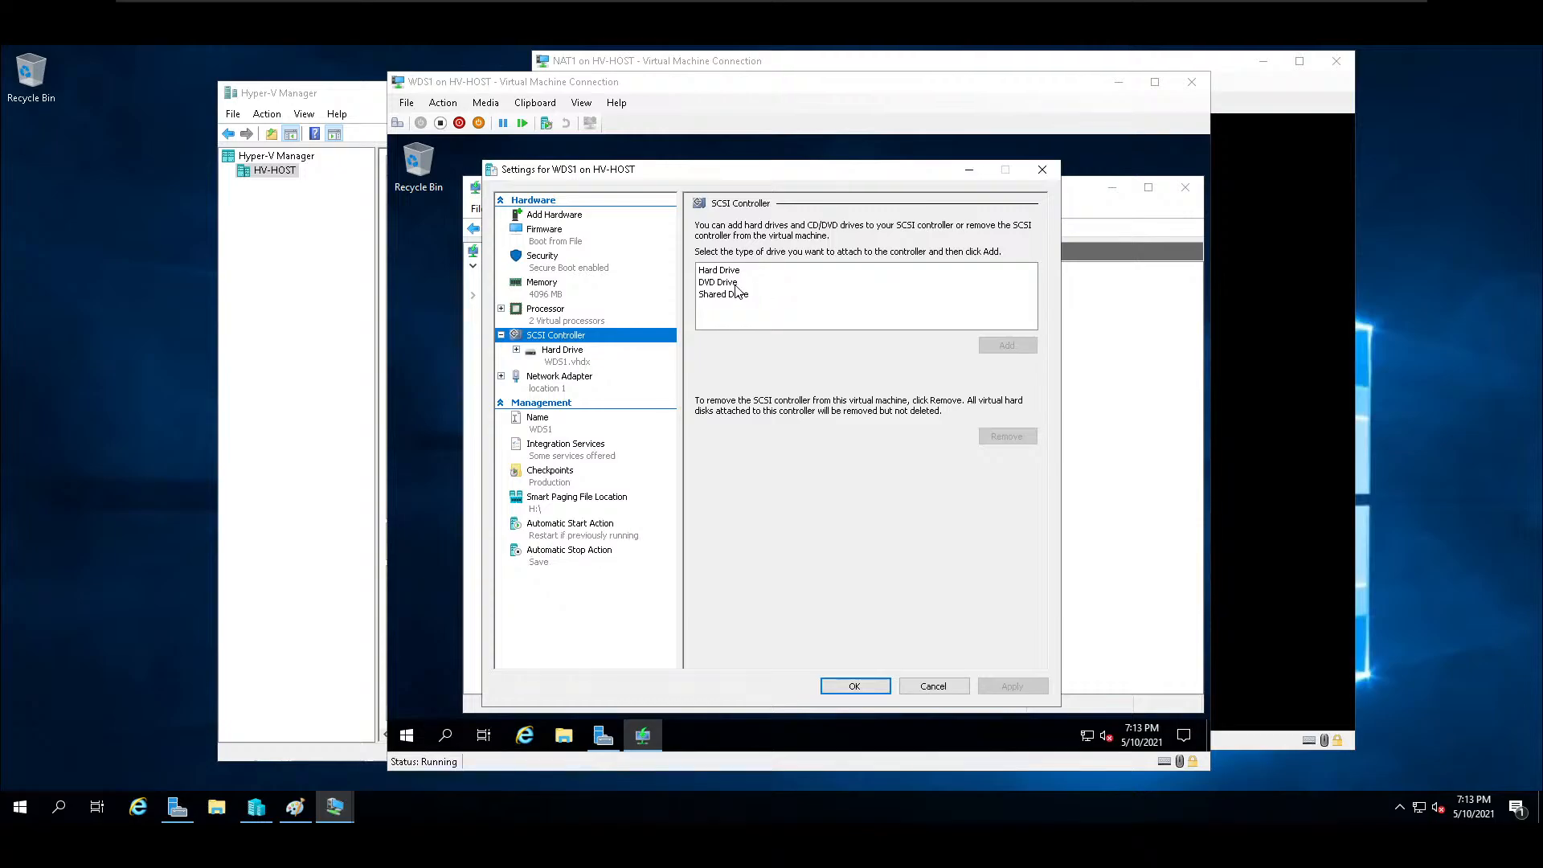
click(733, 283)
click(1008, 346)
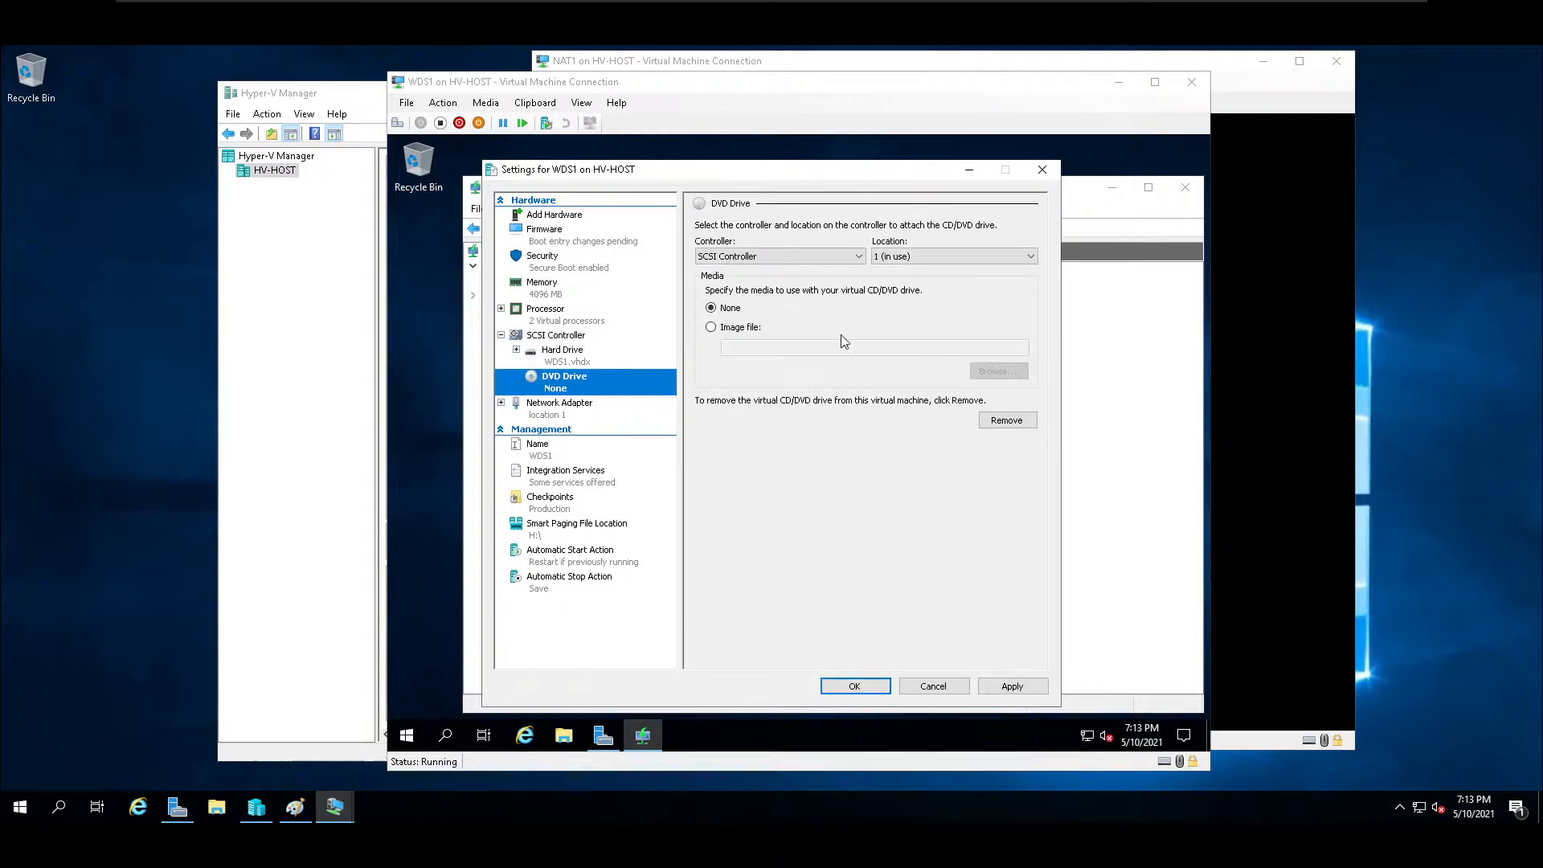
Mount the image file H:\en_windows_server_2019_updated_april_2021_x64_dvd_ef6373f0.iso in the new DVD drive and save the WDS1 settings.
click(711, 327)
click(1024, 372)
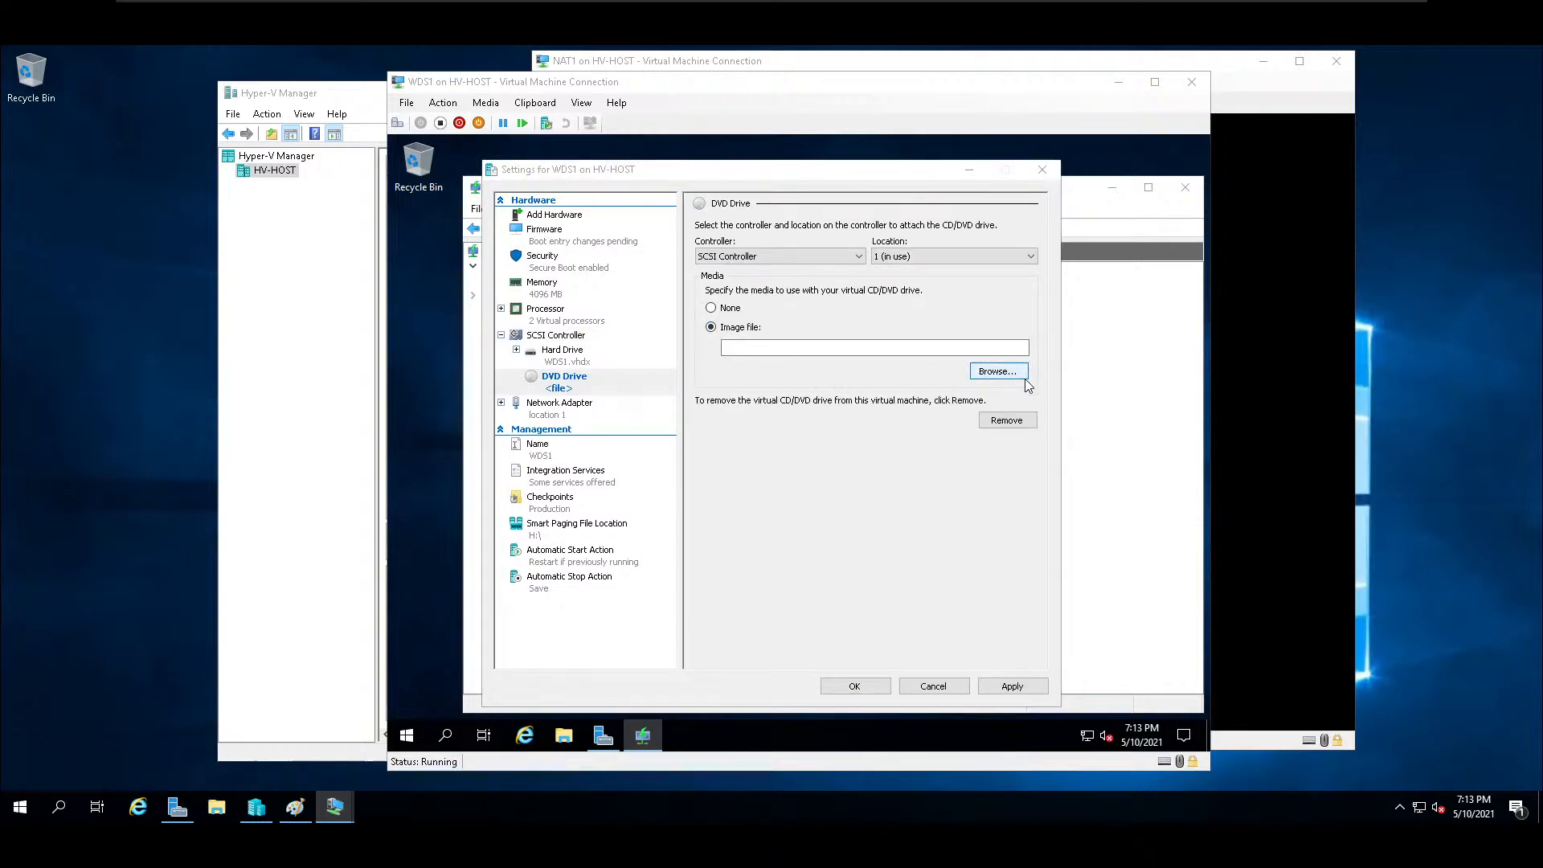
click(683, 308)
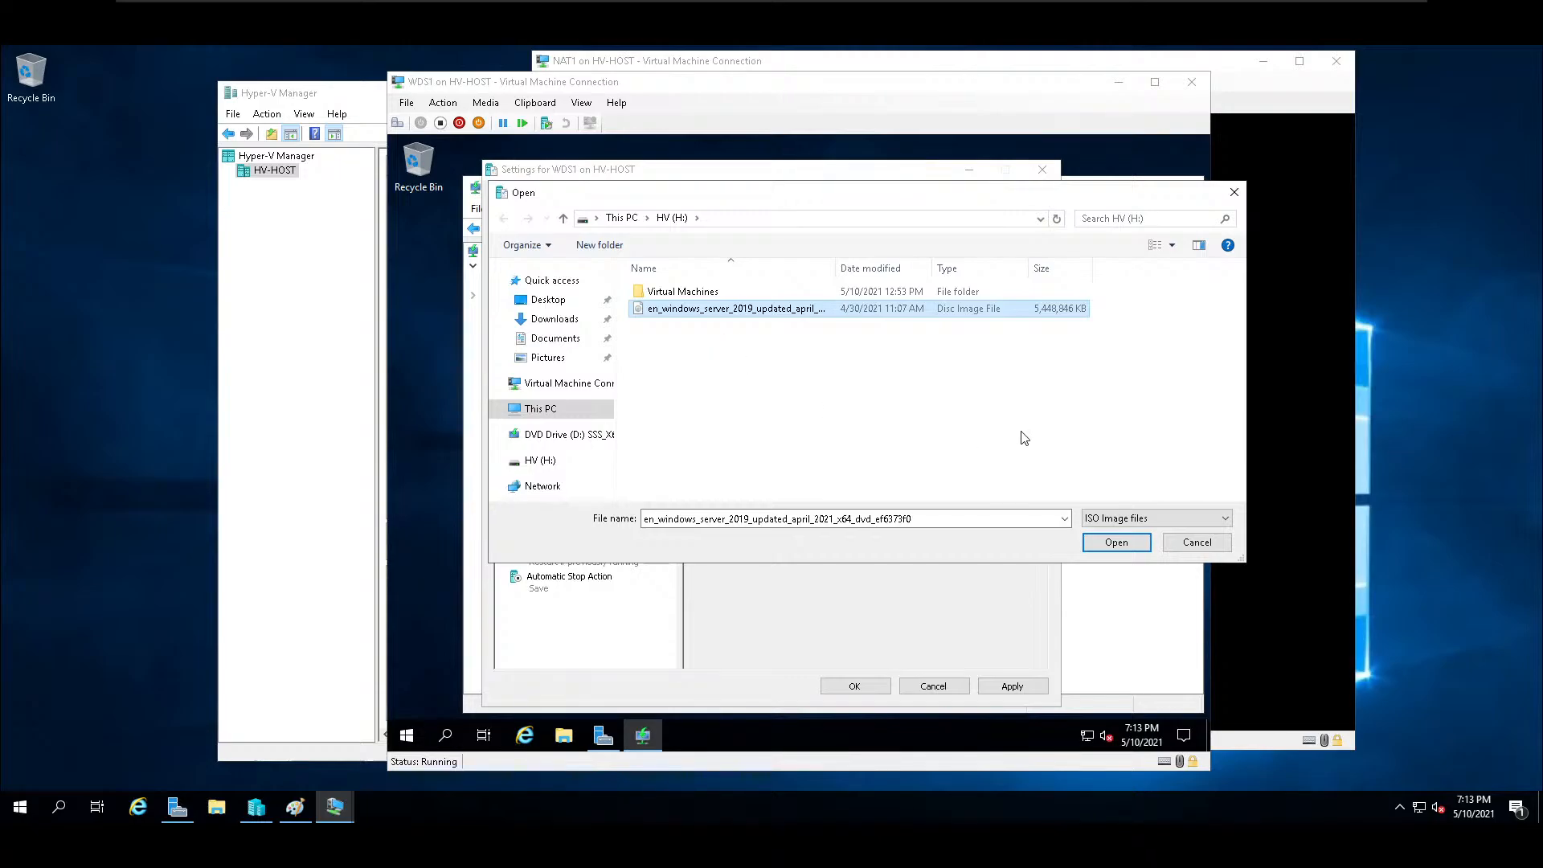
click(1116, 543)
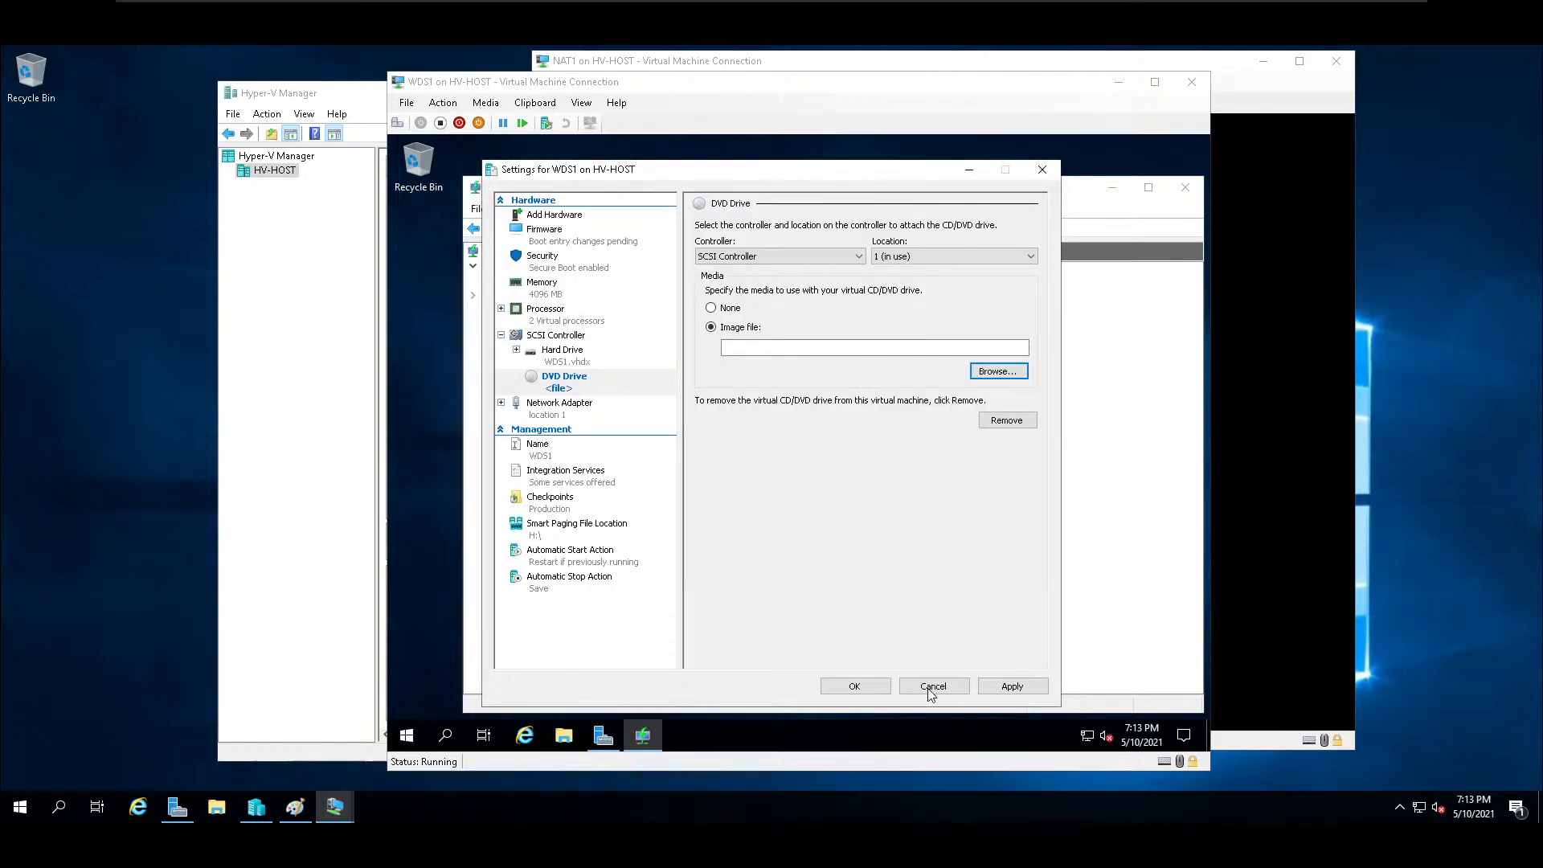
click(1006, 687)
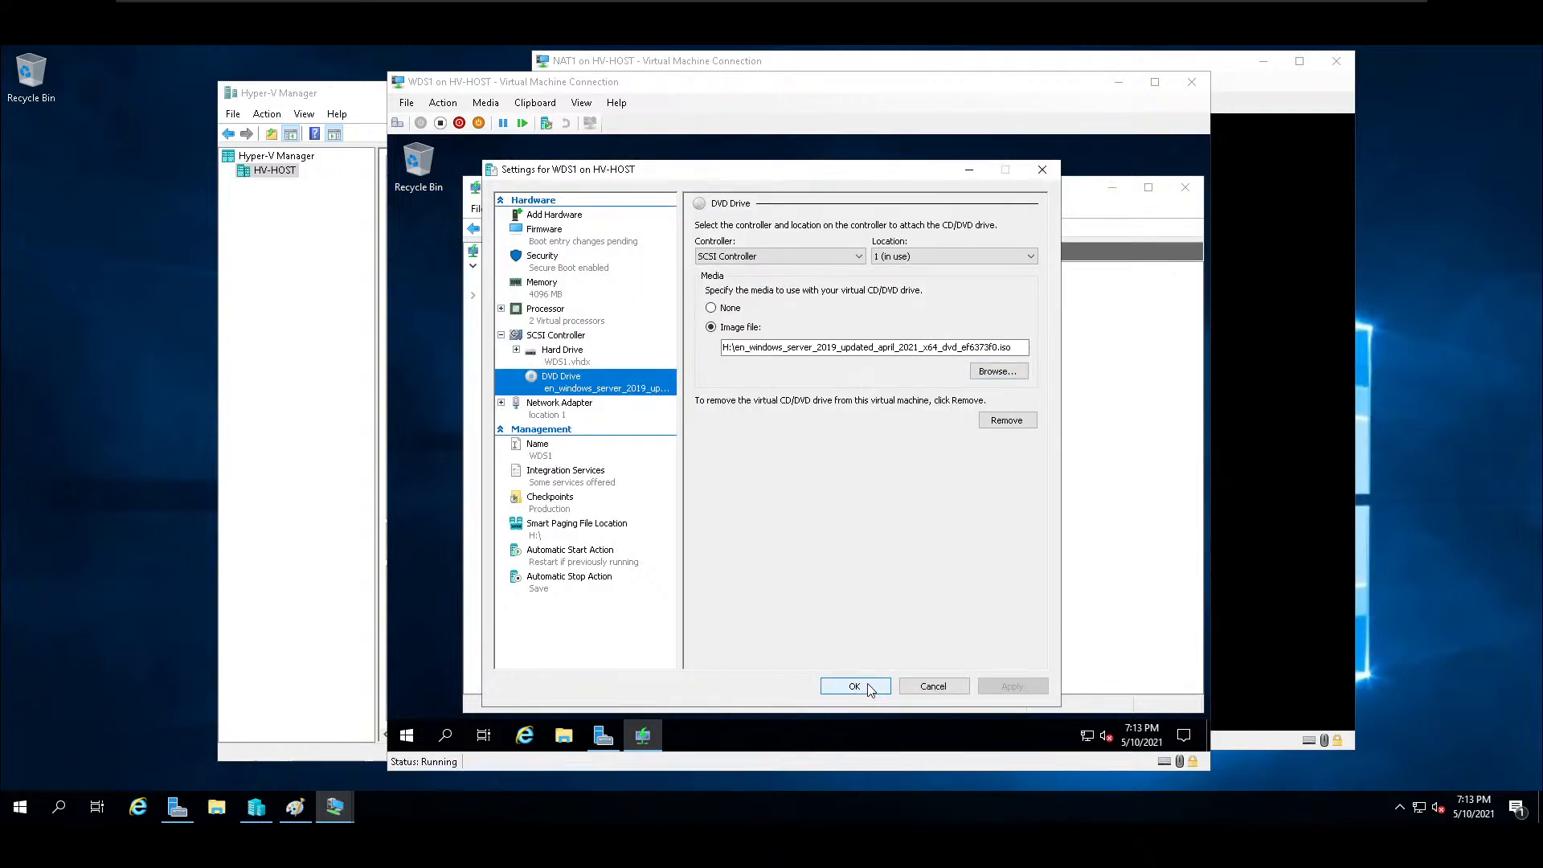
click(854, 685)
Choose DVD Drive (D:) SSS_X64FREV_EN-US_DV9 as the image source path in the Add Image Wizard and continue to the image group.
click(930, 433)
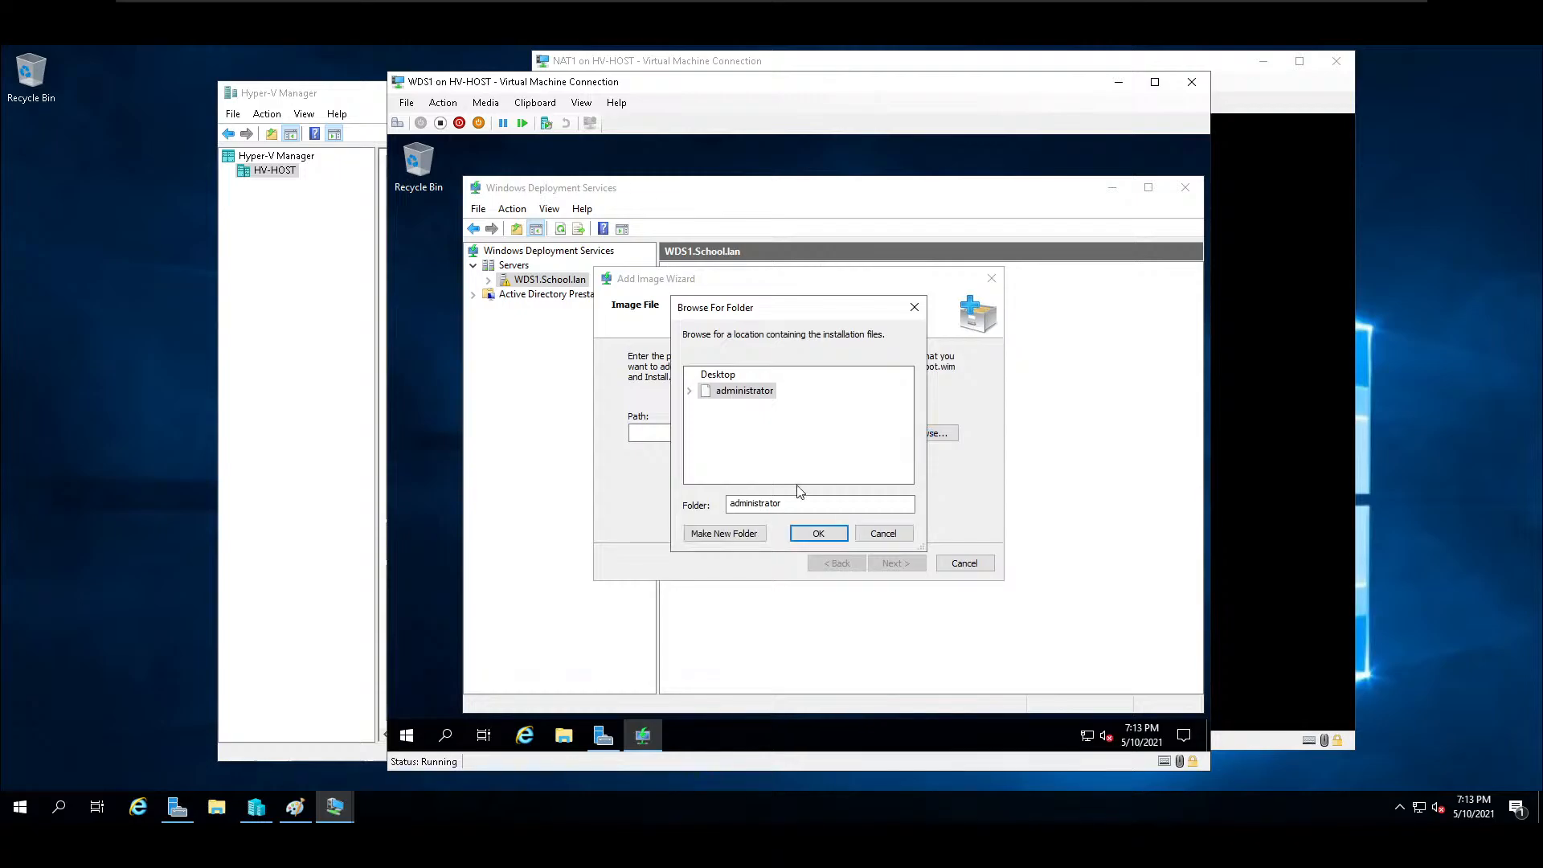
click(759, 441)
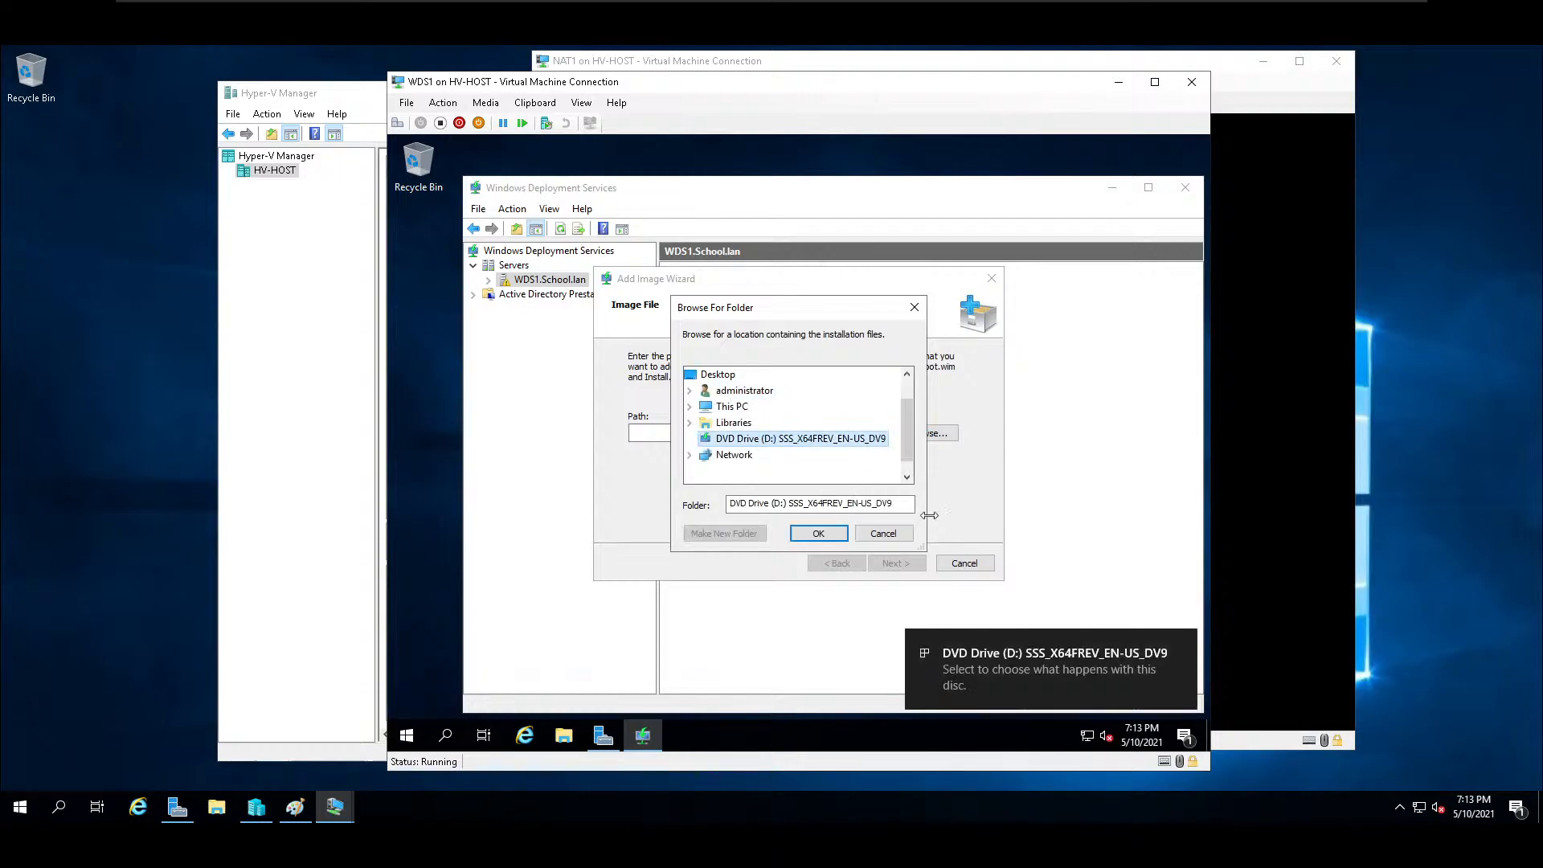
click(817, 535)
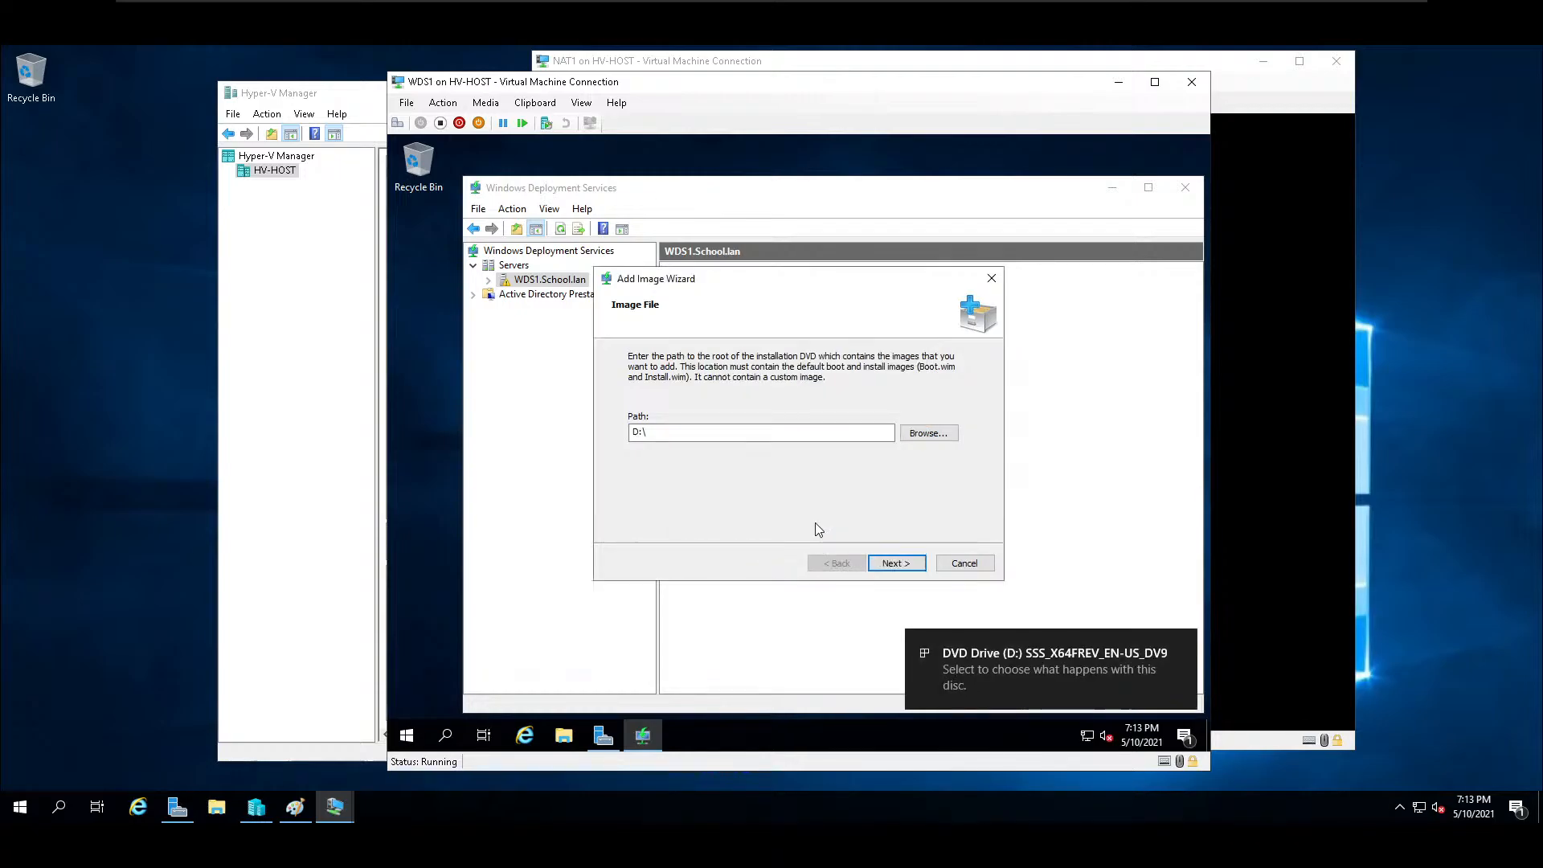
click(895, 566)
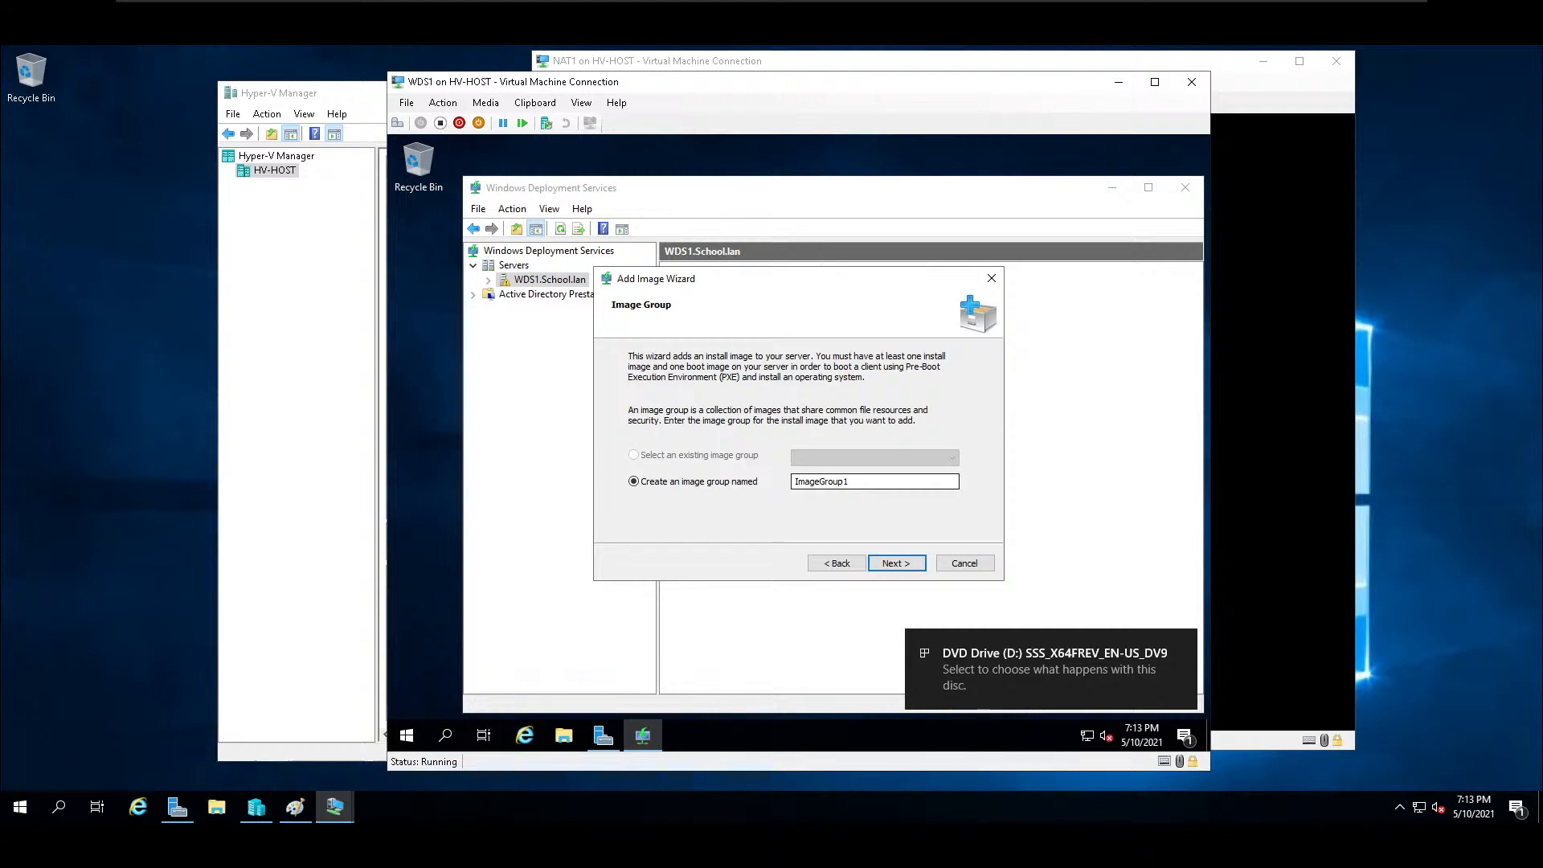
Create an image group named Server and start adding the boot and install images to the deployment server.
text(Server)
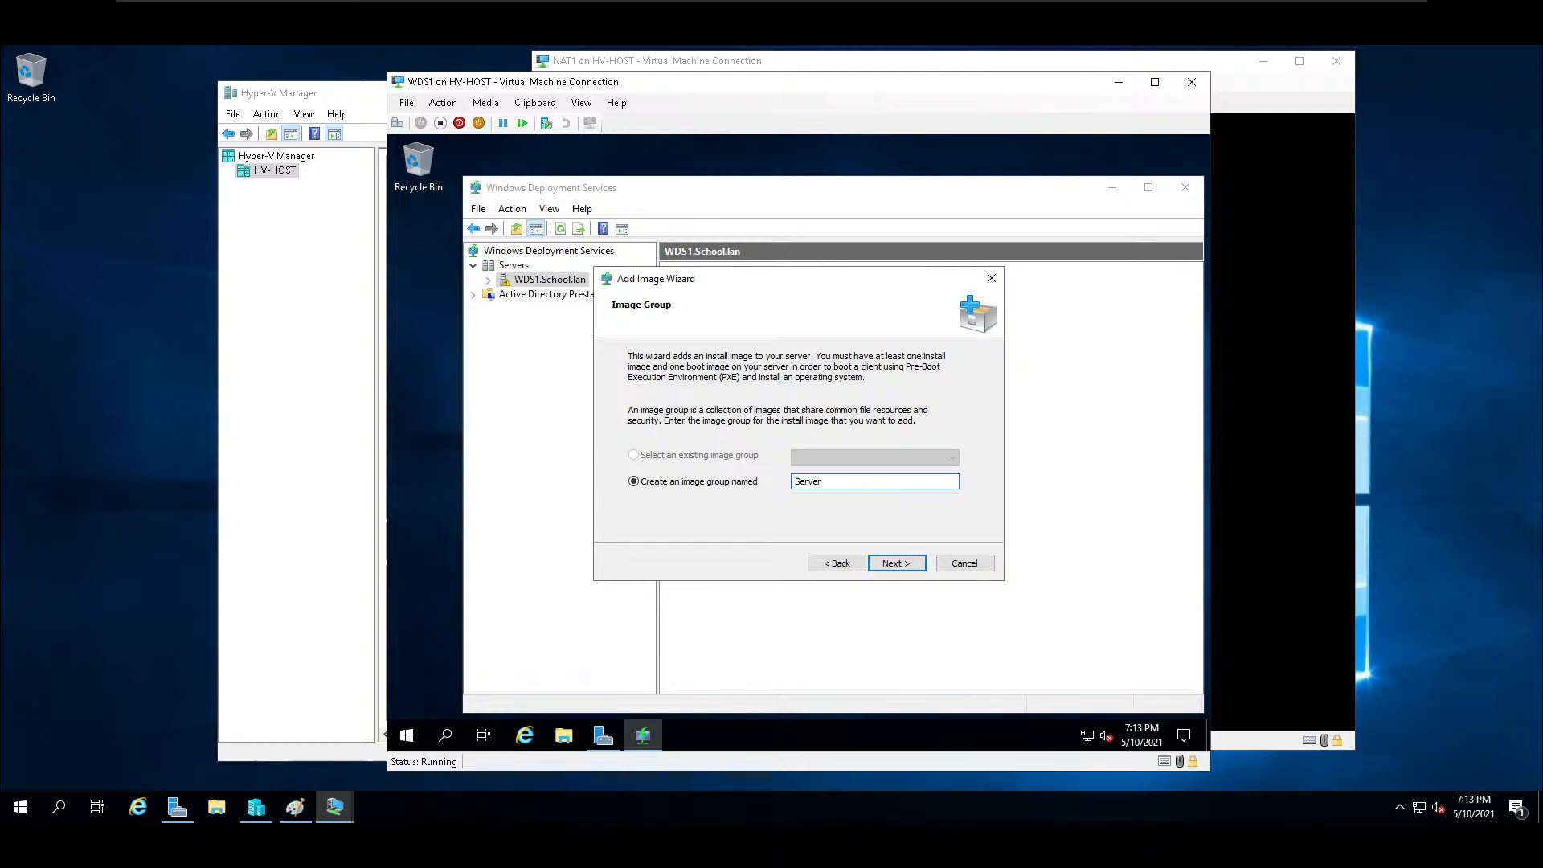
click(913, 565)
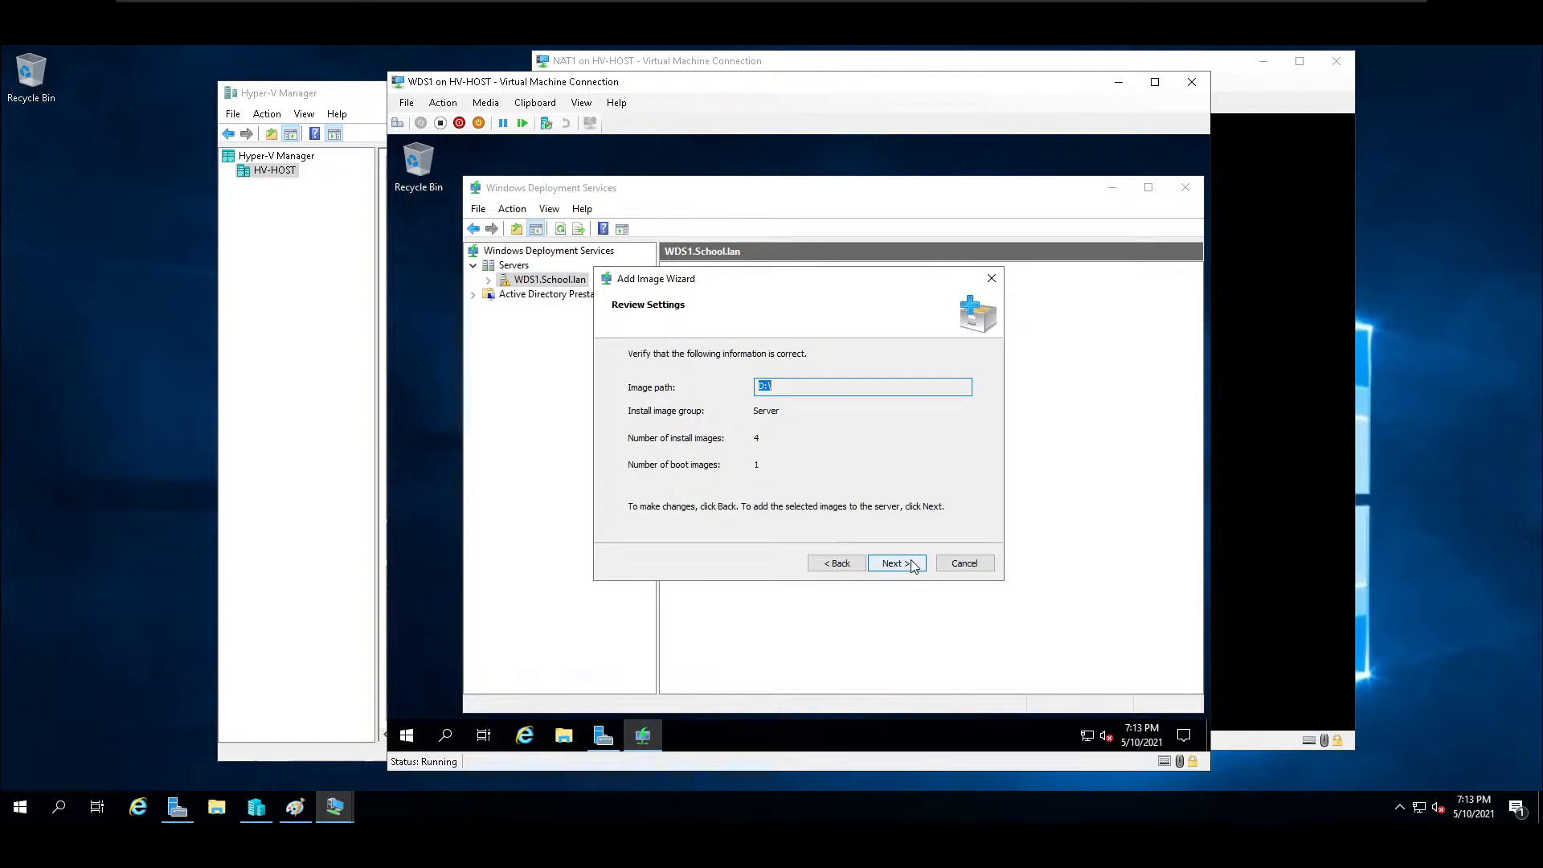
click(895, 564)
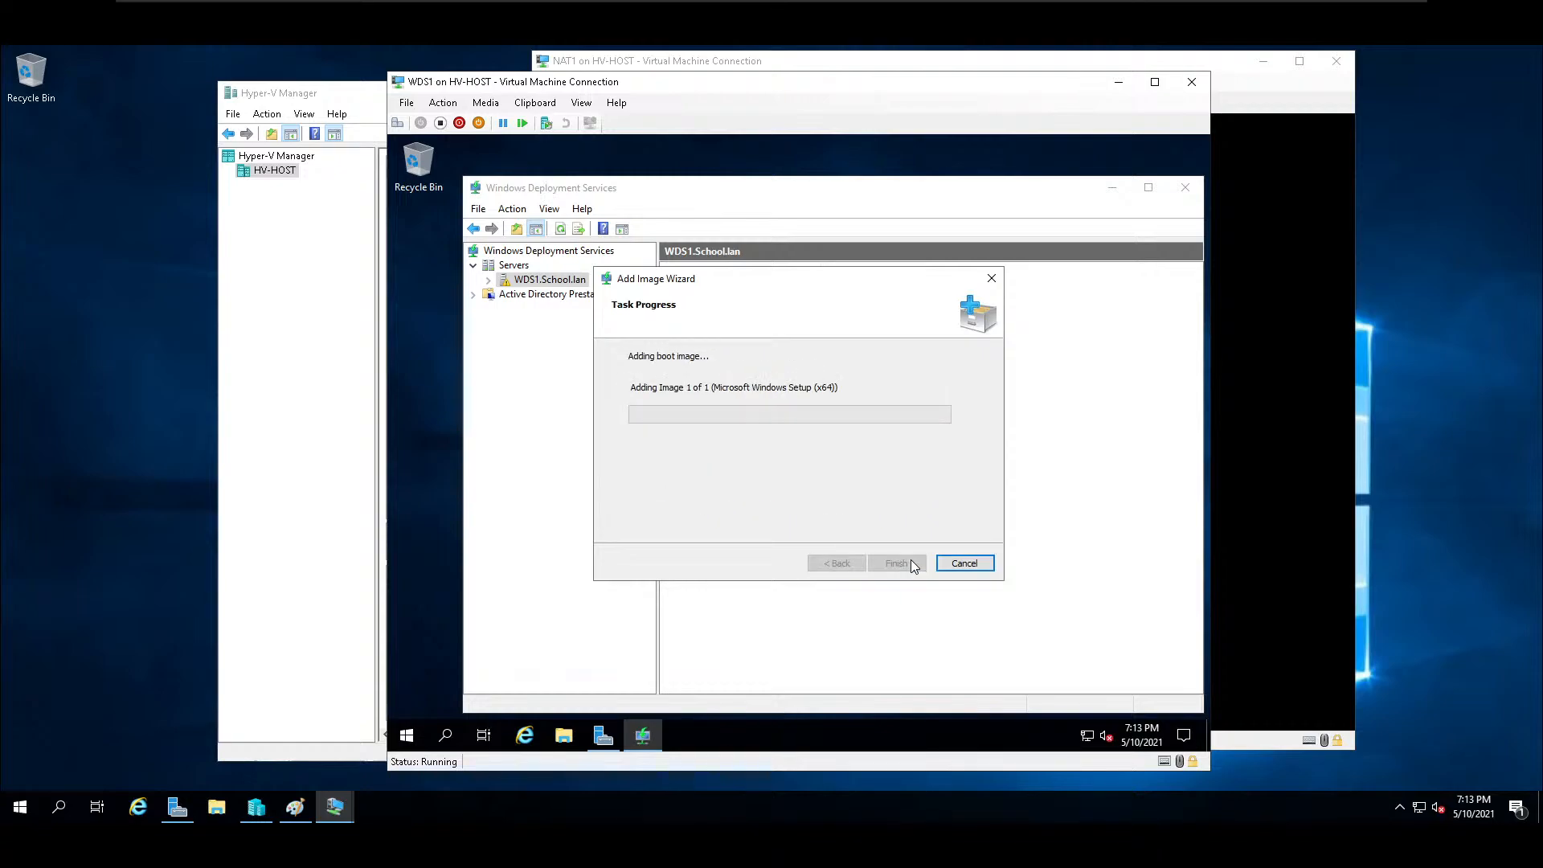
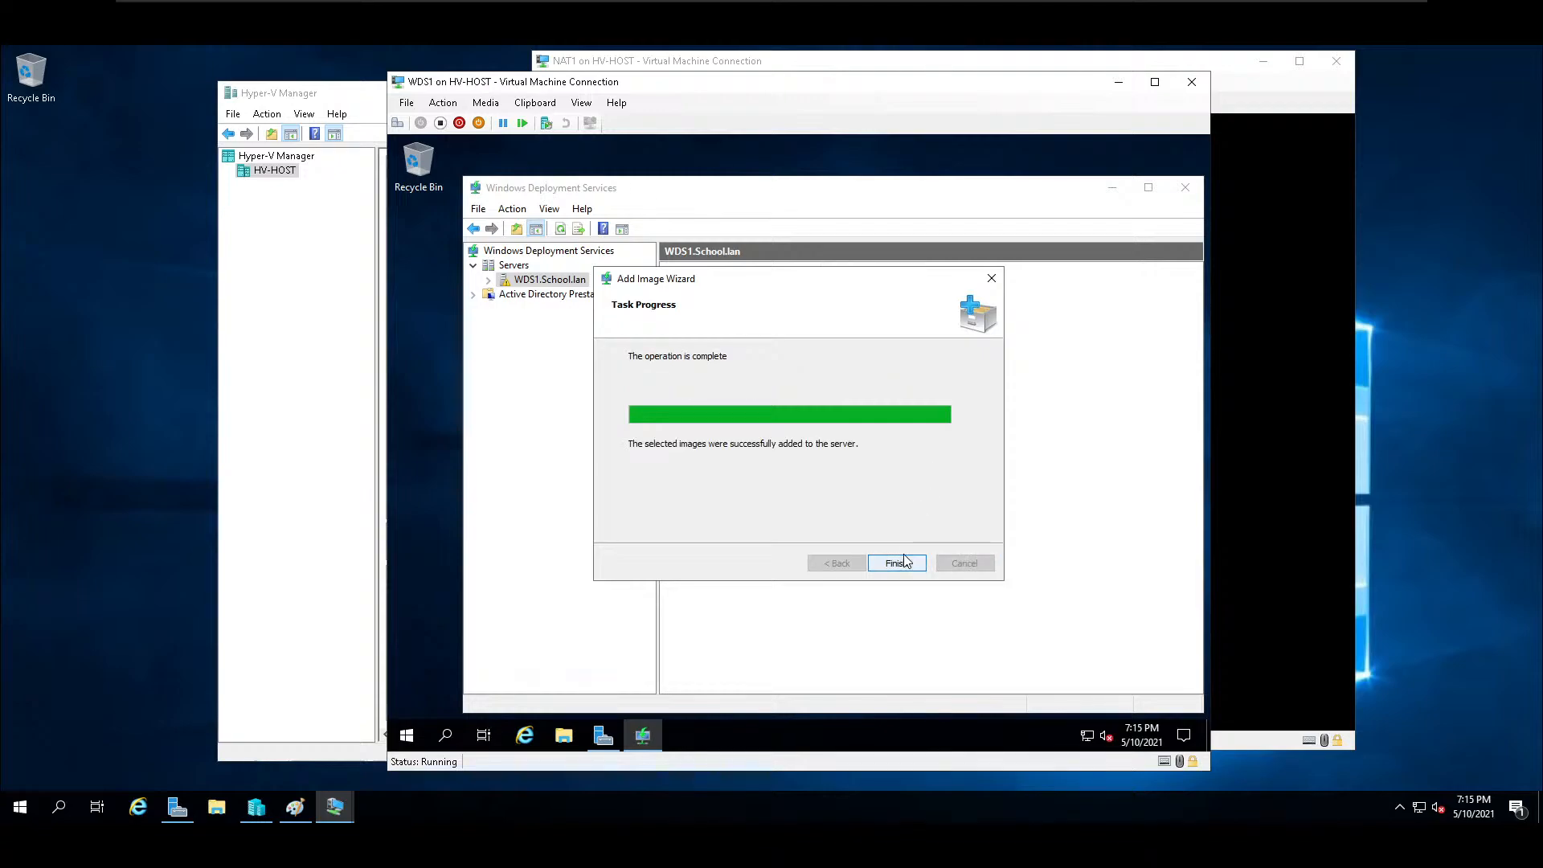
Finish adding the images, then inspect the boot images and the install images in the Server group with the name column widened.
click(901, 566)
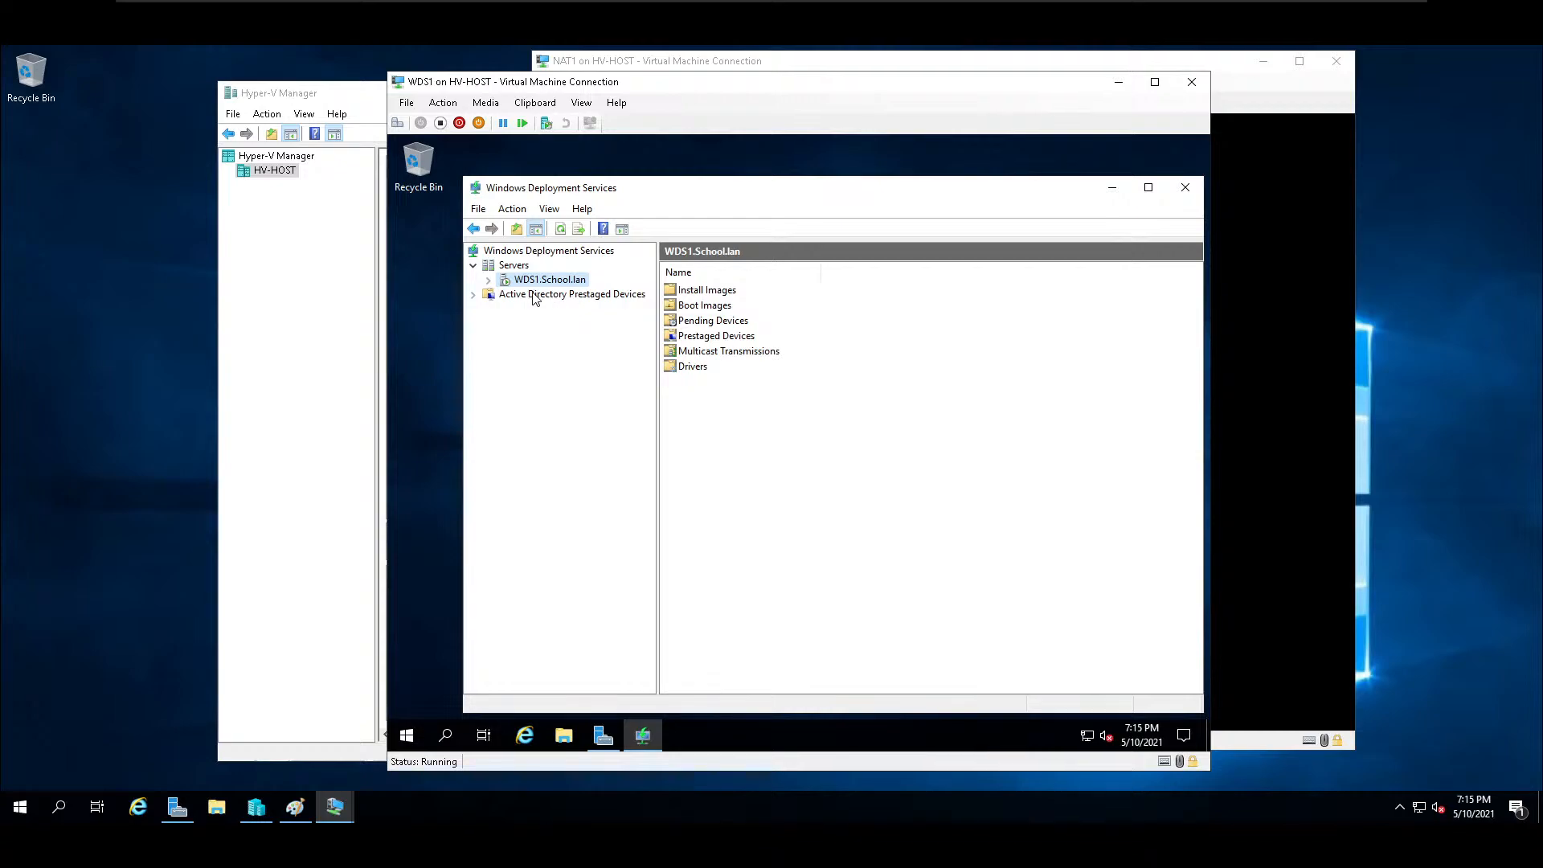
click(724, 306)
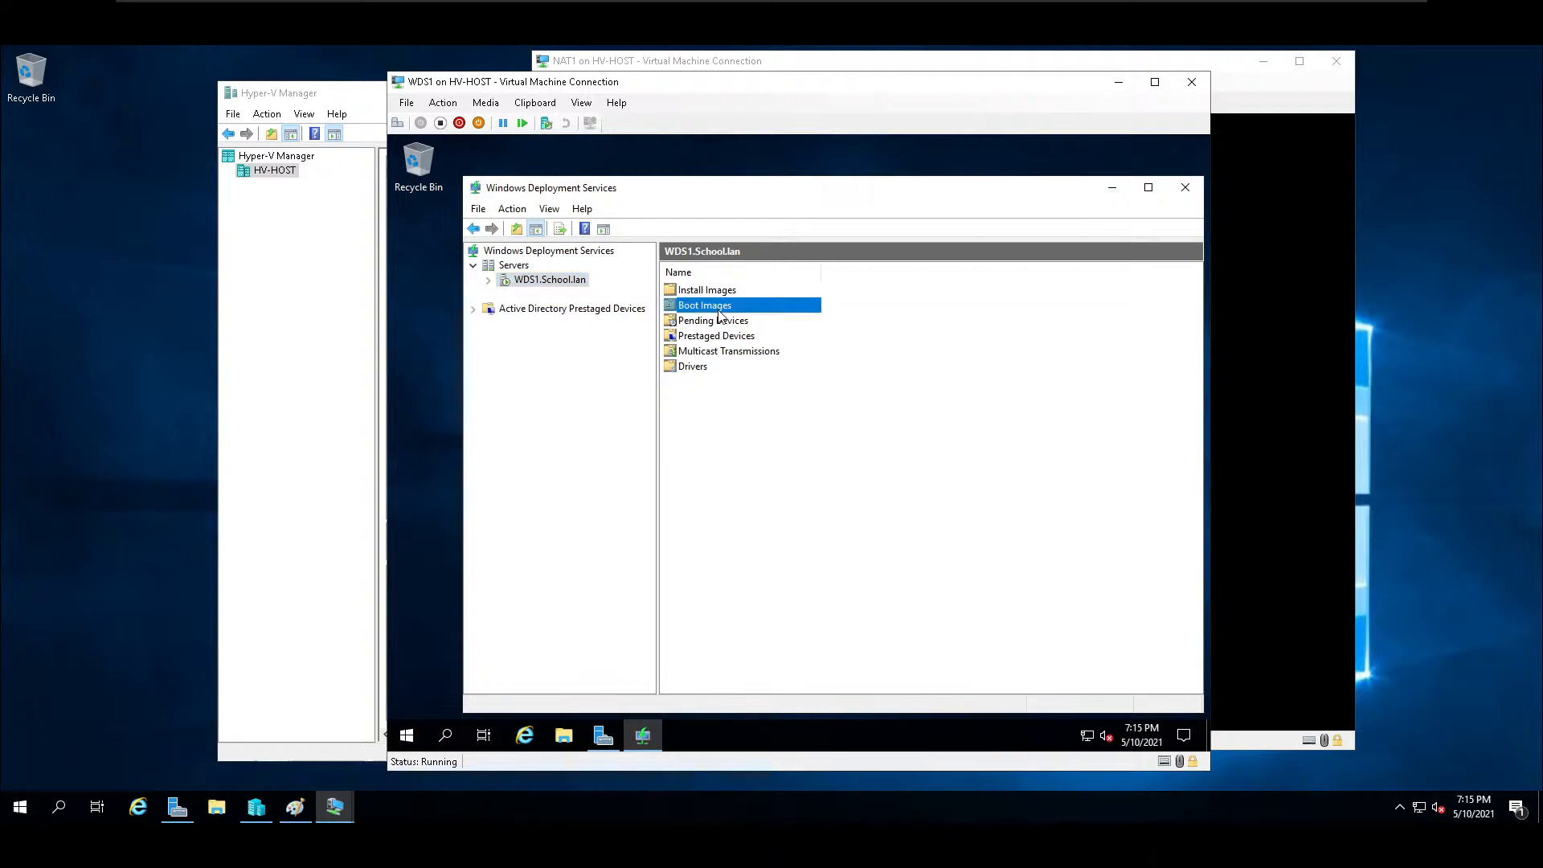
double_click(724, 307)
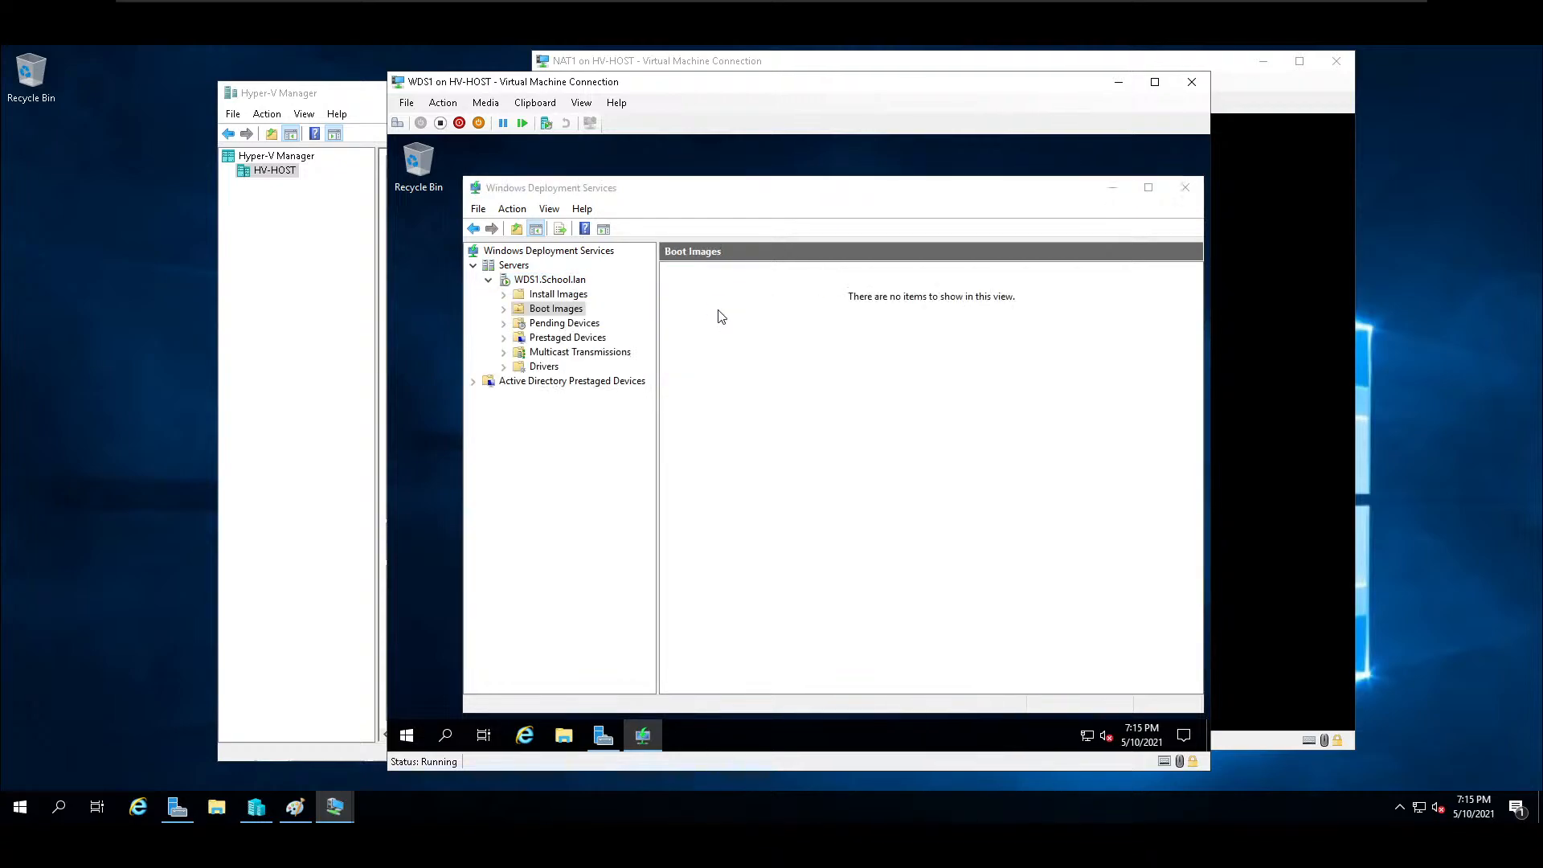
double_click(559, 294)
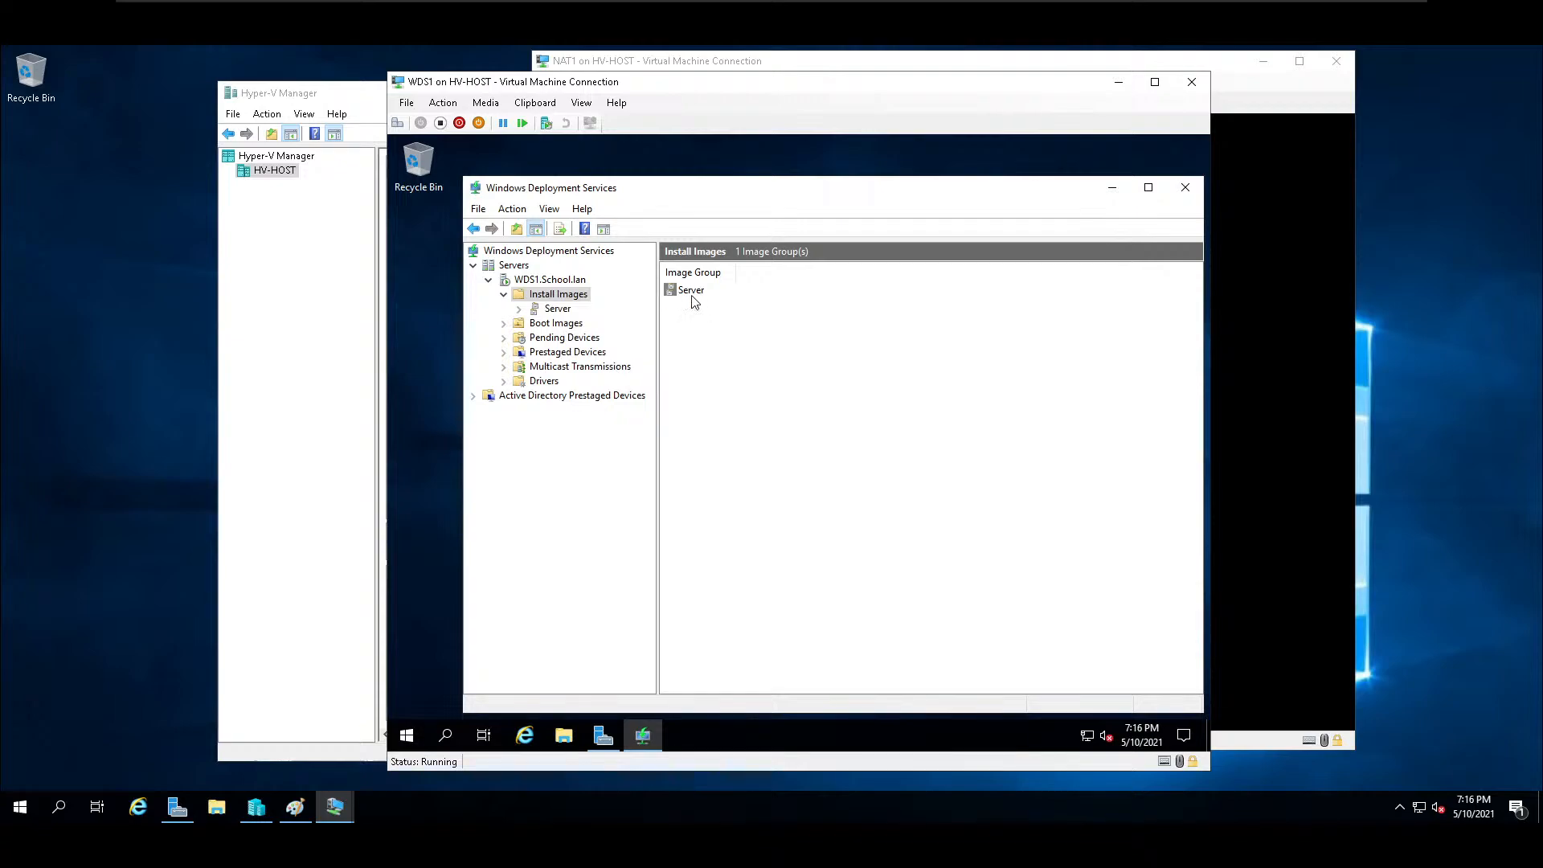
double_click(691, 294)
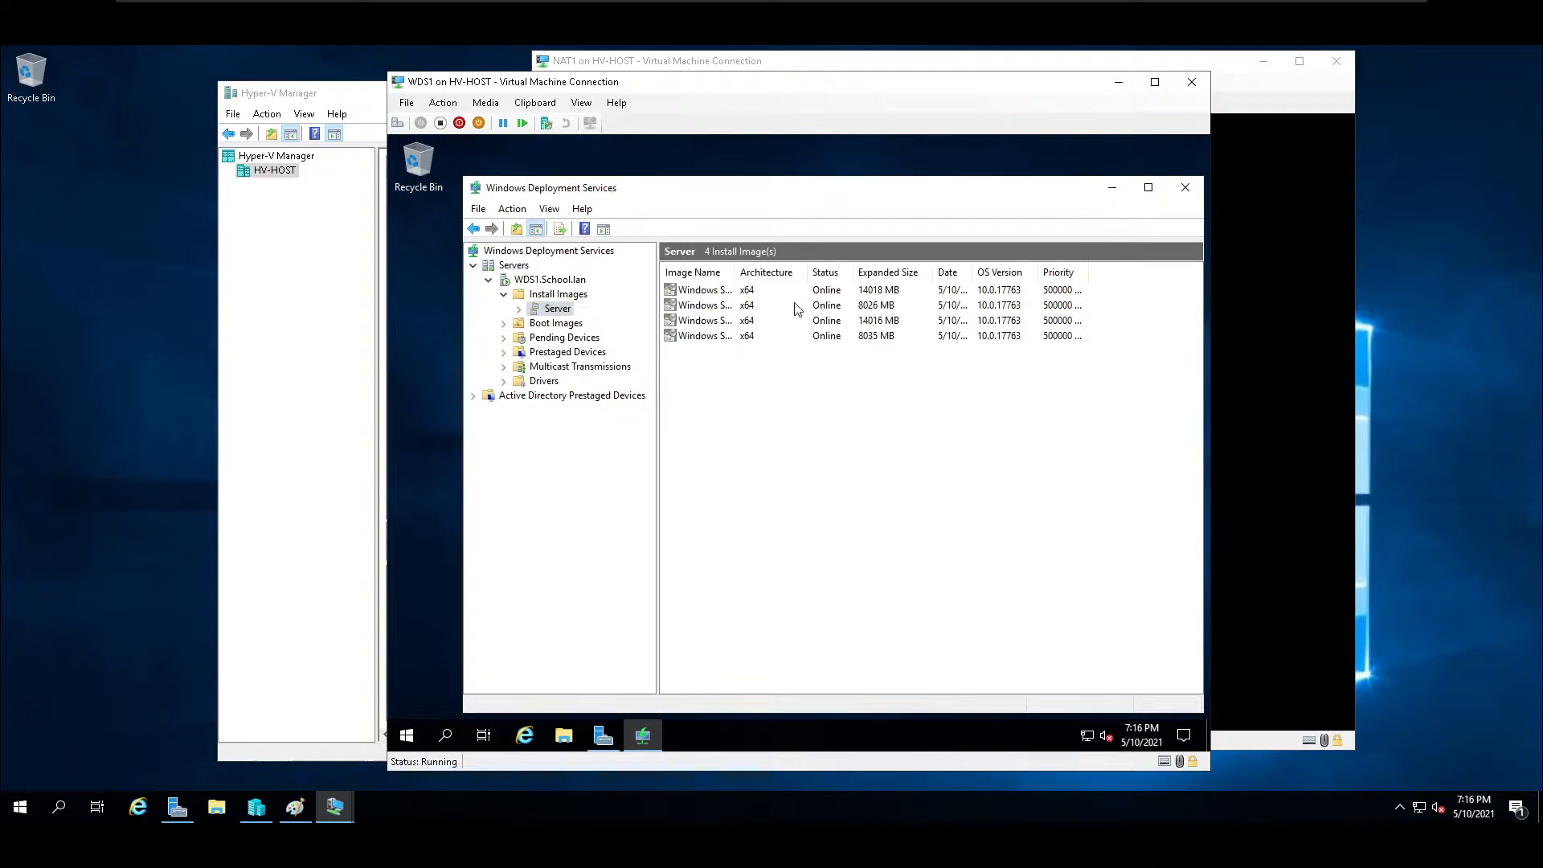
drag(735, 272, 791, 272)
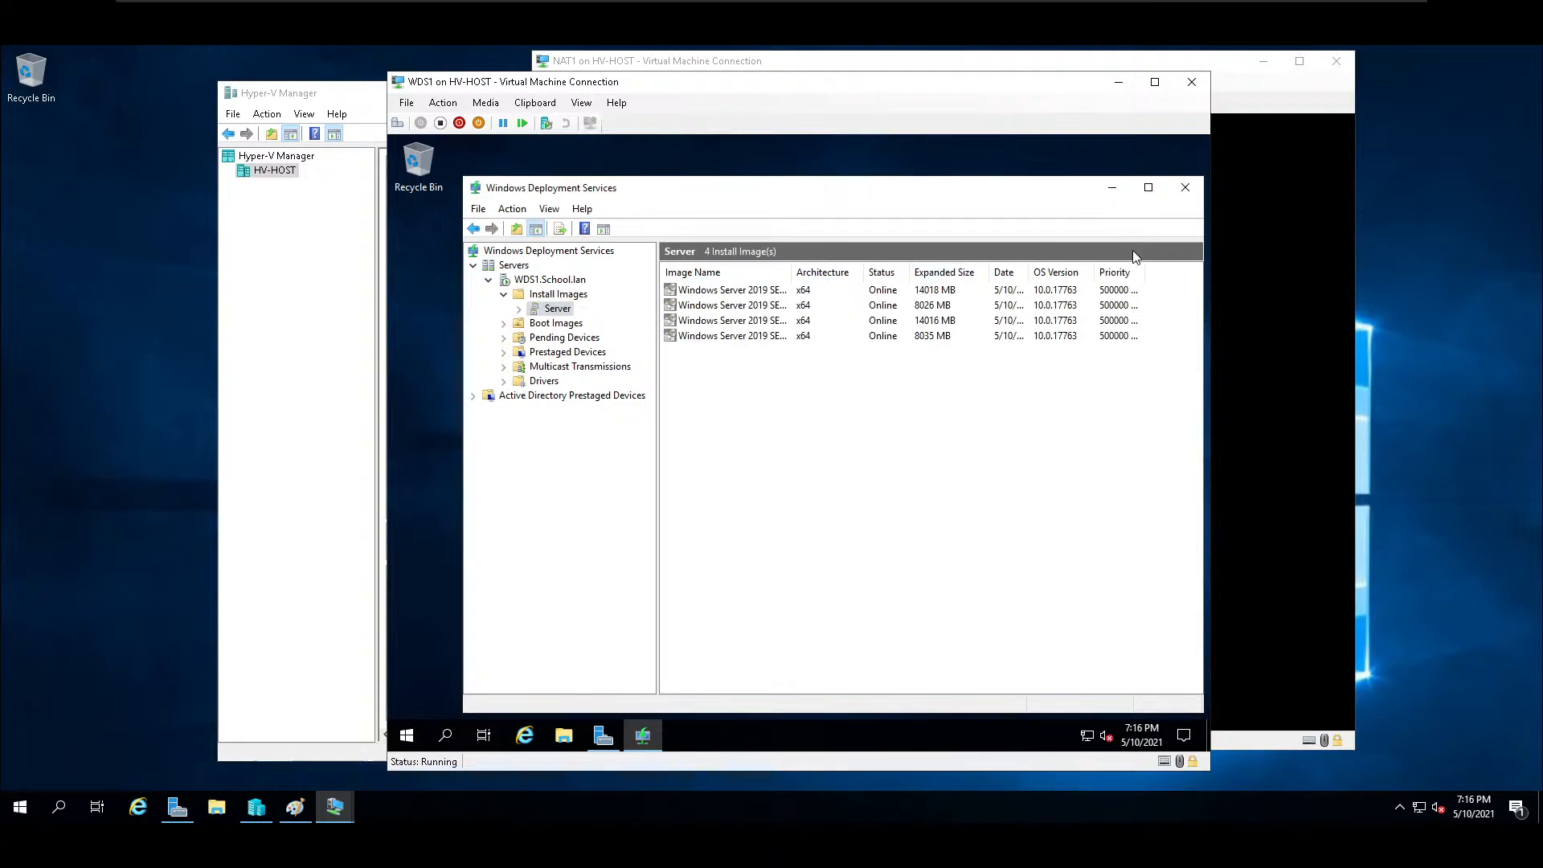
Minimize the WDS1 connection and start a new virtual machine on HV-HOST named Test1.
click(1120, 90)
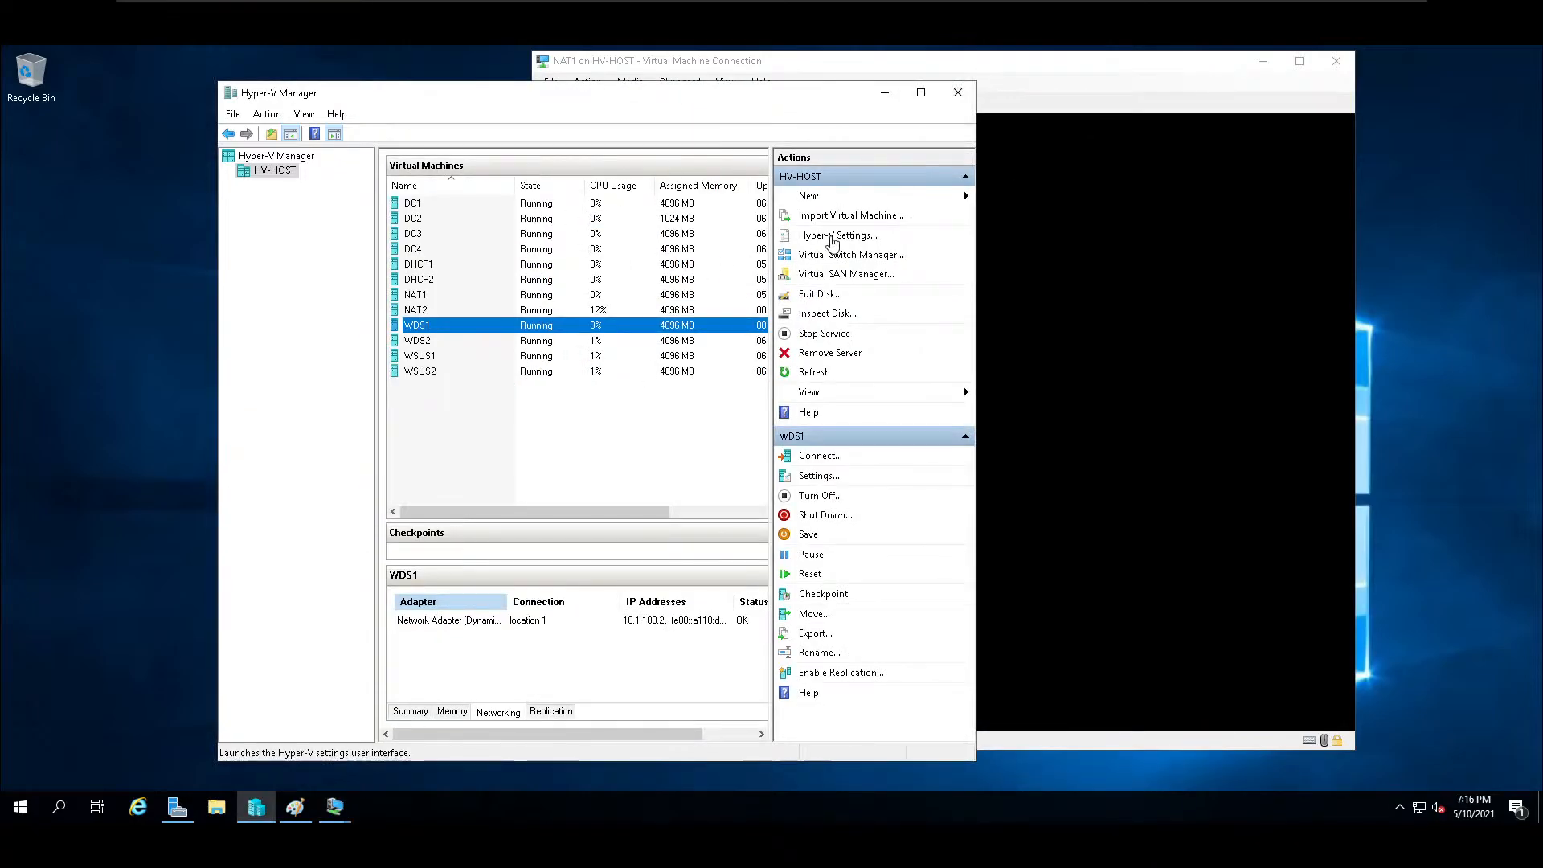
click(832, 198)
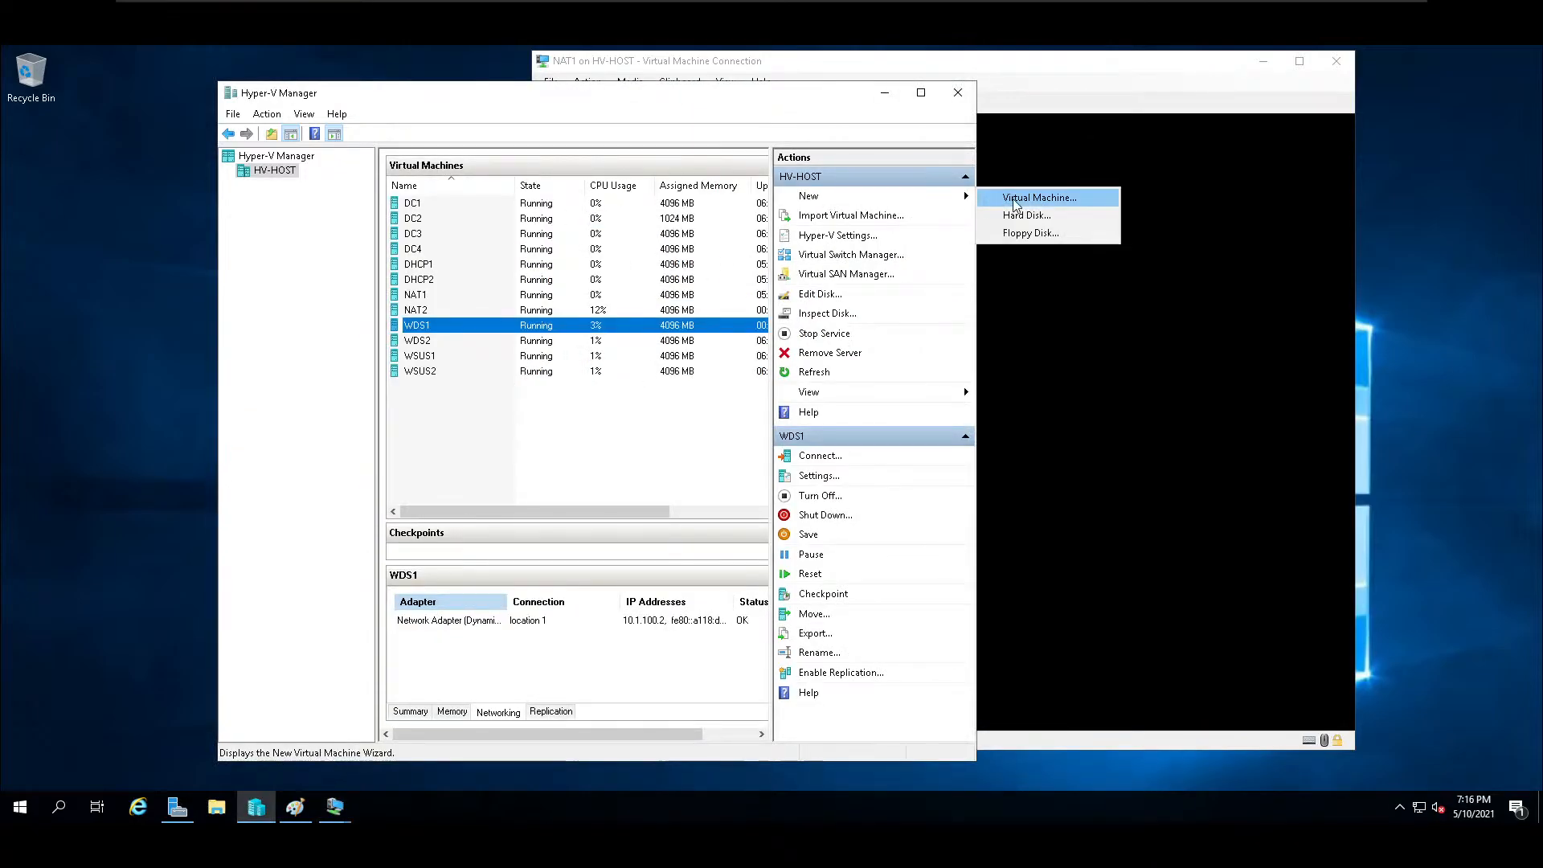
click(1013, 203)
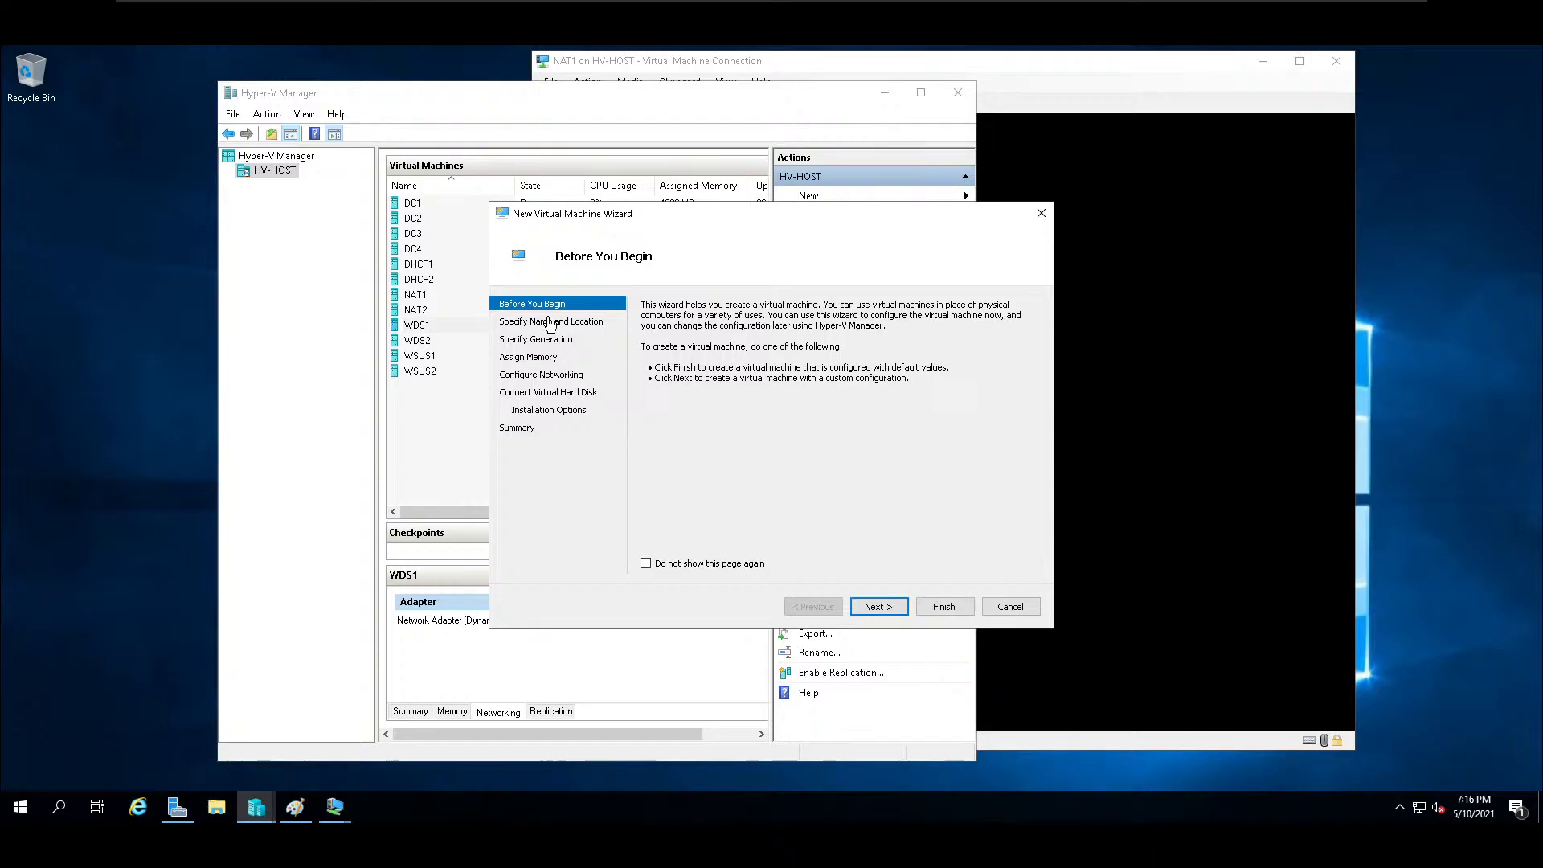
click(879, 607)
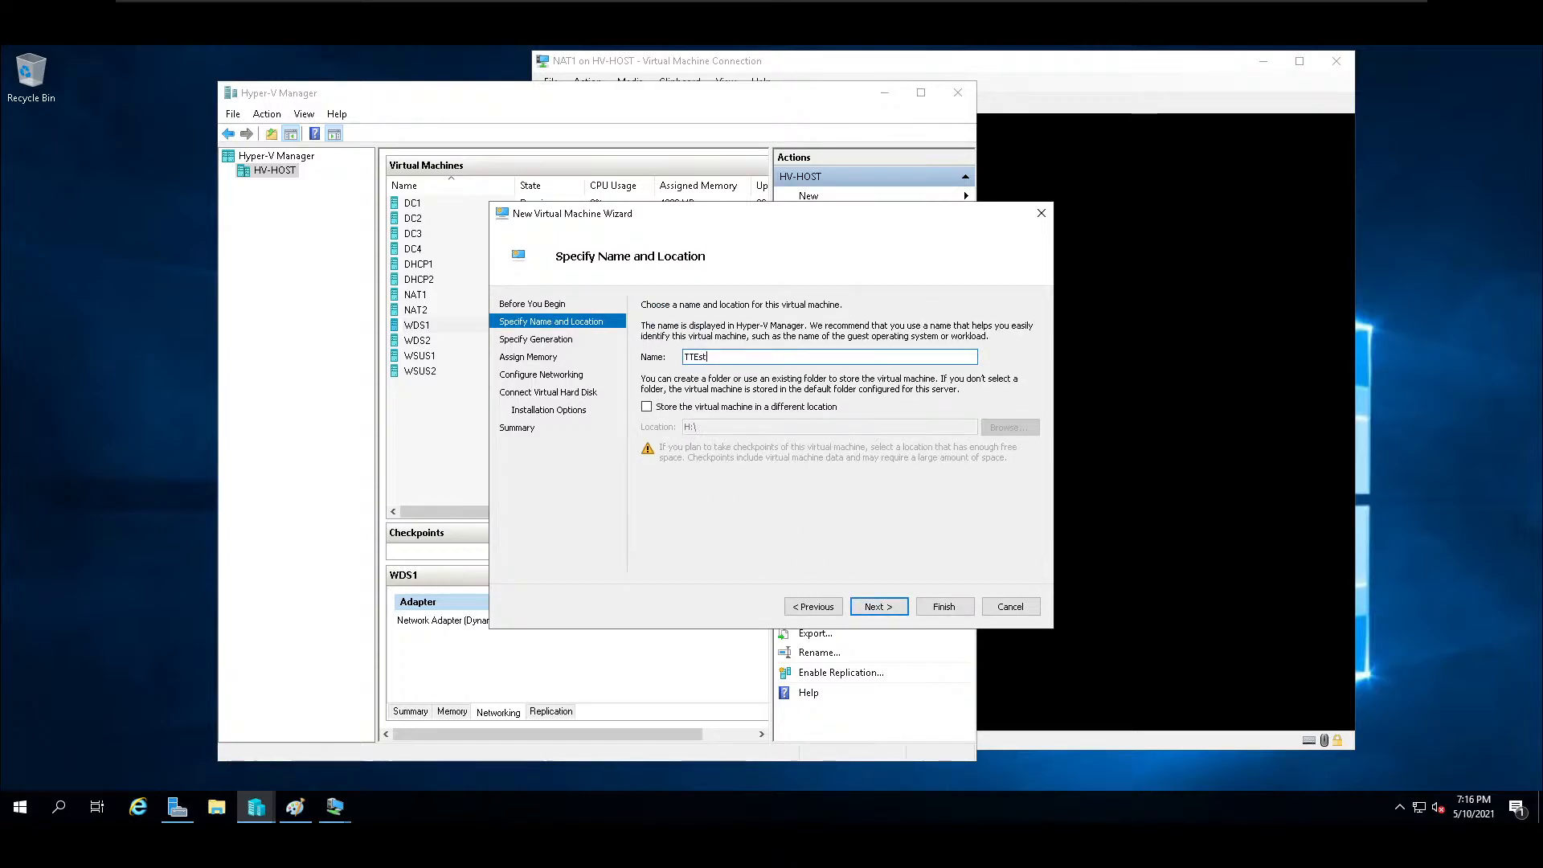
key(BackSpace)
key(BackSpace)
key(BackSpace)
key(BackSpace)
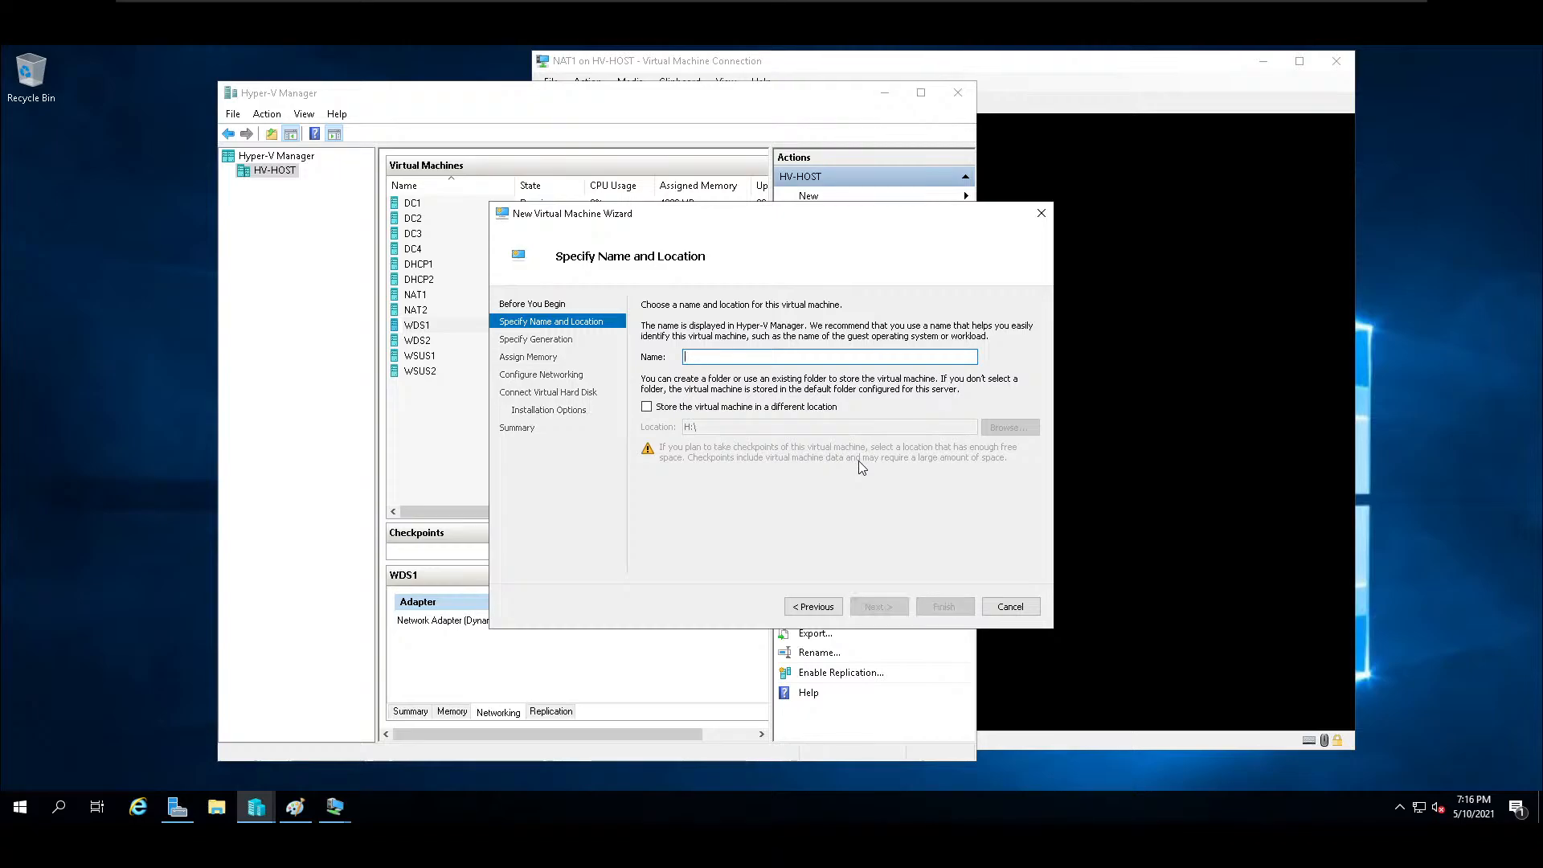
text(Test)
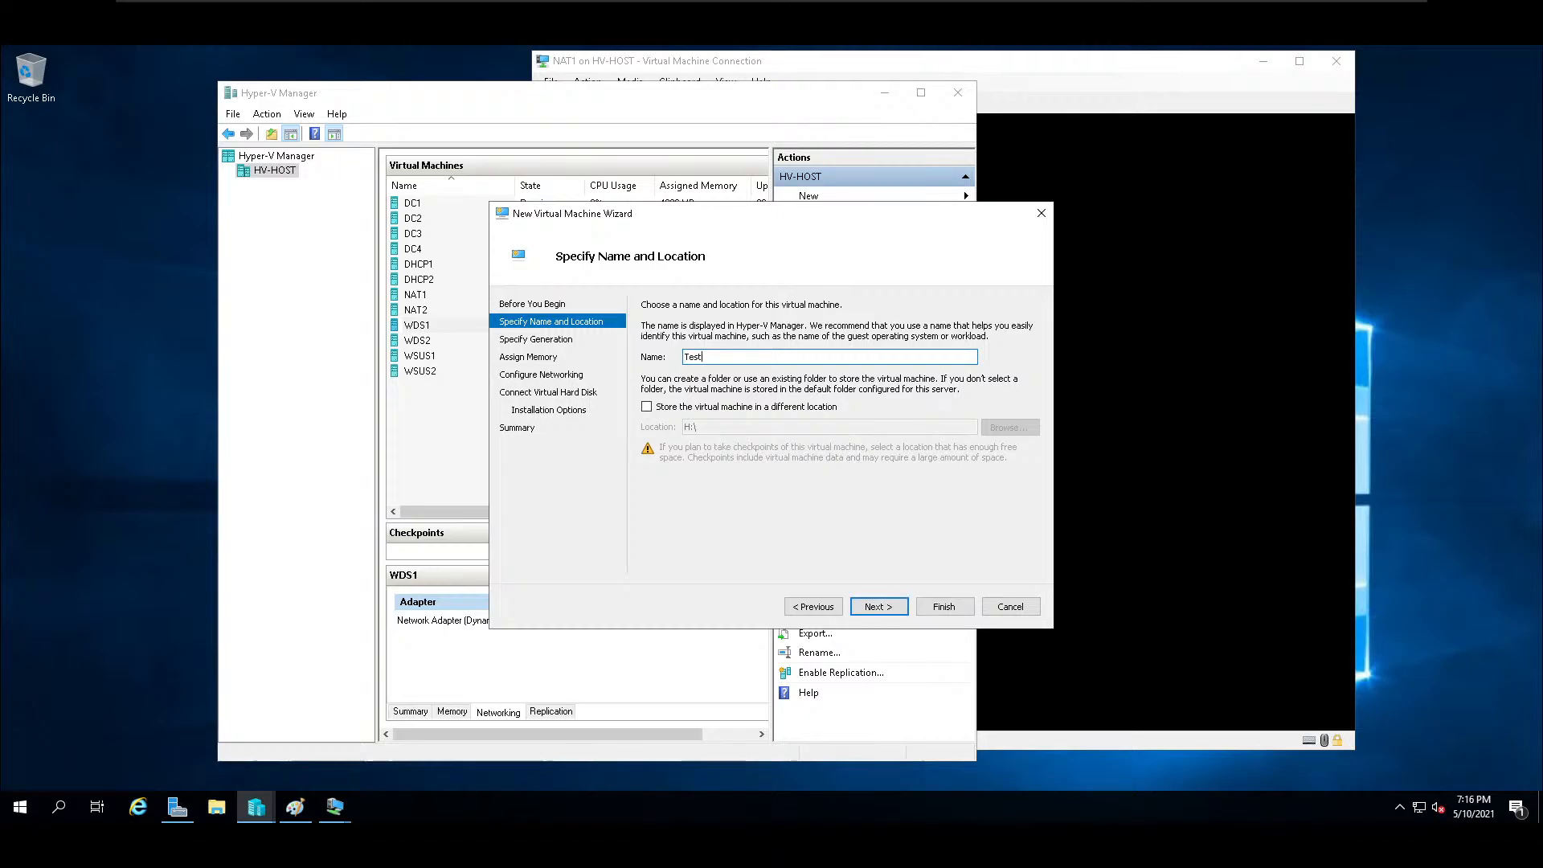
text(1)
click(904, 606)
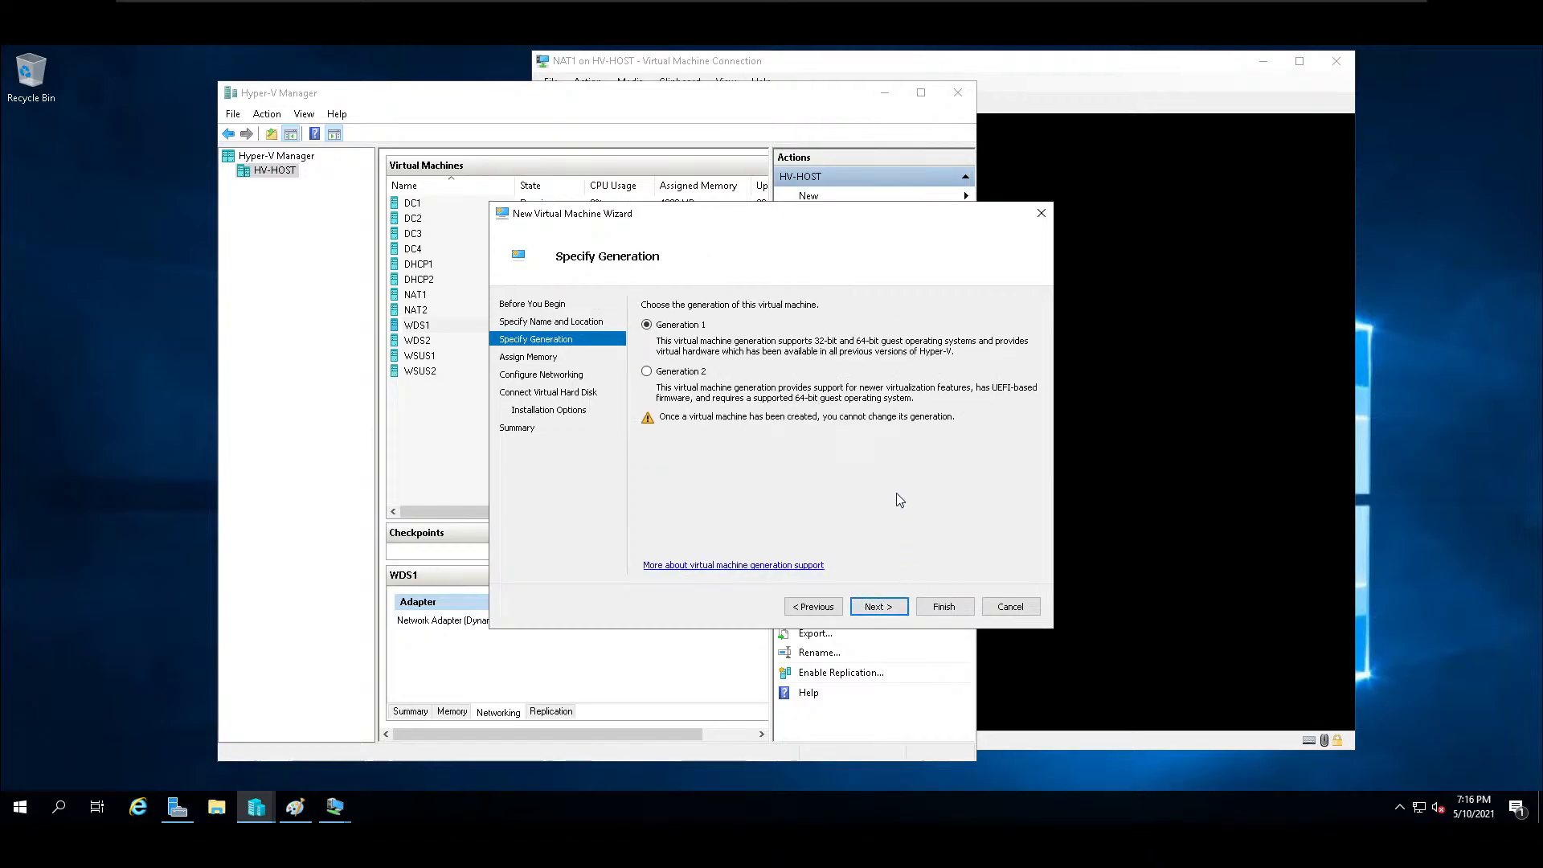
Make Test1 a Generation 2 machine with 4096 MB of startup memory and Dynamic Memory enabled.
click(873, 605)
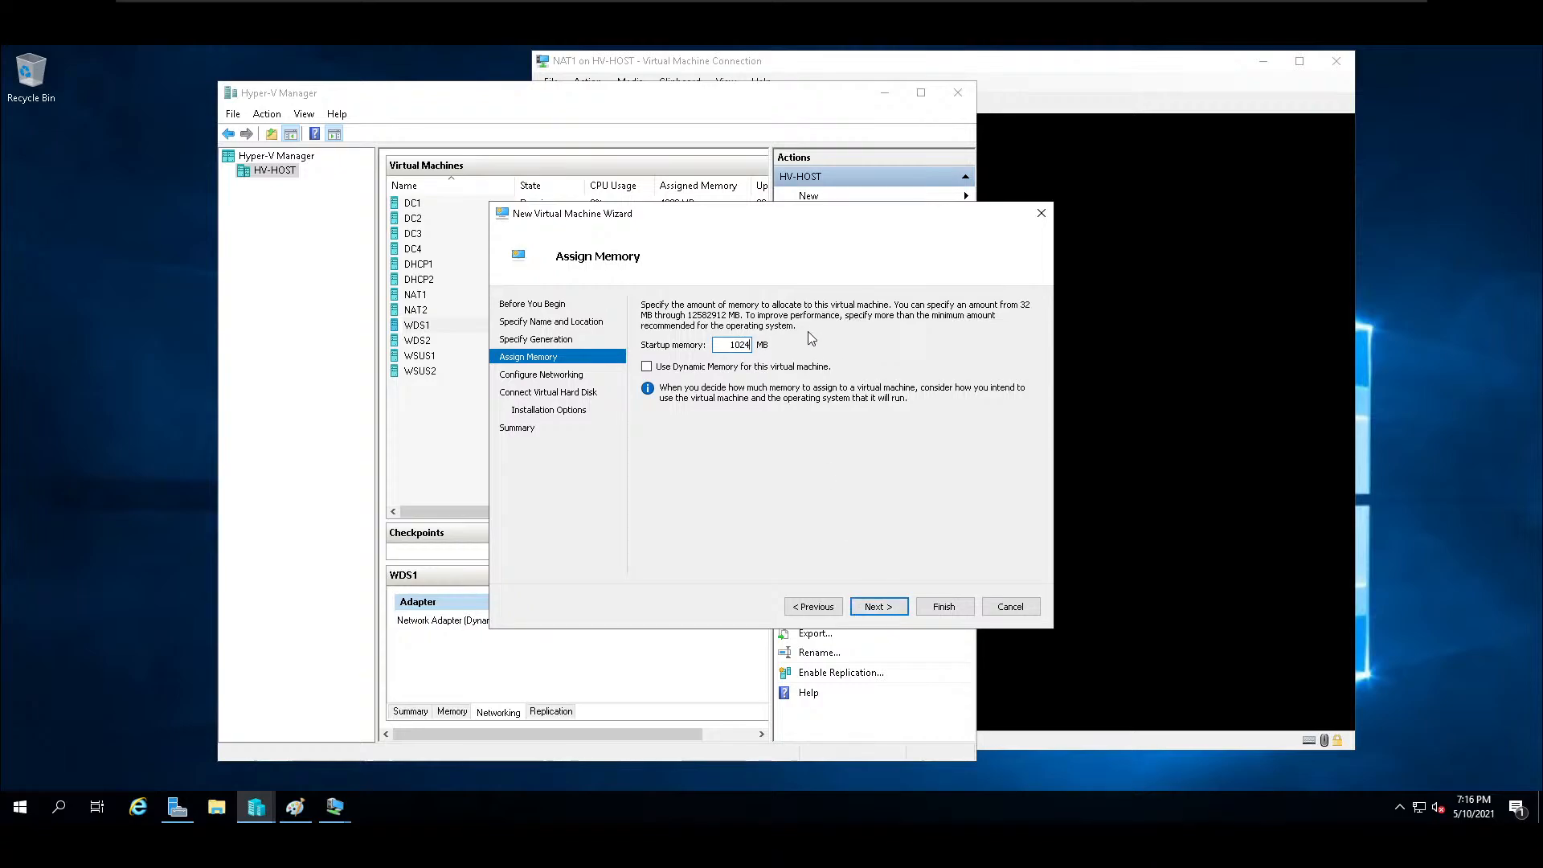
key(BackSpace)
key(BackSpace)
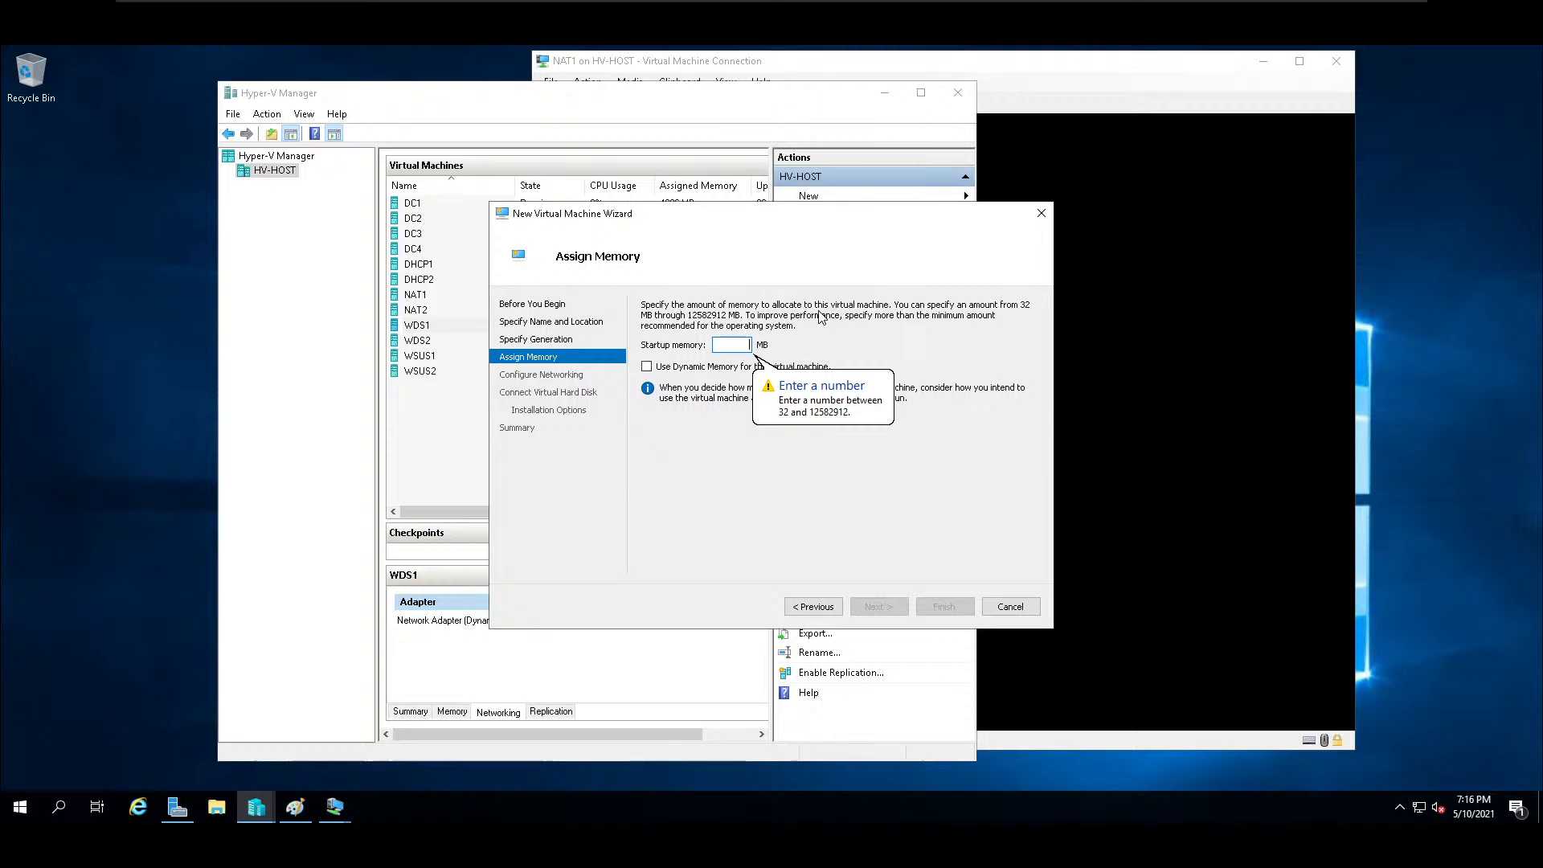
text(4096)
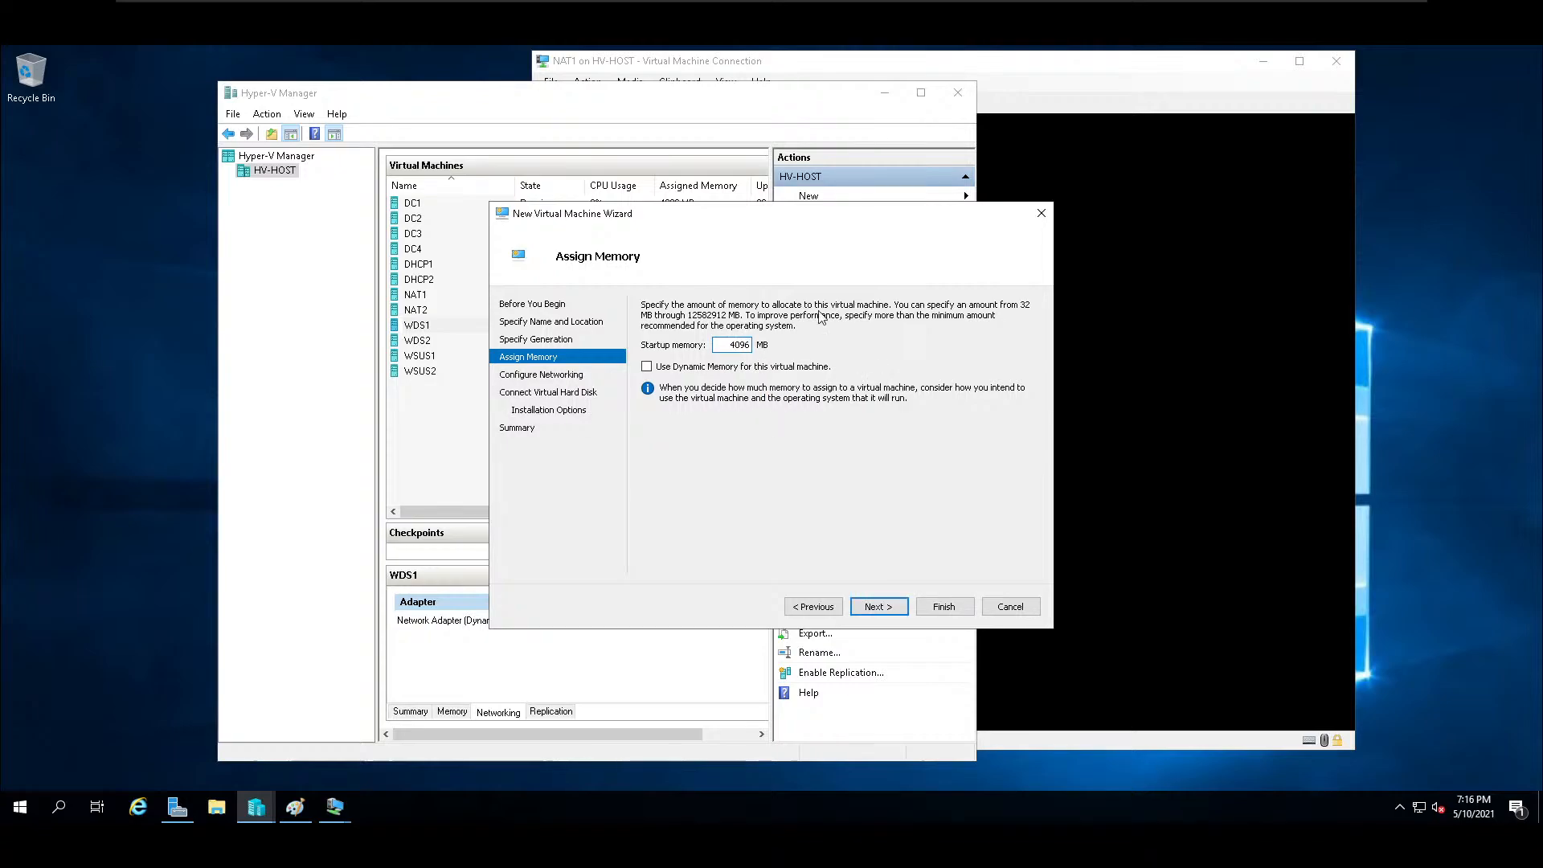
click(647, 367)
click(879, 608)
Connect Test1 to the location 1 switch, keep the default virtual disk, choose installation from a network-based server, and create the machine.
click(827, 337)
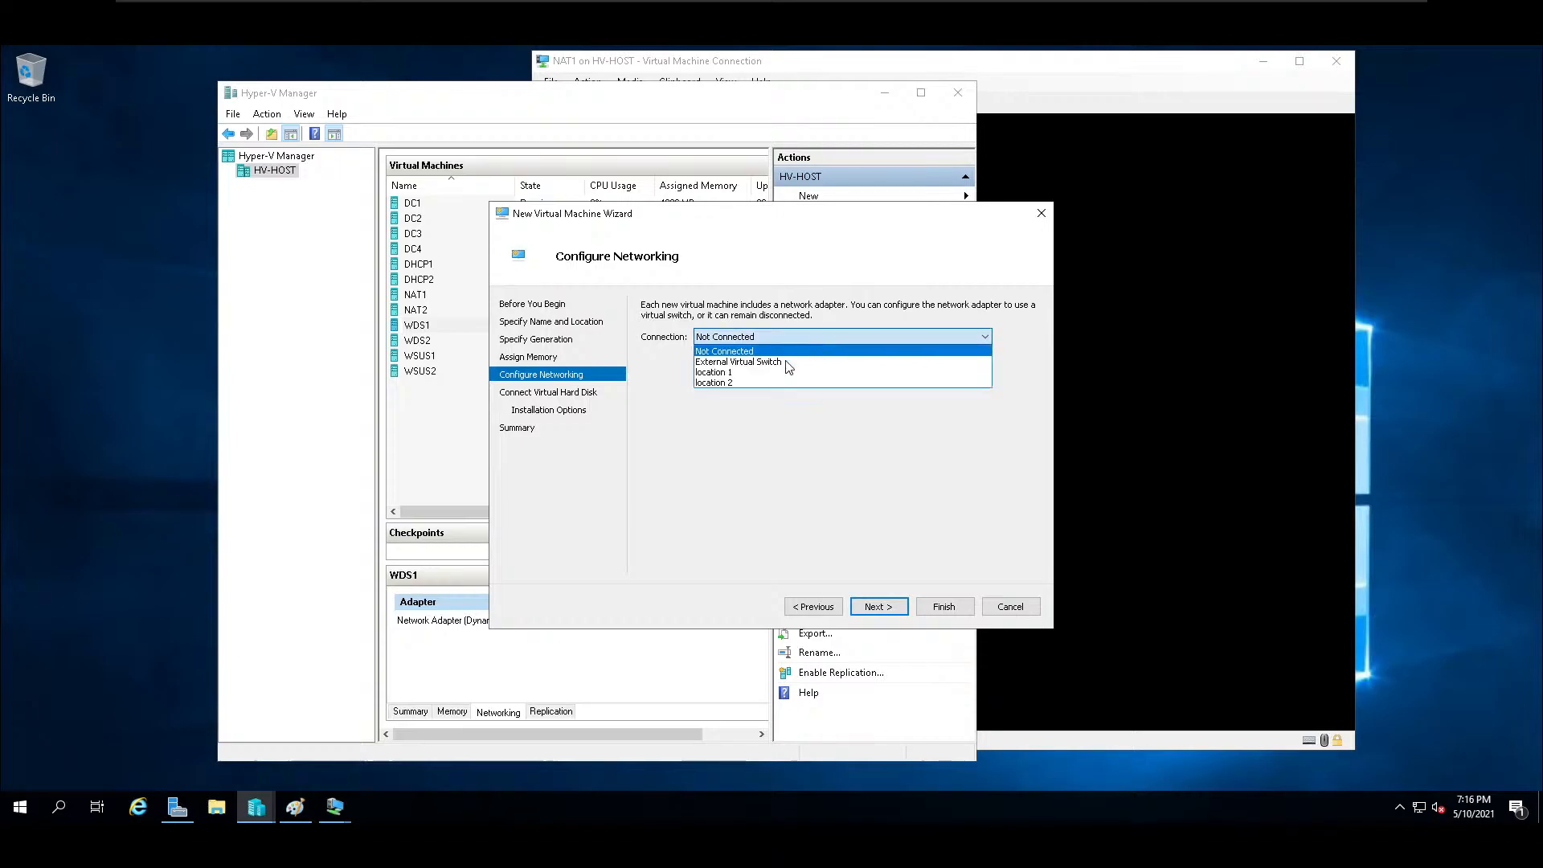
click(734, 373)
click(888, 607)
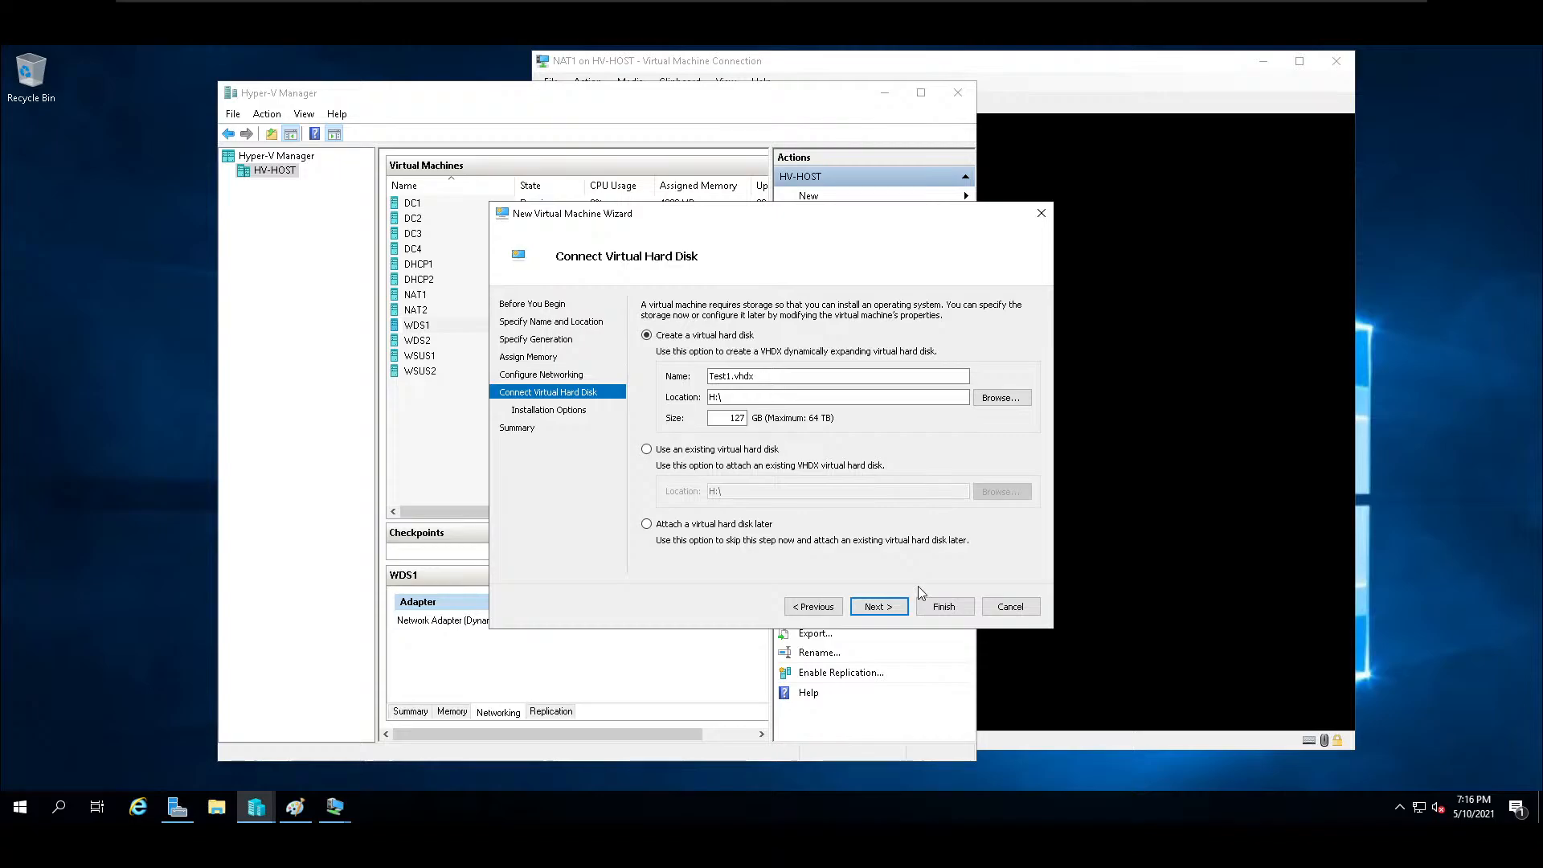
click(873, 607)
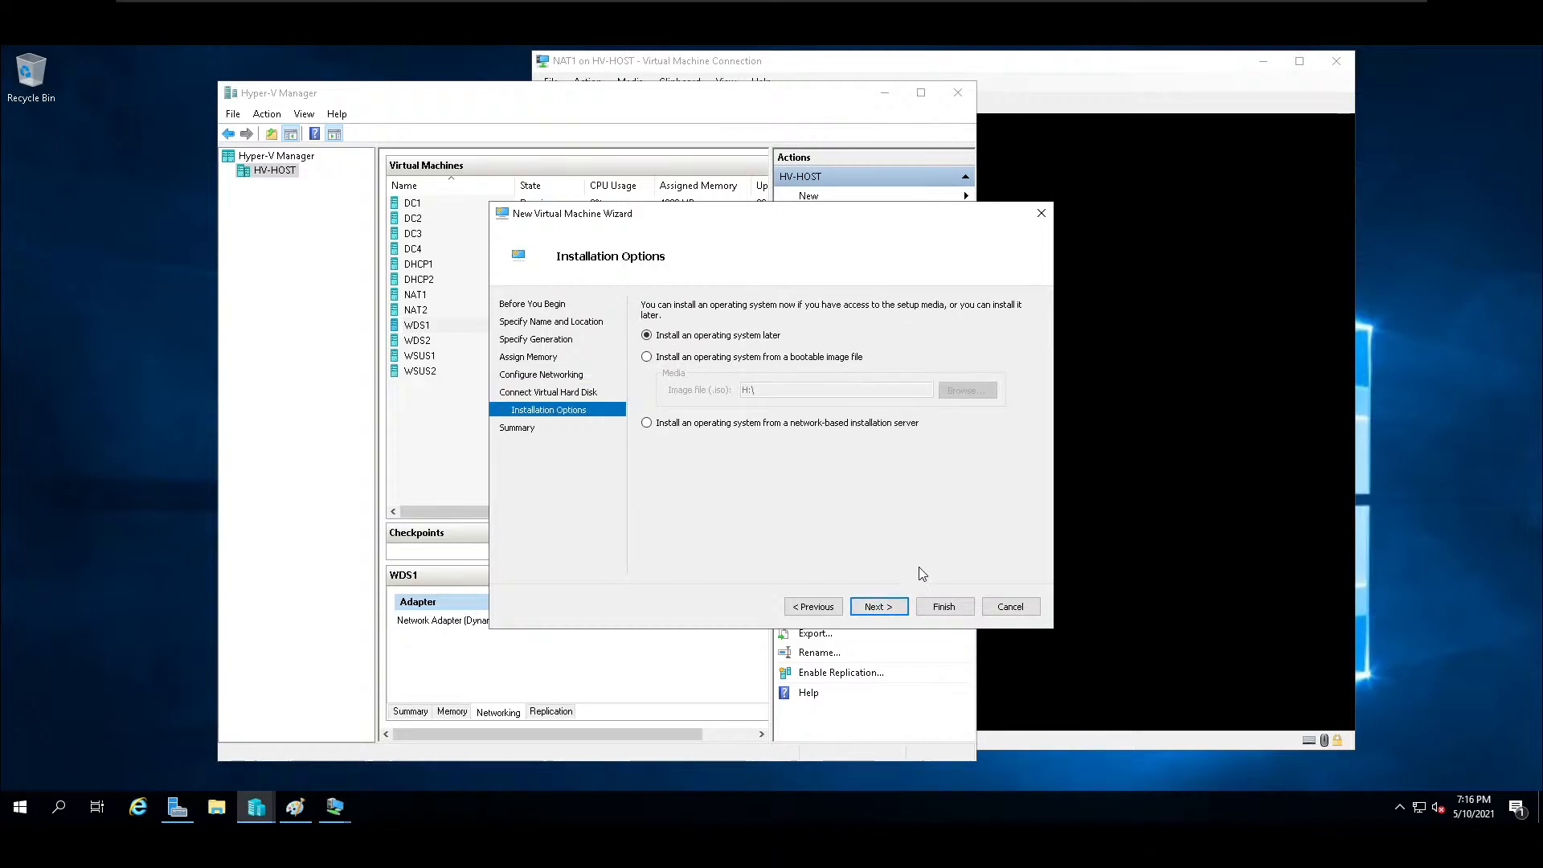
click(646, 423)
click(898, 609)
click(945, 607)
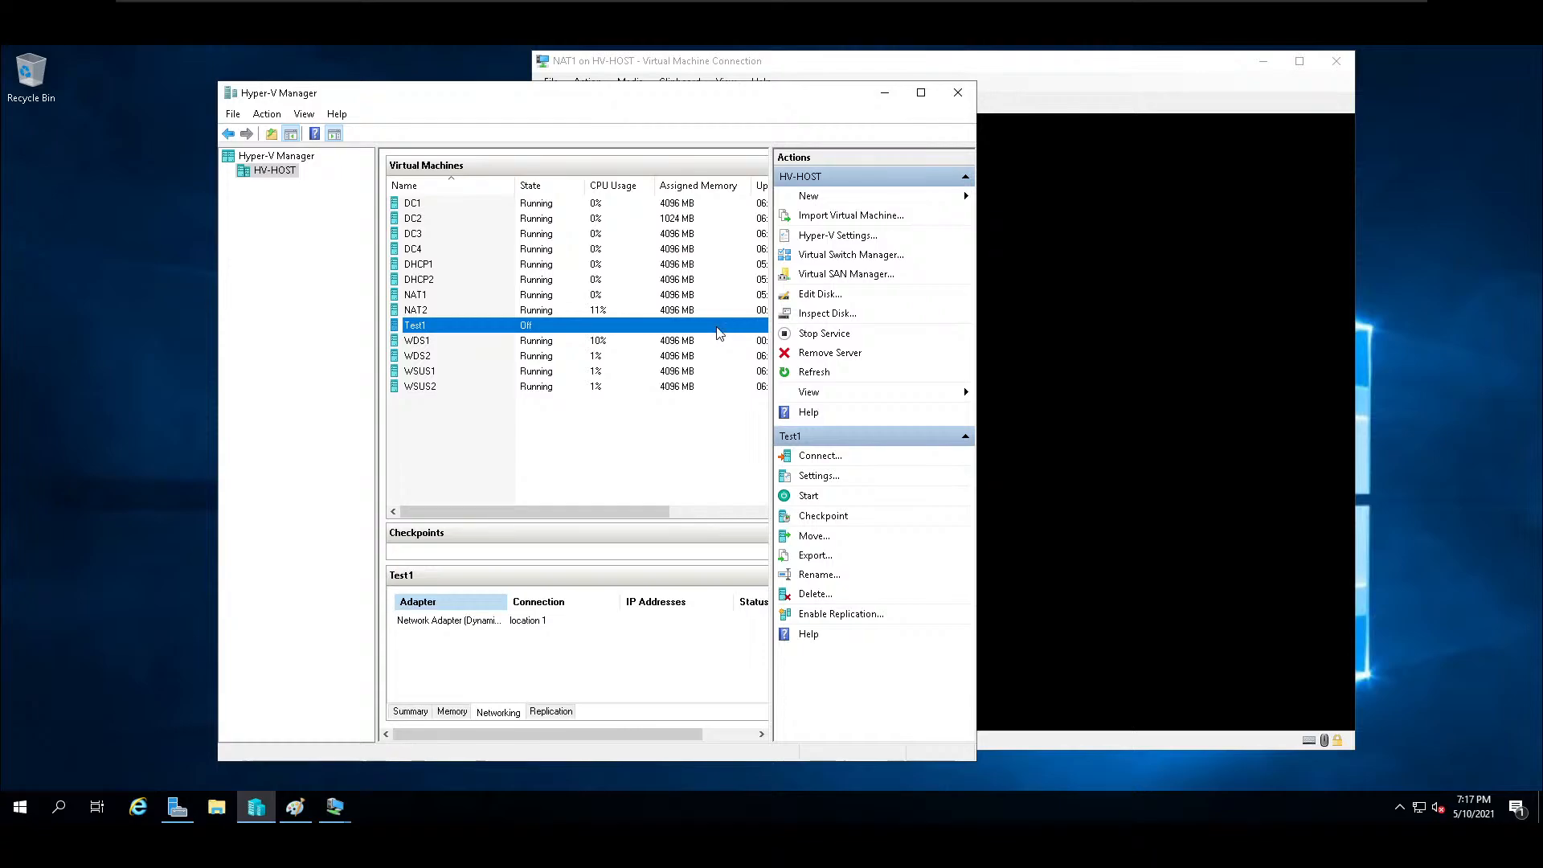
Connect to the Test1 virtual machine, start it, and confirm the network boot from WDS1.
right_click(477, 331)
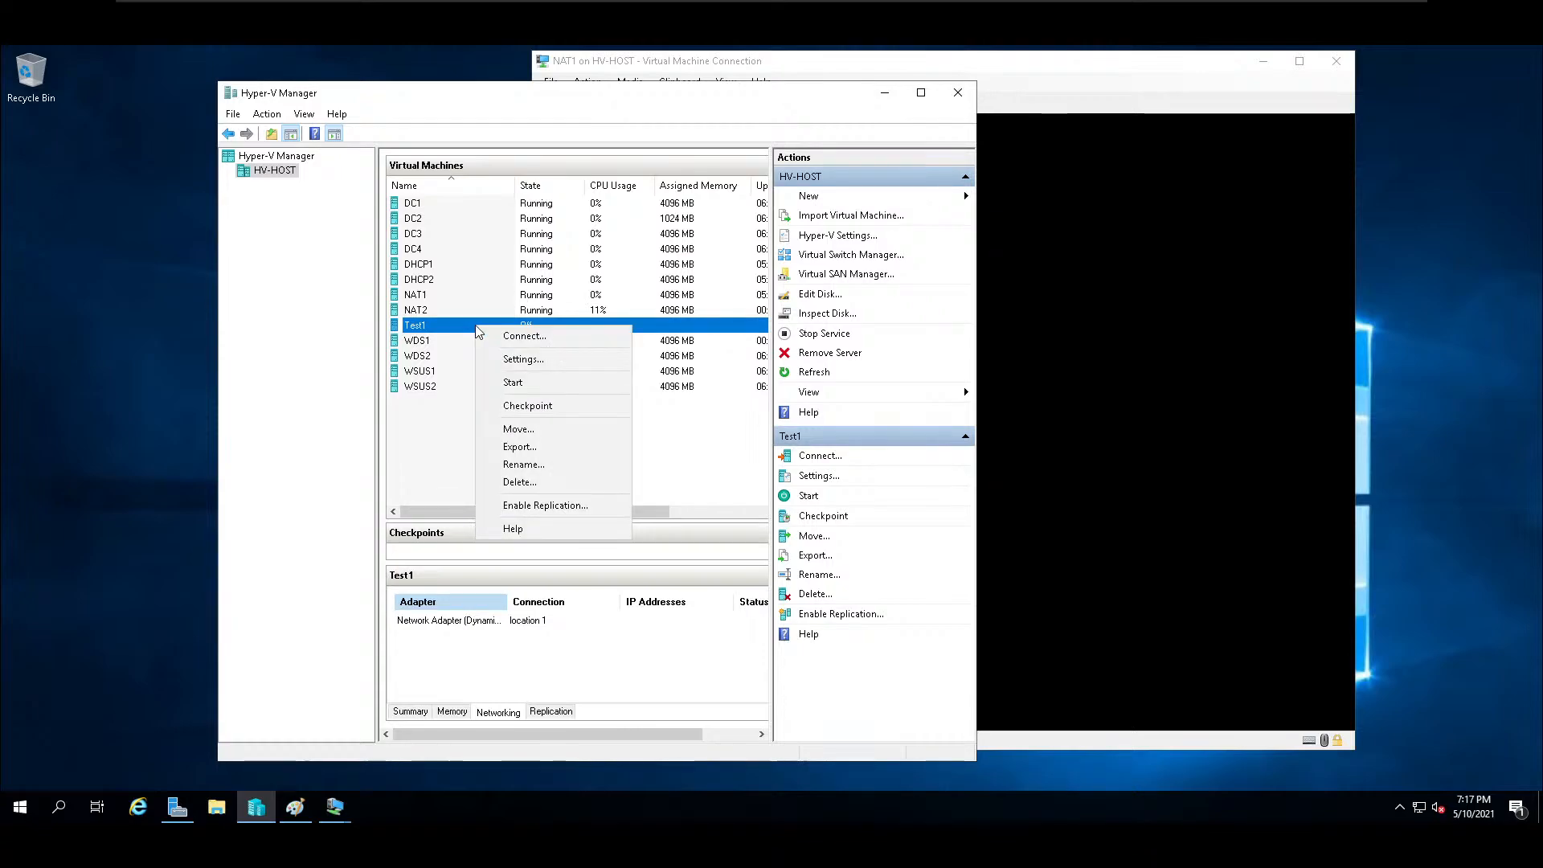
click(534, 337)
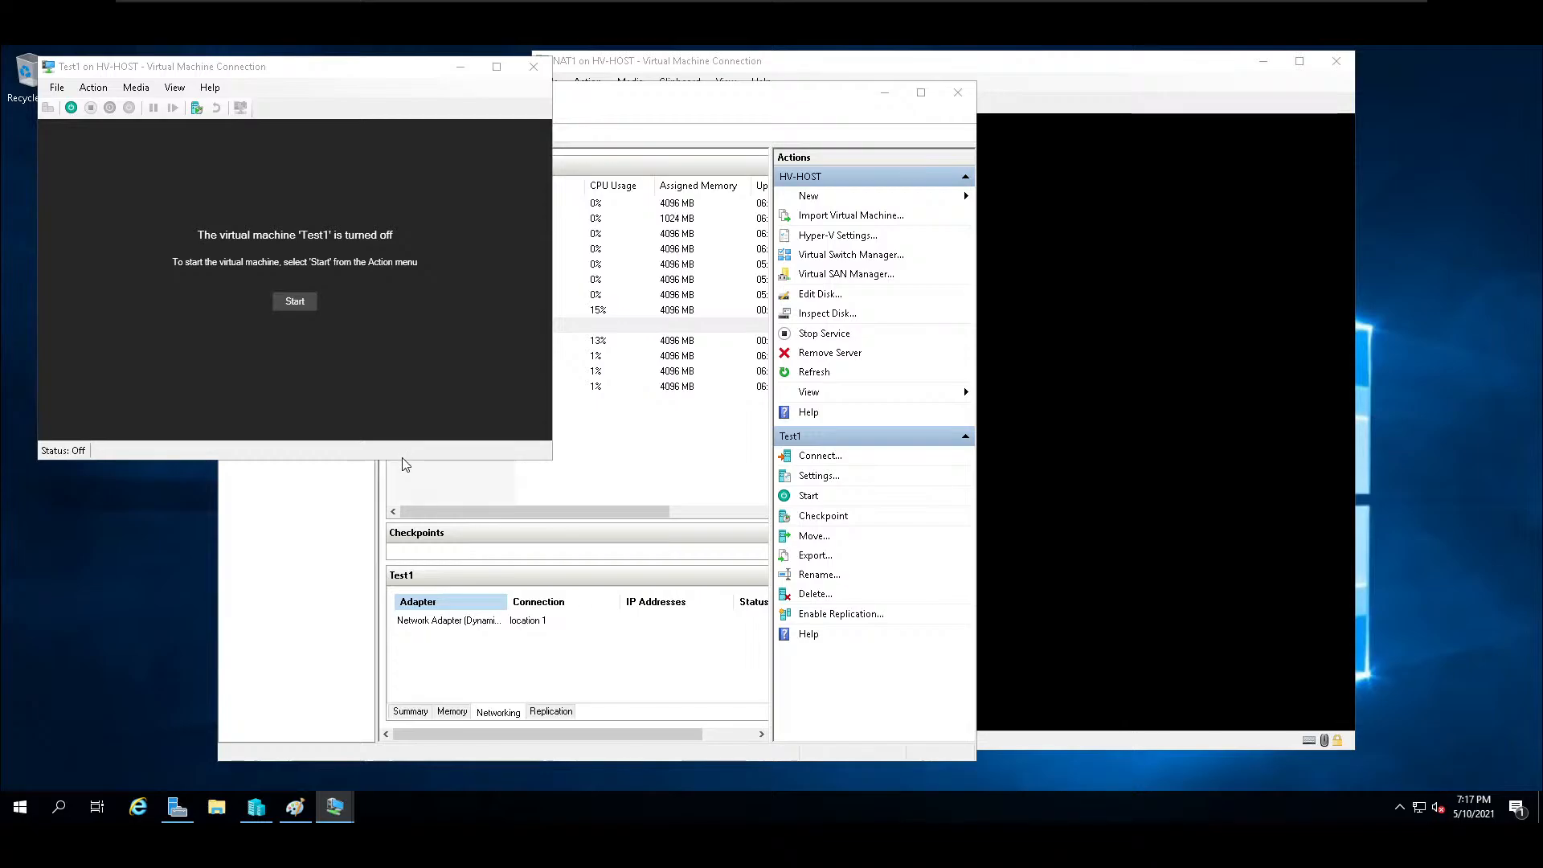
click(699, 386)
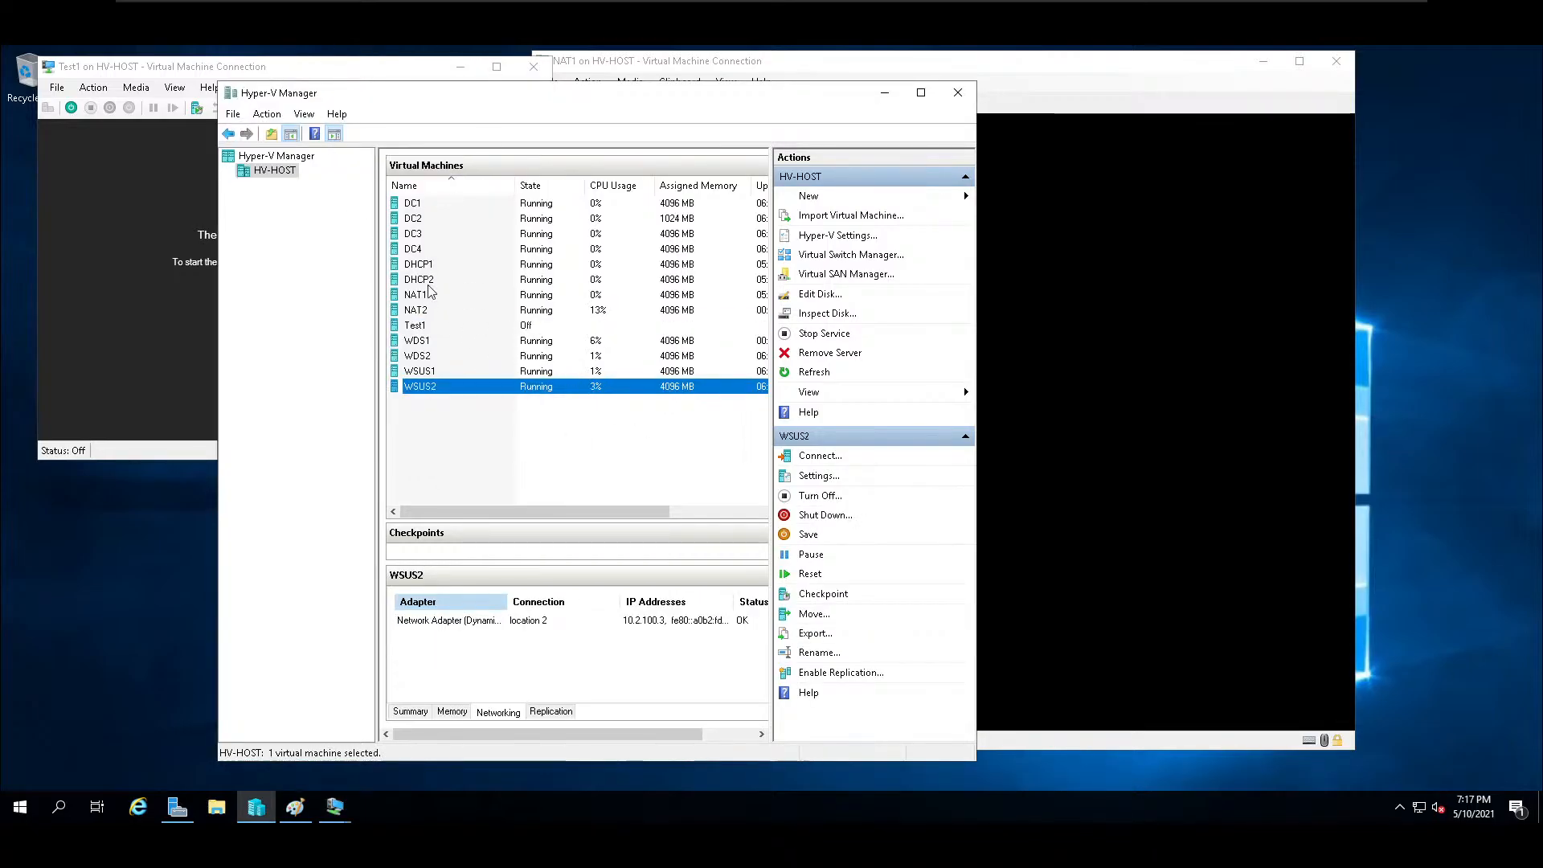
click(418, 326)
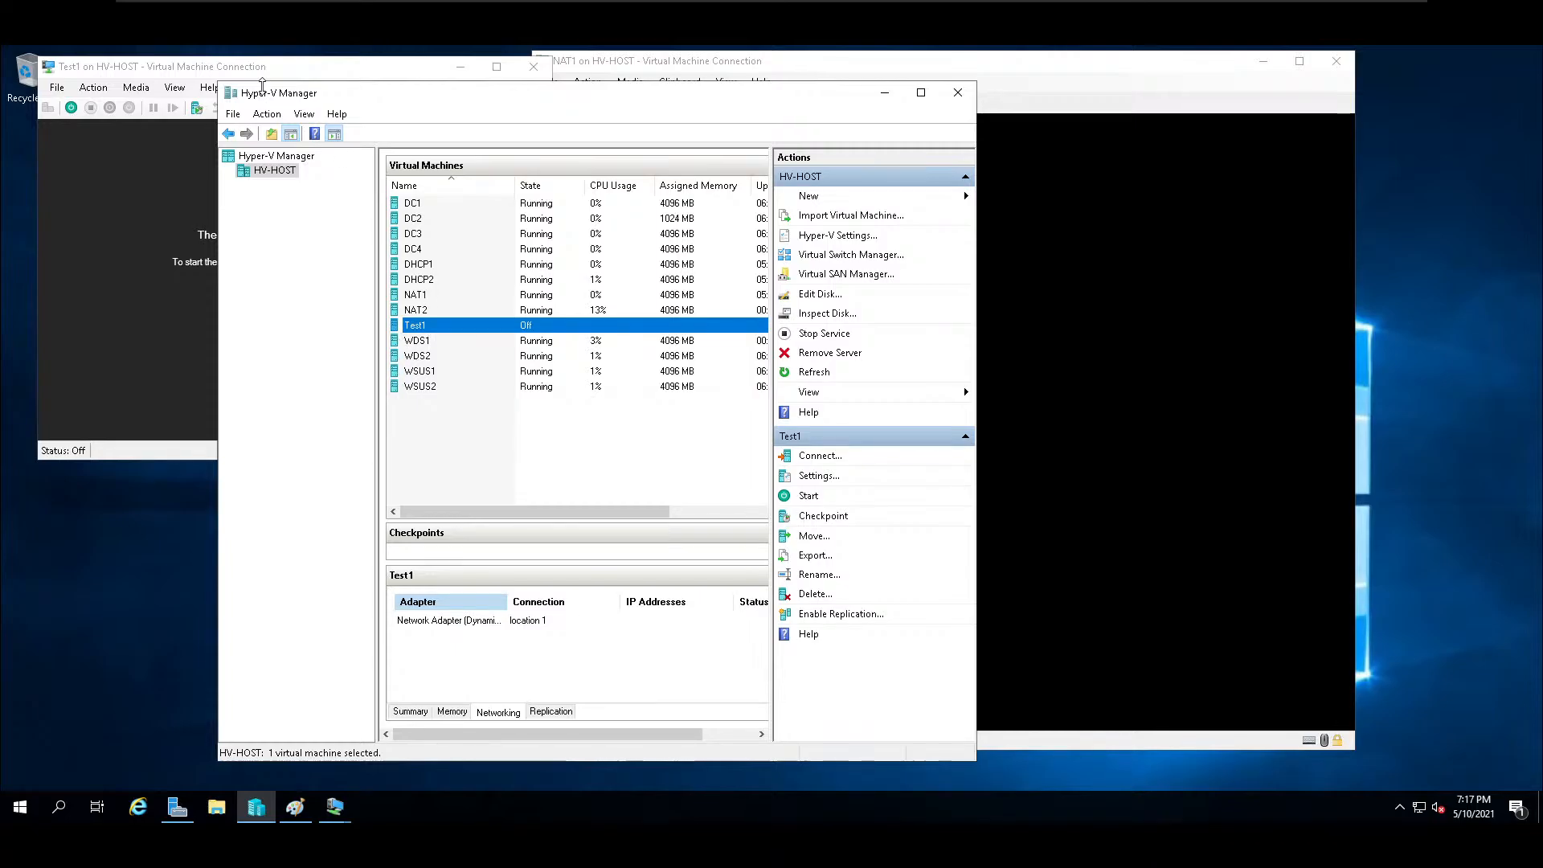
drag(264, 71, 684, 215)
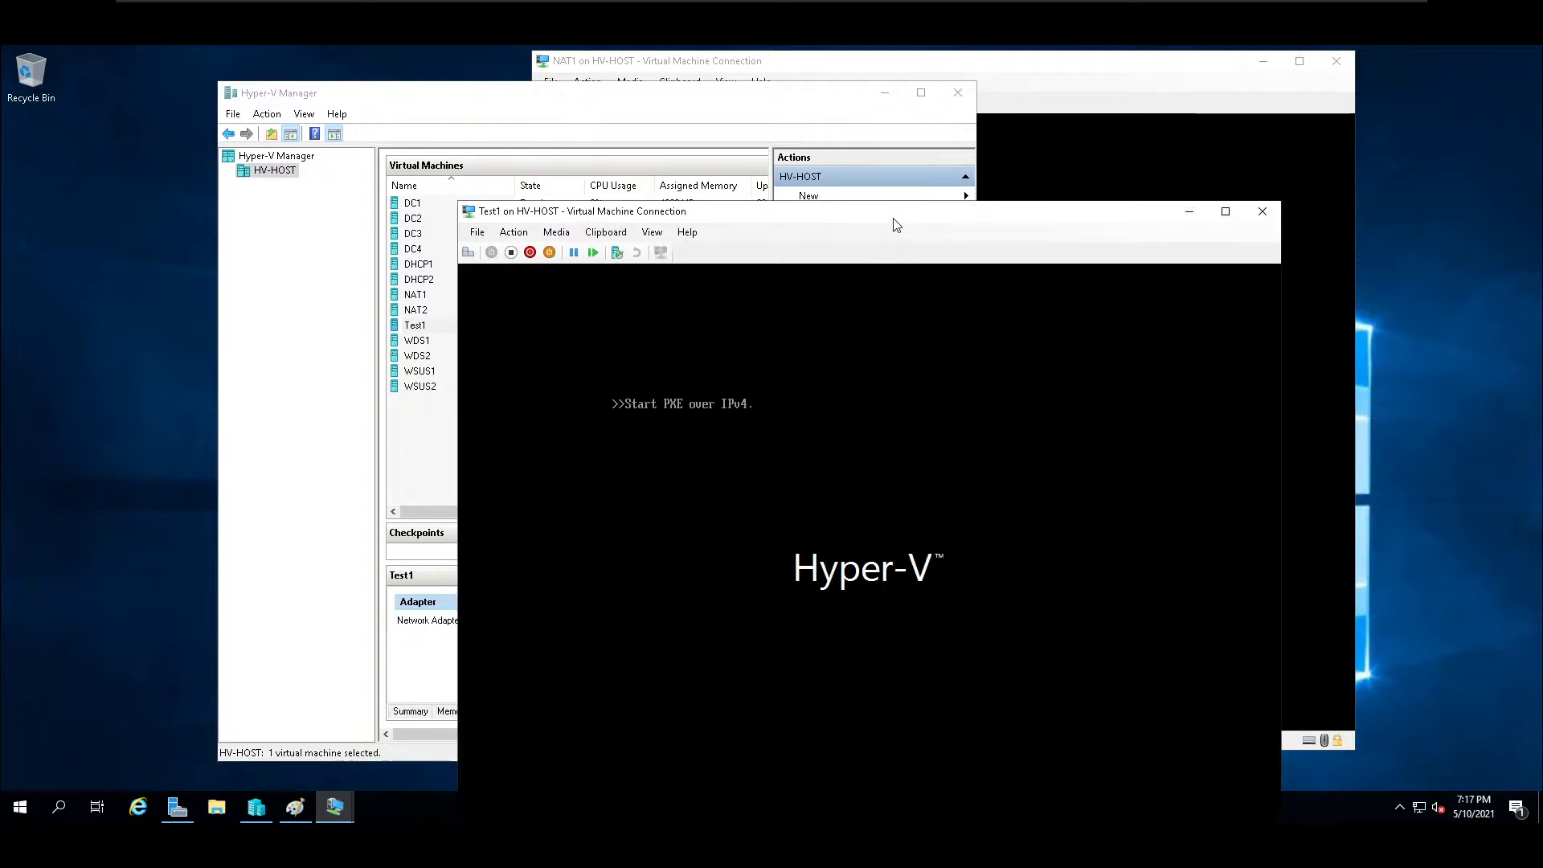
drag(891, 215, 828, 124)
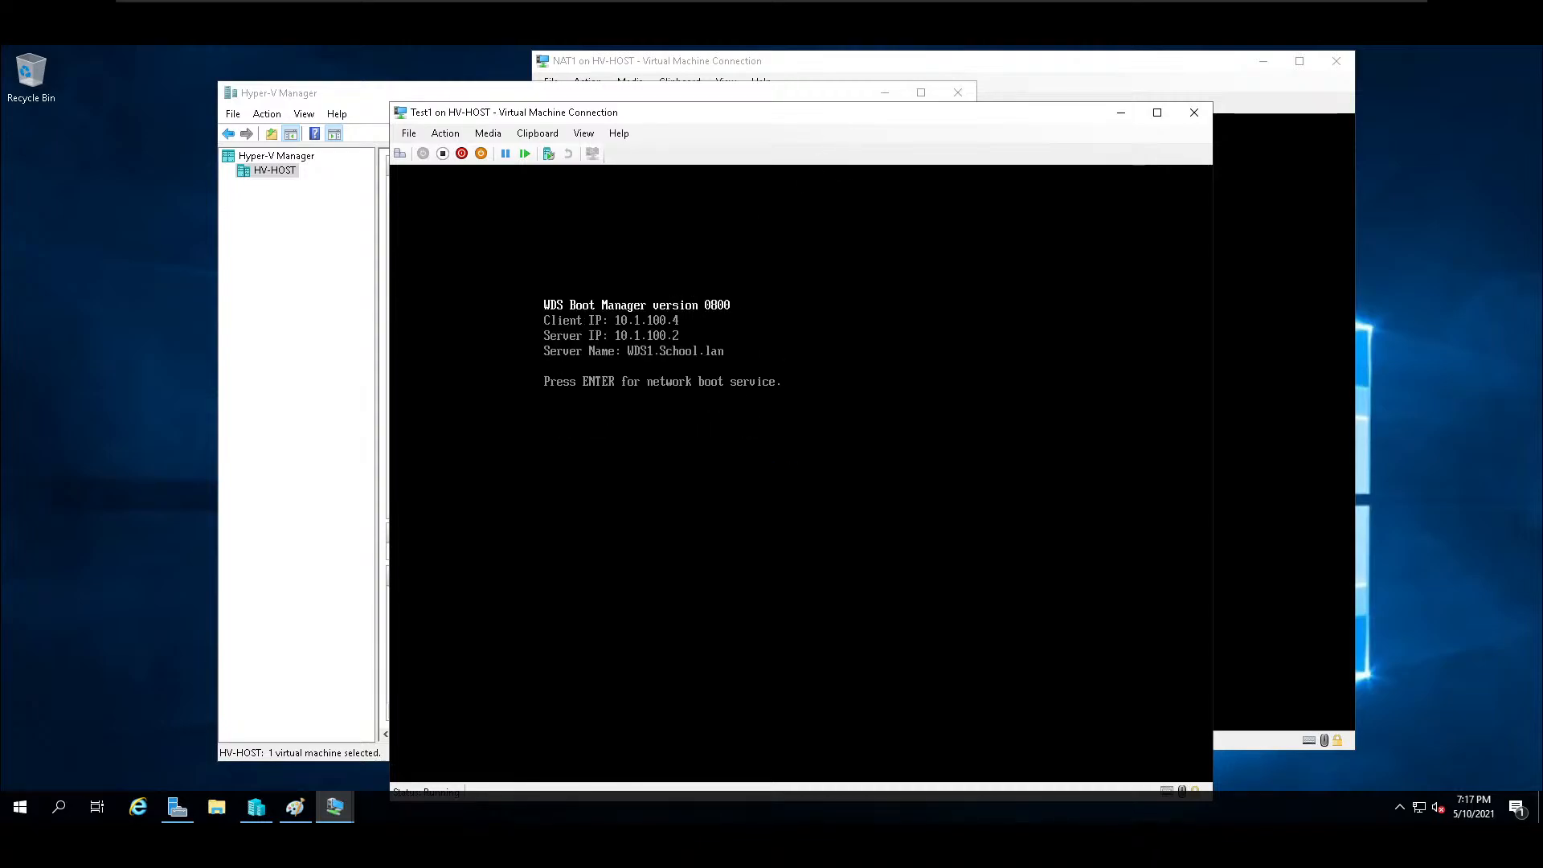
key(Return)
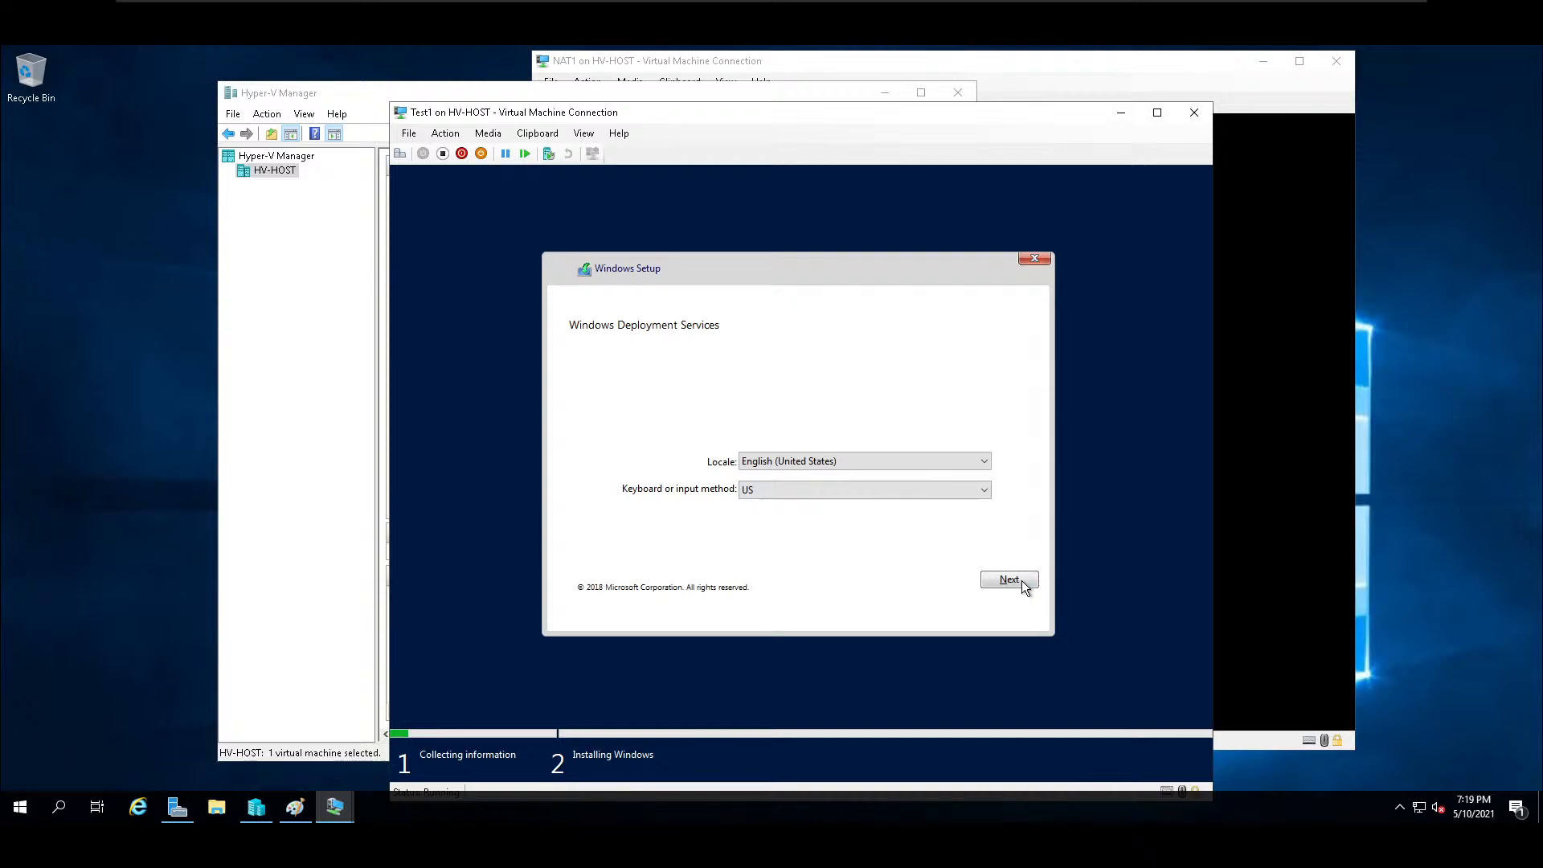
Keep the English (United States) locale and US keyboard, and try to connect to WDS1.School.lan with an administrator name in a made-up domain and a password.
click(1010, 580)
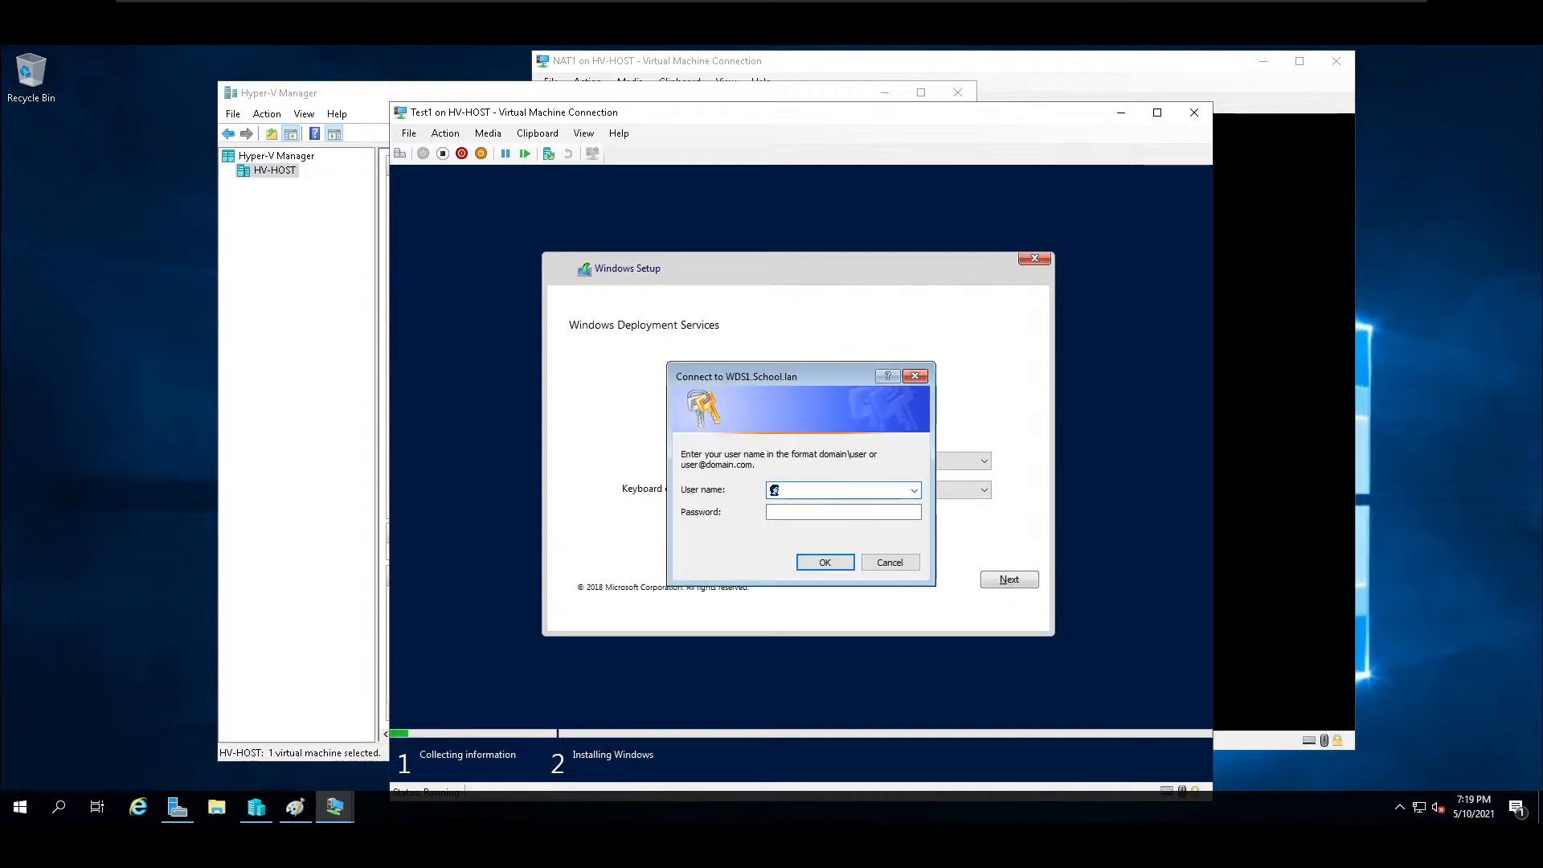
text(administrator@)
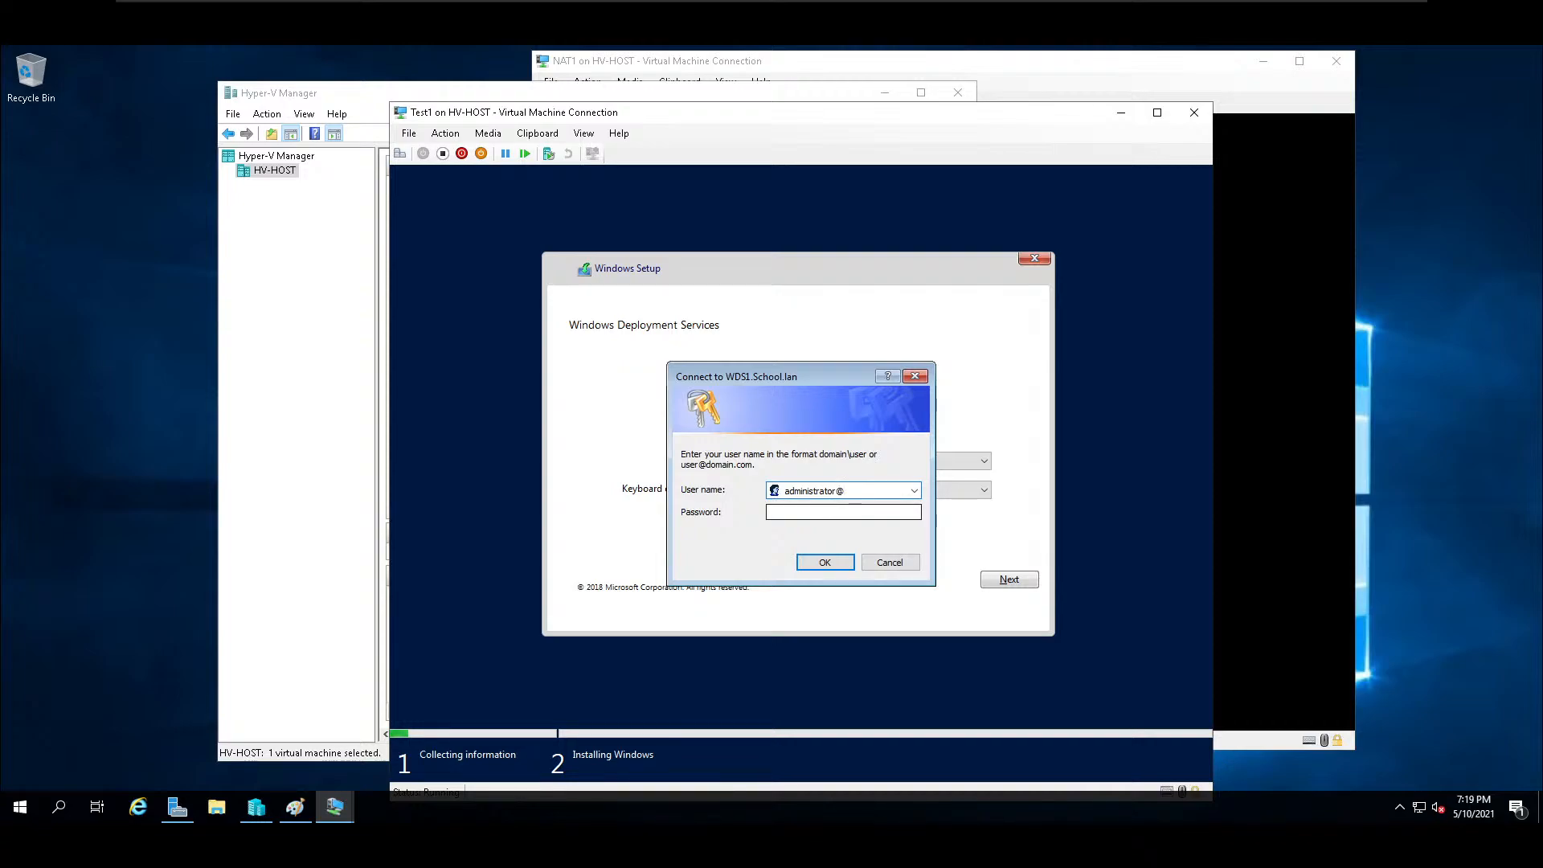
text(degrdefgdfgdf)
key(Tab)
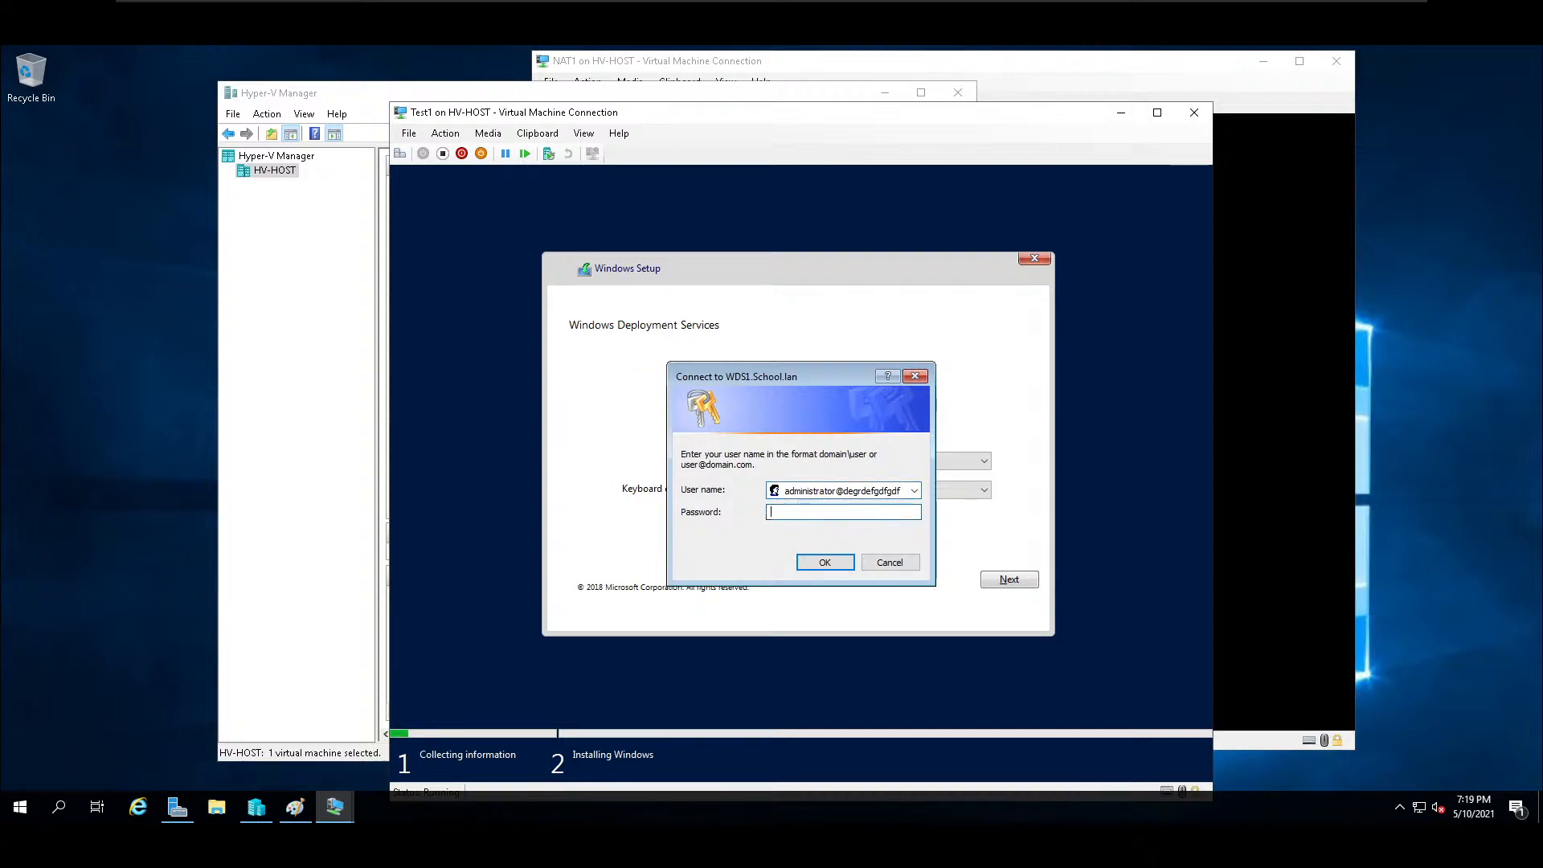
text(••••••••••)
key(BackSpace)
key(BackSpace)
key(BackSpace)
key(BackSpace)
key(BackSpace)
key(BackSpace)
key(BackSpace)
key(BackSpace)
key(BackSpace)
key(BackSpace)
text(••••••••••)
key(Return)
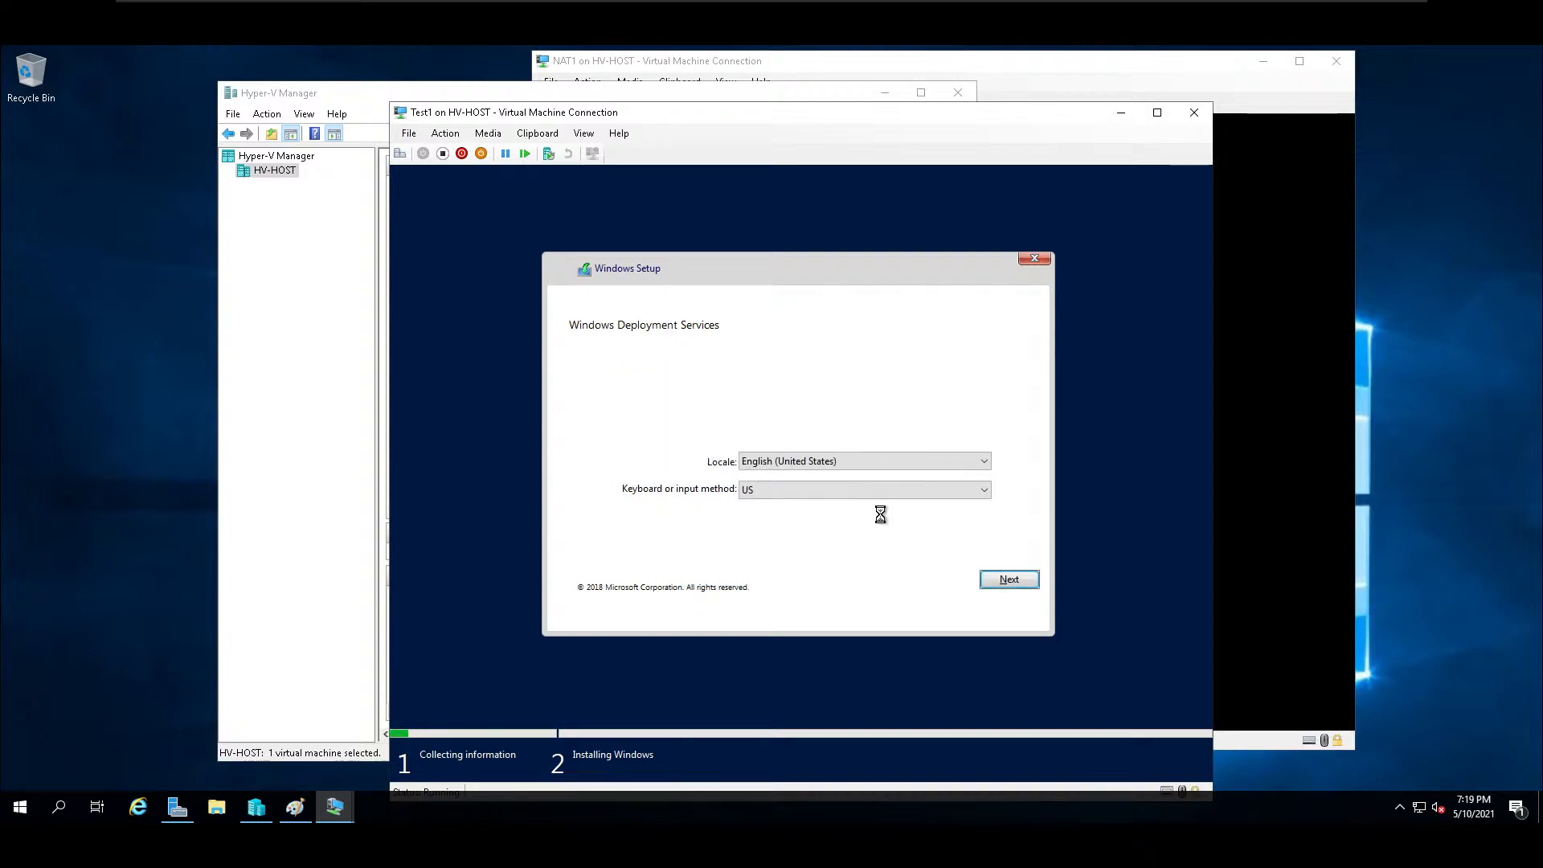
Sign in to WDS1.School.lan with the school.lan domain administrator's user name and account password.
key(Return)
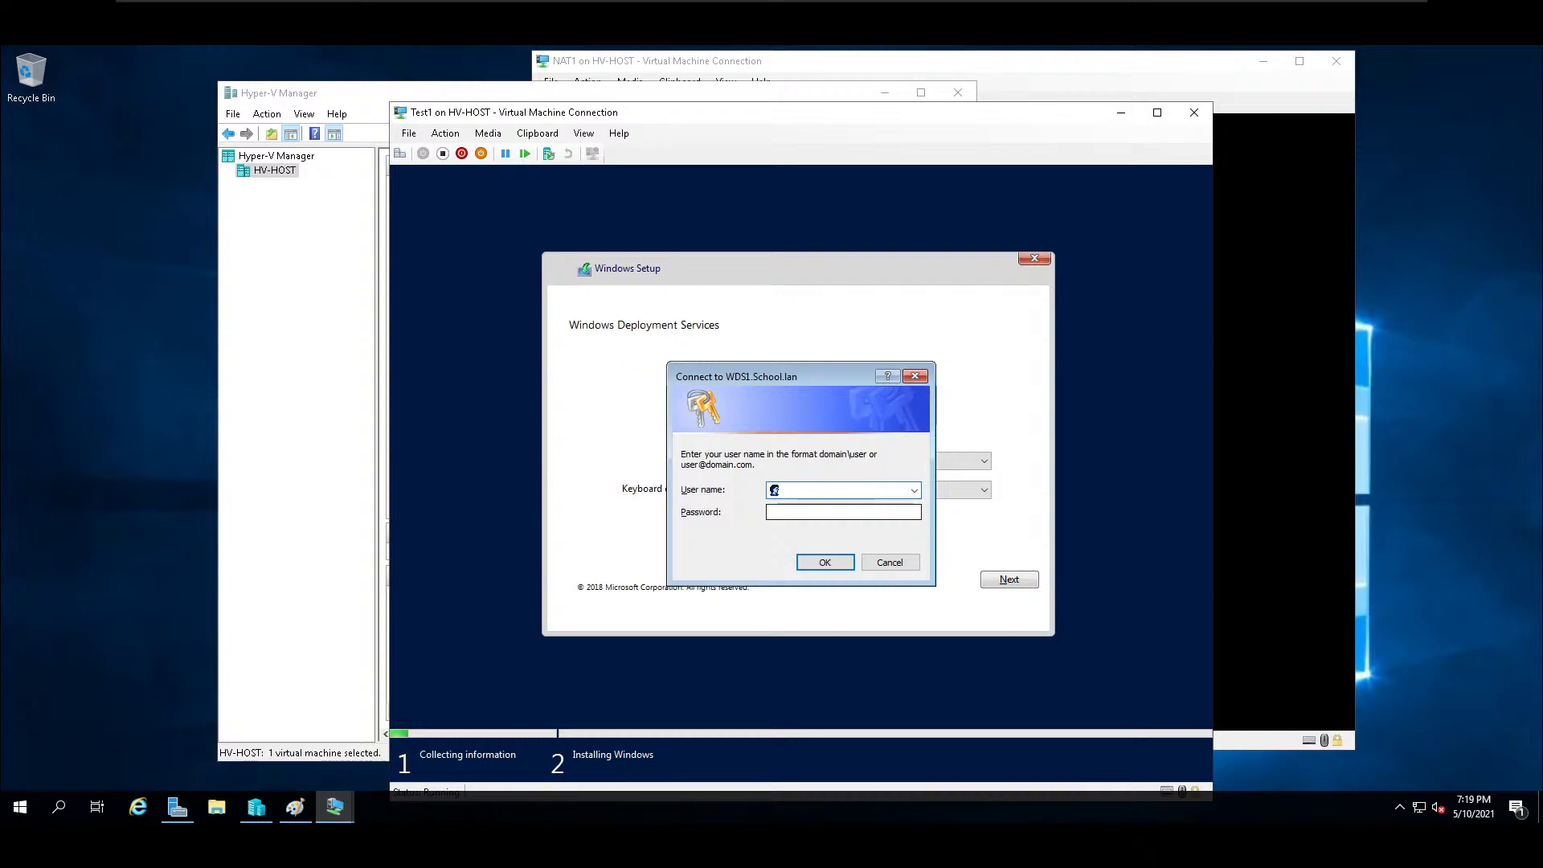
text(administrator@school.lan)
key(Tab)
text(********)
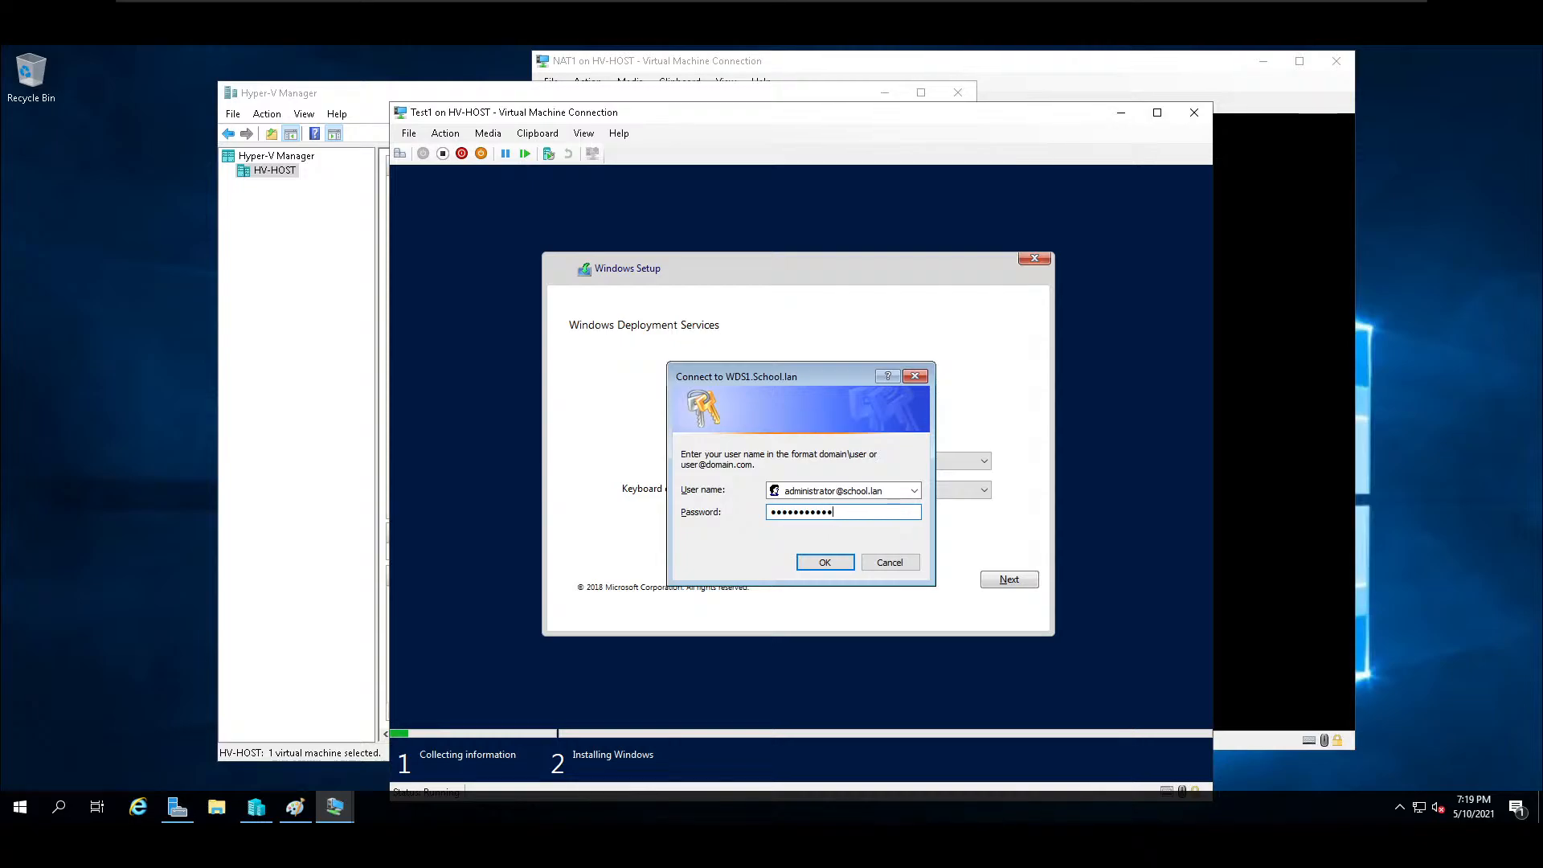
key(Return)
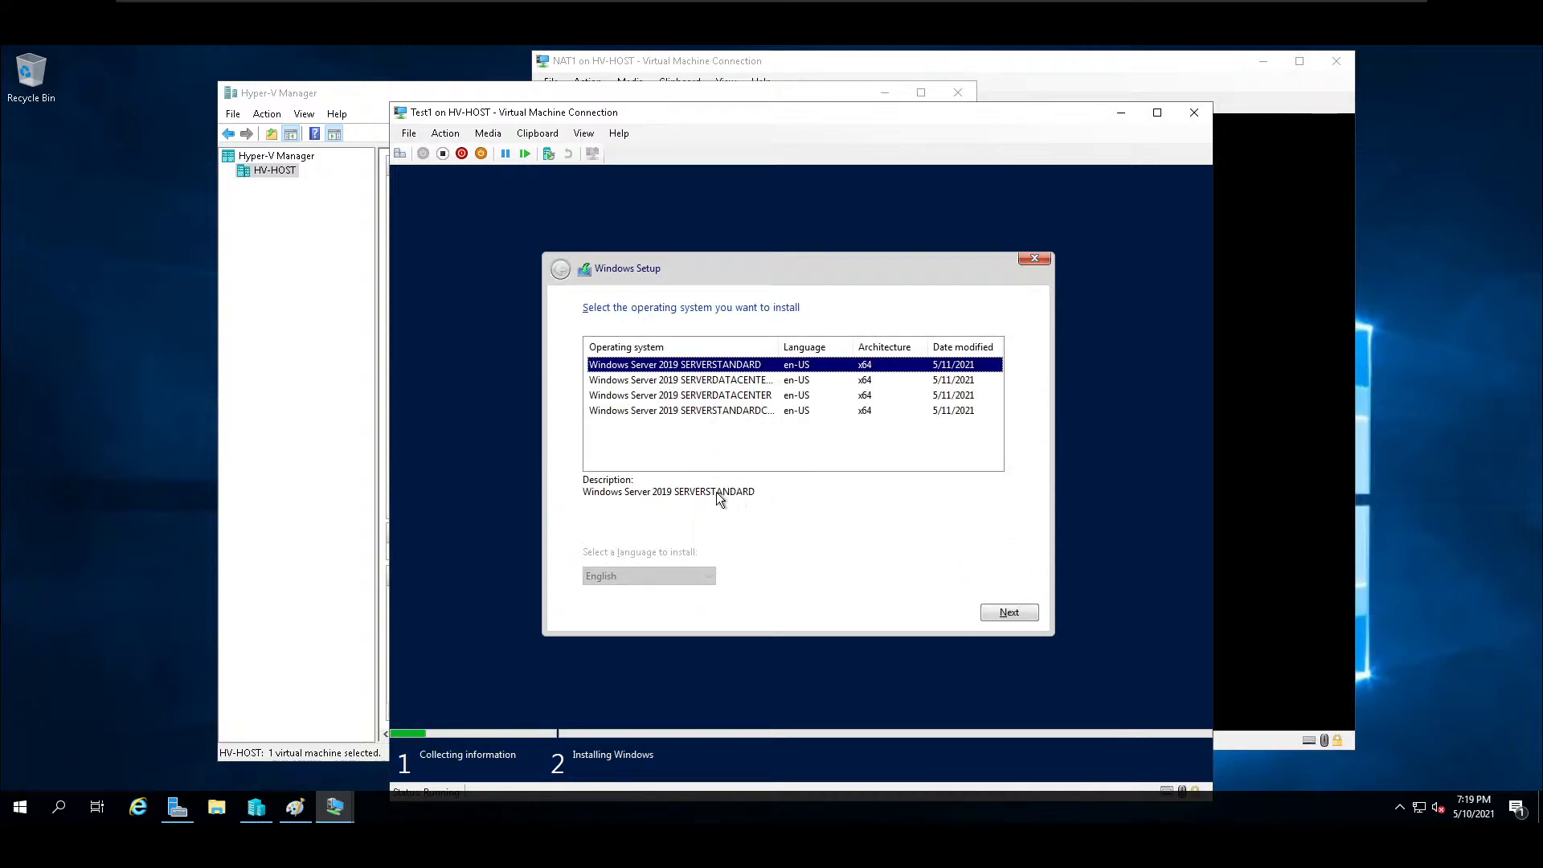
Widen the operating system name column and select Windows Server 2019 SERVERDATACENTER as the system to install.
click(746, 413)
drag(778, 346, 860, 345)
click(760, 395)
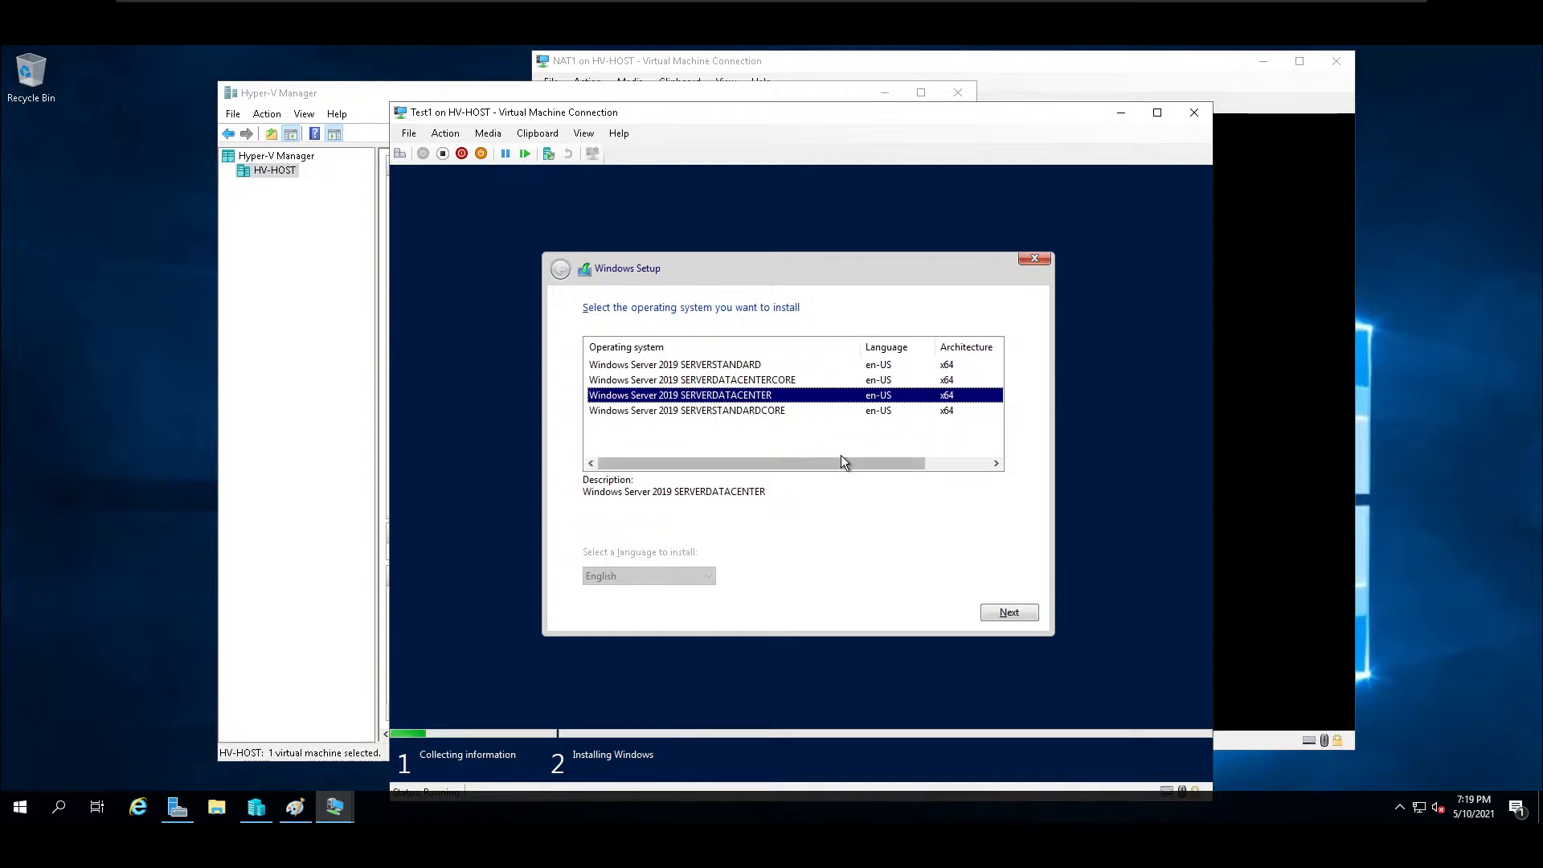
Keep Windows Server 2019 SERVERDATACENTER as the system to install and start its installation on Drive 0 Unallocated Space.
click(760, 379)
click(752, 396)
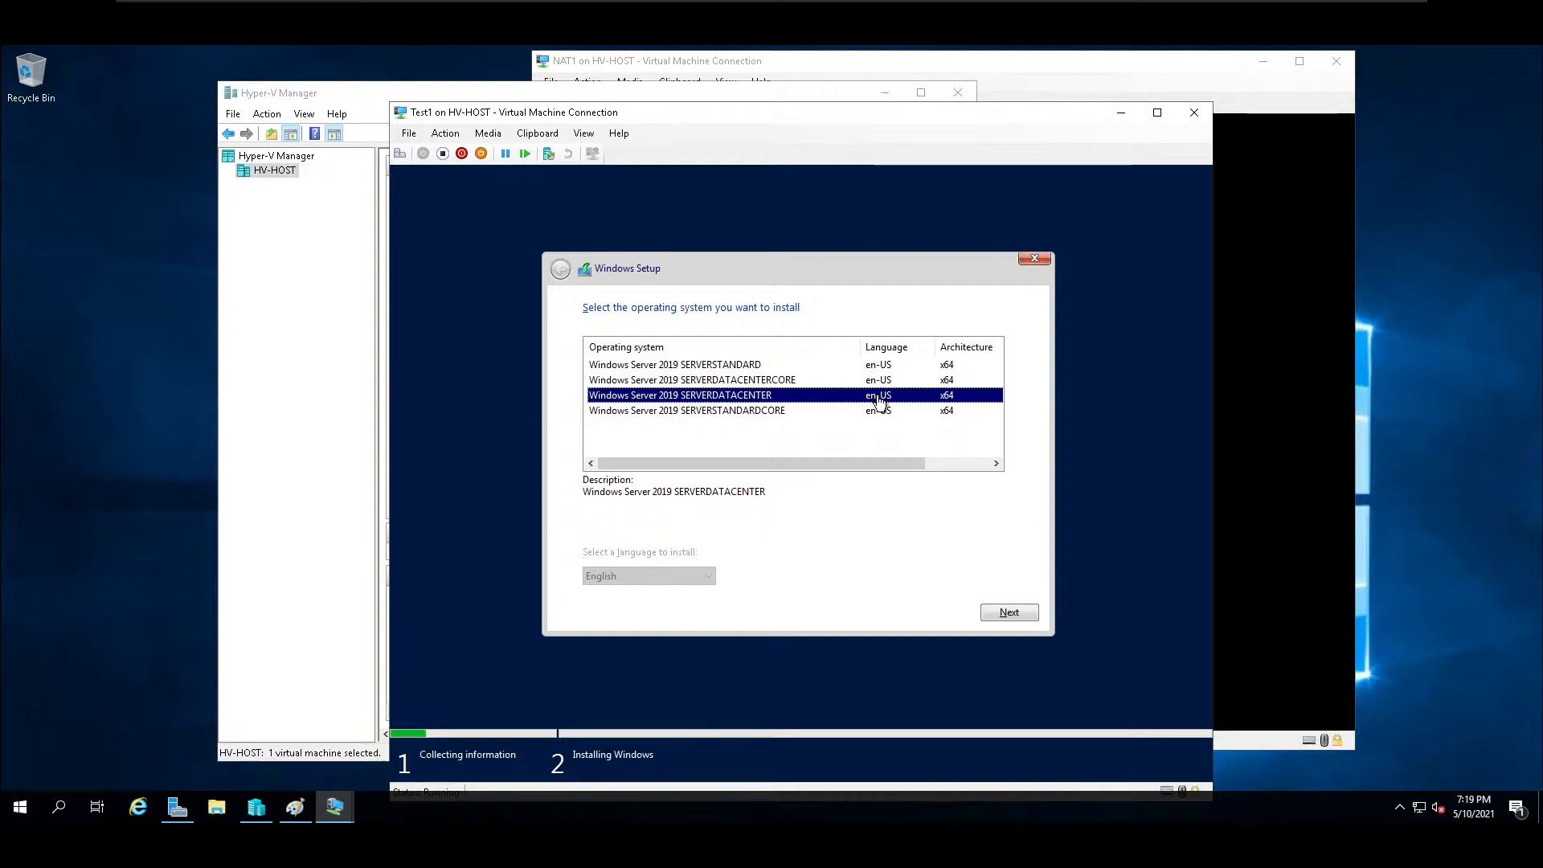
click(1009, 613)
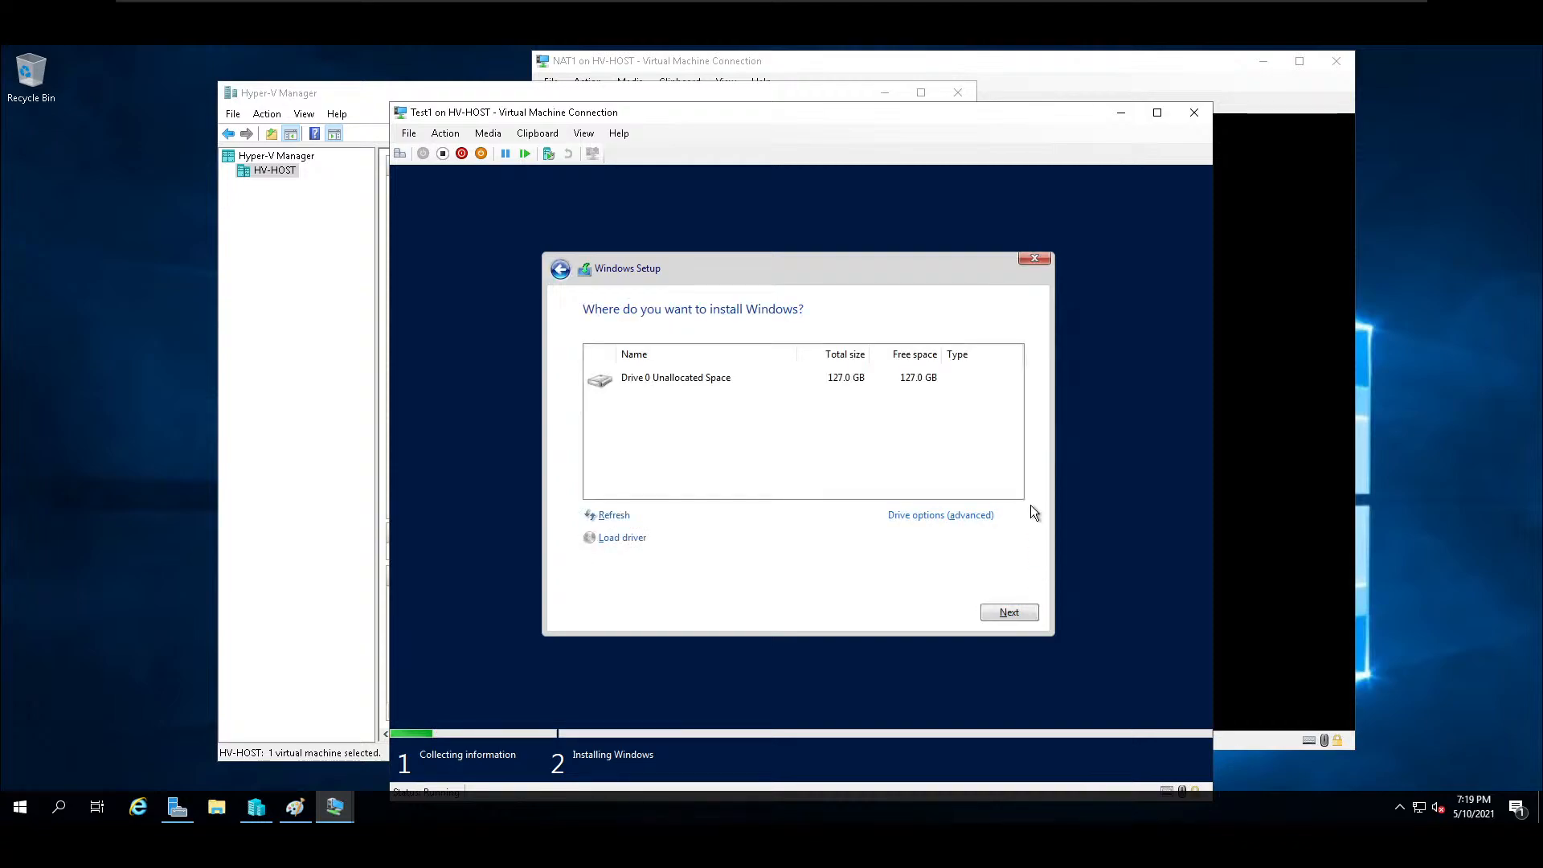
click(1009, 613)
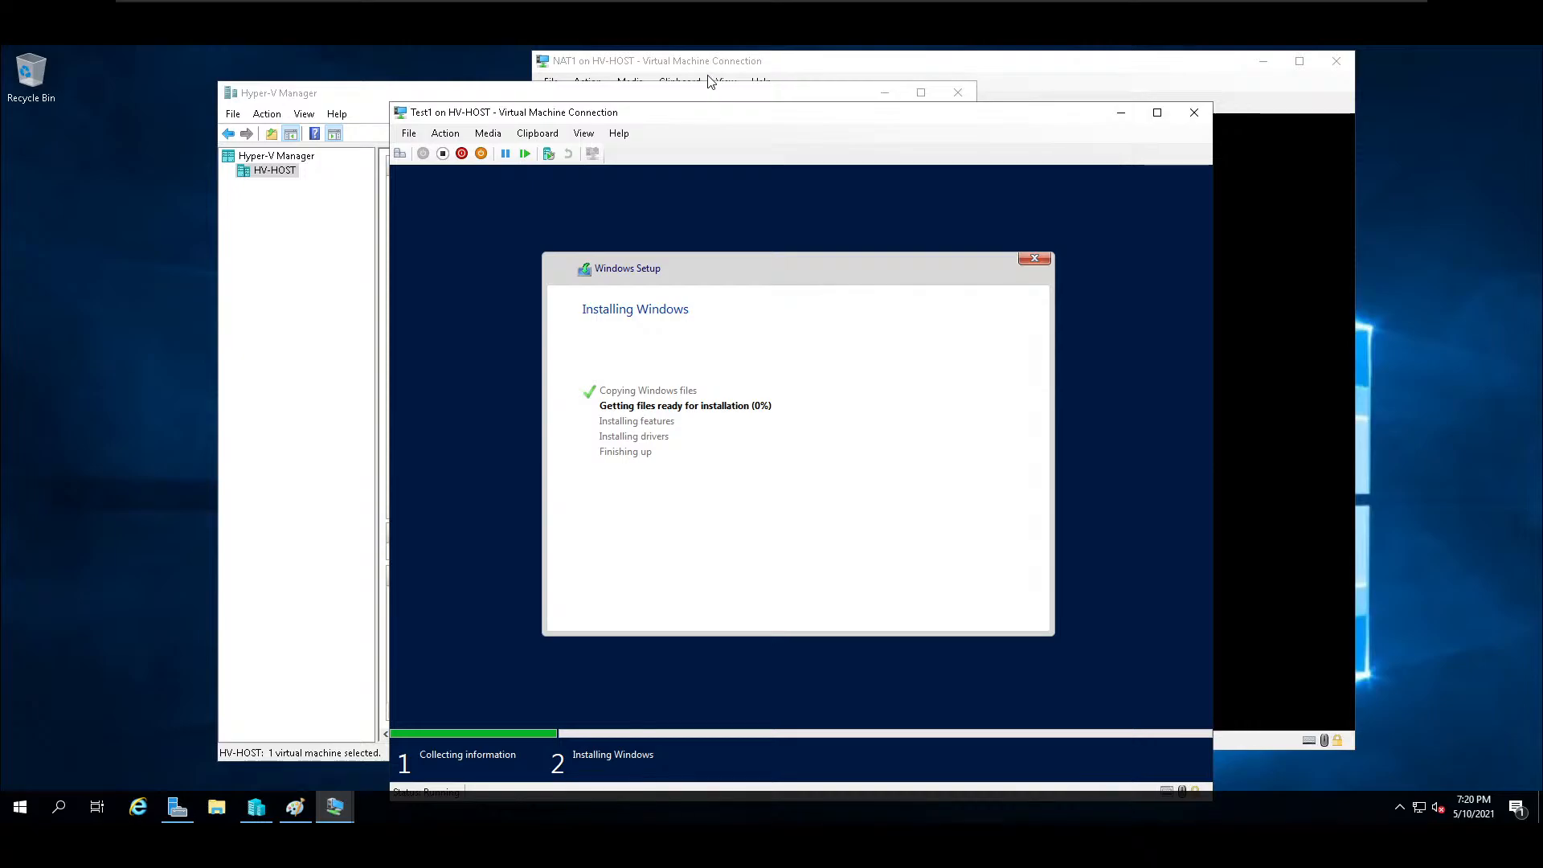
Close the NAT1 connection window, move the Test1 window aside, and bring the WDS1 virtual machine to the front.
click(1079, 60)
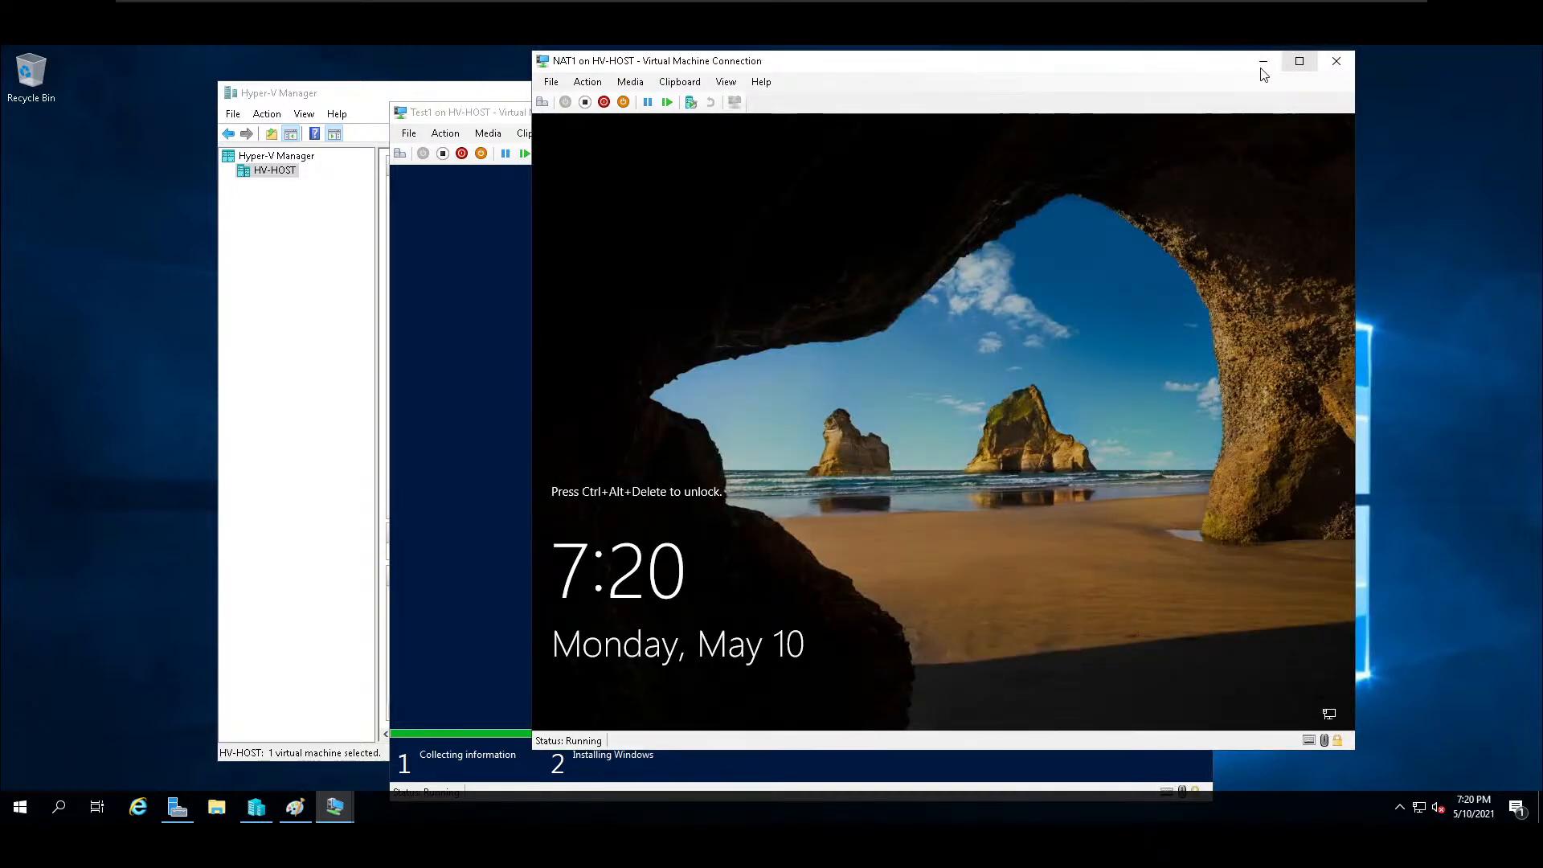
click(1337, 61)
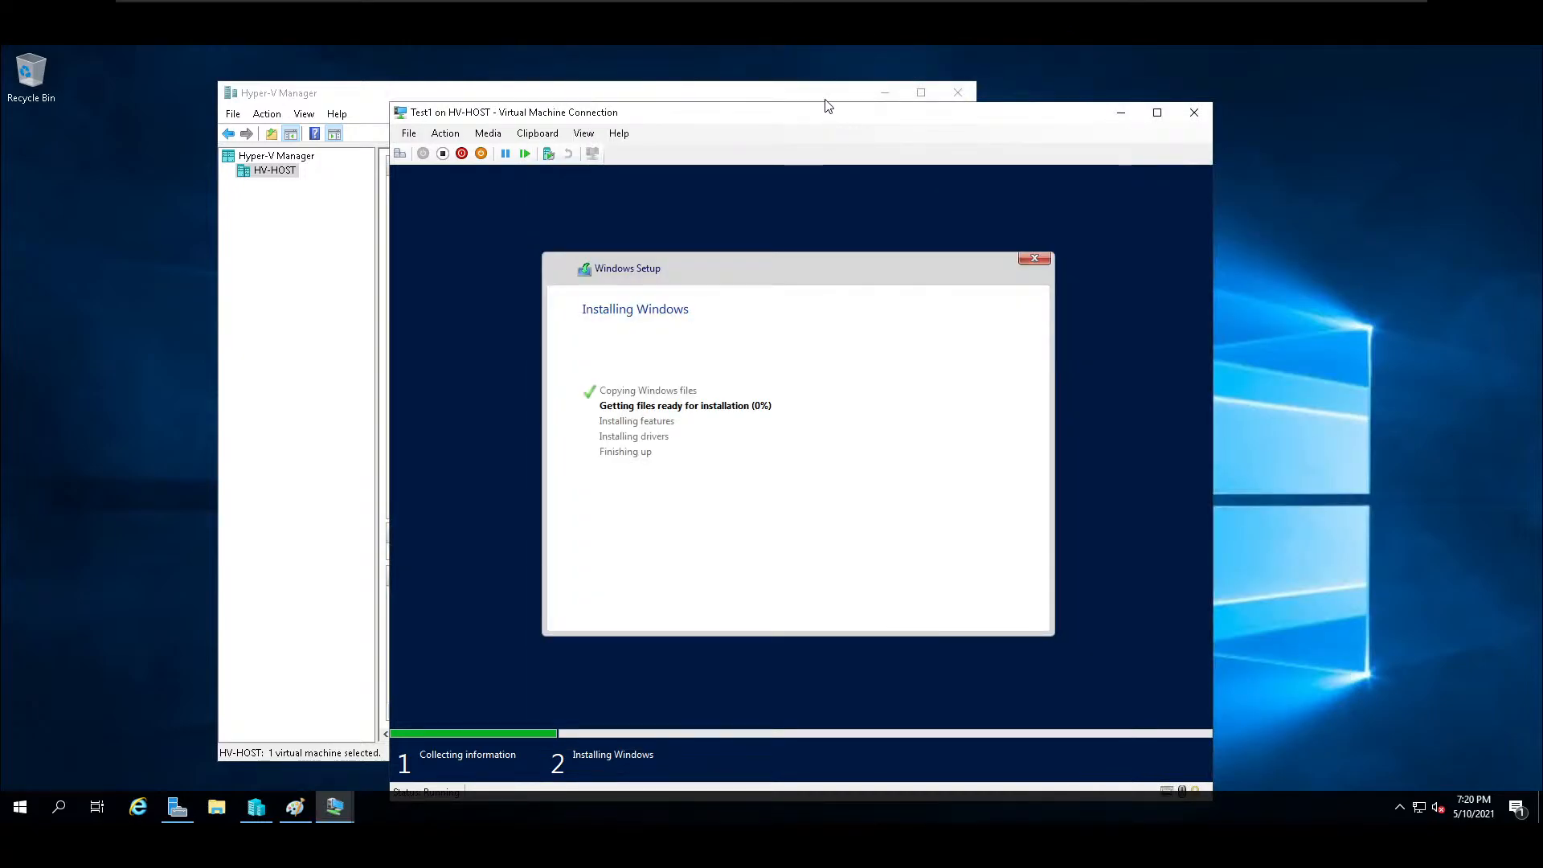
drag(823, 121, 1044, 128)
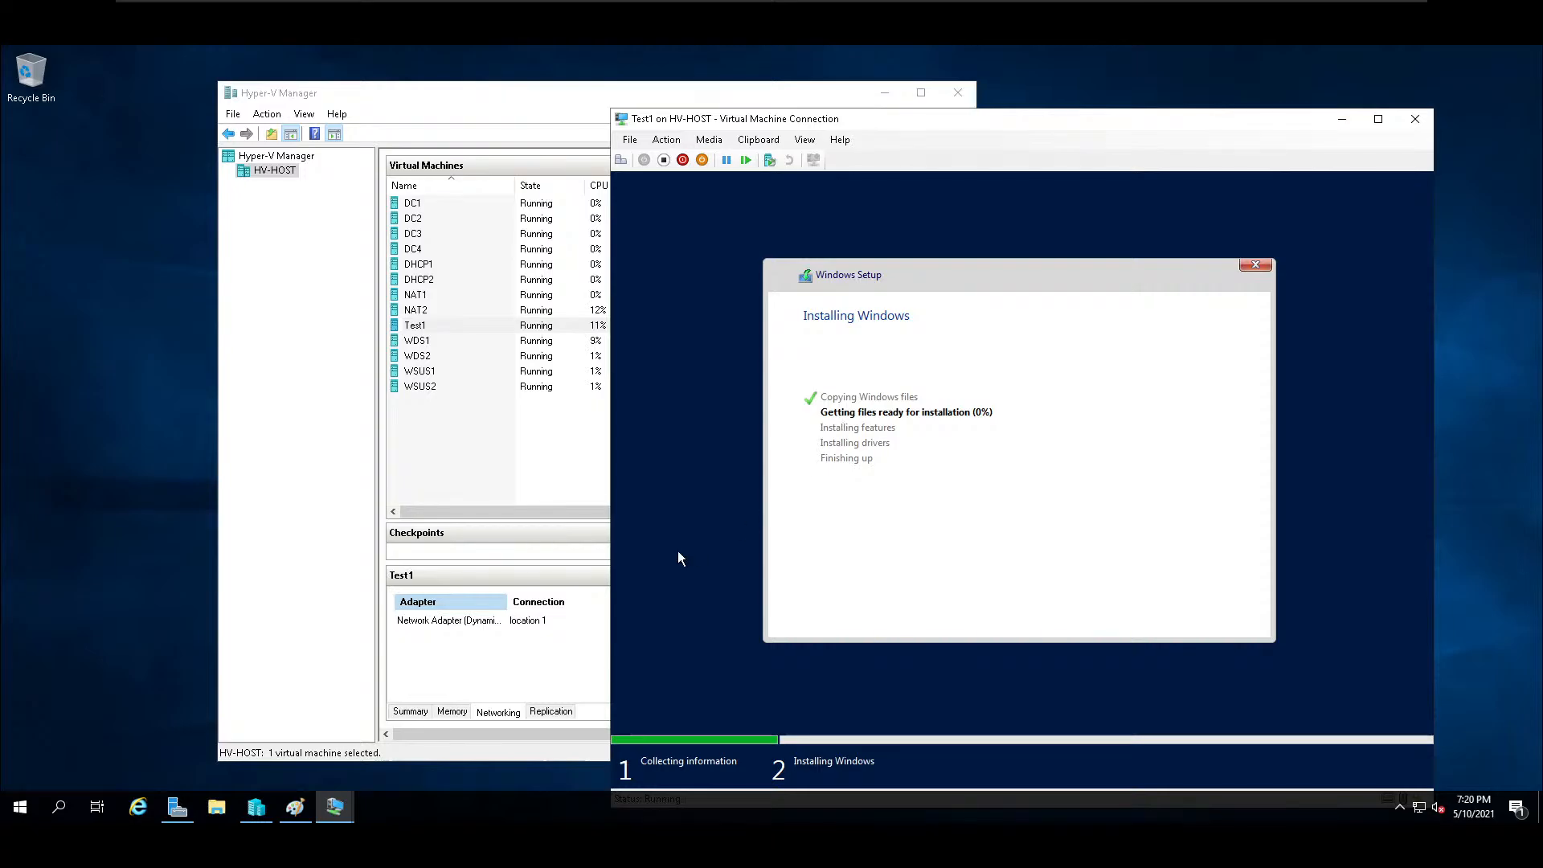
click(351, 811)
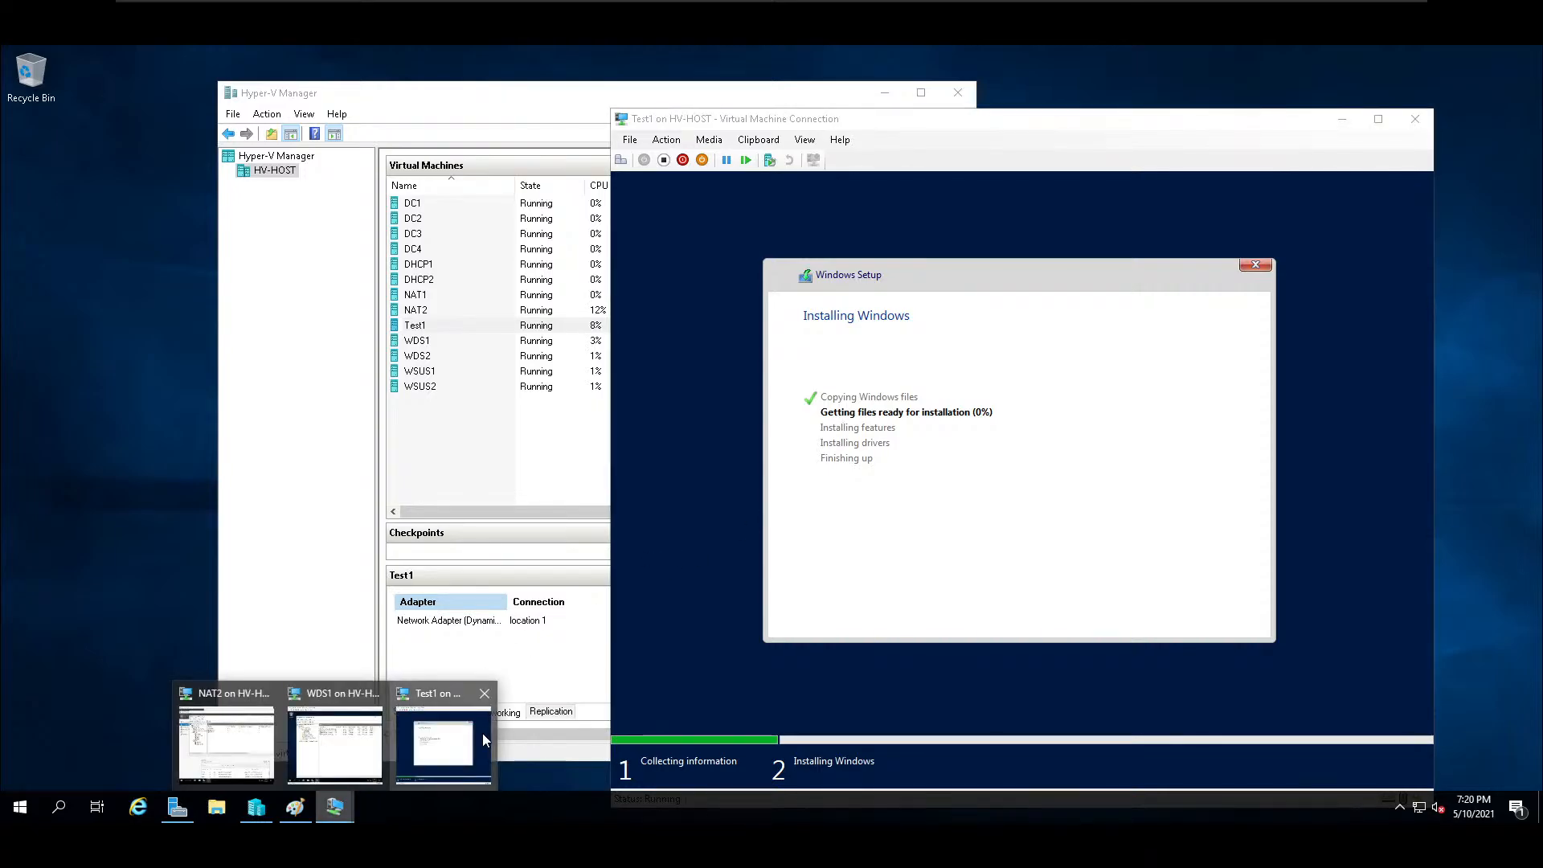
click(335, 698)
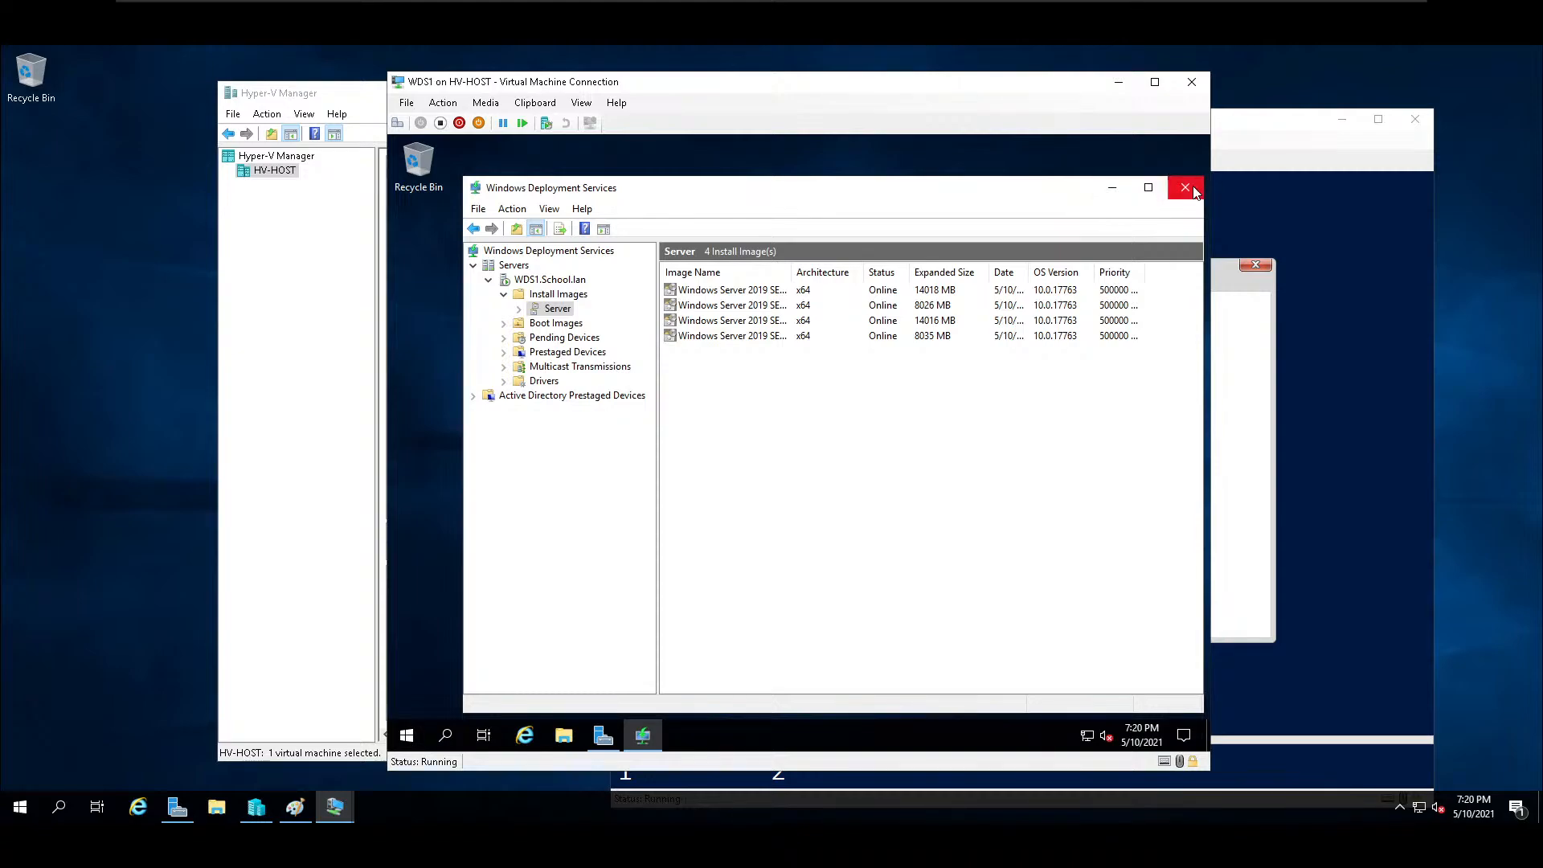
click(526, 737)
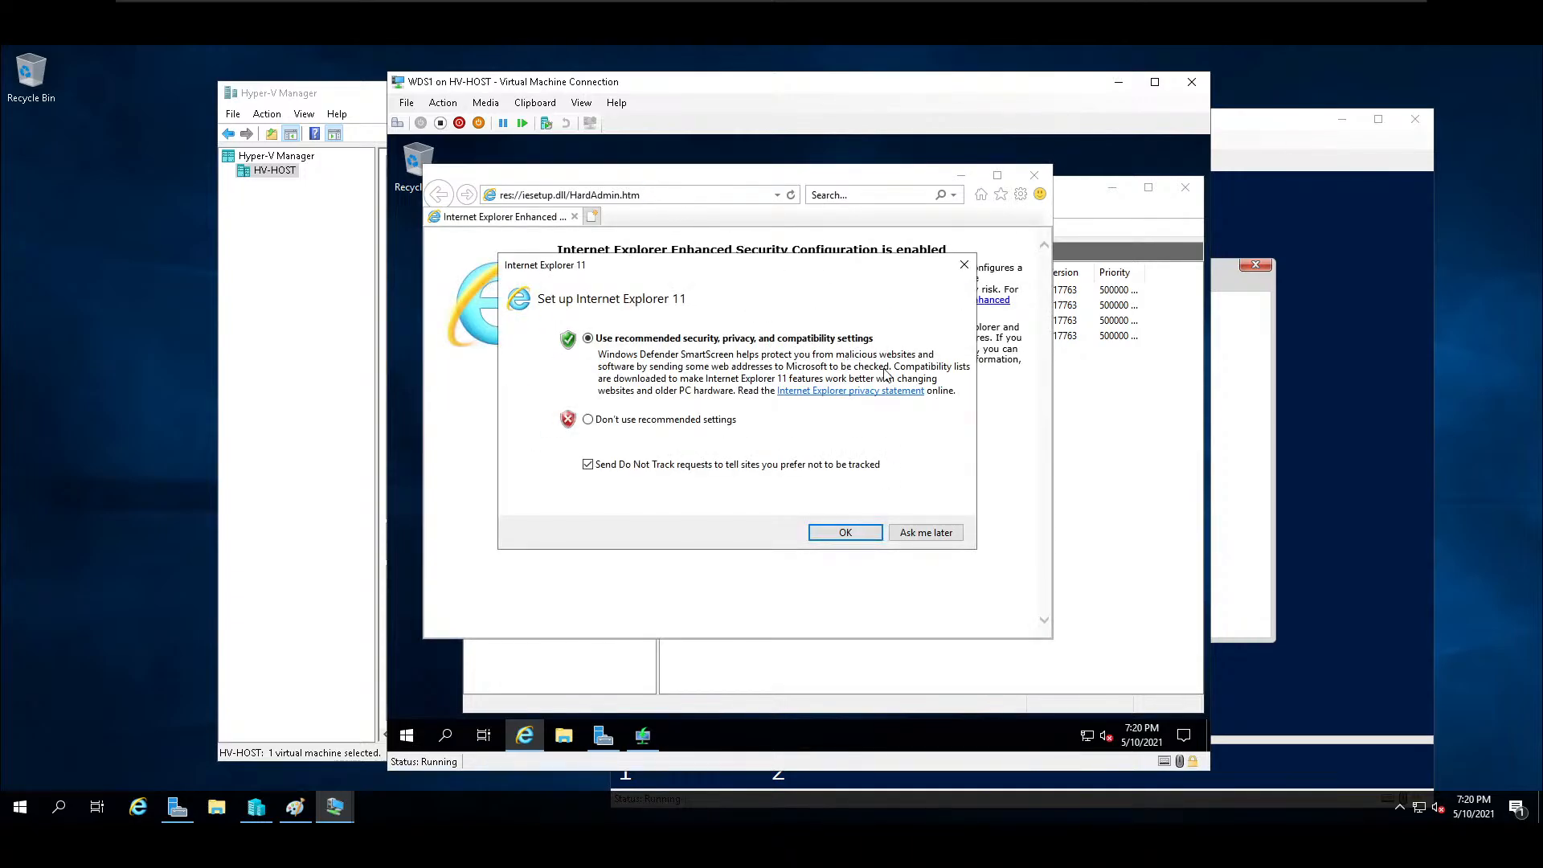
click(908, 533)
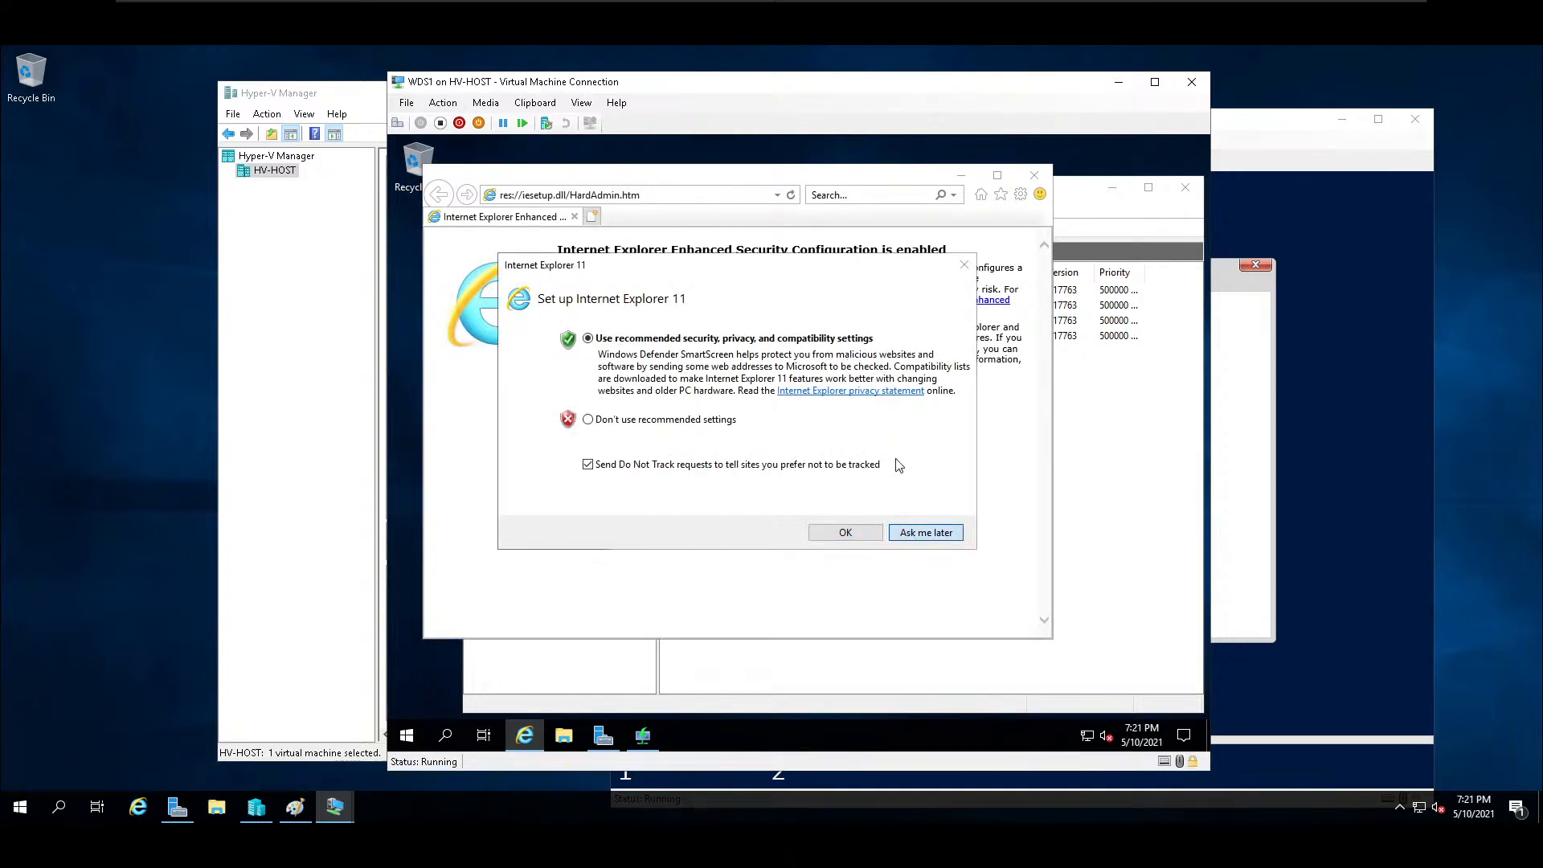
click(684, 196)
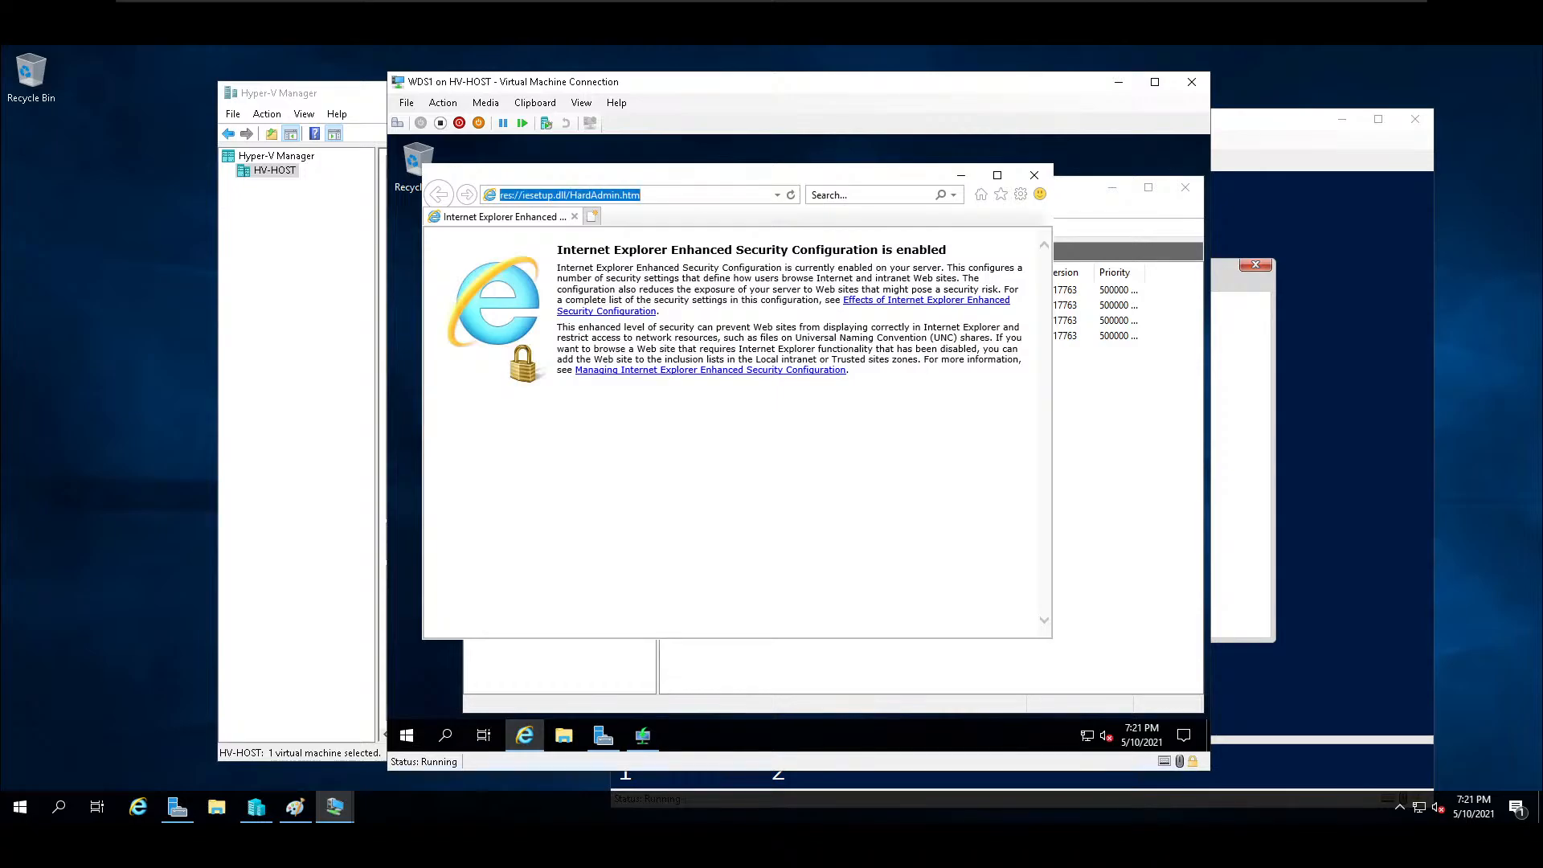
click(1040, 174)
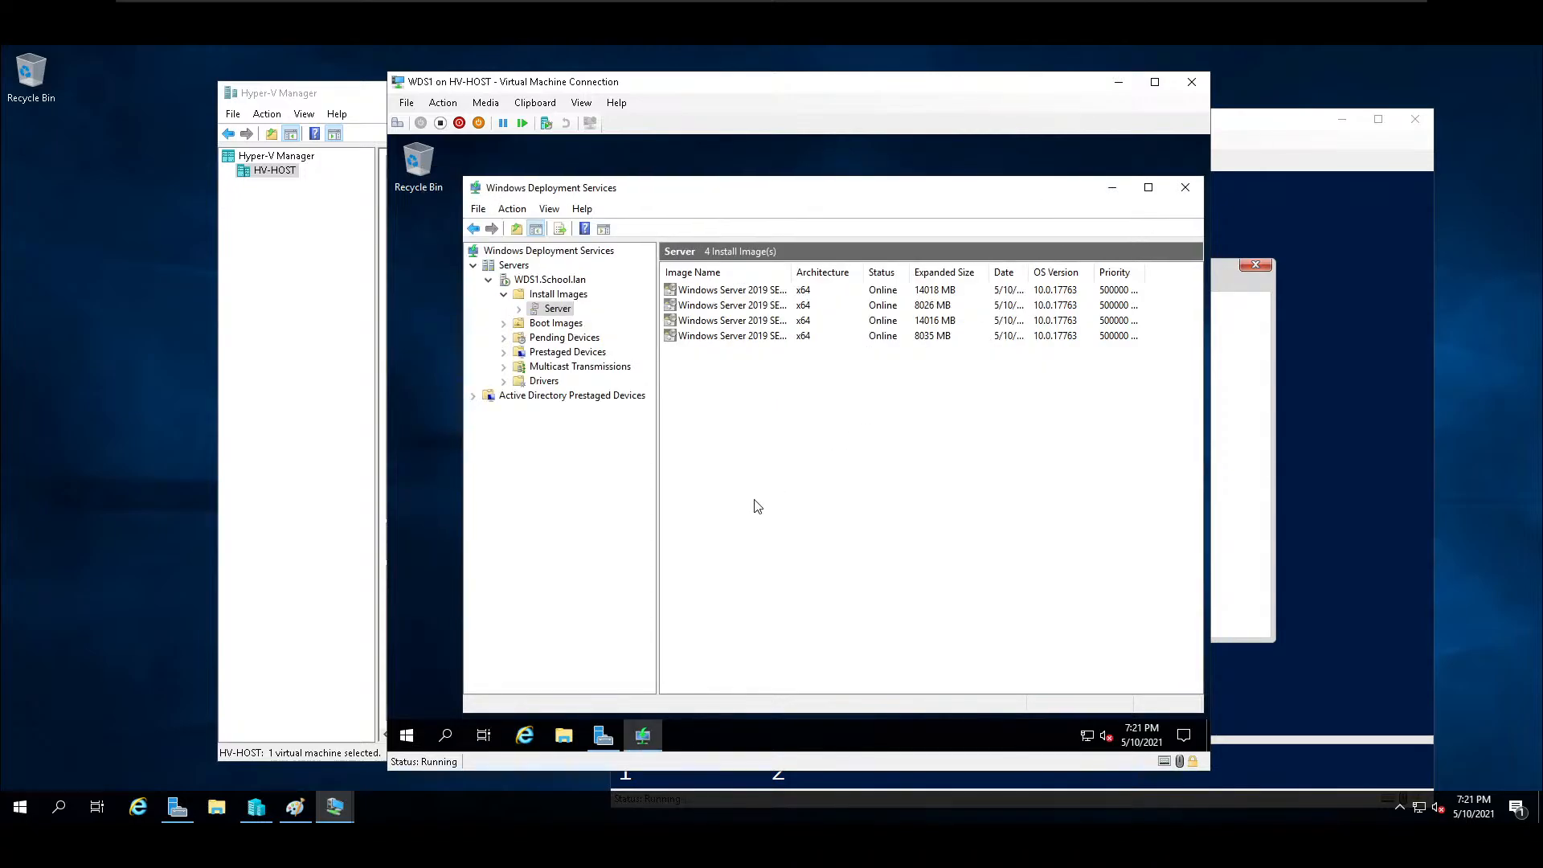
Turn off IE Enhanced Security Configuration for administrators in the local server properties of WDS1.
click(615, 733)
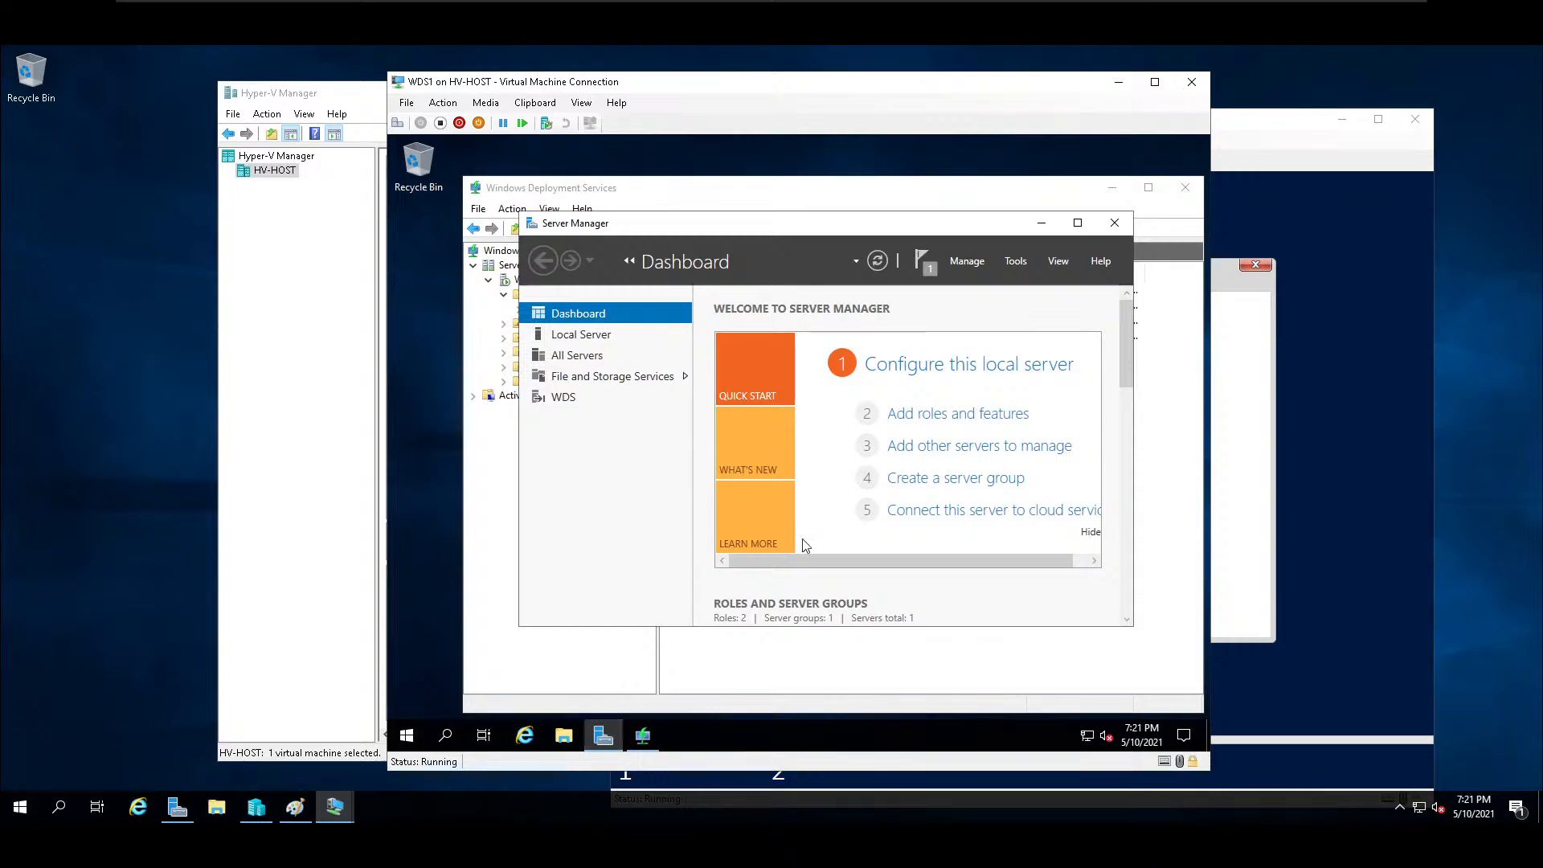
click(607, 336)
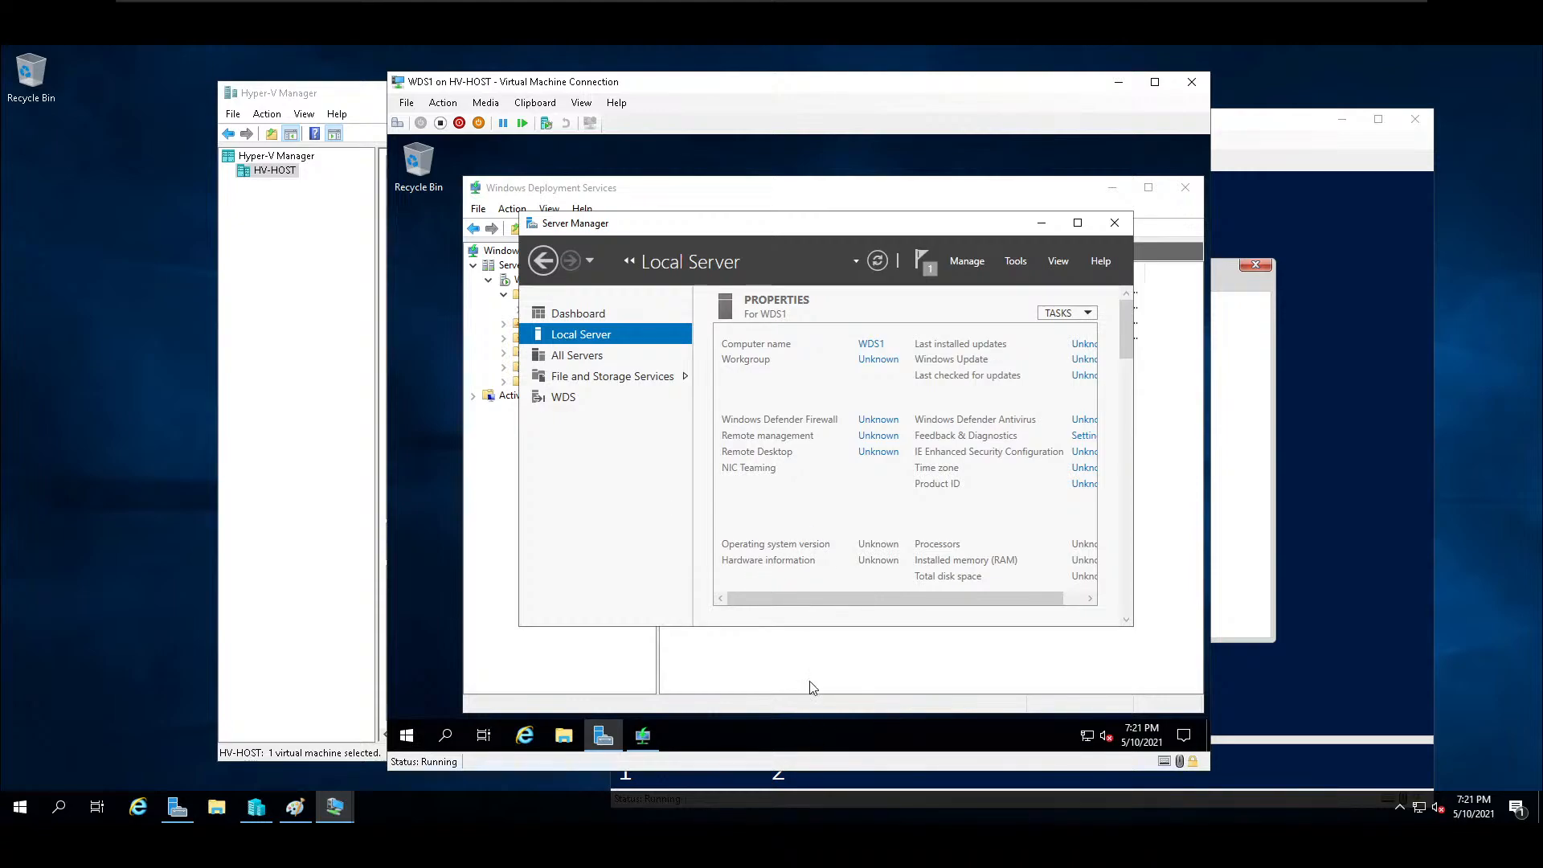
drag(810, 600, 1054, 581)
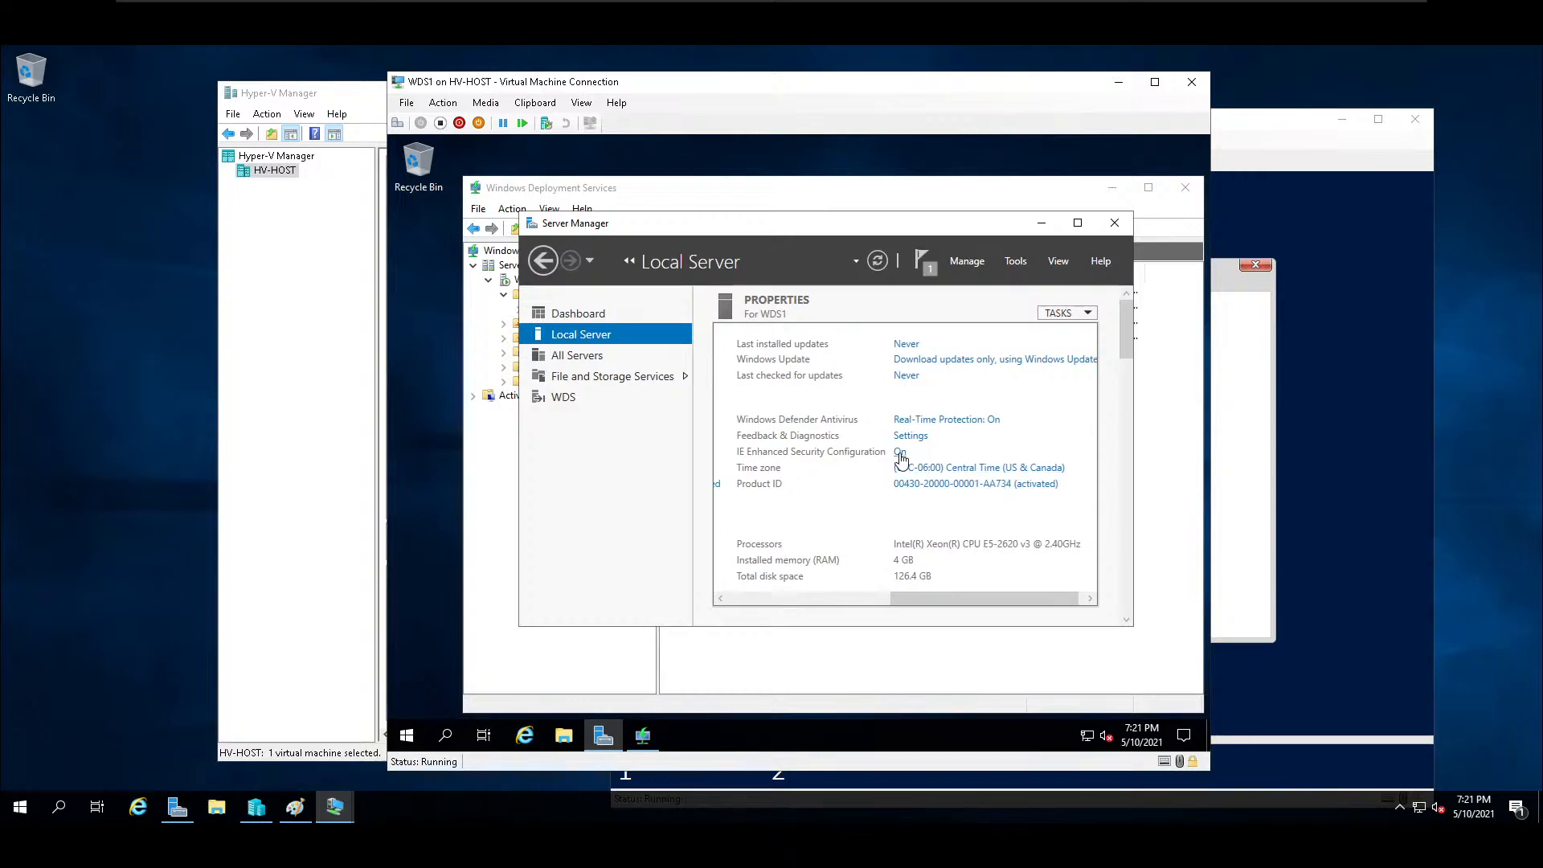
click(899, 451)
click(694, 412)
click(859, 587)
Try to open the network path \\techhousex3 from WDS1, expand the error details, and dismiss the dialog.
click(405, 739)
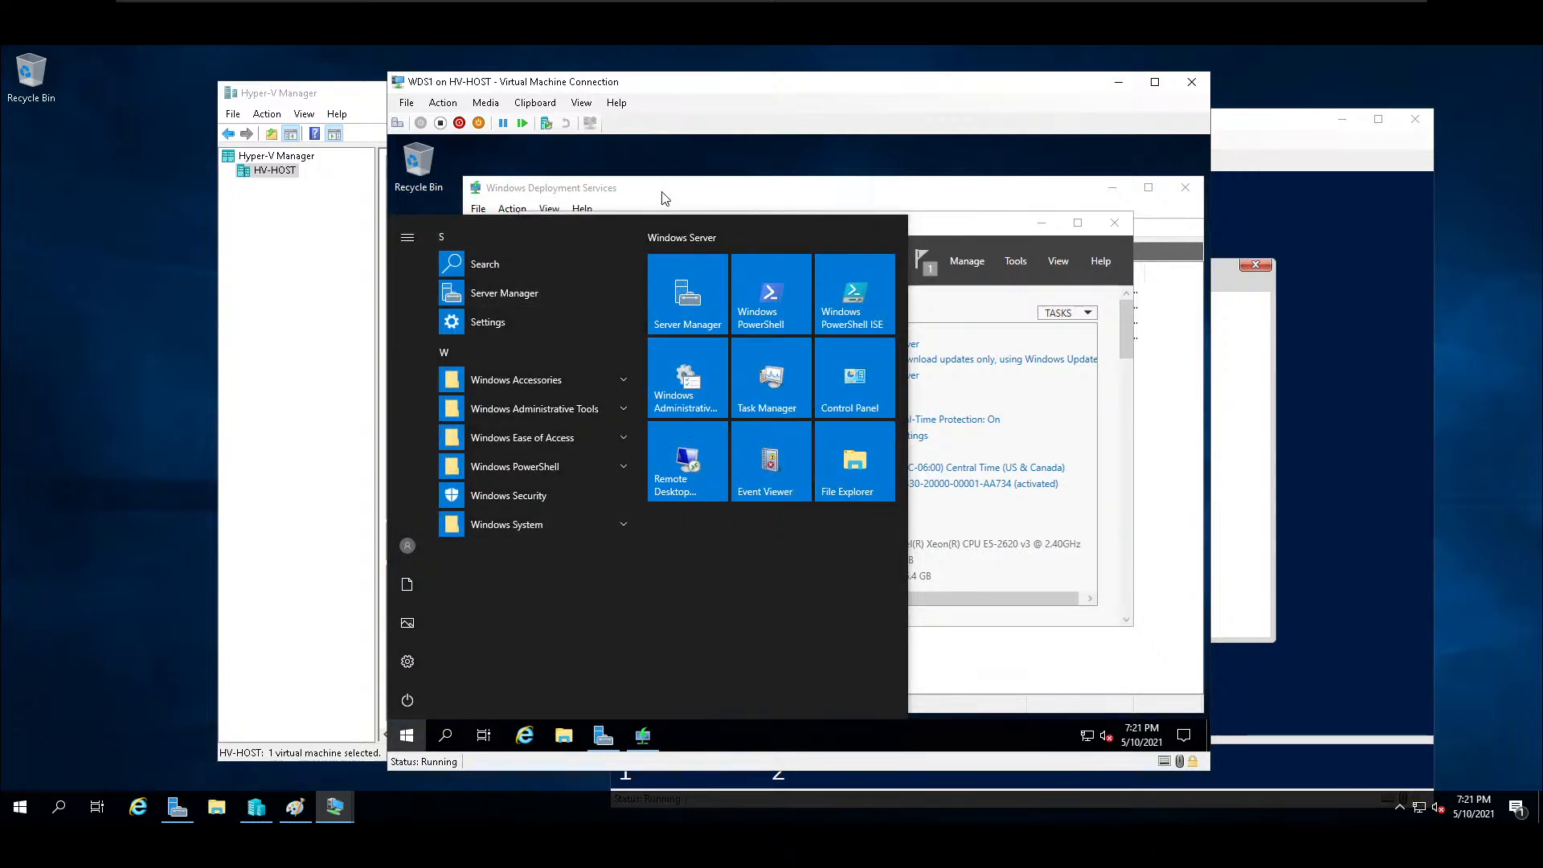
text(c)
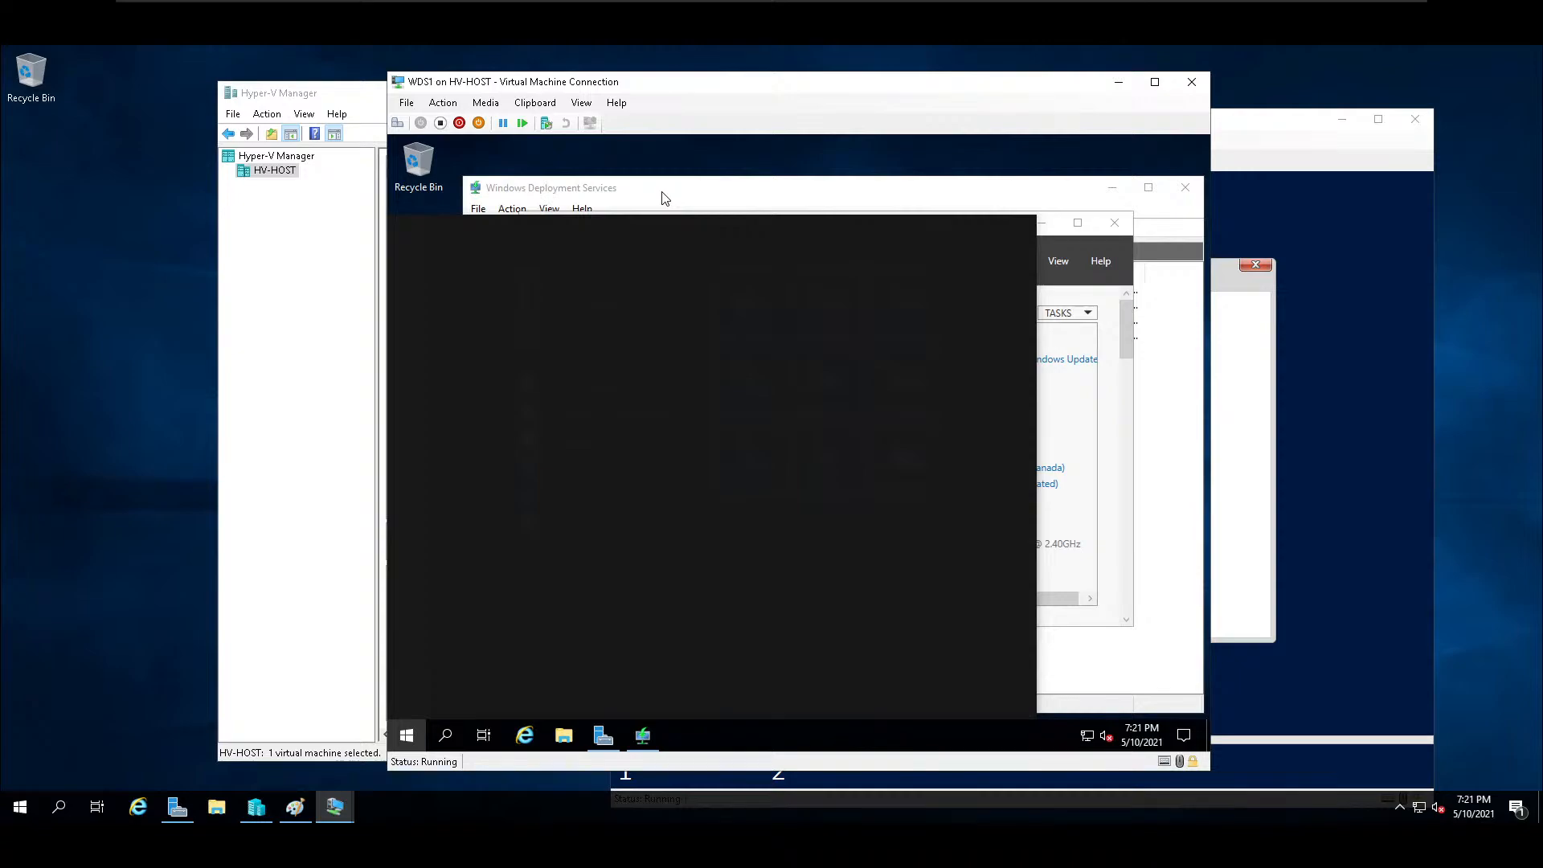
text(\\)
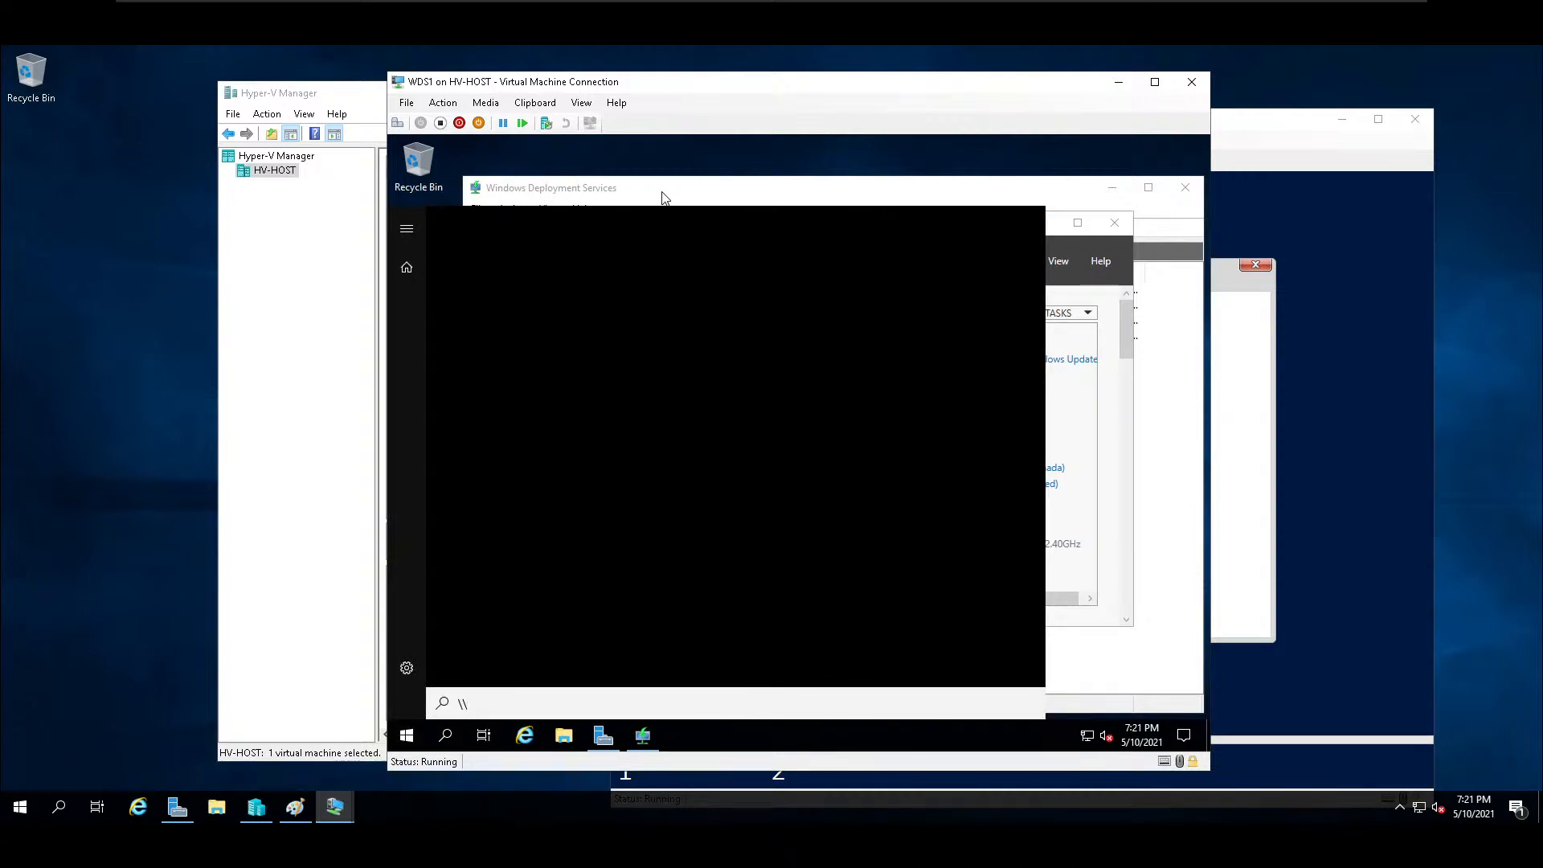
text(techhousex3)
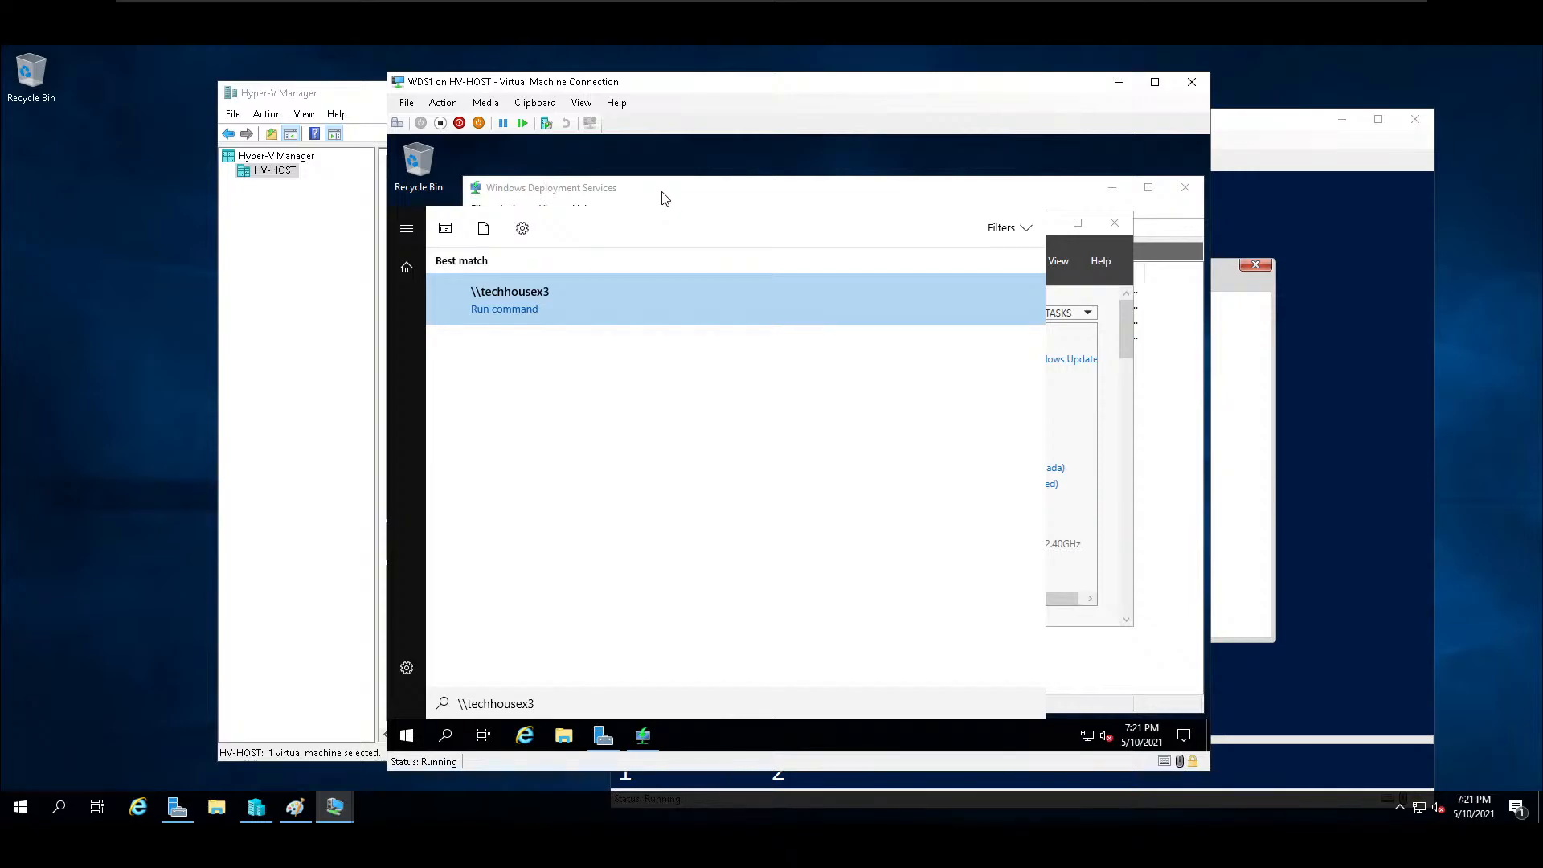
key(Return)
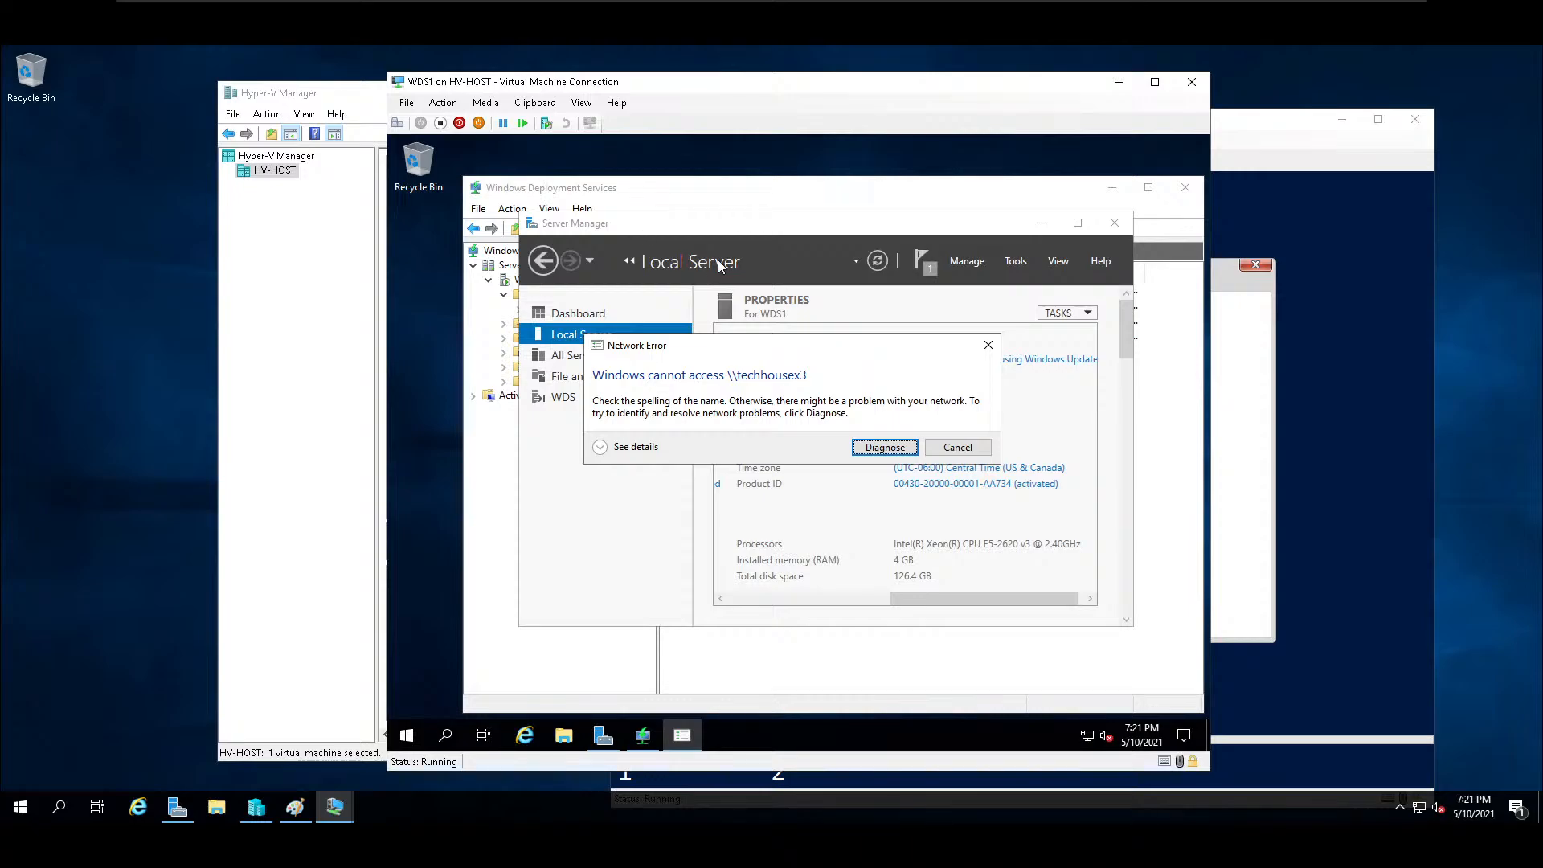
click(602, 448)
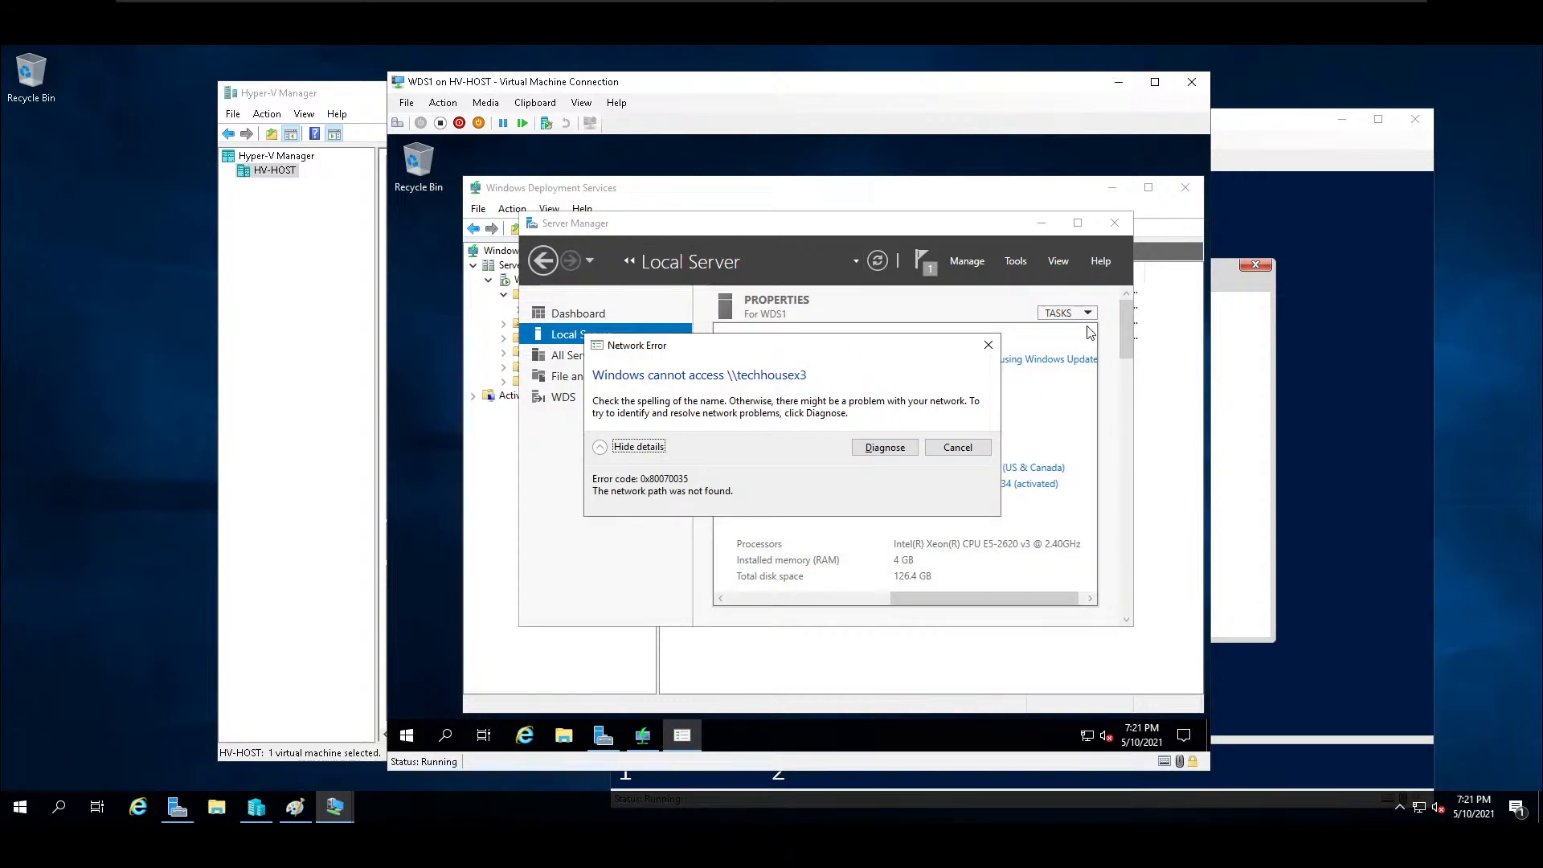
click(988, 346)
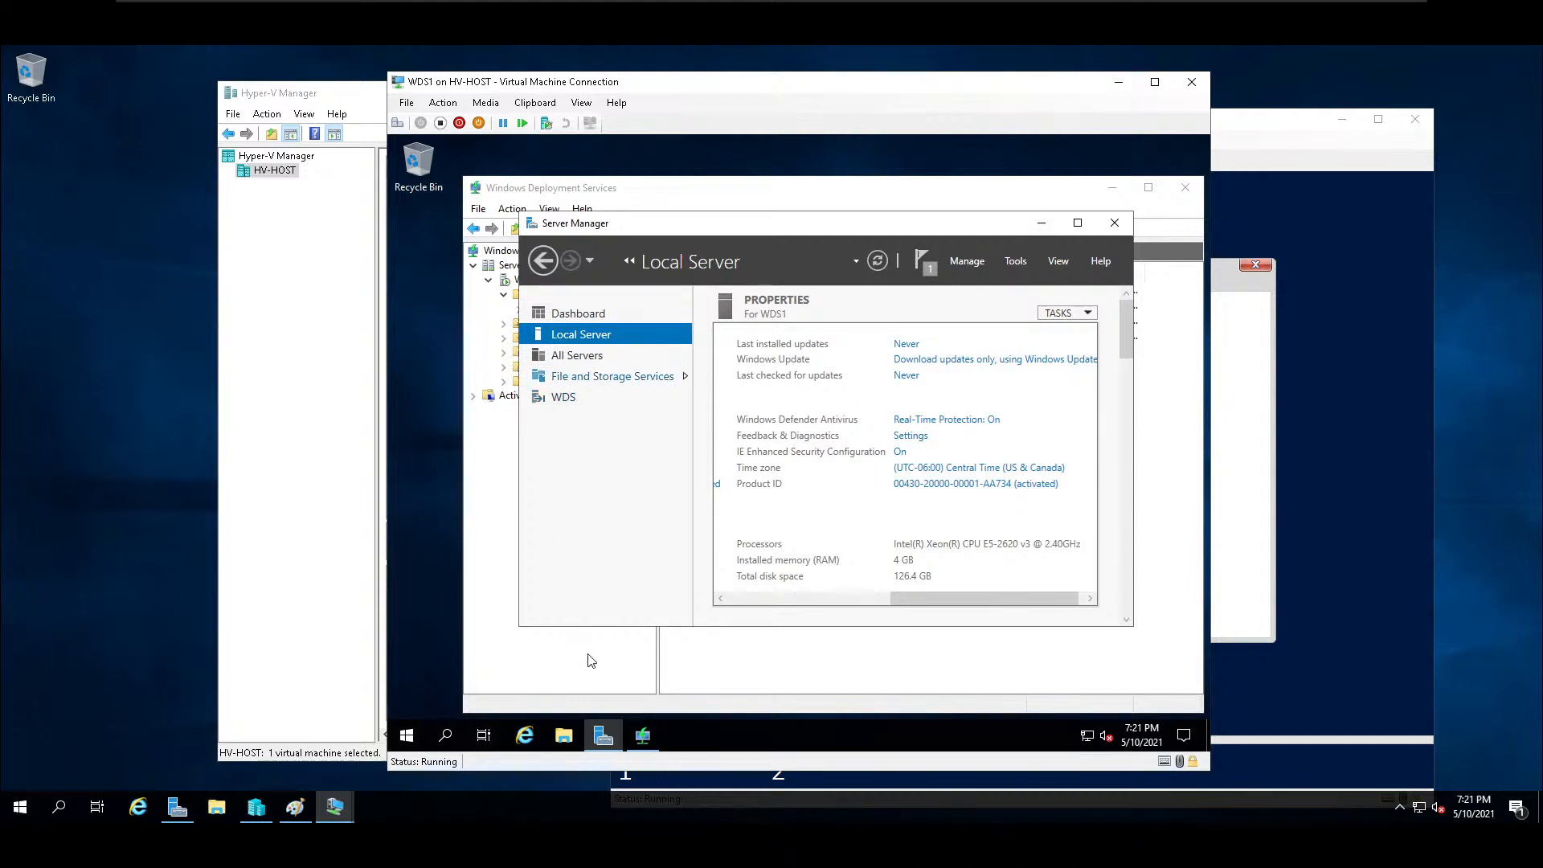
Open google.com in Internet Explorer on WDS1.
click(526, 738)
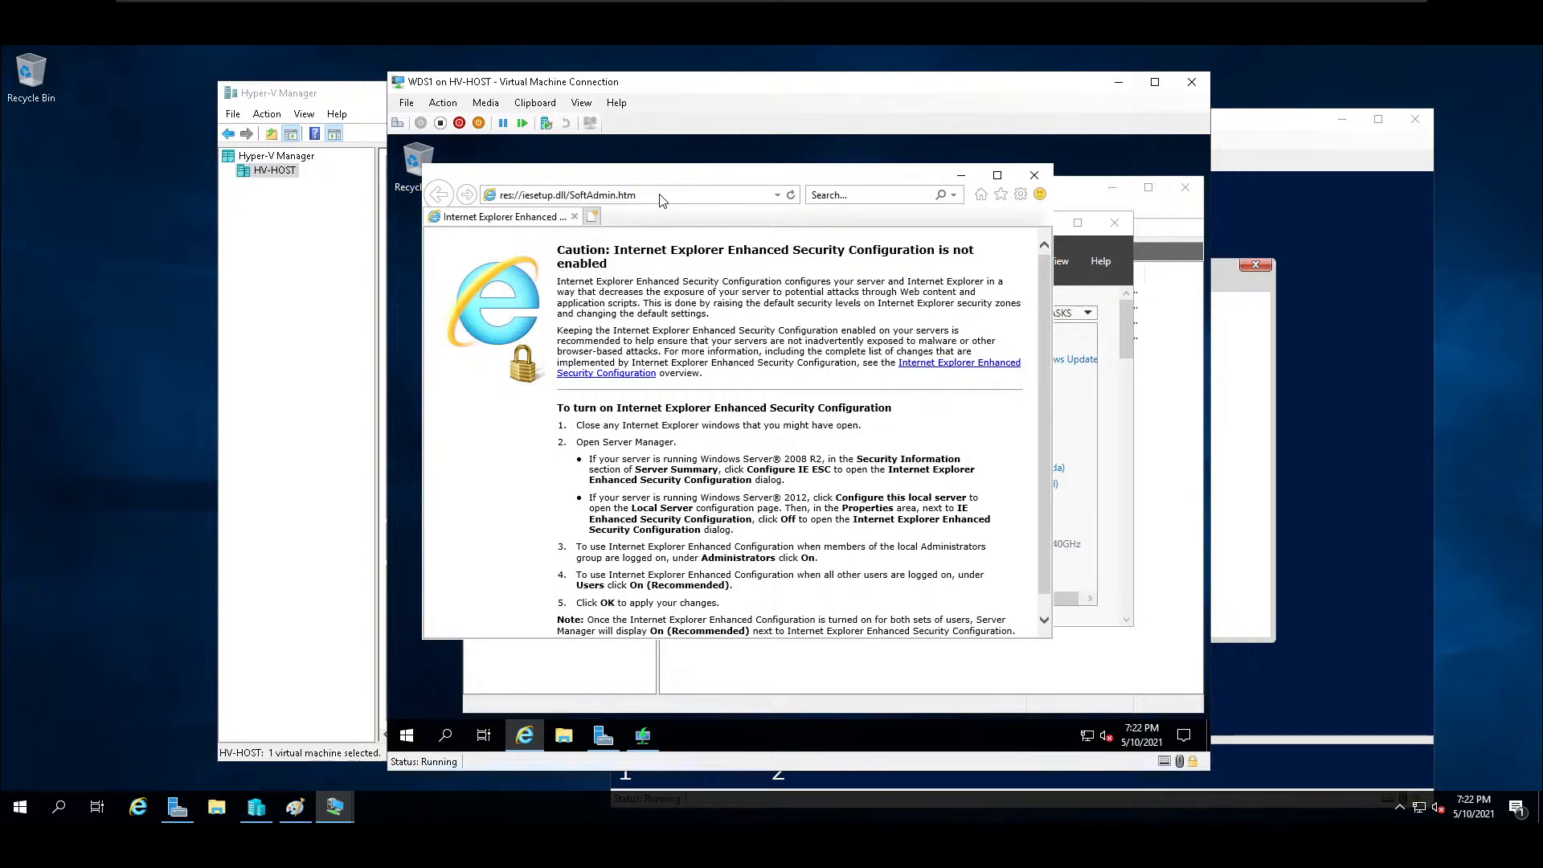
click(661, 199)
text(googl)
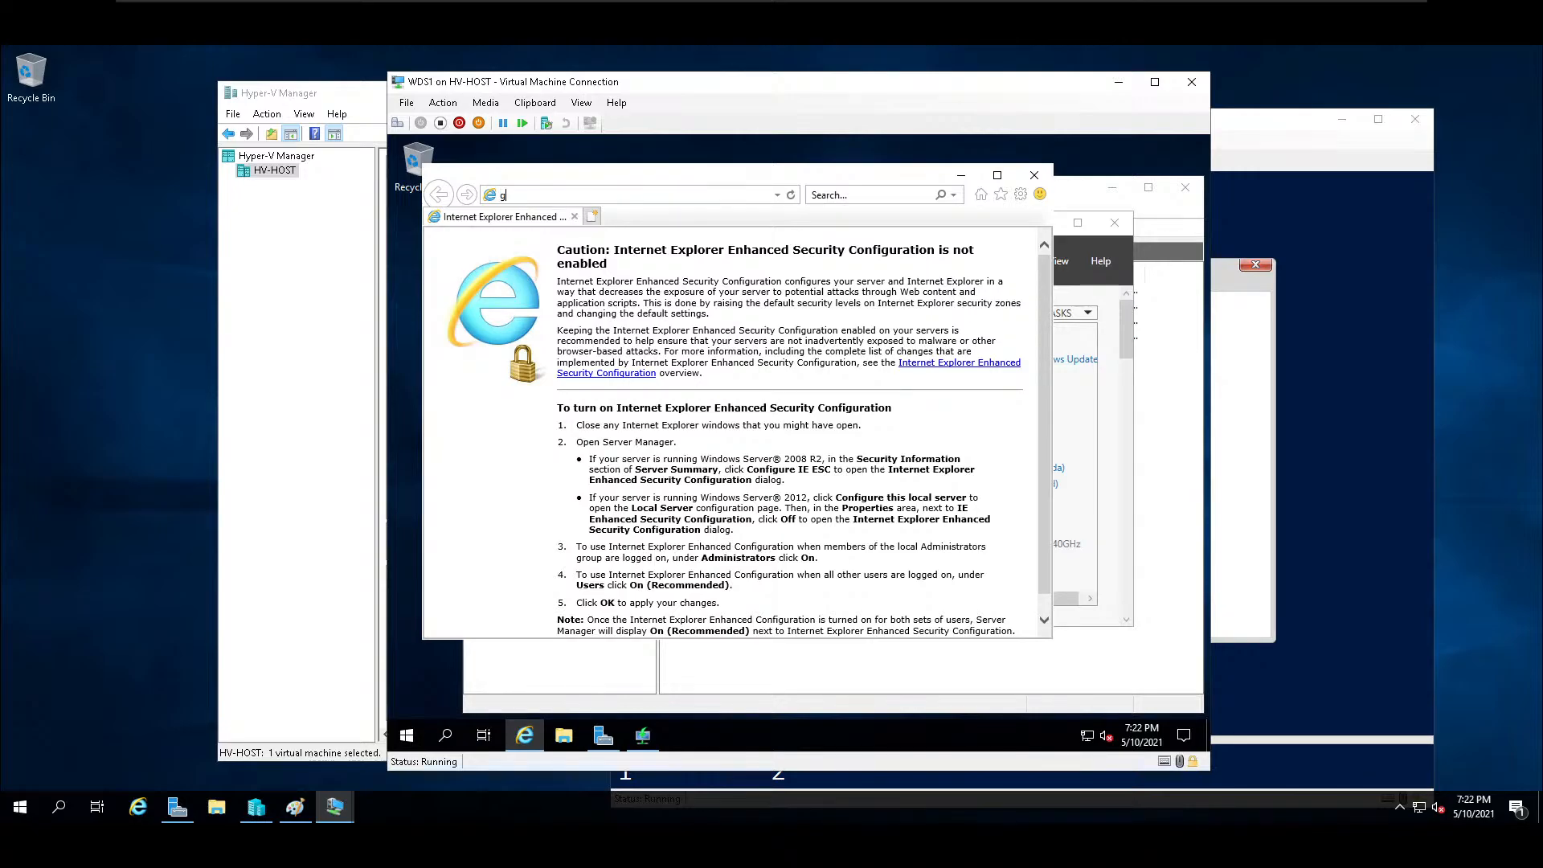
key(Return)
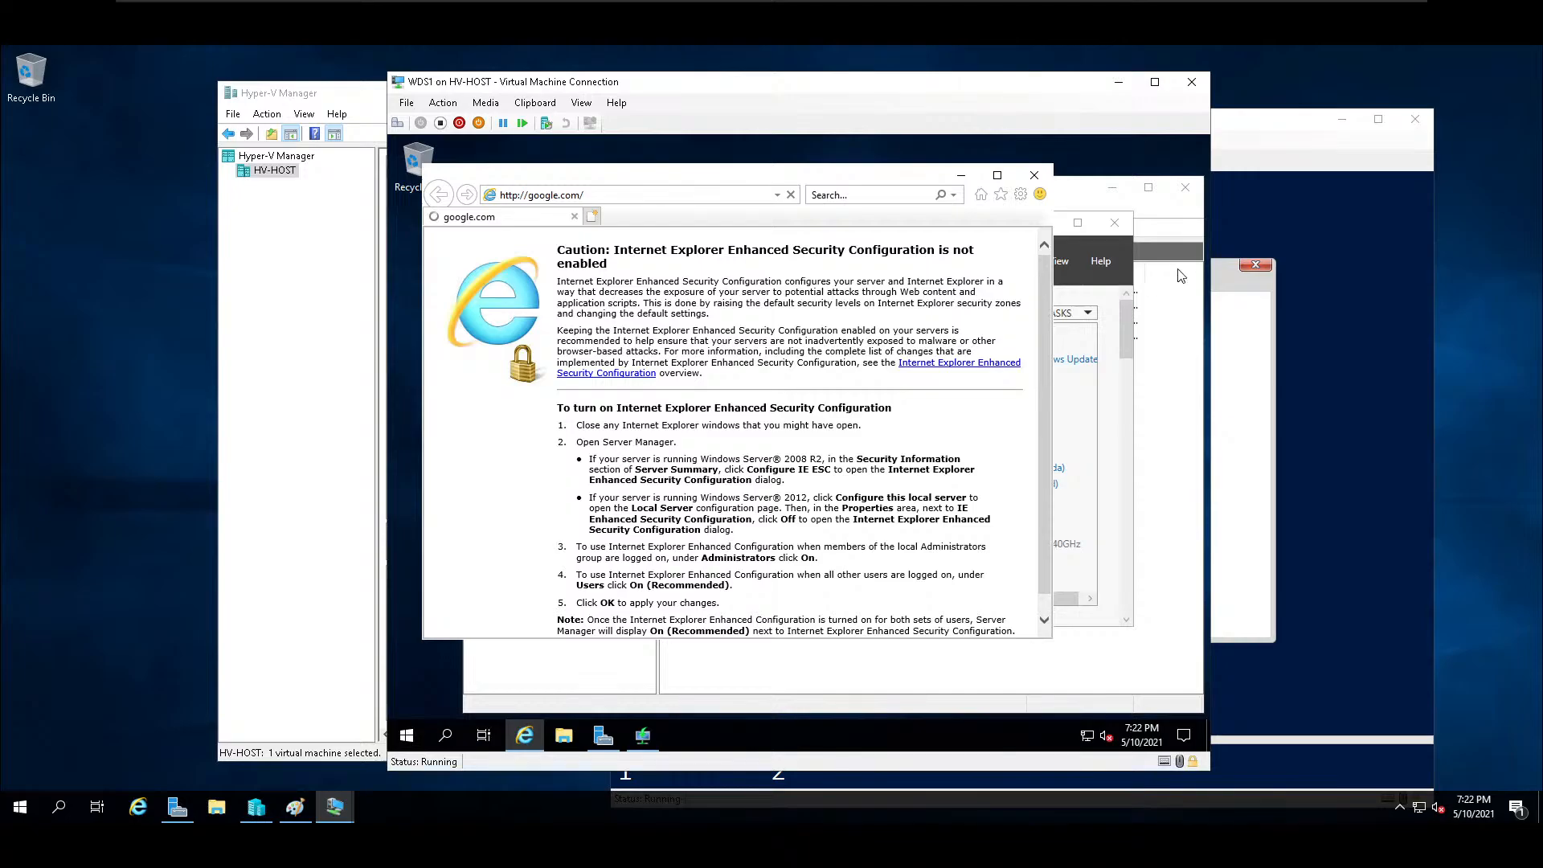
click(1367, 333)
click(930, 83)
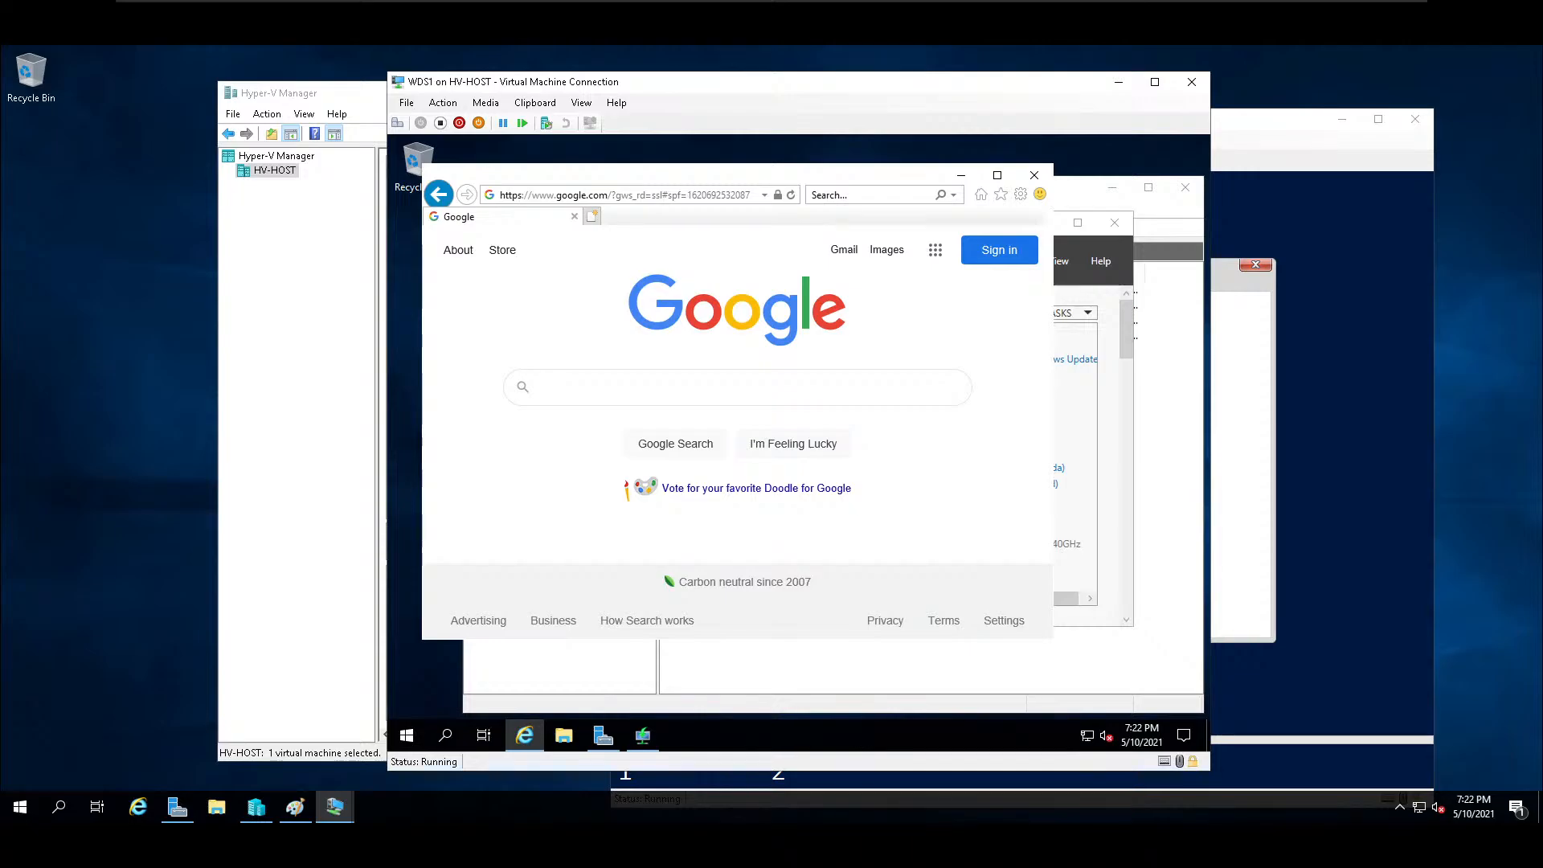
Search Google for "windows 10 eval".
click(727, 389)
text(windows 10 eval)
key(Return)
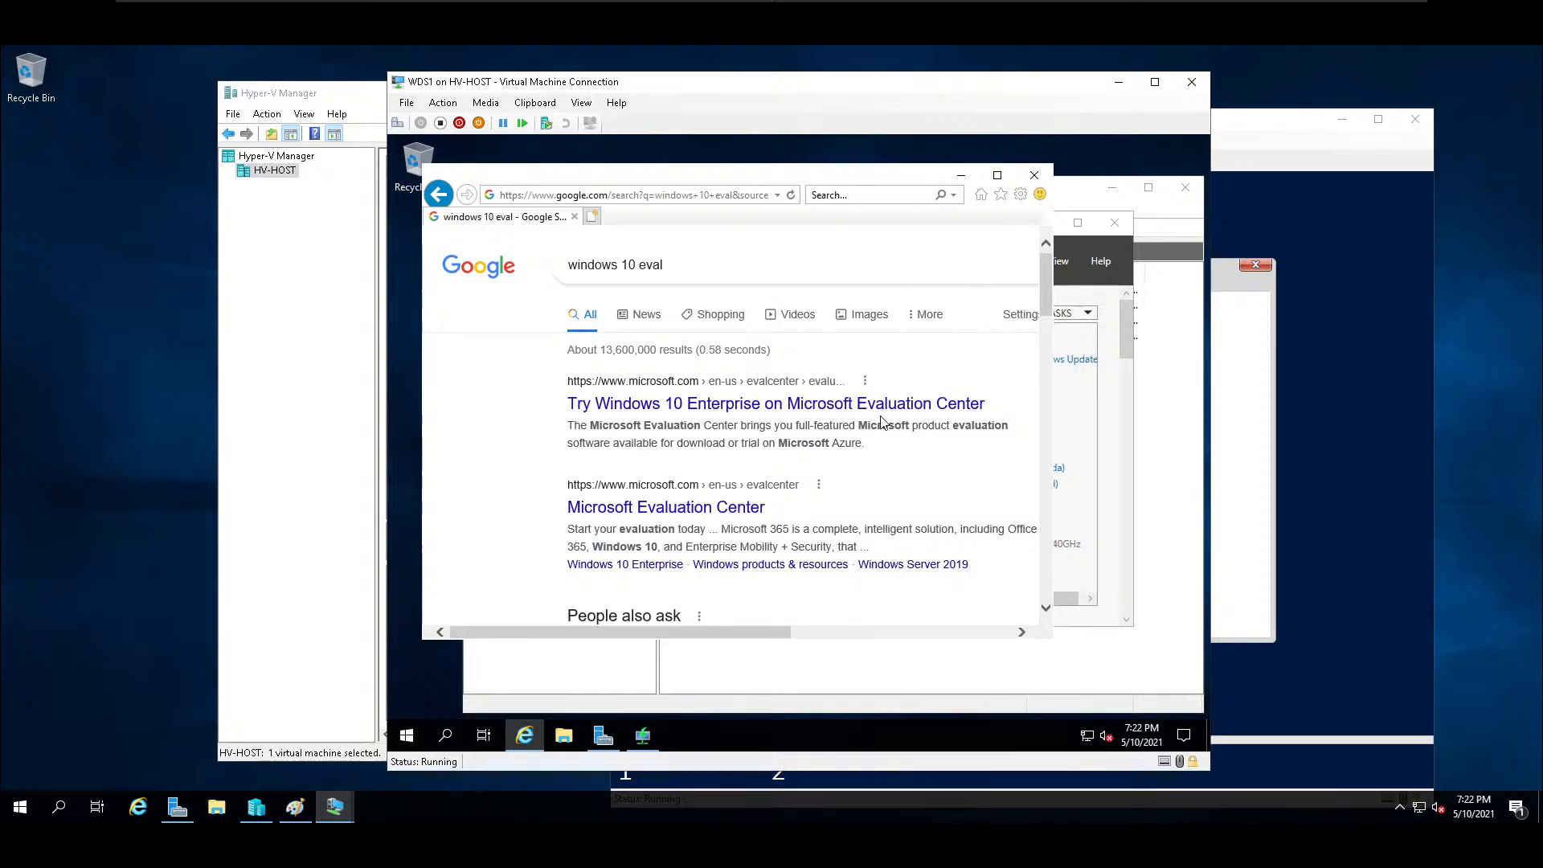
Maximize the browser, open the Windows 10 Enterprise evaluation page, and continue with the ISO - Enterprise option.
click(998, 174)
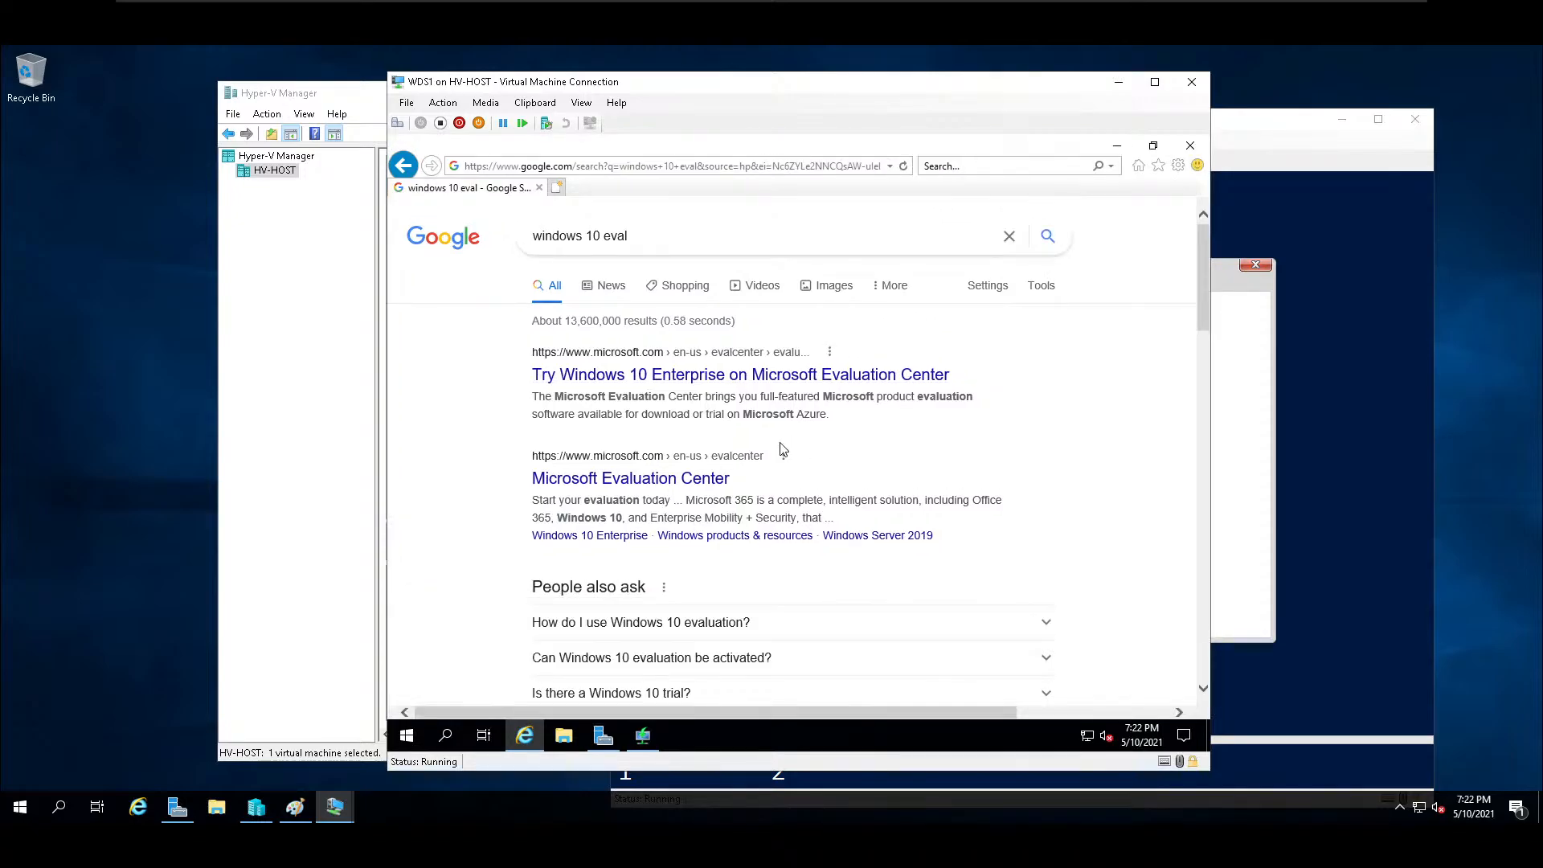
click(676, 480)
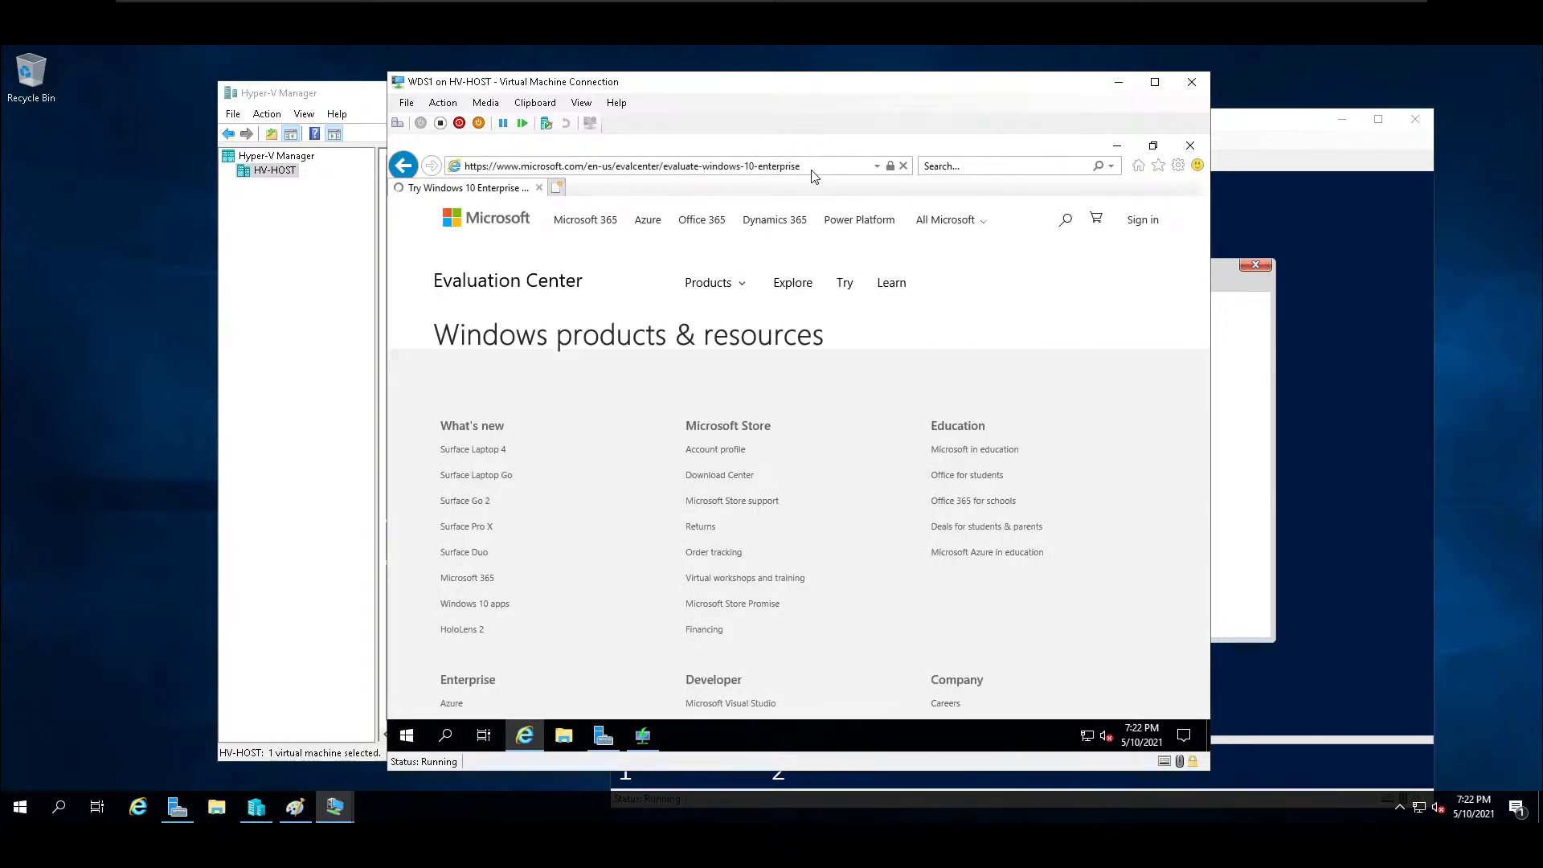
scroll(687, 302, down, 4)
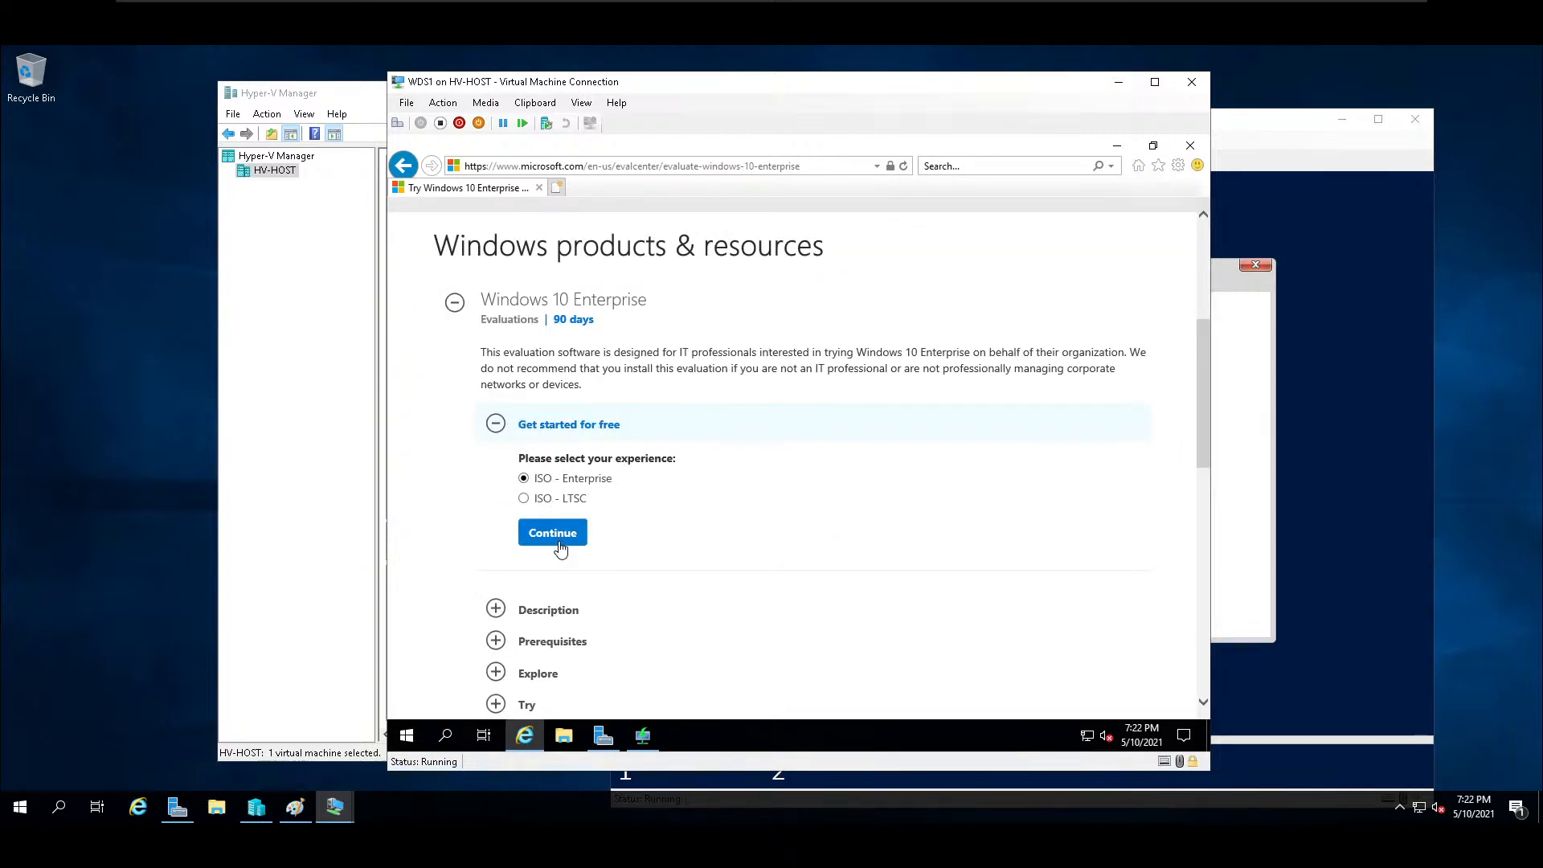
click(552, 537)
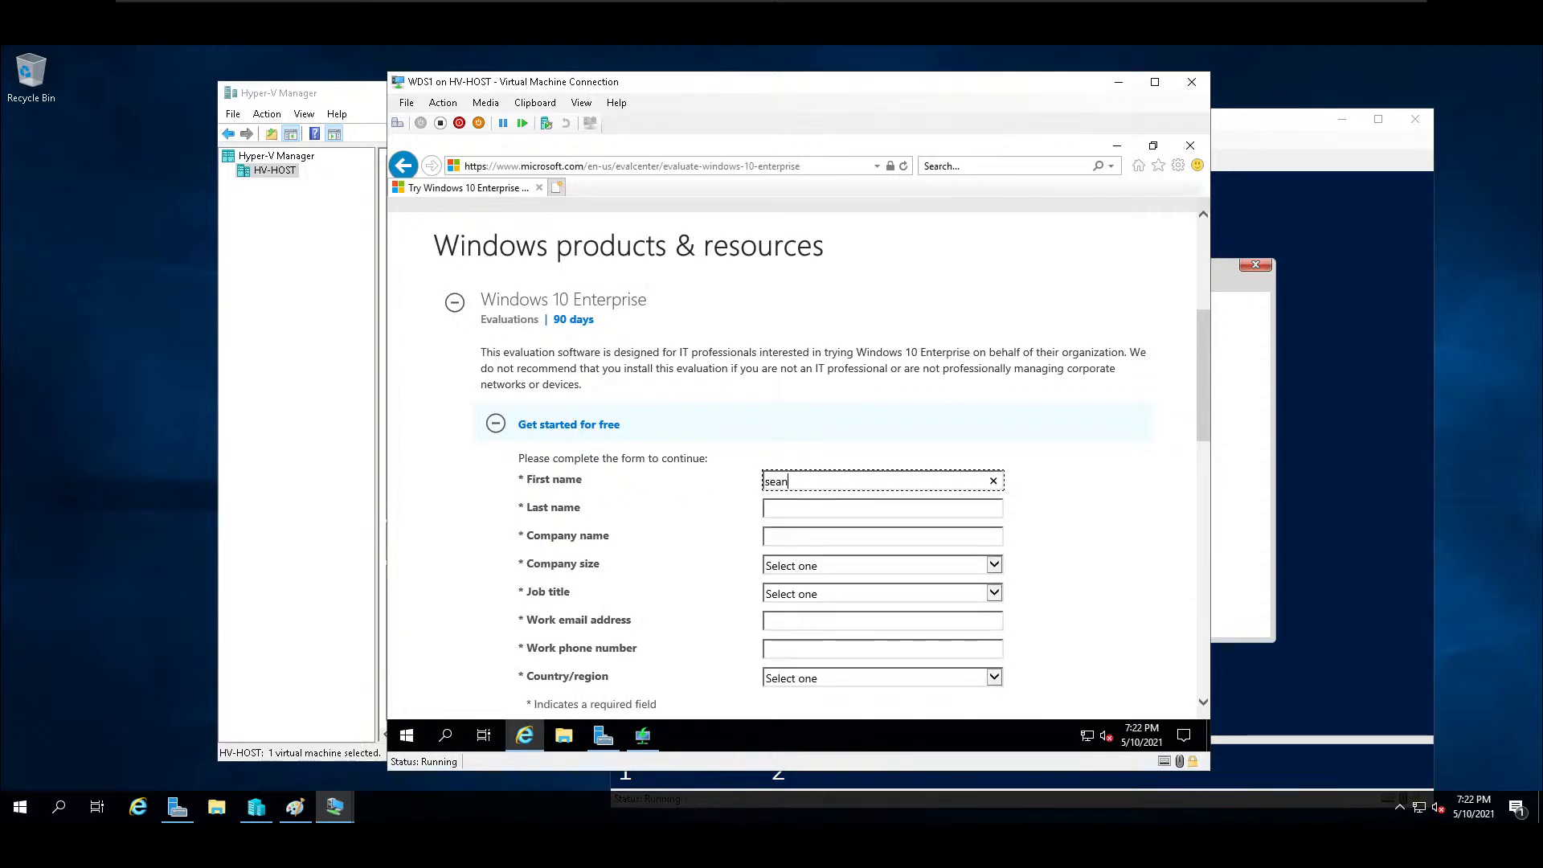
Fill in the last name on the evaluation form, with BOK as company name and 1 as company size.
key(Tab)
text(spa)
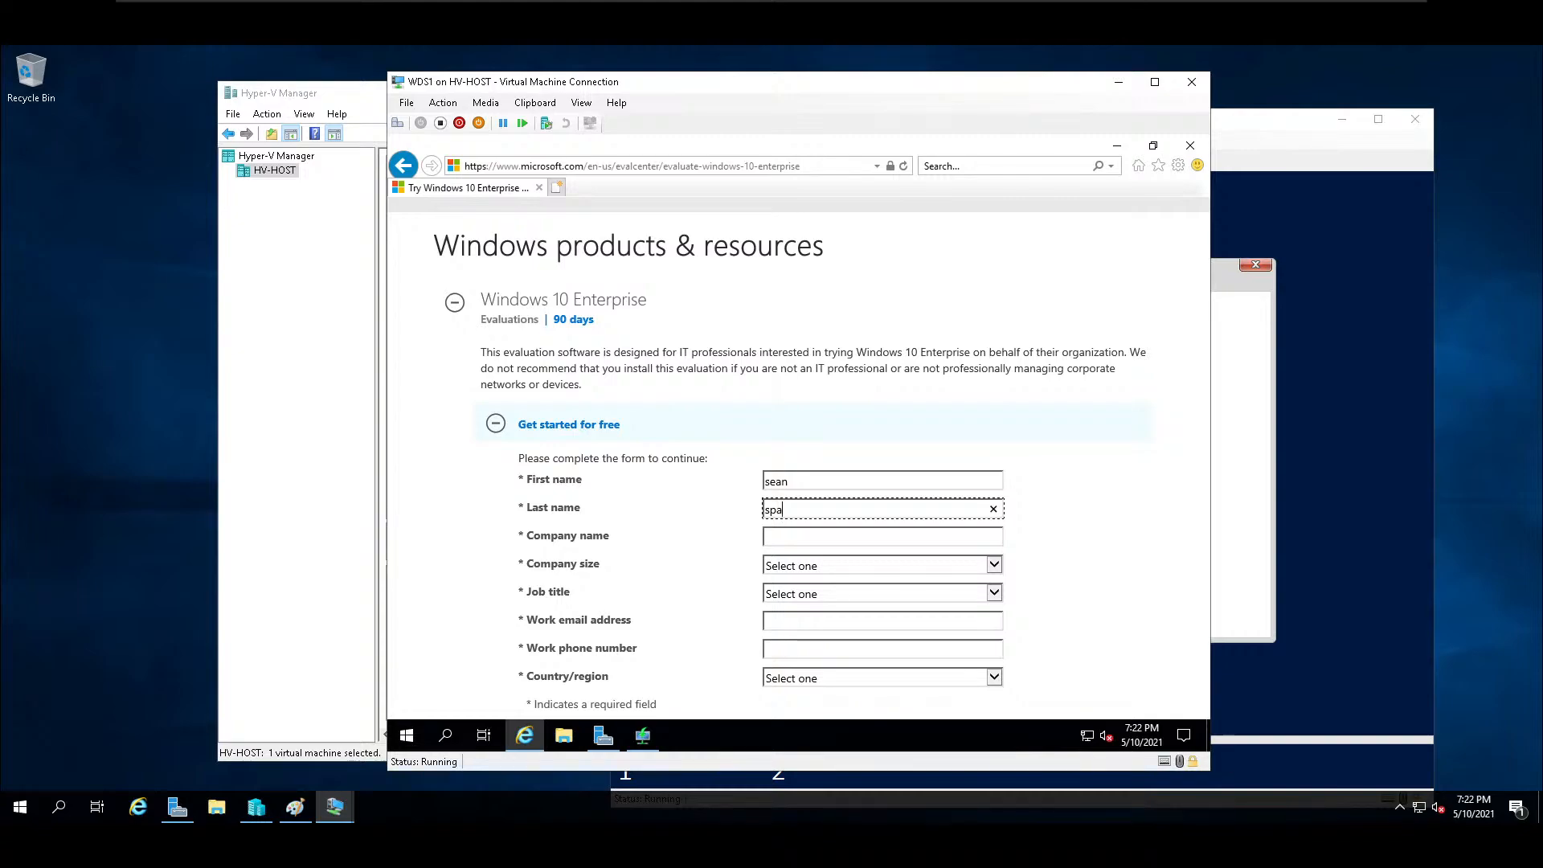
key(Tab)
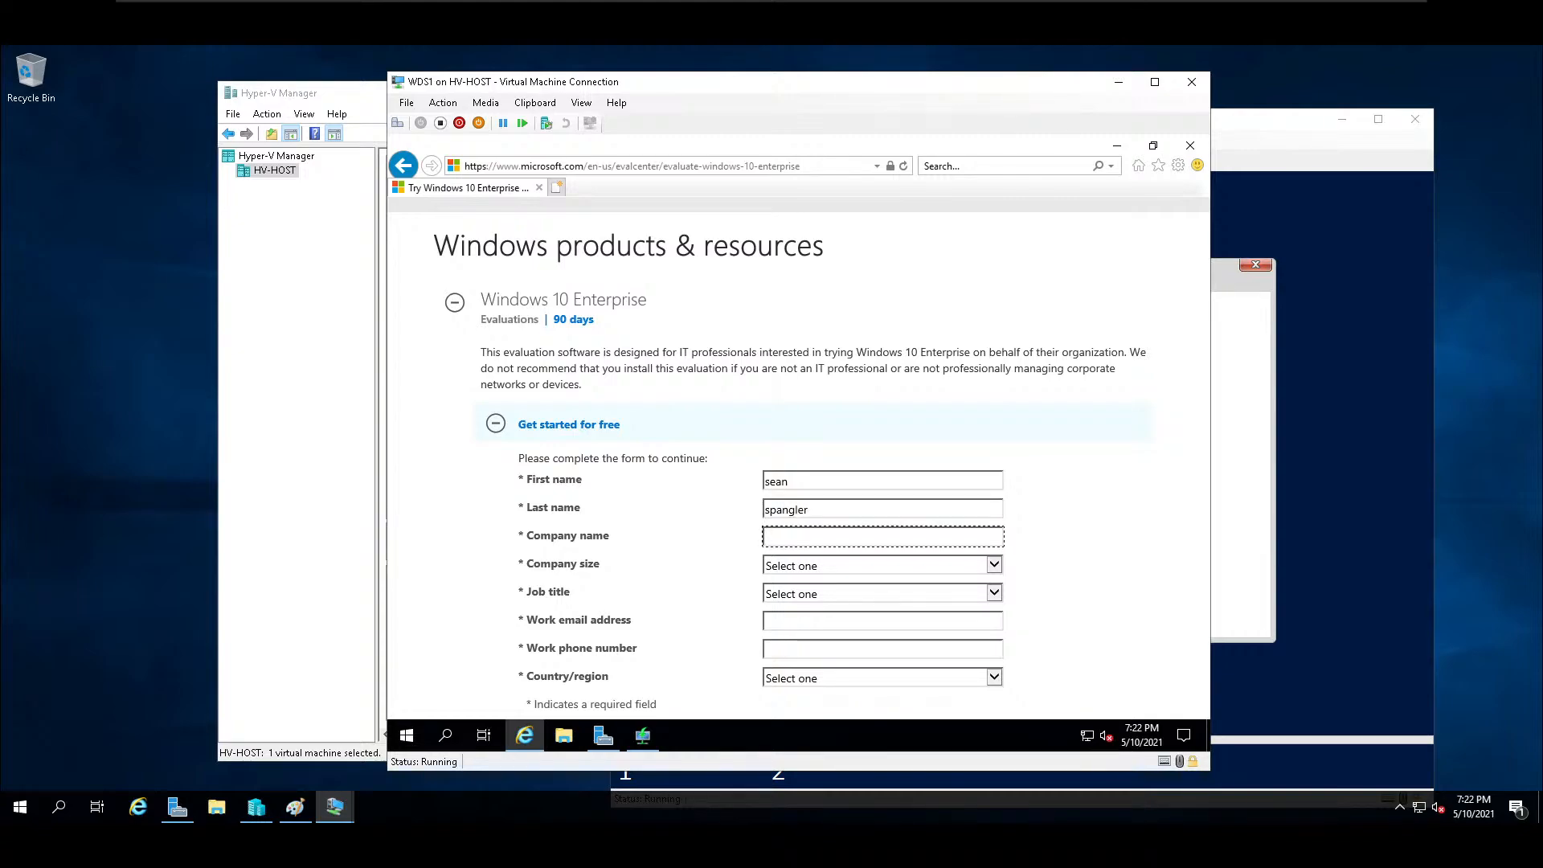
text(B)
key(Tab)
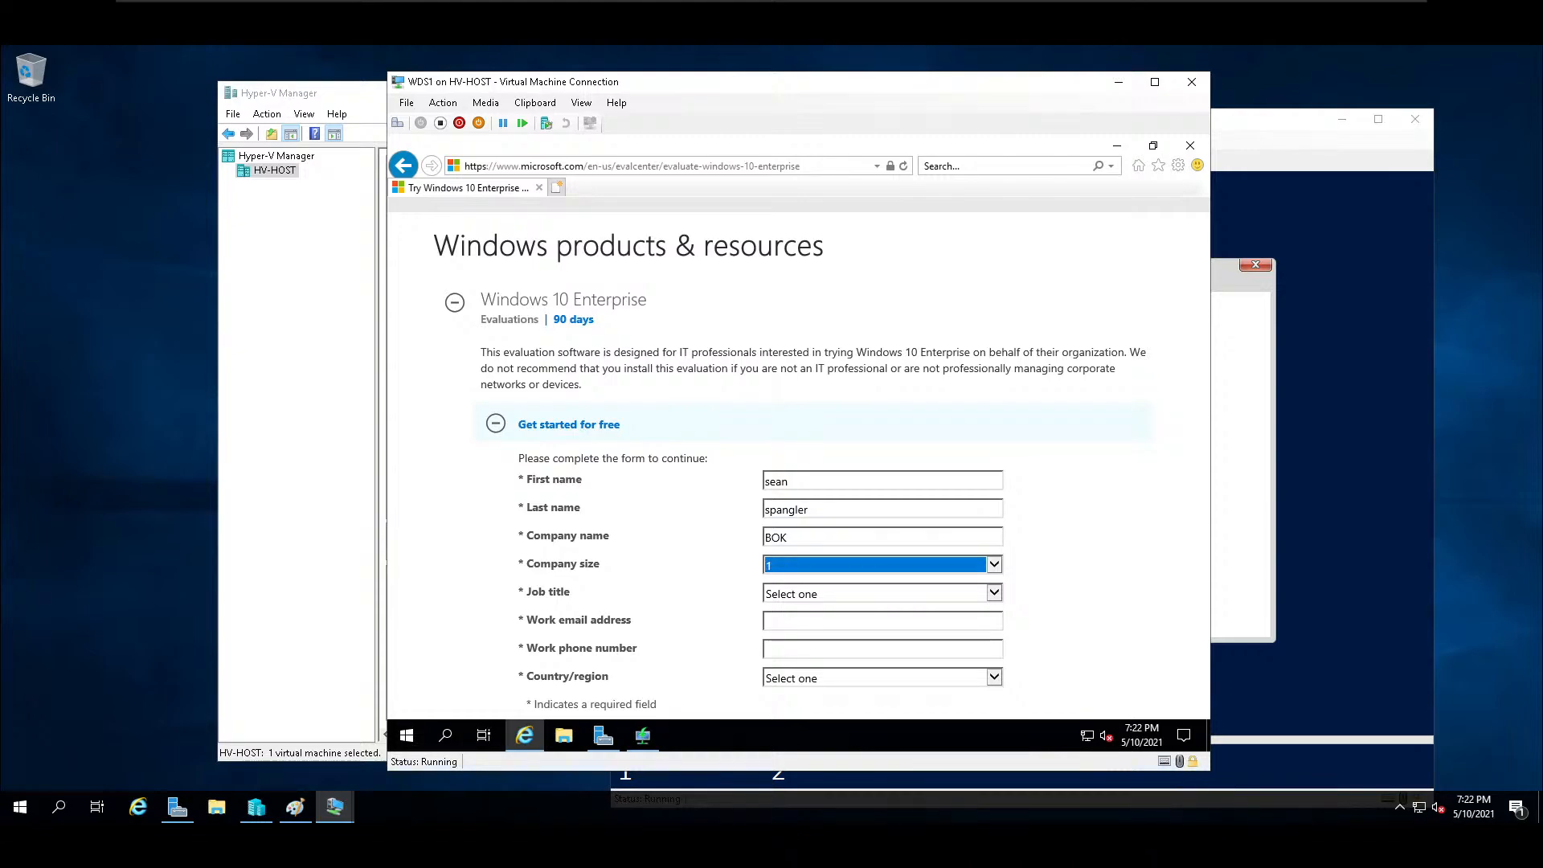
Set the job title on the evaluation form to IT or Technical Manager.
key(Tab)
key(Down)
key(Down)
key(Down)
key(Down)
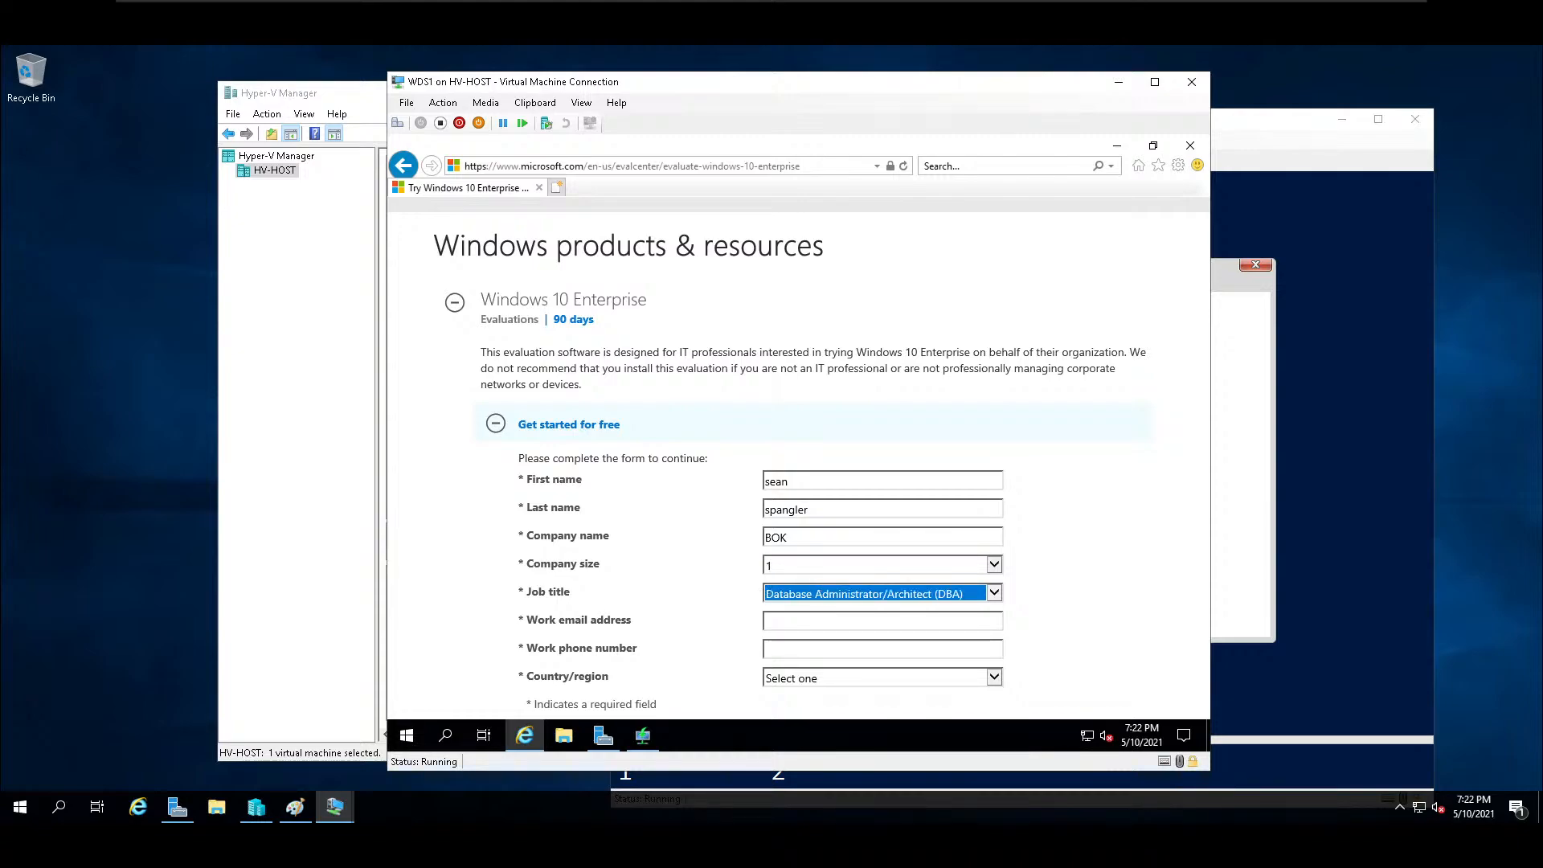
key(Tab)
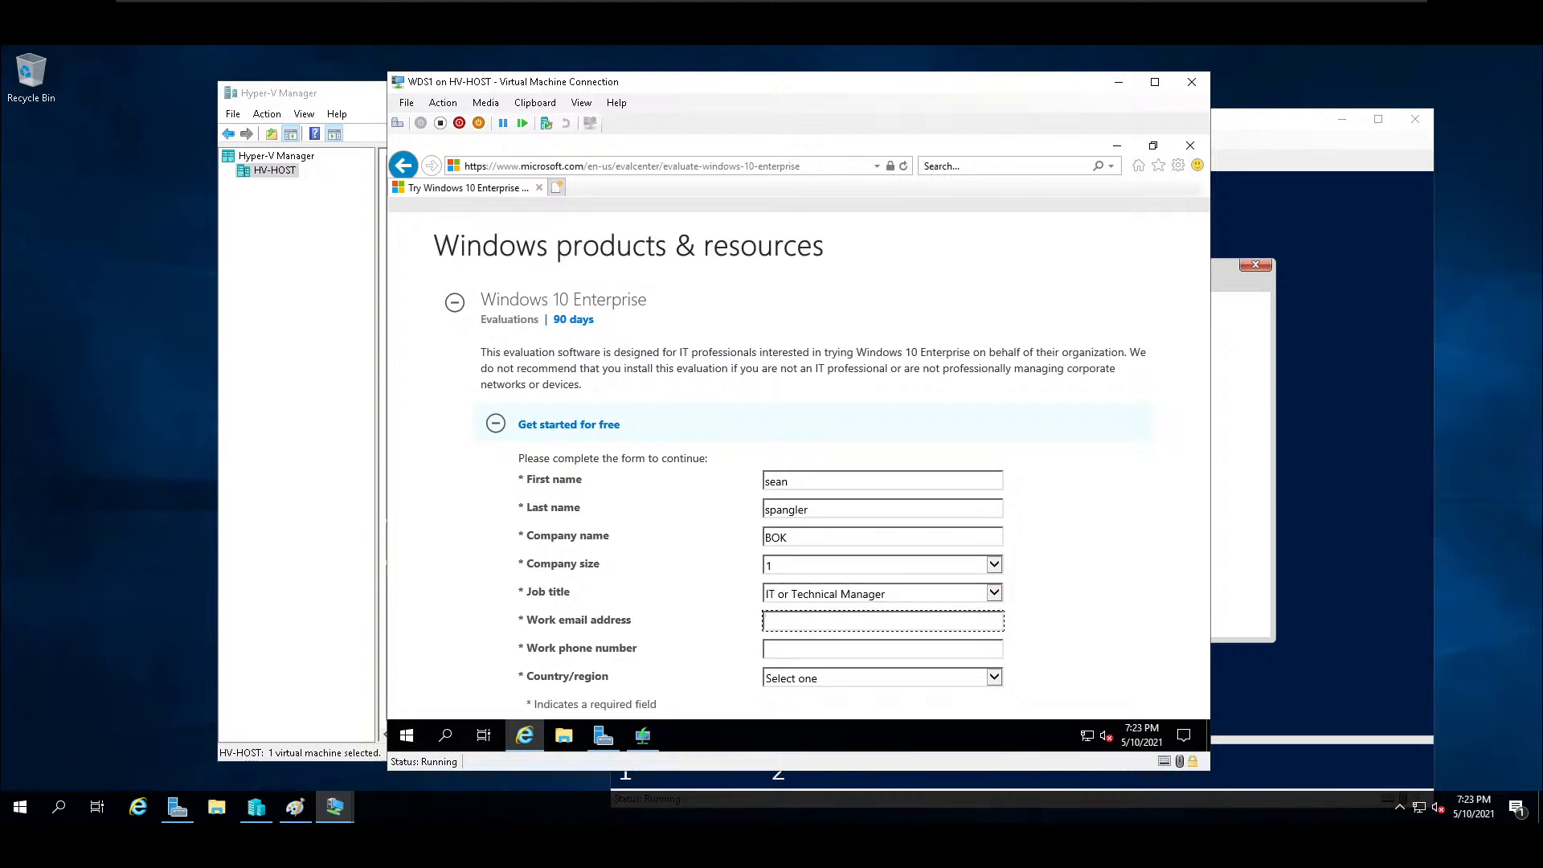
Fill in the work email address and work phone number on the evaluation form.
text(nopenottoday@haha.com)
key(Tab)
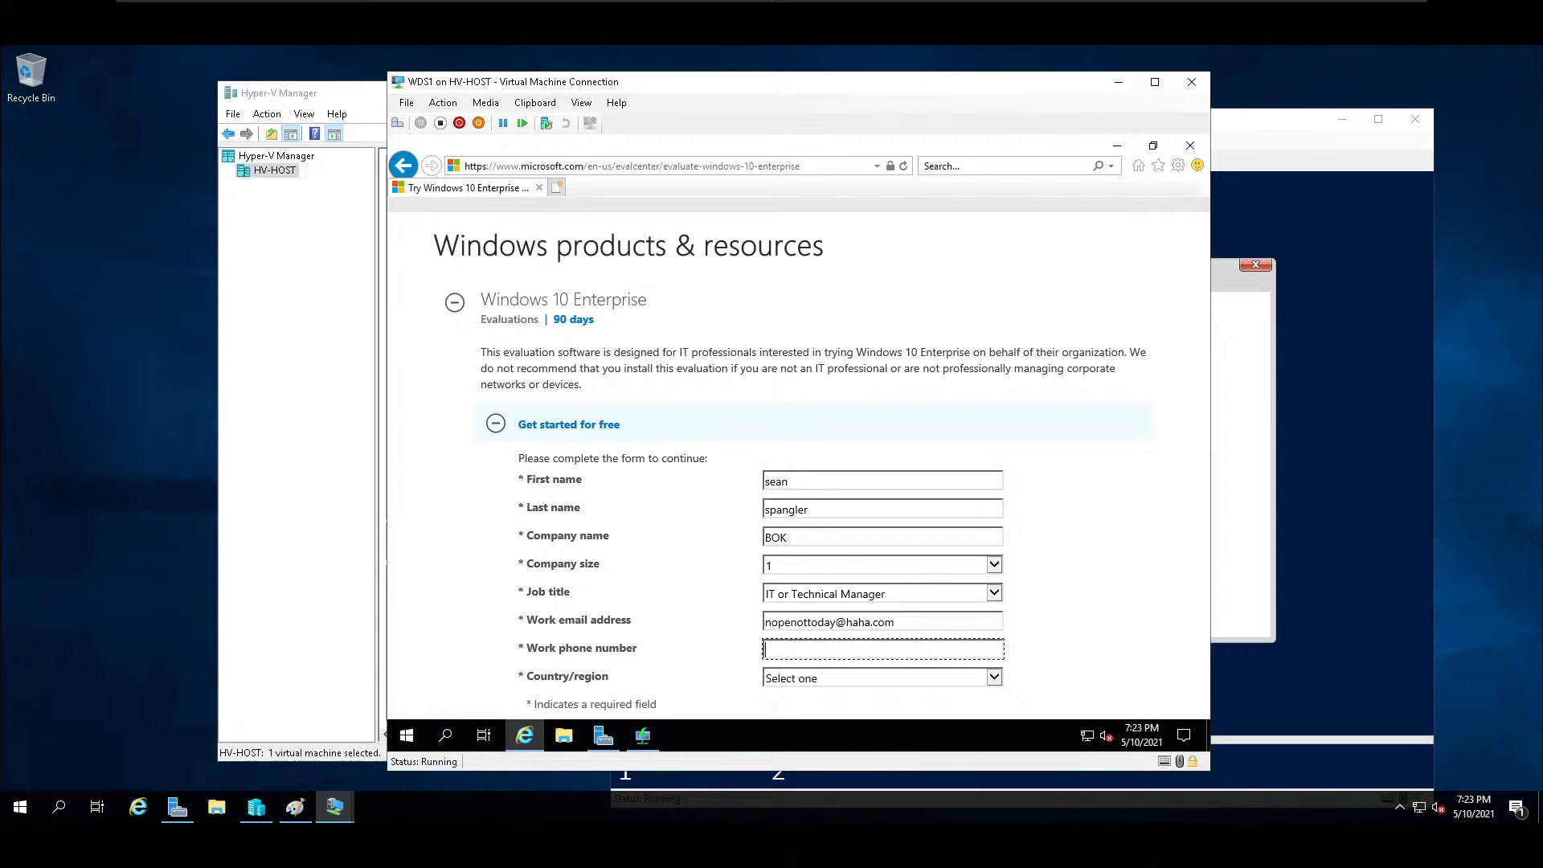
text(555-555-5555)
key(Tab)
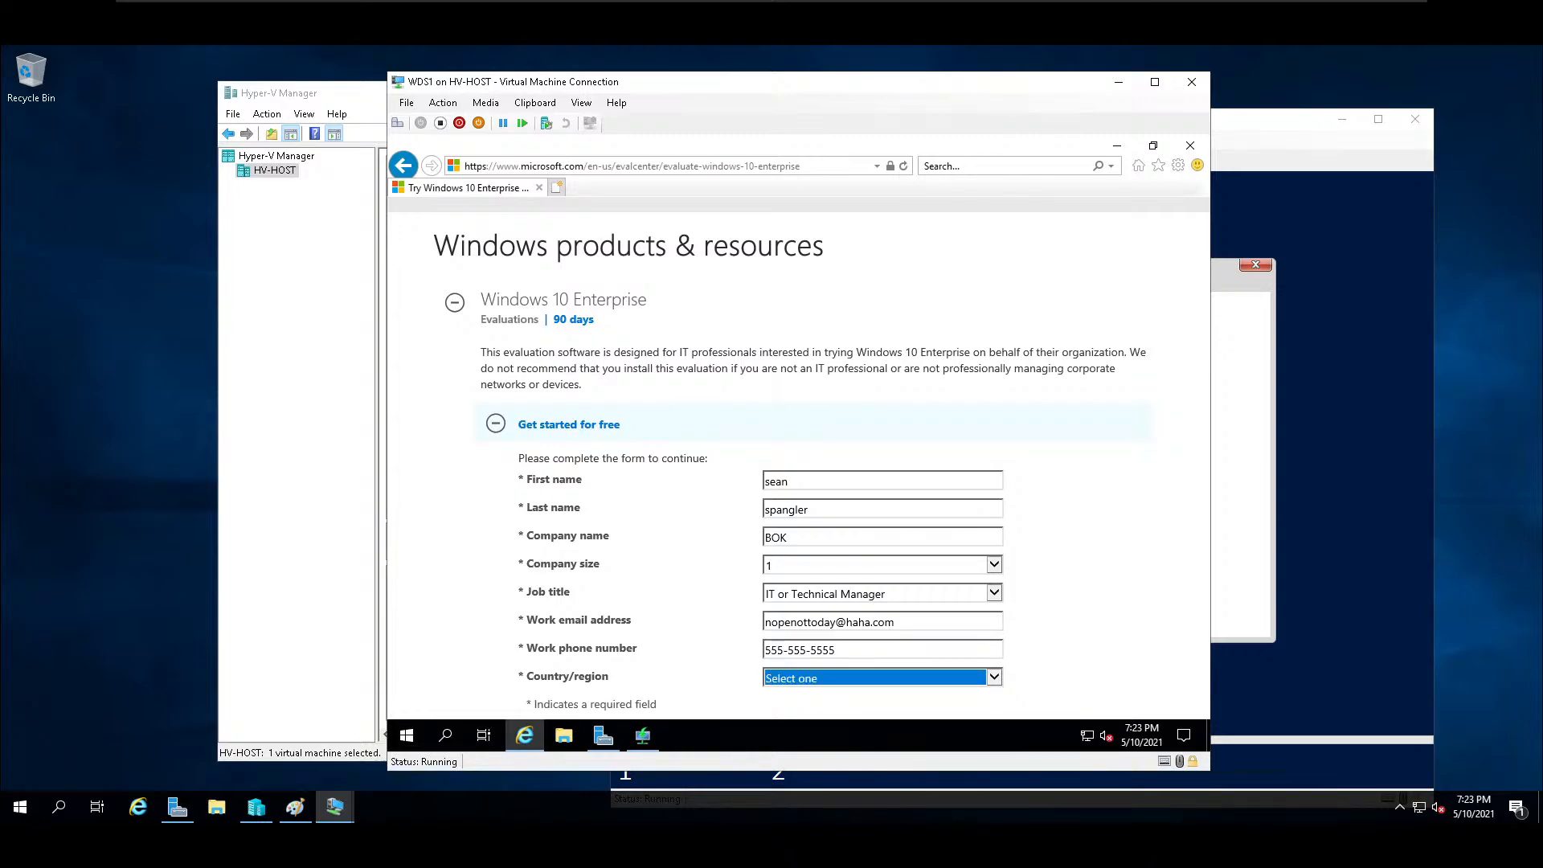
Set the country/region to United States and submit the evaluation form.
text(un)
key(Down)
key(Down)
key(Tab)
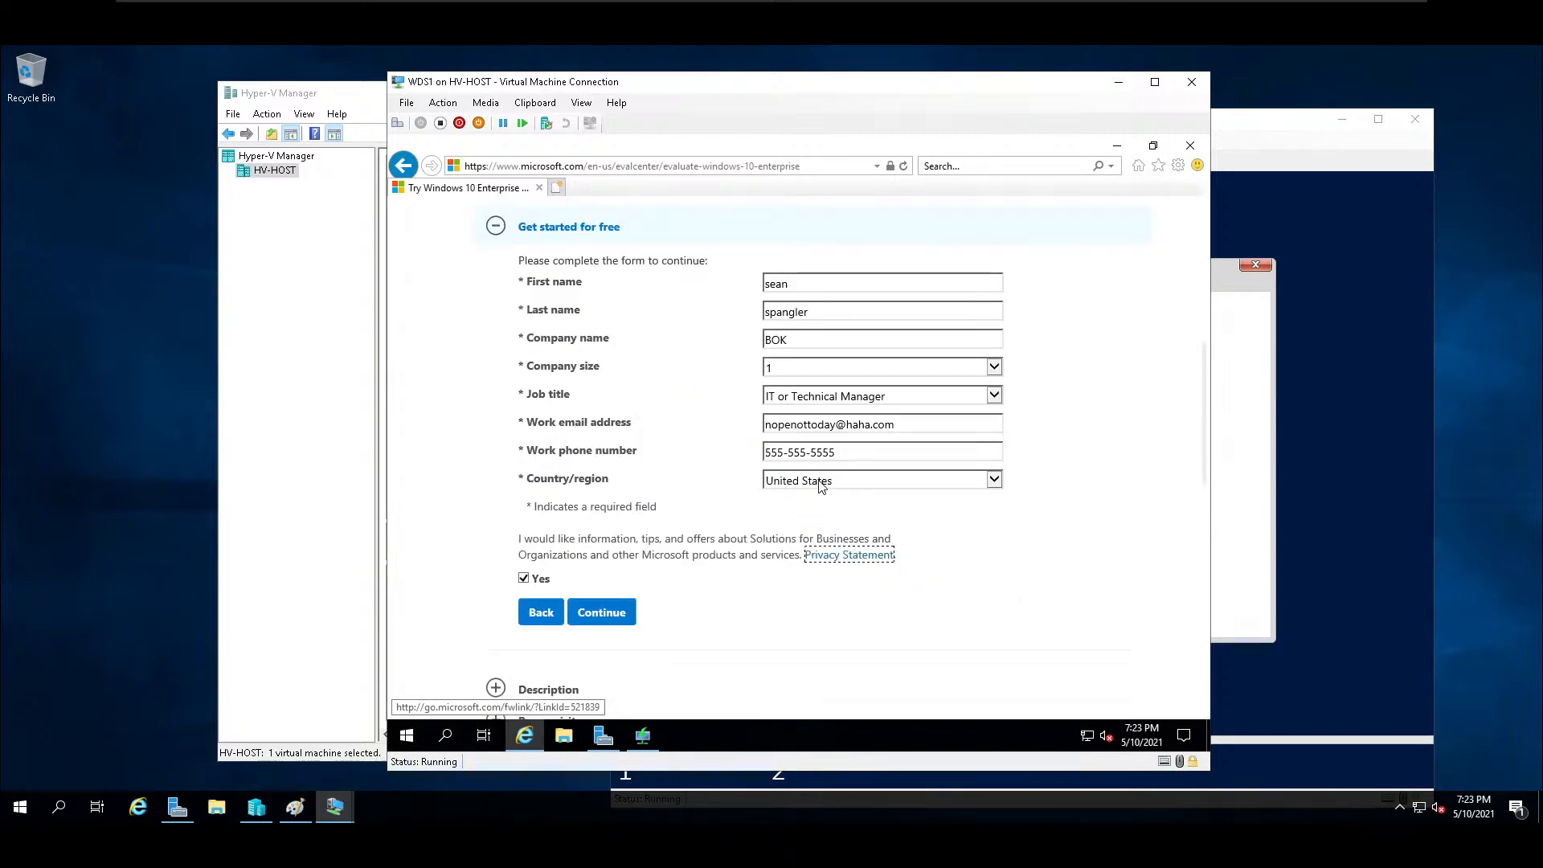
click(598, 614)
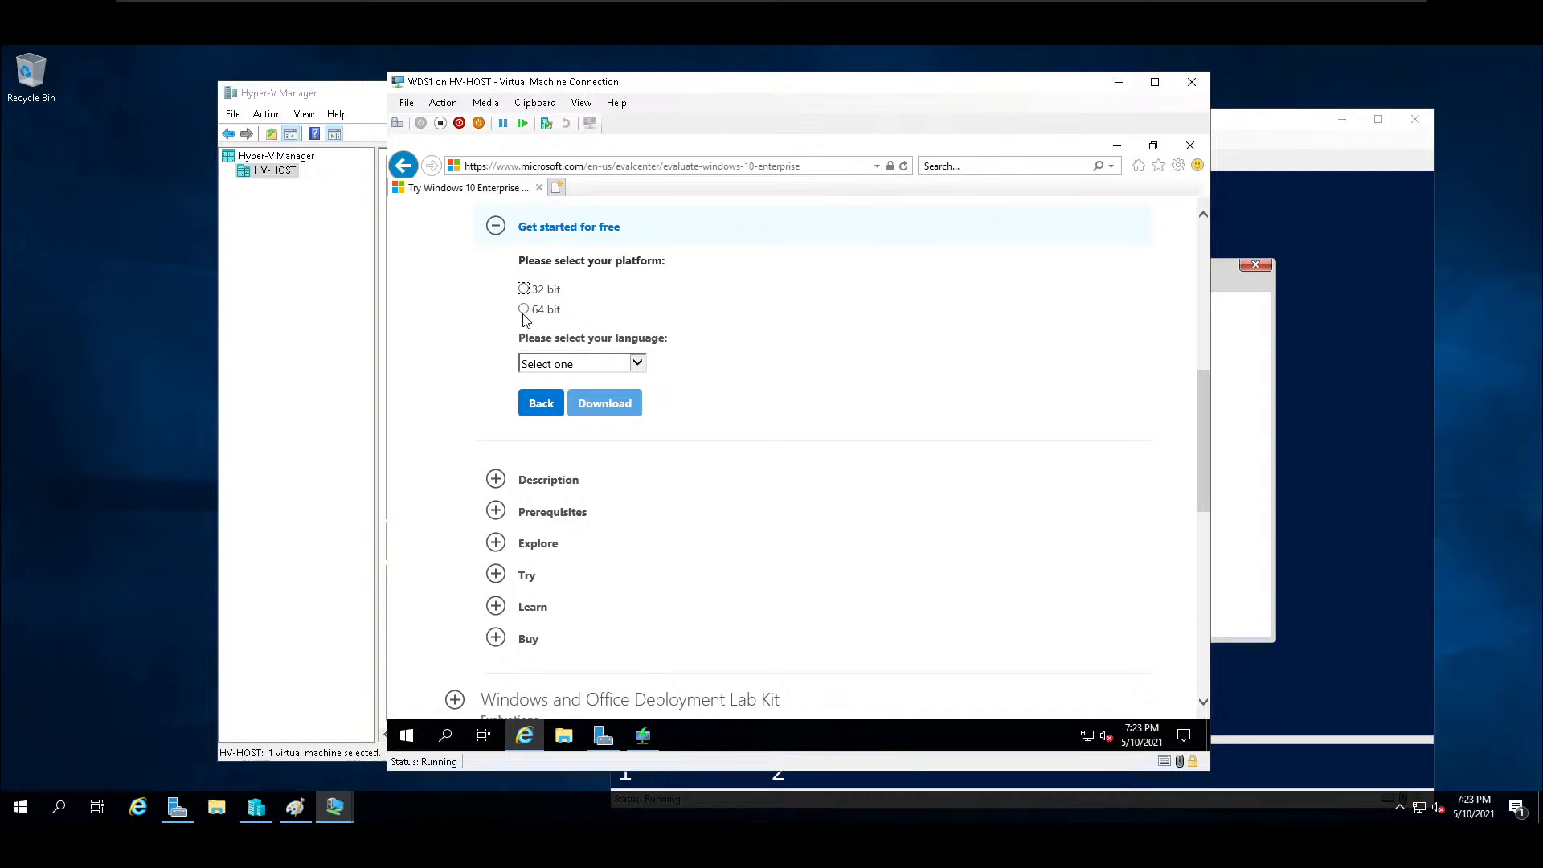
Choose the 64 bit platform and English language, and download and save the Windows 10 Enterprise ISO.
click(524, 311)
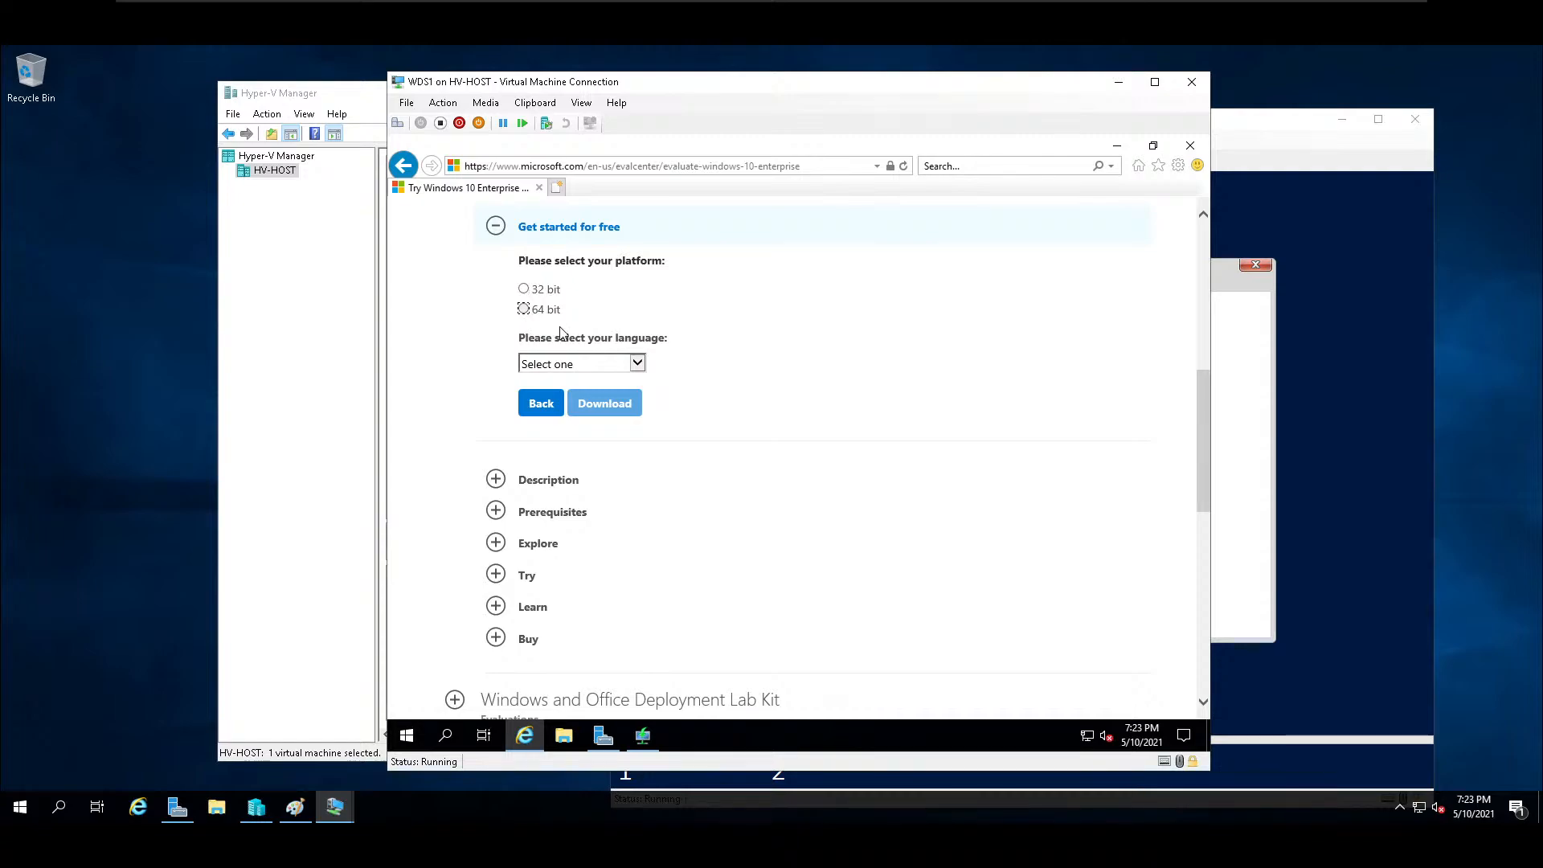
click(638, 366)
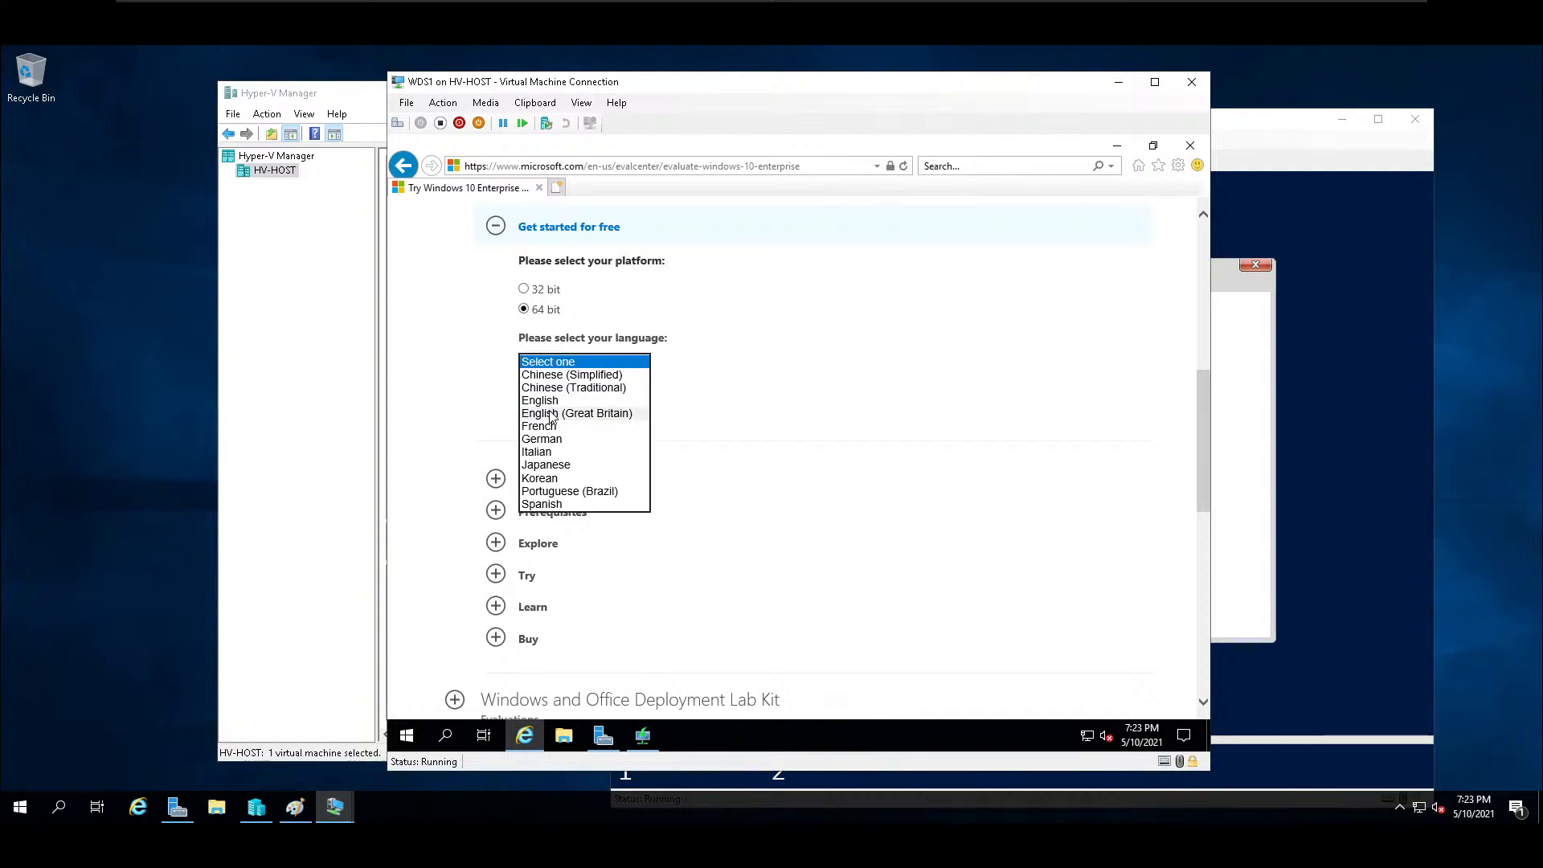
click(539, 400)
click(616, 411)
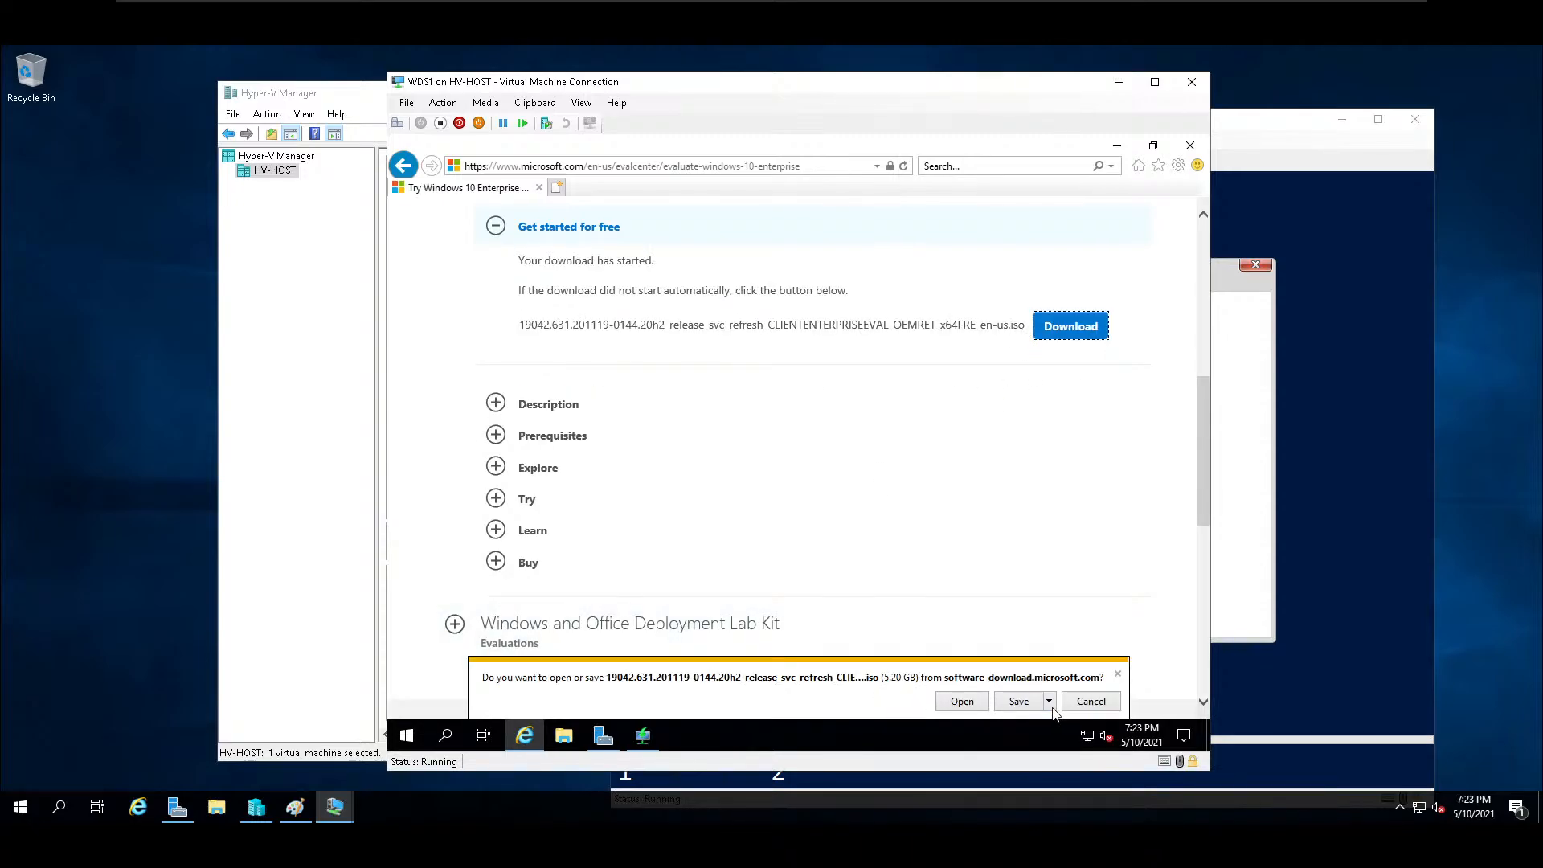
click(1018, 702)
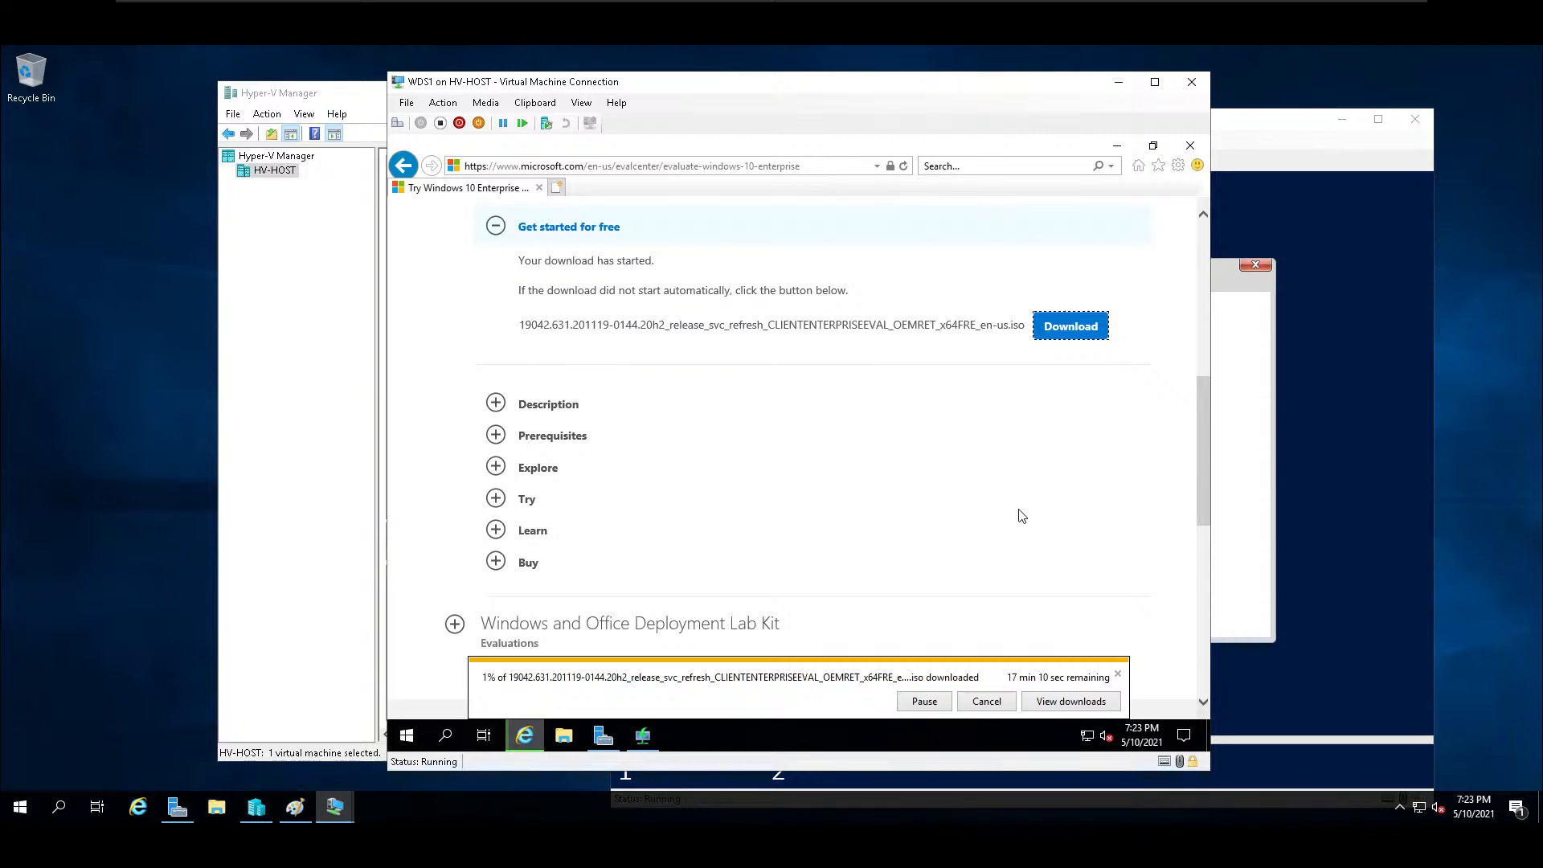
Move the Test1 and WDS1 connection windows apart and bring Hyper-V Manager to the front.
click(1262, 447)
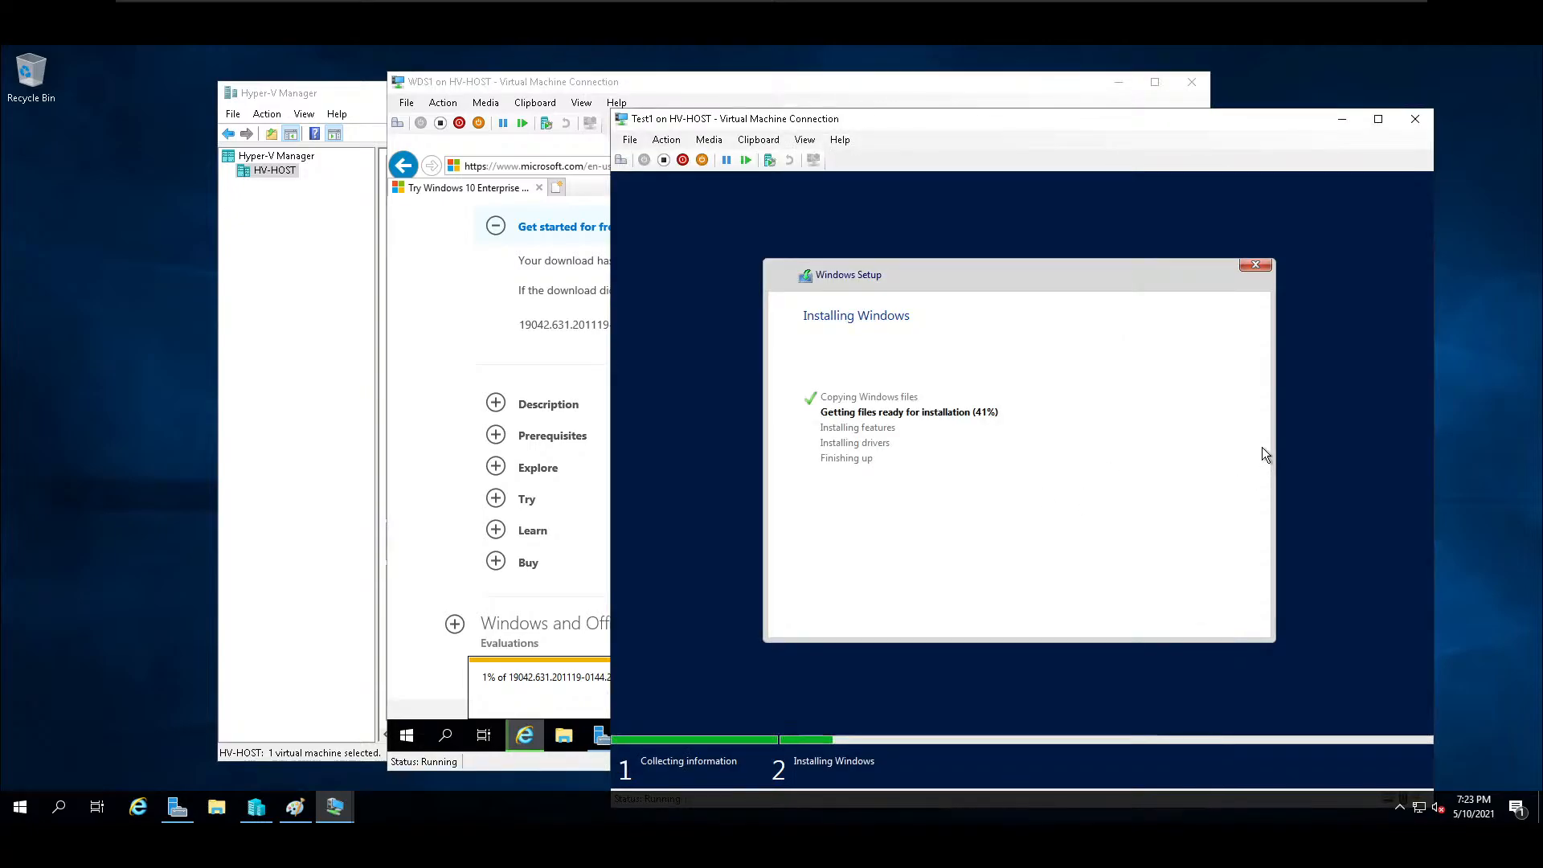
drag(893, 128, 1042, 118)
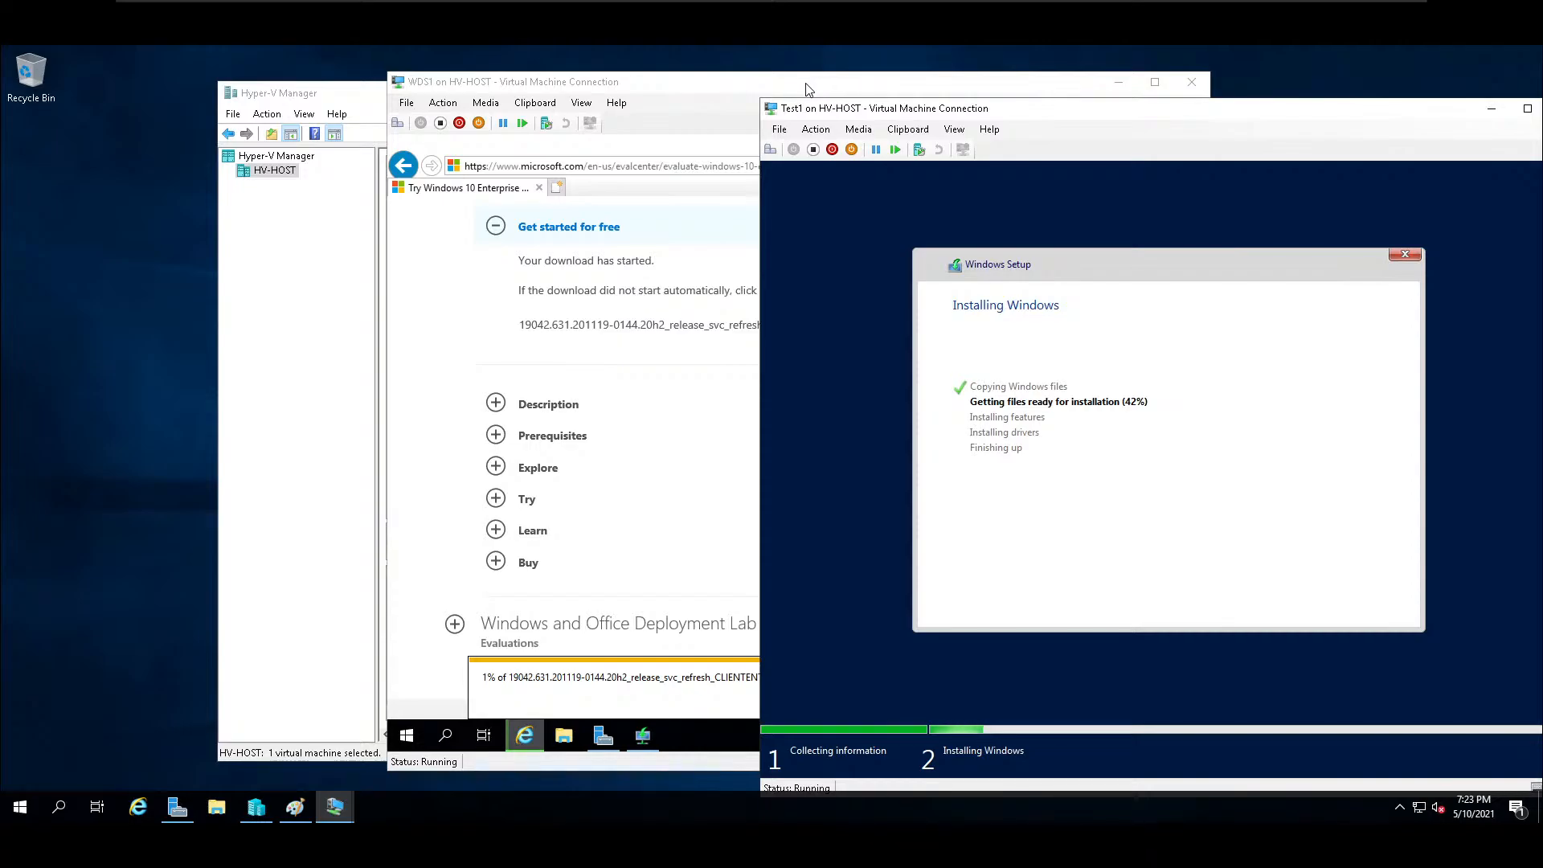
drag(719, 92, 417, 94)
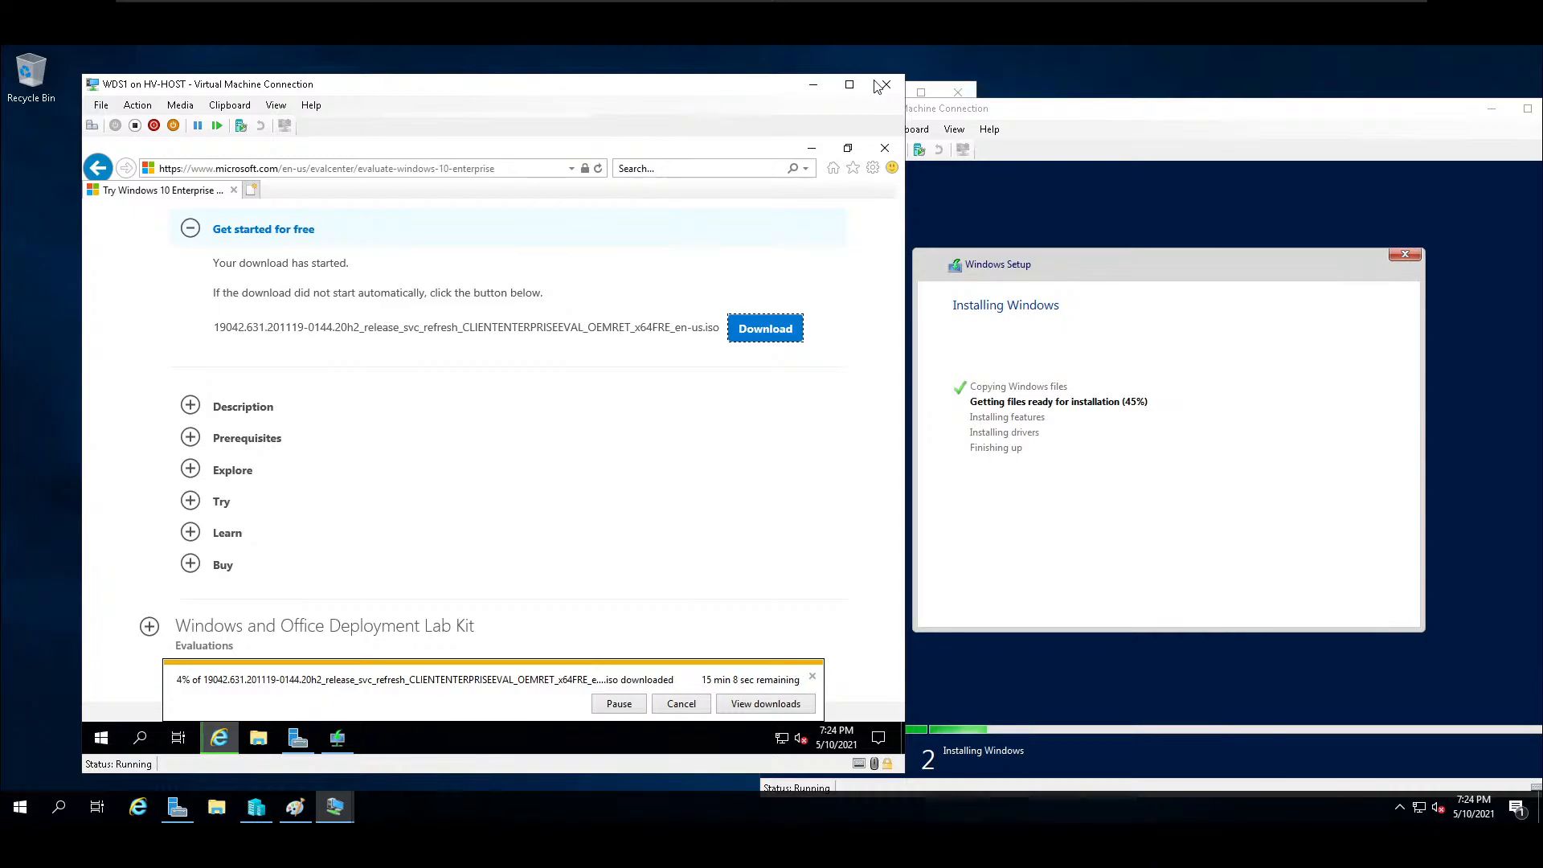
drag(703, 89, 680, 104)
click(679, 104)
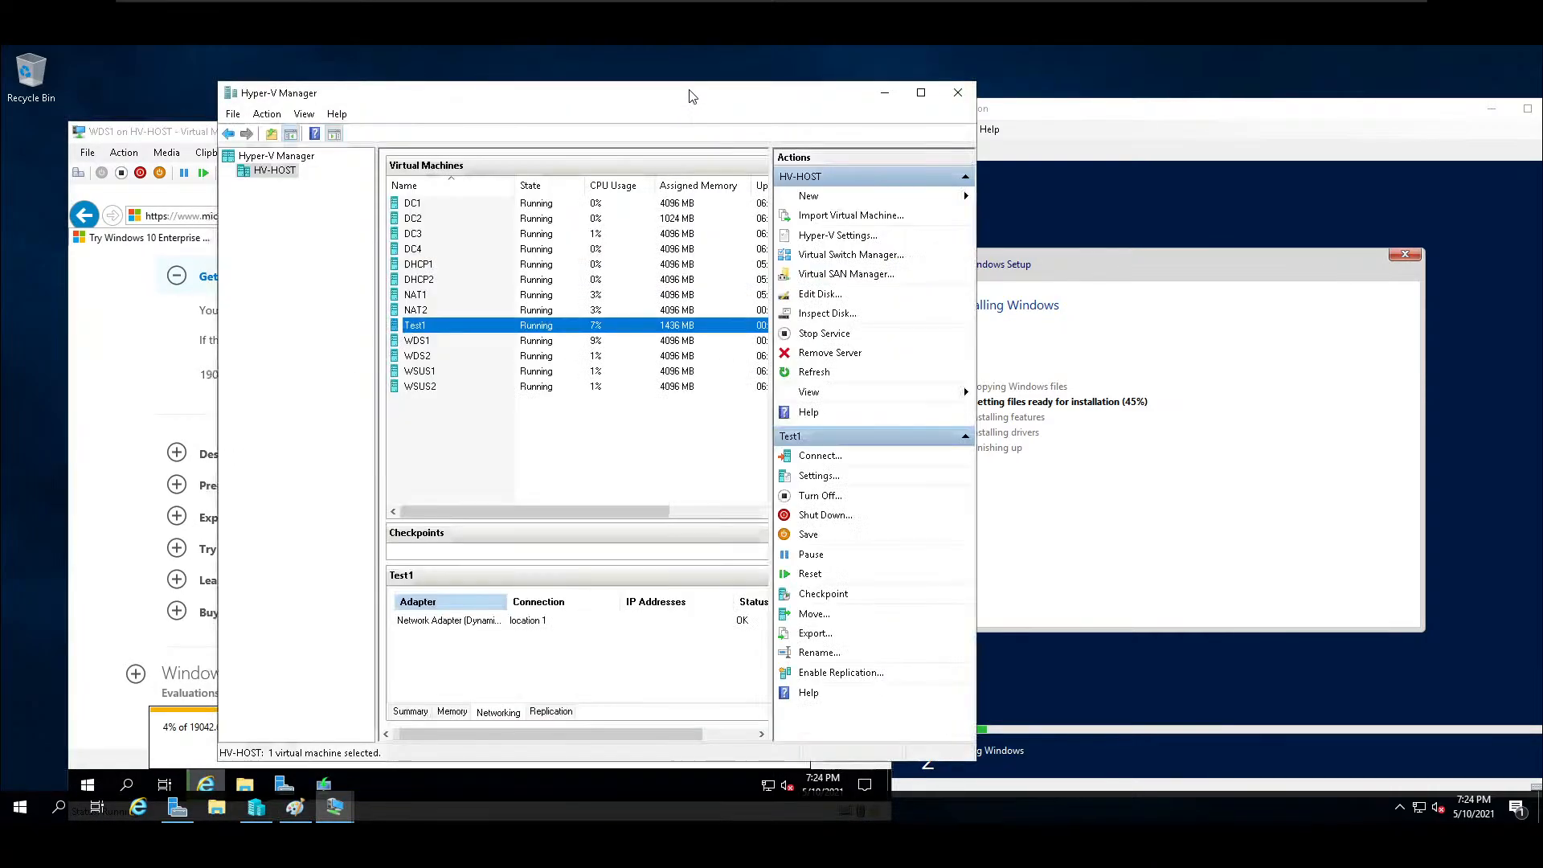
Connect to the WDS2 virtual machine, keep the default region, language and keyboard settings, and accept the license terms.
click(421, 358)
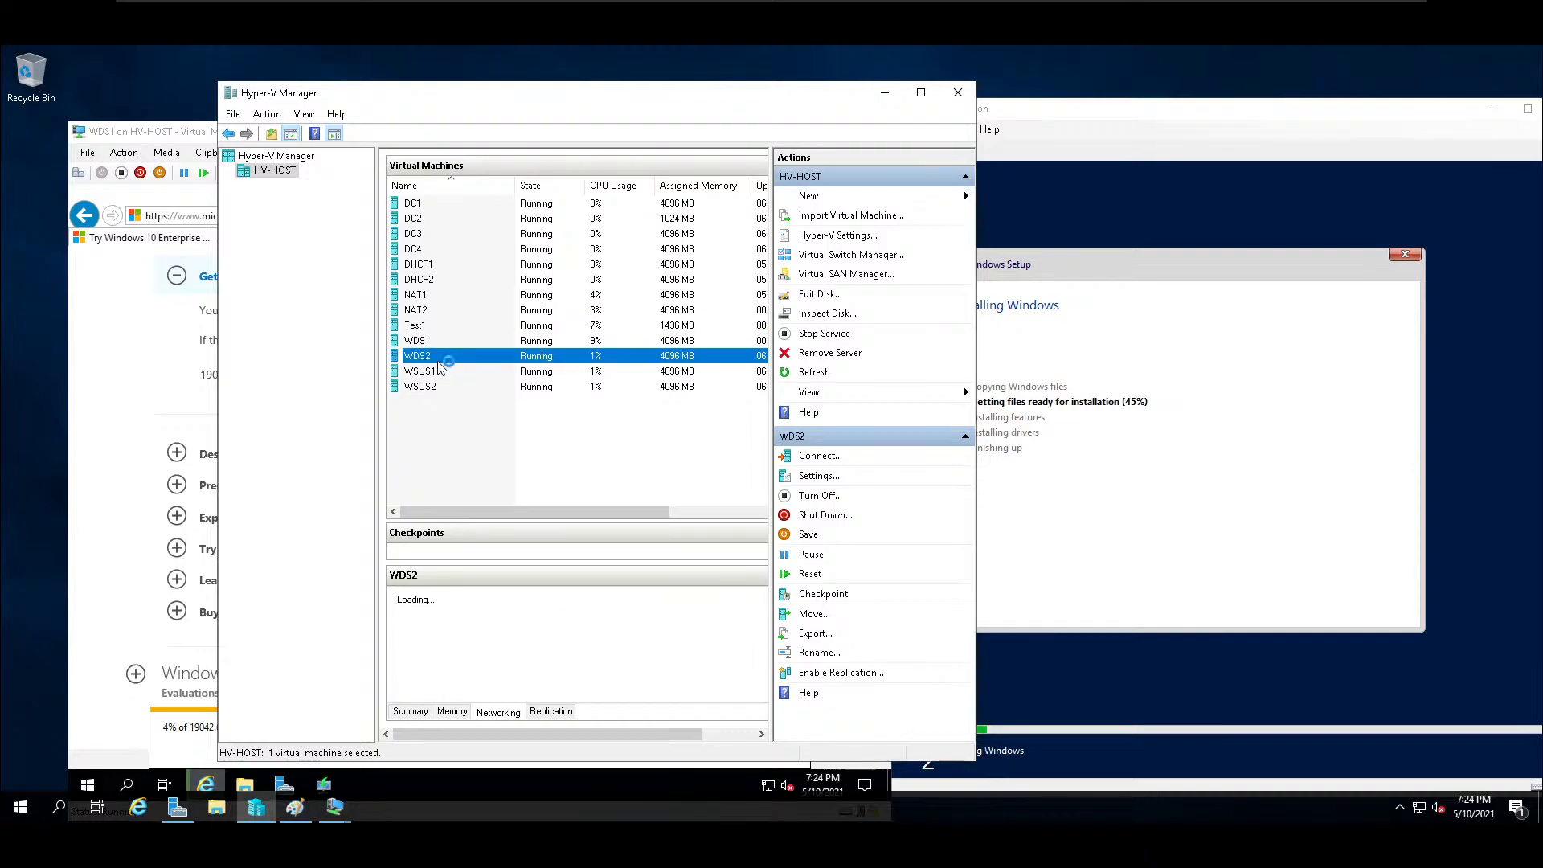
double_click(438, 360)
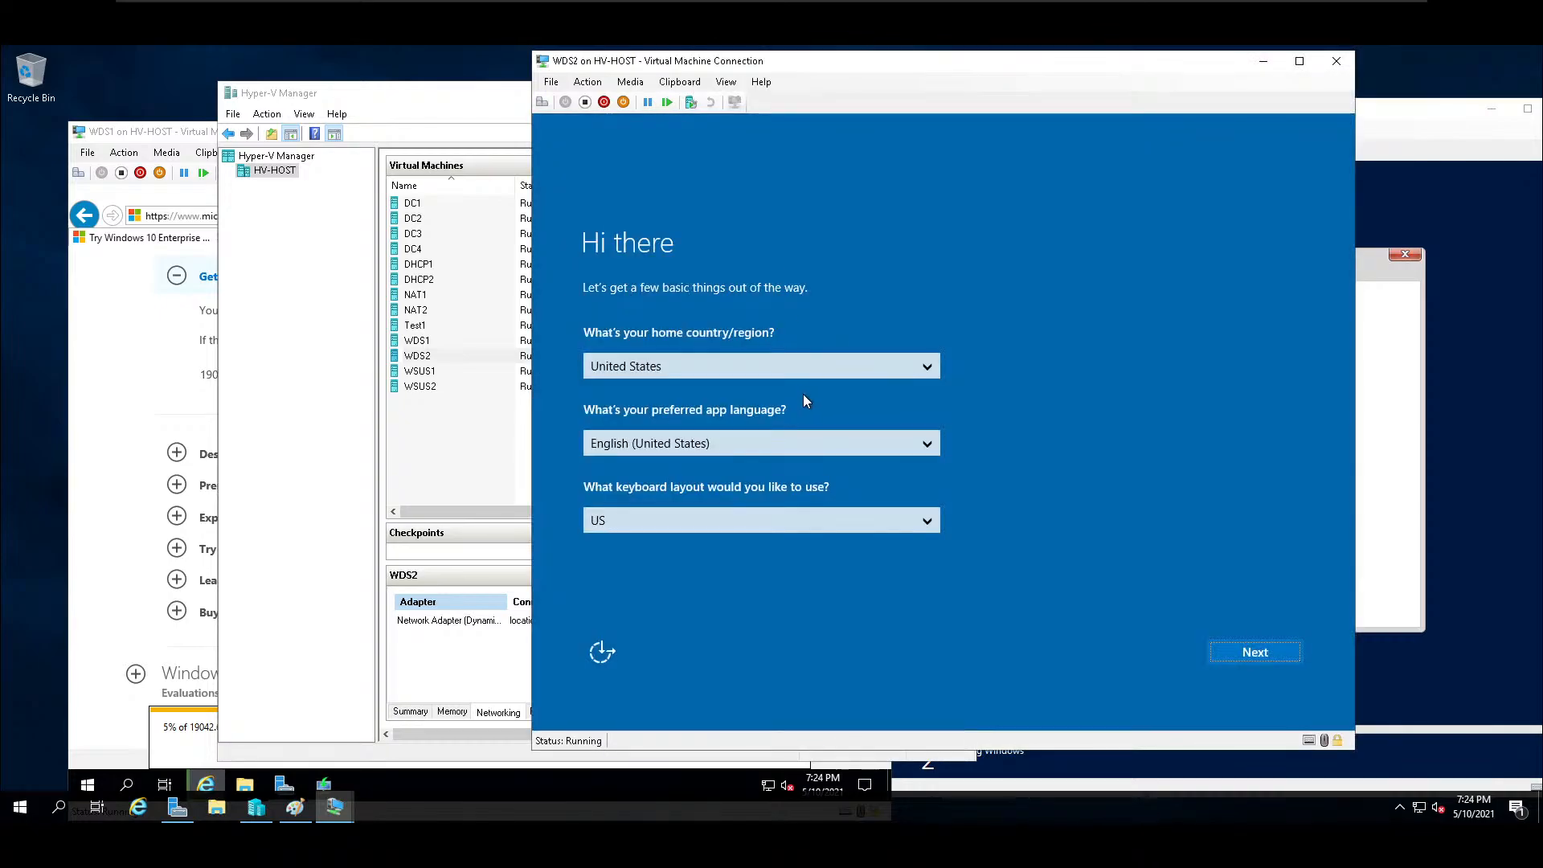
click(1242, 655)
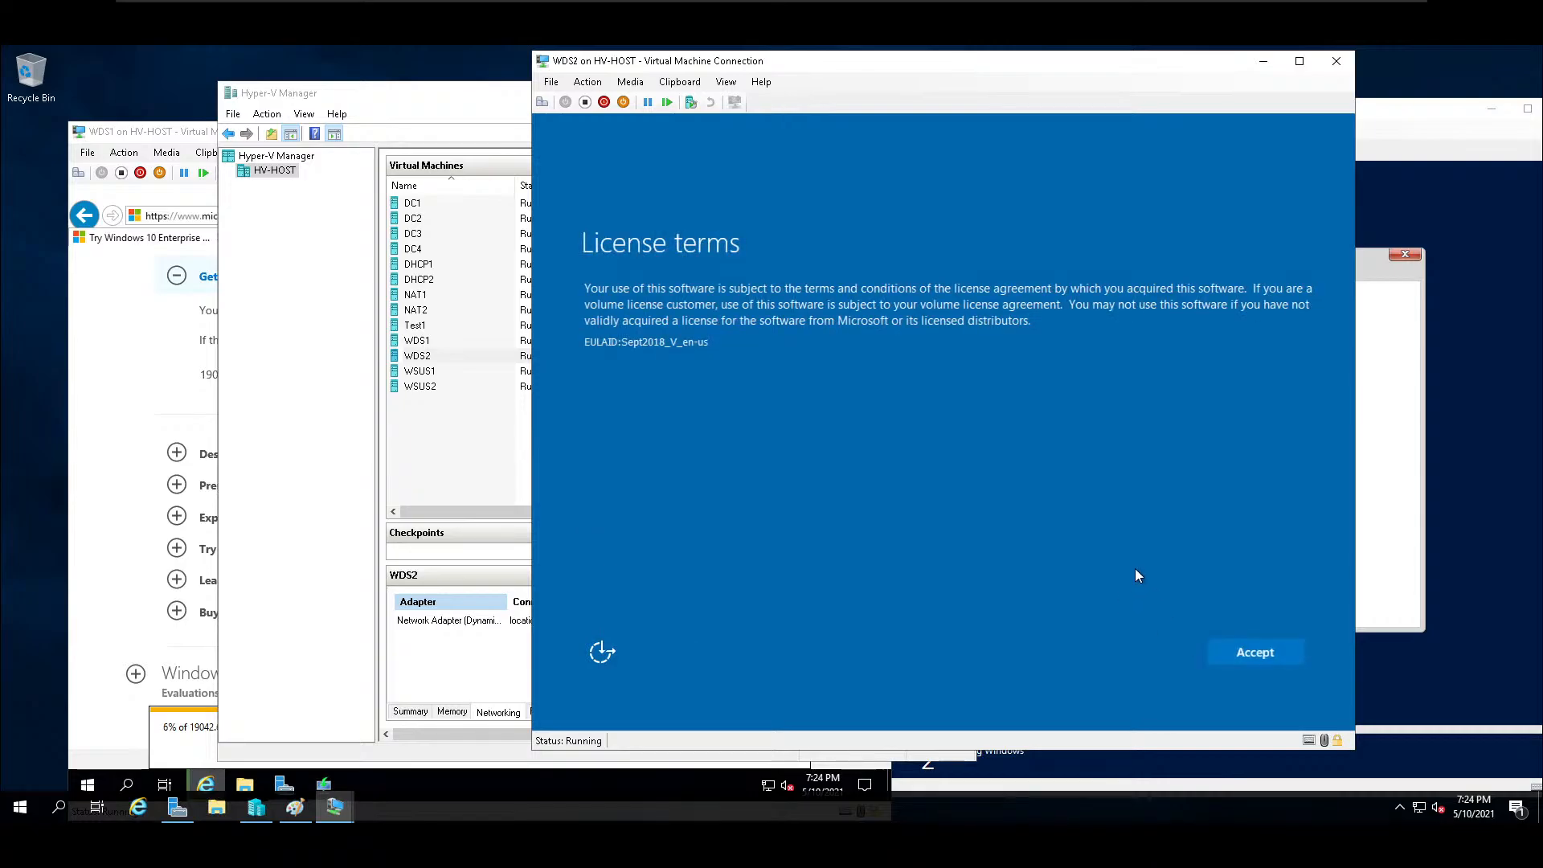
click(1250, 649)
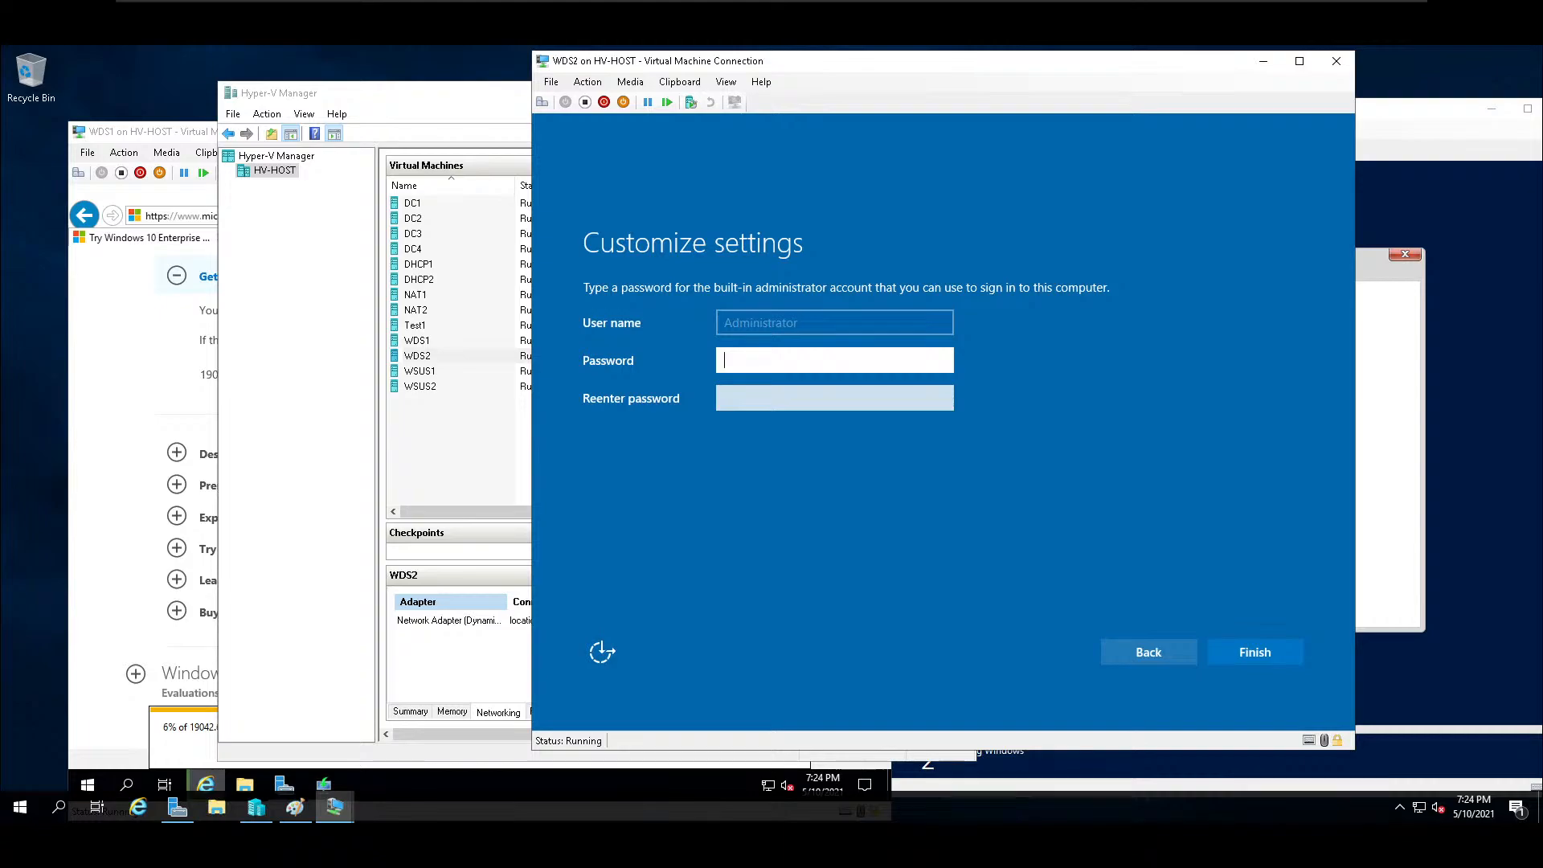
Enter and confirm the built-in administrator password on WDS2 and finish the initial setup.
text(Pa••••••••)
key(Tab)
text(•••••••••••)
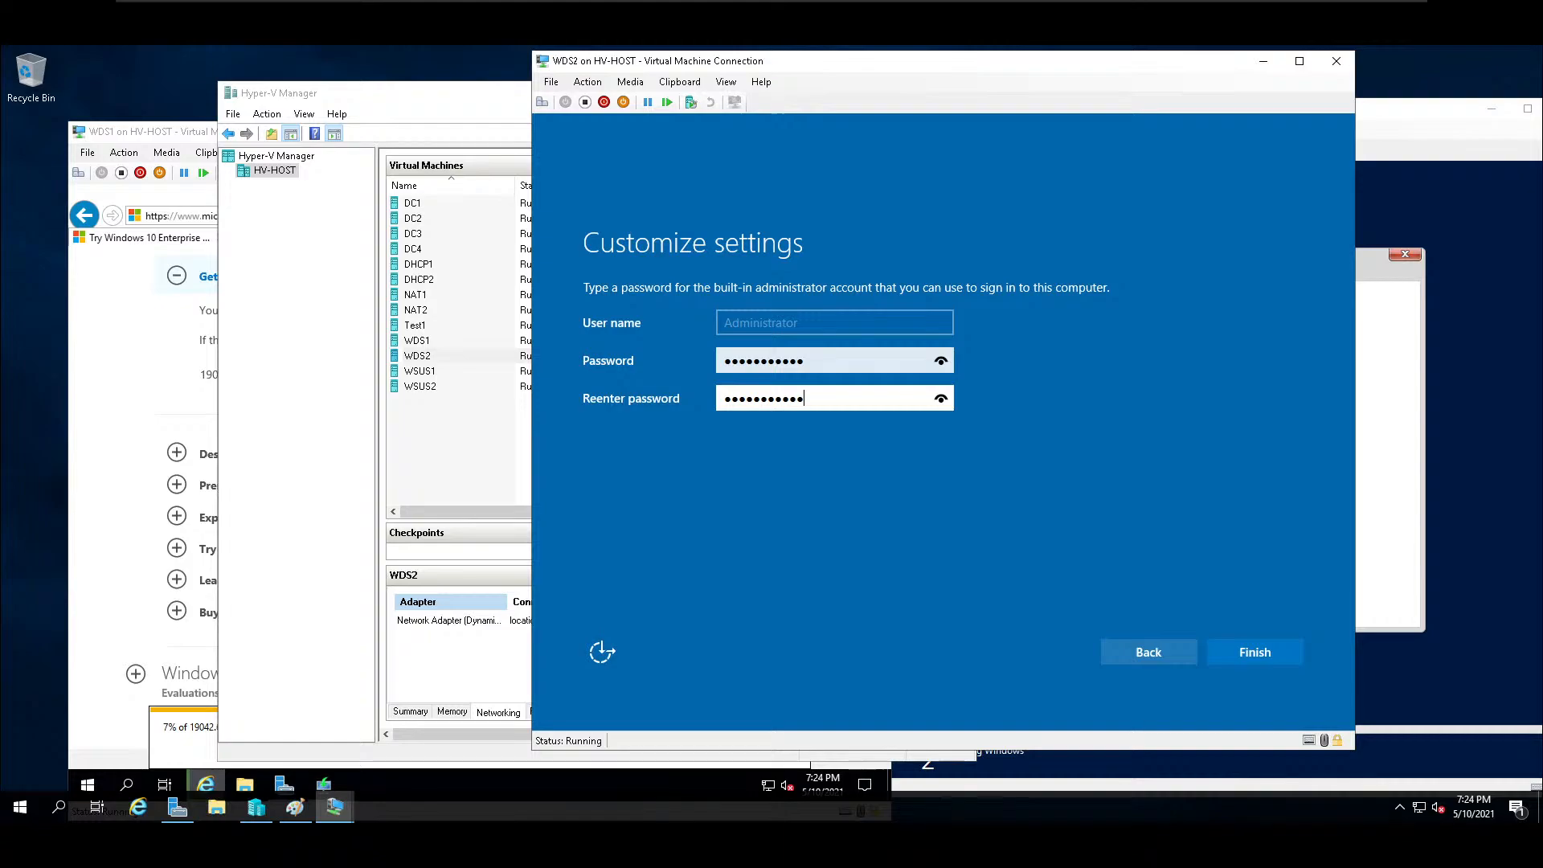
key(Return)
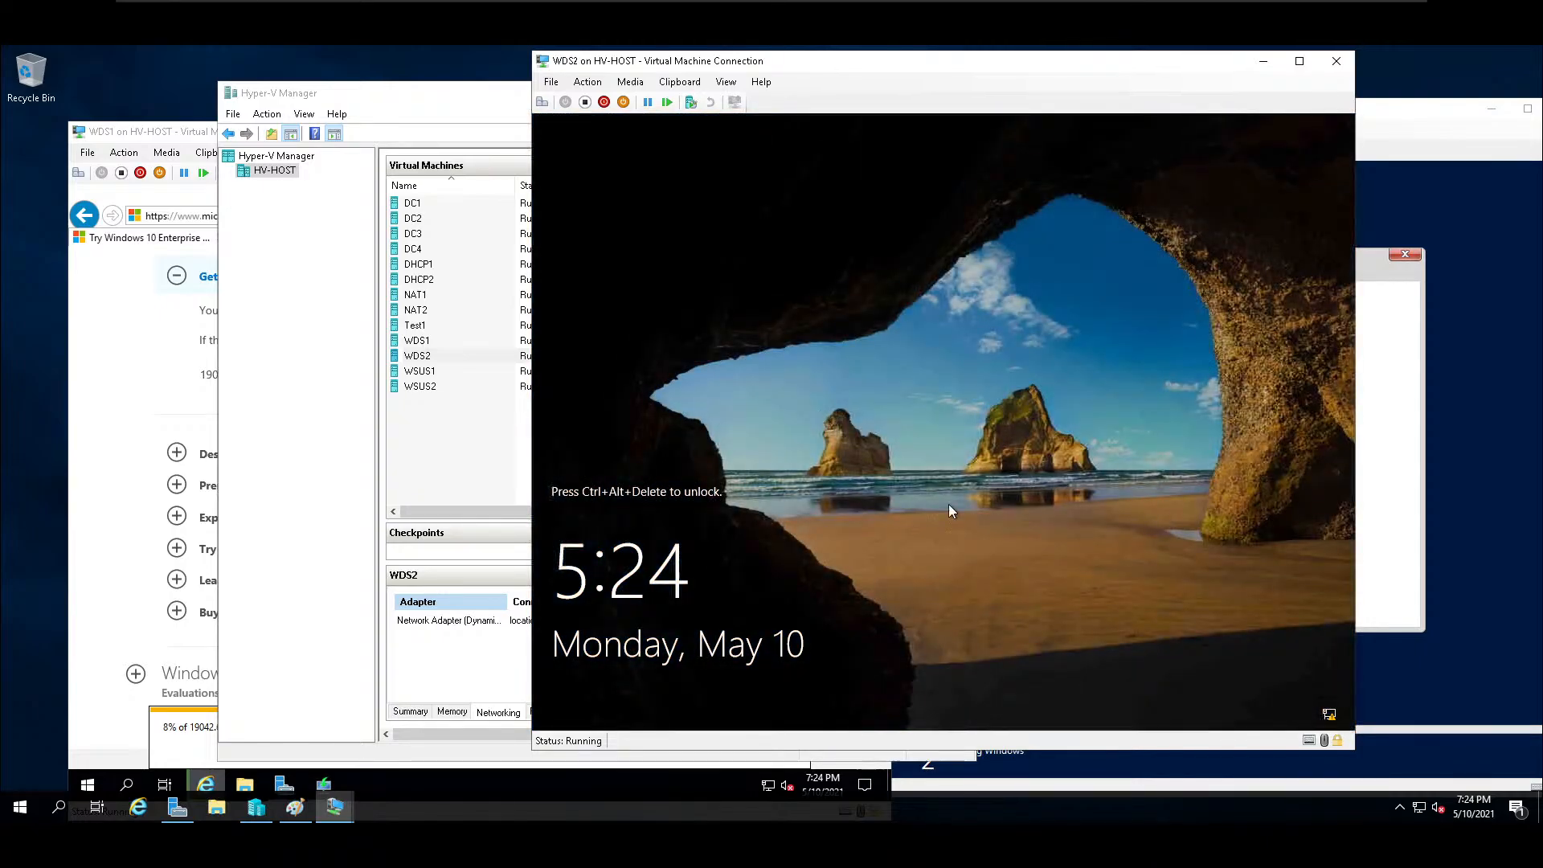
Sign in to WDS2 with the administrator password and allow network discovery on School.lan, dismissing the Server Manager pop-up.
click(542, 102)
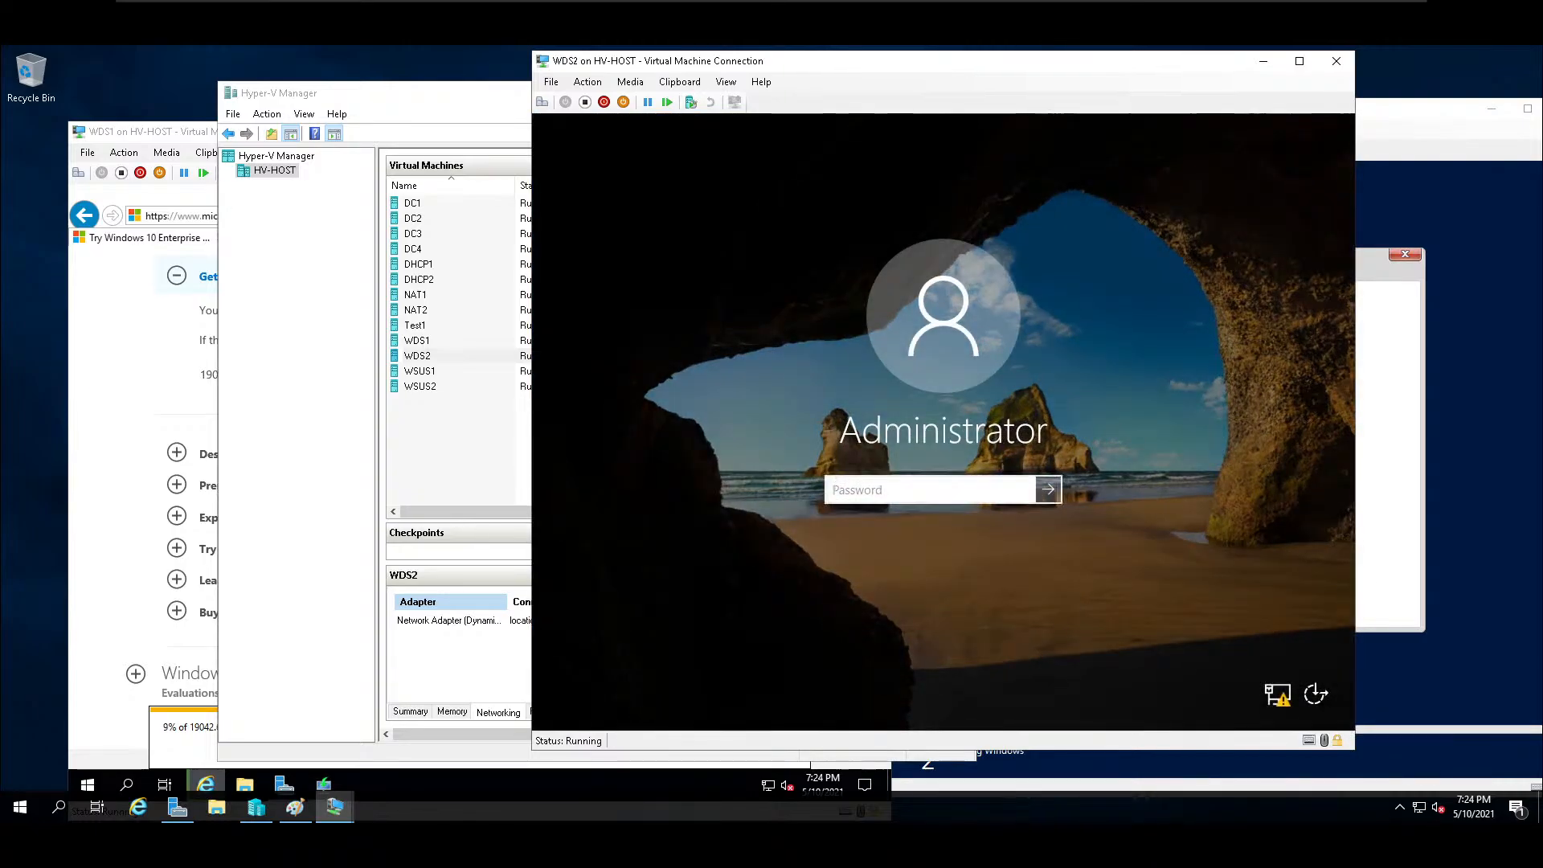
text(••••••••••••)
key(Return)
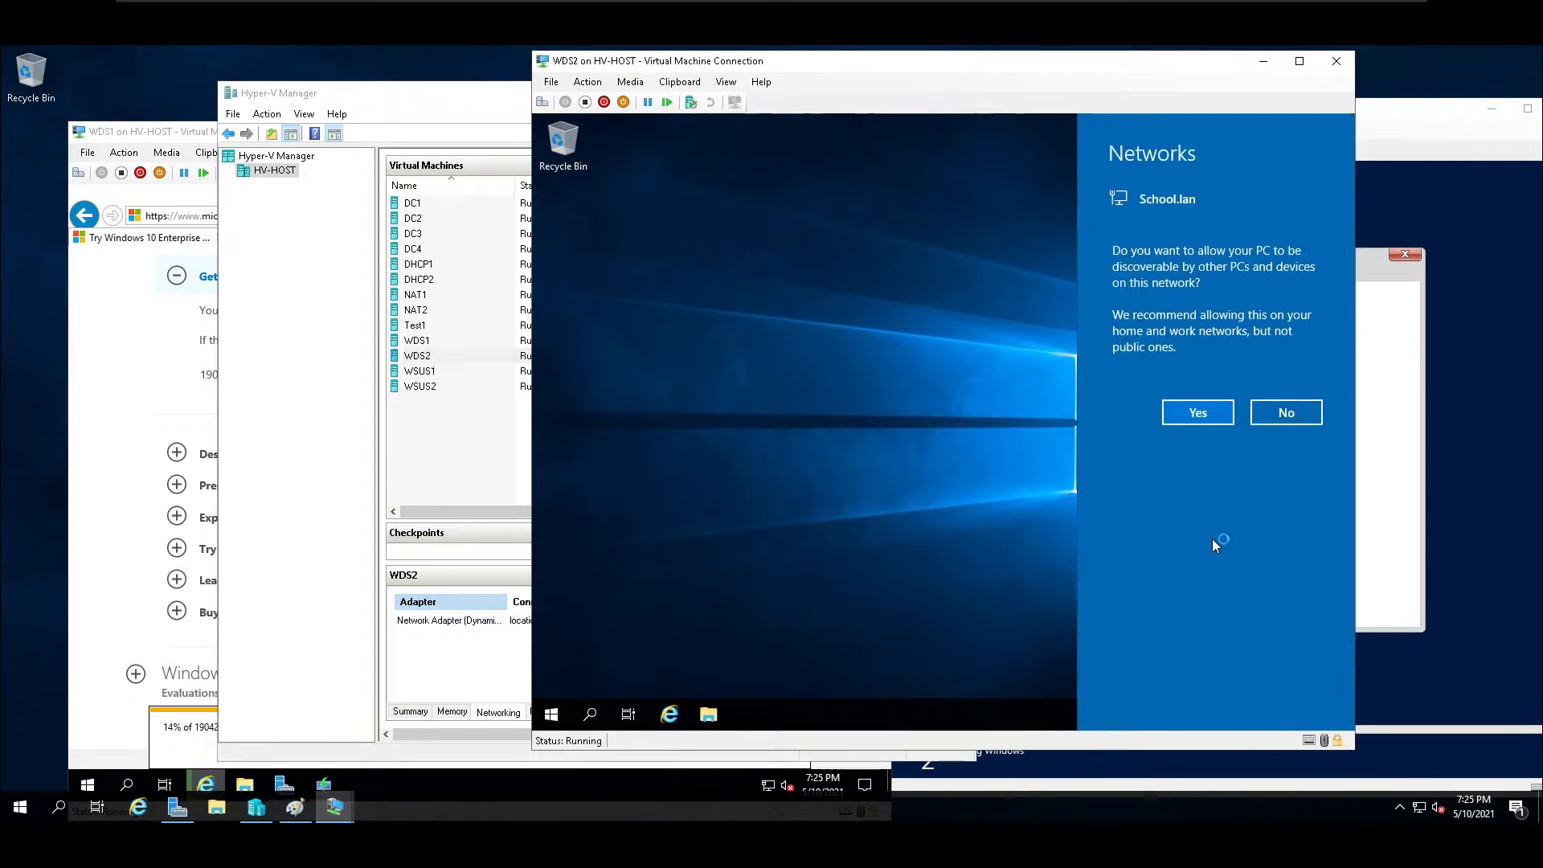
click(1186, 416)
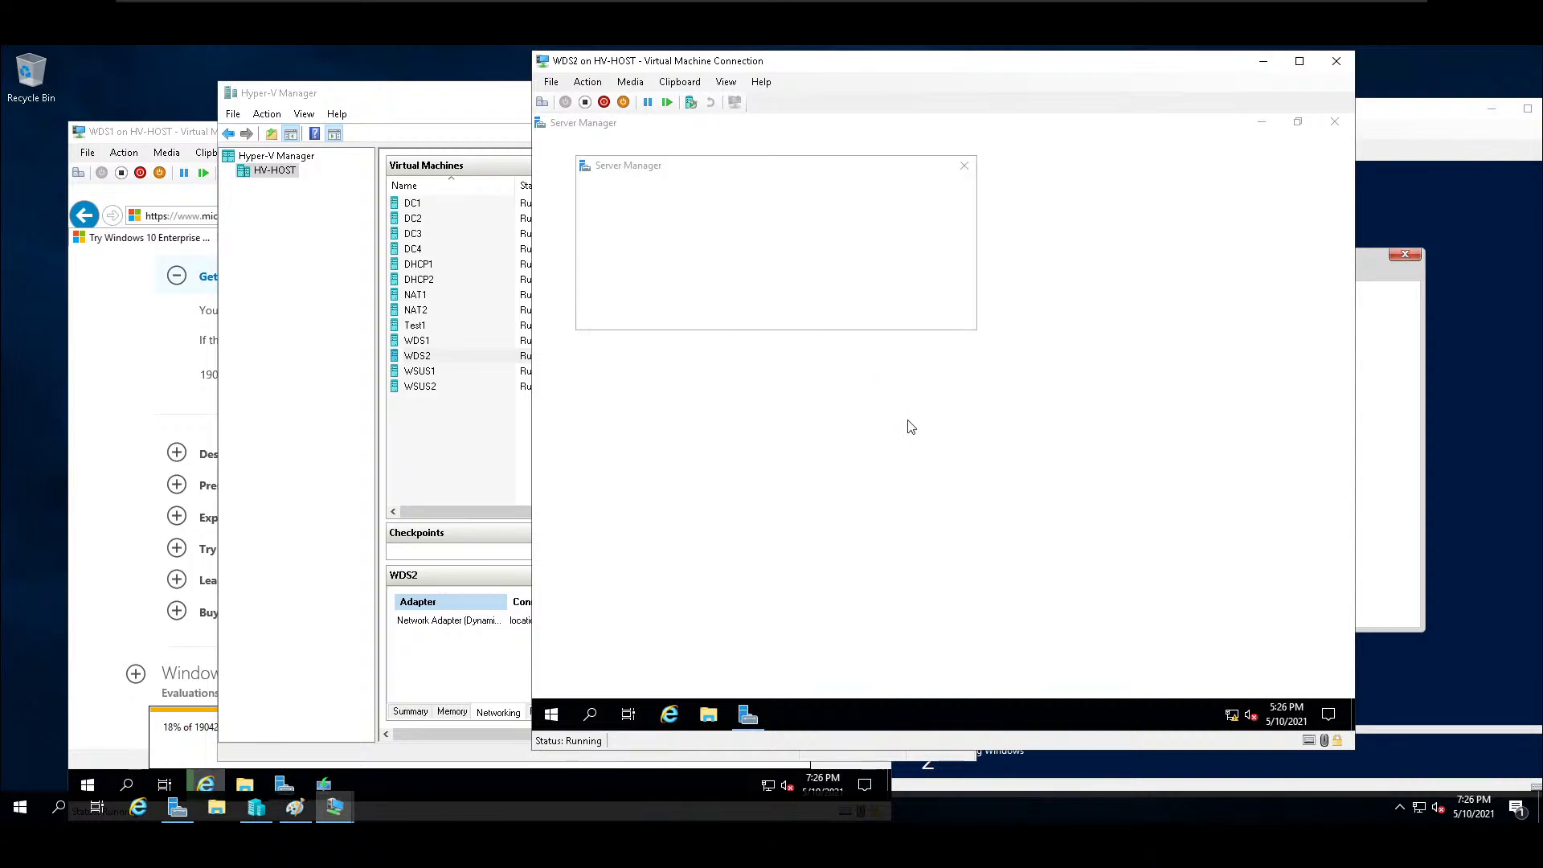
click(964, 166)
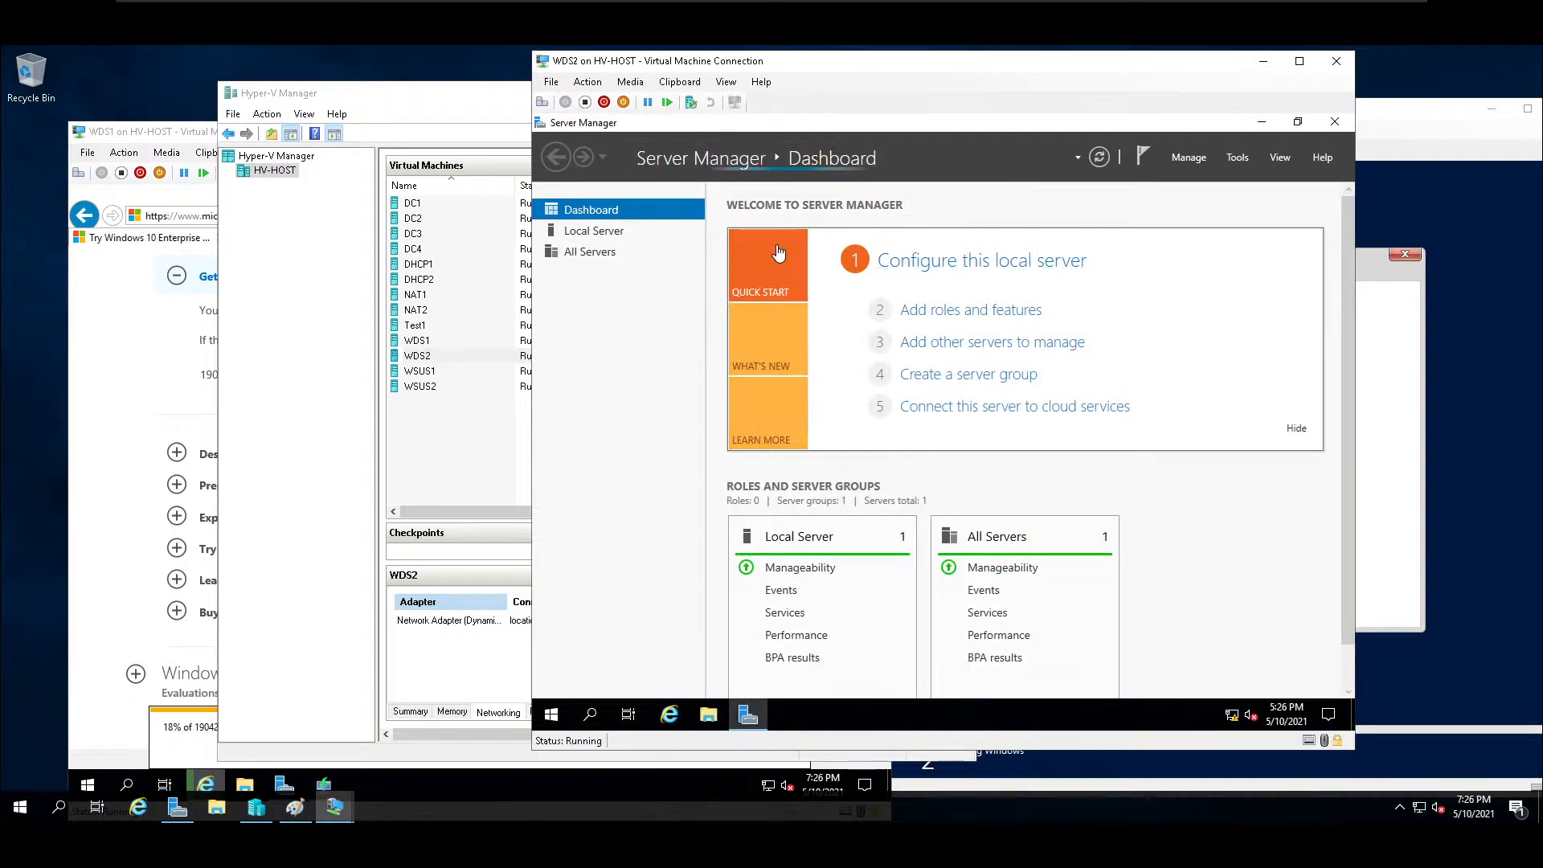
Activate Windows on WDS2 from the local server properties, using the product key held in the host clipboard.
click(916, 264)
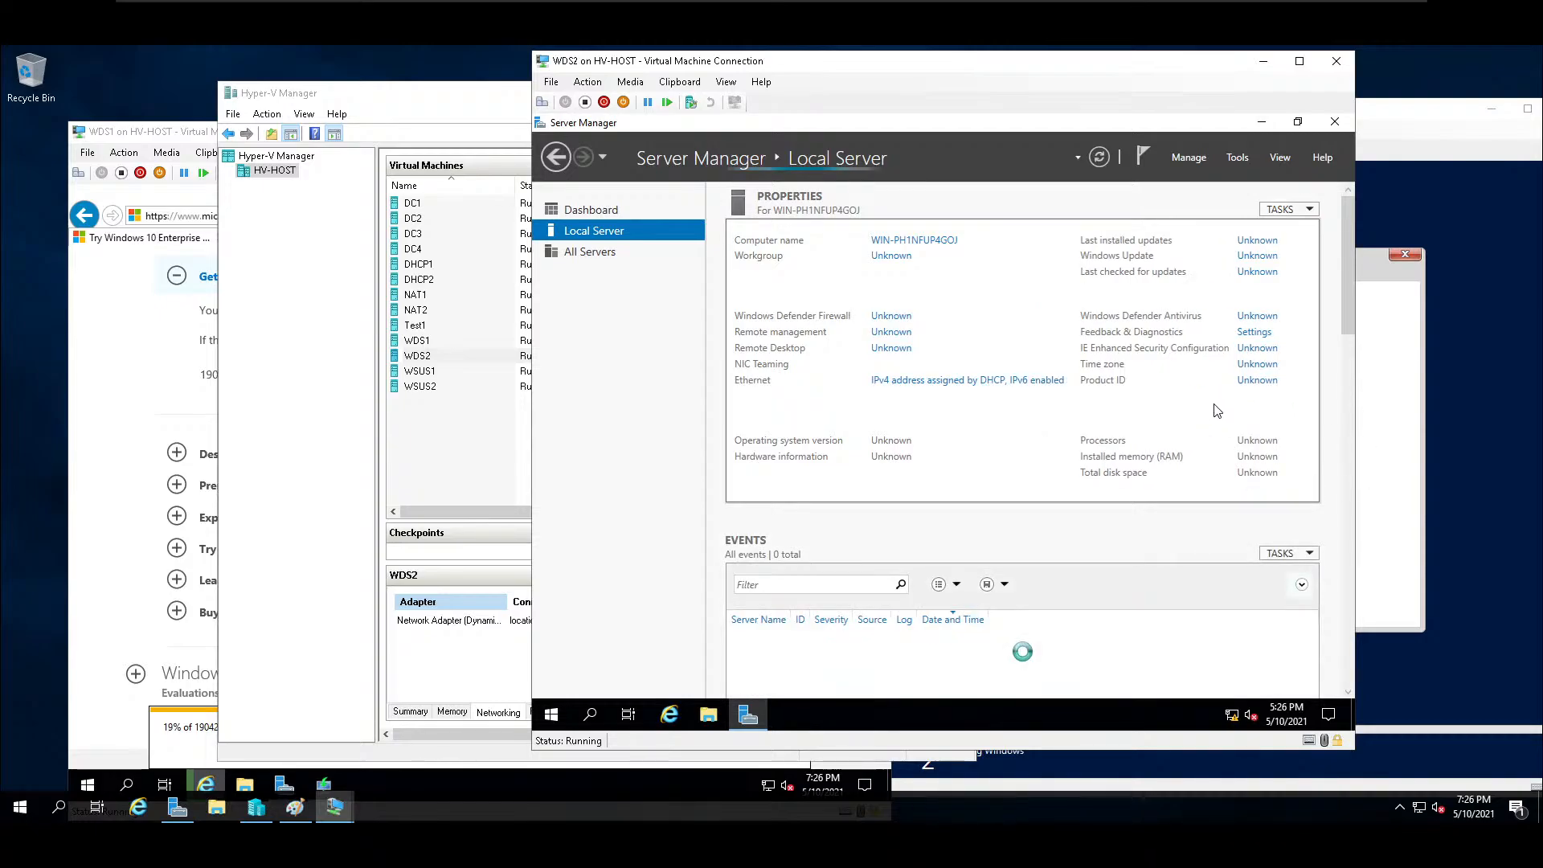
click(680, 82)
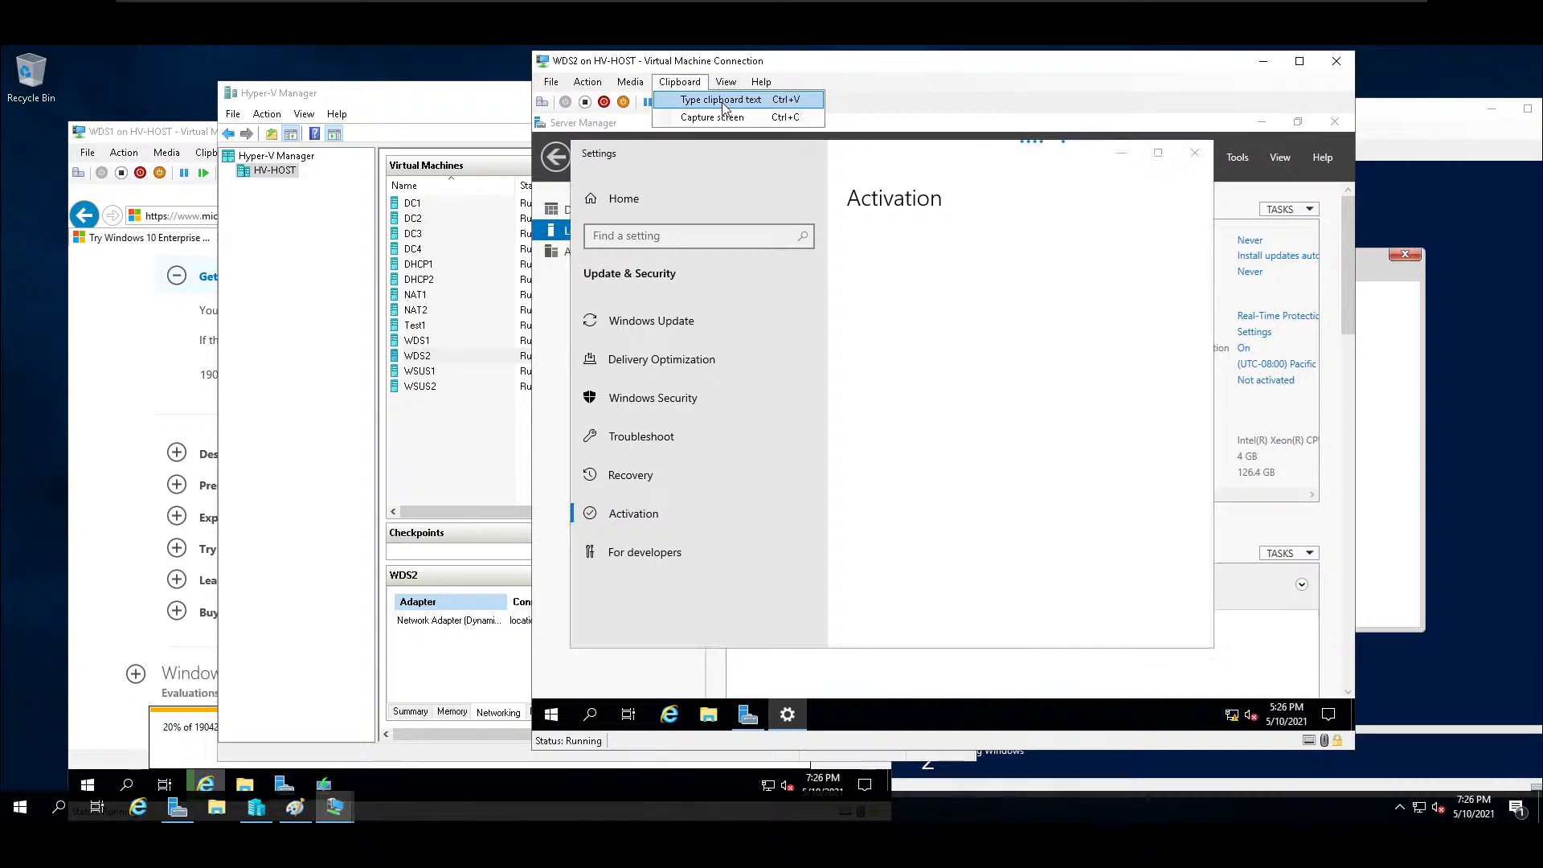
click(722, 103)
click(1019, 482)
click(1056, 442)
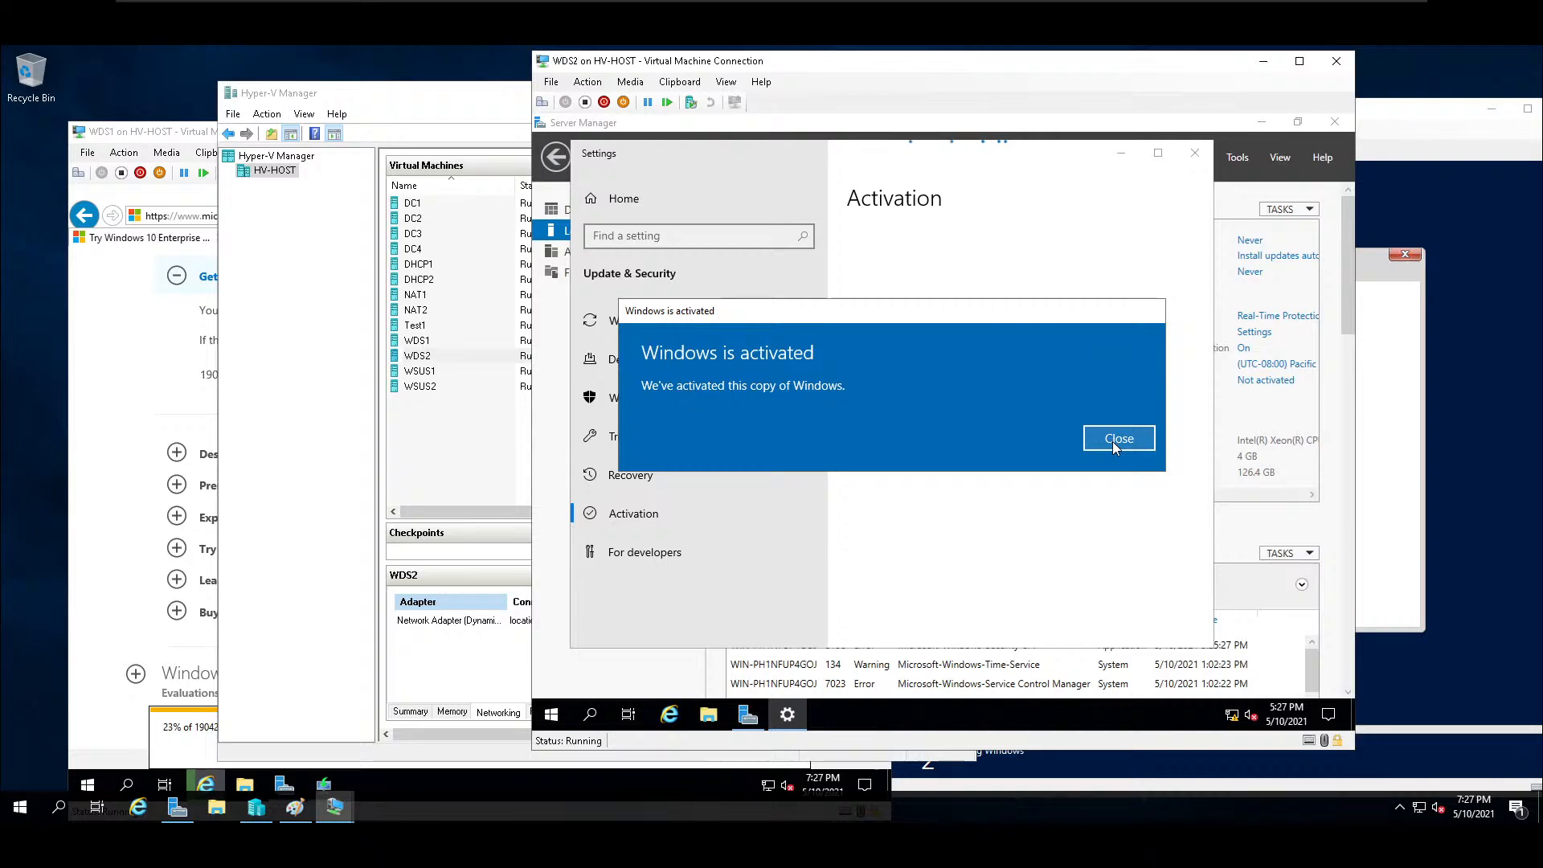
click(1113, 441)
click(1202, 151)
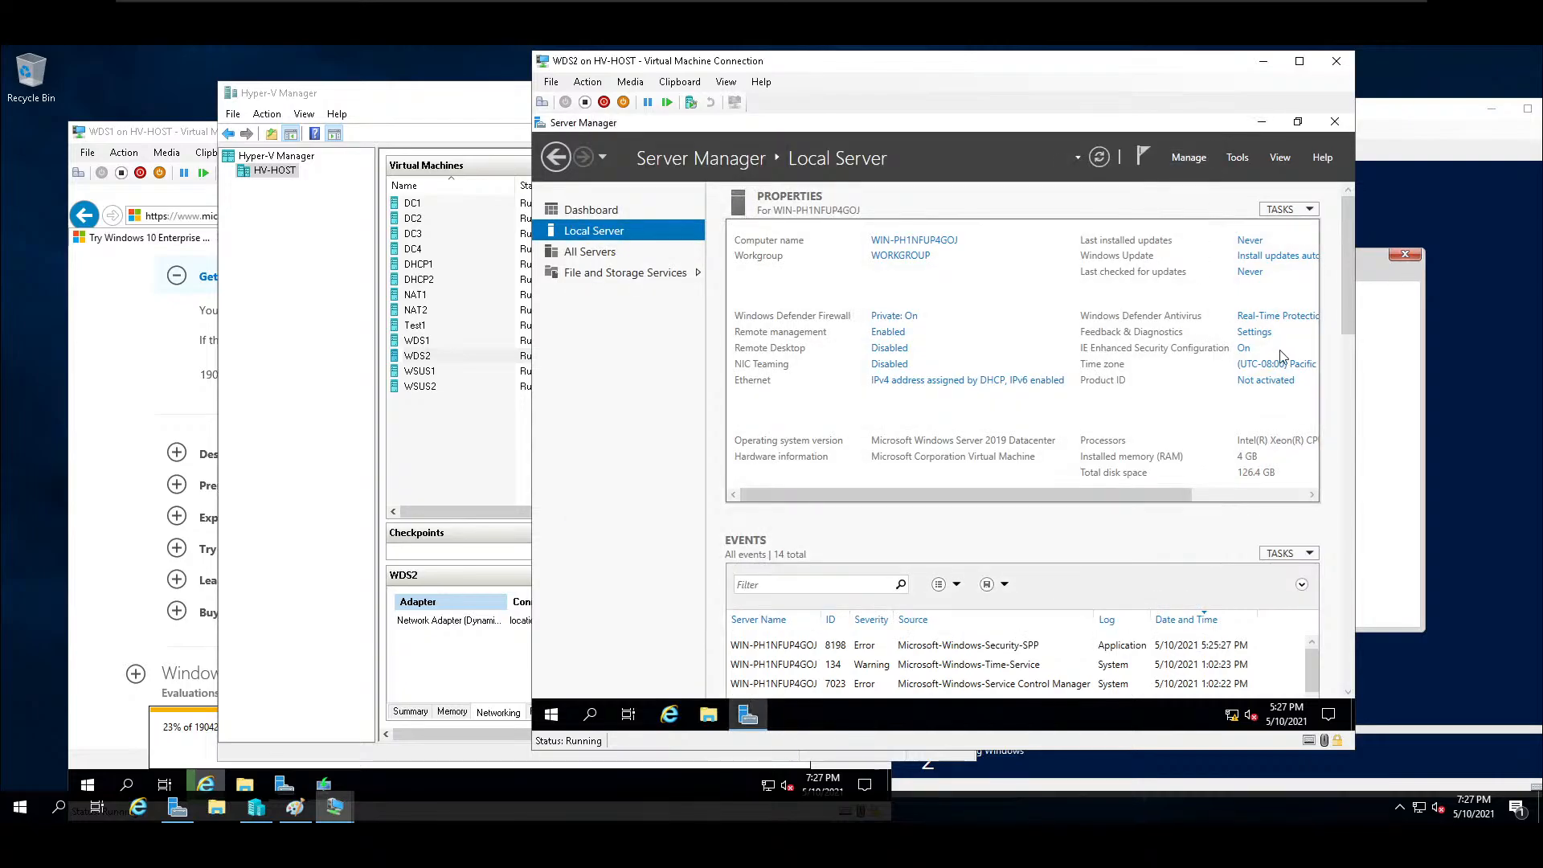
Set the WDS2 time zone to (UTC-06:00) Central Time (US & Canada) from the local server properties.
drag(1183, 494, 1296, 494)
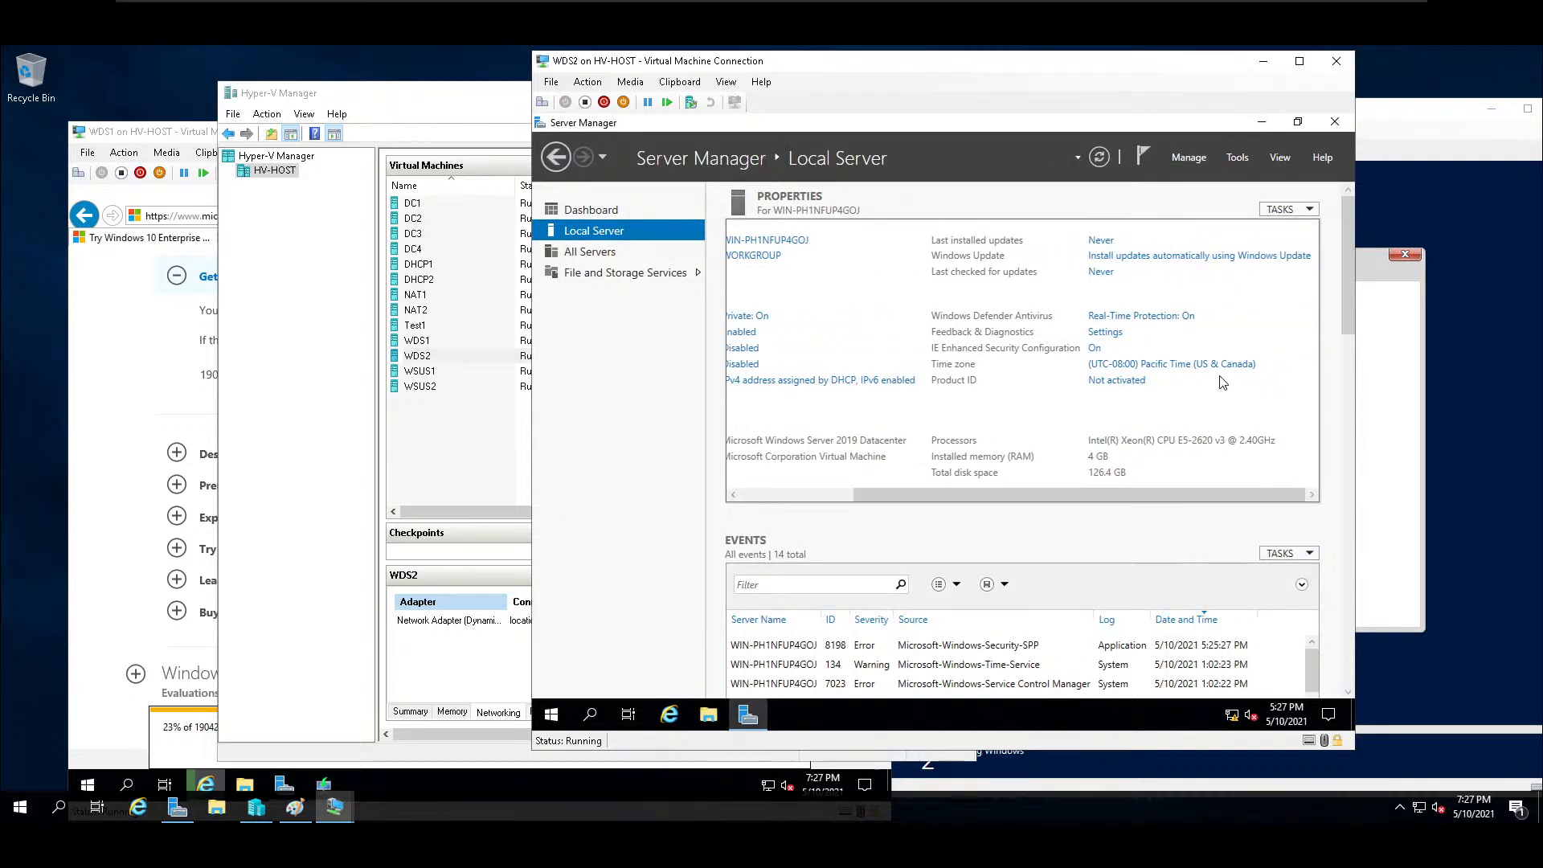
click(1219, 367)
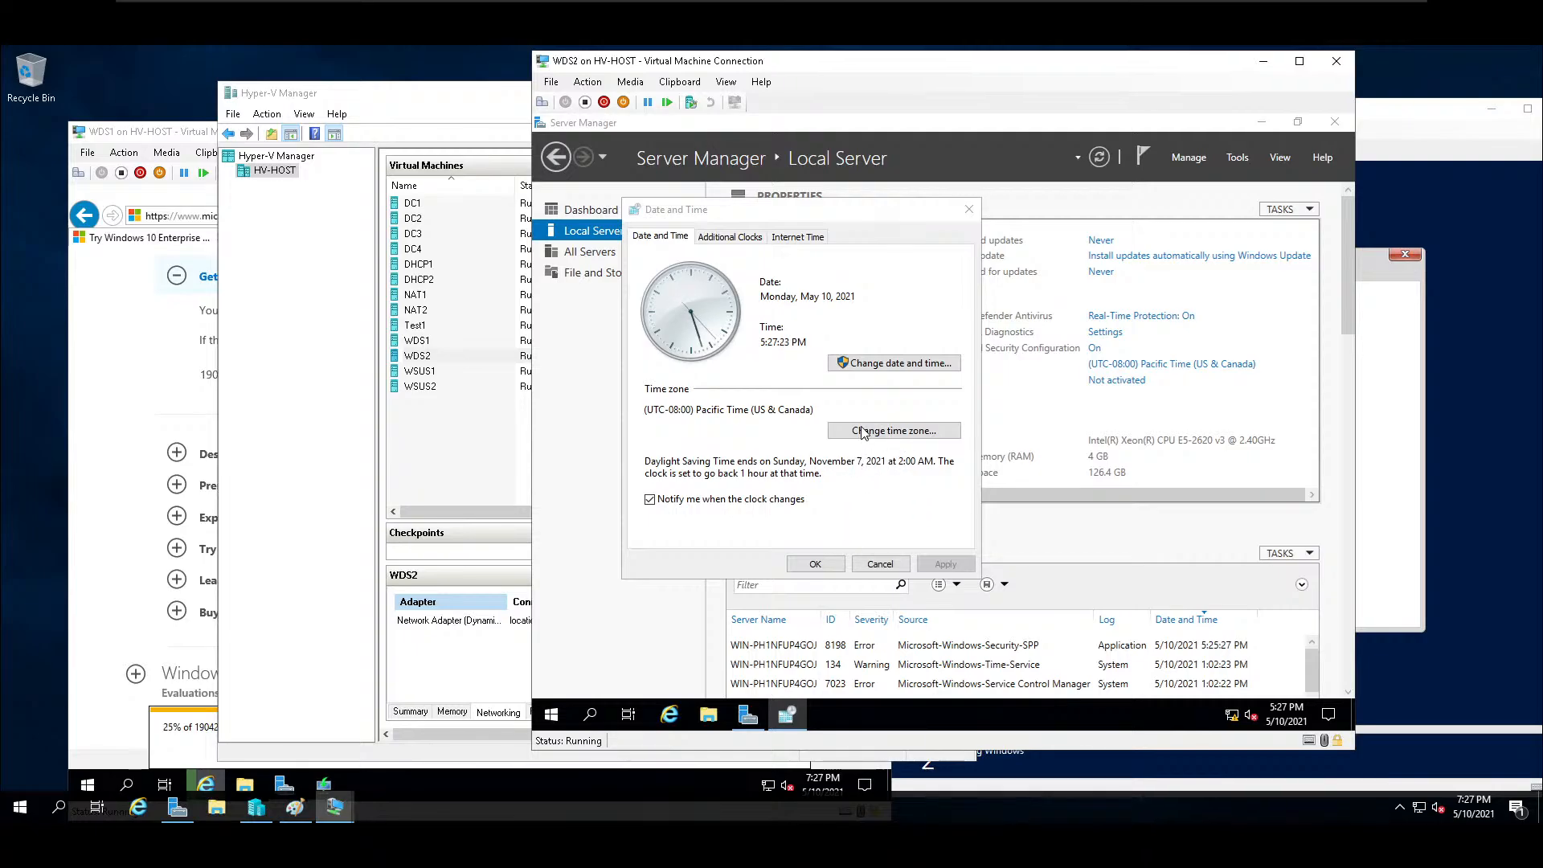
click(863, 431)
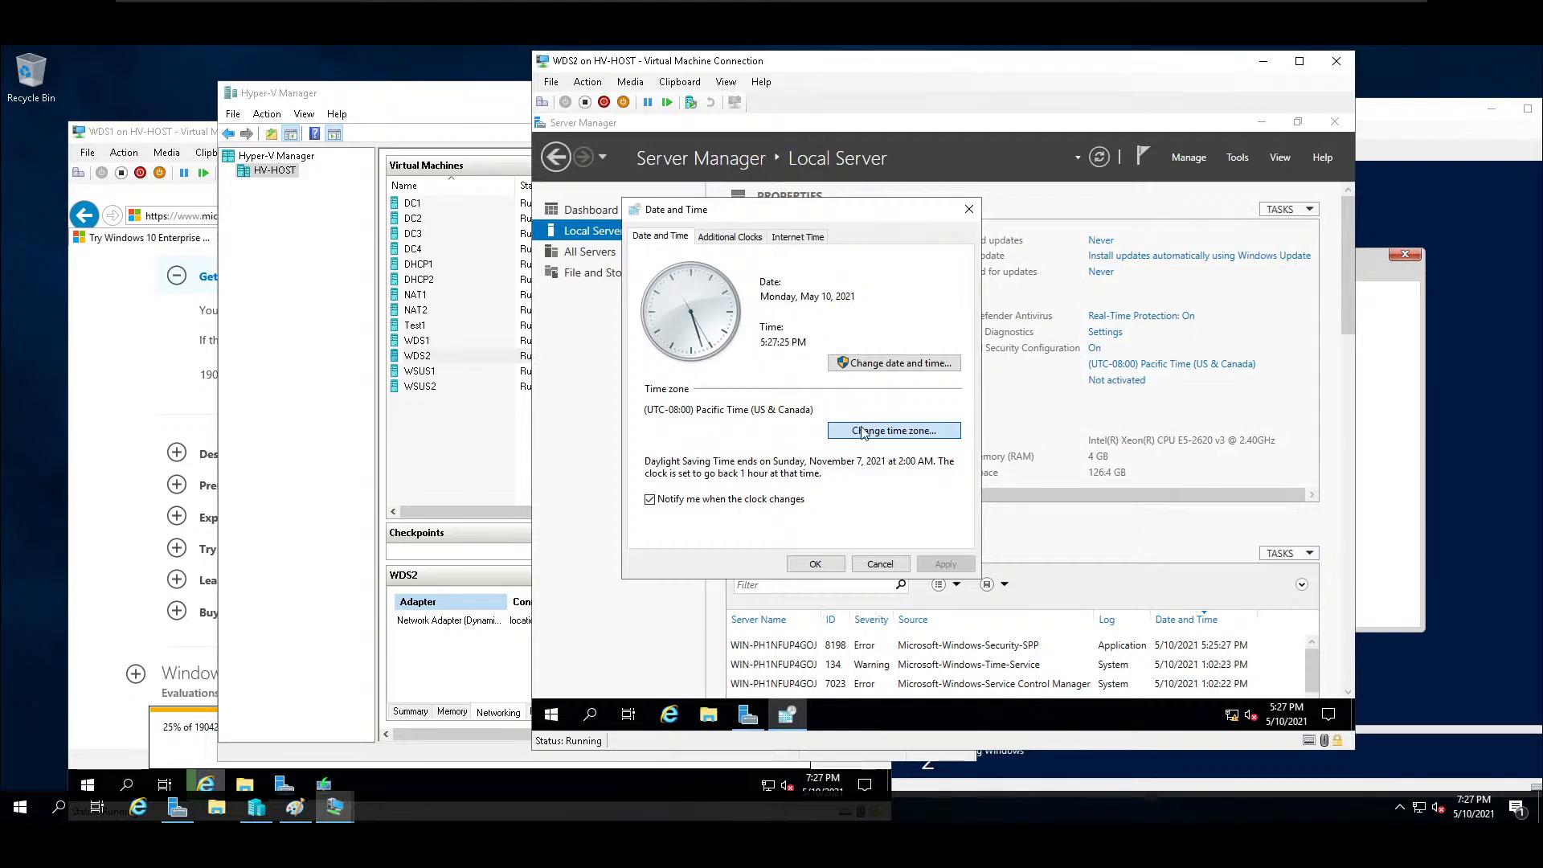
click(843, 309)
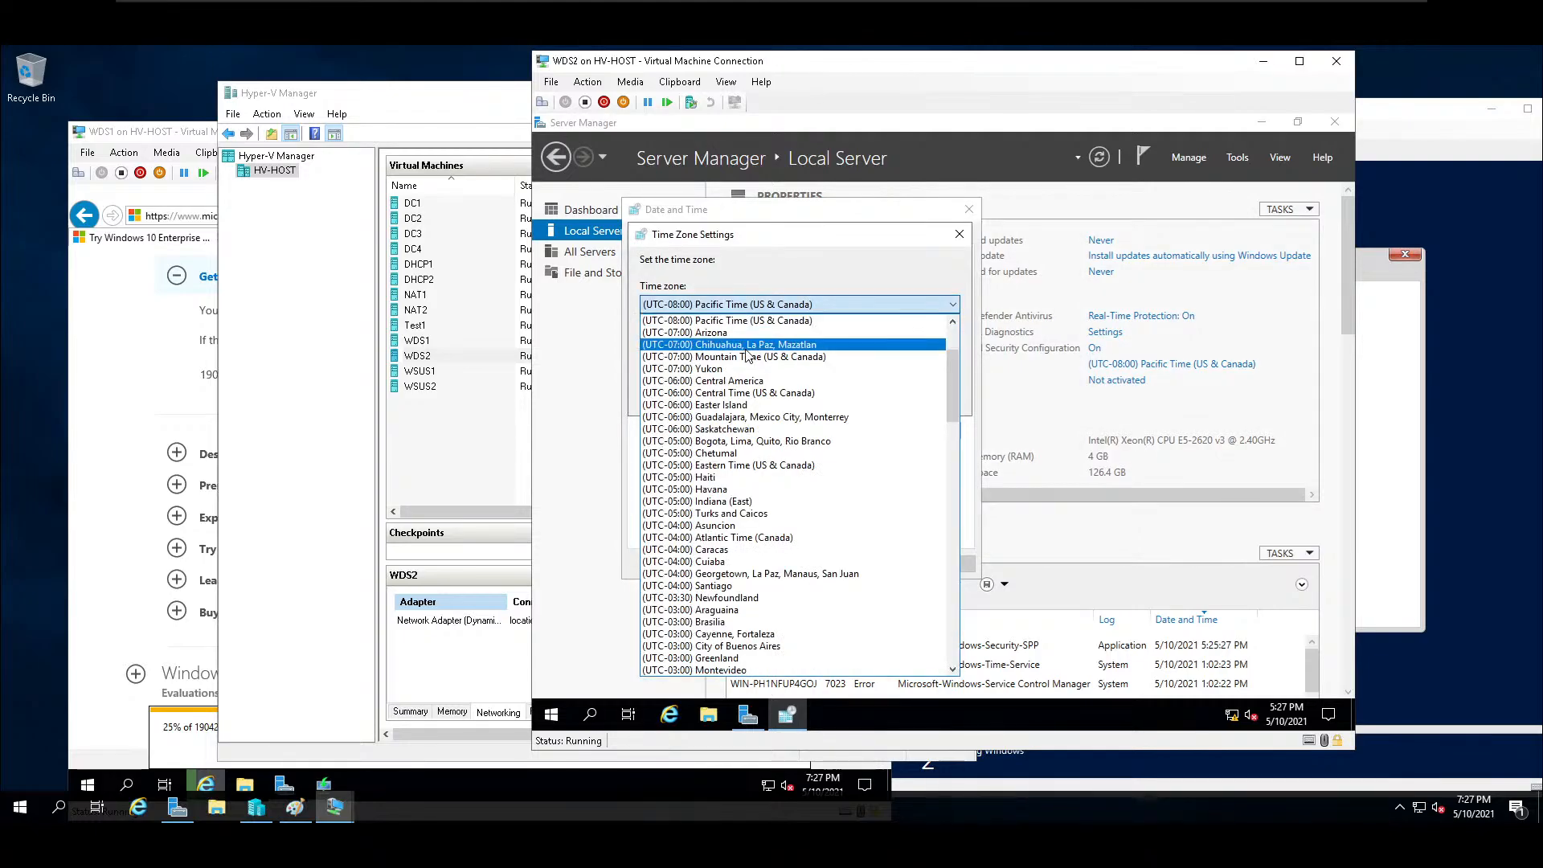
click(742, 393)
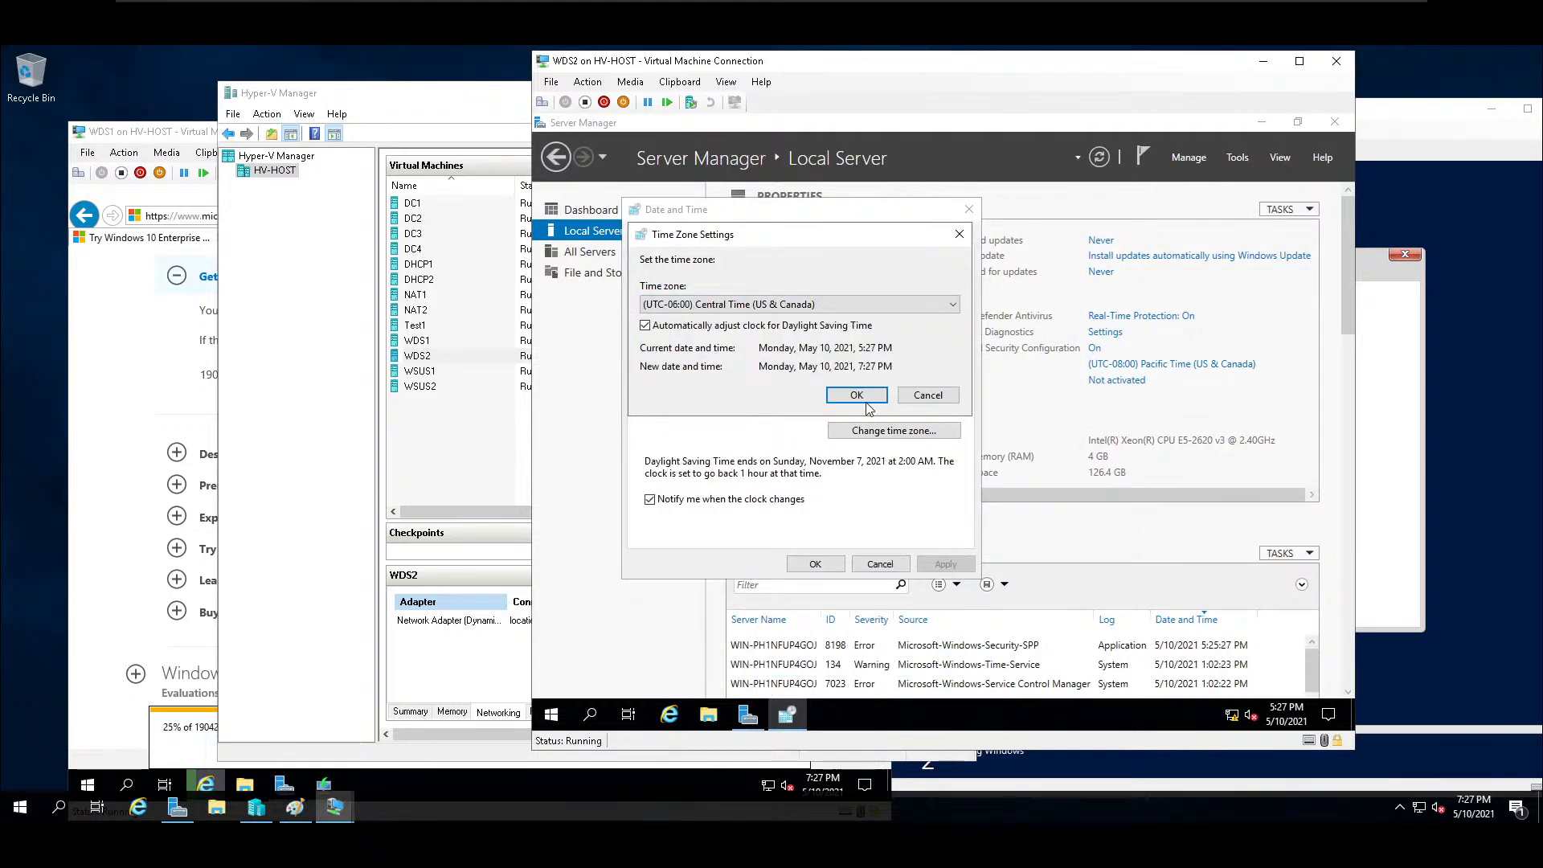
click(856, 398)
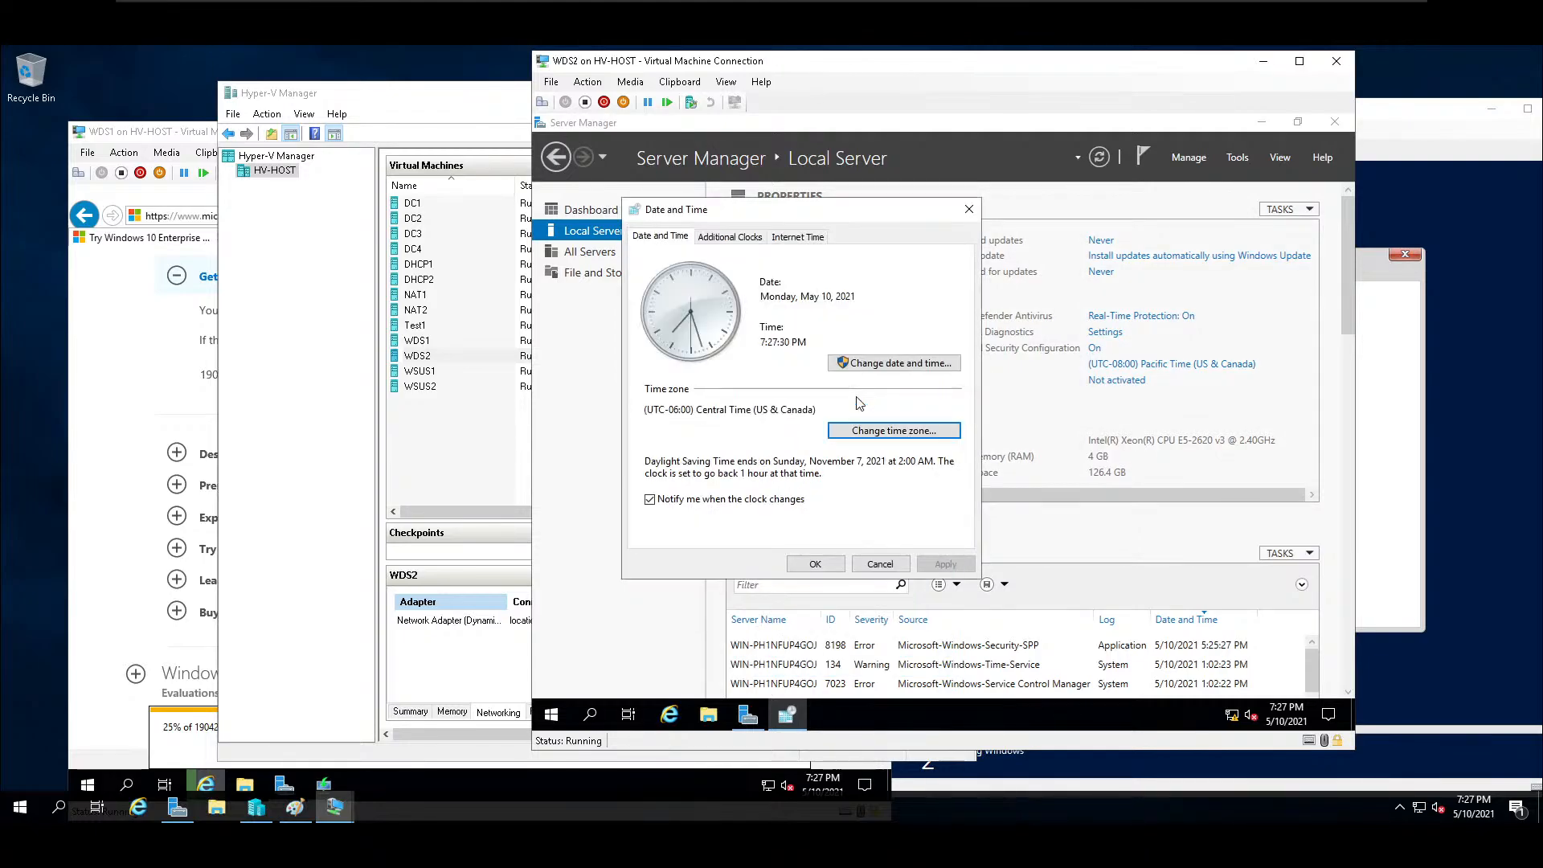
click(815, 564)
Allow Remote Desktop connections to WDS2, accepting the firewall exception, and check the remote management setting without changing it.
drag(1094, 495, 923, 524)
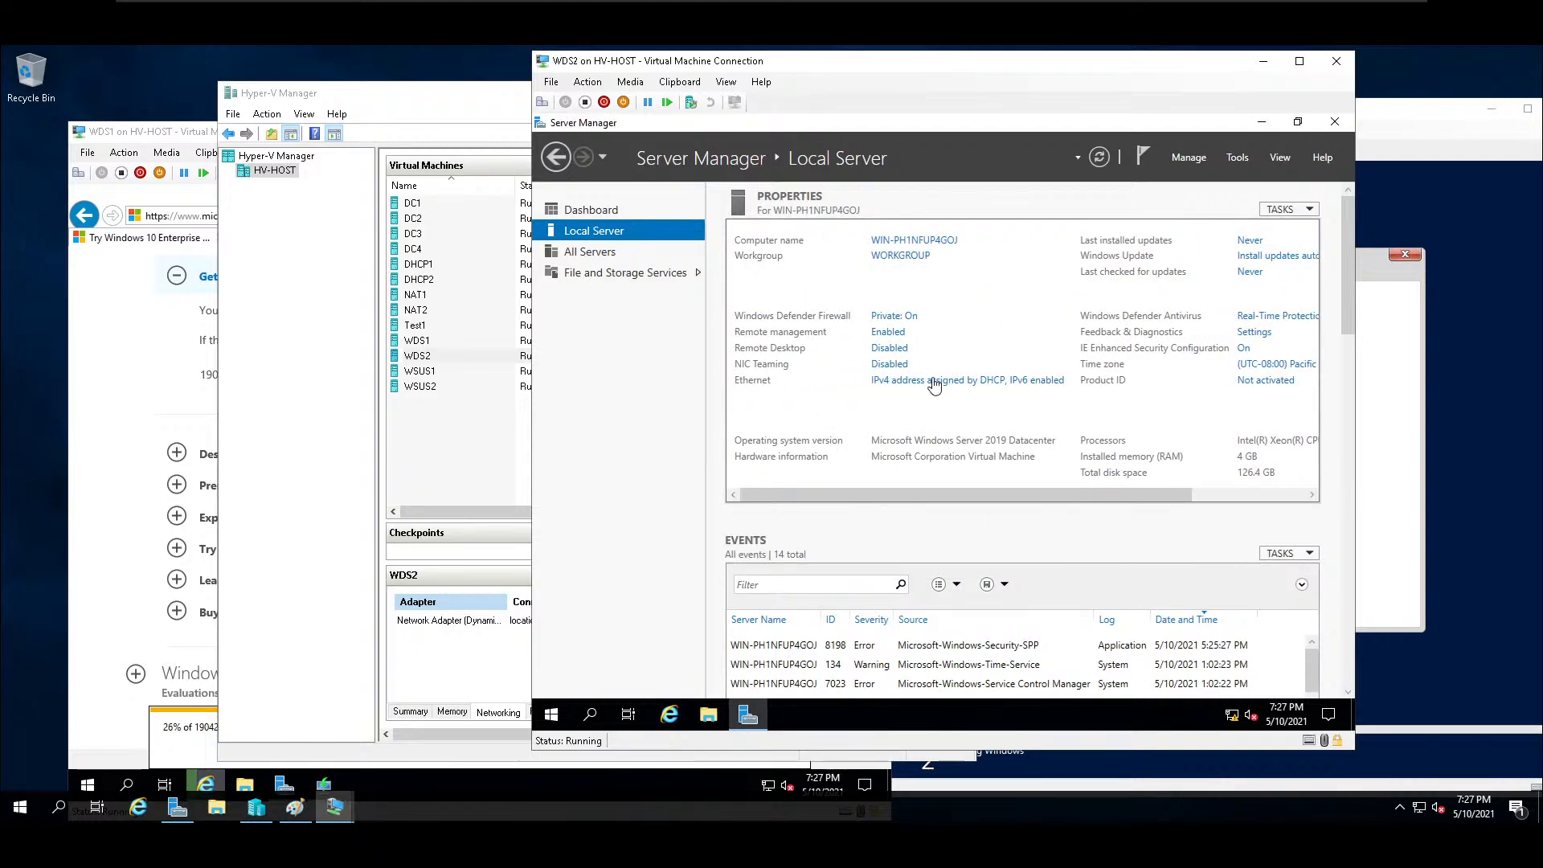
click(882, 349)
click(788, 487)
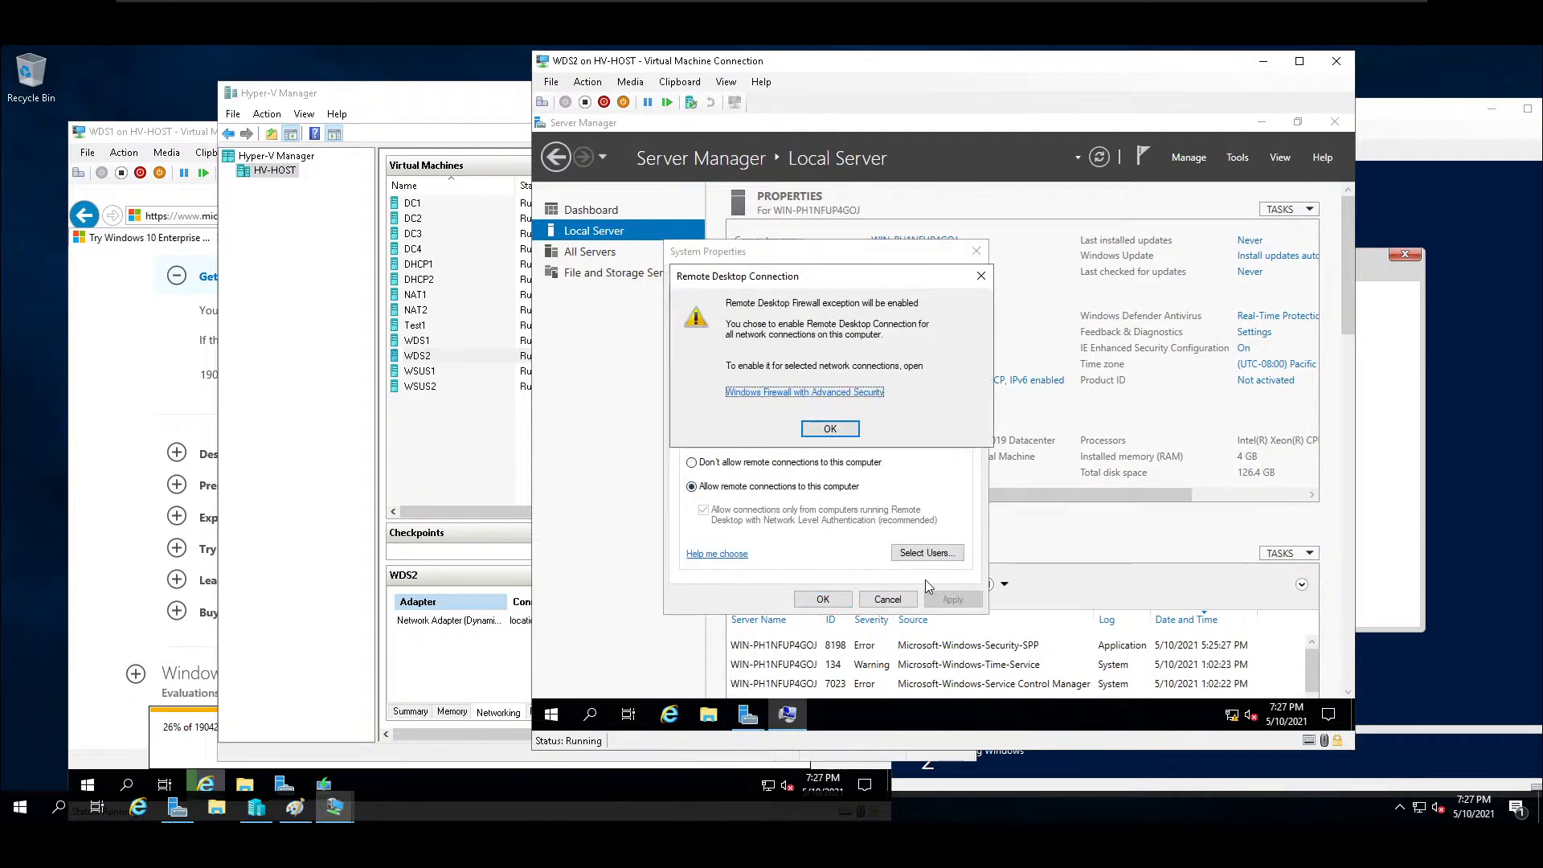
click(851, 434)
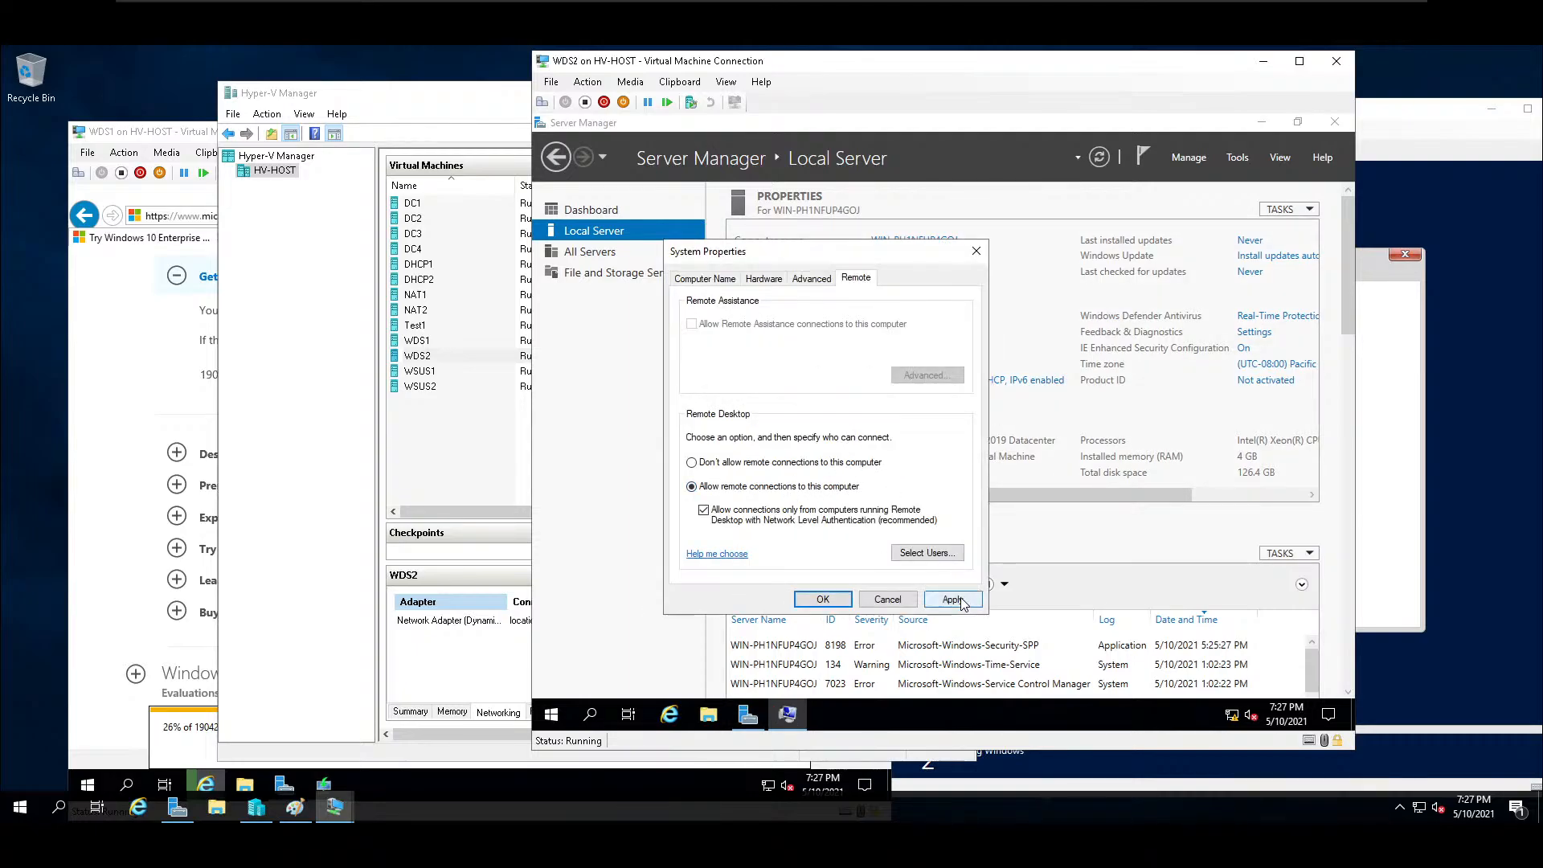
click(821, 601)
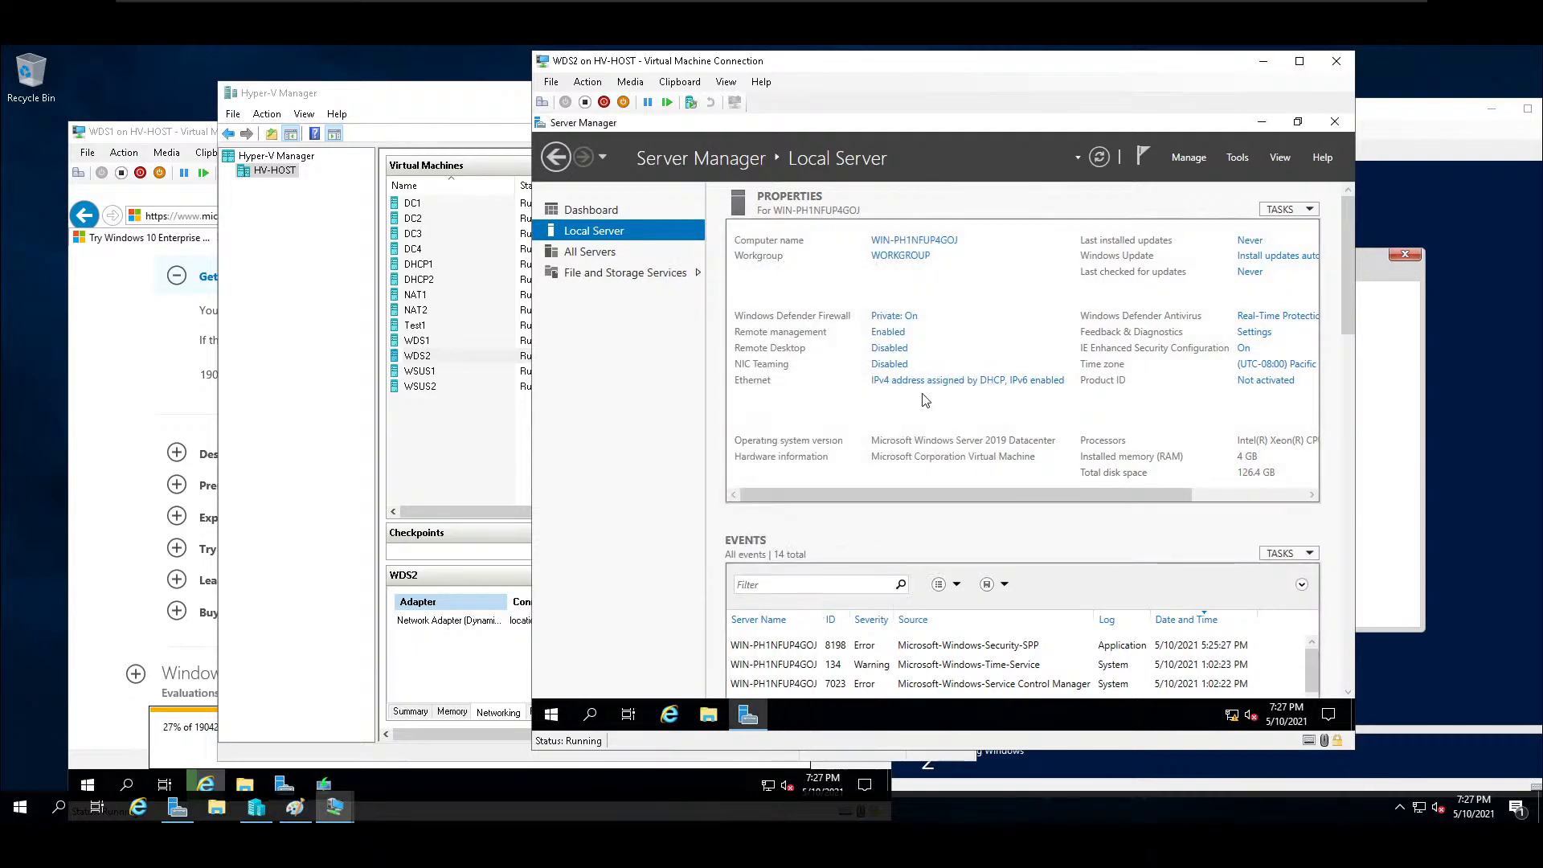
click(888, 332)
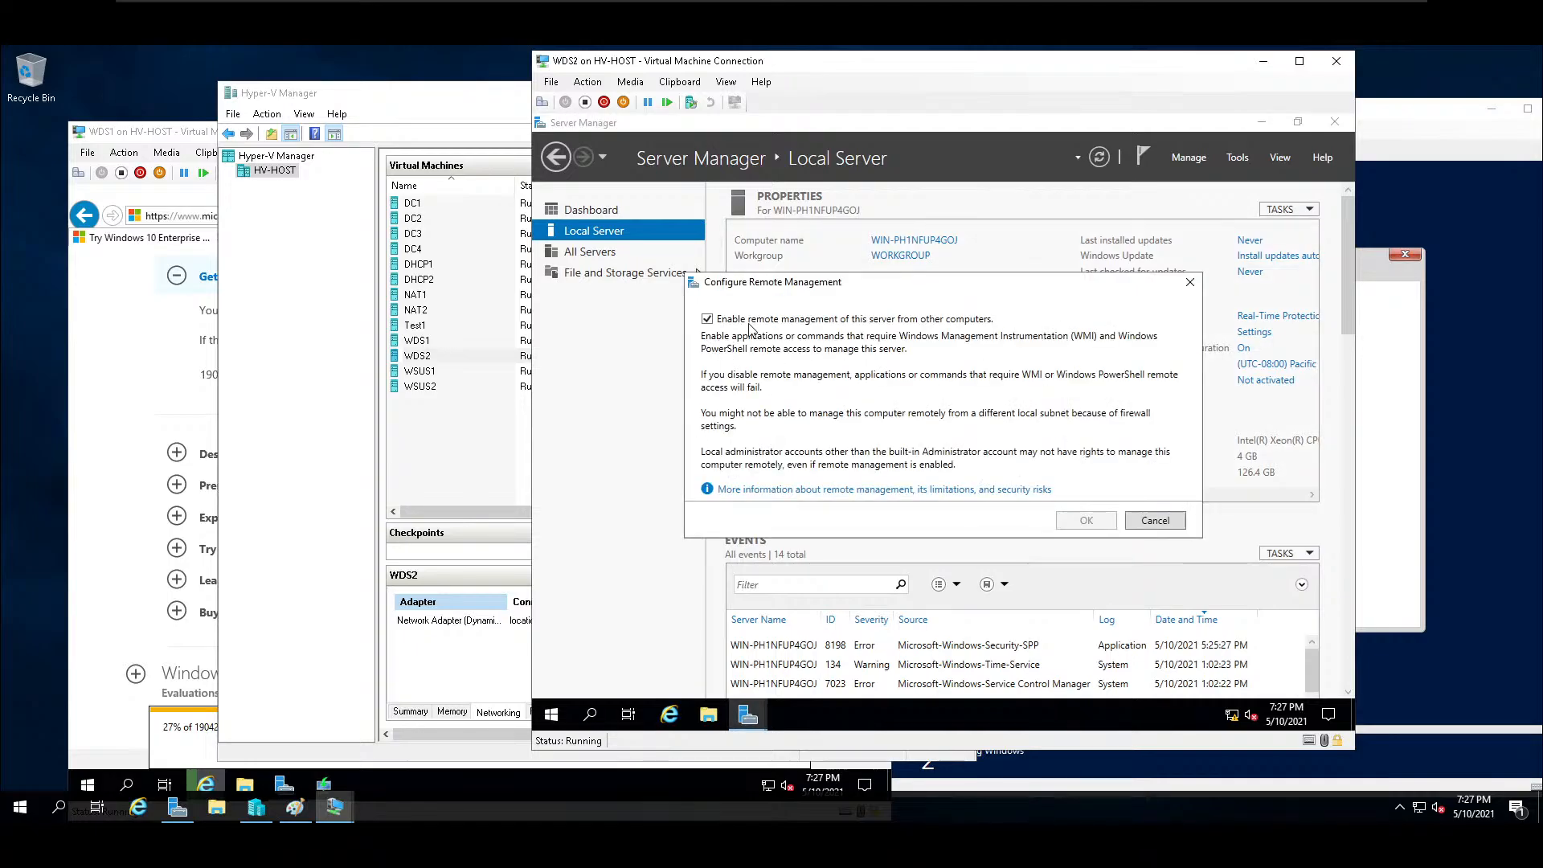
click(1191, 284)
Set the server's computer name to WDS2 and change its membership from the workgroup to the School domain.
click(933, 243)
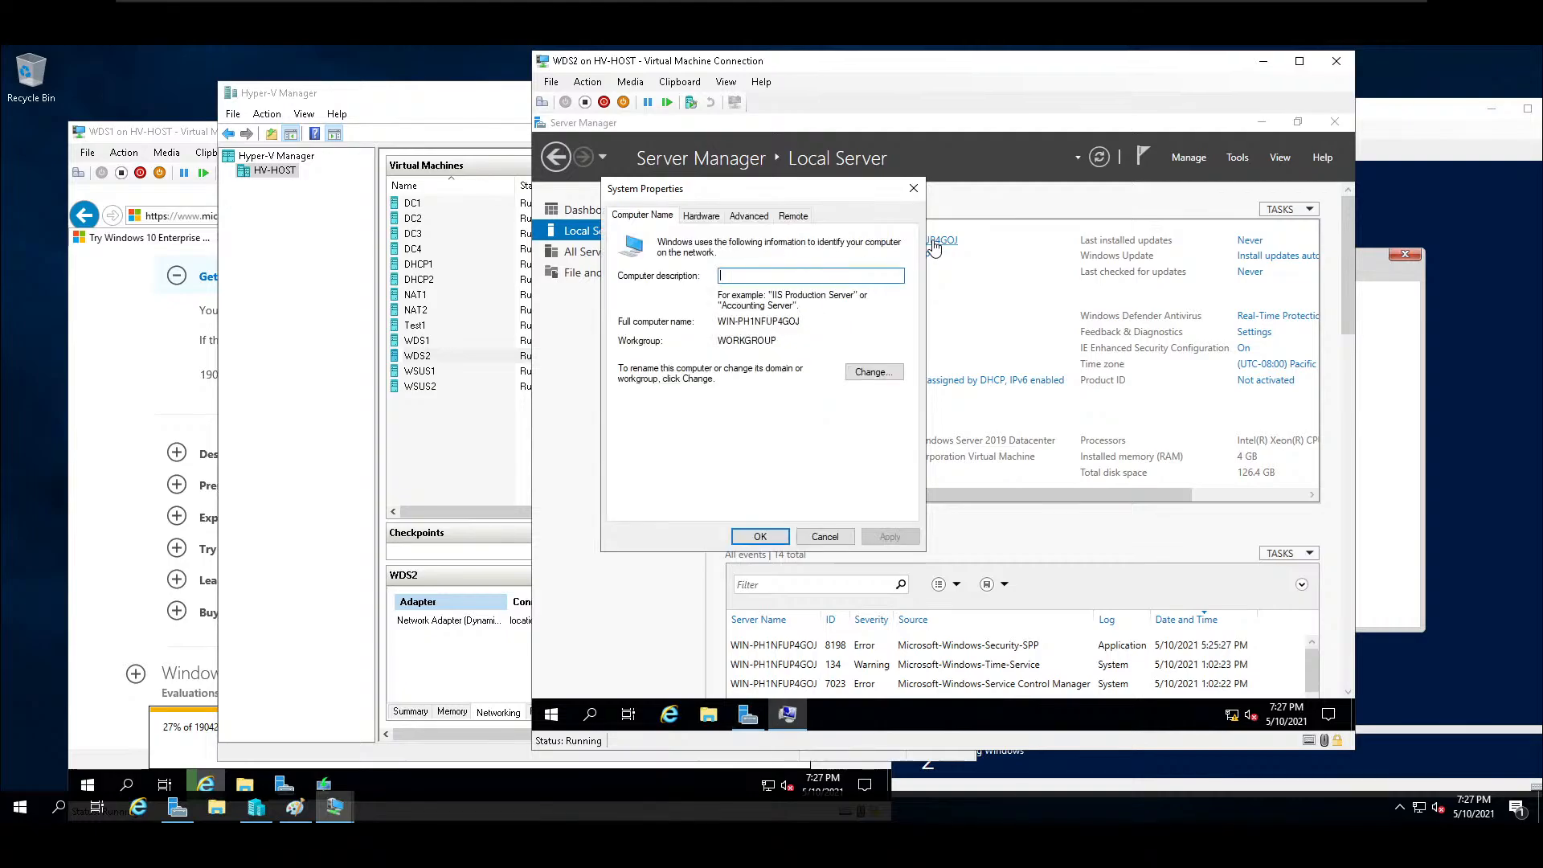
click(864, 370)
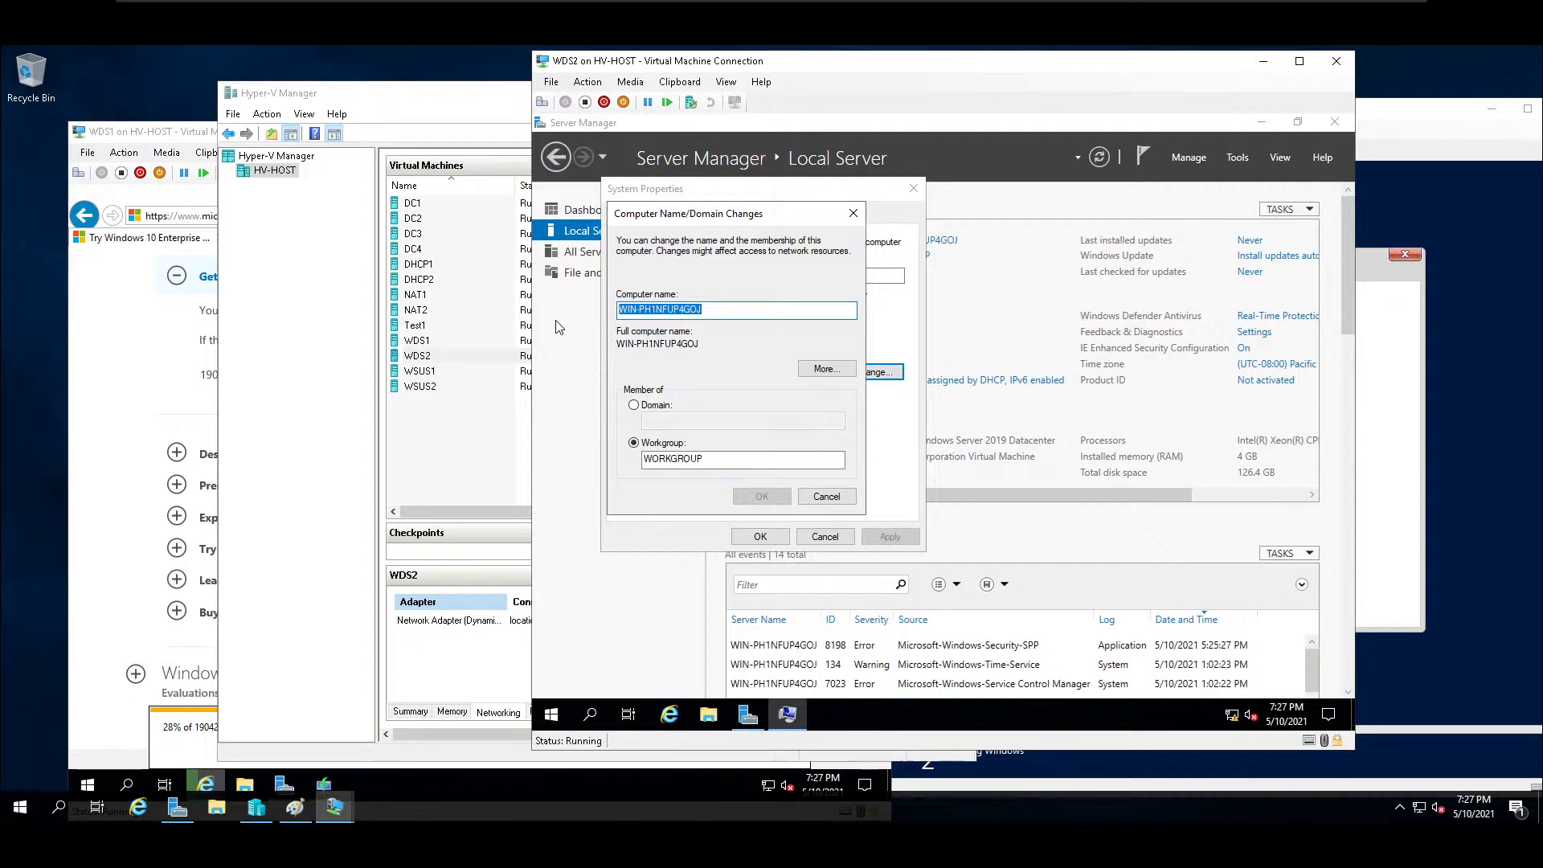
text(WDS2)
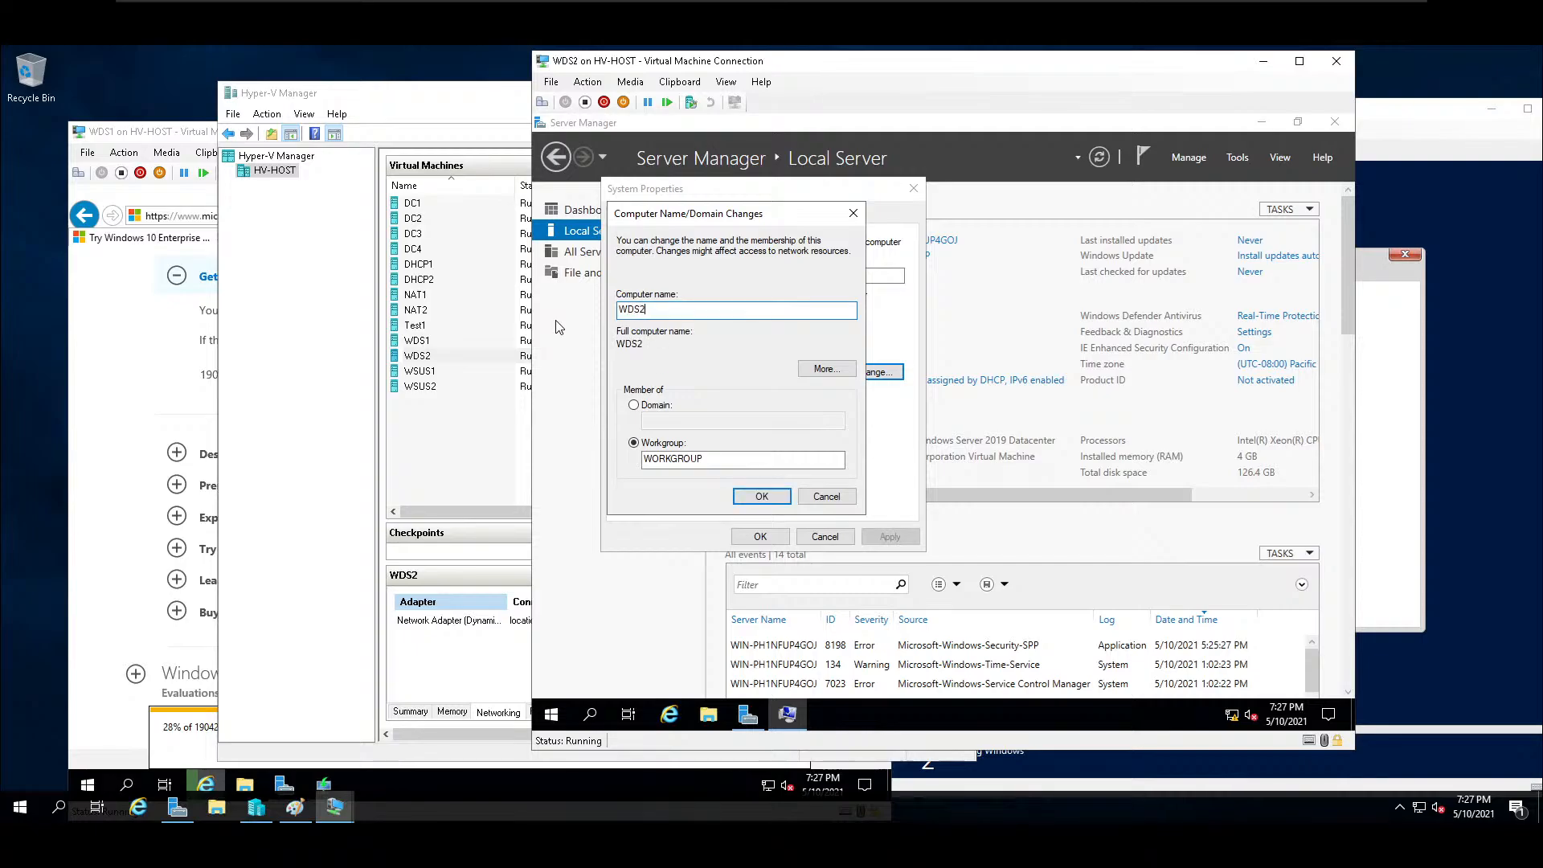
click(634, 405)
click(690, 421)
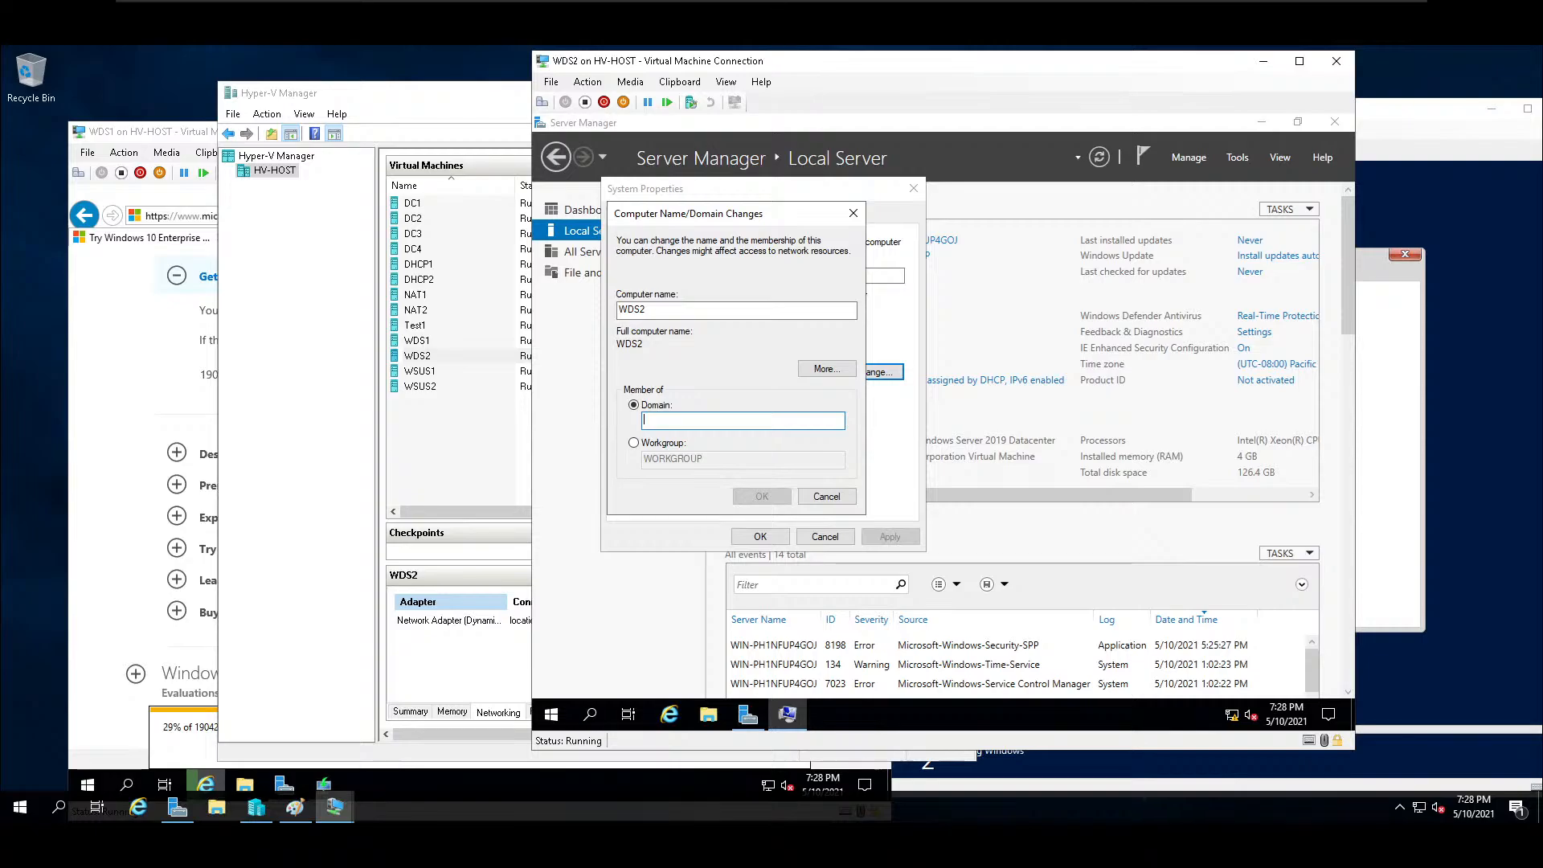
text(School)
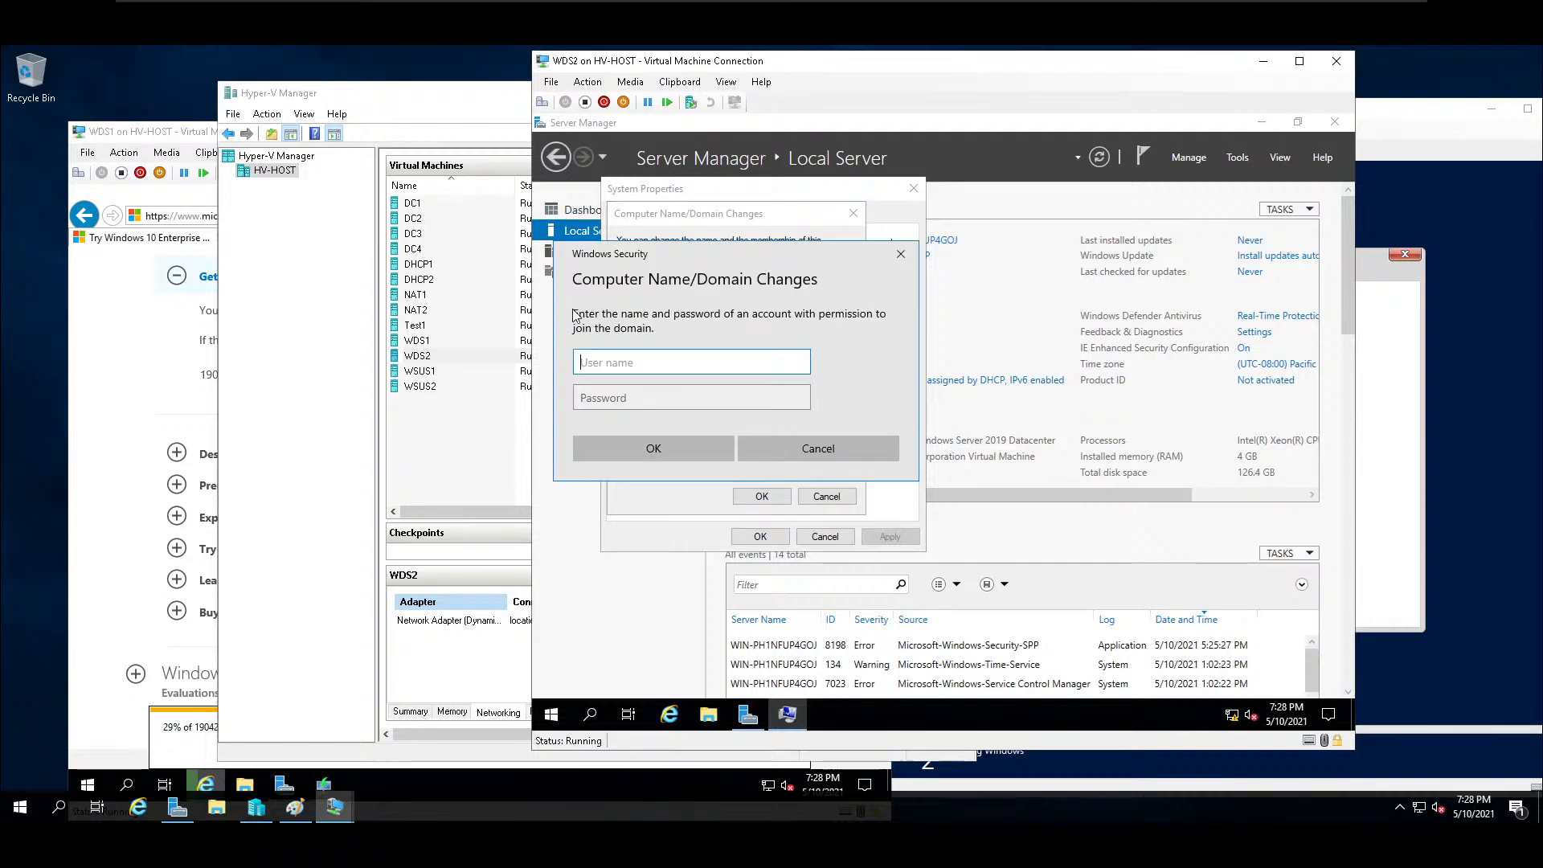
Authorize the domain join with the administrator account and its password, and acknowledge the welcome message.
text(administrator)
key(Tab)
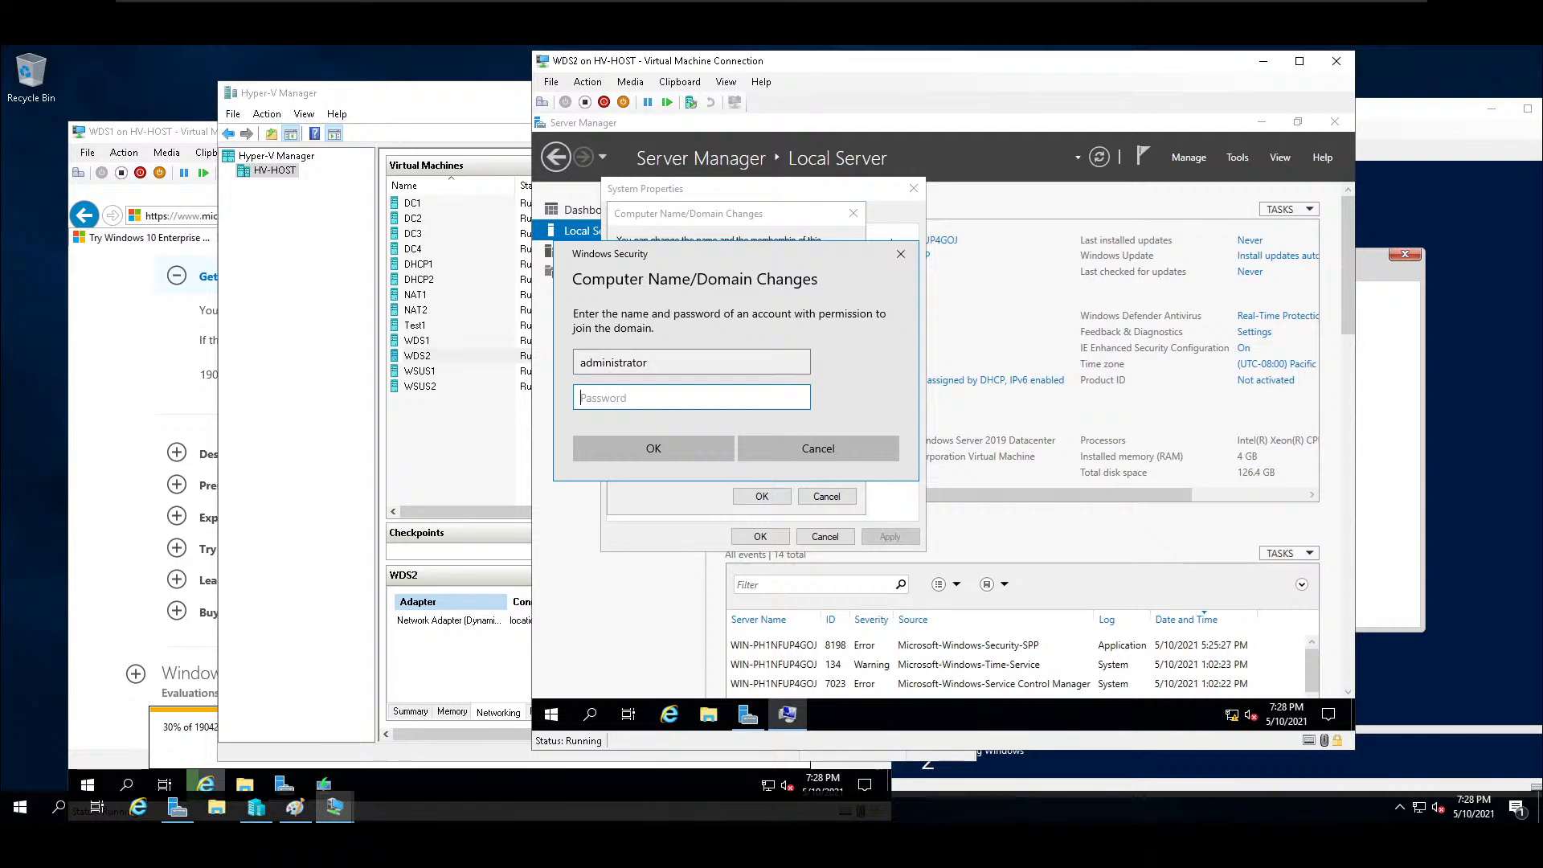
text(Passw0rd•••)
key(Return)
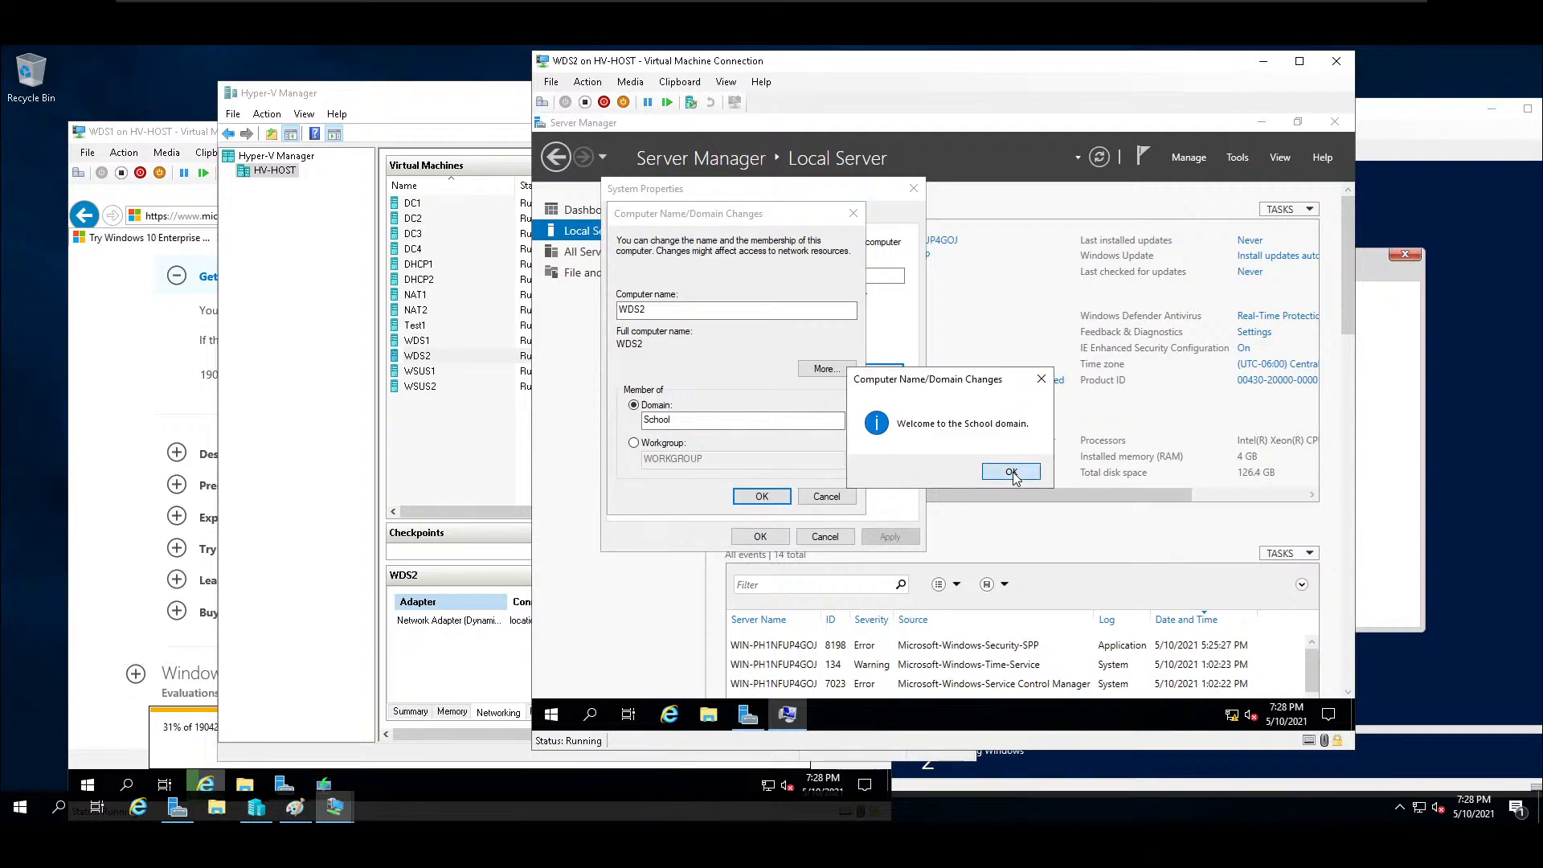
click(1012, 472)
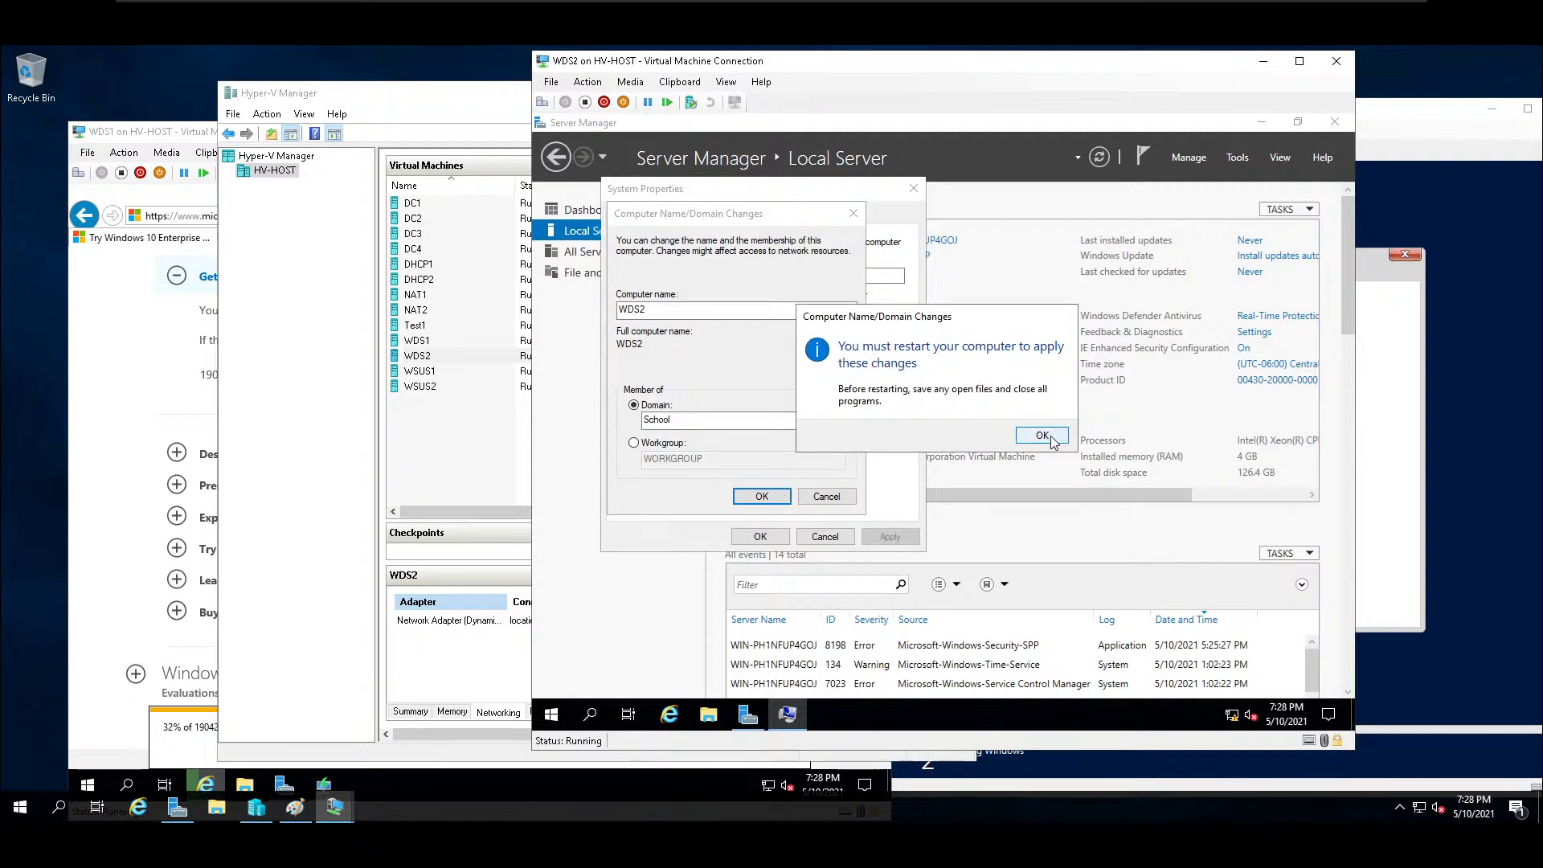
Acknowledge the restart notice, close the system properties and restart WDS2 immediately to apply the name and domain changes.
click(1036, 437)
click(758, 537)
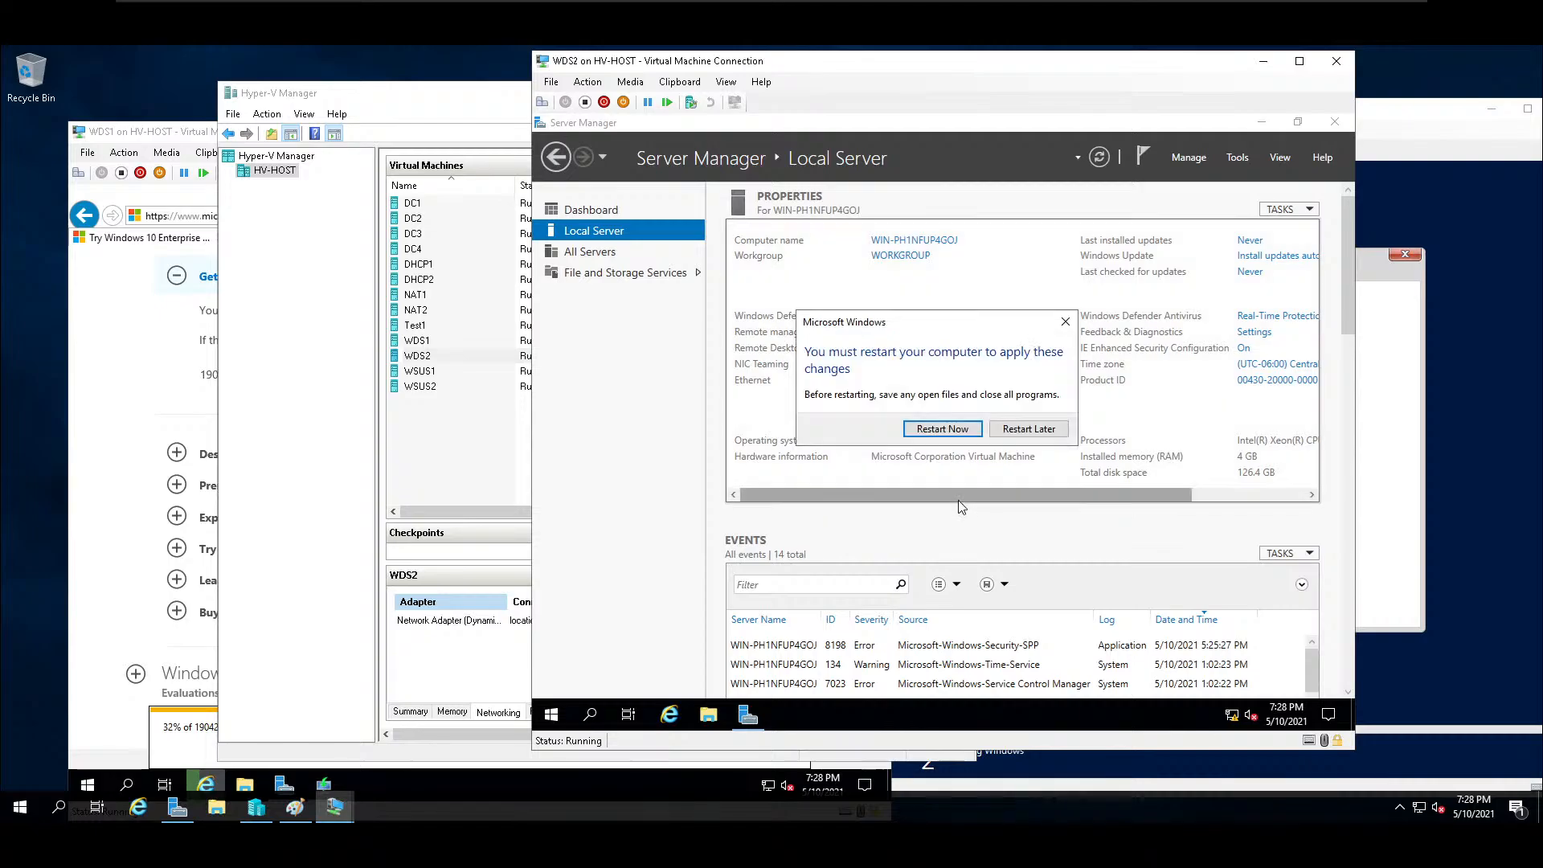
click(962, 433)
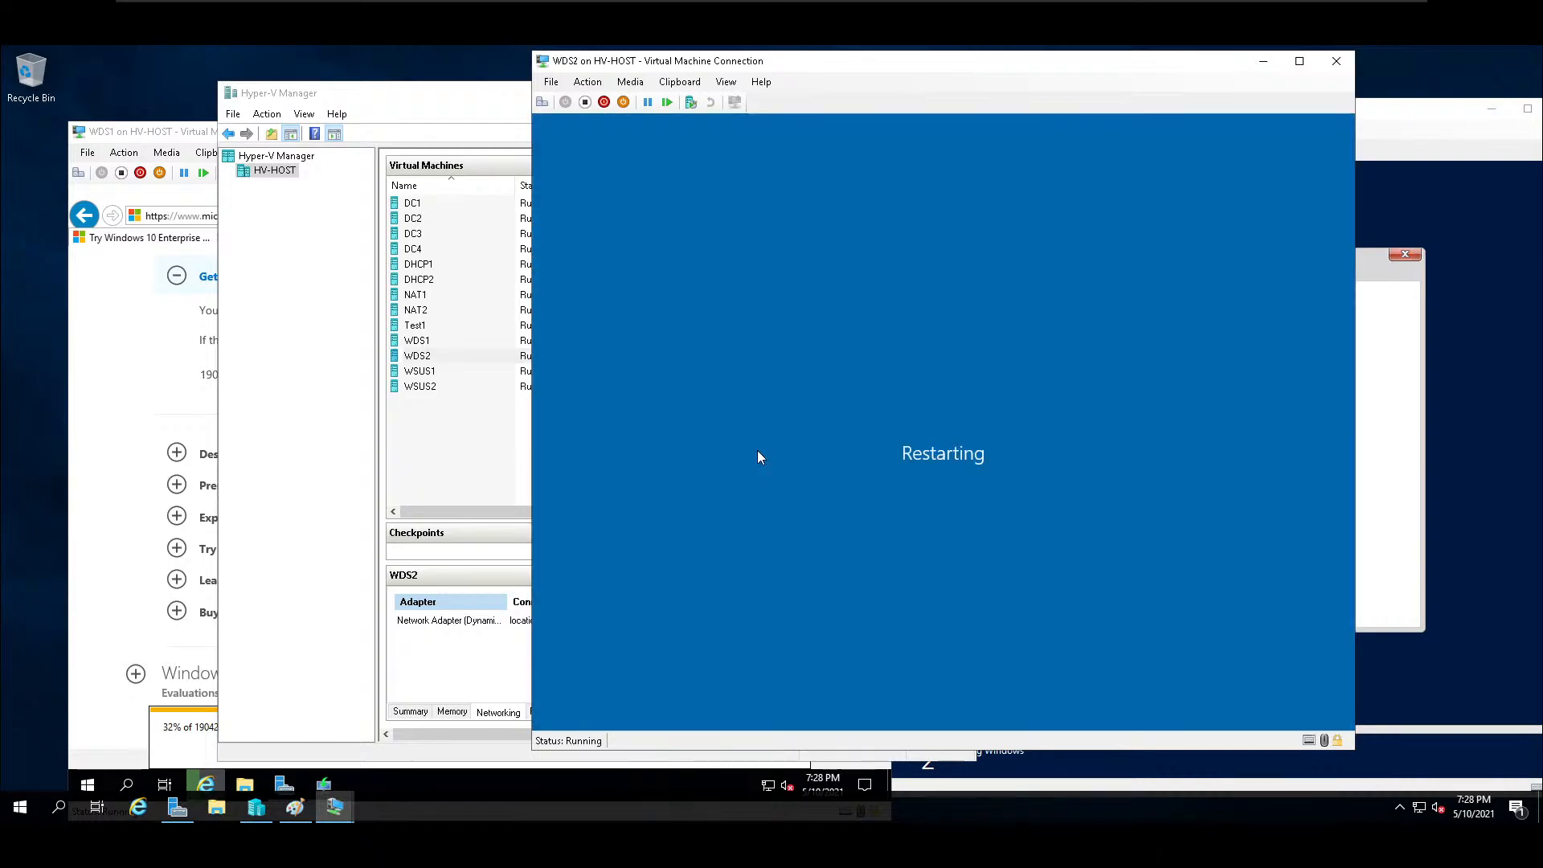
Check the Windows 10 ISO download on WDS1 and the Windows installation on Test1, and return to the WDS2 window.
click(100, 690)
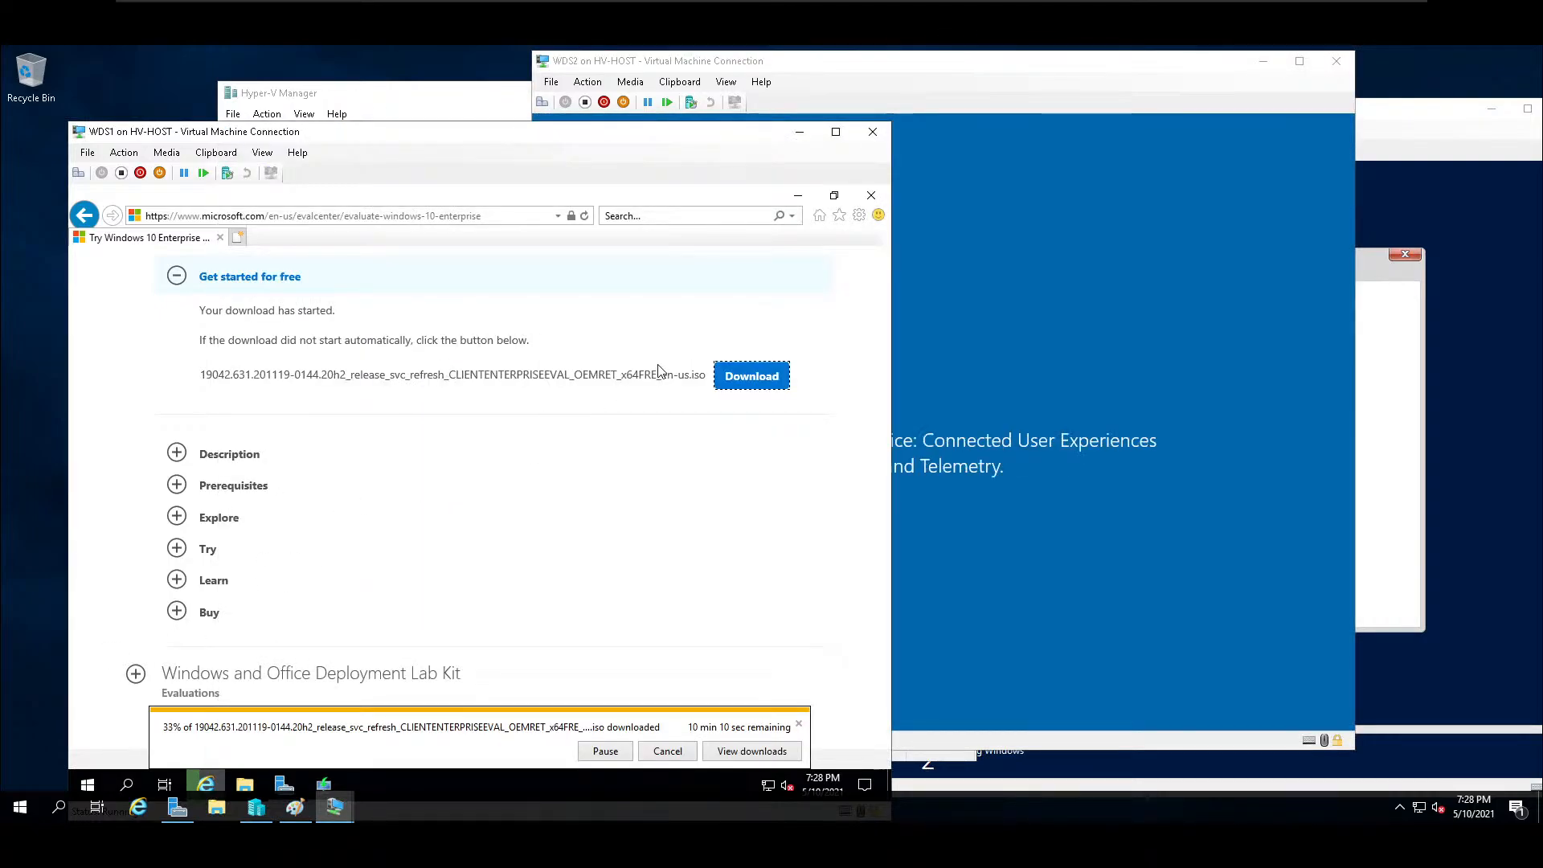
click(1447, 165)
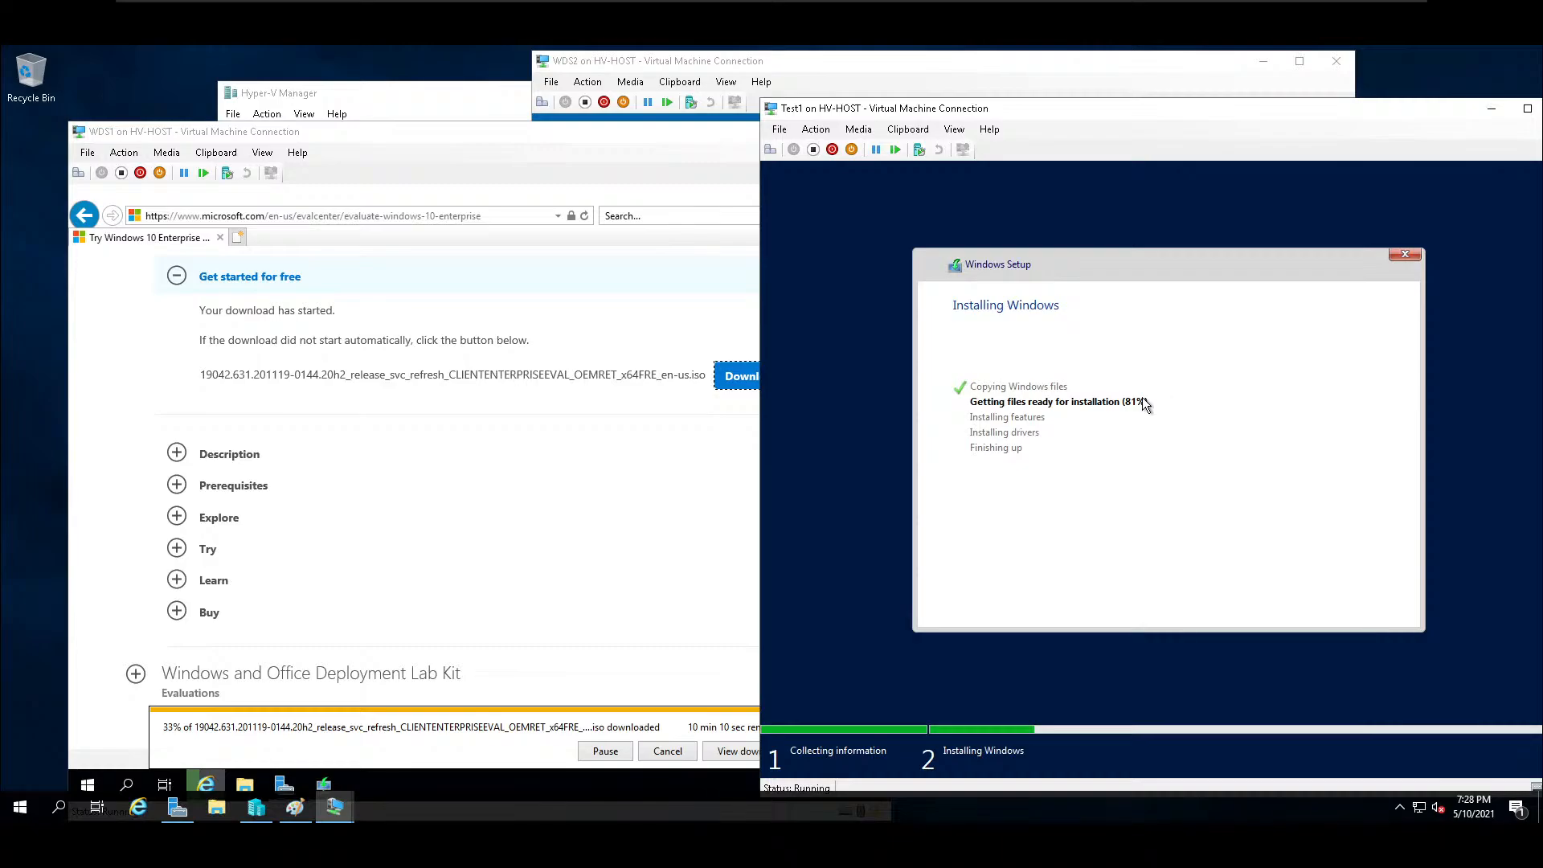
click(1020, 67)
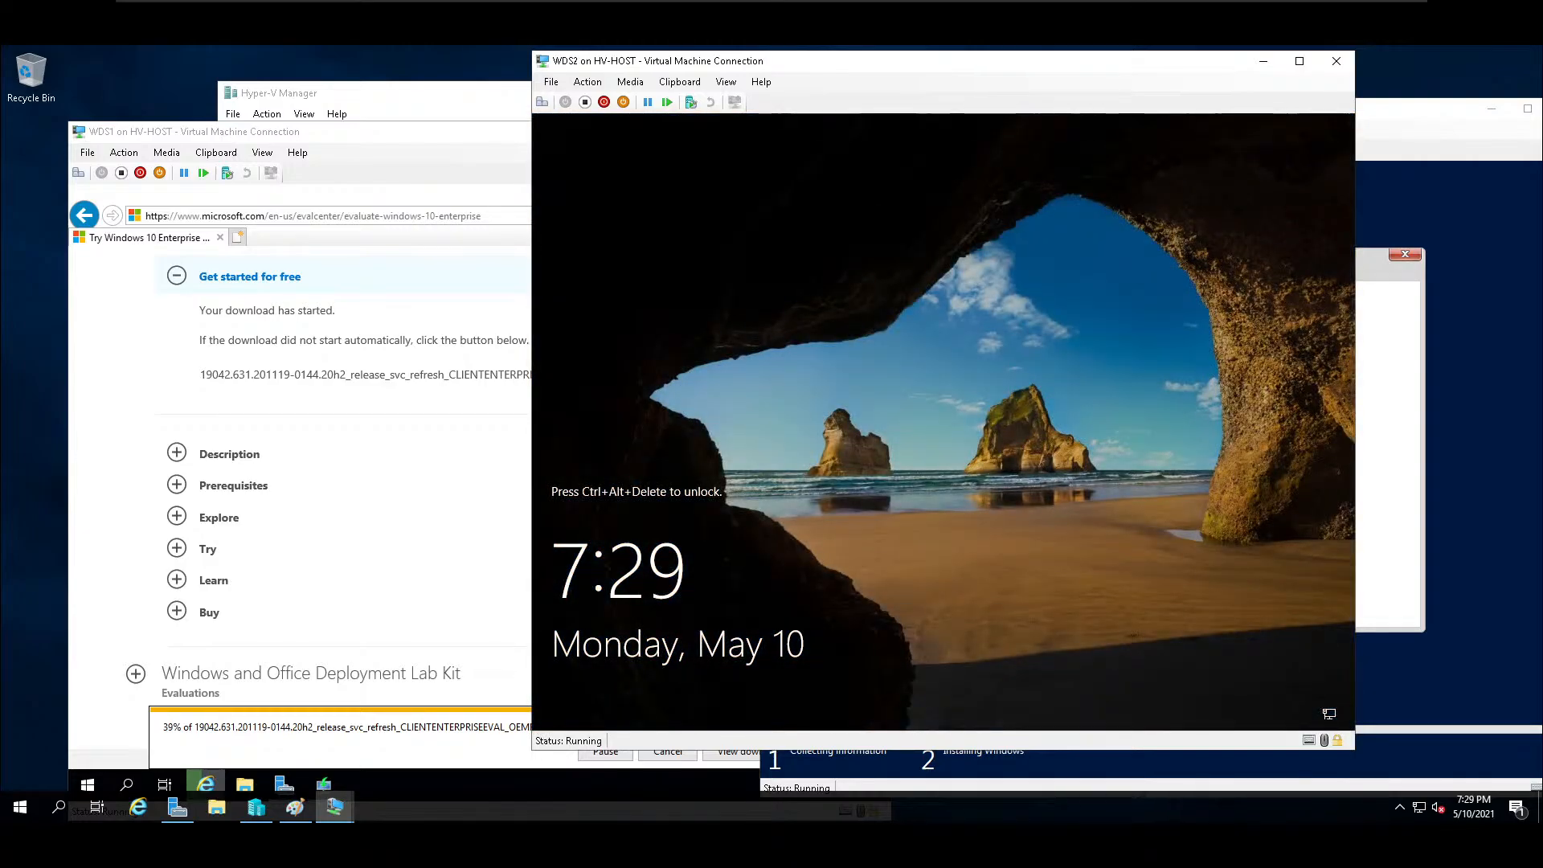
Sign in to WDS2 as another user with the domain account school\administrator and enter the account password.
click(545, 107)
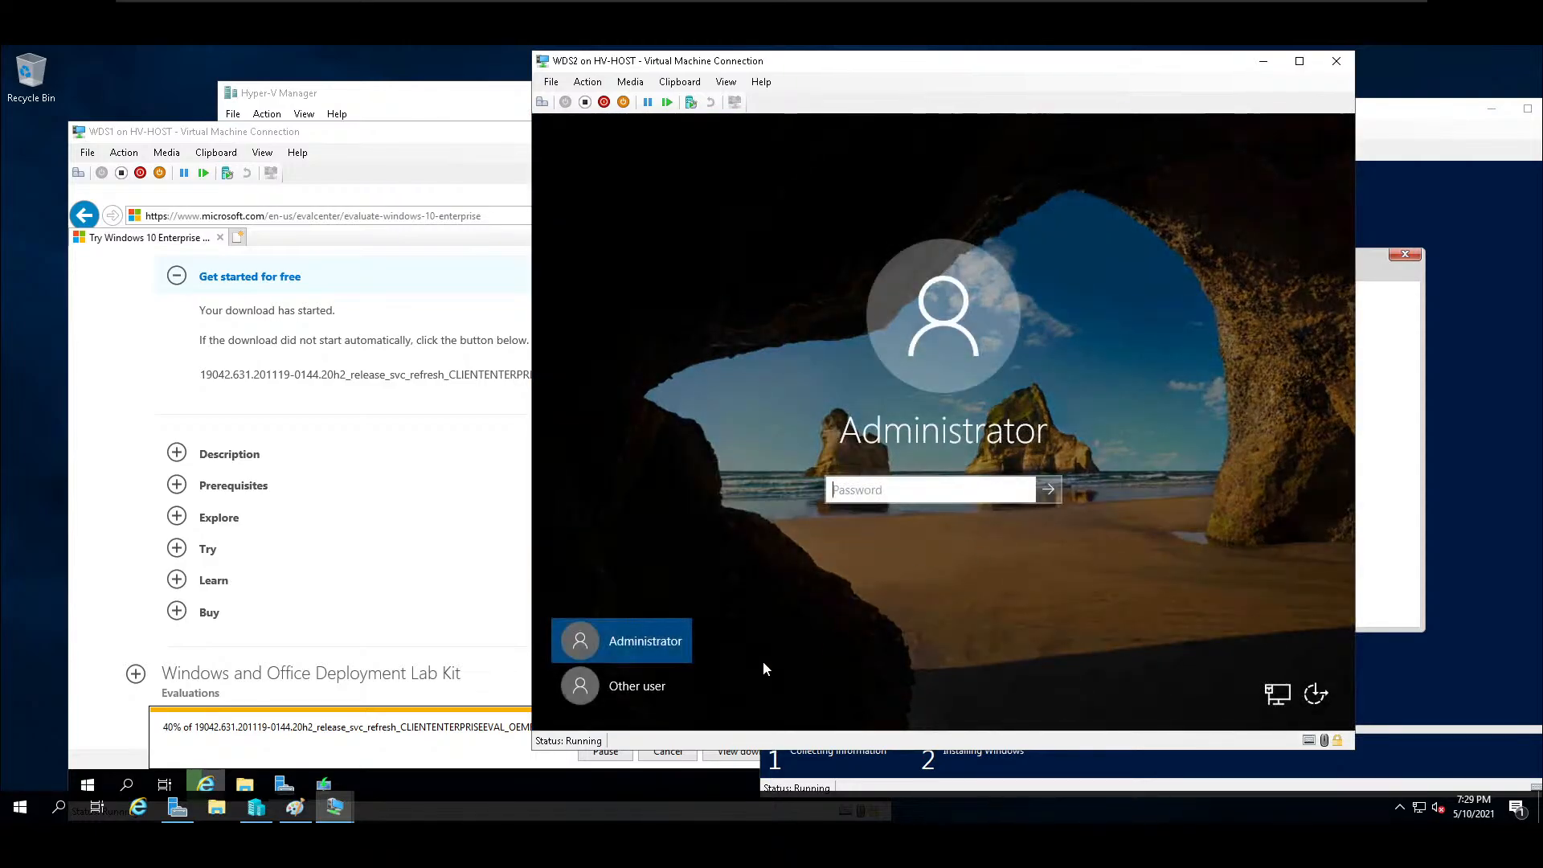
click(639, 686)
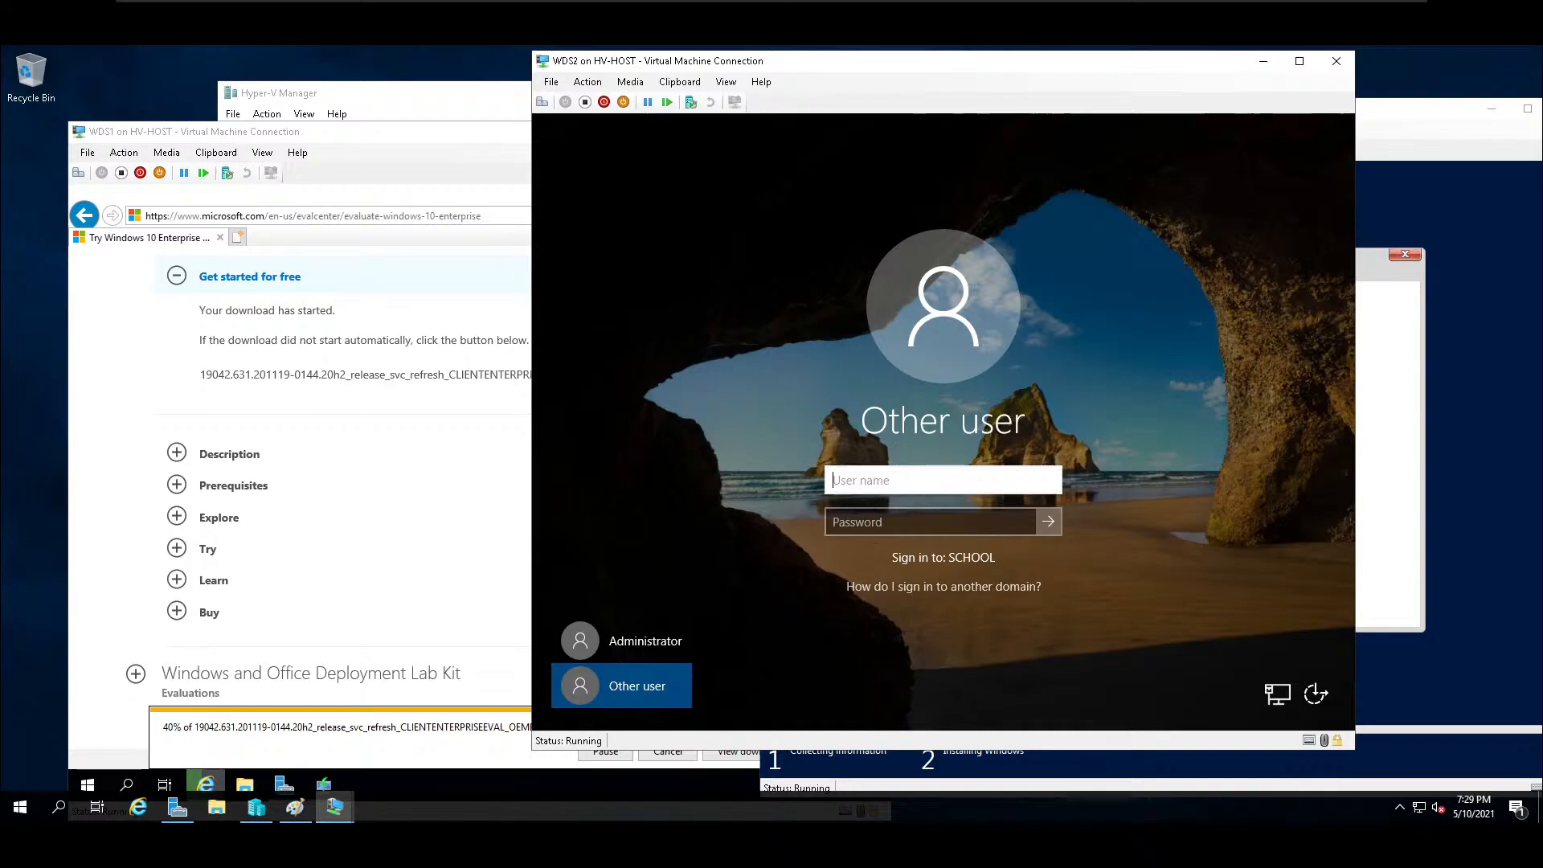
text(school\)
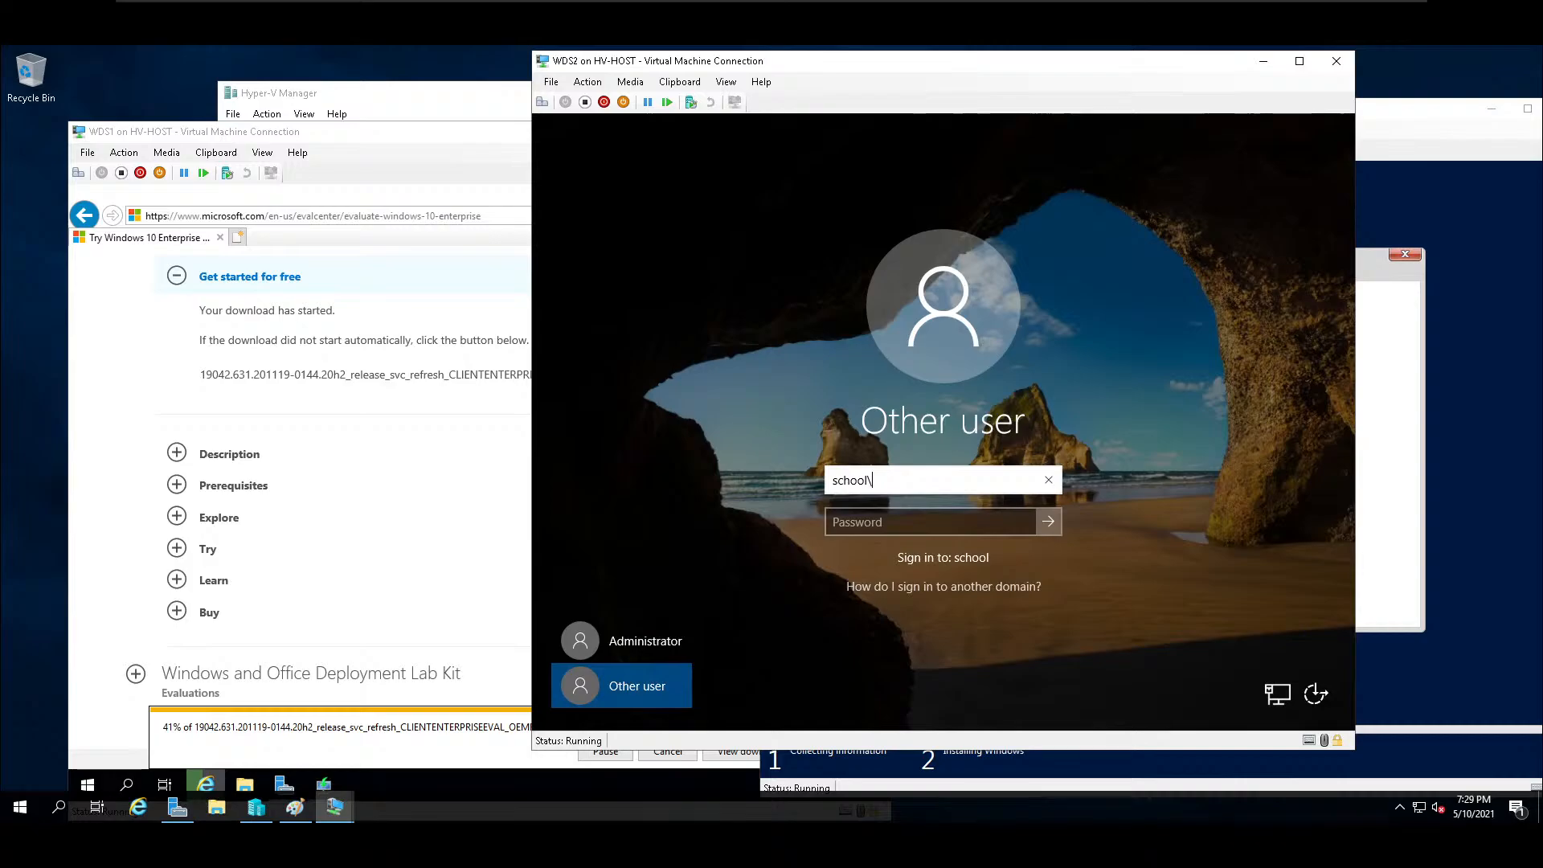
text(administrator)
key(Tab)
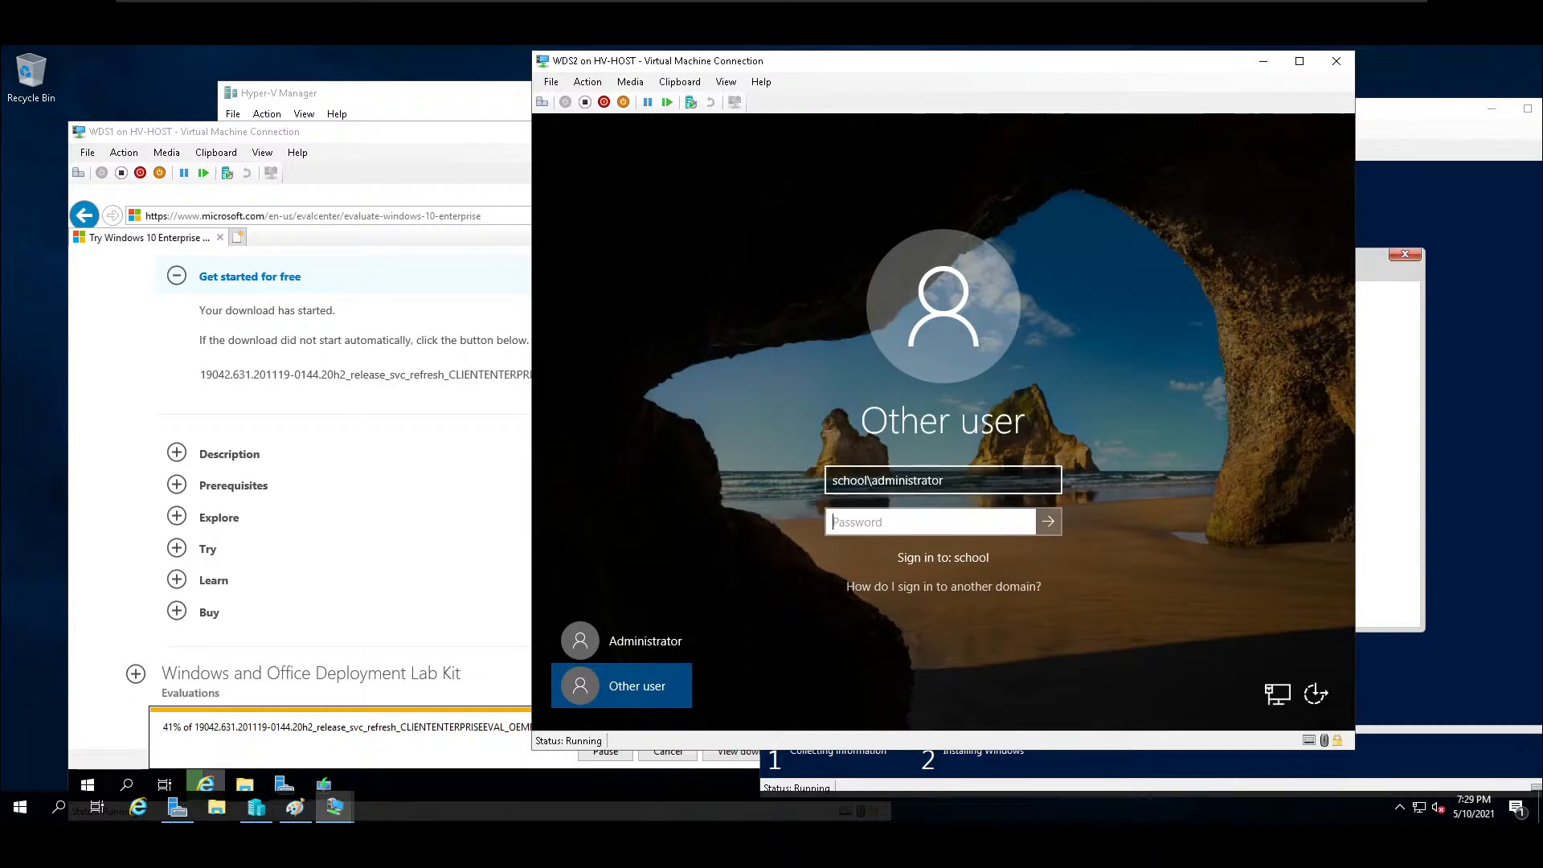
text(Password01)
key(Return)
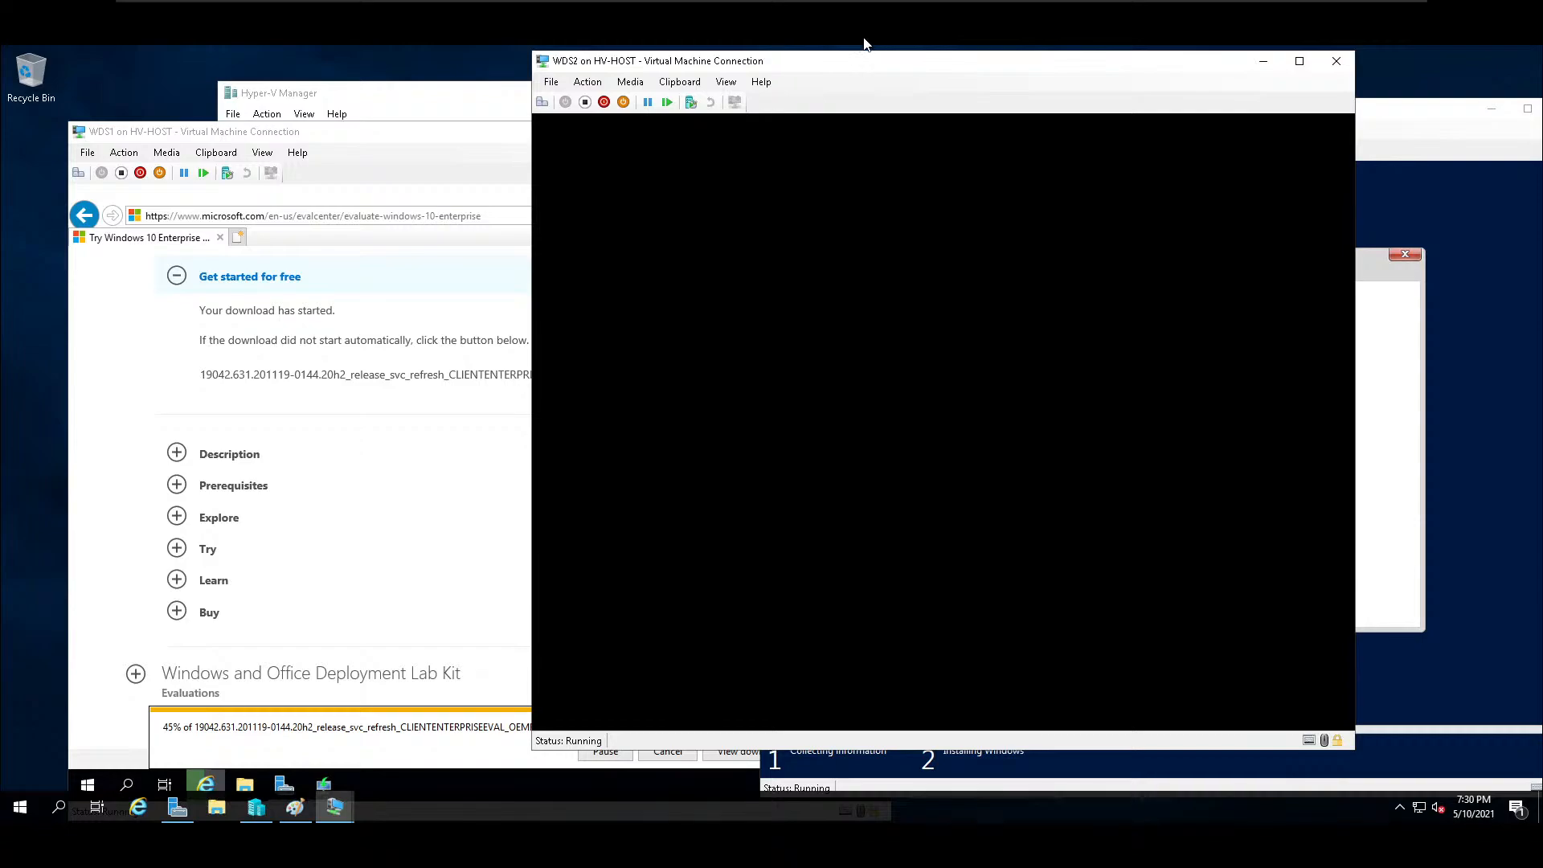
View WDS2 in full screen, dismiss the Windows Admin Center message in Server Manager, and restore the windowed view.
click(726, 82)
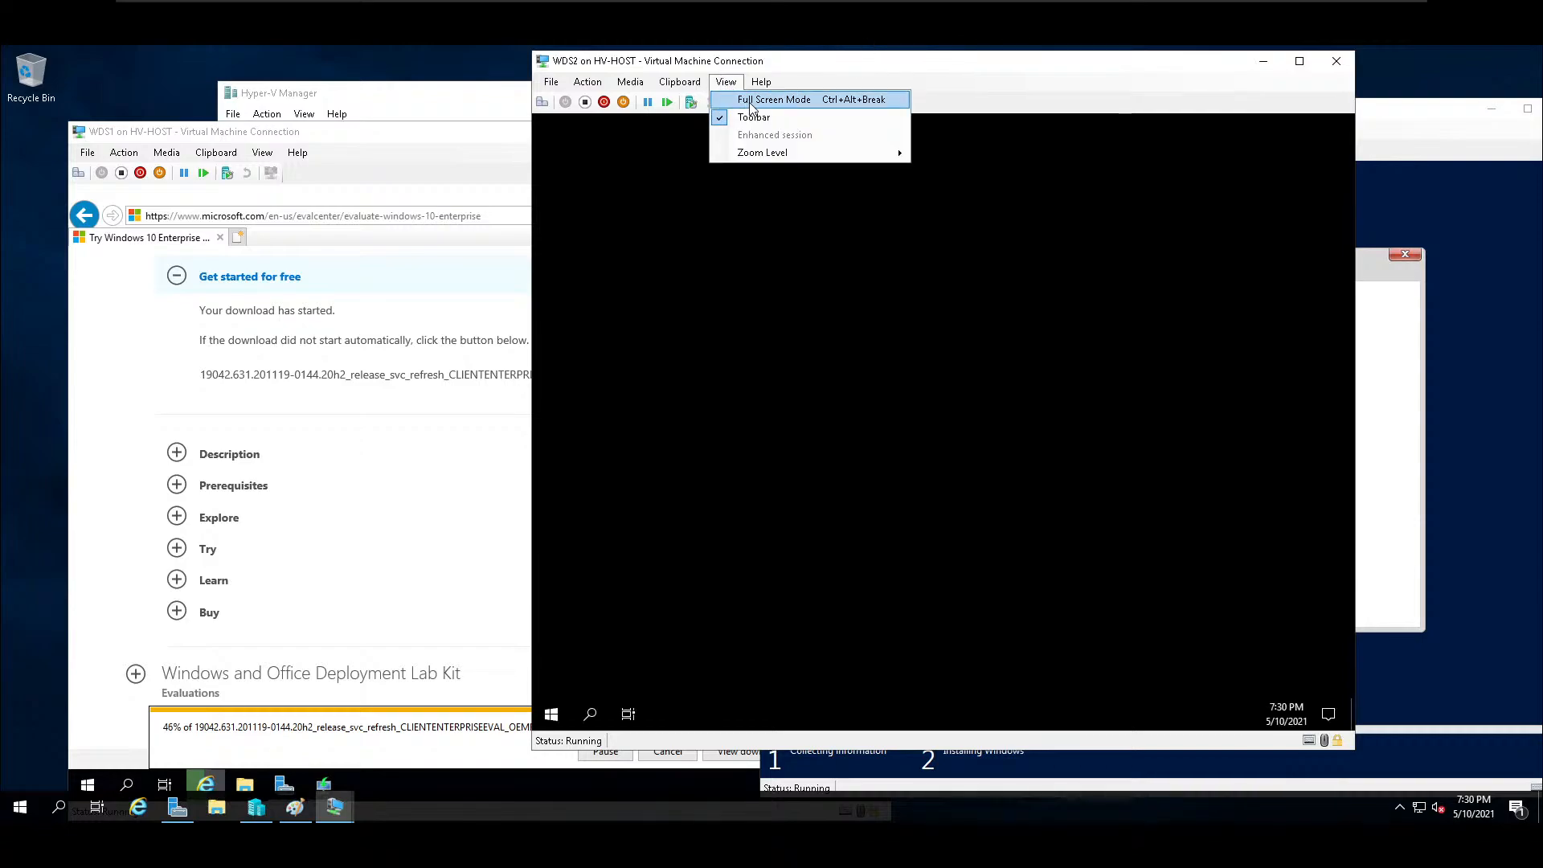
click(752, 100)
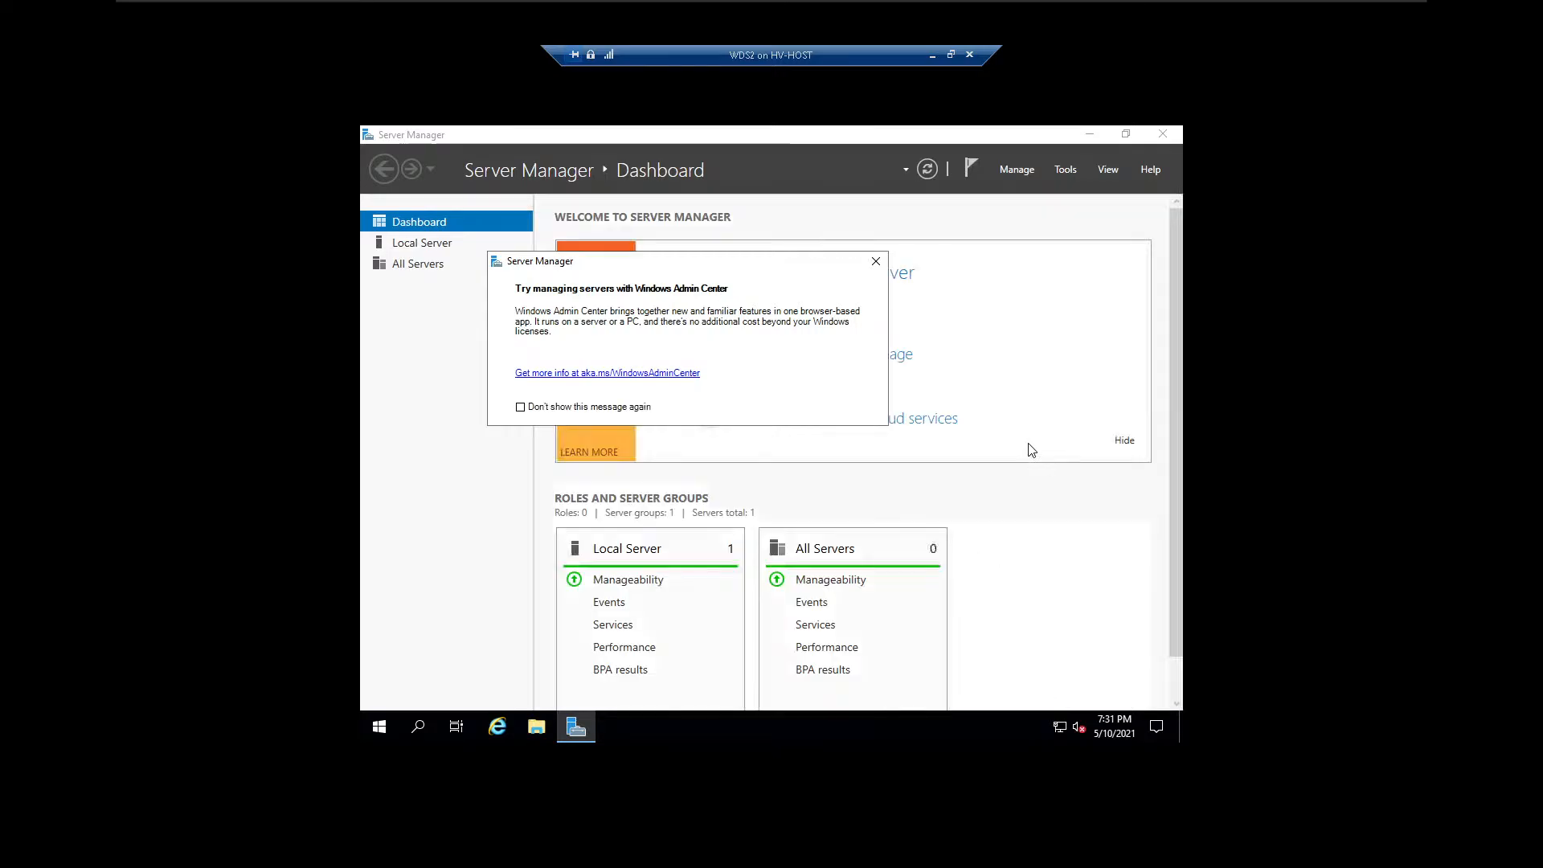
click(875, 264)
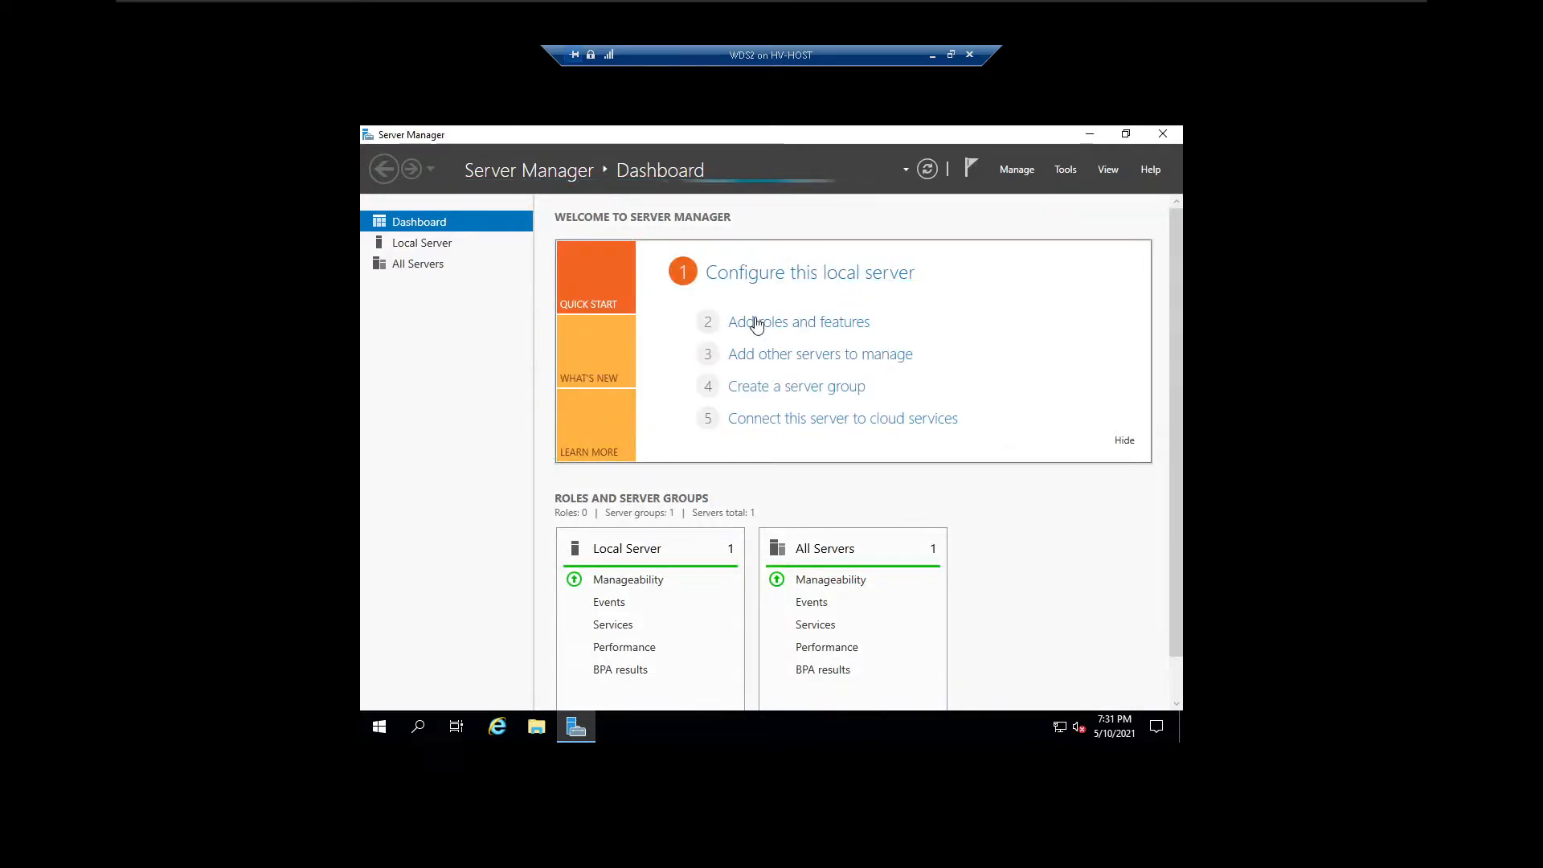
click(951, 55)
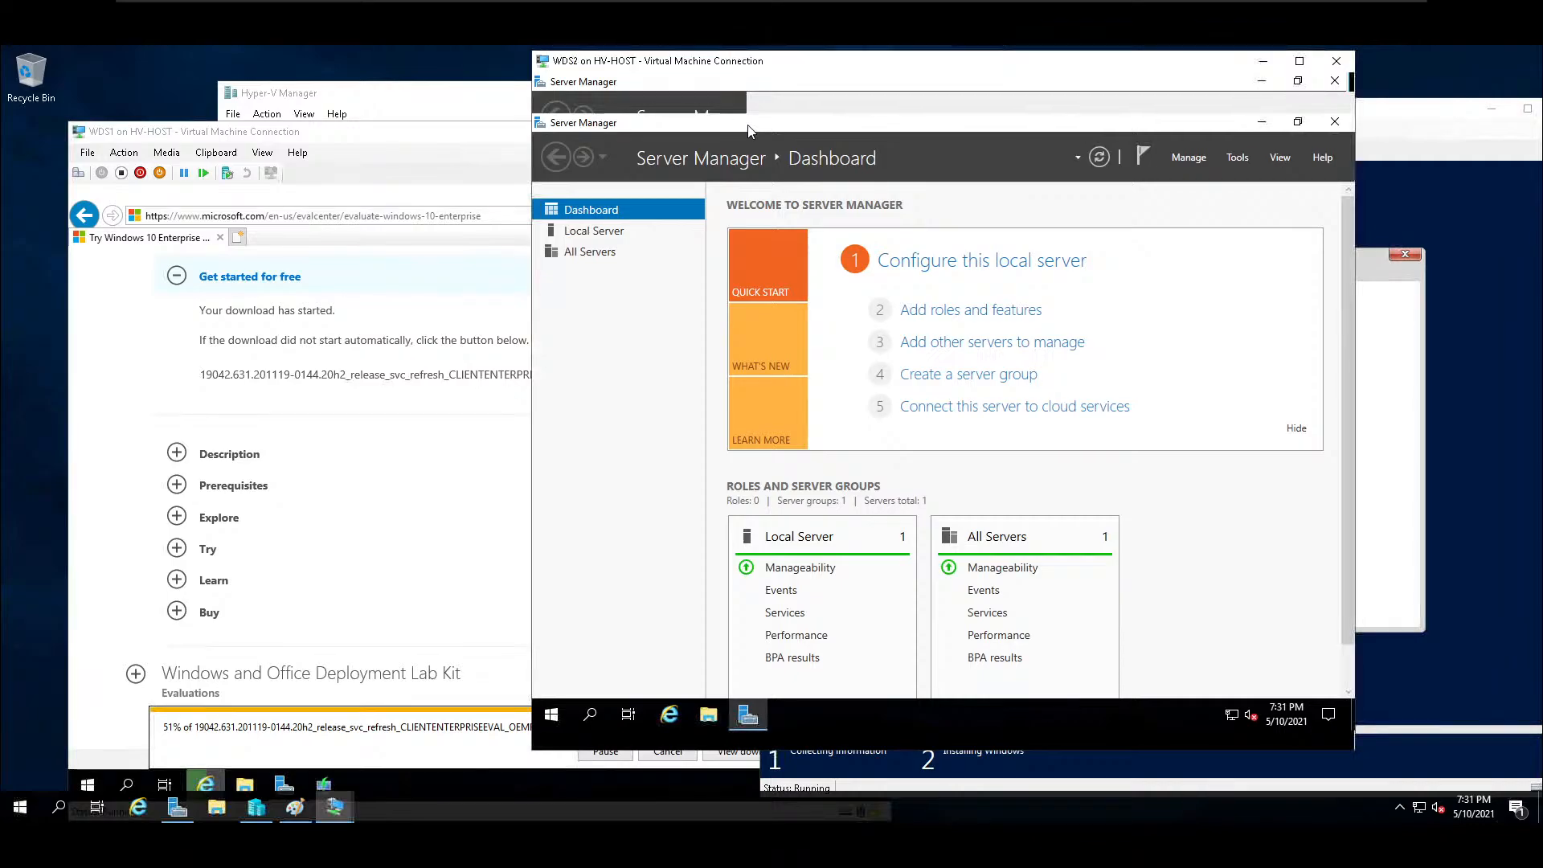
Check the progress of the ISO download on WDS1 and the Windows Setup installation on Test1 again.
click(358, 135)
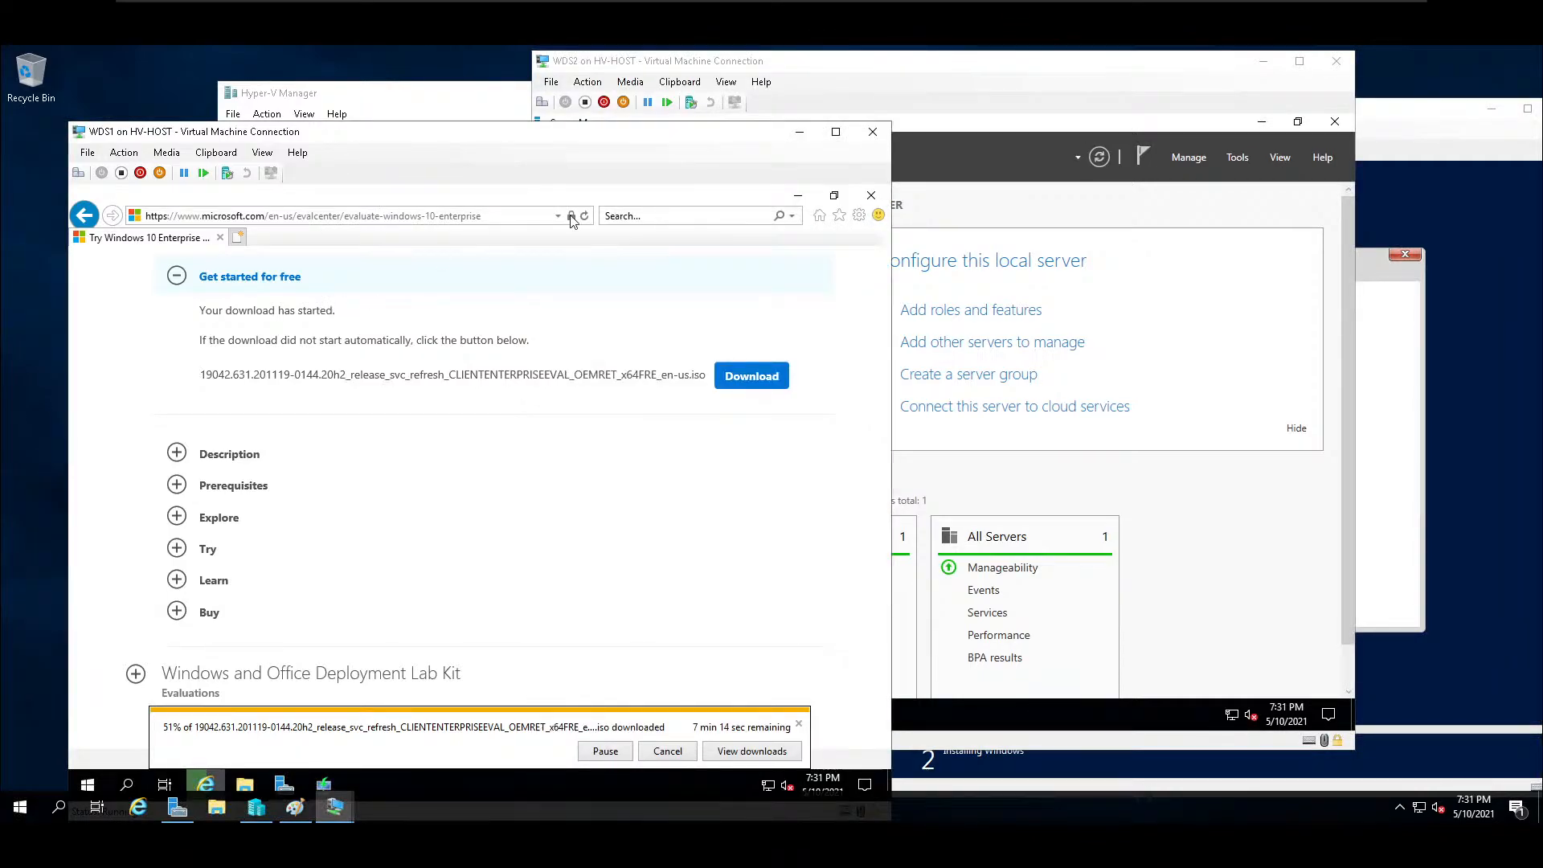
click(1380, 123)
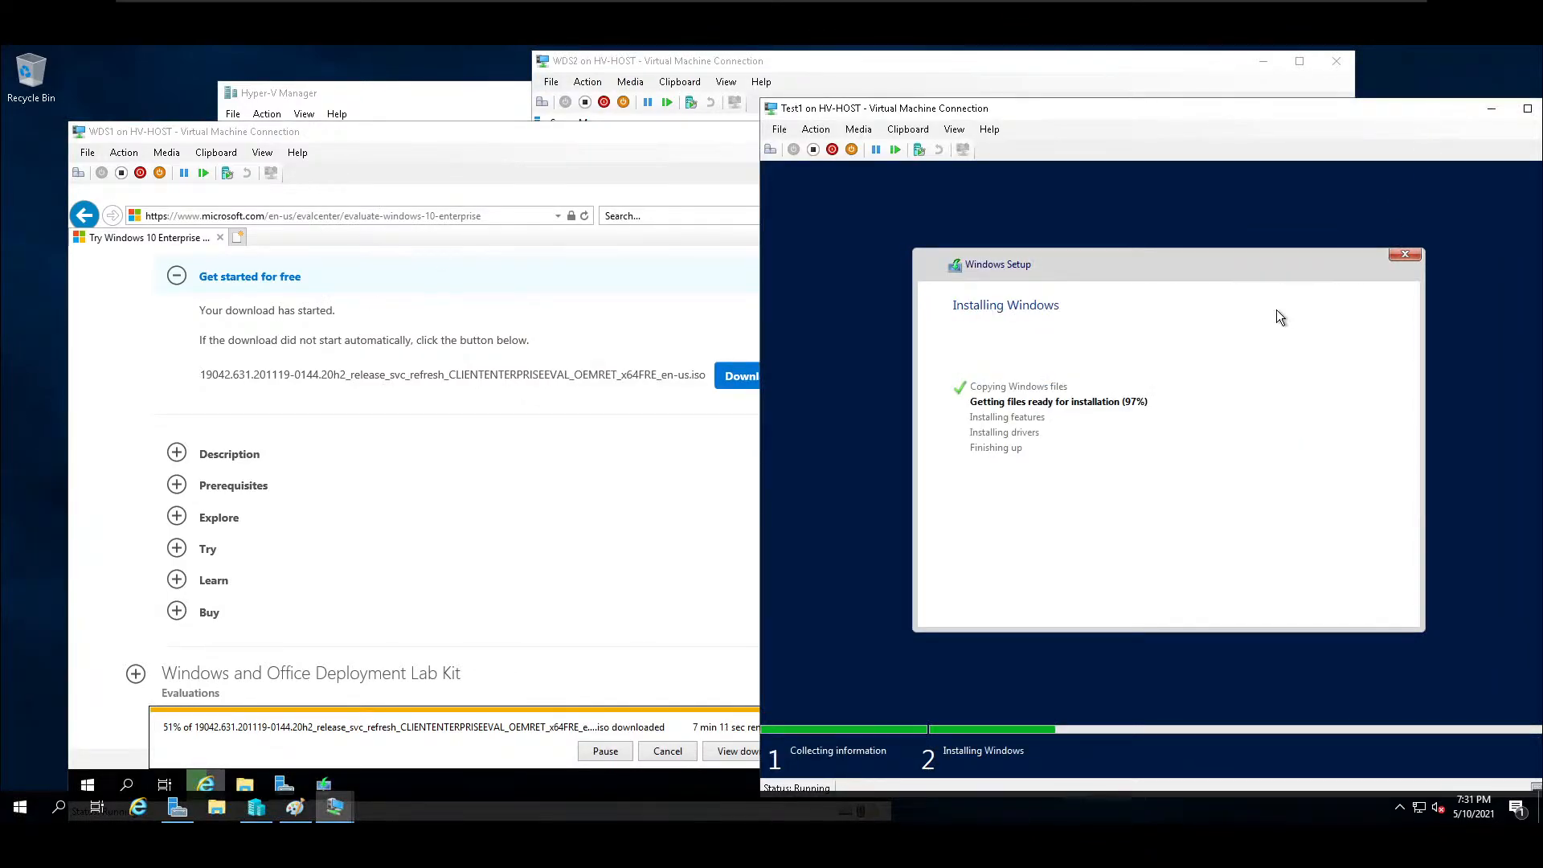
On WDS2 in full screen, start adding roles and features with a role-based installation targeting WDS2.School.lan.
click(1027, 74)
drag(1026, 74, 883, 81)
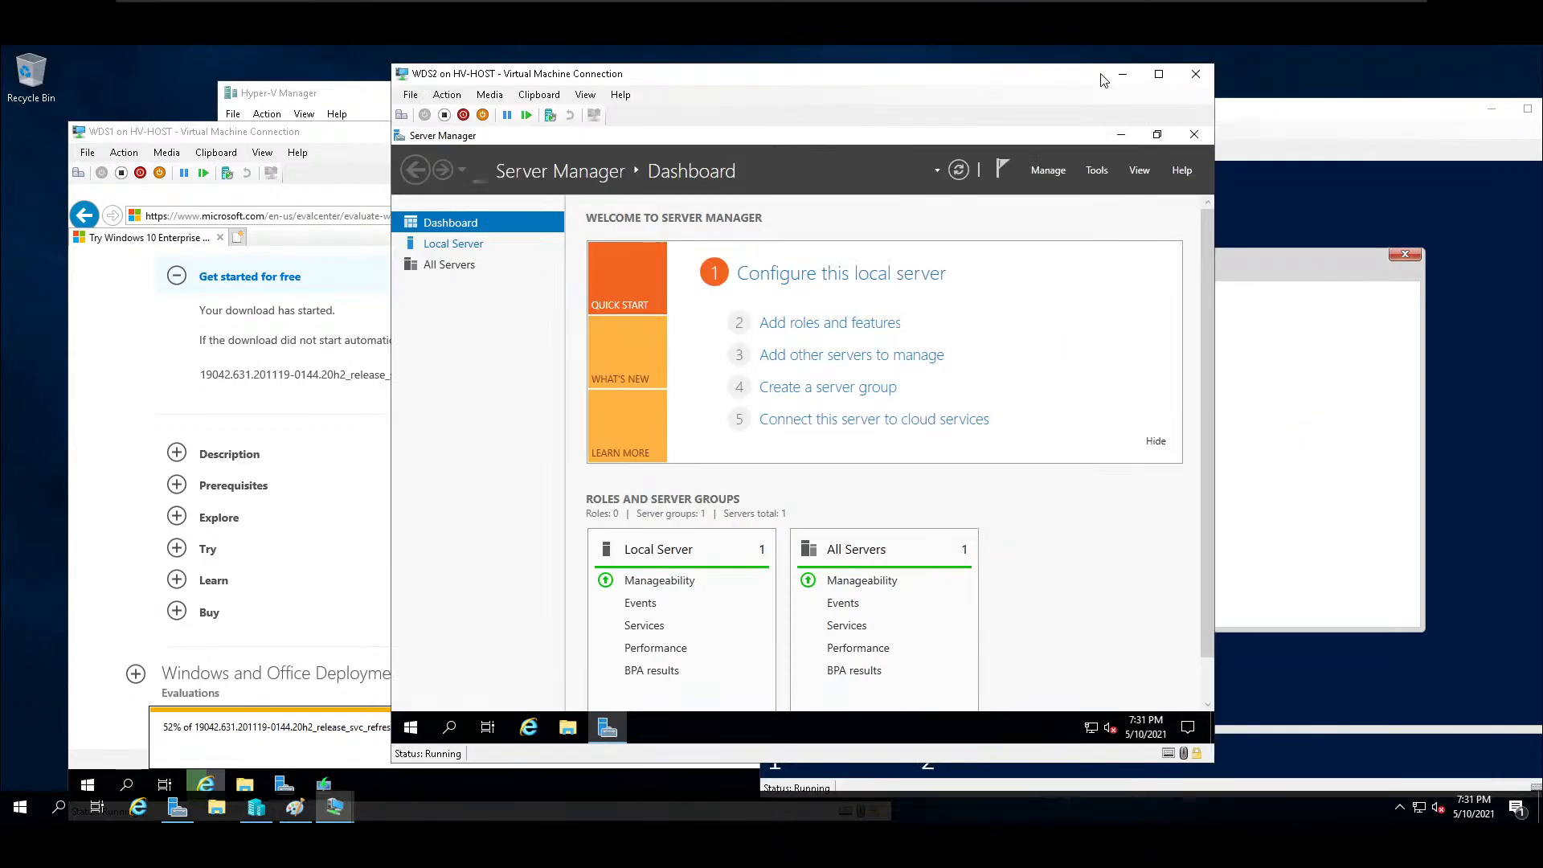
click(1159, 74)
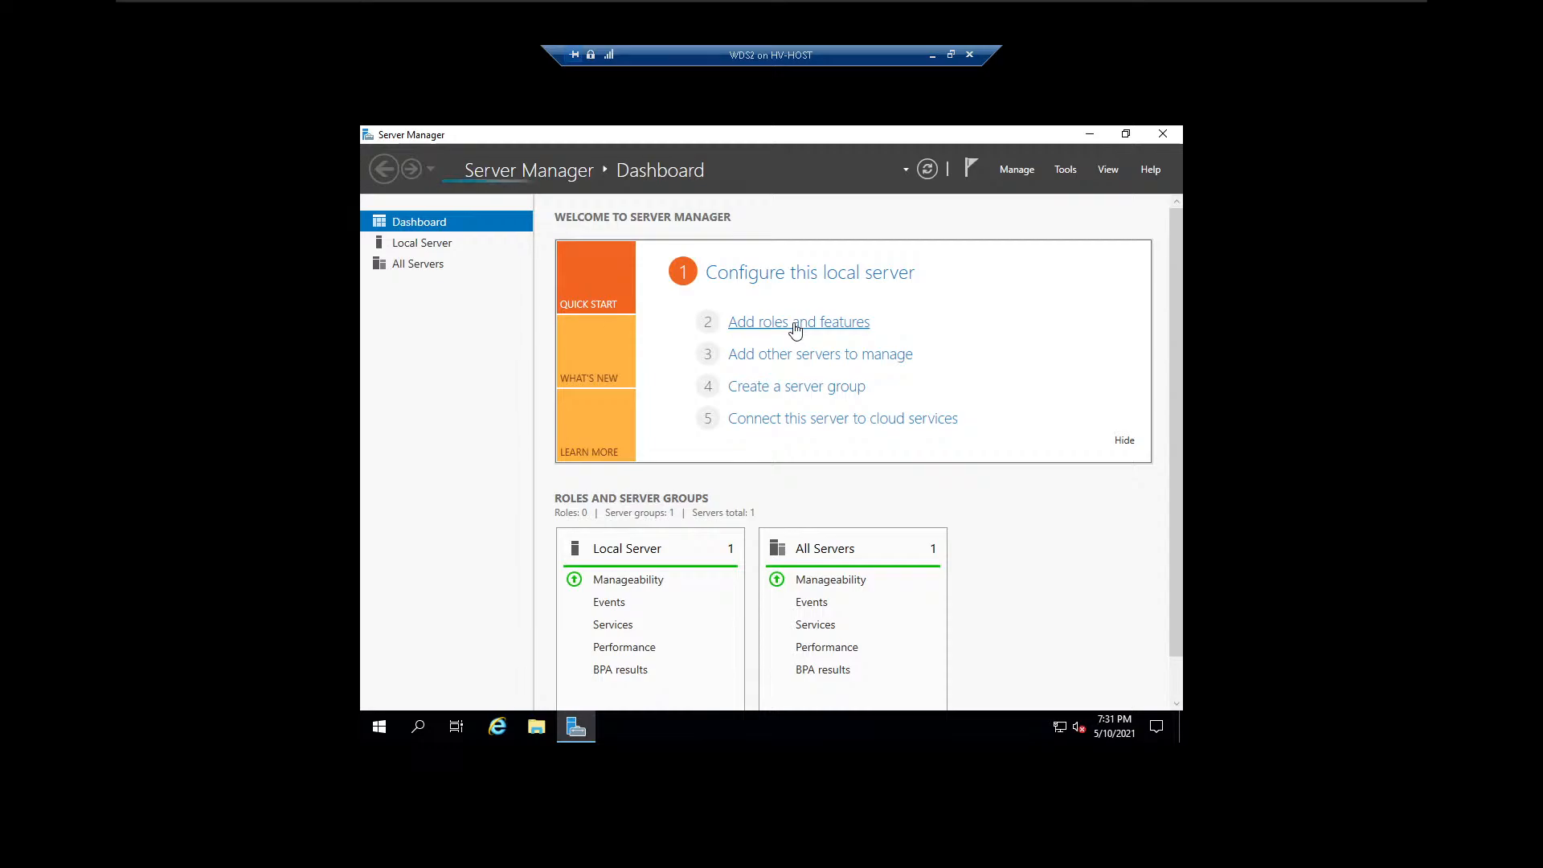
click(795, 324)
click(894, 479)
click(771, 322)
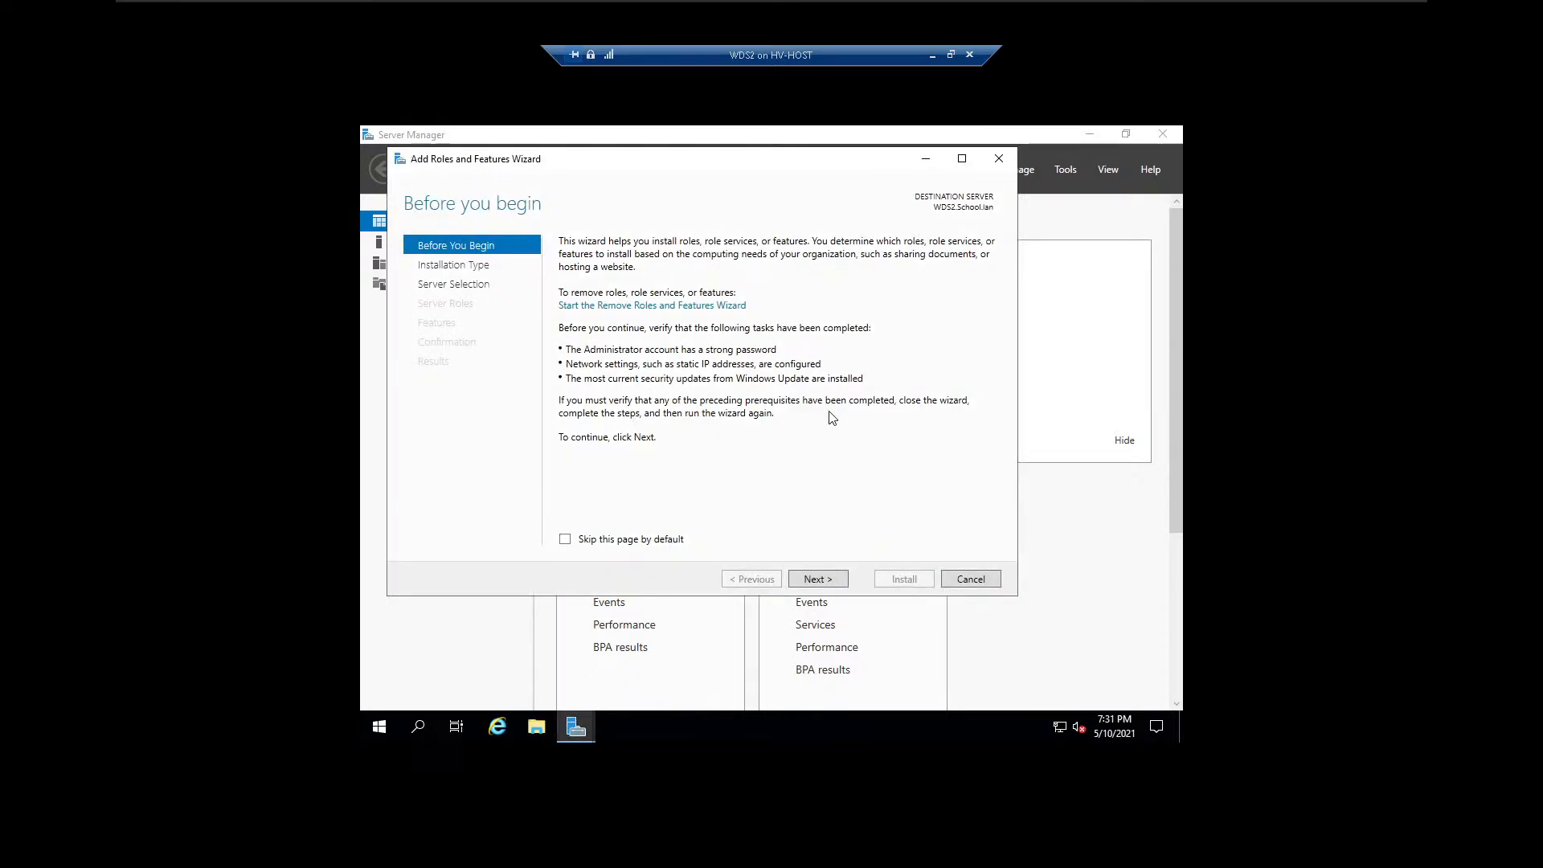
click(830, 577)
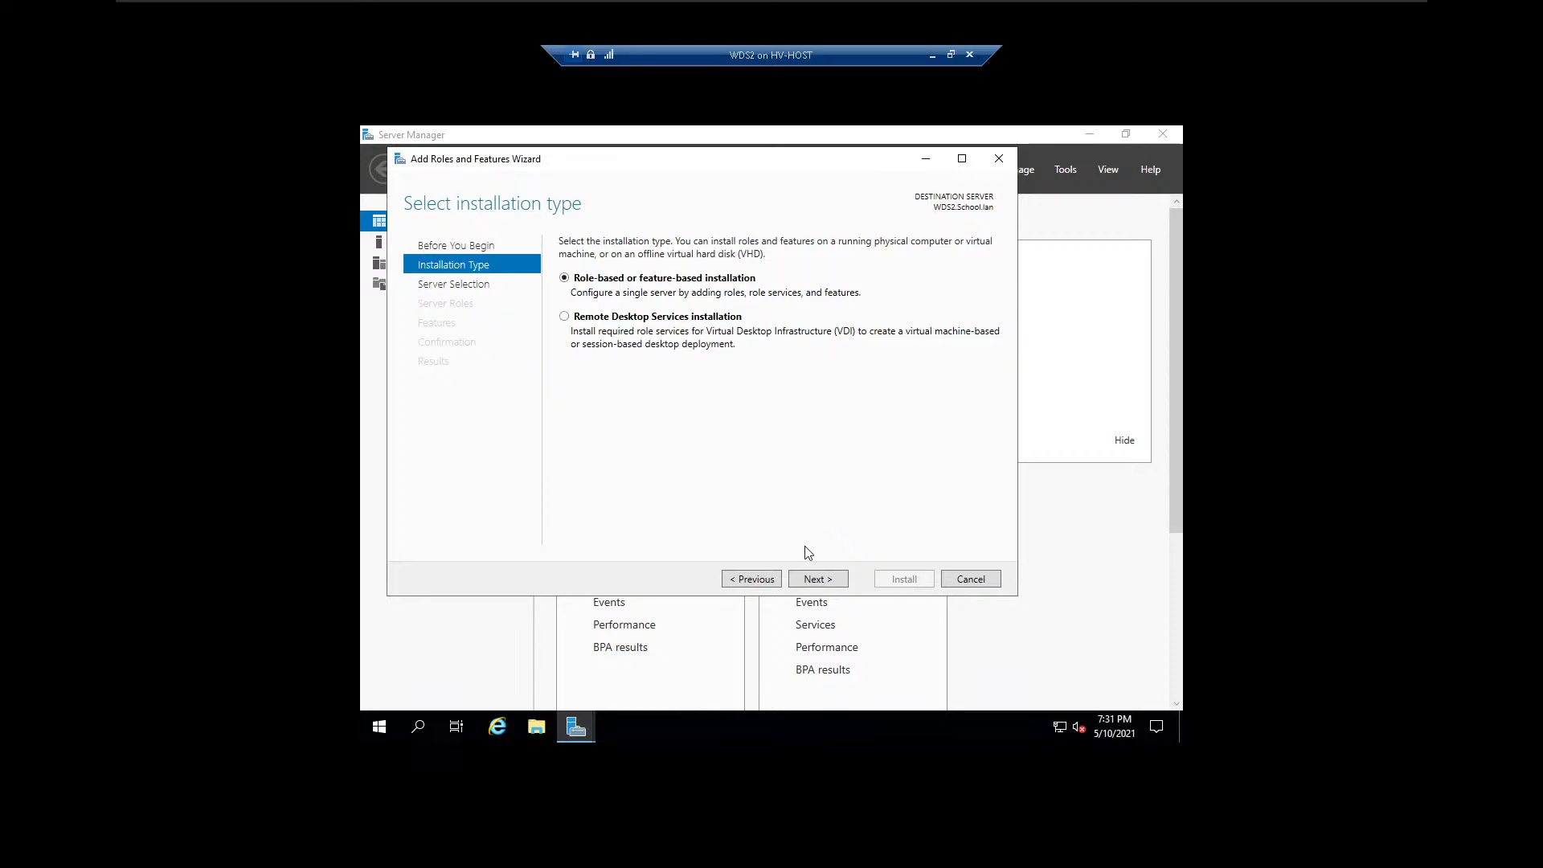
click(836, 580)
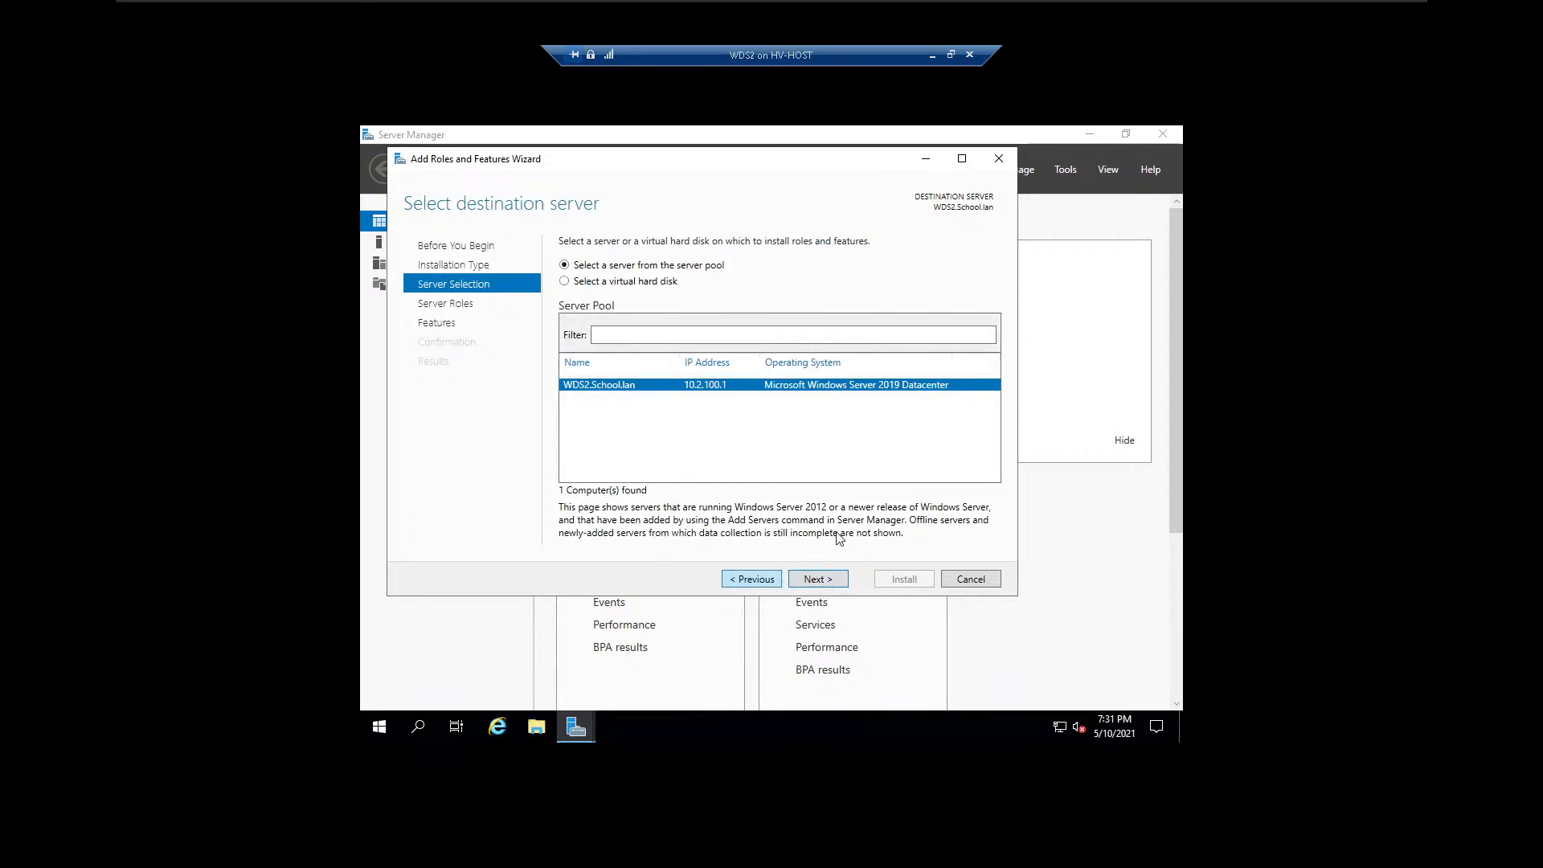
click(838, 575)
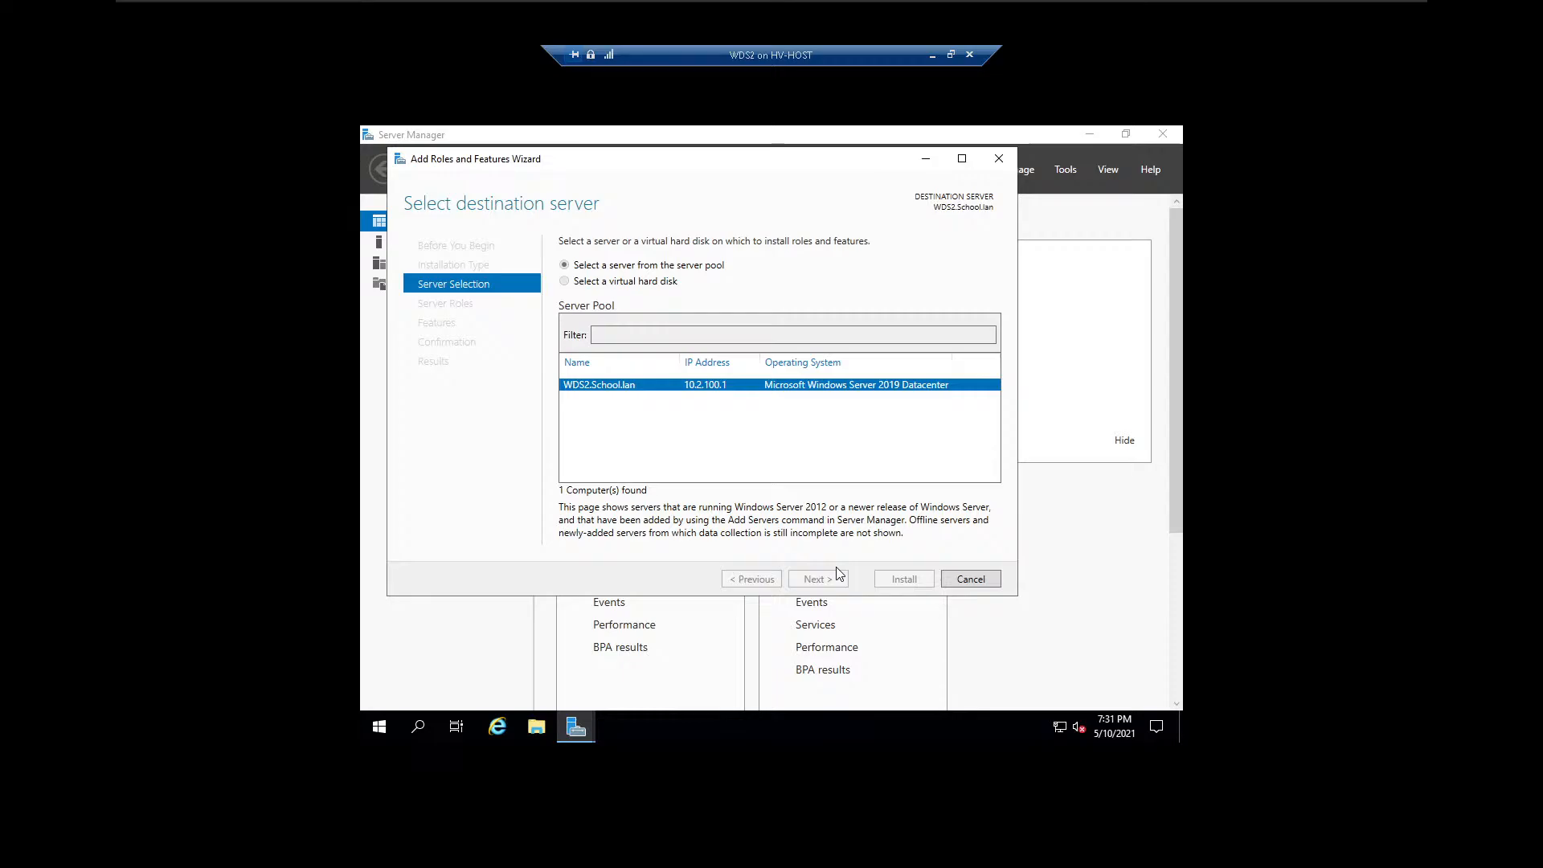
Select the Windows Deployment Services role with its management tools, keeping the Deployment Server and Transport Server role services.
scroll(722, 442, down, 1)
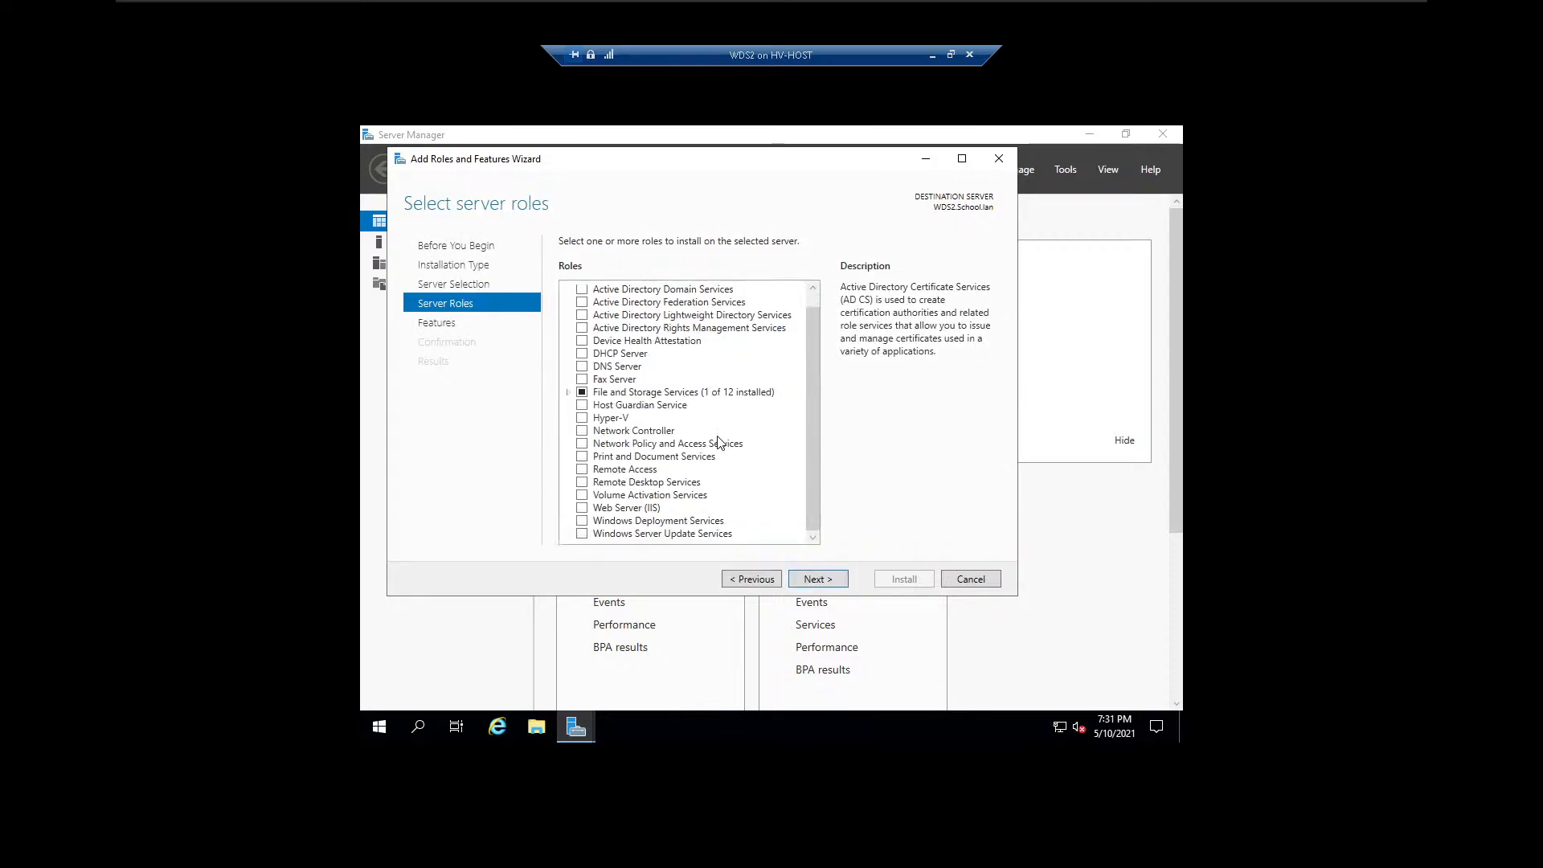
click(594, 522)
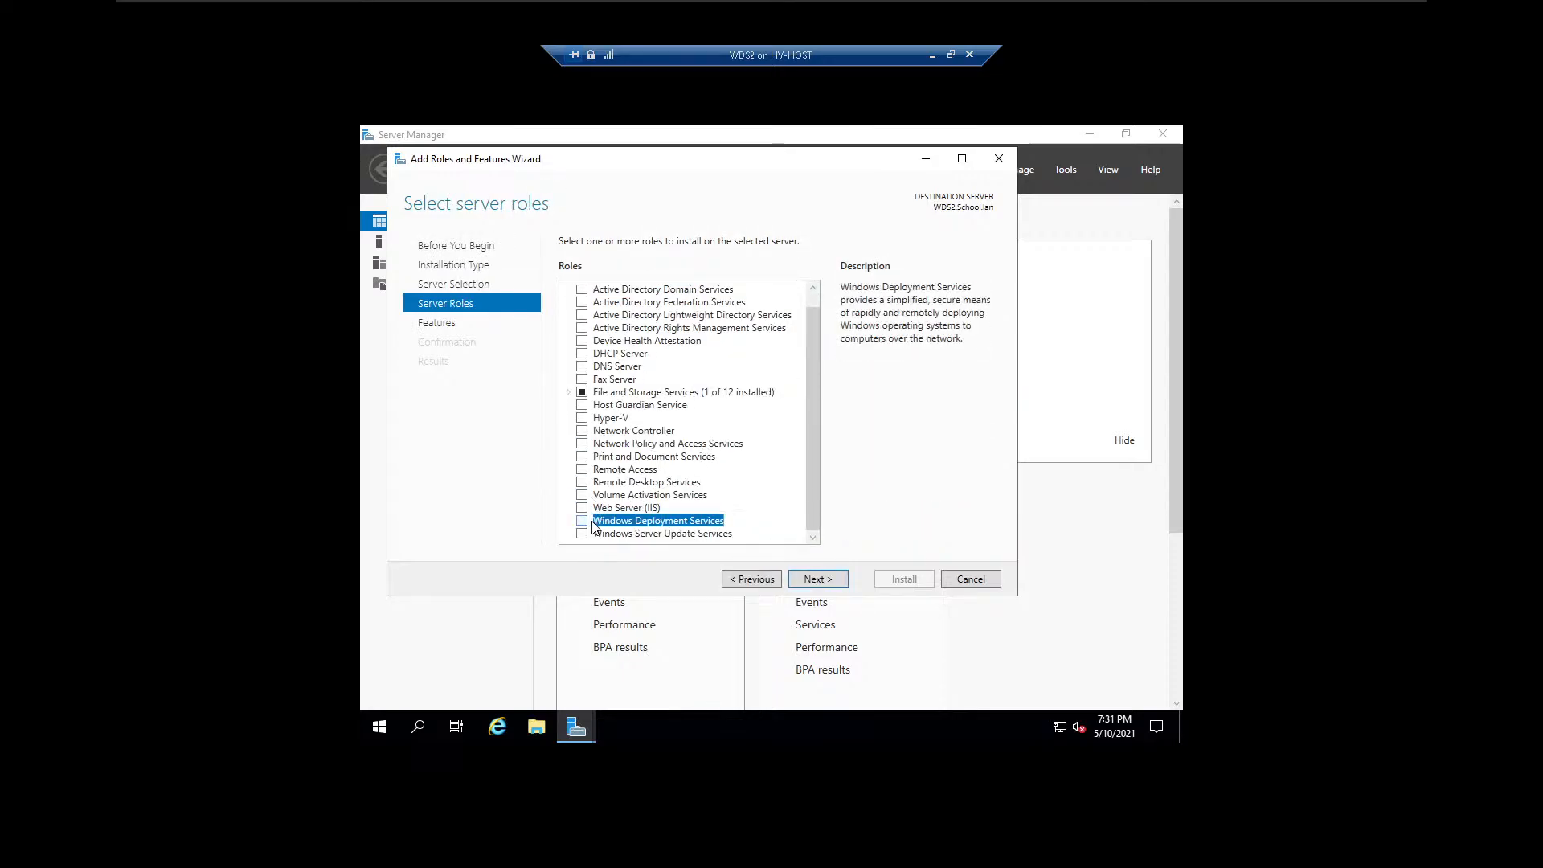
click(583, 522)
click(747, 519)
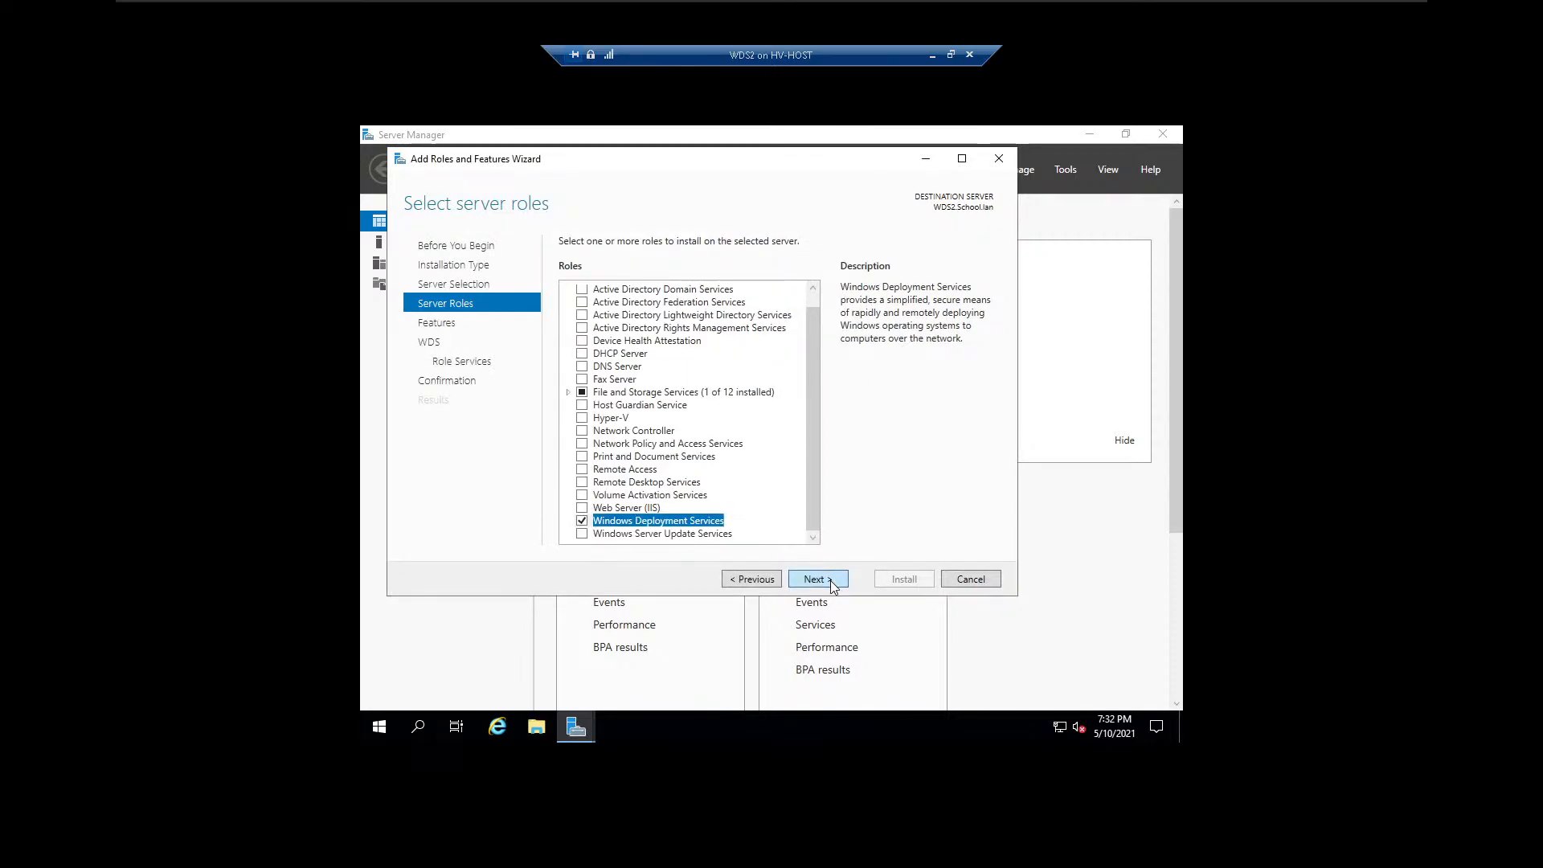
click(815, 579)
click(815, 578)
click(815, 579)
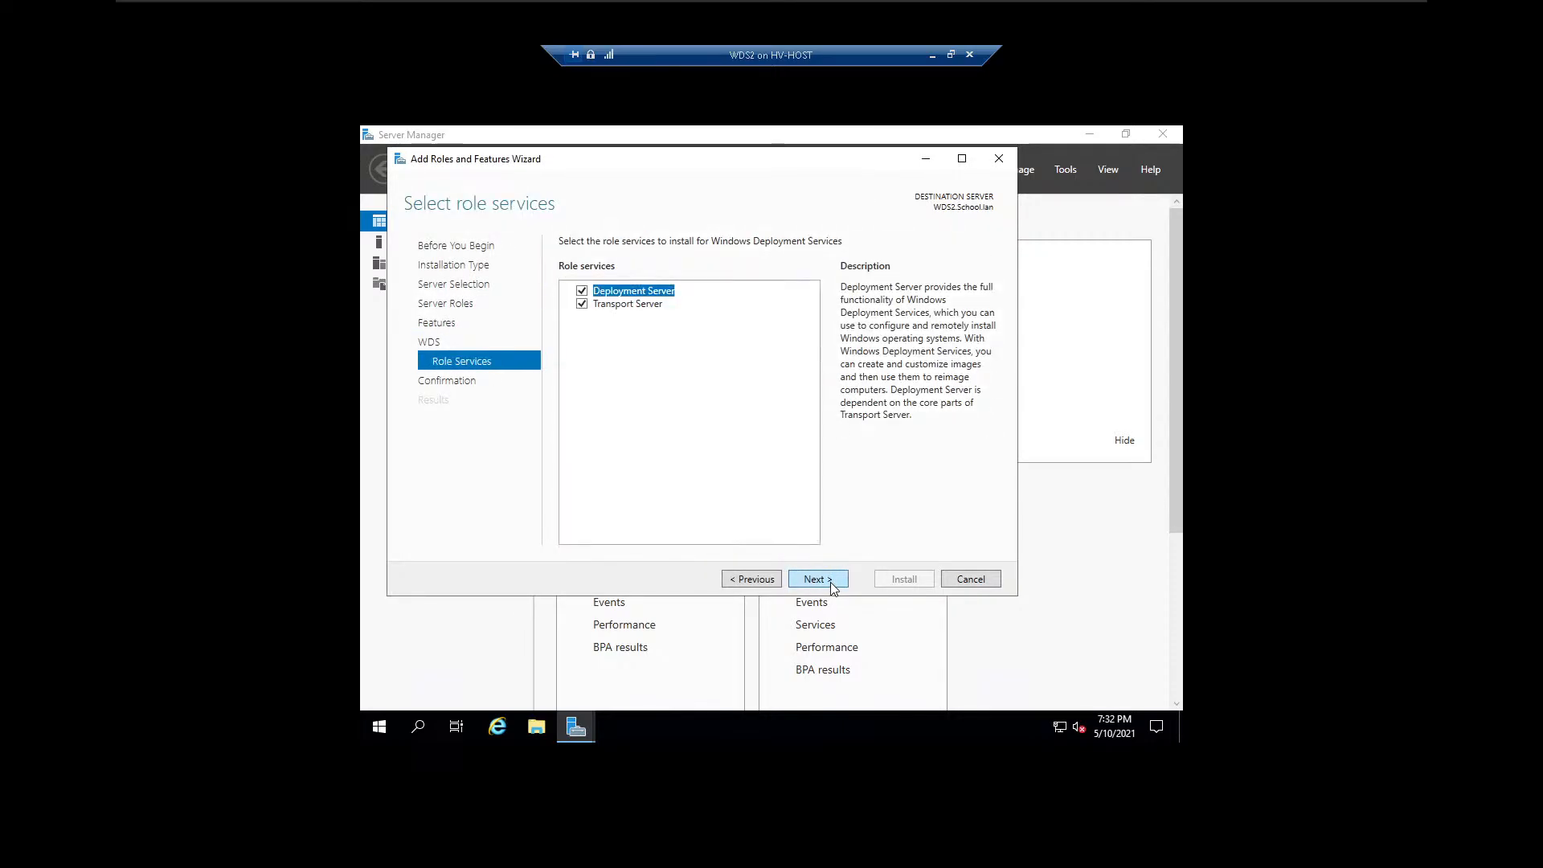
click(831, 582)
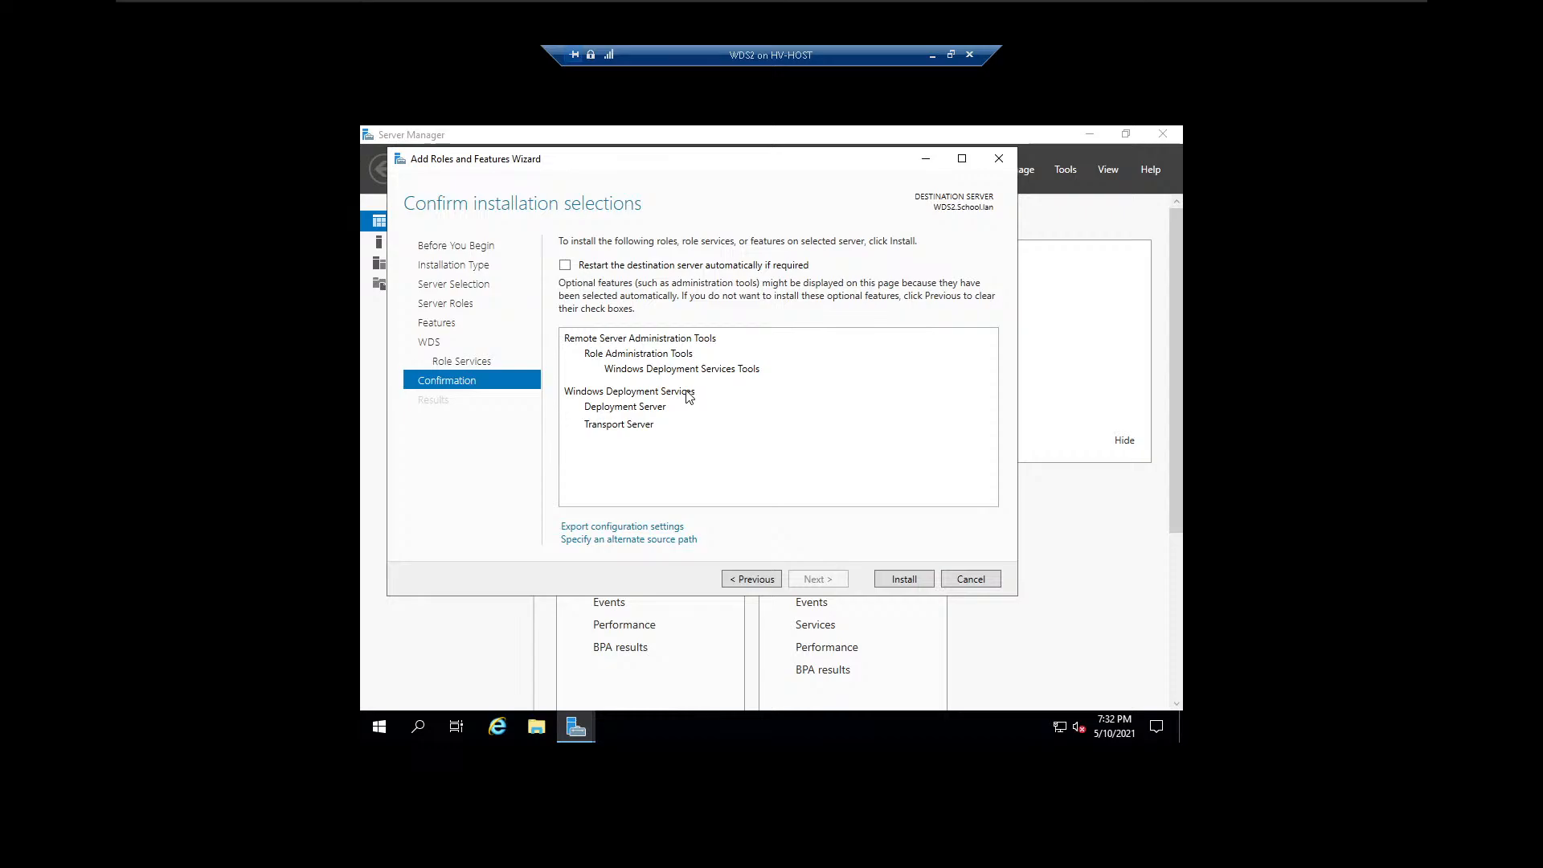
Allow WDS2 to restart automatically if required and start installing the selected role.
click(565, 265)
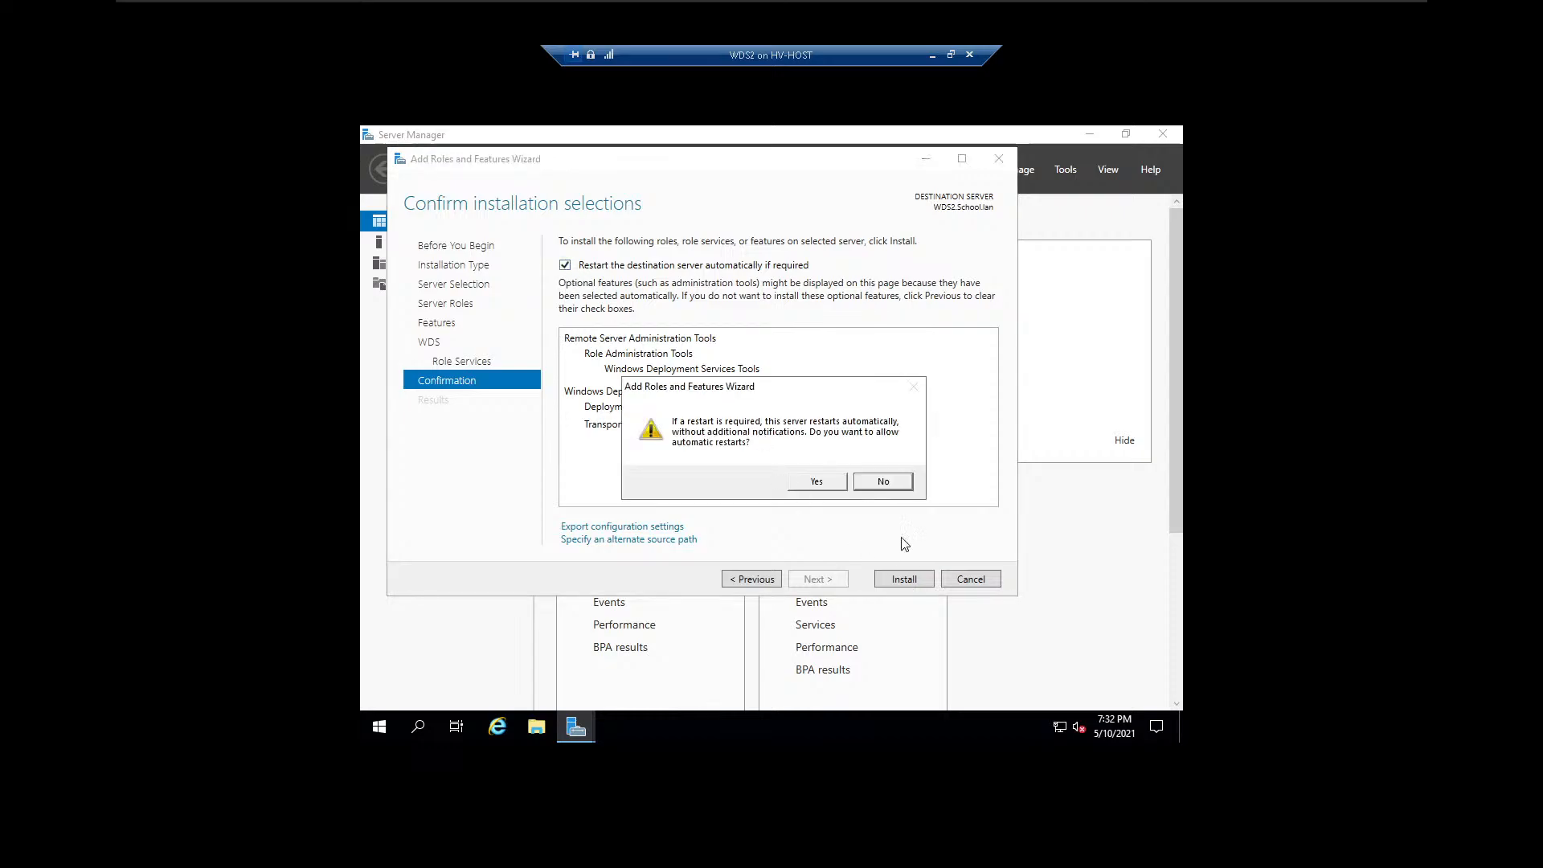
click(818, 482)
click(905, 575)
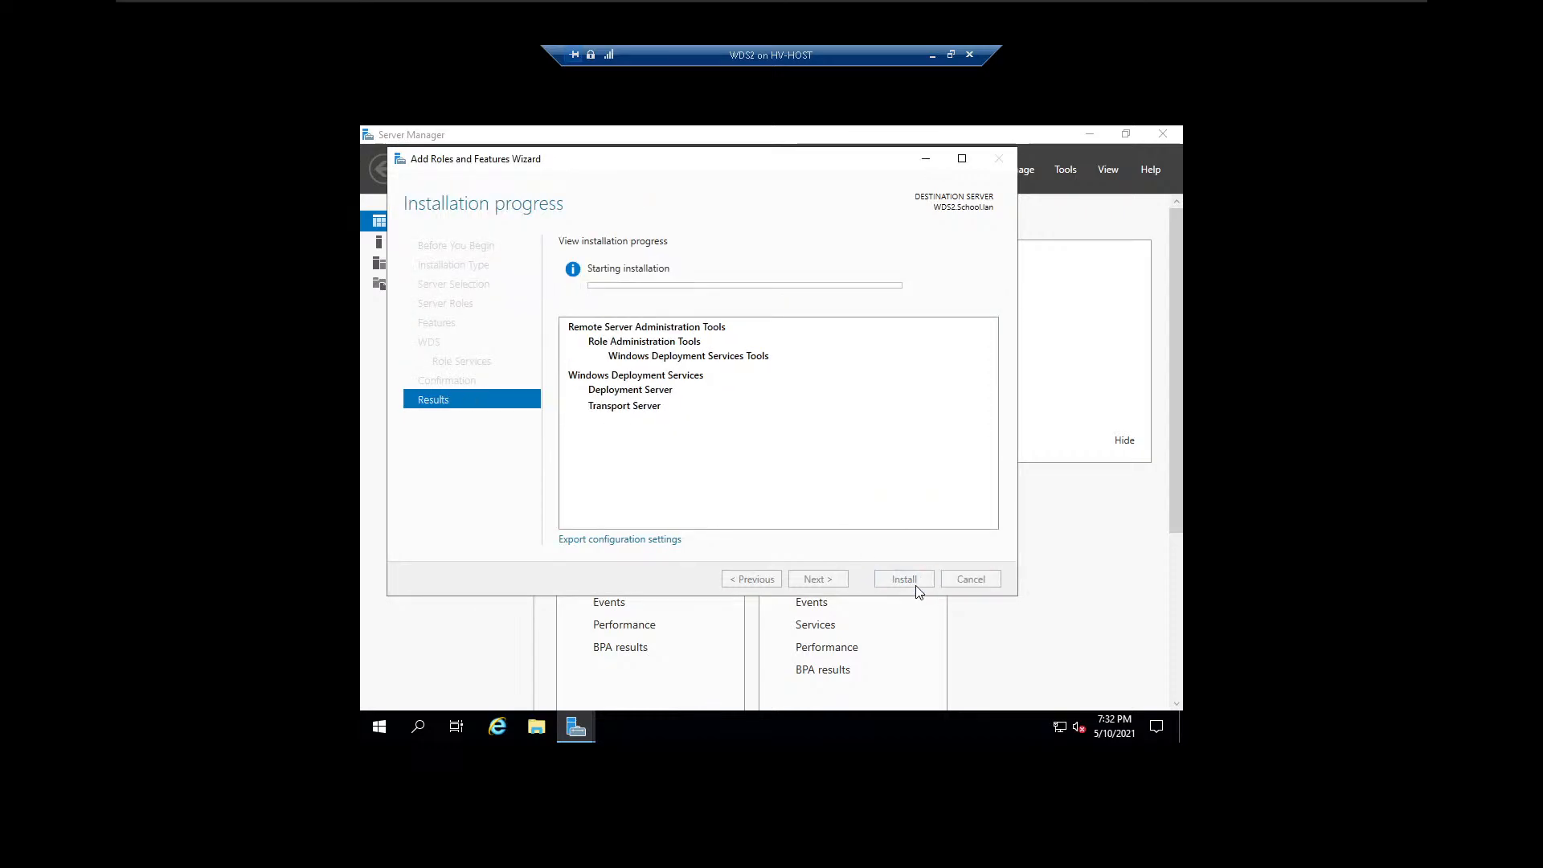
Check the ISO download on WDS1 and Windows Setup on Test1, and return to the role installation on WDS2.
click(932, 57)
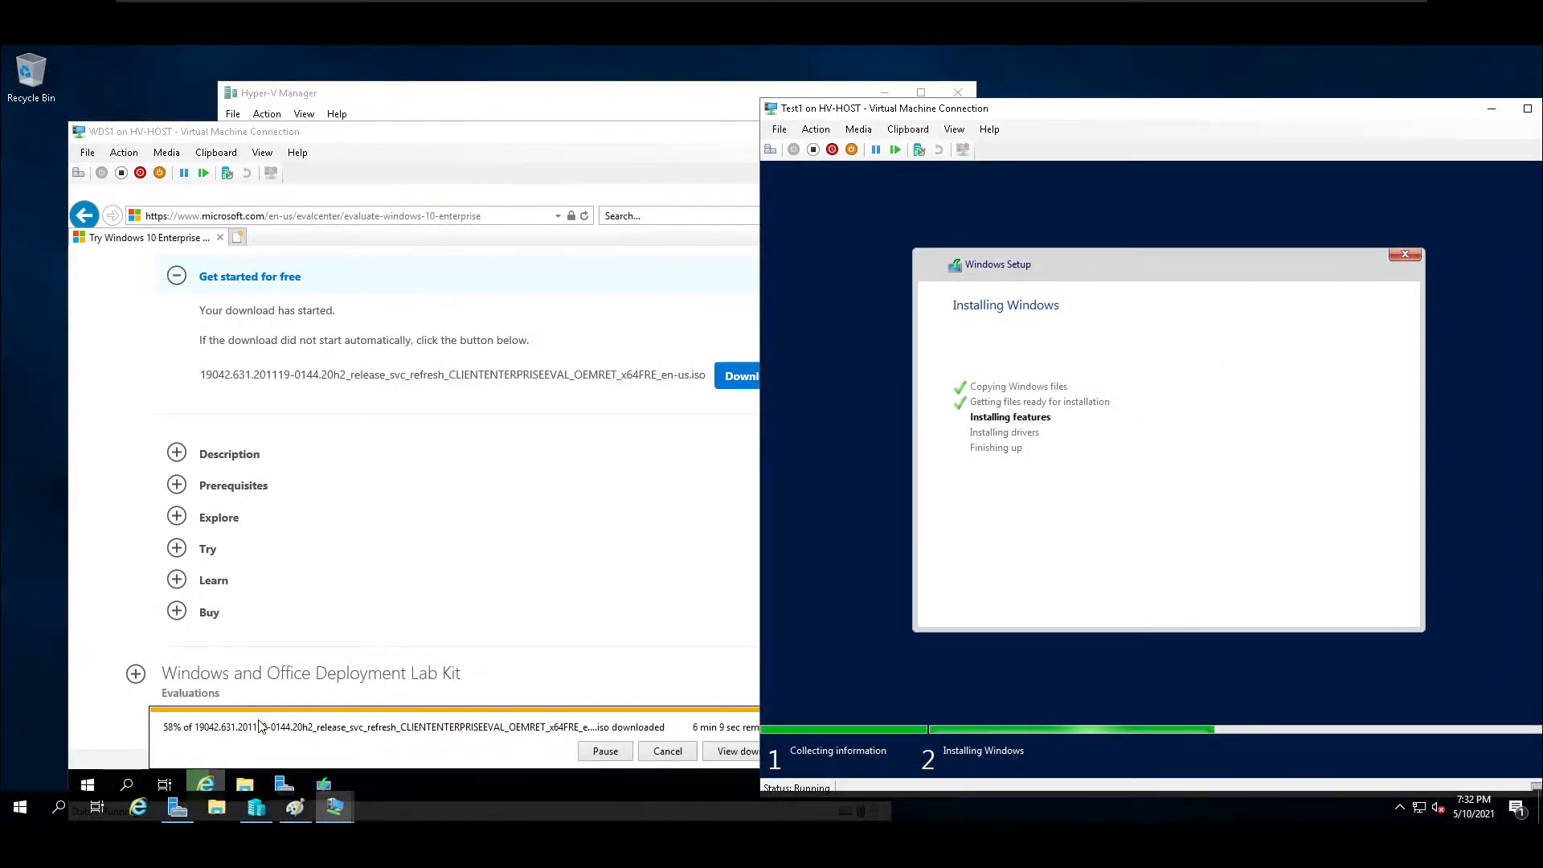
click(630, 599)
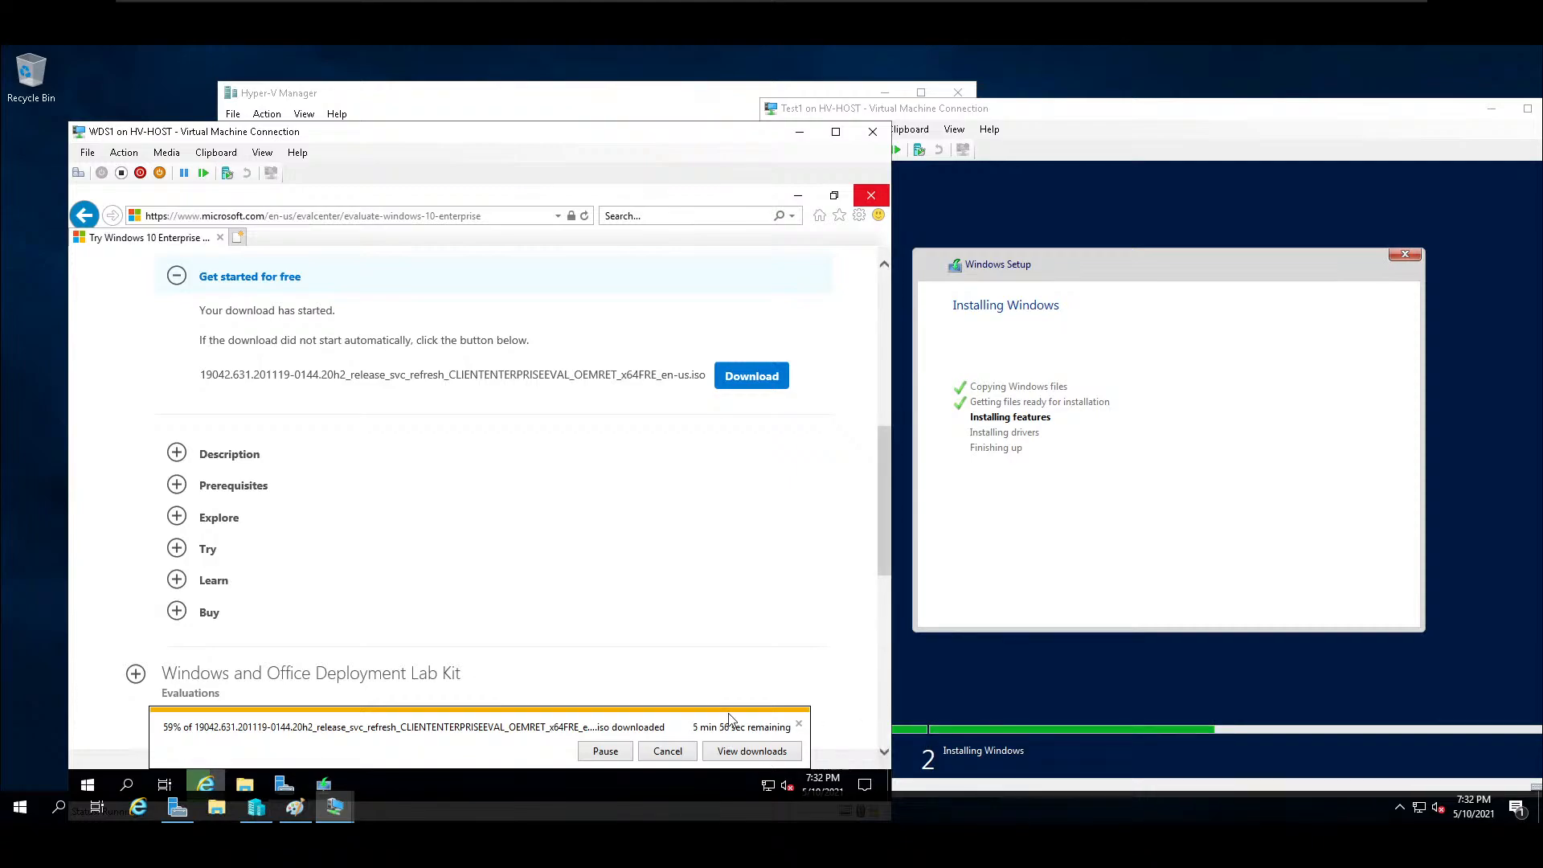
click(1078, 686)
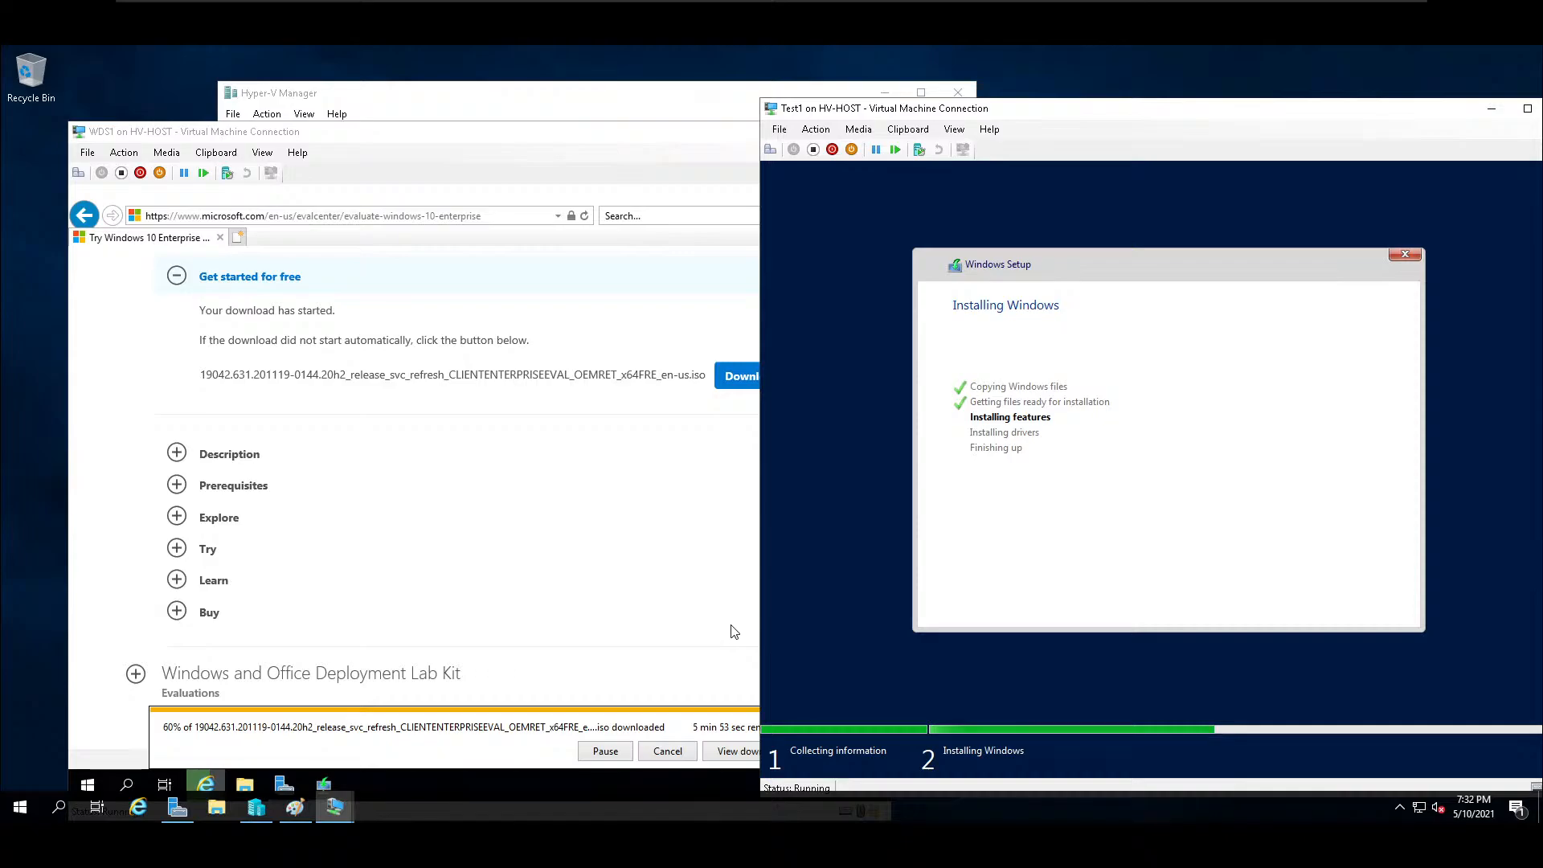
click(346, 813)
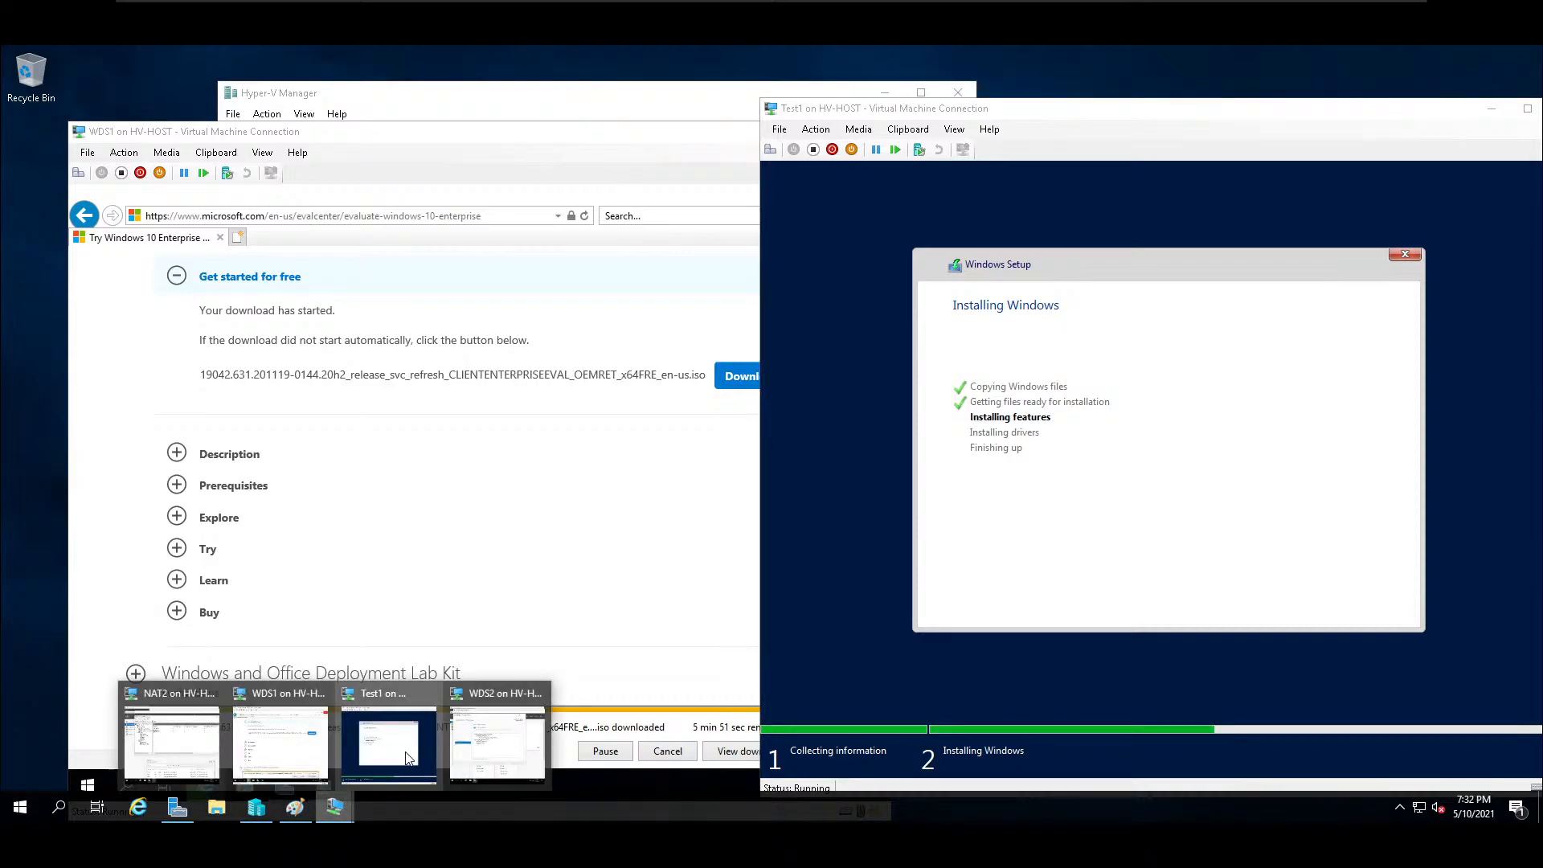
click(534, 769)
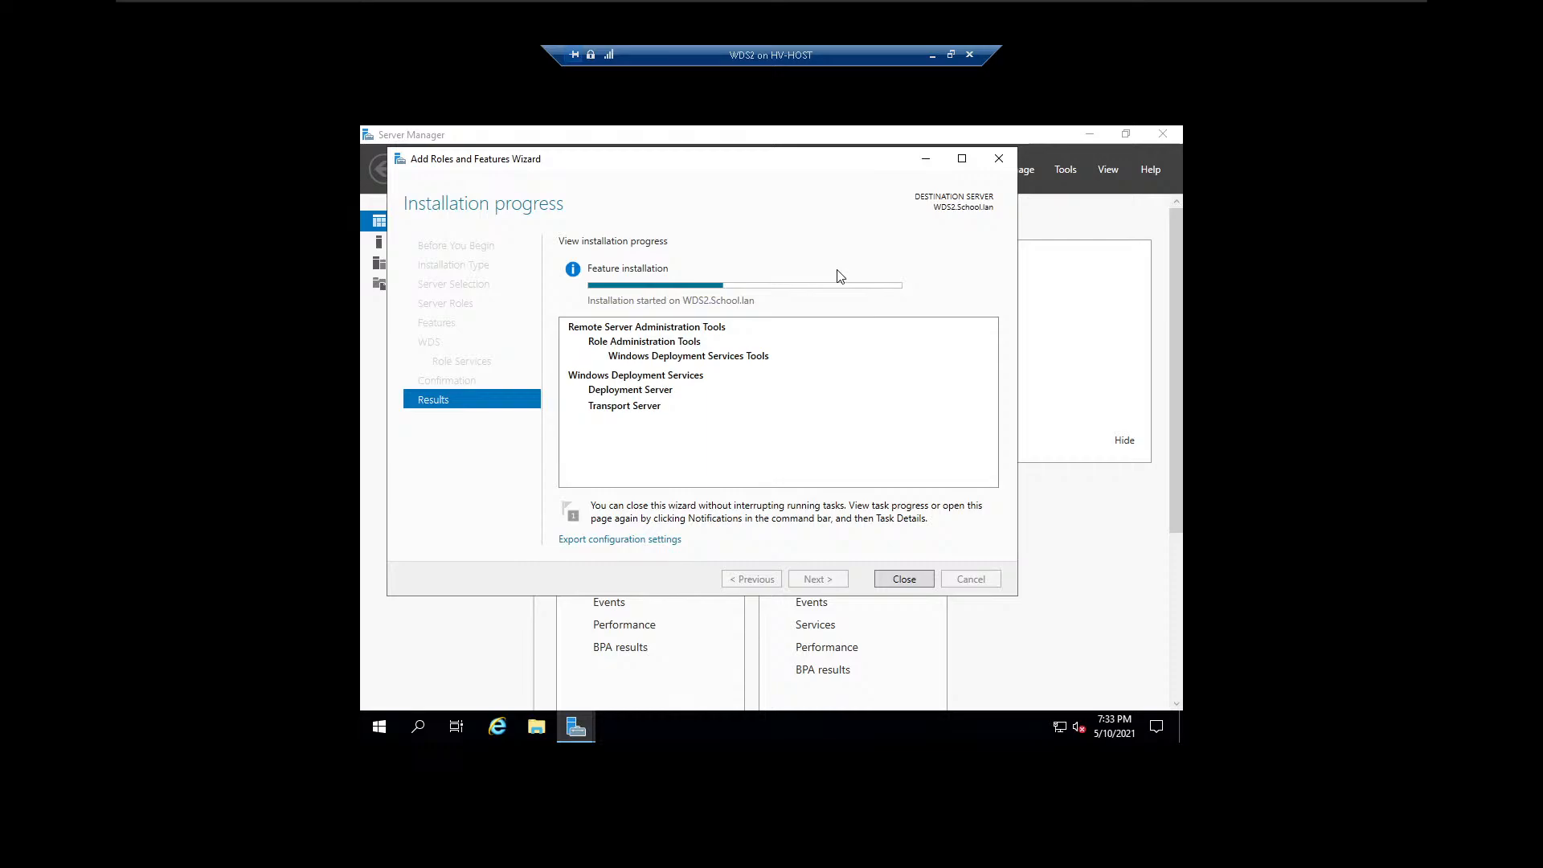
Restore WDS2 to a window and monitor the role installation, the WDS1 download and the Test1 startup in turn.
click(952, 57)
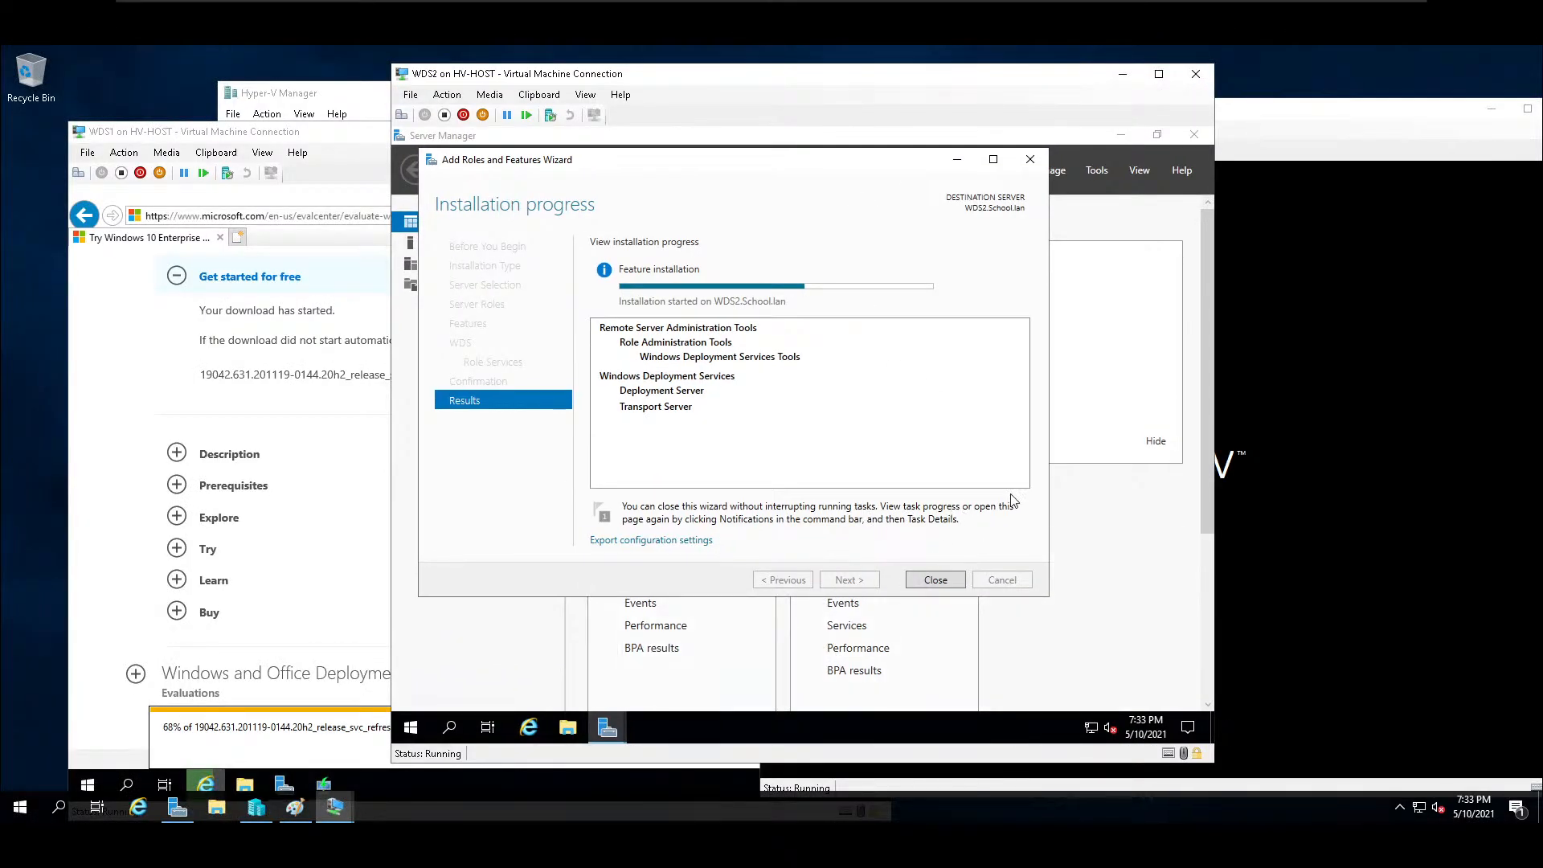
click(1300, 434)
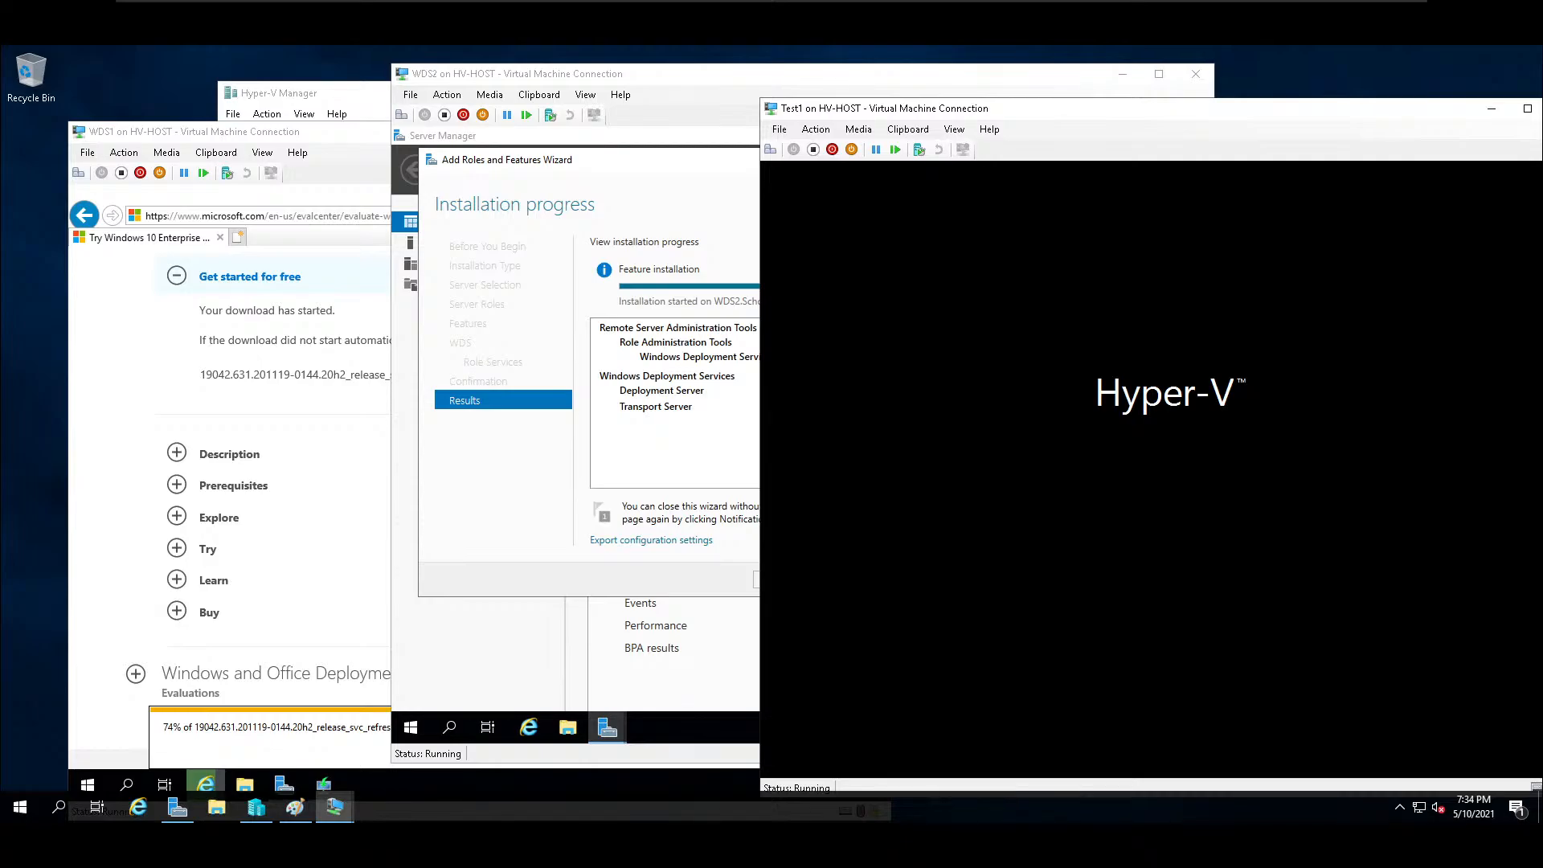
click(592, 184)
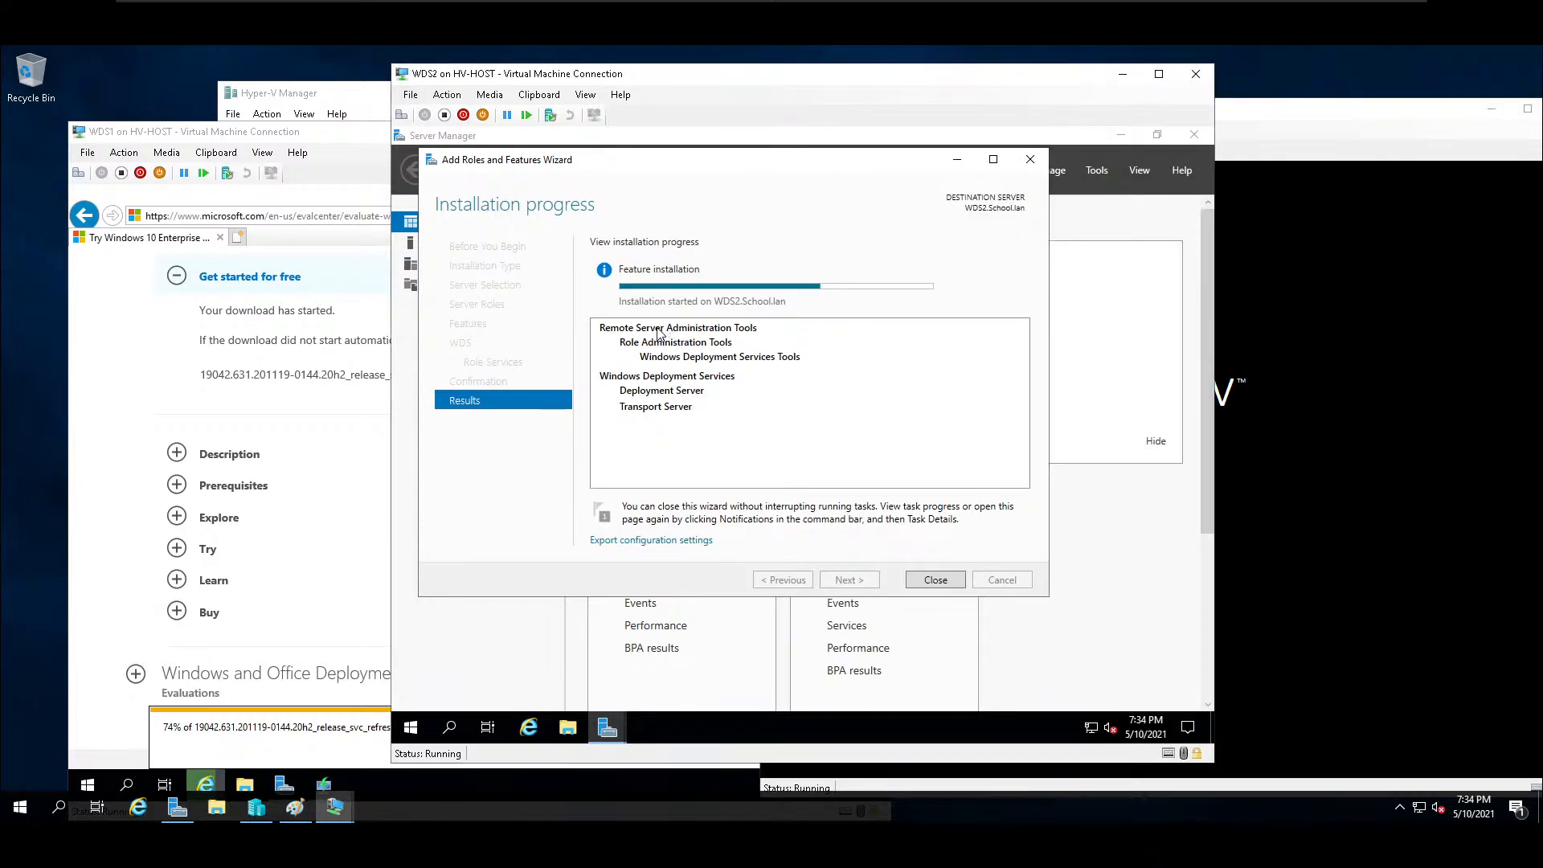
click(338, 138)
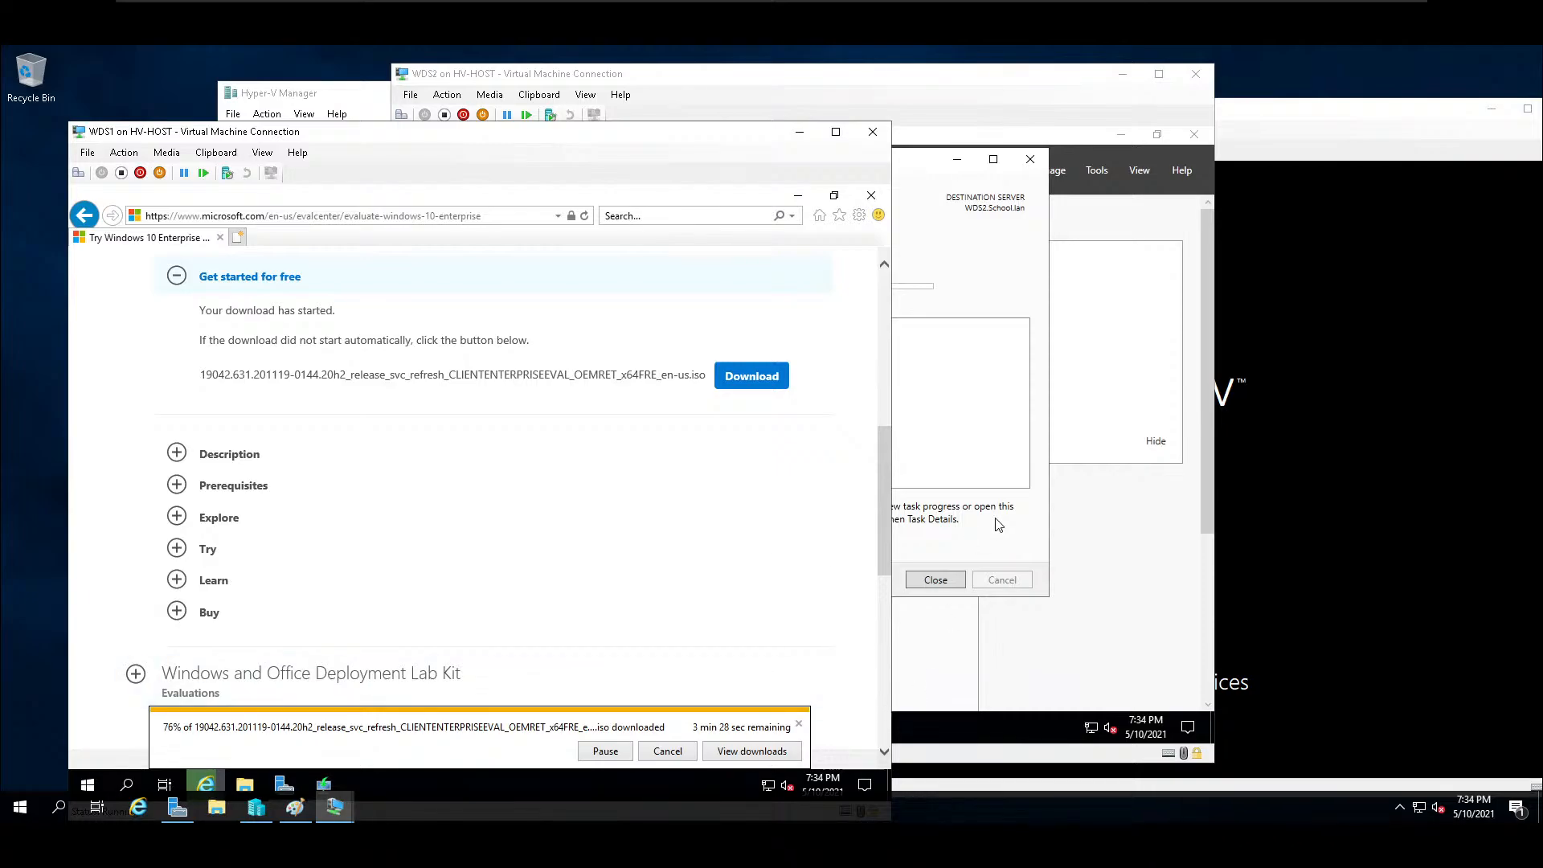
click(971, 267)
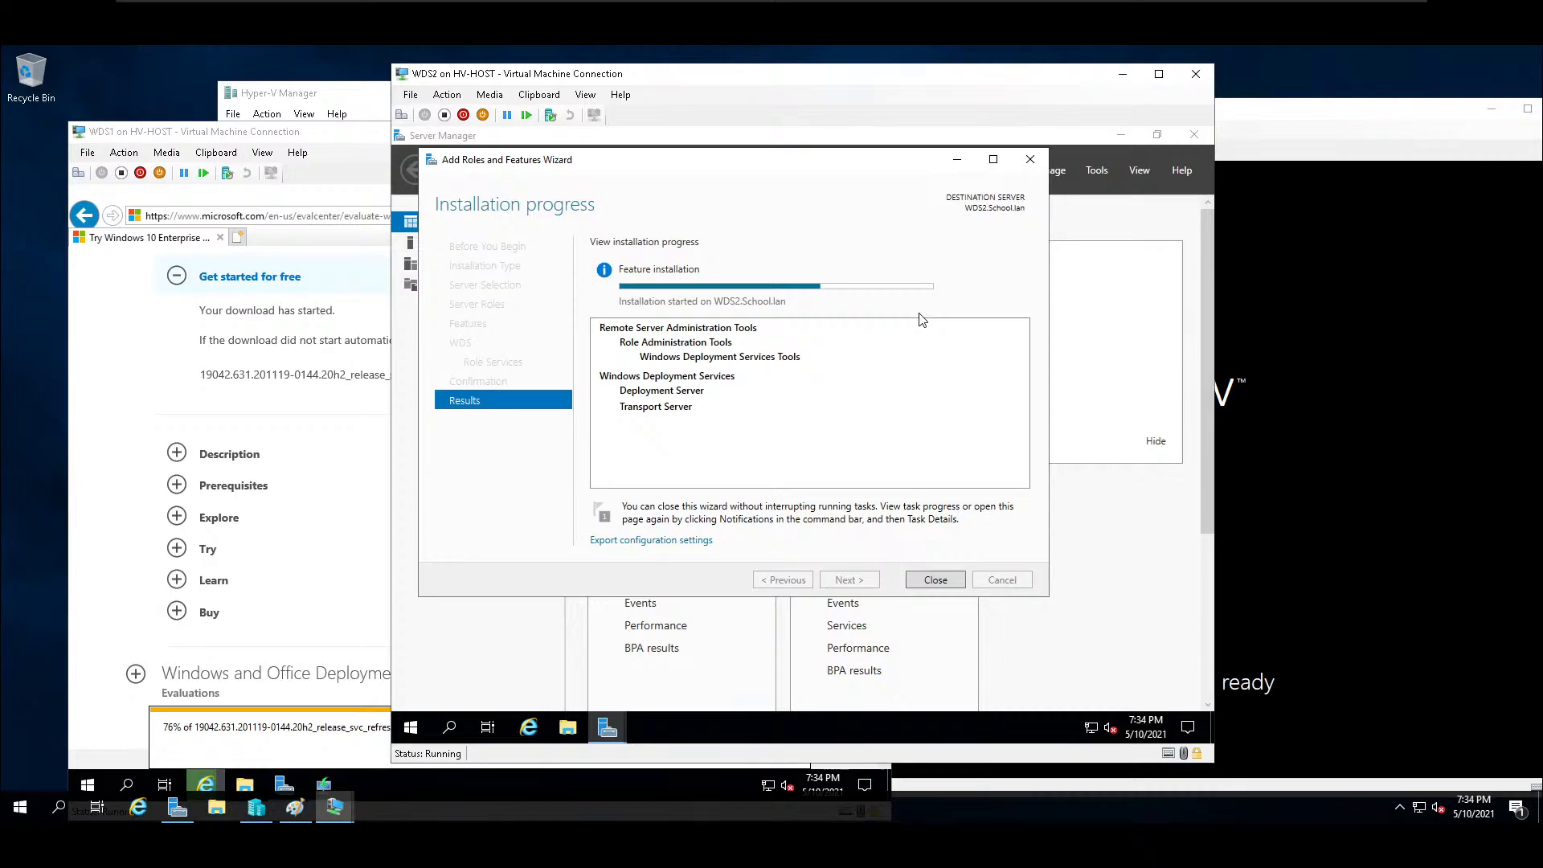
click(1406, 129)
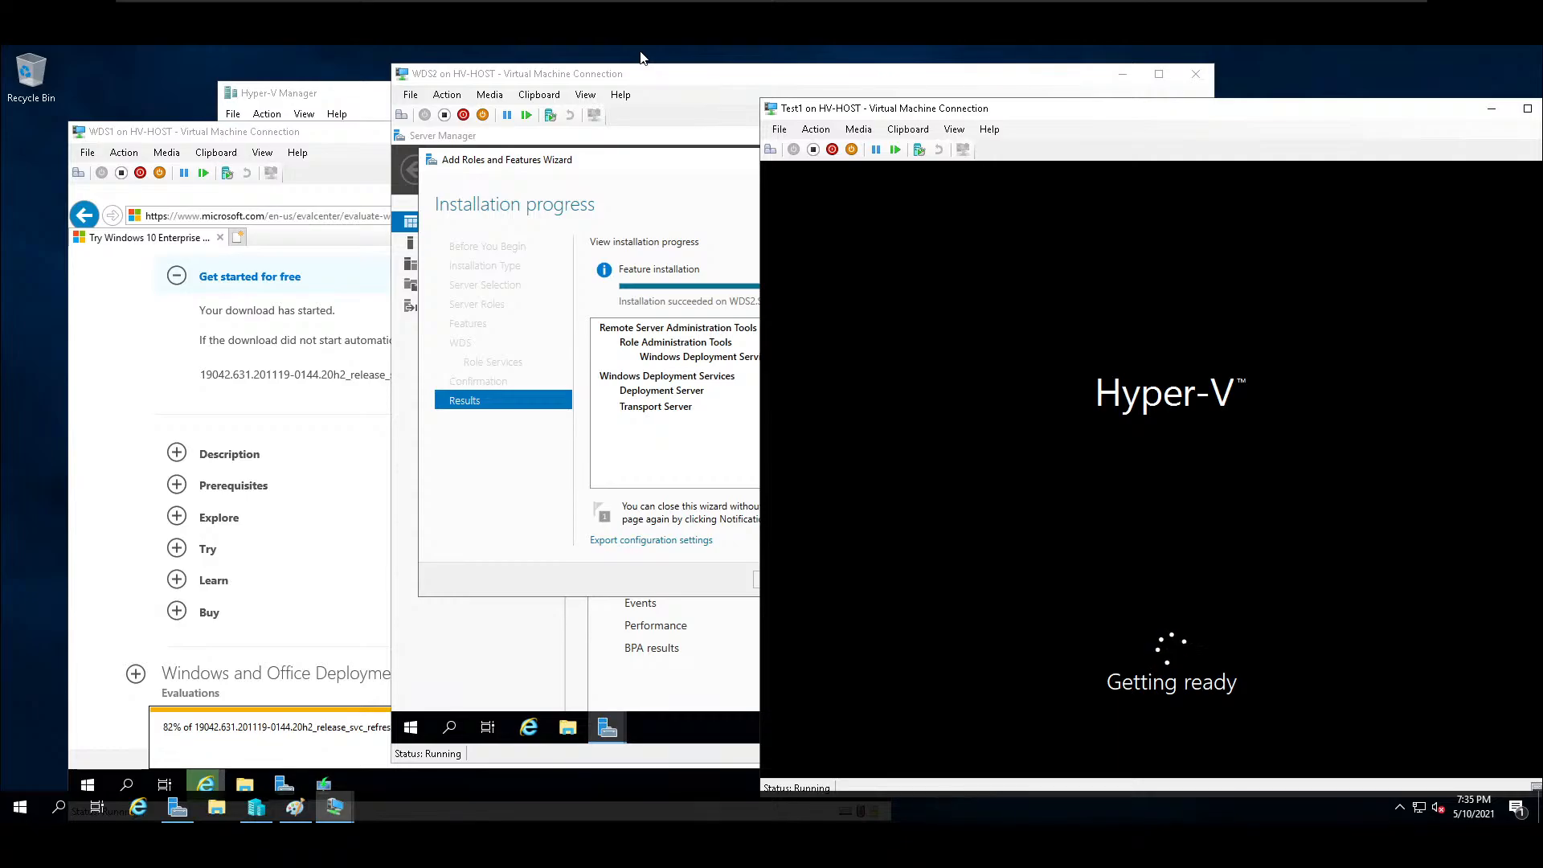
Close the Add Roles and Features Wizard on WDS2 and open the Windows Deployment Services console.
click(686, 226)
click(942, 578)
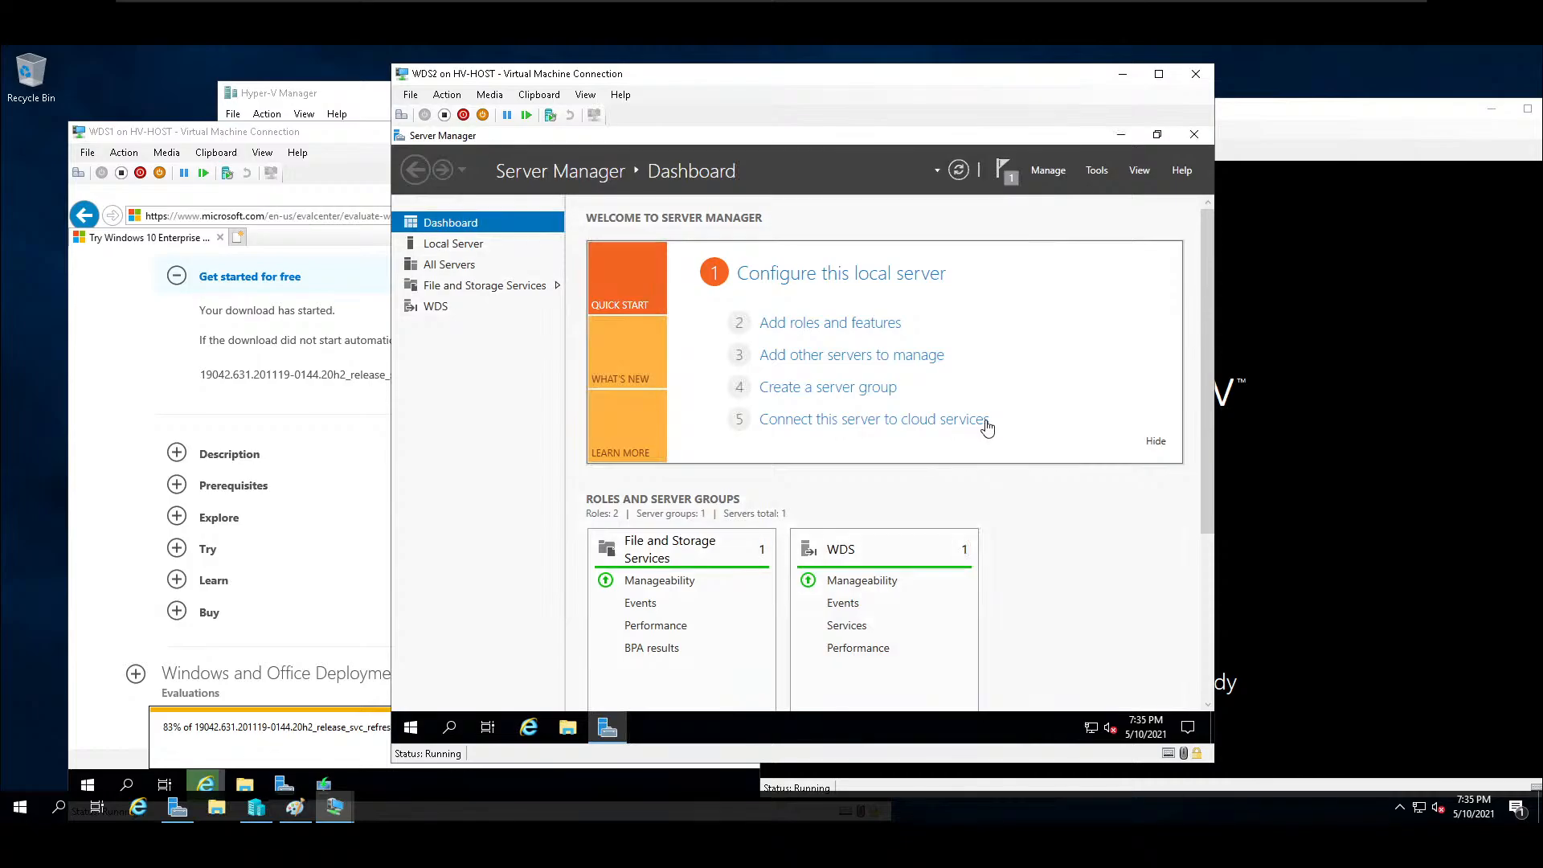
click(1096, 171)
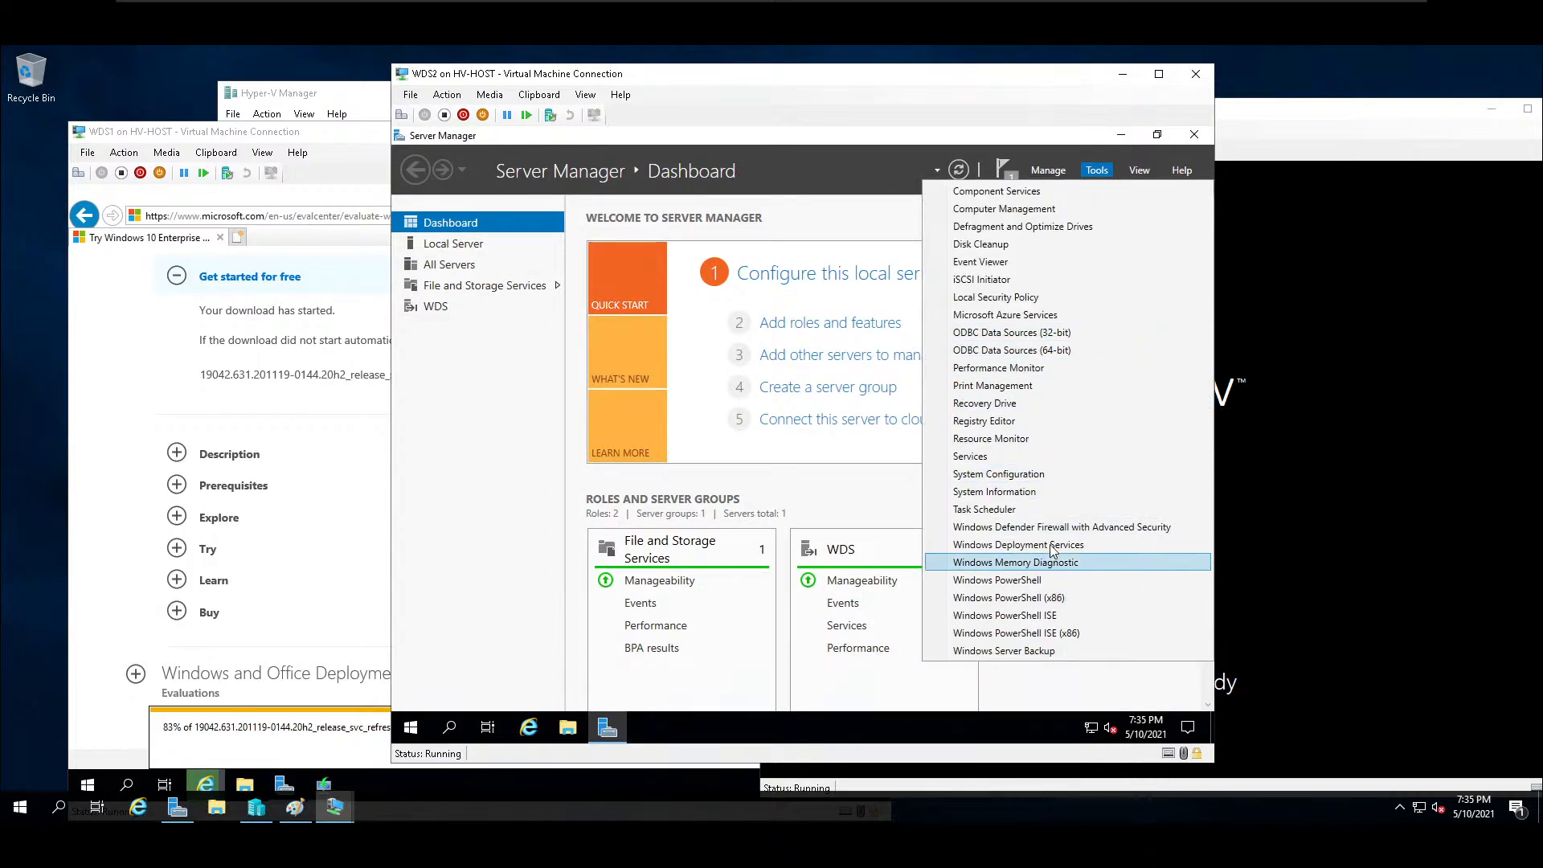
click(1054, 547)
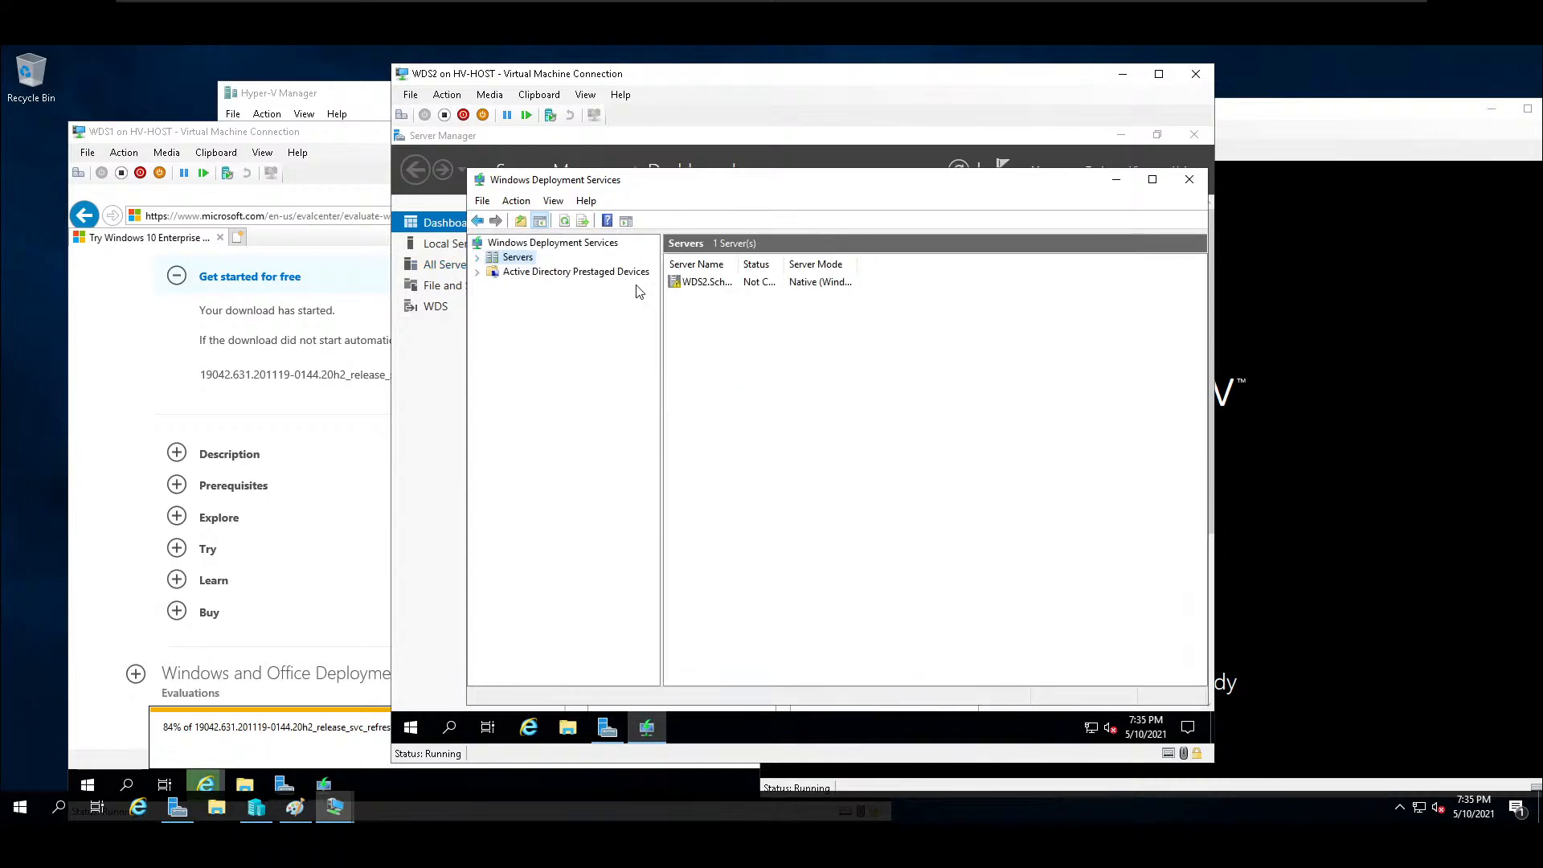
Start configuring WDS2.School.lan as a server integrated with Active Directory, using C:\RemoteInstall as the remote installation folder.
click(478, 258)
right_click(515, 274)
click(518, 278)
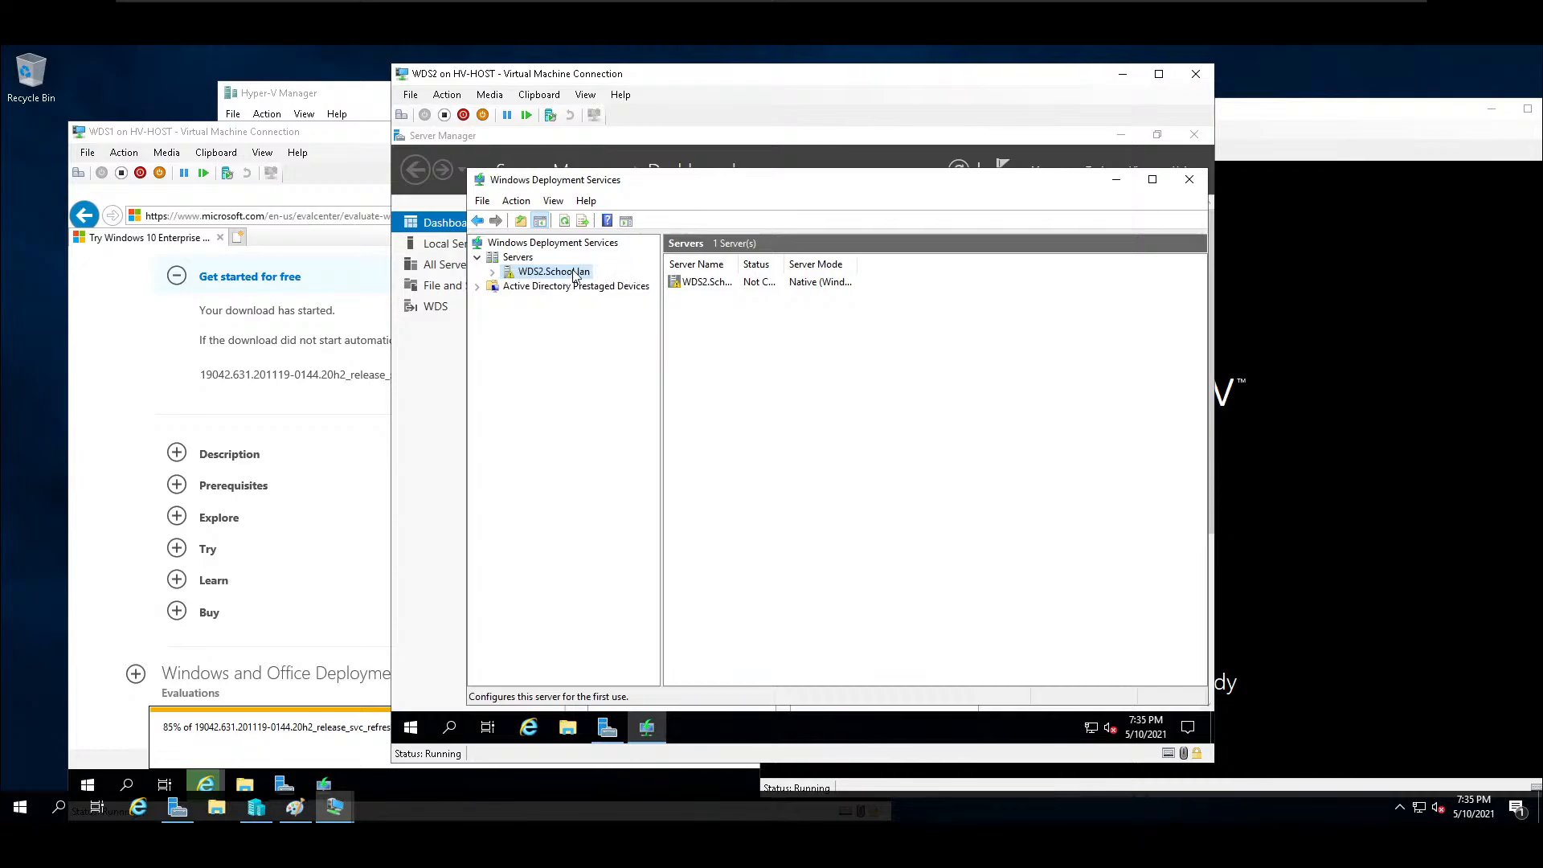
click(933, 587)
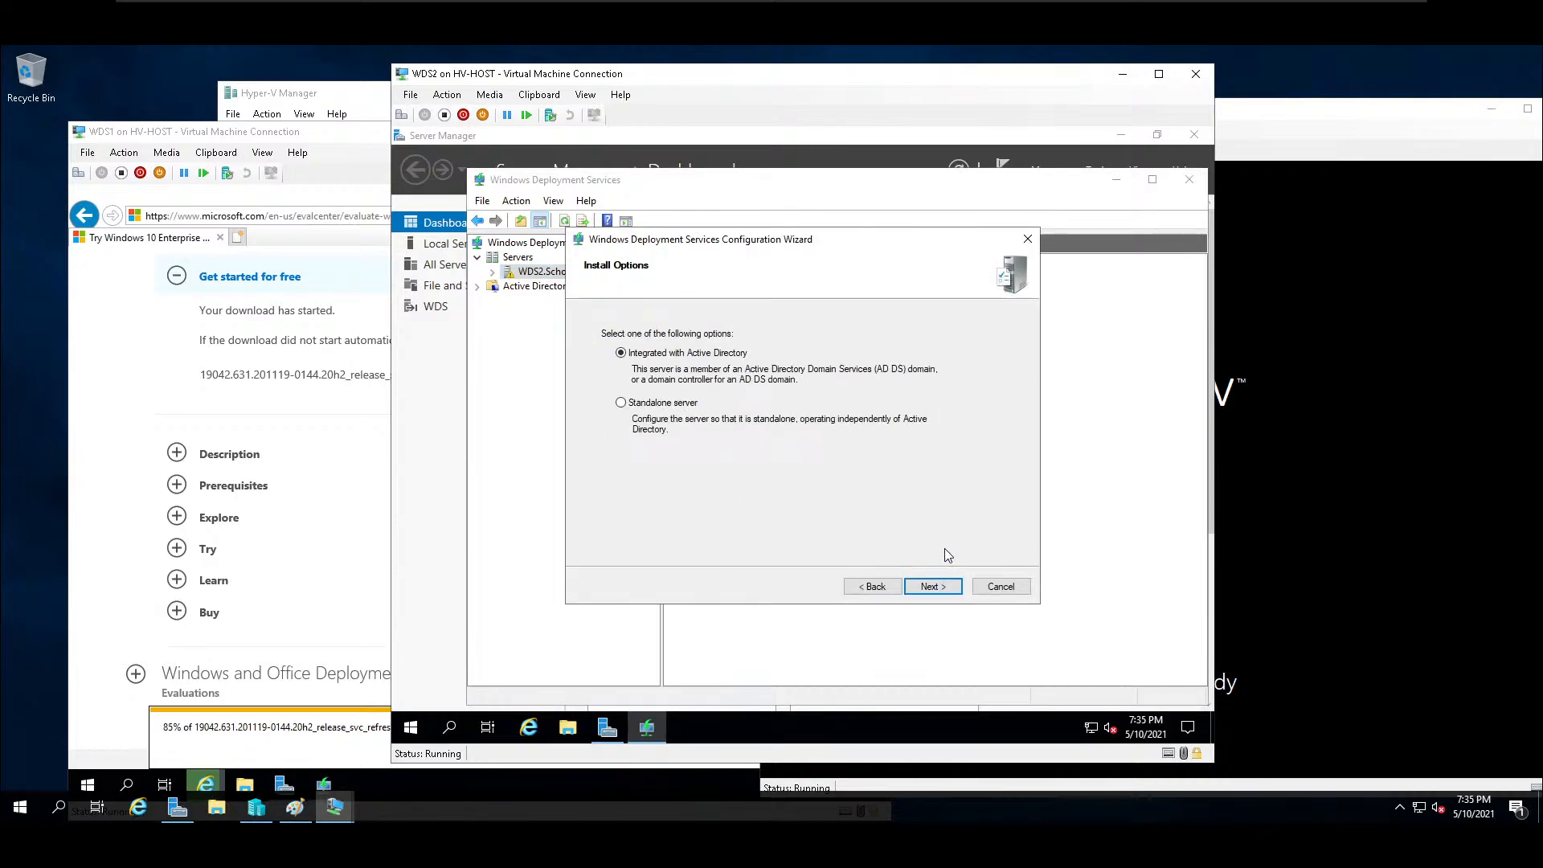
click(932, 588)
click(932, 587)
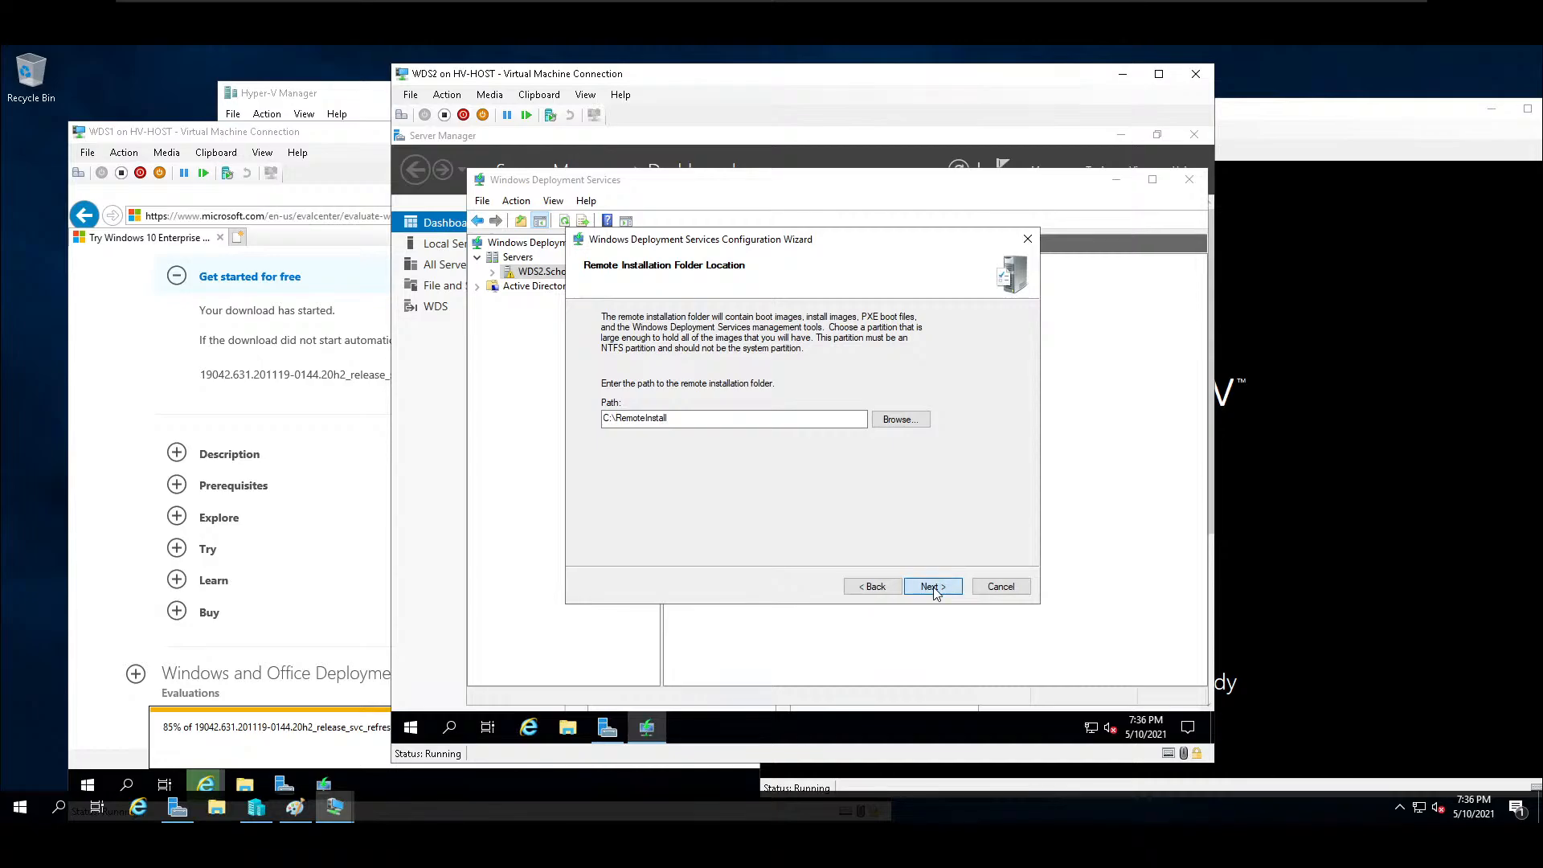
Accept the folder location, choose to respond to all known and unknown client computers, and try to complete the server configuration.
click(867, 468)
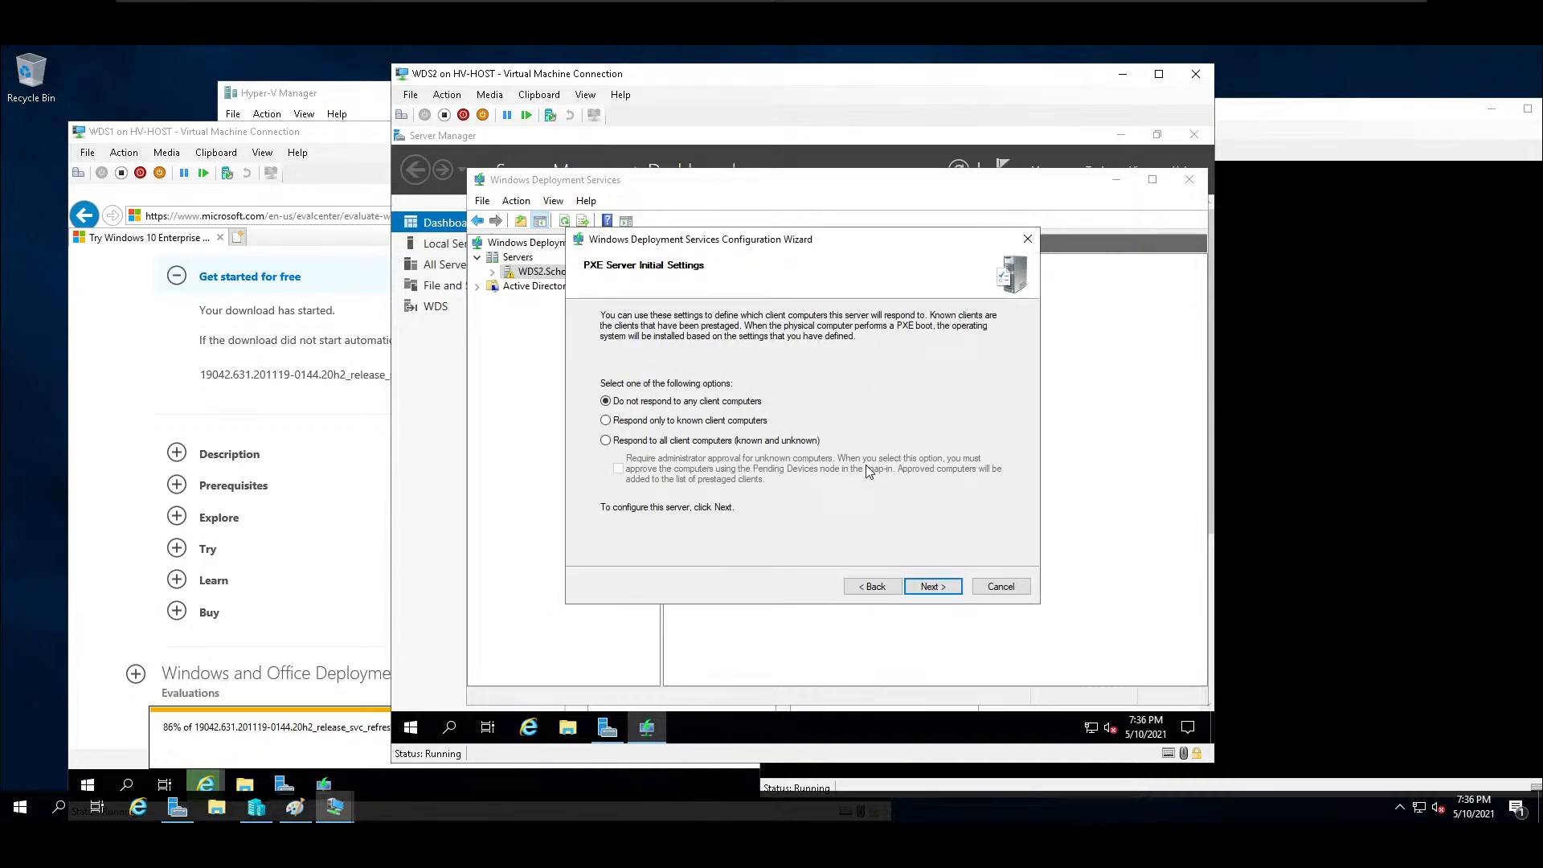
click(608, 441)
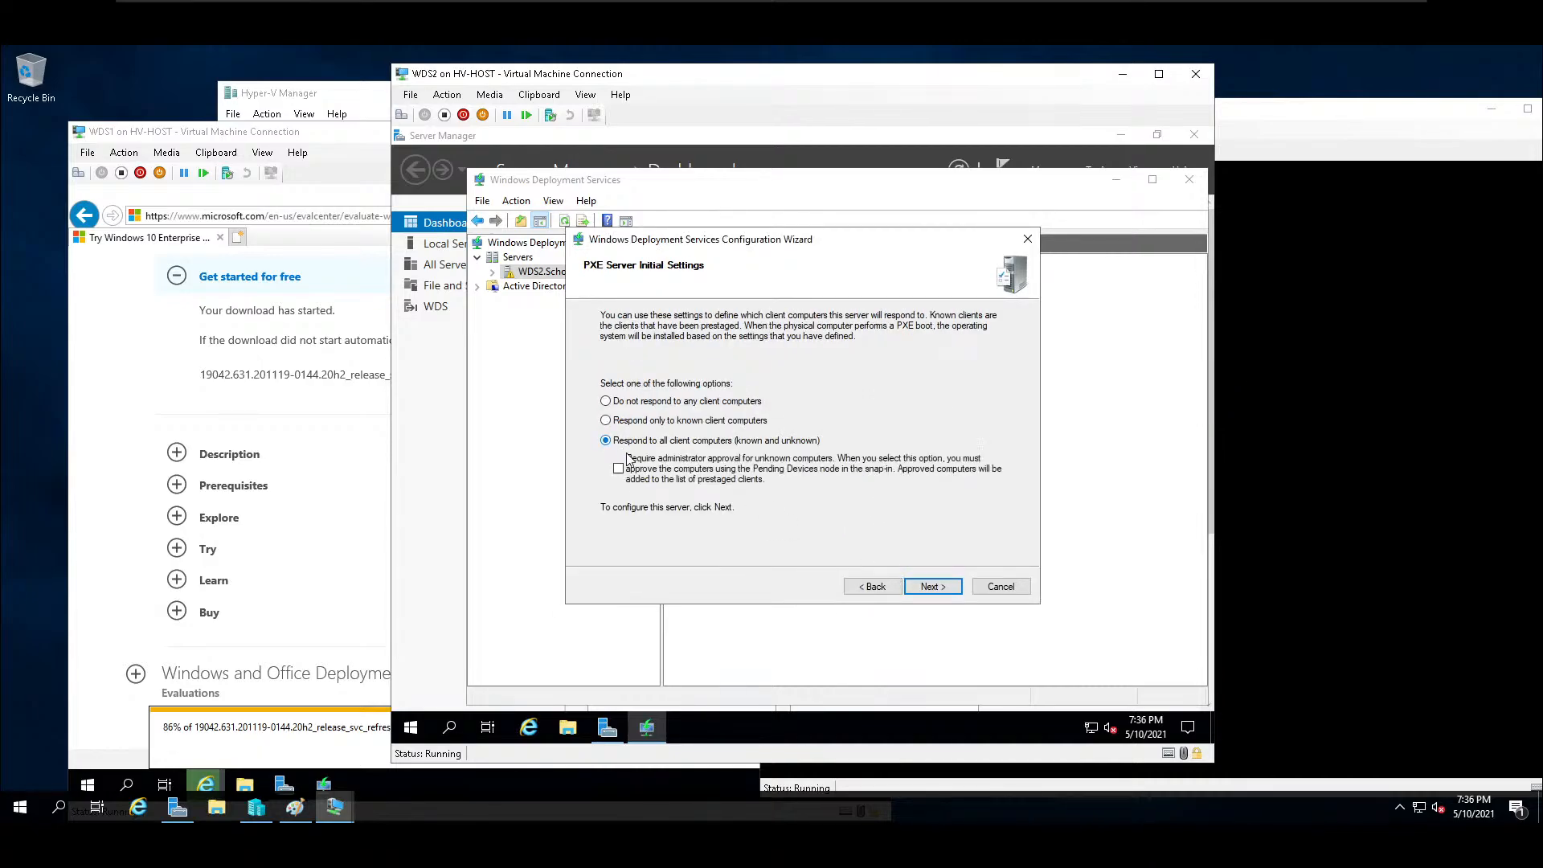
click(932, 587)
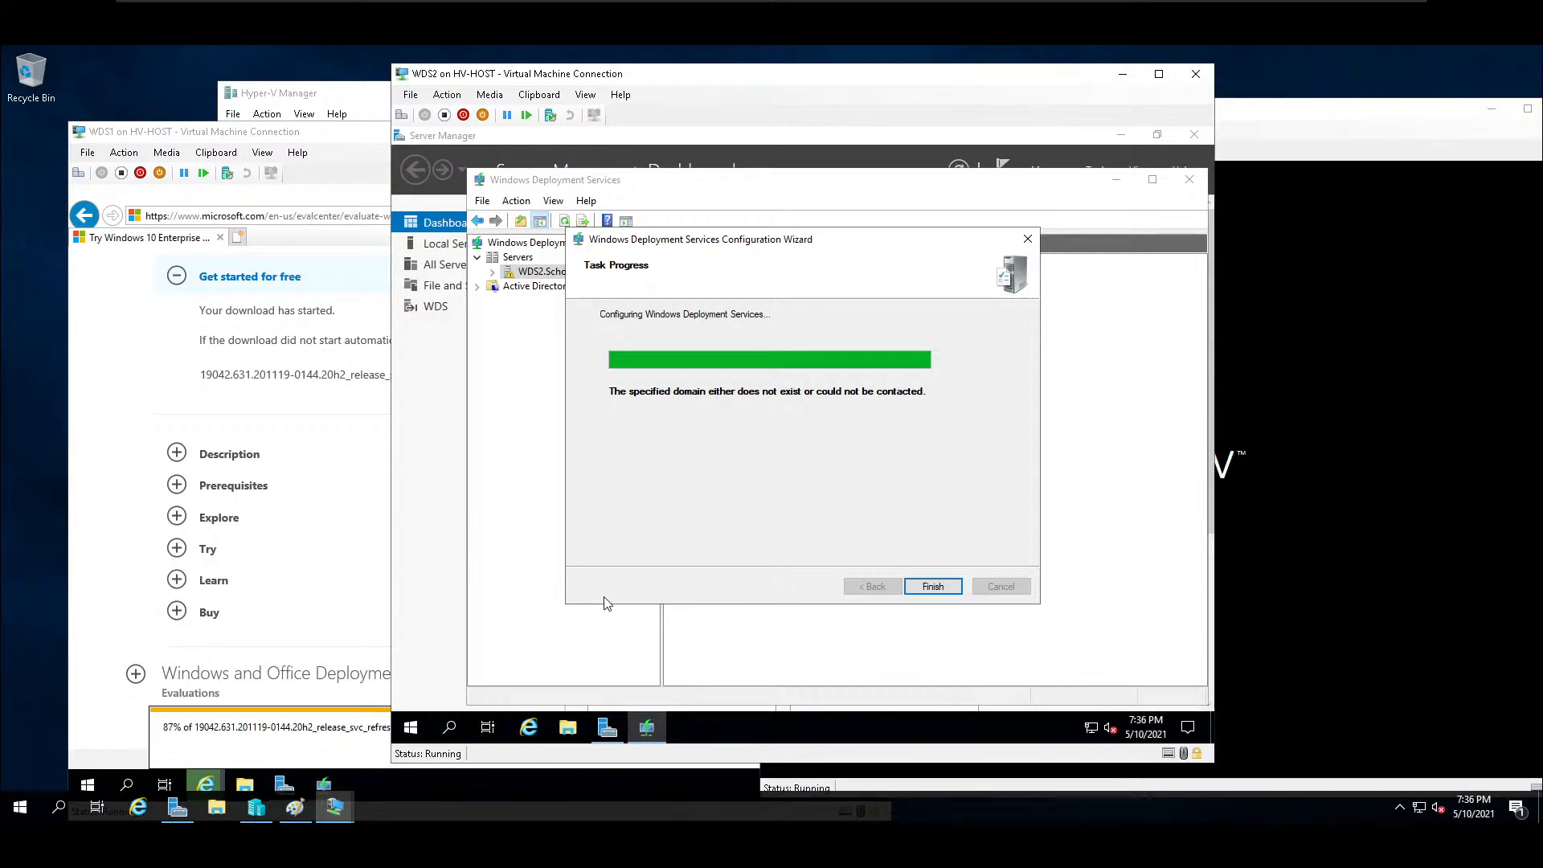
click(932, 586)
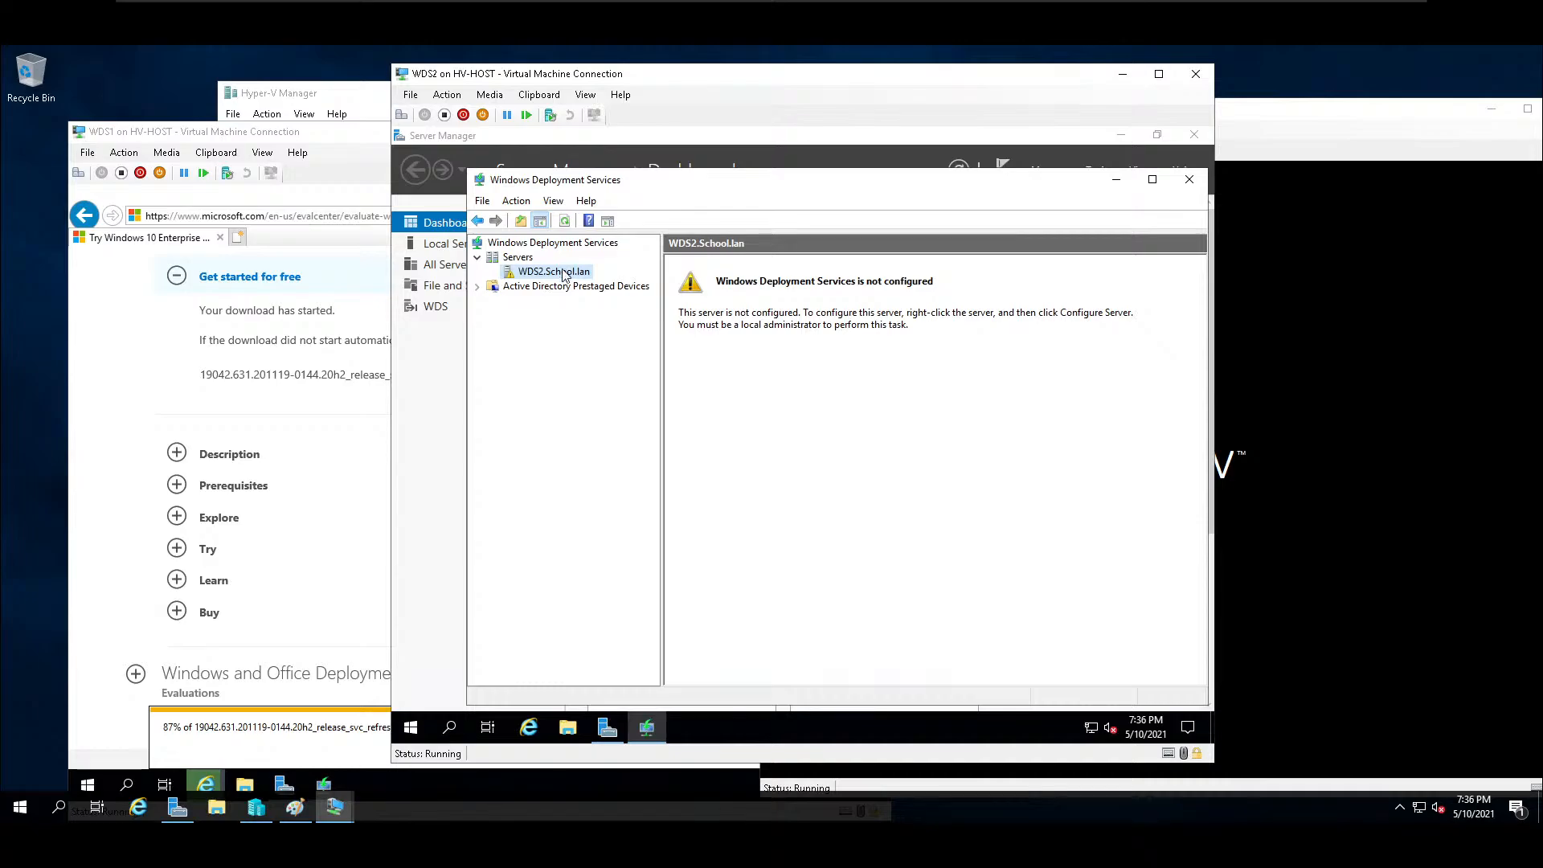
Restart the configuration of WDS2.School.lan, this time as a standalone server independent of Active Directory.
right_click(565, 277)
click(648, 284)
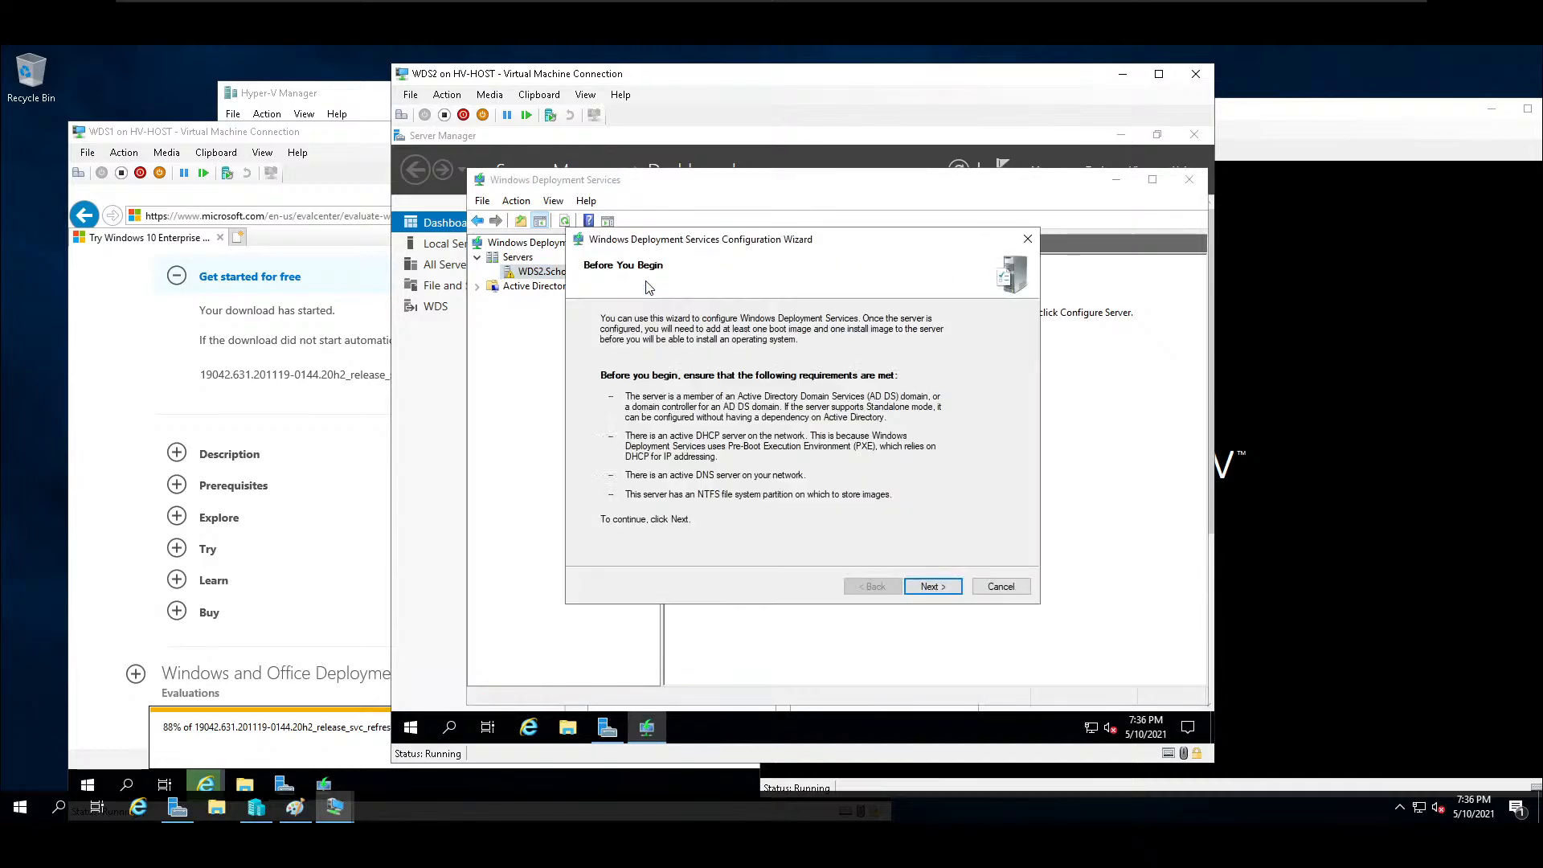
click(932, 587)
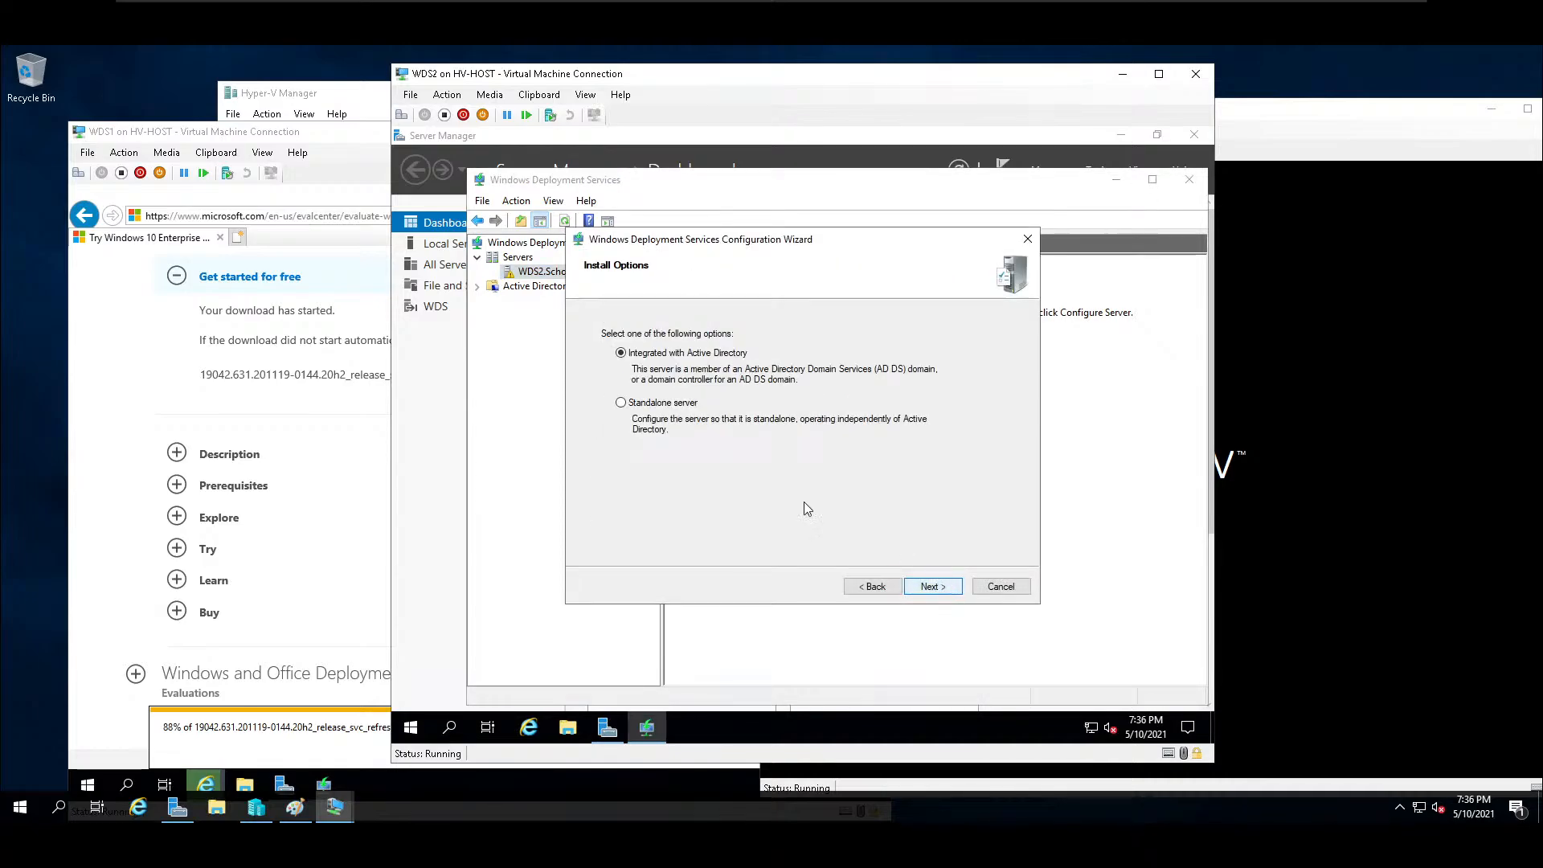
click(664, 402)
click(942, 588)
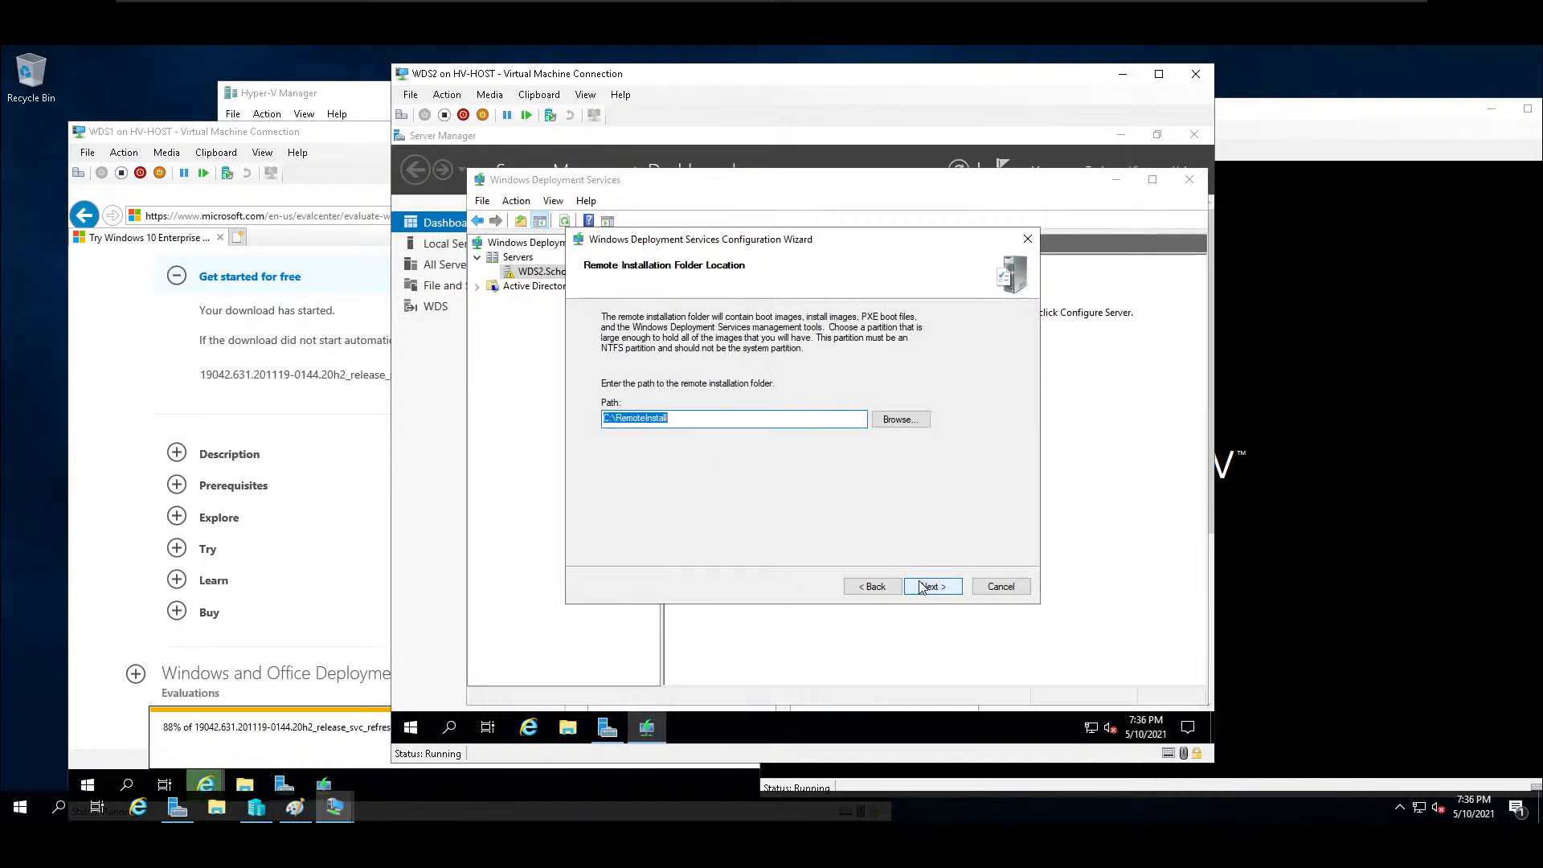
Accept C:\RemoteInstall on the system volume, choose to respond to all known and unknown client computers, and run the server configuration.
click(950, 590)
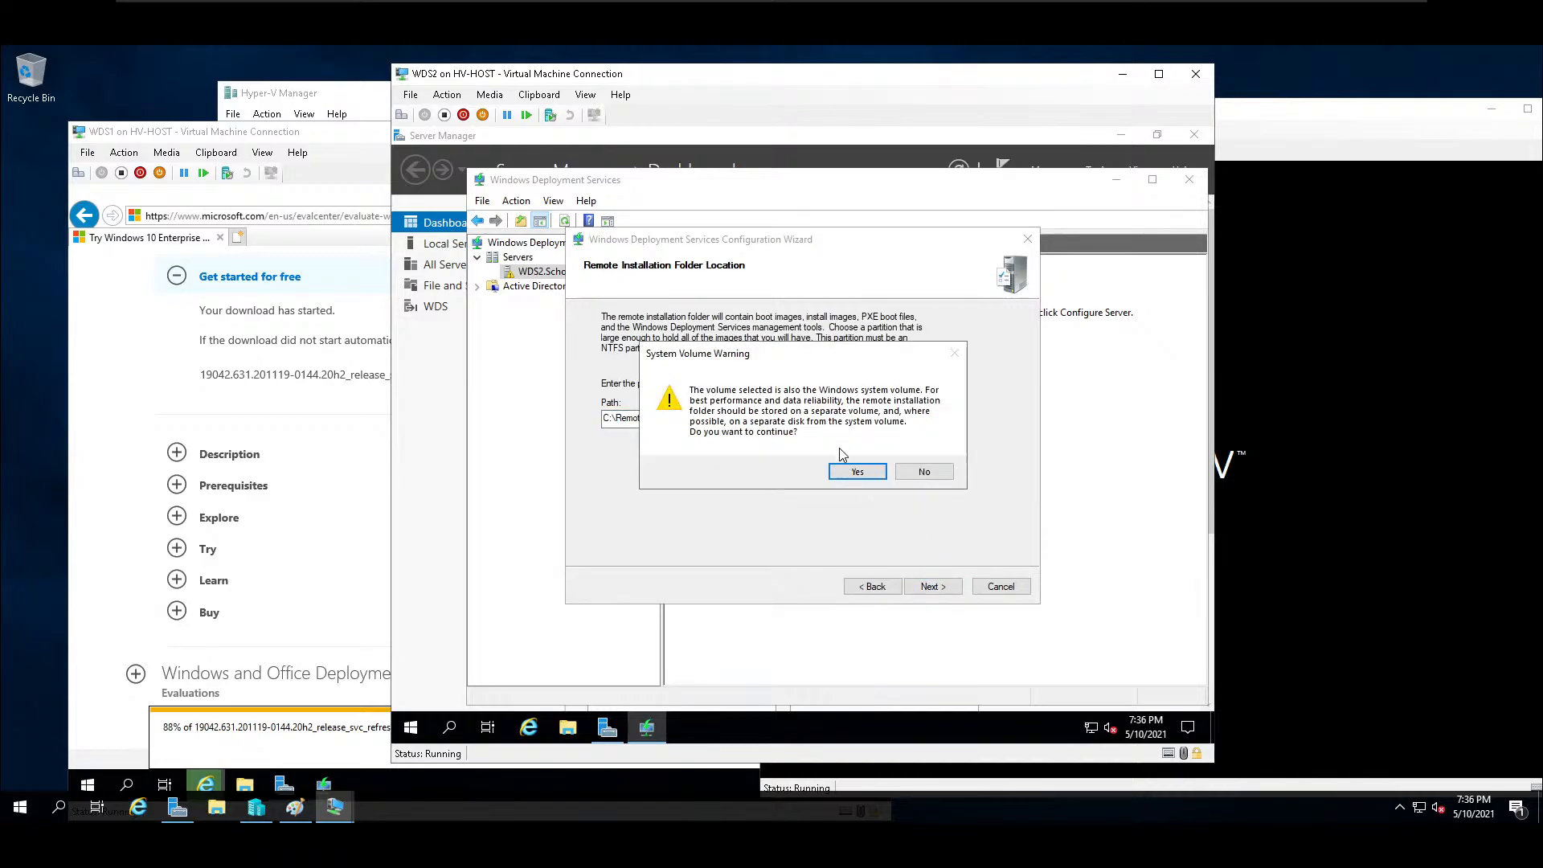
click(853, 471)
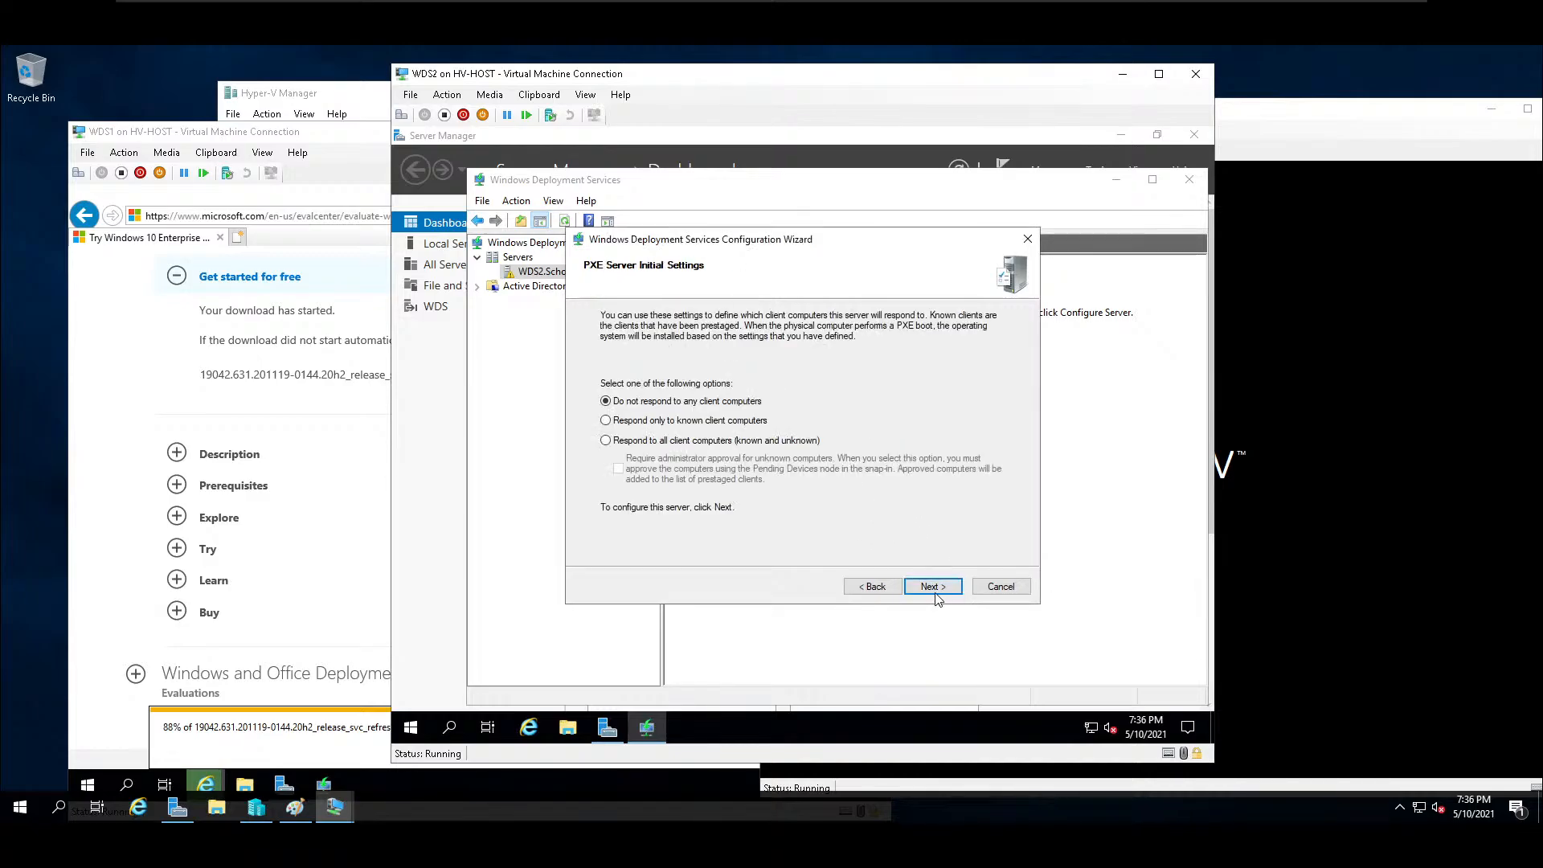
click(743, 440)
click(951, 588)
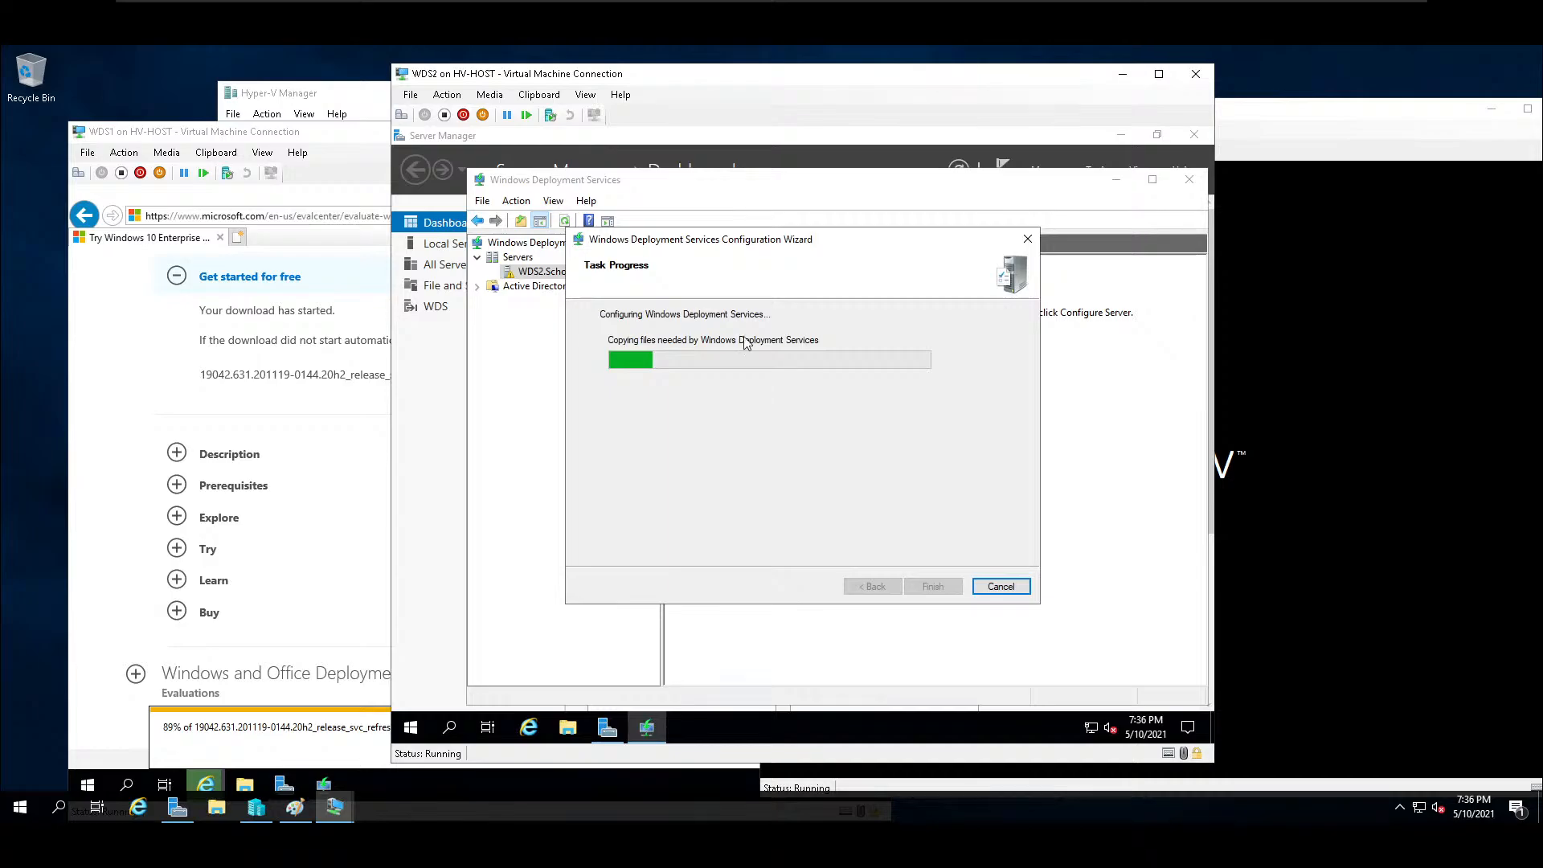
Add a DVD drive to the SCSI controller in the WDS2 virtual machine settings.
click(409, 94)
click(445, 113)
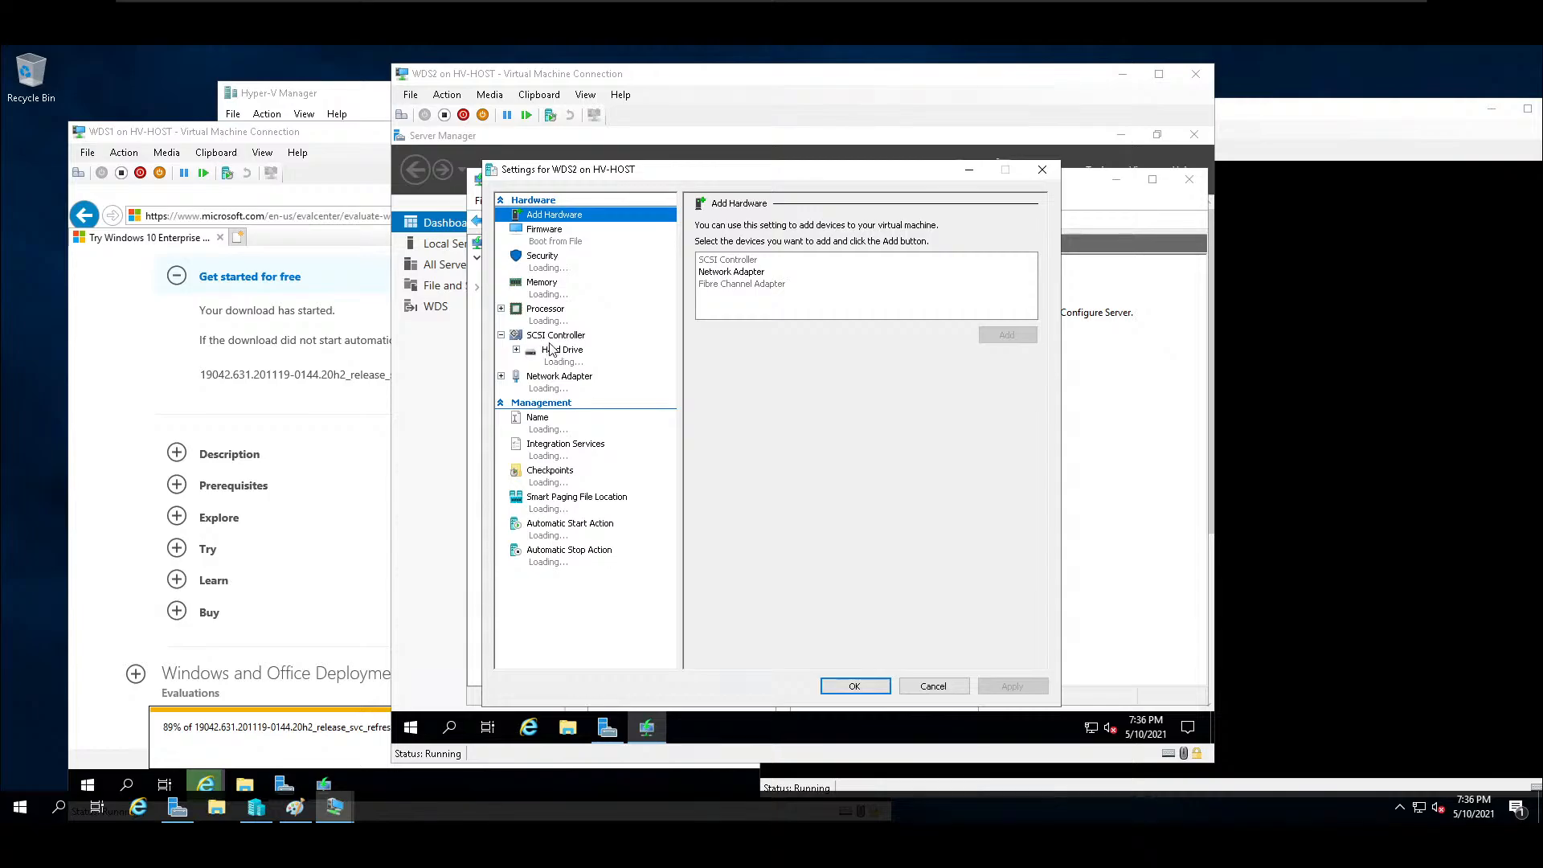
click(552, 338)
click(731, 281)
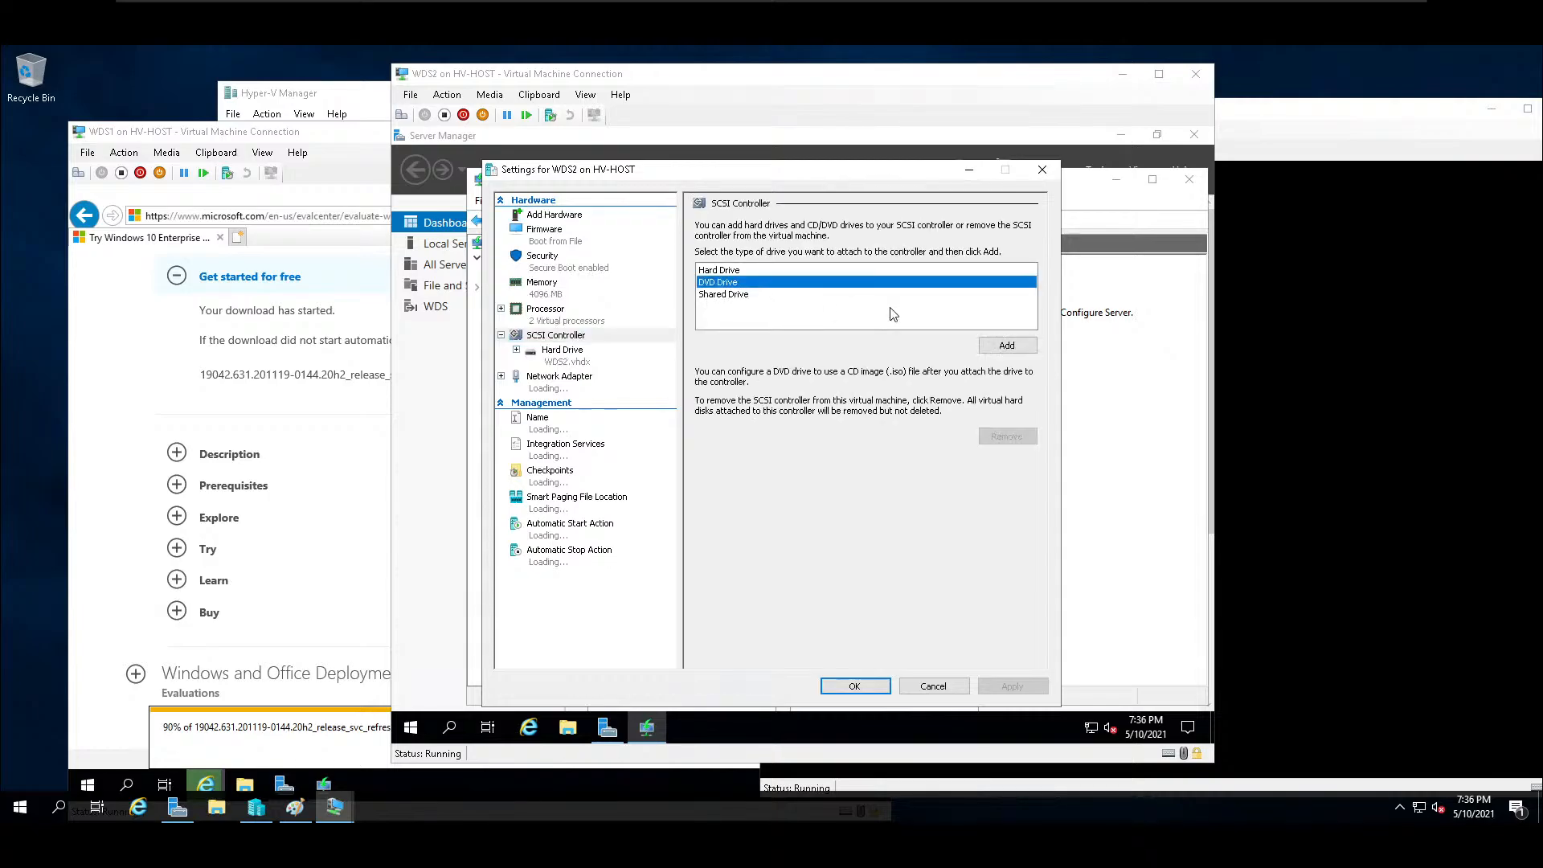
click(1009, 342)
Load the image file en_windows_server_2019_updated_april_2021_x64_dvd_ef6373f0 from HV (H:) into WDS2's new DVD drive and save the settings.
click(712, 327)
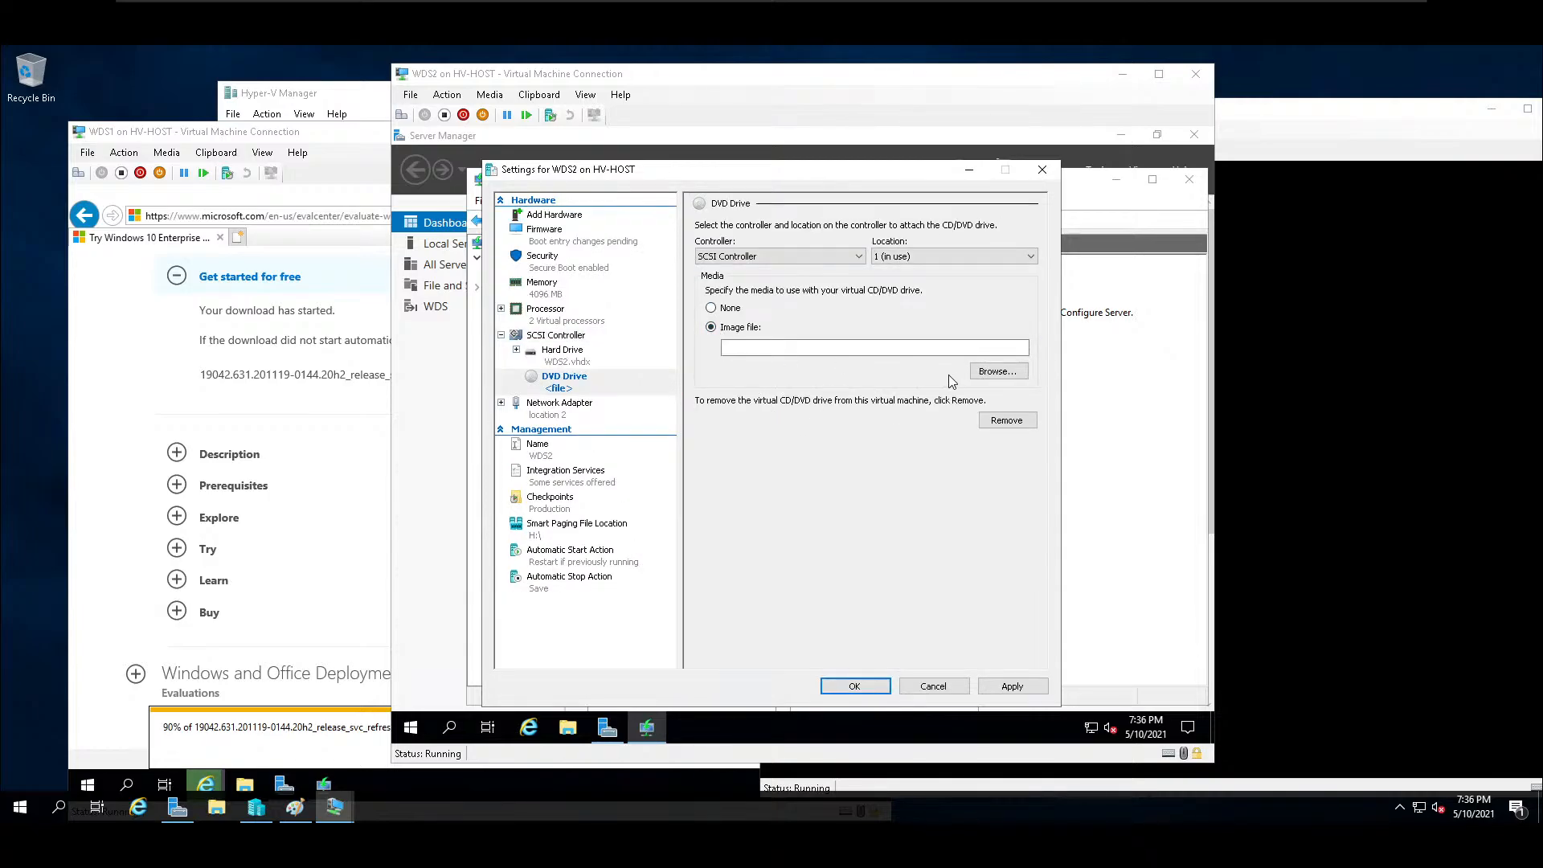
click(998, 371)
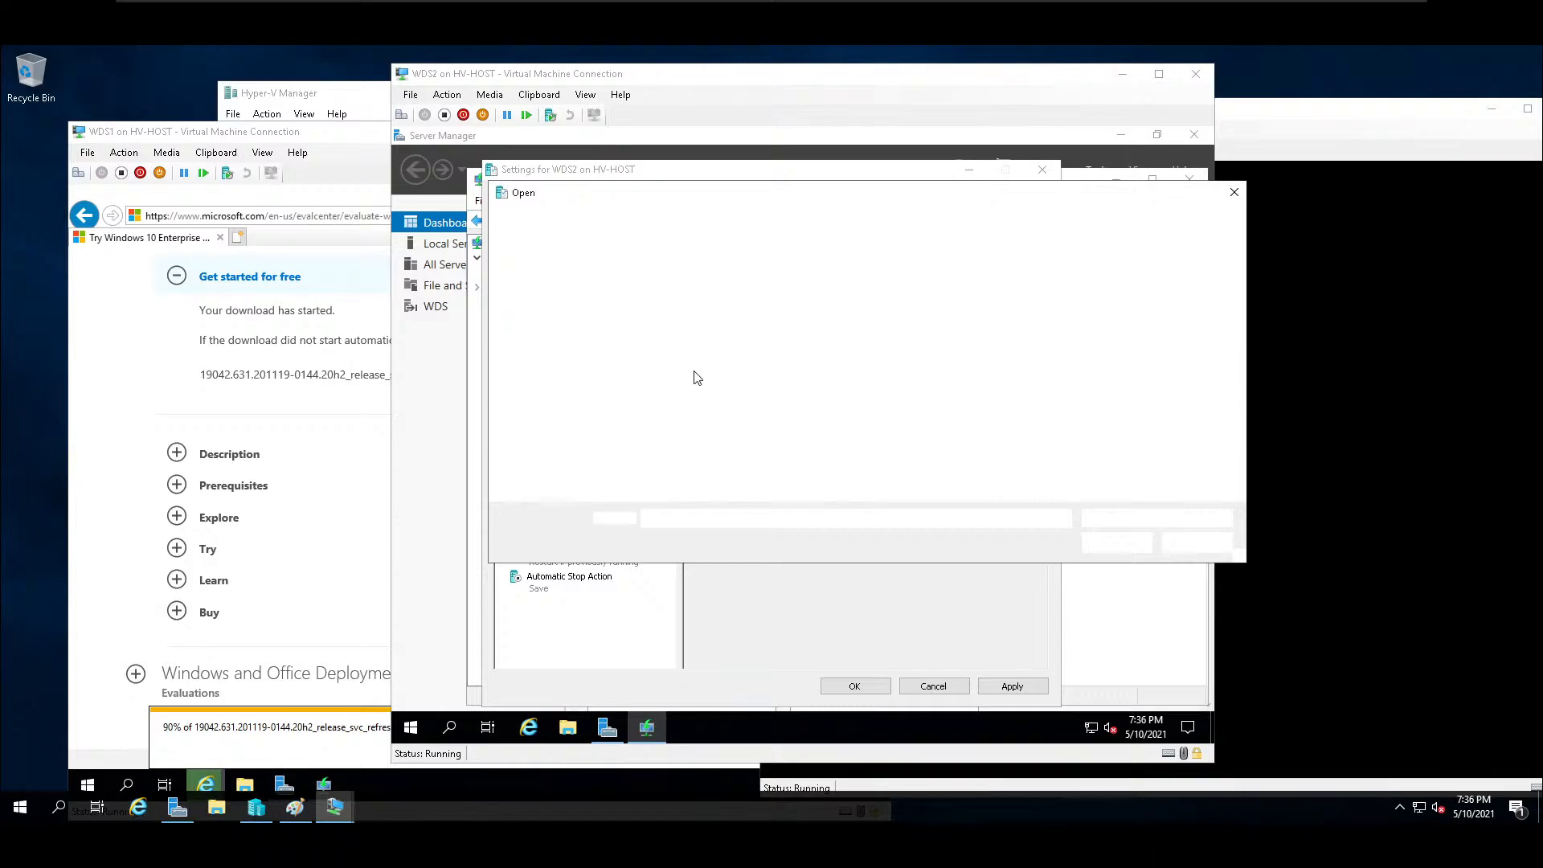
click(667, 308)
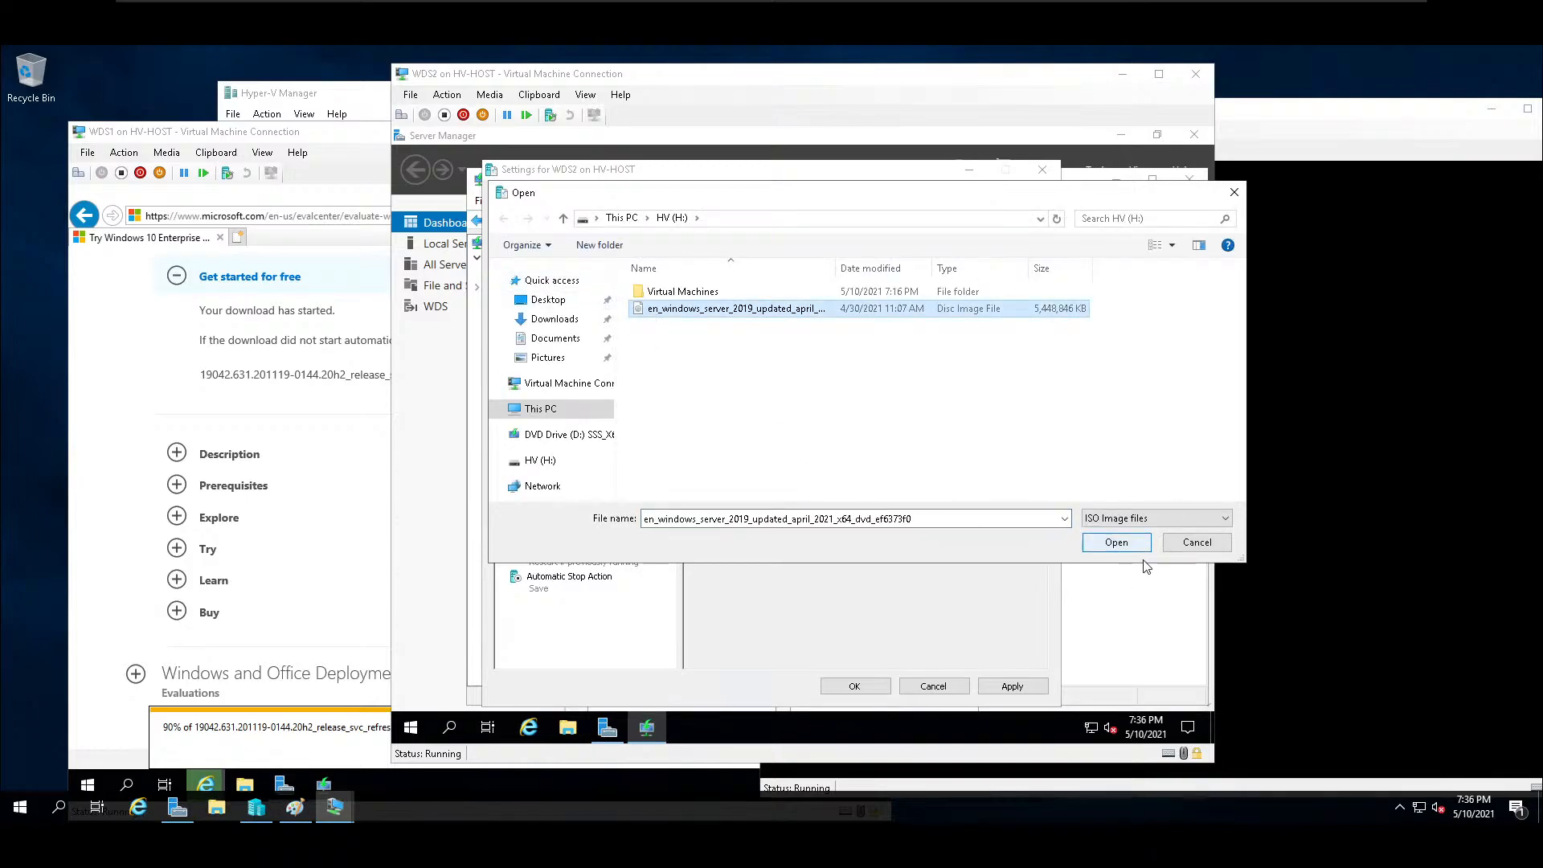
click(1116, 542)
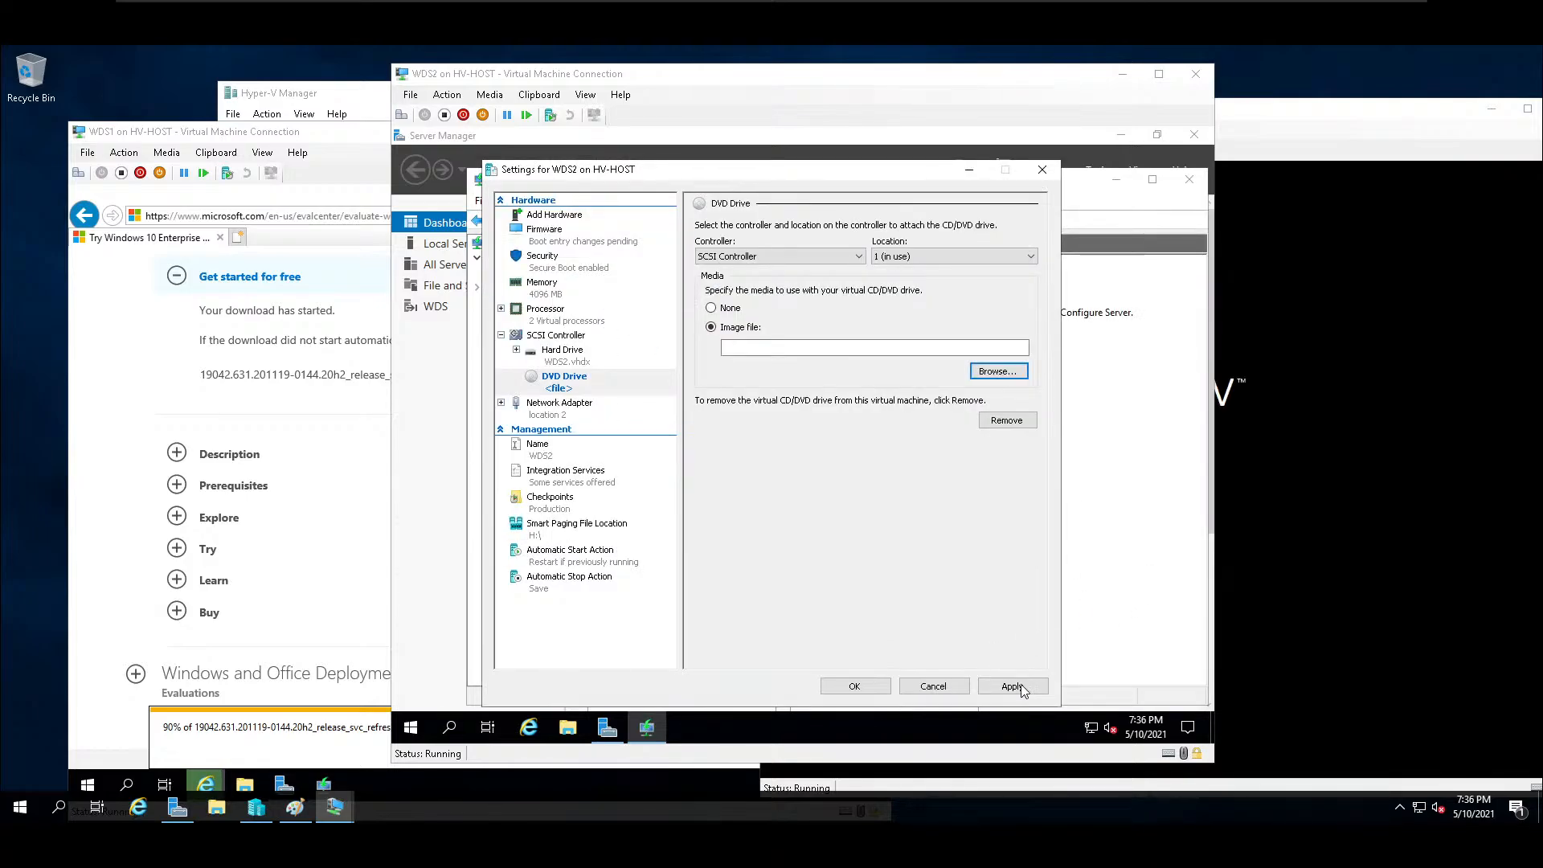
click(854, 686)
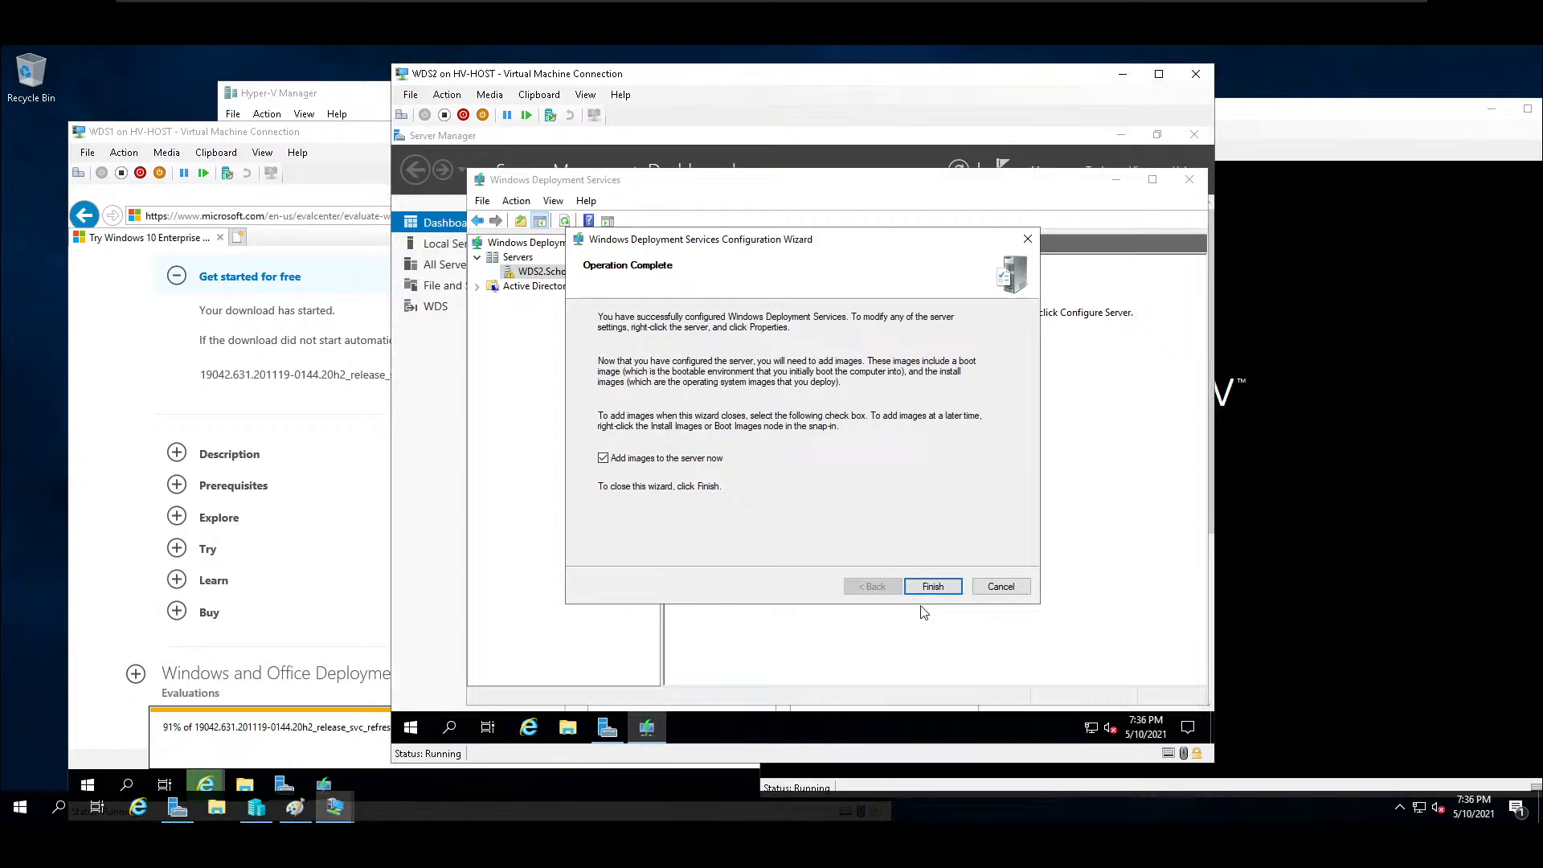
Finish the WDS2 configuration with adding images enabled, and choose the DVD drive D:\ as the image source.
click(932, 586)
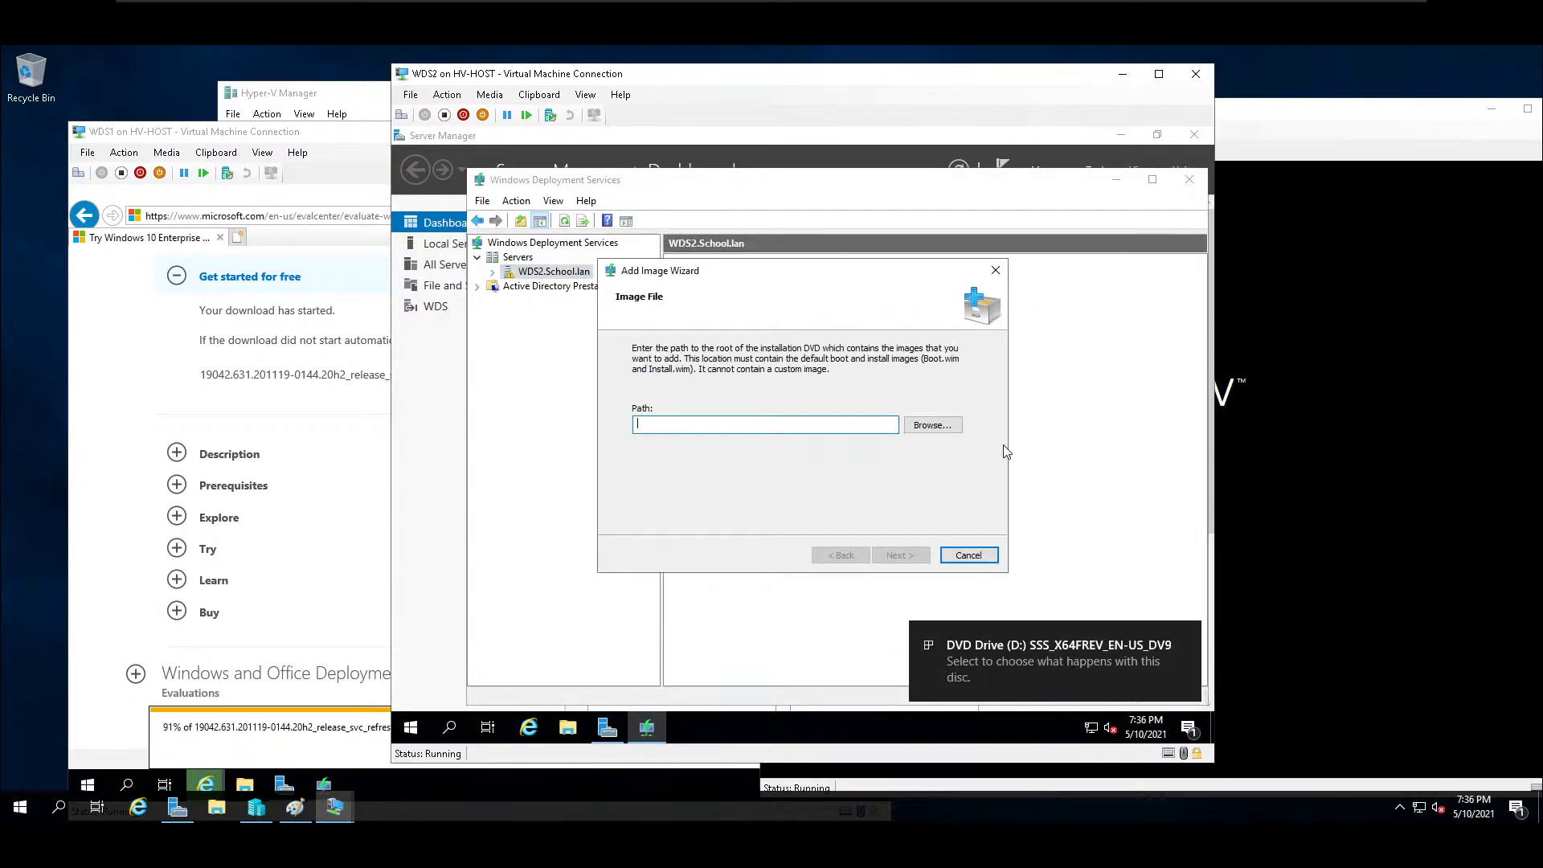
click(933, 425)
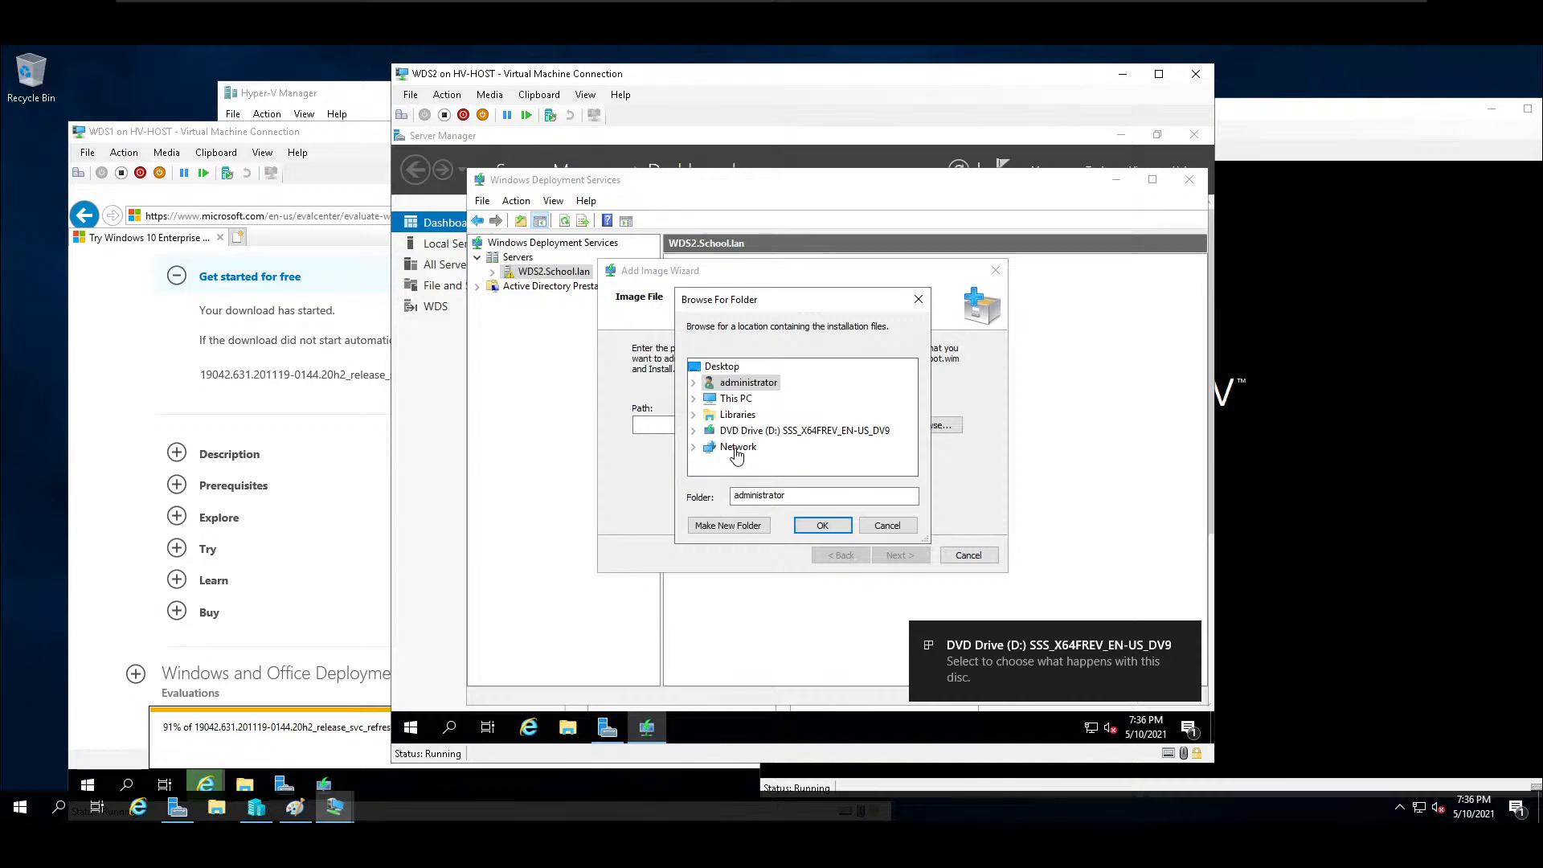
double_click(764, 431)
click(823, 526)
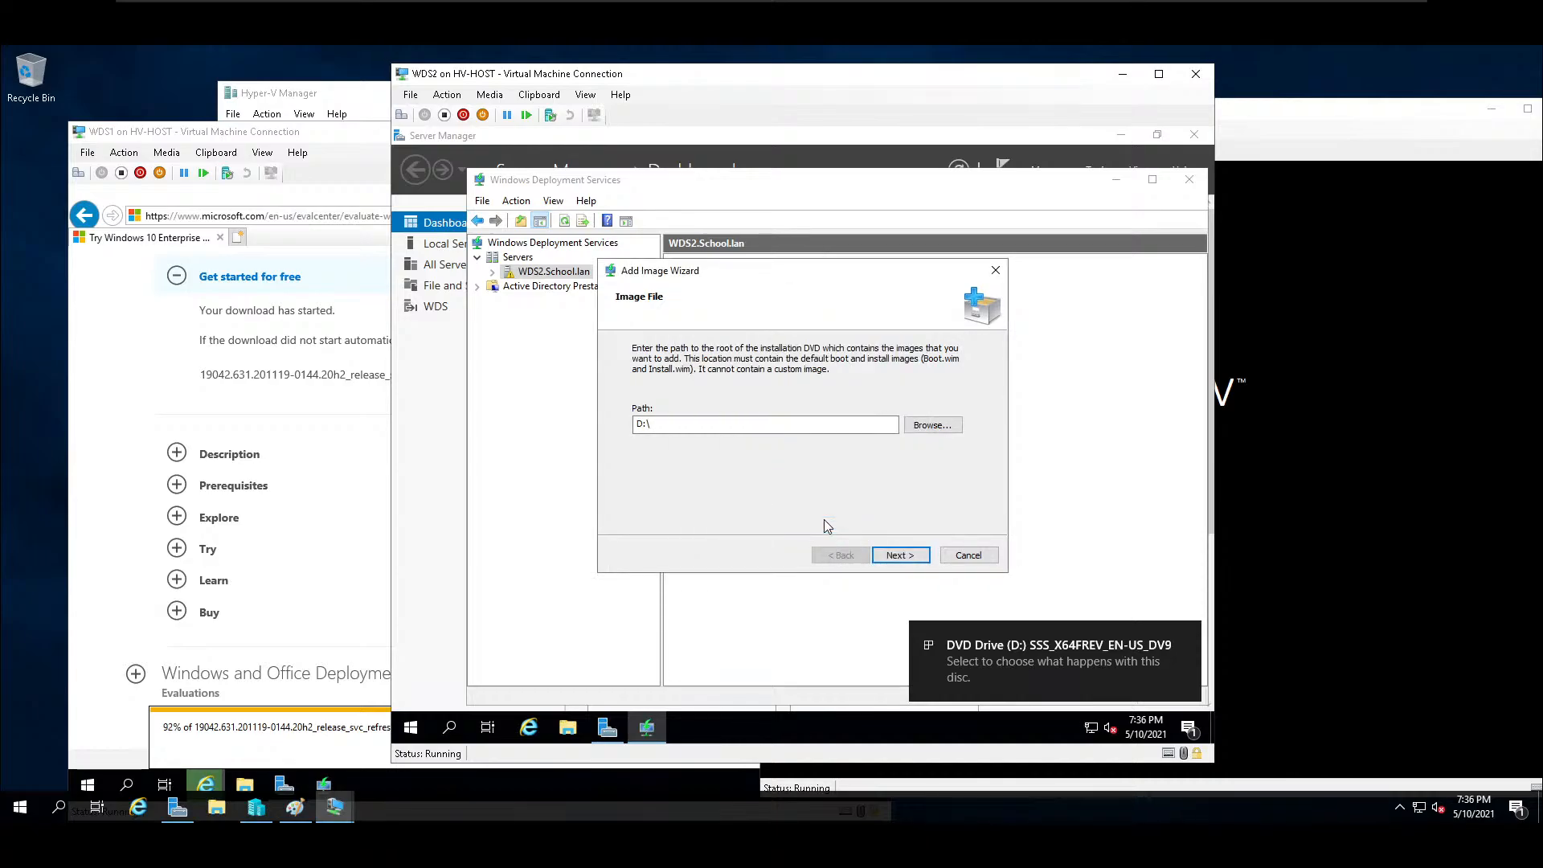
click(909, 556)
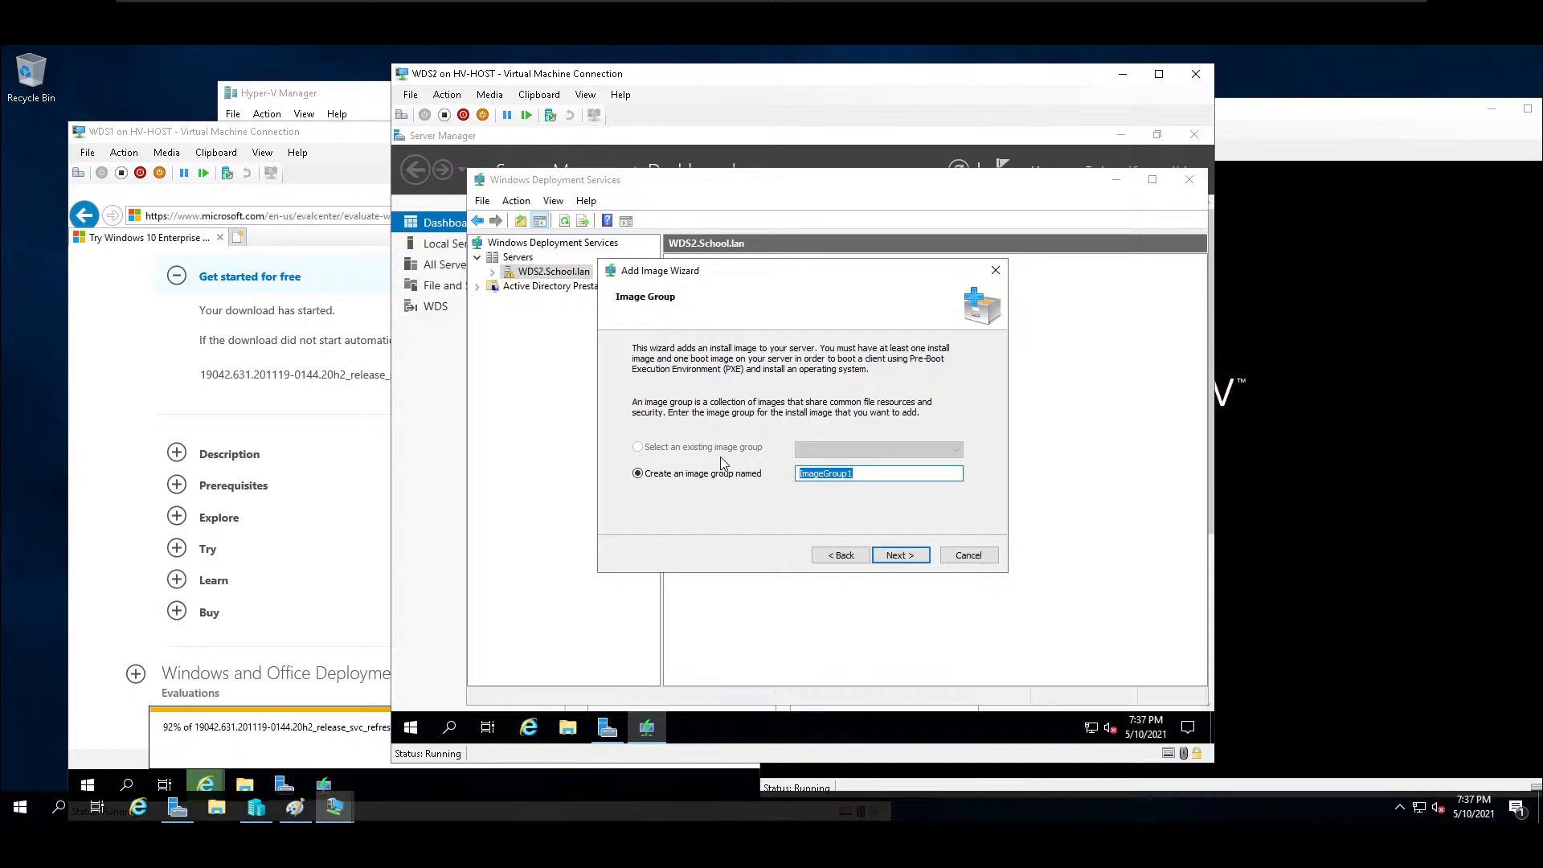
Create an image group named Workstations and start adding the images to WDS2.
text(Workstations)
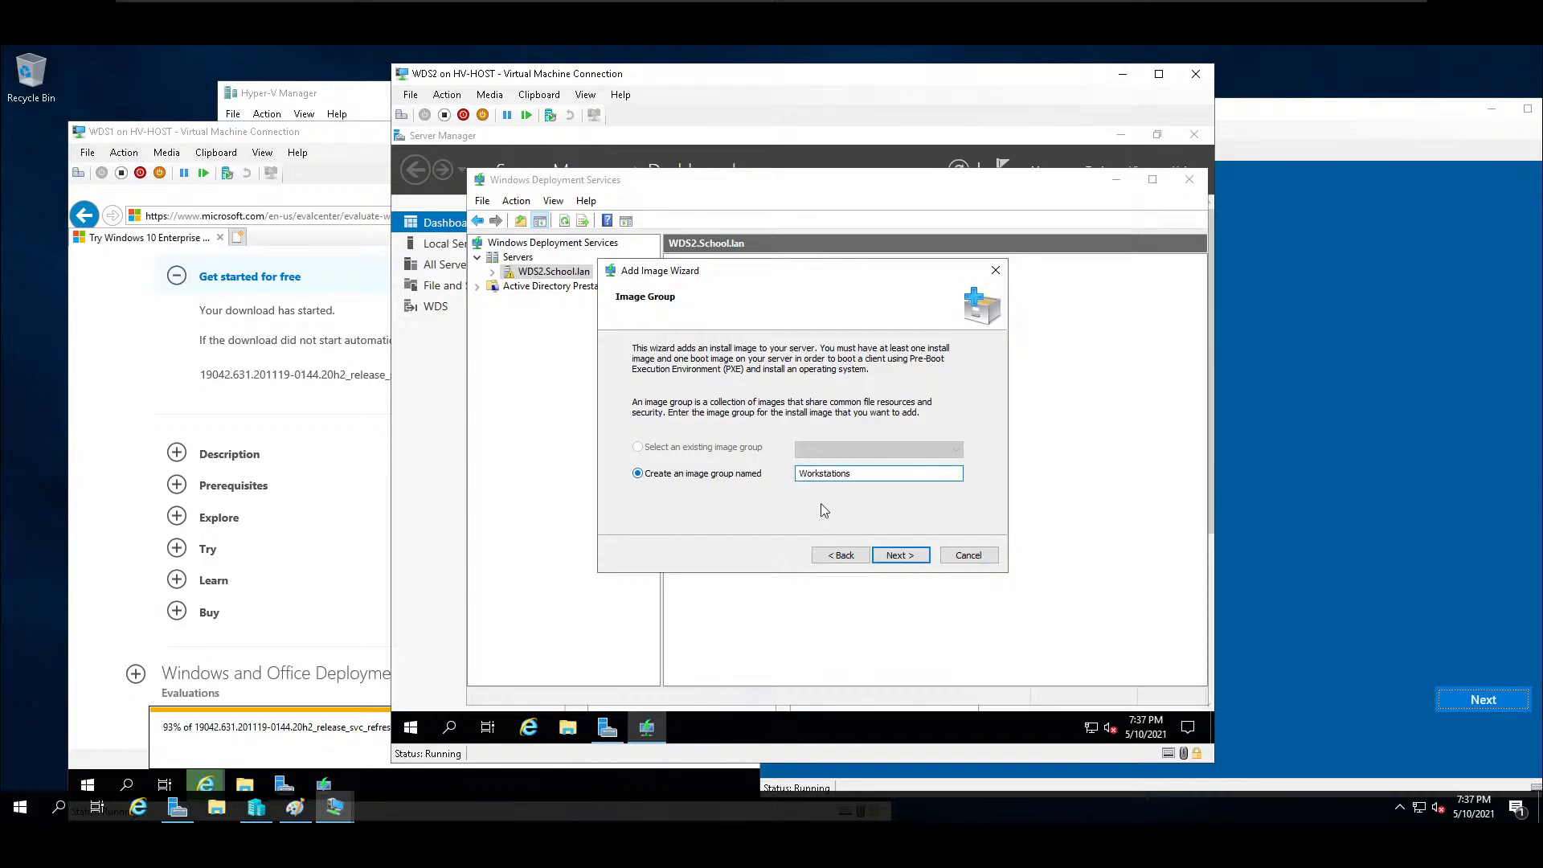
click(900, 556)
click(900, 556)
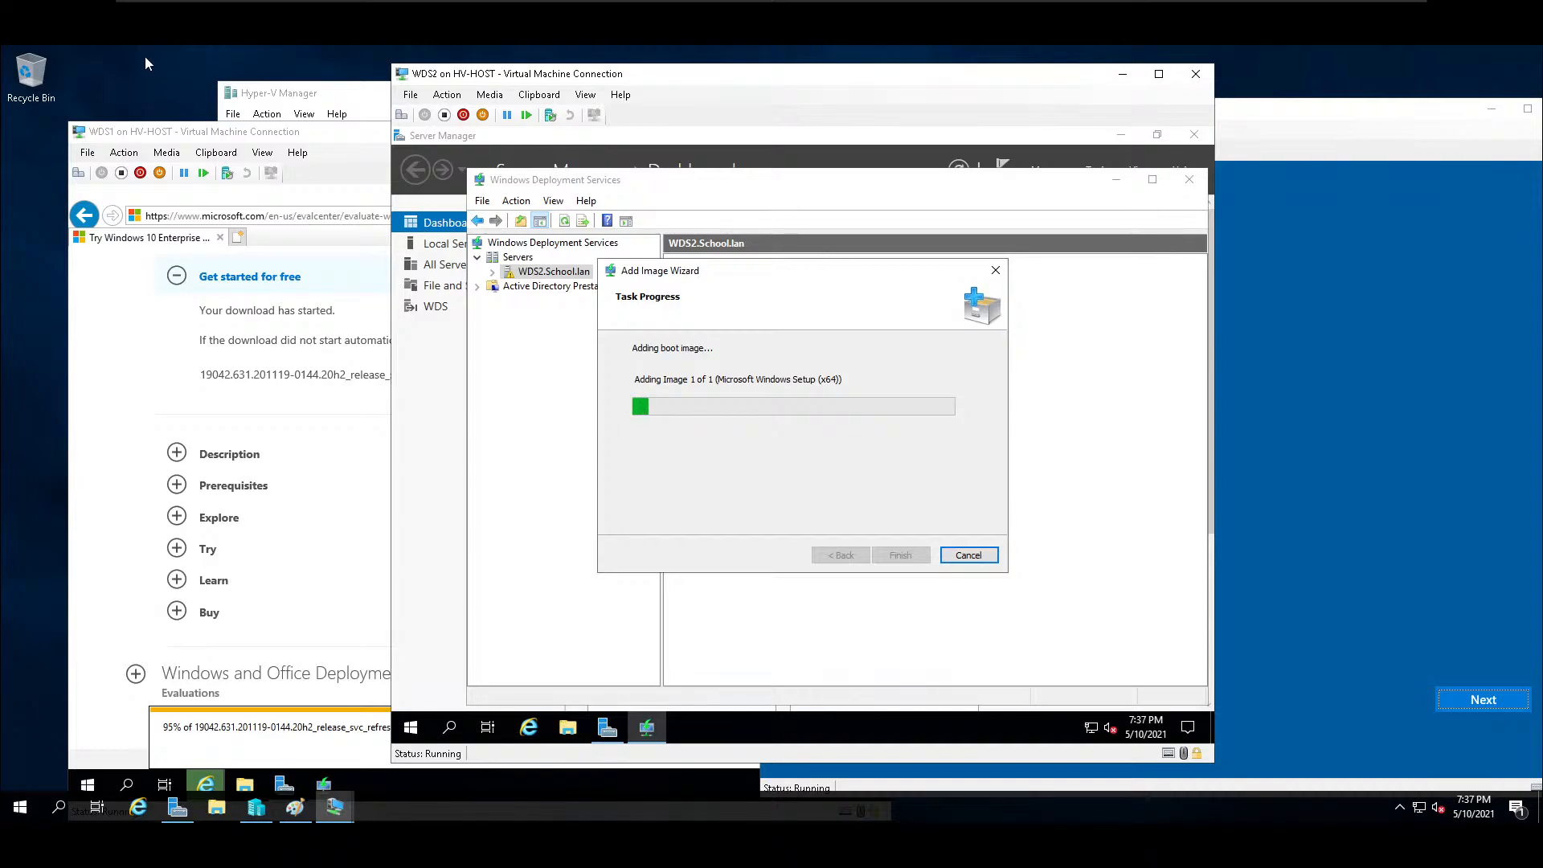
Switch to WDS1, minimize its browser during the download, and open the Windows Deployment Services console from Server Manager.
click(238, 138)
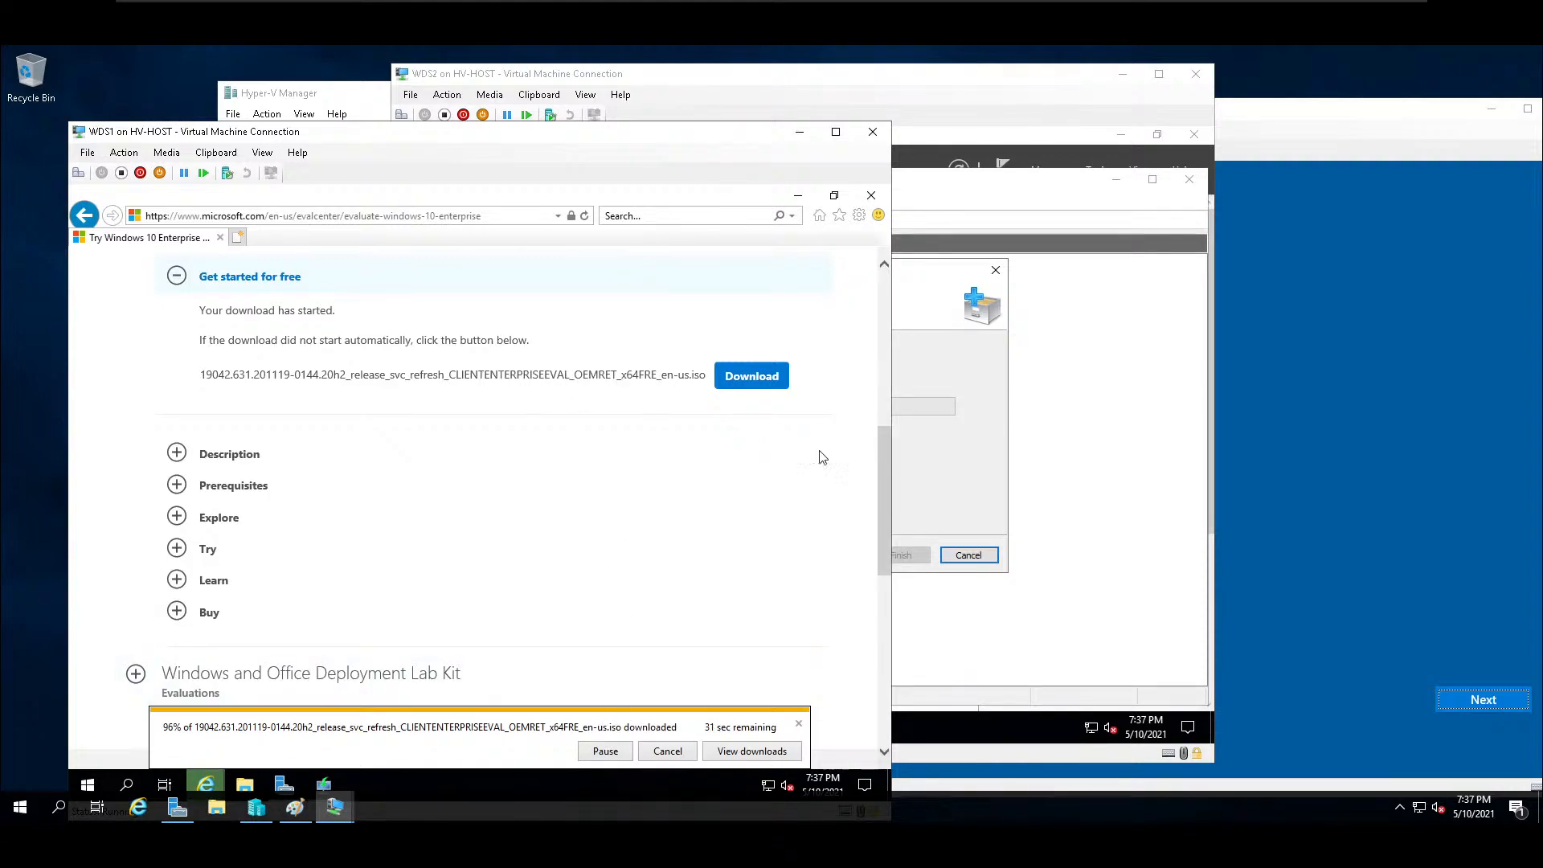
click(798, 193)
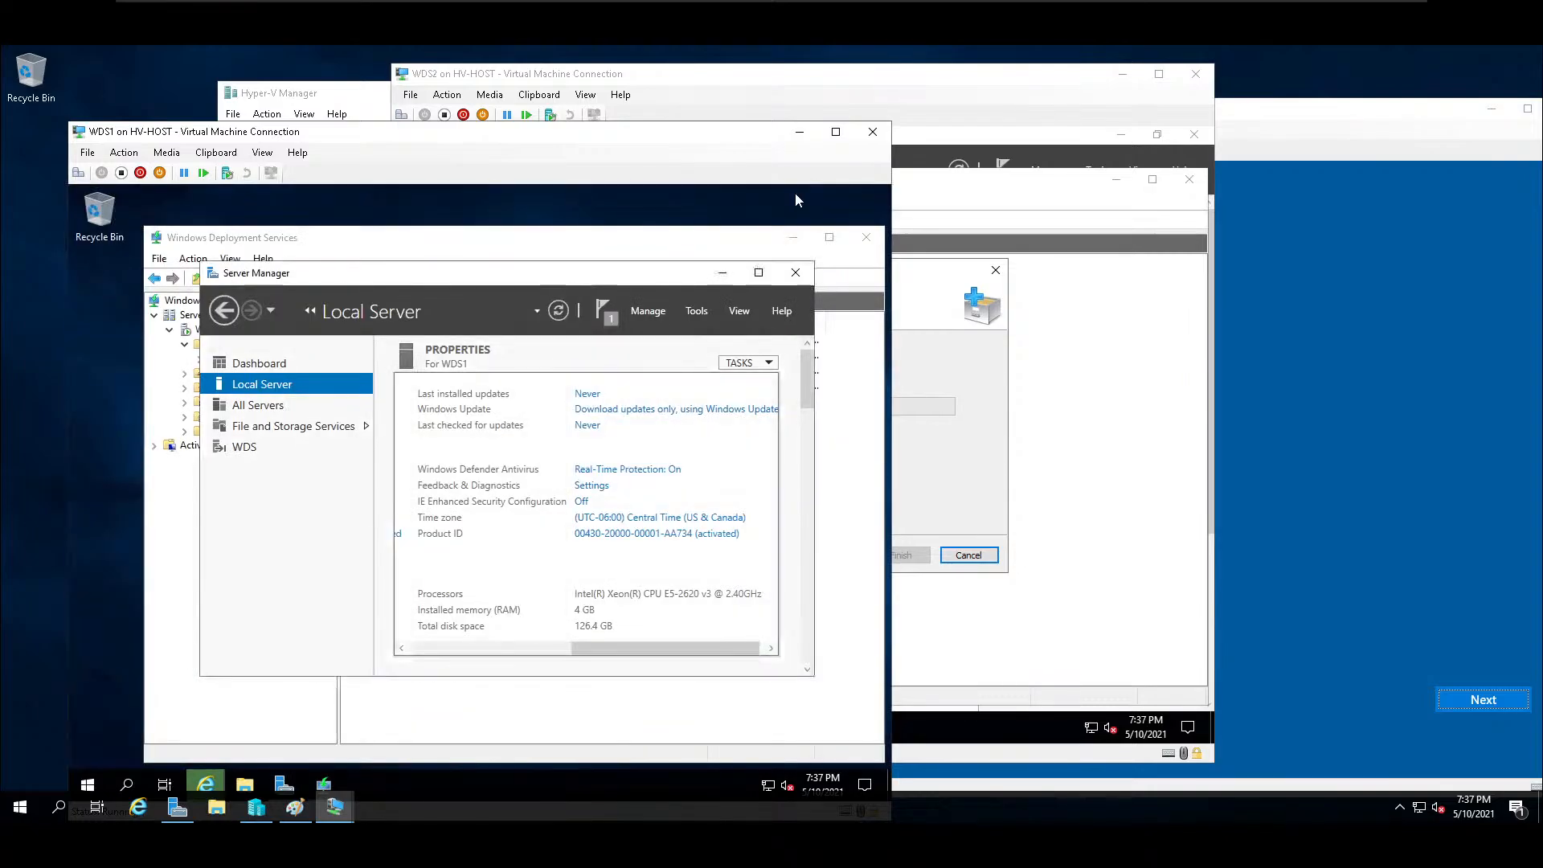
click(696, 311)
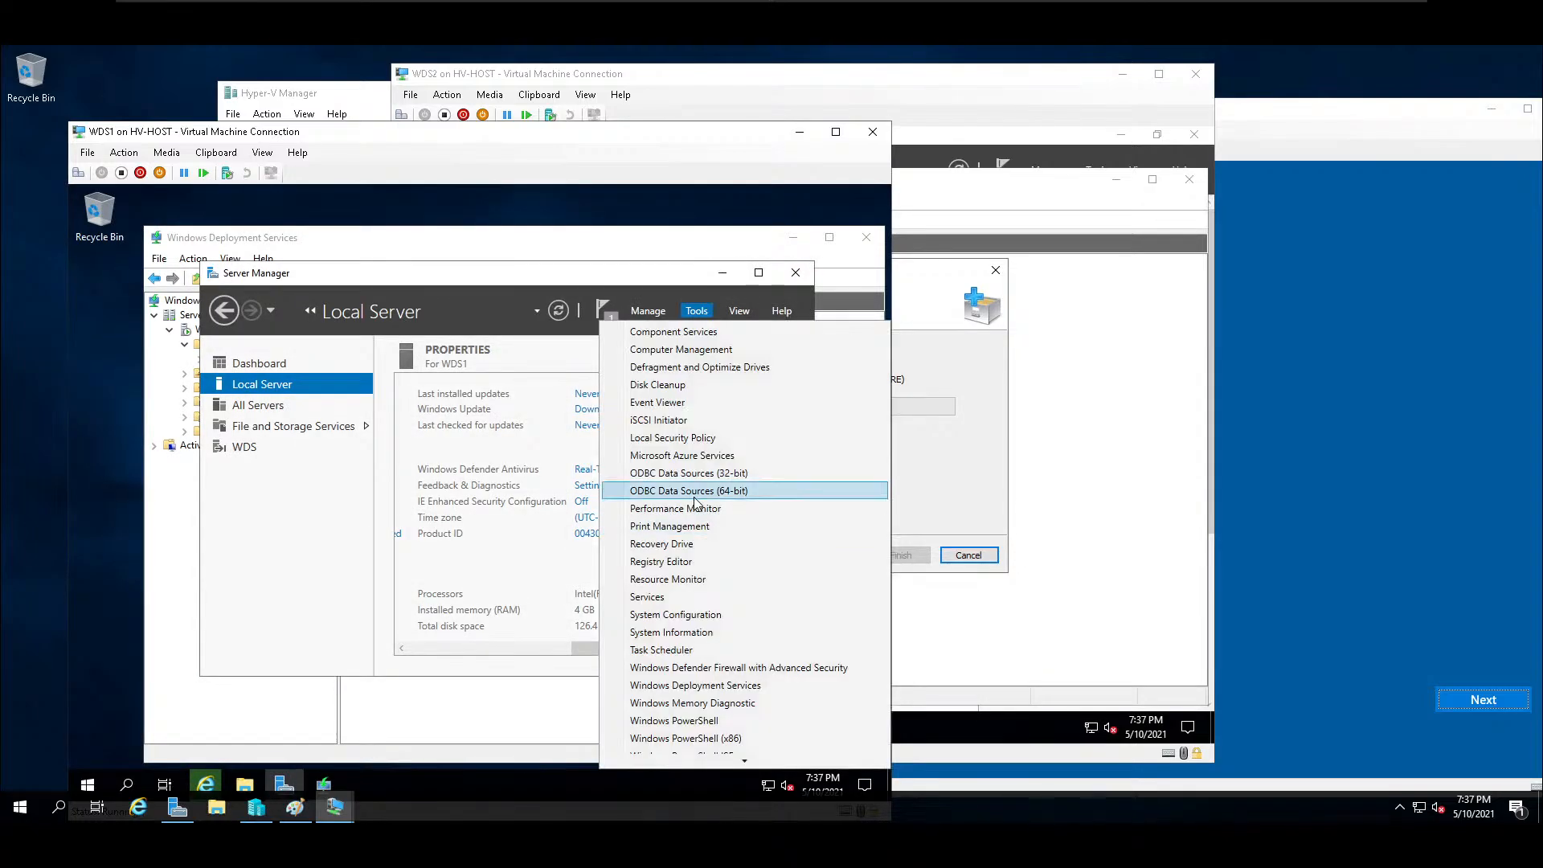
click(721, 686)
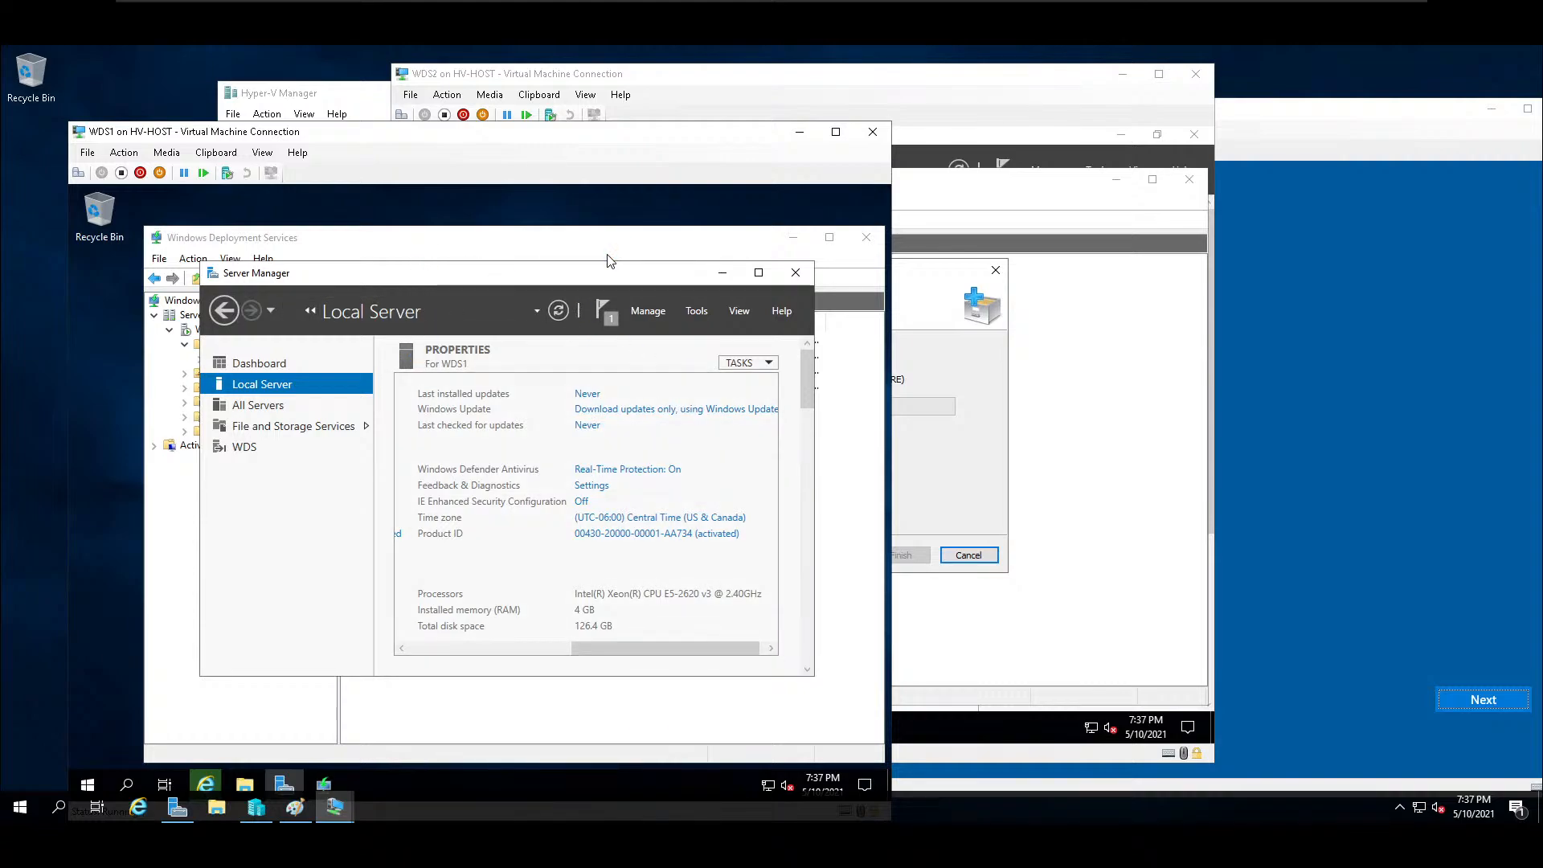
On Test1, accept United States, English (United States) and the US keyboard layout as the regional settings.
click(1294, 341)
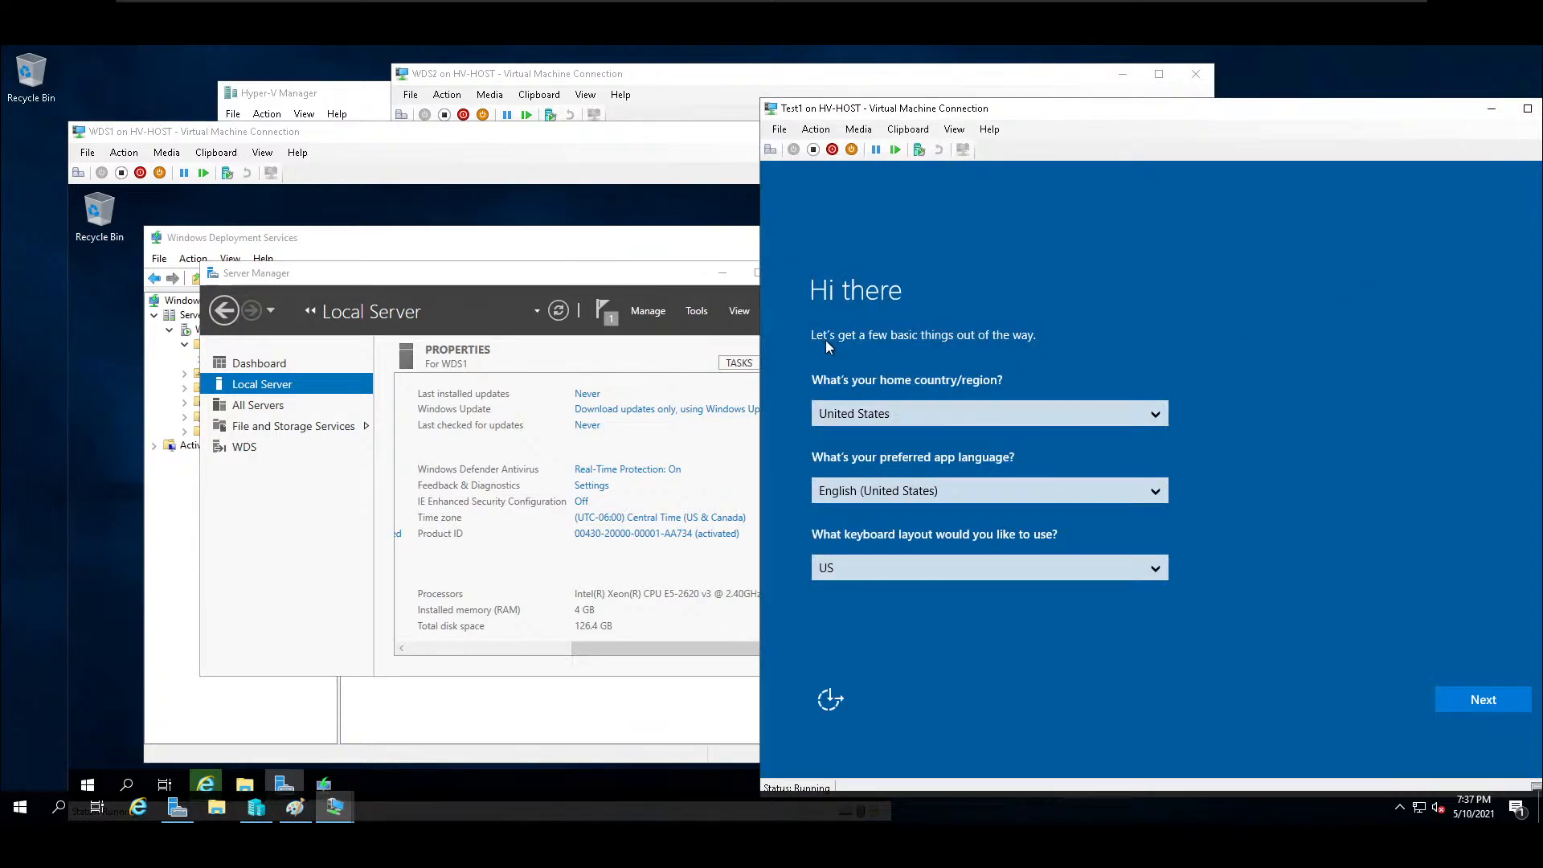
click(1497, 699)
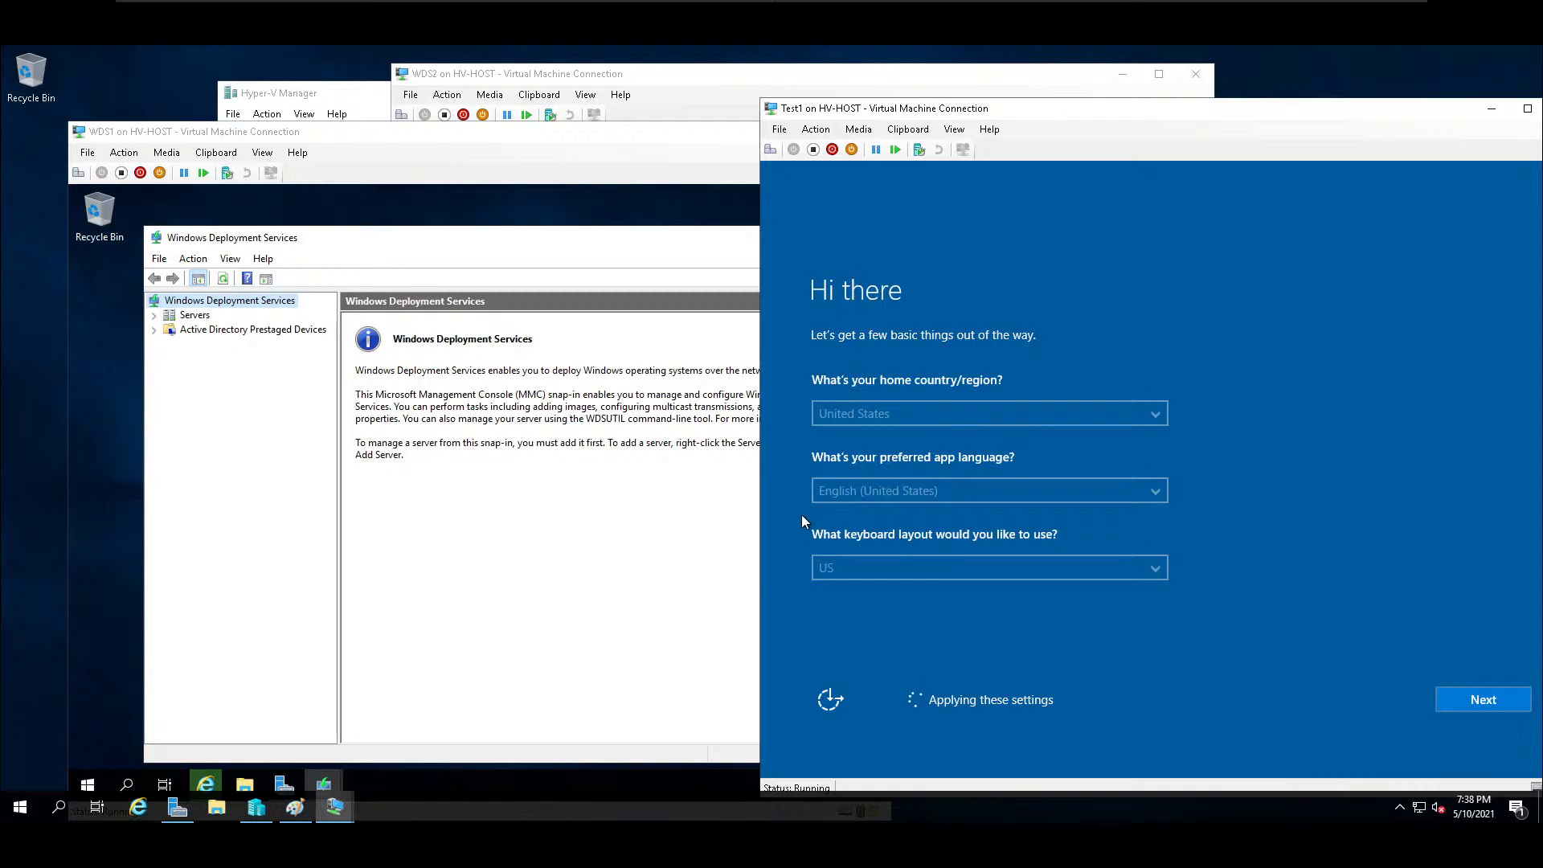
Add an image group named Workstations to the install images of WDS1.School.lan.
click(214, 327)
click(154, 315)
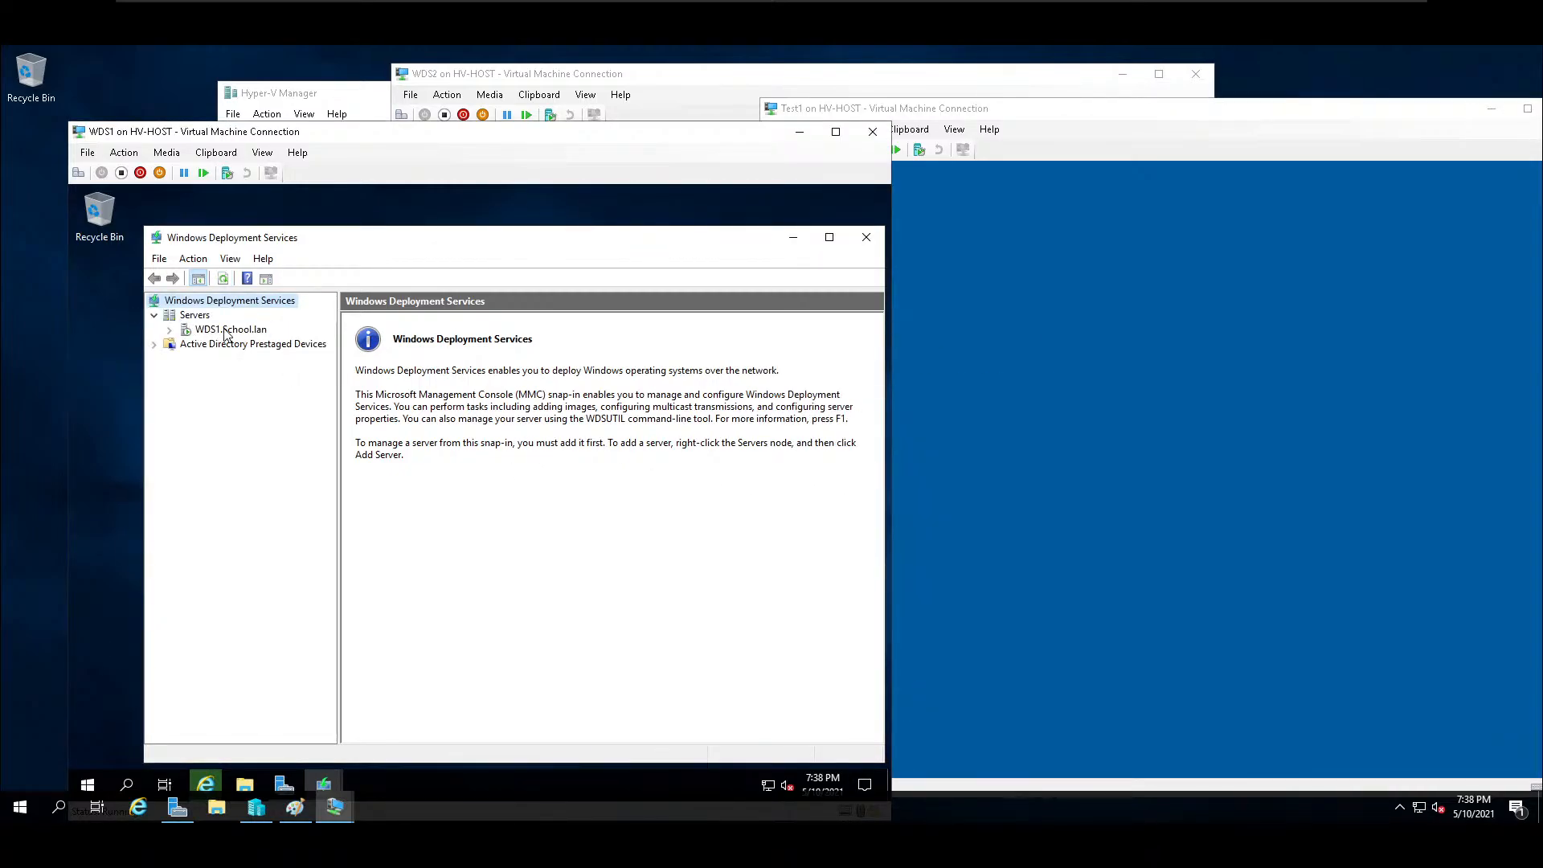
click(169, 330)
click(238, 344)
click(372, 340)
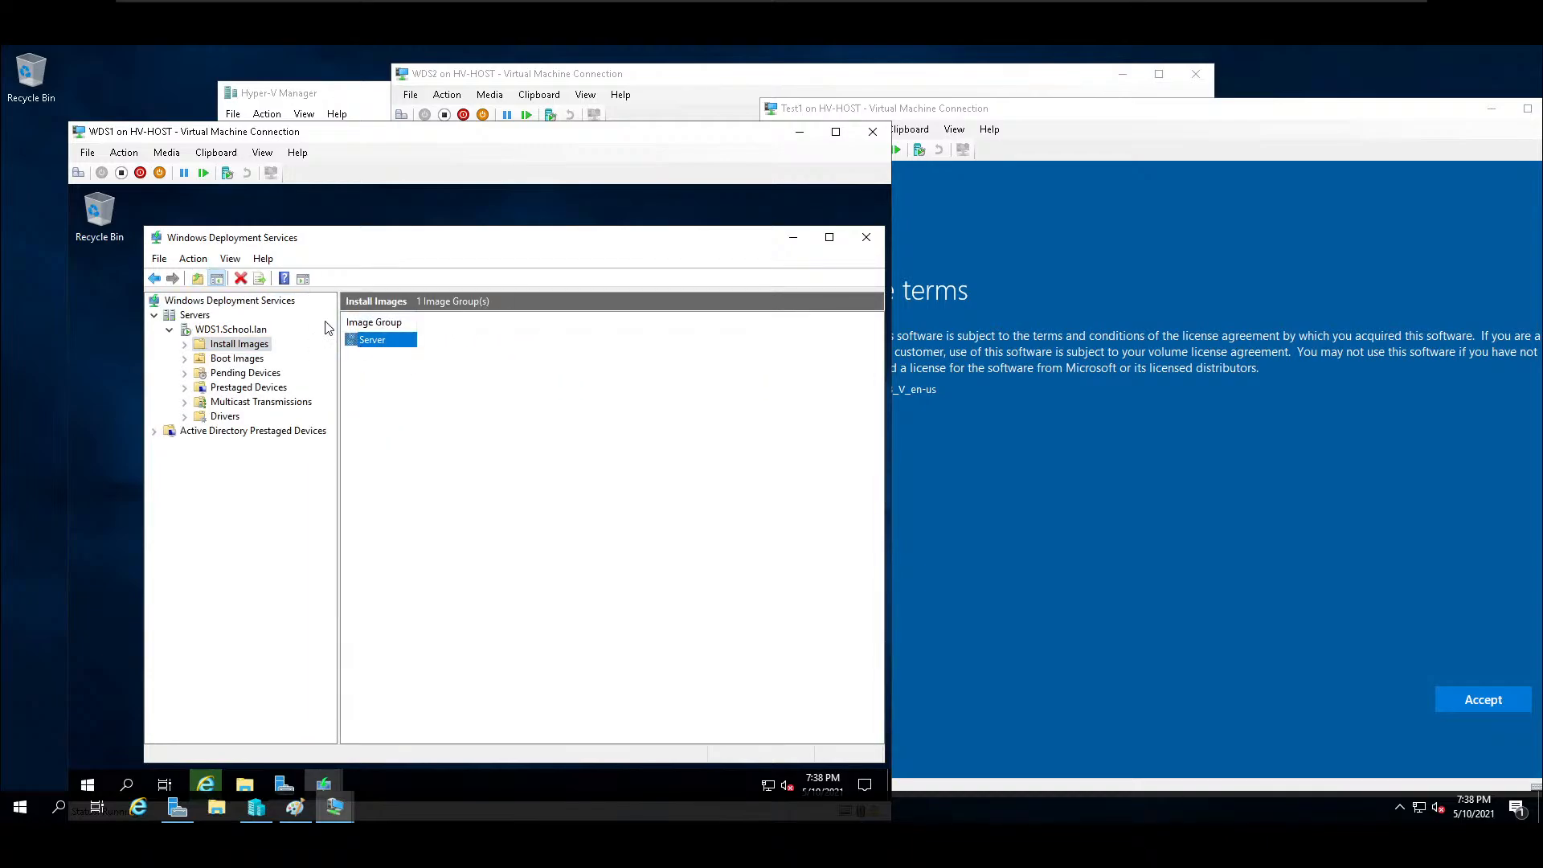
right_click(257, 344)
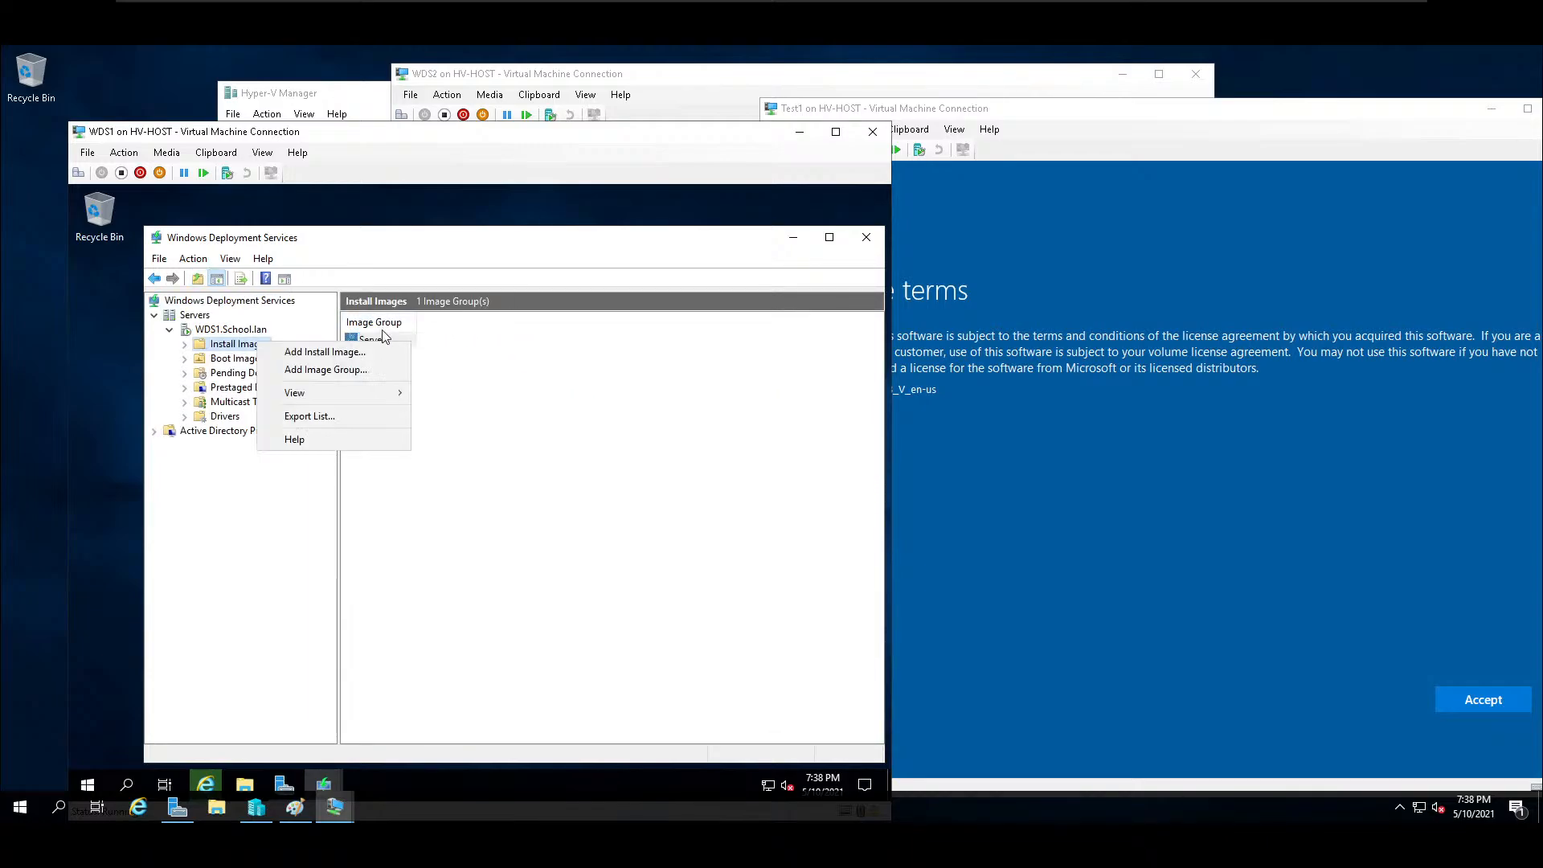
click(348, 375)
text(workstations)
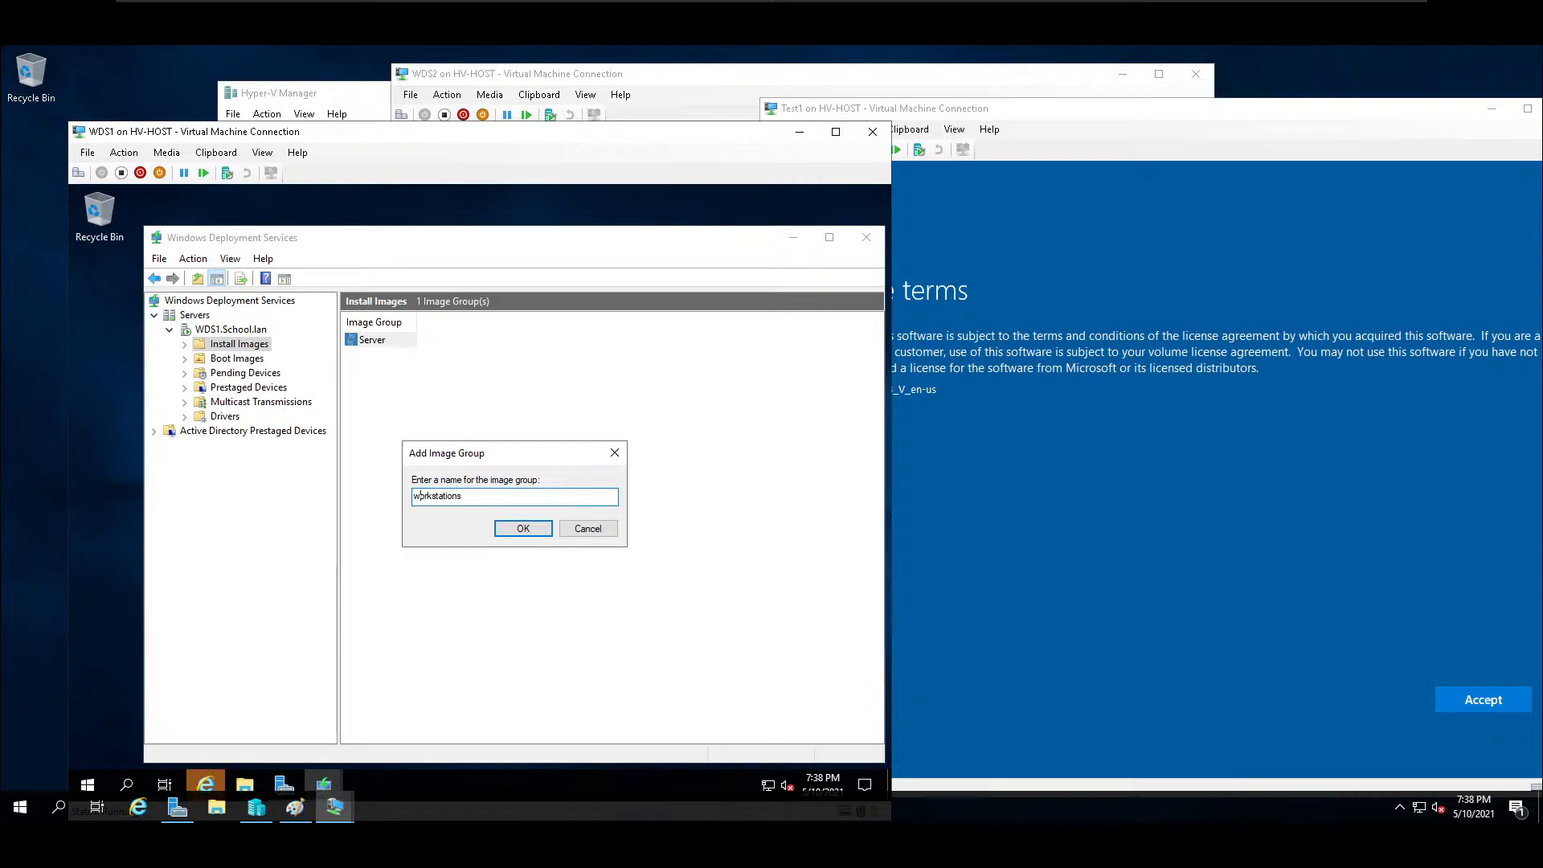
text(W)
click(516, 528)
Start adding an install image to the Workstations group and browse the Downloads and Documents folders for a Windows image file.
right_click(255, 381)
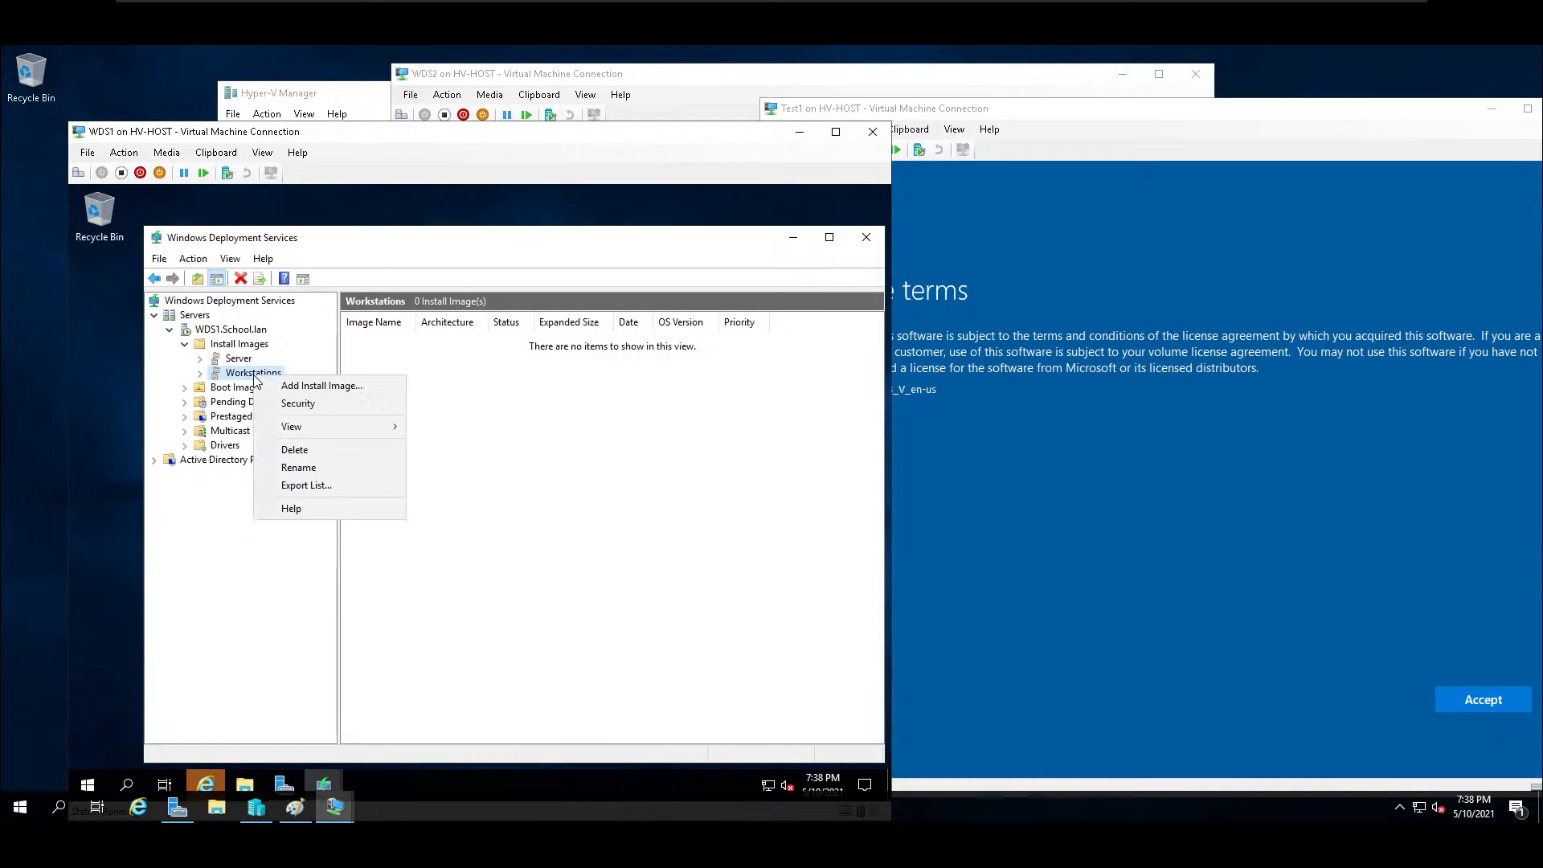
click(322, 383)
click(619, 431)
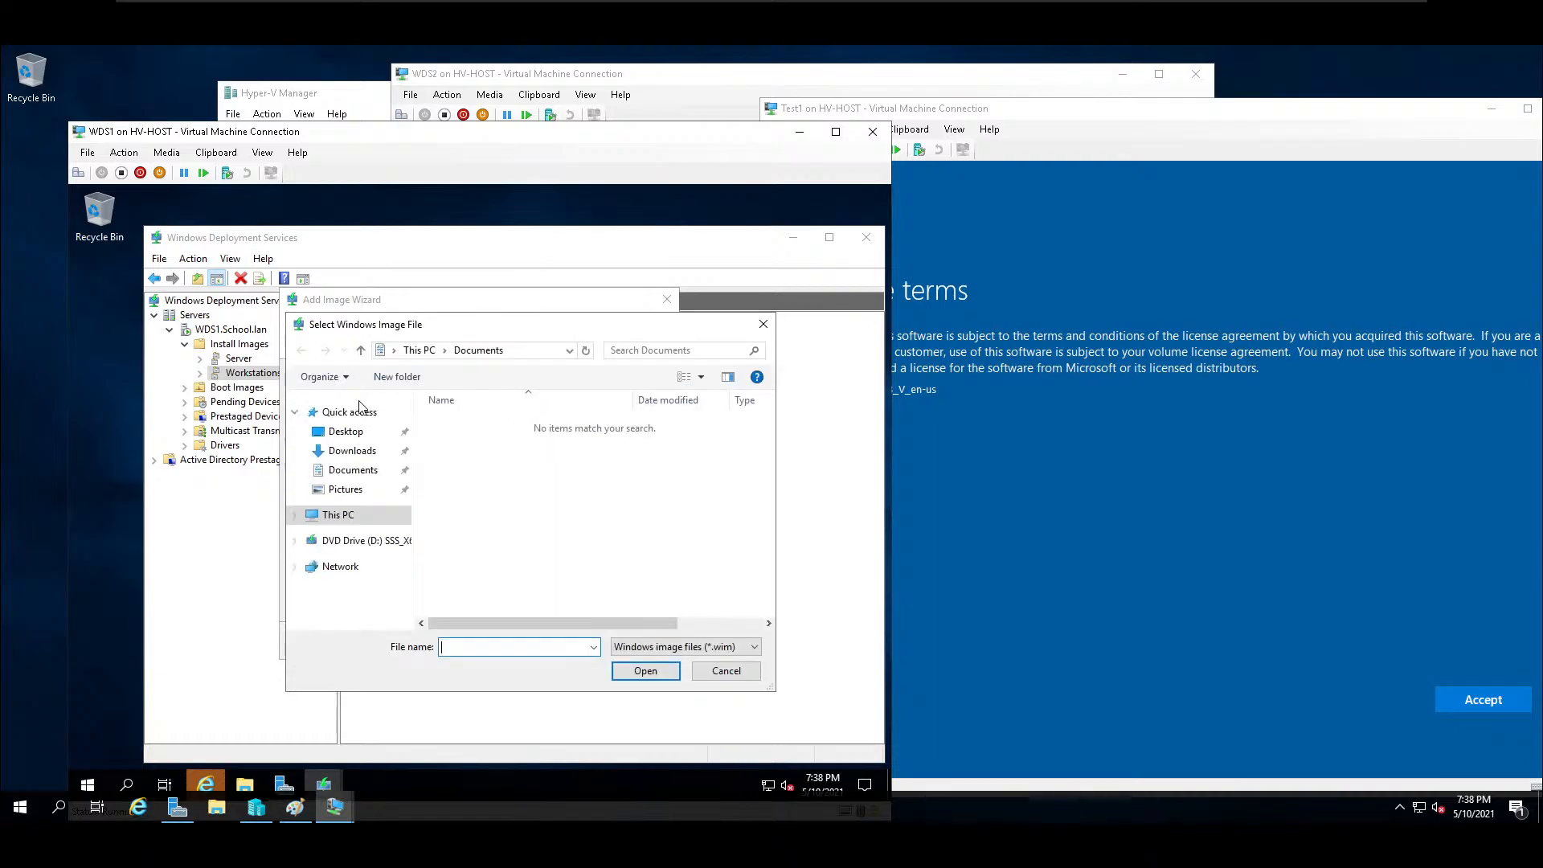
click(344, 453)
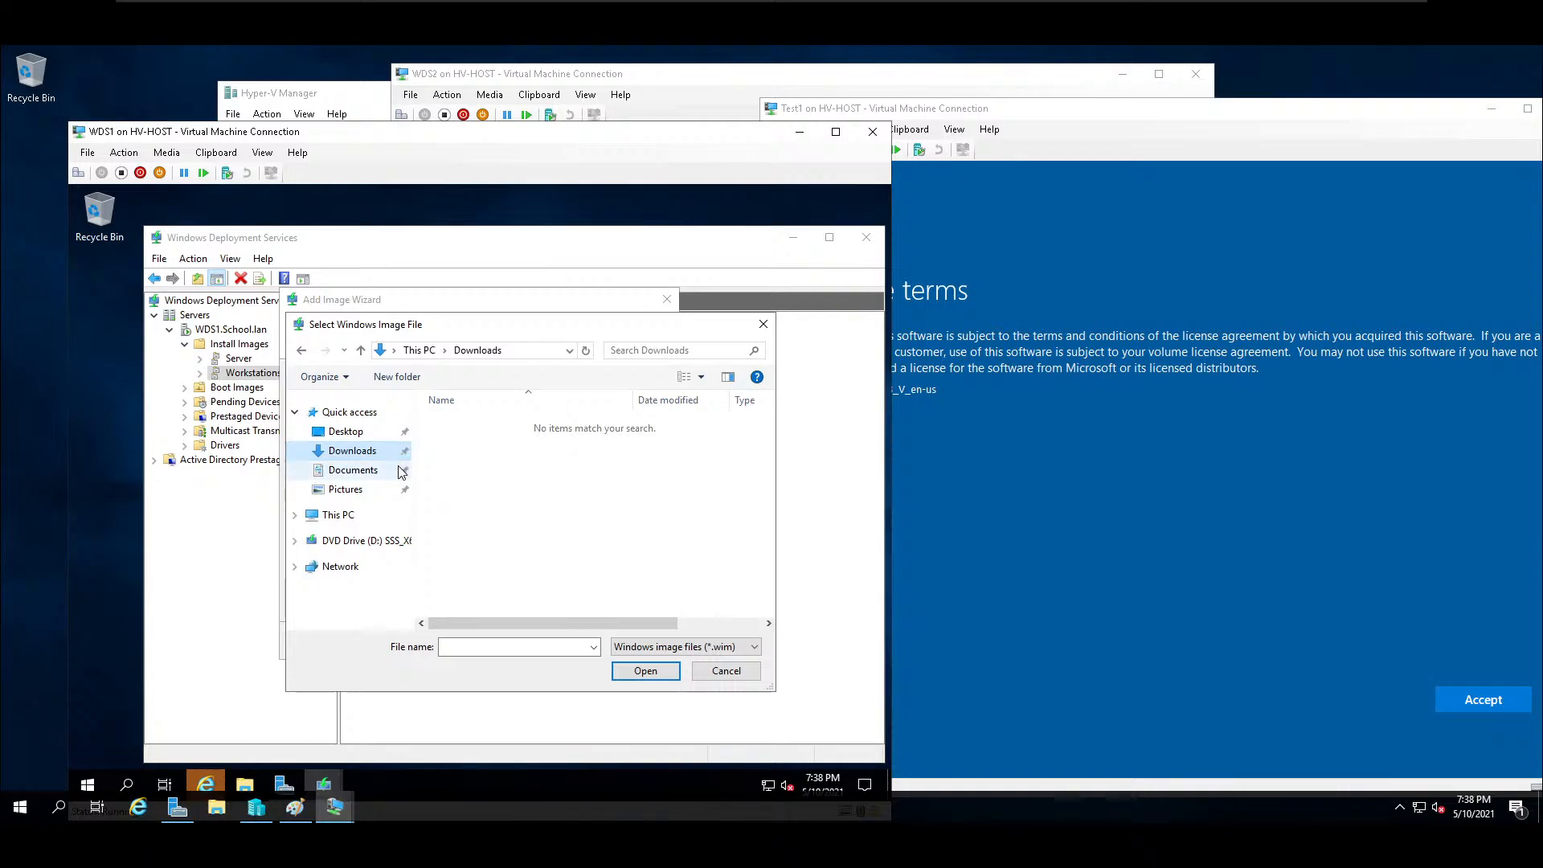
click(351, 471)
click(346, 454)
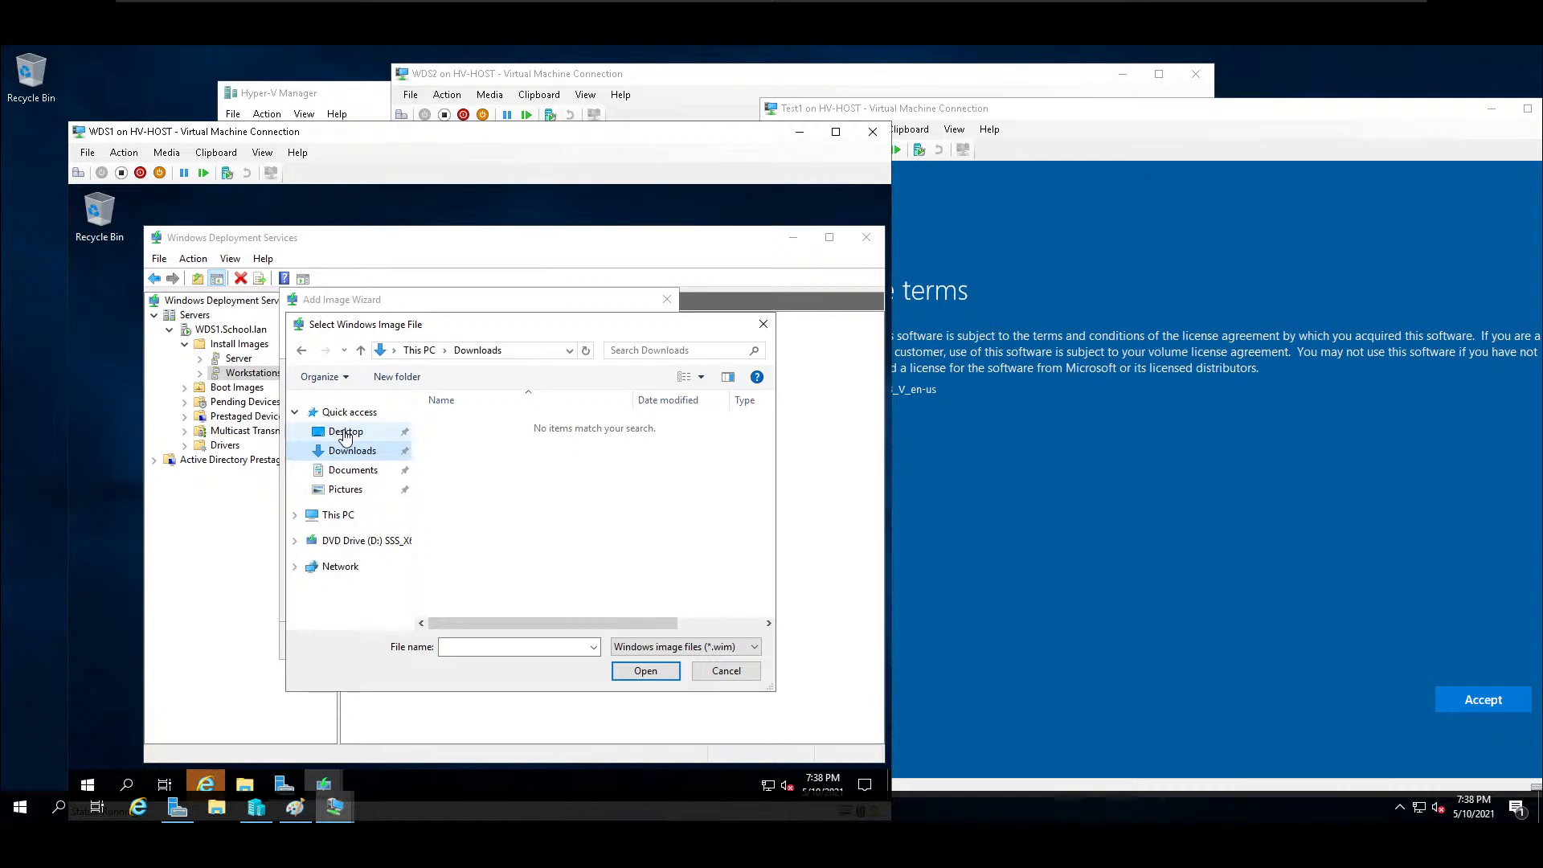
Mount the downloaded Windows 10 Enterprise ISO on WDS1 and minimize the File Explorer and browser windows to return to the image file selection.
click(251, 792)
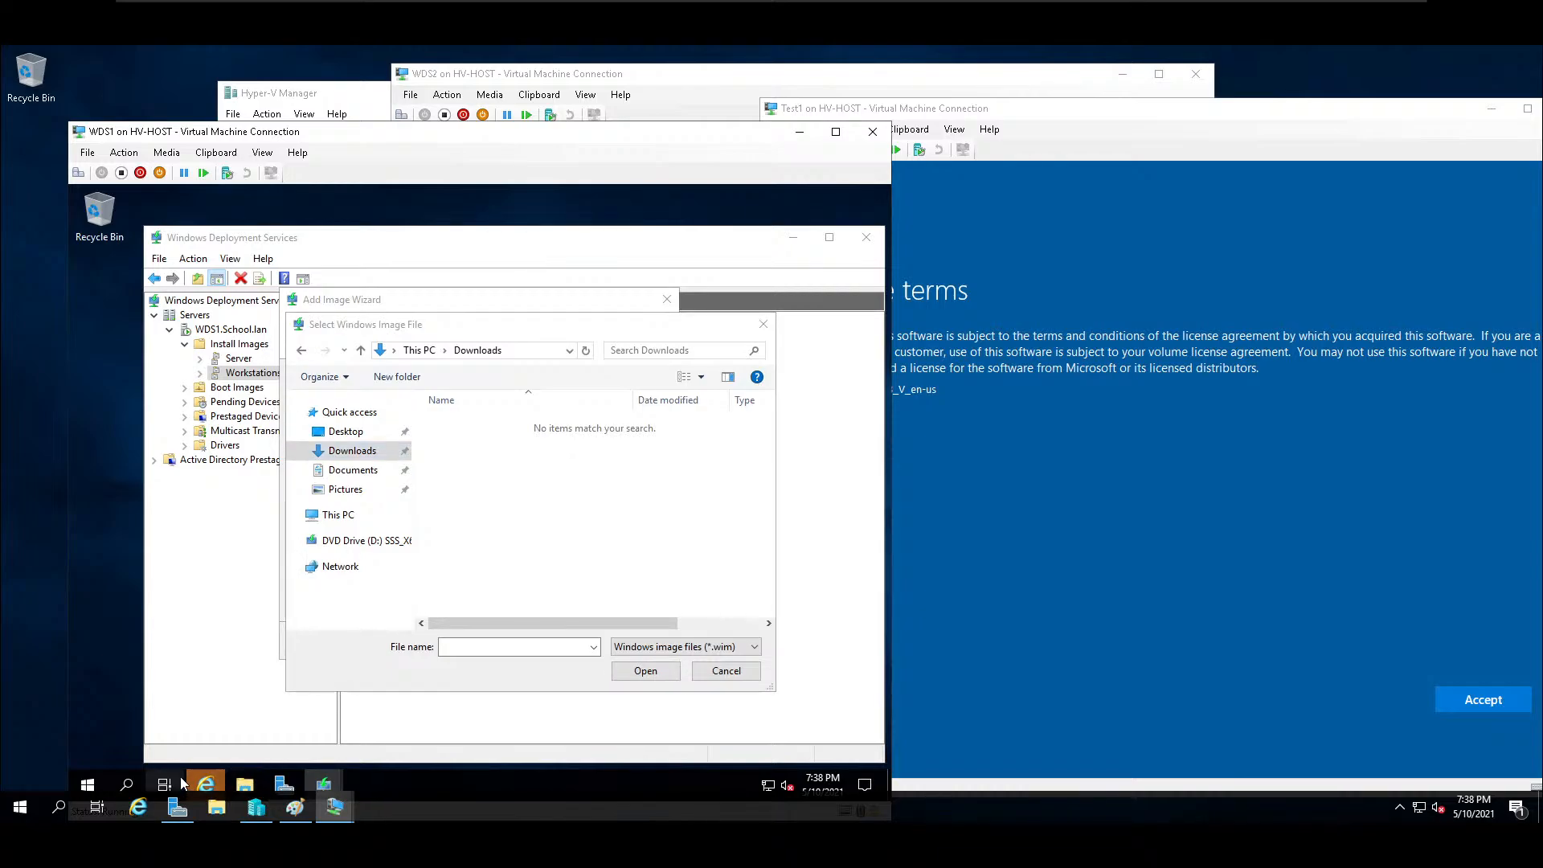
click(207, 784)
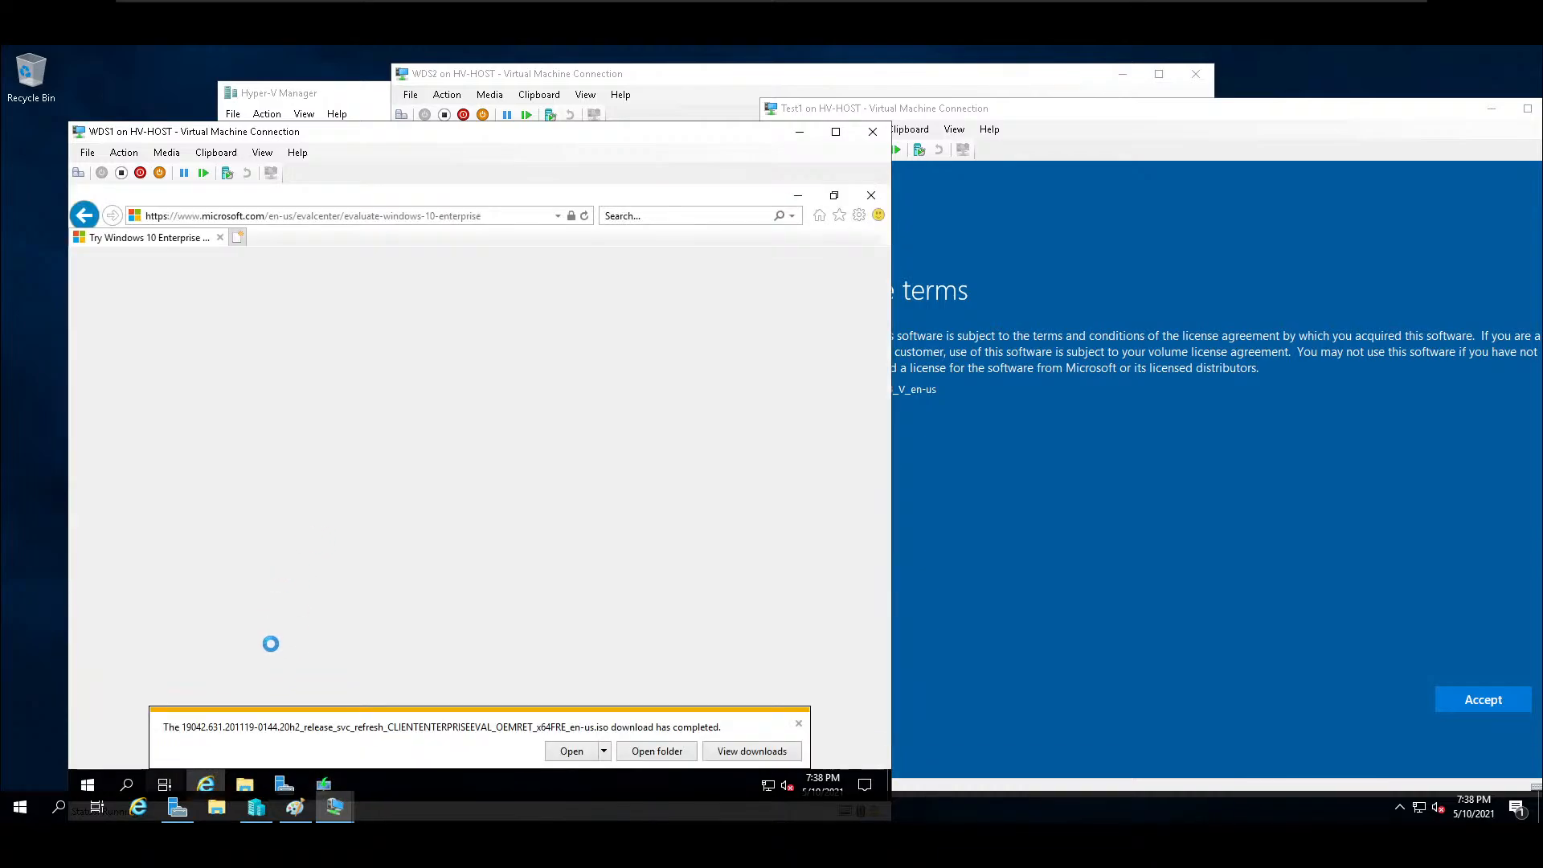
click(570, 751)
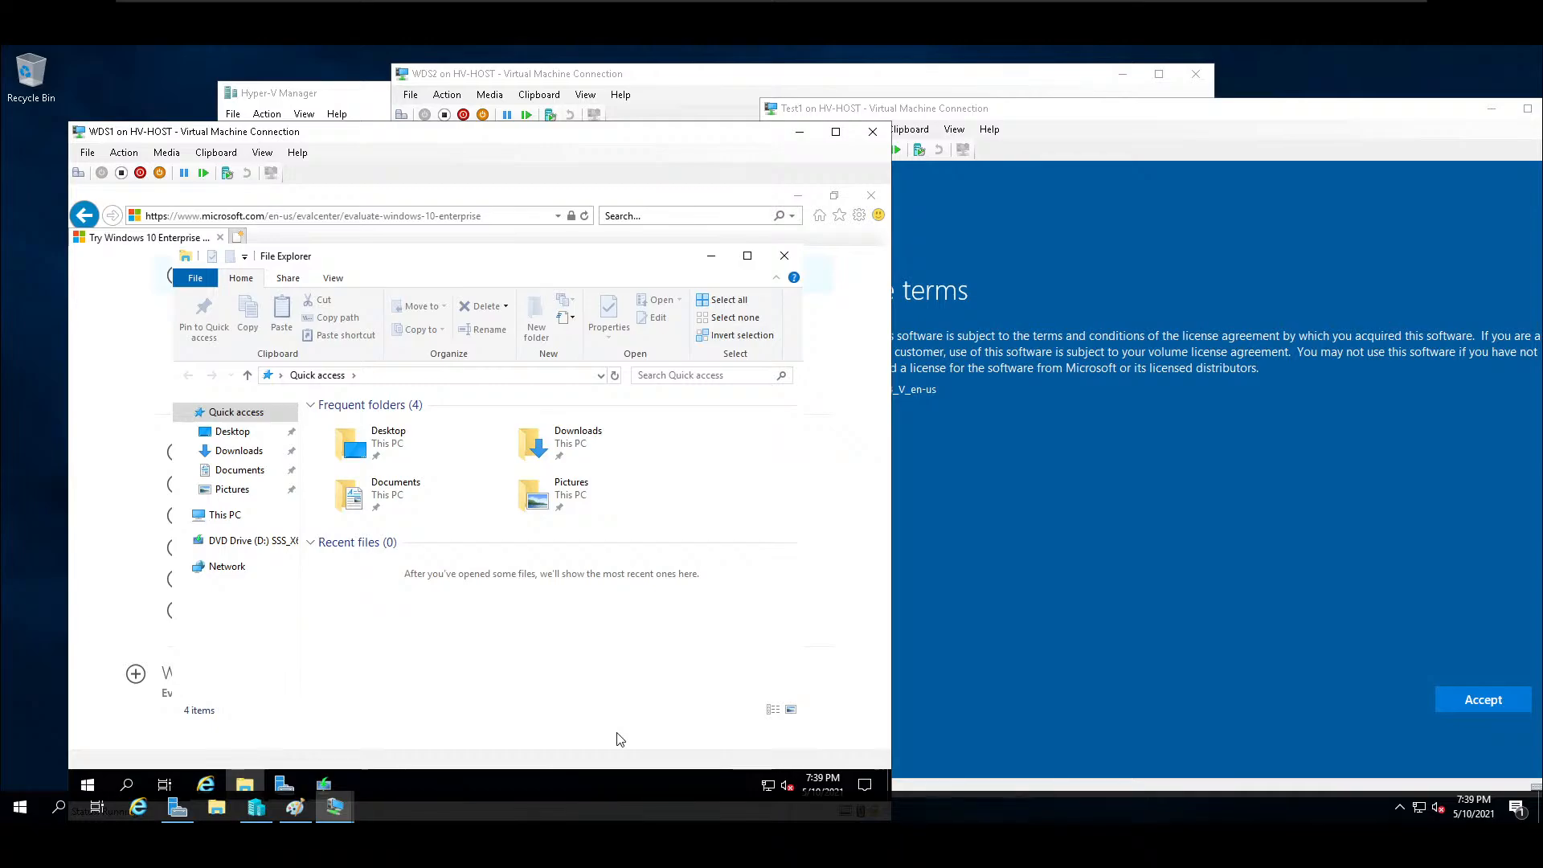
click(239, 450)
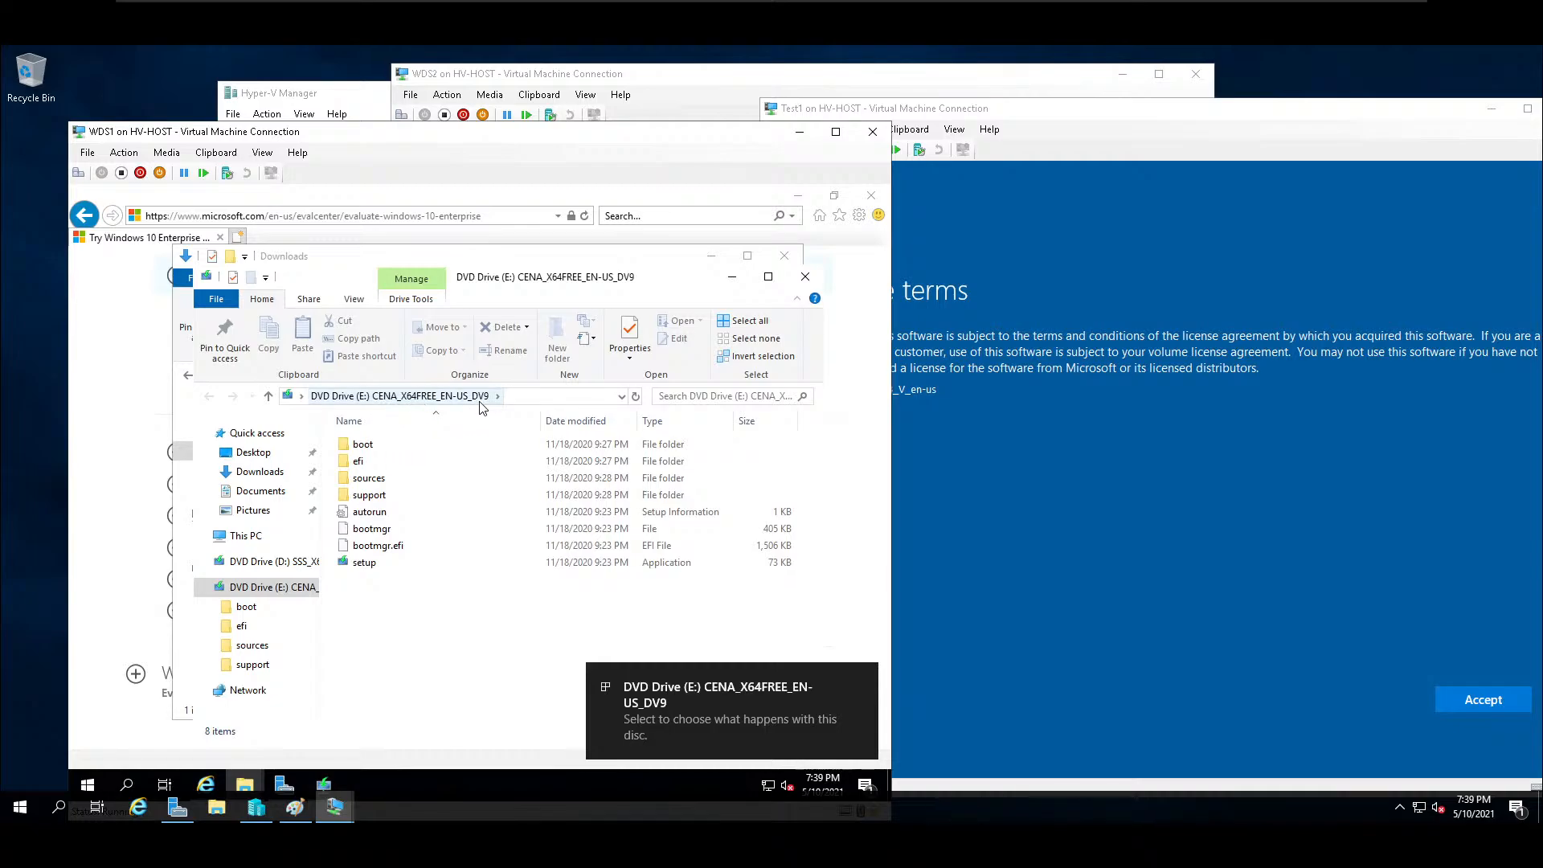
click(731, 276)
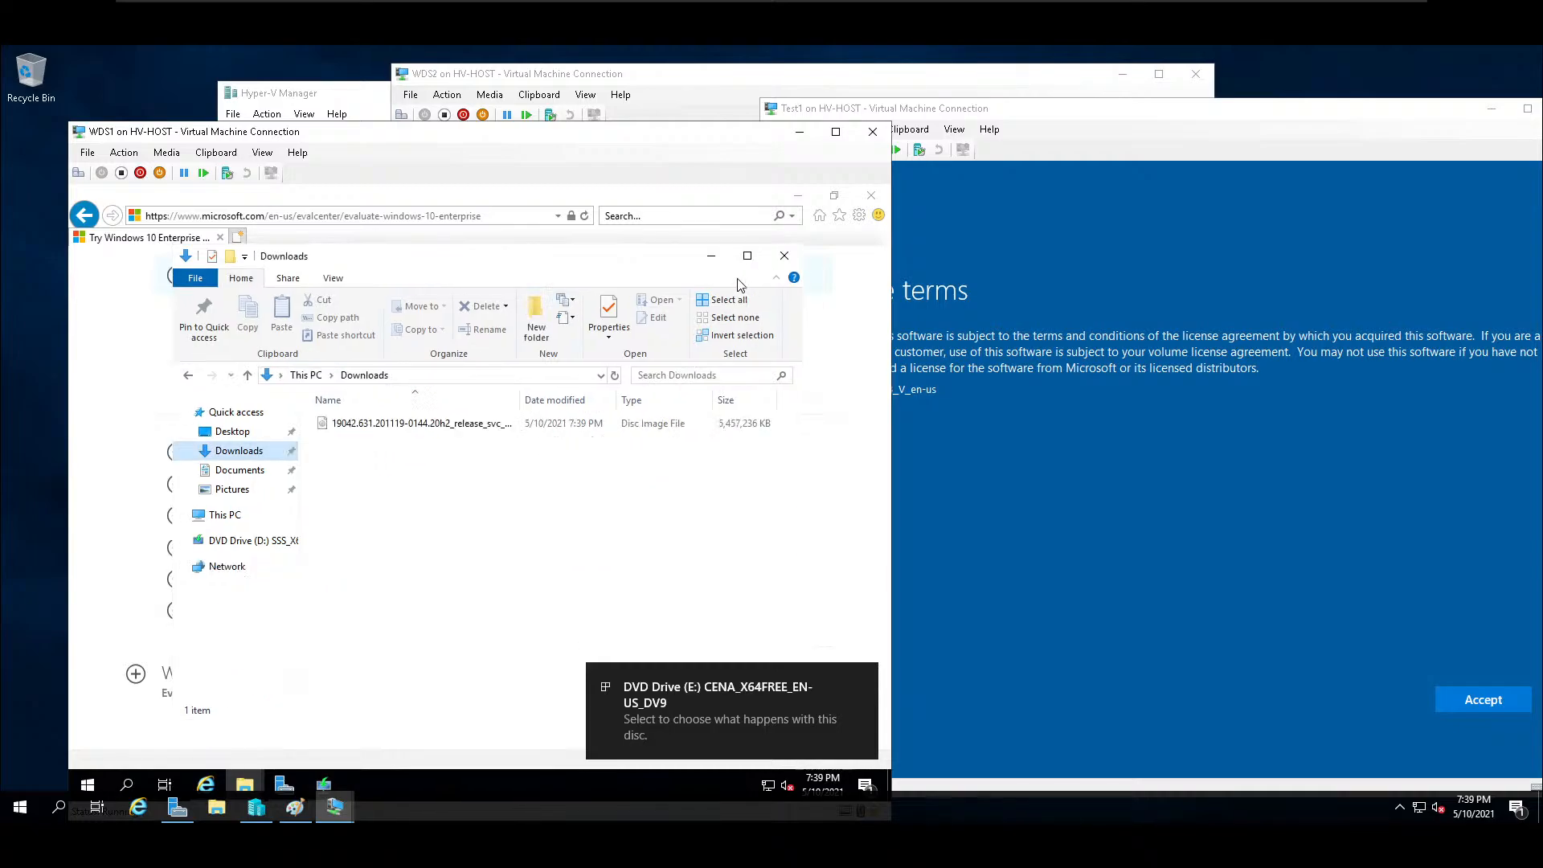
click(711, 255)
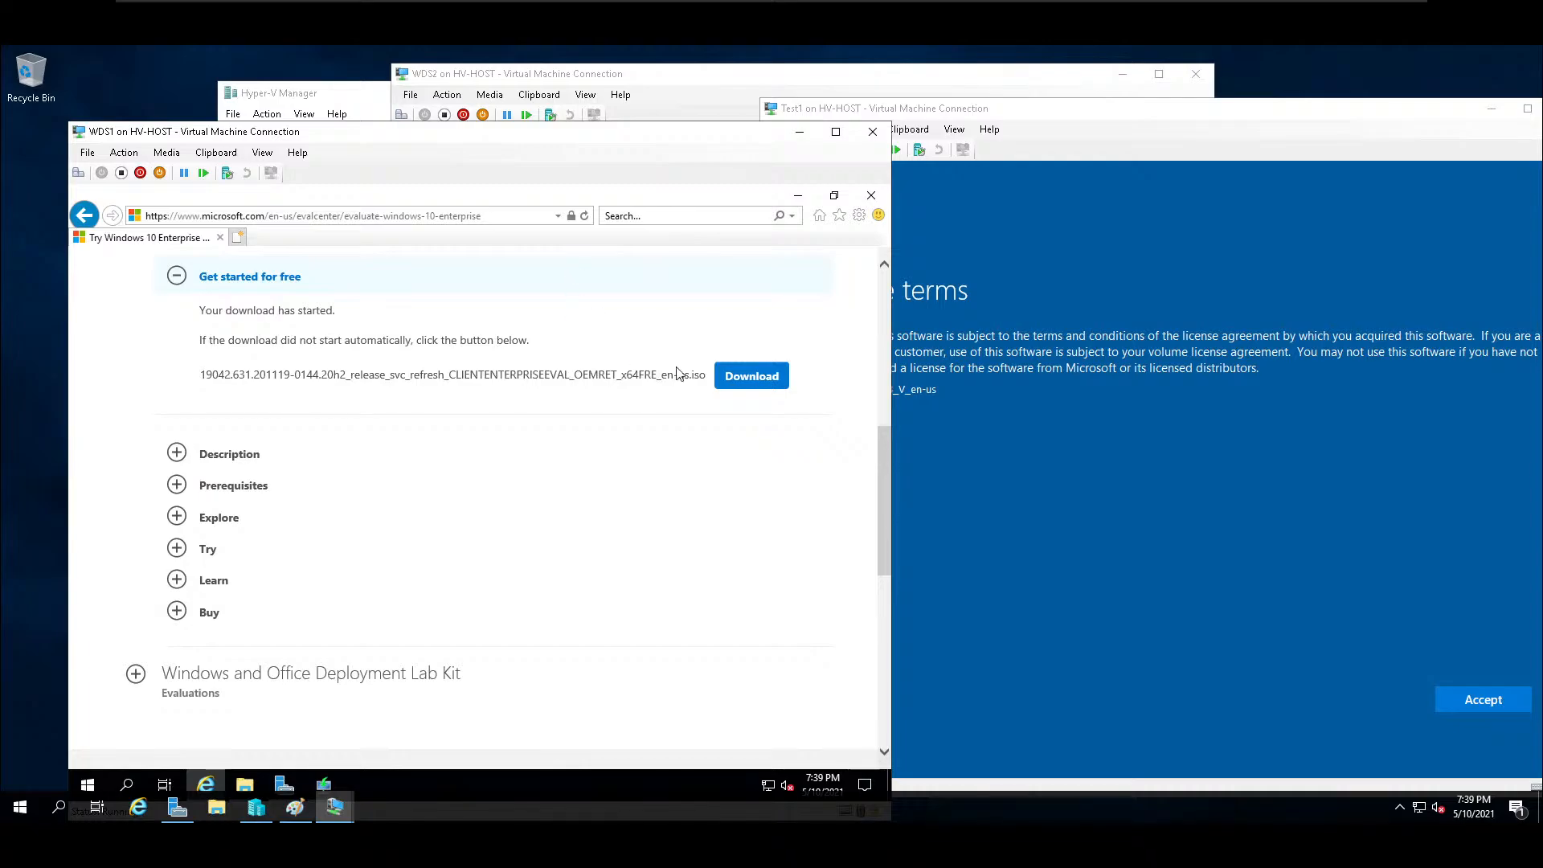
click(798, 196)
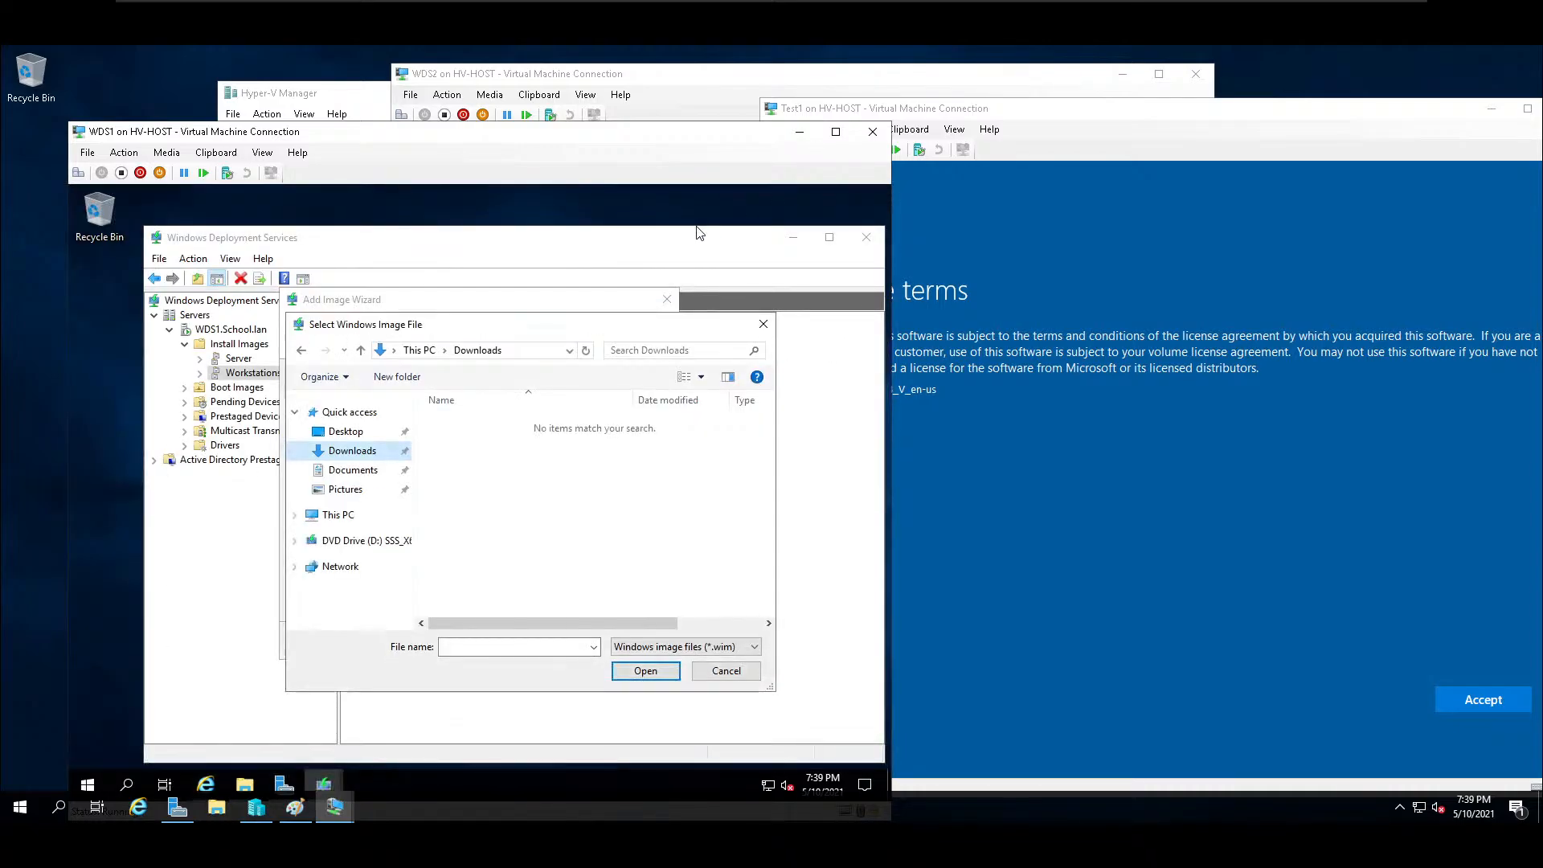
Choose install.wim from the sources folder of DVD Drive (E:) as the Windows image file to add.
click(318, 514)
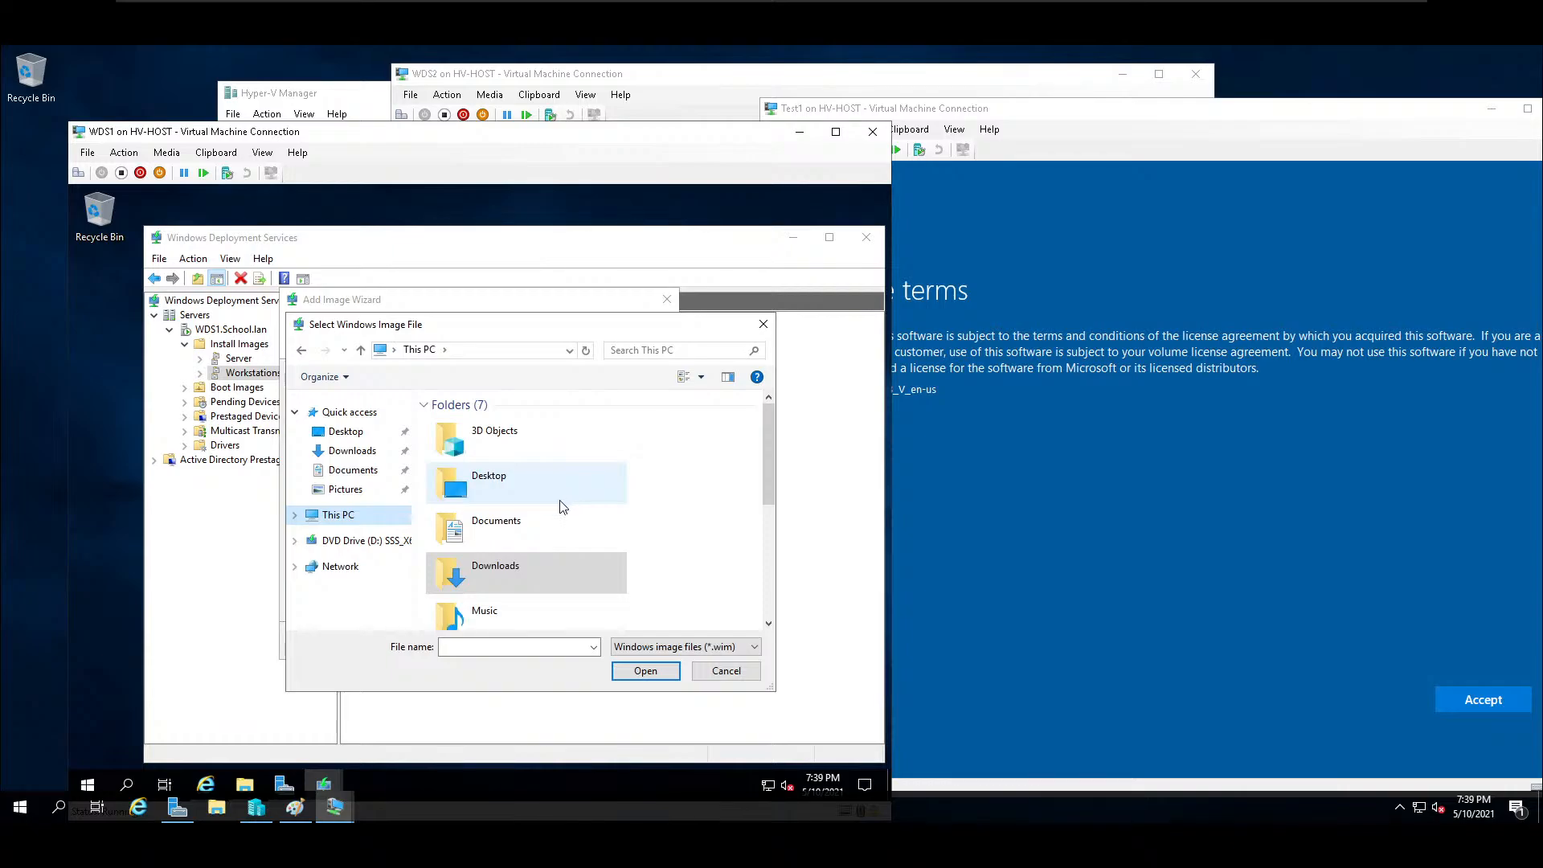
scroll(561, 540, down, 5)
click(514, 603)
click(645, 671)
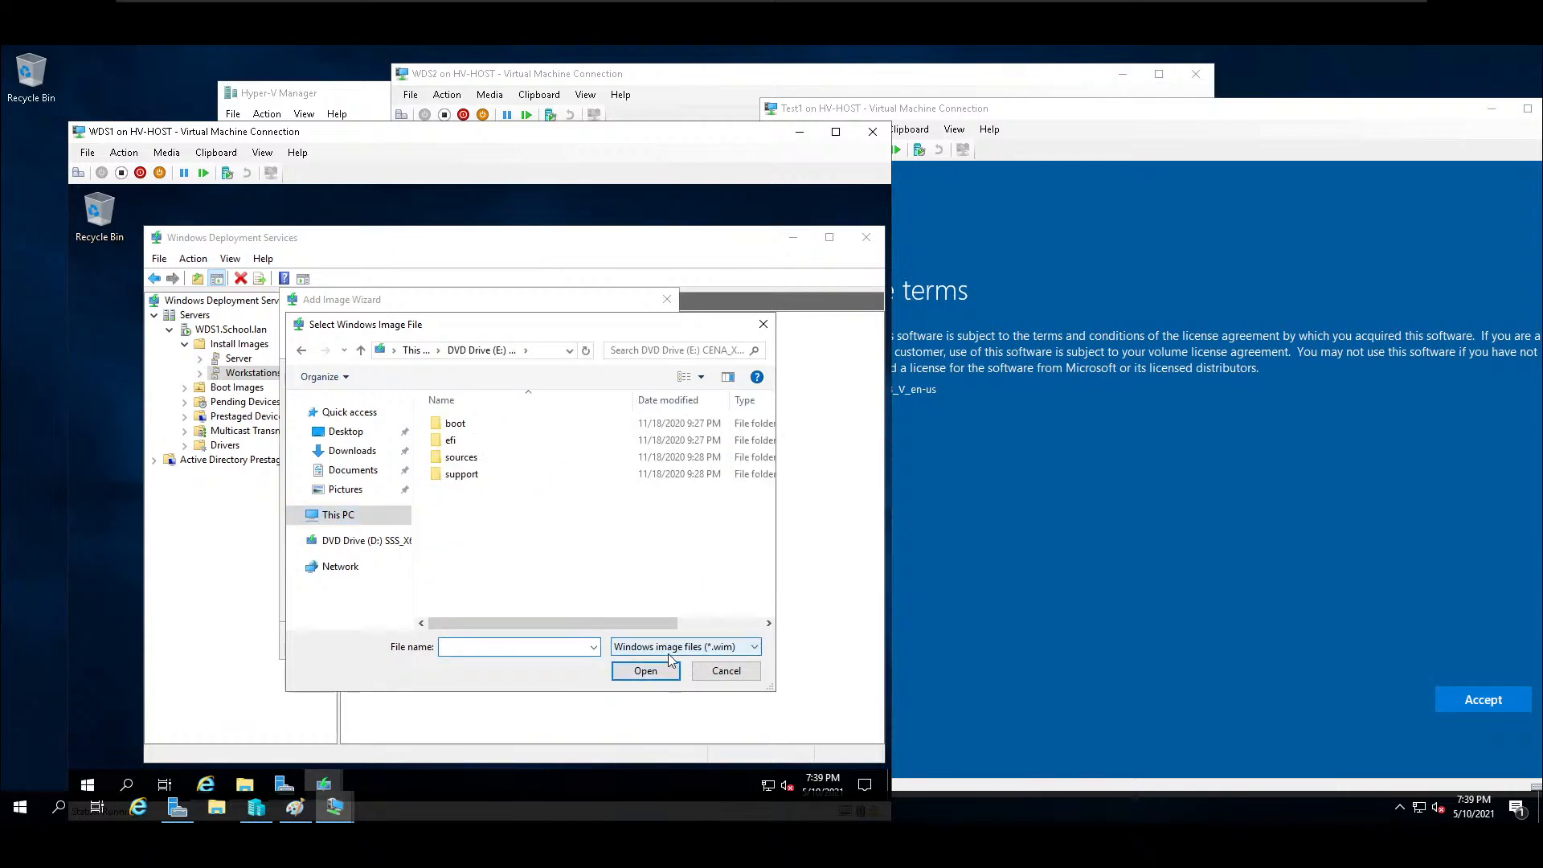
double_click(460, 456)
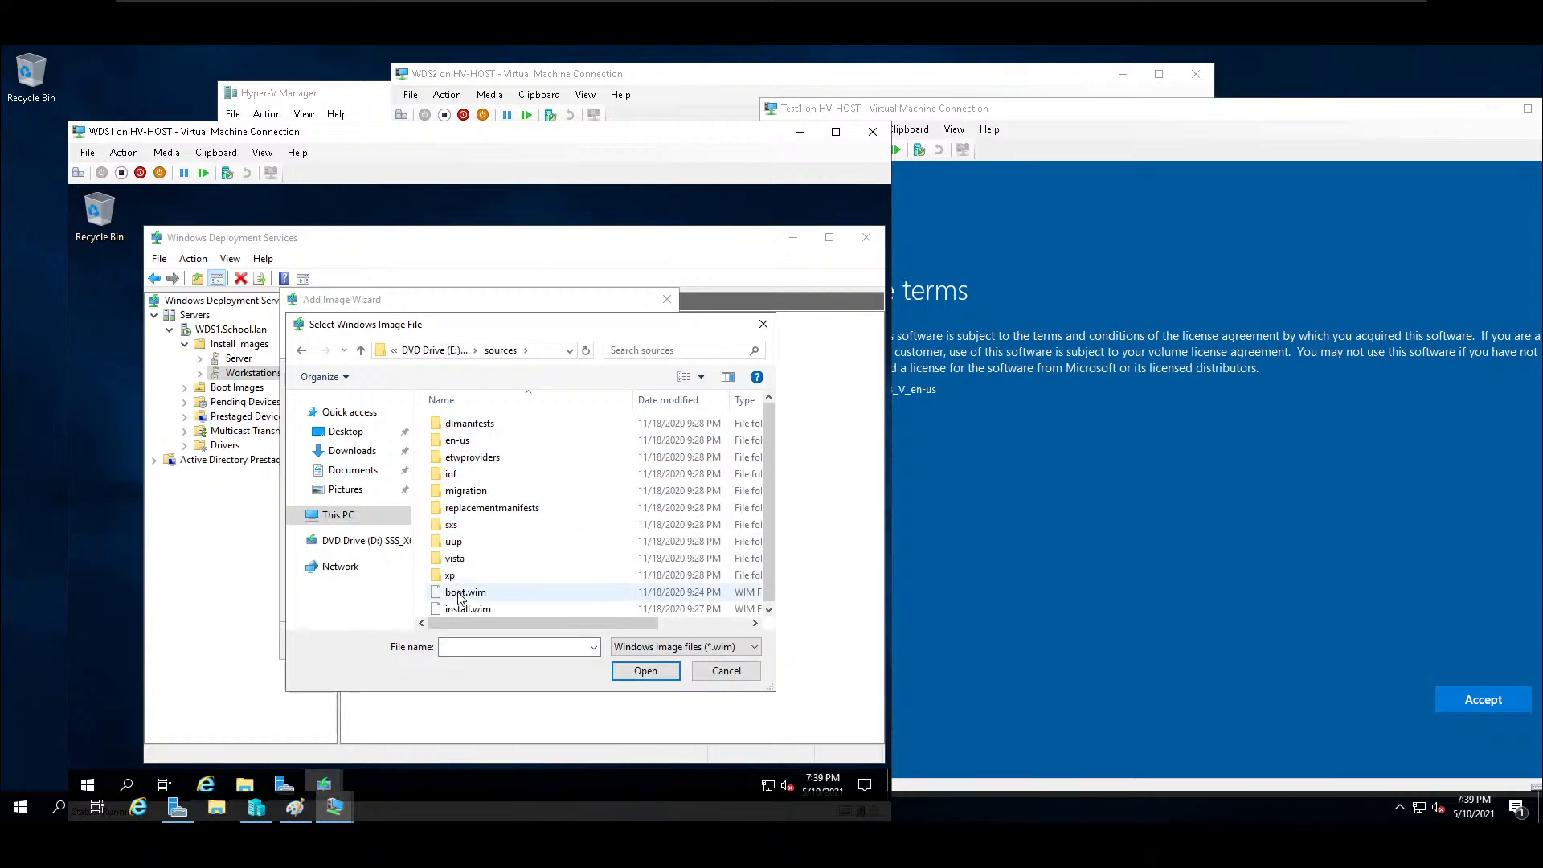
click(504, 609)
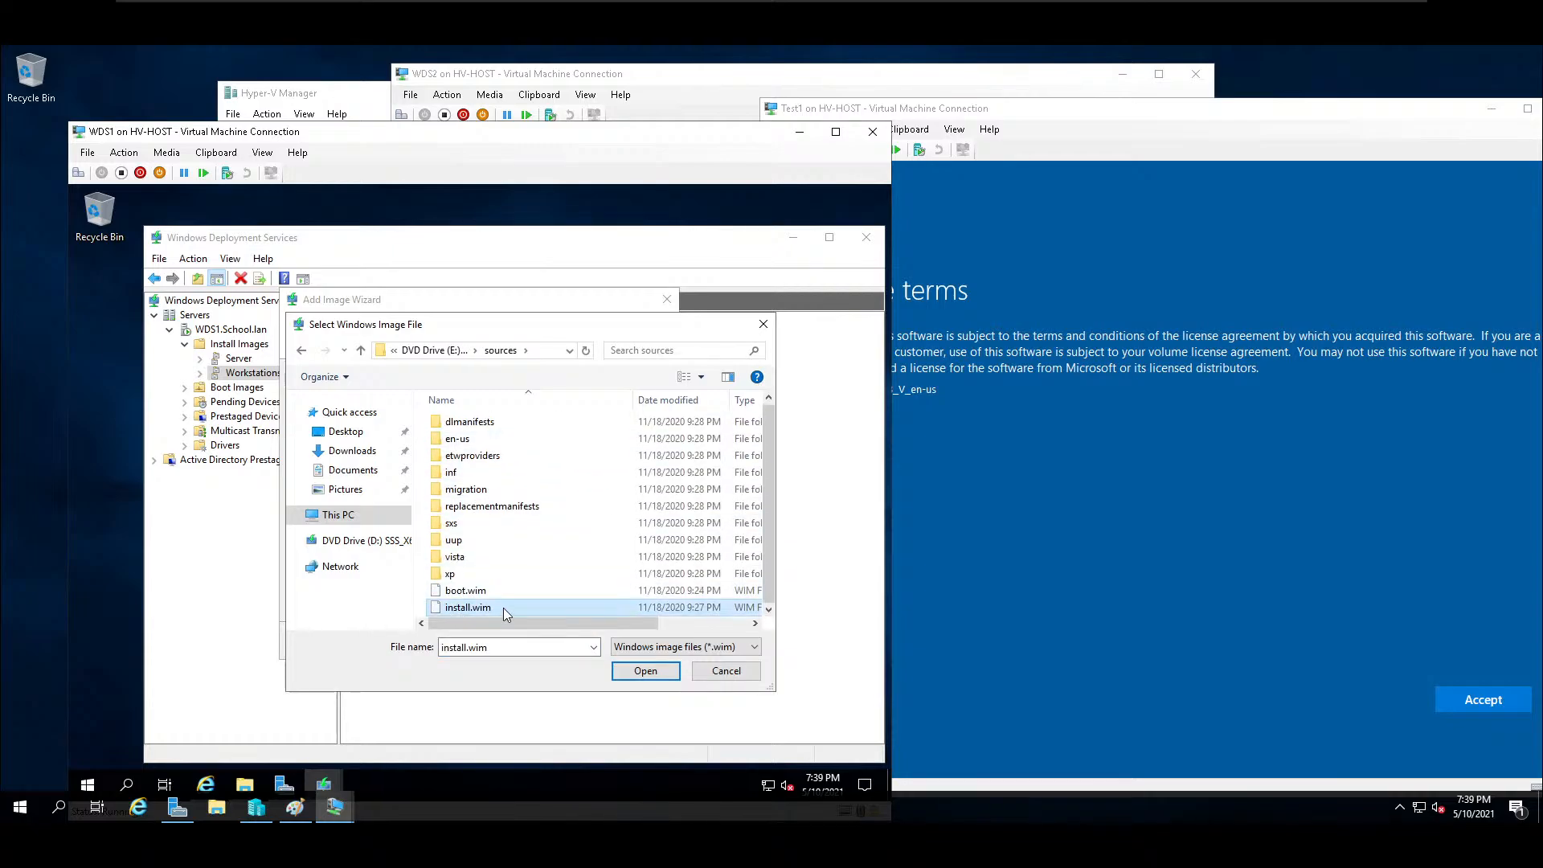
click(651, 675)
Start adding the Windows 10 Enterprise Evaluation x64 image to the Workstations group with its default name and description.
click(582, 645)
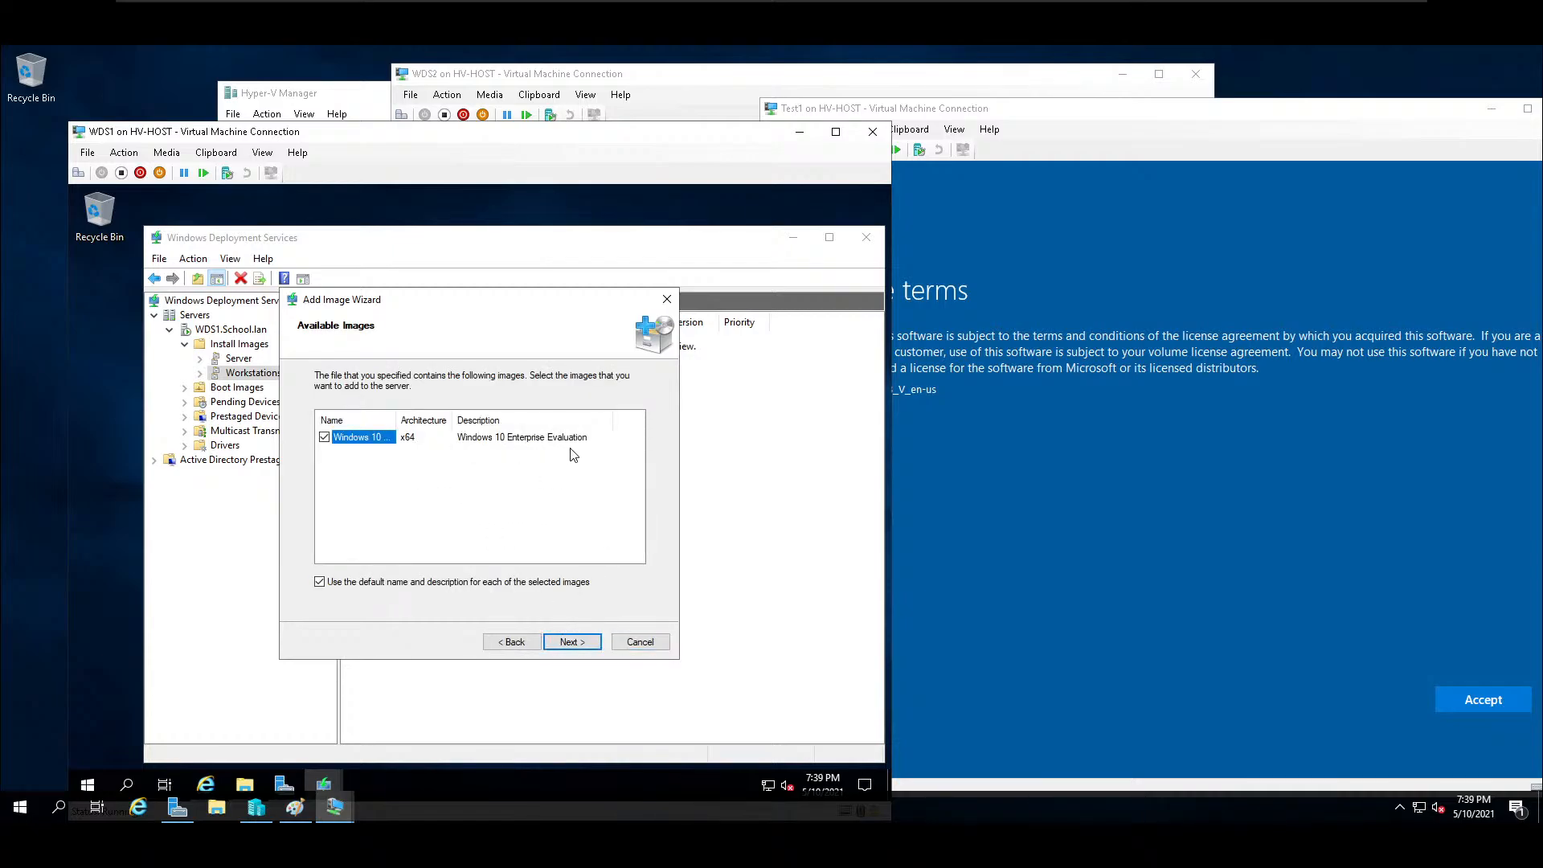
click(571, 643)
click(582, 647)
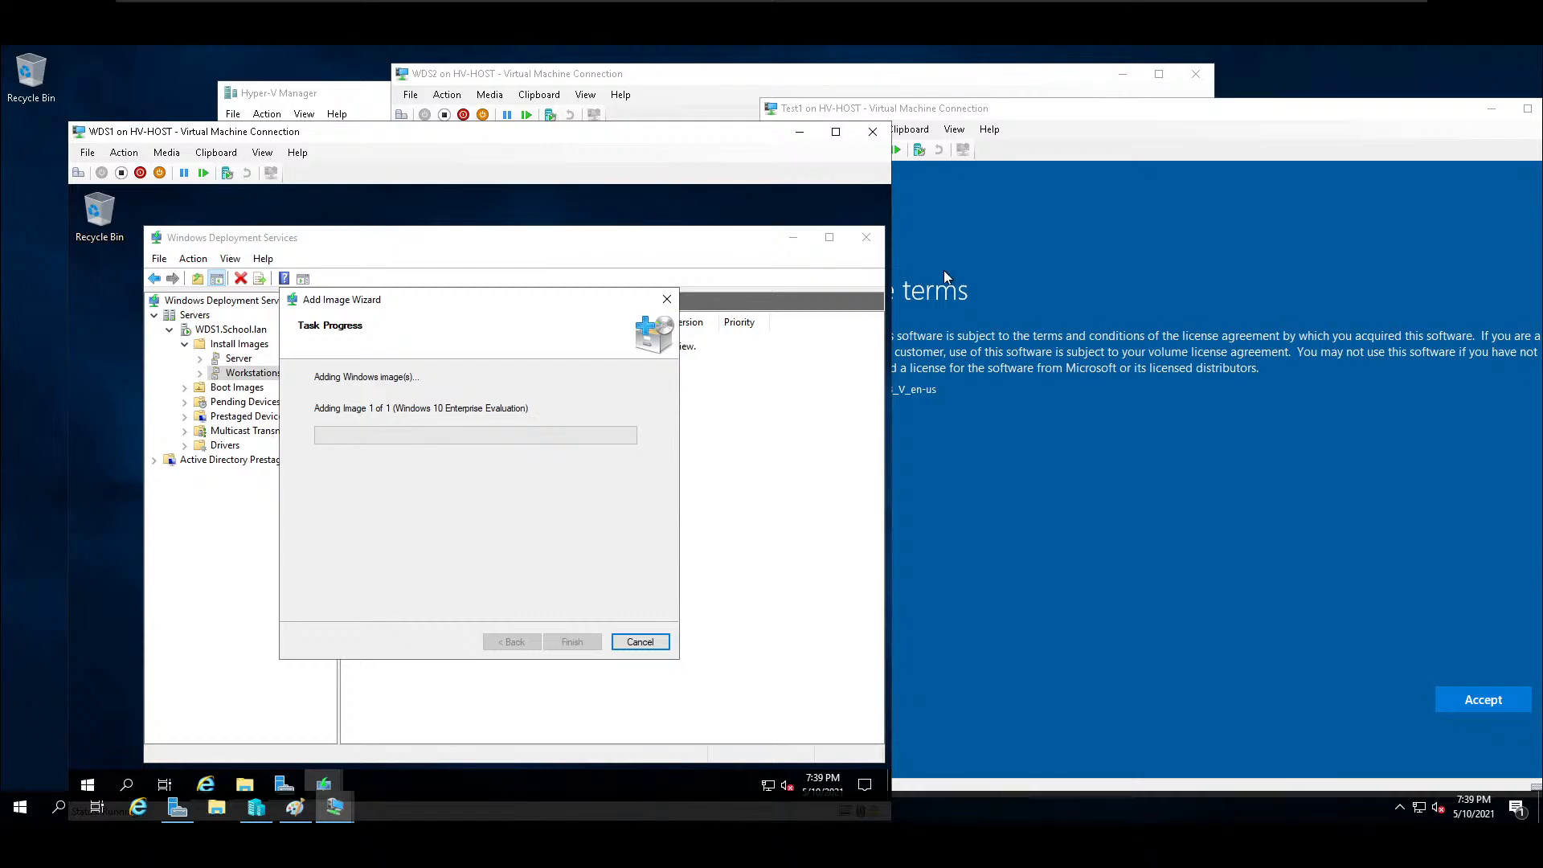
Switch to Test1 and accept the Windows Server license terms.
click(1277, 587)
click(1461, 706)
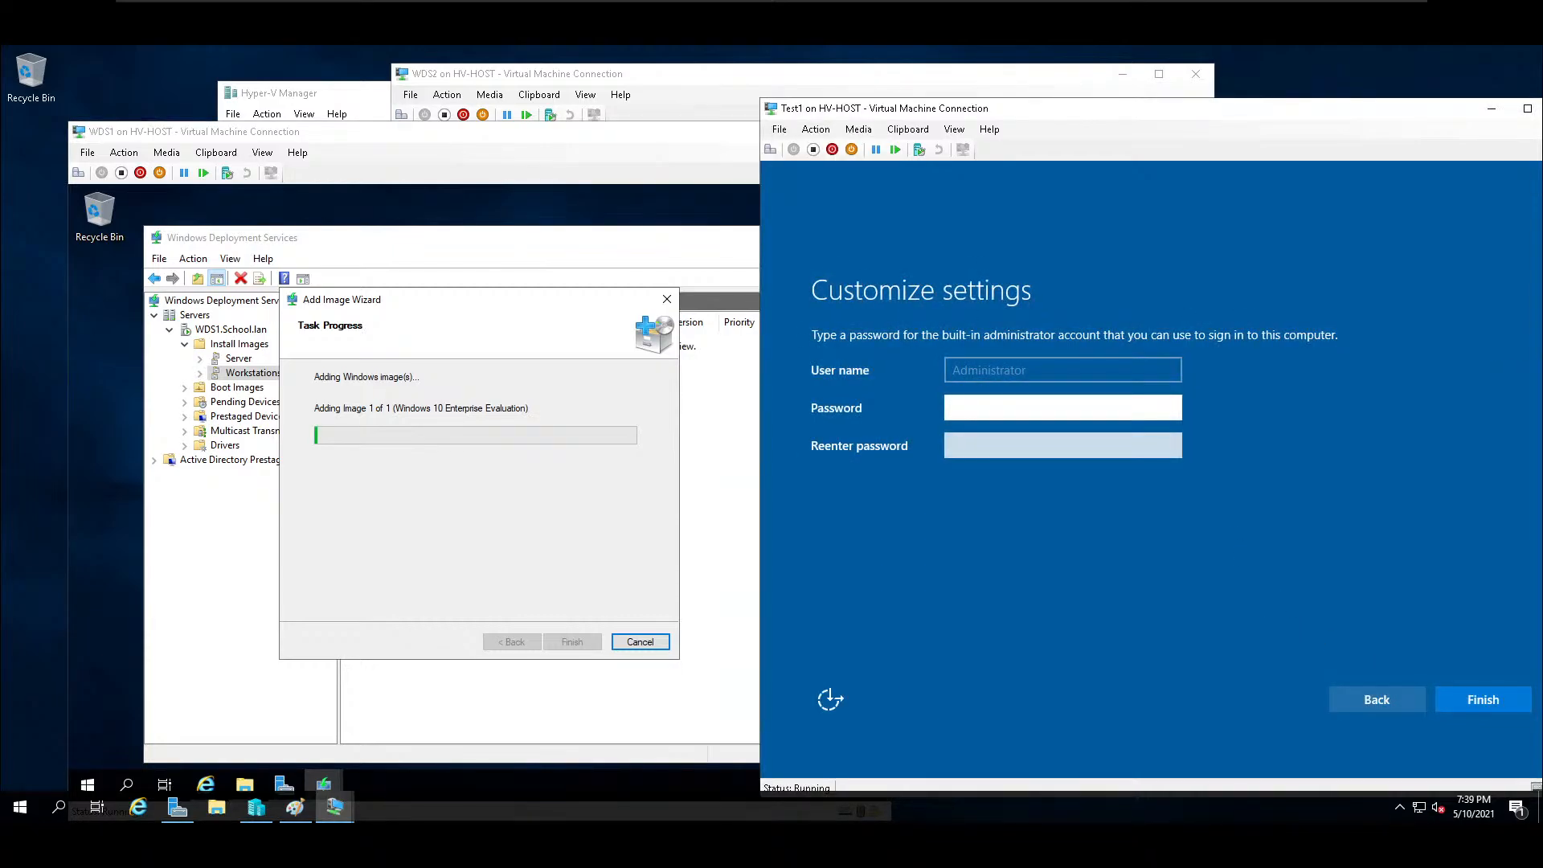
Try to set the password of the built-in Administrator account on Test1, filling in both password fields.
key(Return)
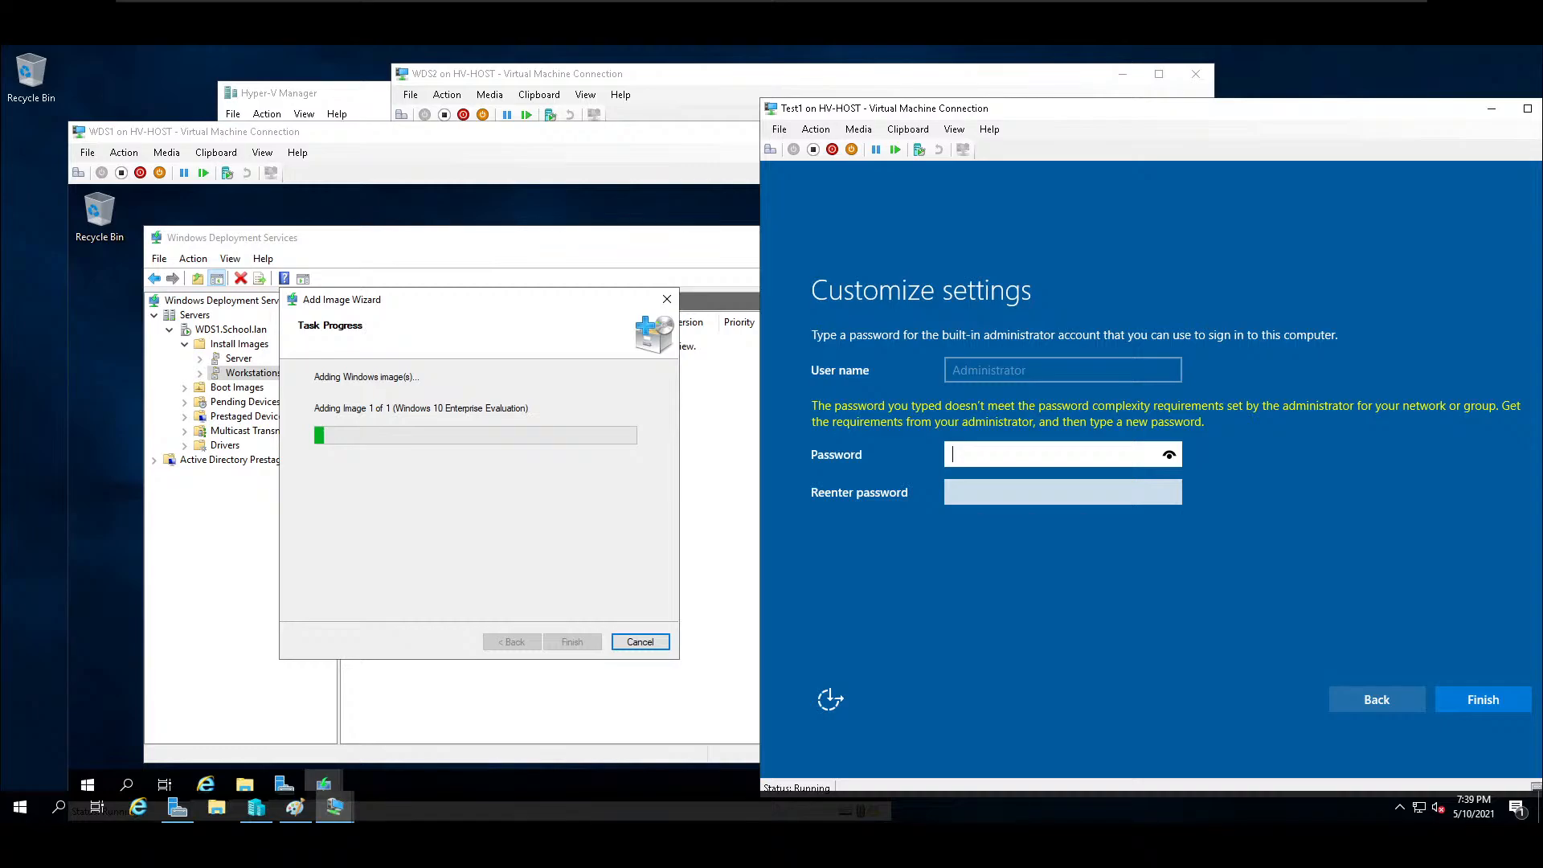
text(•••••••••••)
key(Tab)
text(••••••)
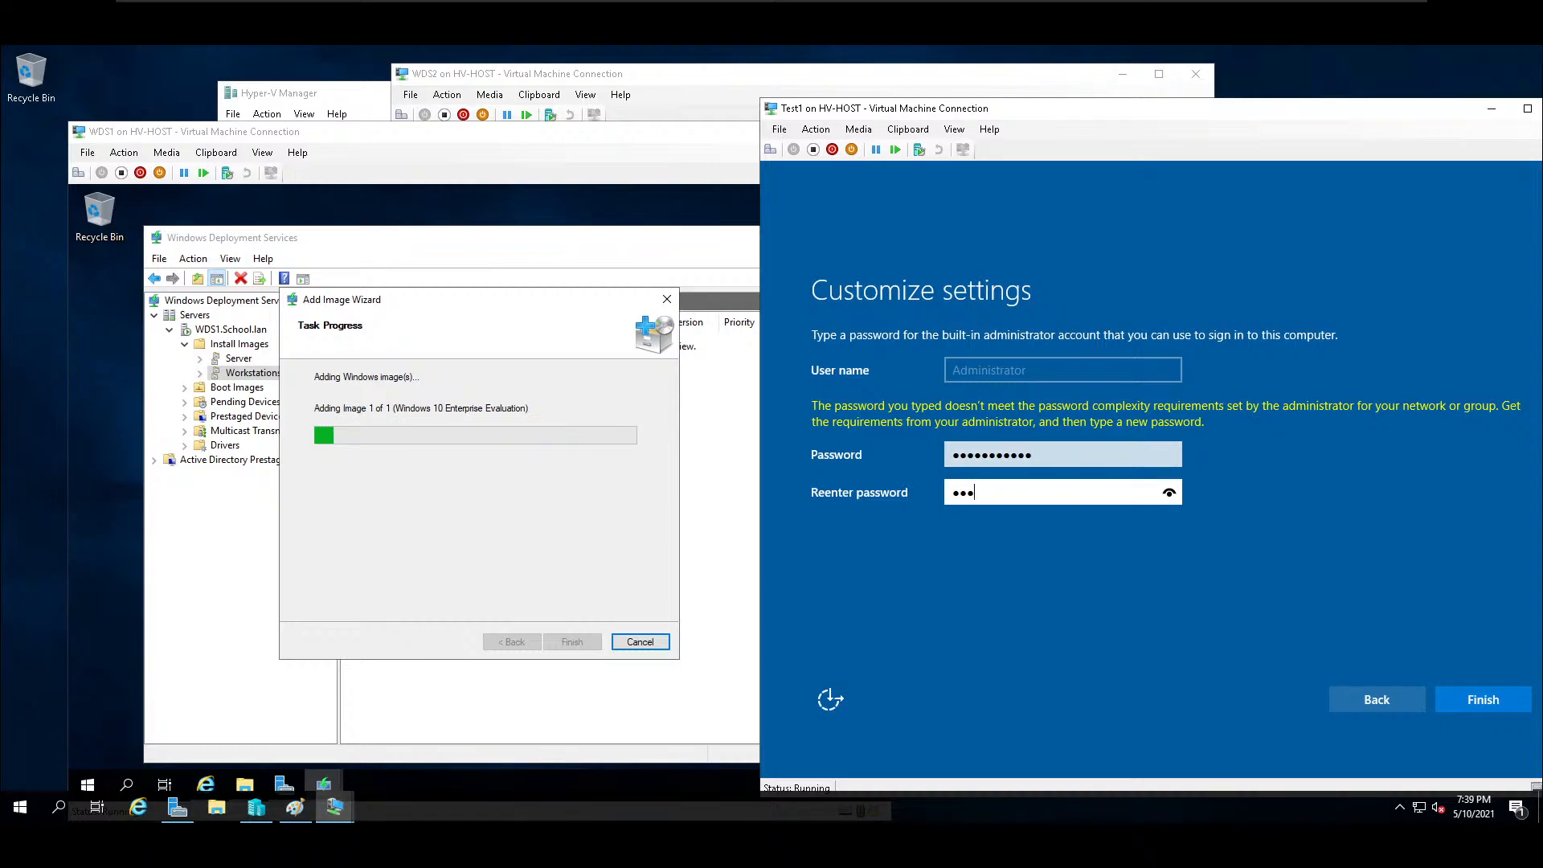
text(•••••)
key(Return)
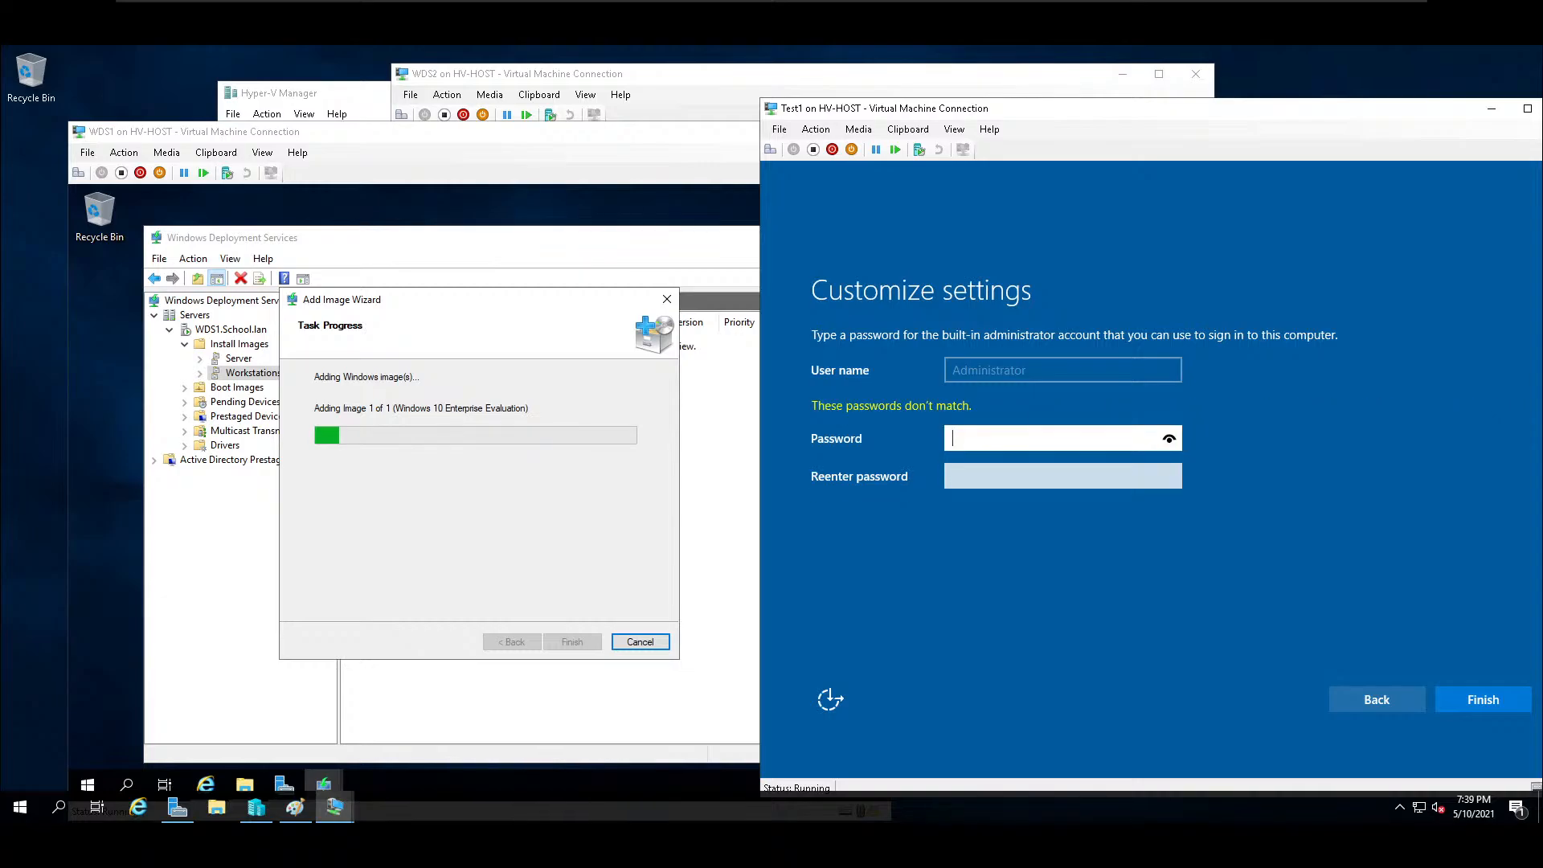
Enter the built-in Administrator account's password in both password fields on Test1 and finish the setup.
text(•••••••••••)
key(Tab)
text(•••••••••)
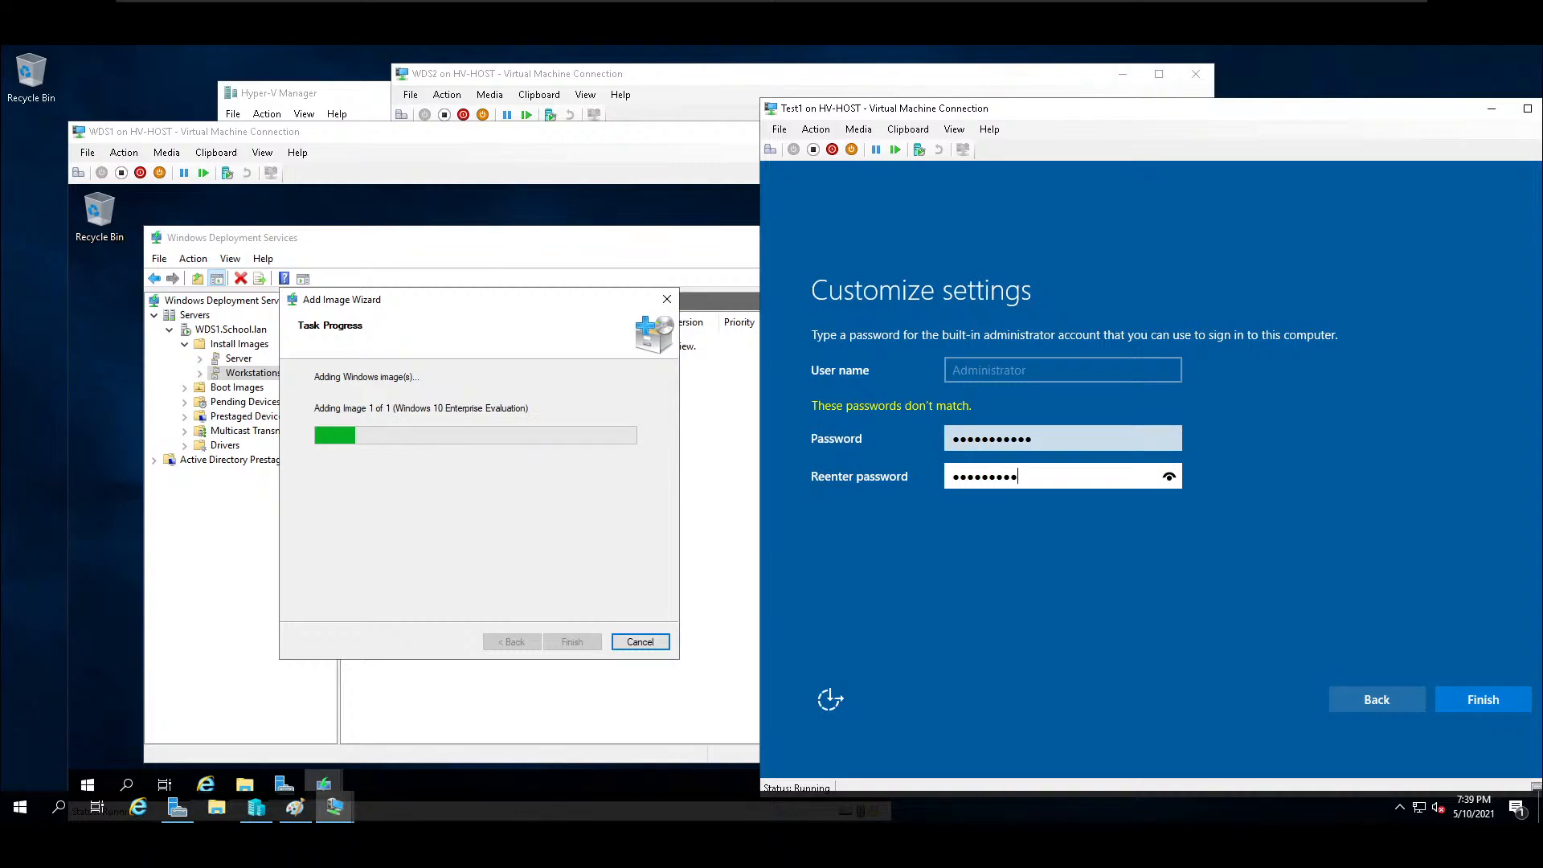
text(••)
key(Return)
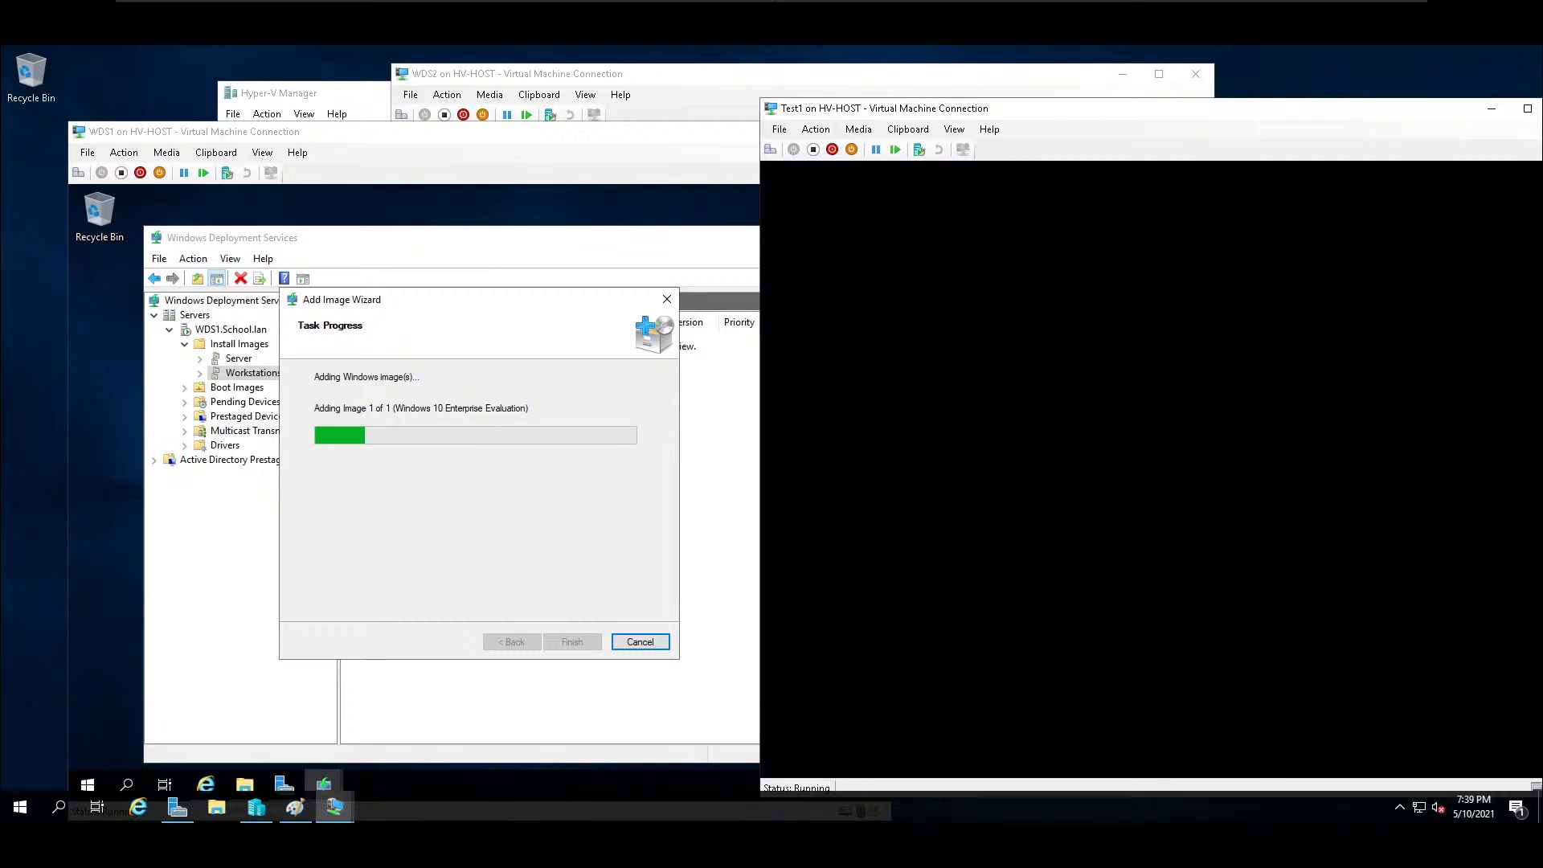
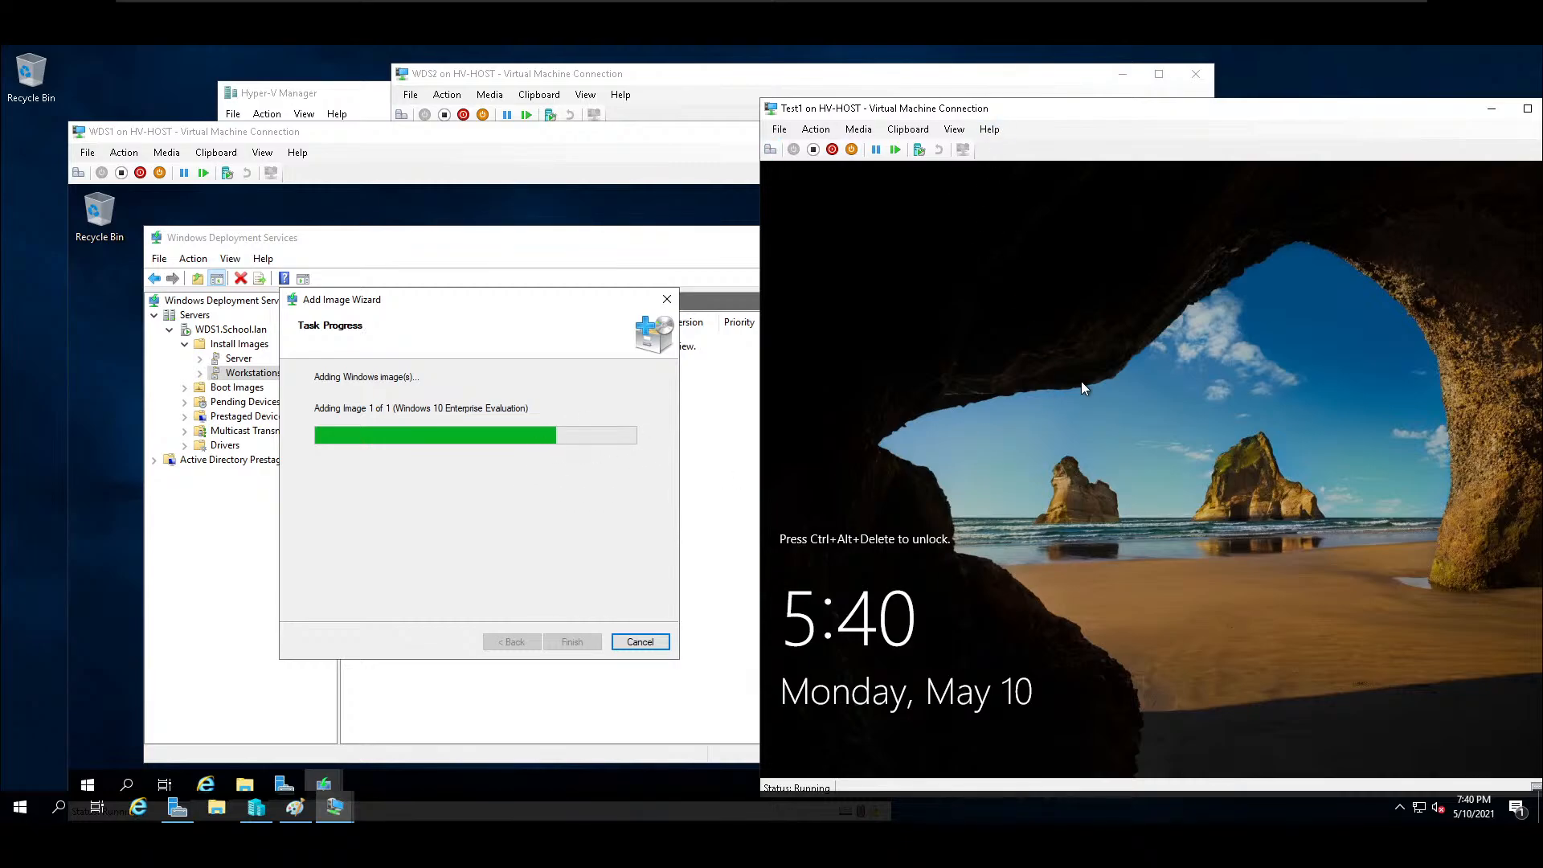
Unlock Test1 and sign in as Administrator with the account password.
key(ctrl+alt+End)
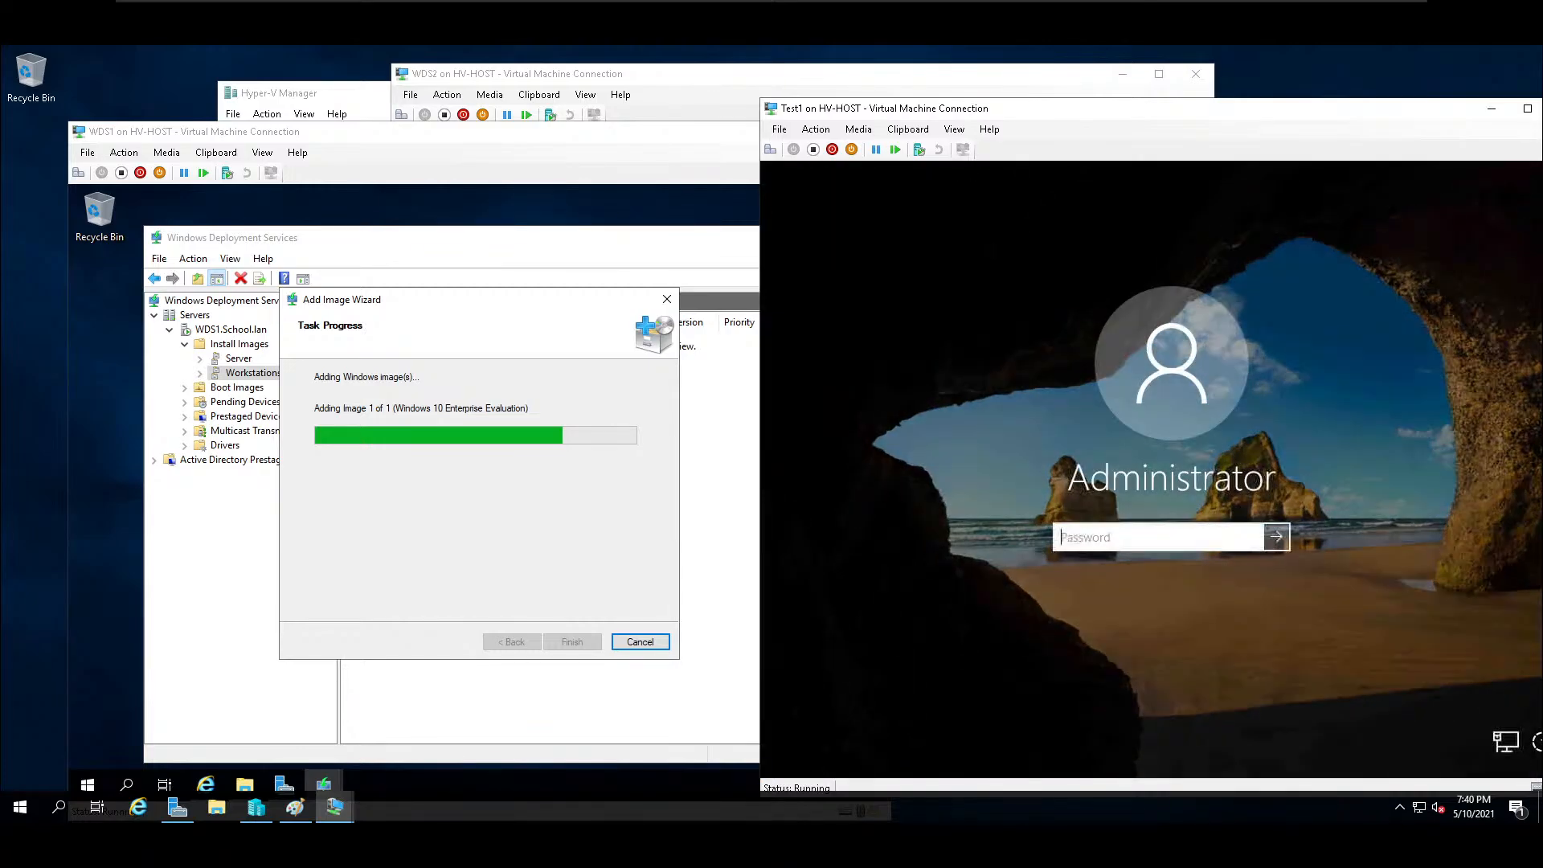
text(•••••••••••)
key(Return)
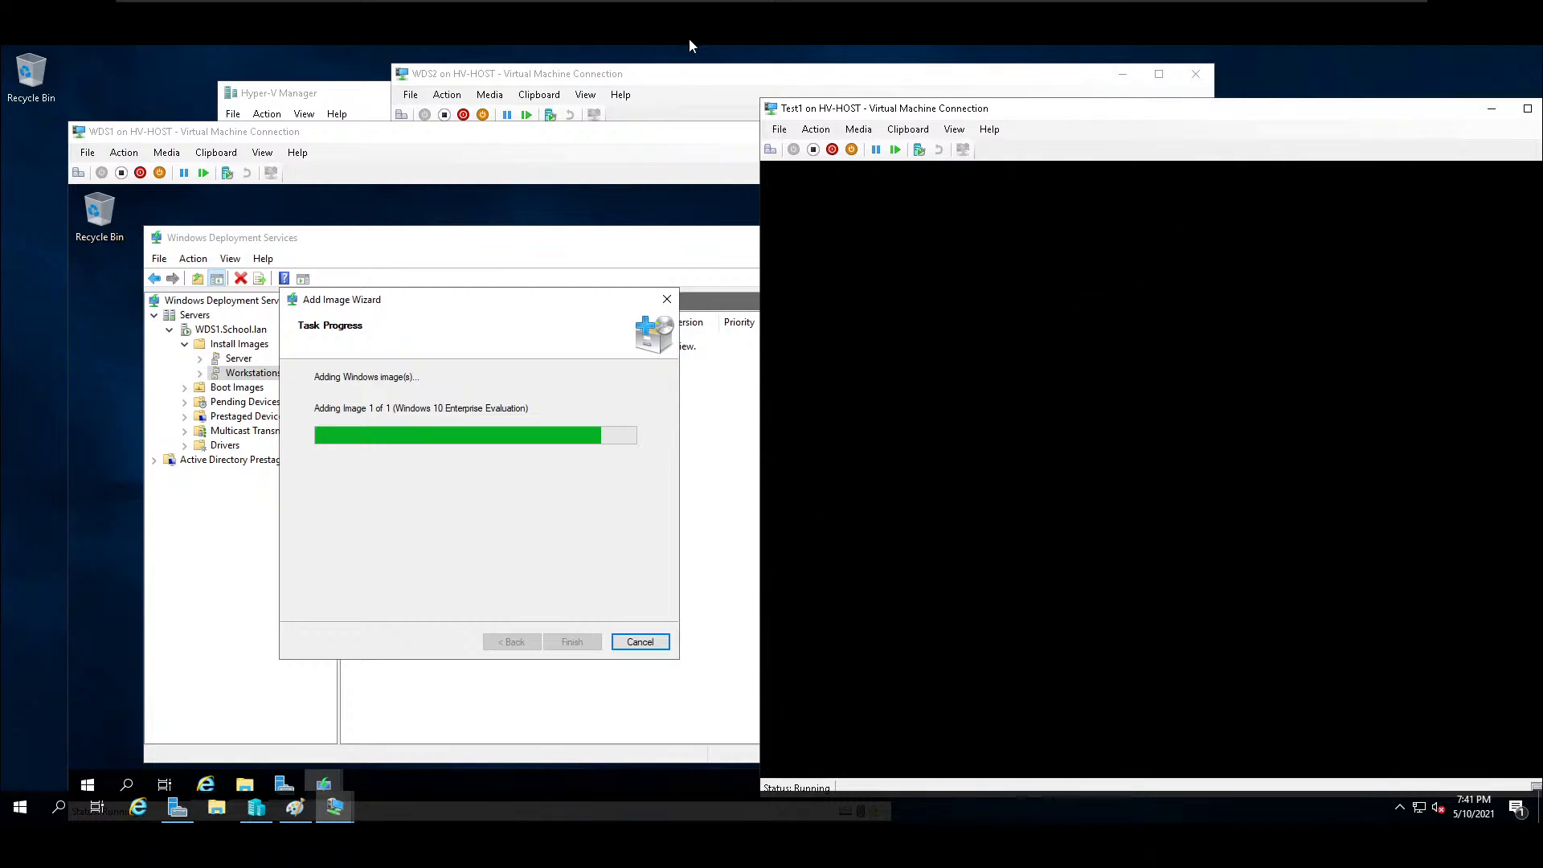
Move the Test1 connection window aside and finish the Add Image Wizard on WDS1.
drag(1068, 111, 929, 95)
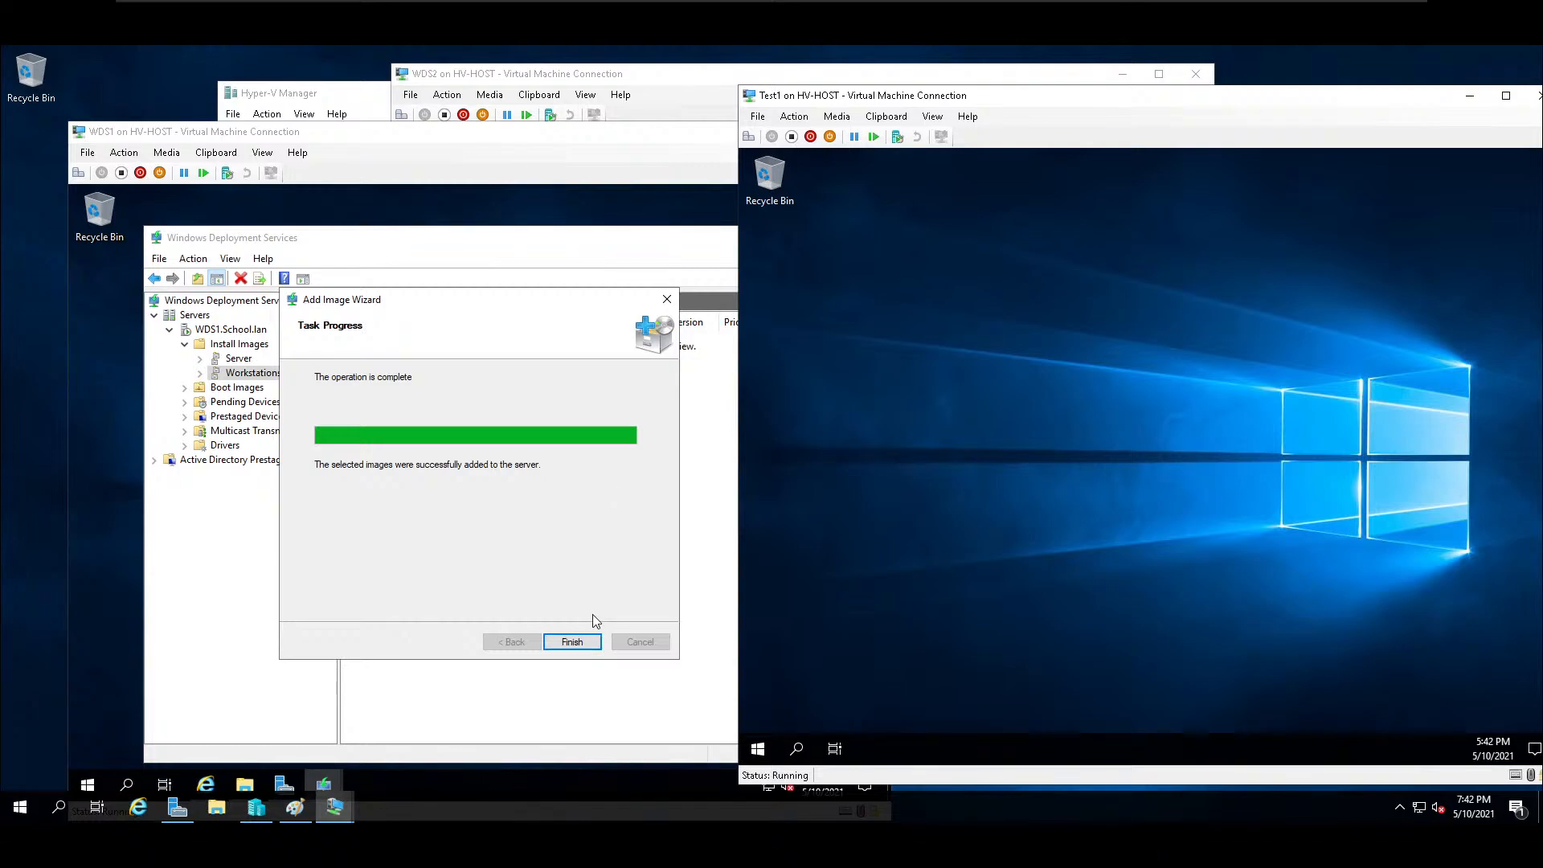
click(589, 642)
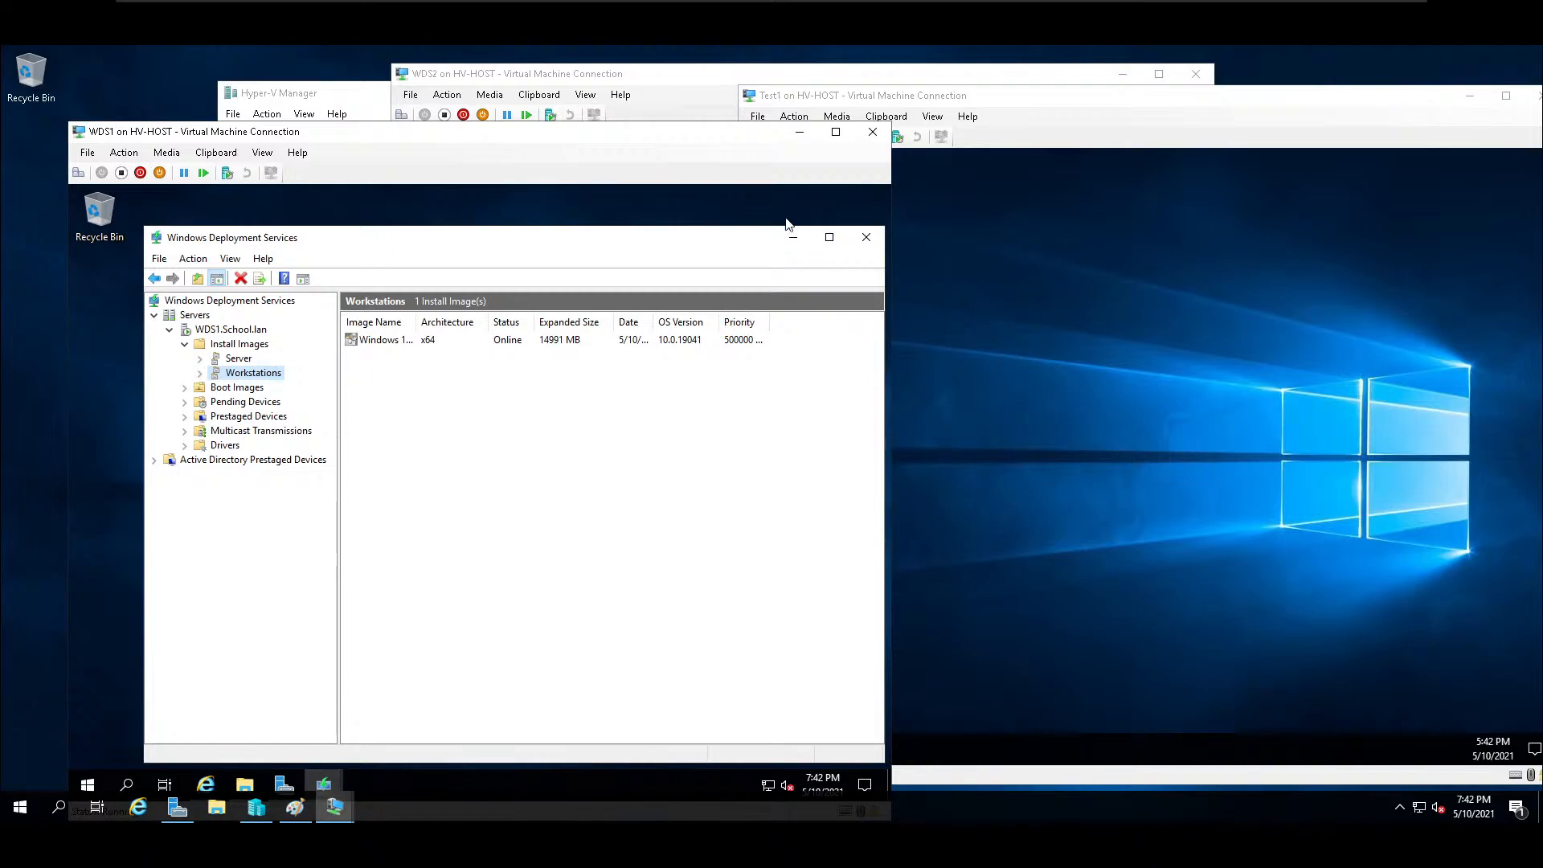
Show Test1 full screen and examine the Local Server properties and network status in Server Manager.
double_click(1106, 110)
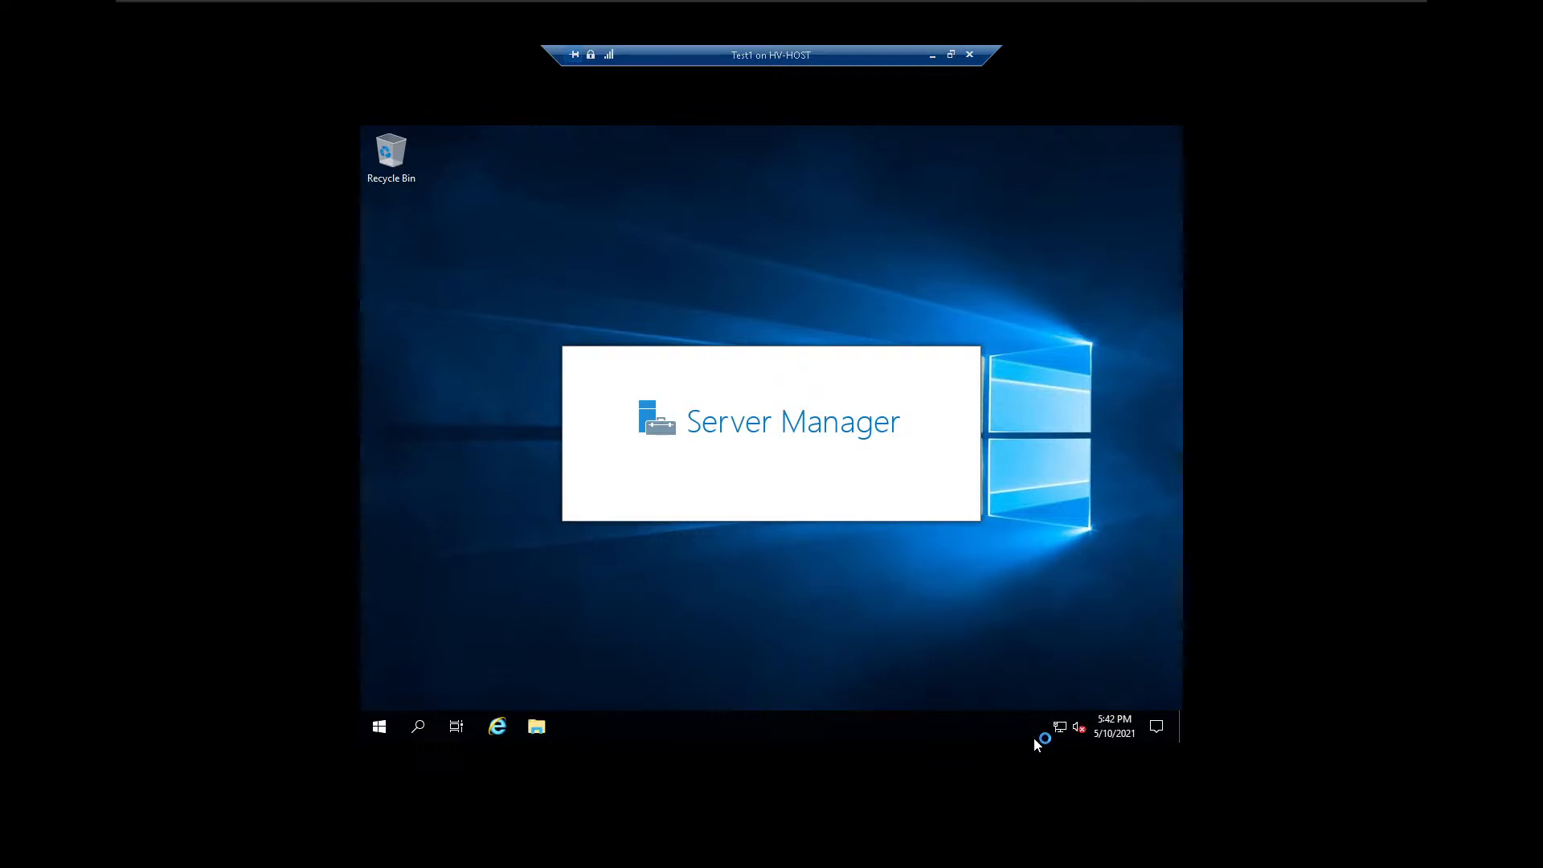
key(super)
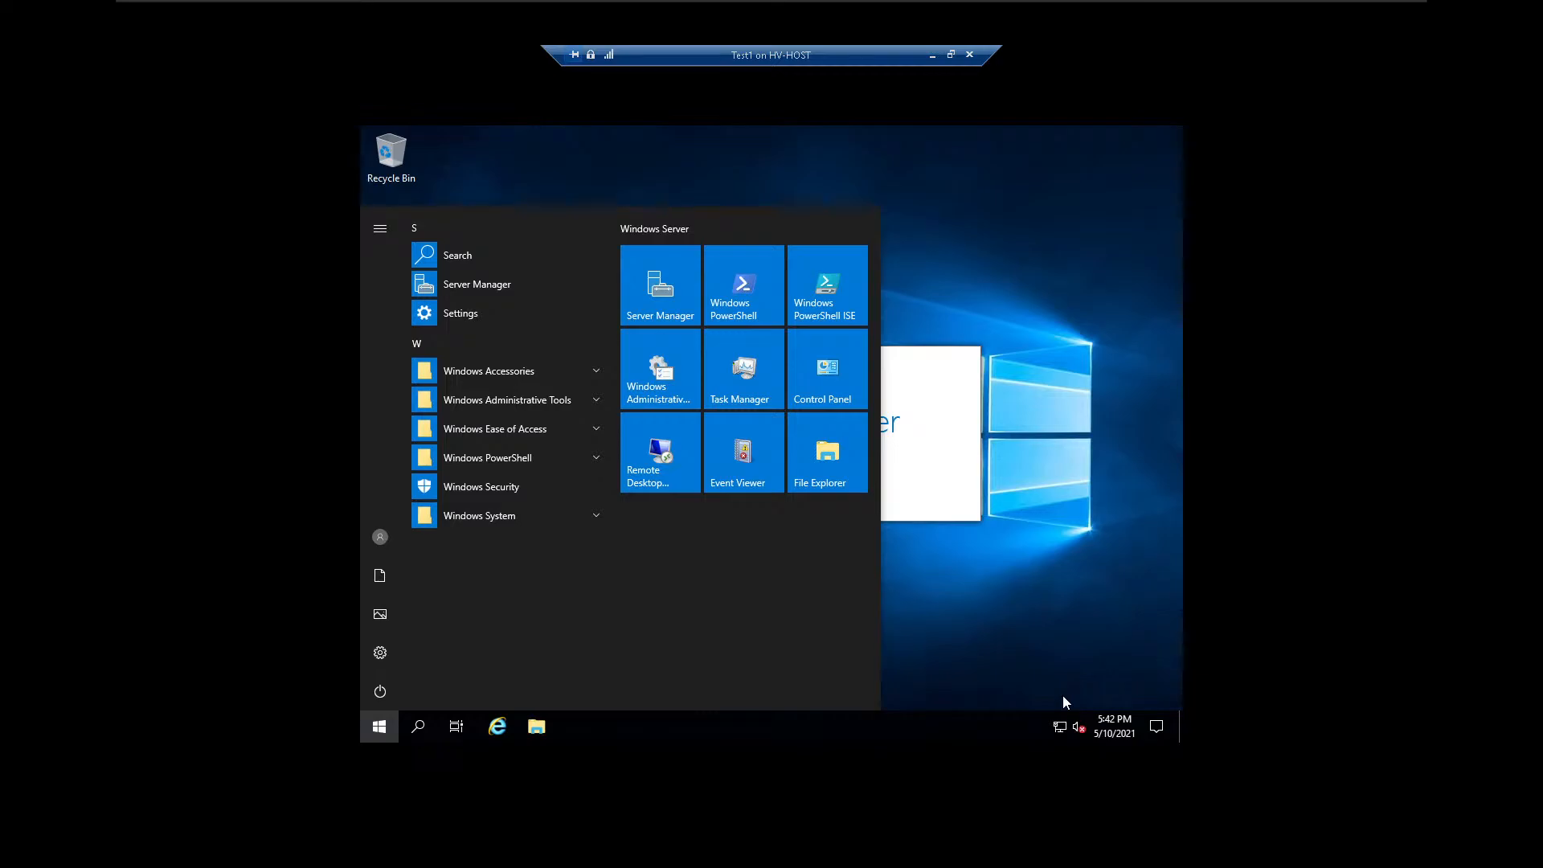
click(1030, 421)
click(656, 314)
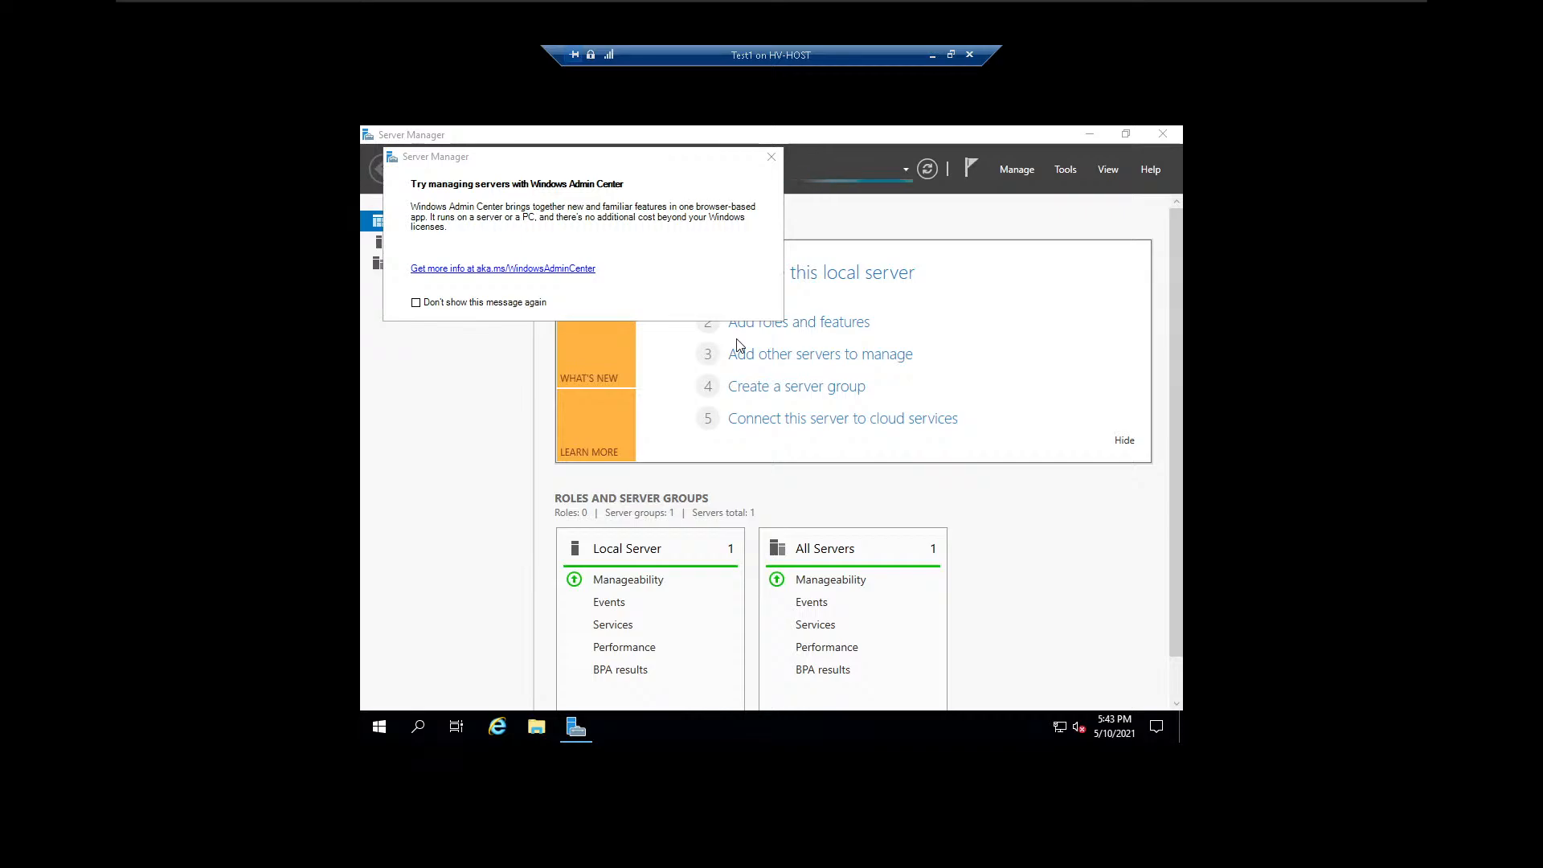
click(773, 158)
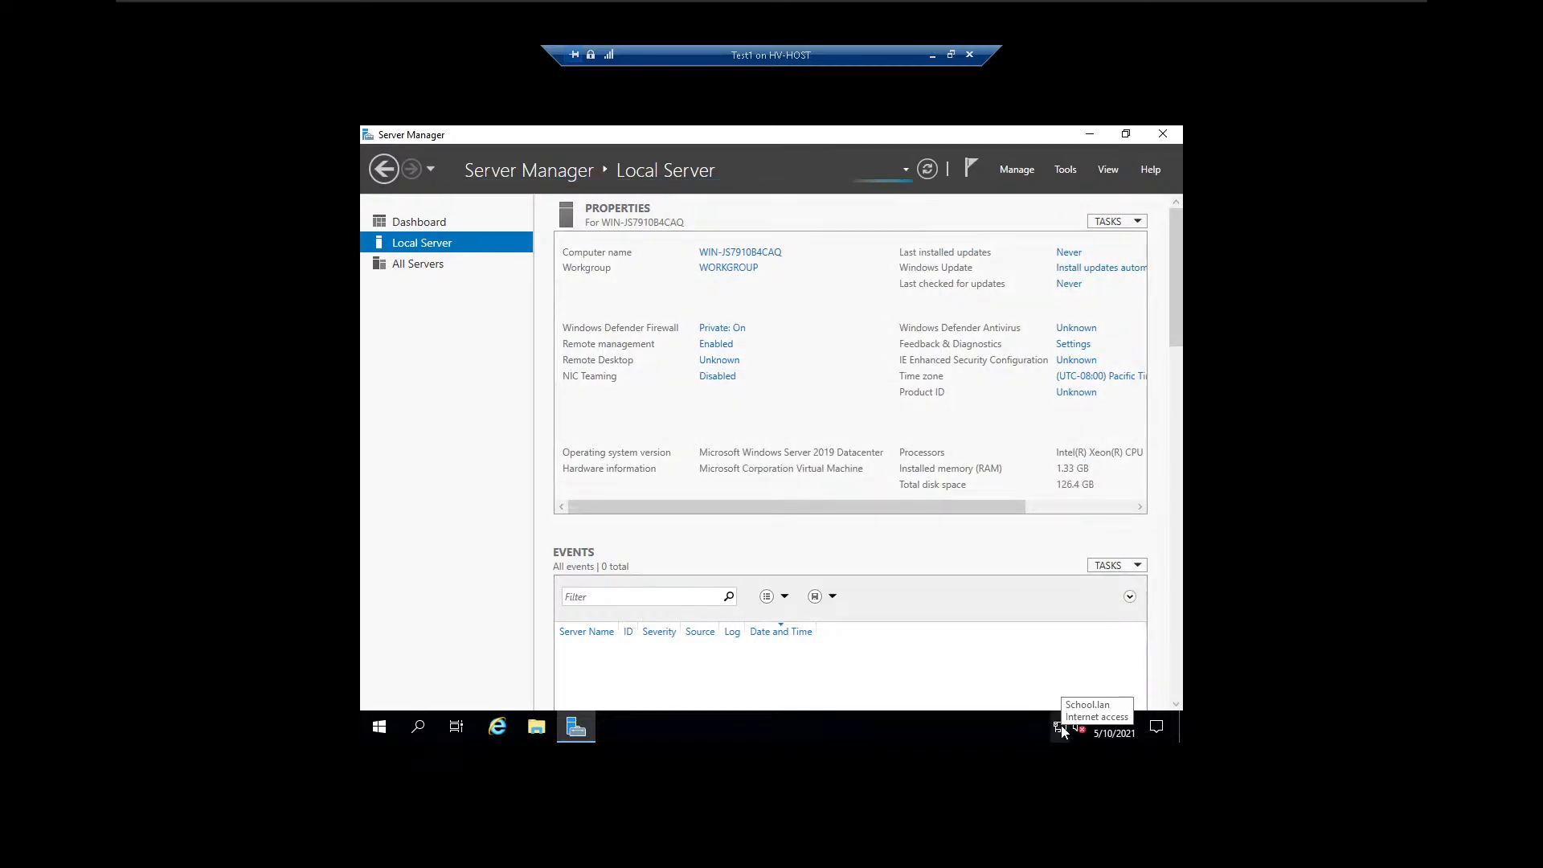
drag(976, 504, 909, 498)
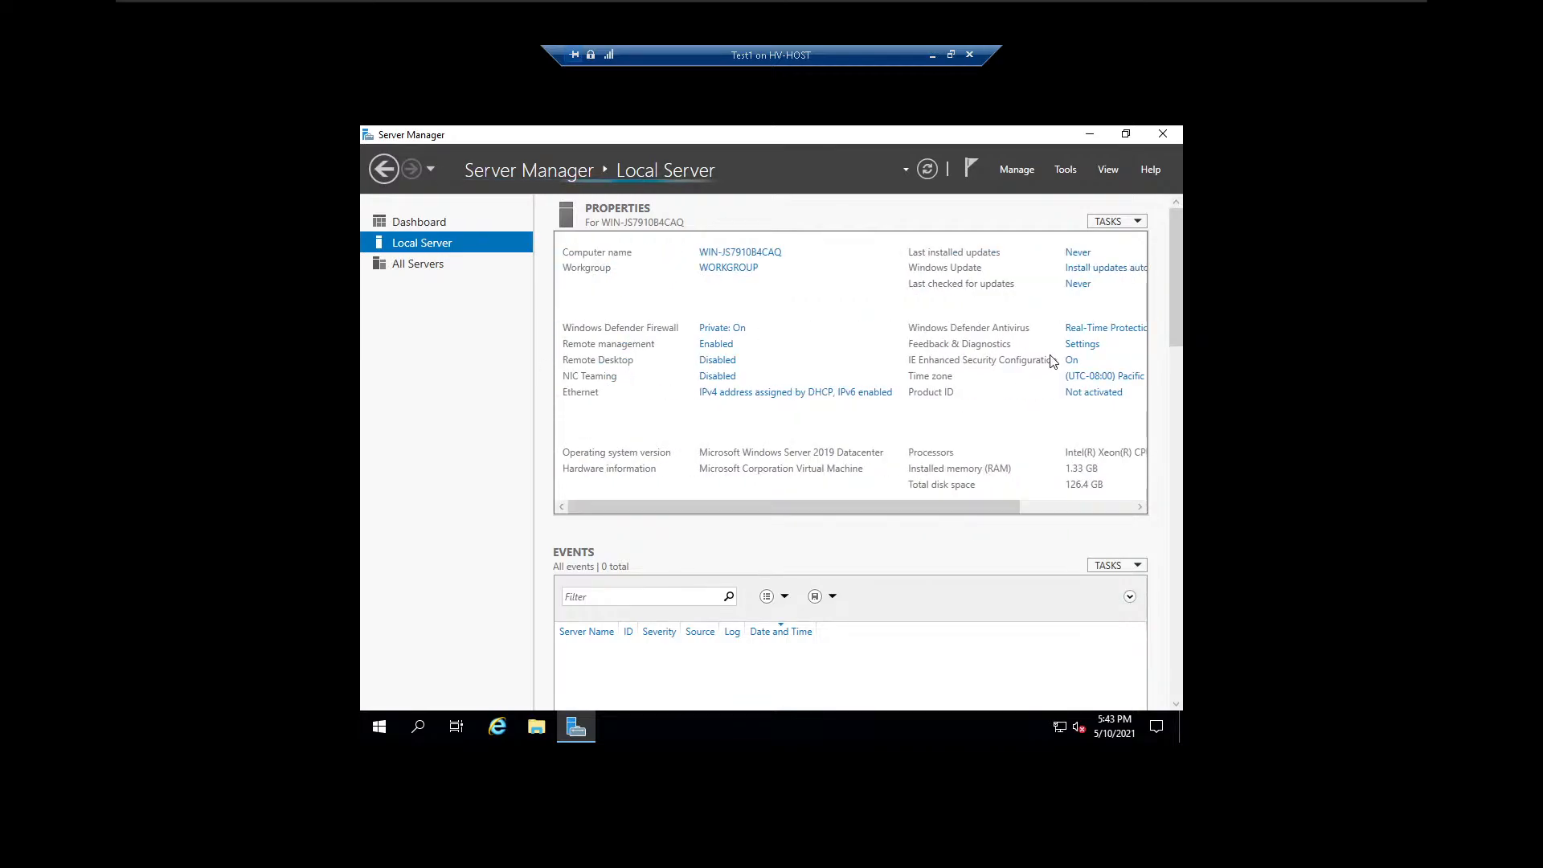
Close Server Manager and the Test1 connection, and turn off the Test1 virtual machine in Hyper-V Manager.
click(1164, 134)
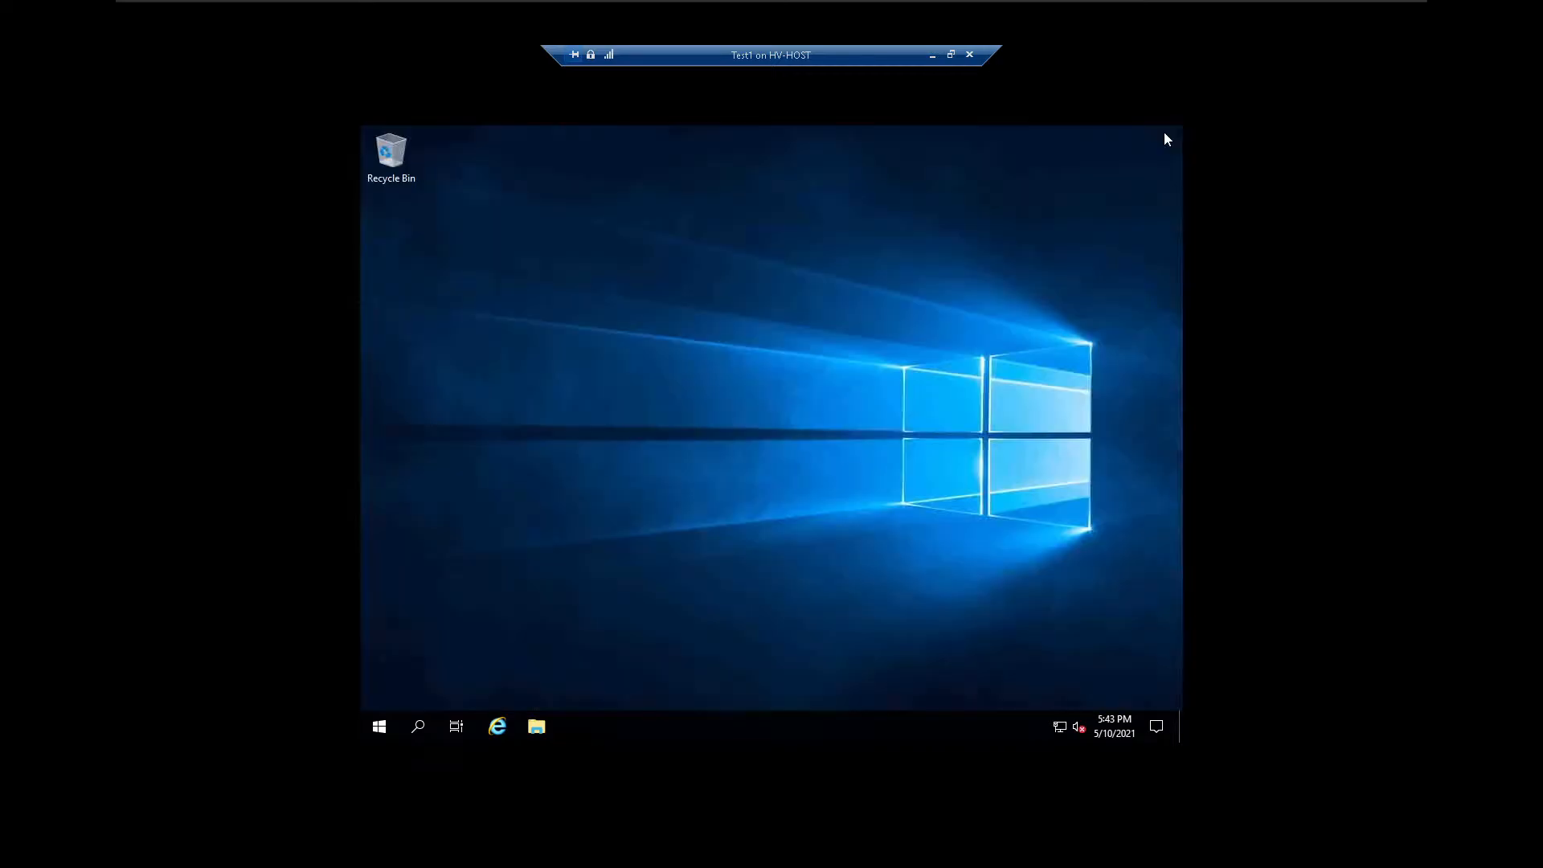
click(970, 56)
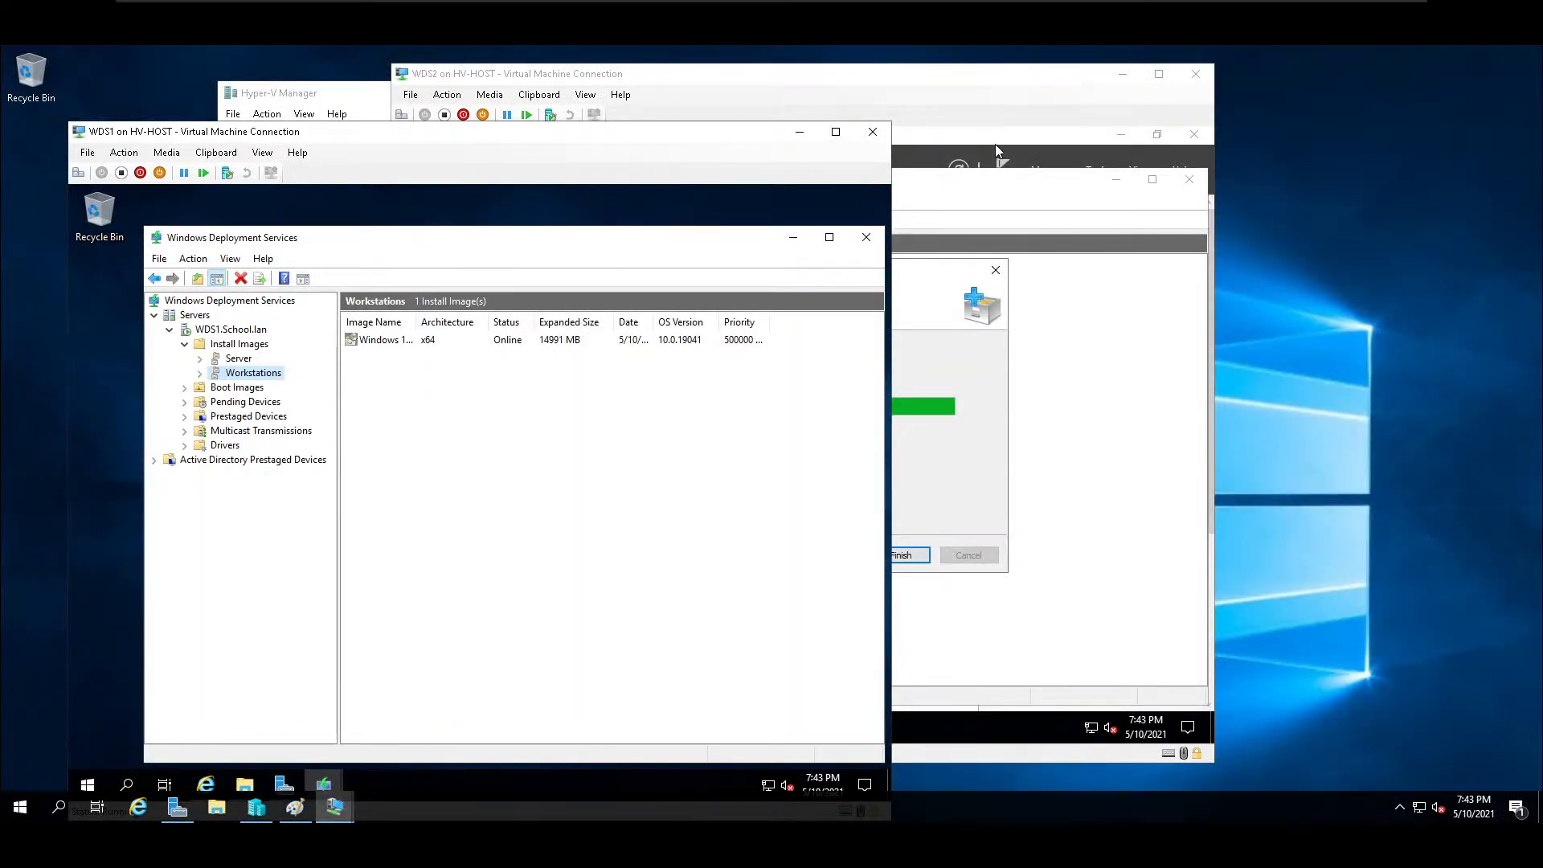
click(348, 102)
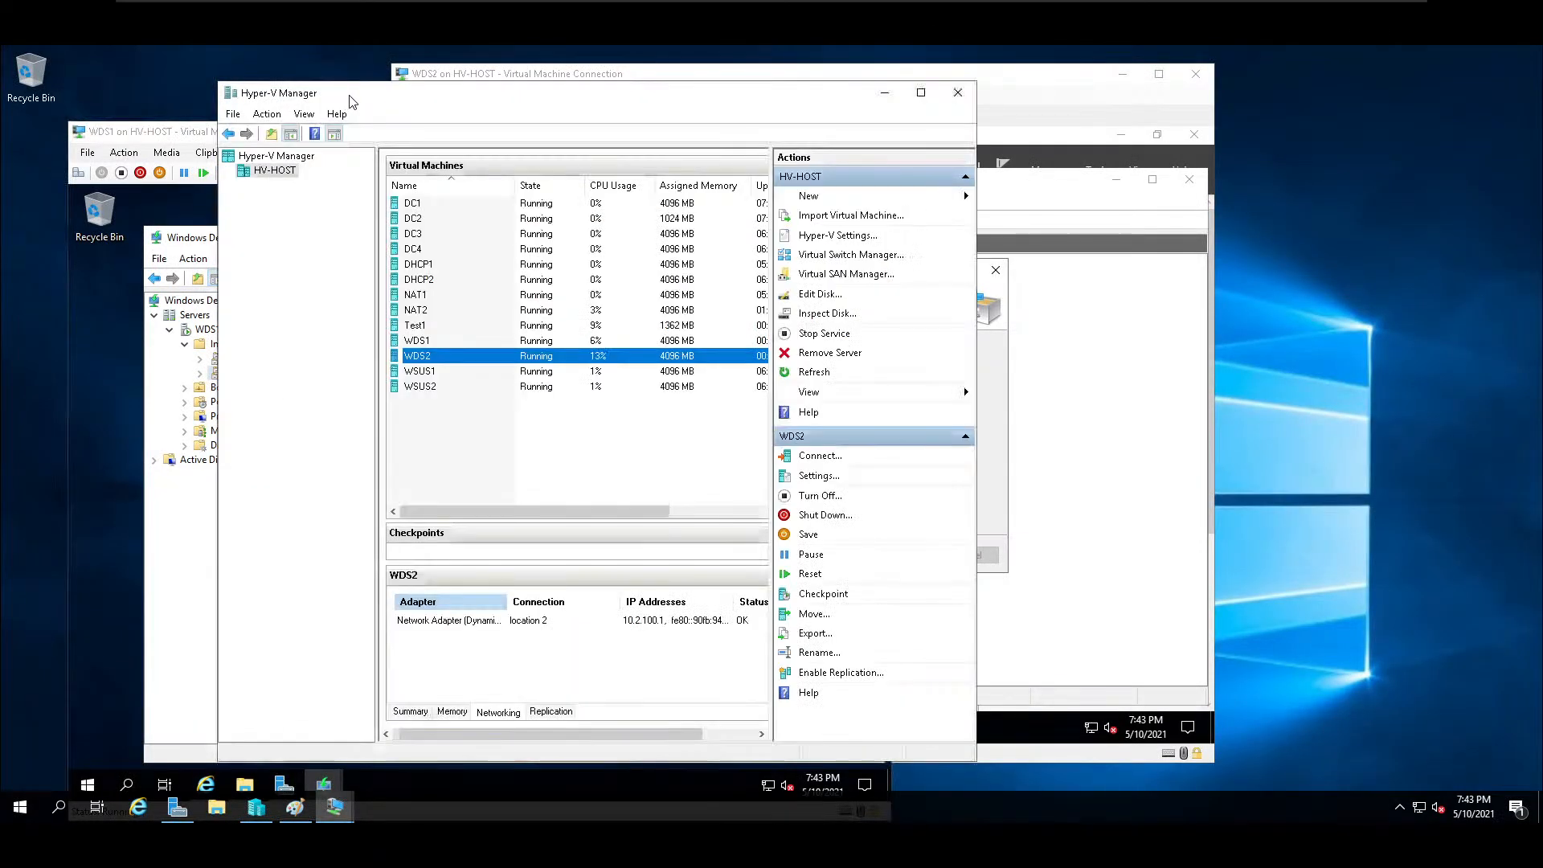
click(464, 324)
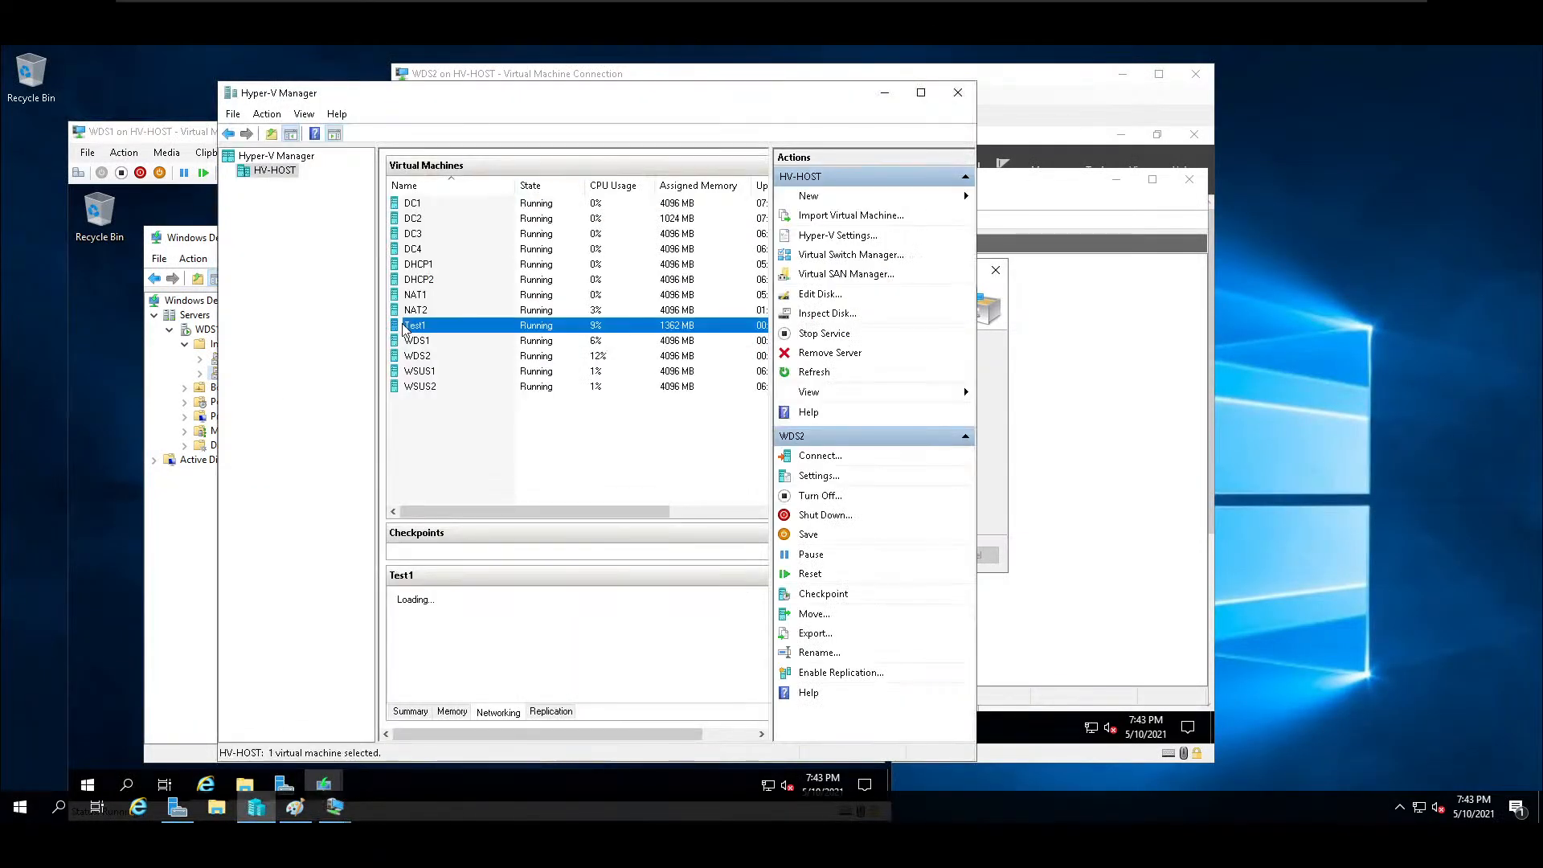
right_click(464, 324)
click(599, 369)
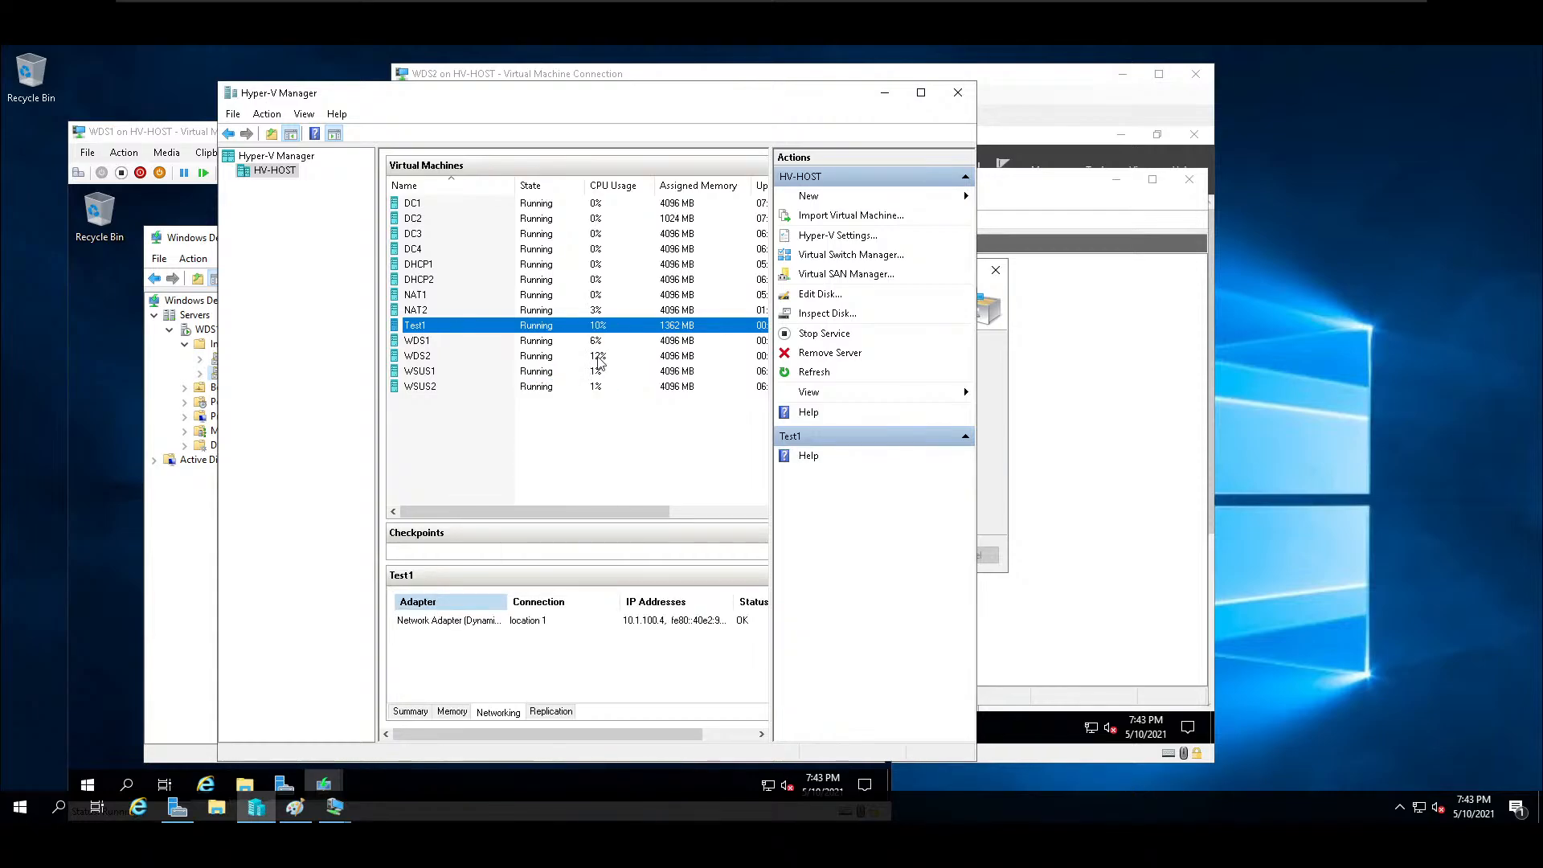
Close the open management windows on WDS1 and its virtual machine connection.
click(175, 135)
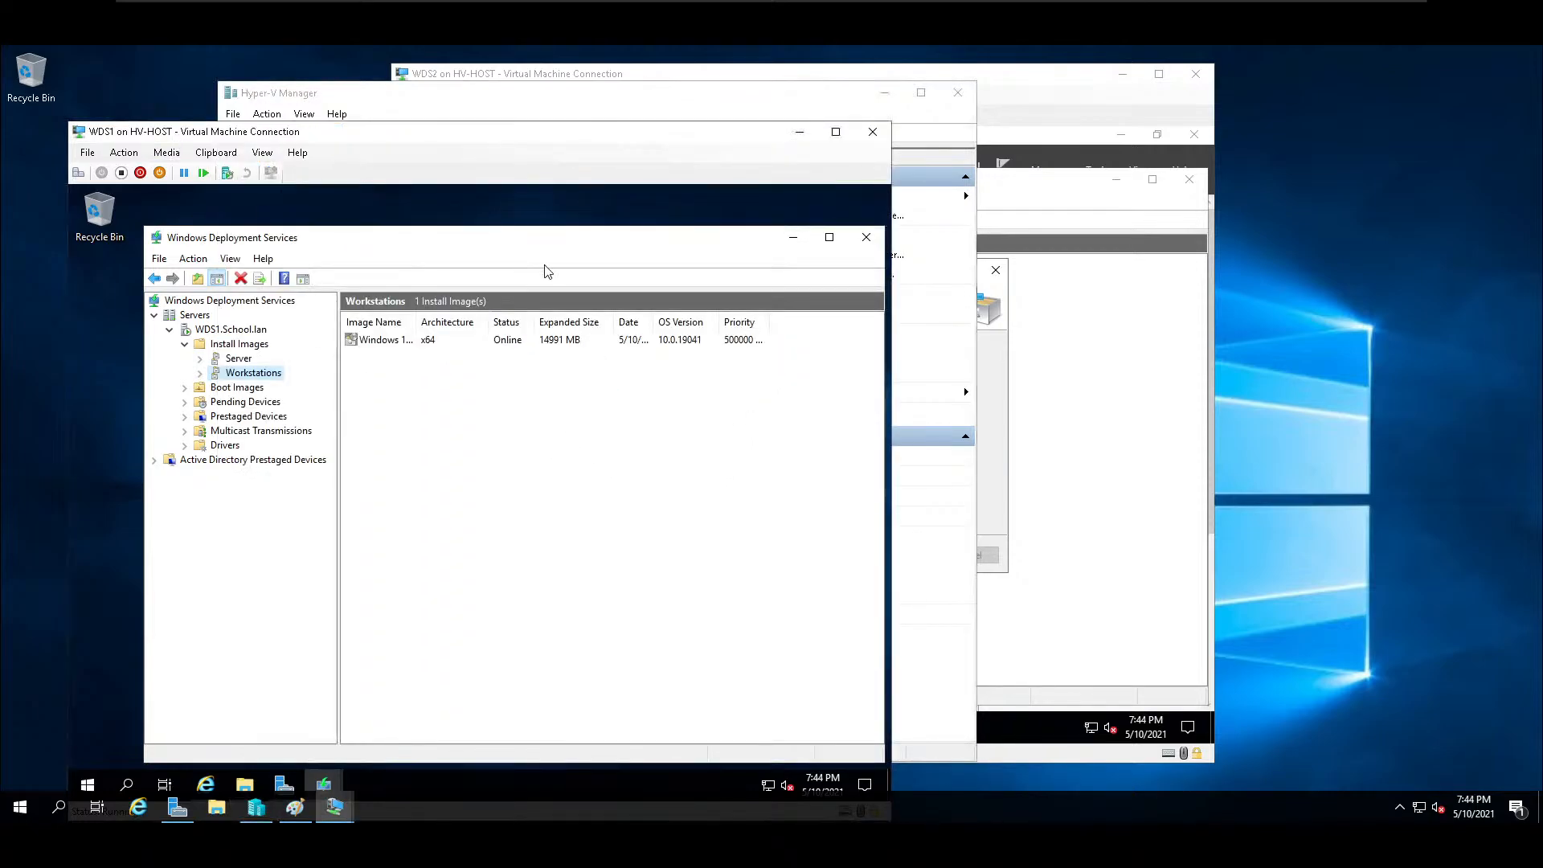
click(880, 241)
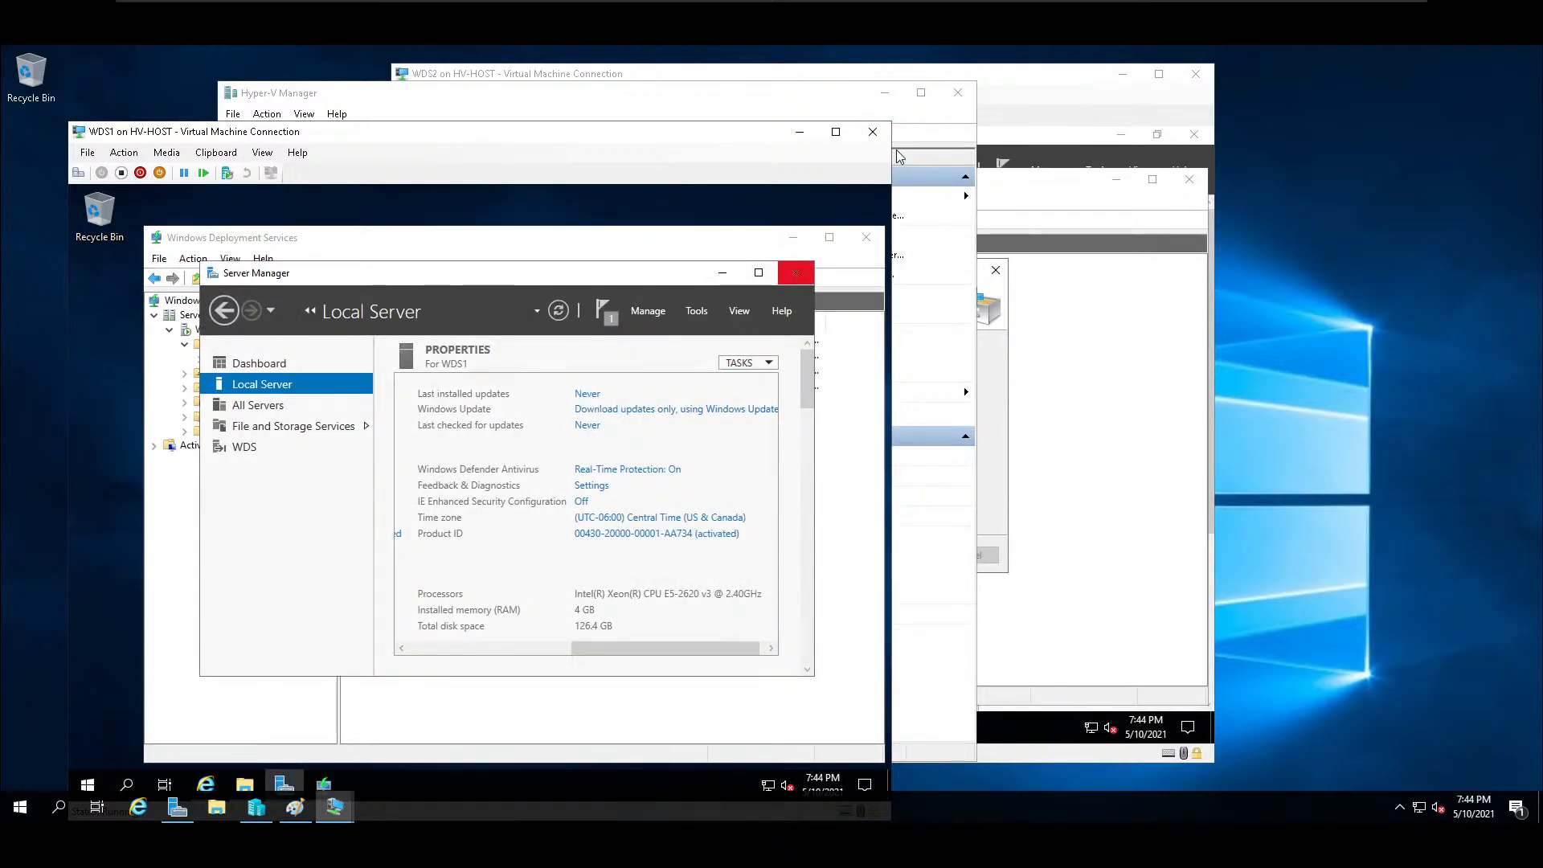
click(795, 272)
click(874, 133)
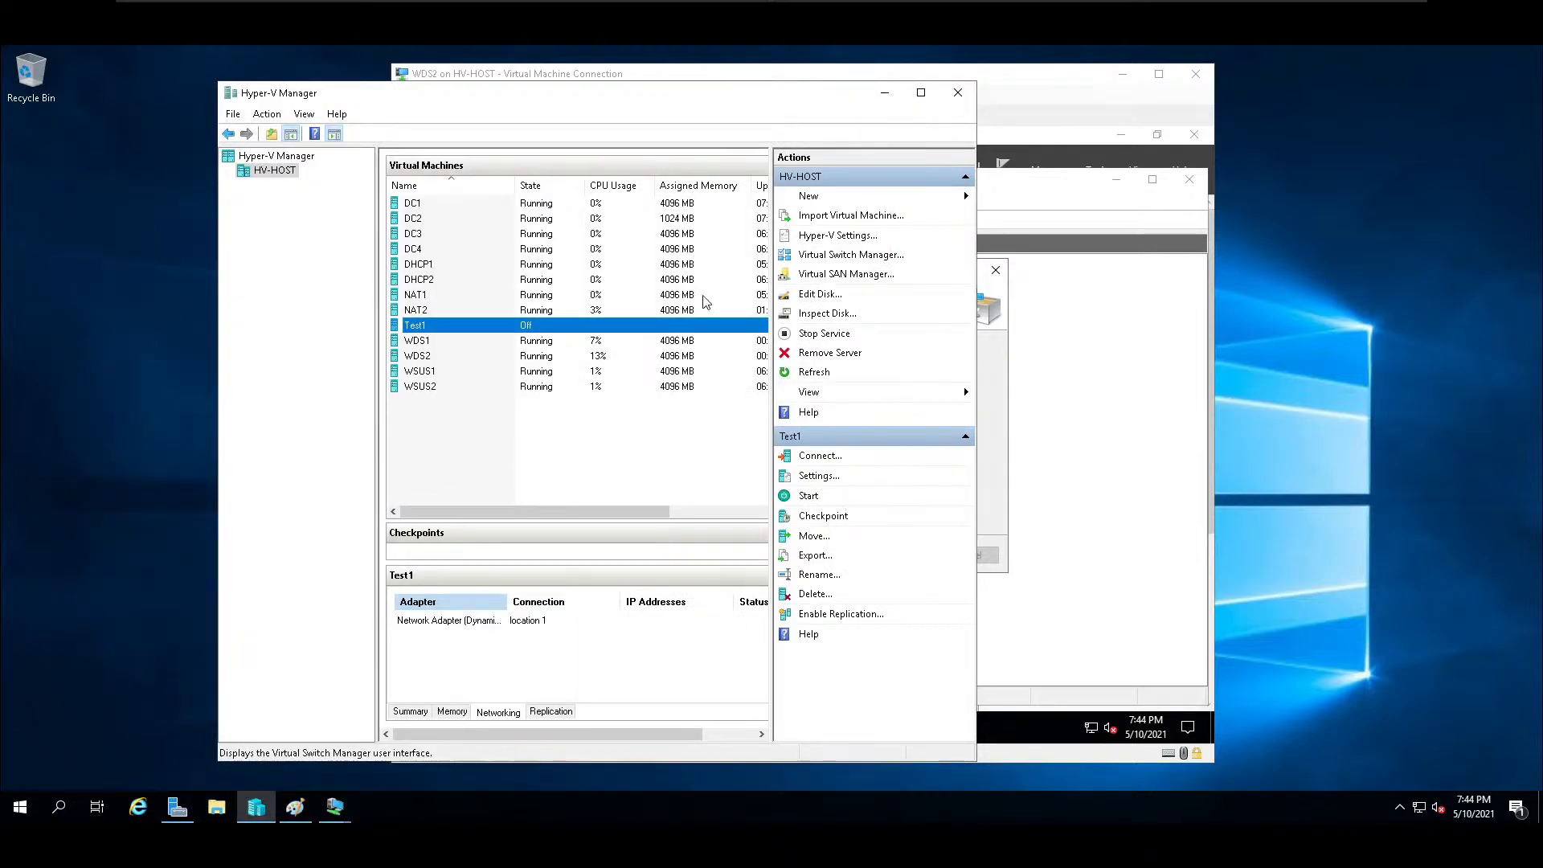
Connect to WSUS1, keep the default United States region, language and keyboard settings, and accept the license terms.
click(425, 373)
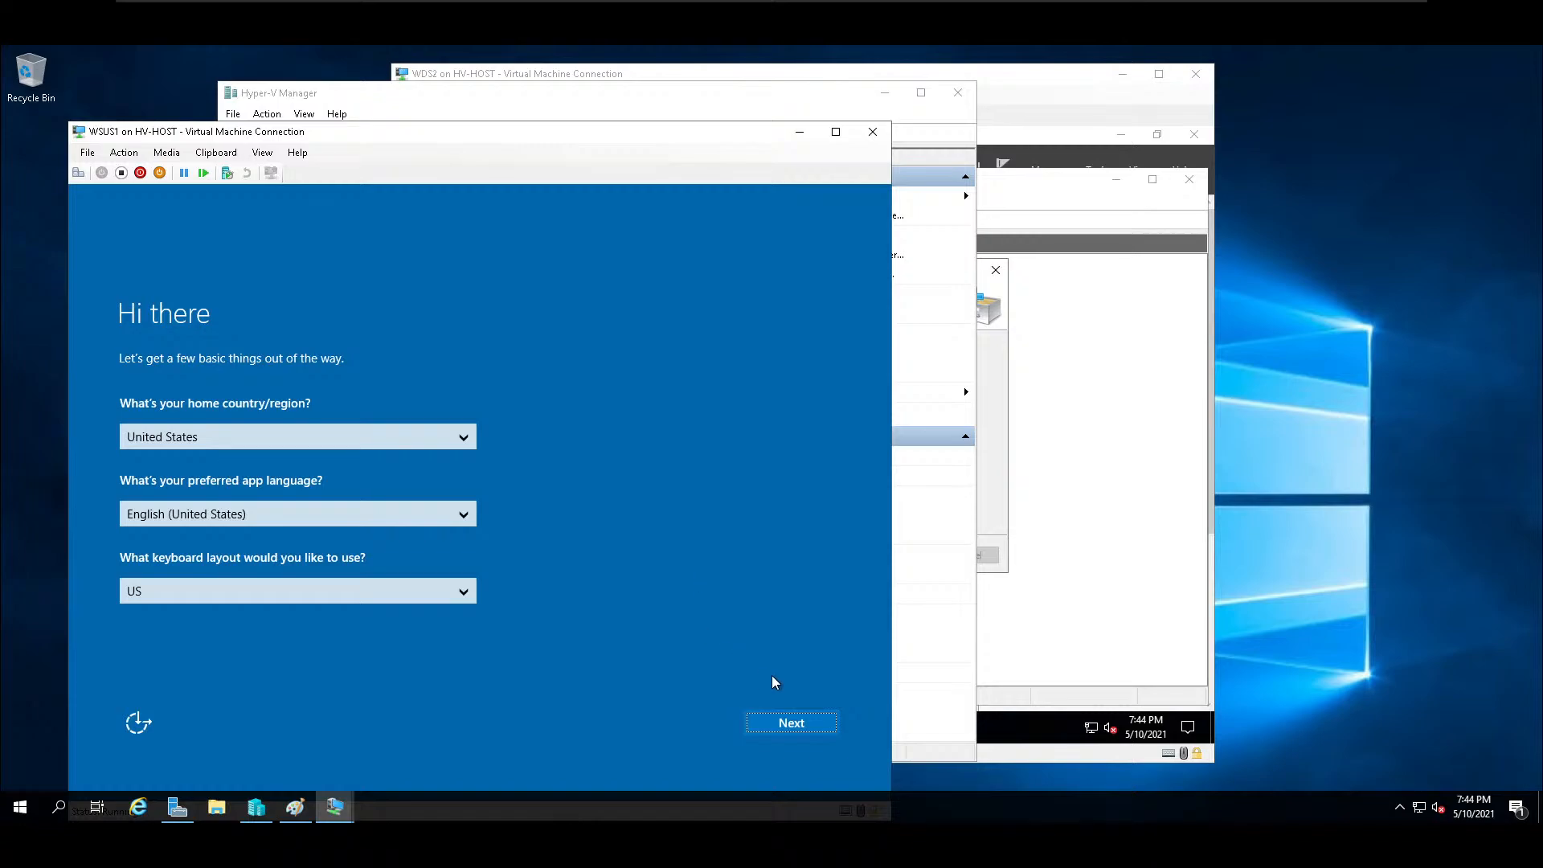
click(778, 724)
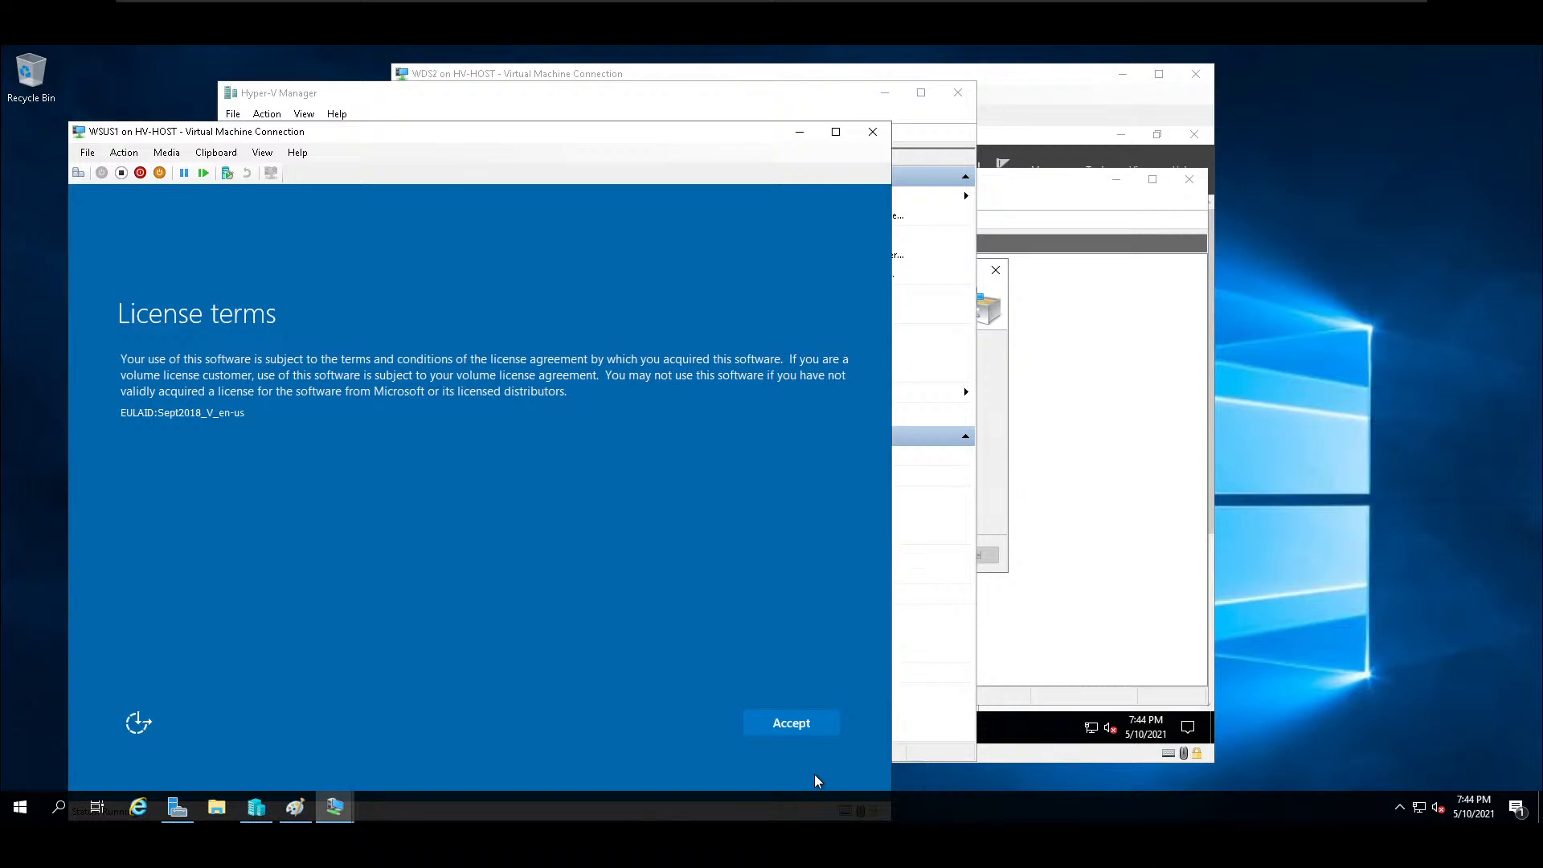
click(779, 720)
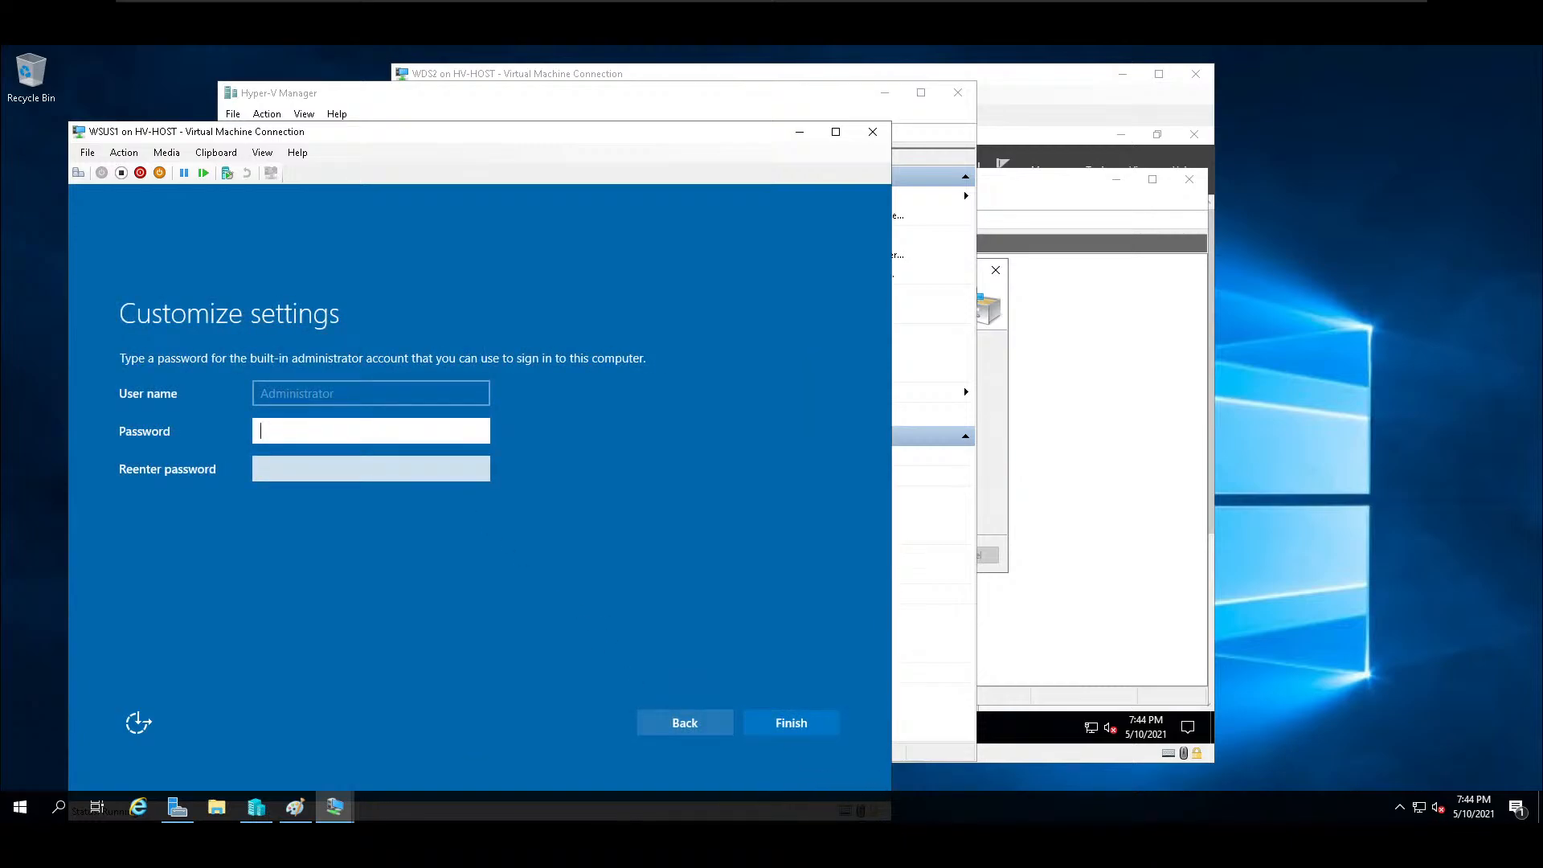
Enter the built-in Administrator account's password in both password fields on WSUS1 and finish the setup.
text(Password123)
key(Tab)
text(Password123)
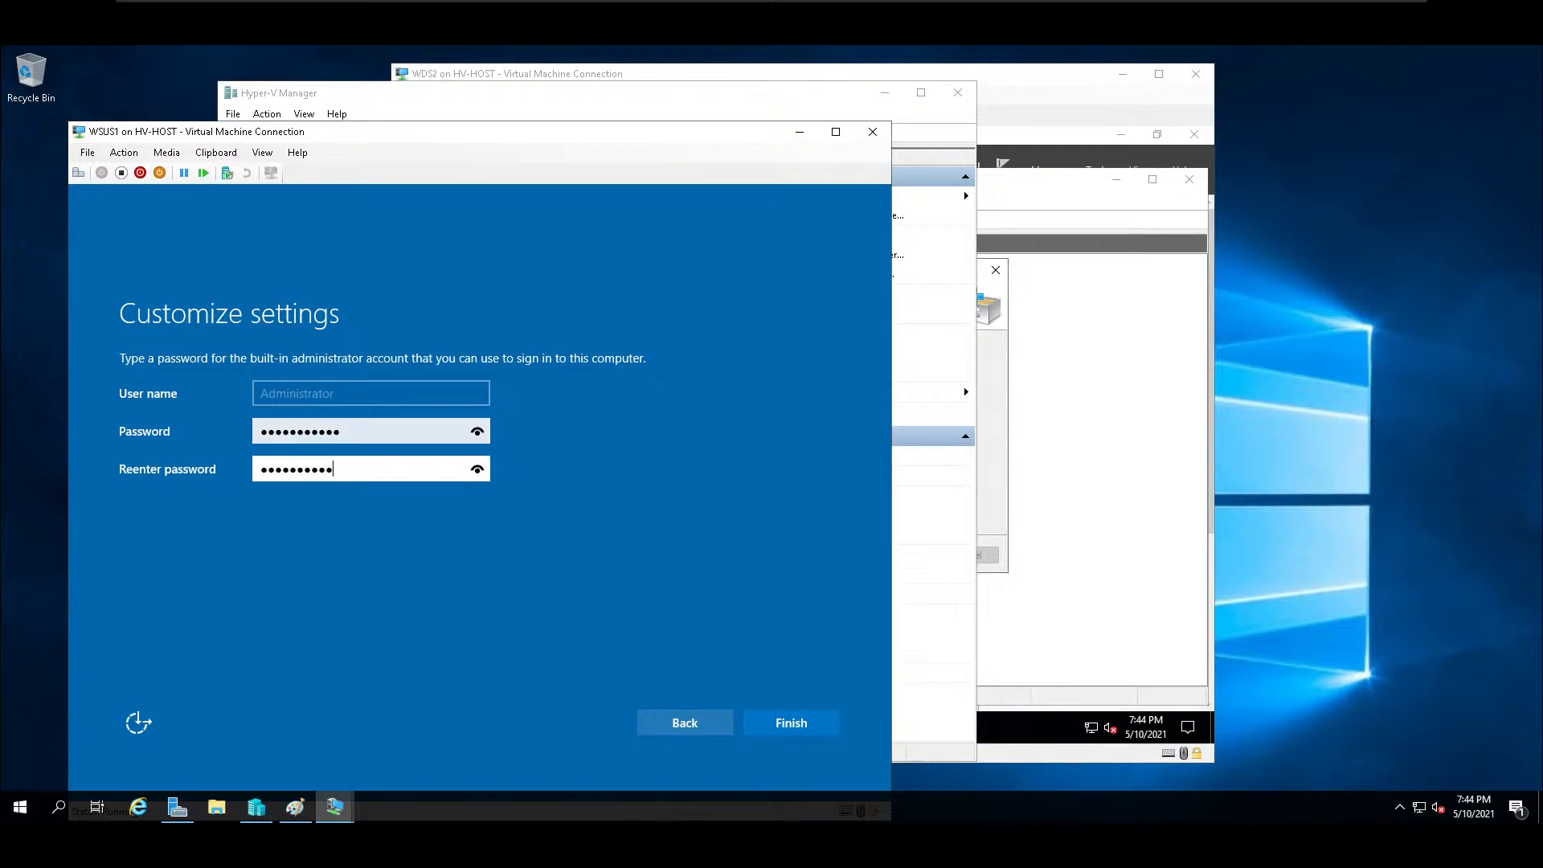
key(Return)
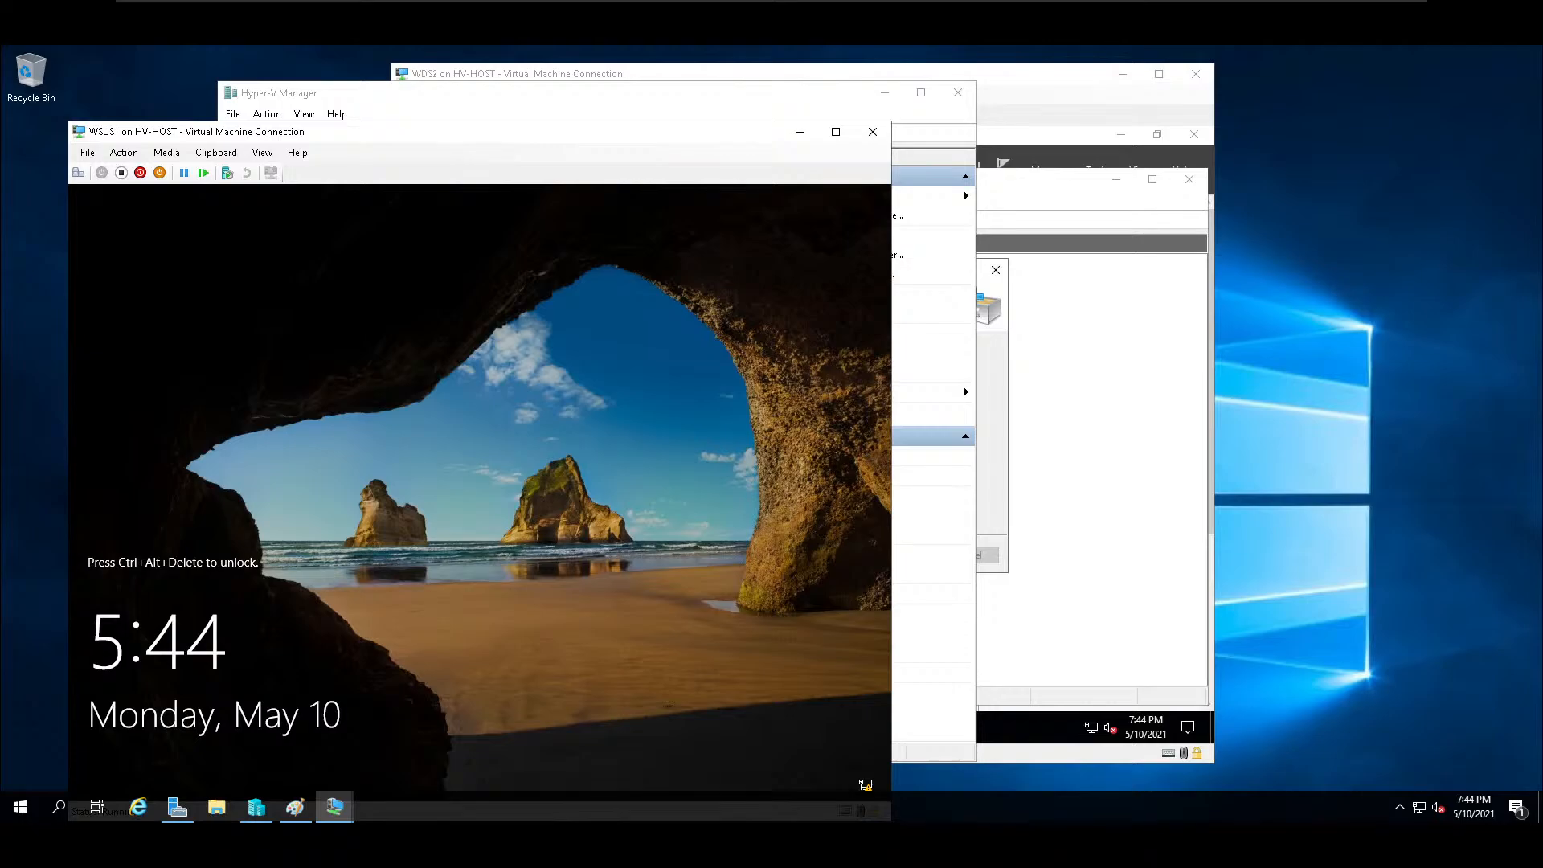
Show WSUS1 full screen and sign in as Administrator with the account password.
click(836, 132)
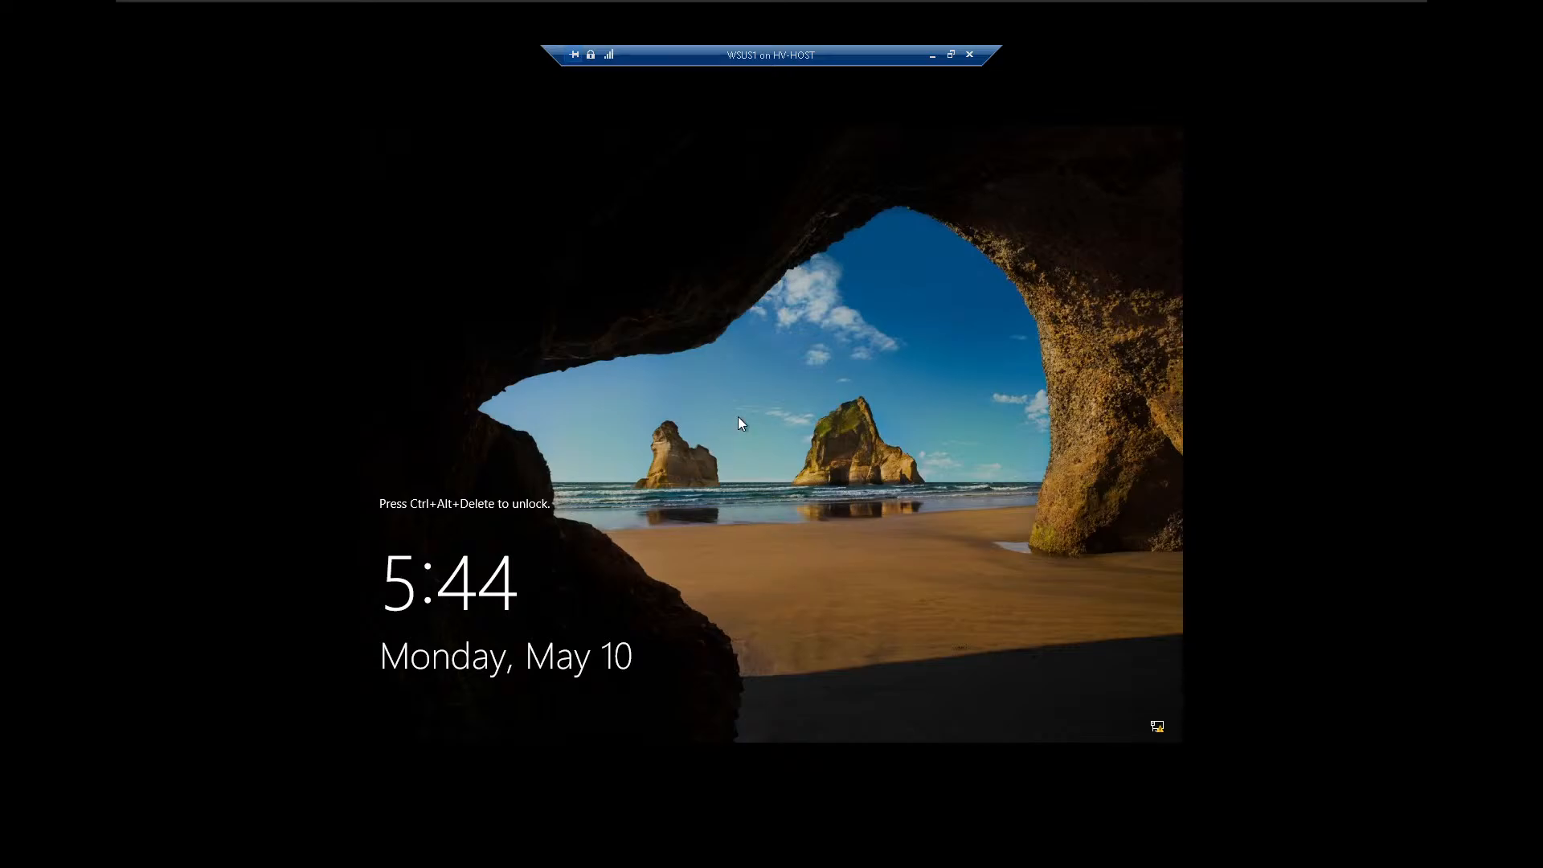
key(ctrl+alt+End)
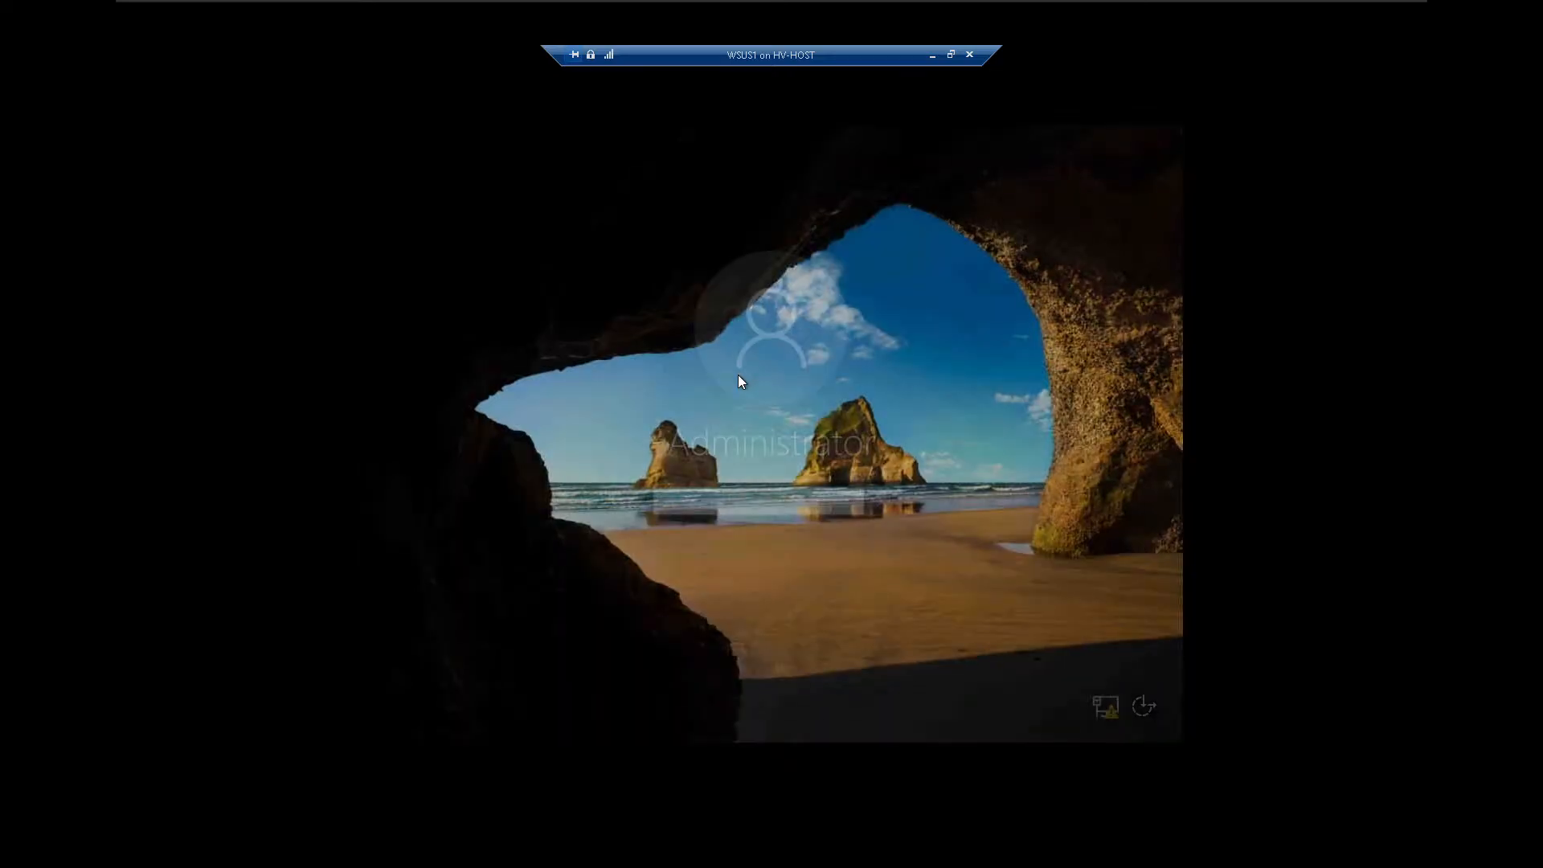
text(••••••••••)
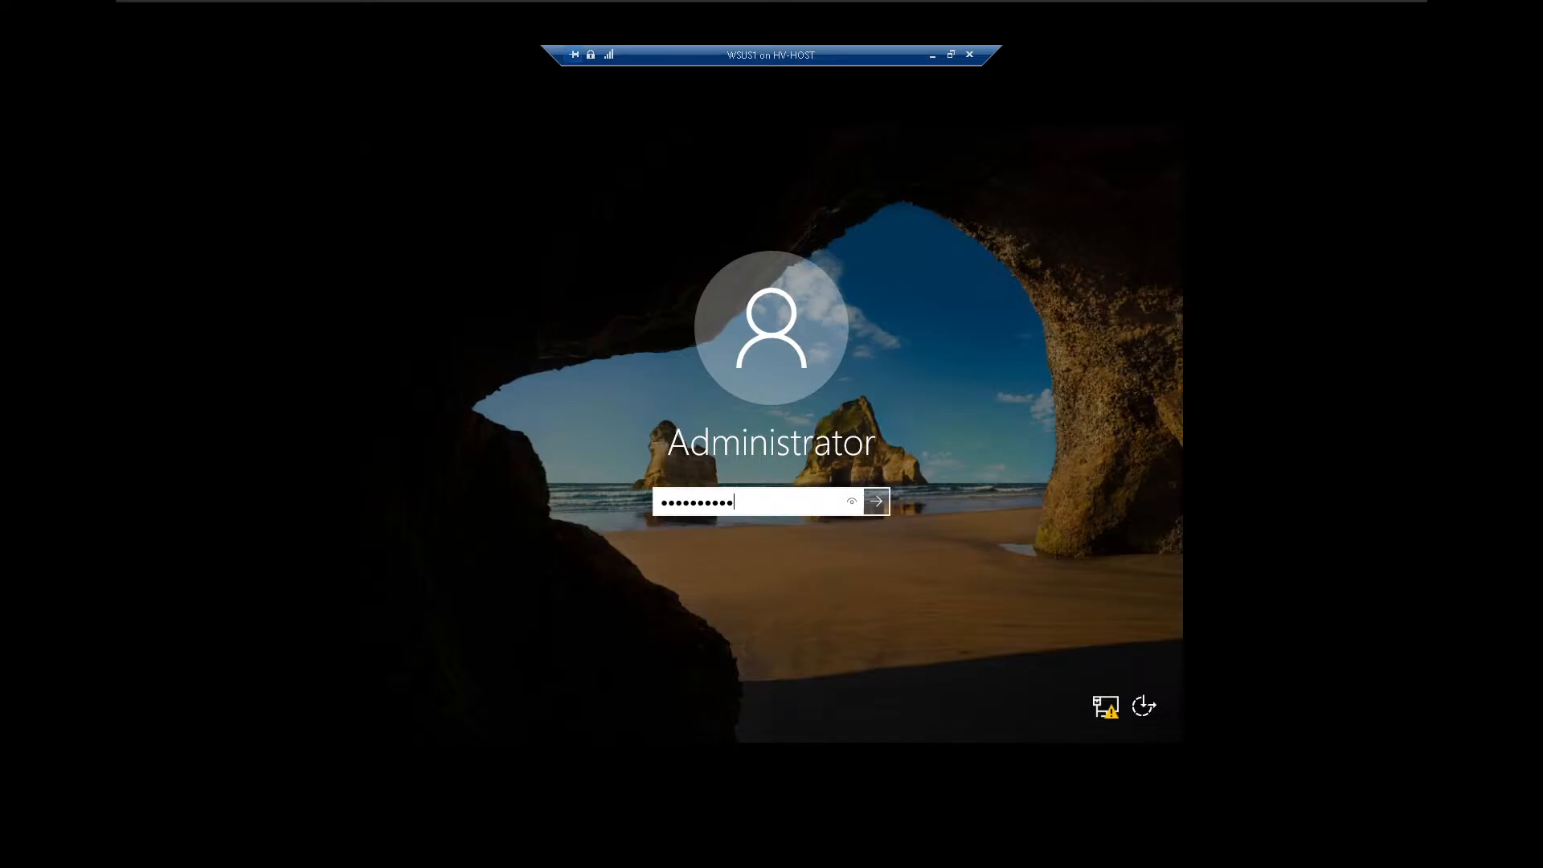
key(Return)
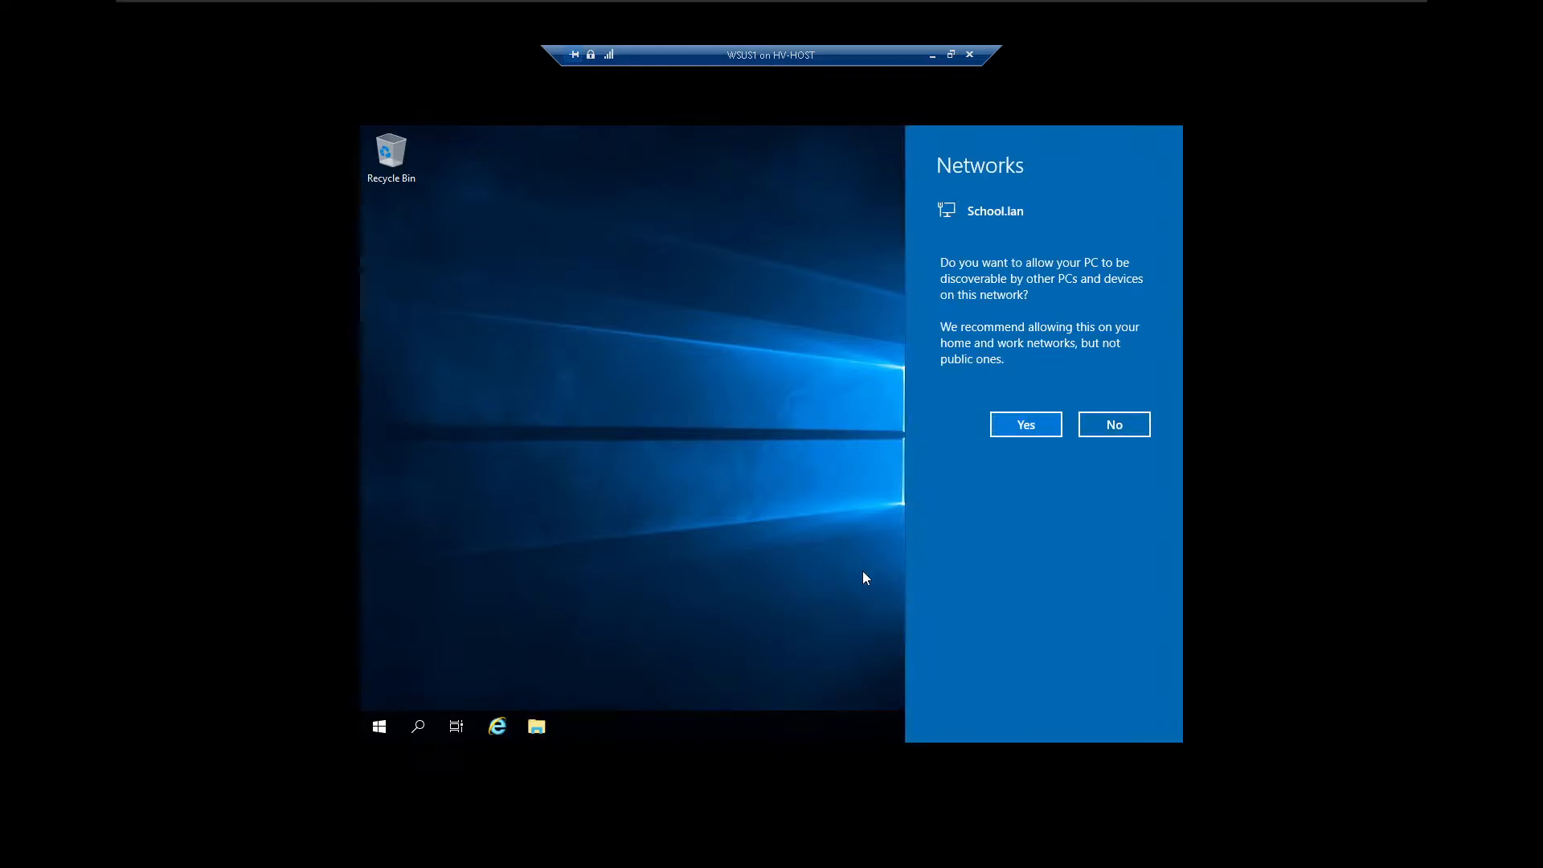
Allow WSUS1 to be discoverable on the School.lan network and show the Local Server properties in Server Manager.
click(1036, 423)
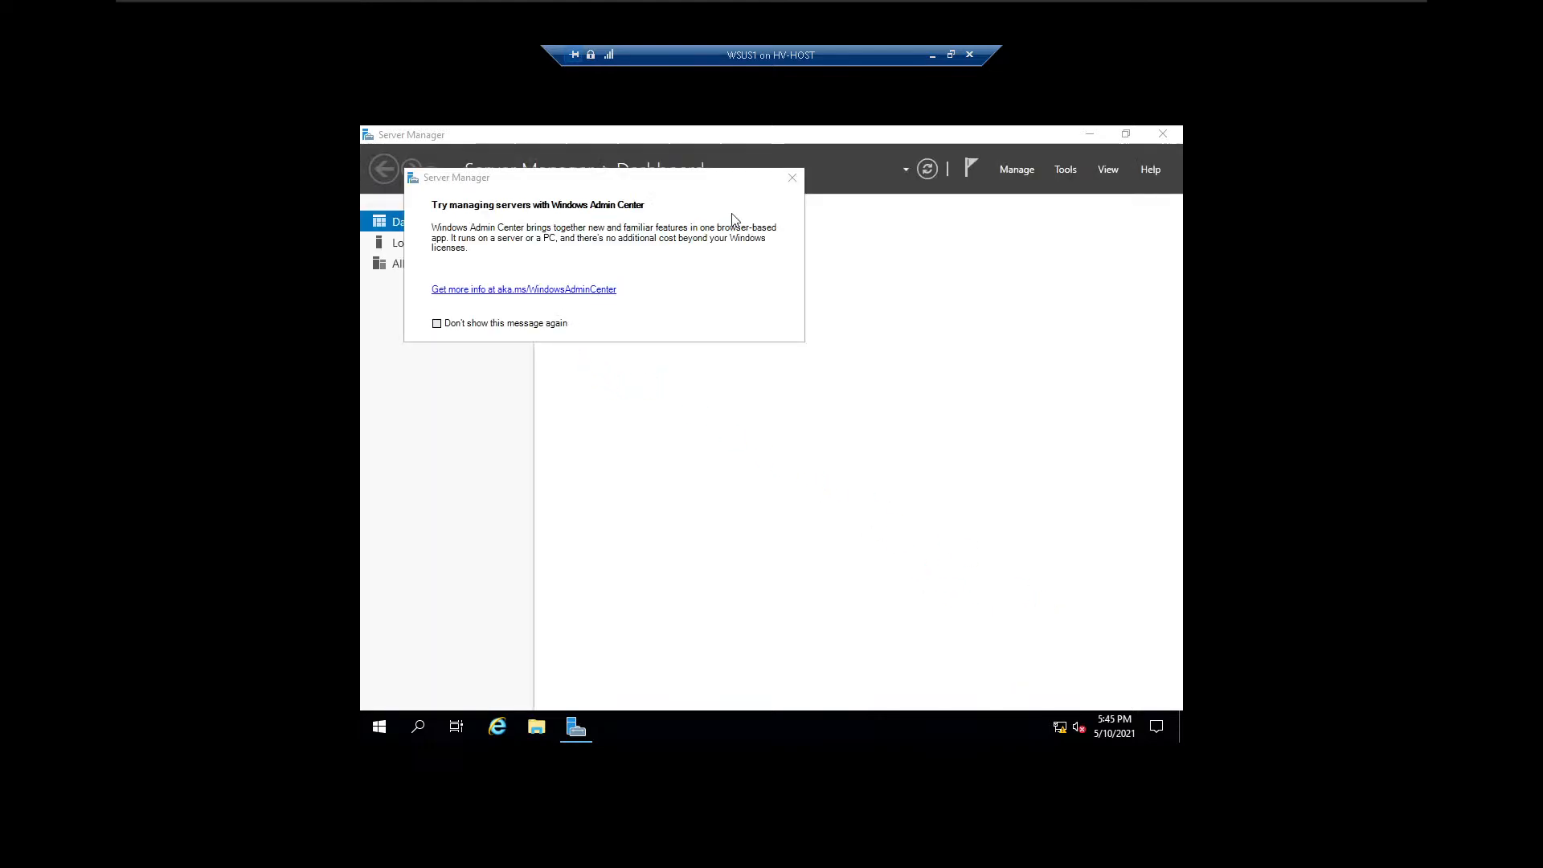
click(791, 179)
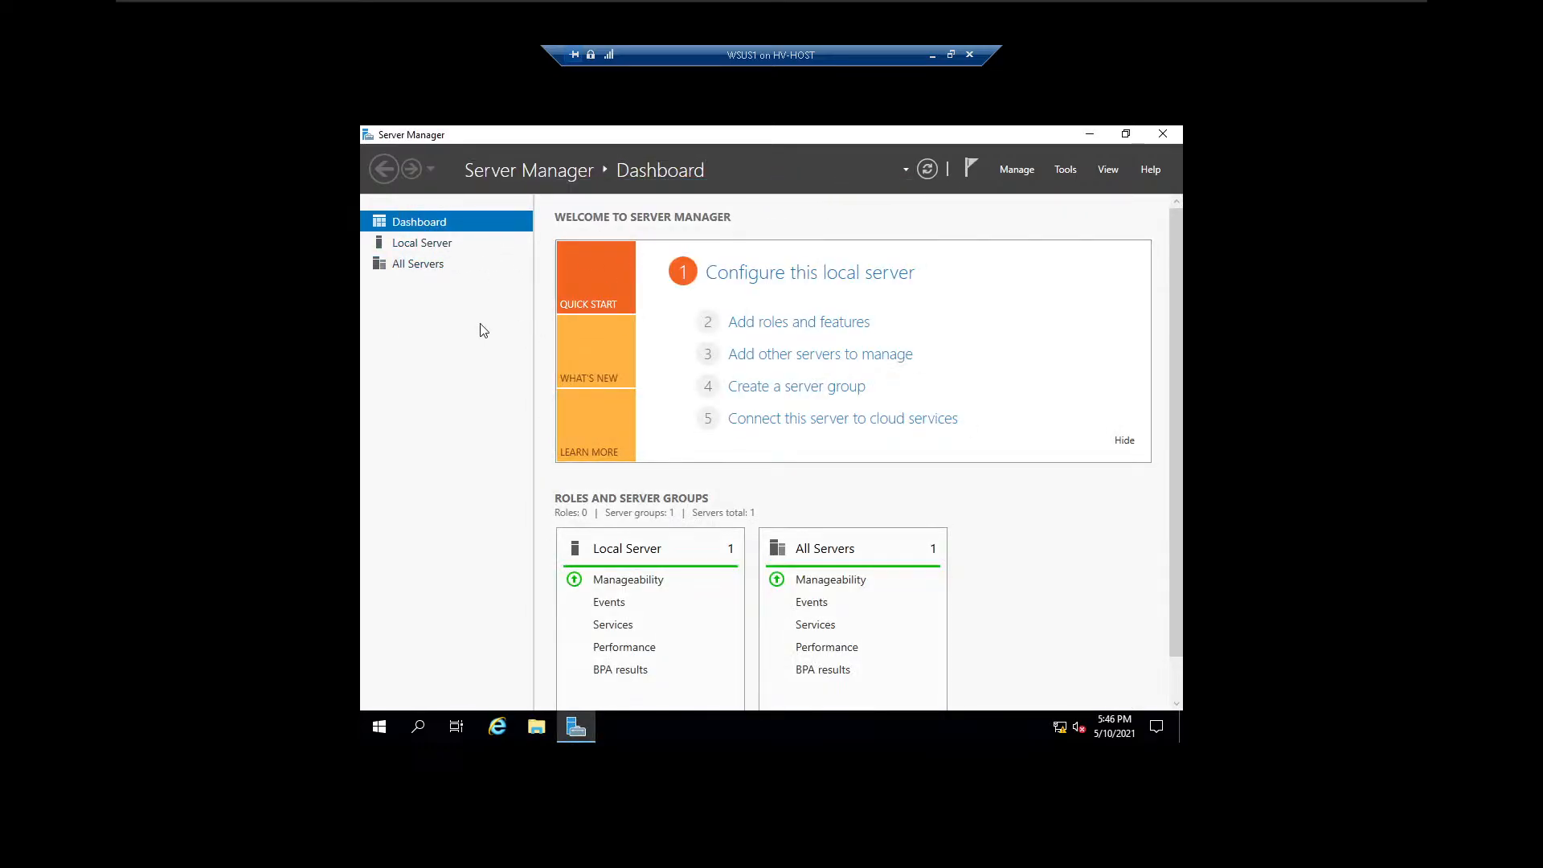
click(438, 245)
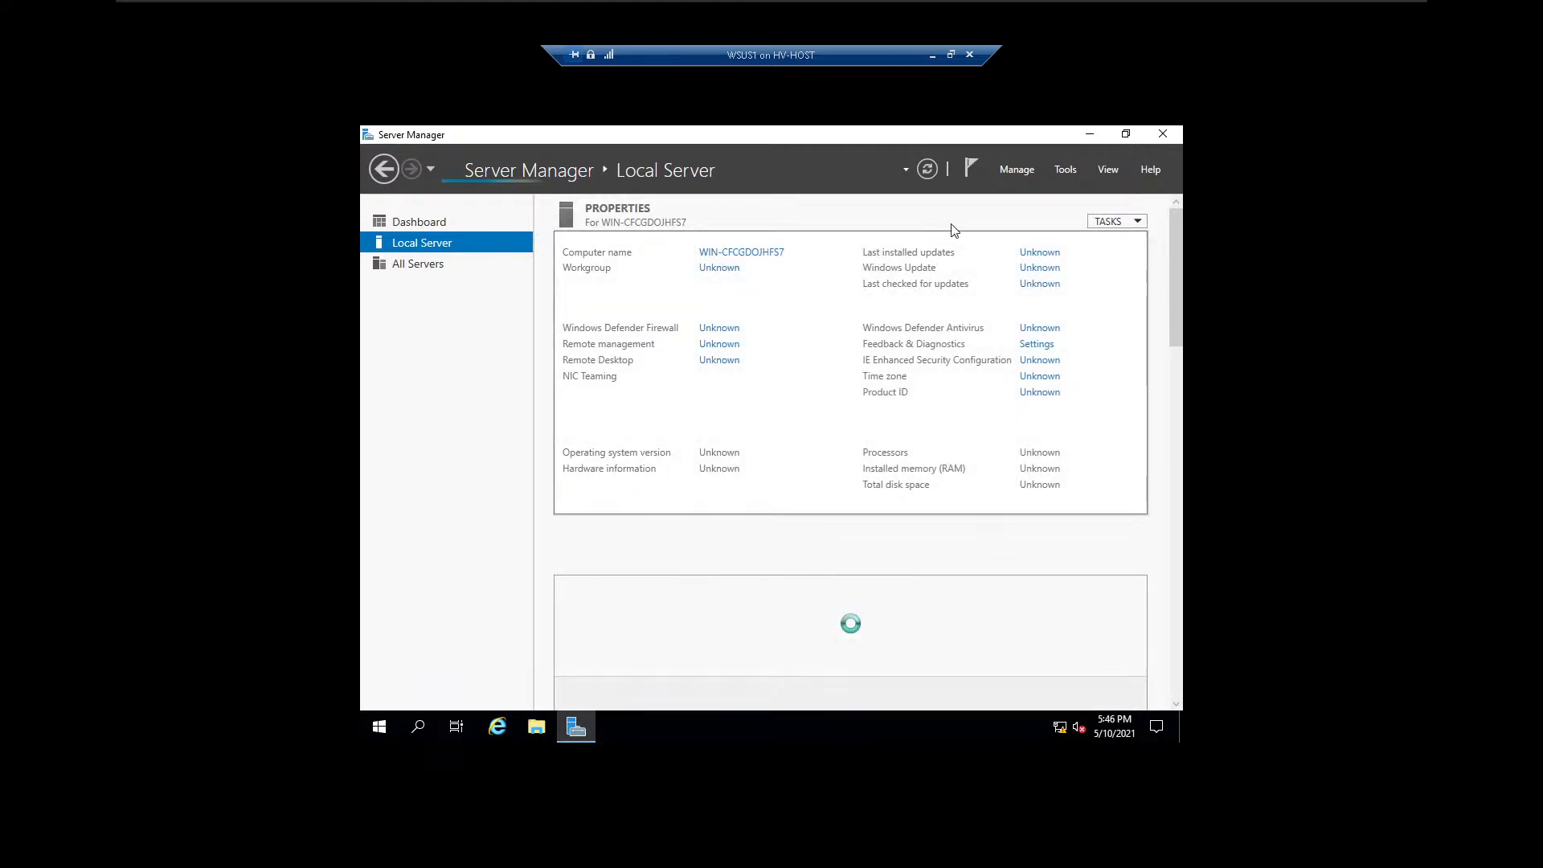
Restore the WSUS1 connection to a window, paste the Windows product key from the clipboard, and activate Windows.
click(951, 55)
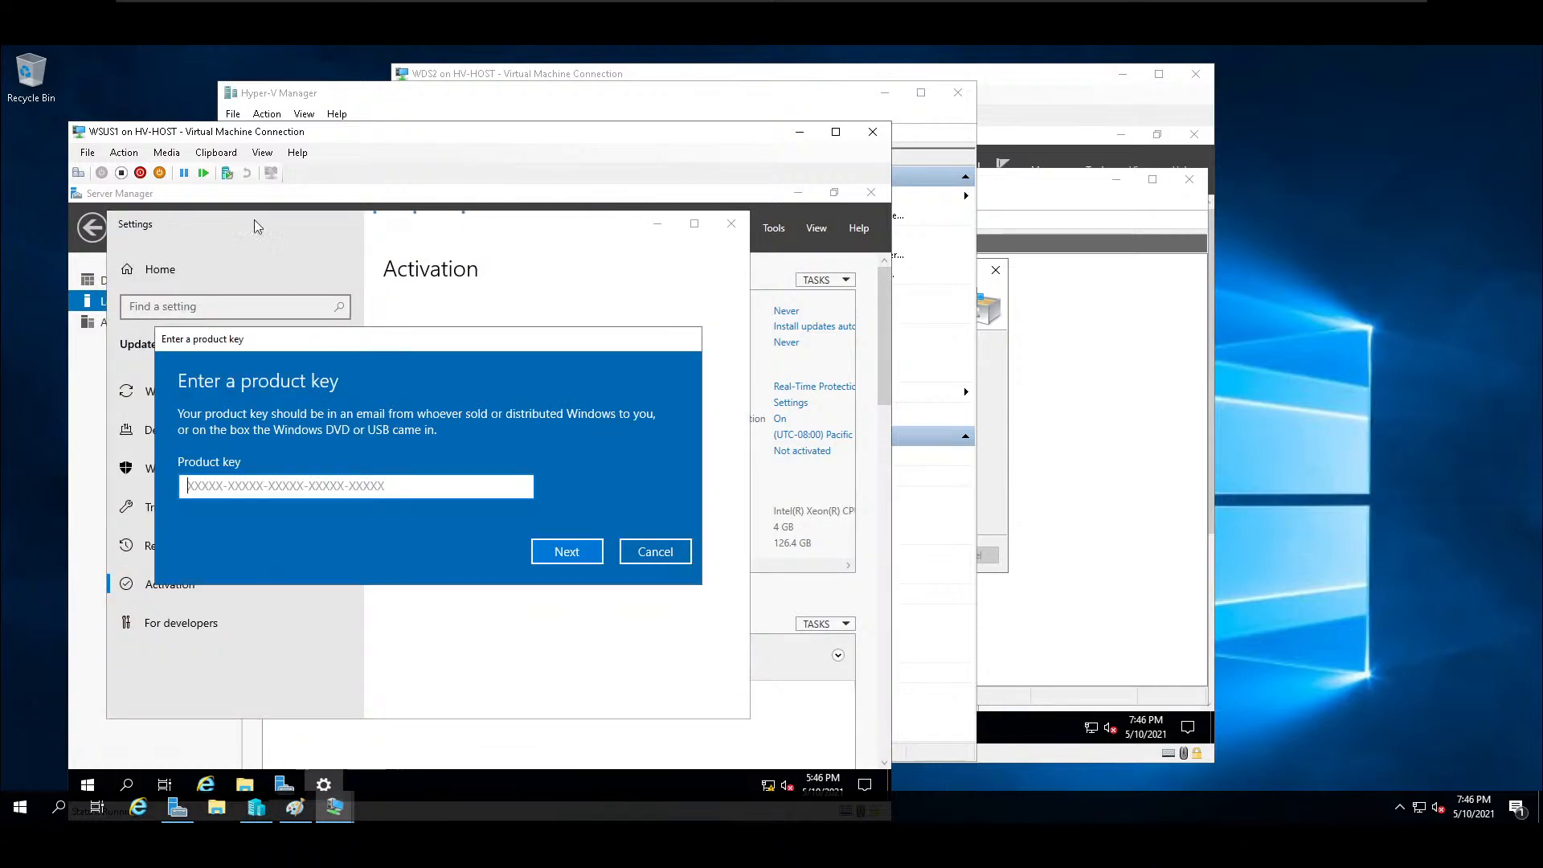
click(216, 152)
click(257, 170)
click(570, 555)
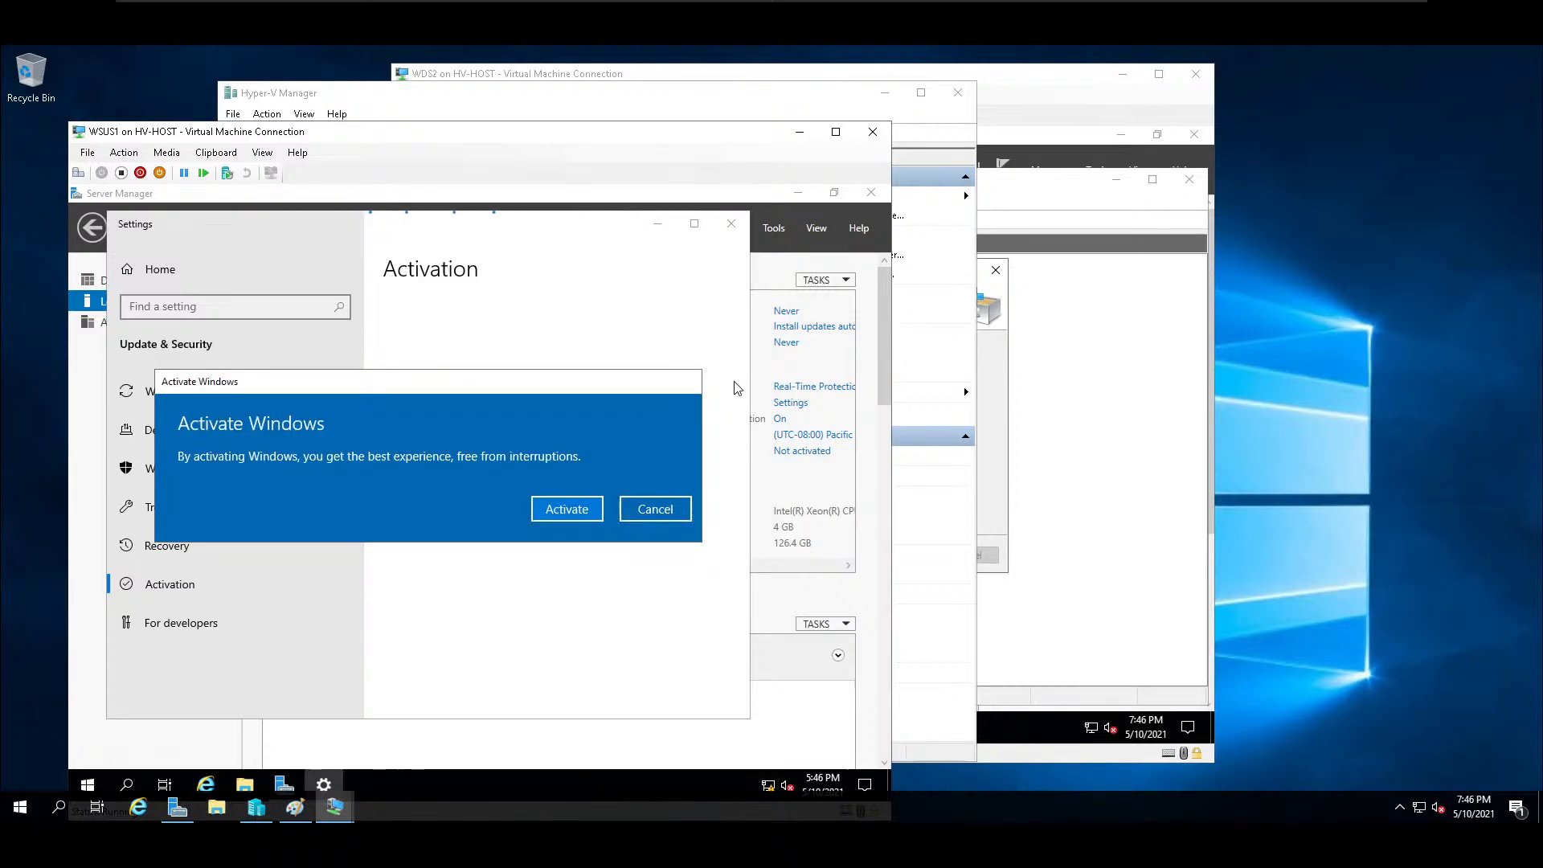
click(582, 508)
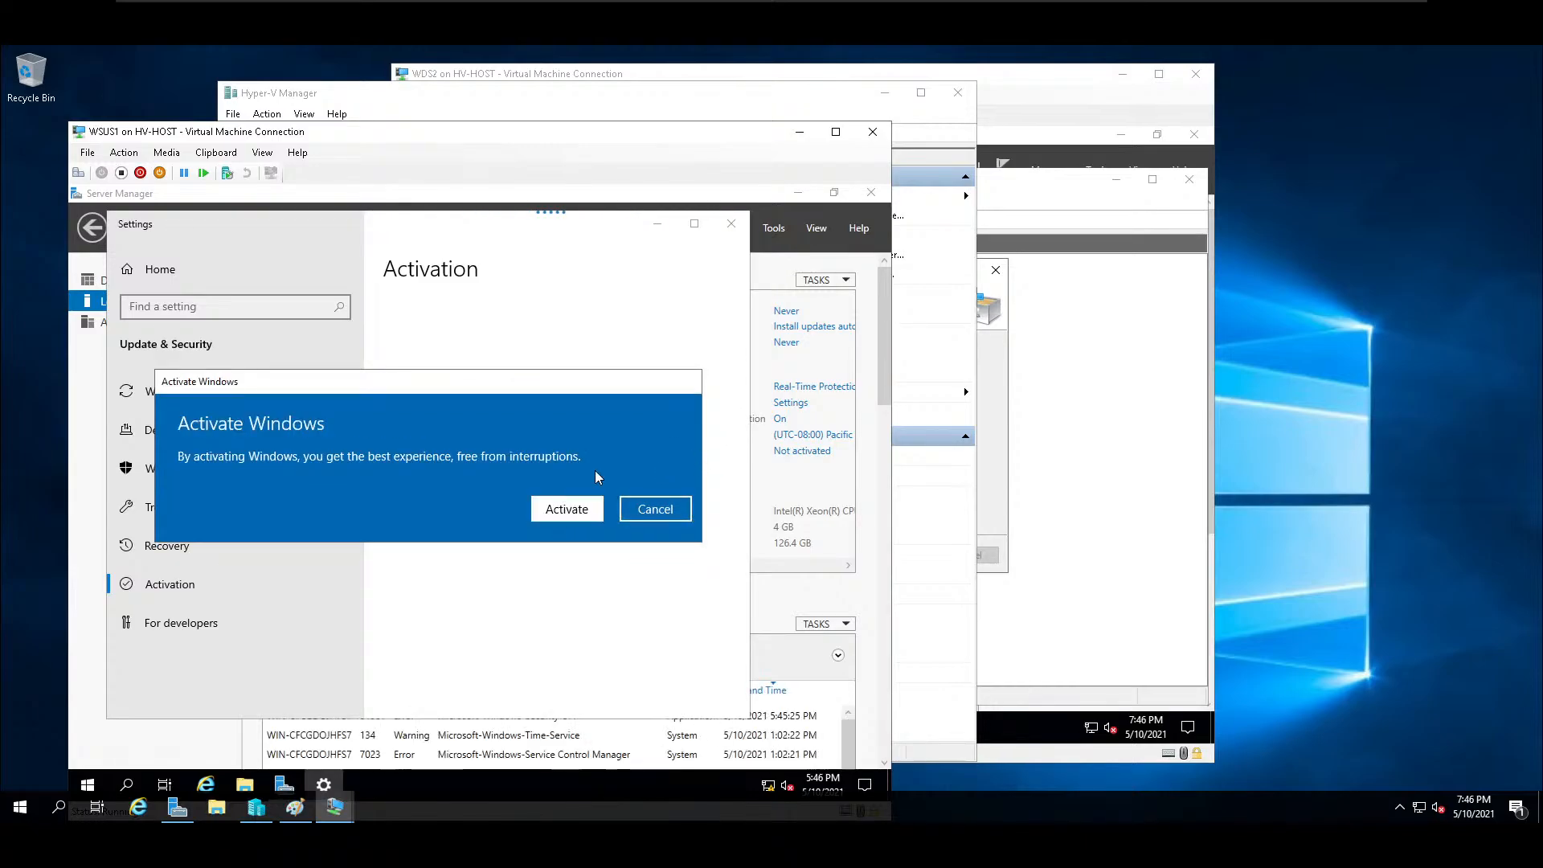
click(868, 291)
Set the time zone of WSUS1 to (UTC-06:00) Central Time (US & Canada).
click(795, 450)
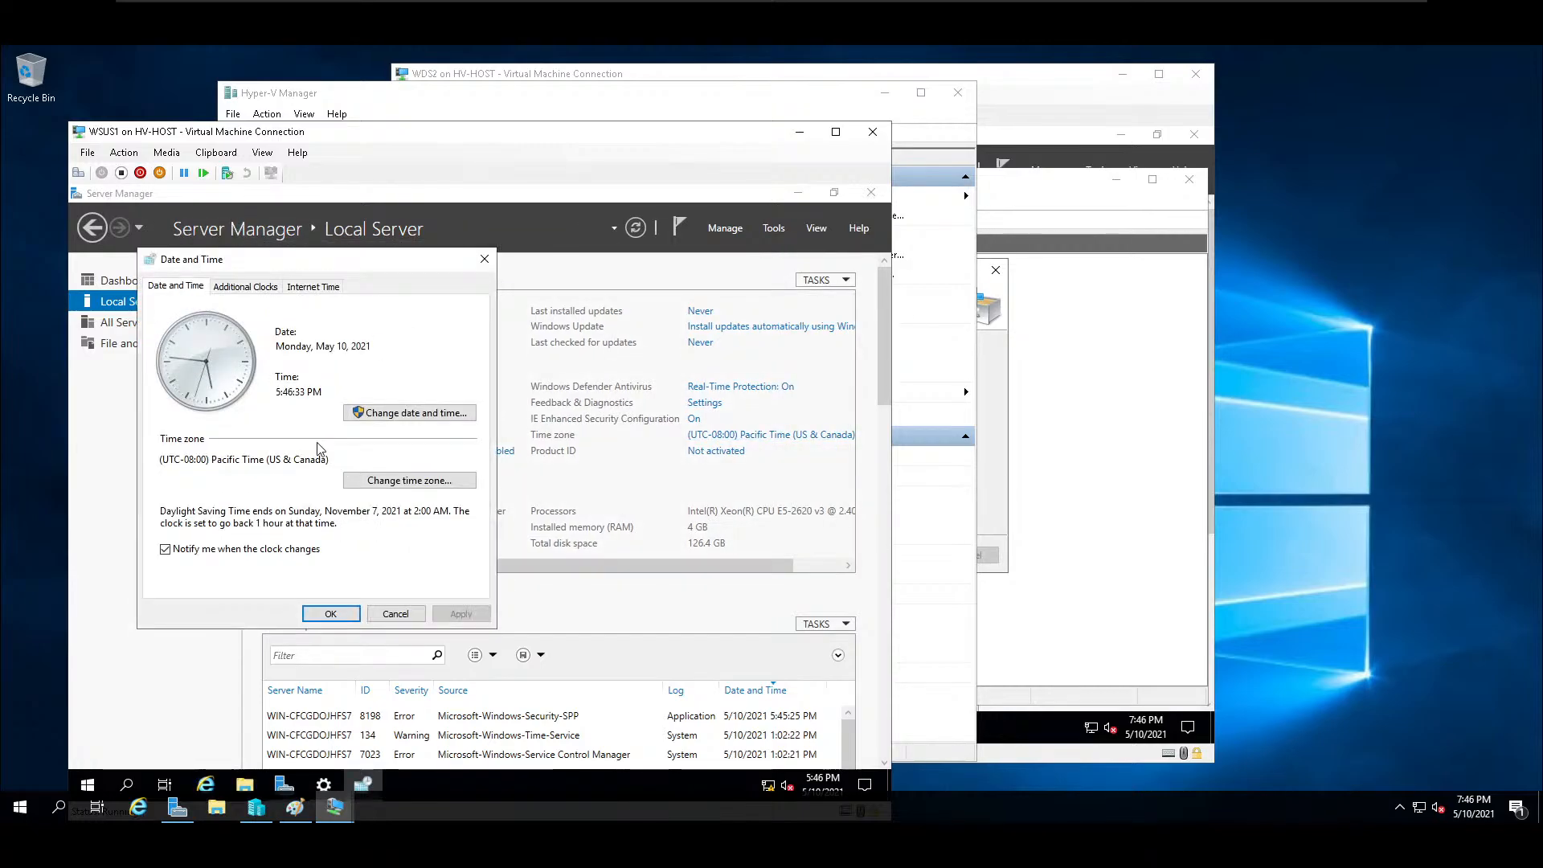
click(370, 481)
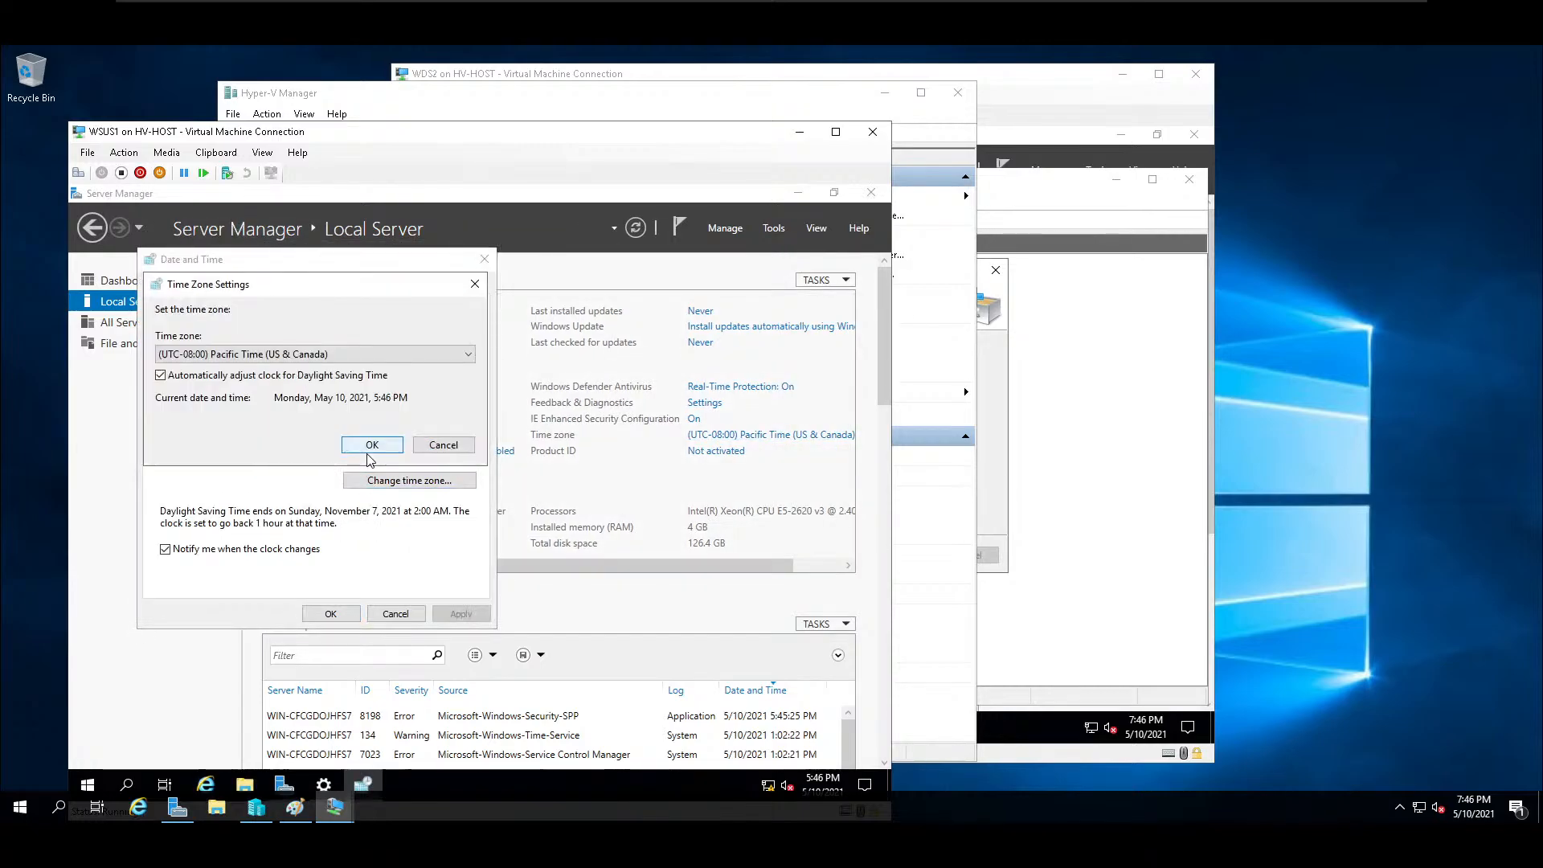
click(313, 353)
click(298, 442)
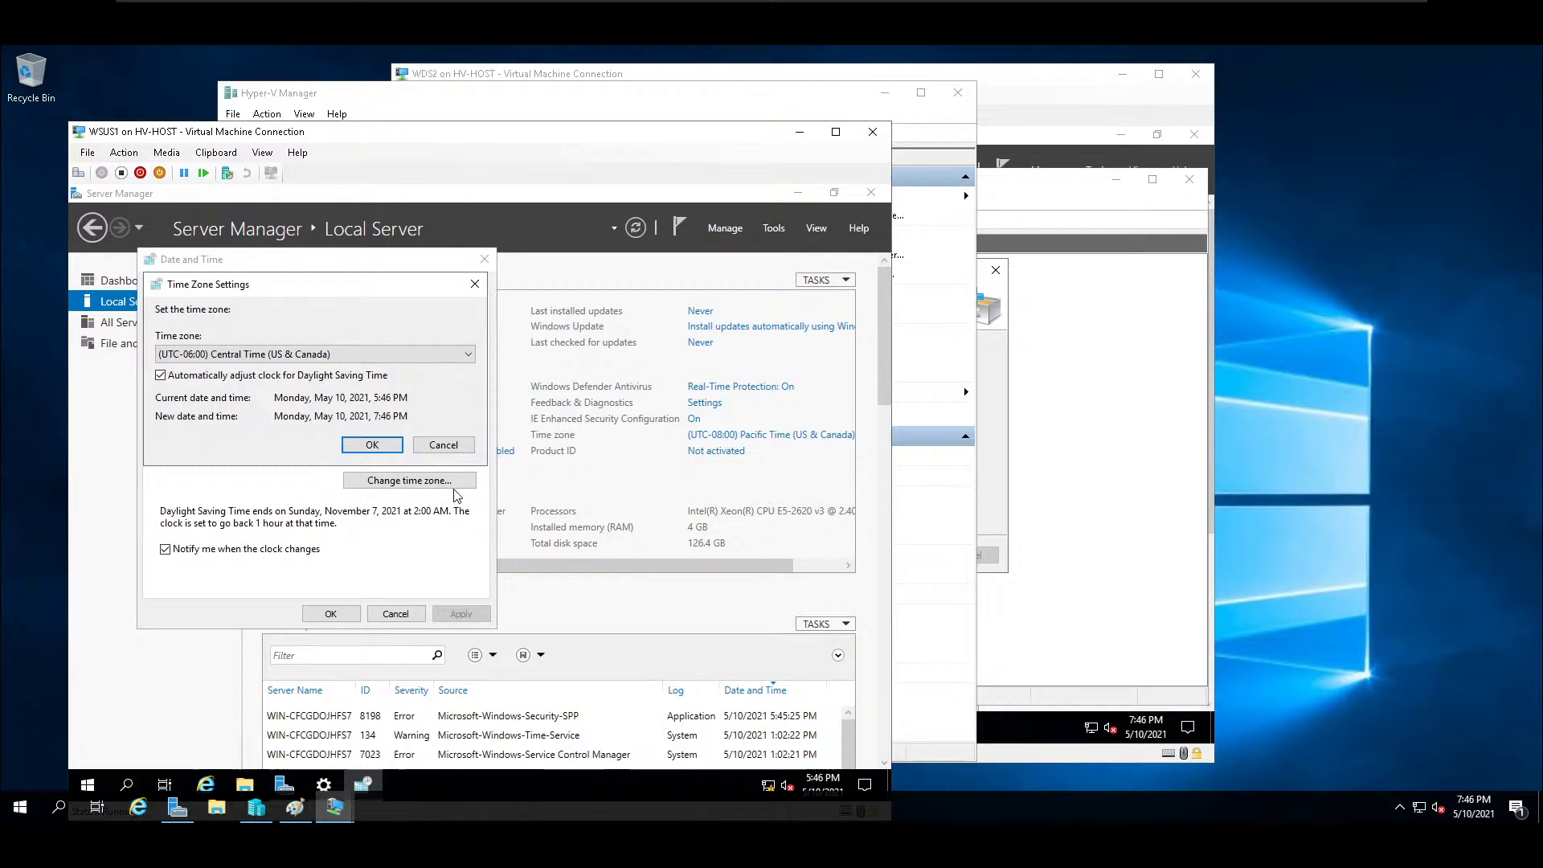
click(396, 450)
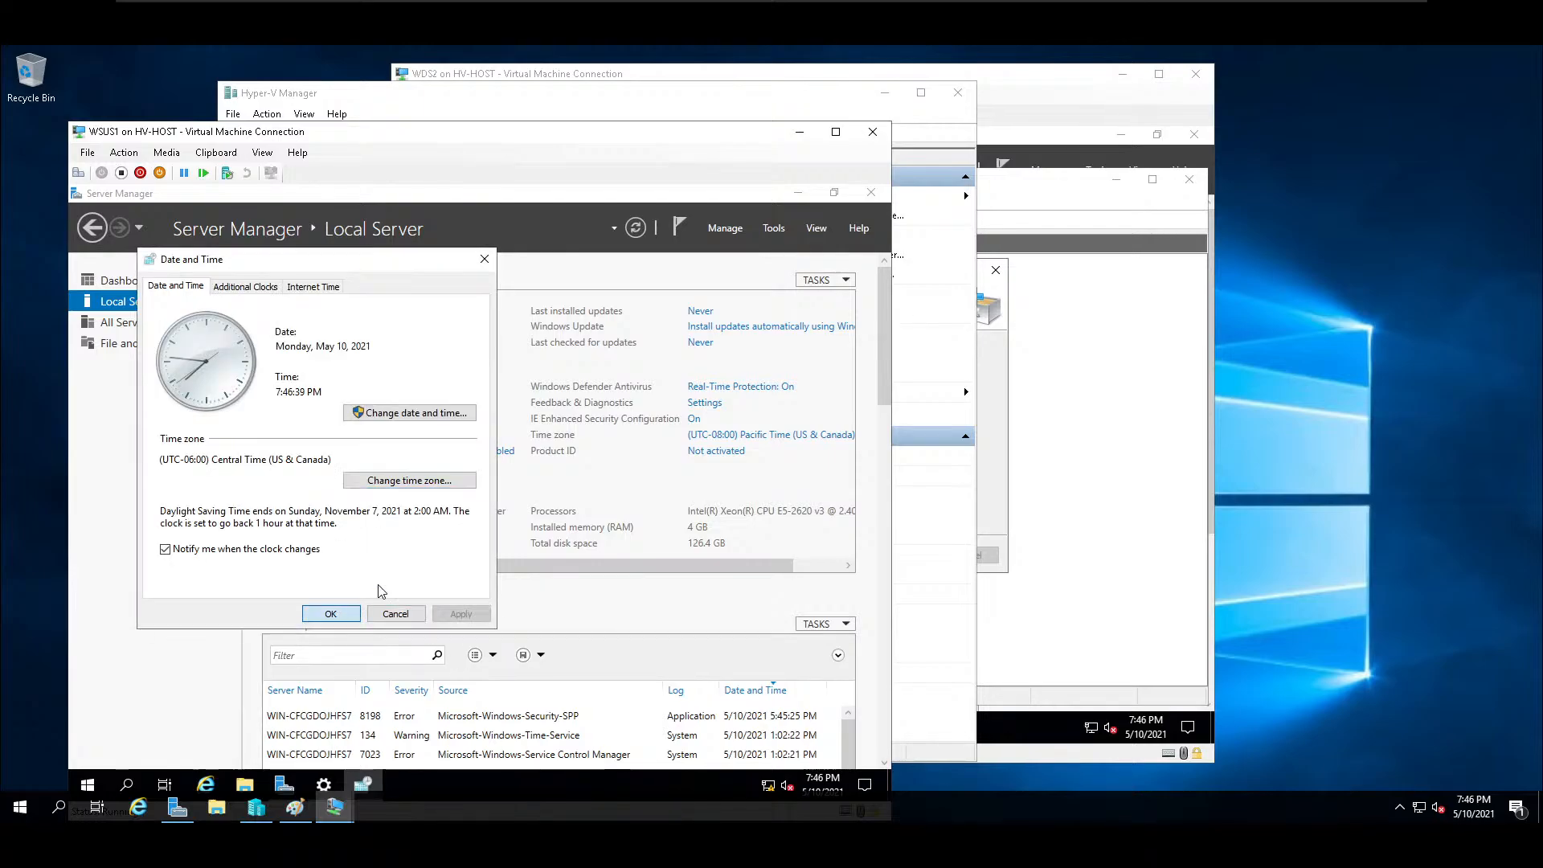
click(331, 613)
Open the Internet Protocol Version 4 properties of the Ethernet adapter on WSUS1.
drag(683, 567, 486, 575)
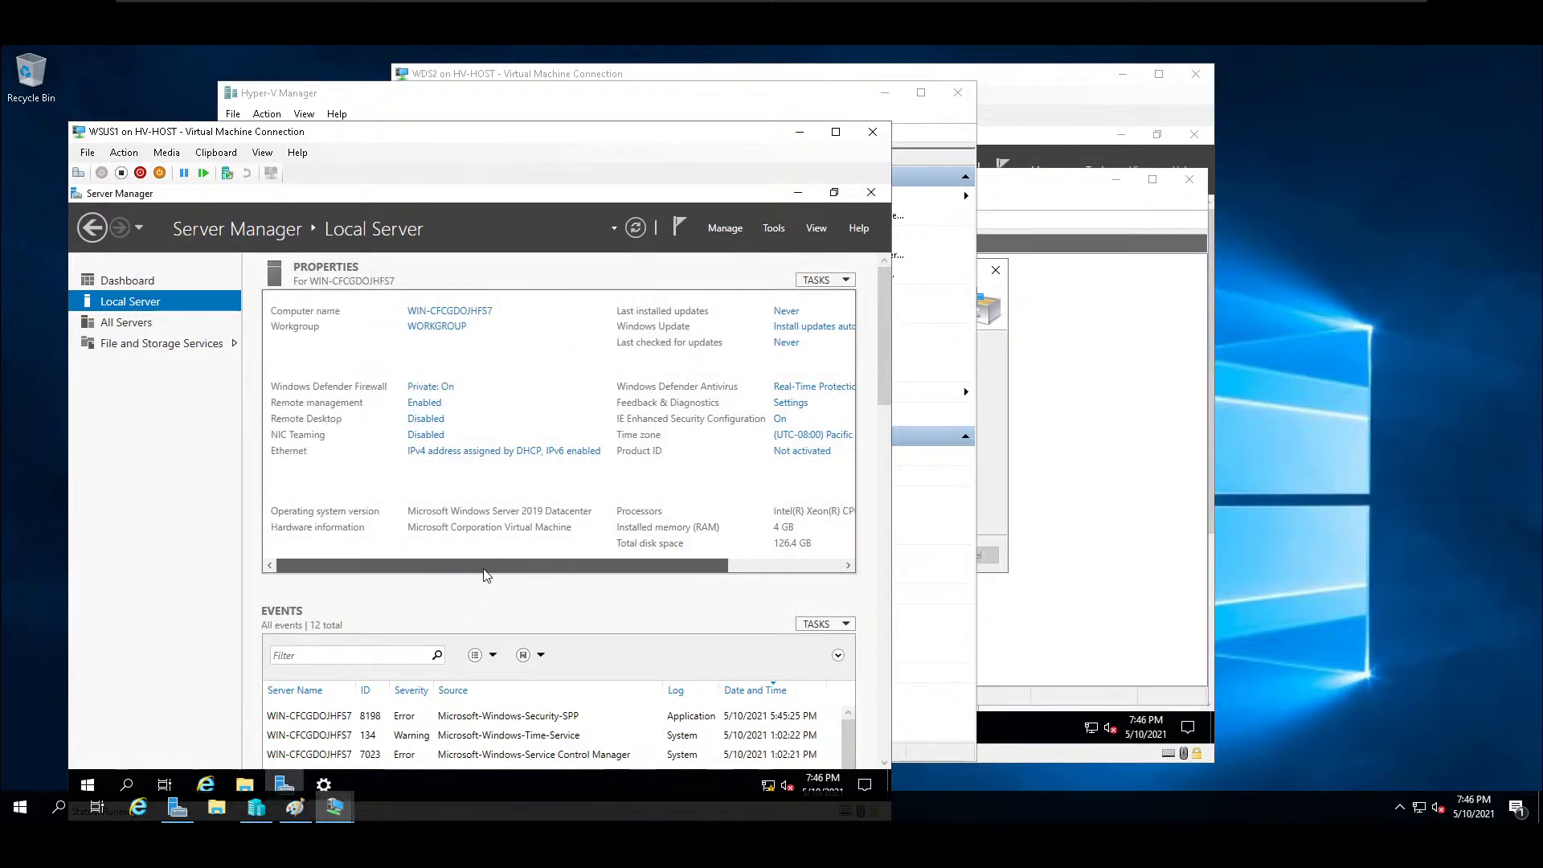
click(461, 455)
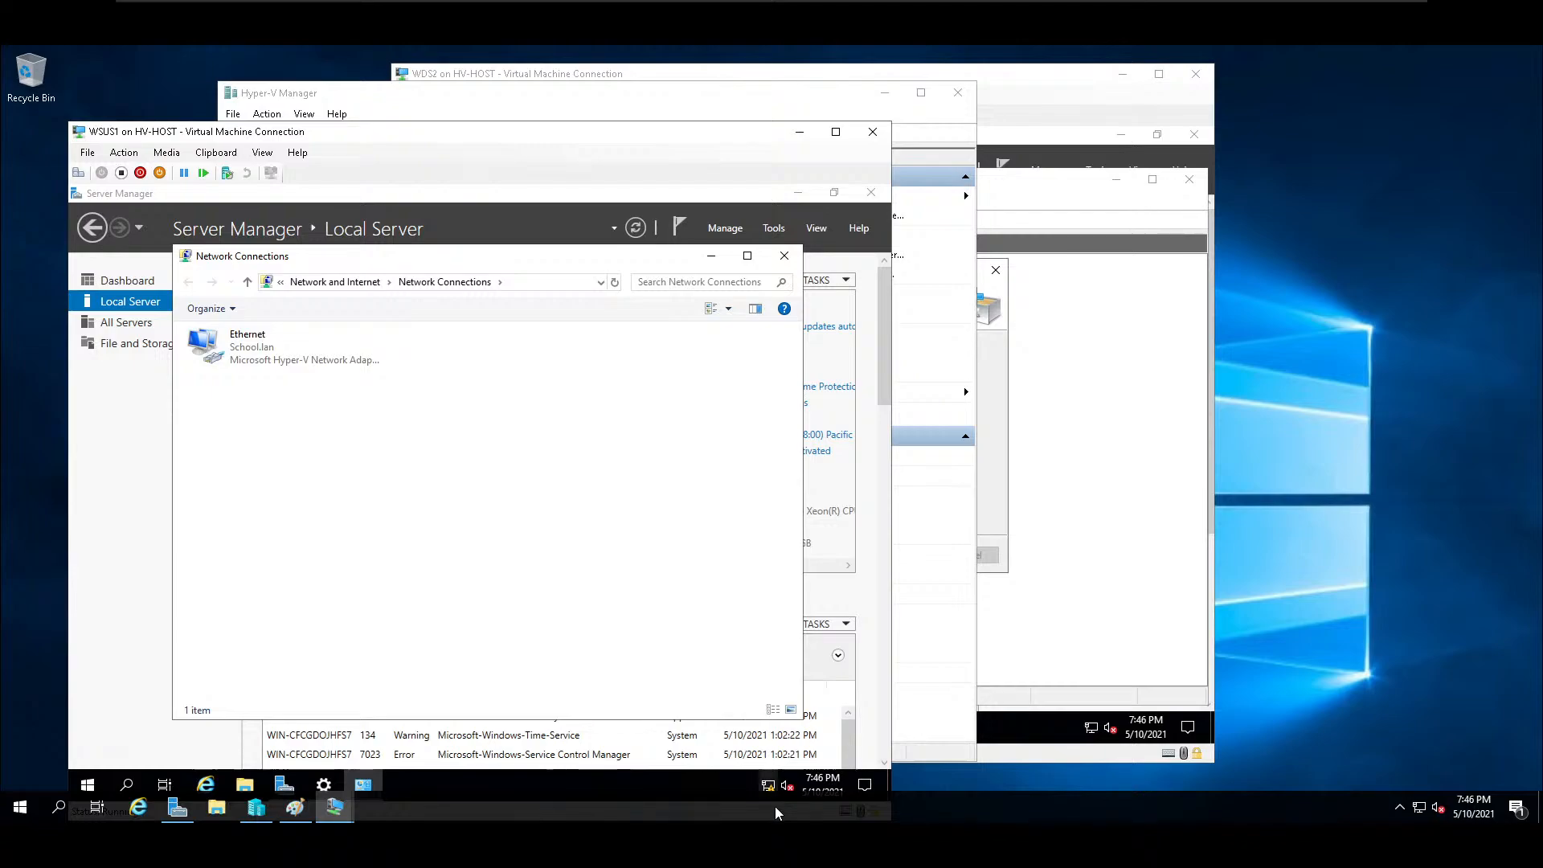
mouse_move(771, 792)
right_click(333, 339)
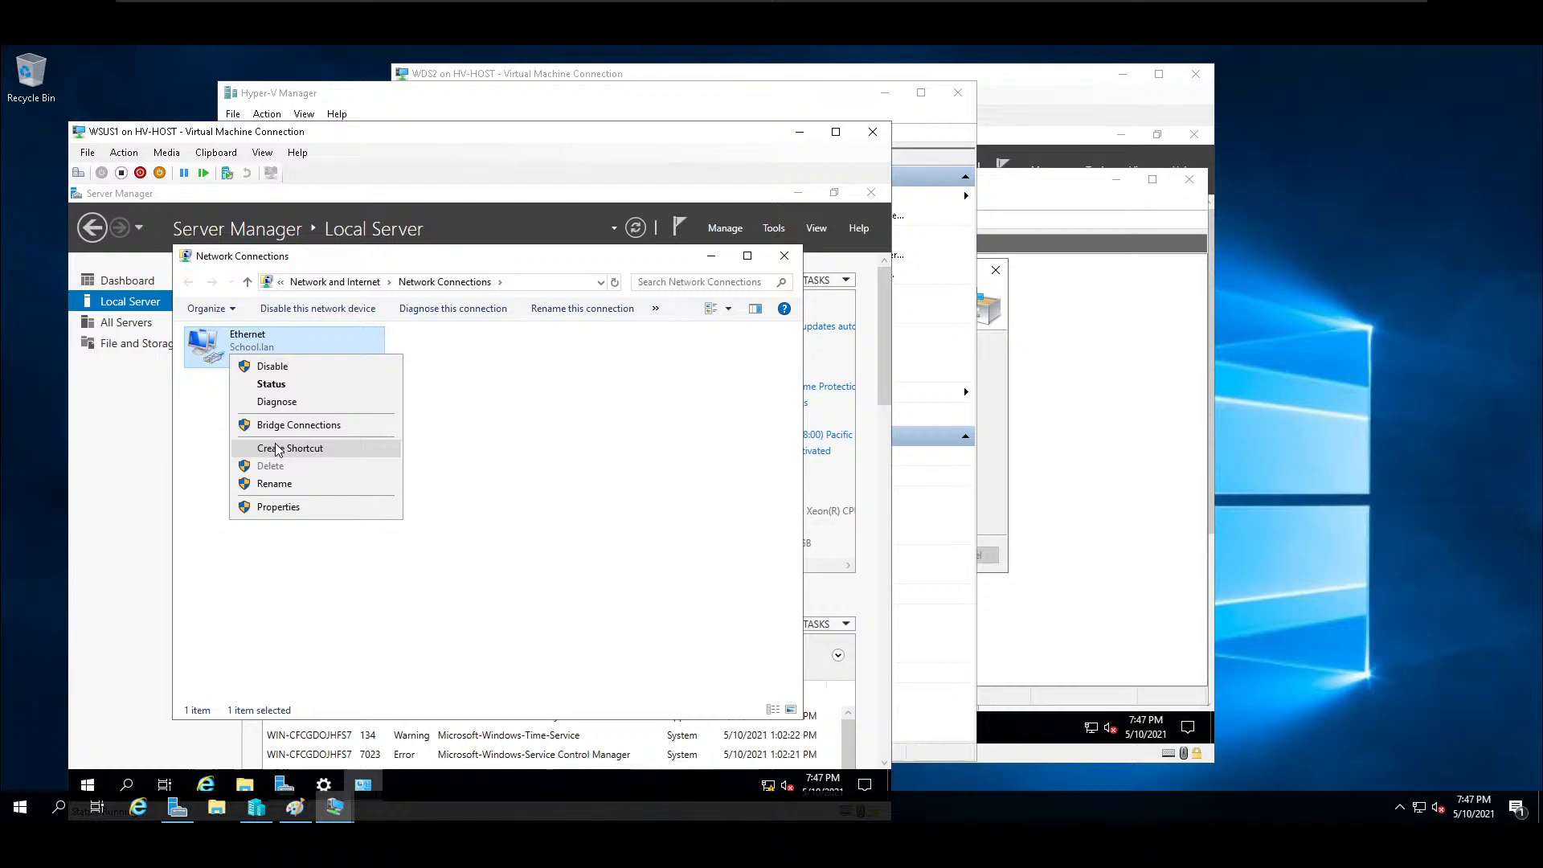
click(296, 508)
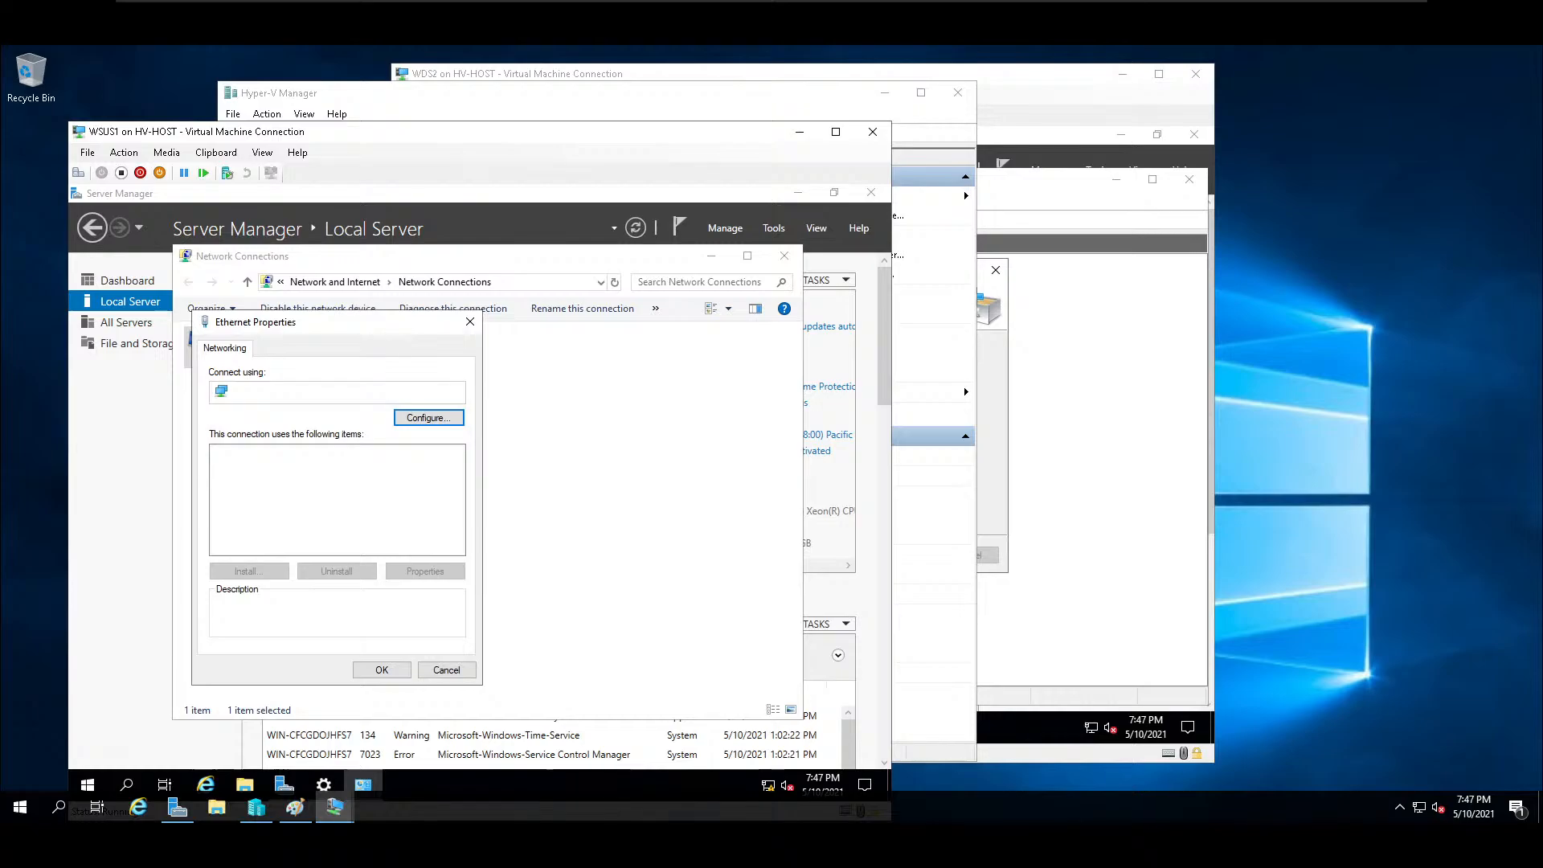
double_click(327, 494)
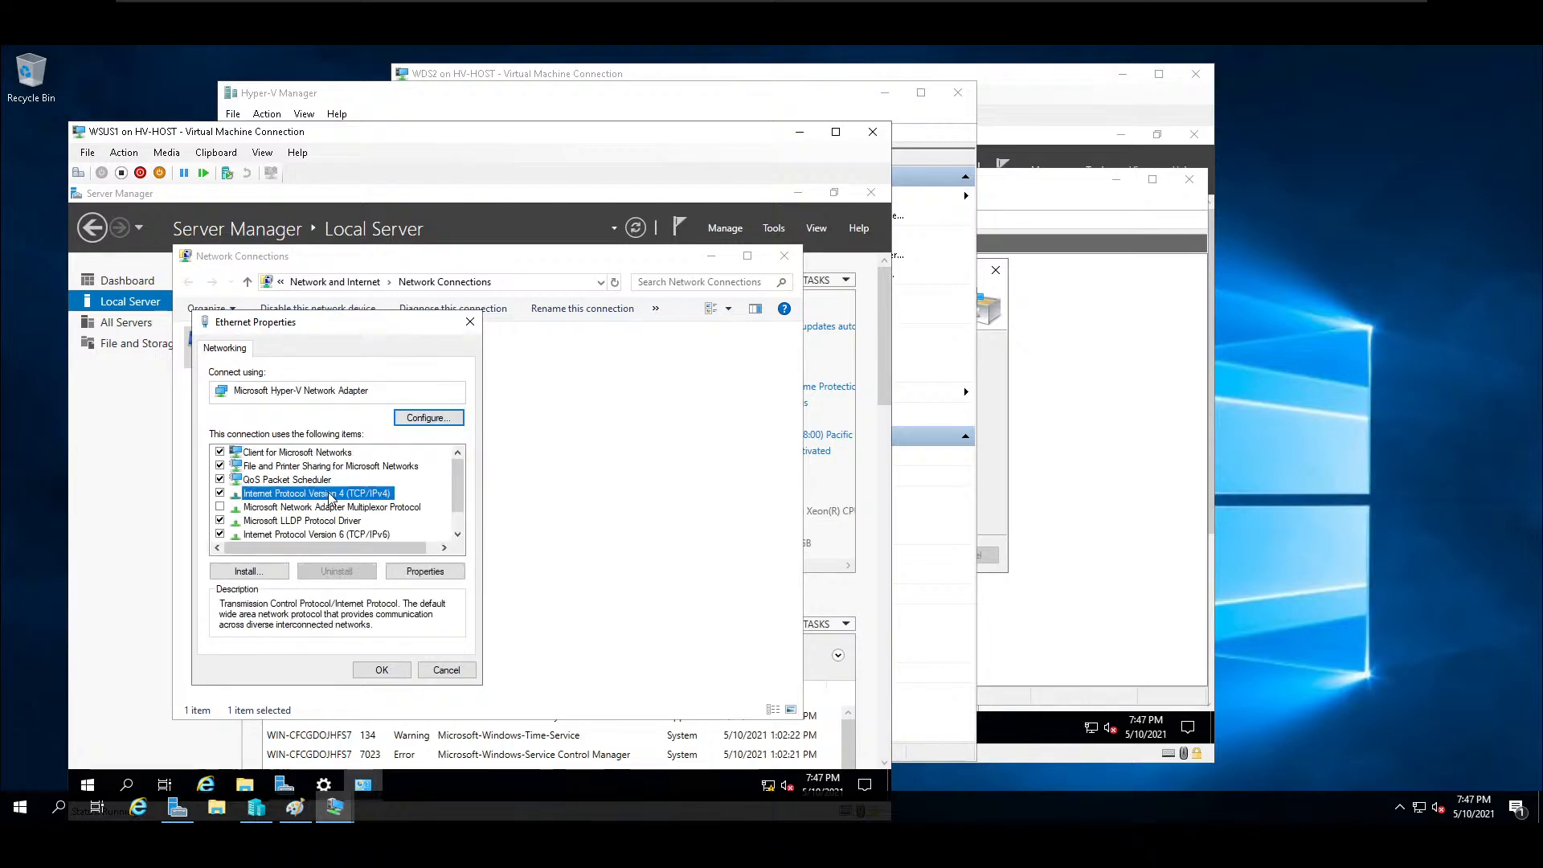
Assign the static IP address 10.1.42.1 with subnet mask 255.0.0.0, default gateway 10.10.10.10 and preferred DNS server 10.0.0.1.
click(354, 499)
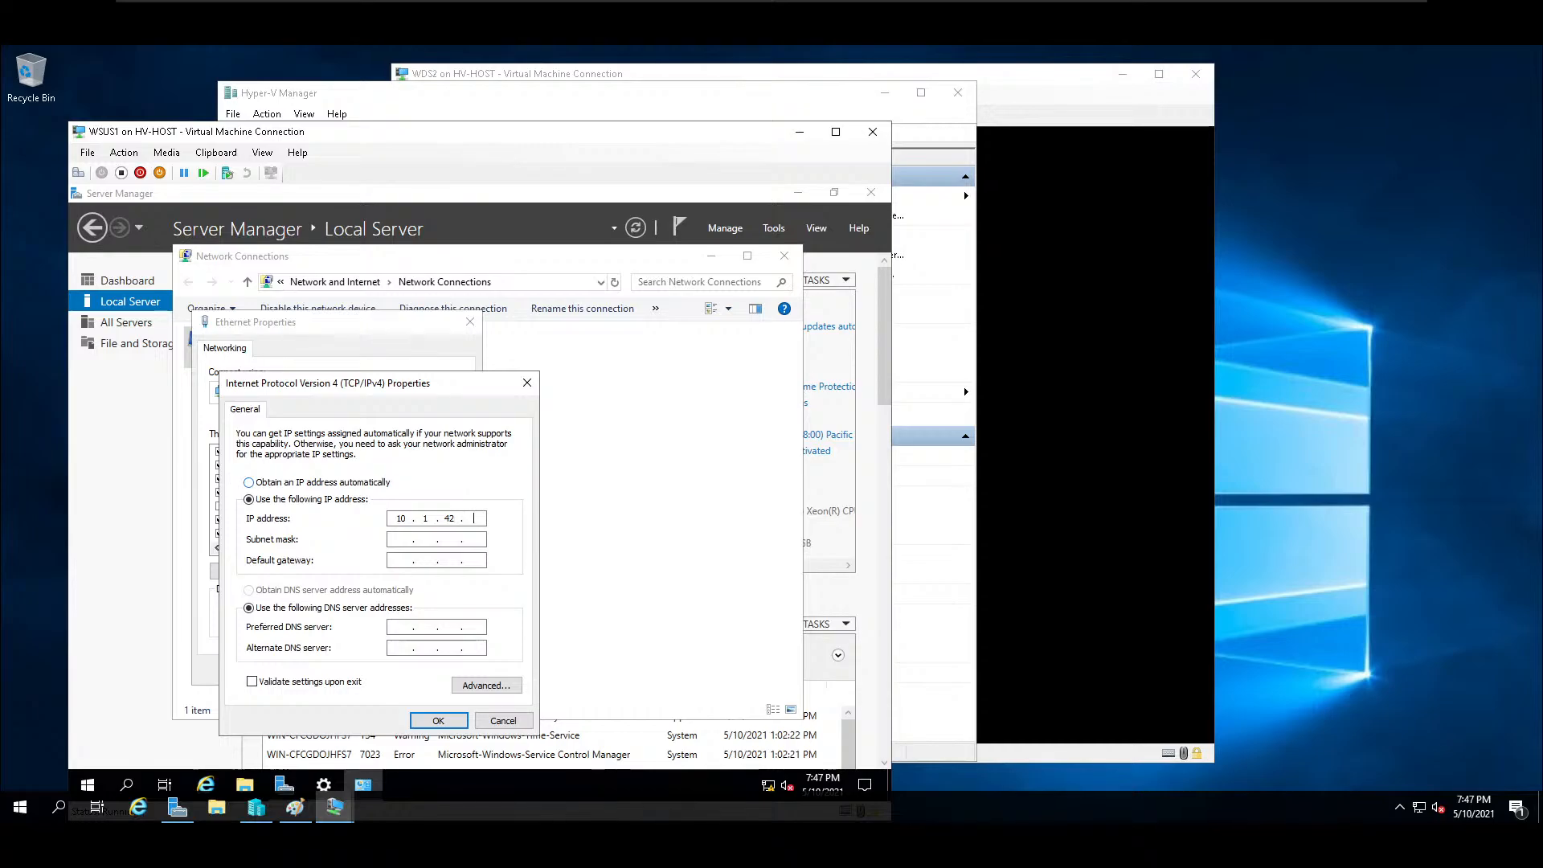
text(1)
click(394, 539)
text(1)
text(10.0.0.)
click(481, 688)
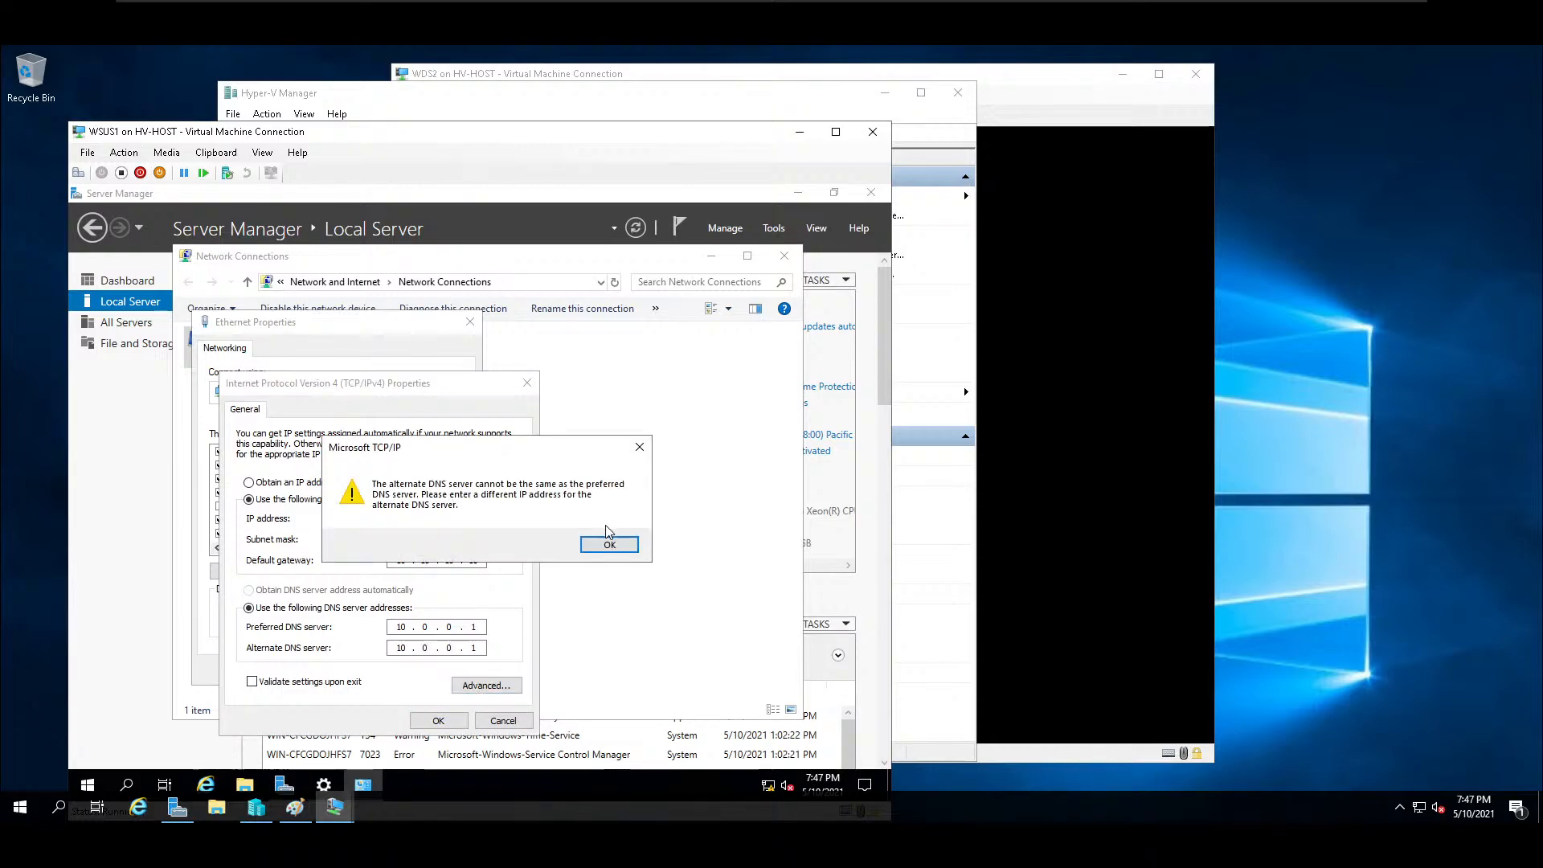
Dismiss the duplicate DNS warnings and set the alternate DNS server to 10.0.0.2.
click(609, 553)
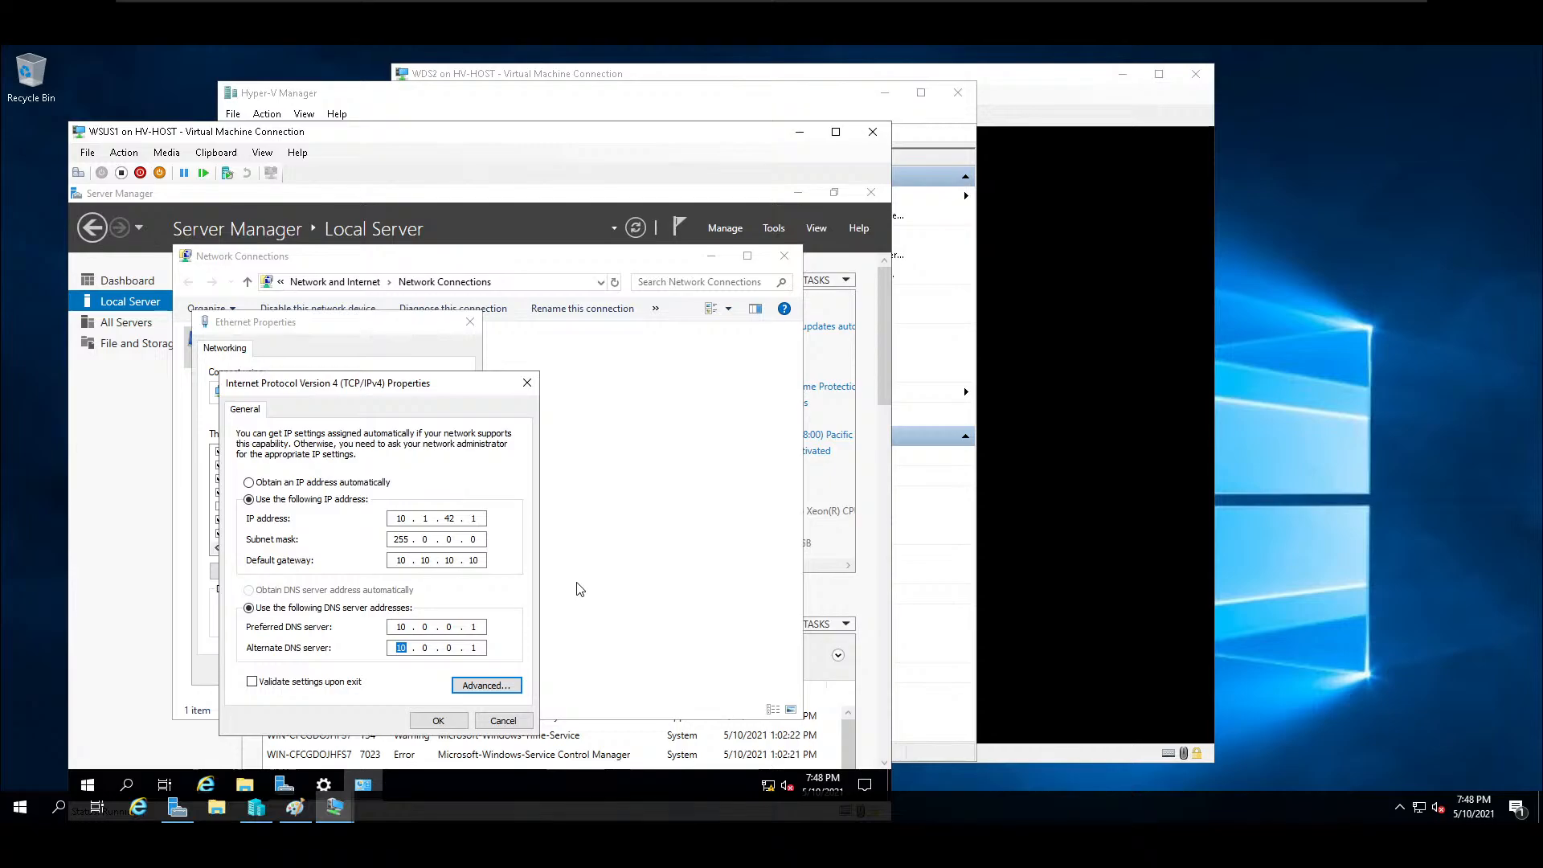
click(479, 539)
click(438, 720)
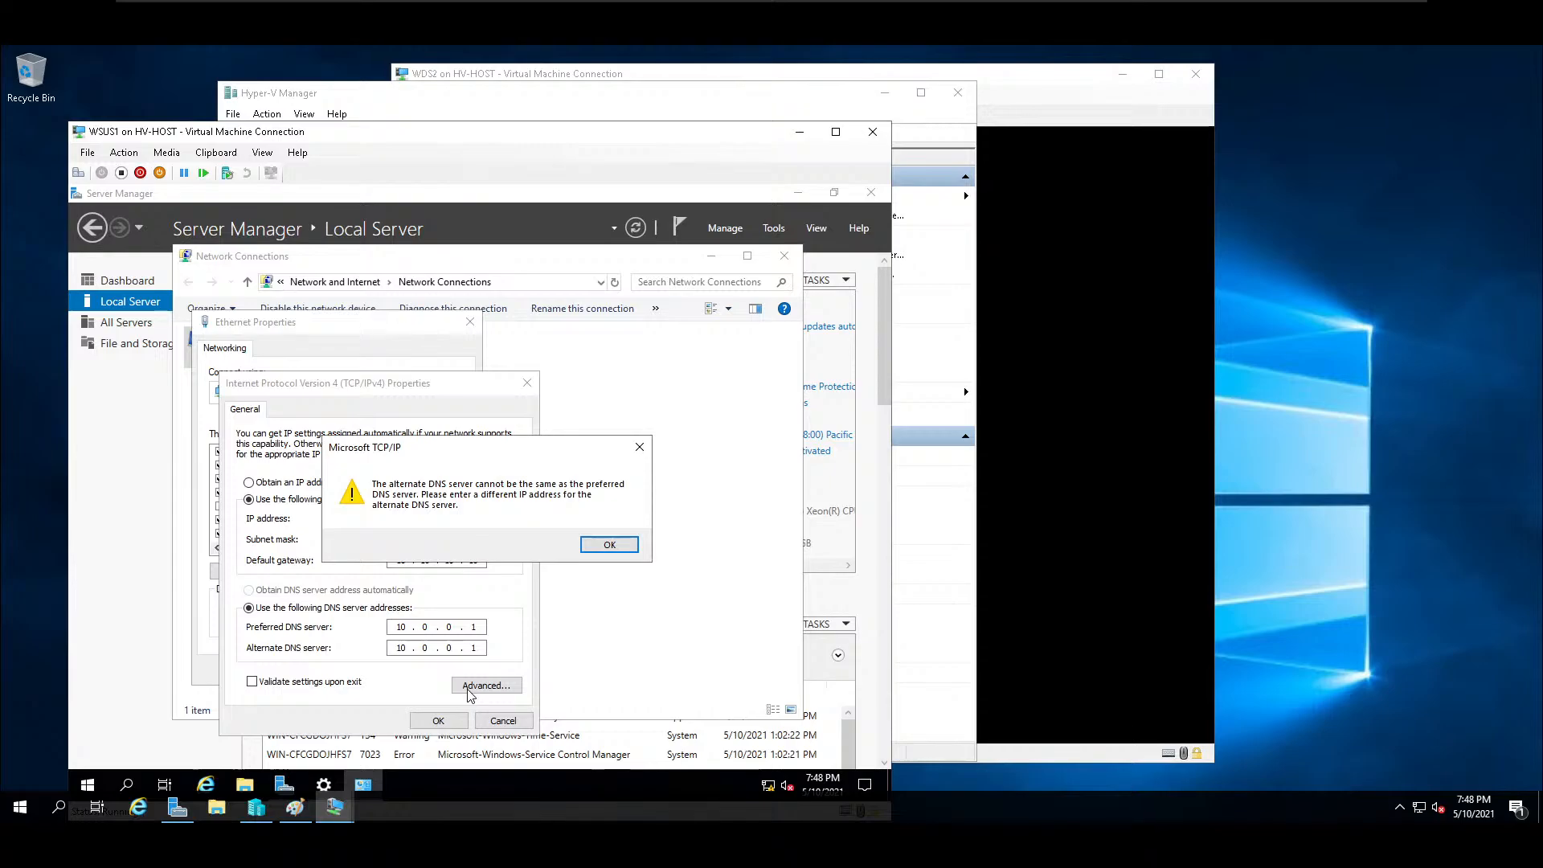
click(611, 545)
click(477, 645)
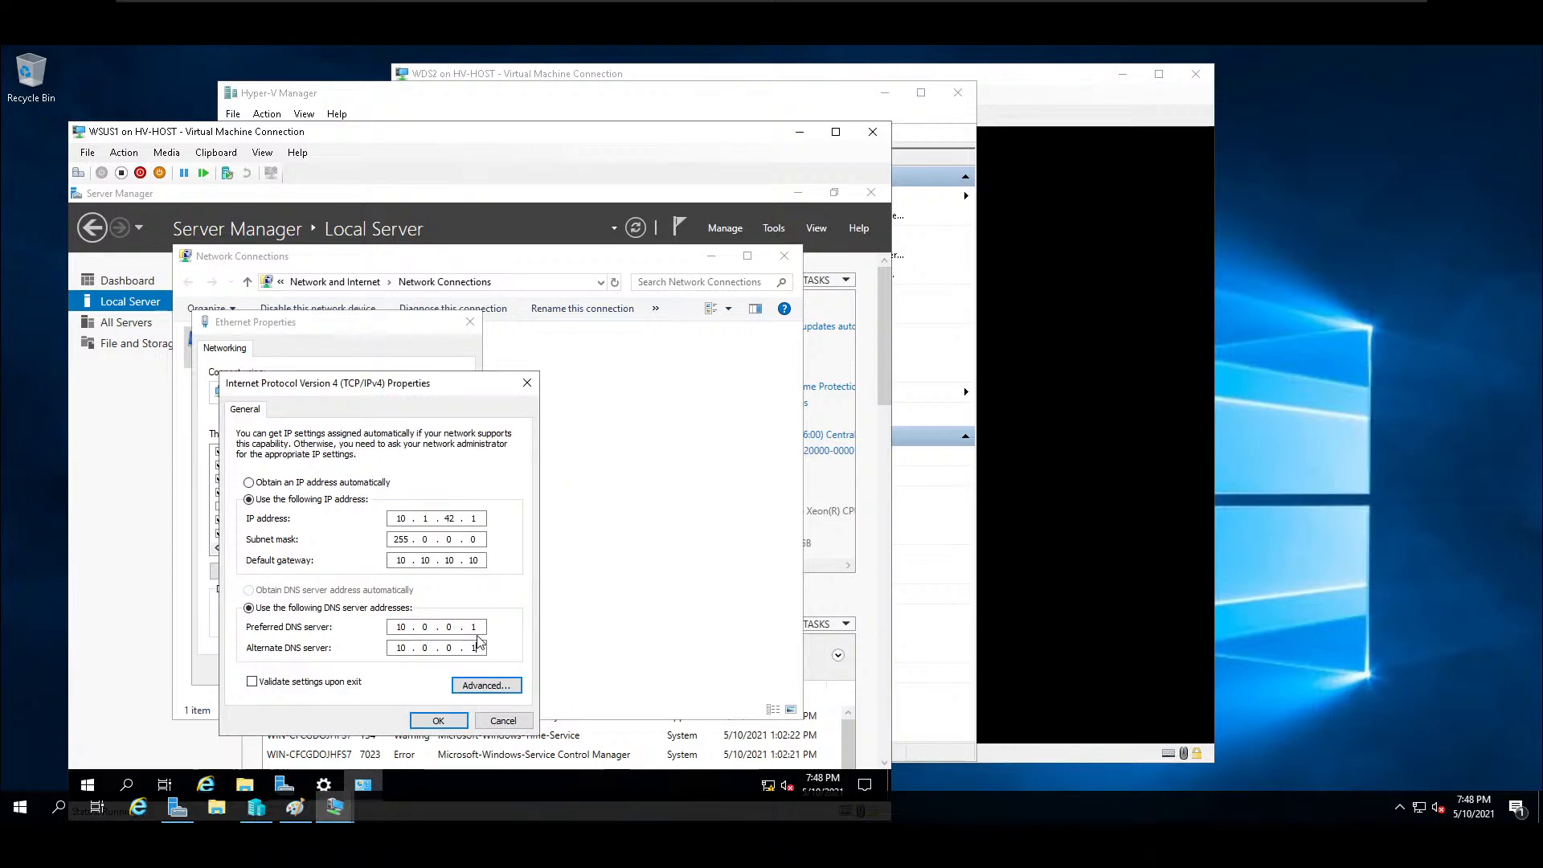
text(2)
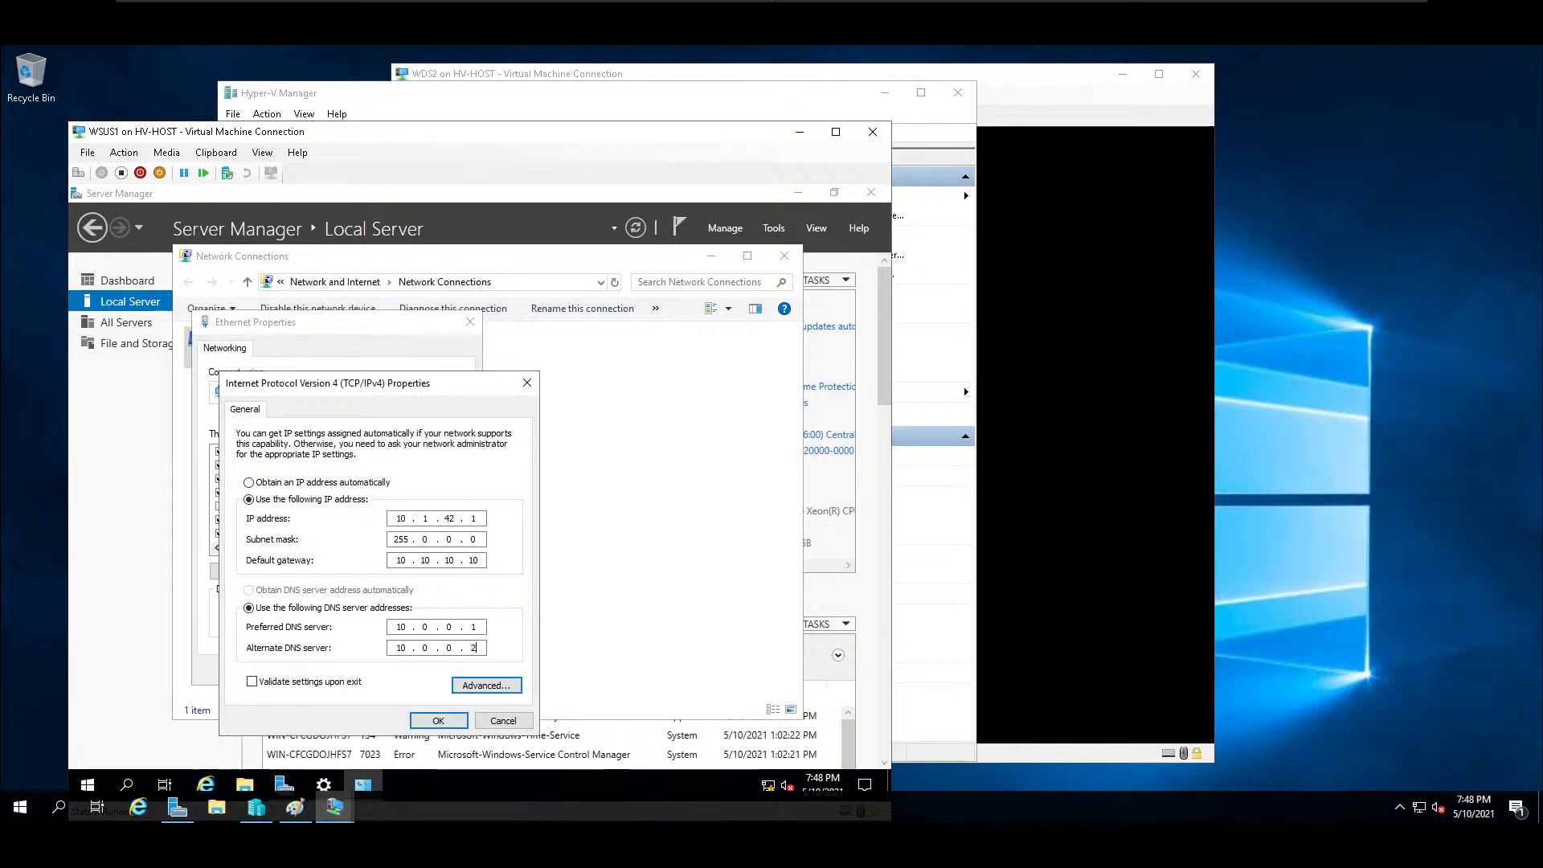
Add 8.8.8.8 and 192.168.0.1 to the adapter's DNS server addresses in the advanced TCP/IP settings.
click(497, 685)
click(305, 410)
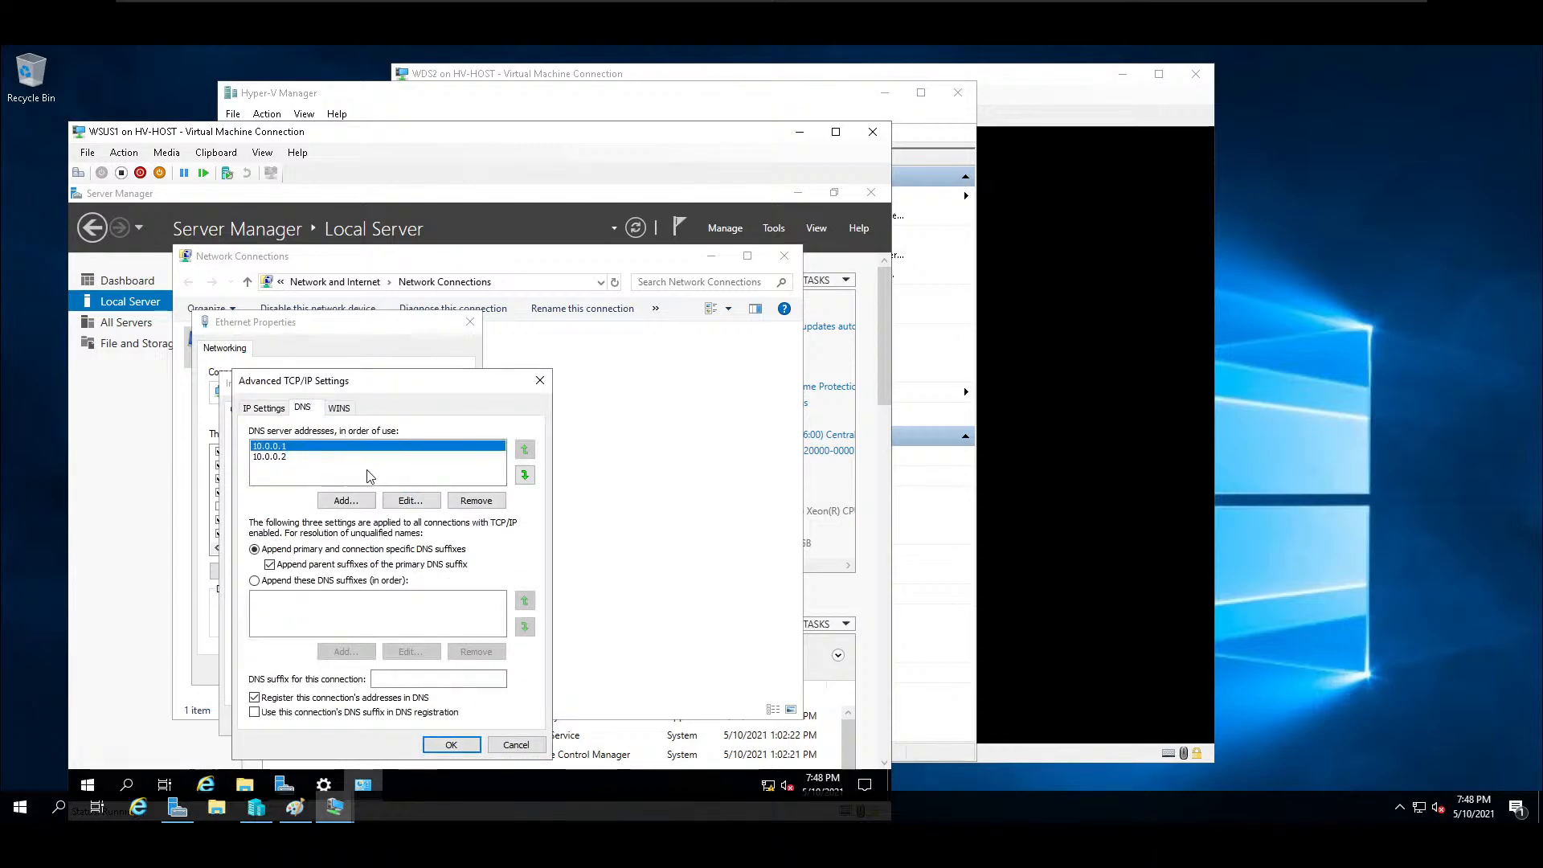
click(360, 503)
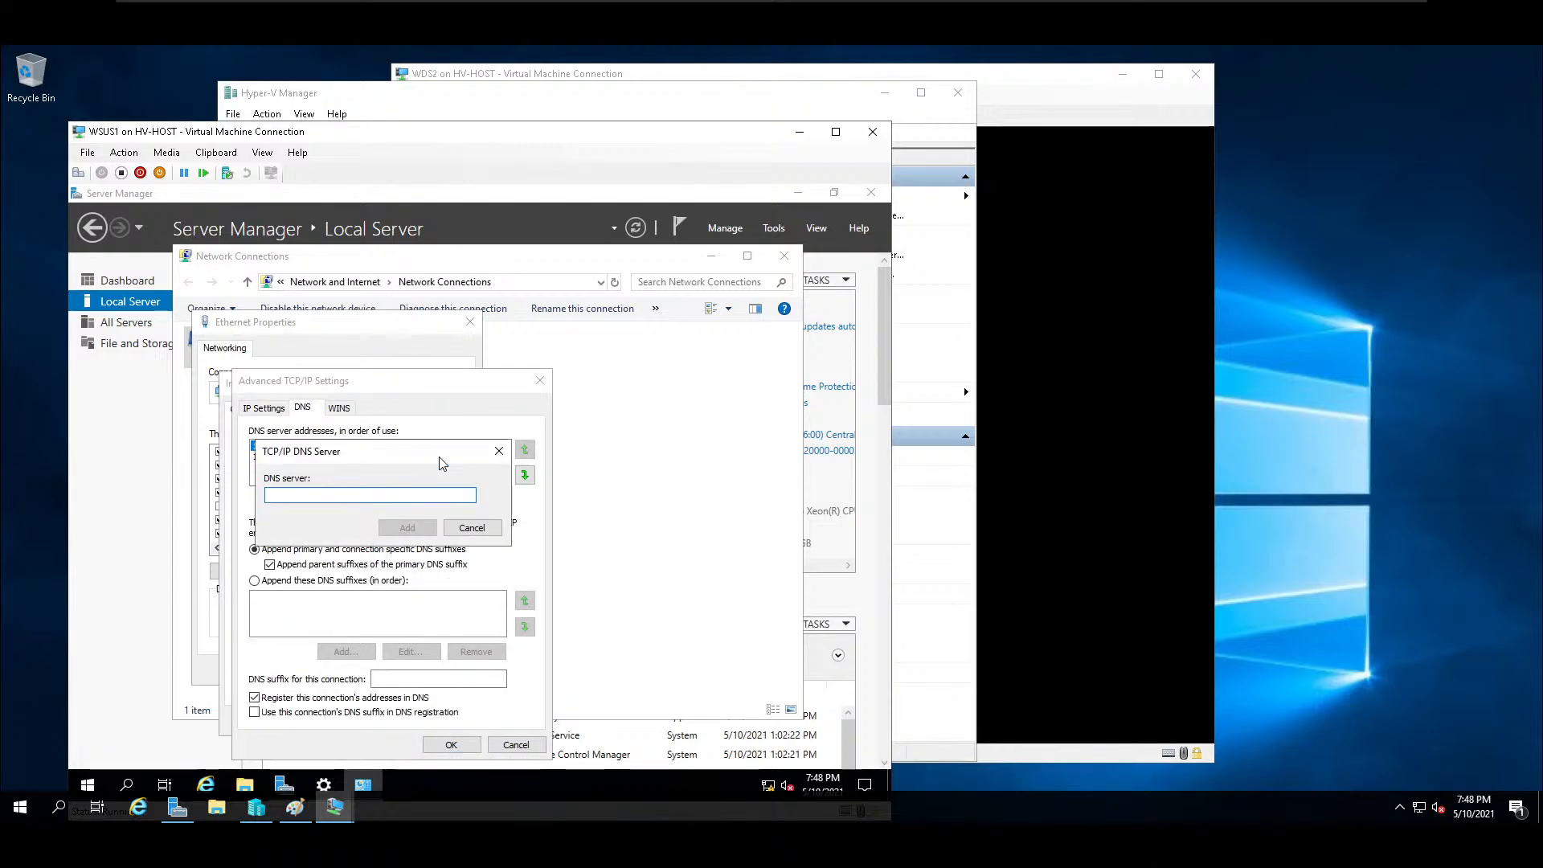
text(8.8.8.8)
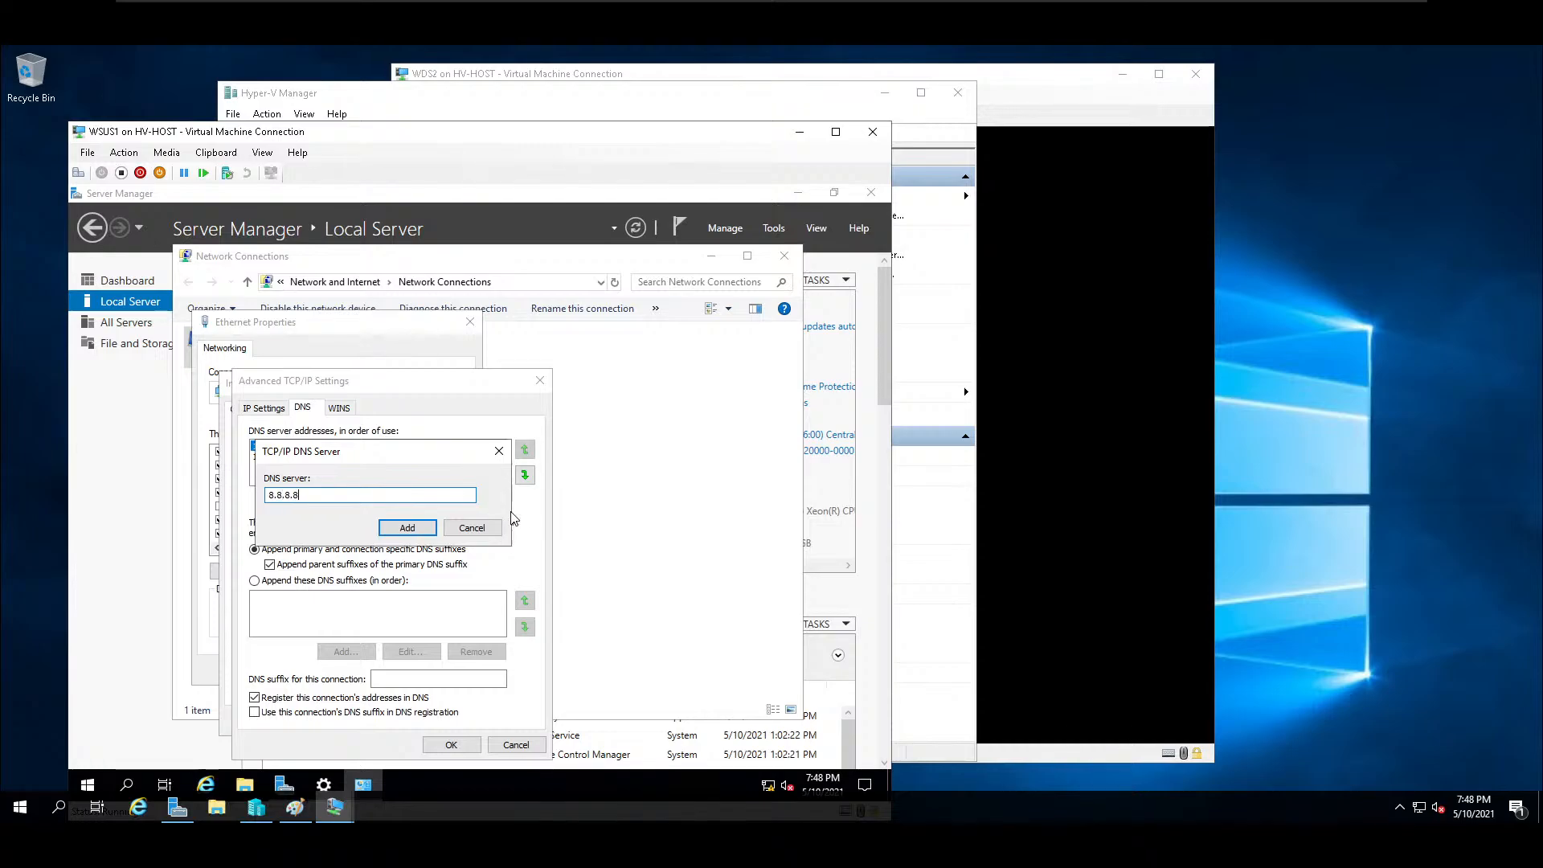
click(411, 529)
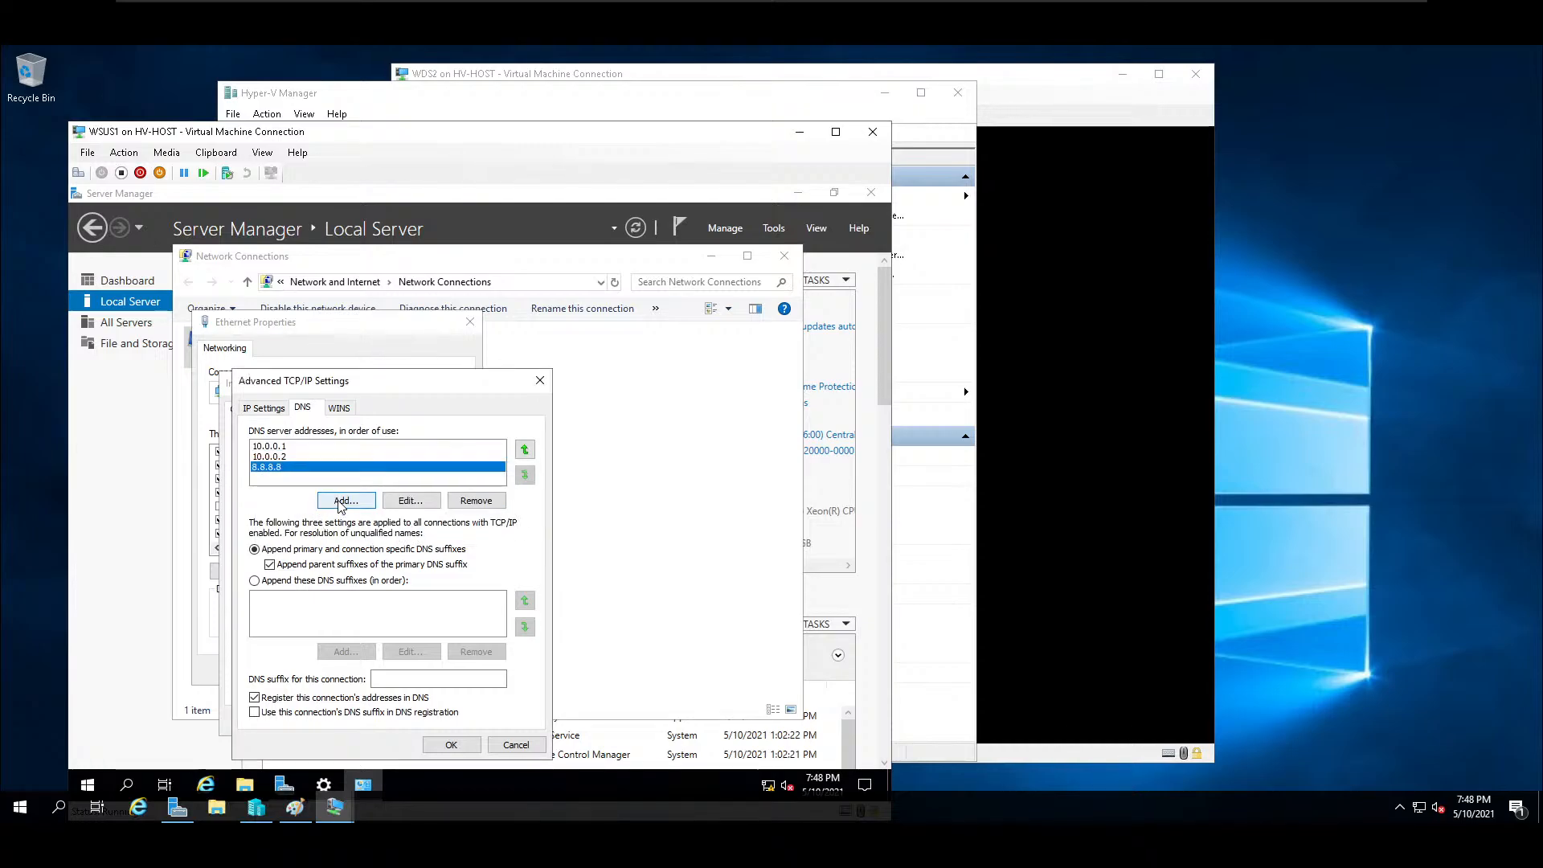
click(341, 505)
text(19)
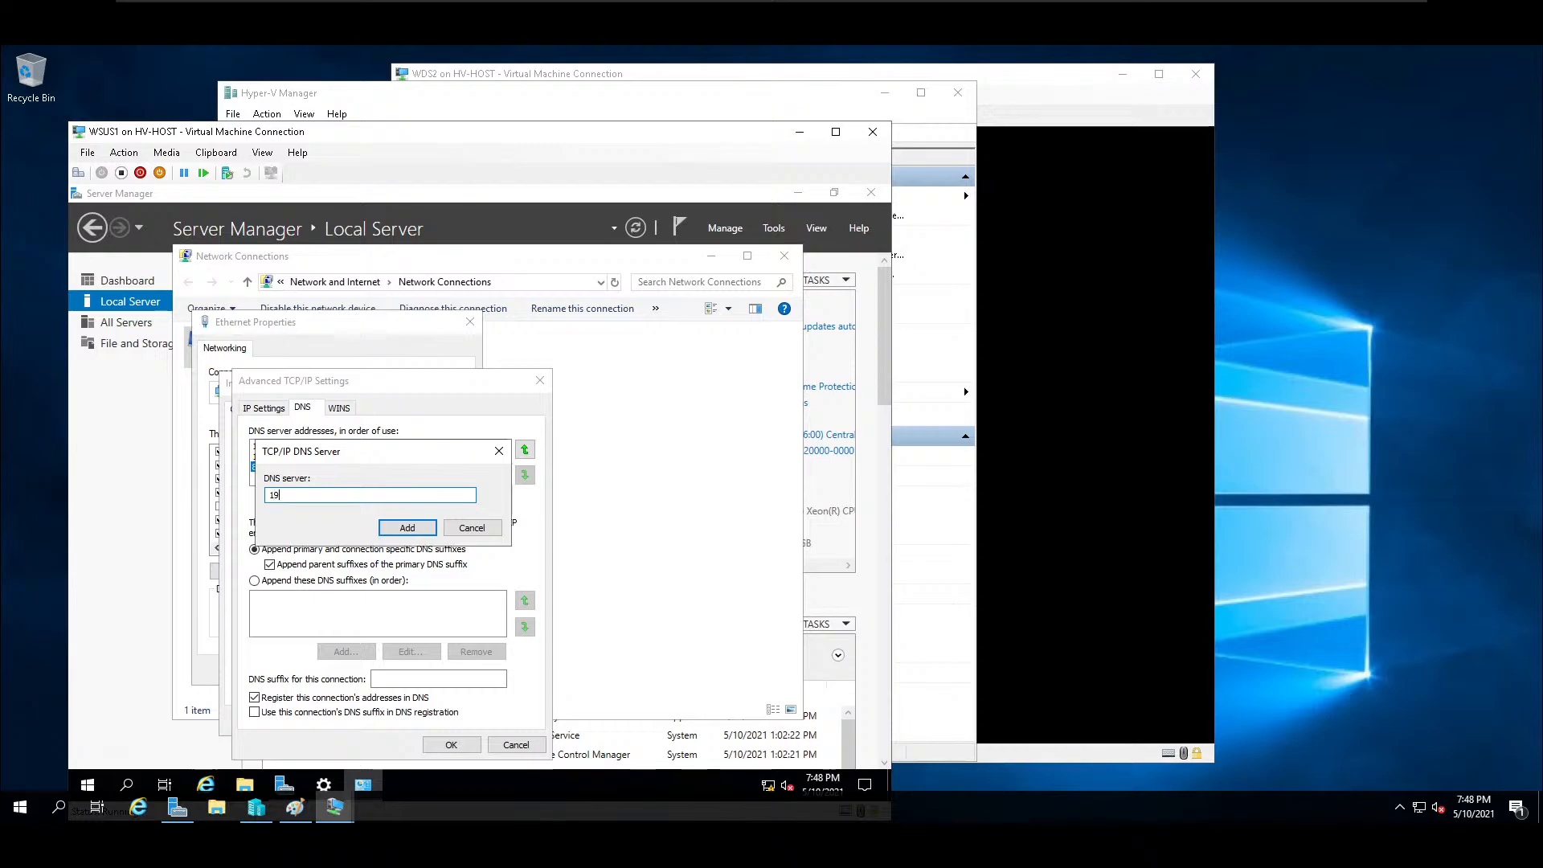
text(2.168.0.1)
click(410, 524)
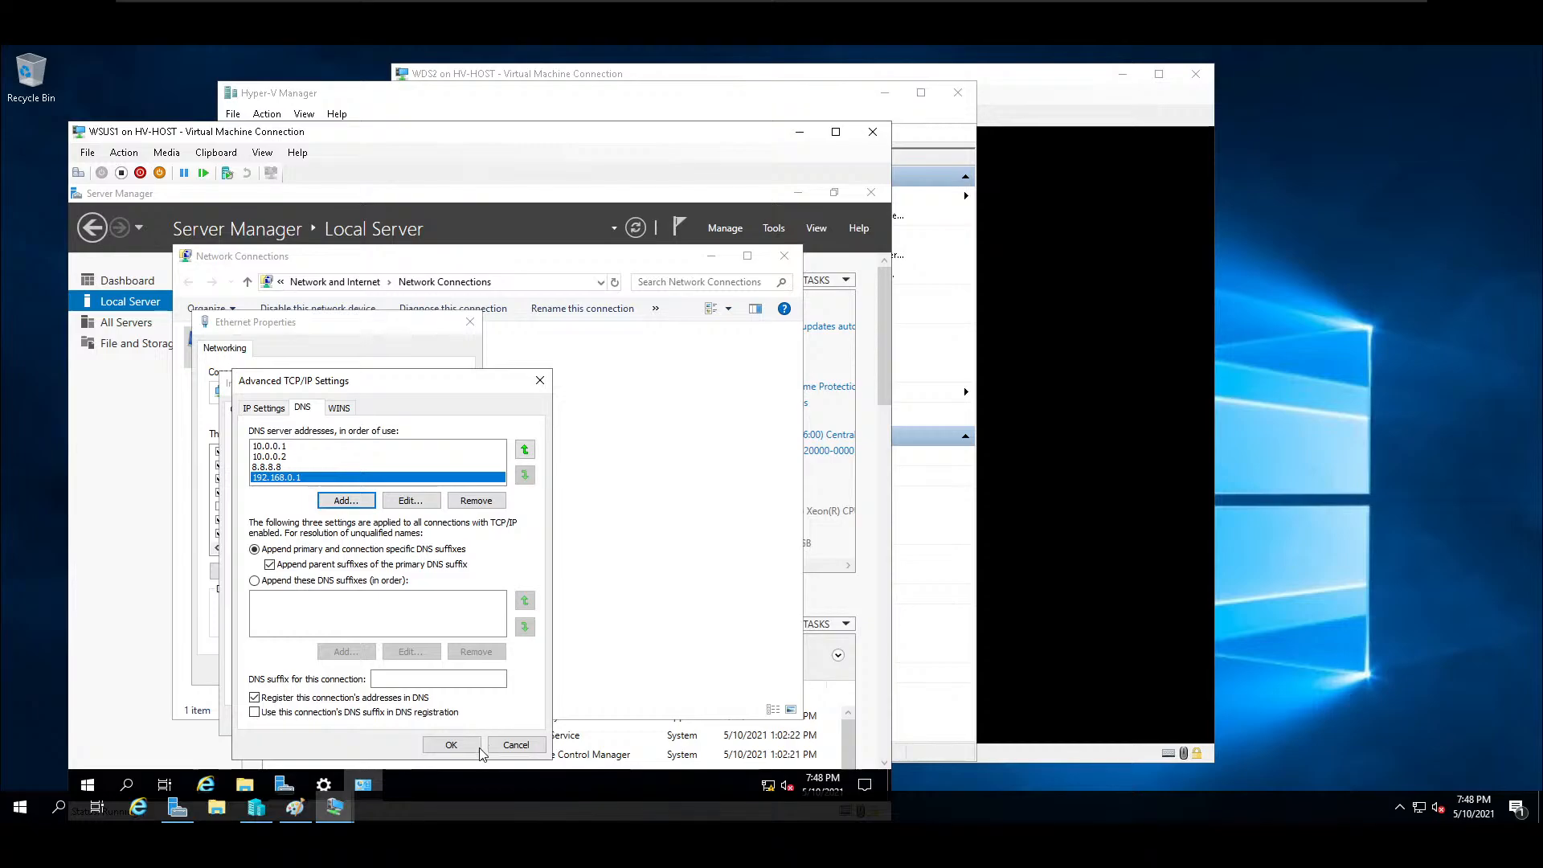
Apply the Ethernet adapter's settings, allow WSUS1 to be discoverable on the network, and close Network Connections.
click(447, 744)
click(450, 724)
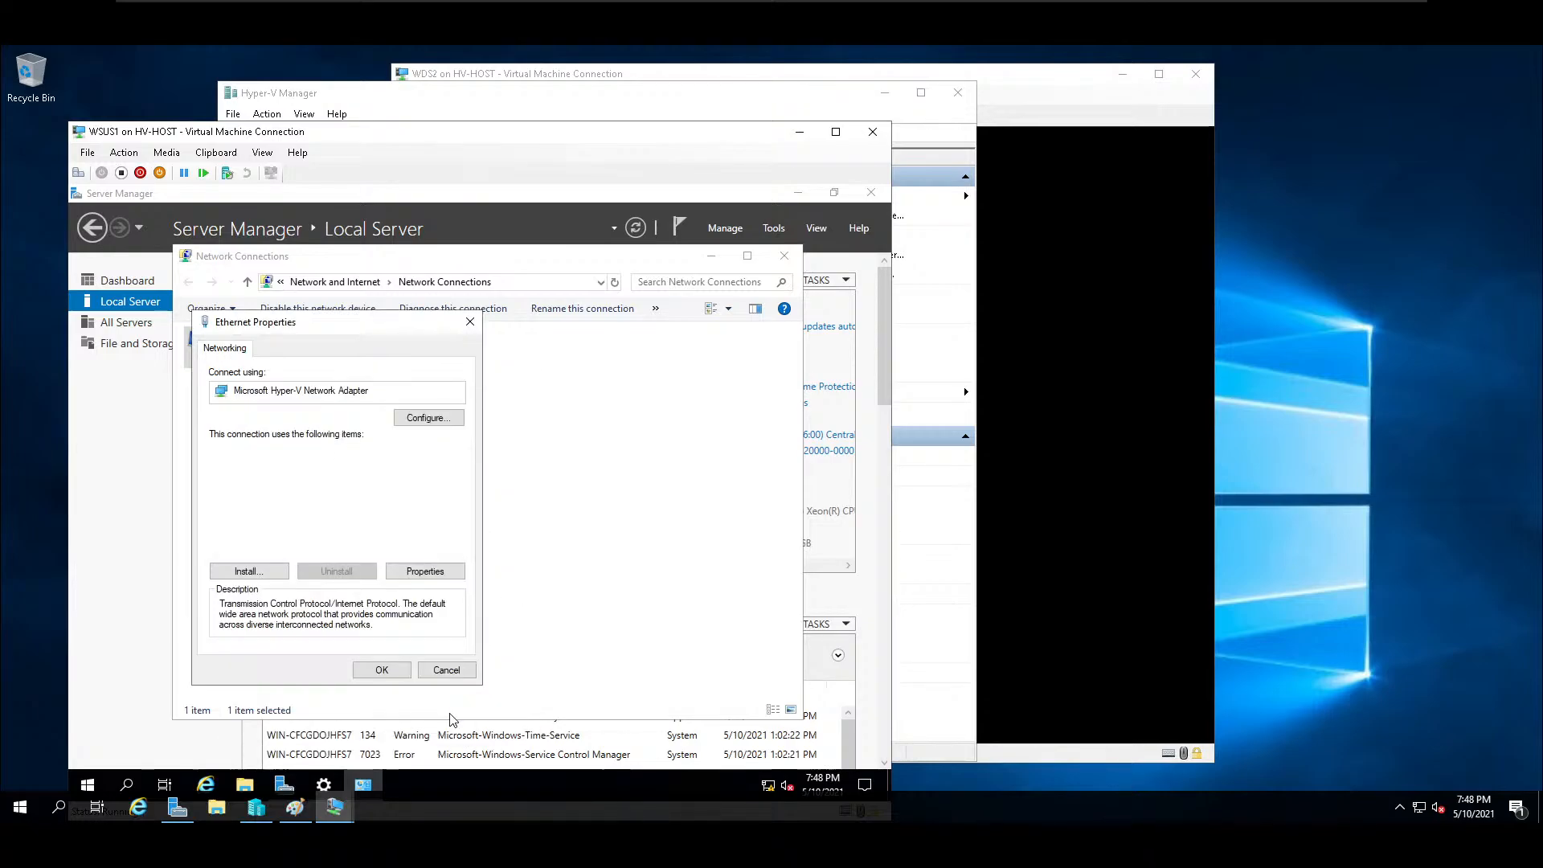
click(386, 670)
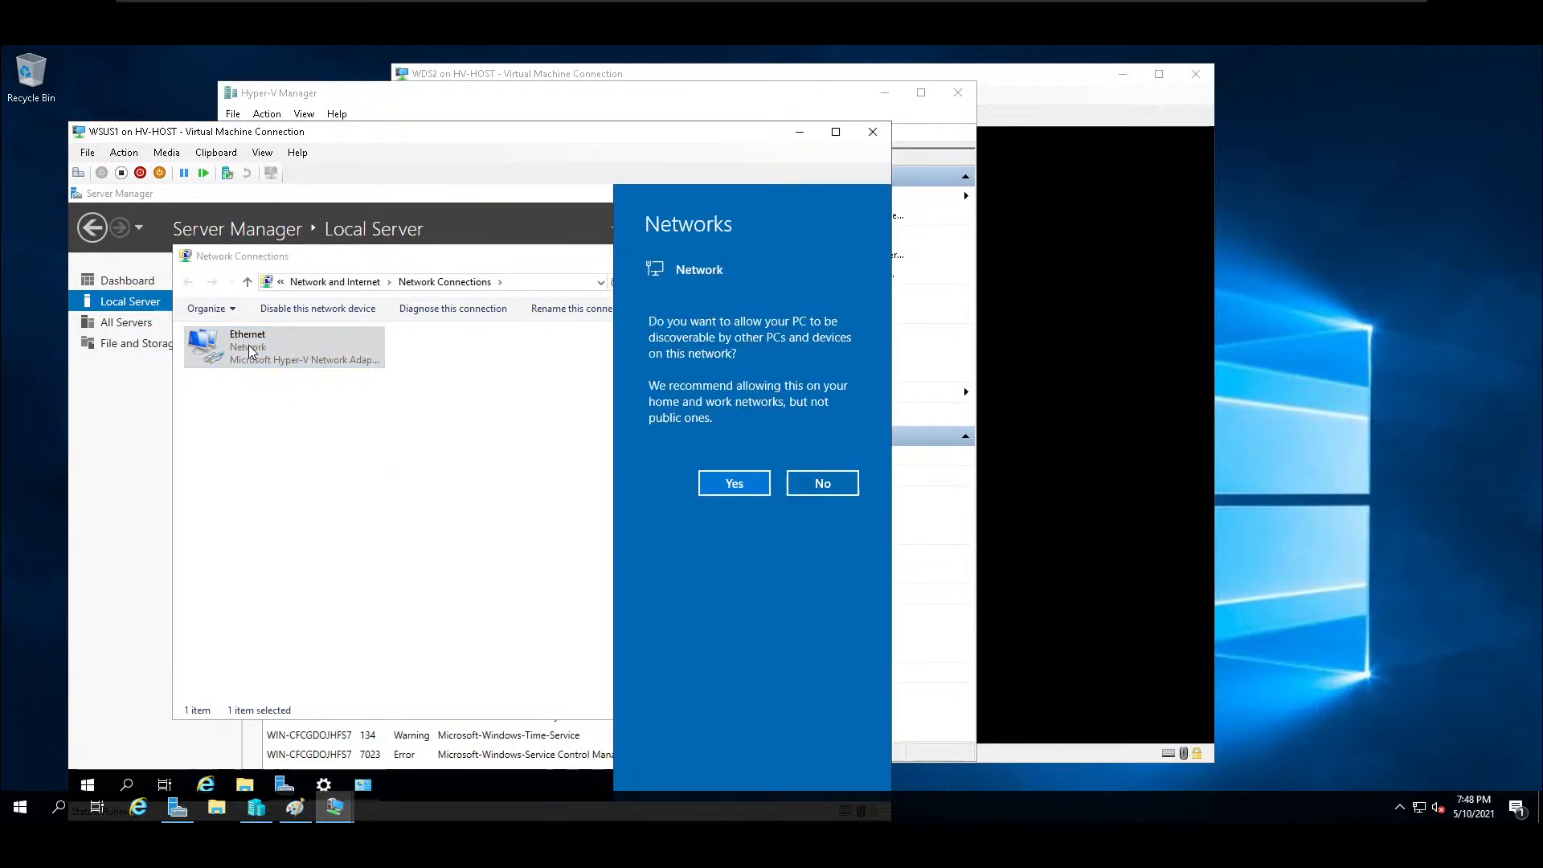
click(733, 483)
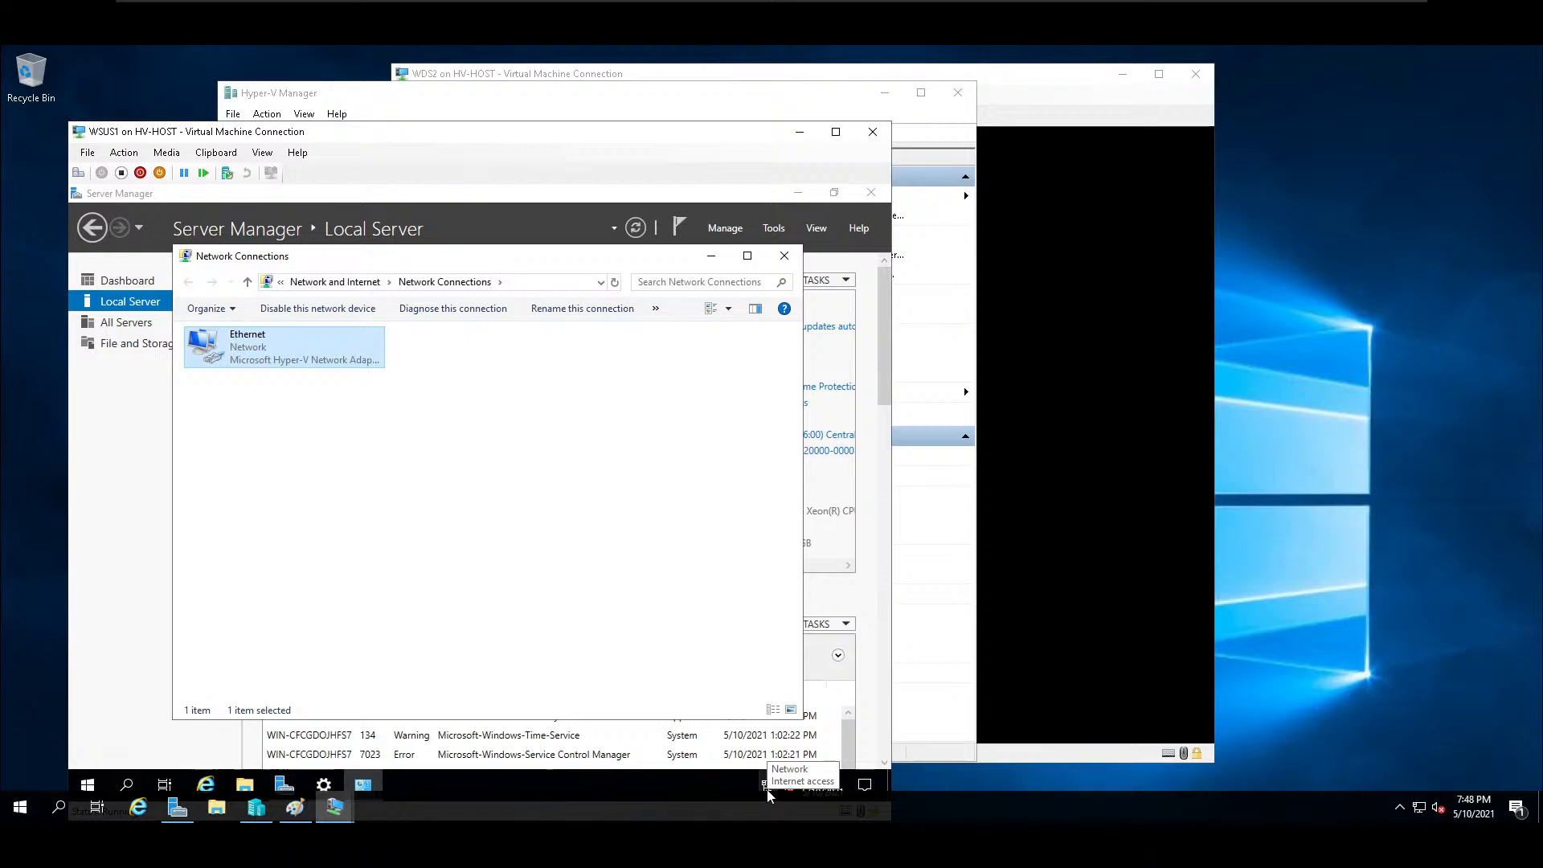
click(785, 257)
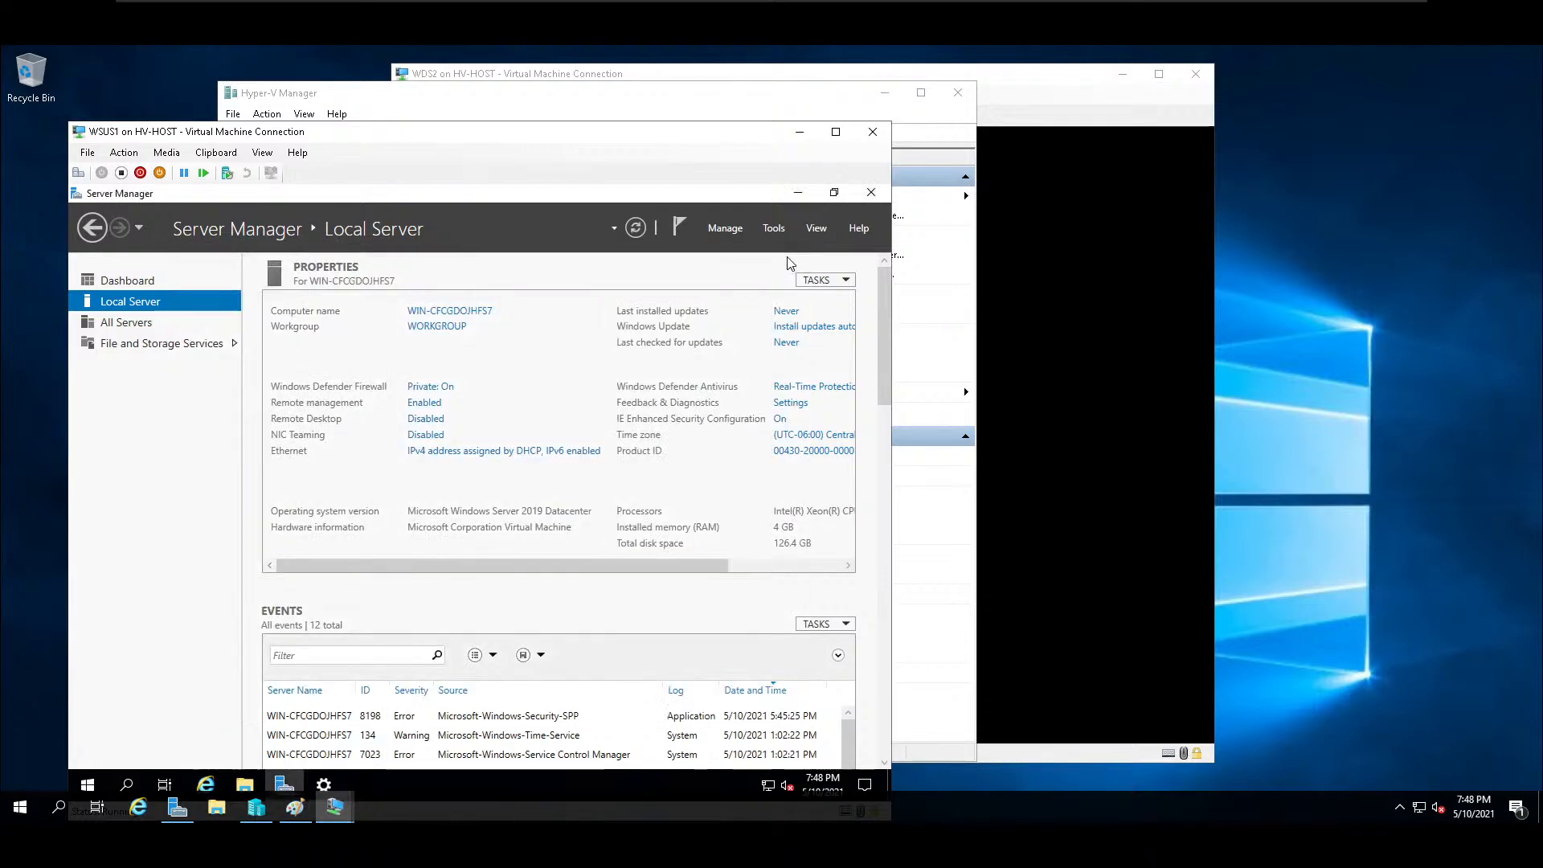
Allow Remote Desktop connections to WSUS1, accept the firewall exception notice, and apply the setting.
click(439, 313)
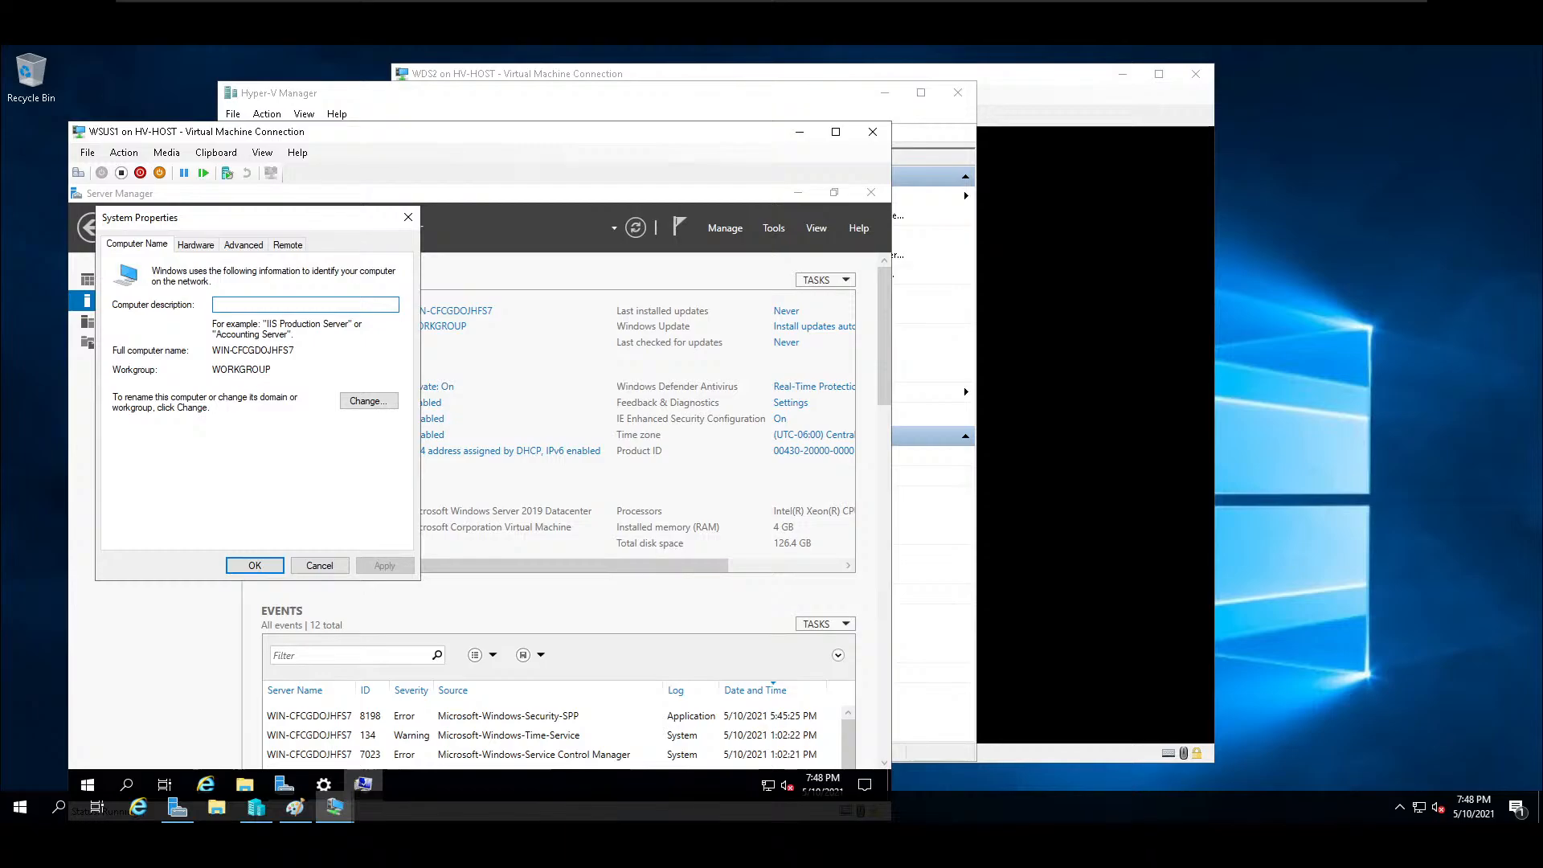
key(Escape)
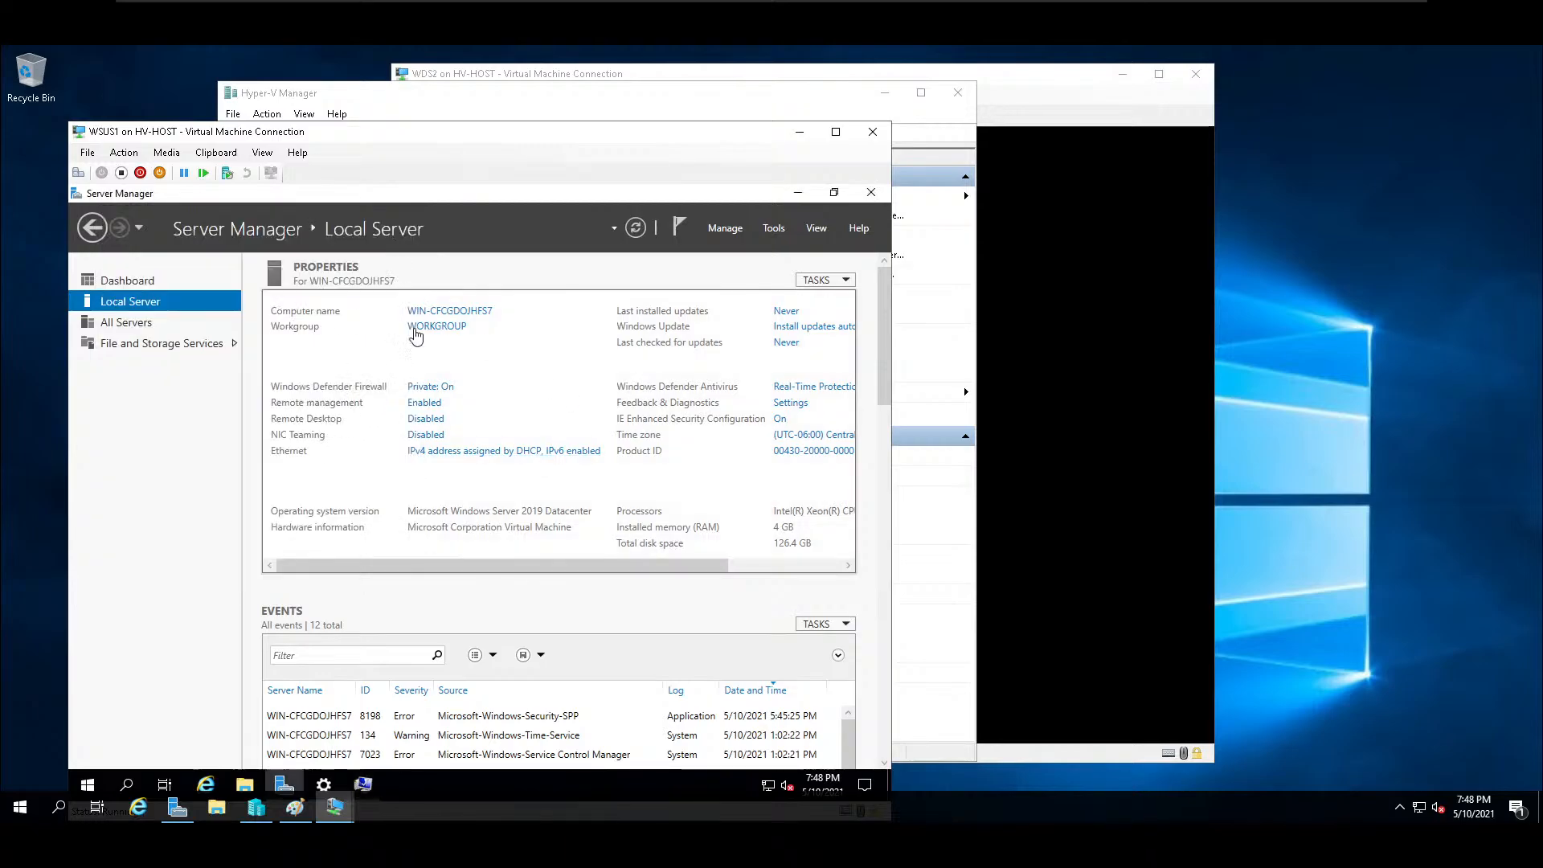
click(438, 420)
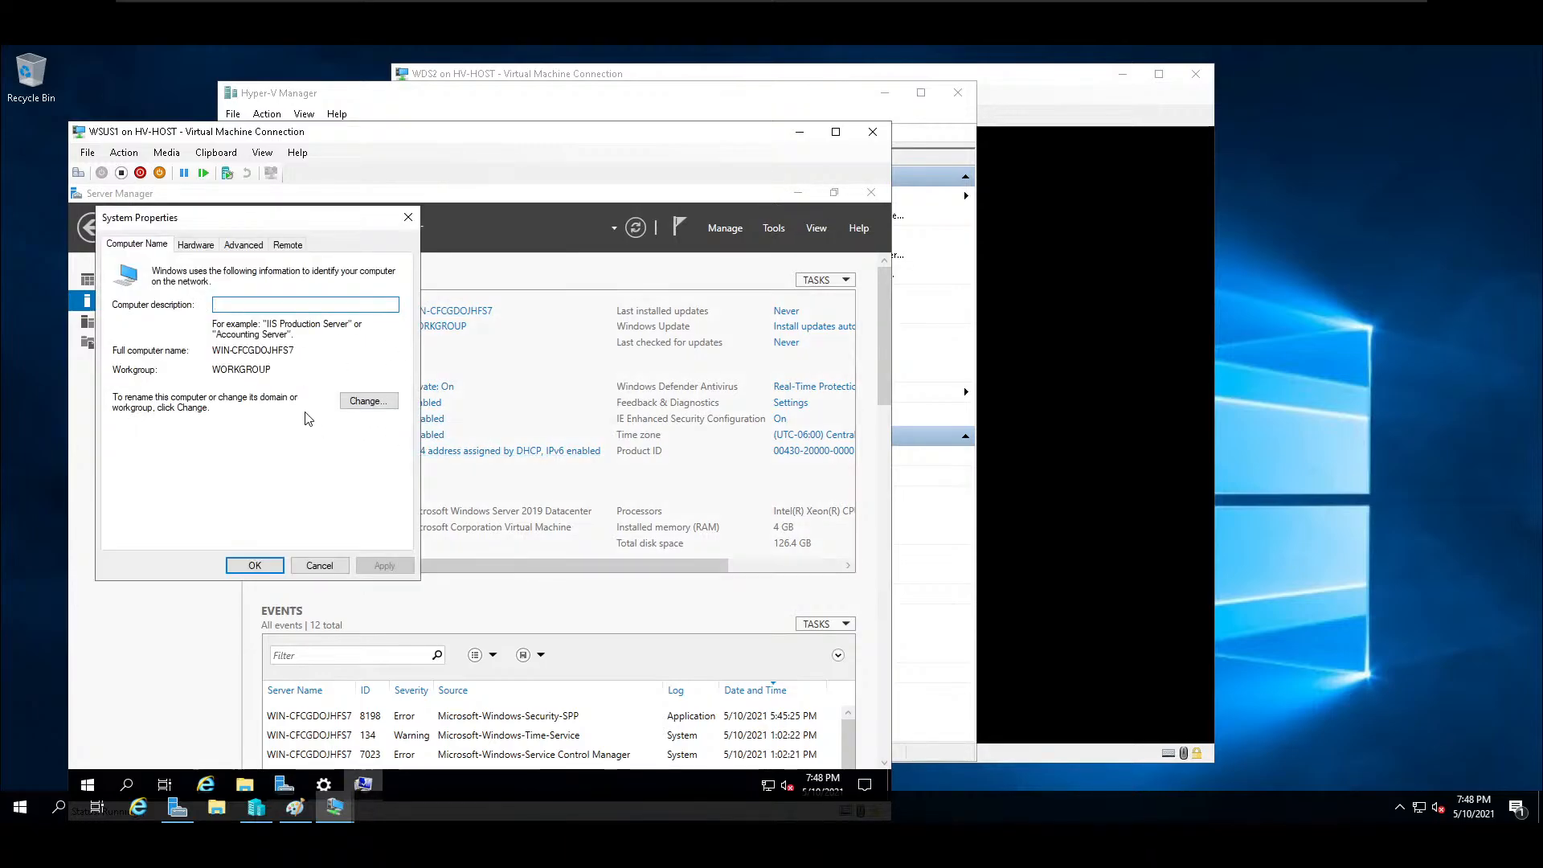
click(369, 401)
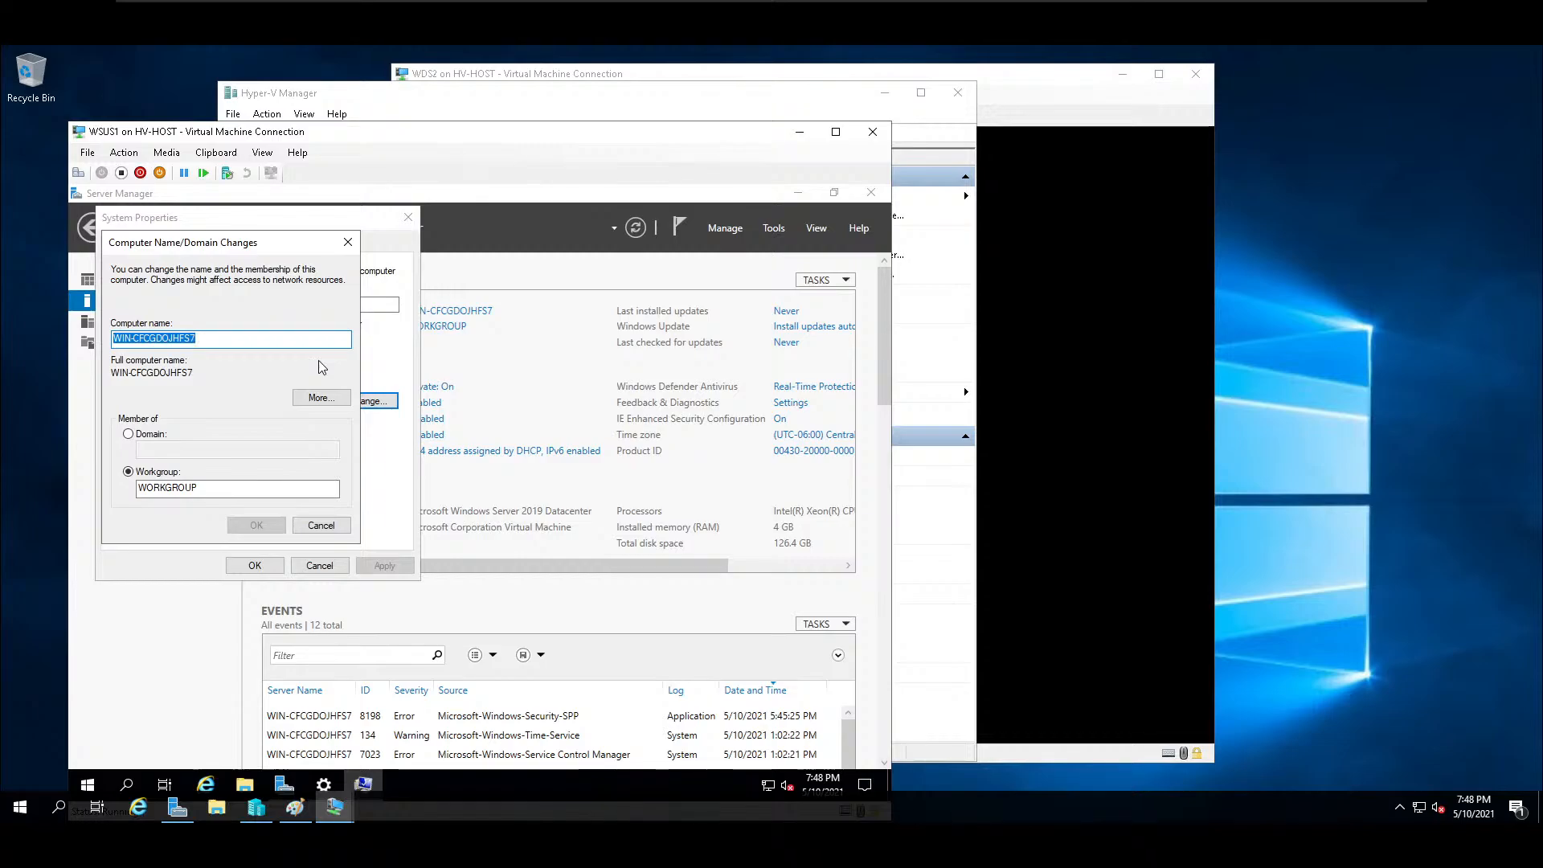
click(348, 242)
click(281, 245)
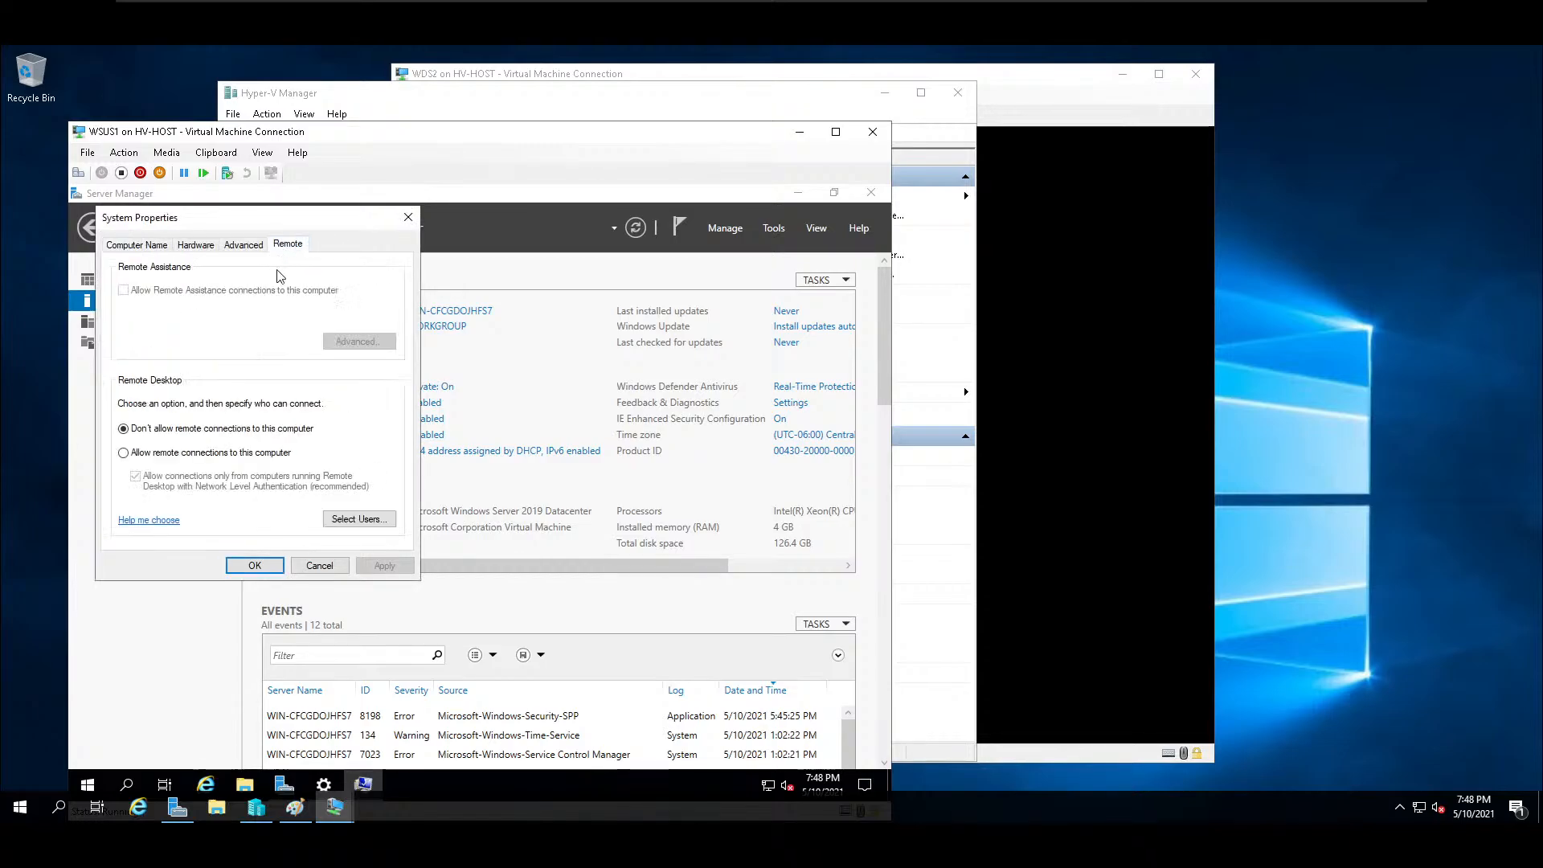
click(152, 455)
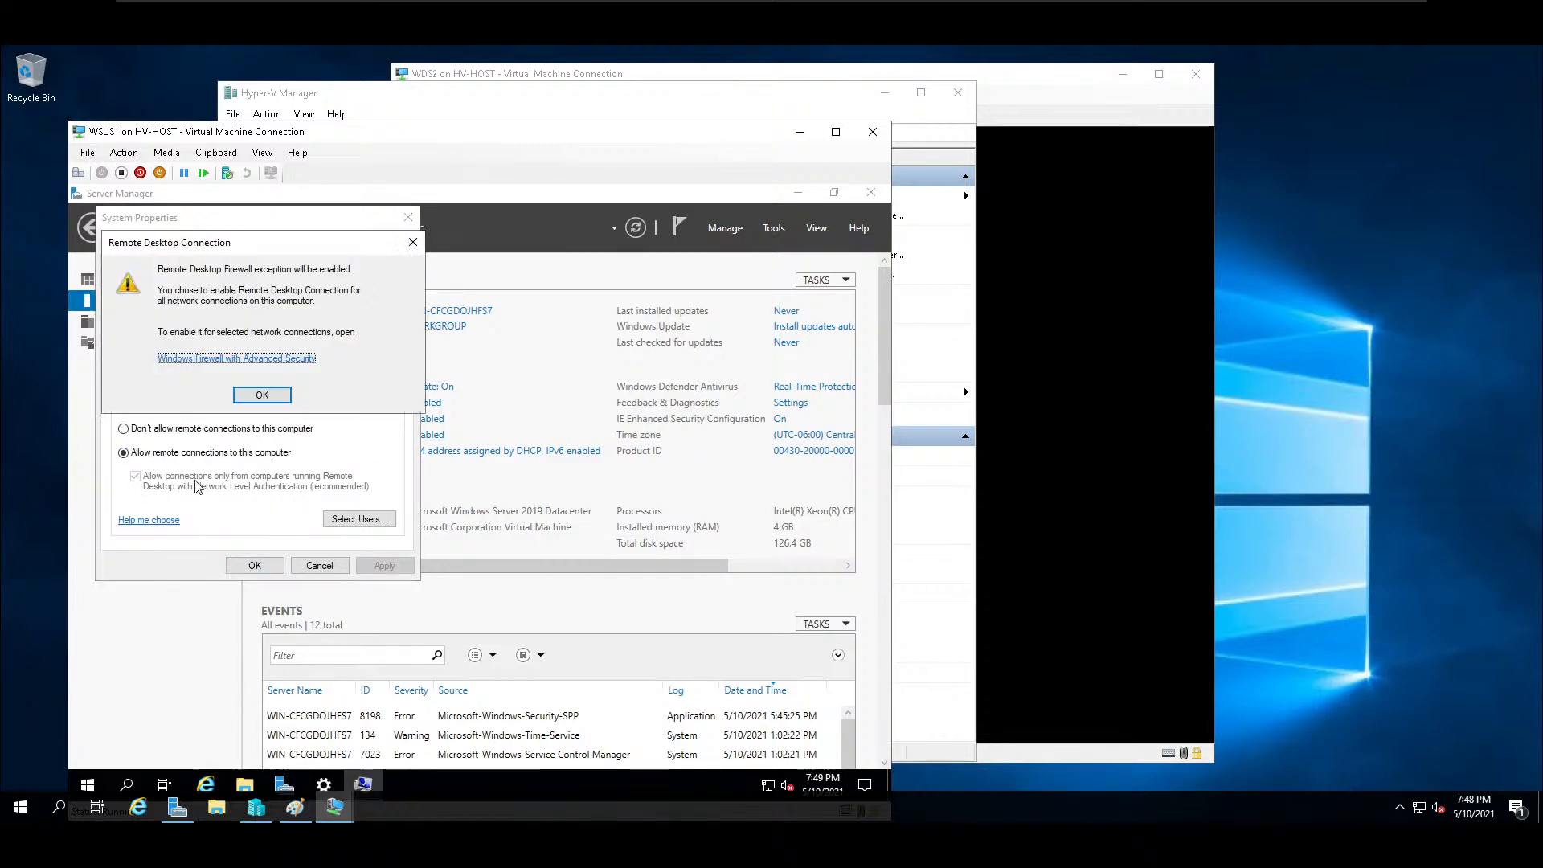
click(265, 399)
click(384, 565)
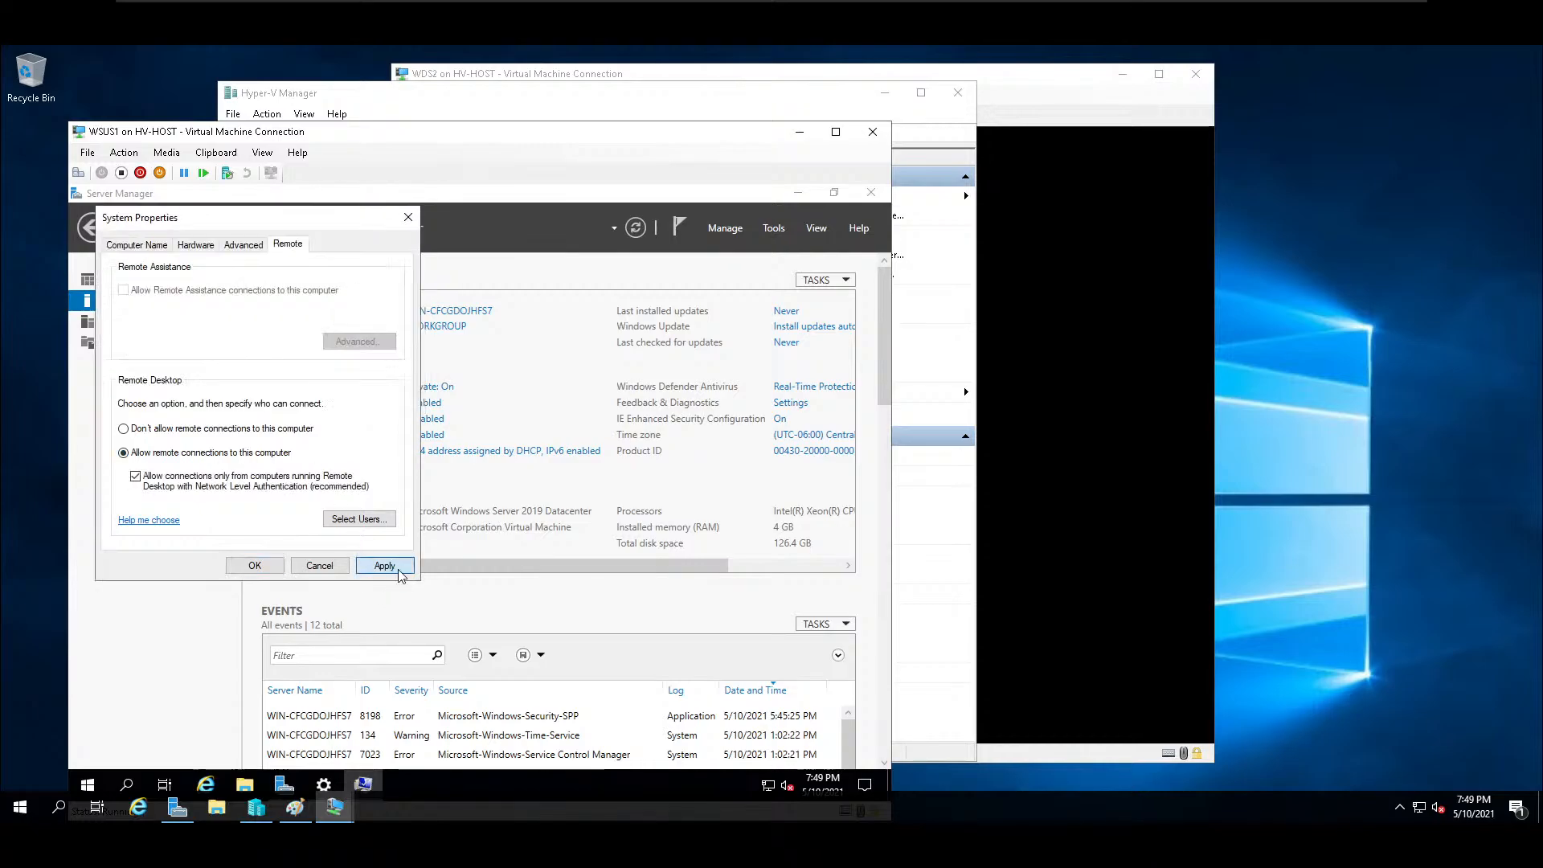
Try to rename the computer to WSUS1 and join it to the school domain.
click(137, 244)
click(374, 403)
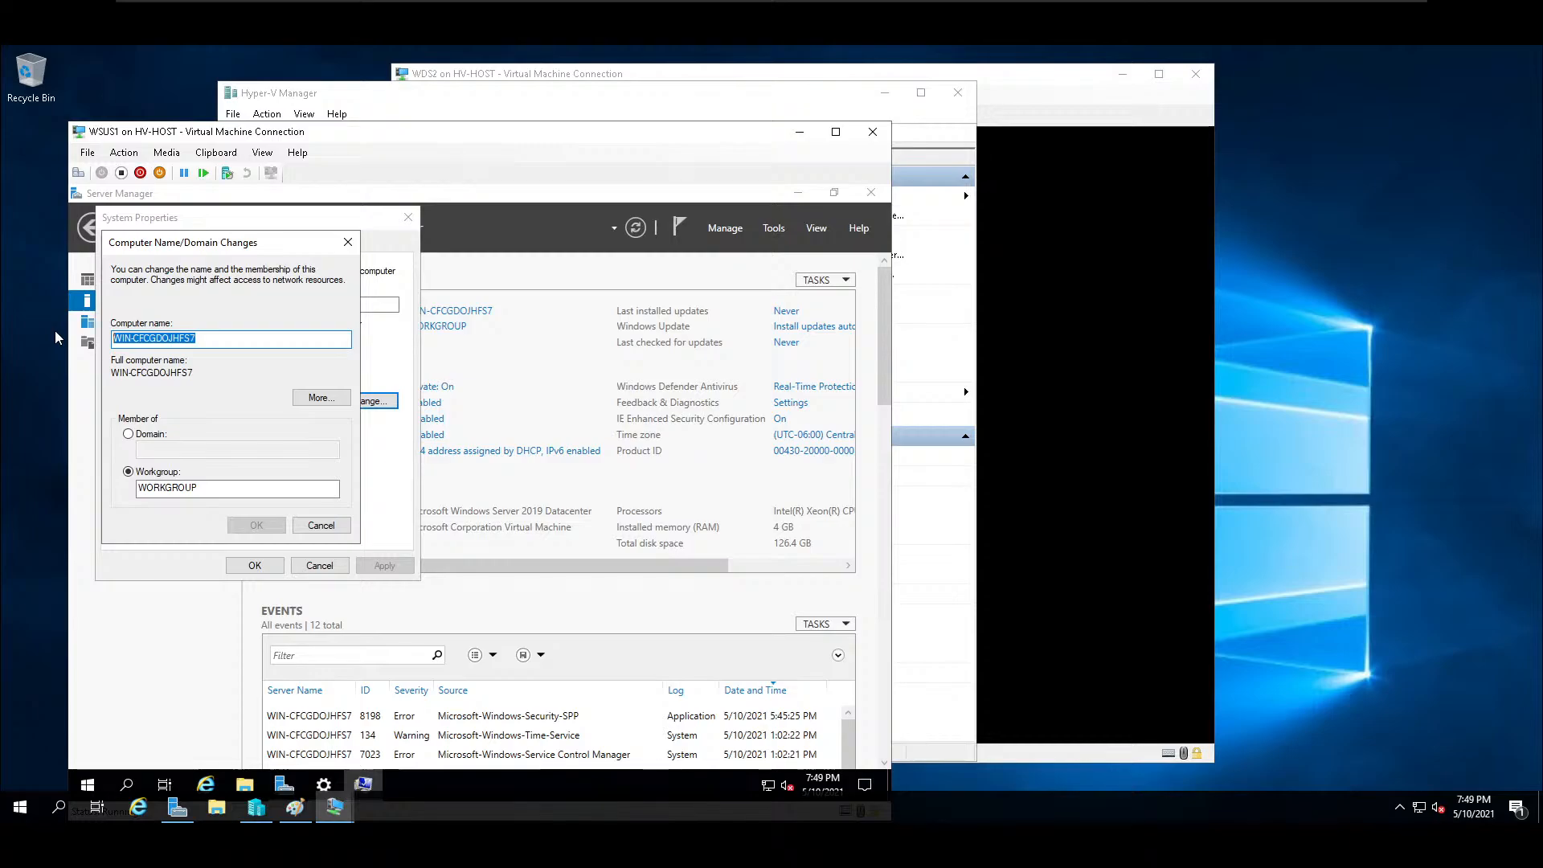
text(WSUS)
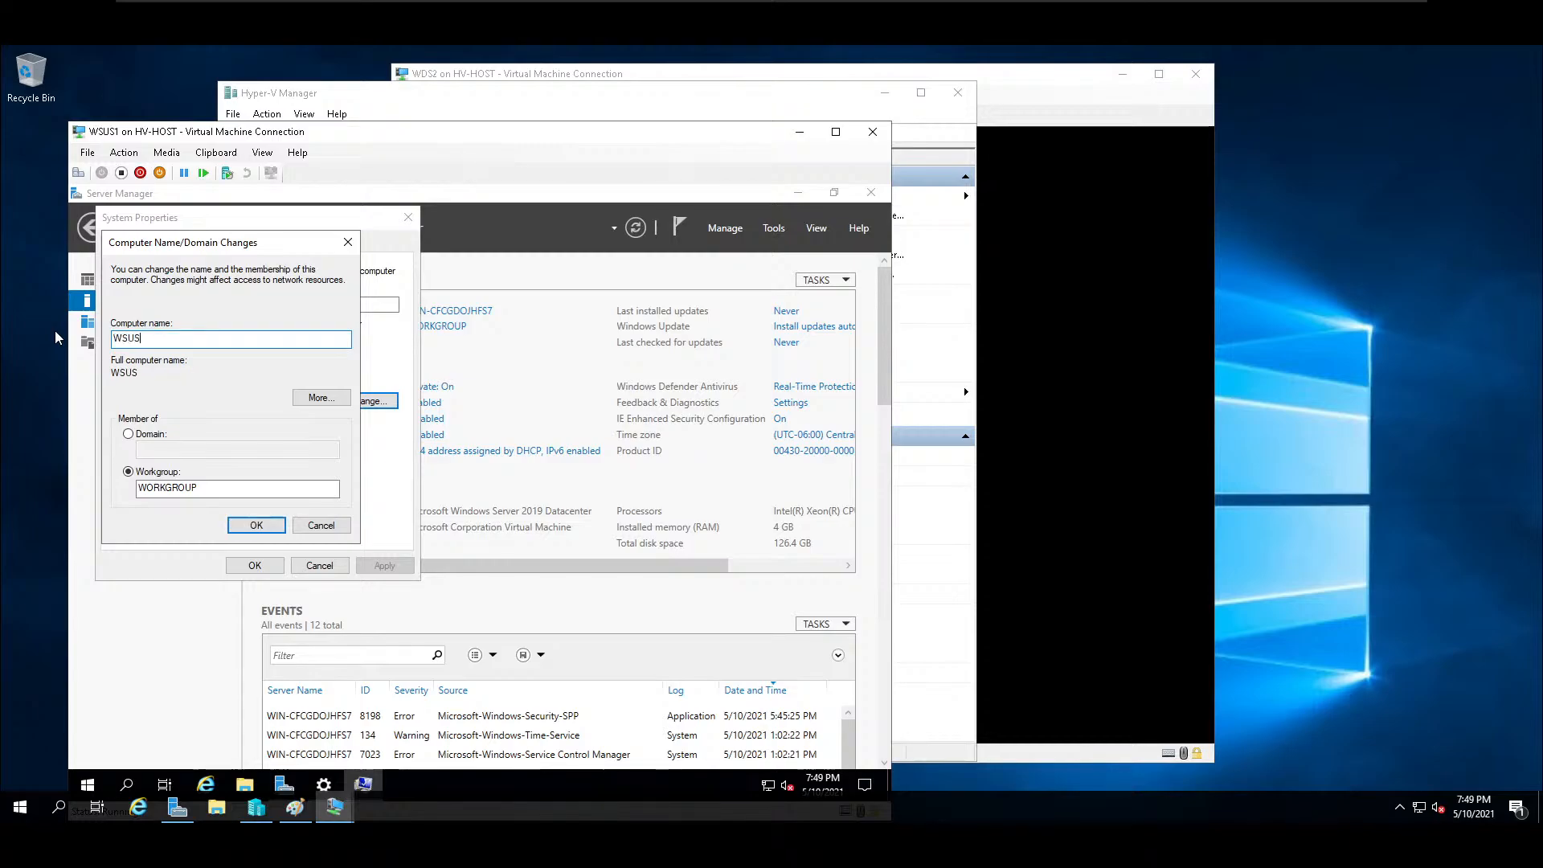
text(1)
click(128, 435)
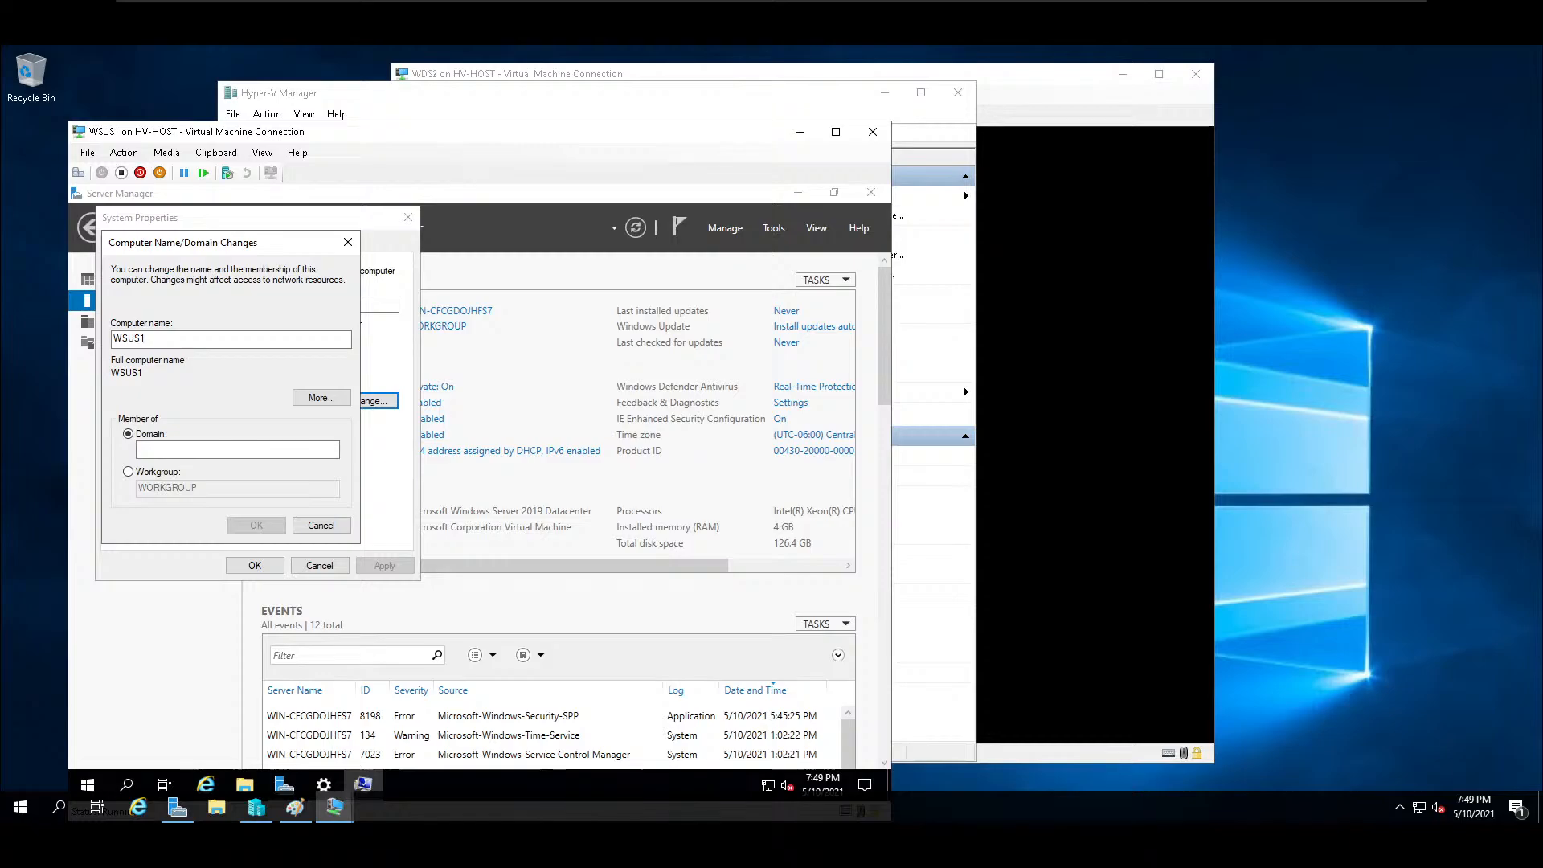
text(school)
click(254, 527)
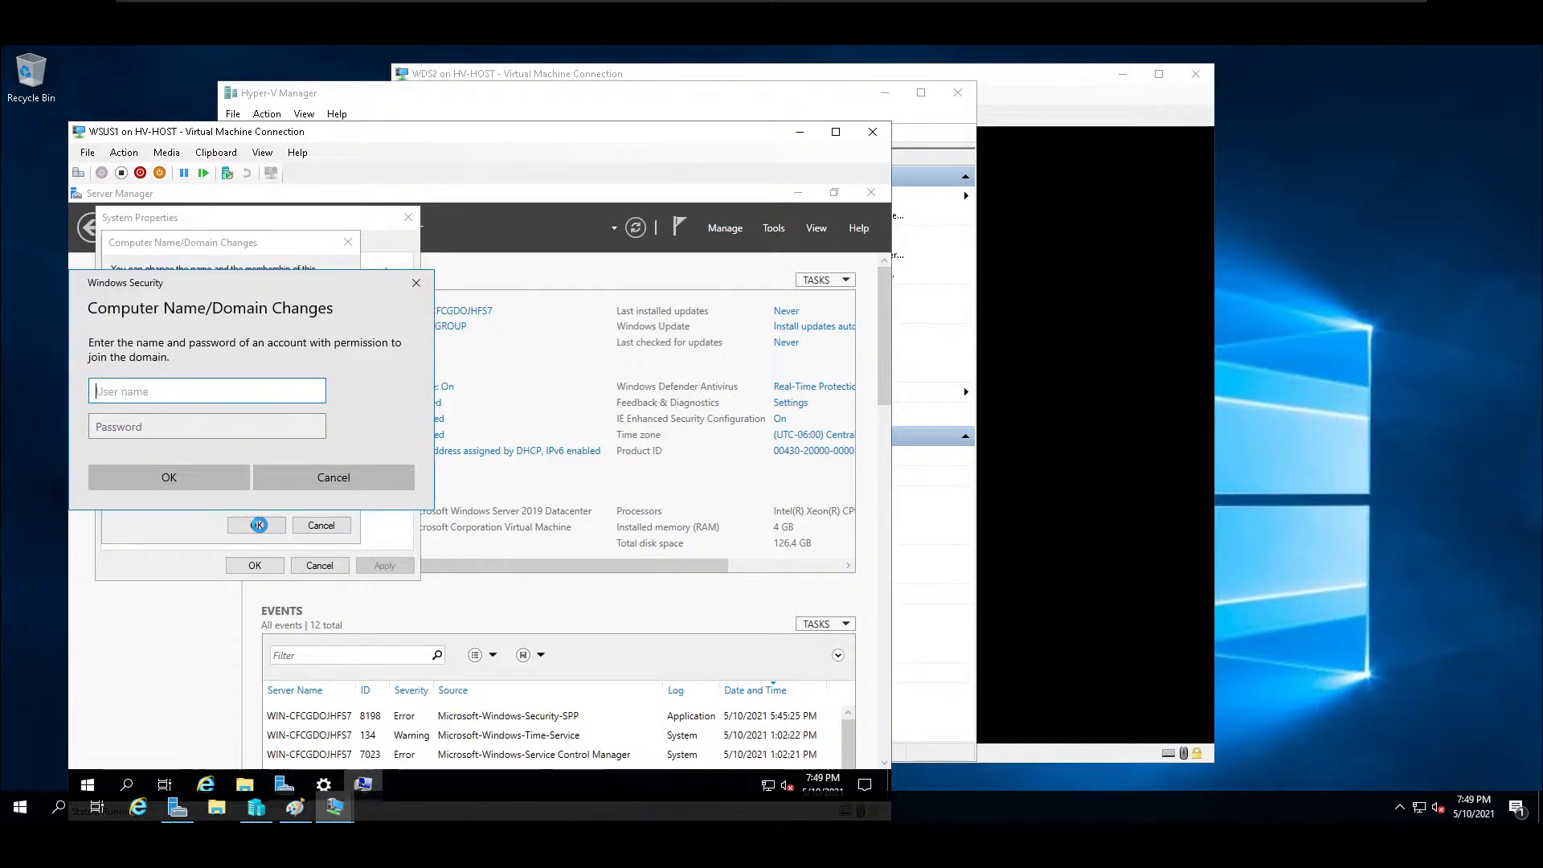
Authorize the domain join with the administrator account and enter its password.
text(administrator)
key(Tab)
text(P•••••••••••)
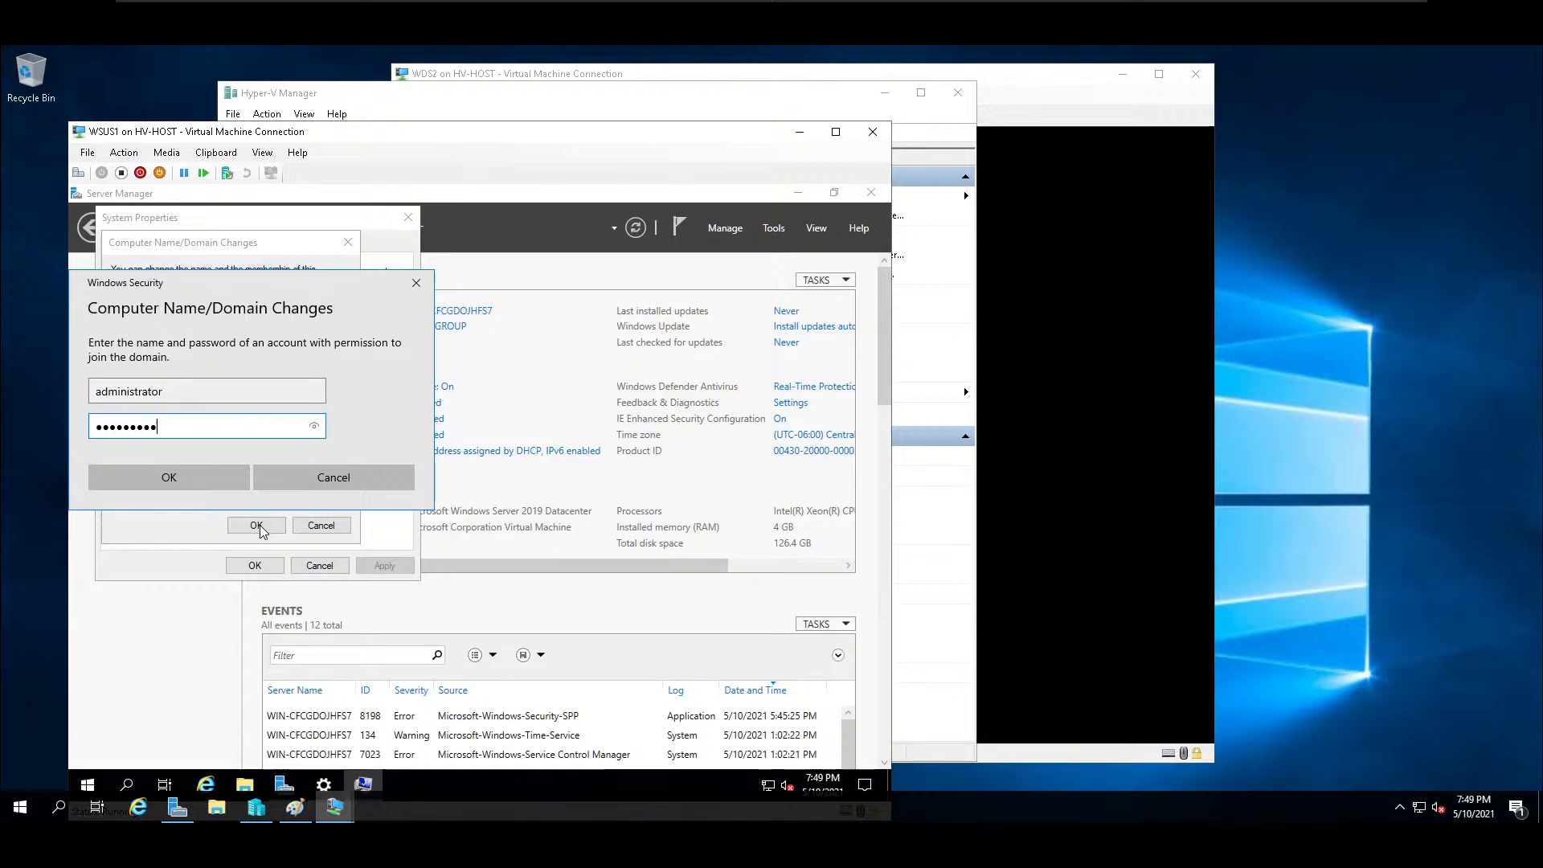
key(Return)
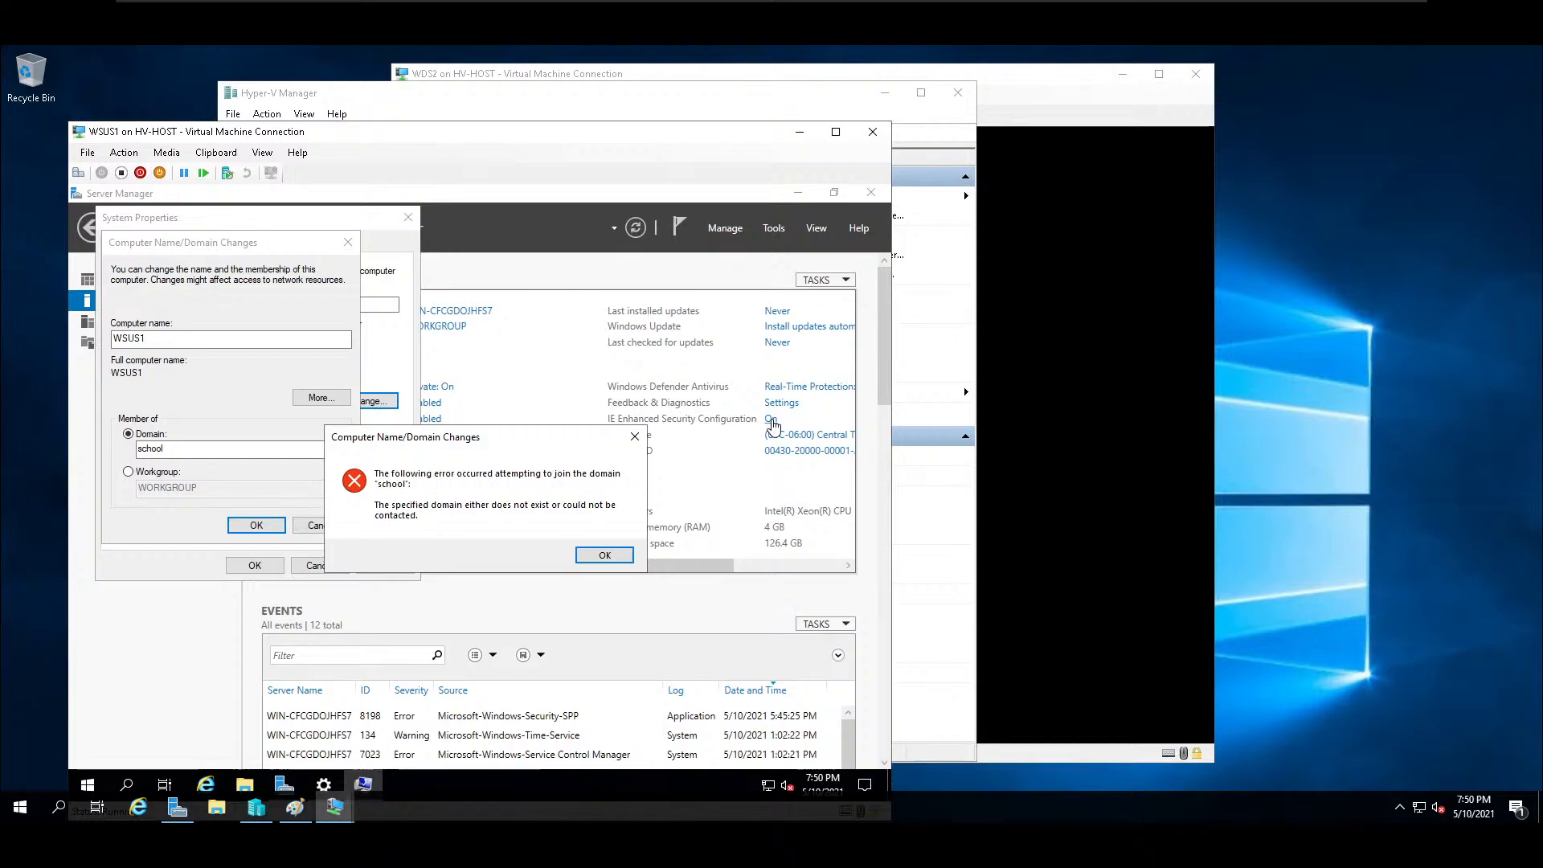
Minimize Server Manager inside WSUS1 and dismiss the domain join error.
click(772, 423)
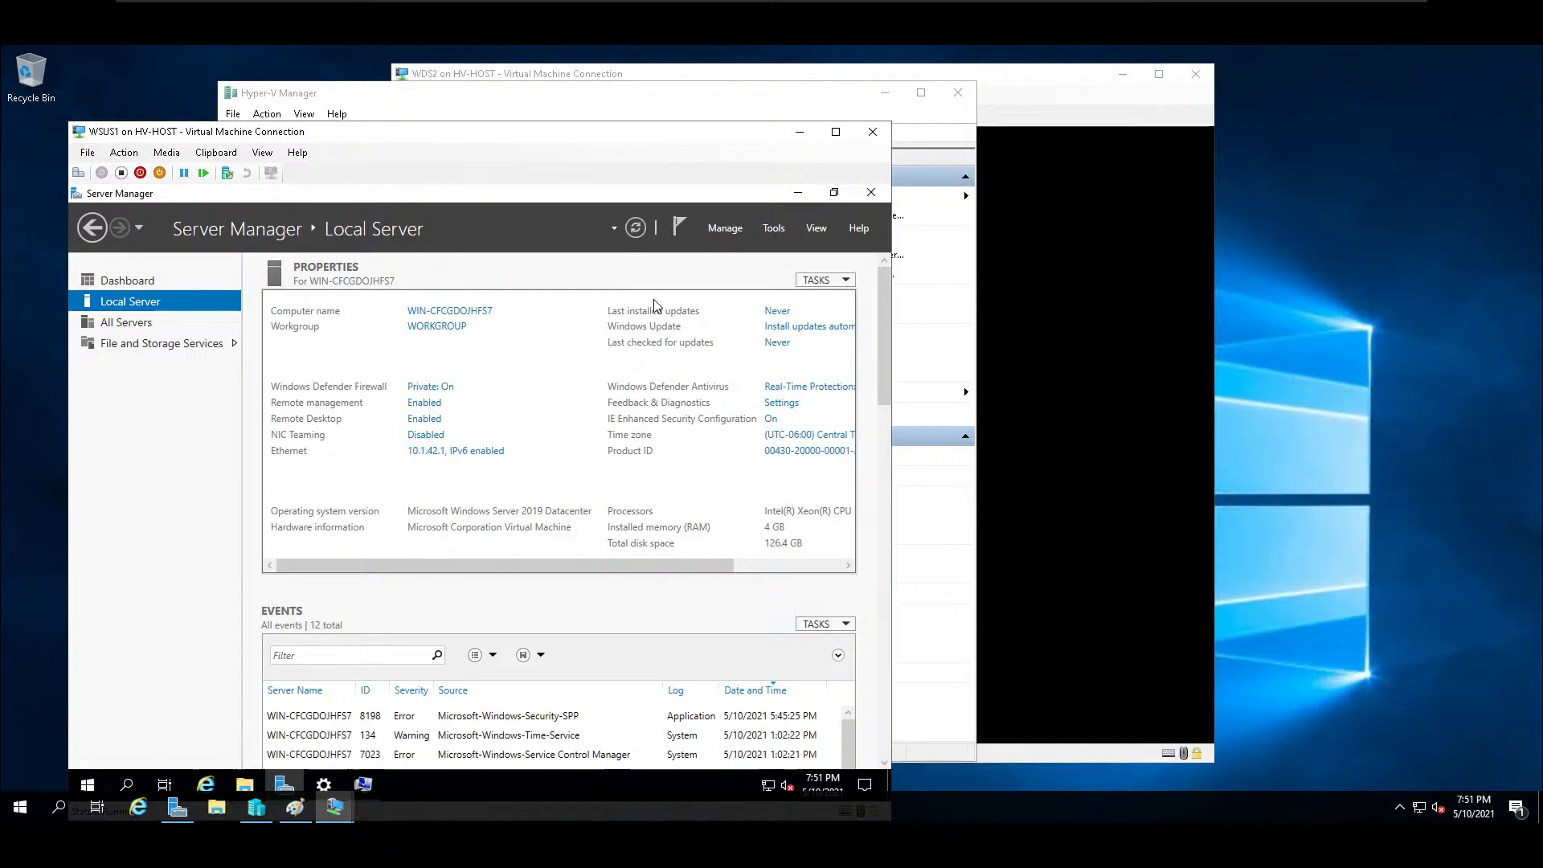
click(794, 192)
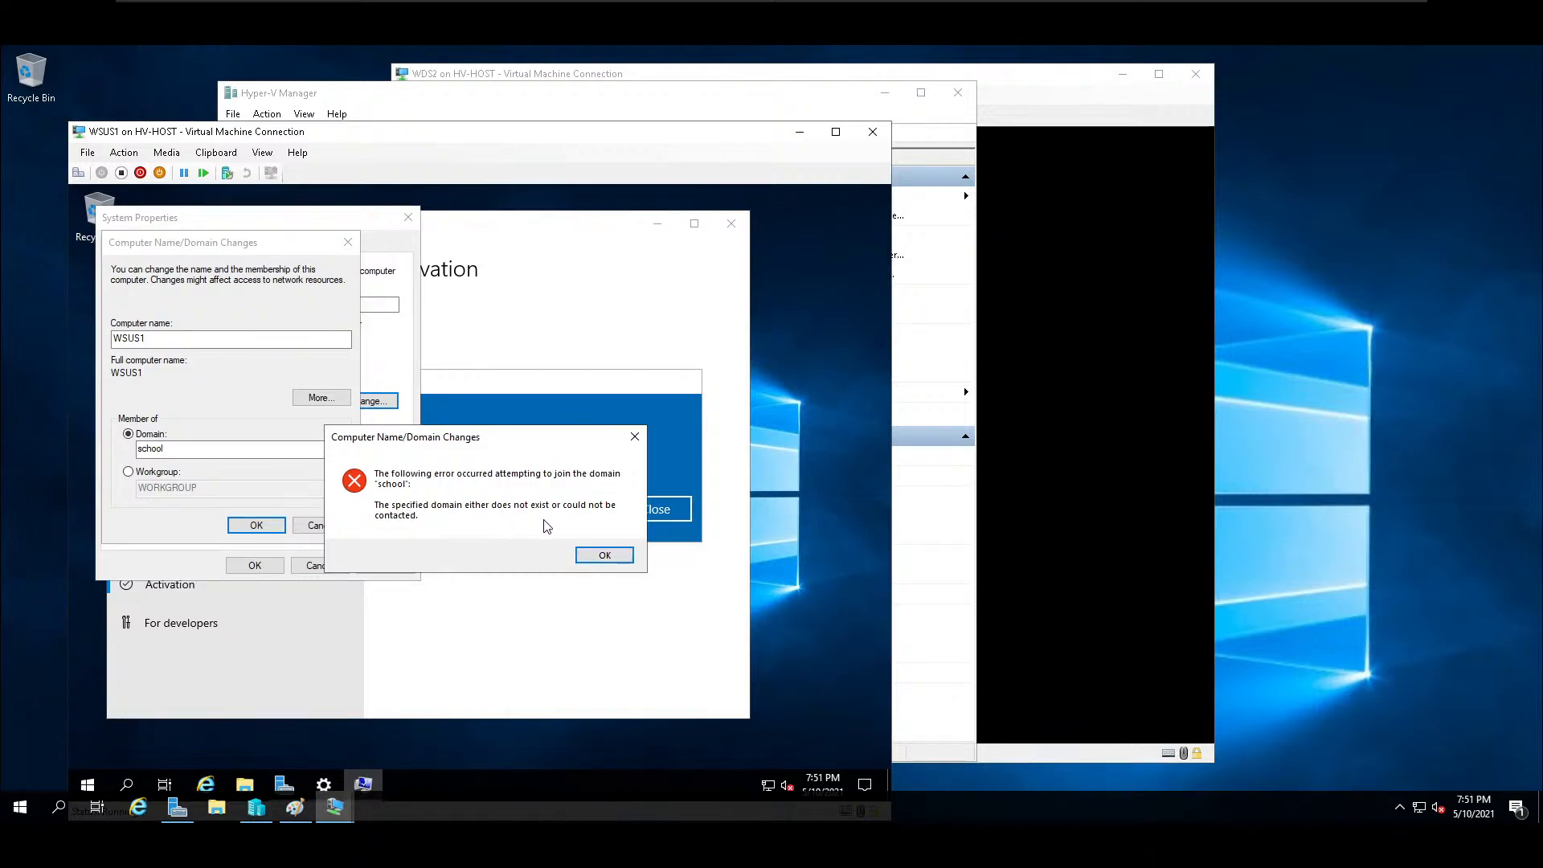
click(604, 554)
Browse the Network location in File Explorer and turn on network discovery and file sharing.
click(248, 788)
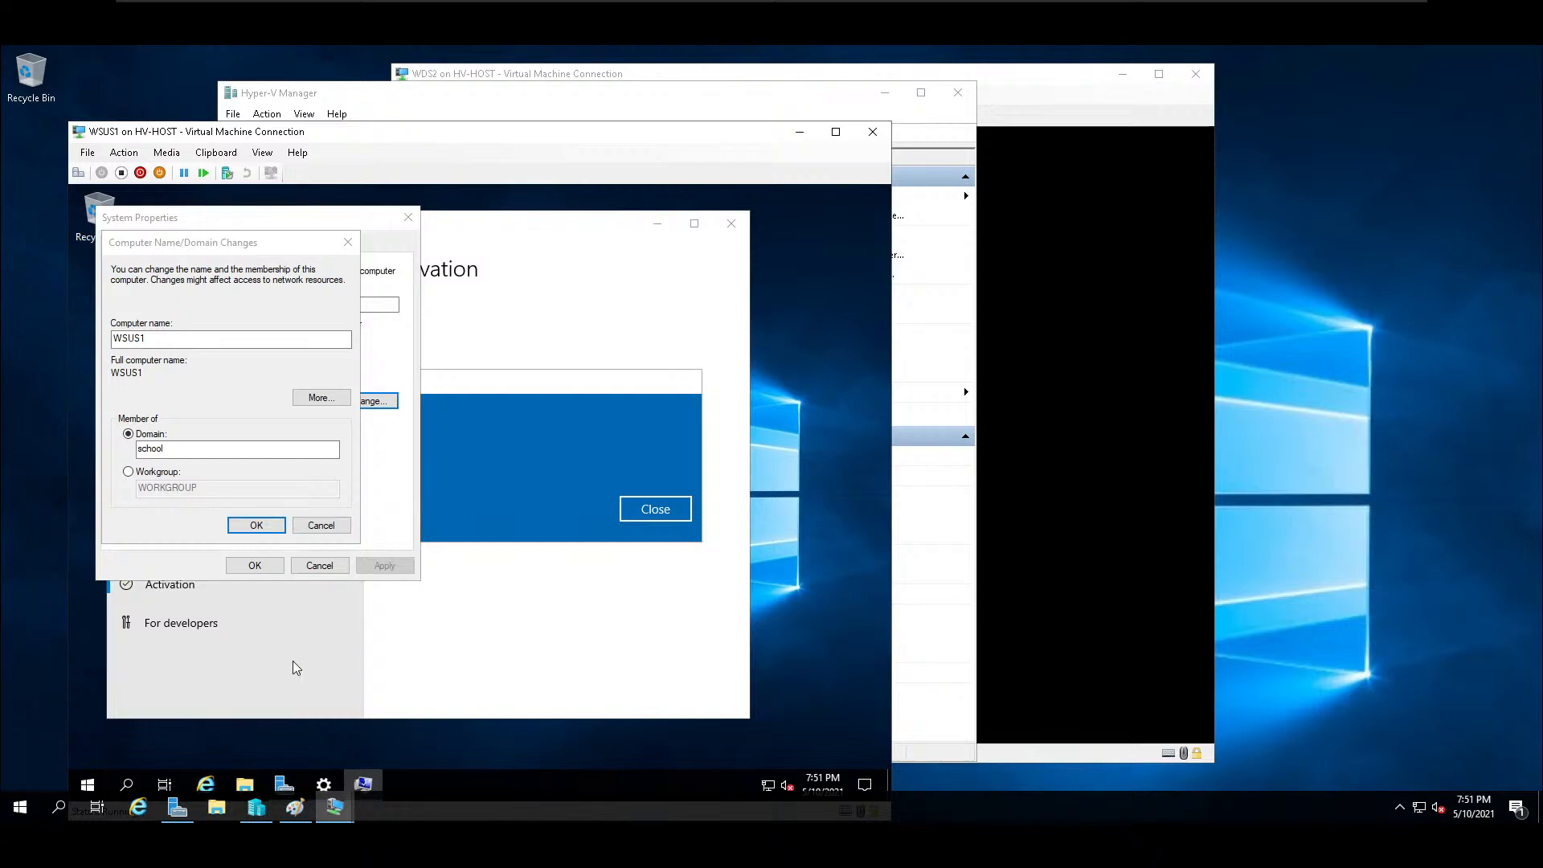
click(245, 786)
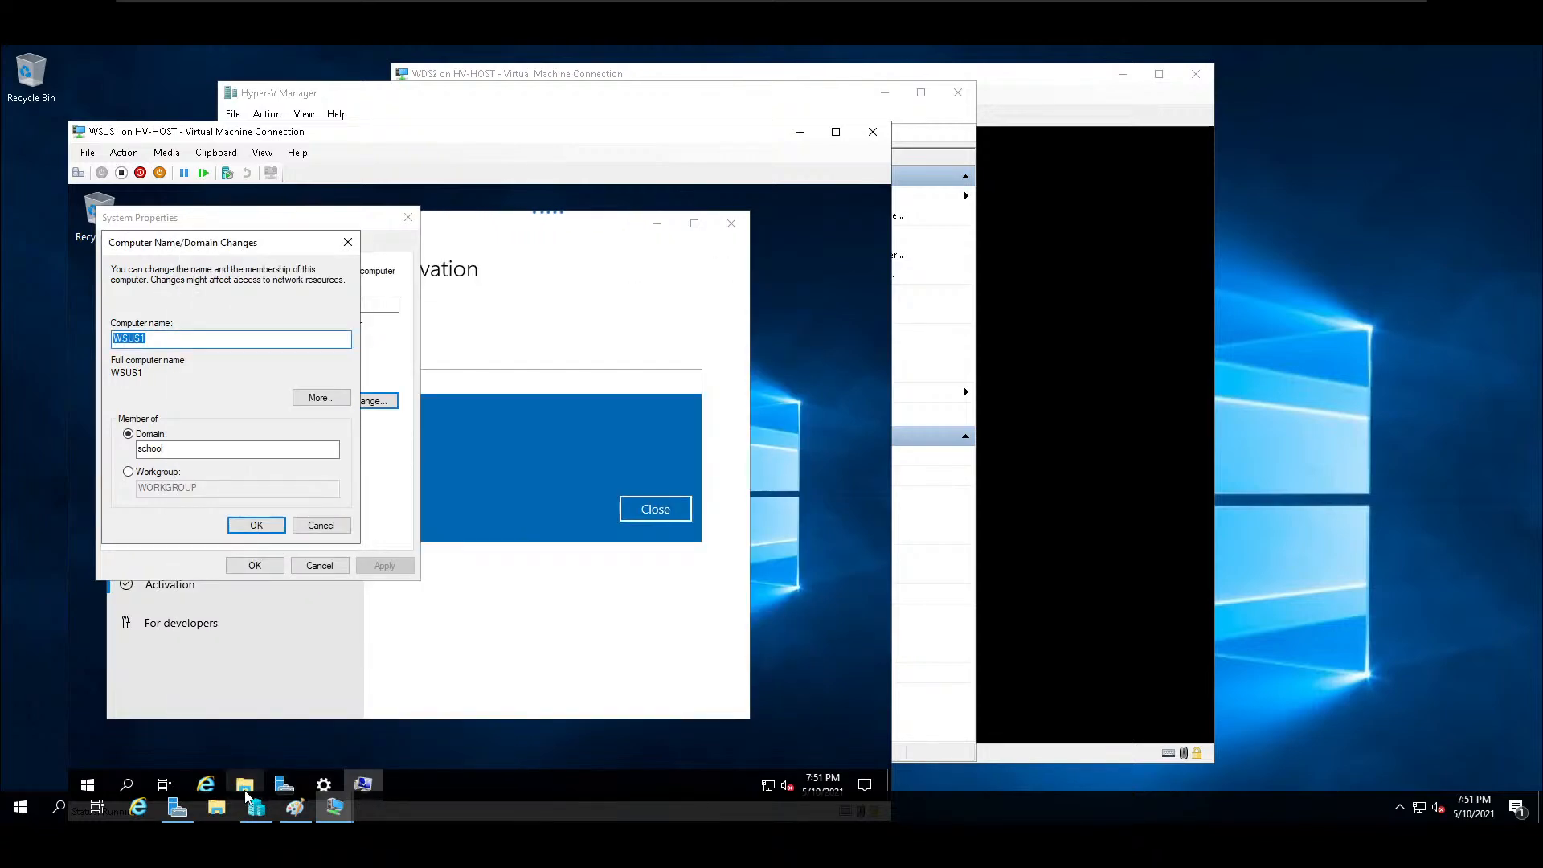
click(245, 786)
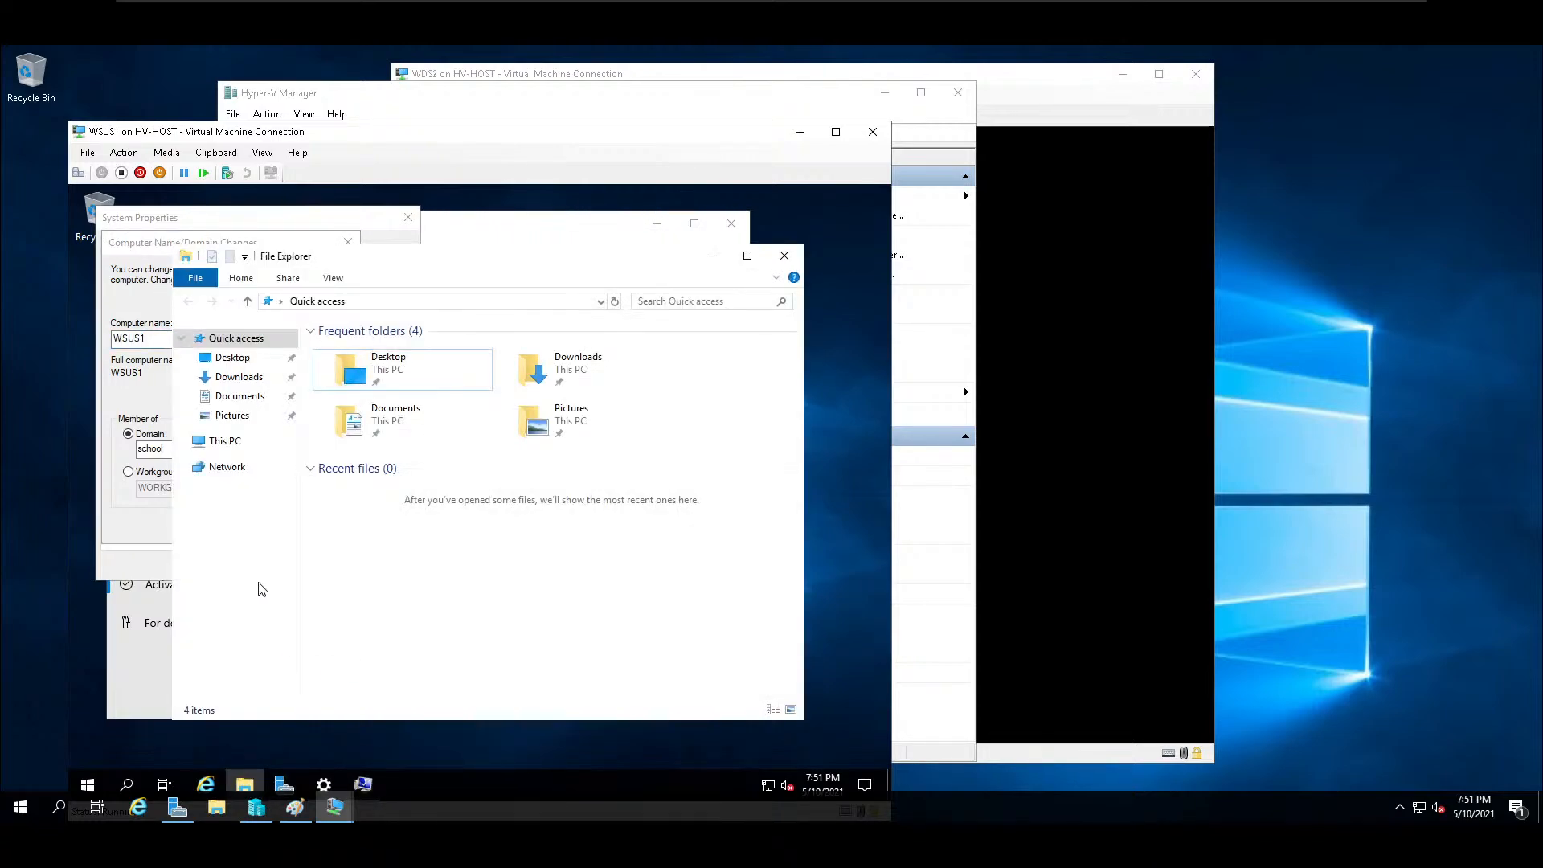
click(228, 467)
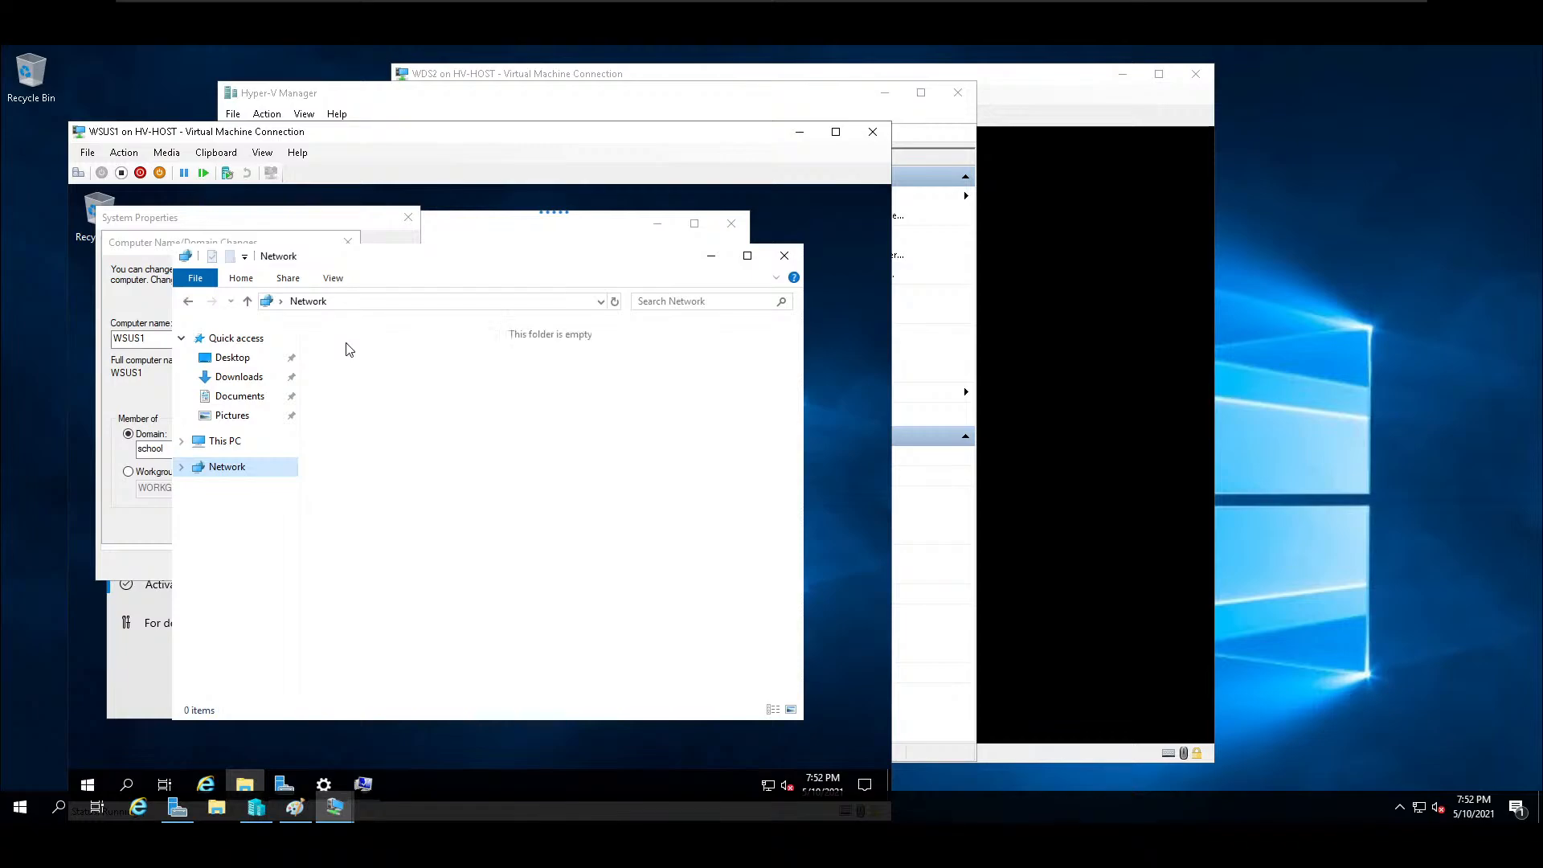
click(441, 328)
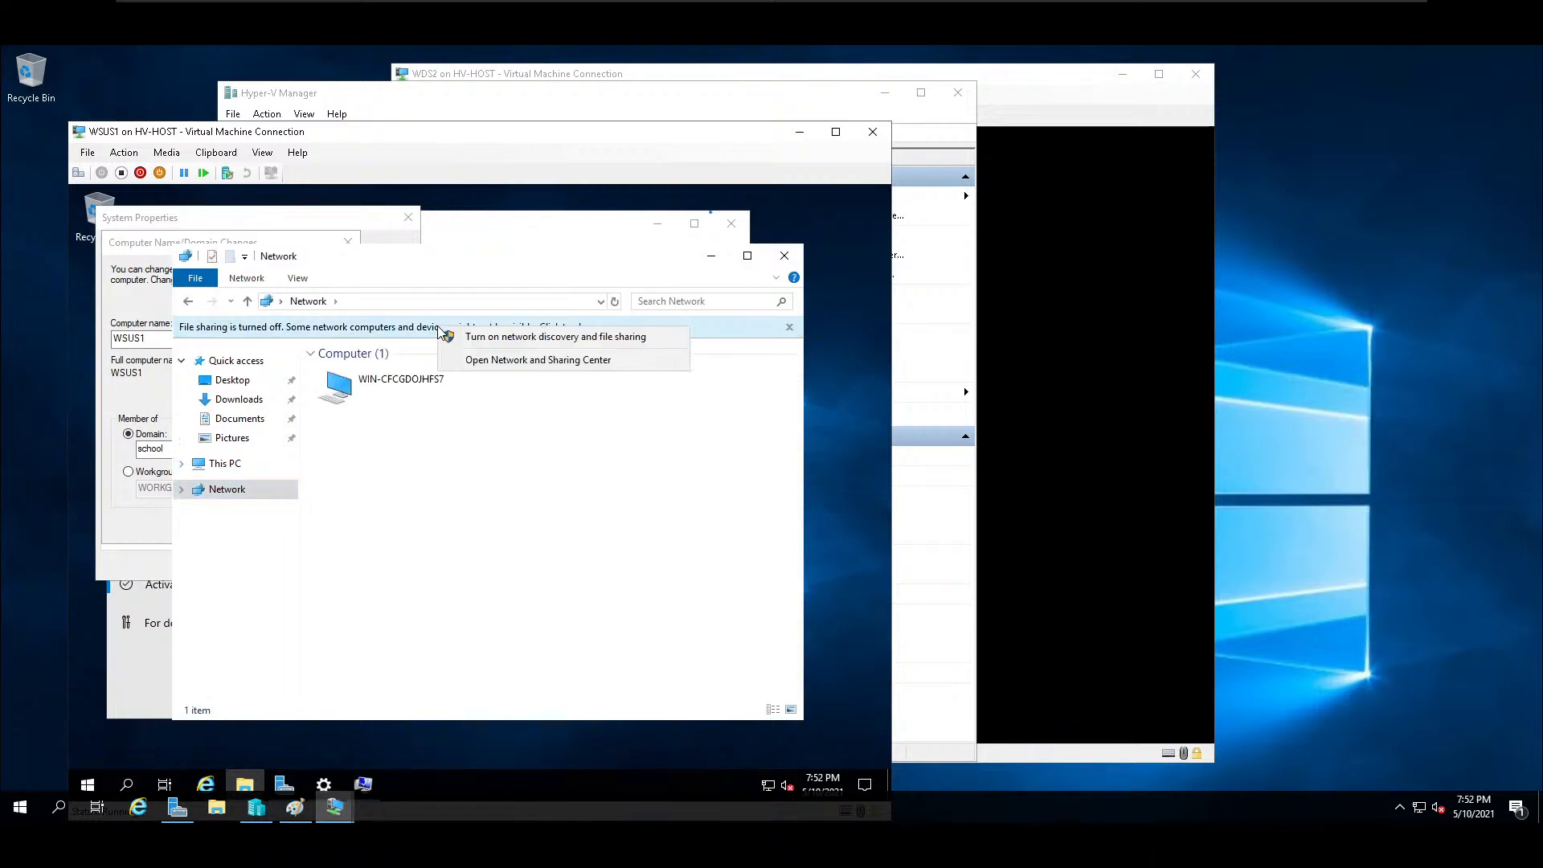
click(481, 341)
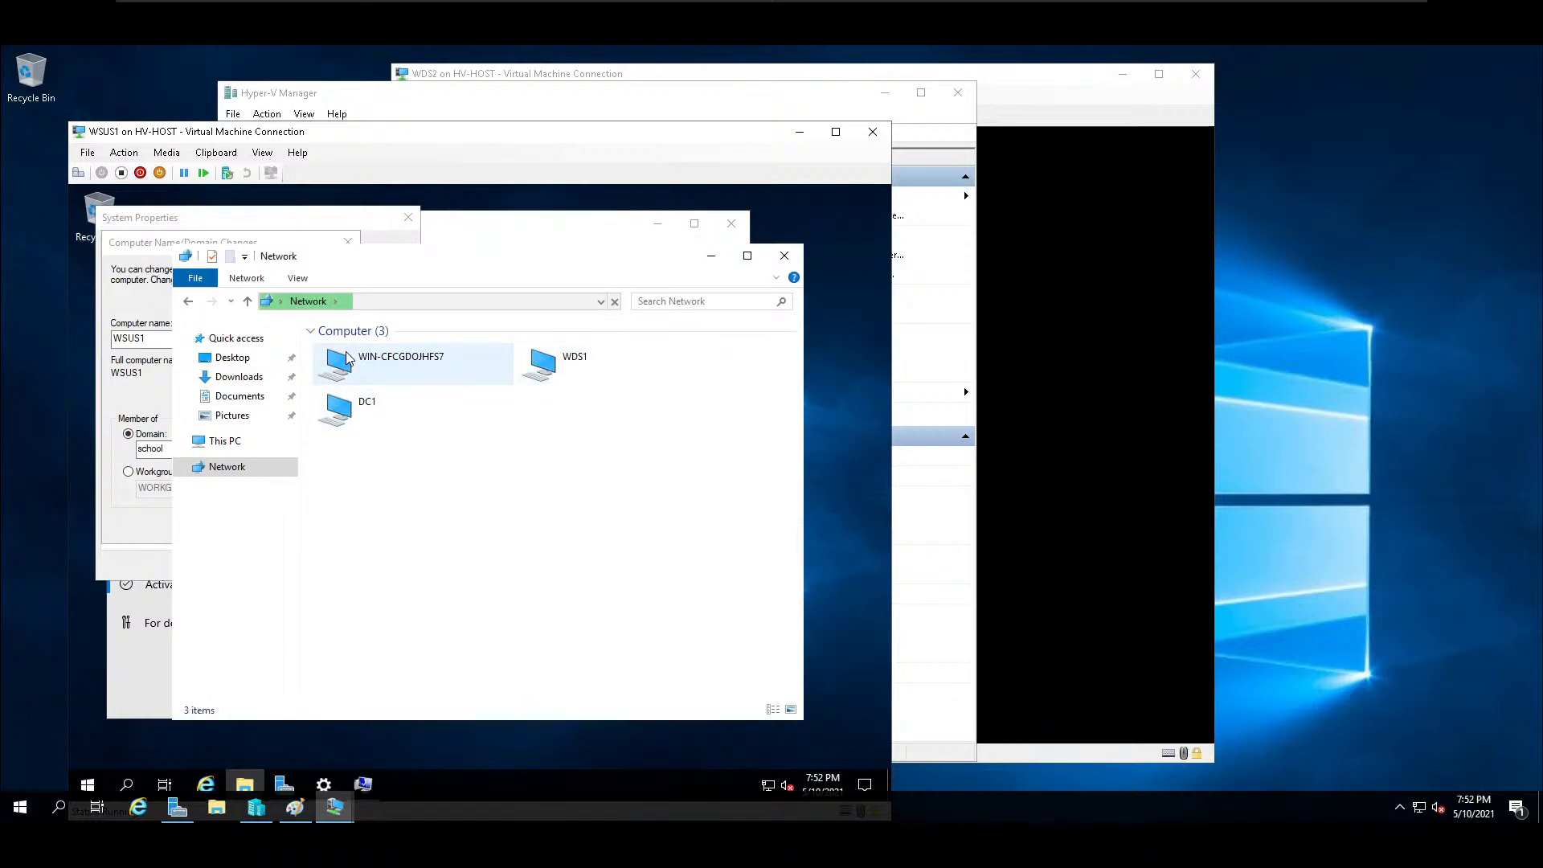
Retry joining WSUS1 to the school domain, entering the administrator account and its password.
click(153, 517)
click(256, 524)
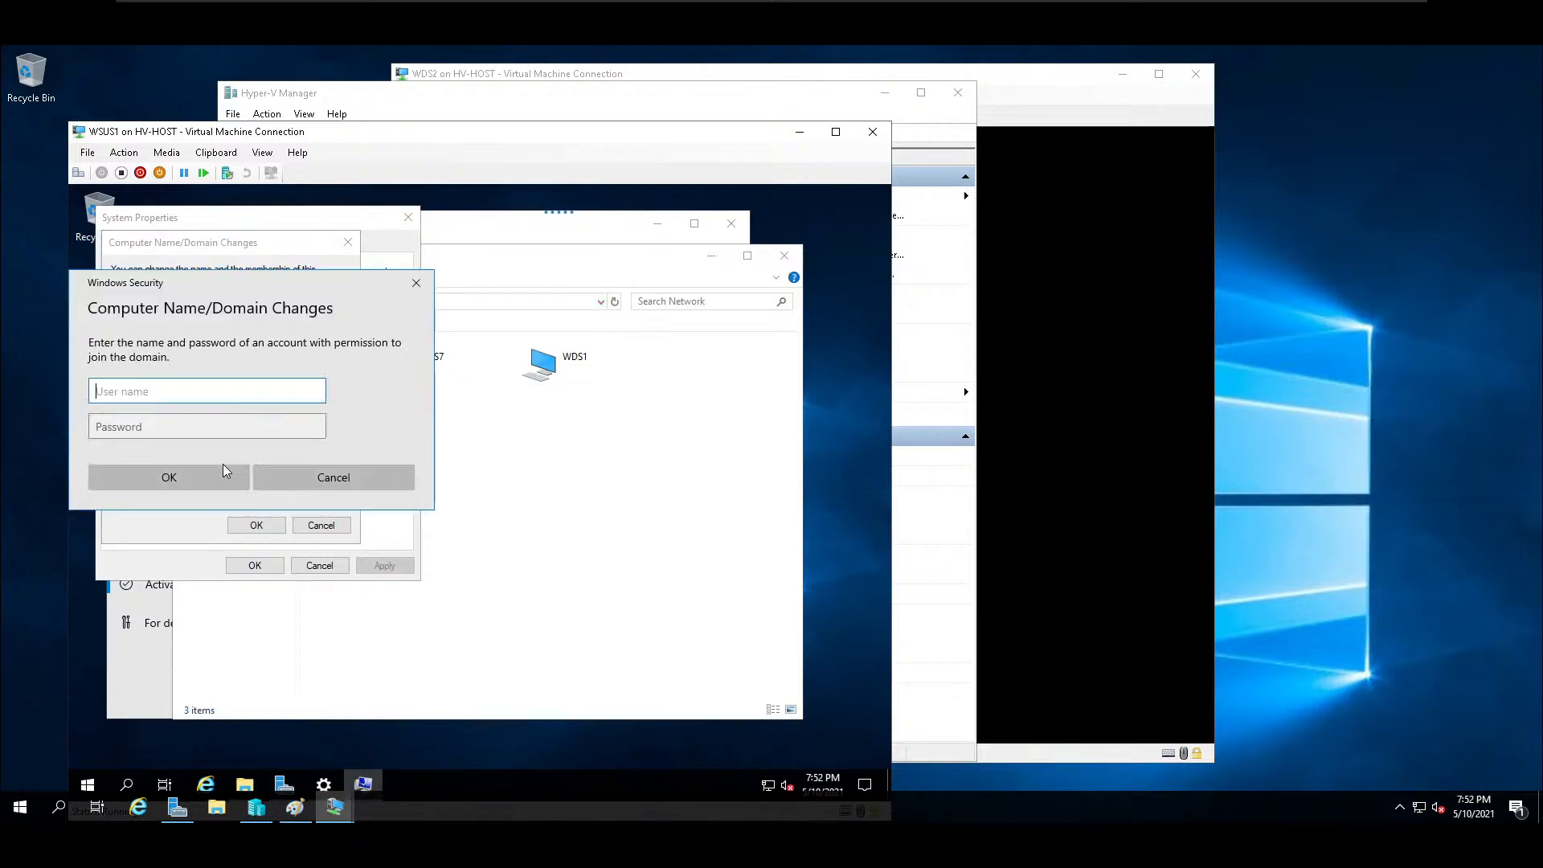
text(administrator)
key(Tab)
text(Password1)
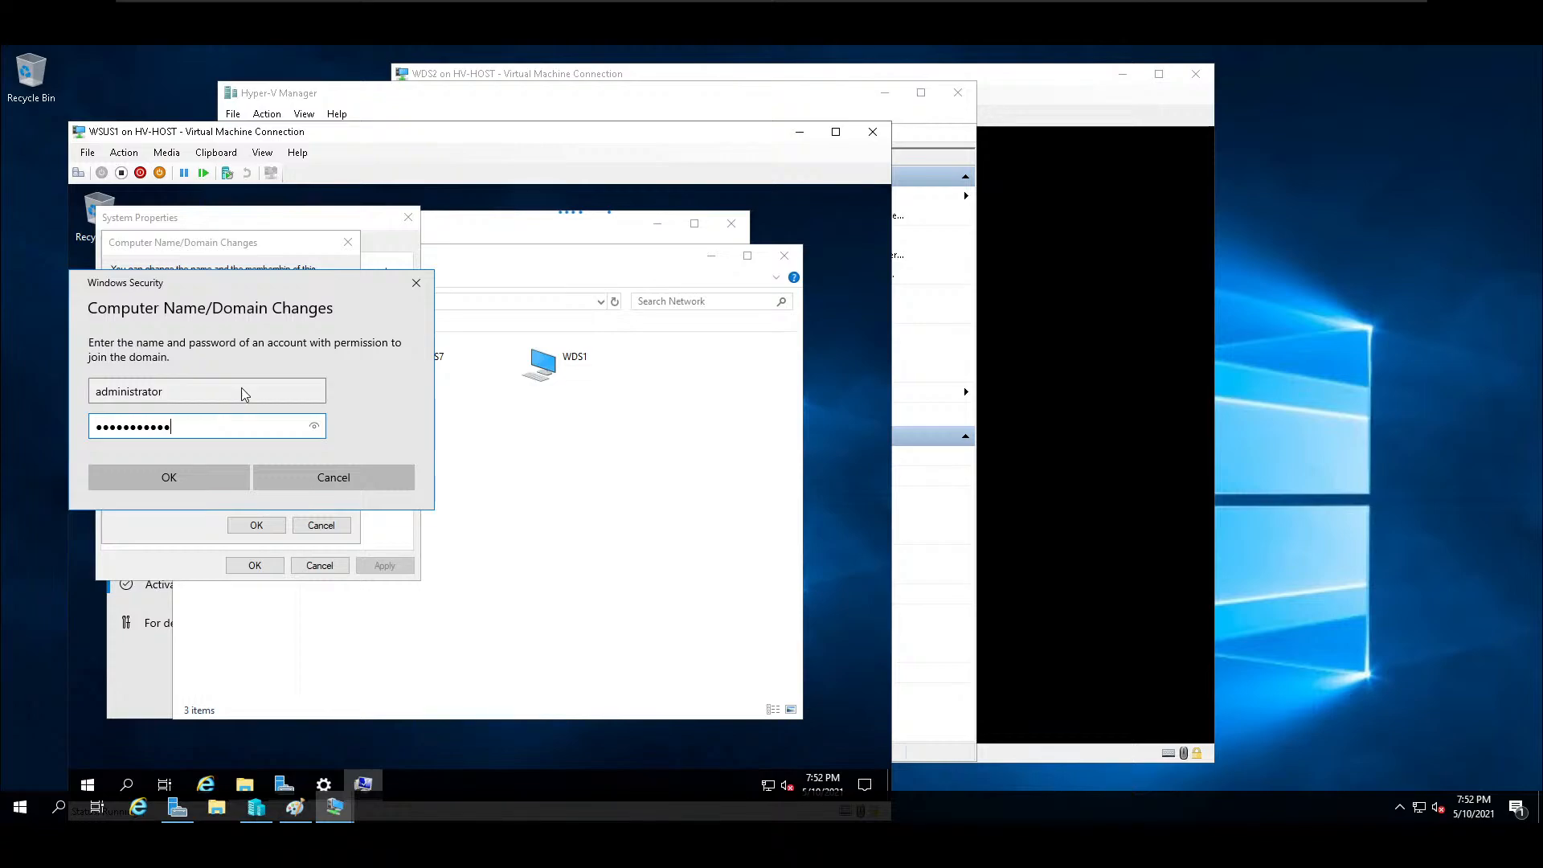
key(Return)
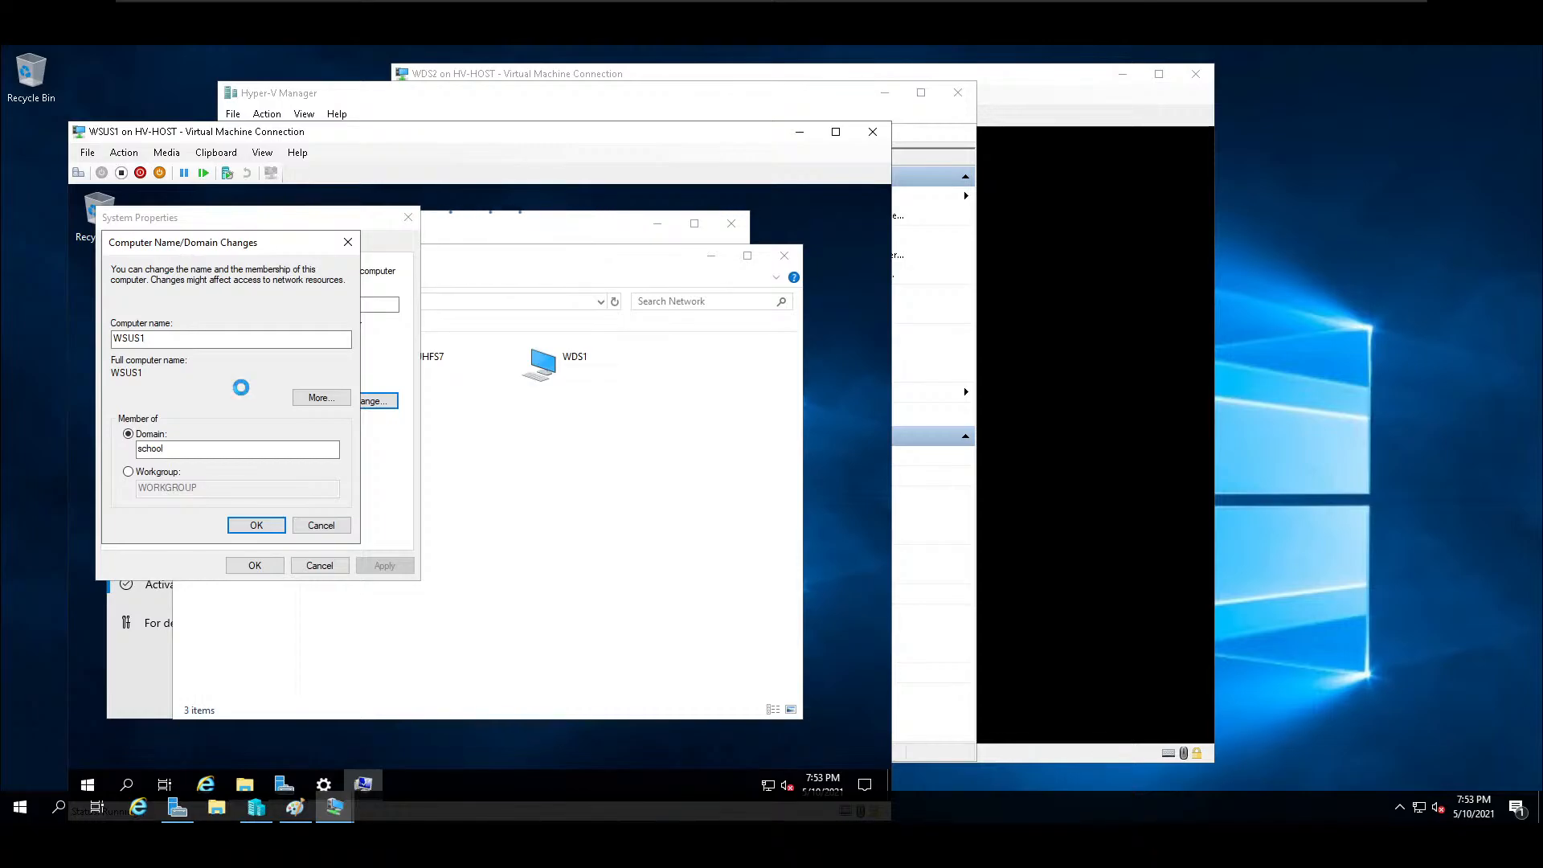
Close Hyper-V Manager and the WDS2 and NAT2 connection windows, and reposition the WSUS1 window to show it completely.
click(634, 96)
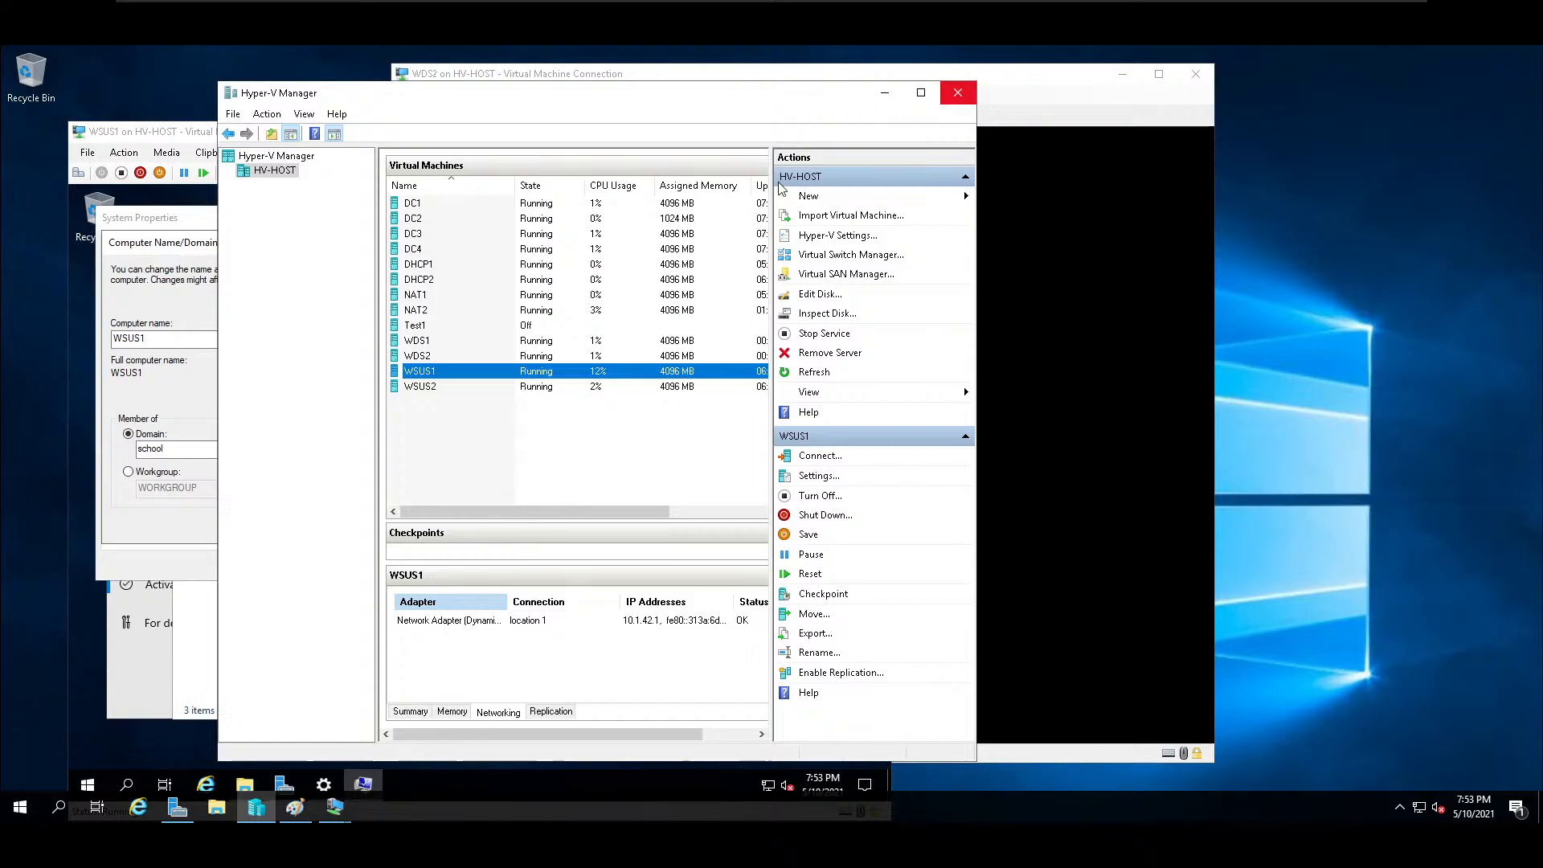
click(956, 95)
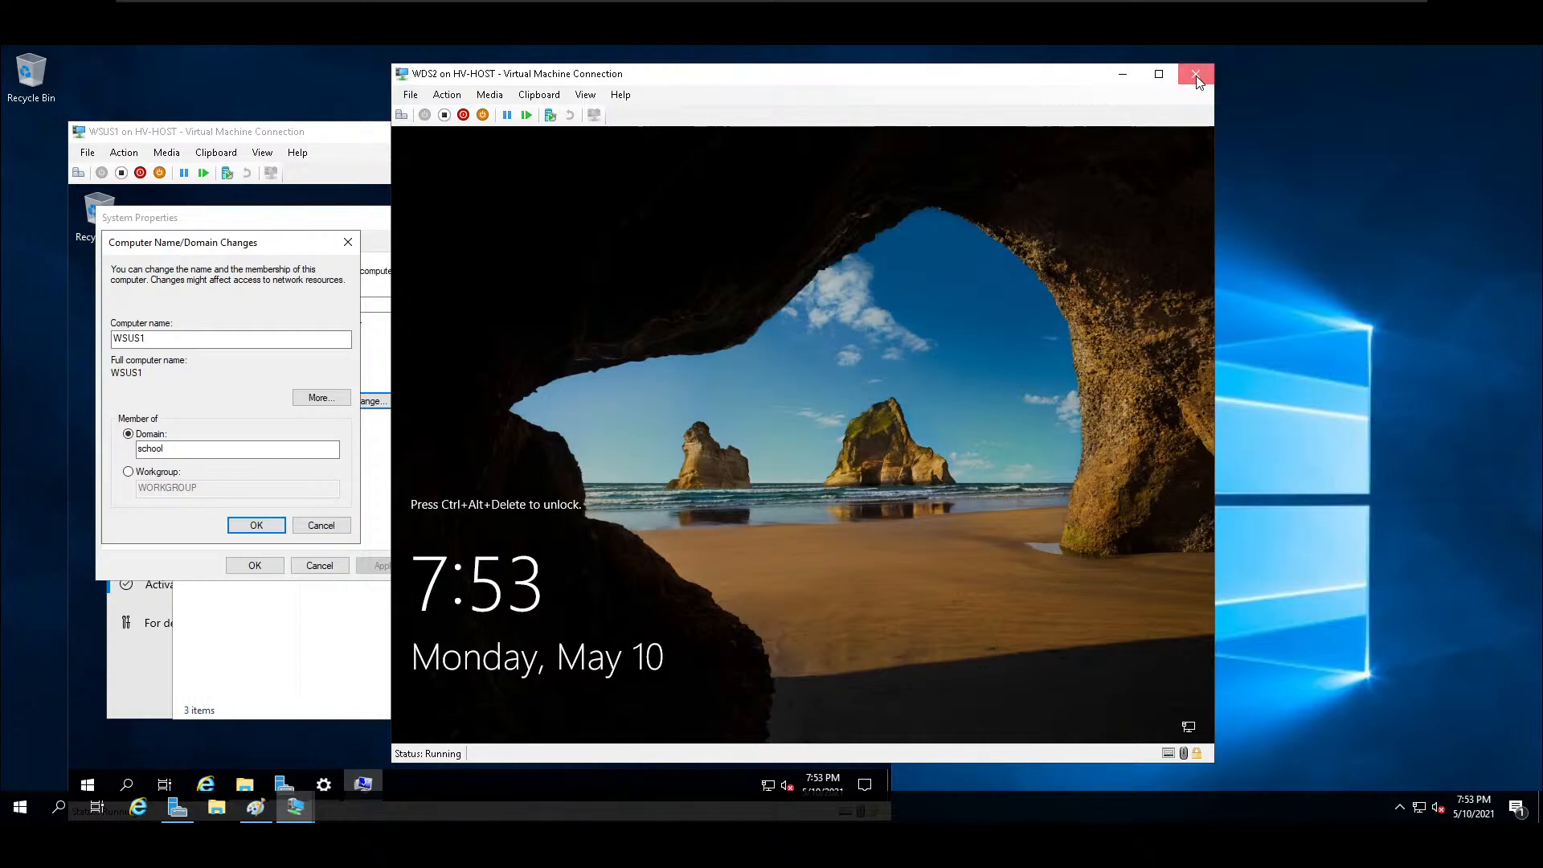
click(1196, 75)
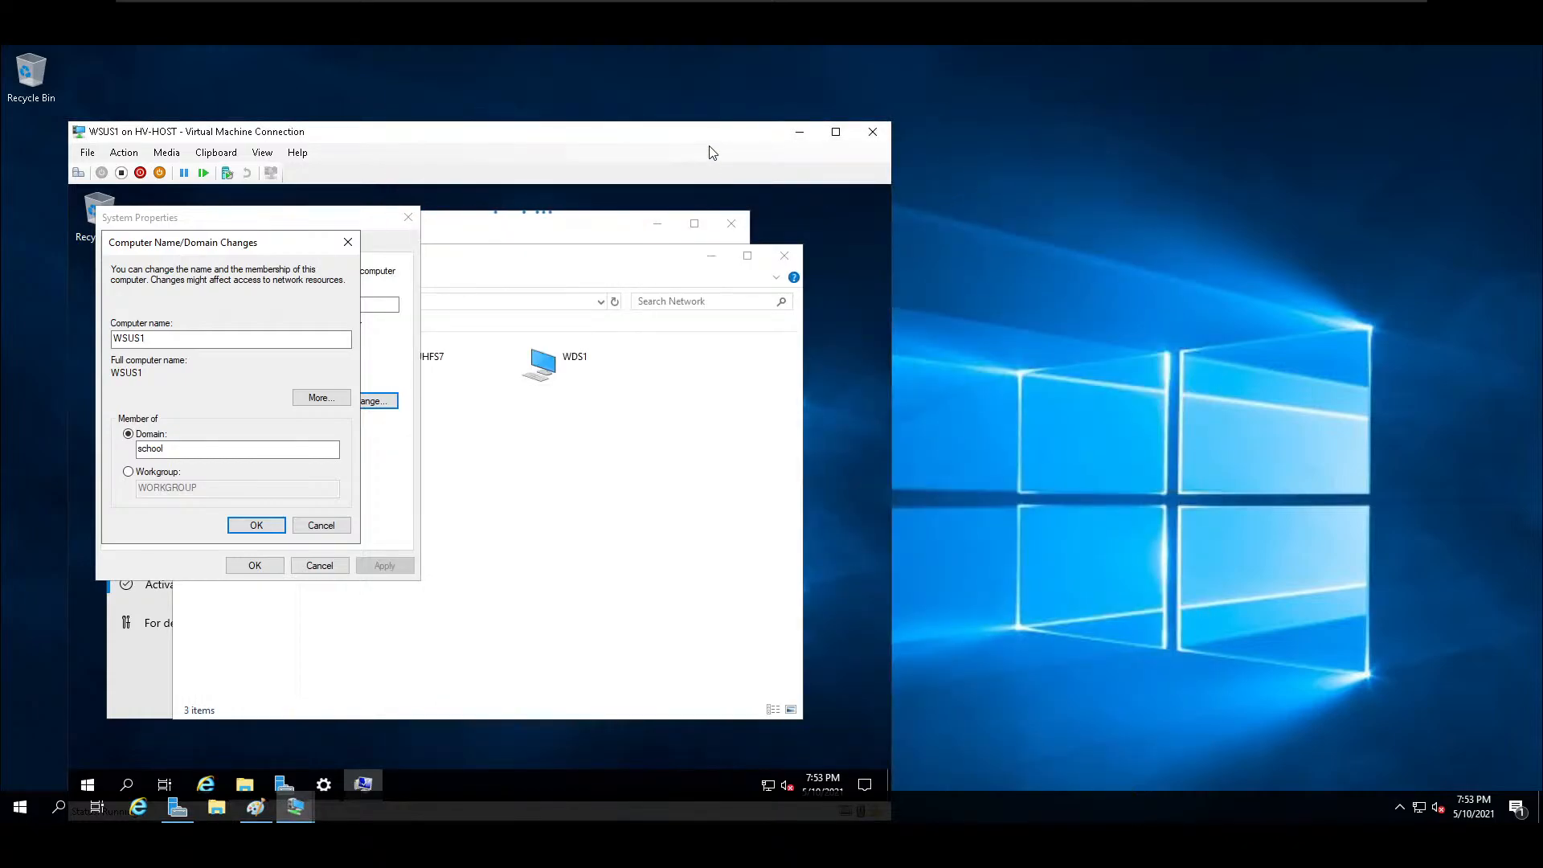
drag(715, 134, 1130, 69)
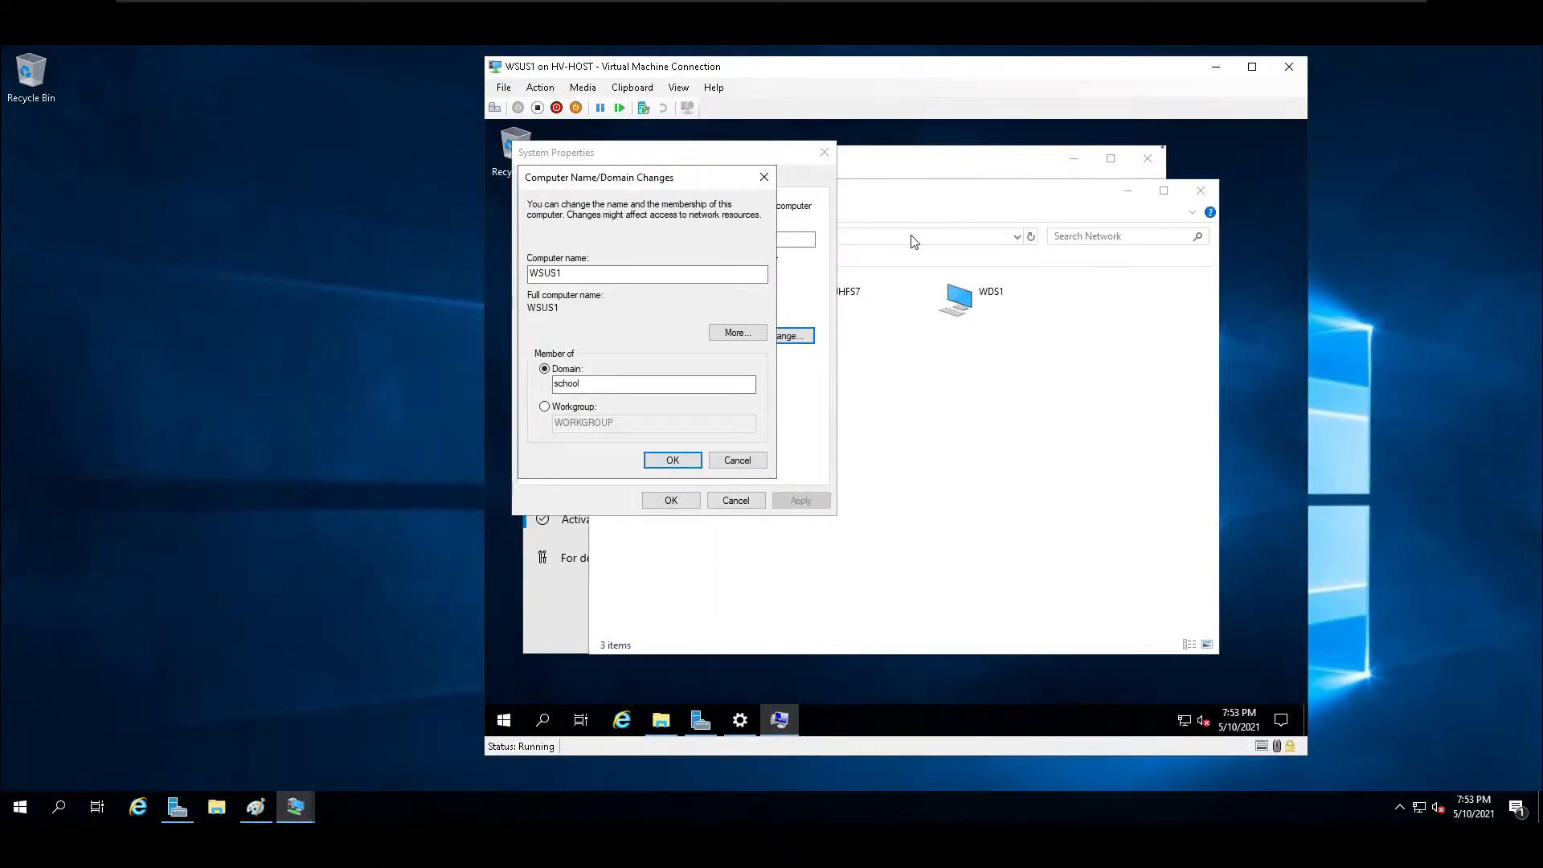
mouse_move(313, 796)
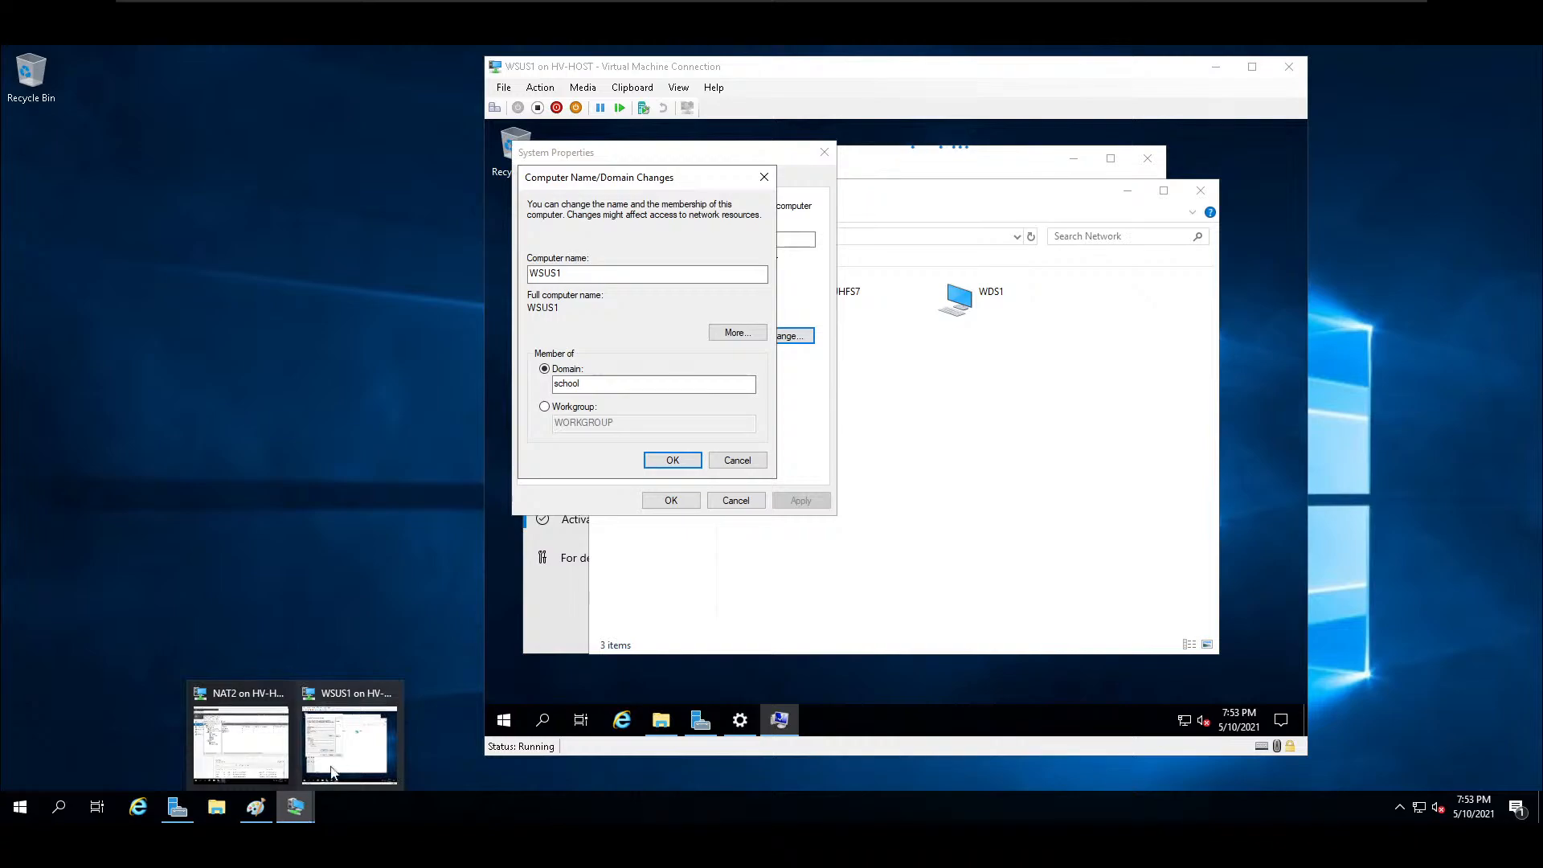
click(279, 693)
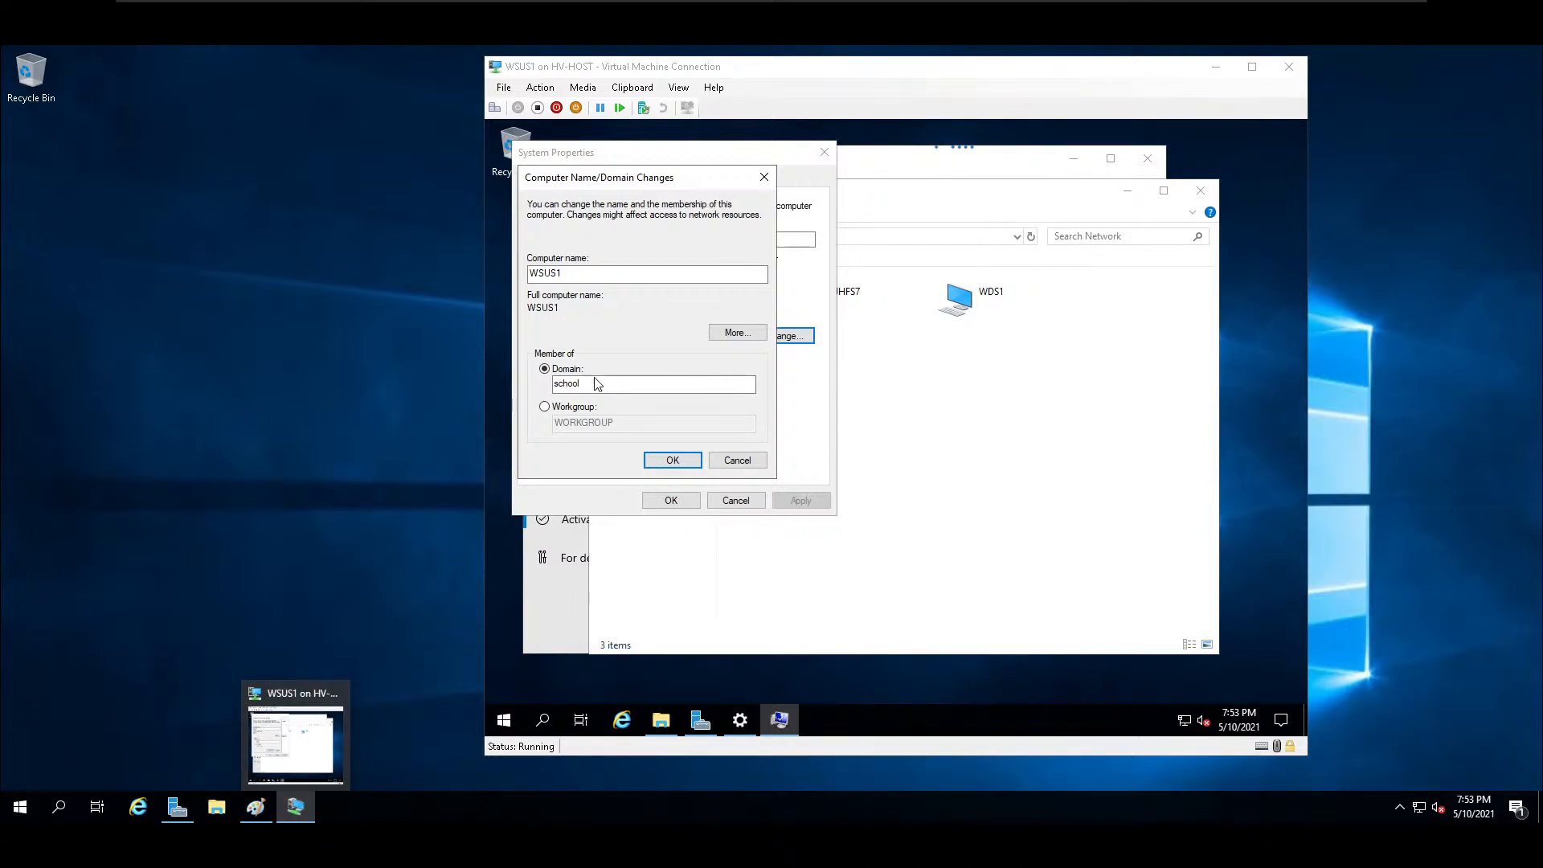
Dismiss the repeated domain join error and discard the pending computer name and domain changes.
click(647, 177)
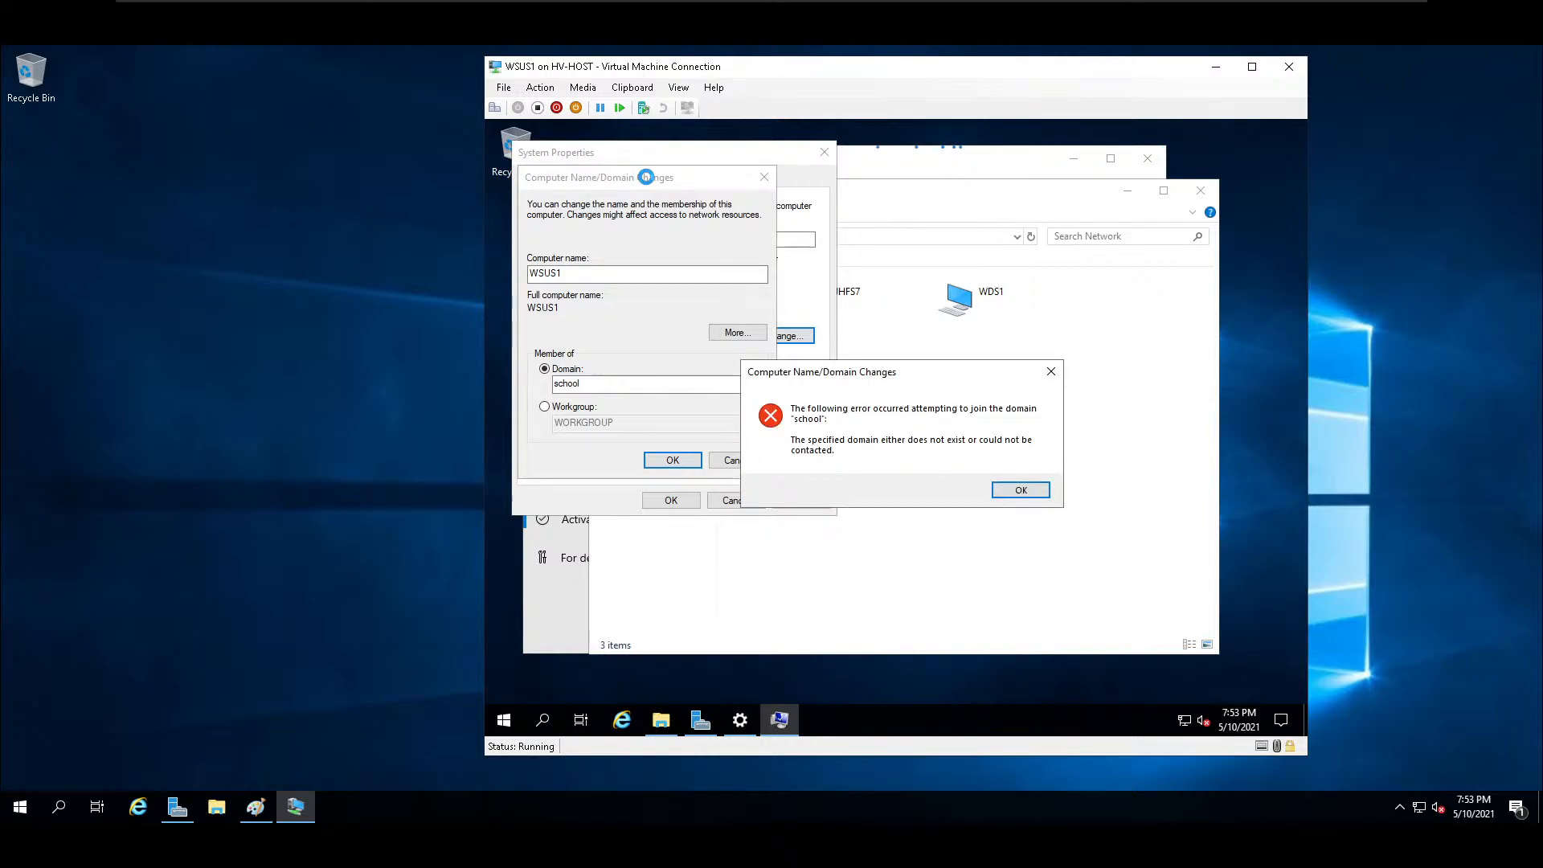
click(1018, 491)
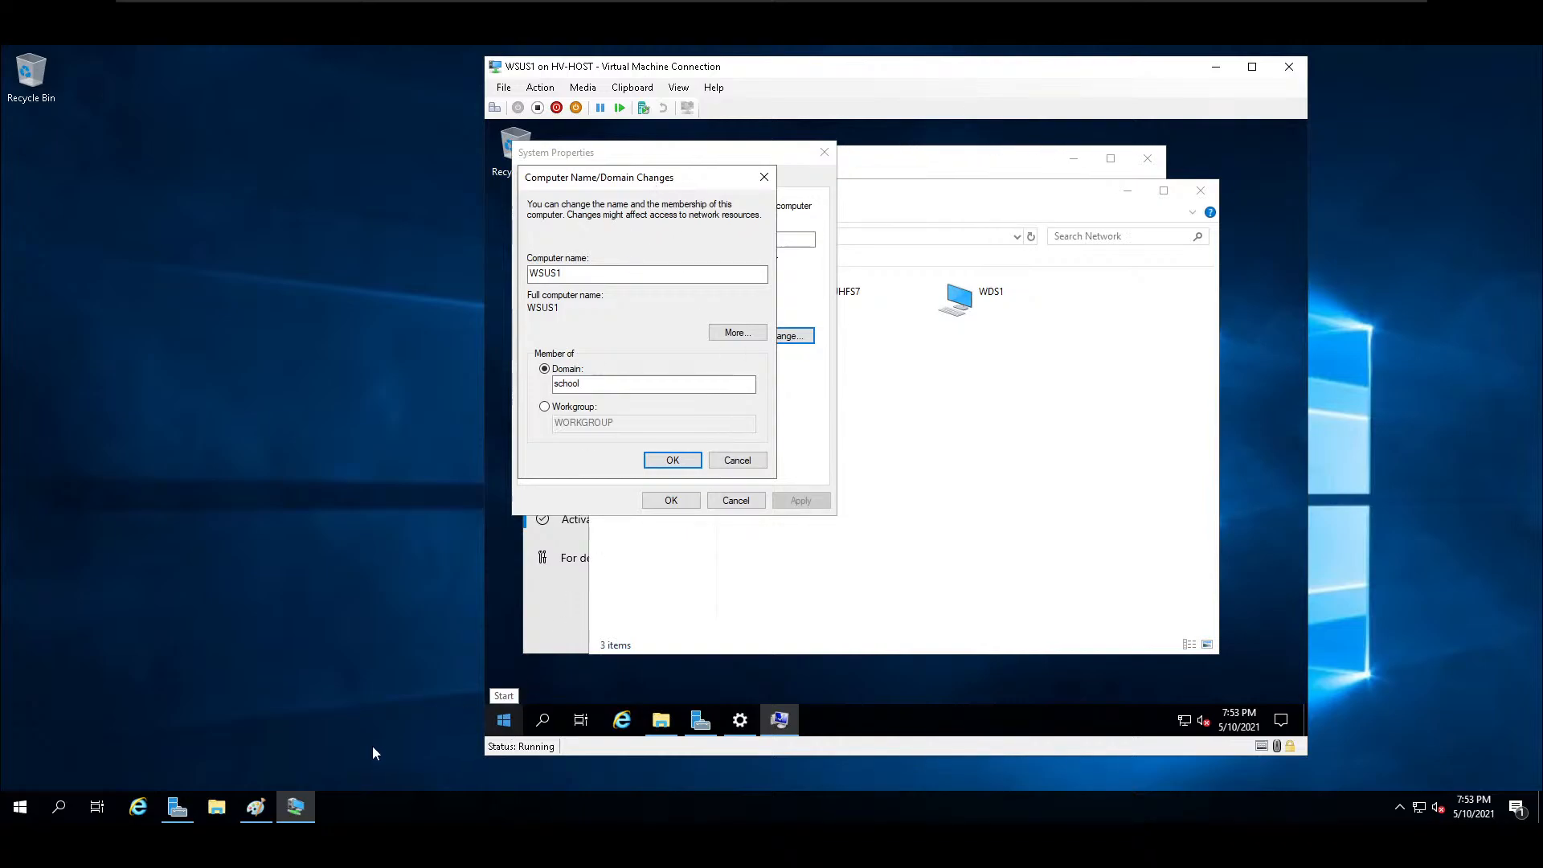
click(731, 465)
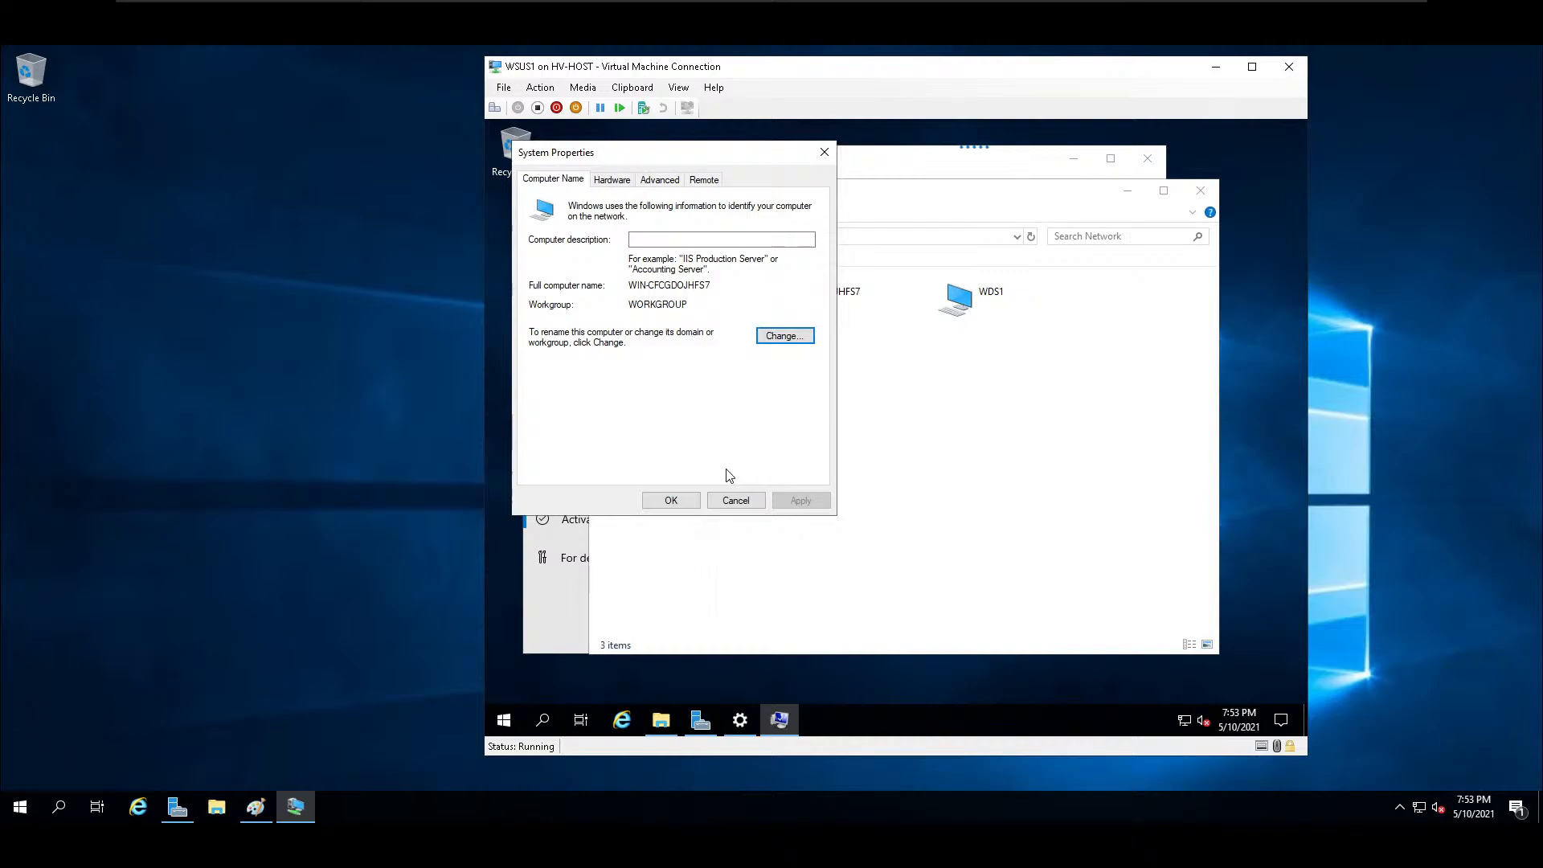
Rename the computer to WSUS1 with membership kept in the workgroup WORKGROUP, and accept the restart notice.
click(792, 341)
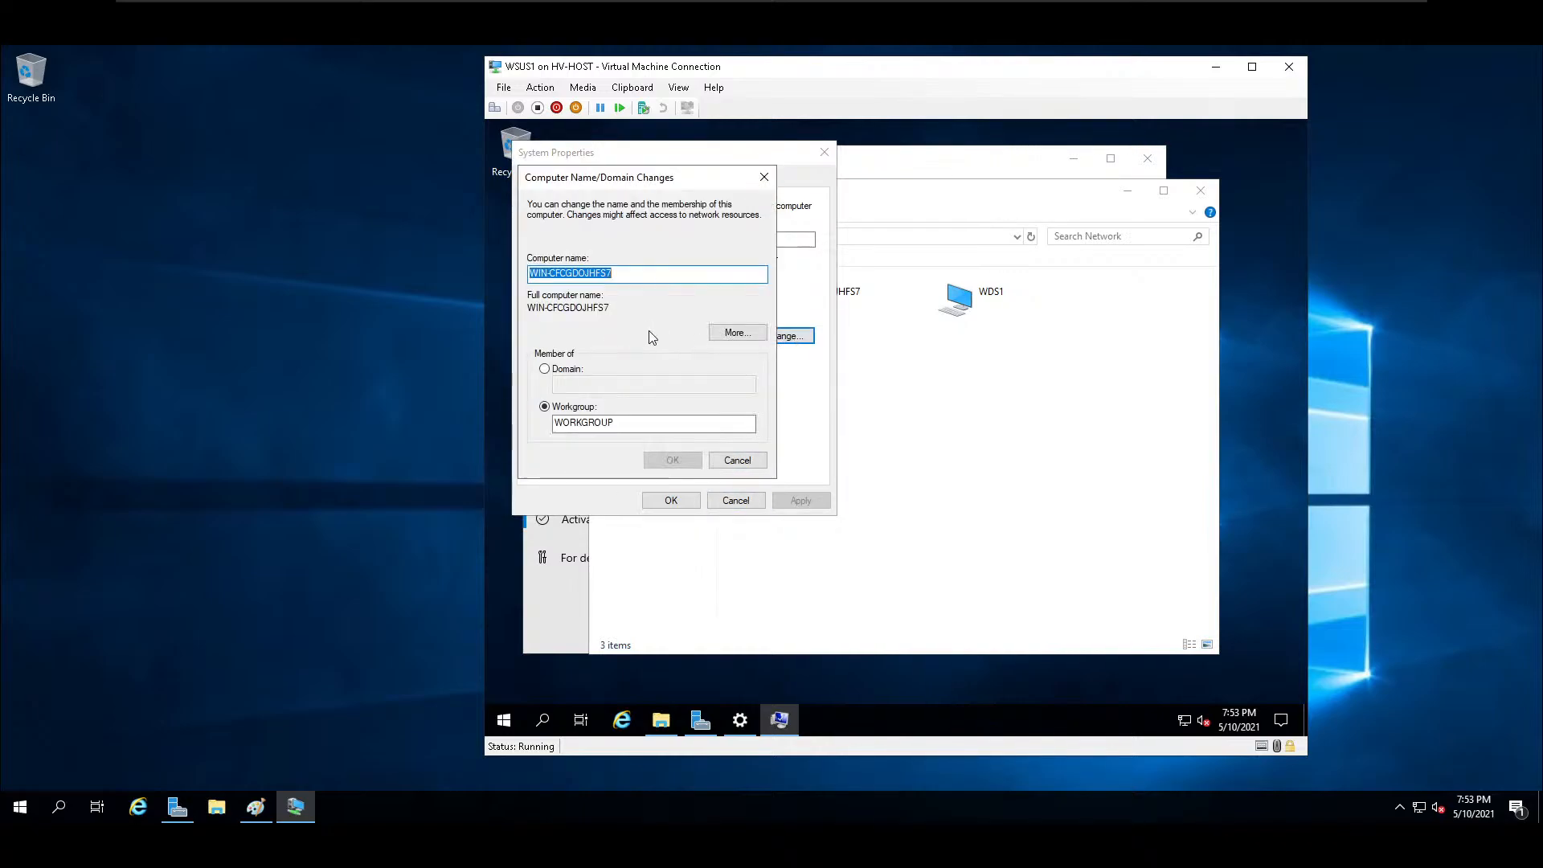
click(545, 369)
click(627, 385)
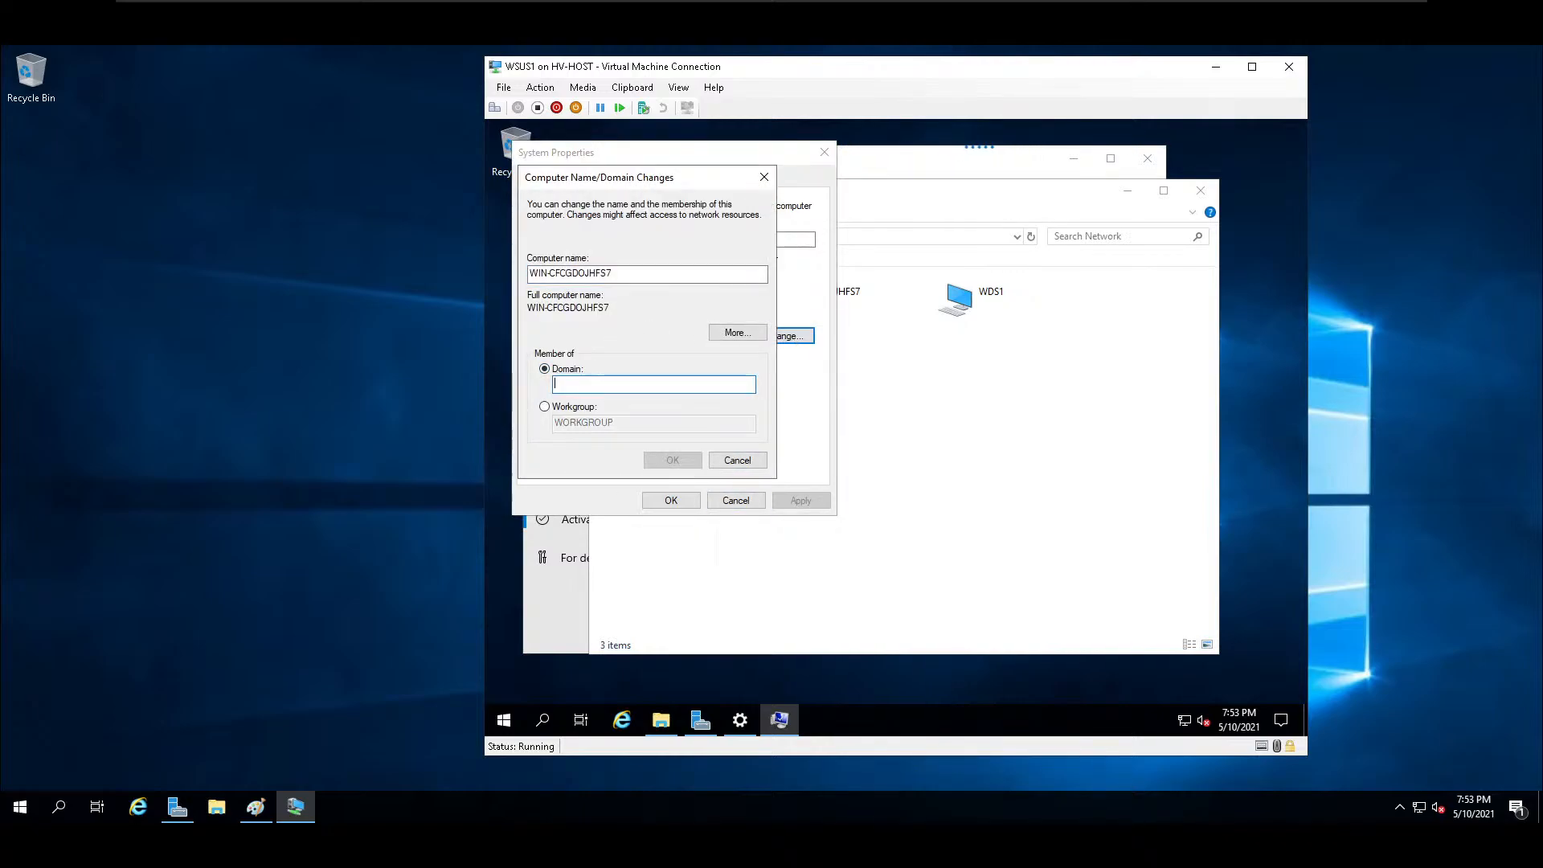
drag(661, 275, 450, 294)
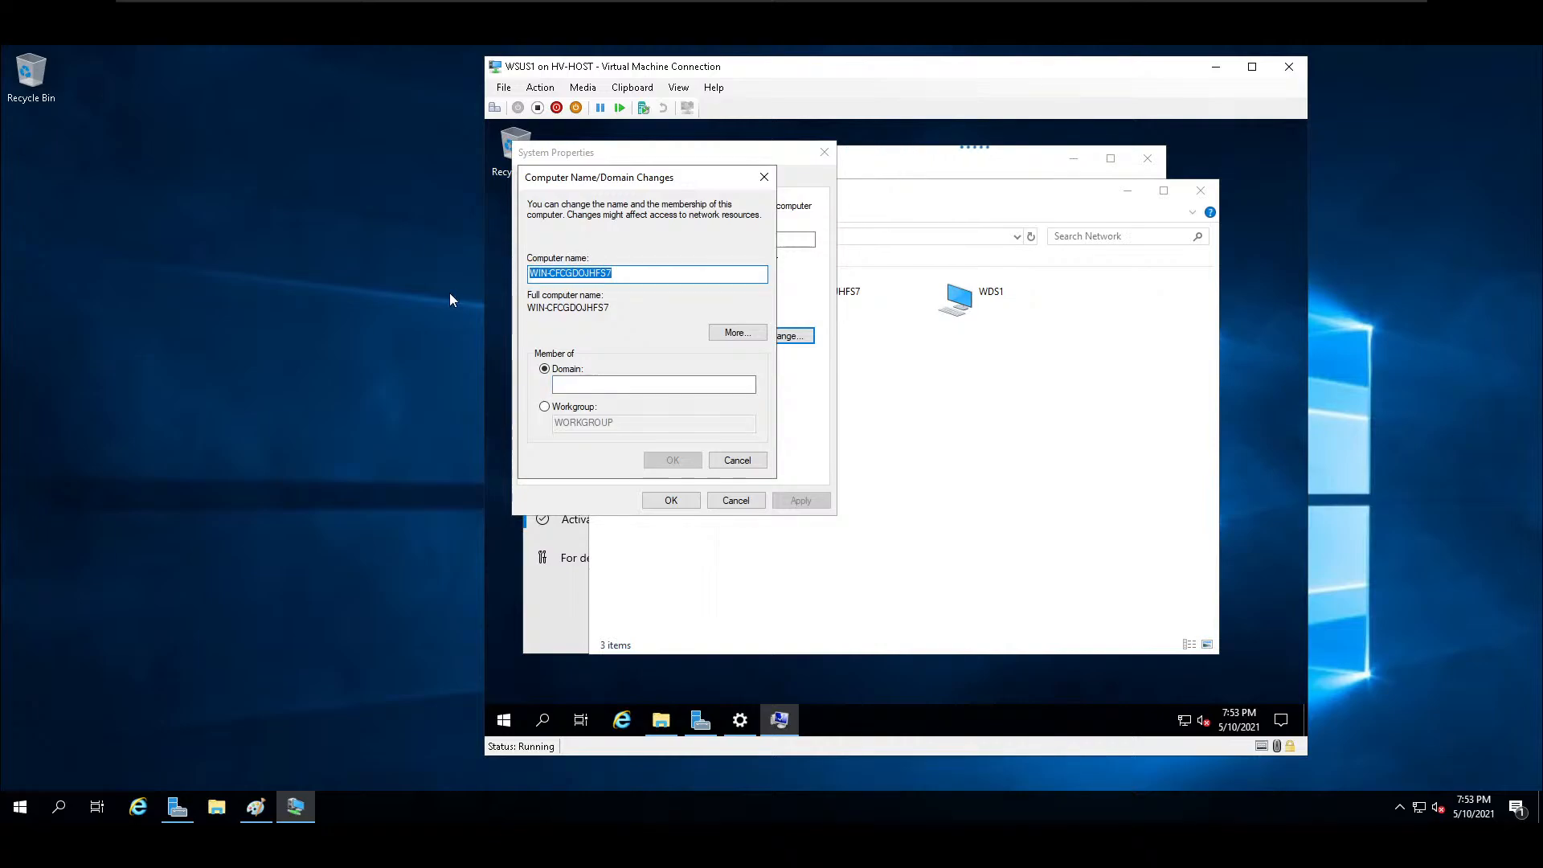
text(WSUS)
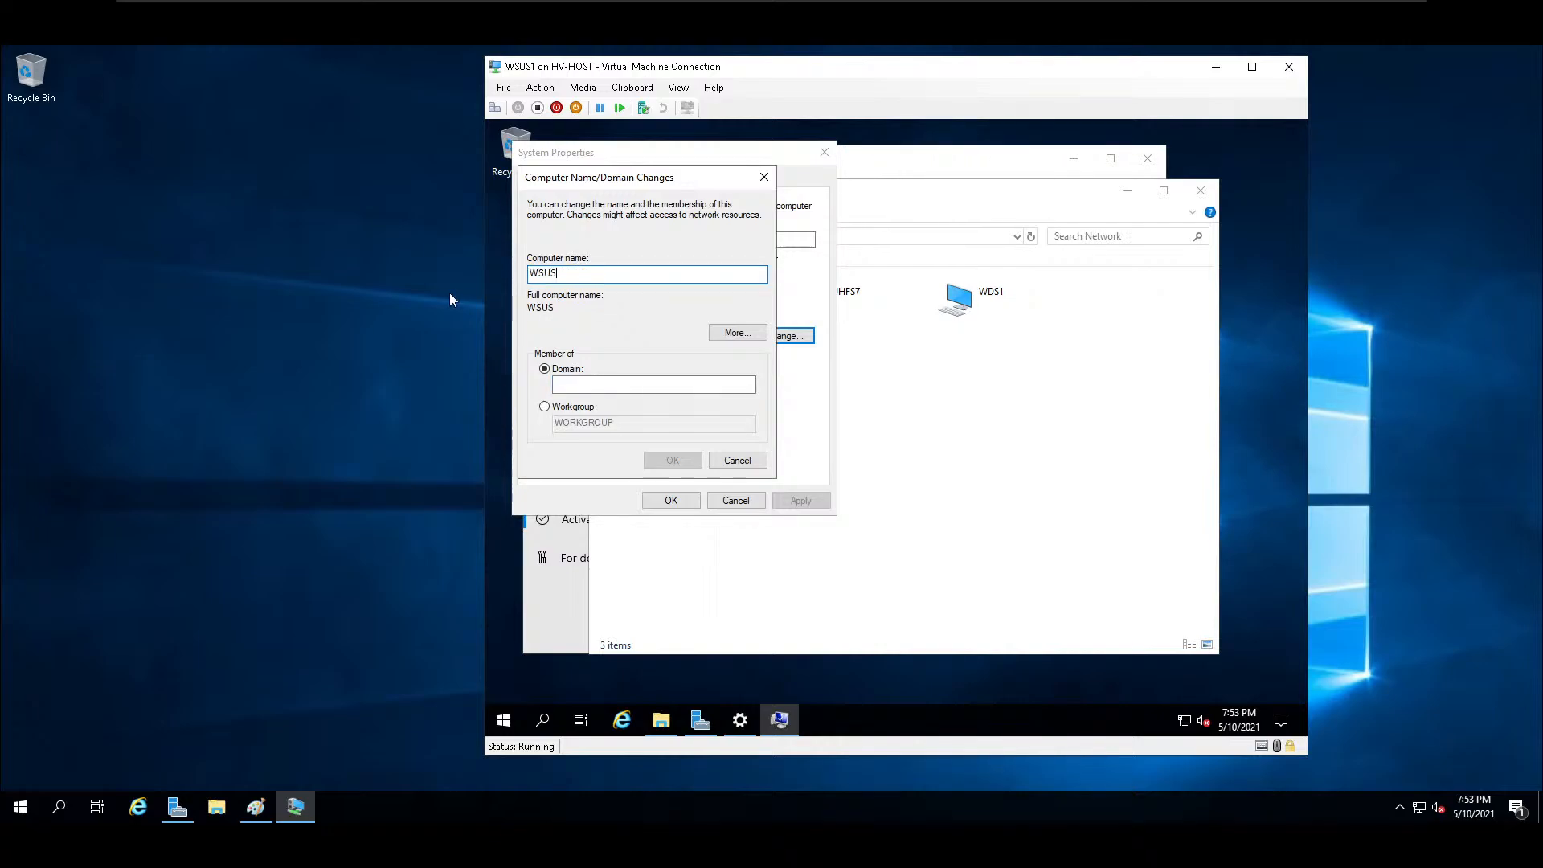
text(1)
click(545, 408)
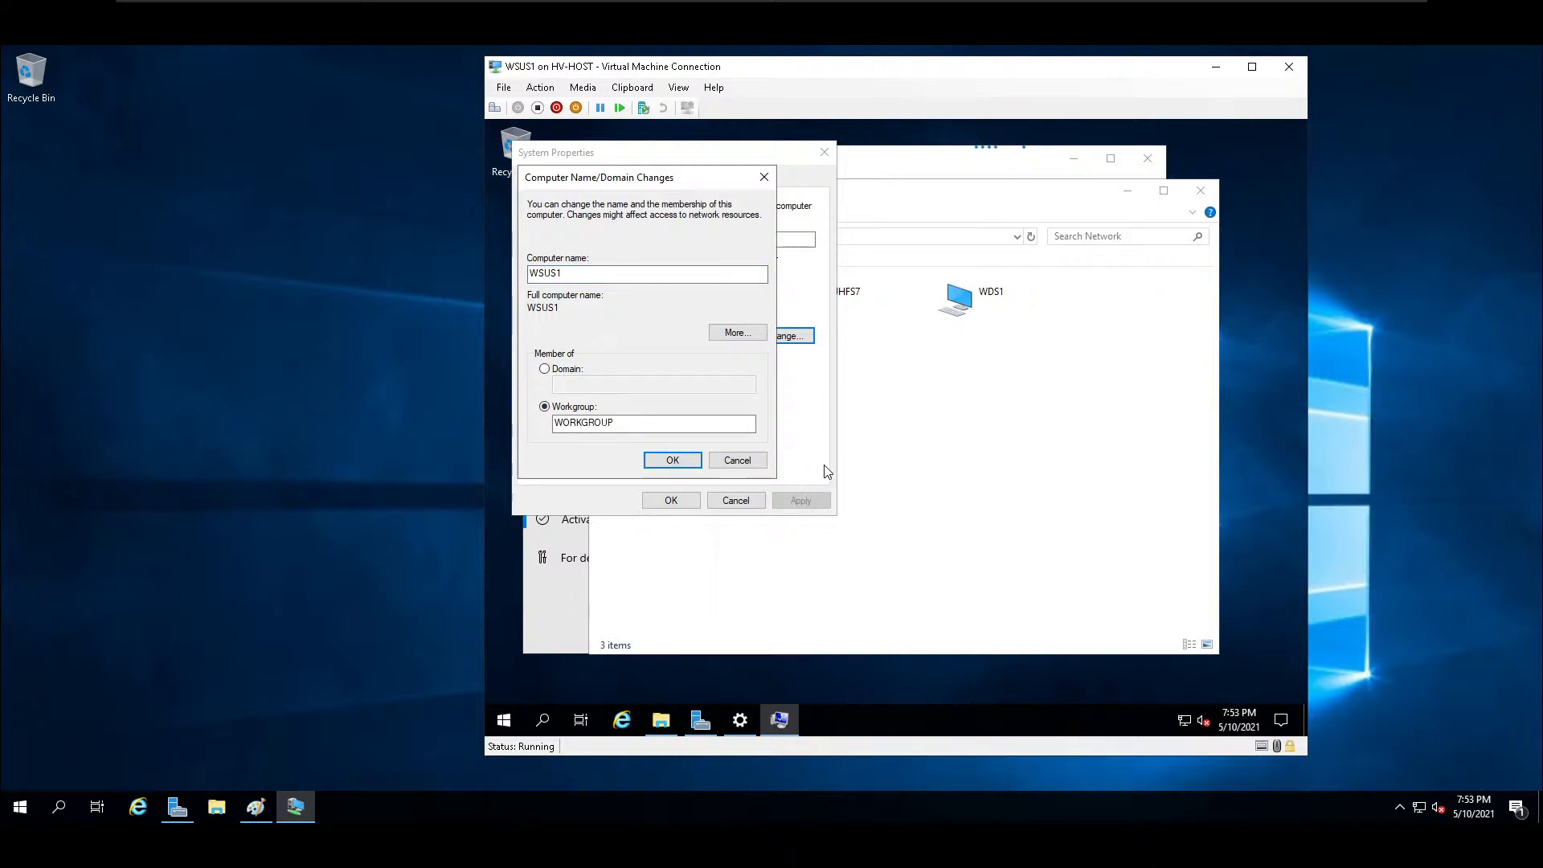
click(699, 460)
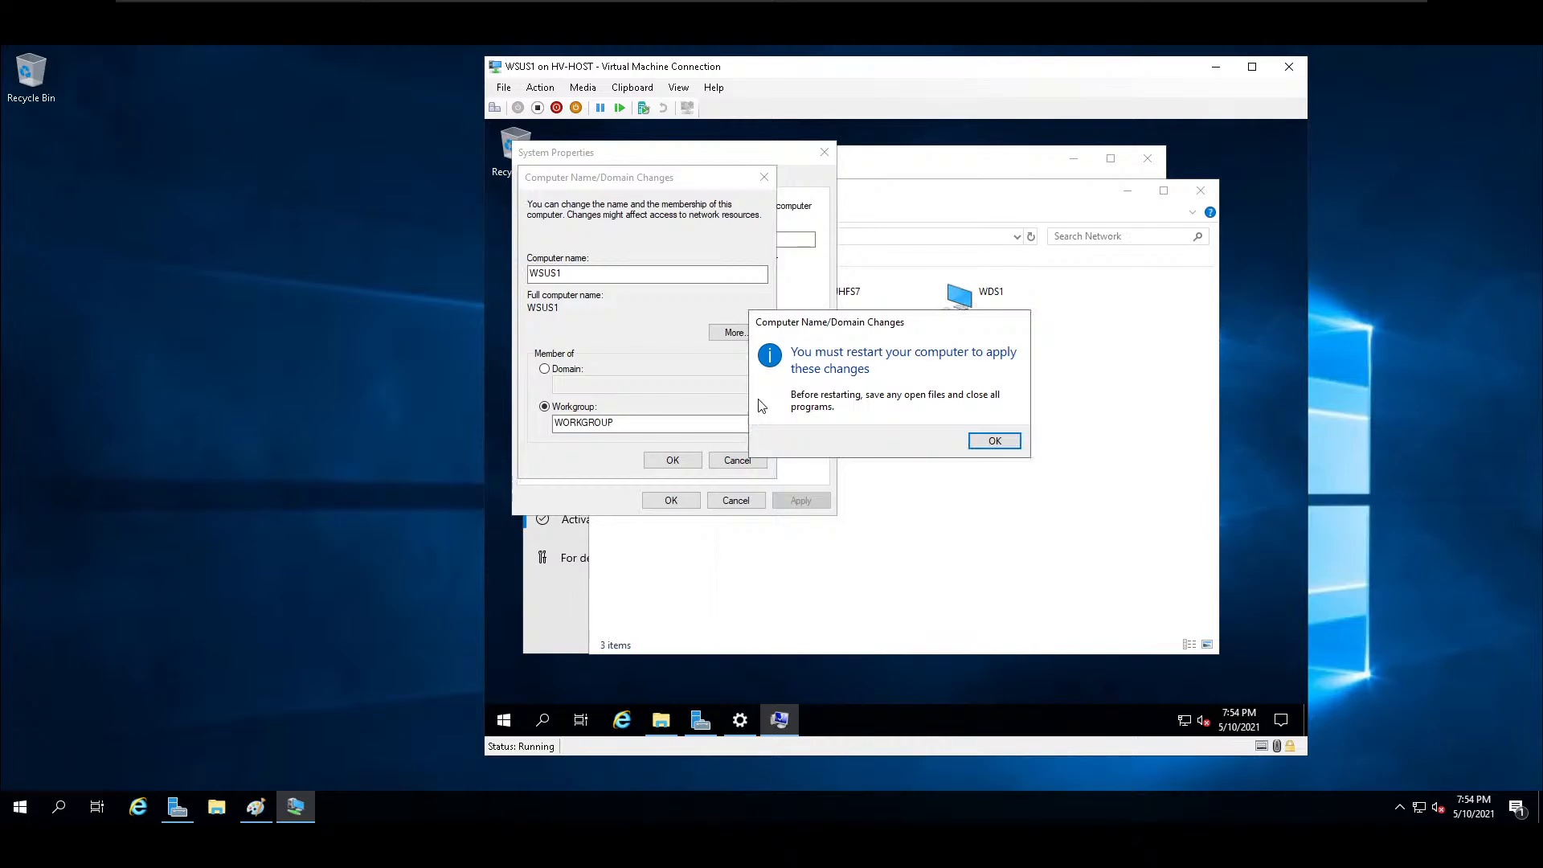
click(994, 440)
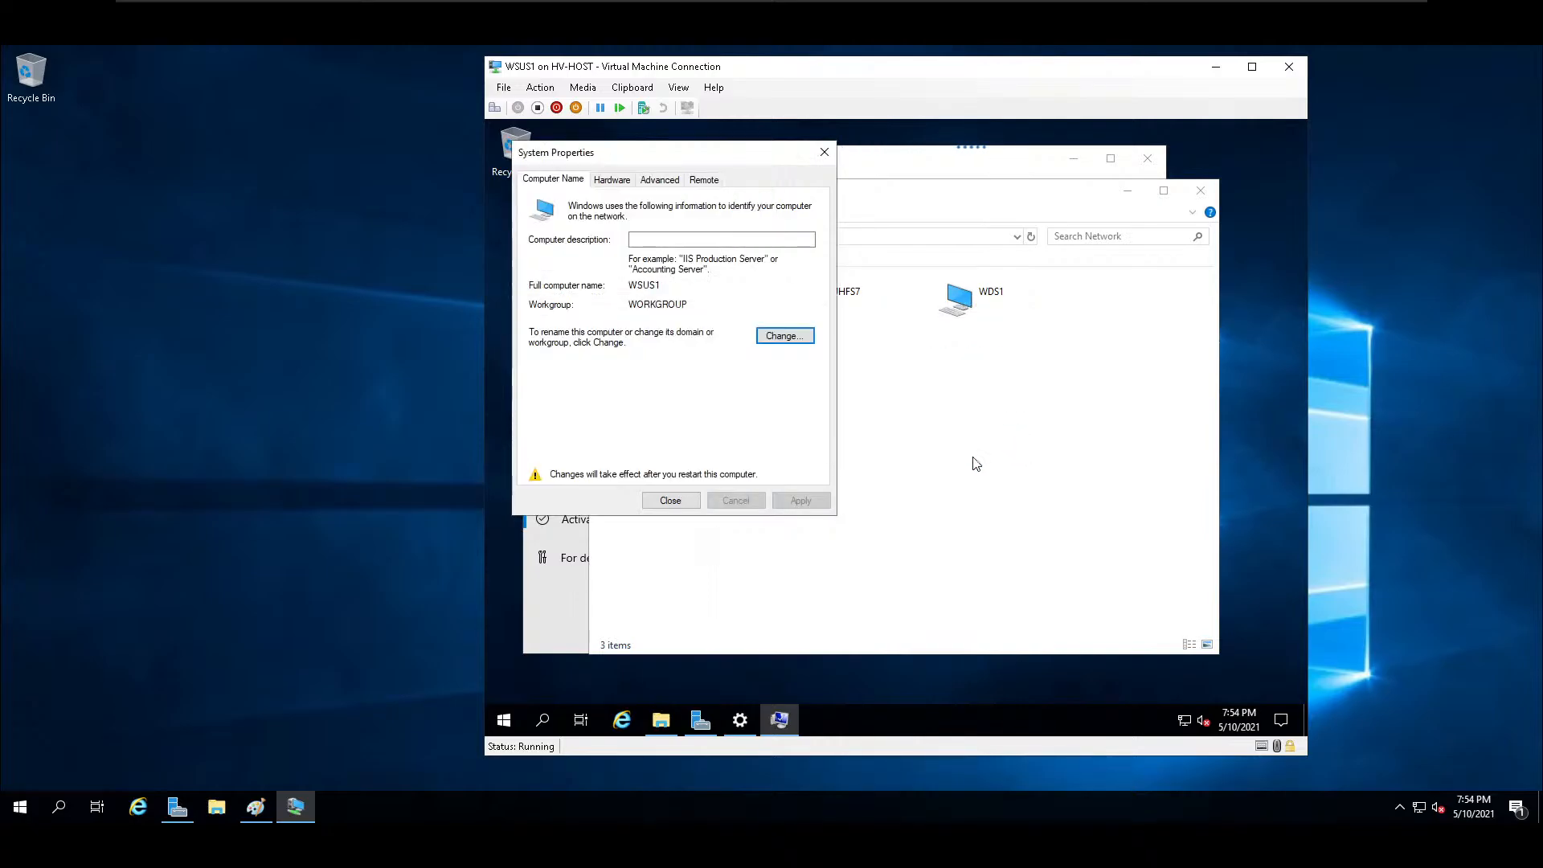
Close System Properties, restart WSUS1 immediately, and bring up its administrator sign-in prompt.
click(671, 501)
click(890, 435)
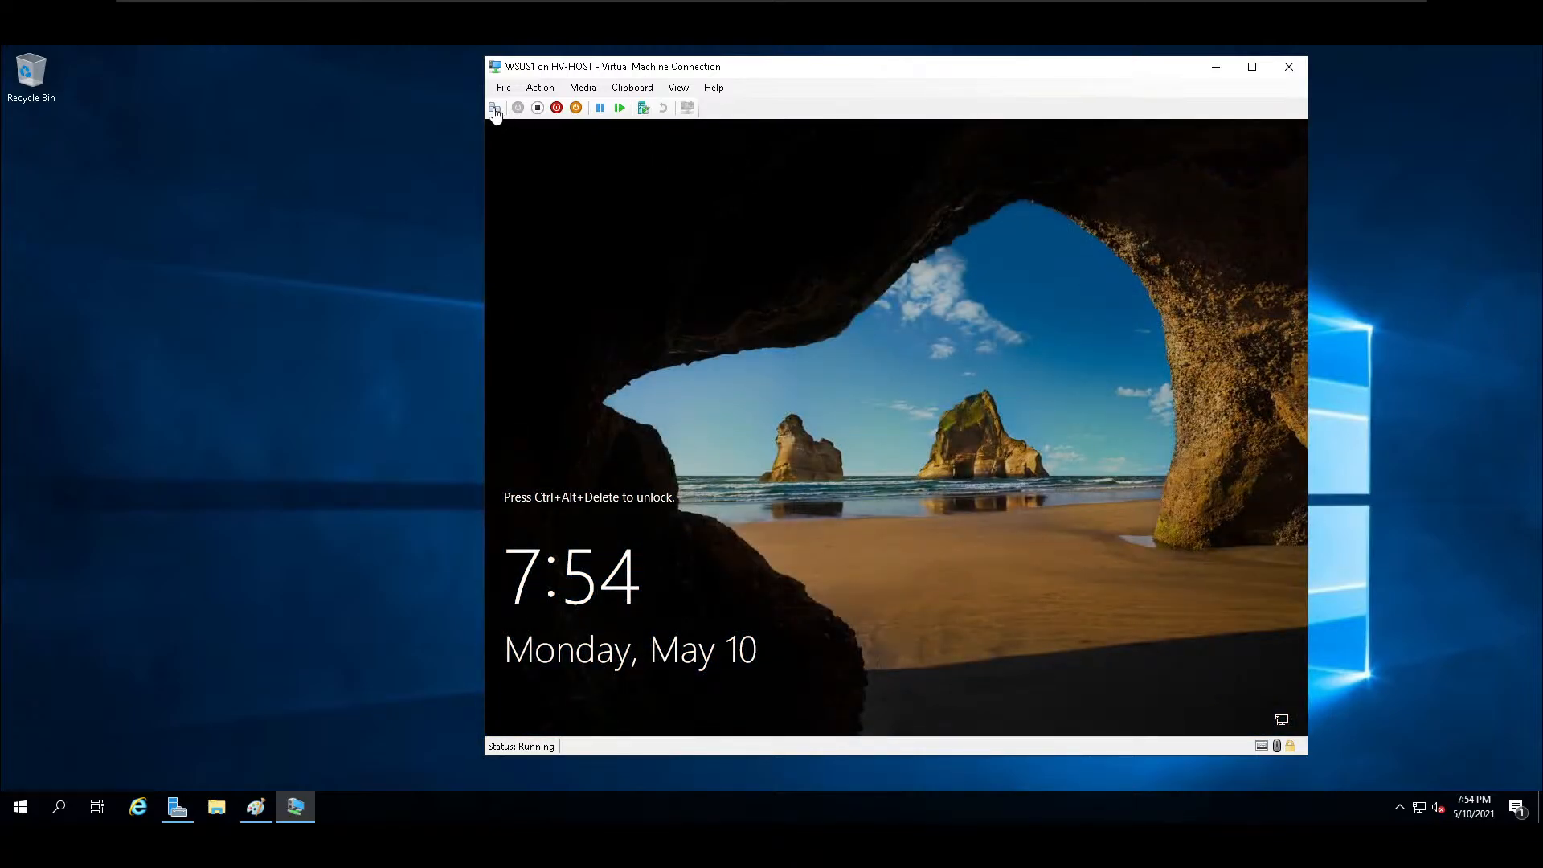
click(493, 109)
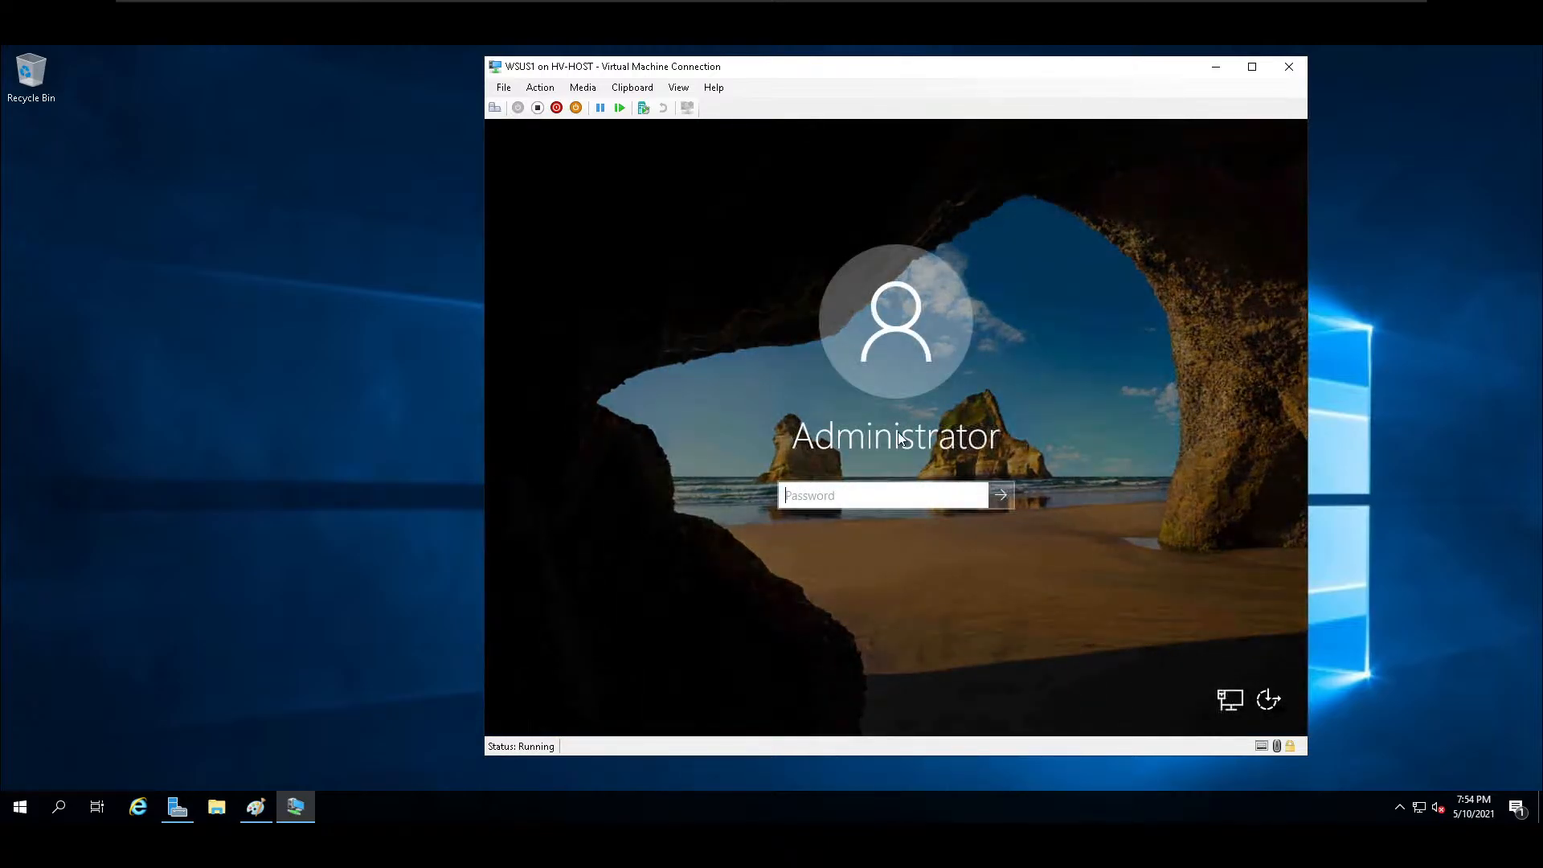
Sign in to WSUS1 by entering the administrator password, and dismiss the Windows Admin Center notice.
text(••••)
key(BackSpace)
key(BackSpace)
key(BackSpace)
key(BackSpace)
text(•••••••••)
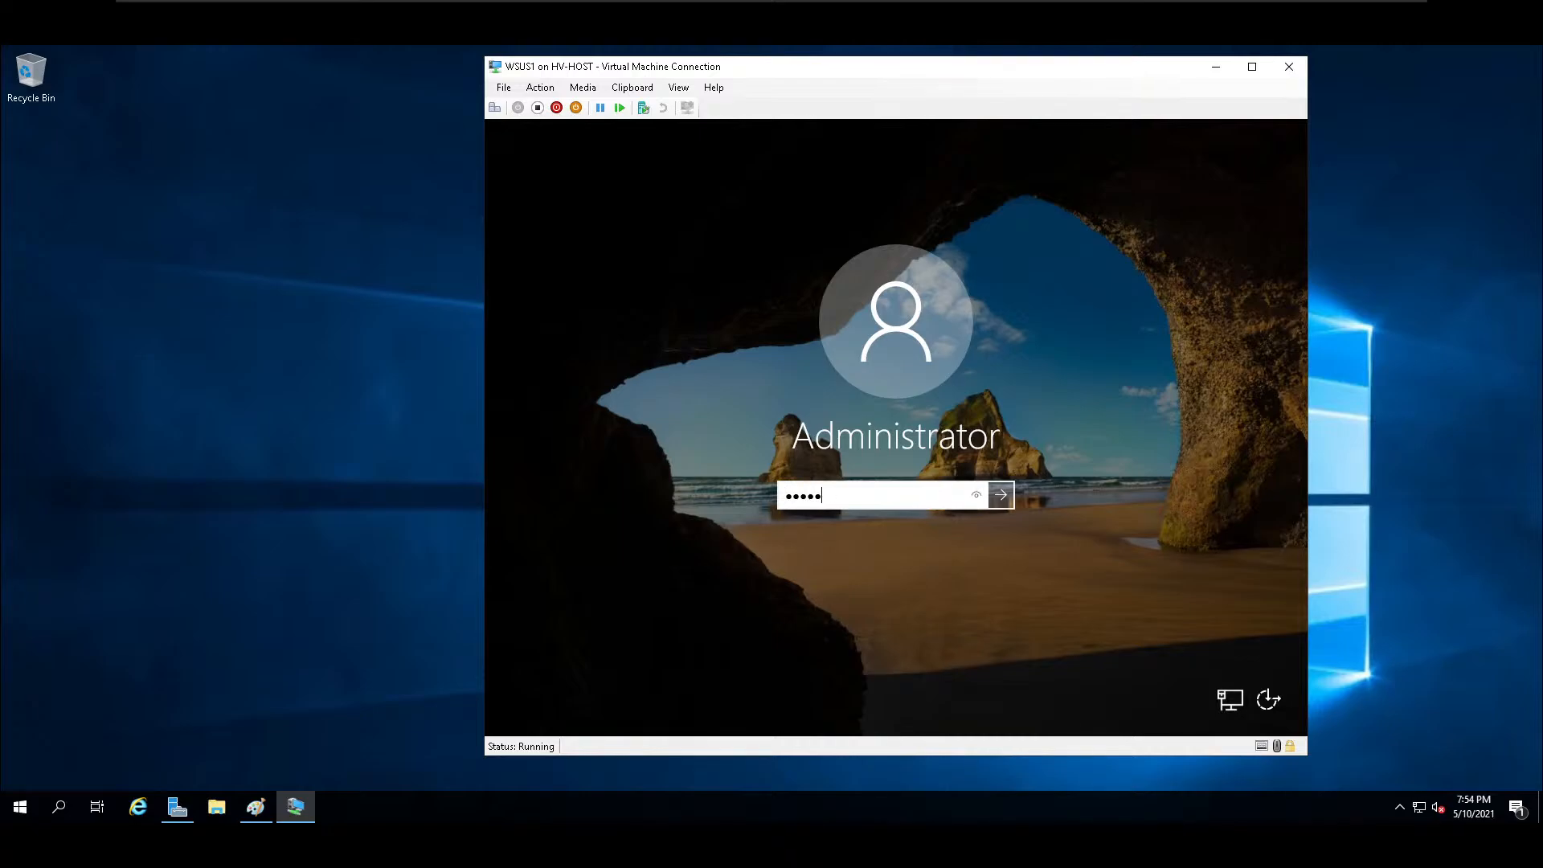
key(Return)
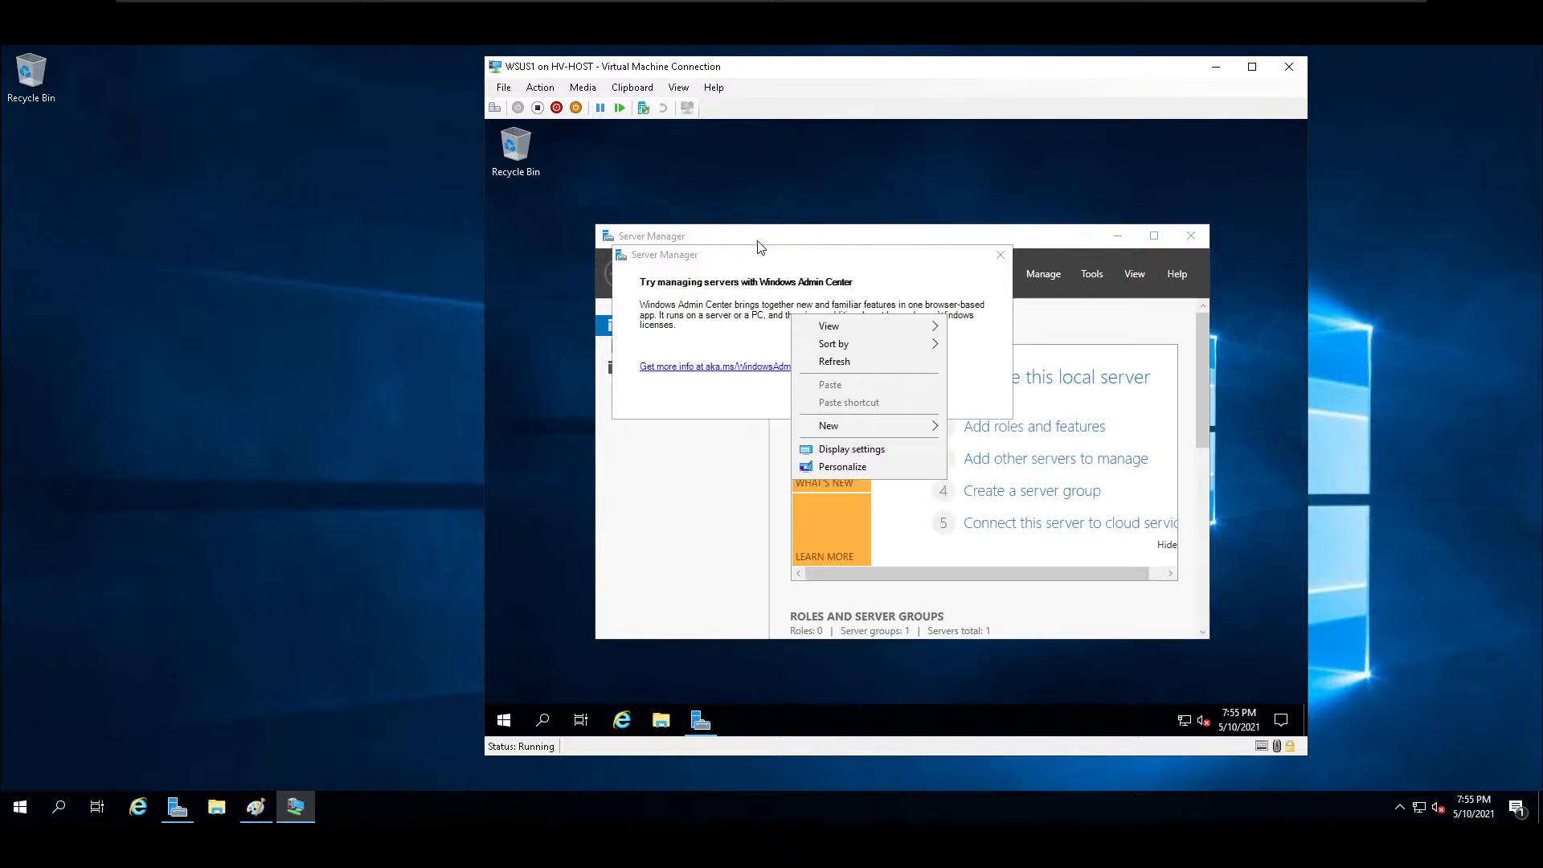
click(997, 261)
click(999, 258)
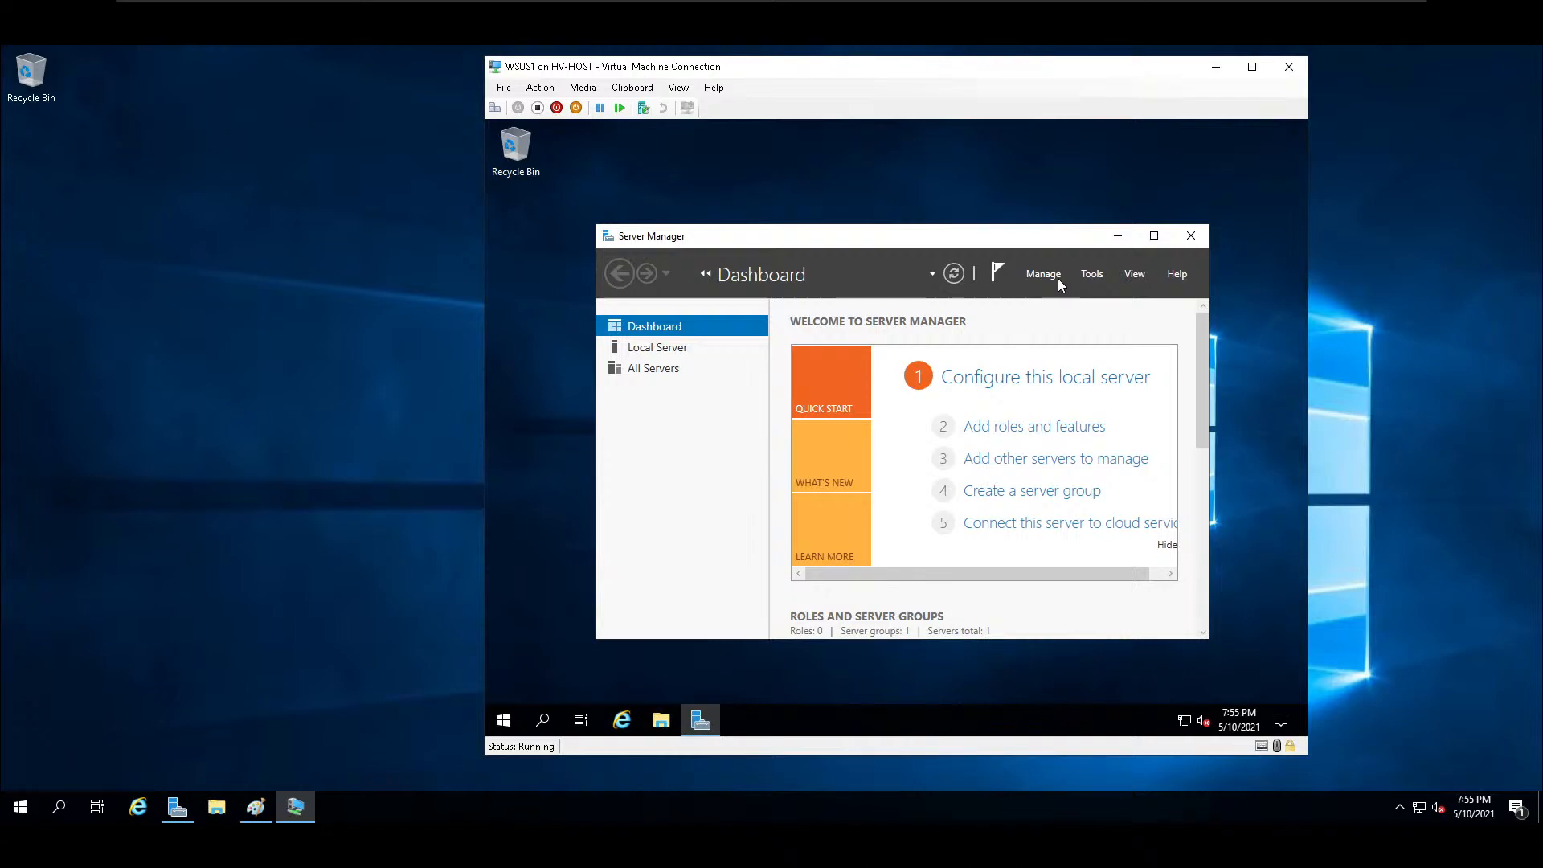
Open WSUS1's computer name and domain change settings from the local server properties, and choose domain membership.
click(647, 351)
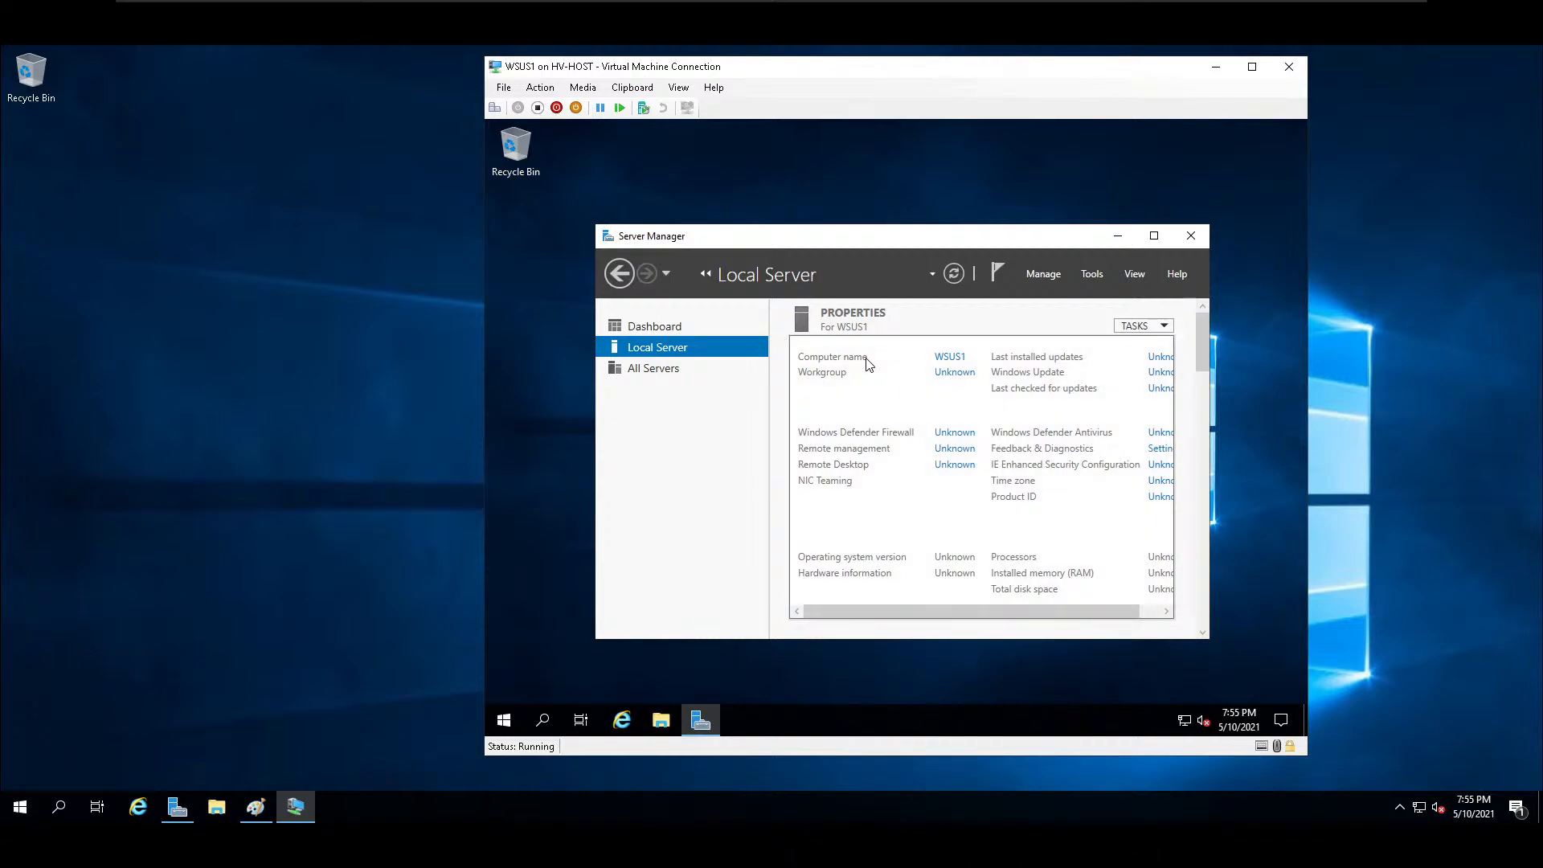
click(953, 374)
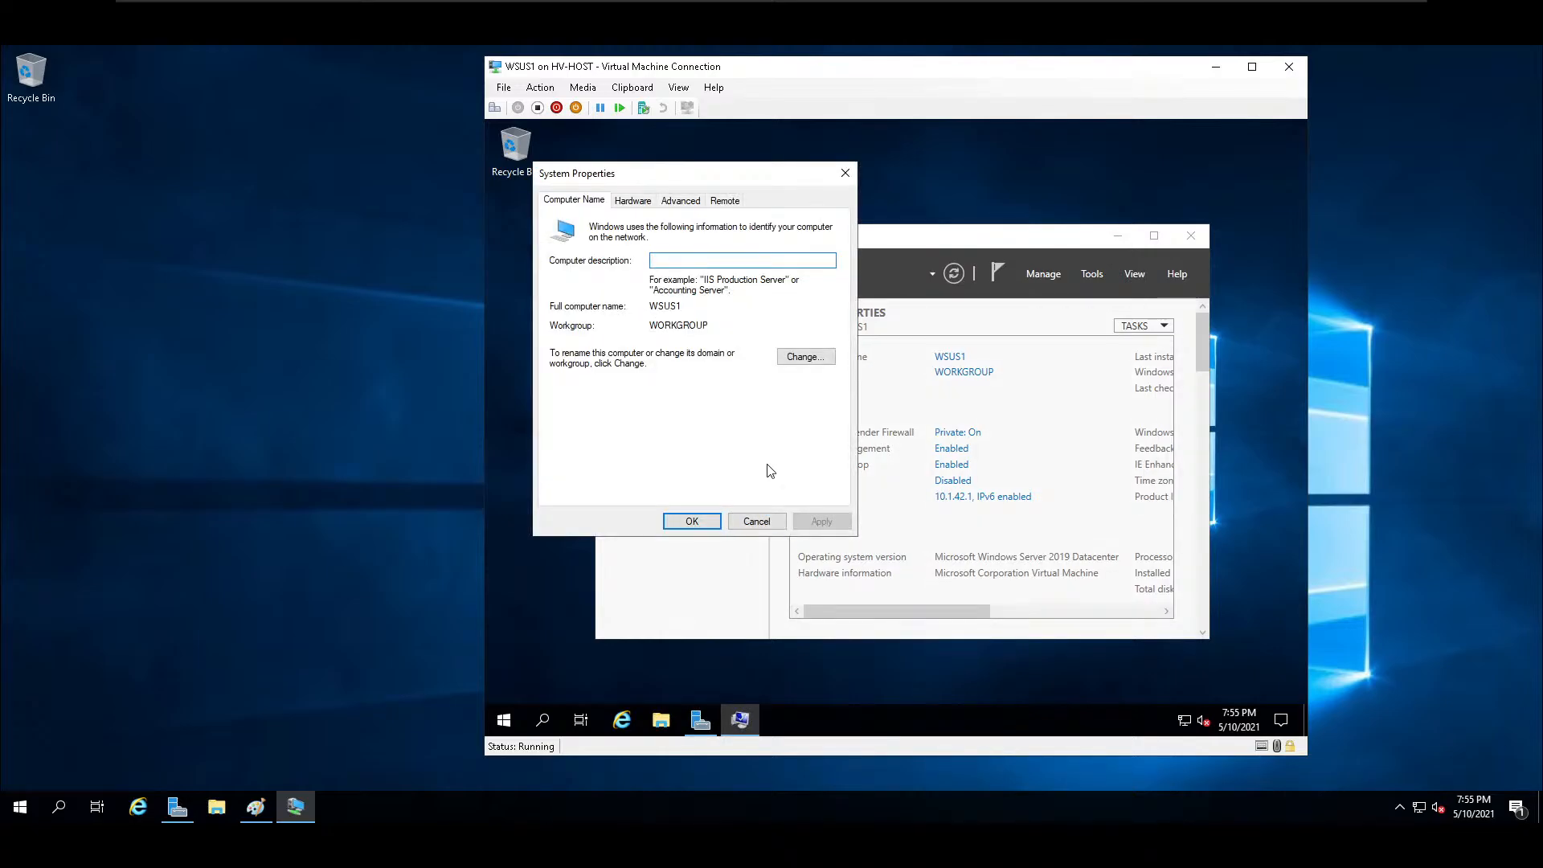
click(807, 358)
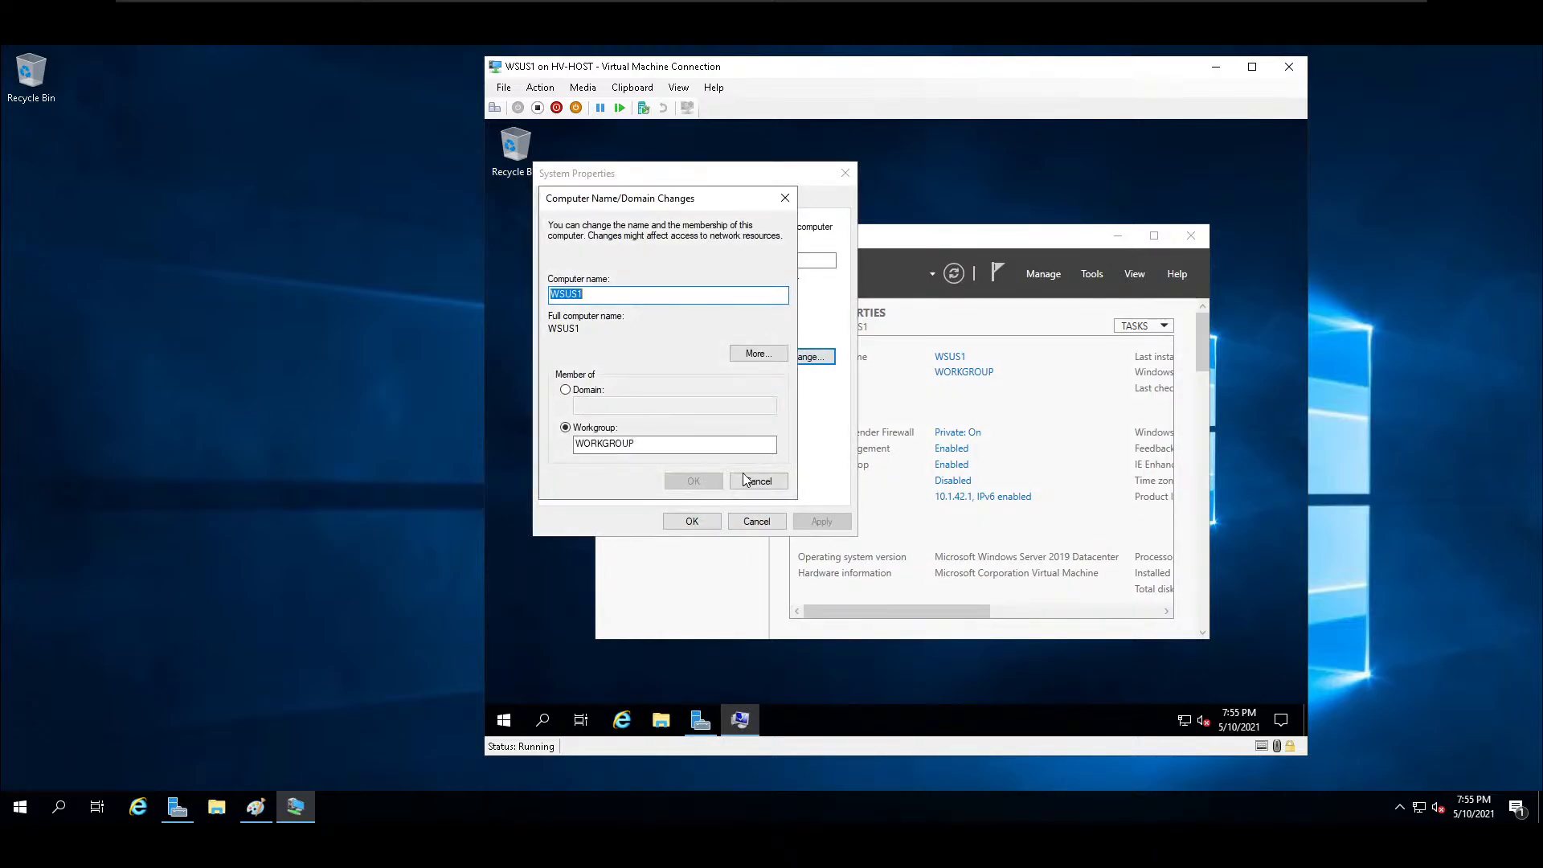
click(567, 390)
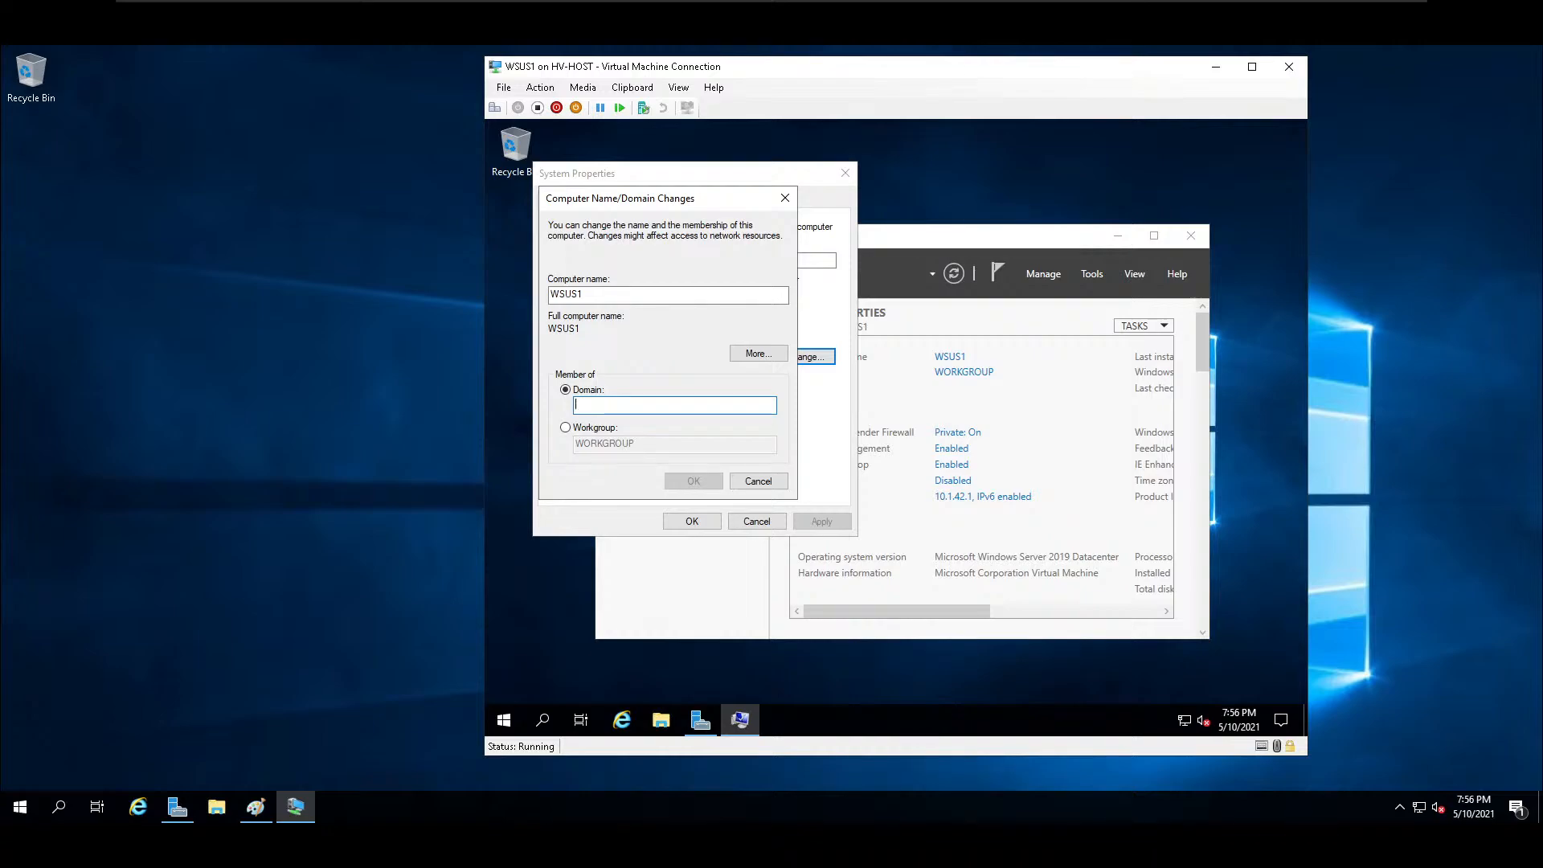
Try to join WSUS1 to the domain School.lan, and dismiss the resulting message.
text(School.lan)
key(Return)
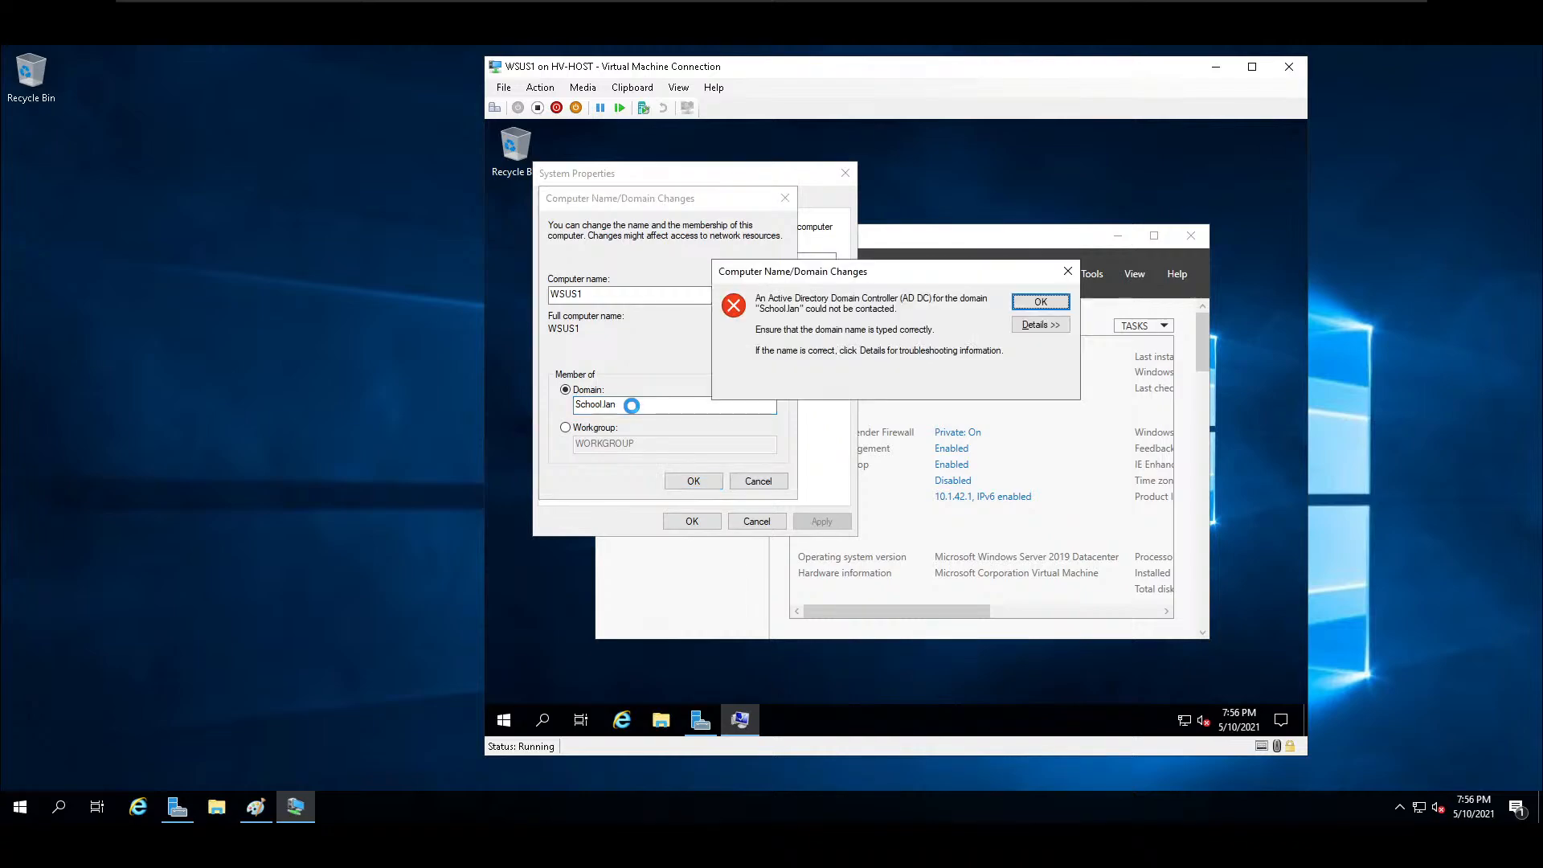
click(1041, 303)
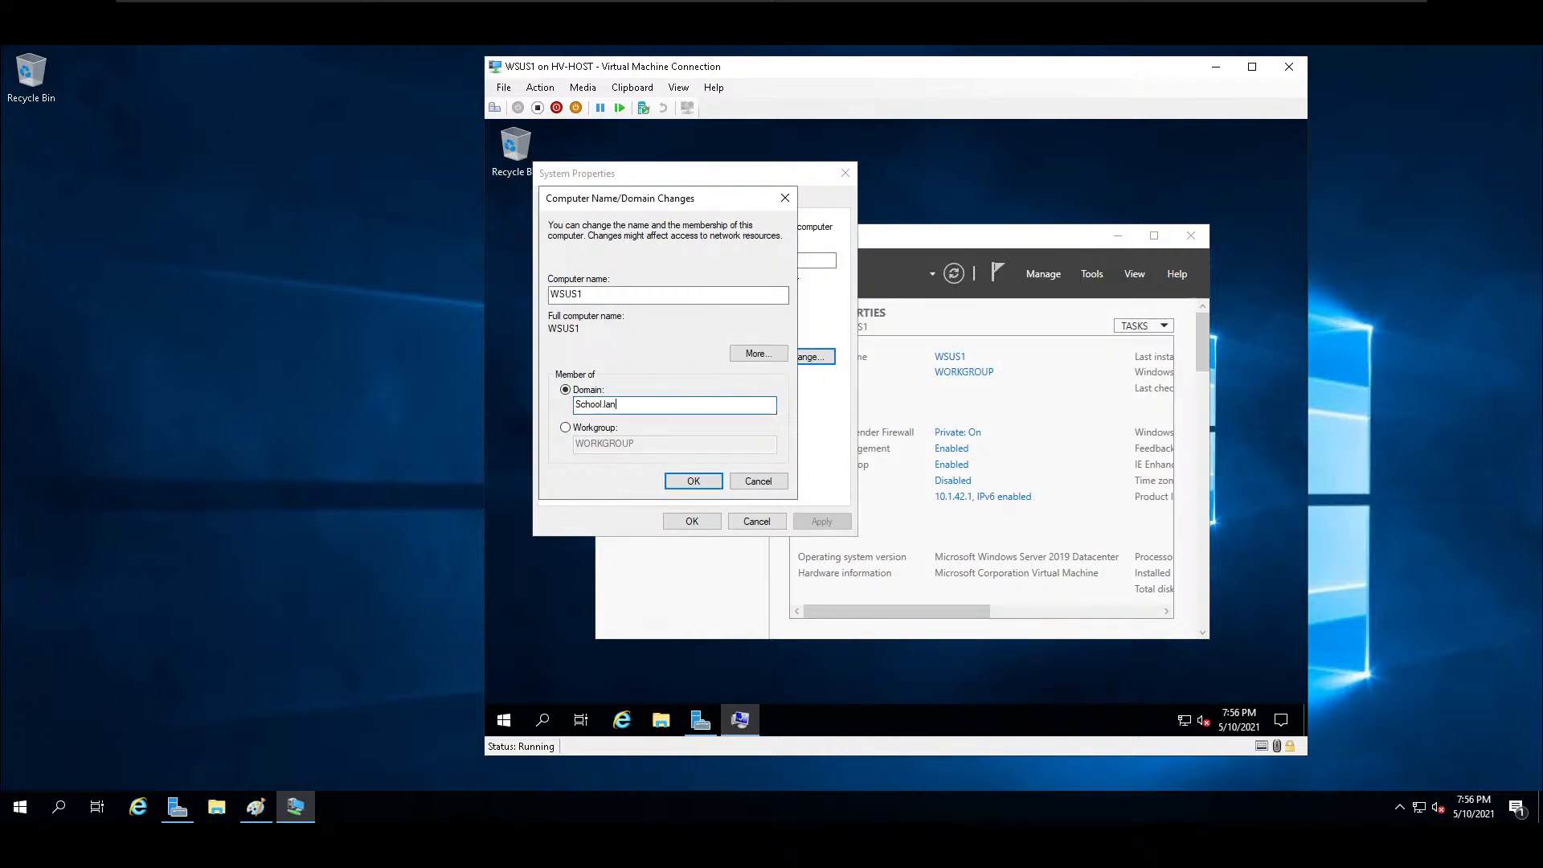
Try to join WSUS1 to the domain school, authorizing it with the administrator account and its password.
text(school)
key(Return)
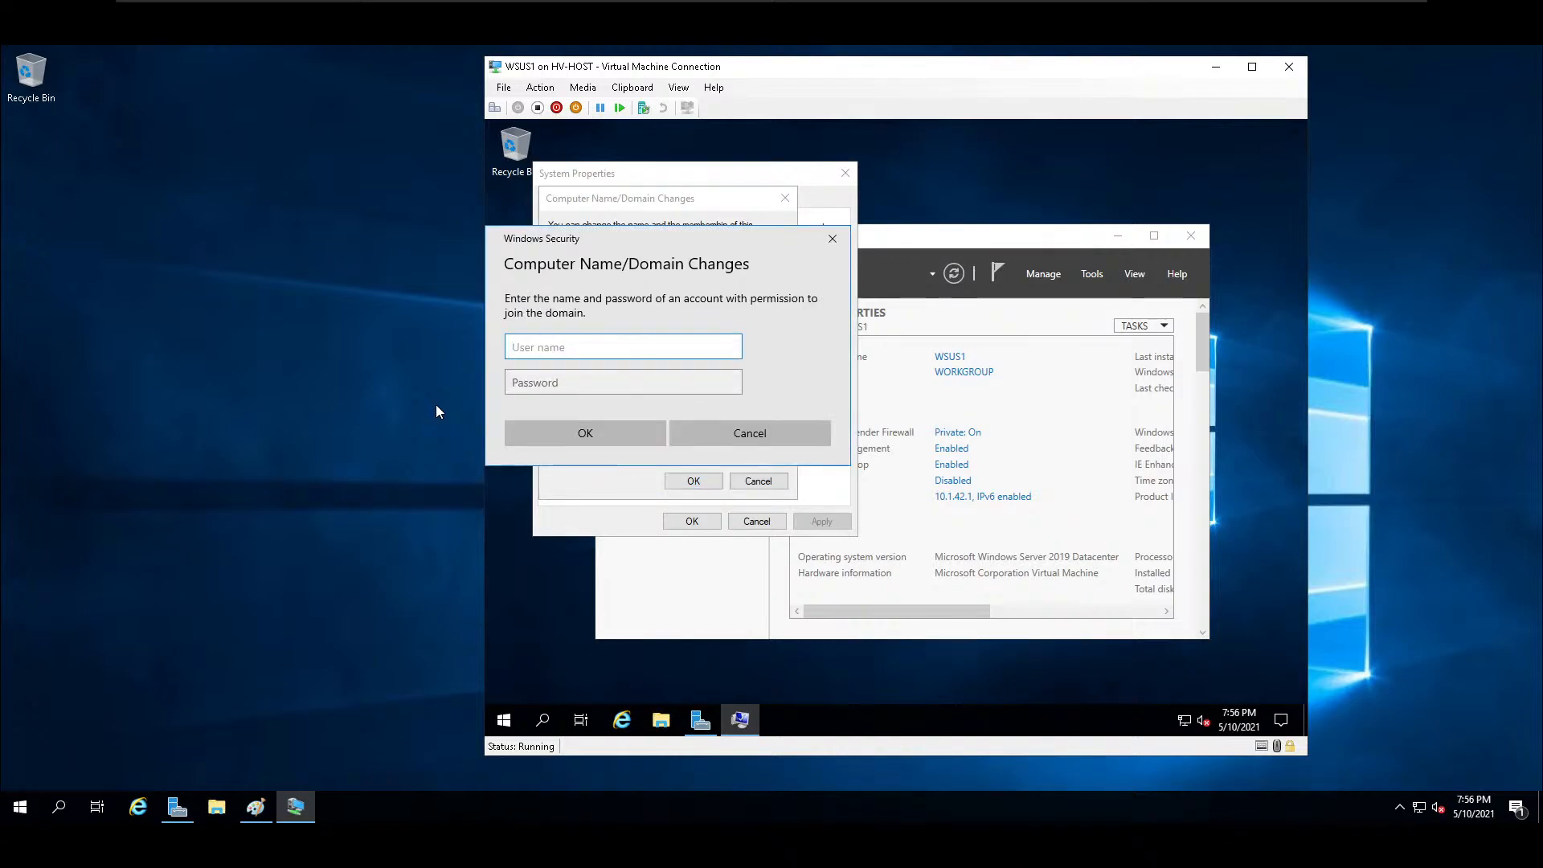
text(administrator)
key(Tab)
text(***********)
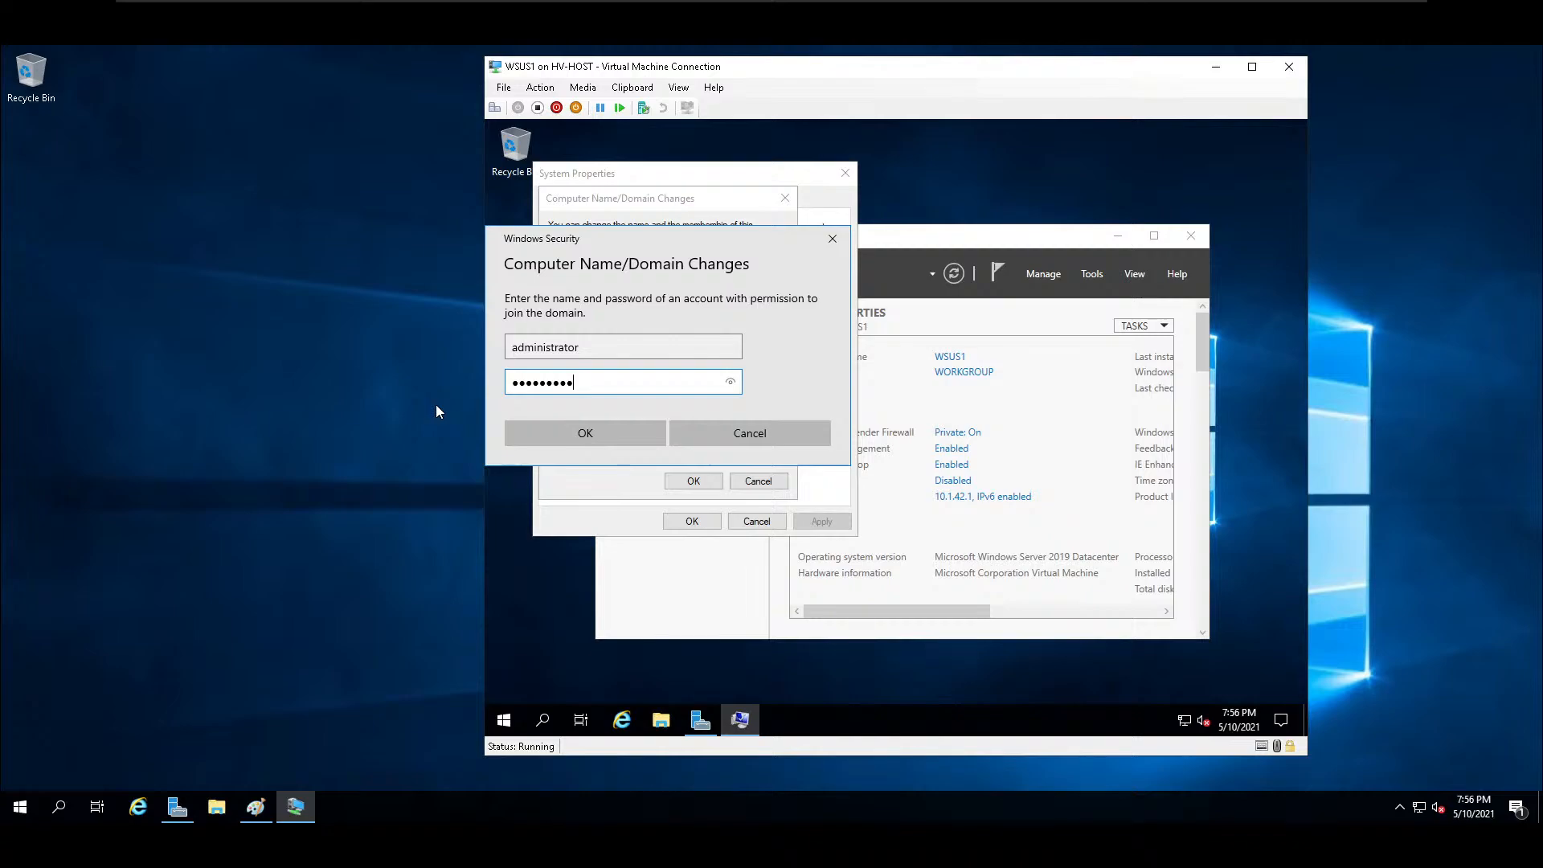
key(Return)
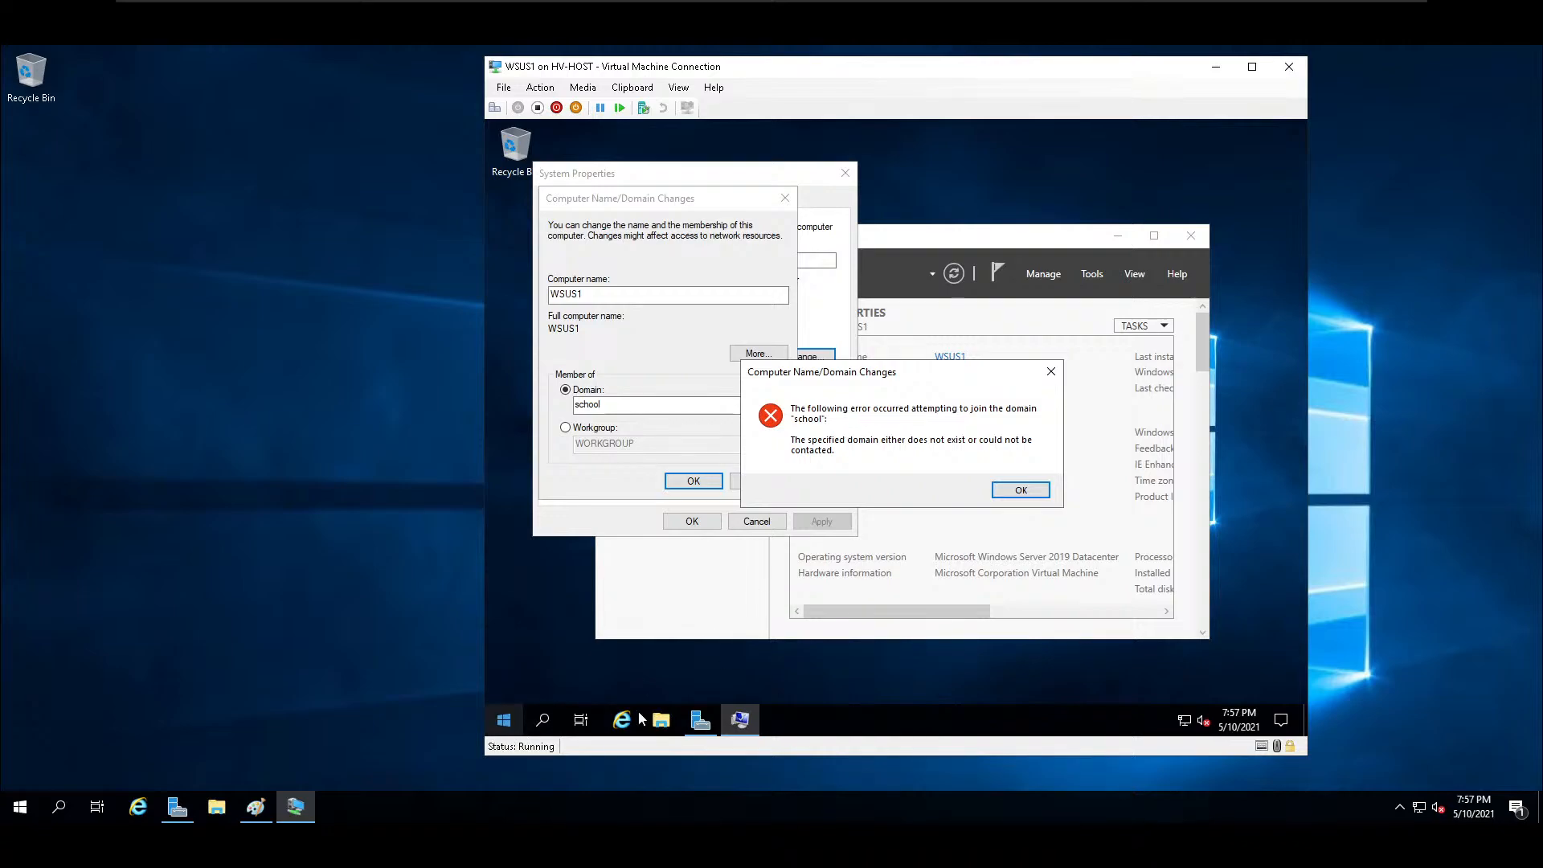
Dismiss the domain join error and browse the computers on WSUS1's network in File Explorer.
click(667, 717)
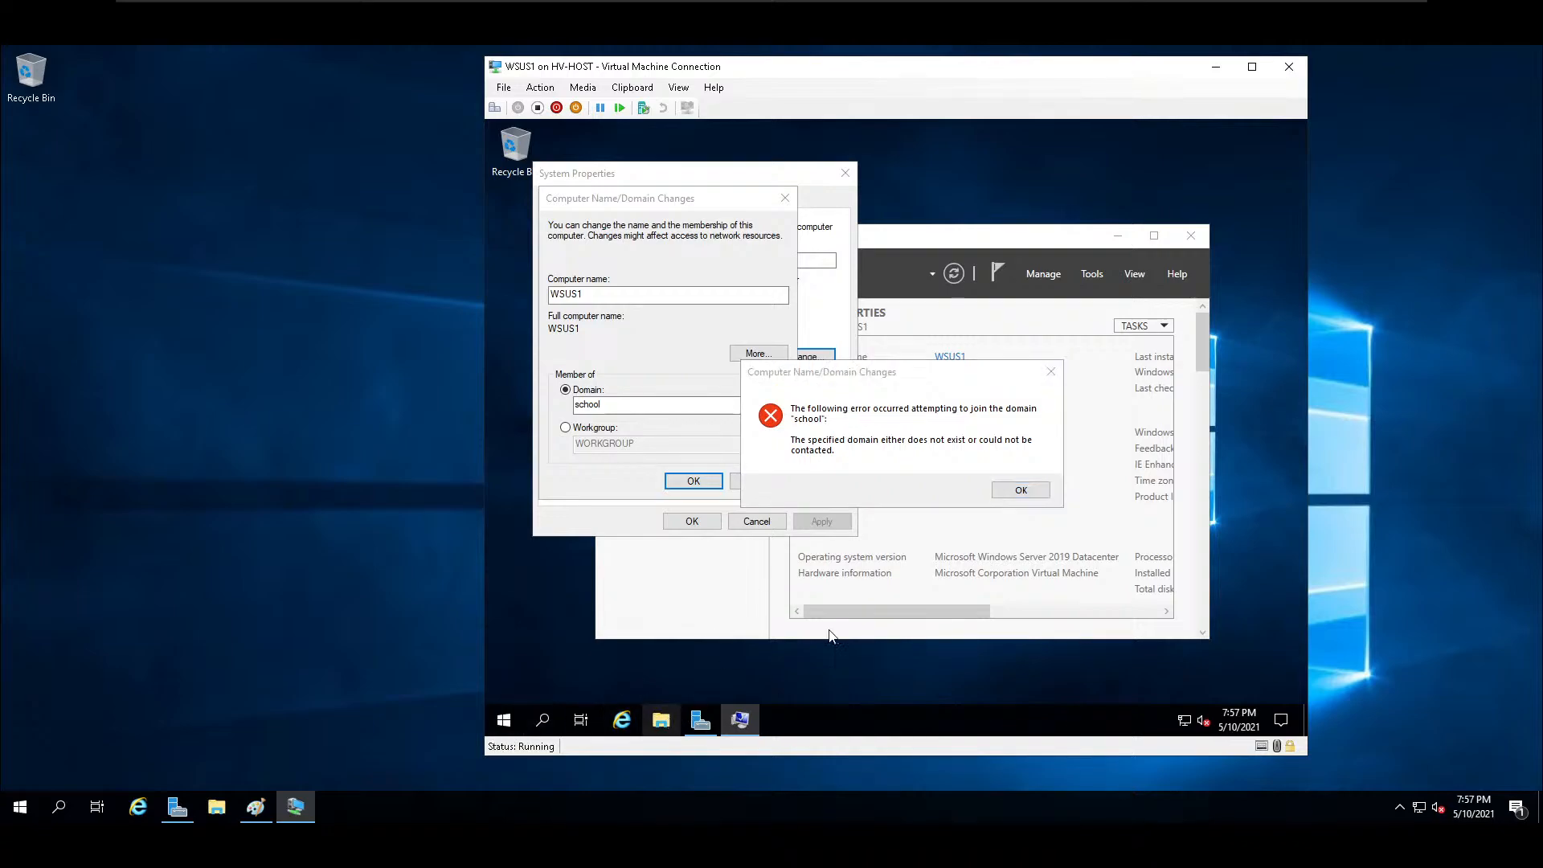
click(1016, 486)
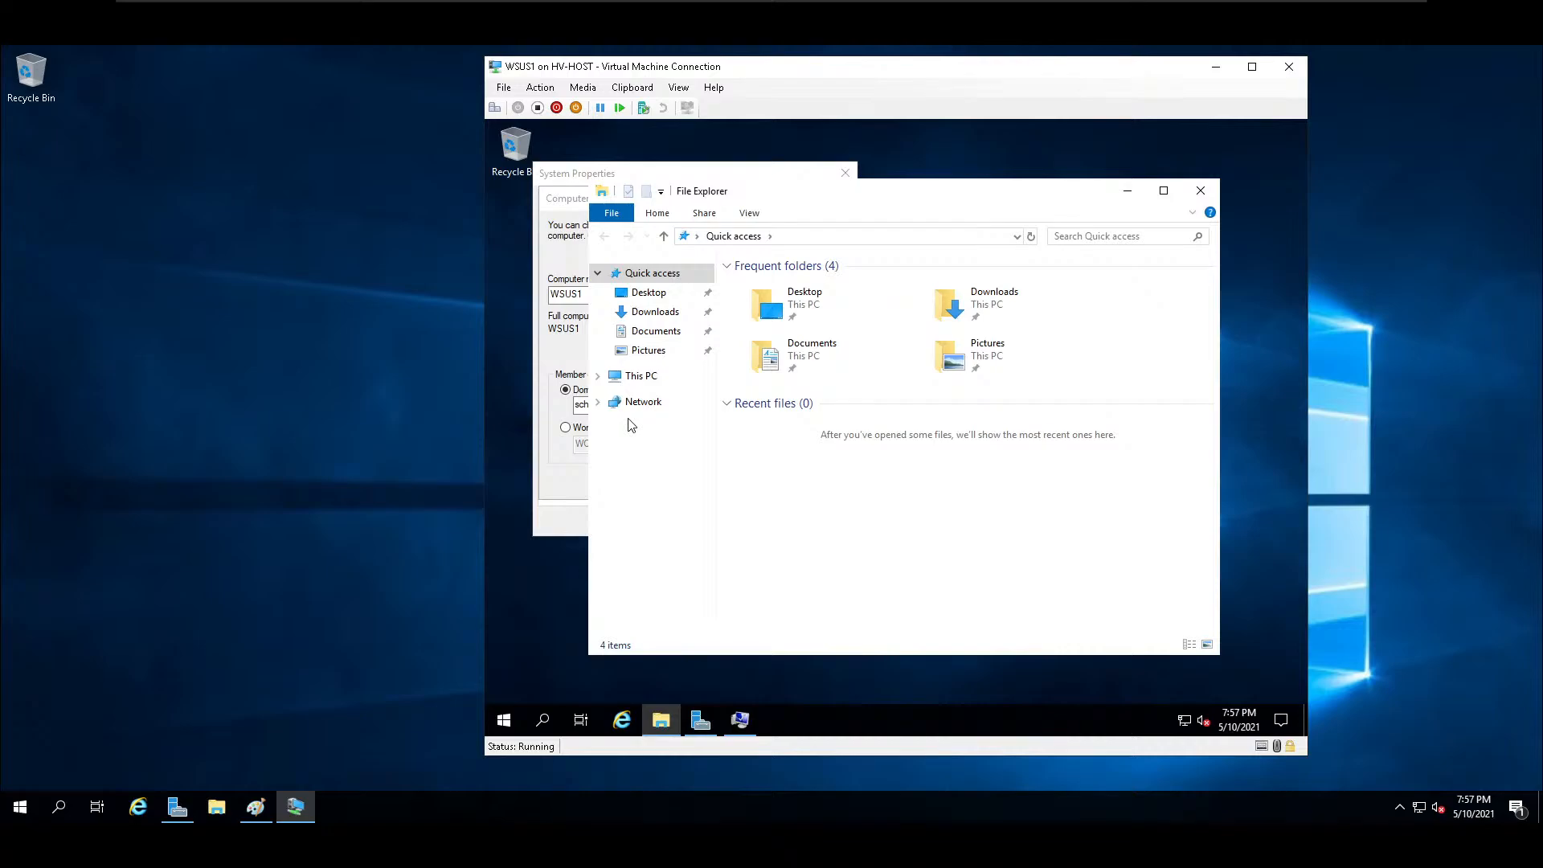
click(650, 401)
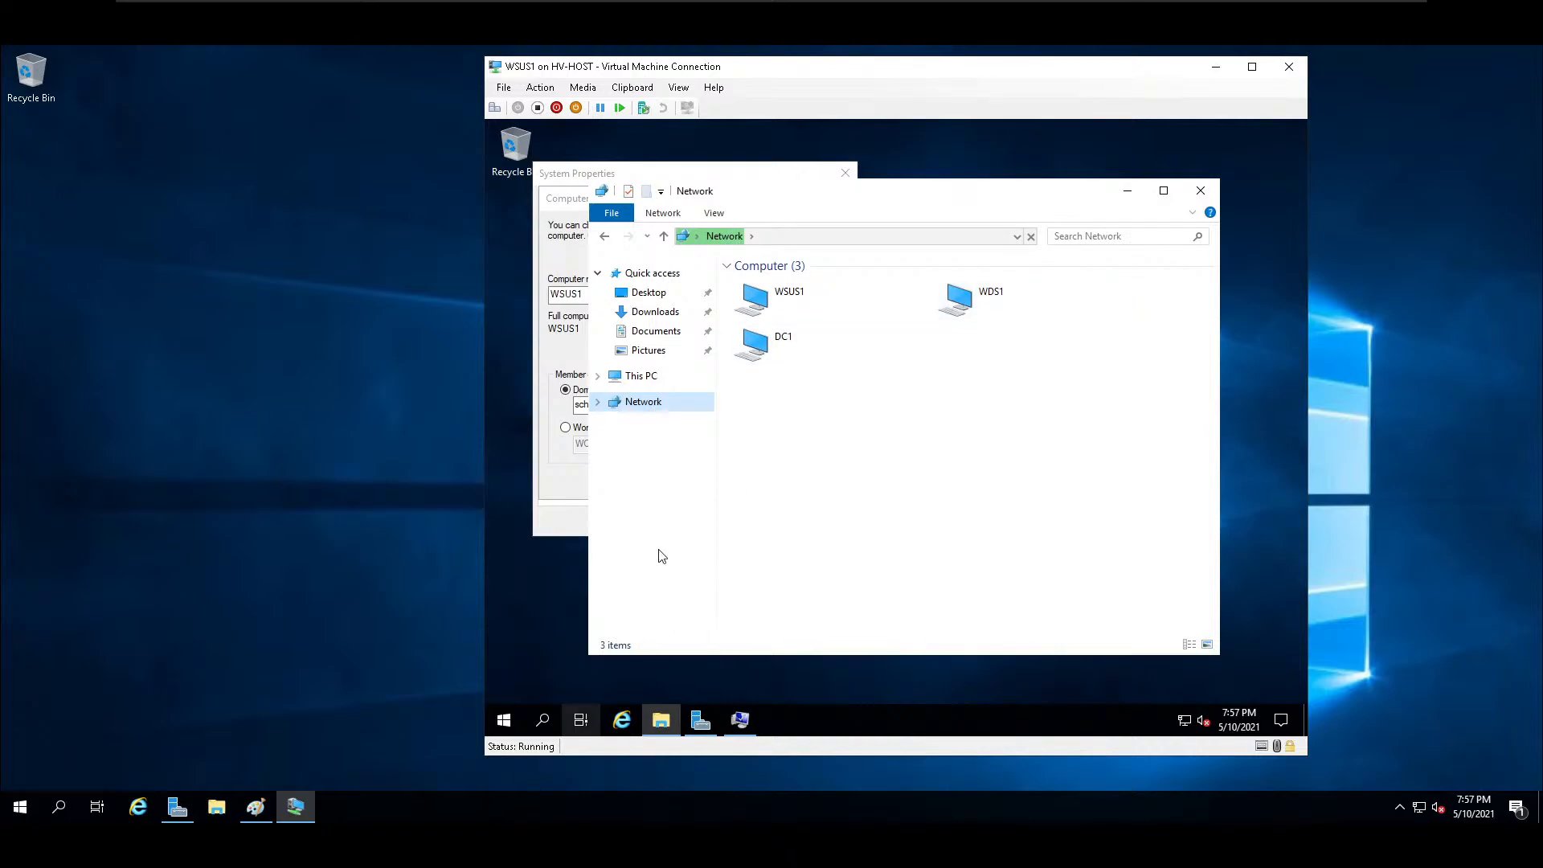
Check access to the network path \\dc1 from WSUS1, and close both File Explorer windows.
click(505, 721)
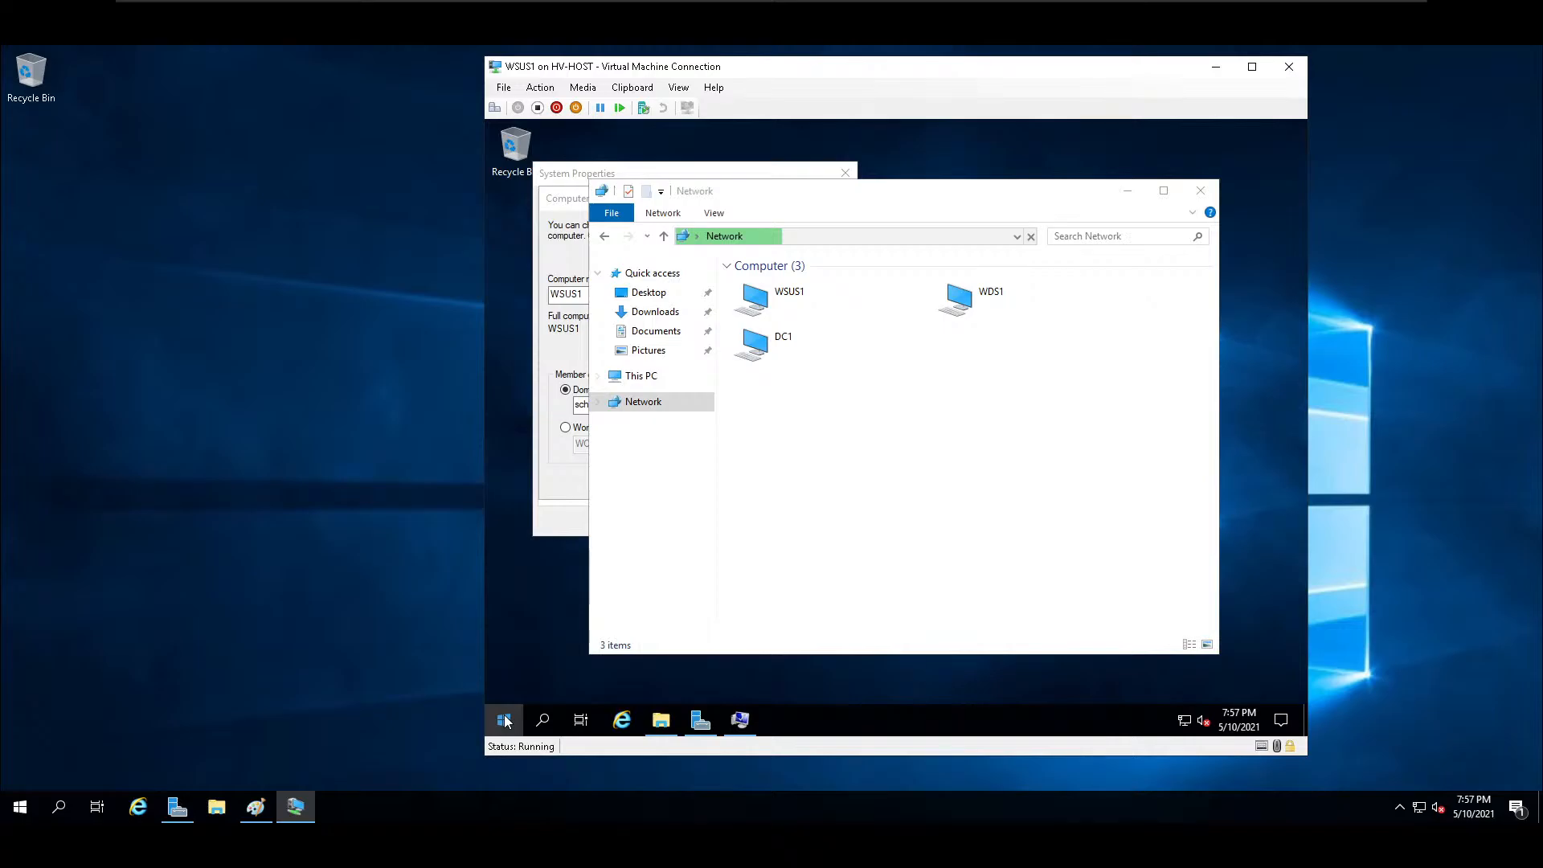
text(c)
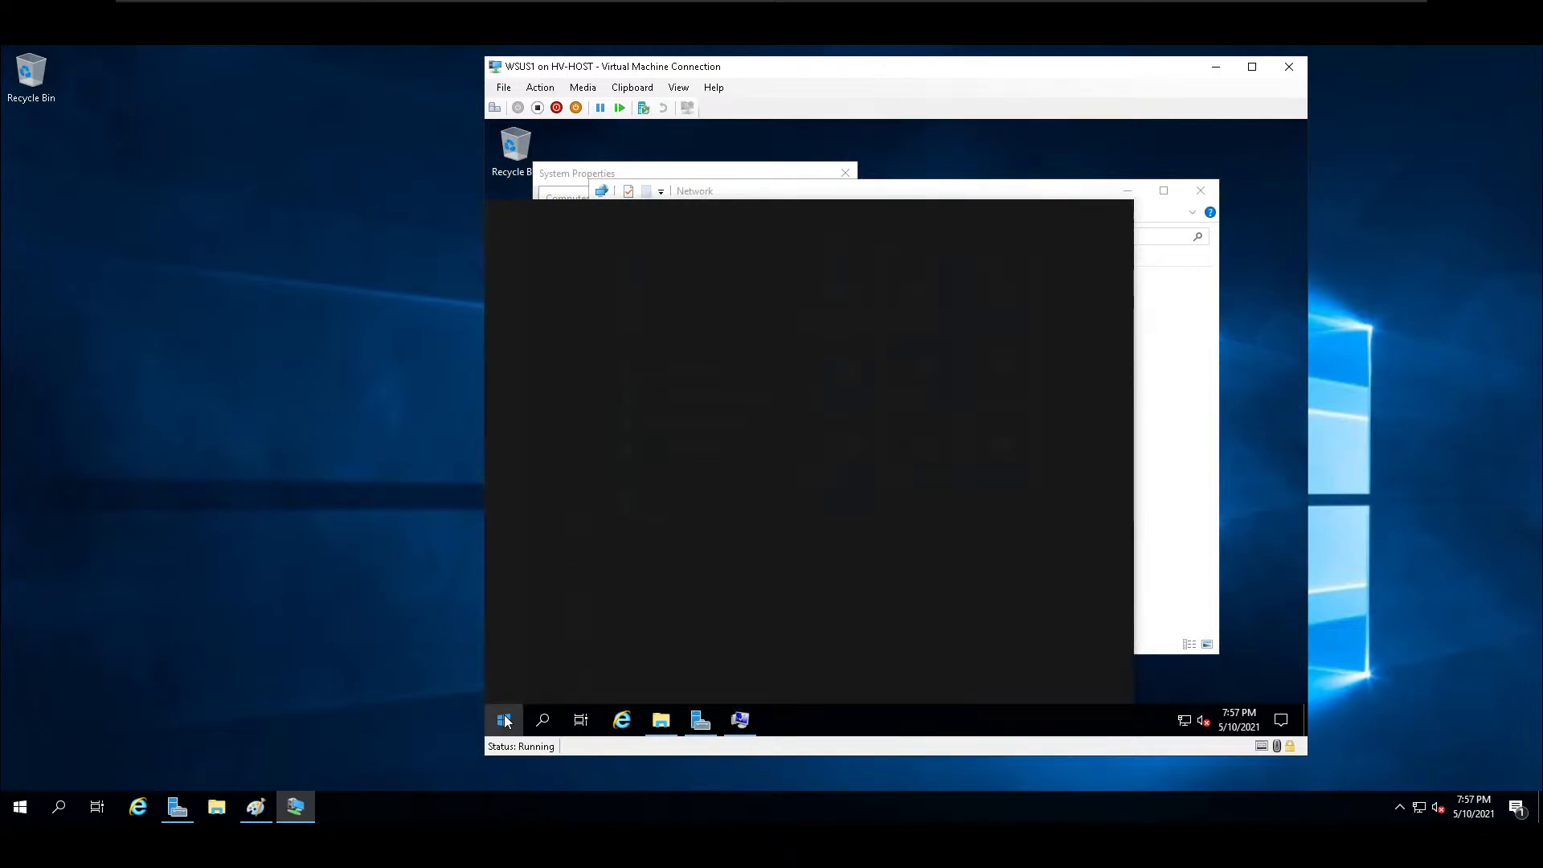
text(\dc1)
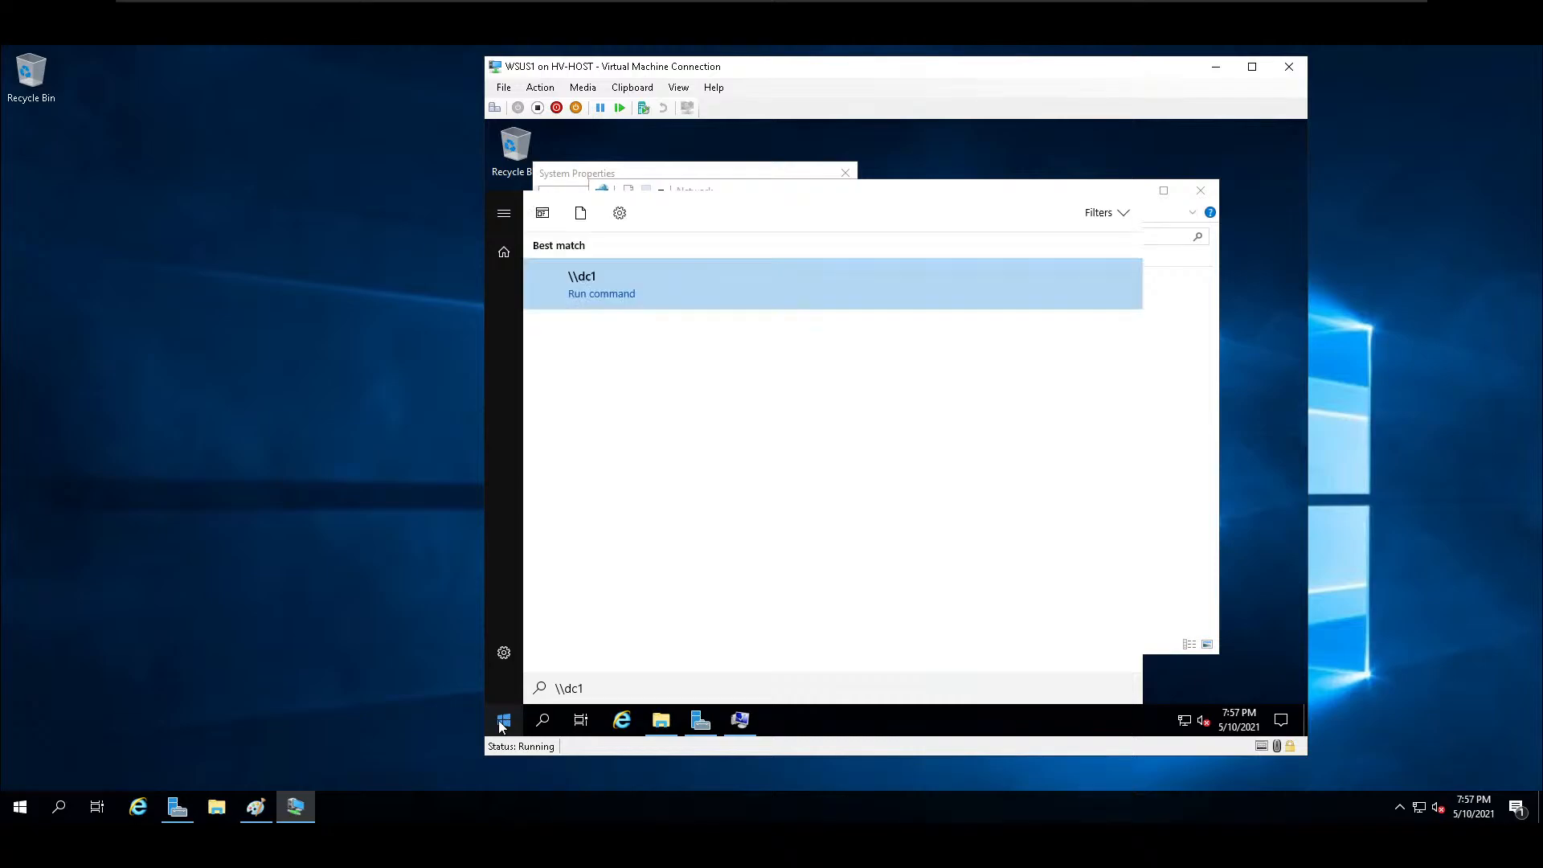
click(567, 282)
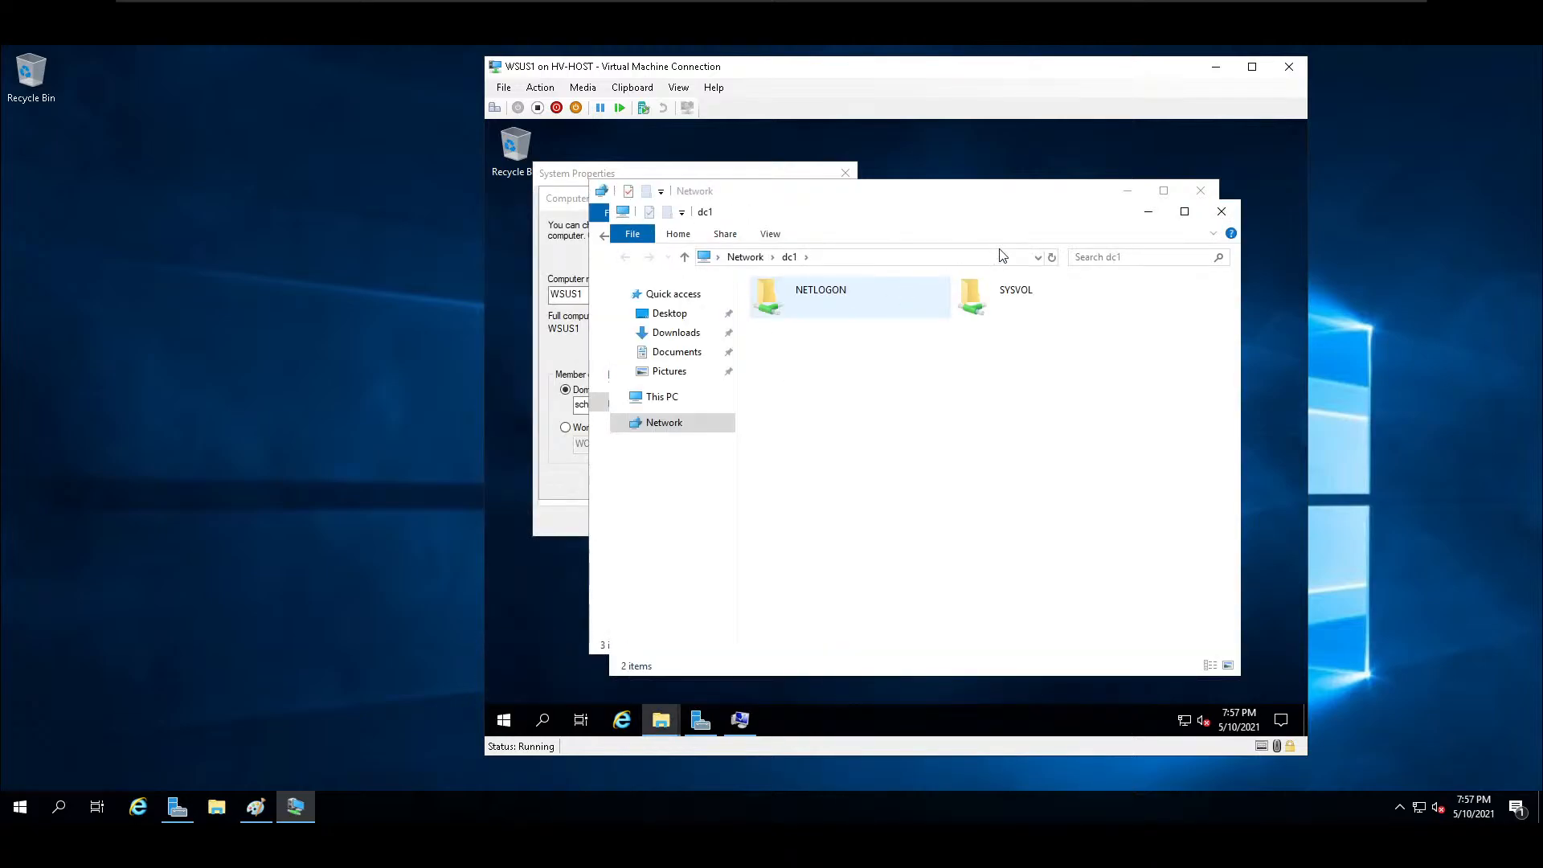
click(1221, 211)
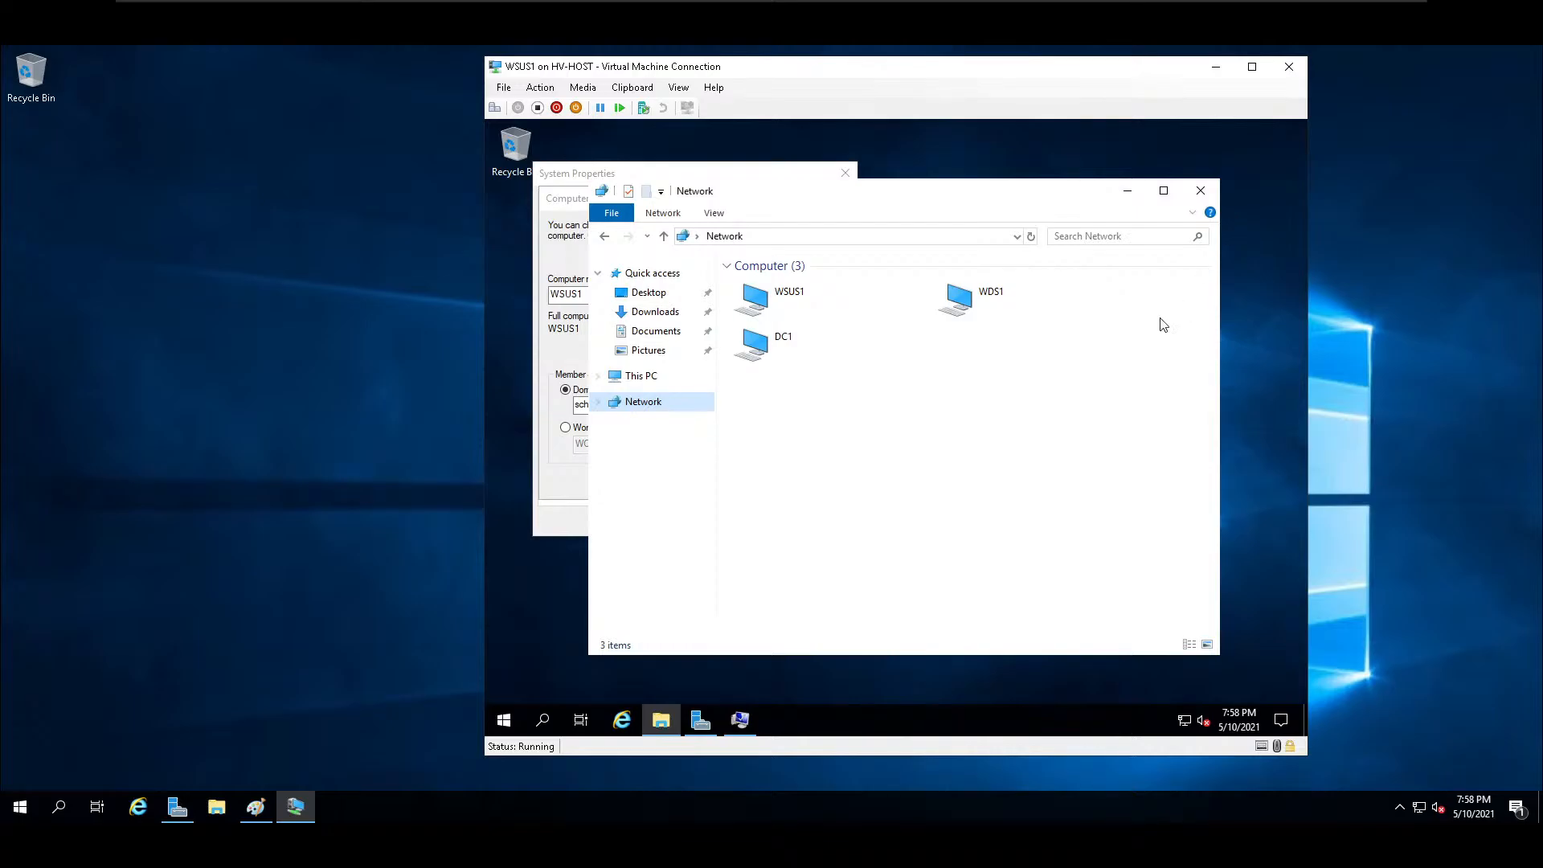
click(1200, 193)
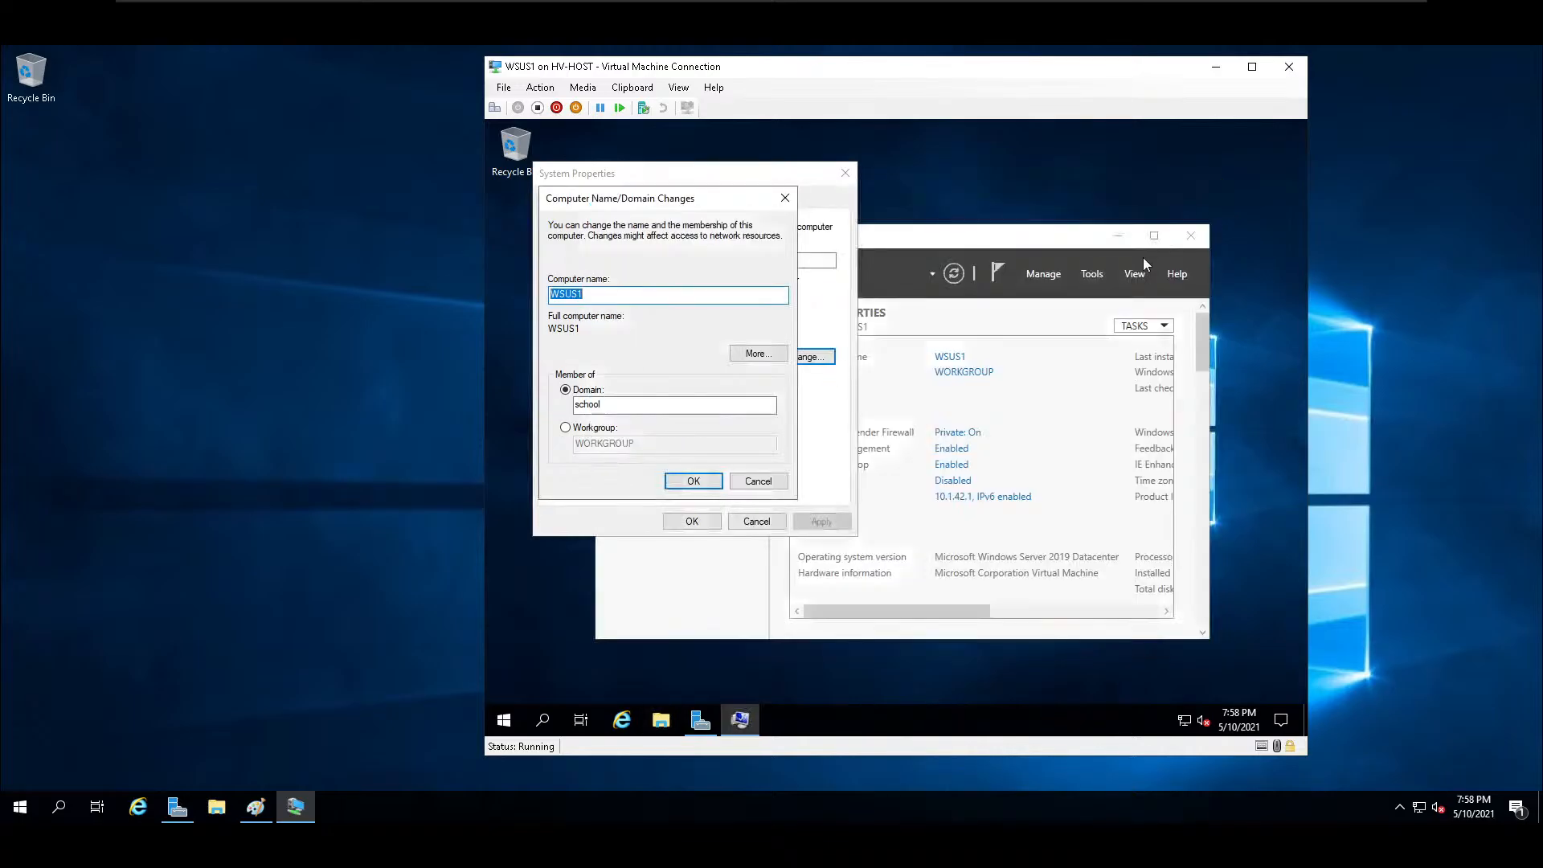
Check access to the network path \\dc2 from WSUS1, and dismiss the network error.
click(504, 721)
text(\\dc2)
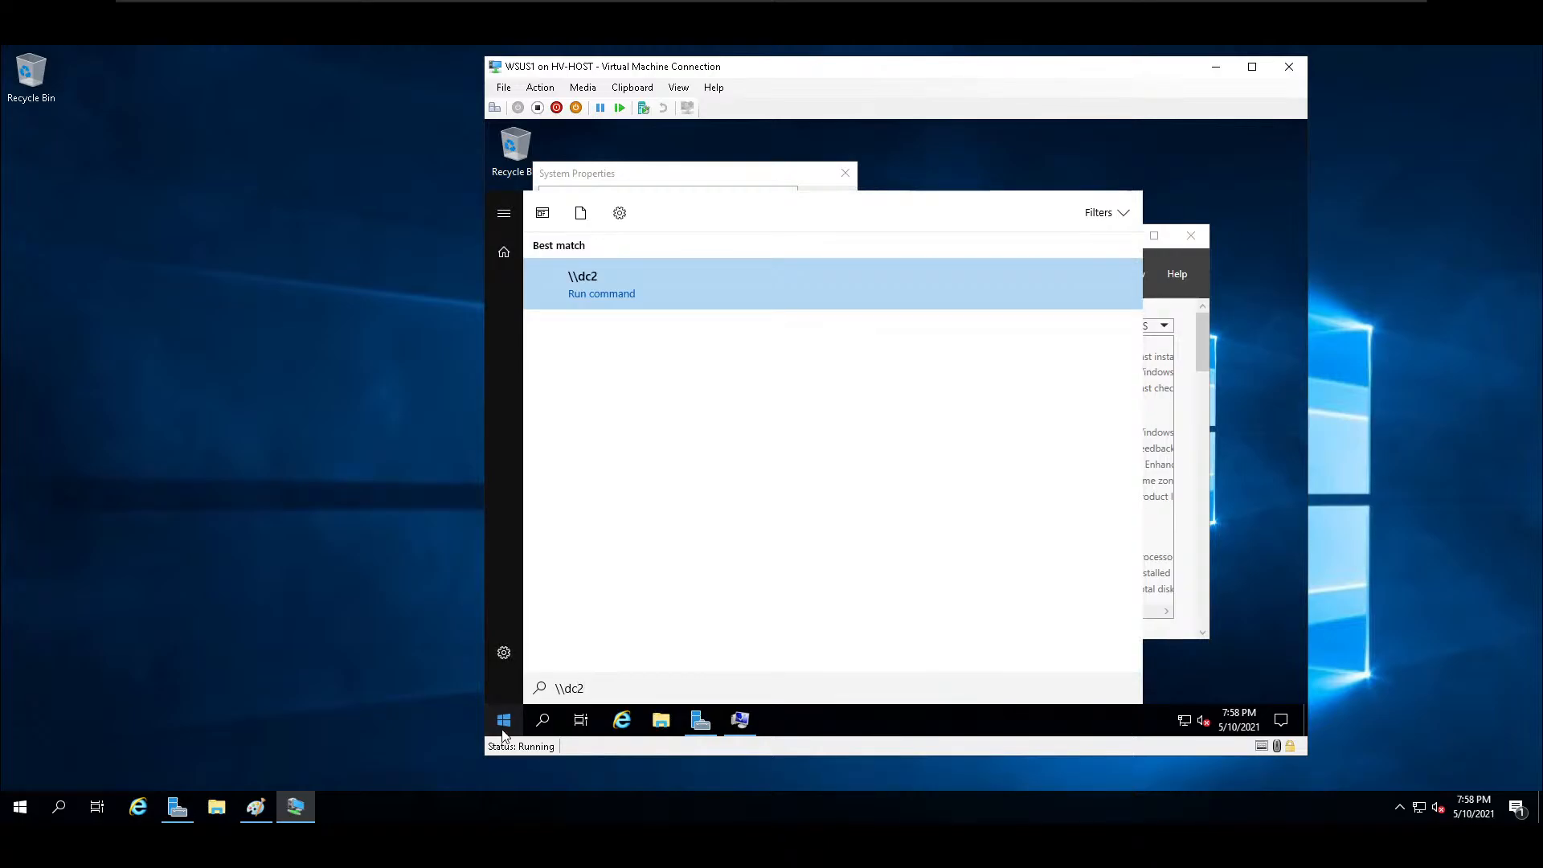
key(Return)
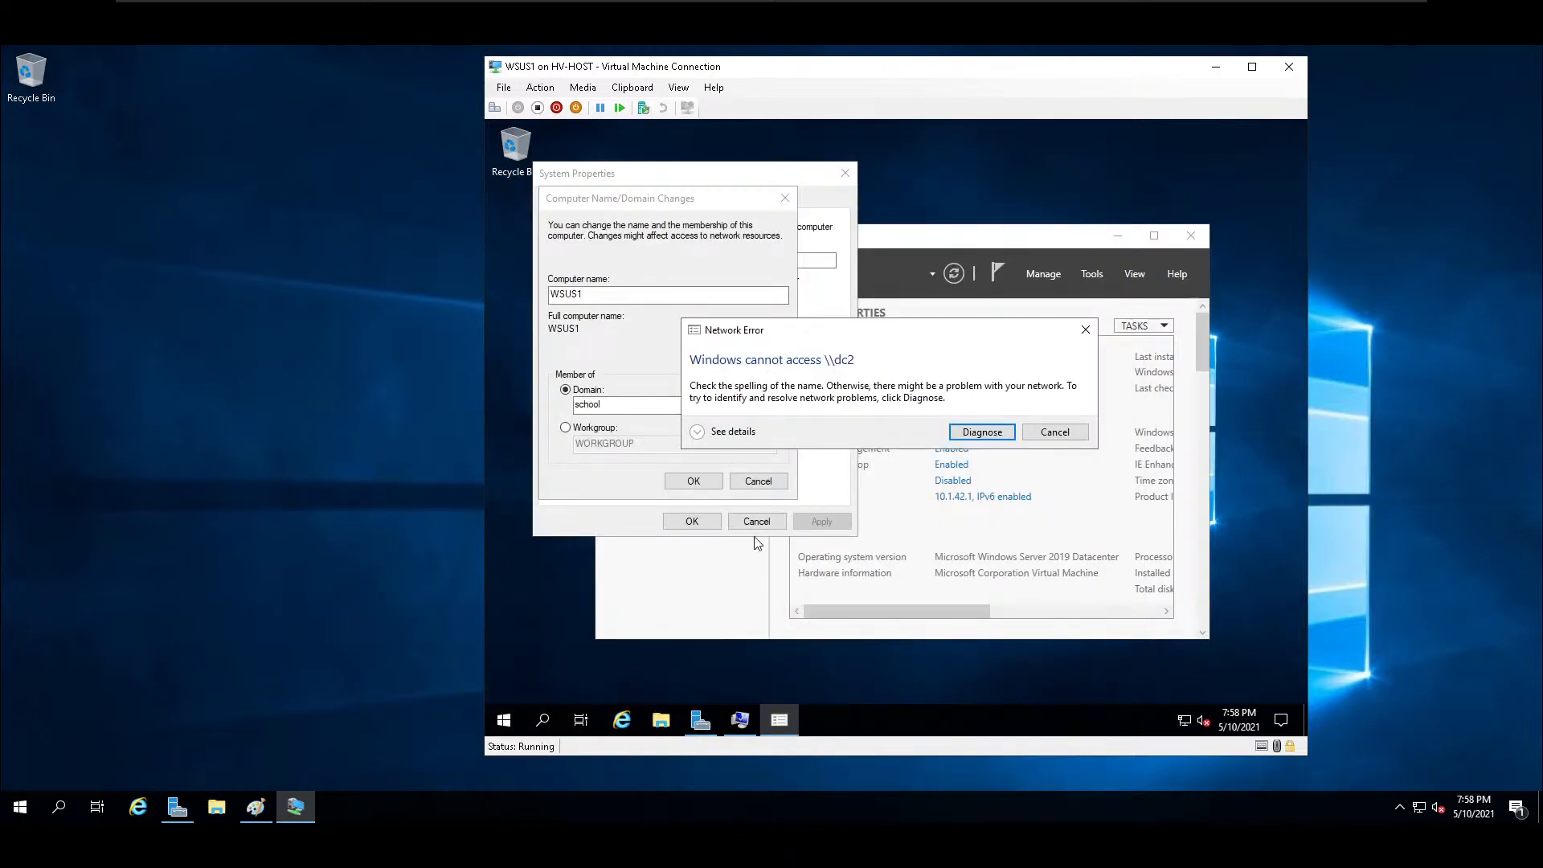
click(1086, 329)
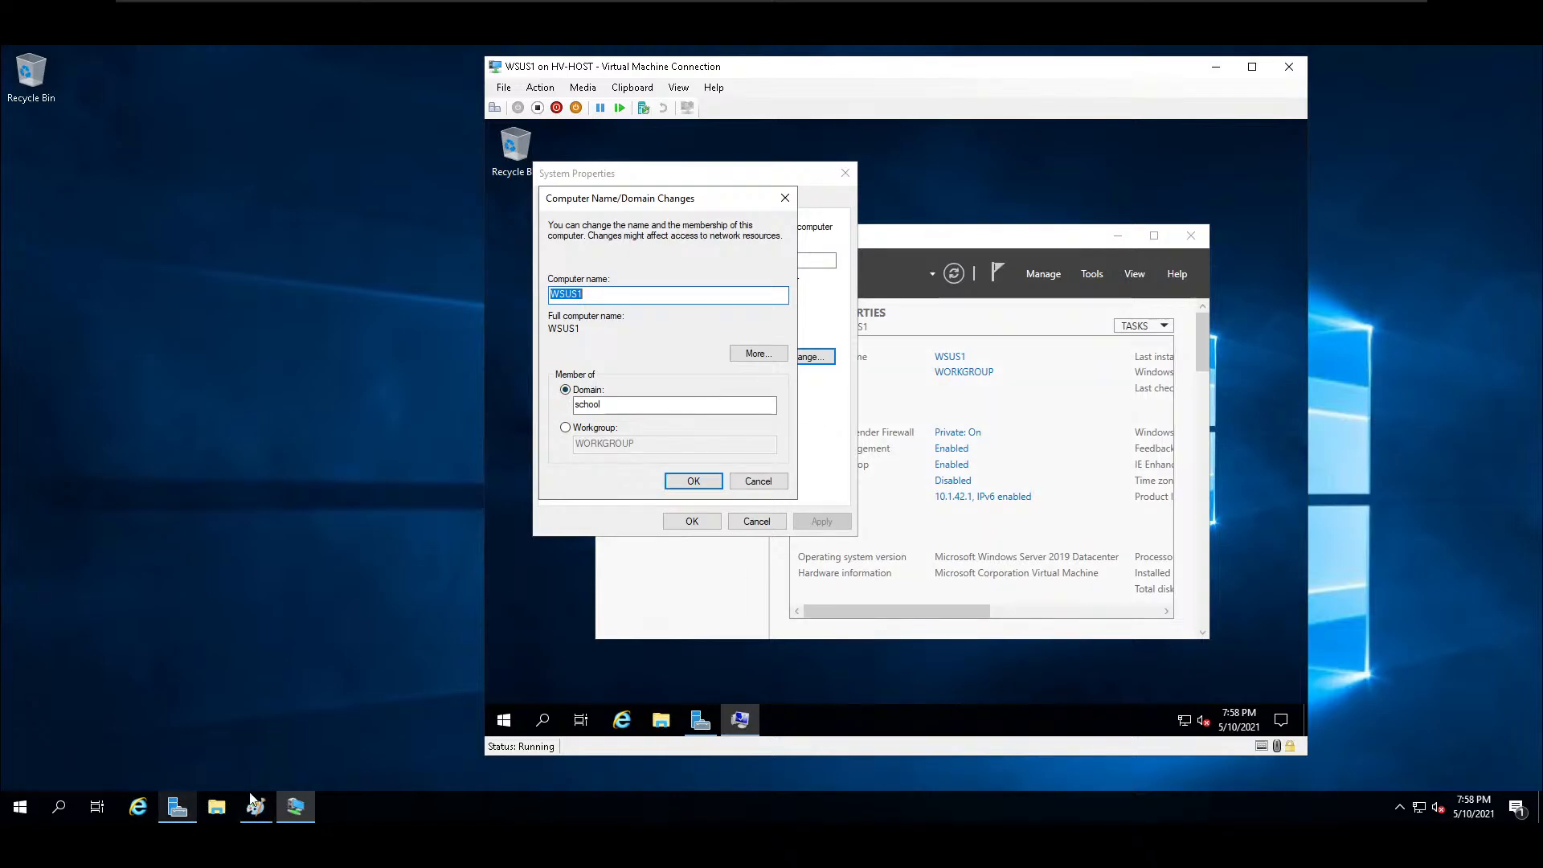
Open Hyper-V Manager on the host and connect to the DC2 virtual machine.
click(178, 812)
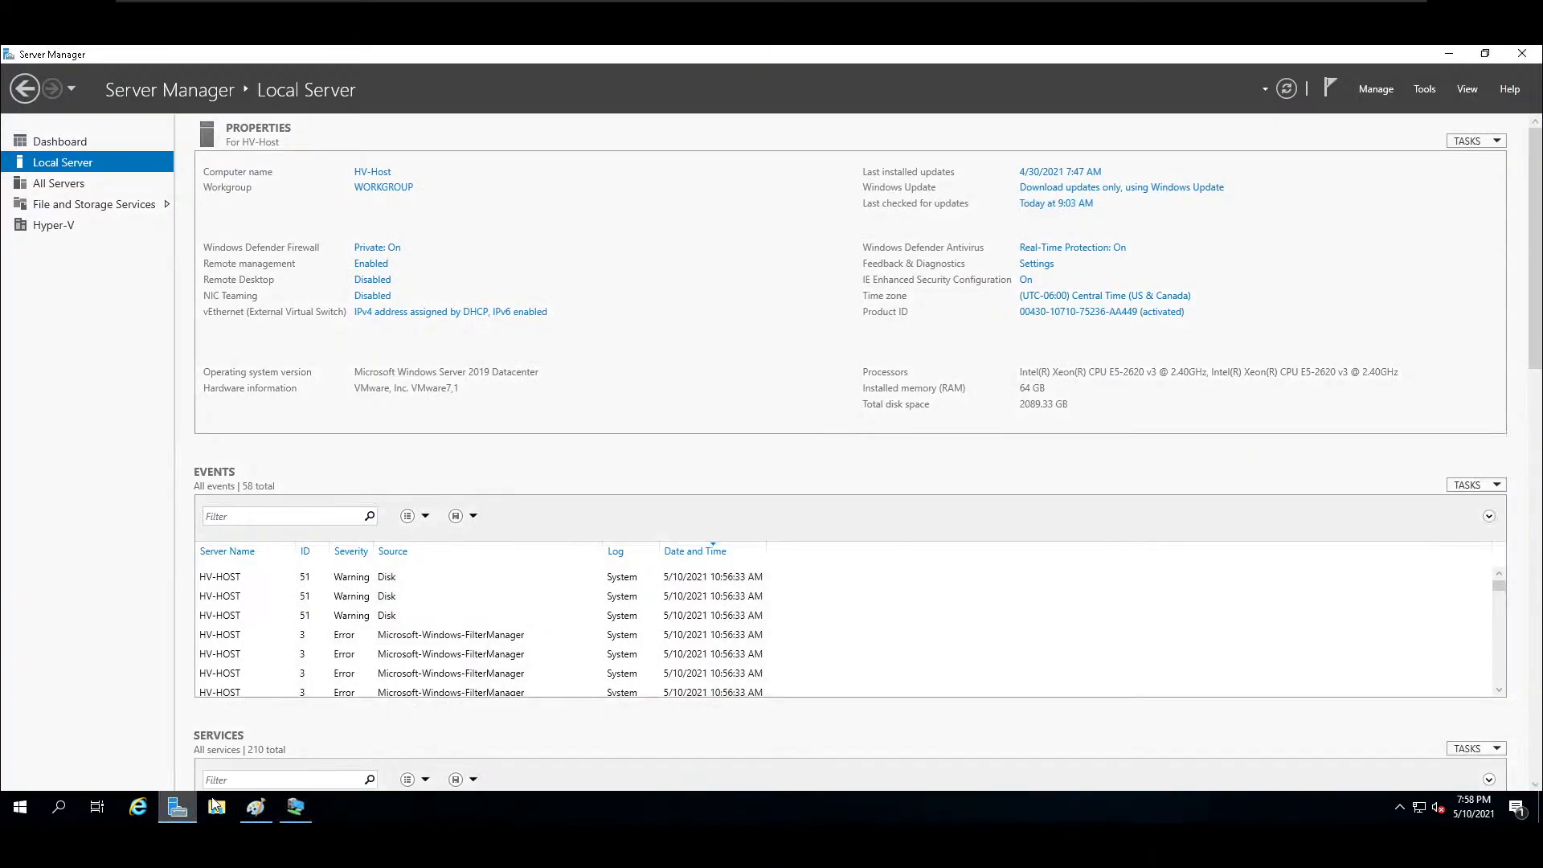
click(21, 807)
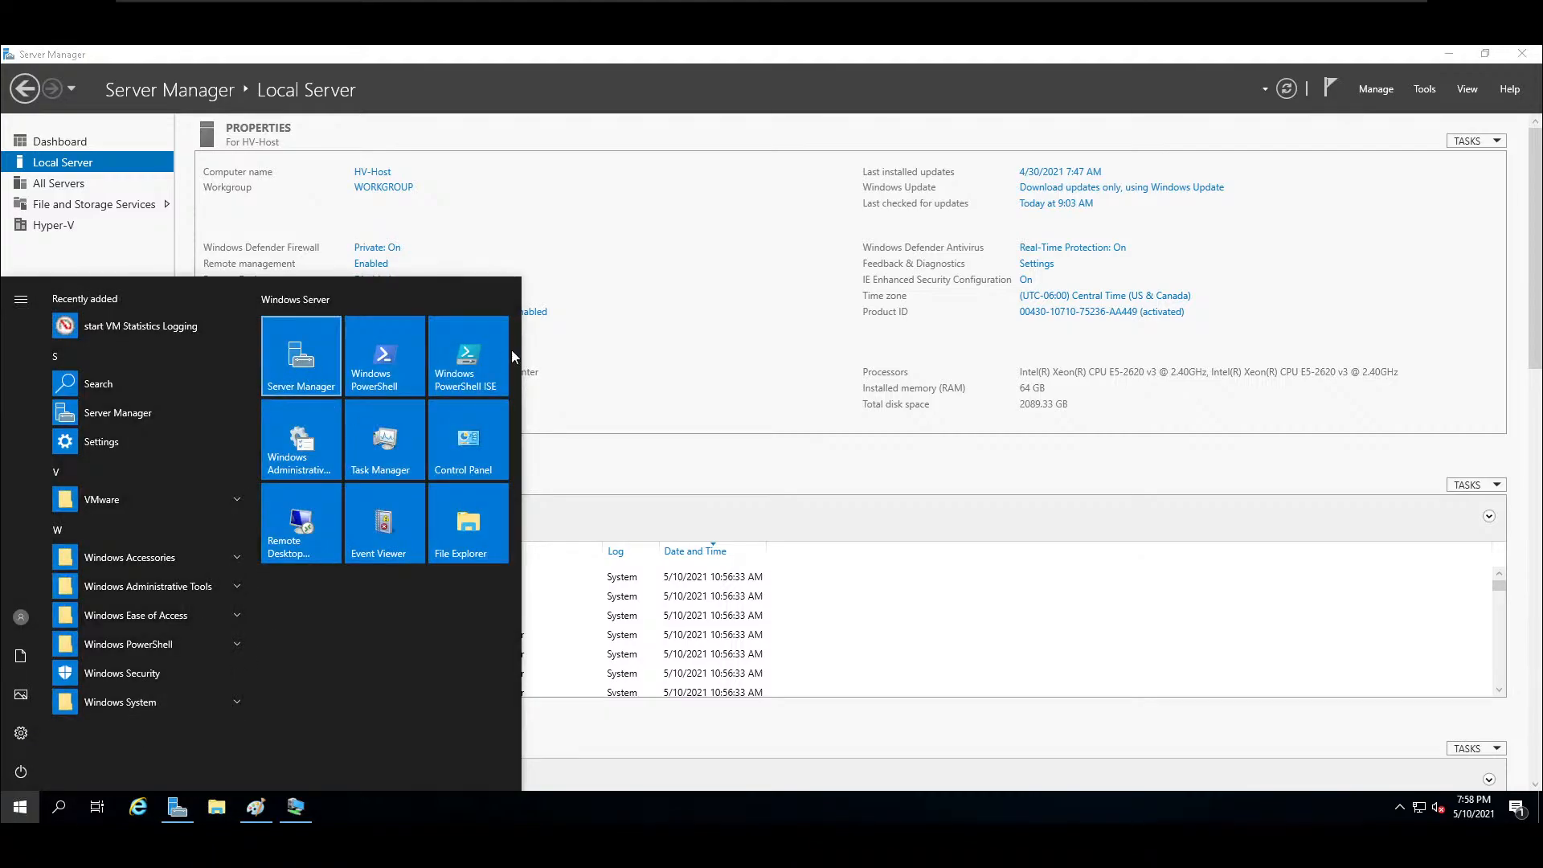
text(hyp)
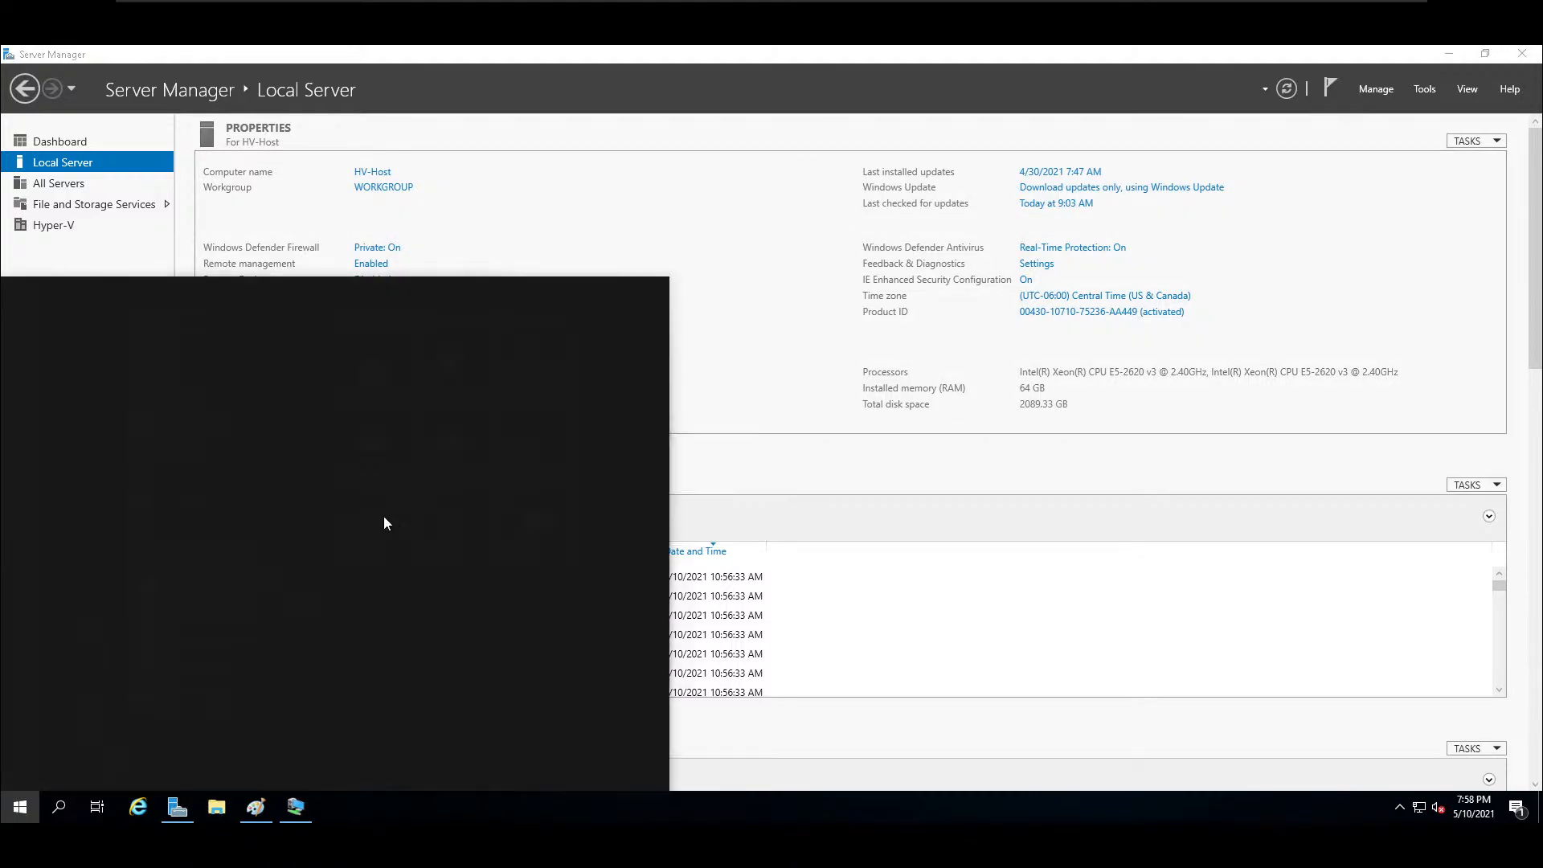
click(109, 375)
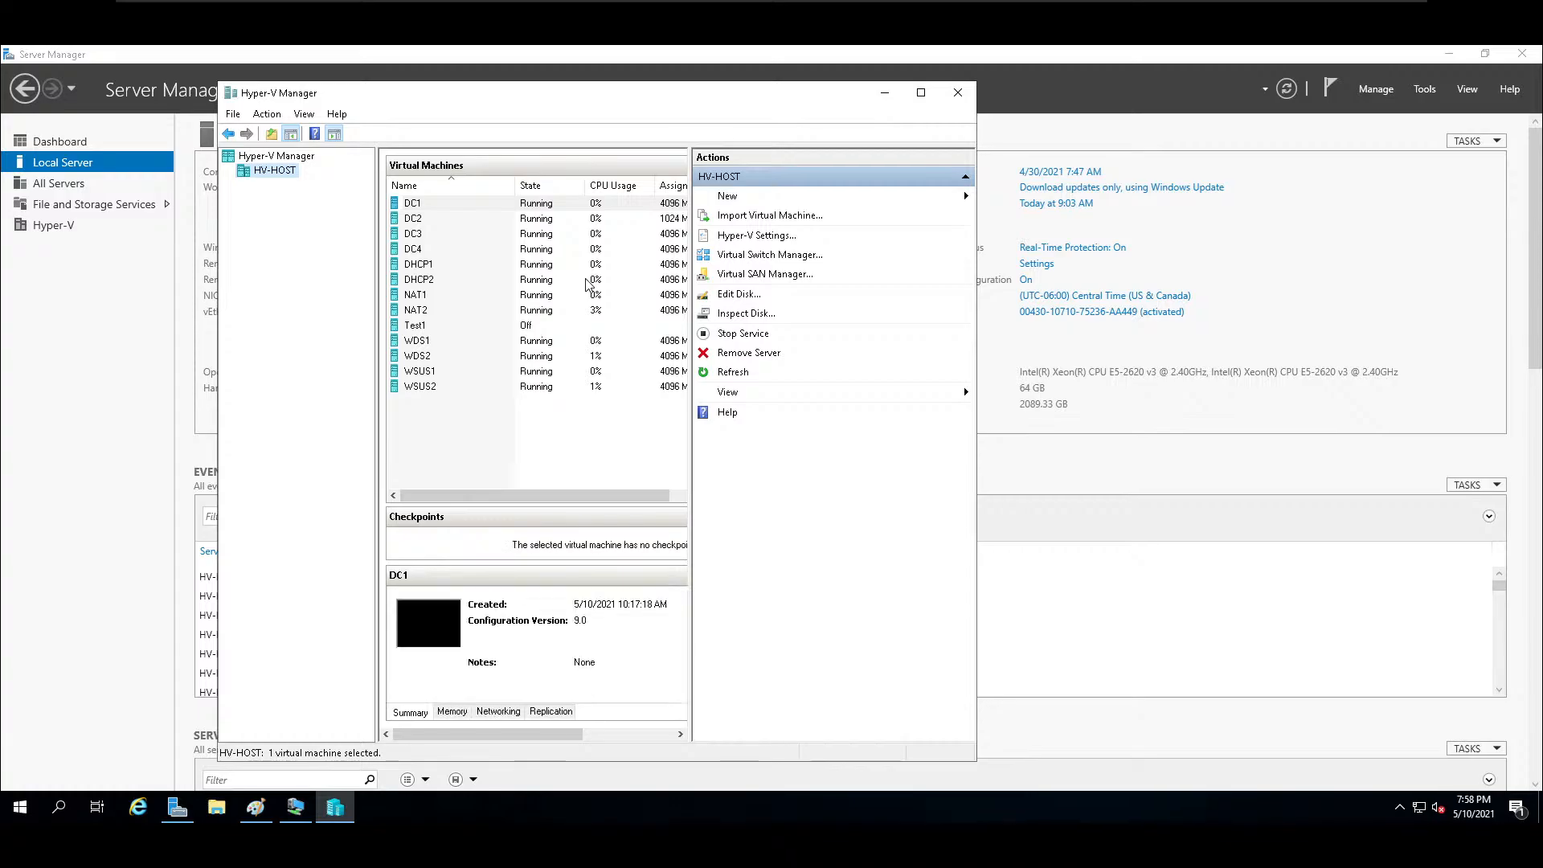
click(427, 220)
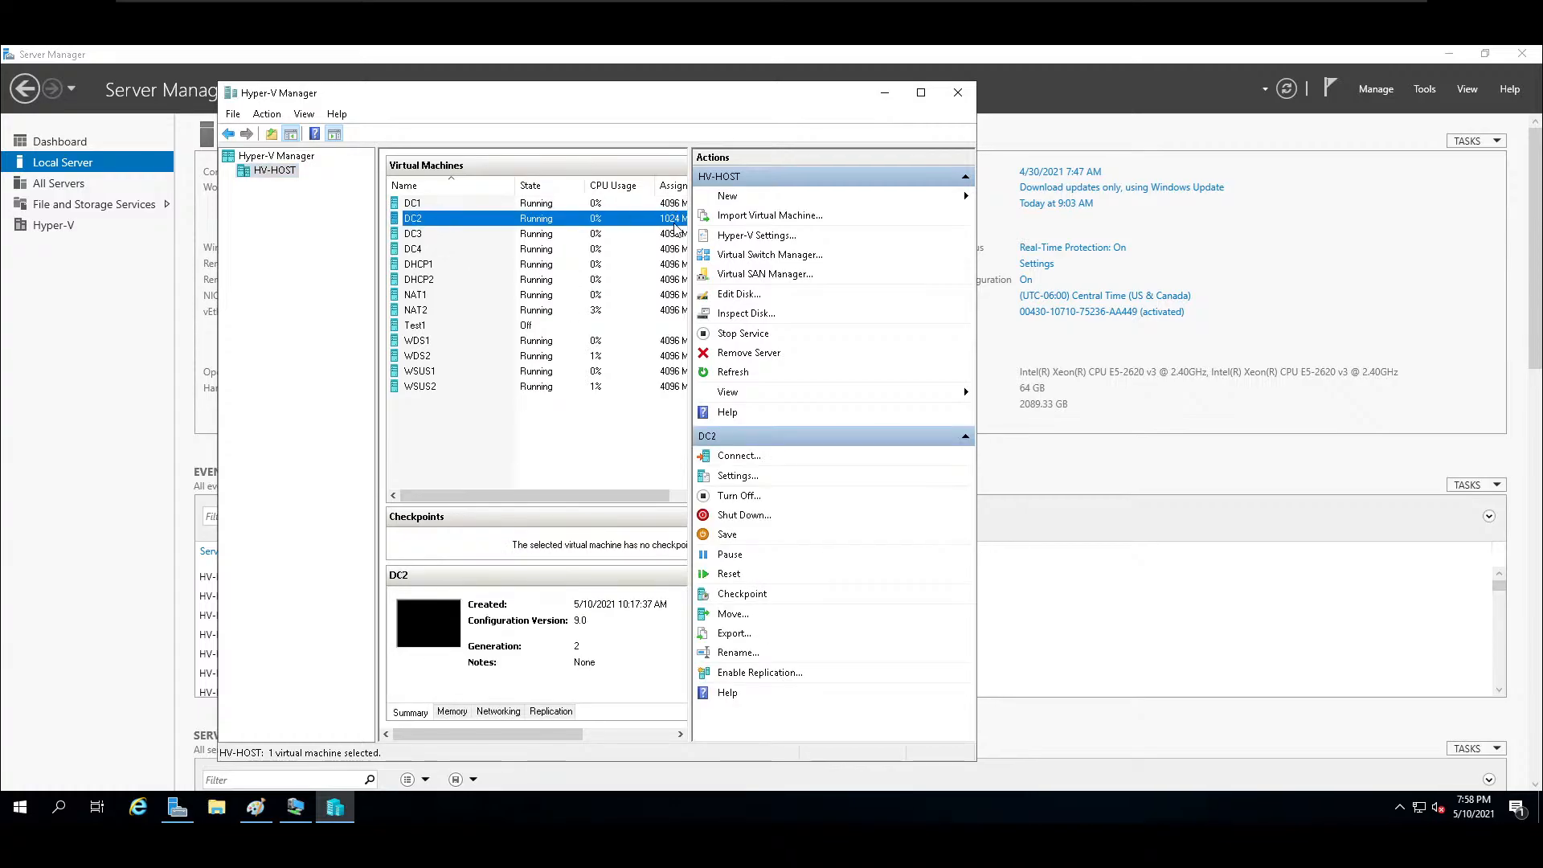
double_click(440, 228)
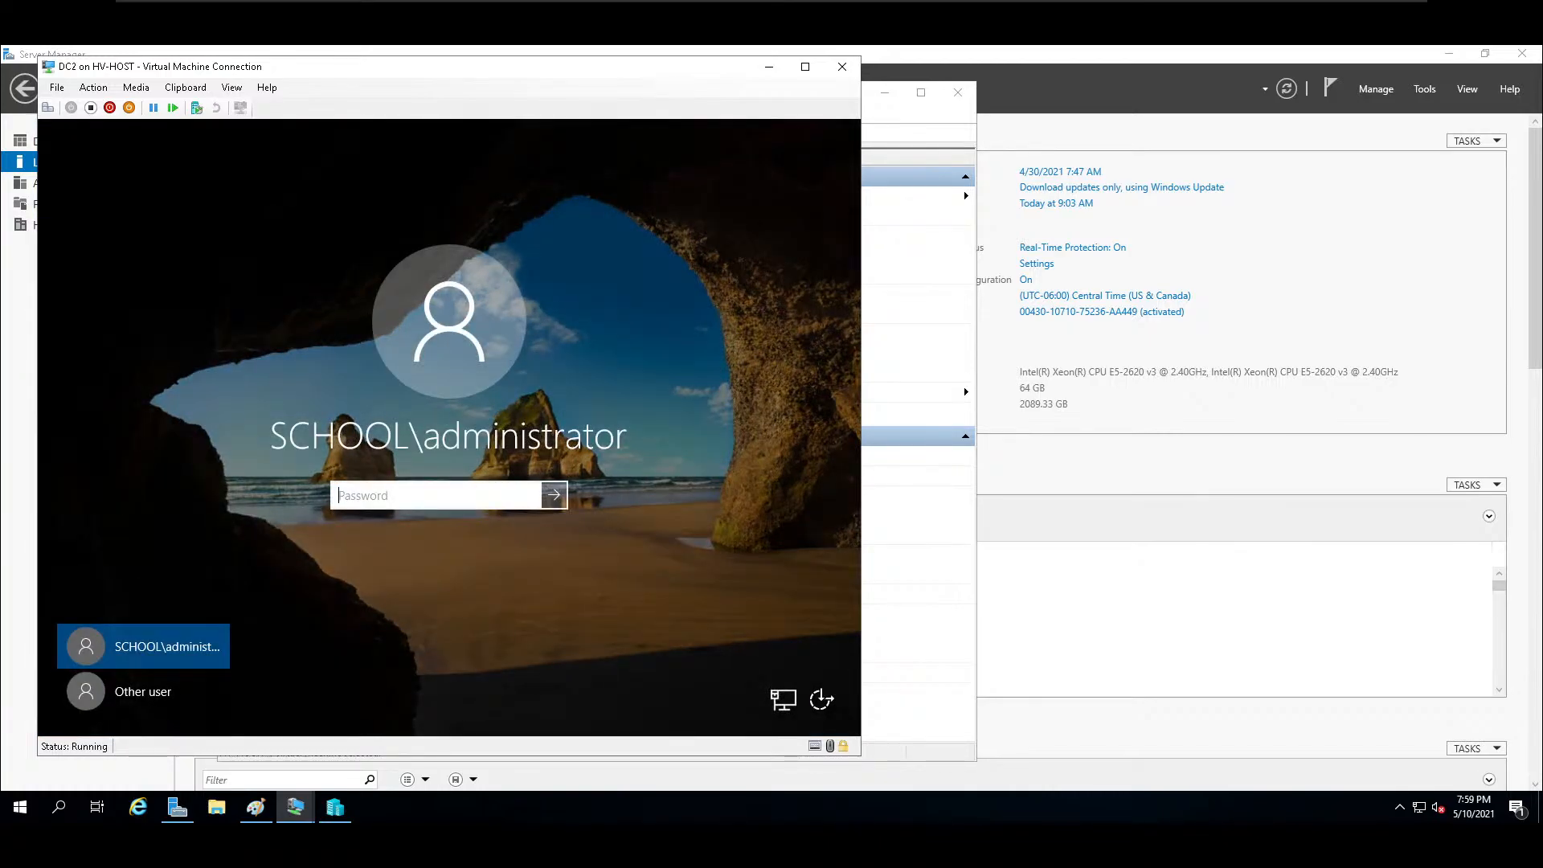
Sign in to DC2 with the domain administrator password, and dismiss the Windows Admin Center notice.
text(•••••••••••)
key(Return)
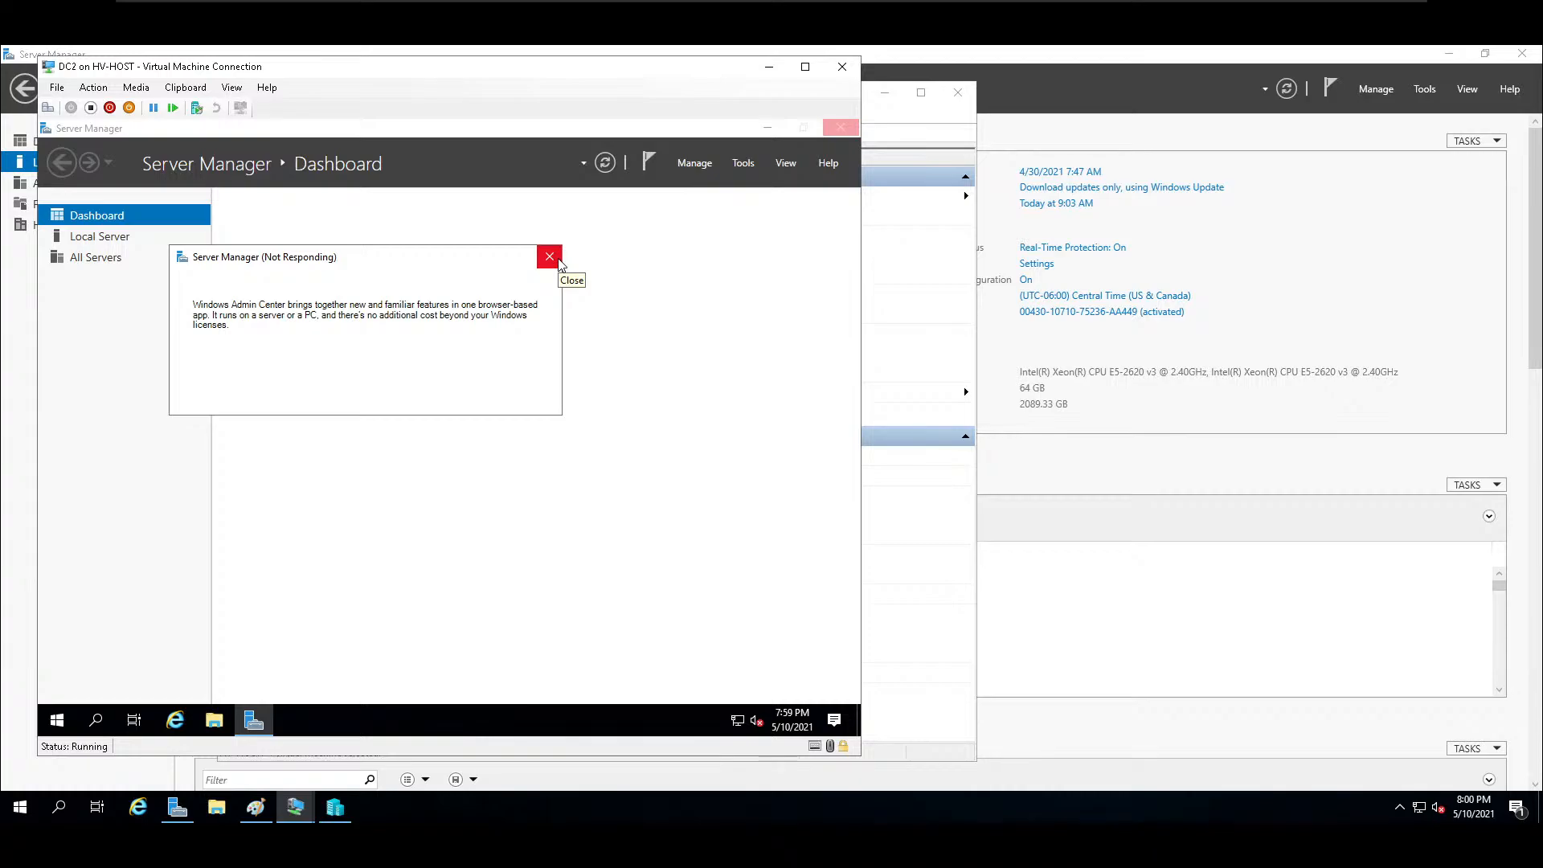
click(550, 256)
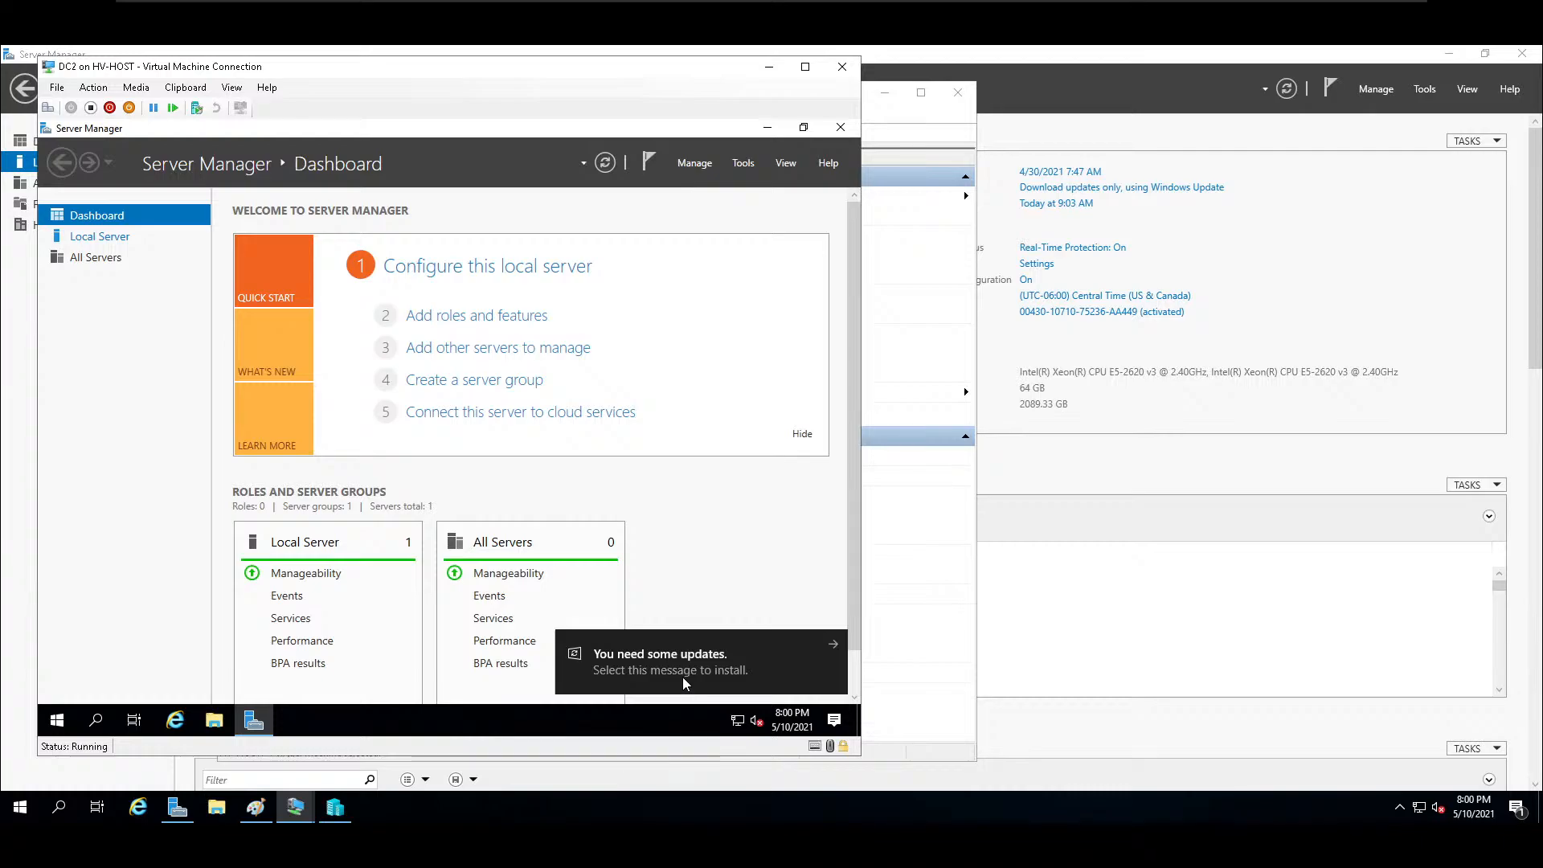
Open DC2's network connections from its local server properties and enable the Ethernet 2 adapter.
click(195, 234)
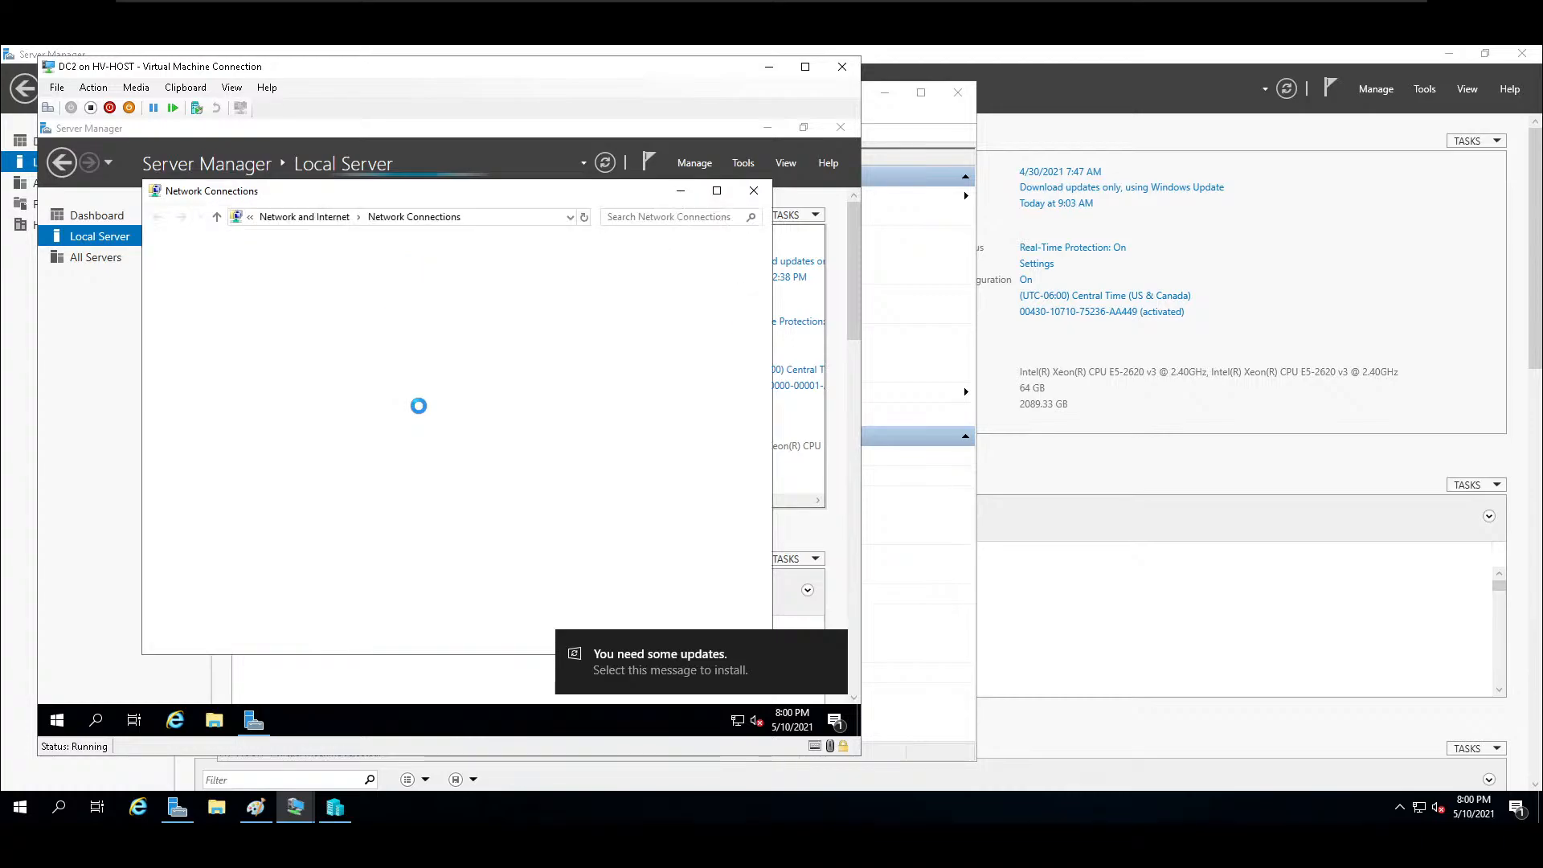
click(408, 279)
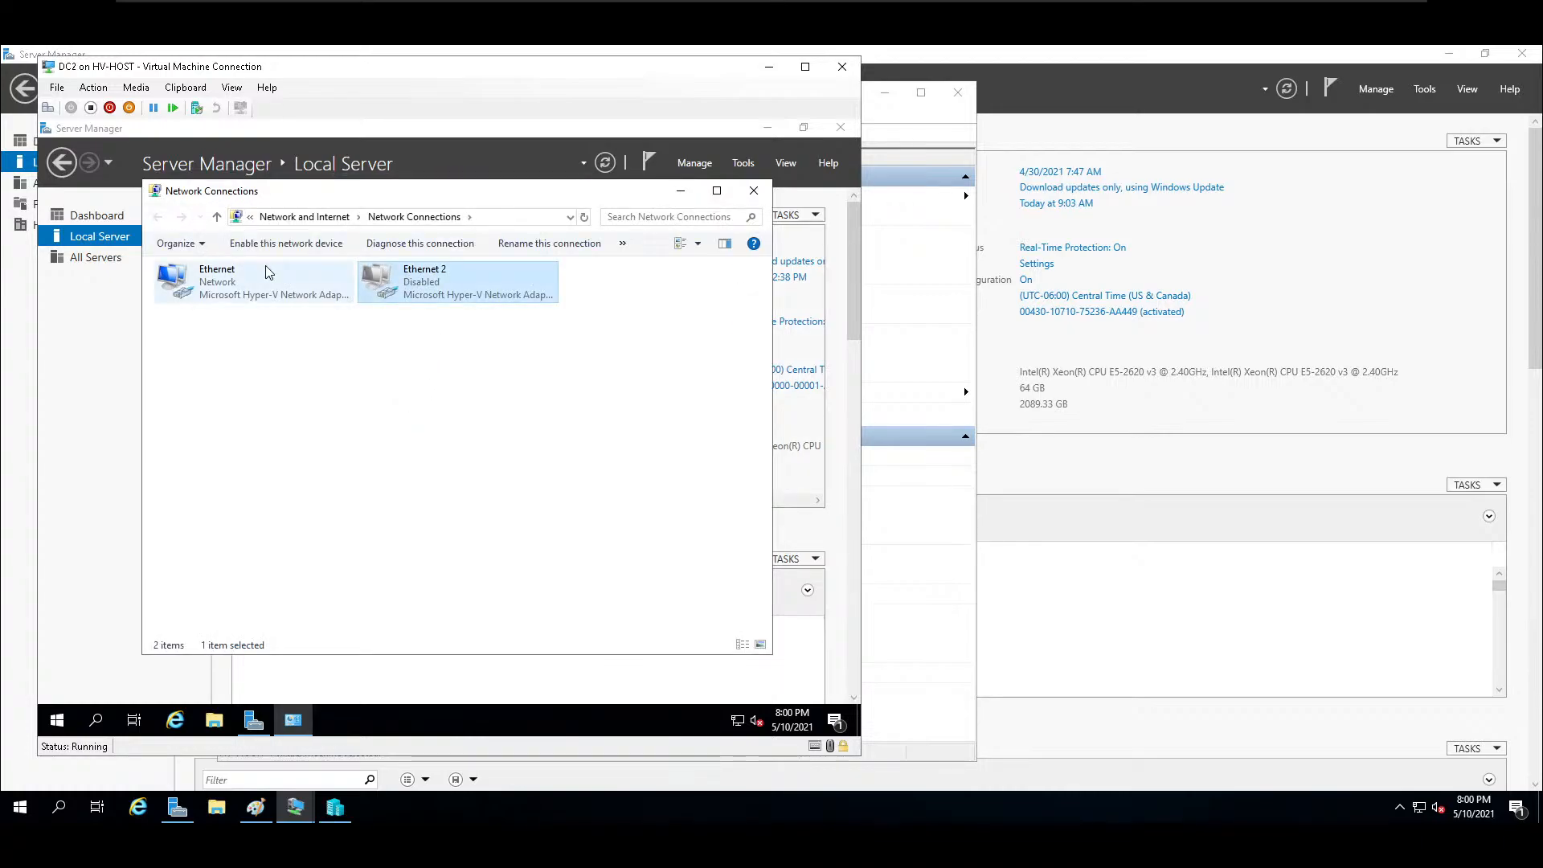
click(299, 249)
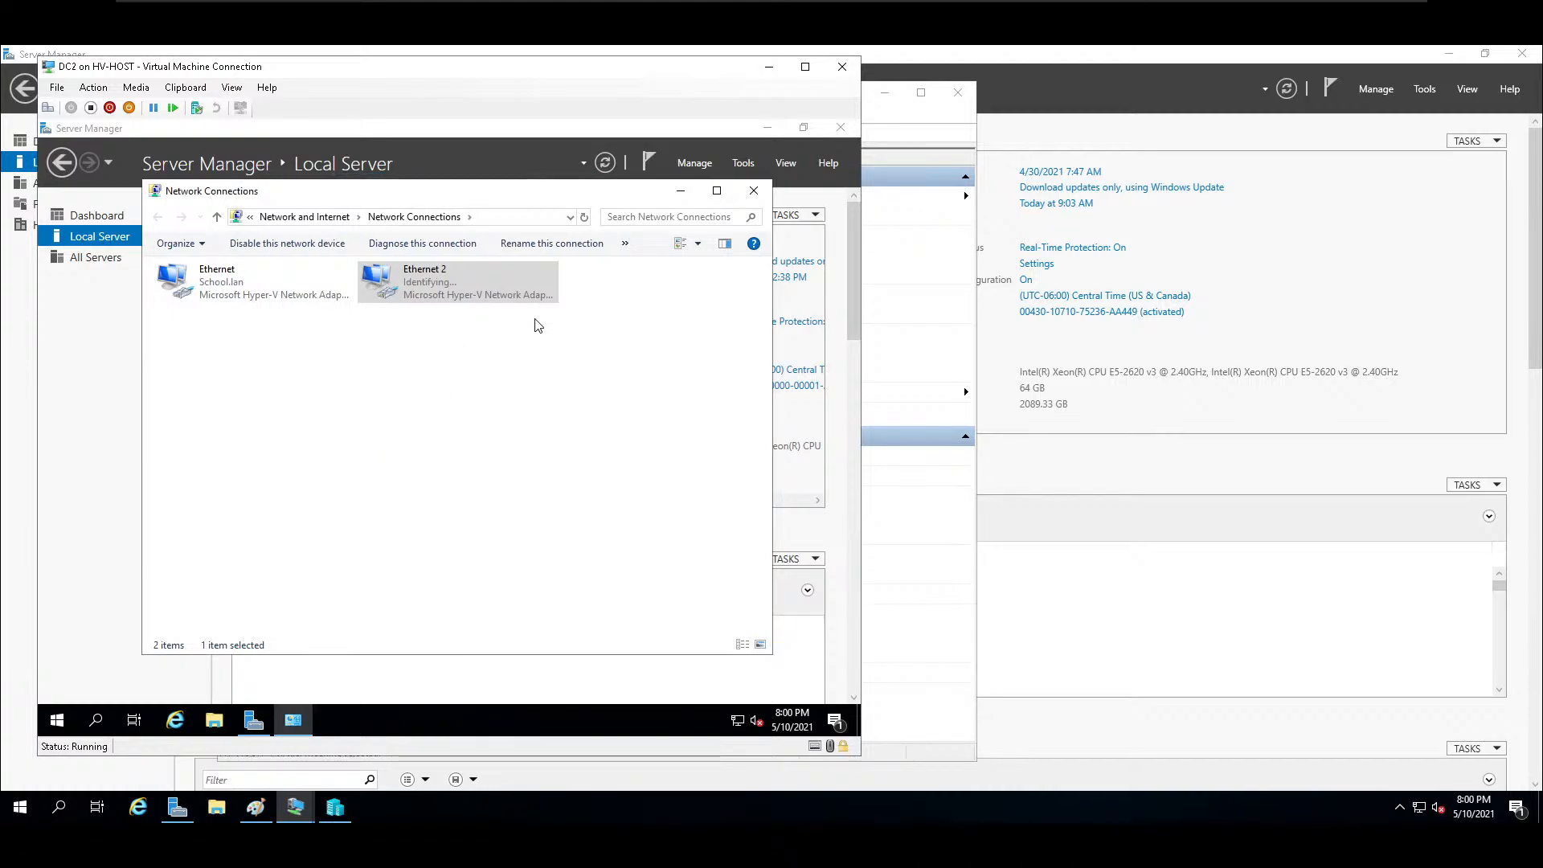
Open the advanced TCP/IPv4 settings of DC2's Ethernet 2 adapter.
right_click(428, 297)
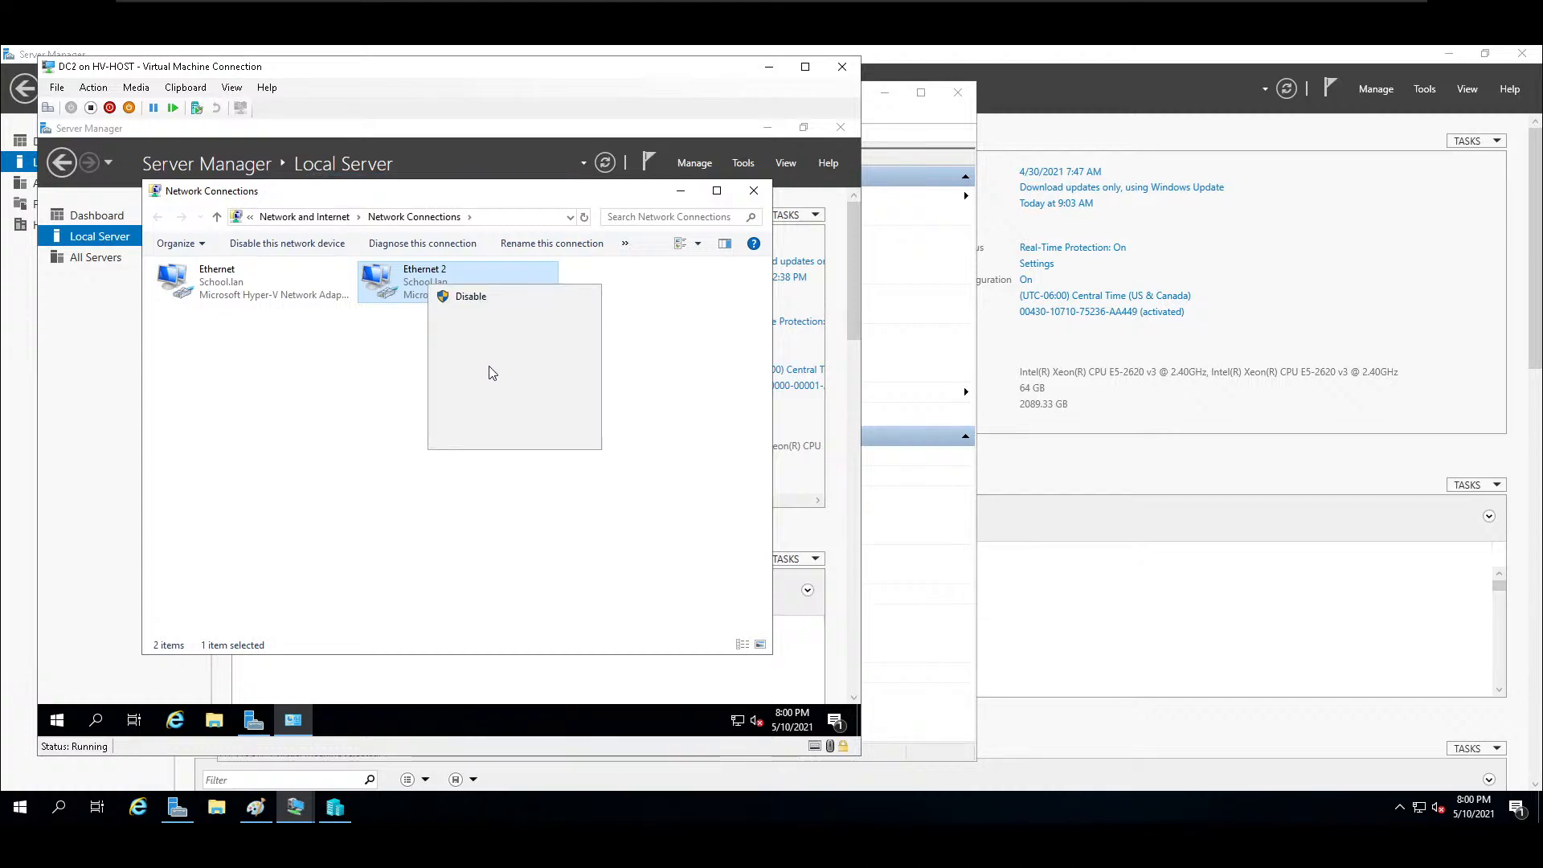
click(483, 436)
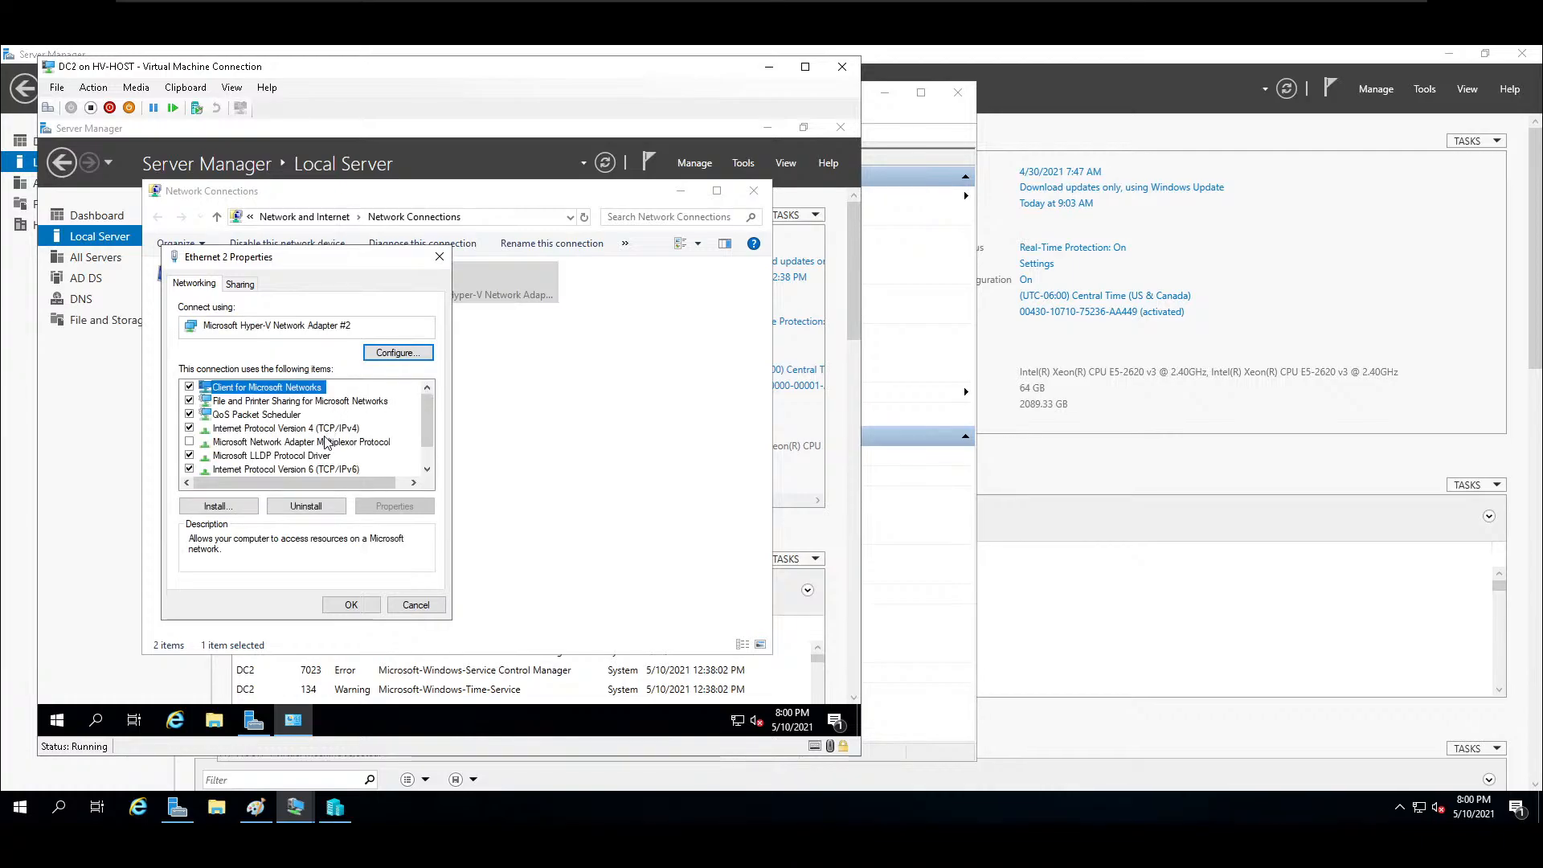
click(326, 442)
double_click(327, 428)
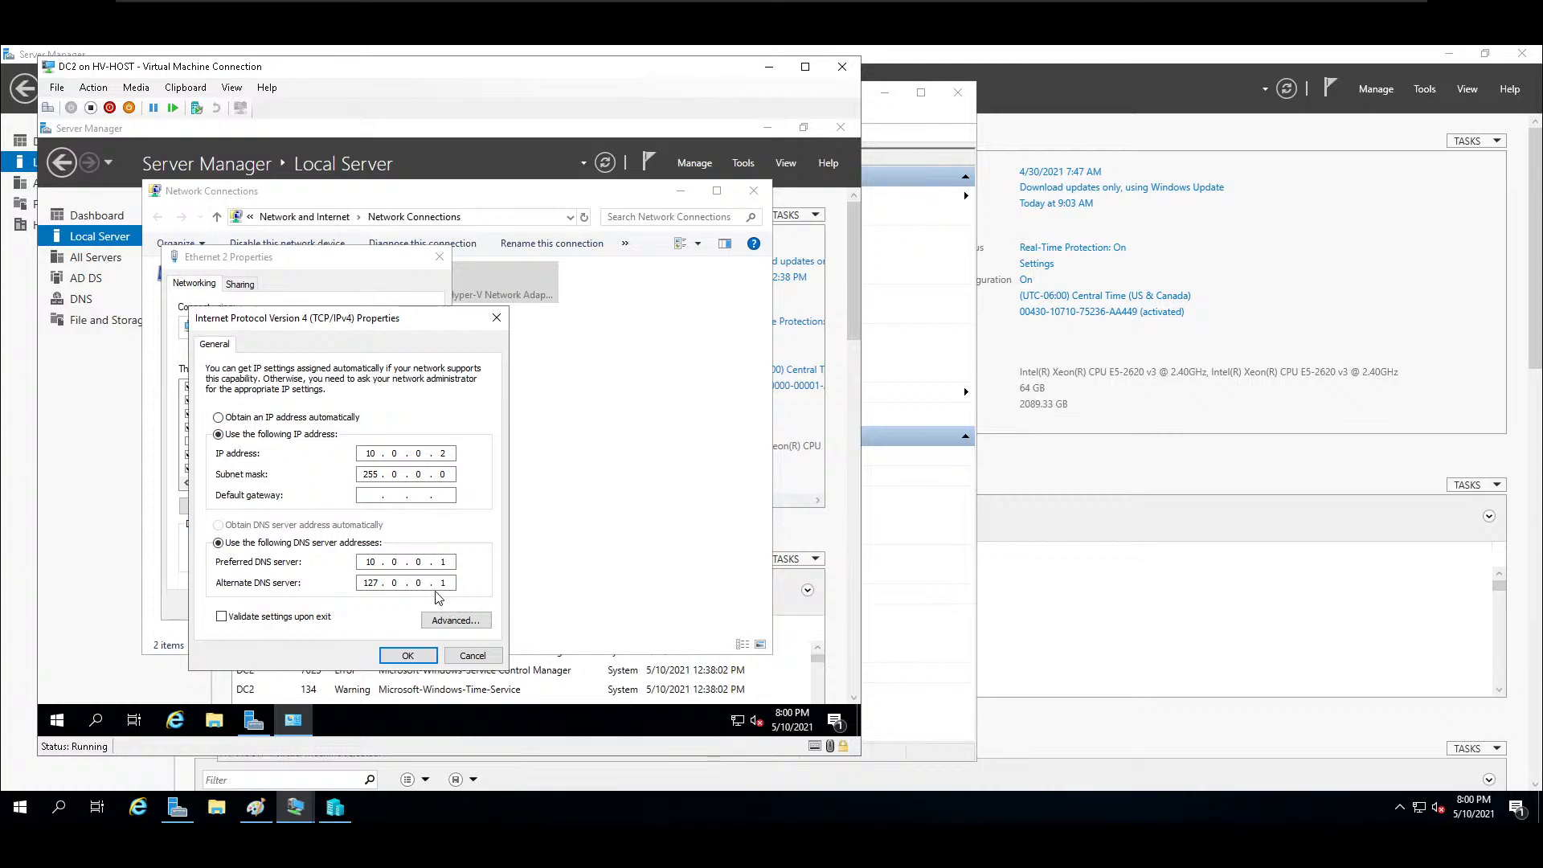
click(455, 620)
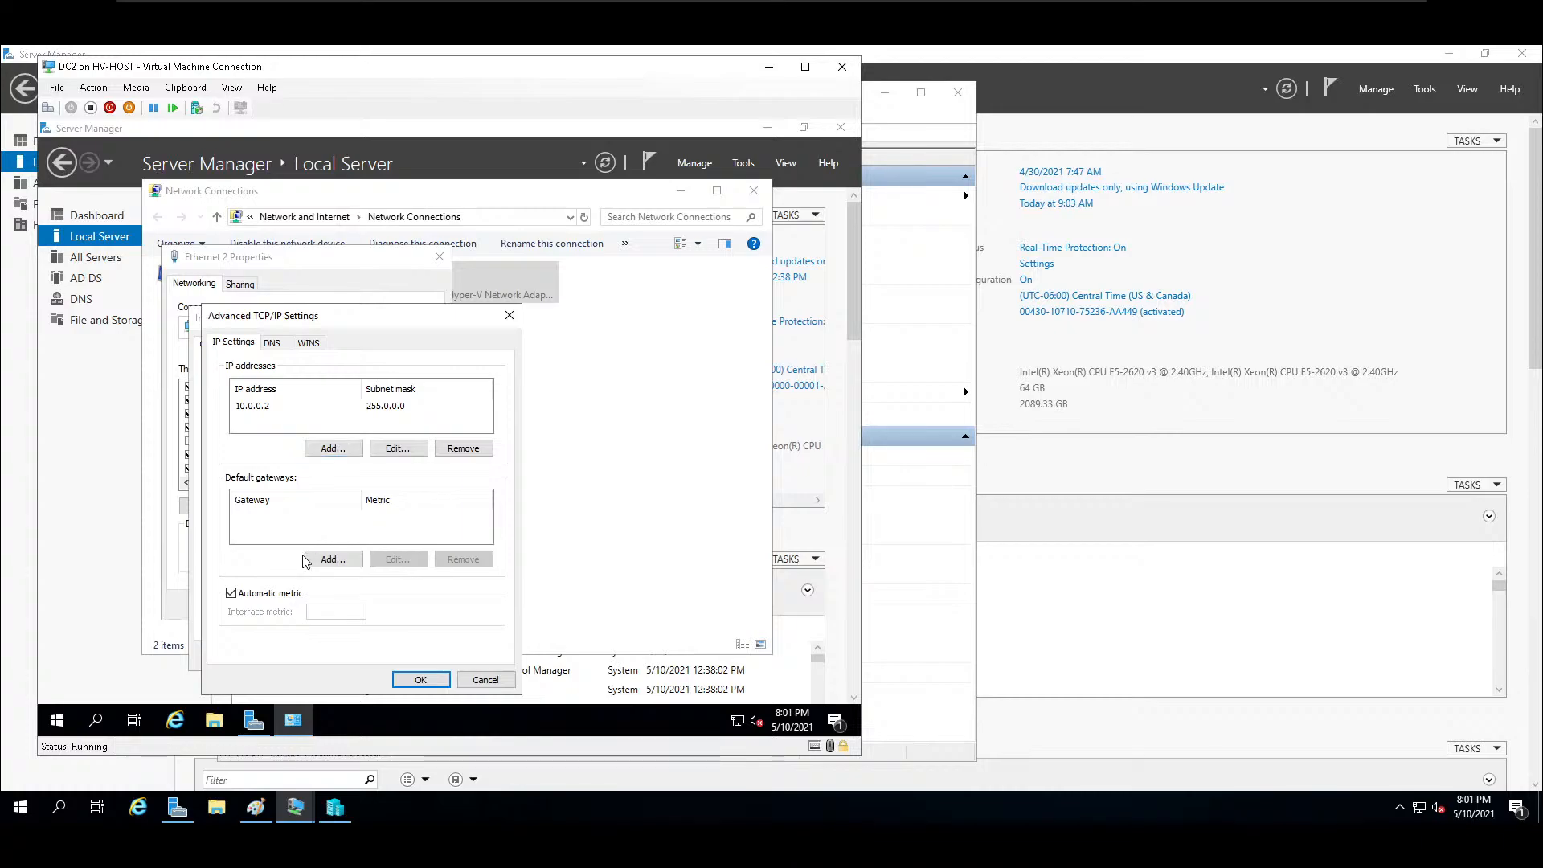
click(325, 449)
text(10 . . .)
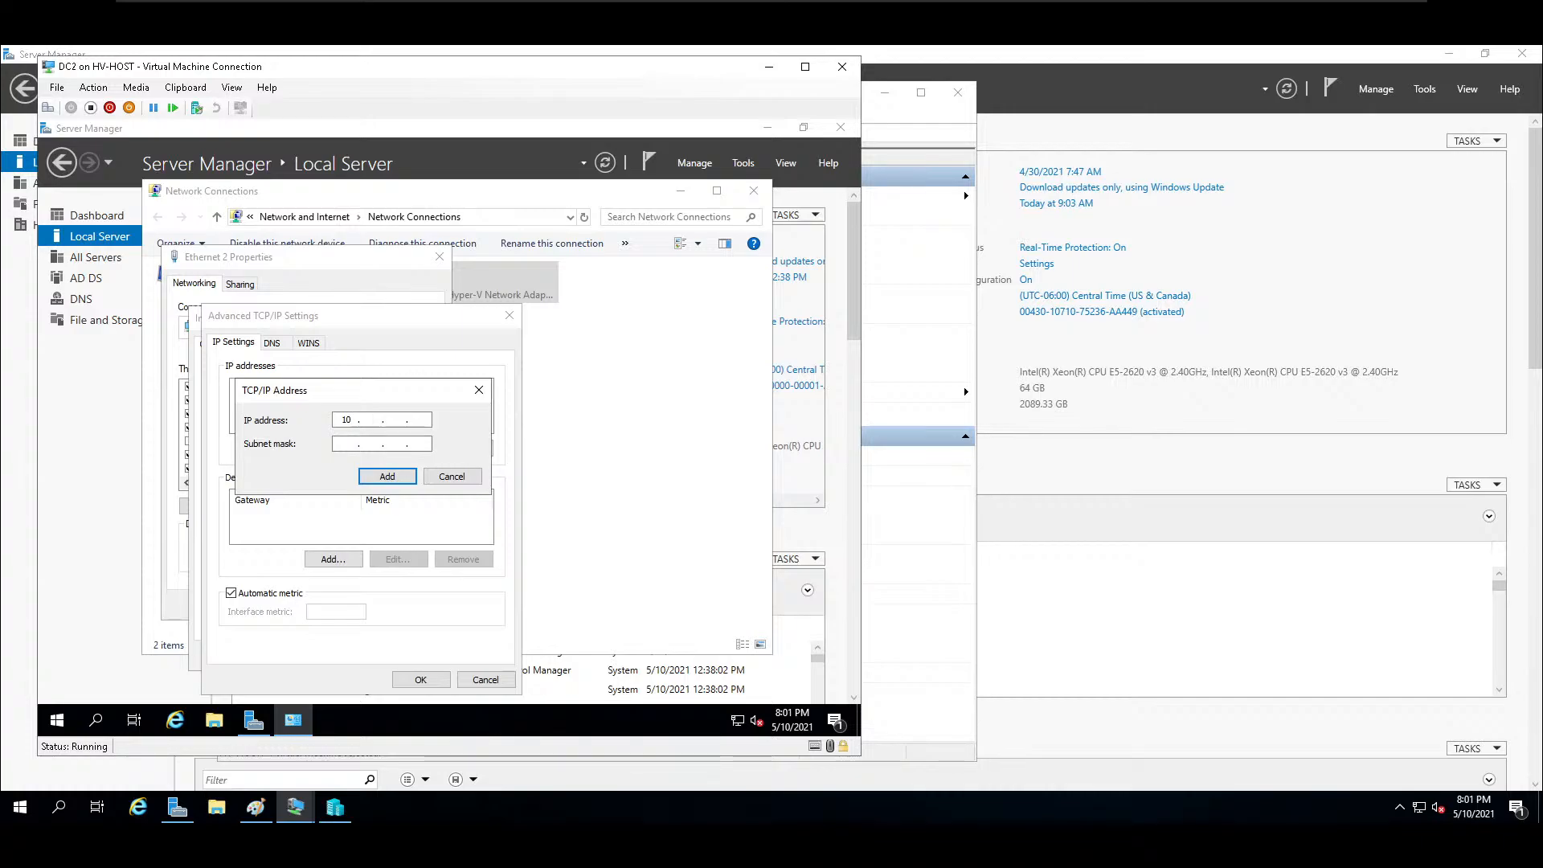
key(BackSpace)
key(BackSpace)
key(BackSpace)
text(8.)
click(447, 475)
Add 8.8.8.8 and 192.168.0.1 to Ethernet 2's DNS server addresses and save the adapter settings.
click(271, 343)
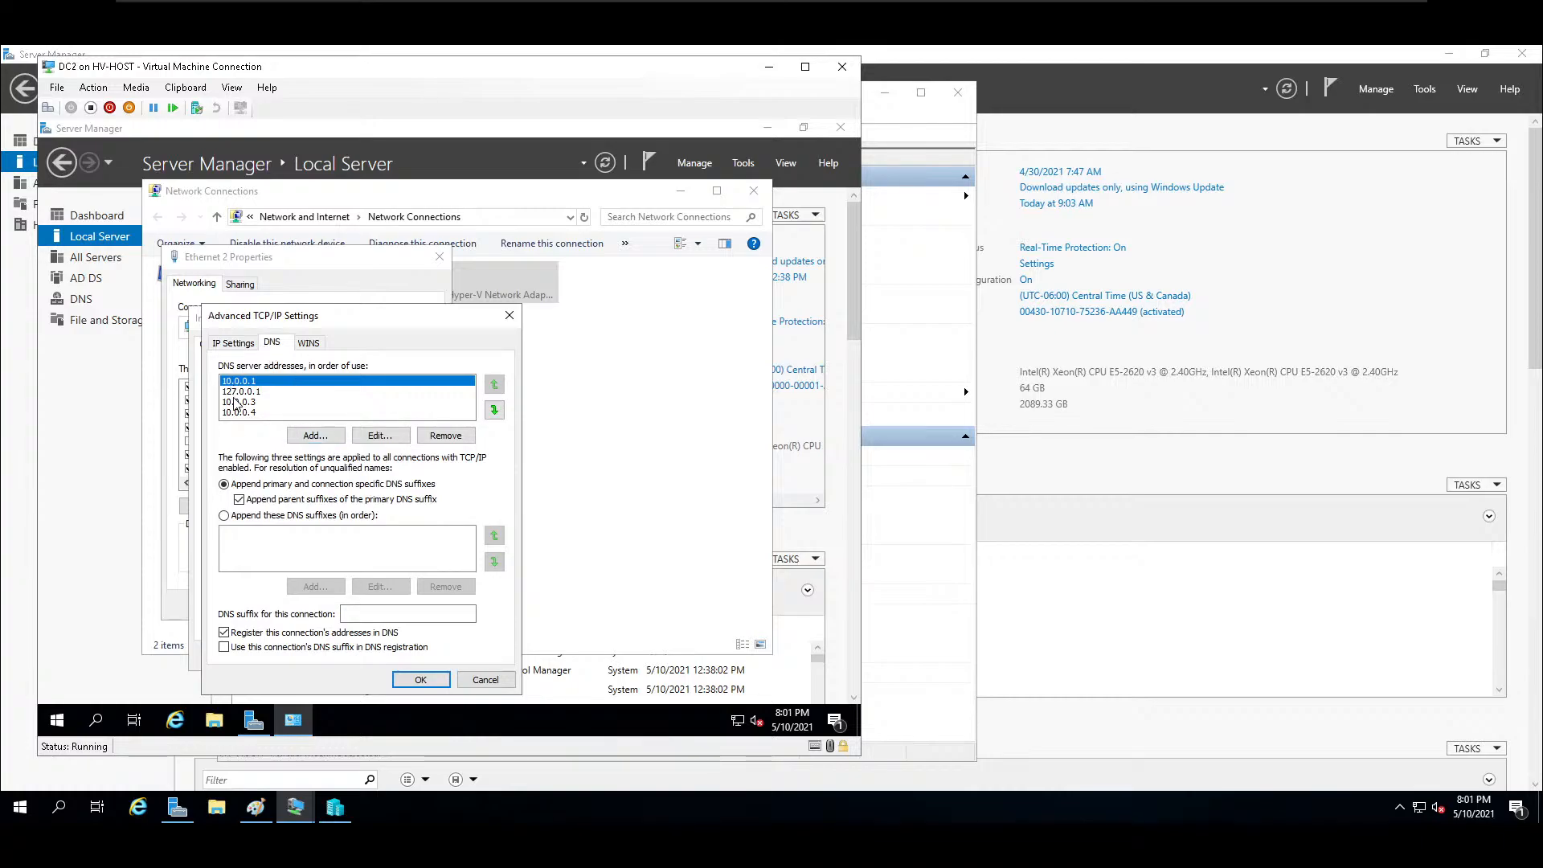
click(314, 436)
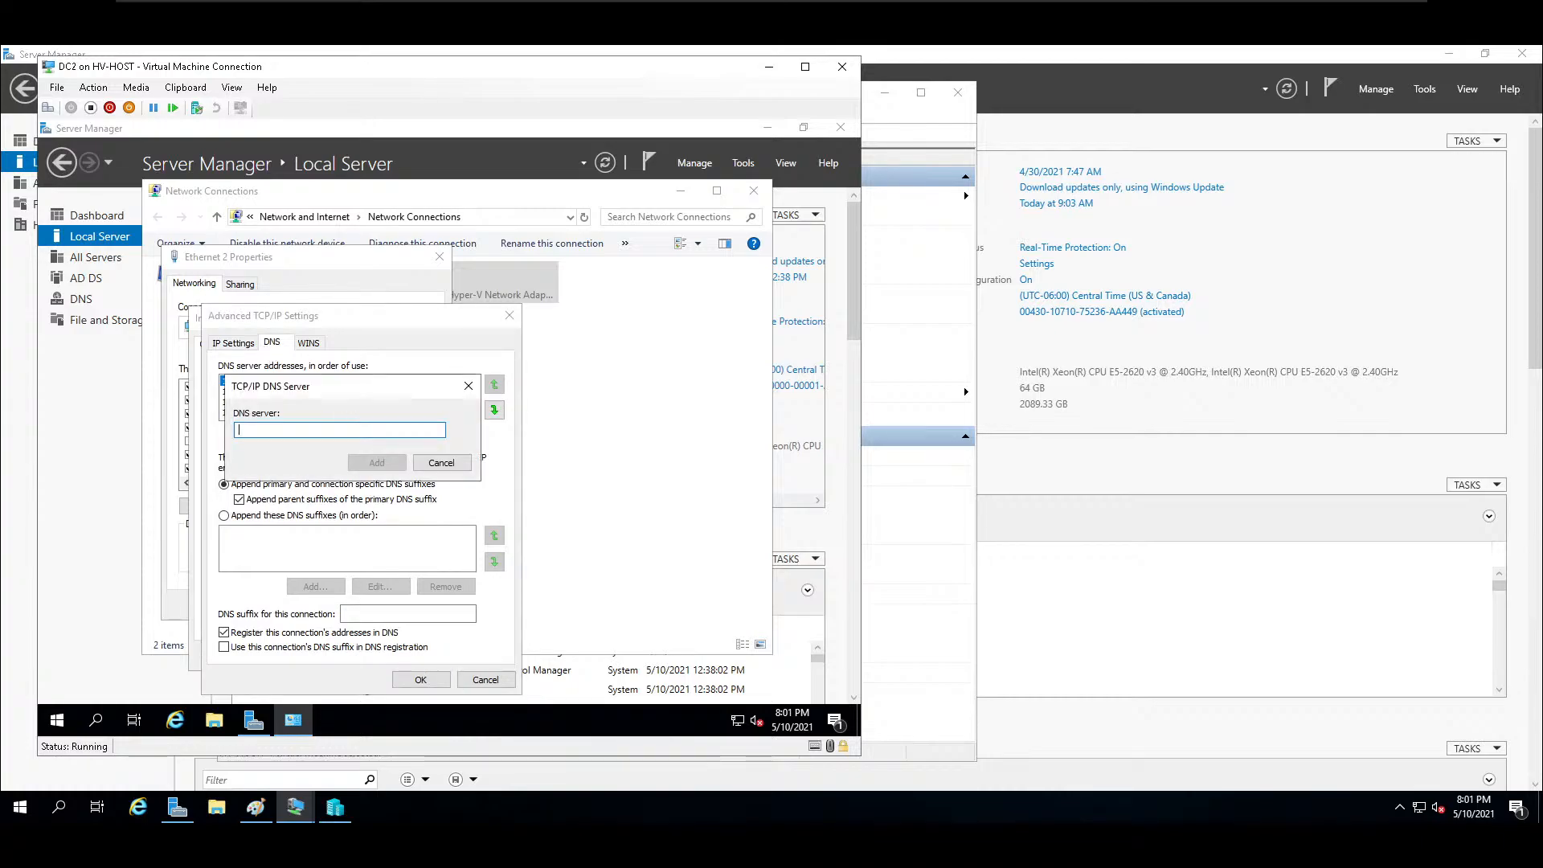
text(8.8.8.8)
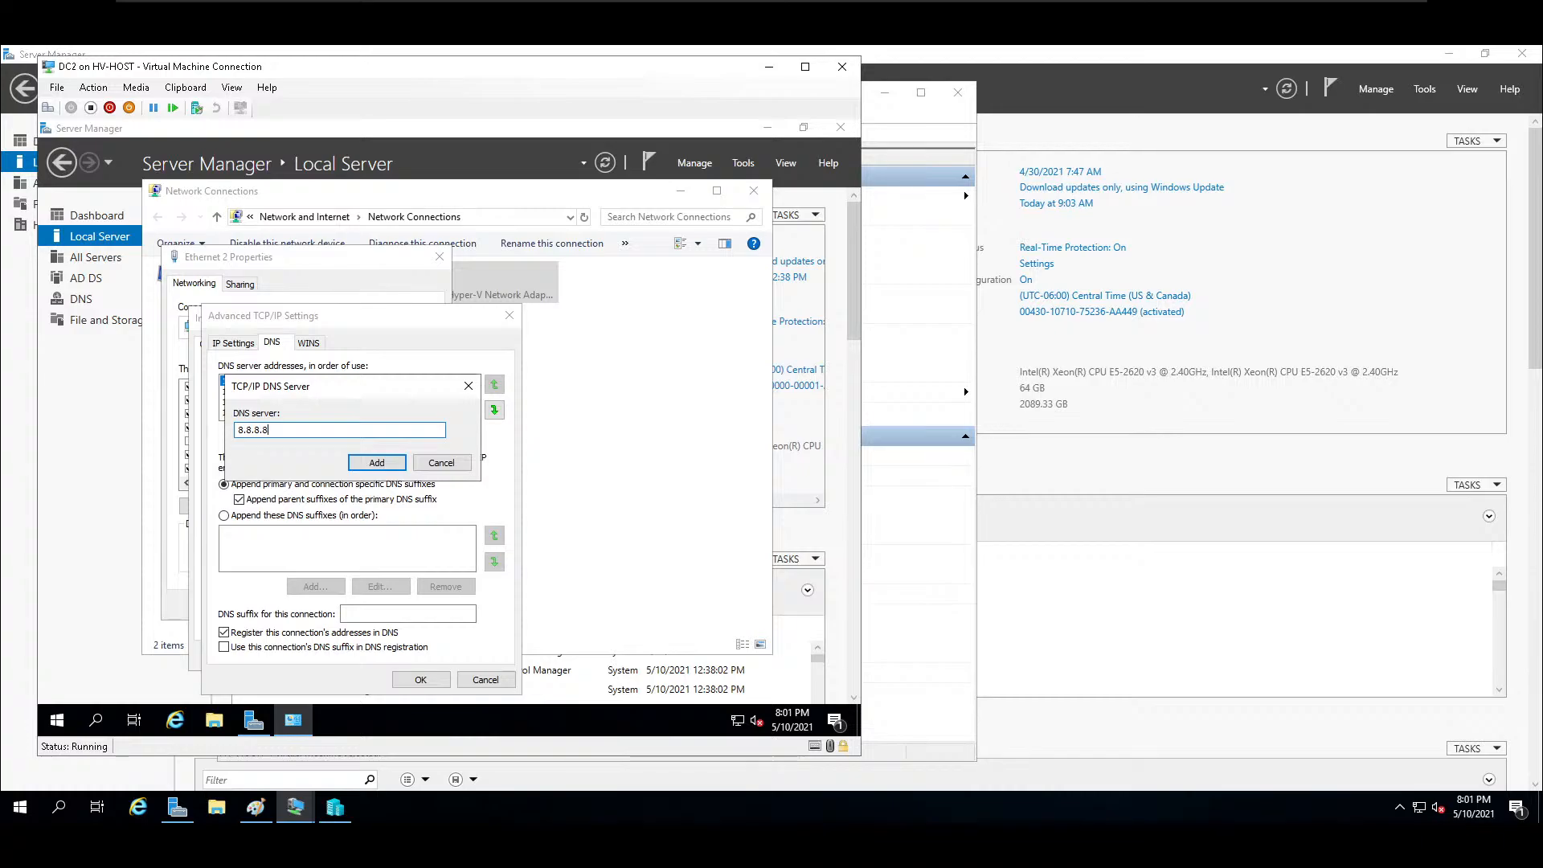
key(Return)
click(338, 438)
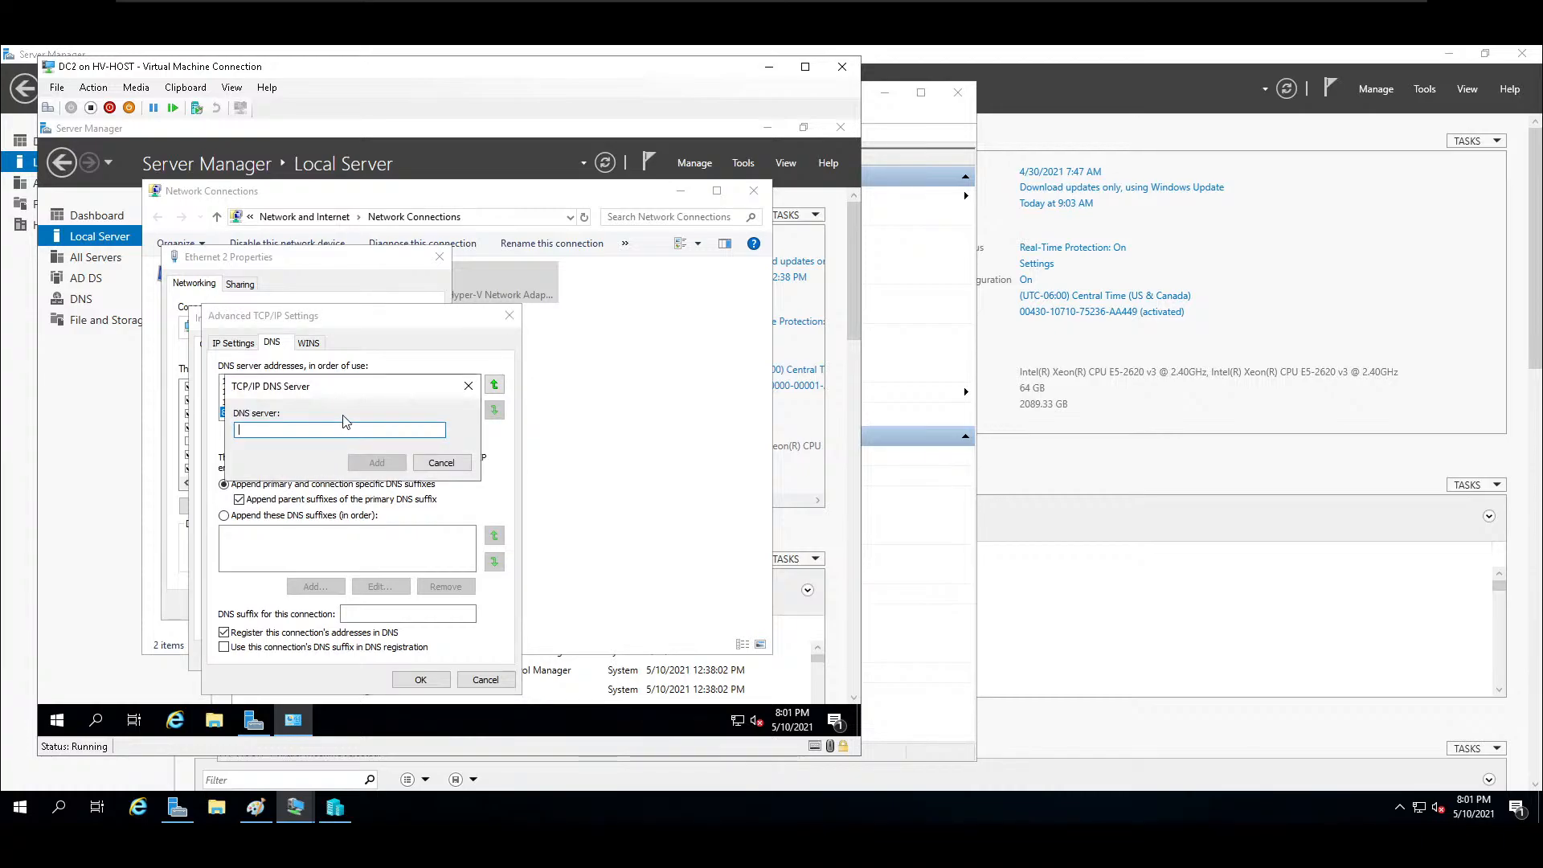
text(192.168.0.1)
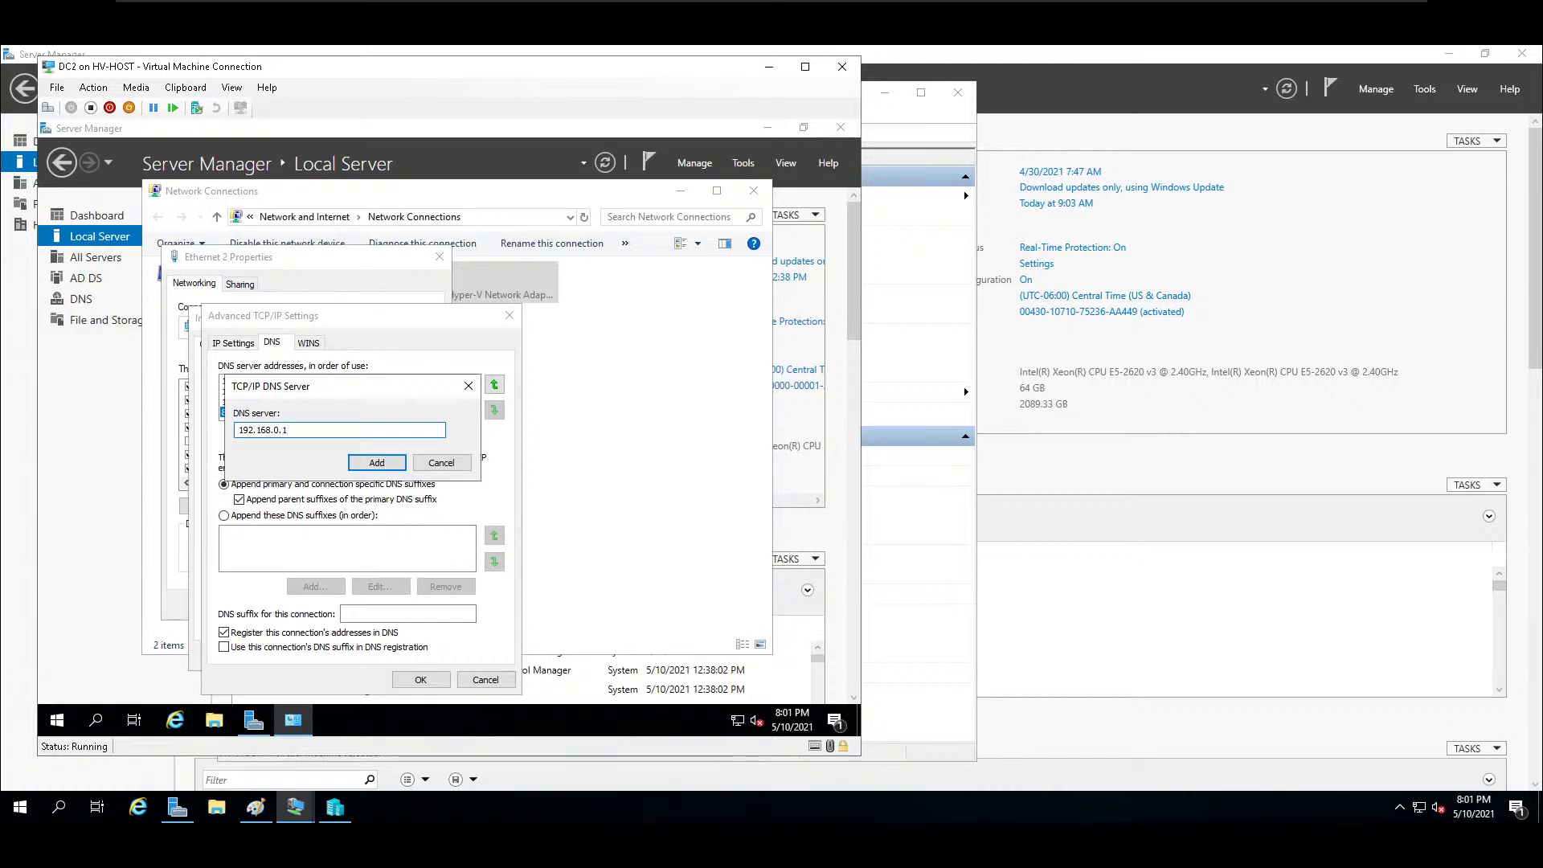
click(397, 464)
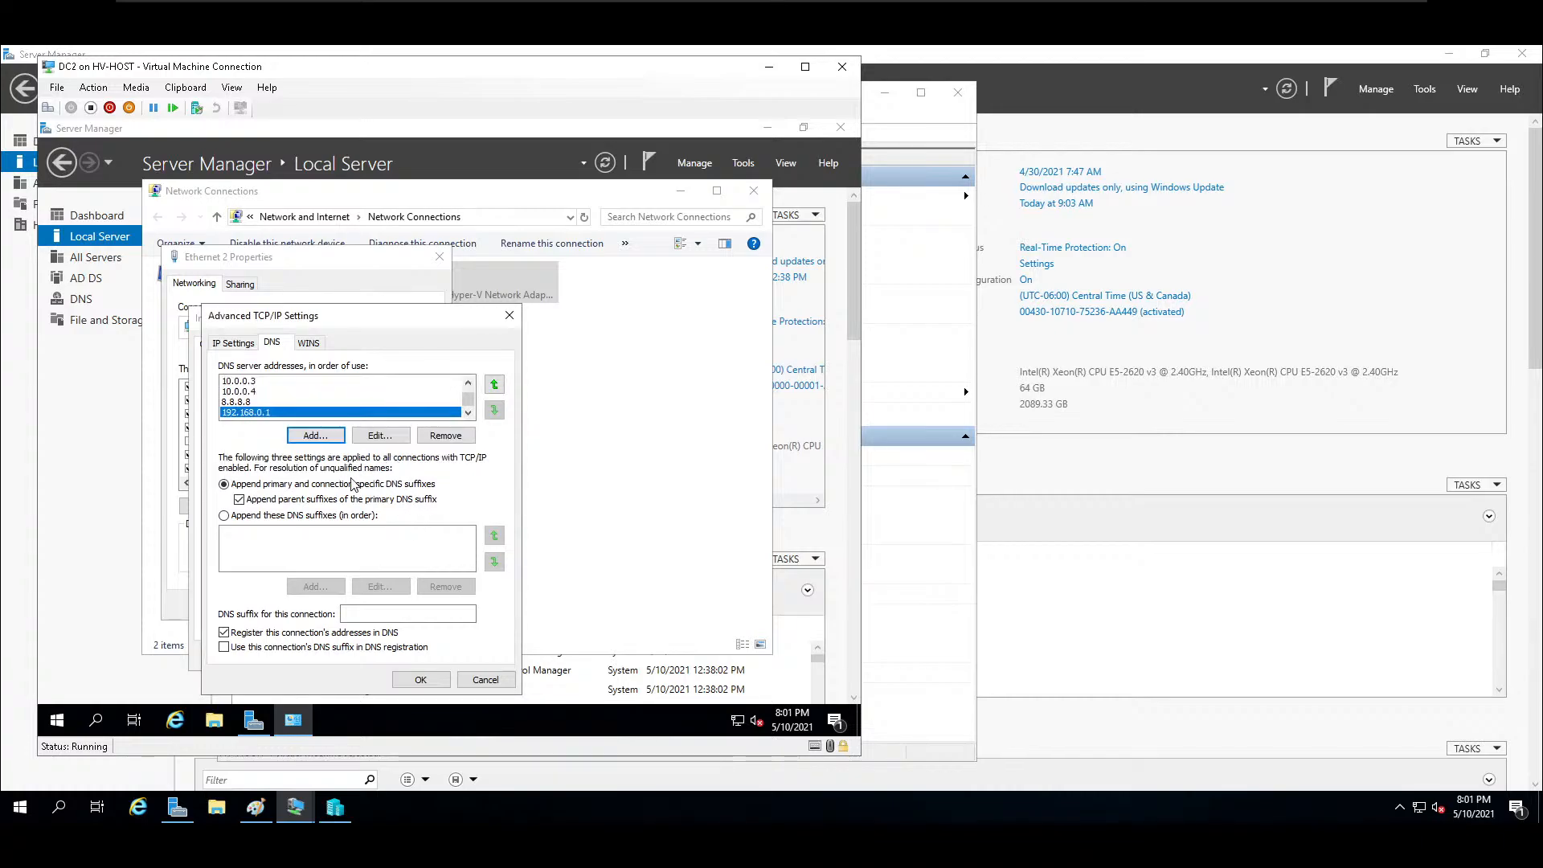
click(420, 680)
click(408, 656)
click(345, 608)
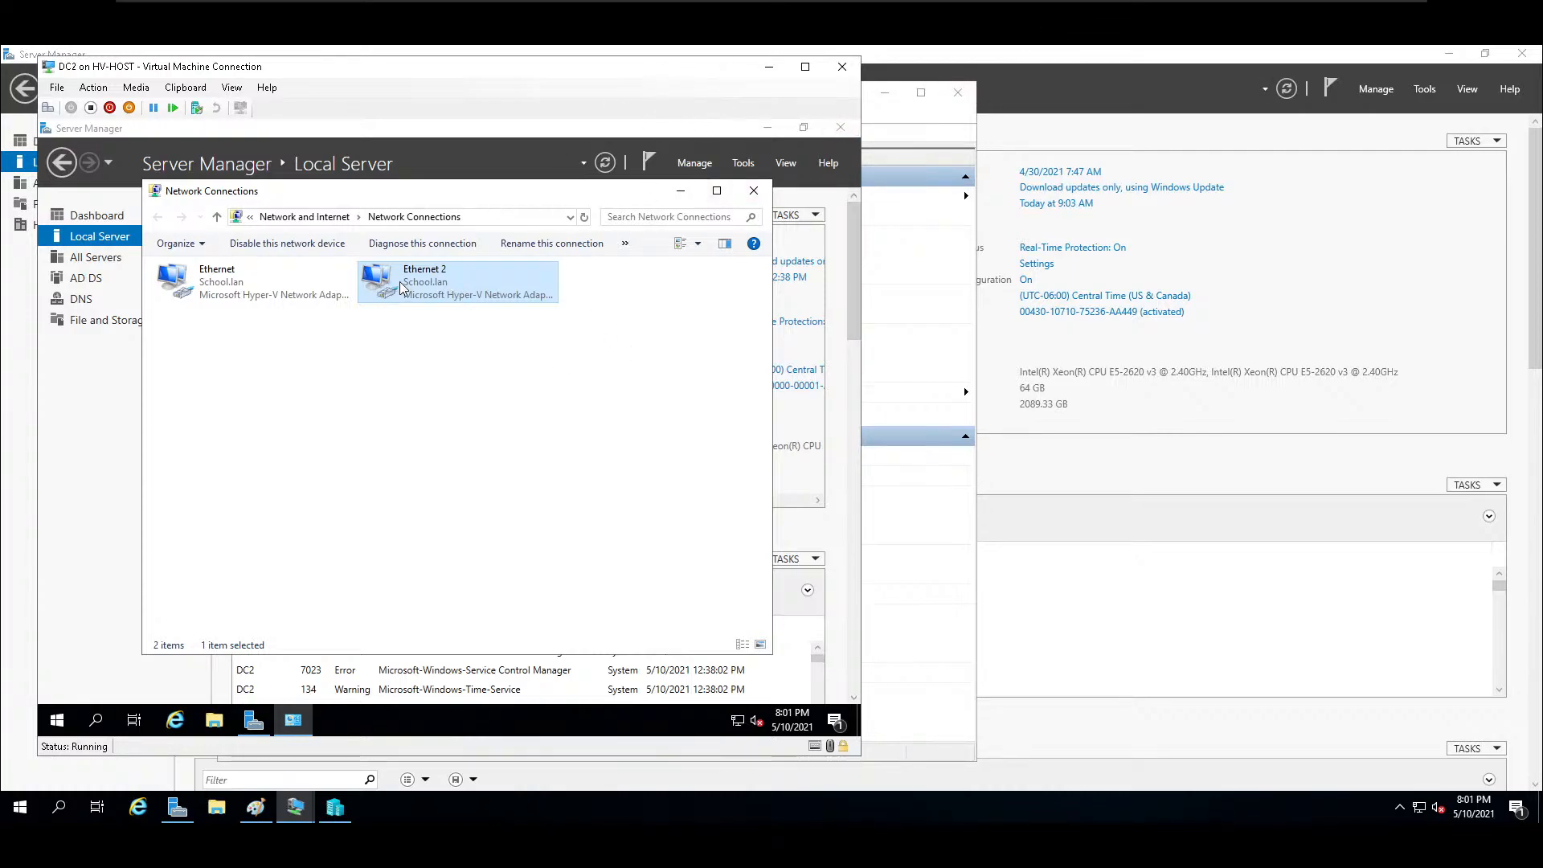
Check Ethernet 2's connection status on DC2, and restart the adapter by disabling and re-enabling it.
click(397, 438)
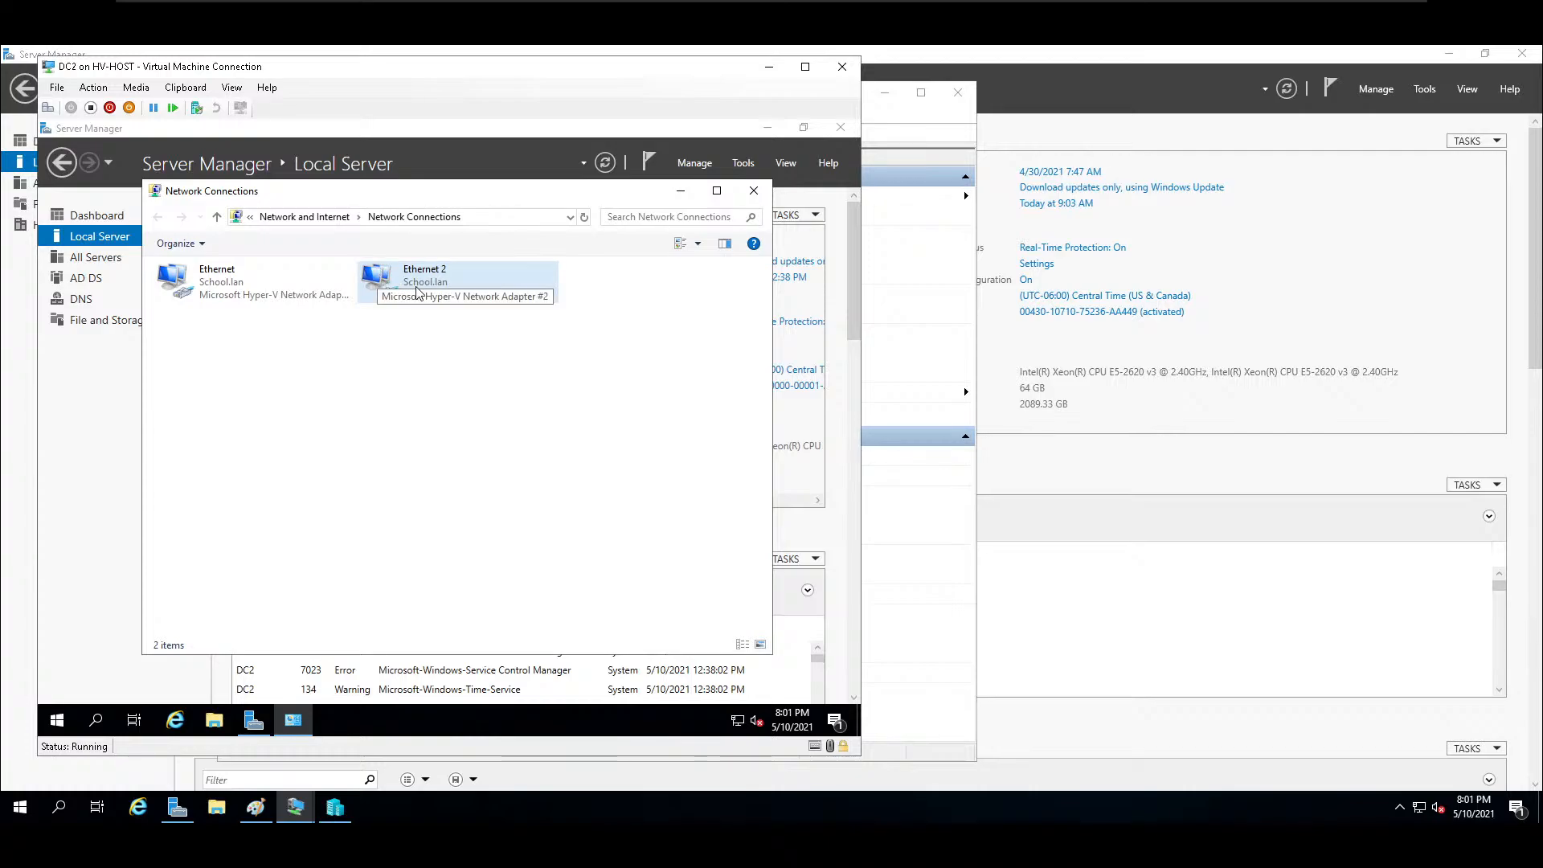
right_click(403, 283)
click(446, 314)
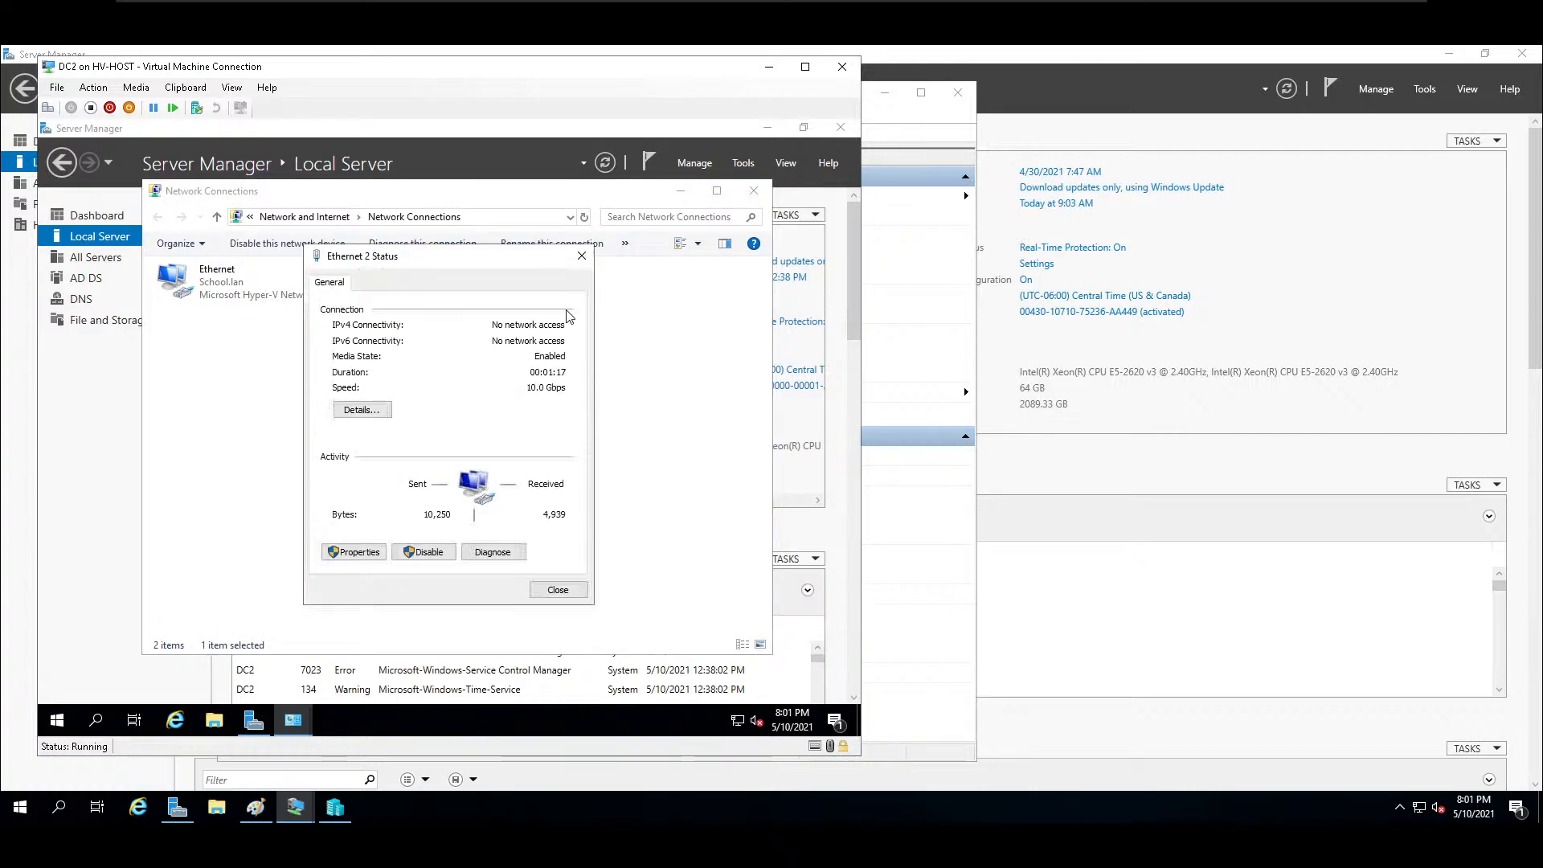
click(579, 258)
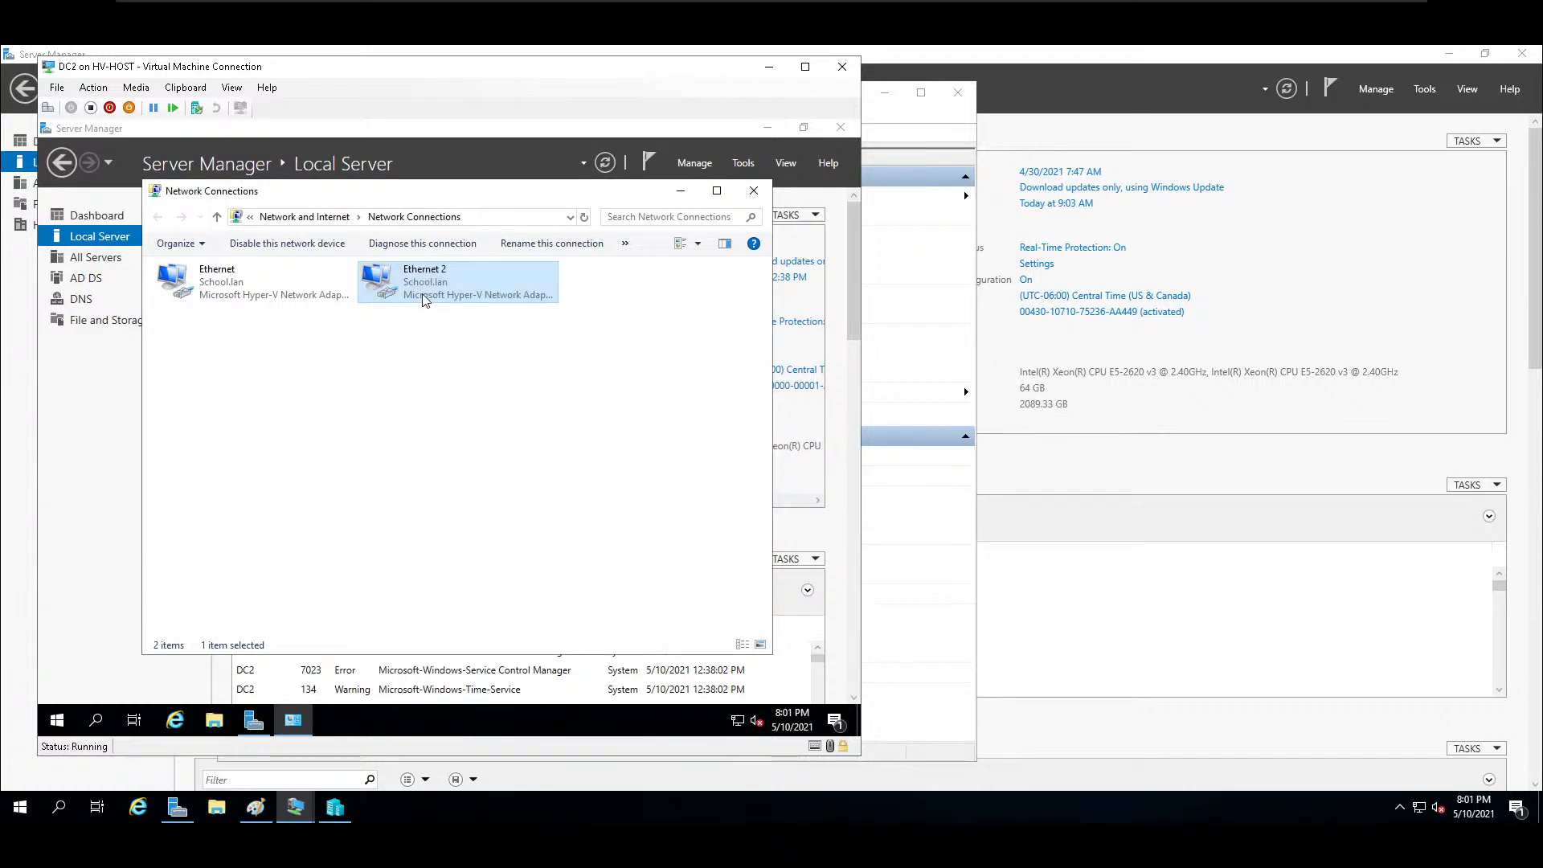
click(315, 241)
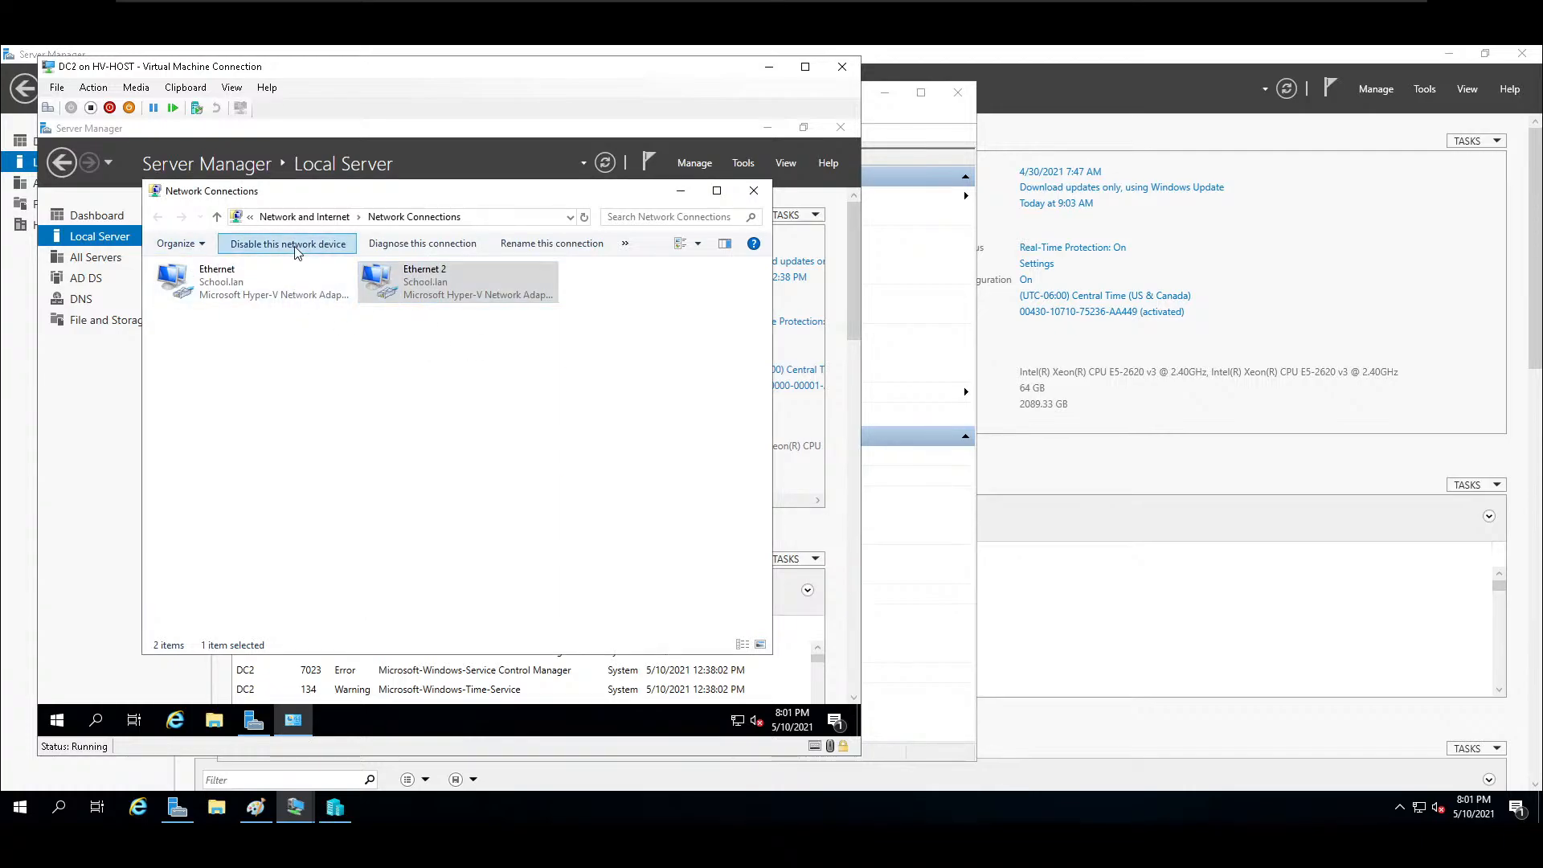
click(297, 248)
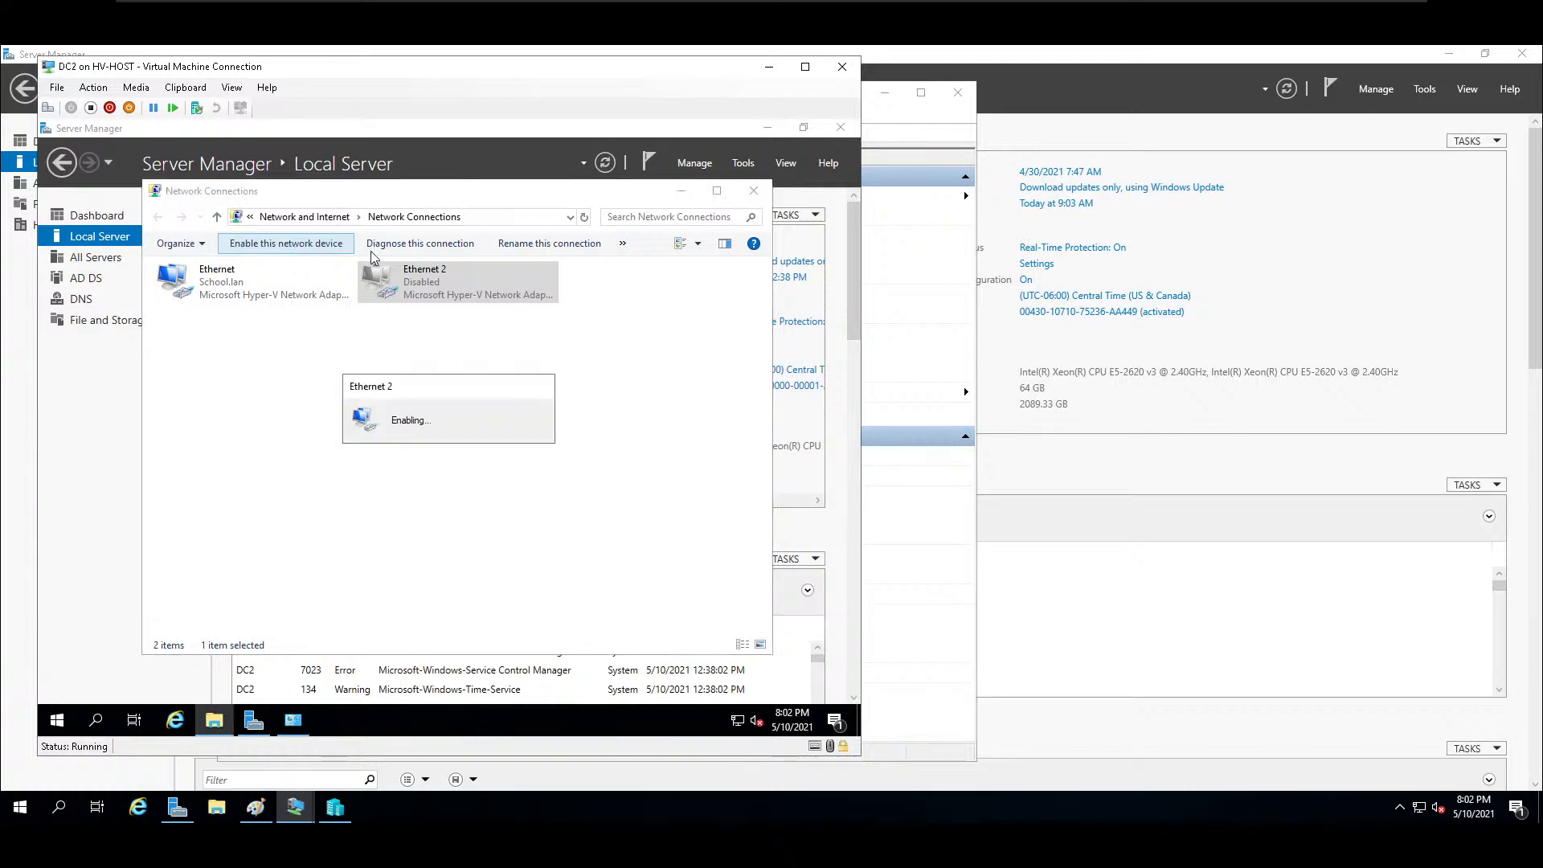
Set Ethernet 2's IPv4 default gateway to 10.10.10.10 and save it, accepting the multiple default gateways.
right_click(437, 288)
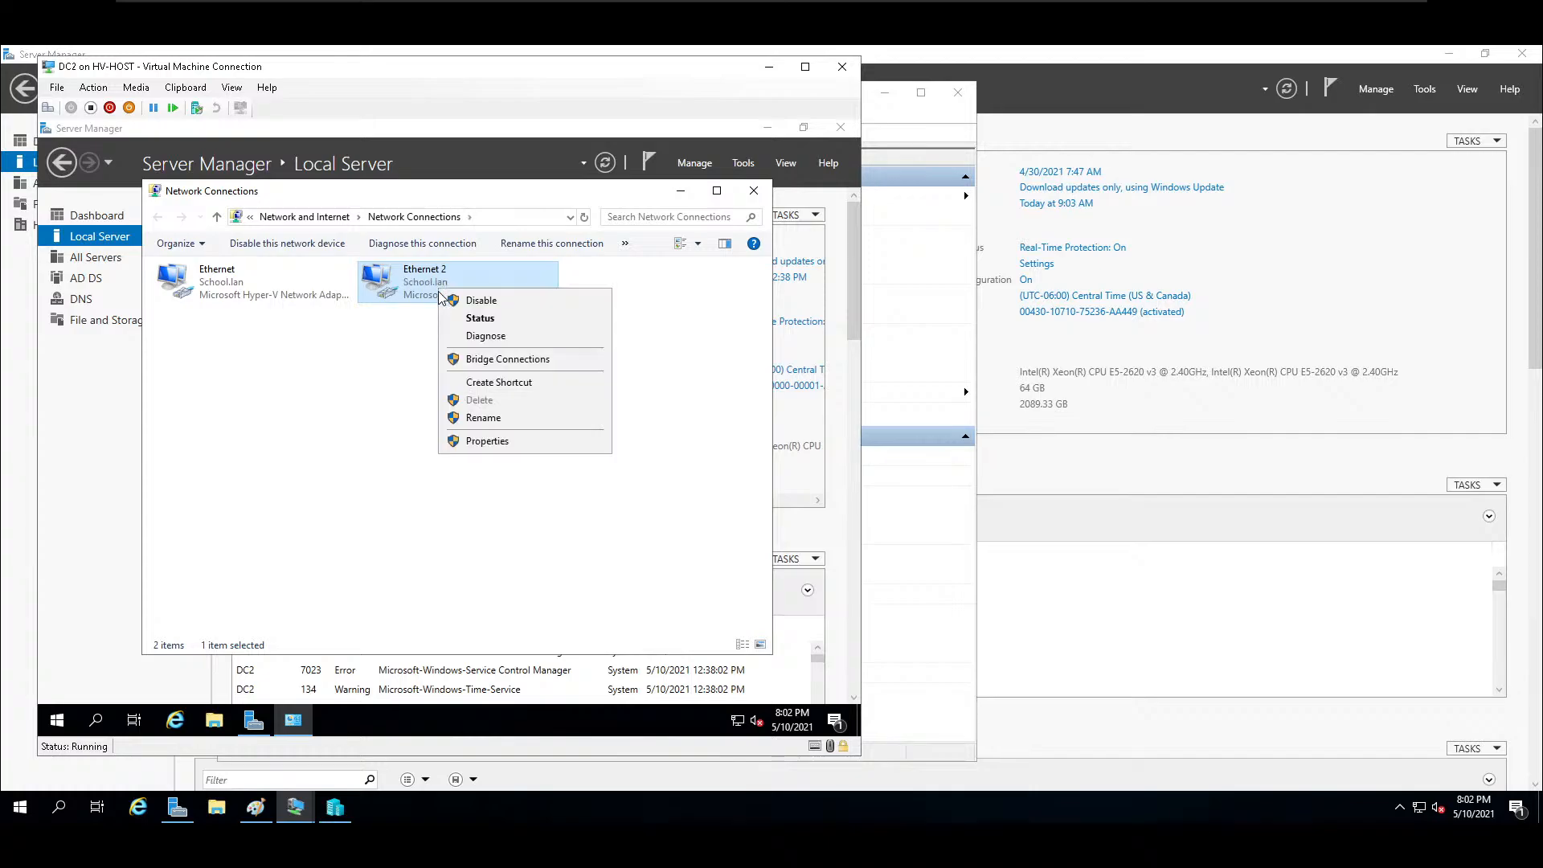
click(514, 437)
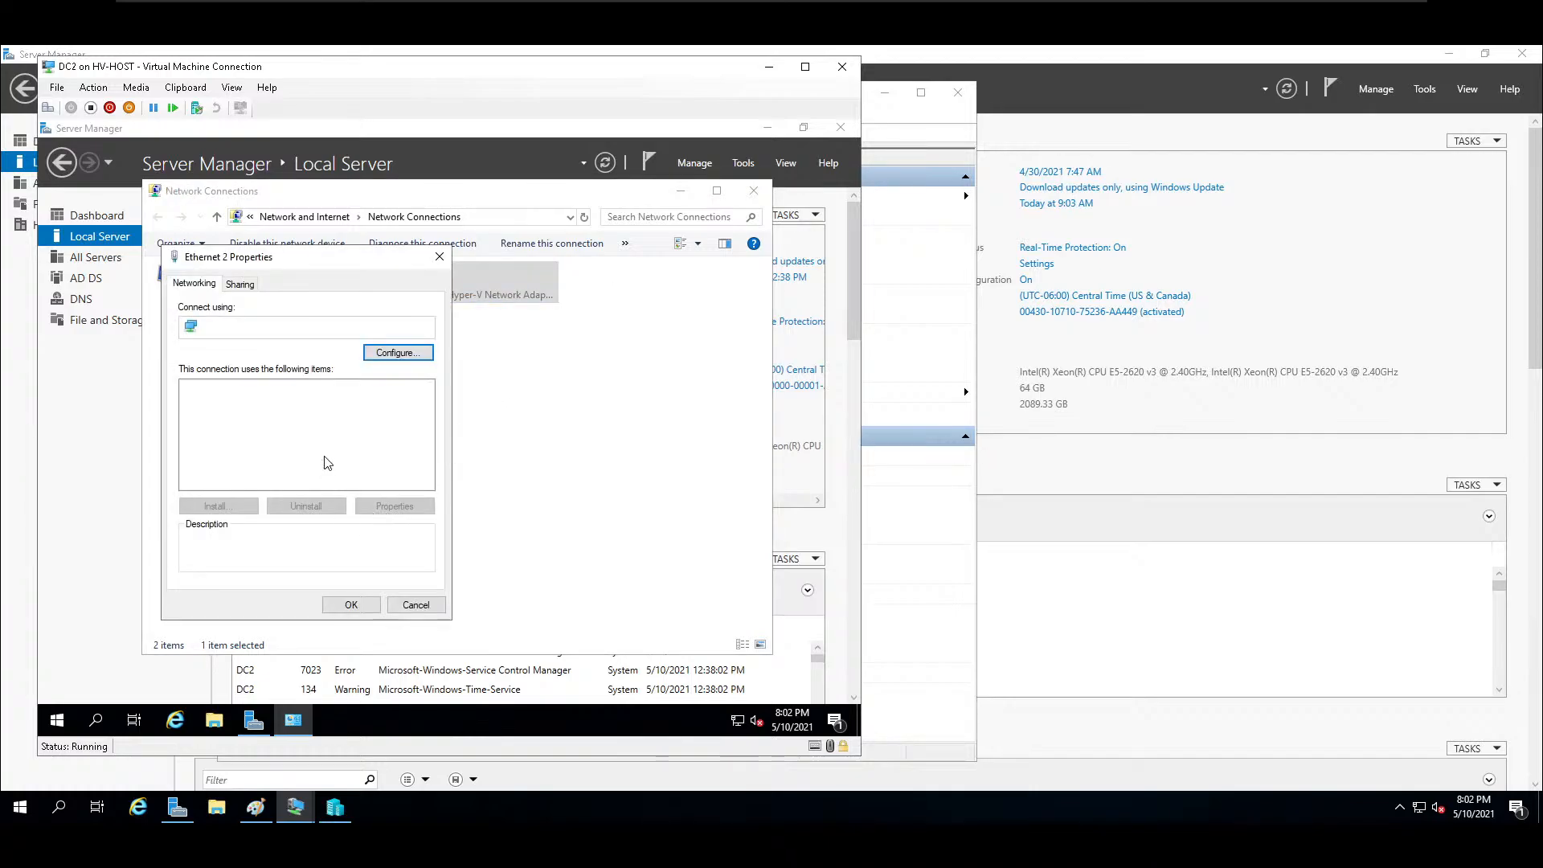
double_click(317, 429)
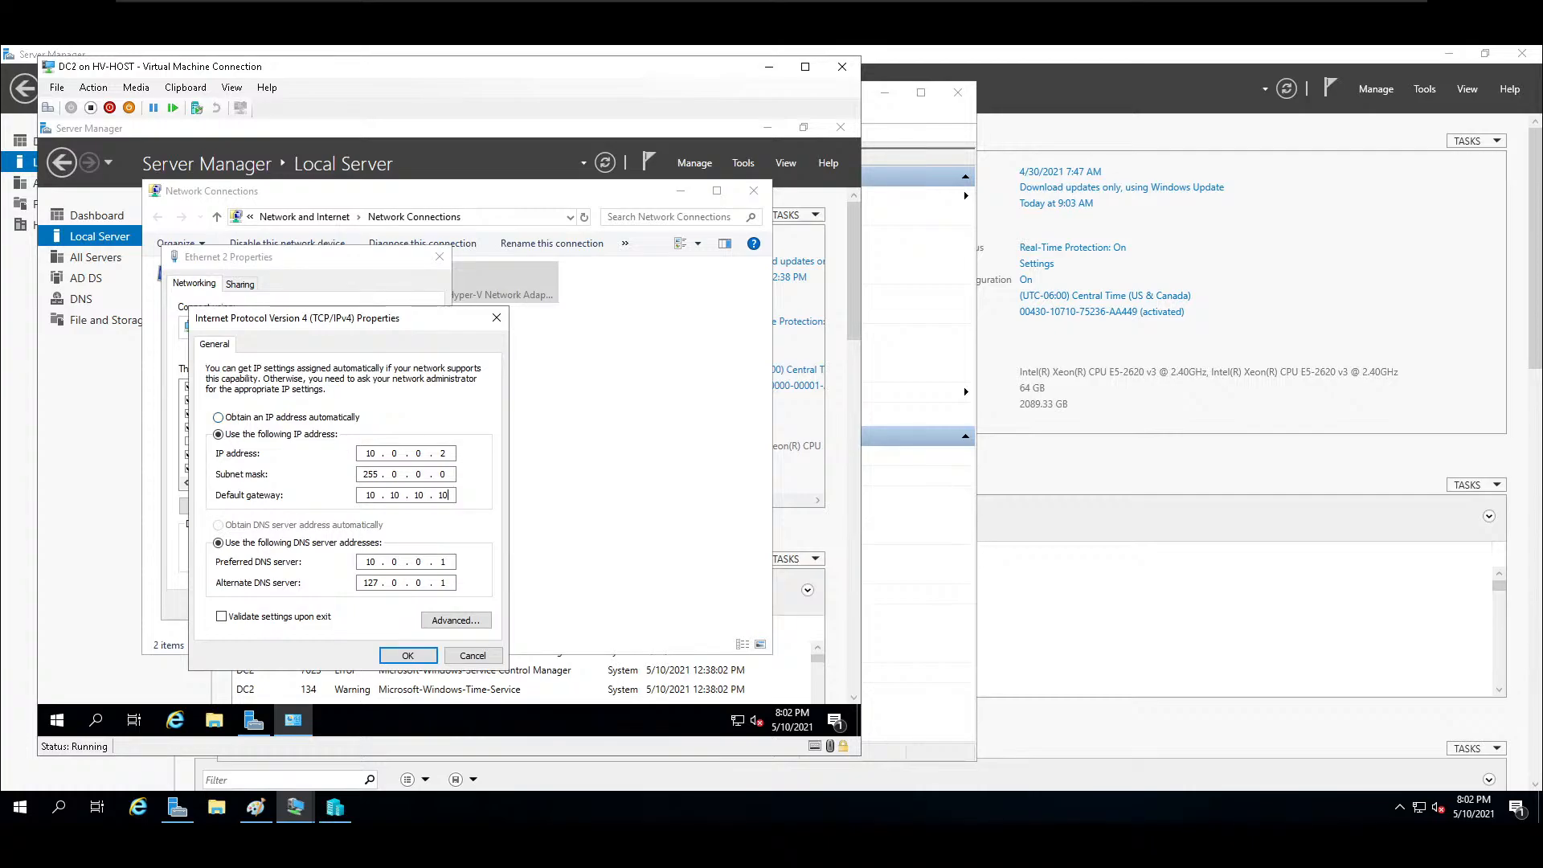
click(407, 656)
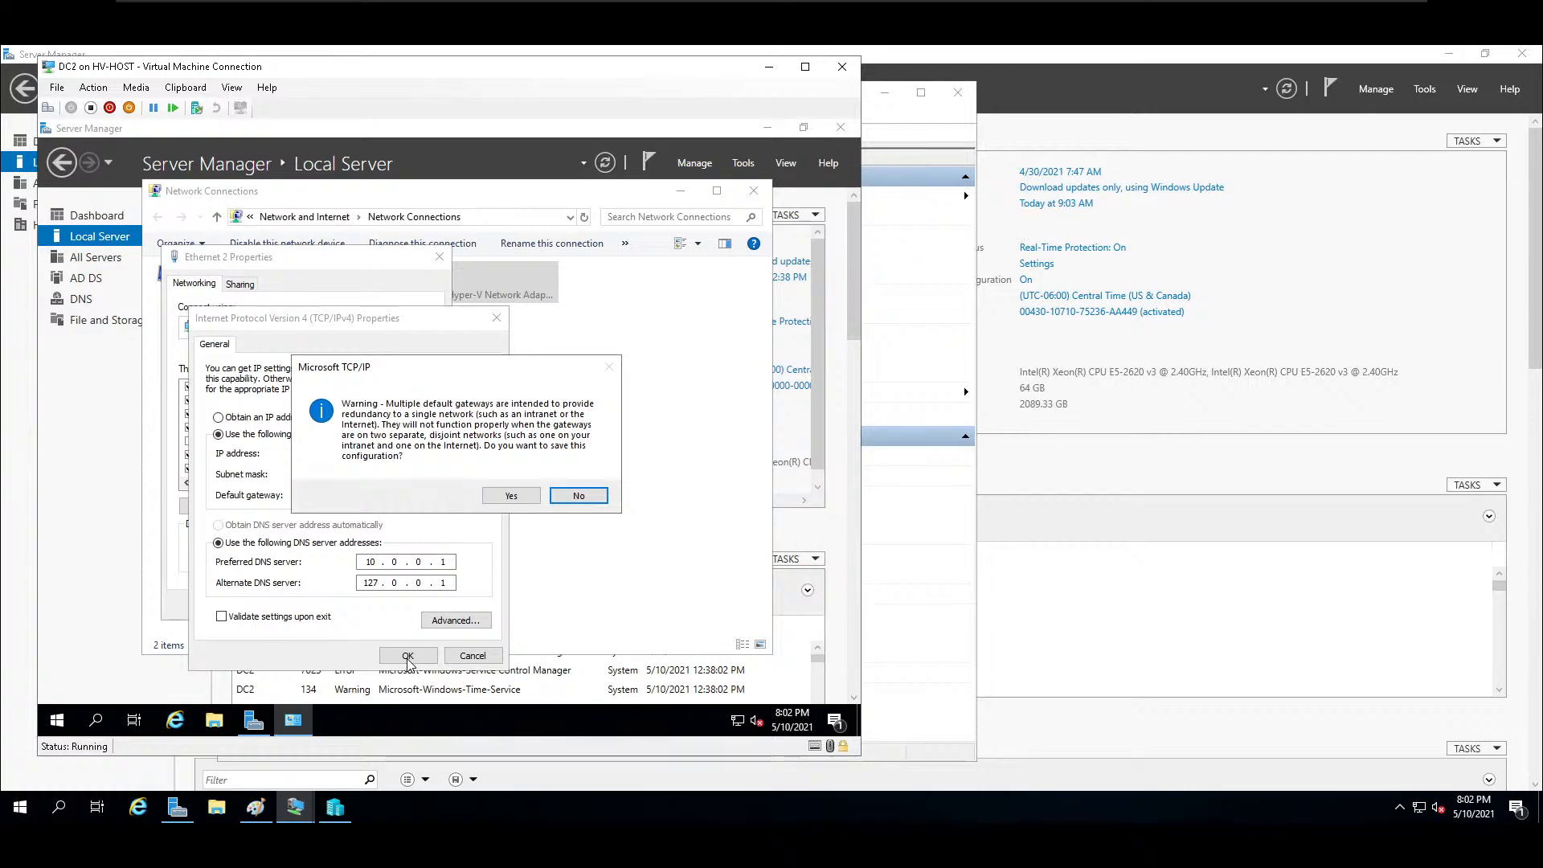
click(509, 496)
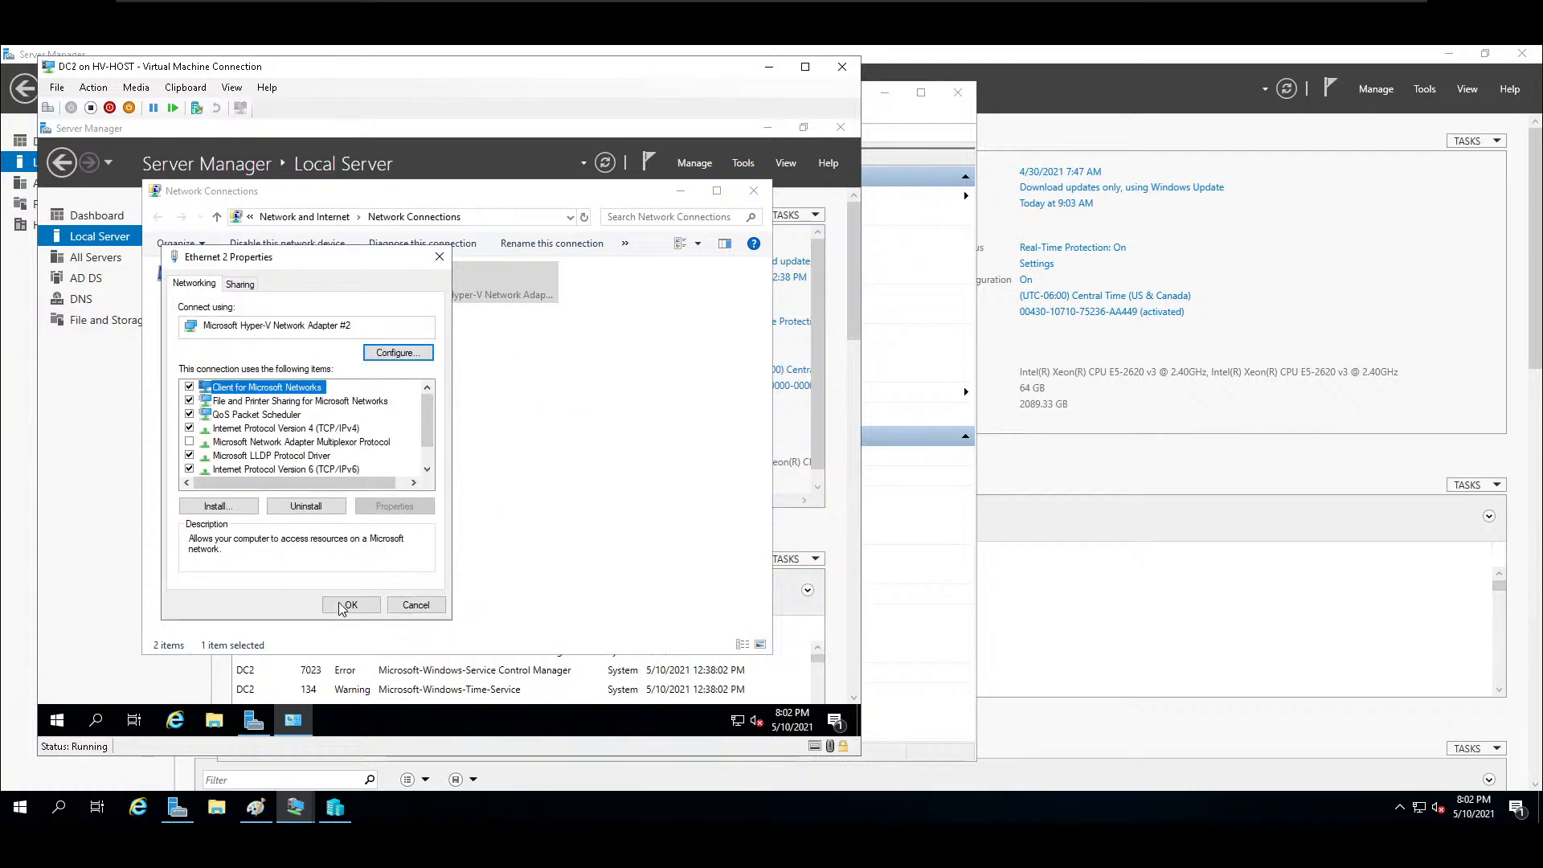
key(Return)
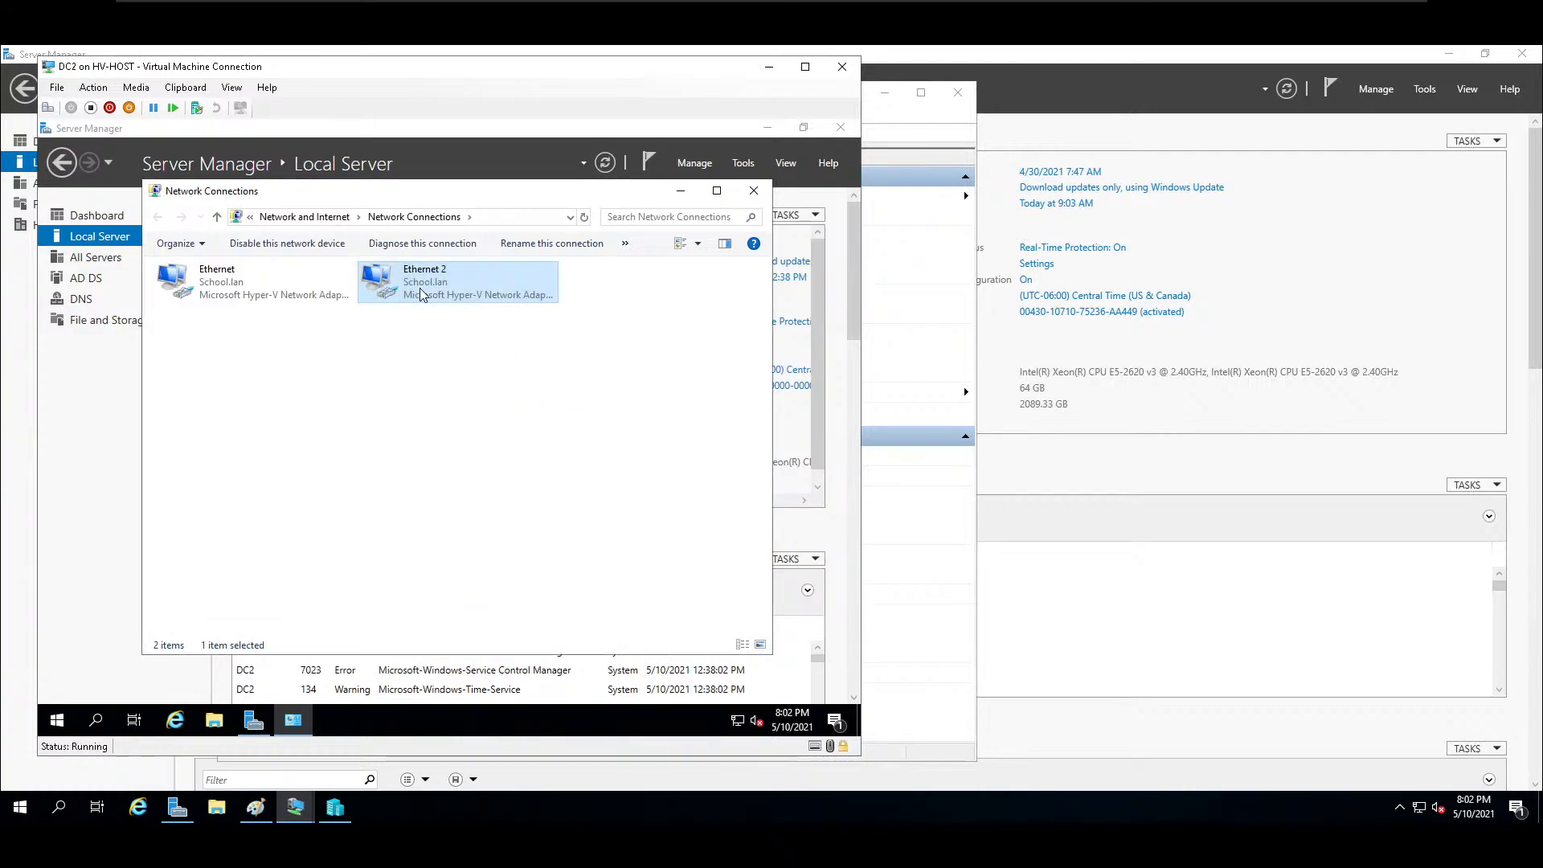
Review Ethernet 2's status with the new gateway, disable the adapter from there and enable it again.
right_click(420, 288)
click(466, 319)
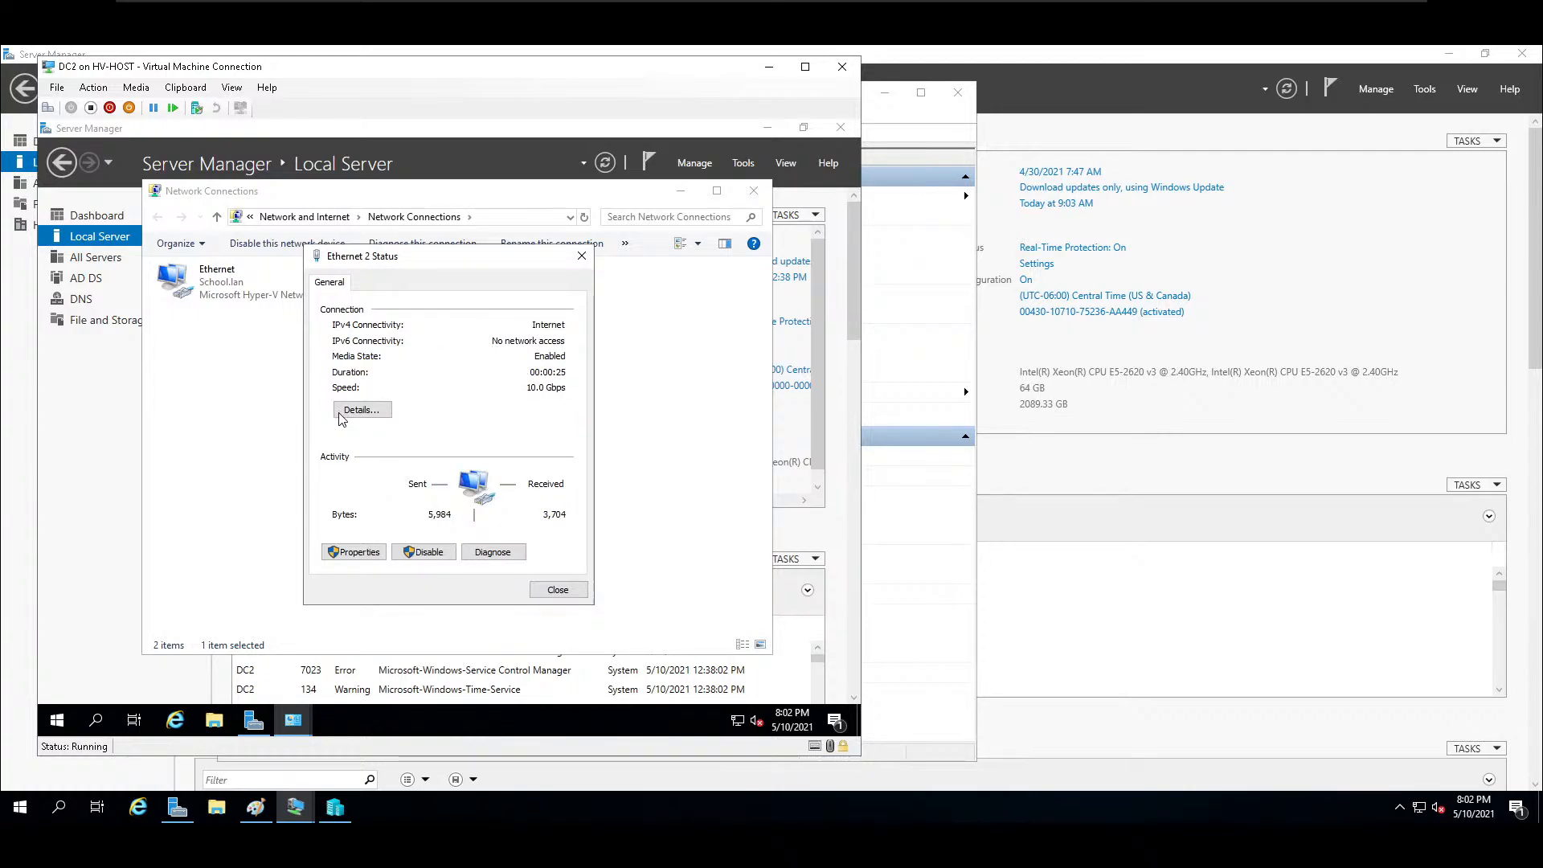
click(427, 556)
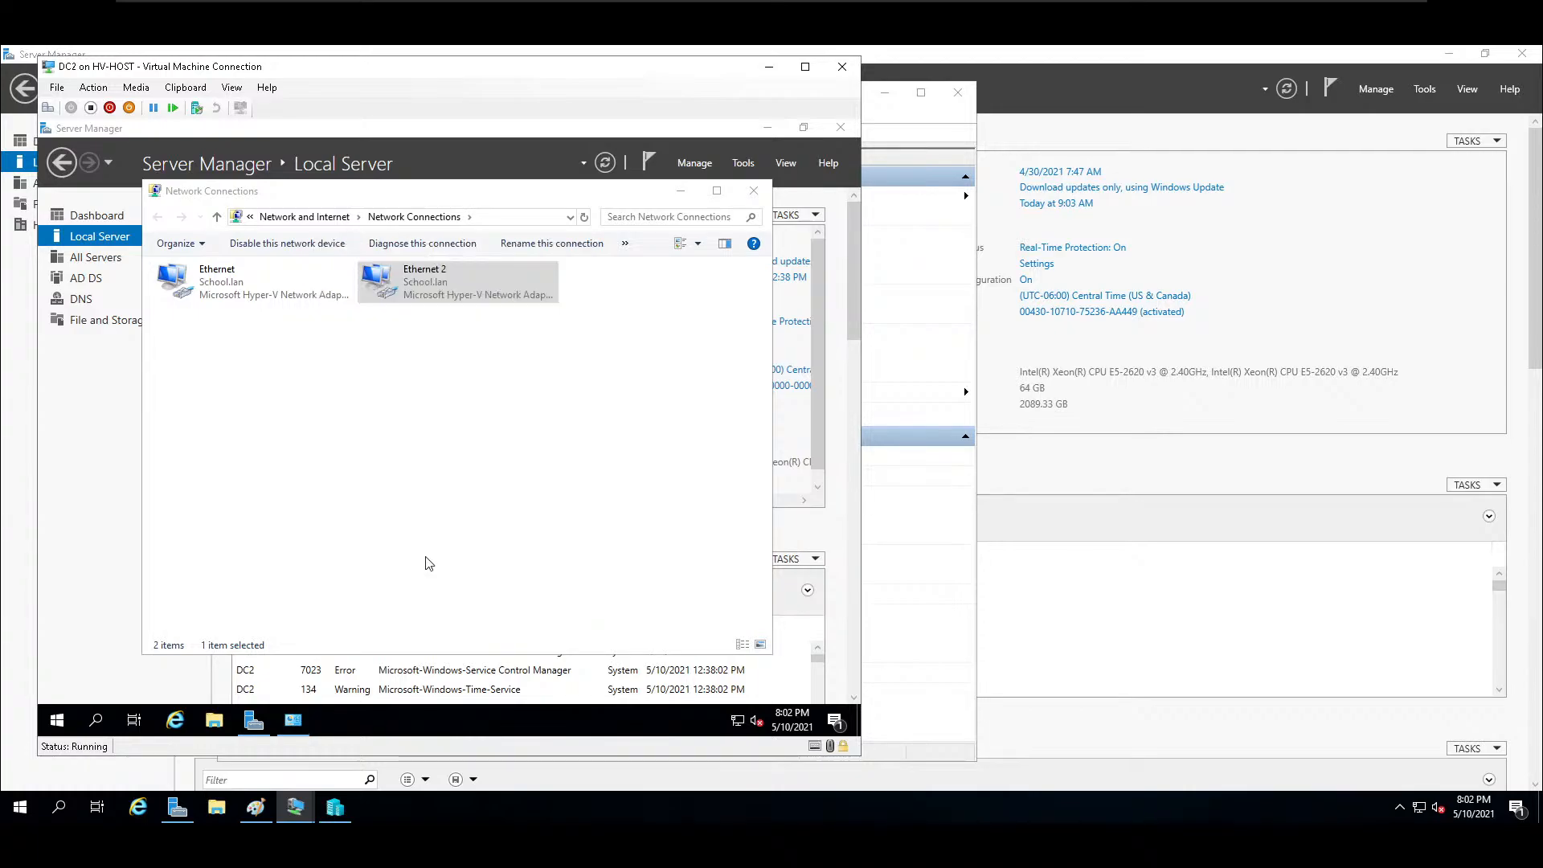
click(290, 250)
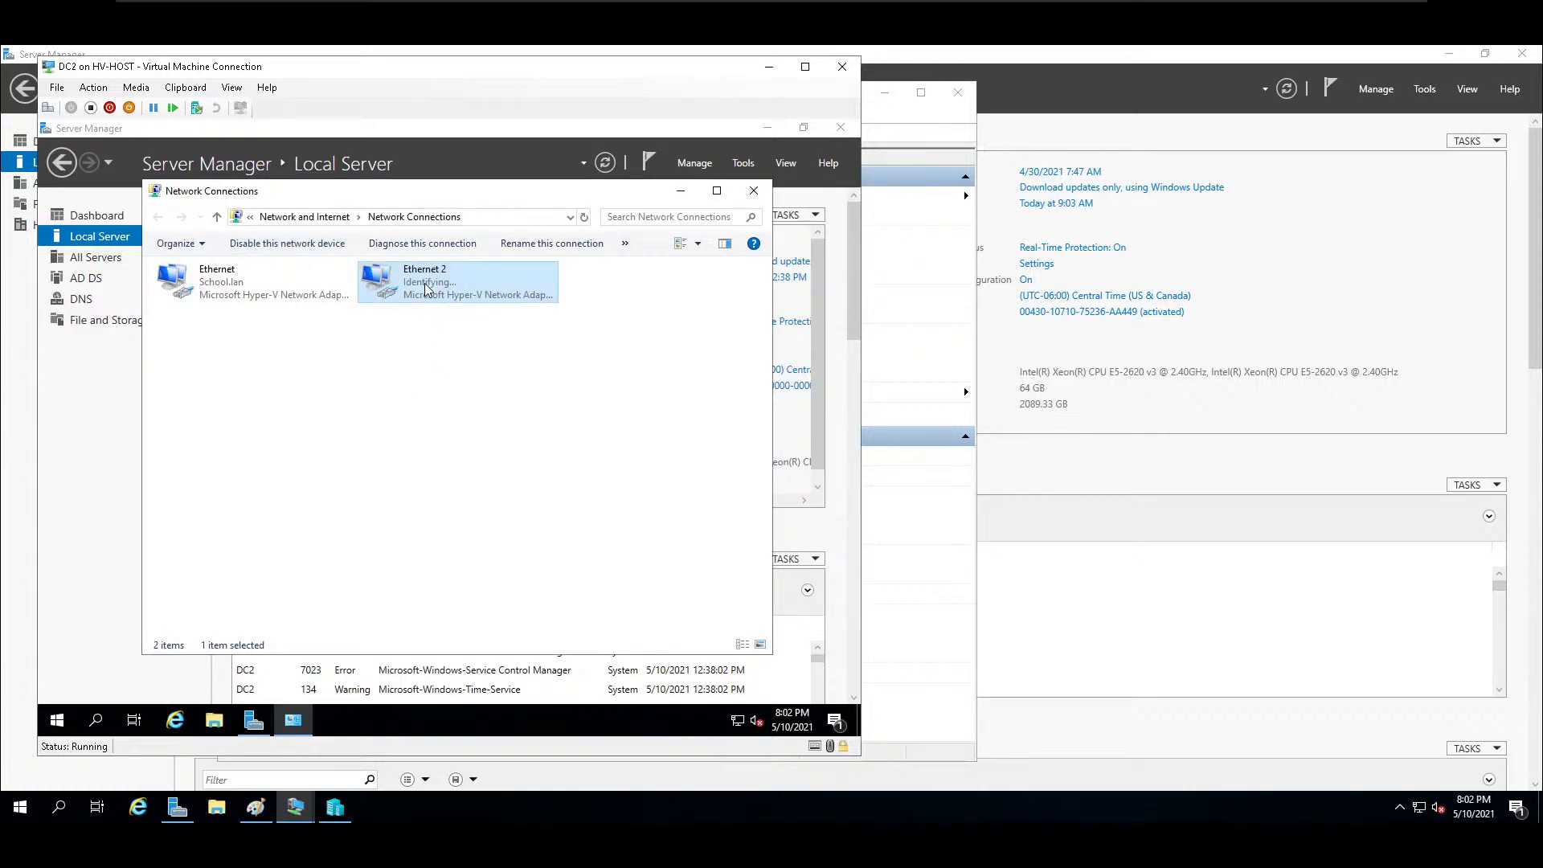
Recheck Ethernet 2's status, and close the network connections and the Windows Admin Center notice on DC2.
right_click(424, 283)
click(467, 314)
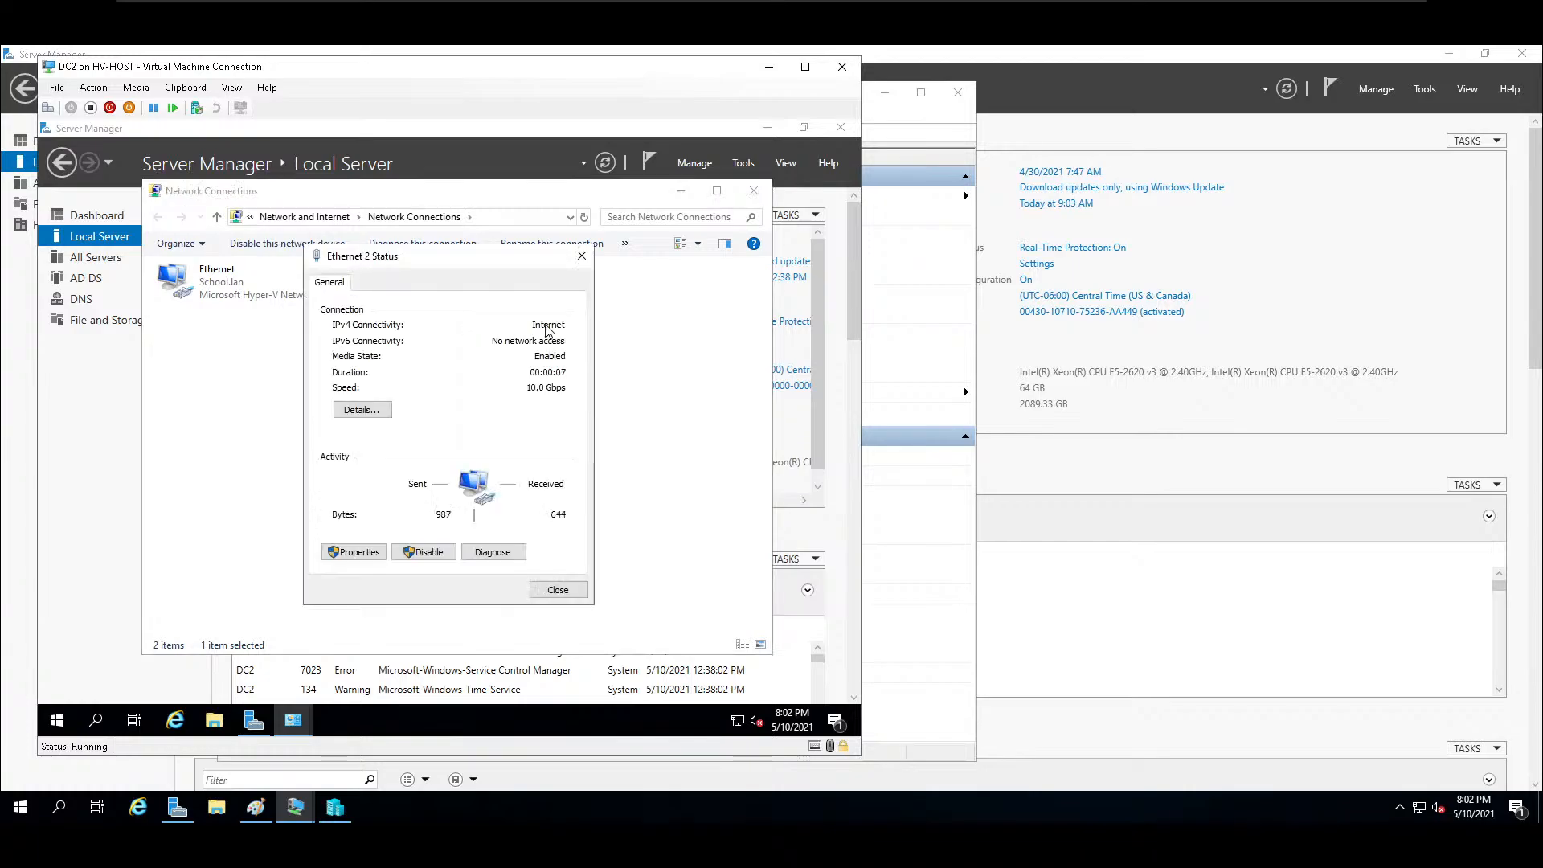
click(582, 255)
click(754, 190)
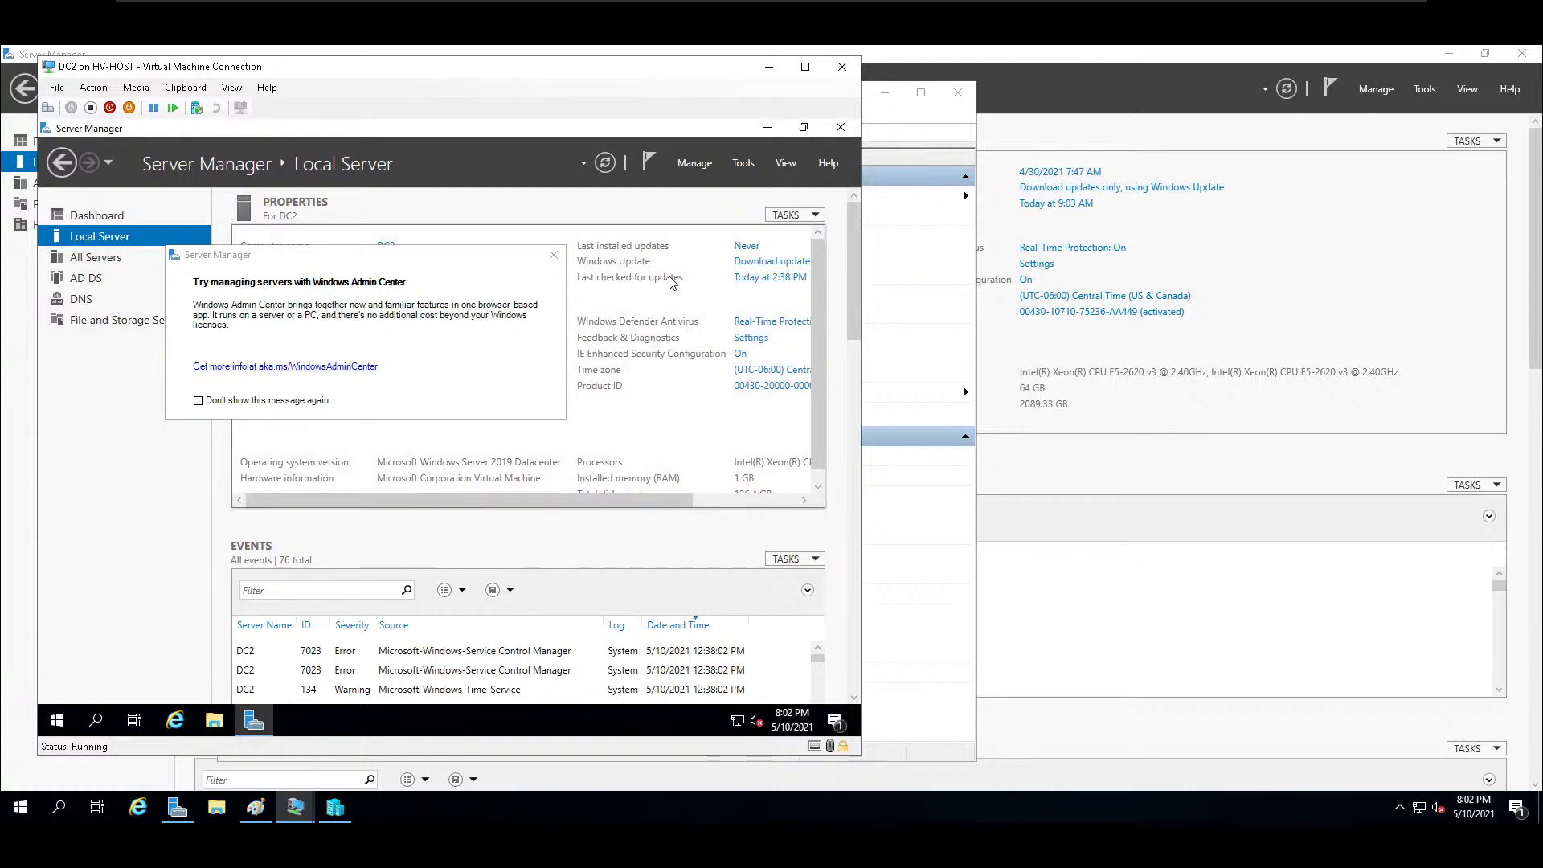
click(553, 255)
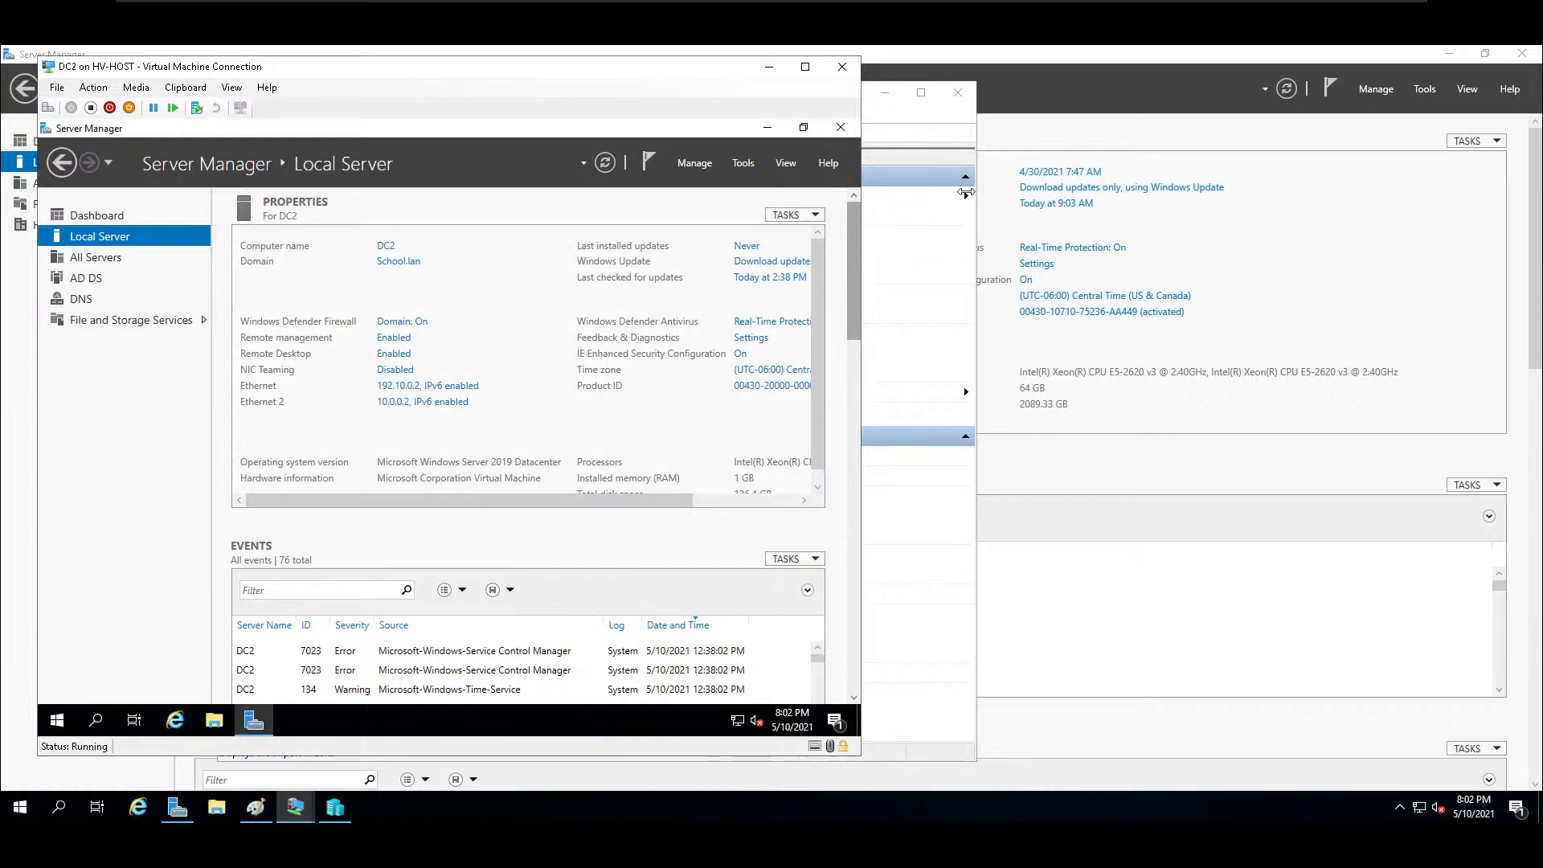
Return to Hyper-V Manager and connect to the WSUS1 virtual machine.
click(902, 136)
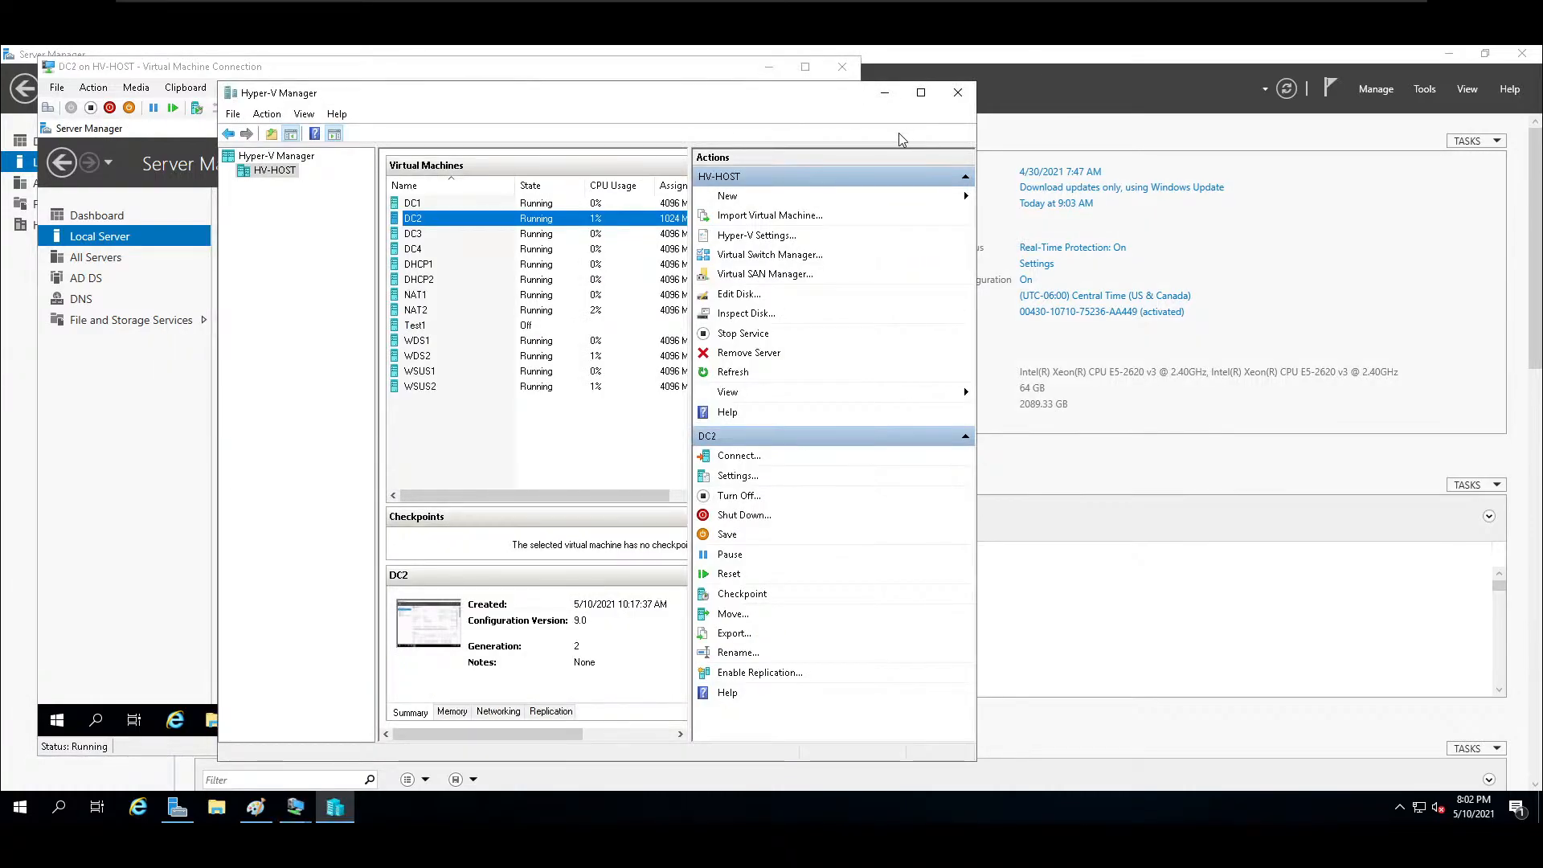
click(434, 372)
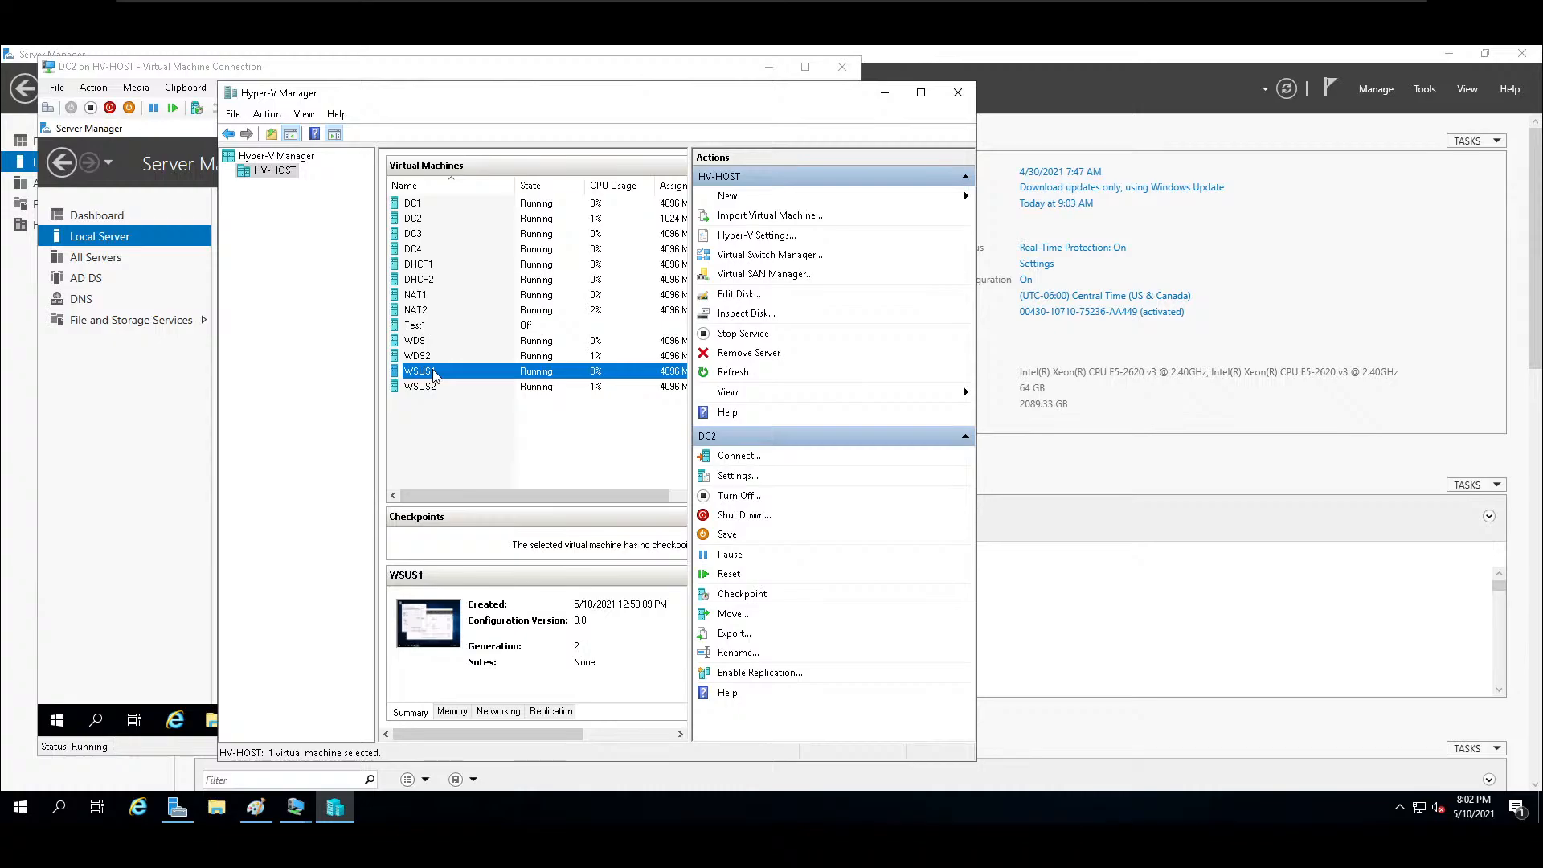
double_click(434, 375)
Try to join WSUS1 to the school domain, entering the administrator user name and the account password.
click(696, 487)
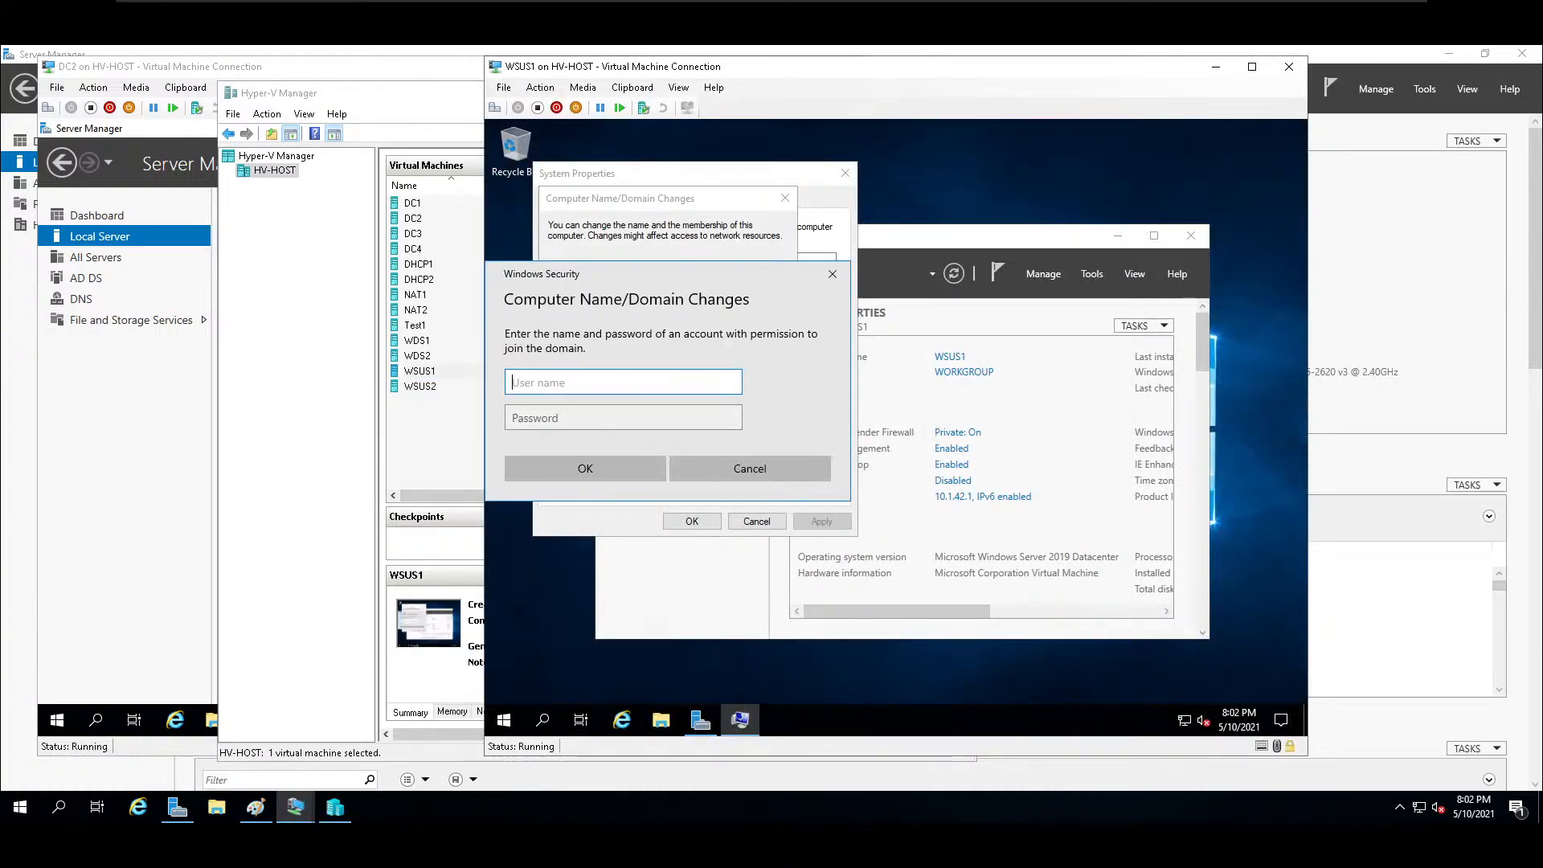
text(administra)
text(•)
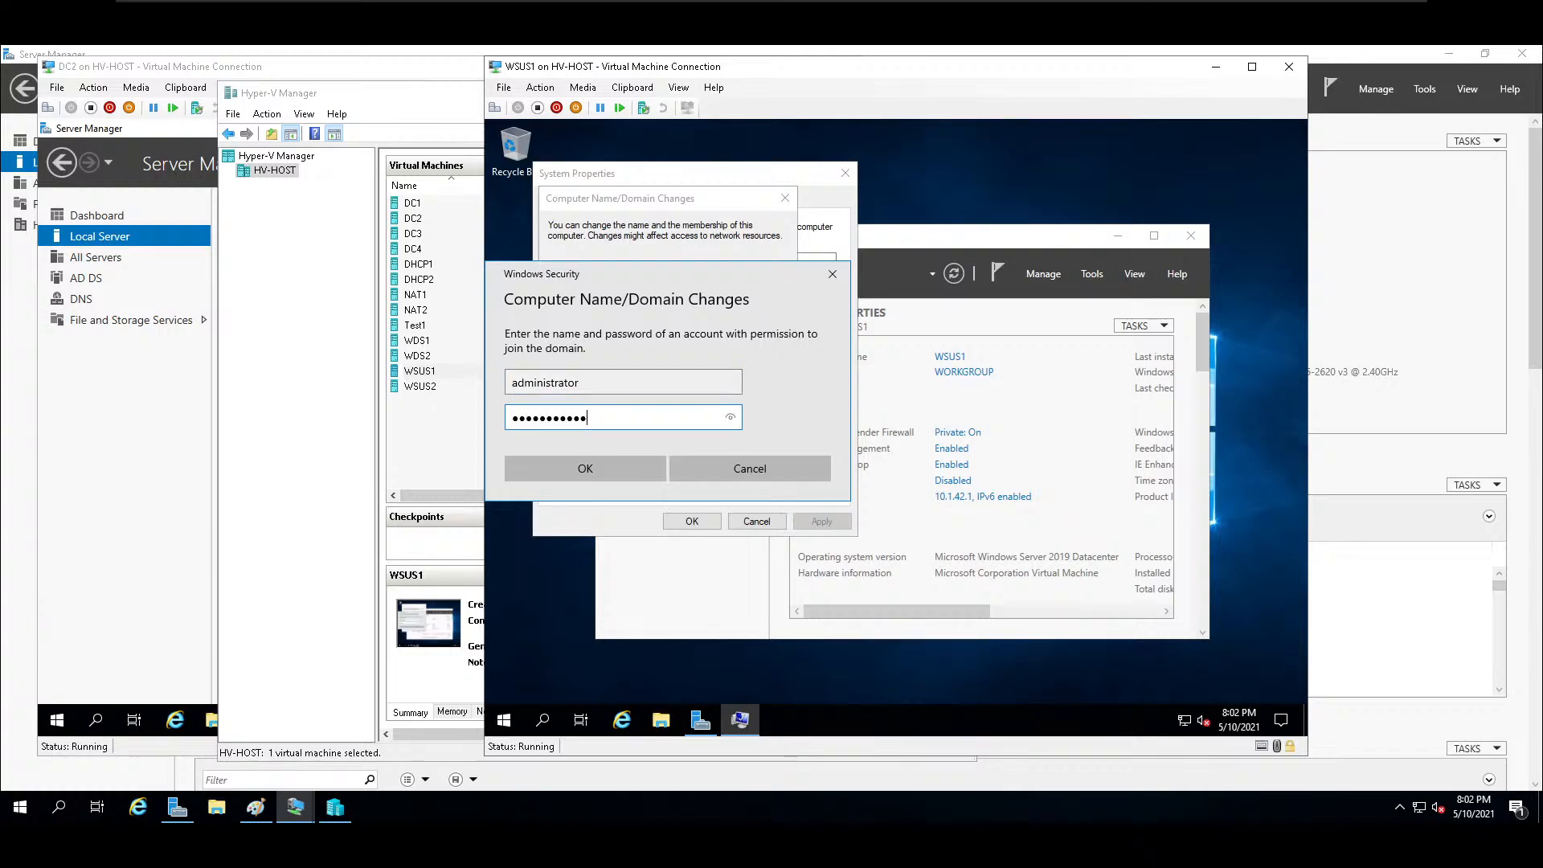
key(Return)
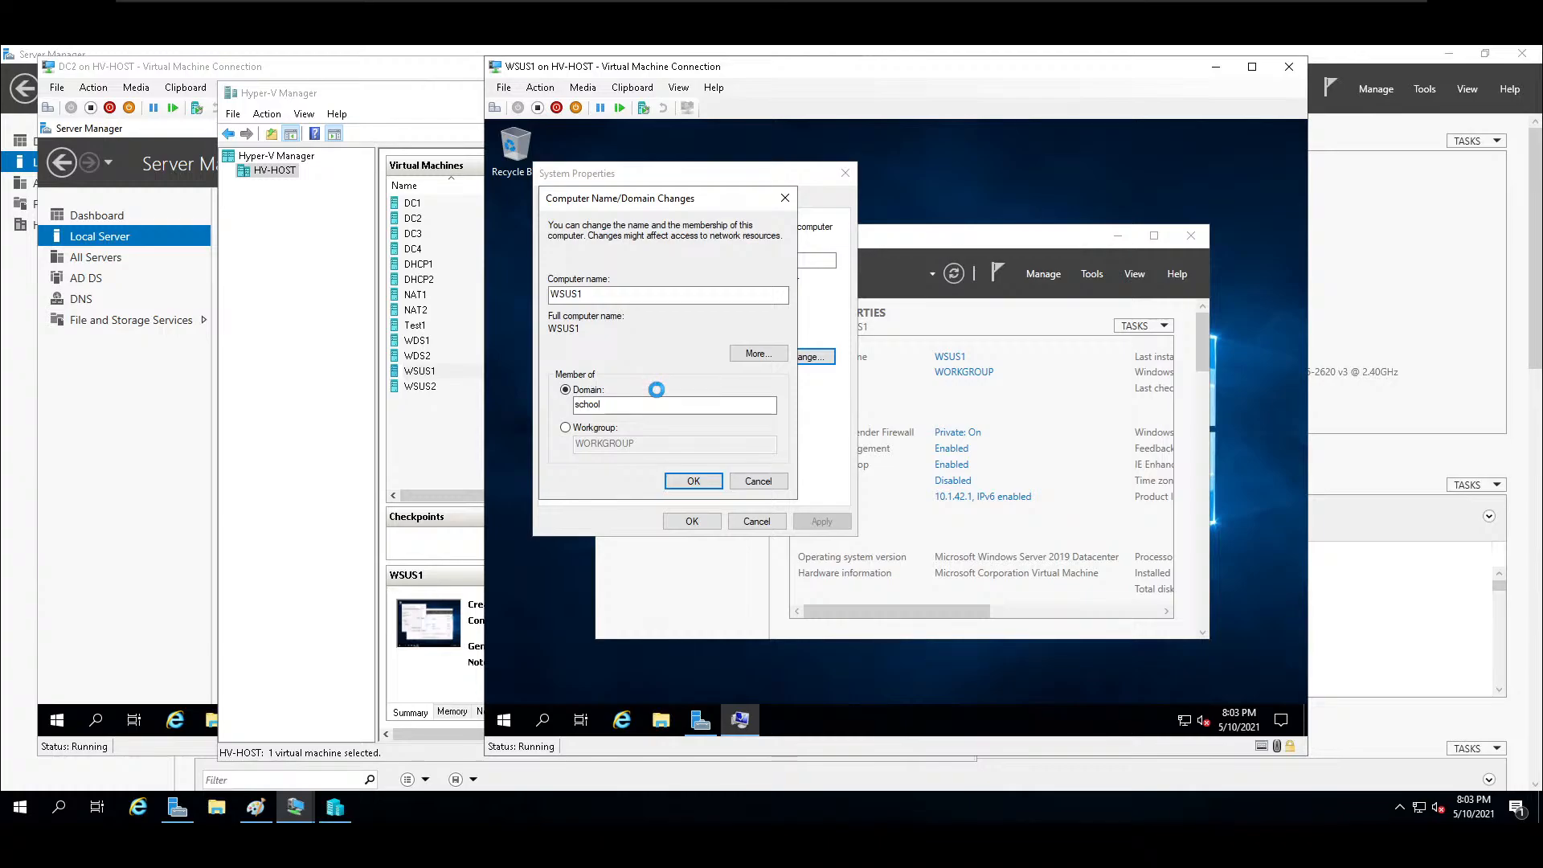
Browse the computers on the network from WSUS1.
click(660, 719)
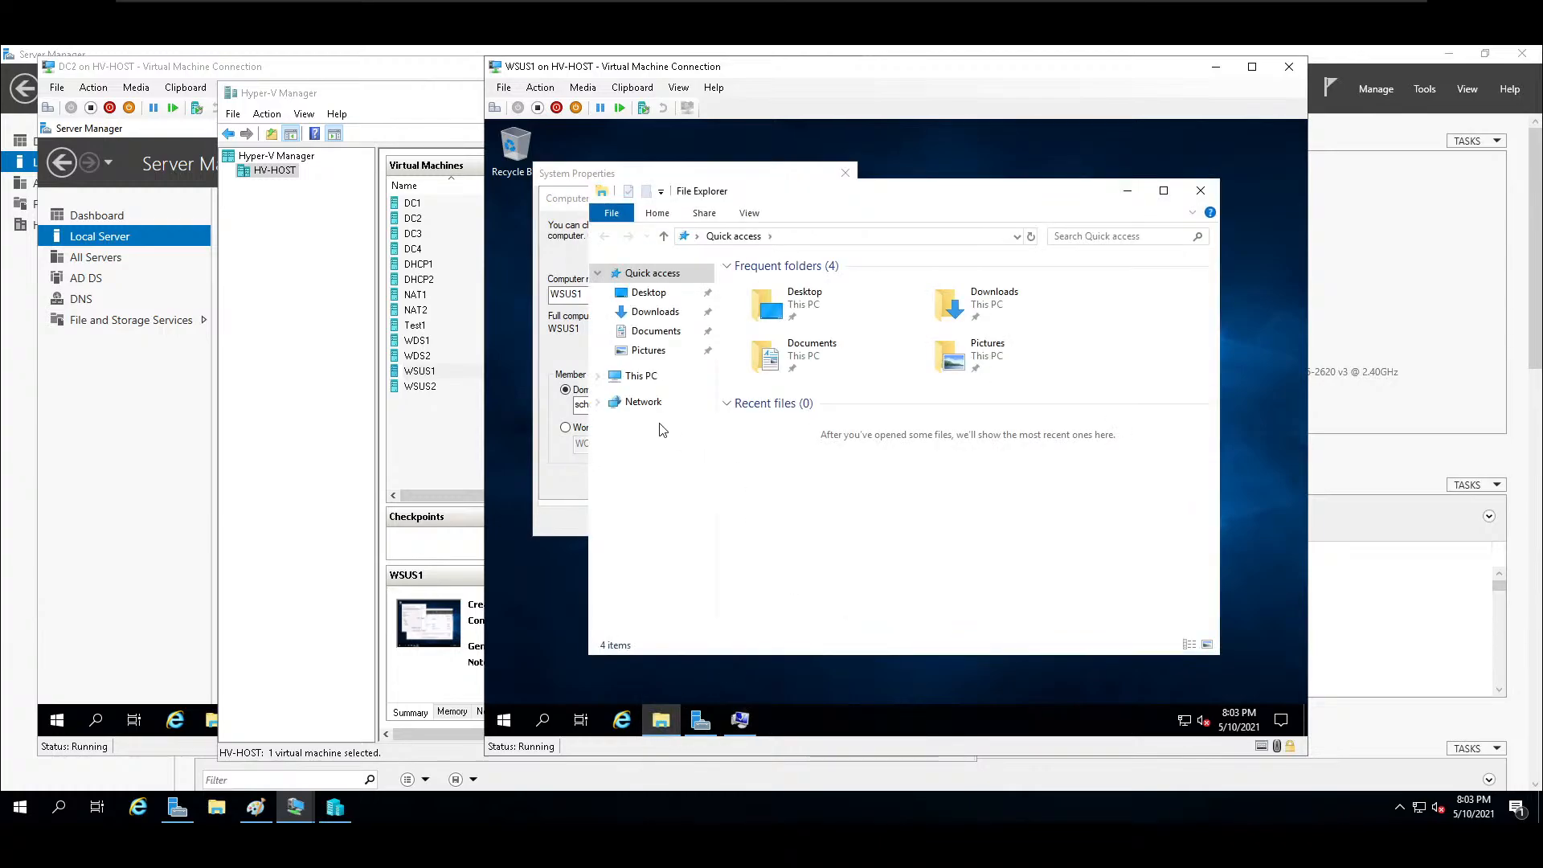
click(647, 402)
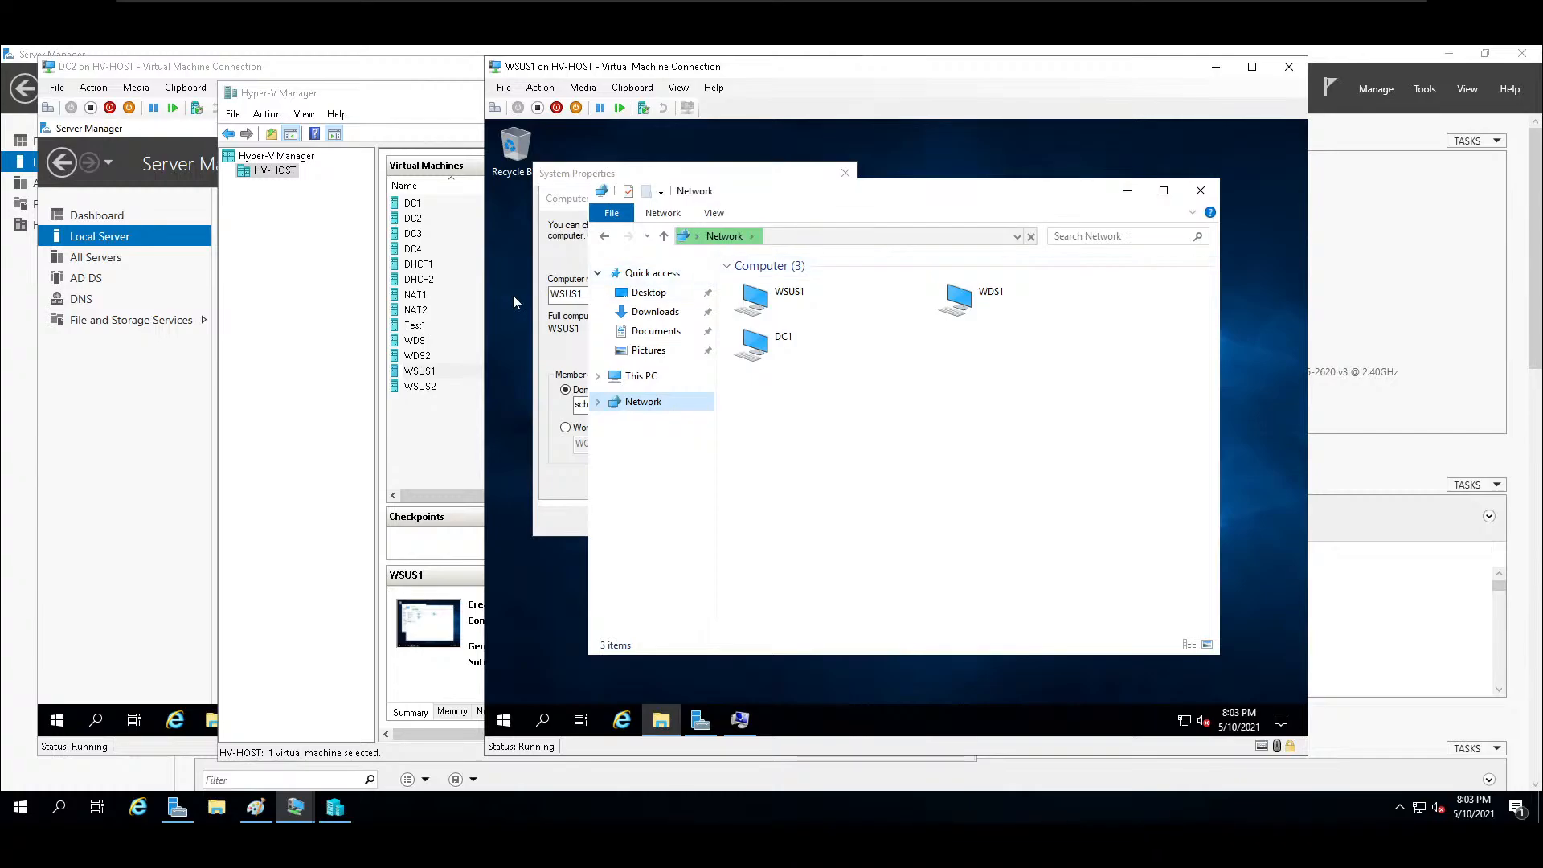
Switch to DC2, browse its network and turn on network discovery.
click(148, 527)
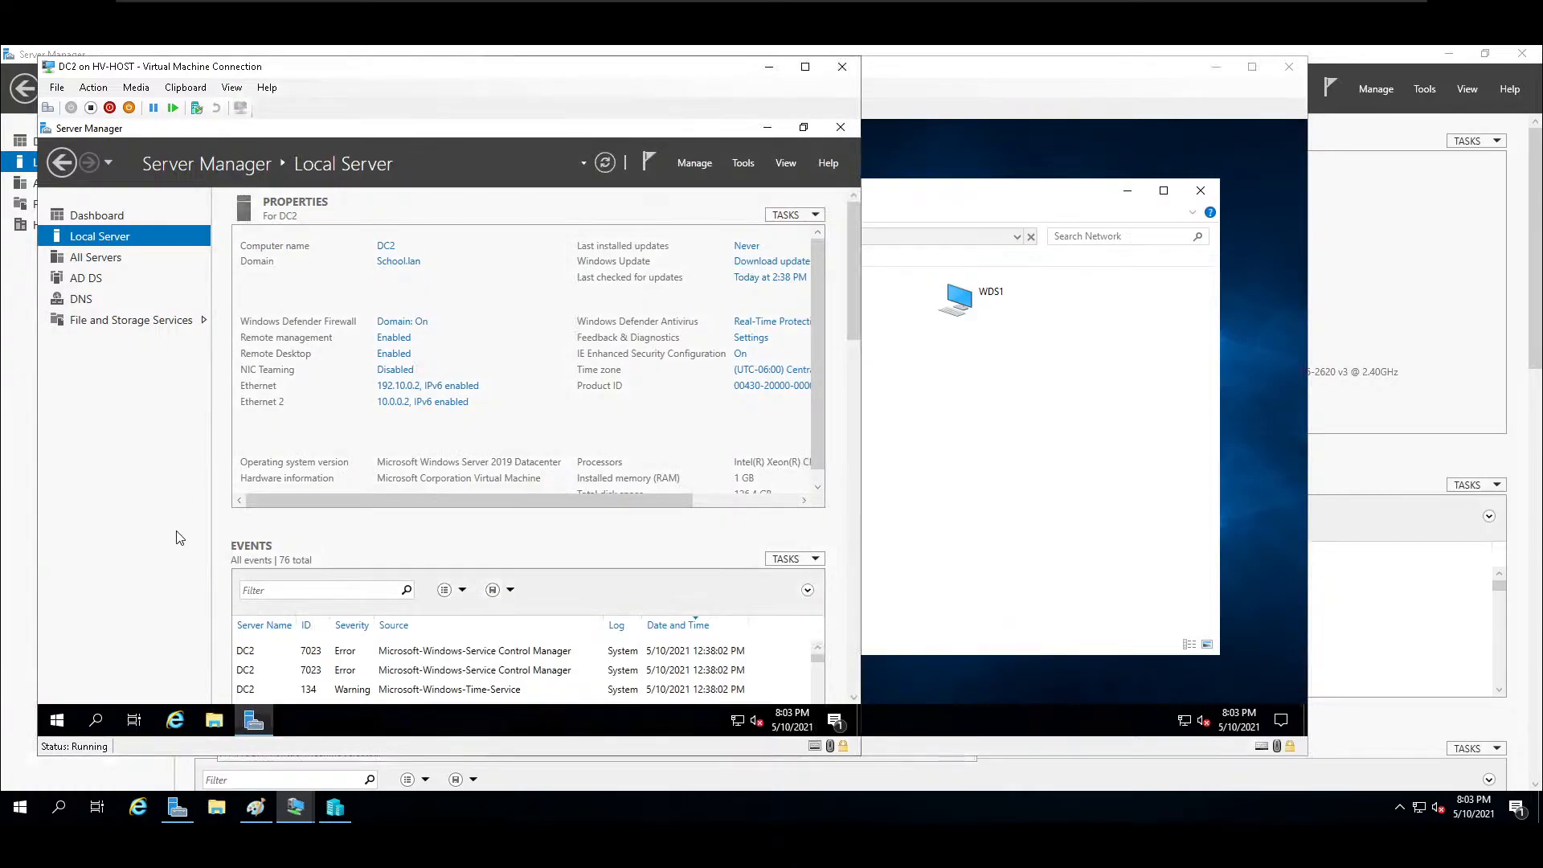
click(214, 727)
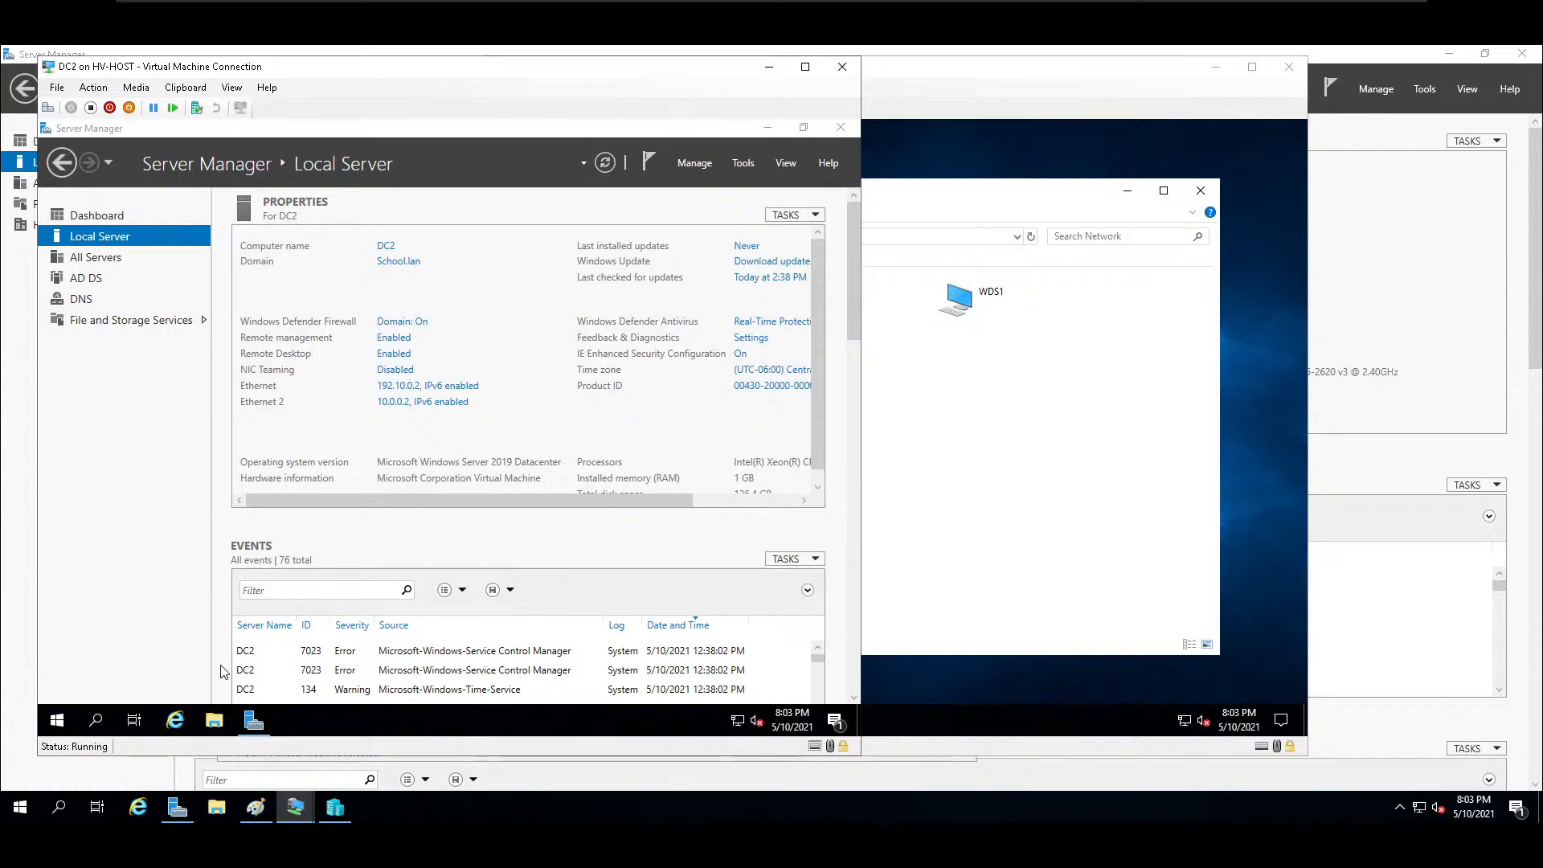
mouse_move(214, 721)
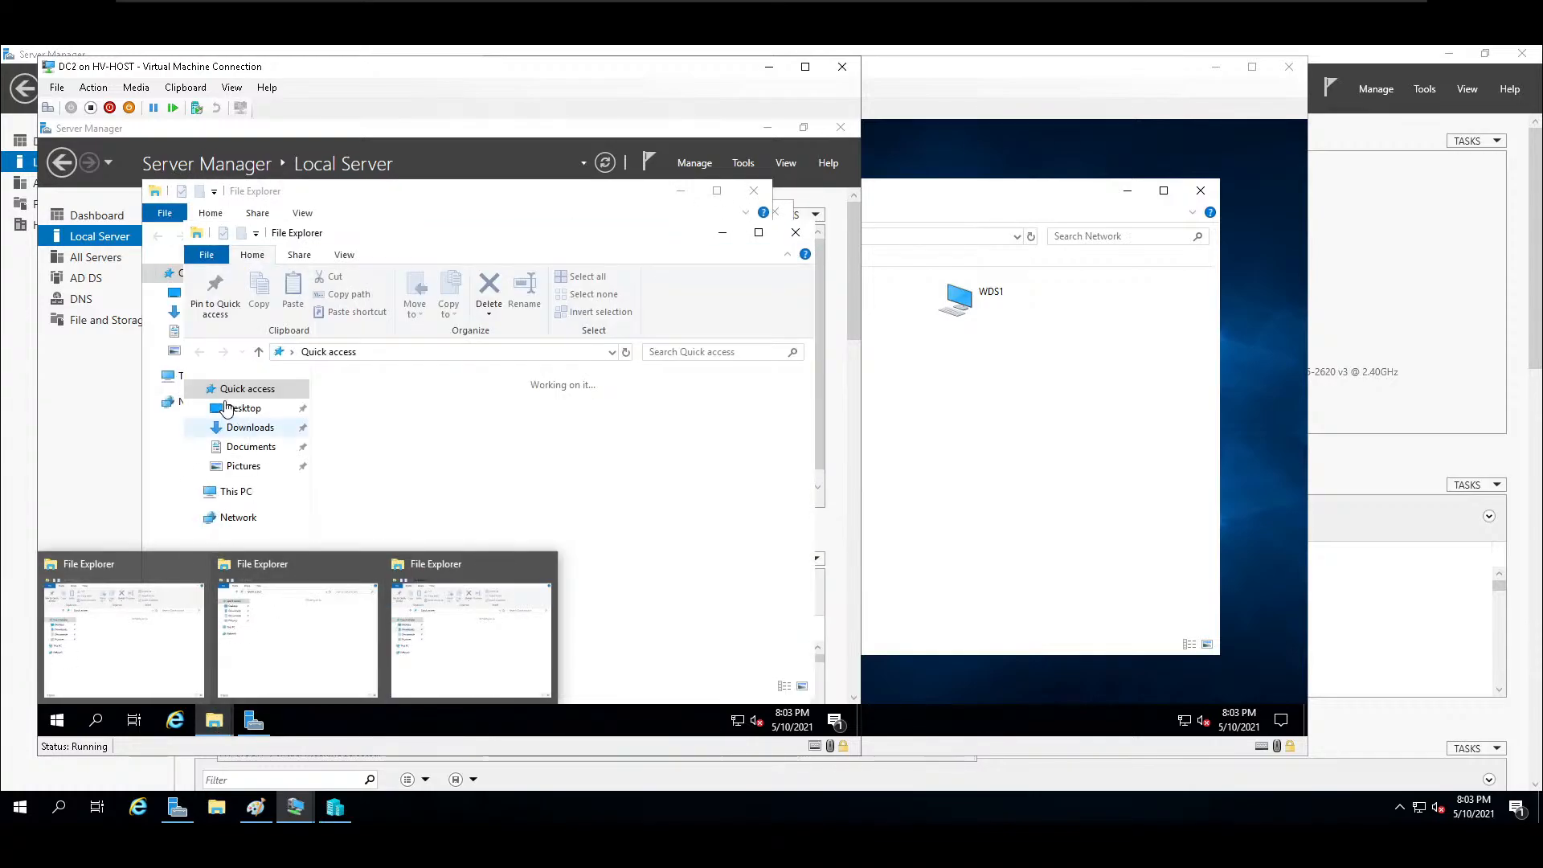
click(254, 520)
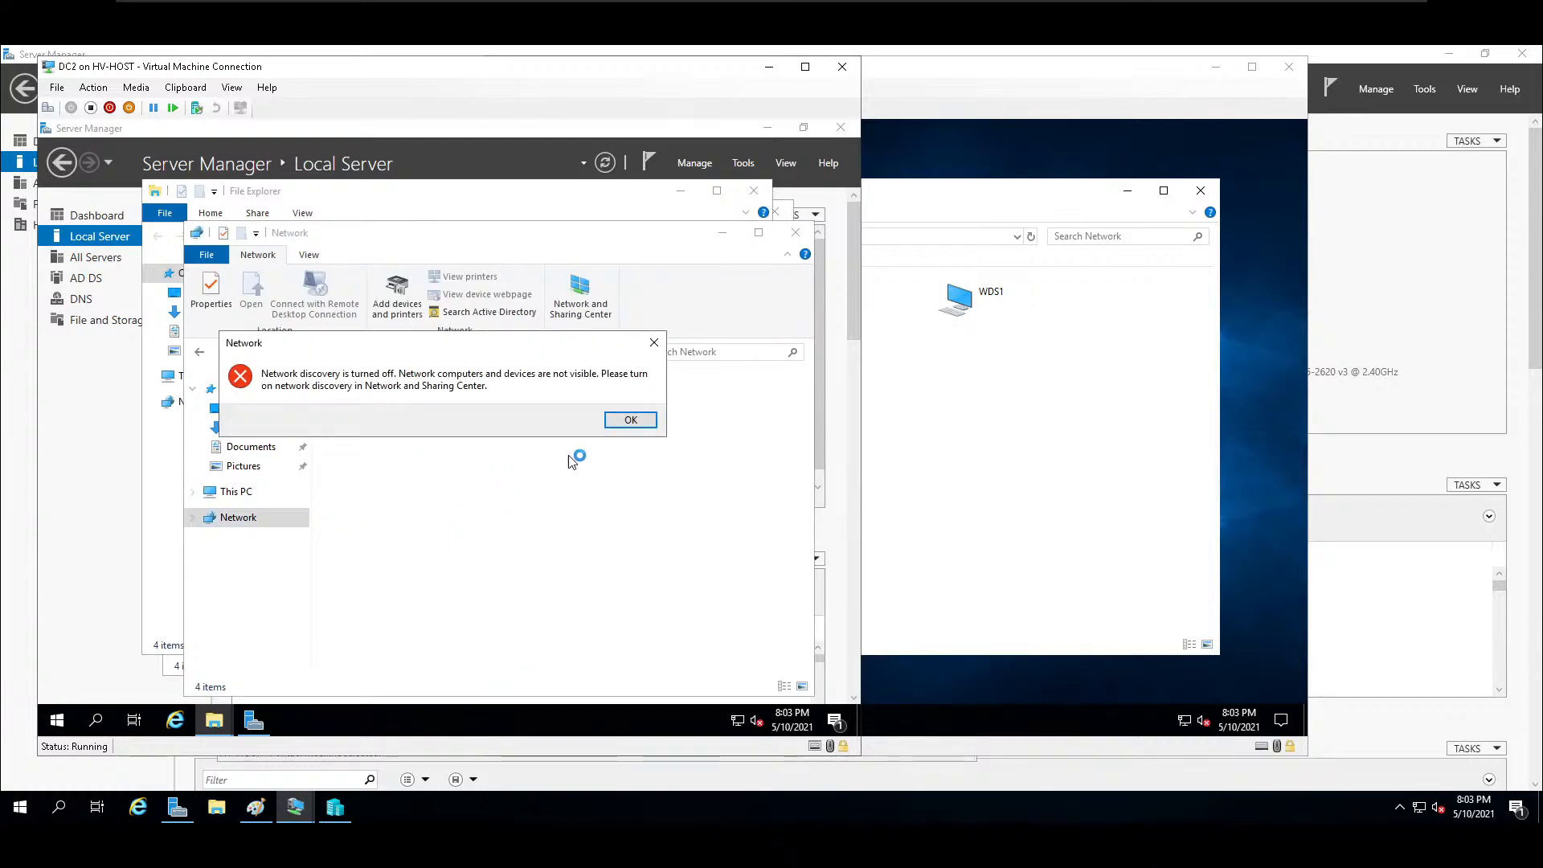
click(631, 420)
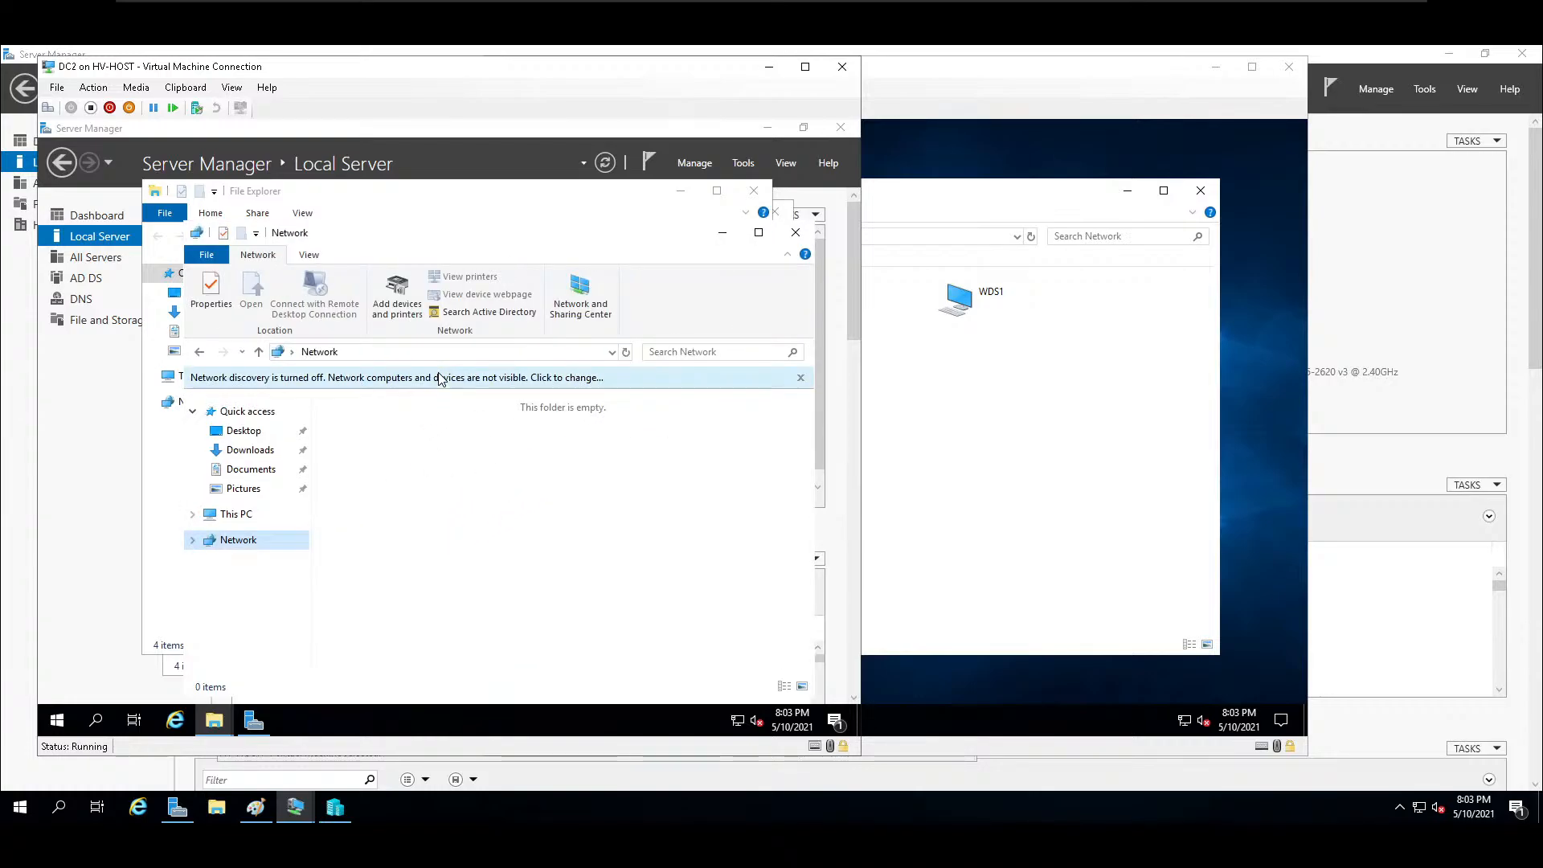
click(440, 378)
click(560, 384)
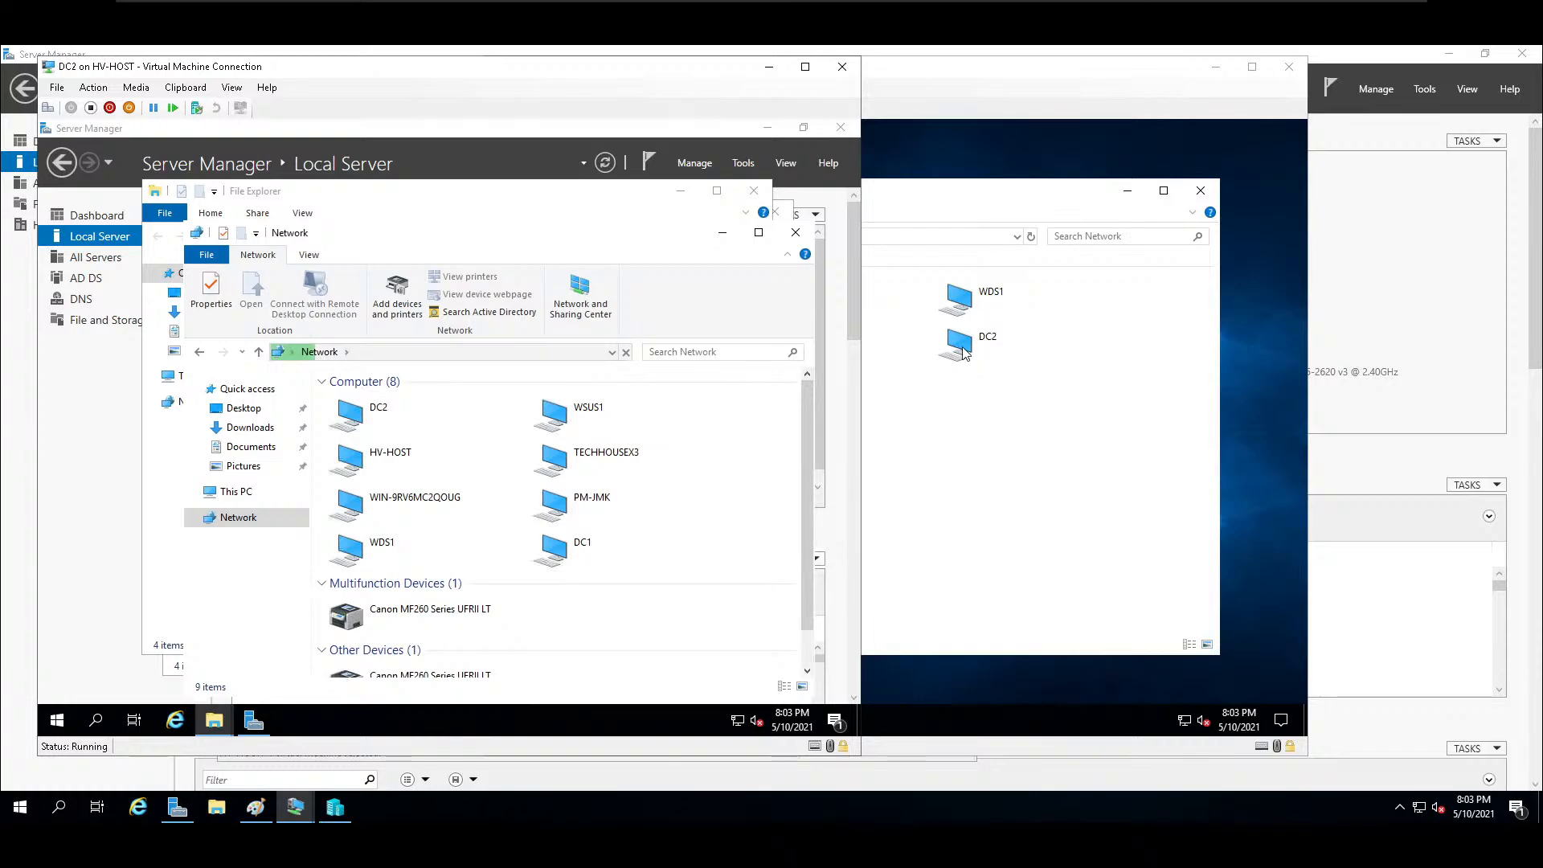
Return to WSUS1, minimize its open windows and retry joining the school domain.
click(941, 466)
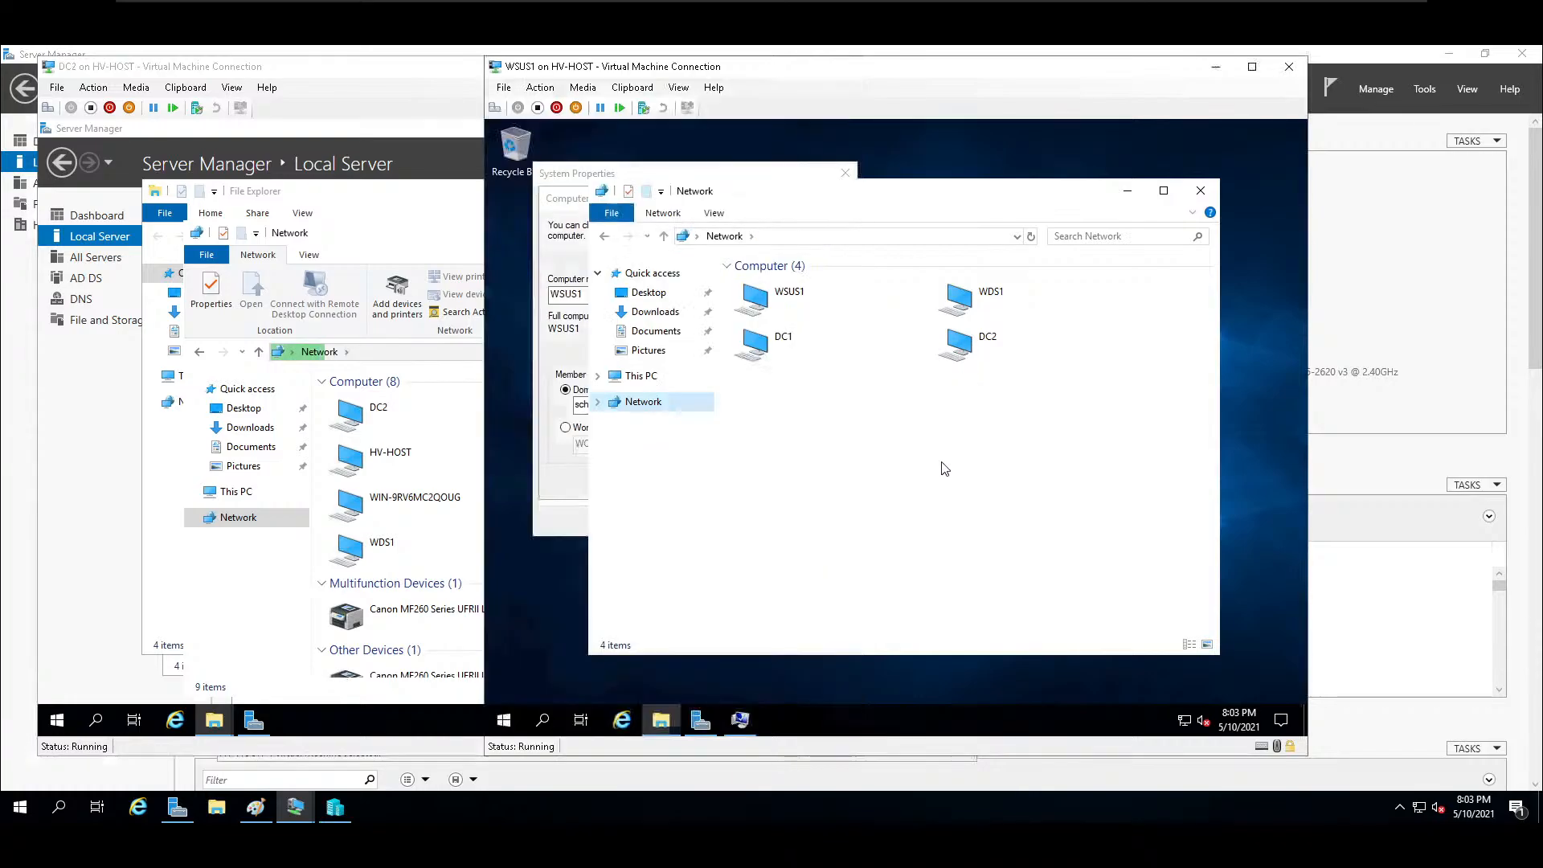
click(1126, 194)
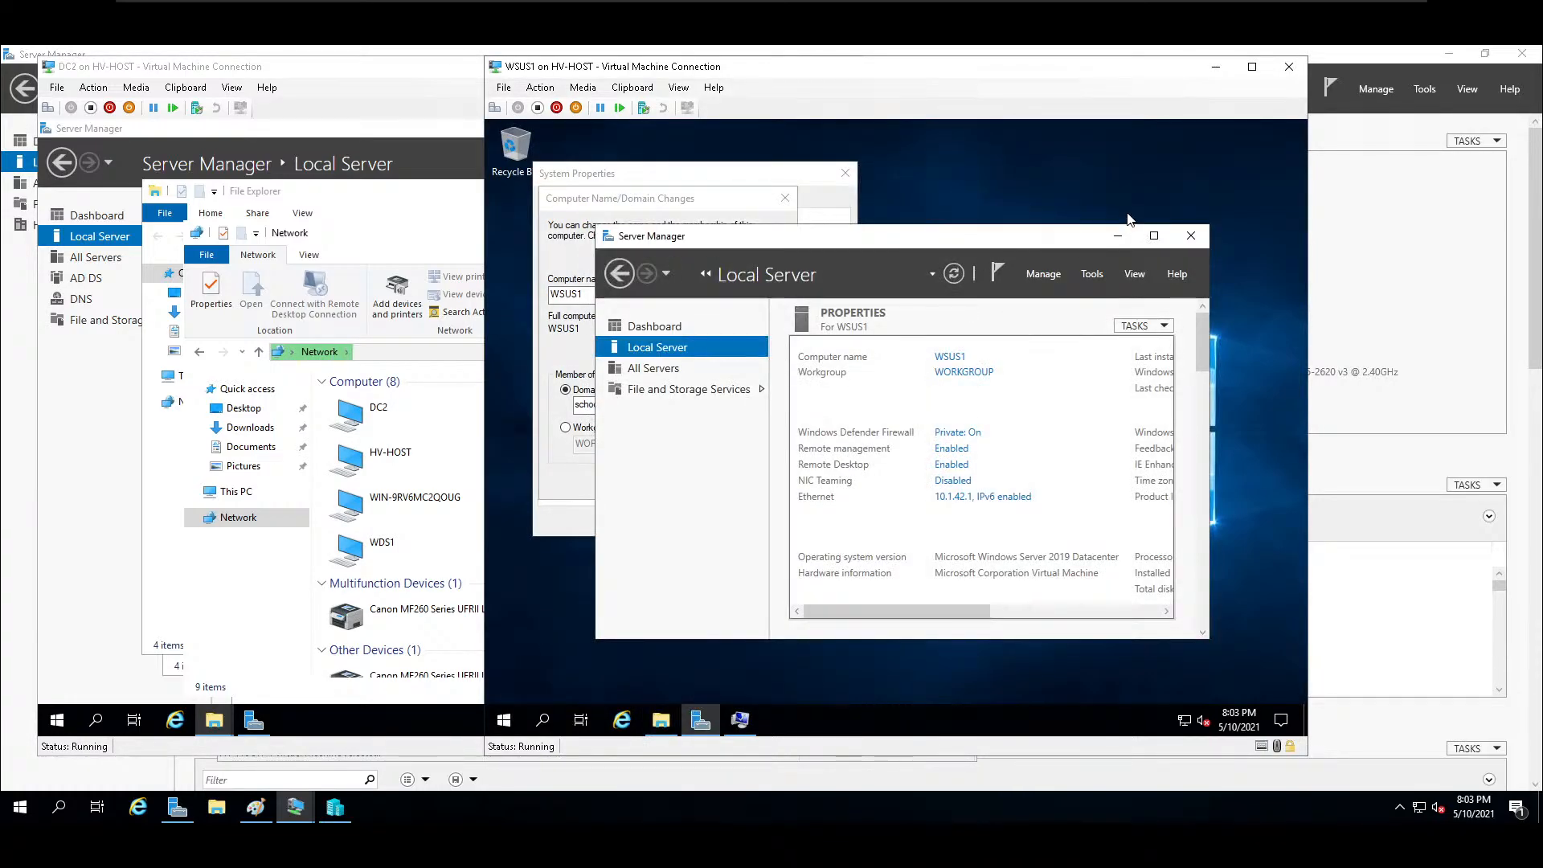
click(1118, 236)
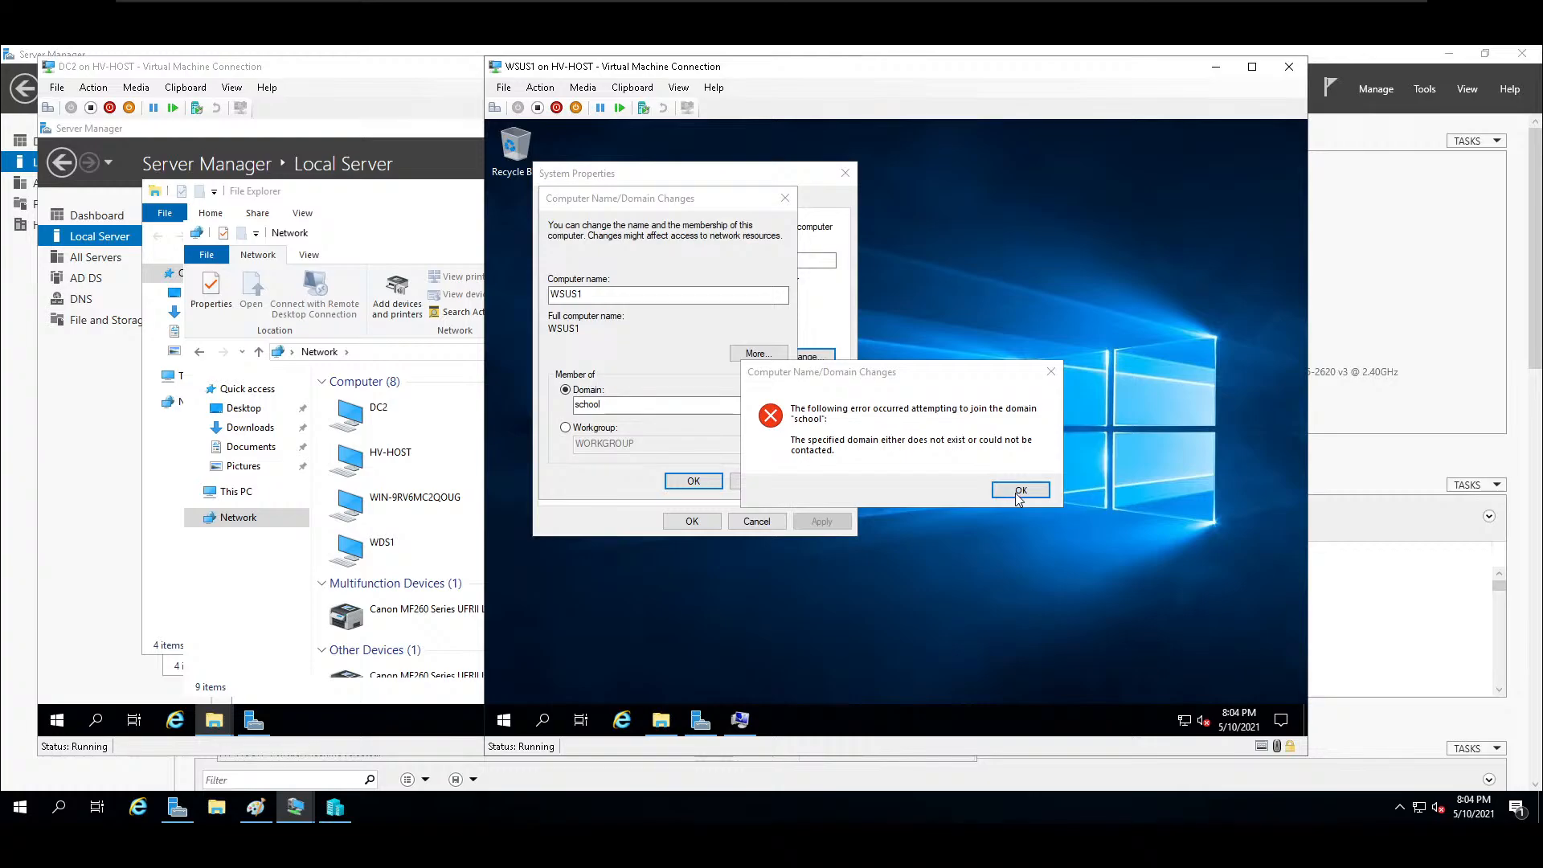
click(1020, 490)
Apply WSUS1's Ethernet IPv4 properties with settings validated upon exit, so that network diagnostics run.
click(700, 720)
click(999, 496)
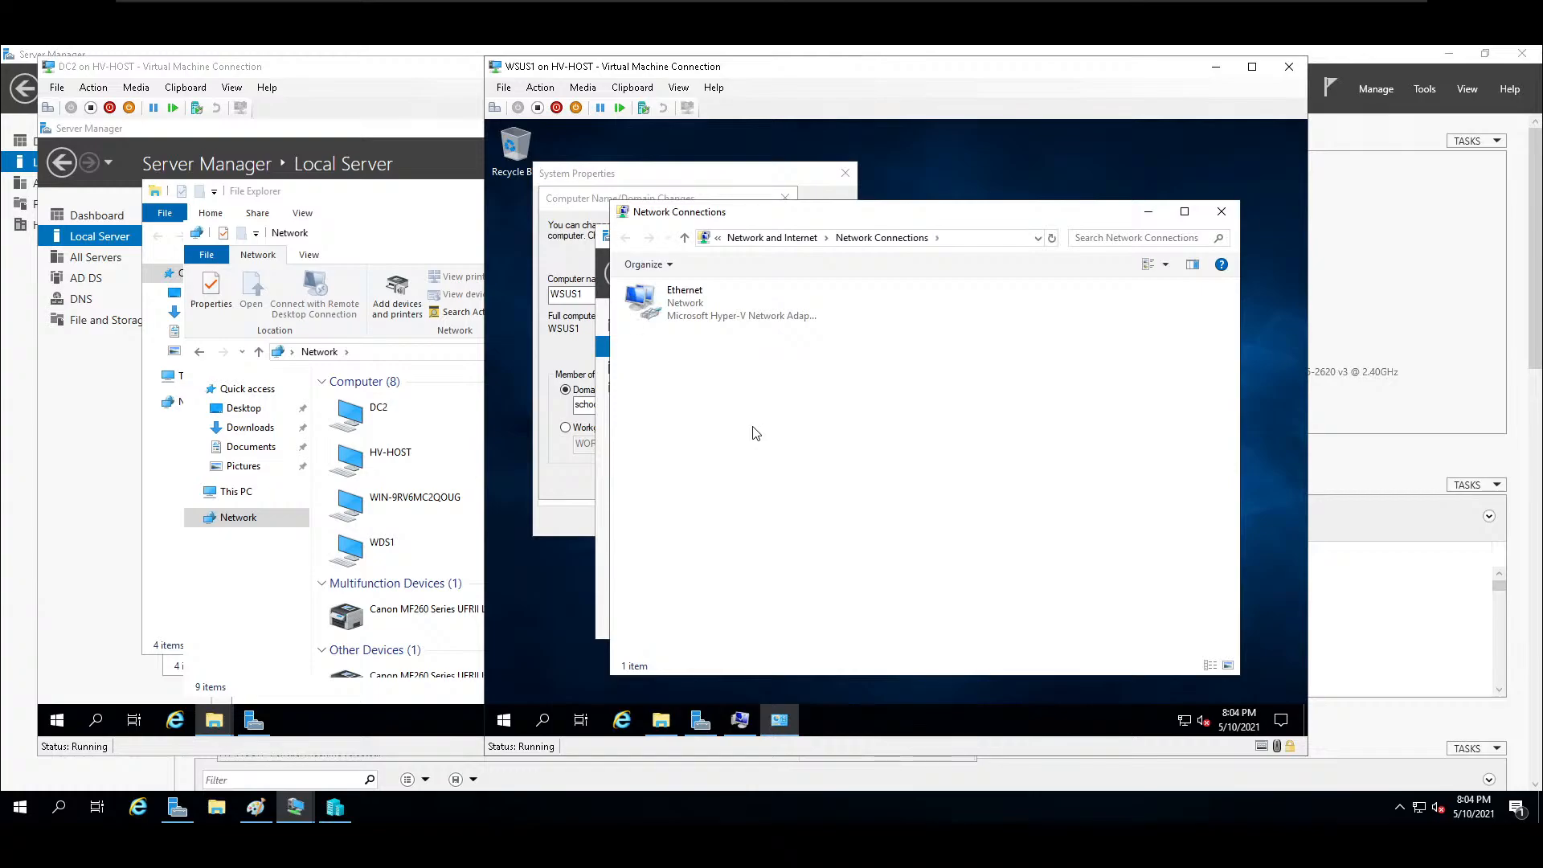
double_click(685, 309)
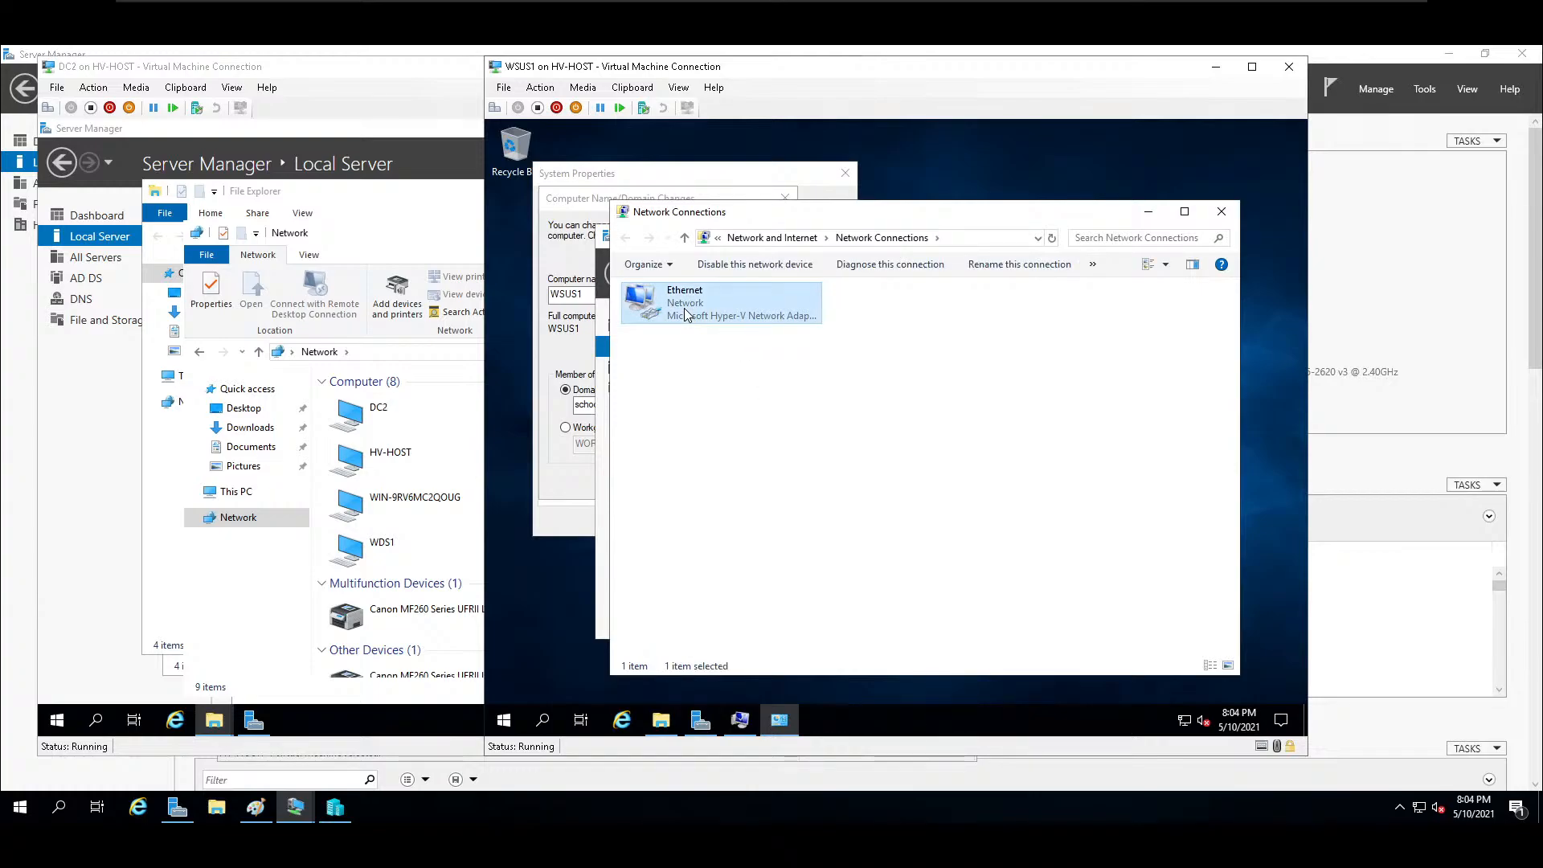
key(Escape)
double_click(683, 307)
click(816, 554)
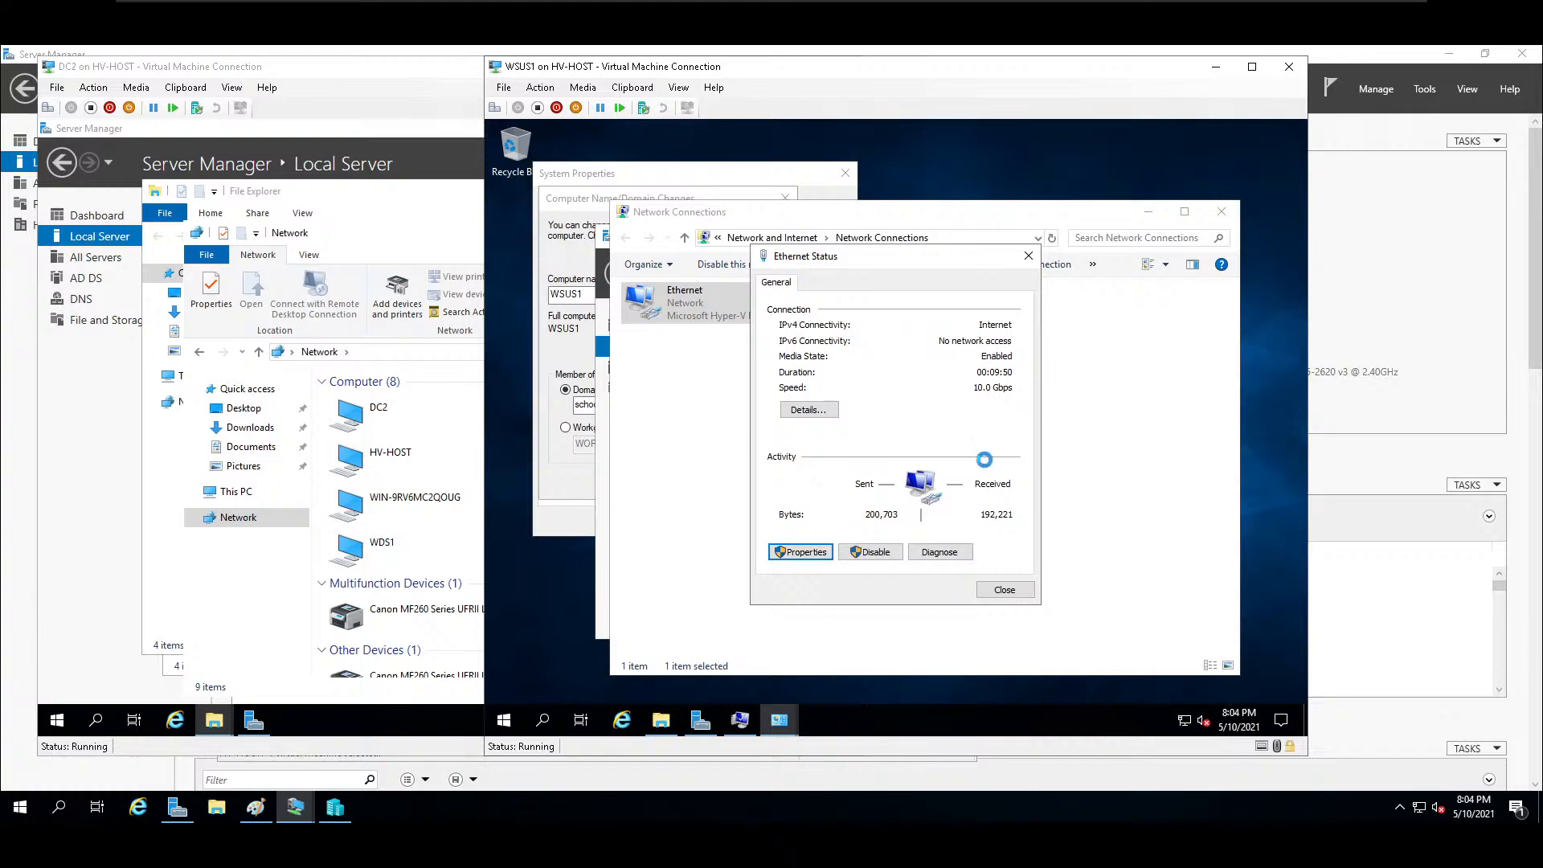
double_click(906, 440)
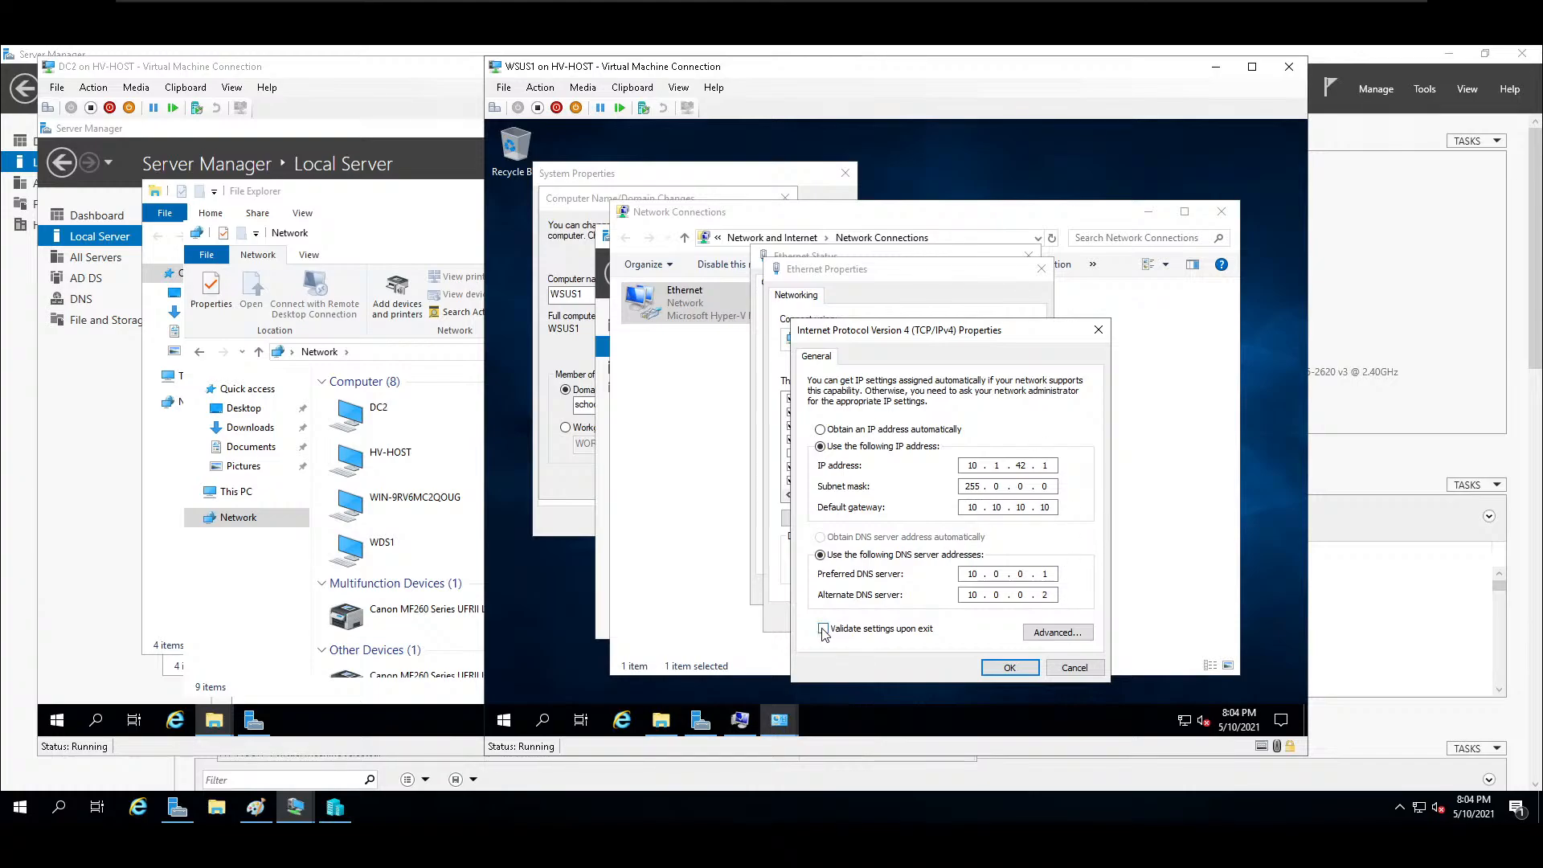
click(1009, 669)
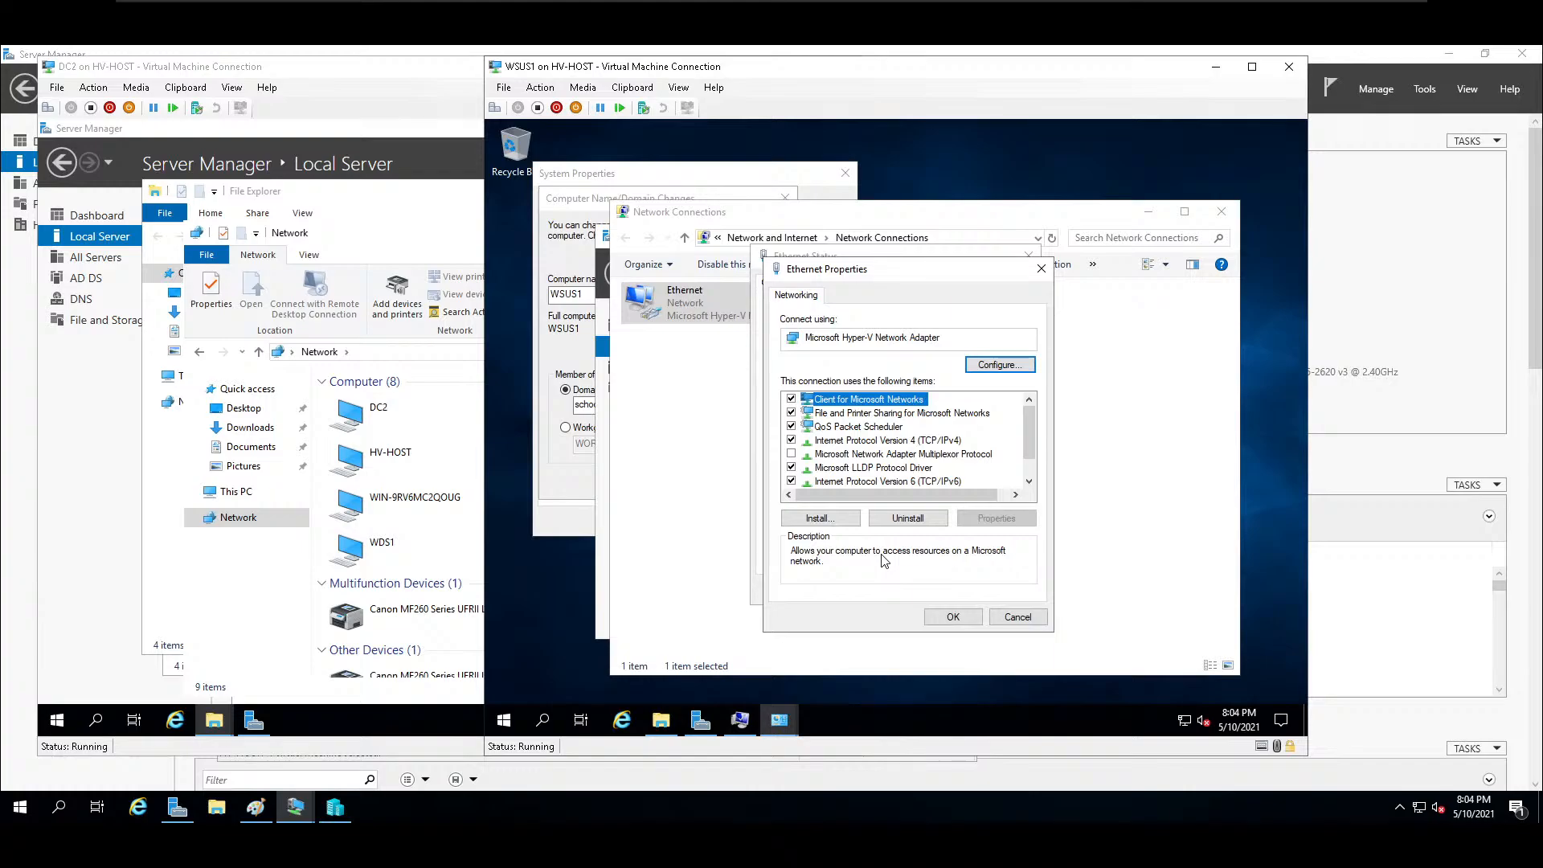
click(953, 616)
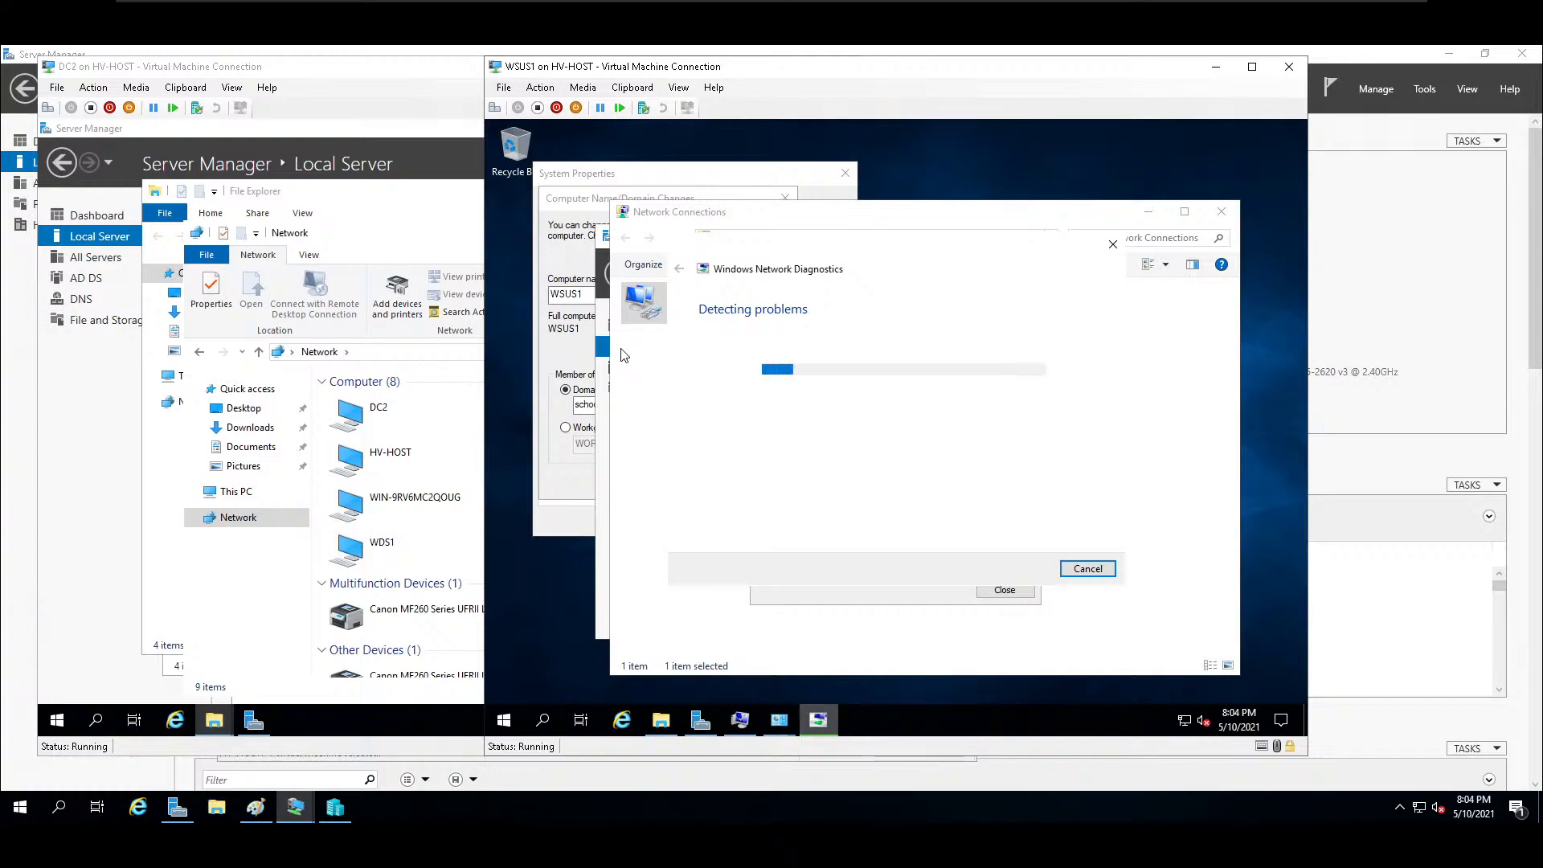
Close the network diagnostics and Ethernet status, and try to join WSUS1 to the domain school.lan.
click(594, 452)
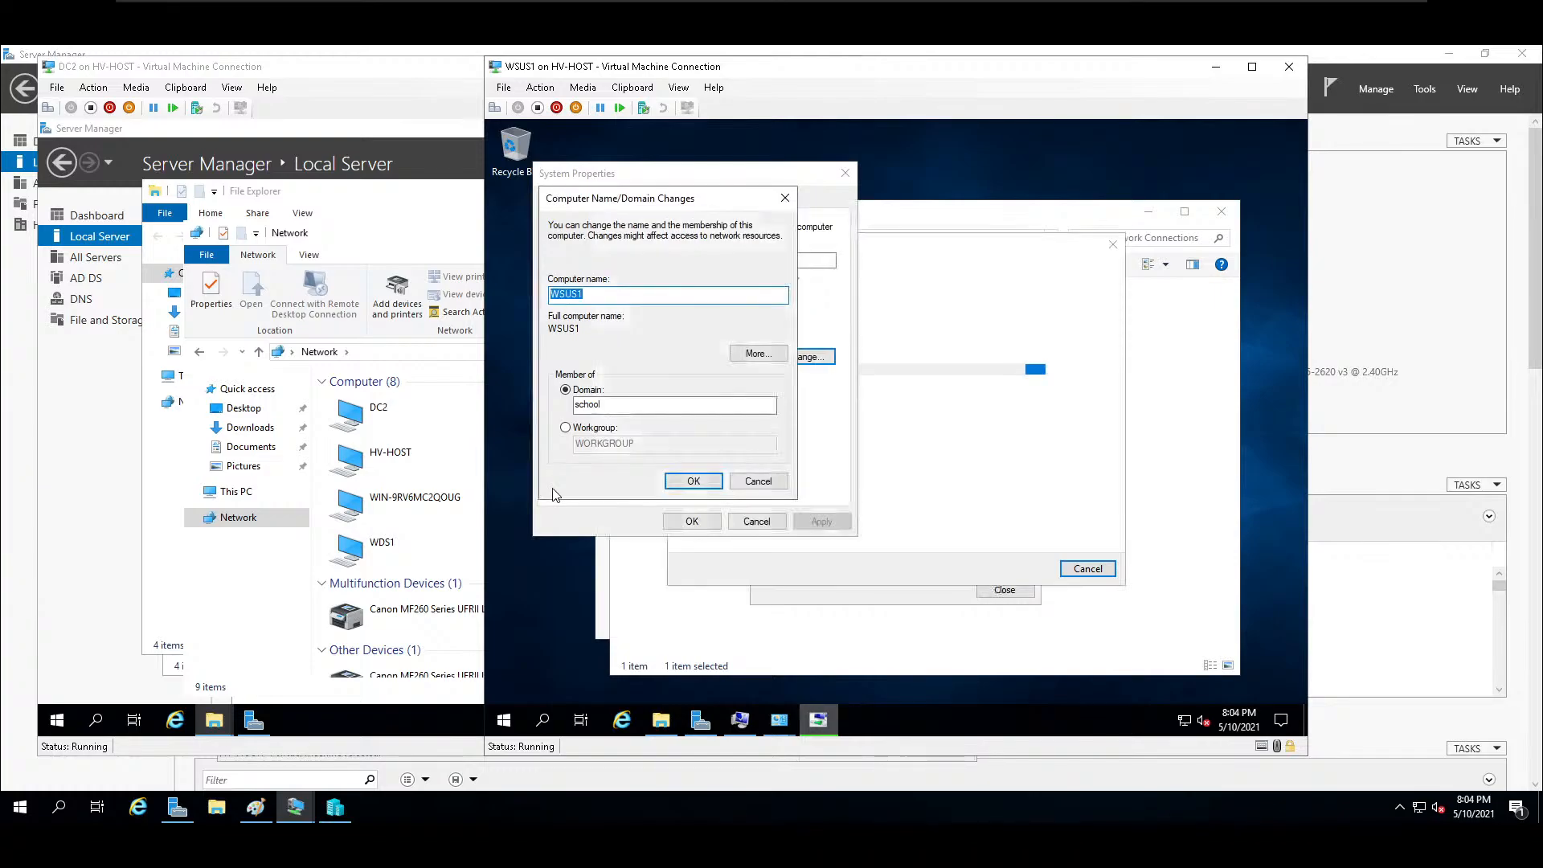
text(.lan)
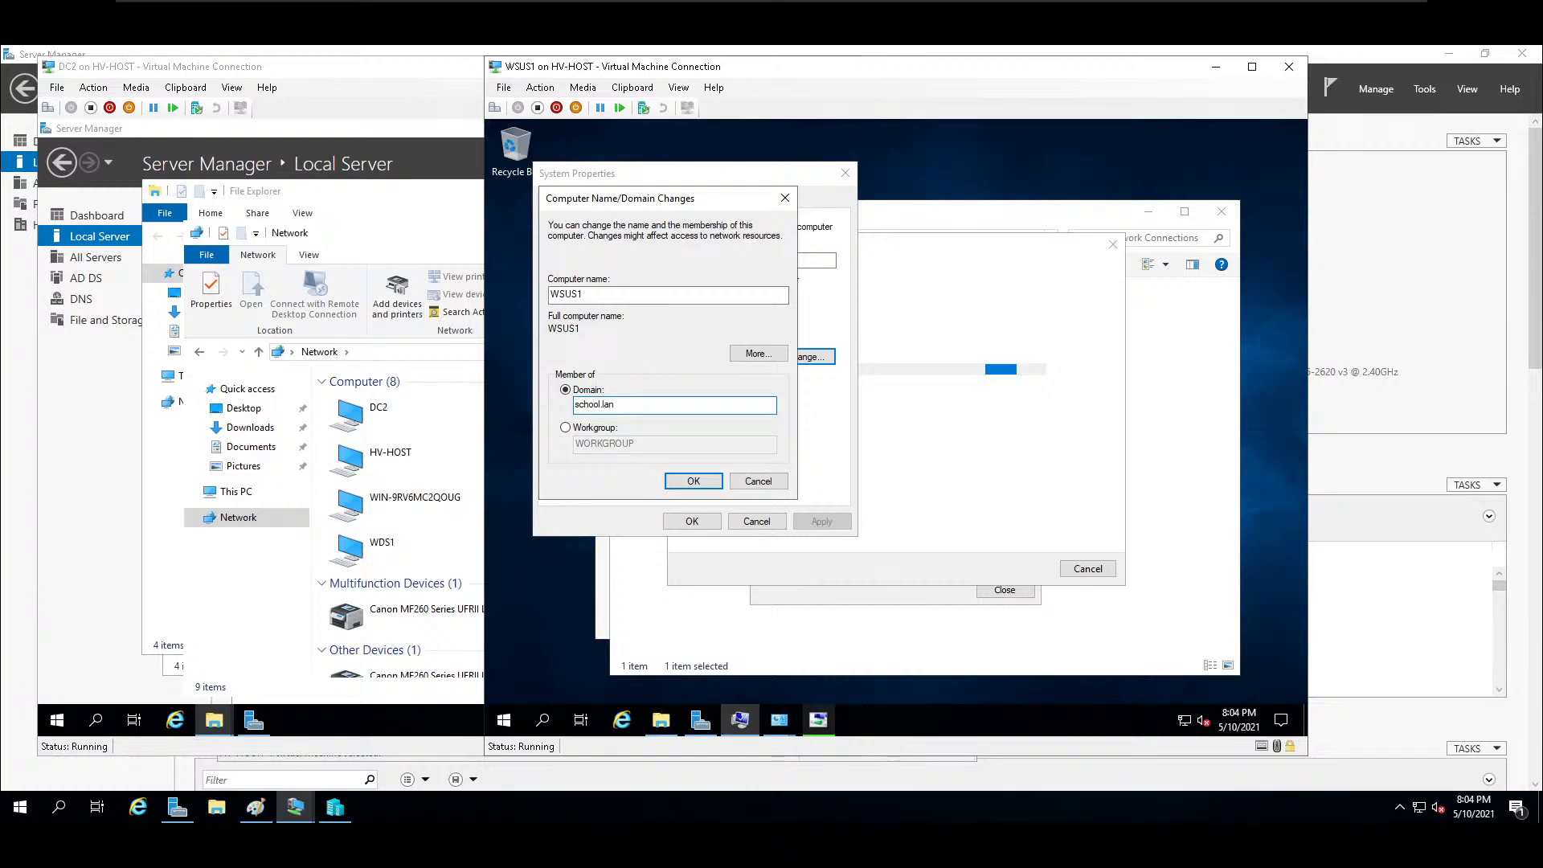
click(1046, 456)
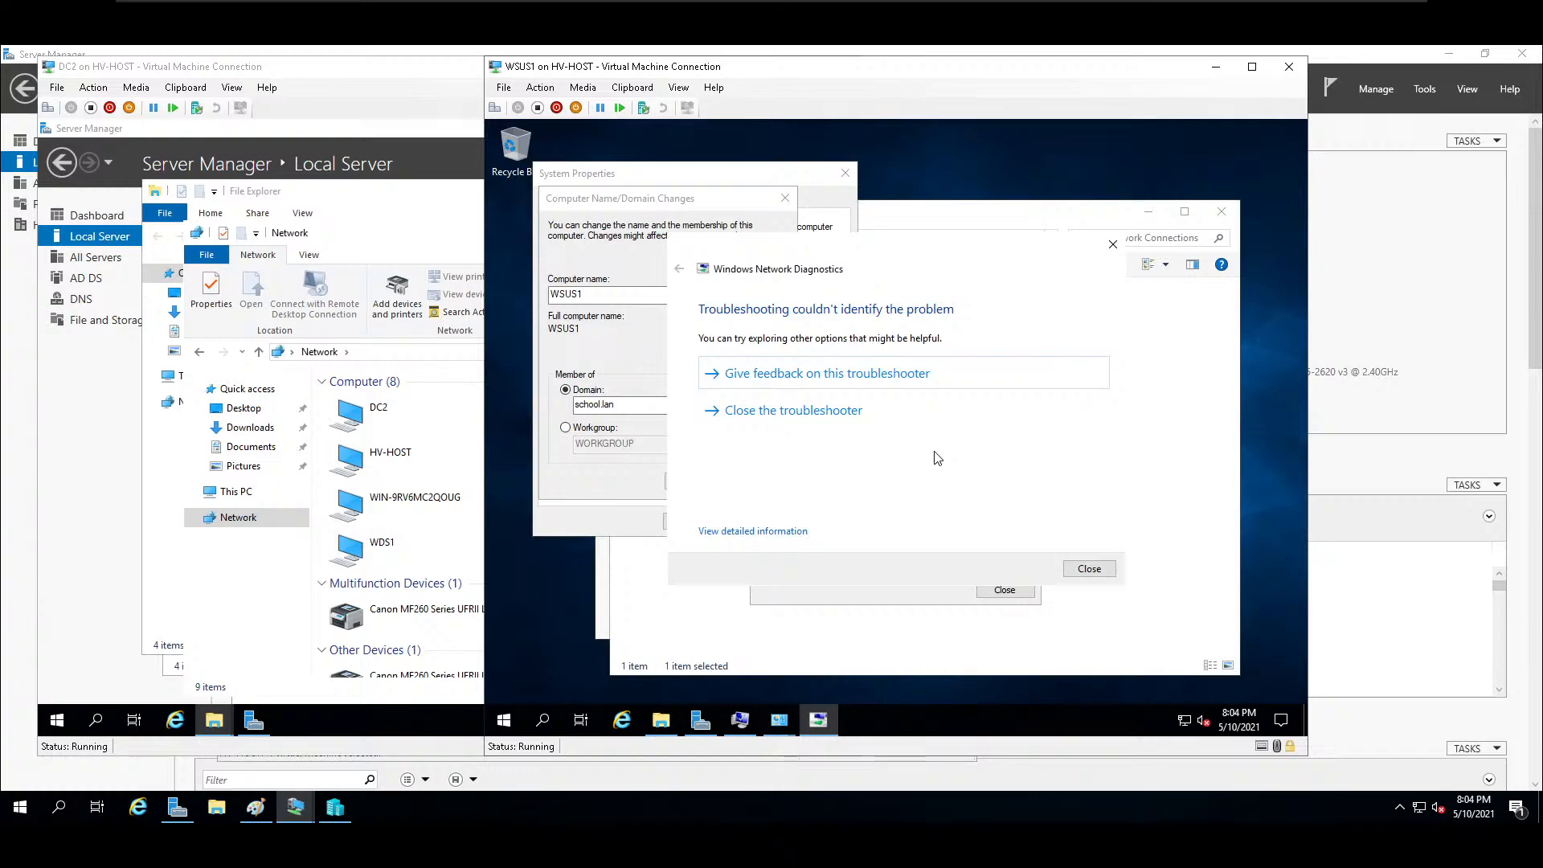
click(1086, 569)
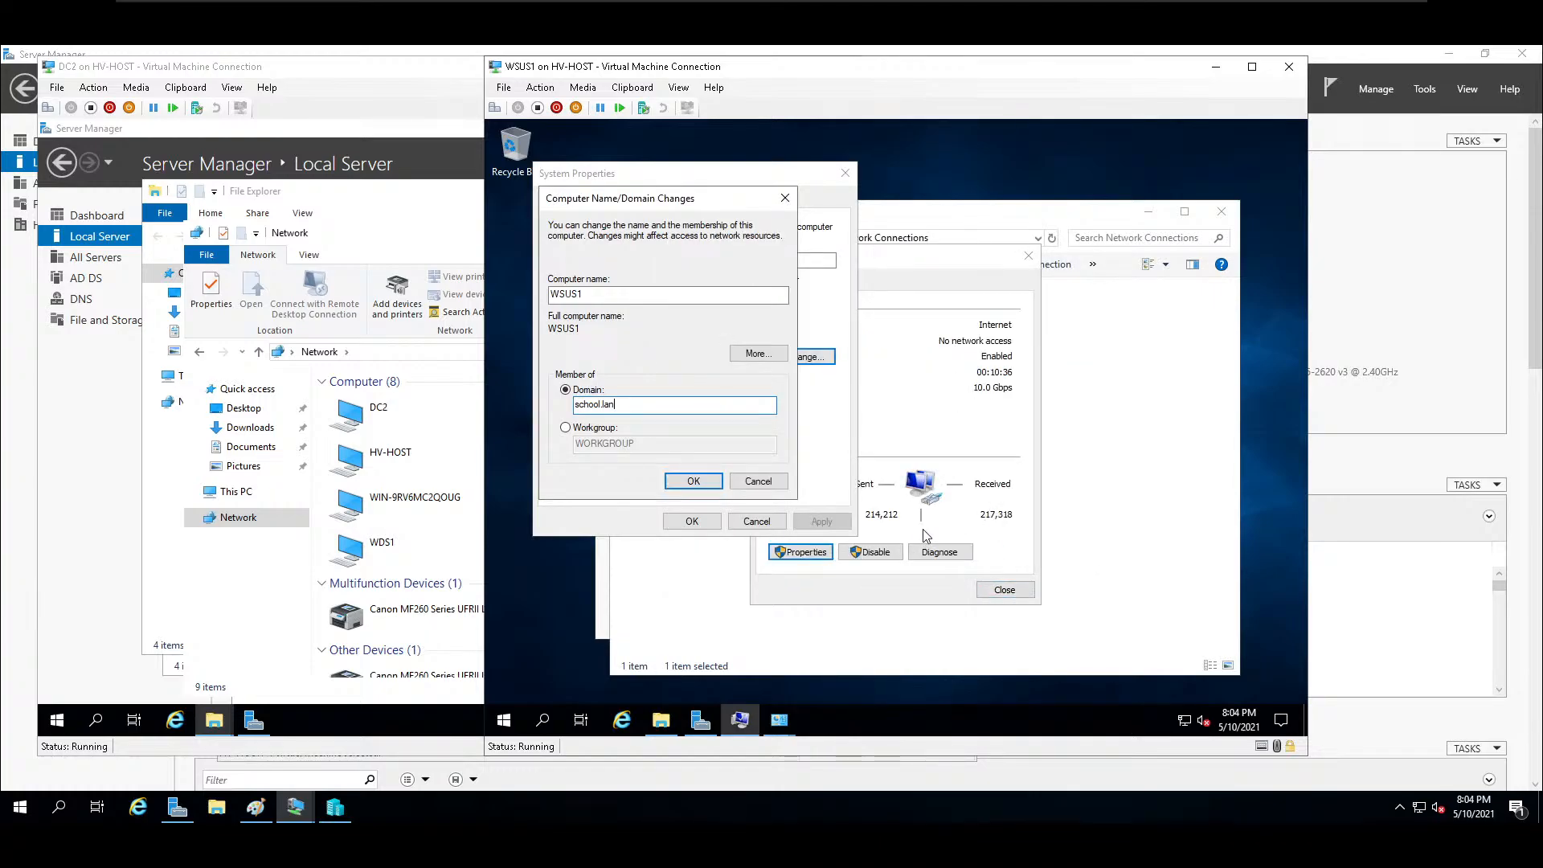
click(1024, 594)
click(687, 481)
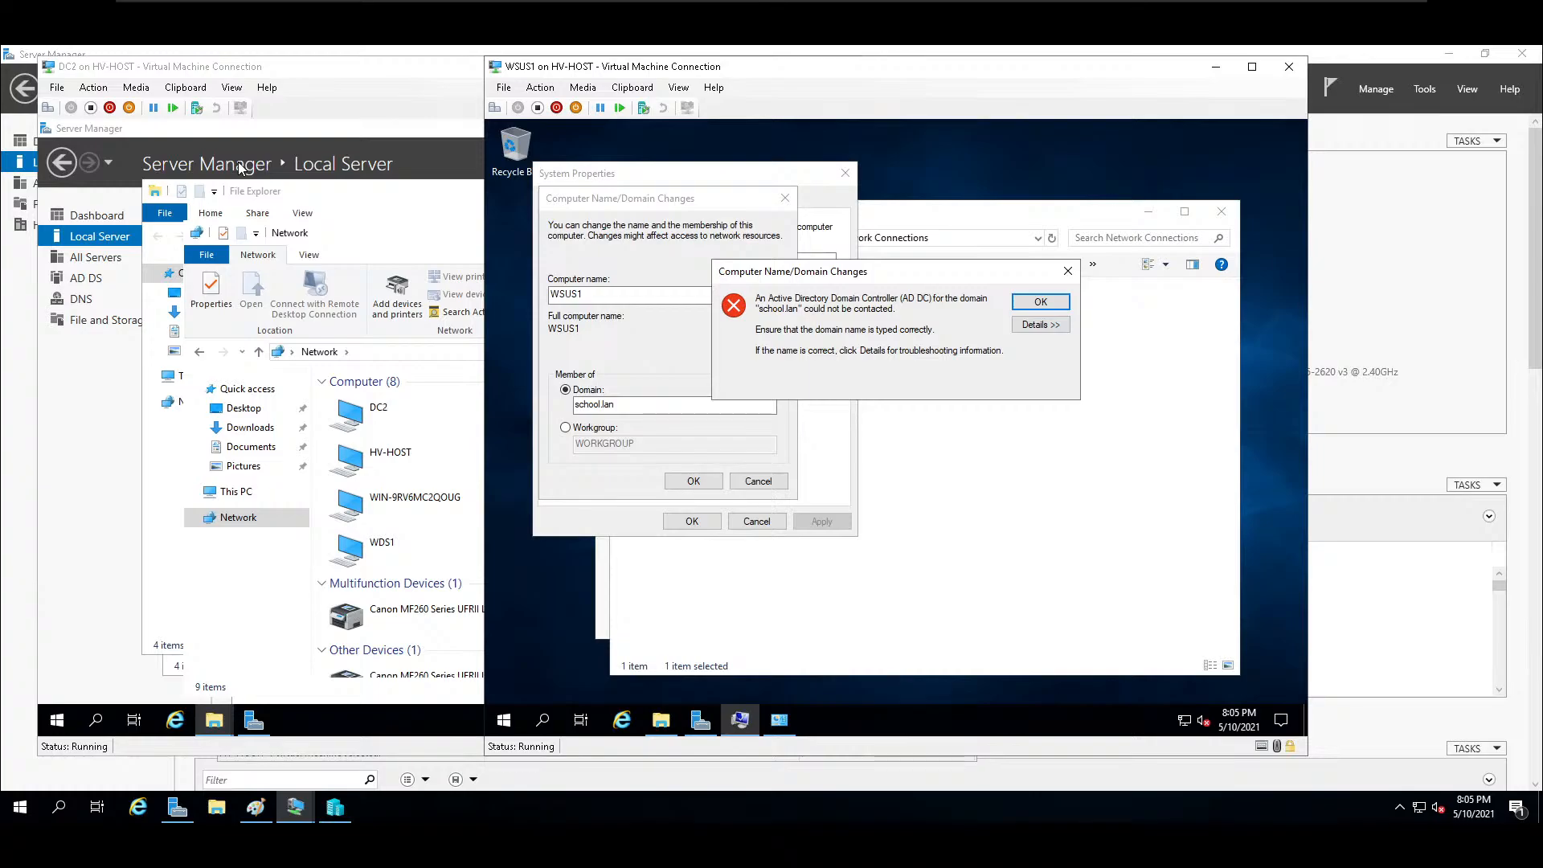
Check the exact domain name in DC2's local server properties and go back to WSUS1.
click(228, 241)
click(107, 218)
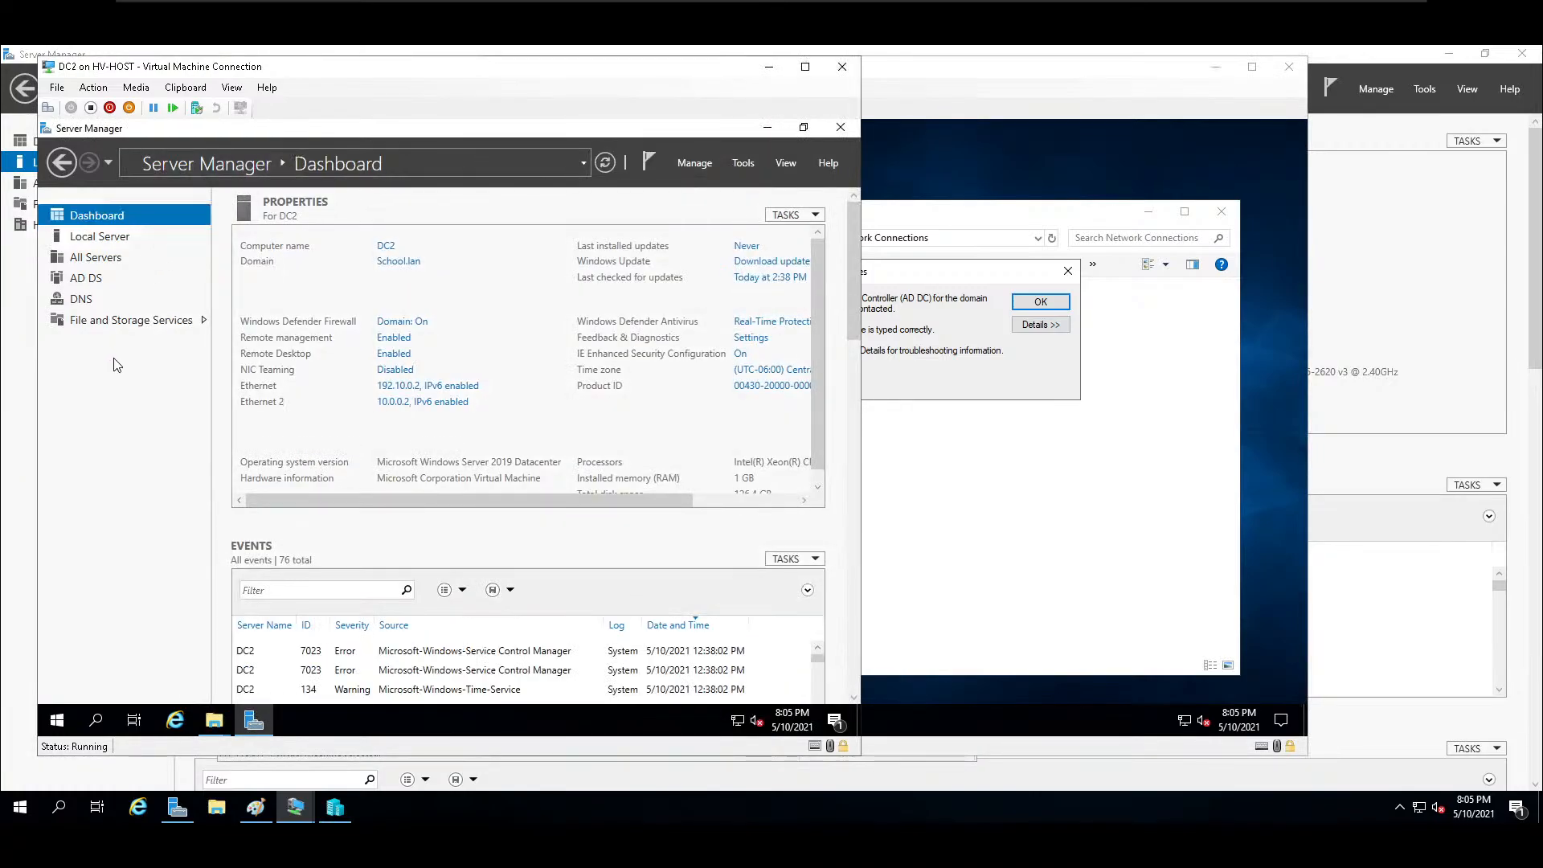
click(106, 236)
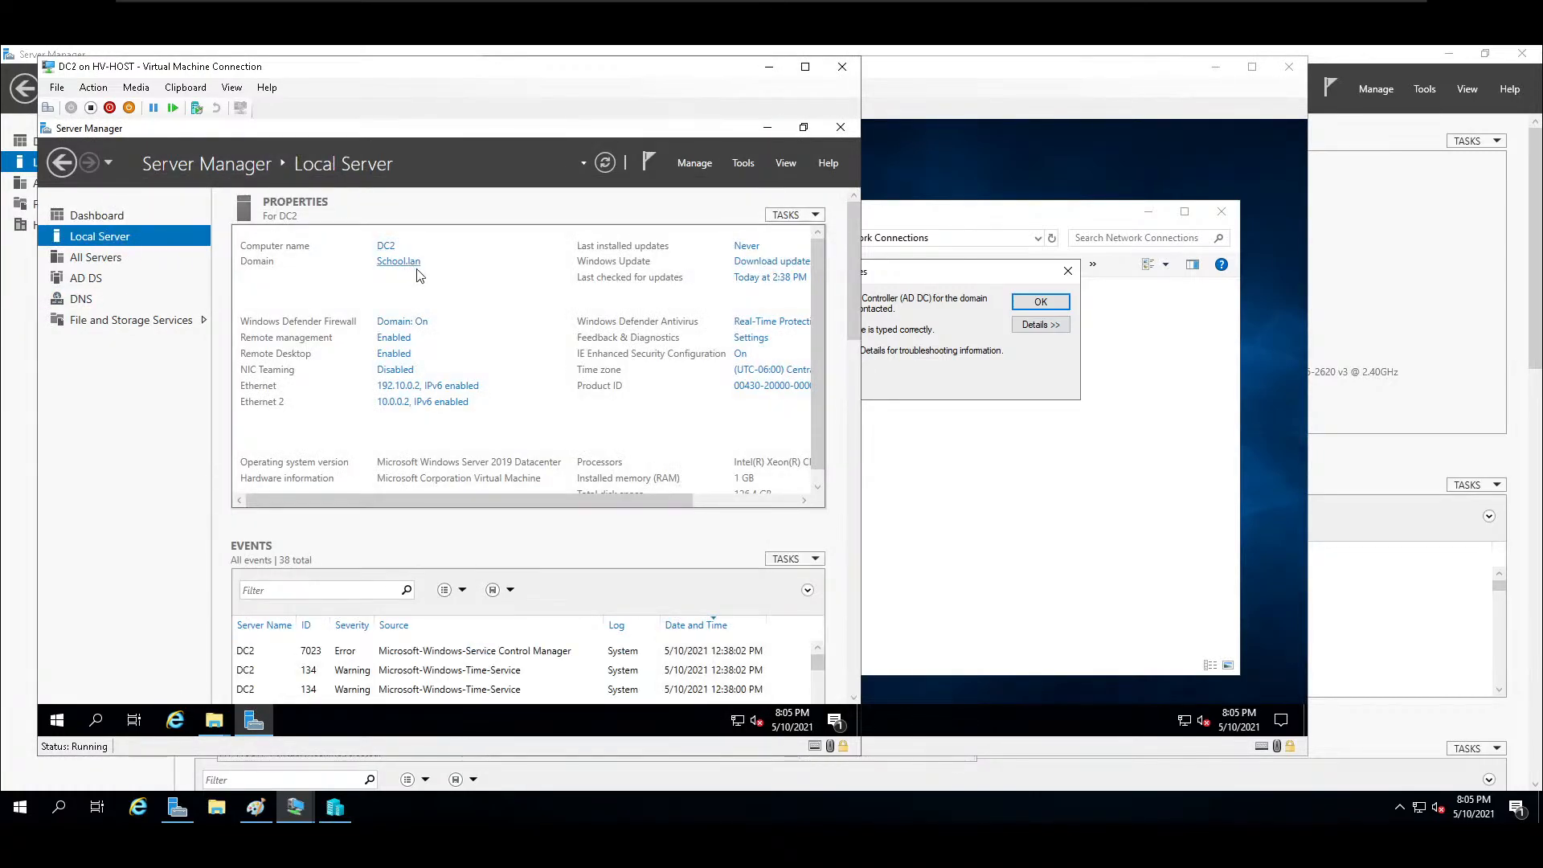
click(1033, 530)
click(580, 465)
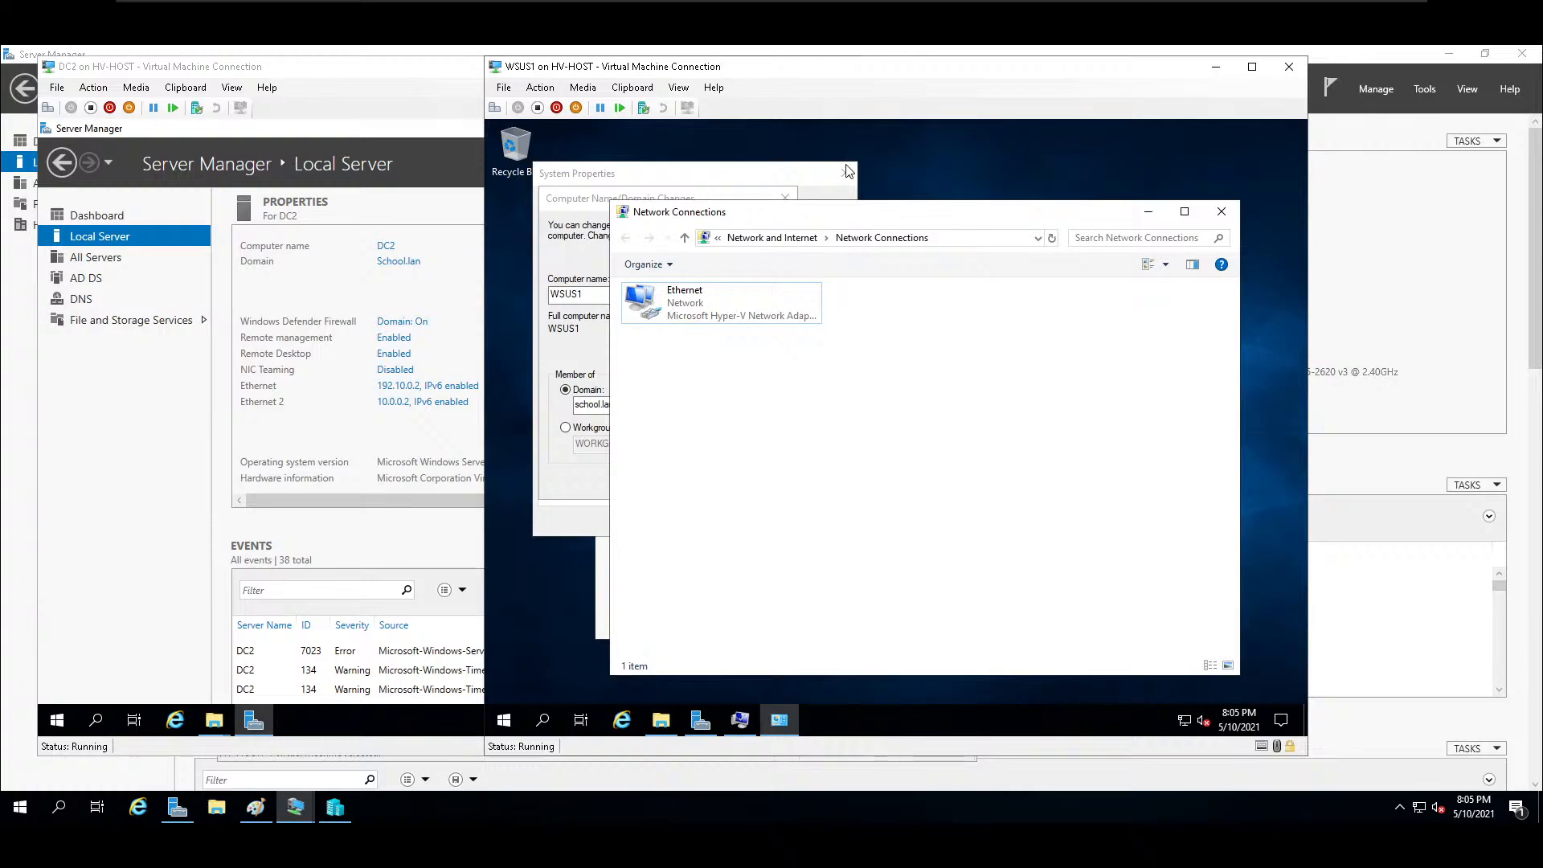
Retry joining WSUS1 with the domain written as School.lan, and close the system properties.
click(1042, 303)
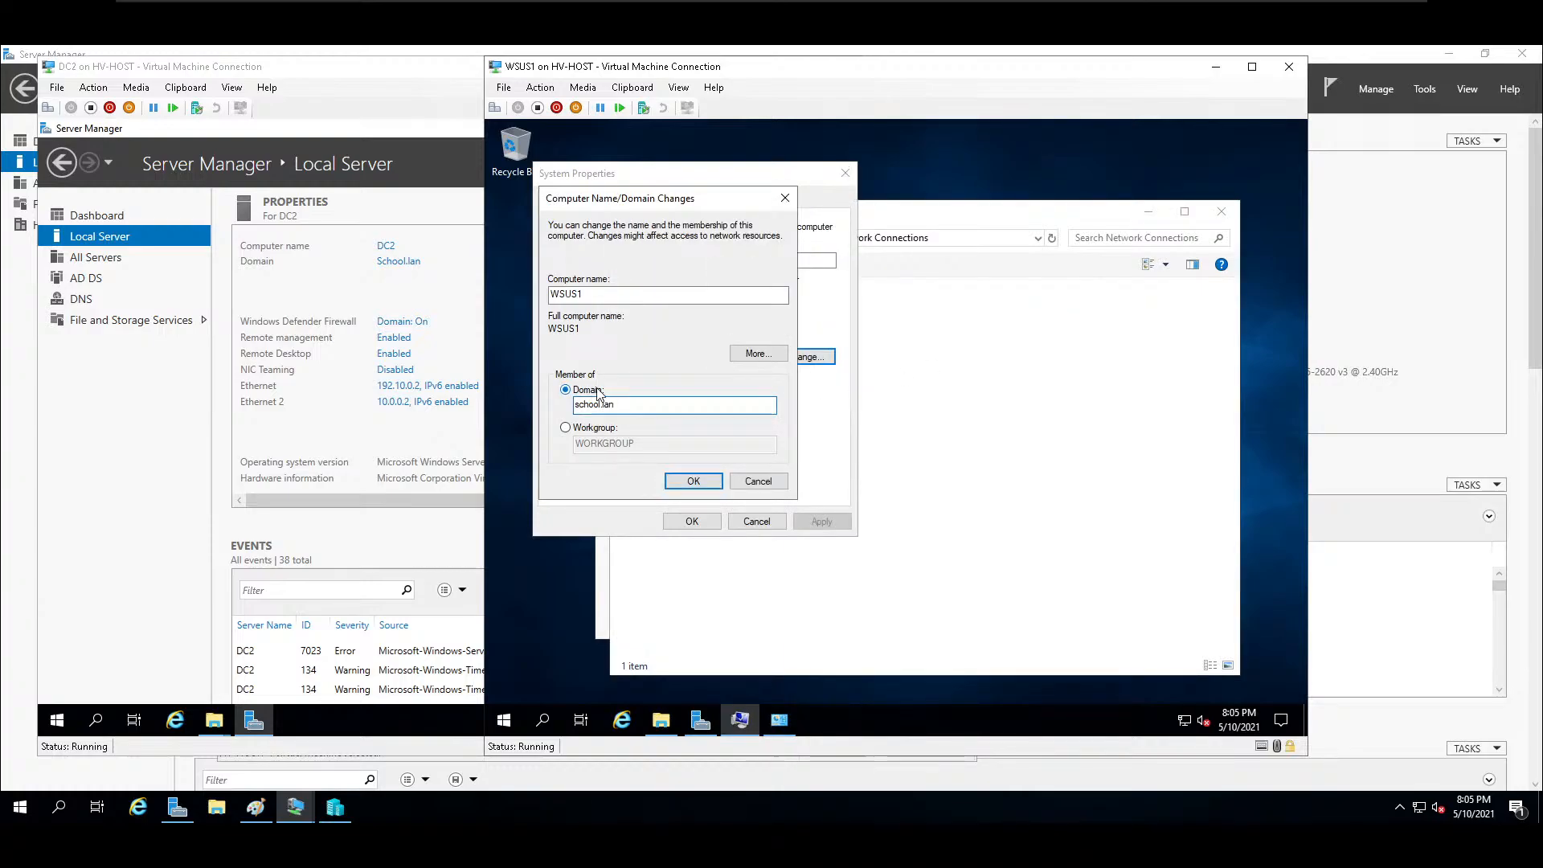
key(Return)
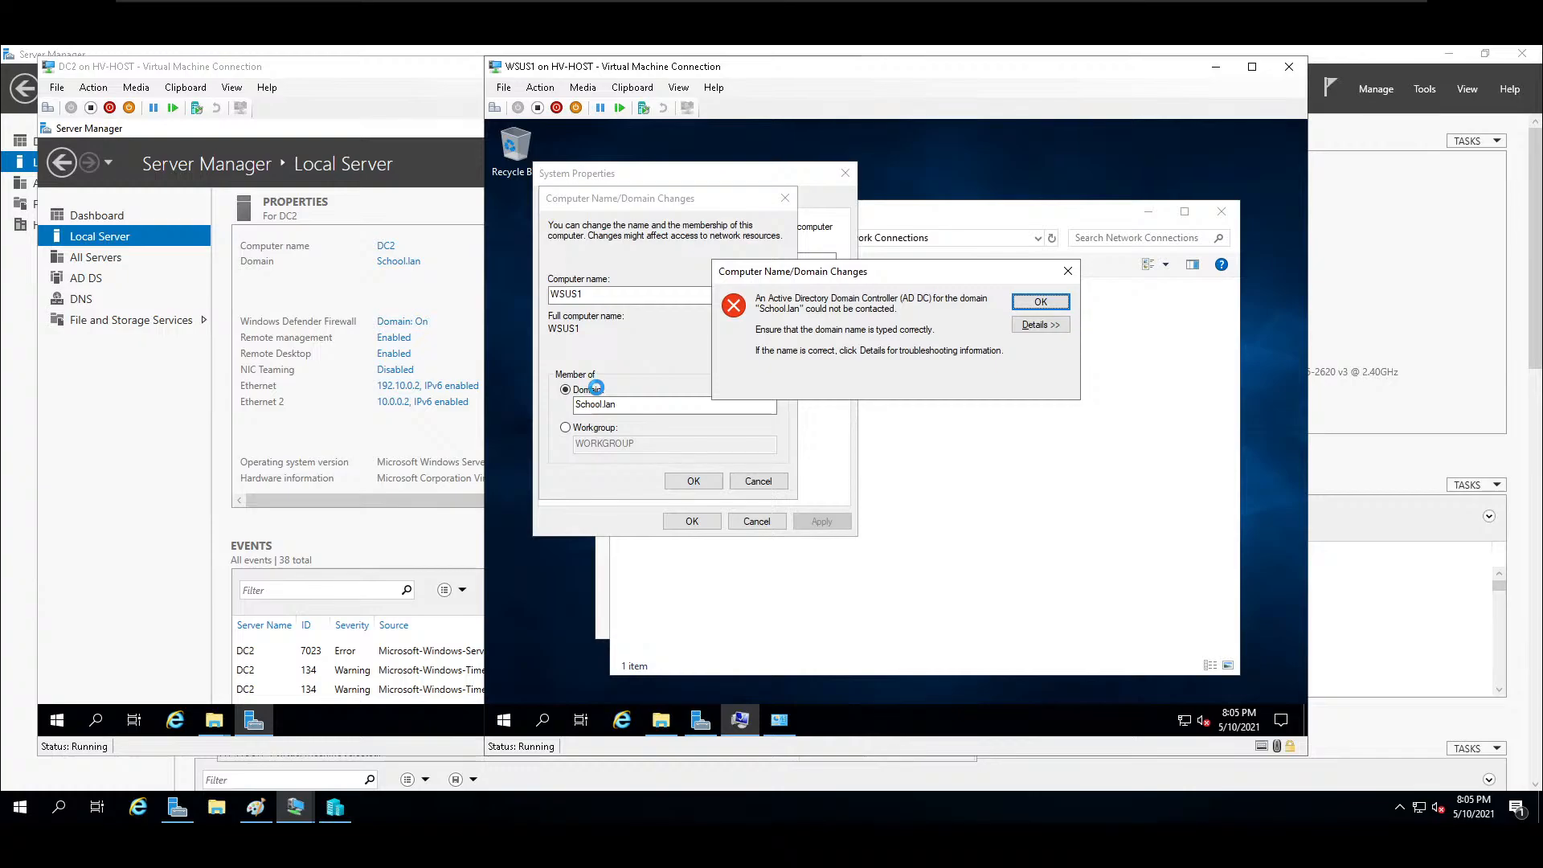
click(1052, 302)
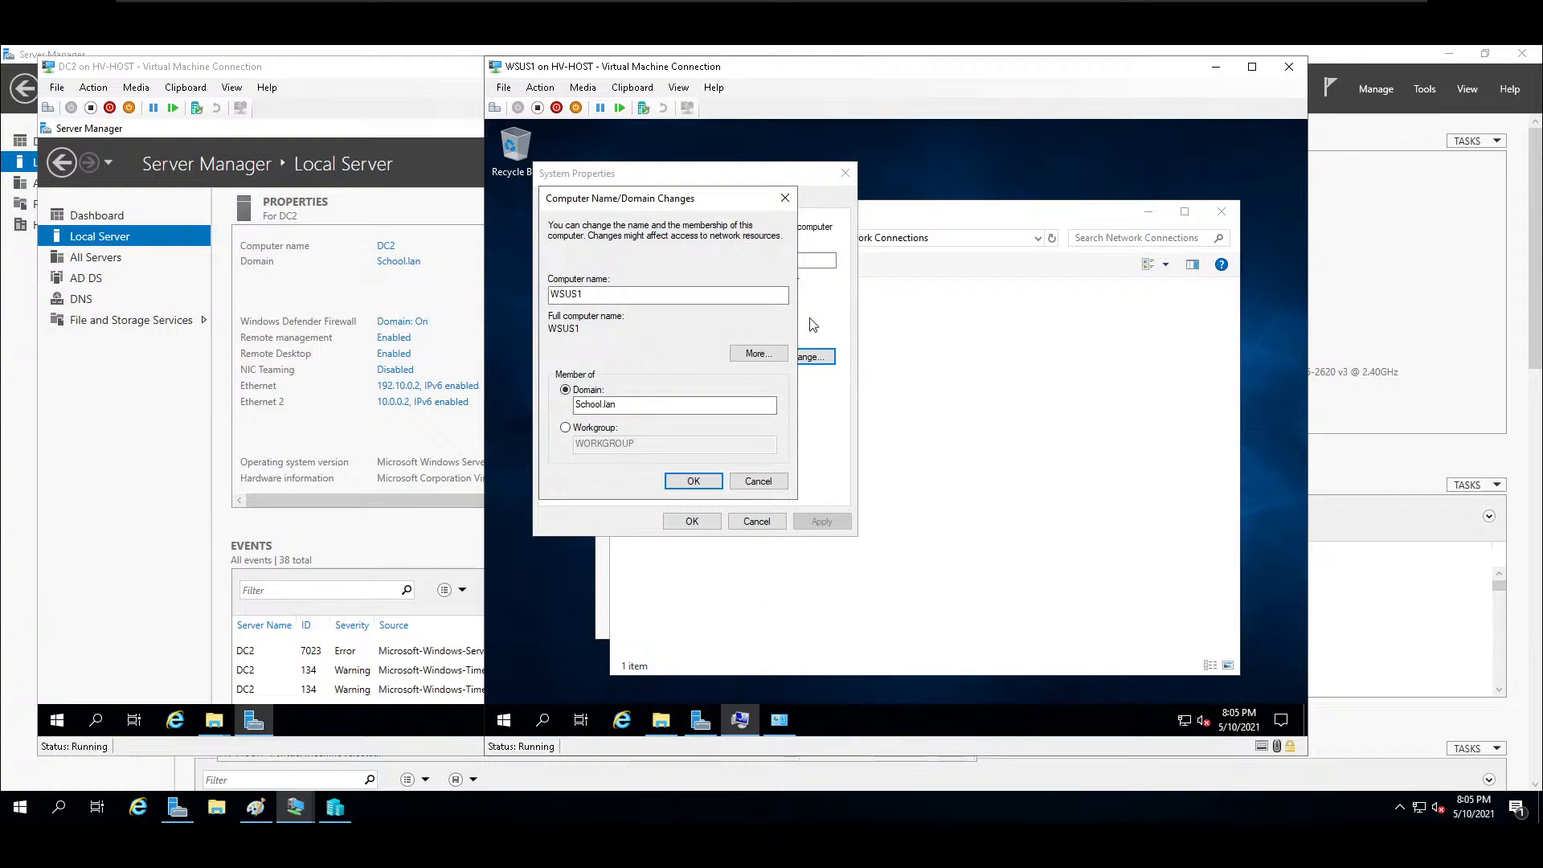
click(785, 198)
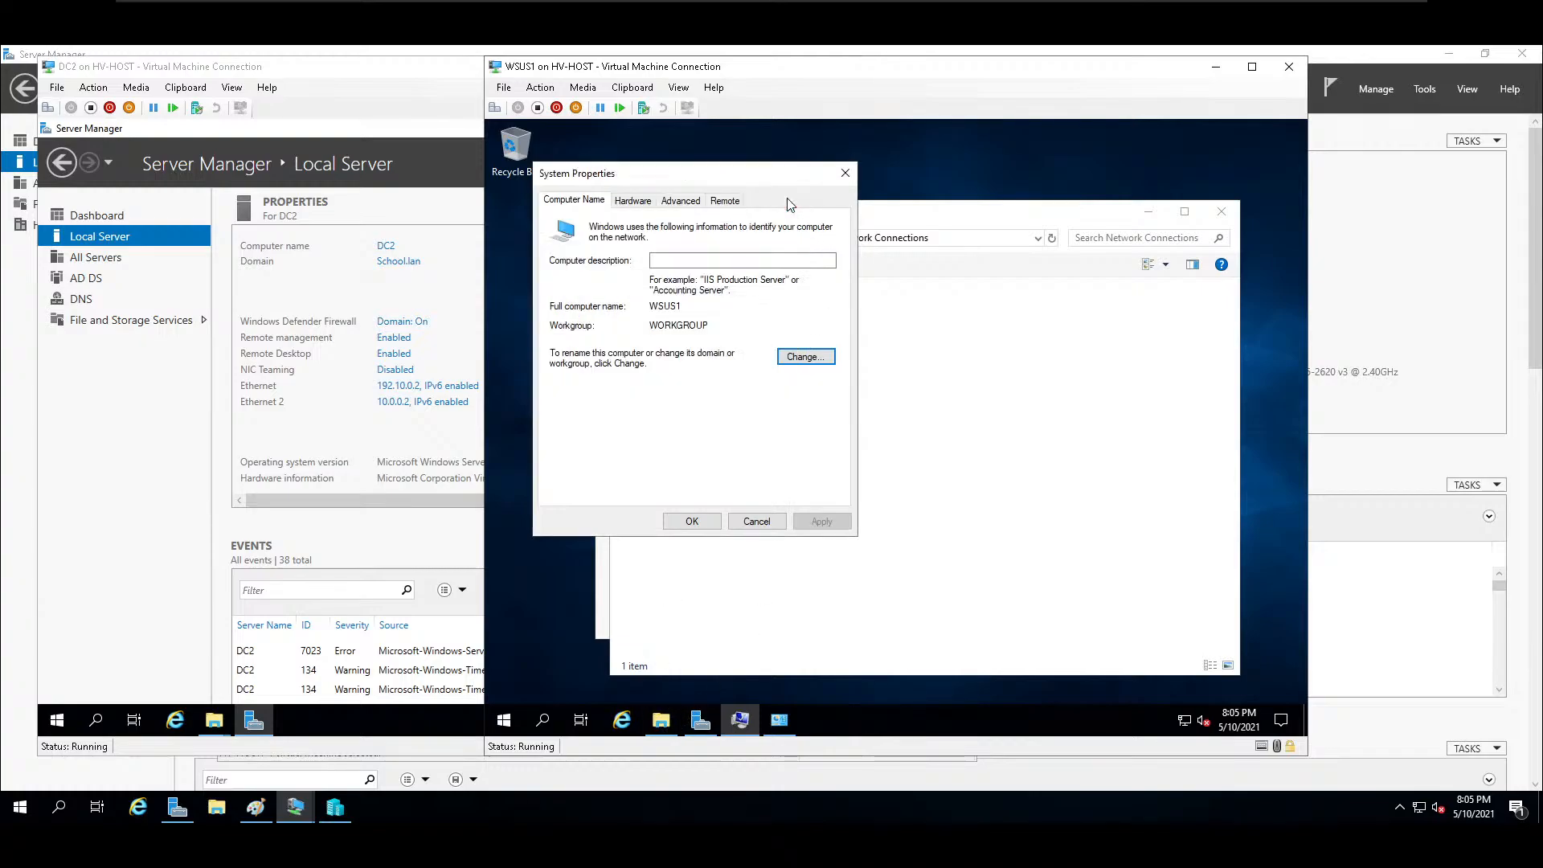
click(844, 175)
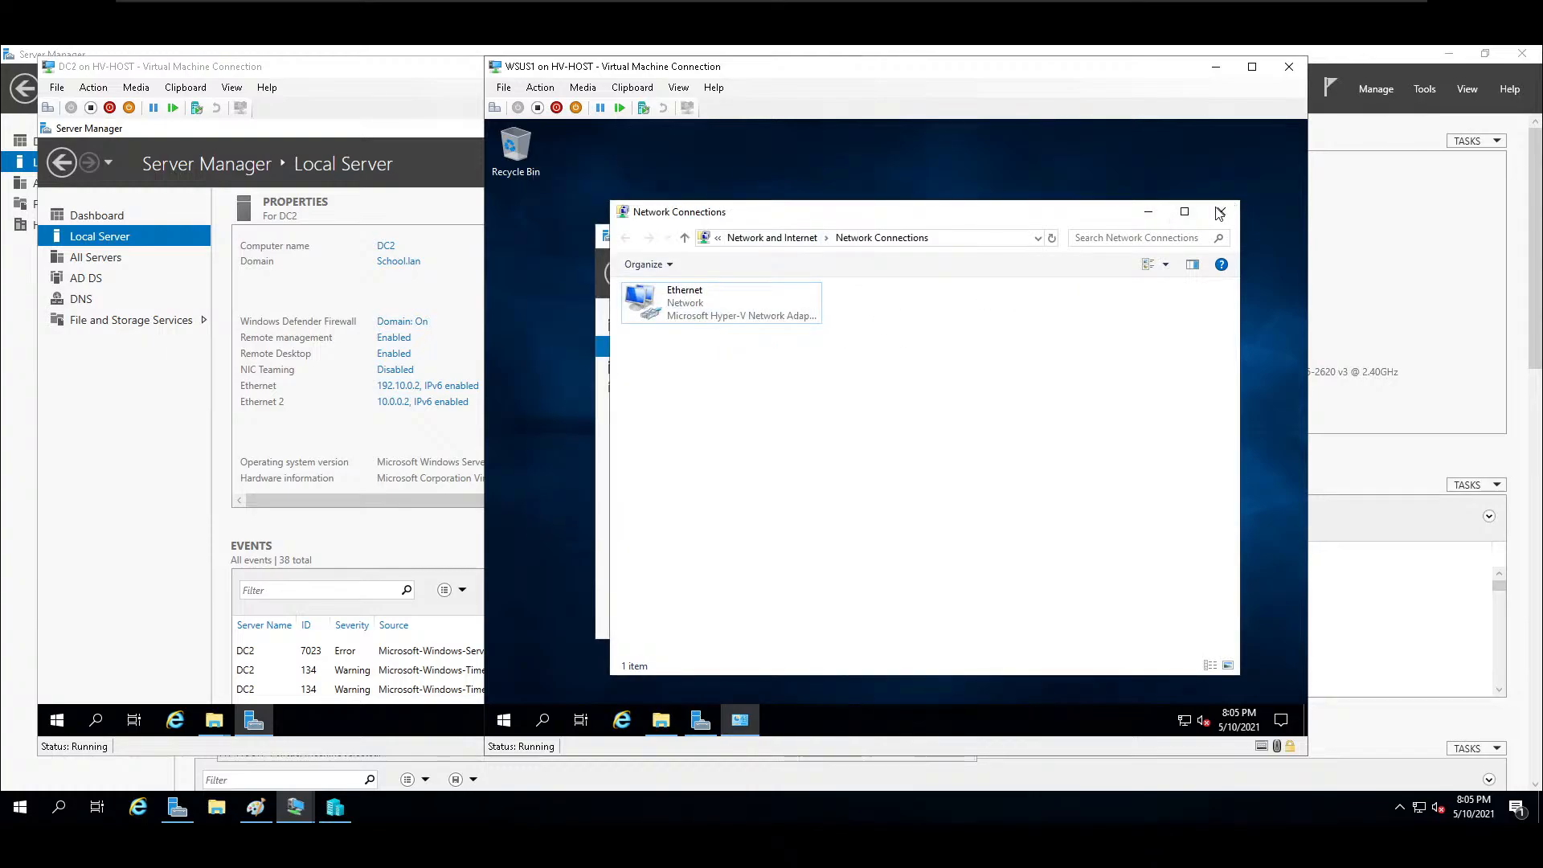
Disable WSUS1's Ethernet adapter and enable it again.
right_click(667, 325)
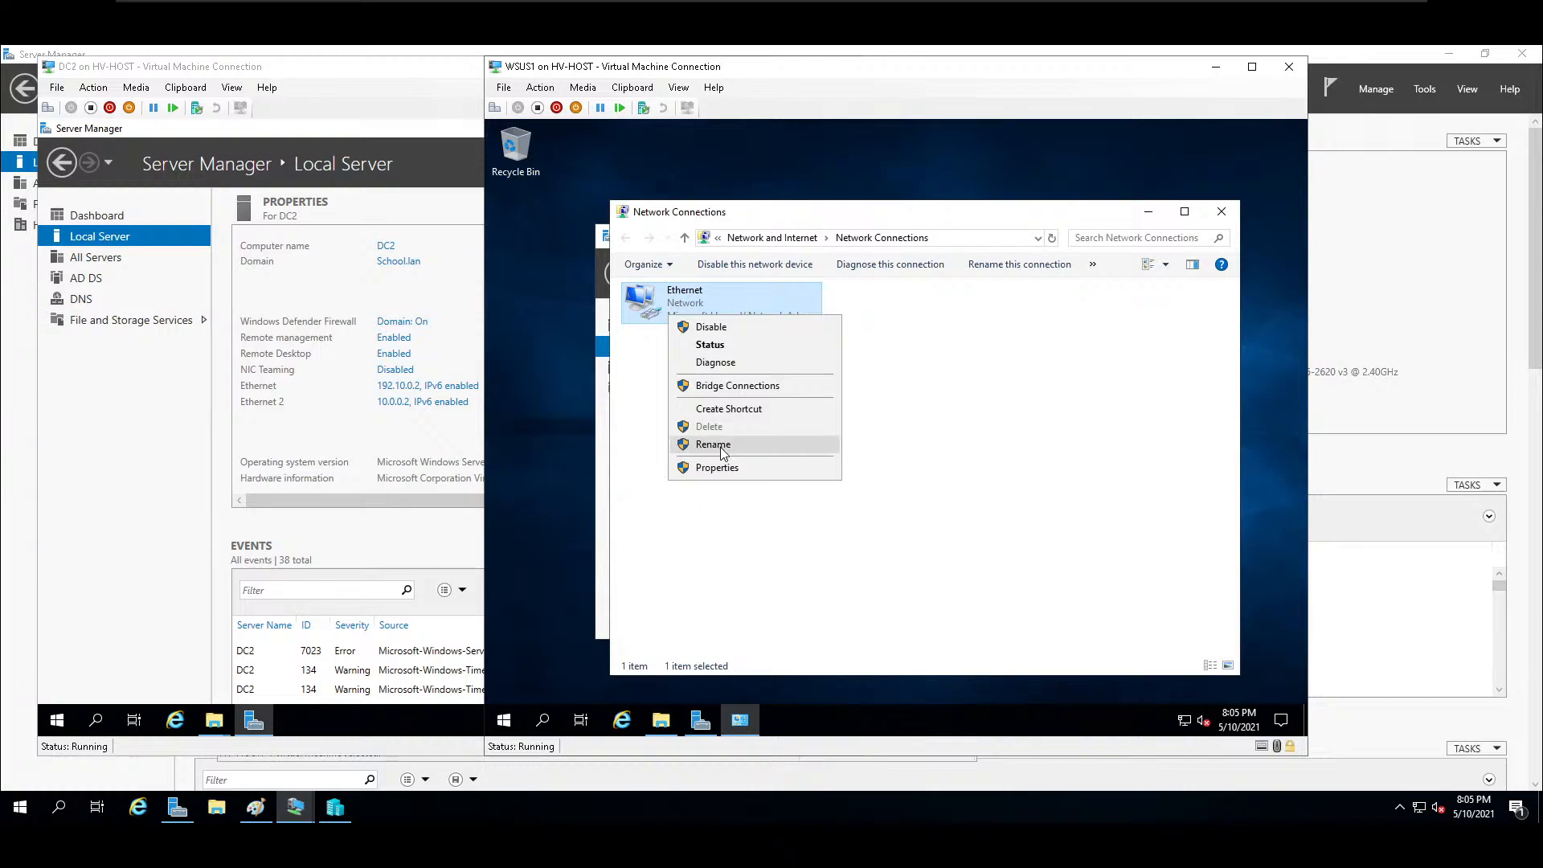
click(721, 327)
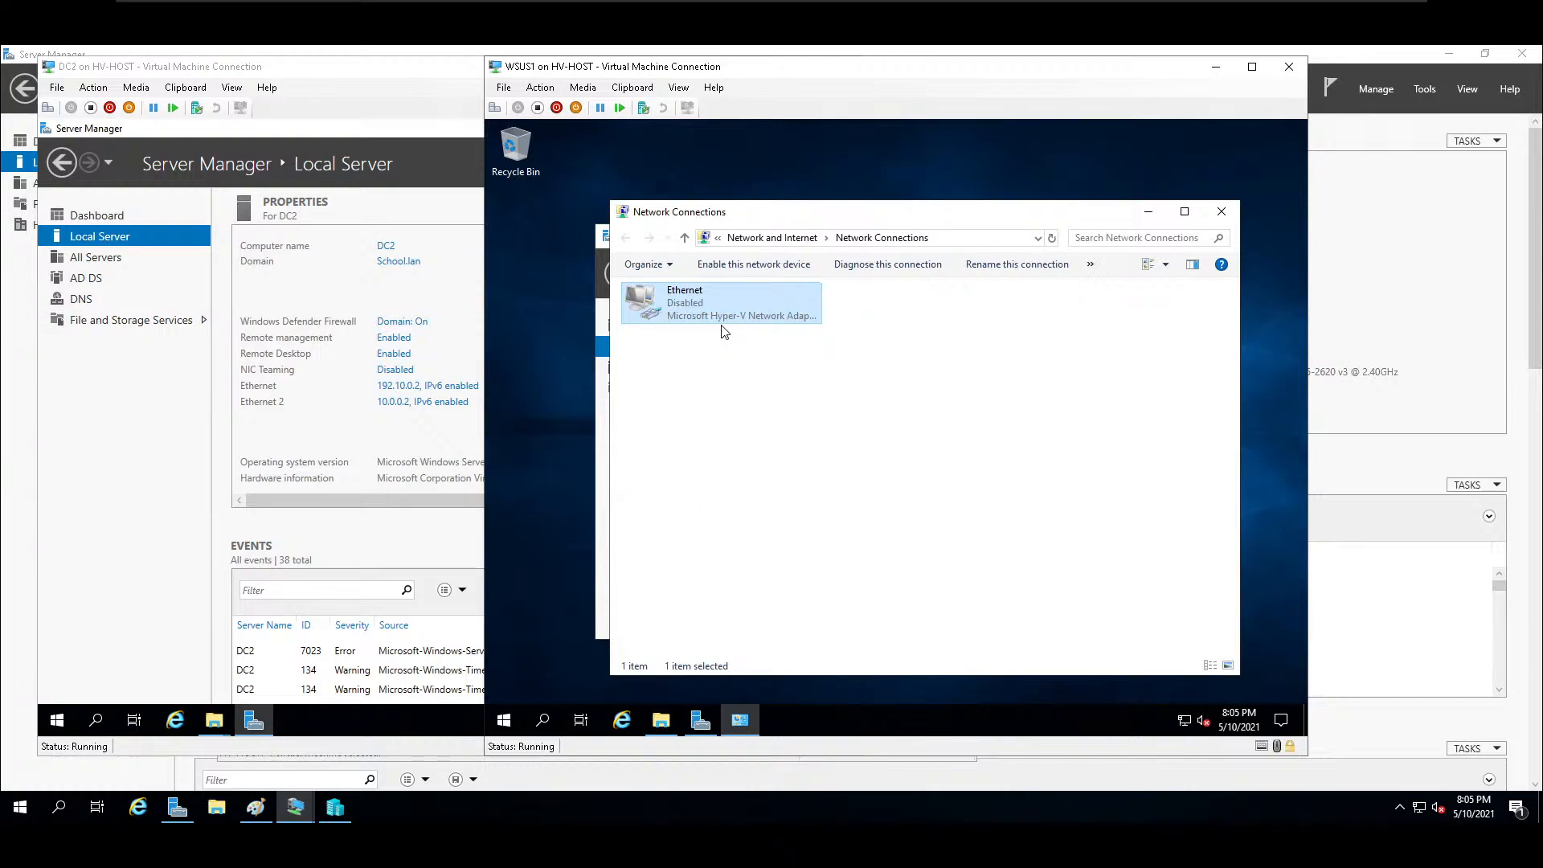
click(721, 264)
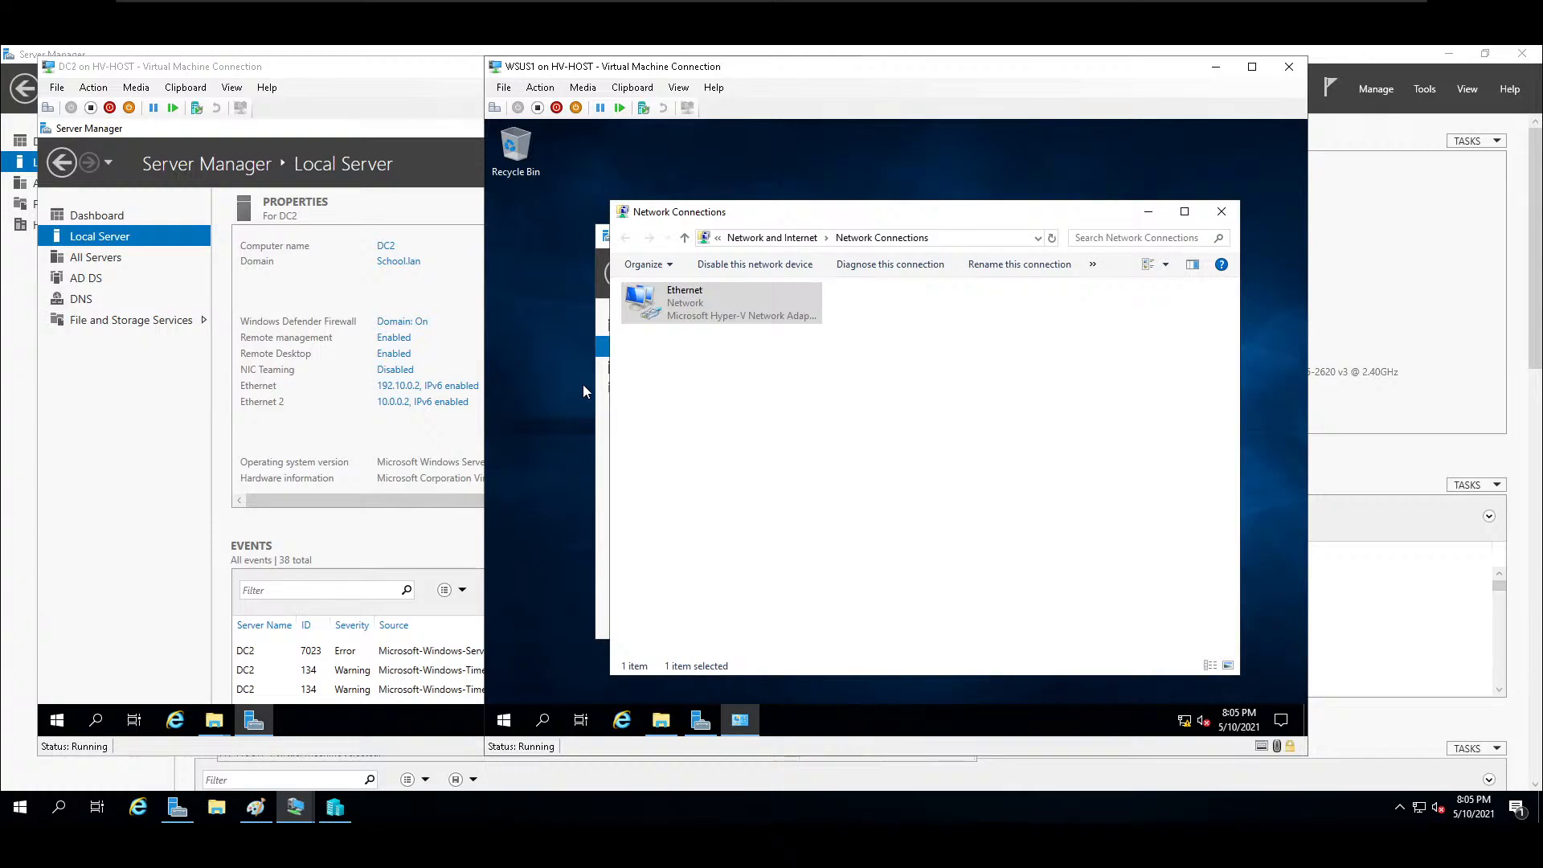
Request joining WSUS1 to the domain school from its local server properties.
click(604, 446)
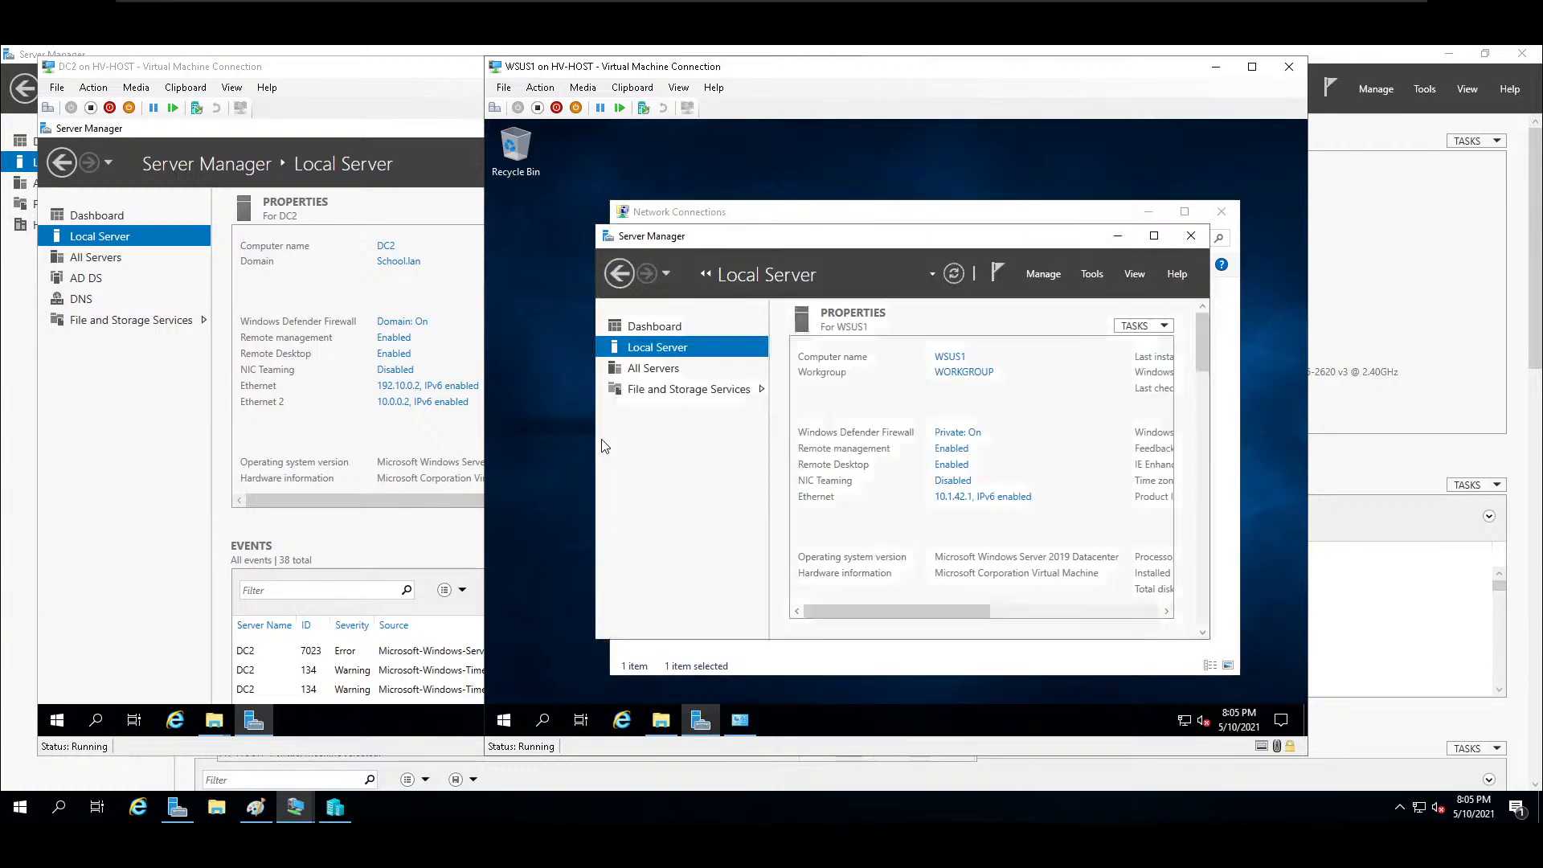
click(974, 372)
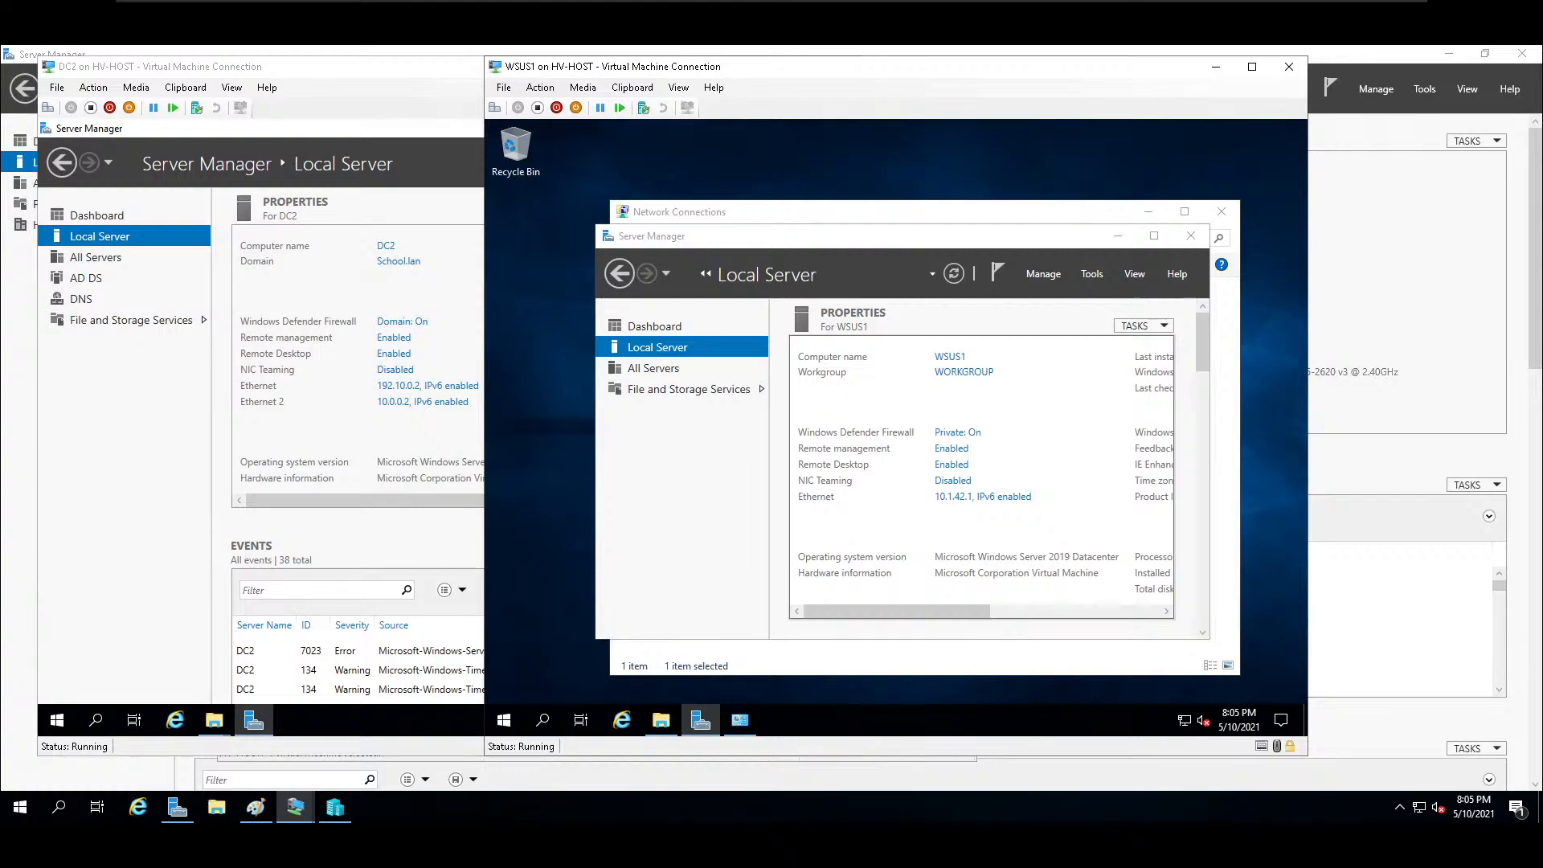
click(897, 439)
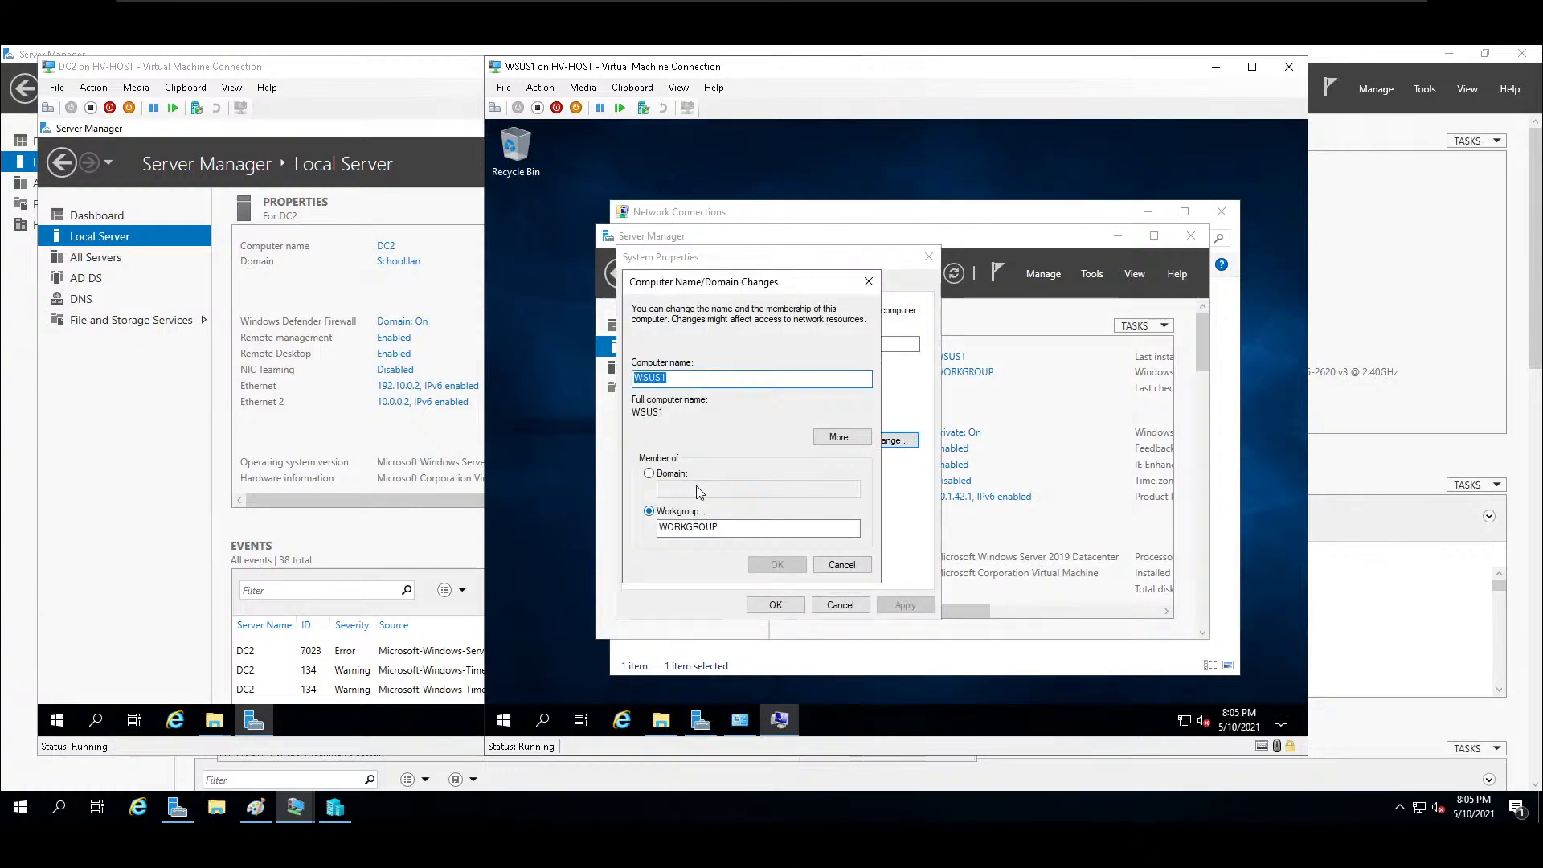
click(669, 476)
text(school)
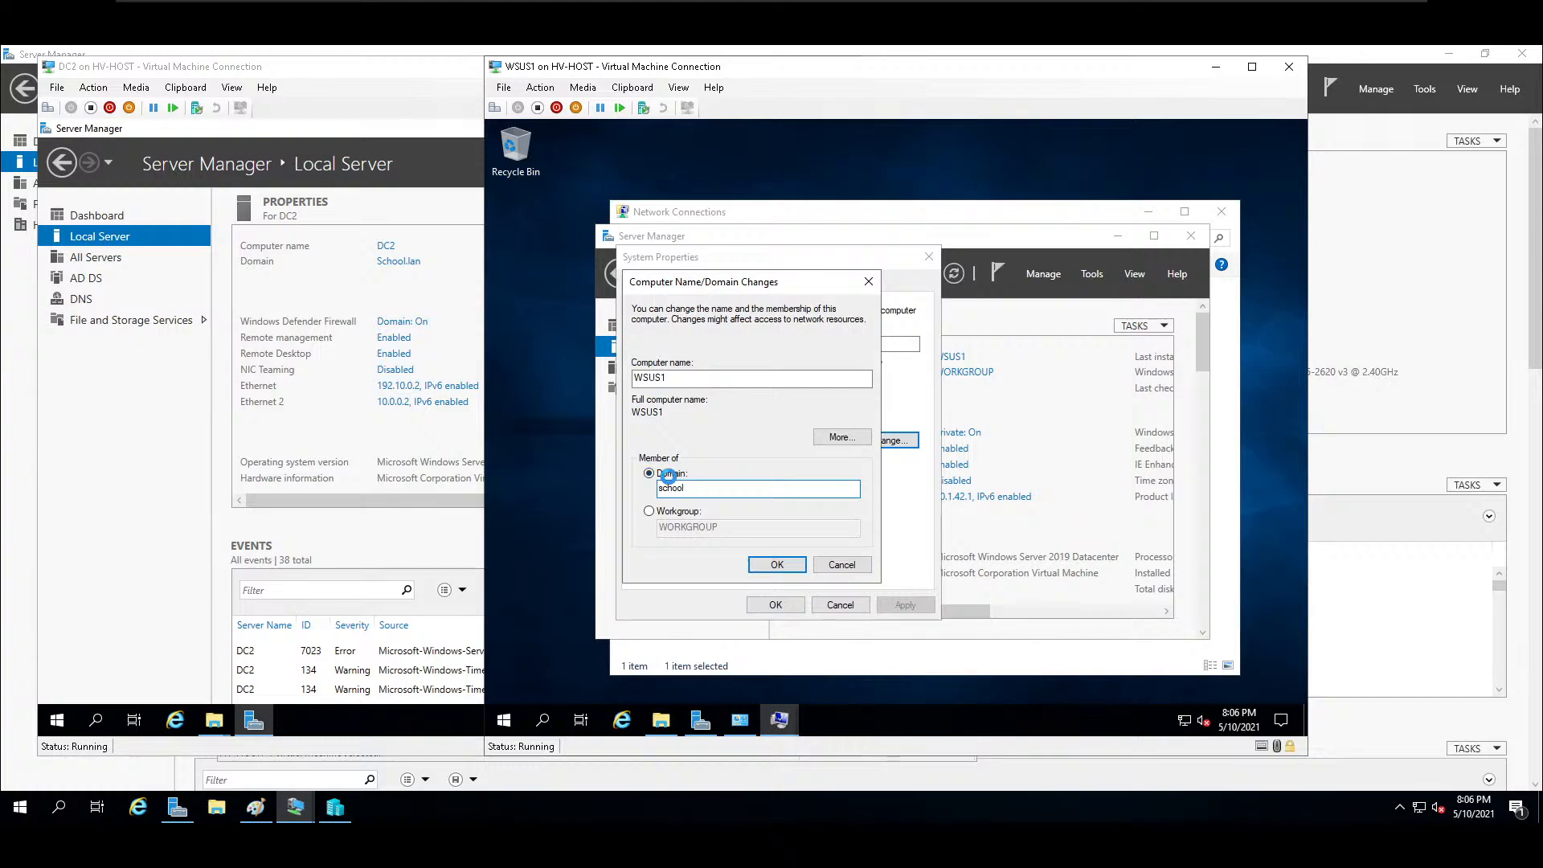
key(Return)
Authorize the domain join with the administrator account and its password.
text(adm)
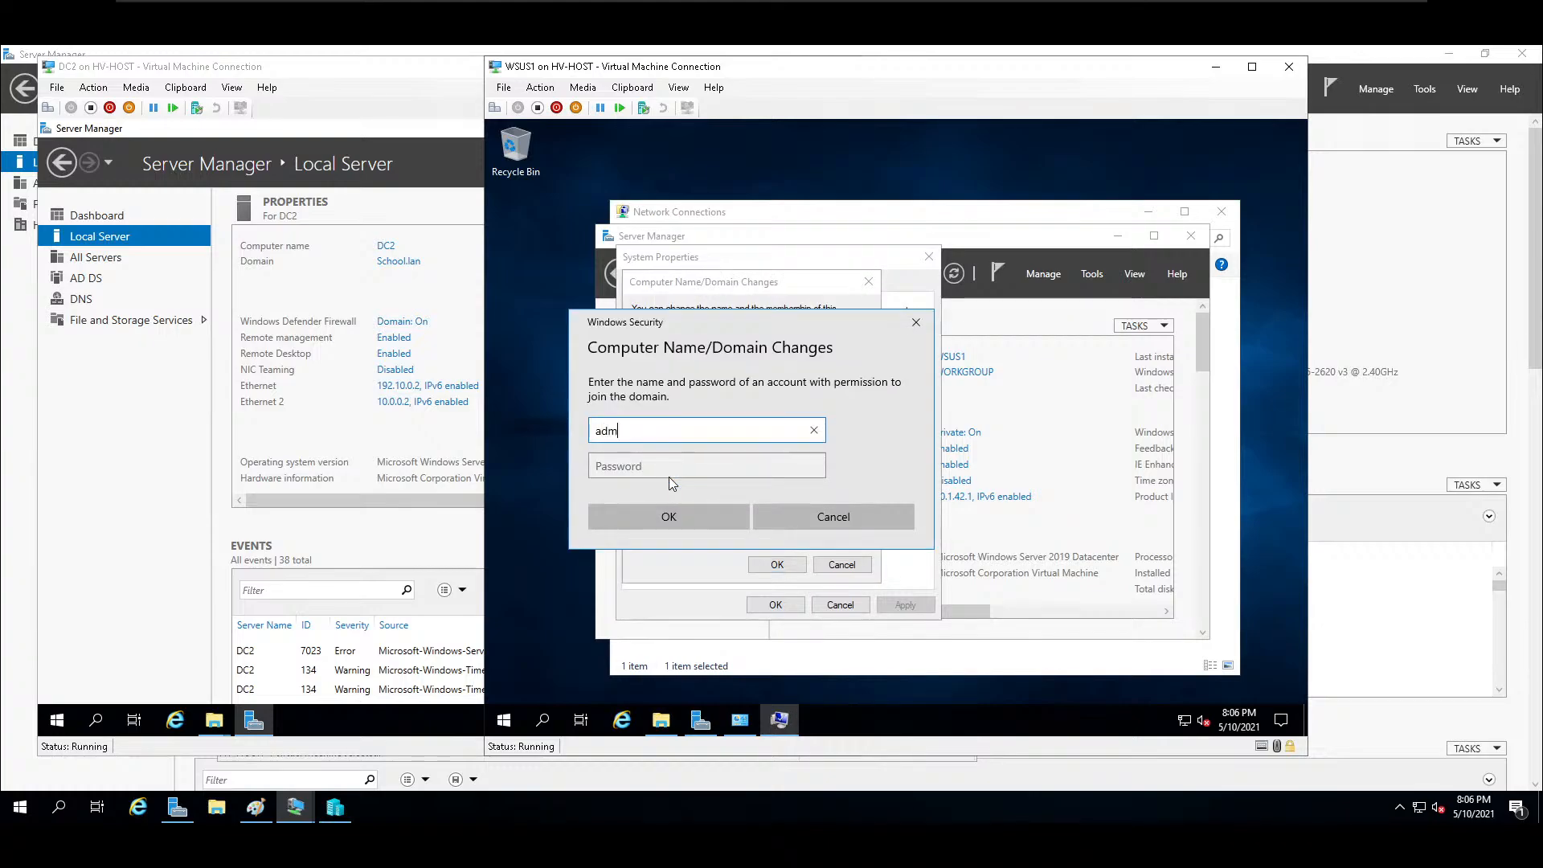
text(inistrator)
key(Tab)
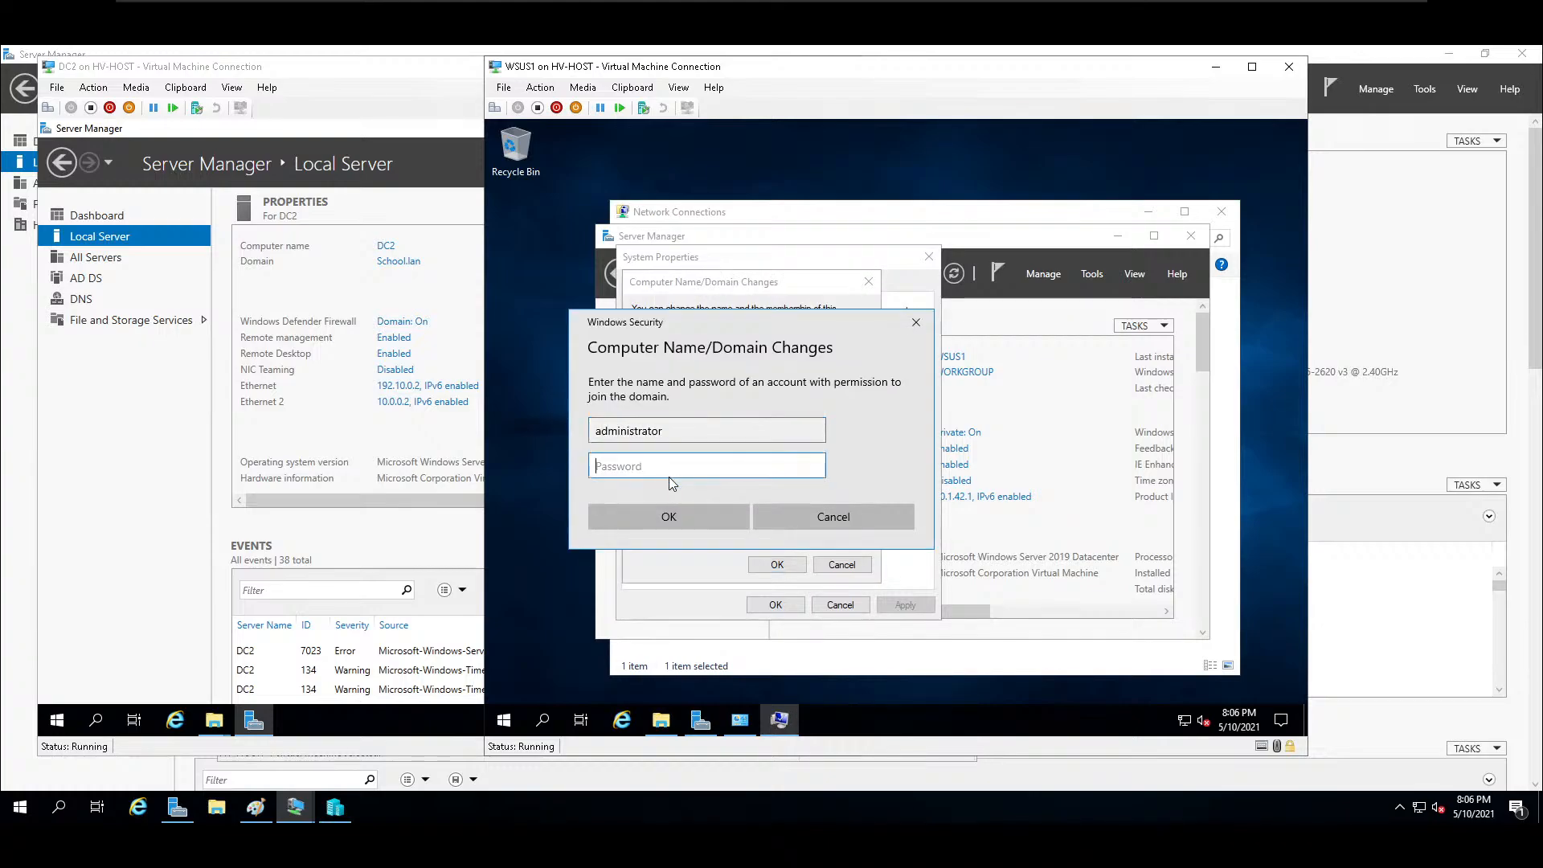
text(•••••••••)
key(Return)
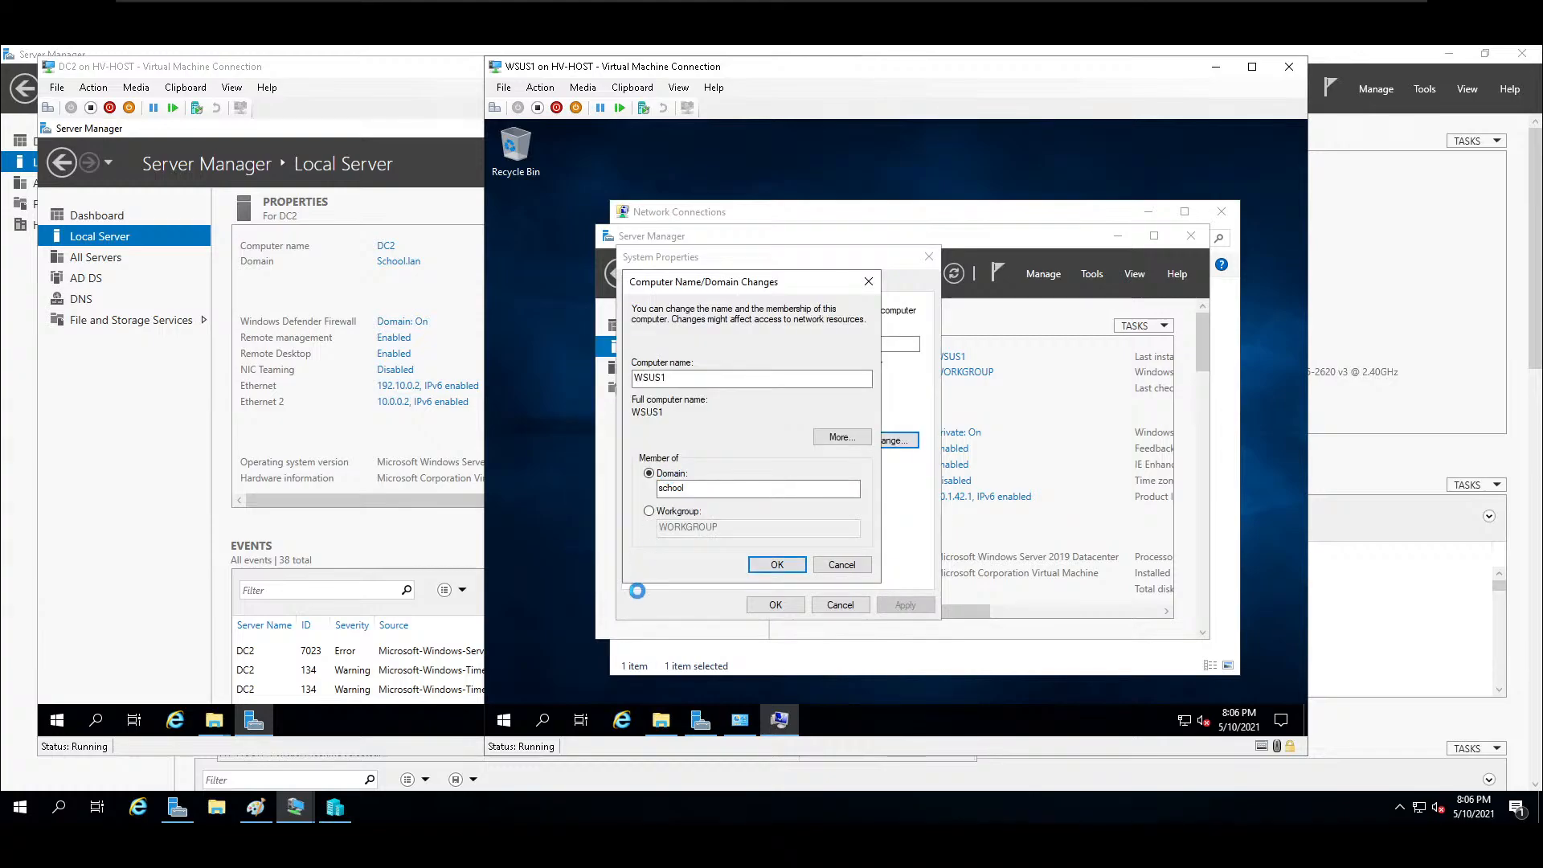
Browse the network shares at \\dc2 from WSUS1, and close that window and Server Manager.
click(503, 721)
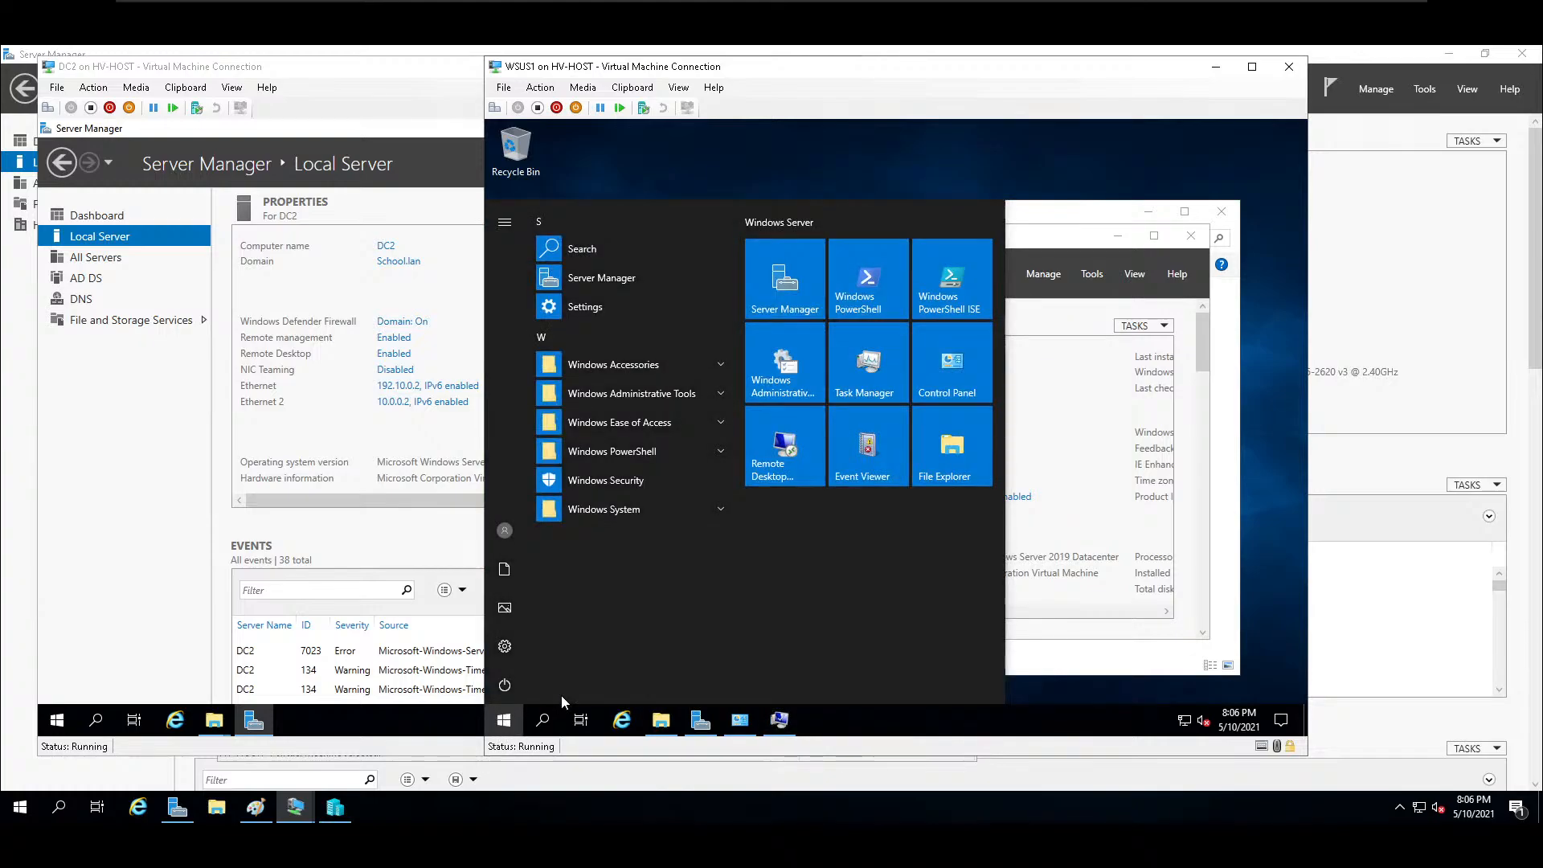
text(\\dc2)
key(Return)
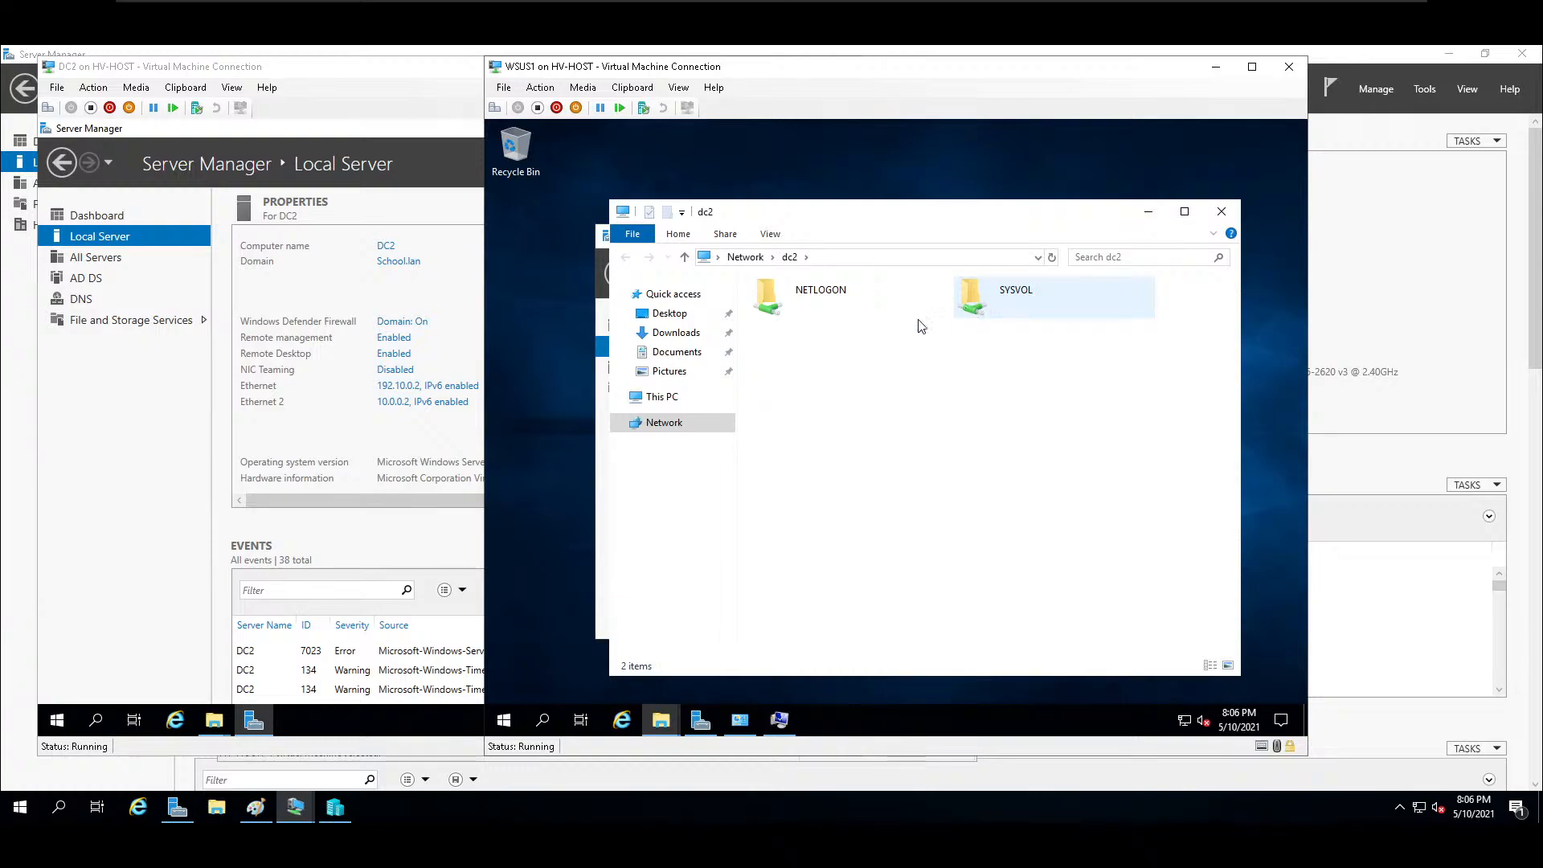
click(1222, 215)
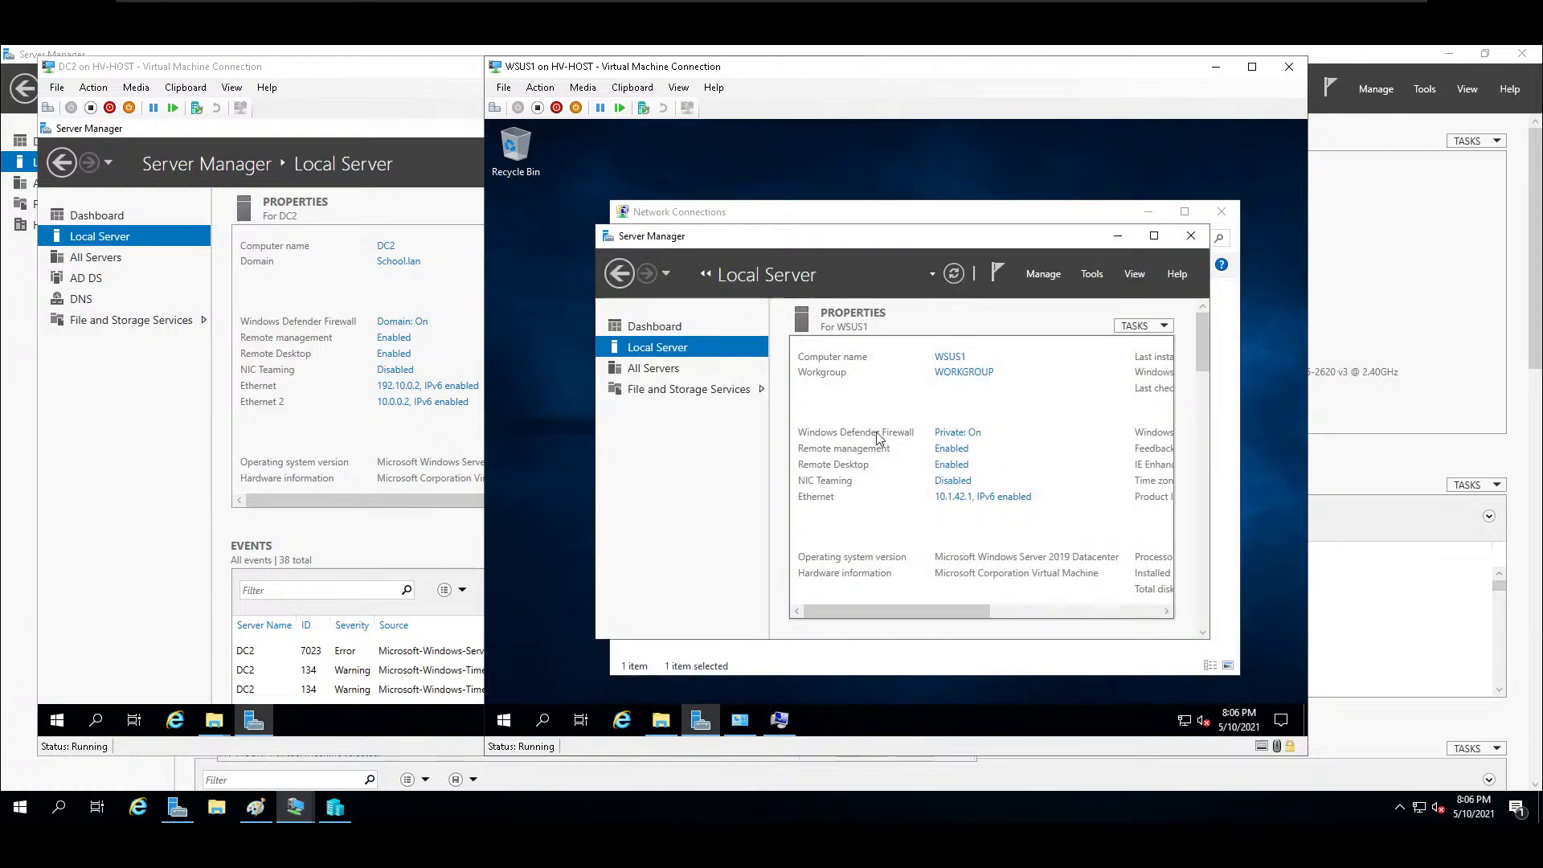
click(1192, 236)
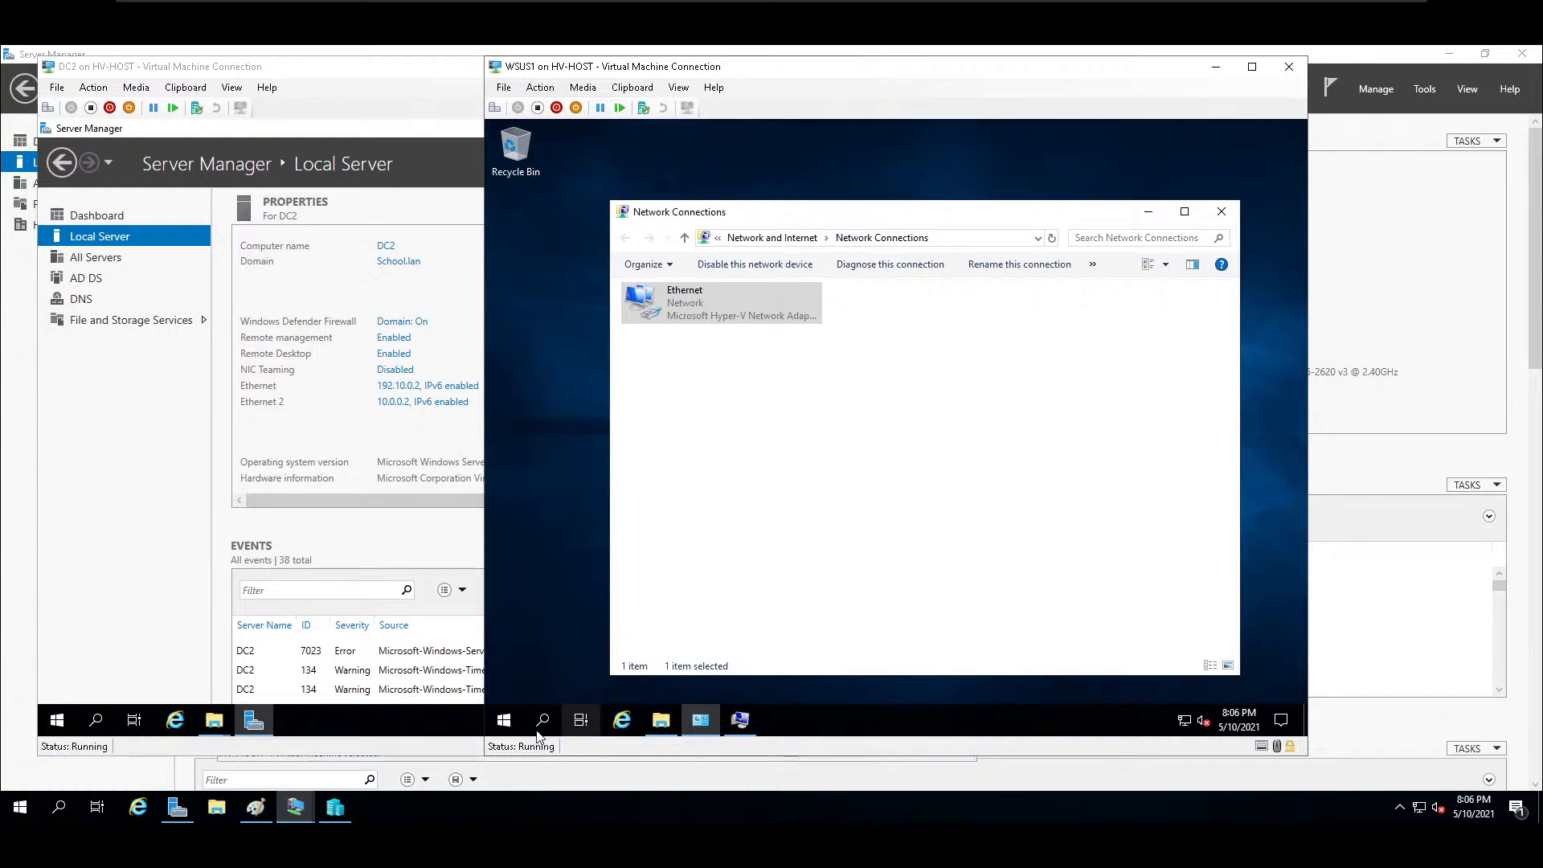
Open PowerShell as administrator on WSUS1 and list the full network configuration with ipconfig /all.
click(506, 723)
key(super+x)
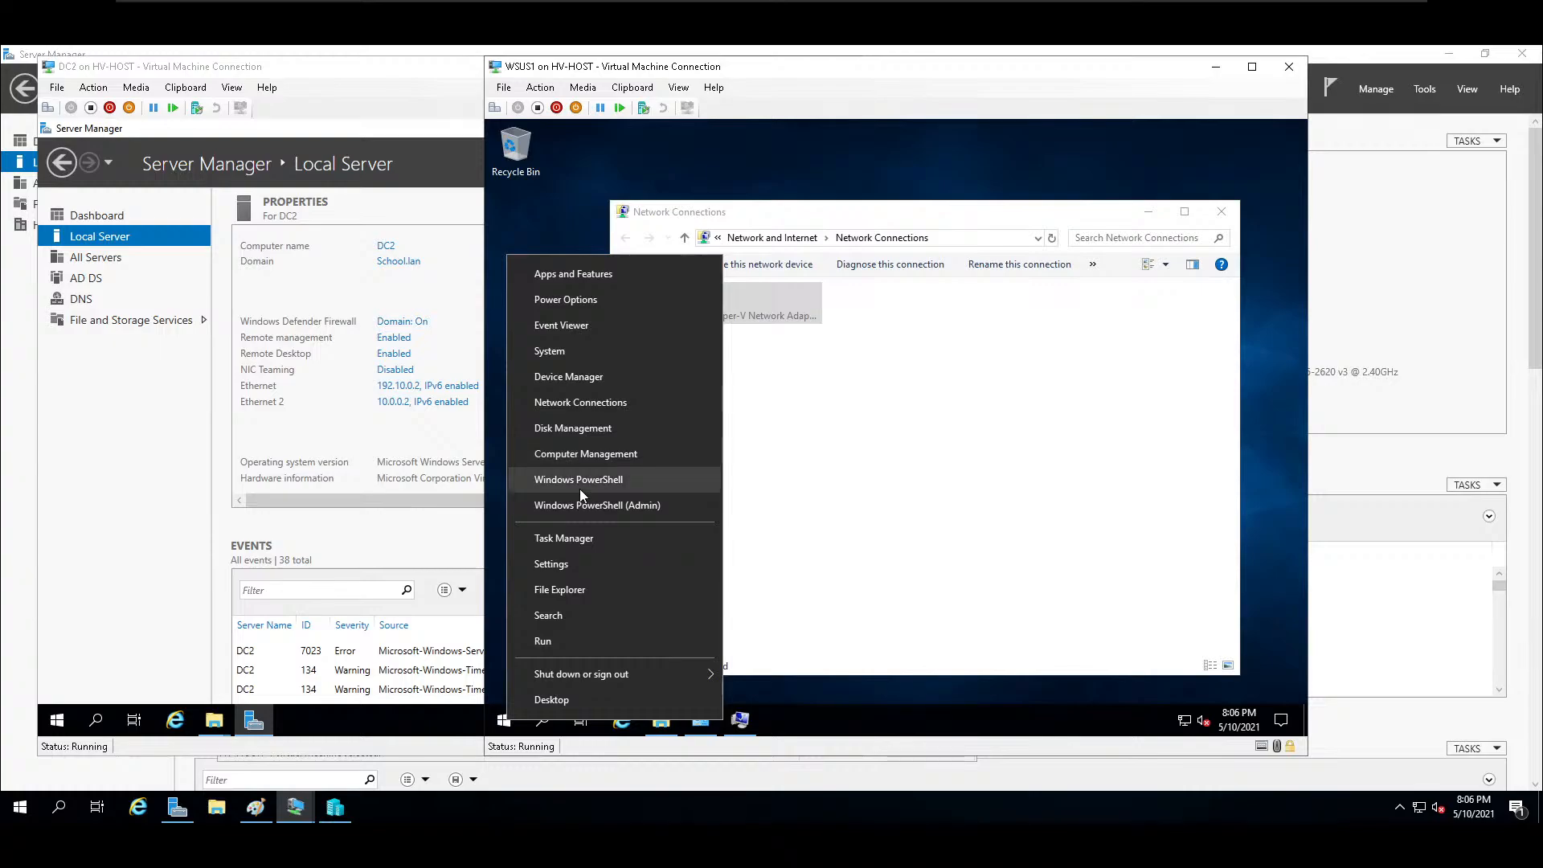
click(580, 513)
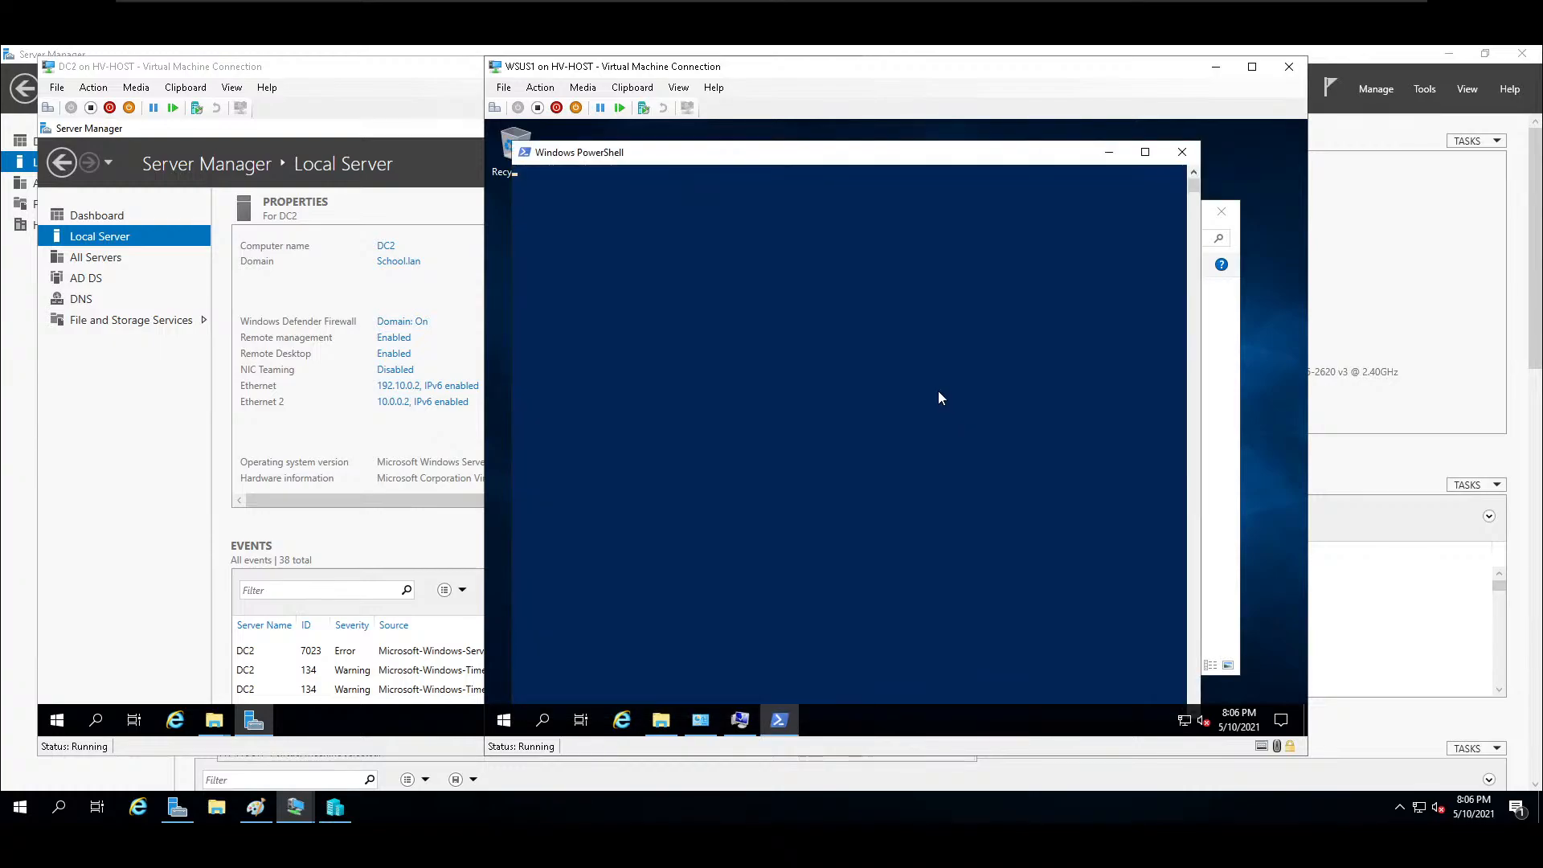
click(887, 283)
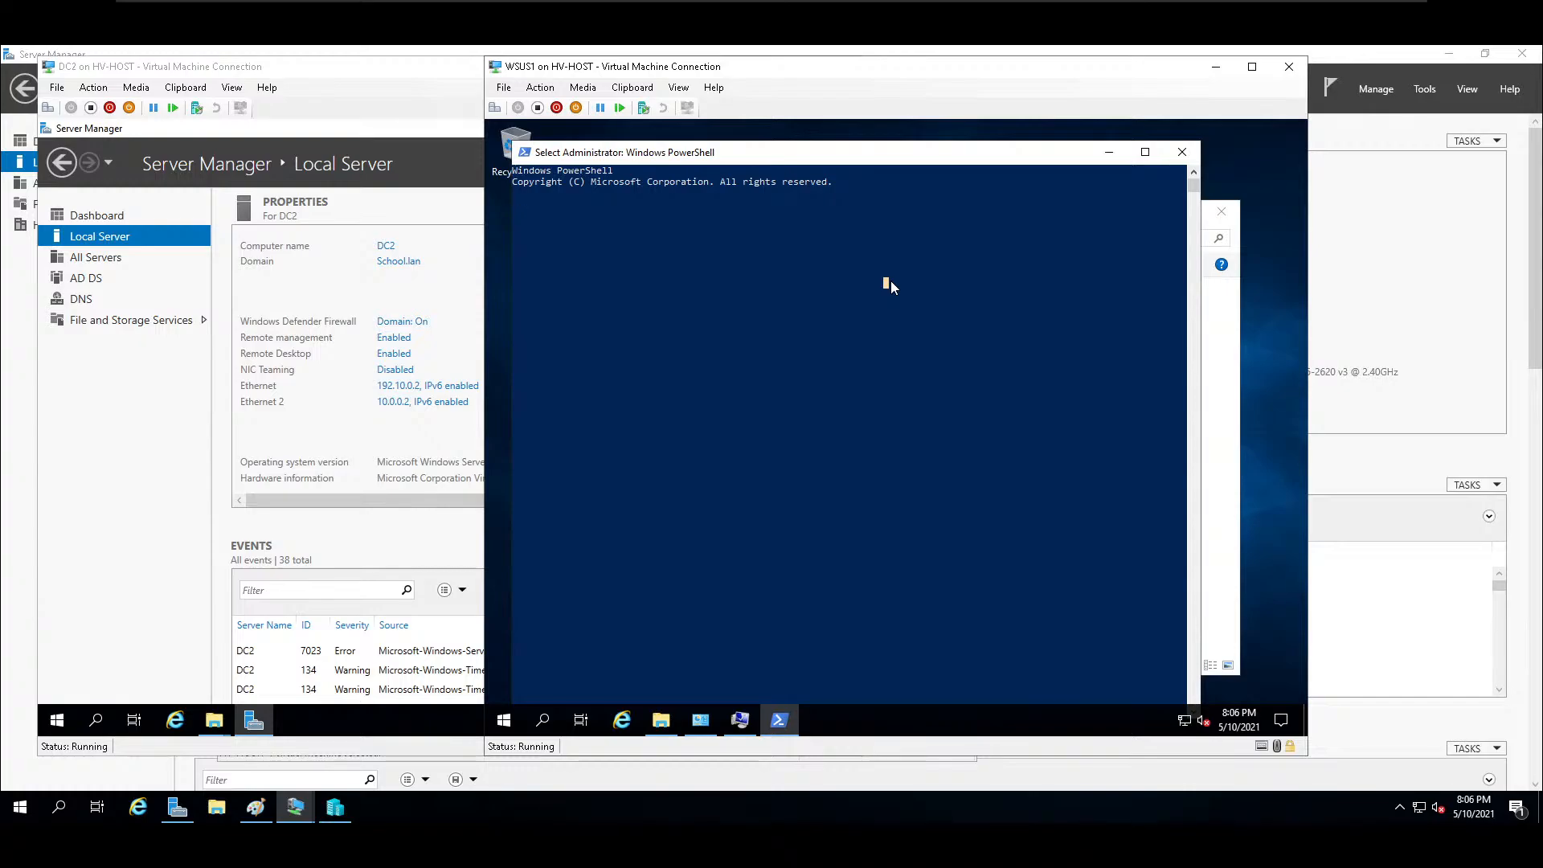
key(Escape)
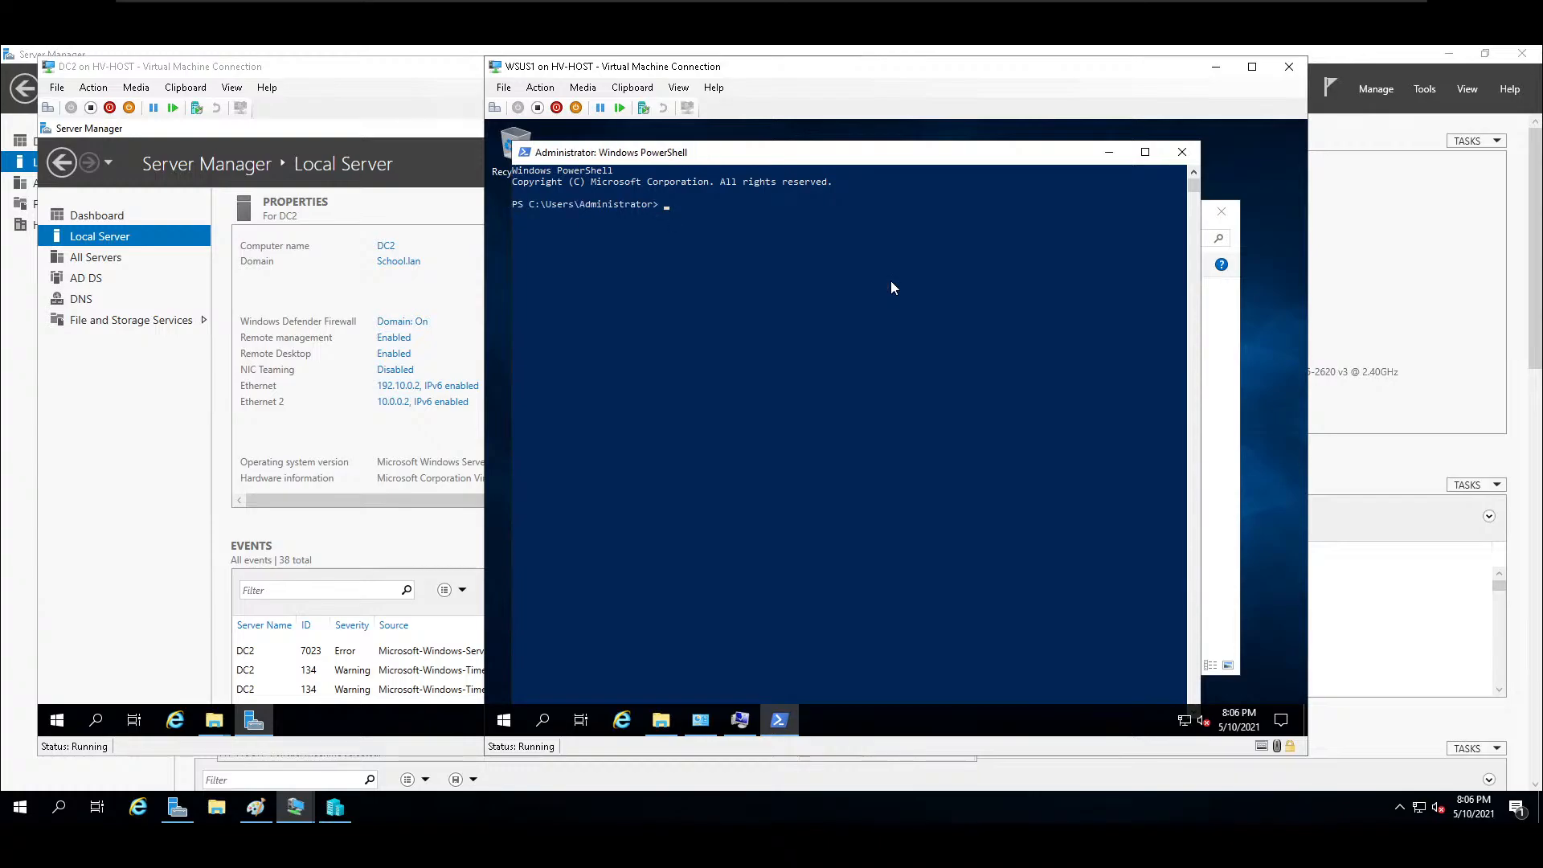
text(ipconfig /all)
key(Return)
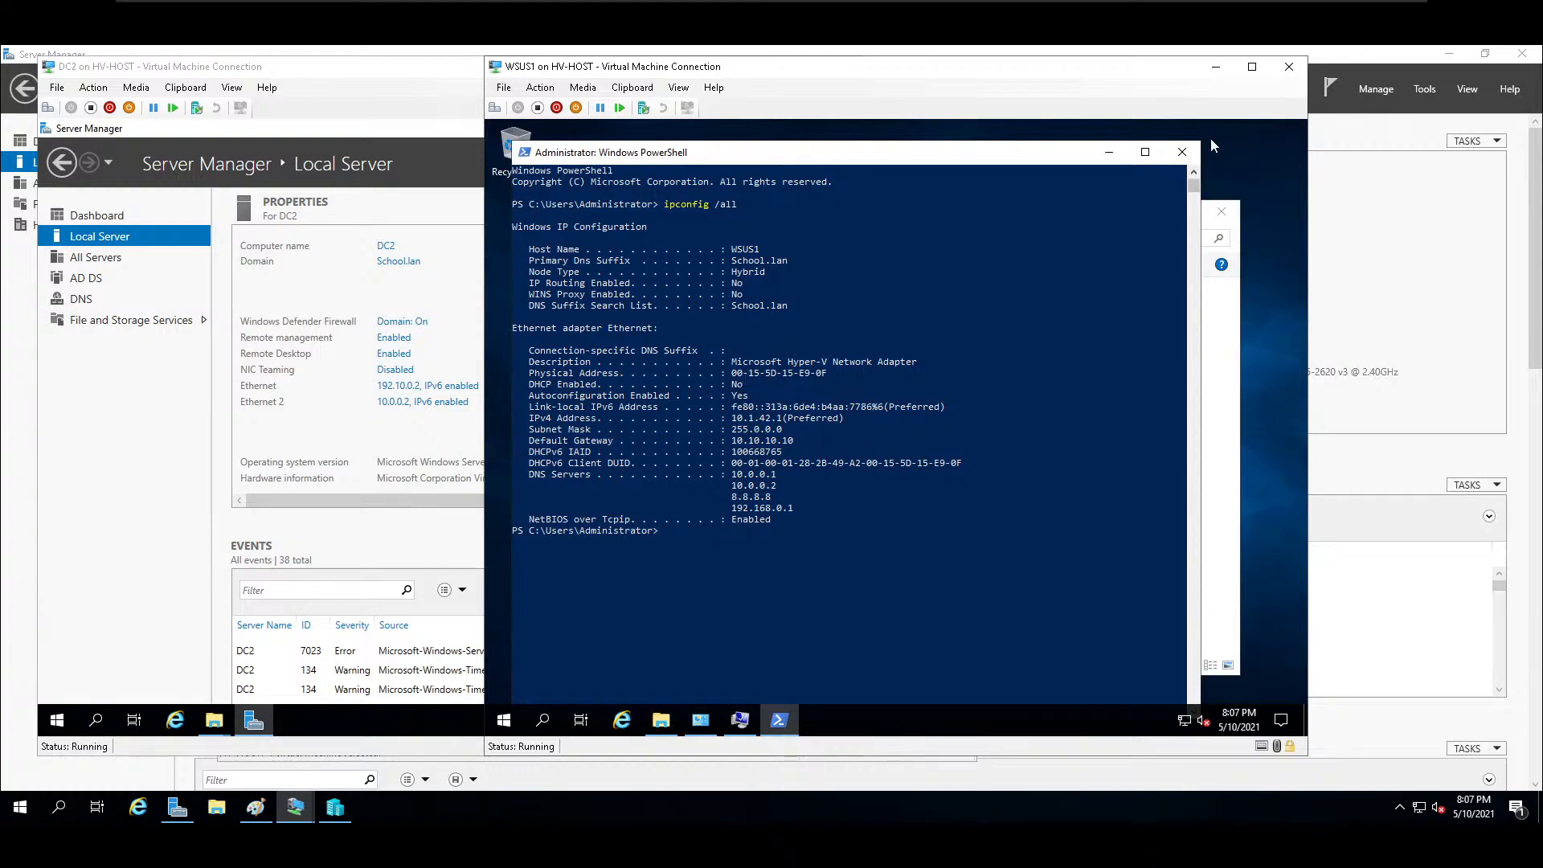
Ping 10.0.0.1 and 10.0.0.2 from WSUS1, and close PowerShell.
click(1182, 155)
click(981, 565)
key(Escape)
text(ping 10.0.0.1)
key(Return)
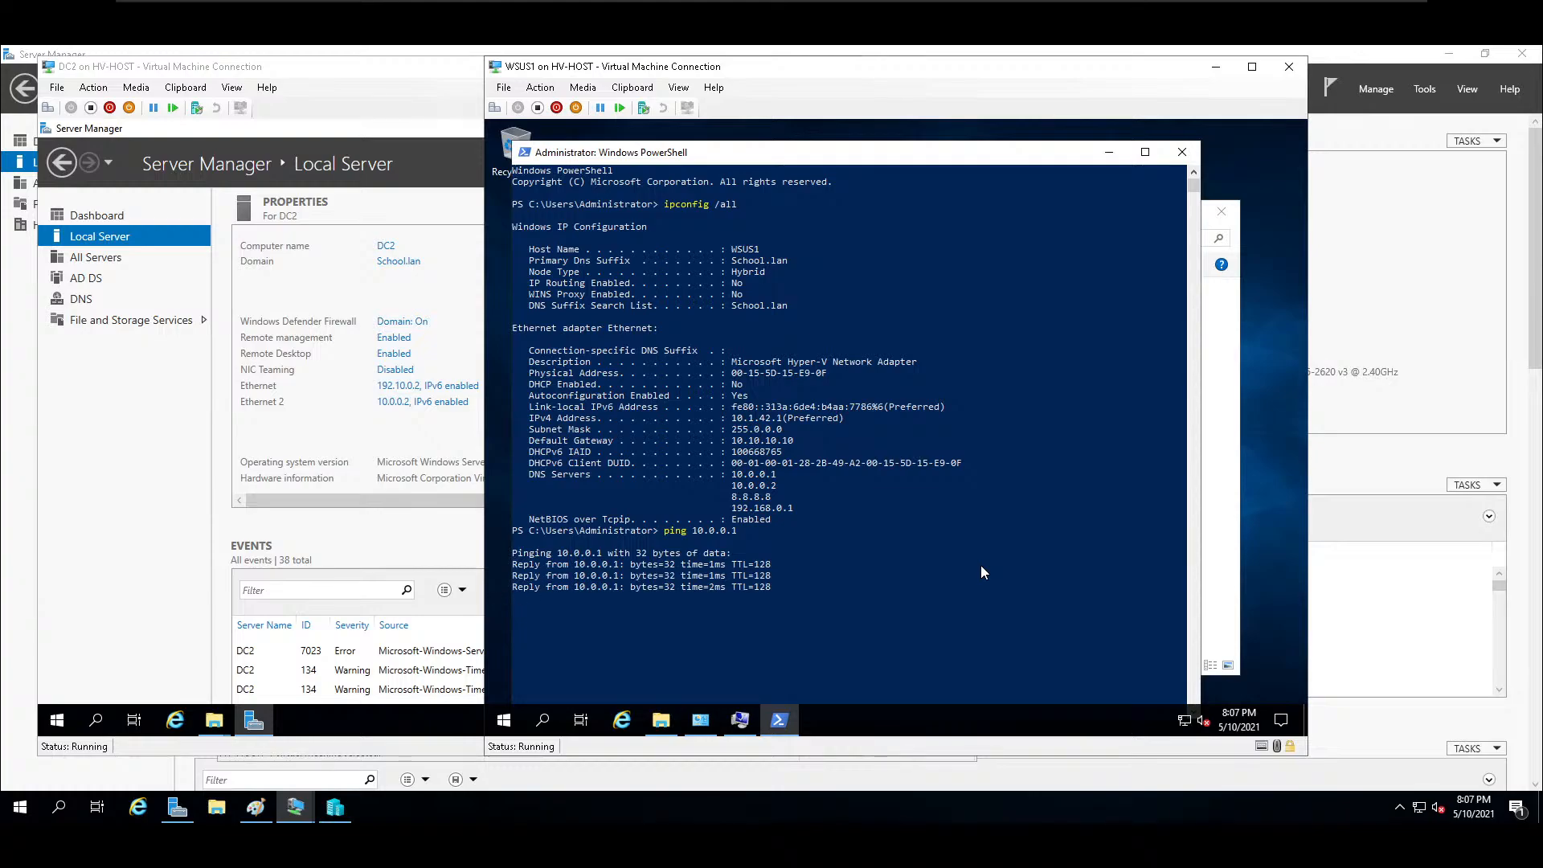
key(Up)
key(BackSpace)
key(Return)
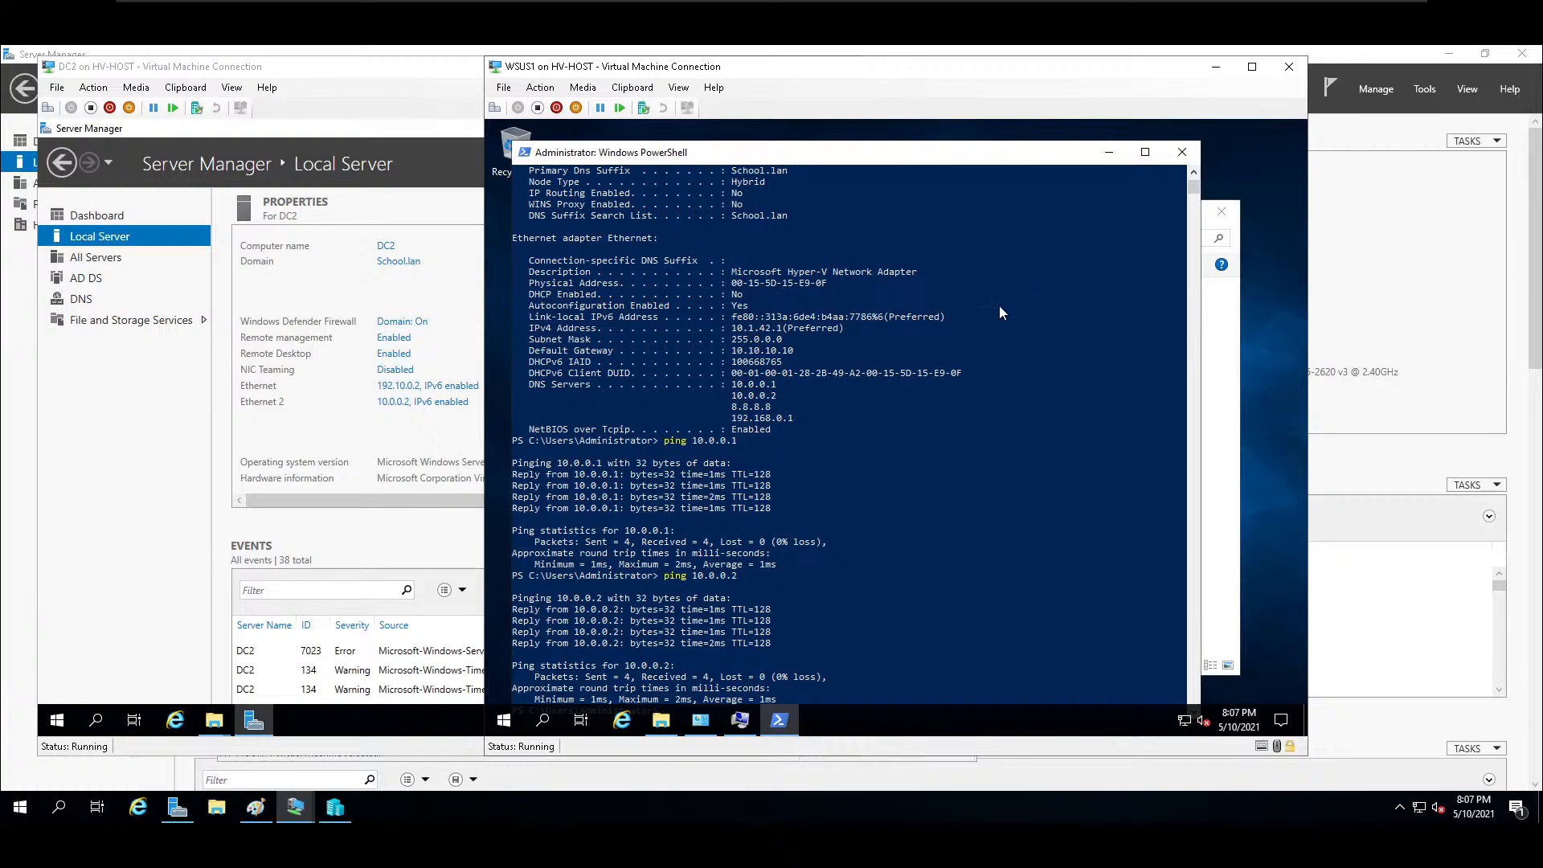
click(1183, 152)
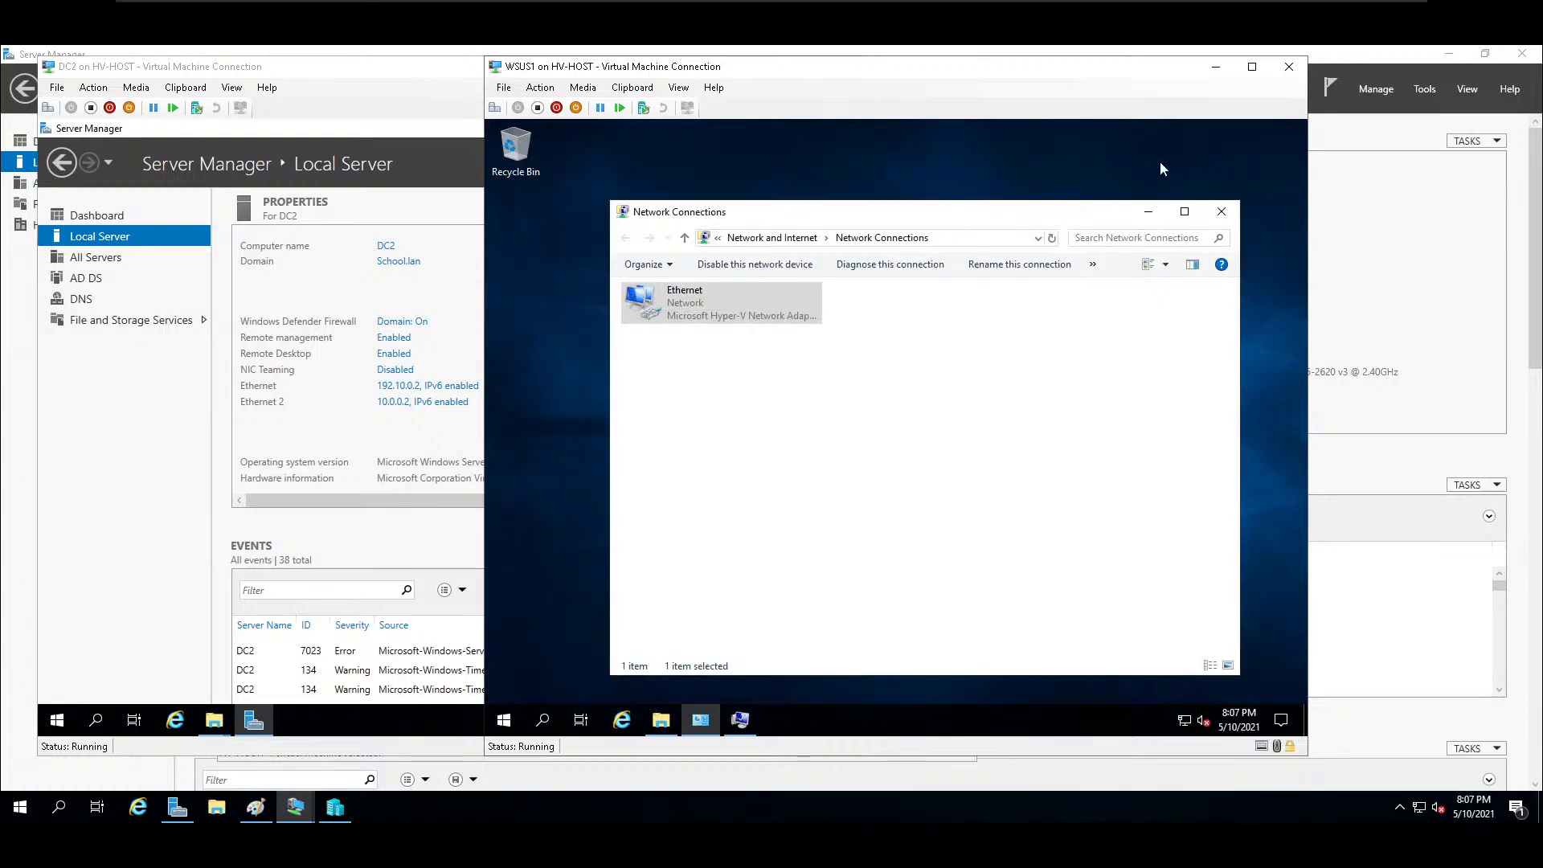
Close Network Connections, accept the domain change in the system properties, and restart WSUS1.
click(1234, 215)
click(967, 481)
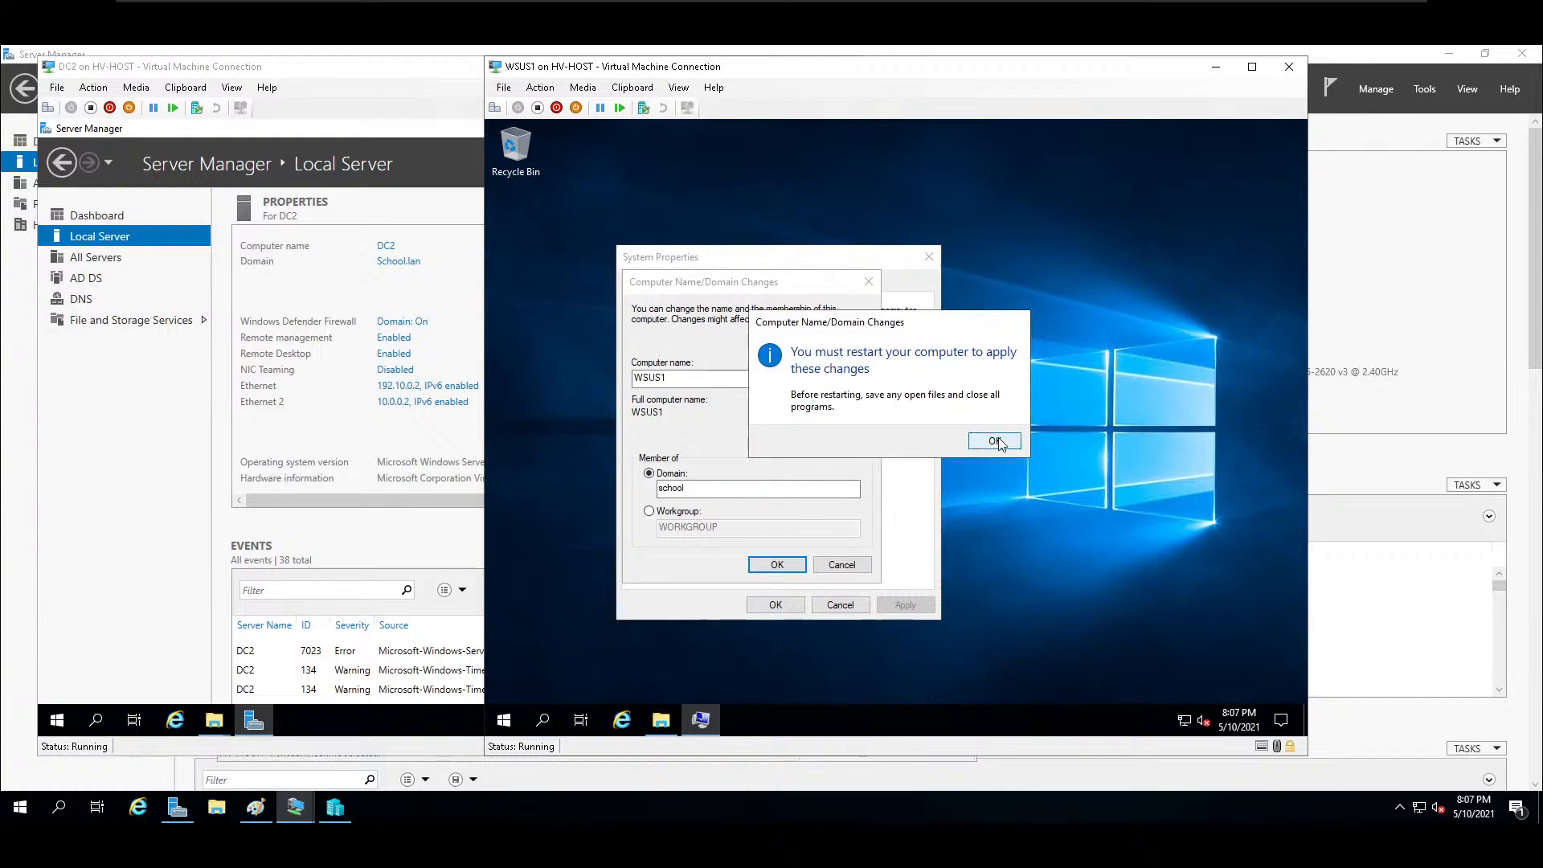
click(995, 442)
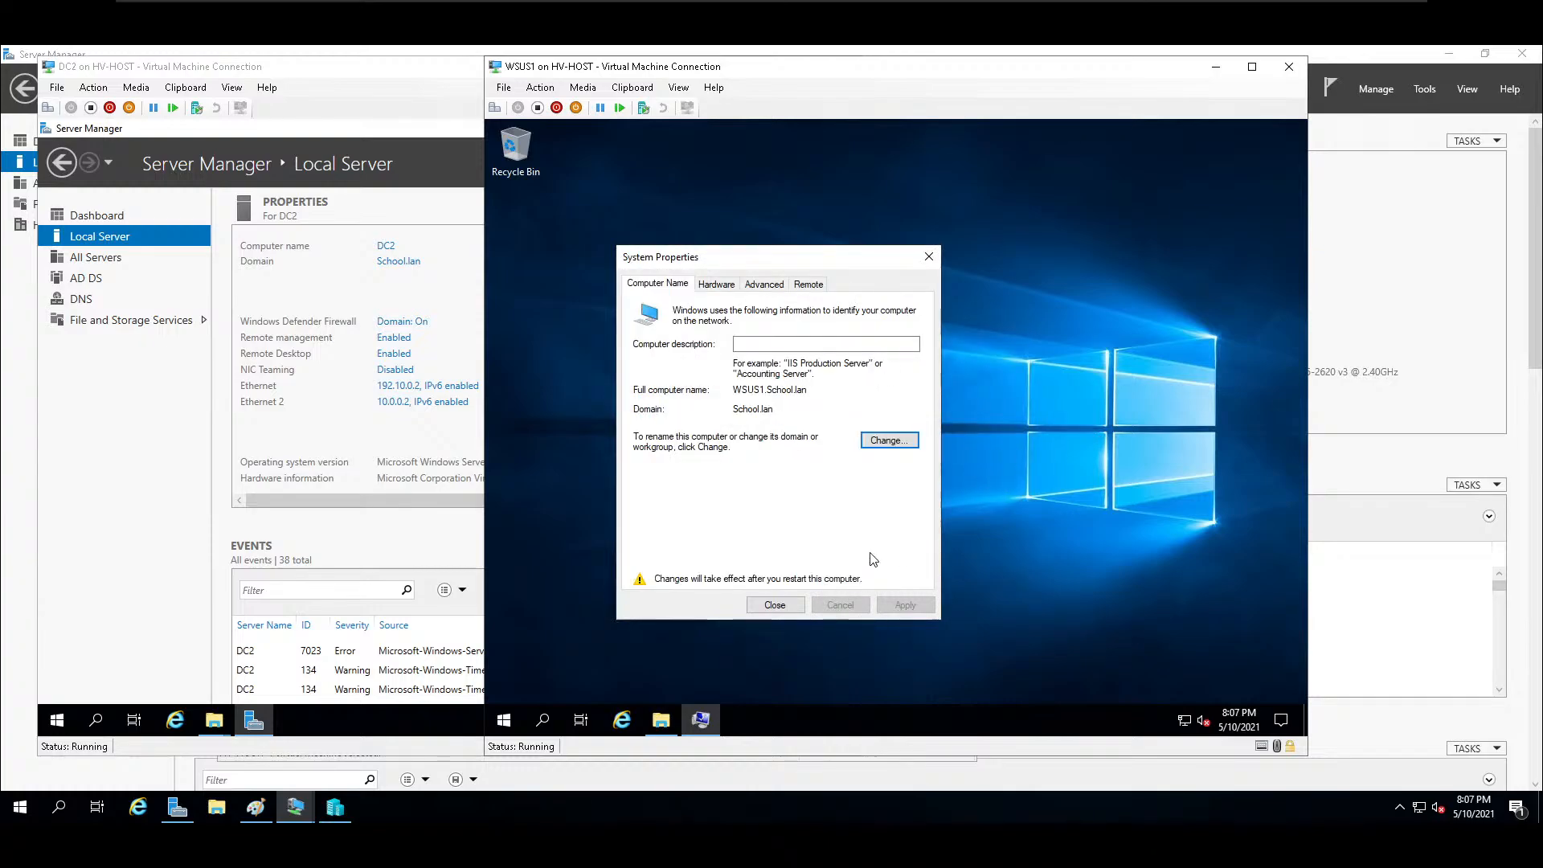
click(773, 605)
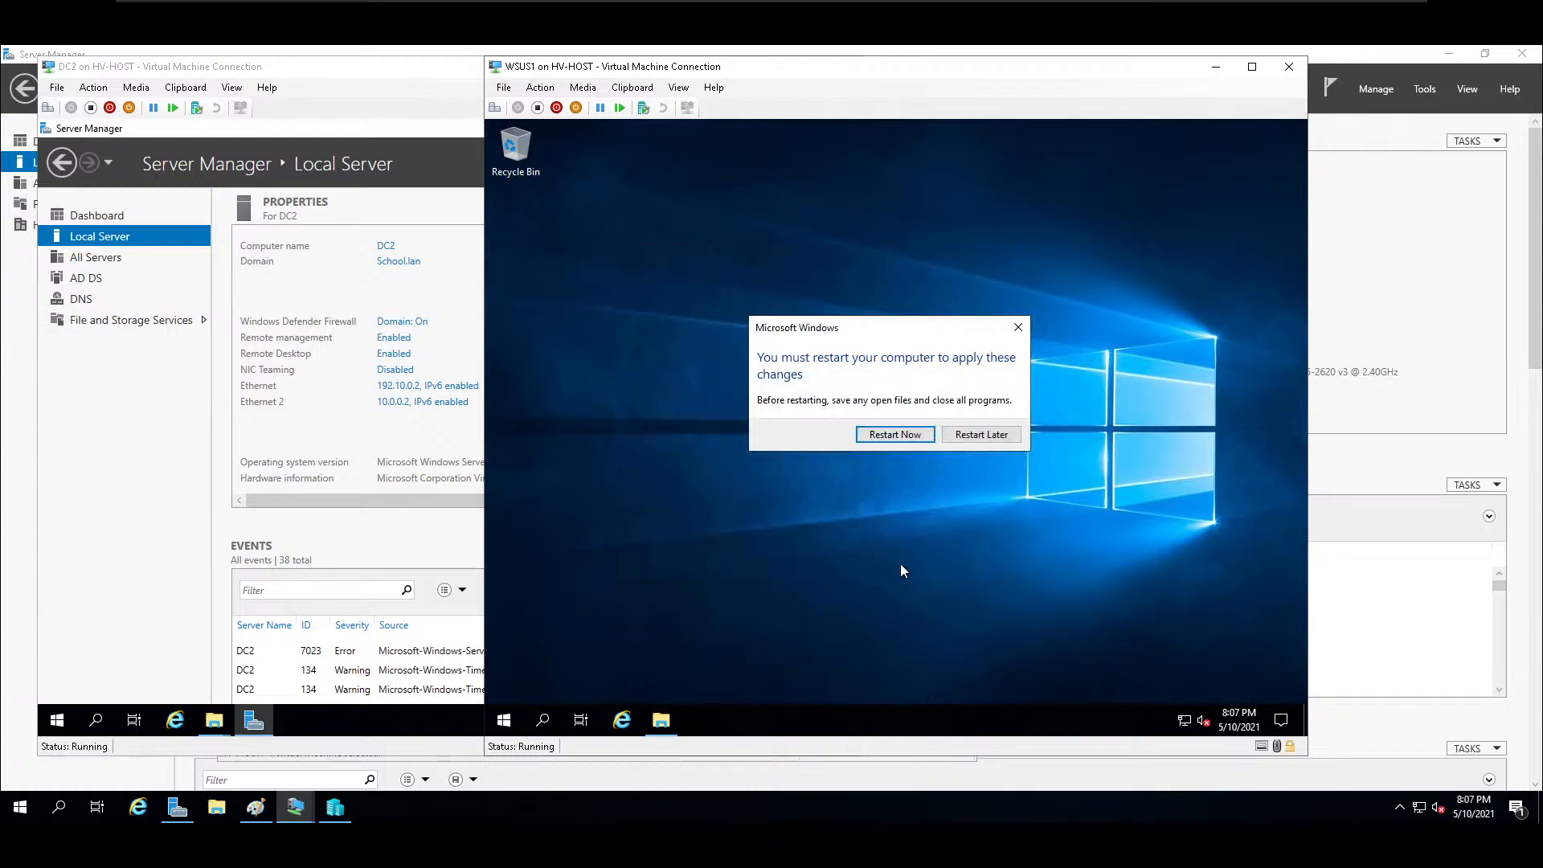
click(917, 434)
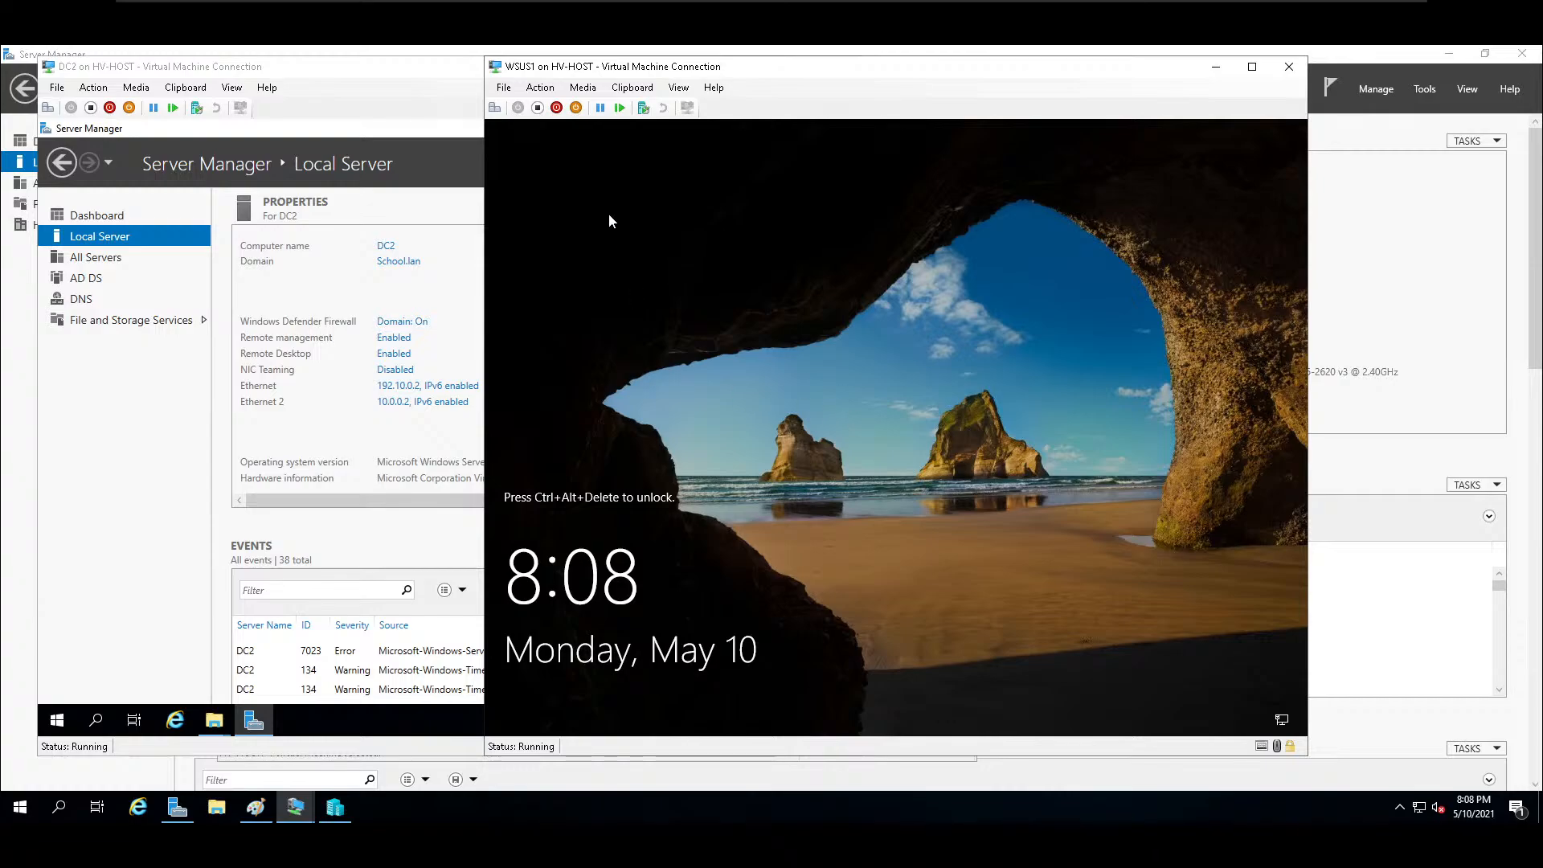
Unlock WSUS1 and try to sign in as another user, using the administrator account at school.com and its password.
click(495, 107)
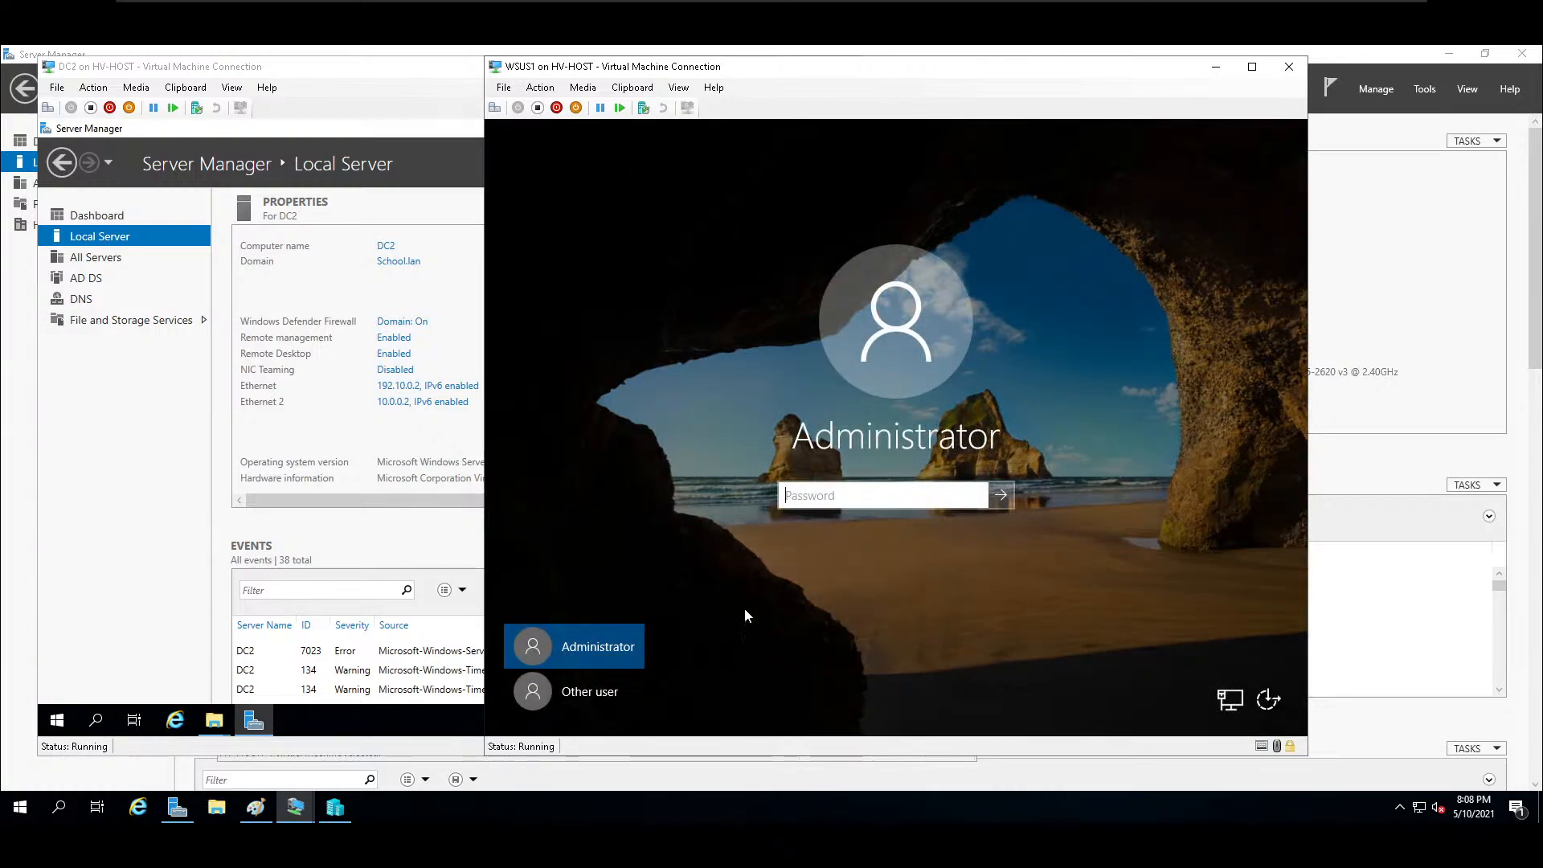
click(596, 701)
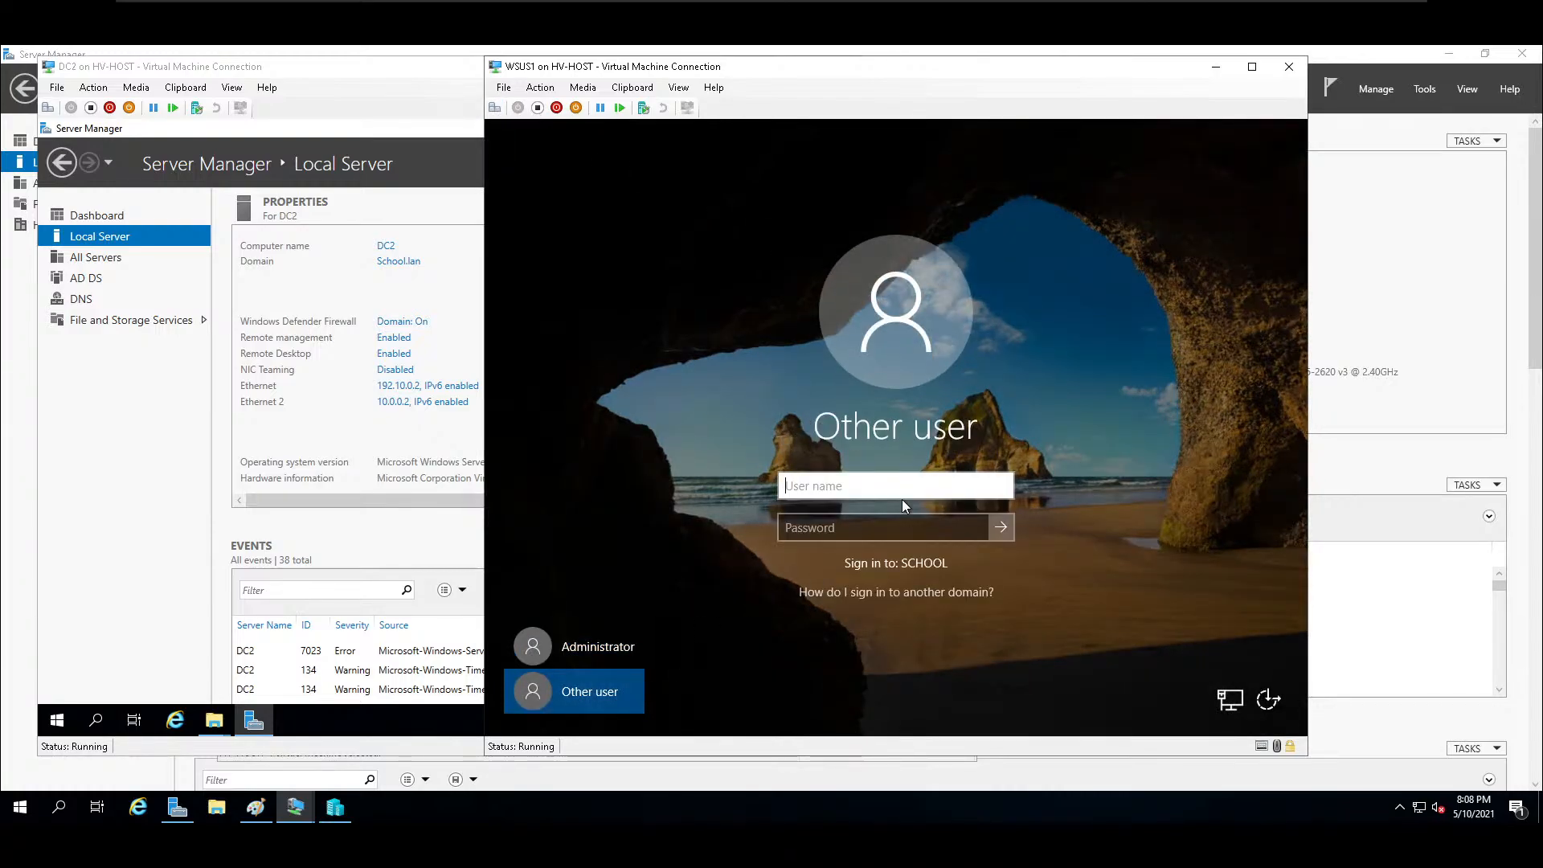
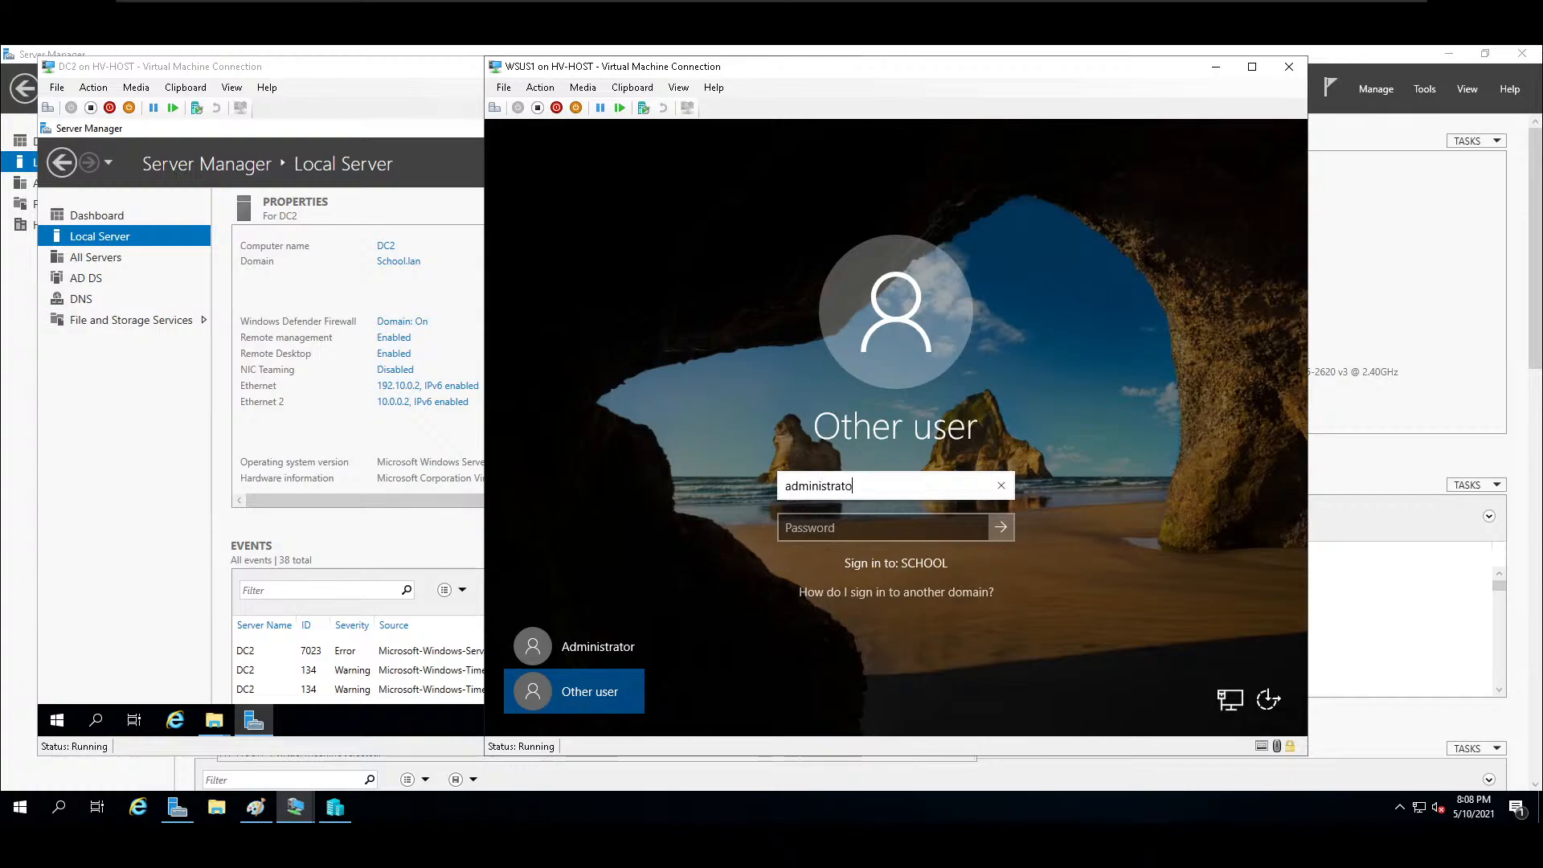
key(Tab)
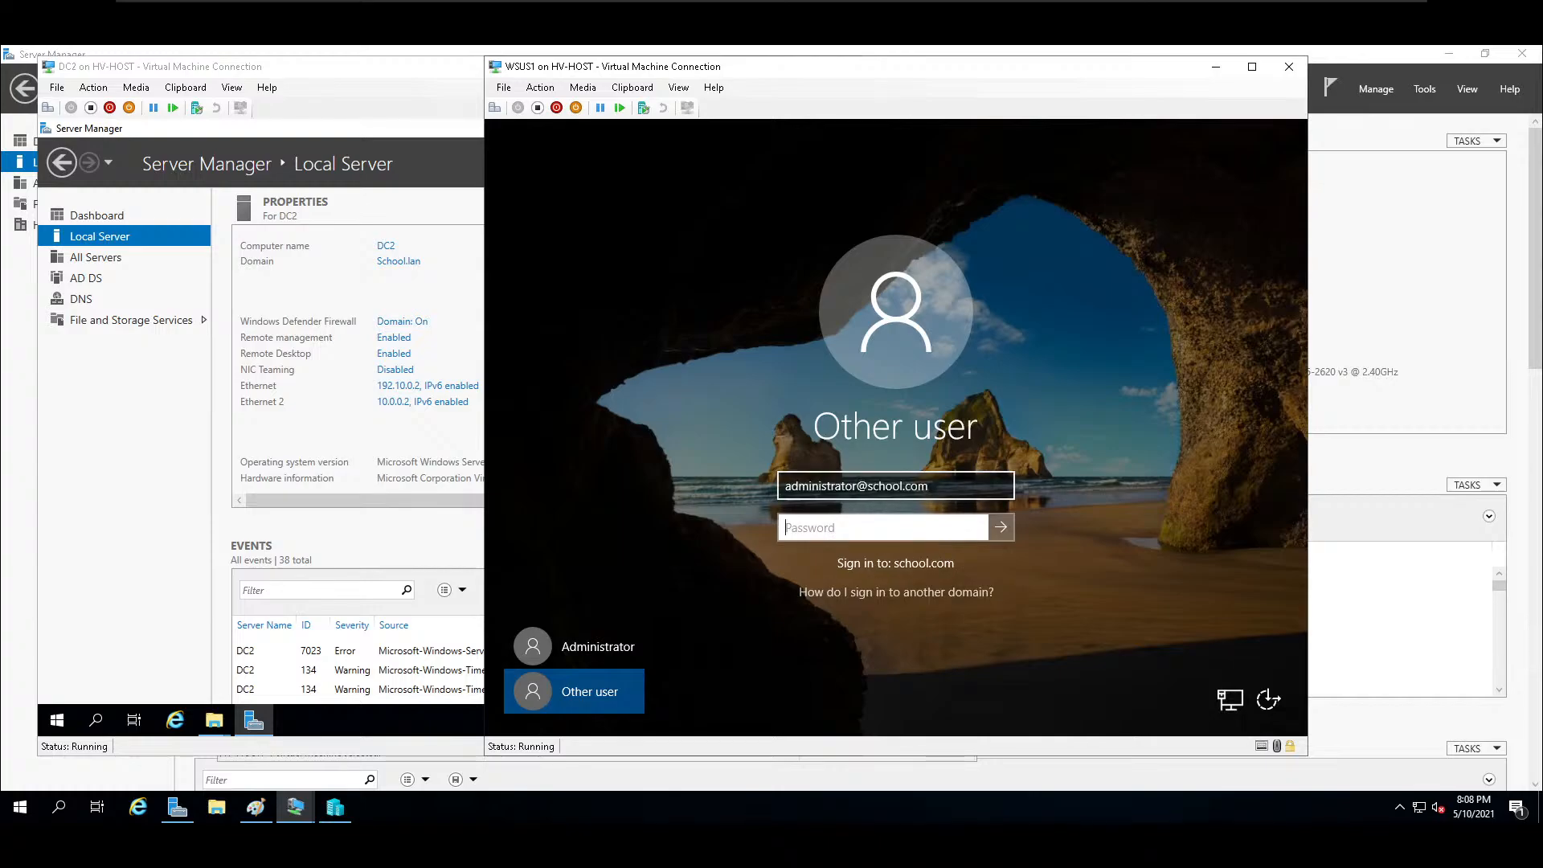
text(*********)
key(Return)
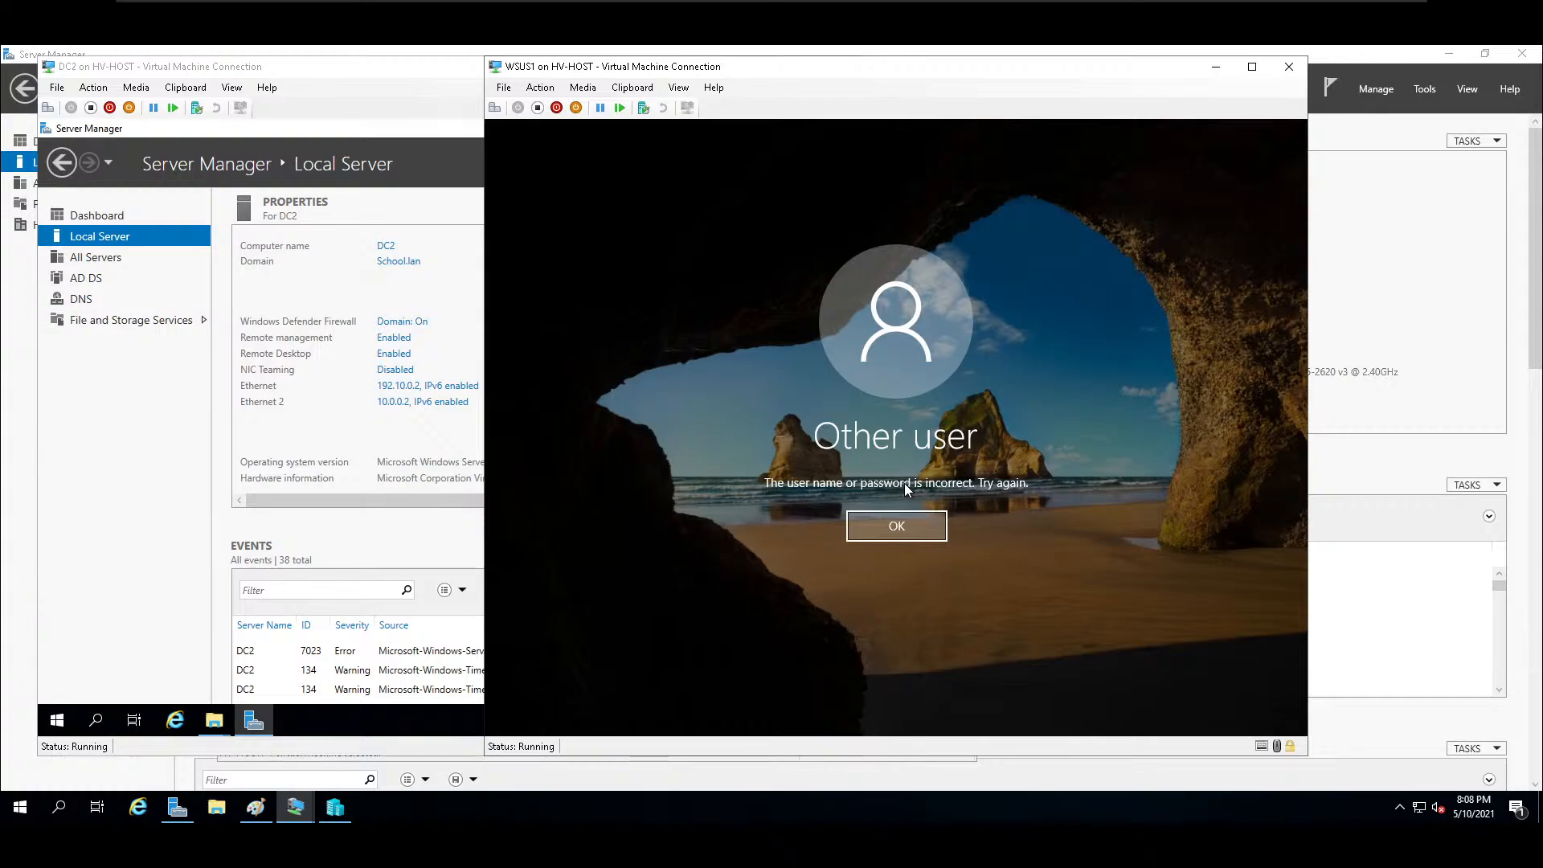
key(Return)
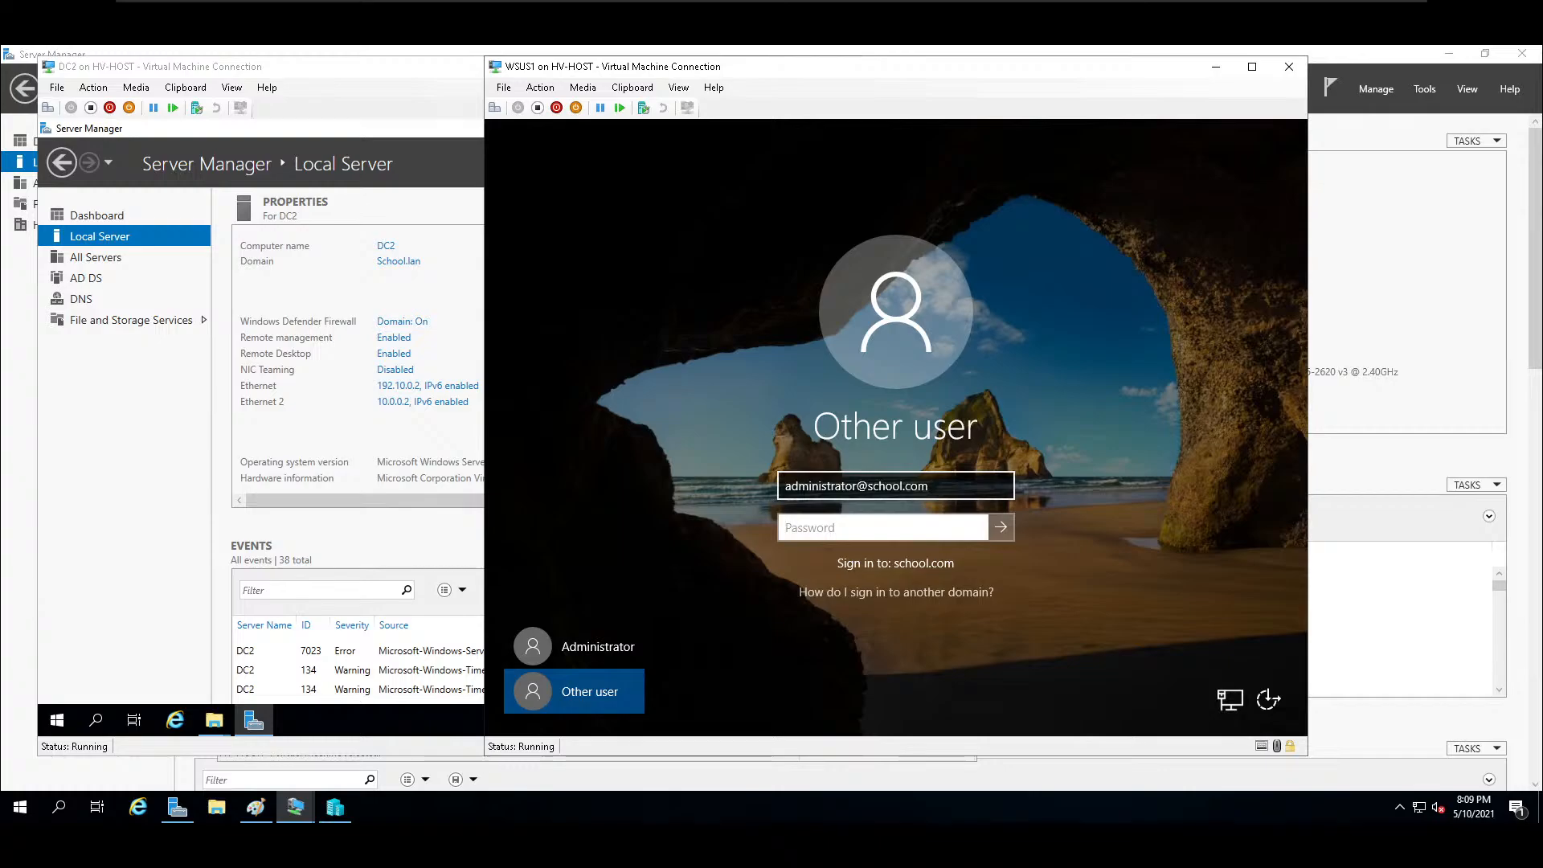
Shorten the sign-in domain to school, enter the administrator account's password, and sign in to WSUS1.
click(930, 487)
key(BackSpace)
key(BackSpace)
key(BackSpace)
key(BackSpace)
key(Tab)
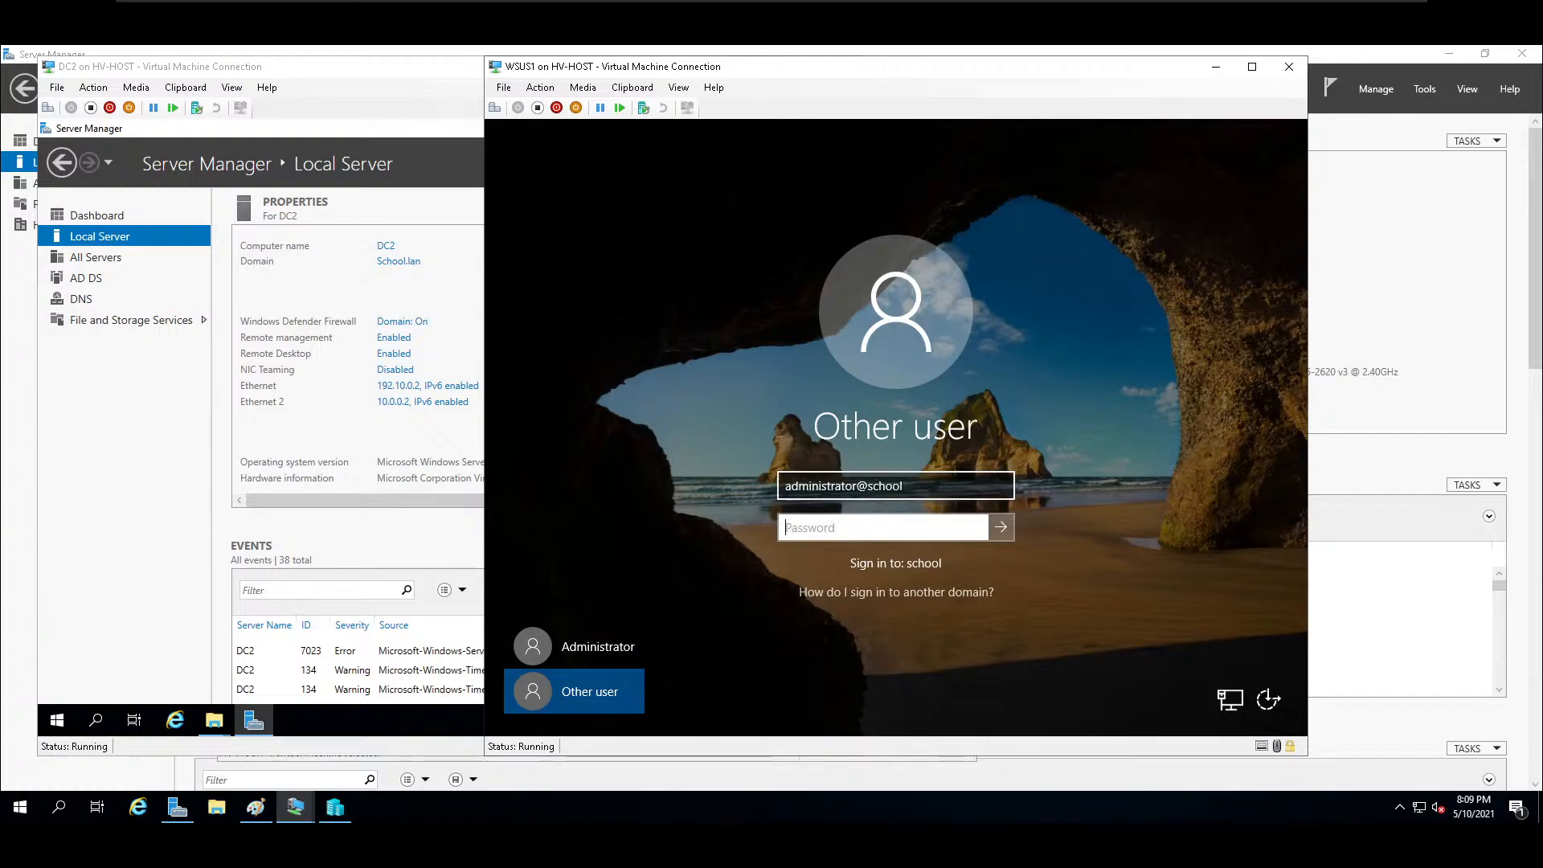
text(*********)
key(Return)
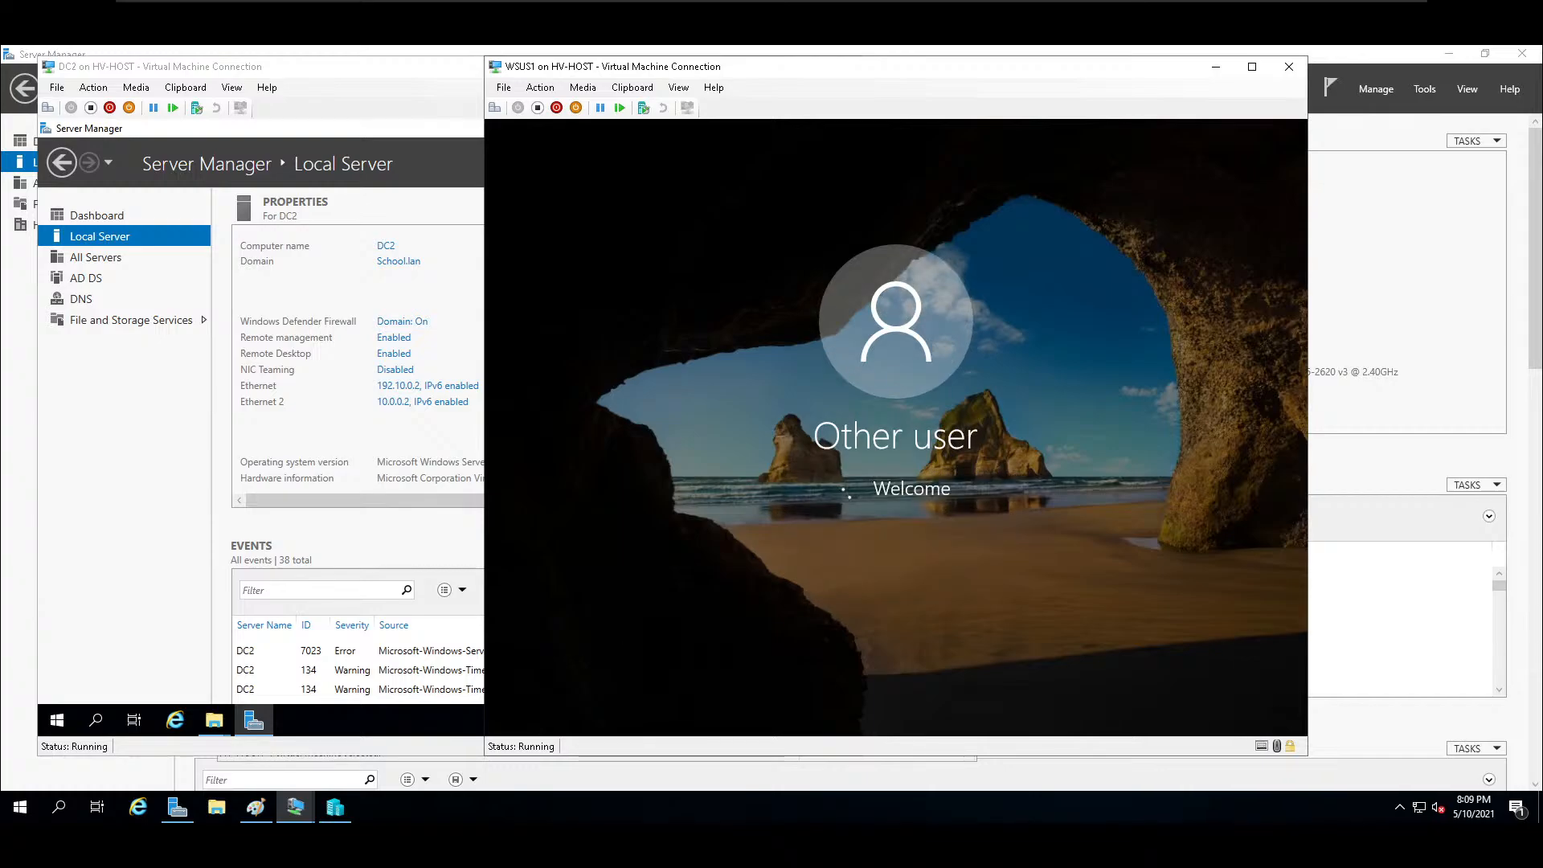
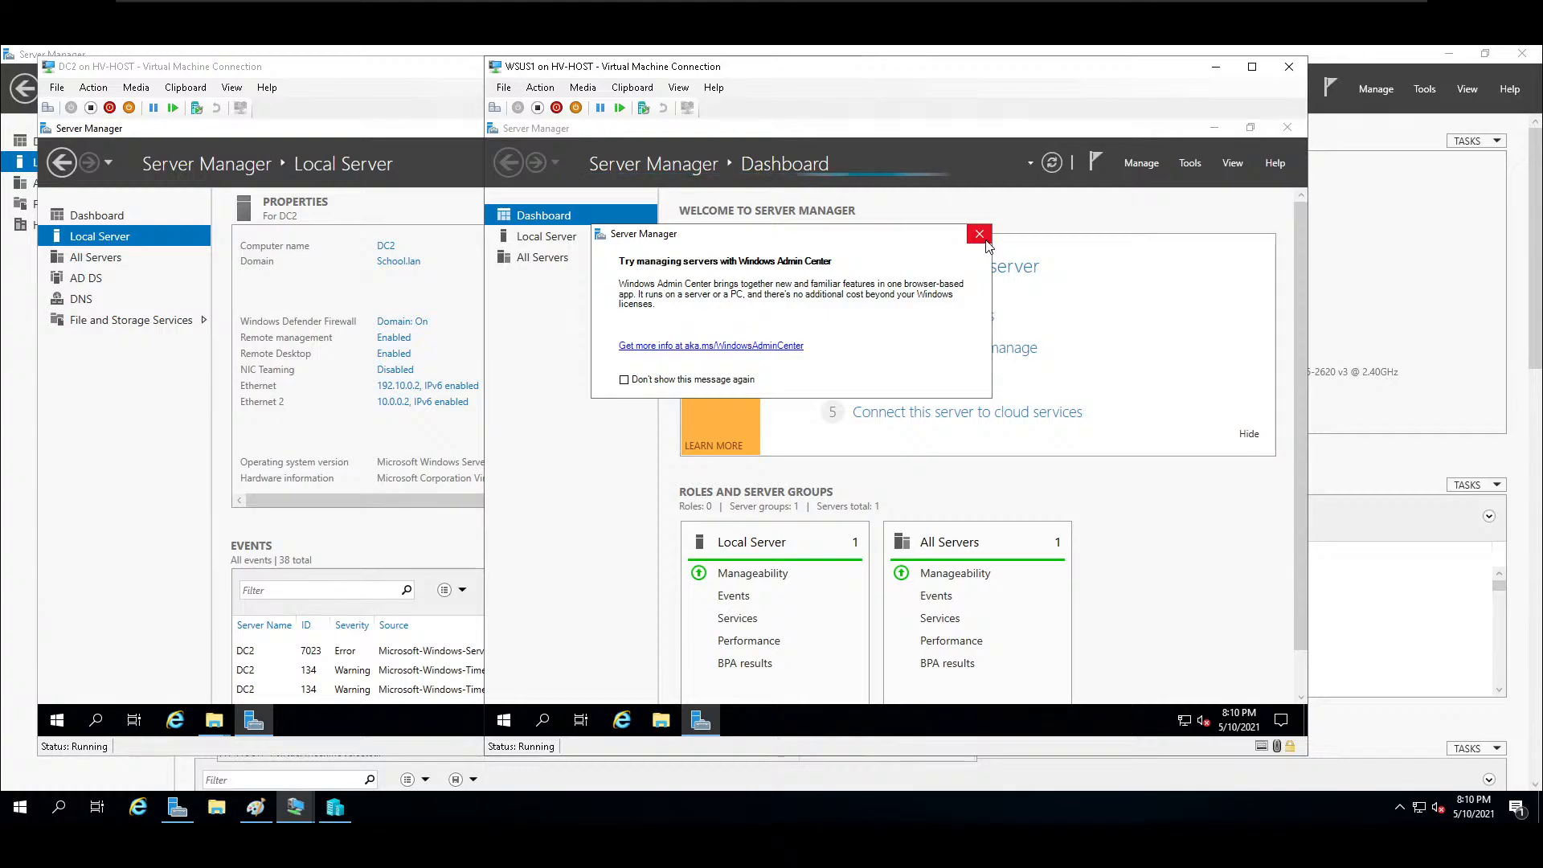
Dismiss the Windows Admin Center message and show the WSUS1 virtual machine in full-screen mode.
click(979, 235)
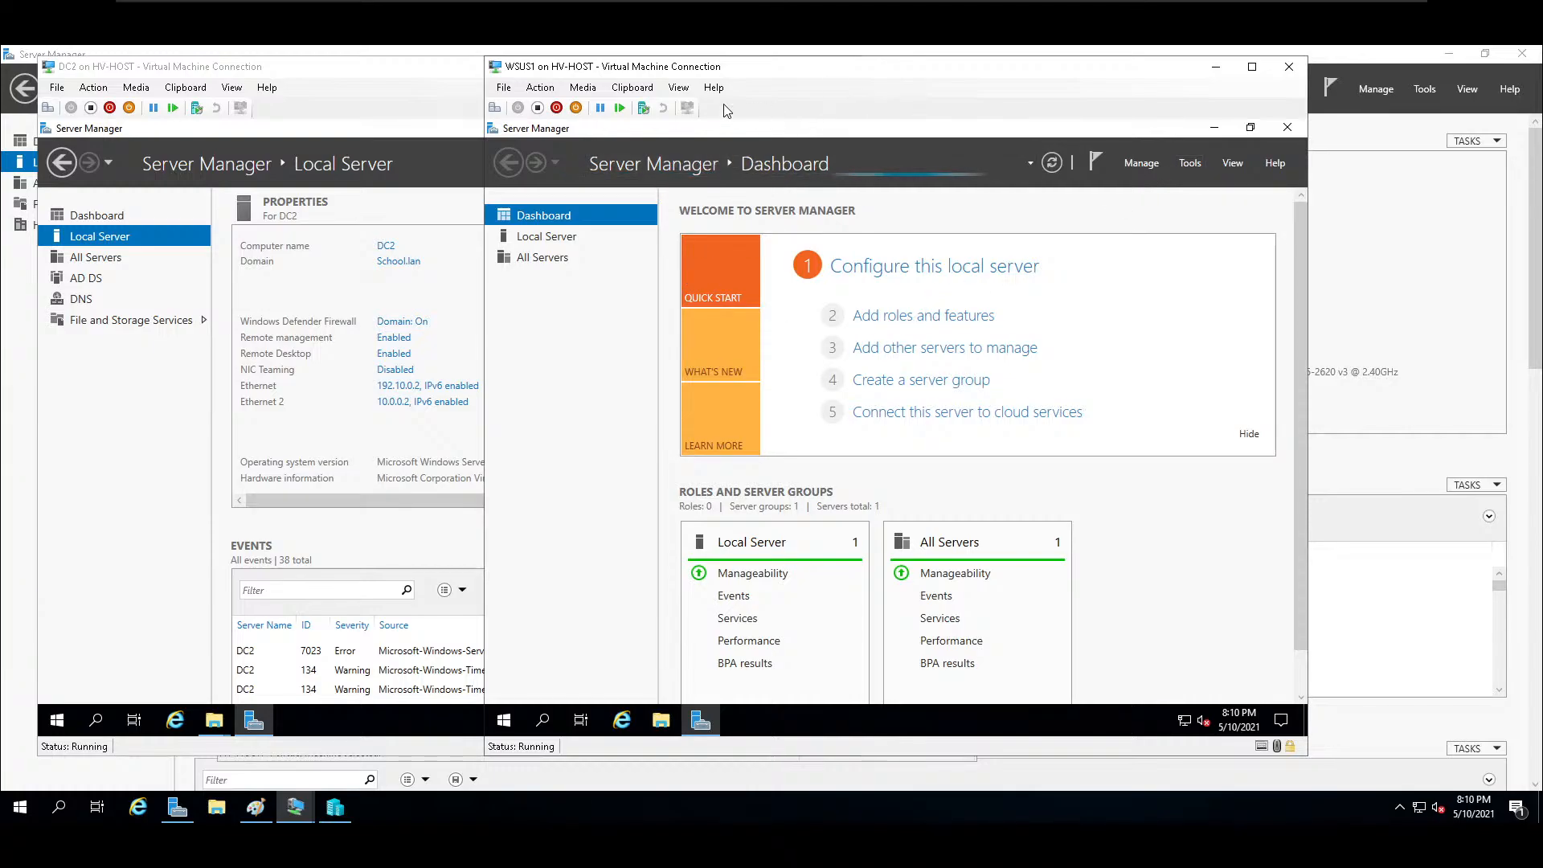
click(678, 88)
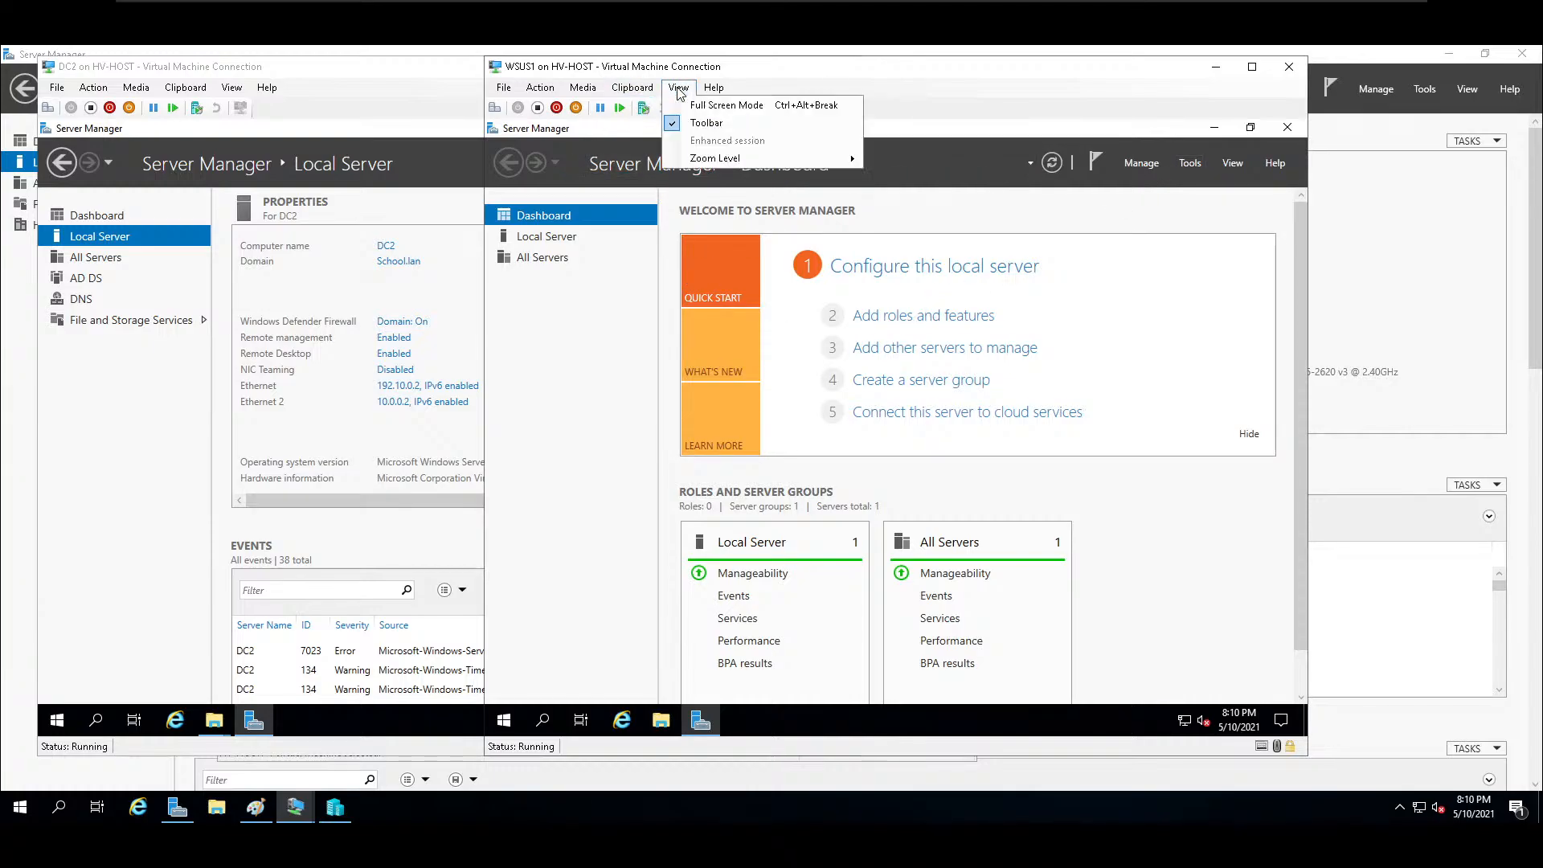
click(725, 106)
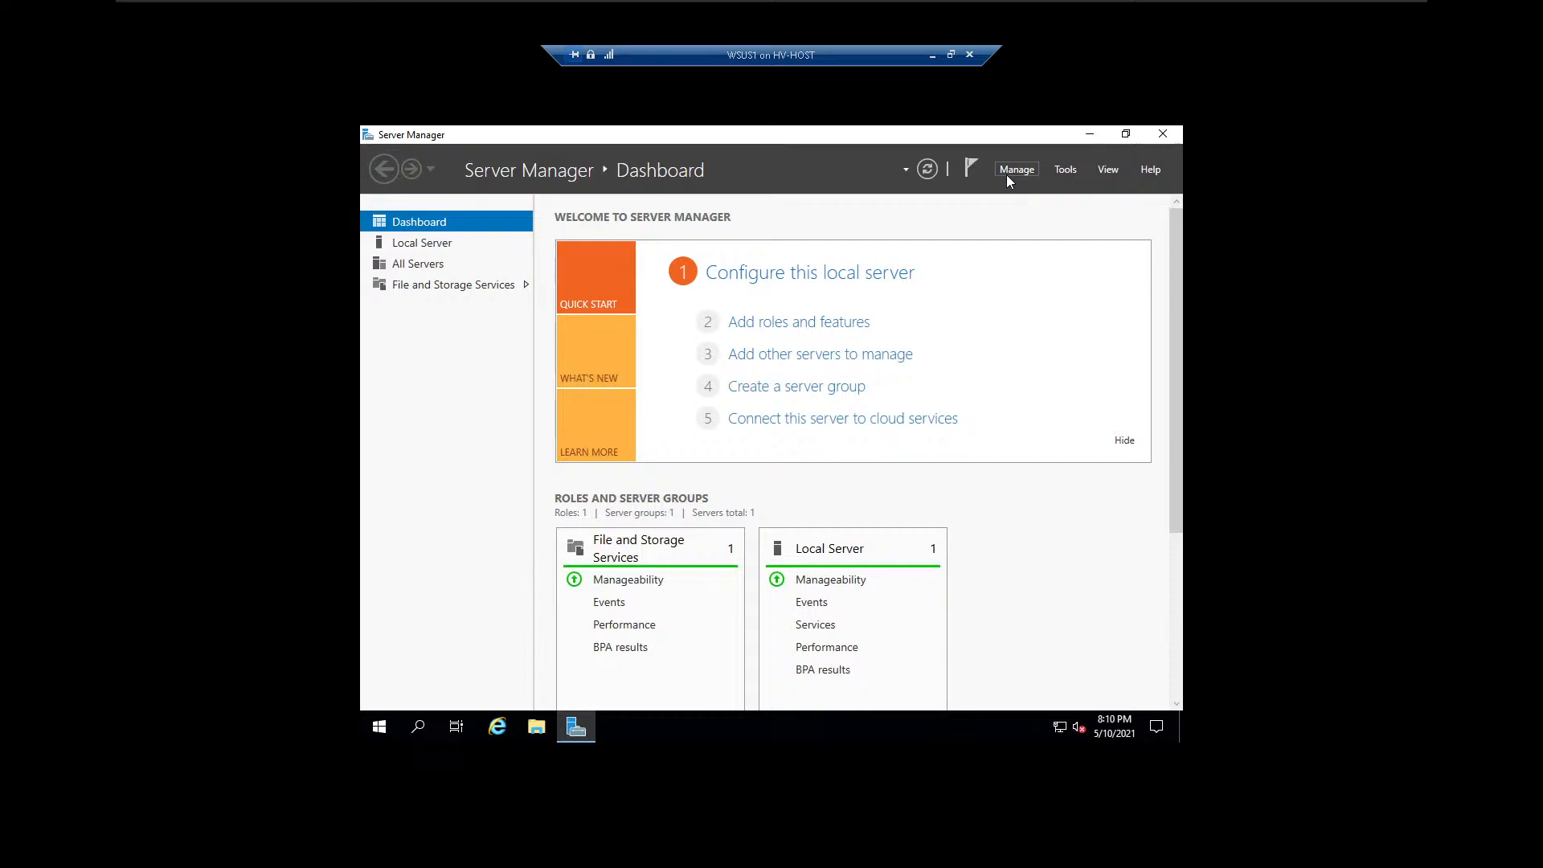
Start adding roles and features to WSUS1 using a role-based or feature-based installation.
click(841, 328)
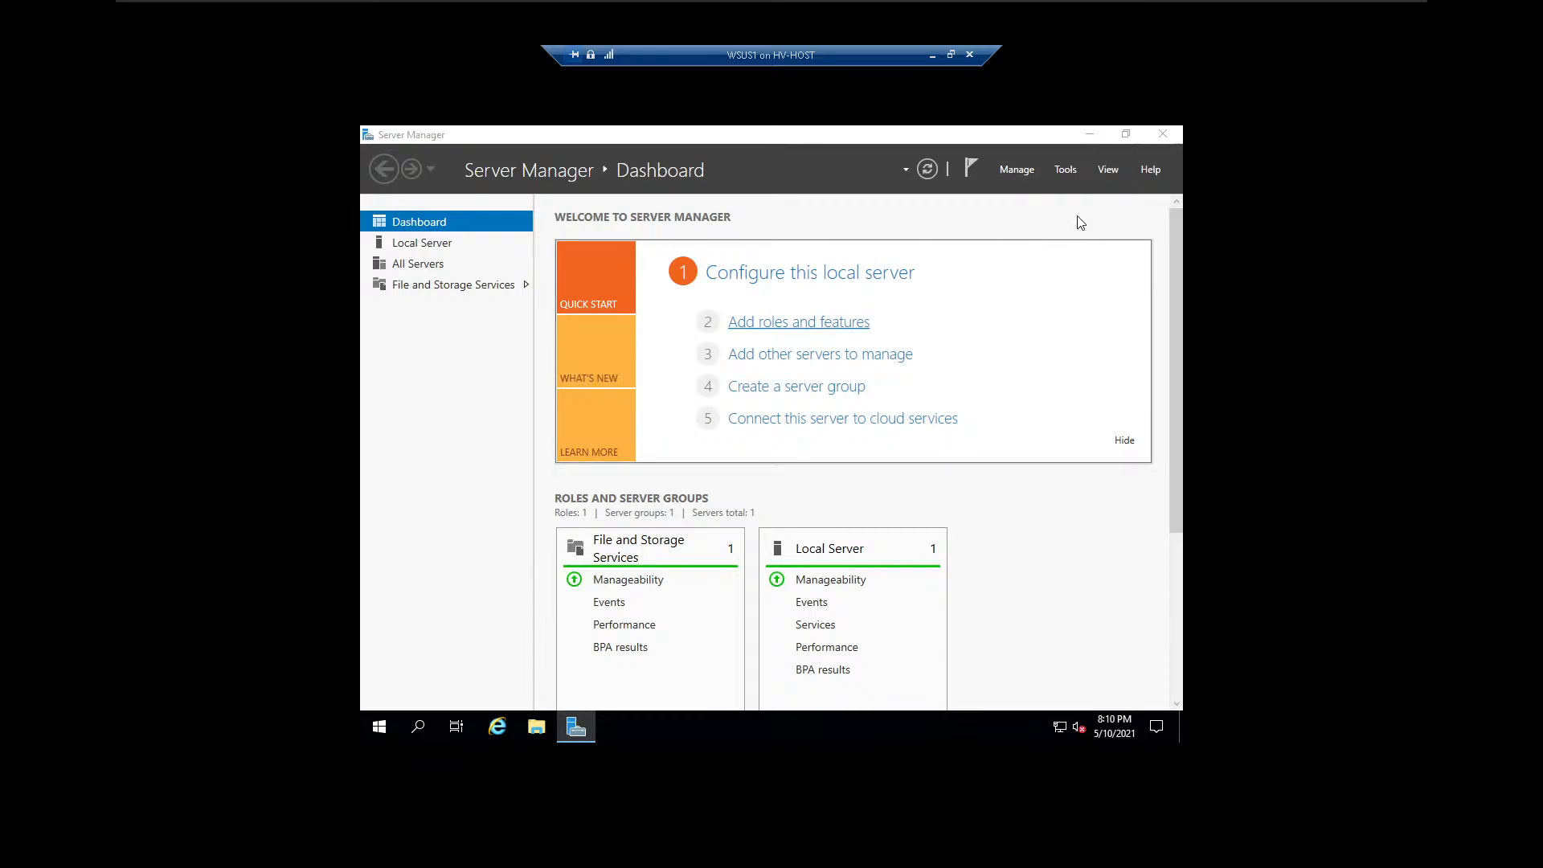
click(818, 579)
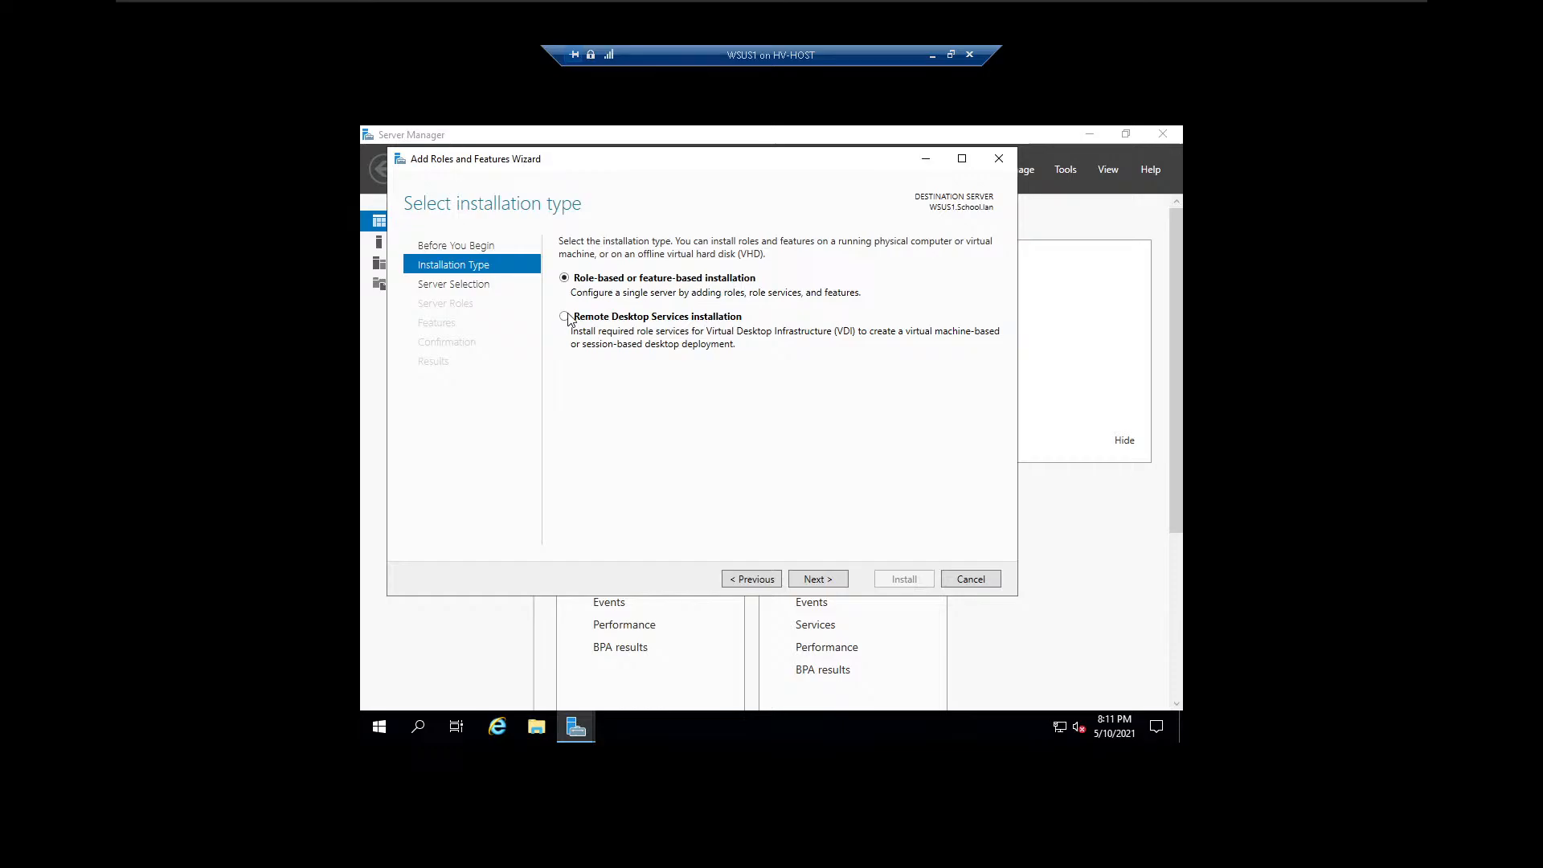
click(833, 582)
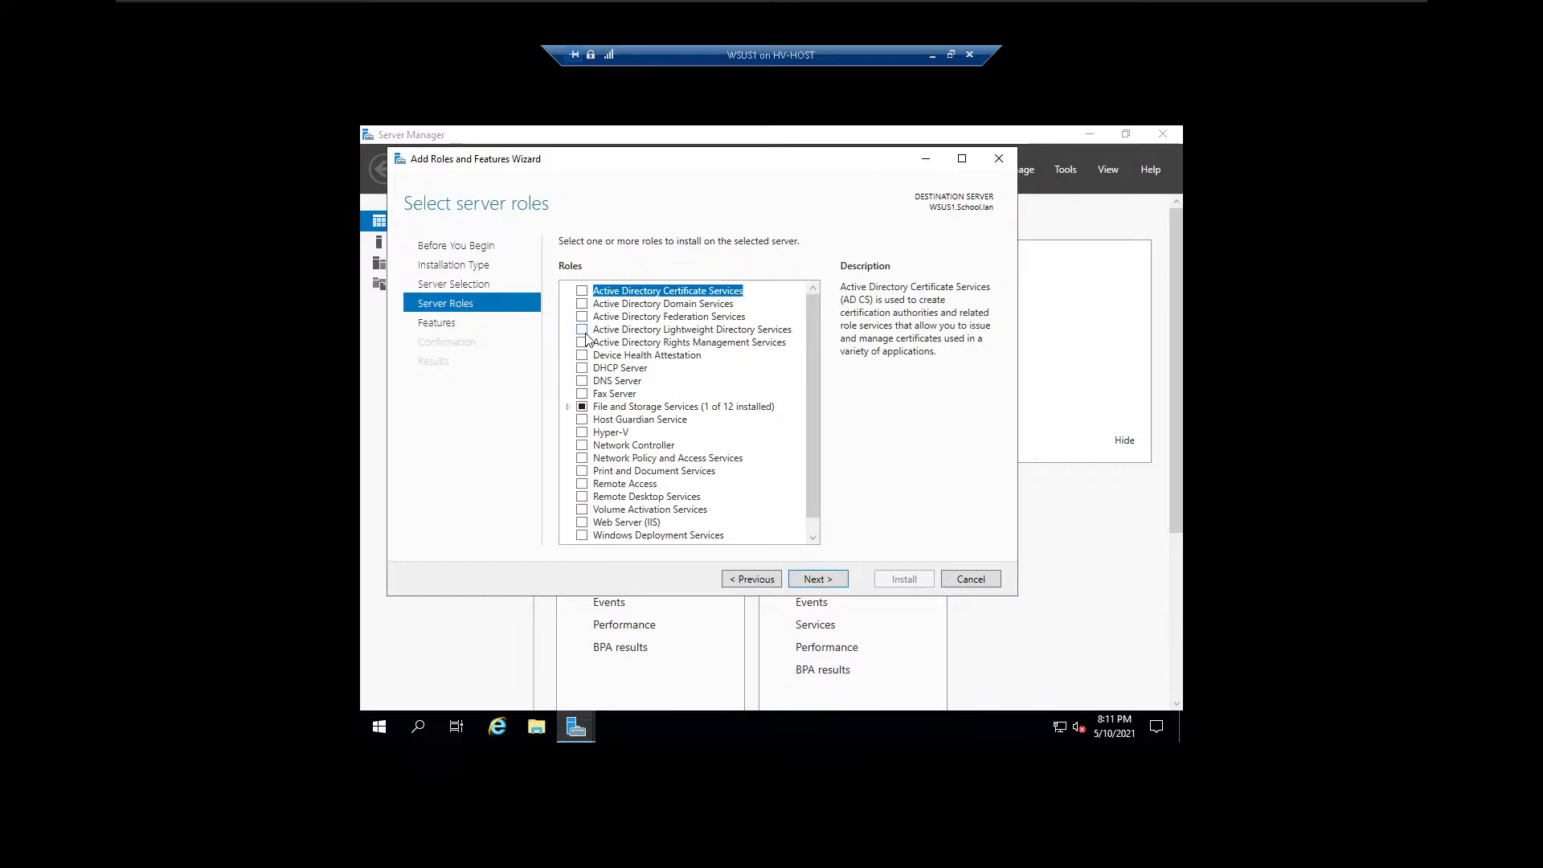
Select the Windows Server Update Services role together with its required features and management tools.
scroll(812, 447, down, 1)
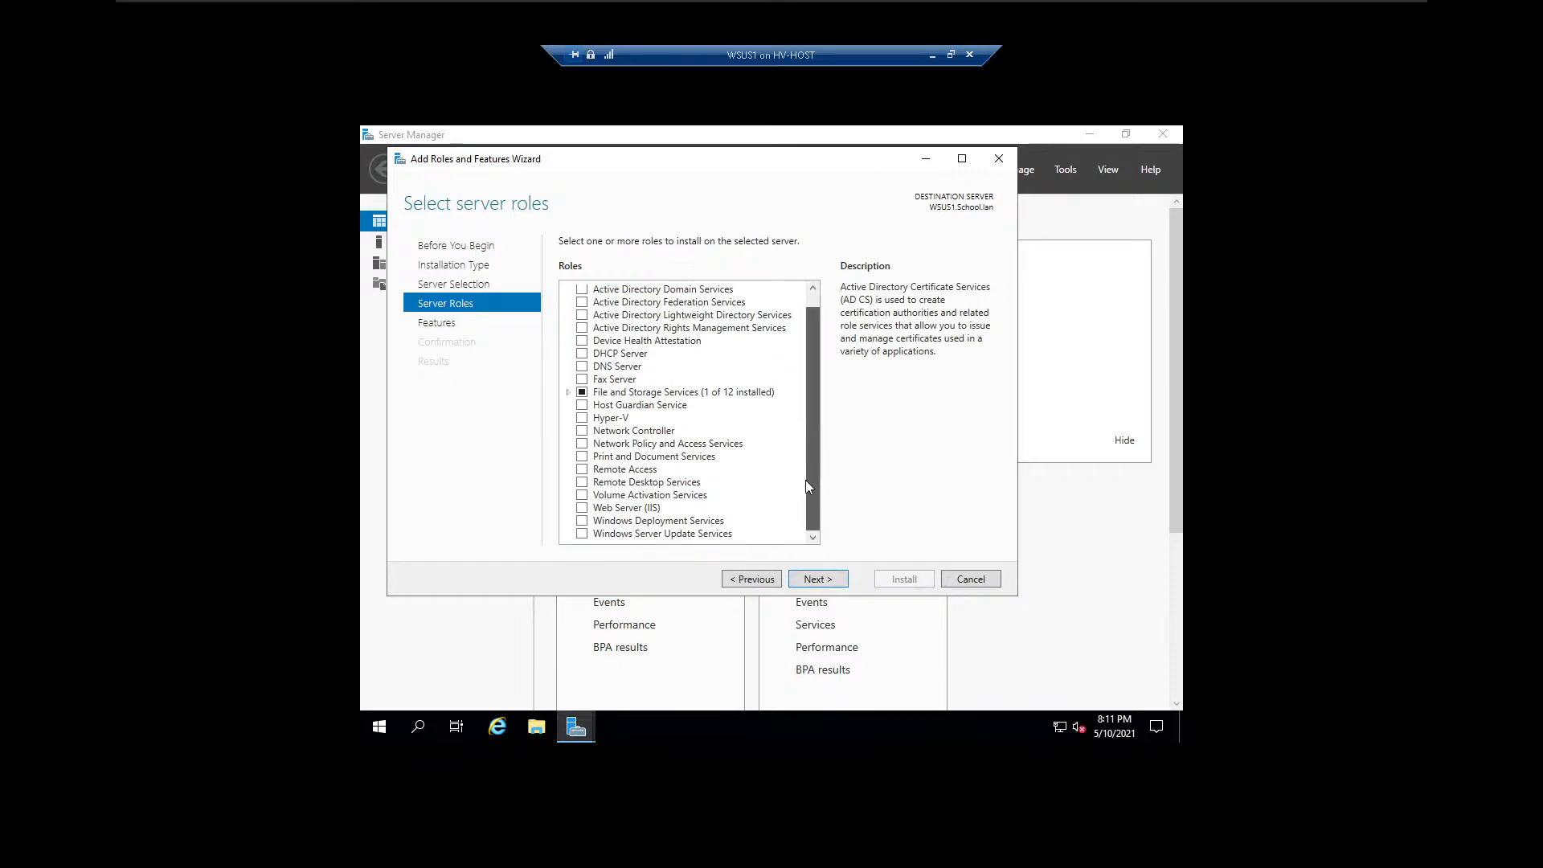
click(582, 535)
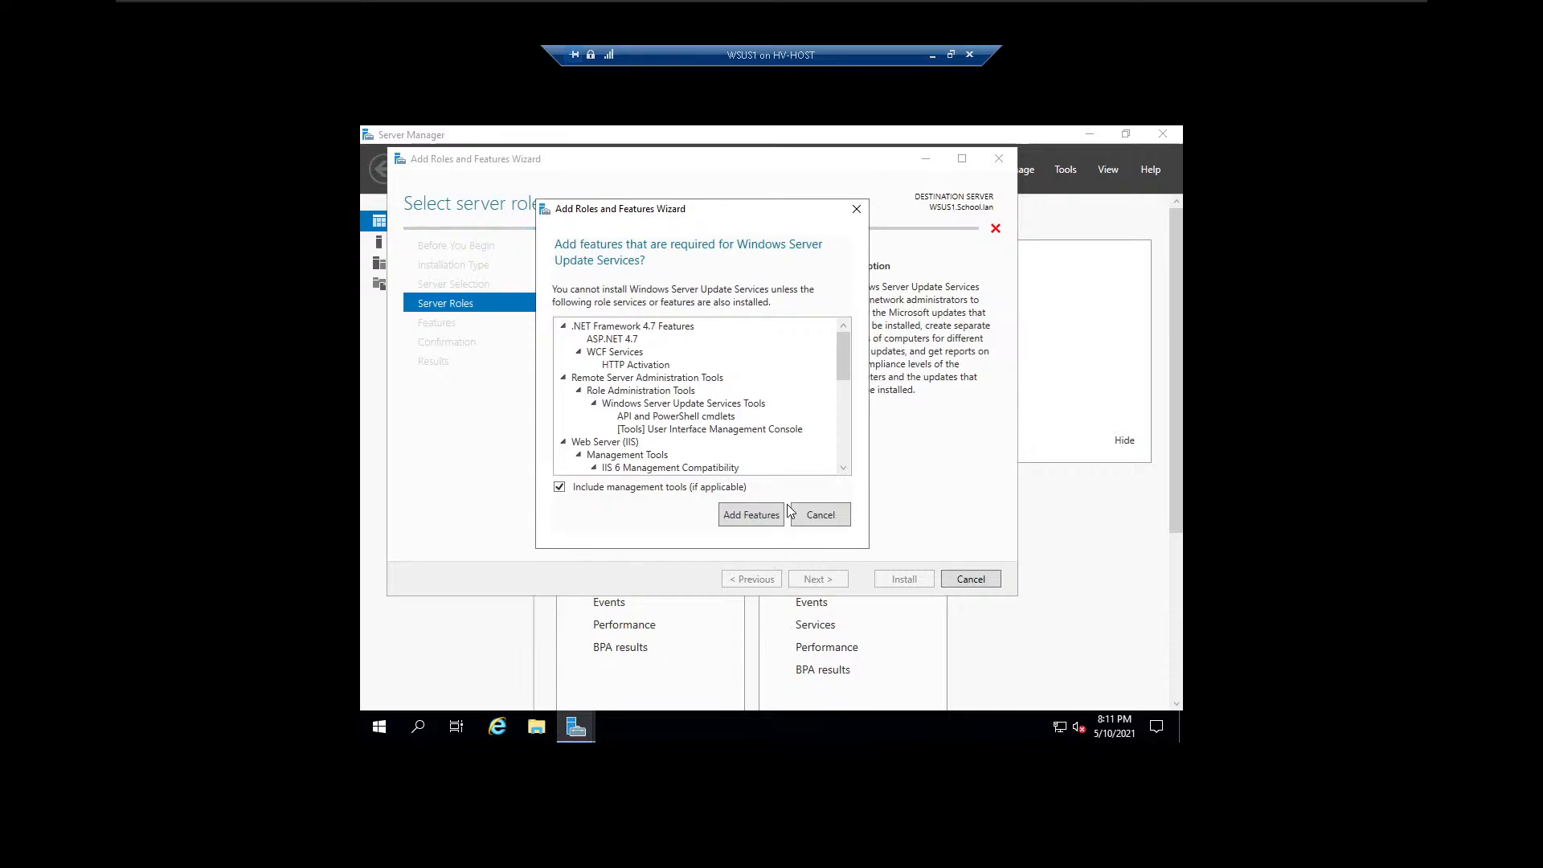
click(750, 515)
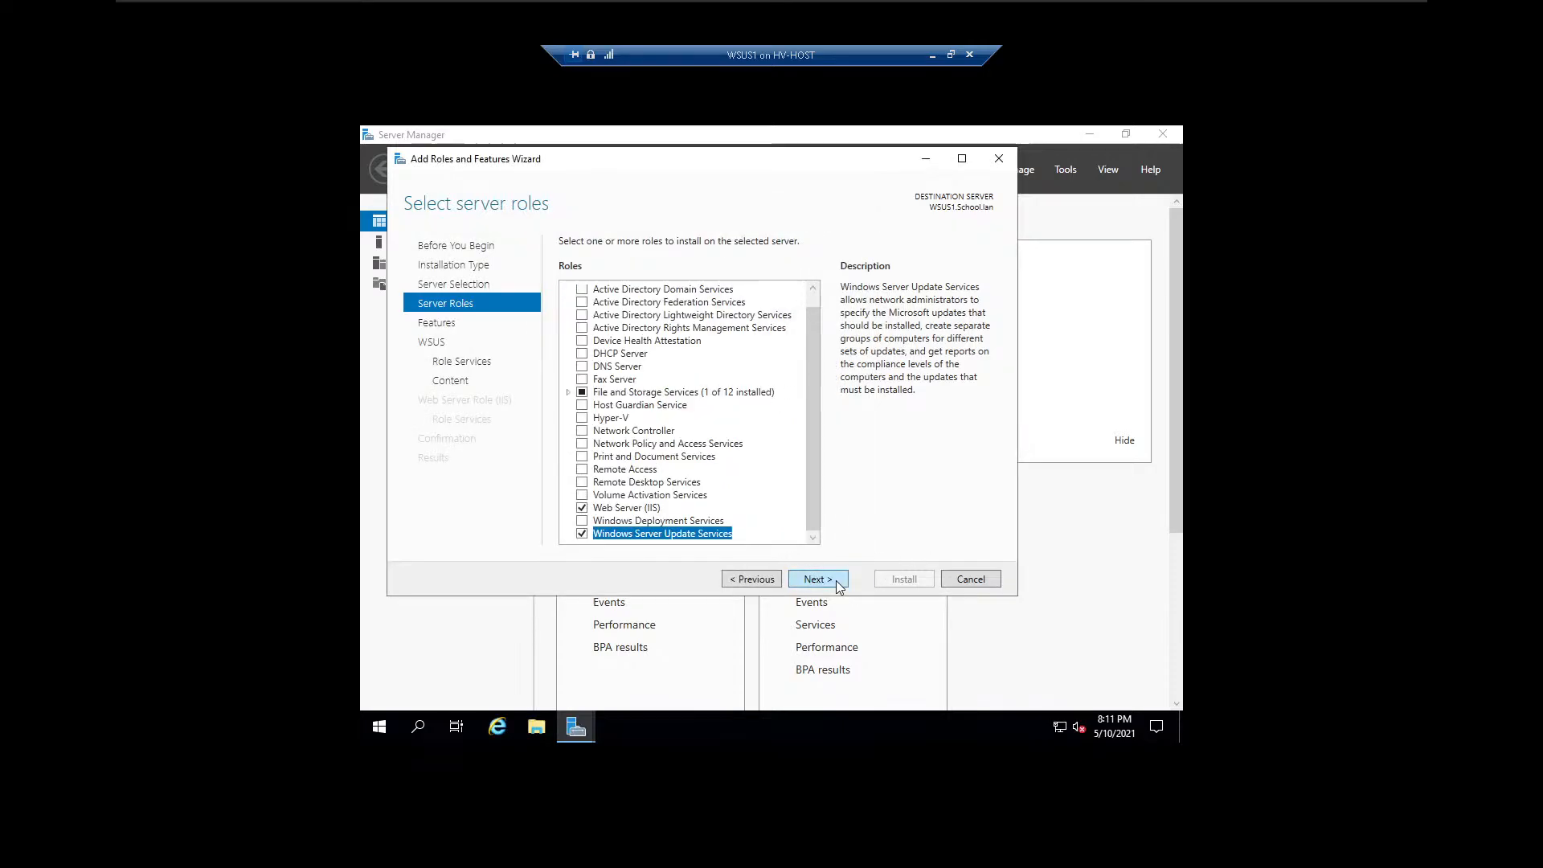
key(Return)
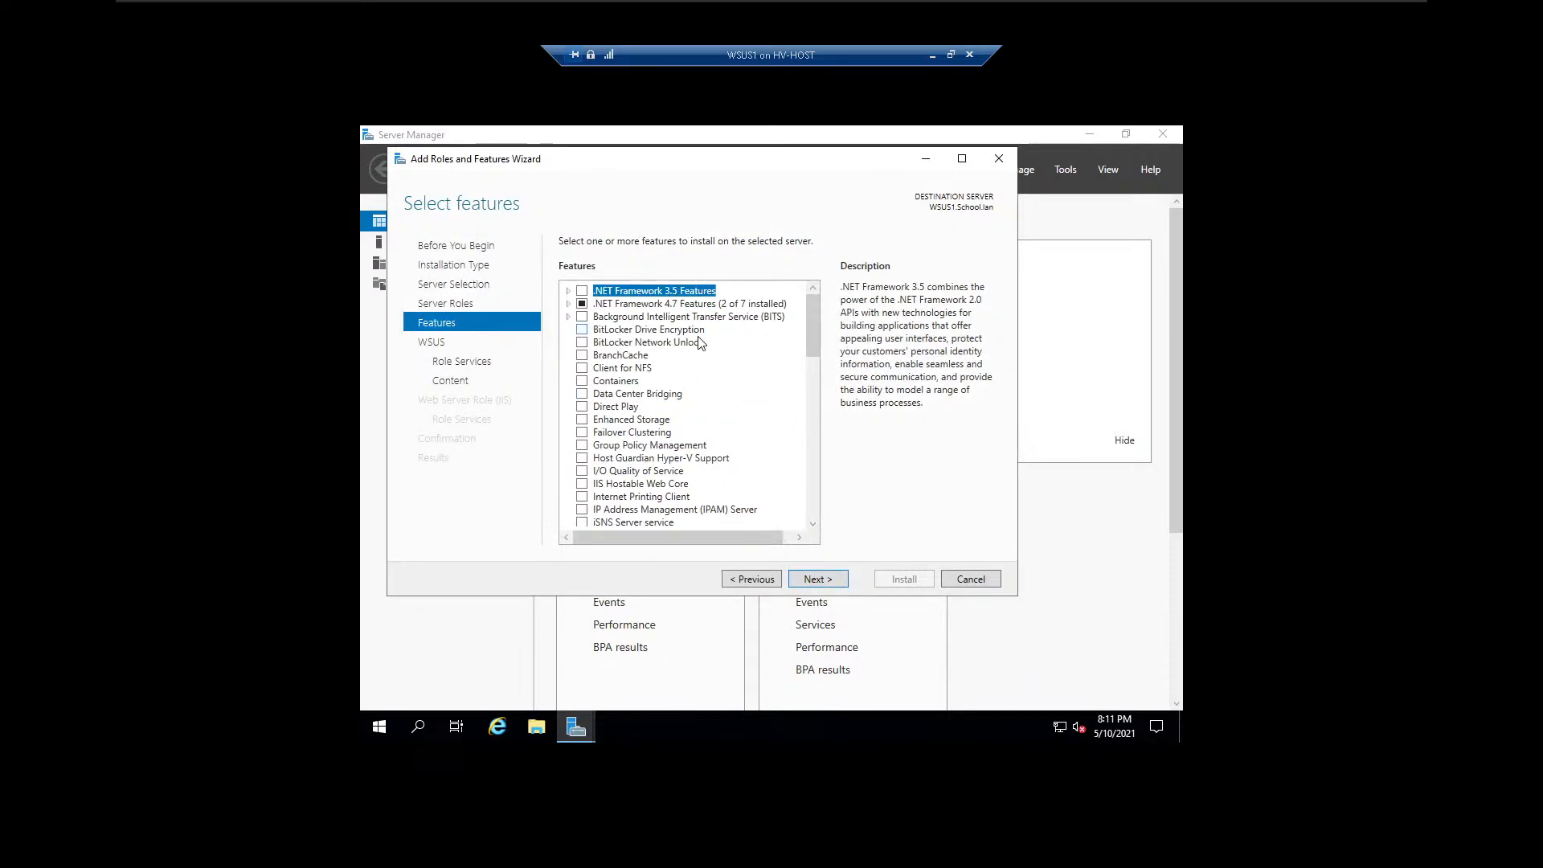
Accept the default features and keep WID Connectivity and WSUS Services as the WSUS role services.
drag(817, 321, 795, 507)
scroll(795, 507, up, 10)
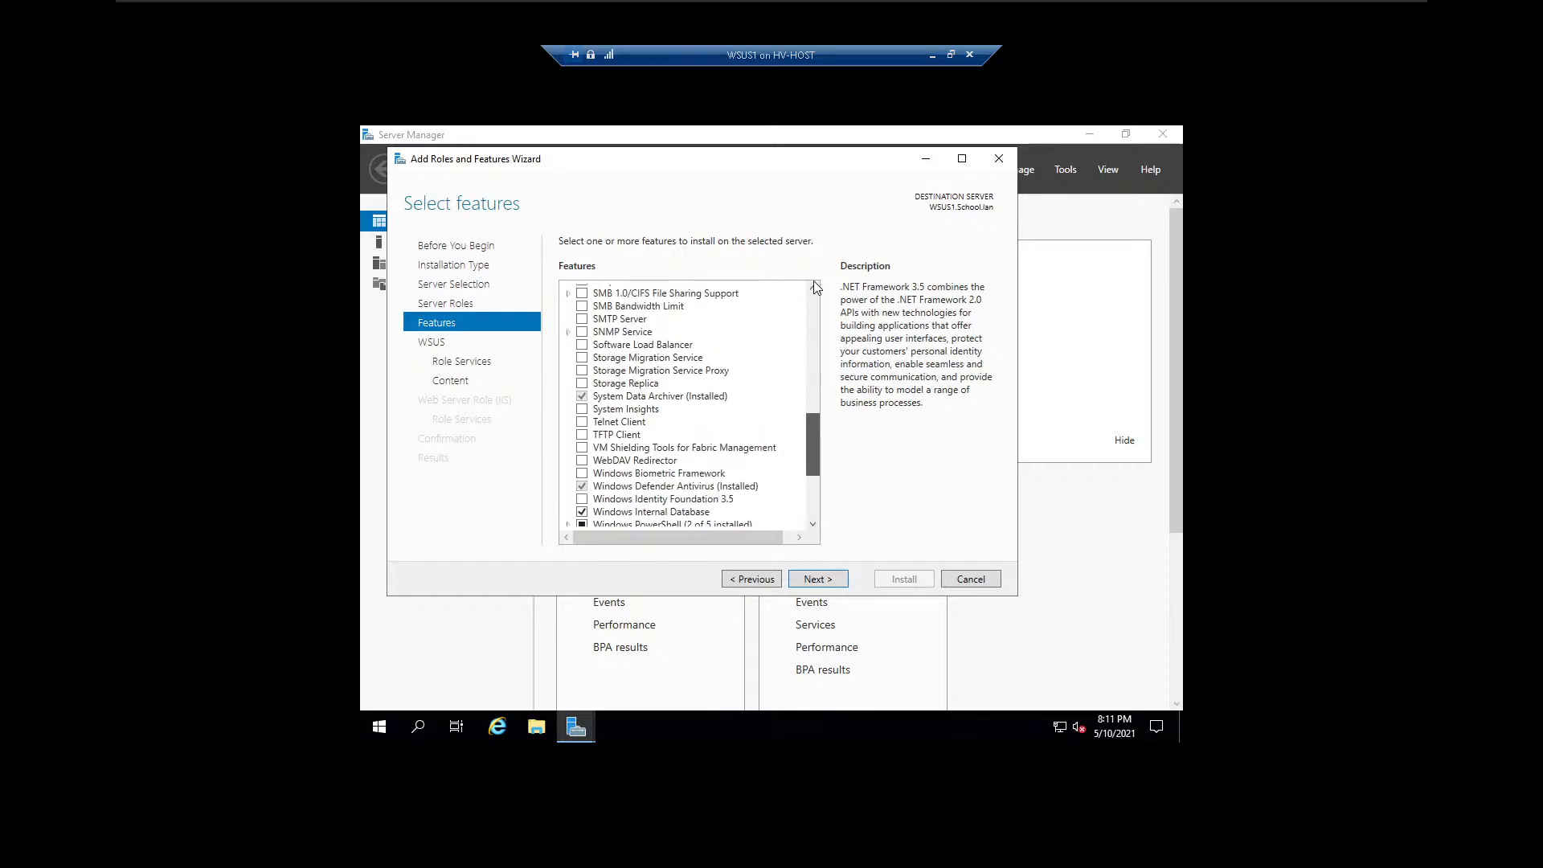
click(829, 585)
click(829, 584)
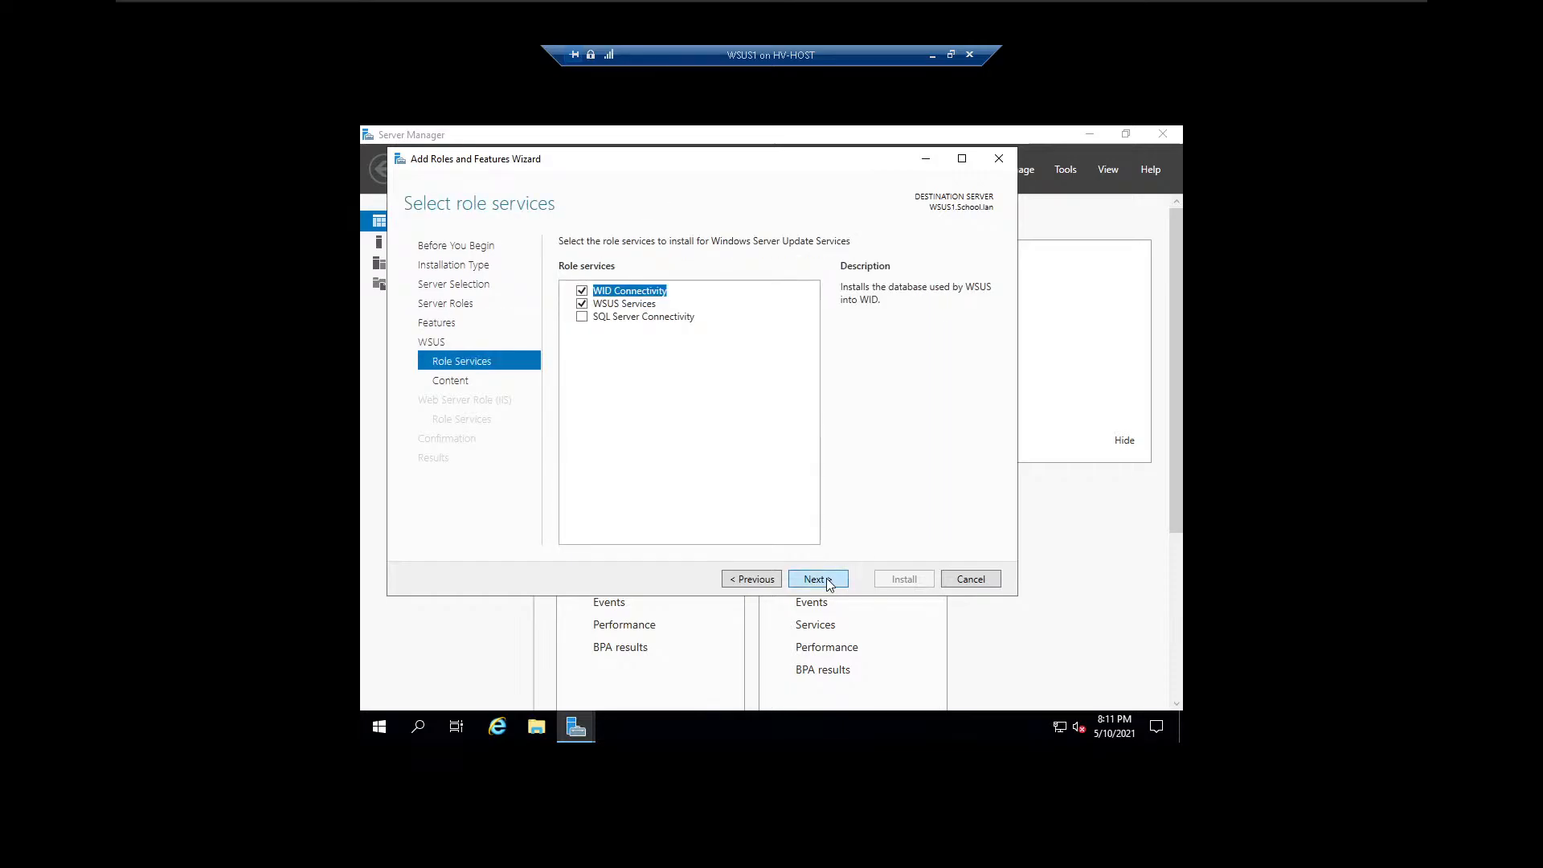
click(830, 580)
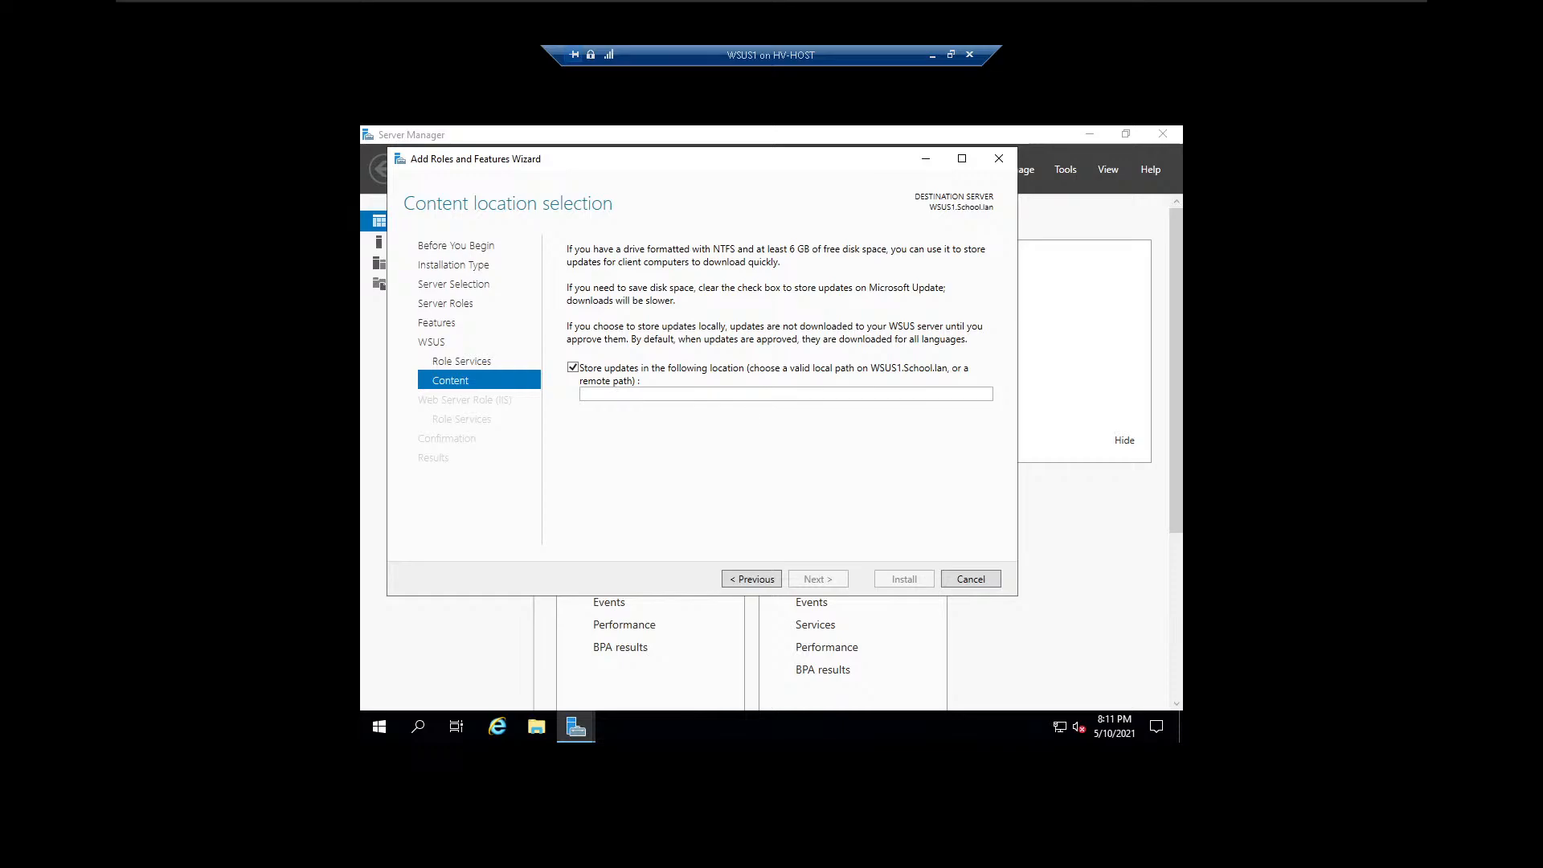
Set the location for storing updates to c:\updates.
click(786, 394)
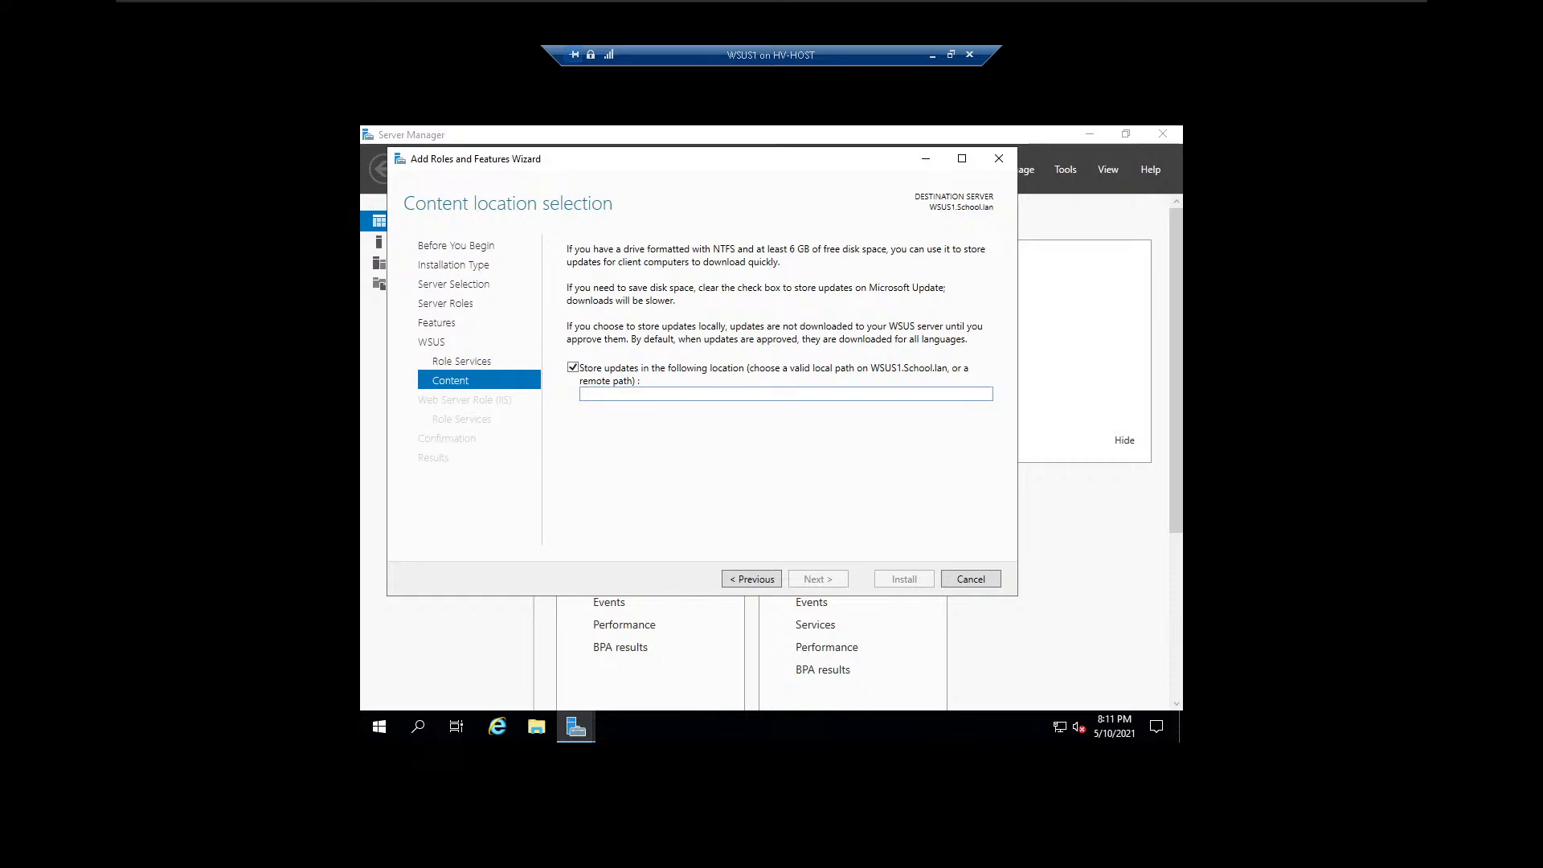
text(c:\updates)
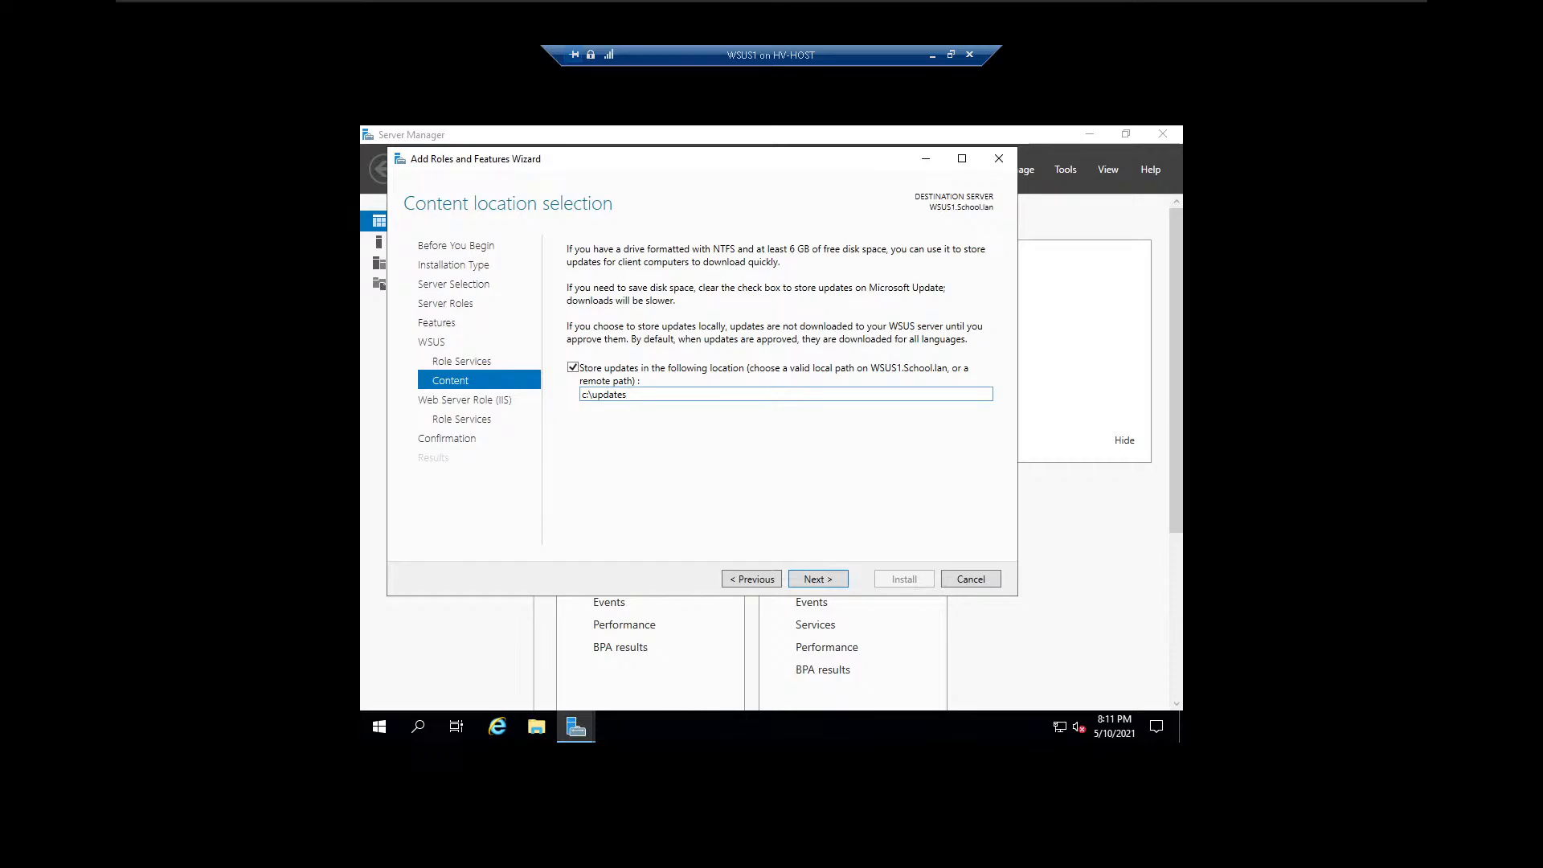
click(821, 578)
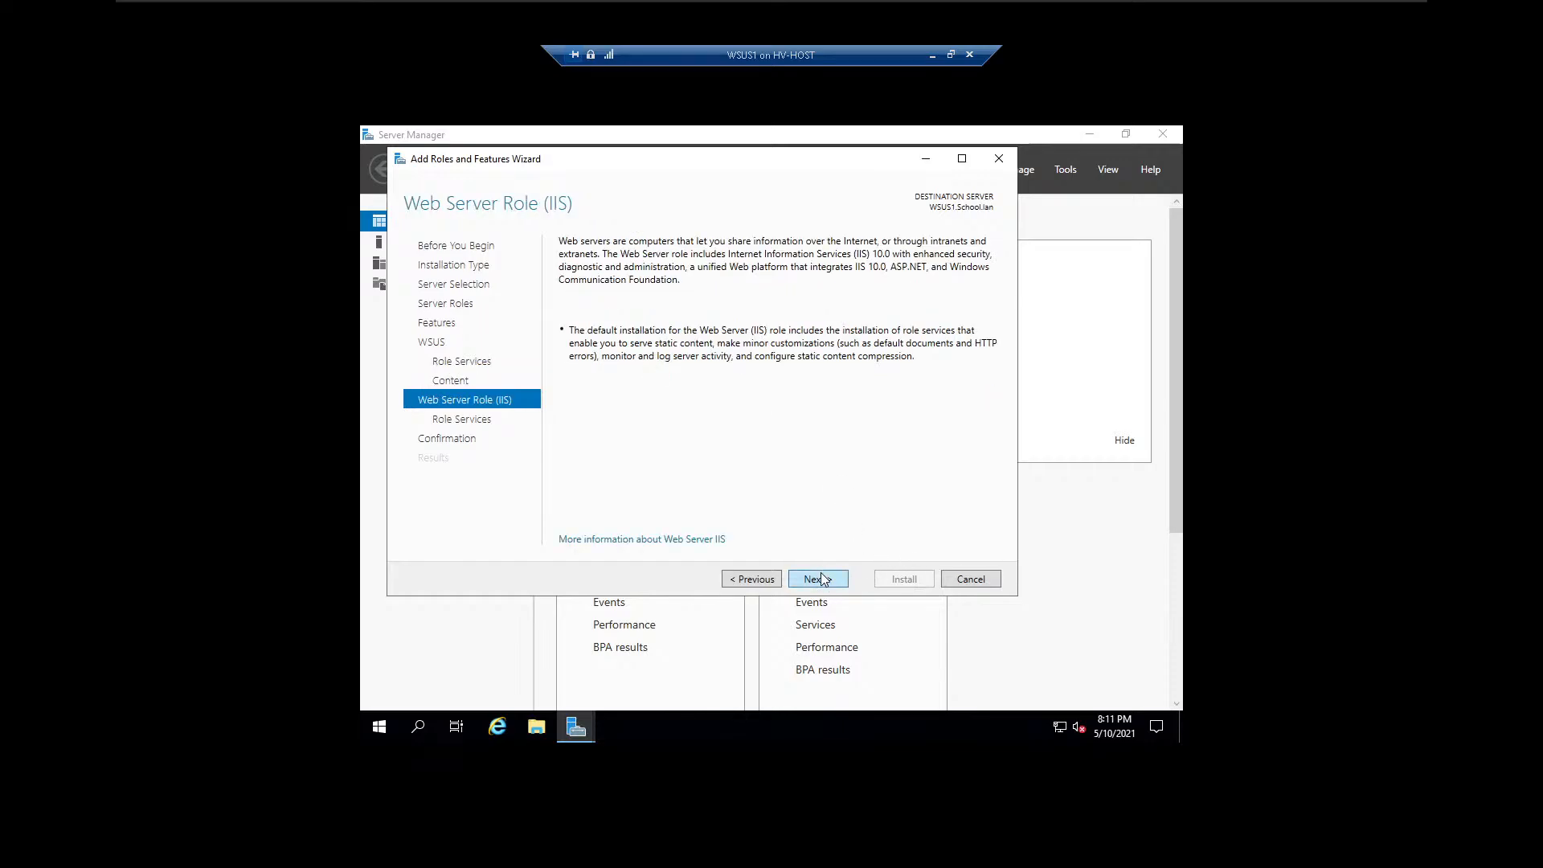
Accept the default Web Server (IIS) role services and run the installation with automatic server restarts allowed.
click(842, 573)
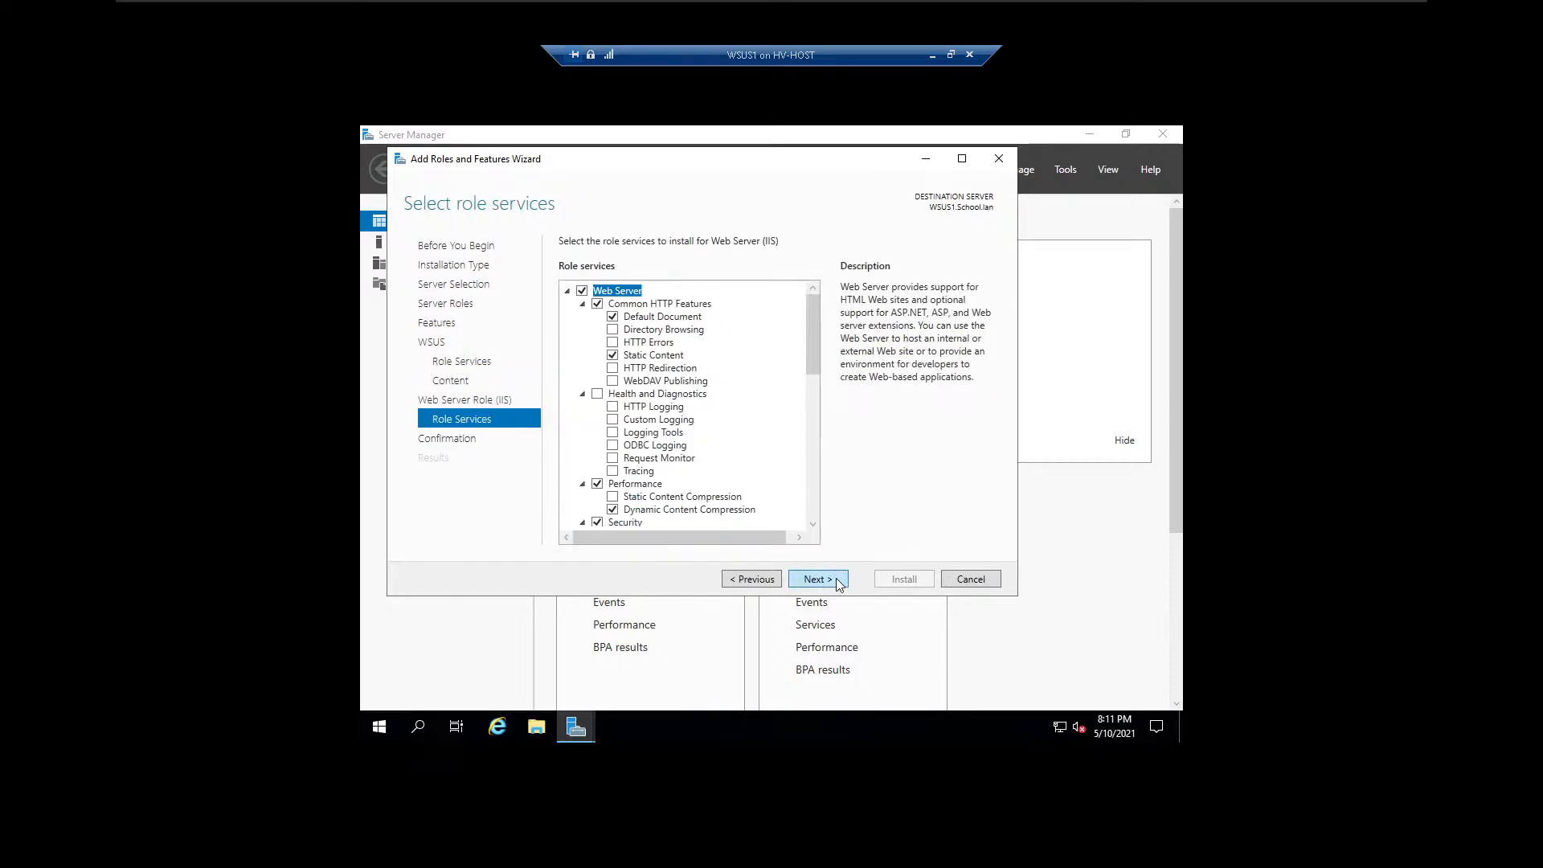
click(839, 585)
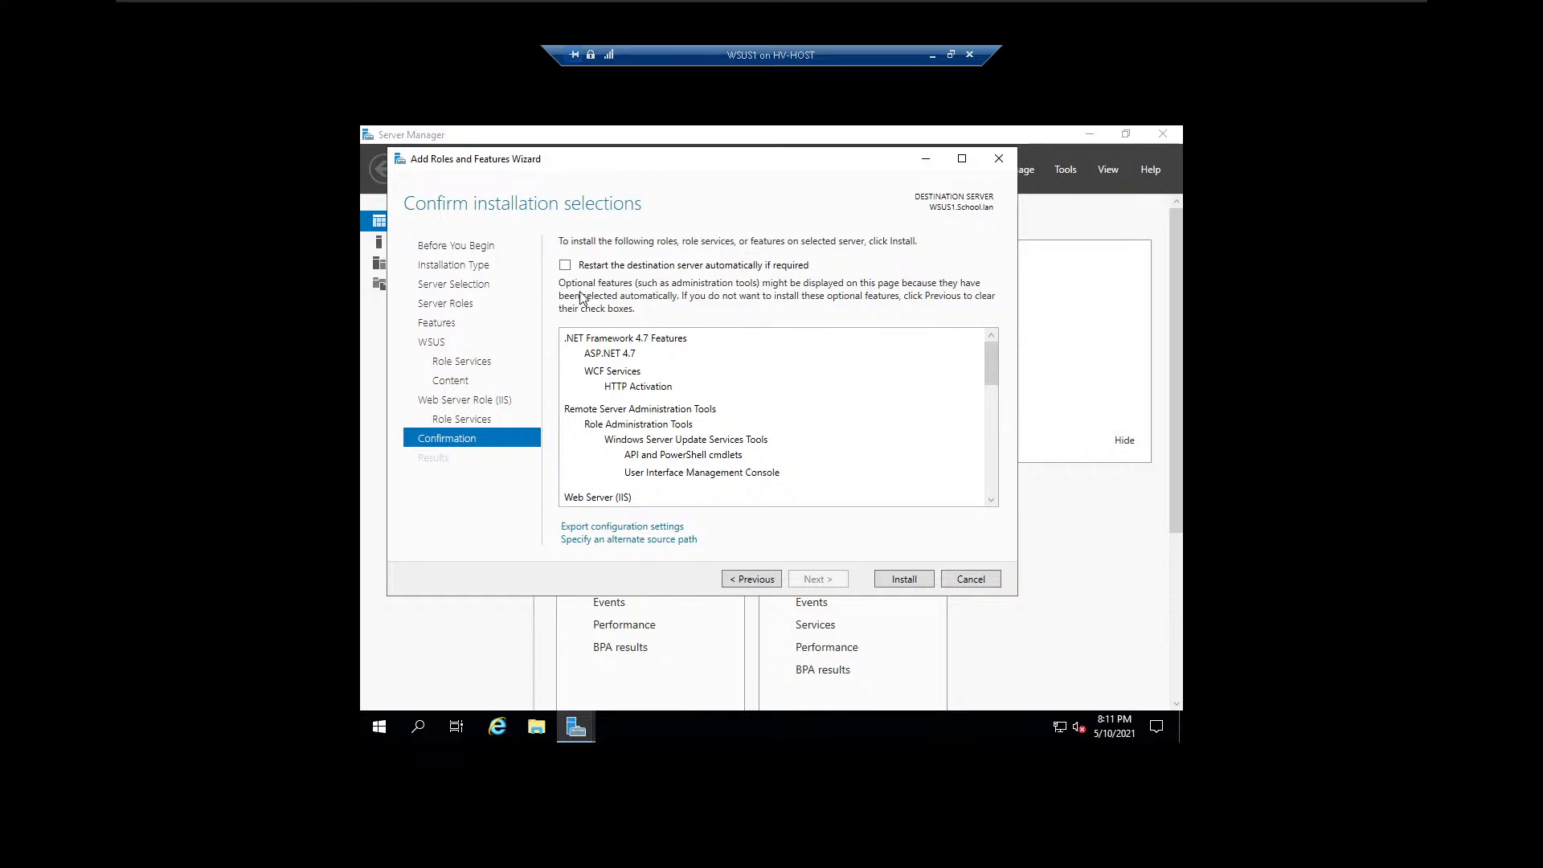
click(566, 266)
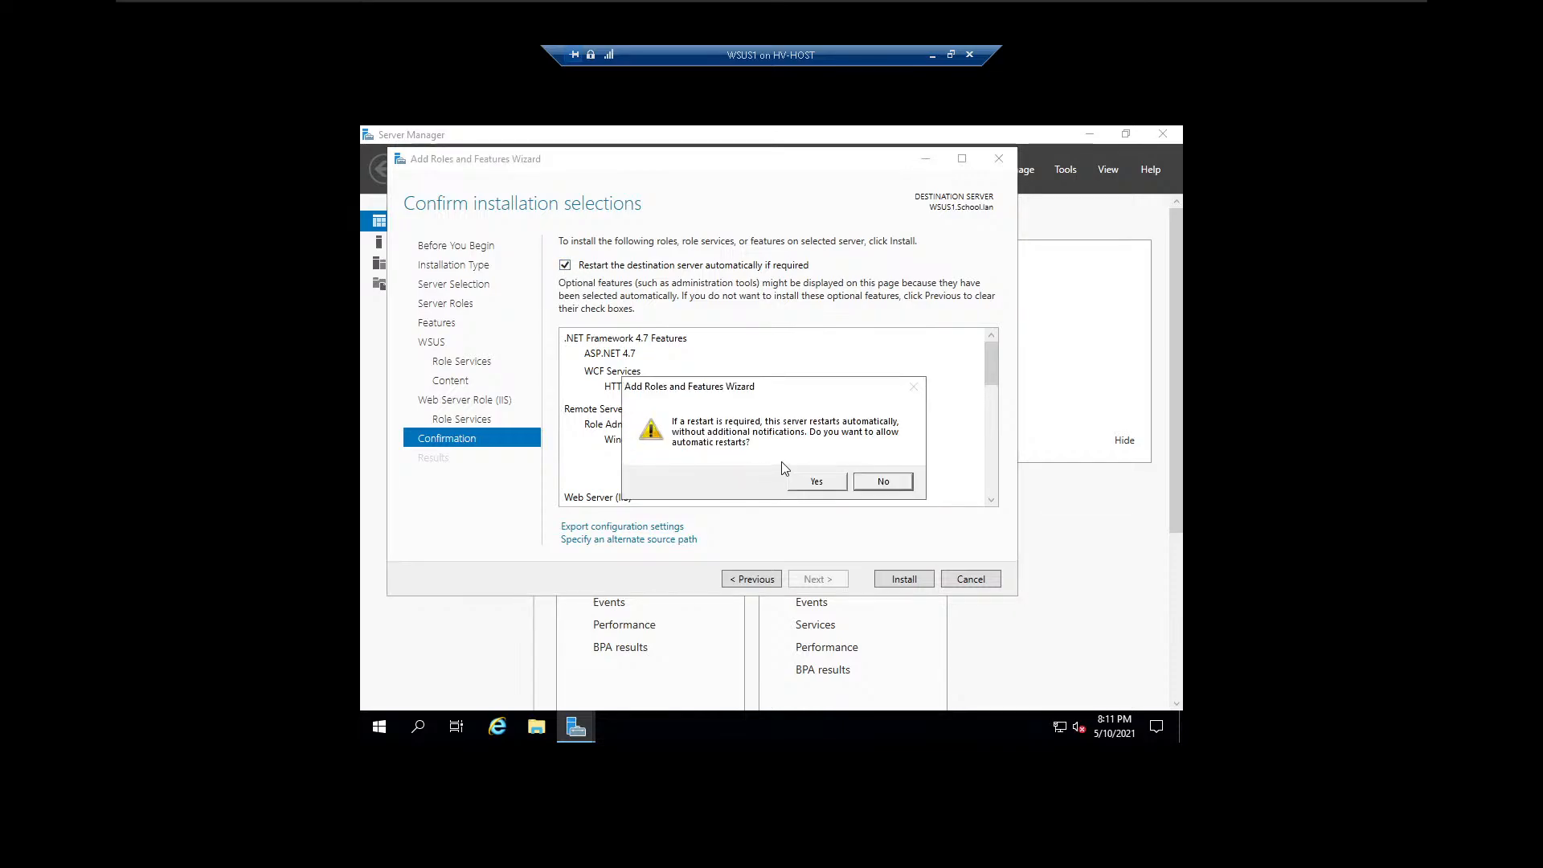
click(815, 481)
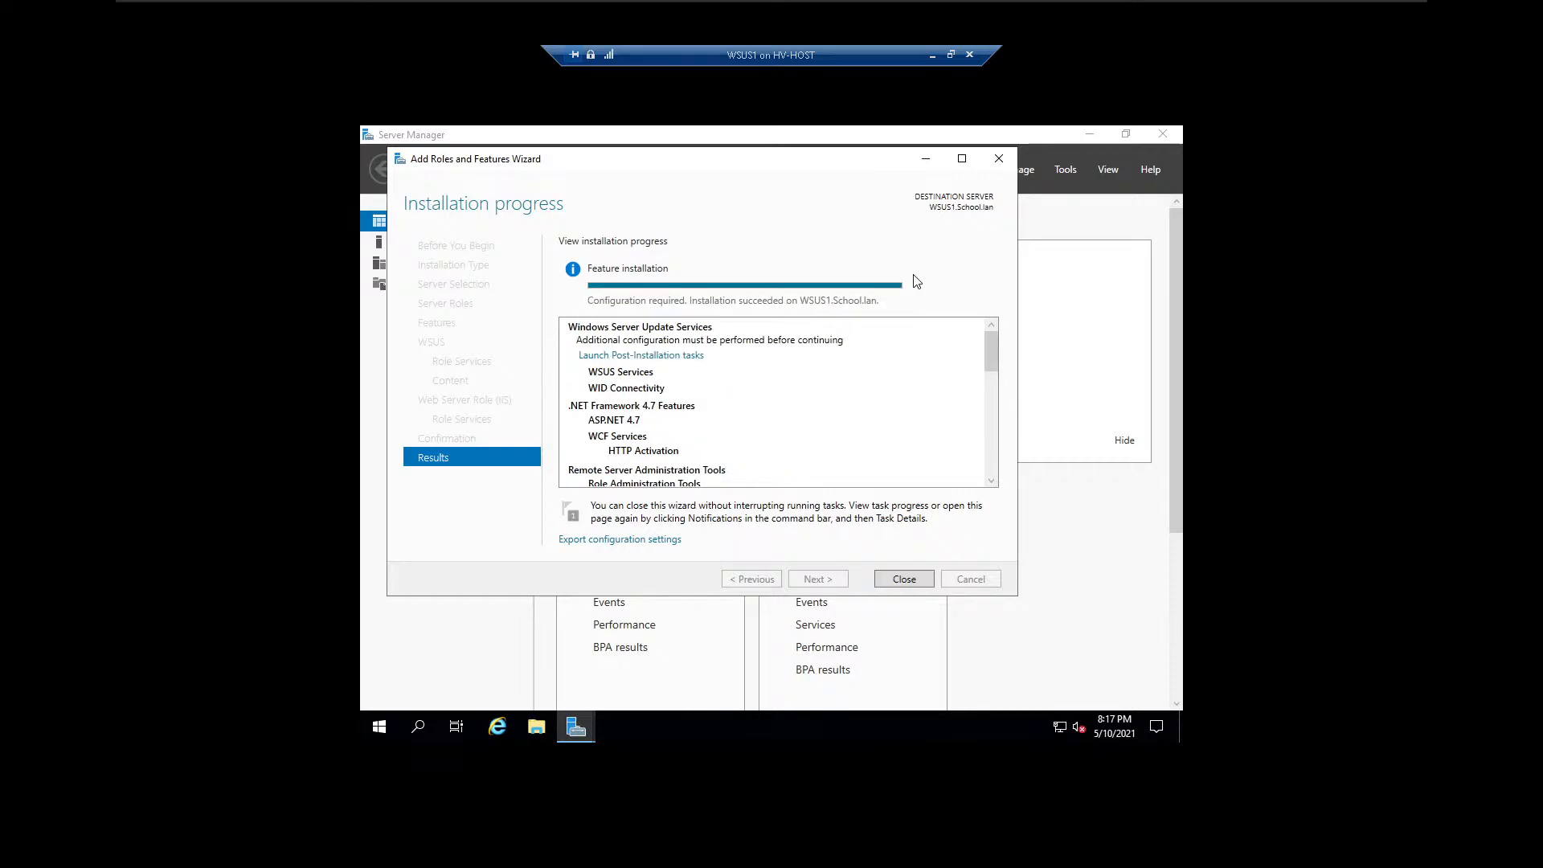
click(914, 577)
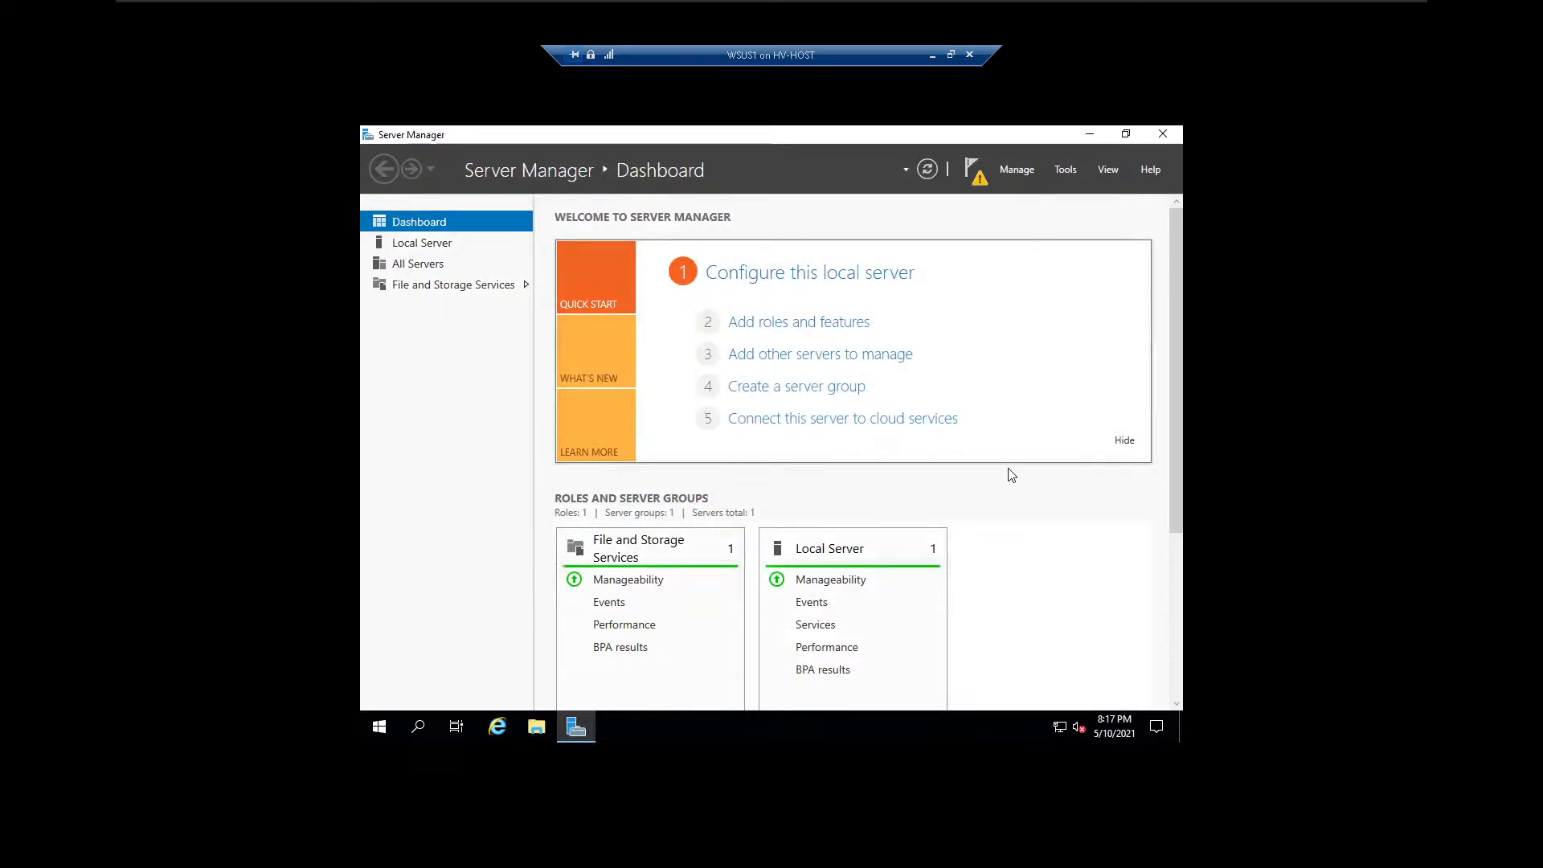
Launch the WSUS post-installation tasks and check their progress in the notifications.
click(974, 170)
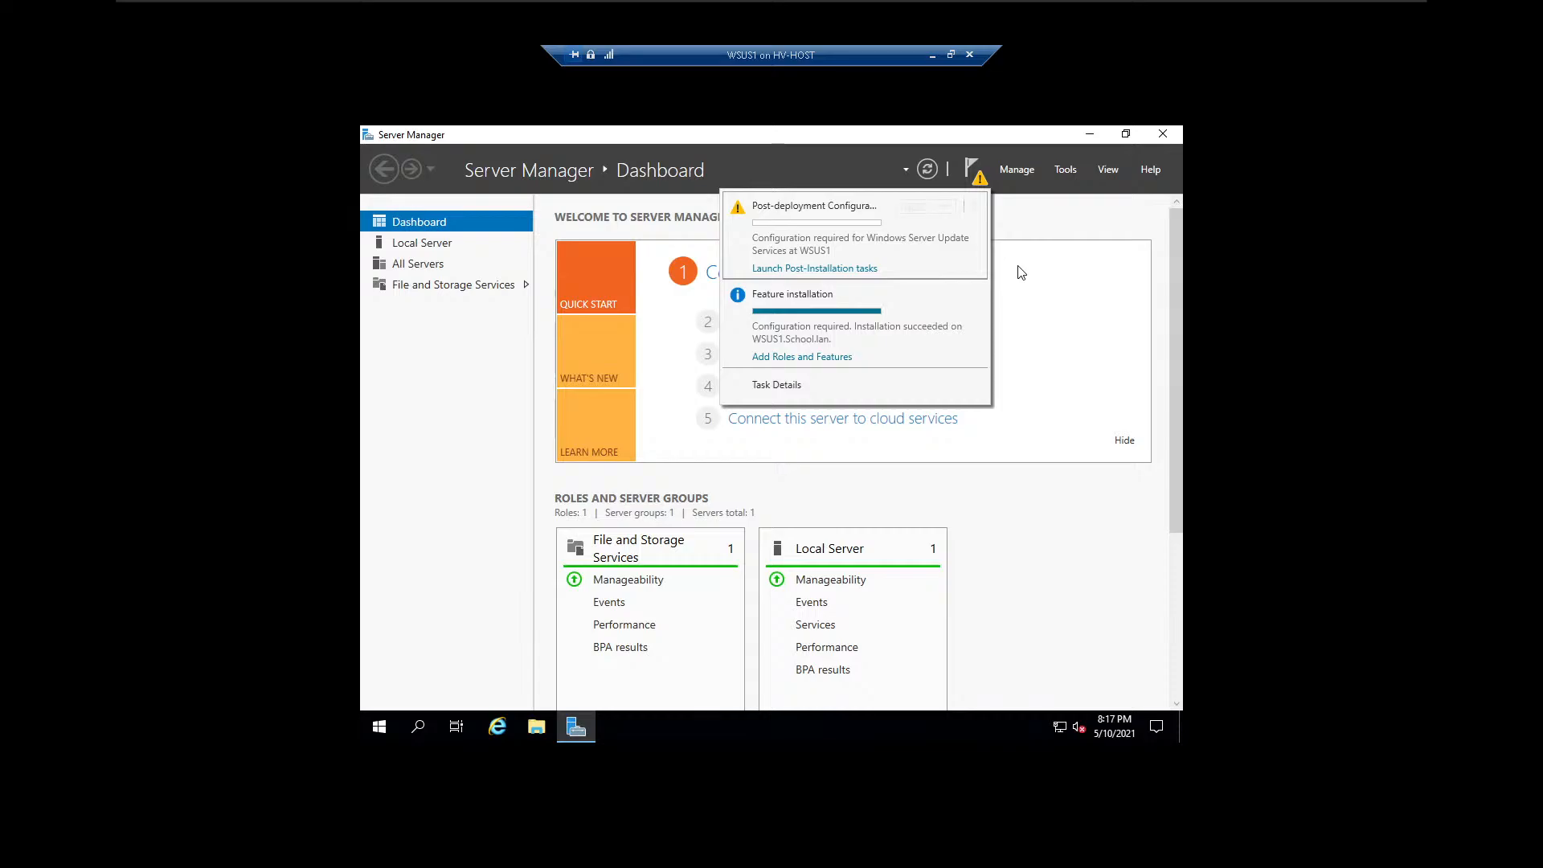
click(826, 270)
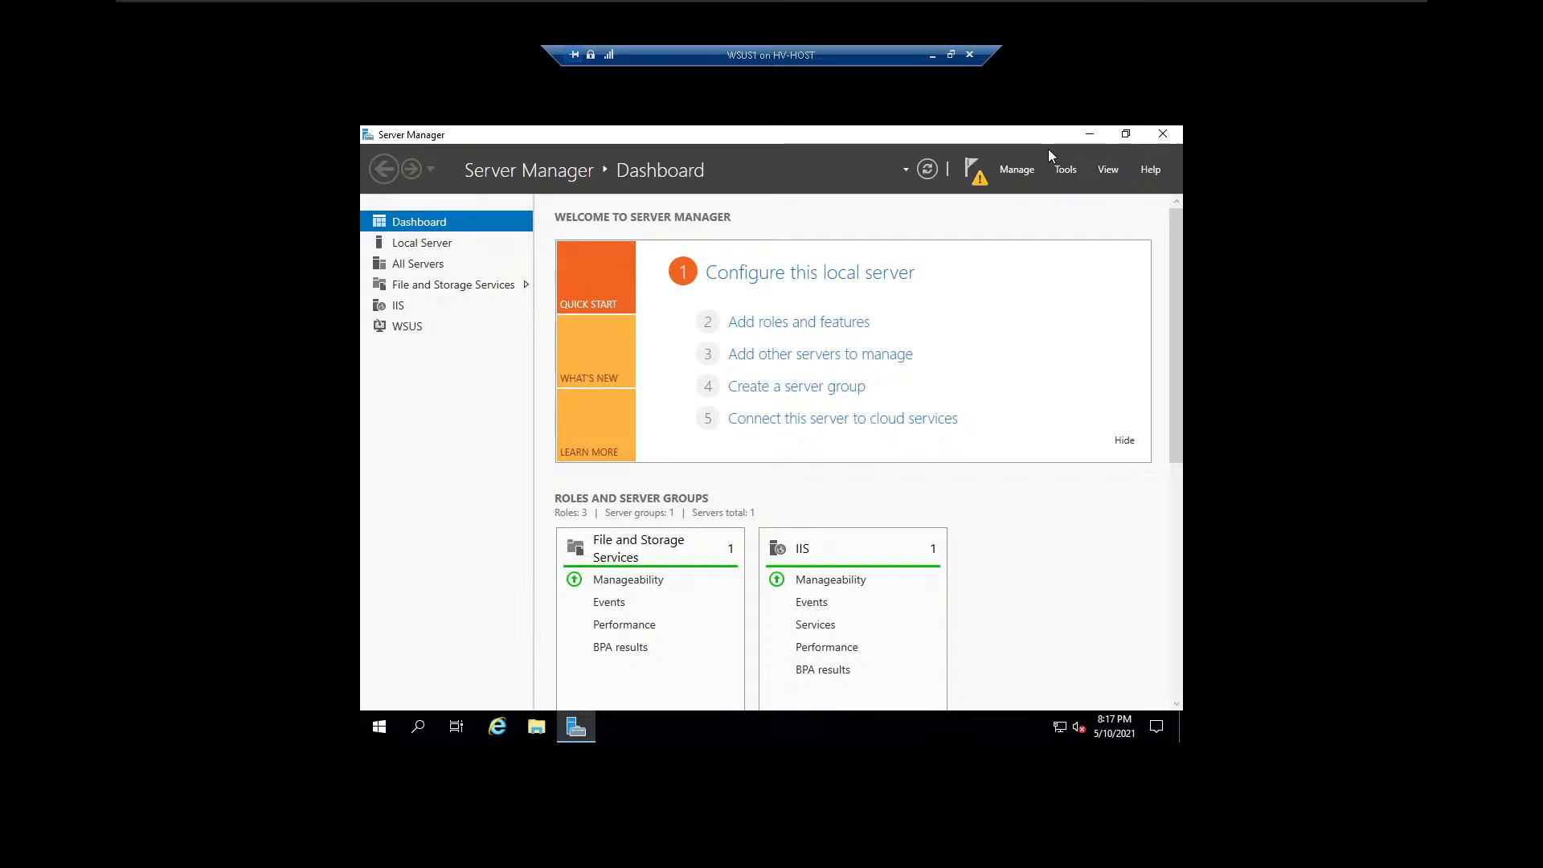
click(977, 174)
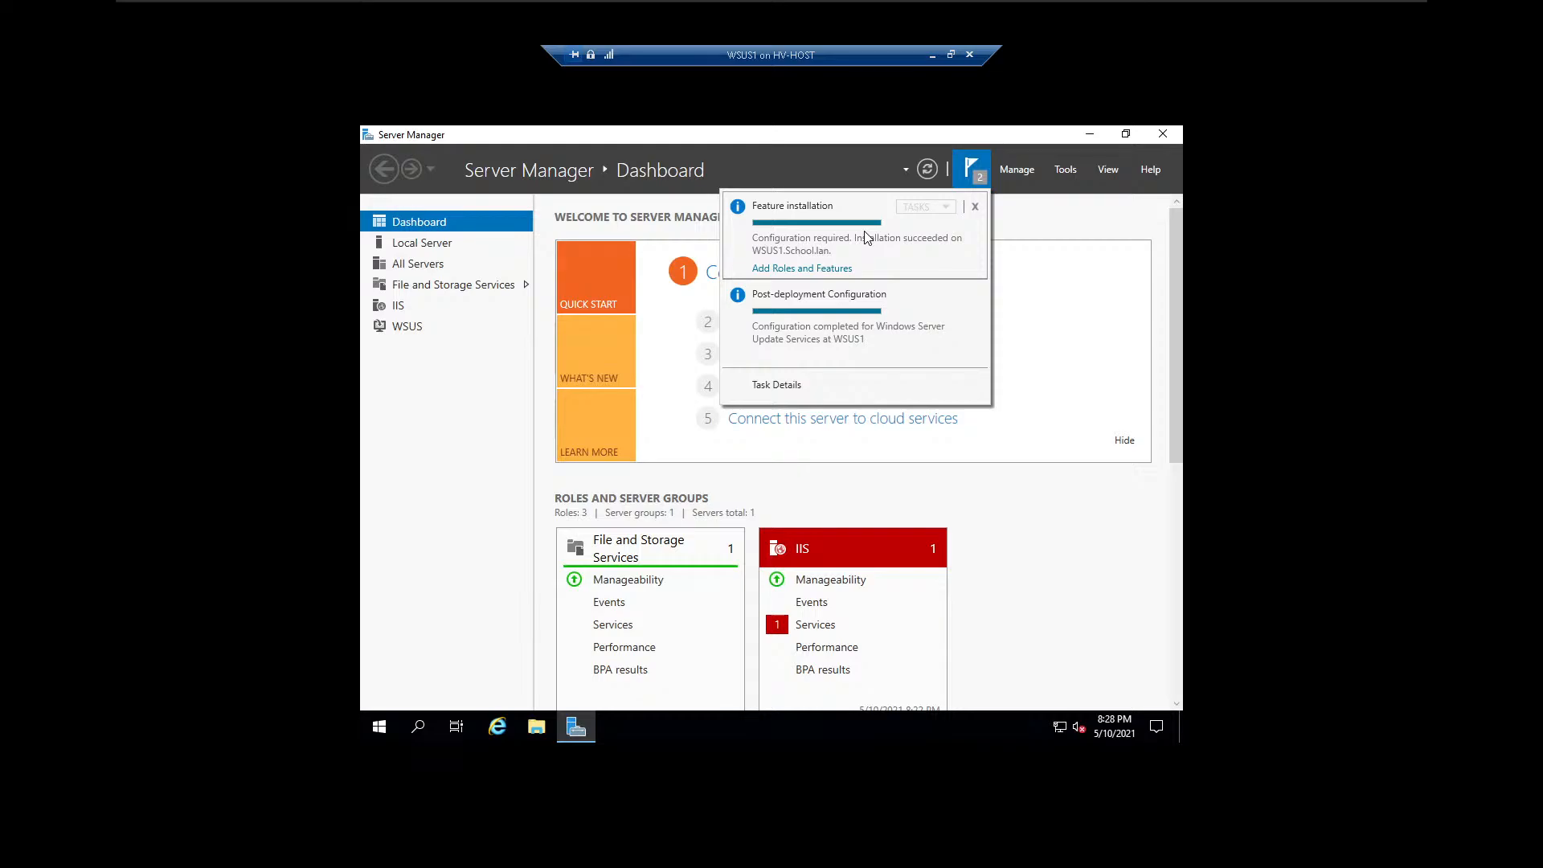
click(1152, 282)
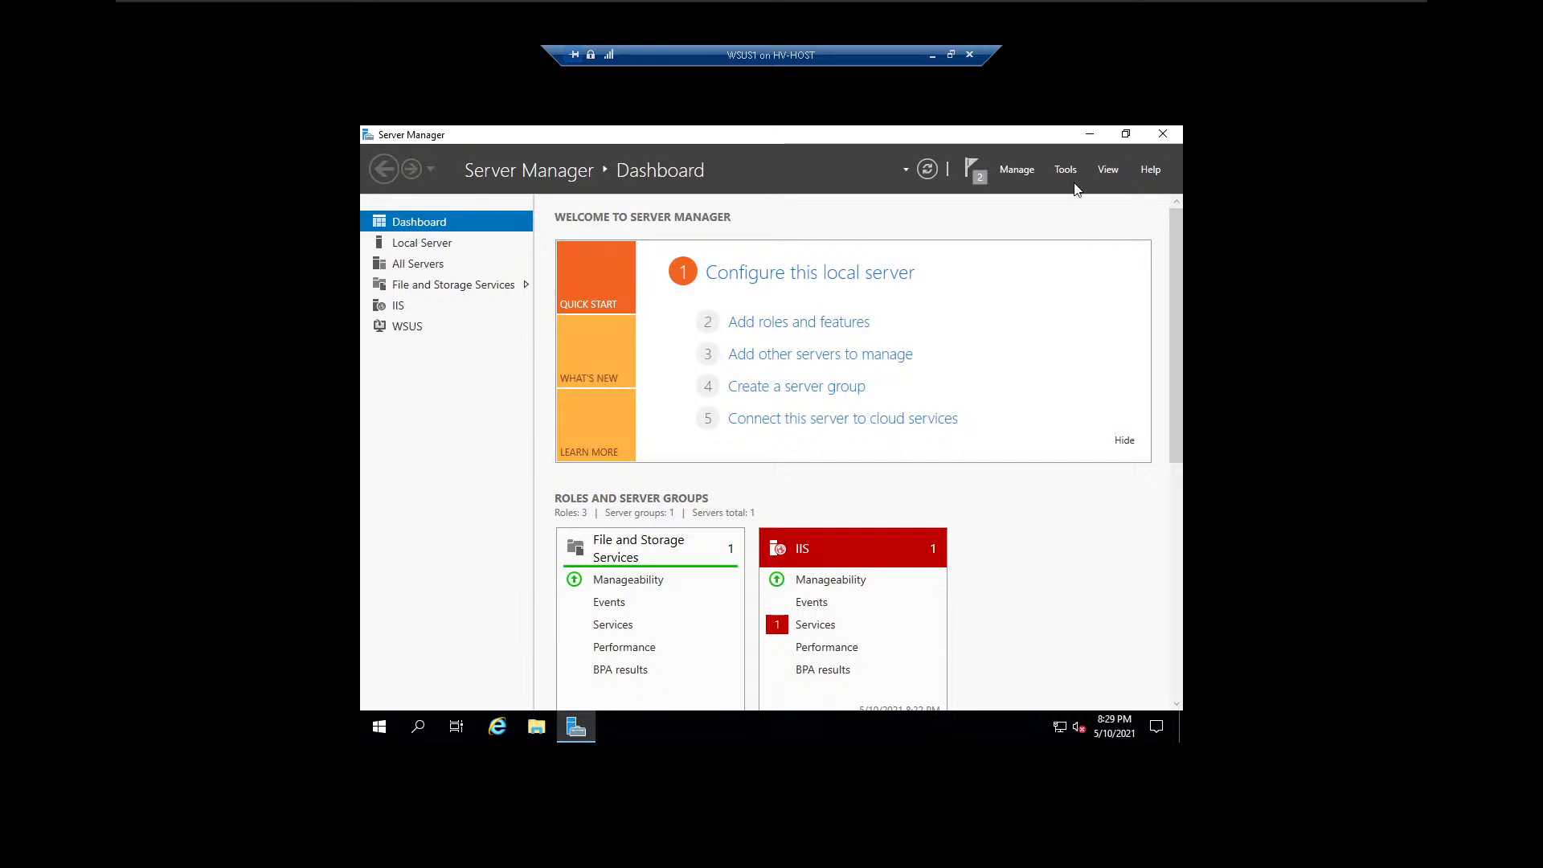
Open Windows Server Update Services and bring its configuration wizard to the front.
click(1073, 177)
click(1010, 668)
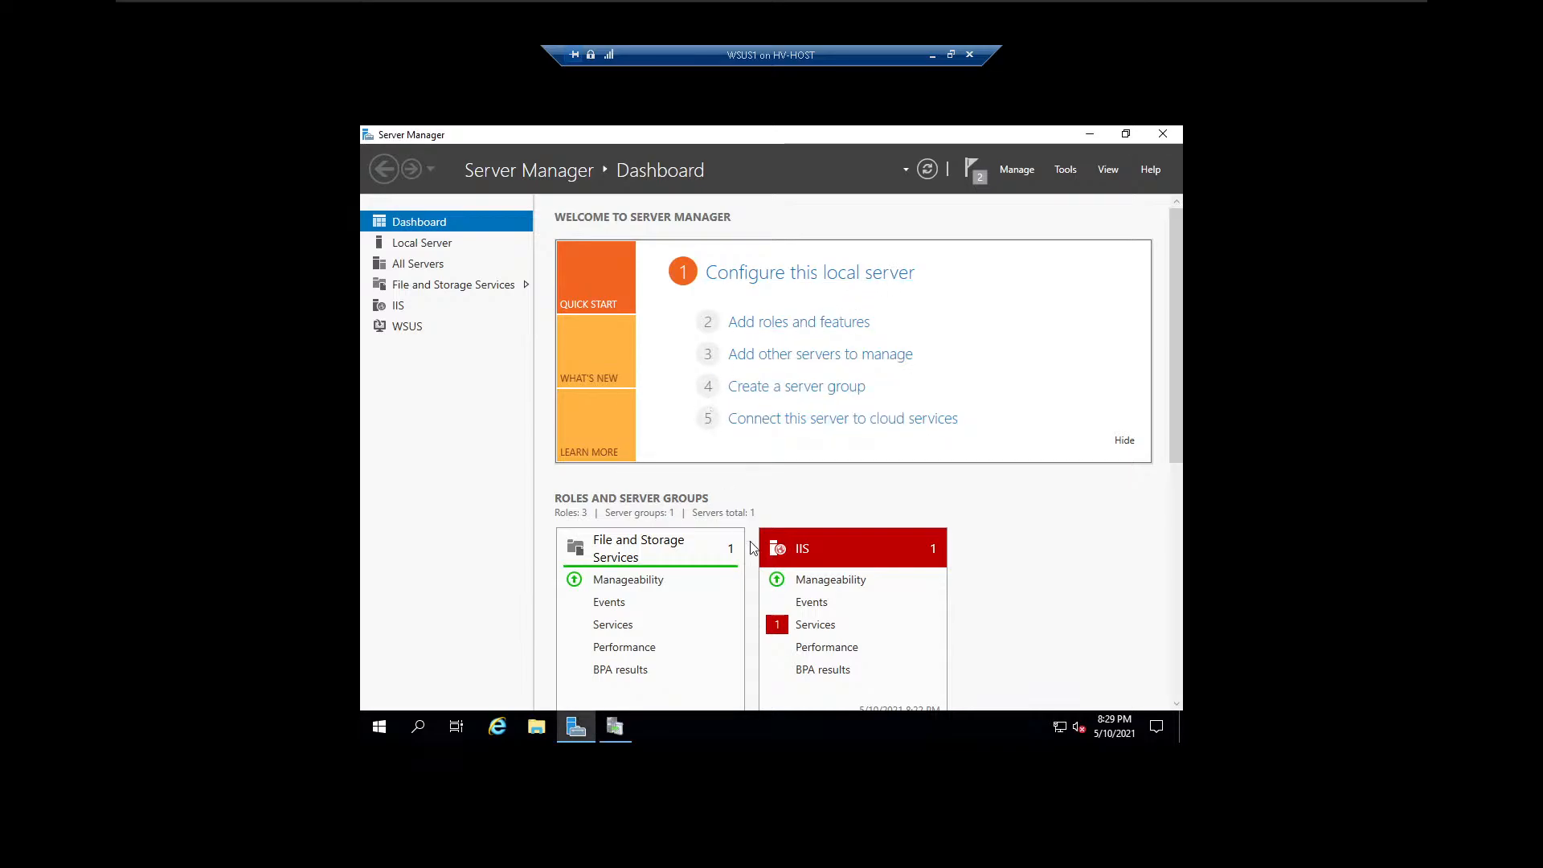
click(626, 732)
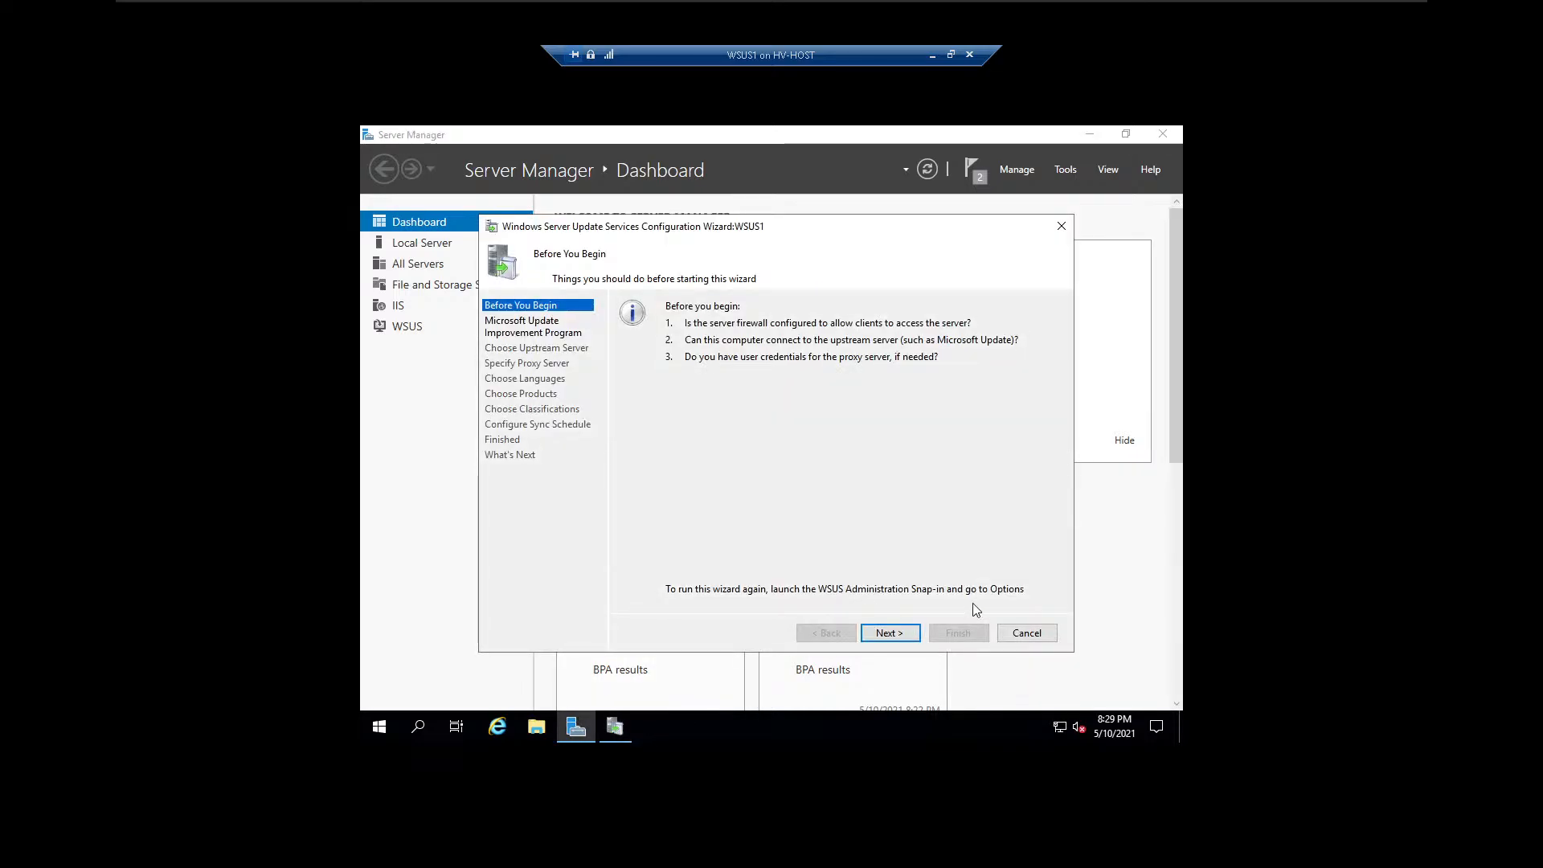
Configure WSUS to synchronize from Microsoft Update without a proxy server and start connecting to the upstream server.
click(889, 632)
click(725, 560)
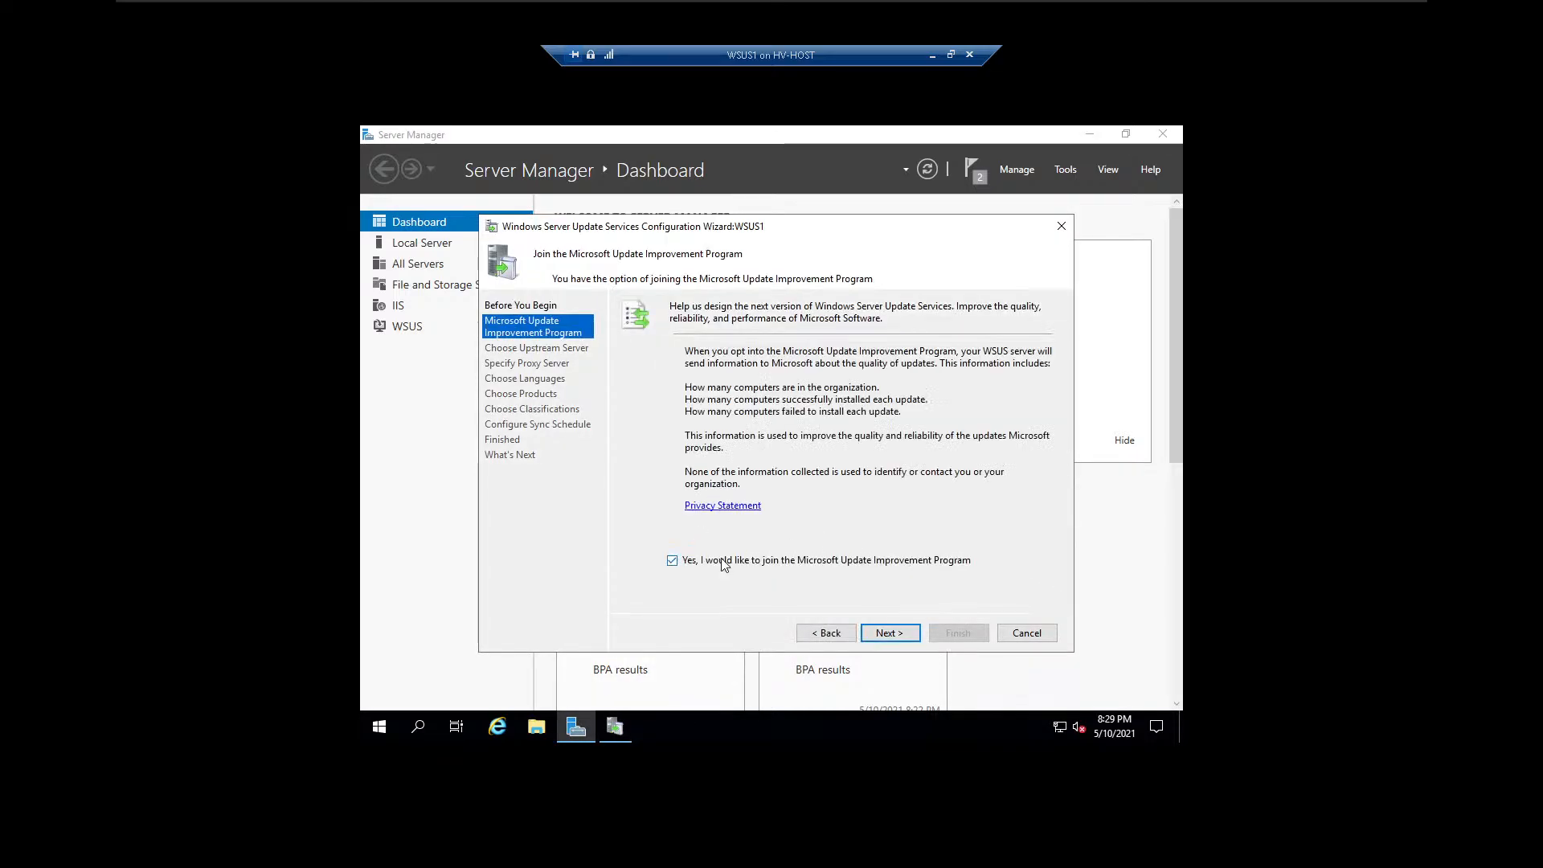
click(889, 632)
click(904, 636)
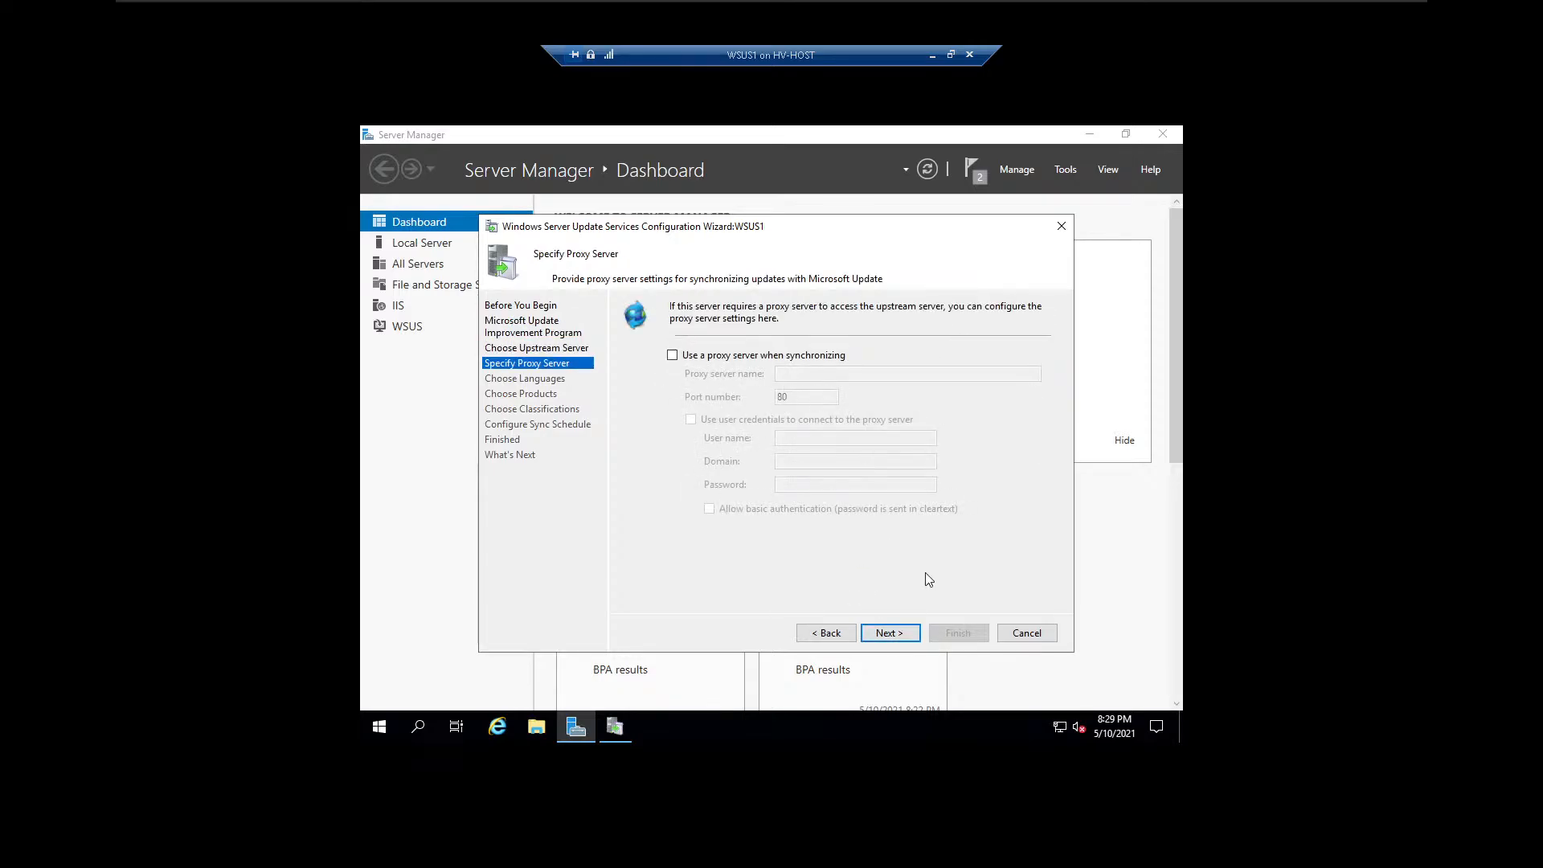
click(909, 633)
click(729, 470)
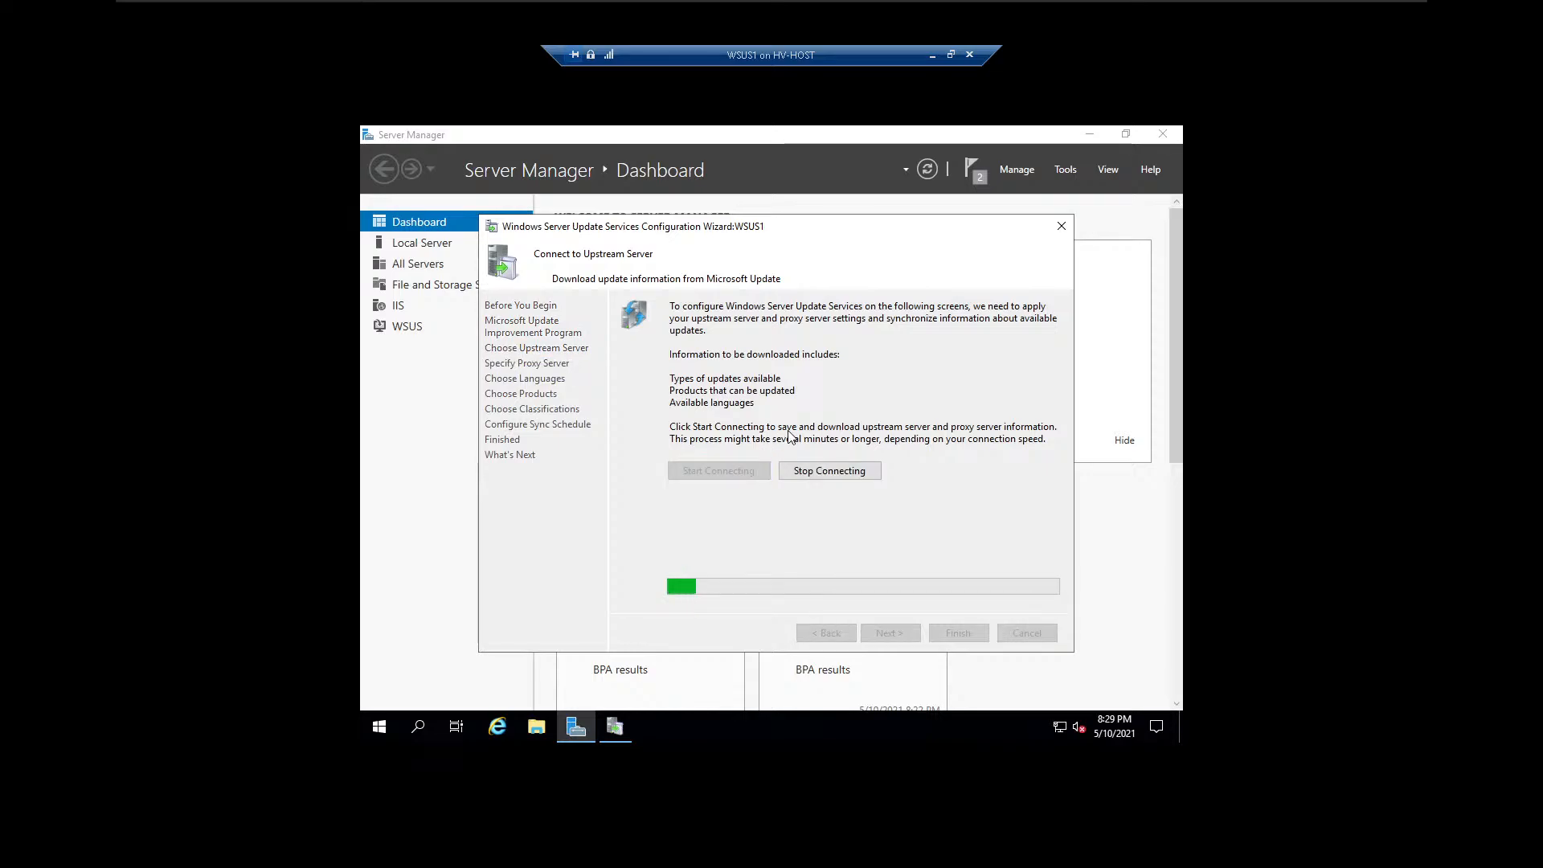